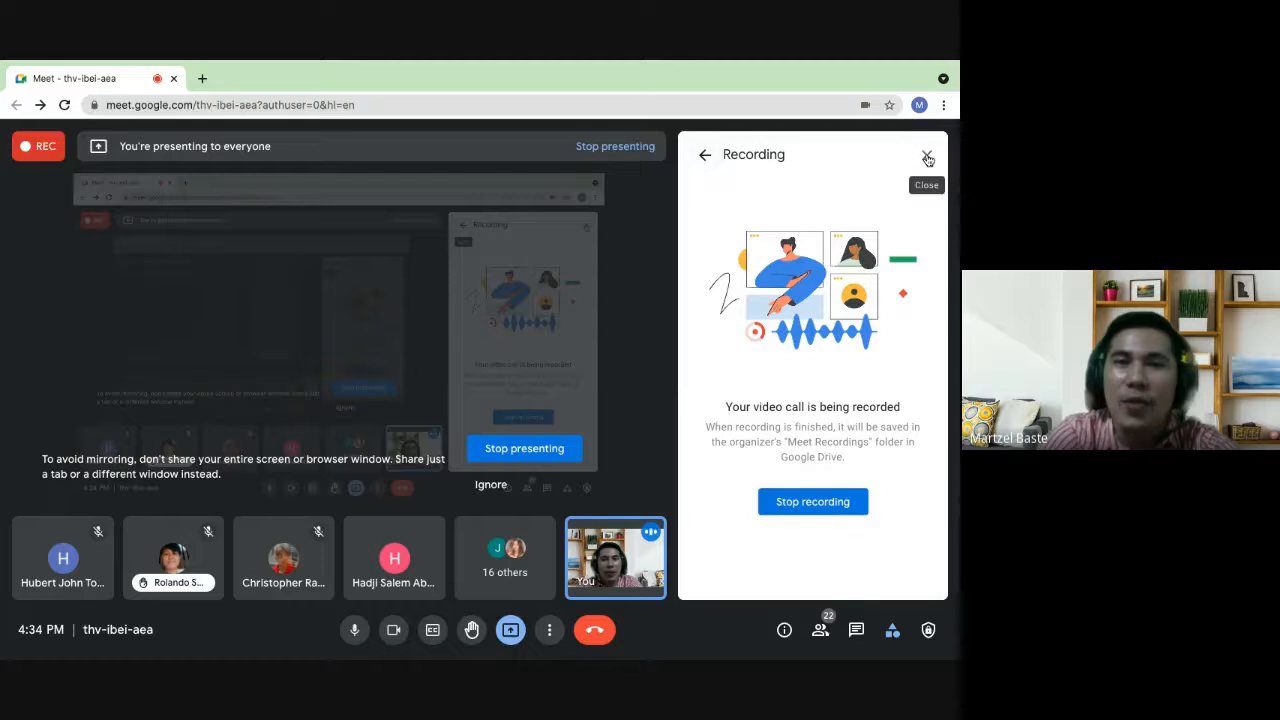
Close the meeting's Recording panel and switch to the blank Excel workbook
left_click(926, 155)
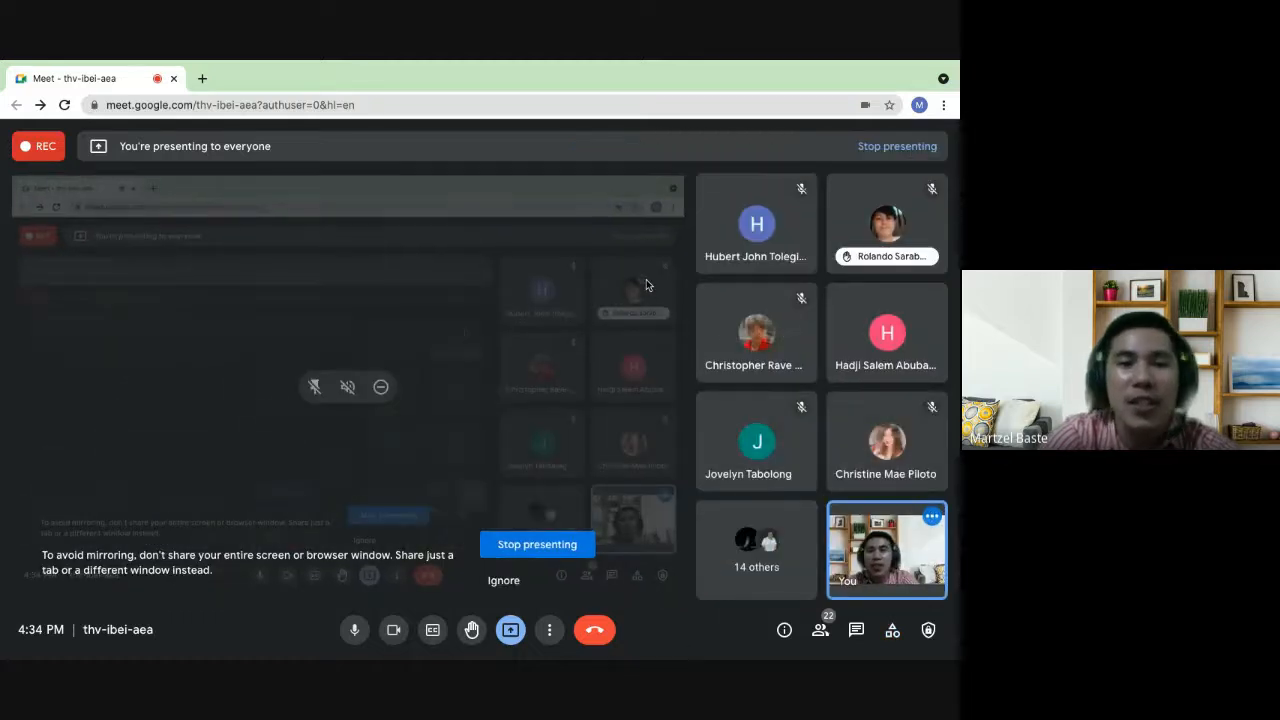
key("ctrl+Right")
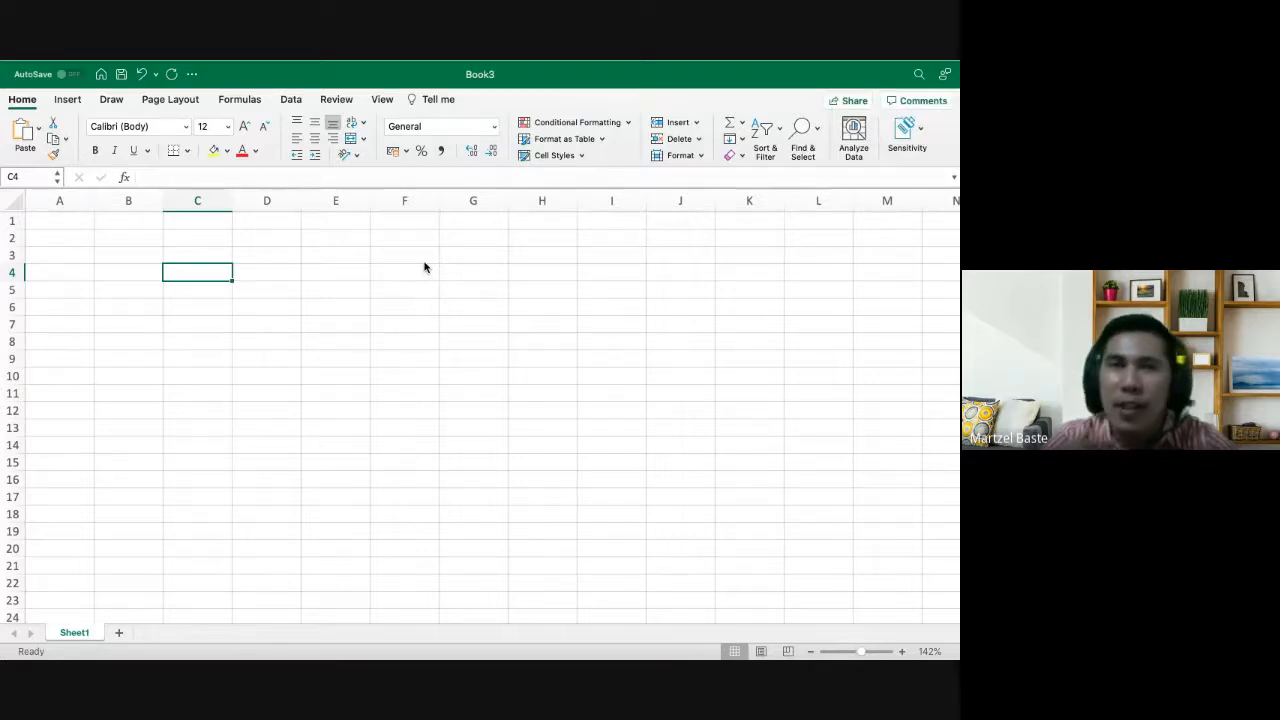
key("ctrl+Left")
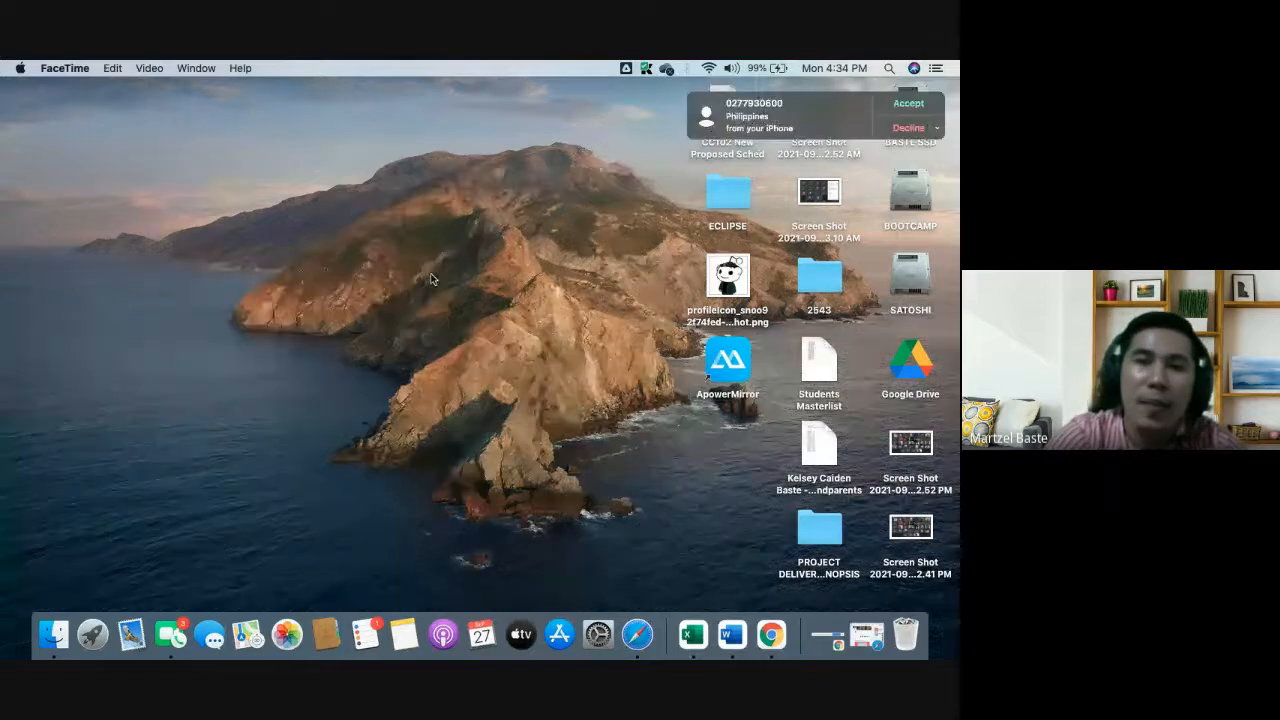
key("ctrl+Right")
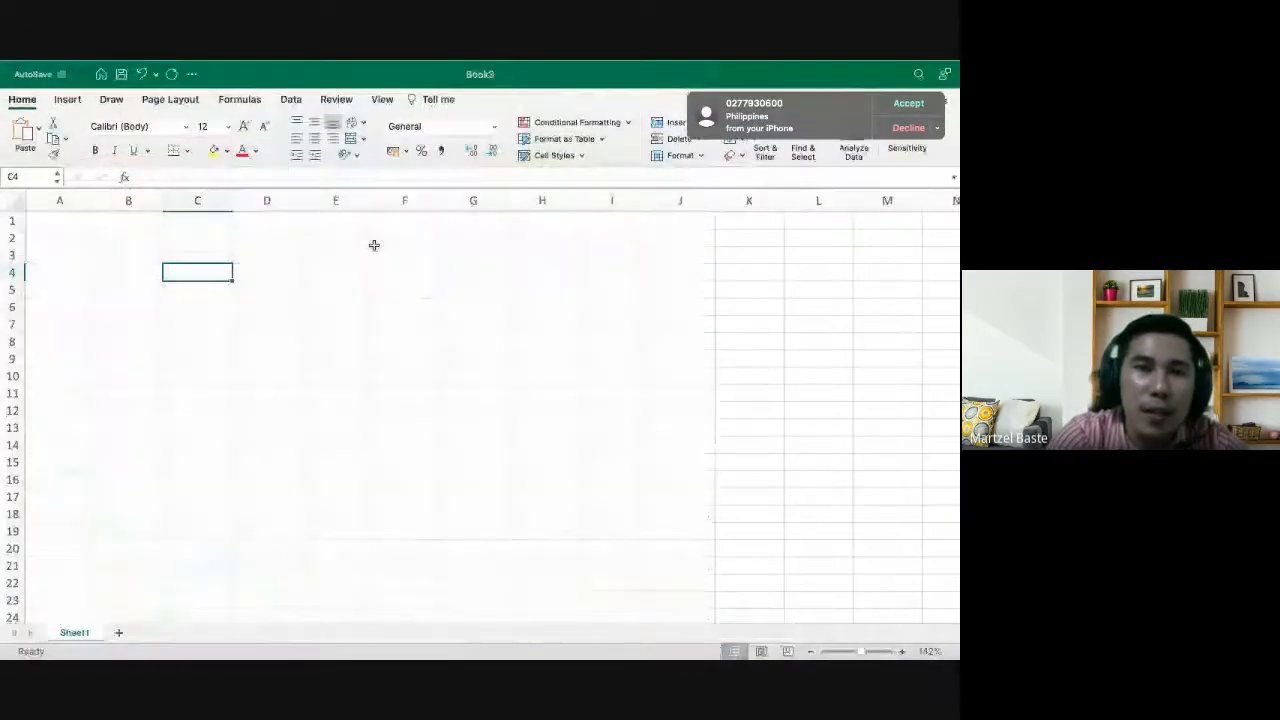
Decline the incoming phone call
left_click(271, 272)
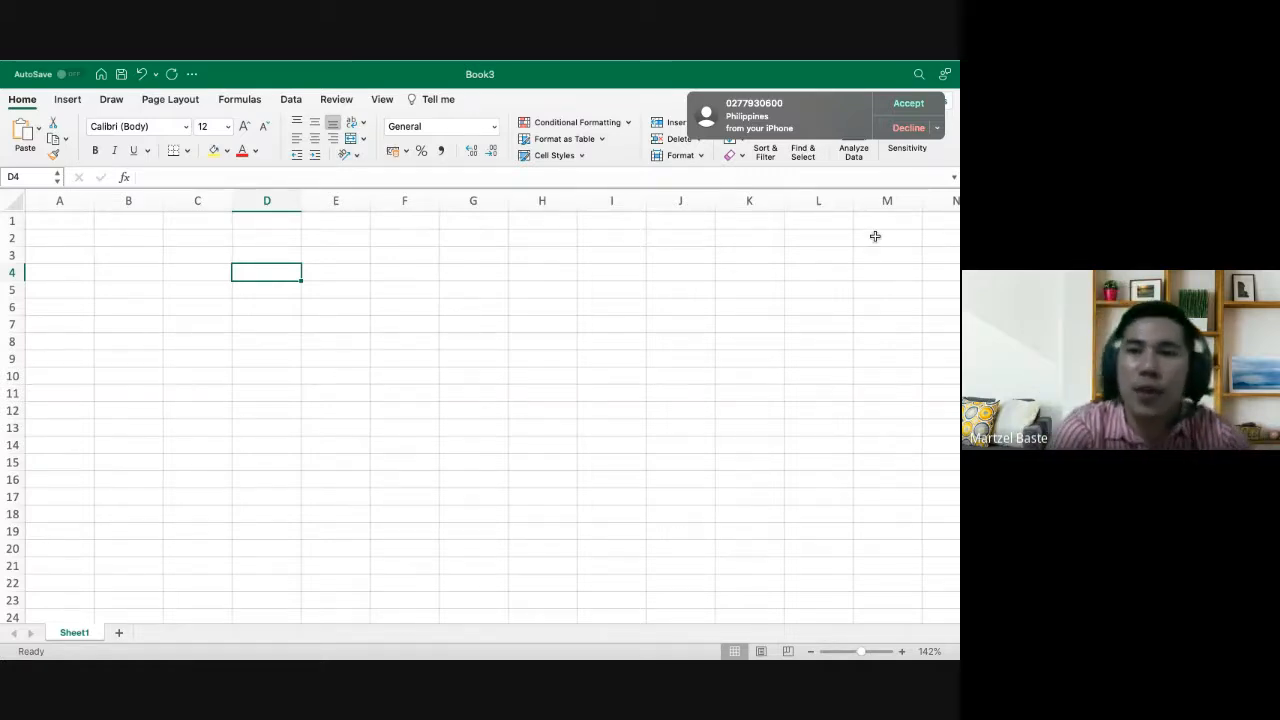
left_click(922, 129)
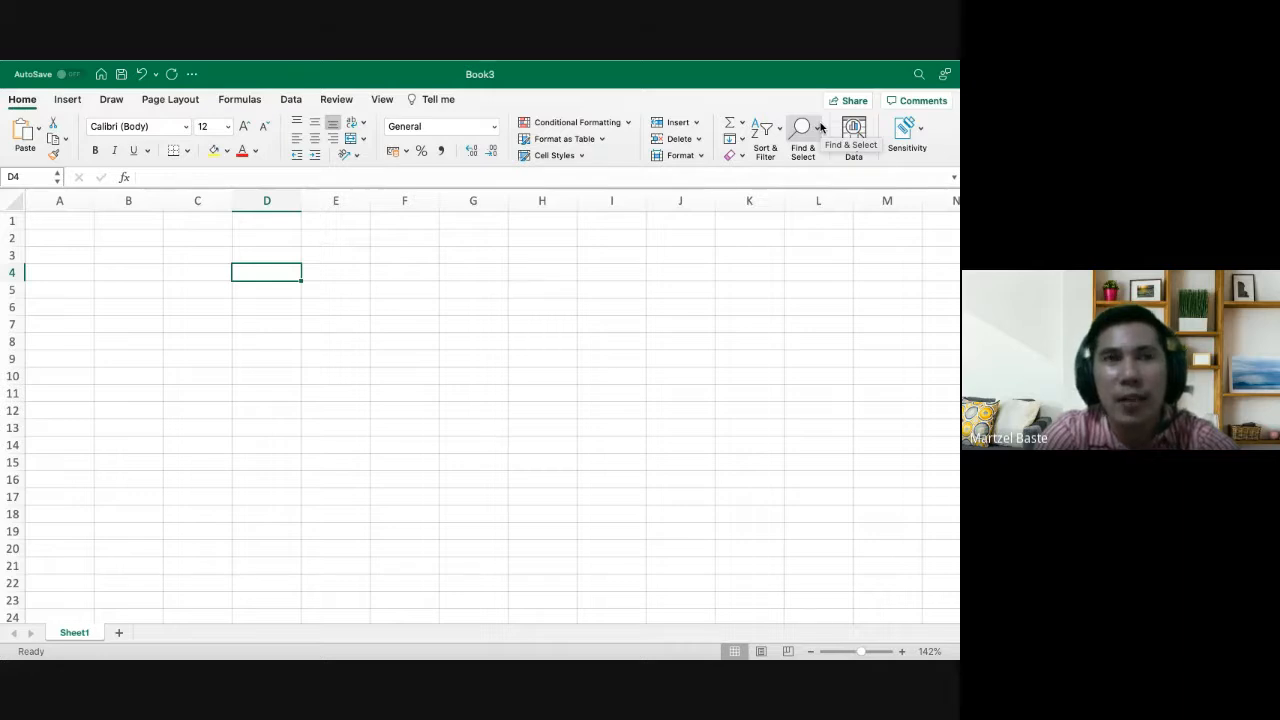
left_click(437, 240)
left_click(222, 270)
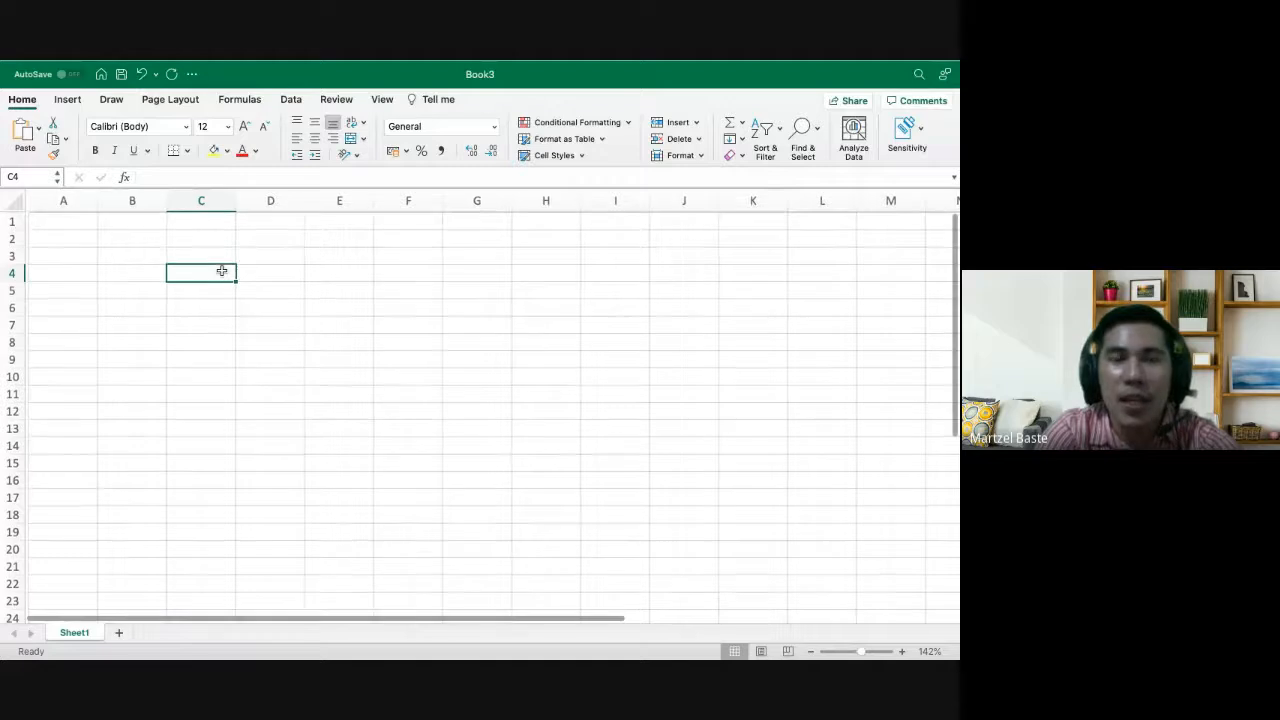
left_click(48, 235)
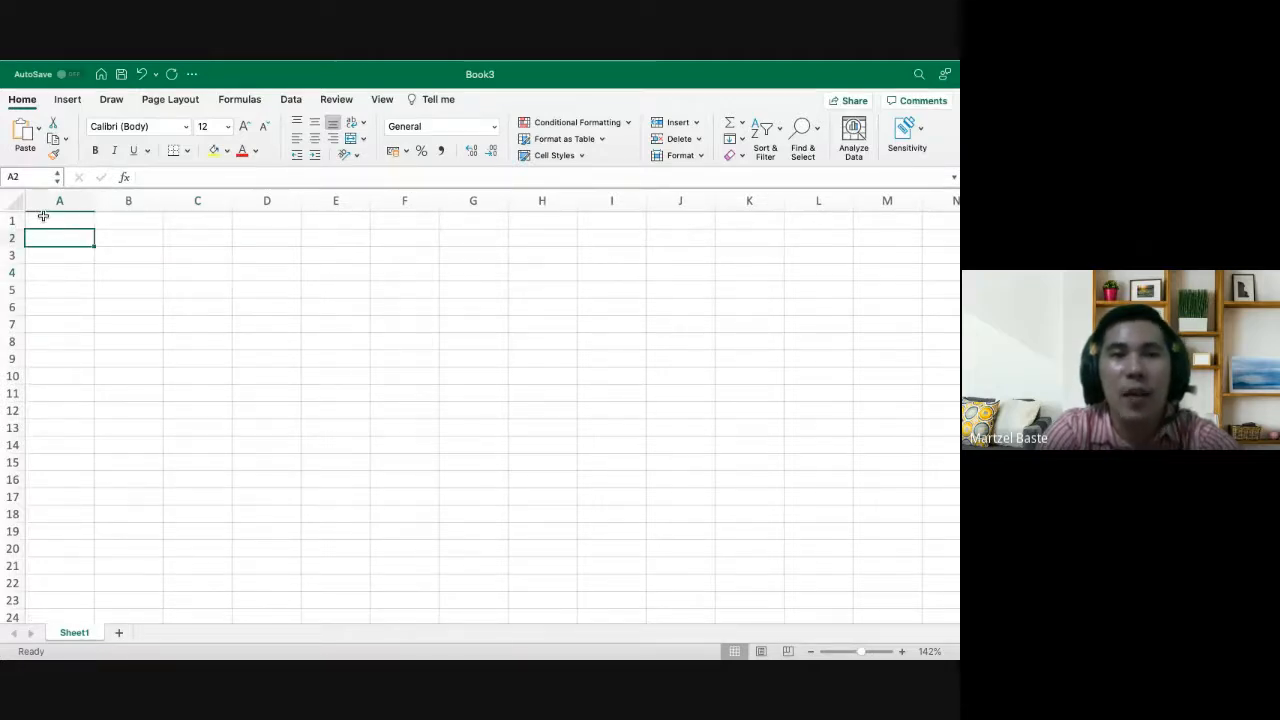
left_click(43, 217)
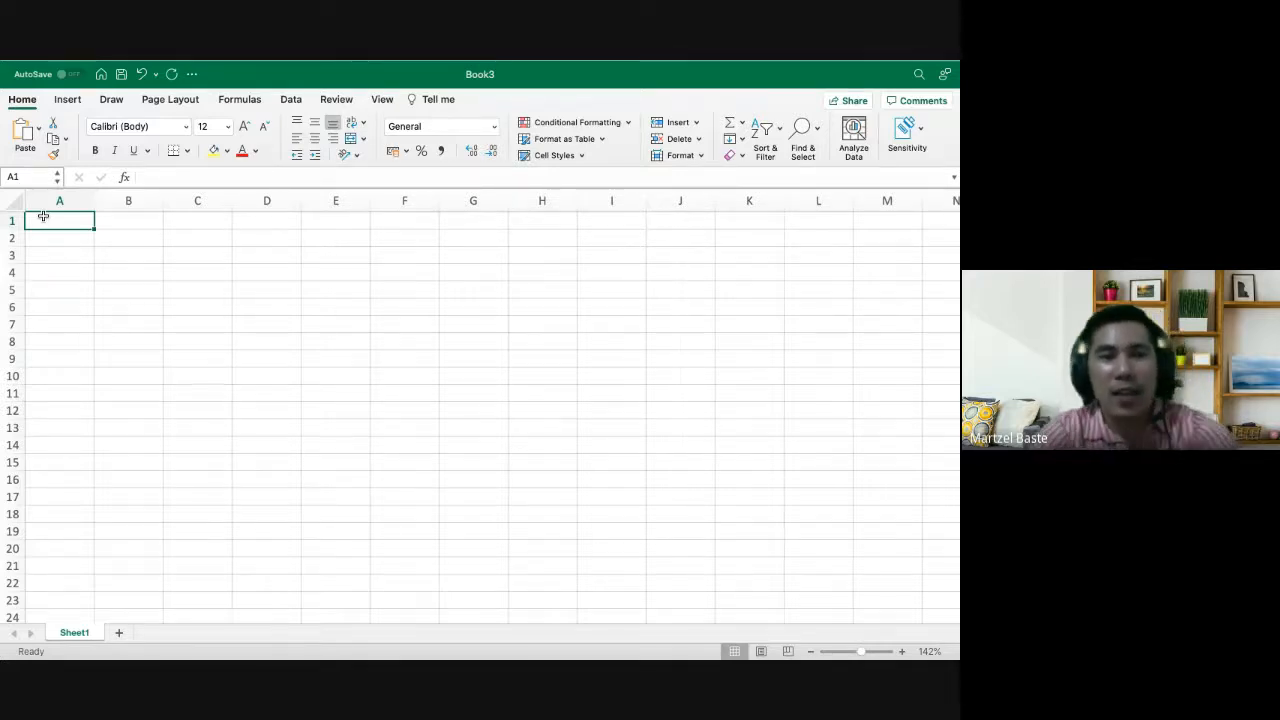
left_click(57, 252)
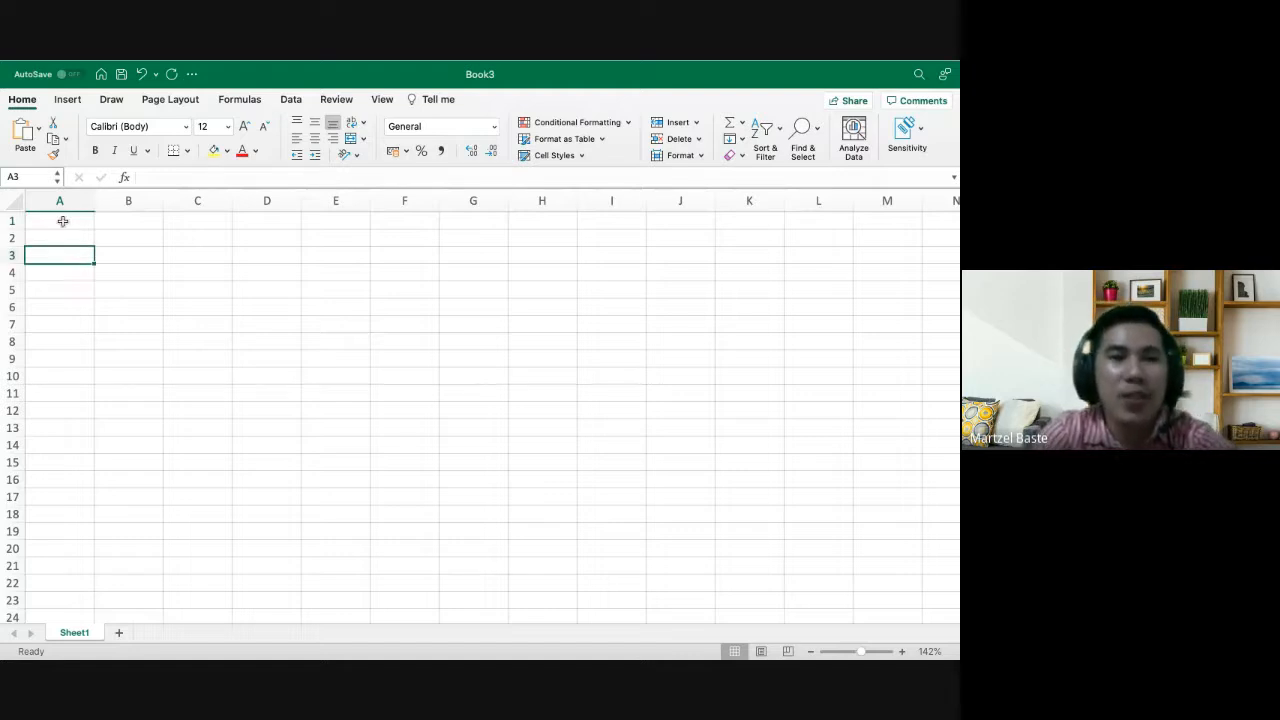
left_click(62, 221)
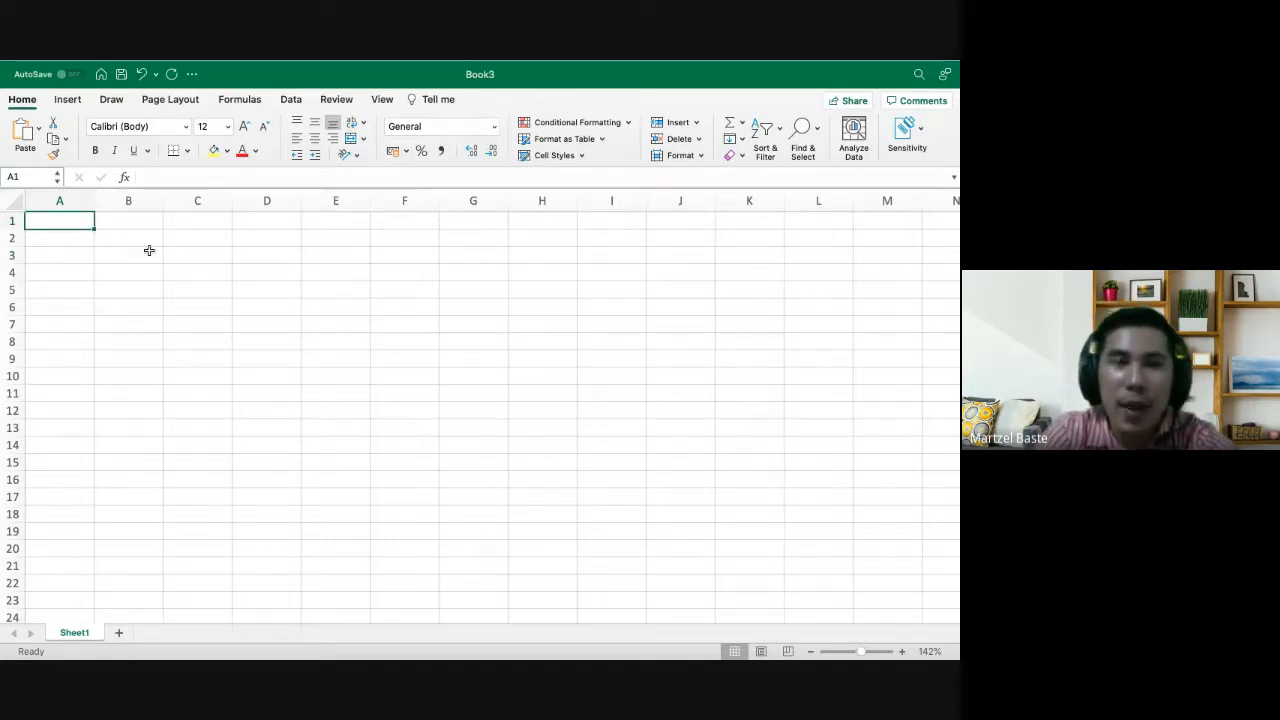
Zoom the blank worksheet in to 200% and select cell A1
scroll(138, 250, "up", 4)
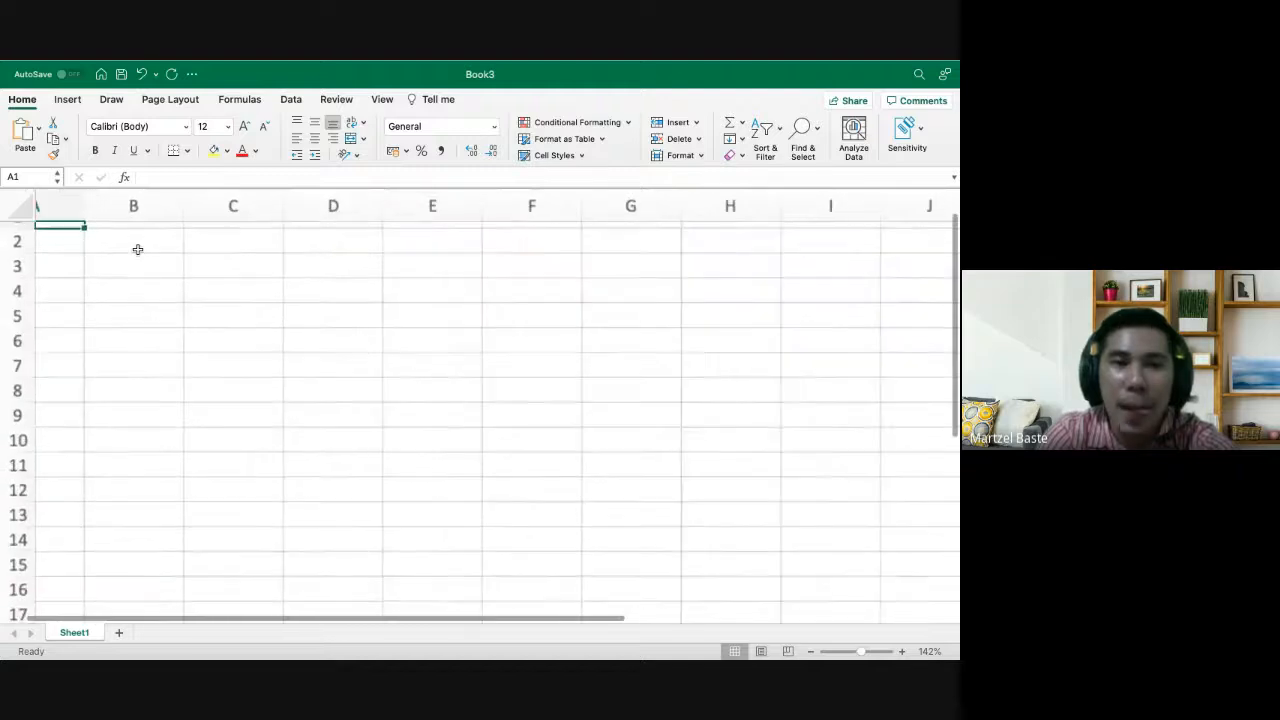
scroll(138, 250, "up", 5)
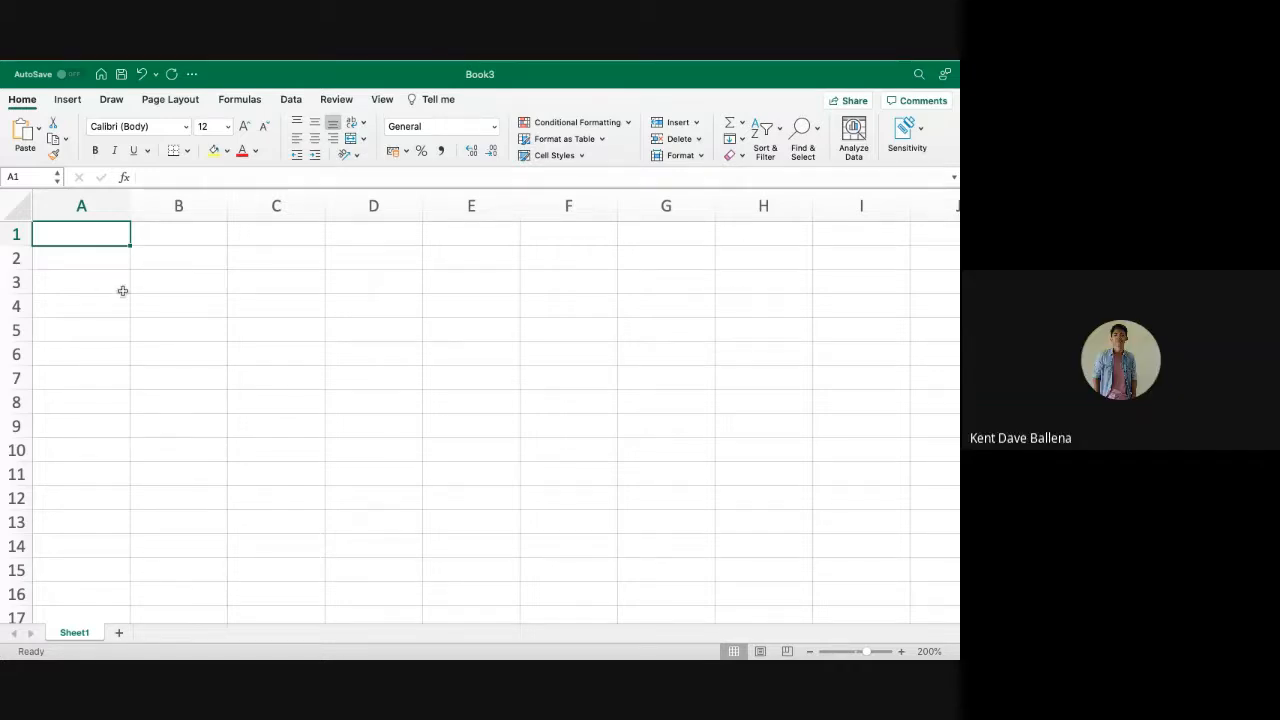
left_click(120, 287)
left_click(108, 262)
left_click(104, 234)
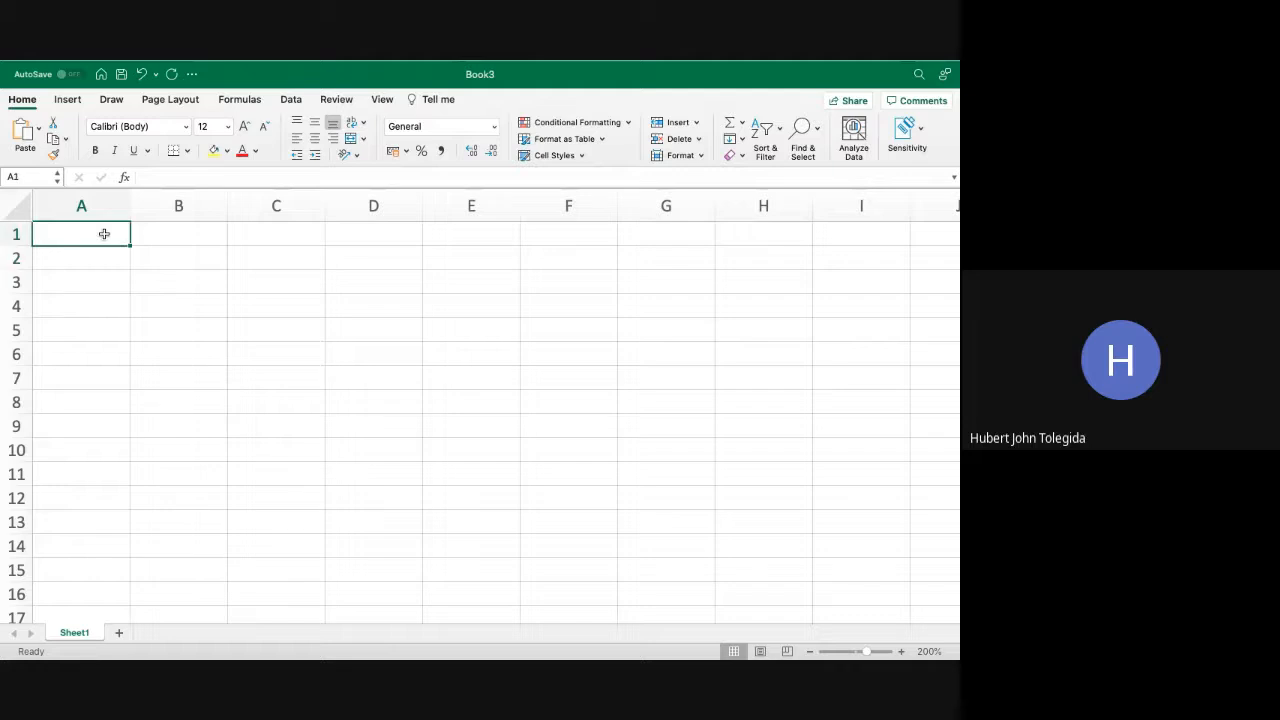
Adjust the width of column A, making it slightly narrower than the other columns
mouse_move(130, 212)
left_mouse_down()
mouse_move(97, 214)
mouse_move(136, 208)
left_mouse_up()
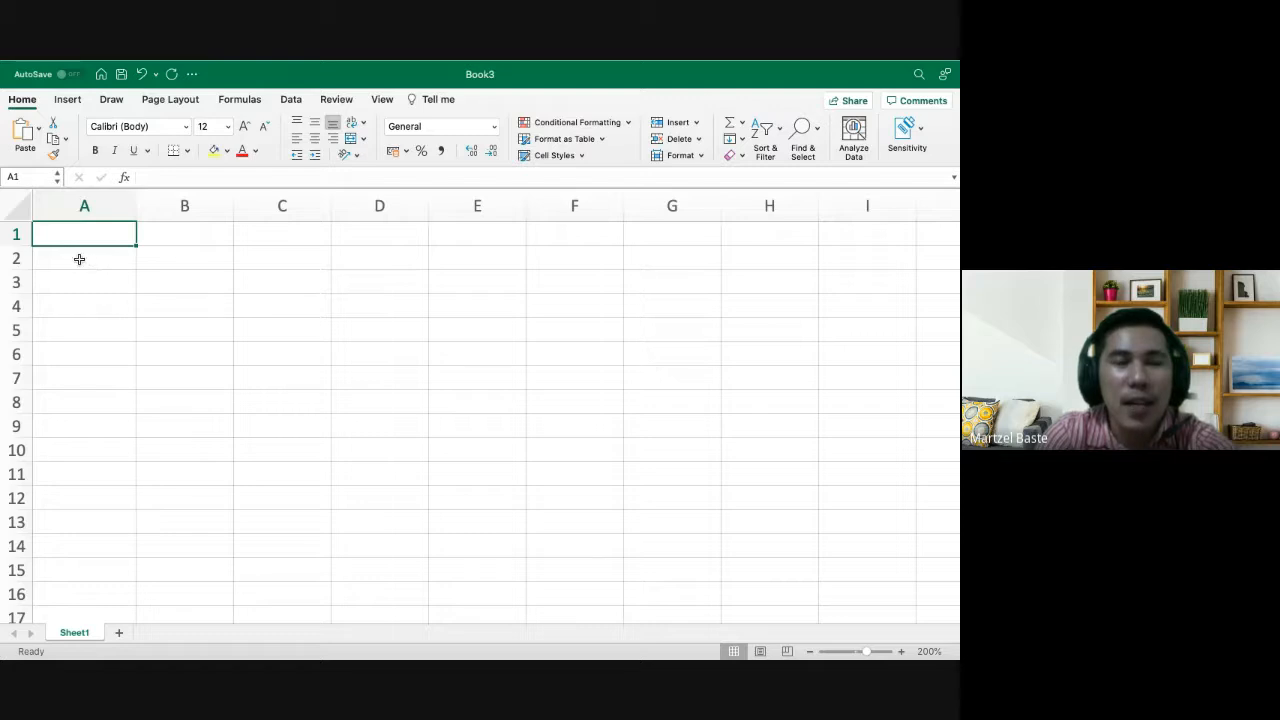
left_click(80, 257)
left_click(95, 236)
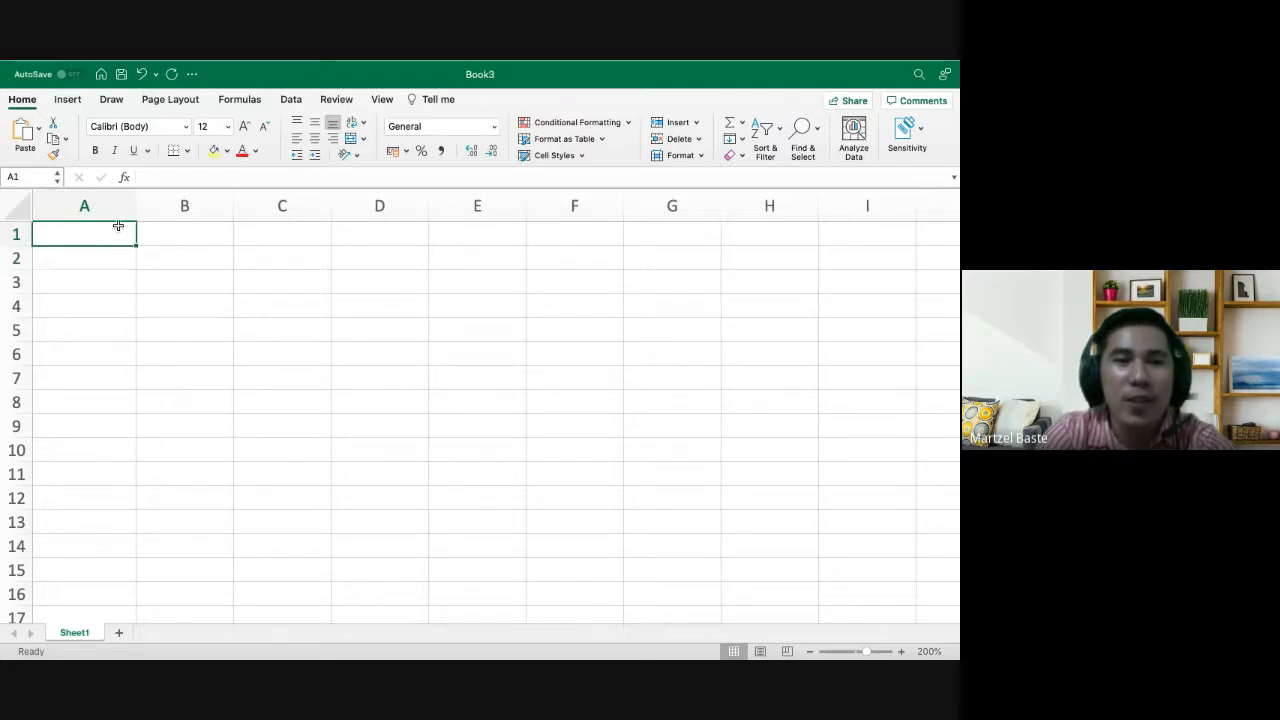
left_click_drag(134, 209, 118, 212)
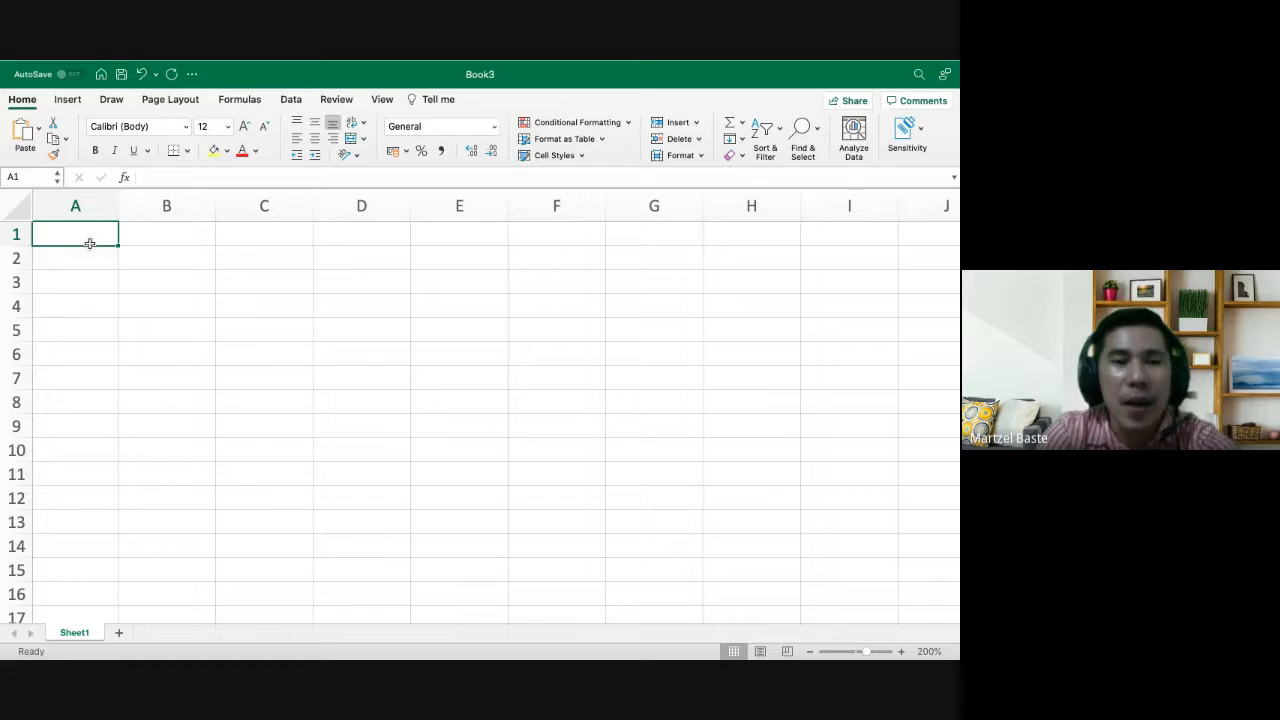
Enter the heading Datatypes in cell A1
left_click(72, 262)
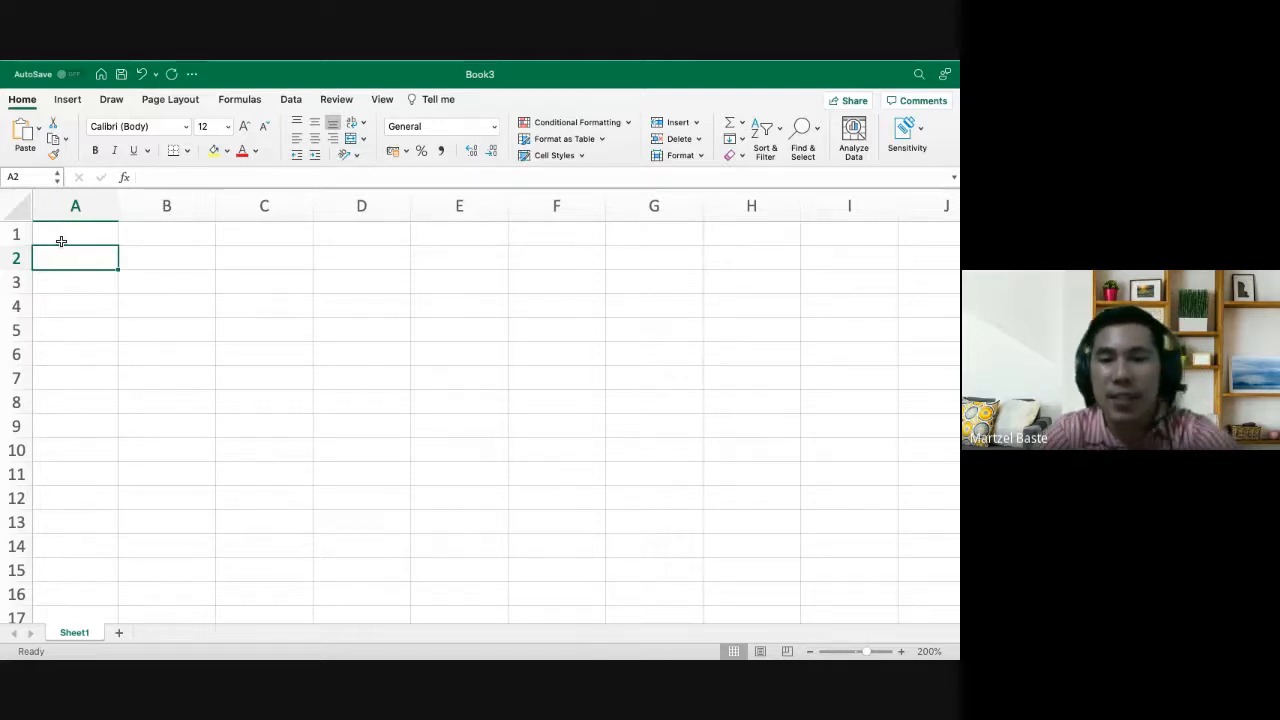
left_click(61, 241)
type("Data")
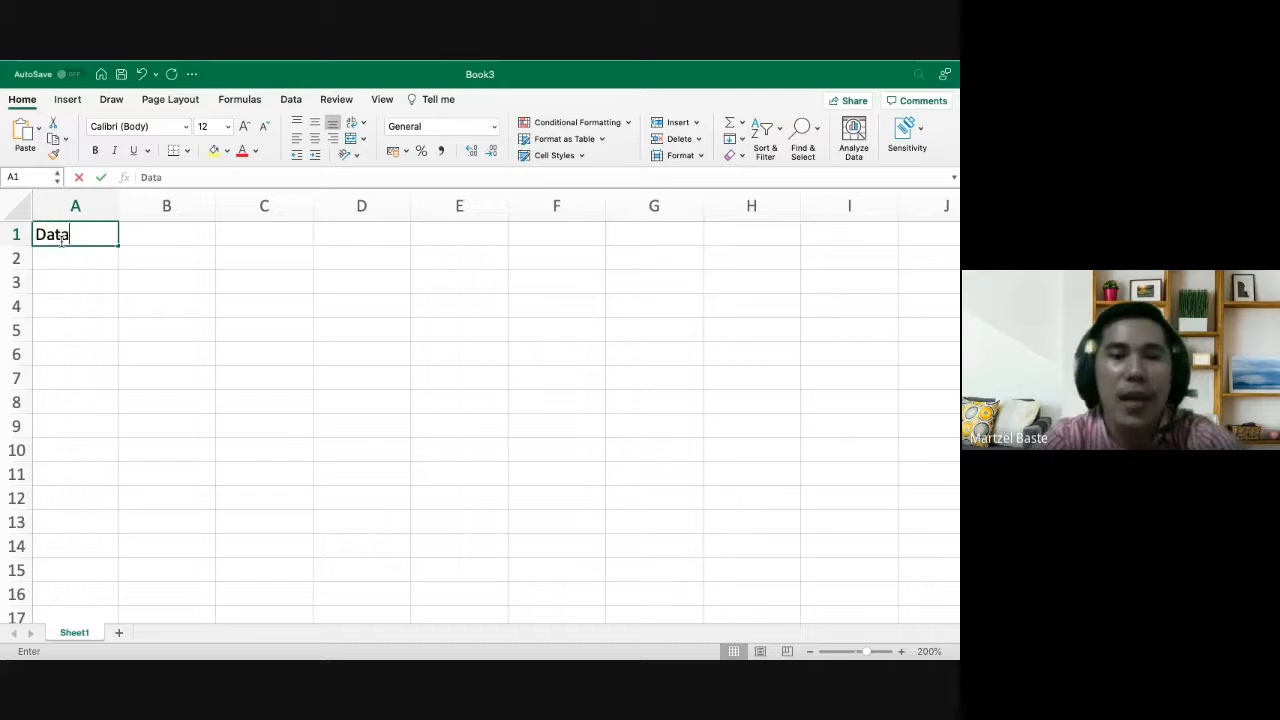
type("types")
key("Return")
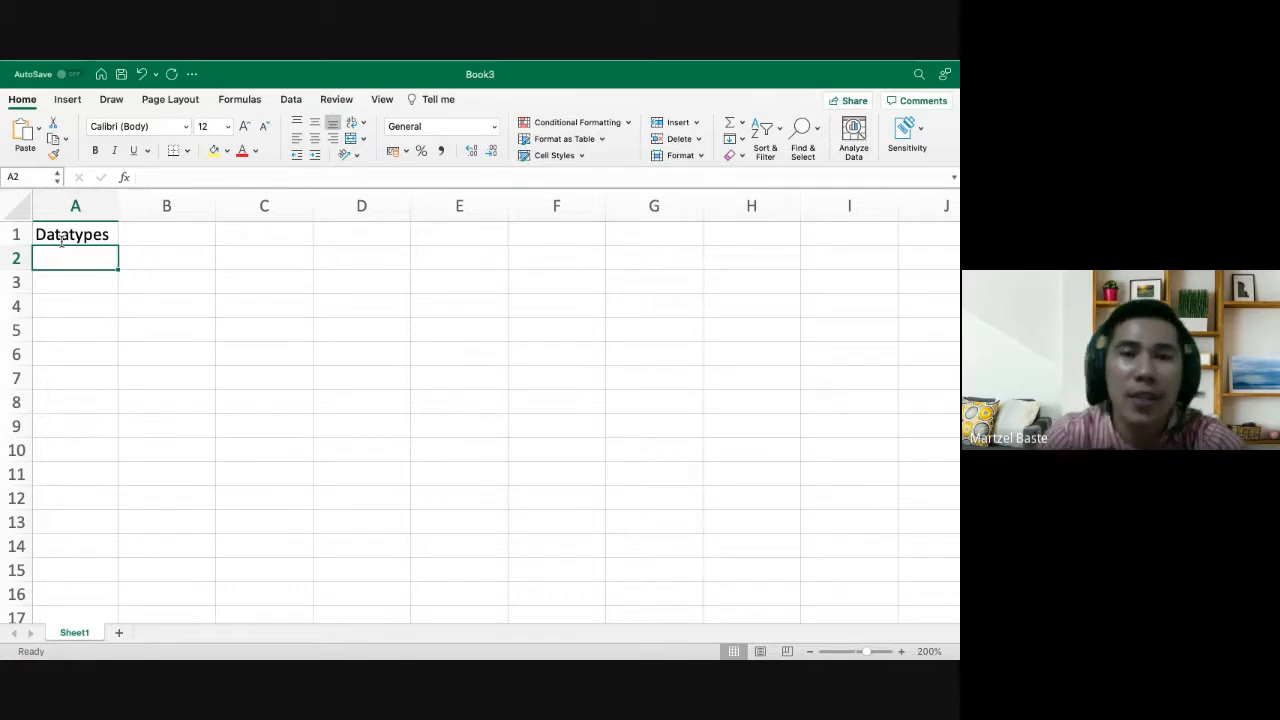
List Label, Constant and Formula in cells A2 to A4 under the Datatypes heading
type("Label")
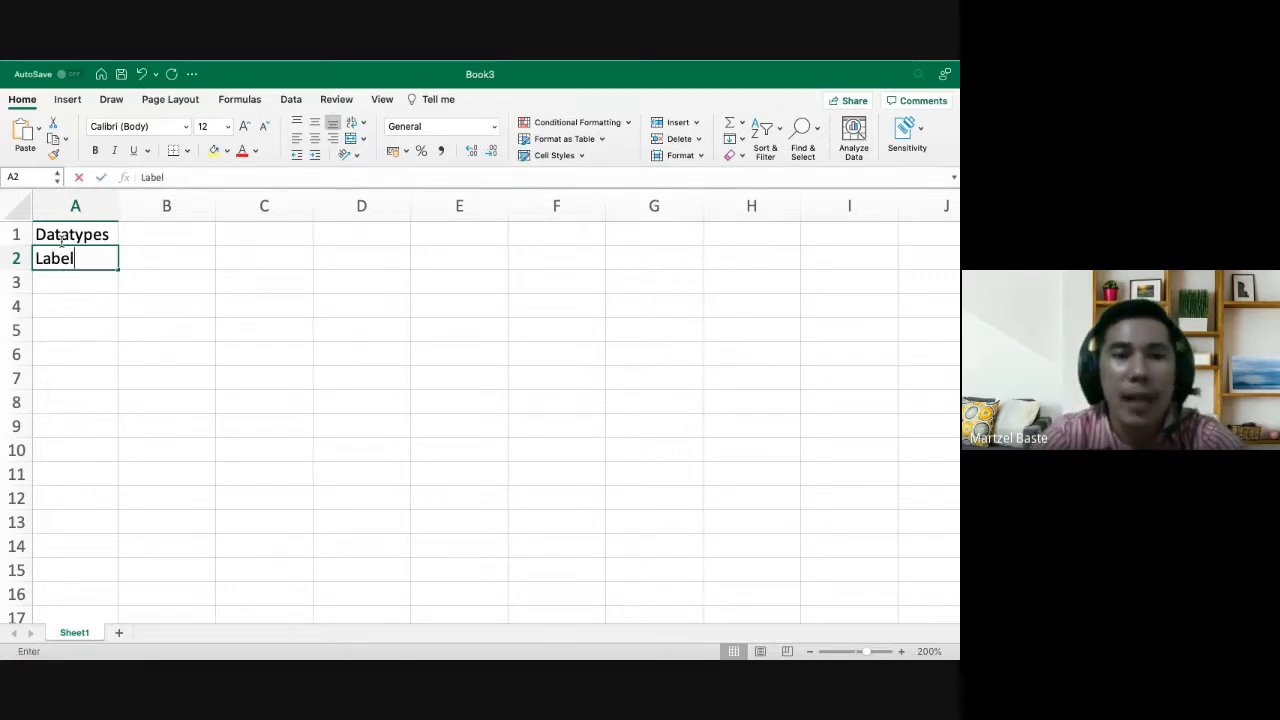
key("Return")
type("Constant")
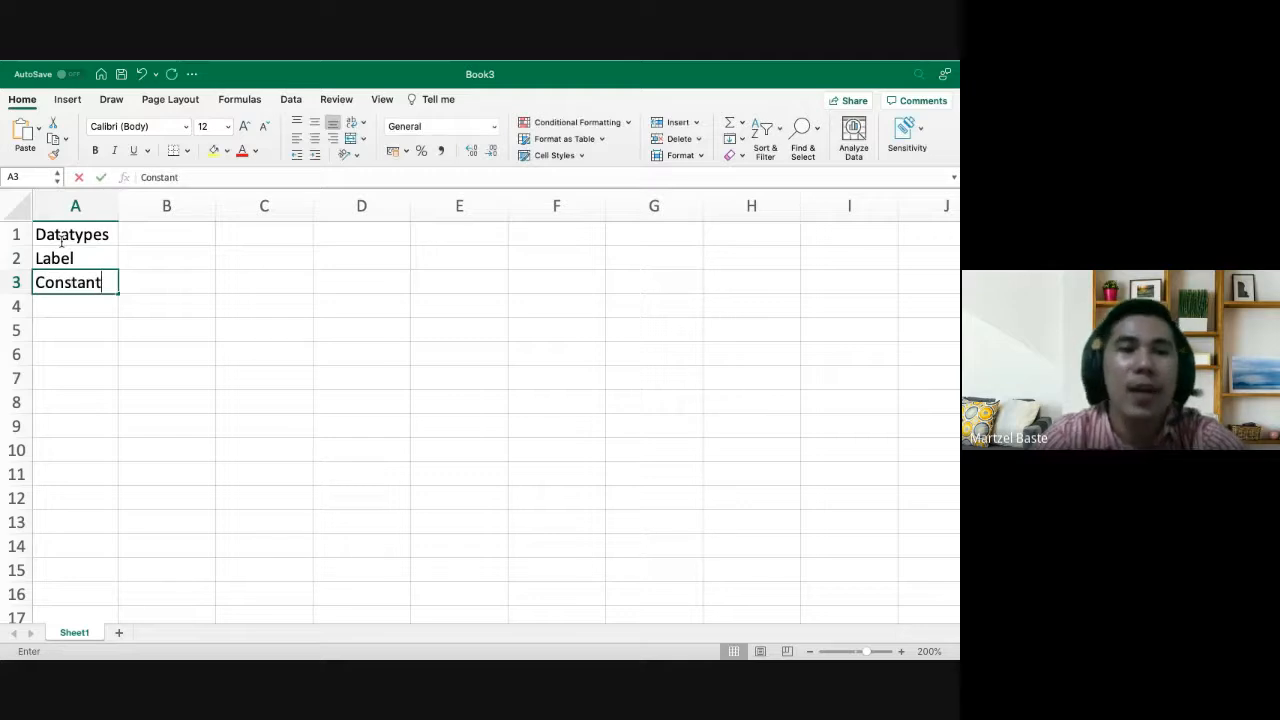
key("Return")
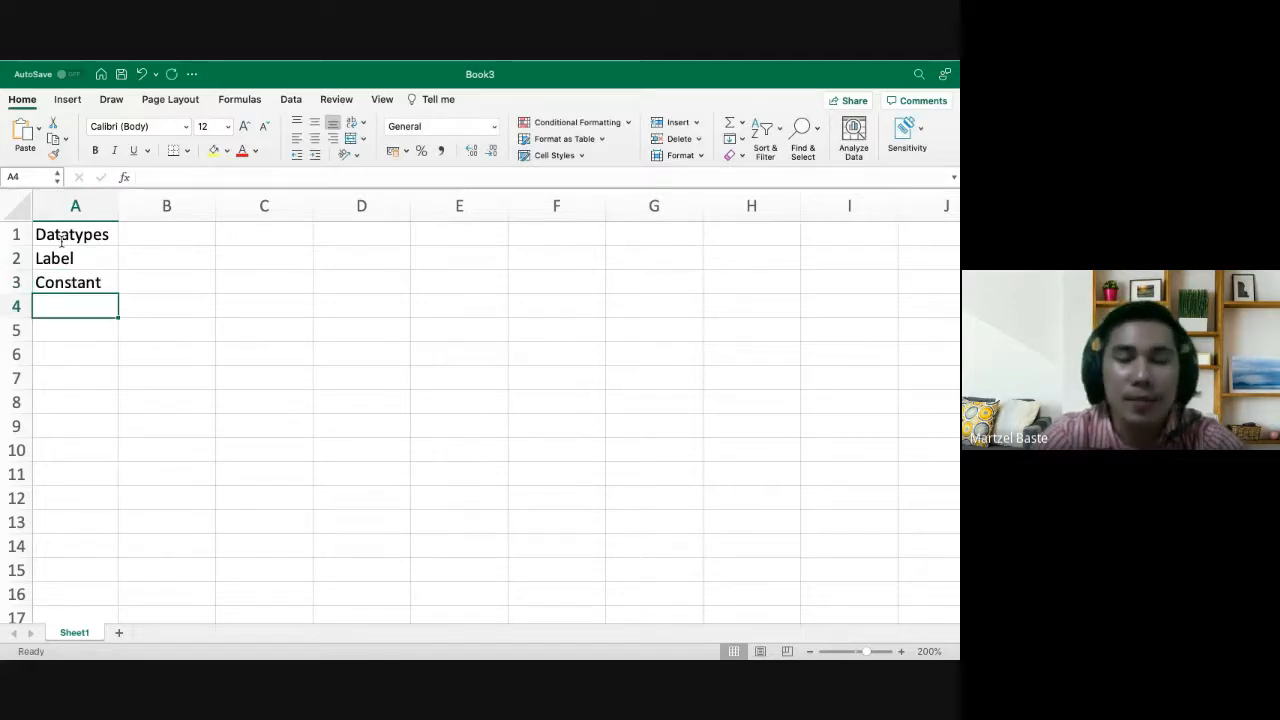
type("Formula")
key("Return")
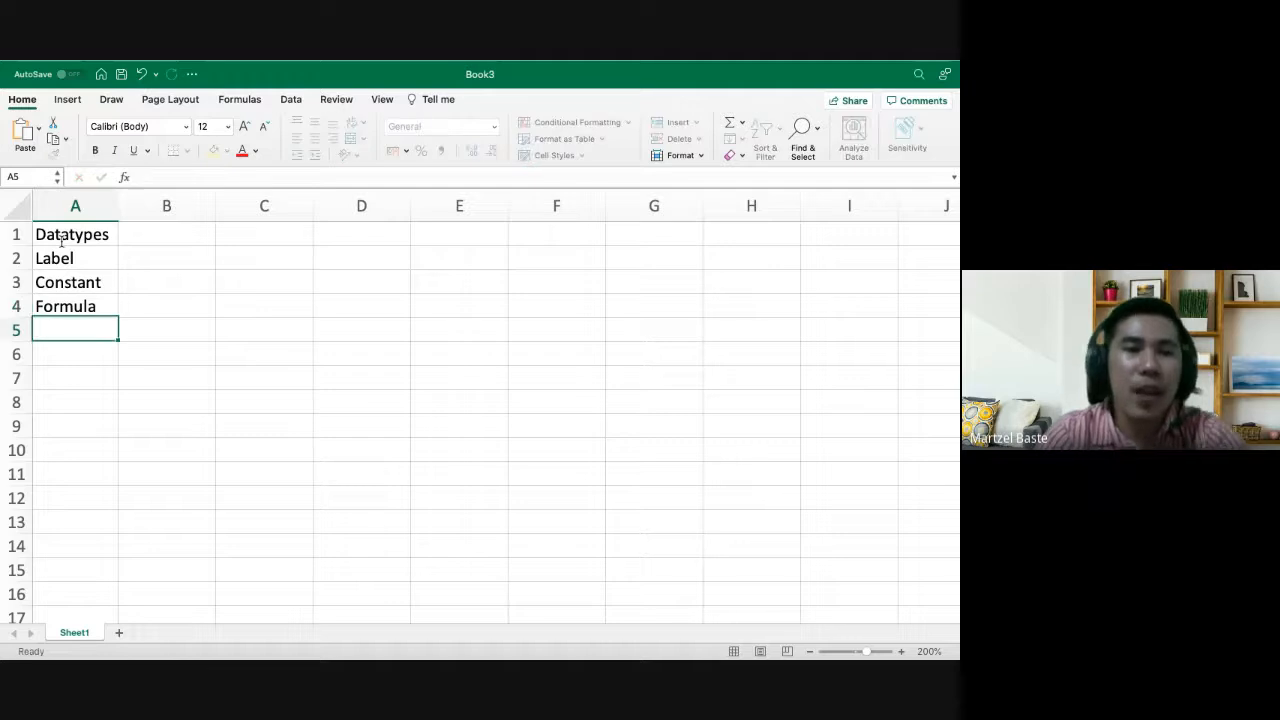
Enter the example label Age in cell C1
key("Up")
key("Up")
key("Up")
key("Right")
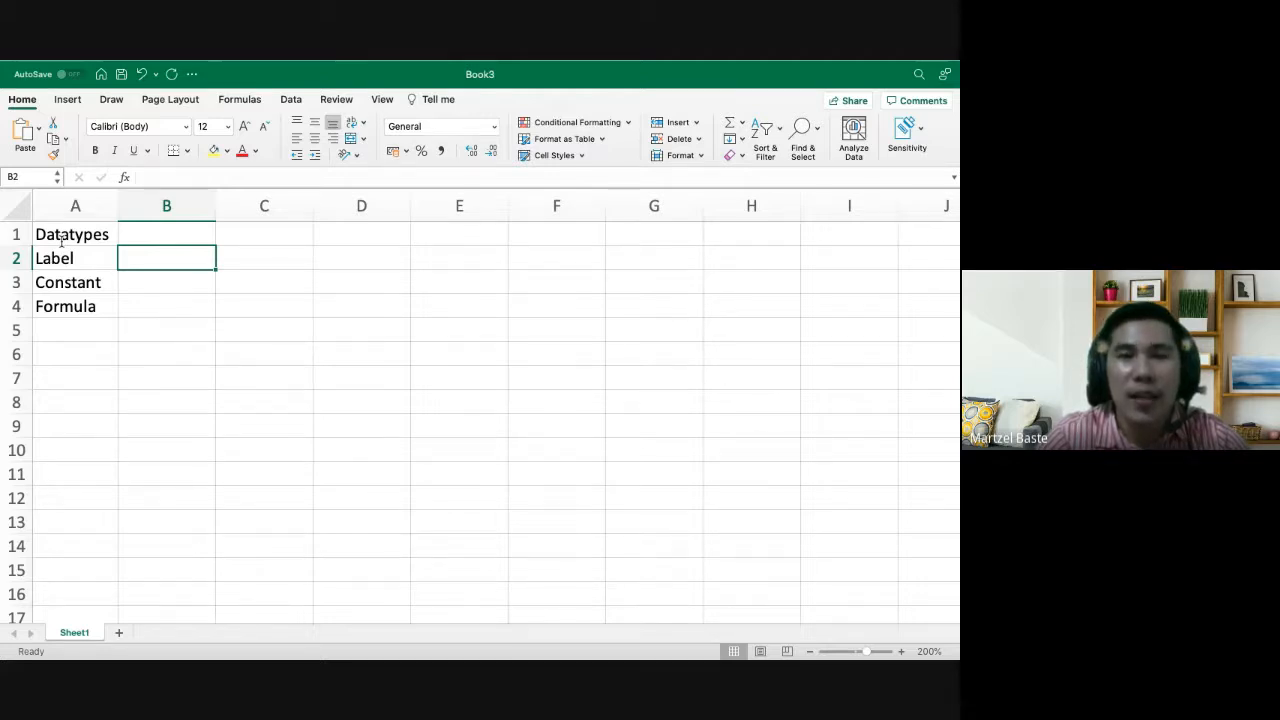
key("Up")
key("Right")
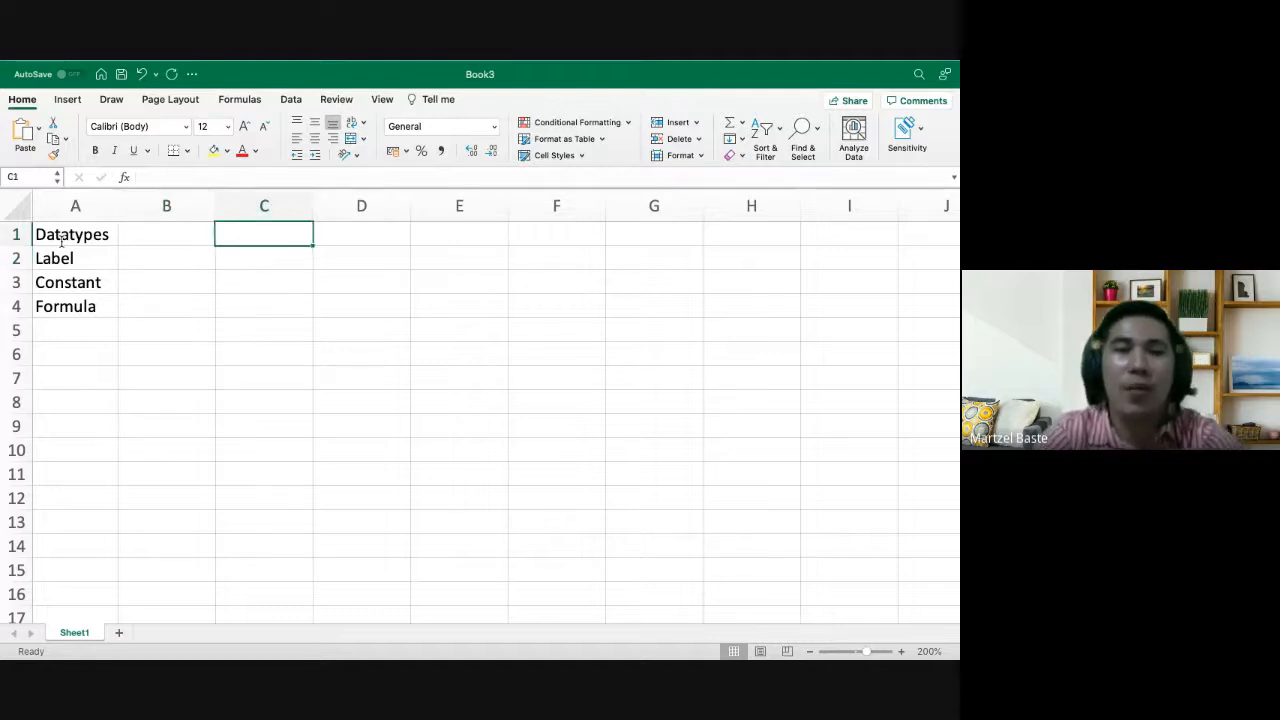
type("Age")
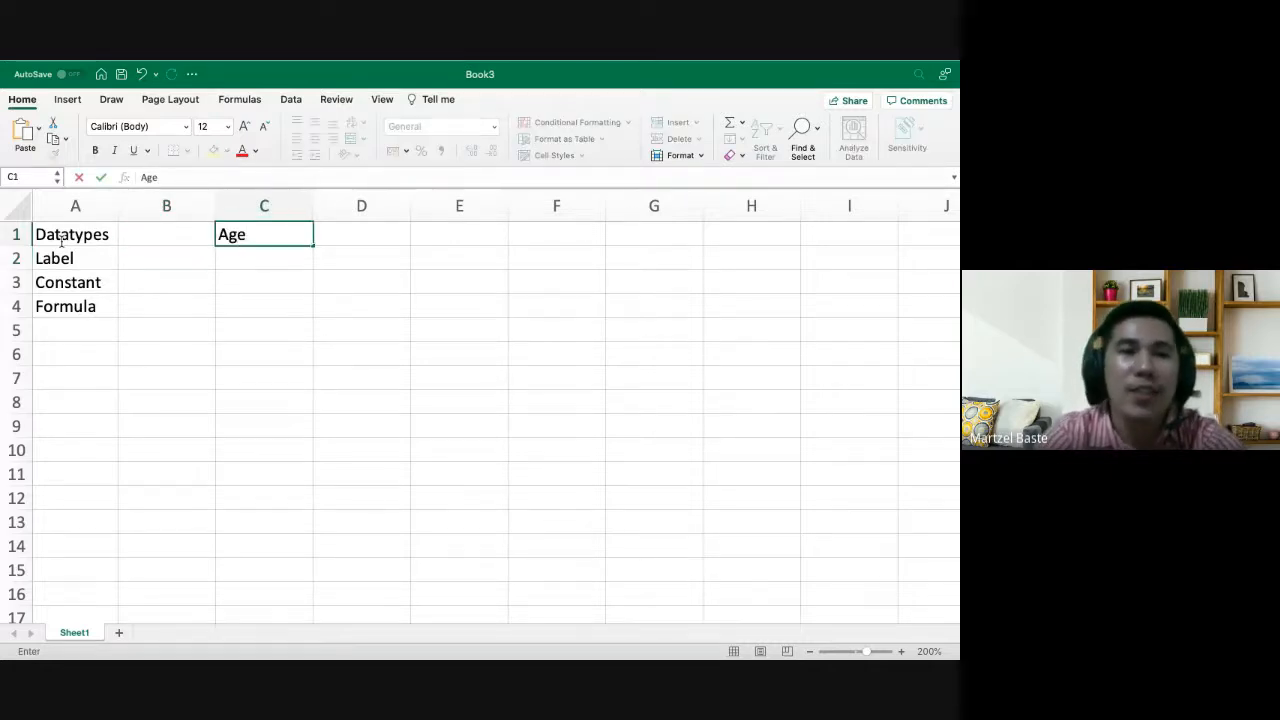
key("Return")
key("Up")
key("Right")
key("Left")
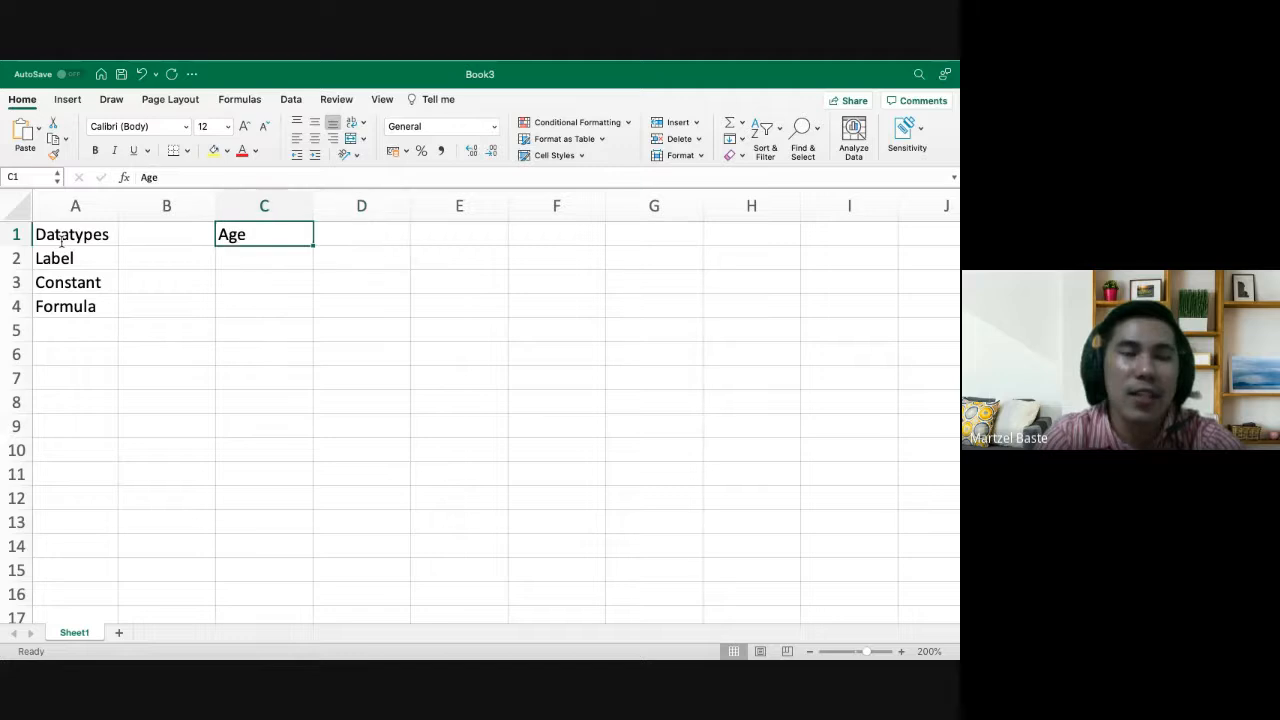
key("Right")
key("Left")
key("Right")
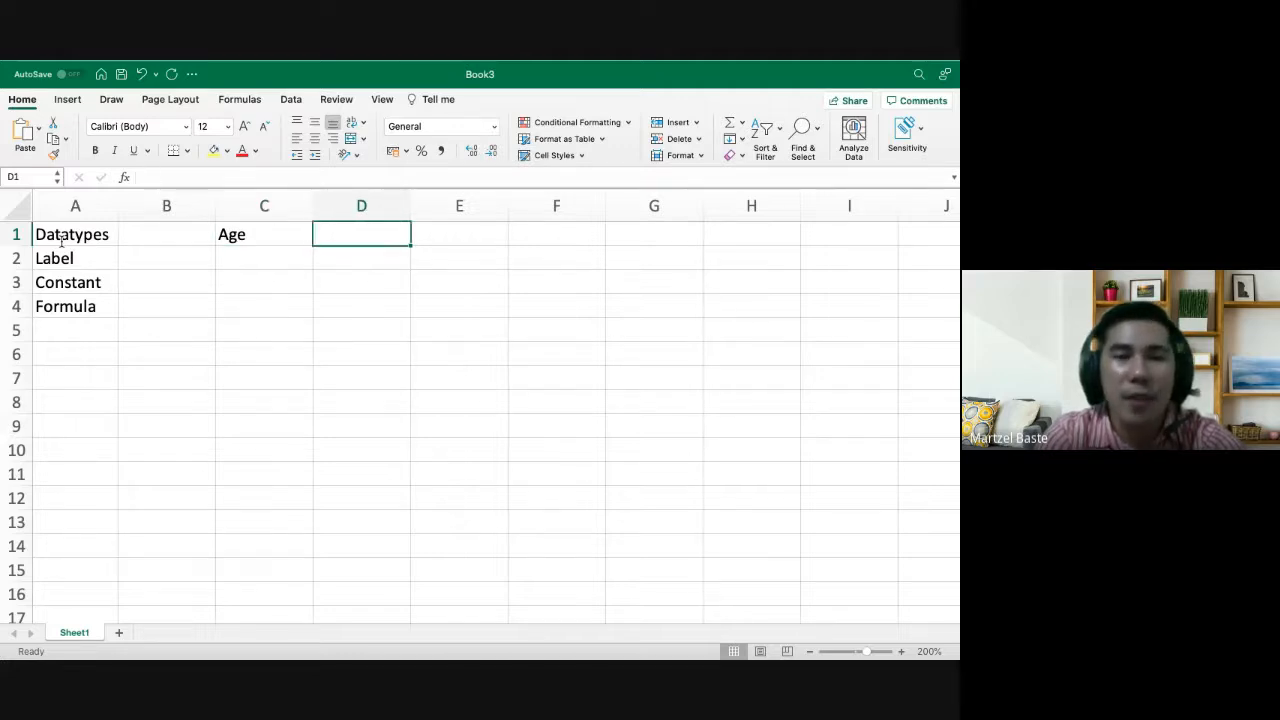
key("Left")
Enter 23 in cell C2 below the Age label, and clear the cell again
key("Down")
key("Left")
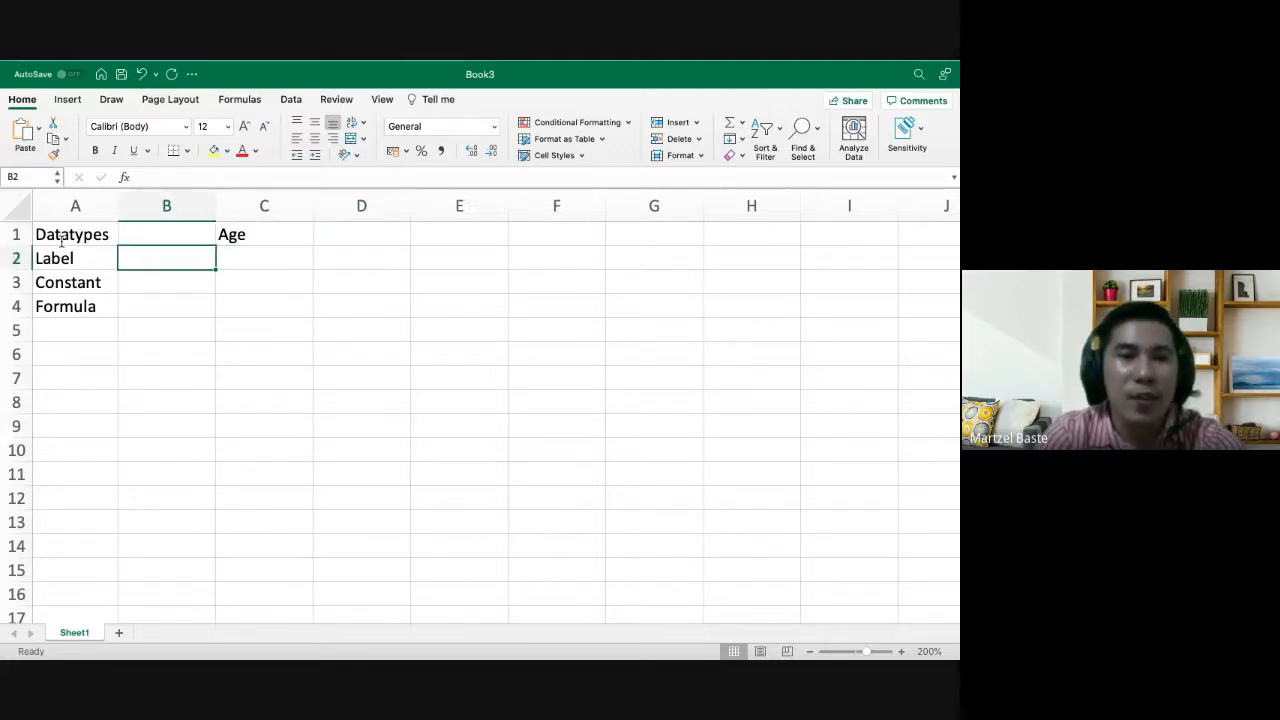
key("Right")
type("23")
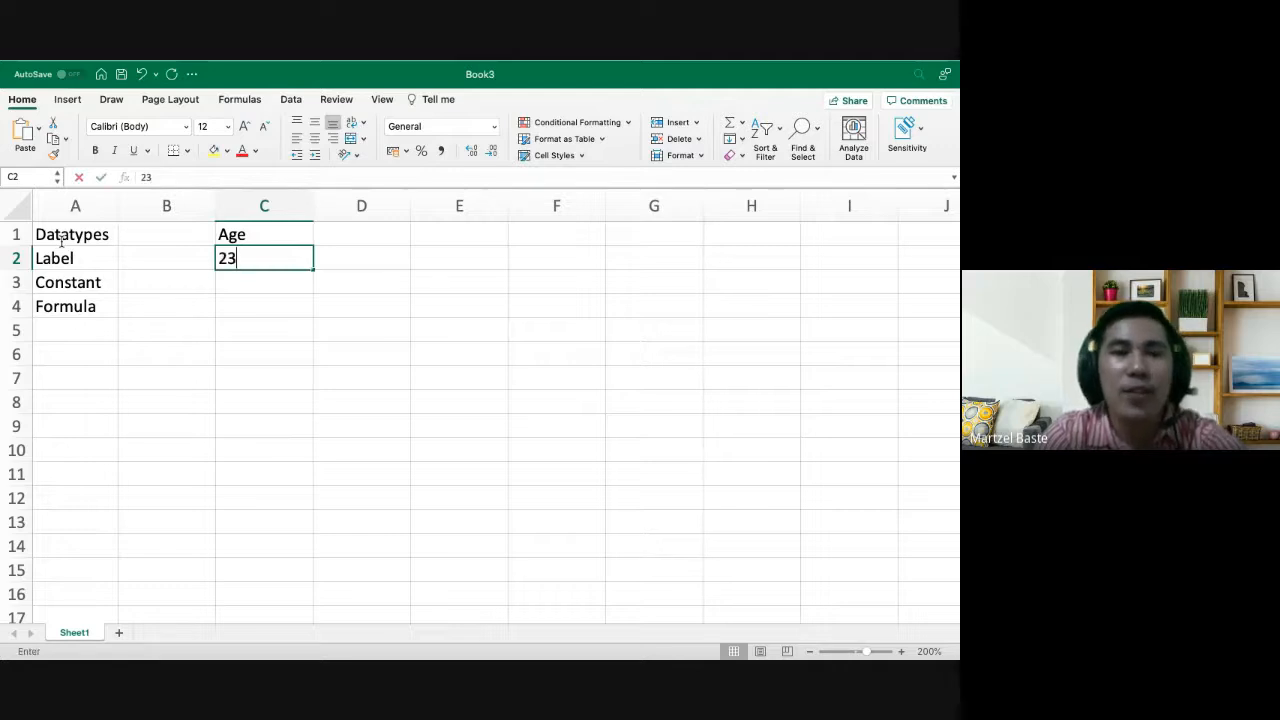
key("Return")
key("Up")
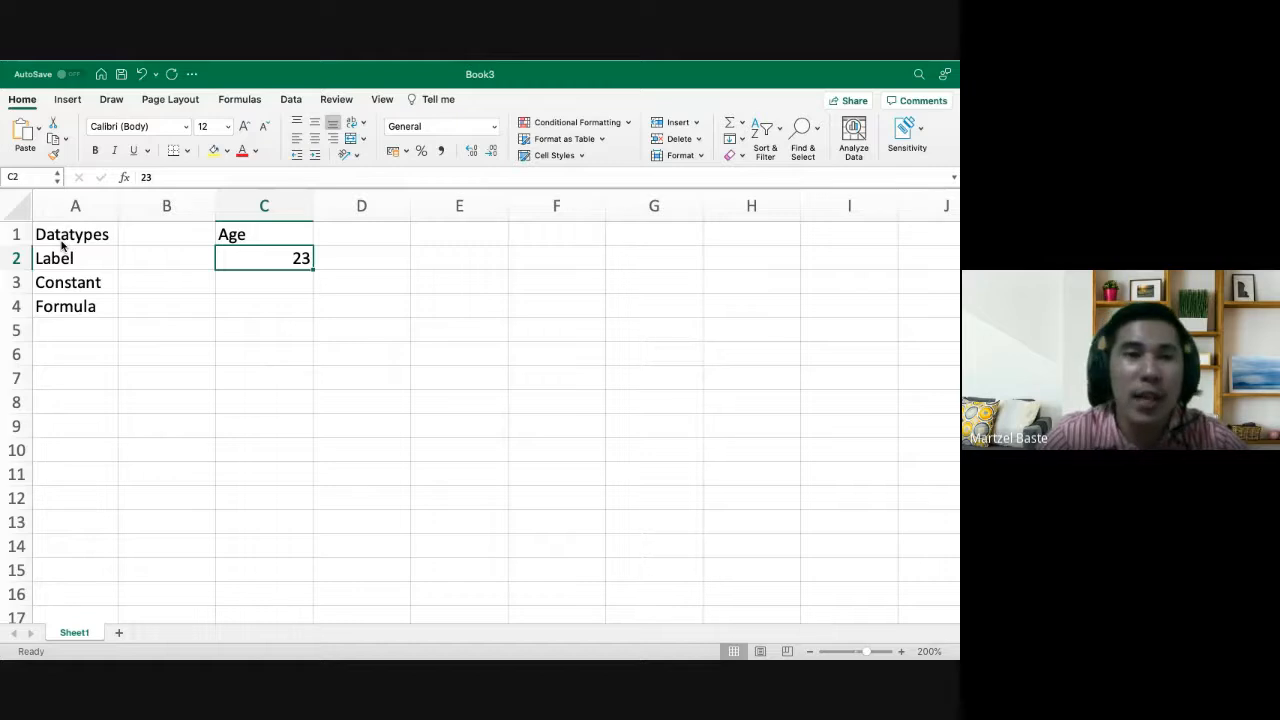
key("Delete")
key("Return")
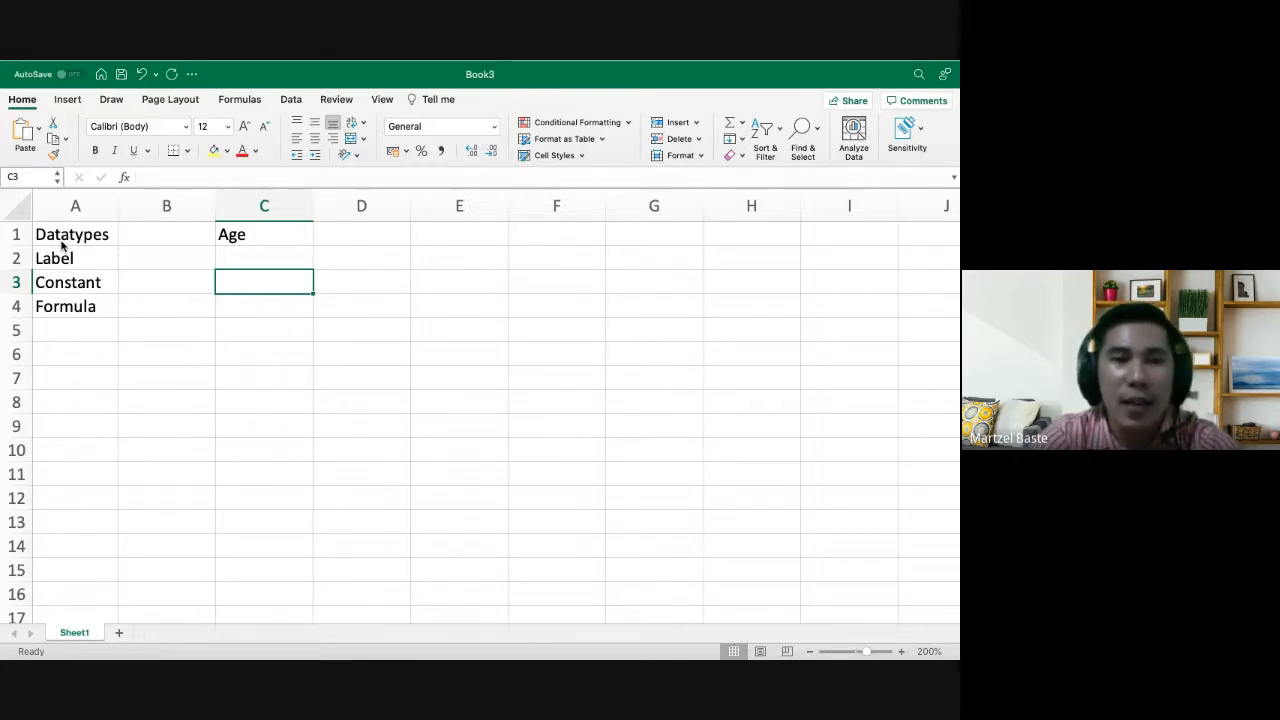
Enter the number 23 in cell C3 as the example in the Constant row
key("Down")
key("Up")
type("23")
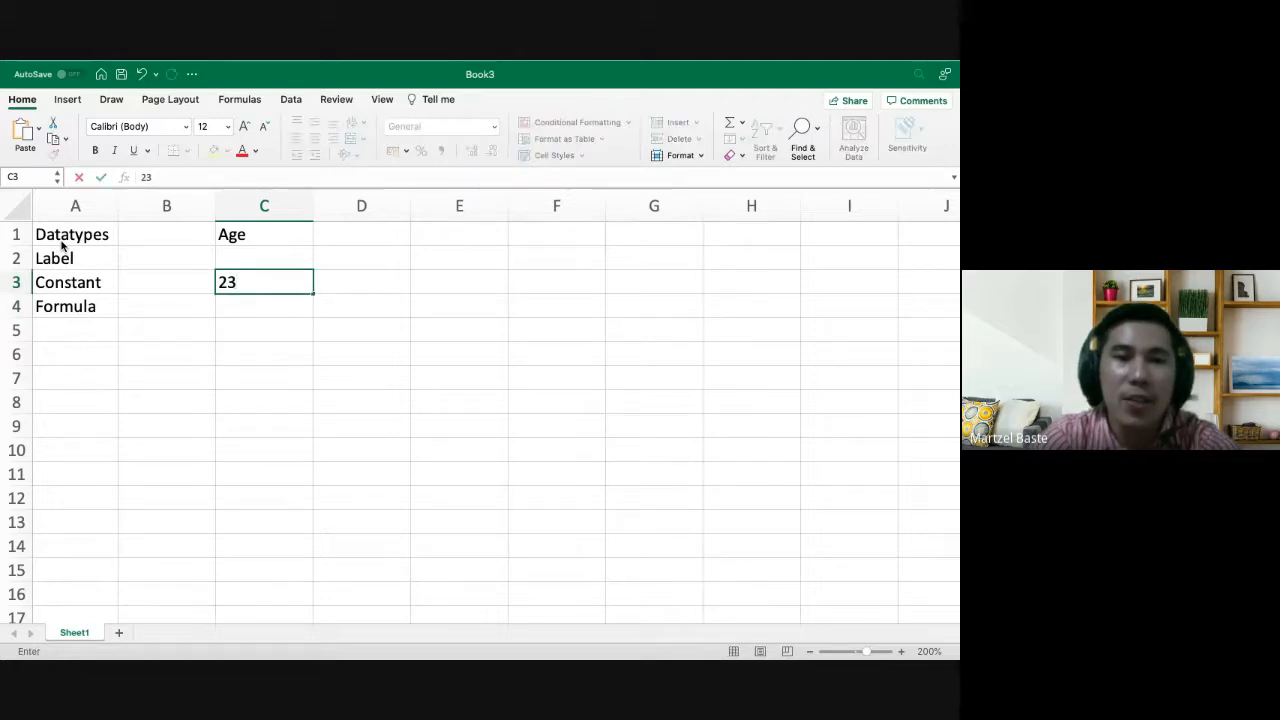
key("Return")
key("Up")
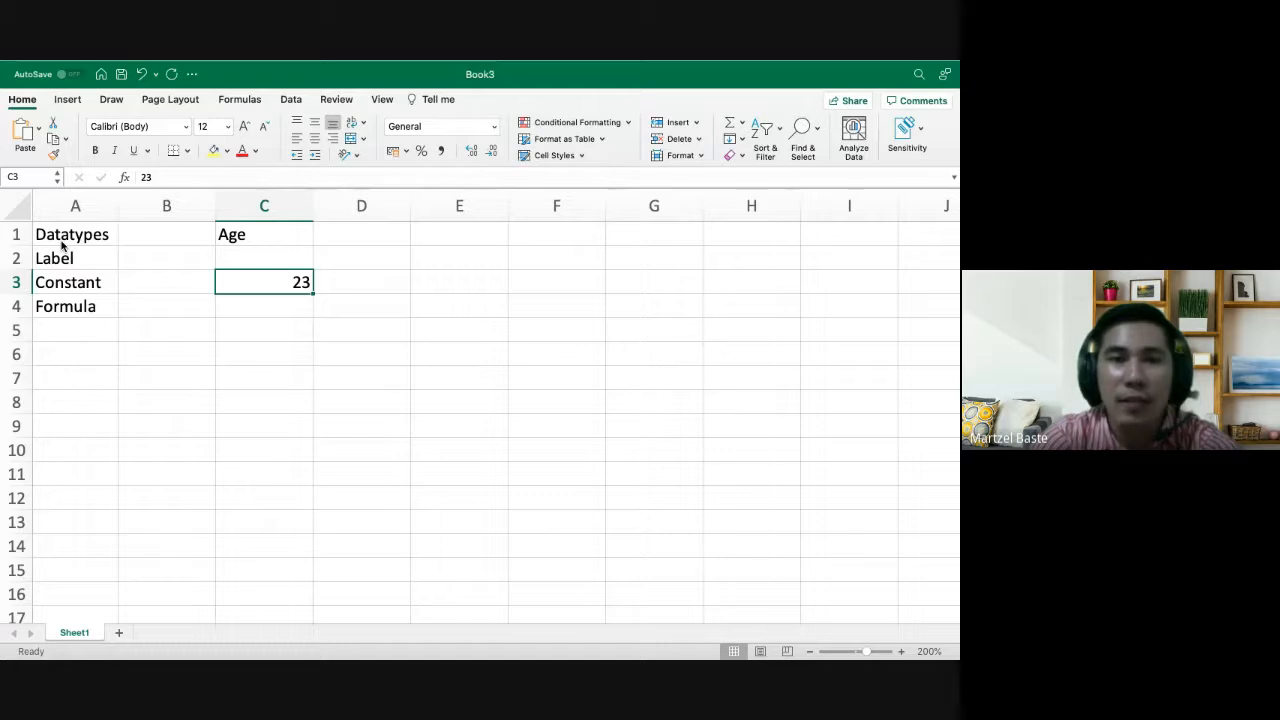
key("Down")
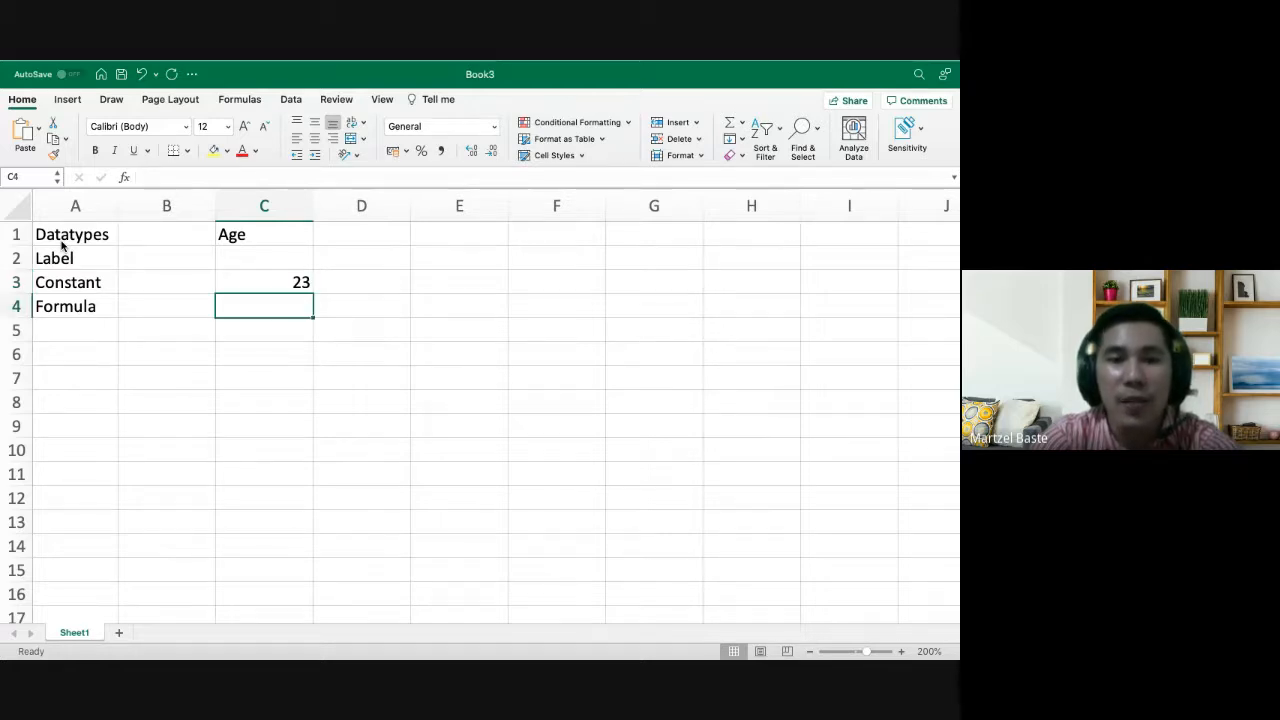
type("=")
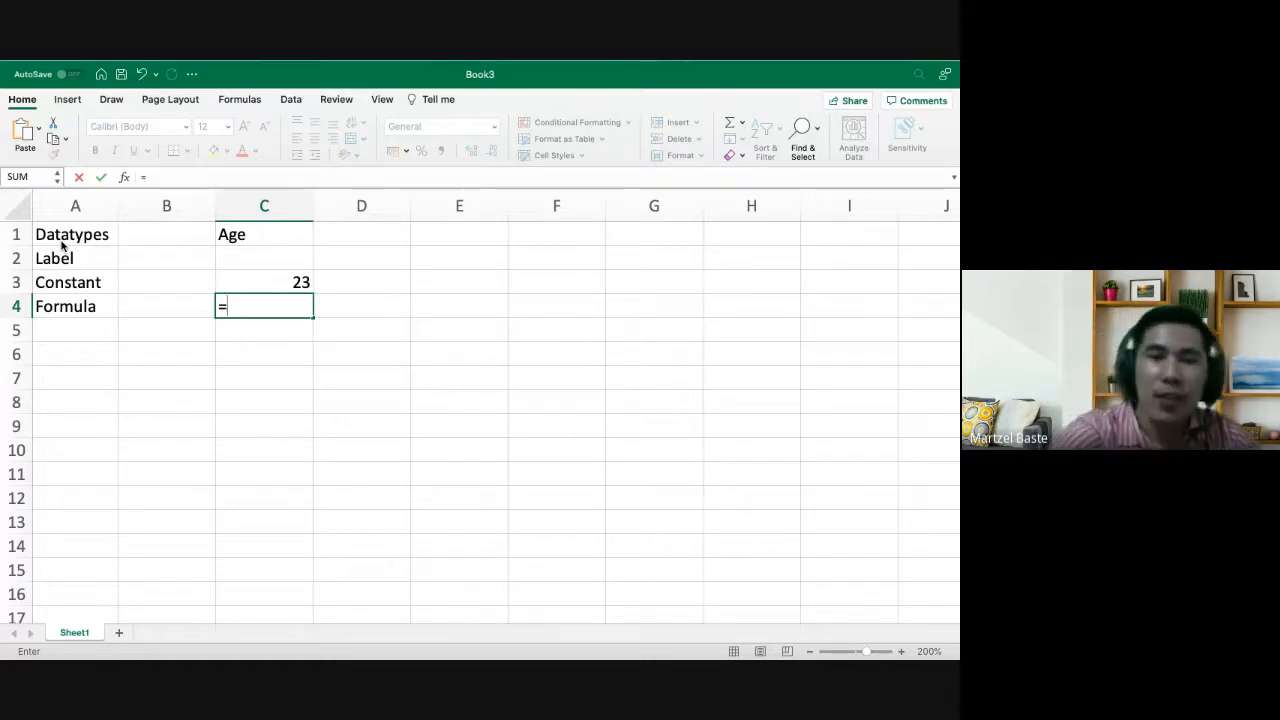
key("Escape")
Clear the contents of the data types example in cells A1 to C4
key("Up")
key("Up")
key("Left")
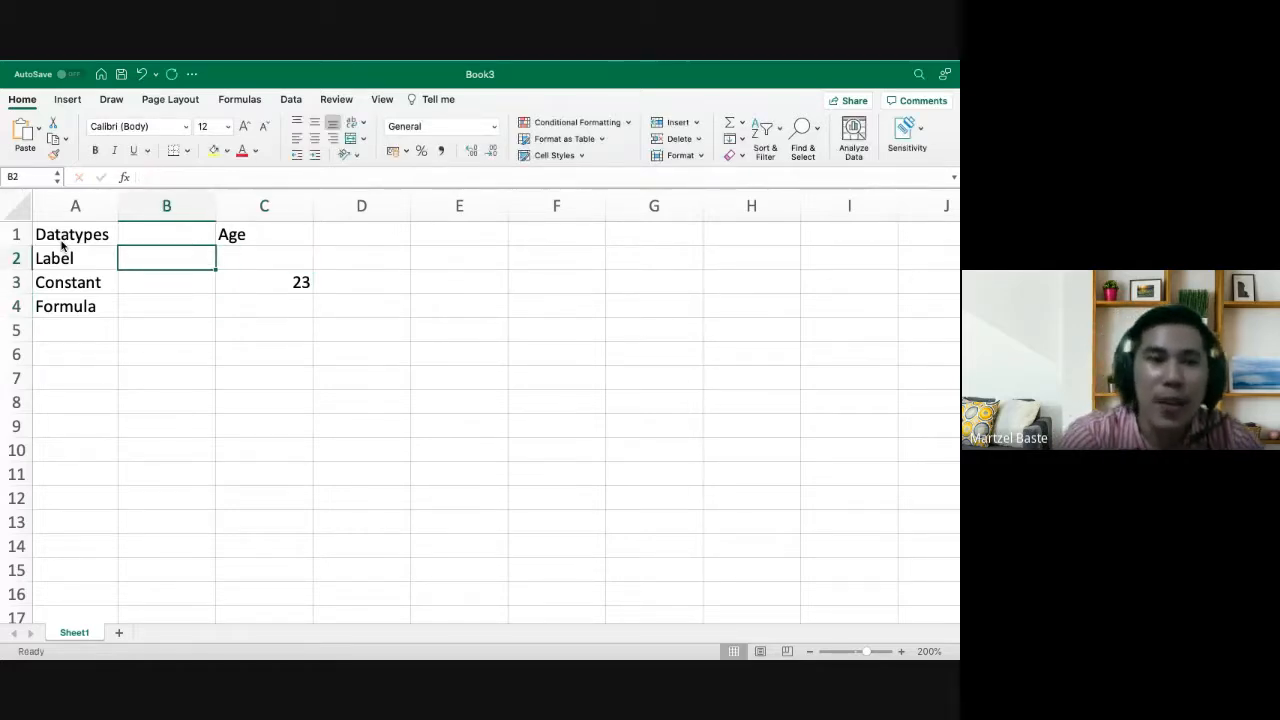
key("Left")
key("Up")
key("shift+Right")
key("shift+Right")
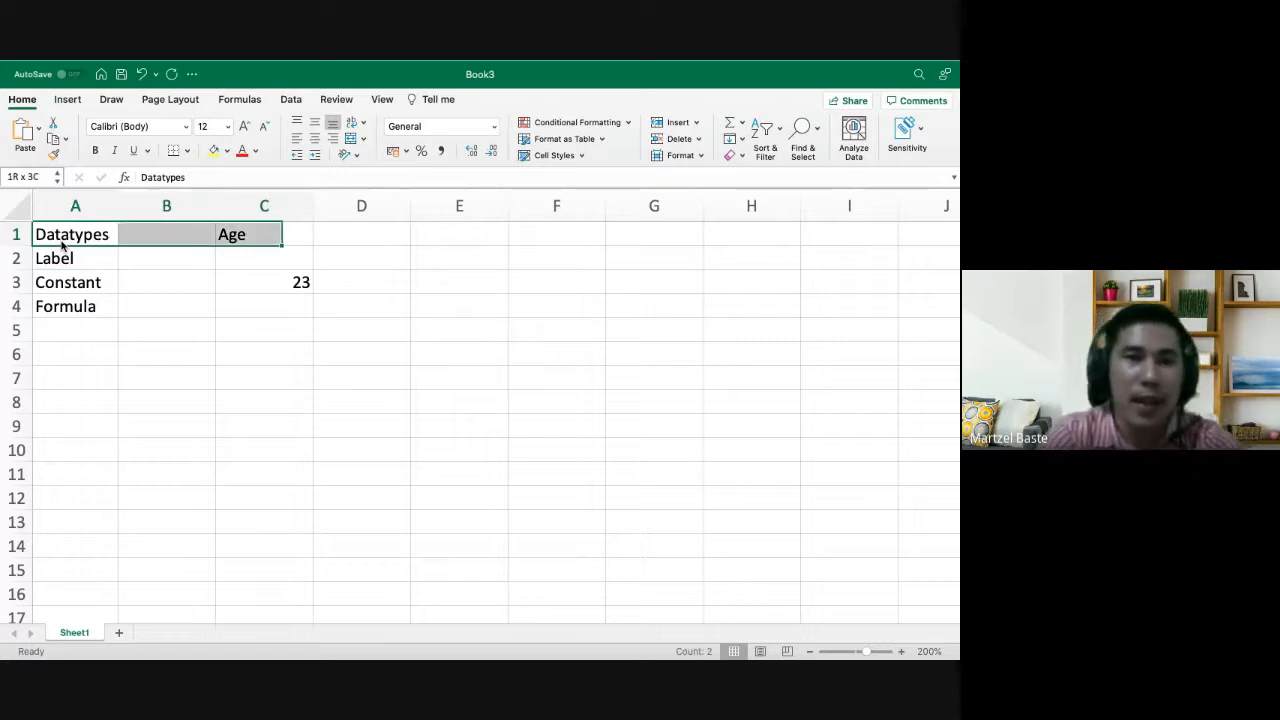
key("shift+Down")
key("shift+Down")
key("shift+Down")
key("Delete")
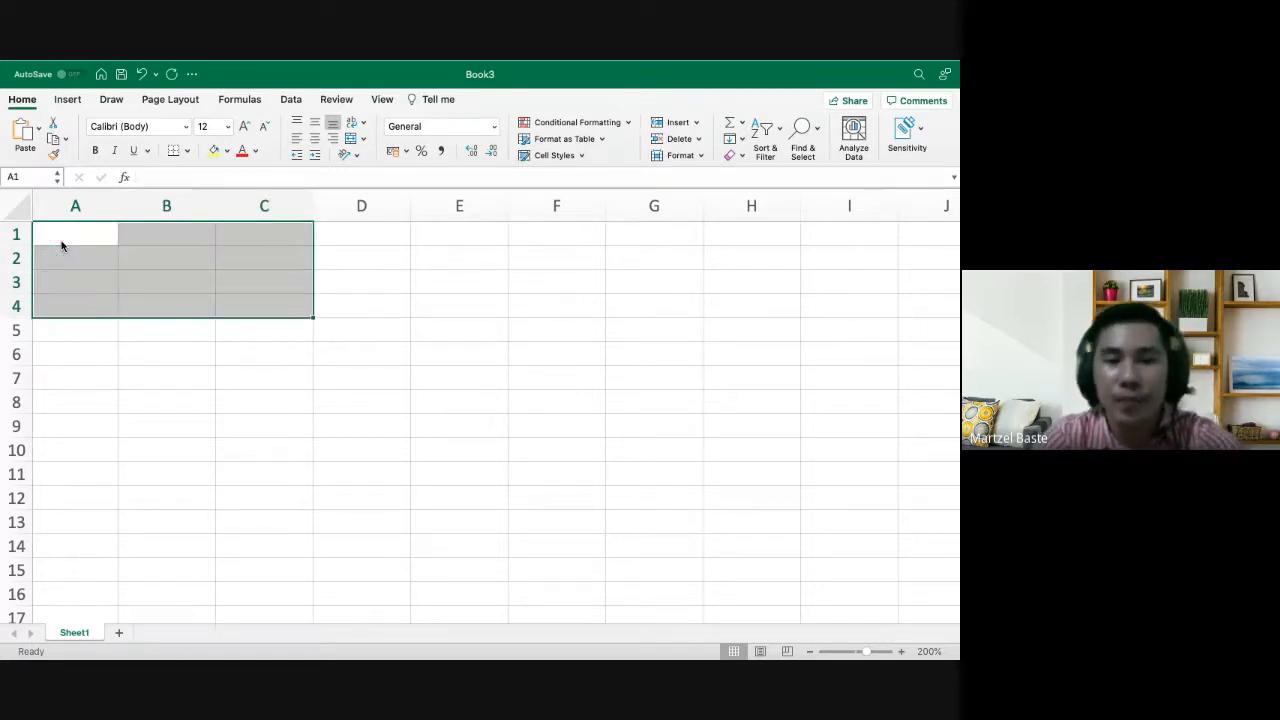
key("Down")
key("Up")
type("Ar")
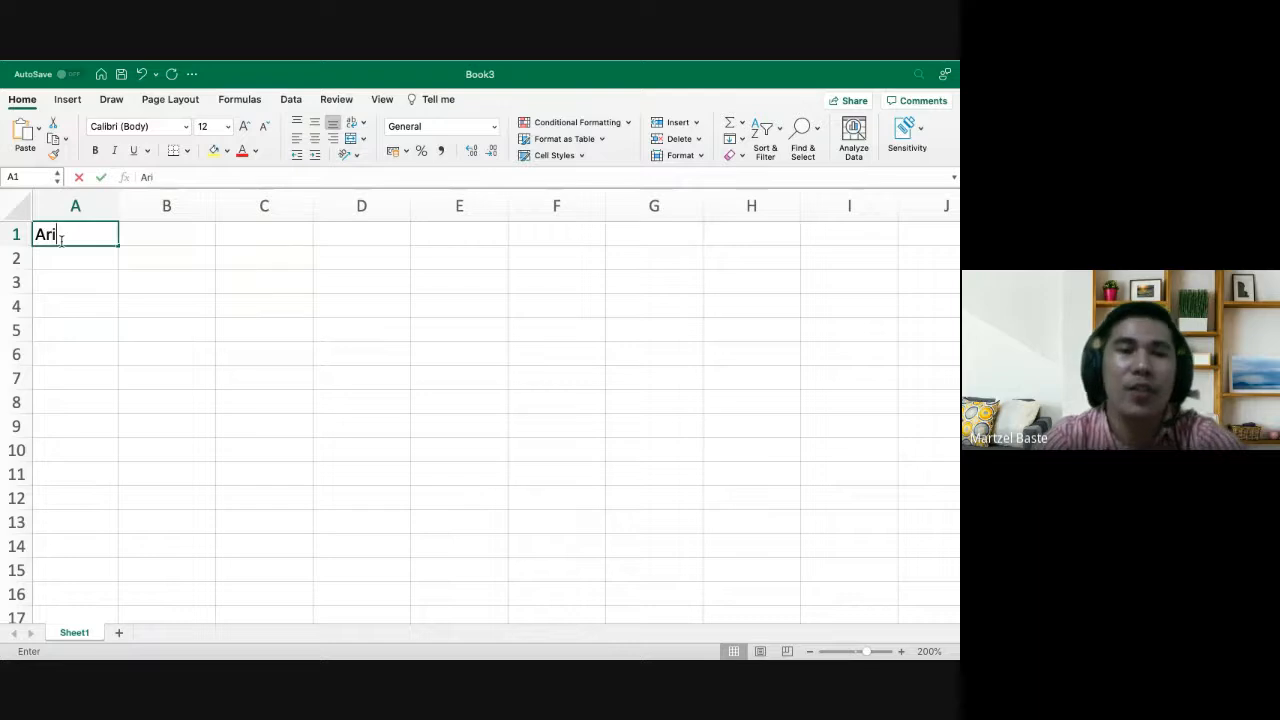
type("ithme")
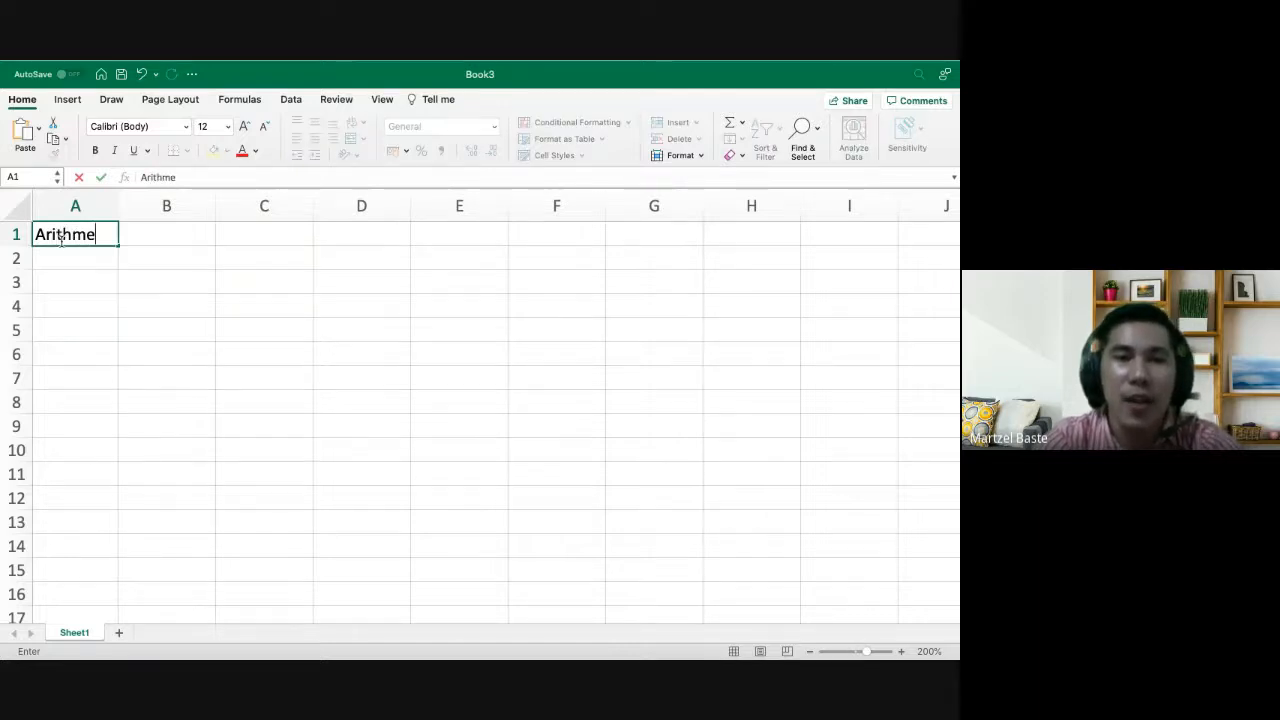
key("BackSpace")
key("BackSpace")
key("BackSpace")
key("BackSpace")
key("BackSpace")
key("BackSpace")
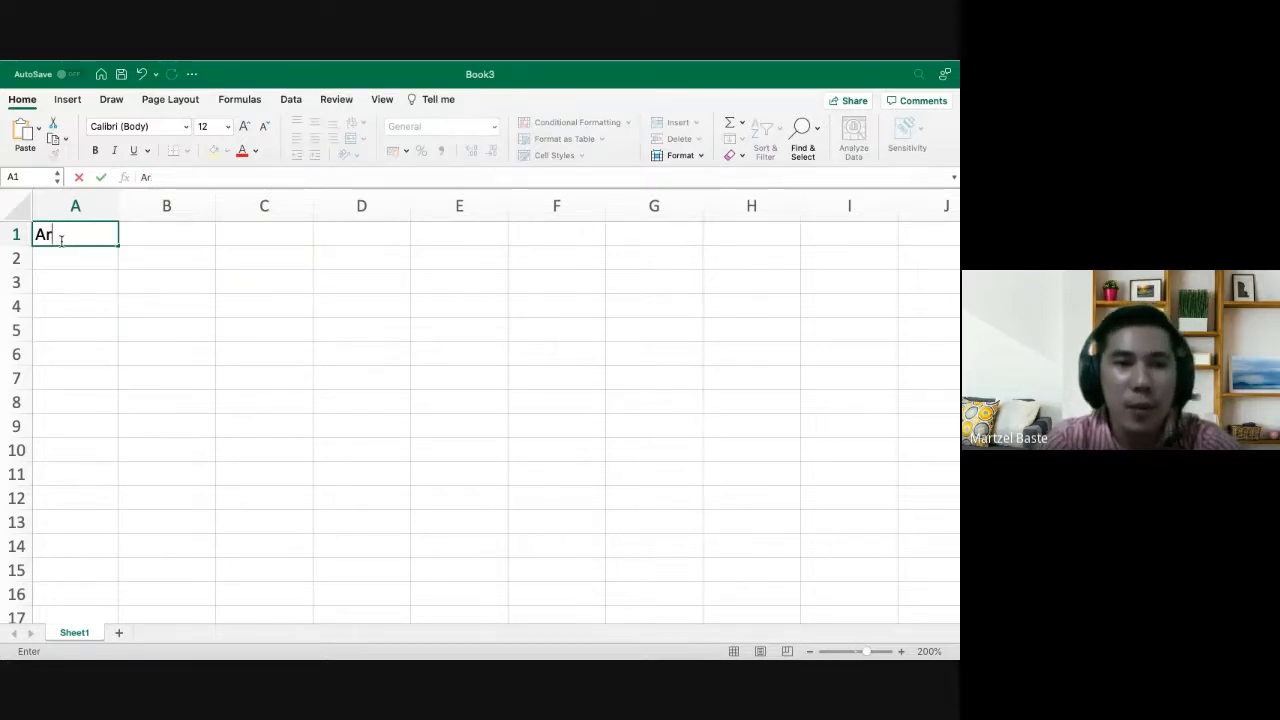
key("BackSpace")
Enter the heading Arithmetic in cell C1
key("Right")
key("Right")
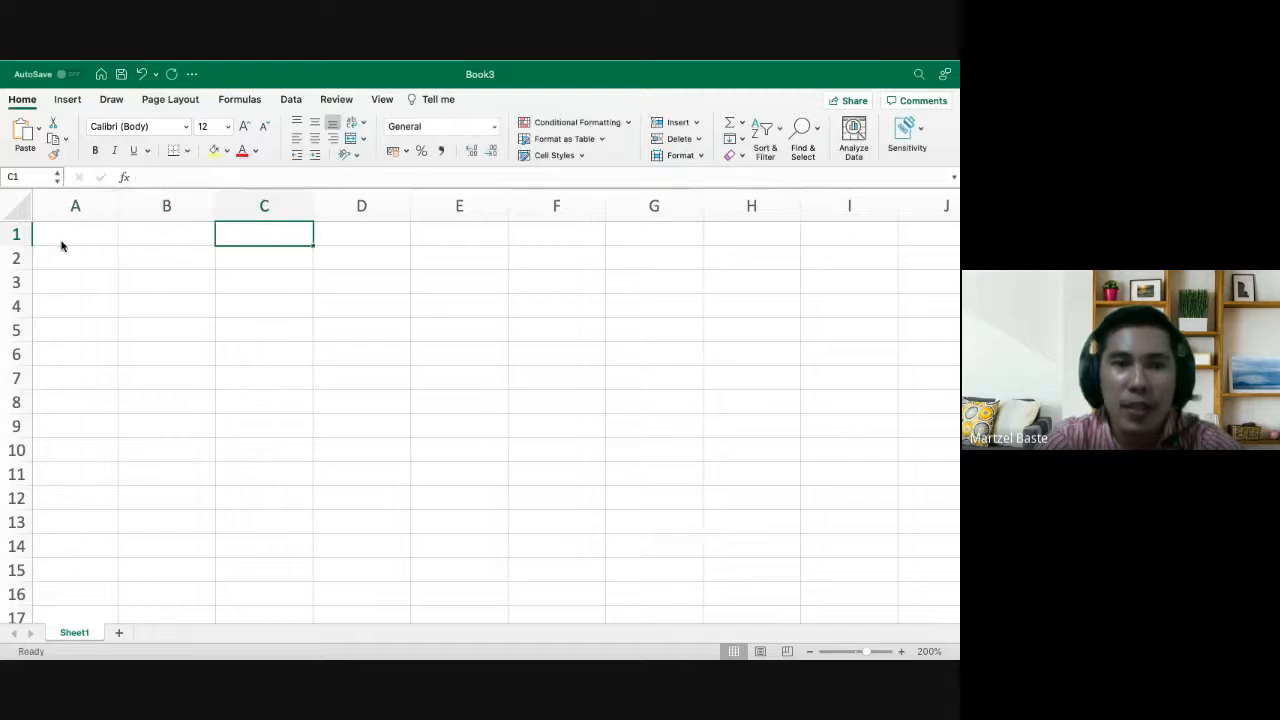
type("Arit")
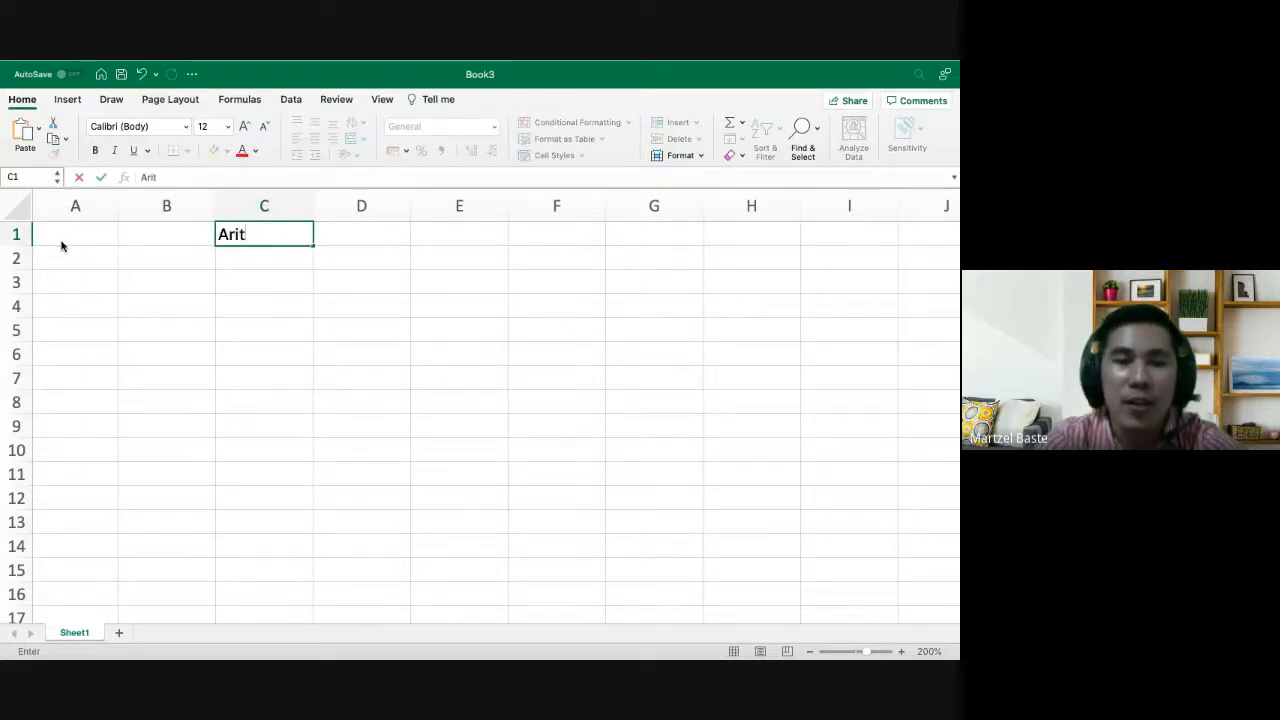
type("hmetic")
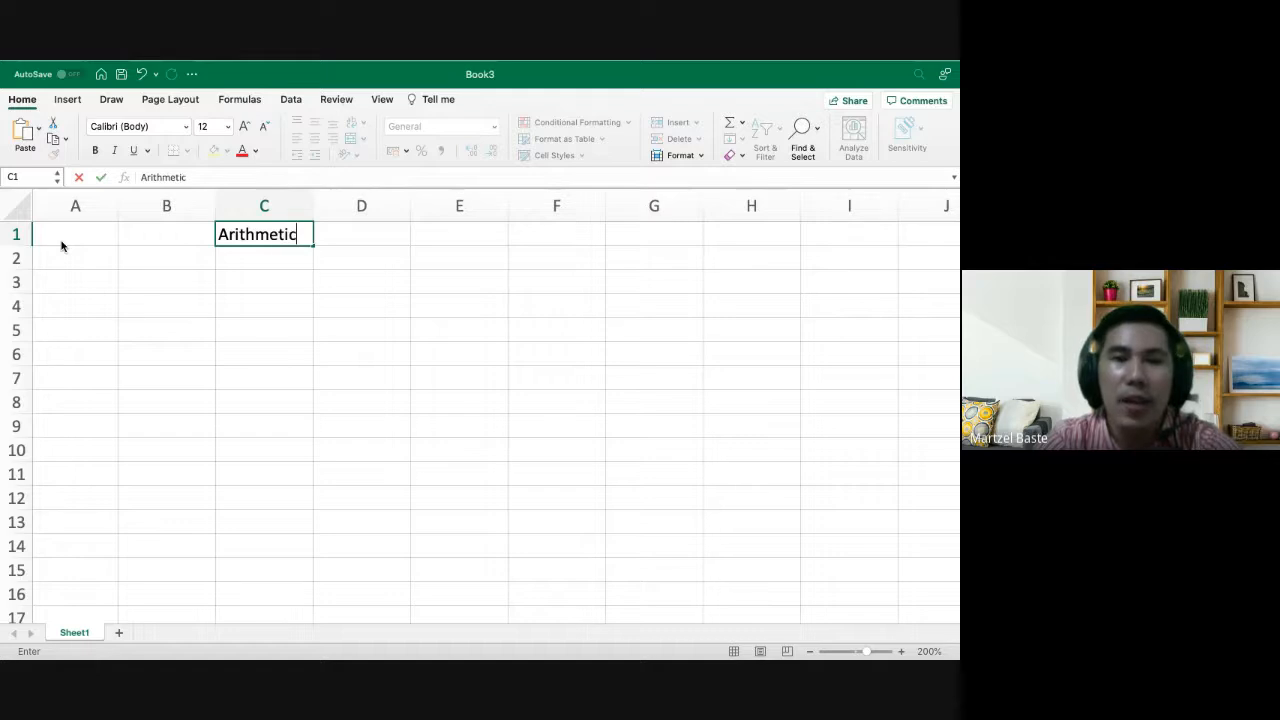
key("Return")
Enter the headings Num1 in cell A1 and Num2 in cell B1
key("Left")
key("Left")
key("Up")
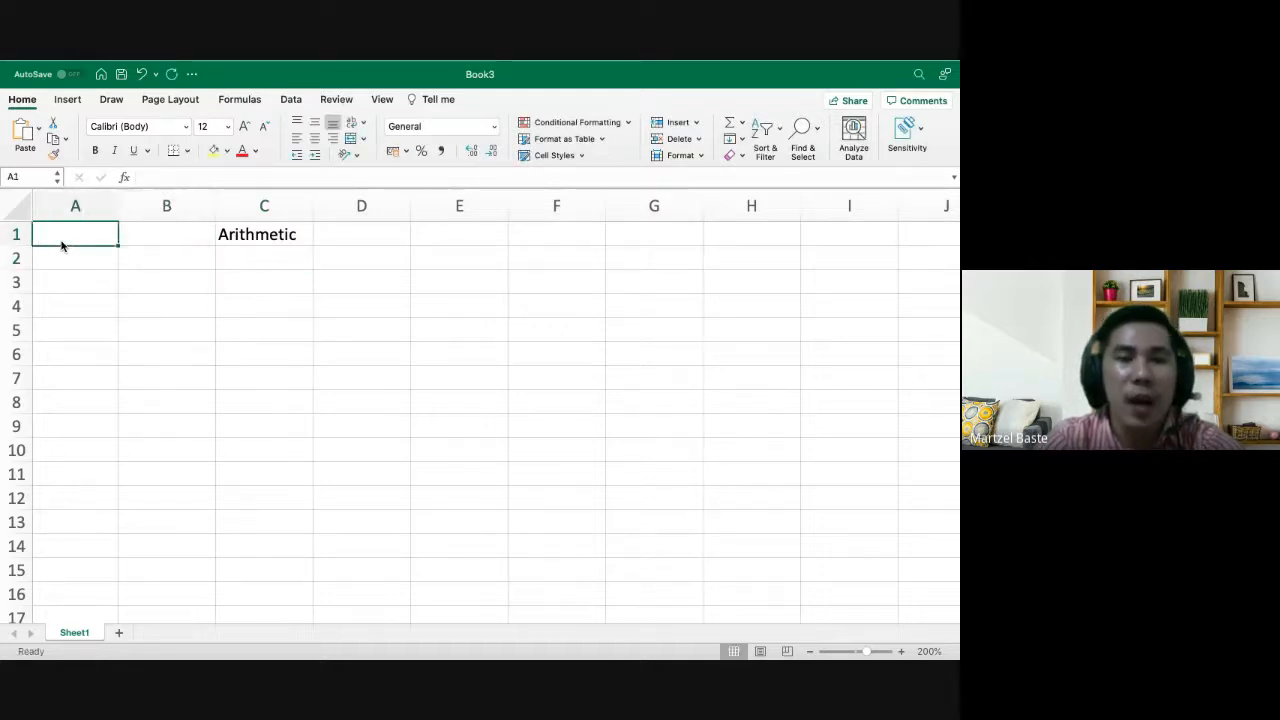
key("Down")
left_click(61, 240)
type("Num")
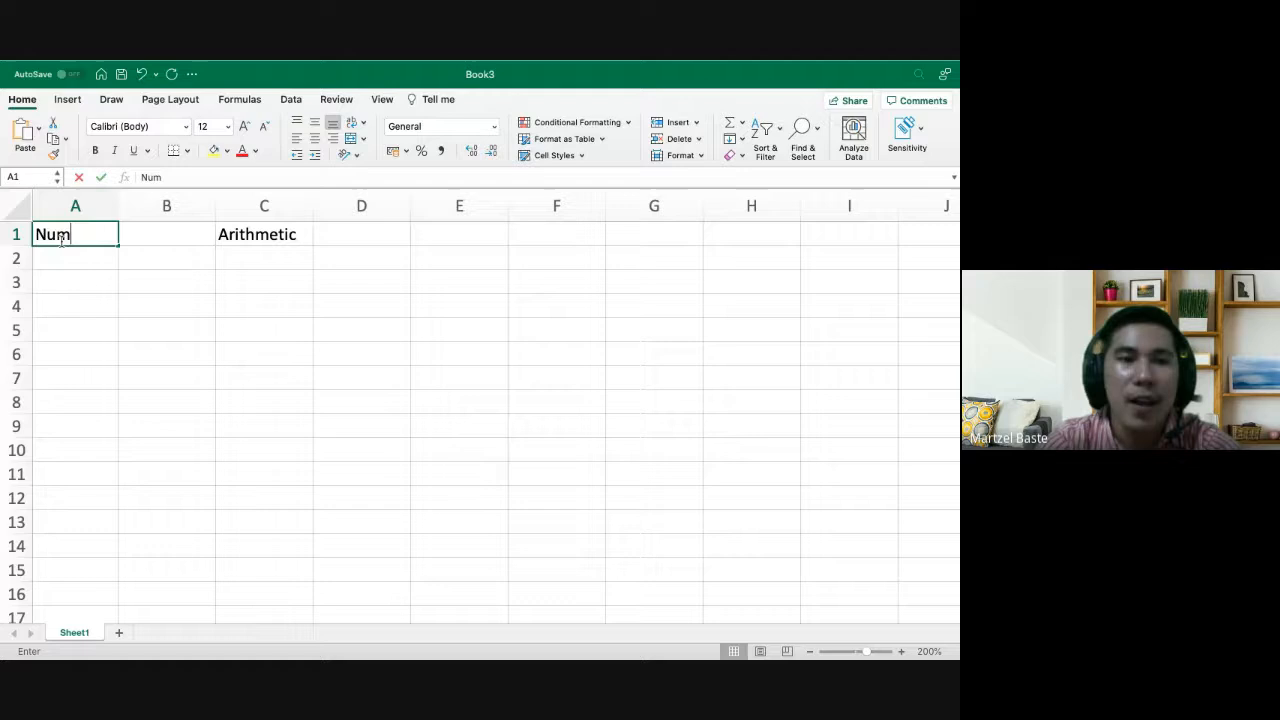
key("Tab")
left_click(61, 240)
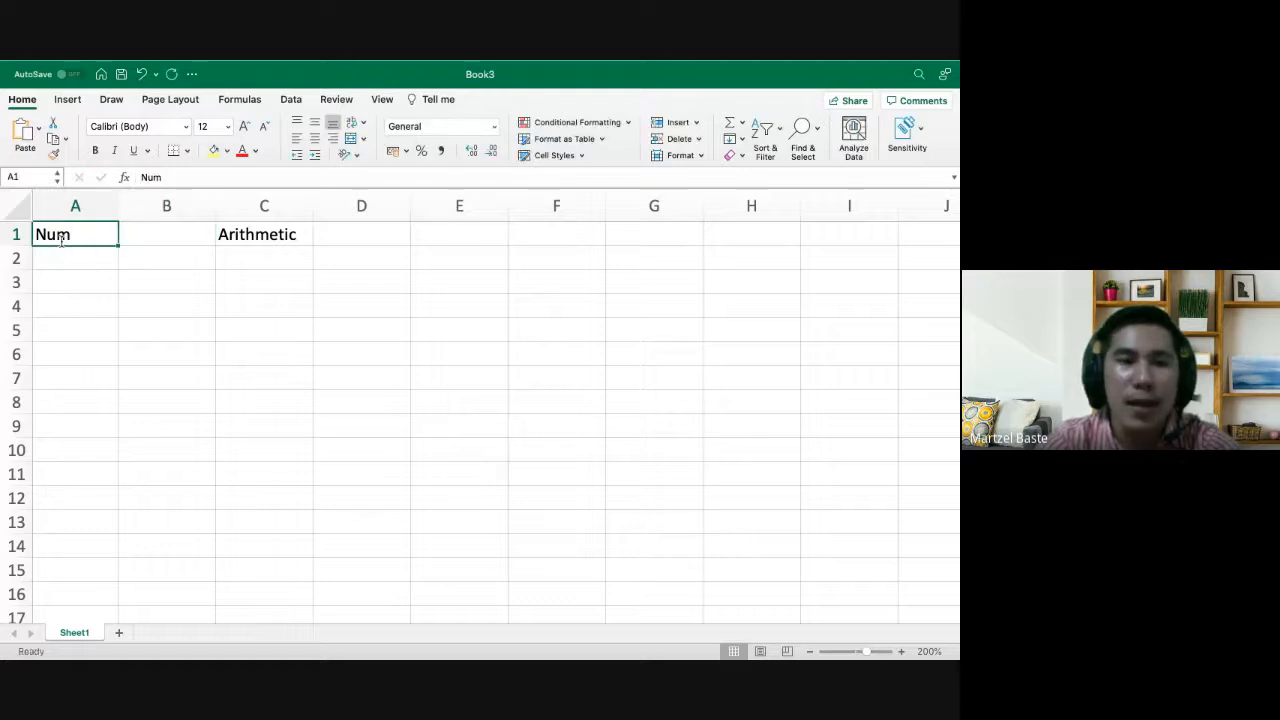
type("Num1")
key("Tab")
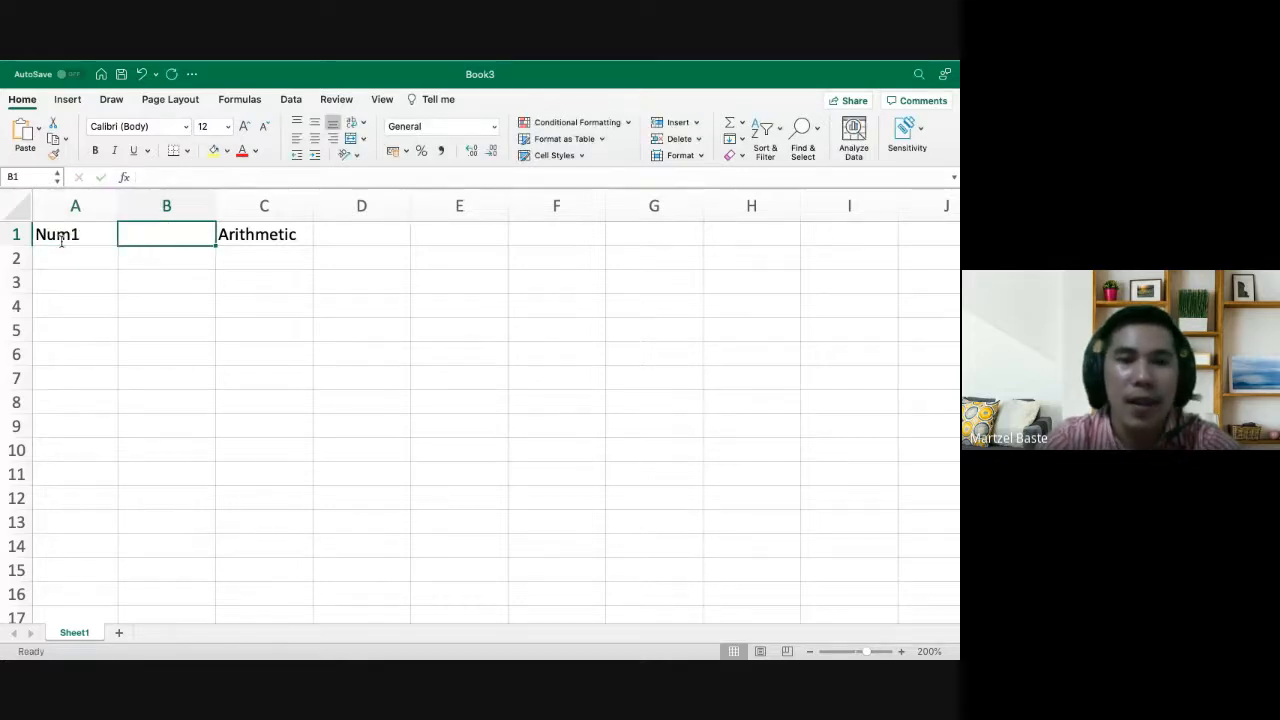
type("Num2")
key("Right")
Enter 2 and 4 in cells A2 and A3 under Num1, and 5 and 6 in cells B2 and B3 under Num2
key("Down")
key("Left")
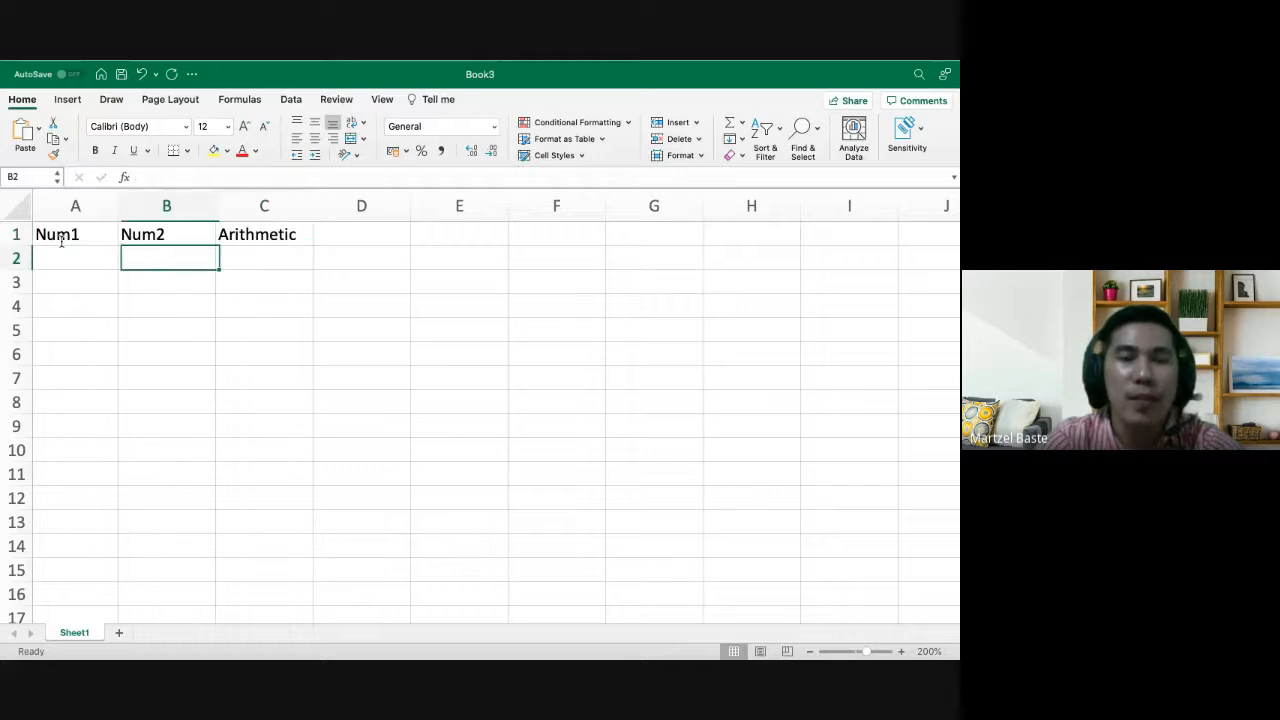
key("Right")
key("Left")
key("Left")
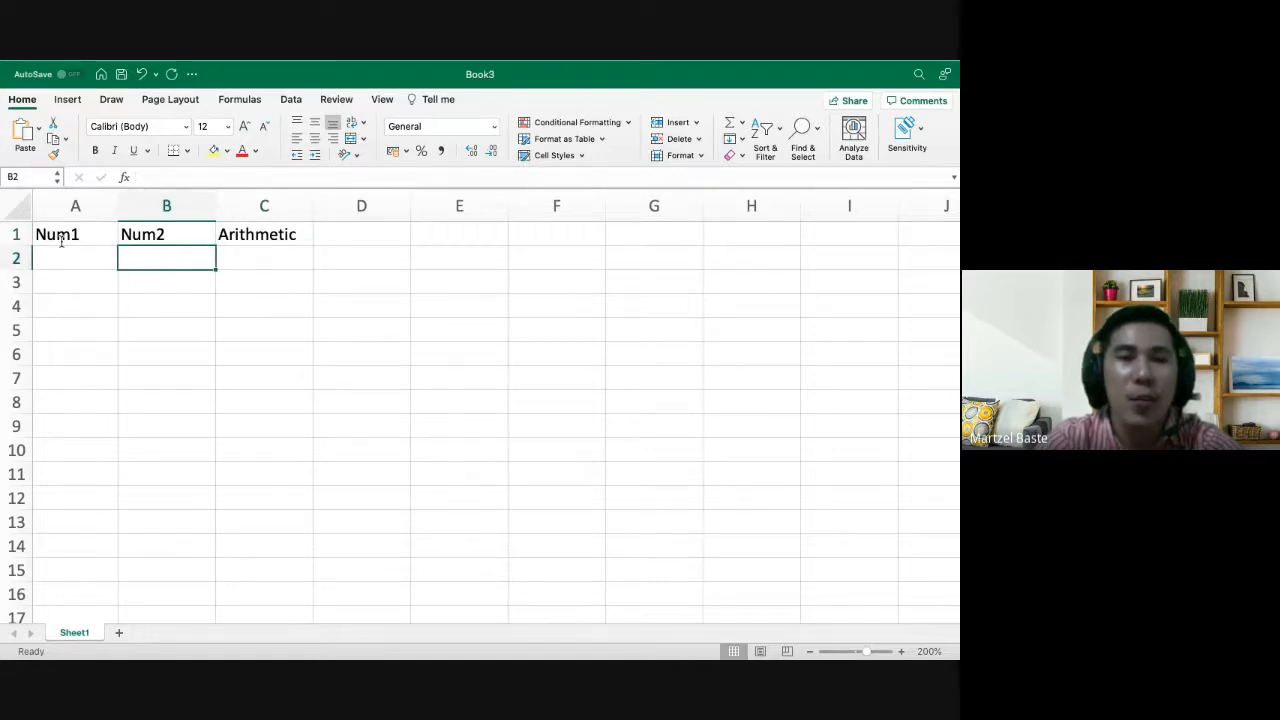
key("Right")
key("Left")
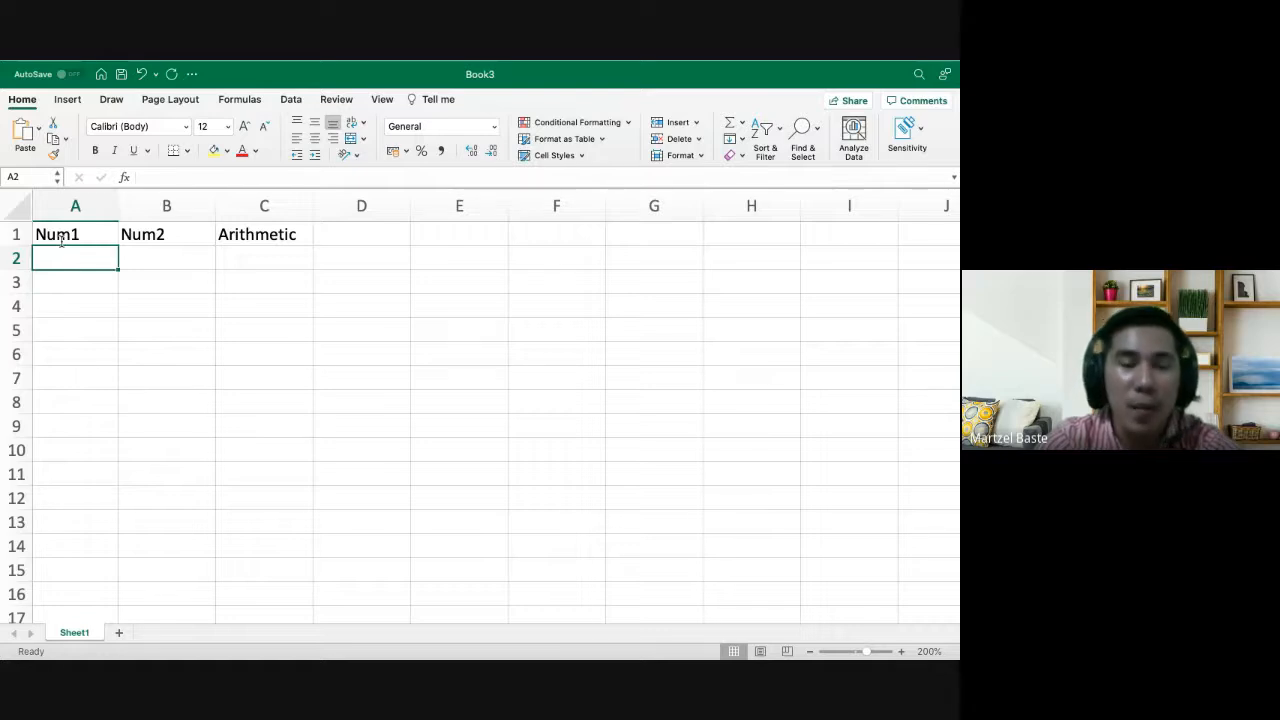
type("2")
key("Return")
type("4")
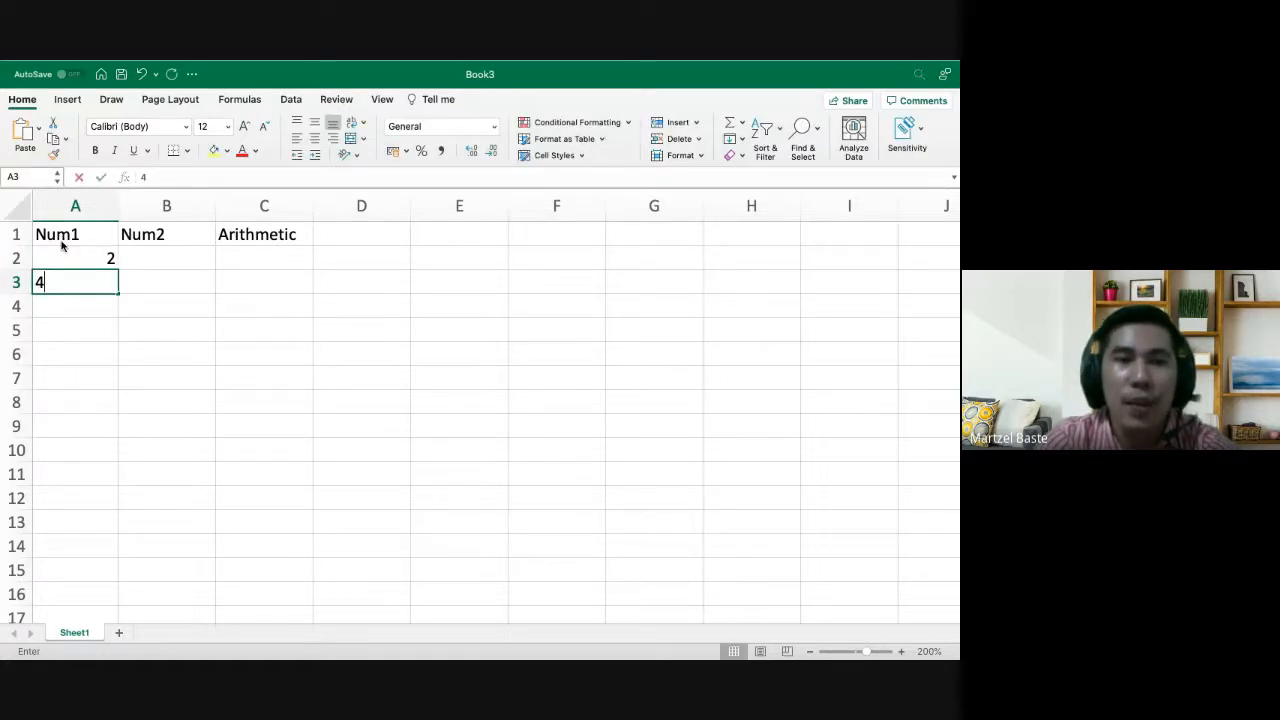
key("Tab")
type("6")
key("Up")
type("5")
key("Return")
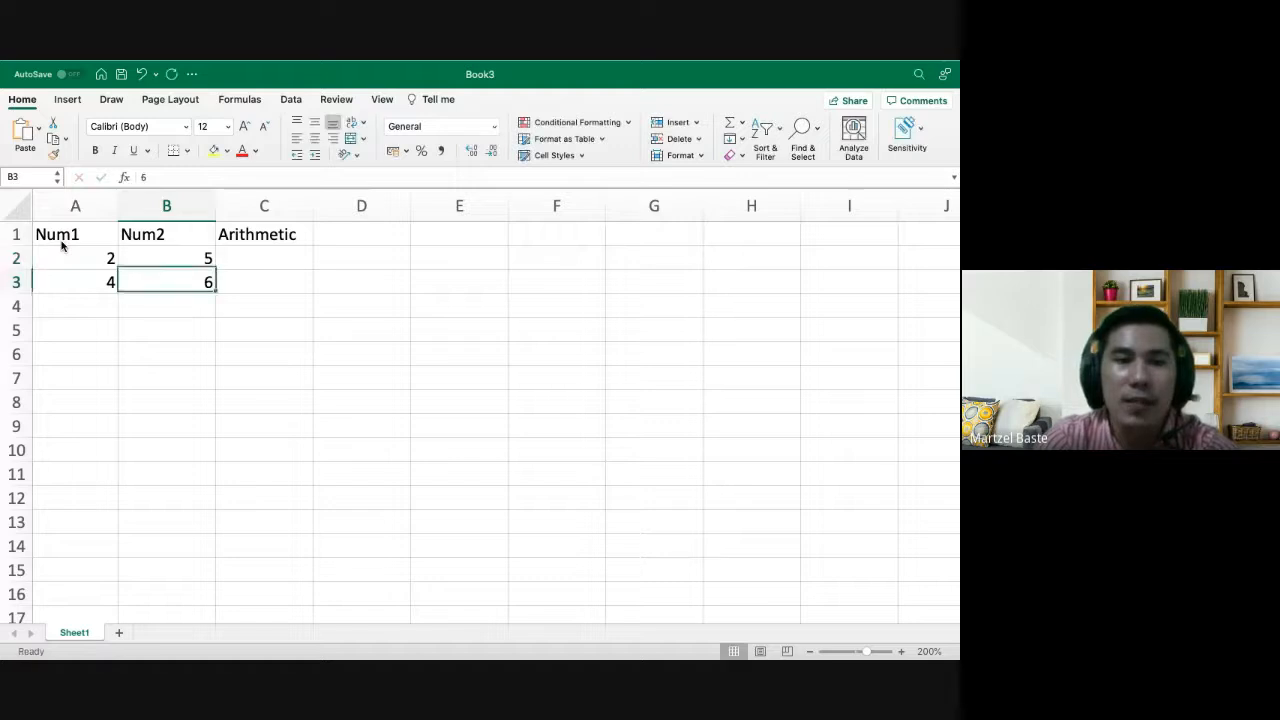
Change cell A3 to 3 and continue the Num1 column with 20, 23 and 23 in cells A4 to A6
key("Left")
type("3")
key("Return")
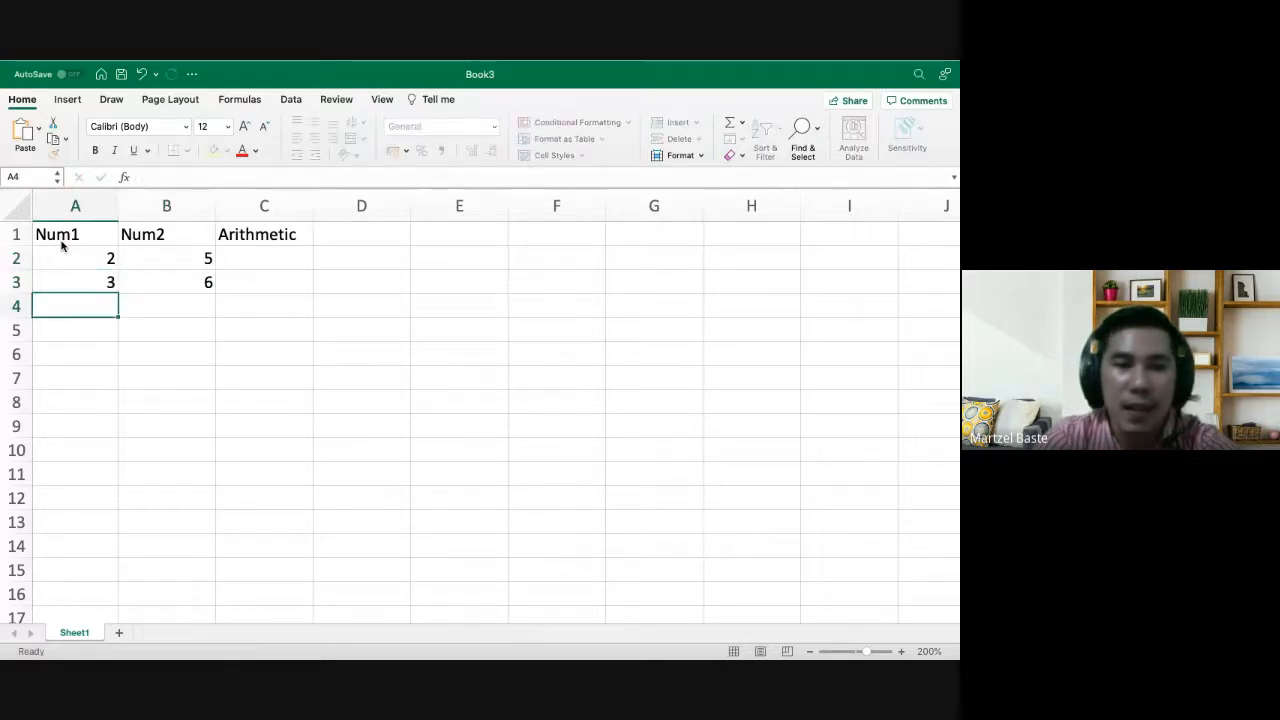
type("20")
key("Return")
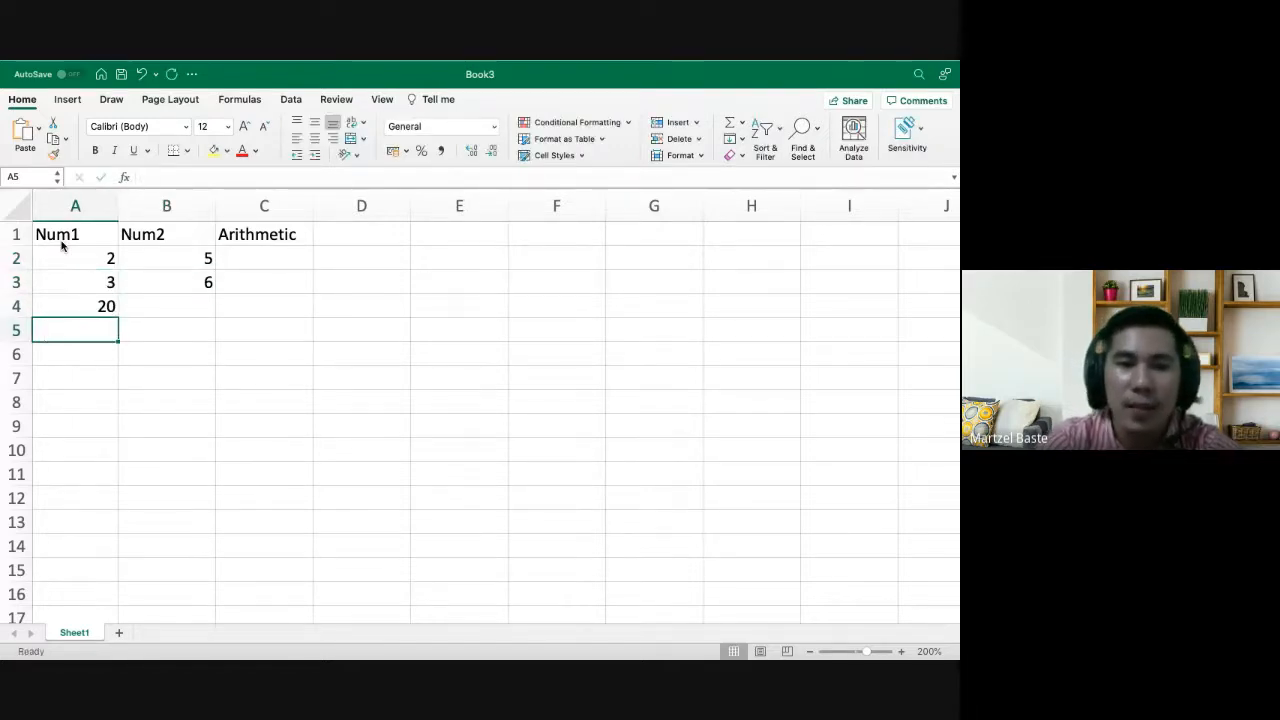
type("23")
key("Tab")
key("Return")
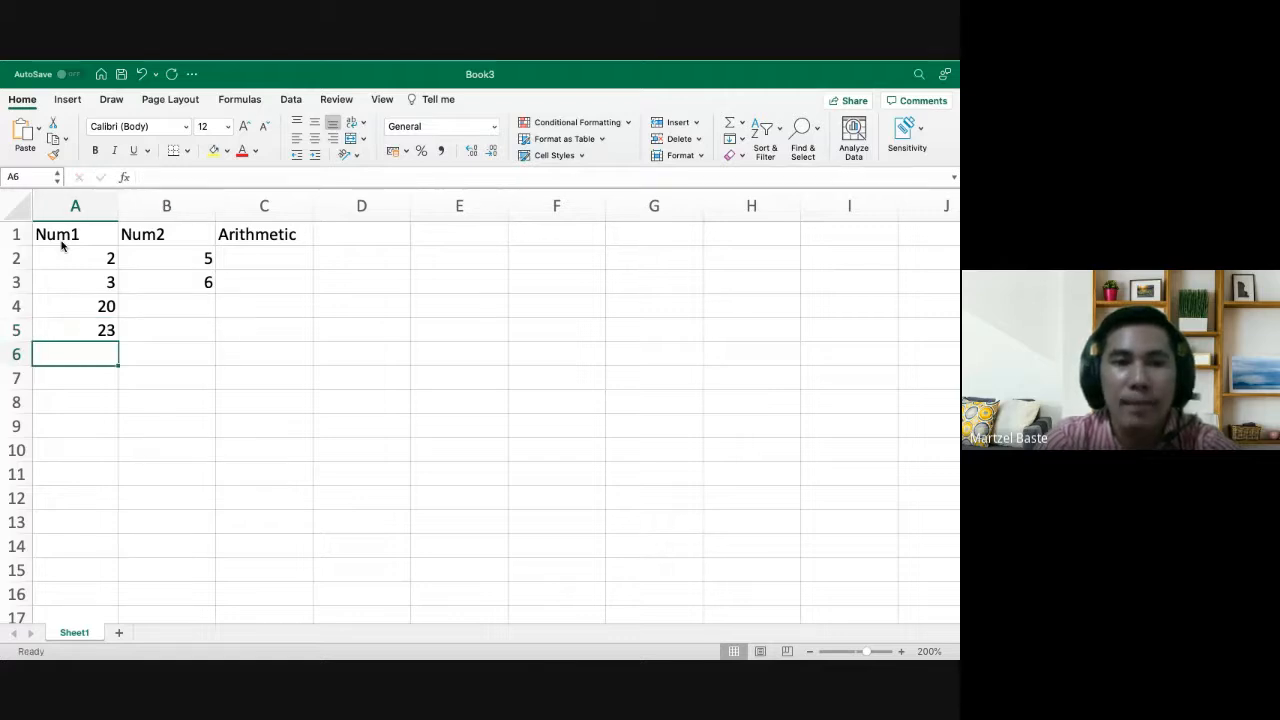
type("23")
key("Tab")
Complete the Num2 column with 3, 5 and 3 in cells B4 to B6
key("Up")
key("Up")
type("3")
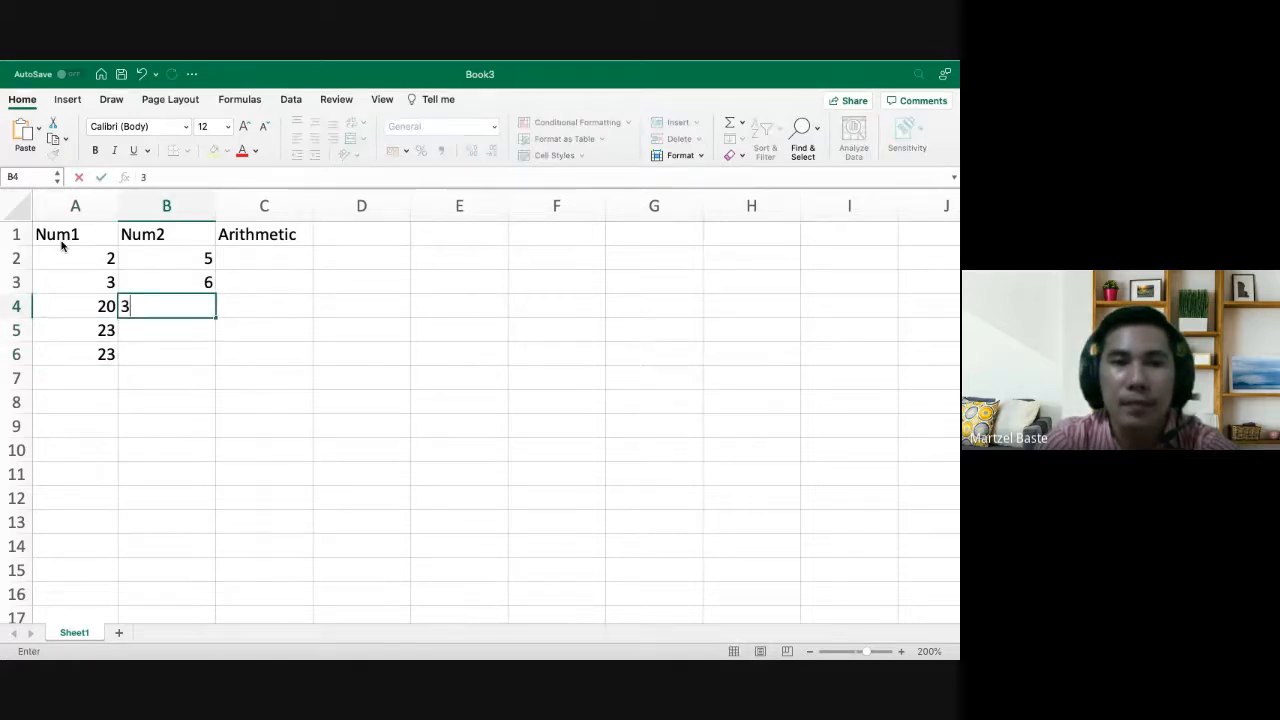
key("Return")
type("5")
key("Return")
type("3")
key("Return")
key("Up")
key("Up")
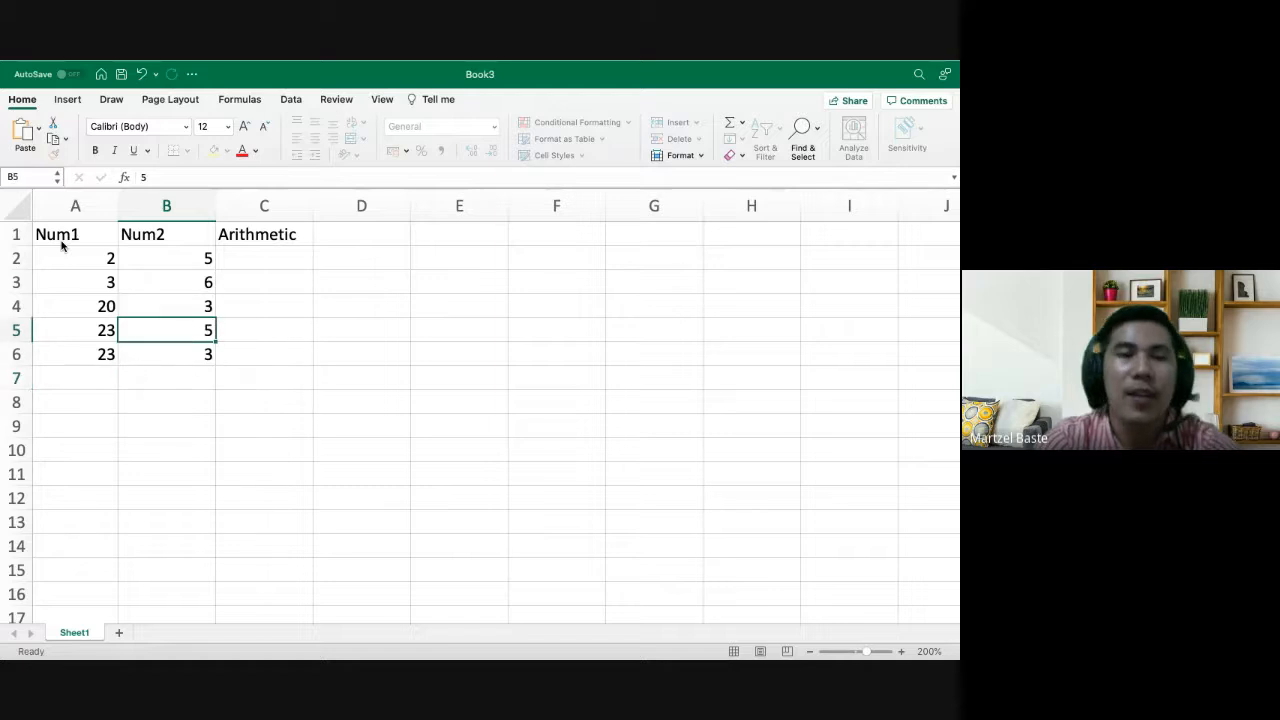
key("Up")
key("Up")
key("Up")
key("Right")
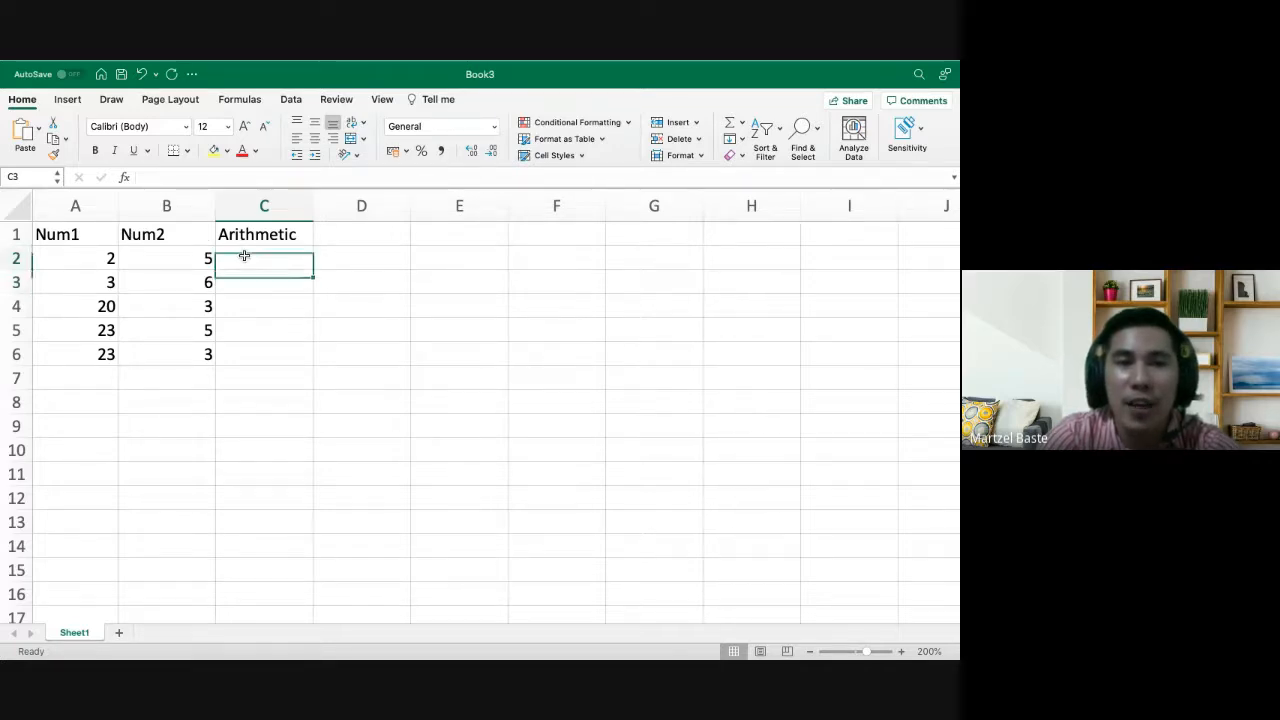
type("=")
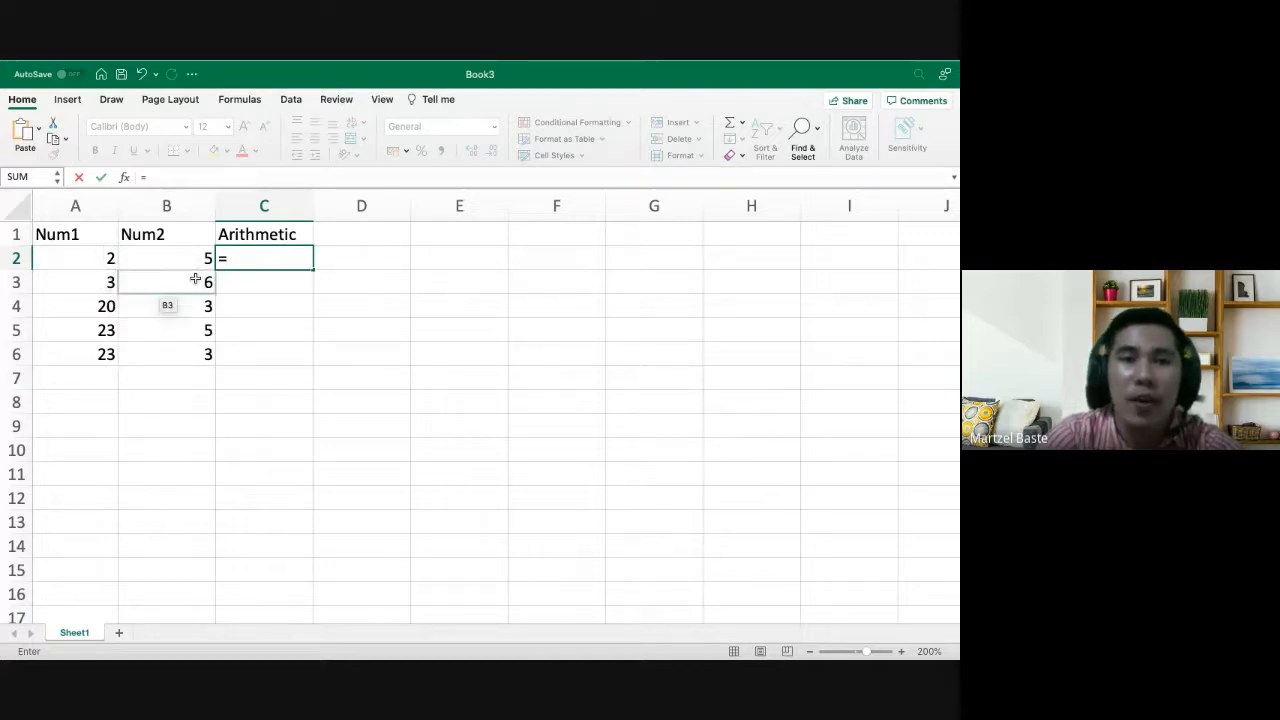
key("Escape")
Jump along row 3 to the worksheet's last column and return to the data in column B
left_click(288, 283)
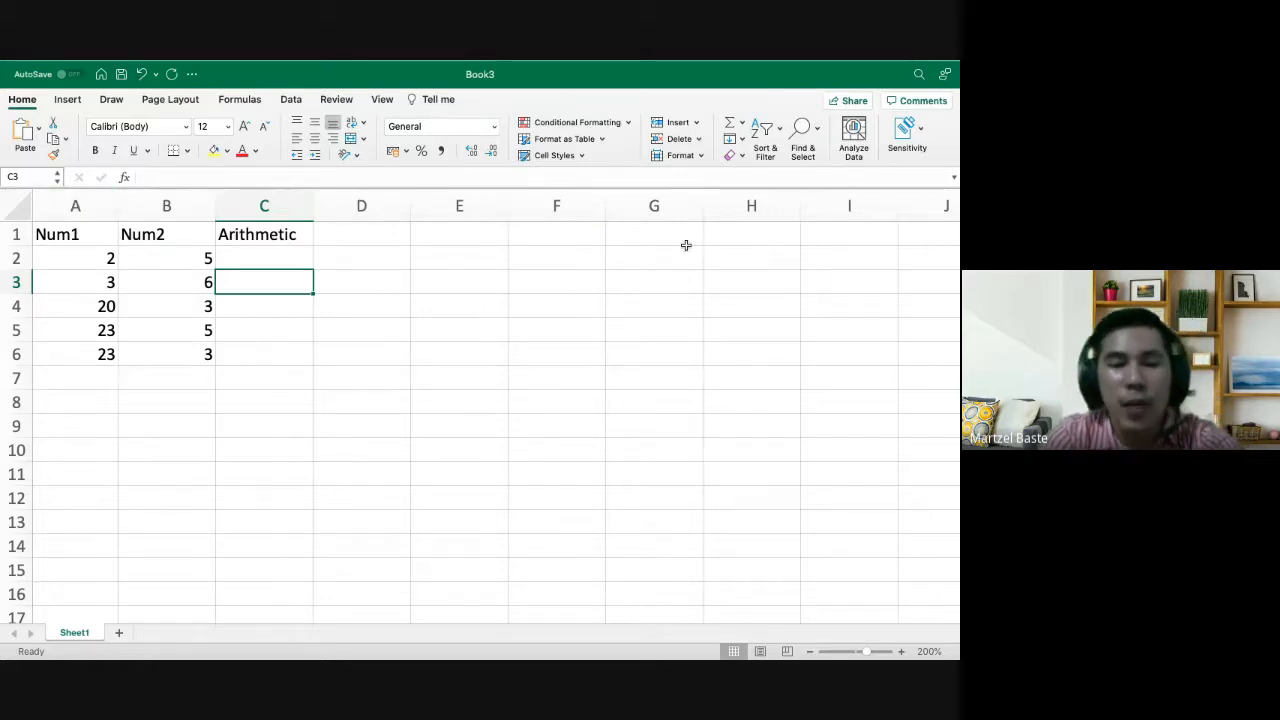
left_click(388, 288)
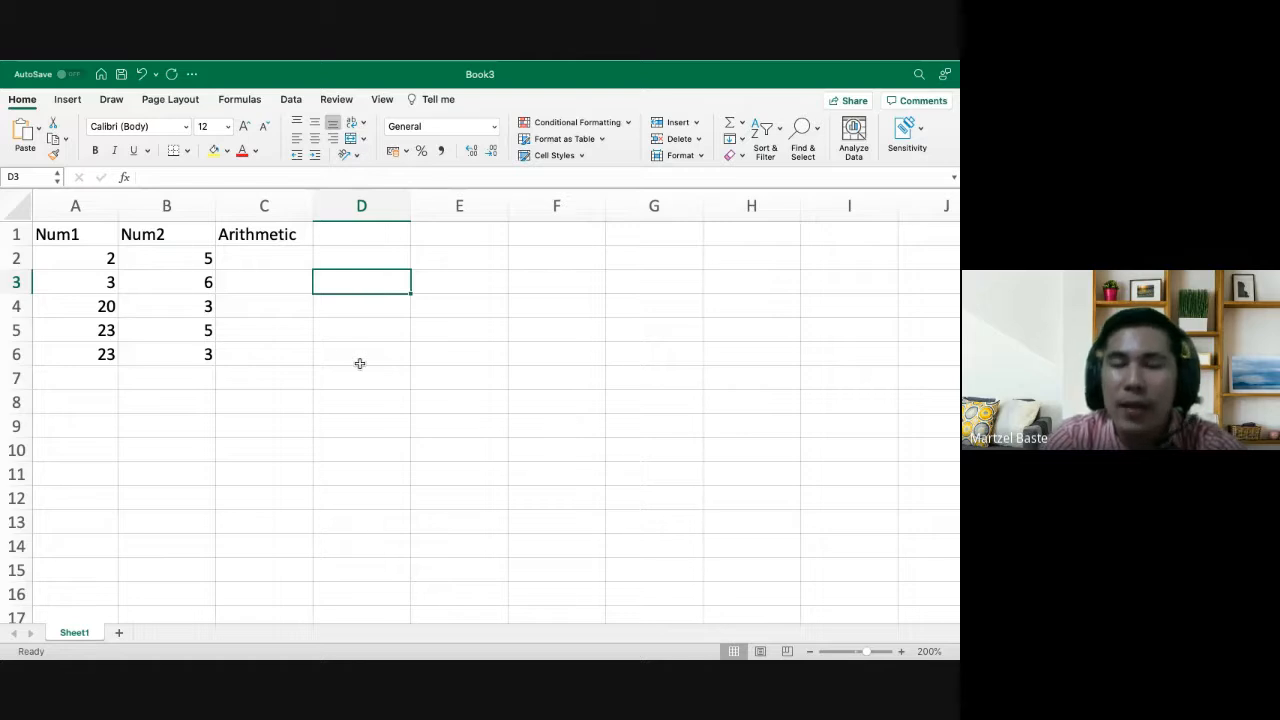
key("ctrl+Right")
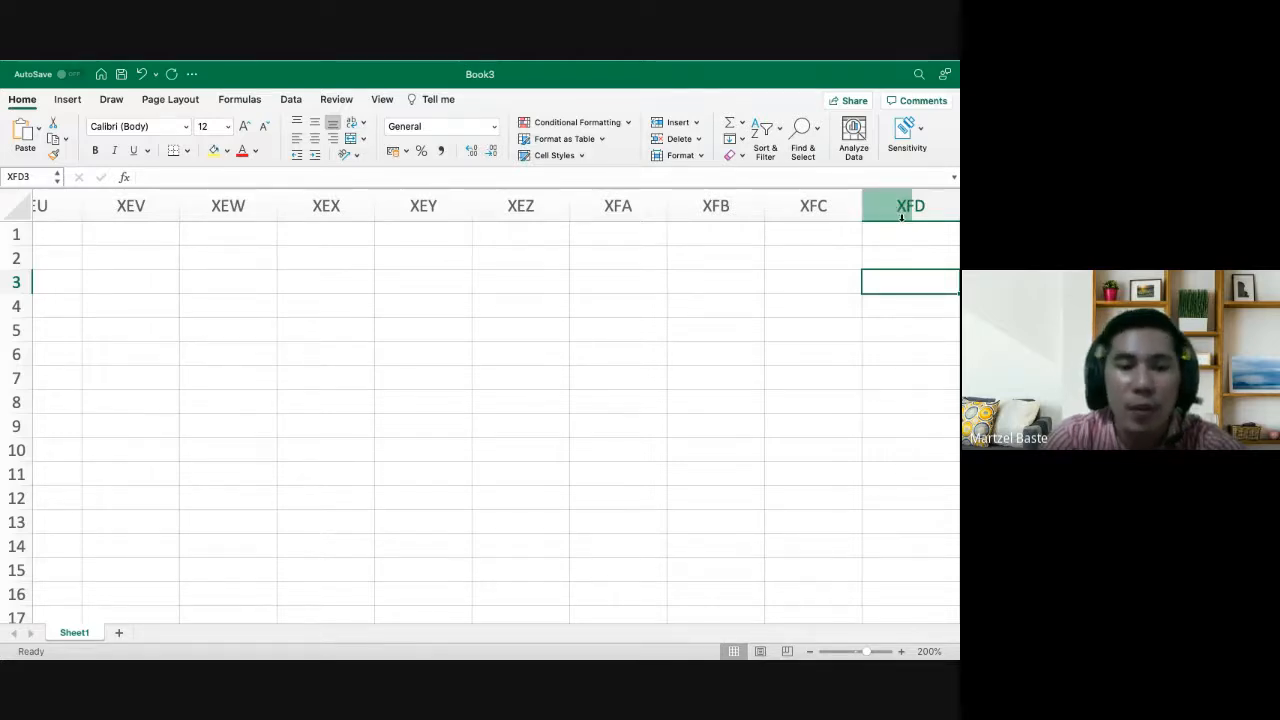
key("ctrl+Left")
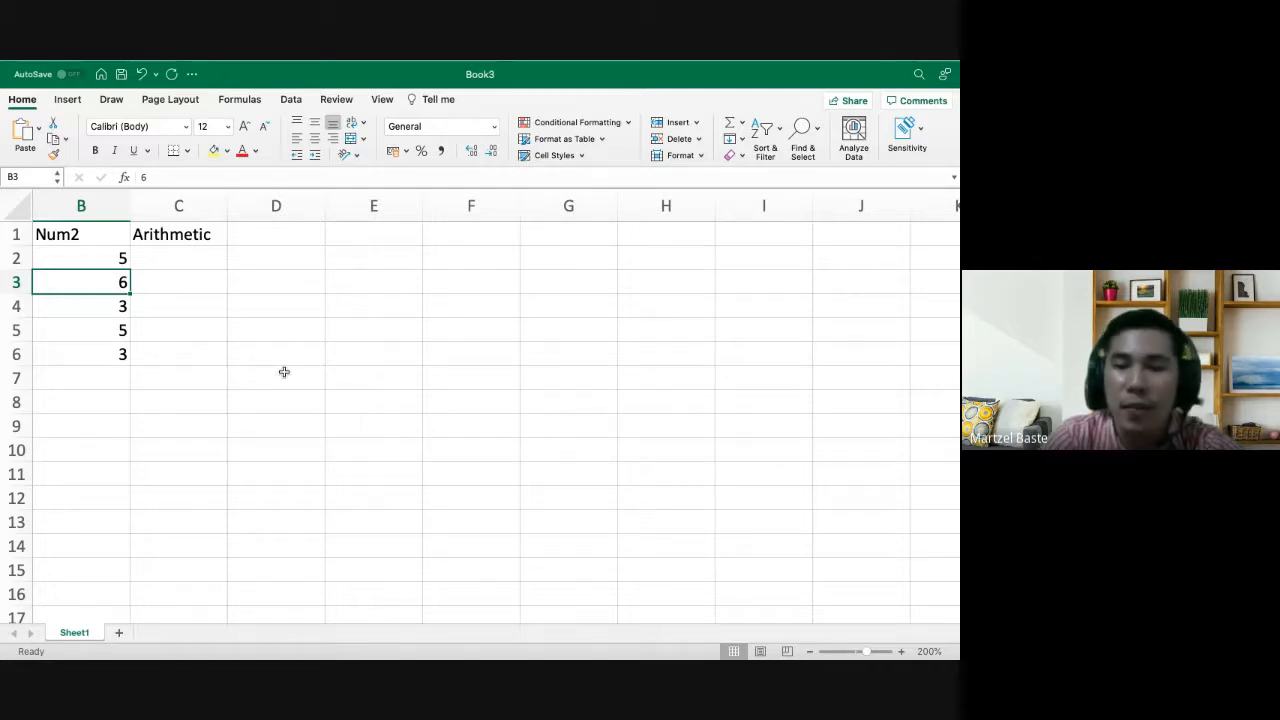
Jump down column B past the data to the worksheet's last row
key("Up")
key("Up")
key("Down")
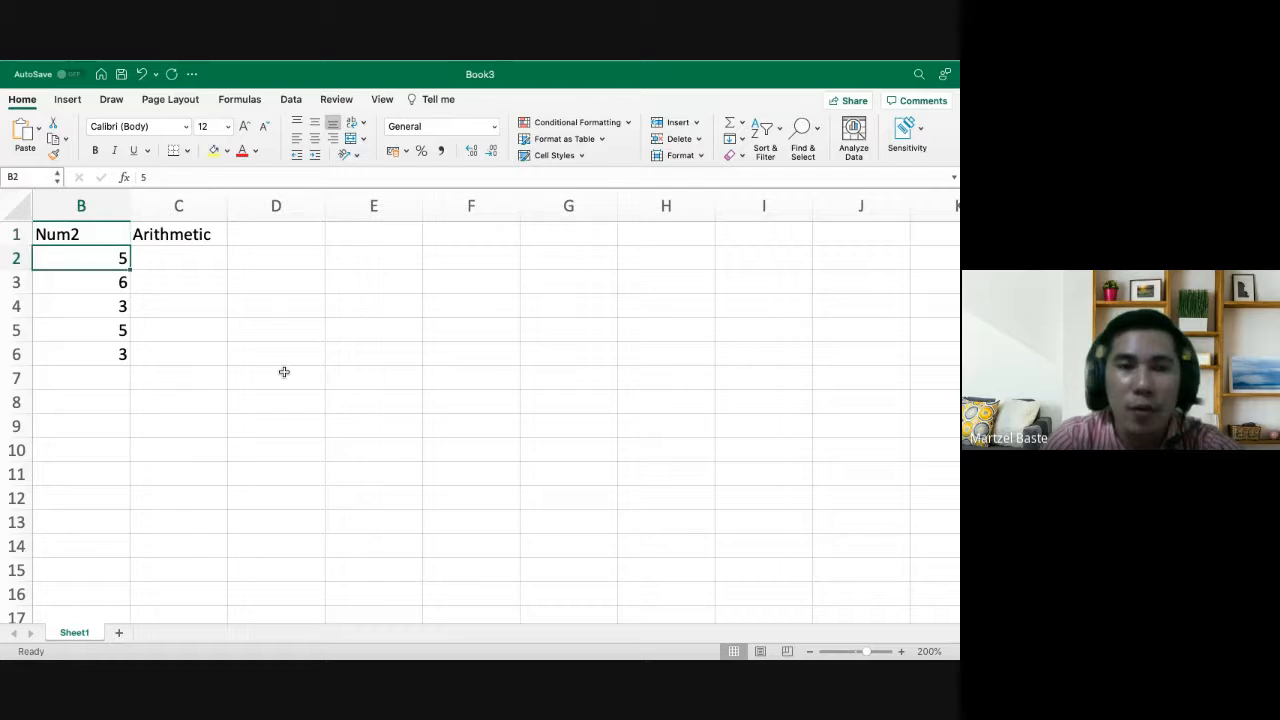
key("ctrl+Down")
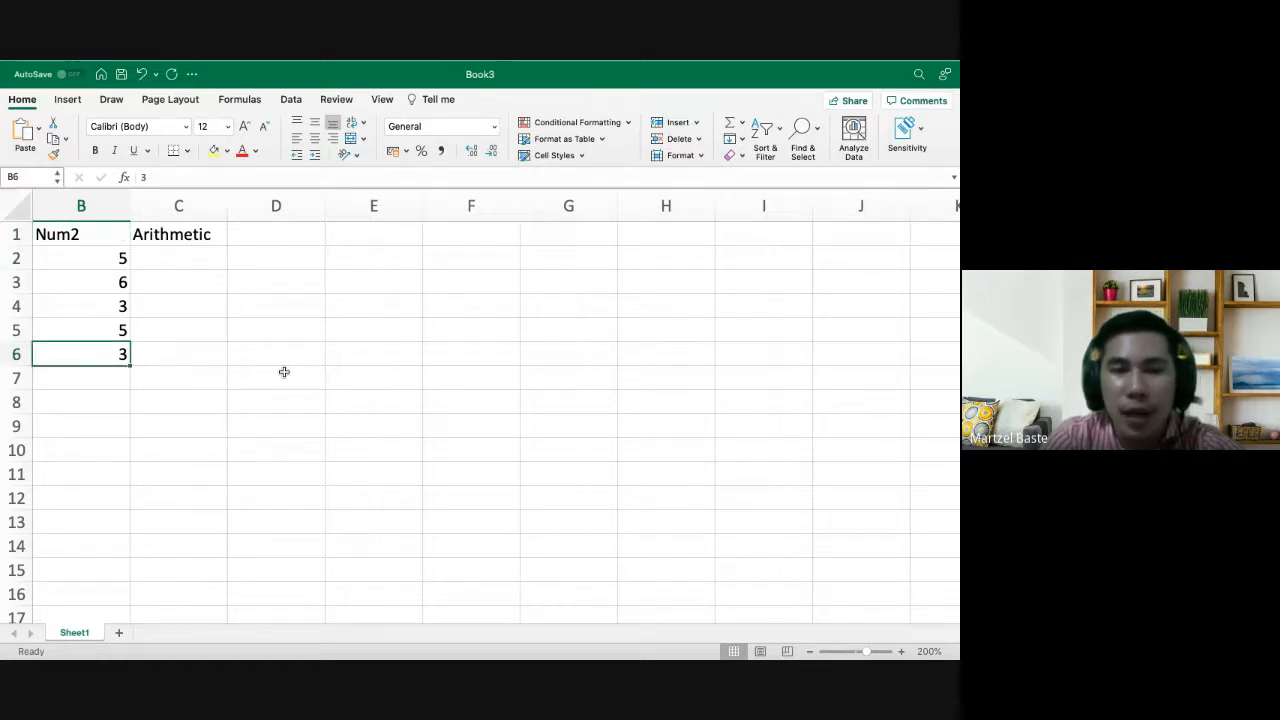
key("ctrl+Down")
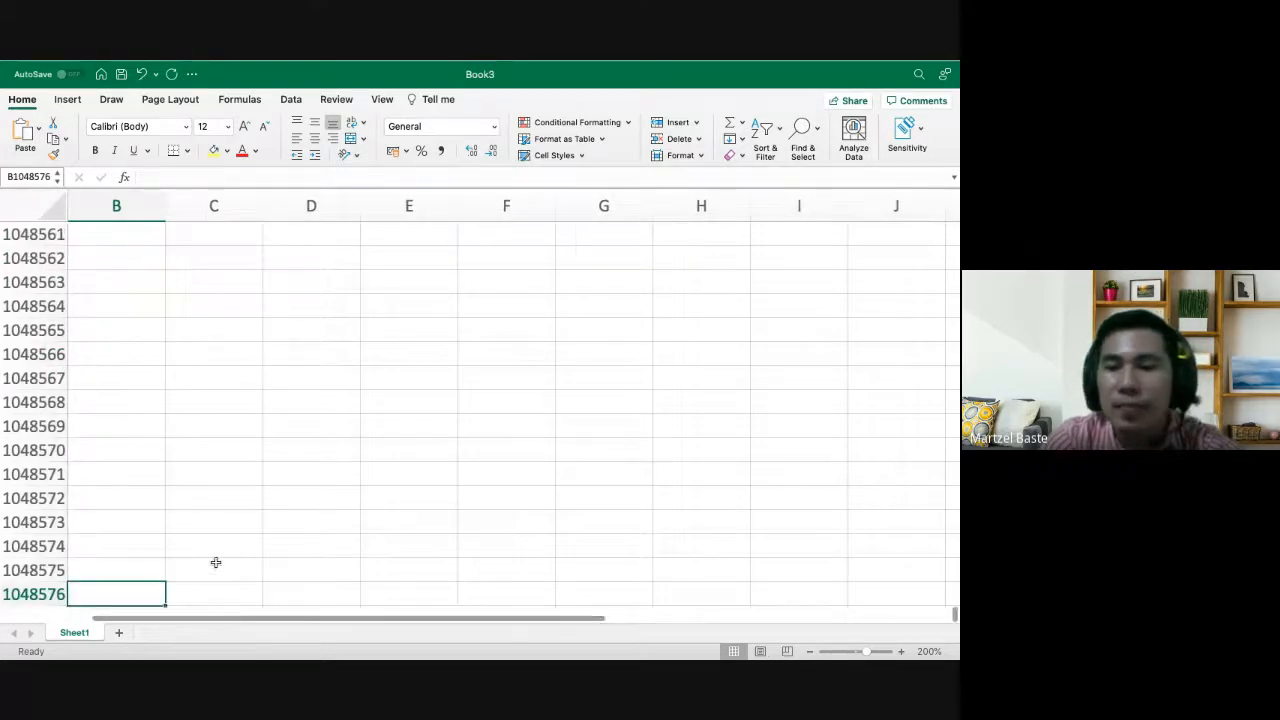
mouse_move(247, 652)
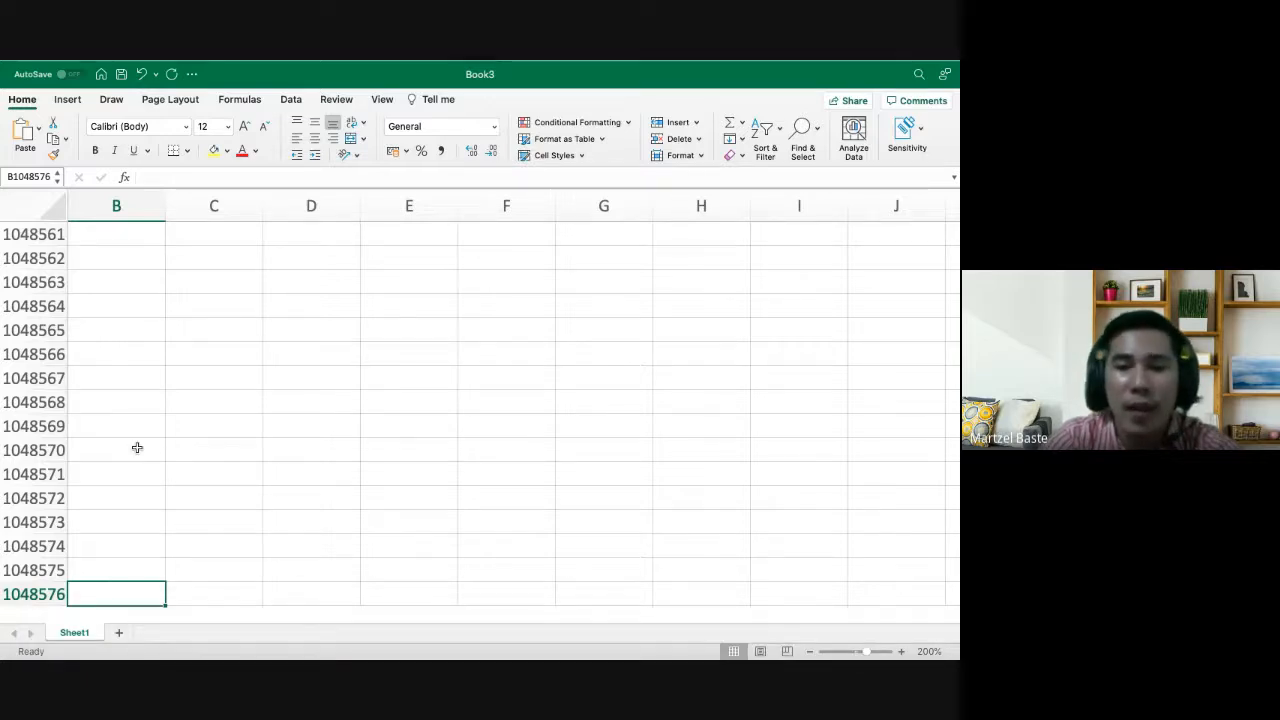
Jump back up column B to the data and return to the start of the worksheet, selecting cell A7
key("ctrl+Up")
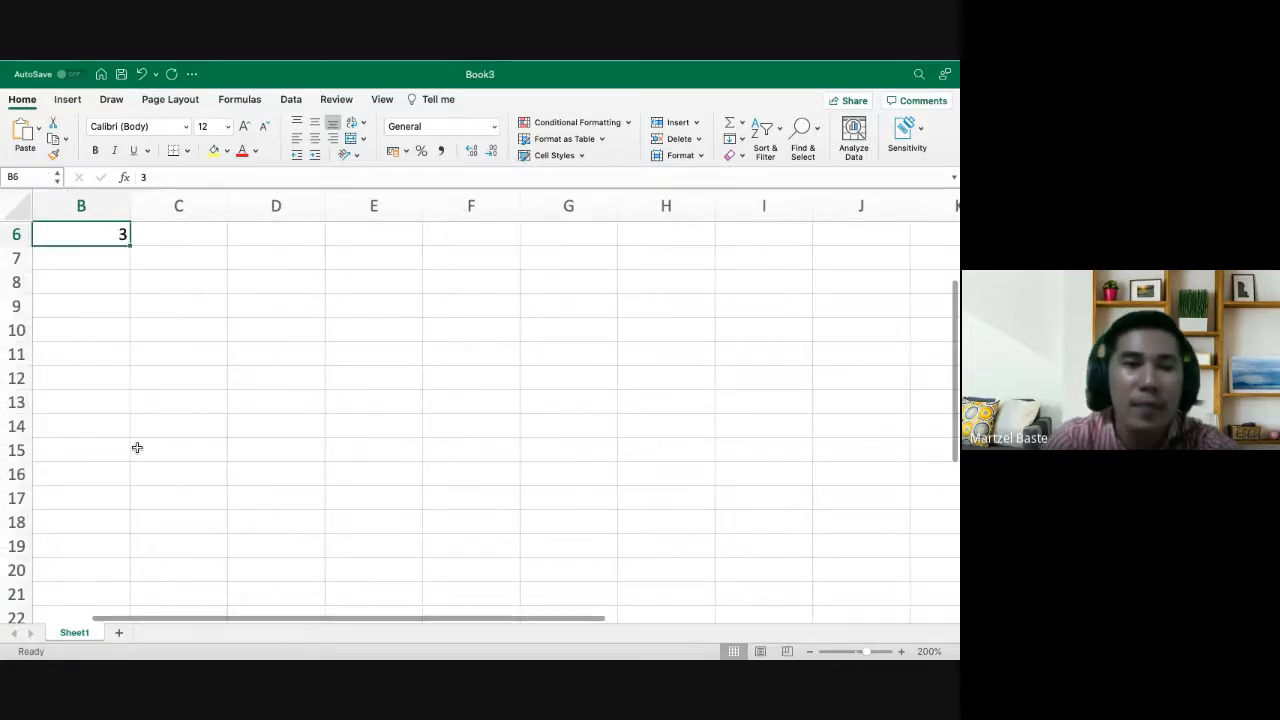
left_click(105, 281)
scroll(105, 281, "up", 3)
scroll(134, 323, "left", 2)
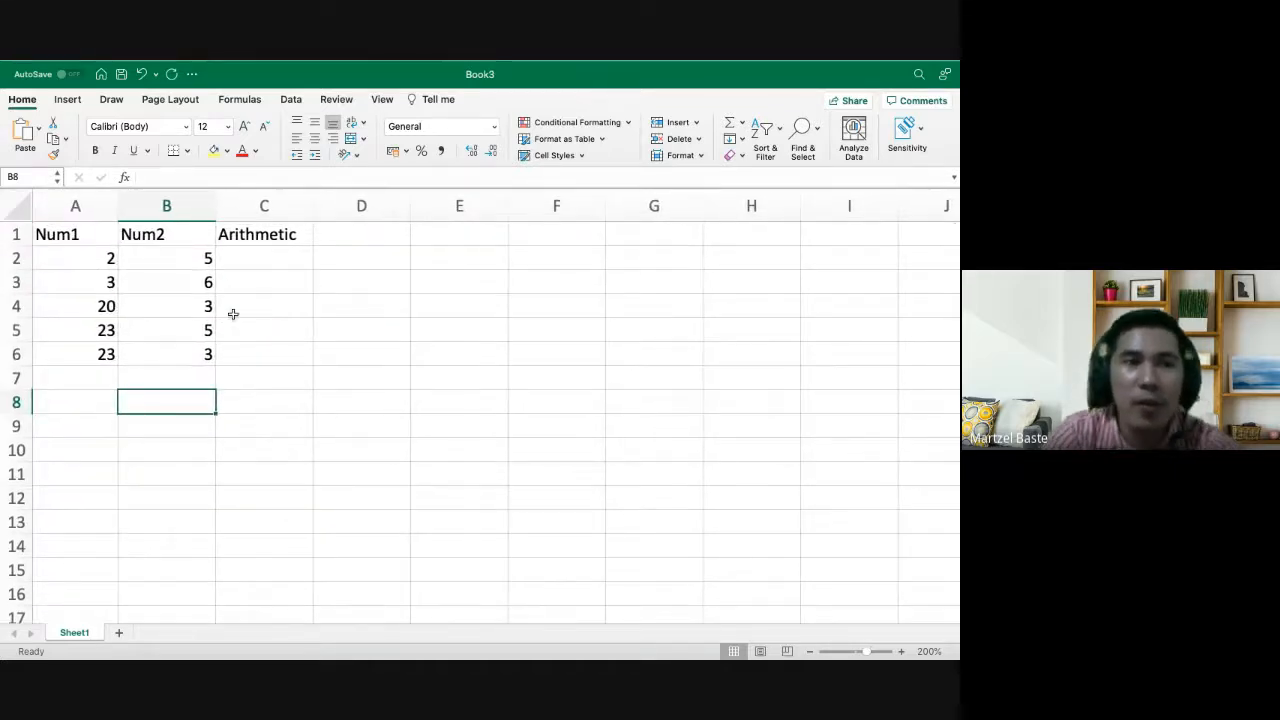
left_click(140, 376)
left_click(80, 385)
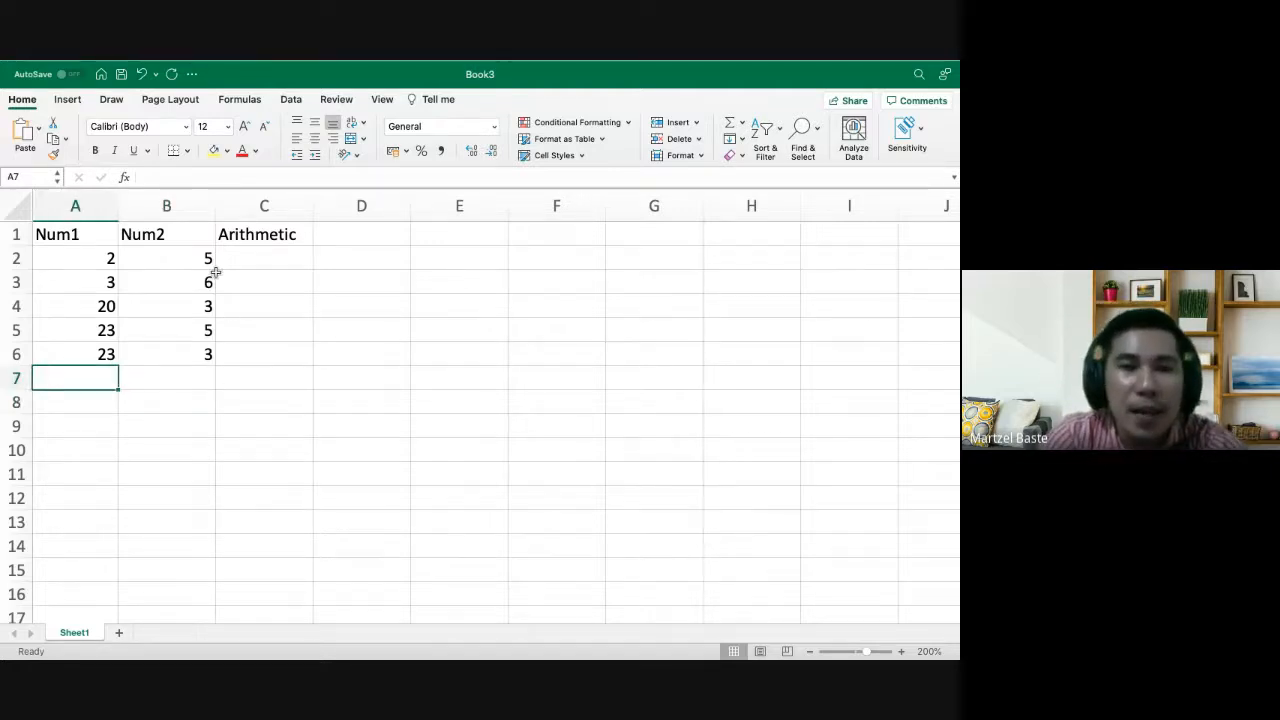
Select cell A2 under Num1 and examine its cell reference
left_click(97, 258)
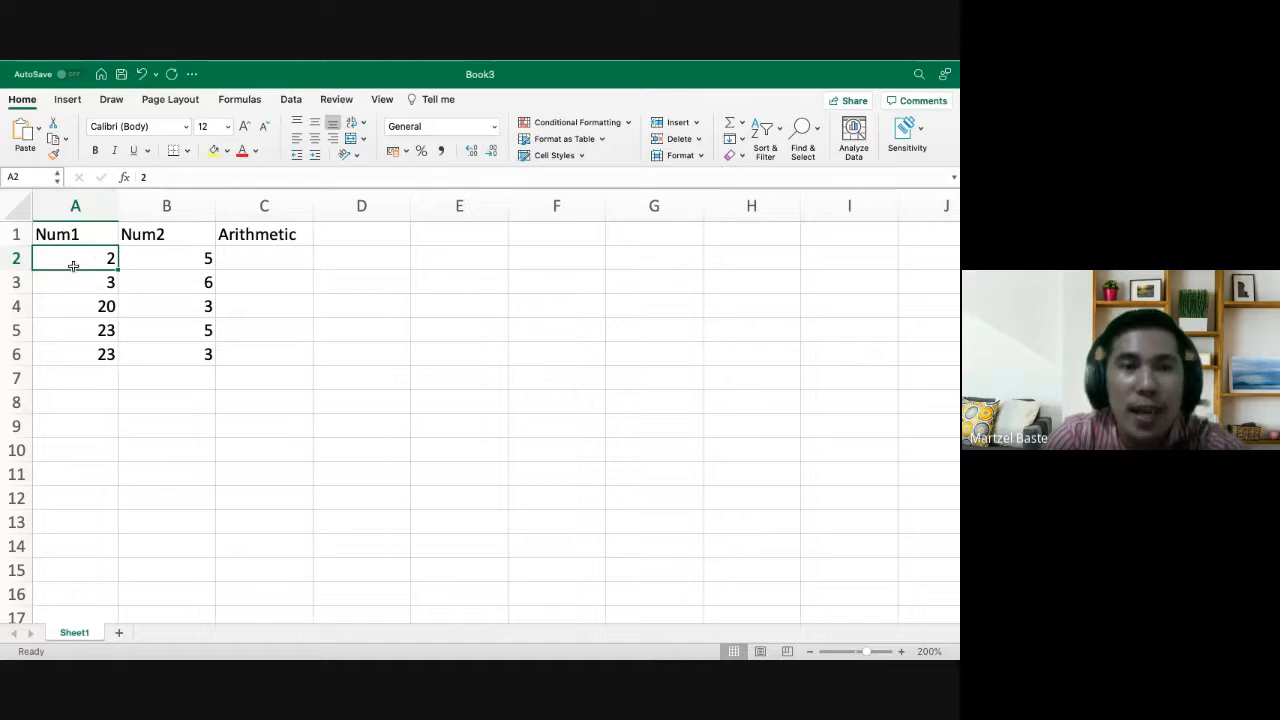
left_click(24, 178)
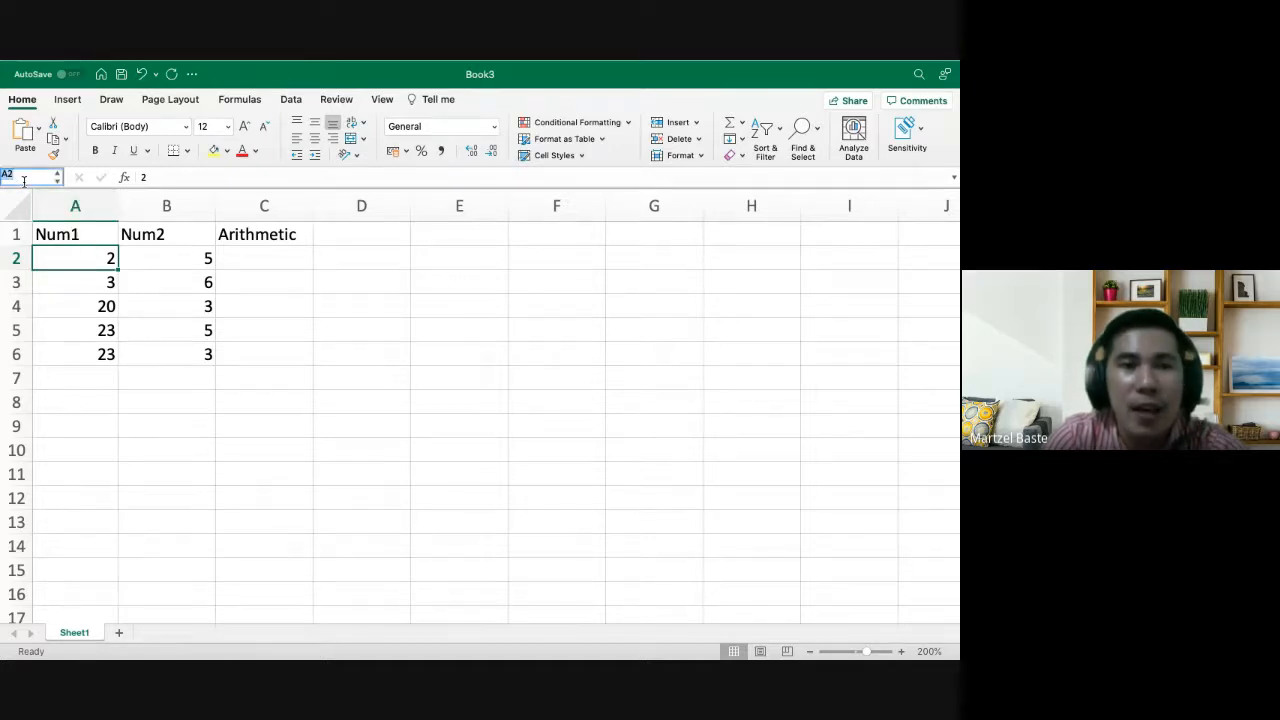
left_click(22, 180)
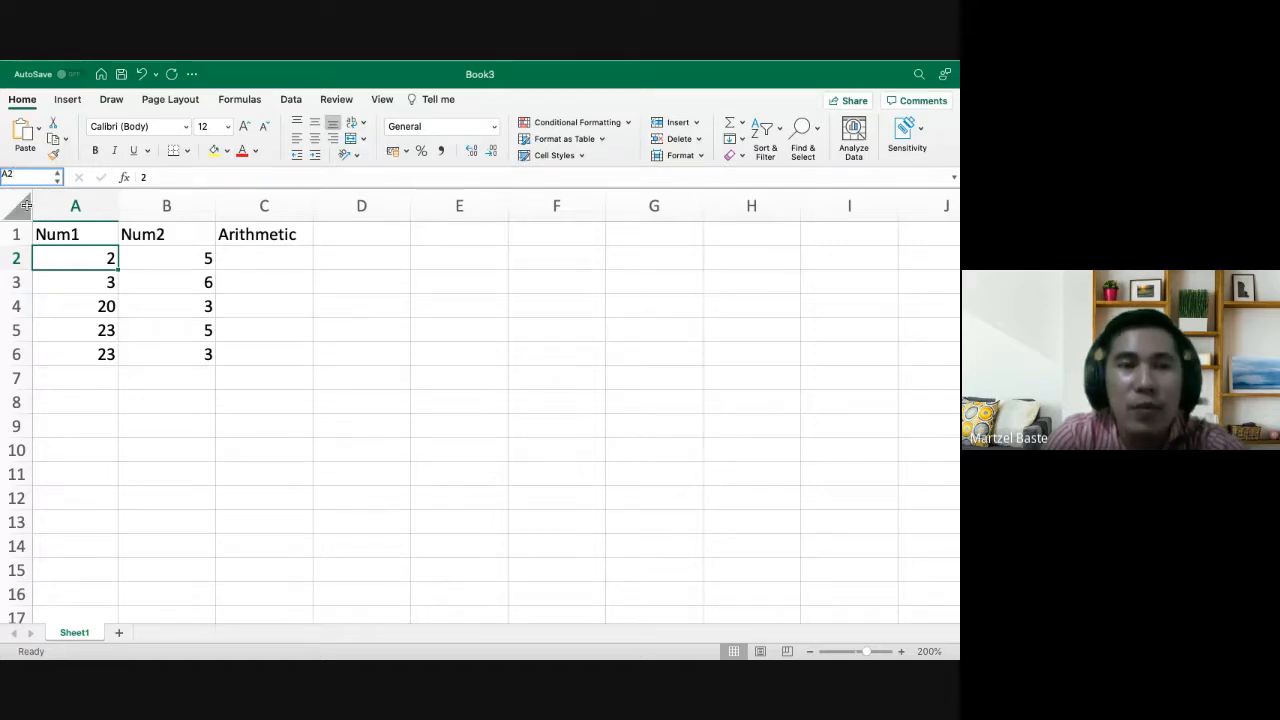
Enter the formula =A2+B2 in cell C2 of the Arithmetic column
left_click(134, 261)
left_click(271, 257)
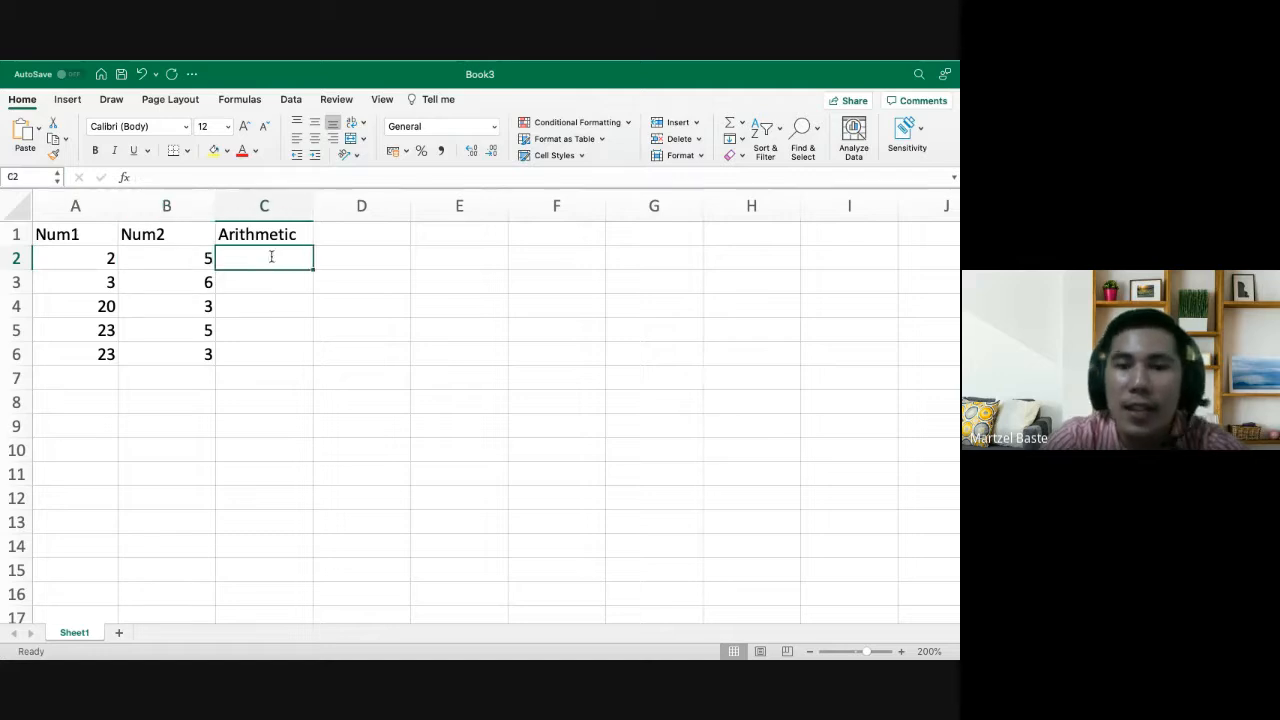
type("=")
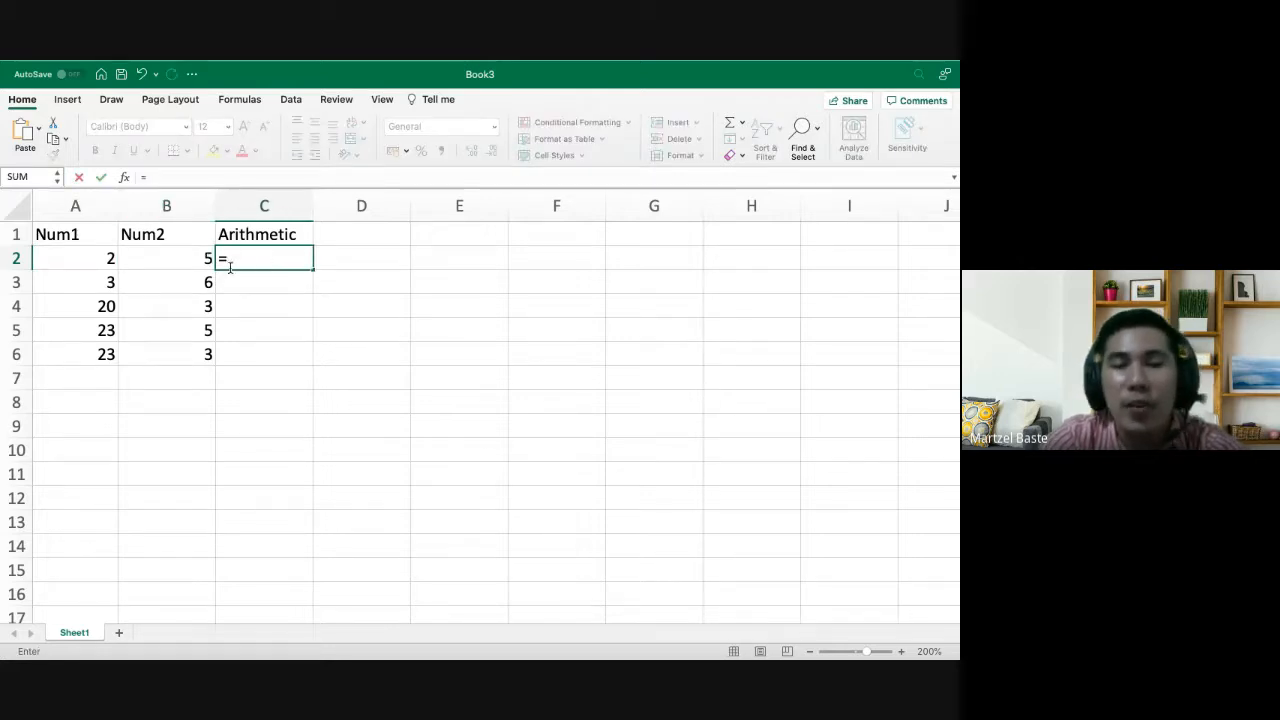
type("A")
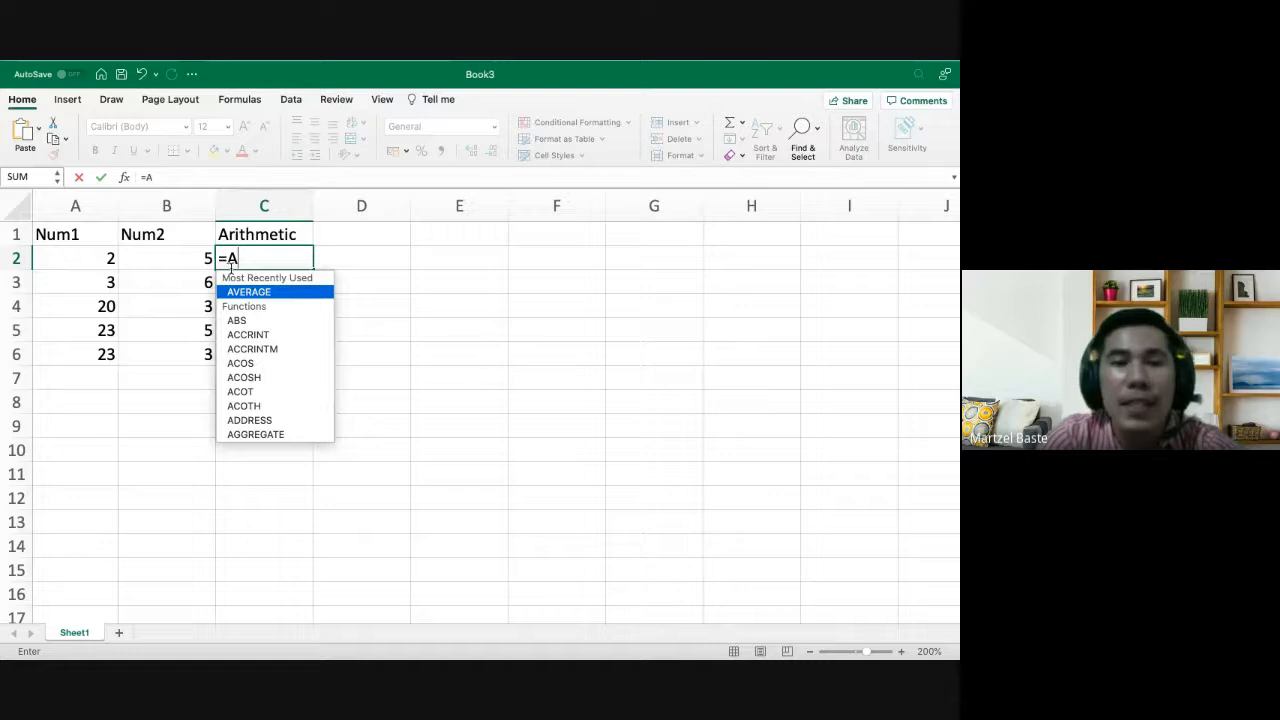
type("2")
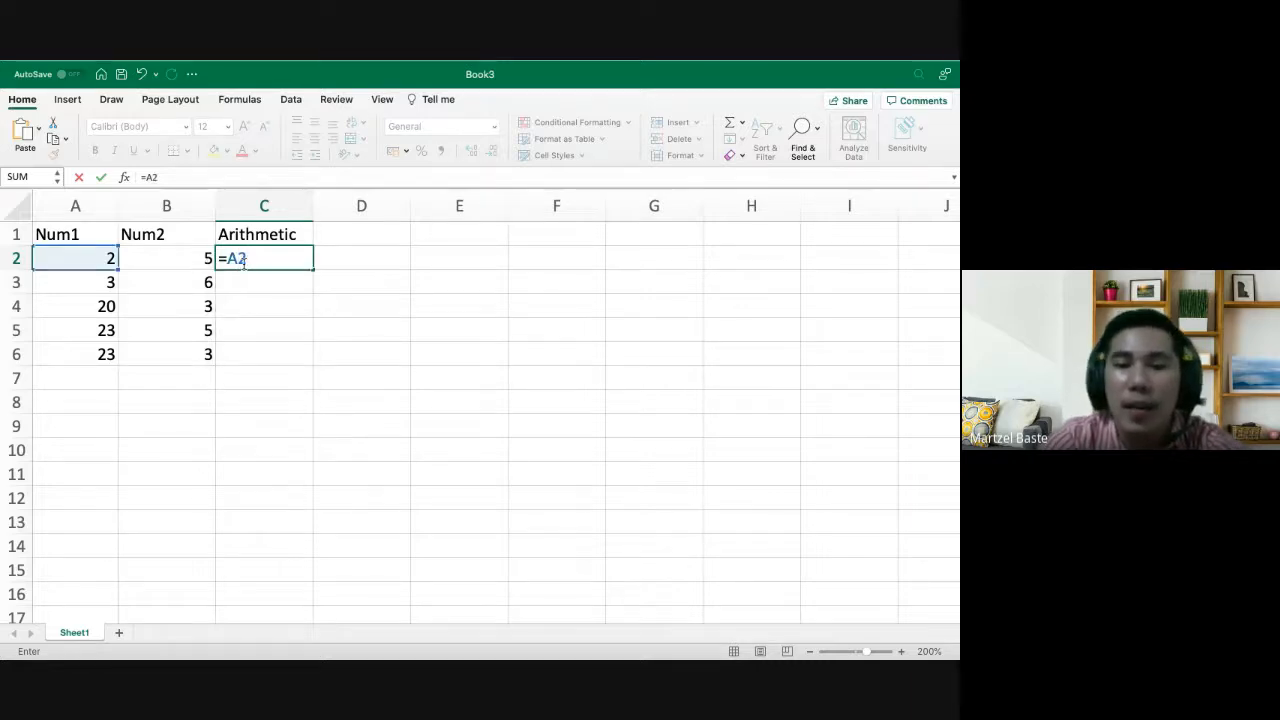
type("+b")
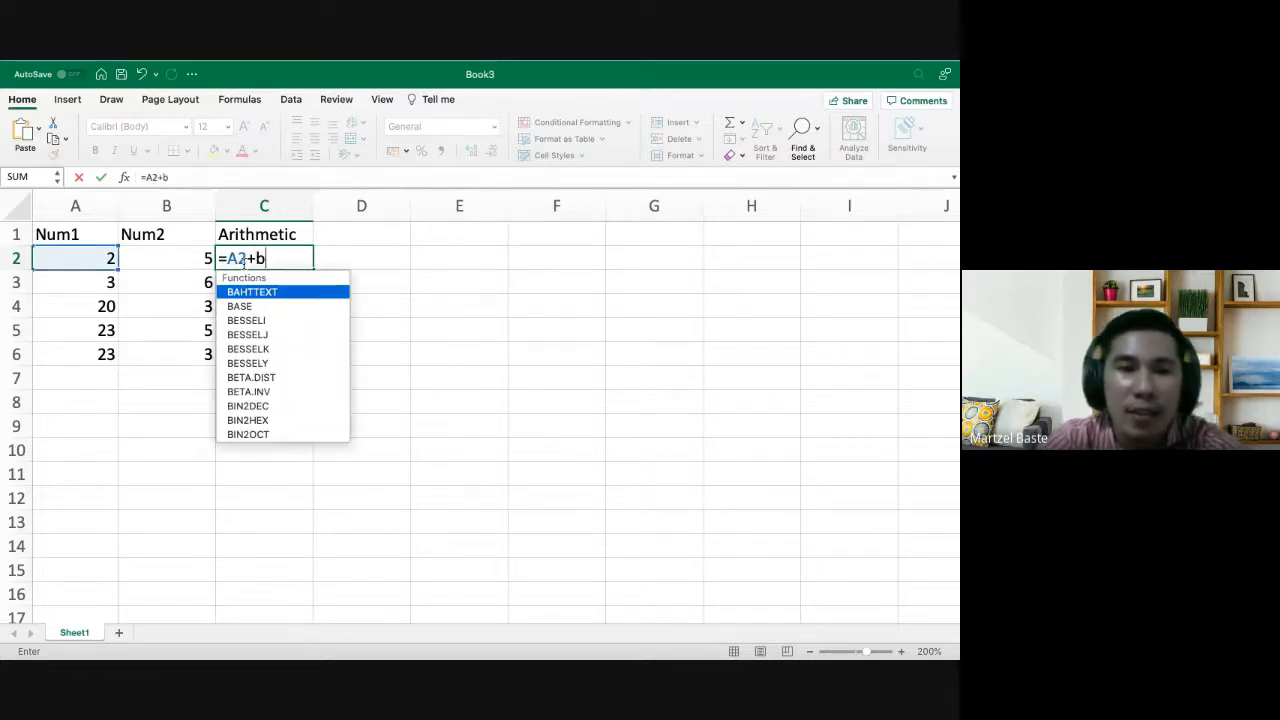
type("2")
key("Return")
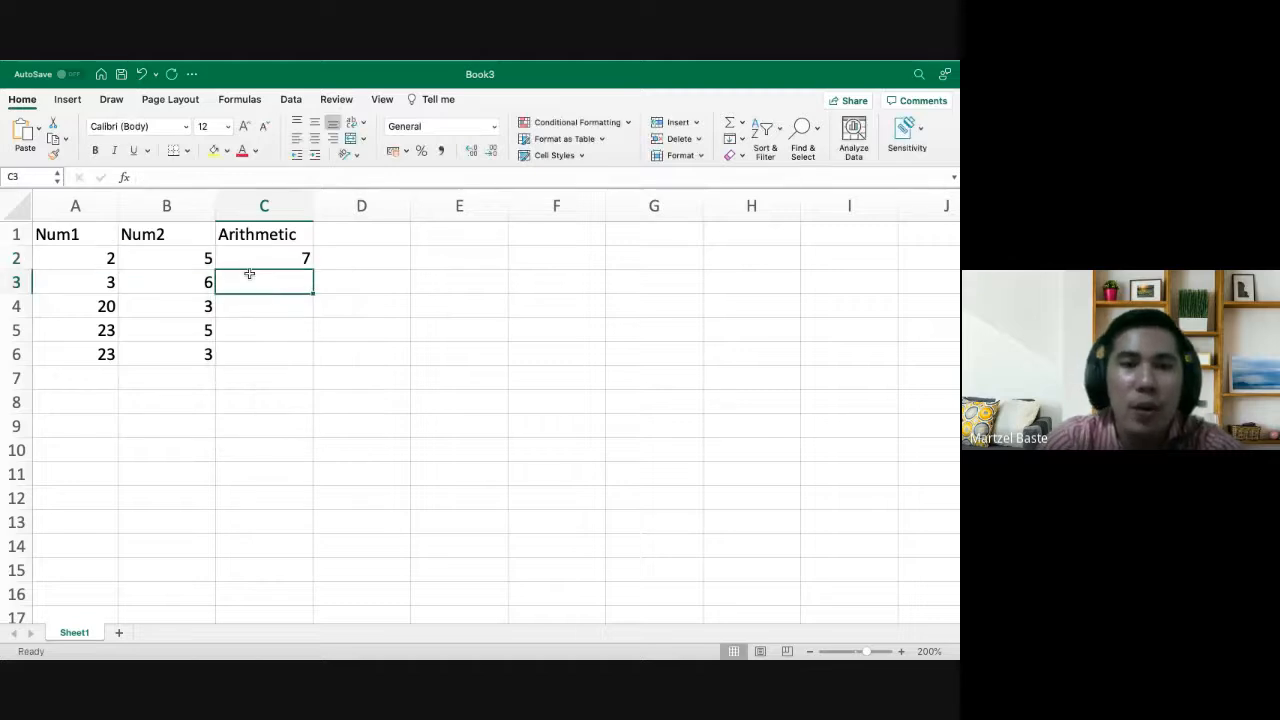
Enter the formula =A3+B3 in cell C3, picking both operands from the sheet
type("=")
left_click(101, 281)
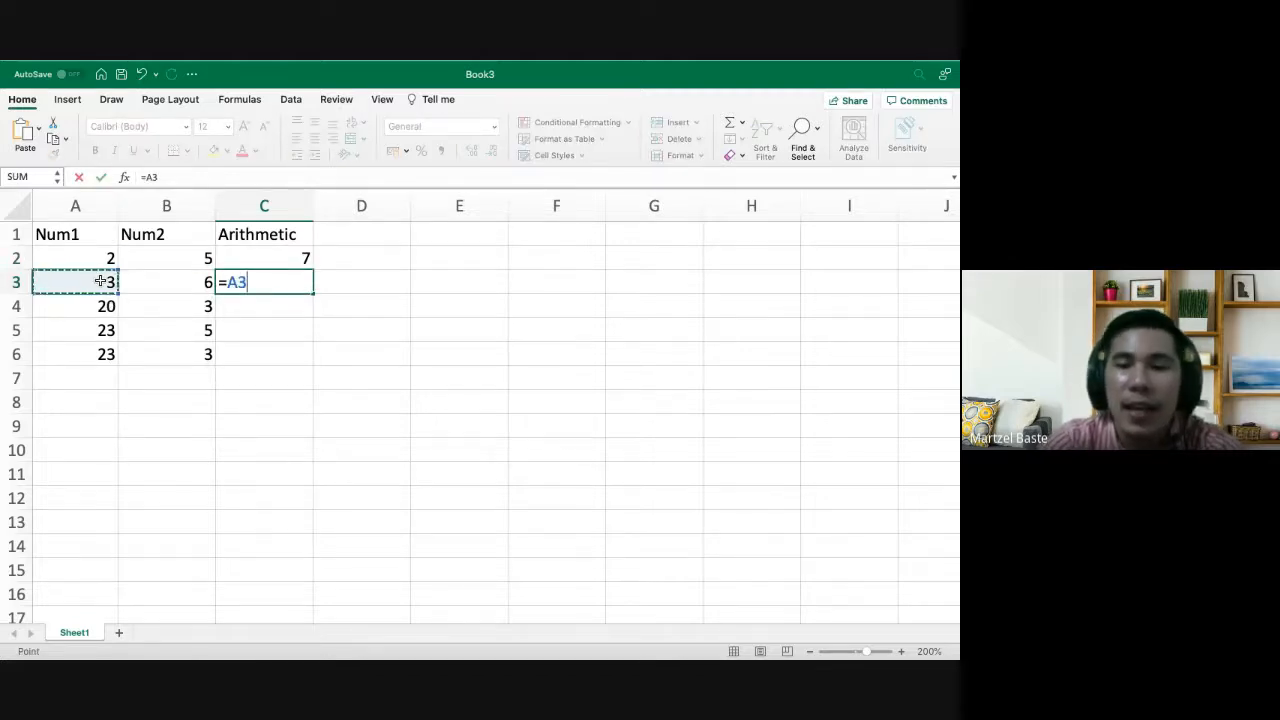
type("+")
left_click(187, 281)
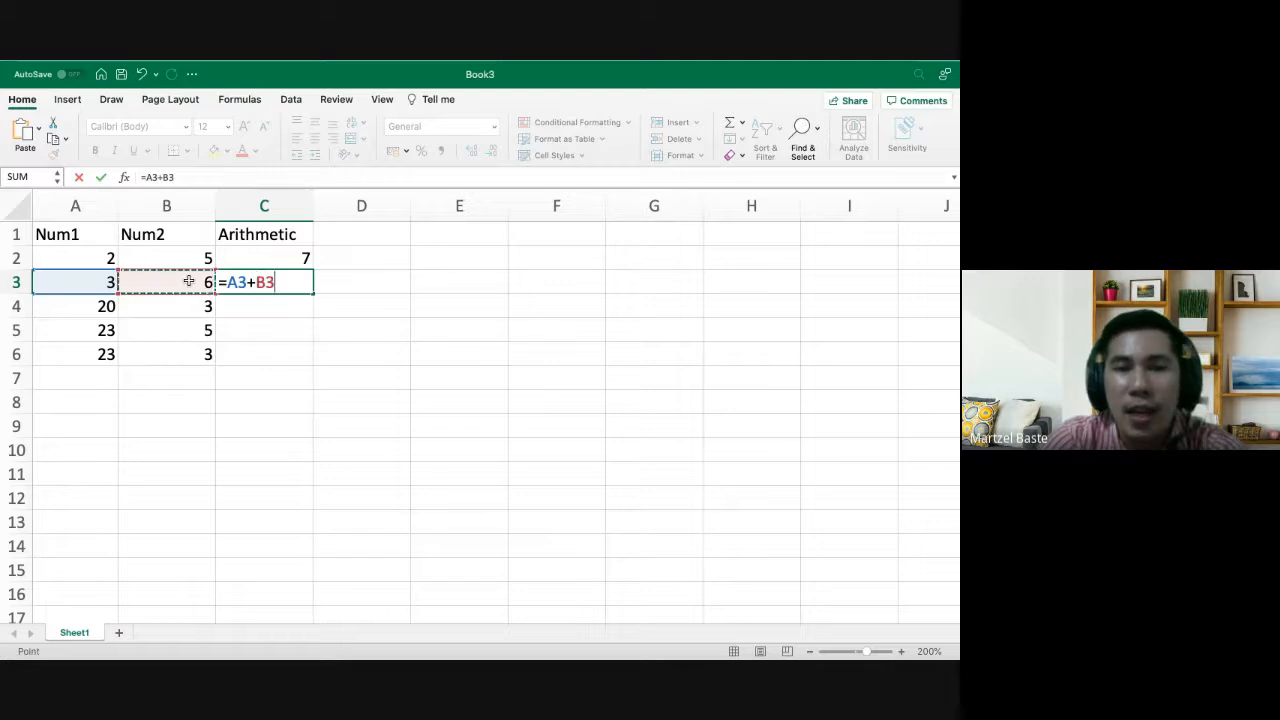
key("Return")
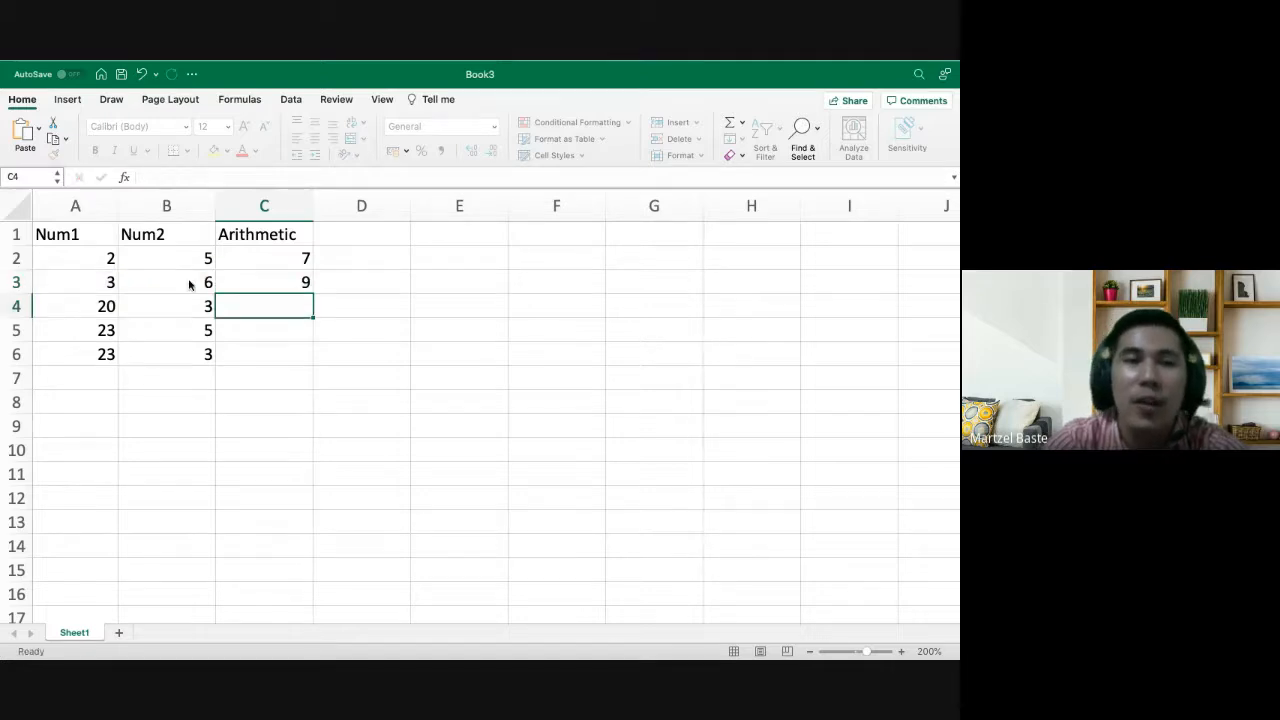
Compare the formulas in cells C2 and C3, and clear cell C3
left_click(241, 260)
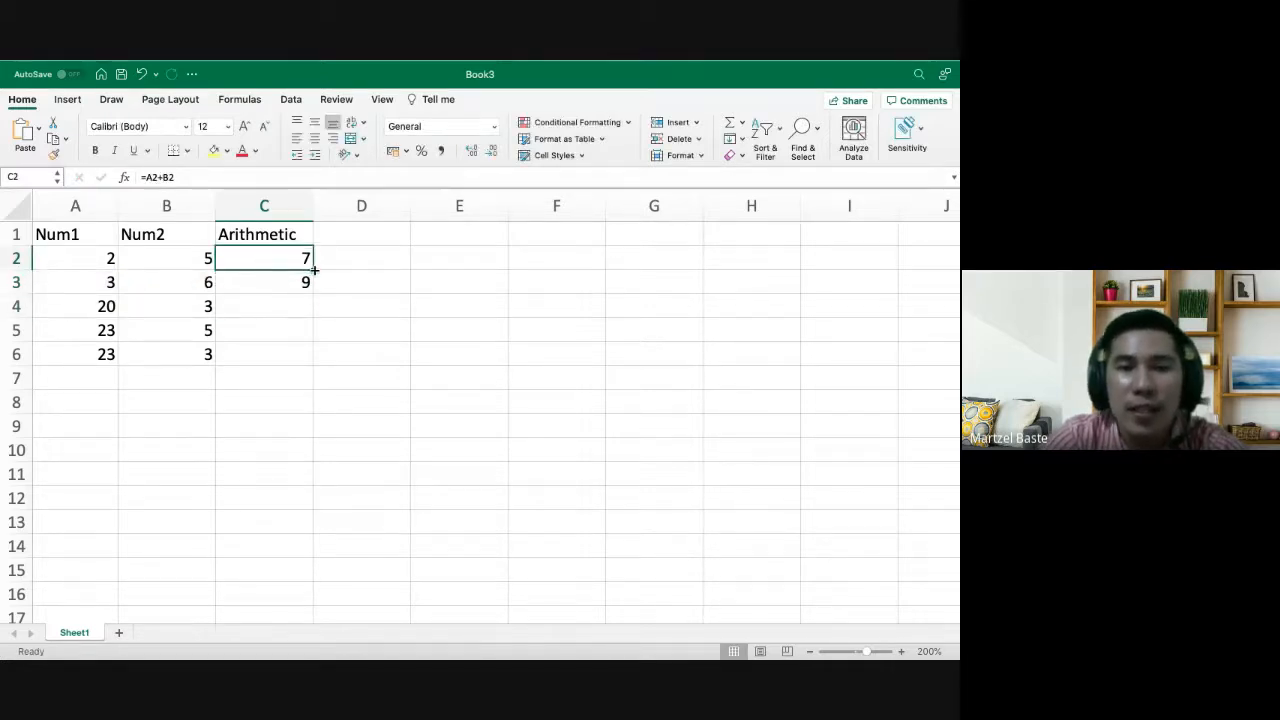
left_click(306, 282)
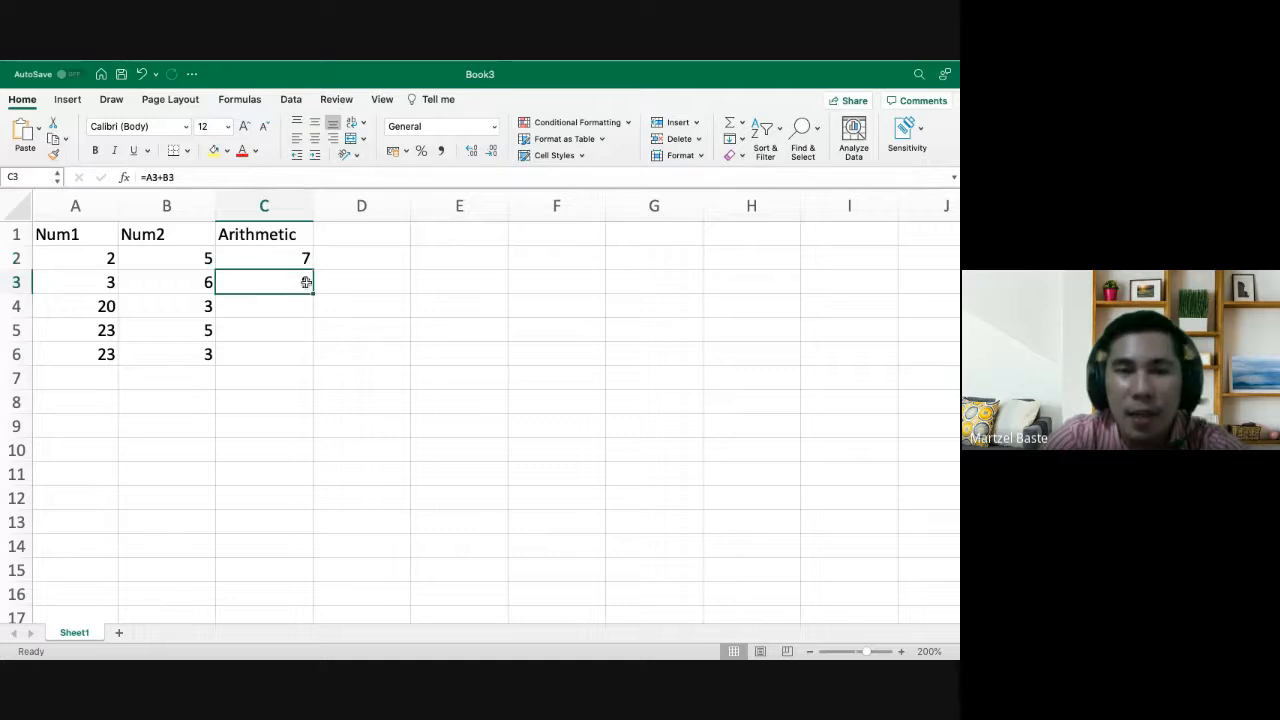
left_click(304, 259)
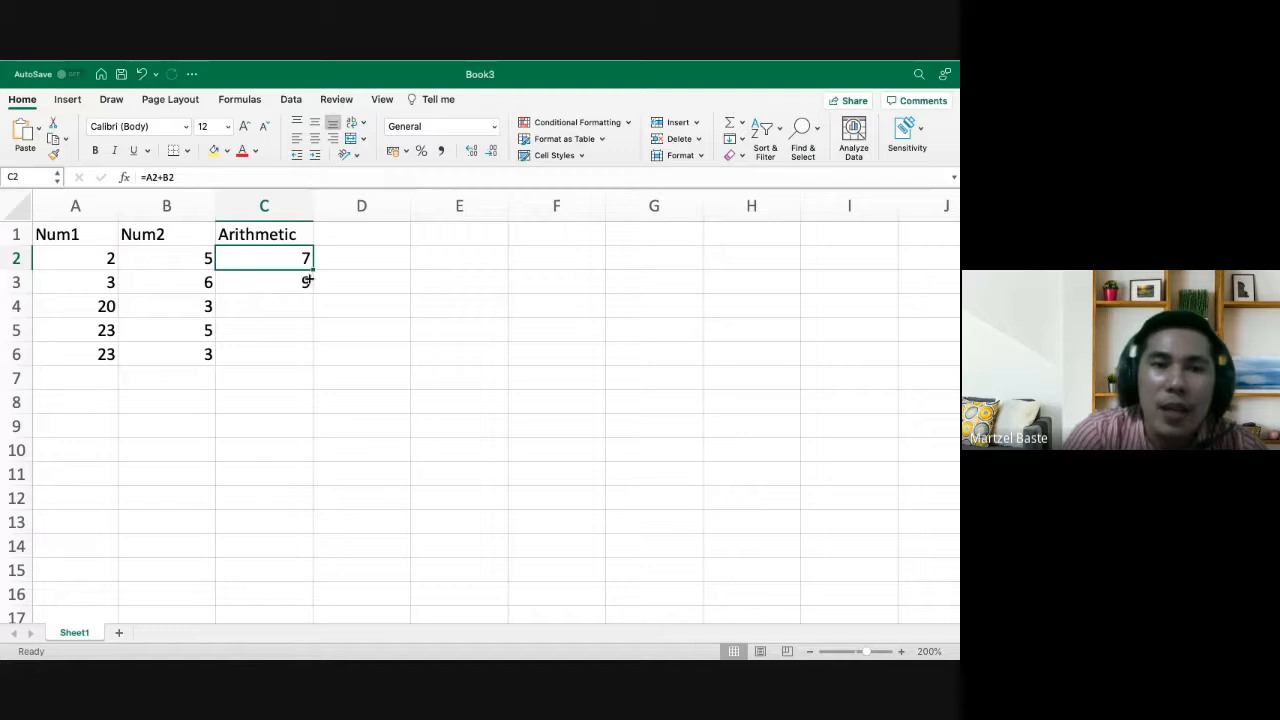
left_click(309, 280)
key("Delete")
Auto-fill the formula in cell C2 down to the end of the table, and undo the fill
left_click(299, 261)
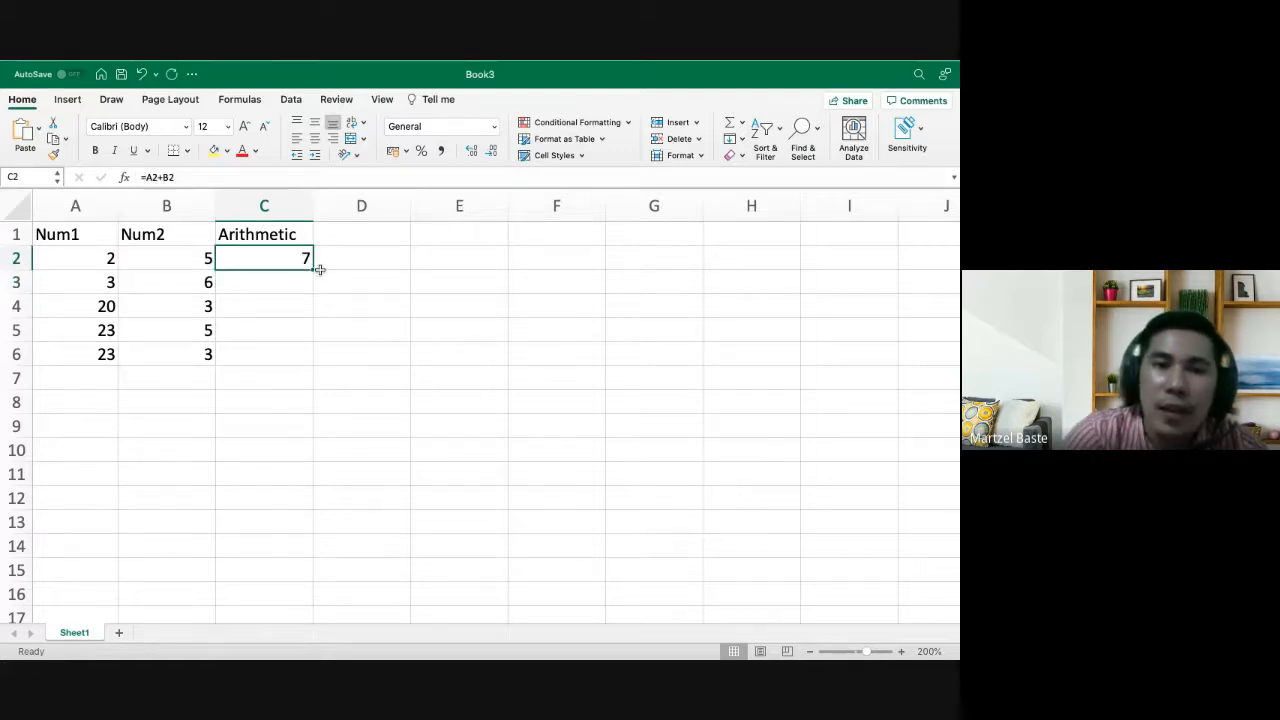
double_click(313, 270)
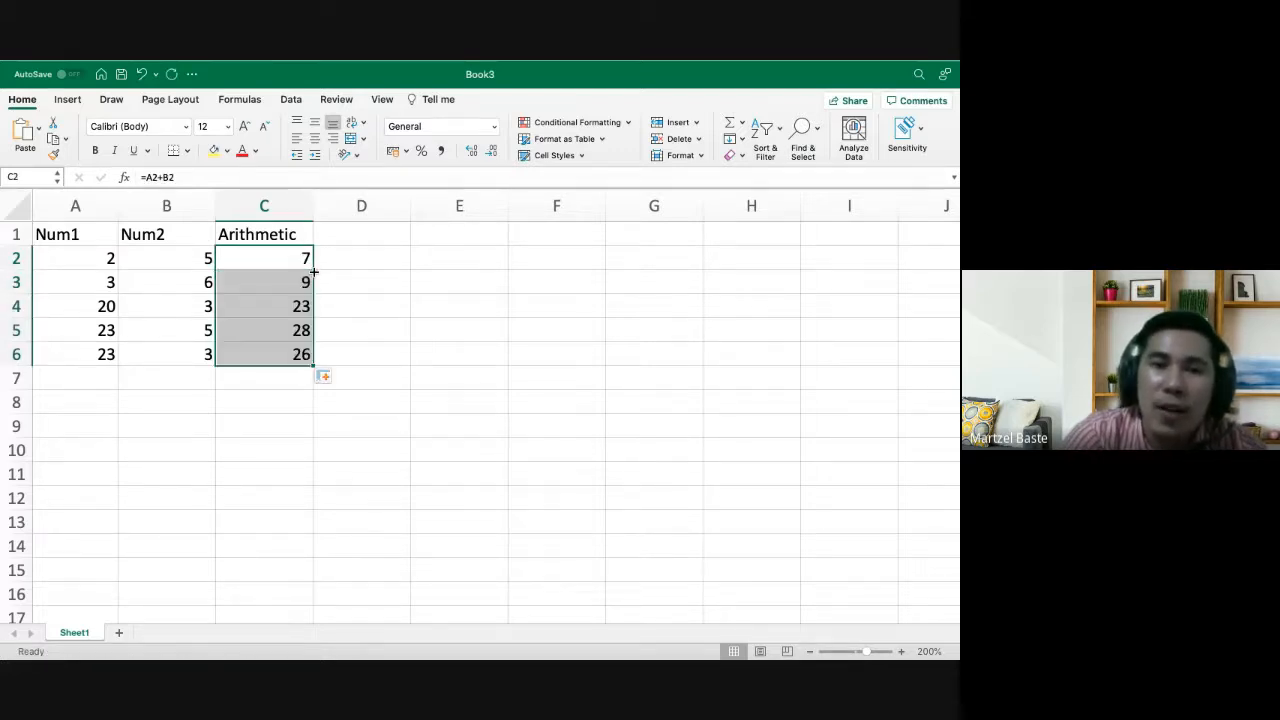
key("super+z")
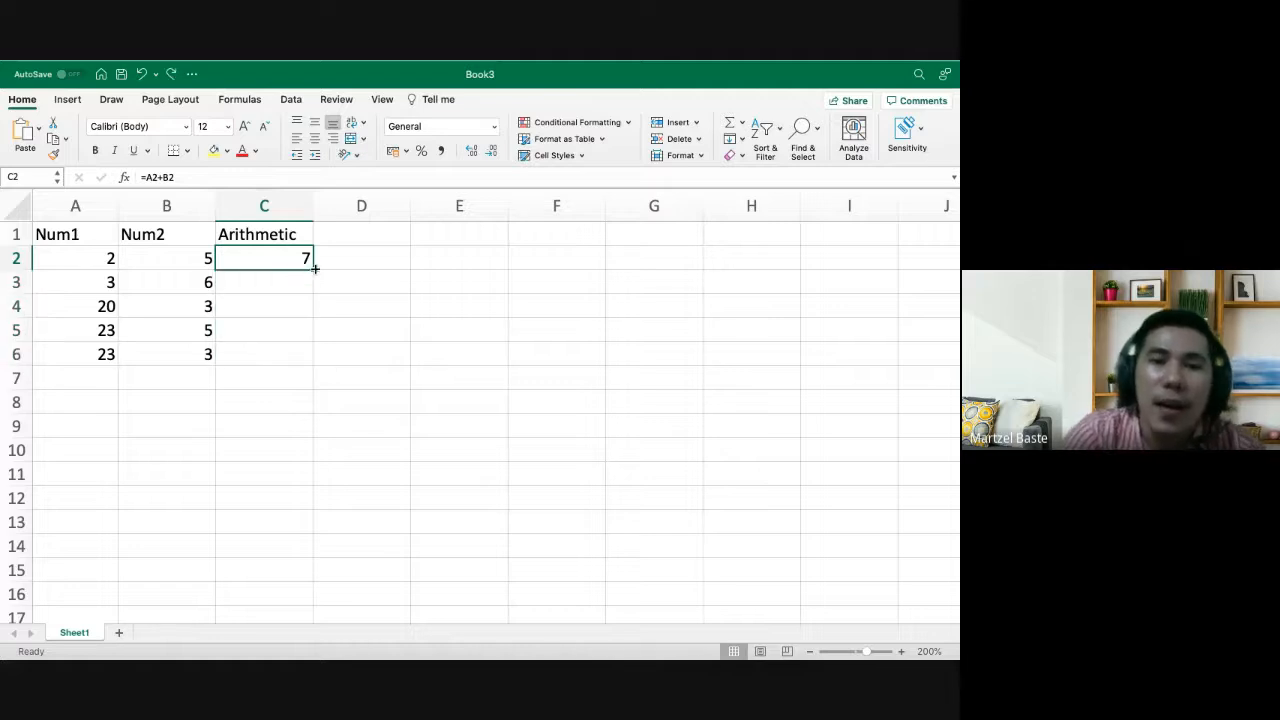
Fill the sum formula from cell C2 down through C6 and check the copied formulas in the column
left_click_drag(313, 269, 308, 357)
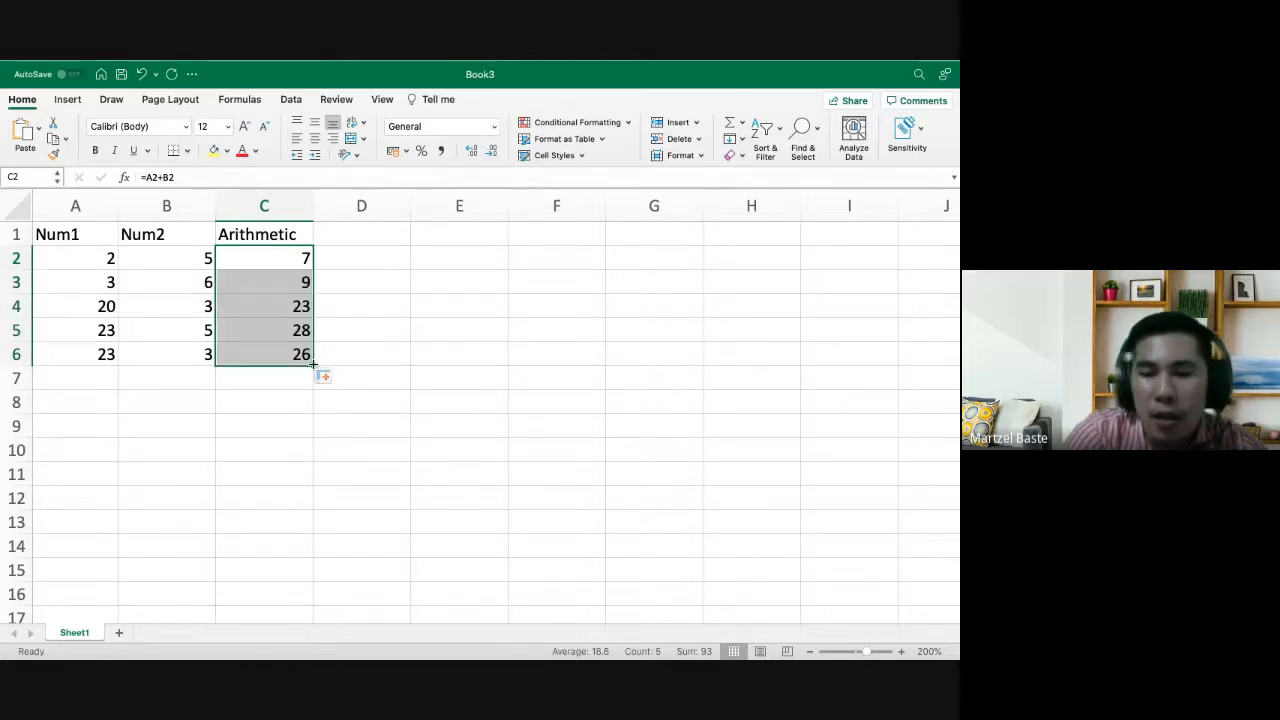
left_click(291, 297)
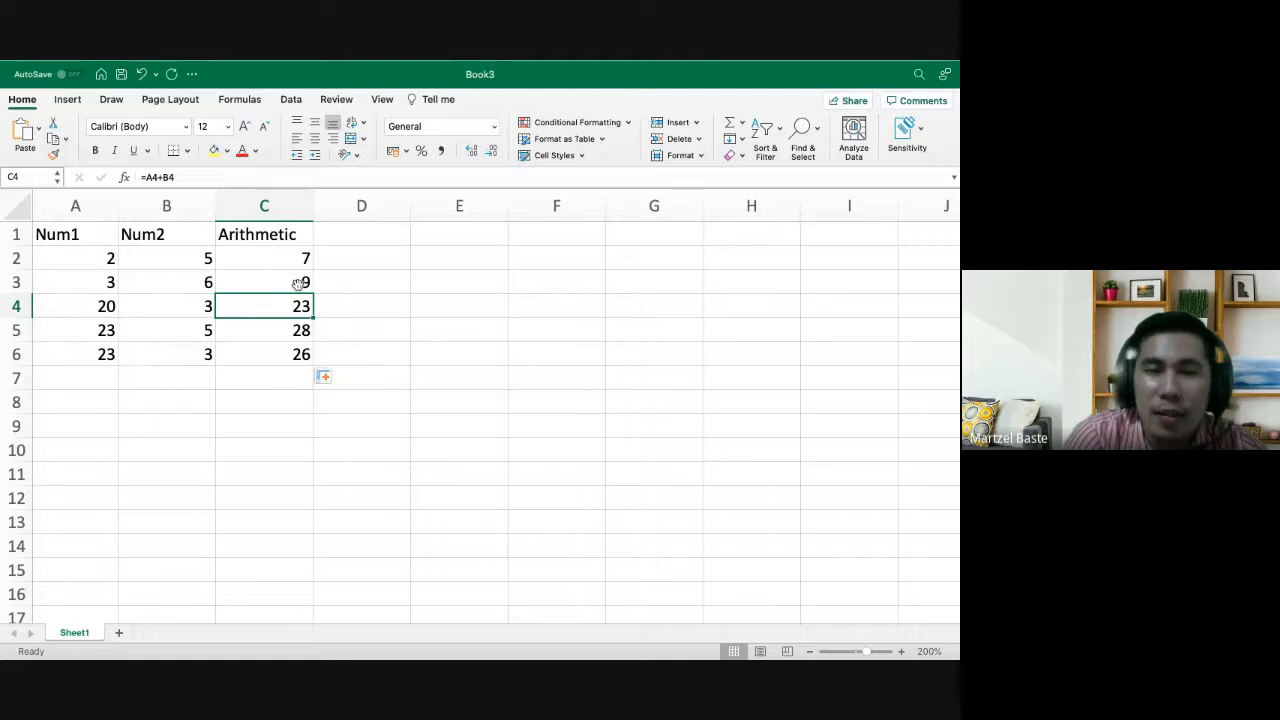
left_click(289, 265)
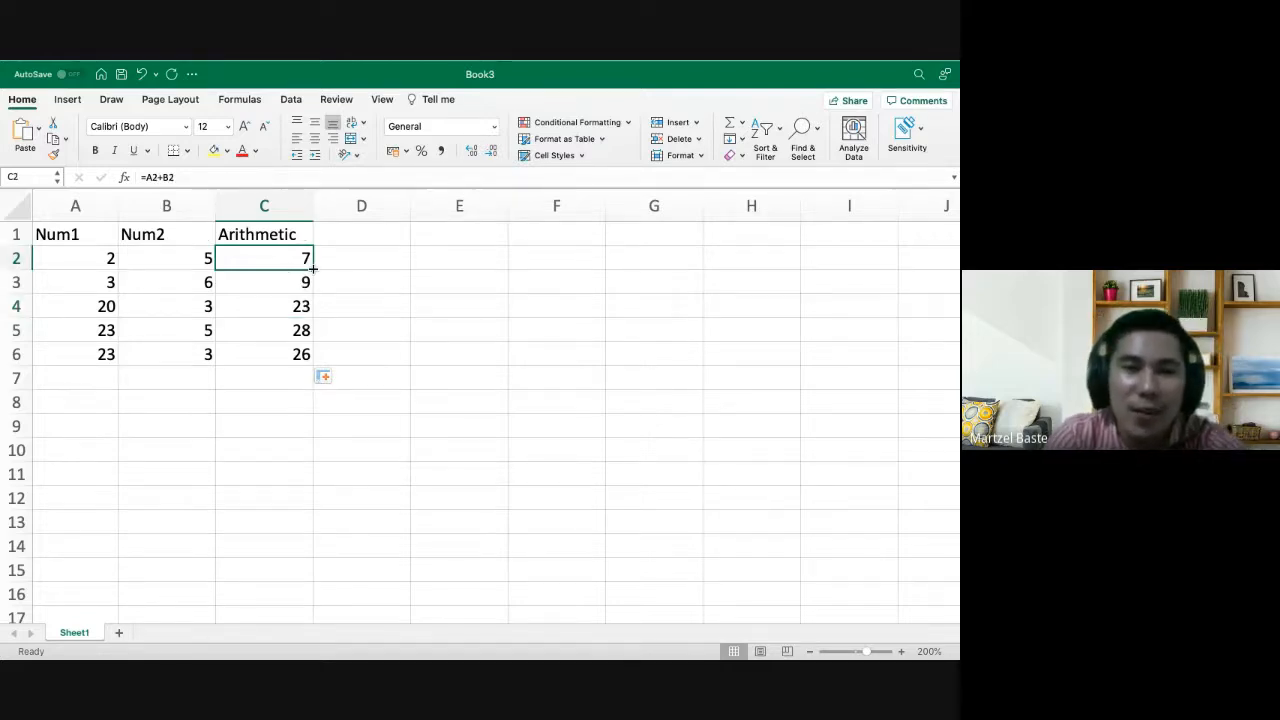
left_click_drag(313, 269, 312, 360)
left_click(298, 280)
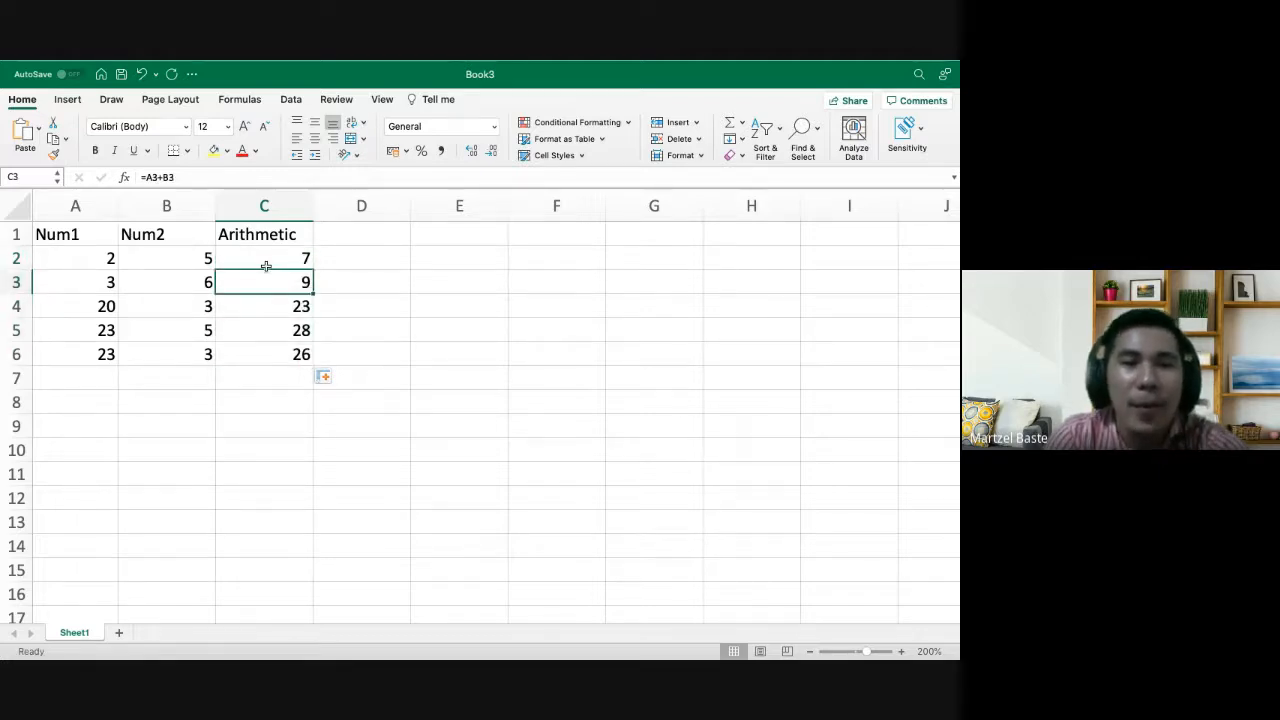
left_click(266, 264)
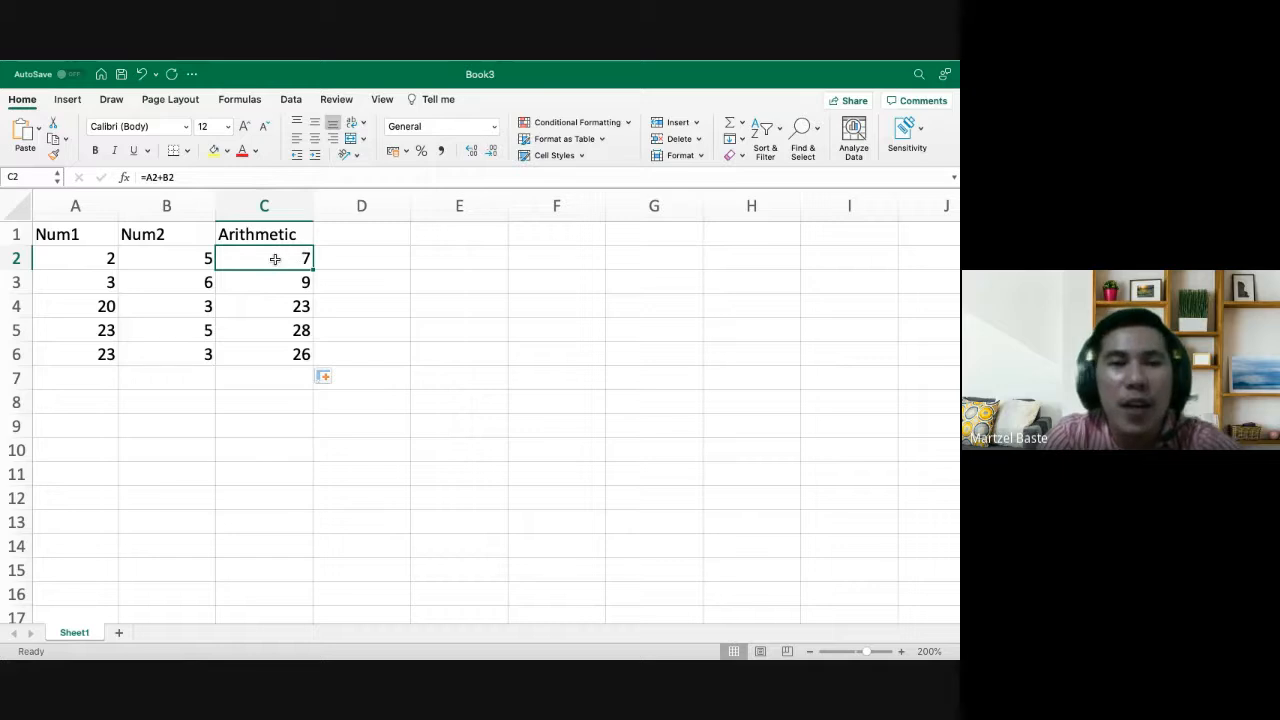
Change the formula in cell C3 to the subtraction =A3-B3
left_click(289, 287)
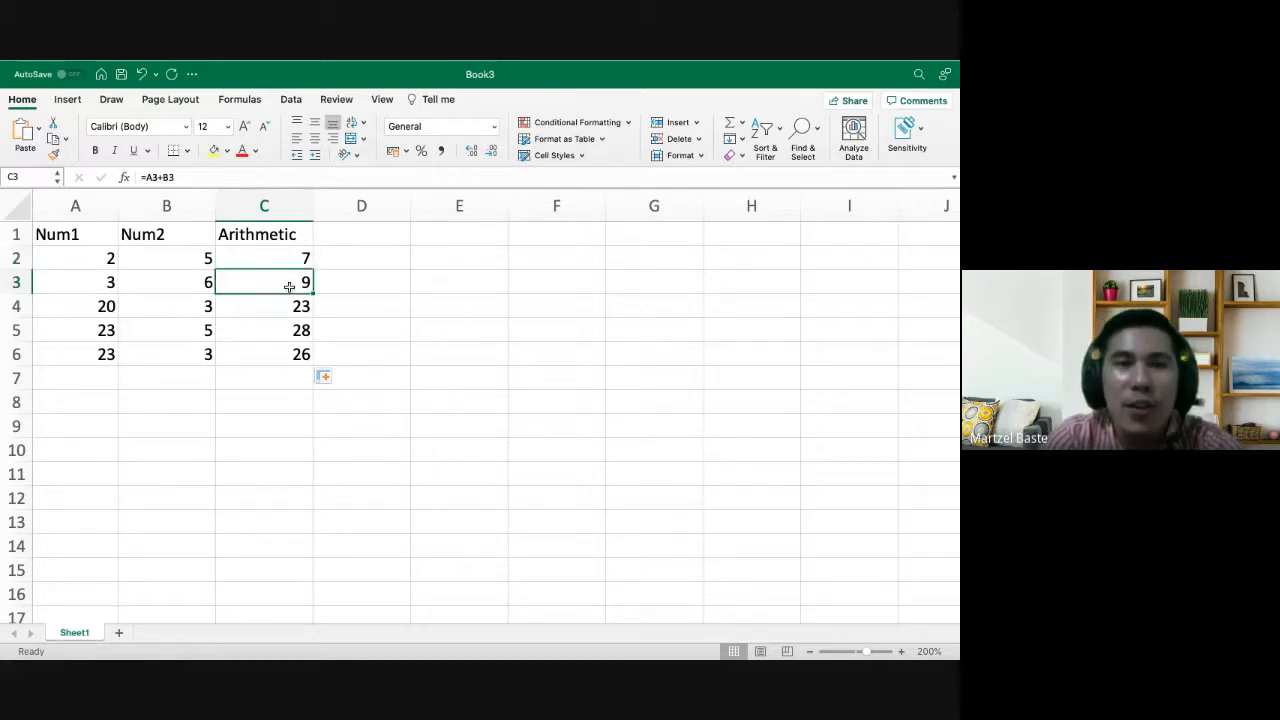
left_click(160, 177)
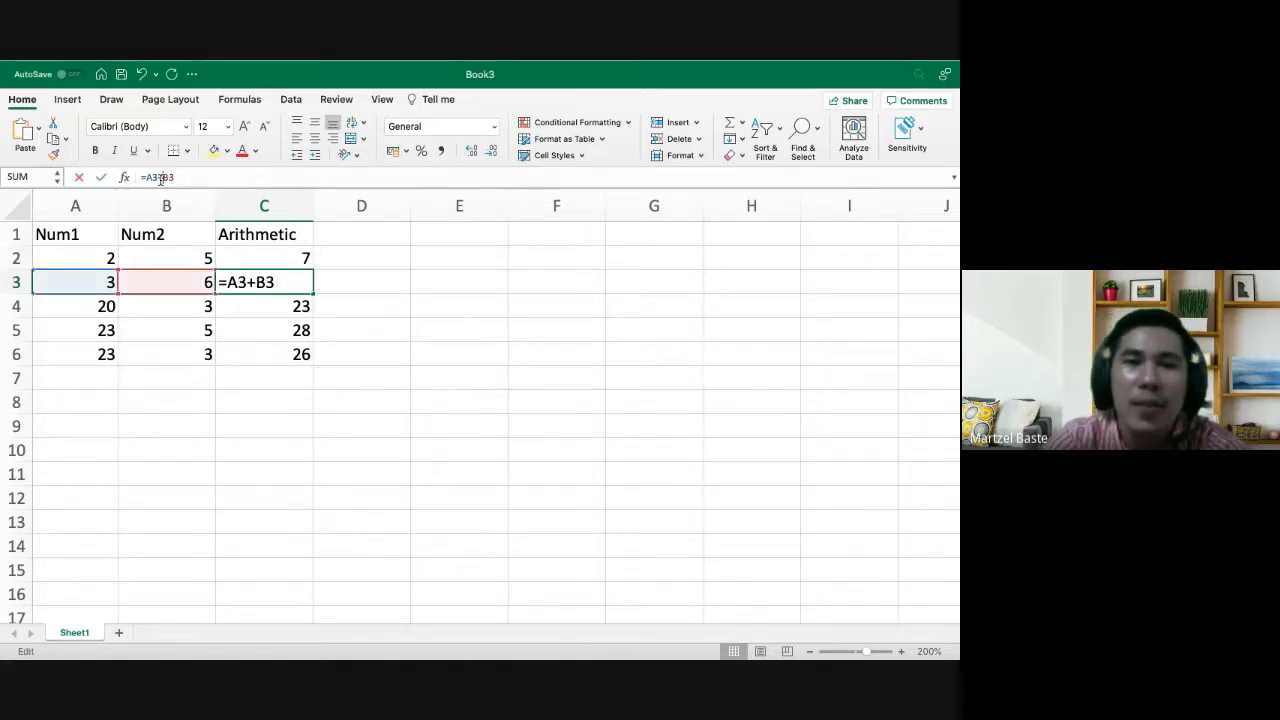
key("BackSpace")
type("_")
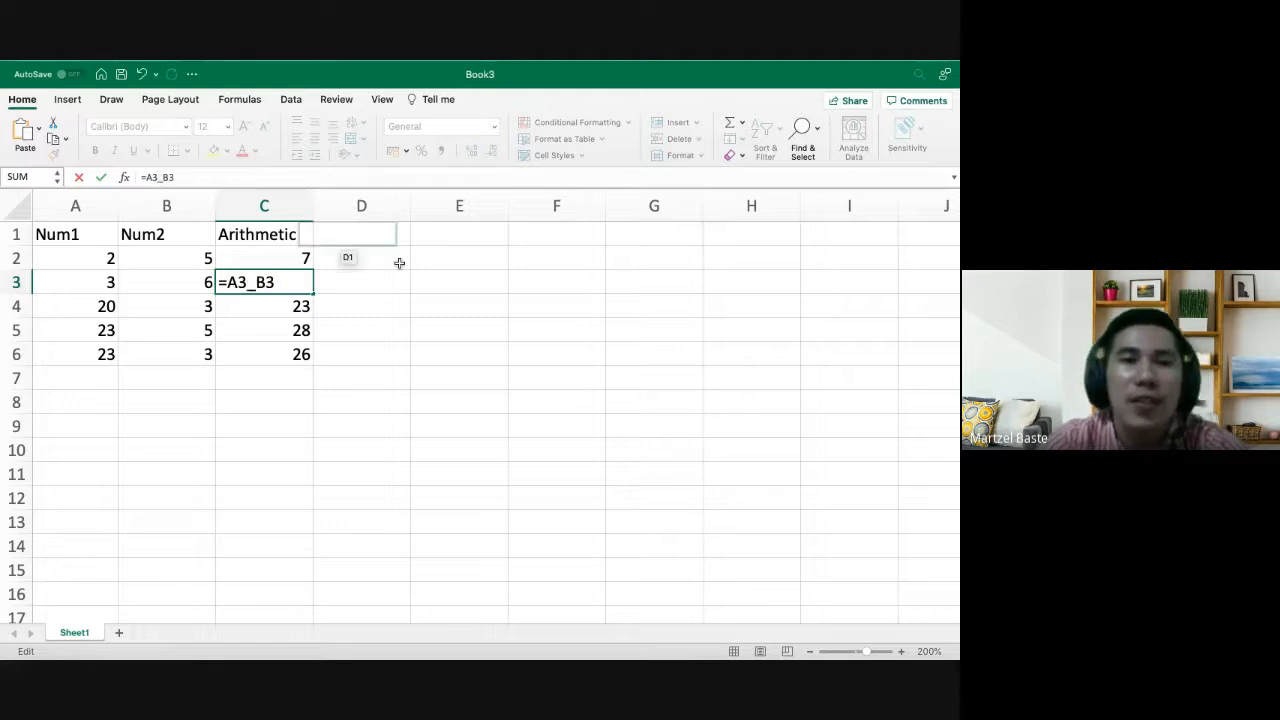
key("BackSpace")
type("-")
key("Return")
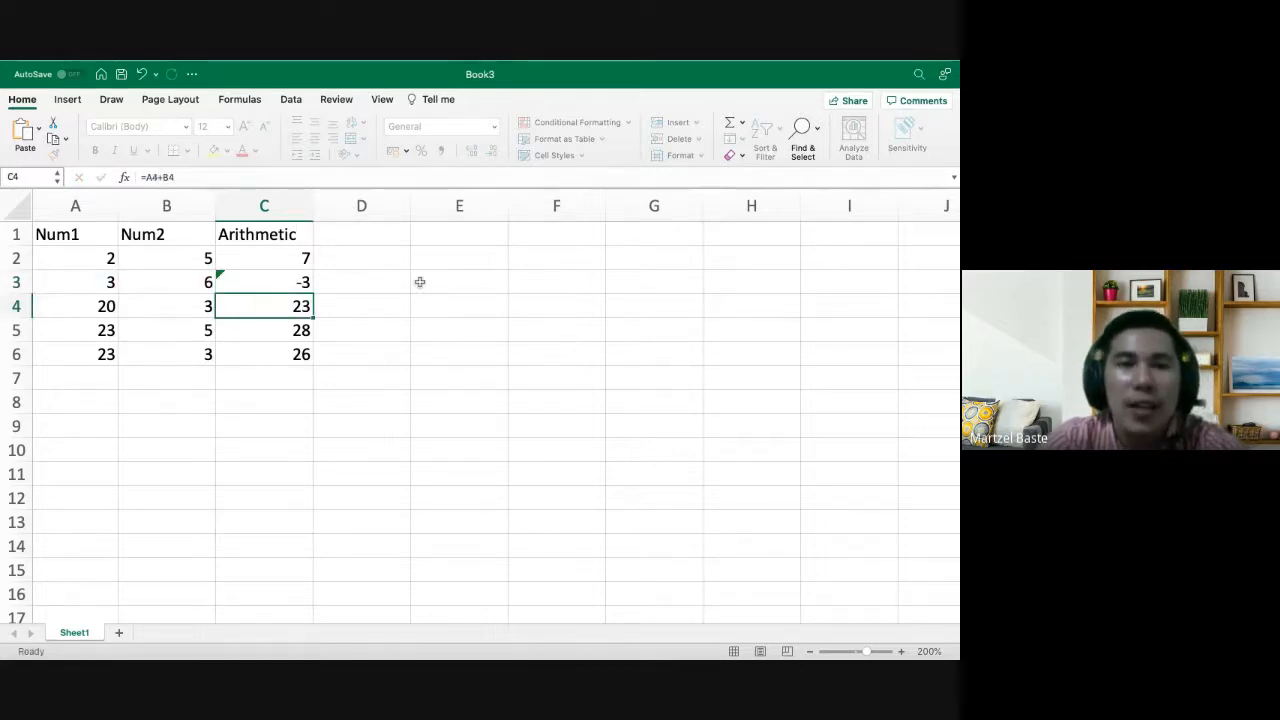
left_click(193, 178)
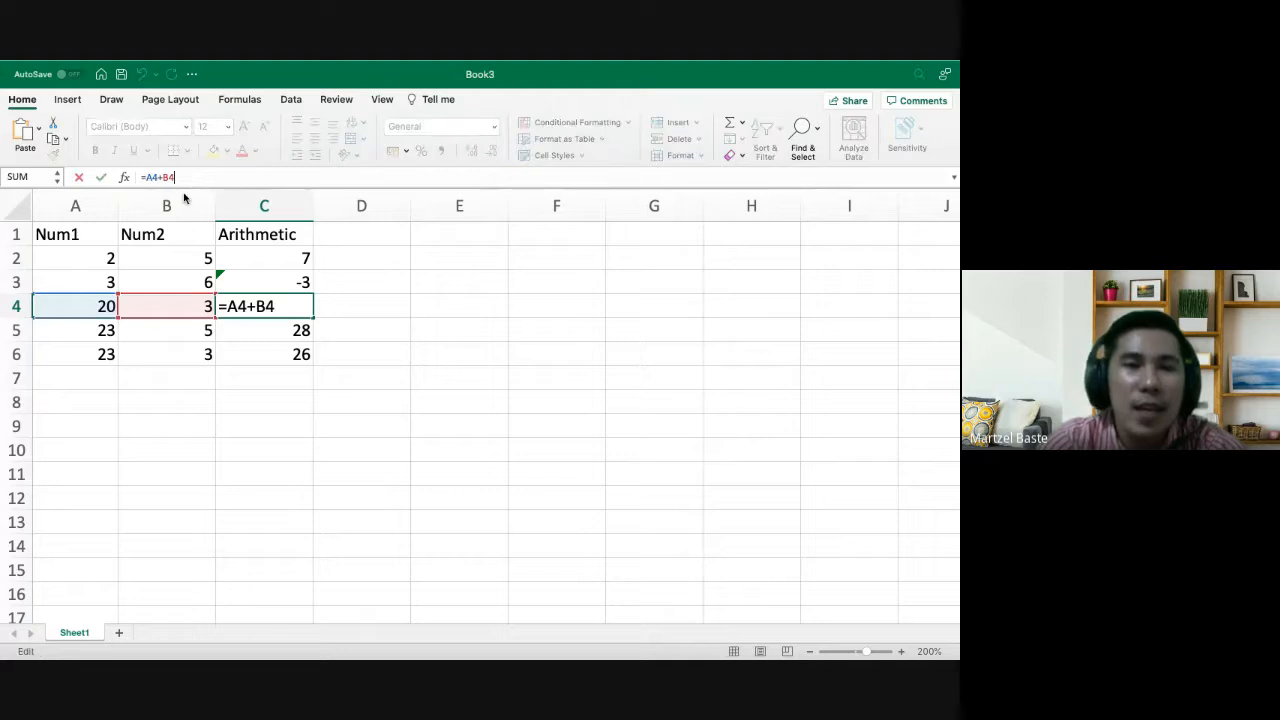
left_click(349, 254)
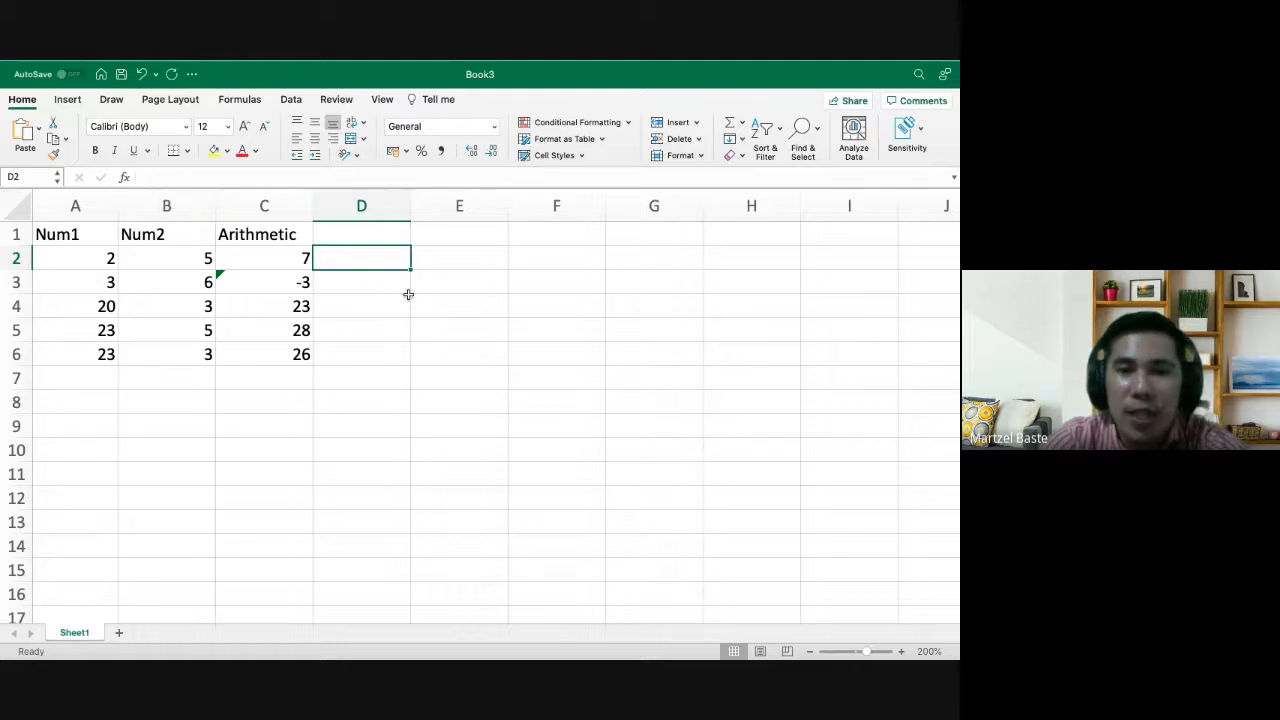
Enter the formula =A2+B2*(2+3) in cell E2
left_click(424, 265)
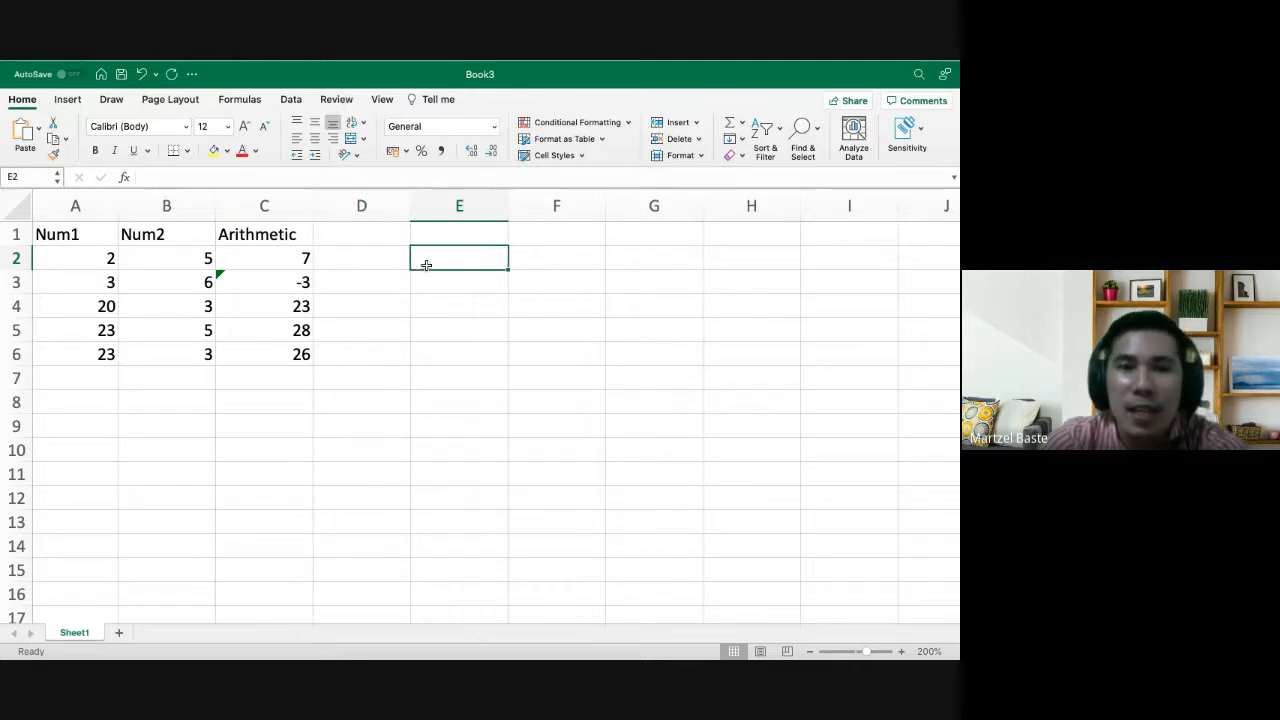
type("=")
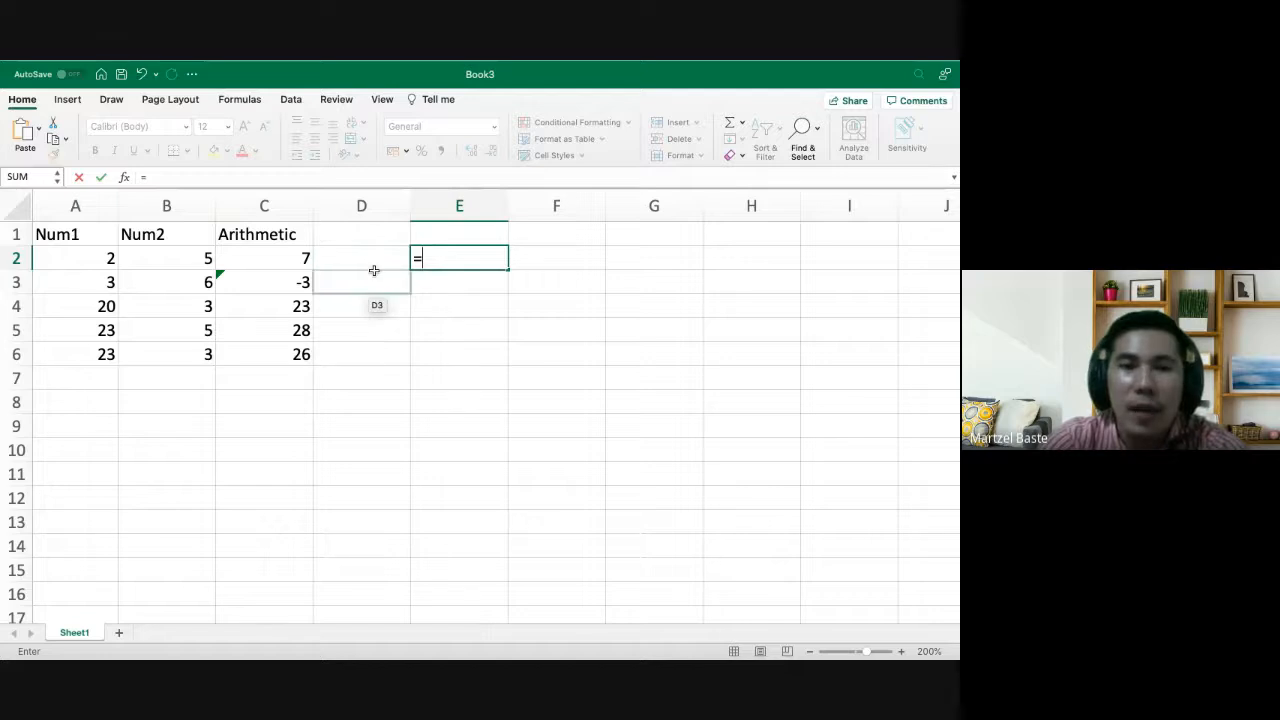
left_click(112, 262)
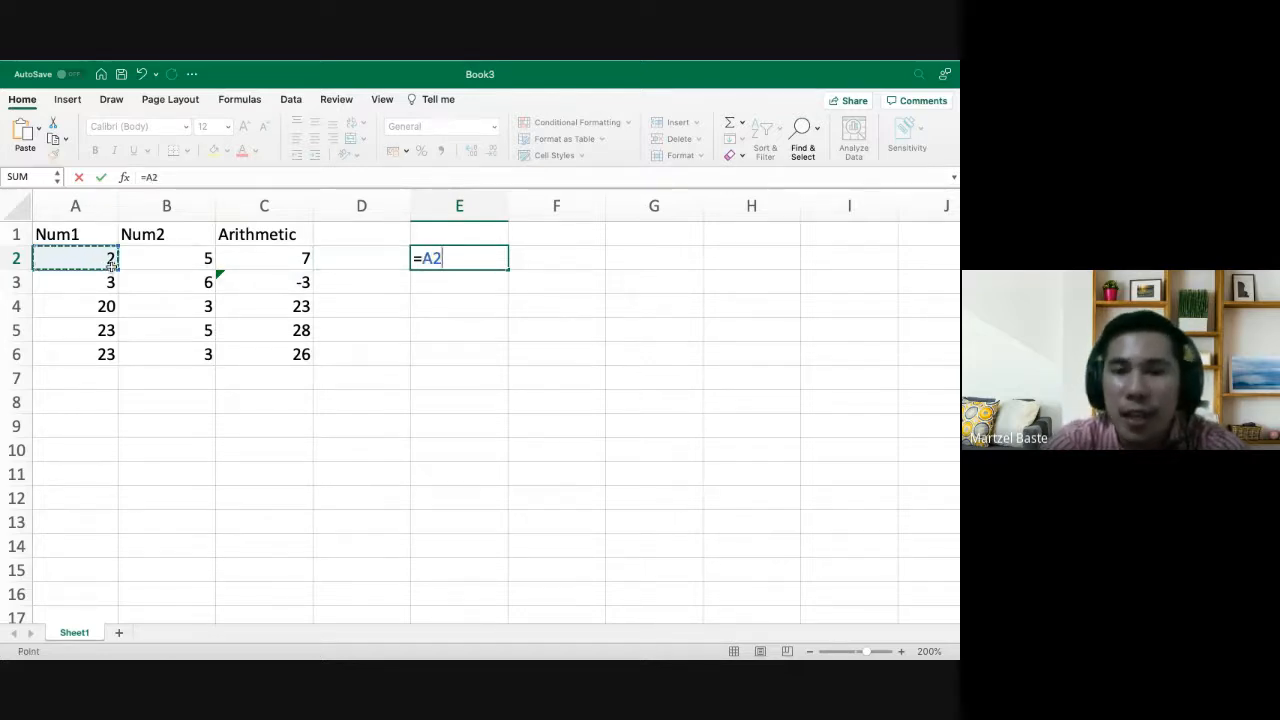
type("+")
key("BackSpace")
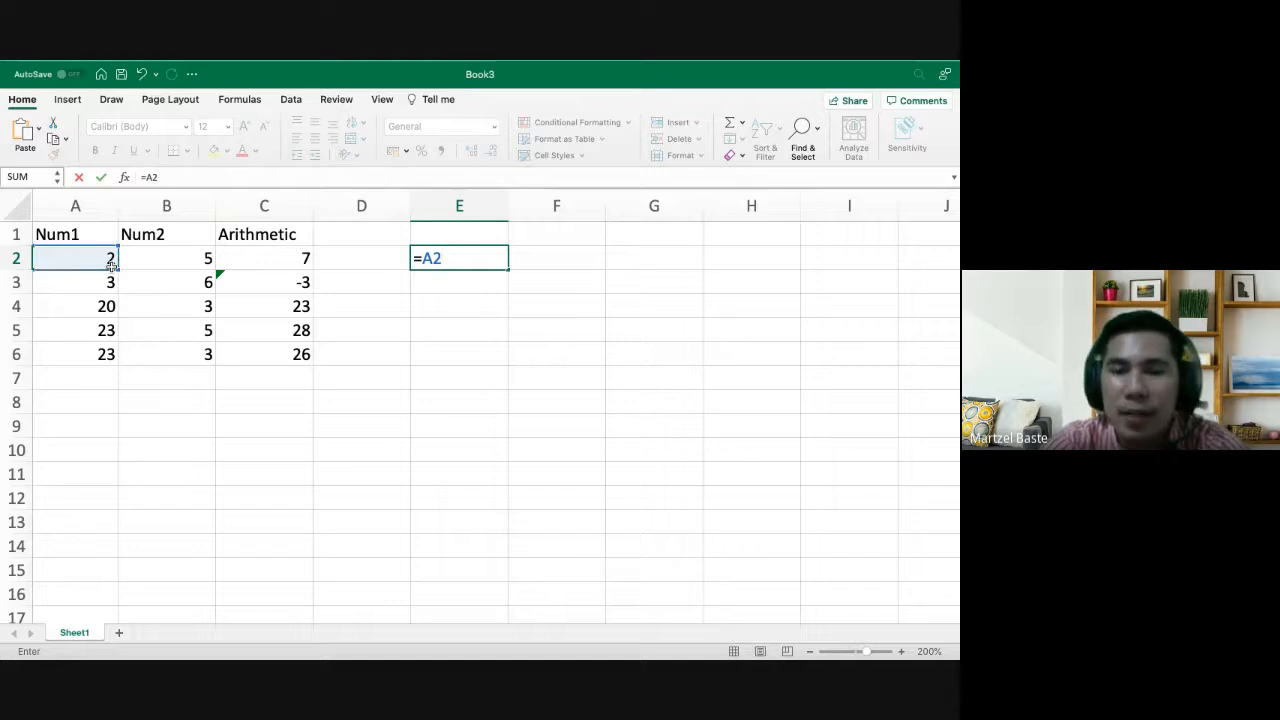
left_click(183, 254)
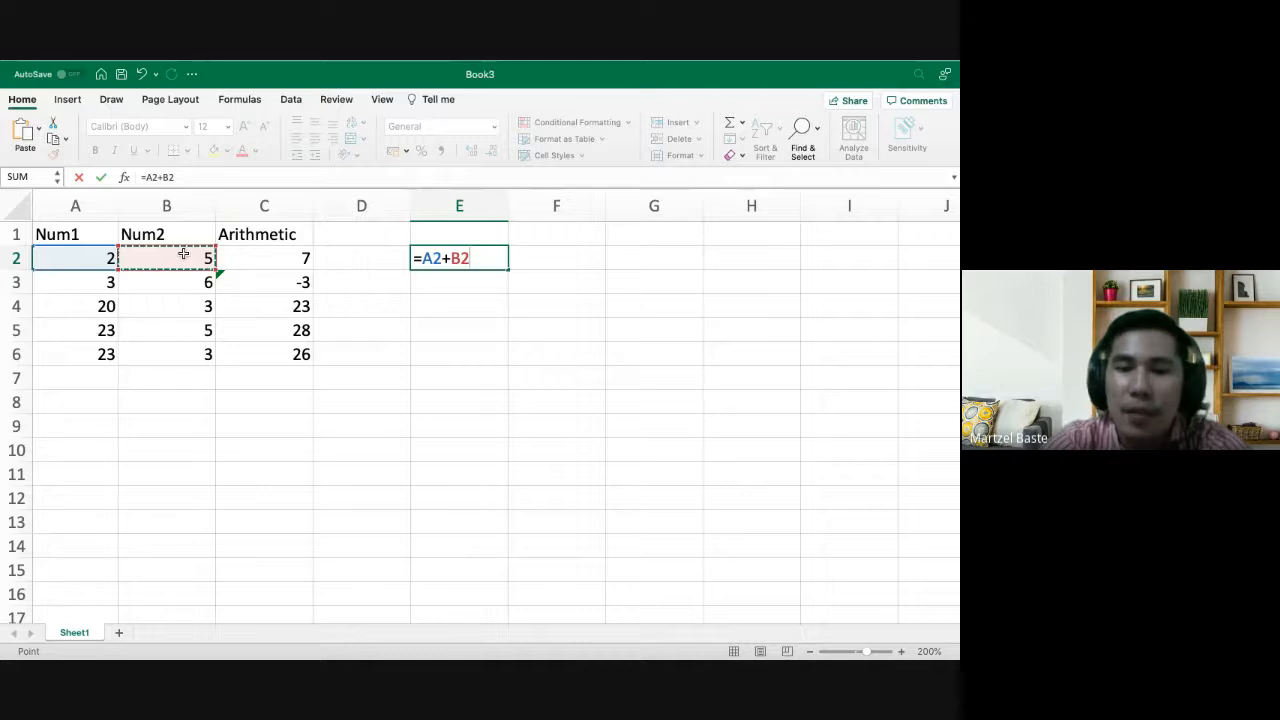
type("*(")
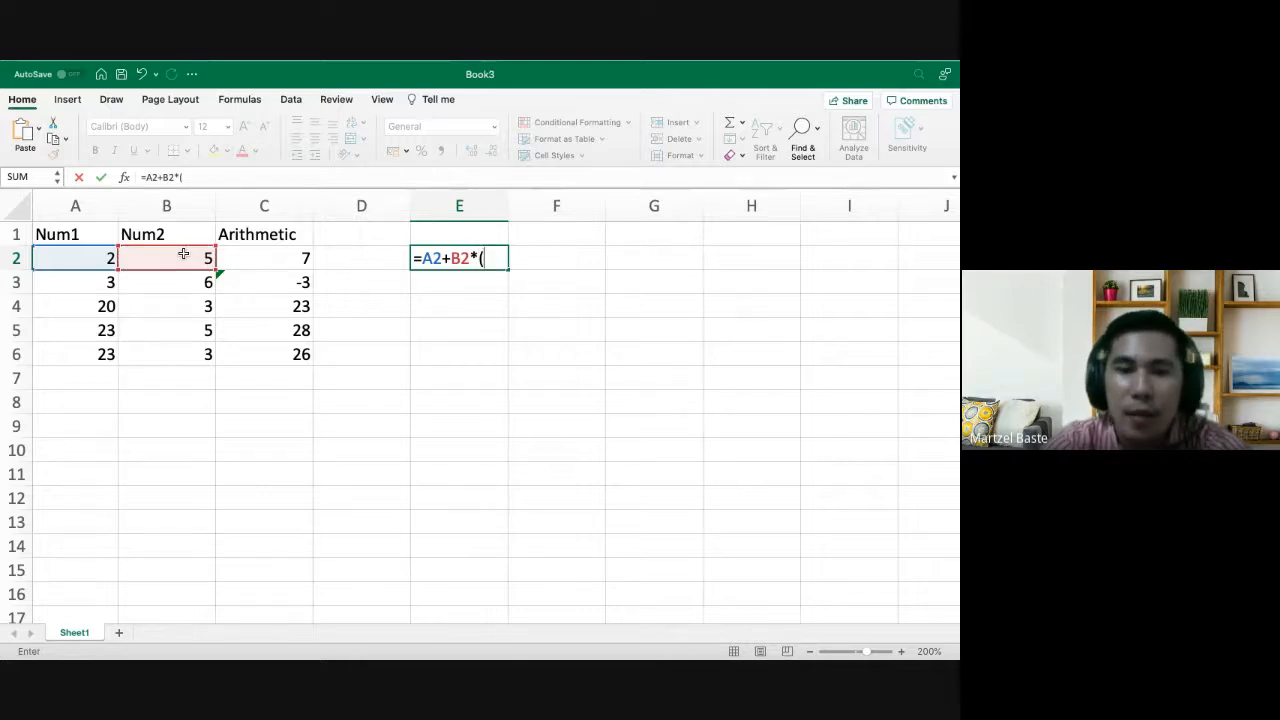
type("2+3)")
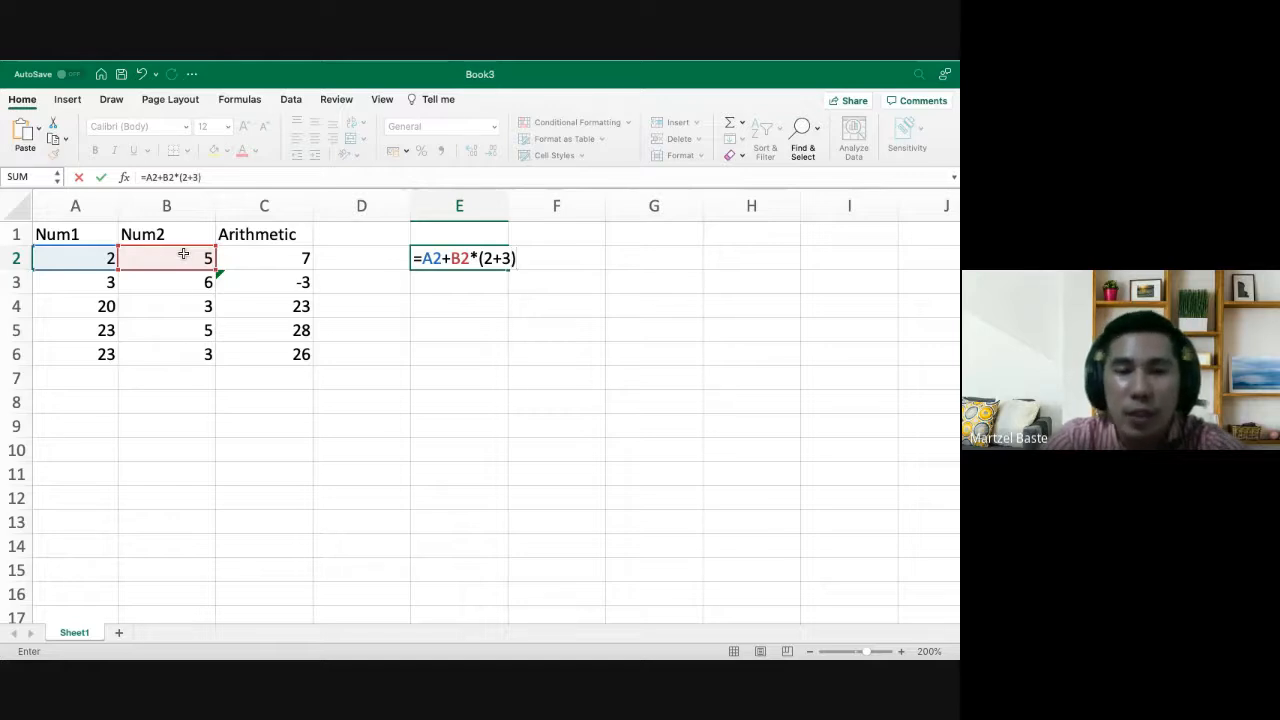
key("Return")
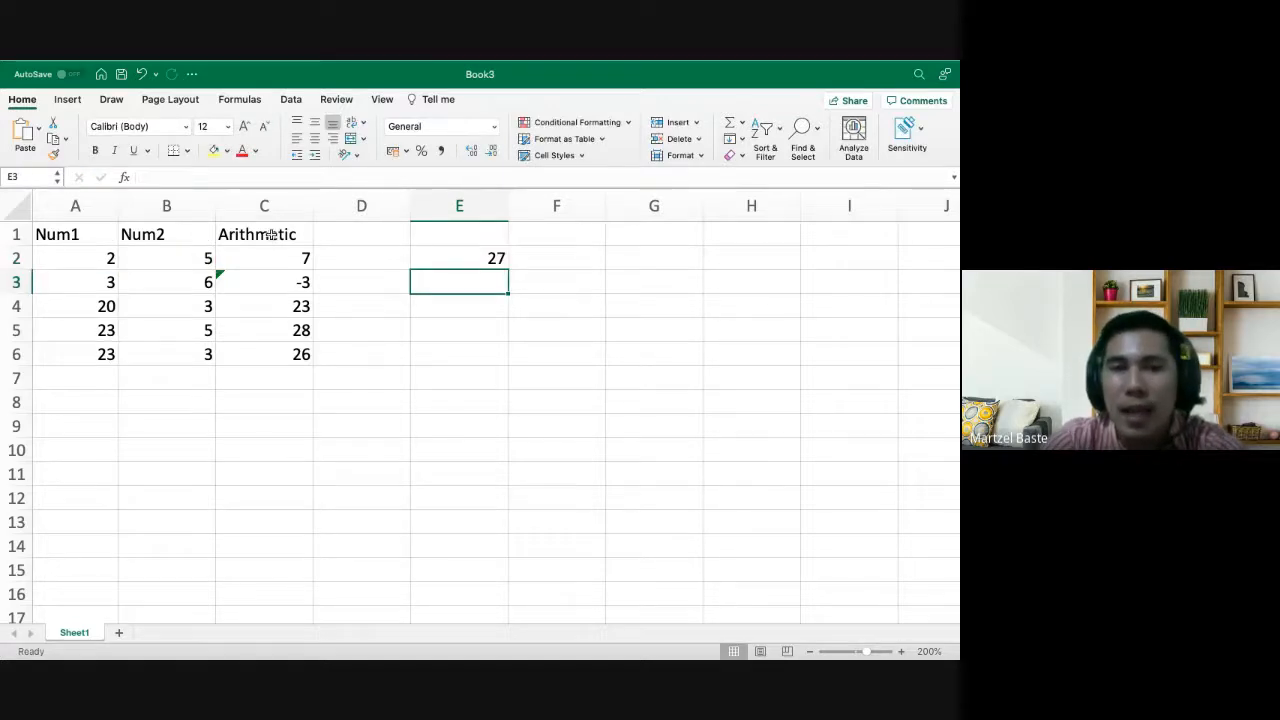
Add the heading PMDAS in cell E1 above the new formula
left_click(444, 242)
type("PMDAS")
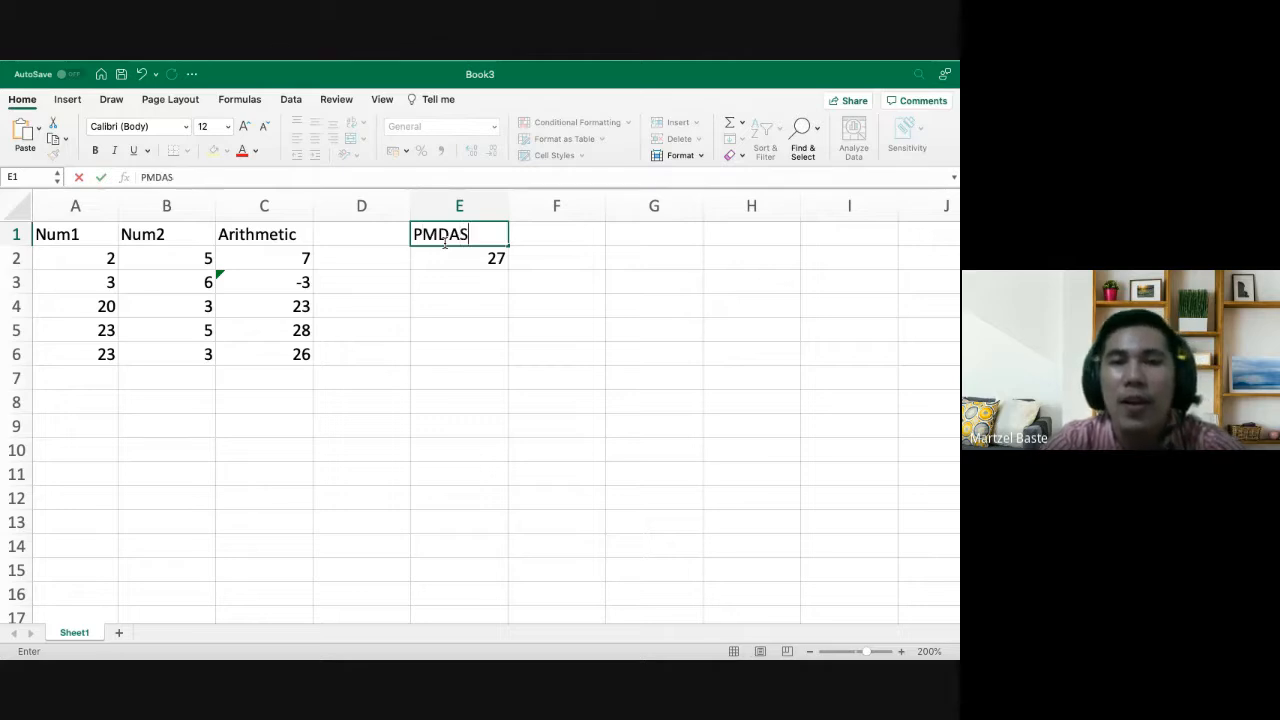
key("Return")
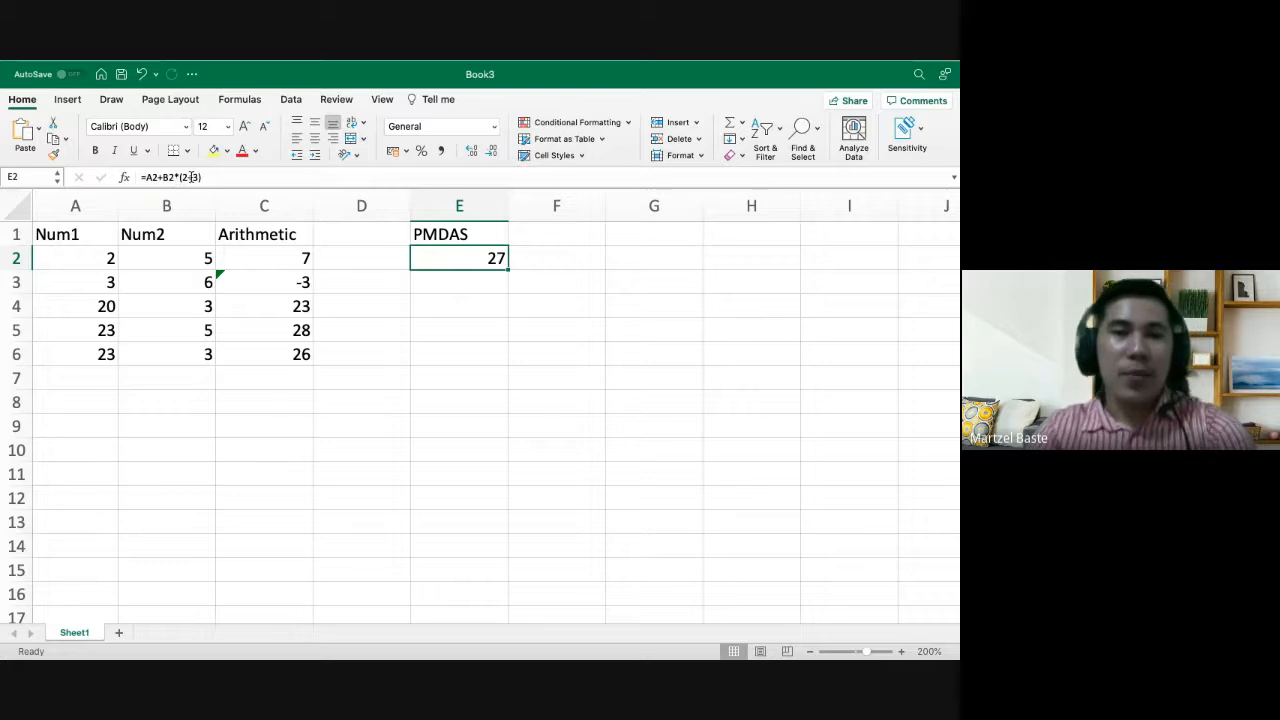
Examine the order of operations in the cell E2 formula, highlighting the whole expression and its parenthesised part
double_click(453, 258)
type("E")
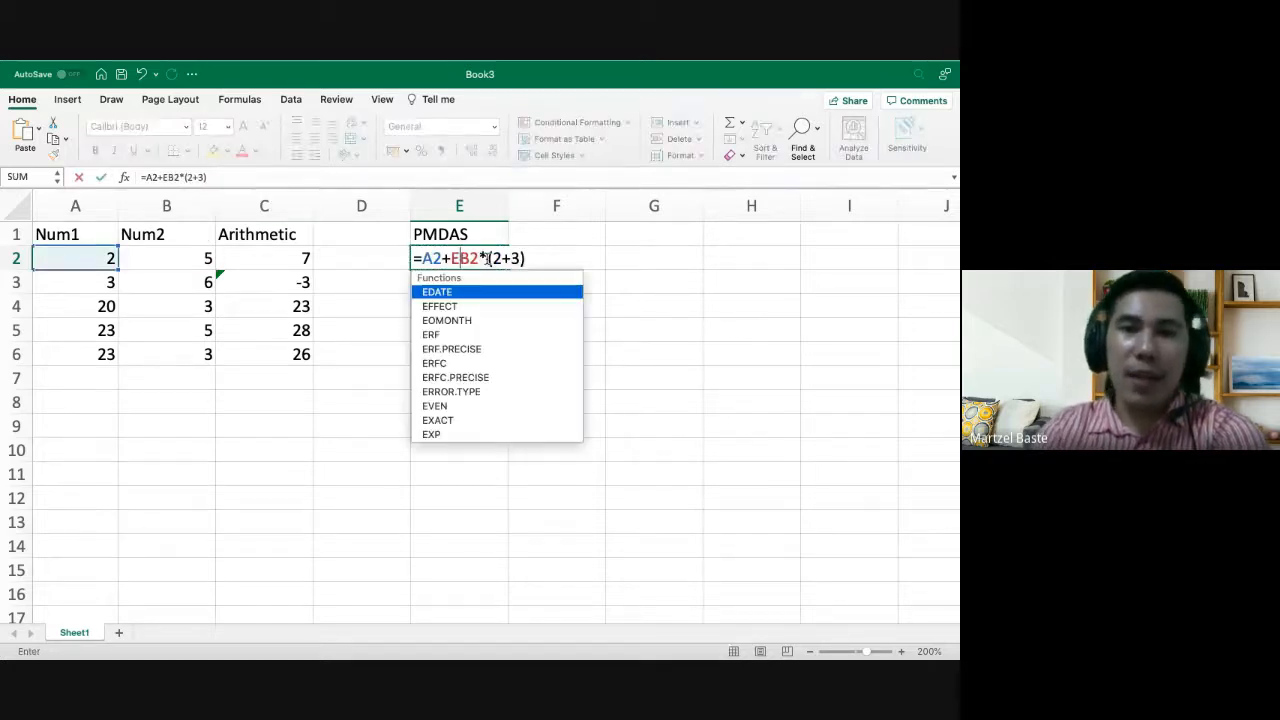
key("BackSpace")
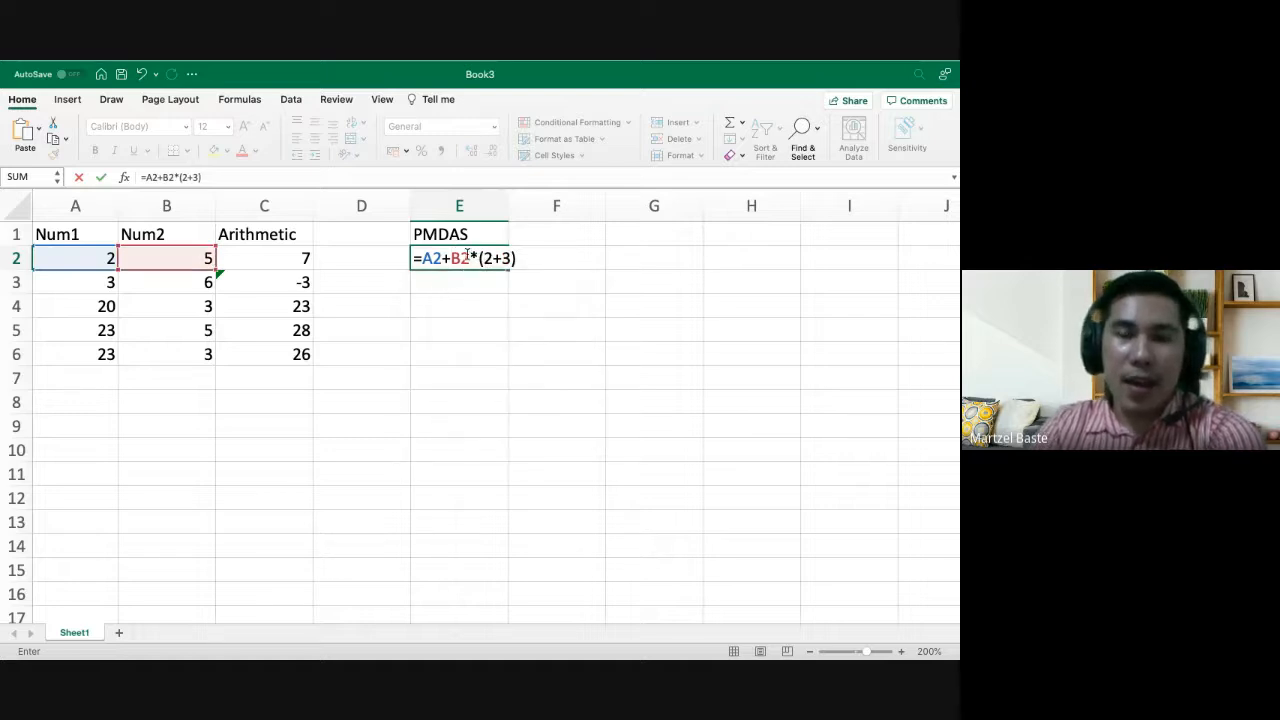
left_click_drag(511, 258, 422, 260)
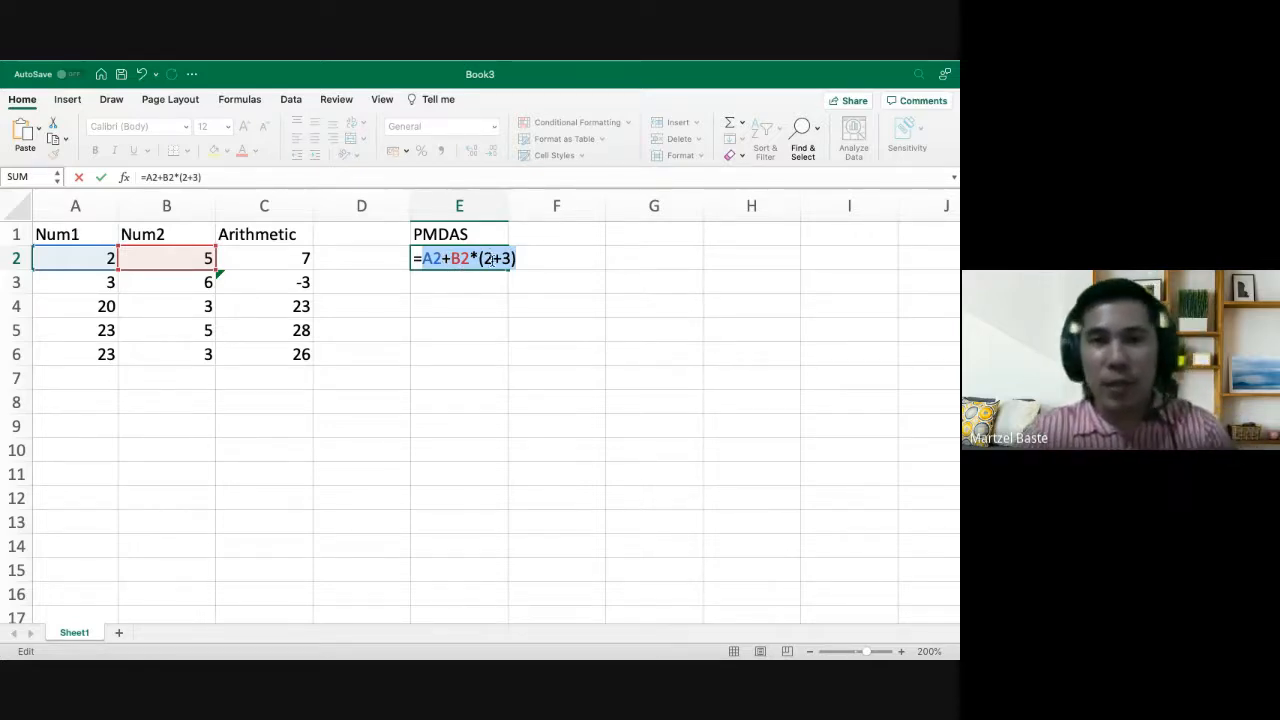
left_click(481, 259)
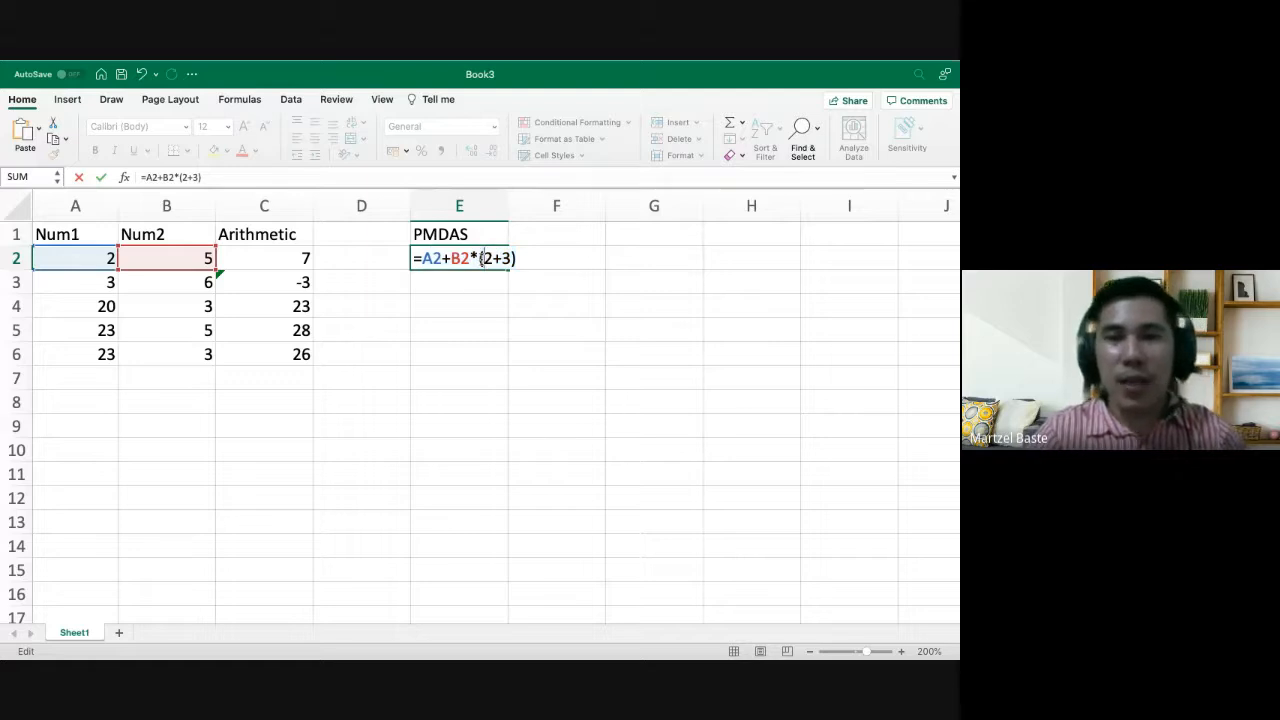
left_click_drag(481, 259, 534, 263)
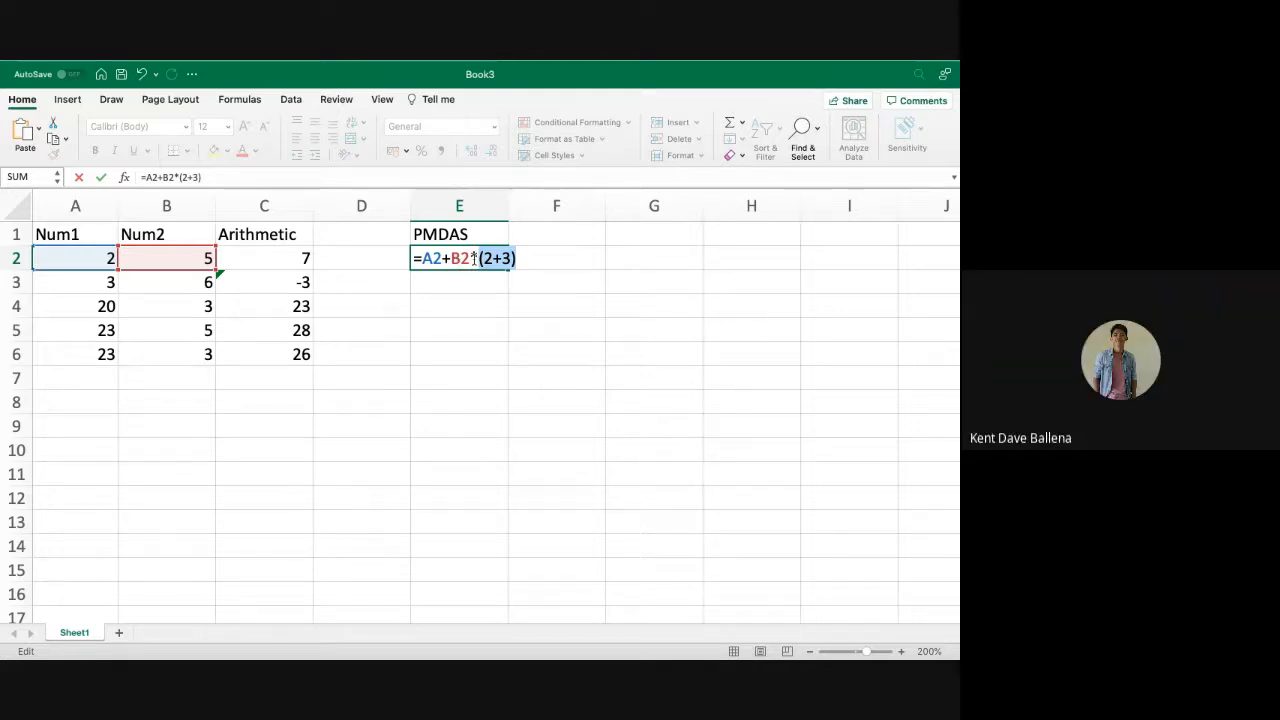
key("Return")
left_click(475, 262)
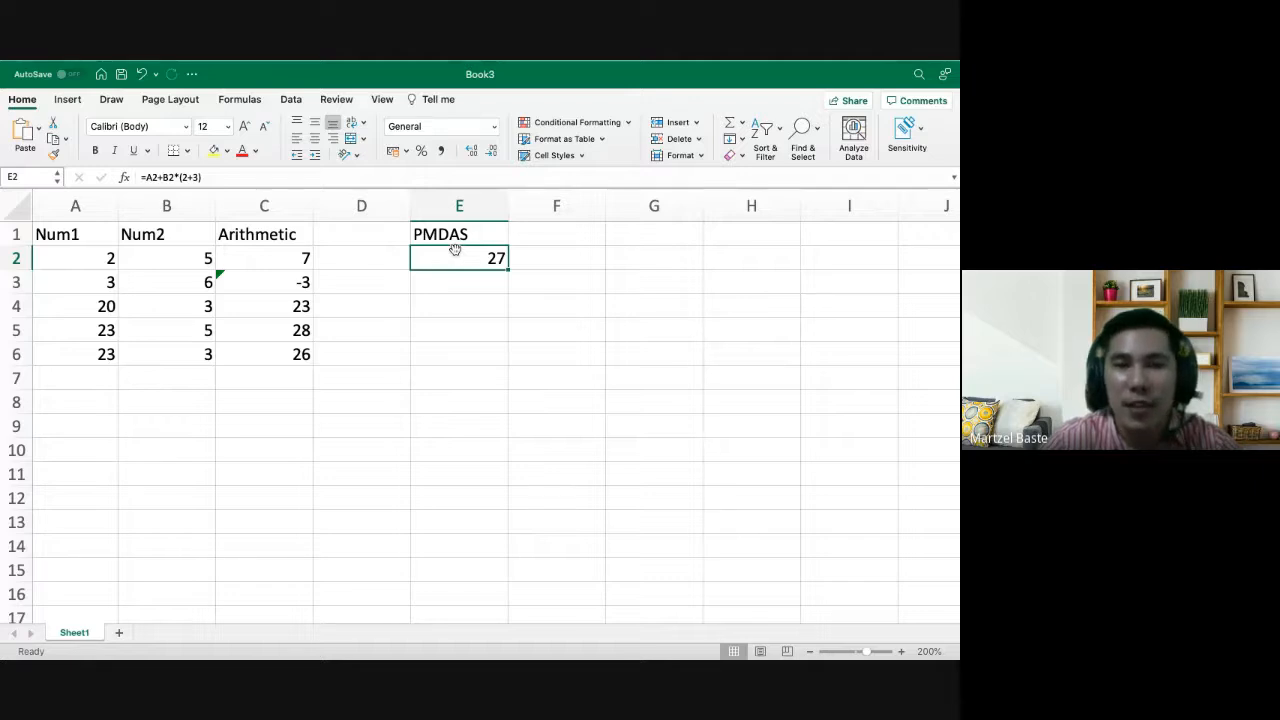
Add the heading RELATIONAL in cell F1
left_click(468, 284)
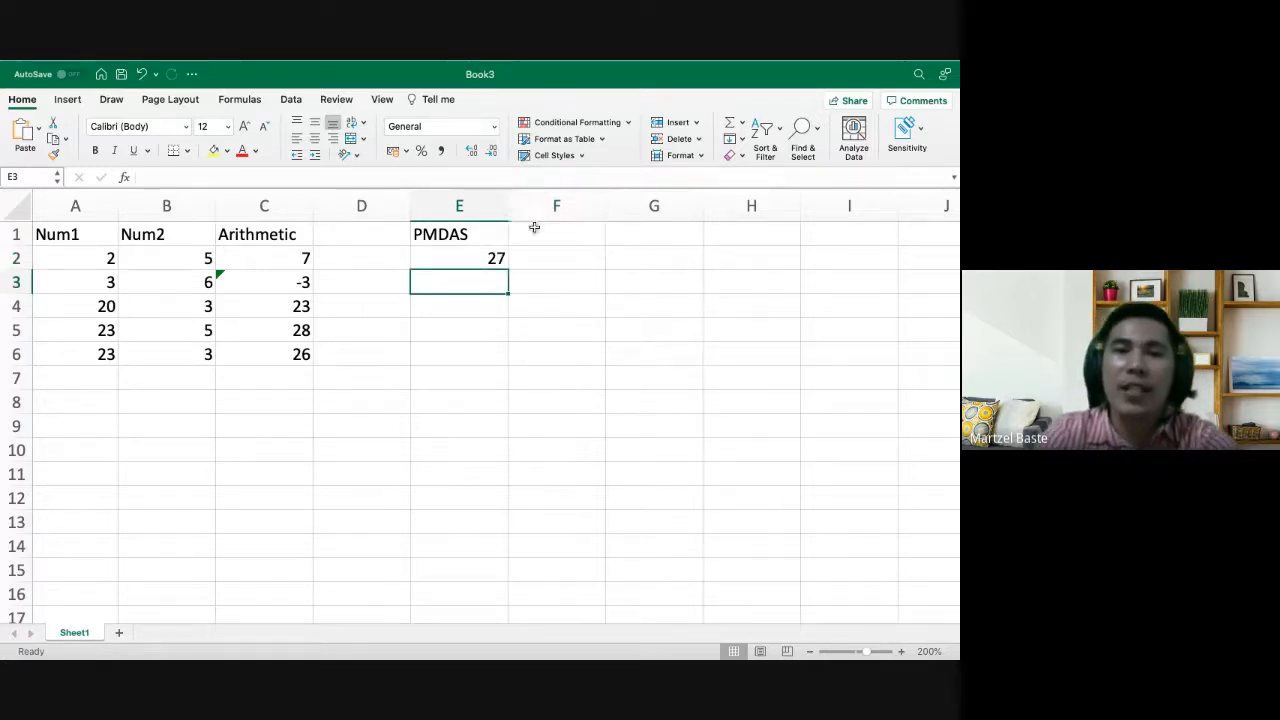
left_click(534, 229)
key("BackSpace")
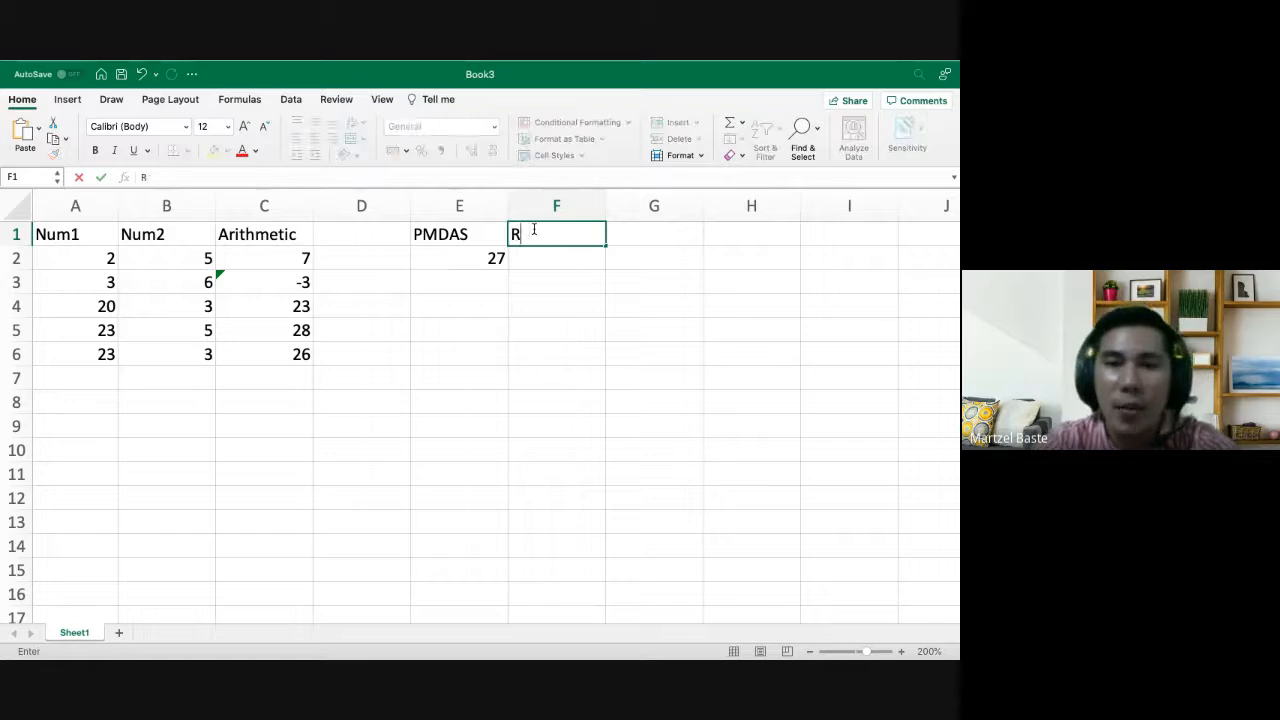
type("ELATIONAL")
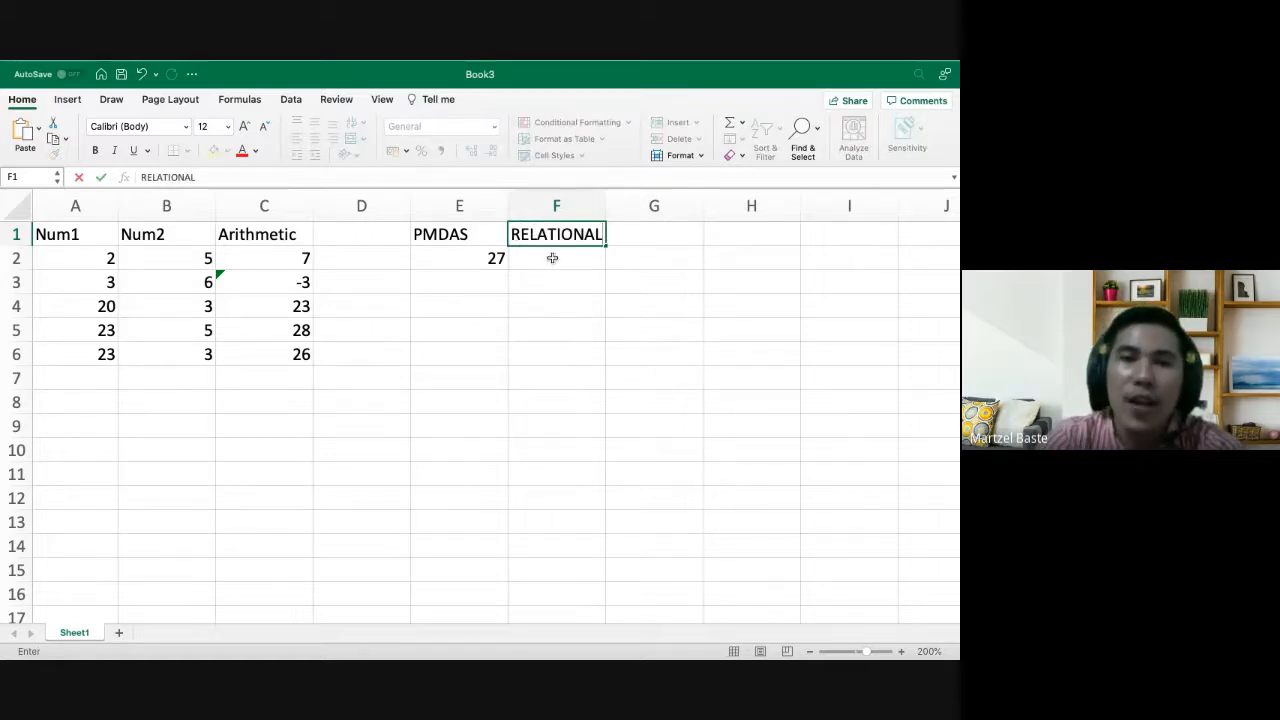
key("Return")
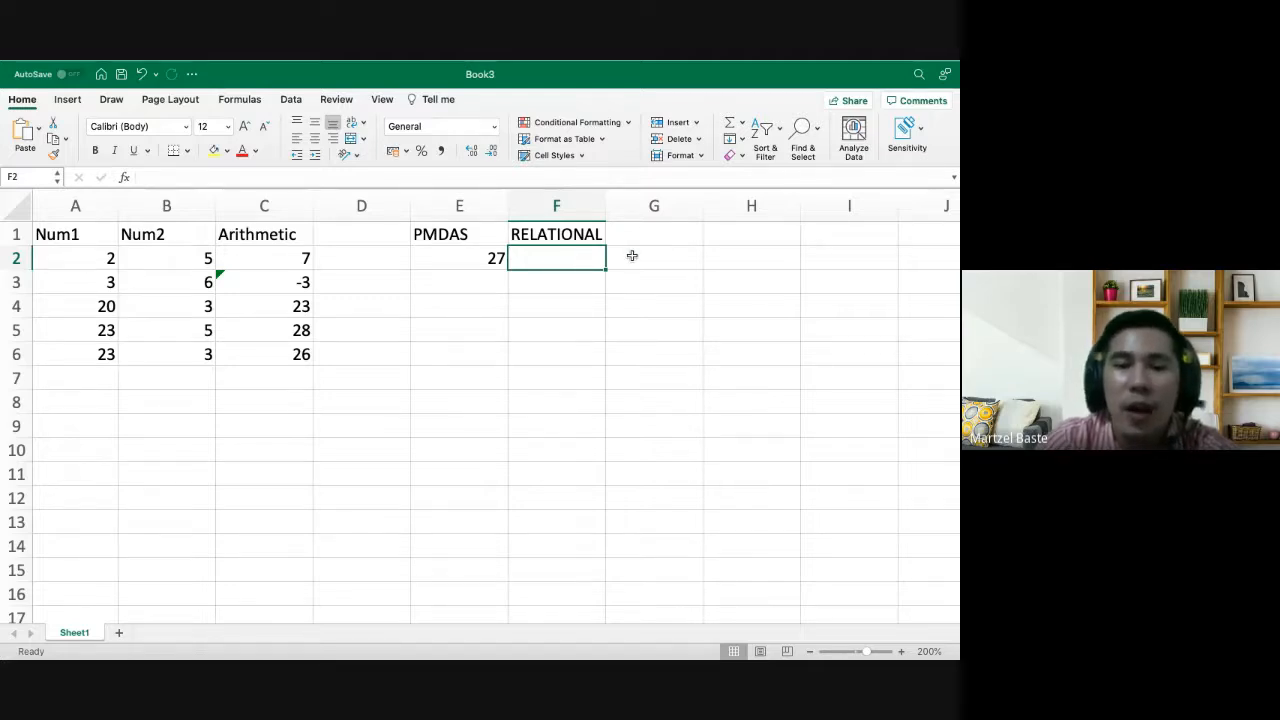
List the relational operators <, >, <=, >=, <> and = in cells F2 through F7
type("<")
key("Return")
type(">")
key("Return")
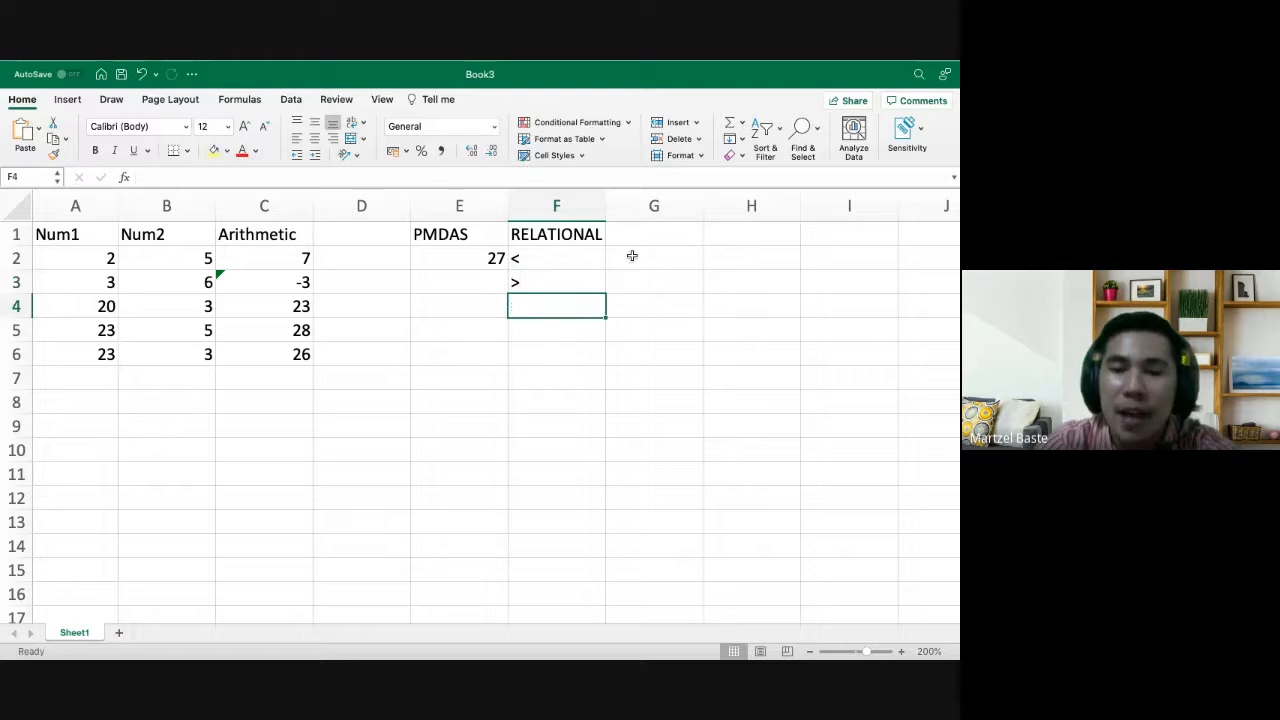
type("<=")
key("Return")
type(">")
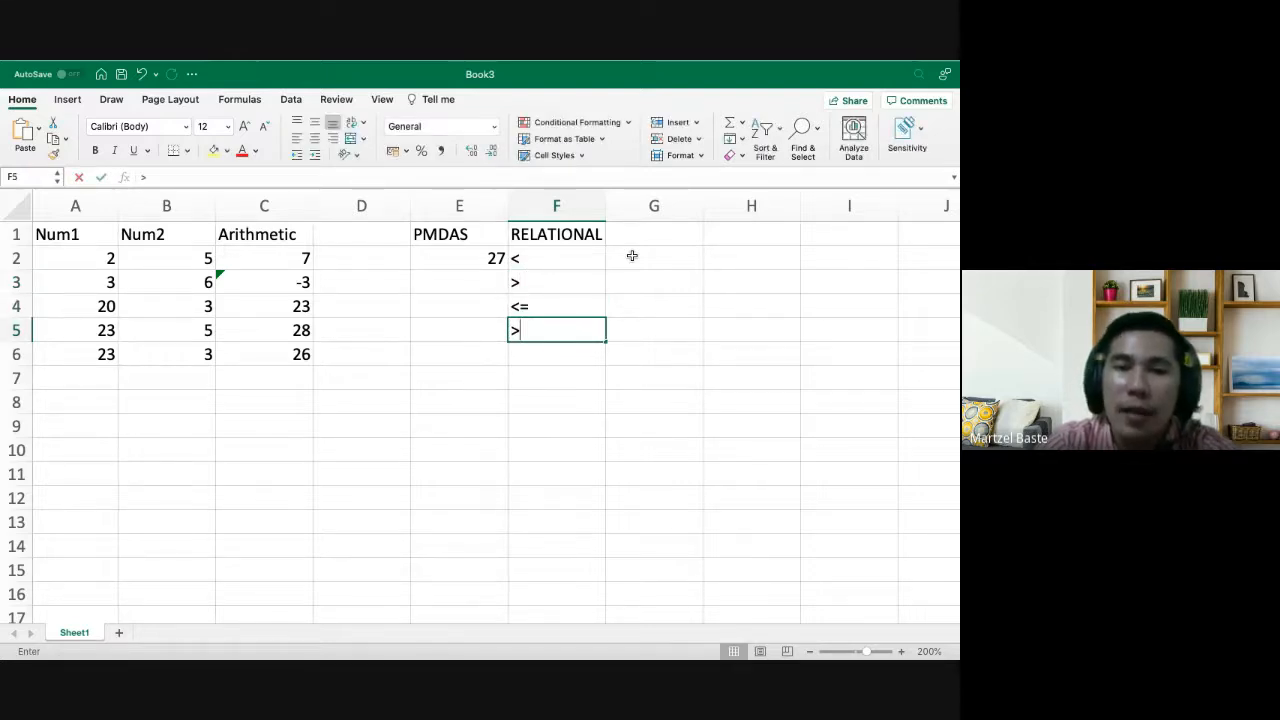
type("=")
key("Return")
type("<>")
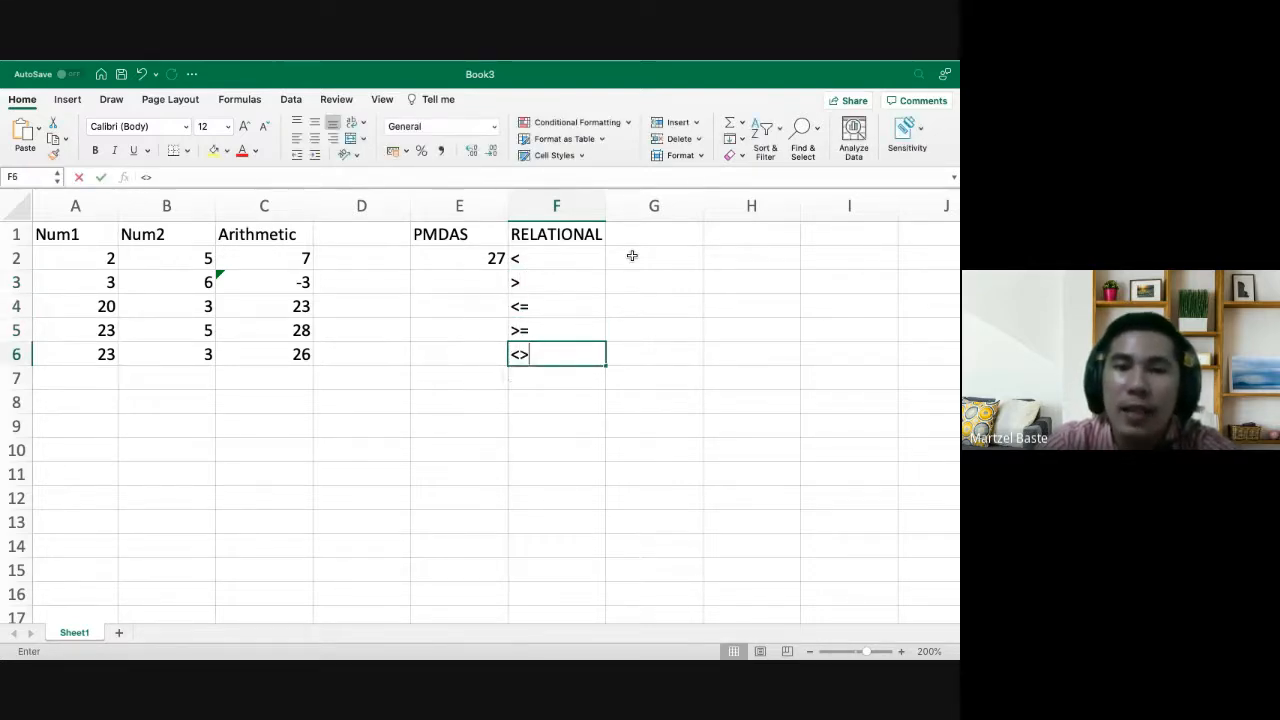
key("Return")
type("+")
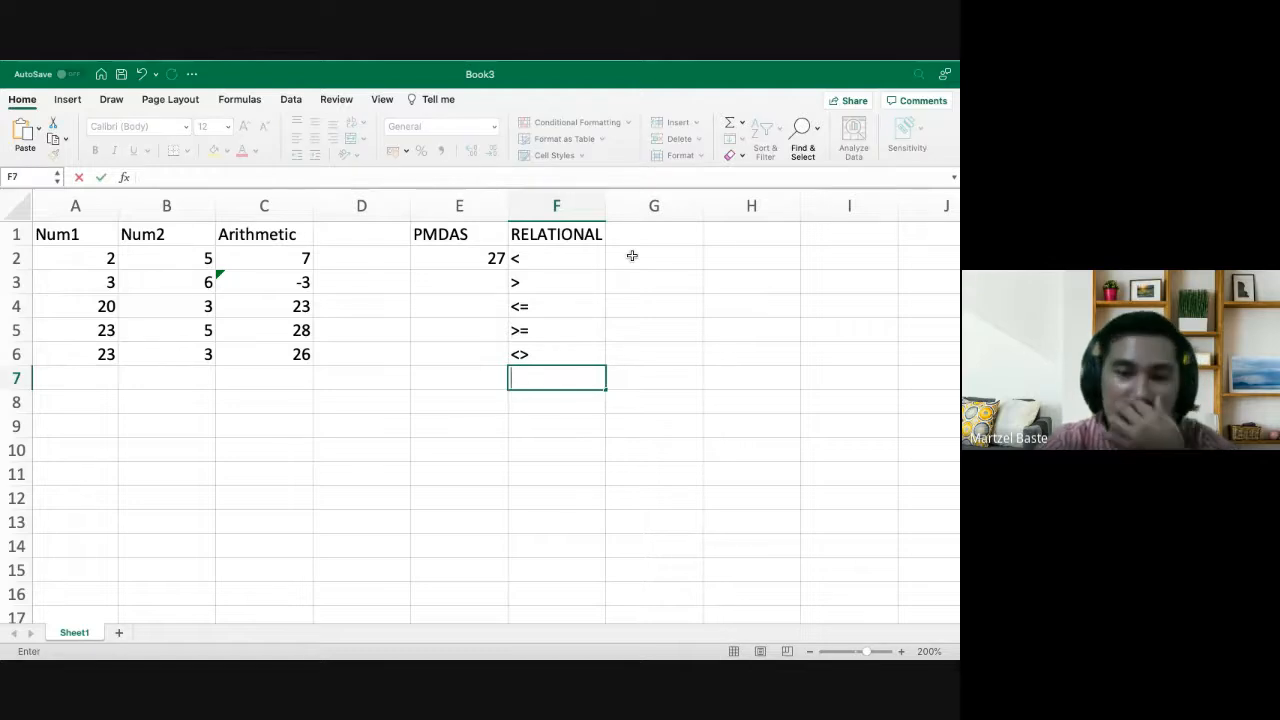
type("=")
key("Return")
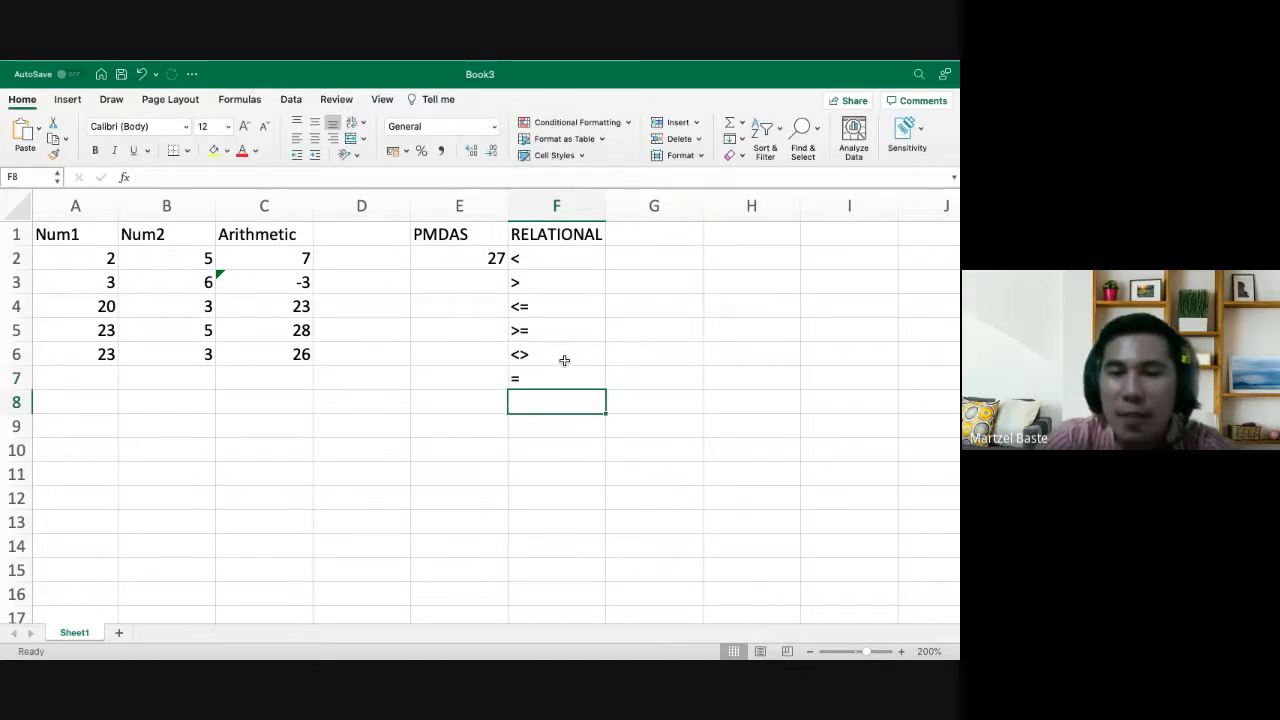
Write != in cell G6 beside the <> operator for comparison, and clear the cell again
left_click(564, 360)
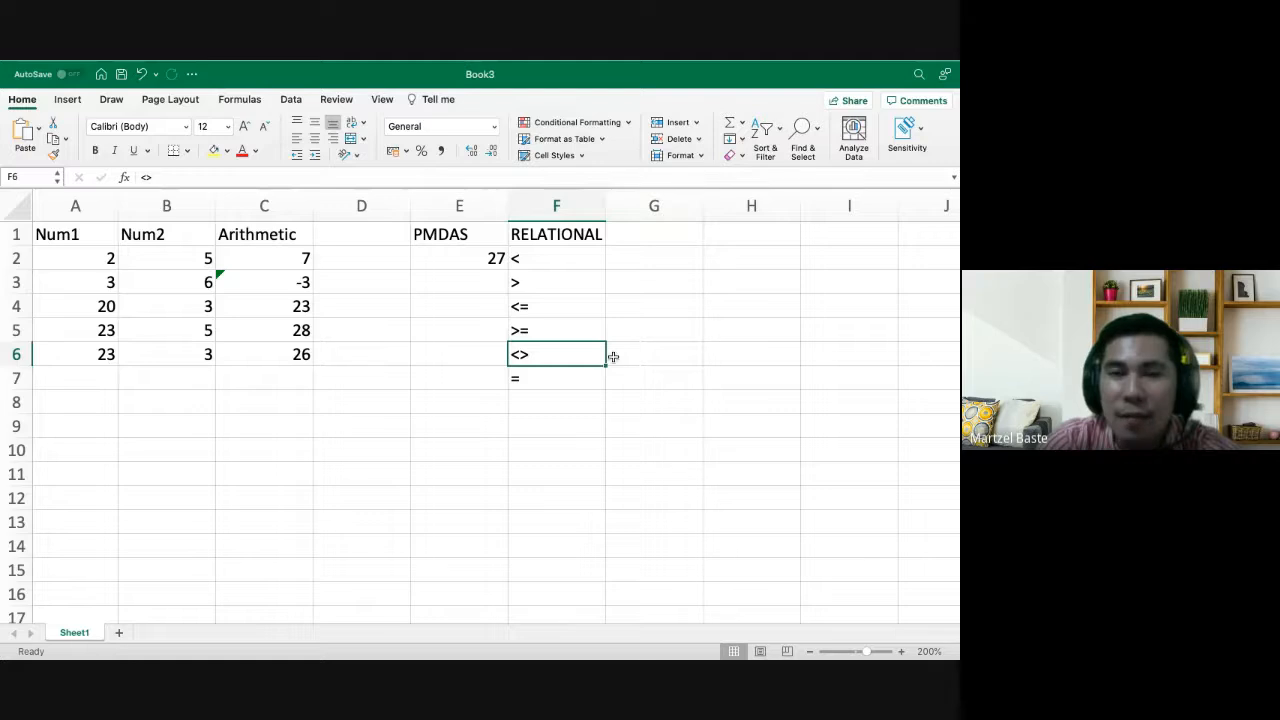
left_click(614, 357)
type("=")
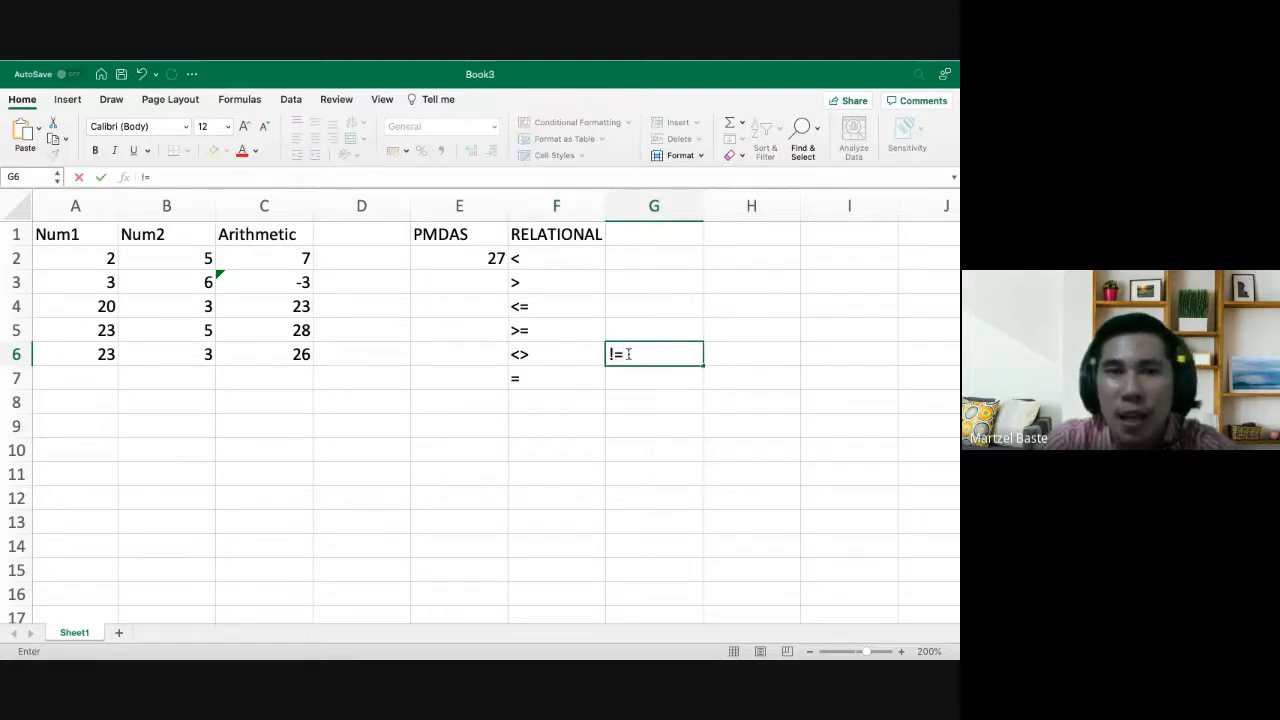
left_click_drag(624, 355, 595, 357)
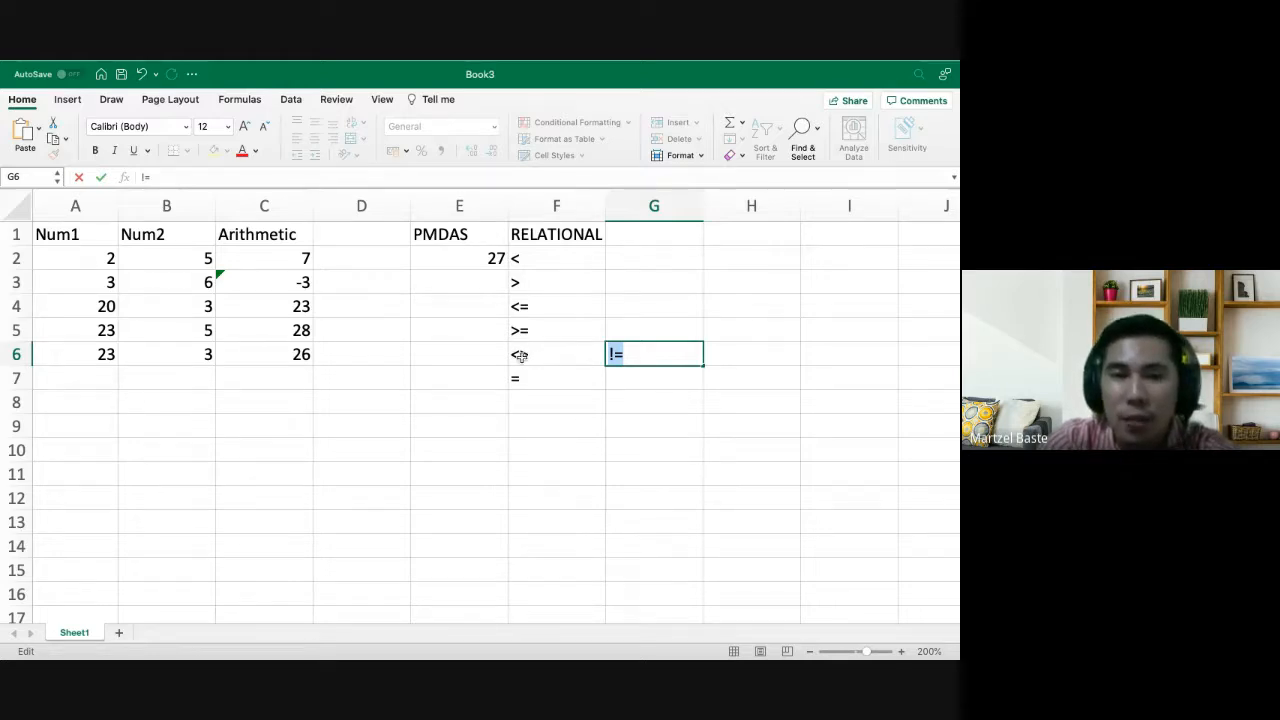
key("BackSpace")
key("Return")
key("Up")
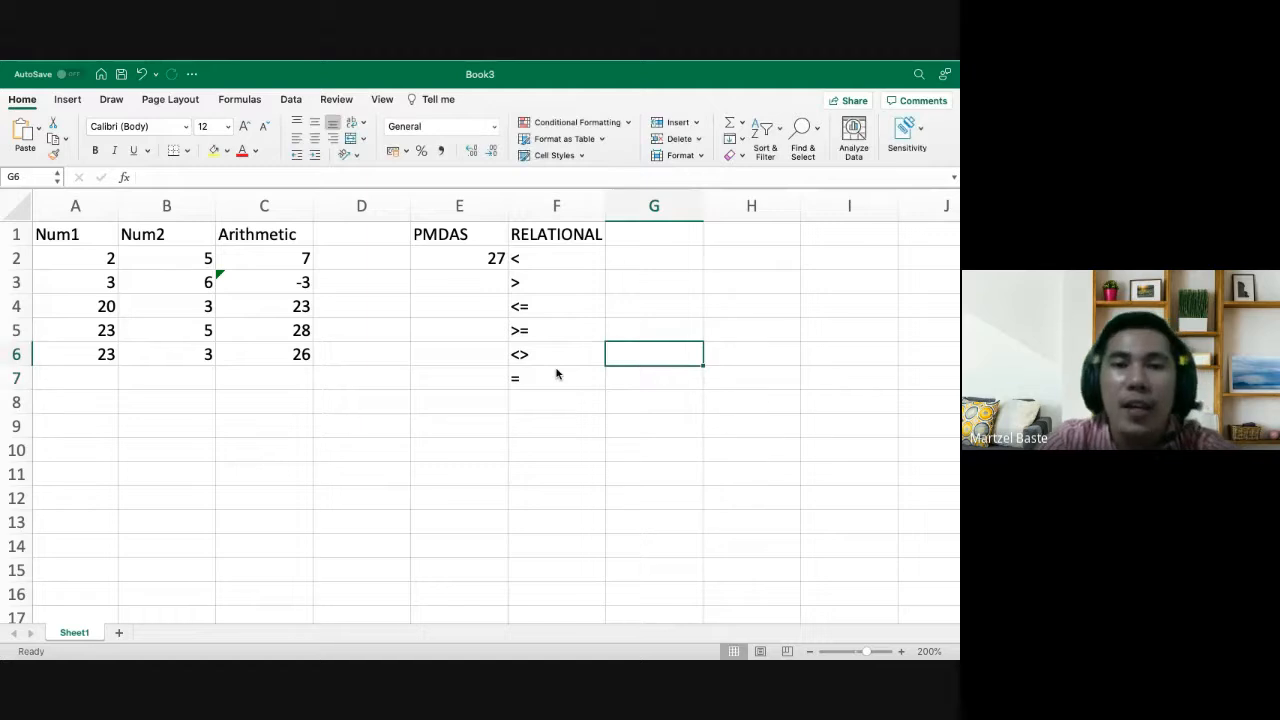
Review the operators listed under the RELATIONAL heading, highlighting them from cell F2 downward
key("Left")
key("Up")
key("Up")
key("Up")
key("Up")
key("shift+Down")
key("shift+Down")
key("shift+Down")
key("shift+Down")
key("shift+Down")
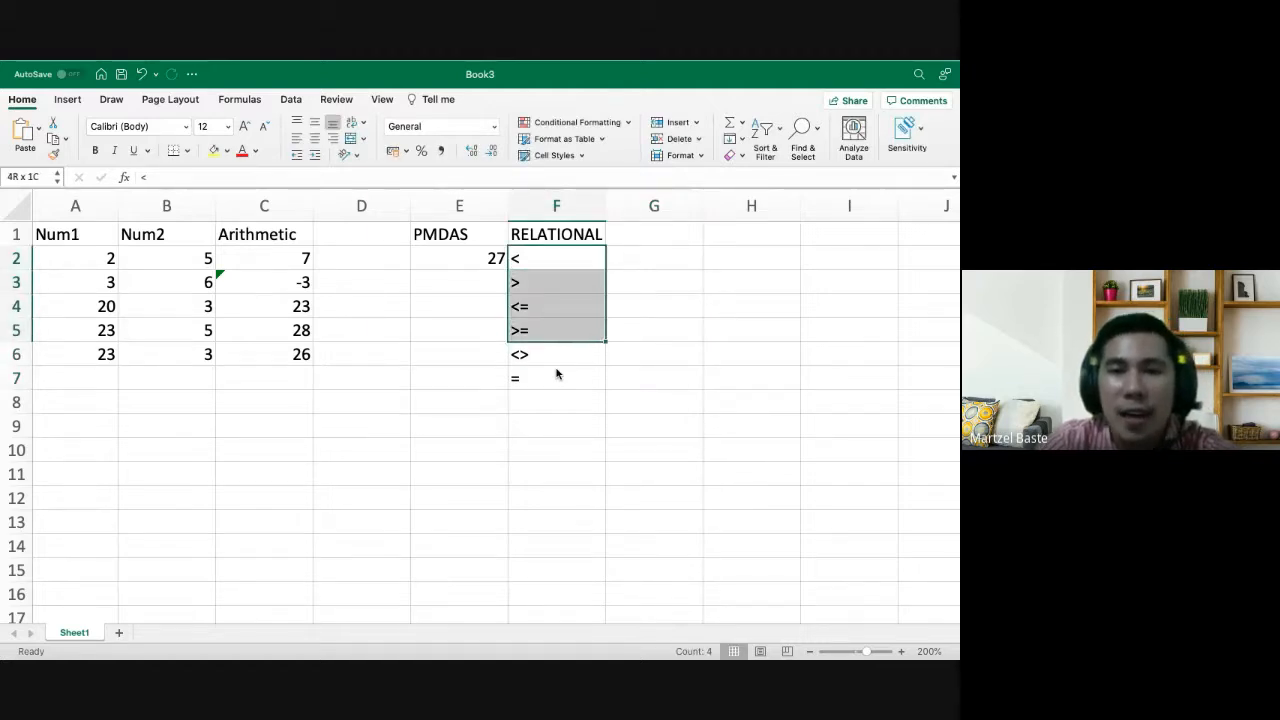
key("Down")
key("Up")
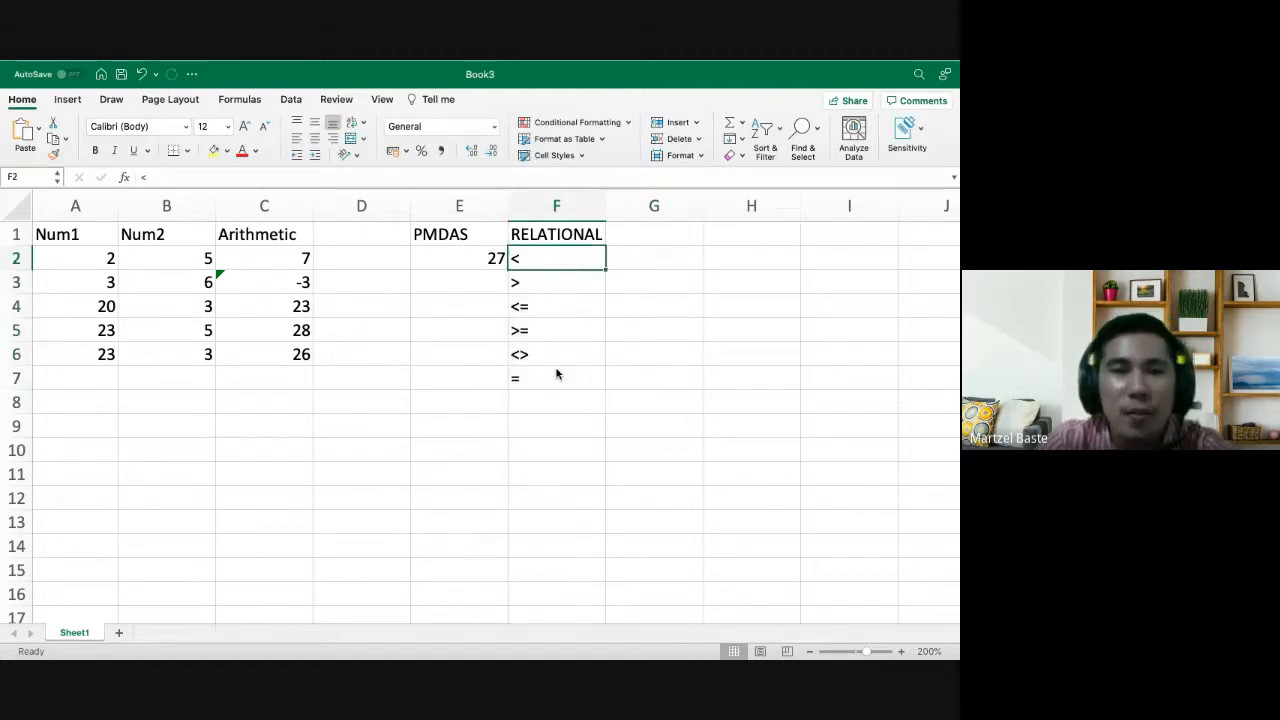
key("Right")
key("Left")
key("Right")
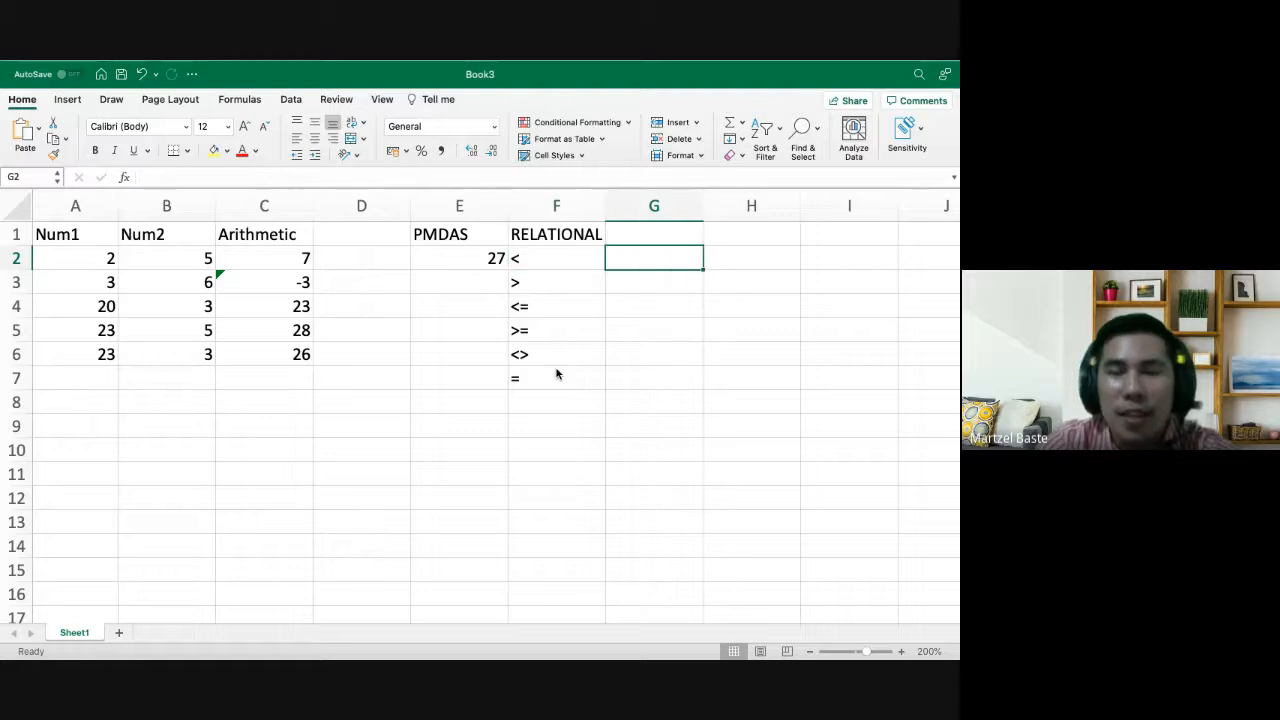
key("Left")
key("Right")
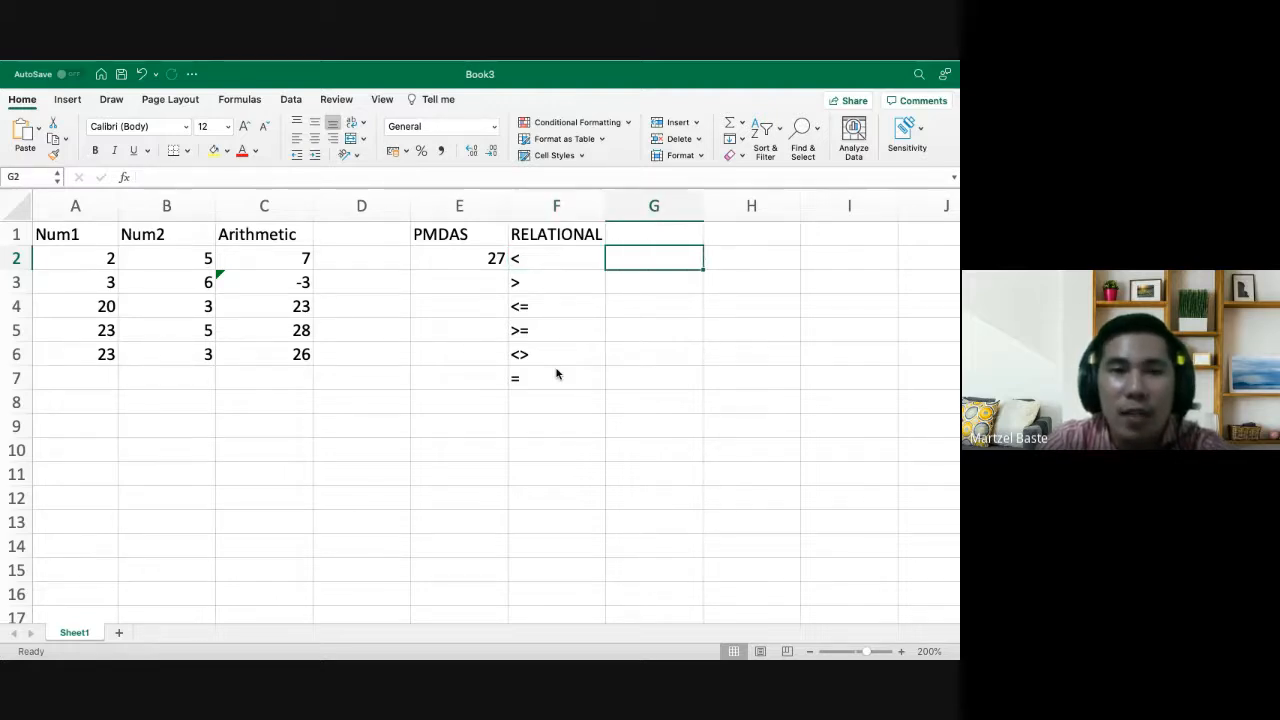
key("Left")
Enter the comparison formula =A2<B2 in cell G2 and copy it down through G7
key("Right")
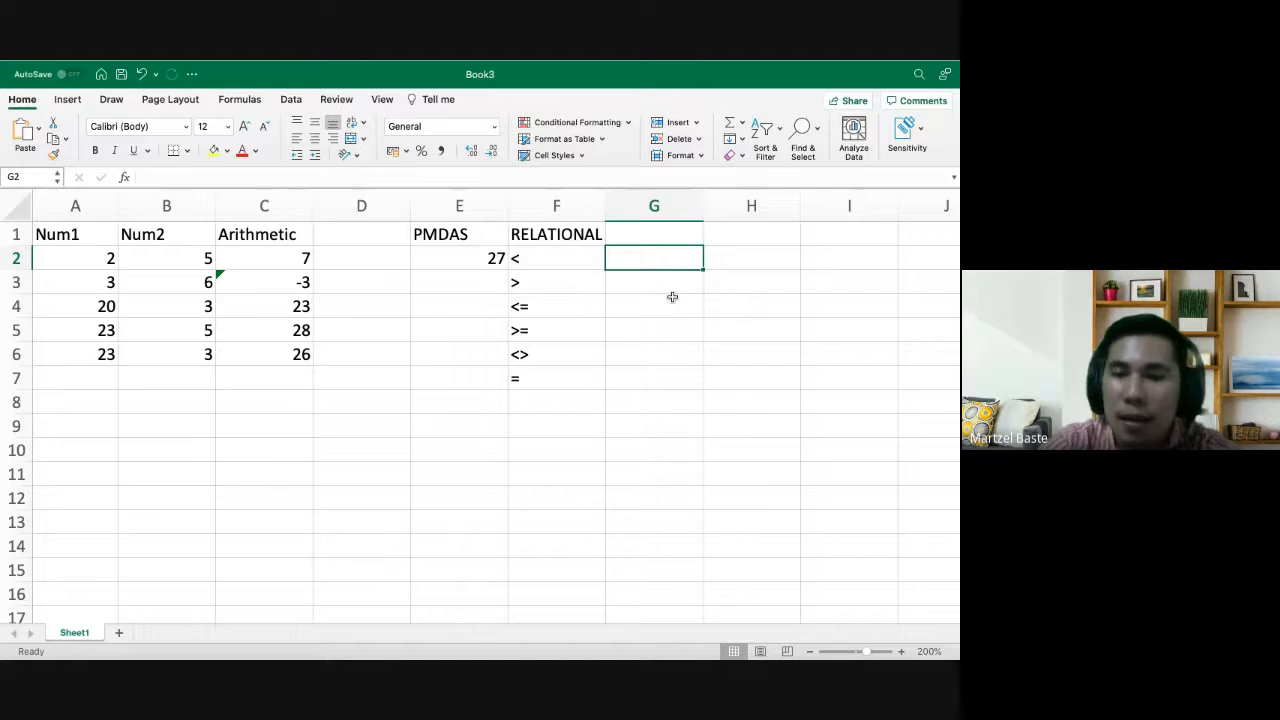
type("=")
left_click(99, 258)
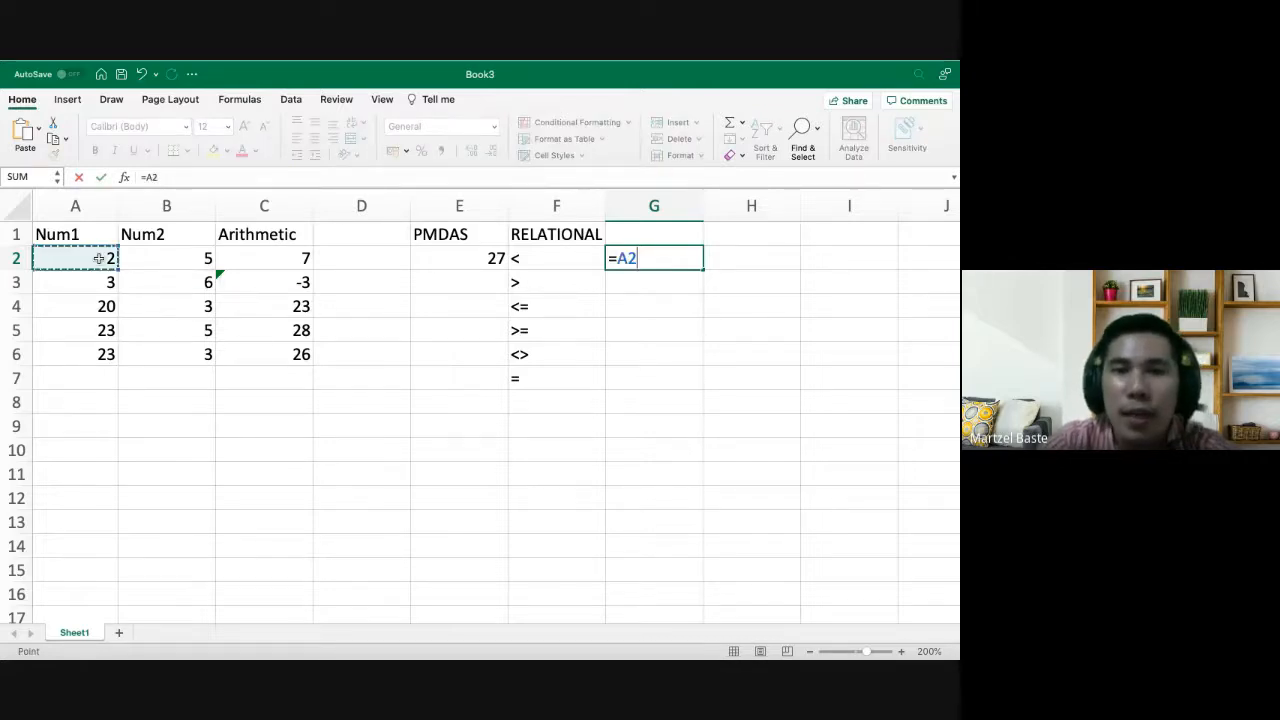
type("<")
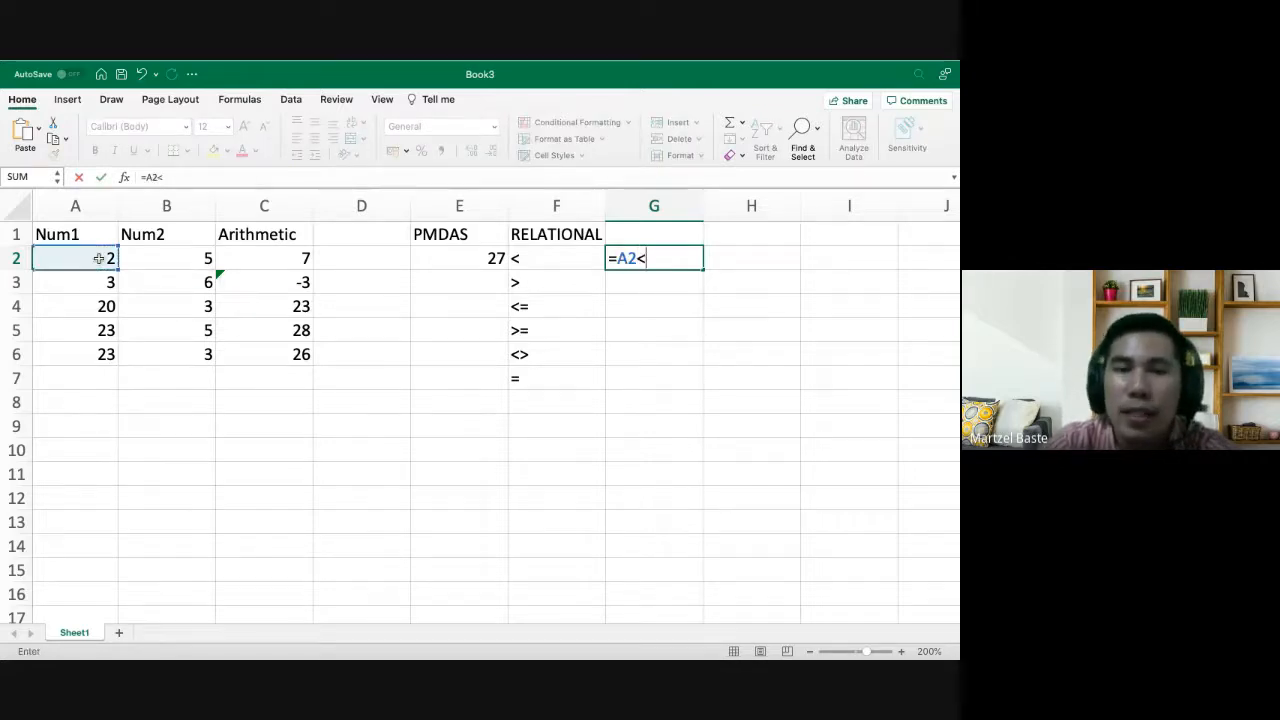
left_click(196, 262)
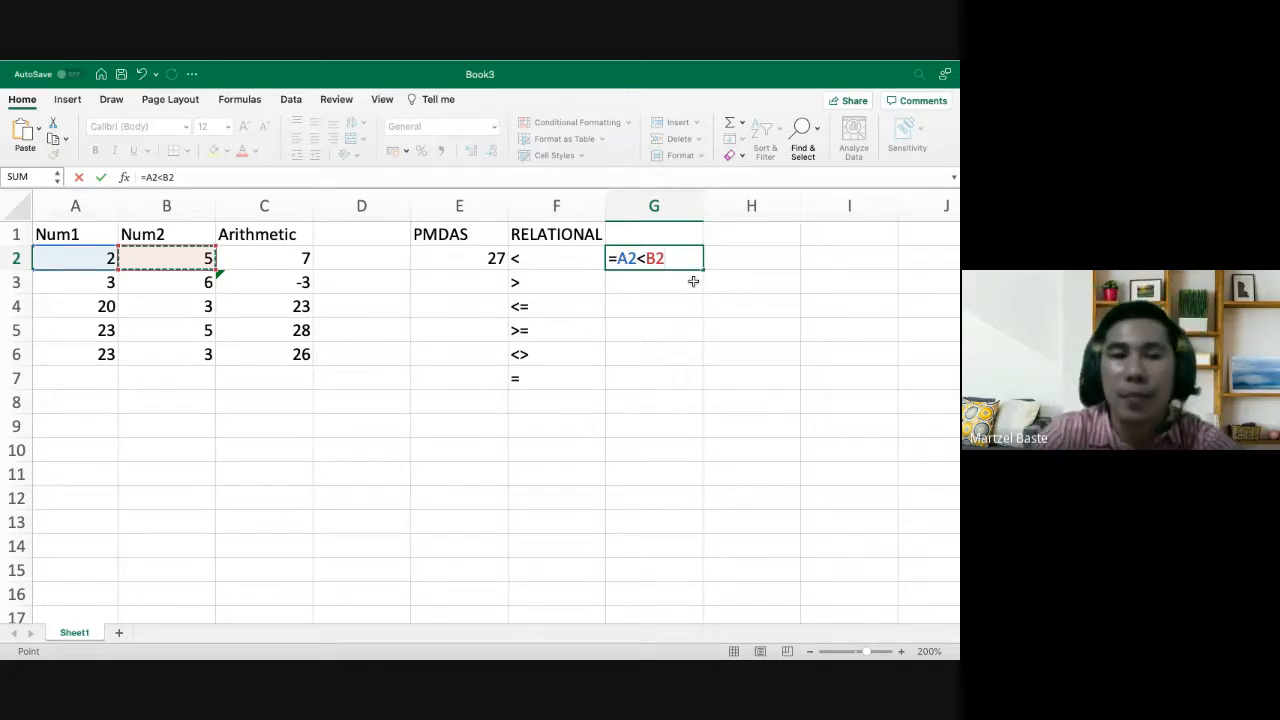
key("Return")
left_click(662, 256)
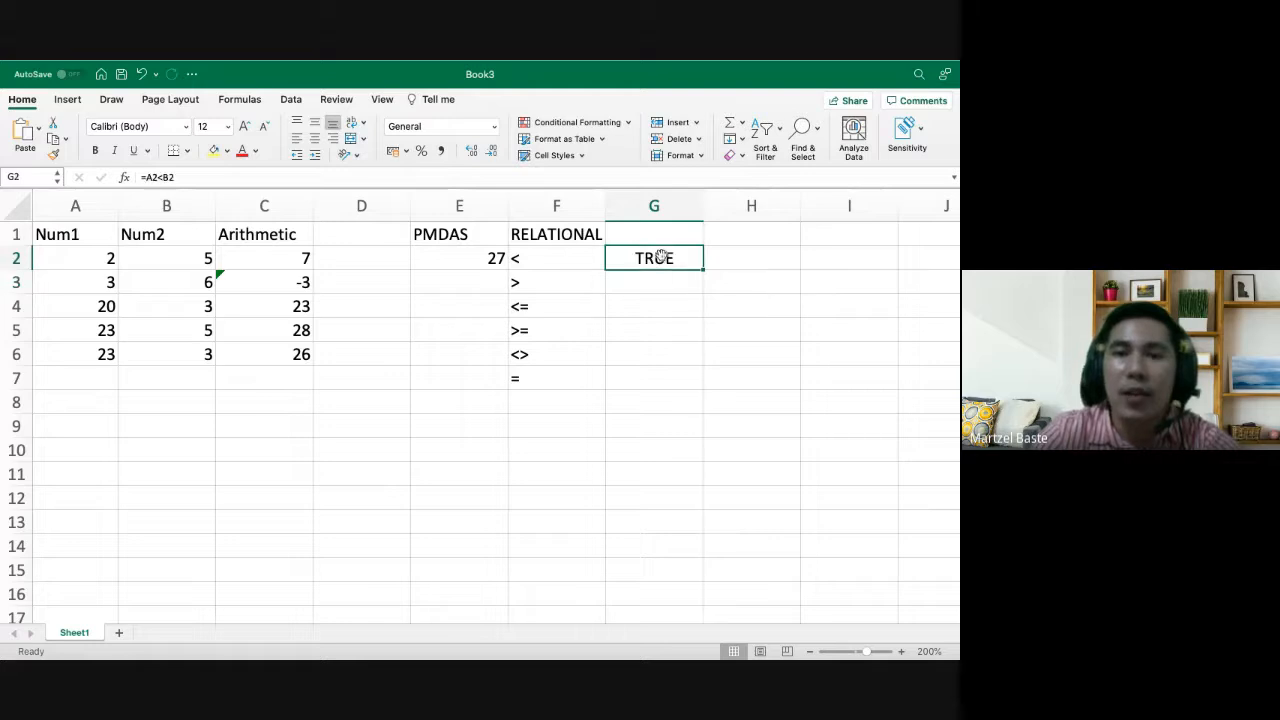
left_click_drag(703, 271, 697, 385)
Change the formula in cell G3 to =A3>B3 to match the greater-than operator beside it
left_click(668, 288)
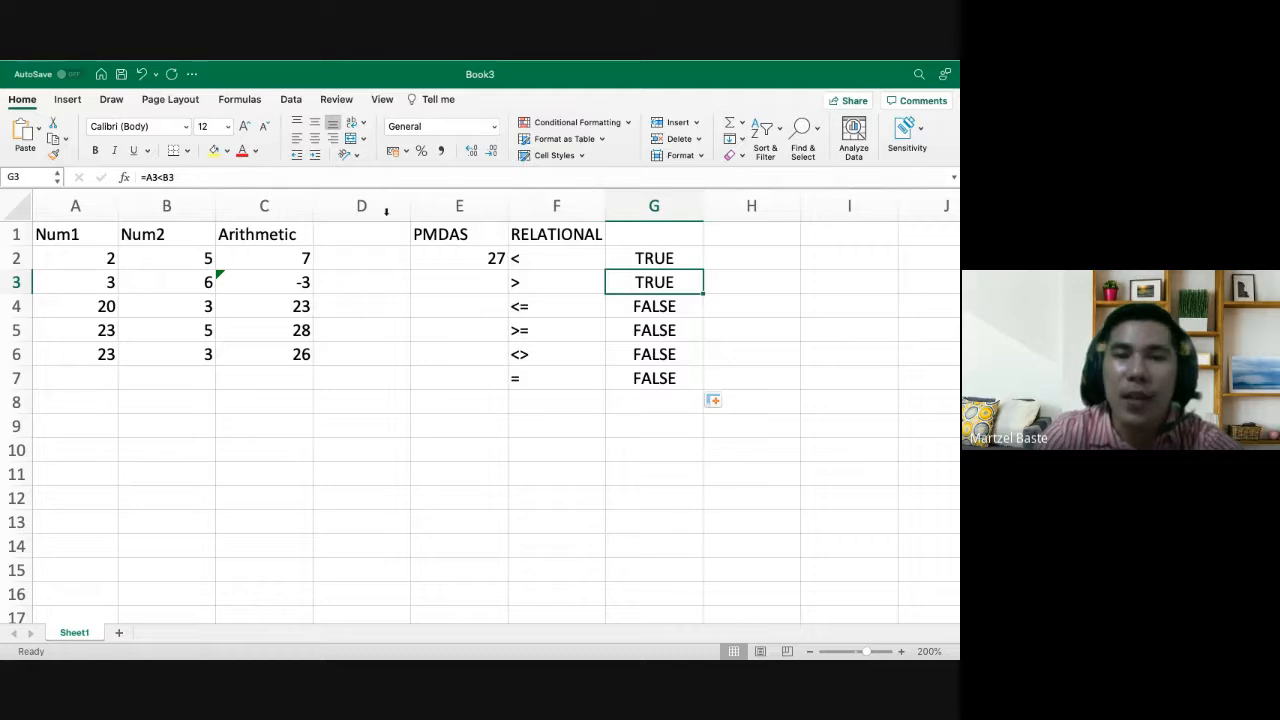
key("F2")
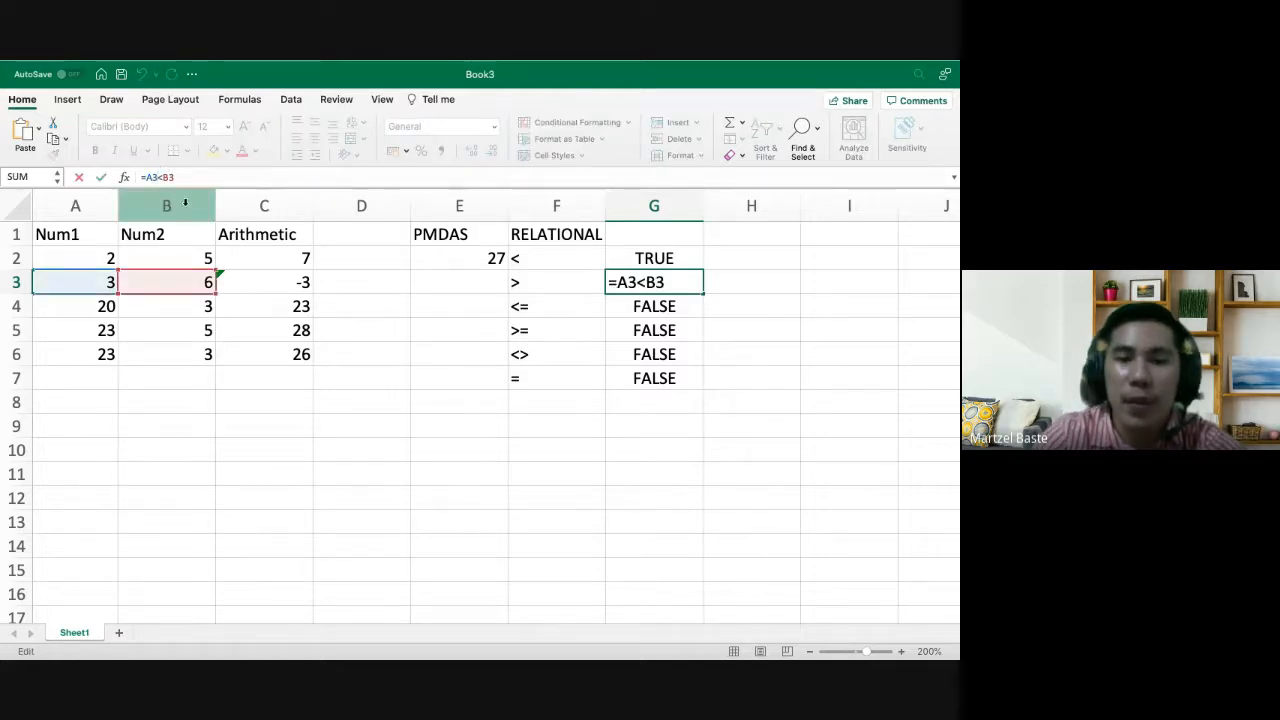
key("Left")
key("Left")
key("BackSpace")
type(">")
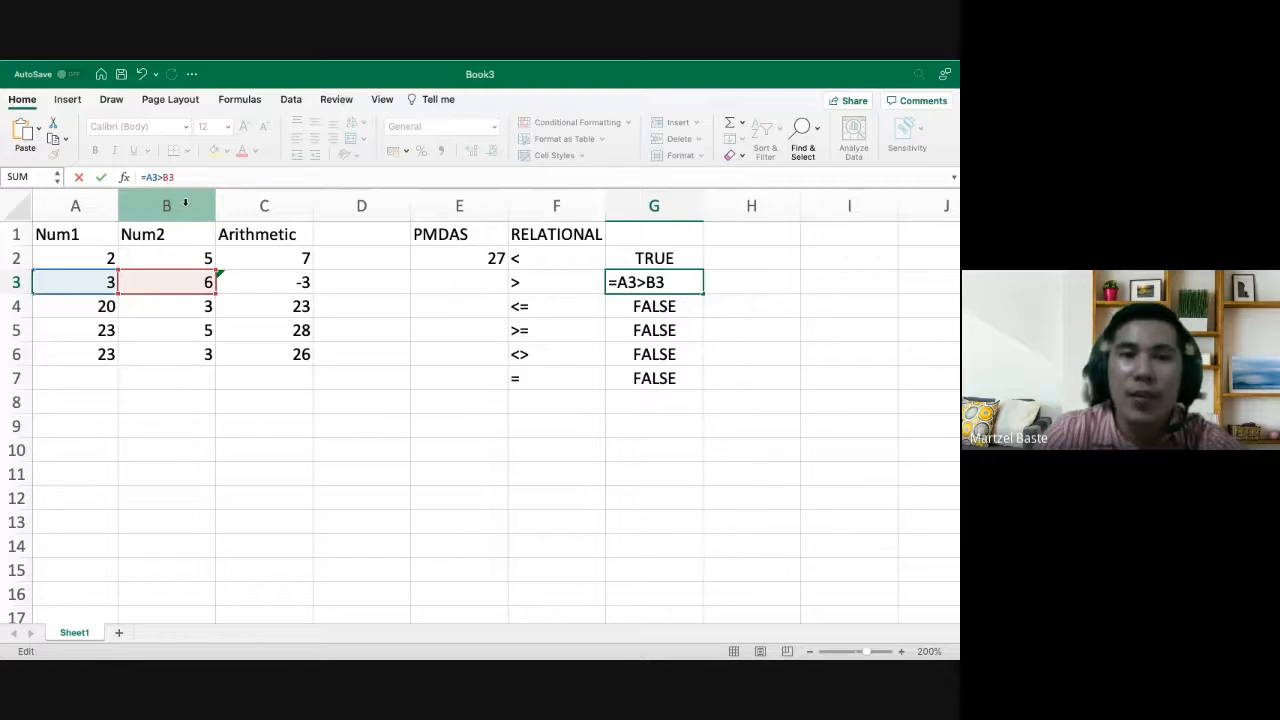
key("Return")
key("Up")
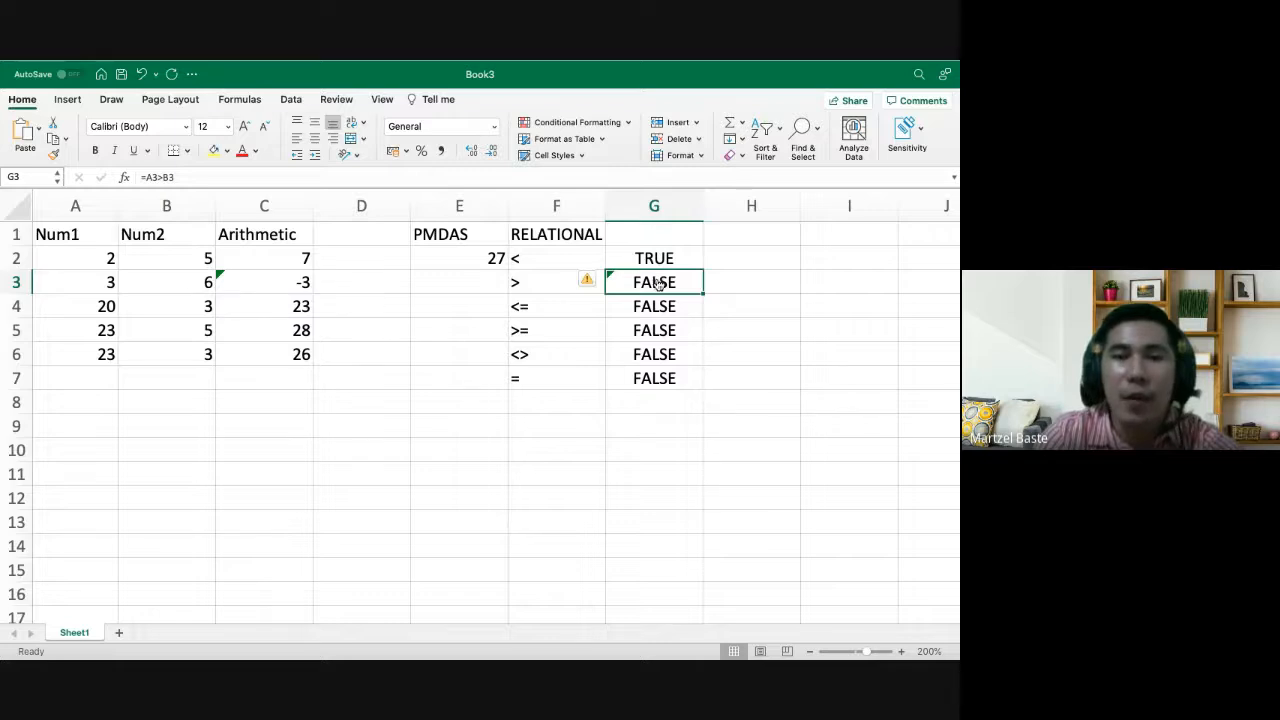
Change the formula in cell G4 to =A4<=B4
left_click(634, 309)
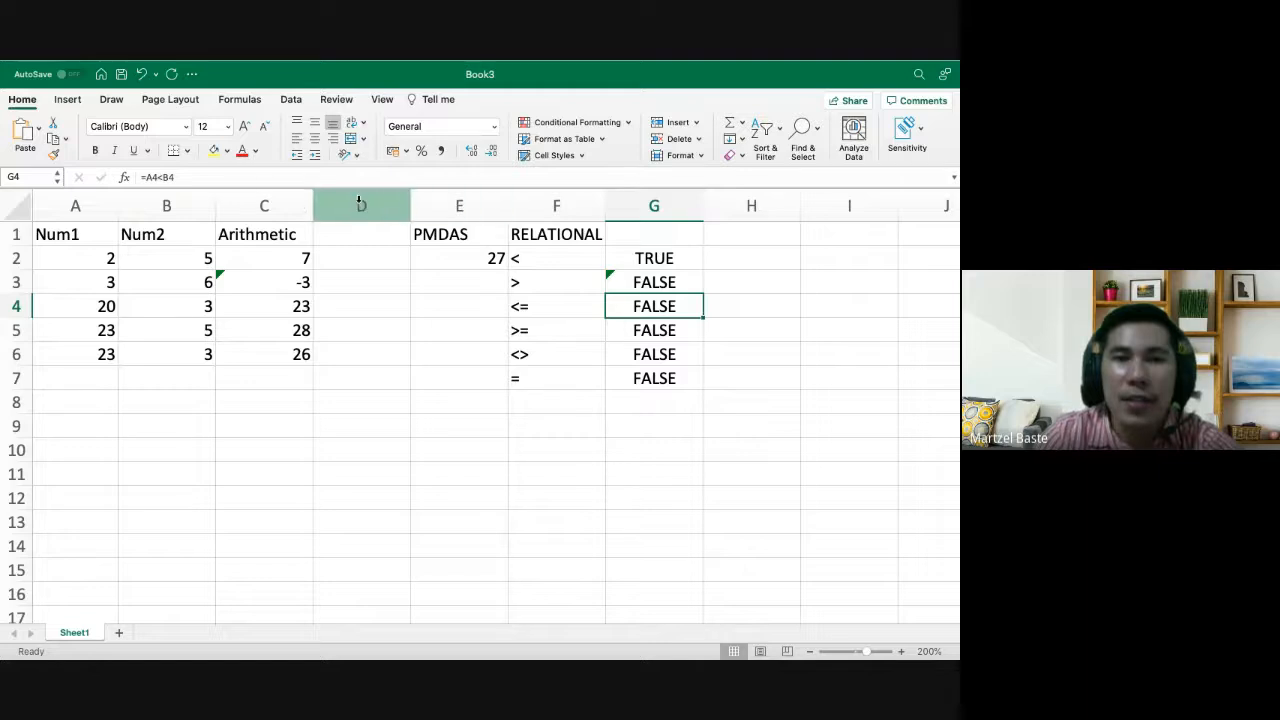
left_click(164, 177)
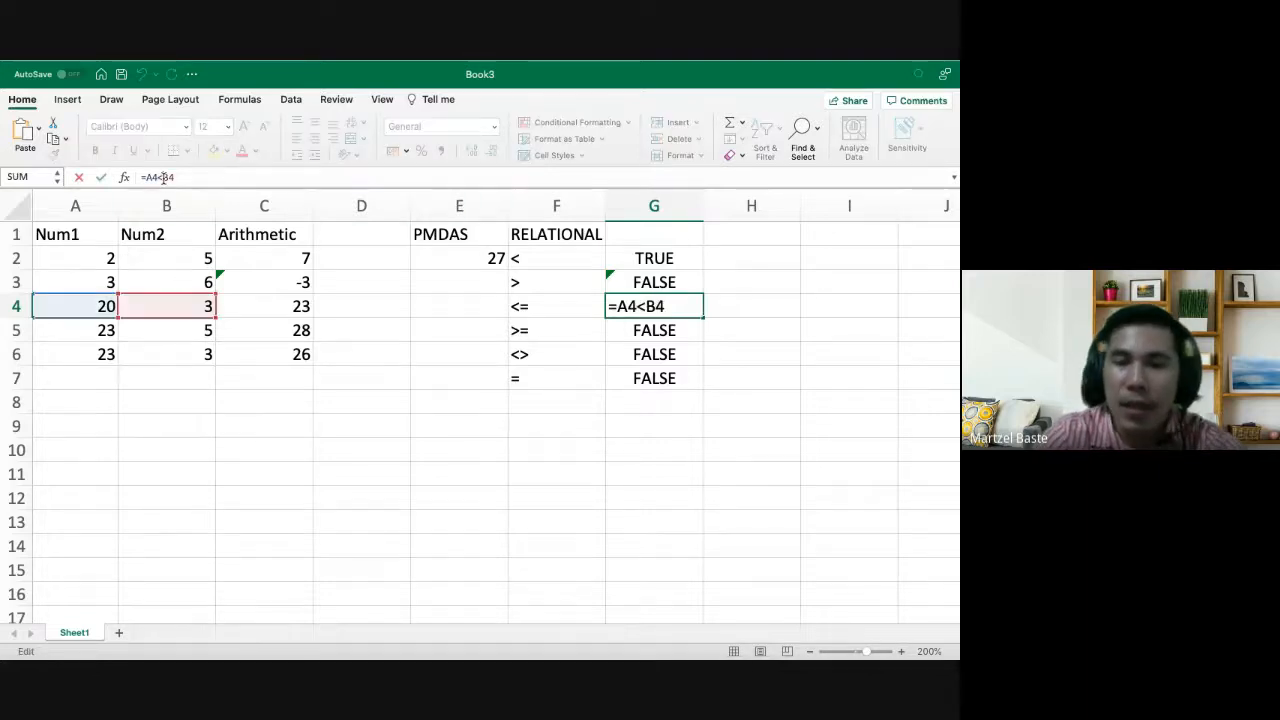
type("=")
key("Return")
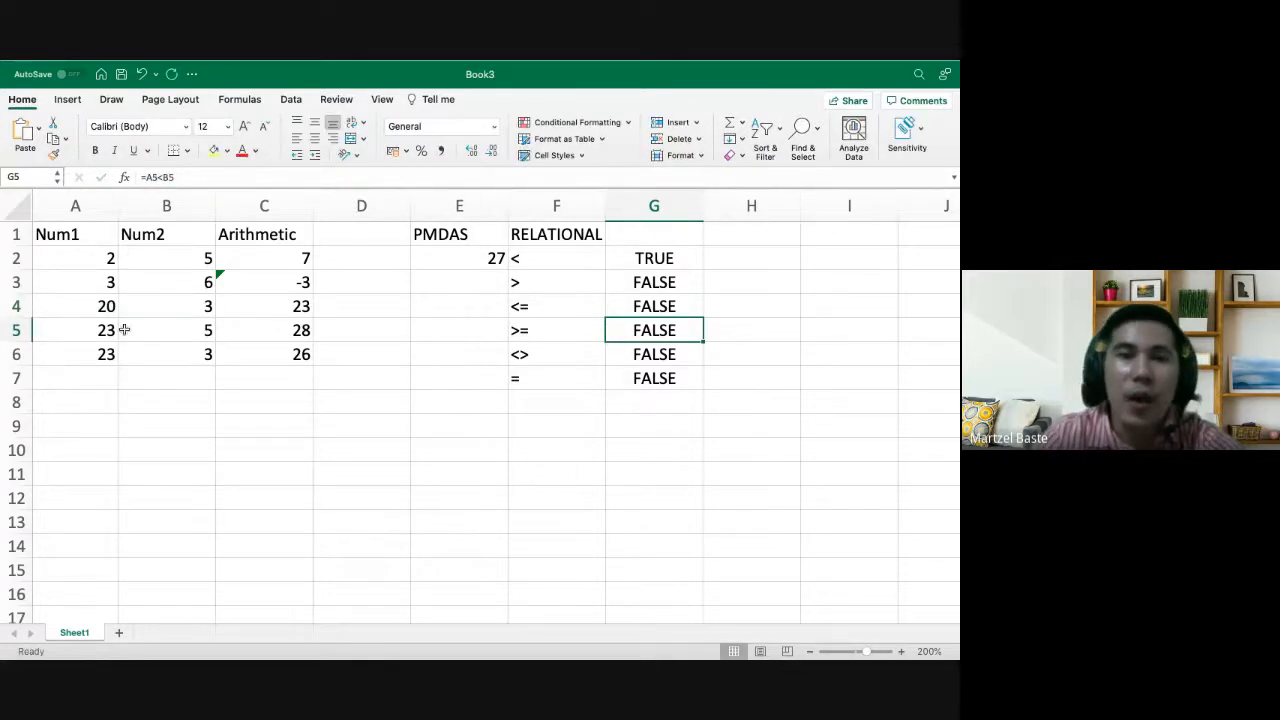
Set the Num1 value in cell A4 to 3 and check the less-than-or-equal comparison in G4
left_click(151, 307)
left_click(103, 311)
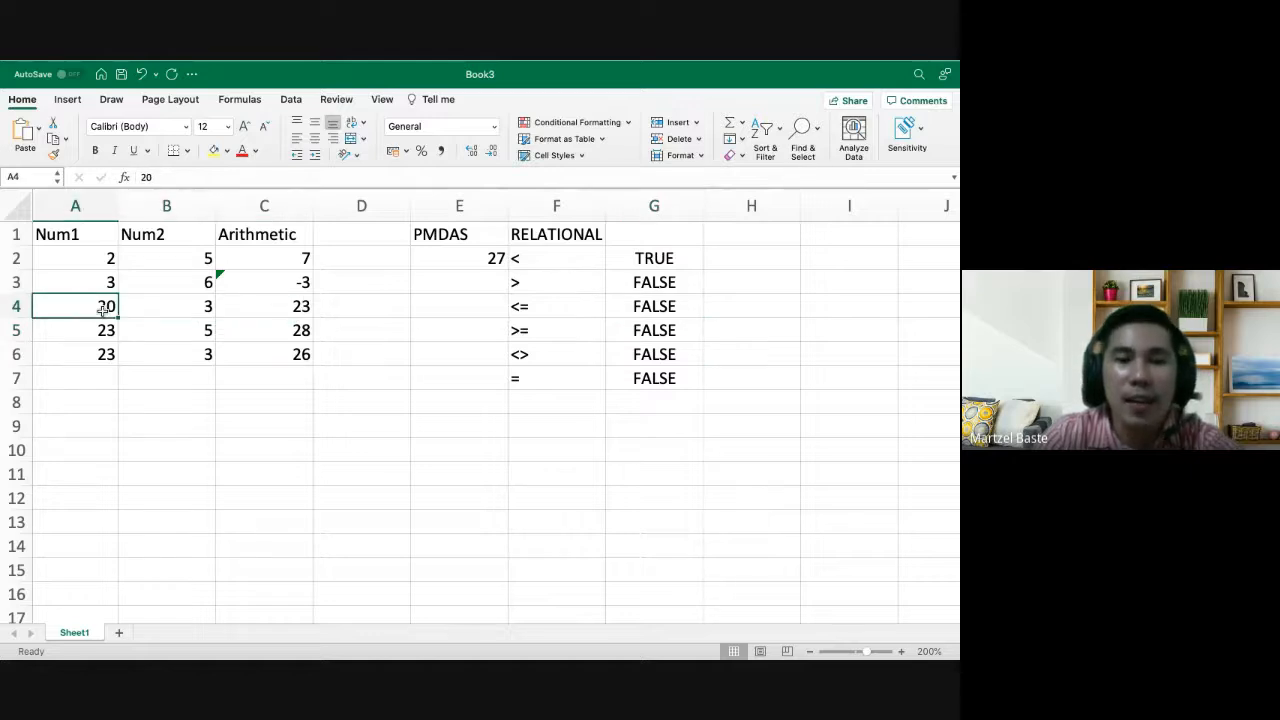
type("3")
key("Return")
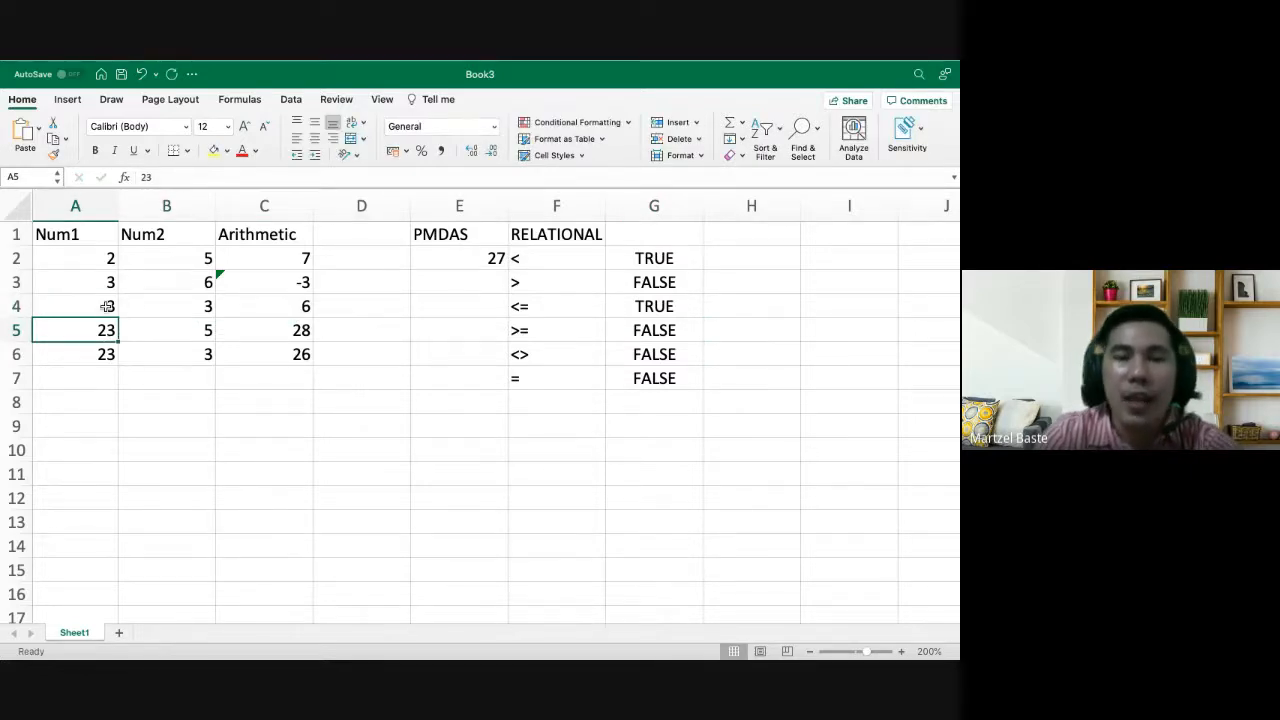
left_click(647, 310)
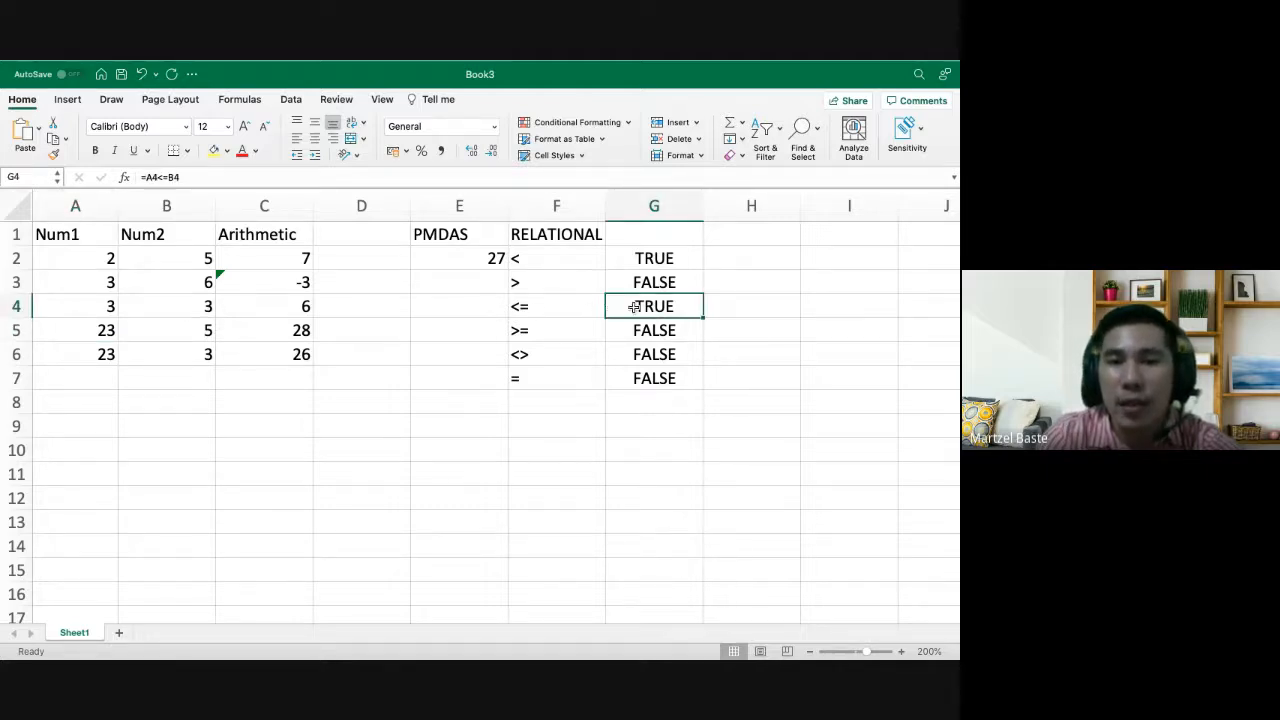
Change the formula in cell G5, beside the >= operator, to =A5>B5
left_click(522, 332)
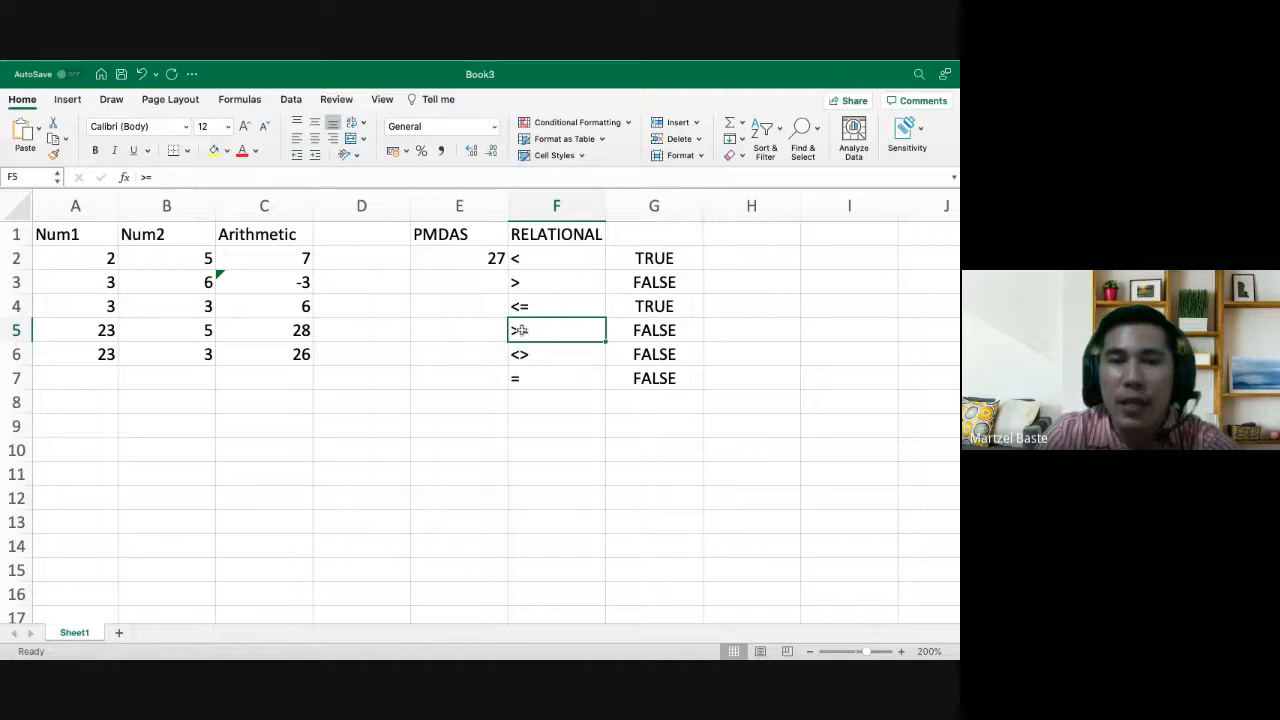
left_click(645, 355)
left_click(648, 333)
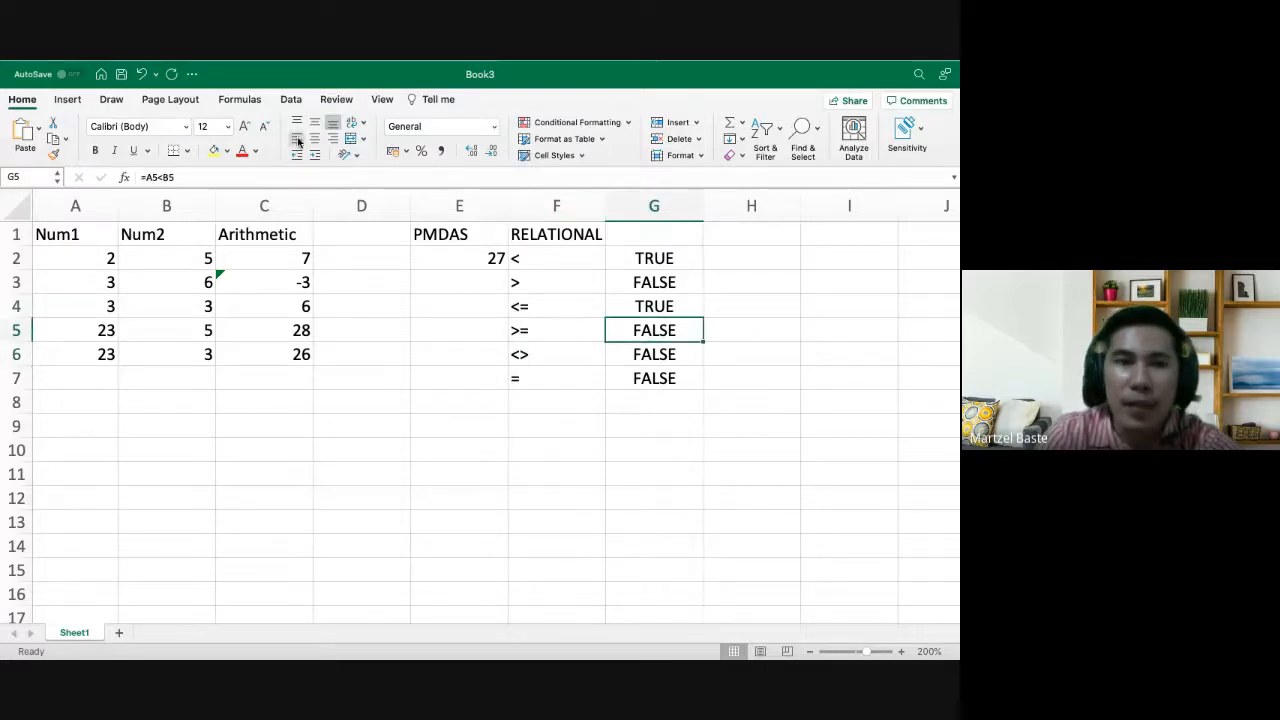
left_click(160, 177)
key("BackSpace")
type(">")
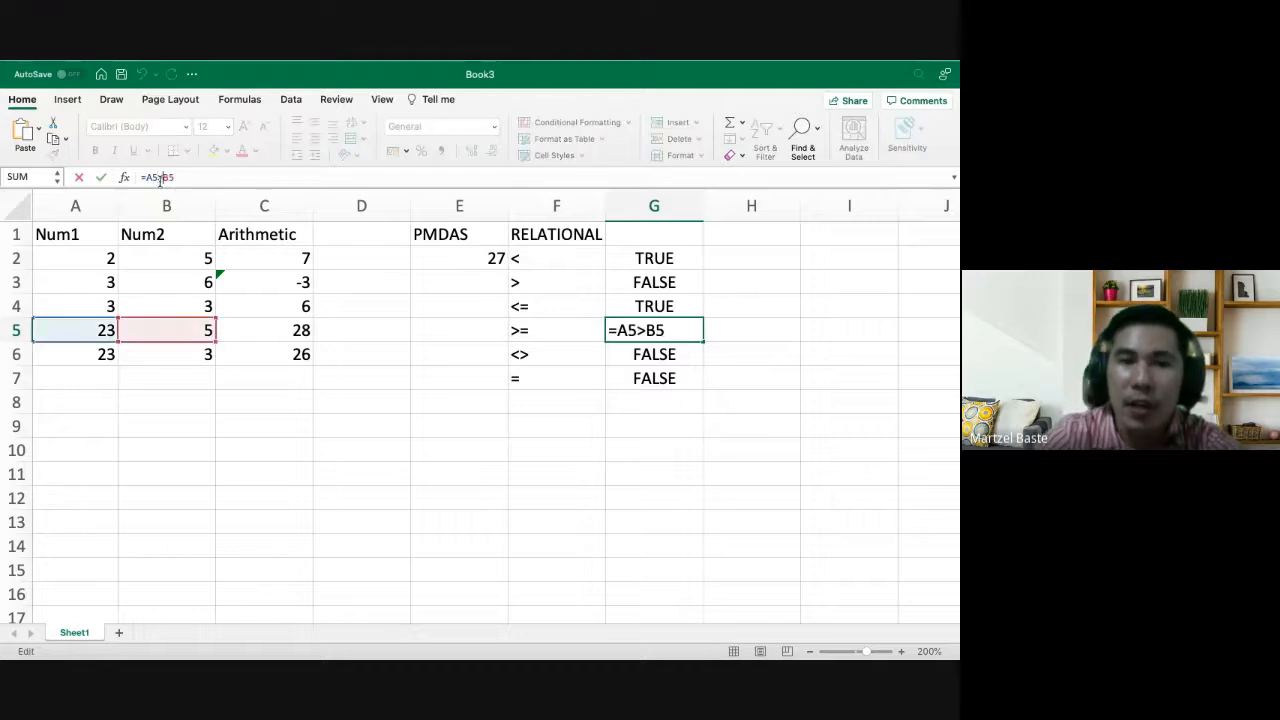
key("Return")
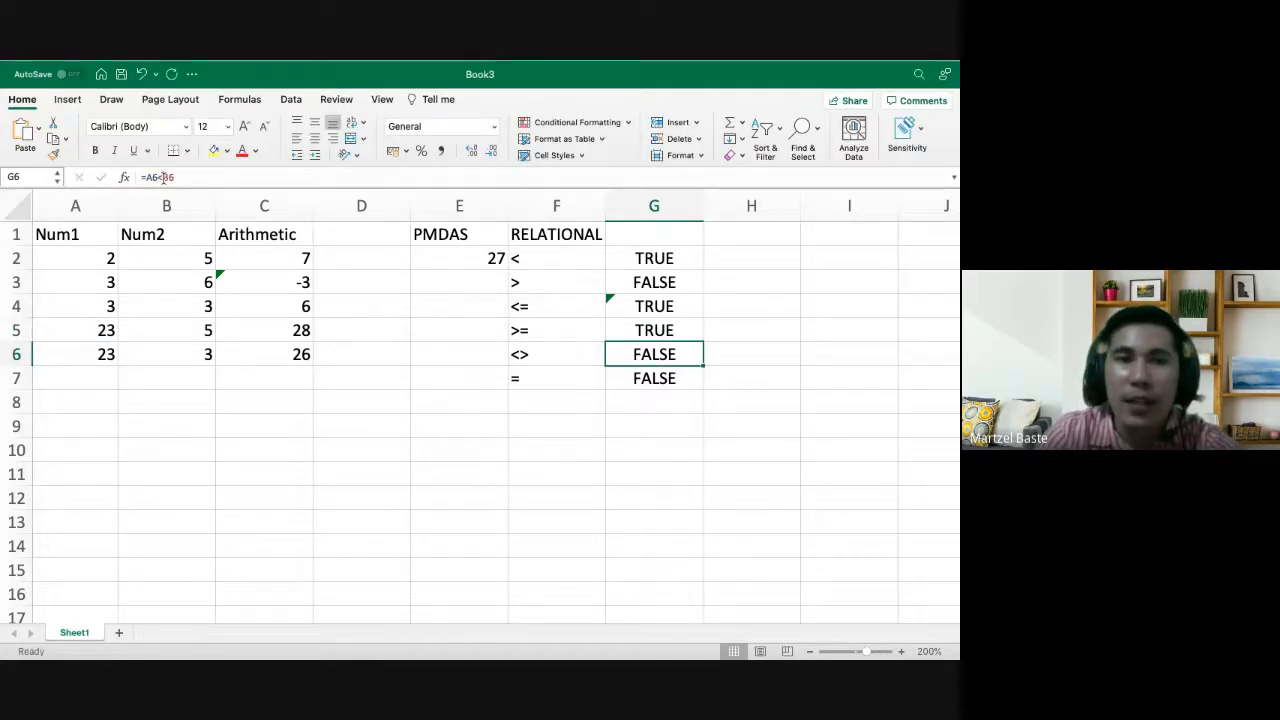
Change the formula in cell G6 to the not-equal comparison =A6<>B6
left_click(163, 177)
type(">")
key("Return")
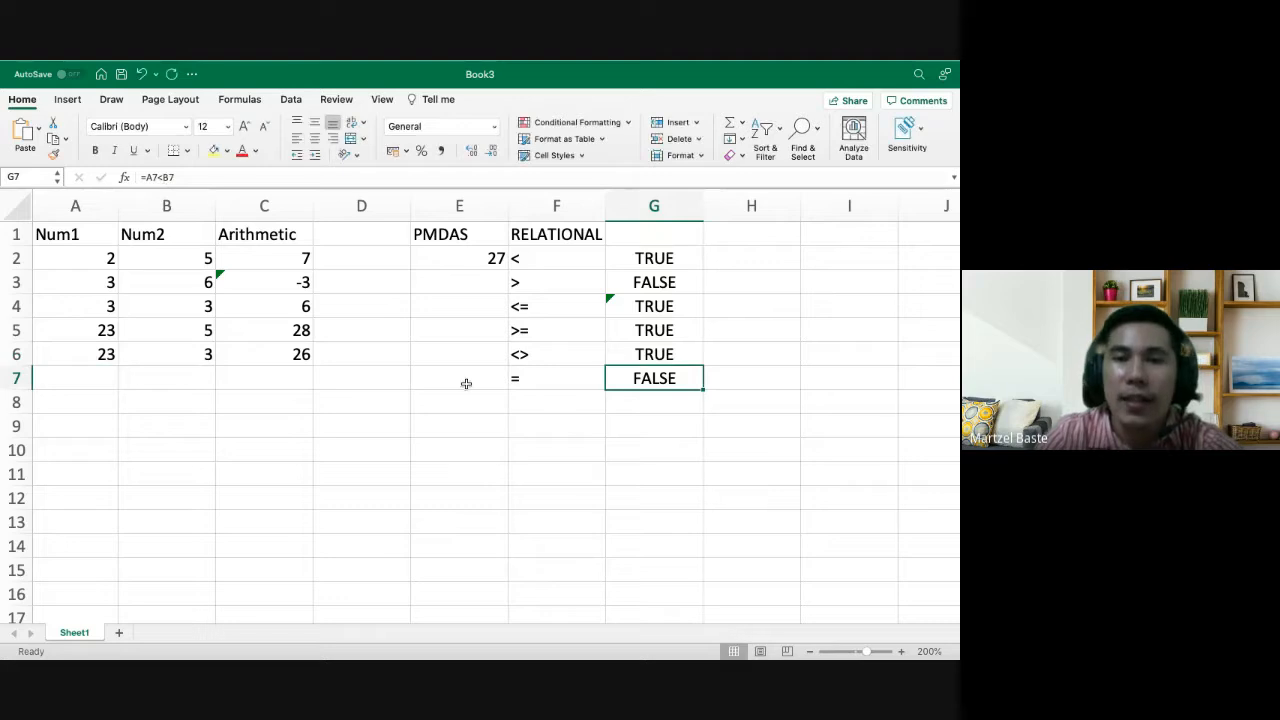
Set the Num1 value in cell A6 to 3 and check the not-equal comparison in G6
left_click(102, 357)
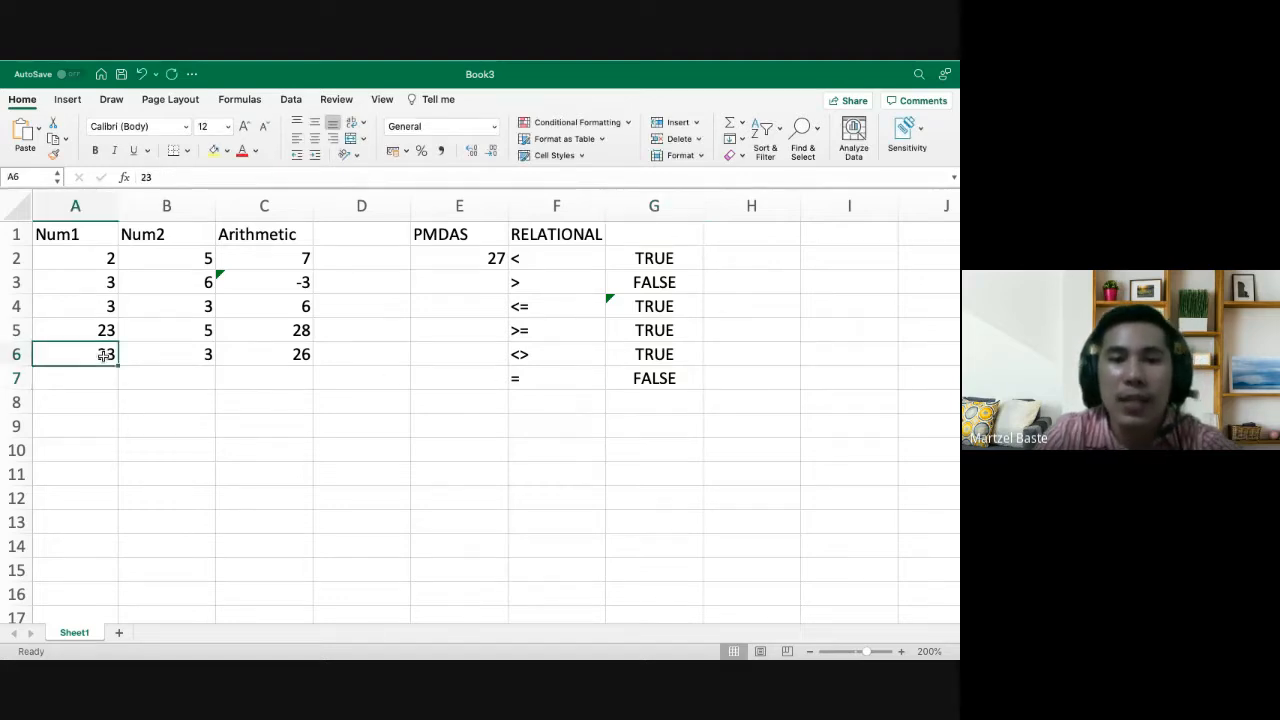
type("3")
key("Return")
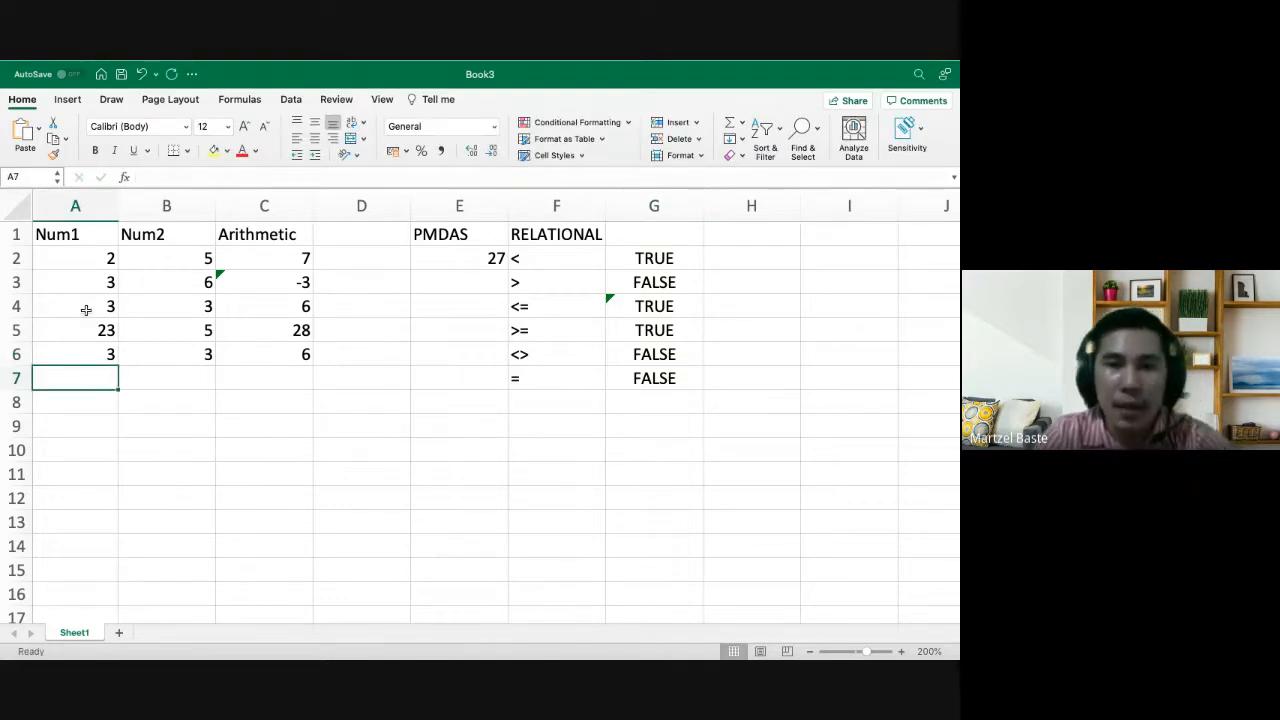
left_click(641, 352)
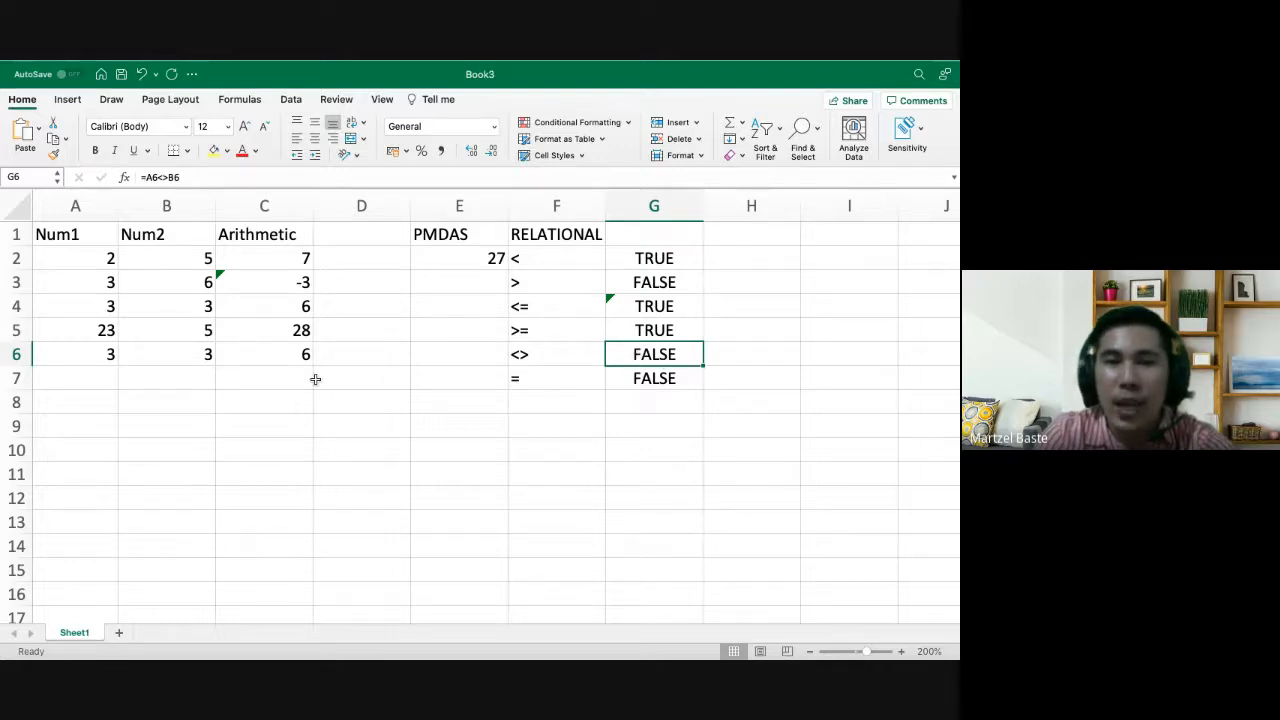
Add a Num1 and Num2 pair in row 7 by entering 3 in both A7 and B7
left_click(96, 368)
type("3")
key("Tab")
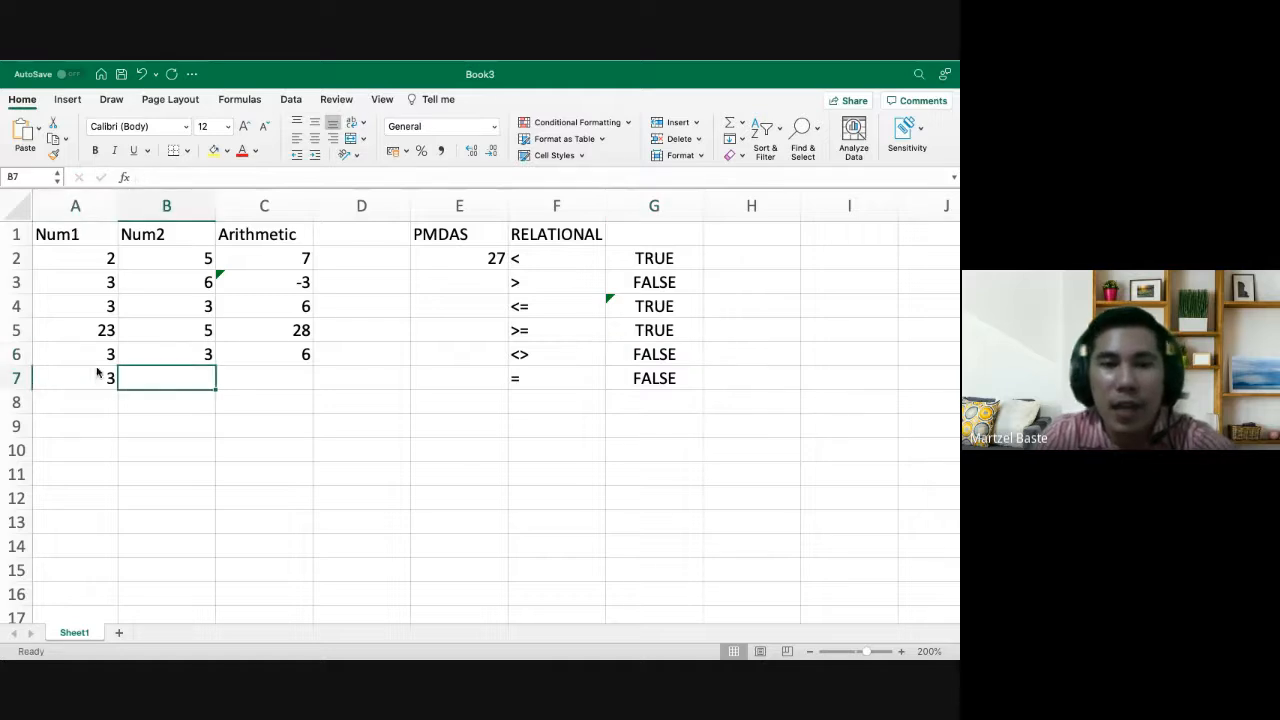
type("3")
key("Return")
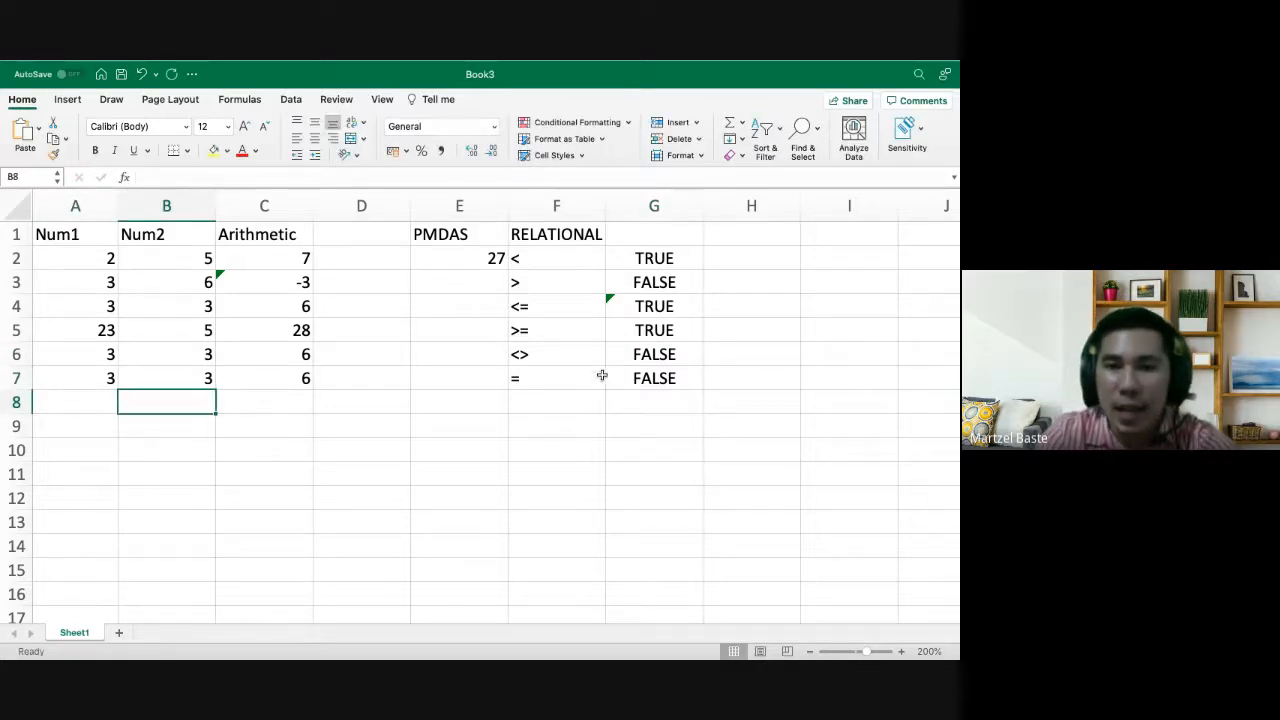
Change the formula in cell G7 to the equality comparison =A7=B7
left_click(641, 373)
left_click(162, 177)
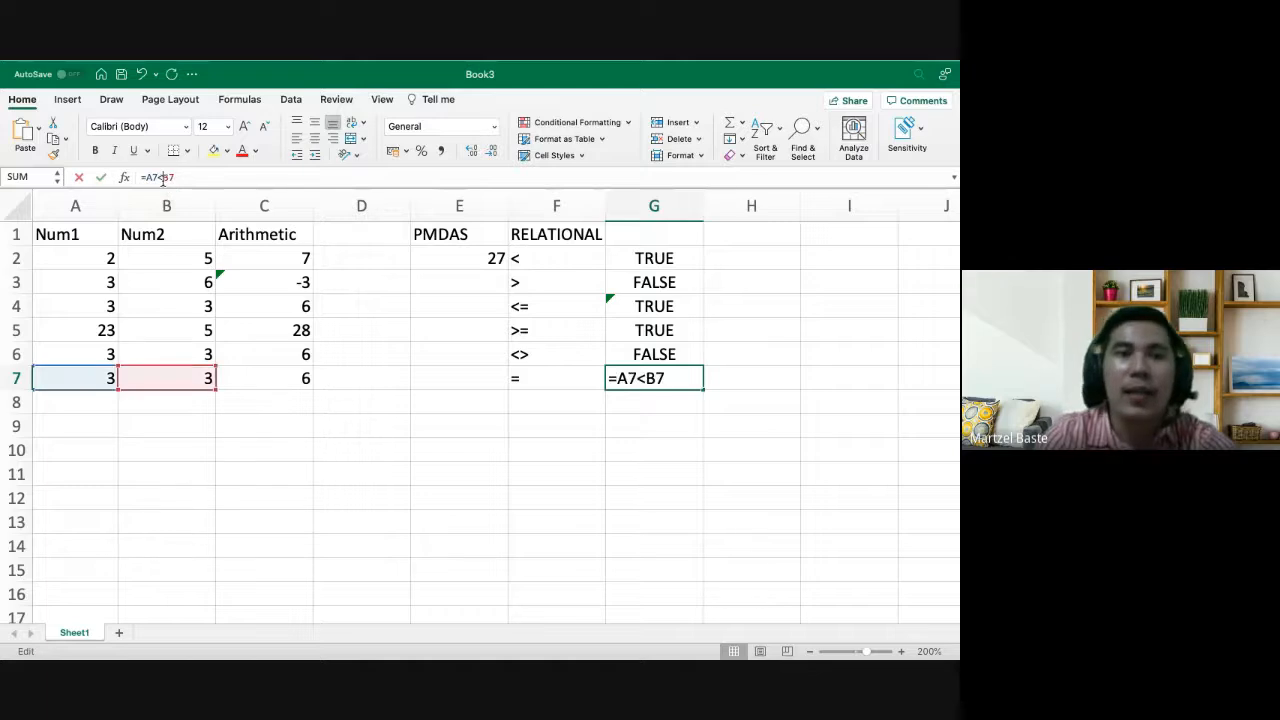
key("BackSpace")
type("=")
key("Return")
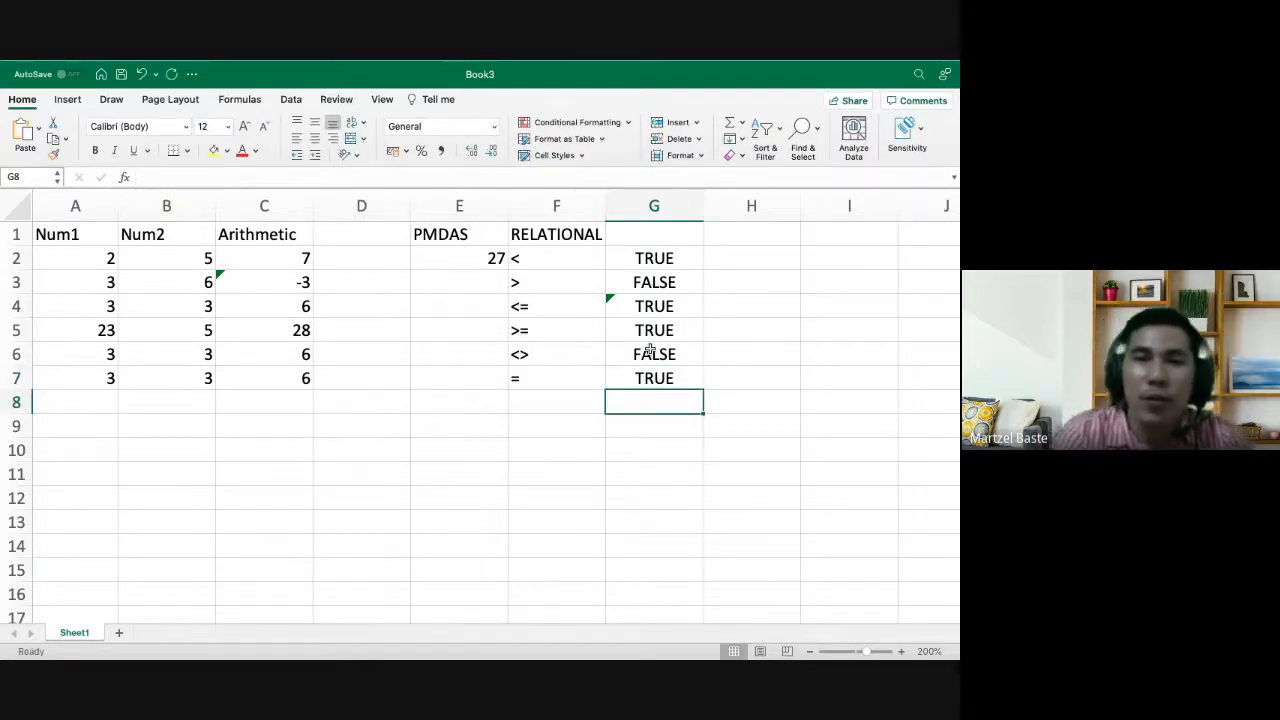
Add the heading LOGICAL in cell H1
left_click(728, 241)
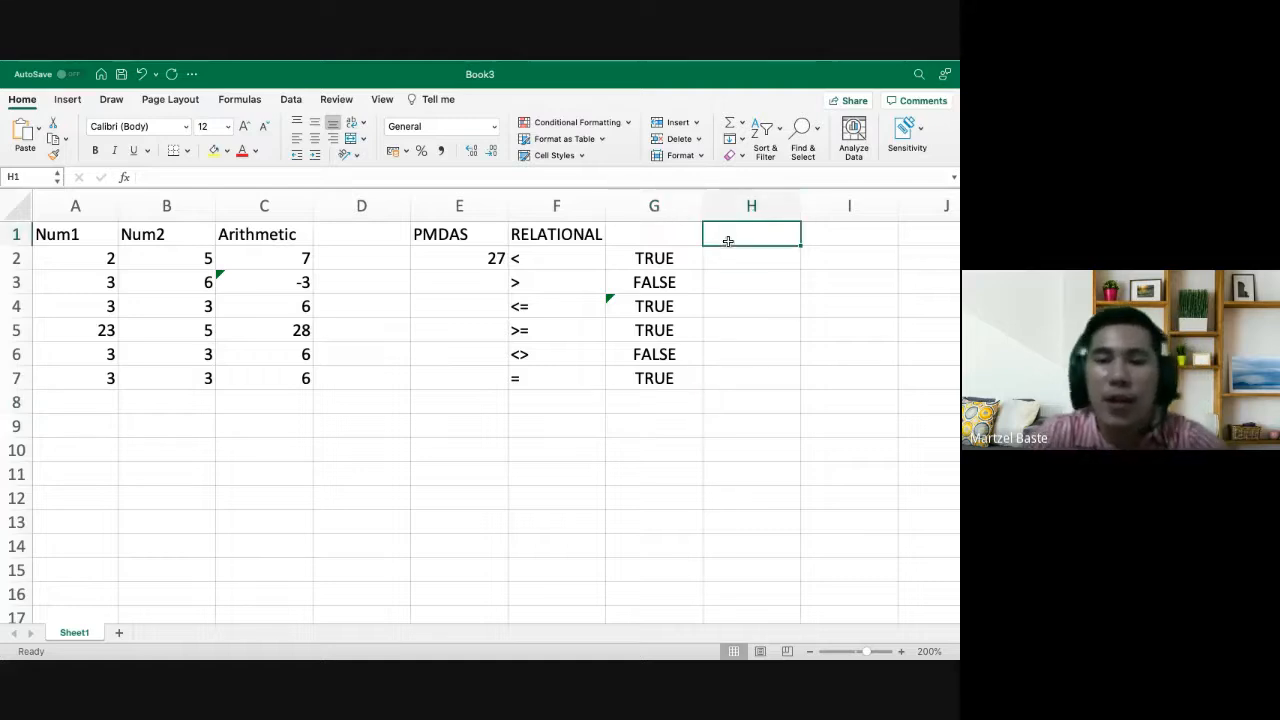
type("LOGICAL")
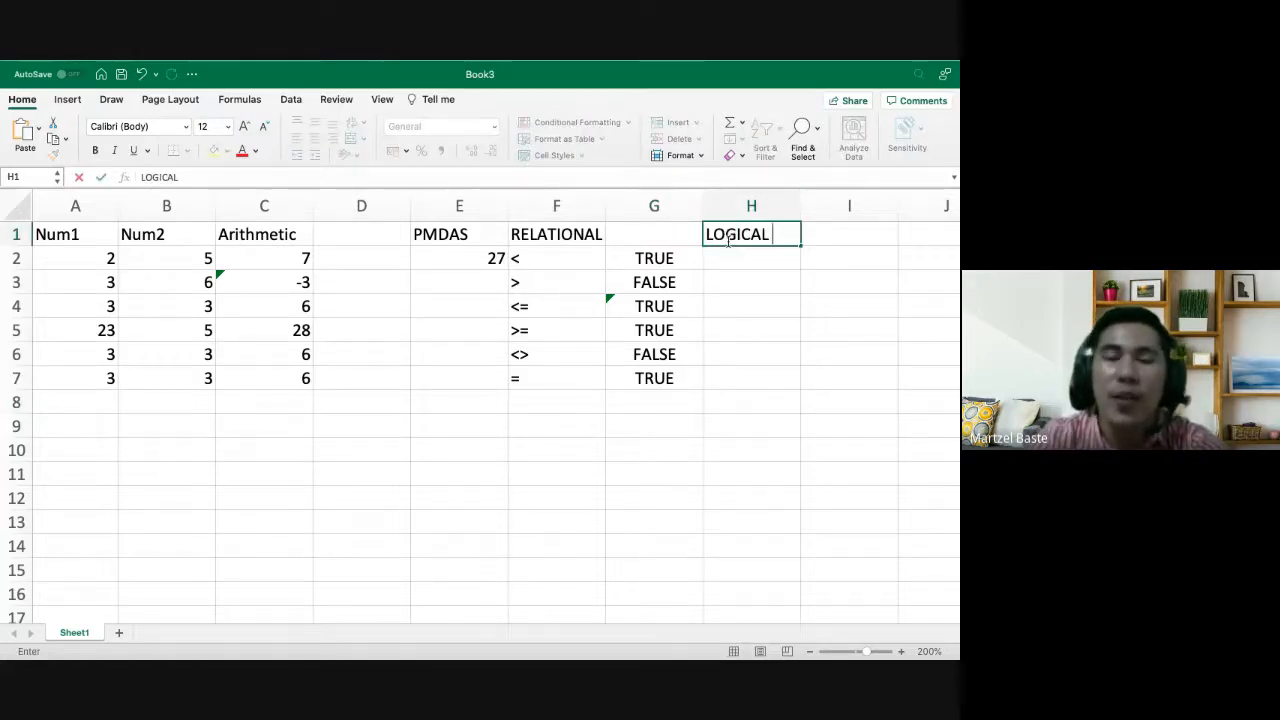
key("Return")
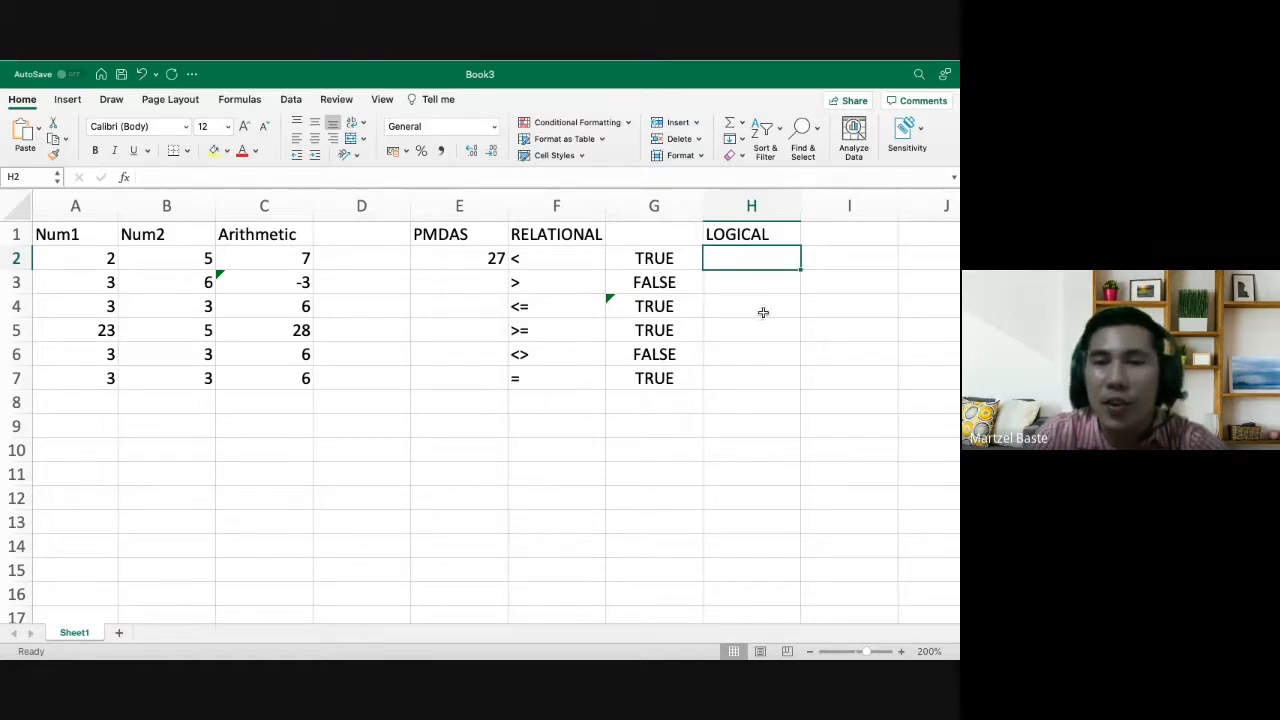
Add the logical operator headings AND in cell I1 and OR in cell J1
scroll(808, 260, "right", 3)
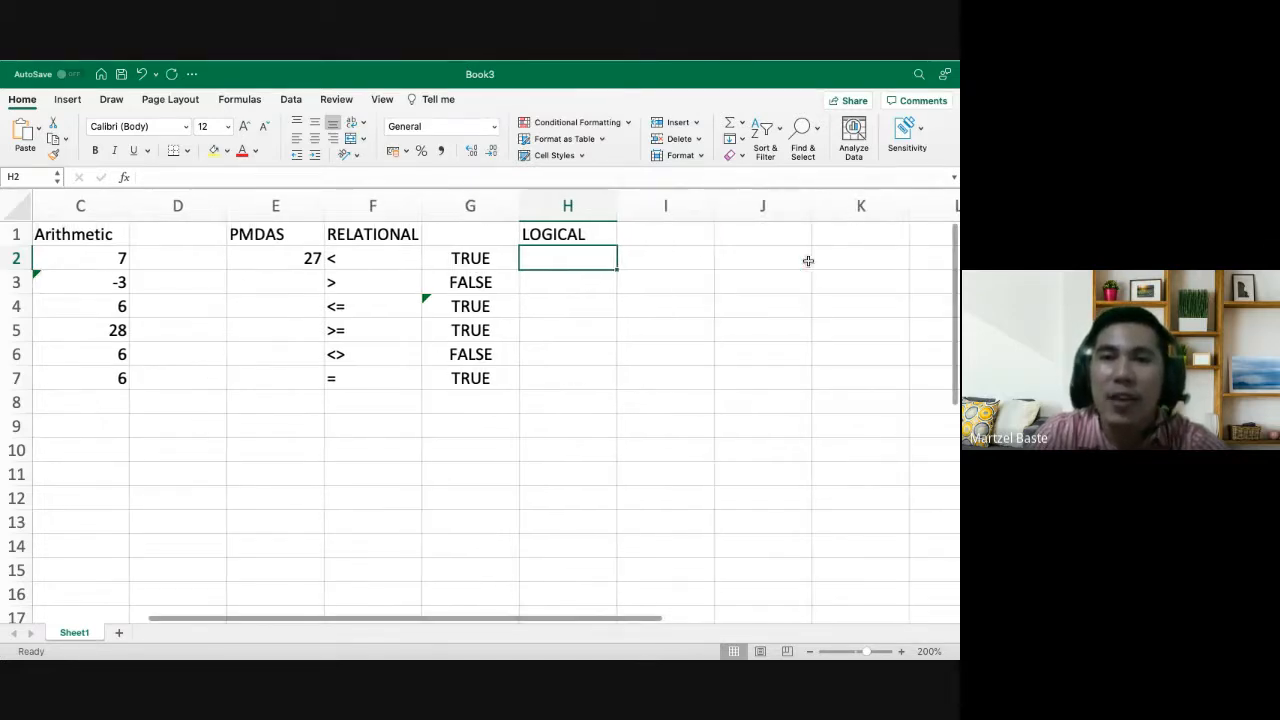
left_click(645, 234)
type("AND")
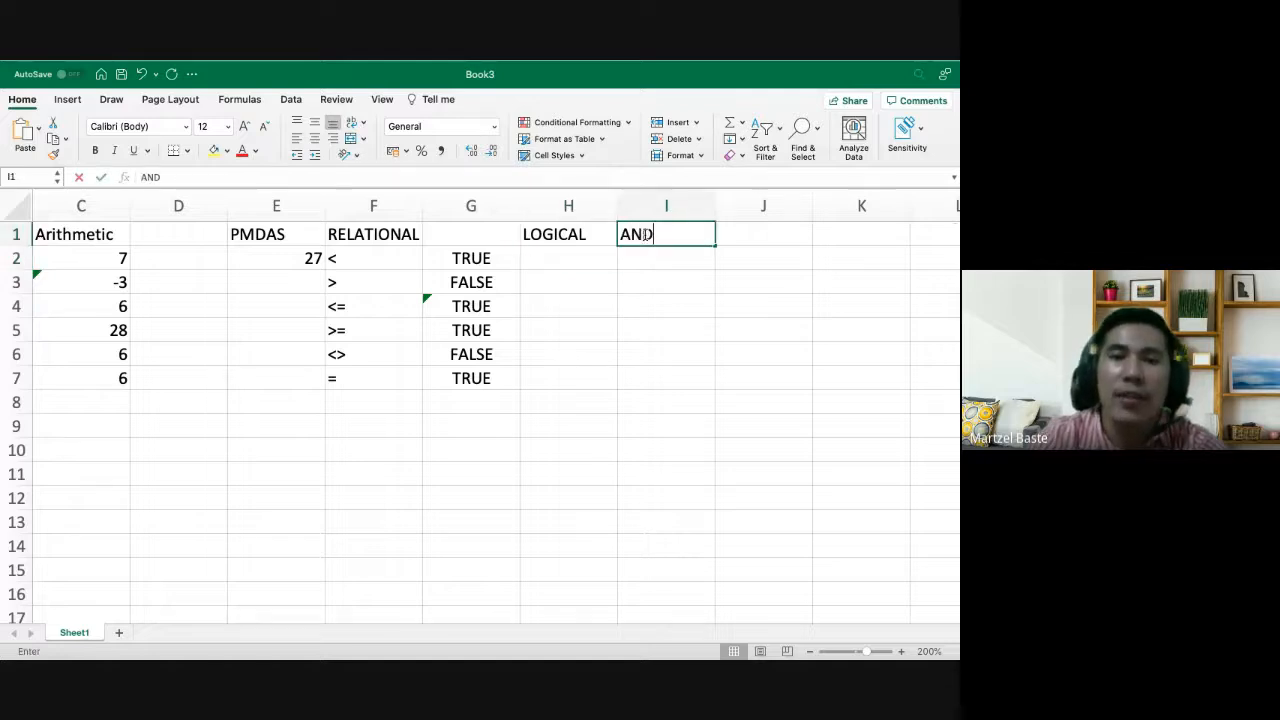
key("Tab")
type("OR")
key("Tab")
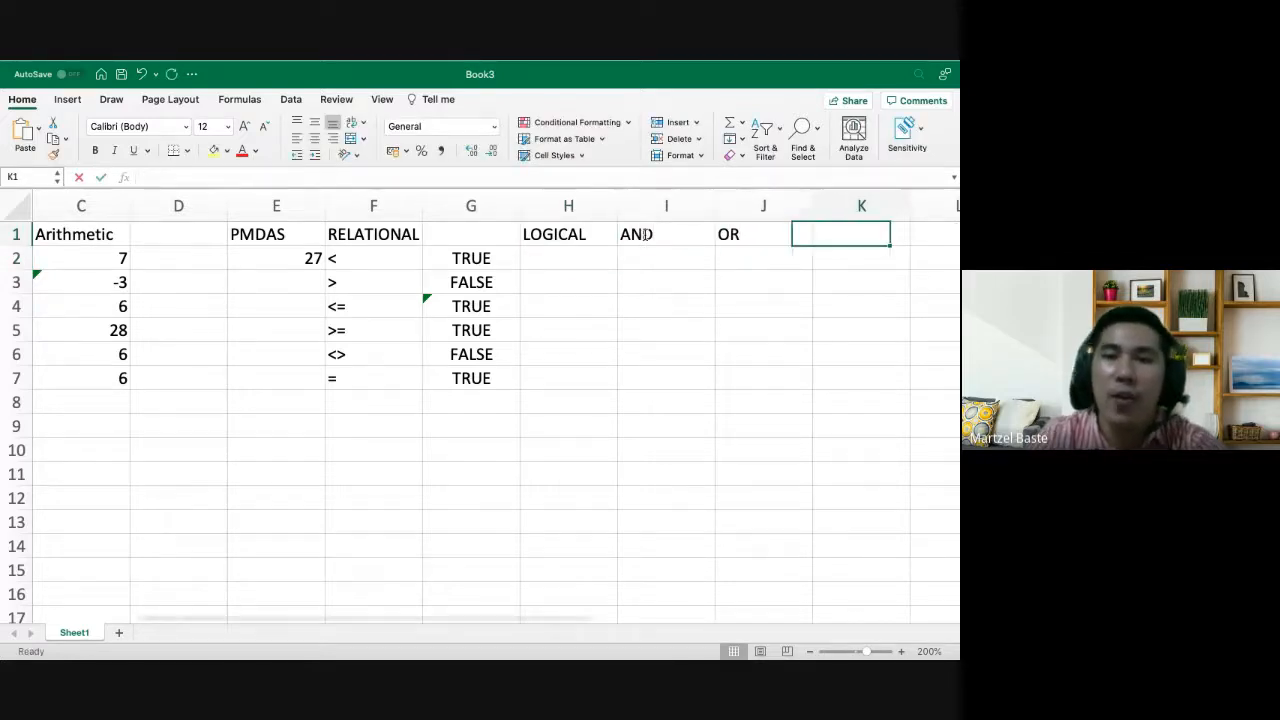
Add the logical operator heading NOT in cell K1
type("NOT")
key("Return")
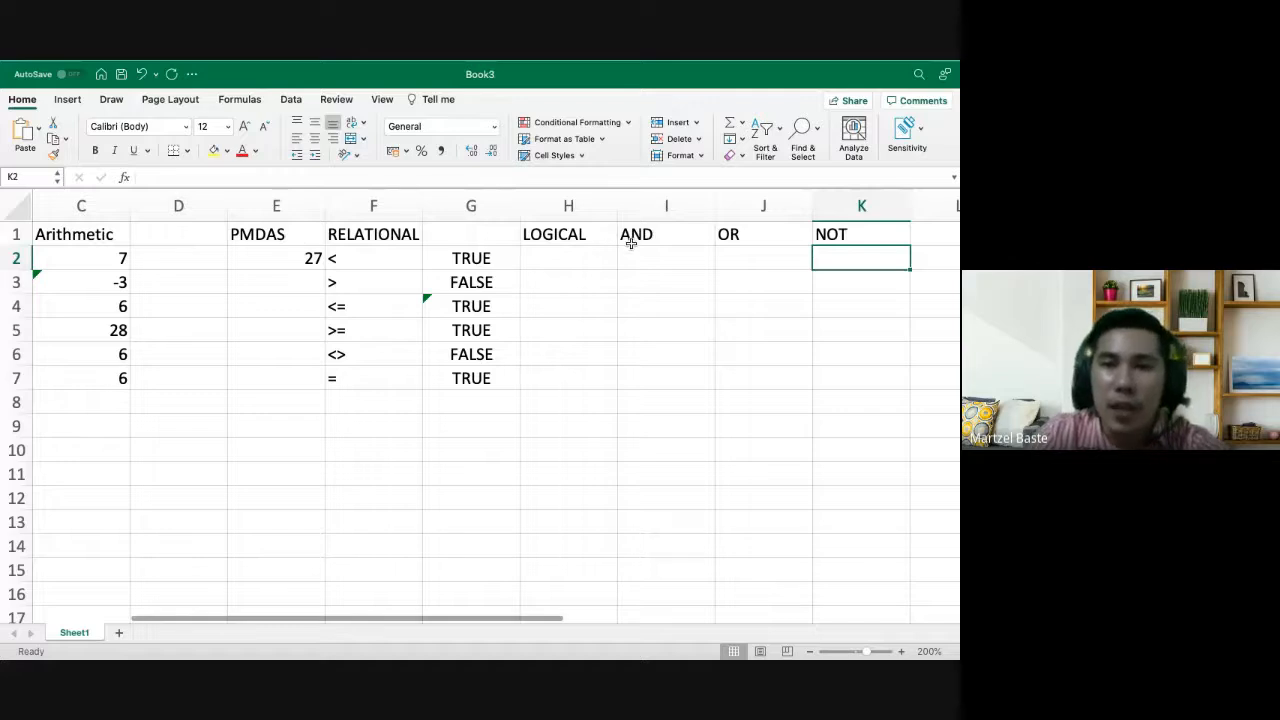
left_click_drag(631, 240, 820, 228)
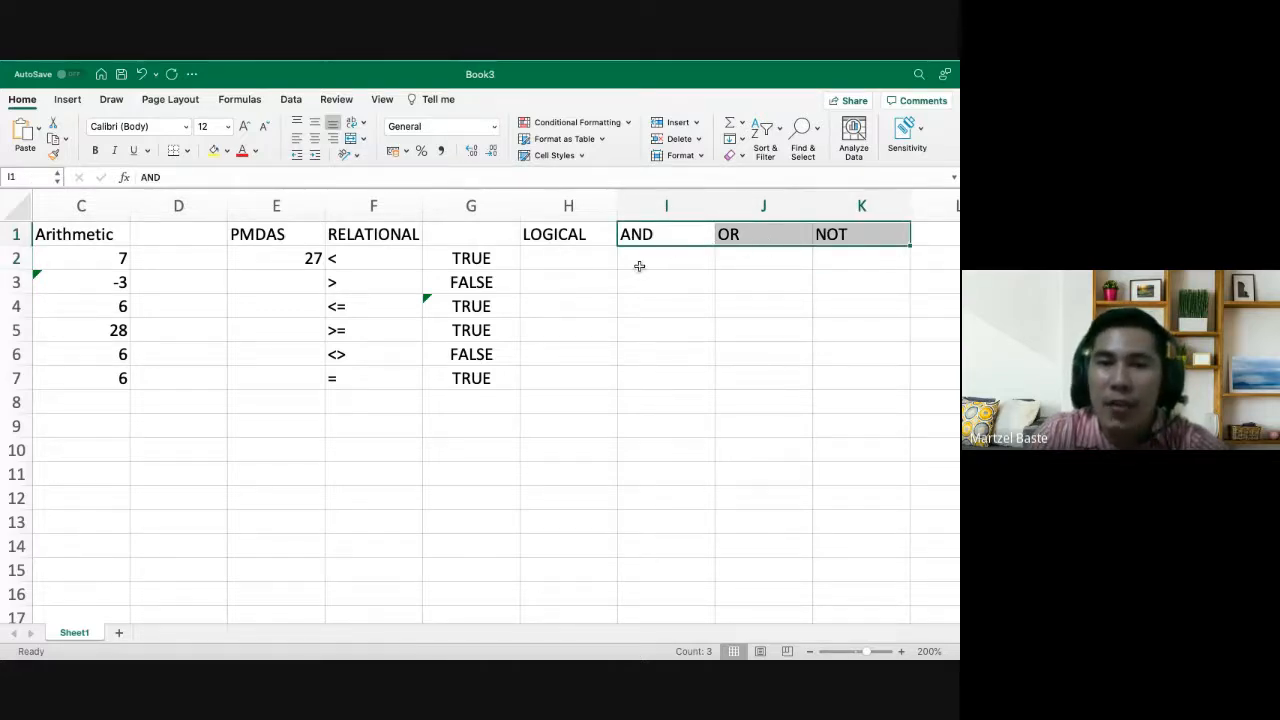
Insert an empty column between the AND and OR headings
left_click(755, 212)
right_click(758, 207)
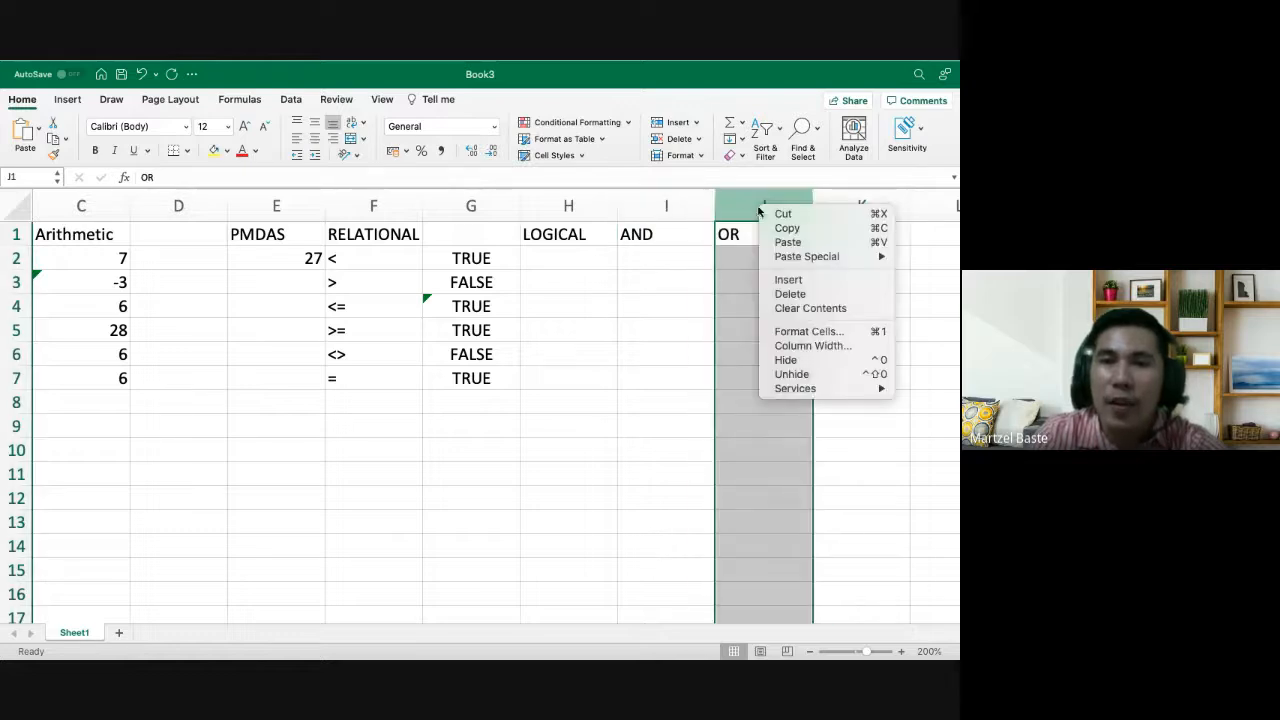
left_click(808, 281)
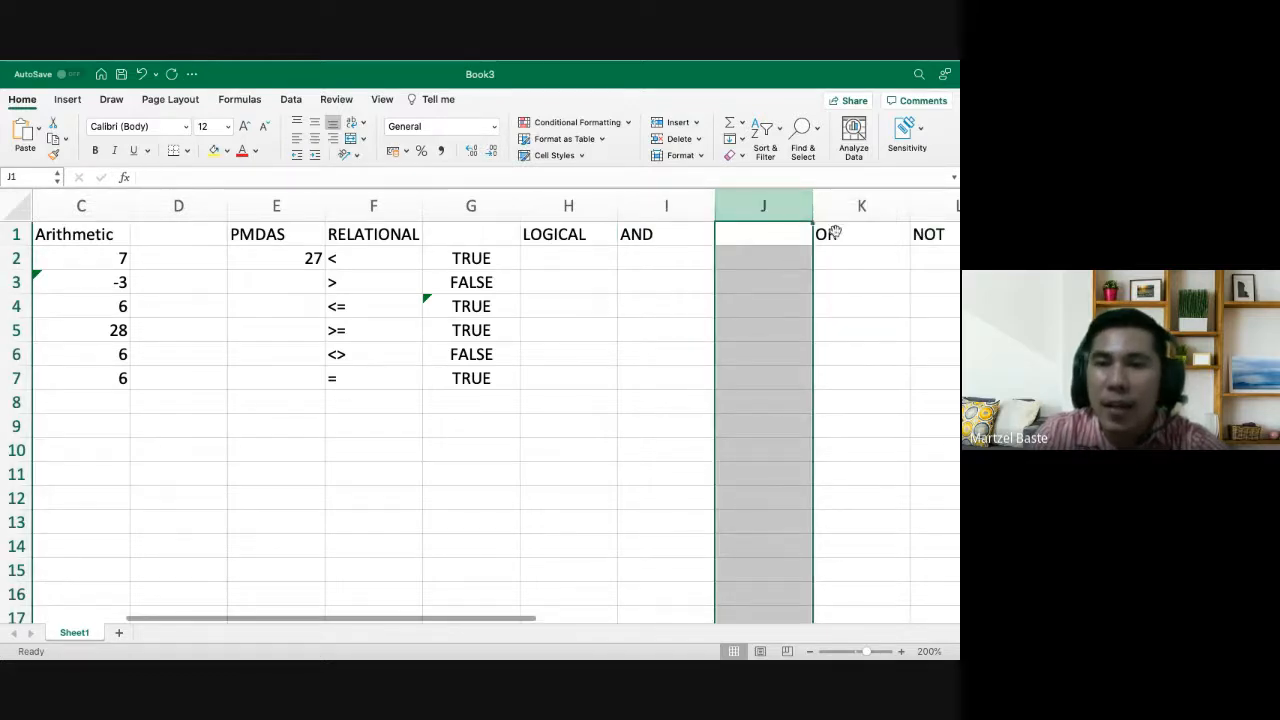
scroll(629, 283, "right", 1)
left_click(586, 258)
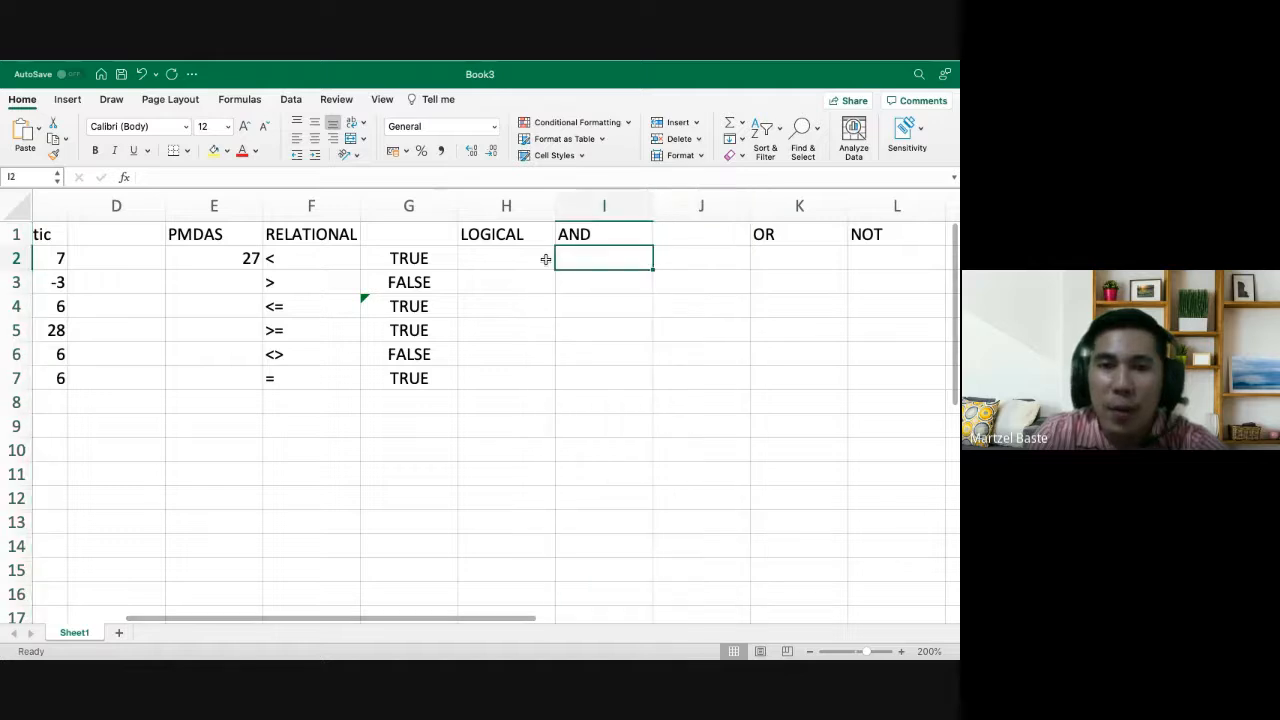
left_click(572, 236)
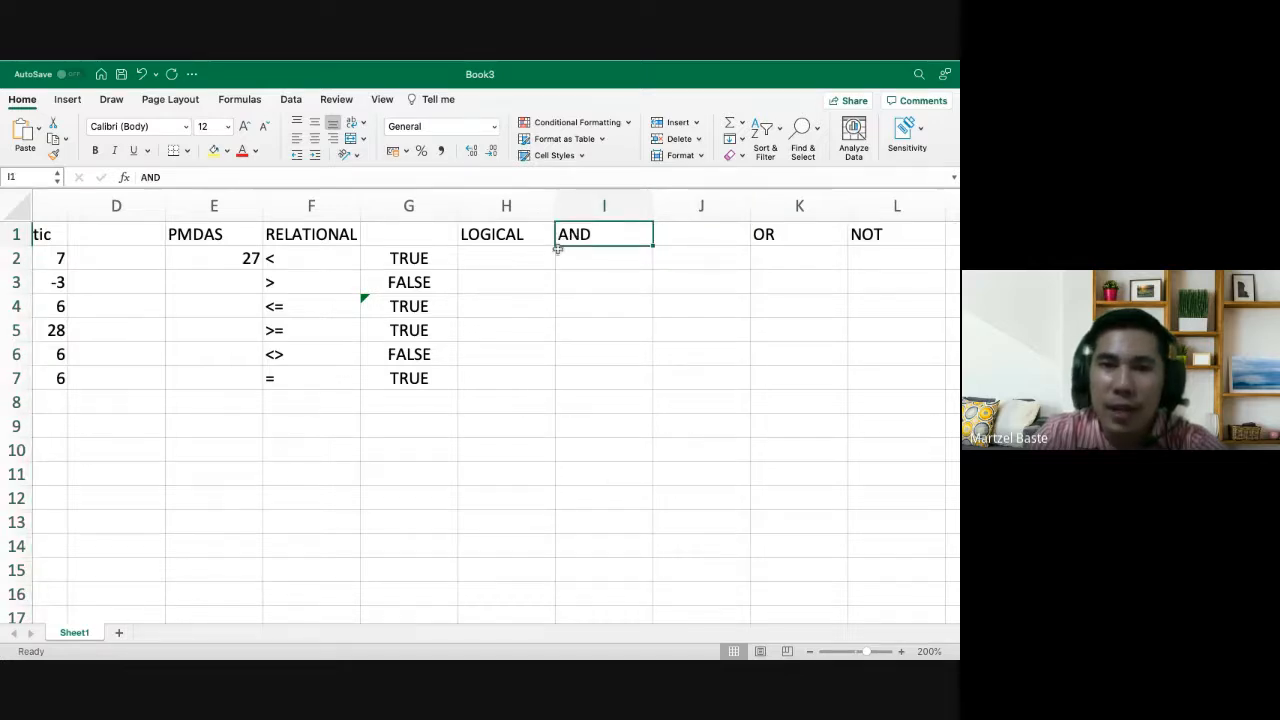
mouse_move(574, 243)
left_mouse_down()
mouse_move(523, 271)
mouse_move(586, 245)
left_mouse_up()
Start the AND truth table by entering TRUE in both I2 and J2
left_click(591, 263)
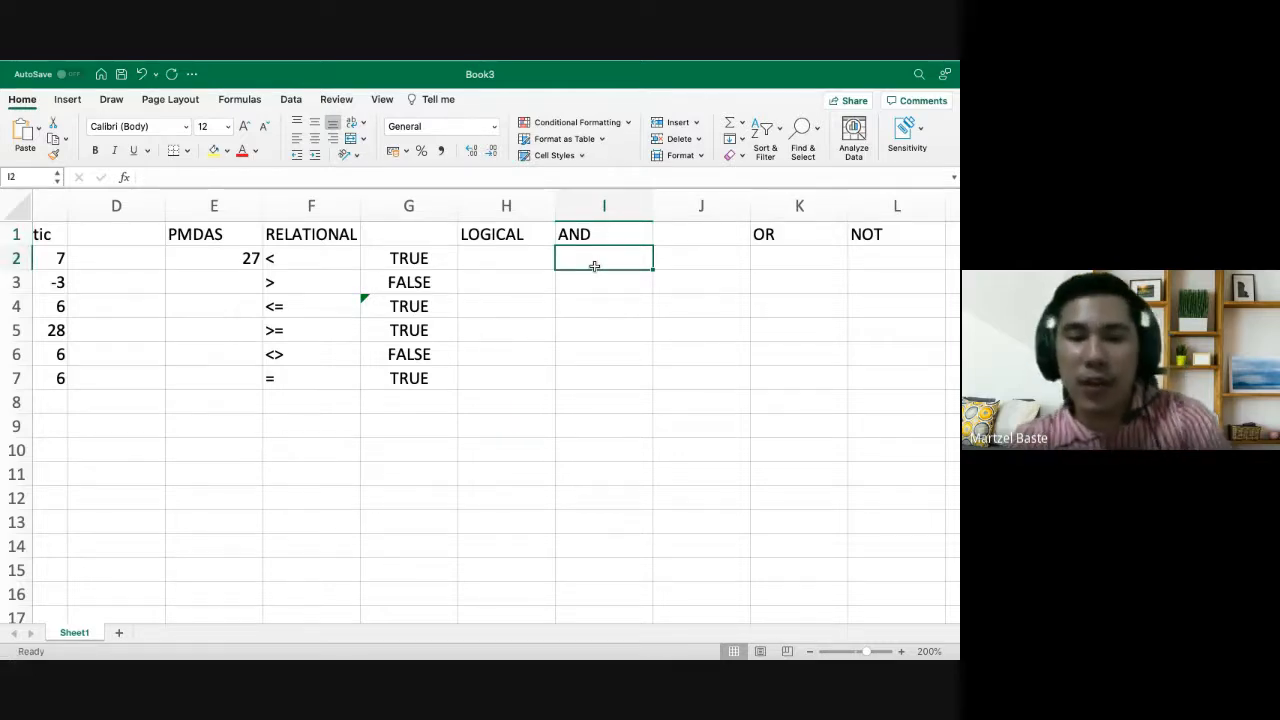
type("TRE")
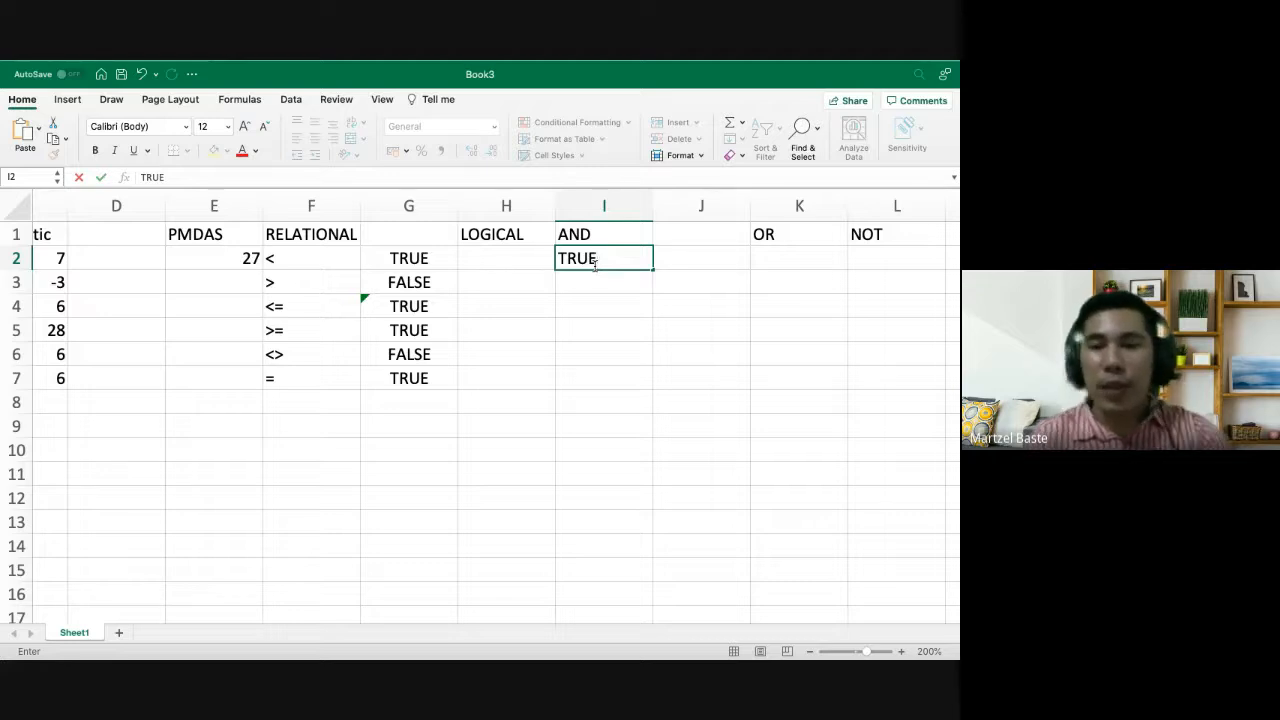
key("Return")
key("Up")
key("Right")
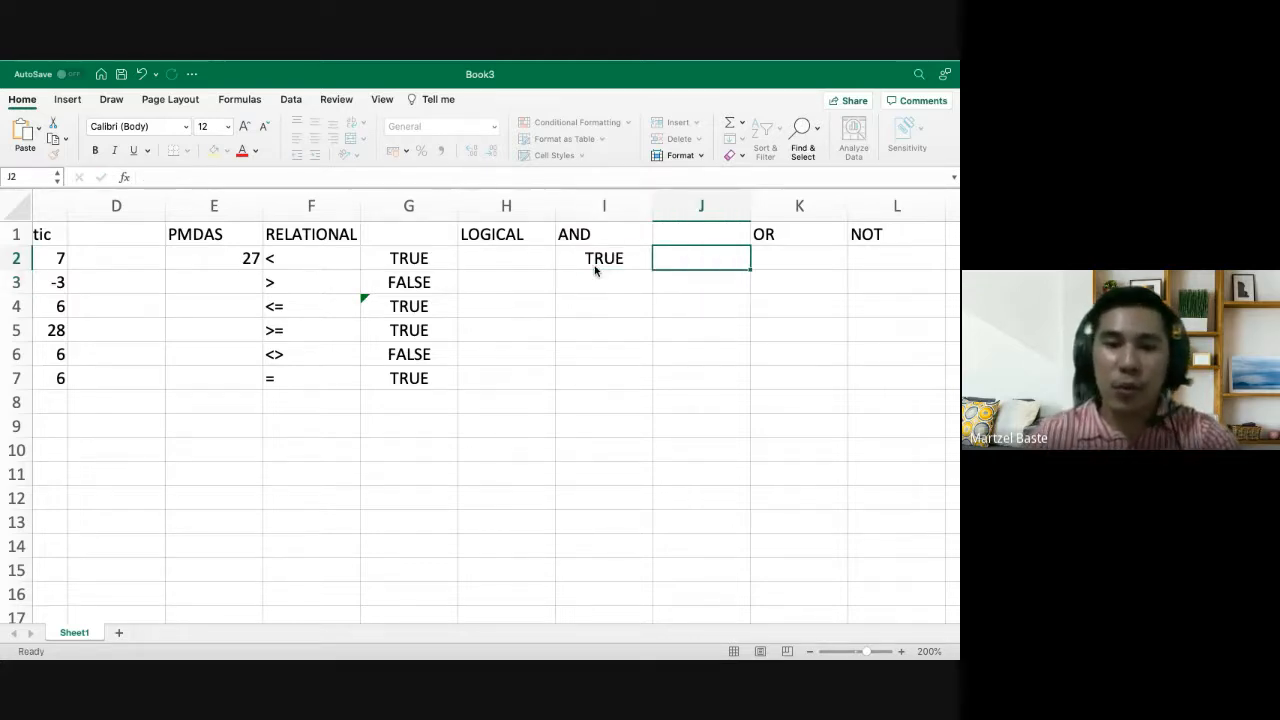
type("TRUE")
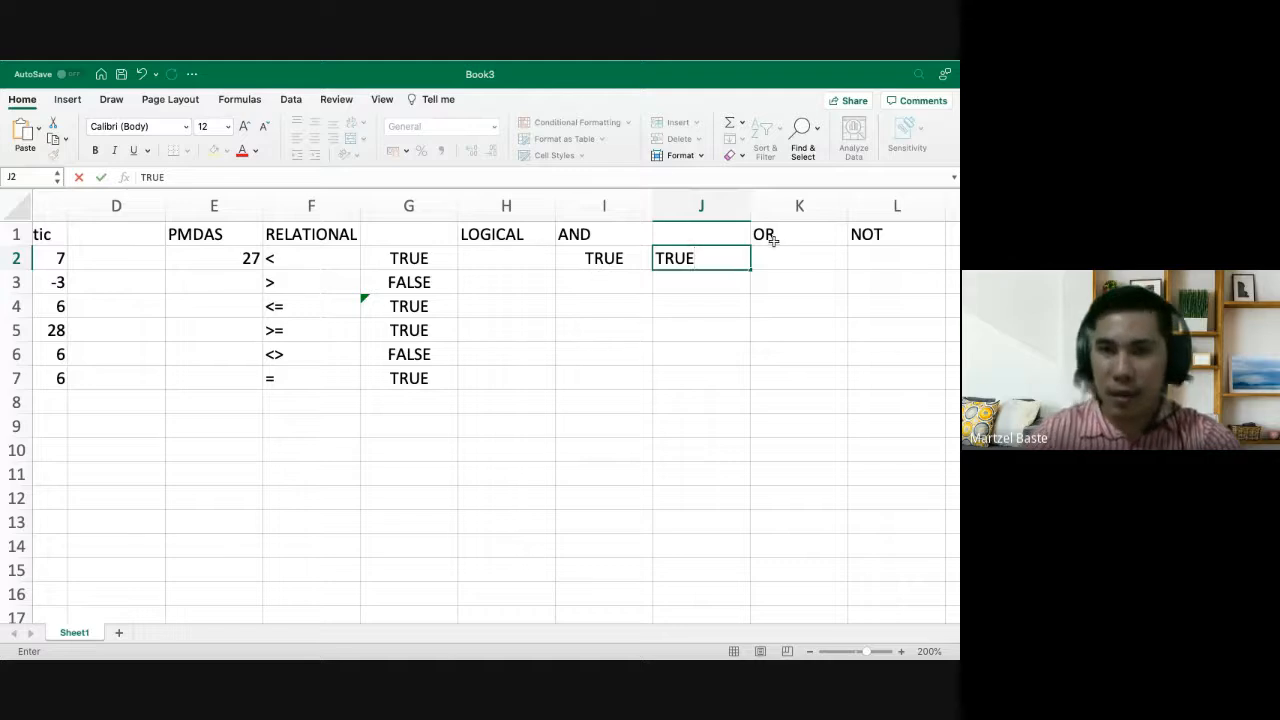
Clear the OR and NOT headings from K1:L1 and enter TRUE in K2 as the first AND result
left_click_drag(773, 240, 866, 240)
key("Delete")
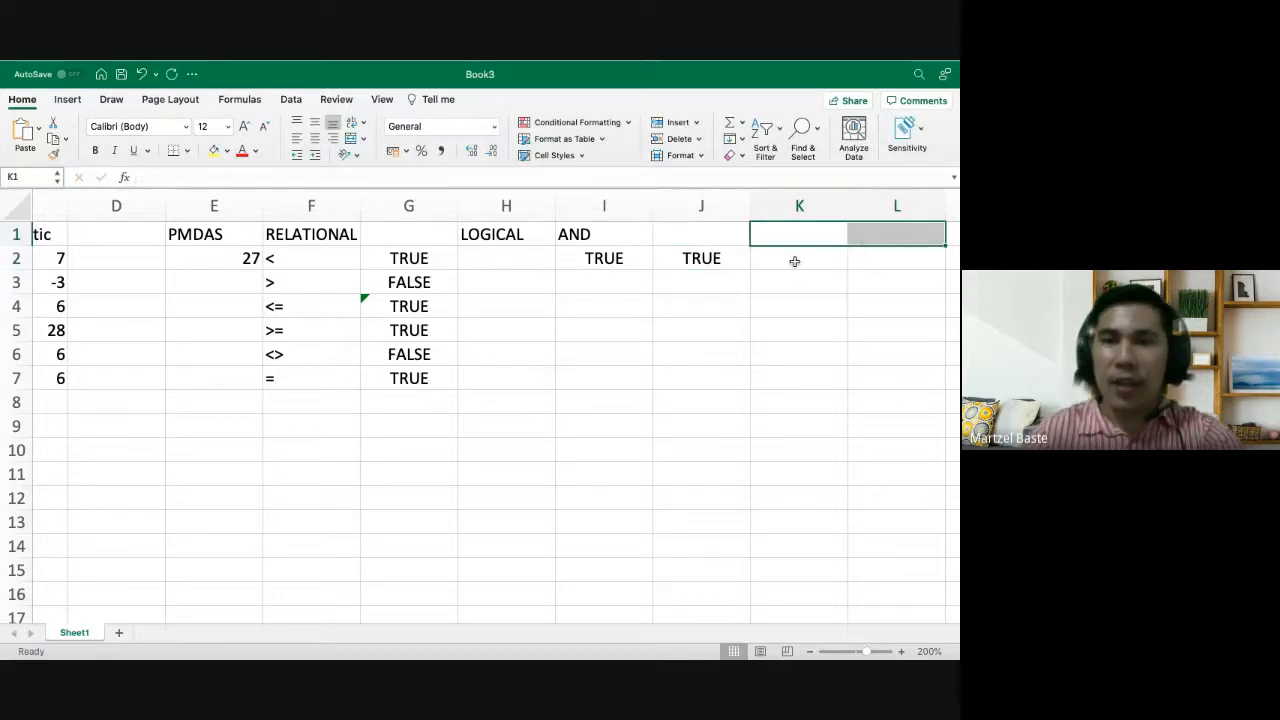
left_click(794, 261)
type("TRUE")
key("Return")
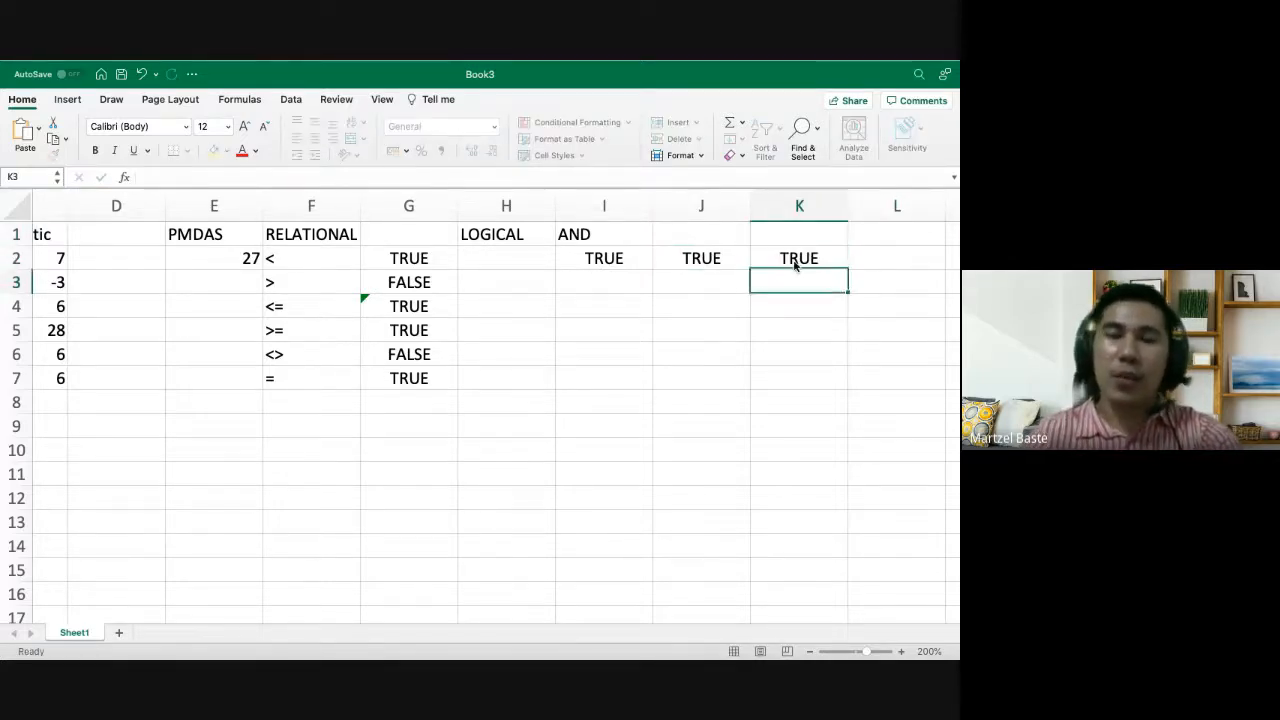
key("Left")
key("Left")
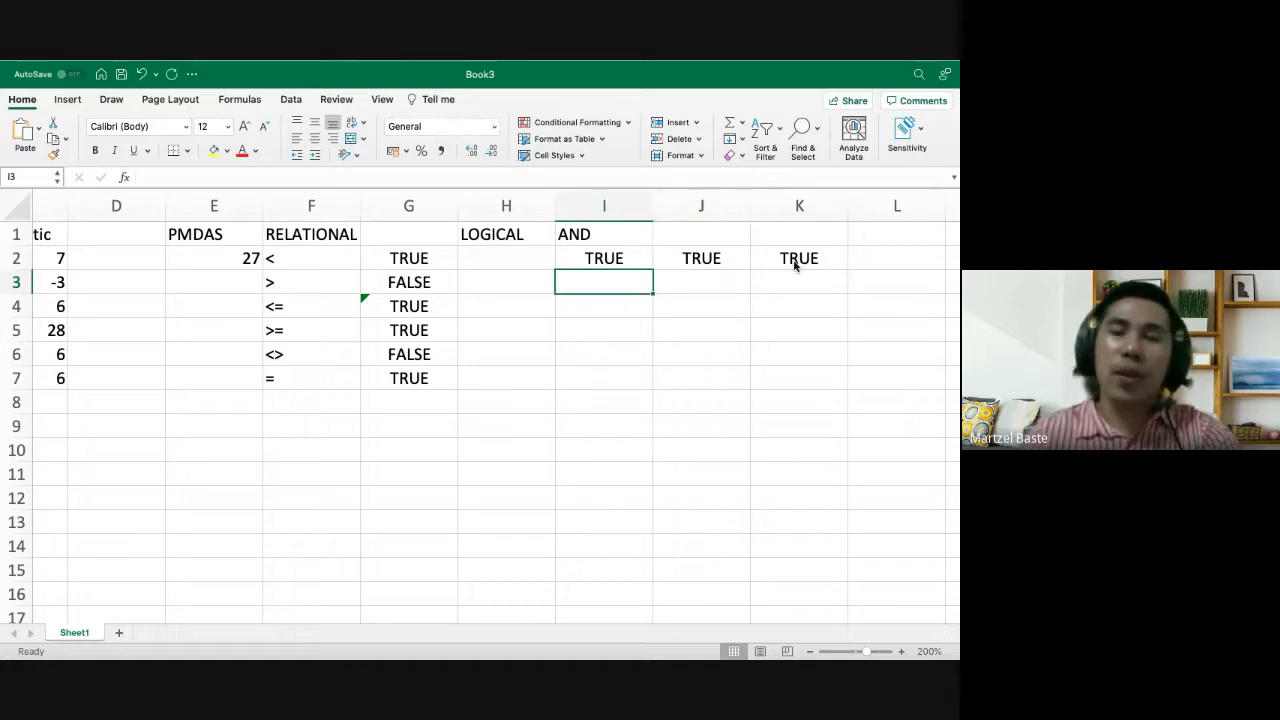
key("Right")
left_click(795, 264)
key("shift+Left")
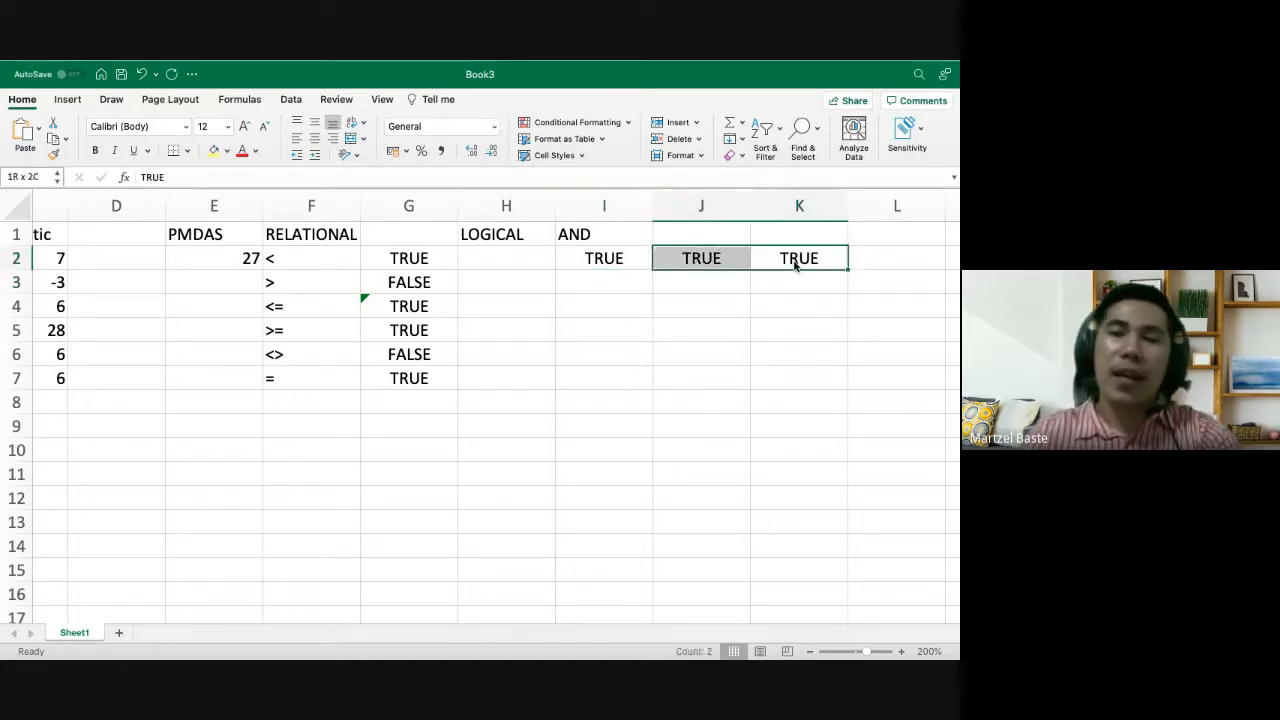
left_click(795, 262)
Fill row 3 of the AND truth table with TRUE in I3, FALSE in J3 and FALSE in K3
key("Down")
key("Left")
key("Left")
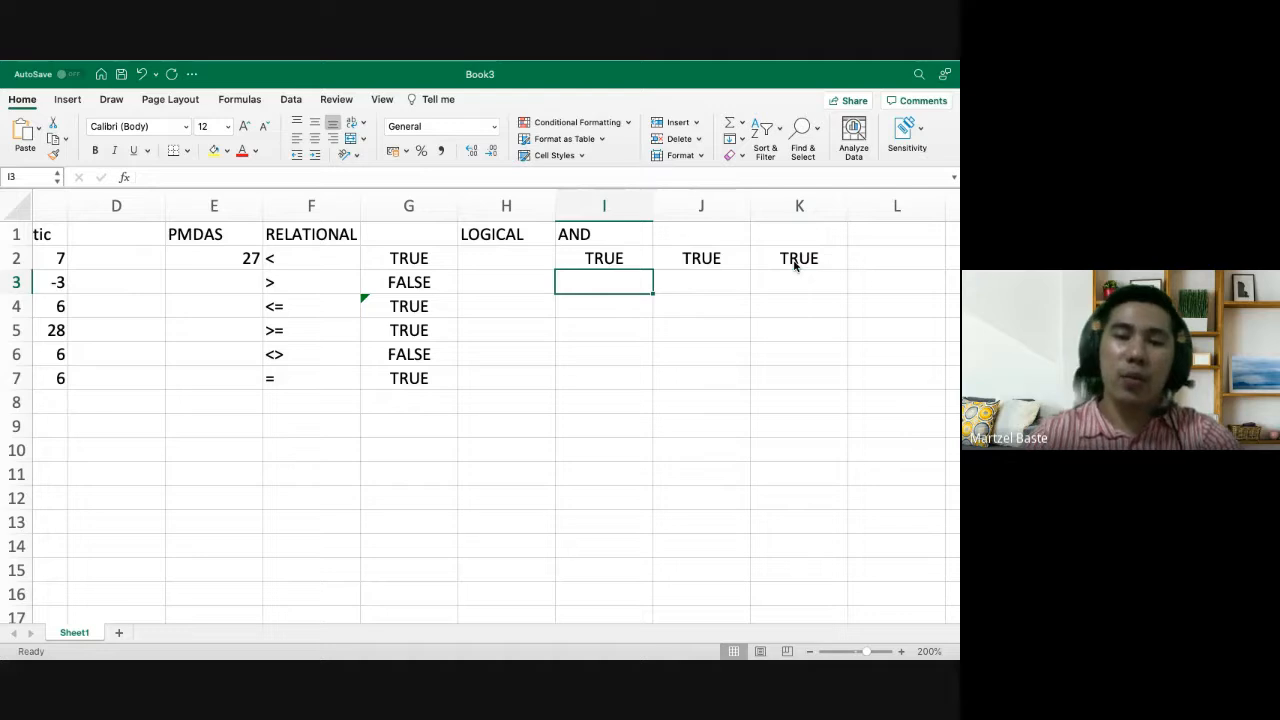
type("TRUE")
key("Tab")
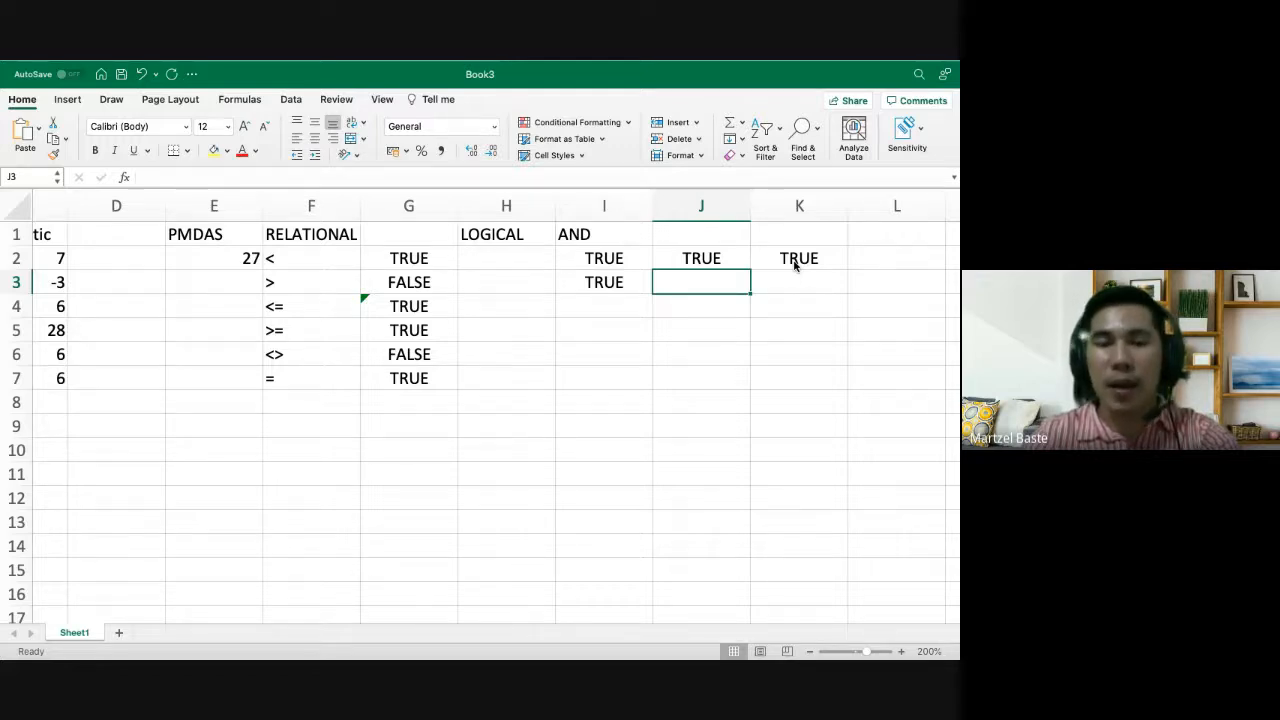
type("FALSE")
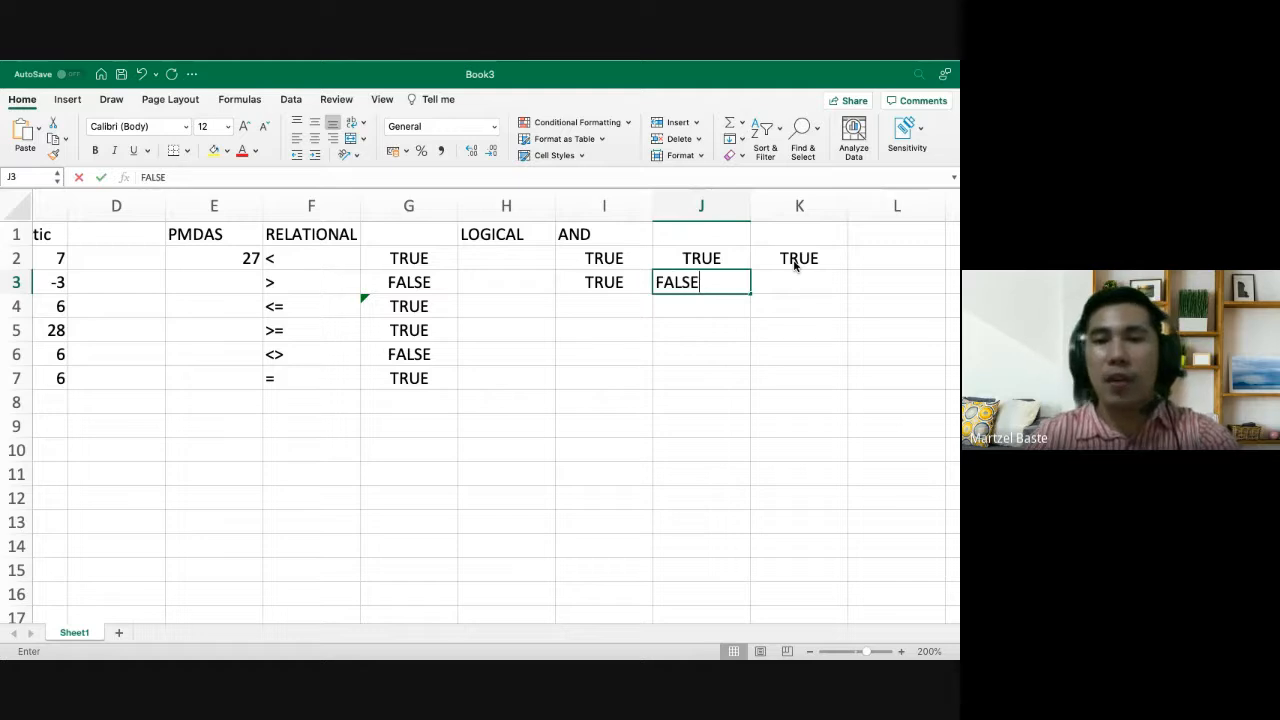
key("Tab")
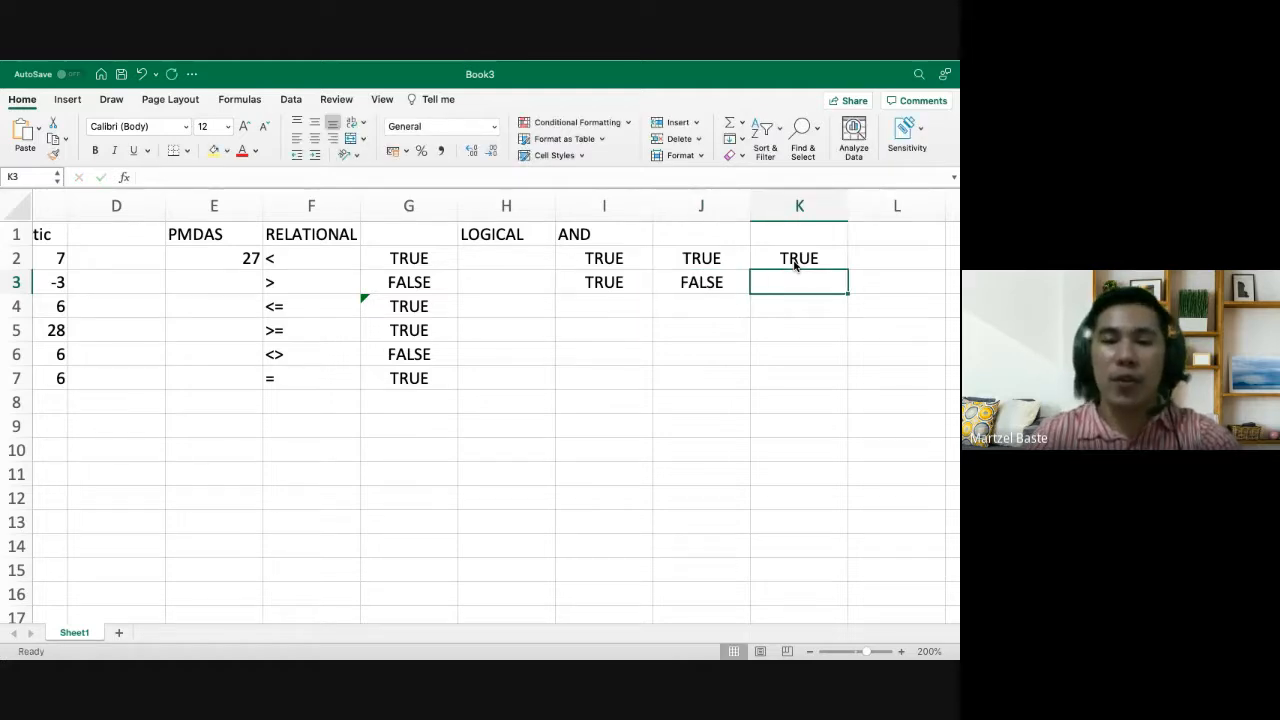
type("FALSE")
key("Return")
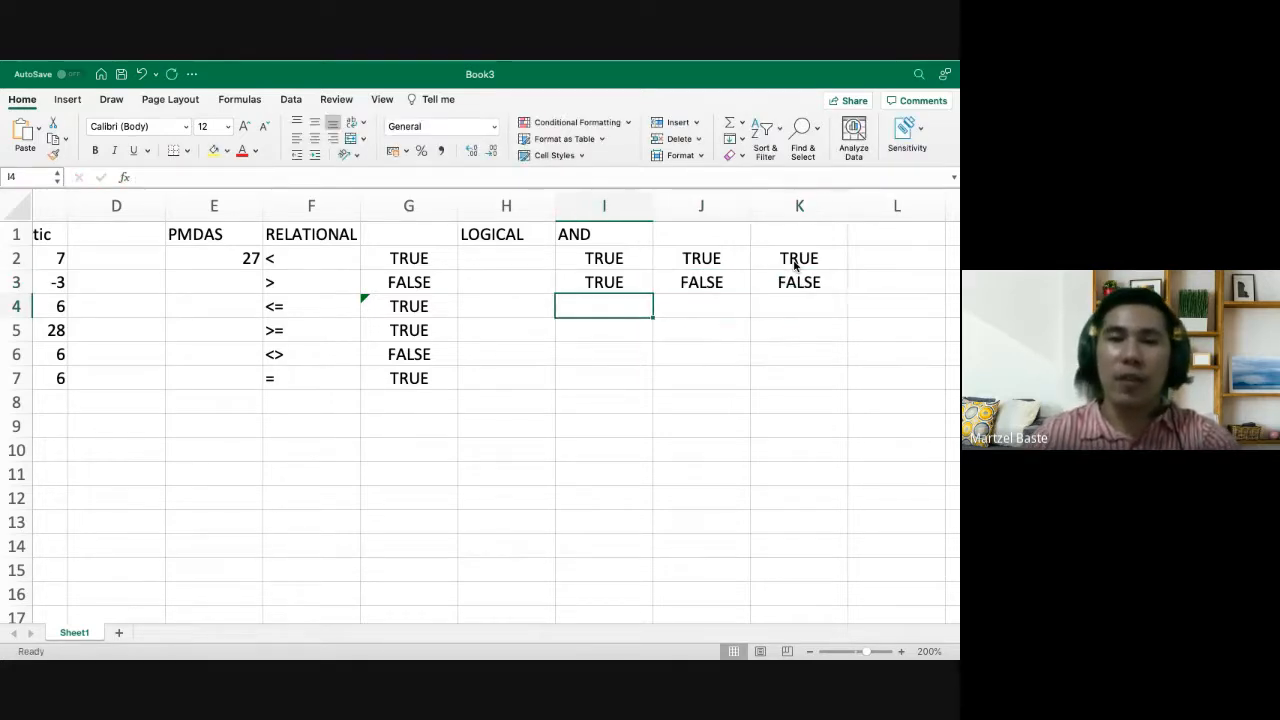
Fill row 4 of the AND truth table with FALSE in I4, TRUE in J4 and FALSE in K4
type("FALSE")
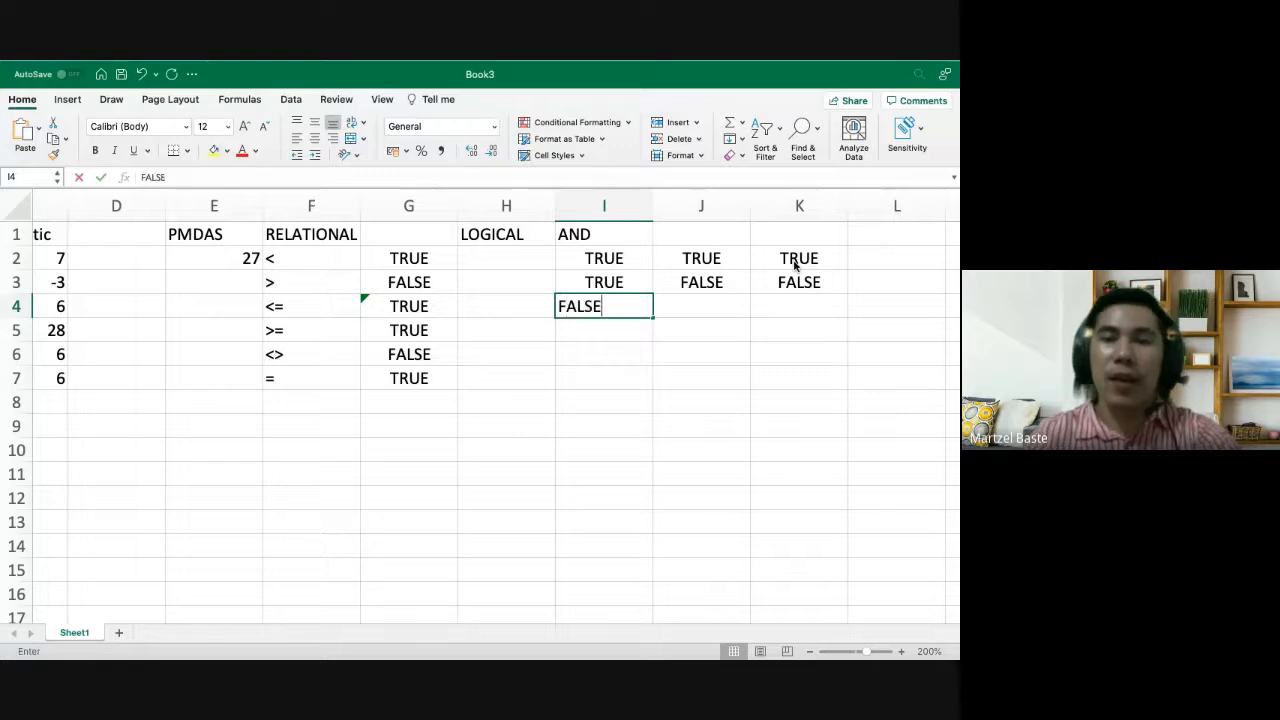
key("Tab")
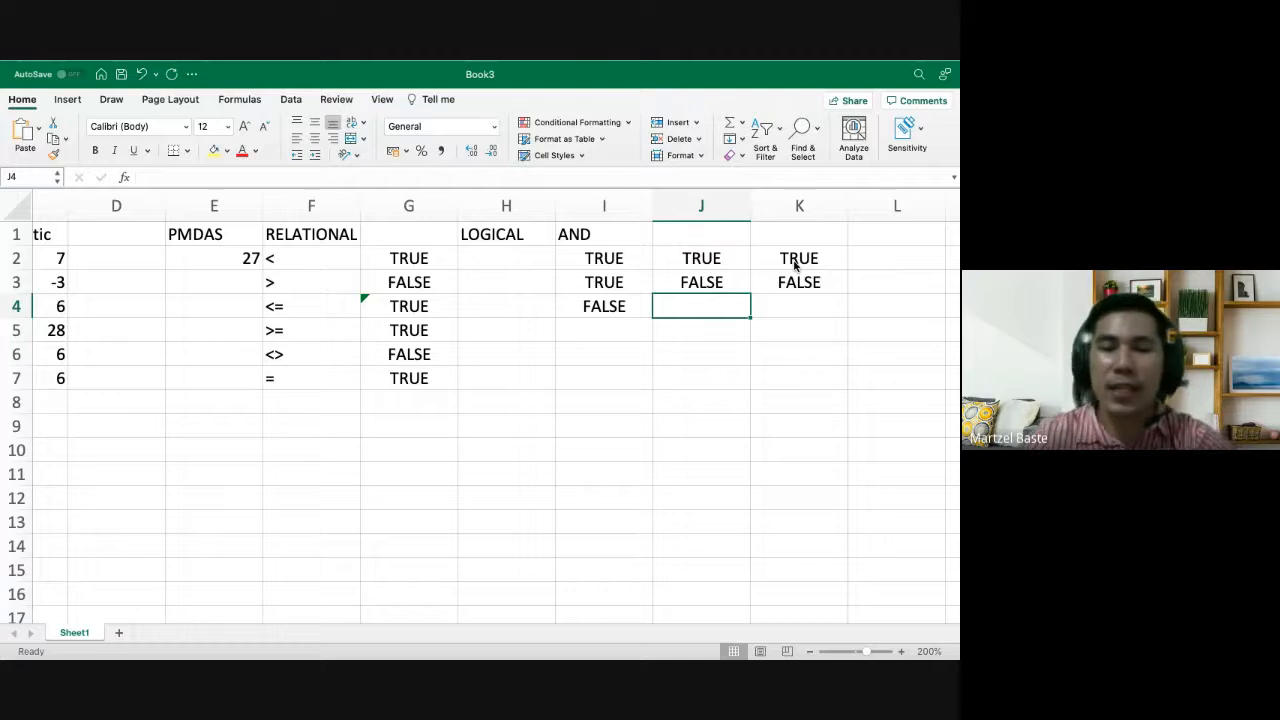
type("TRUE")
key("Tab")
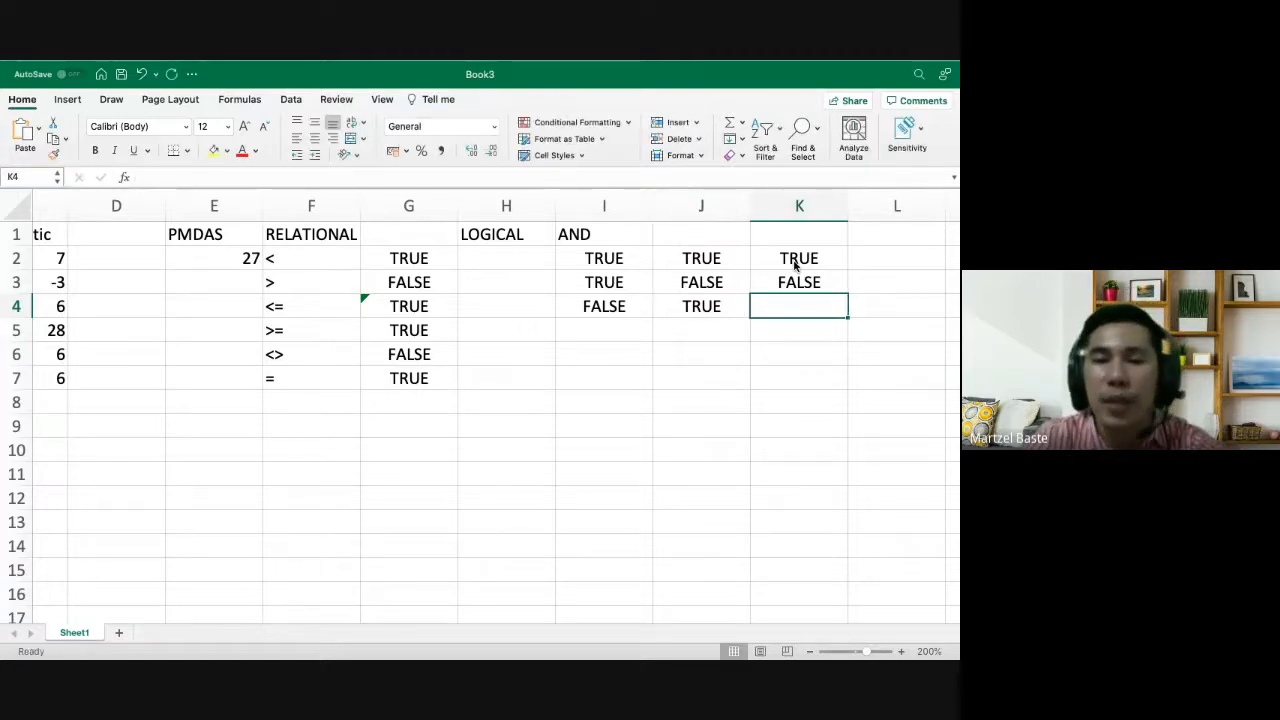
type("FAL")
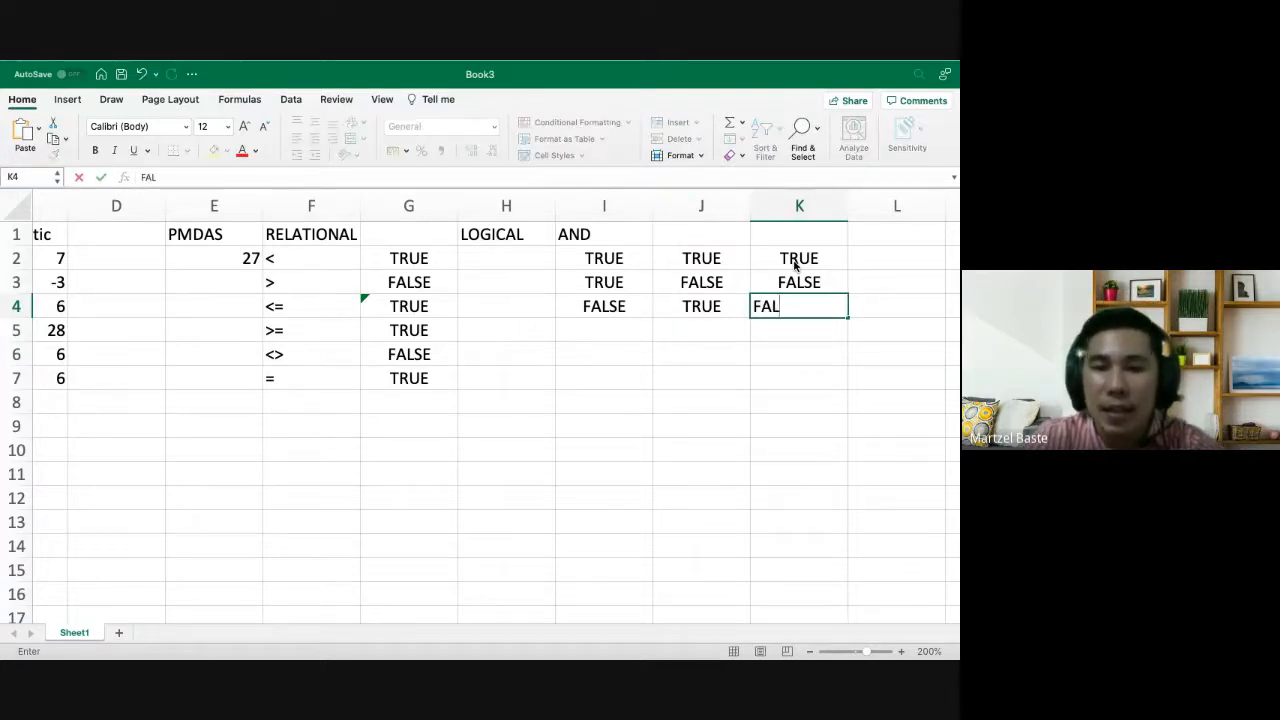
type("SE")
key("Return")
Complete the AND truth table by entering FALSE in I5, J5 and K5
key("Left")
key("Left")
type("F")
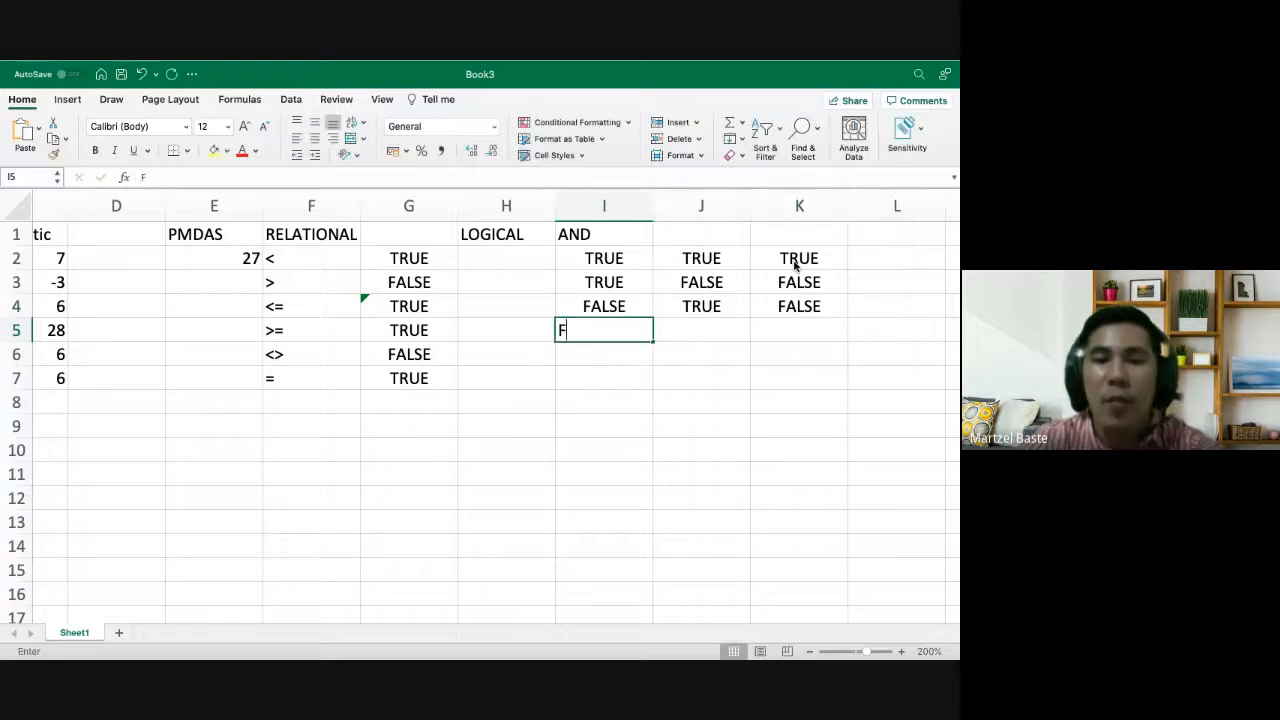
type("ALSE")
key("Tab")
type("FALSE")
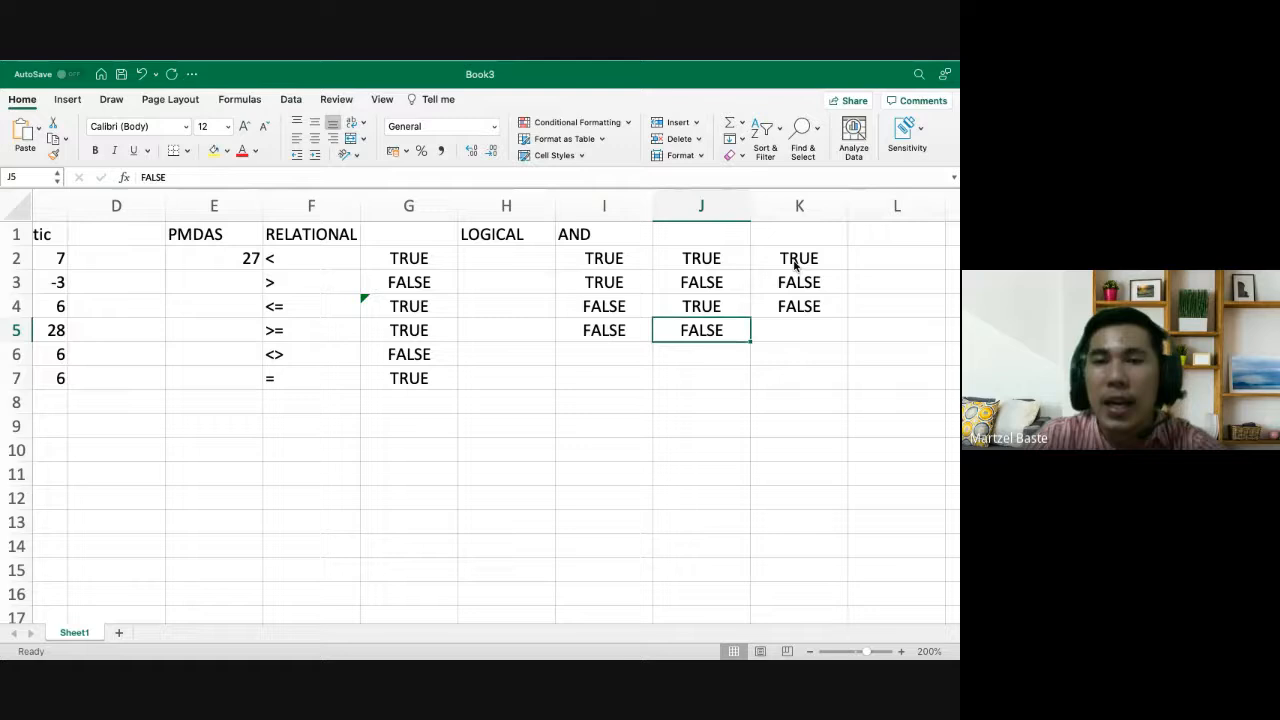
key("Tab")
type("FAL")
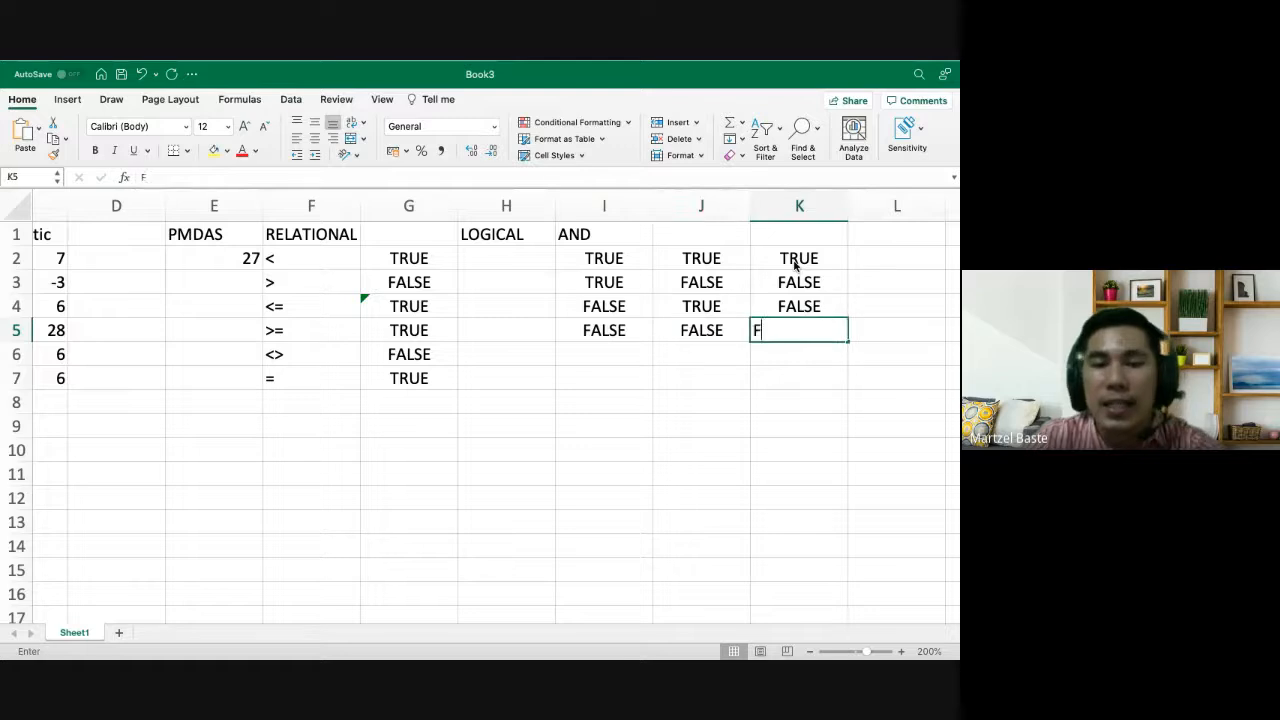
type("SE")
key("Return")
key("Up")
key("Up")
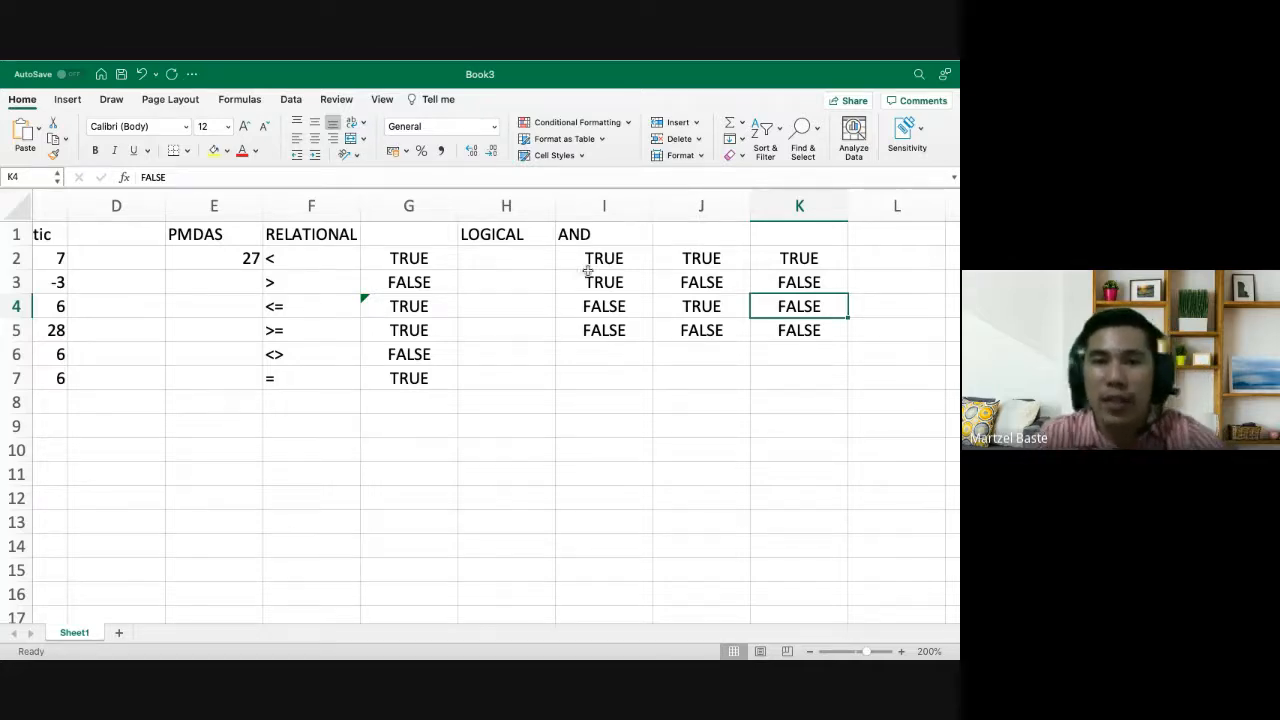
Enter the formula =AND(2<3,5>10) in cell I7 below the AND truth table
left_click(580, 383)
type("=")
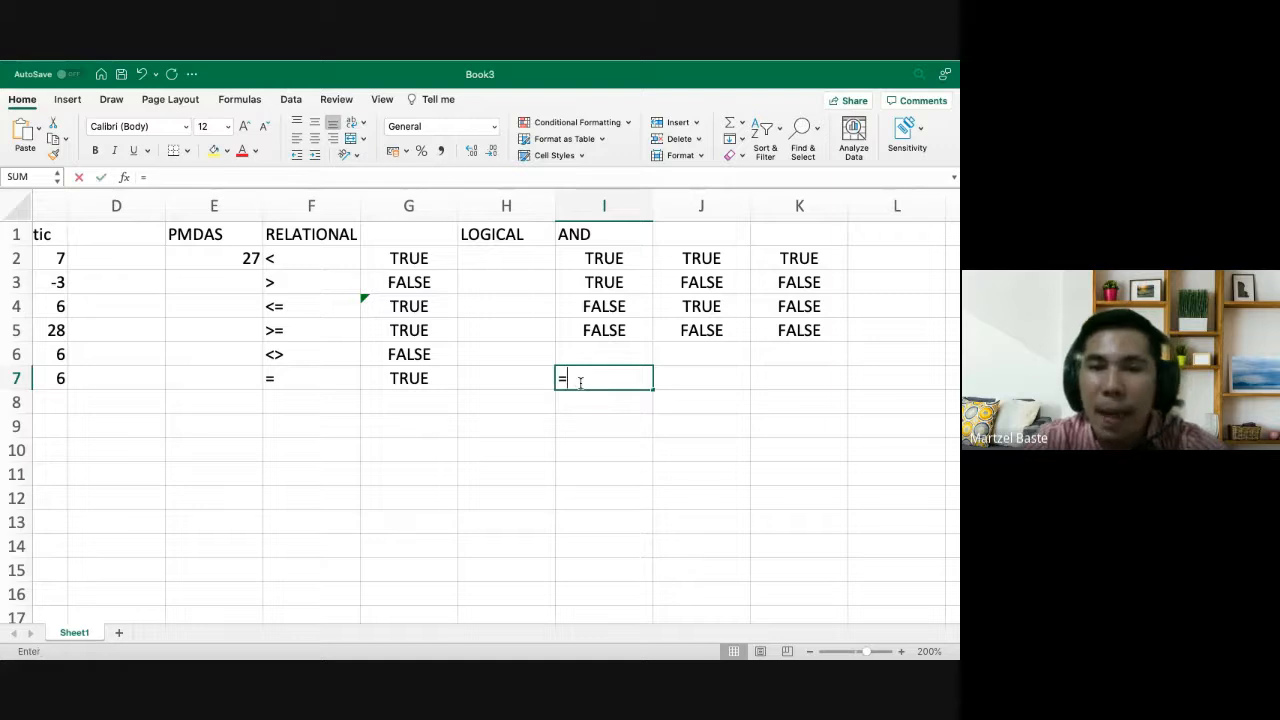
type("AND(")
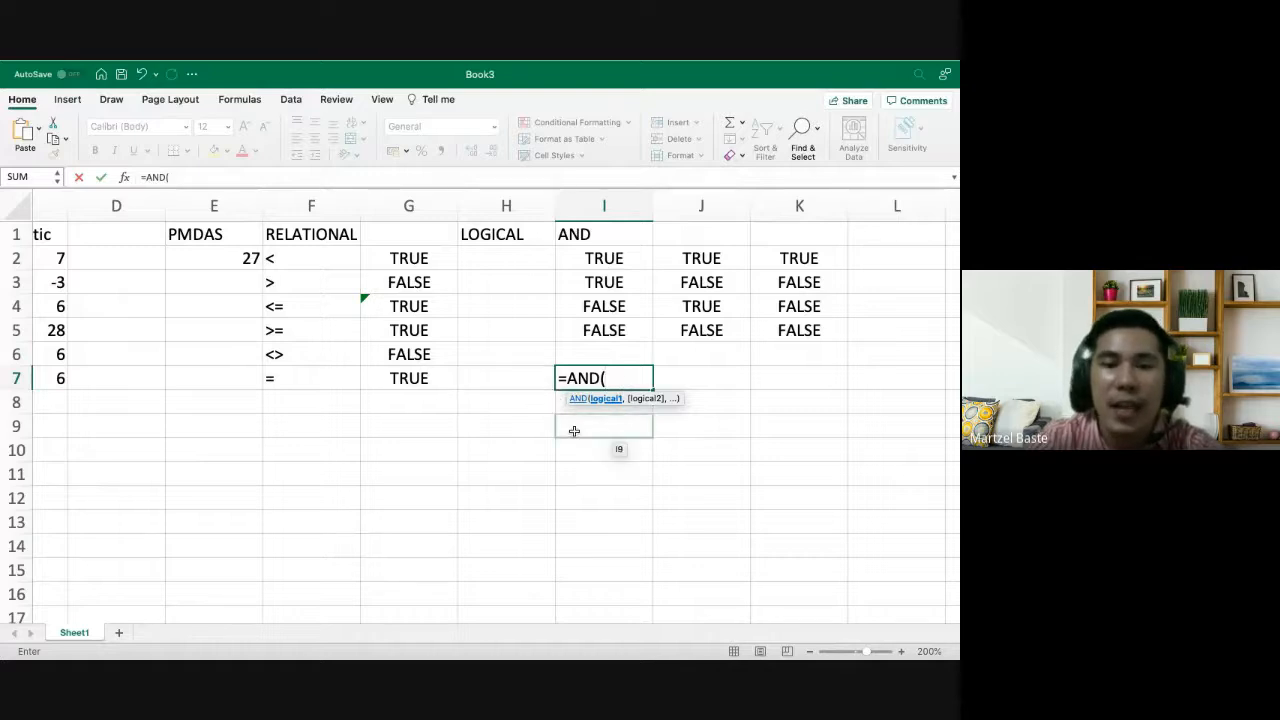
type("2<3")
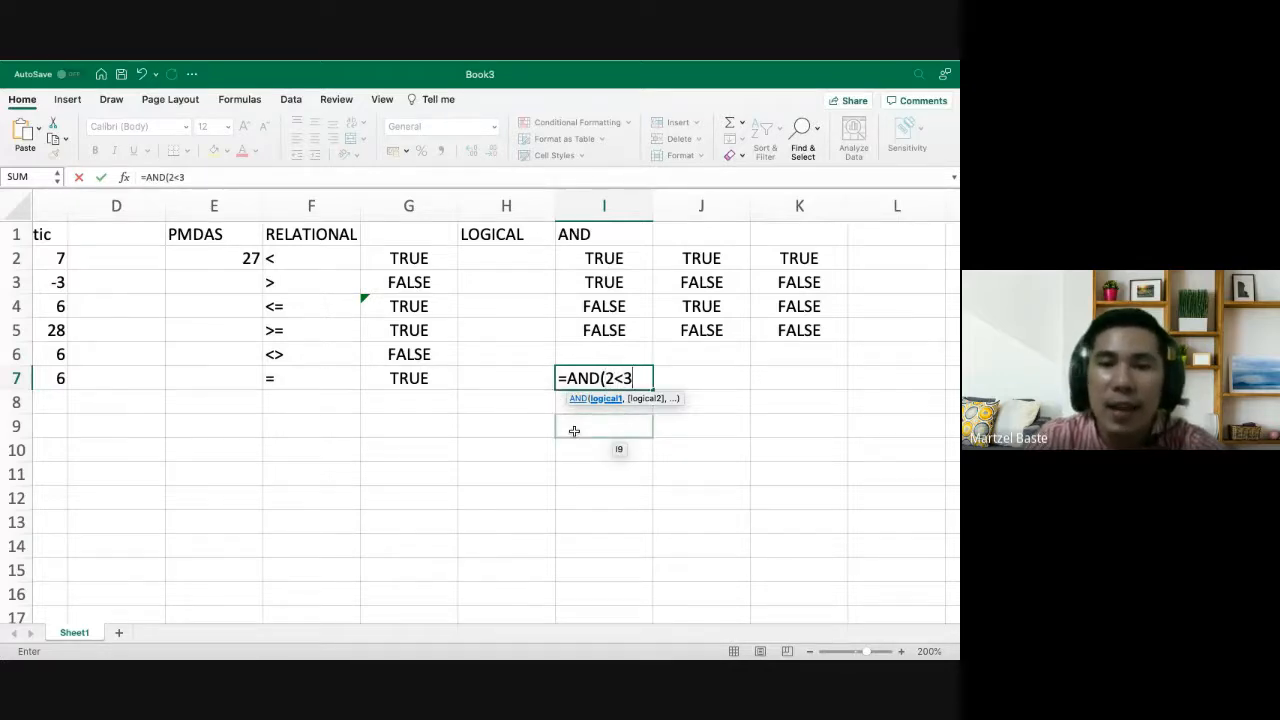
type(",")
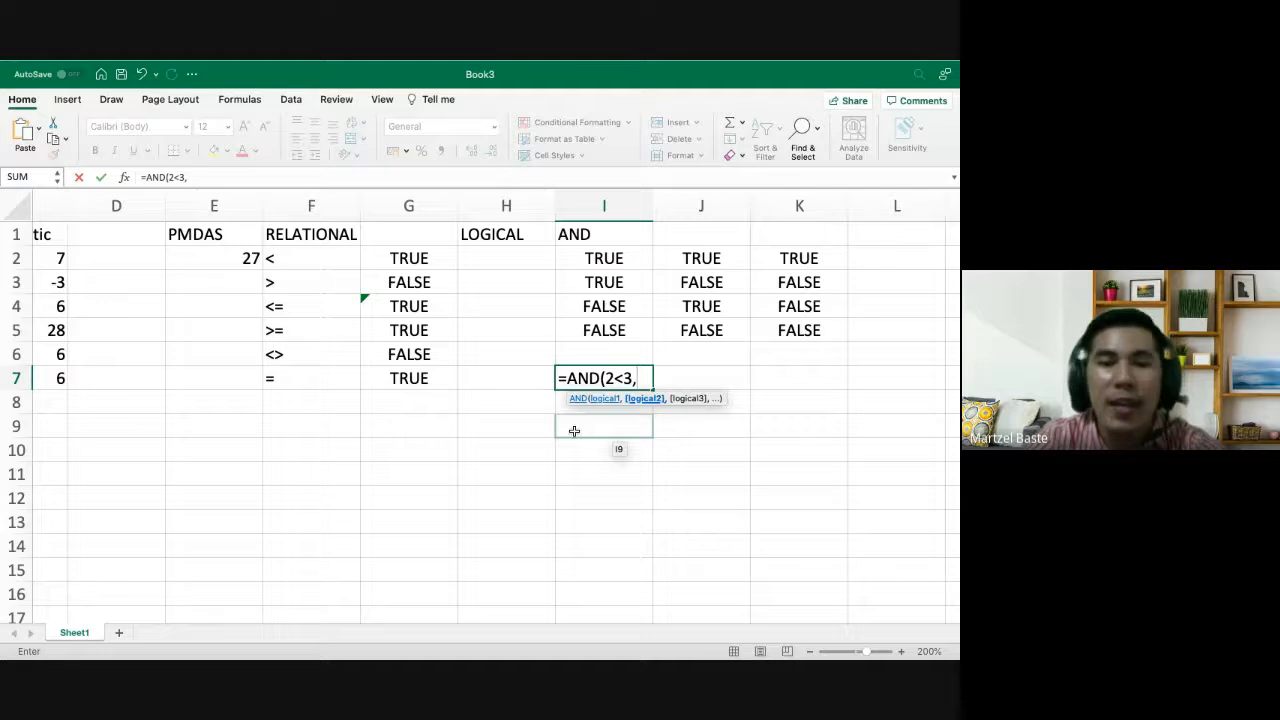
type("5>10")
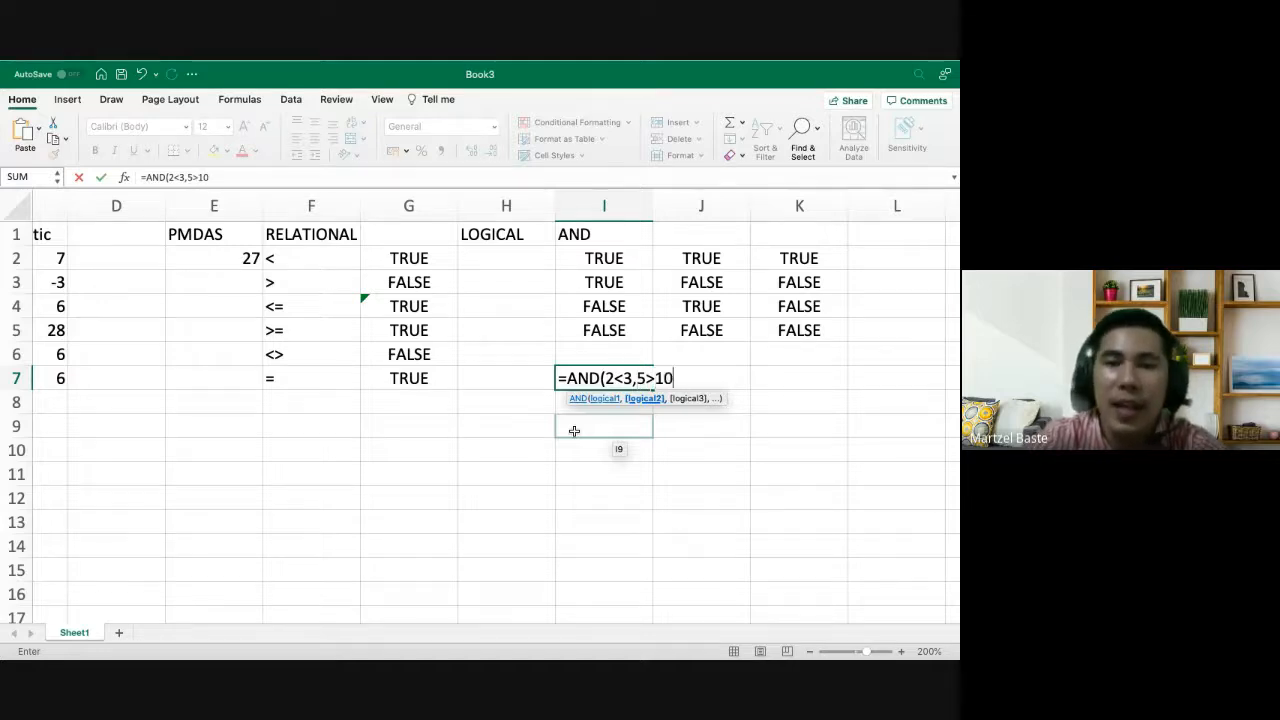
type(")")
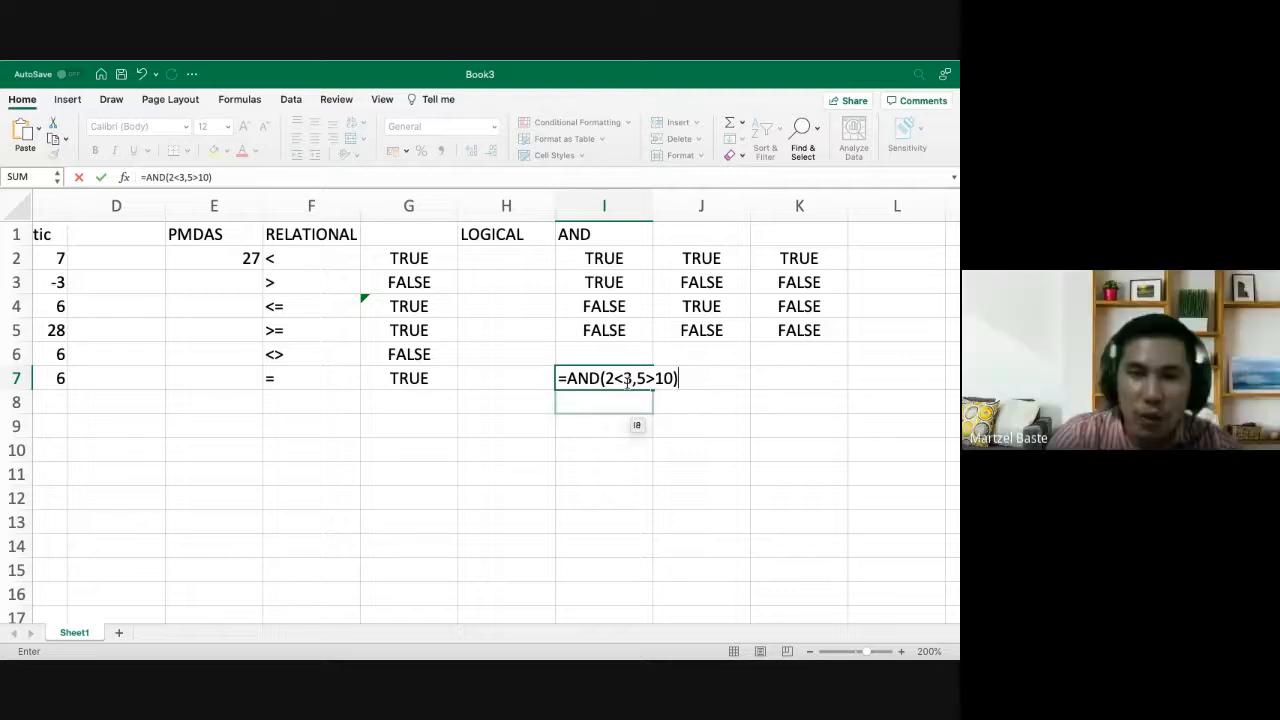
left_click_drag(631, 378, 603, 378)
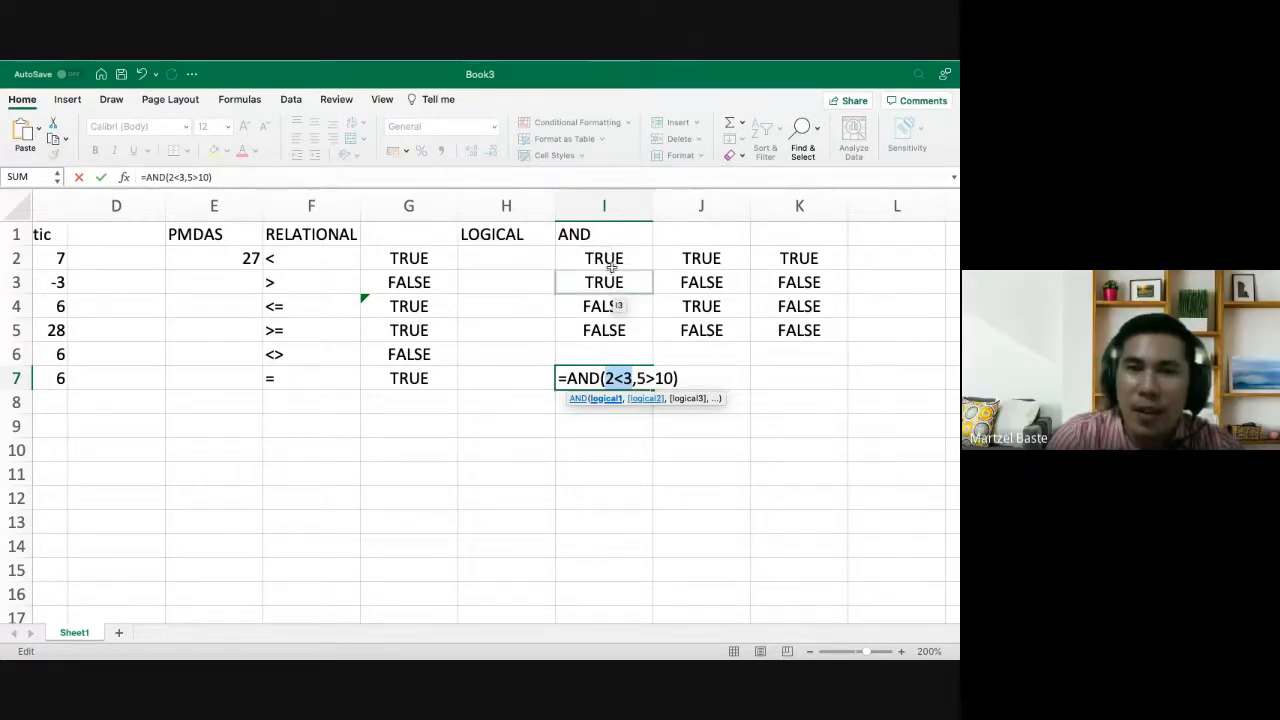
left_click(640, 378)
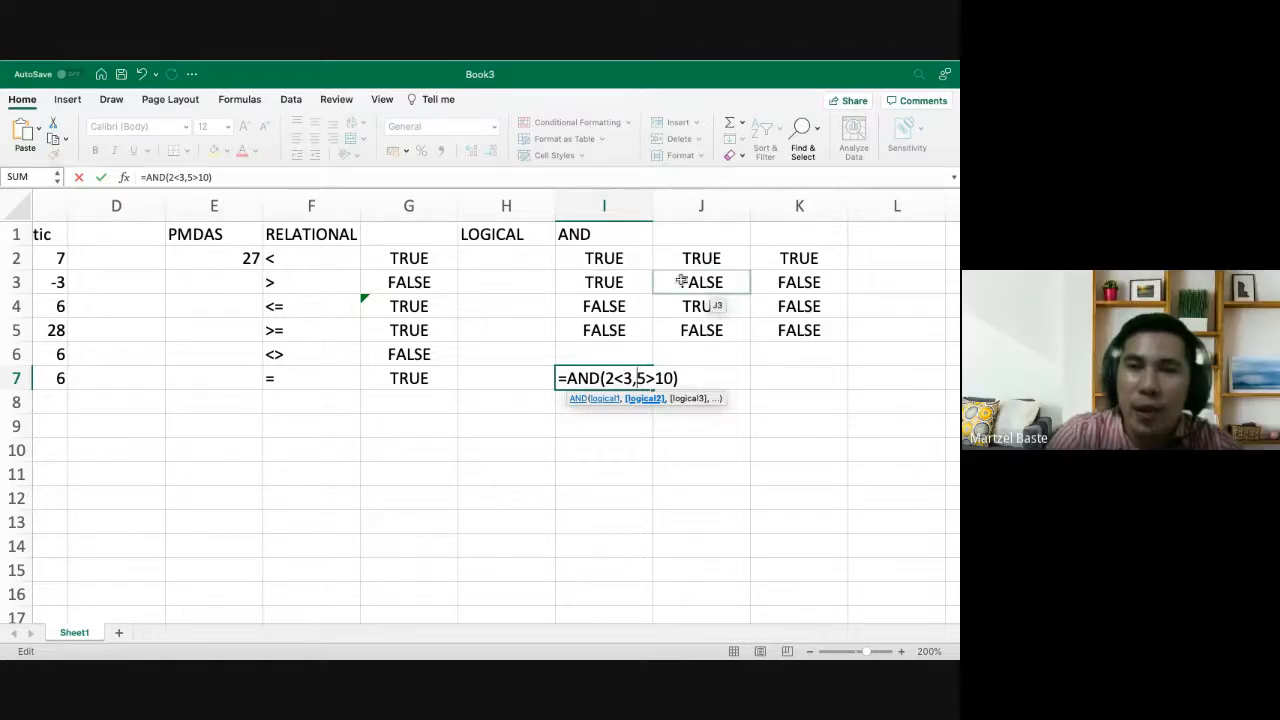
key("Return")
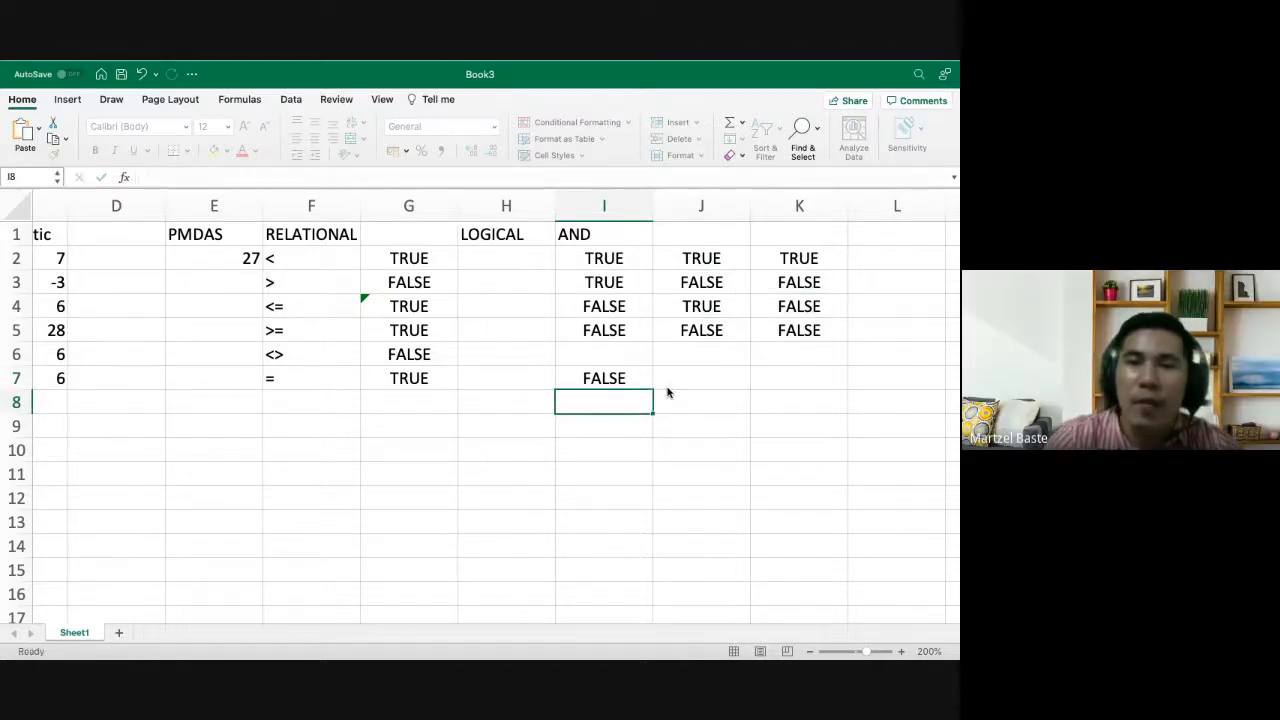
Examine the AND truth table in I2:K5, going through the inputs and result of rows 3 to 5
left_click_drag(606, 259, 790, 336)
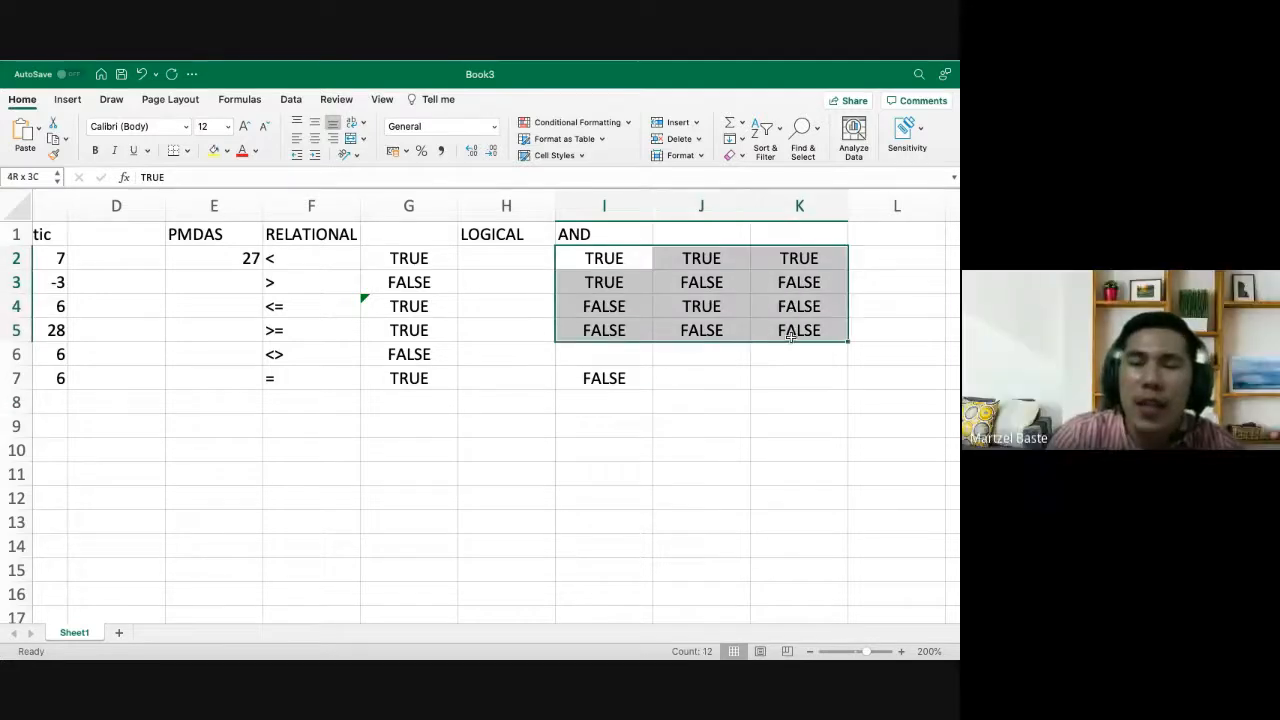
left_click(632, 286)
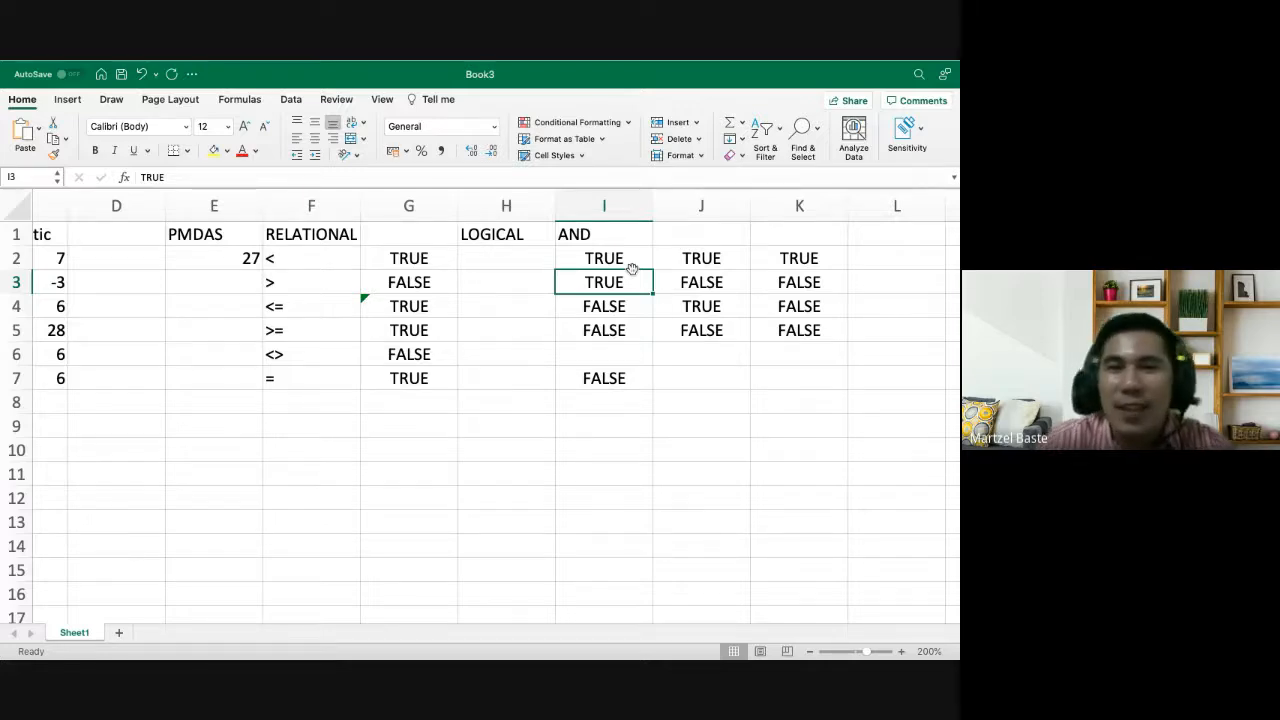
key("Down")
key("Up")
key("Right")
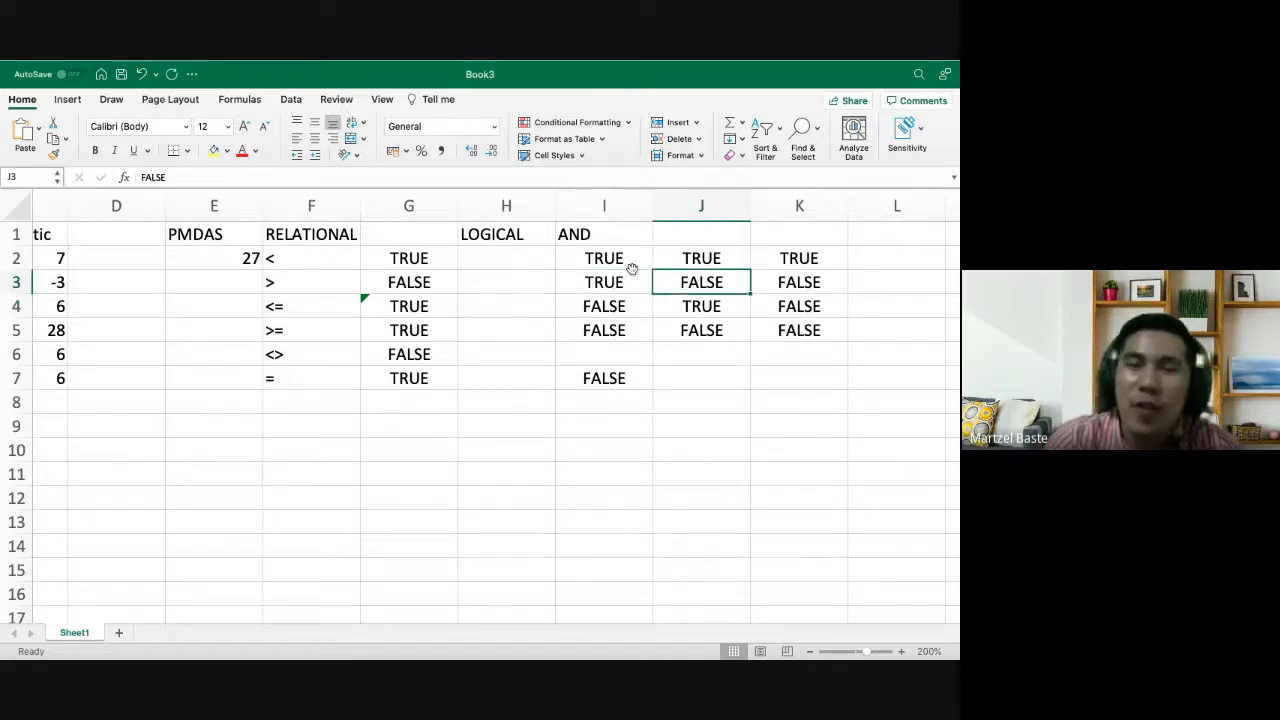
key("Right")
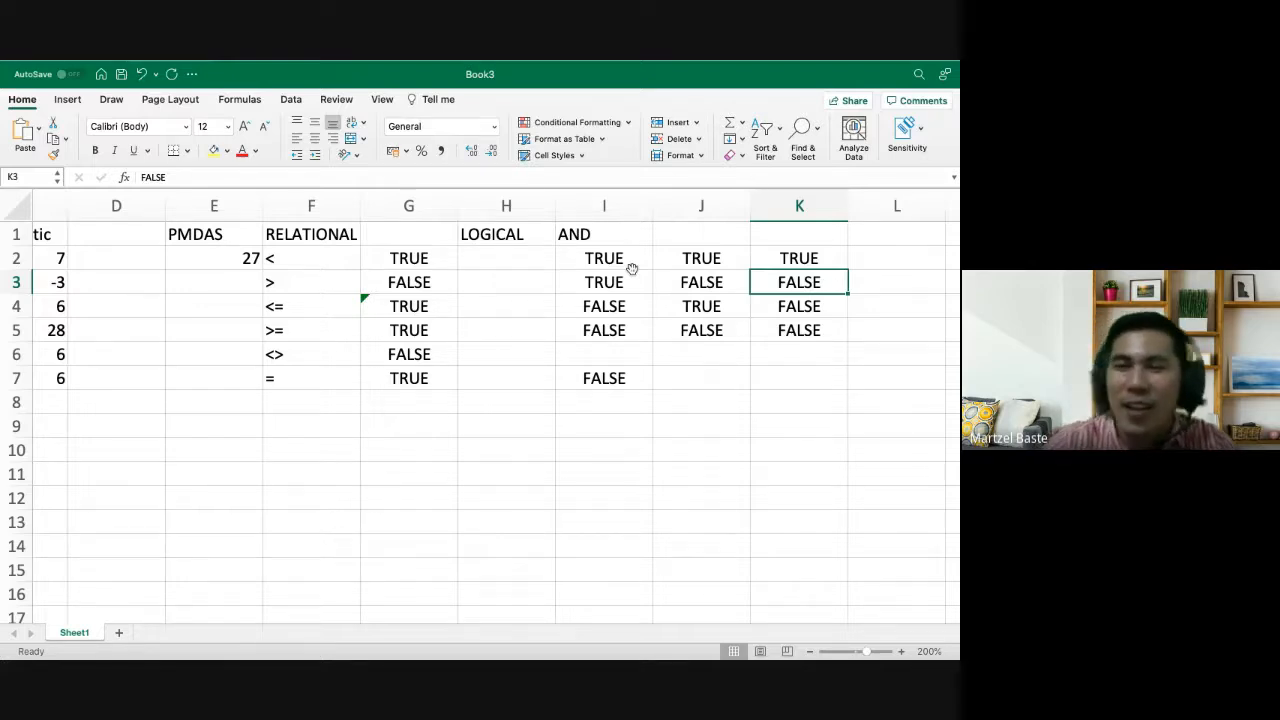
key("Down")
key("Left")
key("Left")
key("Right")
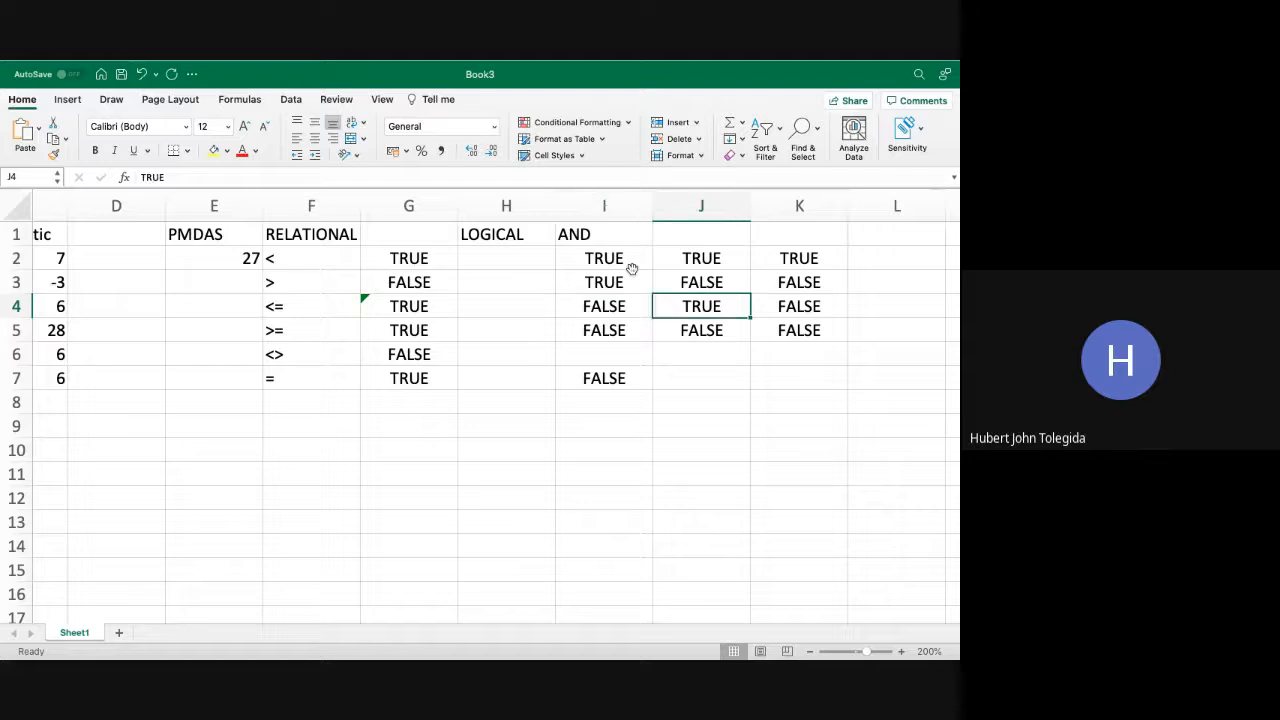
key("Left")
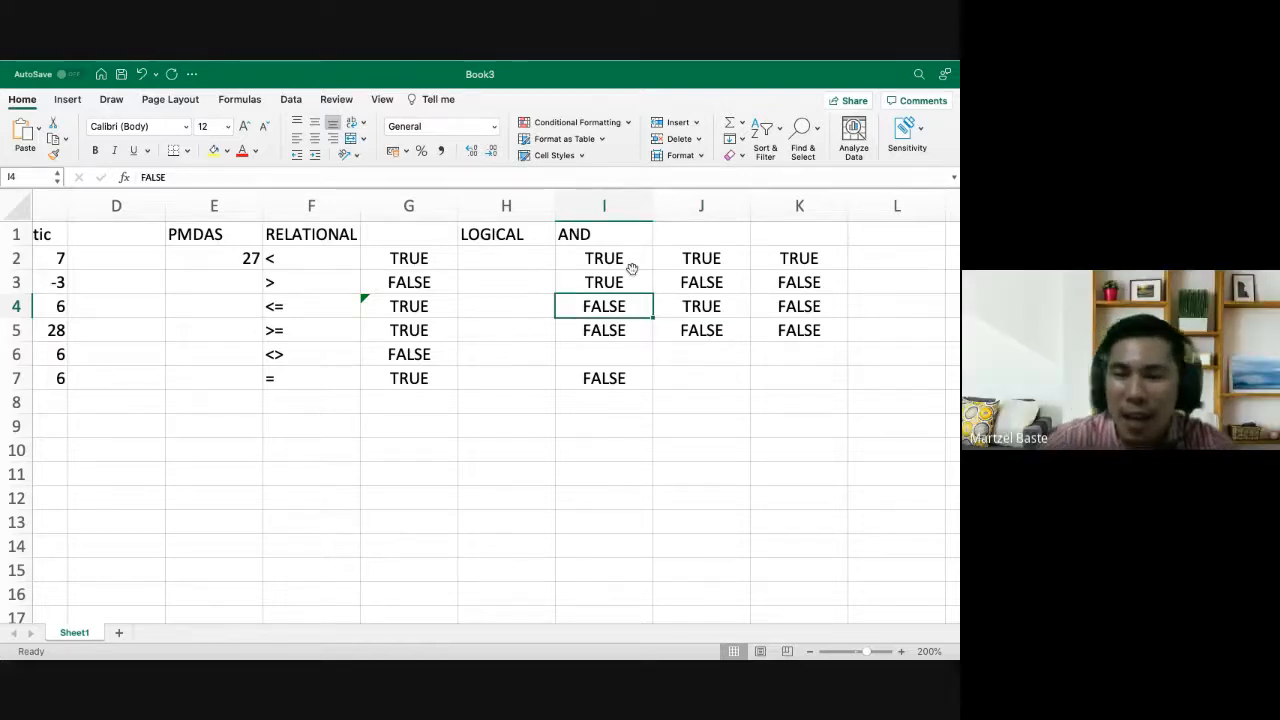
key("Right")
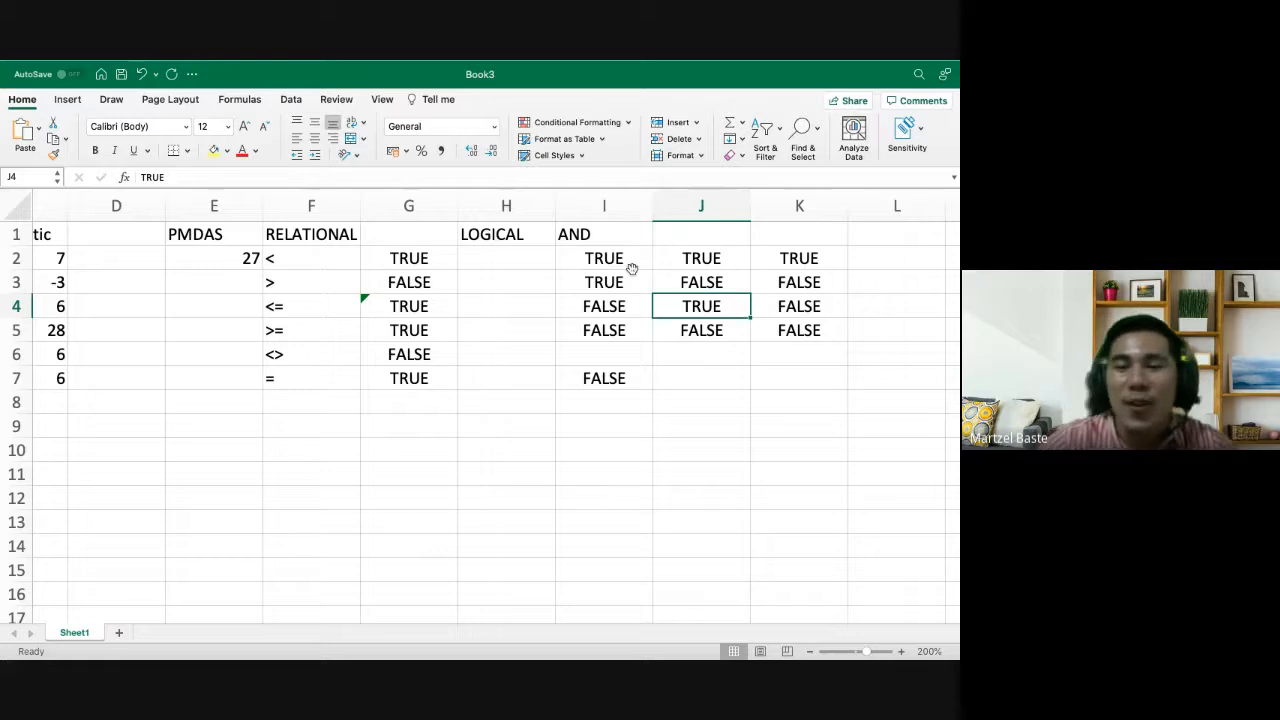
key("Down")
key("Left")
key("Right")
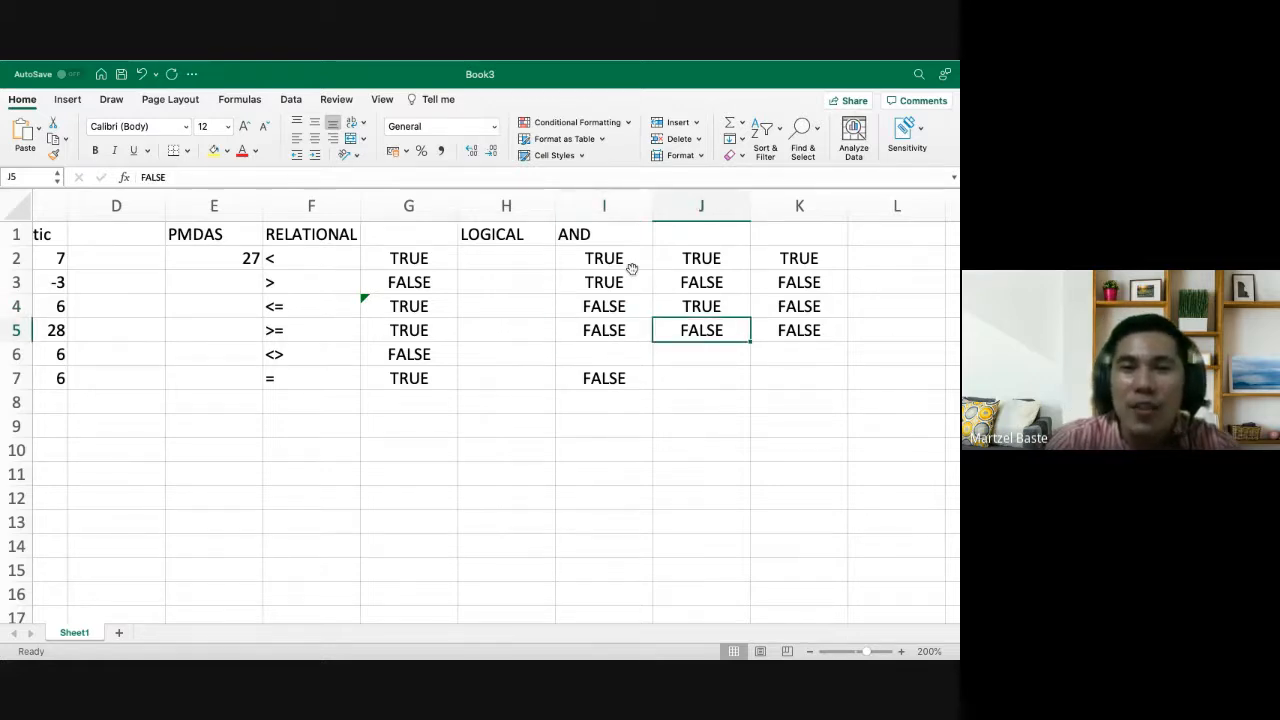
key("Right")
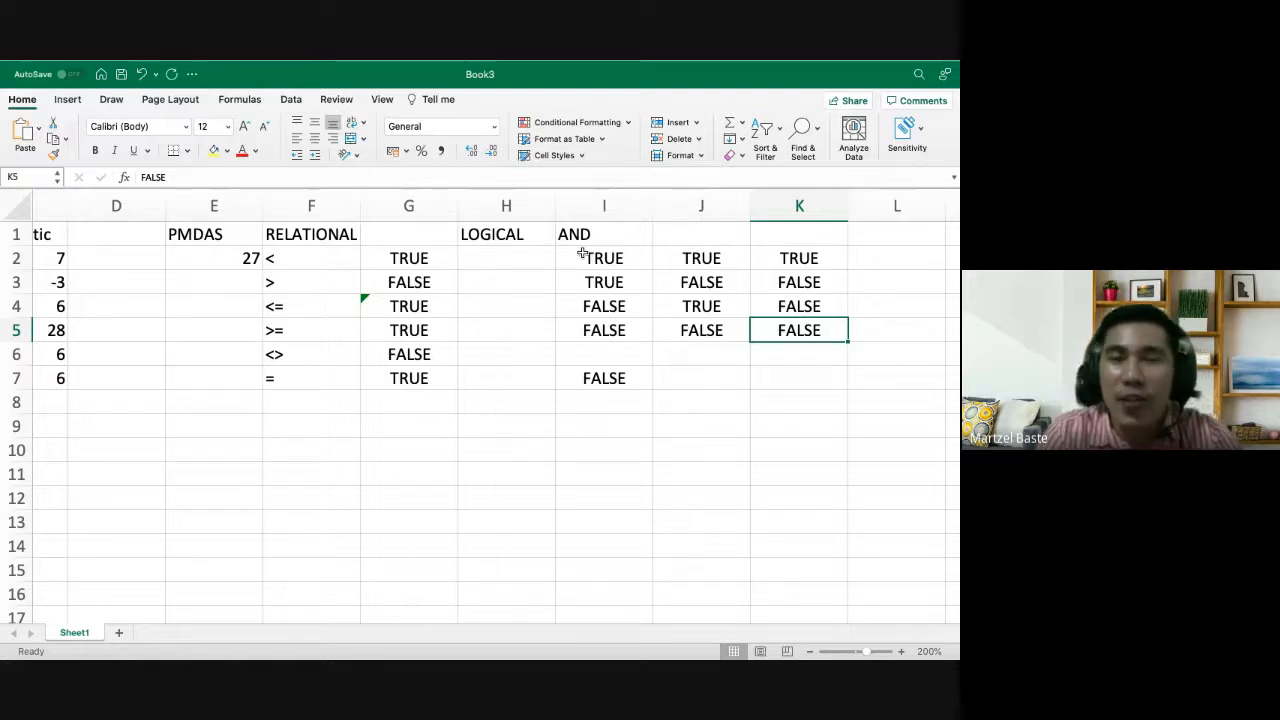
Begin an AND formula in I8 with A2>=0 as its first condition
left_click(582, 400)
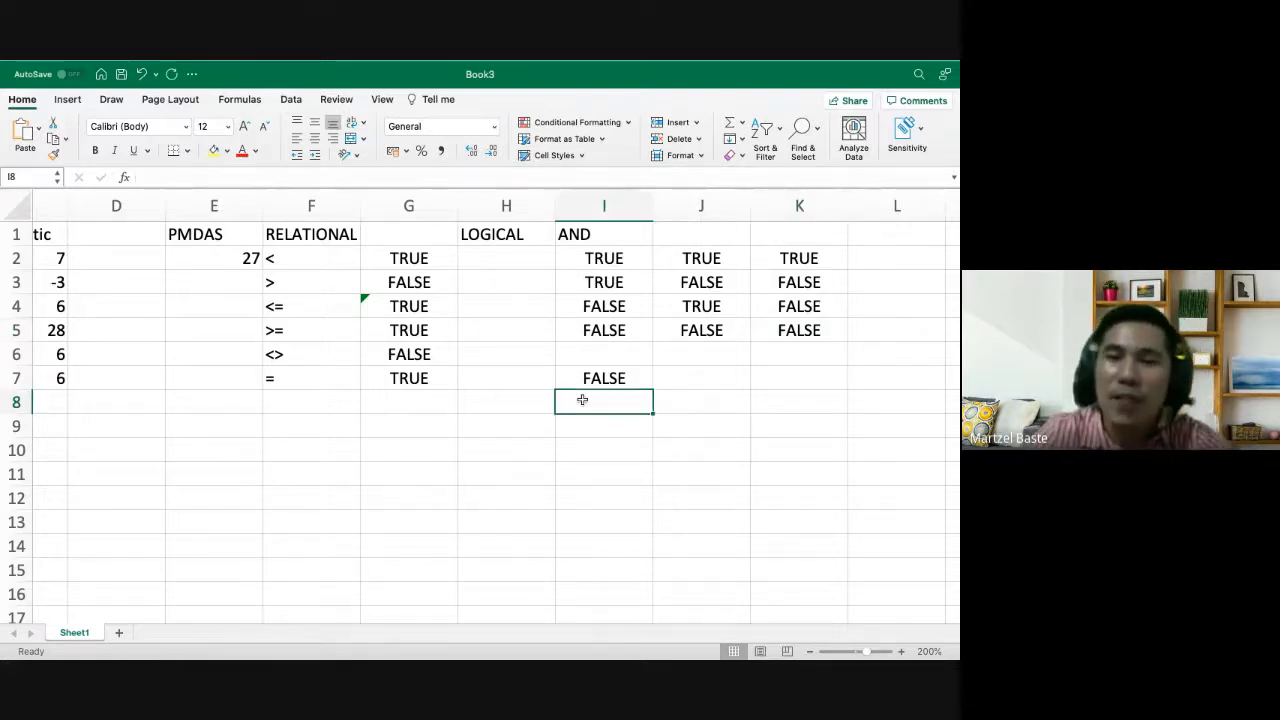
type("=AND")
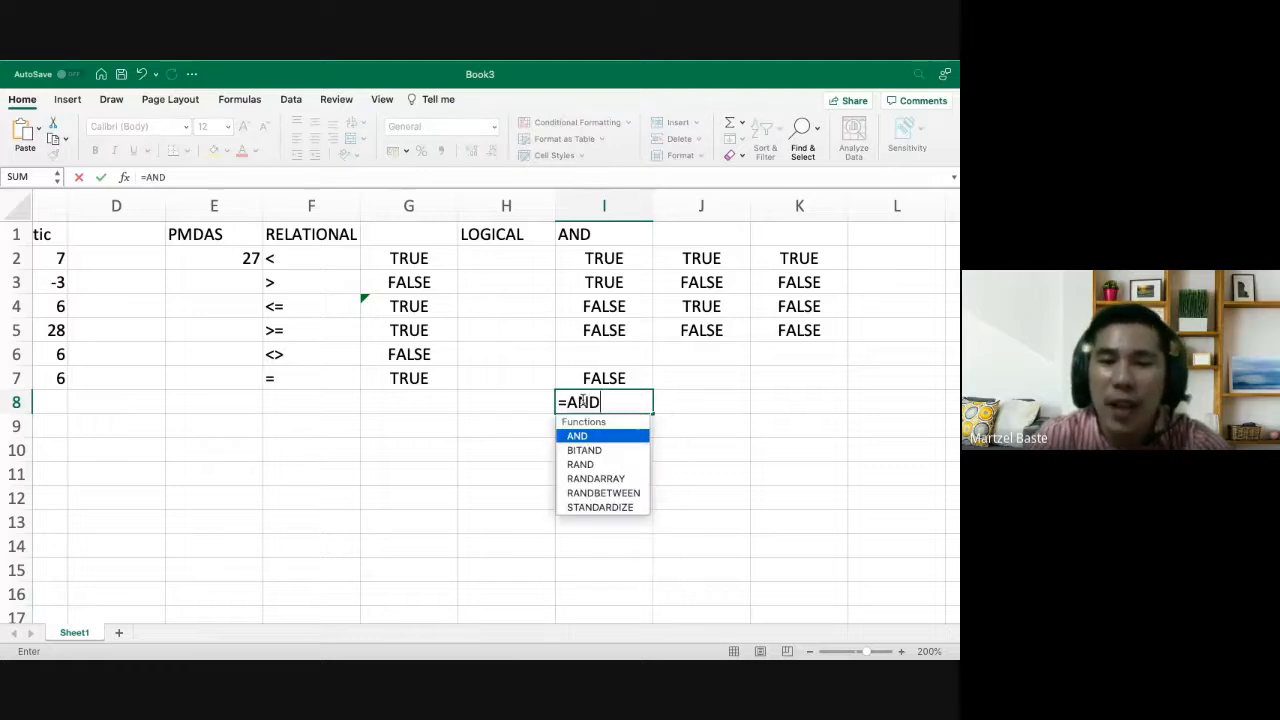
type("(")
scroll(421, 376, "left", 2)
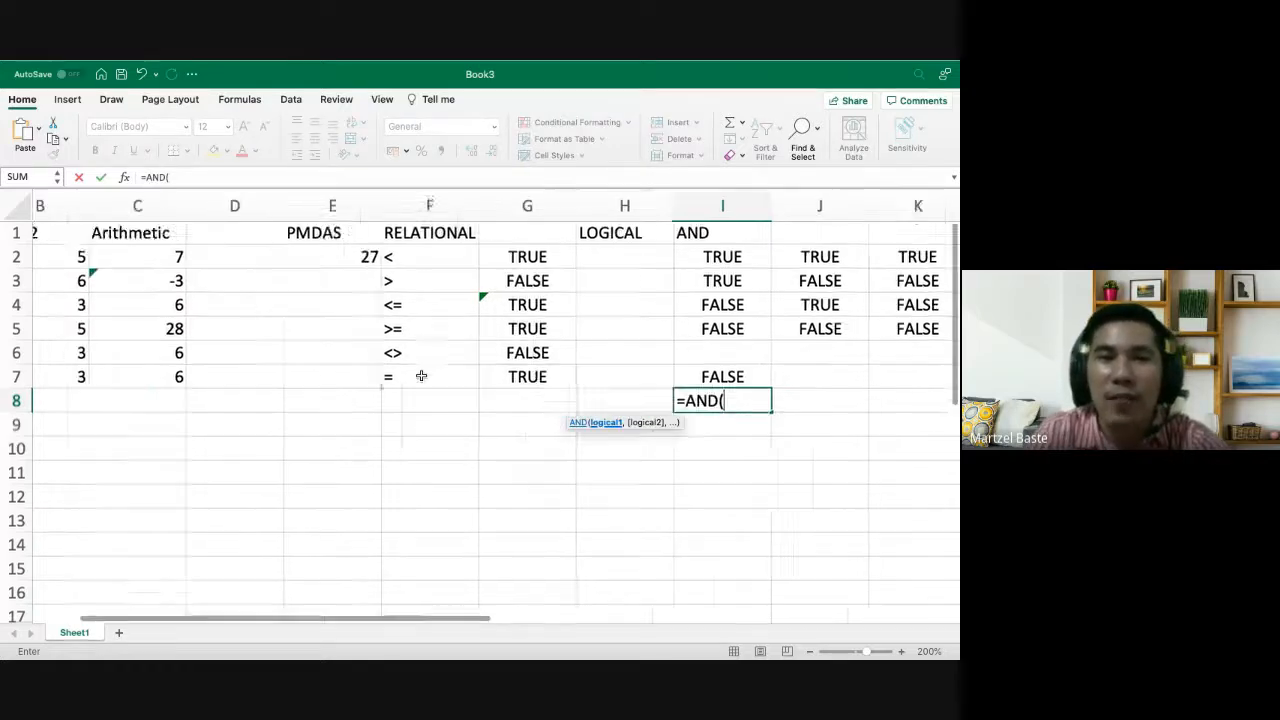
scroll(421, 376, "left", 1)
scroll(421, 375, "down", 3)
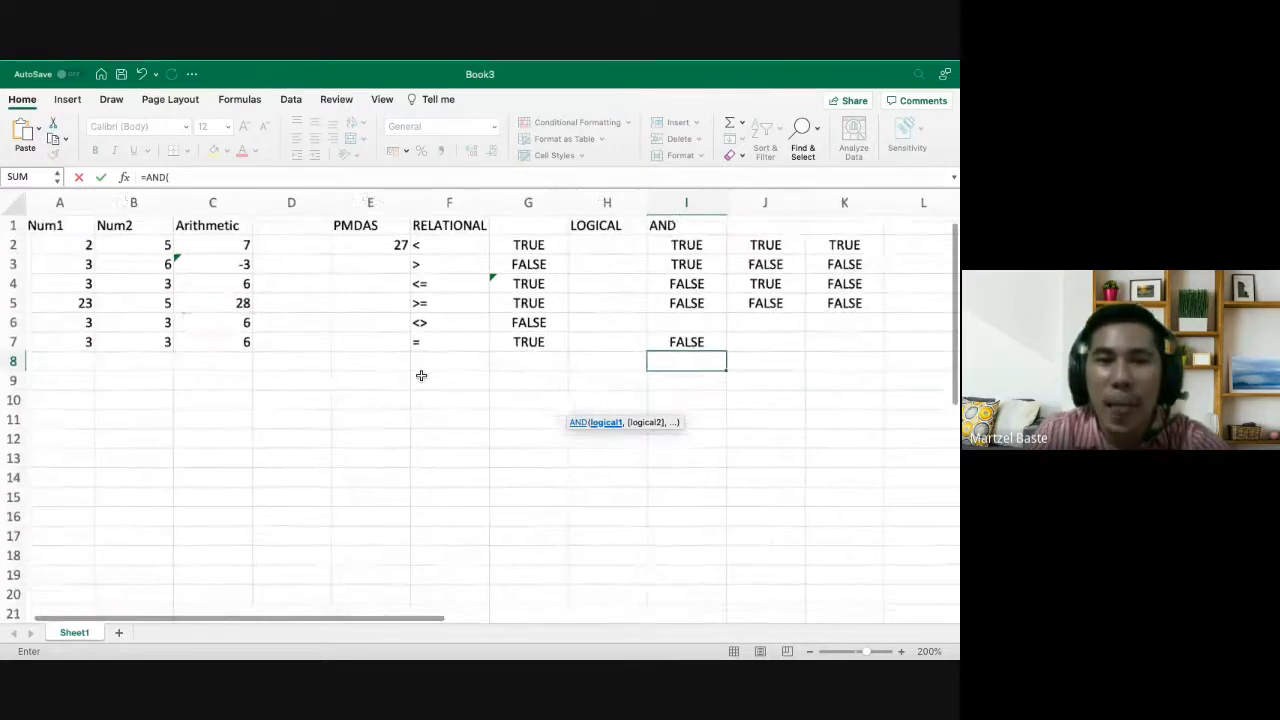
left_click(79, 251)
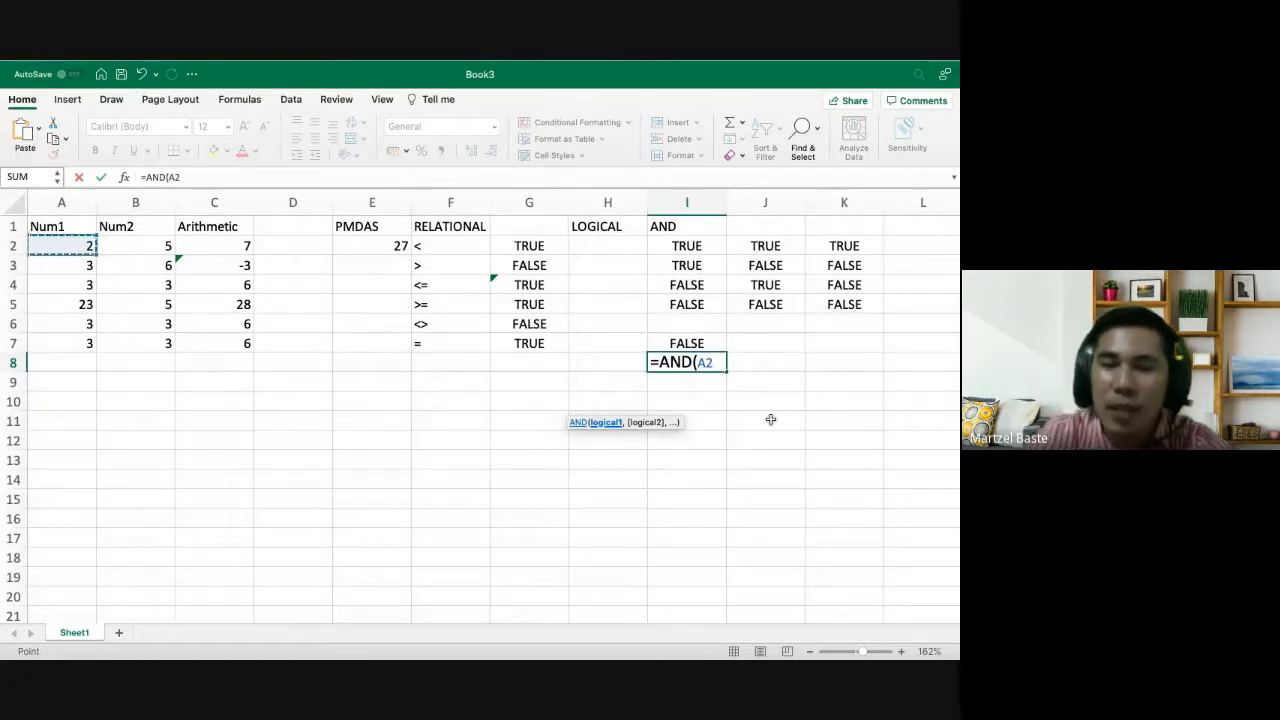
type("<")
key("BackSpace")
type(">=0")
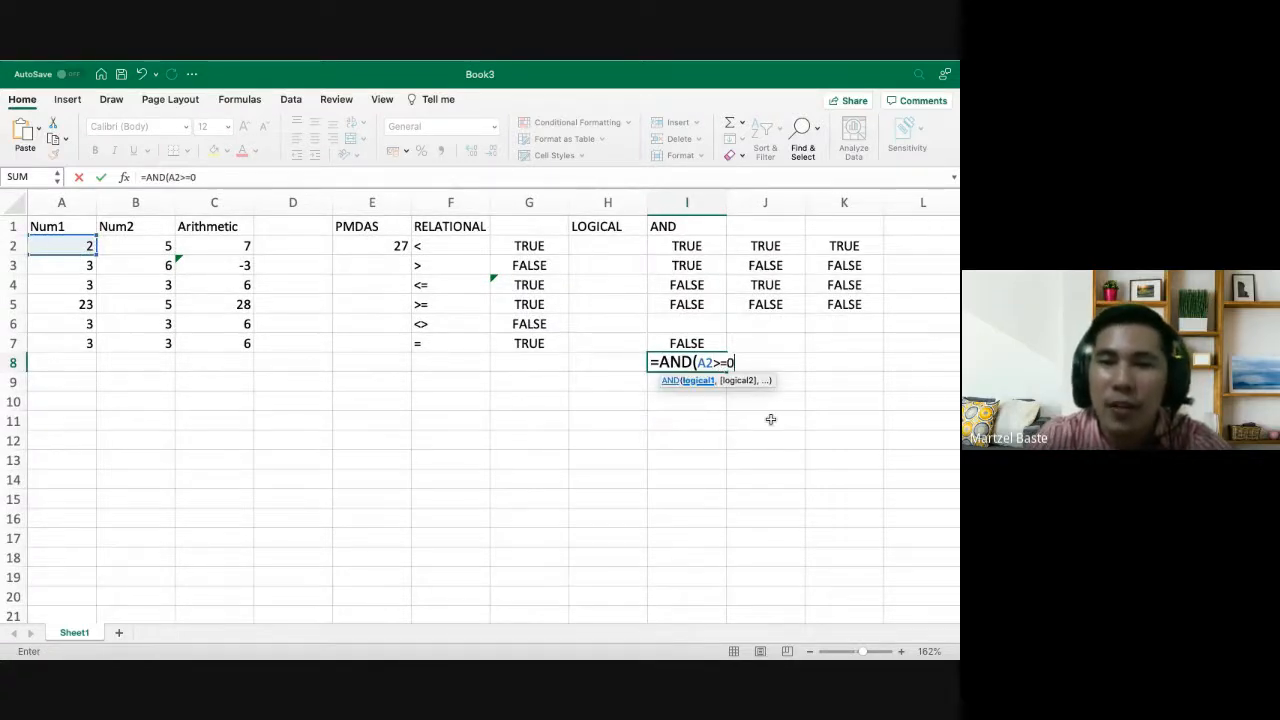
Complete the AND formula in I8 with the further conditions A2<=10 and A2=2, and check the entered formula
type(",")
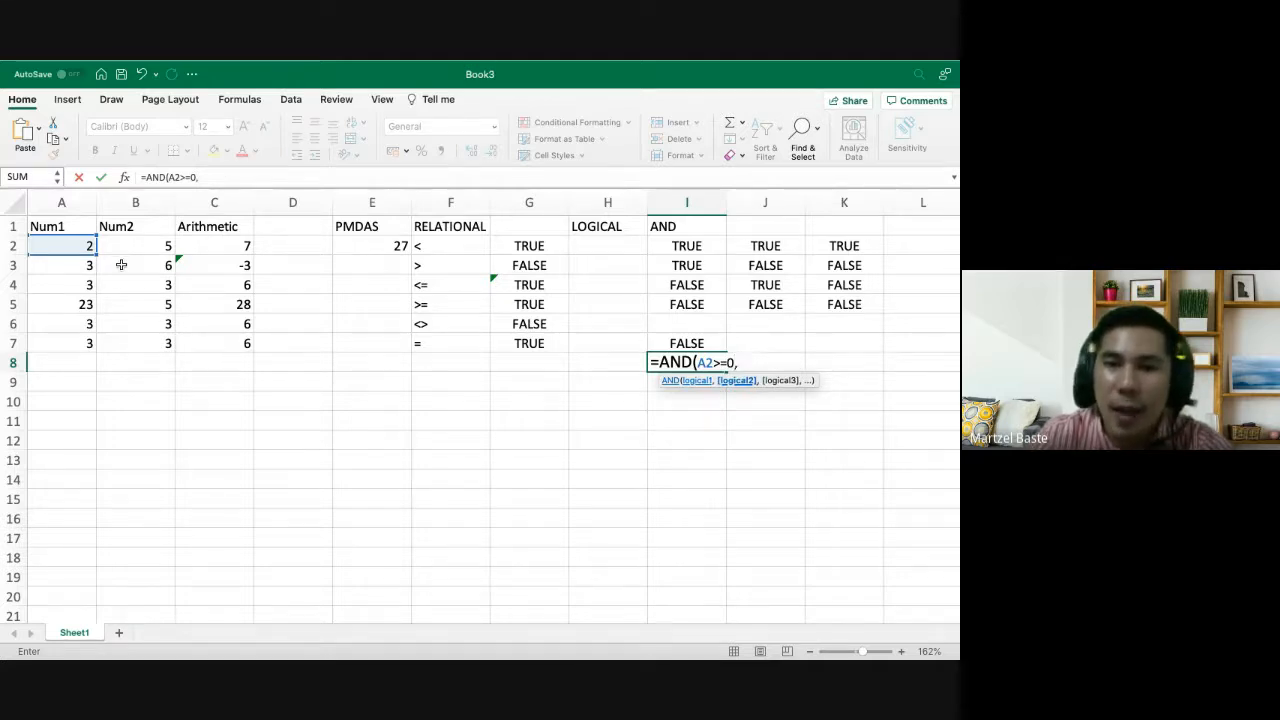
type("A2")
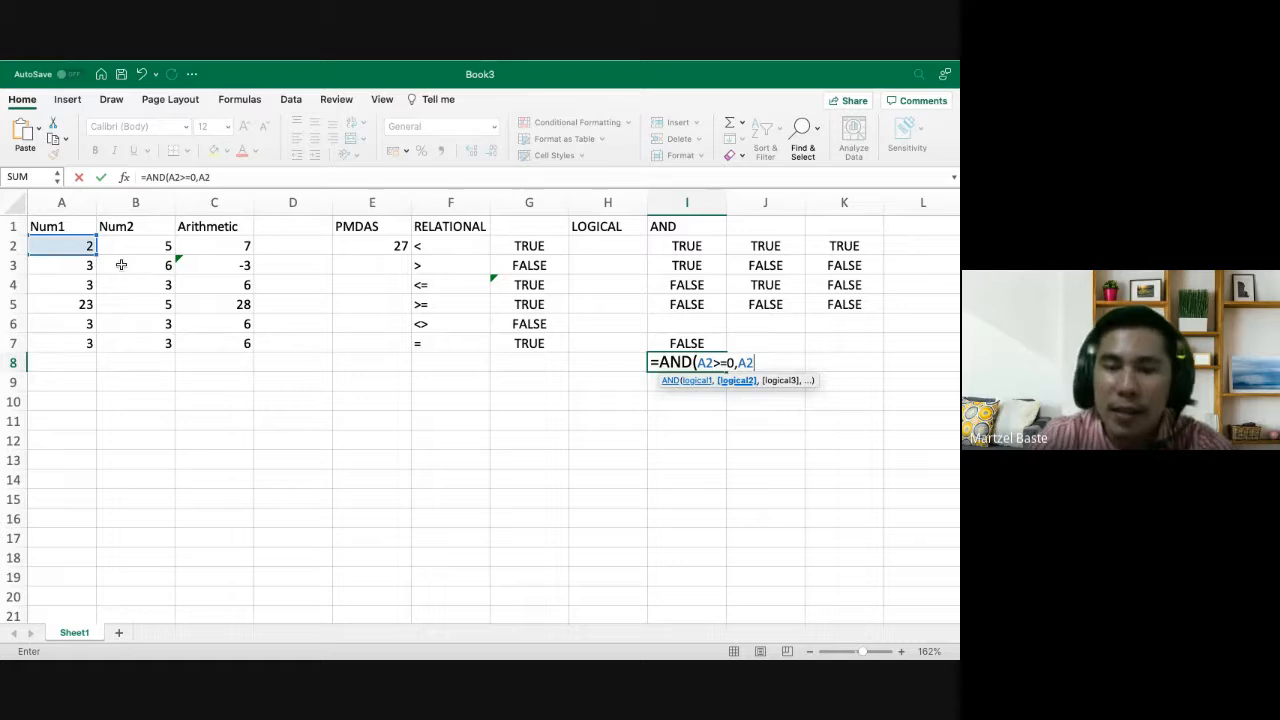
type("<=10")
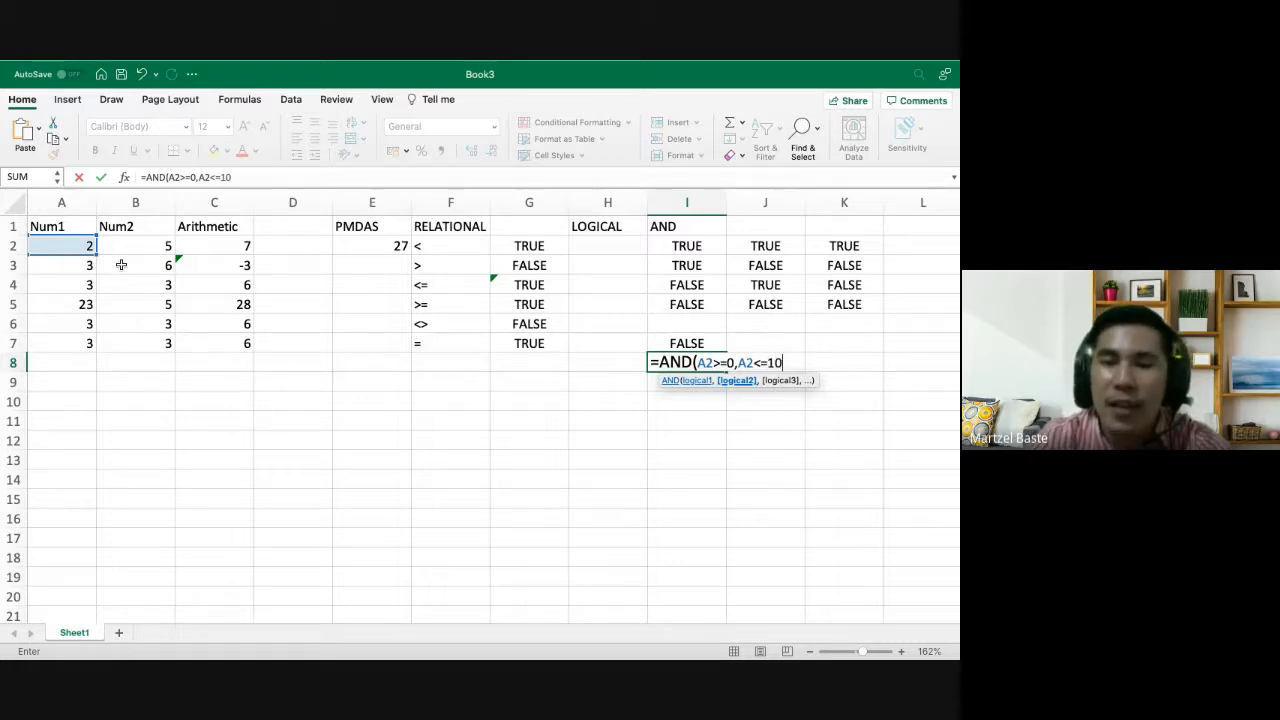
type(",")
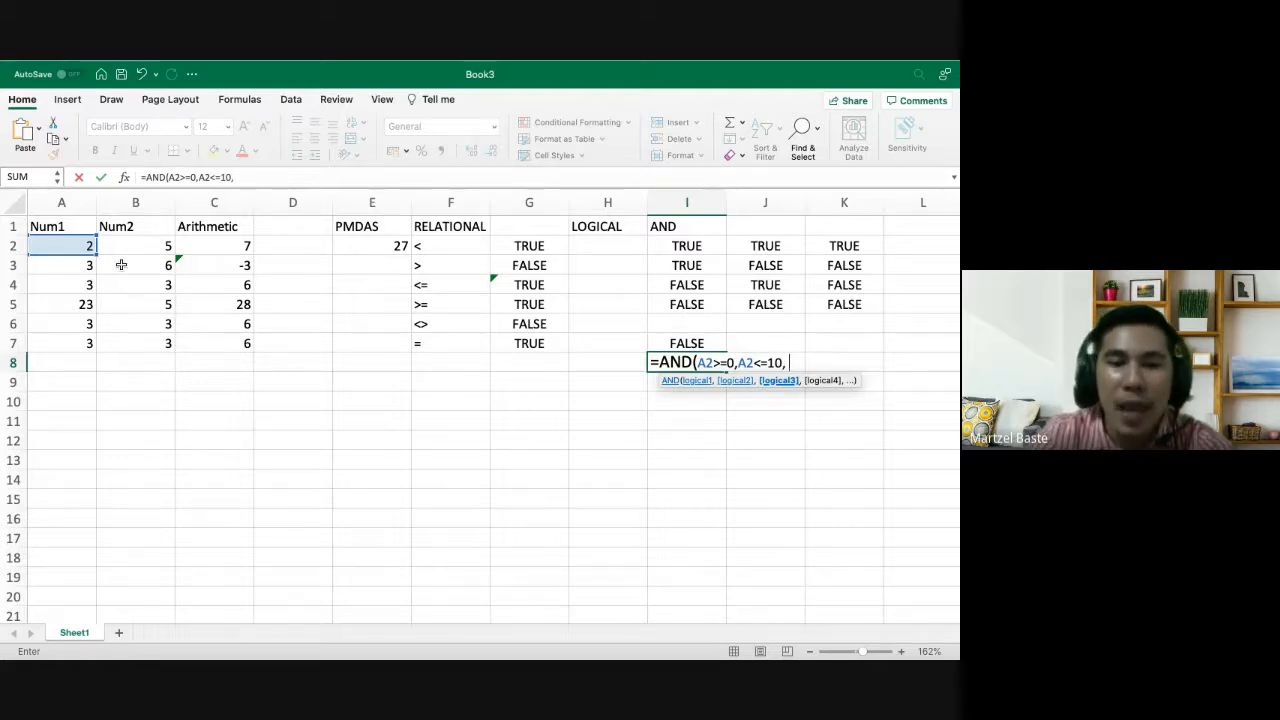
type("a2=2")
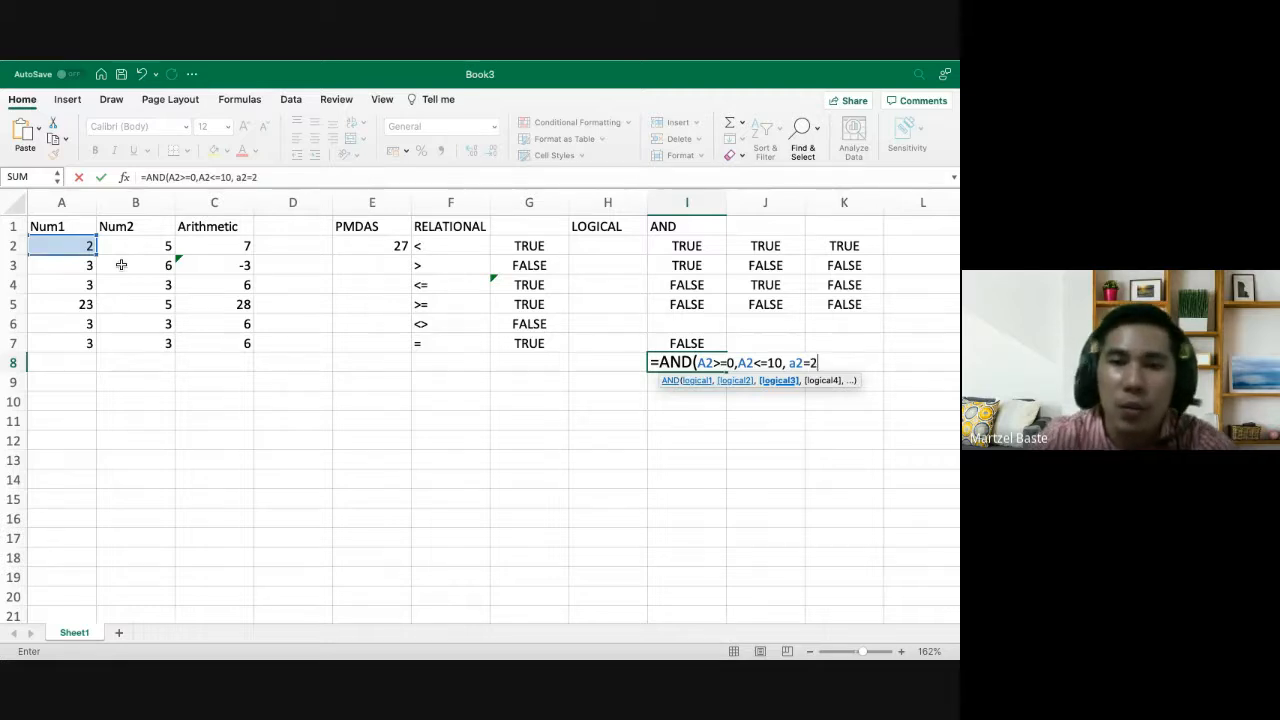
type(")")
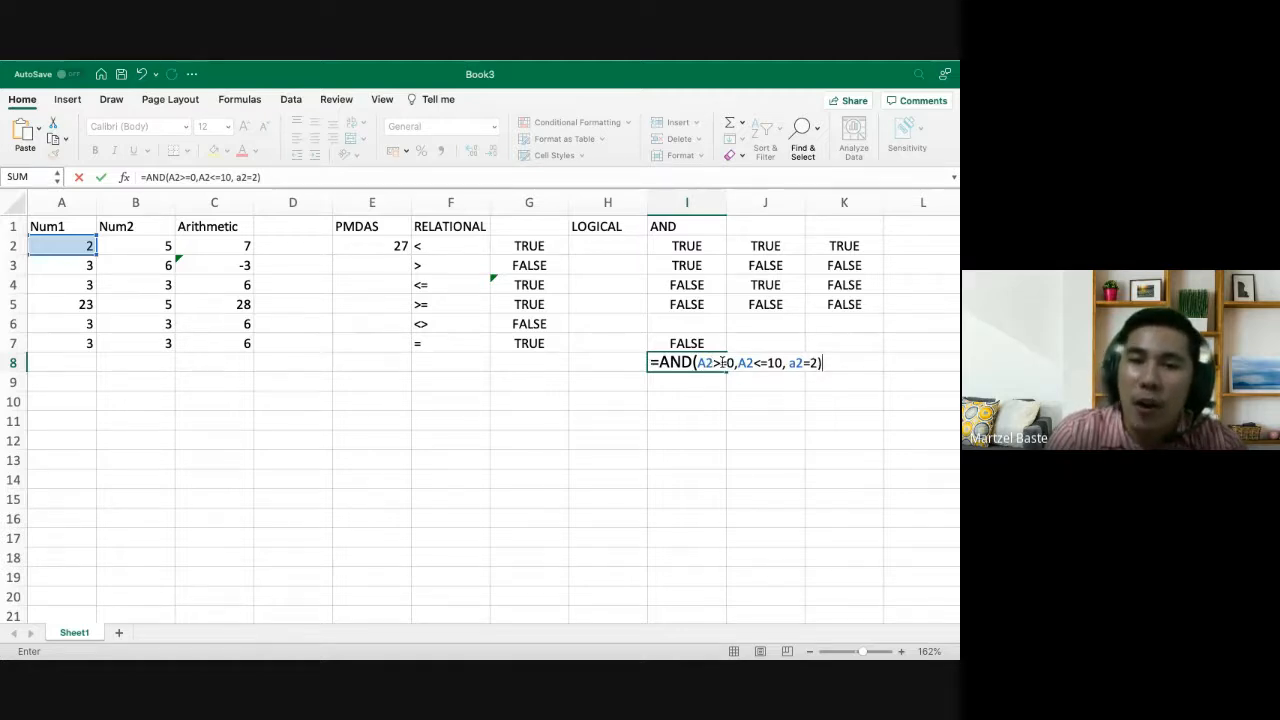
key("Return")
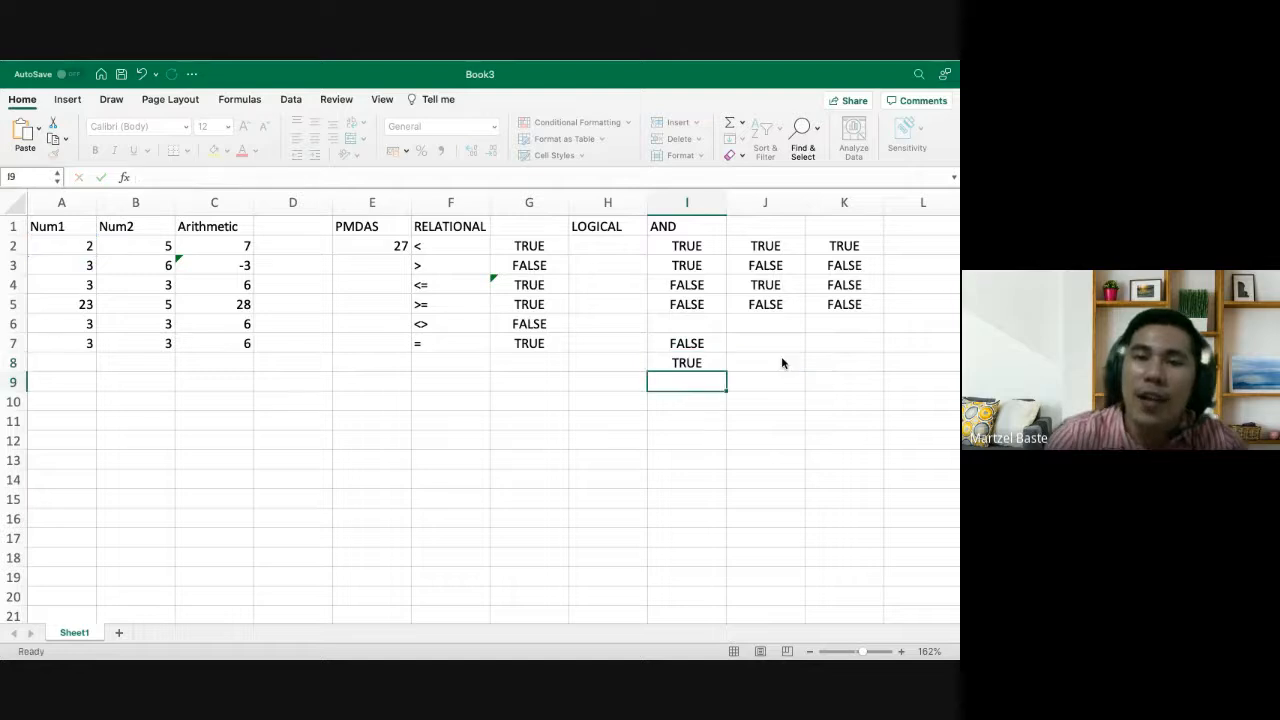
left_click(680, 362)
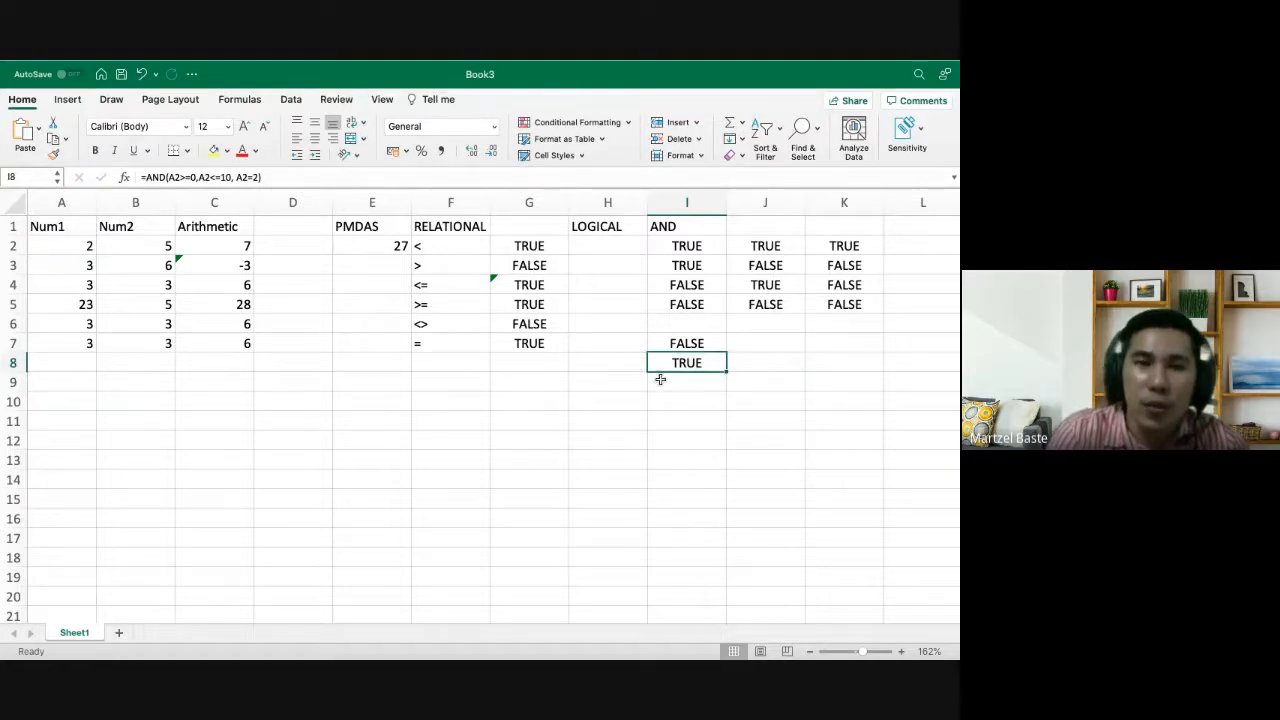
Label cell I10, below the AND examples, as OR
left_click(667, 381)
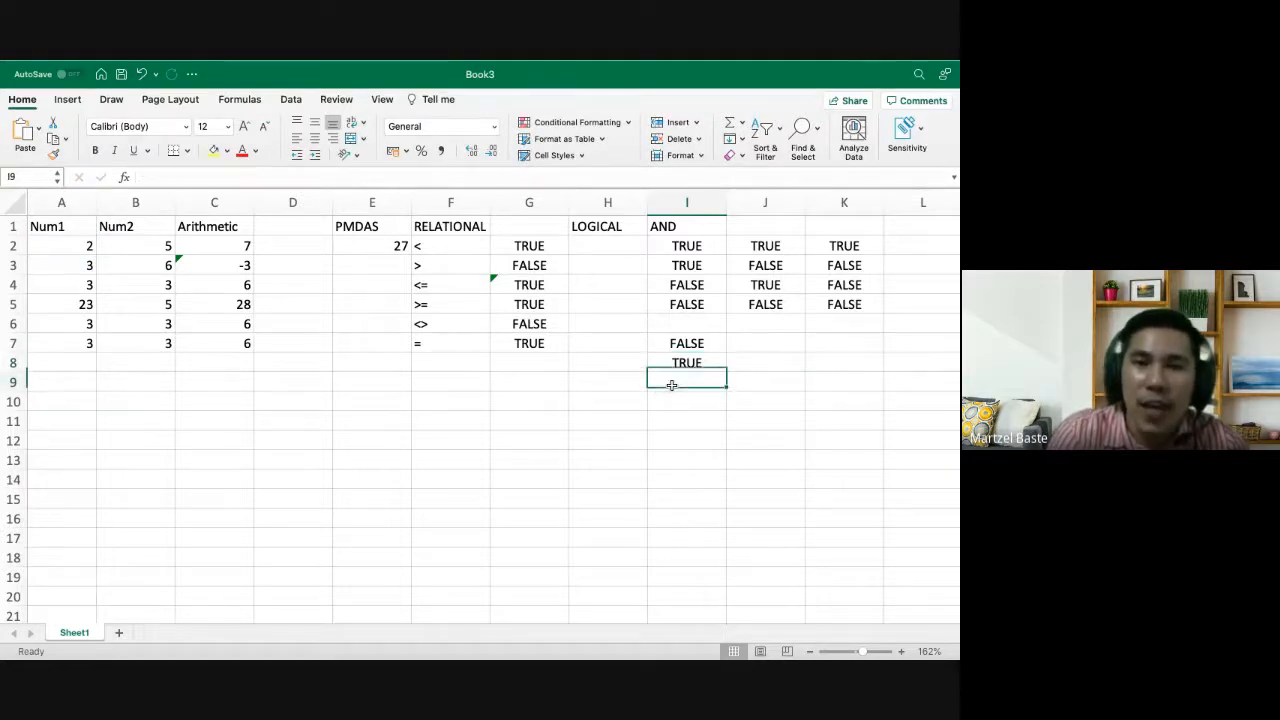
left_click(667, 227)
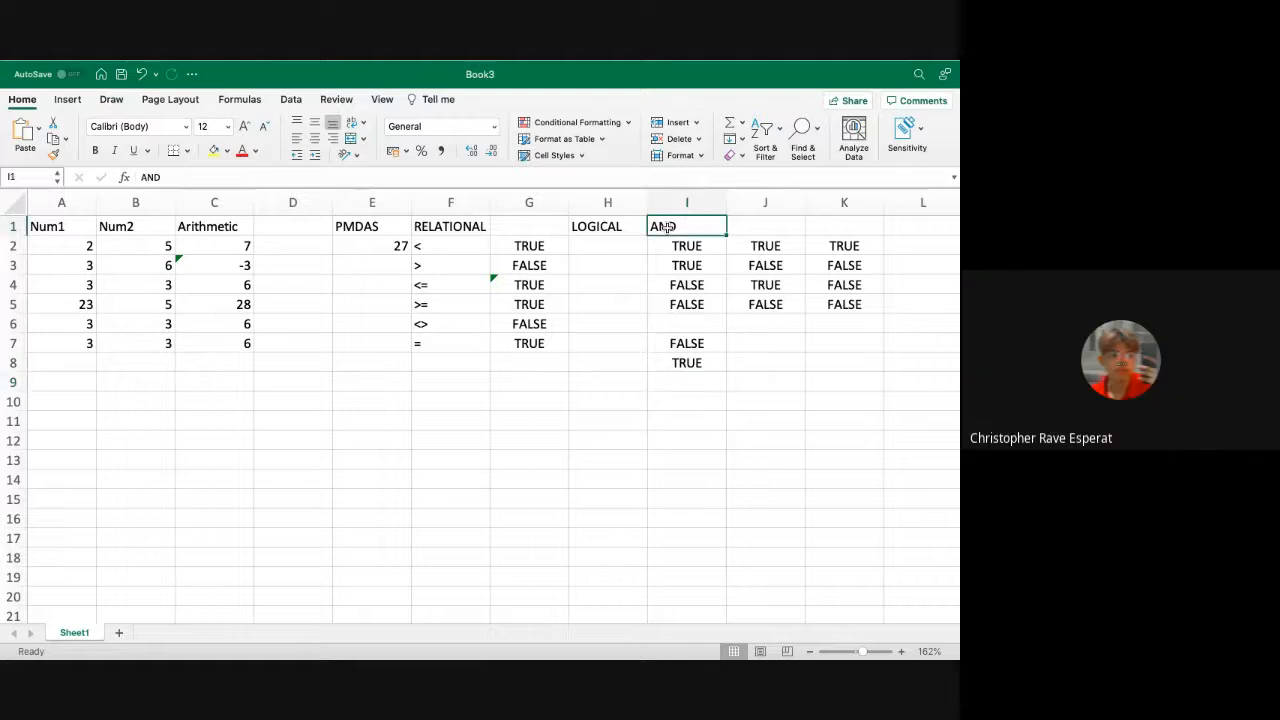
left_click(668, 407)
type("OR")
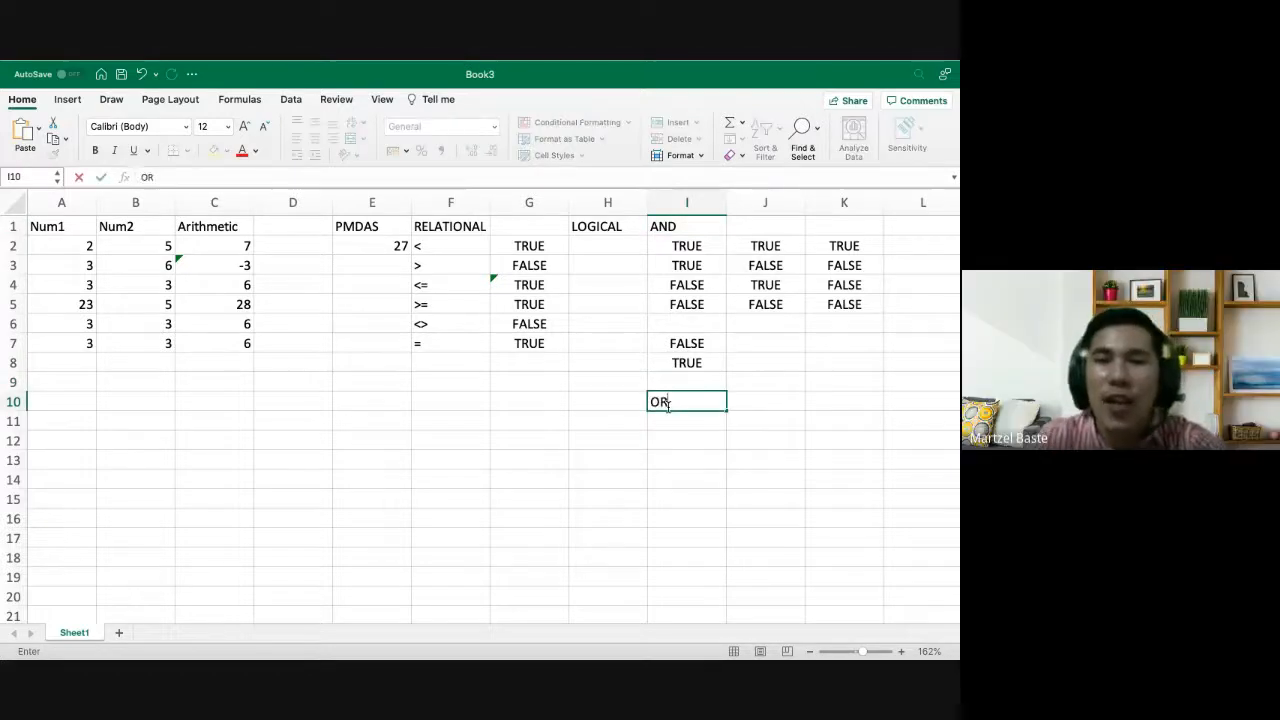
key("Return")
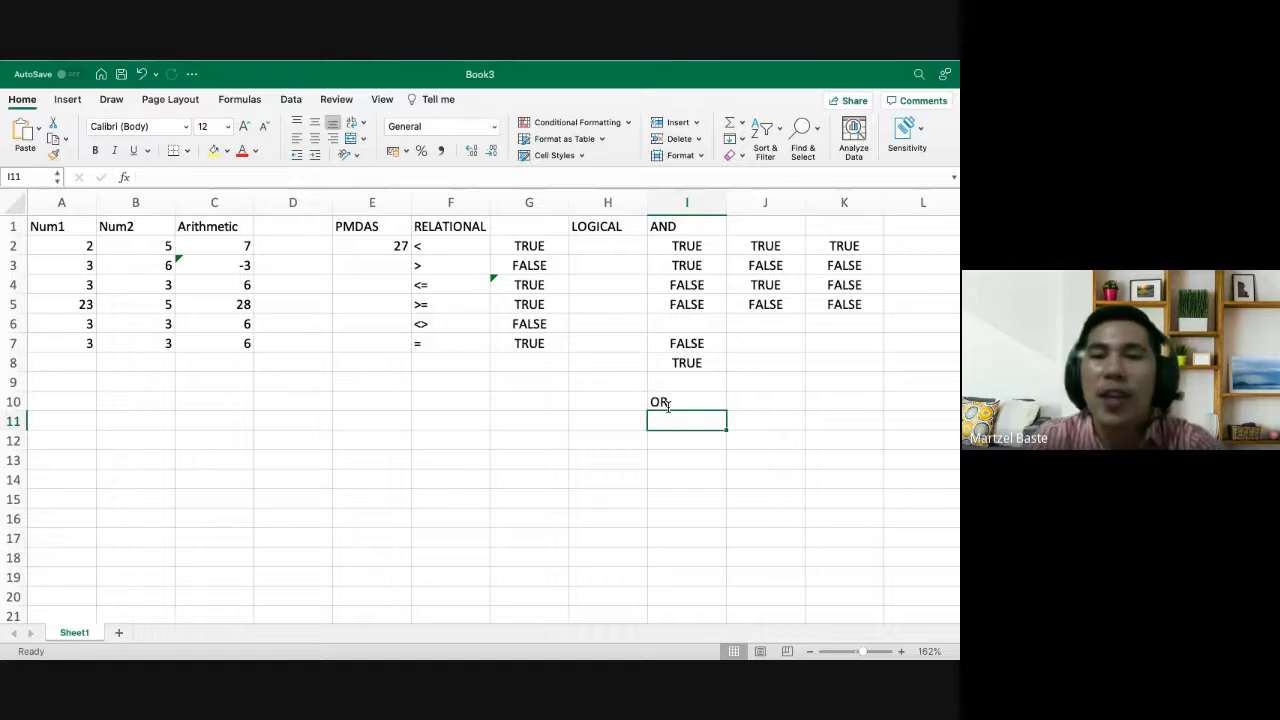
Fill the first row of the OR table, I11:K11, with TRUE in all three cells
type("TRUE")
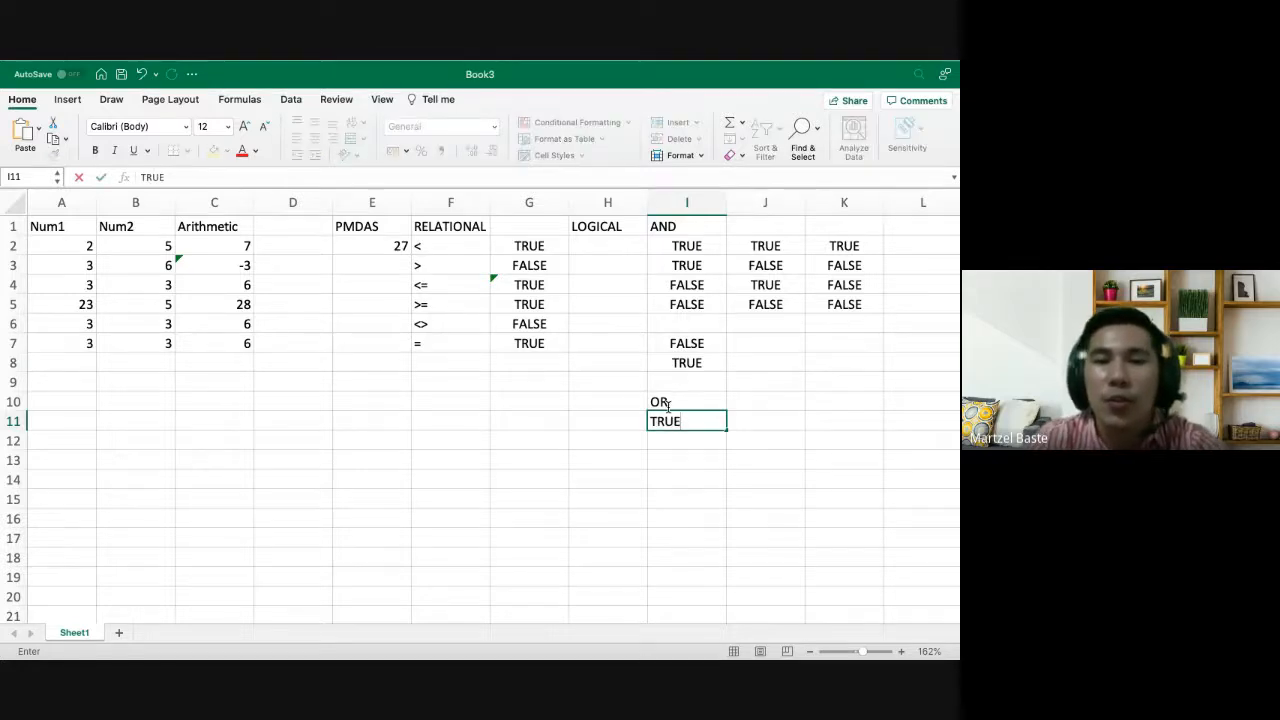
key("Tab")
type("TRE")
key("Tab")
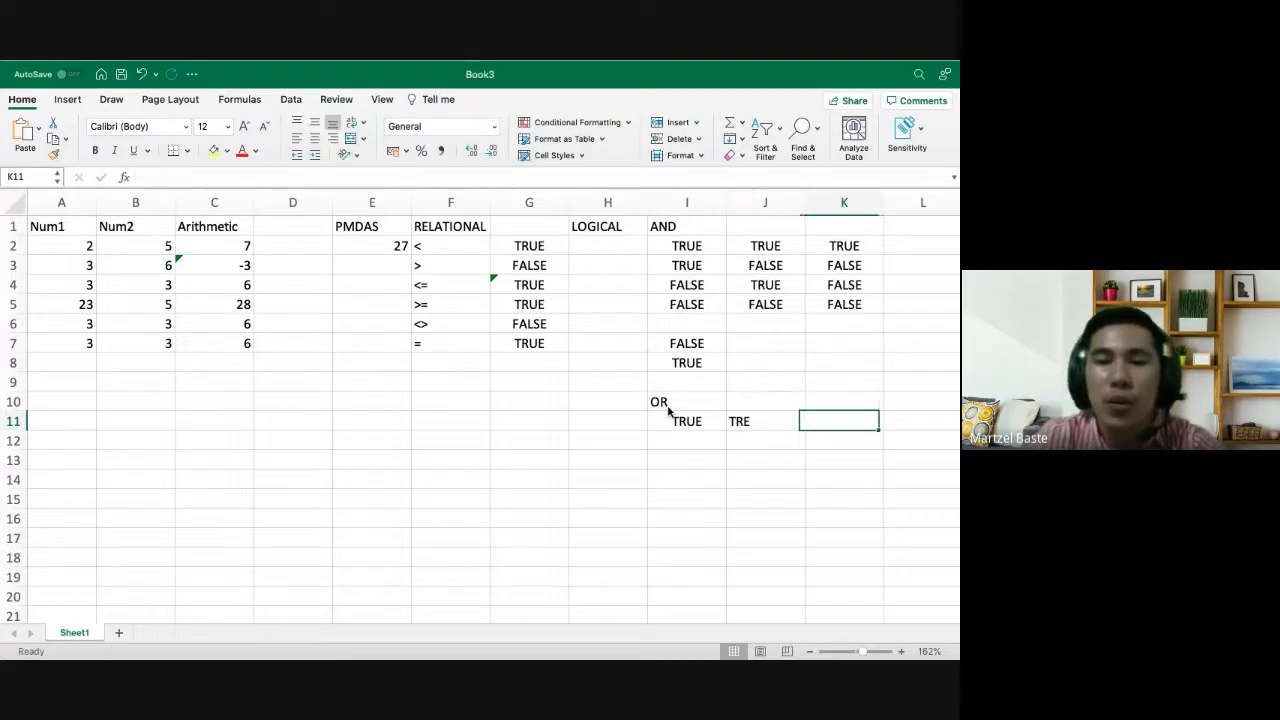
key("Left")
type("TR")
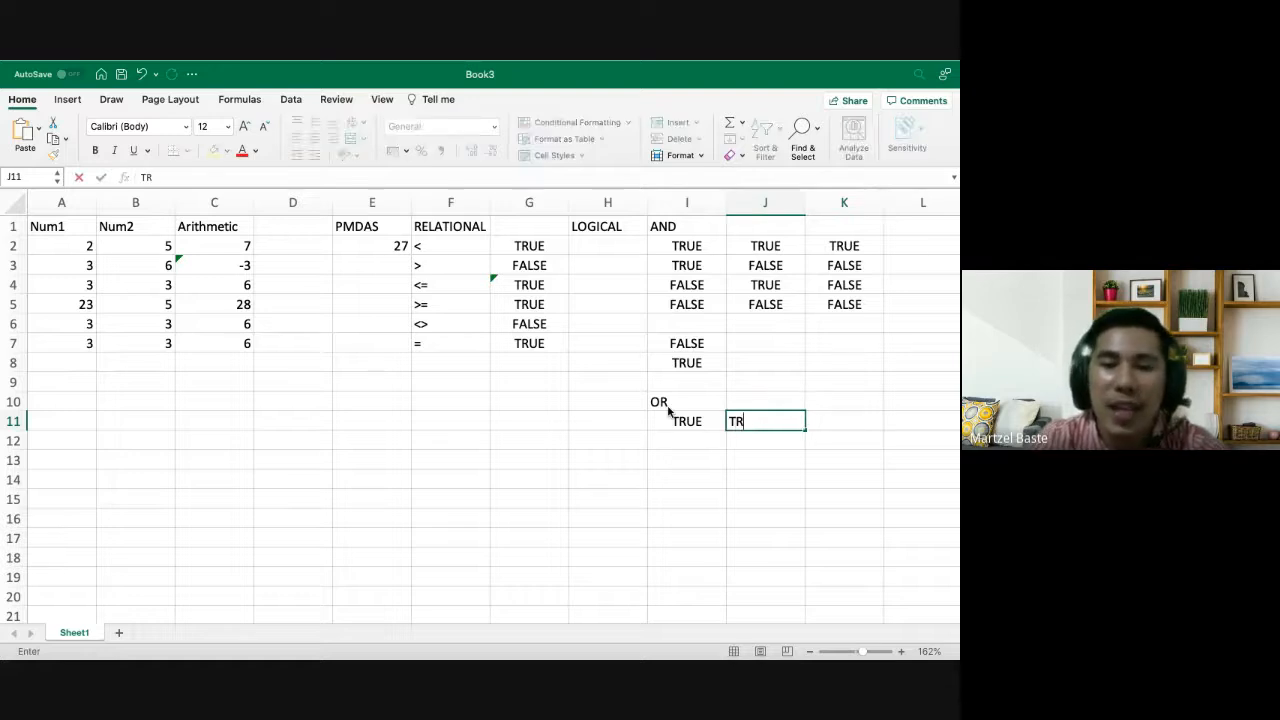
type("UE")
key("Tab")
type("TR")
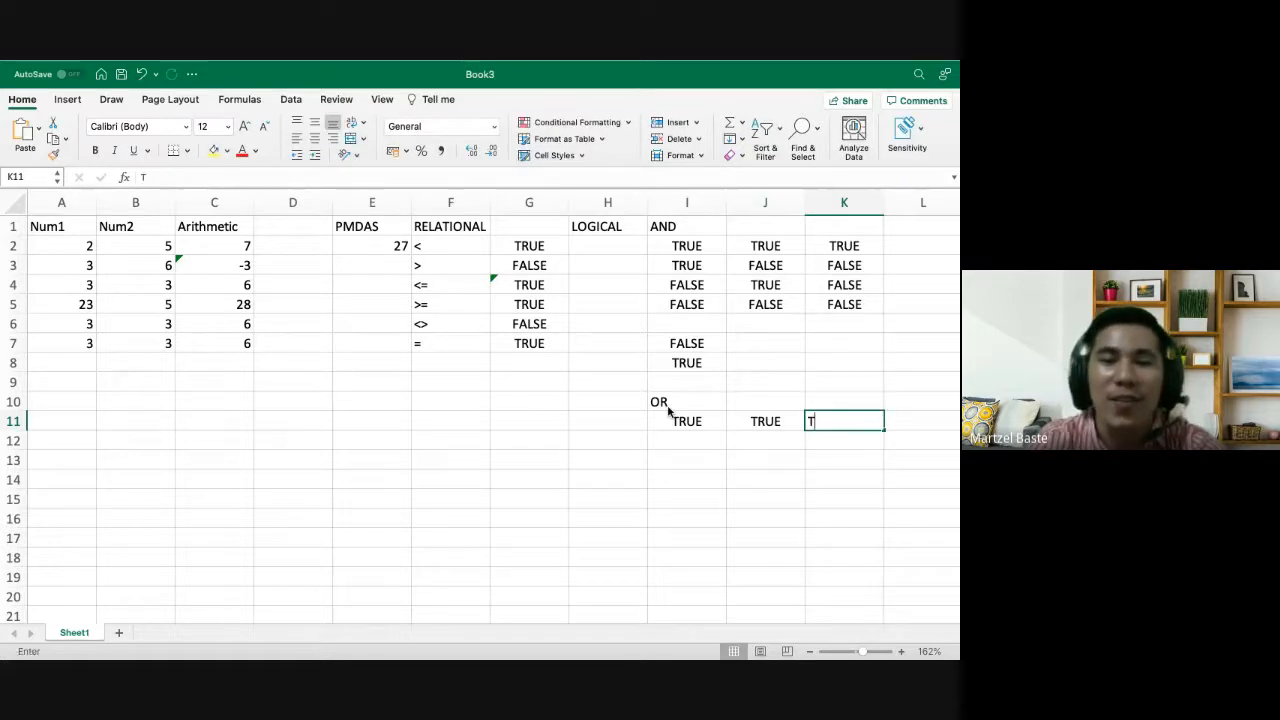
type("EU")
key("BackSpace")
key("BackSpace")
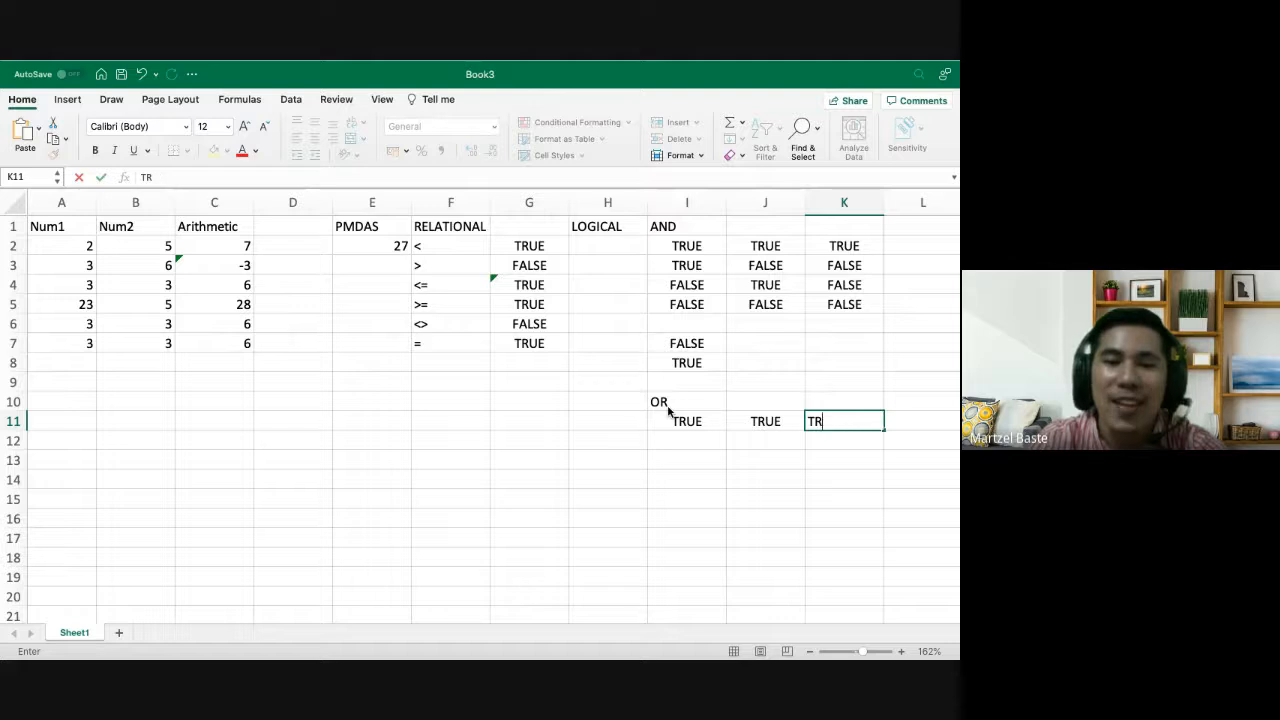
type("UE")
key("Return")
Copy the AND truth table I2:K5 into the OR section starting at cell I12
left_click_drag(684, 245, 842, 296)
key("ctrl+c")
left_click(683, 445)
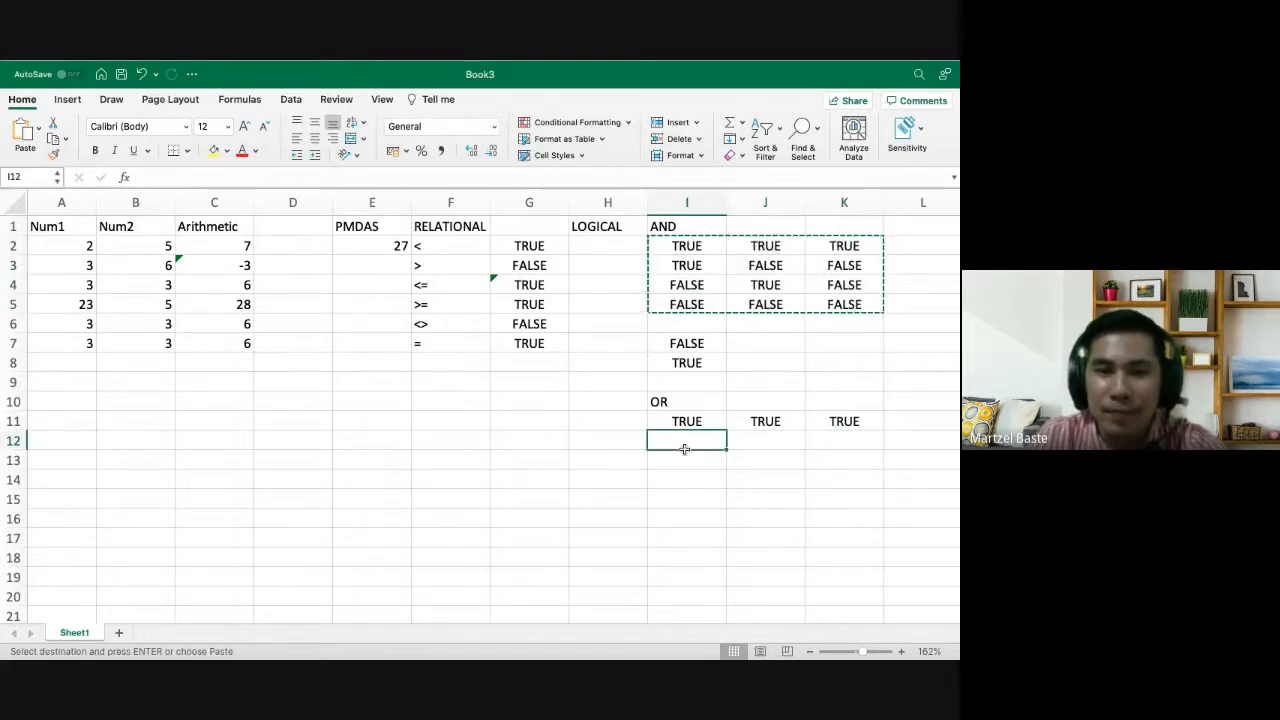
key("ctrl+v")
left_click(688, 443)
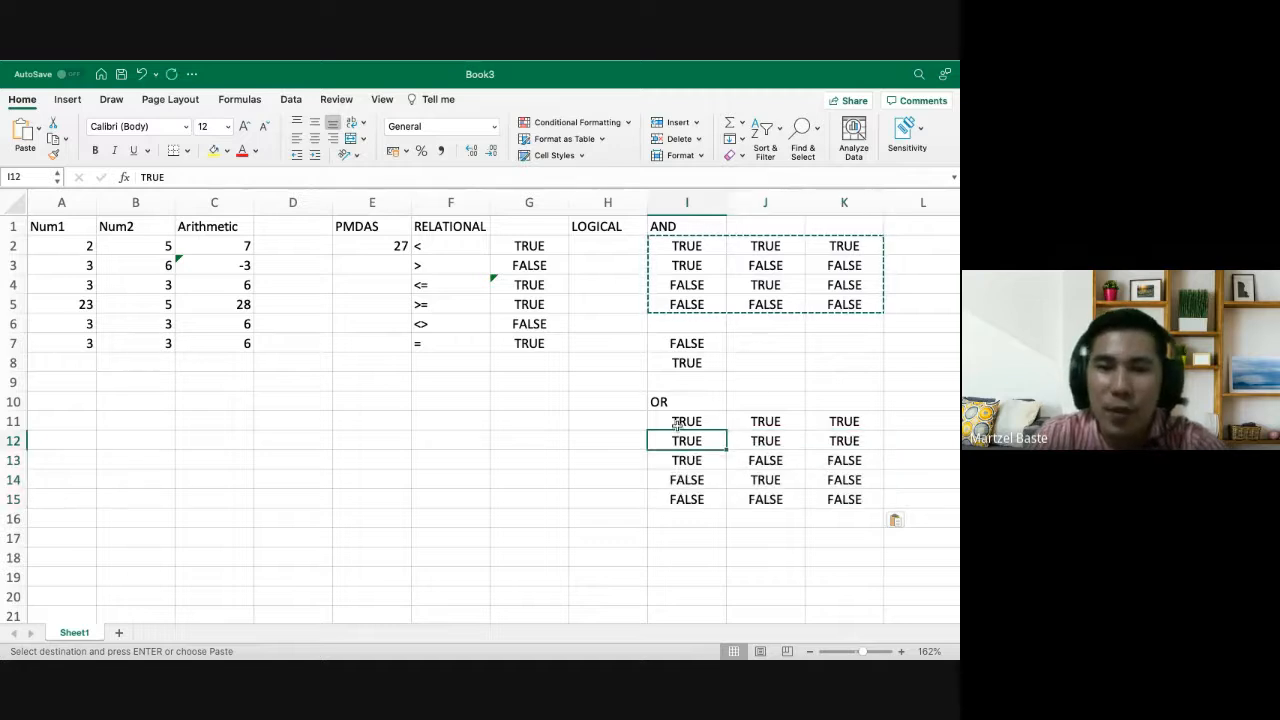
Enter the formula =OR(I11,J11) in K11 and fill it down to K15
left_click(673, 421)
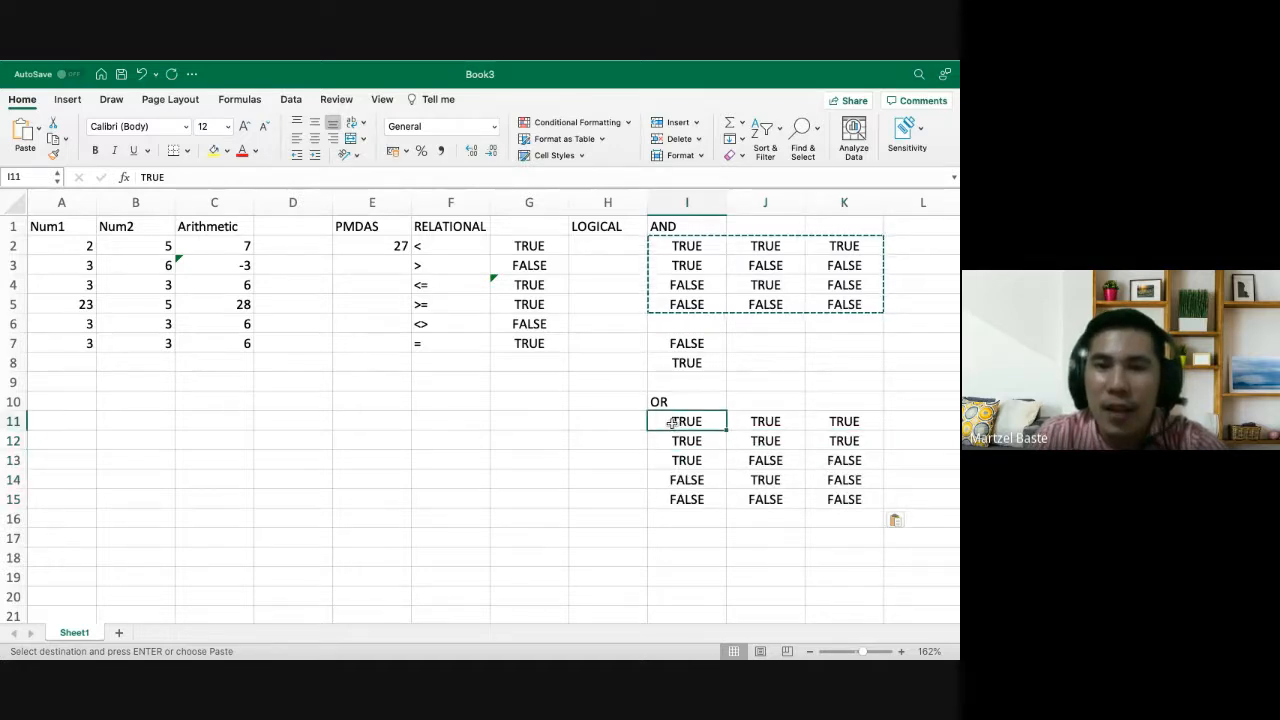
left_click(820, 421)
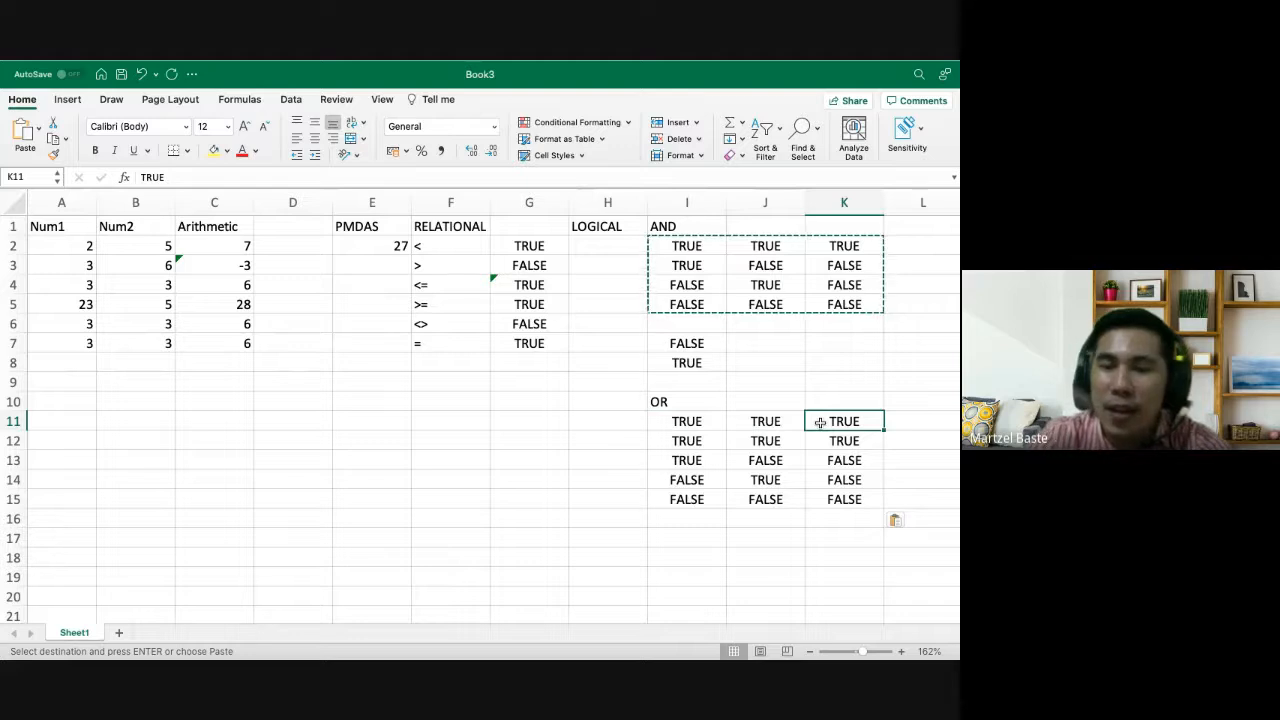
type("=OR(")
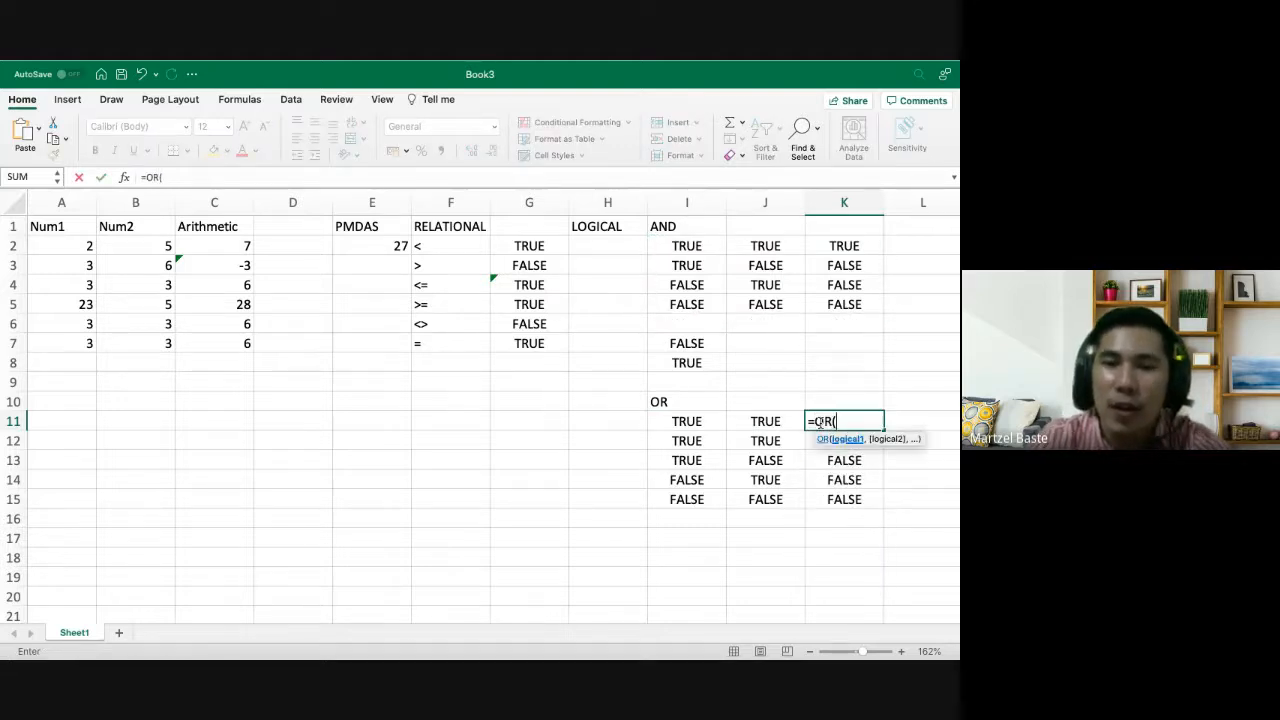
left_click(719, 423)
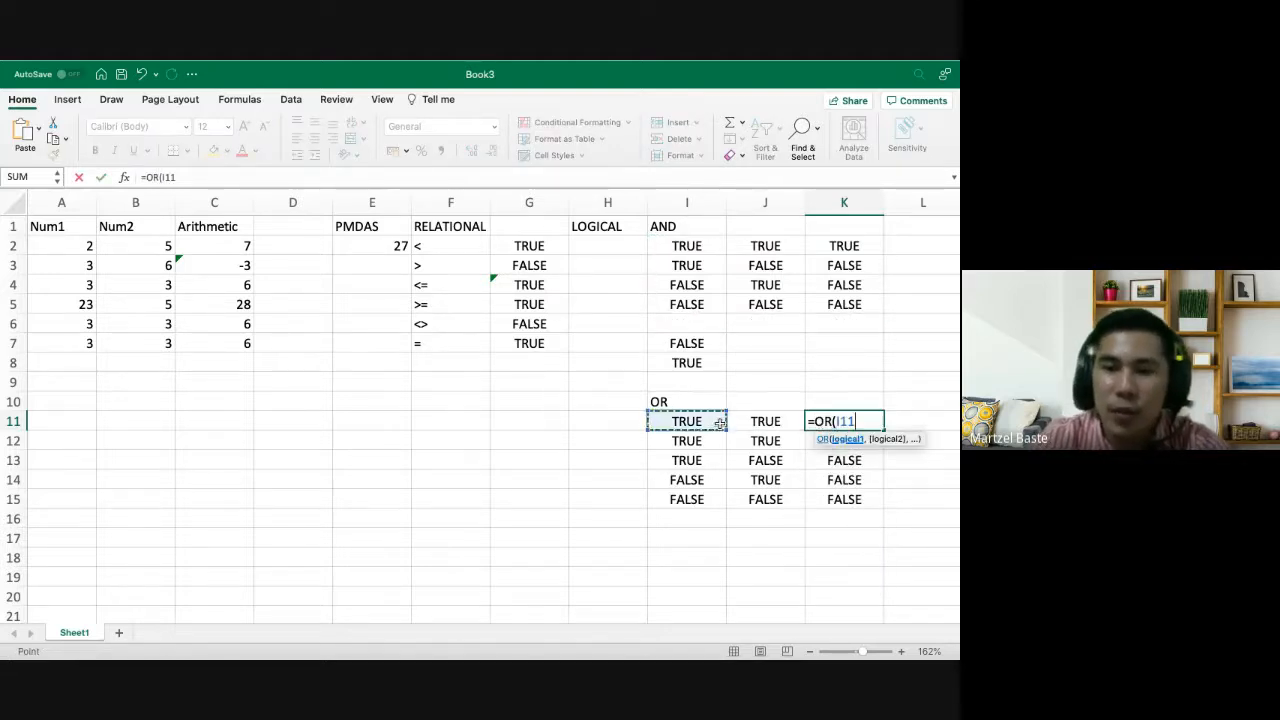
type(",")
left_click(767, 419)
type(")")
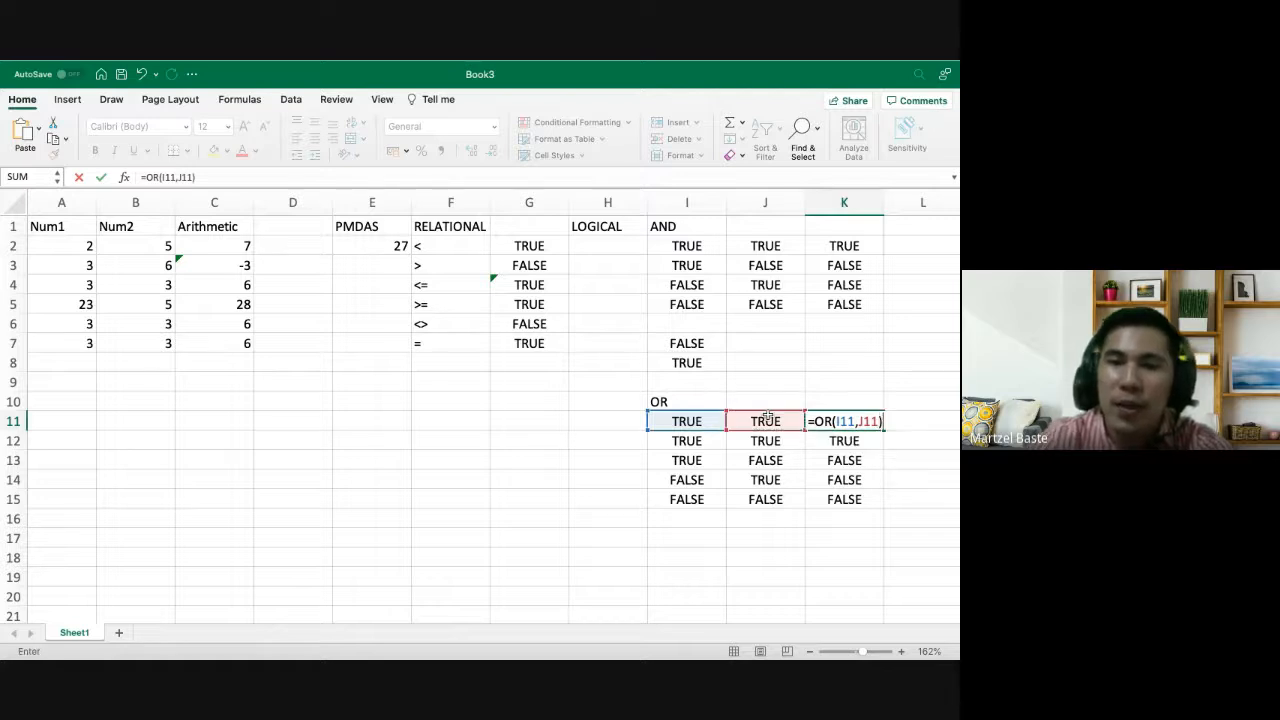
key("Return")
left_click(845, 425)
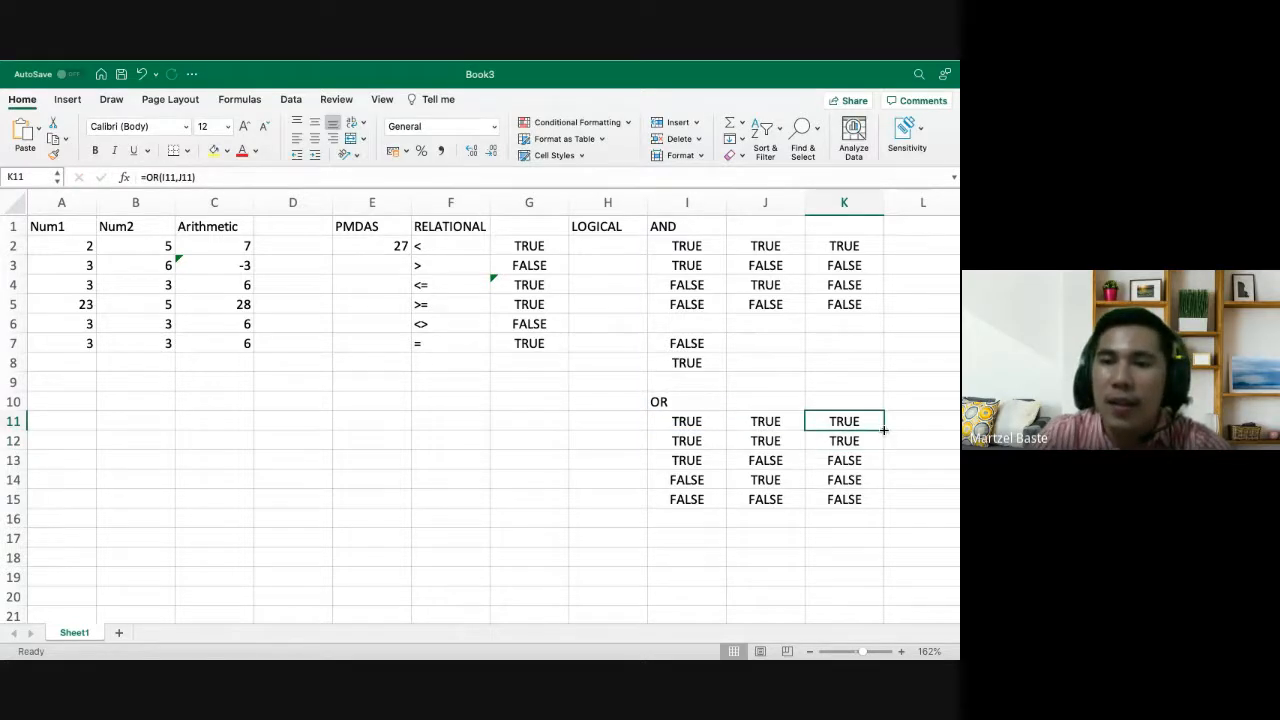
left_click_drag(884, 430, 886, 516)
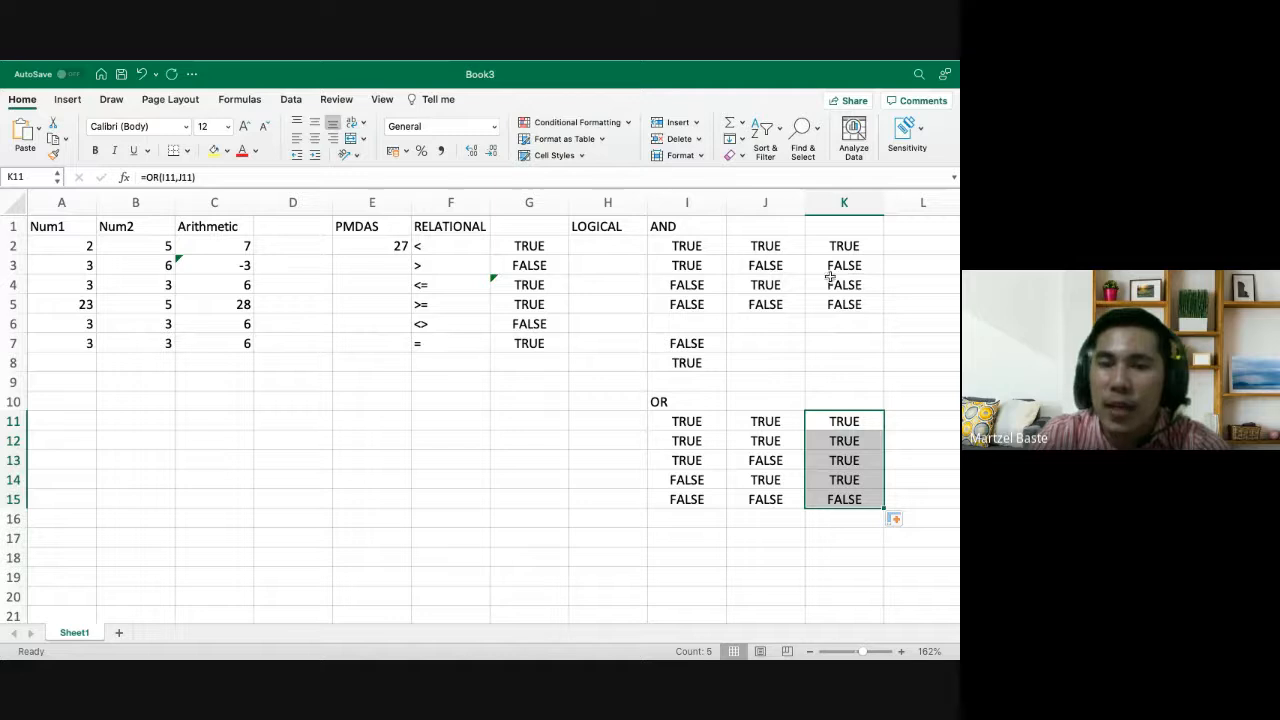
Check the filled OR formula in K14 and the input value in I11
left_click(844, 480)
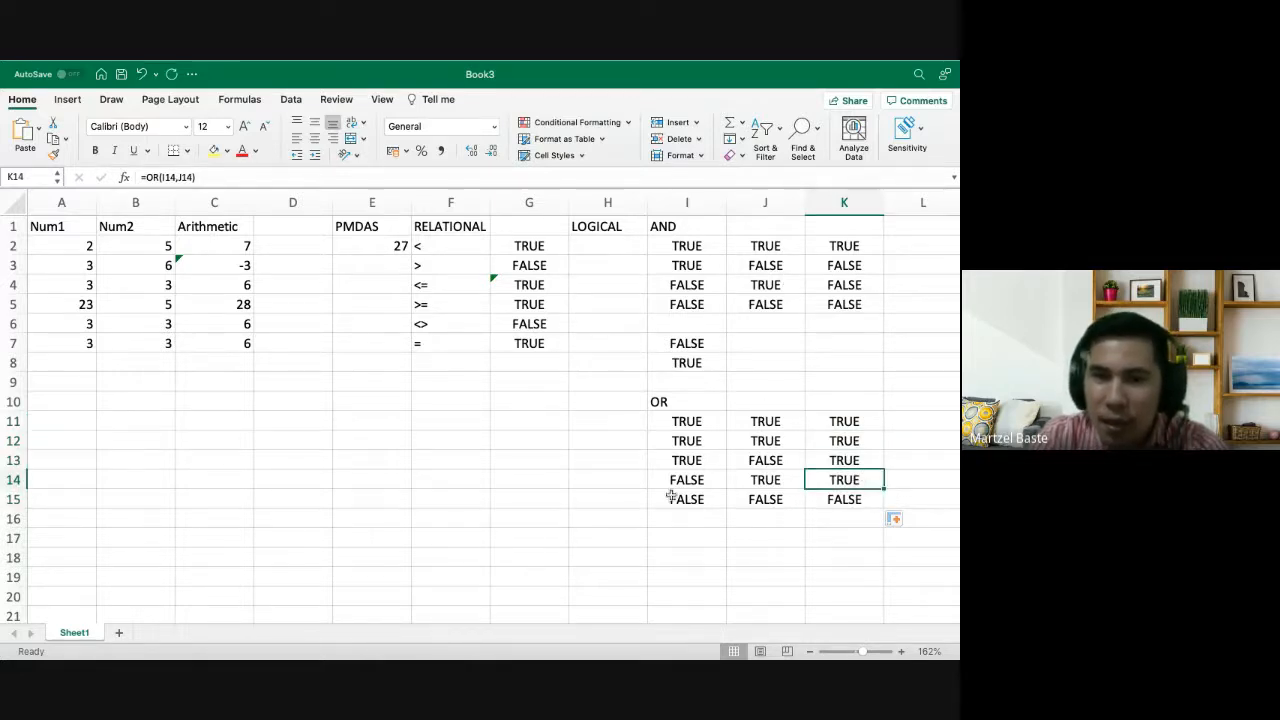
double_click(680, 421)
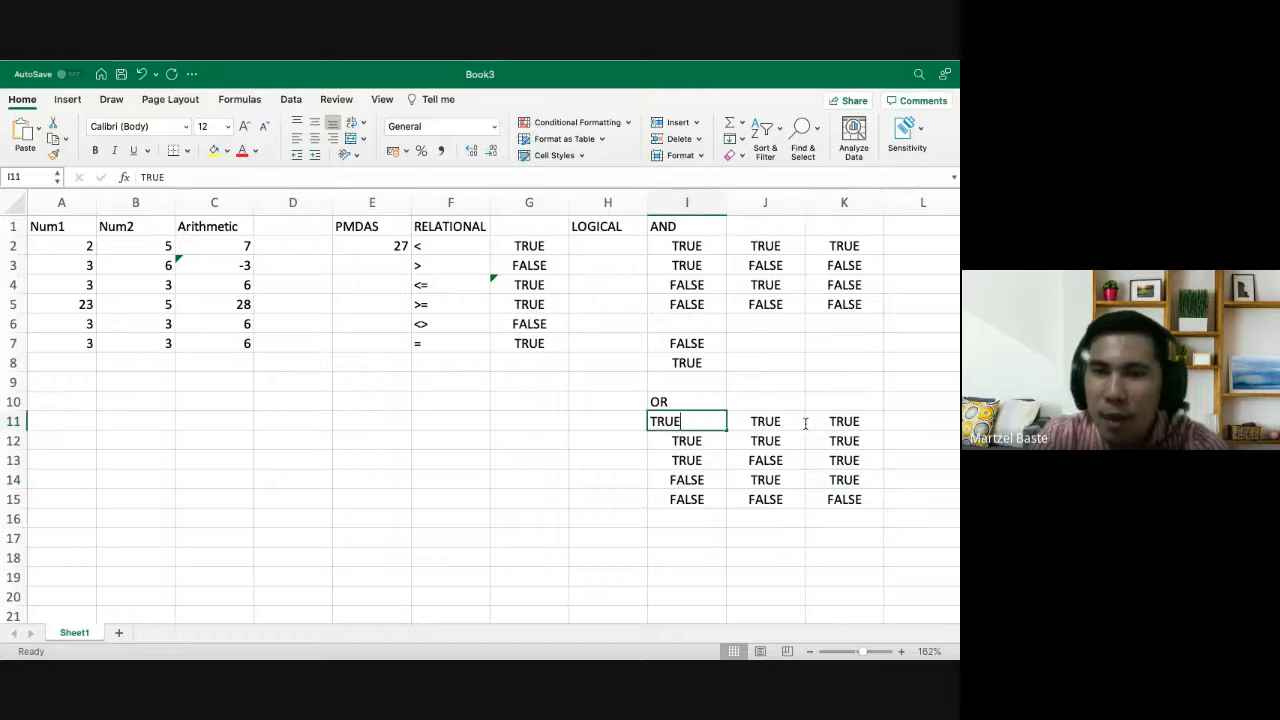
key("Return")
key("Up")
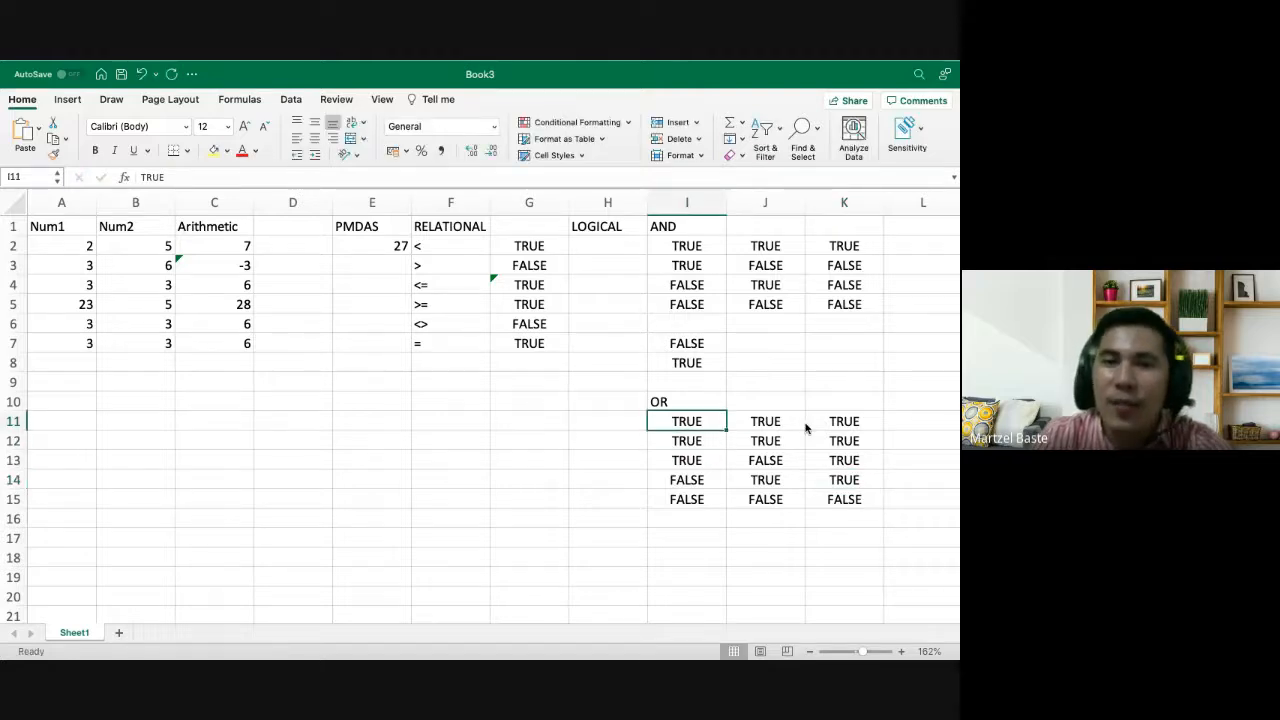
Replace the AND result in K2 with the formula =AND(I2,J2) and fill it down to K5
left_click(844, 246)
type("=AND")
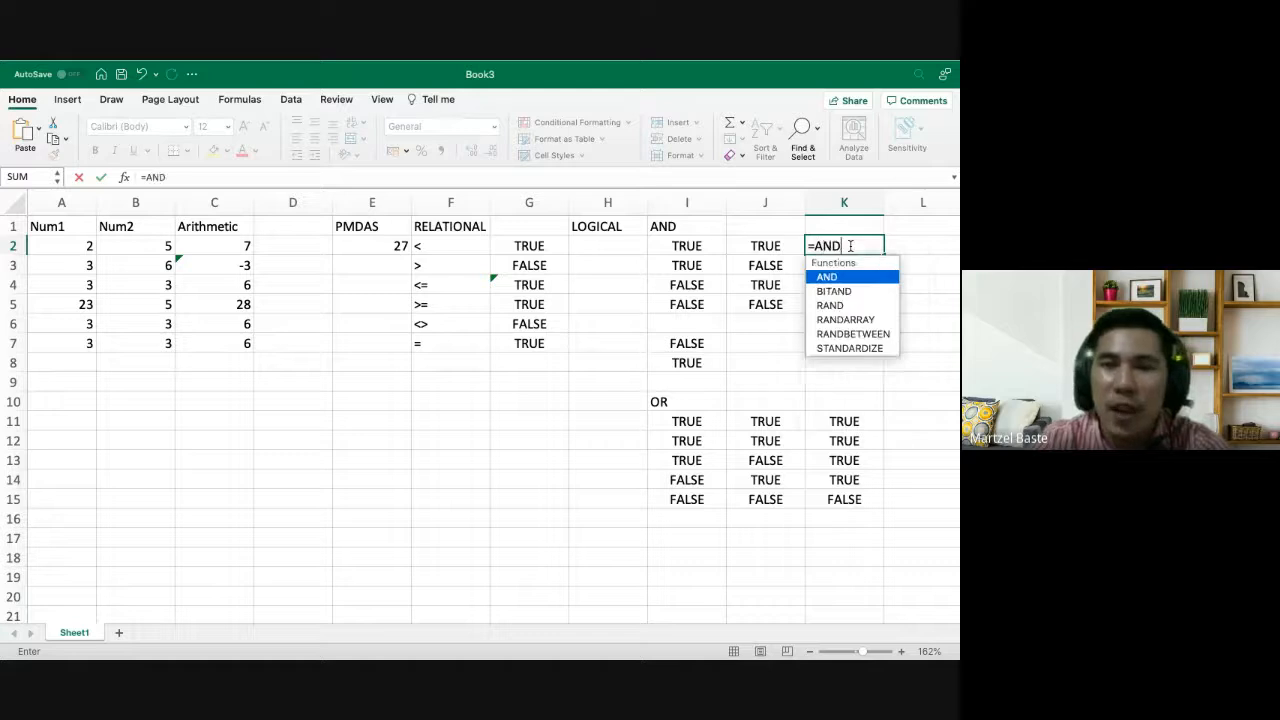
type("(")
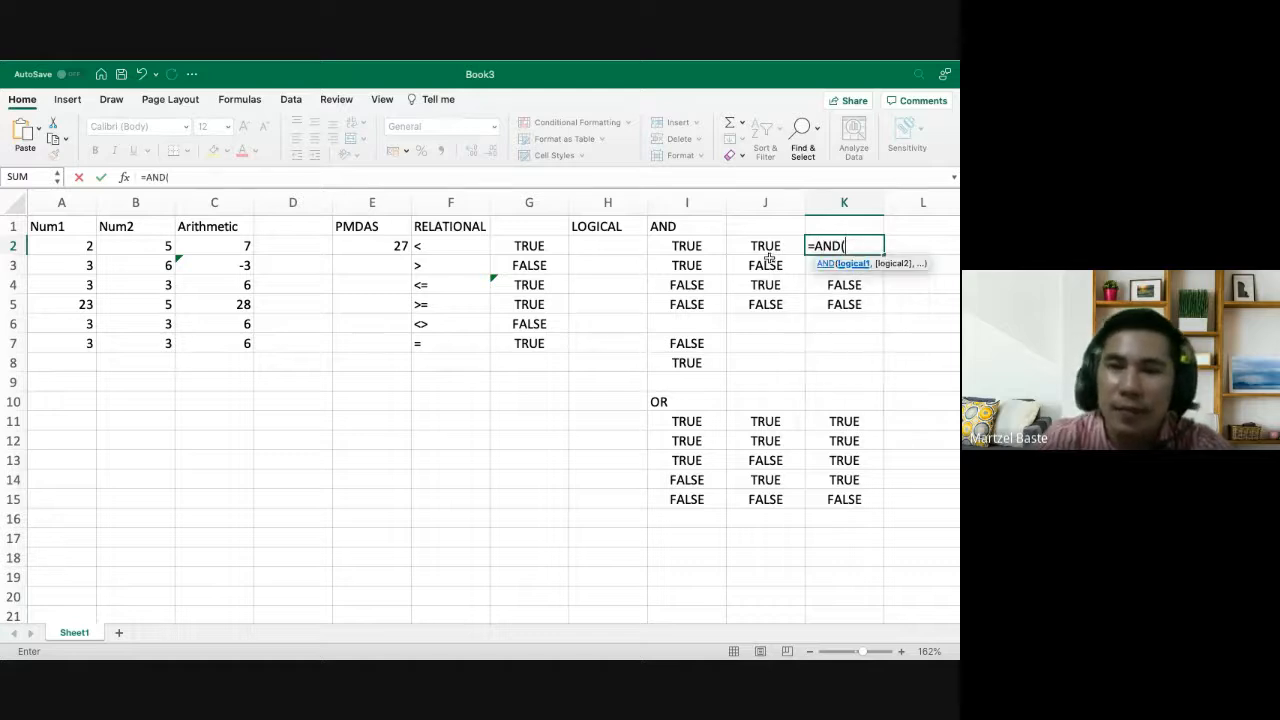
left_click(686, 246)
type(",")
left_click(765, 246)
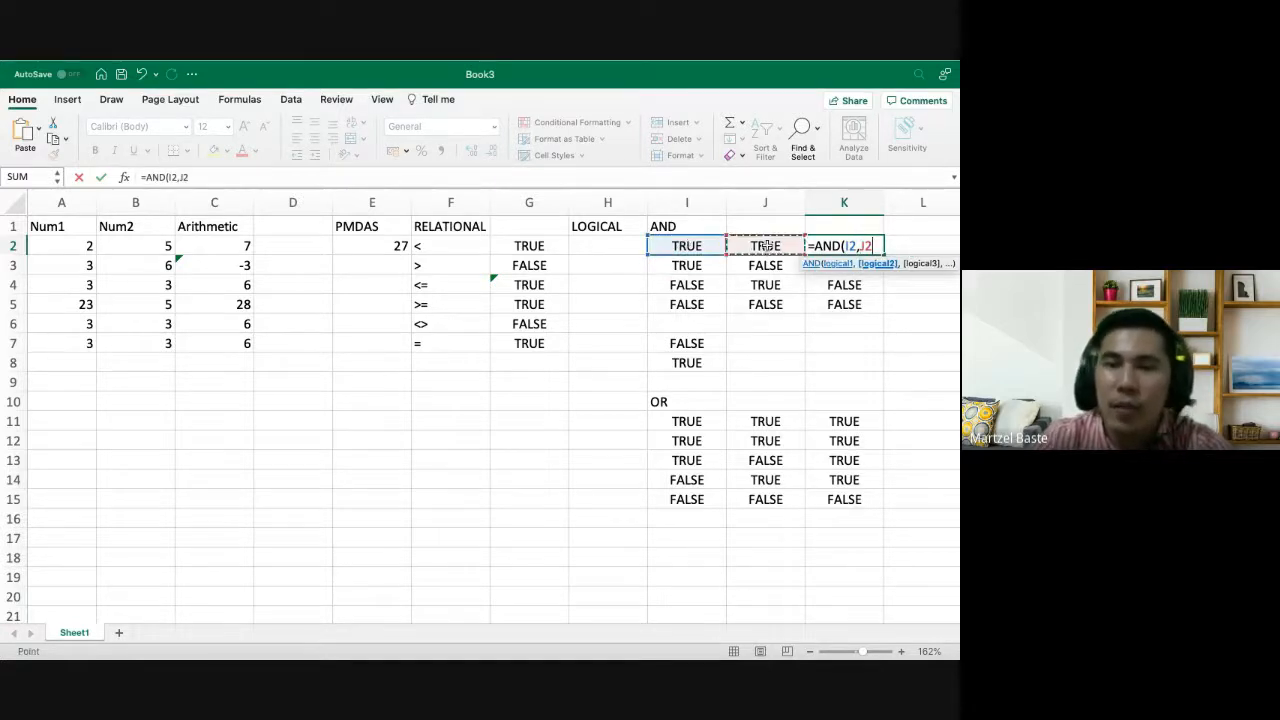
type(")")
key("Return")
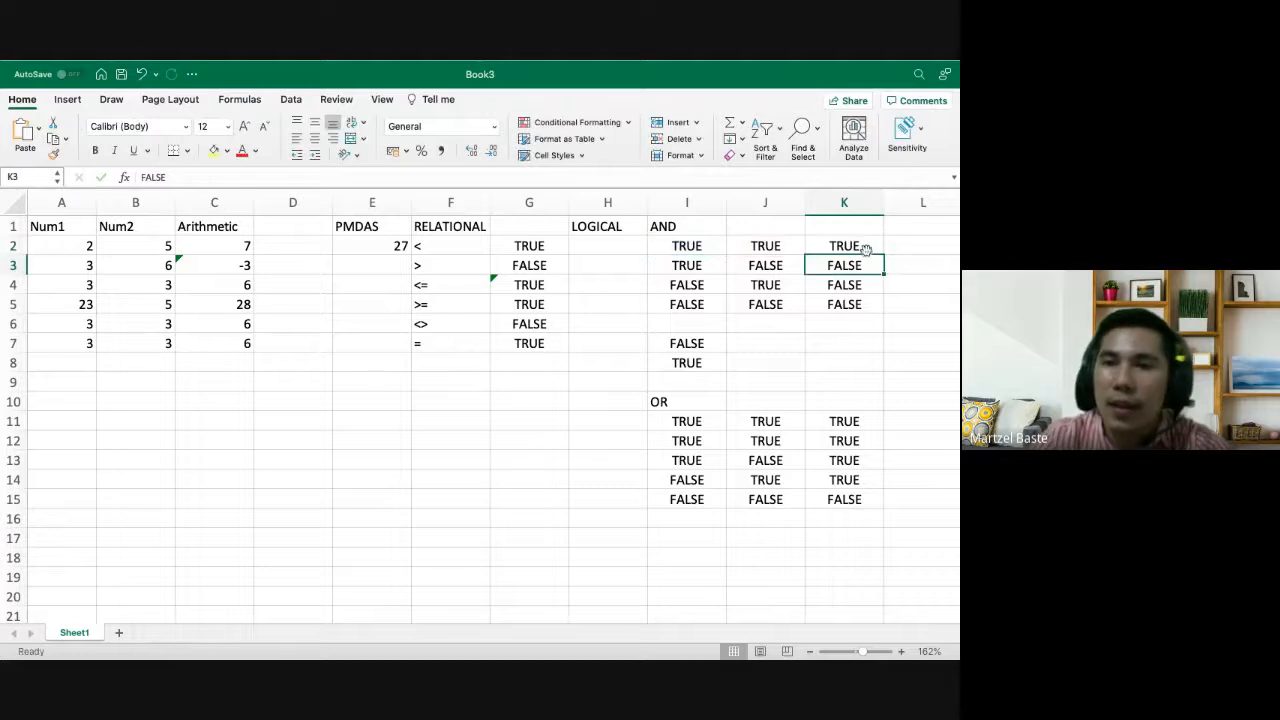
left_click(882, 253)
left_click_drag(884, 255, 884, 312)
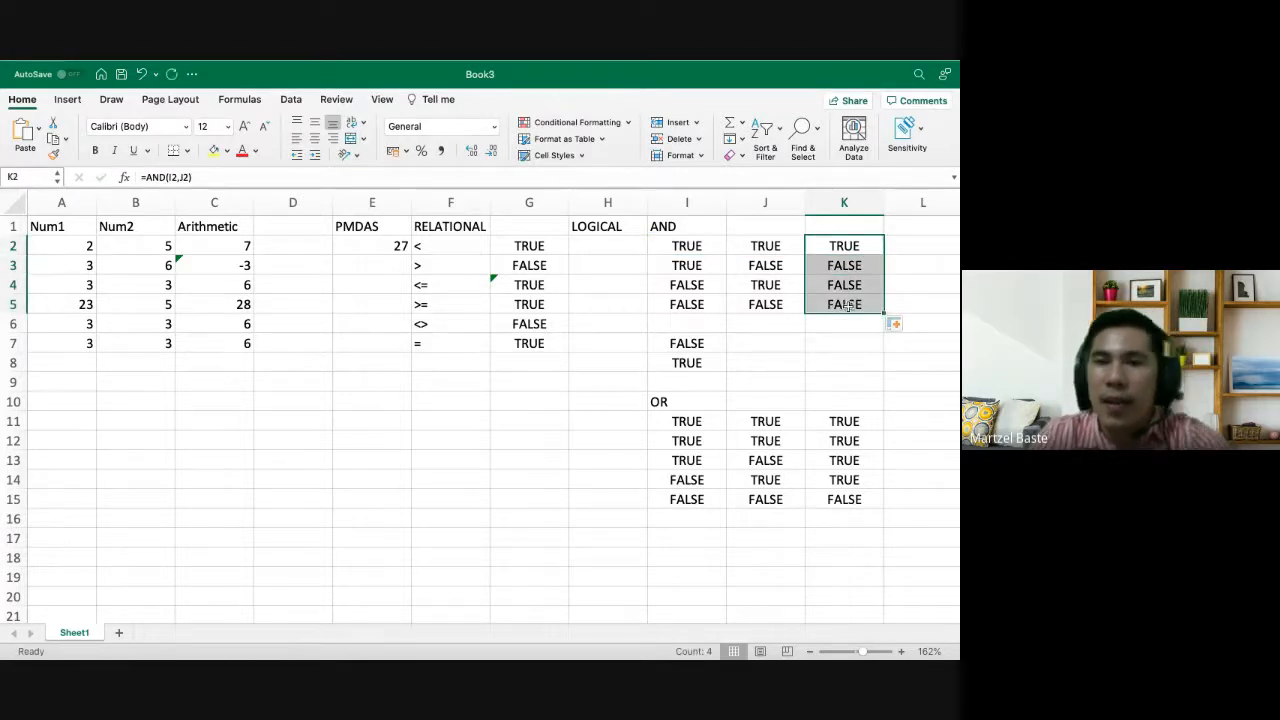
Check the AND formulas in the result column, starting from K2
left_click(846, 246)
key("Down")
key("Down")
key("Down")
key("Down")
key("Down")
key("Down")
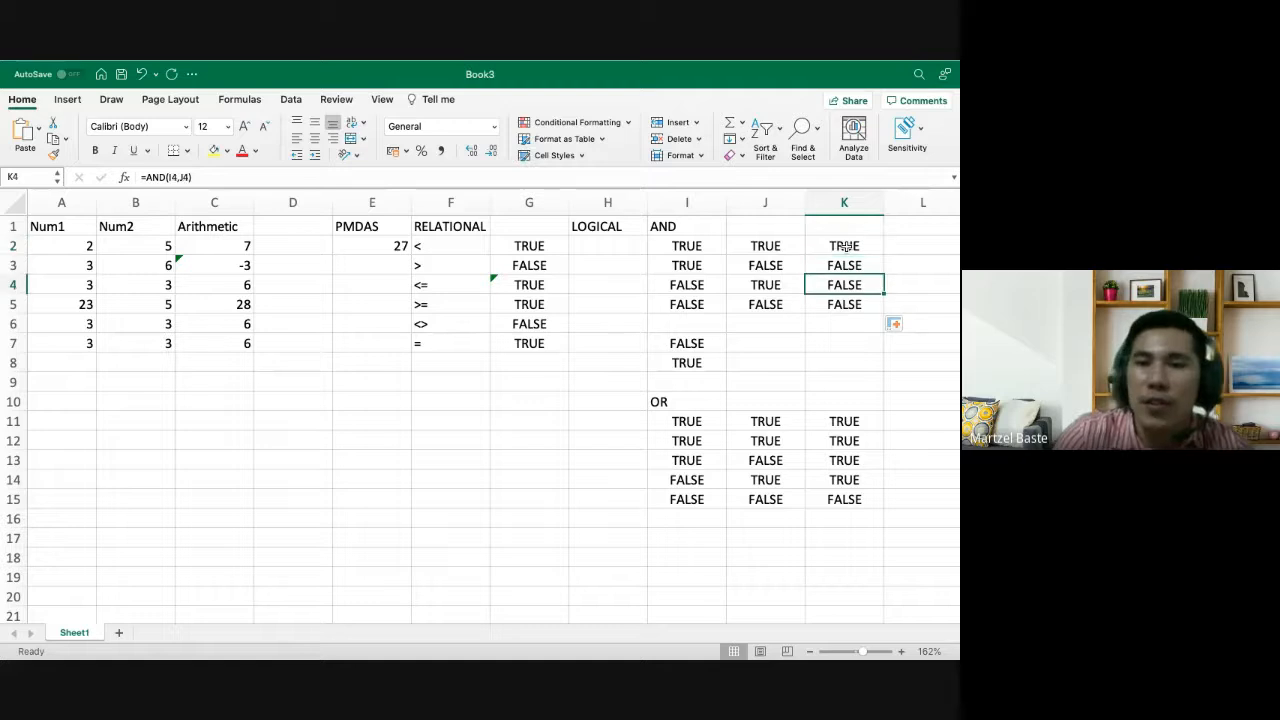
Clear the duplicate first row of the OR table, cells I11 to K11
key("Down")
key("Down")
key("Down")
key("Left")
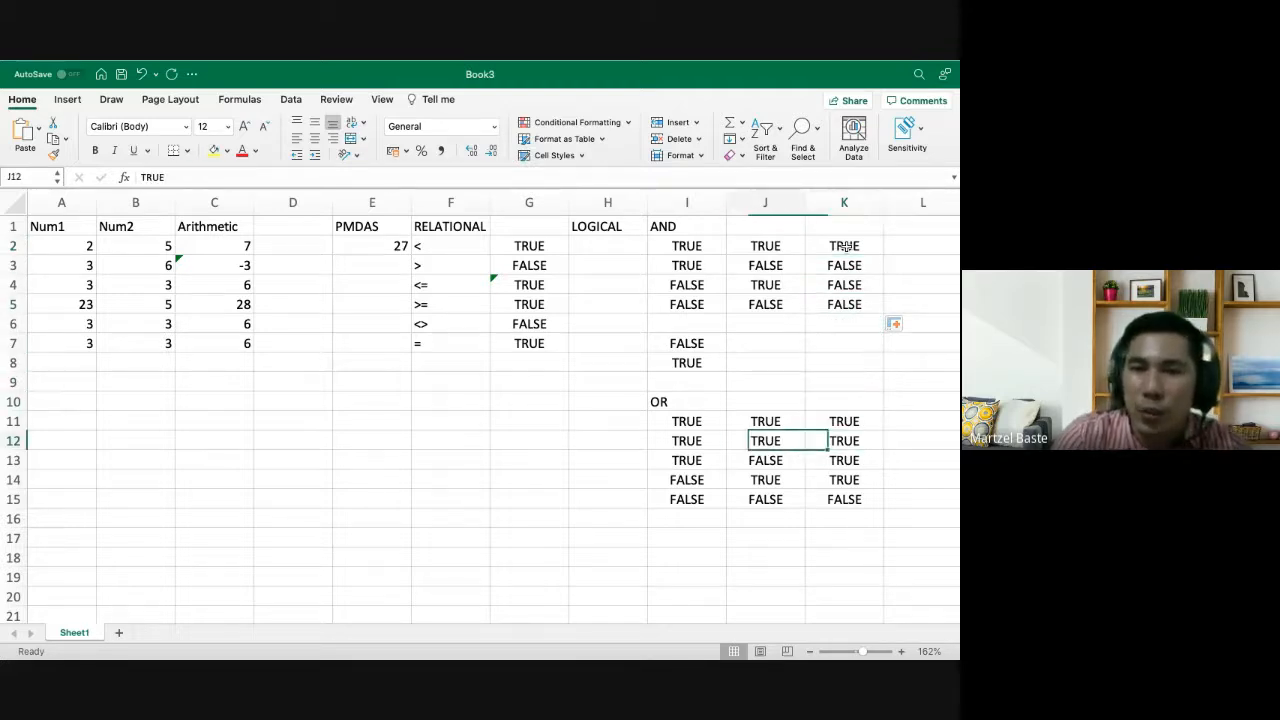
key("Left")
key("Delete")
key("Right")
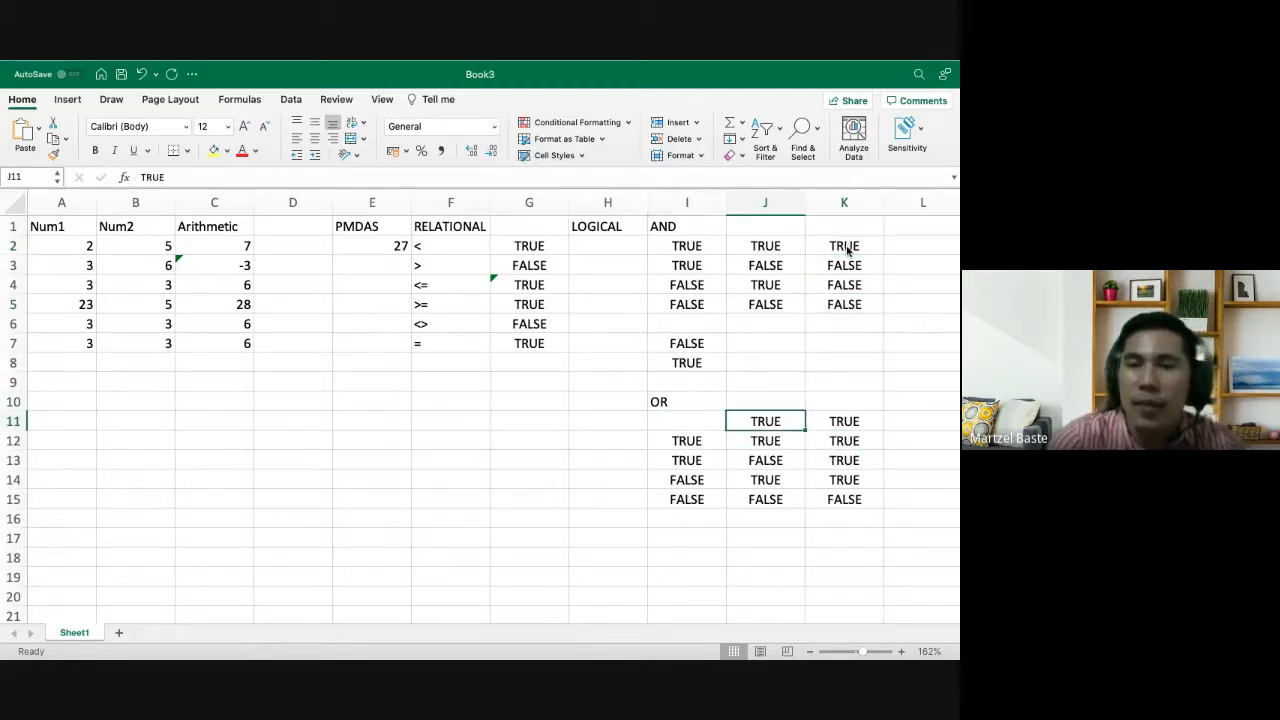
key("Delete")
key("Right")
key("Delete")
key("Down")
key("Down")
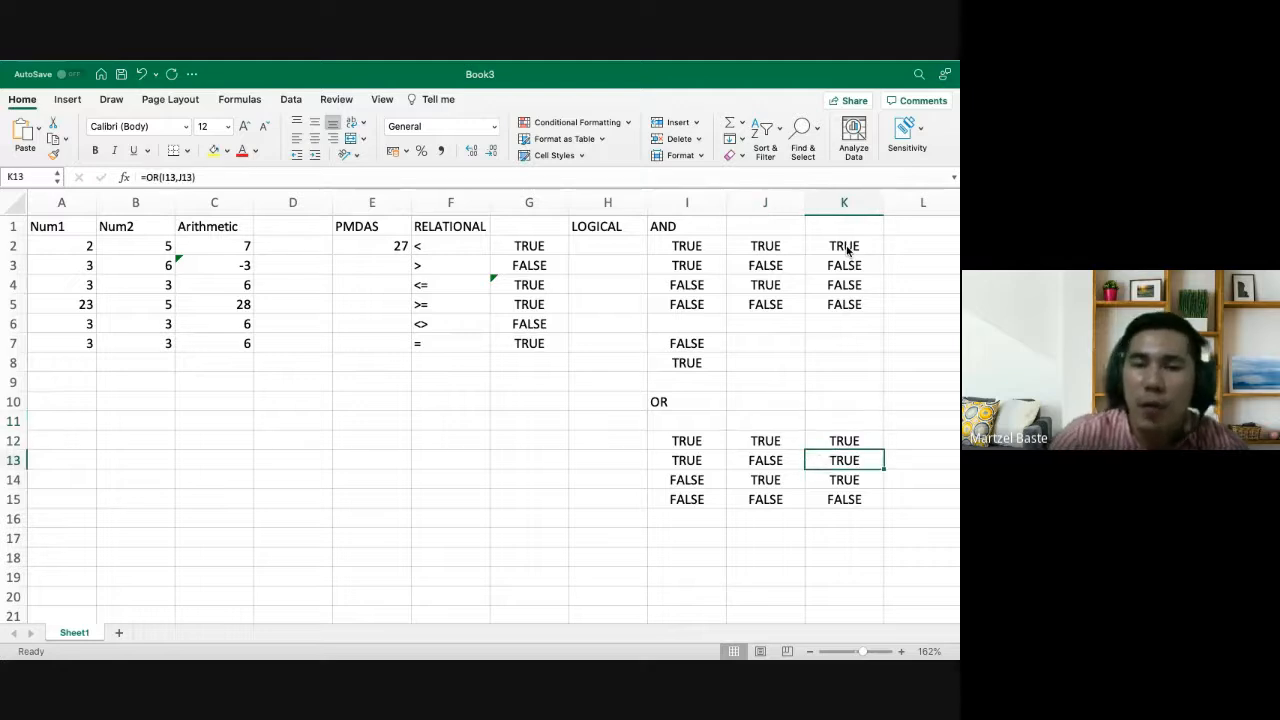
key("Left")
key("Left")
key("Up")
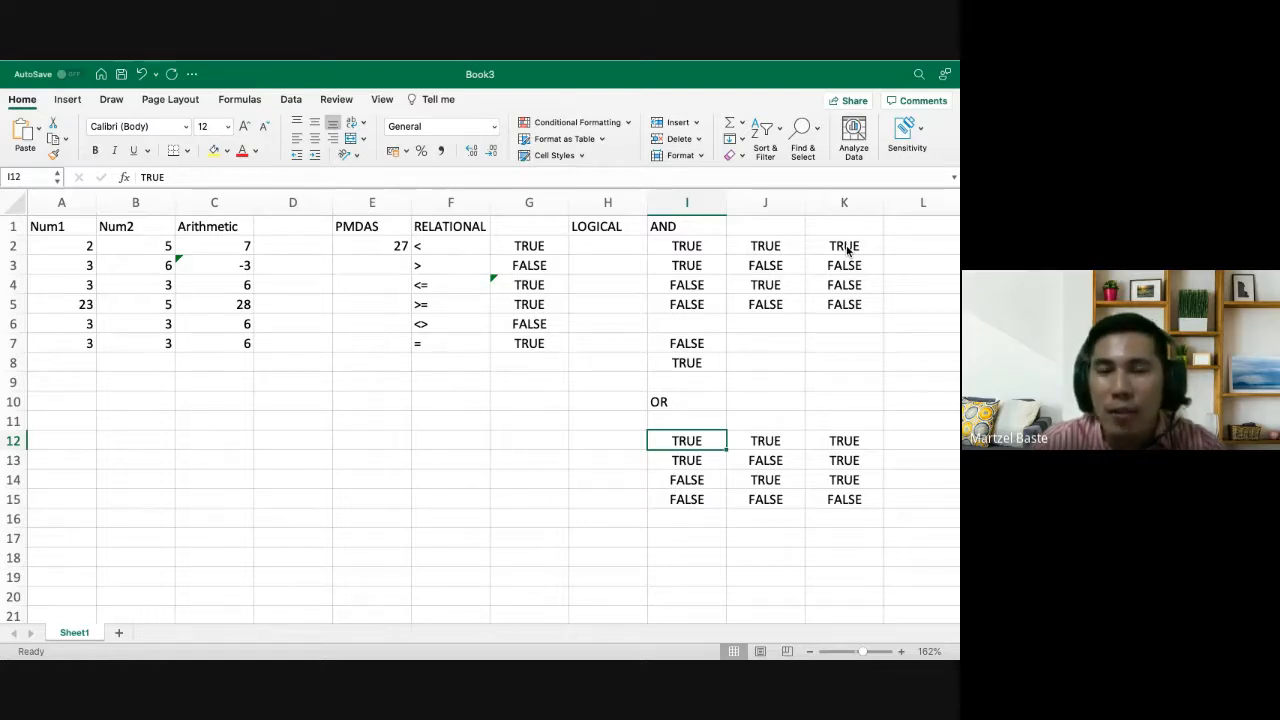
Enter the example formula =OR(2=2,3>7) in cell I17 below the OR truth table
left_click(680, 345)
left_click(679, 532)
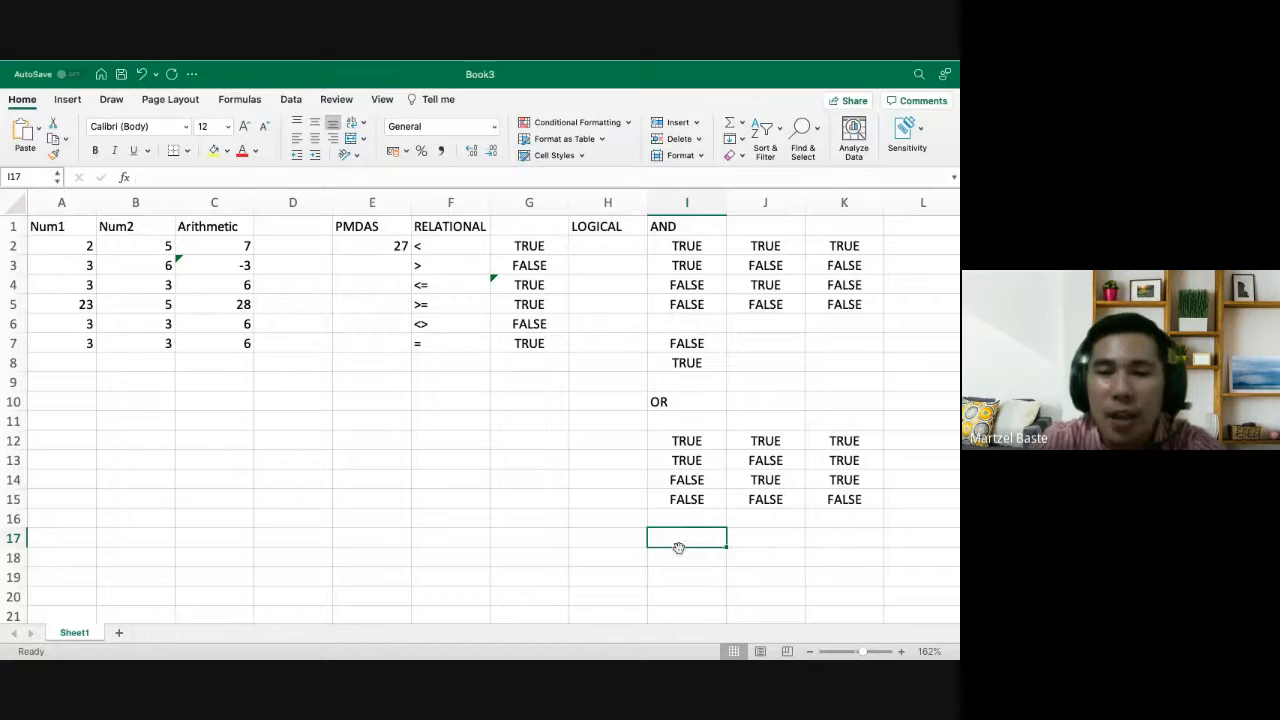
type("=OR")
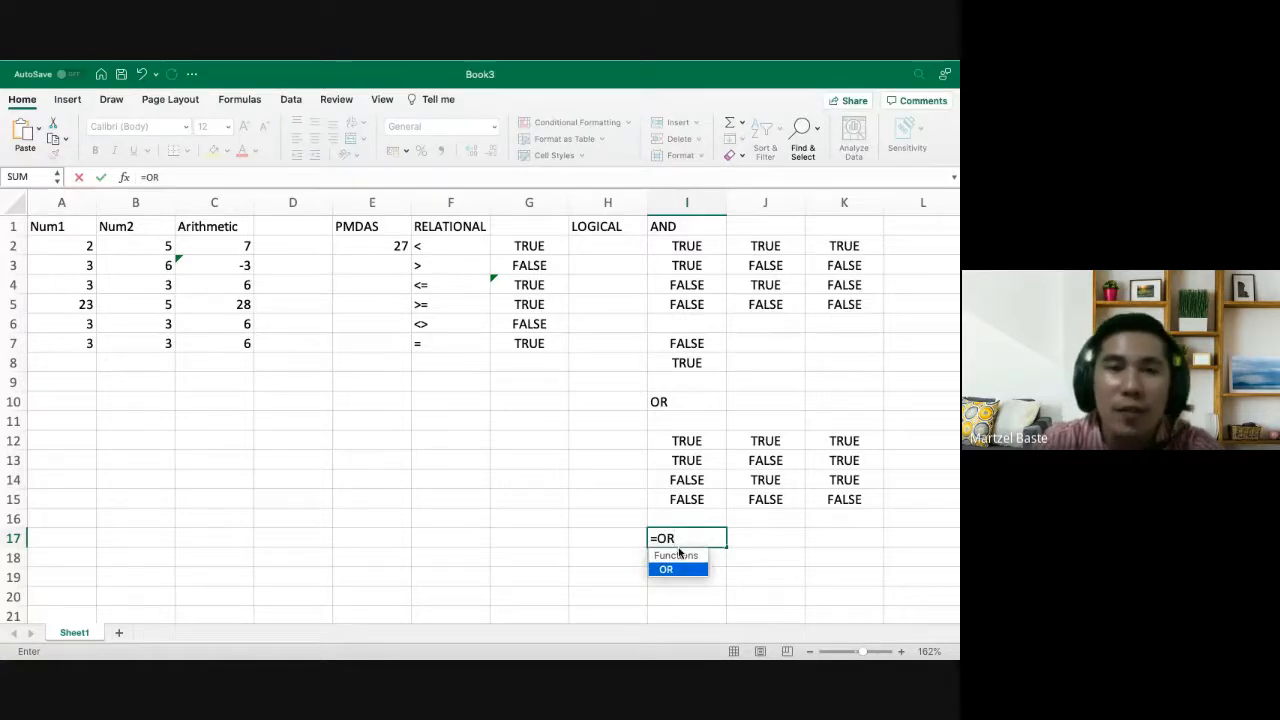
type("()")
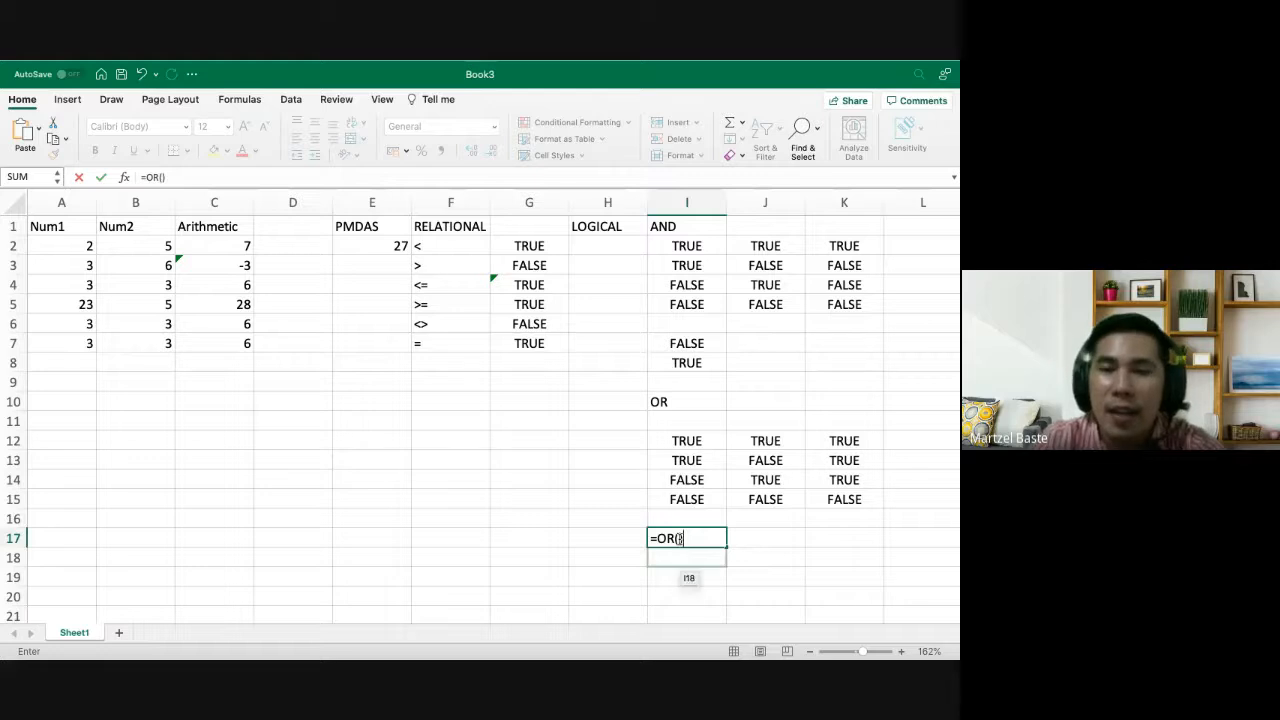
left_click(681, 538)
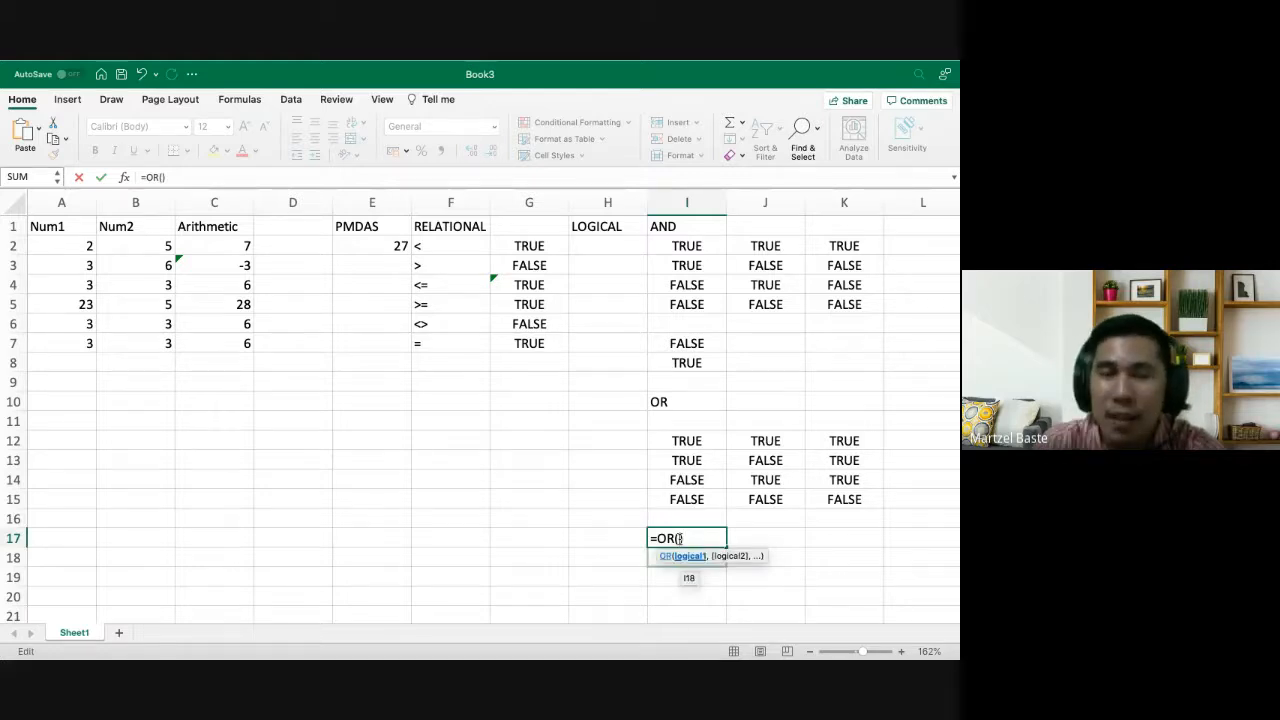
type("2")
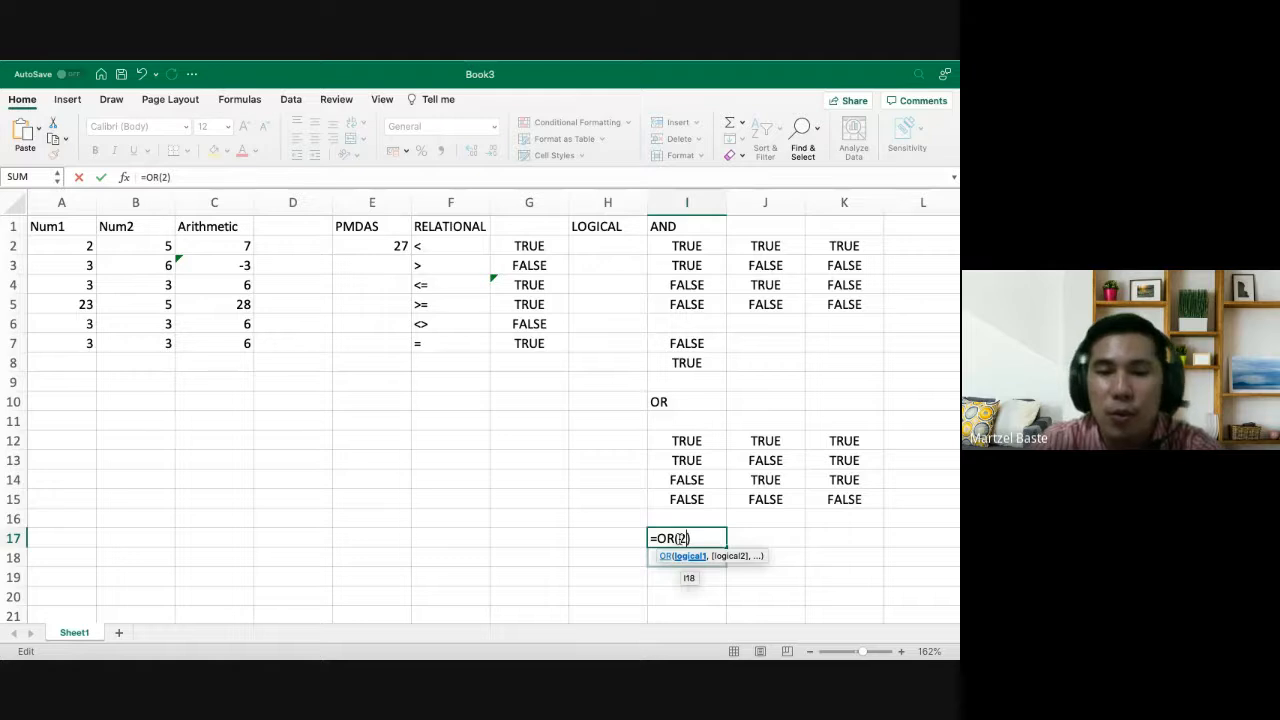
type("=2,")
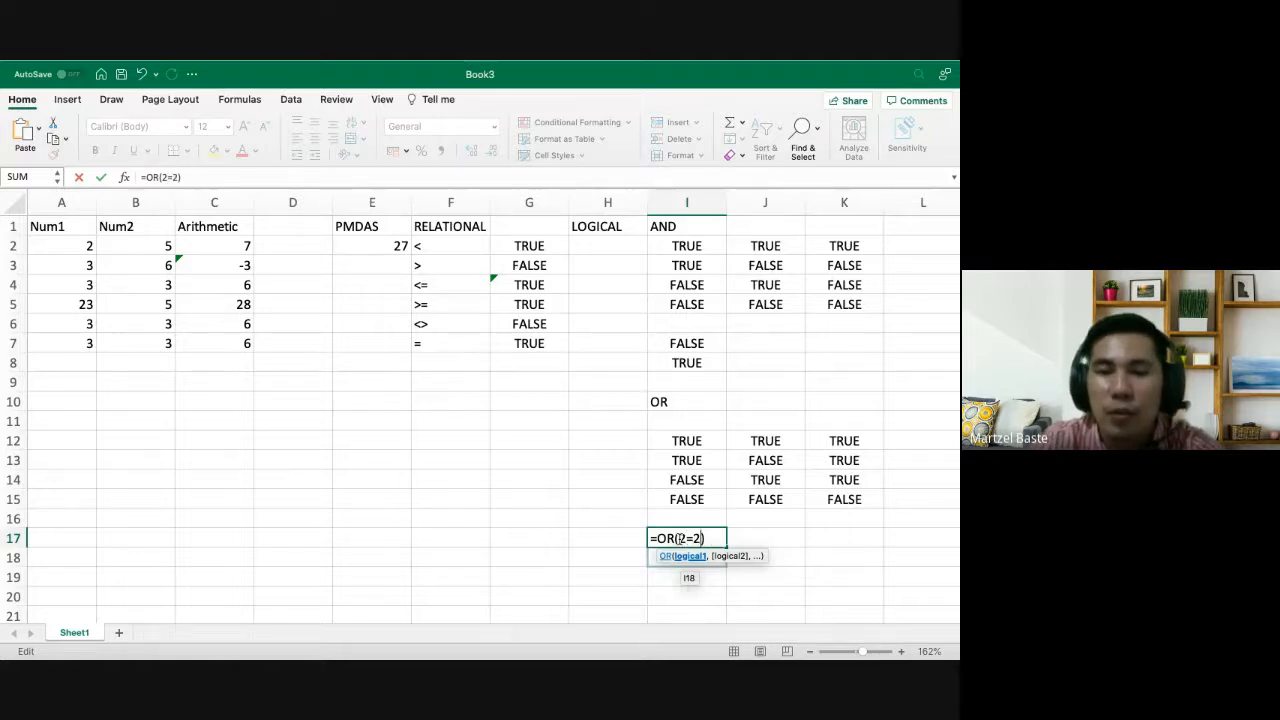
type("3")
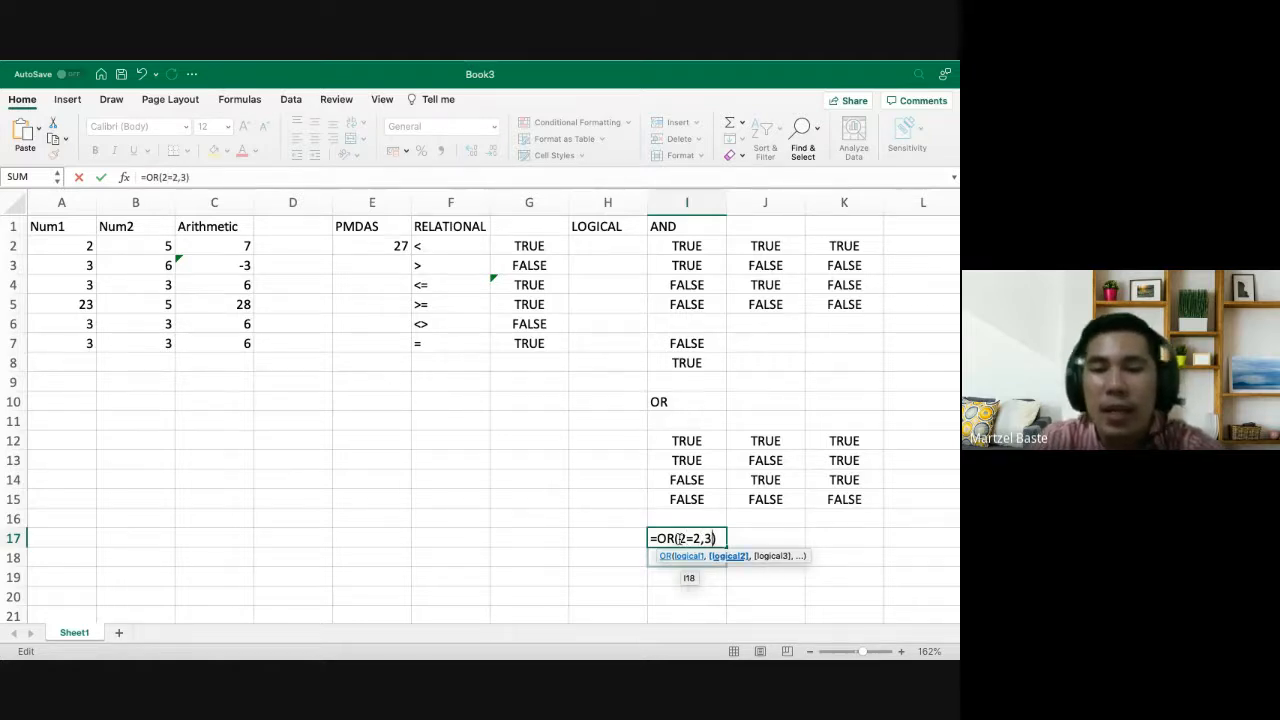
type(">7")
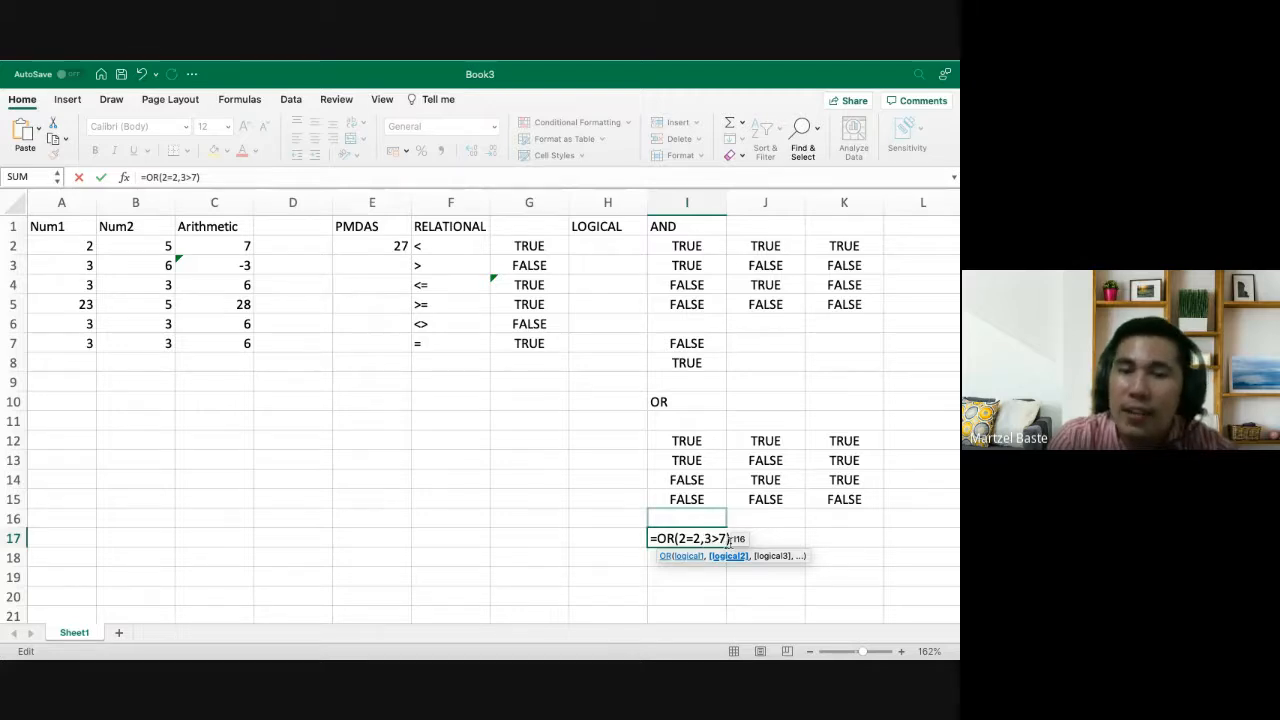
key("Return")
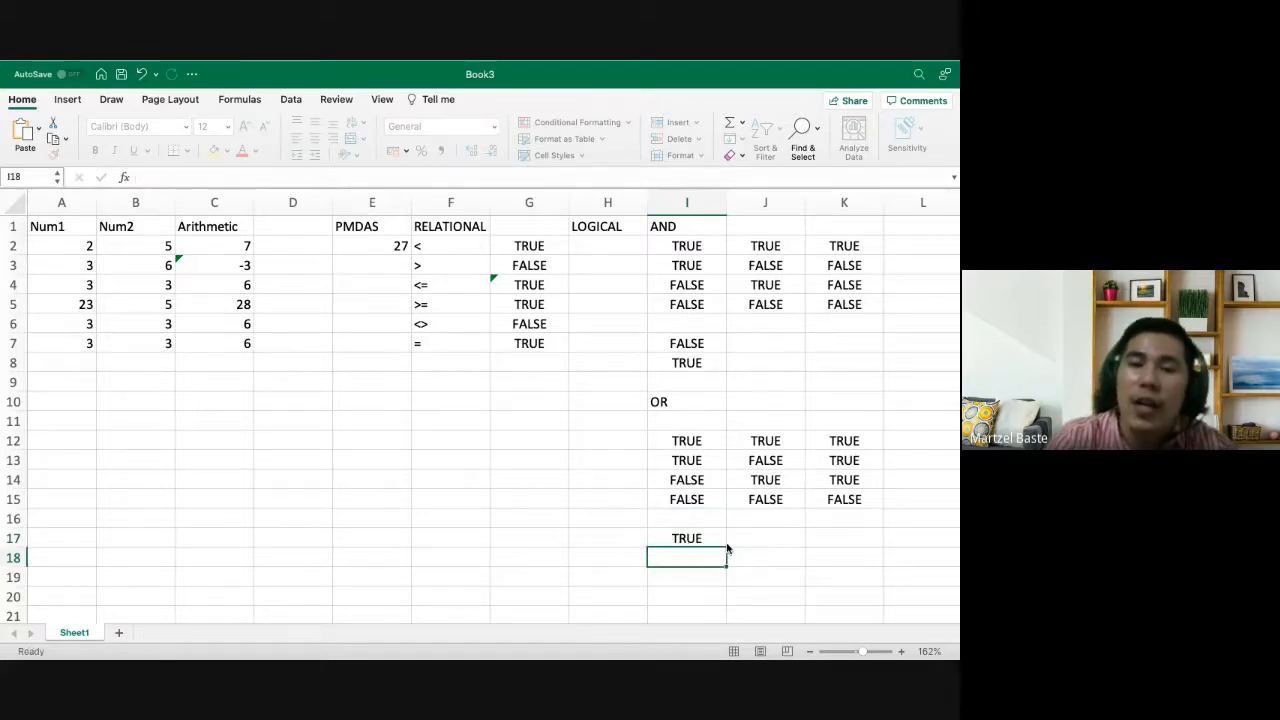
left_click(705, 541)
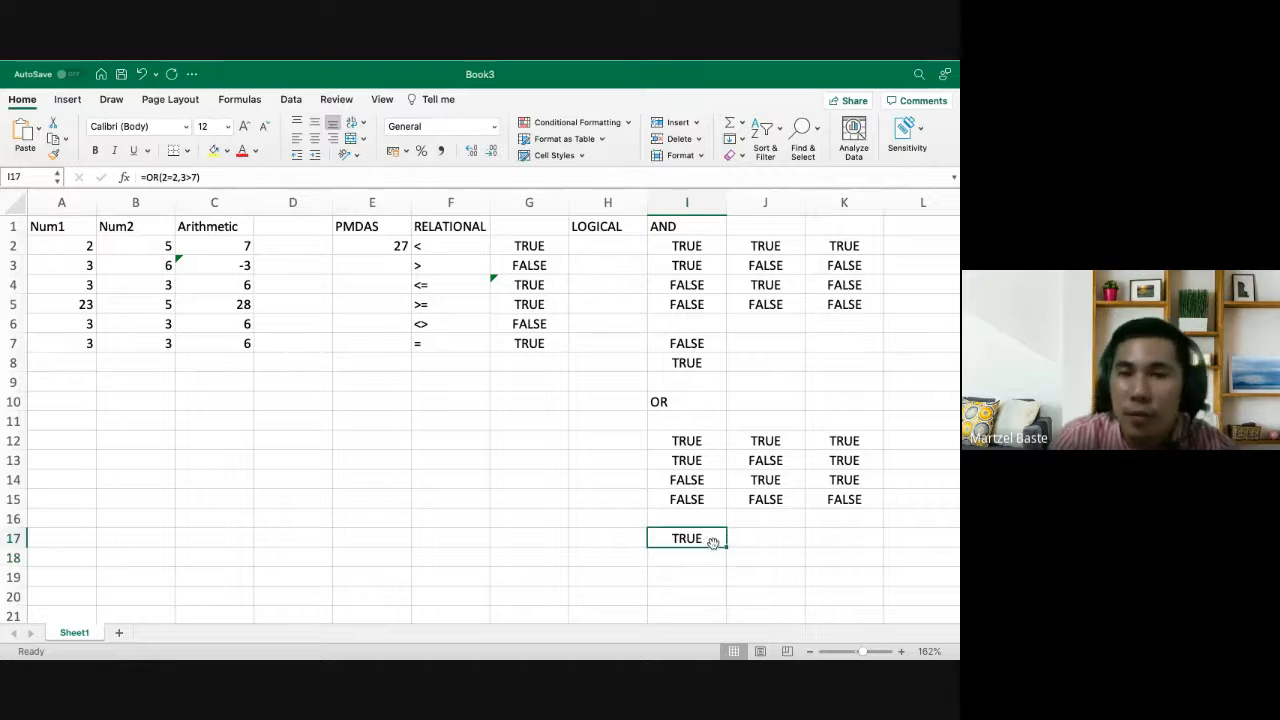
Add the heading NOT in cell I19 and the description "Negate an expression" in J19
left_click(663, 578)
type("NOT")
key("Return")
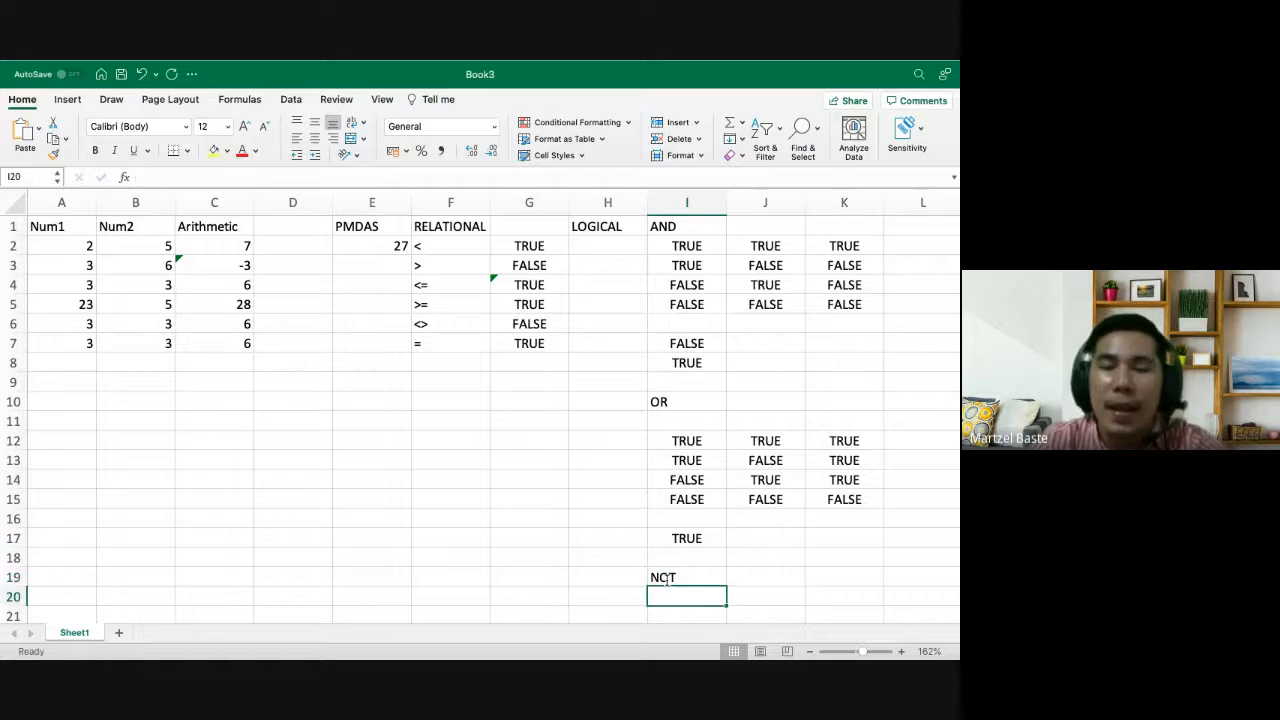
left_click(743, 575)
type("Negate a")
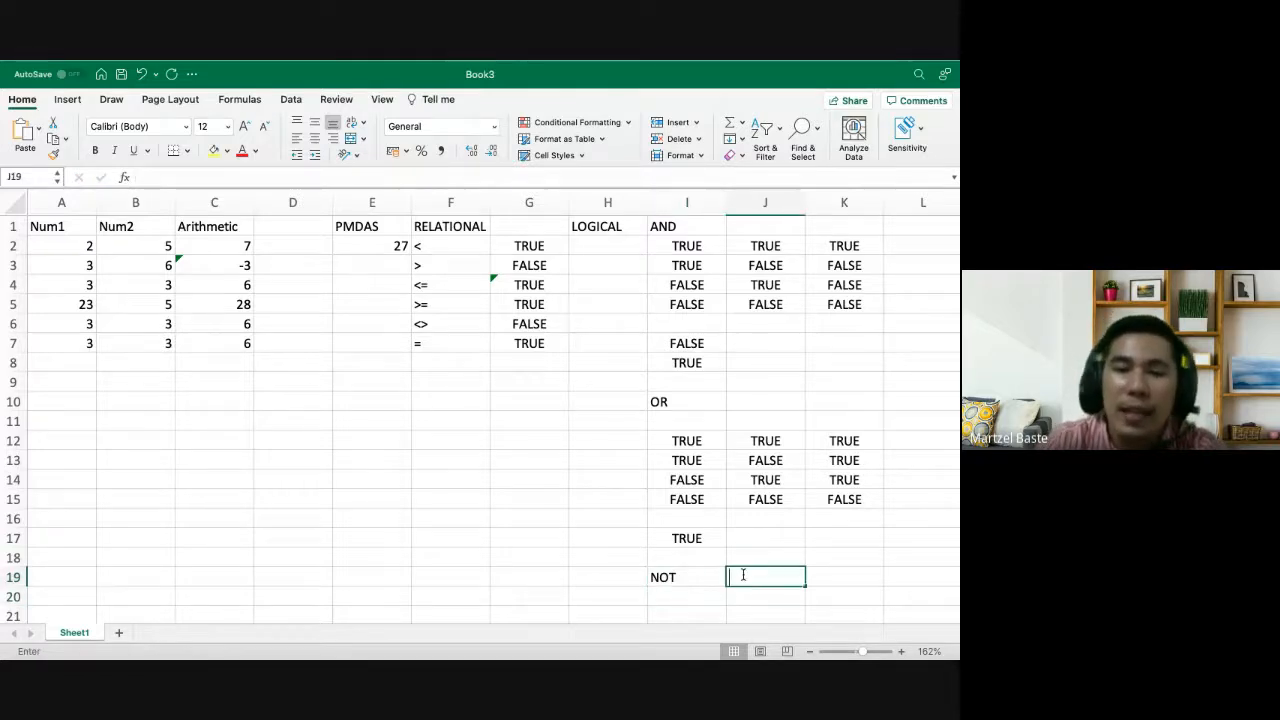
type("n")
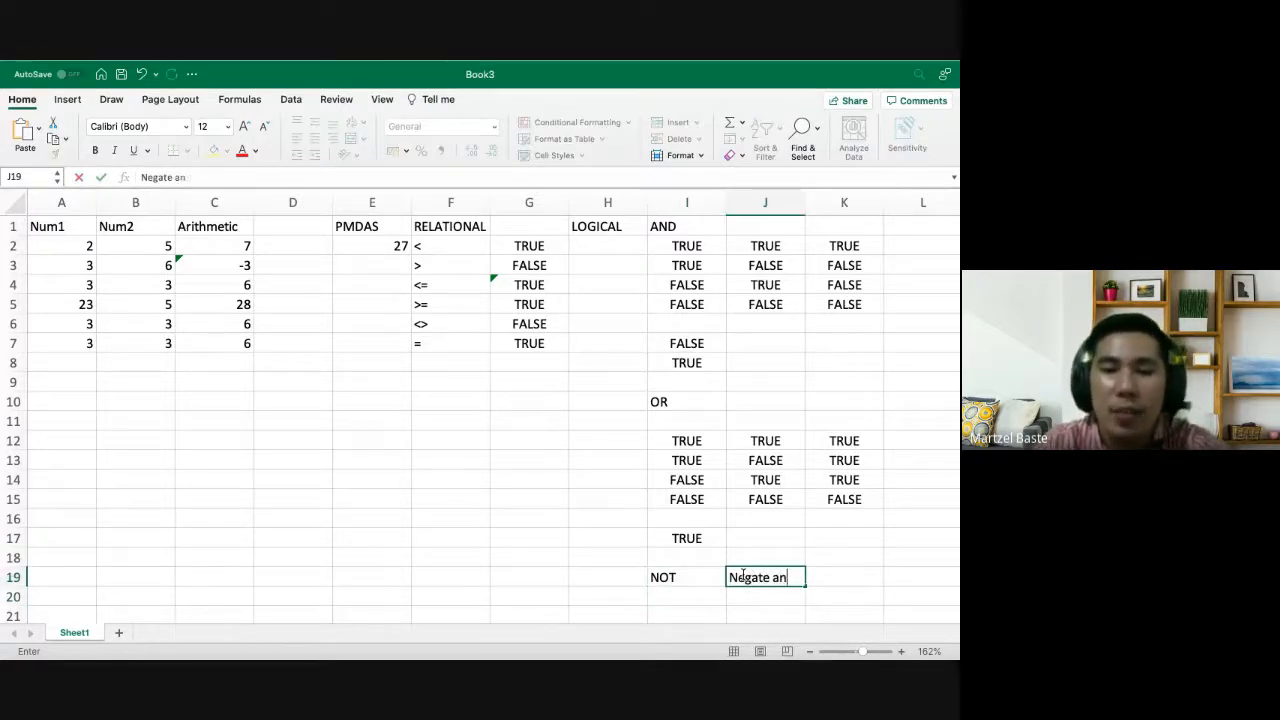
type(" expression")
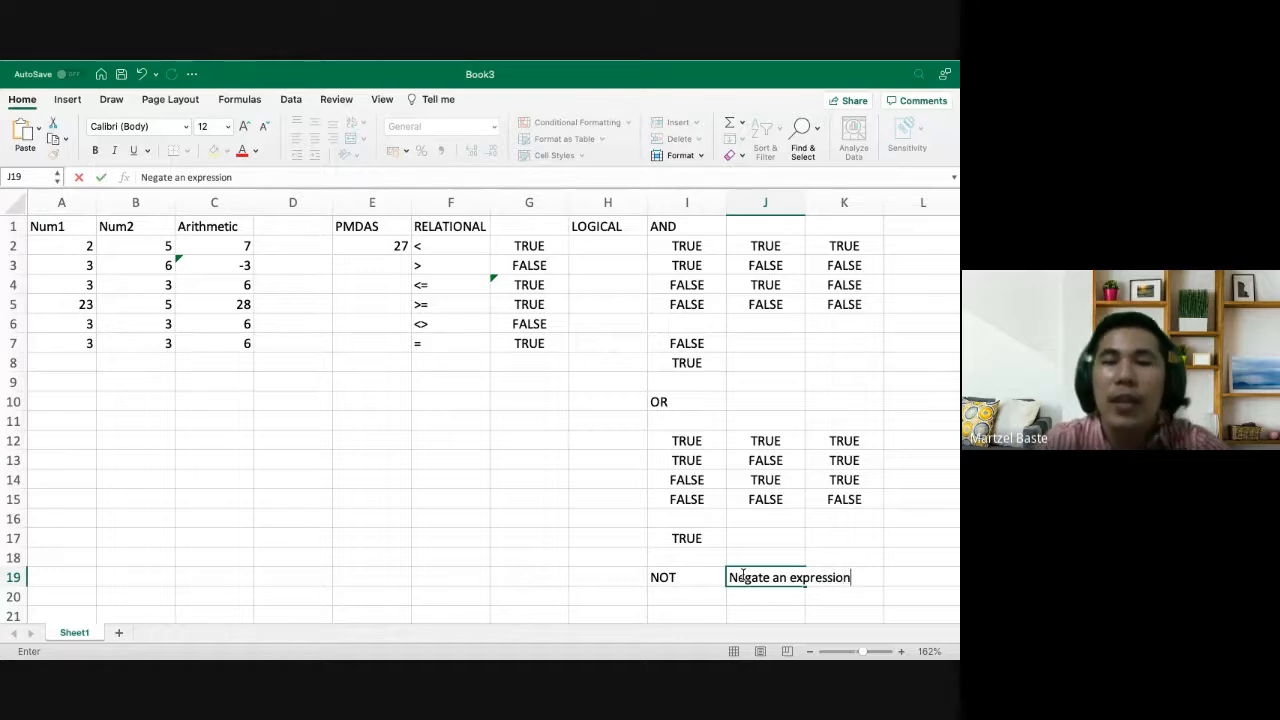
key("Return")
Copy the text of the AND example formula in cell I7, leaving that cell's formula as it is
left_click(678, 598)
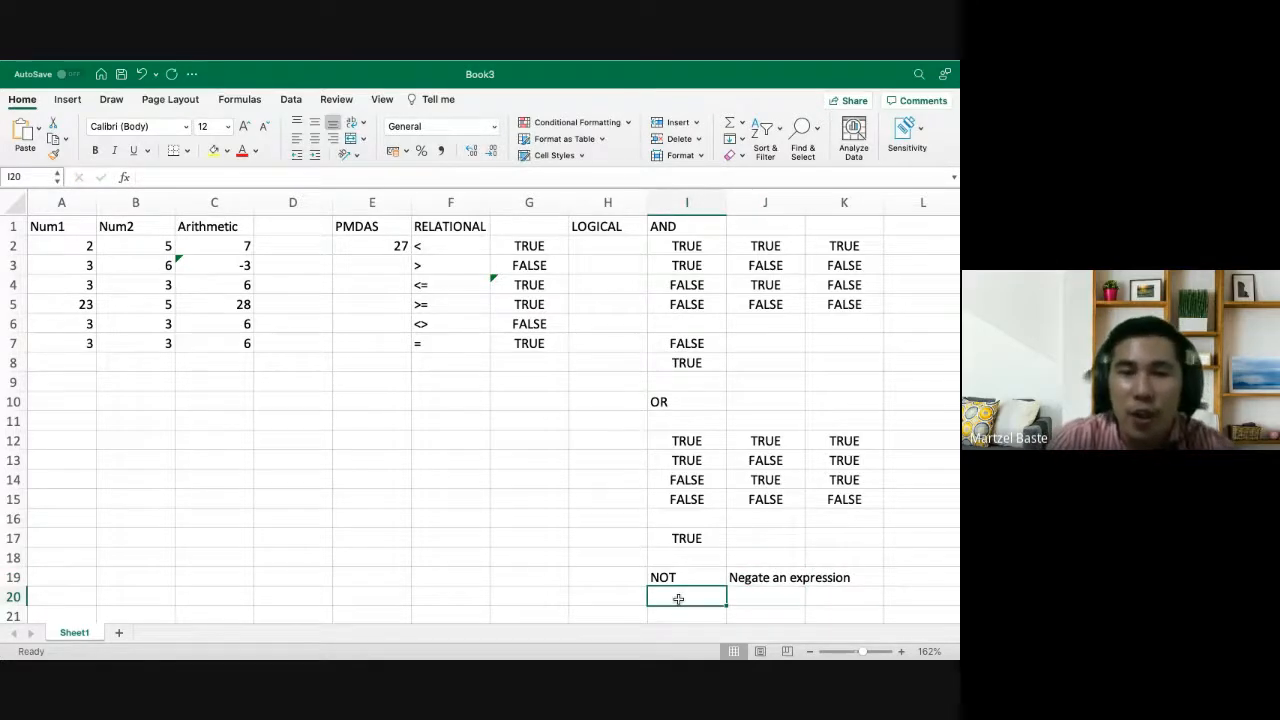
scroll(678, 598, "down", 1)
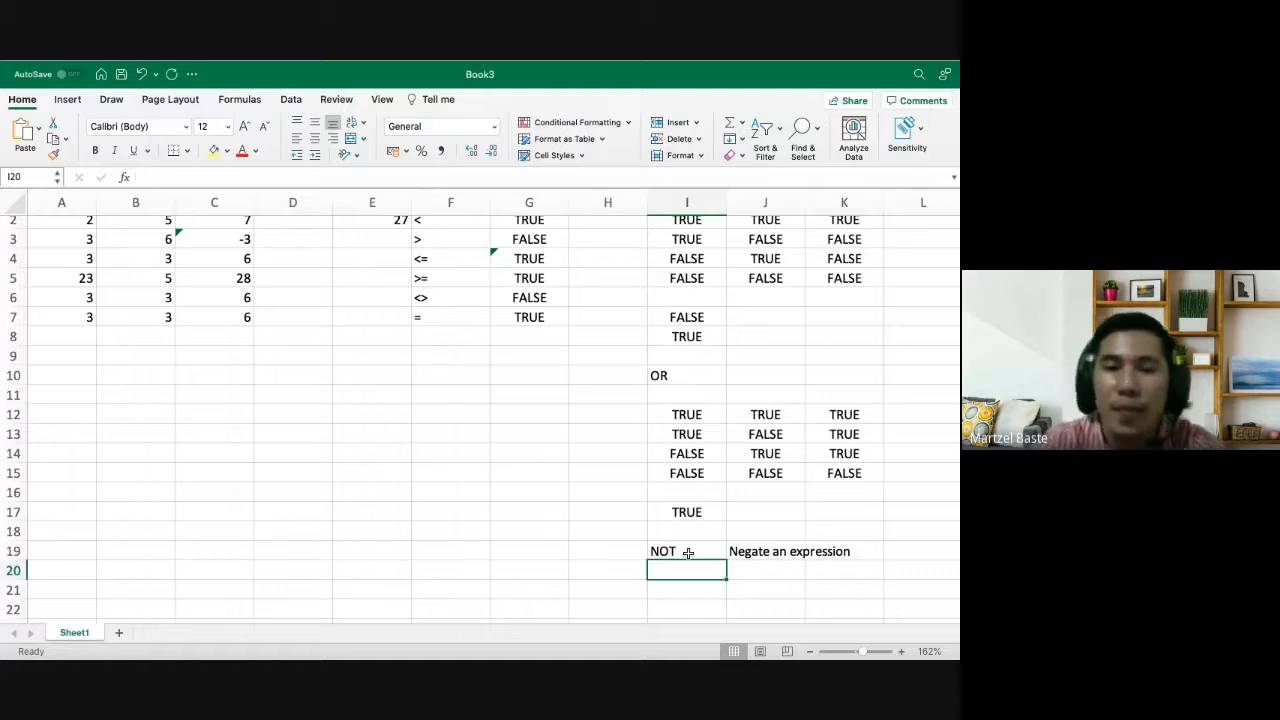
left_click(697, 317)
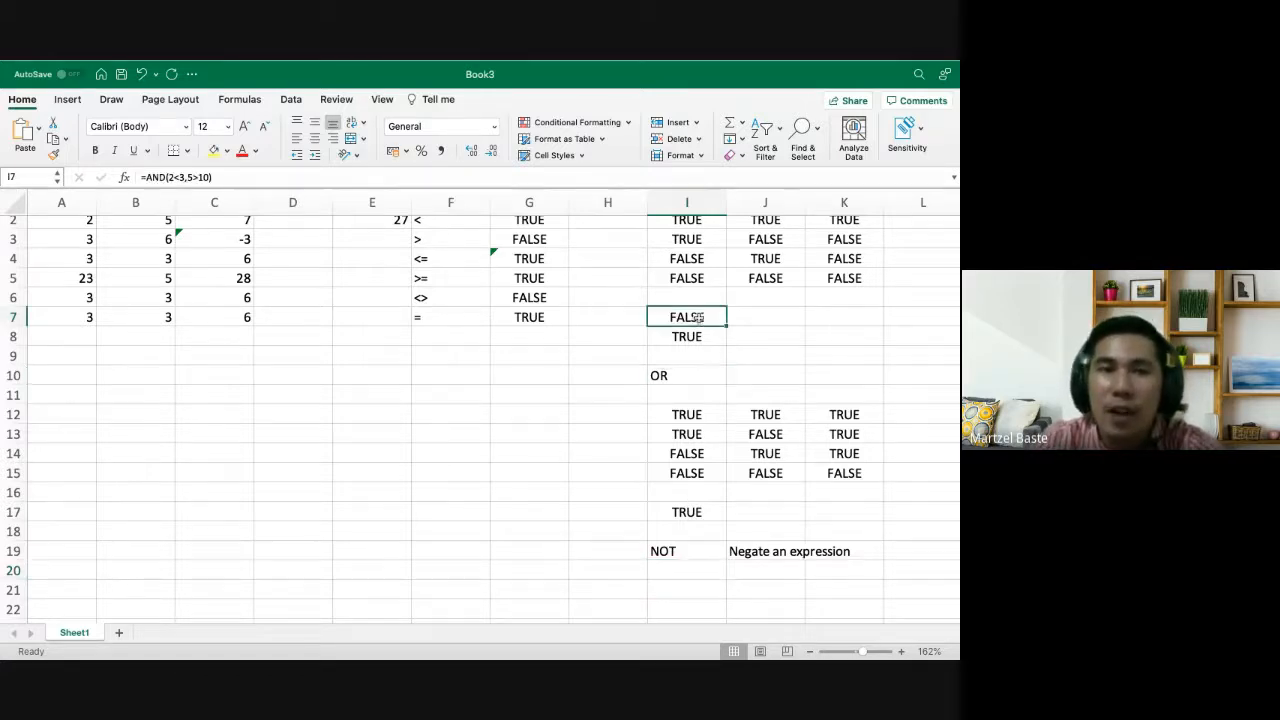
left_click_drag(220, 179, 114, 177)
key("super+c")
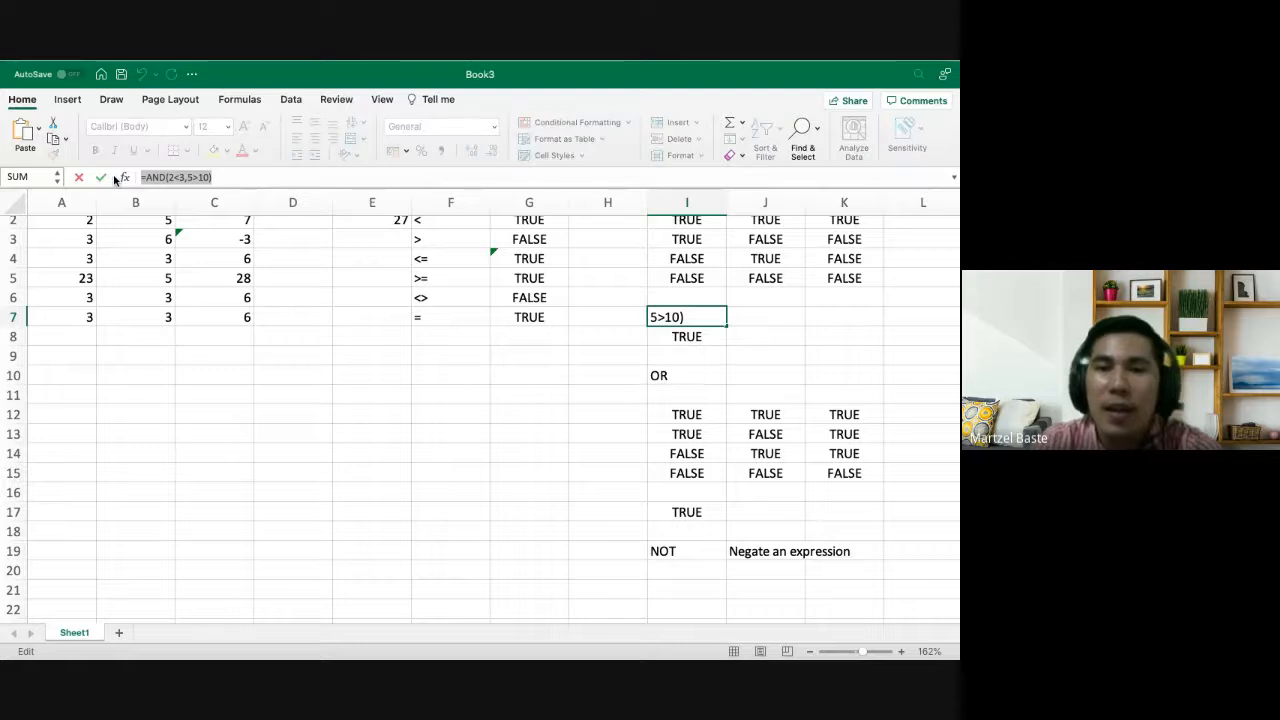
key("Return")
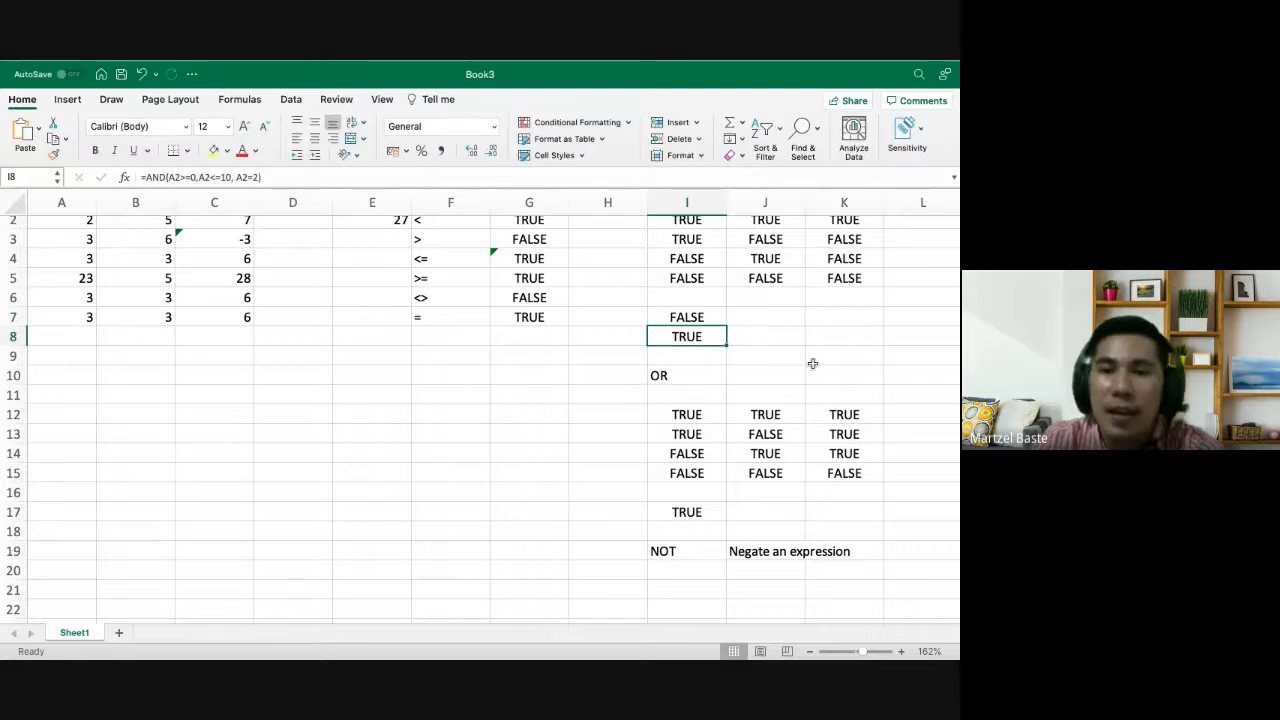
Paste the copied AND formula into I20 and wrap it in NOT, giving =NOT(AND(2<3,5>10))
left_click(666, 572)
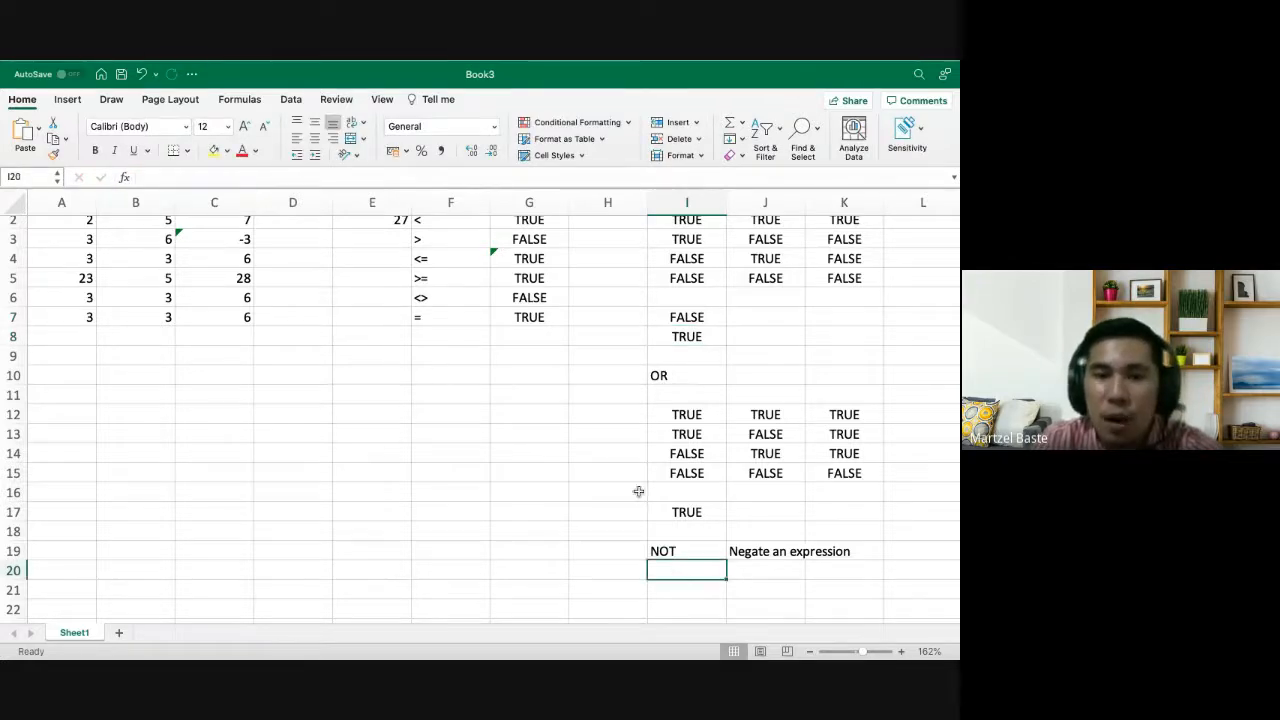
left_click(212, 178)
key("super+v")
left_click(144, 177)
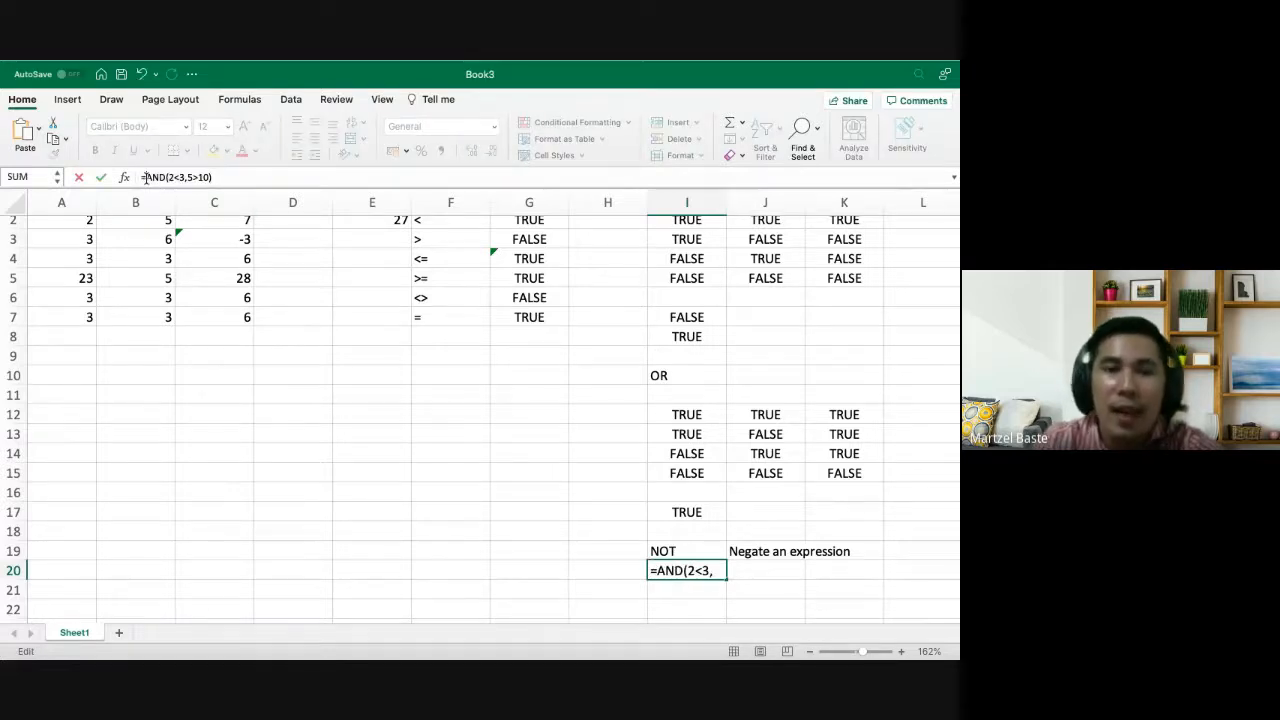
type("NOT(")
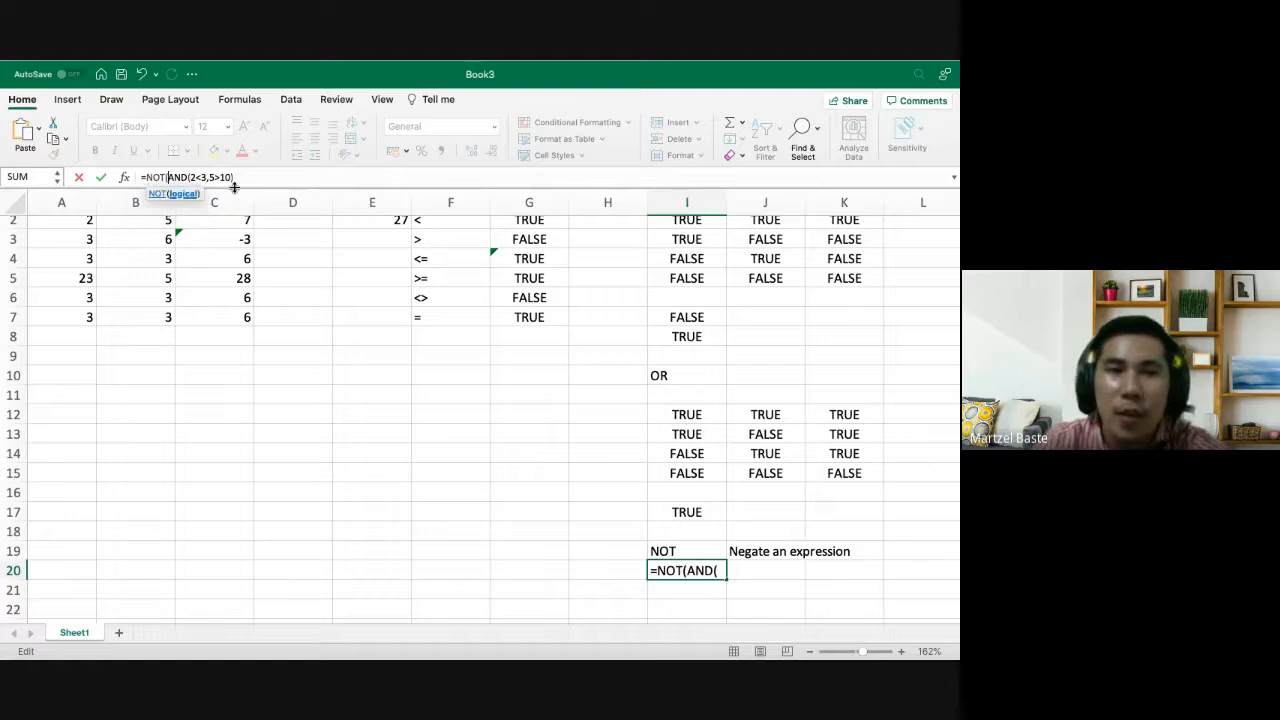
left_click(251, 178)
type(")")
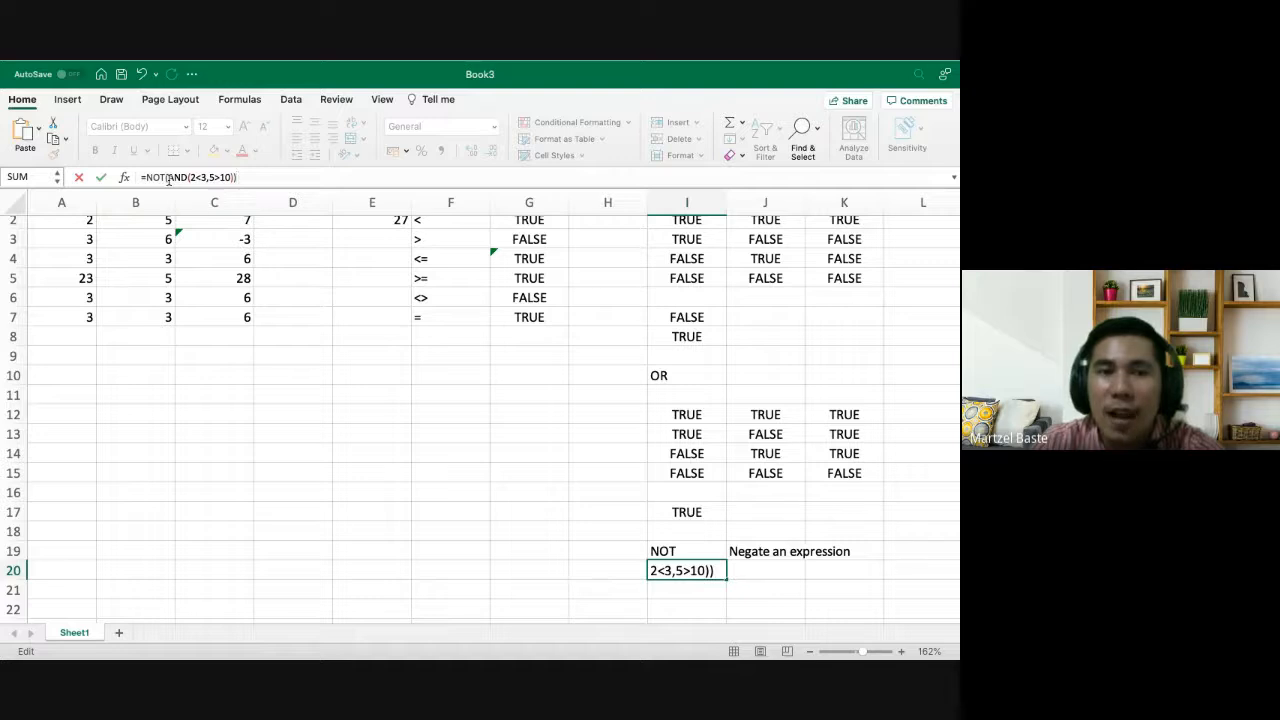
left_click_drag(168, 178, 233, 177)
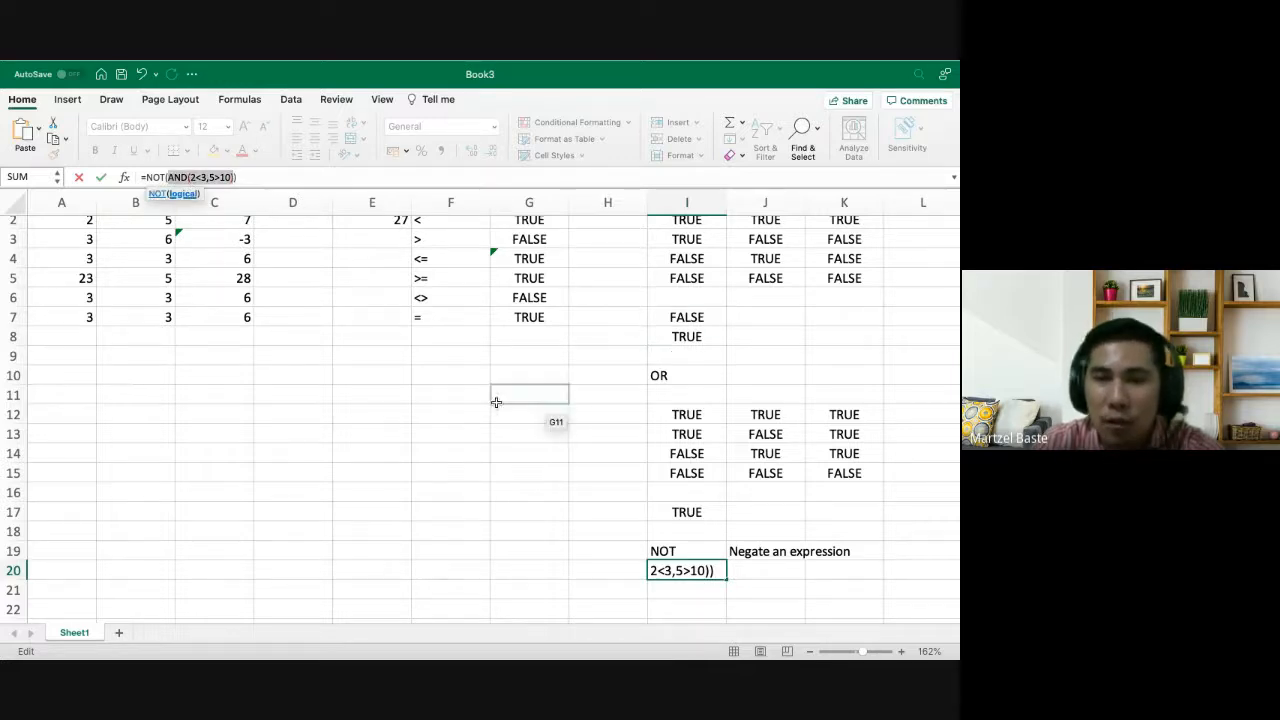
key("Return")
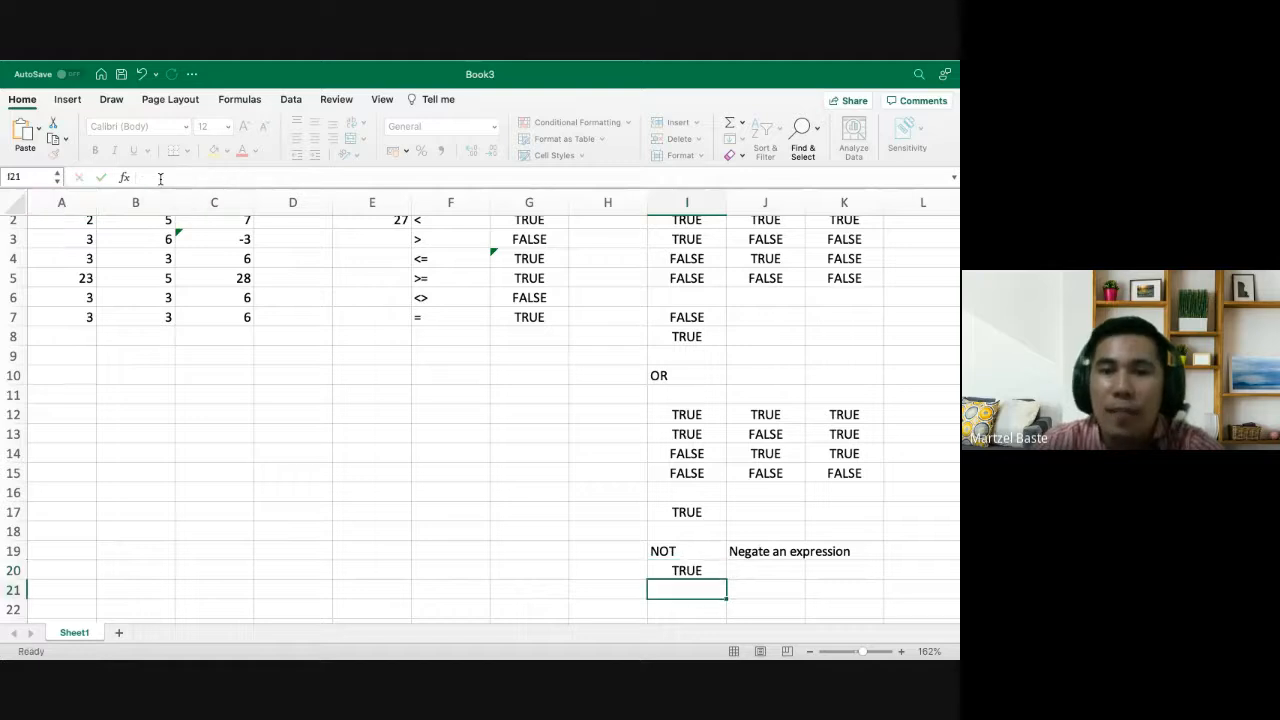
left_click(675, 571)
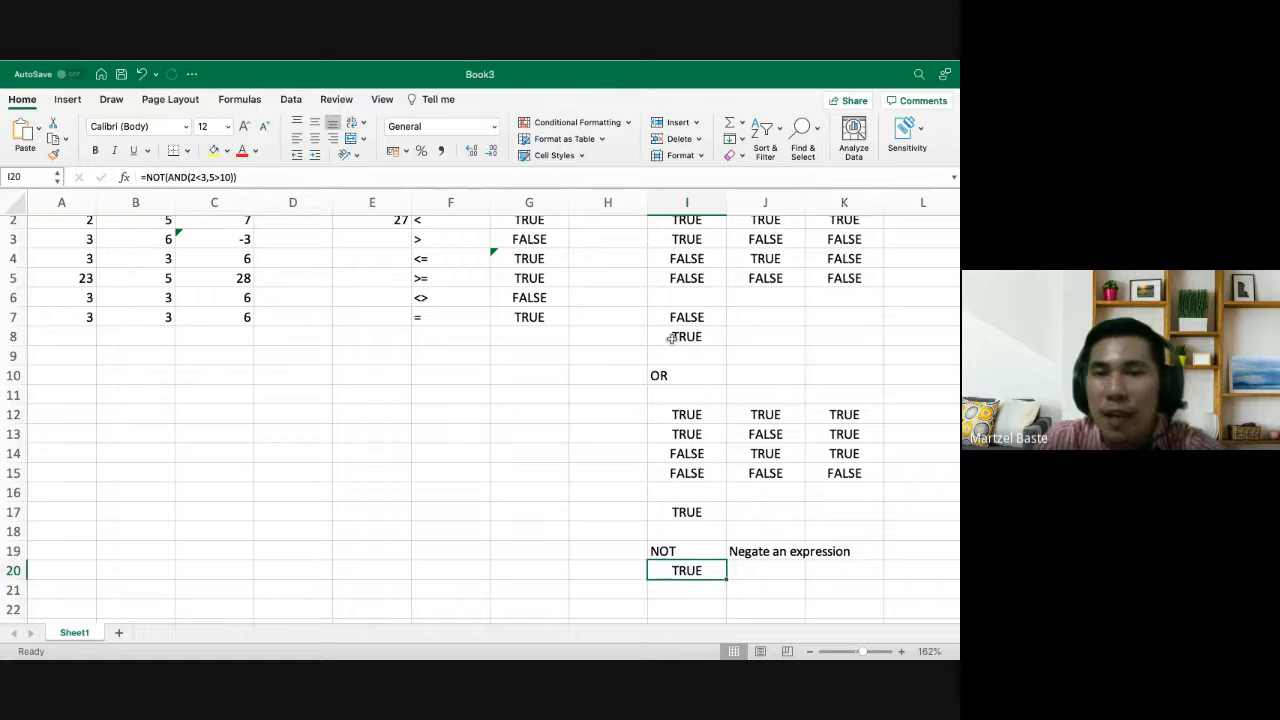
Enter a second negation example, =NOT(3<>4), in cell I21 and review its formula
left_click(677, 590)
type("NOT")
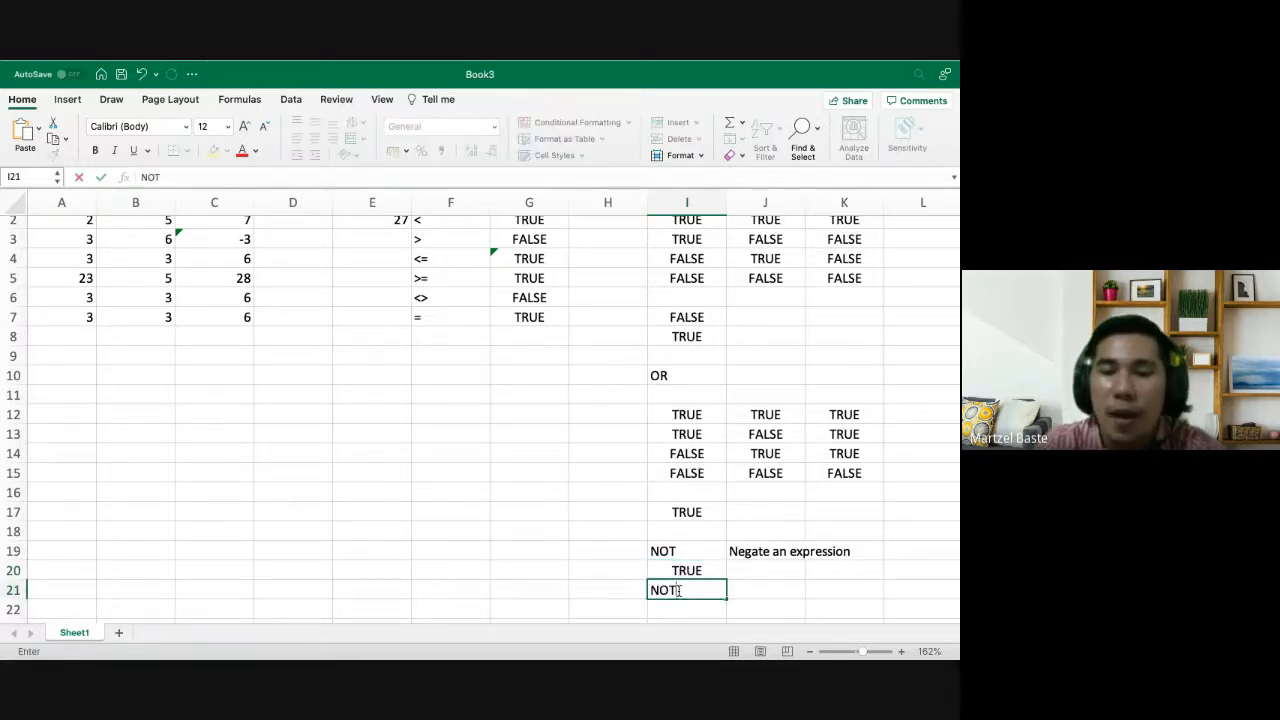
key("BackSpace")
key("BackSpace")
key("BackSpace")
type("=NOT")
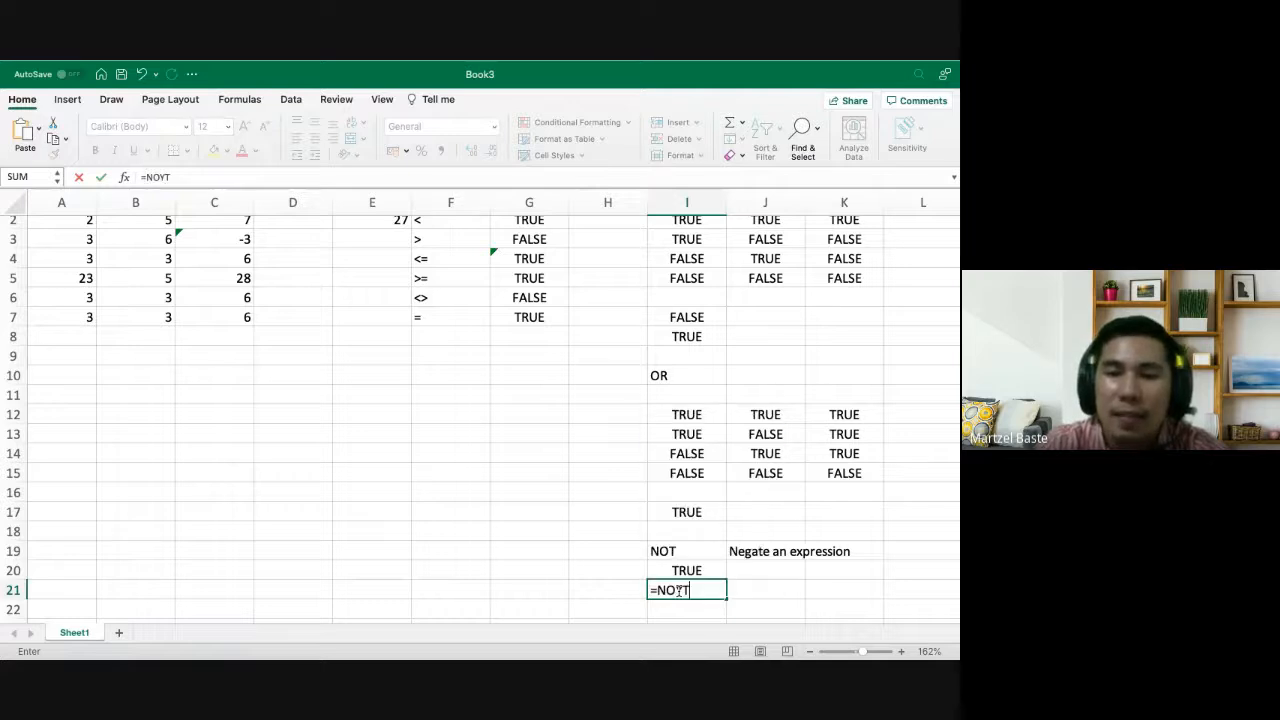
type("(")
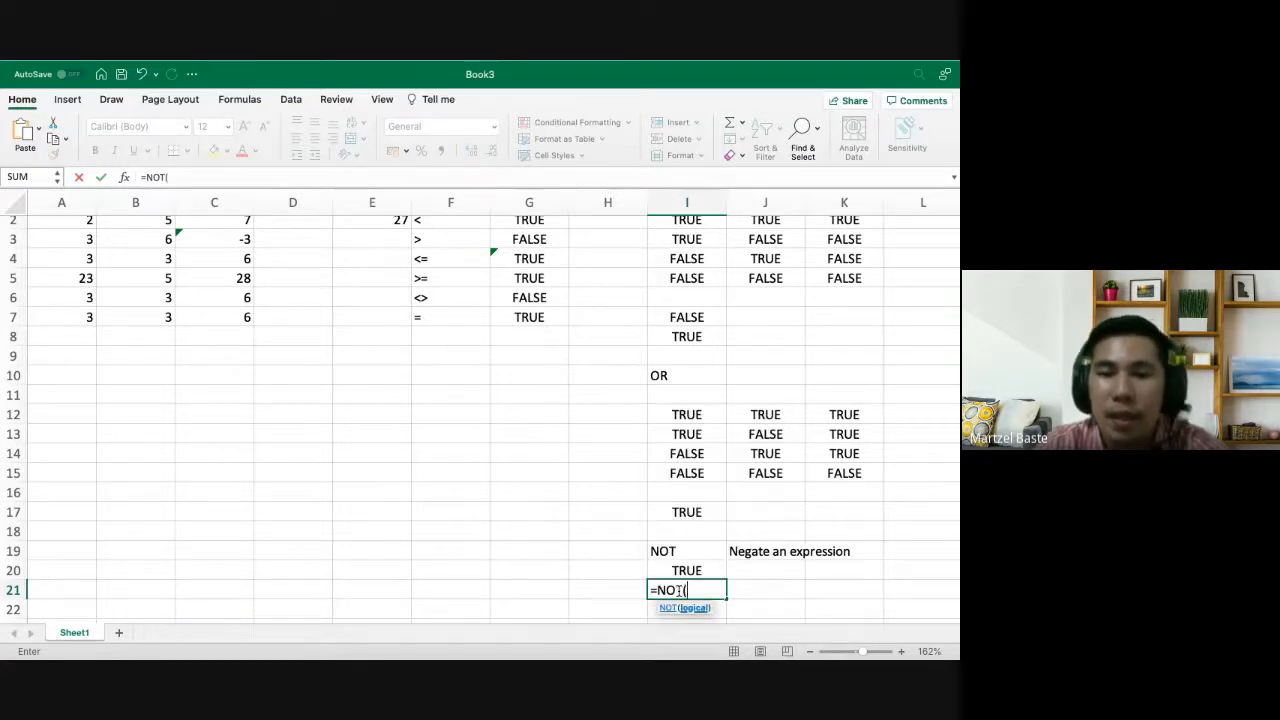
type("3<")
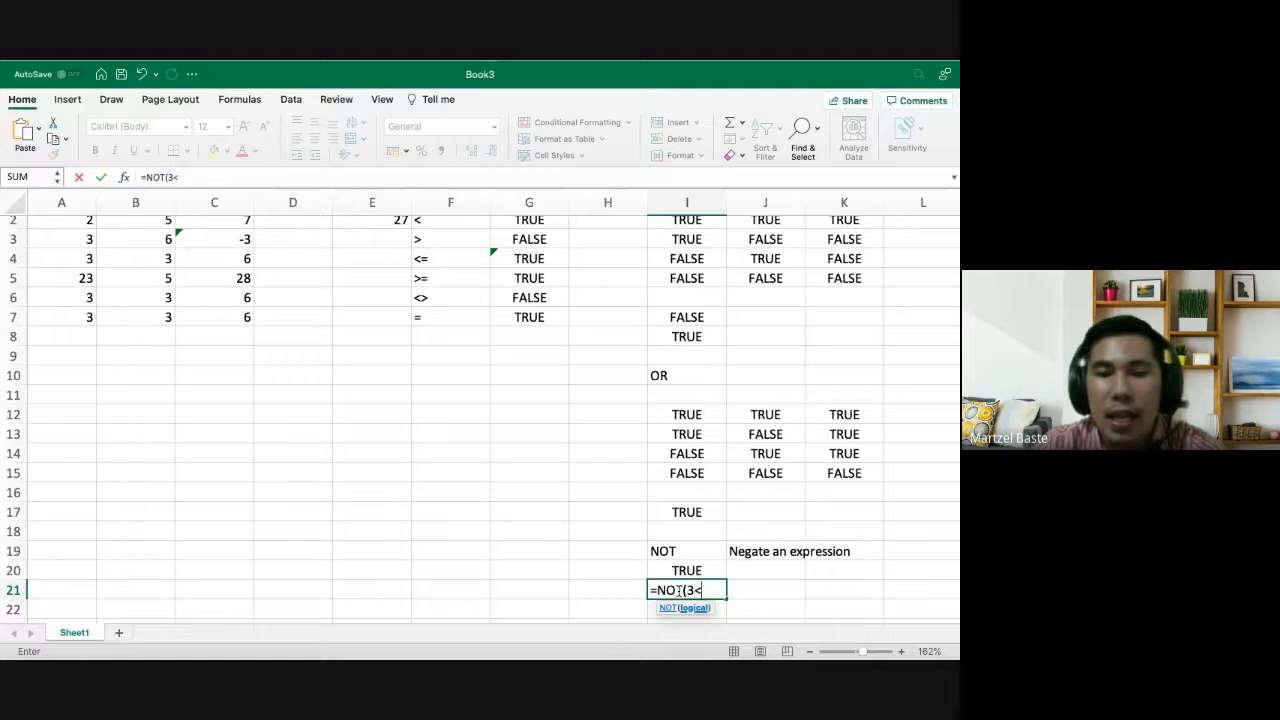
type(">4)")
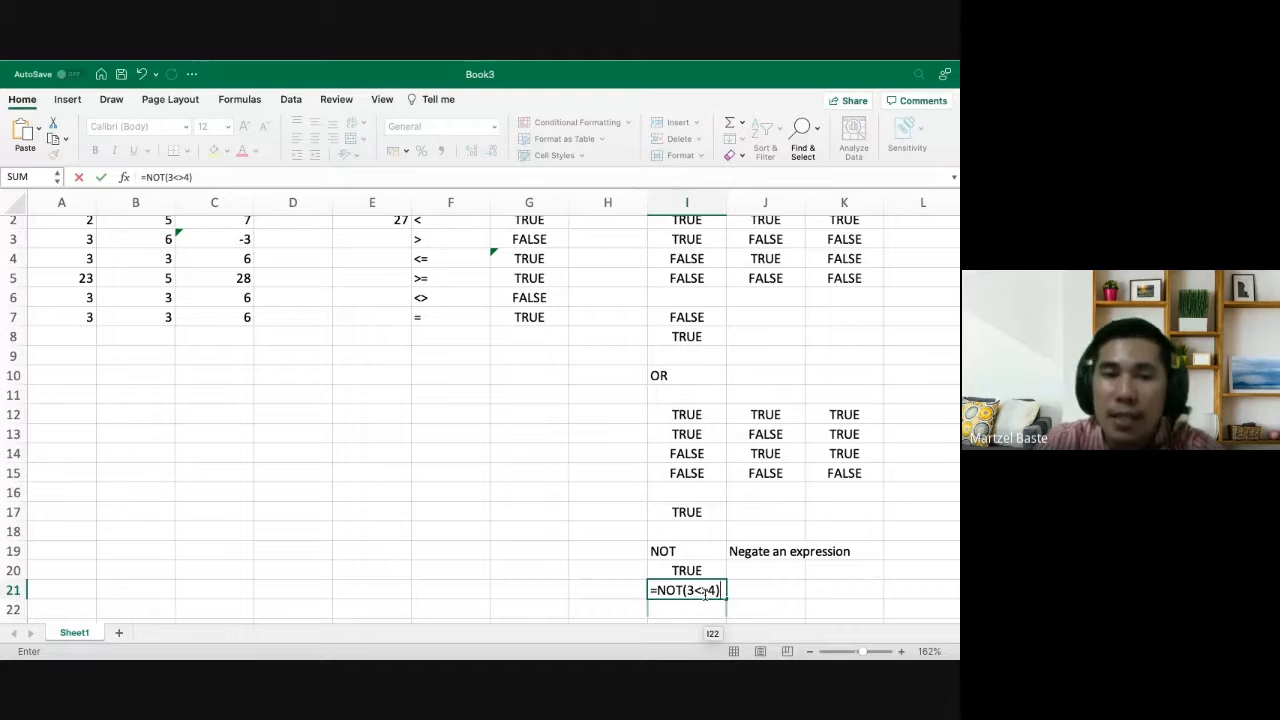
key("Return")
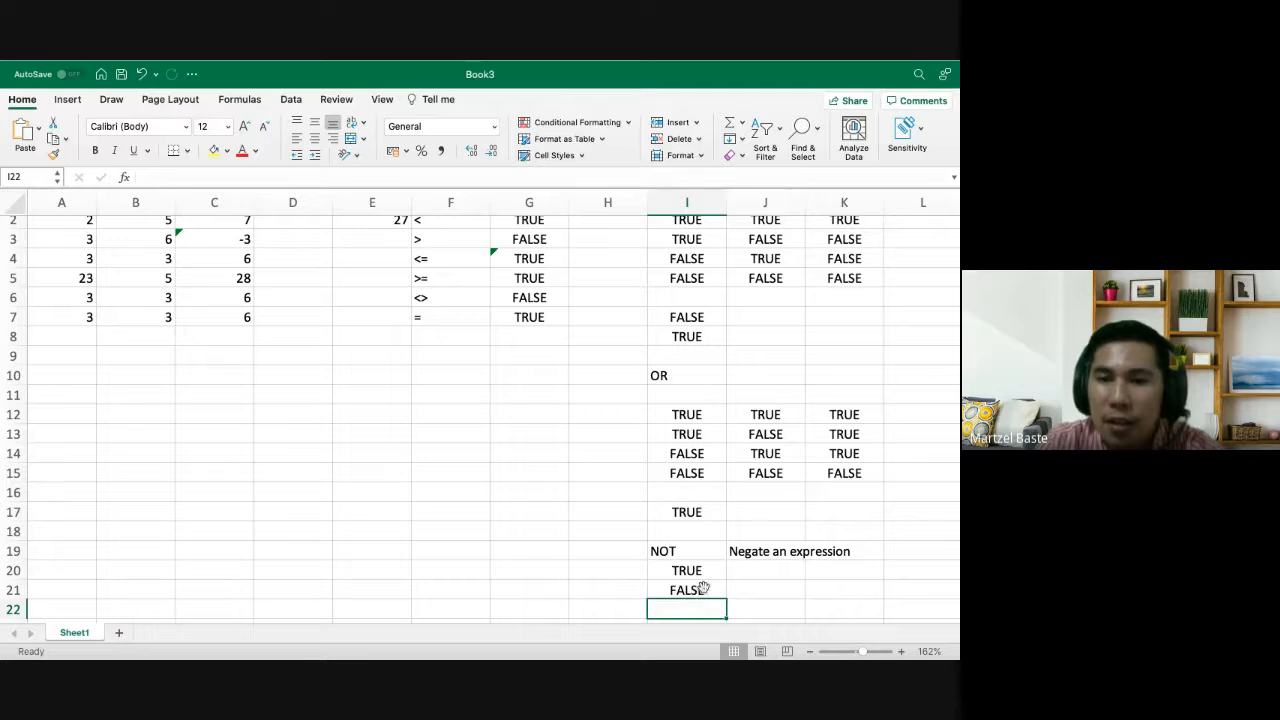
double_click(692, 591)
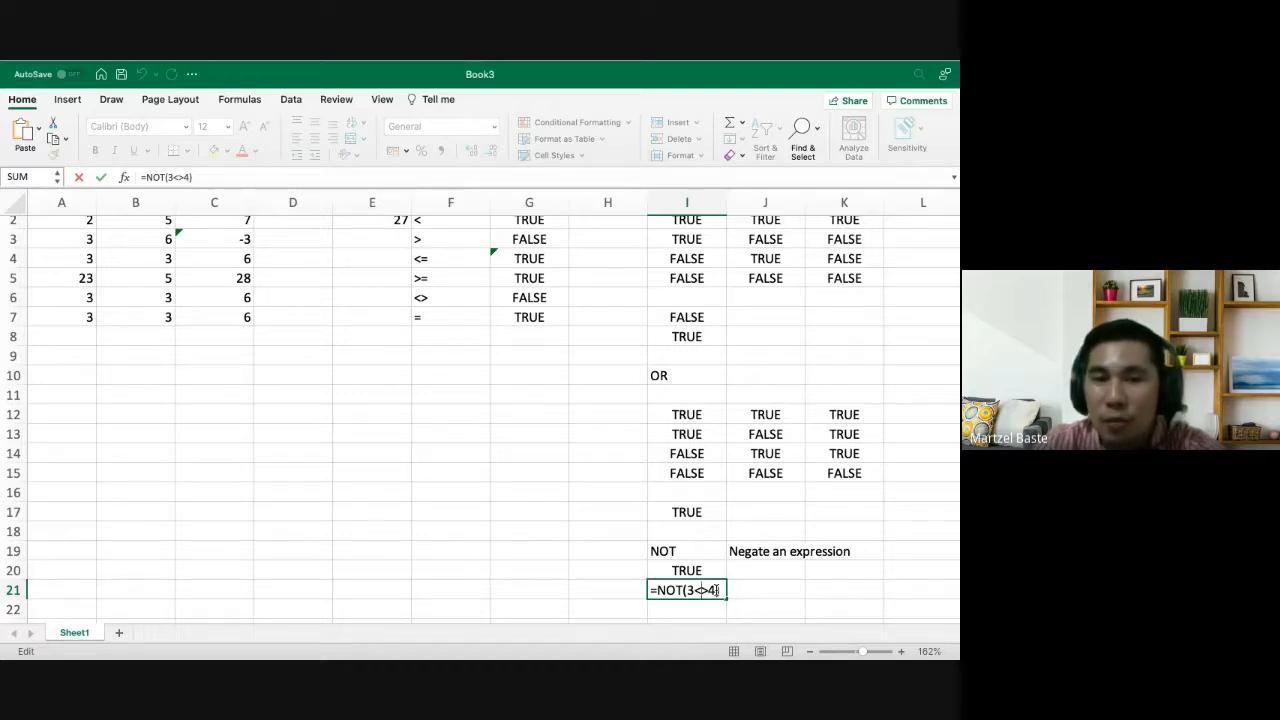
key("Return")
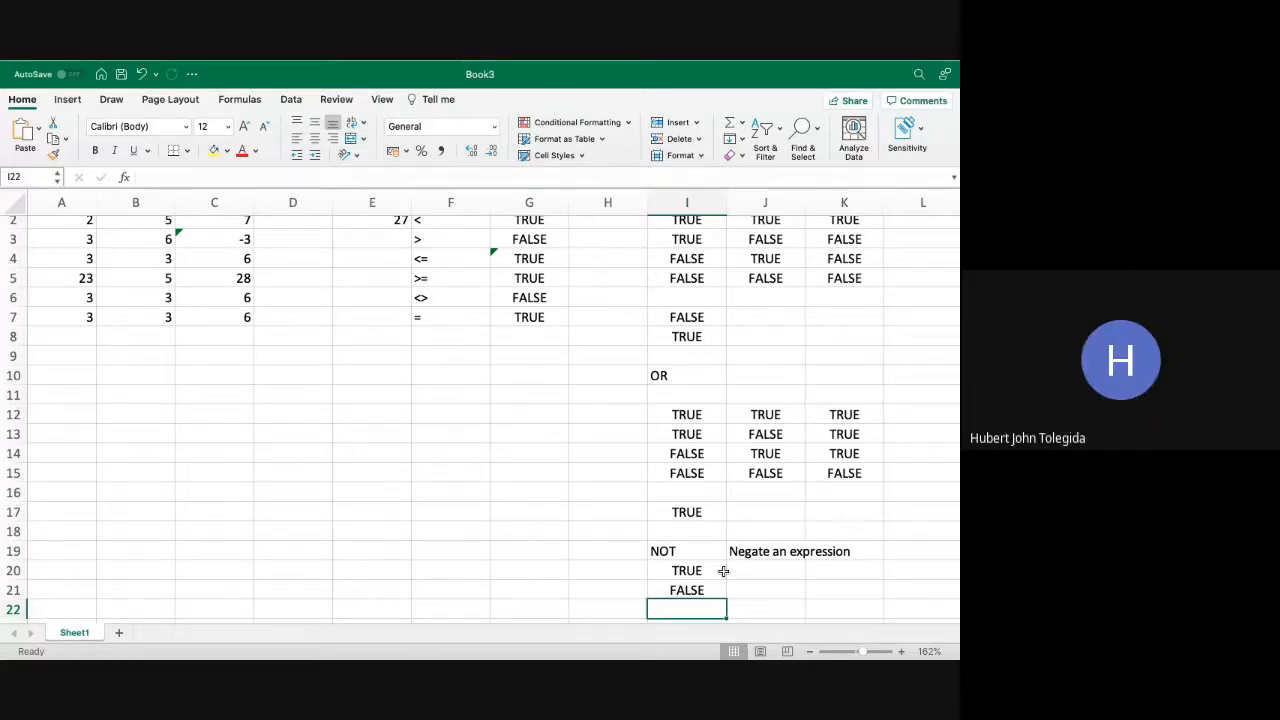
Add a new worksheet named Functions and widen column A slightly
left_click(118, 632)
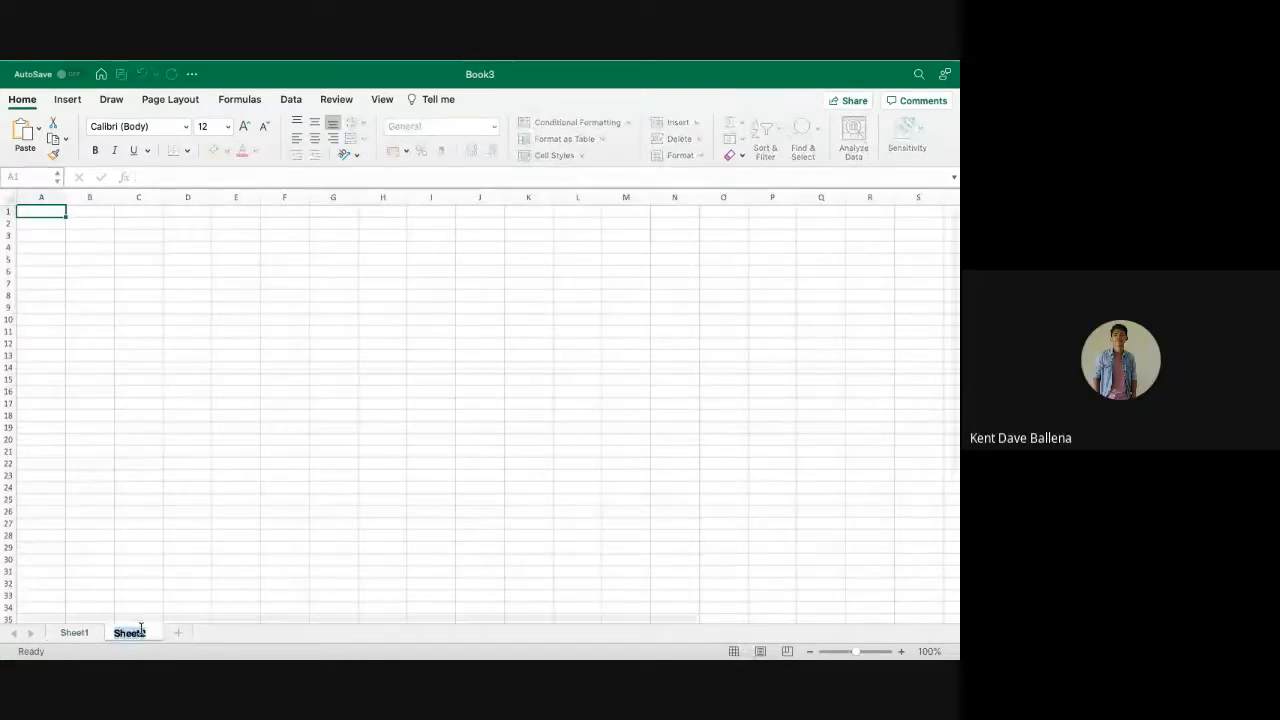
type("Functions")
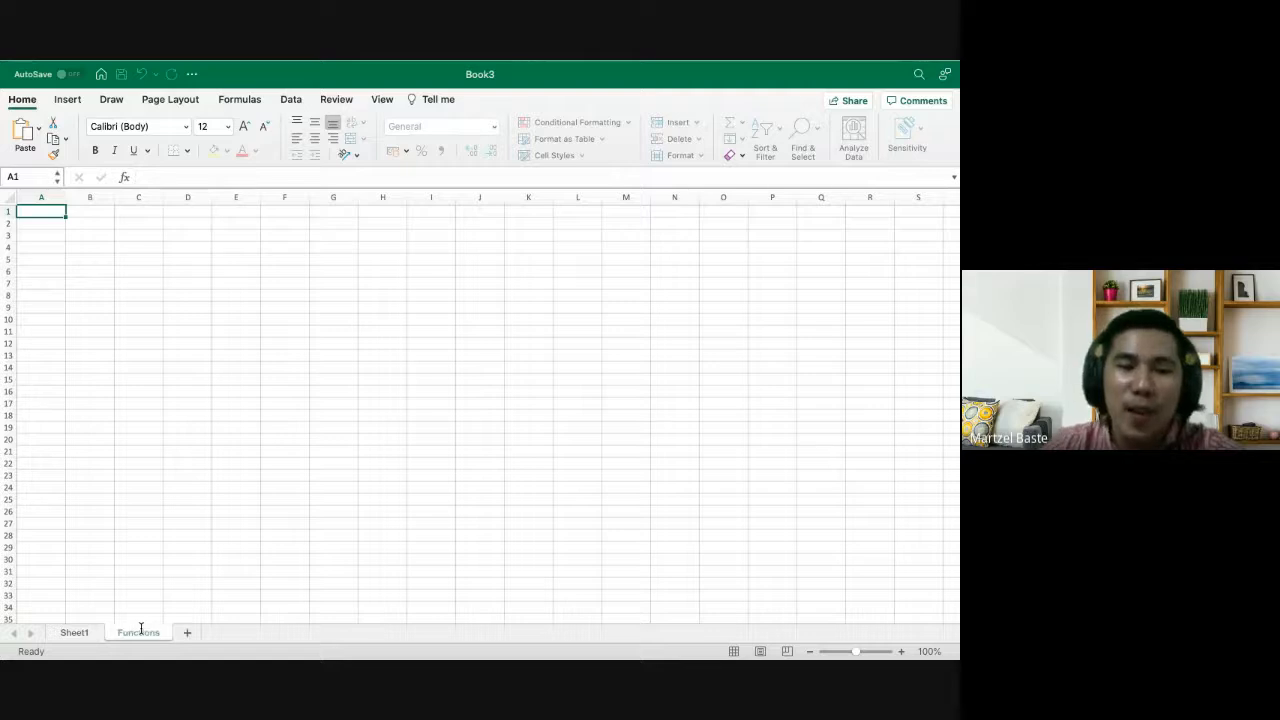
key("Return")
scroll(70, 242, "up", 5)
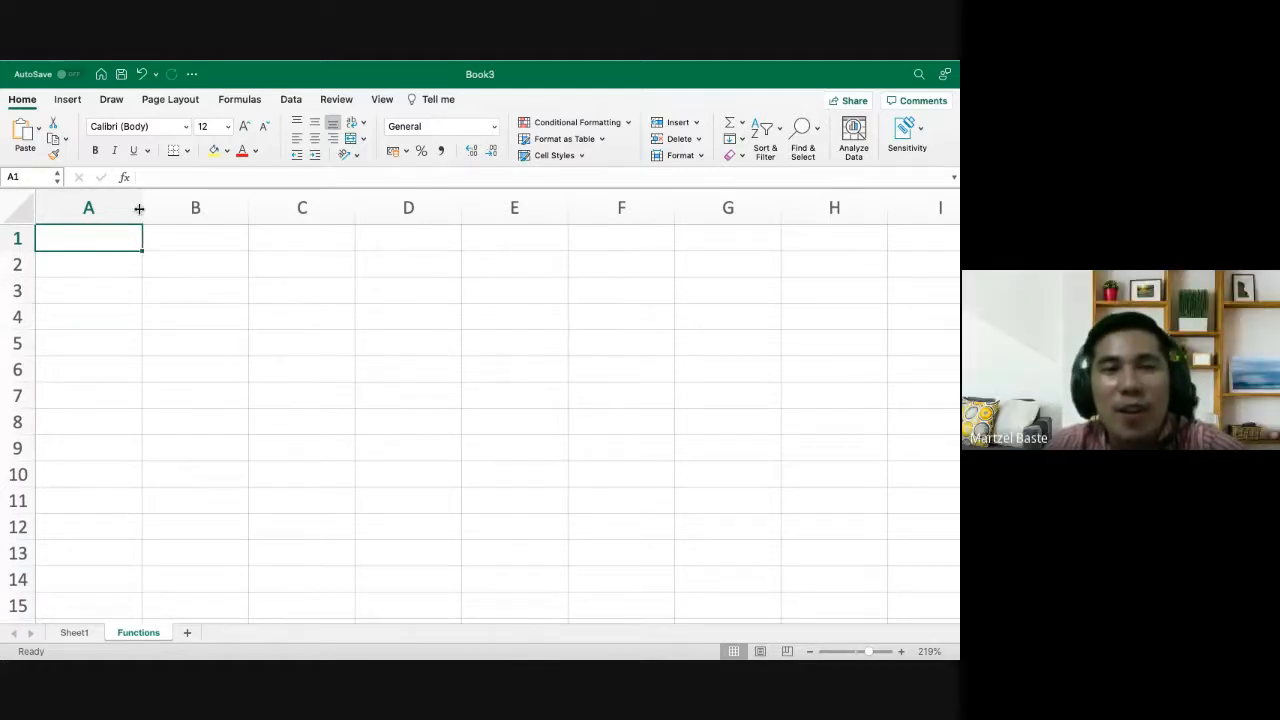
mouse_move(139, 208)
left_mouse_down()
mouse_move(114, 209)
mouse_move(150, 209)
left_mouse_up()
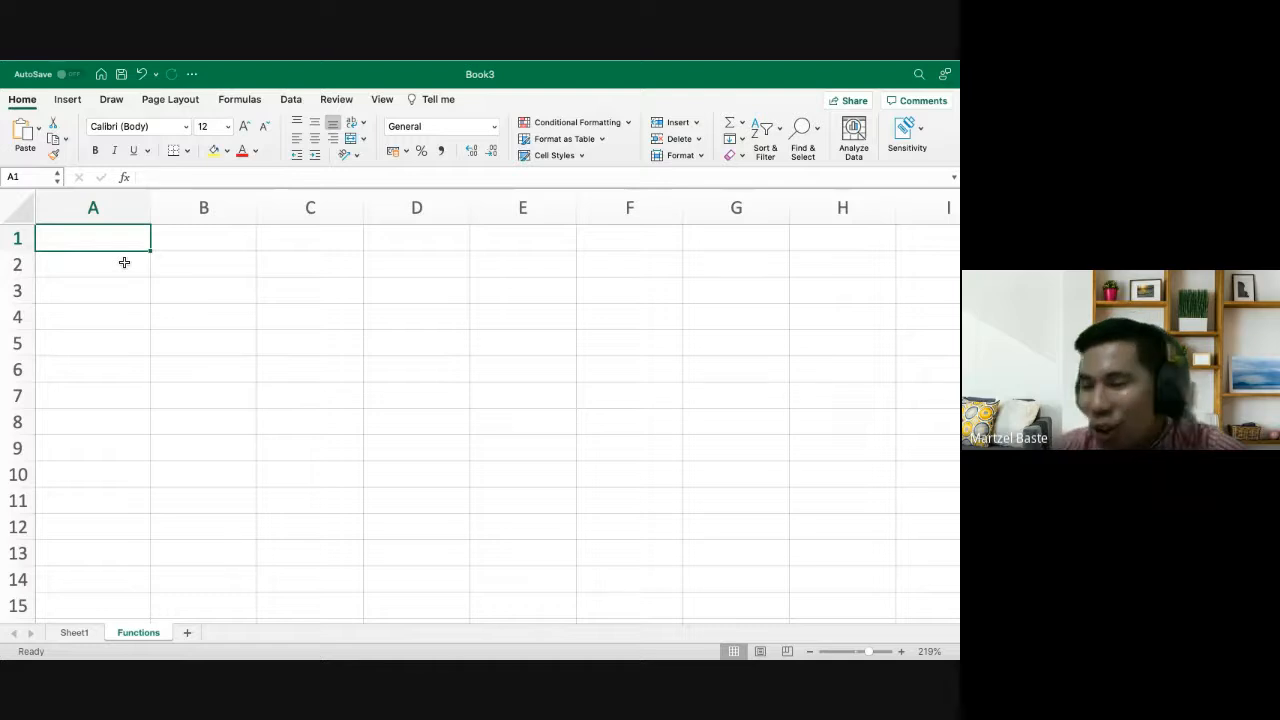
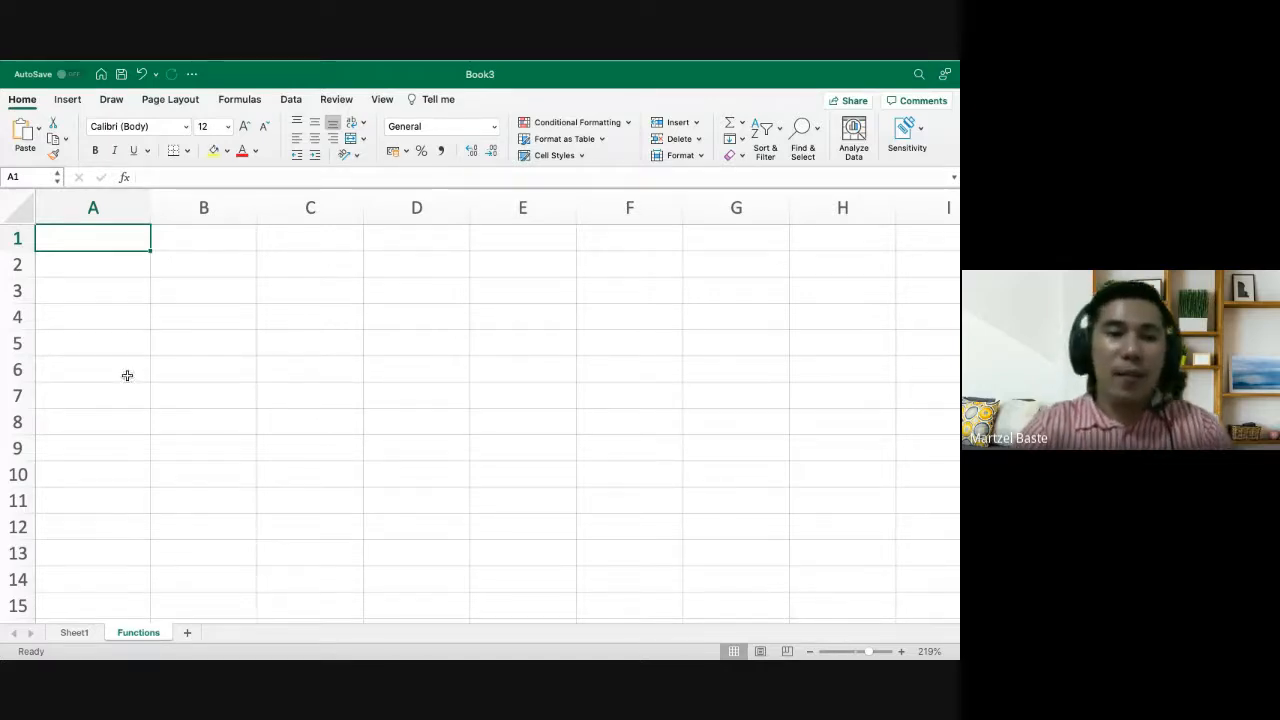
Review the operator examples on Sheet1 and return to the Functions sheet
left_click(70, 633)
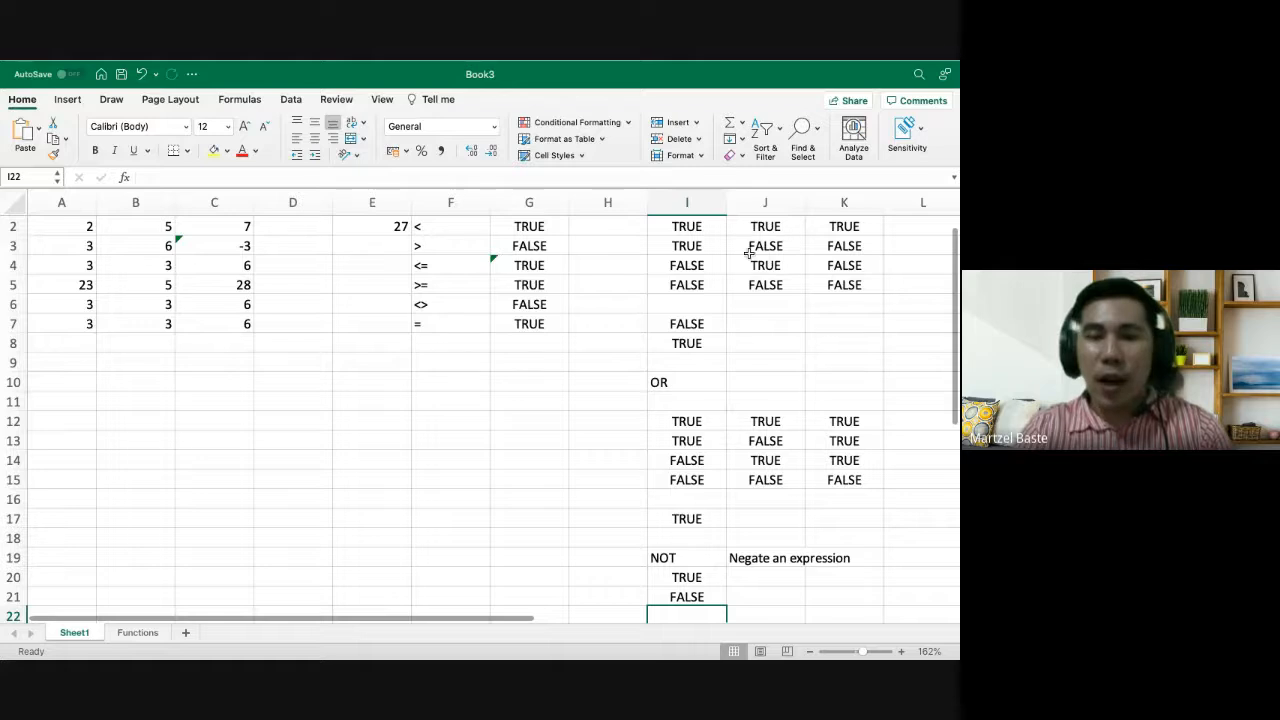
scroll(600, 253, "up", 1)
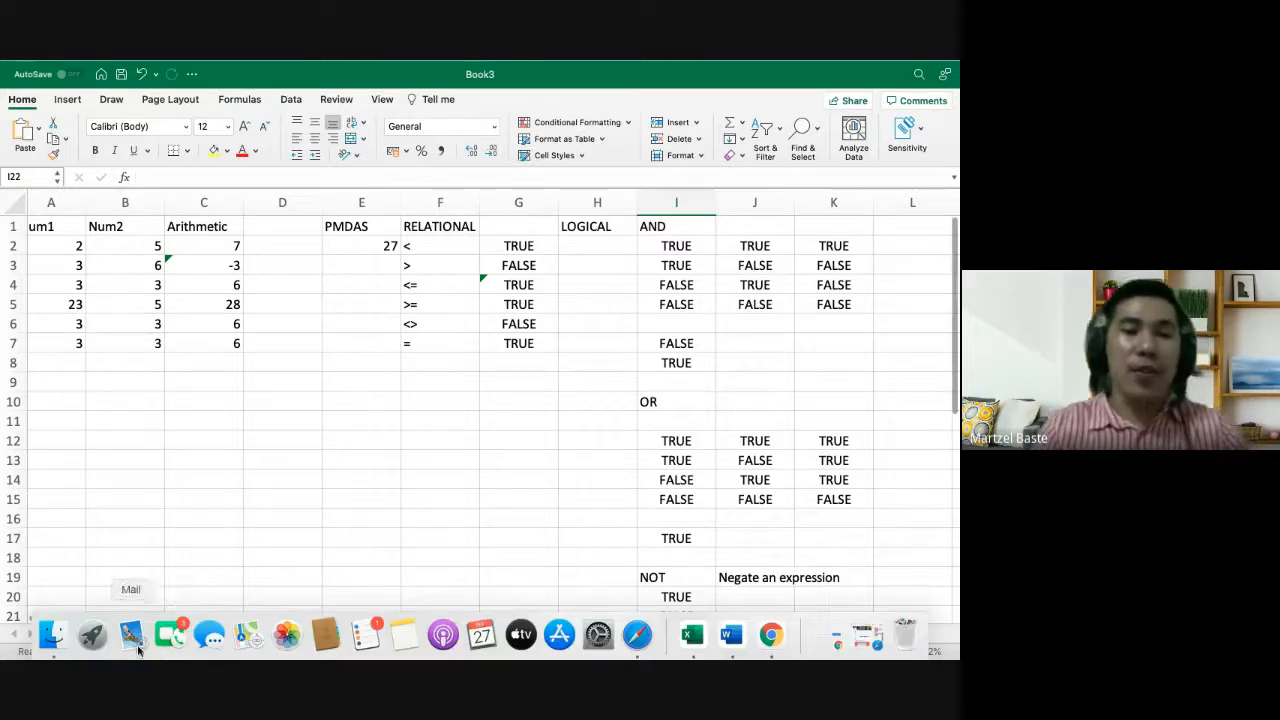
left_click(131, 632)
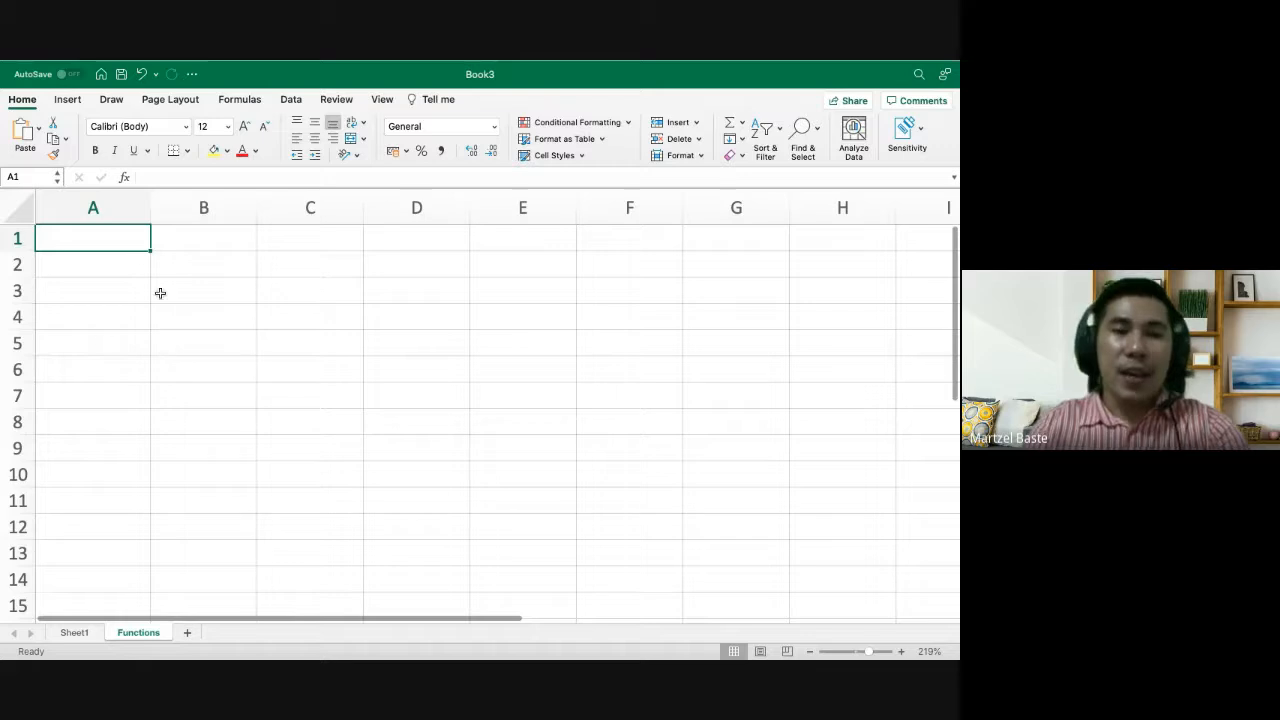
List the function names SUM, AVERAGE, MAX and MIN in cells A1 to A4 of the Functions sheet
type("SUM")
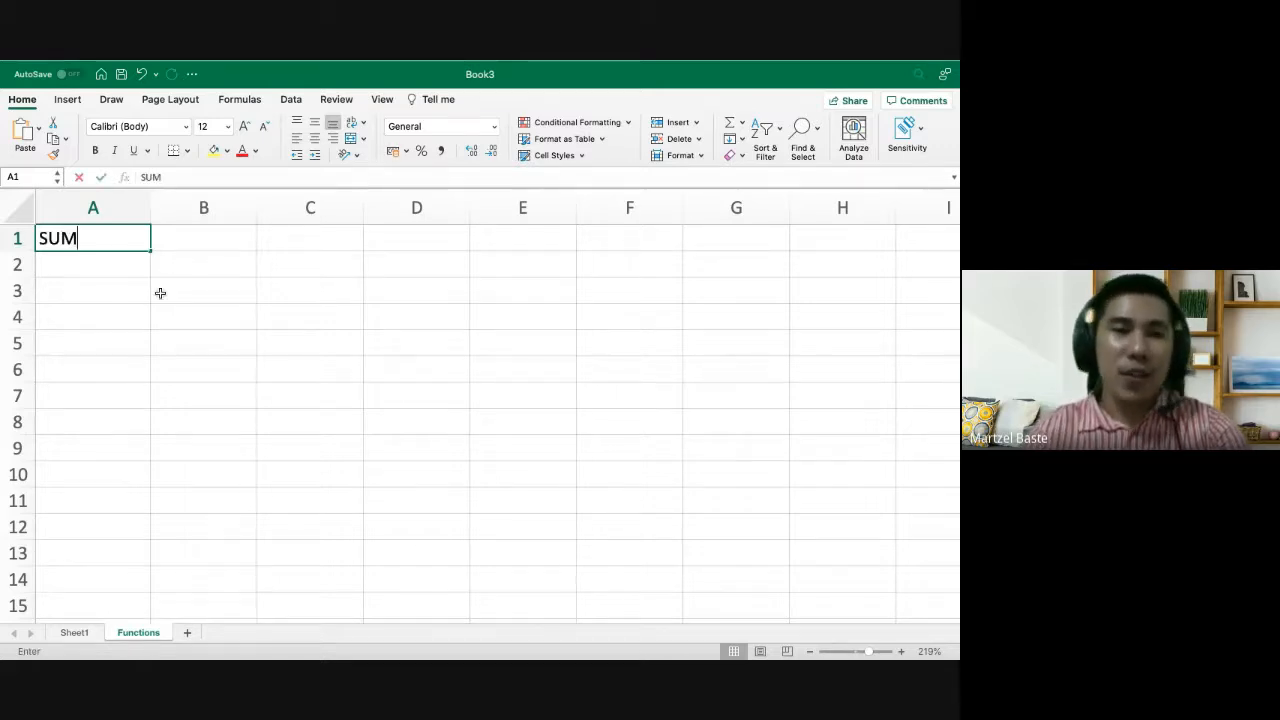
key("Return")
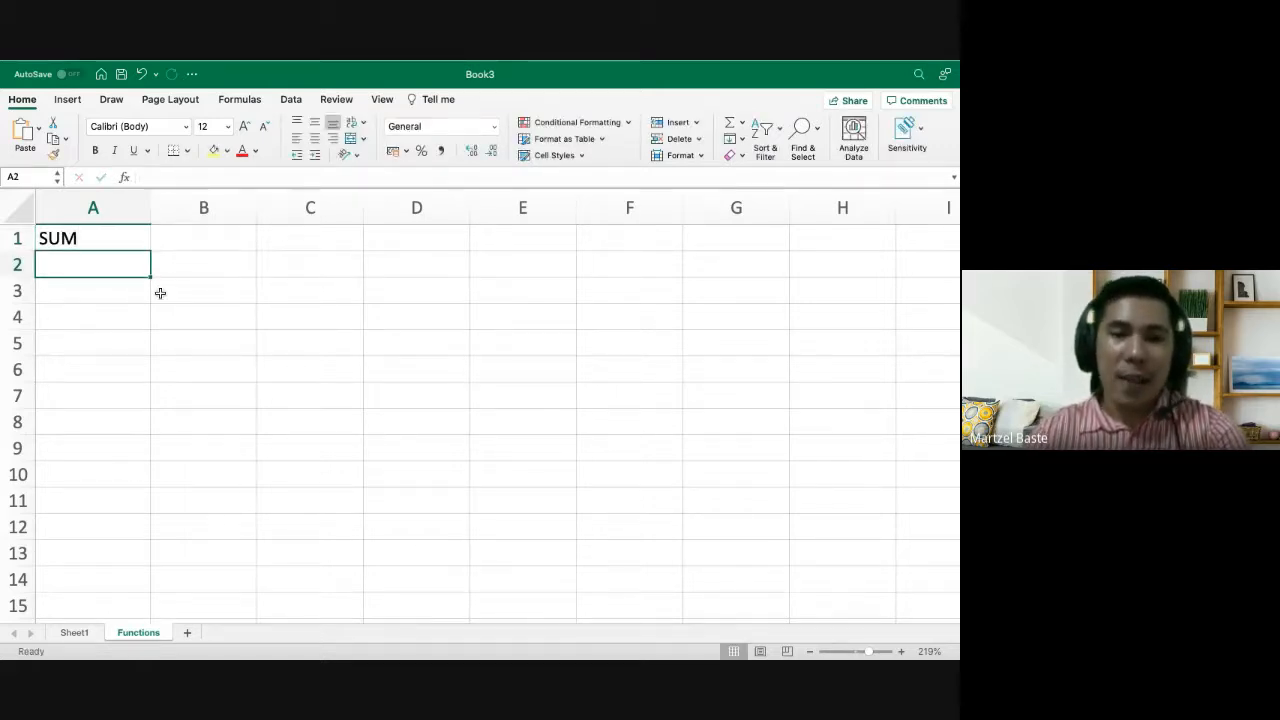
type("AVERAGE")
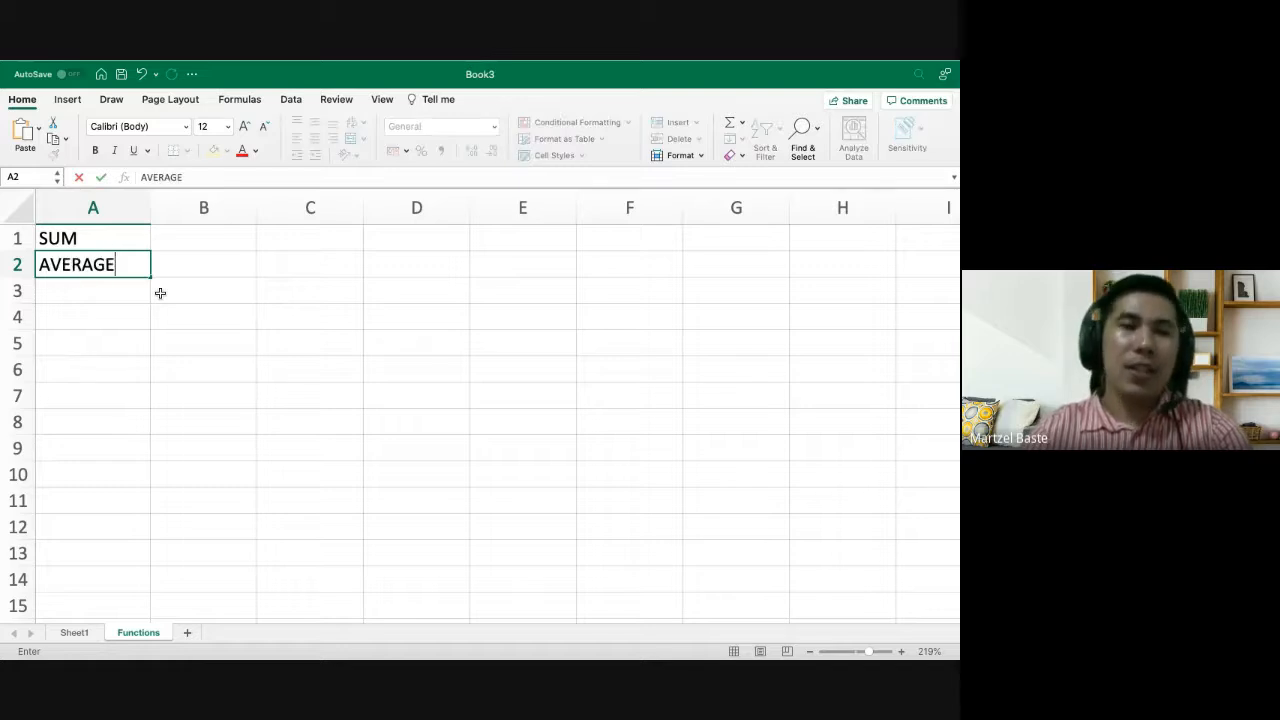
key("Return")
type("MAX")
key("Return")
type("MI")
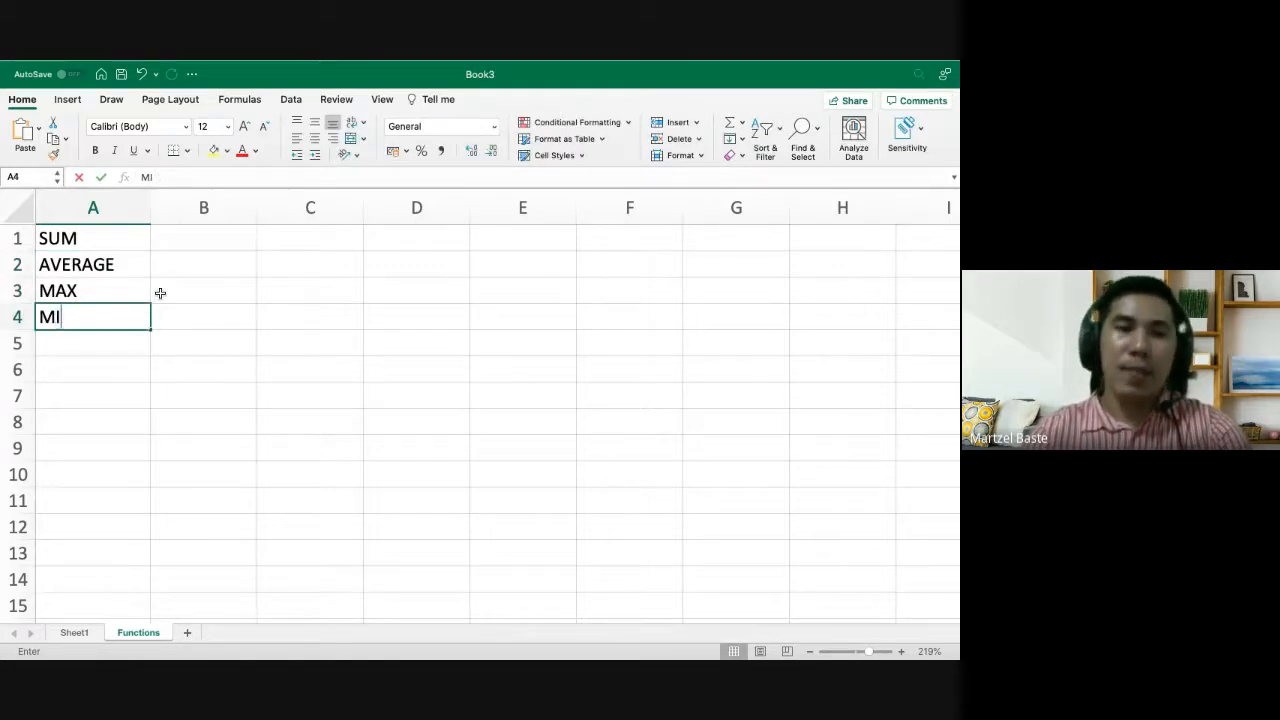
type("N")
key("Return")
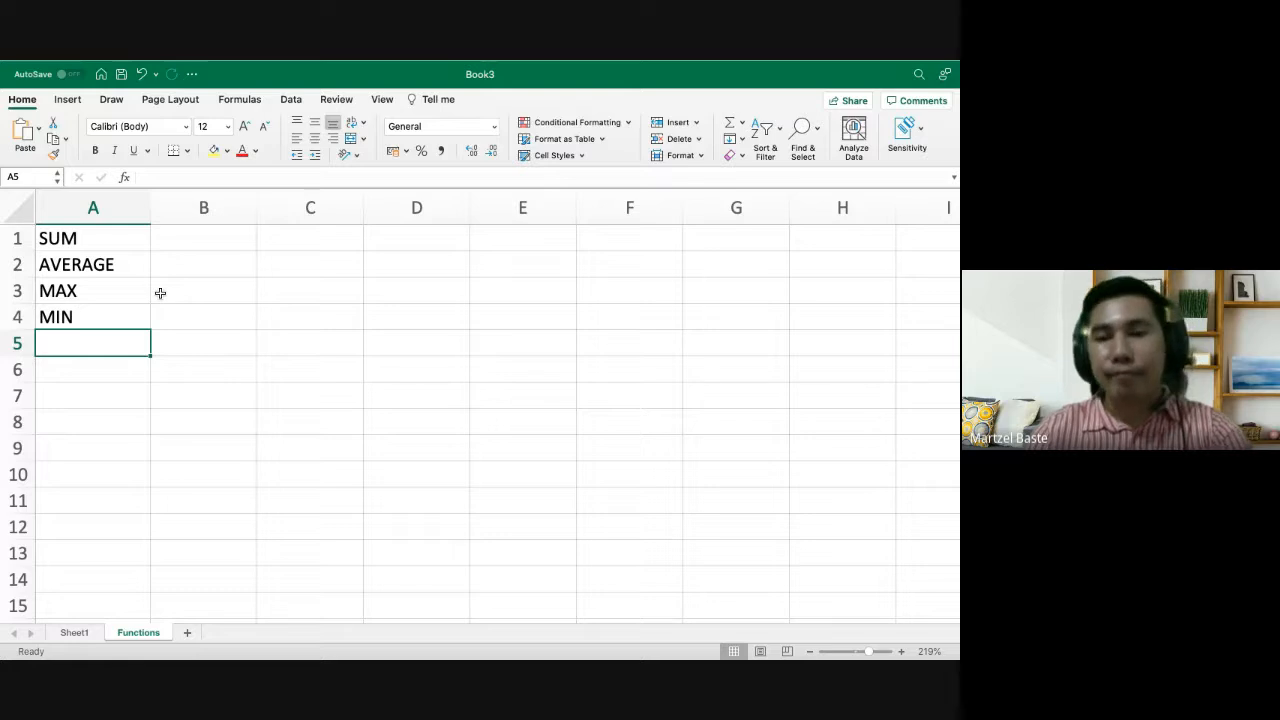
Continue the function list with RANDBETWEEN in A5, MOD in A6 and IF in A7
type("RAND")
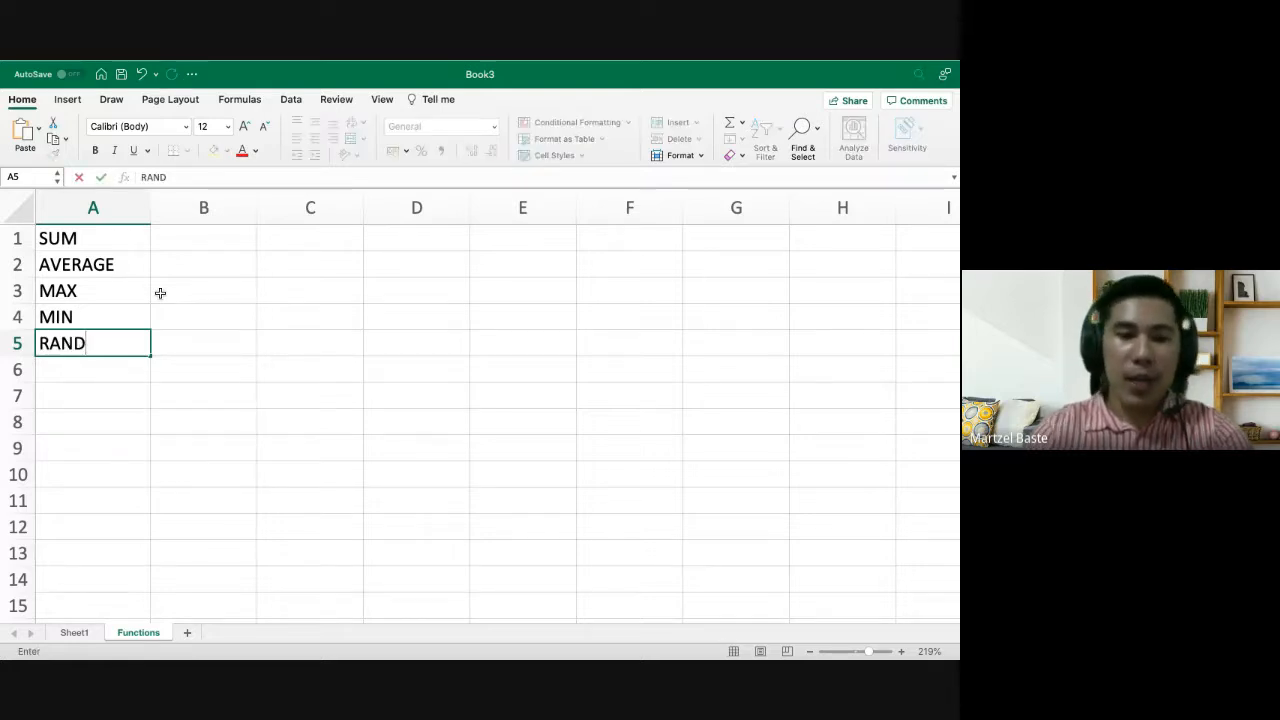
type("BETWEEN")
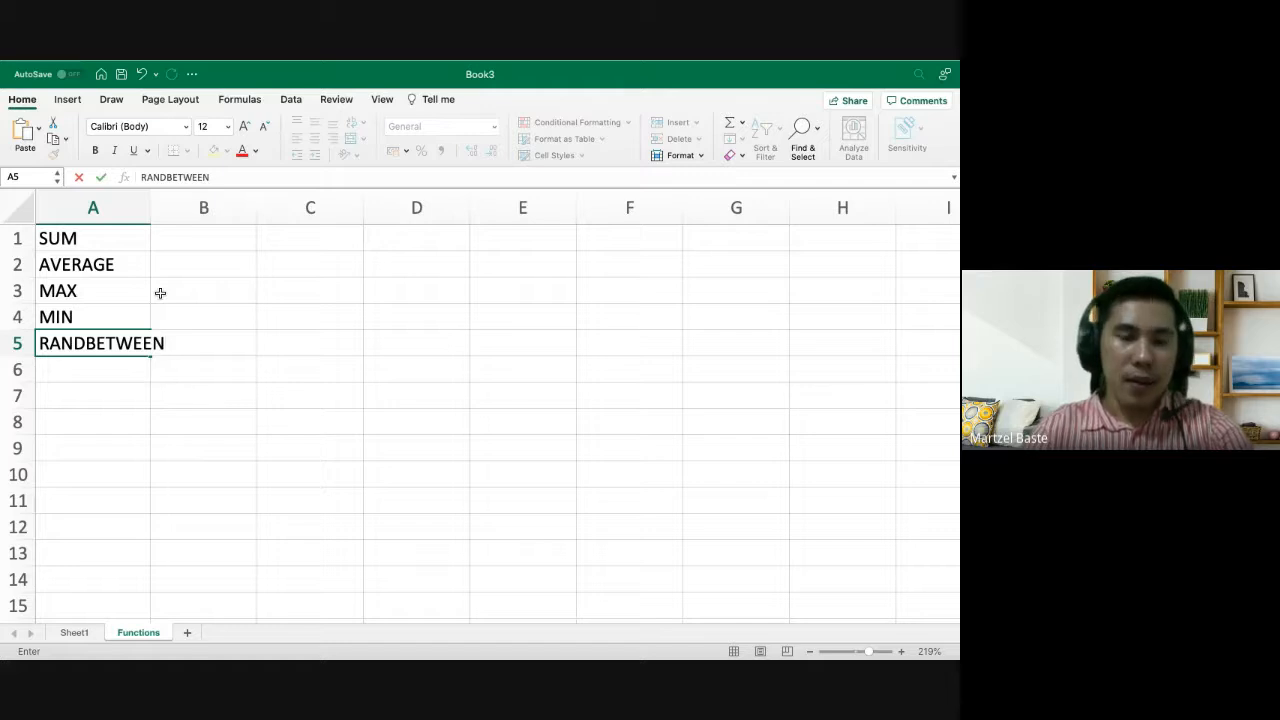
key("Return")
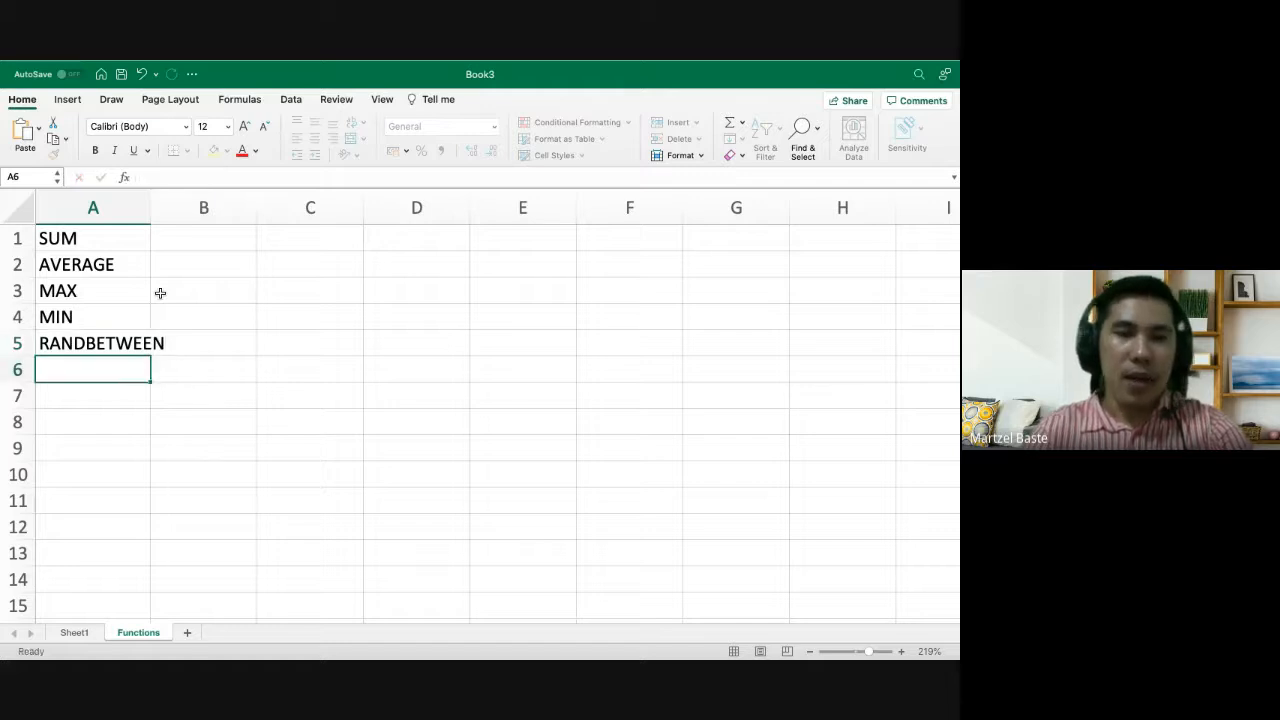
type("MOD")
key("Return")
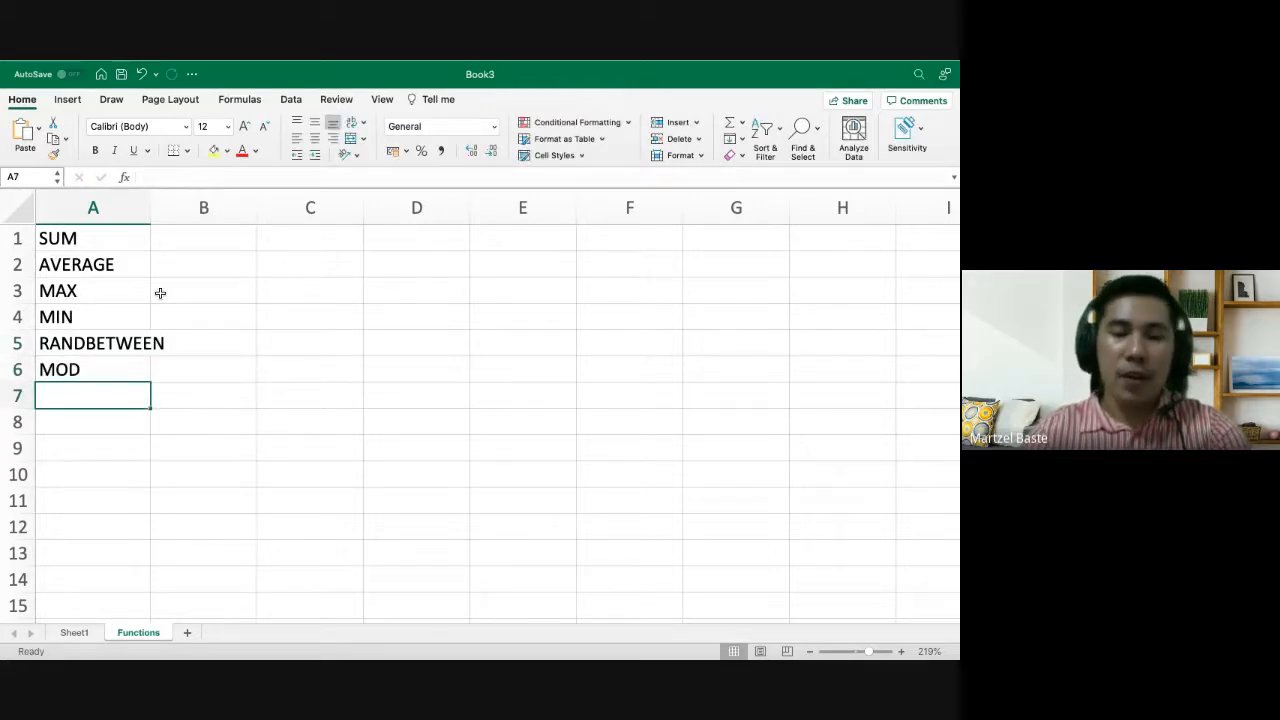
type("IF")
key("Return")
Complete the function list with COUNTIF in A8, COUNTA in A9 and COUNT in A10
type("COUN")
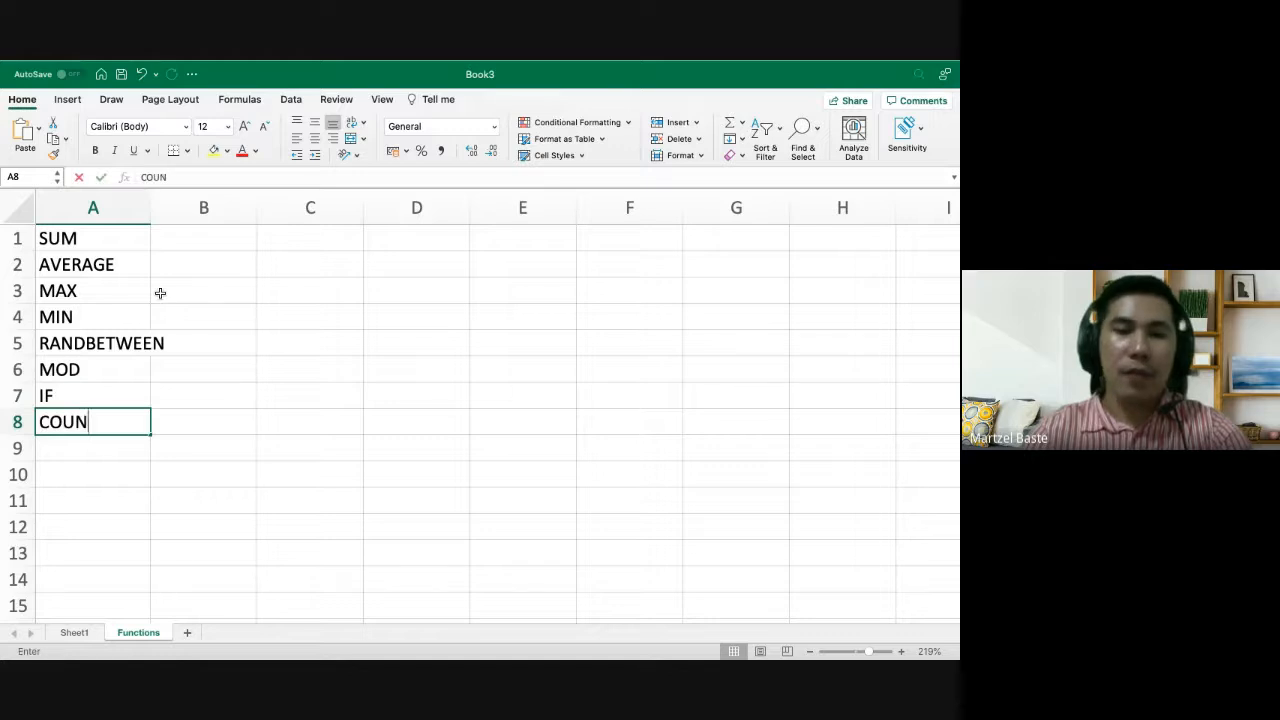
type("TIF")
key("Return")
type("CON")
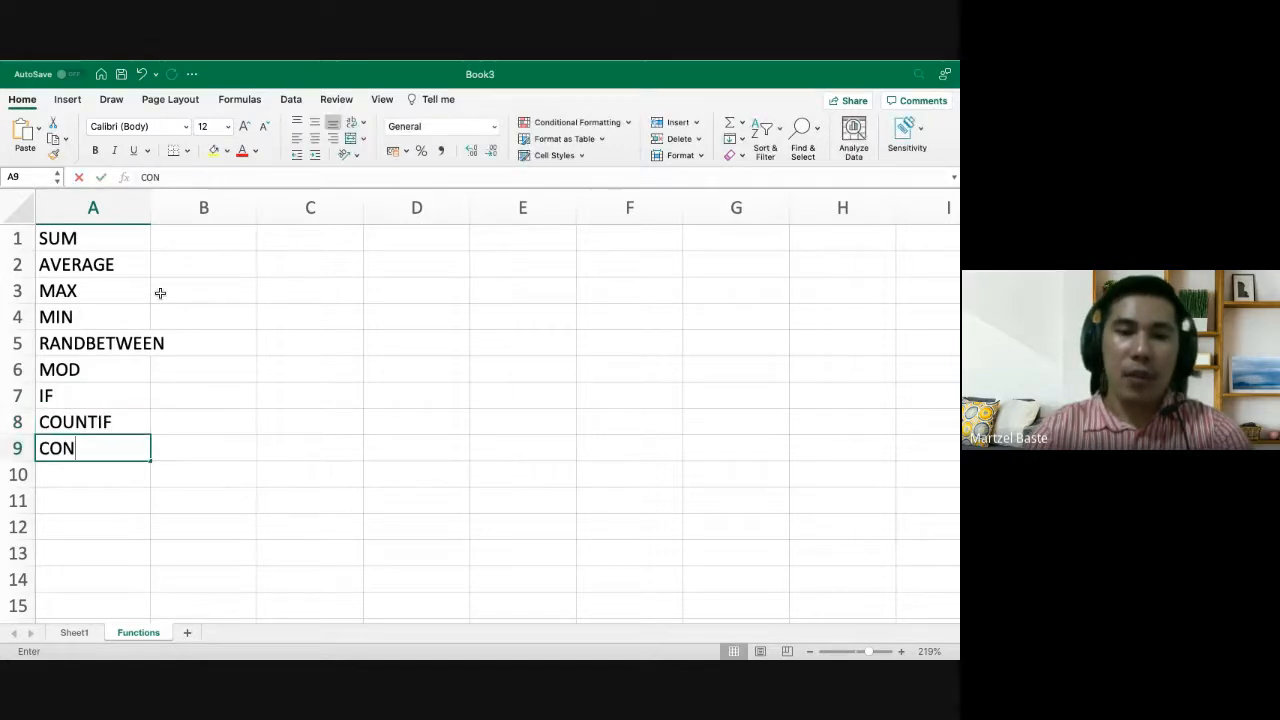
key("BackSpace")
type("UNTA")
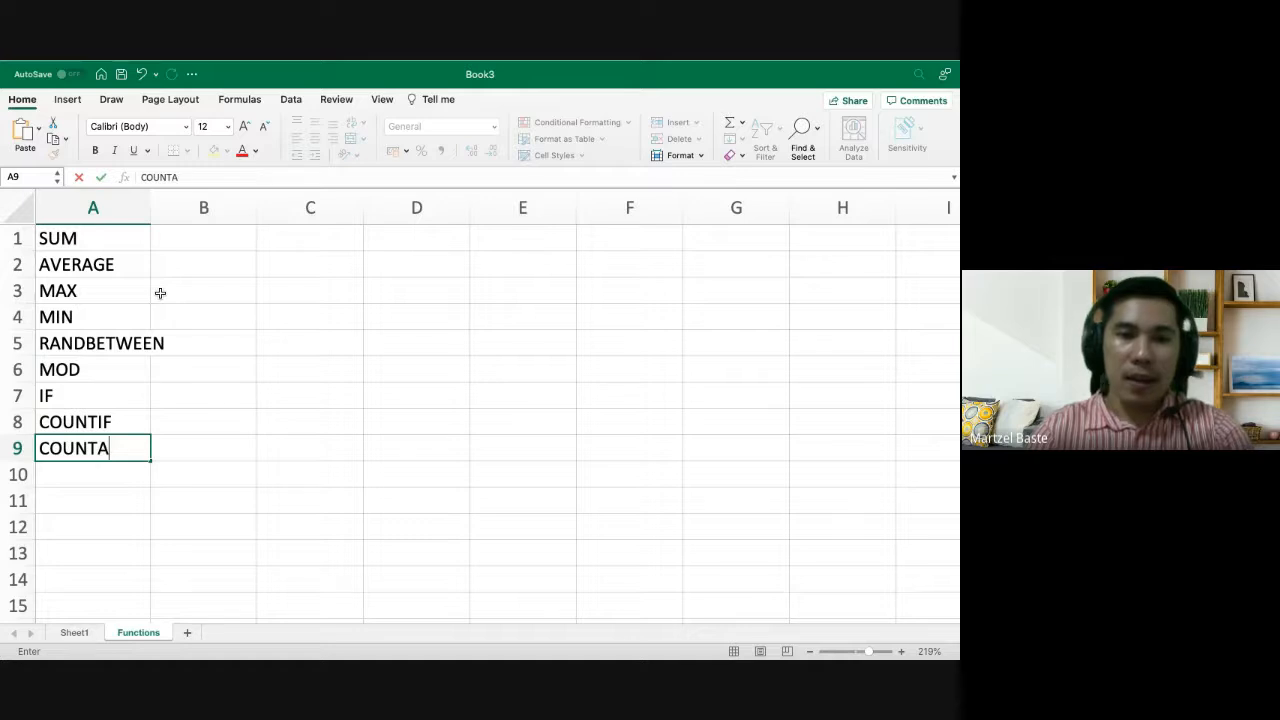
key("Return")
type("COUNT")
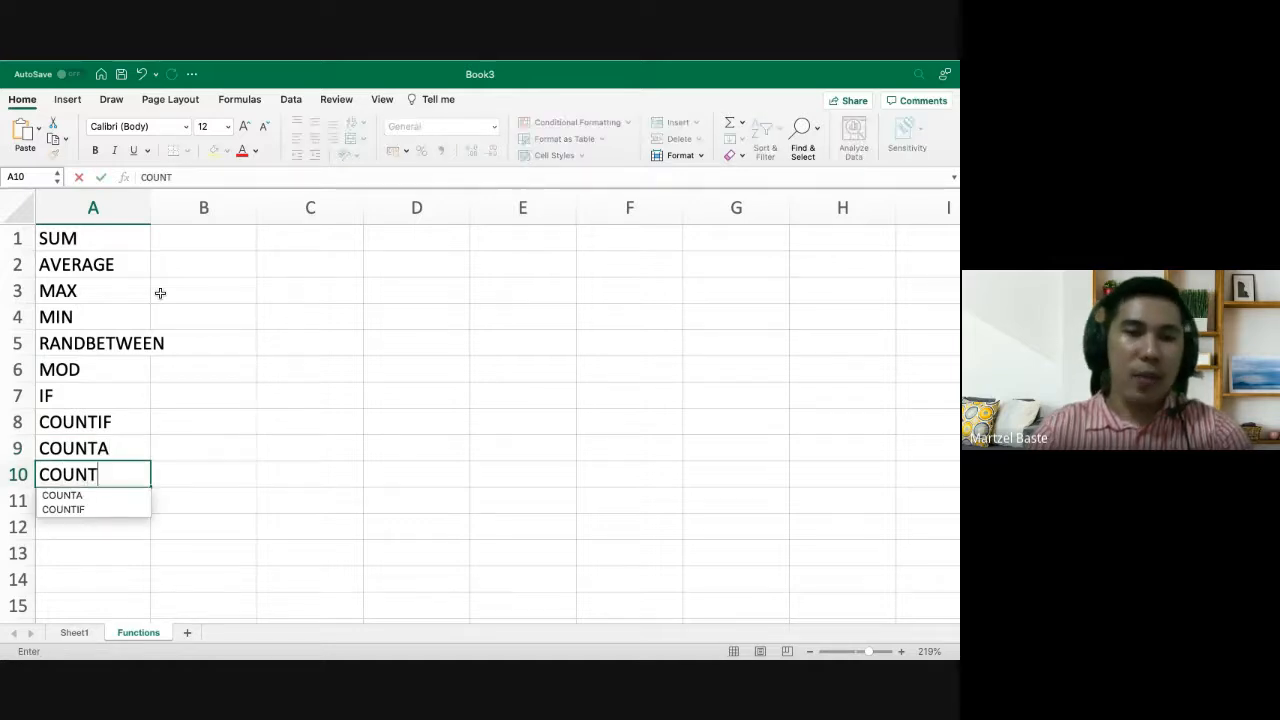
key("Return")
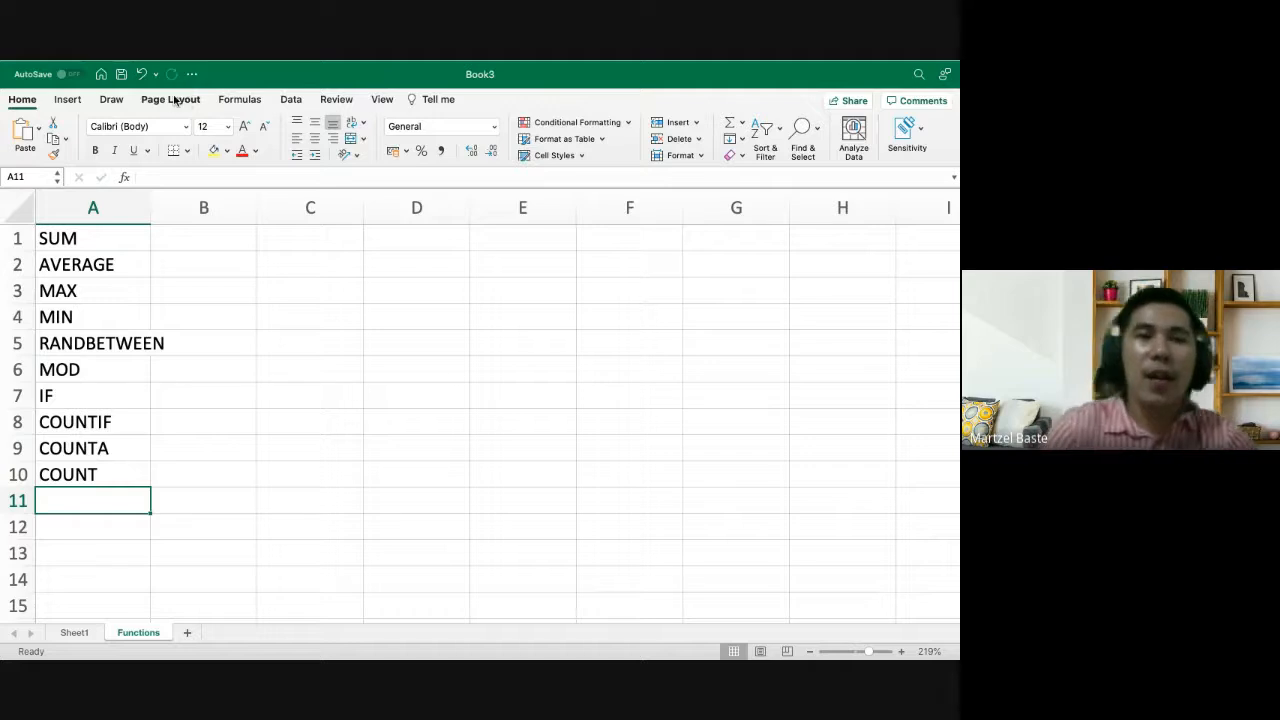
Look through the functions available in the Formula Builder and close it without inserting any
left_click(240, 100)
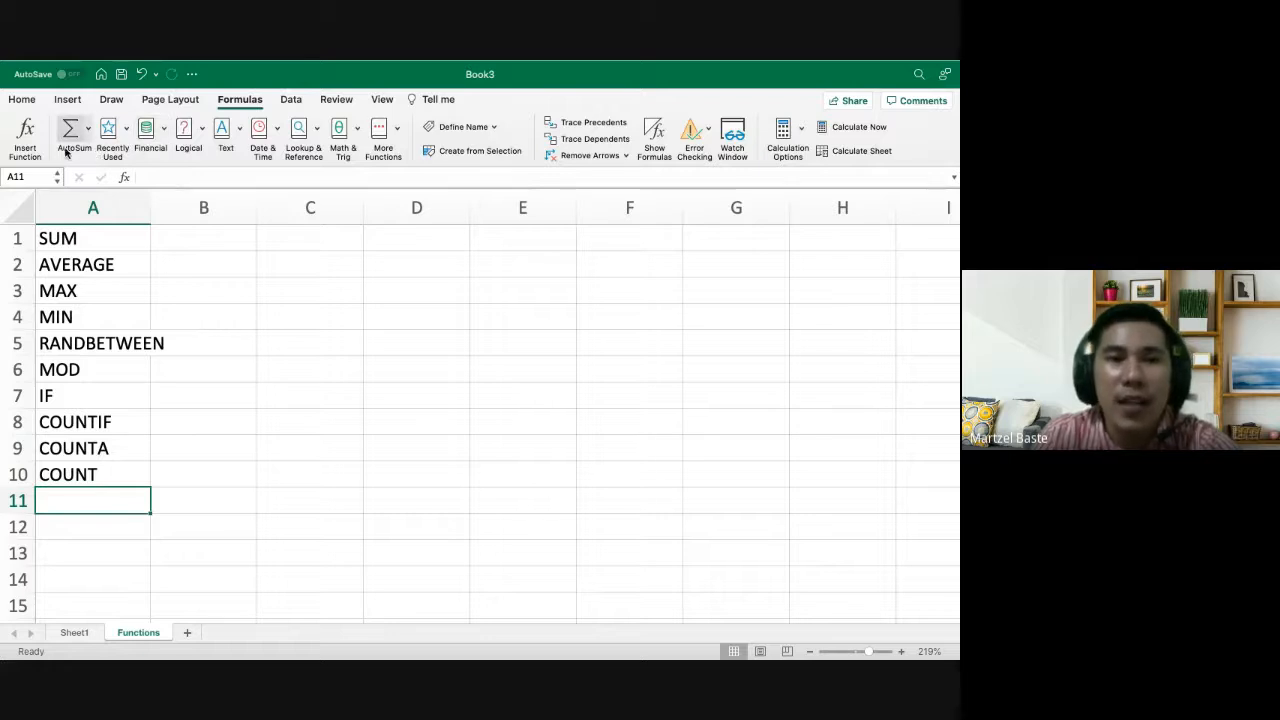
left_click(25, 135)
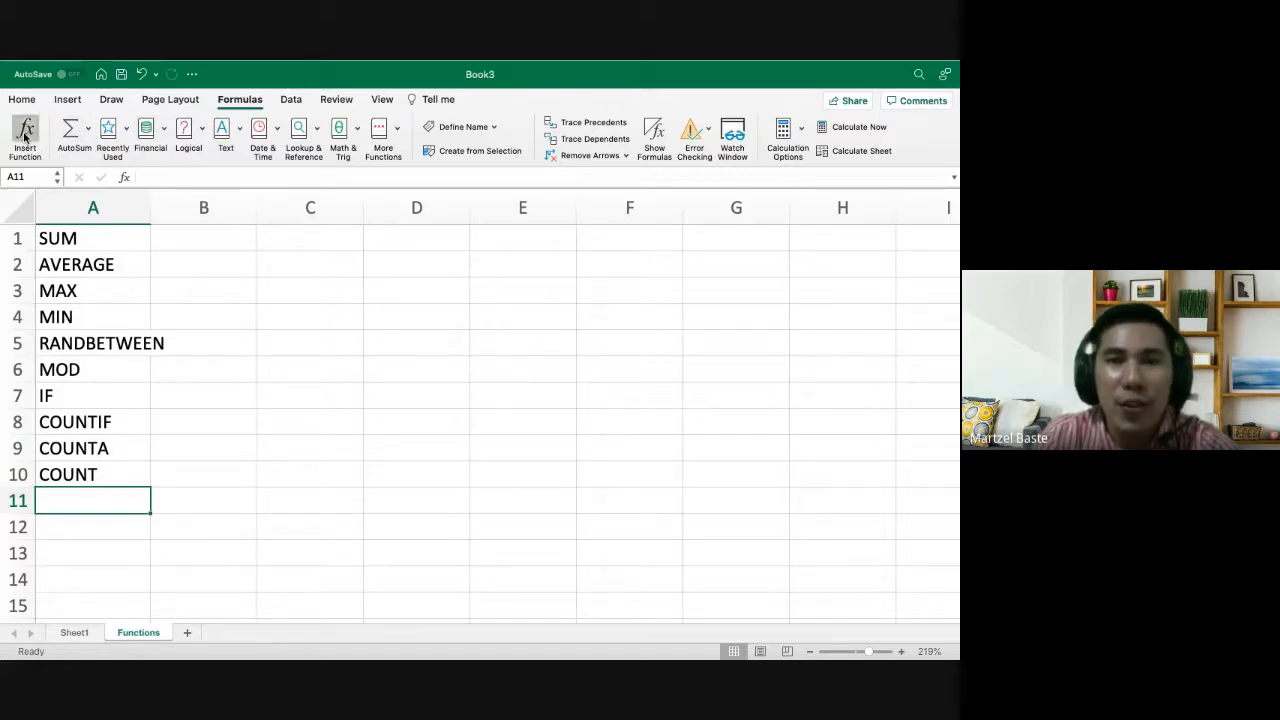
scroll(845, 287, "down", 5)
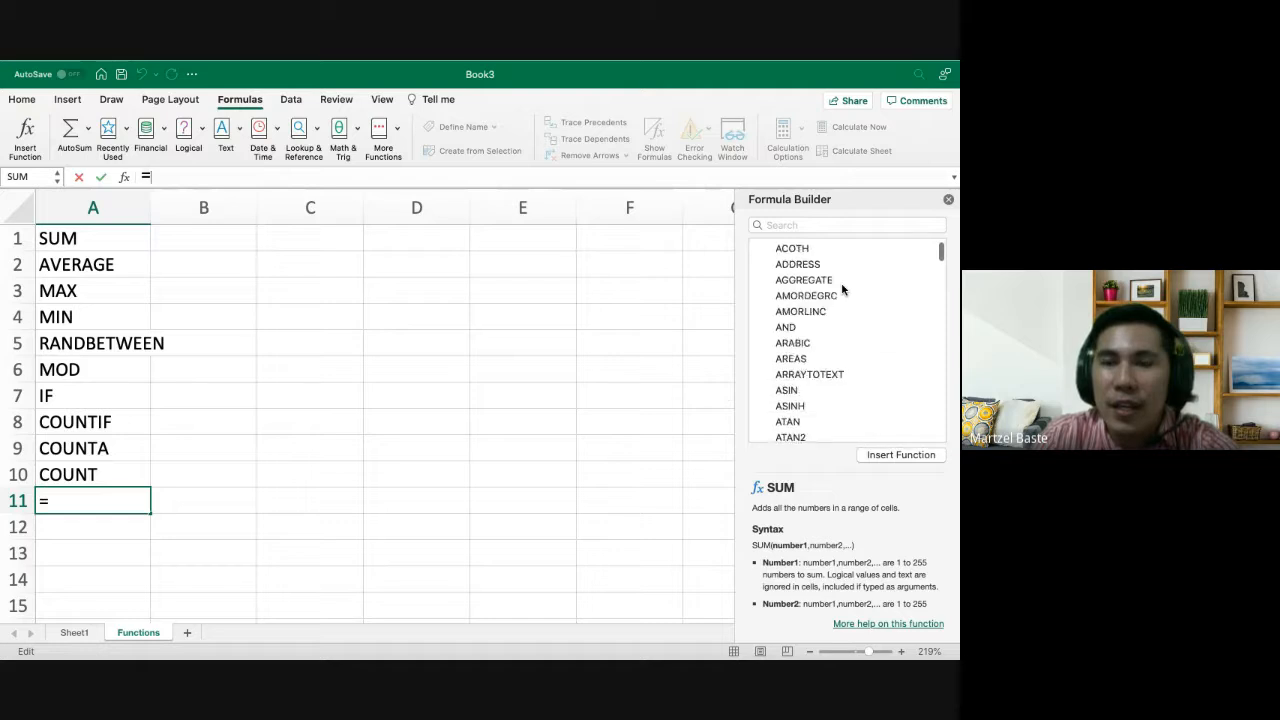
scroll(845, 287, "up", 6)
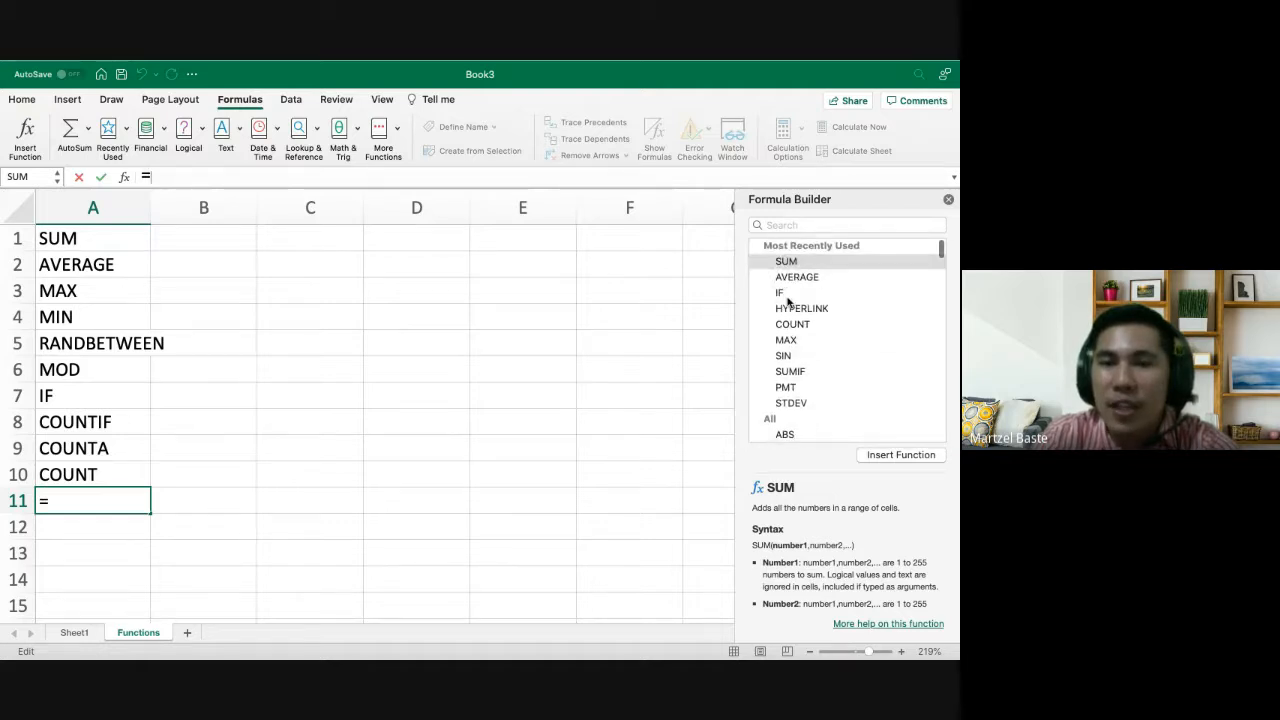
scroll(786, 358, "down", 15)
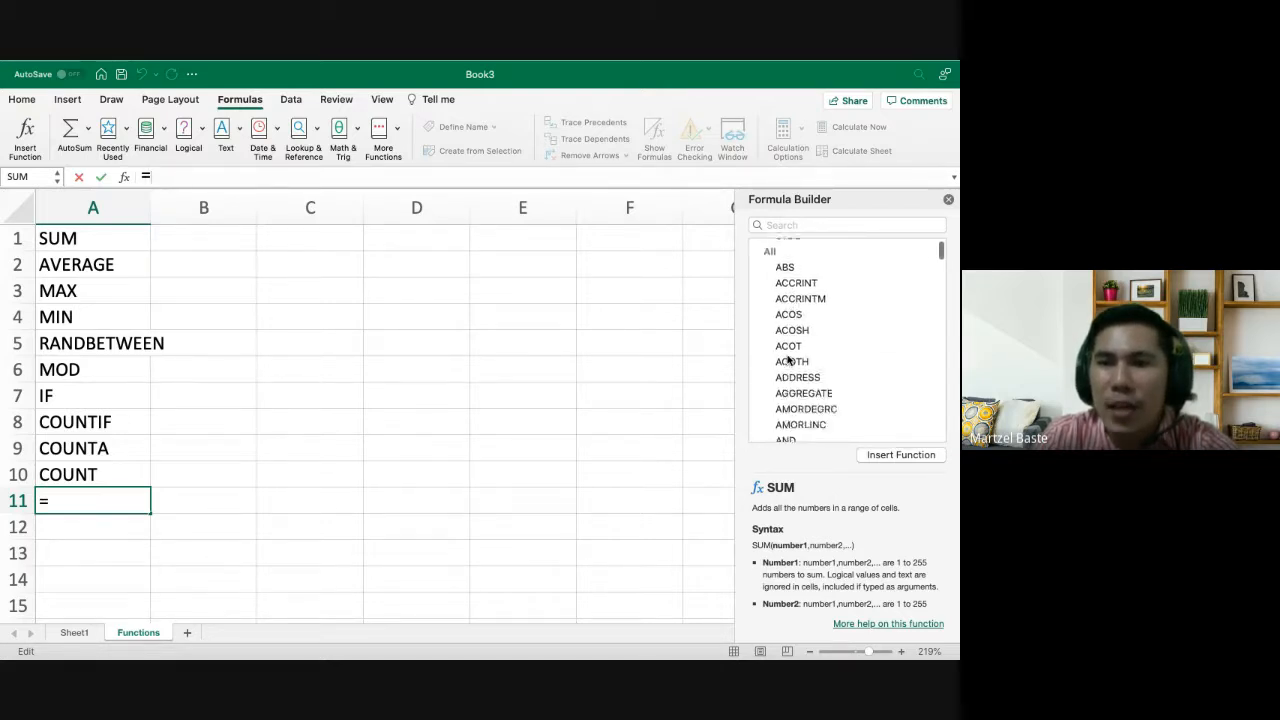
scroll(788, 360, "down", 20)
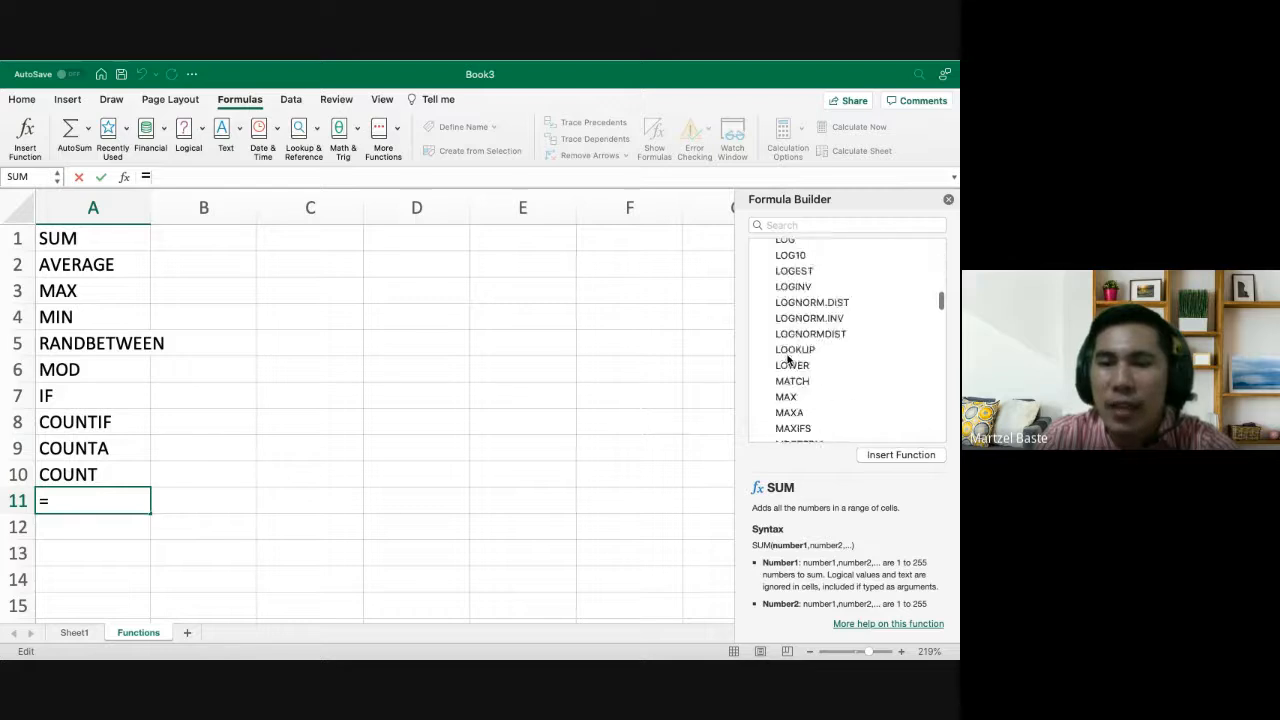
scroll(811, 355, "down", 8)
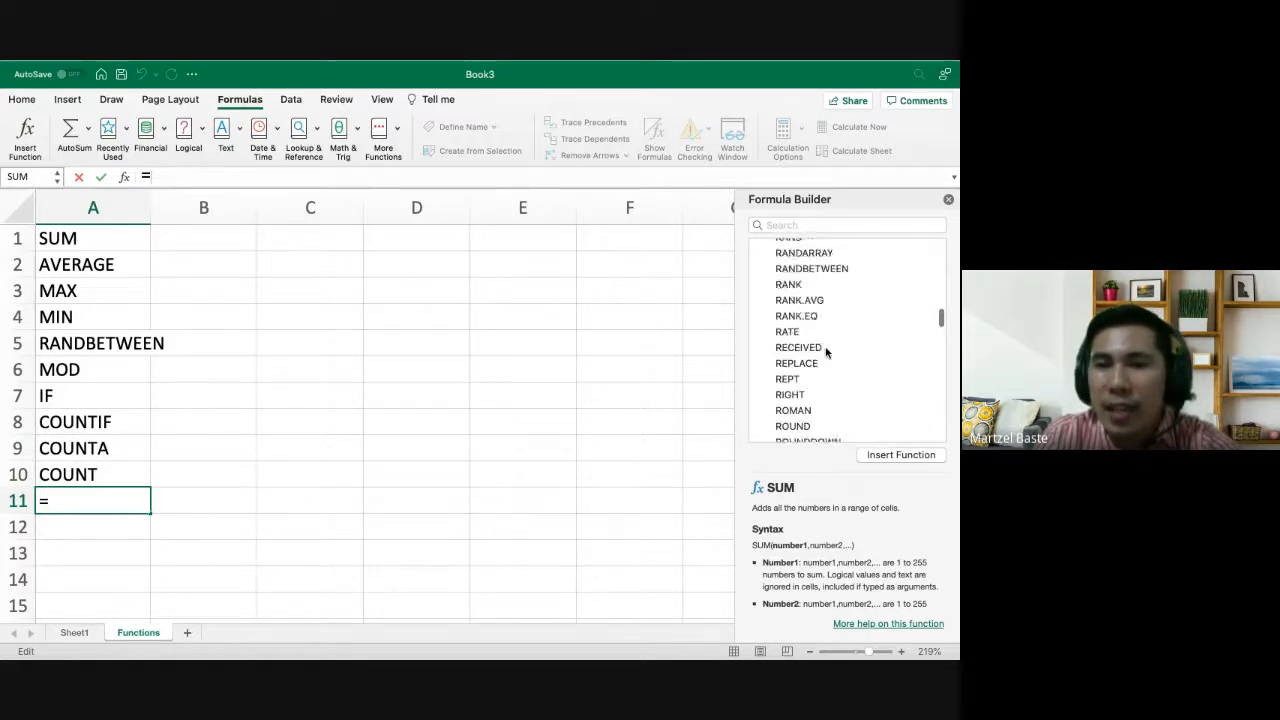
scroll(826, 352, "down", 20)
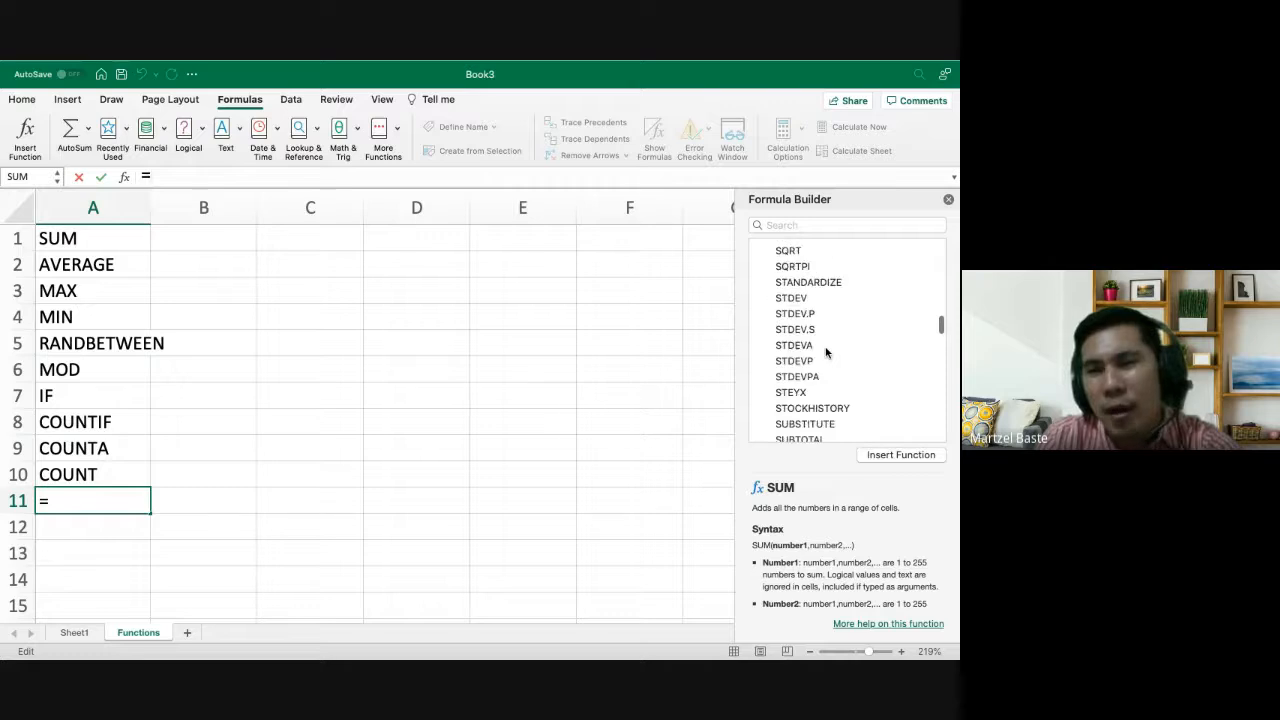
scroll(826, 352, "down", 20)
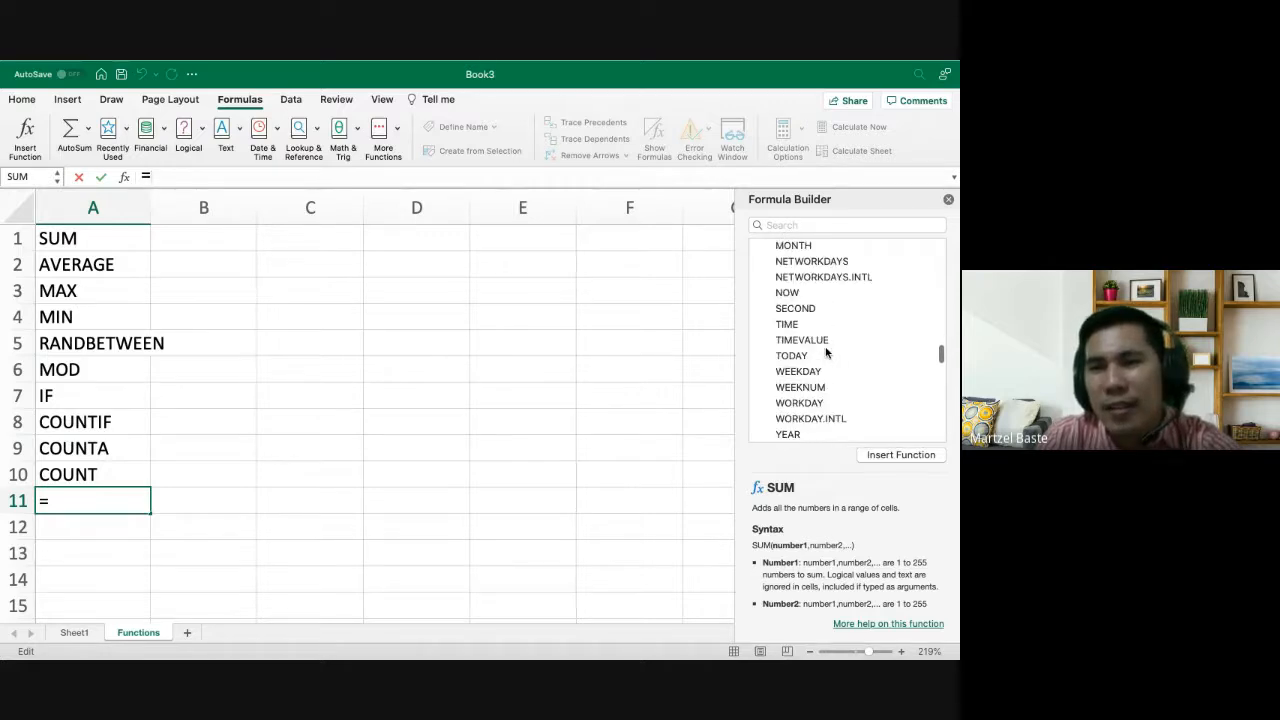
left_click(949, 202)
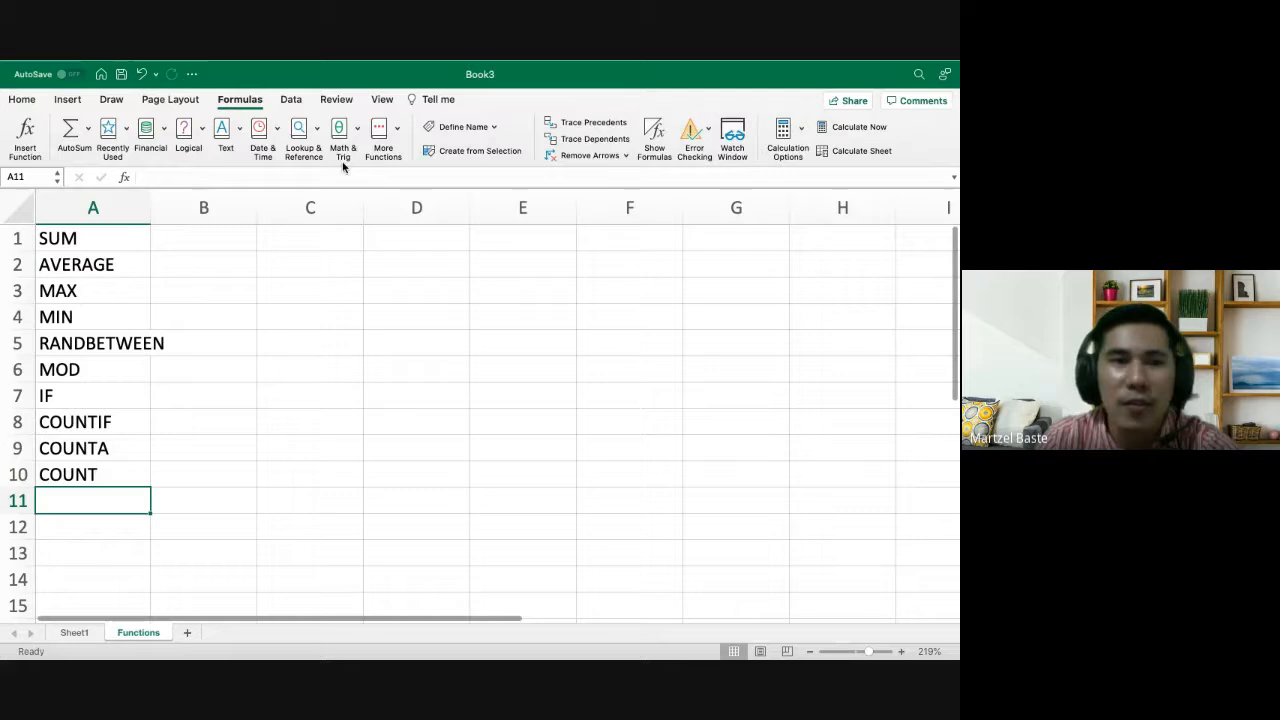
Look through the available Financial functions and the Logical functions without inserting any
left_click(161, 130)
scroll(214, 273, "down", 10)
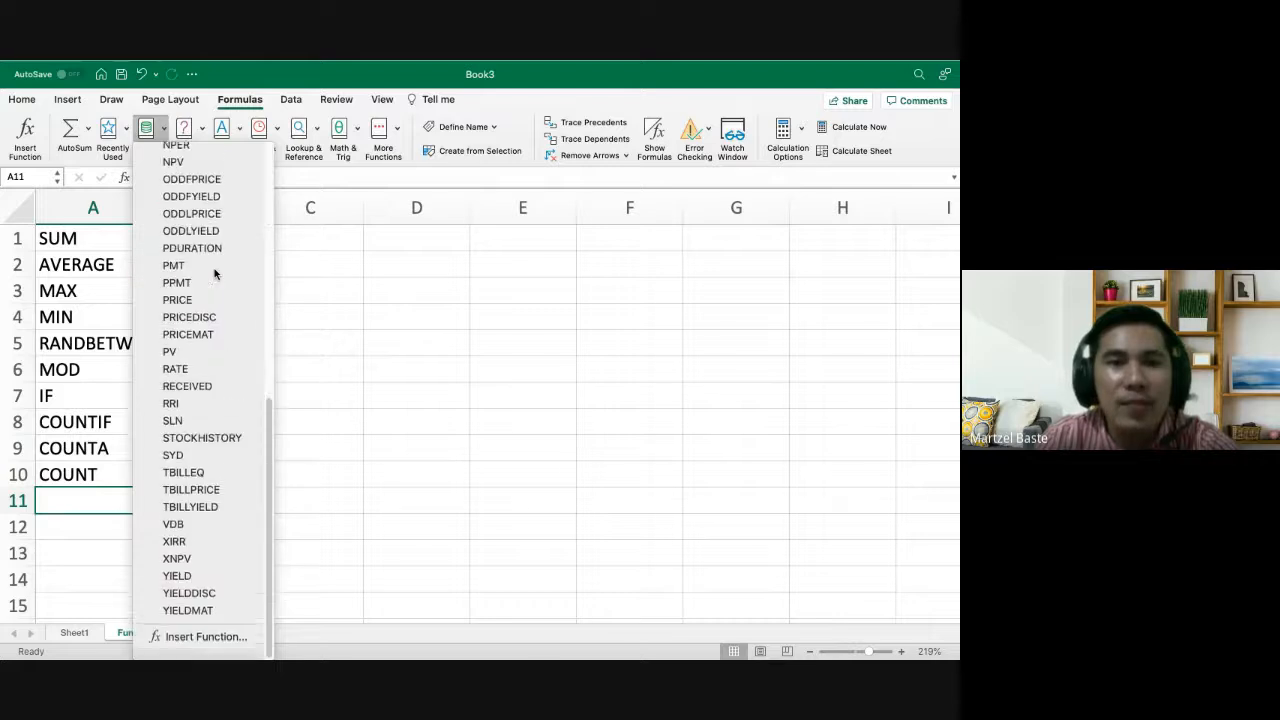
scroll(214, 273, "up", 10)
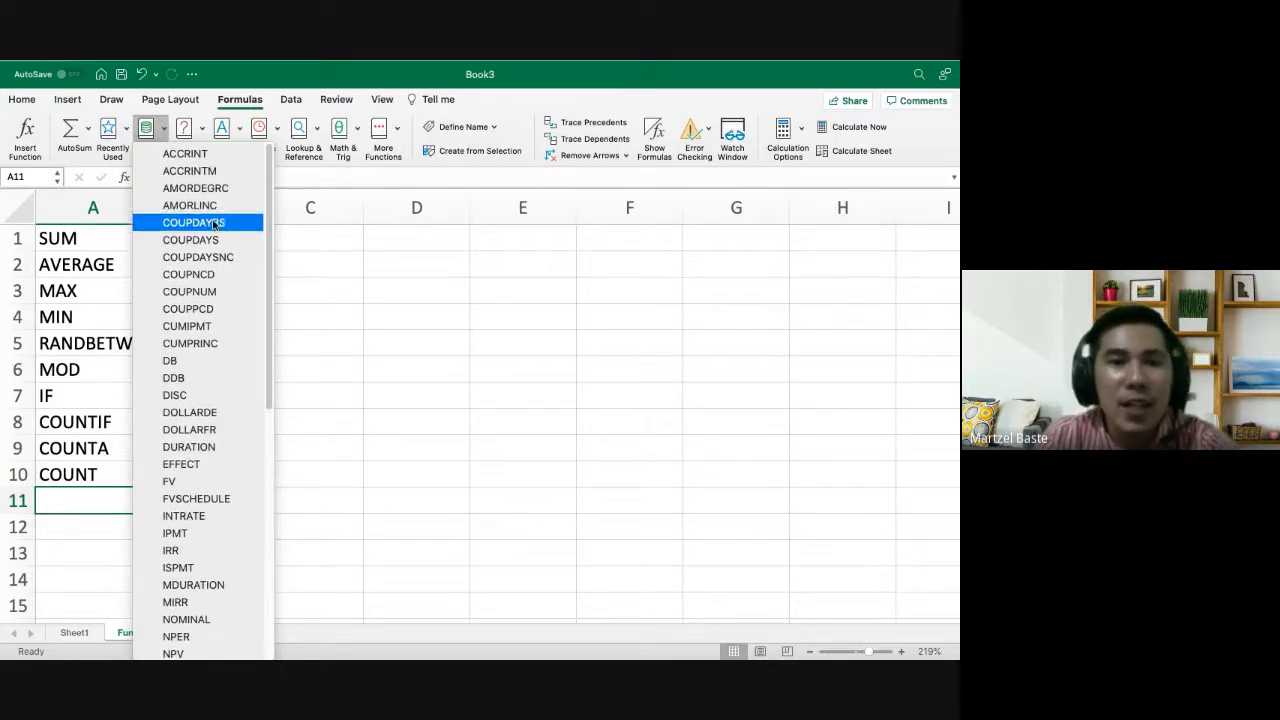
scroll(203, 315, "down", 2)
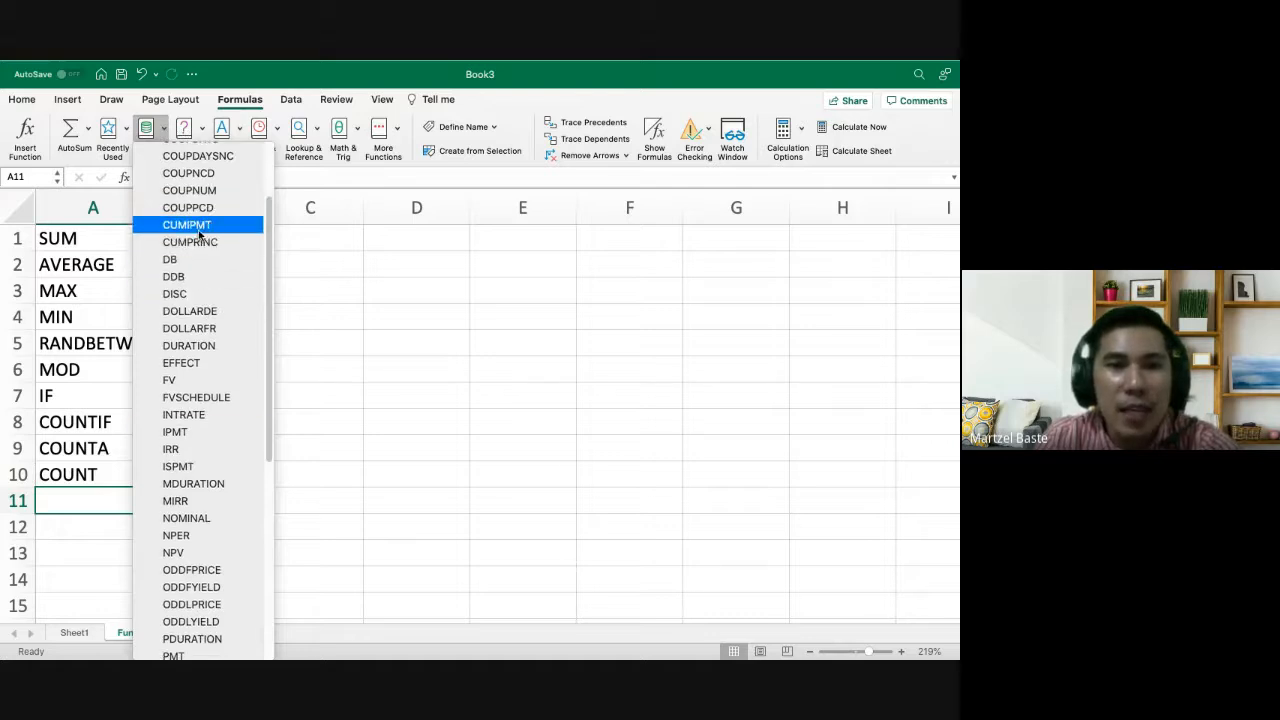
scroll(206, 280, "down", 7)
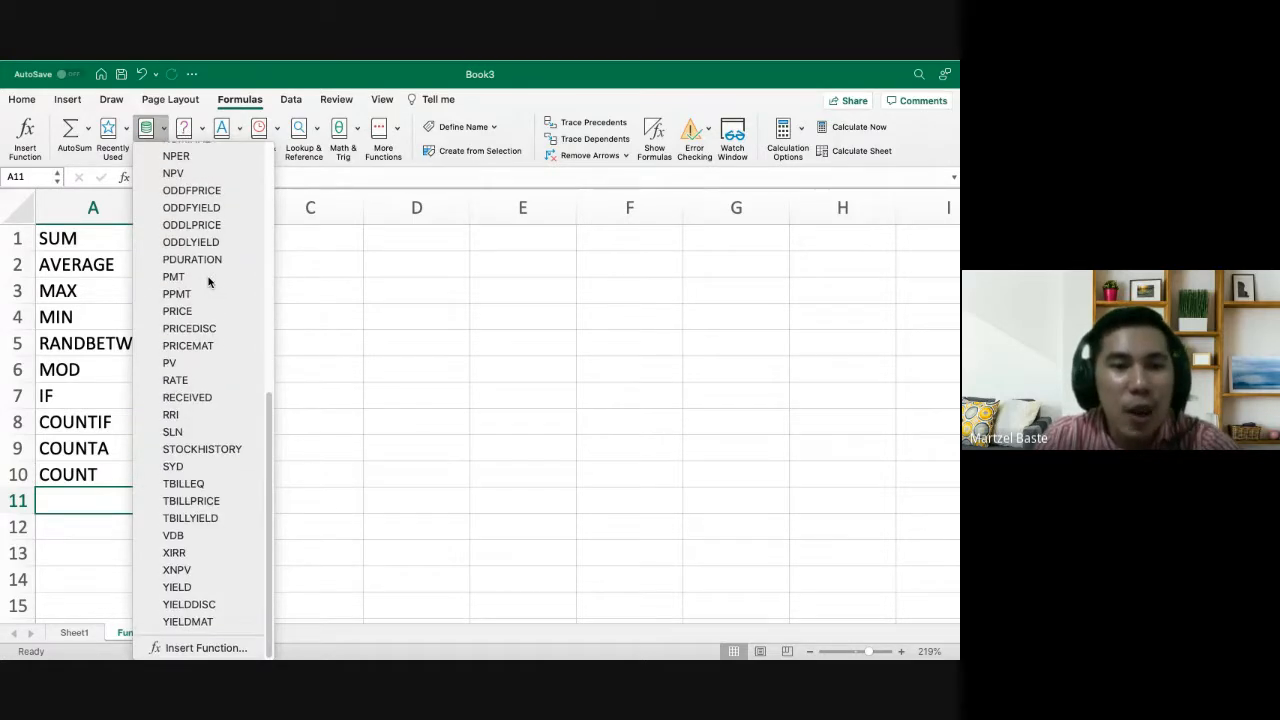
scroll(208, 282, "up", 8)
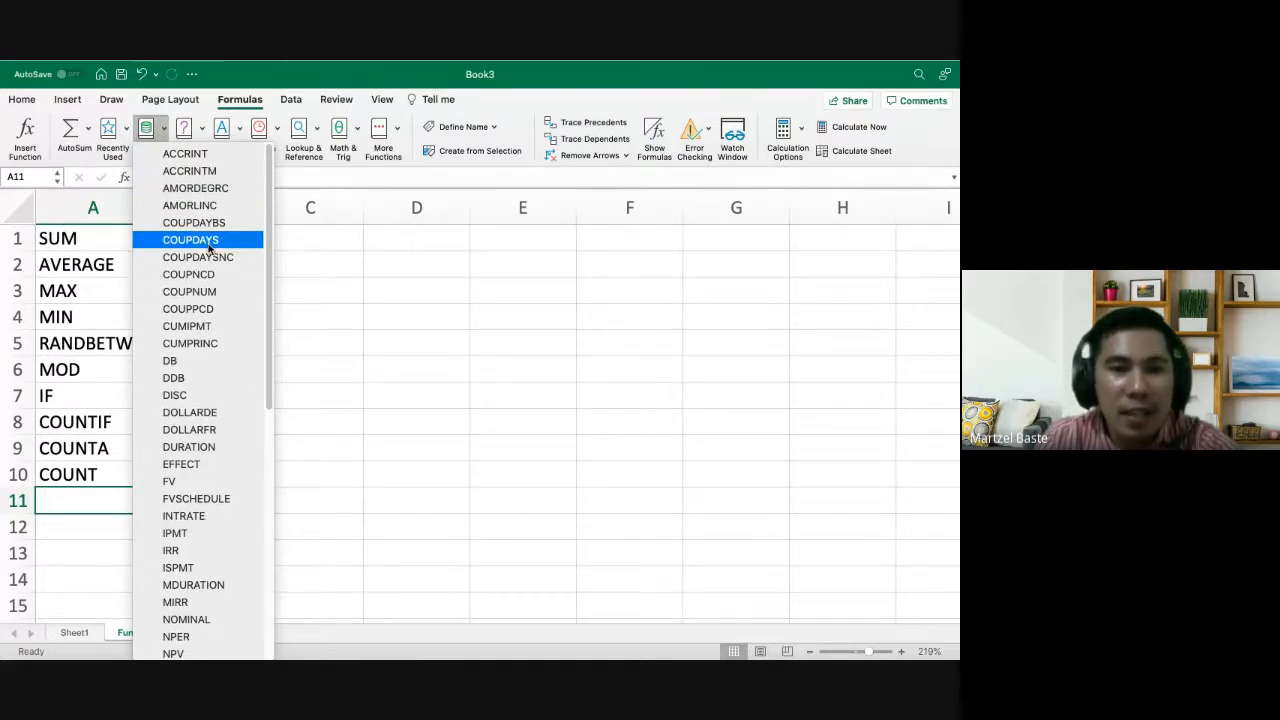
left_click(205, 137)
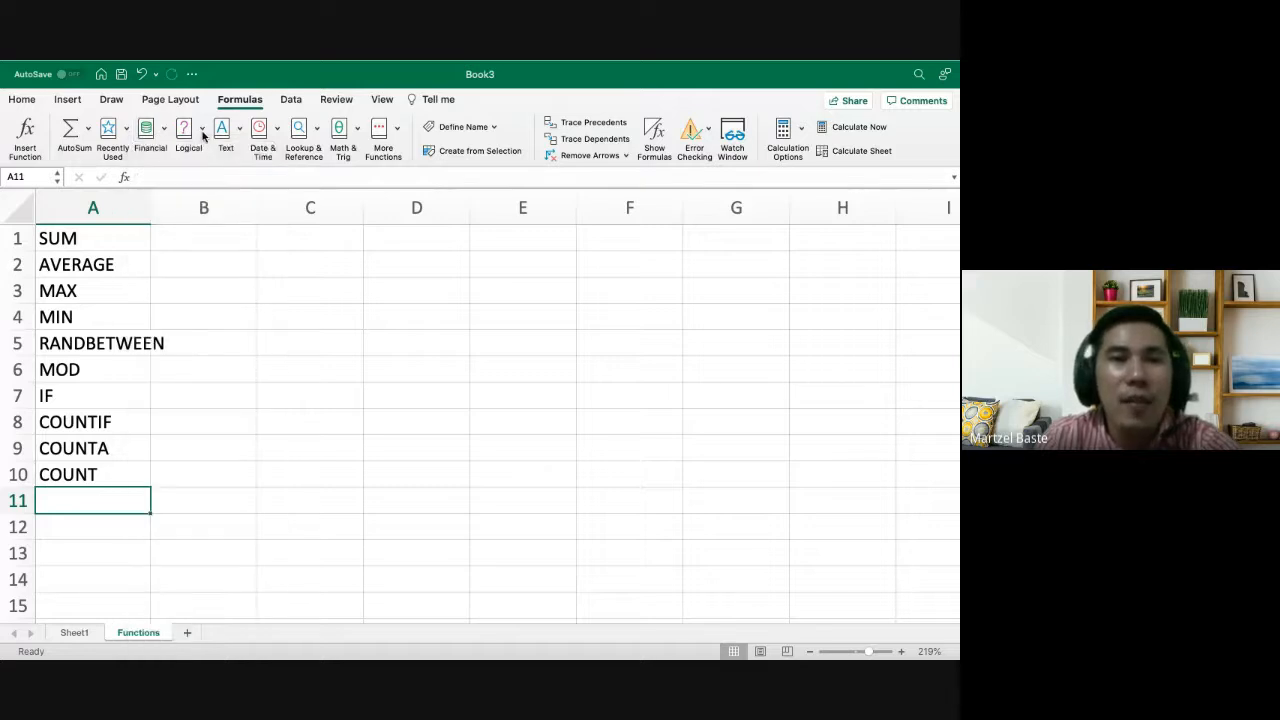
left_click(204, 130)
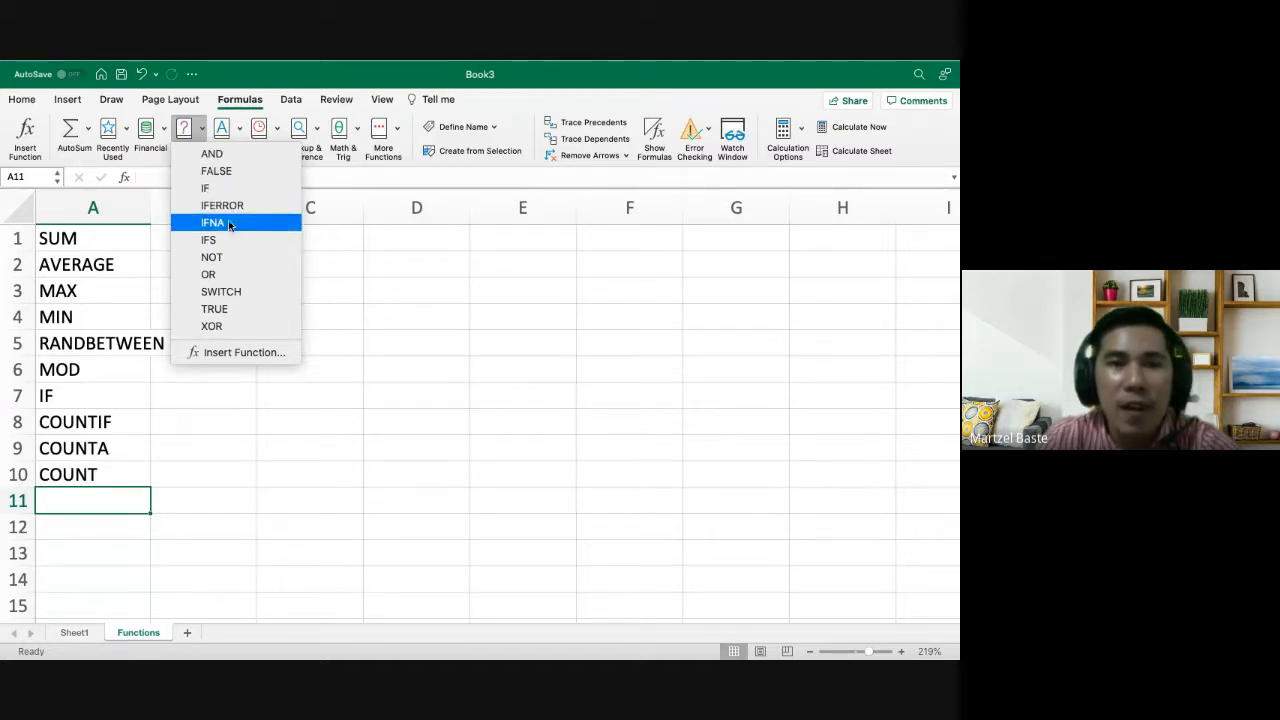
left_click(237, 131)
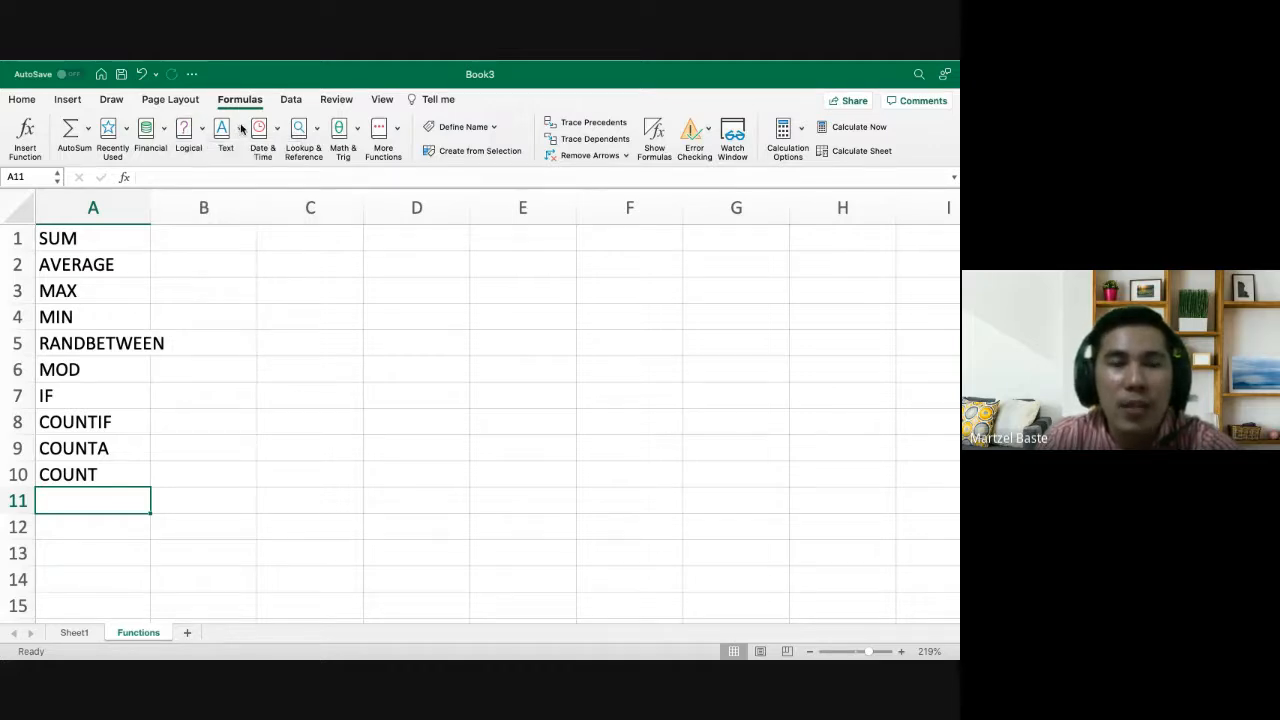
Look through the available Text functions, from ARRAYTOTEXT to VALUETOTEXT, without inserting any
left_click(240, 128)
scroll(263, 243, "down", 3)
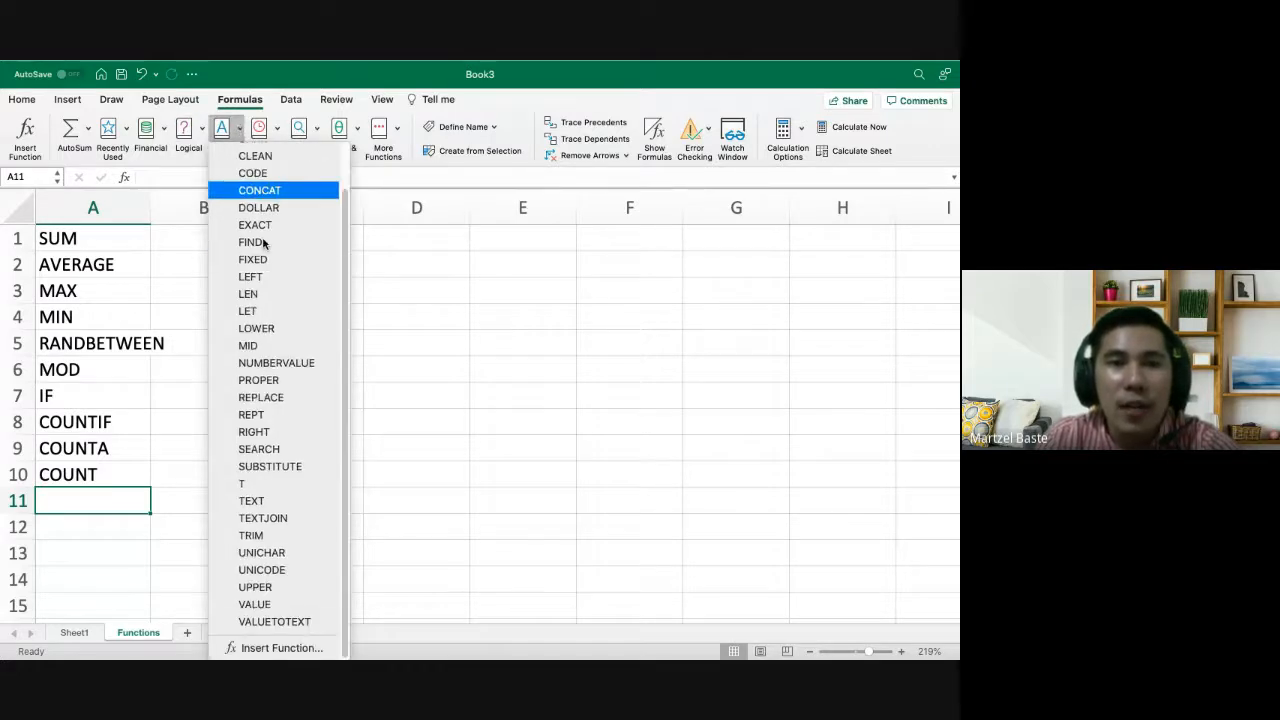
left_click(239, 131)
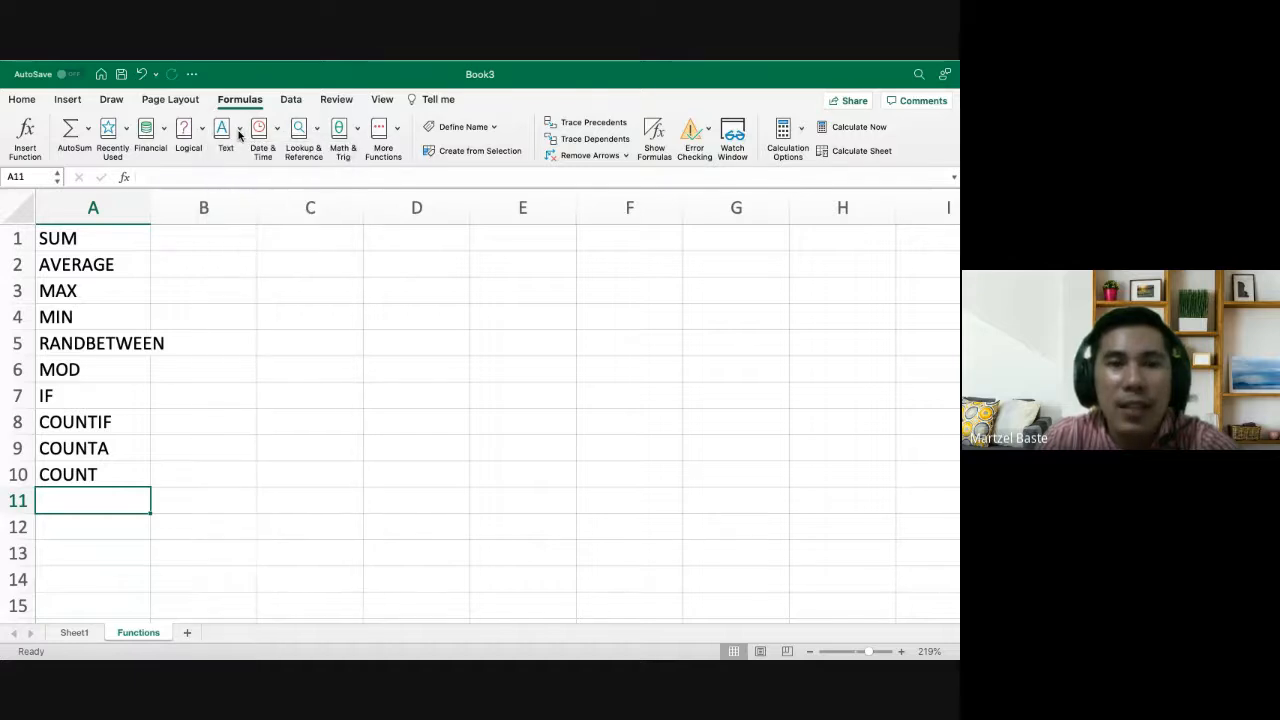
left_click(239, 132)
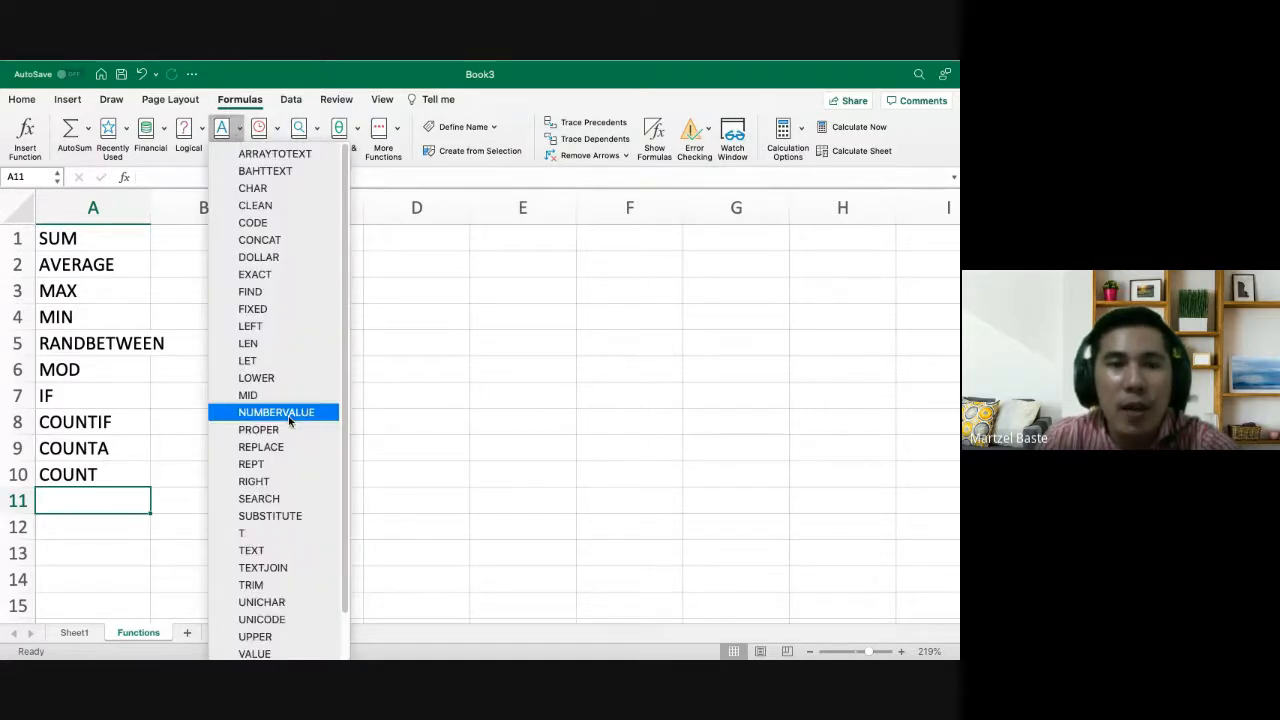
scroll(289, 421, "down", 2)
scroll(289, 421, "up", 2)
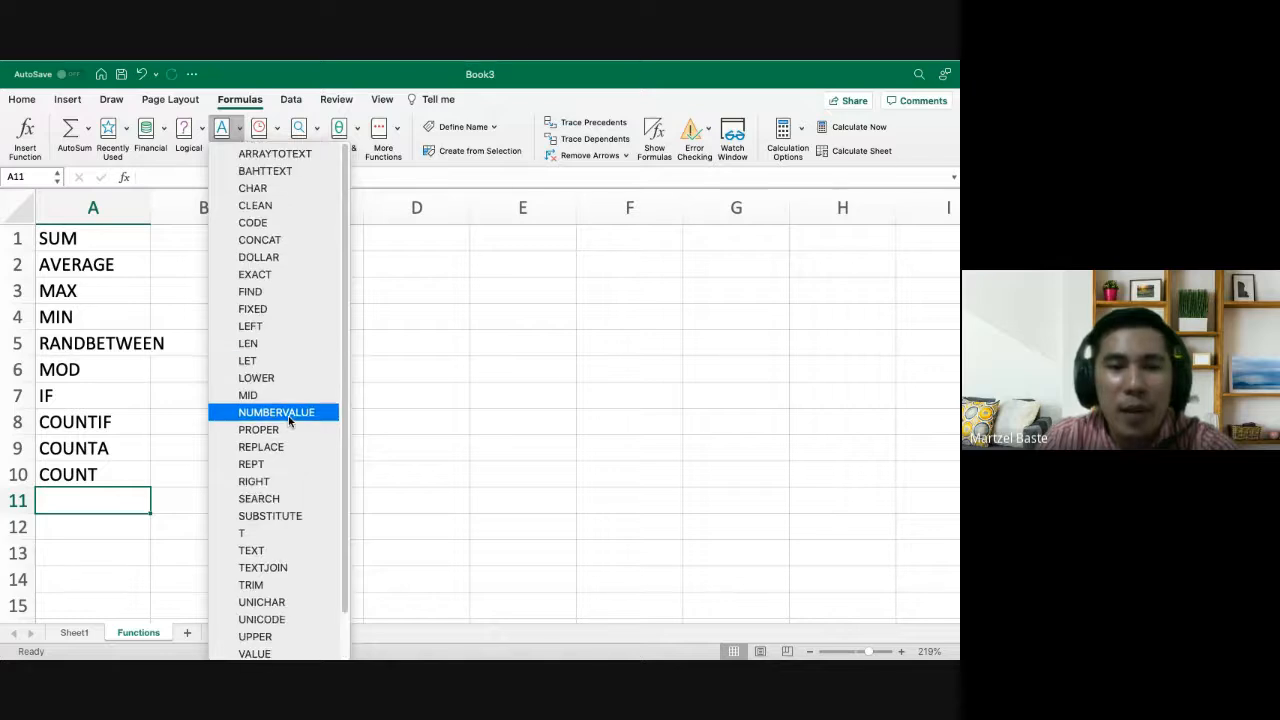
scroll(289, 421, "down", 2)
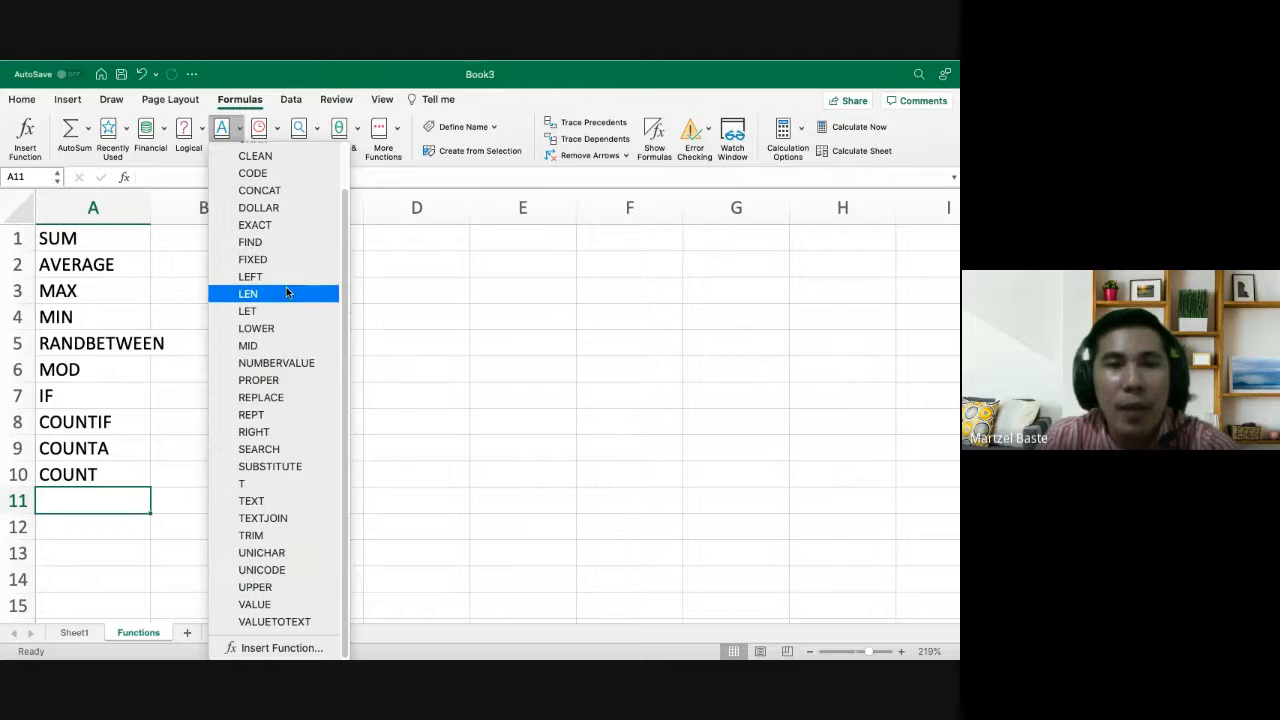
scroll(286, 287, "up", 2)
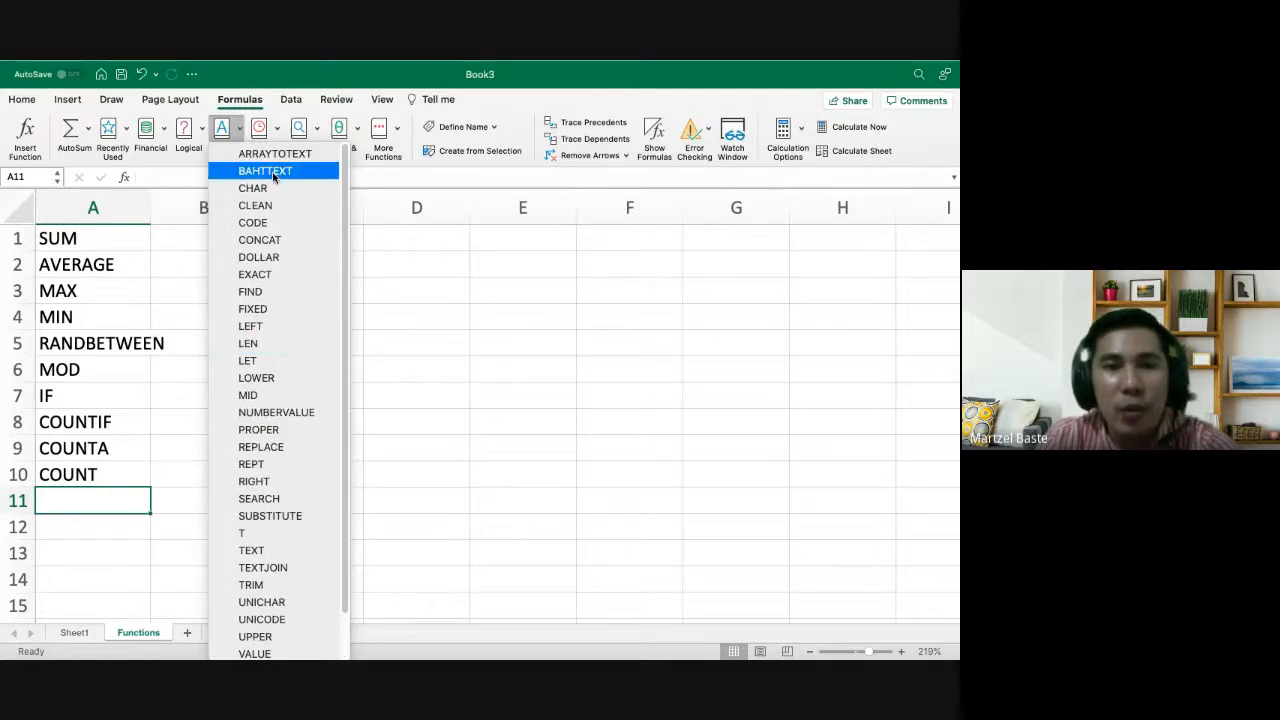
scroll(274, 420, "down", 2)
left_click(182, 450)
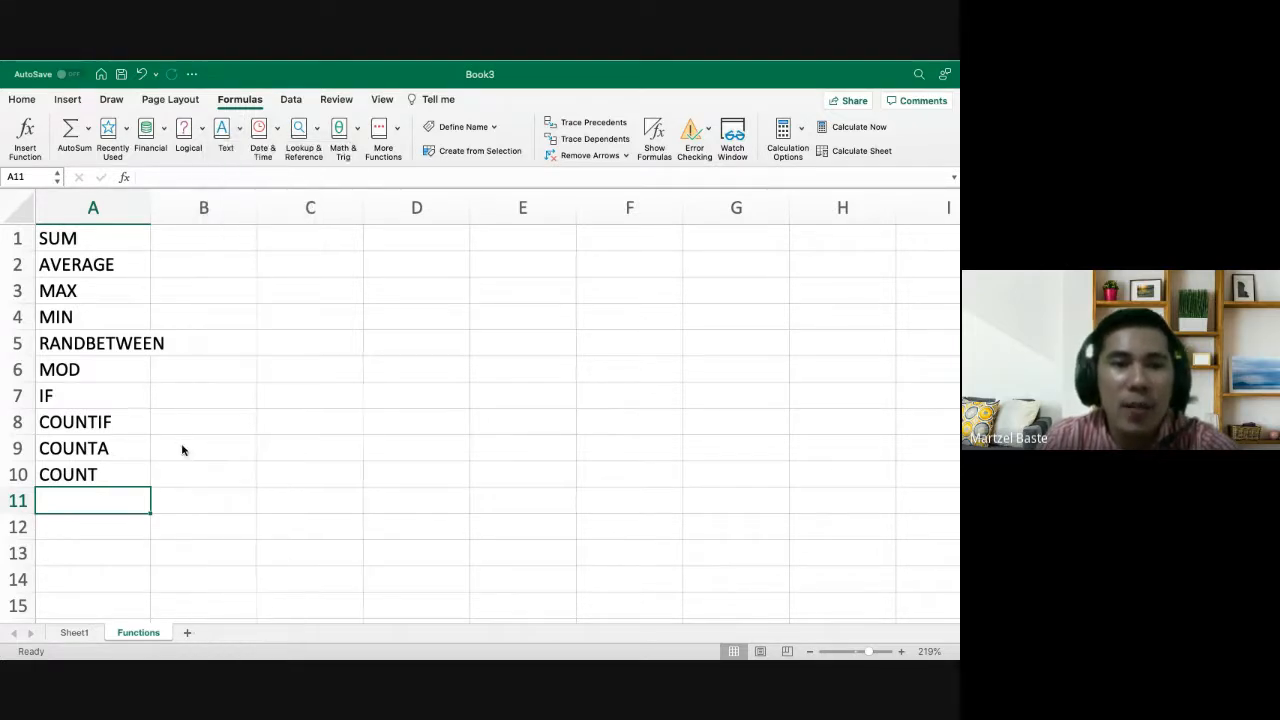
Begin a formula with the LOWER function in cell B10, beside COUNT
left_click(197, 468)
type("=")
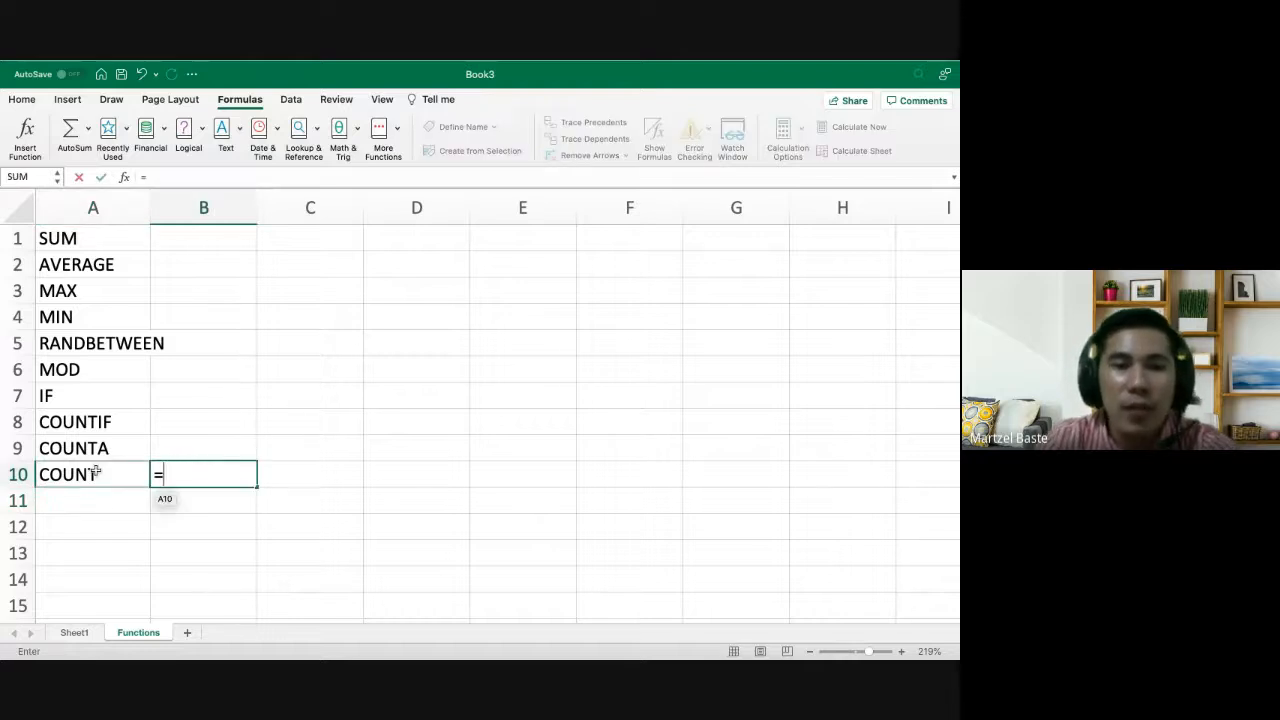
type("lower")
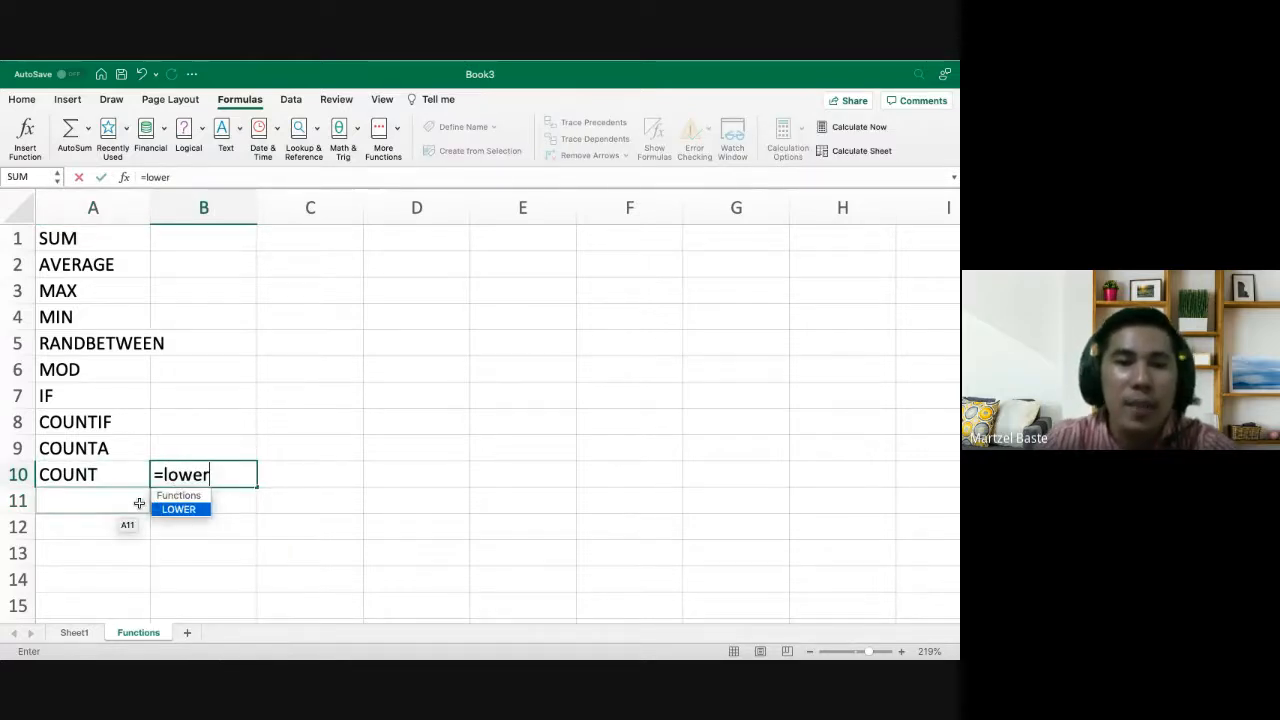
Complete the LOWER formula in cell B10 so it converts the text of A10 to lowercase
key("Tab")
left_click(96, 472)
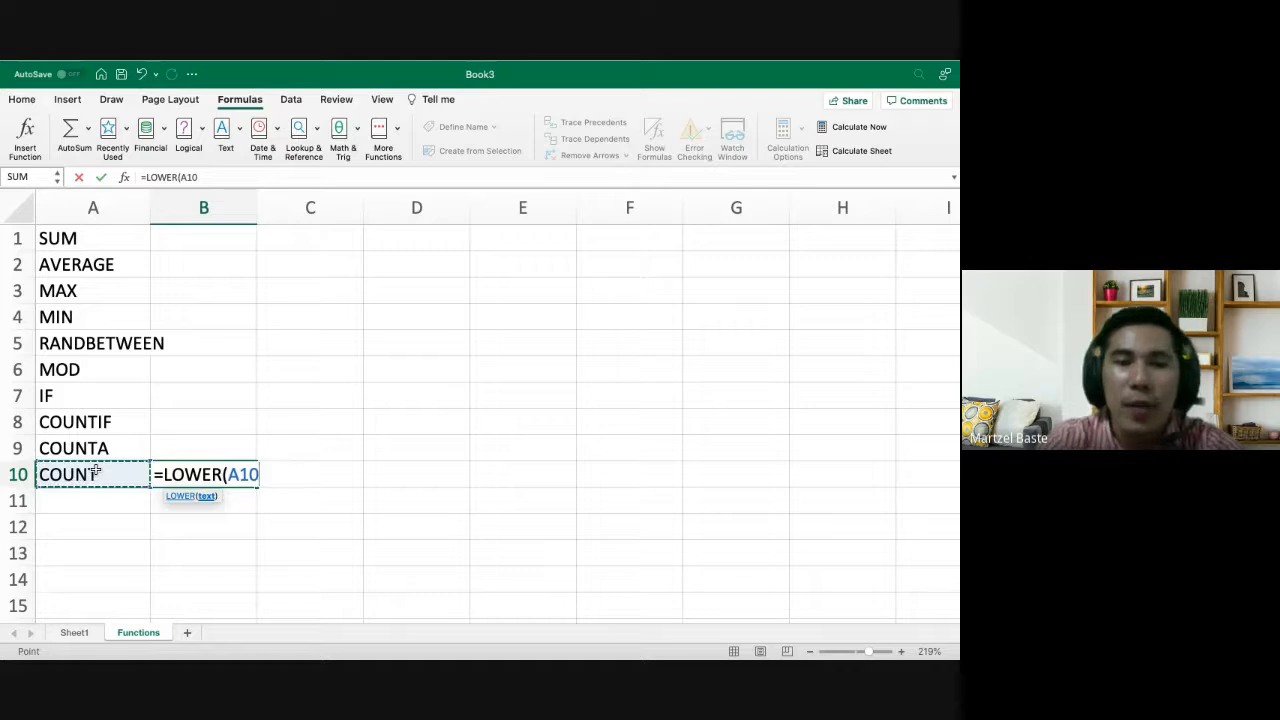
key("Return")
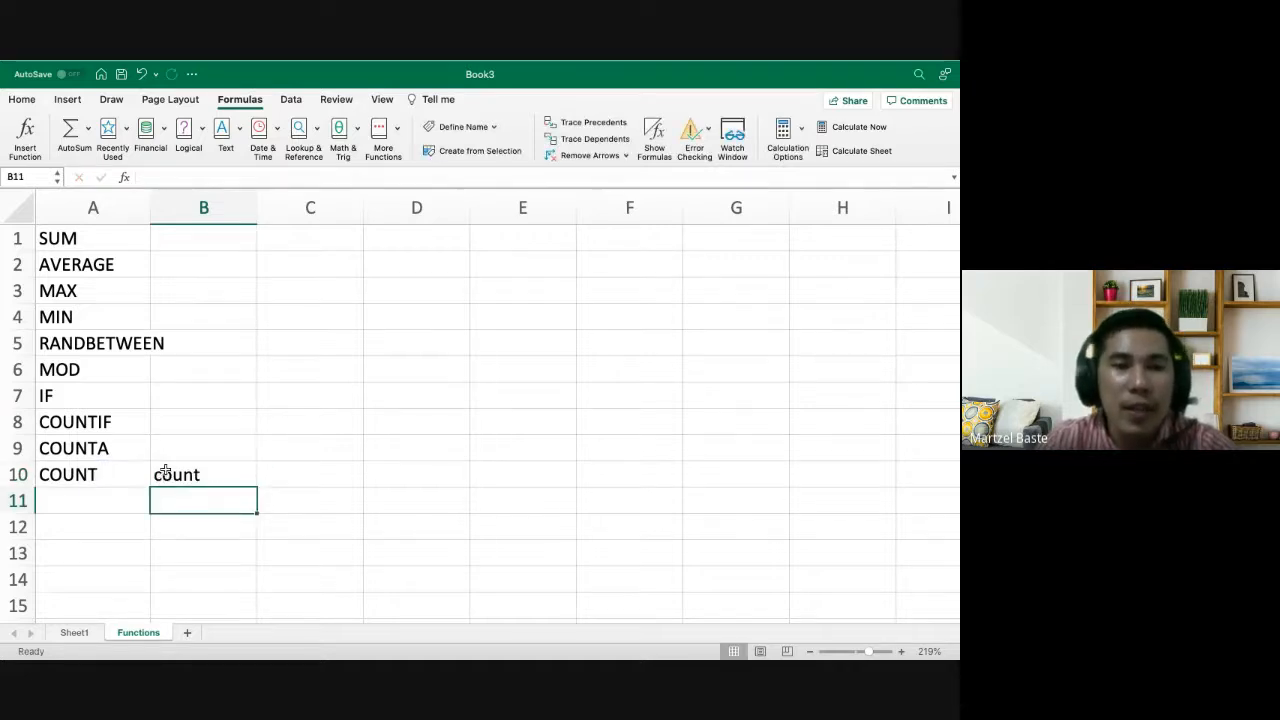
left_click(199, 474)
Enter the formula =UPPER(B10) in cell C10 to convert the text of B10 to uppercase
left_click(306, 469)
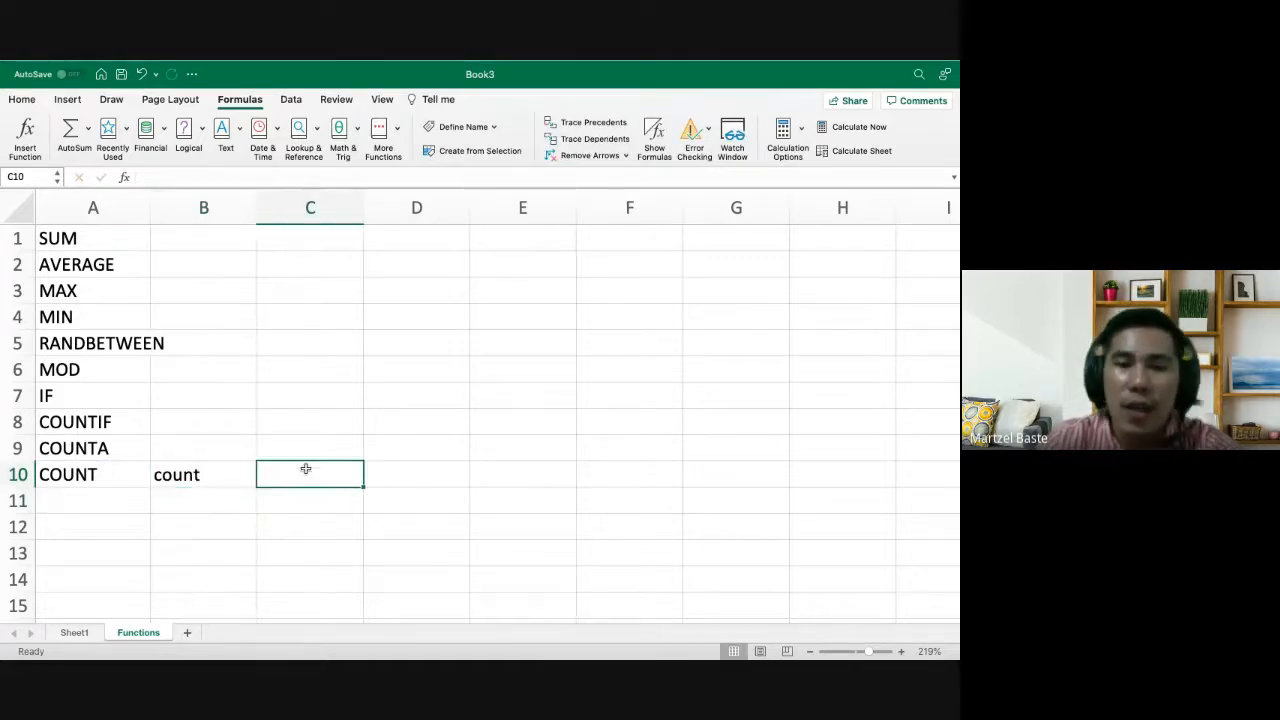
type("=upp")
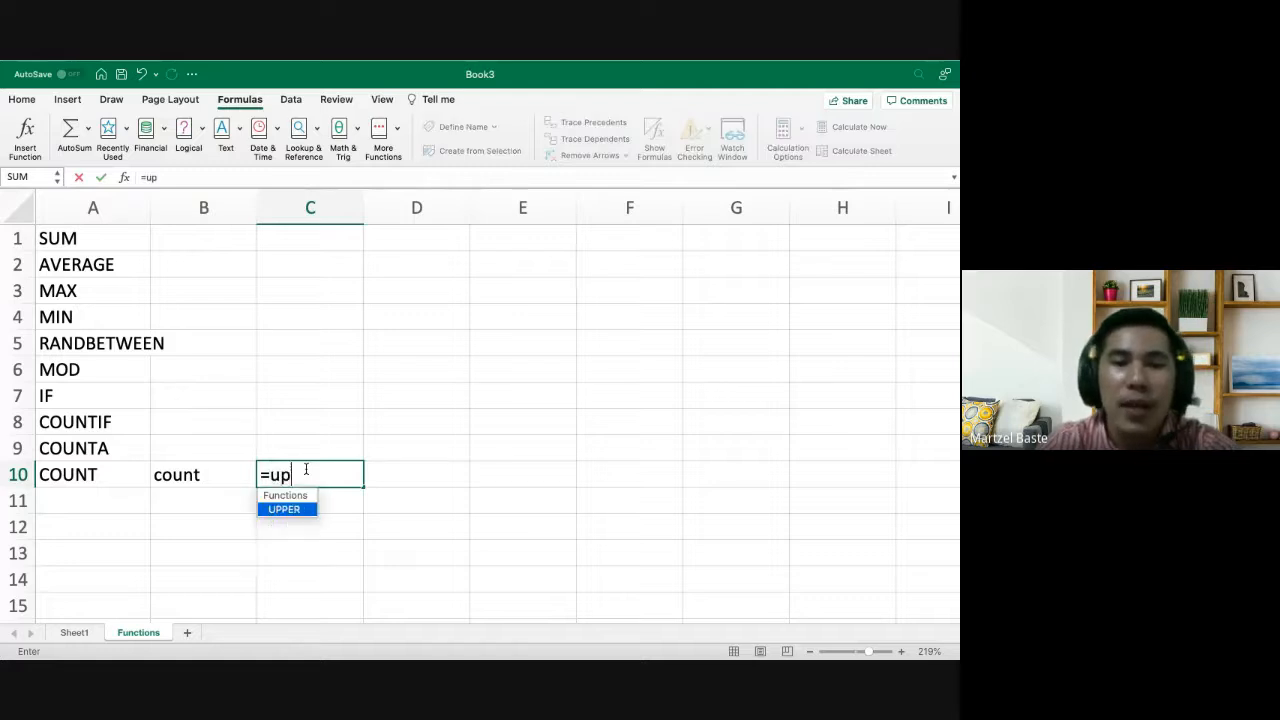
double_click(304, 513)
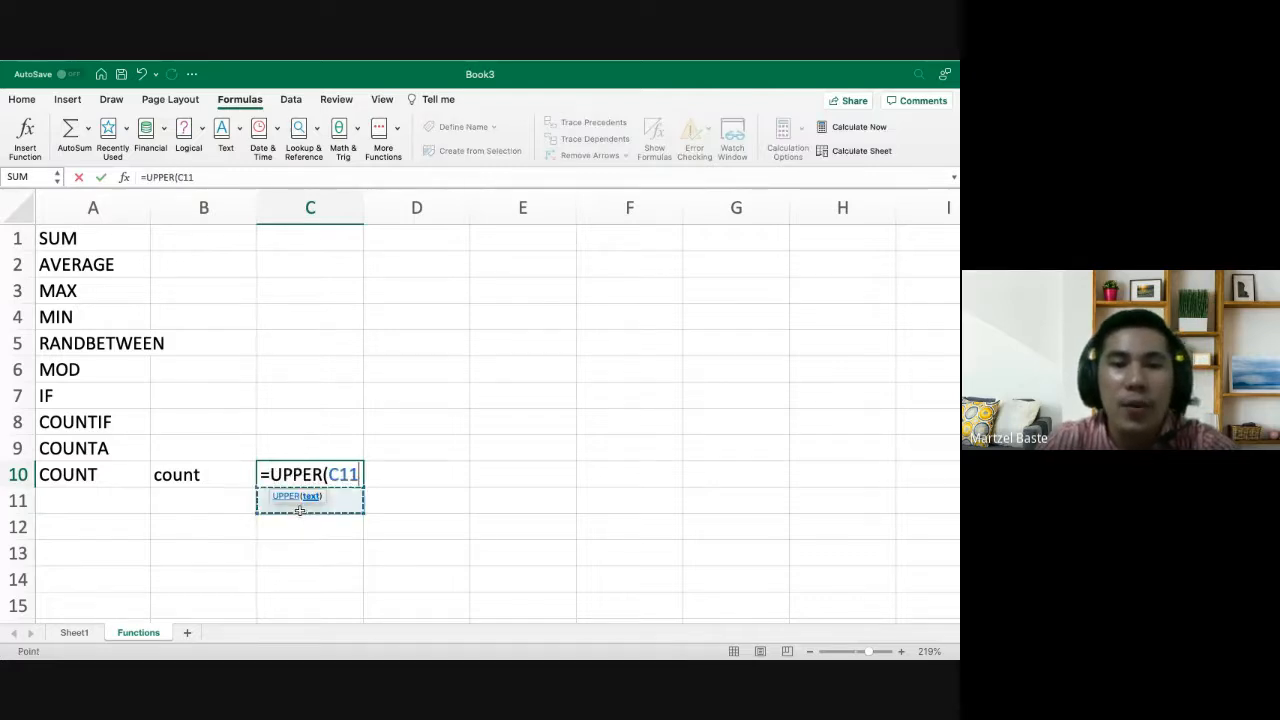
left_click(199, 482)
key("BackSpace")
key("BackSpace")
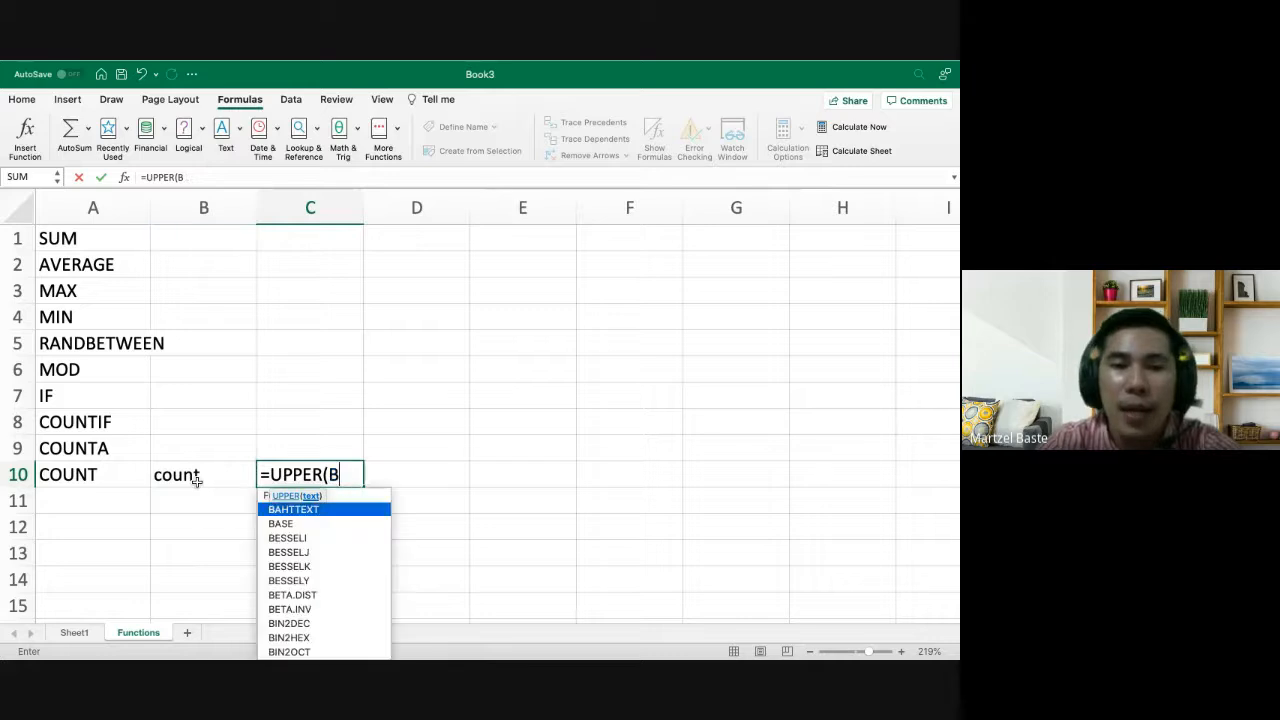
key("BackSpace")
left_click(180, 479)
type(")")
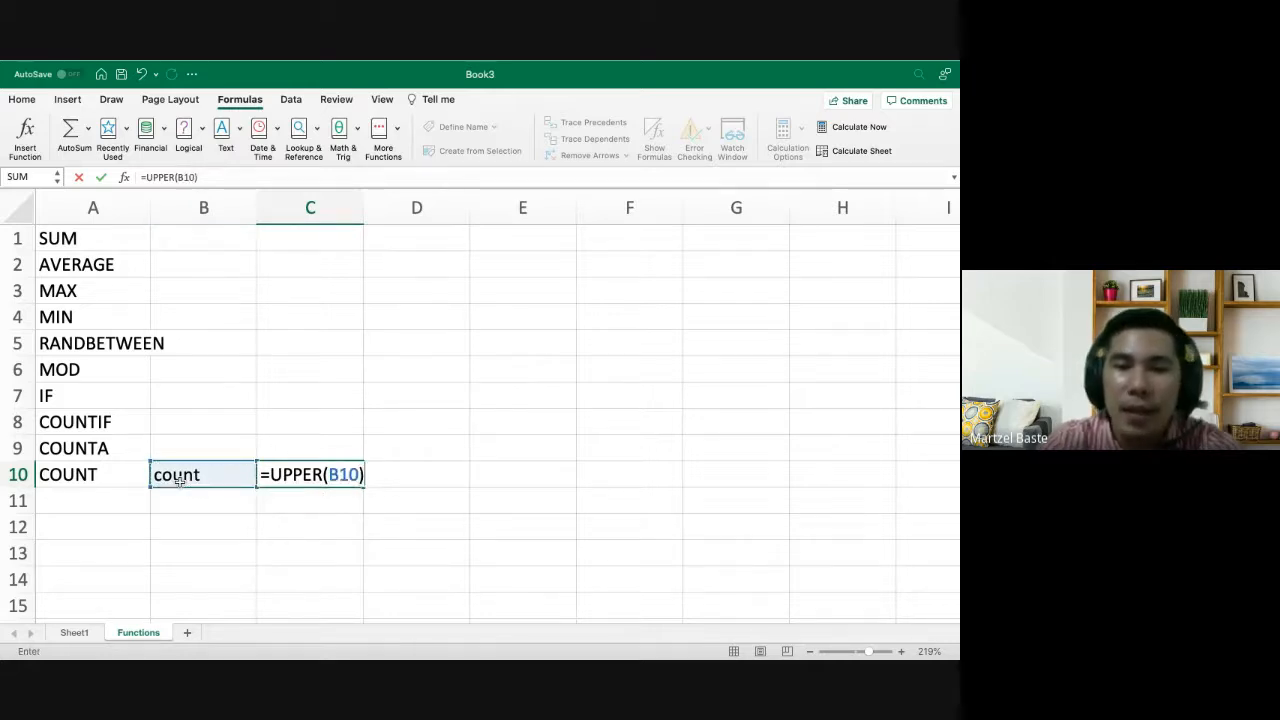
key("Return")
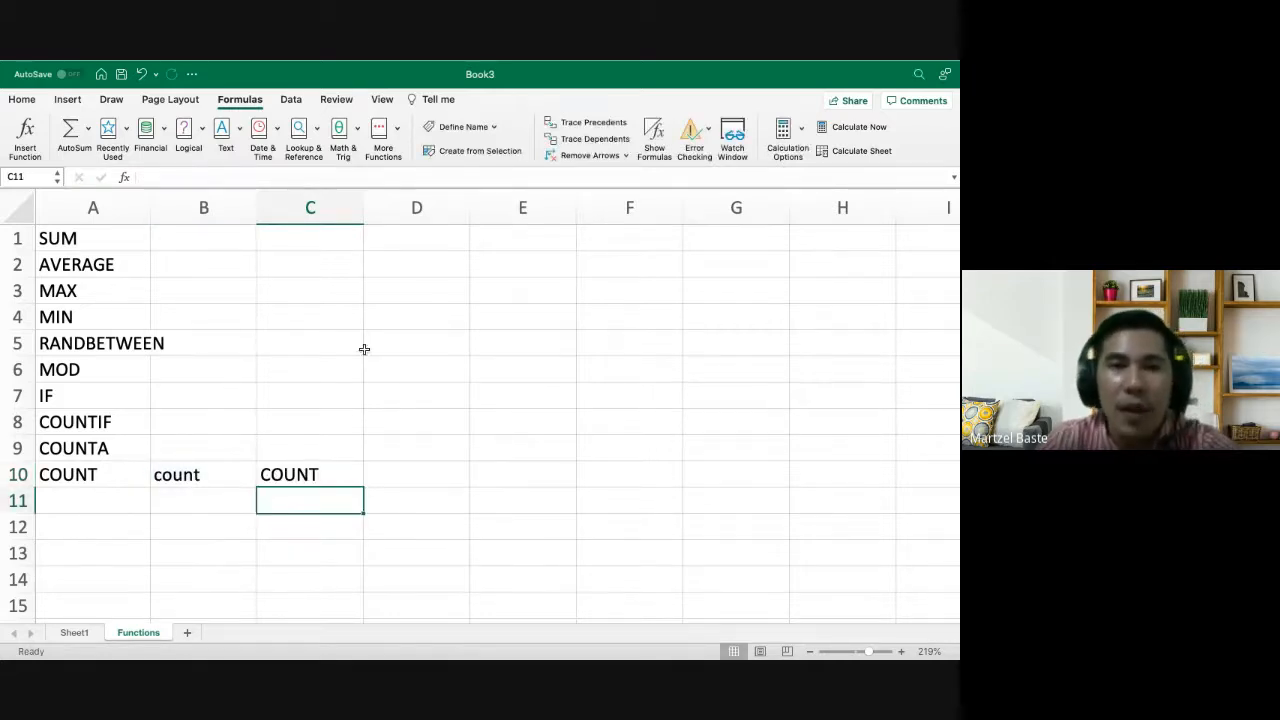
left_click(222, 128)
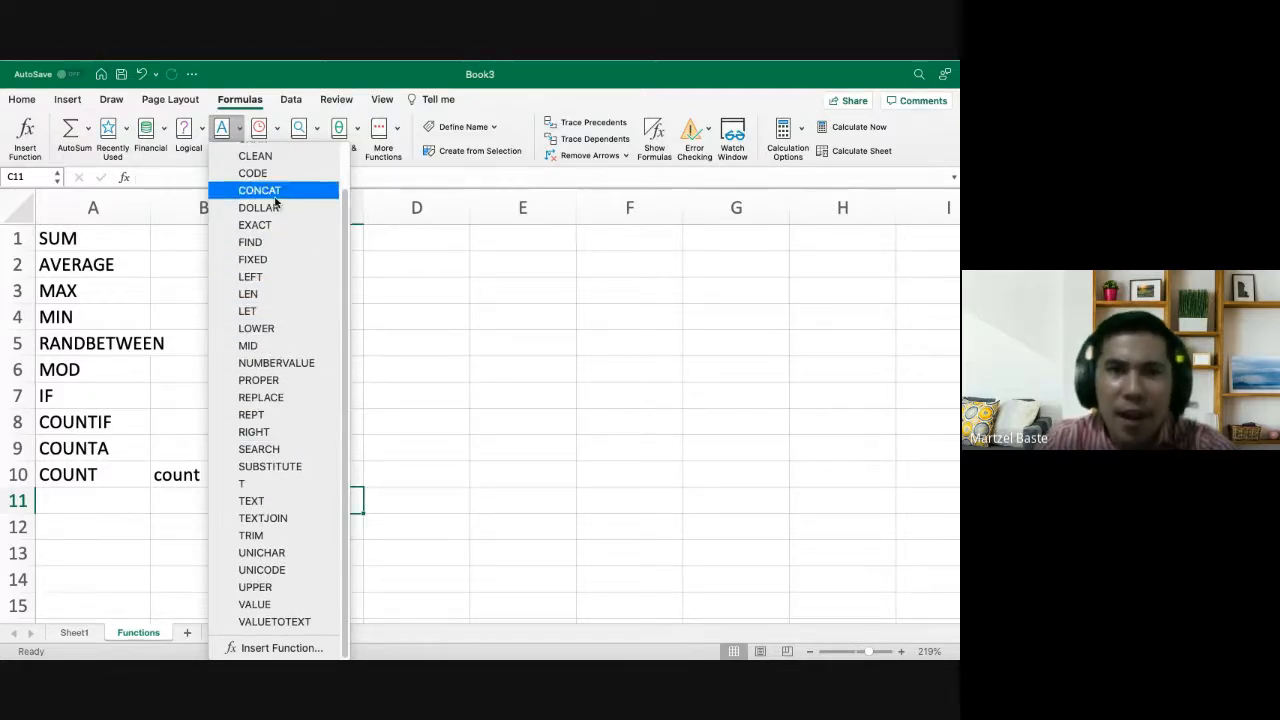
left_click(275, 134)
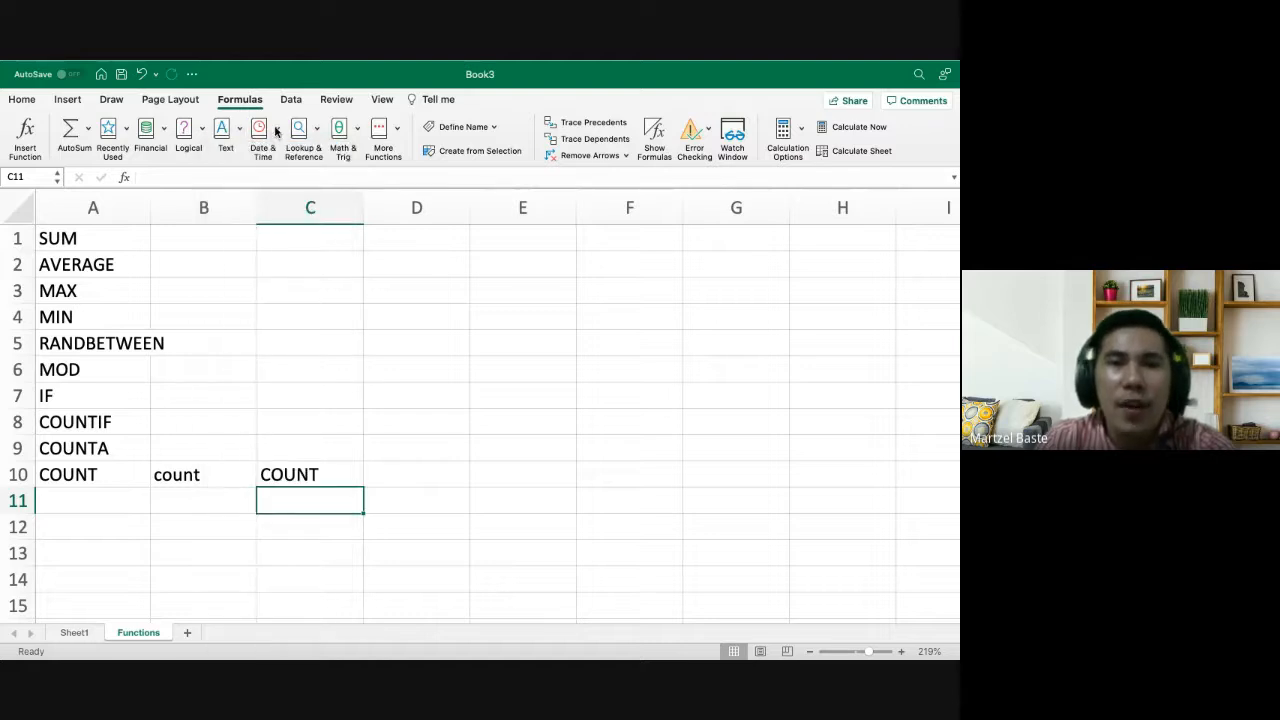
left_click(275, 133)
left_click(453, 354)
Enter =NOW() in cell D8 to produce the current date and time, and clear that cell again
left_click(401, 420)
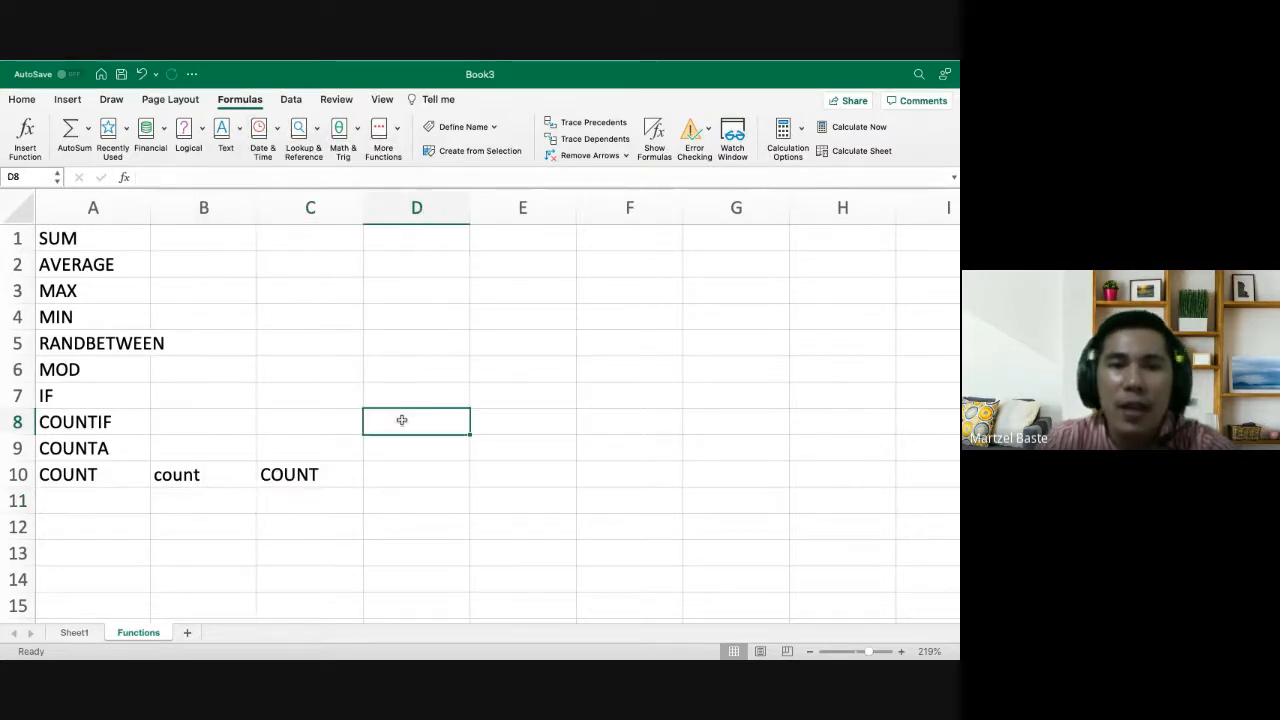
type("=Now()")
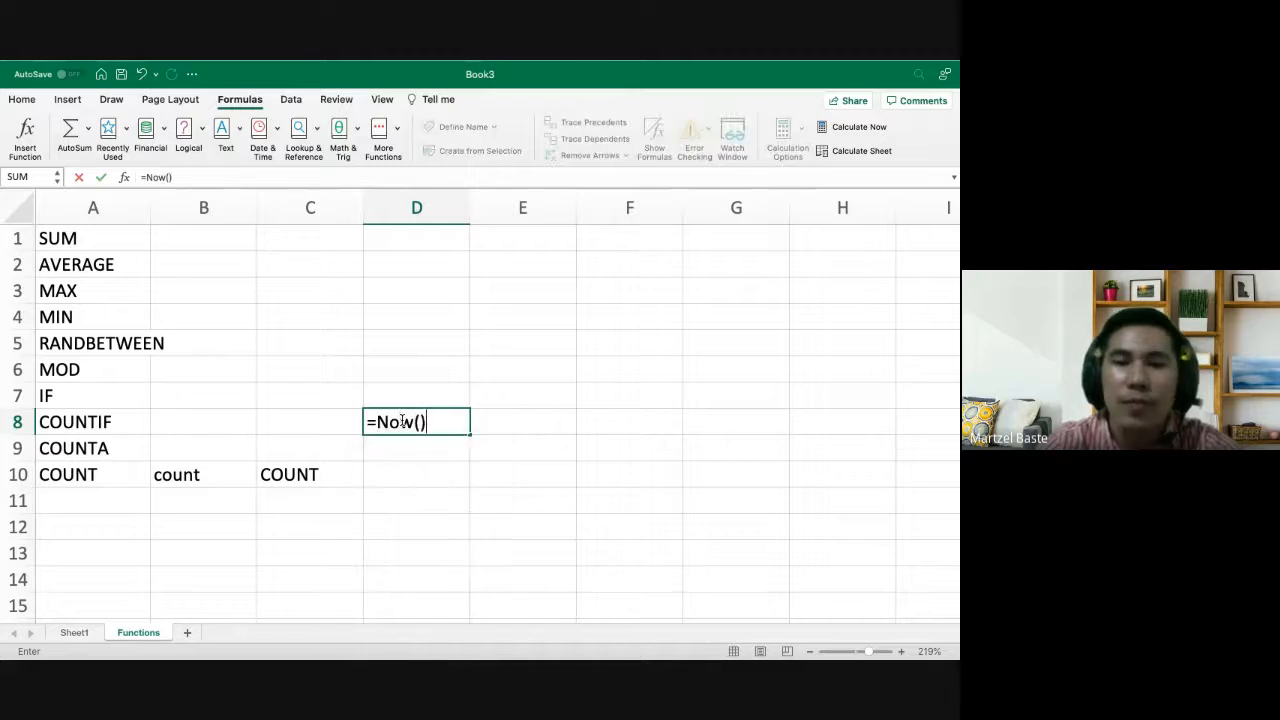
key("Return")
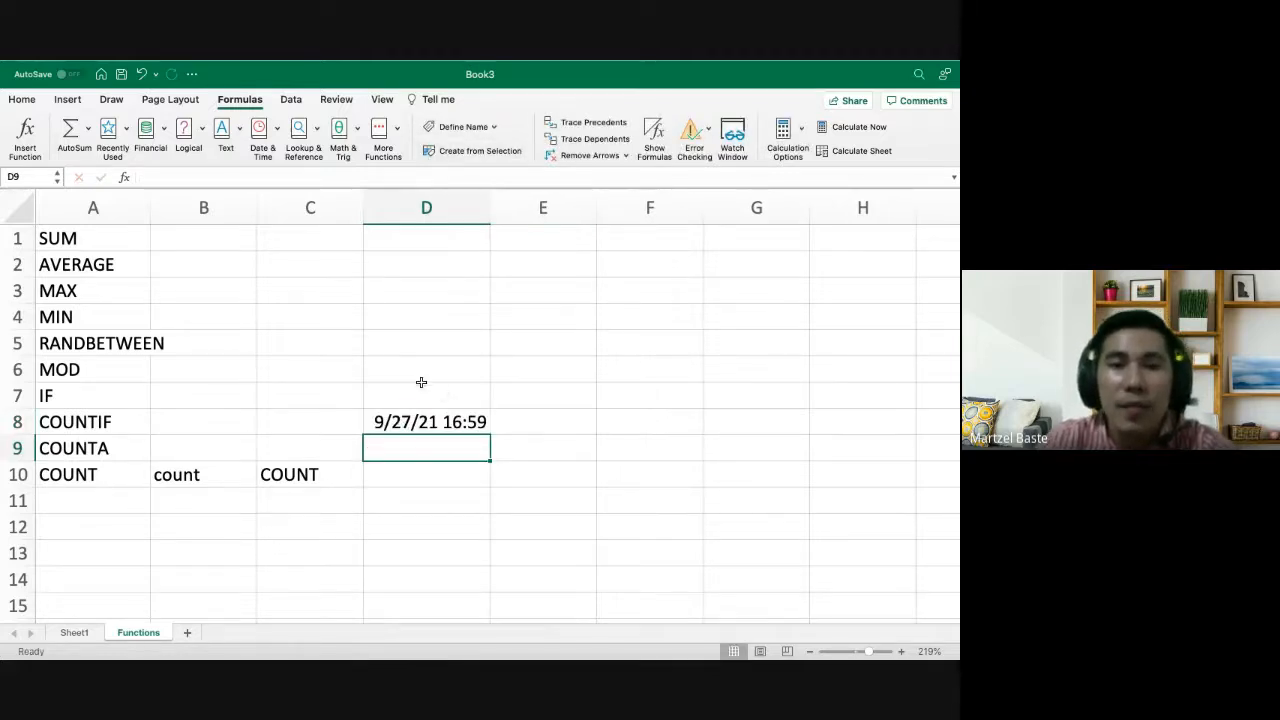
left_click(410, 424)
key("Delete")
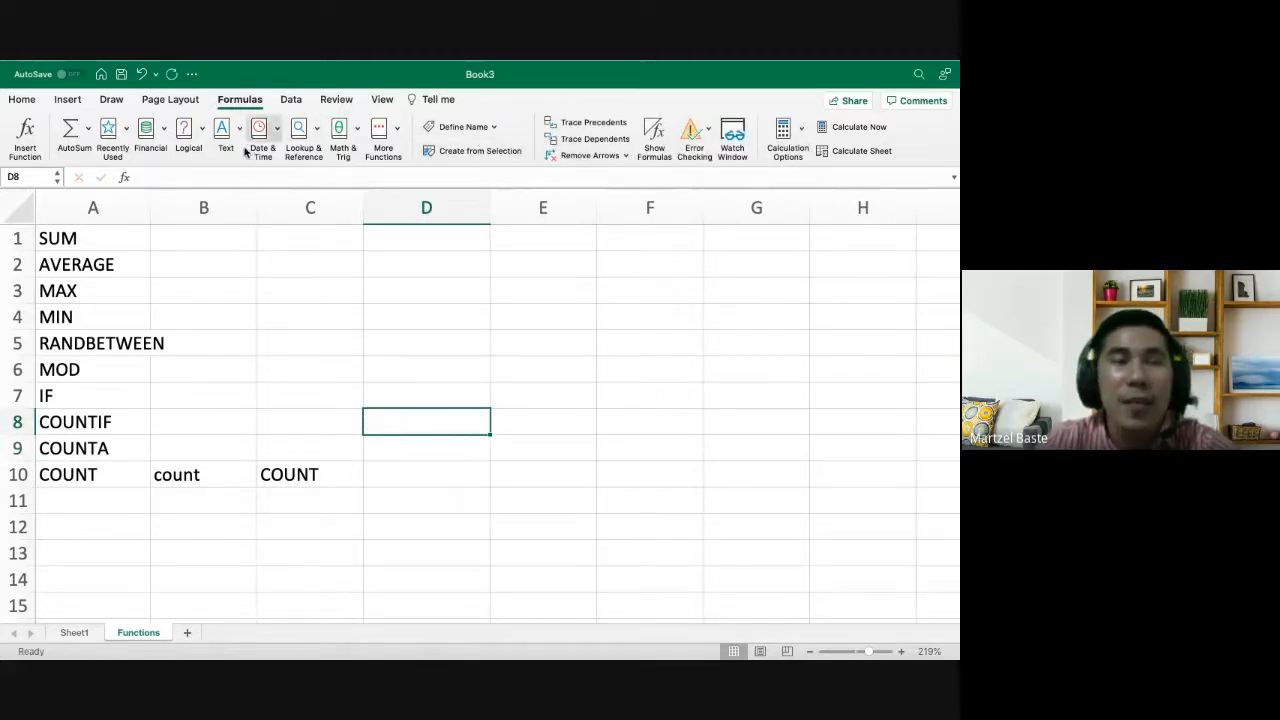
Look through the full list of available Text functions
left_click(241, 132)
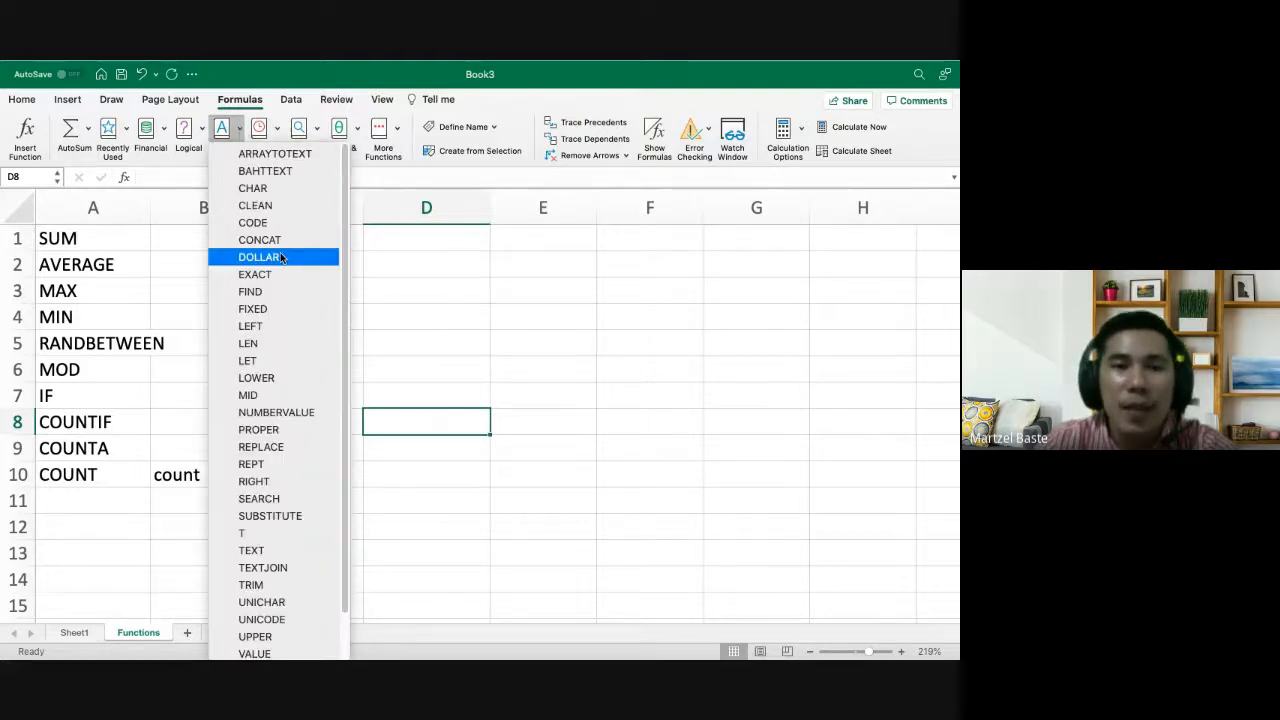
scroll(270, 387, "down", 2)
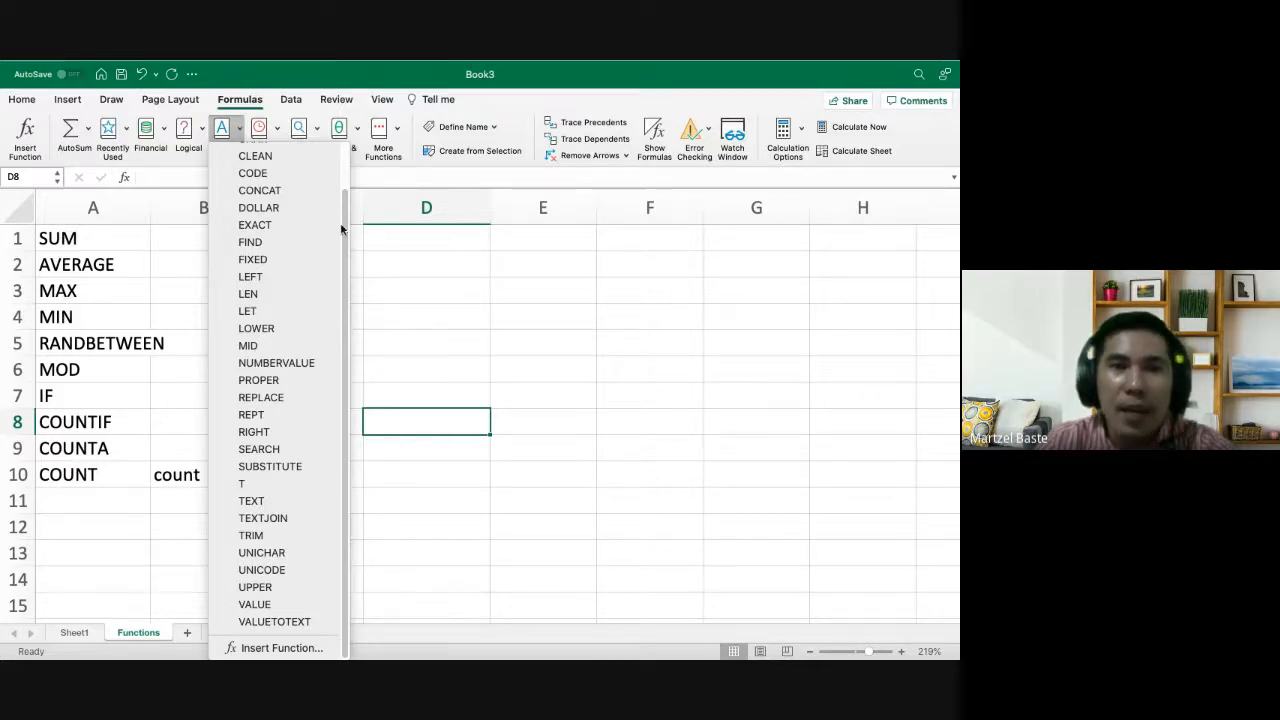
left_click(241, 133)
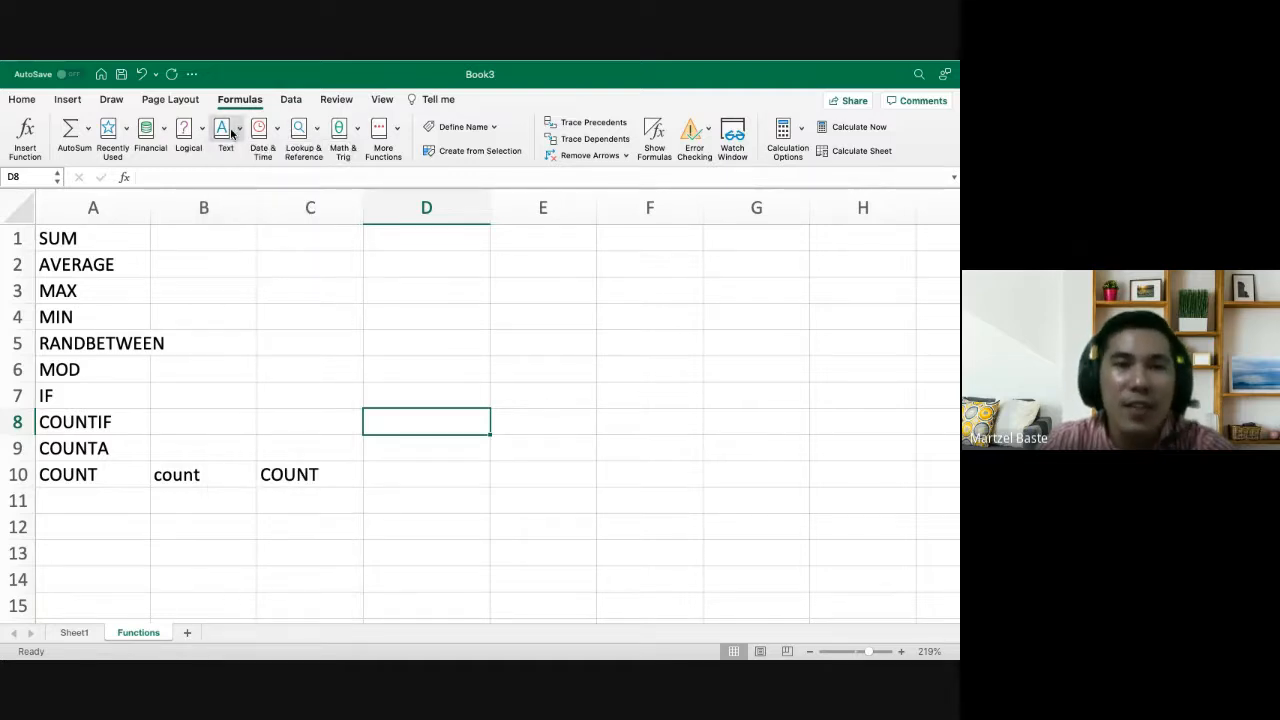
left_click(239, 138)
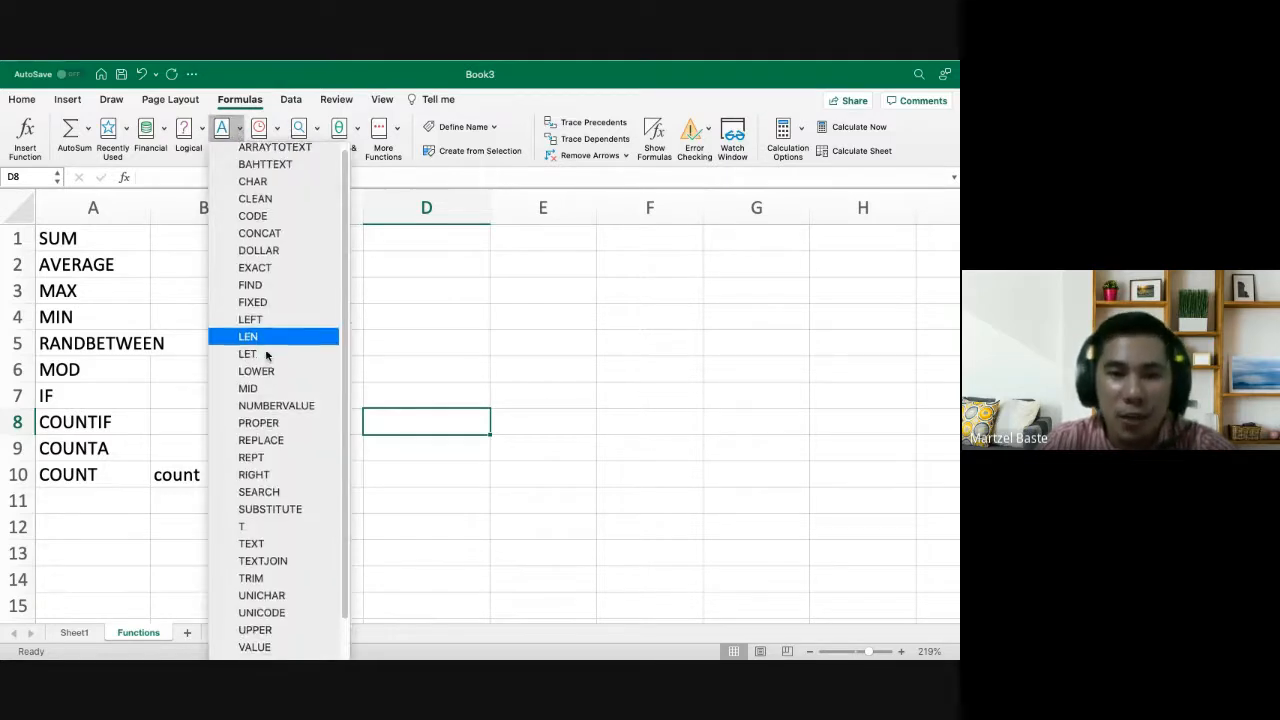
scroll(251, 334, "down", 2)
left_click(427, 285)
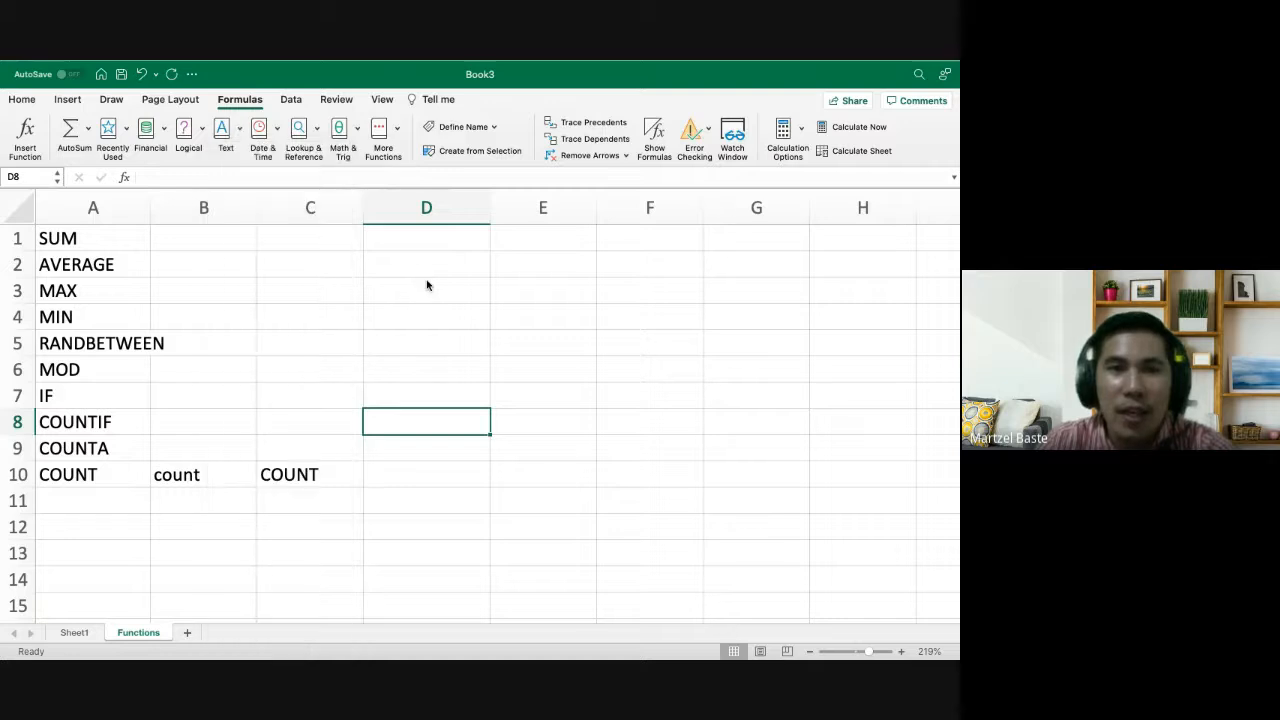
Look through the Date & Time, Lookup & Reference and Math & Trig function lists
left_click(279, 135)
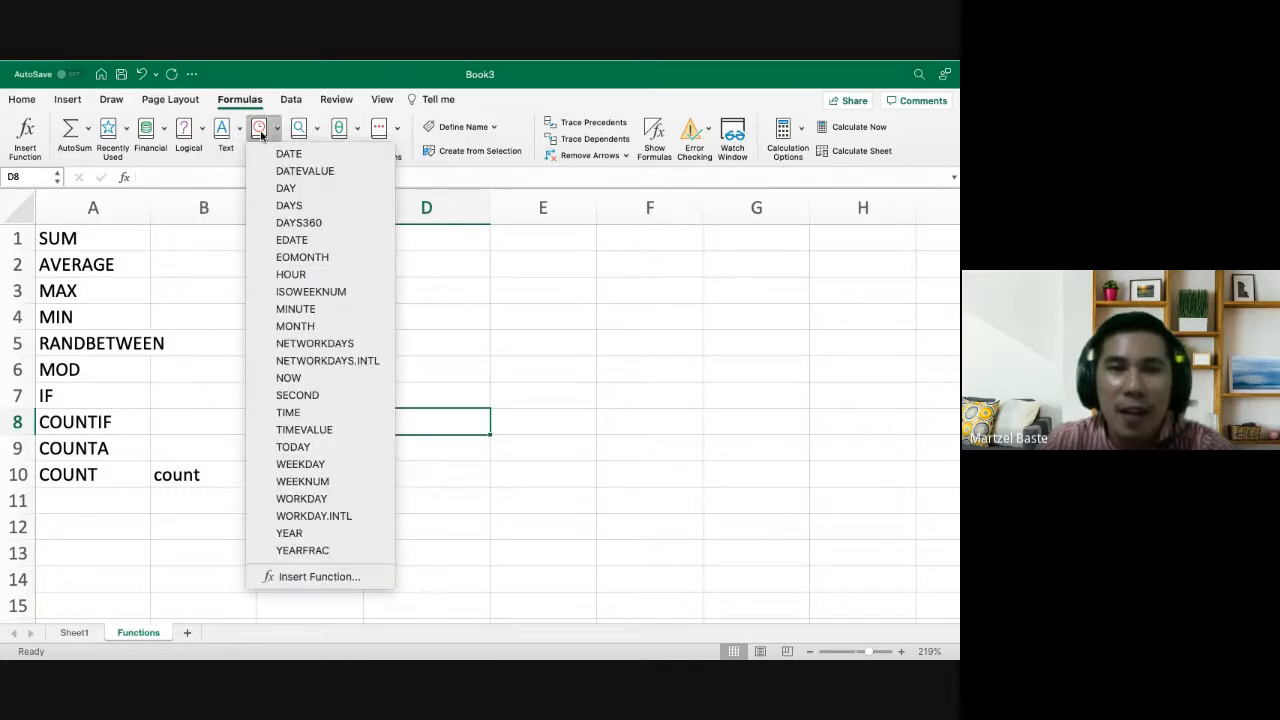
left_click(317, 133)
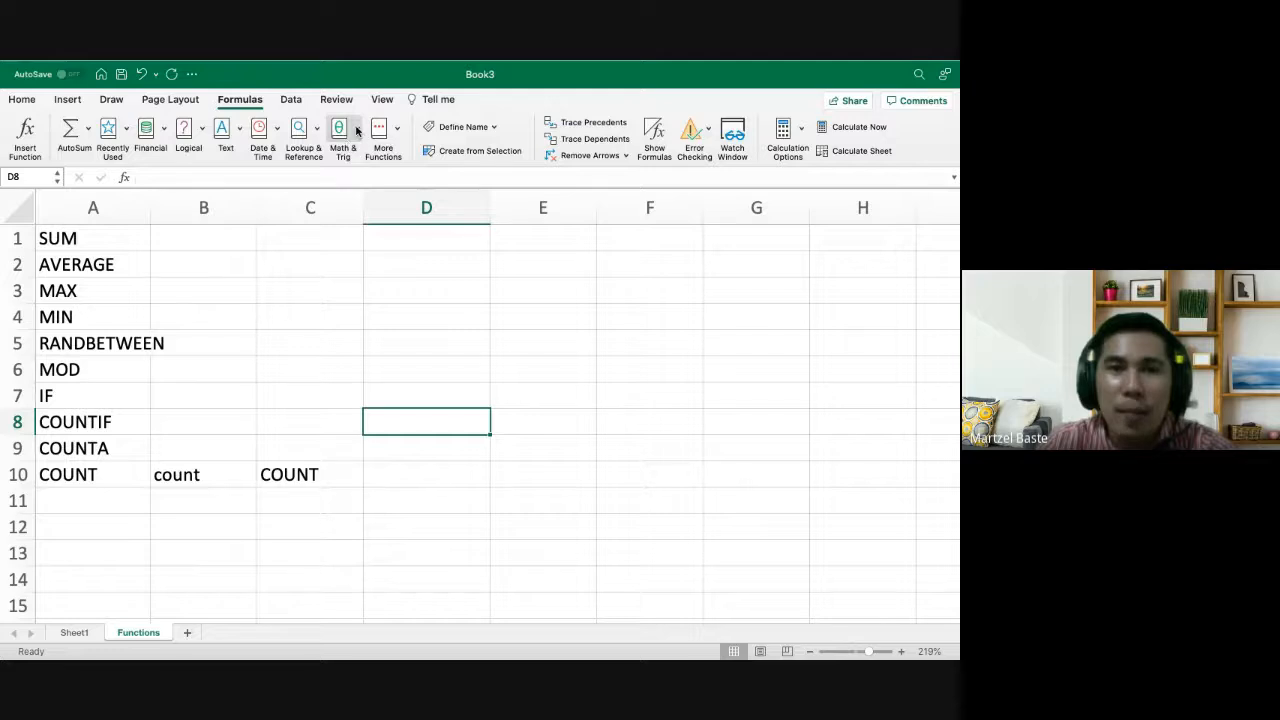
left_click(358, 140)
scroll(434, 300, "down", 10)
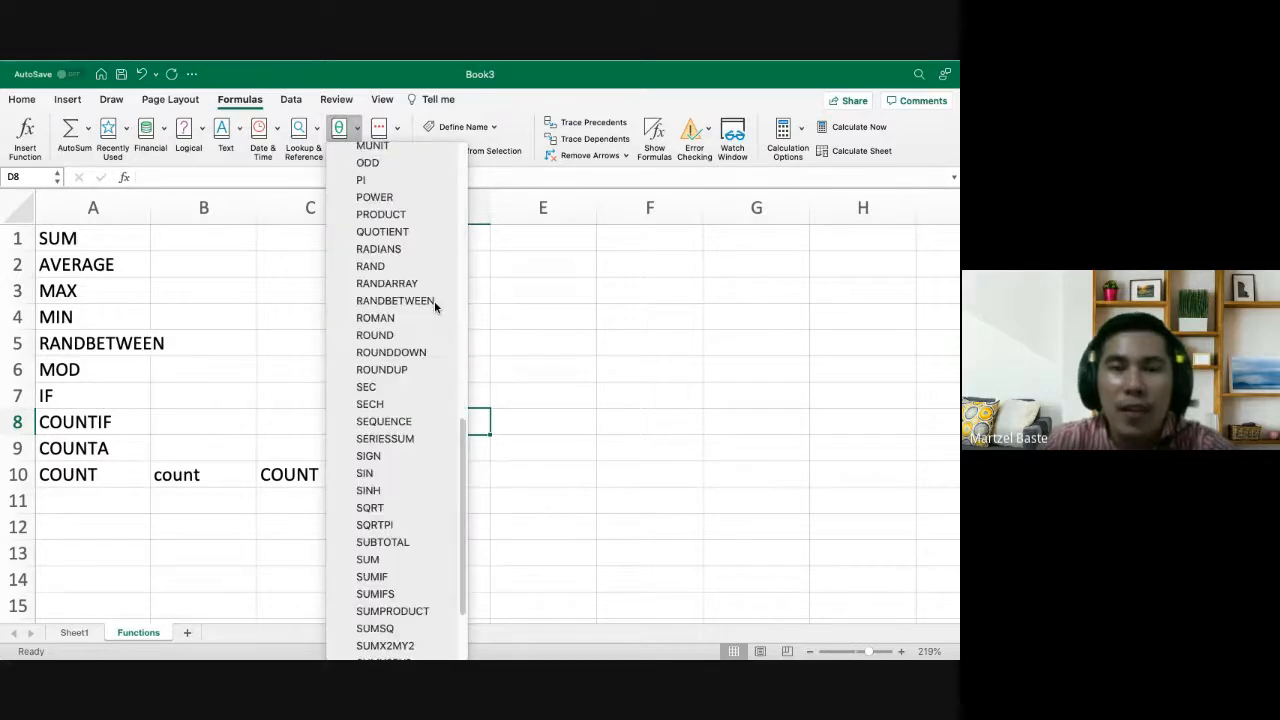
scroll(434, 301, "up", 10)
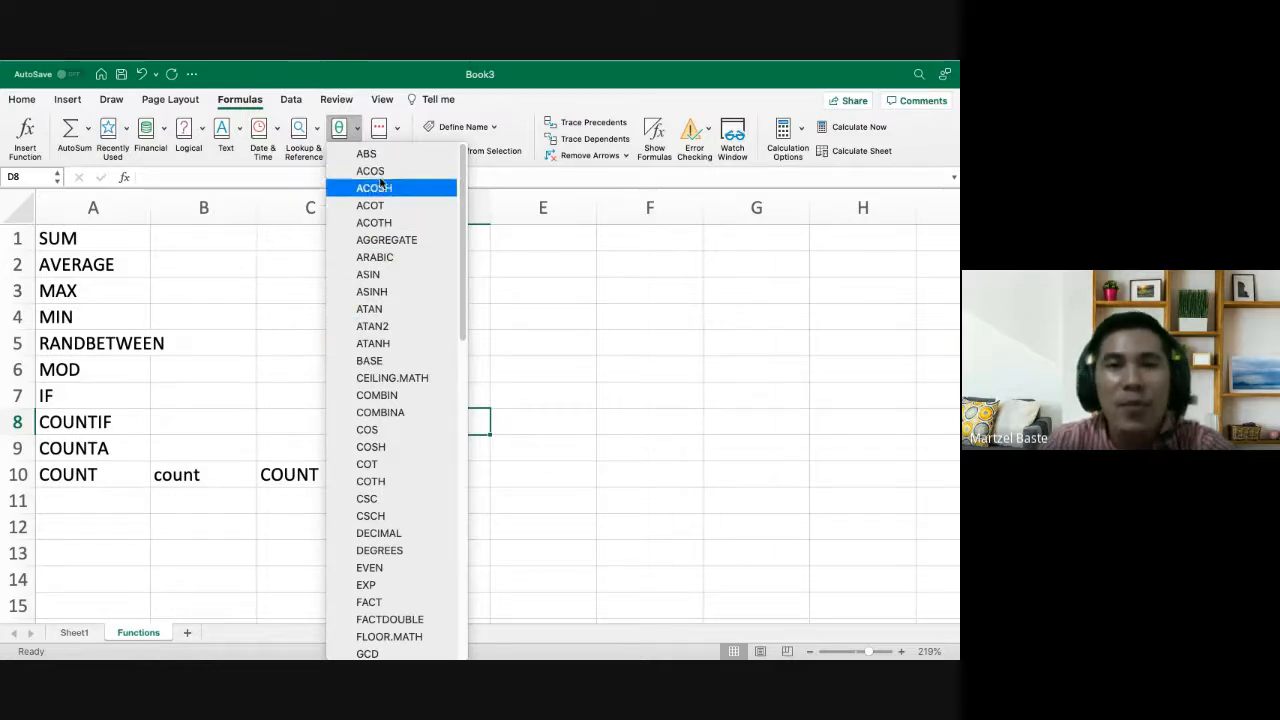
scroll(398, 358, "down", 6)
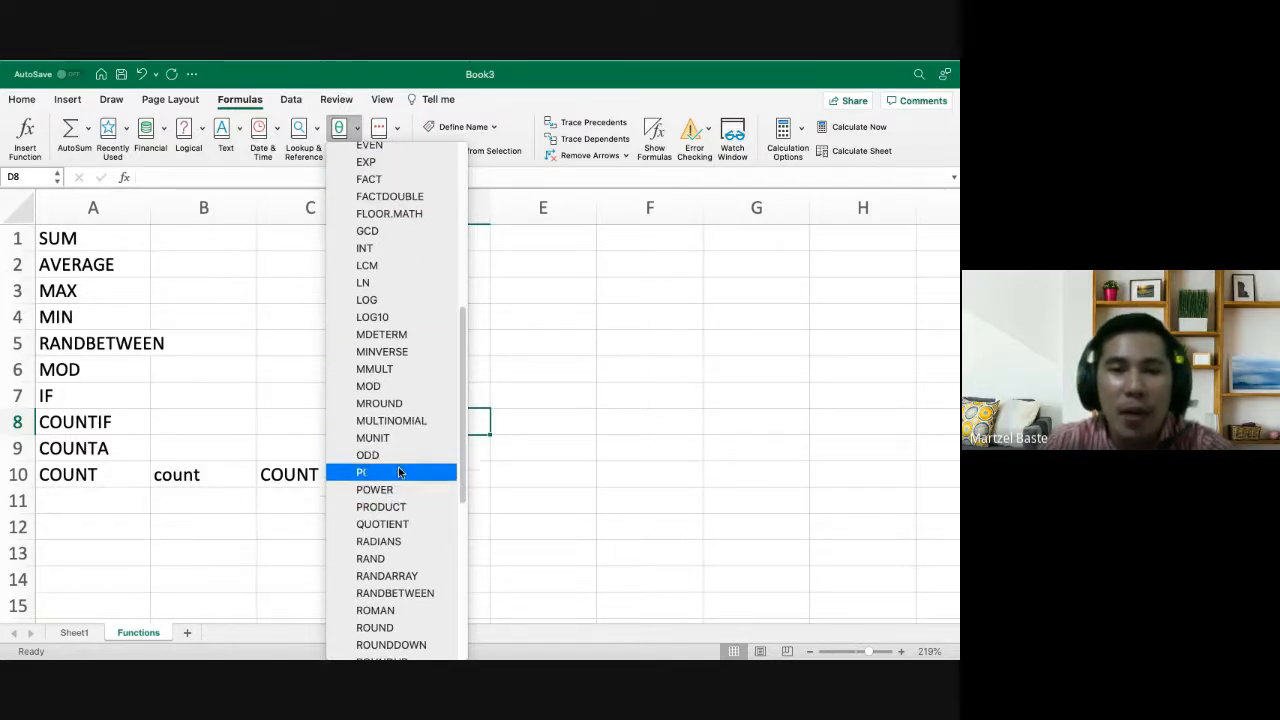
scroll(404, 522, "down", 5)
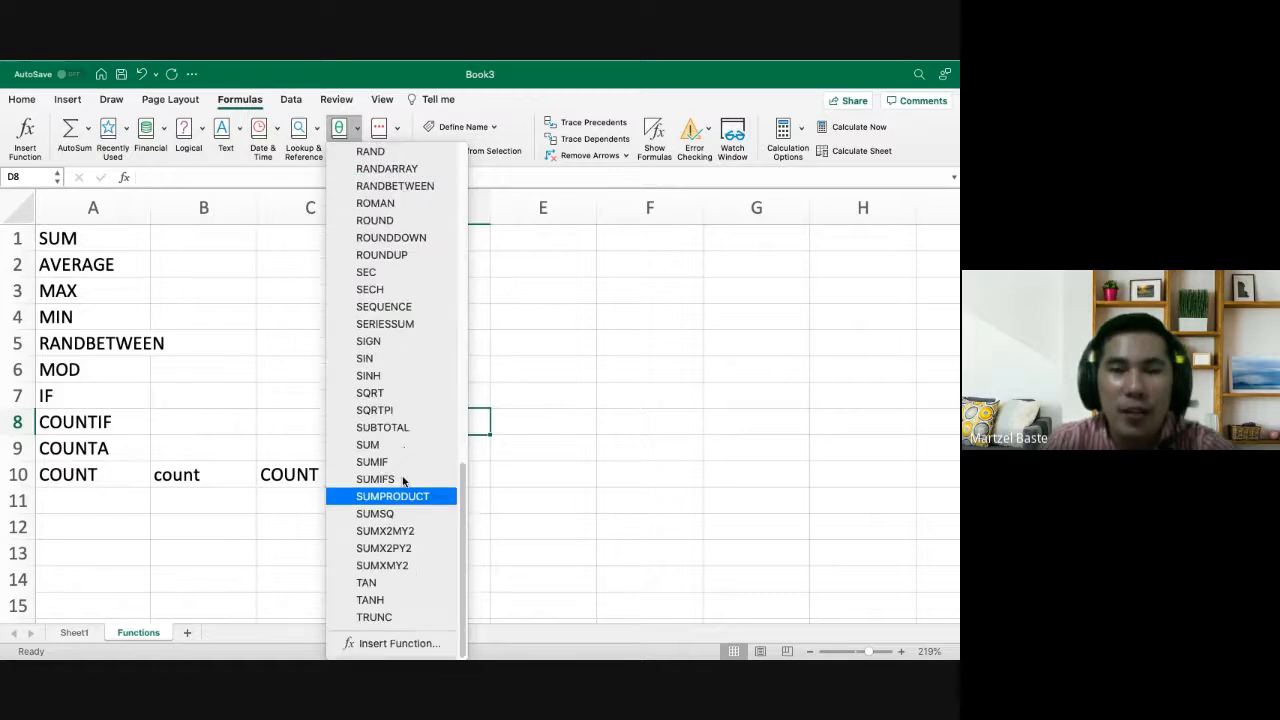
left_click(483, 273)
Clear the UPPER and LOWER example formulas from cells C10 and B10
left_click(308, 468)
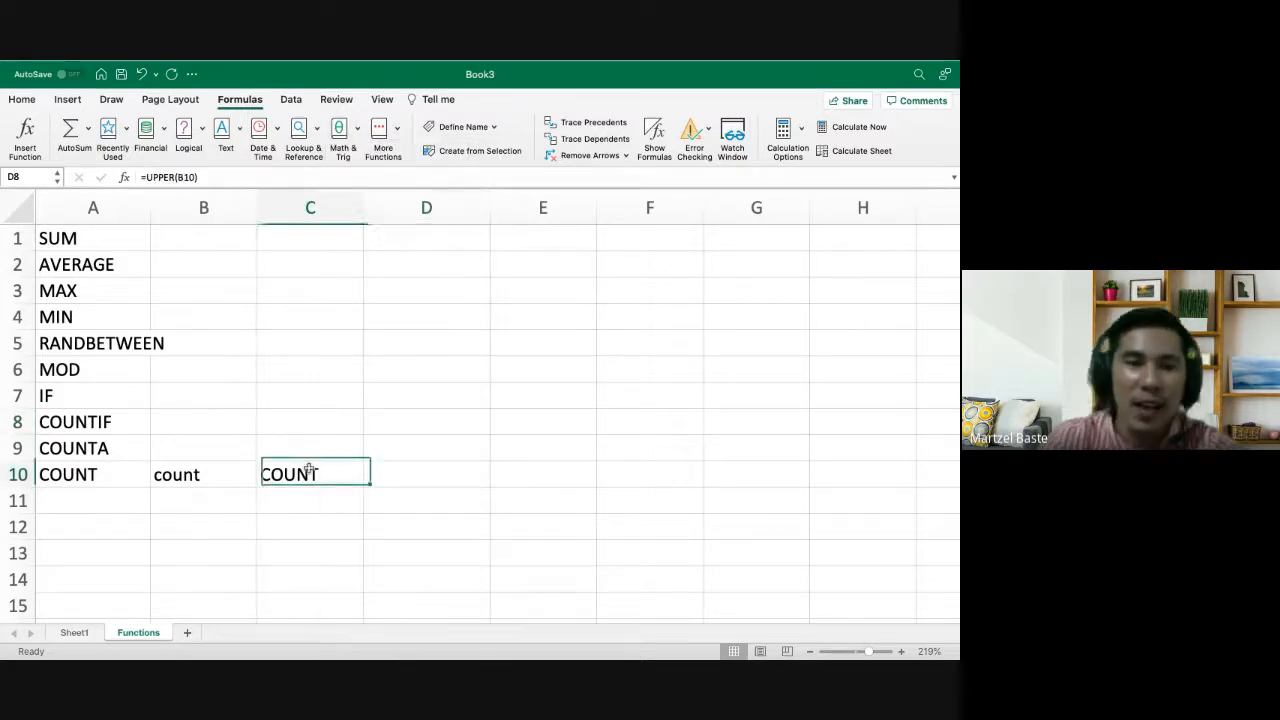
key("Delete")
key("Left")
key("Delete")
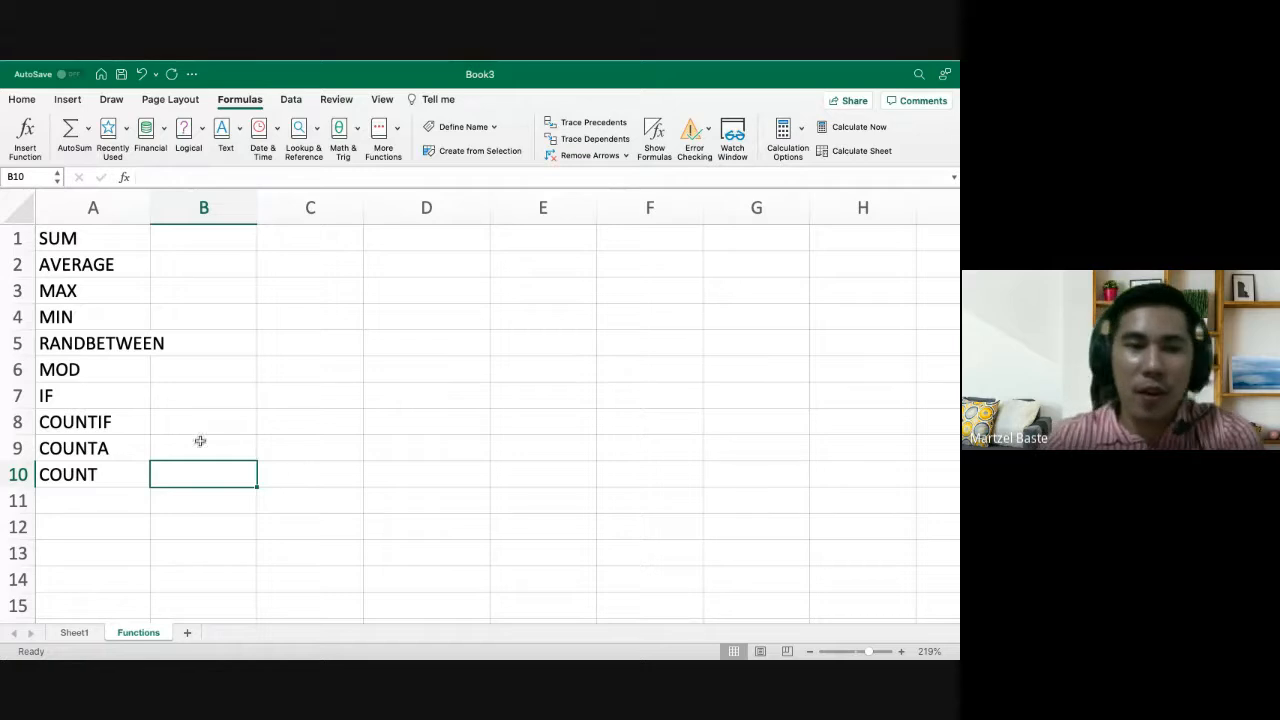
Widen column A so that the label RANDBETWEEN fits inside its cell
left_click_drag(151, 208, 193, 208)
left_click(263, 240)
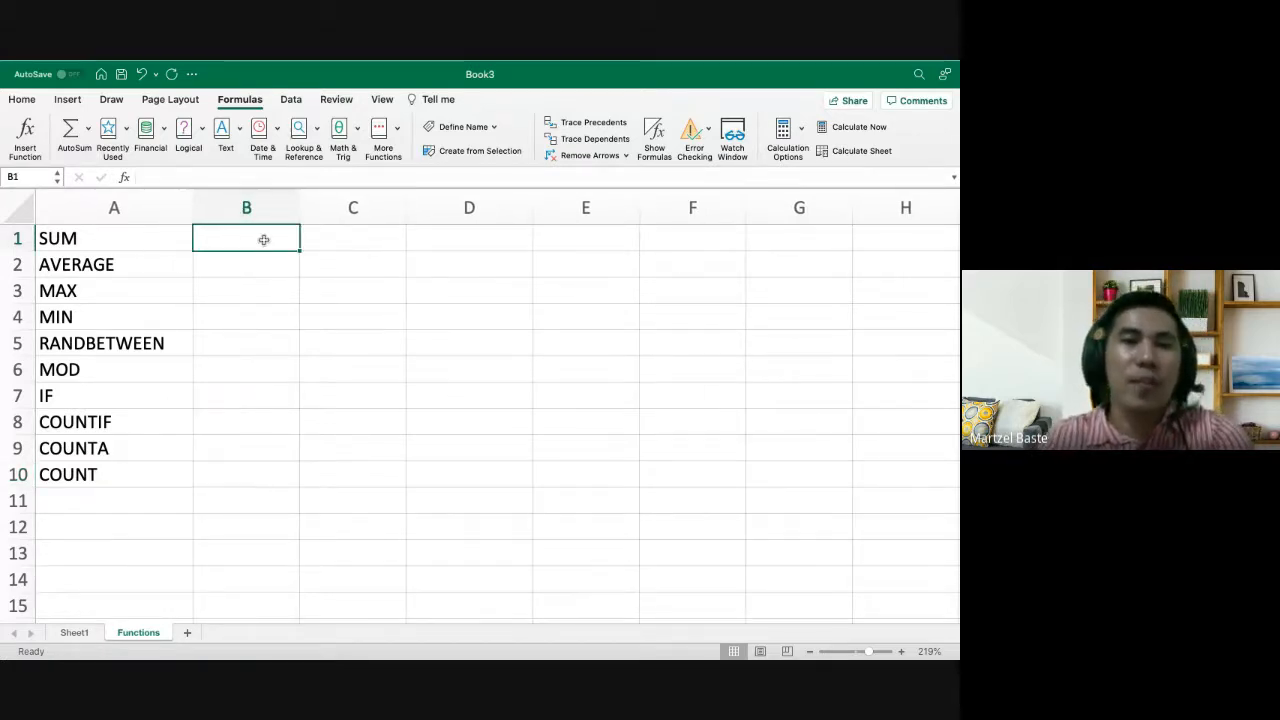
Enter the sample values 23 in cell B1 and 4 in cell B2
left_click(351, 247)
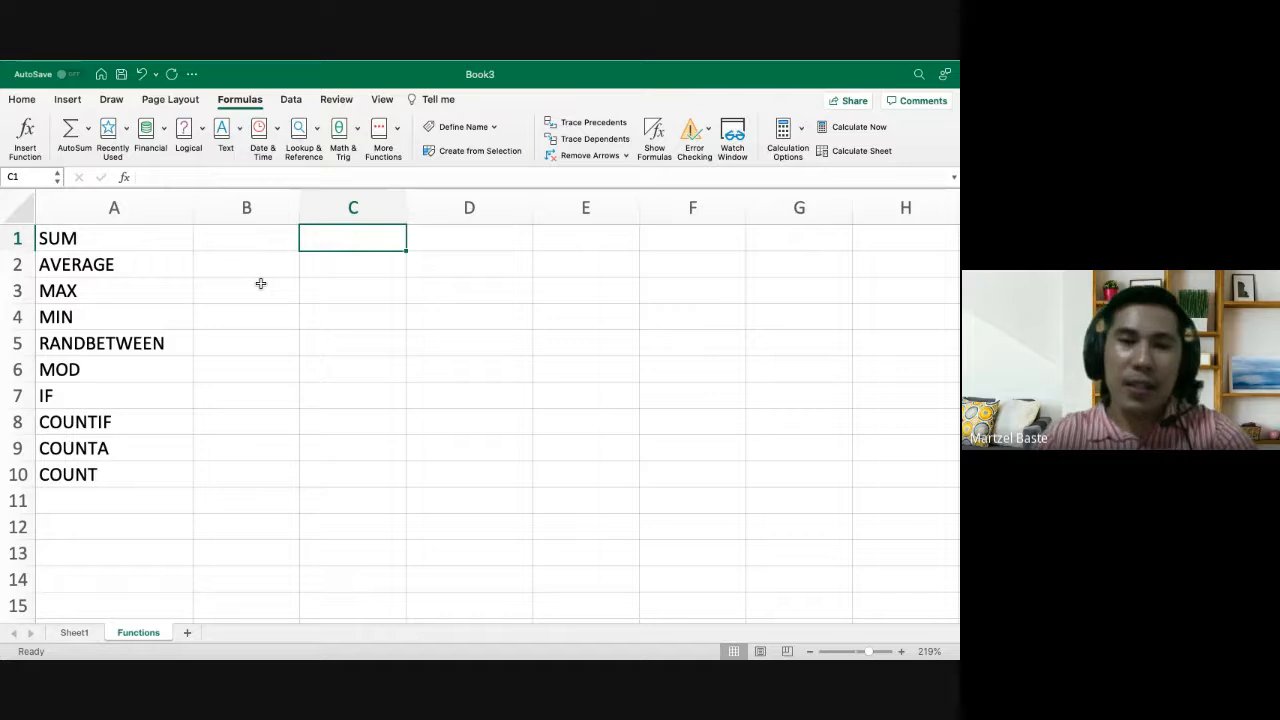
key("Left")
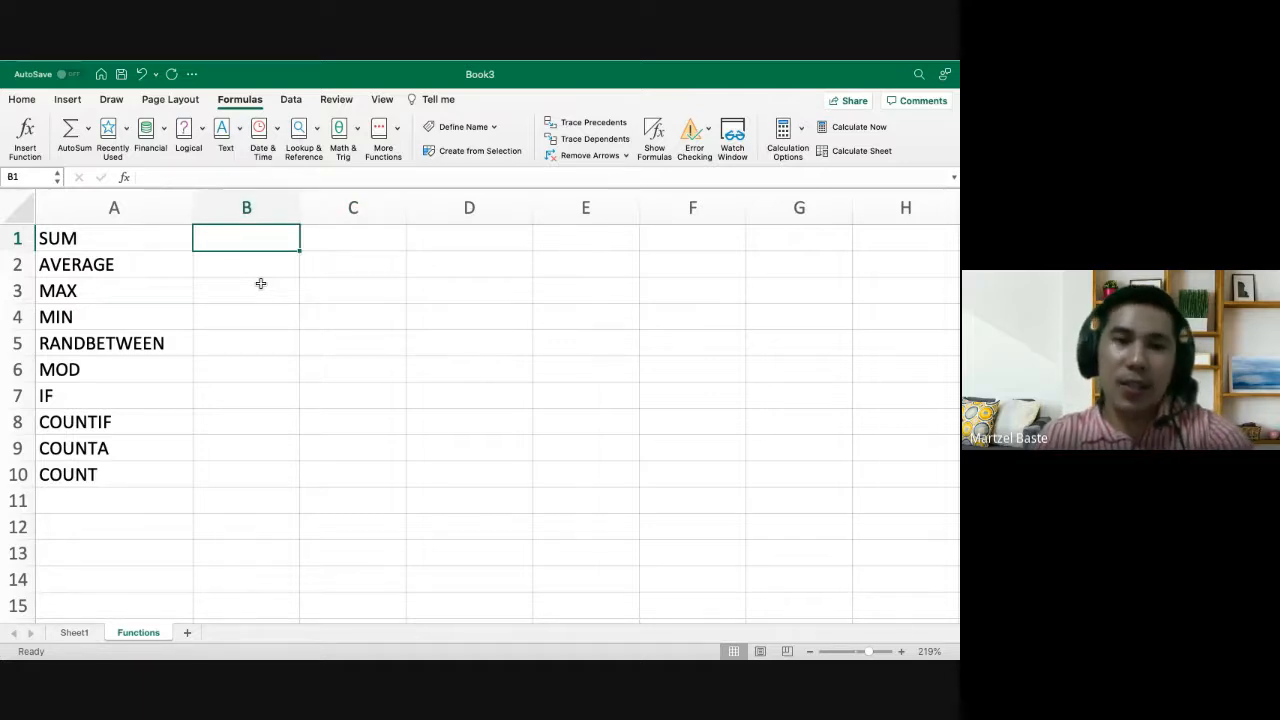
type("23")
key("Return")
type("4")
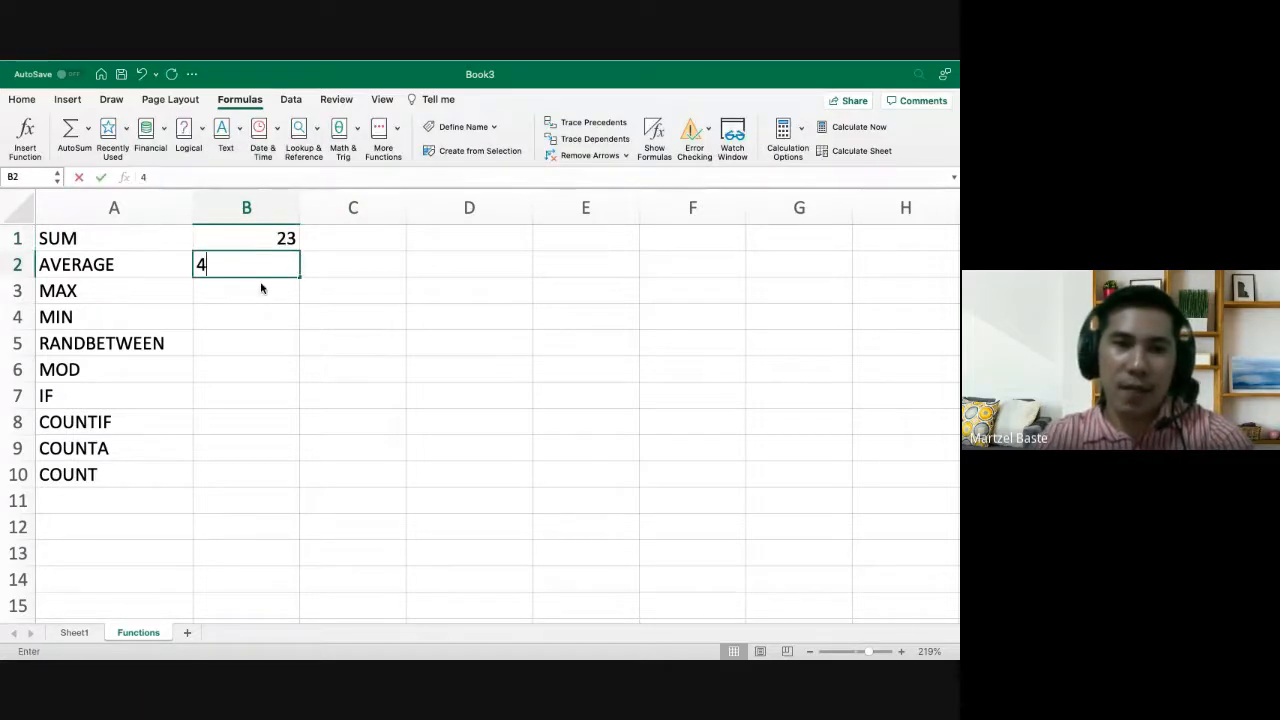
key("Return")
Clear the sample value from cell B1
key("Up")
key("Up")
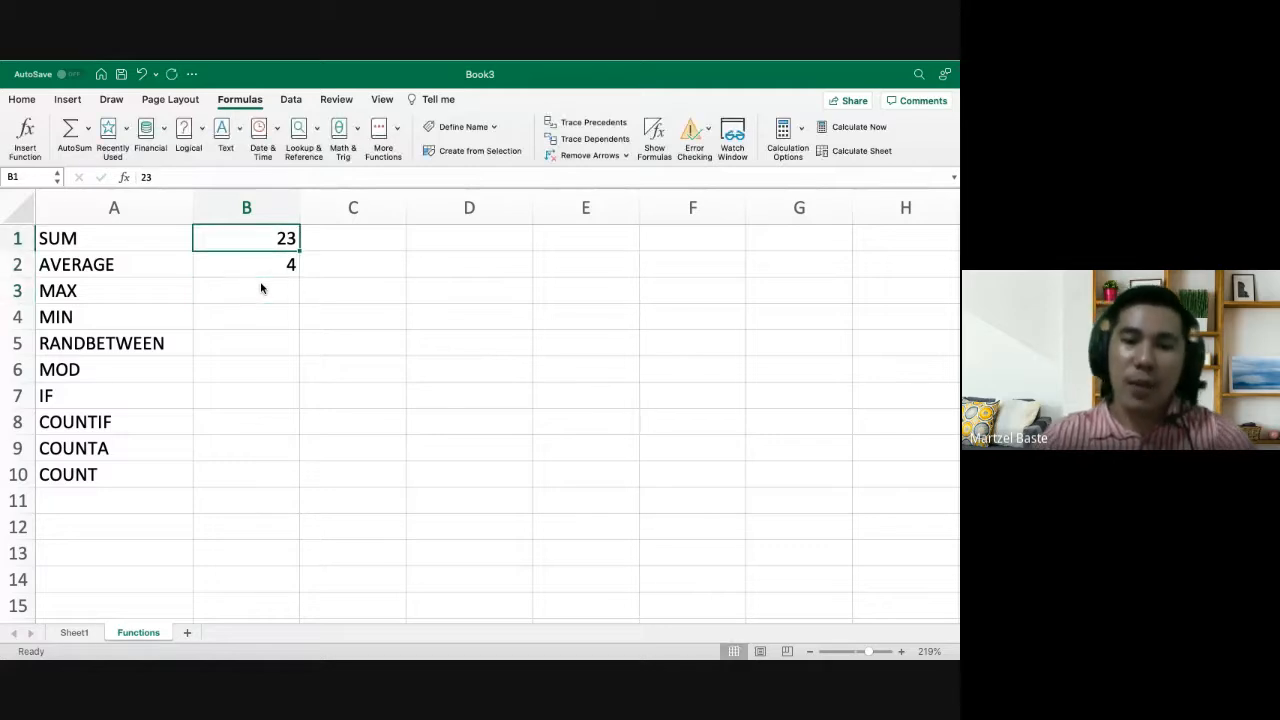
key("Delete")
Enter =RANDBETWEEN(10, 50) in cell C1 and fill the formula down through C10
left_click(333, 233)
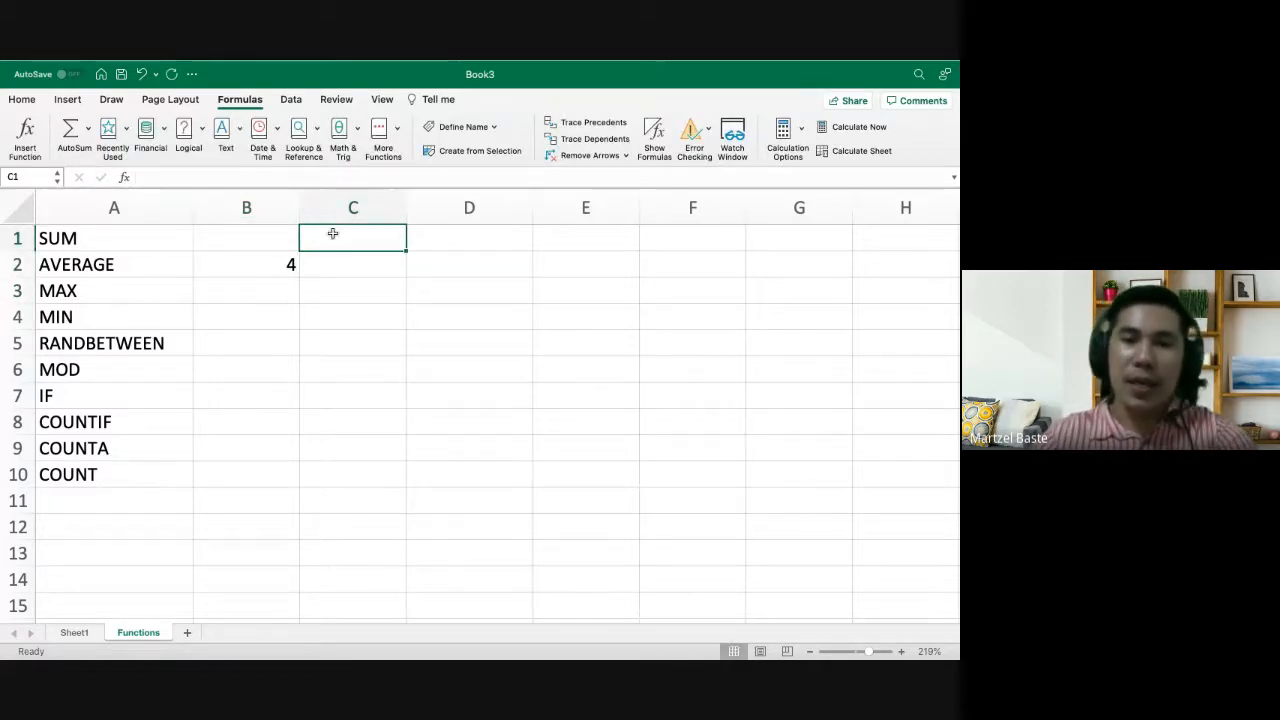
type("=rand")
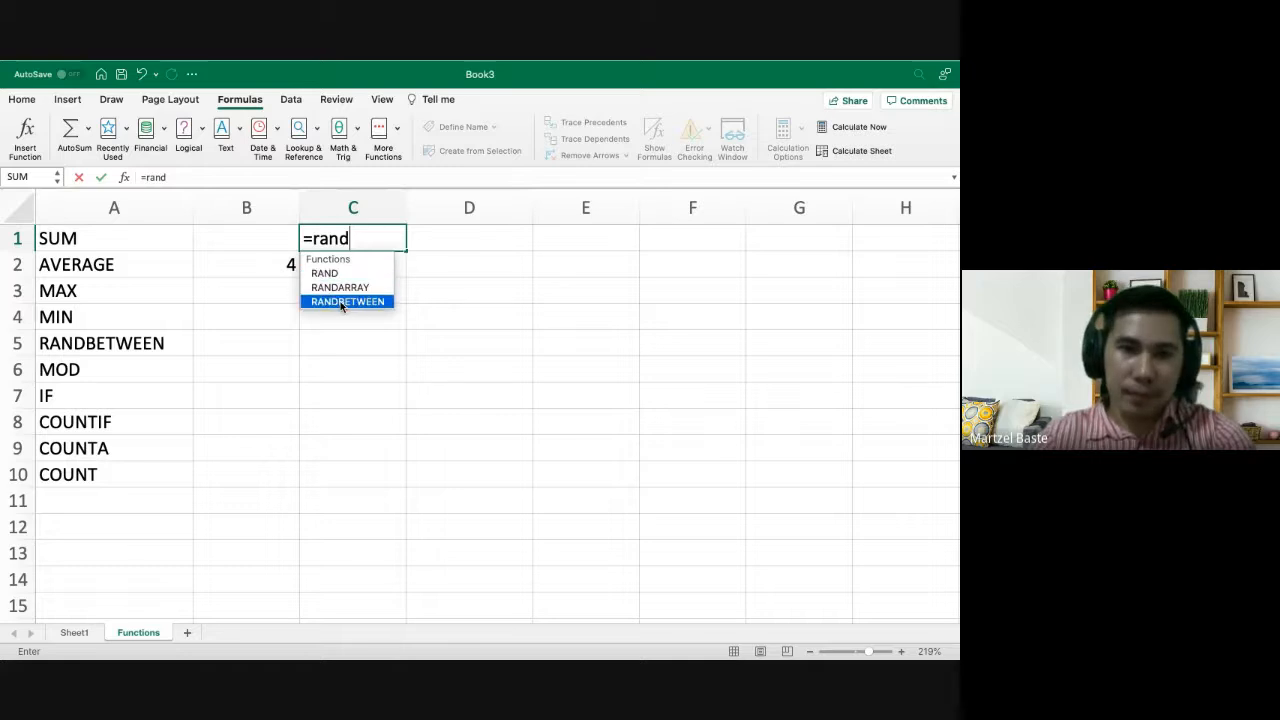
double_click(340, 301)
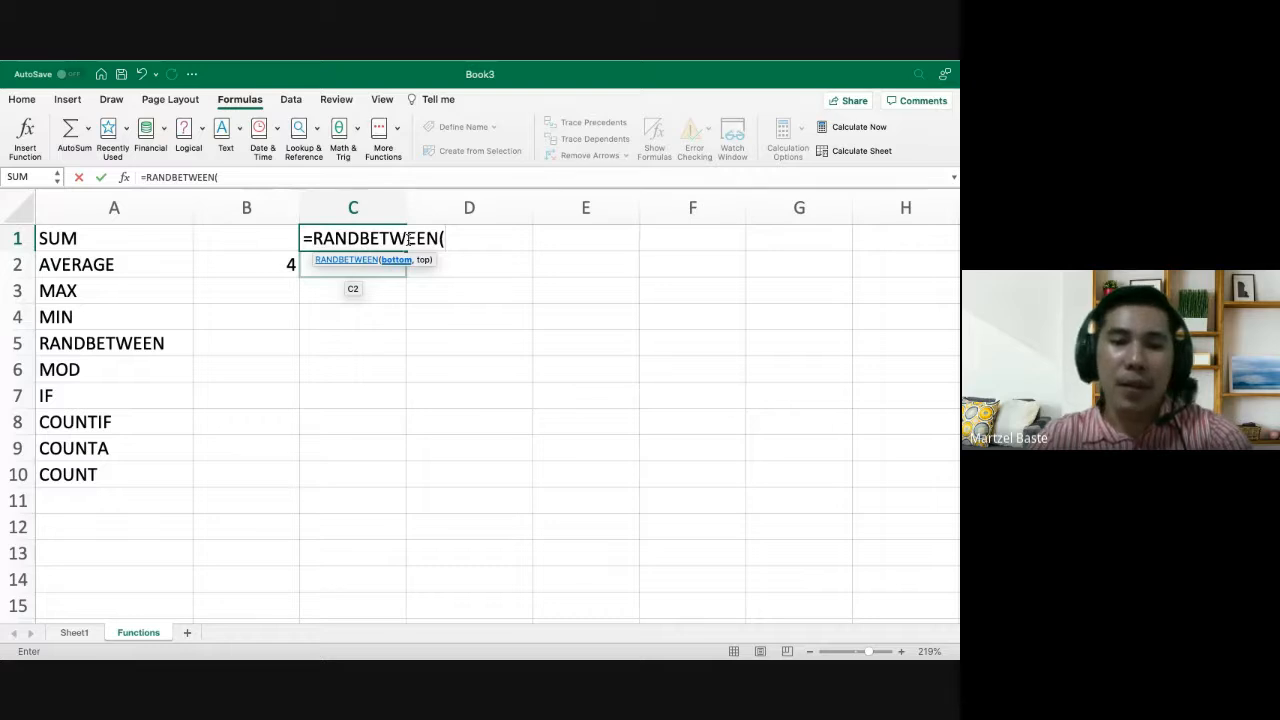
type("10,")
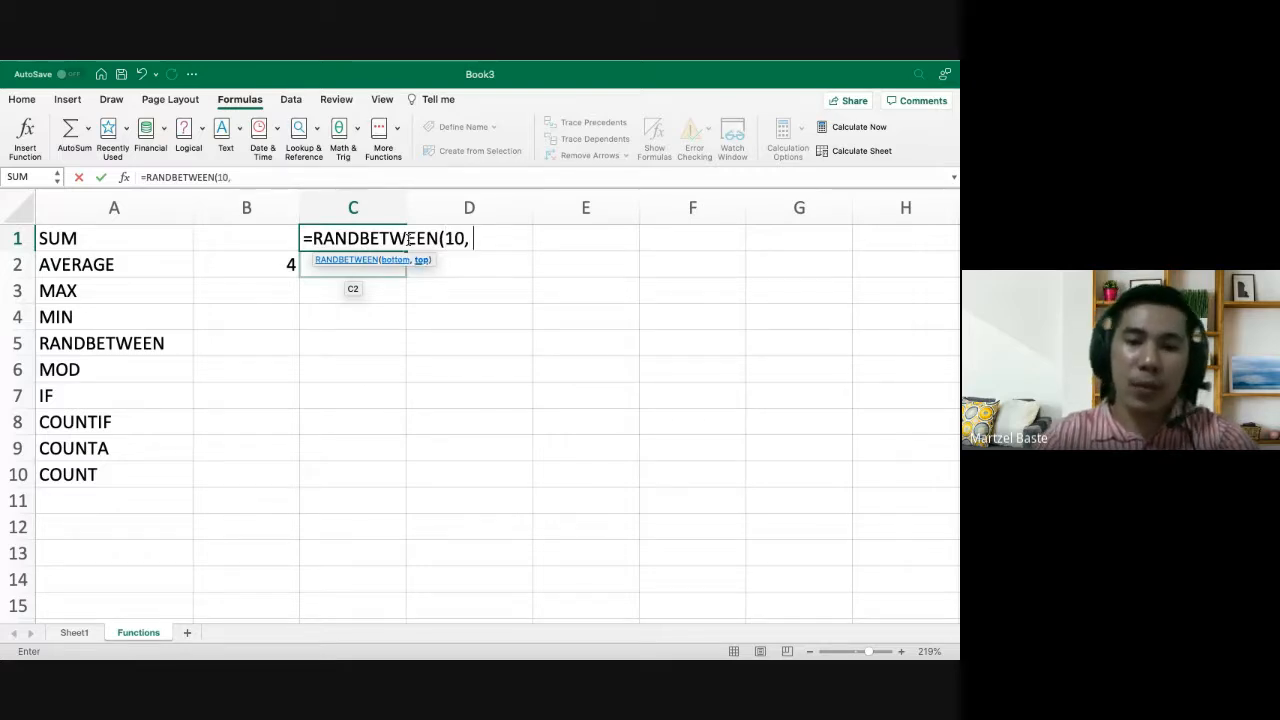
type(" 50)")
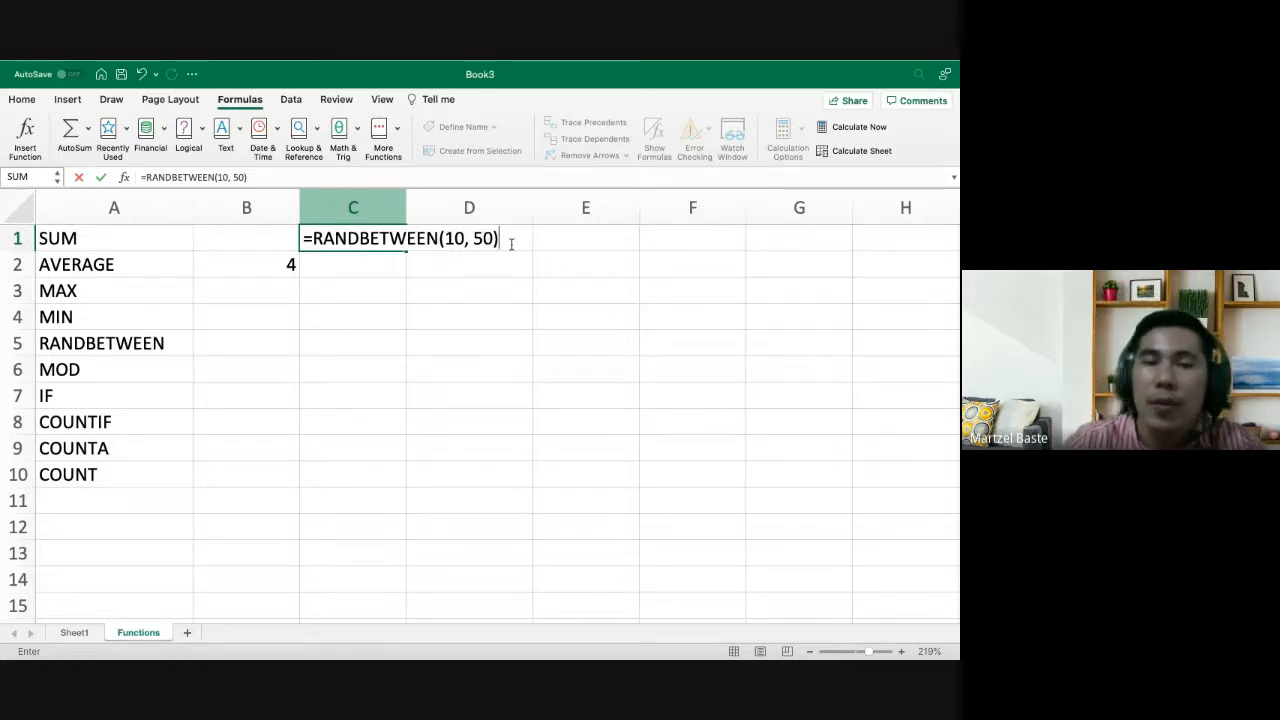
key("Return")
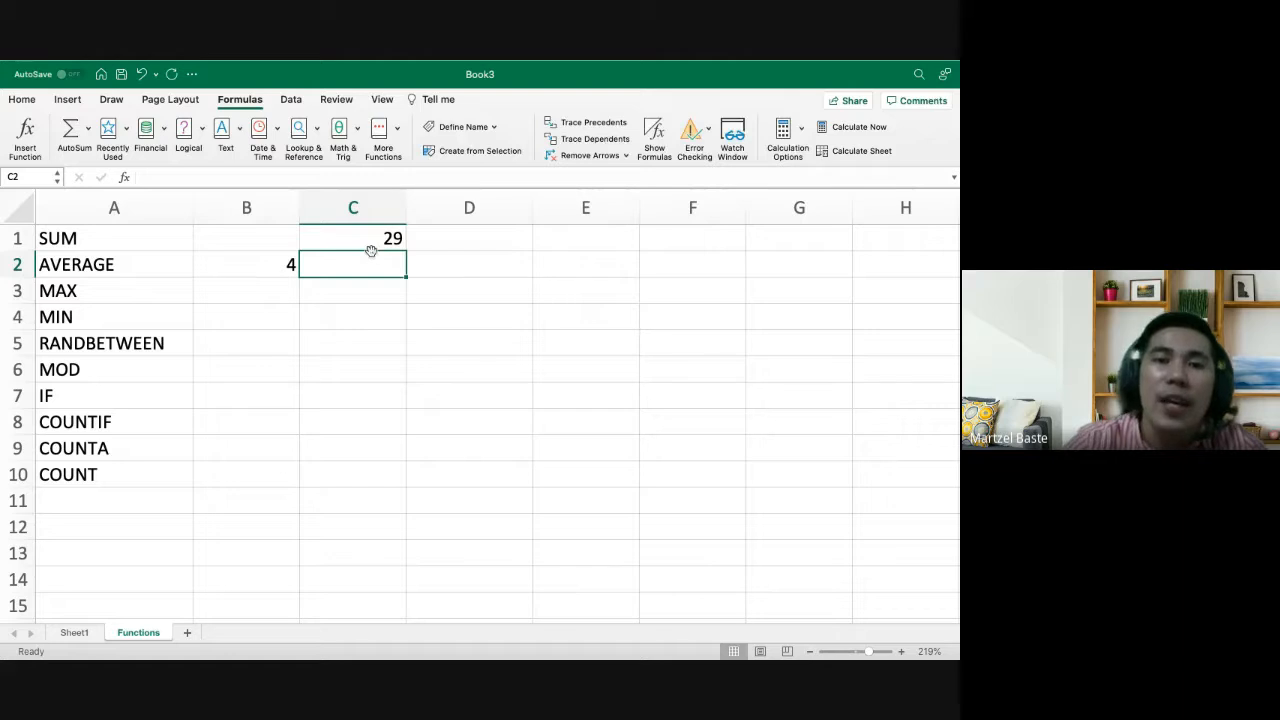
left_click(380, 234)
left_click_drag(407, 250, 416, 486)
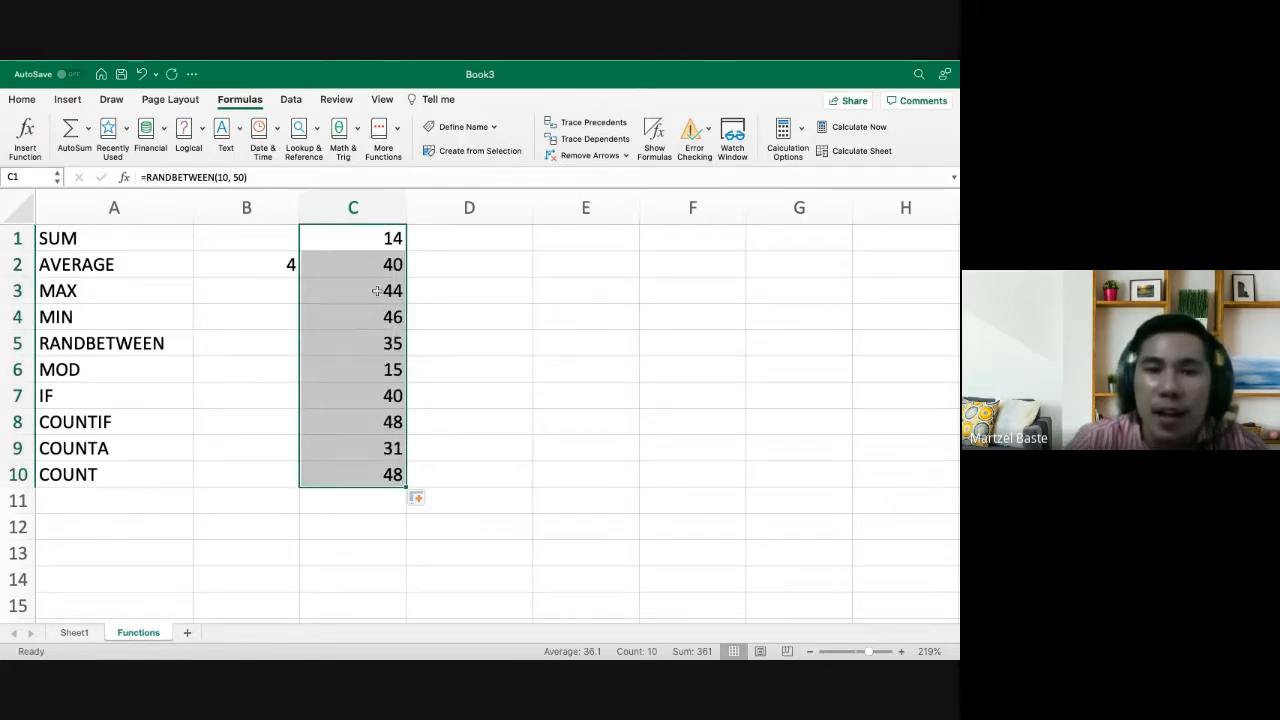
Refresh the random numbers in column C several times with dummy edits in empty cell D1
left_click(415, 234)
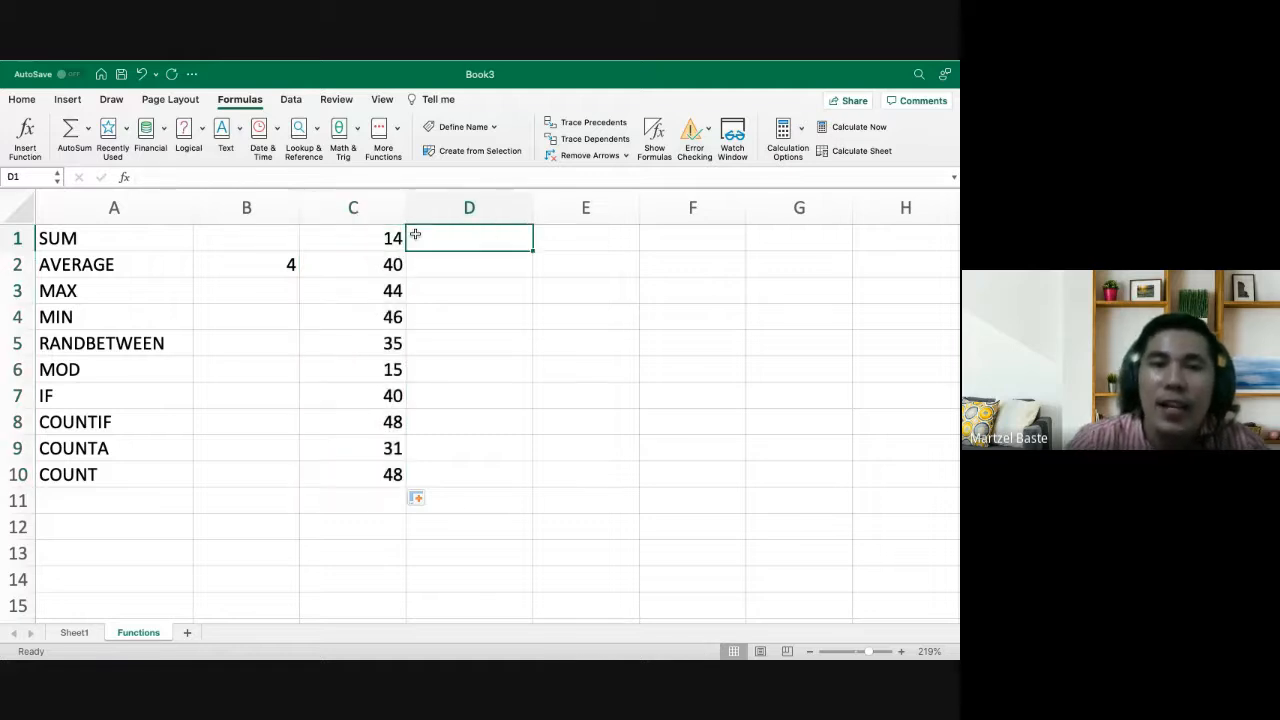
key("Down")
key("Up")
type("=")
key("Return")
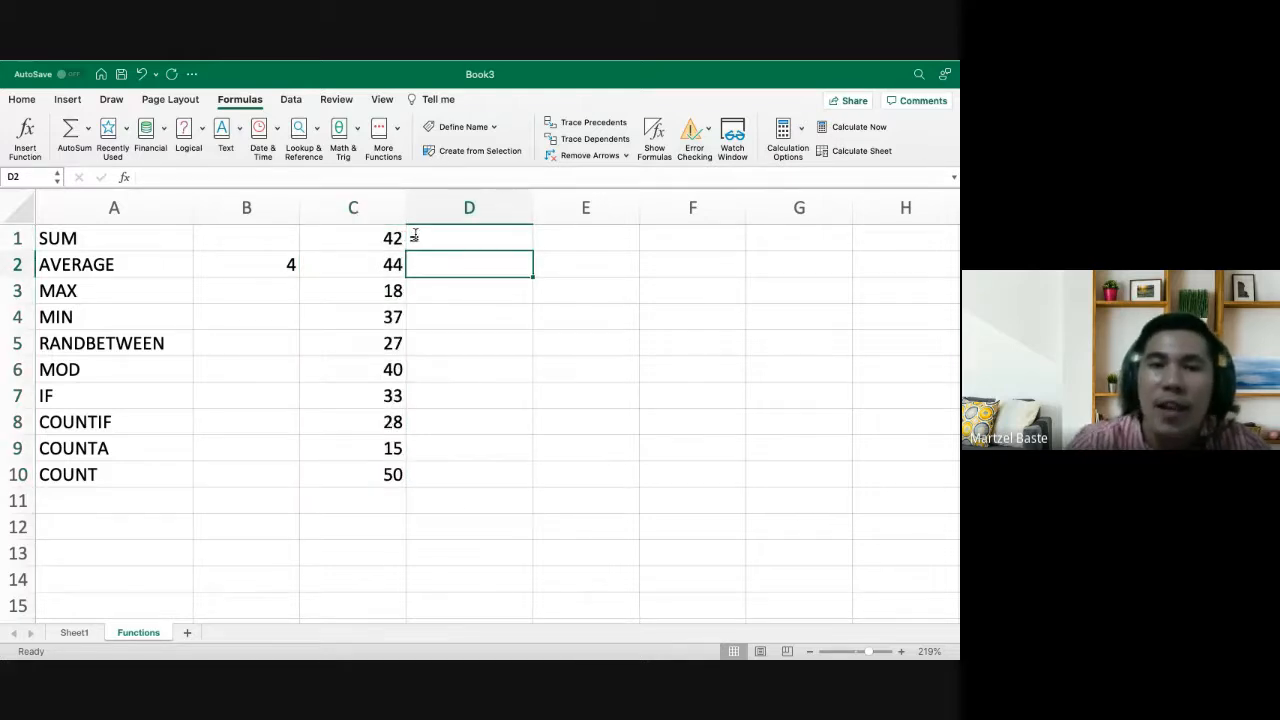
key("Up")
type("=")
key("Return")
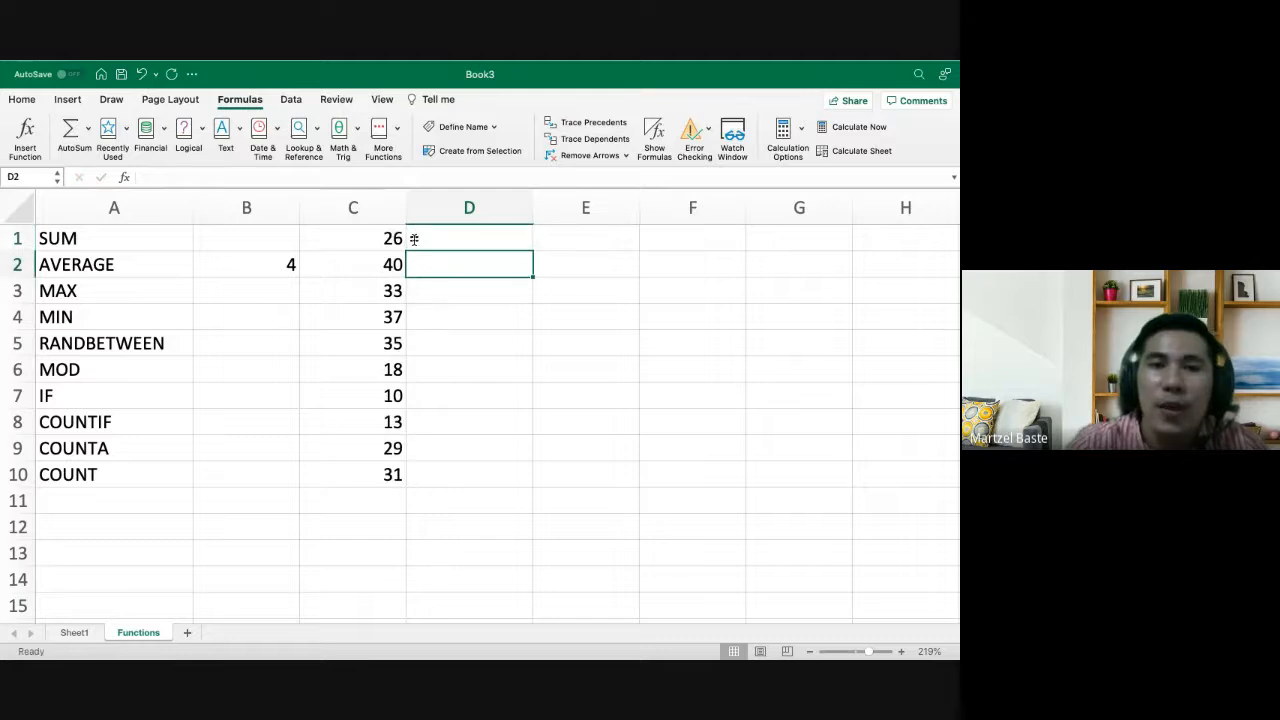
key("Up")
type("=")
key("Return")
key("Up")
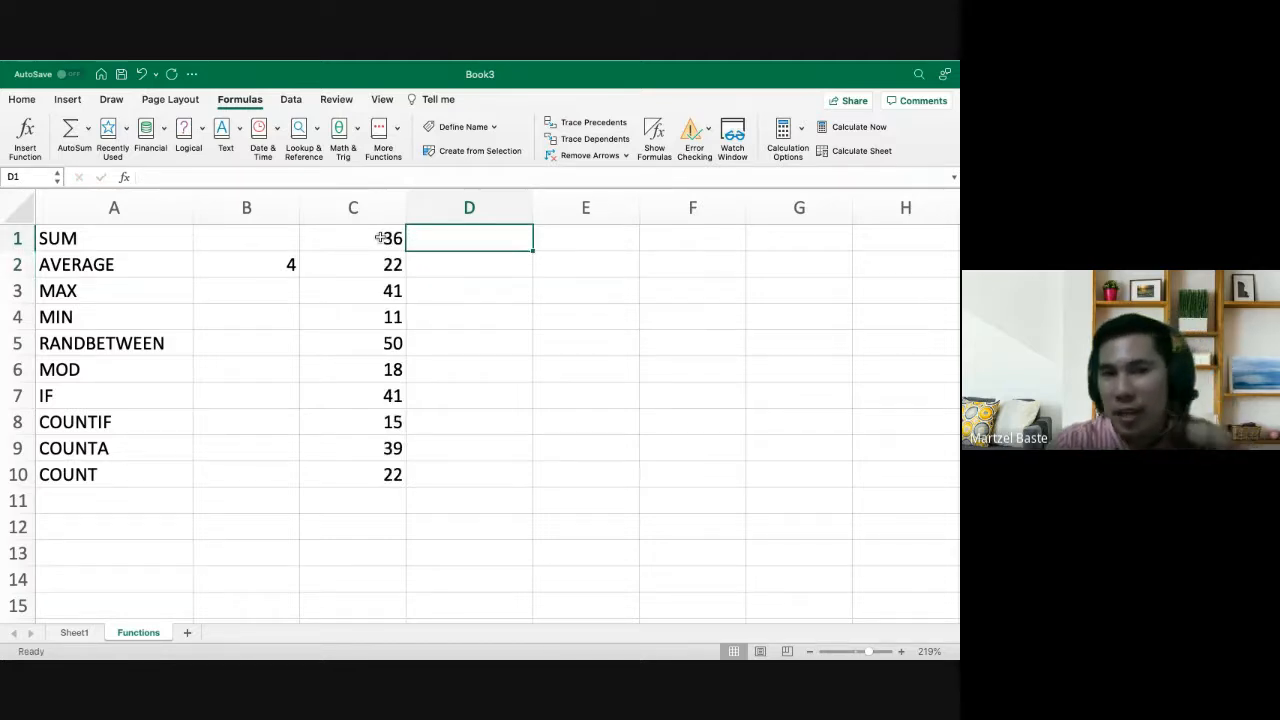
Copy the random numbers in C1:C10
left_click_drag(380, 237, 397, 472)
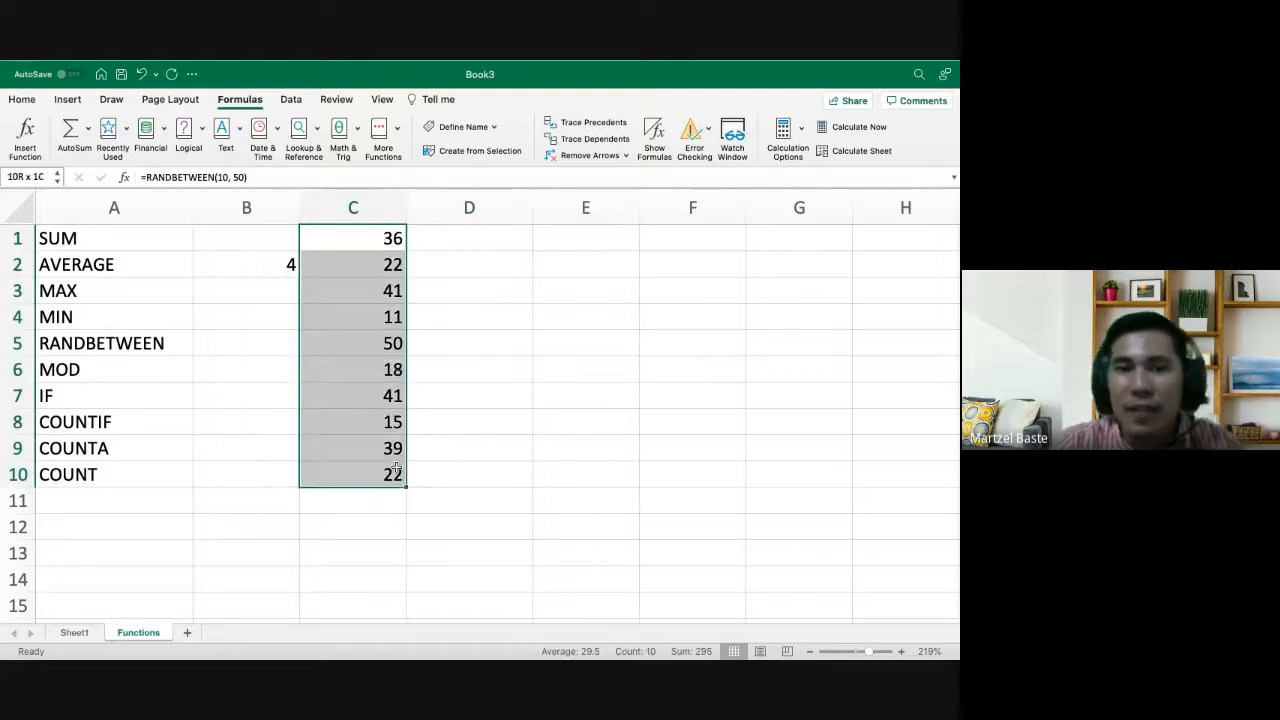
key("super+c")
Try to paste the copied numbers while editing inside cell B1, and undo the paste
double_click(278, 242)
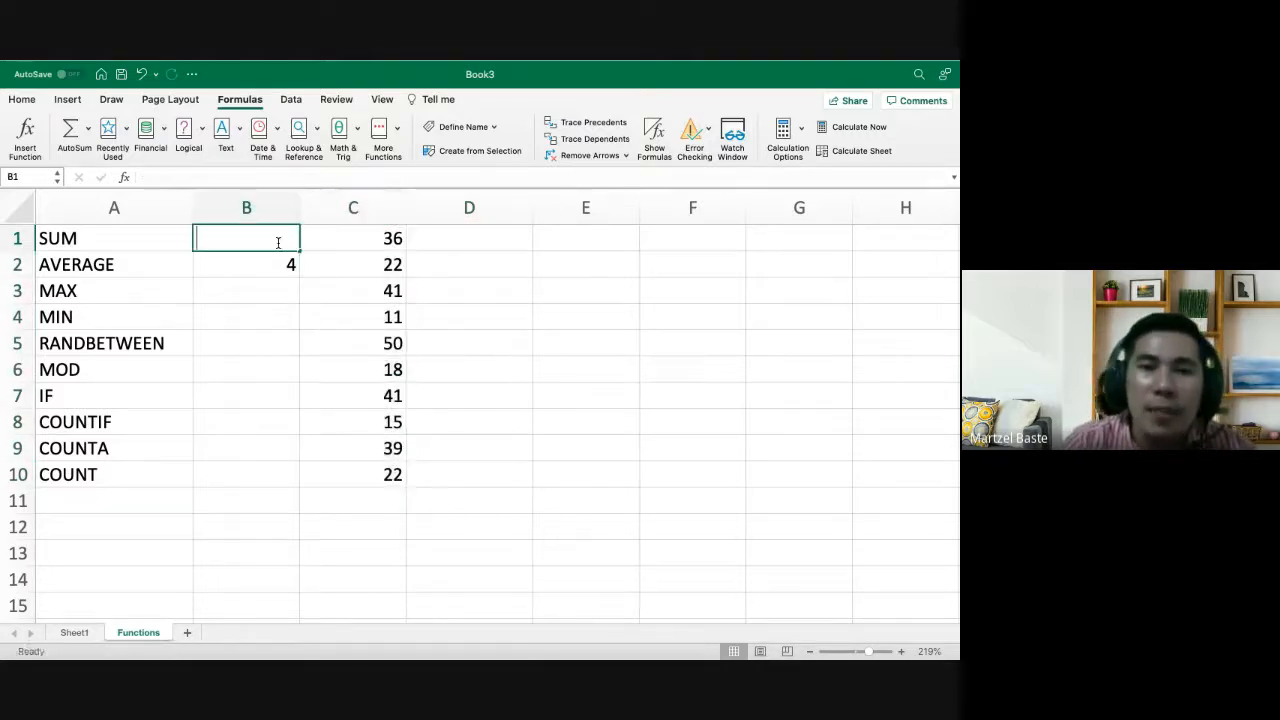
key("super+v")
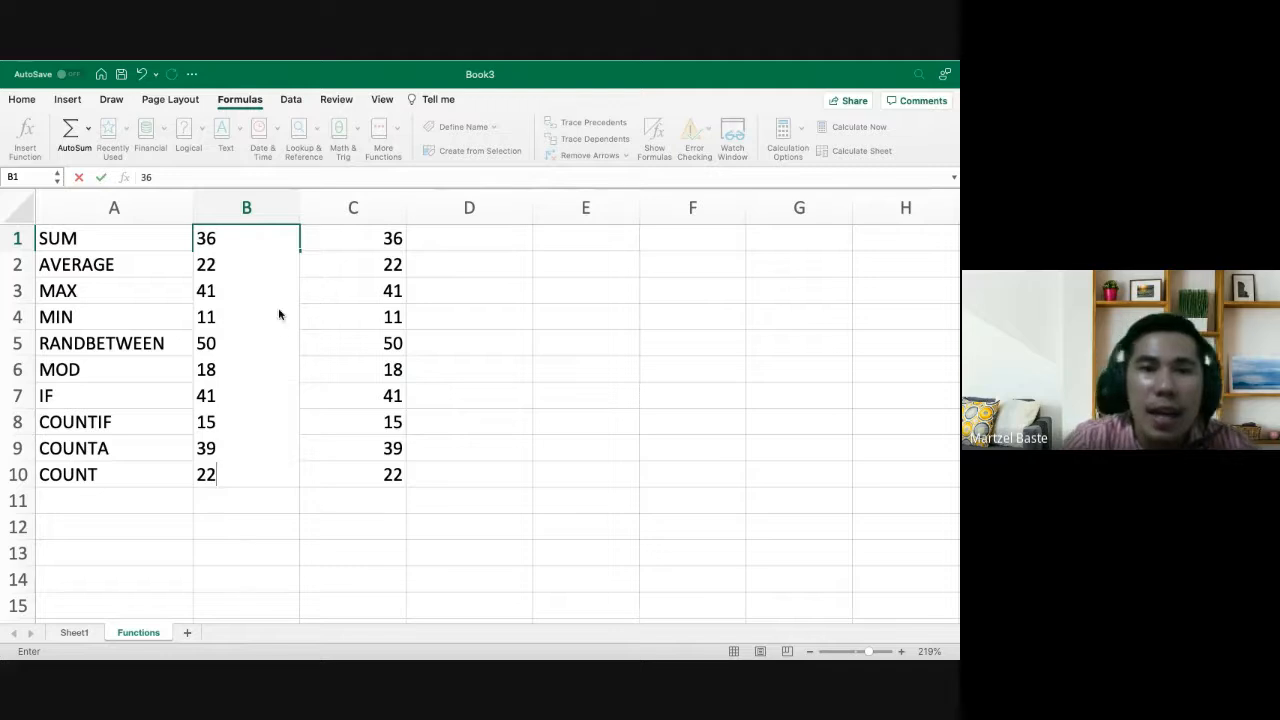
key("Return")
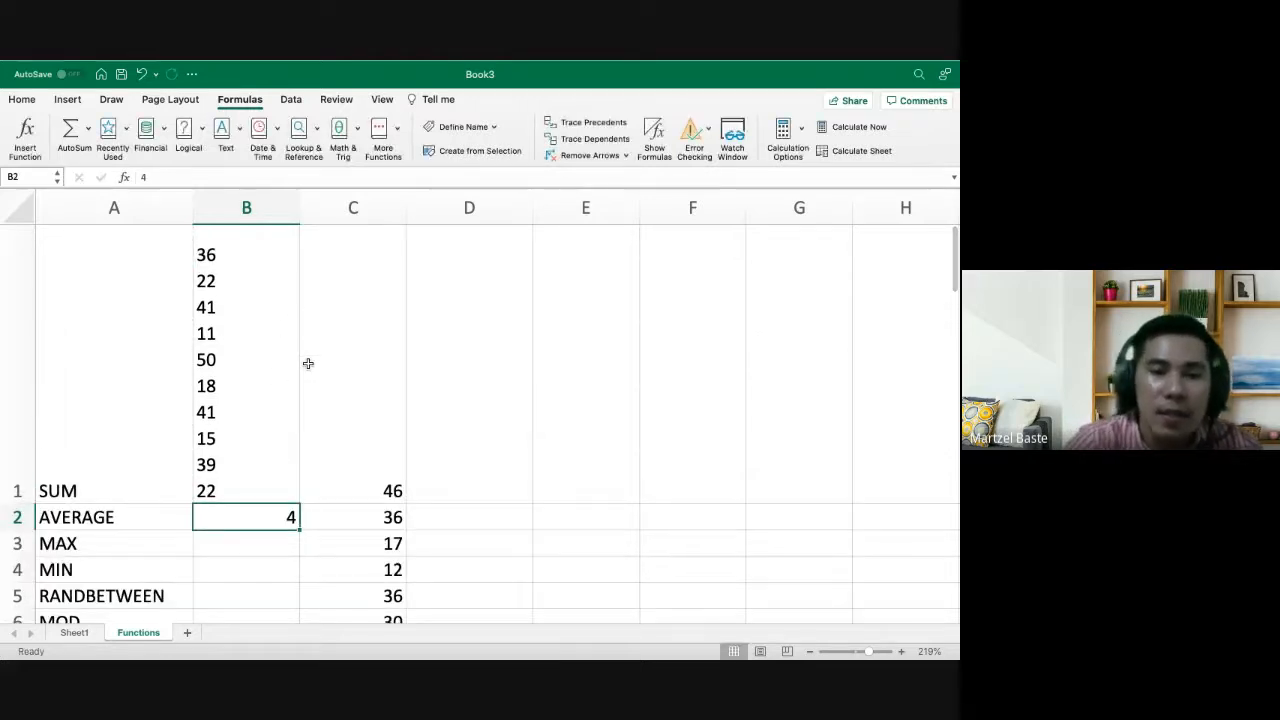
key("super+z")
Paste the copied numbers into B1:B10 and look through the available paste options
left_click(258, 268)
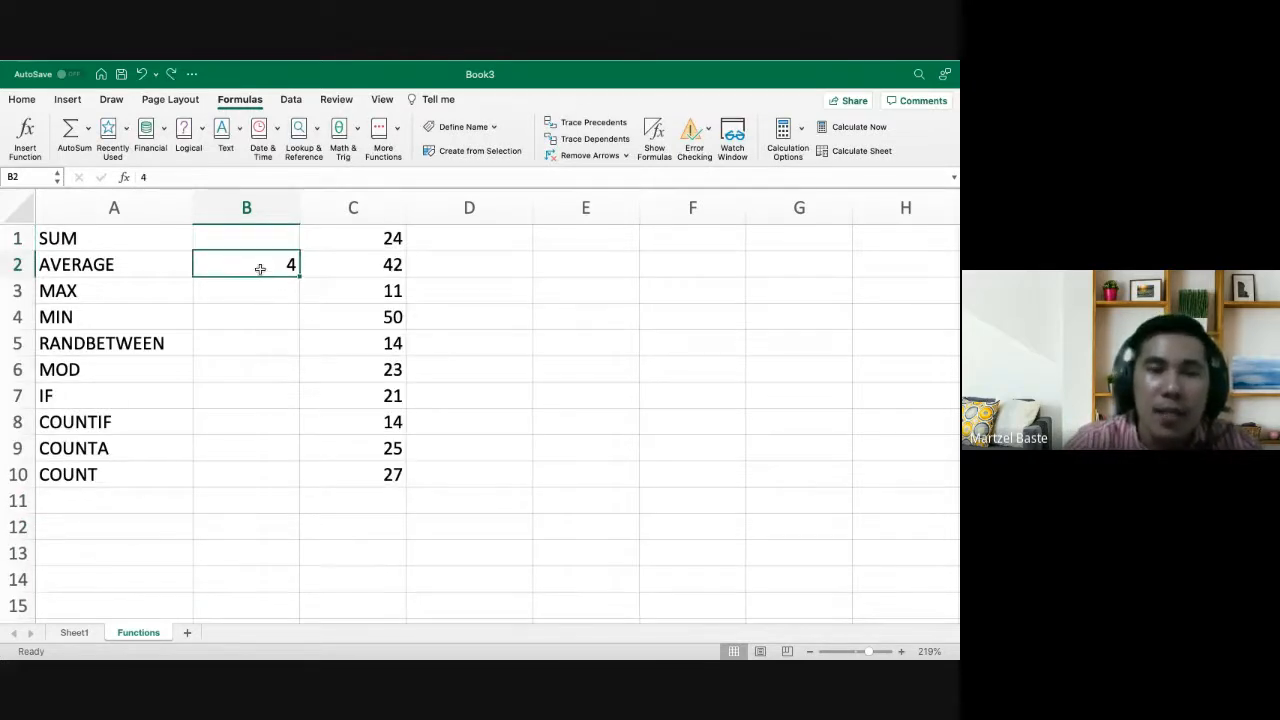
left_click(259, 245)
key("super+v")
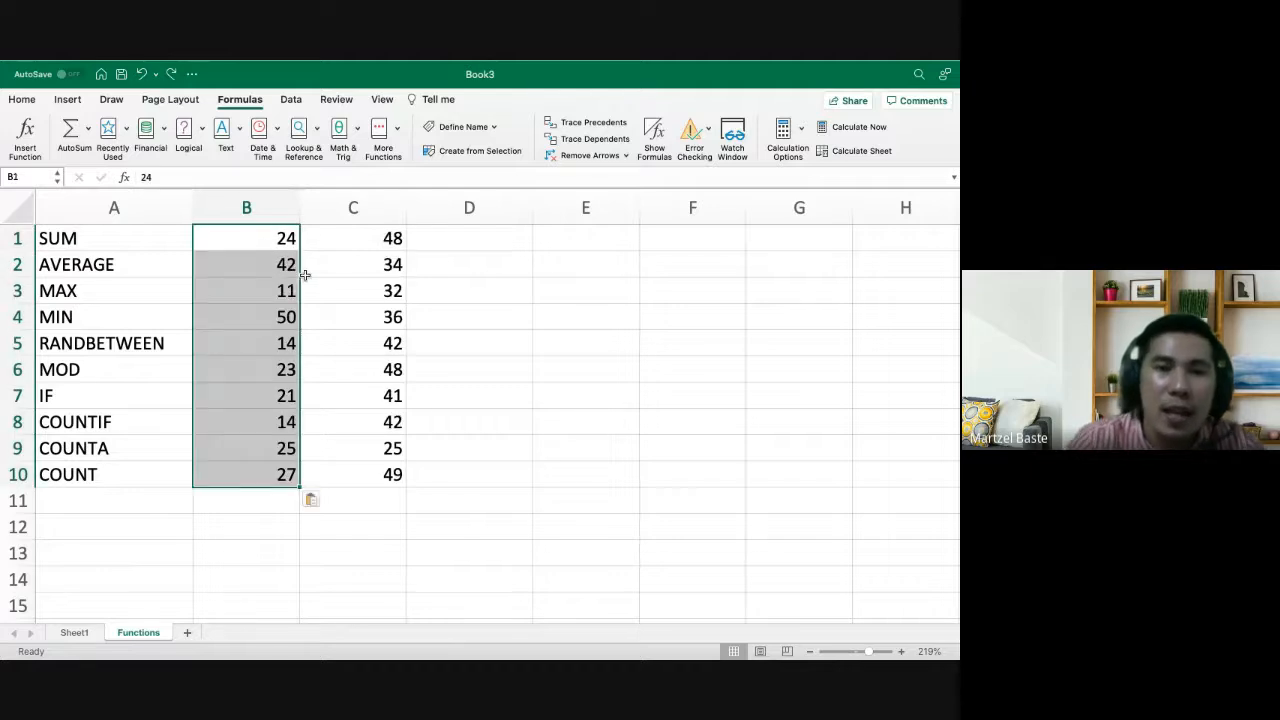
left_click(316, 498)
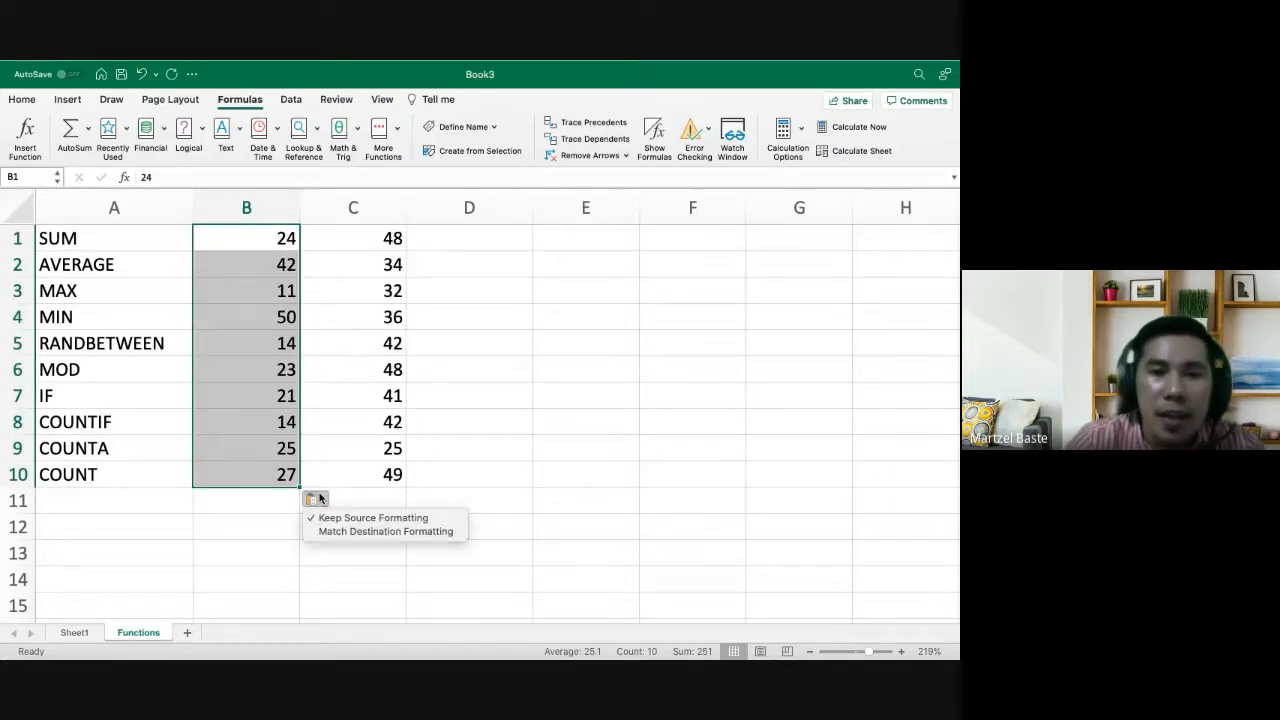
Paste the copied numbers into B1:B10 as Text with Paste Special, and check the content of B1
left_click(27, 103)
left_click(24, 104)
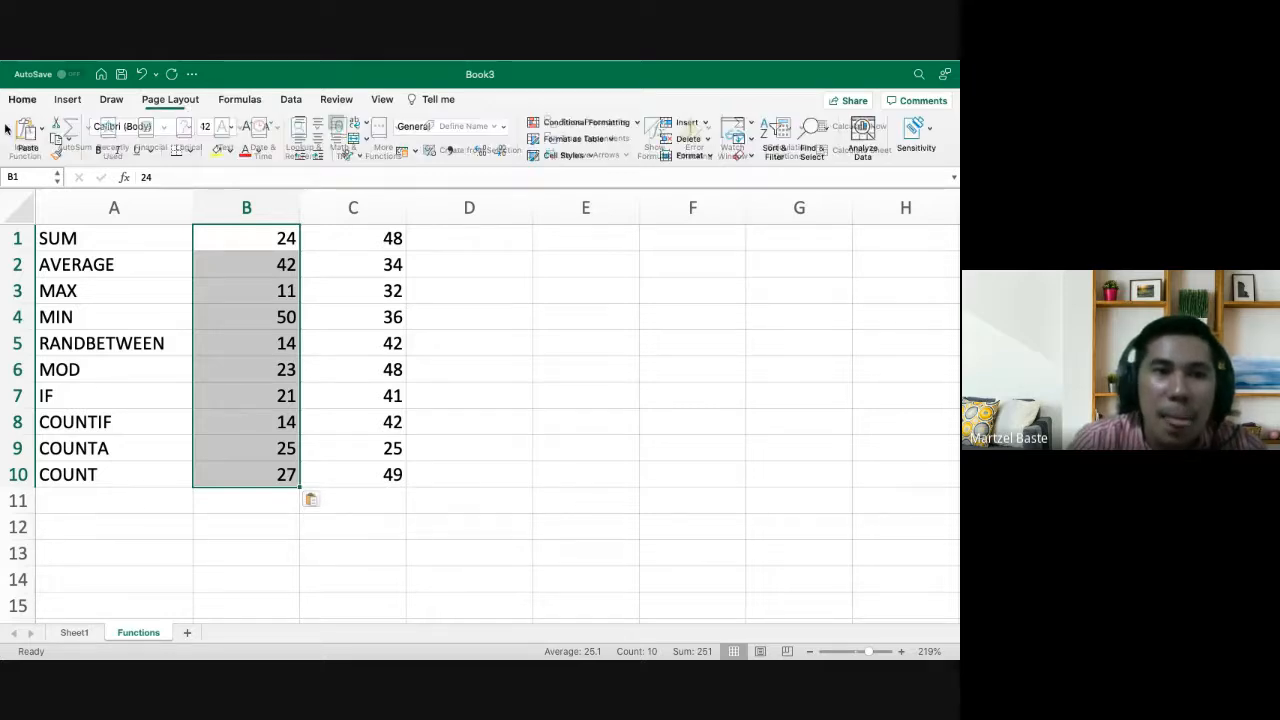
left_click(37, 134)
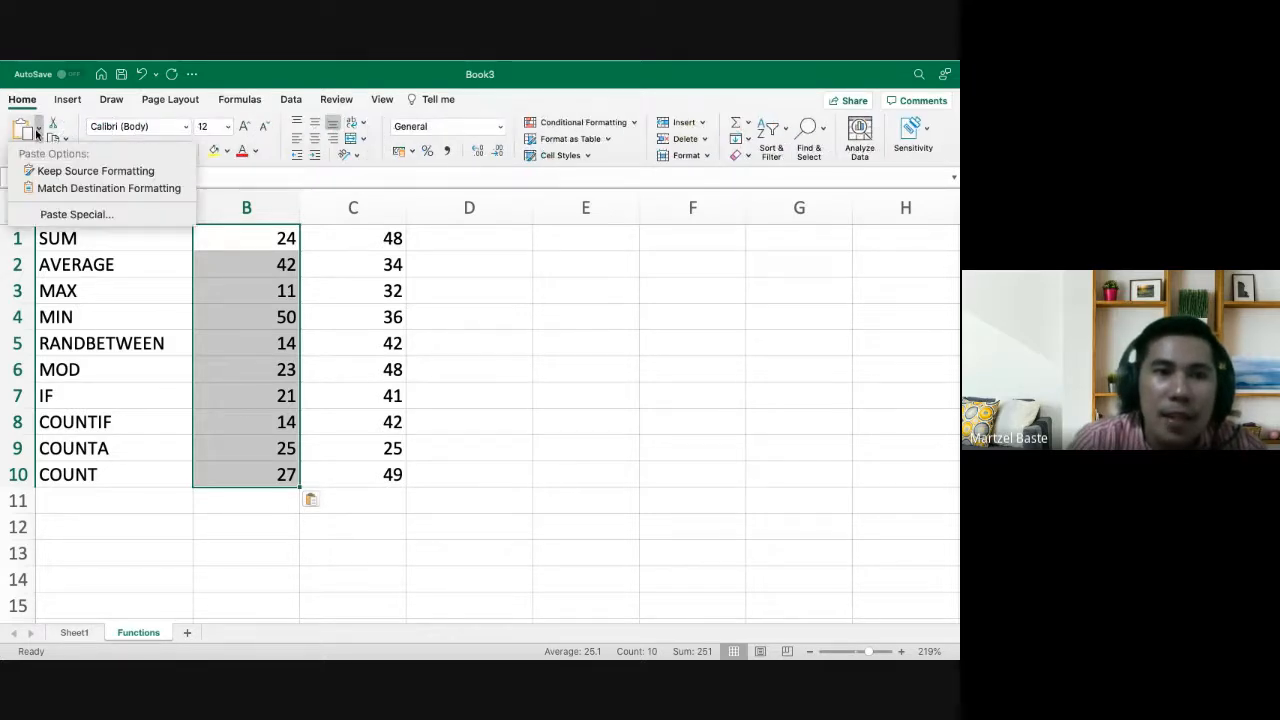
left_click(74, 215)
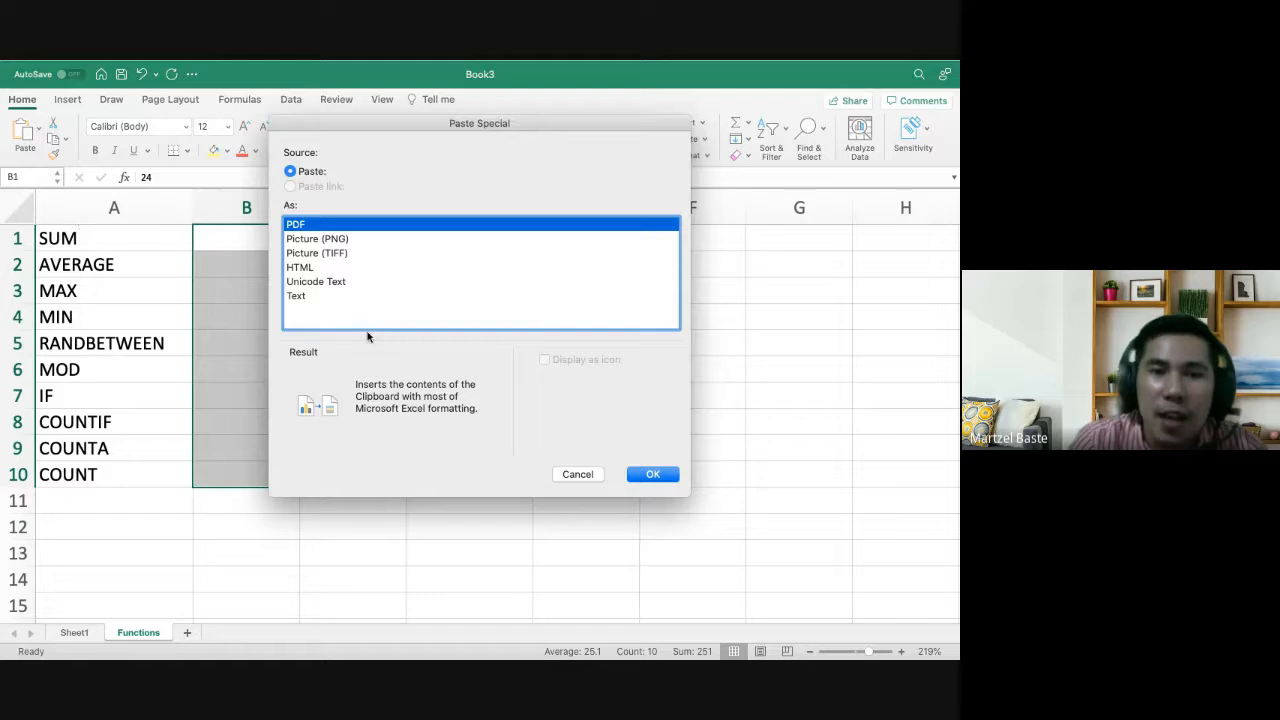
left_click(301, 297)
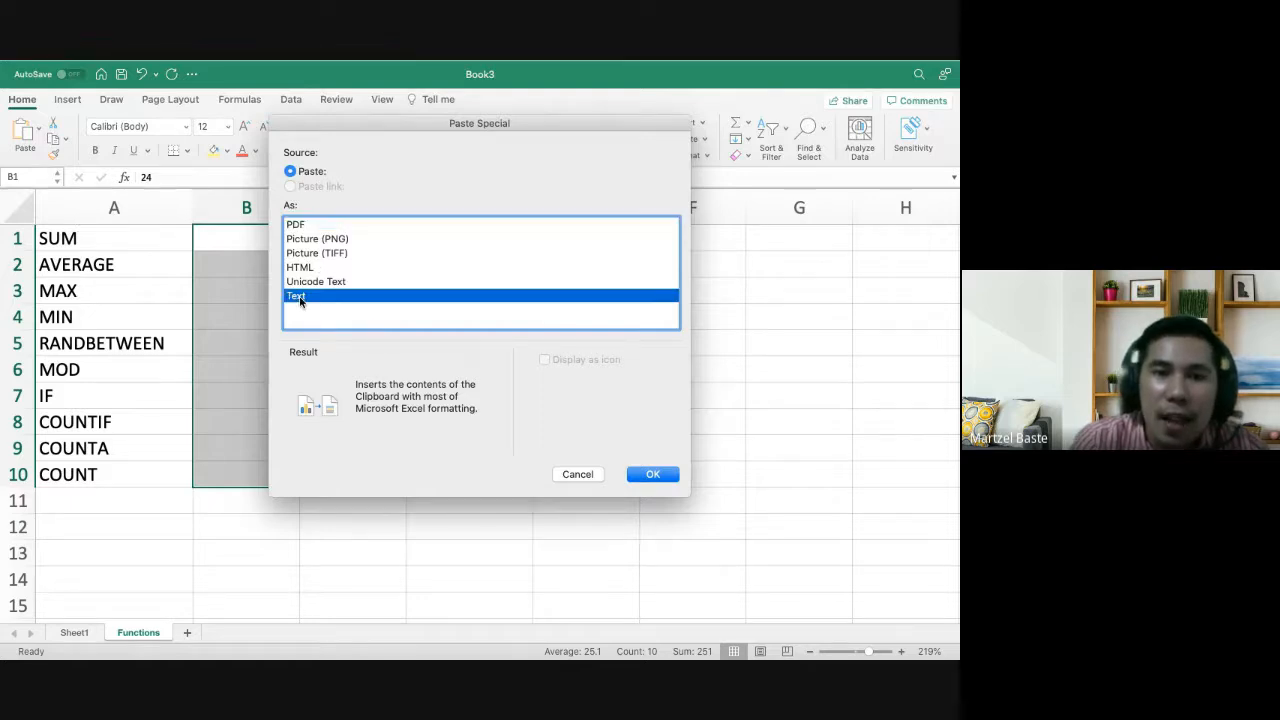
left_click(645, 474)
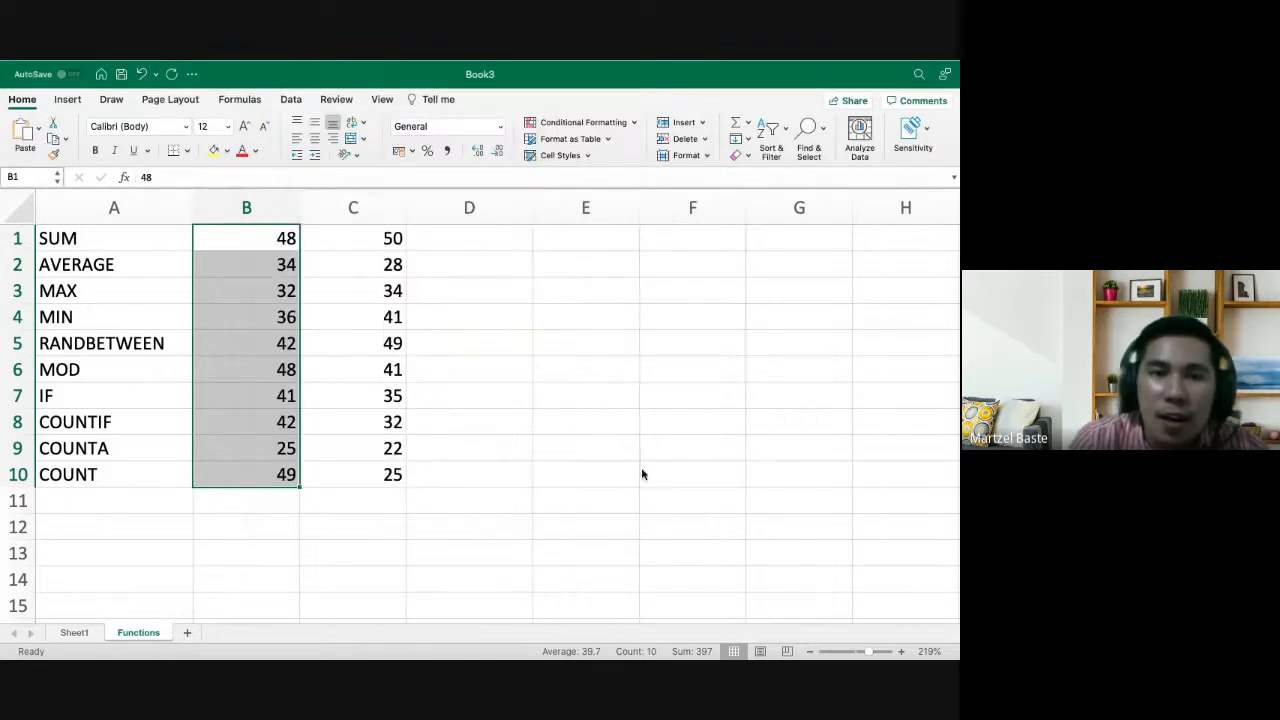
left_click(266, 238)
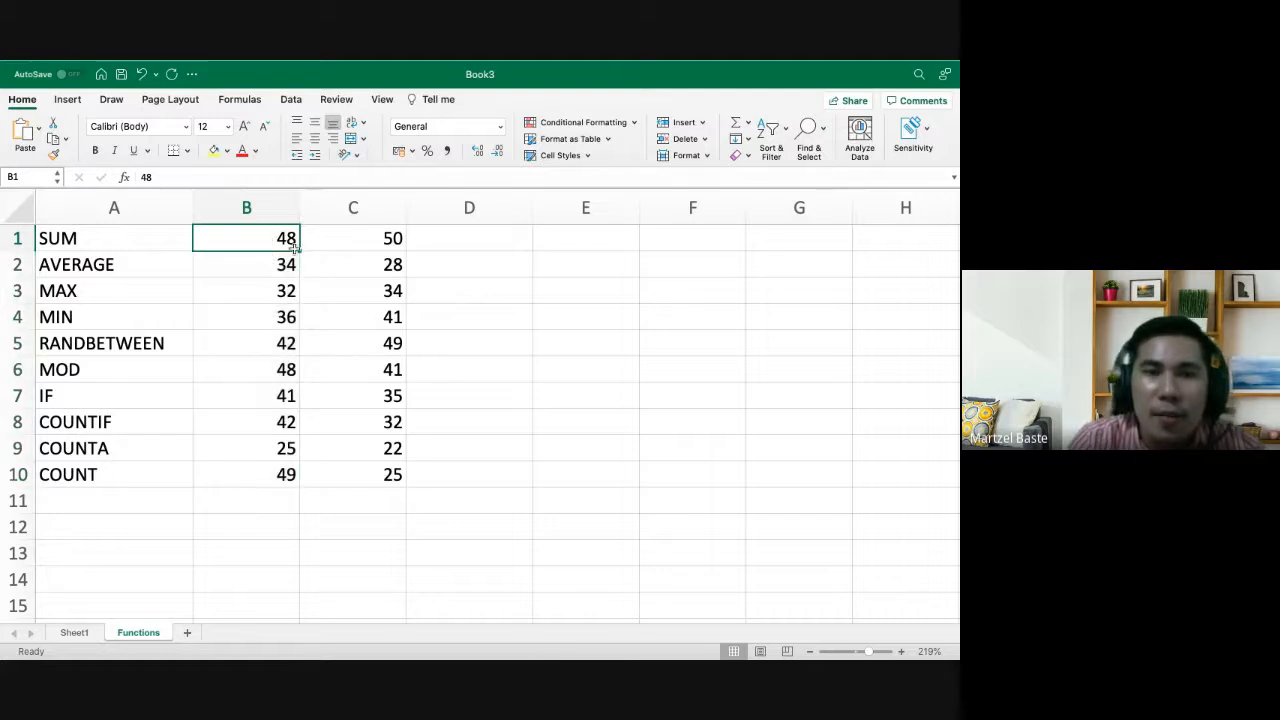
Copy the random numbers in C1:C10 and paste them into D1:D10 as Values Only
left_click_drag(358, 243, 359, 474)
key("super+c")
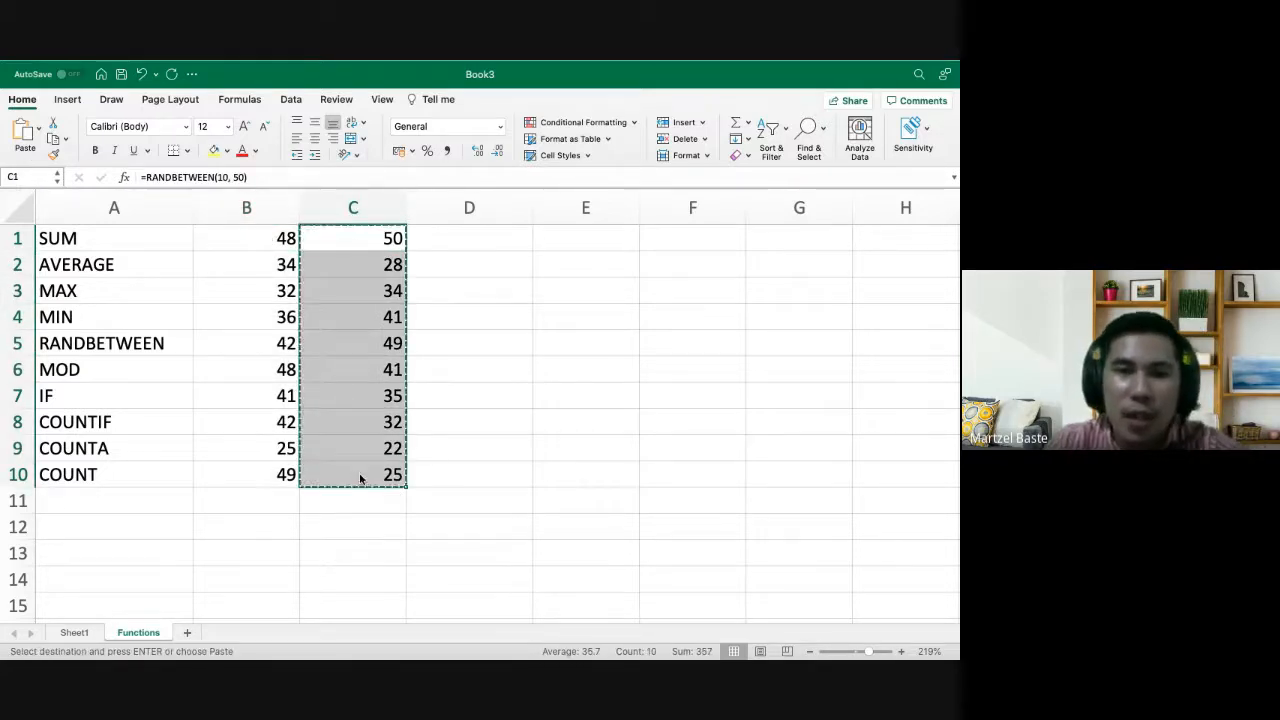
key("Right")
key("super+v")
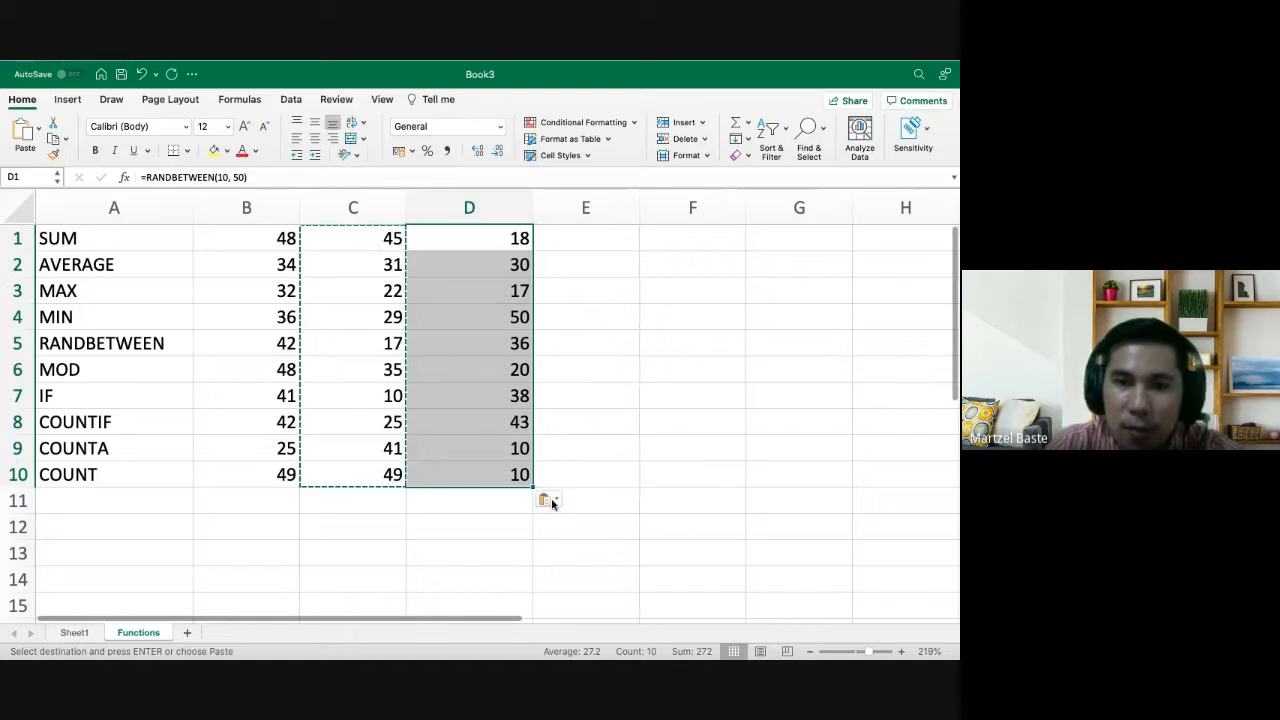
left_click(546, 500)
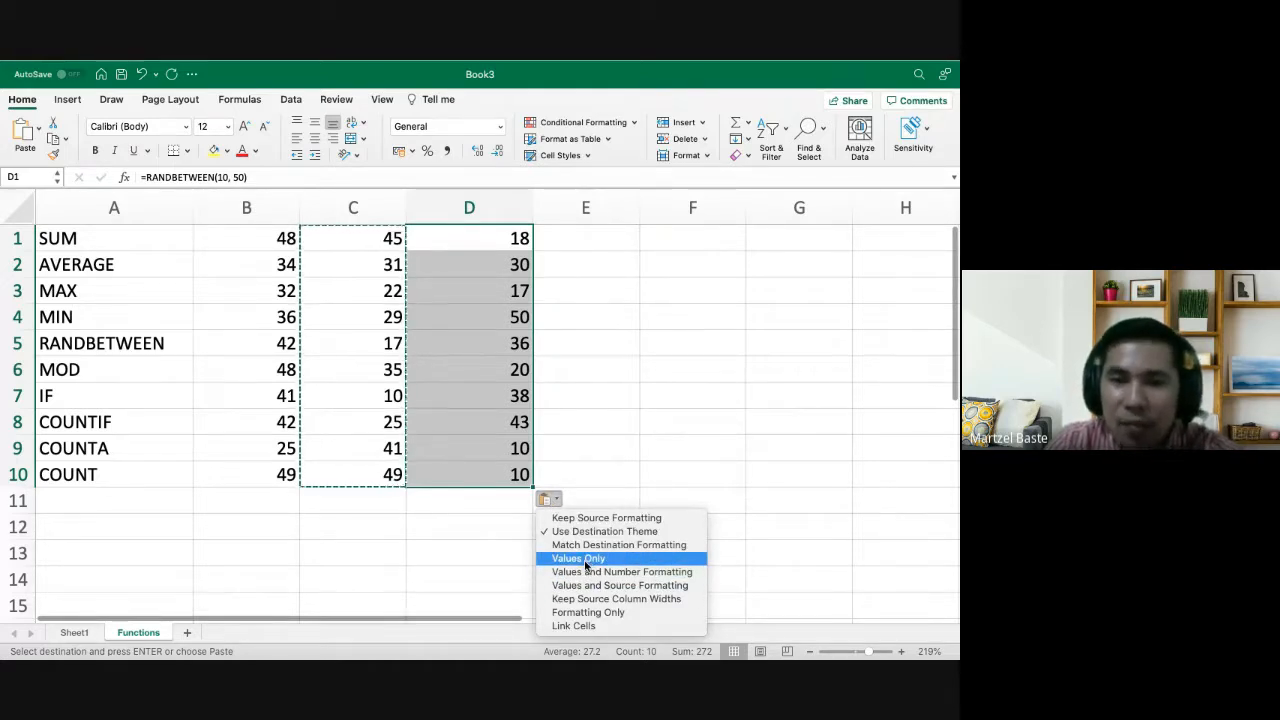
left_click(586, 566)
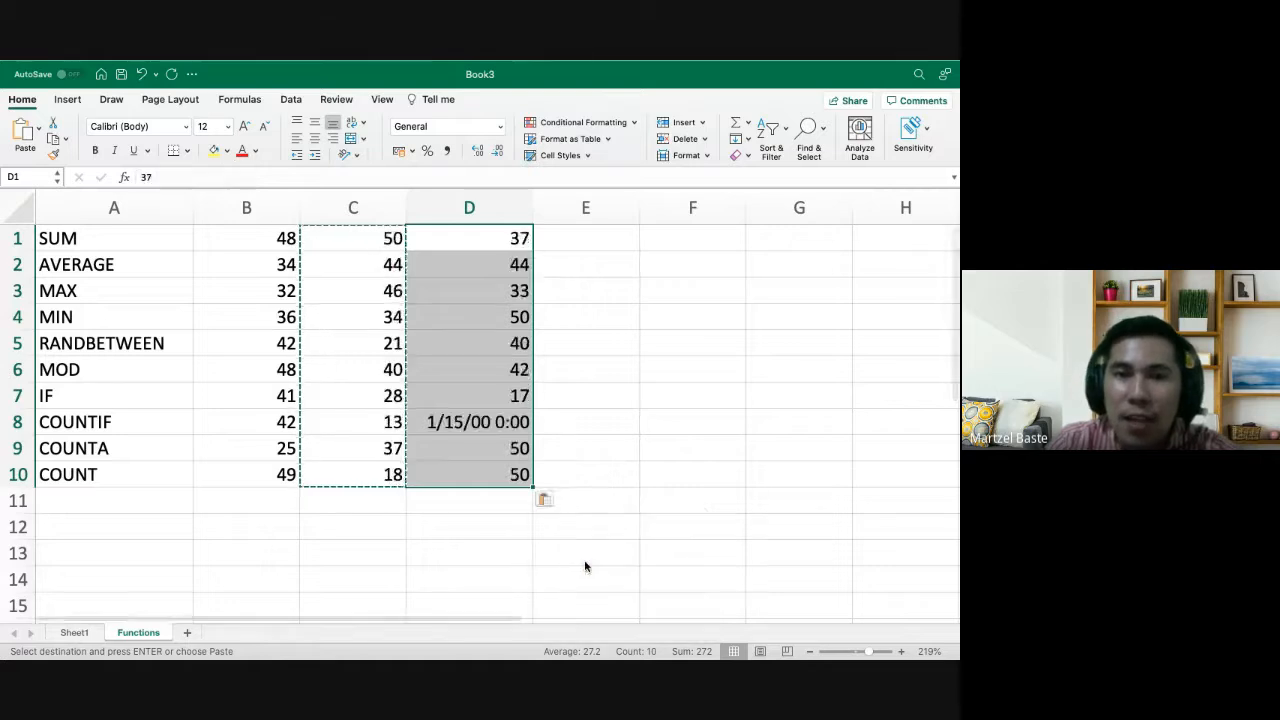
Undo the Values Only paste in D1:D10 and restore it
left_click(471, 256)
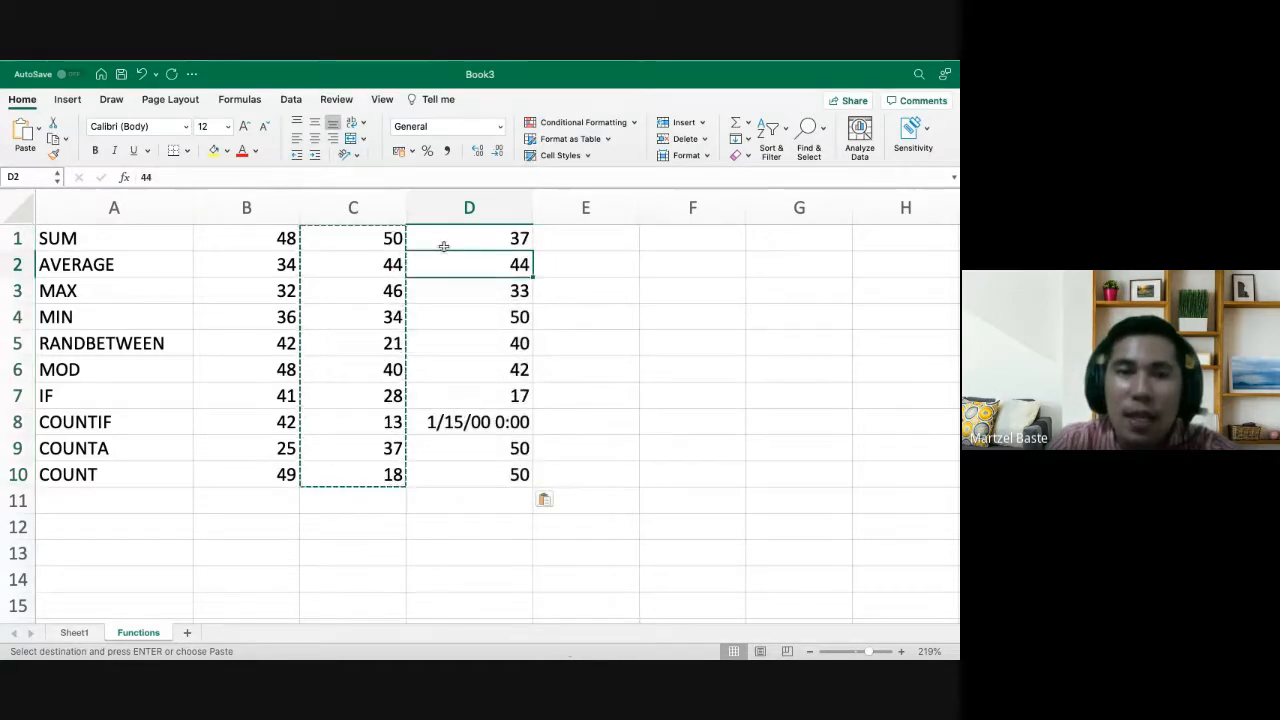
left_click(442, 232)
key("super+z")
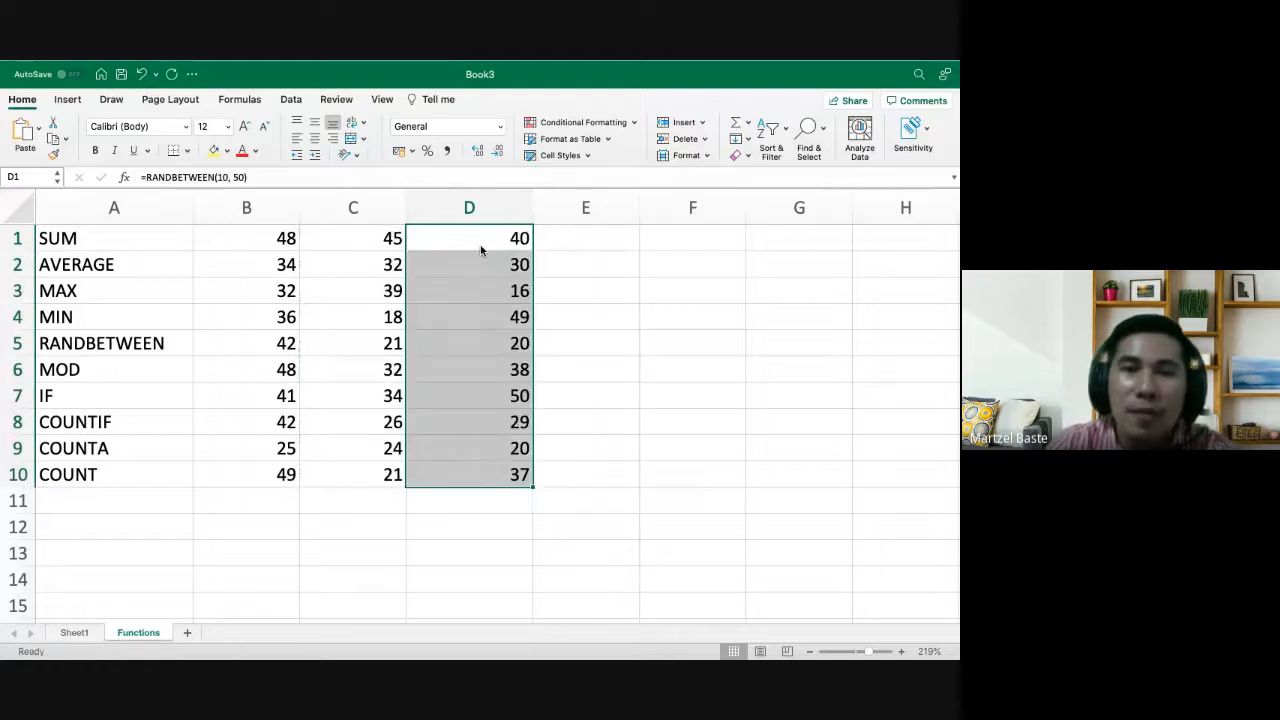
key("super+z")
Enter a lone equals sign in cell E1 to recalculate the random numbers in column C
left_click(538, 265)
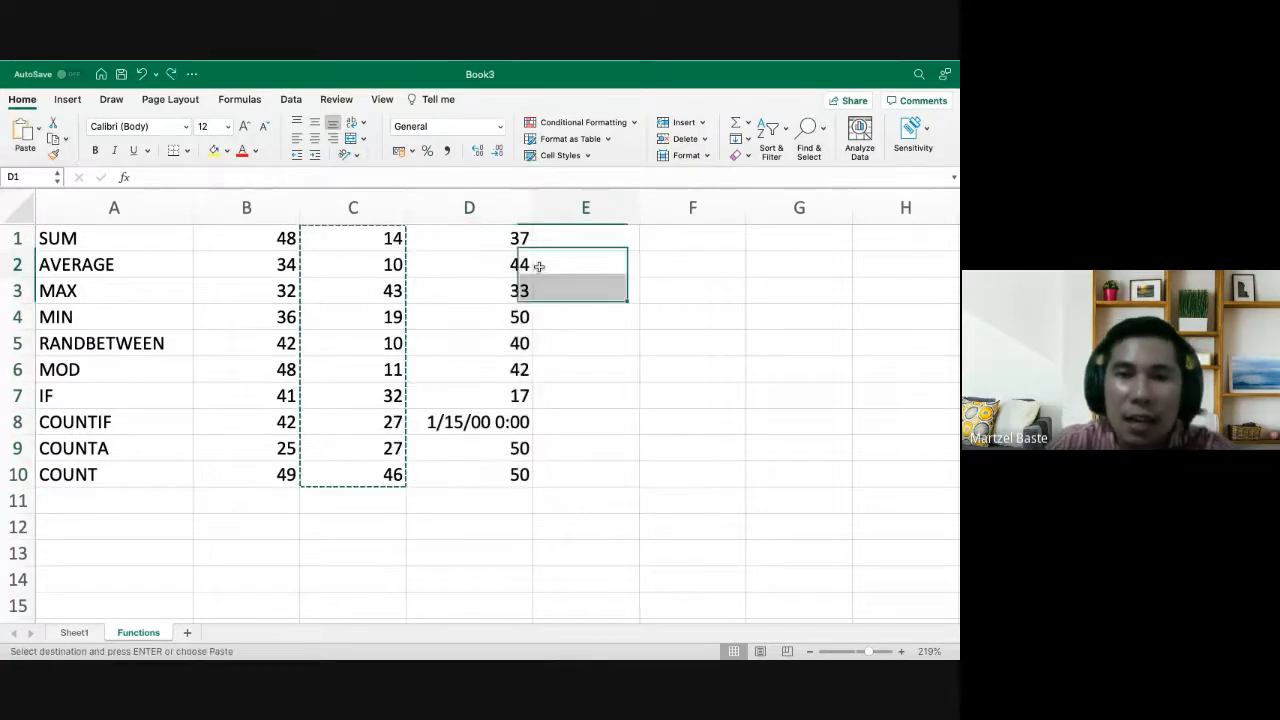
left_click(578, 243)
type("=")
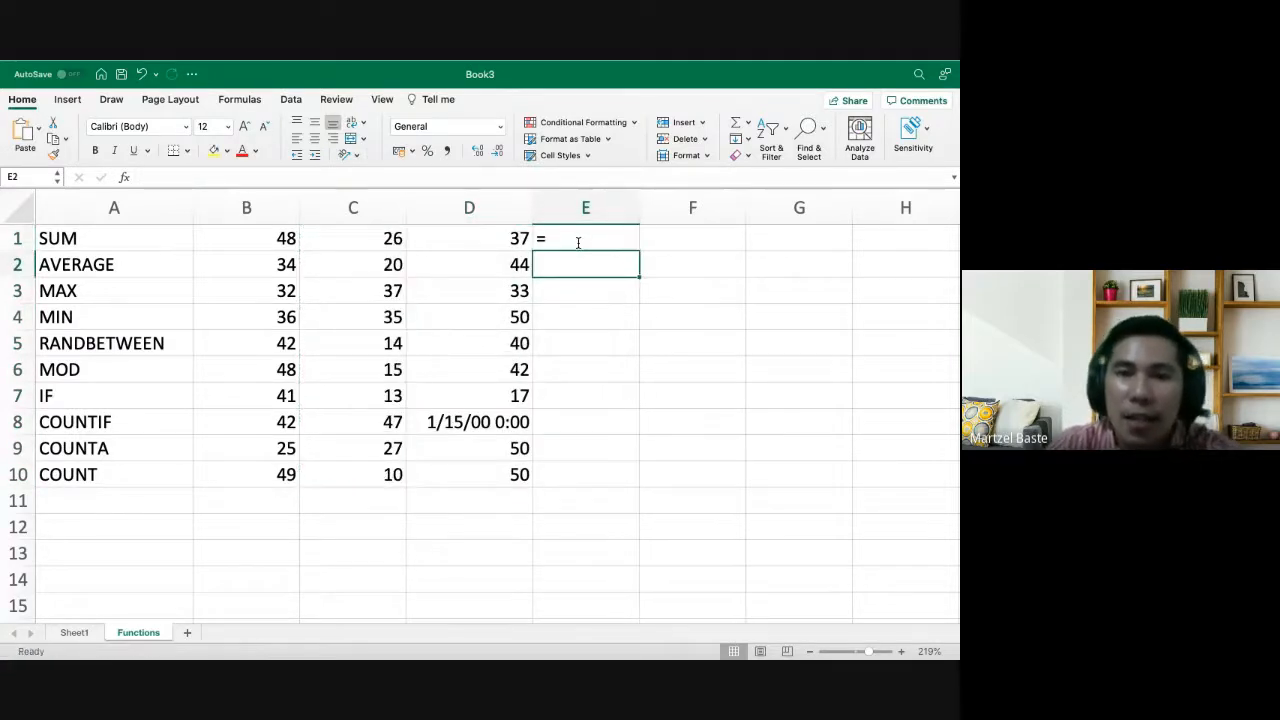
key("Return")
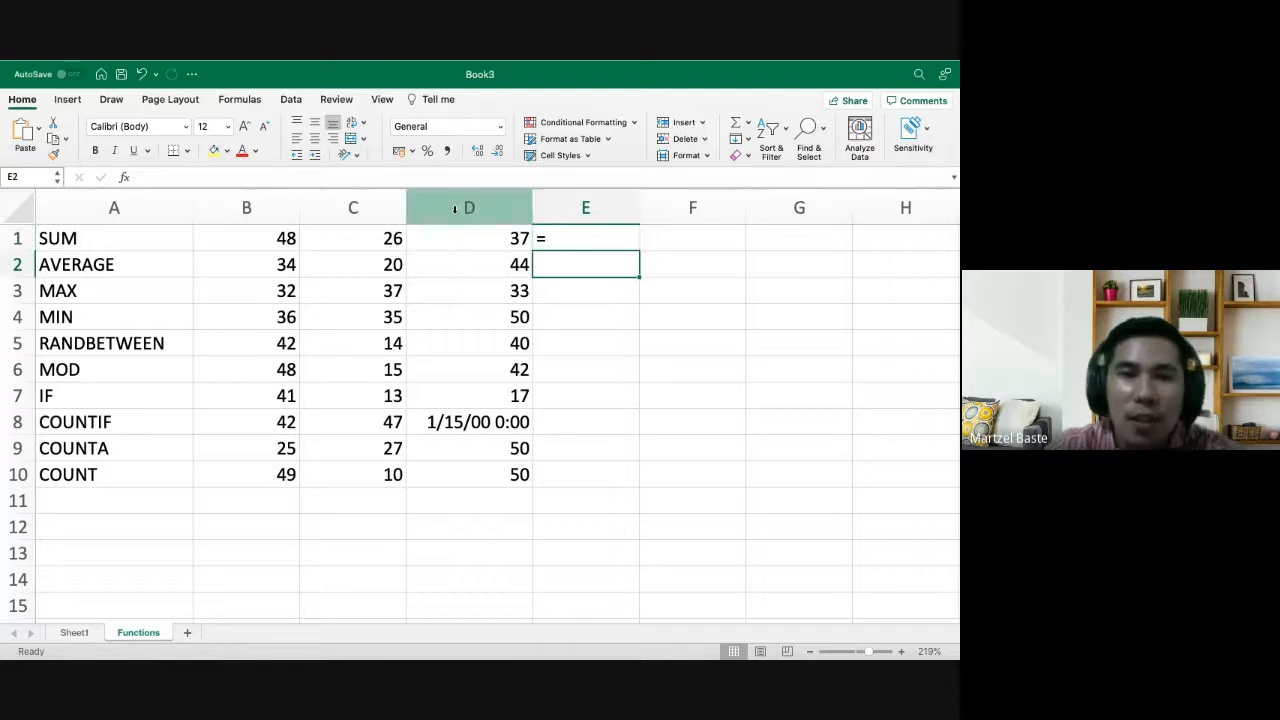
Complete the formula in cell E1 as =SUM(B1,B2)
left_click(380, 240)
left_click(560, 244)
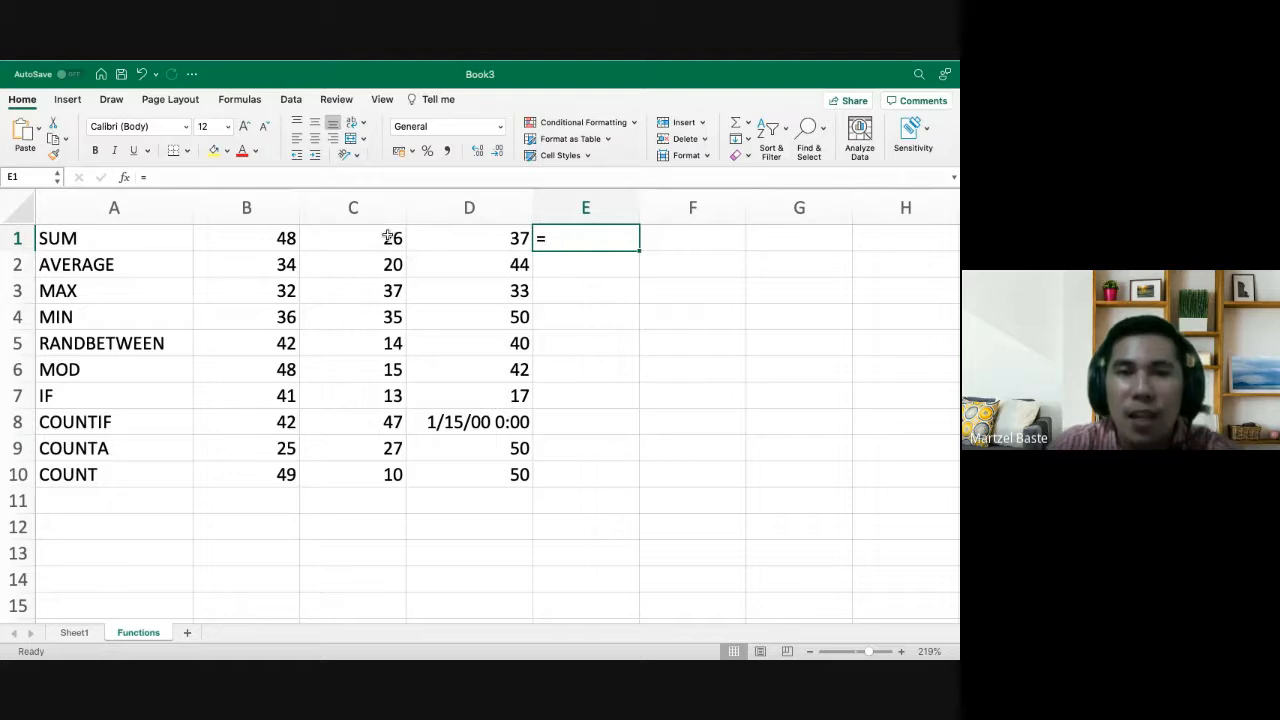
double_click(578, 238)
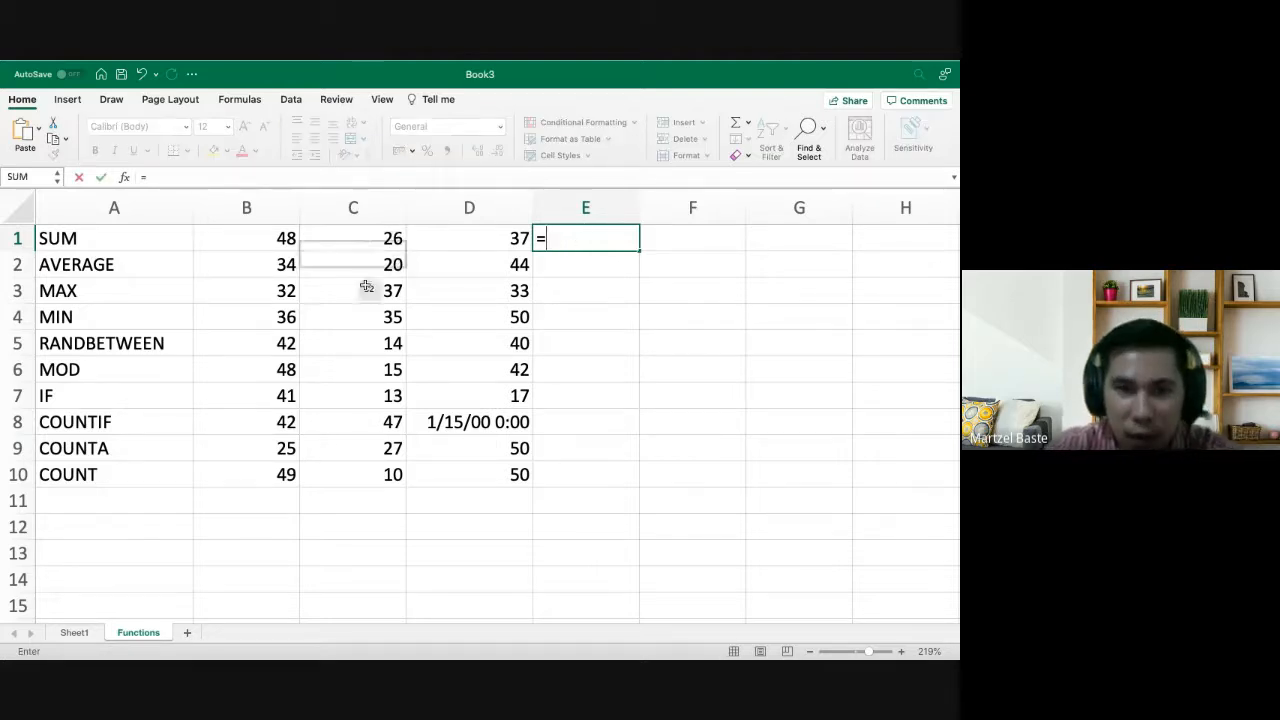
type("sum(")
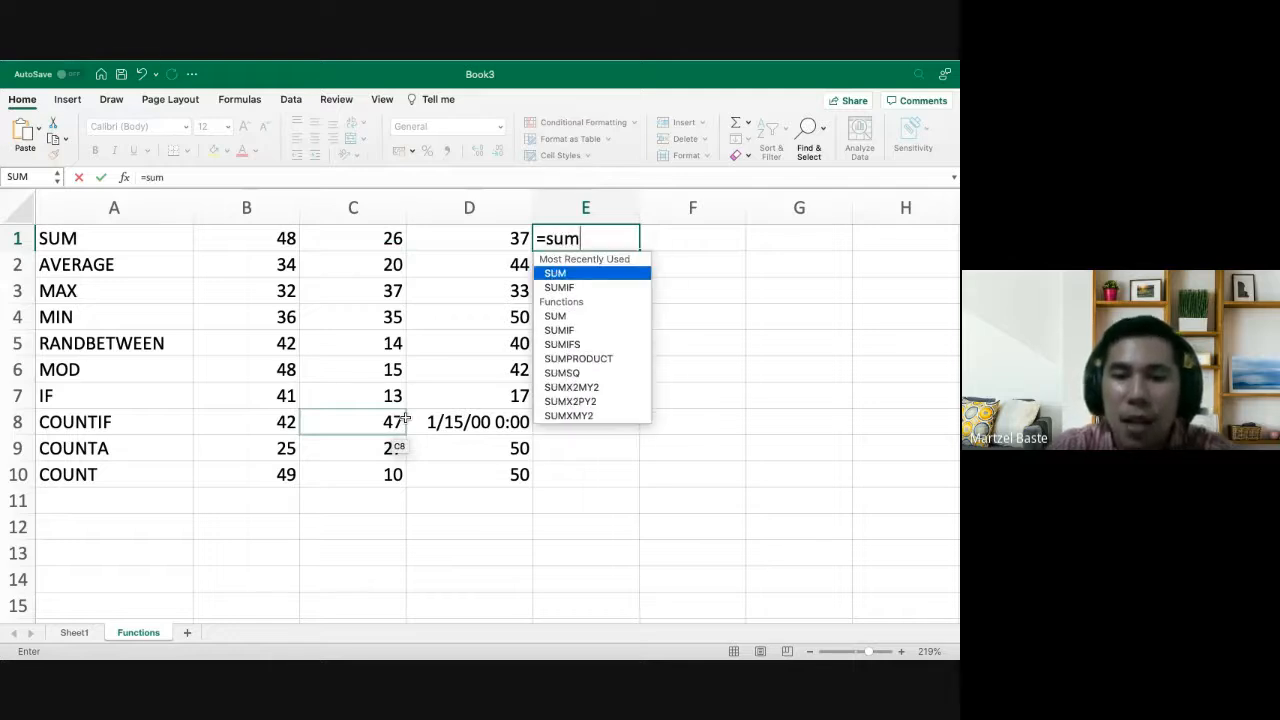
left_click(286, 240)
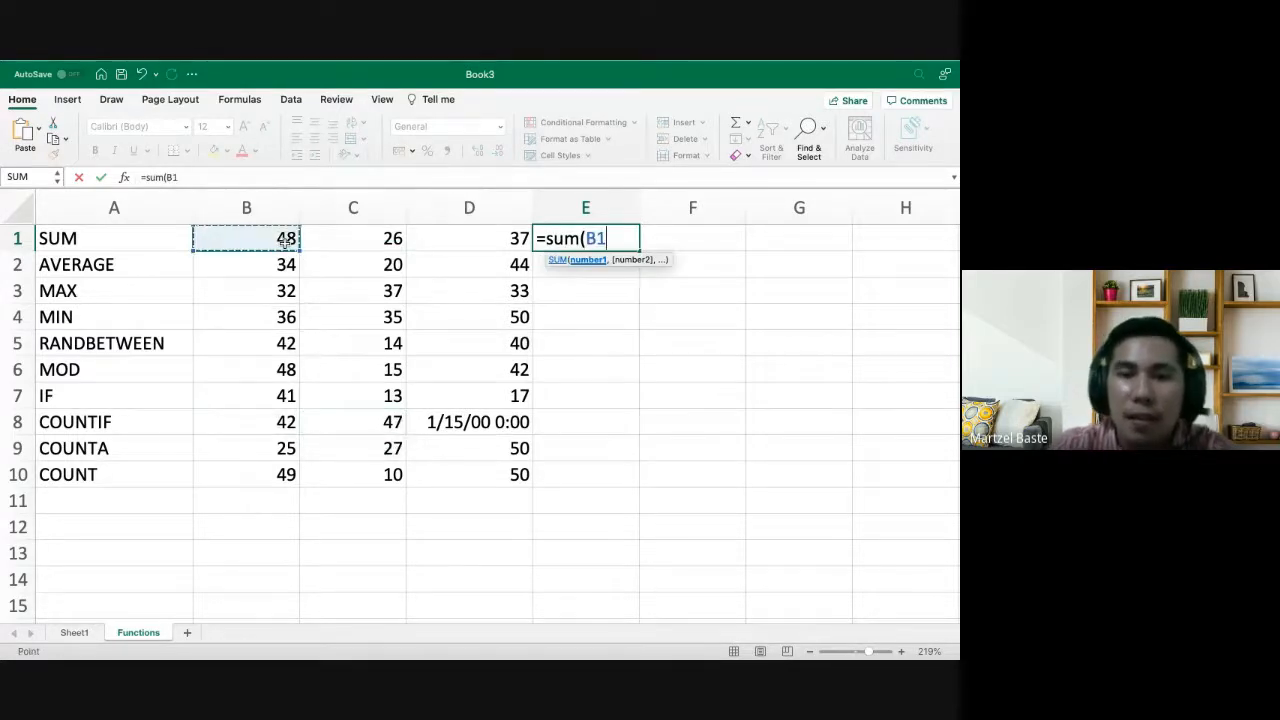
type(",")
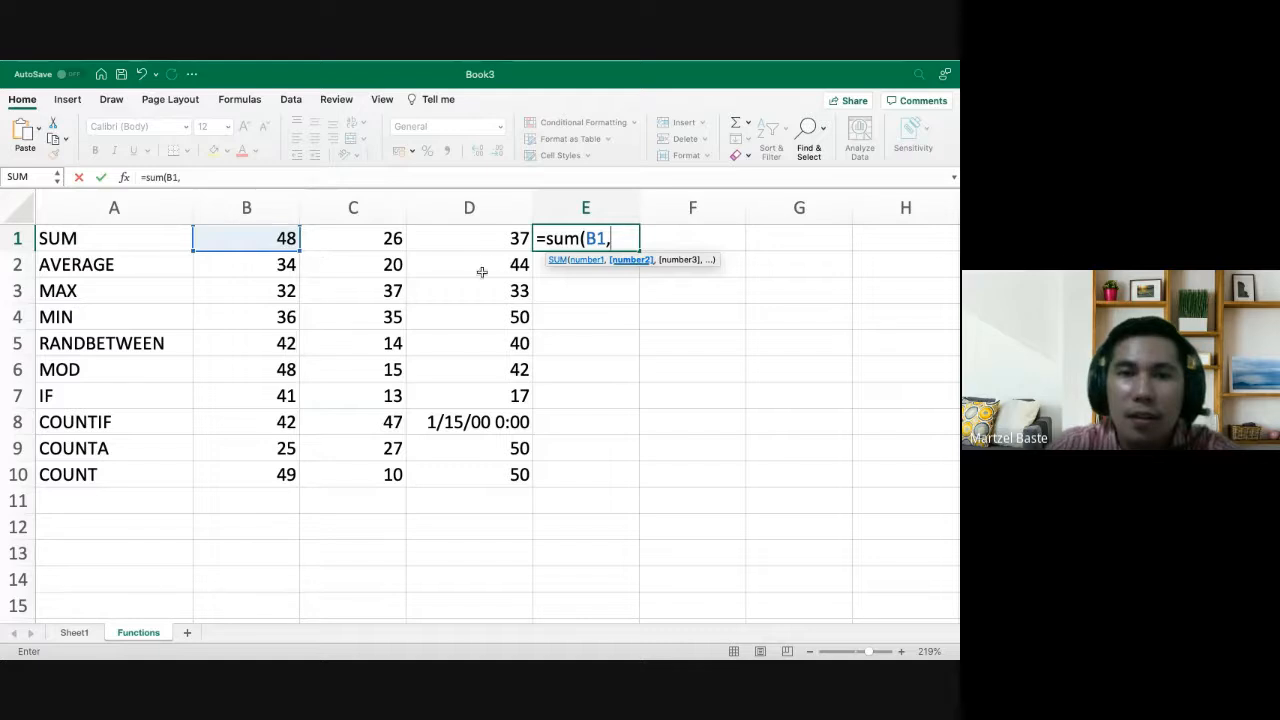
left_click(286, 264)
type(")")
key("Return")
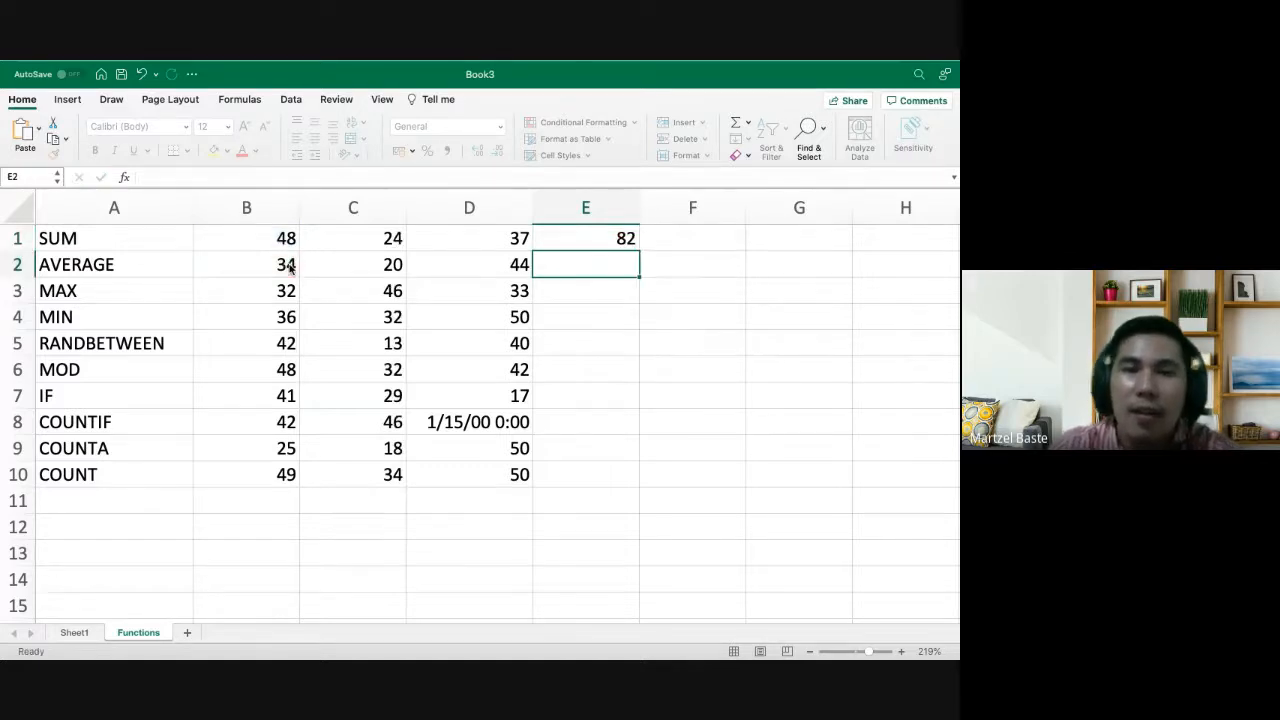
Clear the contents of C1:E10, keeping only the function names and the fixed numbers in column B
left_click_drag(366, 236, 371, 471)
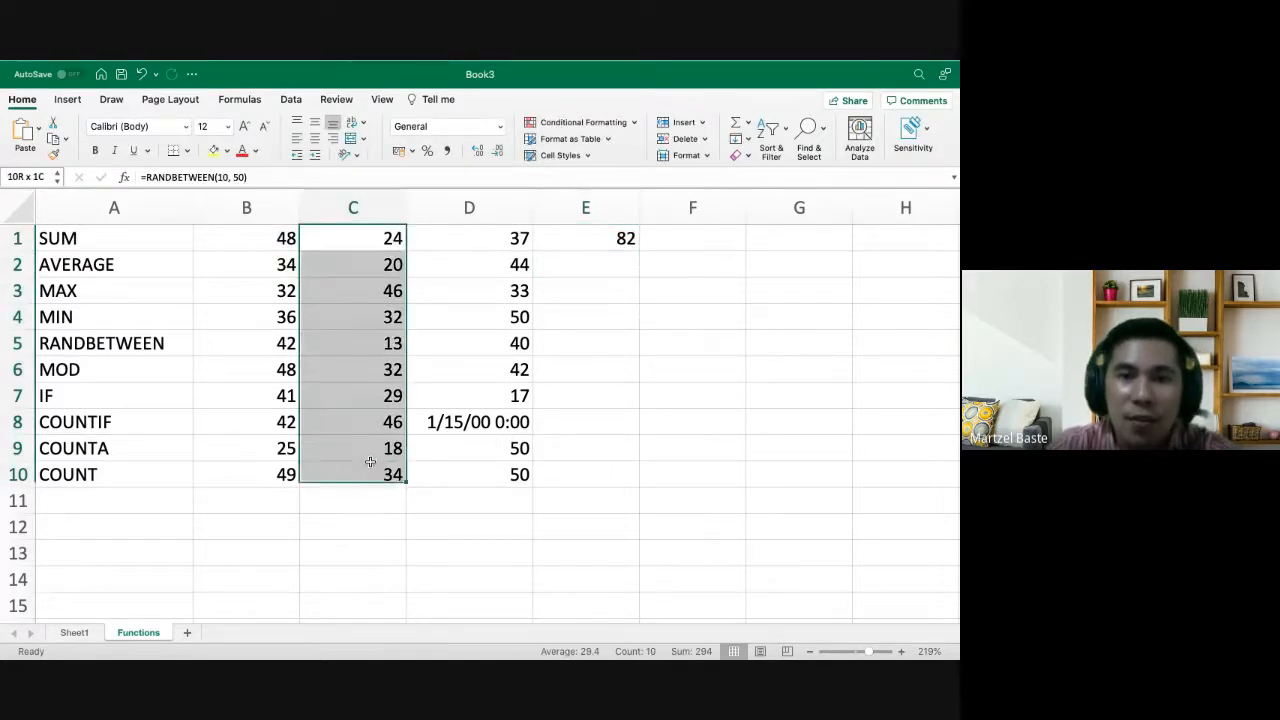
left_click(389, 316)
left_click(360, 235)
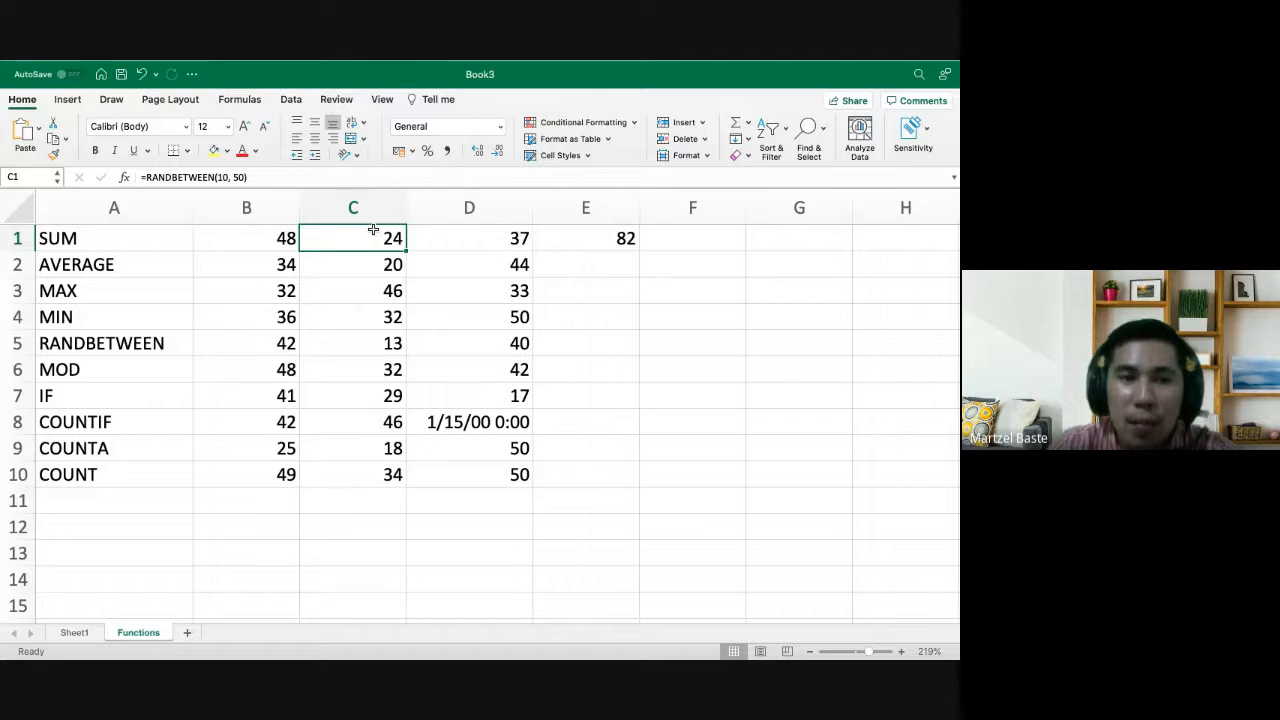
left_click(371, 264)
left_click(368, 231)
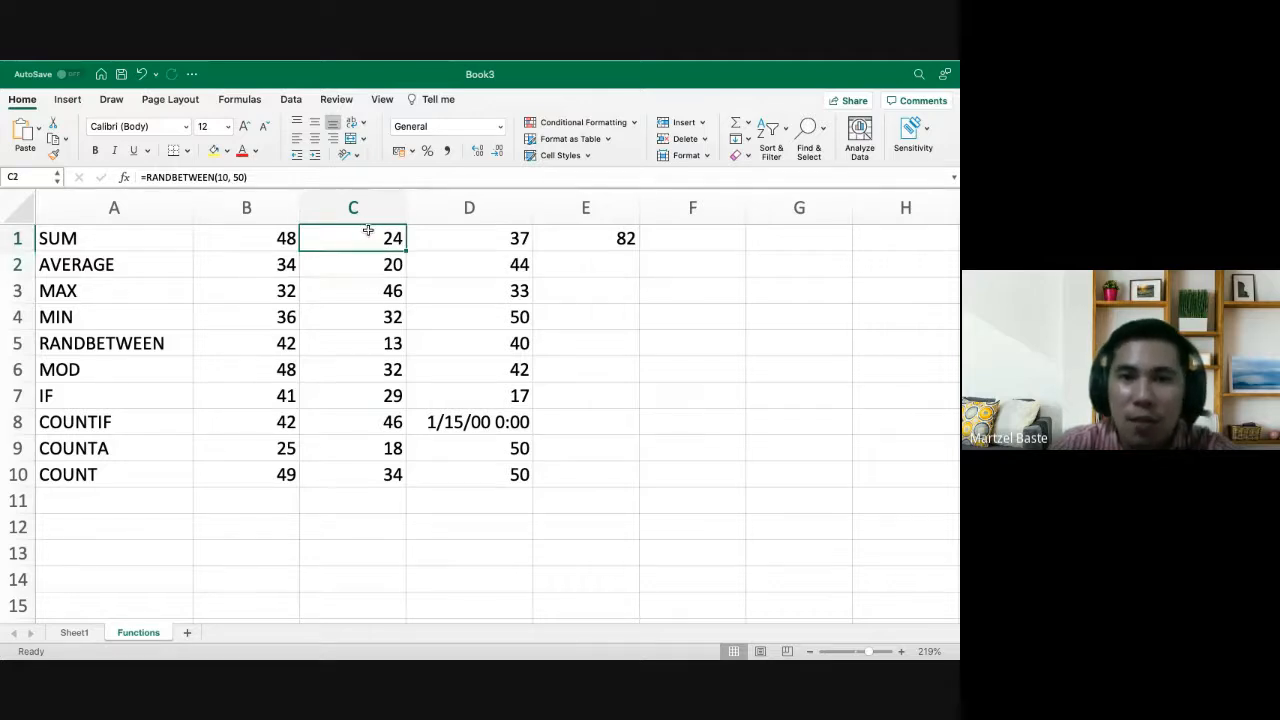
left_click_drag(368, 231, 557, 471)
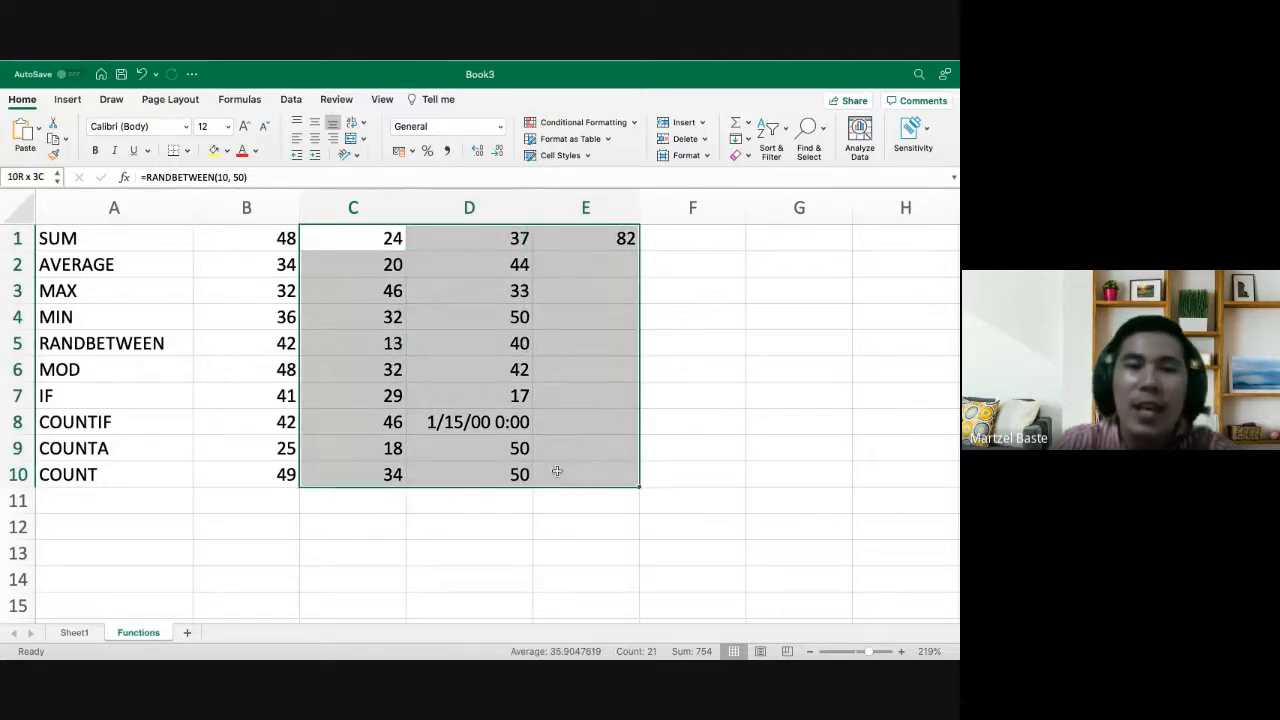
key("Delete")
left_click(206, 393)
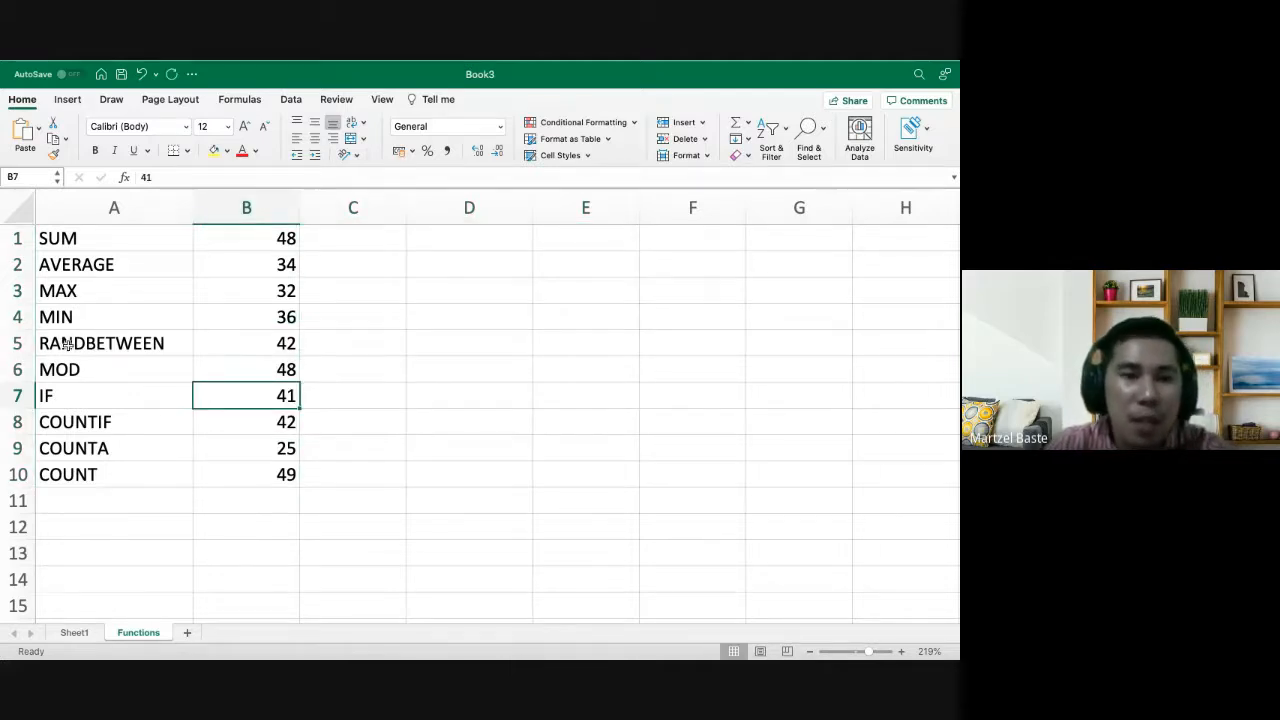
Write a SUM formula in C1 that adds B1+B2 inside the parentheses
left_click(262, 245)
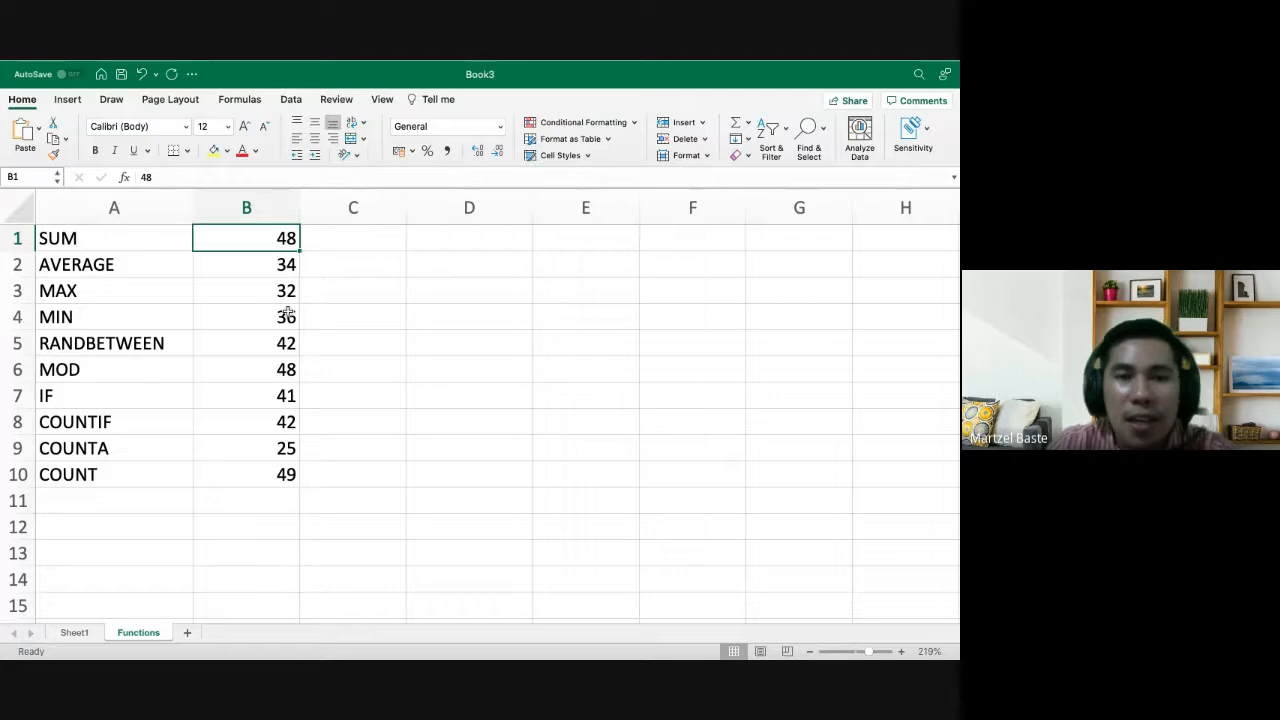
left_click(347, 242)
type("=")
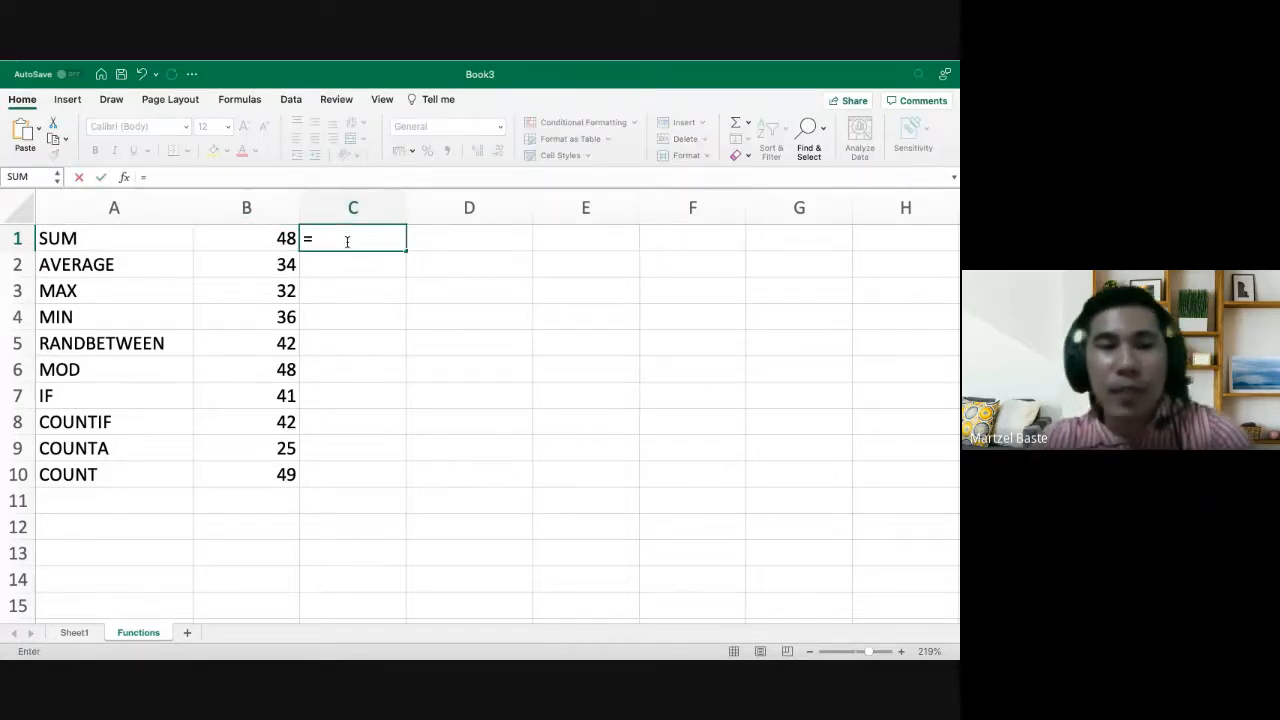
type("Sum(")
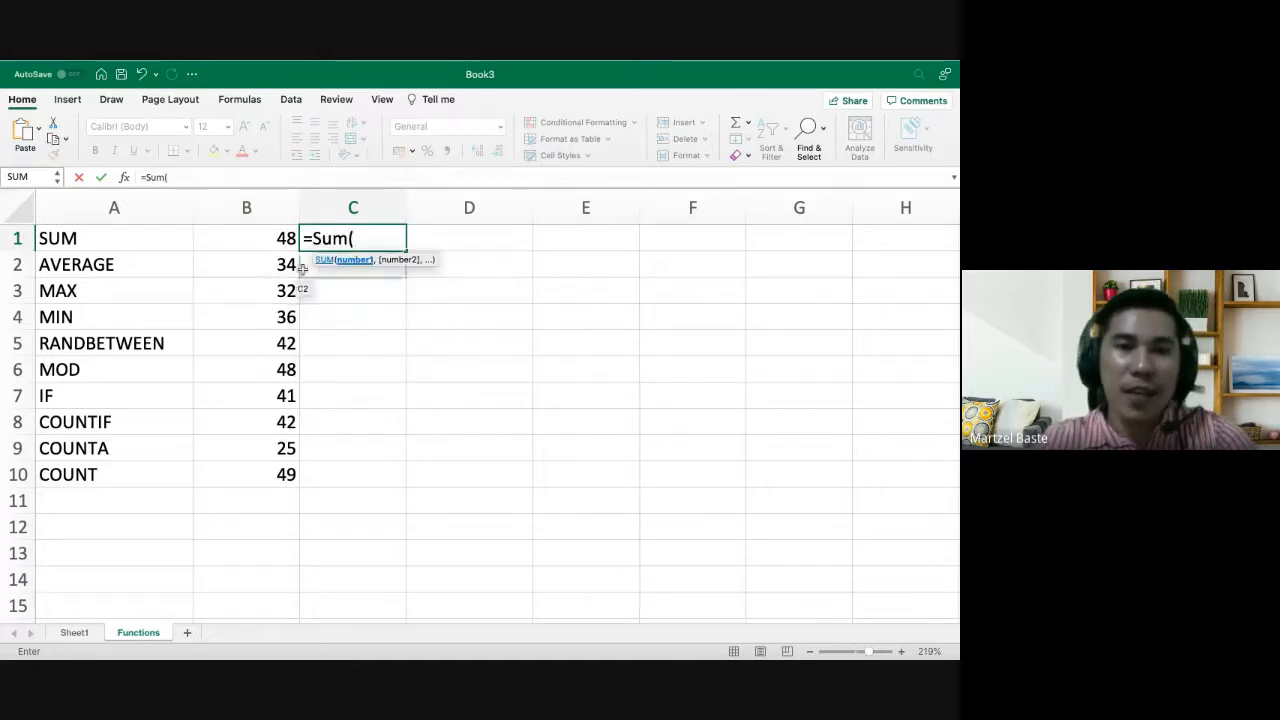
left_click(287, 240)
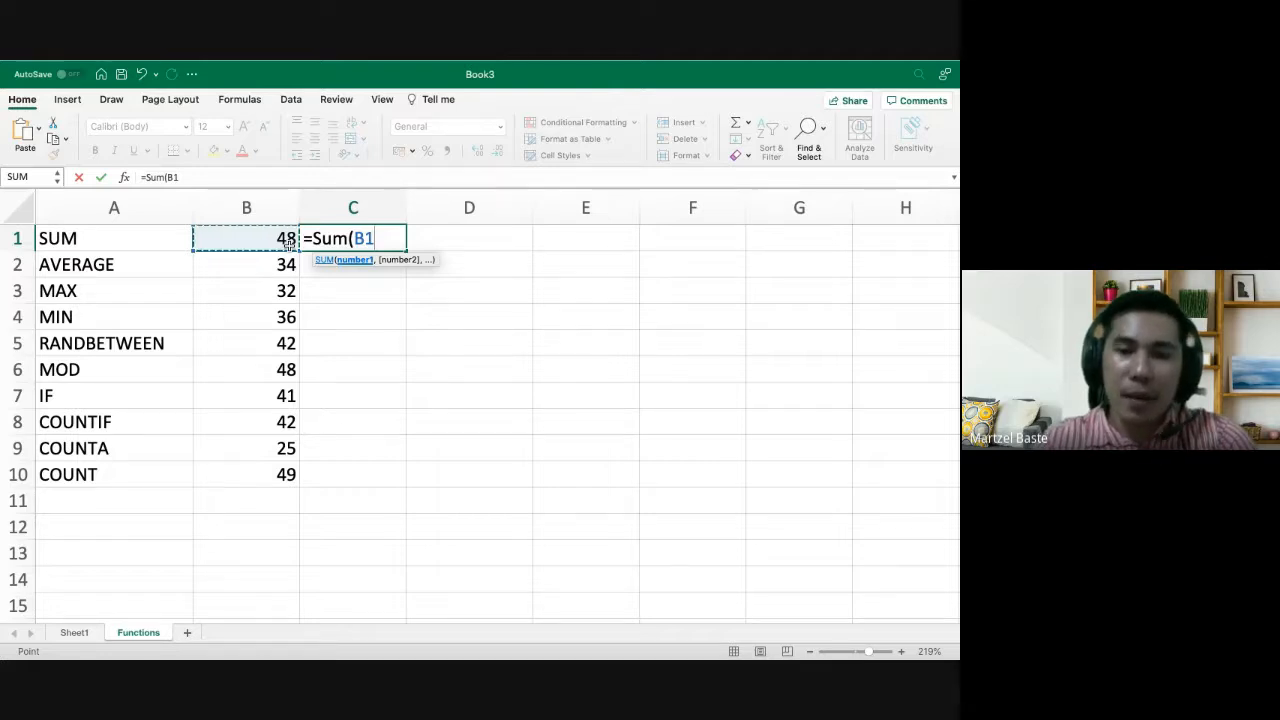
type("+")
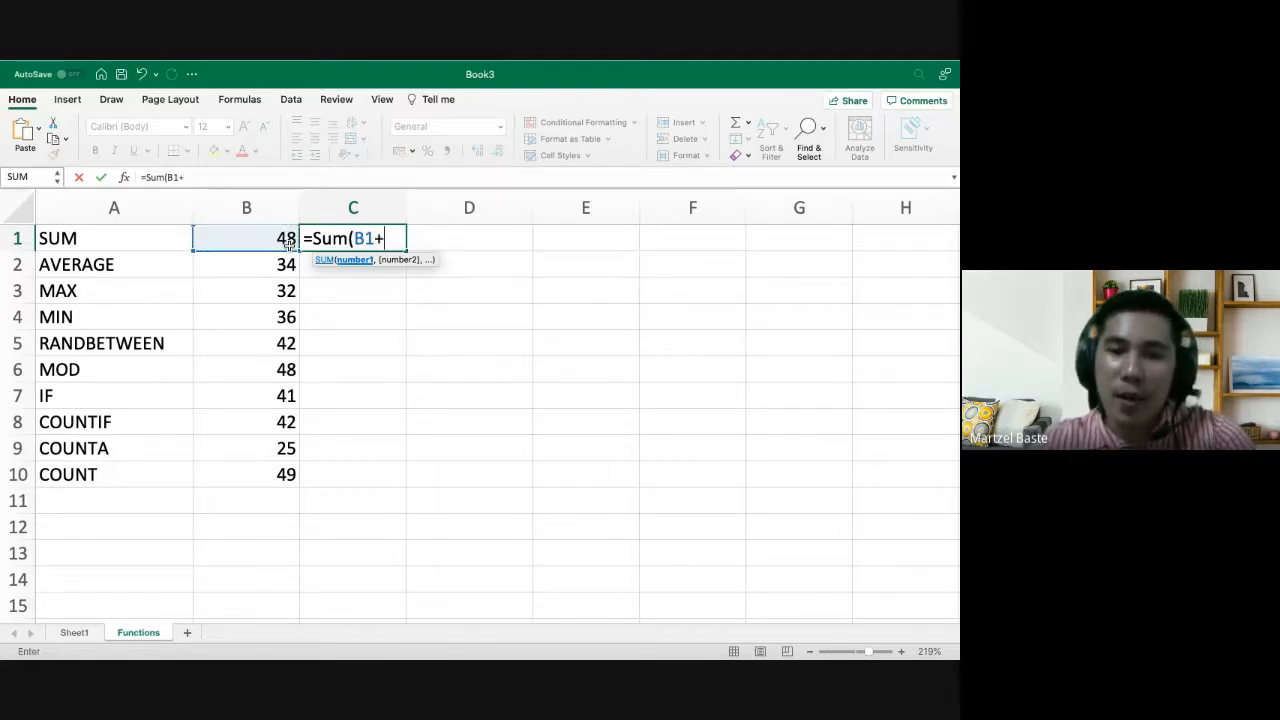
left_click(282, 264)
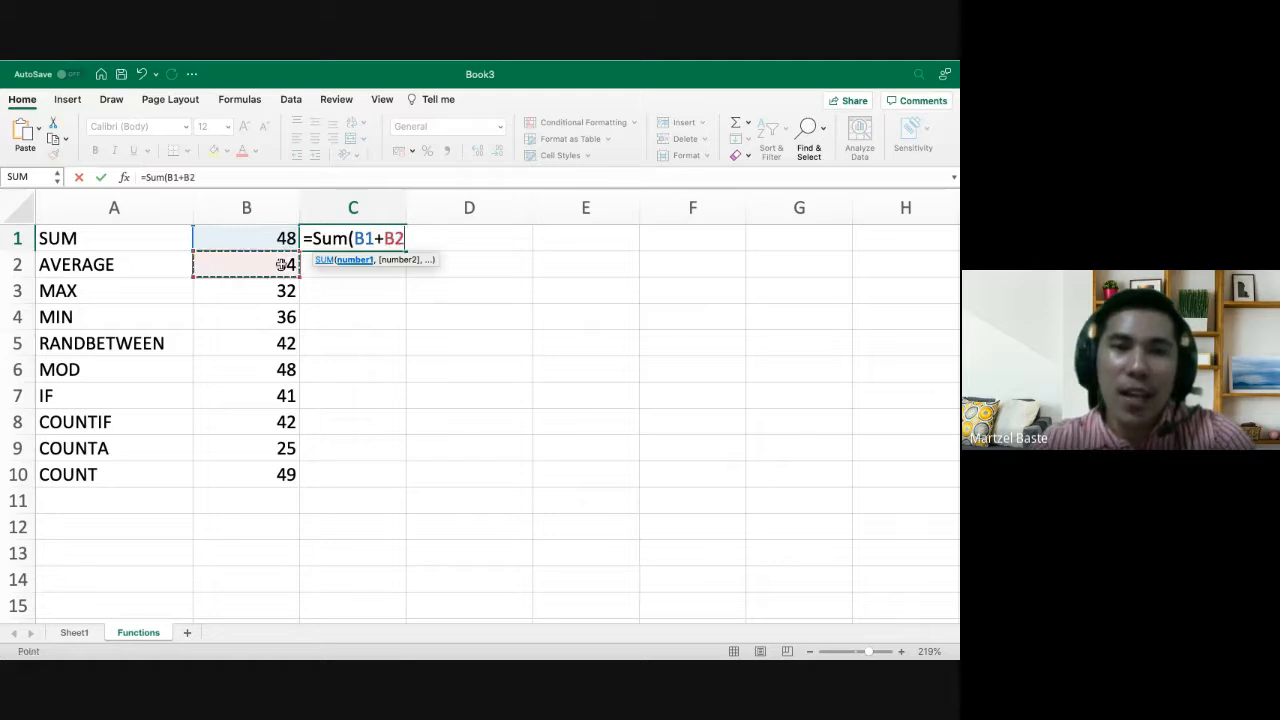
type(")")
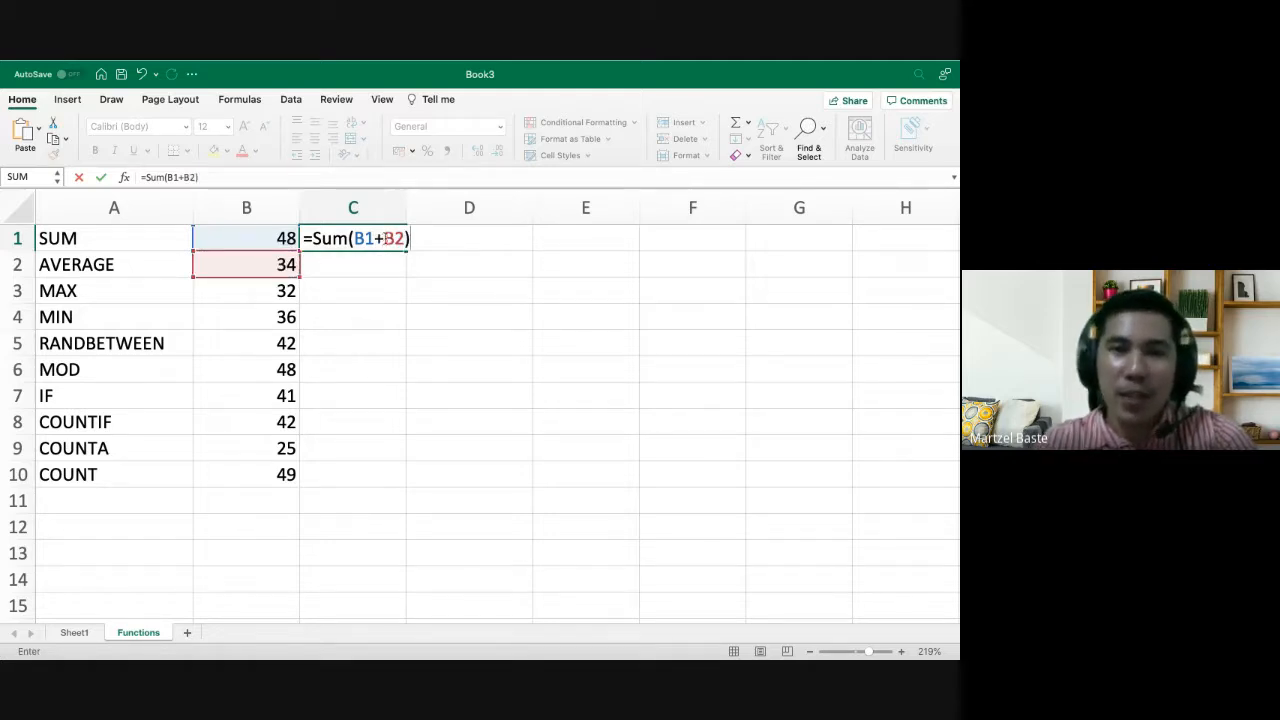
Change the argument of the SUM formula in C1 to the range B1:B10 and enter it
left_click(393, 238)
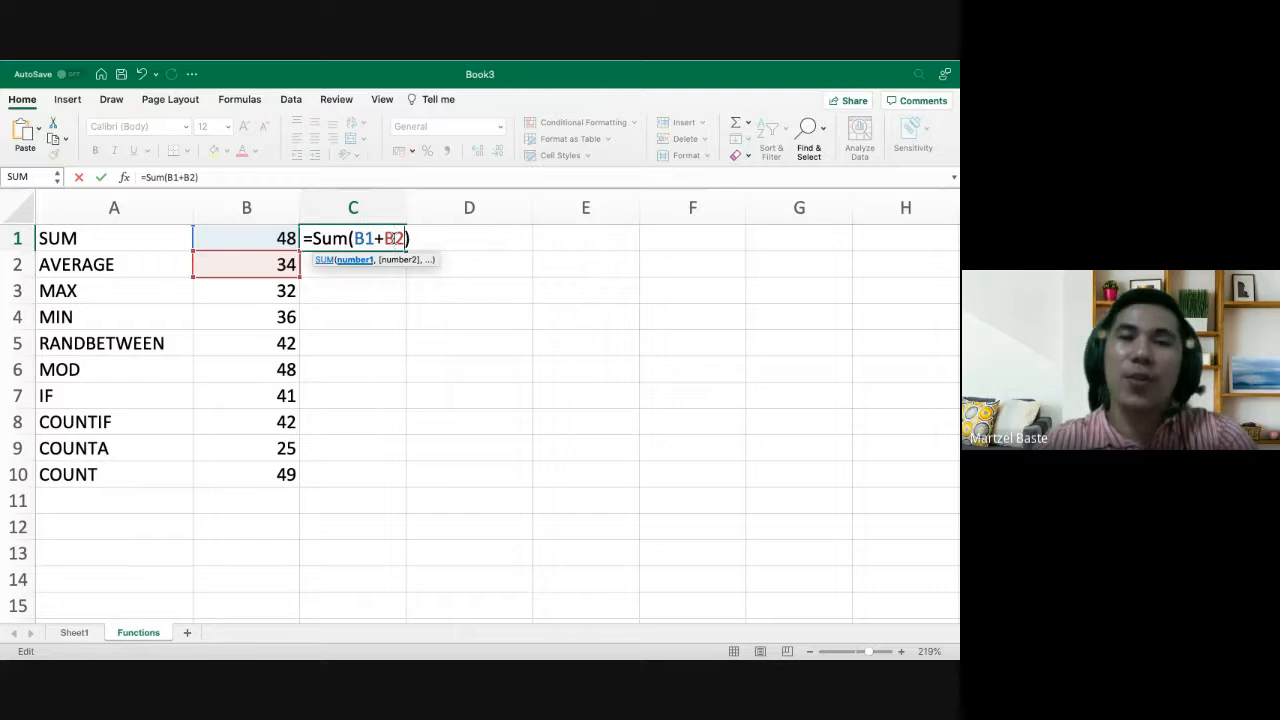
key("BackSpace")
key("BackSpace")
key("BackSpace")
type(":")
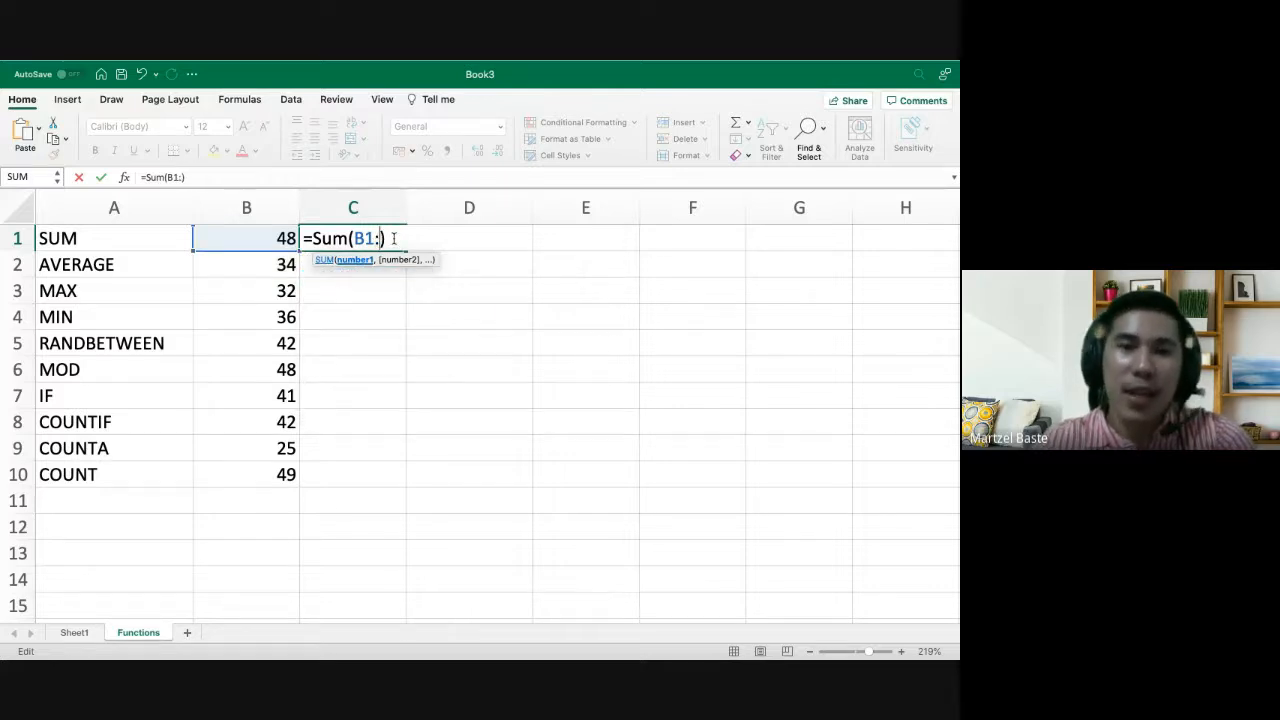
left_click(268, 474)
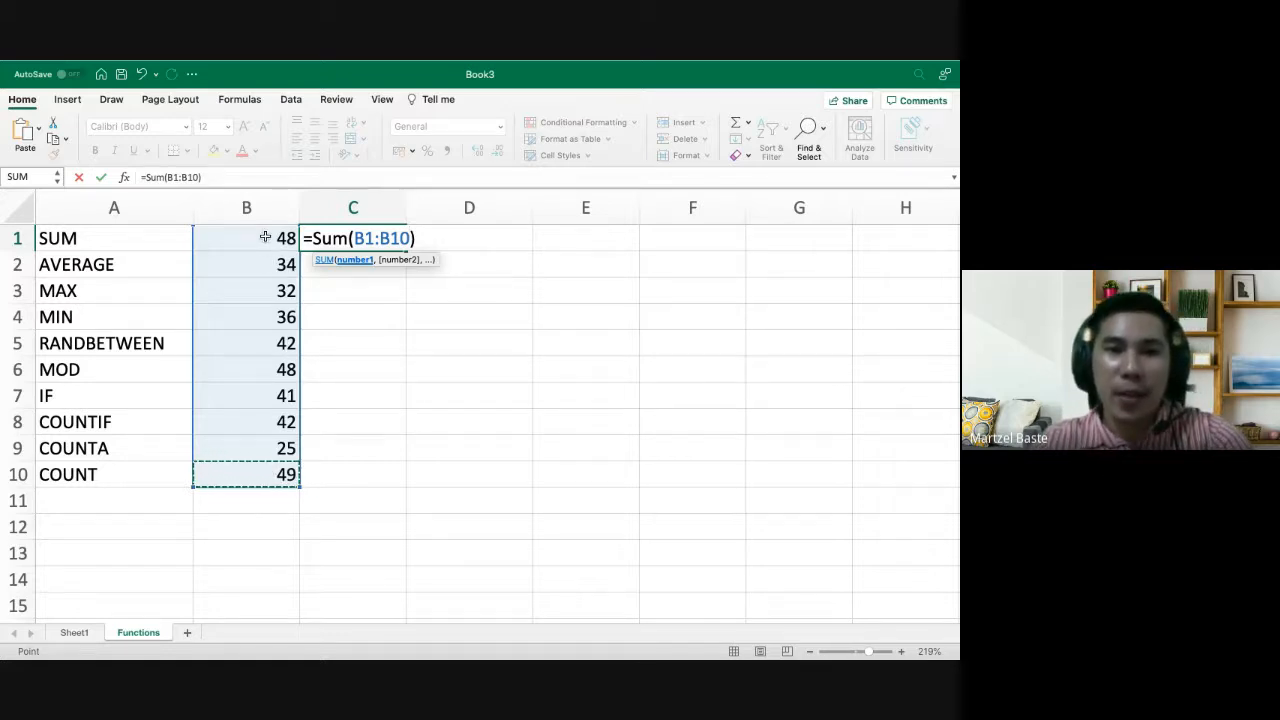
scroll(265, 238, "right", 1)
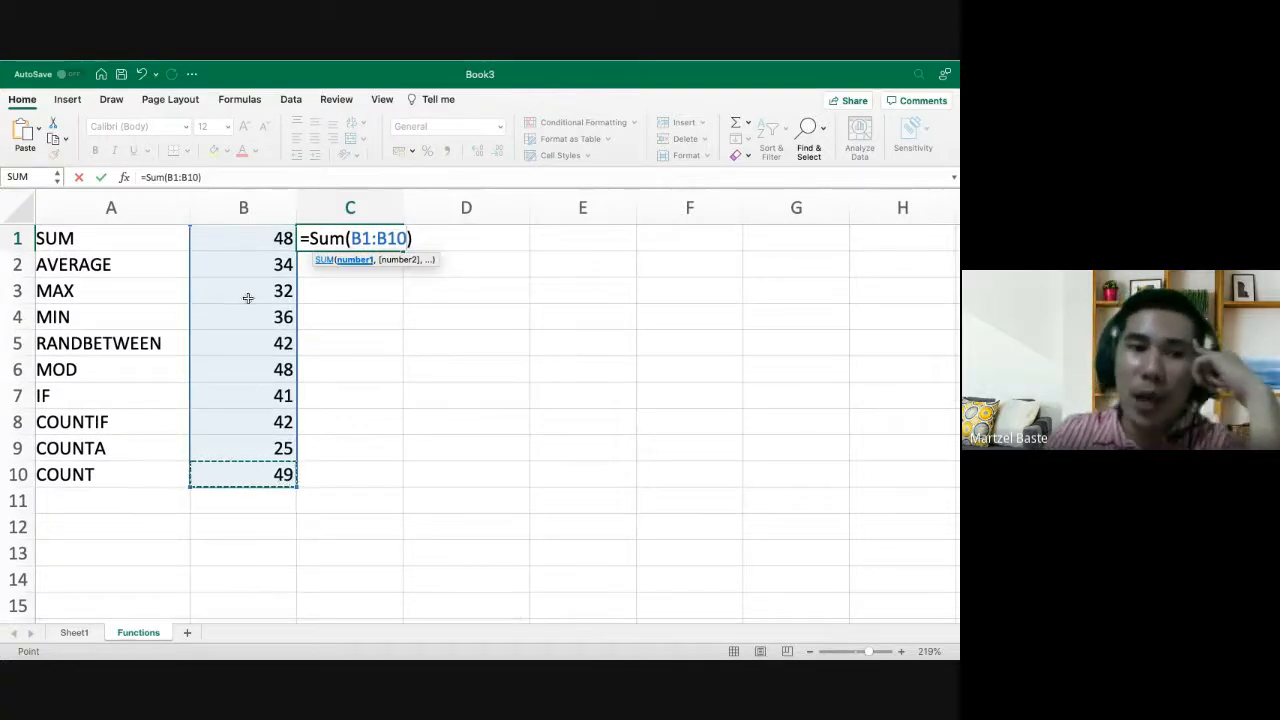
key("Return")
Enter a SUM formula in D1 that totals the separate cells B1, B5 and B9
left_click(433, 237)
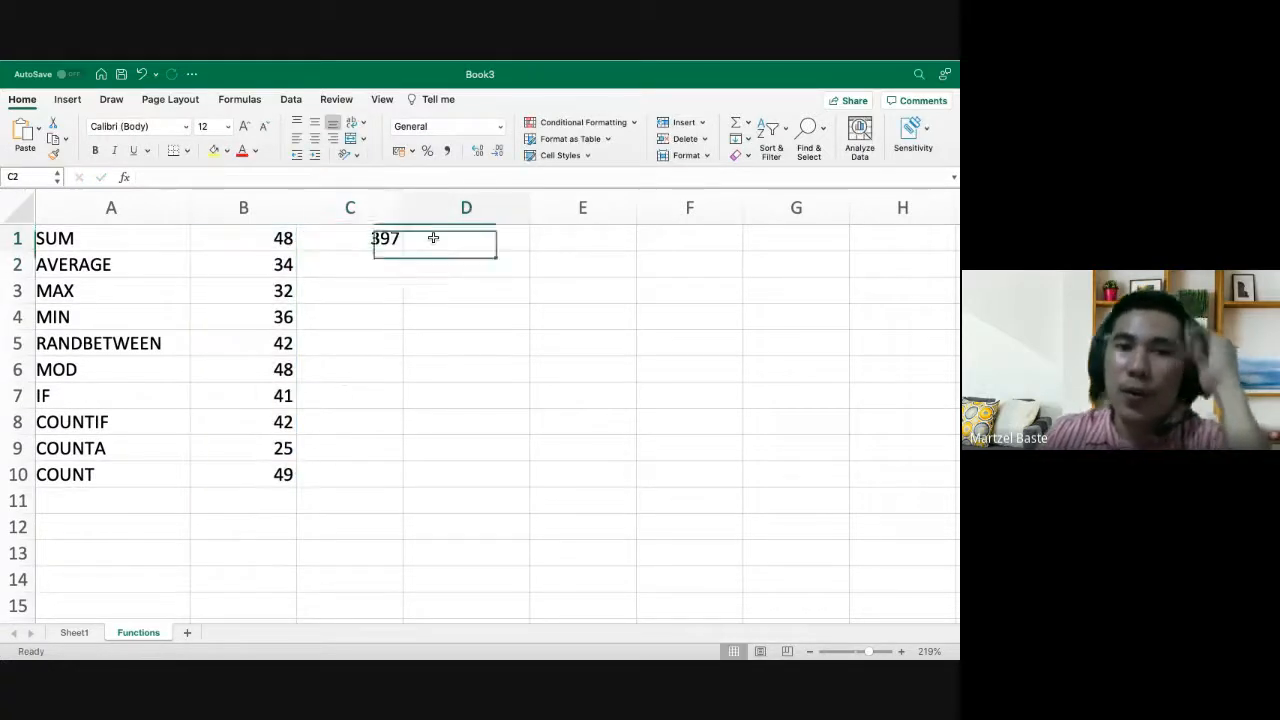
type("=sum(")
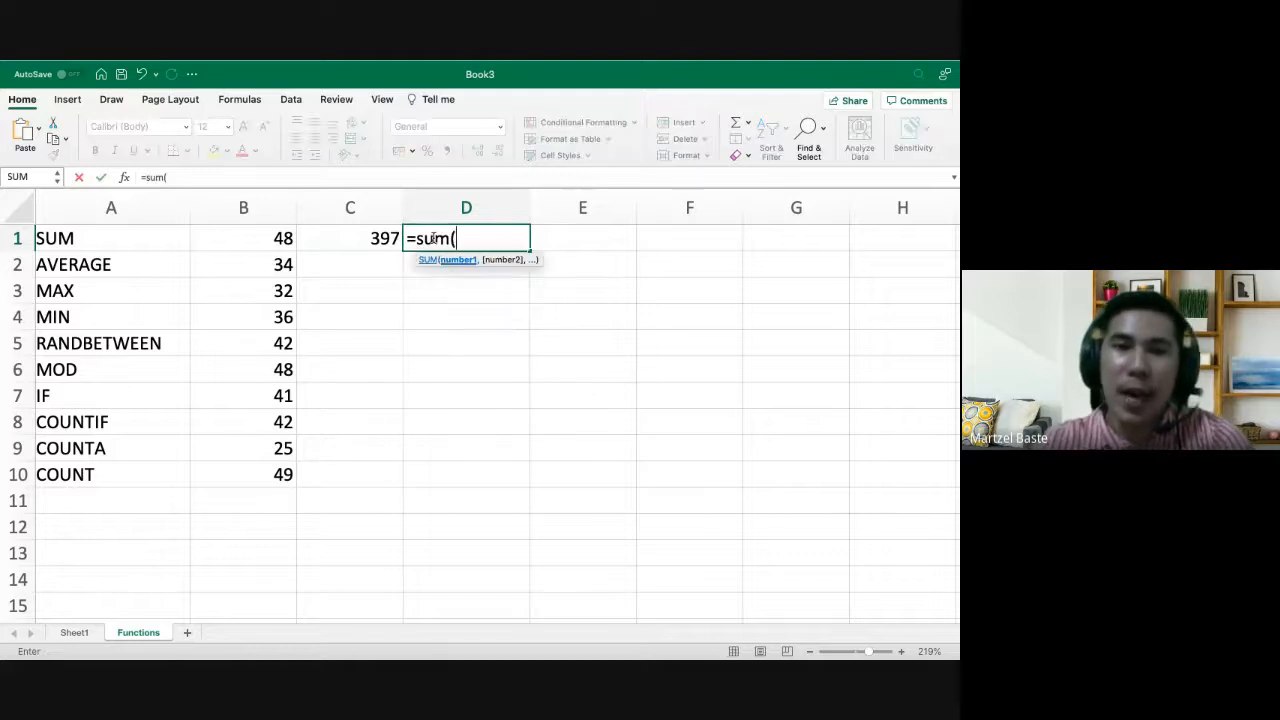
left_click(283, 237)
type(",")
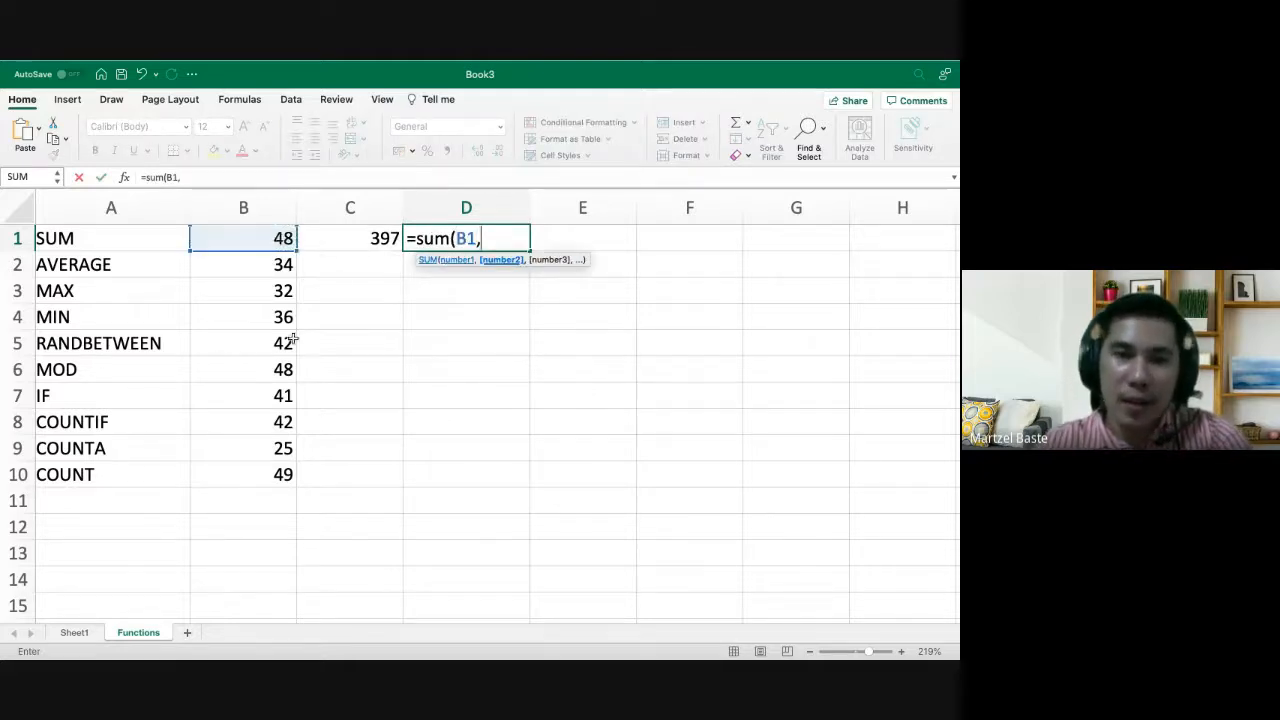
left_click(281, 346)
type(",")
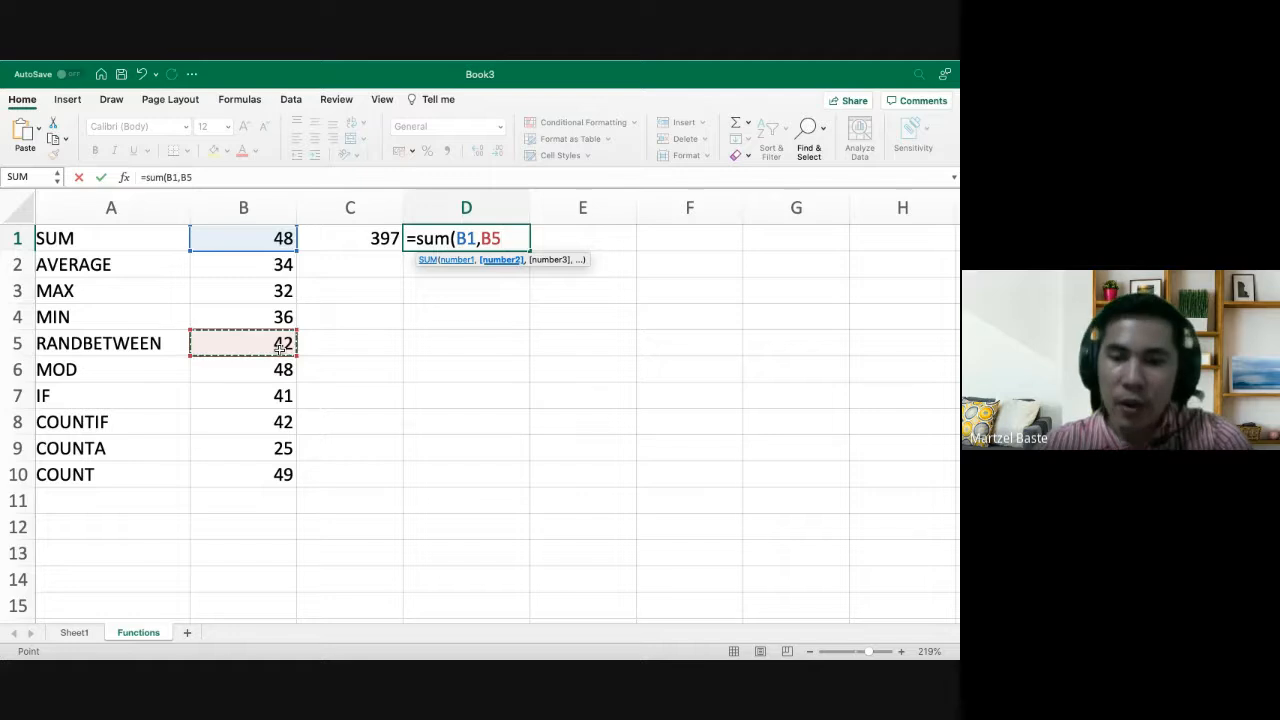
left_click(265, 441)
type(")")
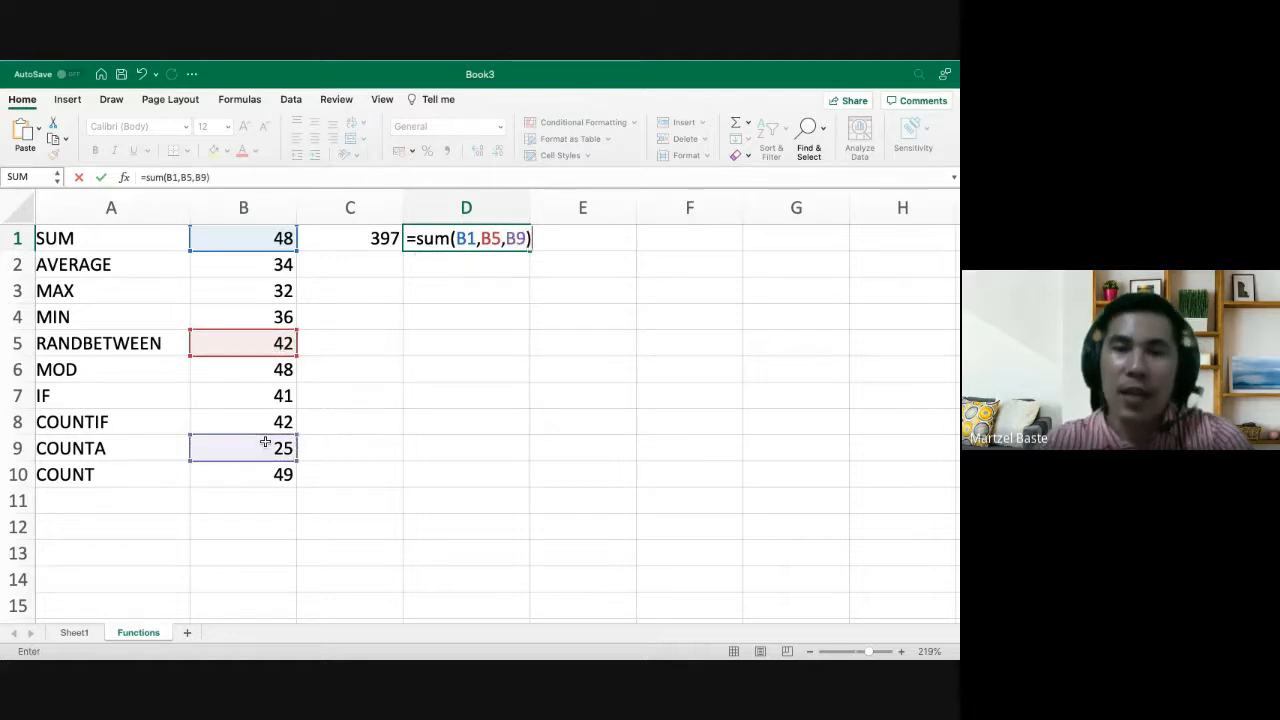
key("Return")
Enter a SUM formula in E1 that combines the range B1:B5 with the single cell B10
left_click(565, 245)
type("=")
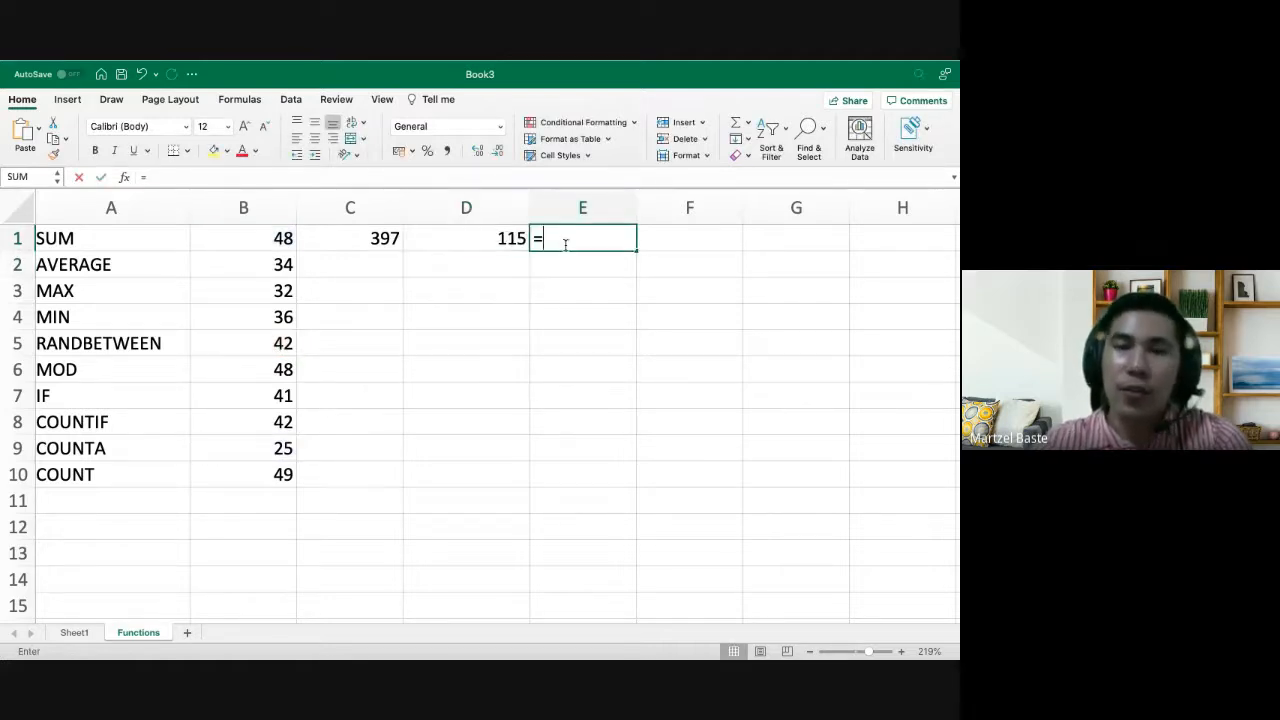
type("Sum(")
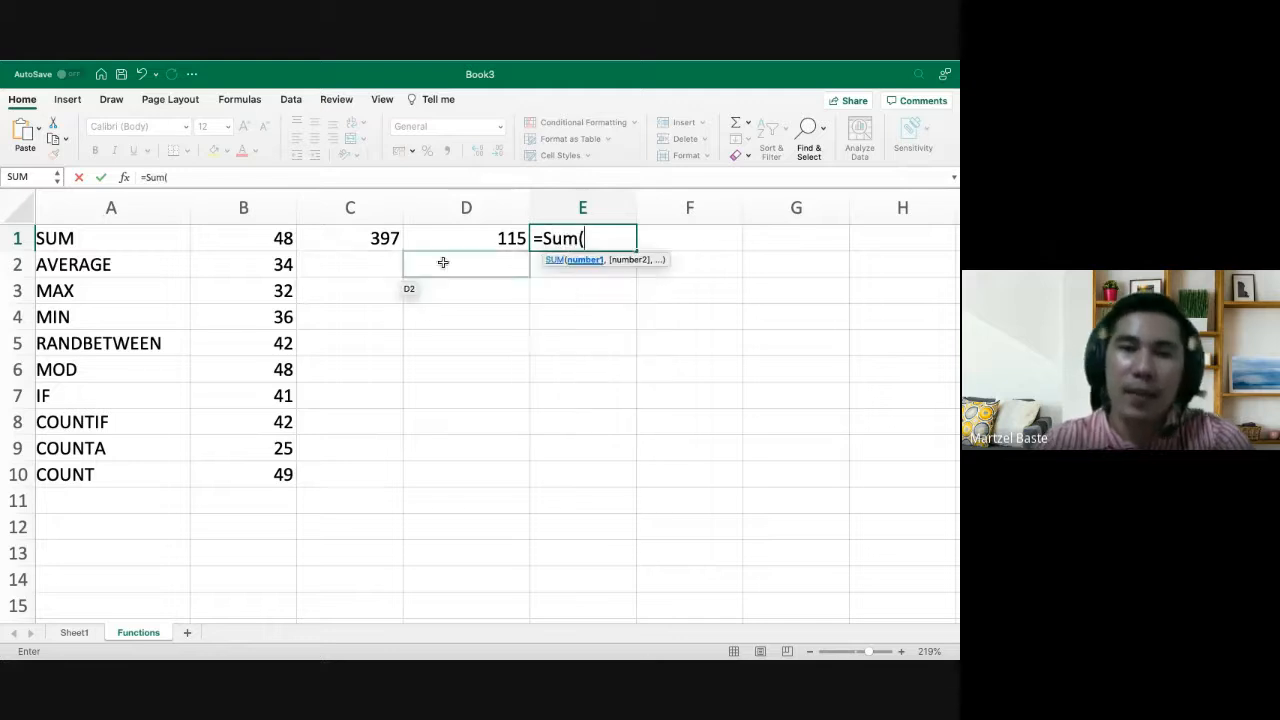
left_click(258, 239)
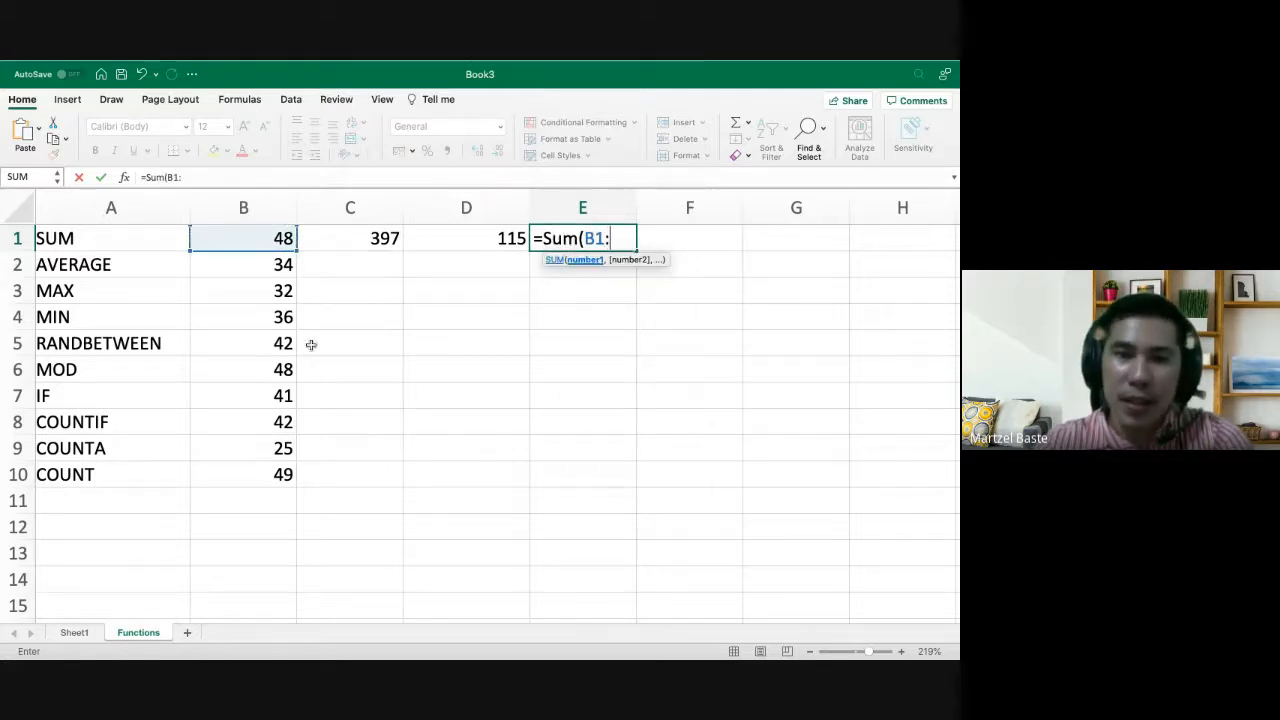
type(":")
left_click(277, 350)
type(")")
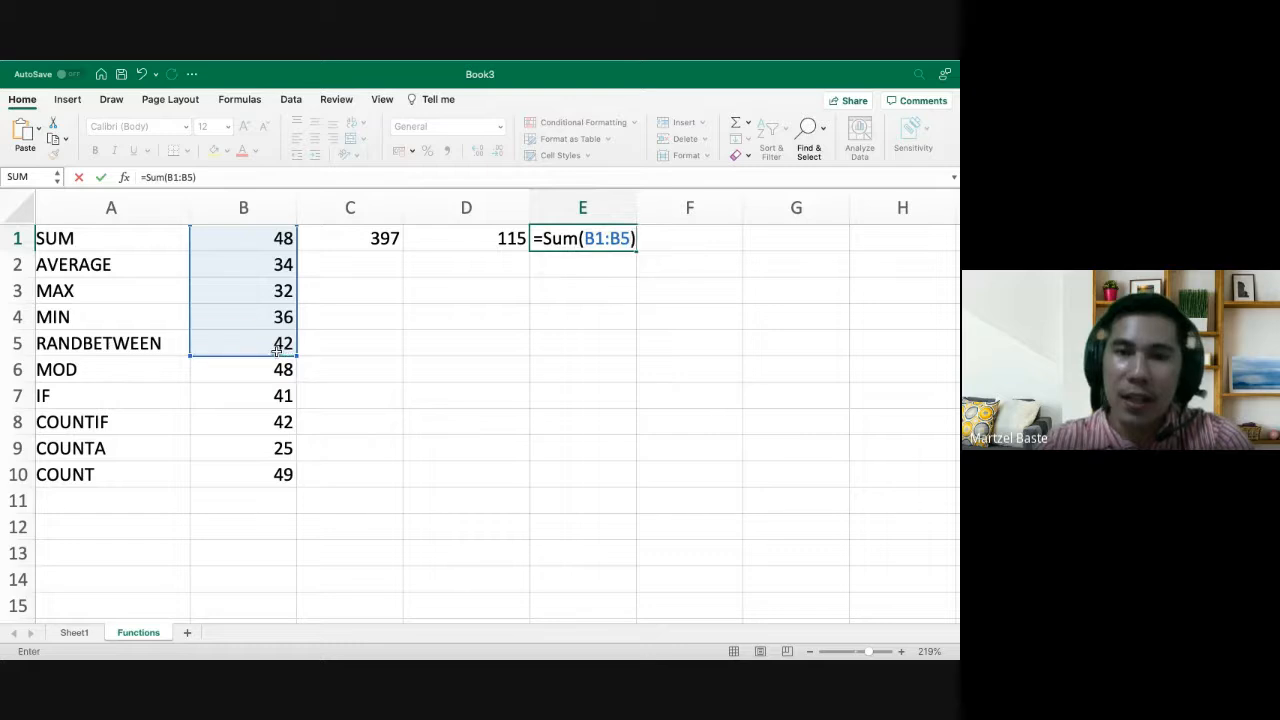
key("BackSpace")
type(",")
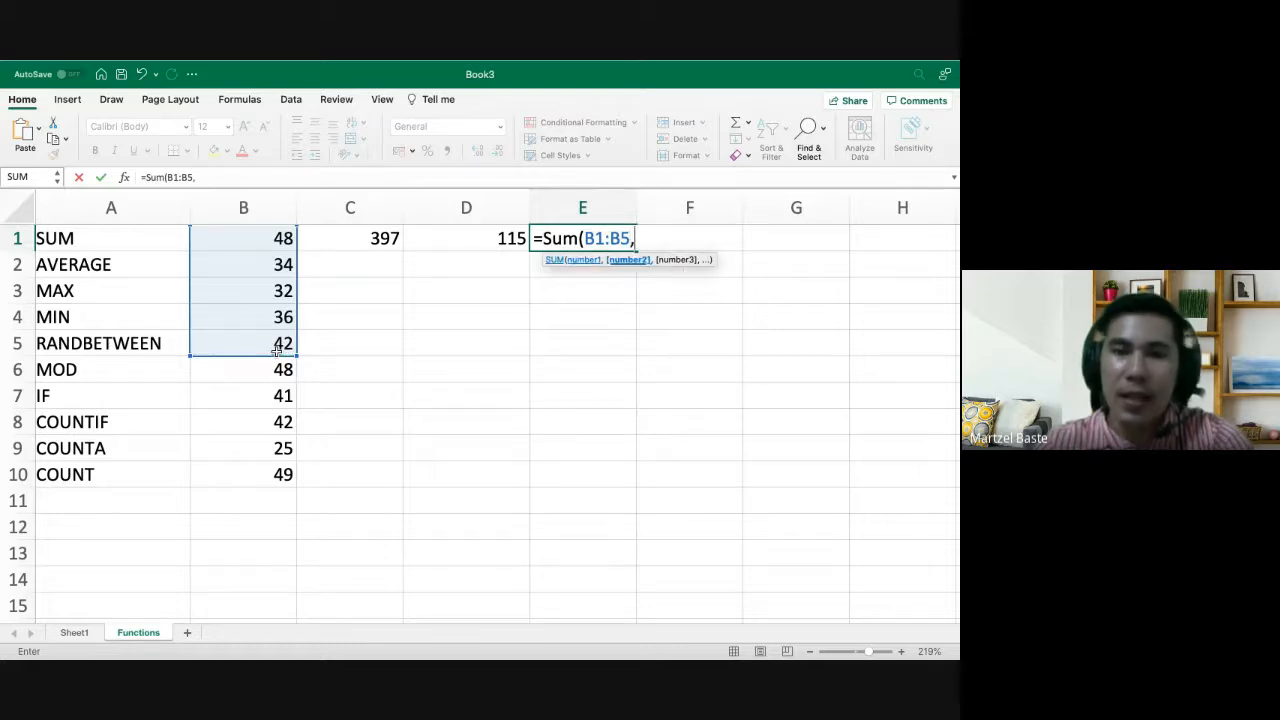
left_click(262, 478)
type(")")
key("Return")
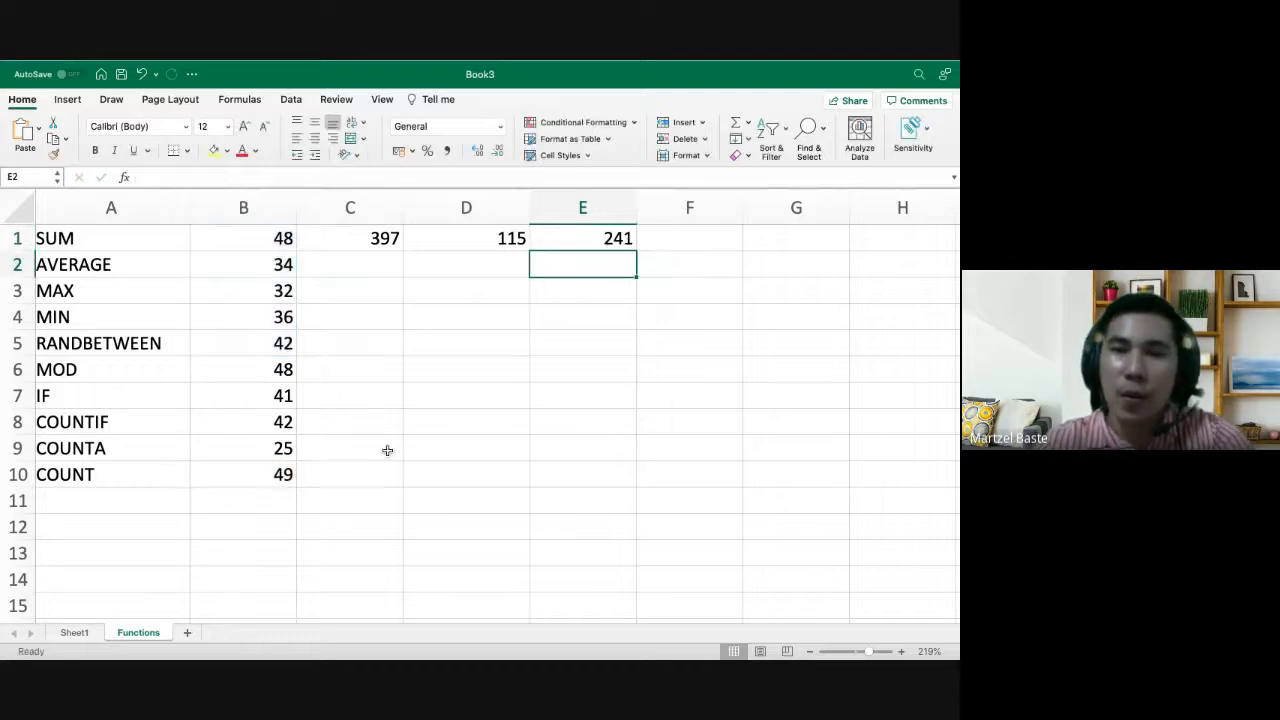
Copy the SUM formula from E1 into F1 and open the pasted formula to examine its cell references
left_click(593, 240)
key("ctrl+c")
key("Right")
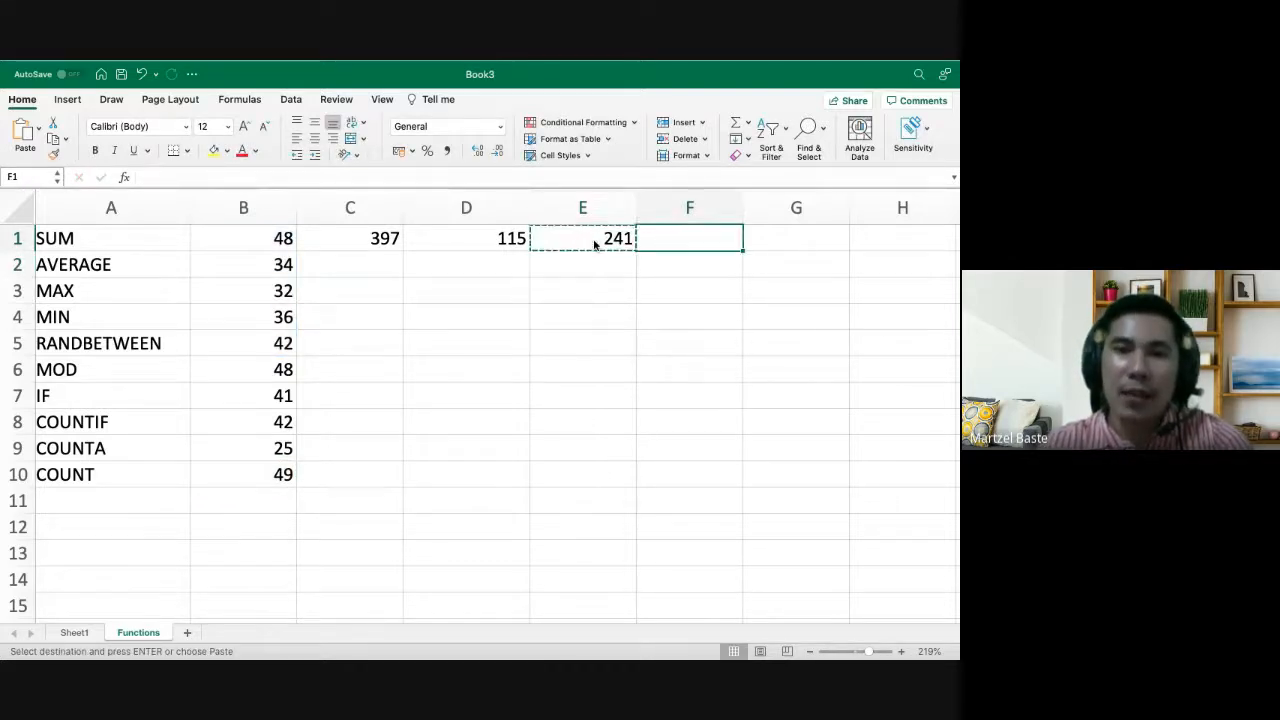
key("ctrl+v")
double_click(726, 238)
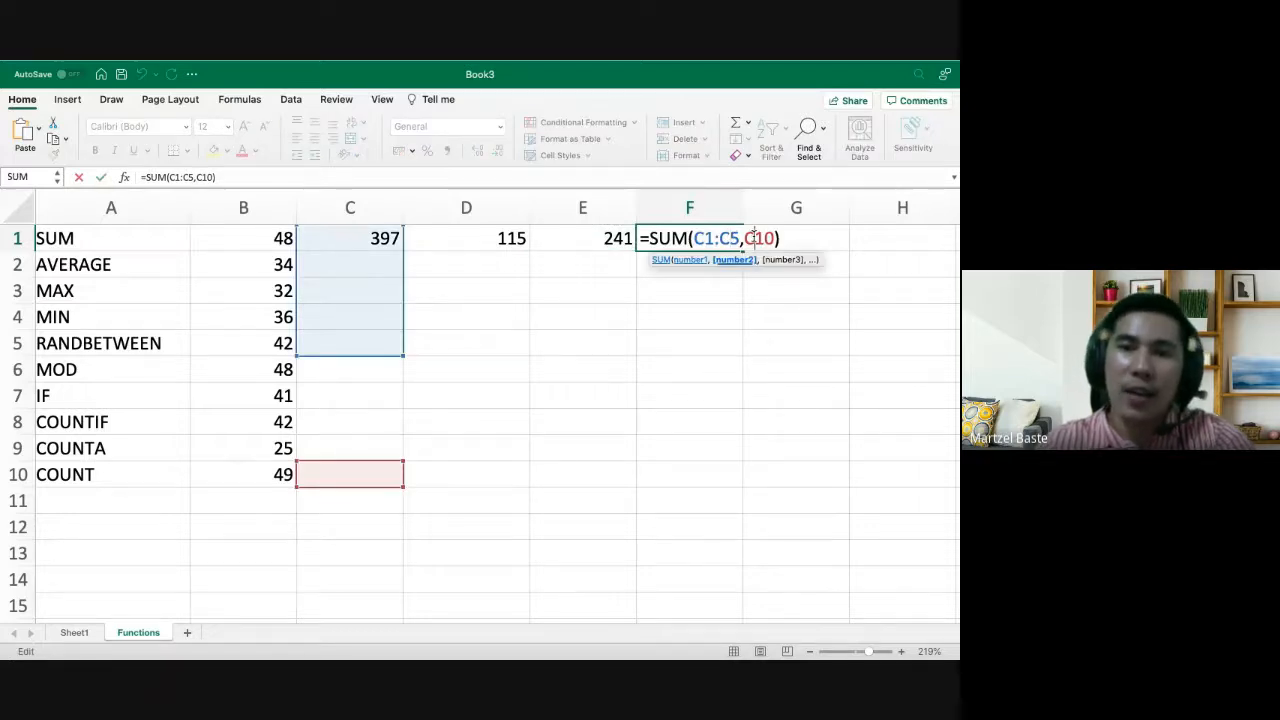
Edit the pasted SUM formula in F1 to add the range B1:B5 and the constant 100, and enter it
key("BackSpace")
type("0")
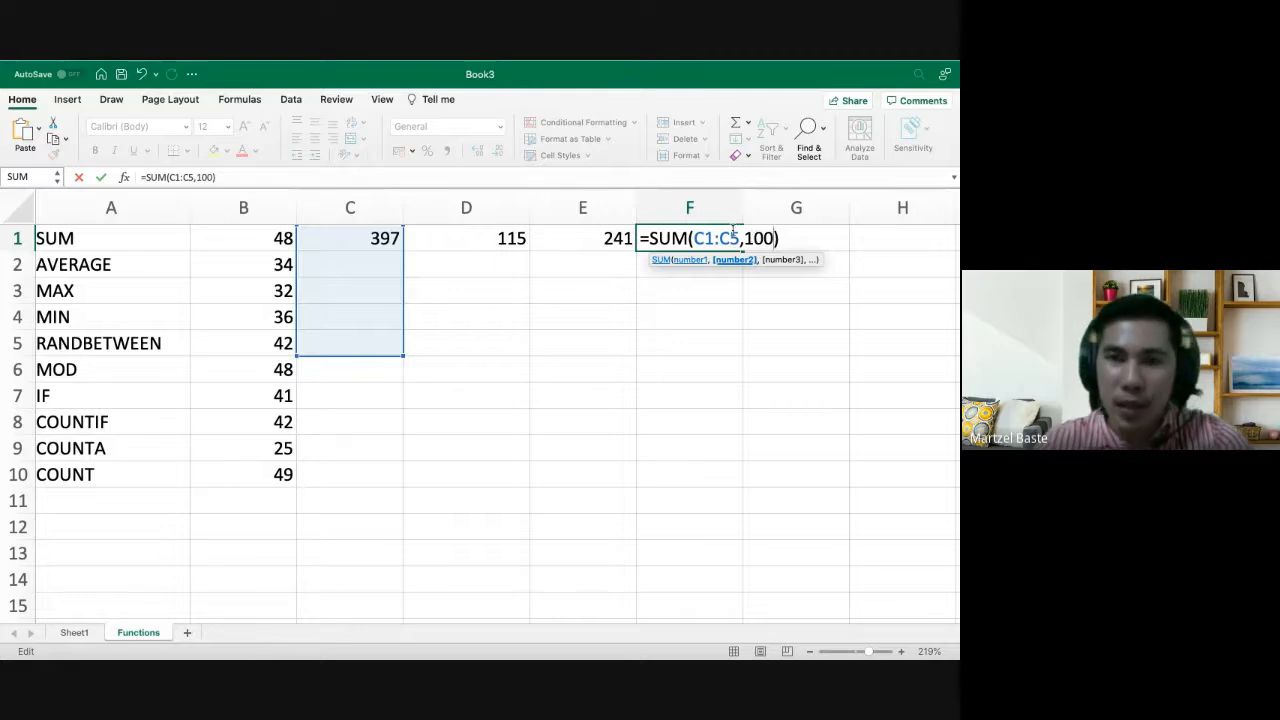
left_click(707, 238)
key("BackSpace")
type("b")
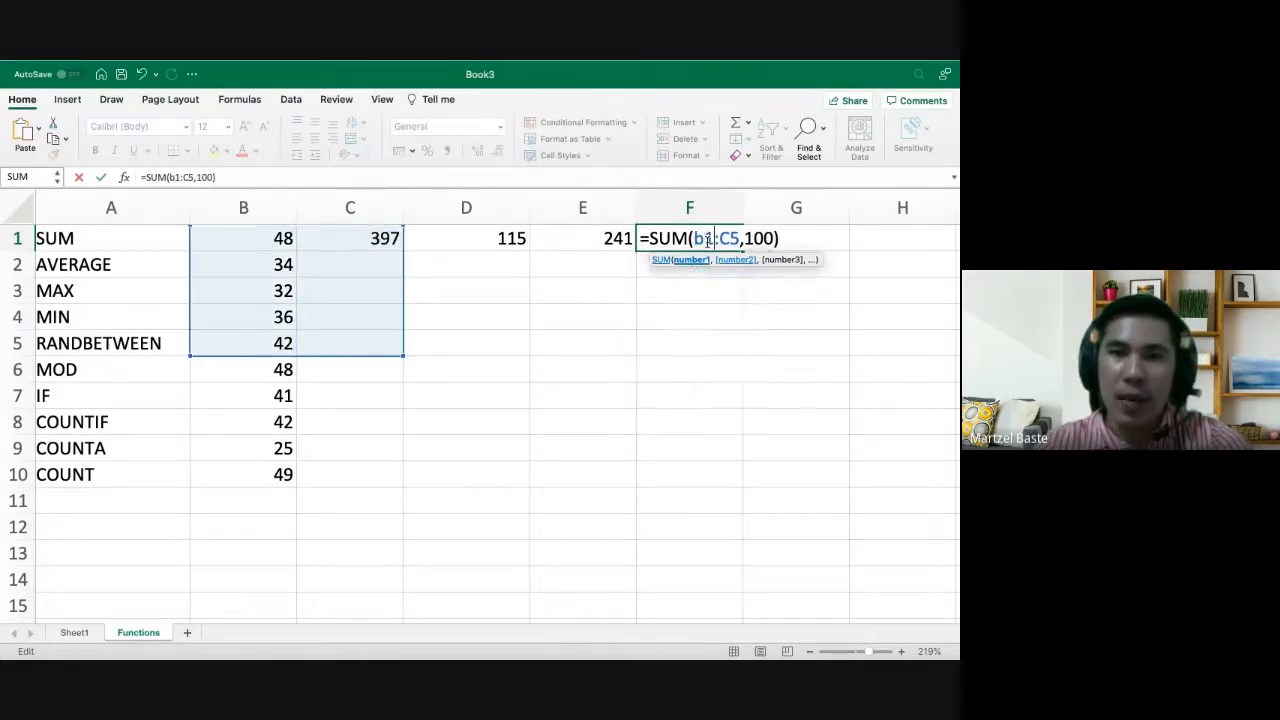
key("Right")
key("Right")
key("Right")
key("BackSpace")
type("b")
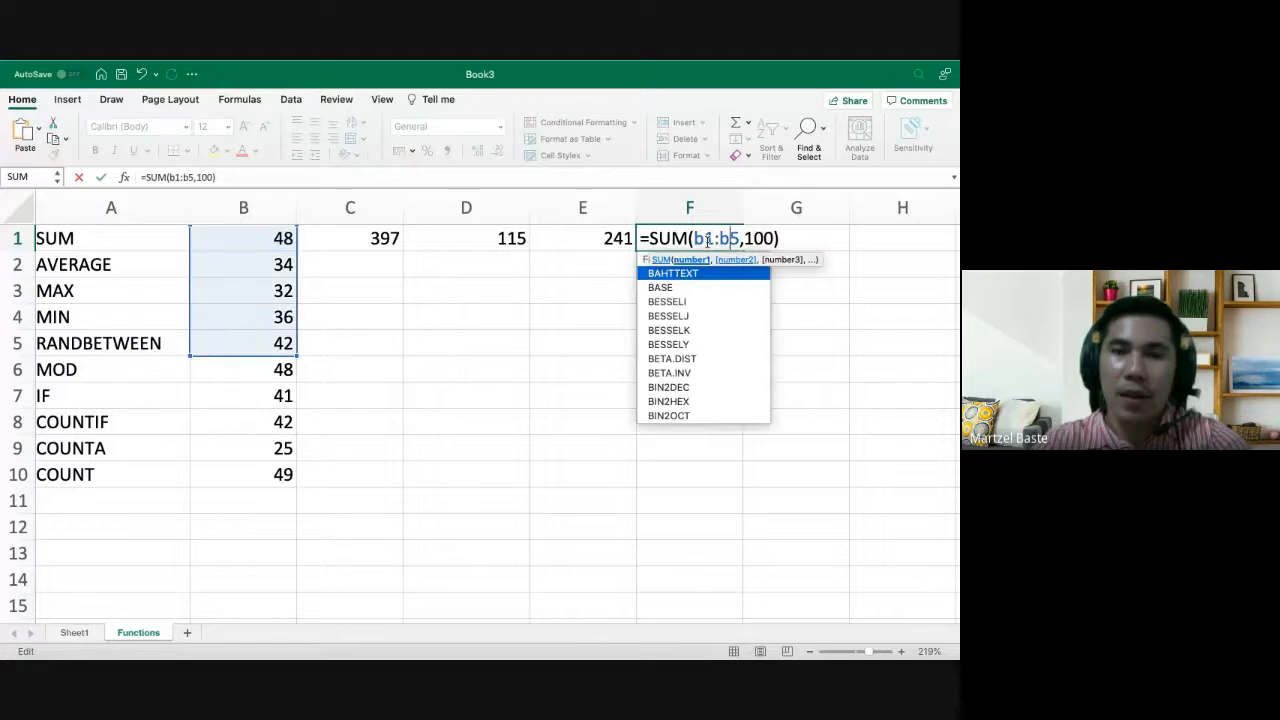
key("Return")
left_click(563, 270)
scroll(430, 269, "left", 1)
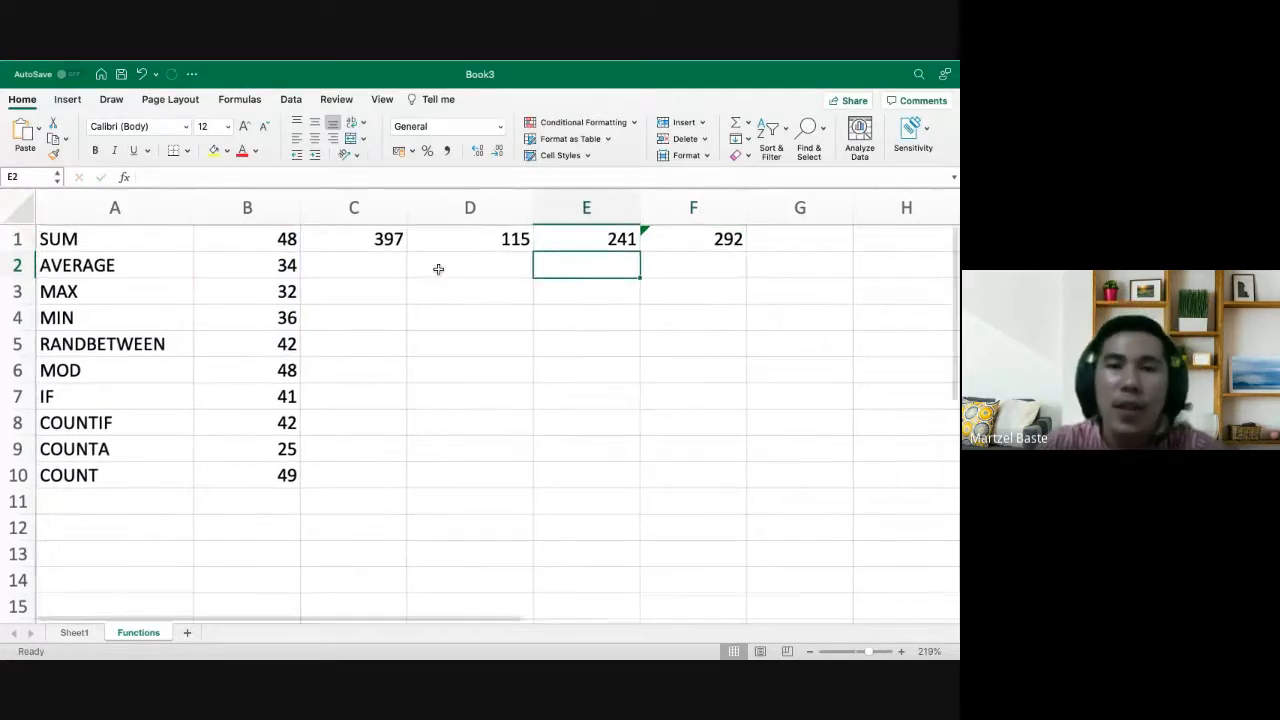
Enter an AVERAGE formula in C2 for the range B1:B10
left_click(378, 237)
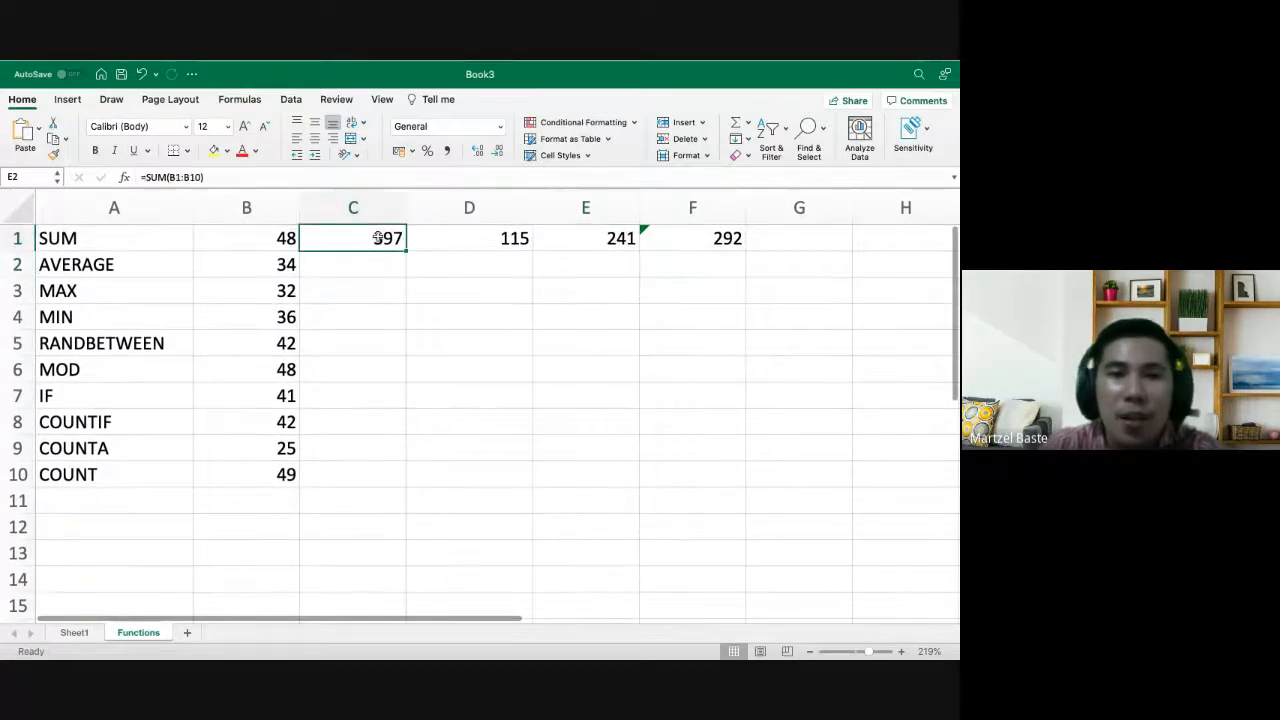
left_click(364, 269)
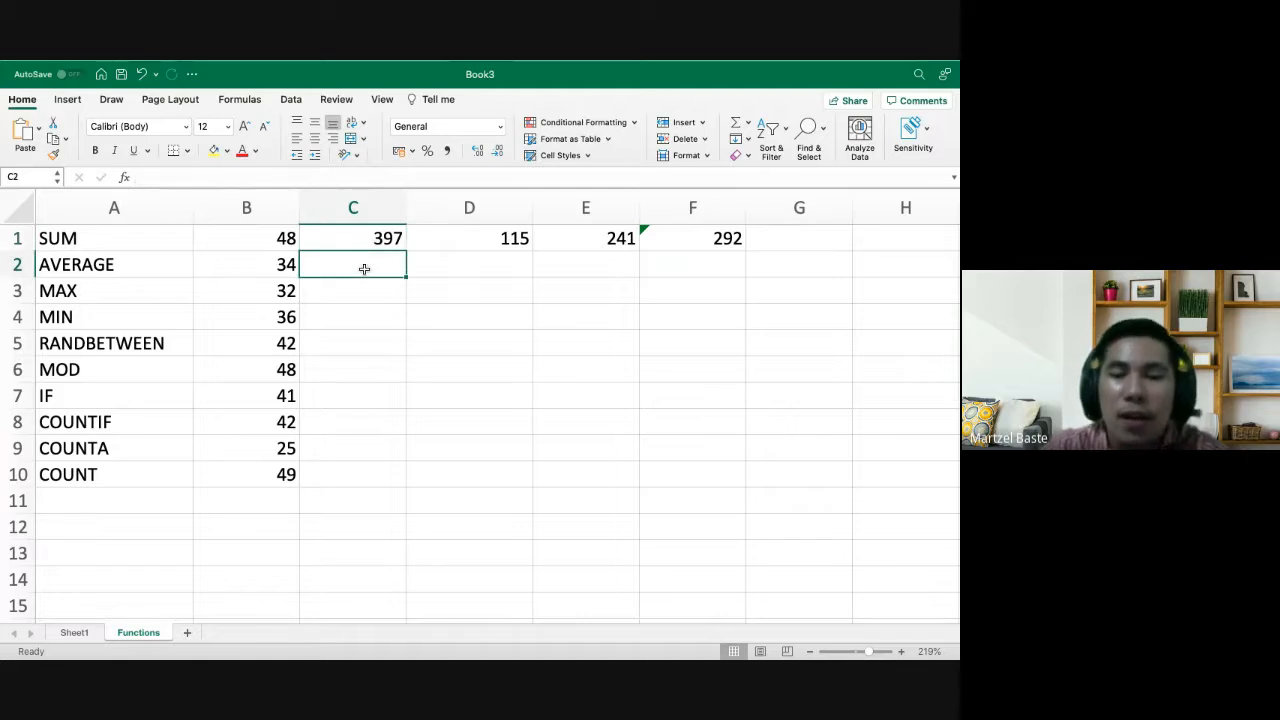
type("=AVE")
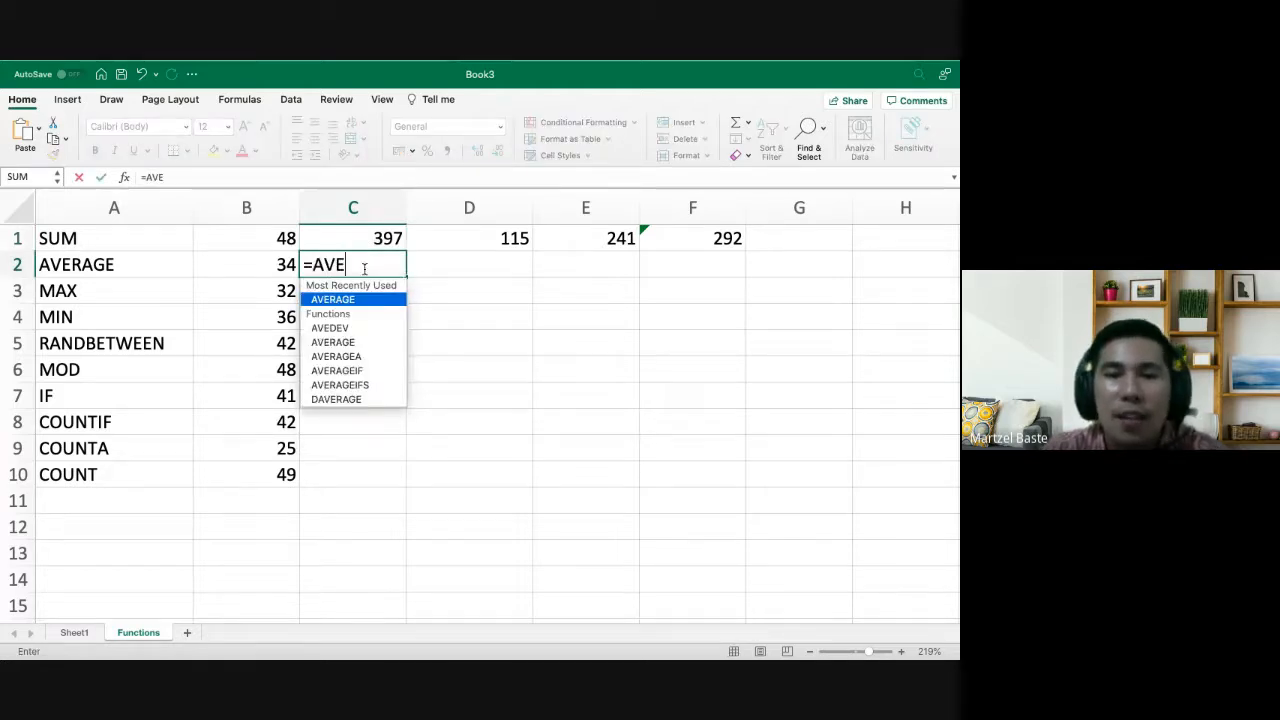
double_click(340, 299)
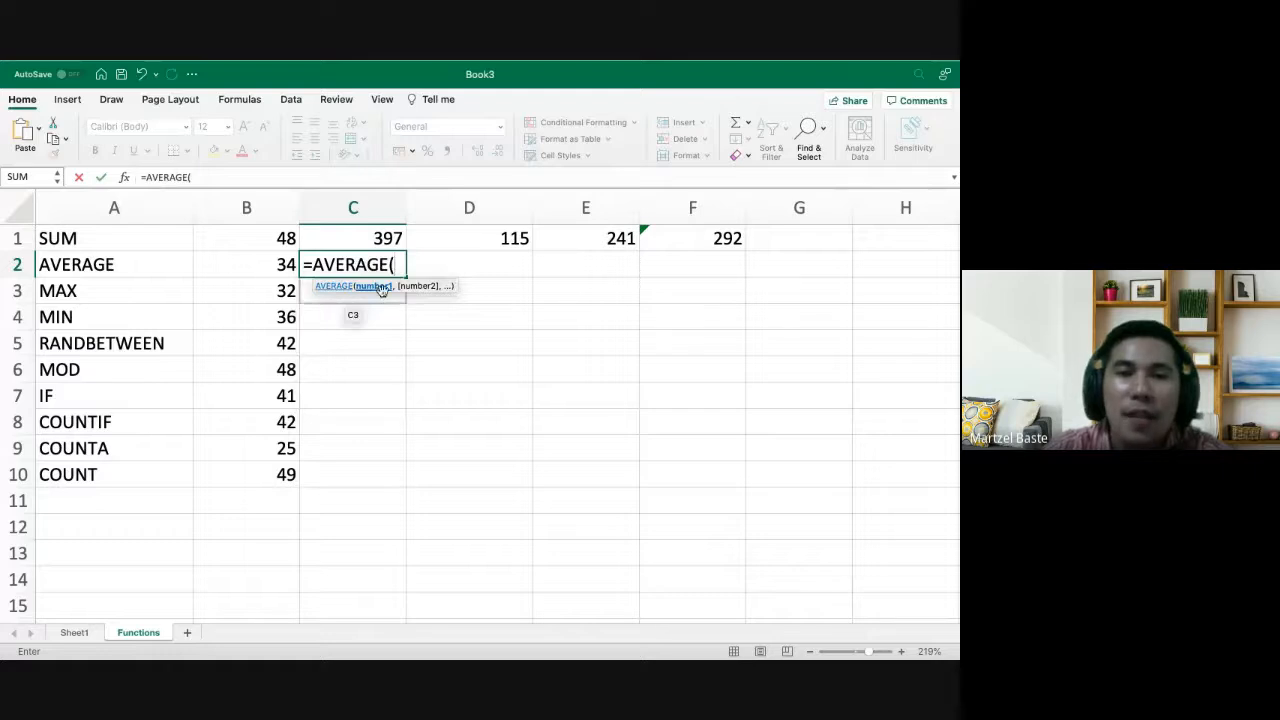
left_click(276, 245)
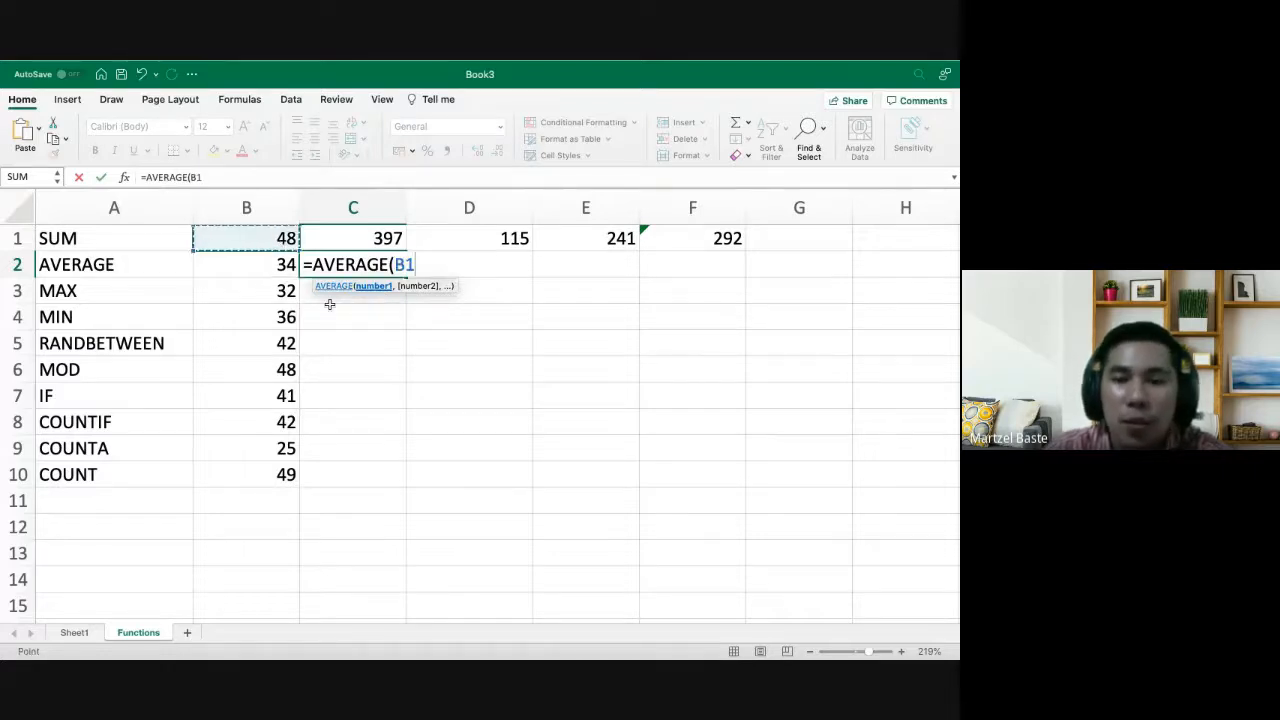
type(":")
left_click(286, 474)
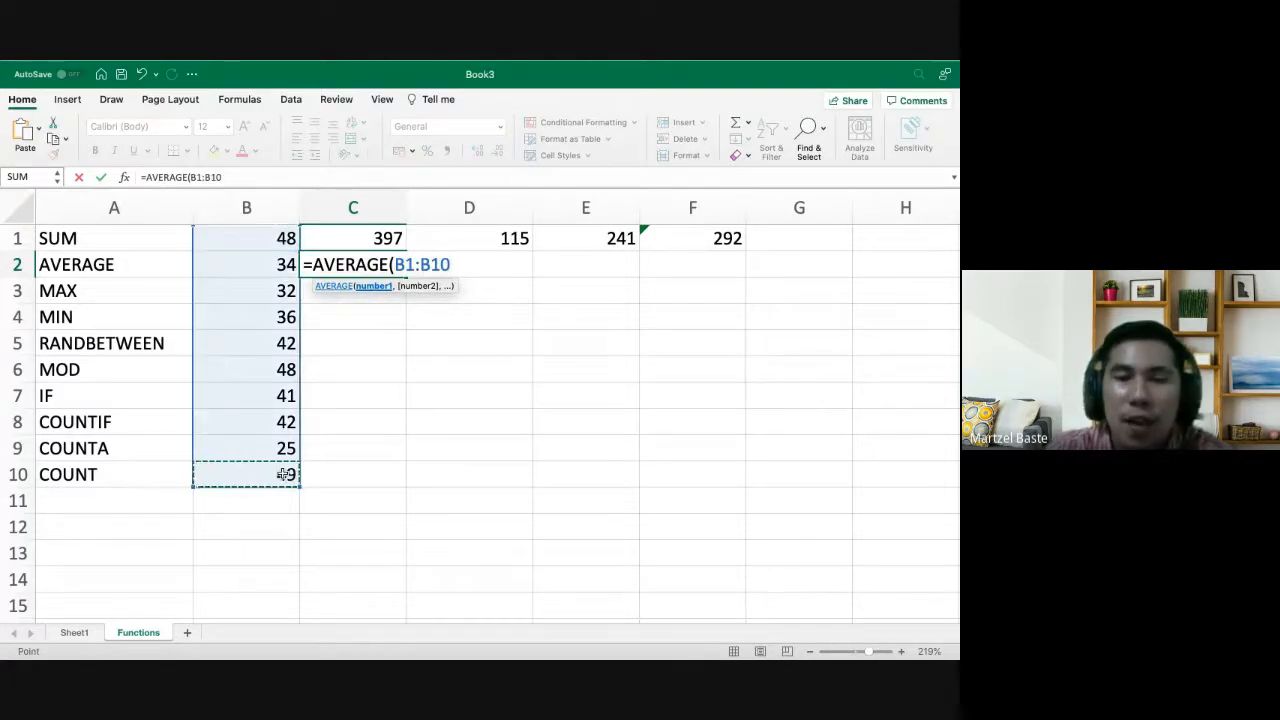
type(")")
key("Return")
key("Up")
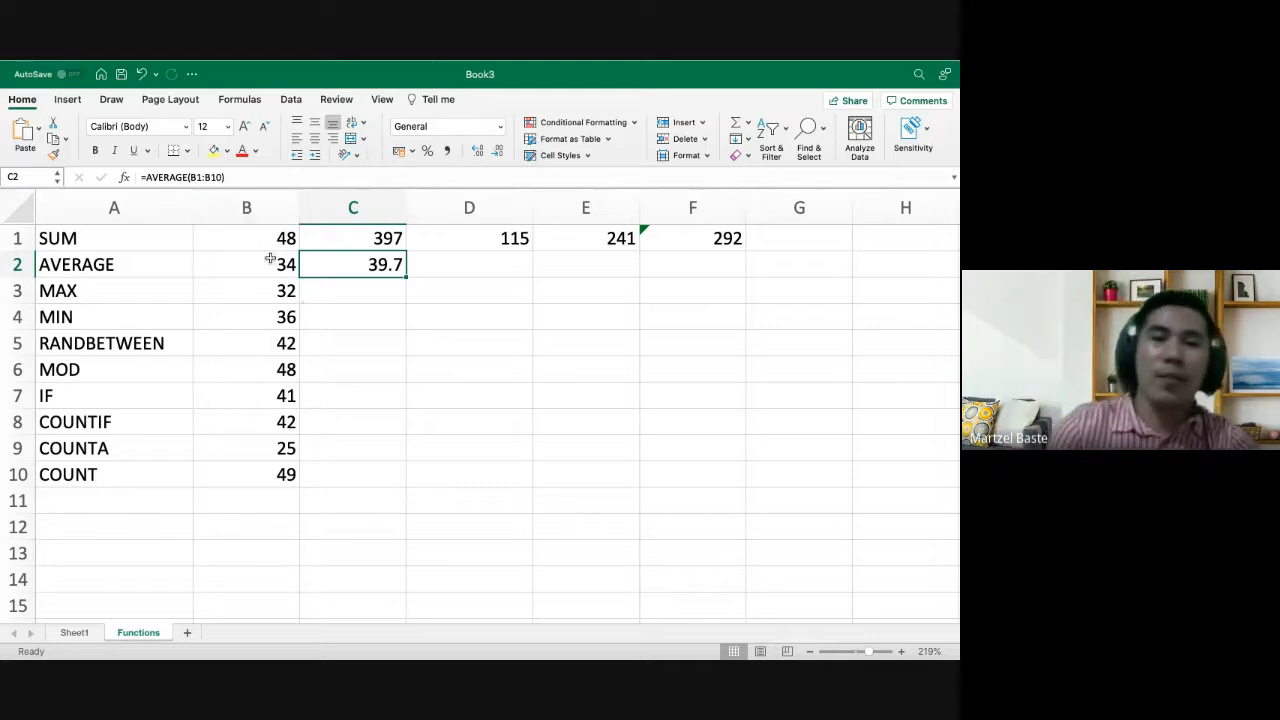
Examine the SUM formulas across row 1 and compare them with the AVERAGE formula in C2
left_click(360, 236)
left_click(384, 261)
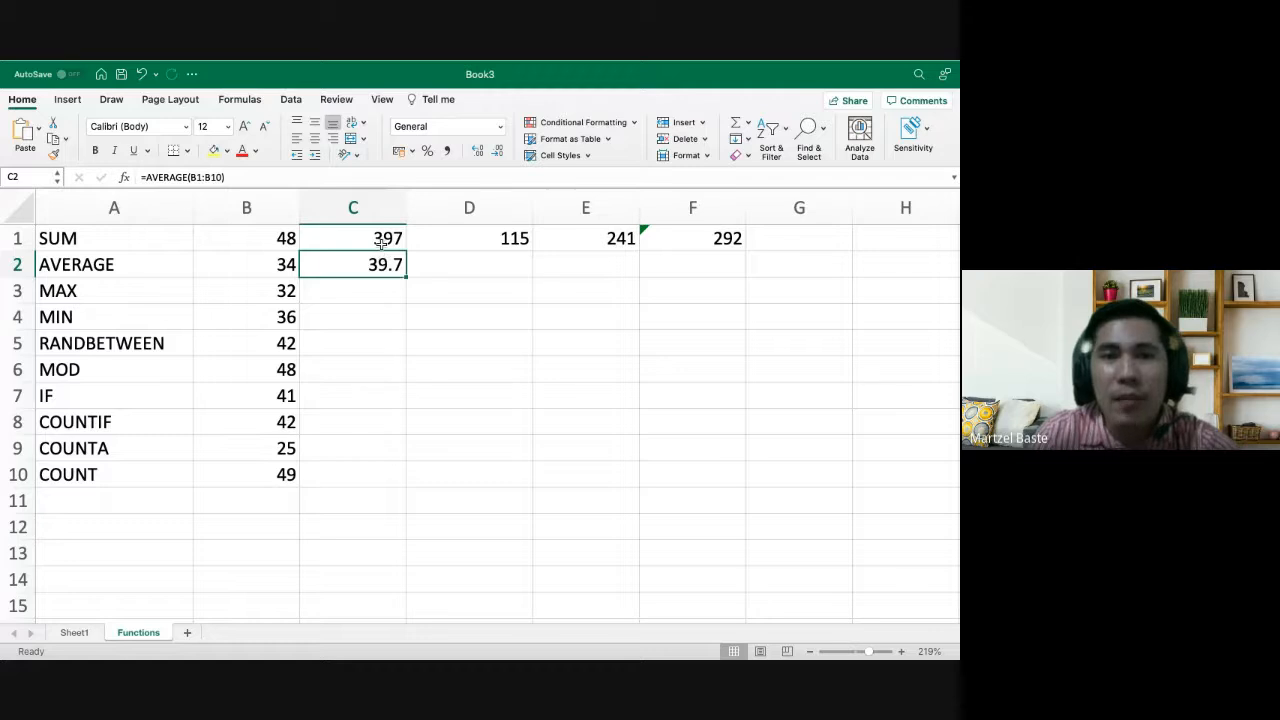
left_click(382, 243)
key("Right")
key("Right")
key("Right")
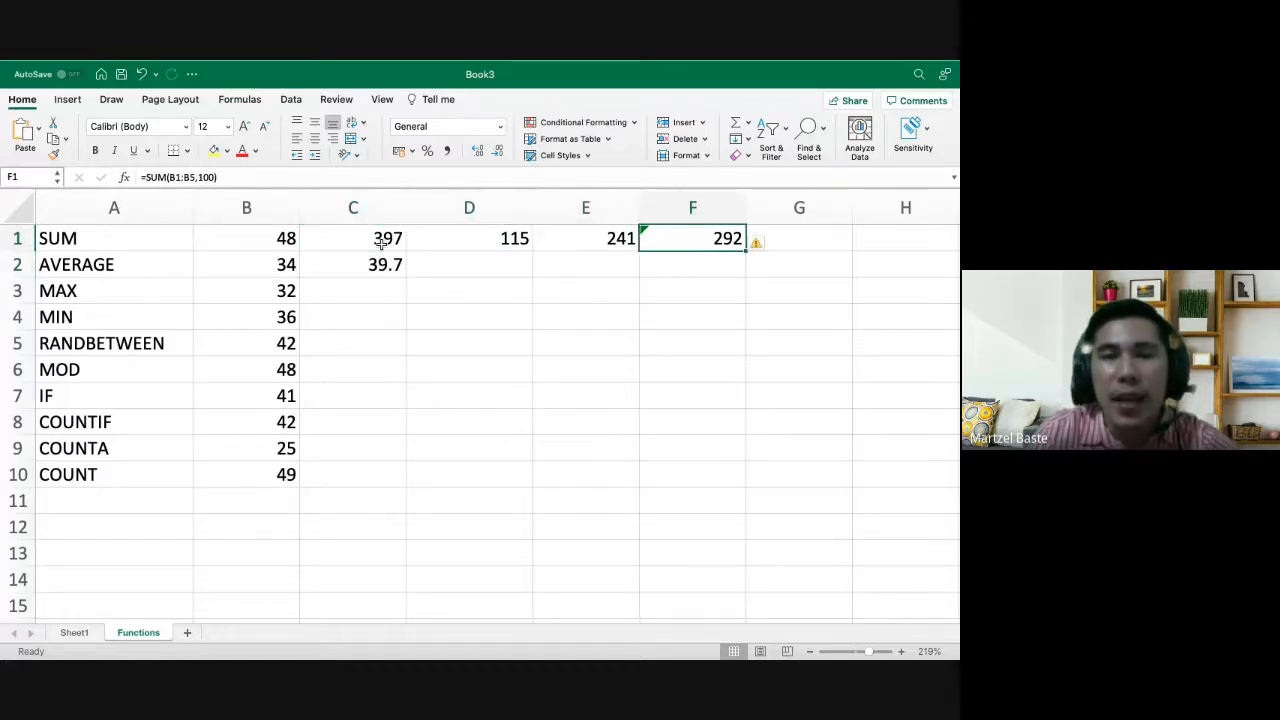
key("Down")
key("Left")
key("Left")
key("Left")
key("Right")
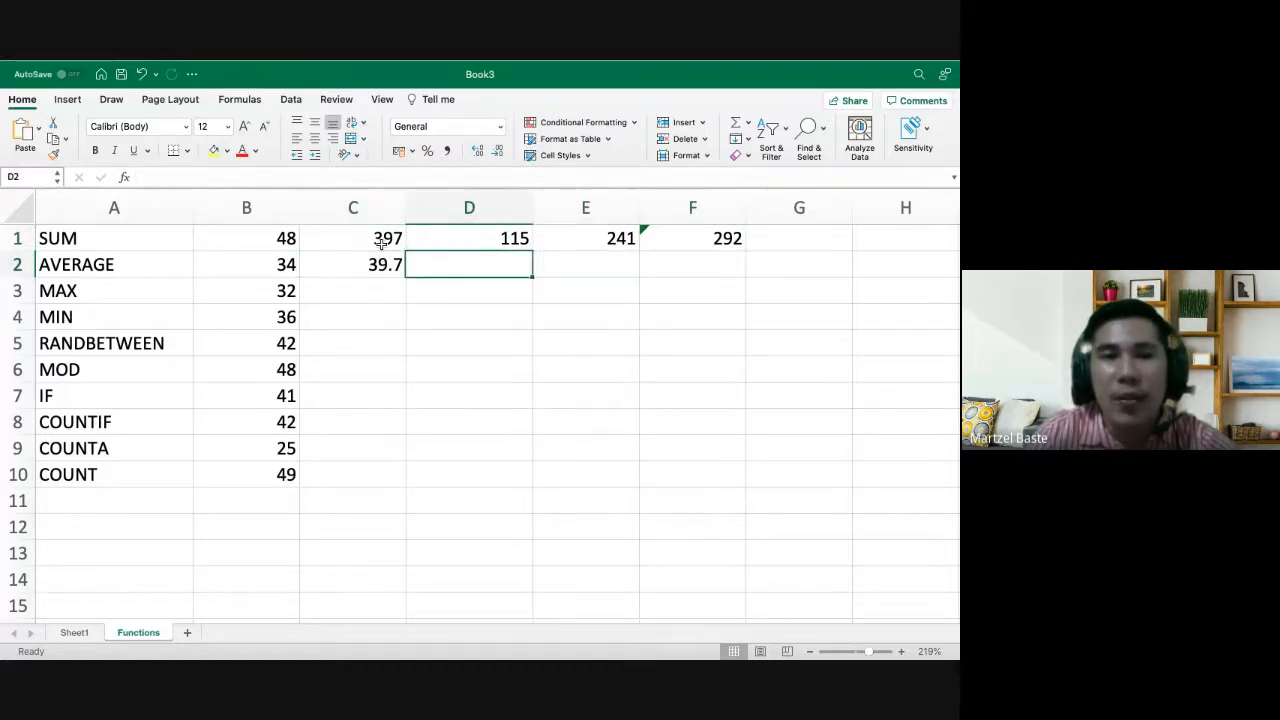
key("Left")
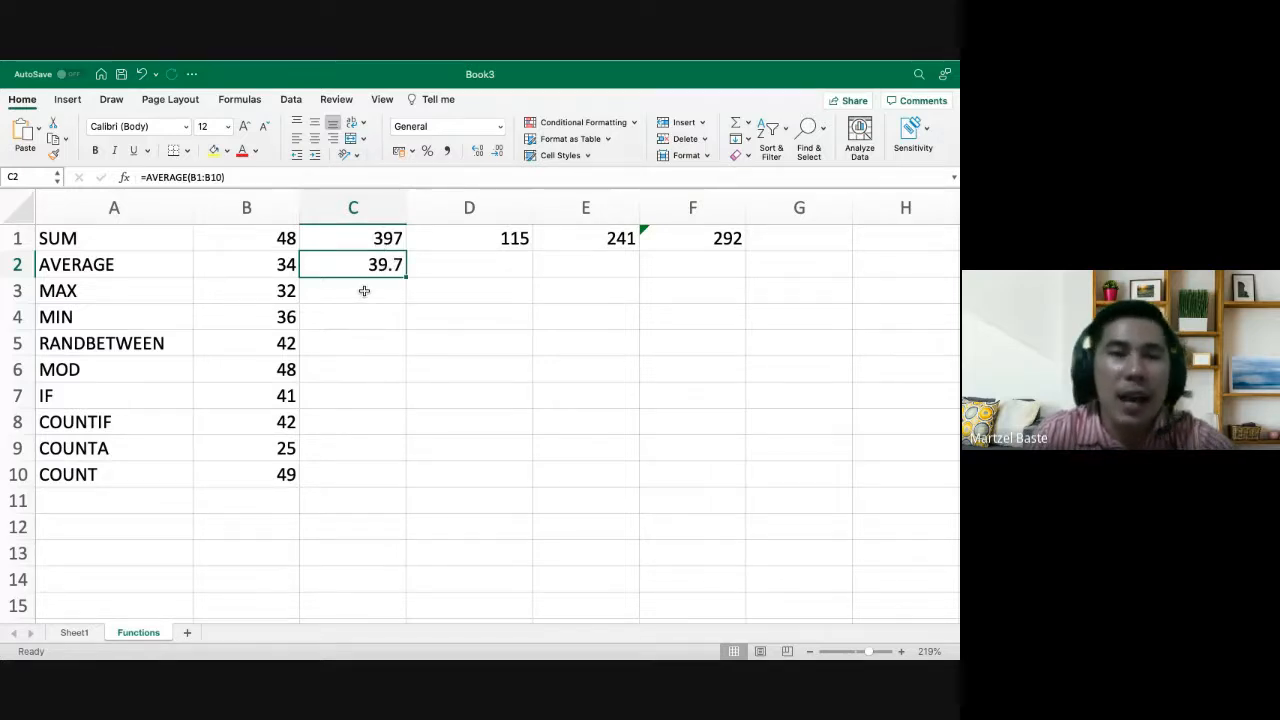
Enter a MAX formula in C3 for the range B1:B10
left_click(375, 290)
type("=")
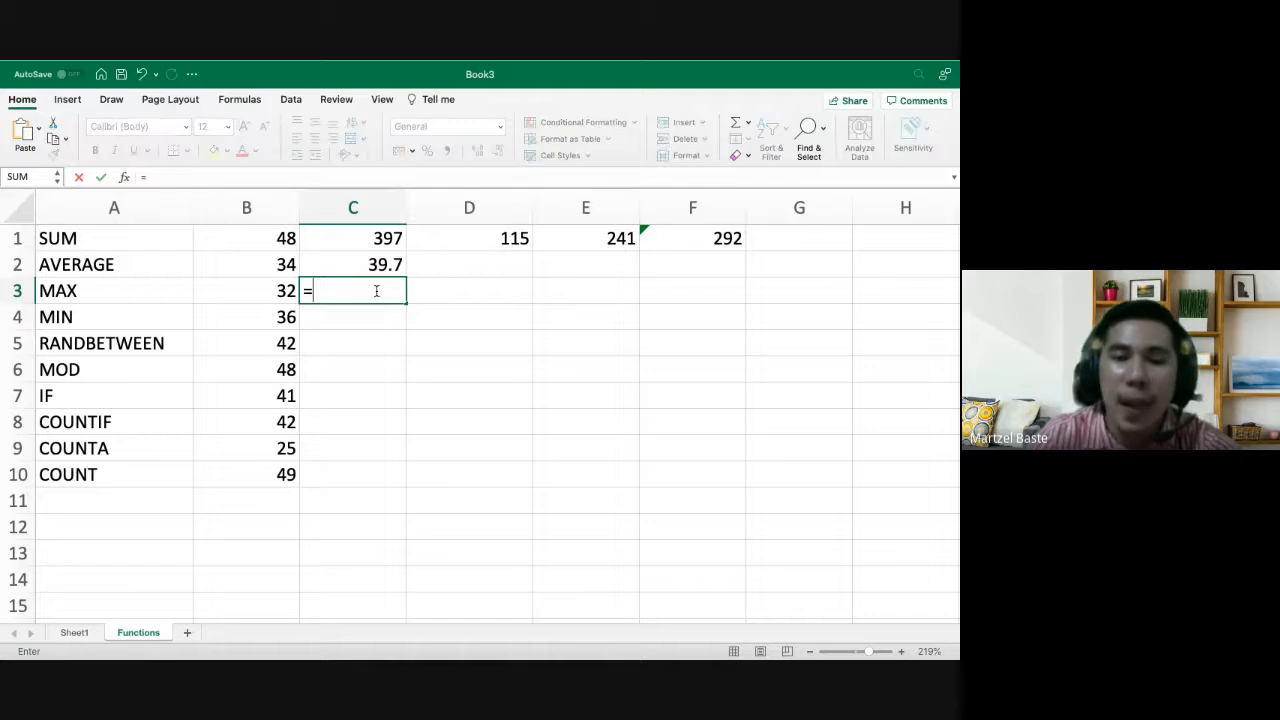
type("MAX(")
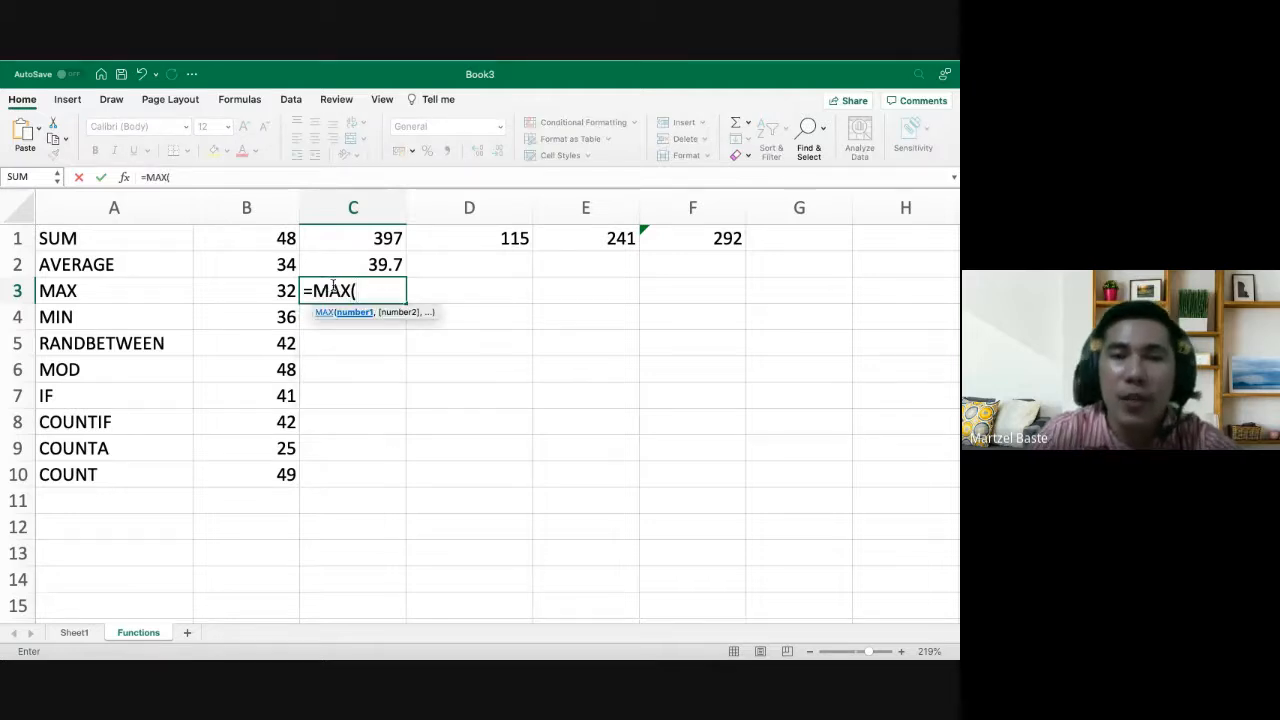
left_click(286, 237)
type(":")
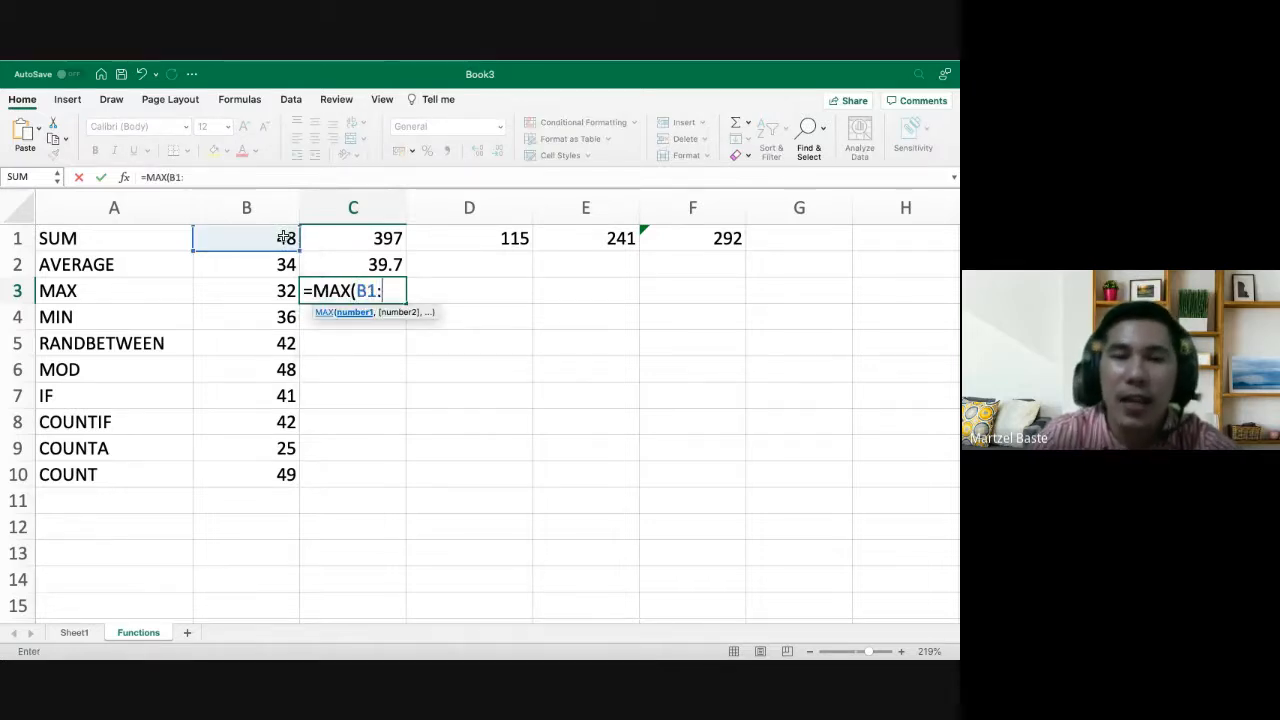
left_click(272, 468)
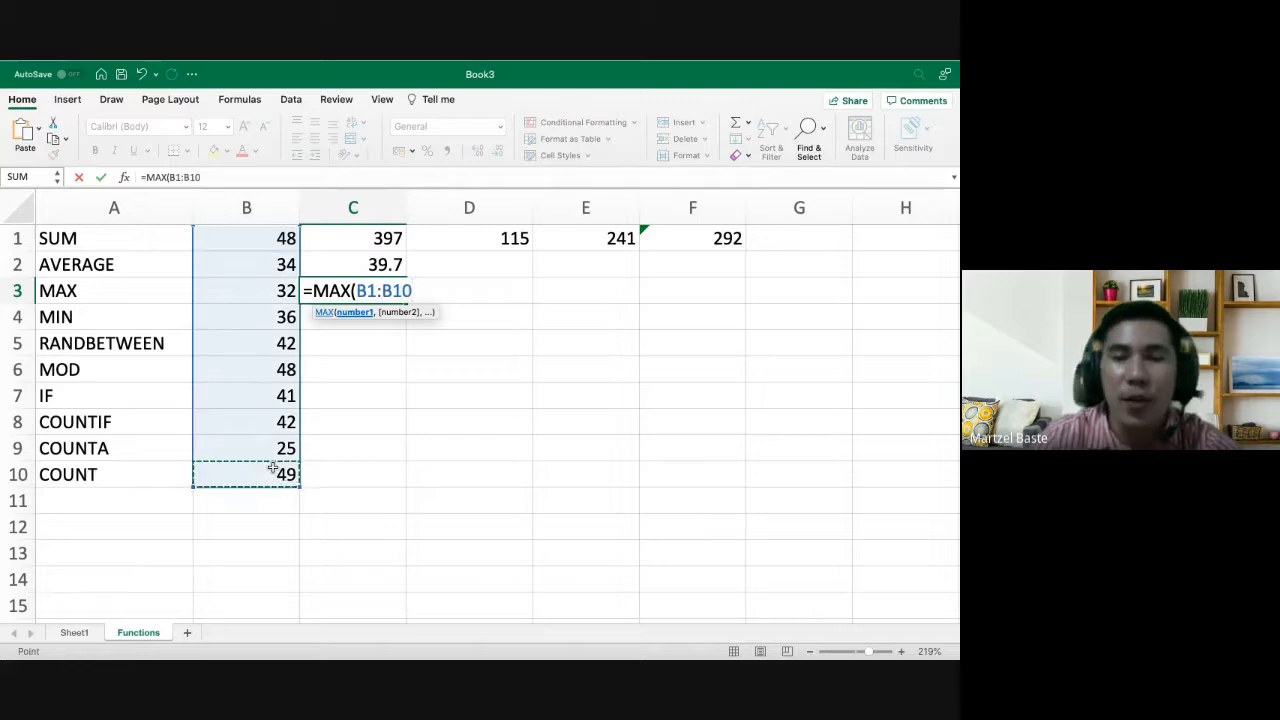
type(")")
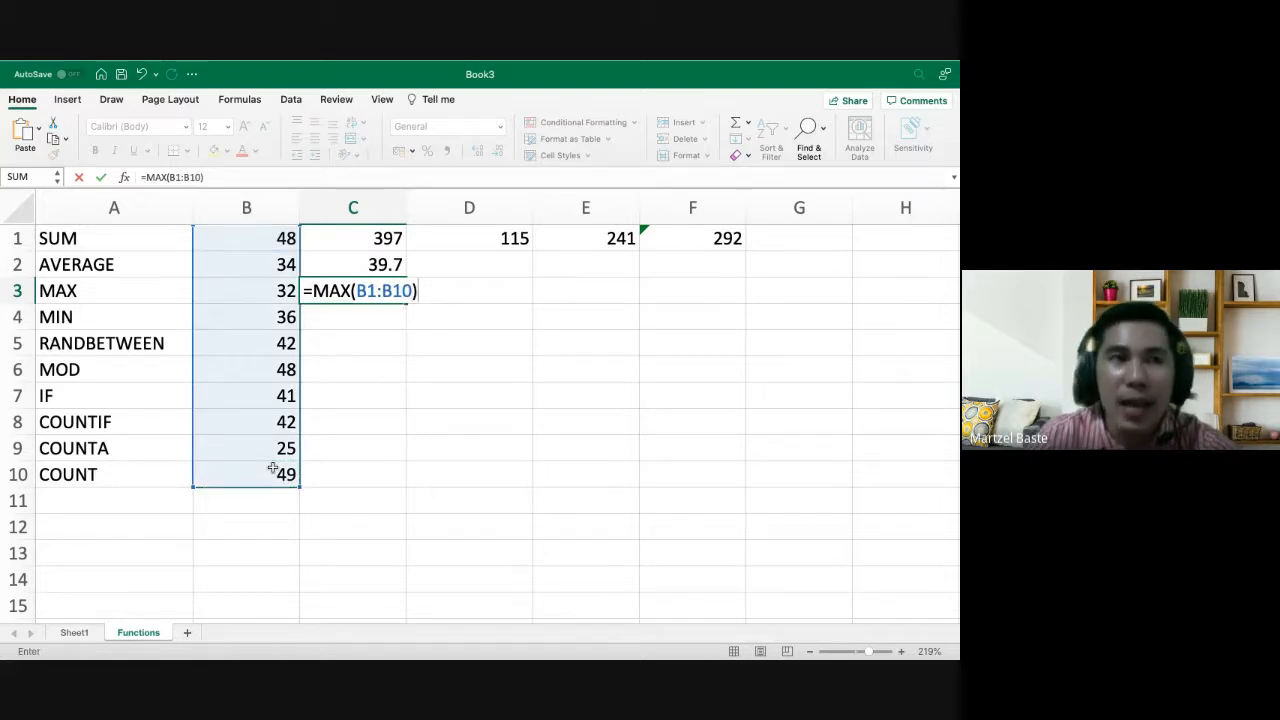
key("Return")
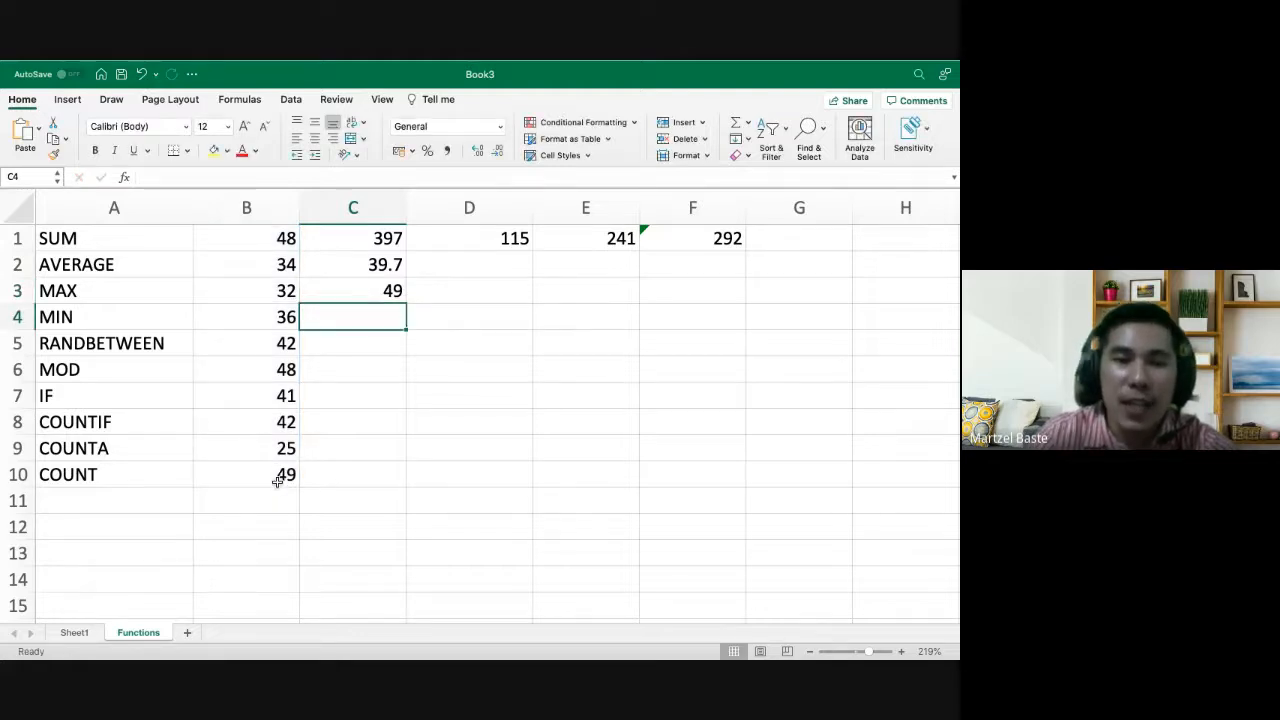
Change the number in B6 to 55 and check the recalculated MAX and AVERAGE formulas in column C
left_click(282, 475)
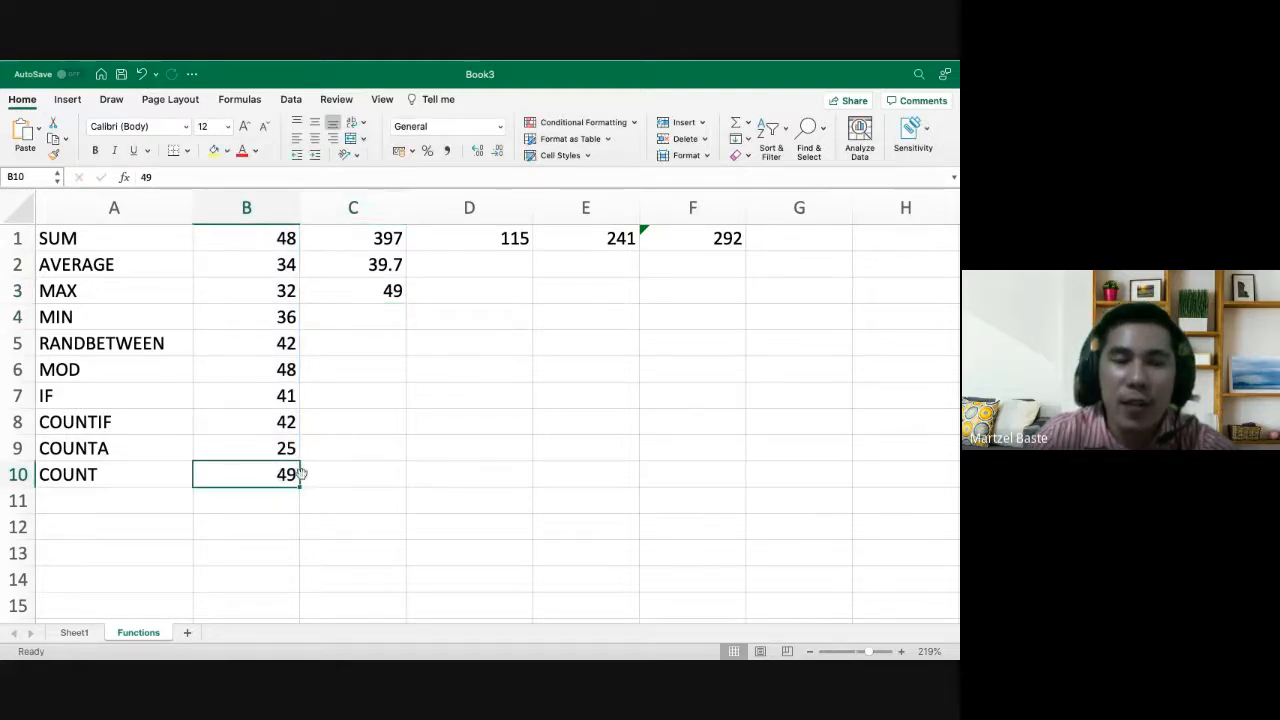
left_click(282, 371)
type("55")
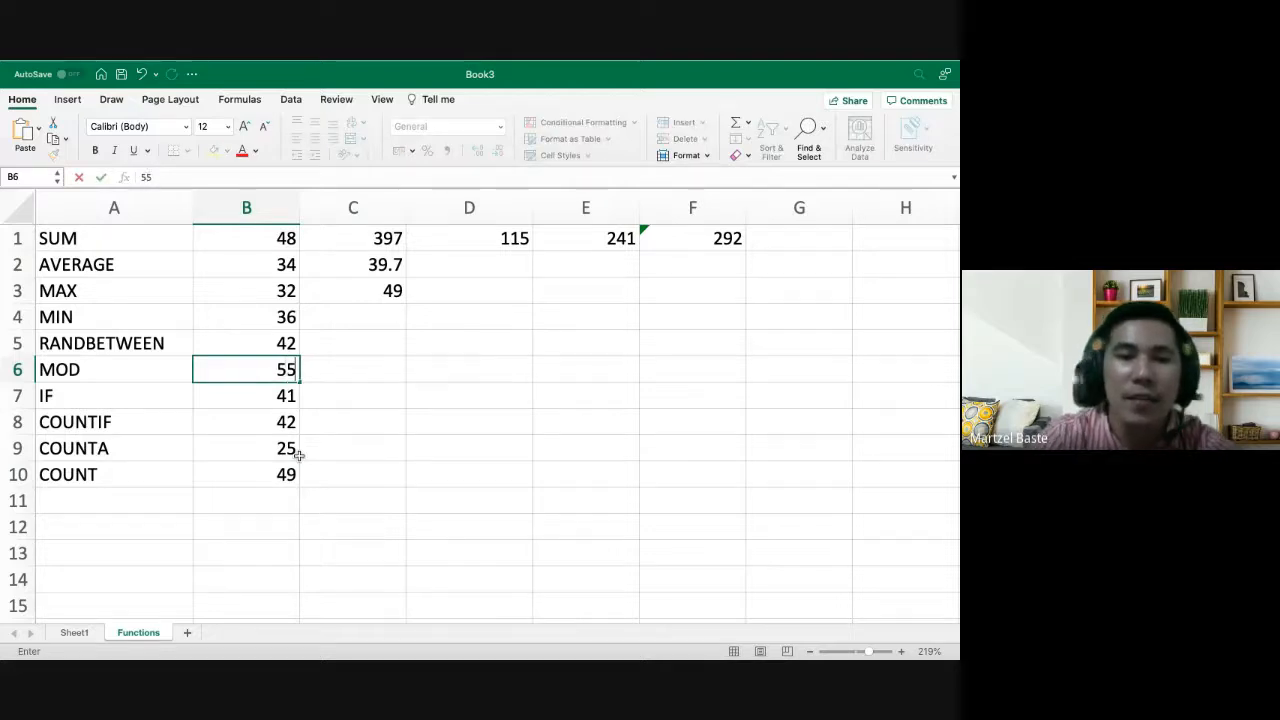
key("Return")
left_click(394, 283)
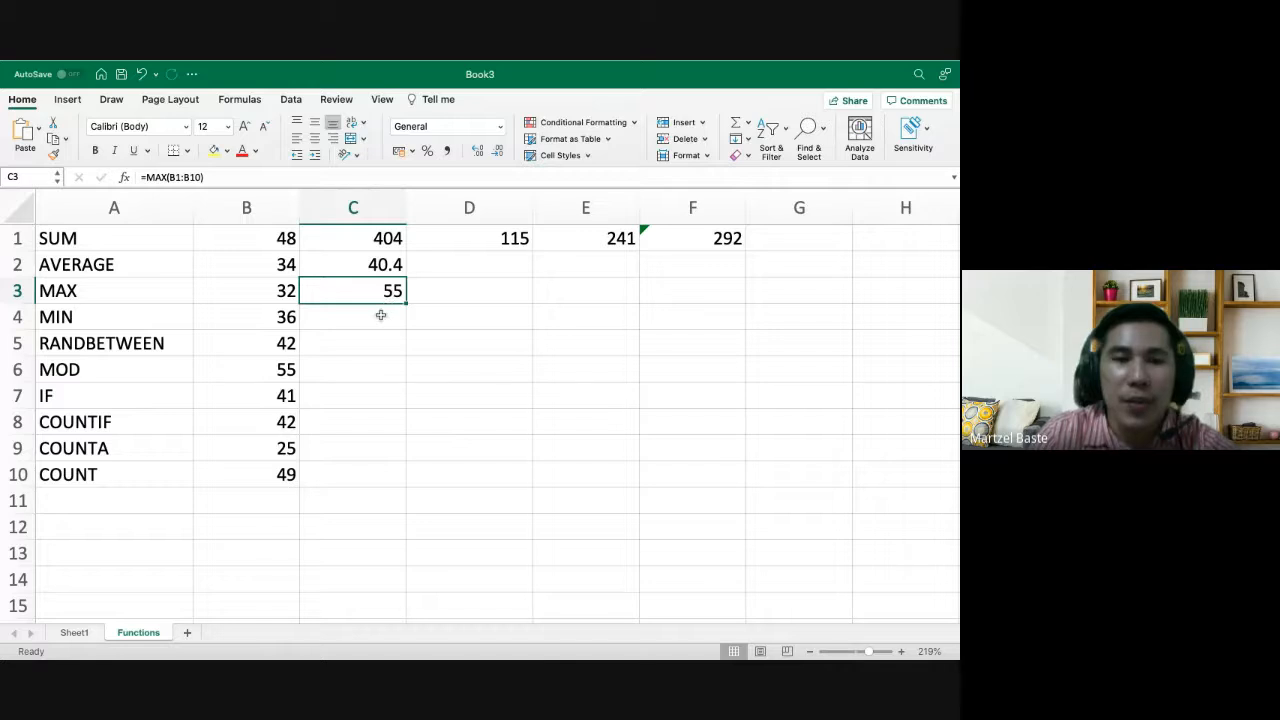
left_click(381, 315)
left_click(346, 264)
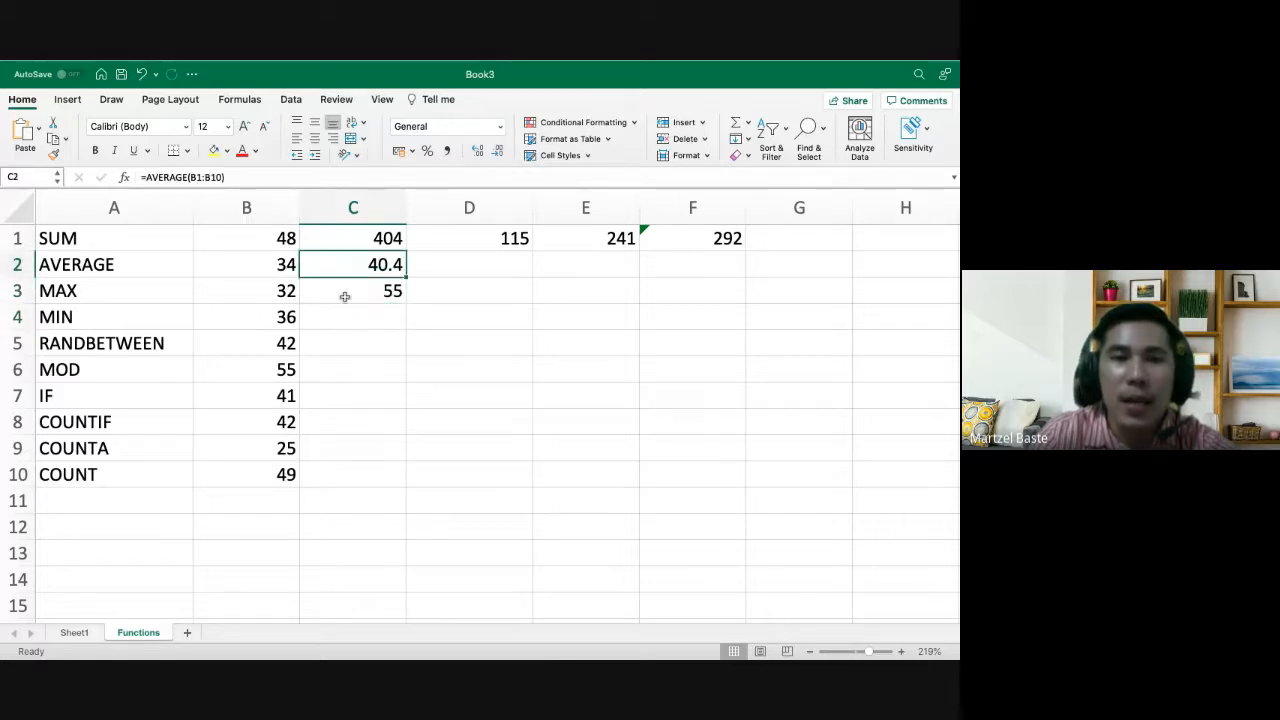
Copy the text of the MAX formula in C3 and paste it into C4, keeping the range B1:B10
left_click(343, 292)
left_click(219, 180)
left_click_drag(207, 180, 68, 182)
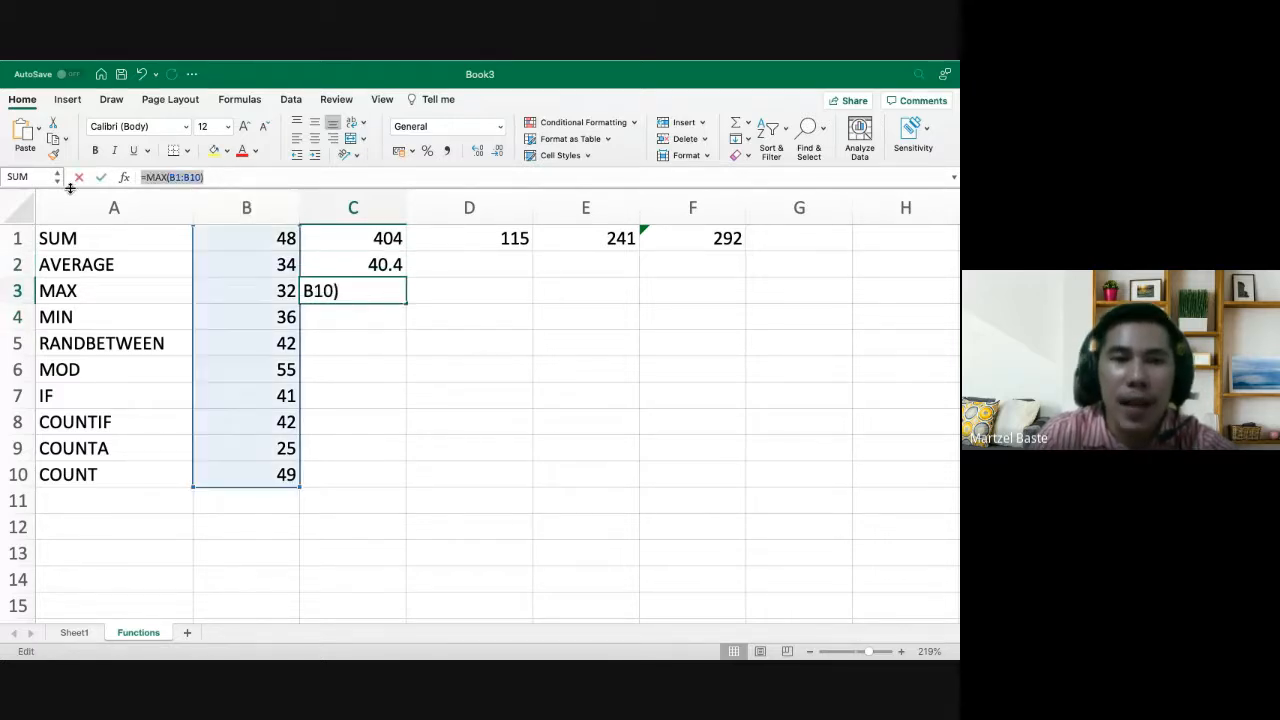
key("ctrl+c")
key("Return")
key("ctrl+v")
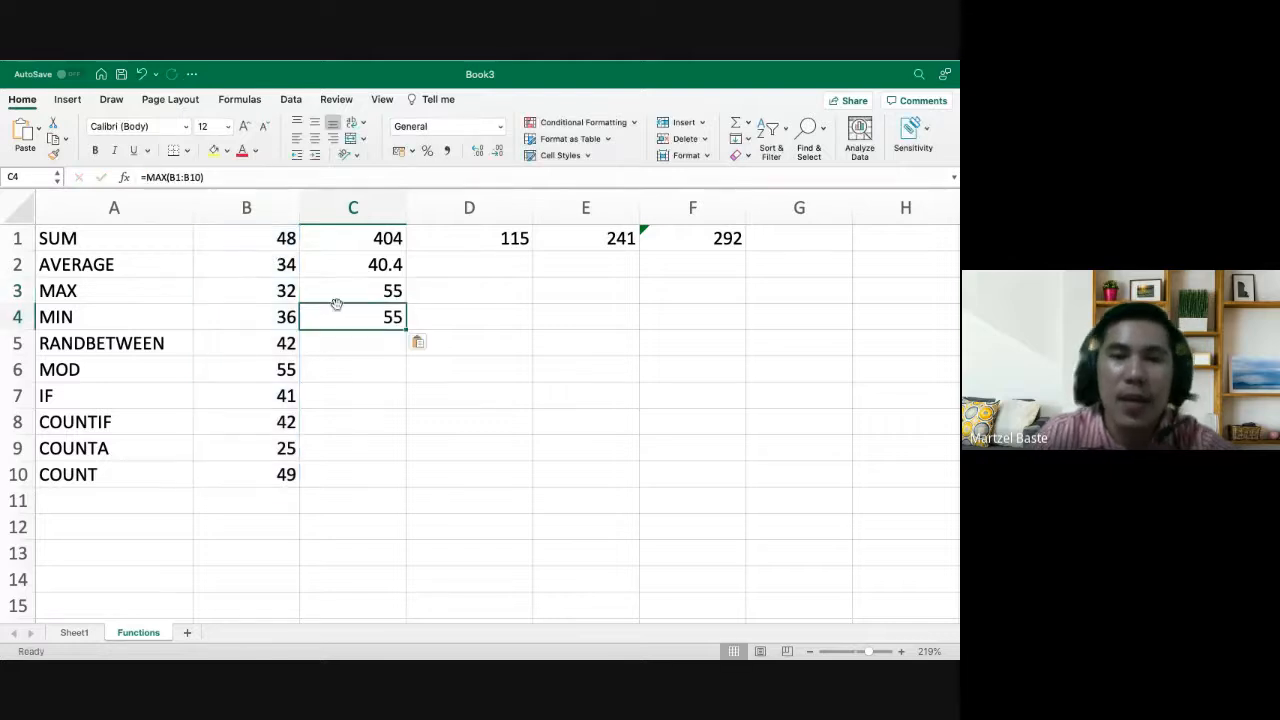
Change the function in C4's formula to MIN, enter it, and check the edited formula
left_click(166, 177)
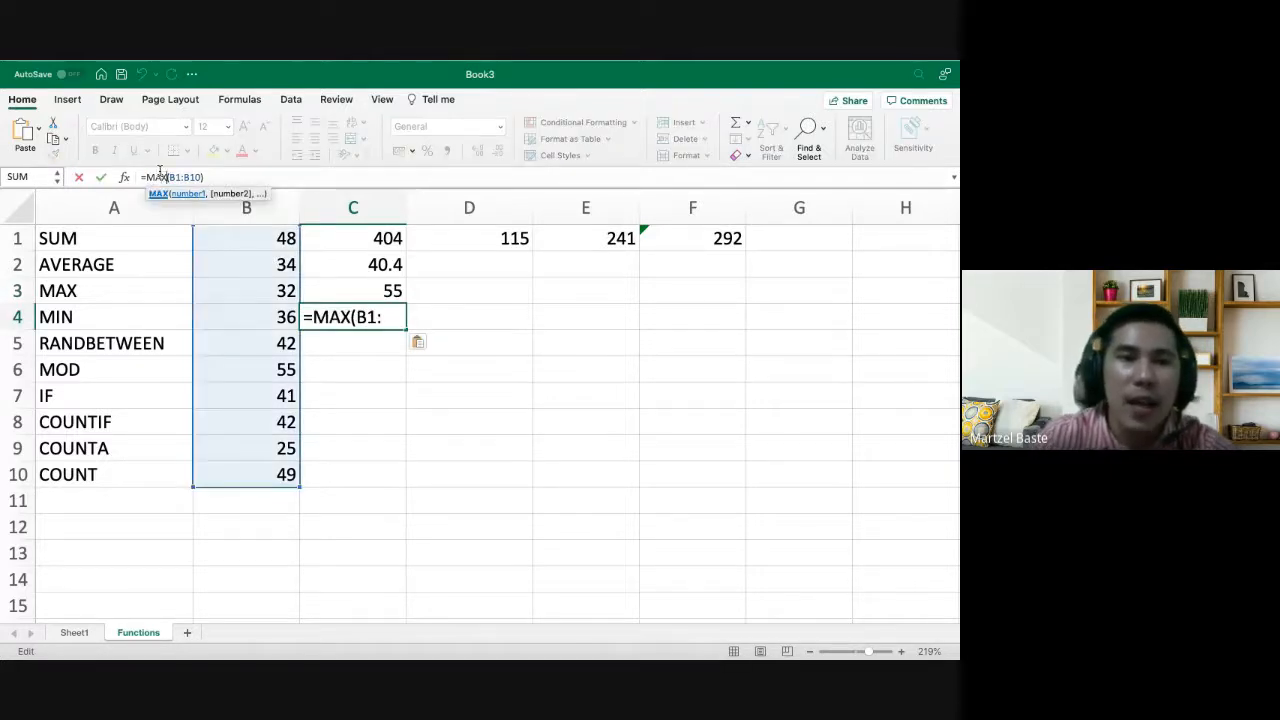
key("BackSpace")
key("BackSpace")
type("IN")
key("Return")
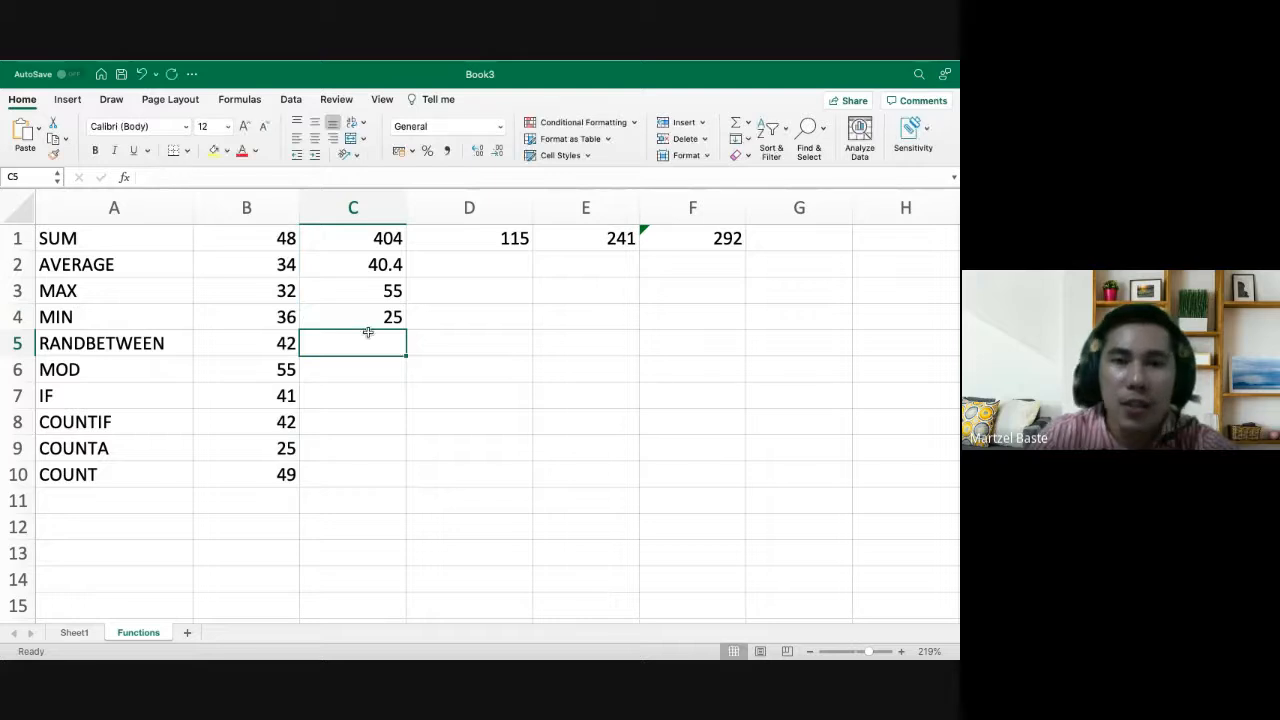
key("Up")
left_click(178, 177)
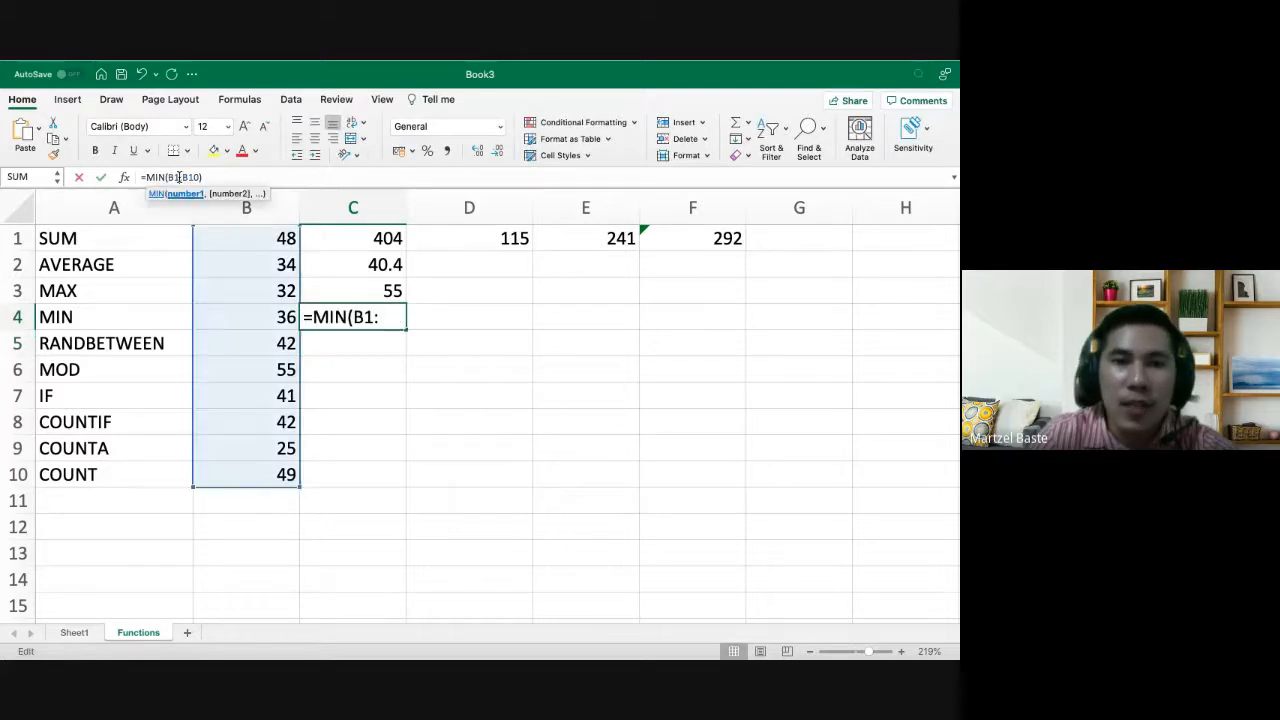
key("Return")
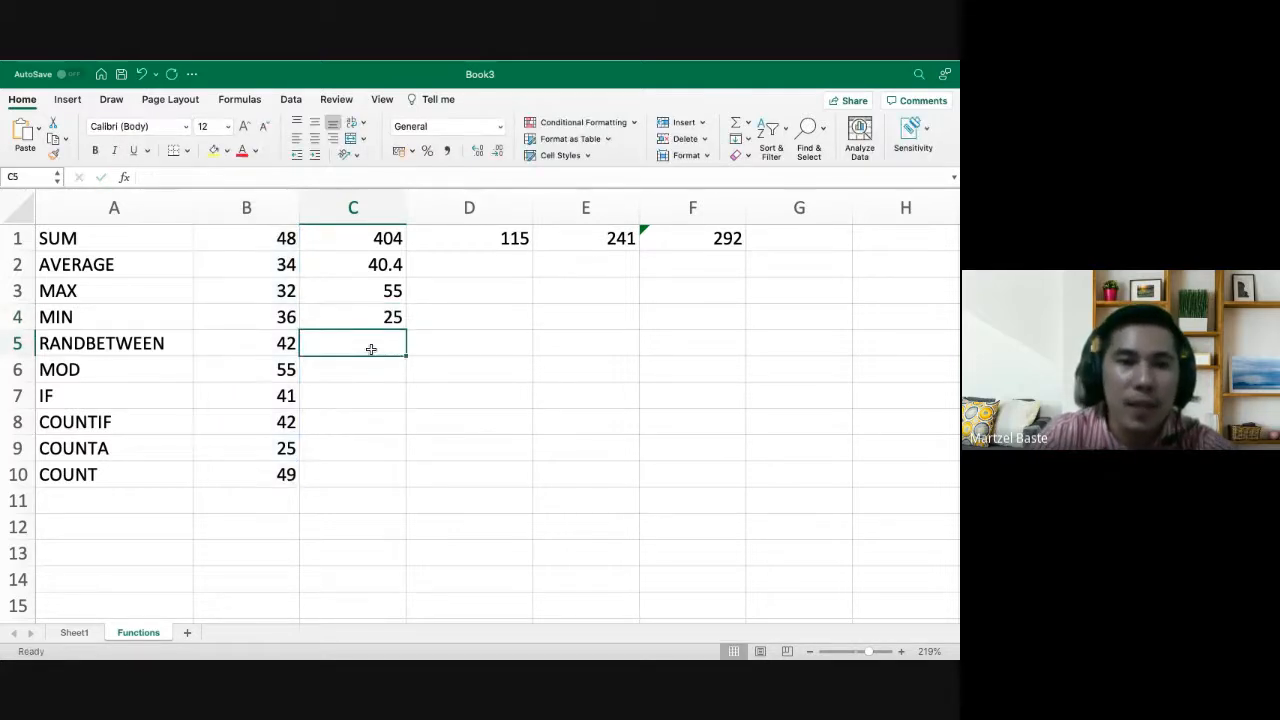
Enter the formula =MOD(B1,2) in C6 and check the entered formula
left_click(356, 374)
type("MOD")
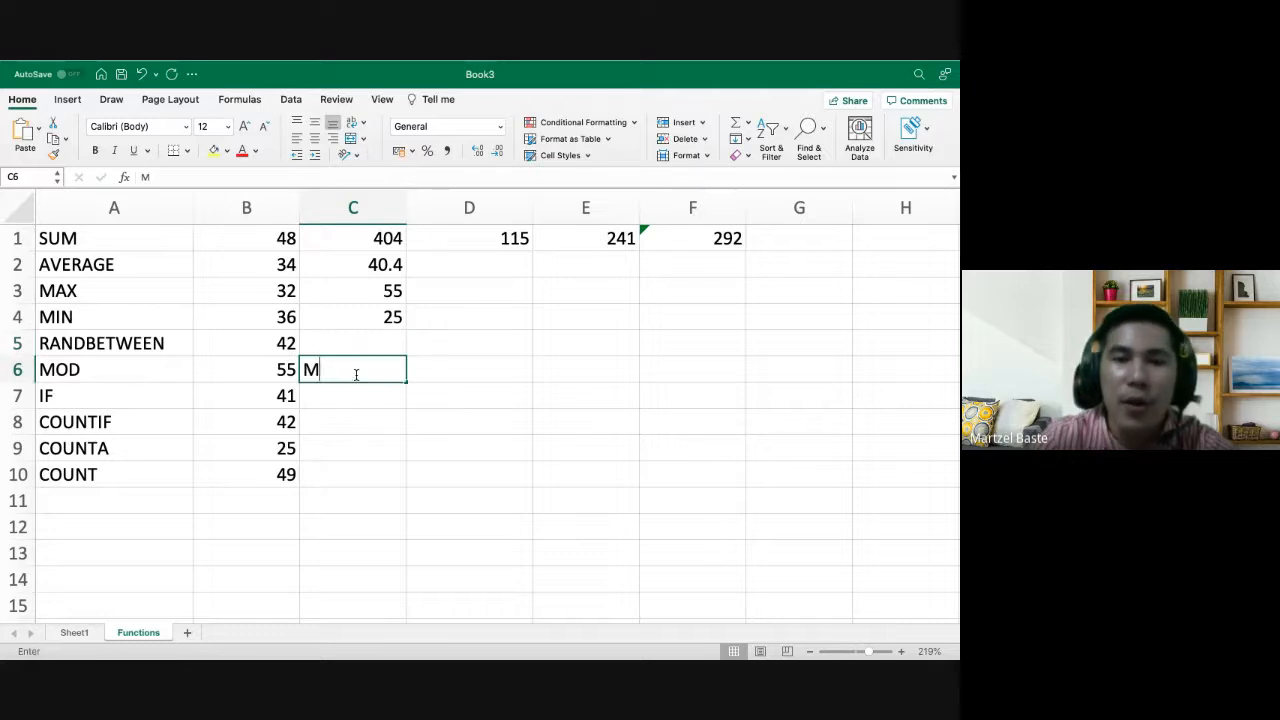
key("BackSpace")
key("BackSpace")
key("BackSpace")
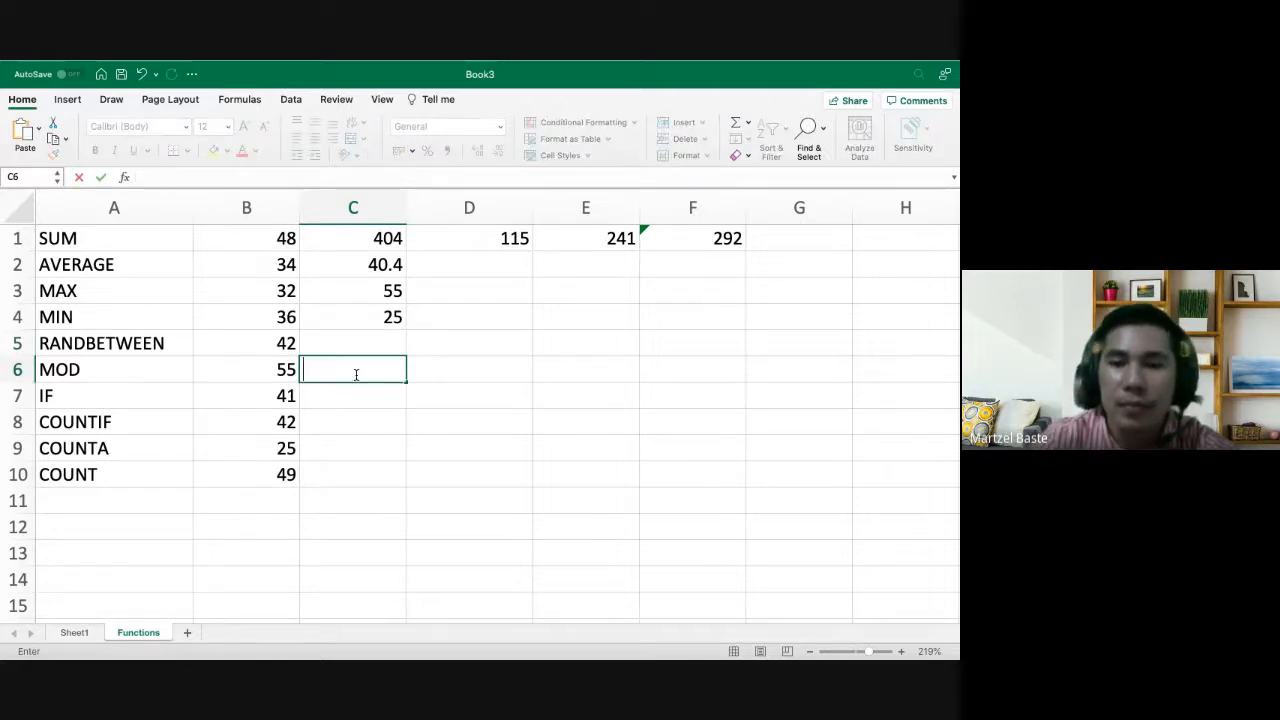
type("=MOD(")
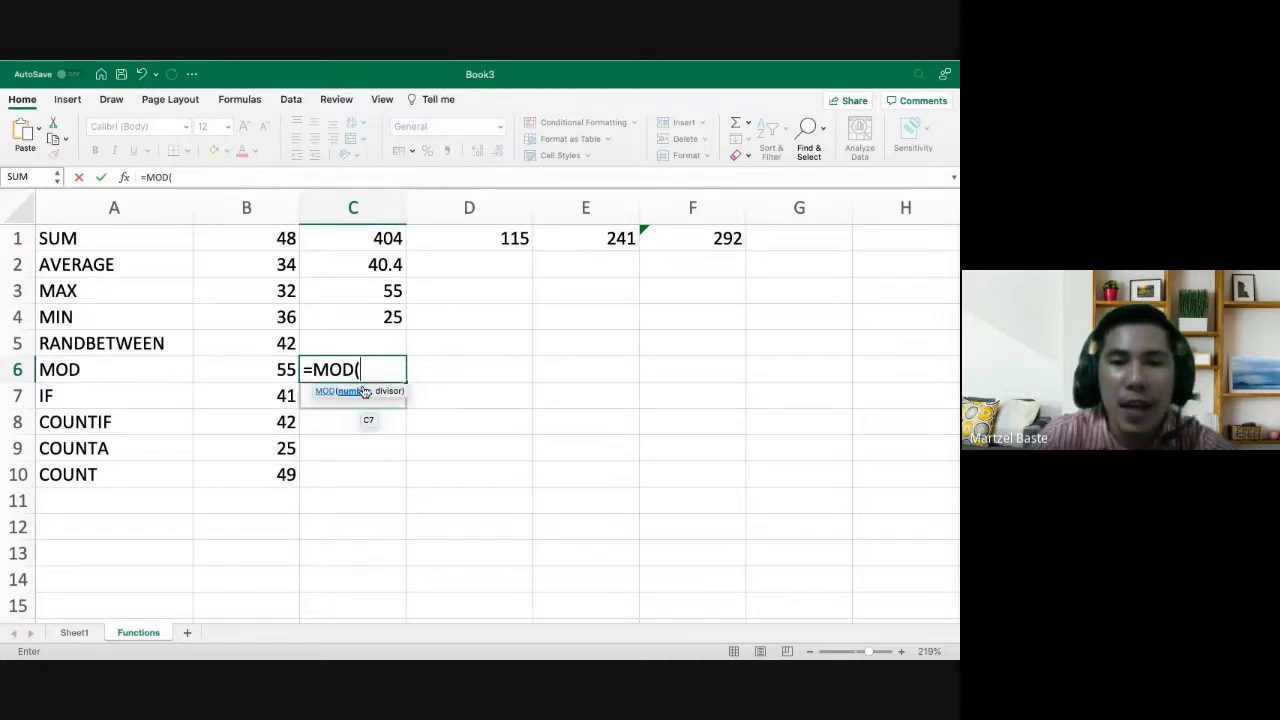
left_click(283, 238)
type(")")
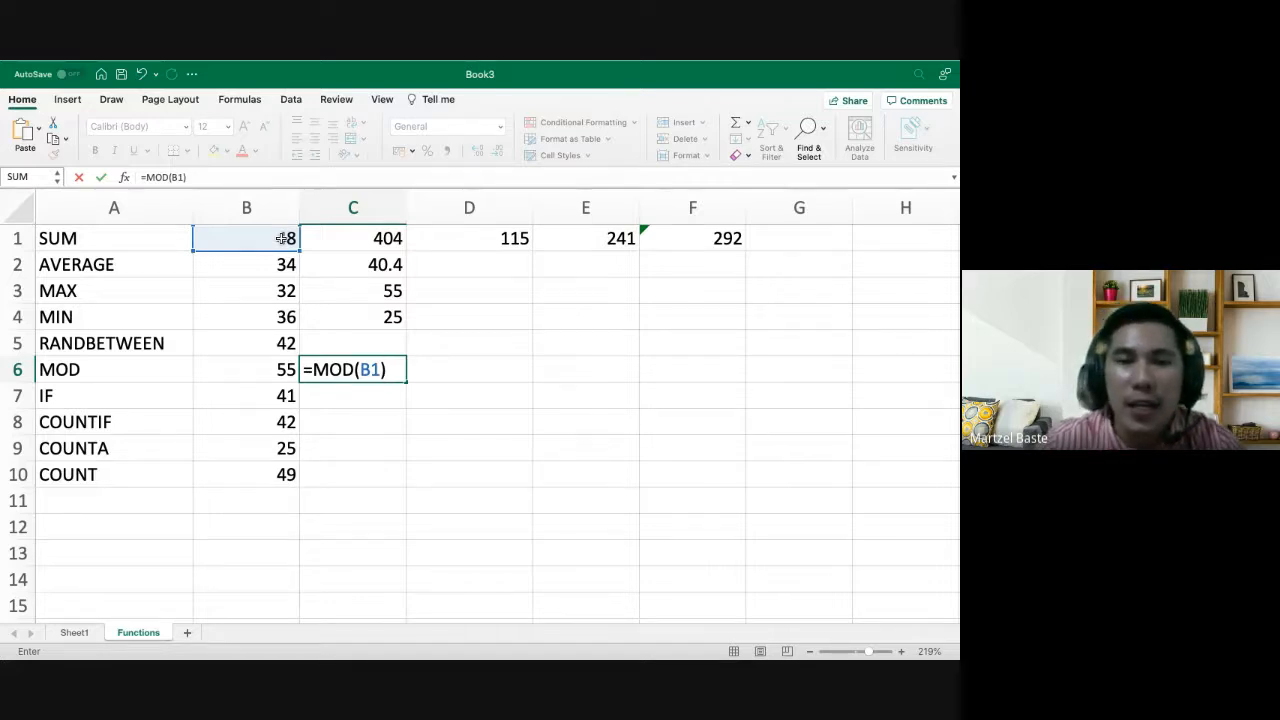
left_click(374, 368)
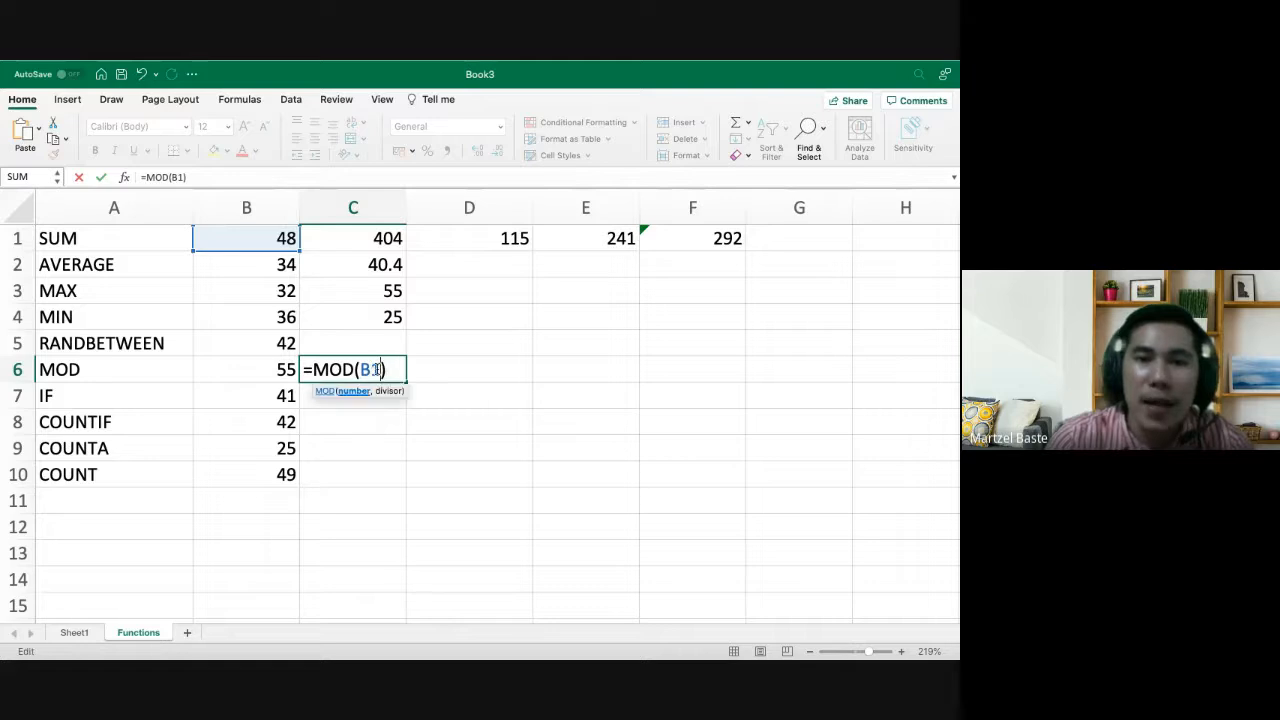
type(",2")
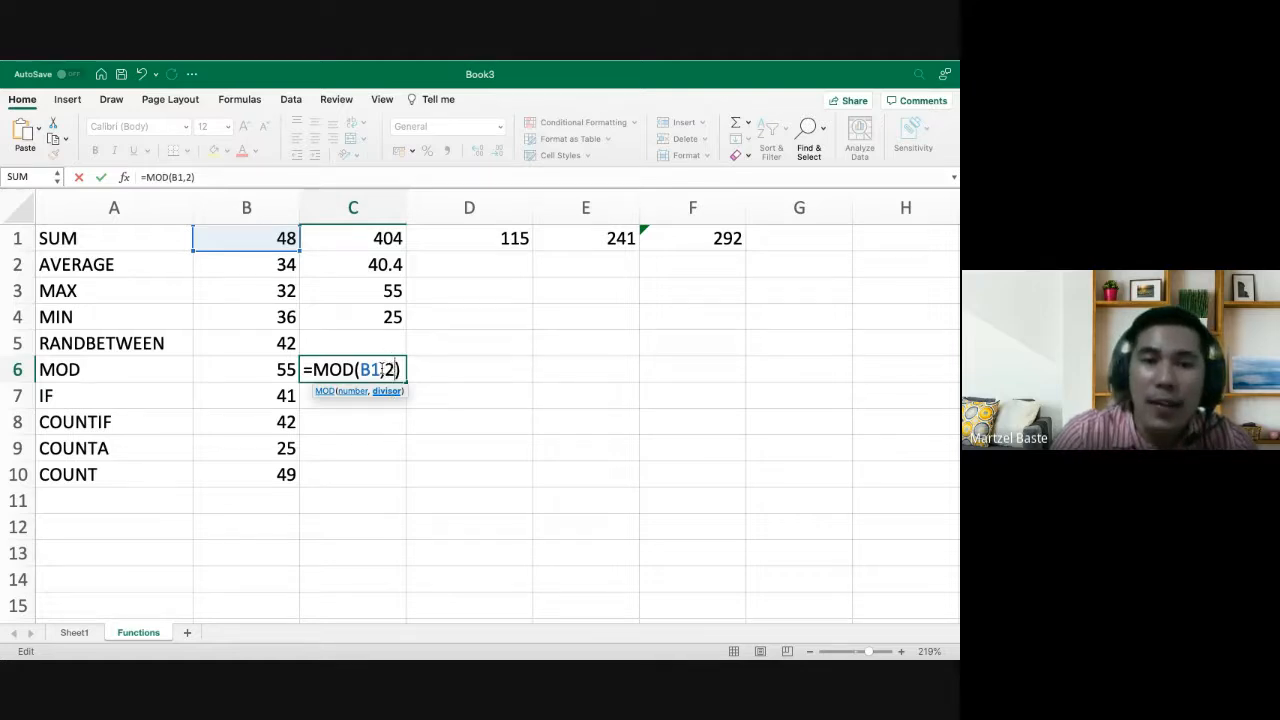
key("Return")
left_click(397, 362)
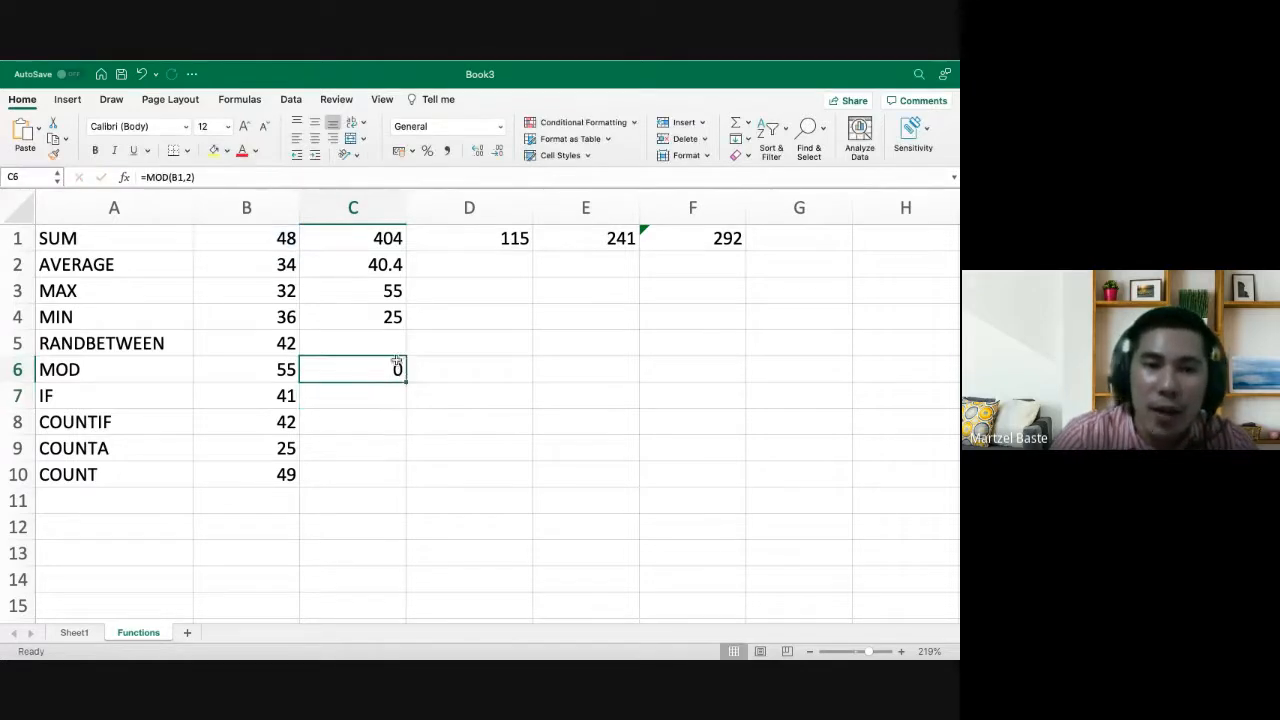
Fill the MOD formula from C6 down to C14 and check the copied formulas
left_click_drag(406, 383, 405, 589)
left_click(374, 501)
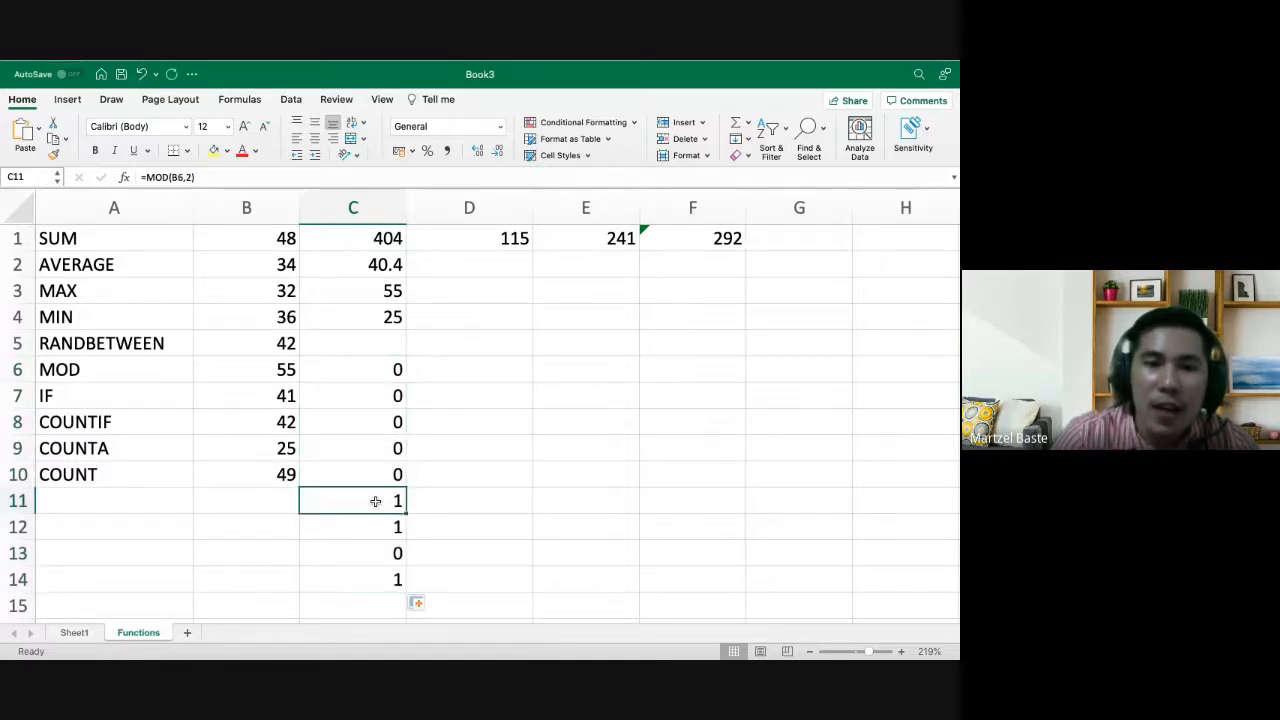
left_click(374, 527)
key("Down")
key("Down")
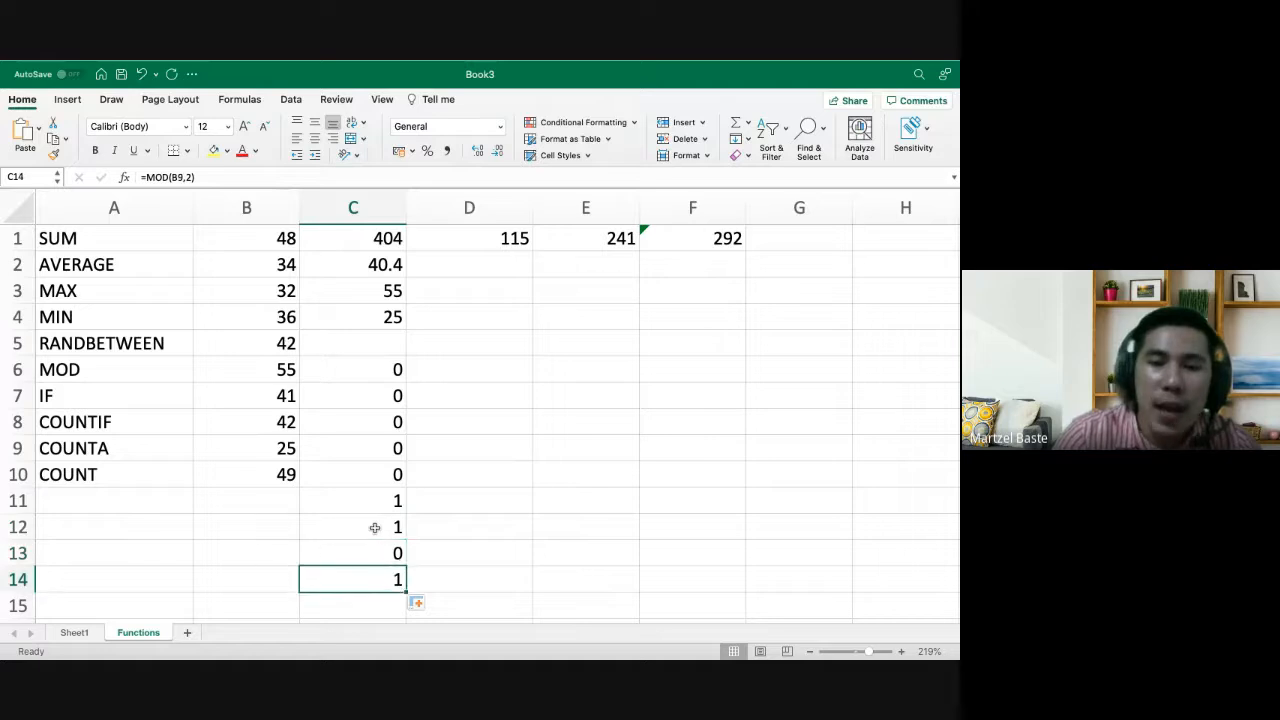
key("Up")
key("Up")
key("Up")
key("Up")
key("Up")
key("Up")
key("Up")
key("Up")
key("Up")
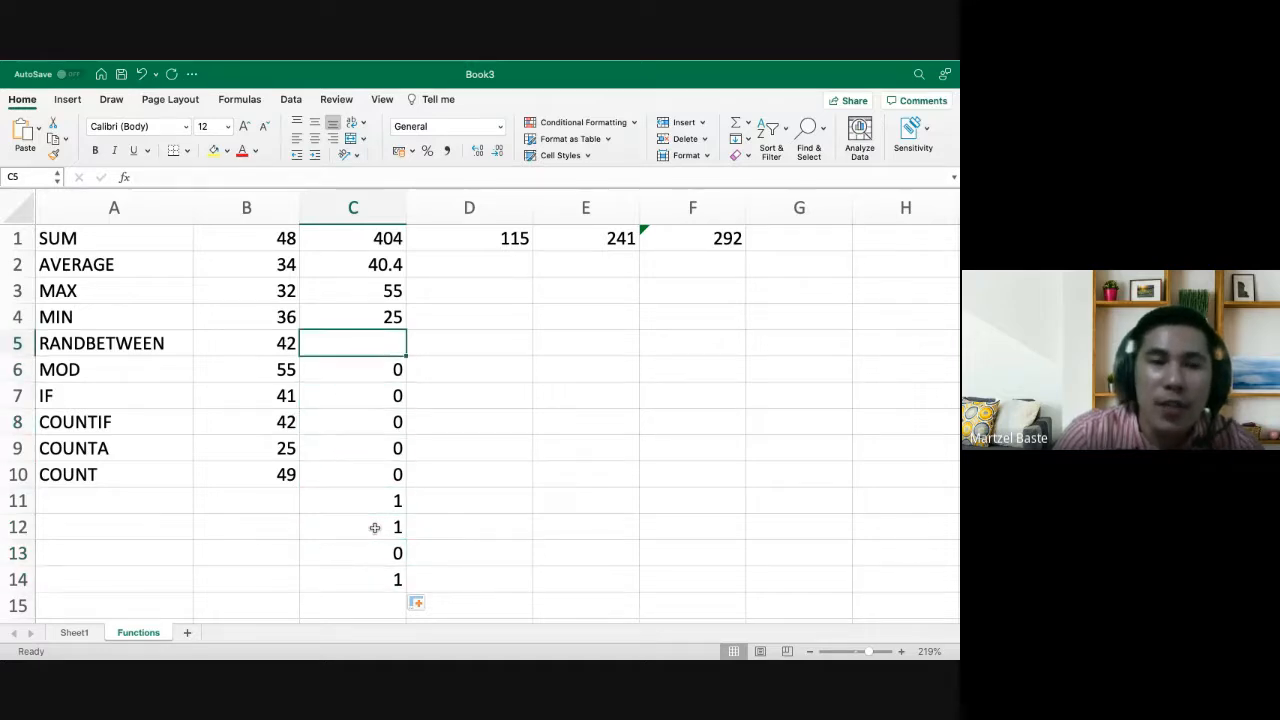
Clear the copied MOD formulas from C7:C14, keeping the one in C6
key("Down")
key("Down")
key("shift+Down")
key("shift+Down")
key("shift+Down")
key("shift+Down")
key("shift+Down")
key("shift+Down")
key("shift+Down")
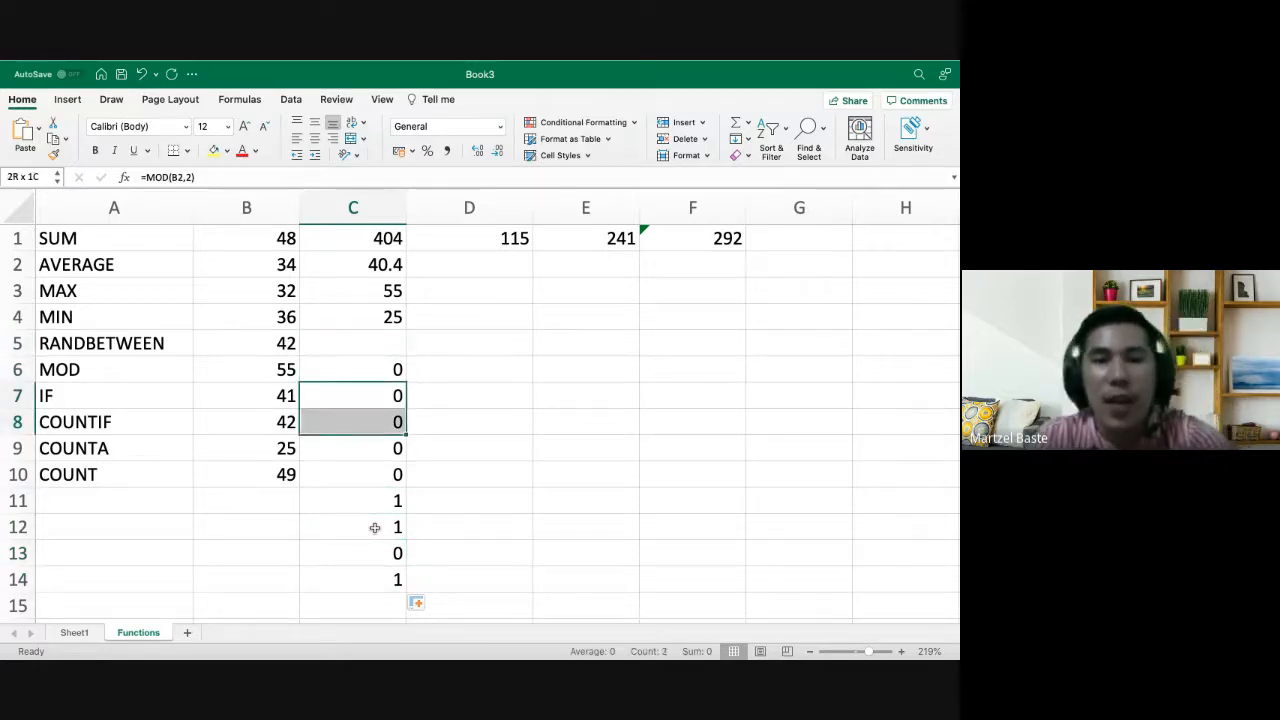
key("Delete")
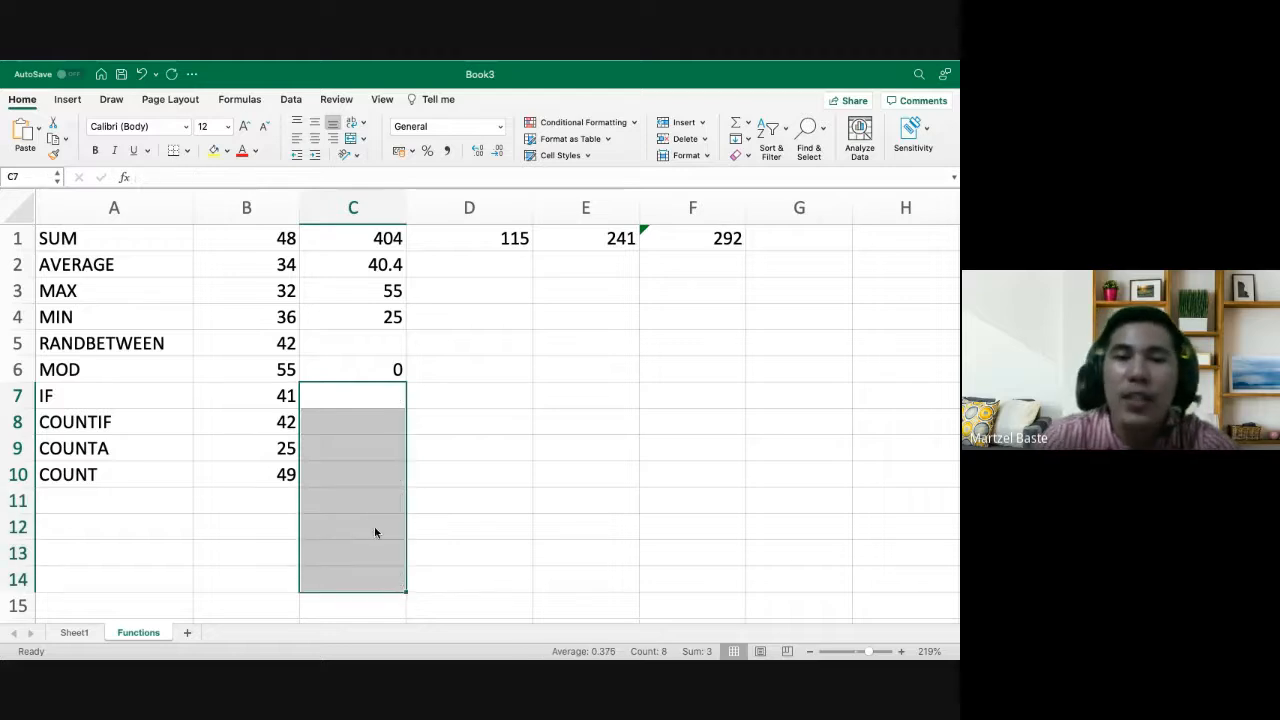
left_click(395, 367)
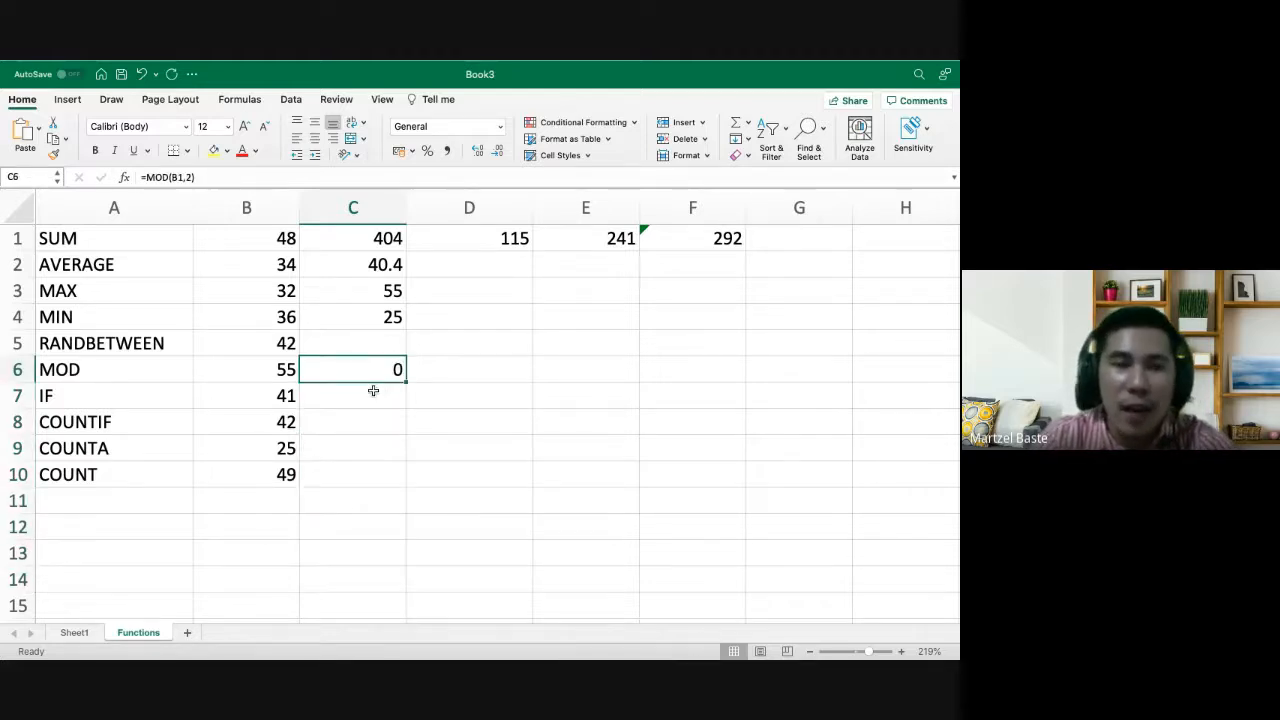
left_click(373, 392)
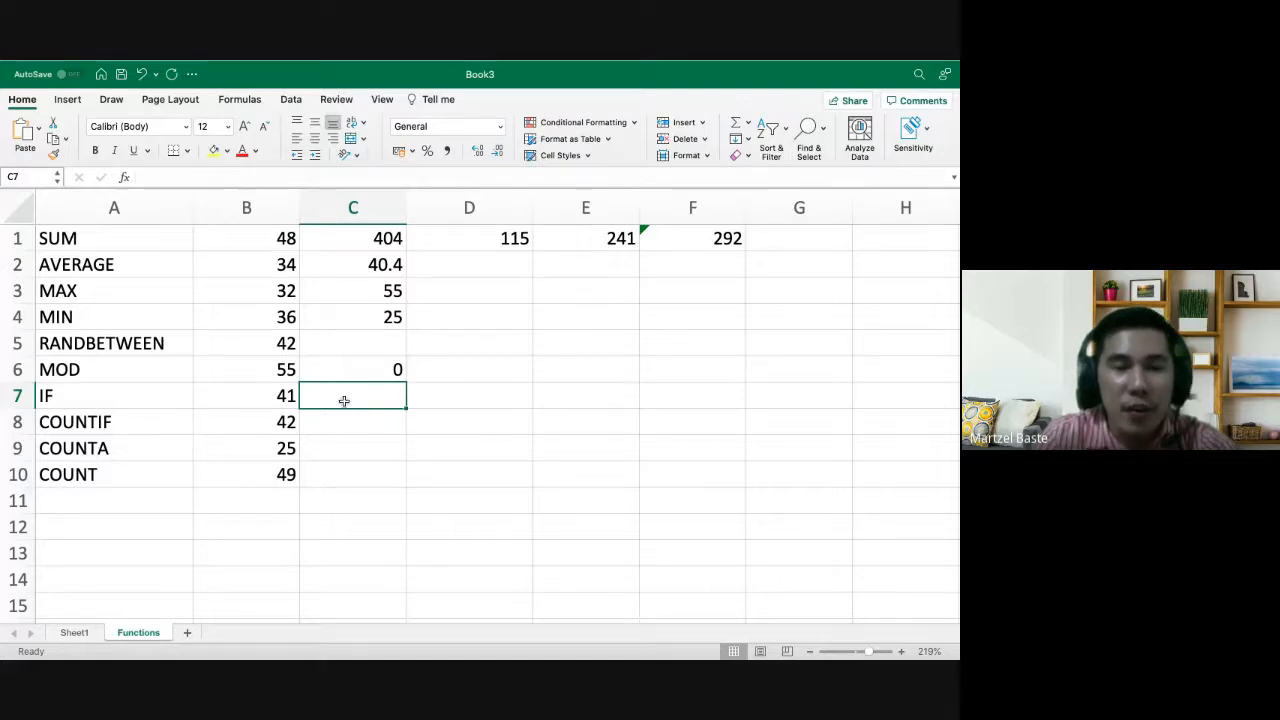
left_click(82, 393)
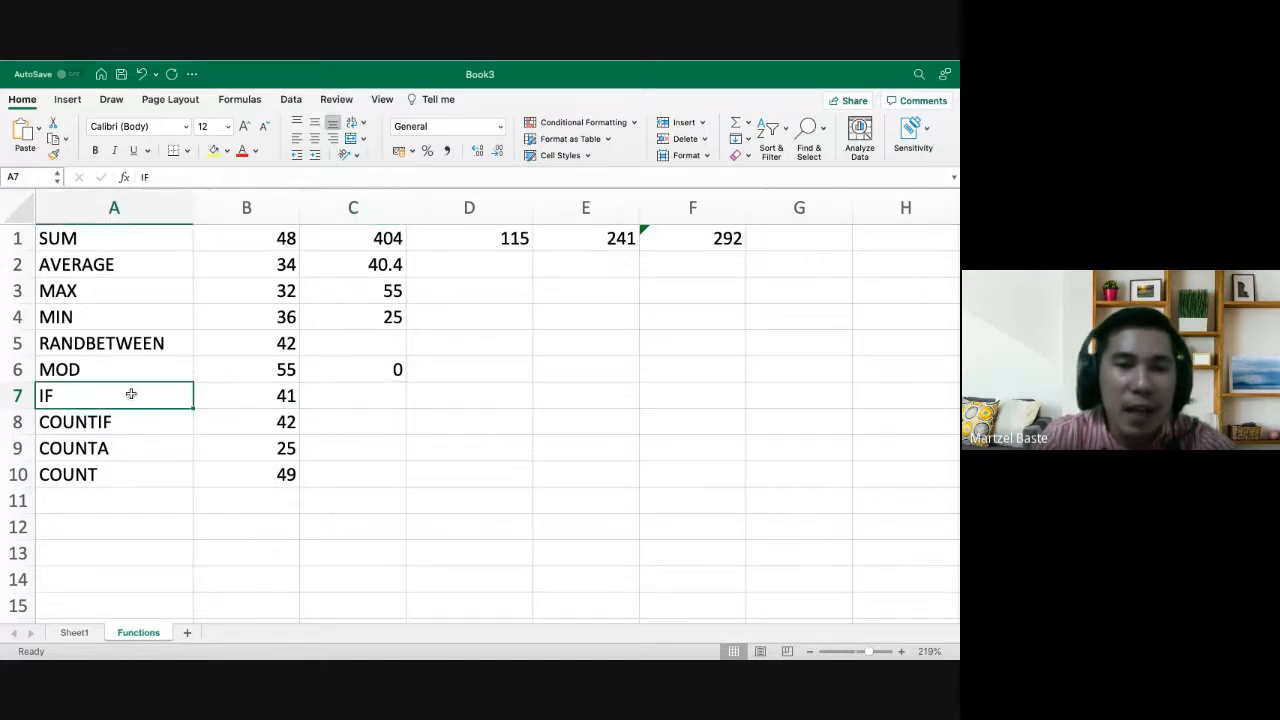
left_click(415, 362)
left_click(363, 396)
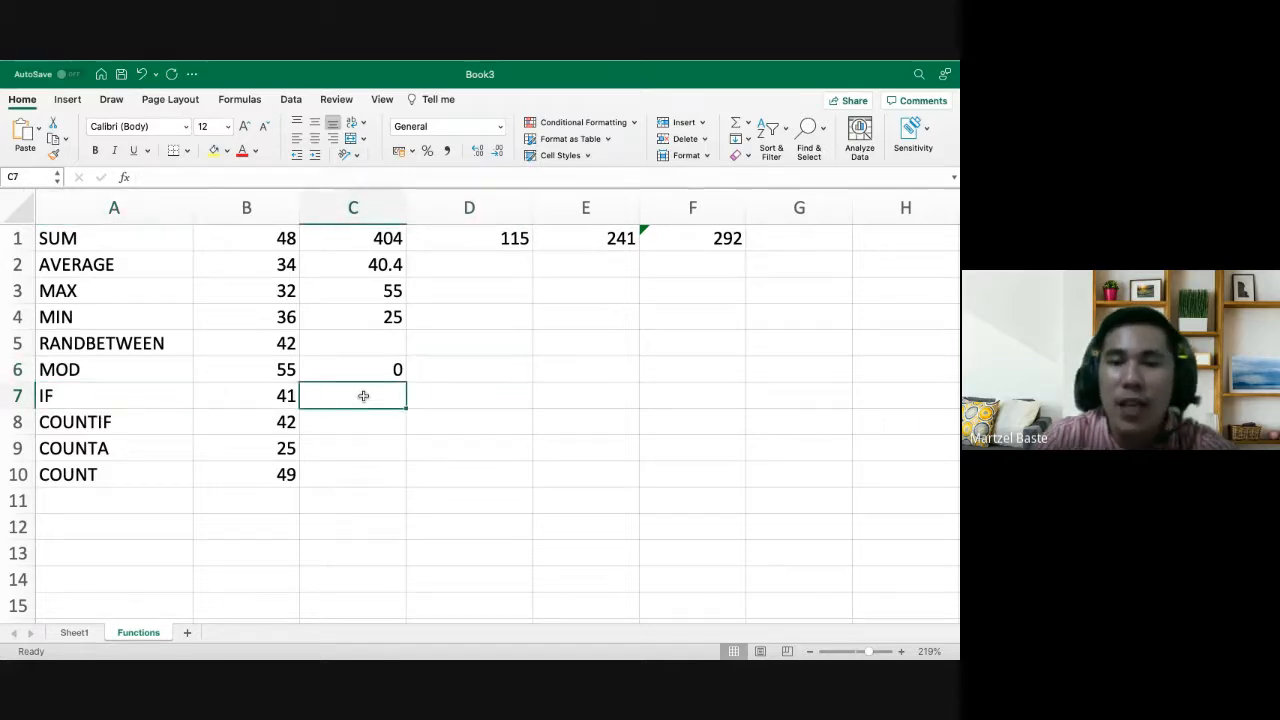
type("=")
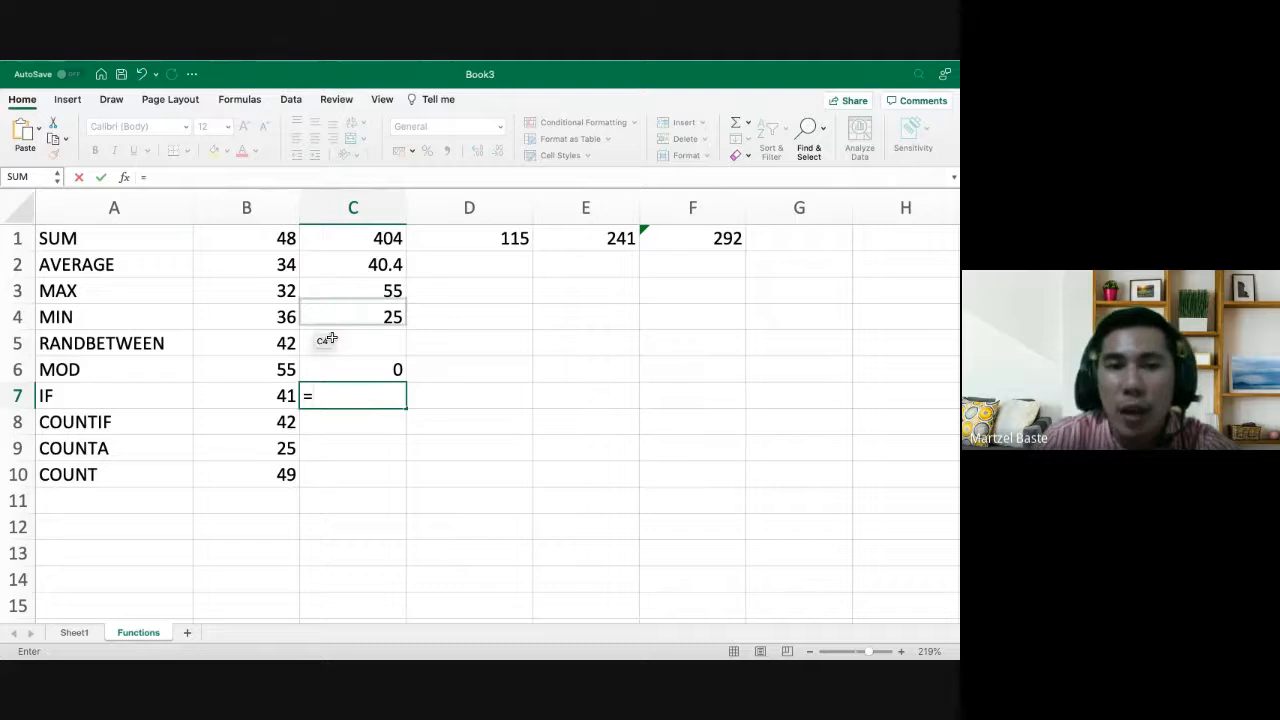
left_click(340, 370)
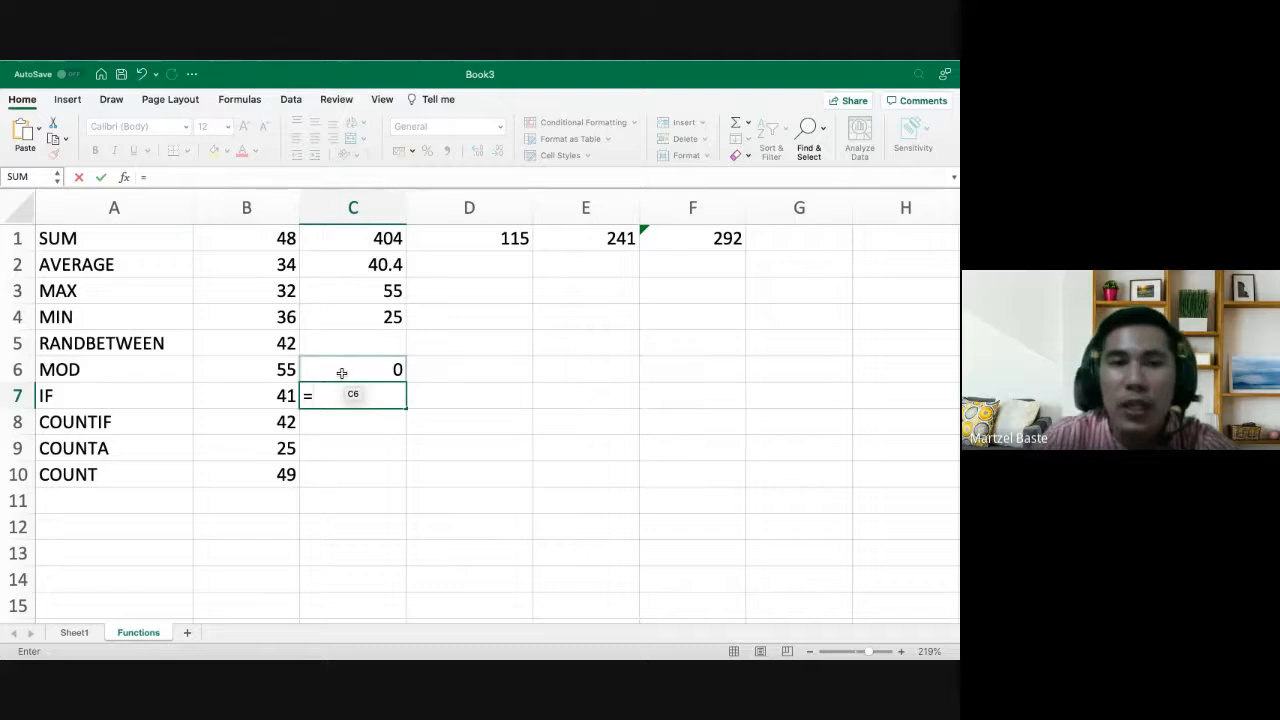
key("Escape")
Enter the formula =IF(MOD(B1,2)=0,"EVEN","ODD") in G1
left_click(796, 232)
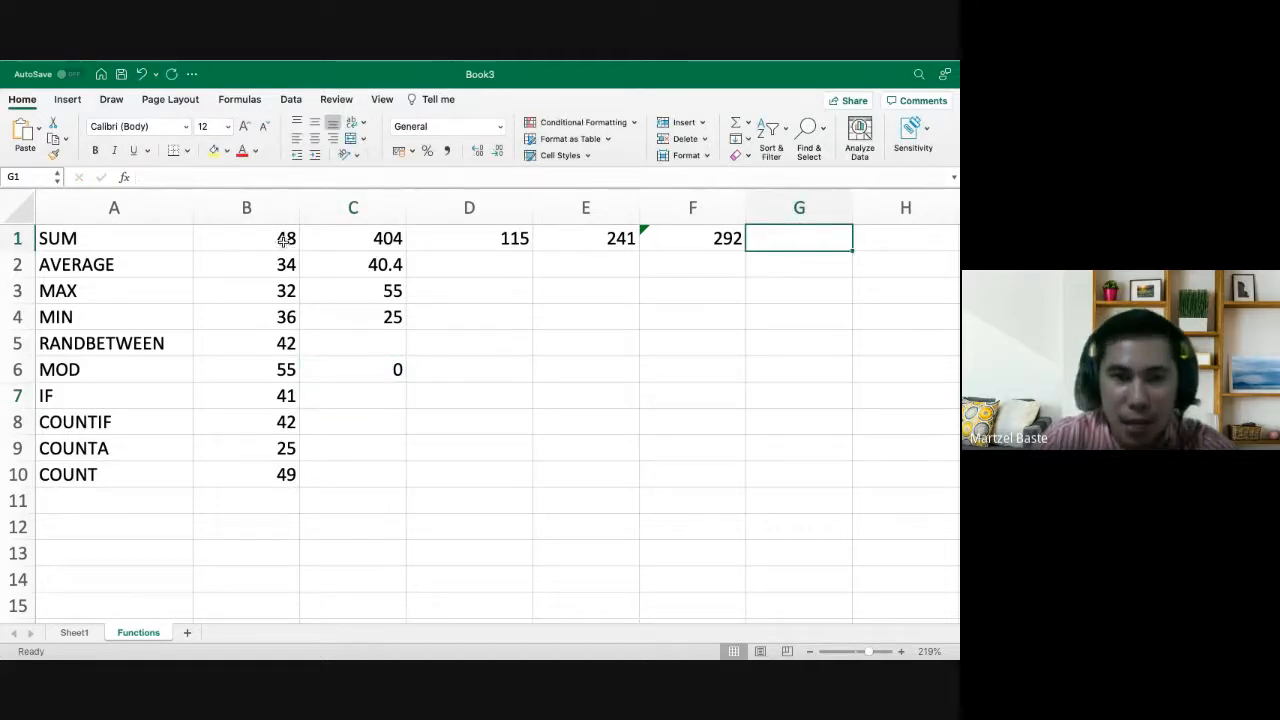
type("=")
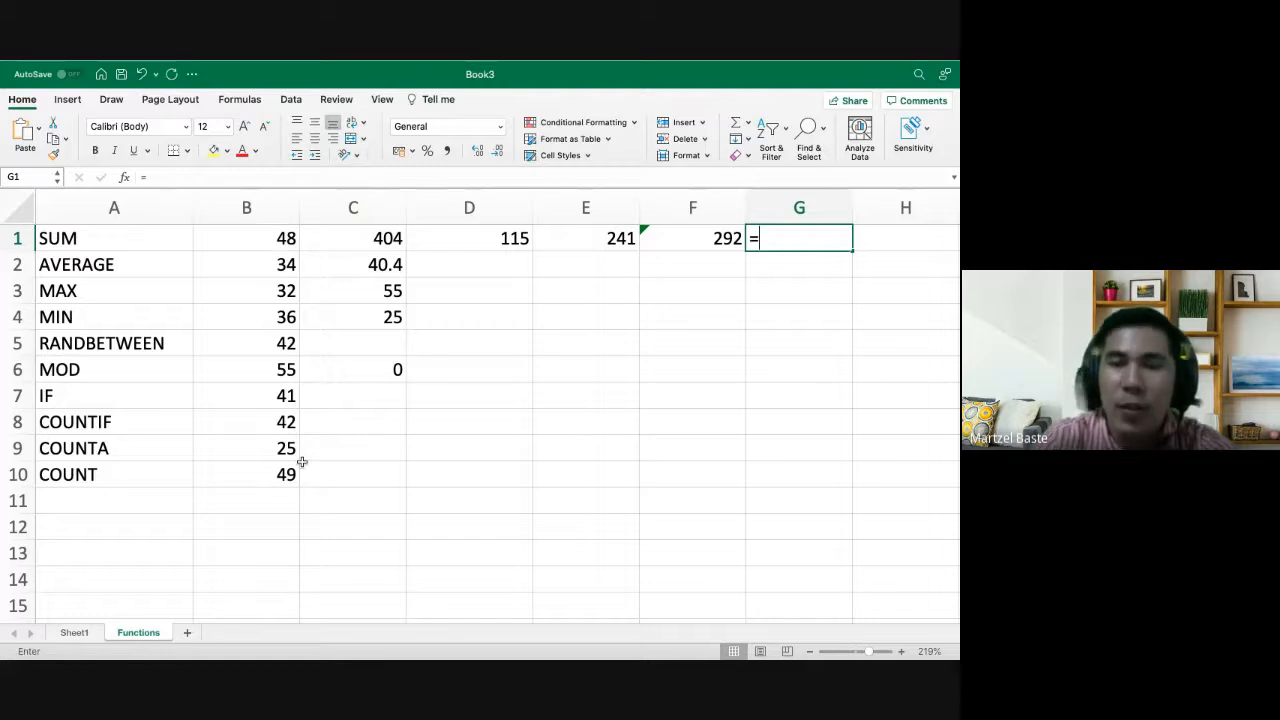
type("IF(")
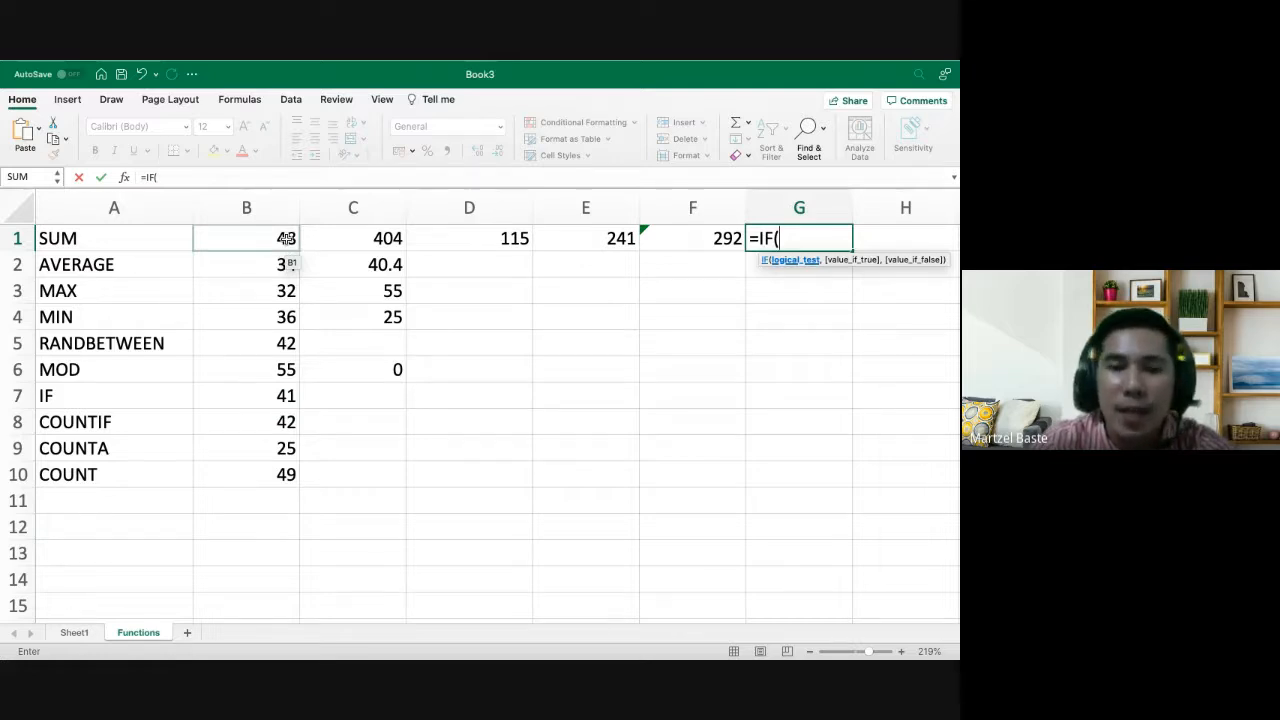
type("MOD(")
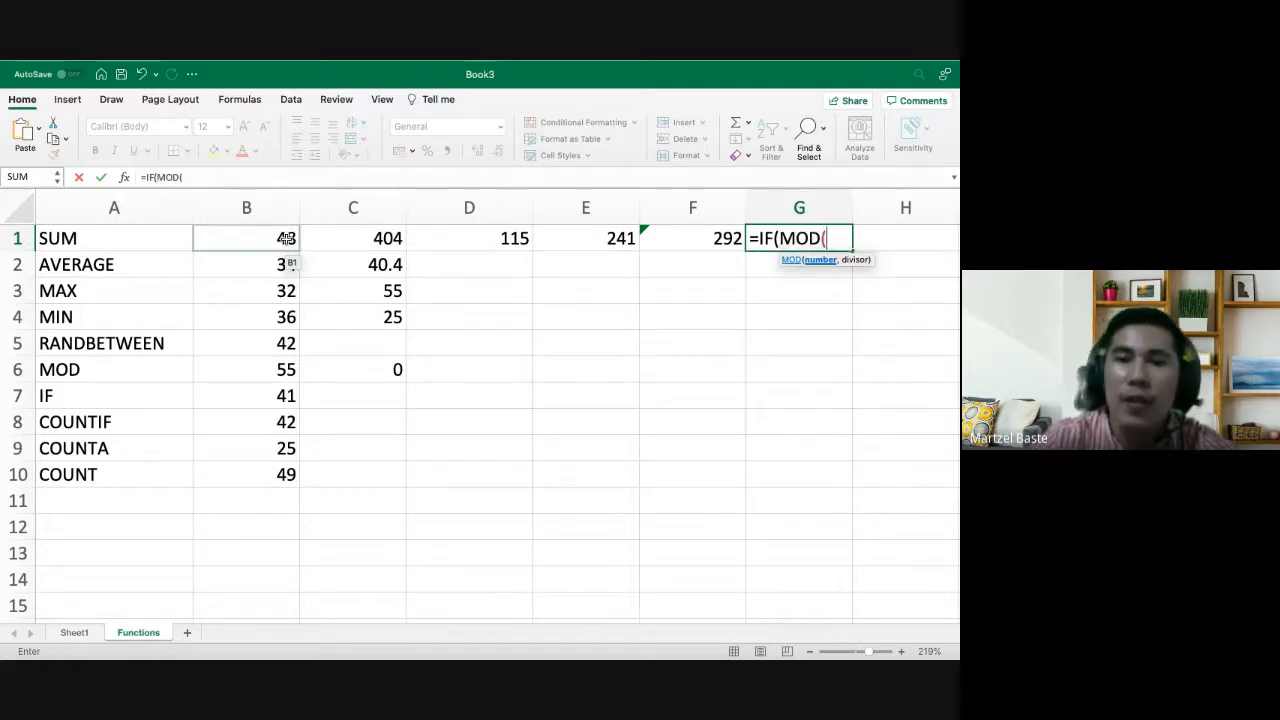
left_click(252, 241)
type(",2")
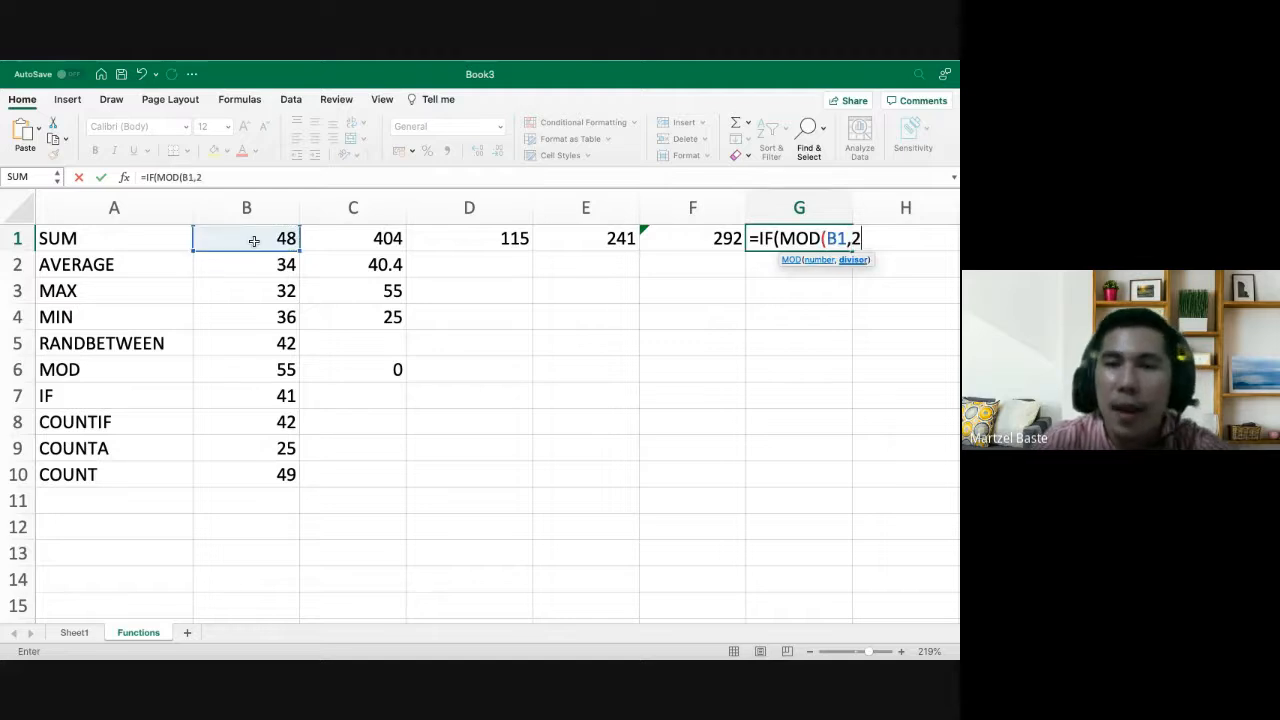
type(")")
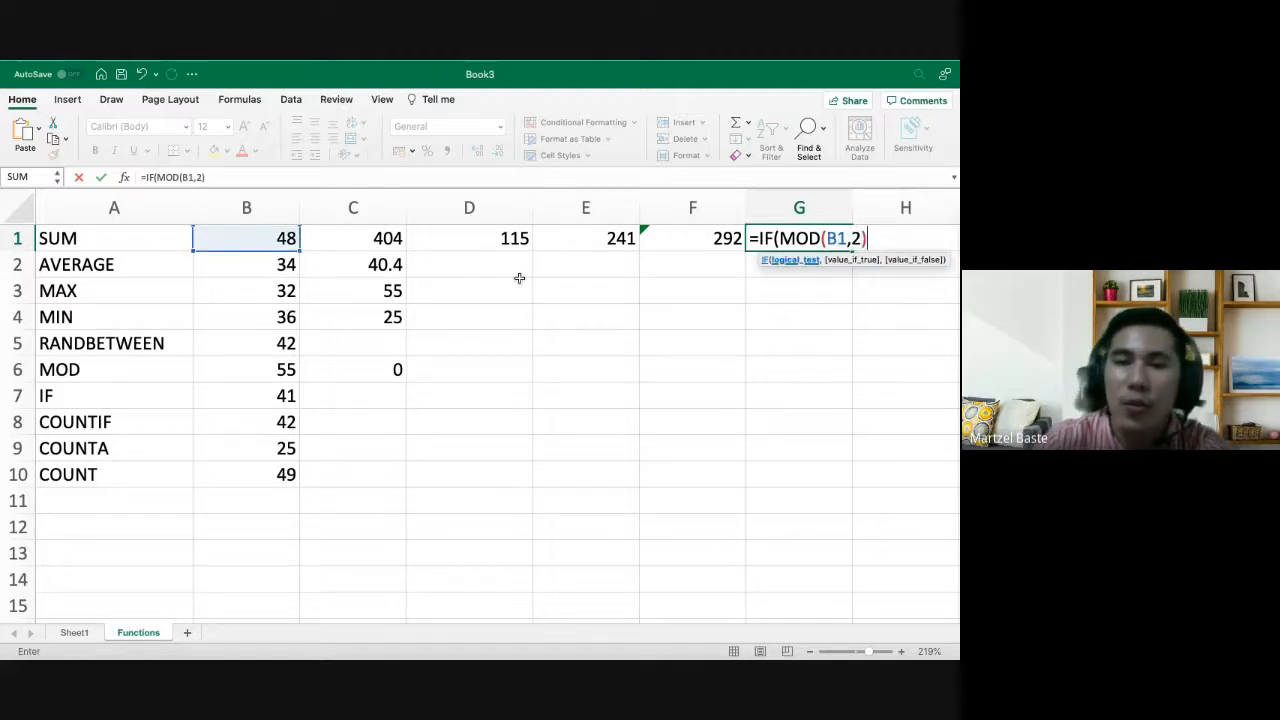
type("=0,")
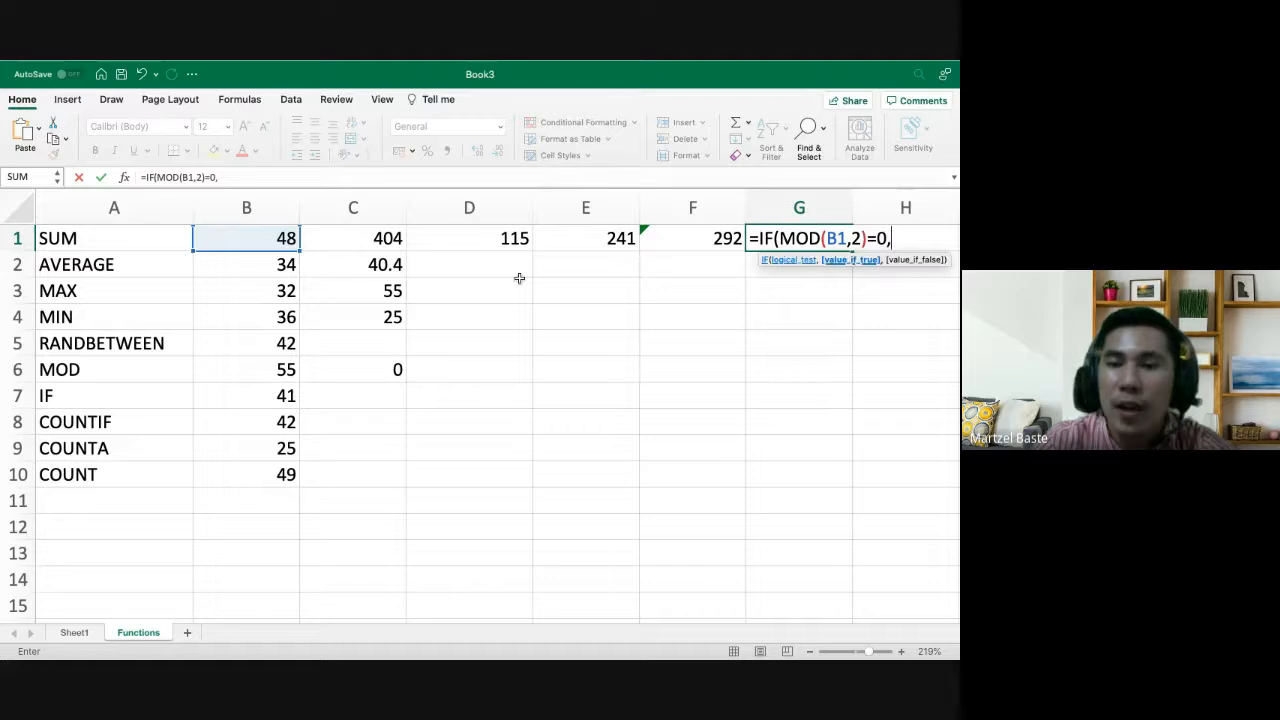
type("\"EVEN")
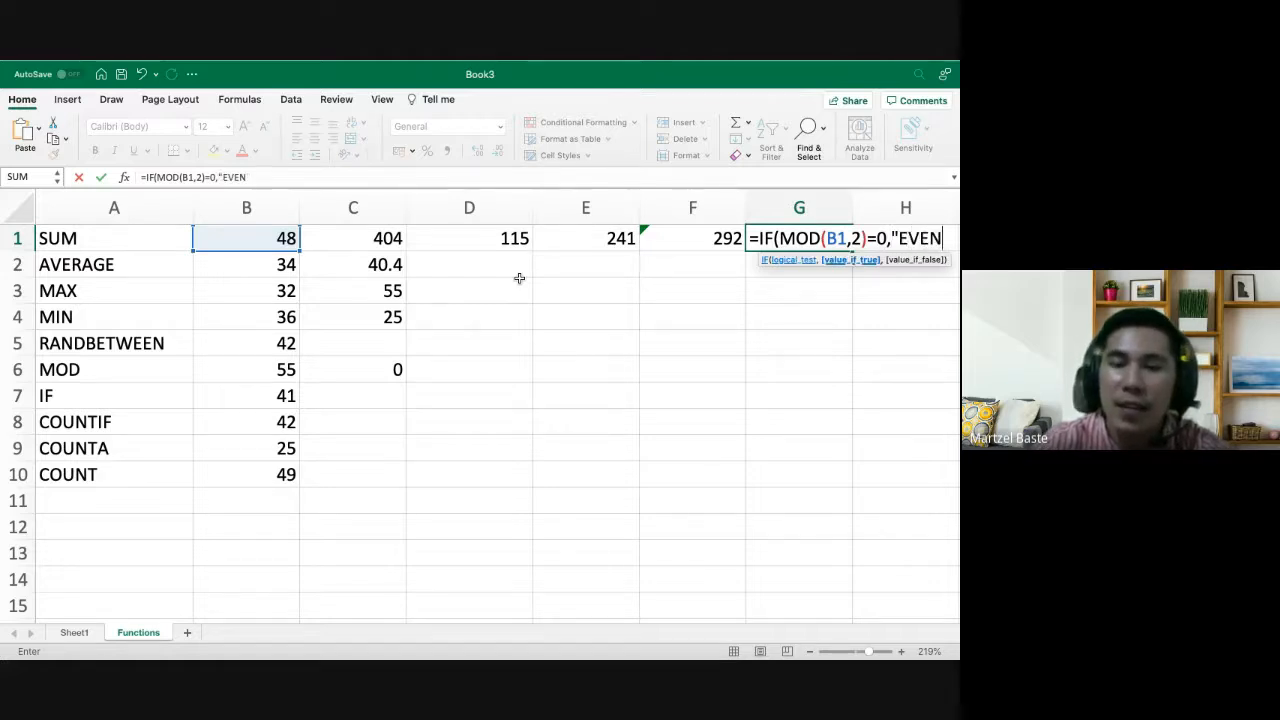
type("\",\"")
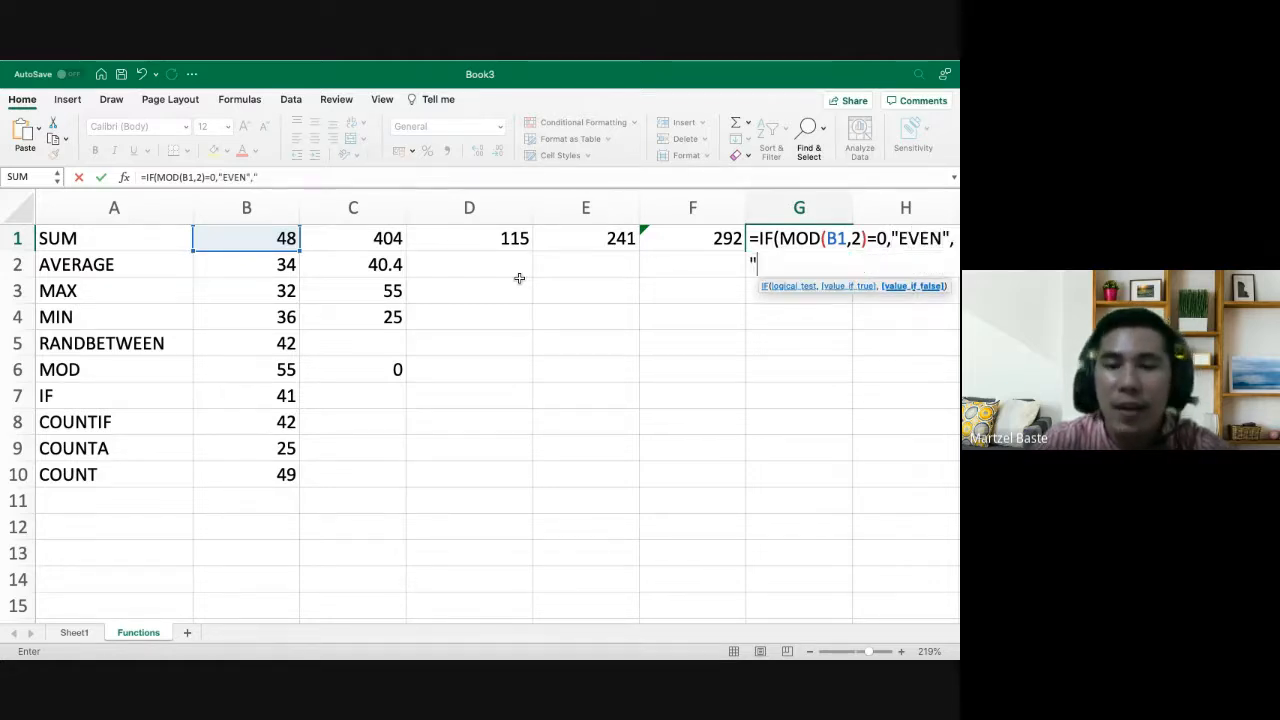
type("ODD")
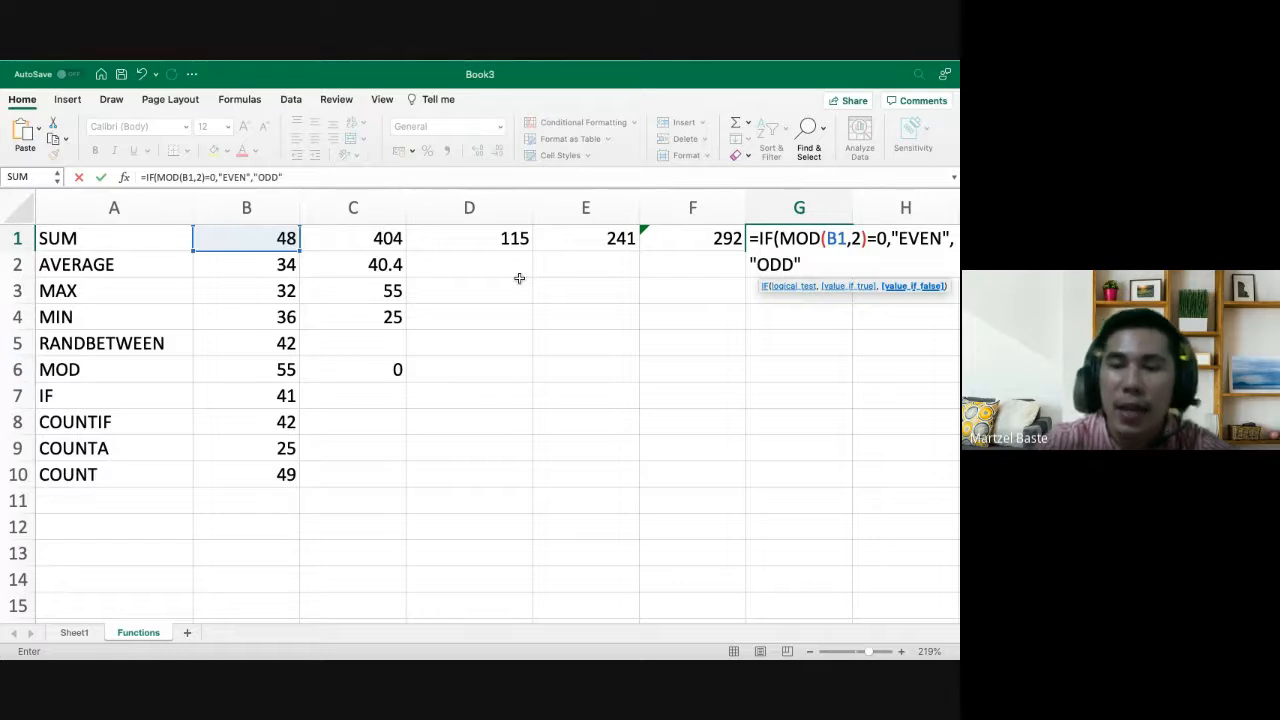
type("\"")
key("Return")
left_click(823, 238)
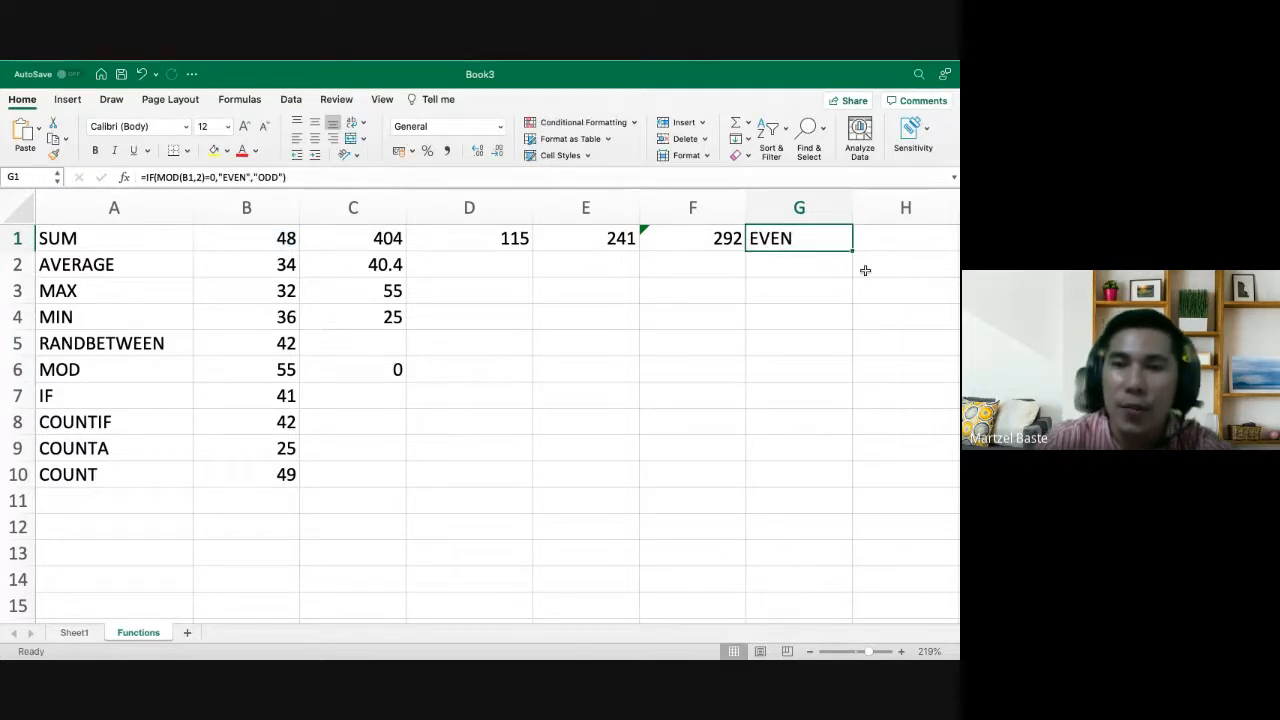
Fill the IF formula from G1 down to G10 and check the copied formulas row by row
double_click(852, 251)
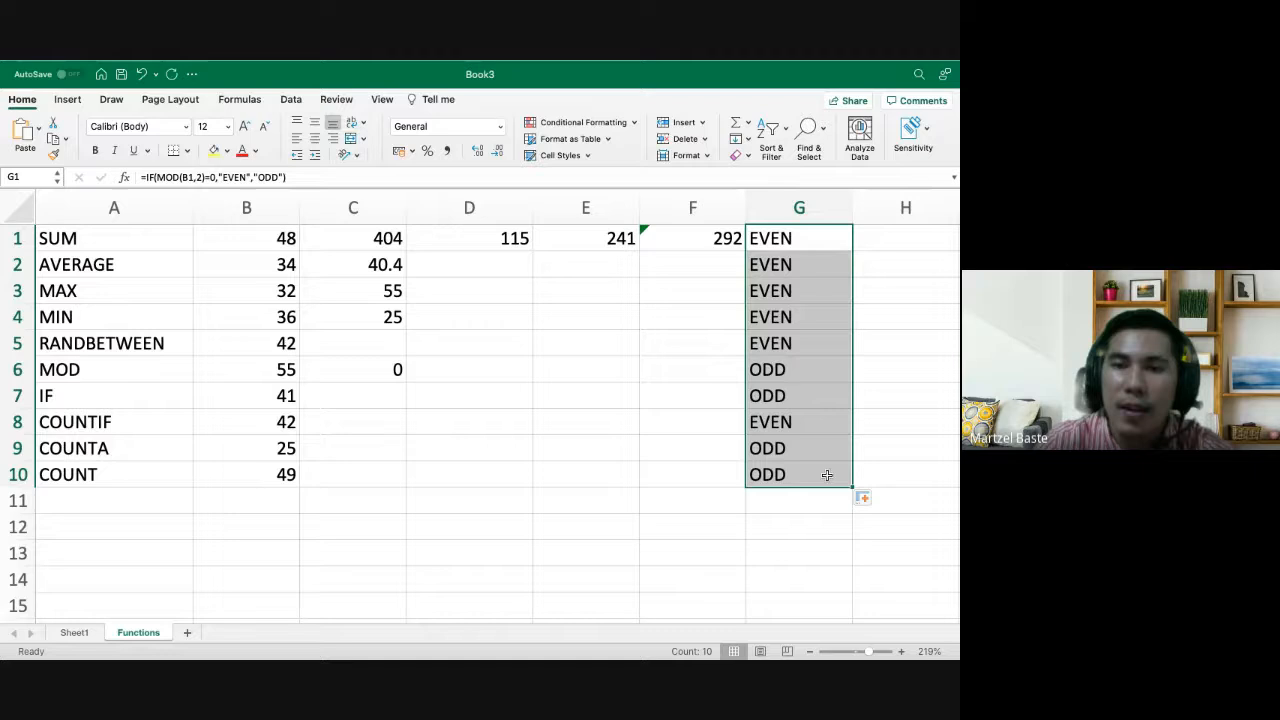
left_click(804, 300)
left_click(795, 234)
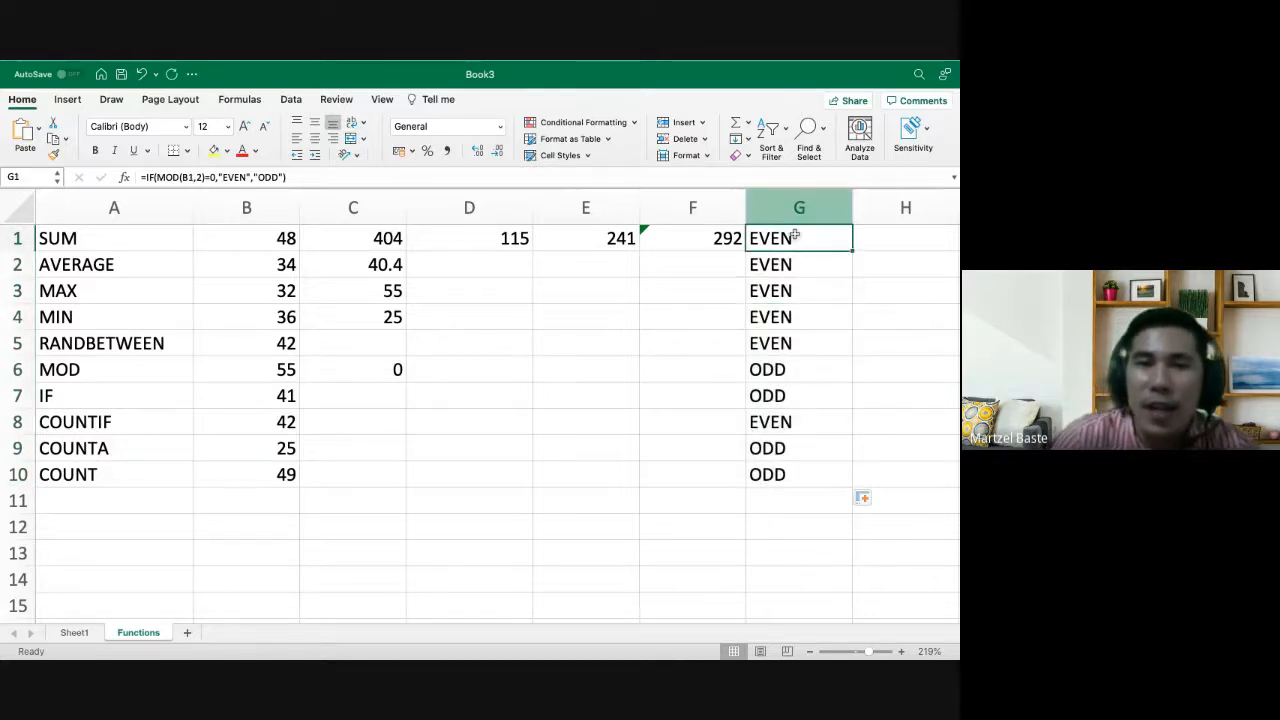
key("Down")
key("Down")
key("Down")
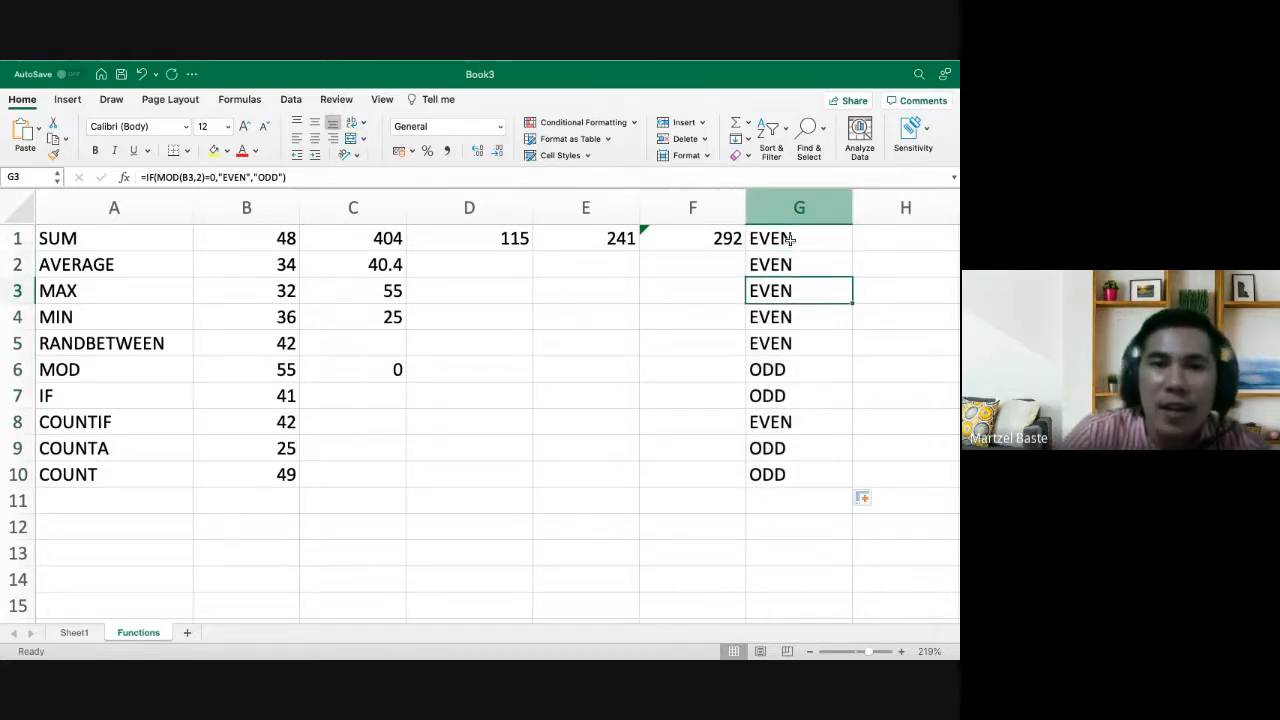
key("Down")
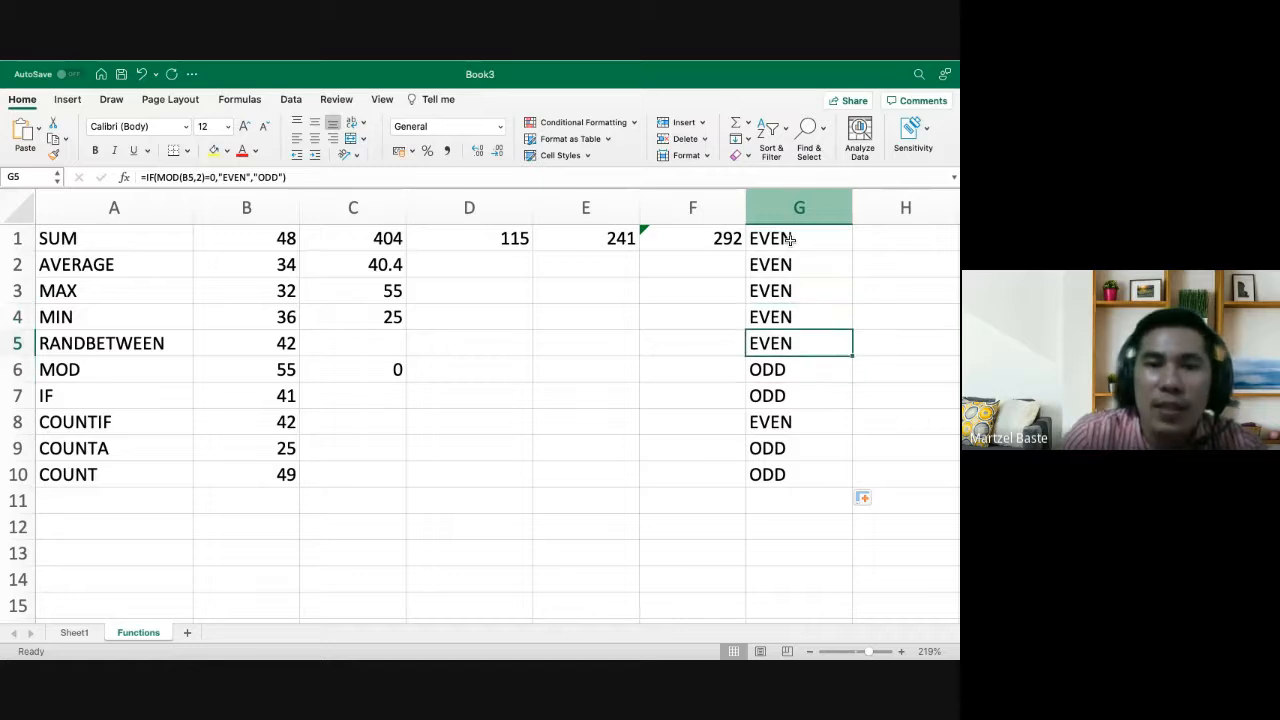
key("Down")
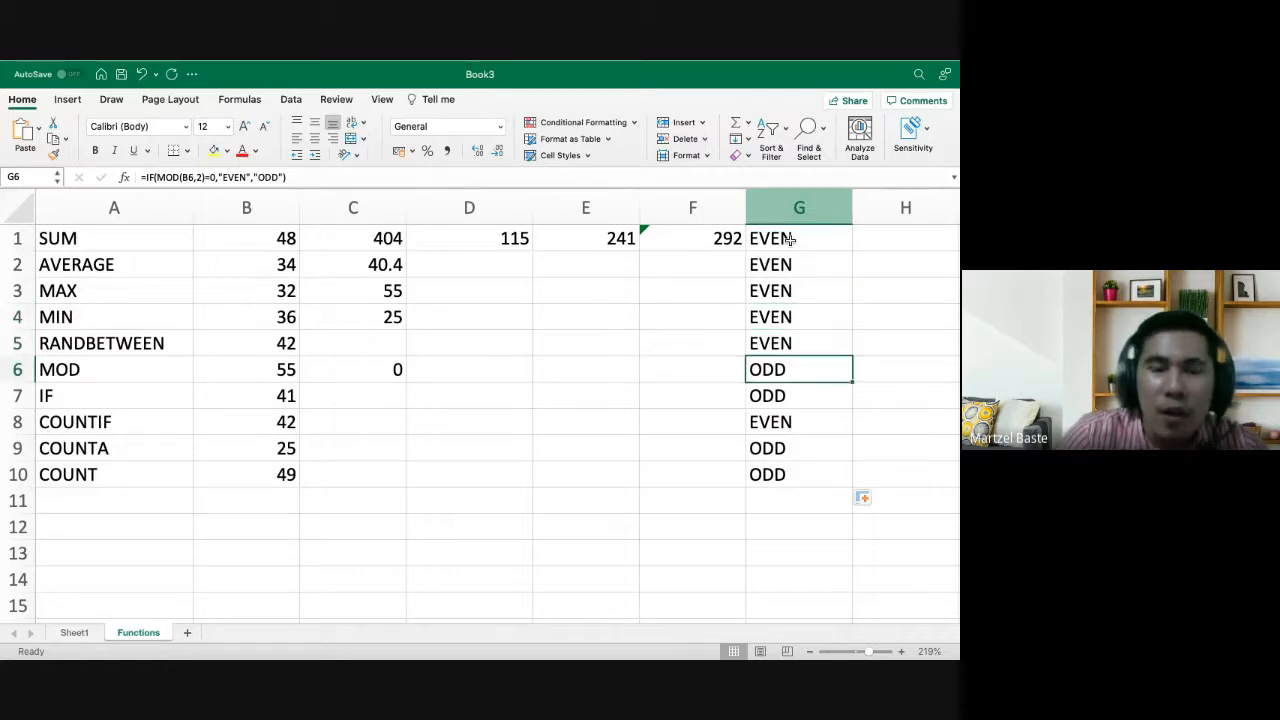
key("Down")
key("Down")
key("Down")
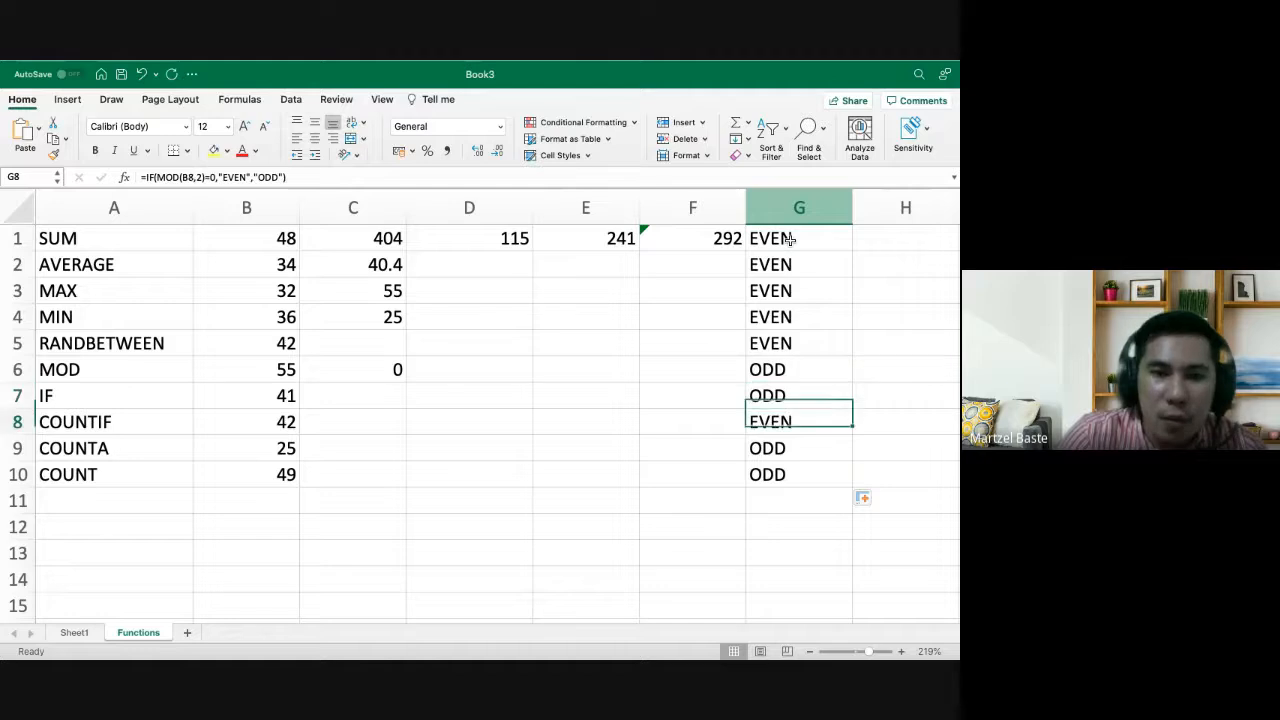
Check the remaining copied IF formulas in column G down to G10
key("Down")
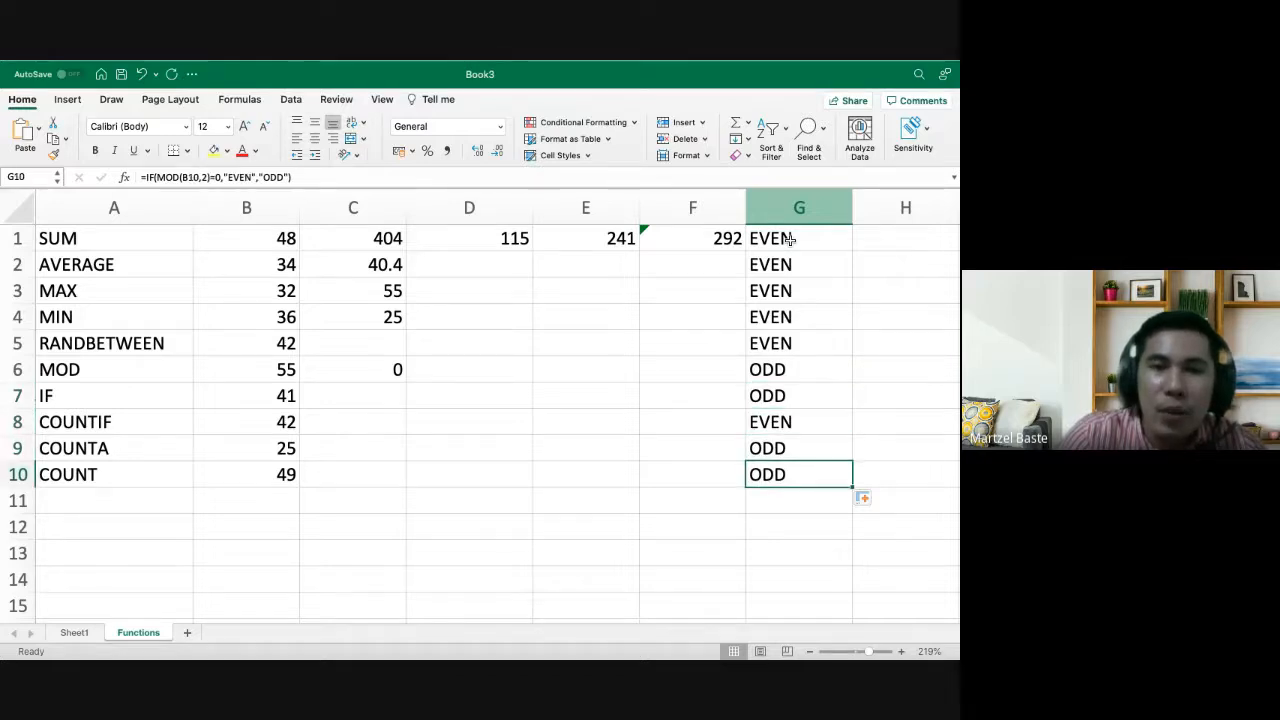
key("Down")
key("Up")
key("Left")
key("Left")
key("Left")
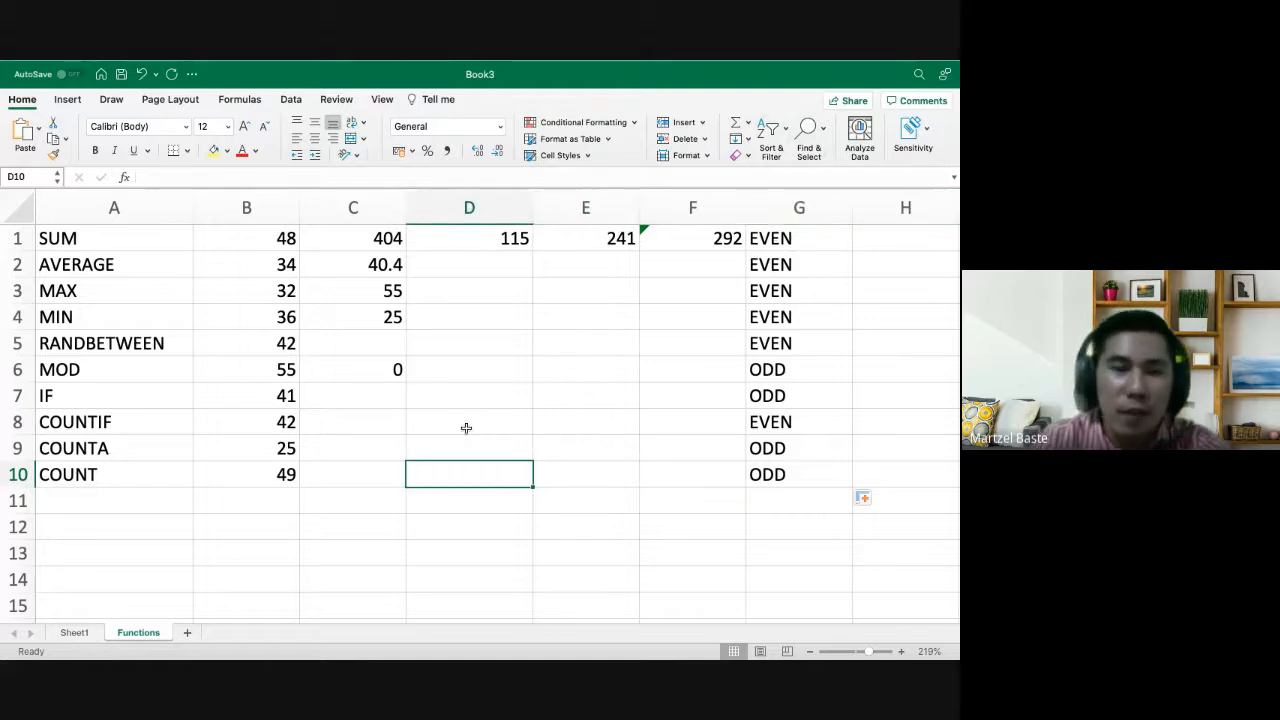
Try to enter an ISEVEN formula in F12
left_click(655, 511)
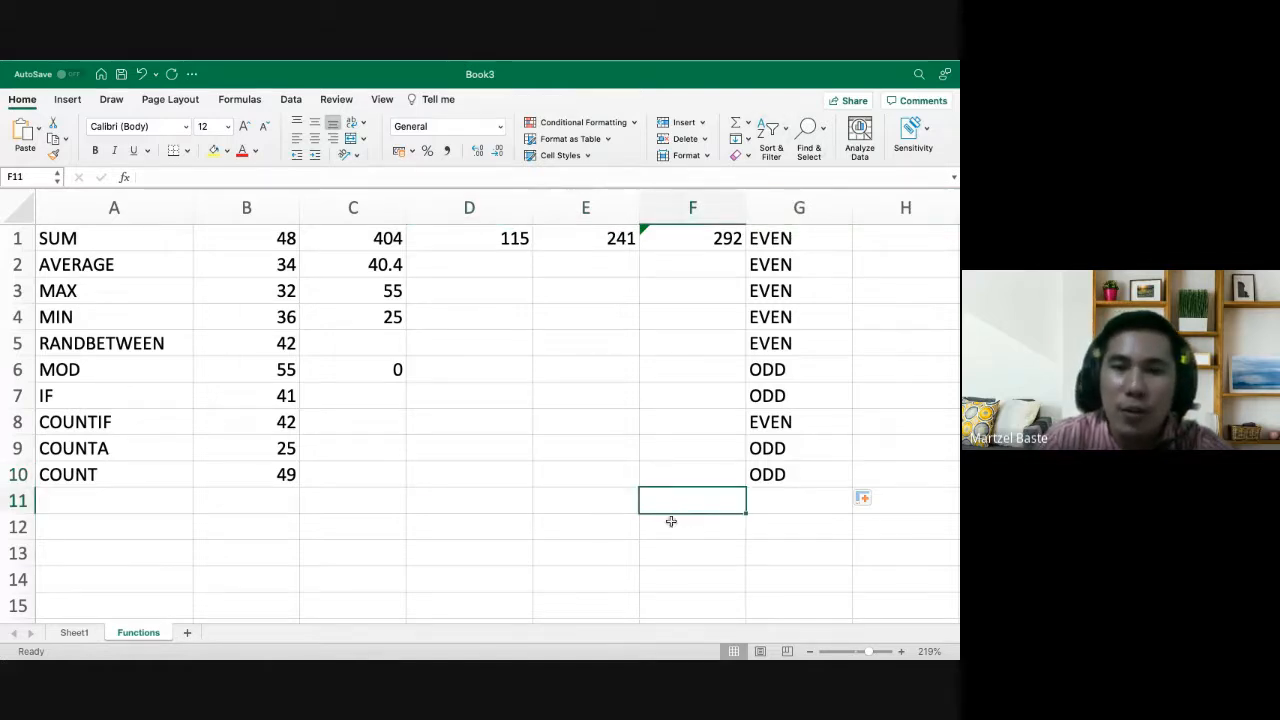
left_click(671, 528)
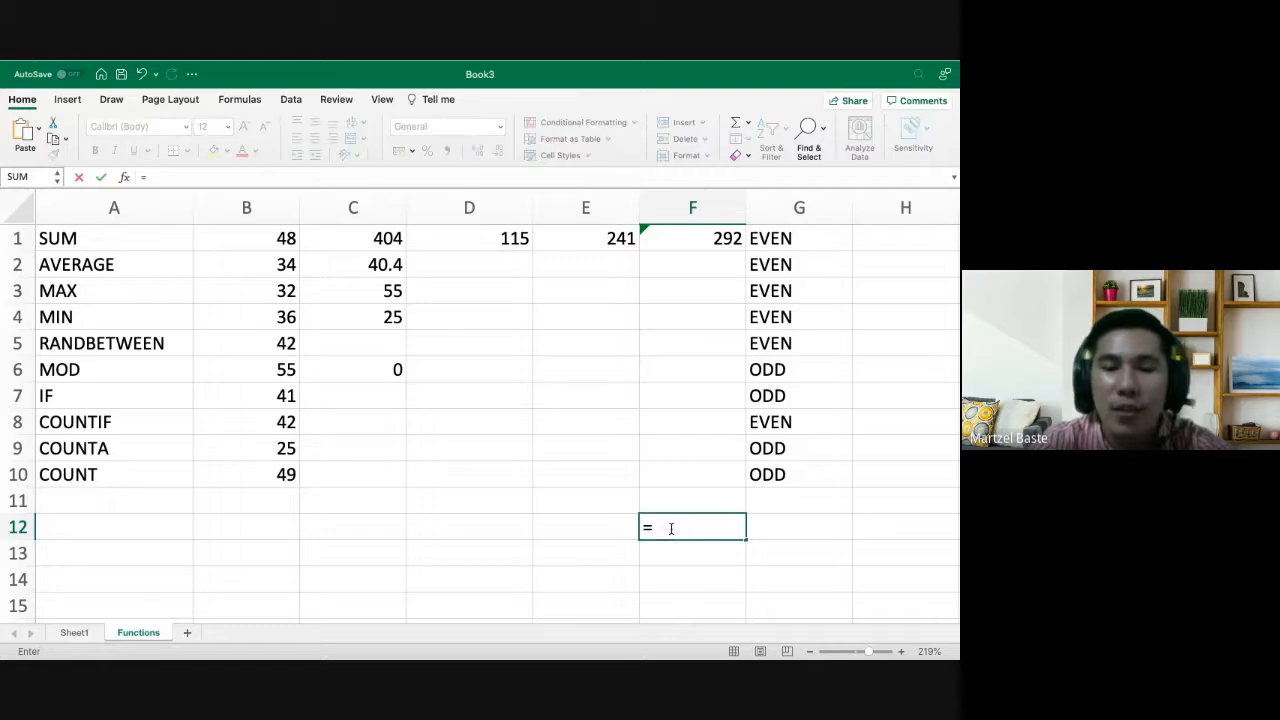
type("E")
key("BackSpace")
type("I")
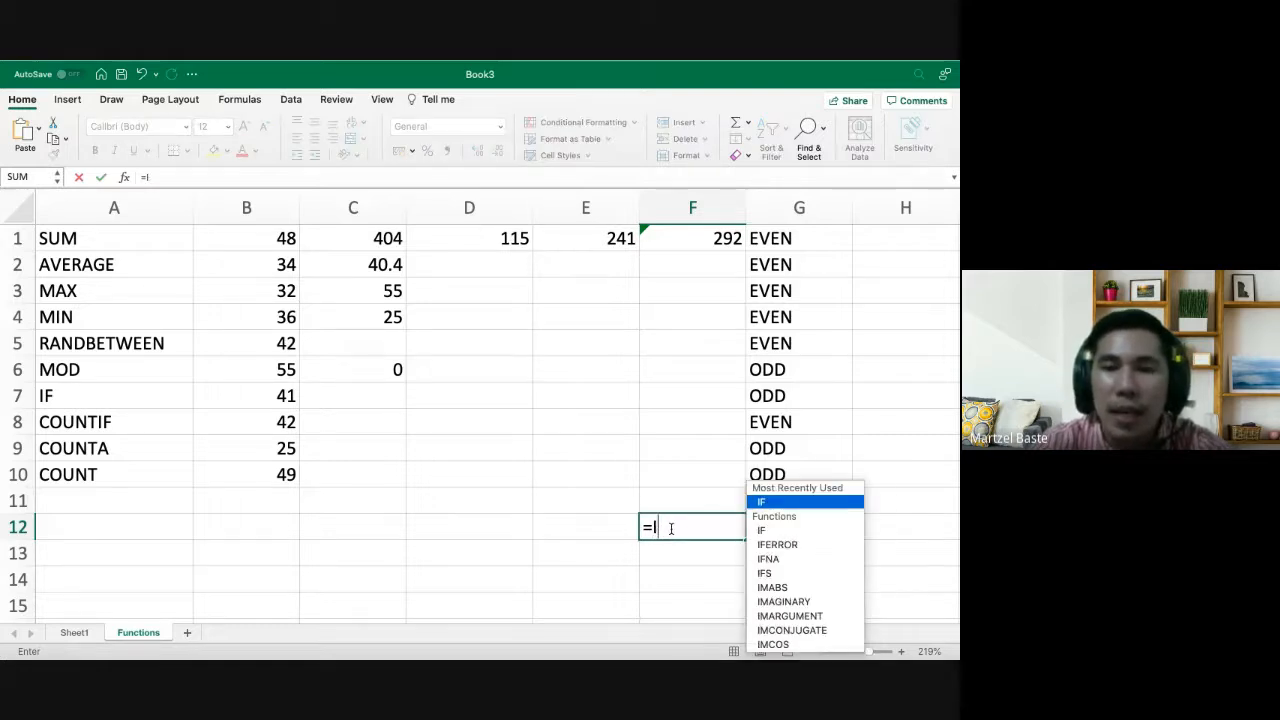
type("SE")
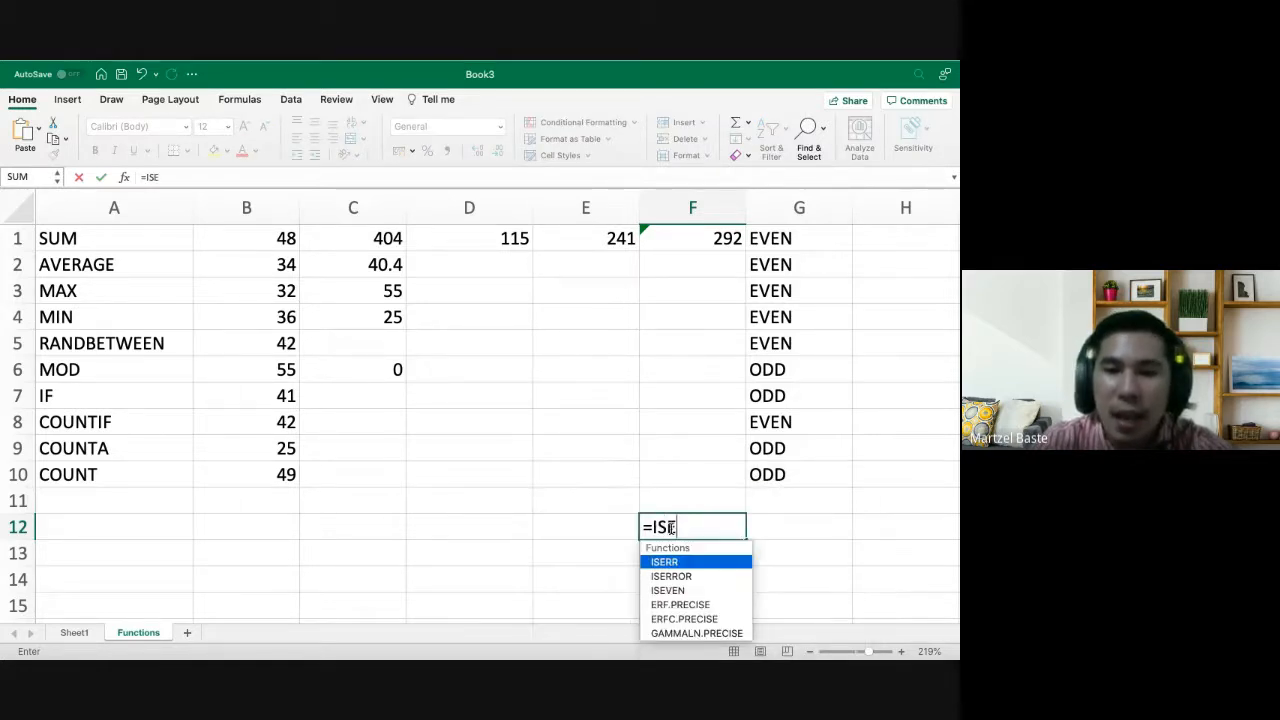
key("Down")
key("Down")
key("Return")
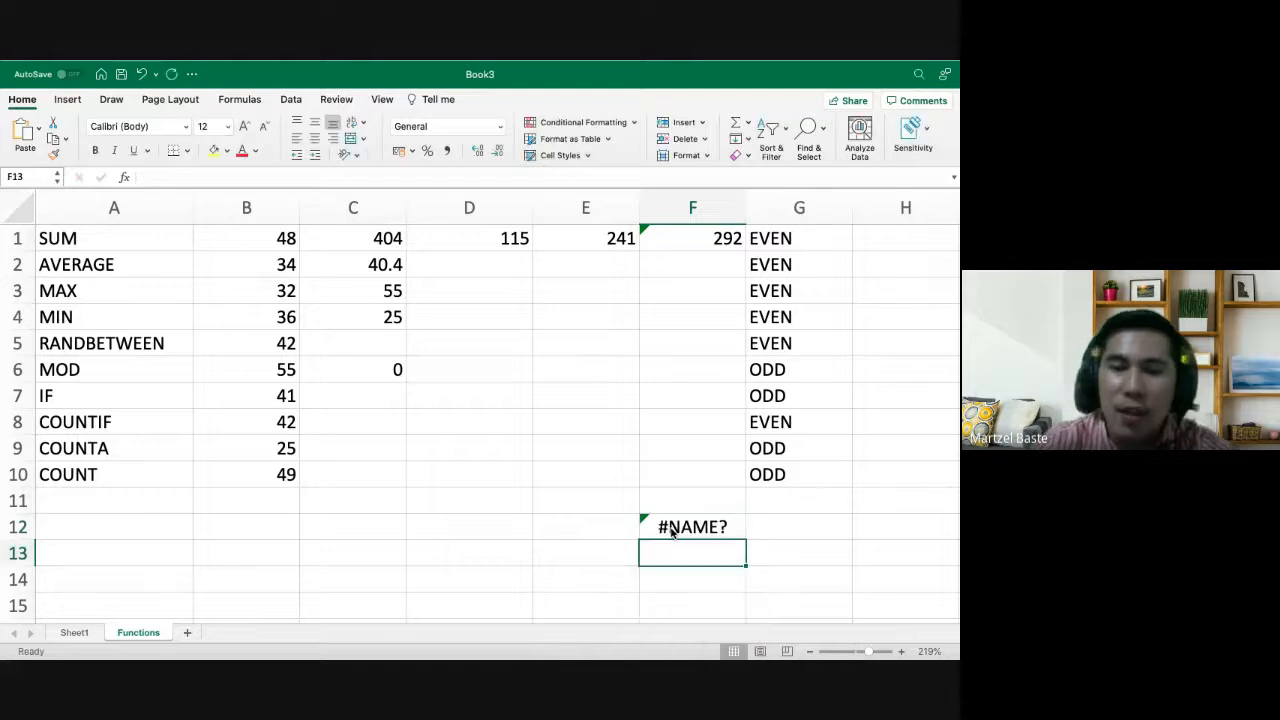
Complete the formula in F12 as =ISEVEN(B1) to test whether B1 is even
left_click(672, 530)
left_click(175, 178)
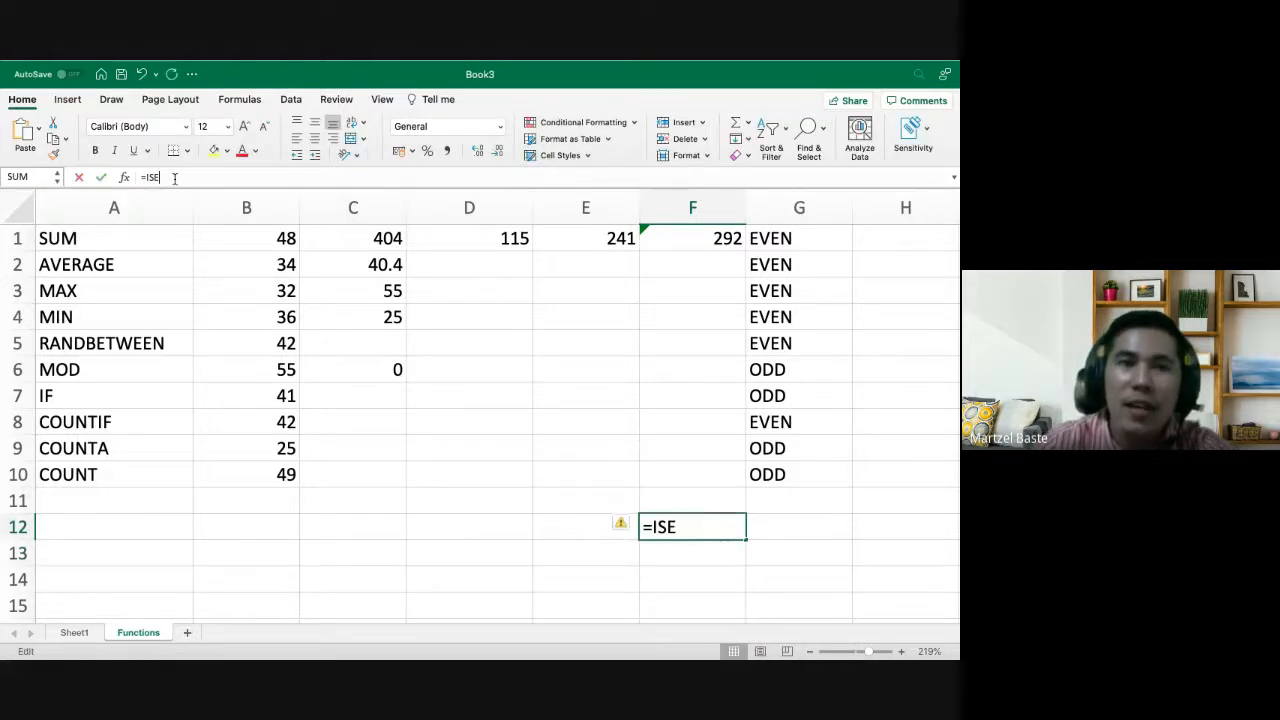
type("VEN")
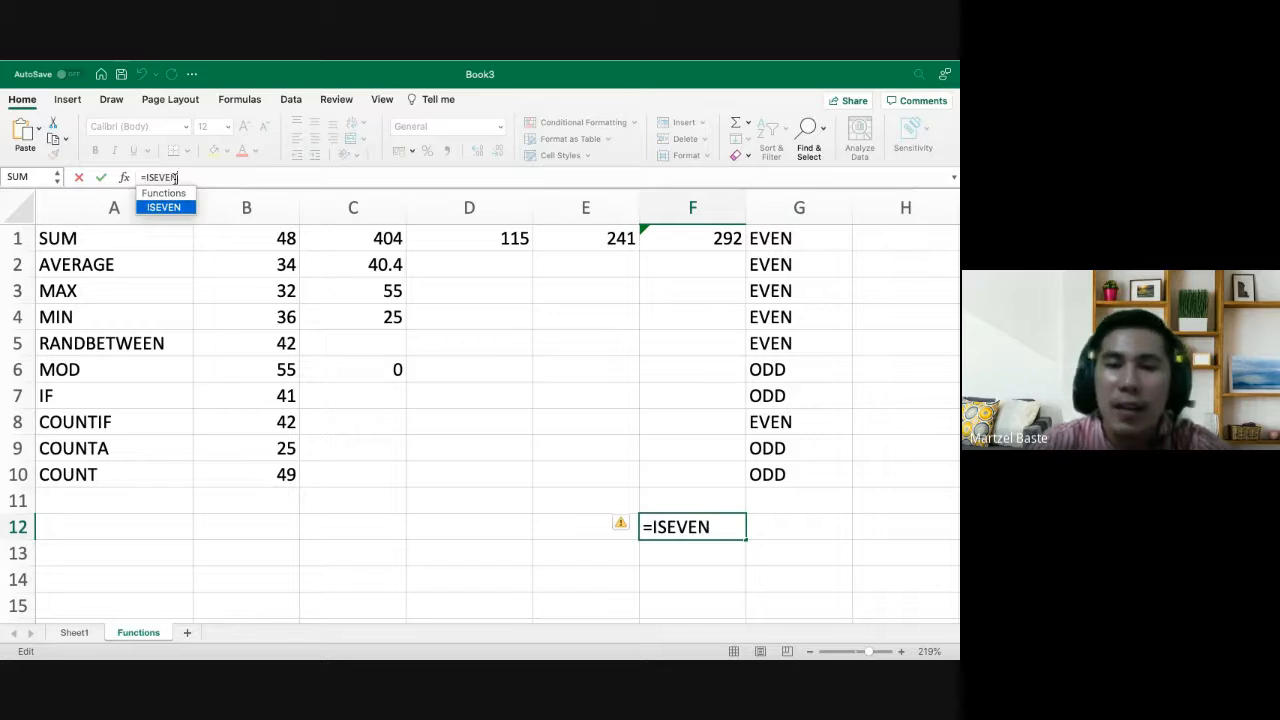
type("(")
left_click(281, 245)
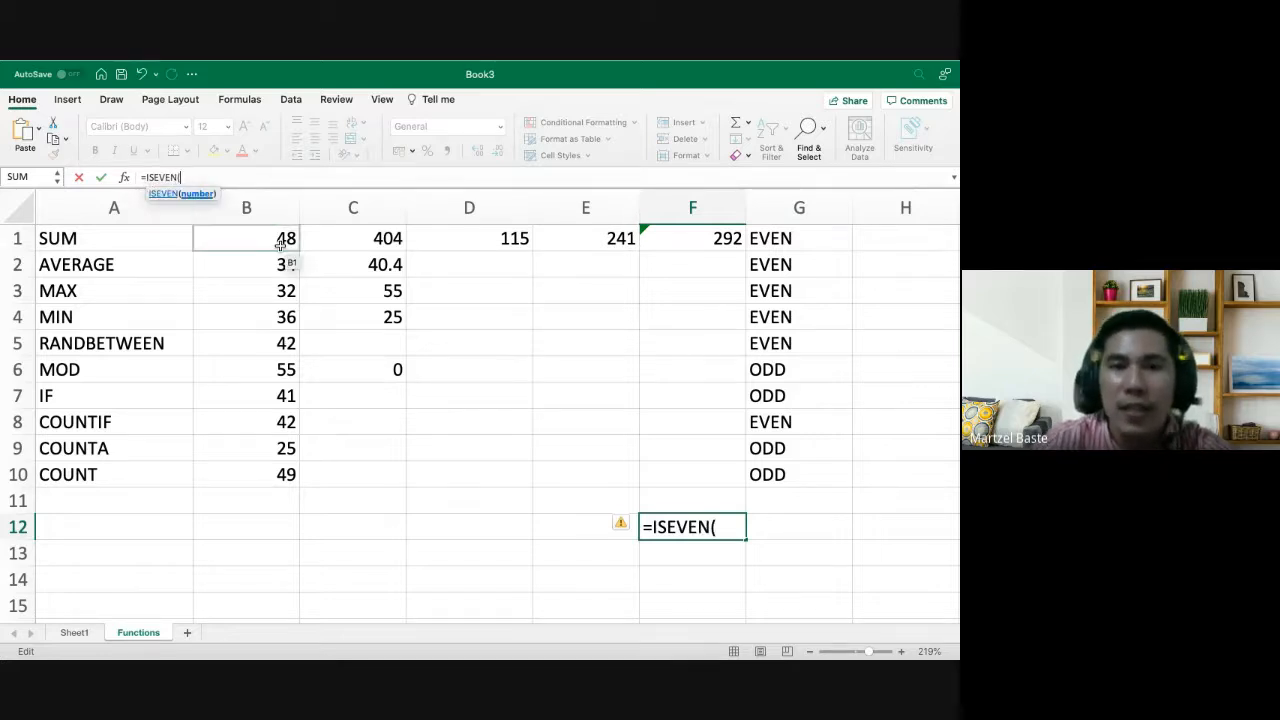
key("Return")
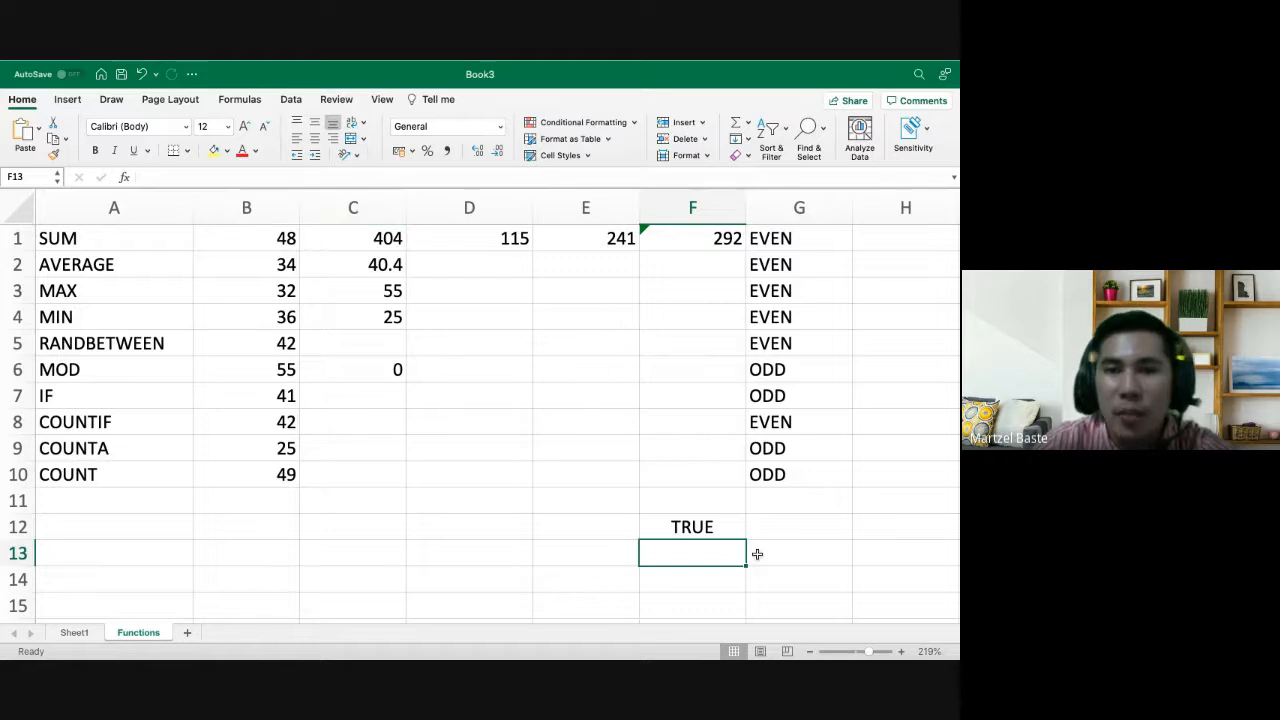
Copy the IF formula from G1 into H1 and inspect the pasted formula
scroll(800, 248, "right", 3)
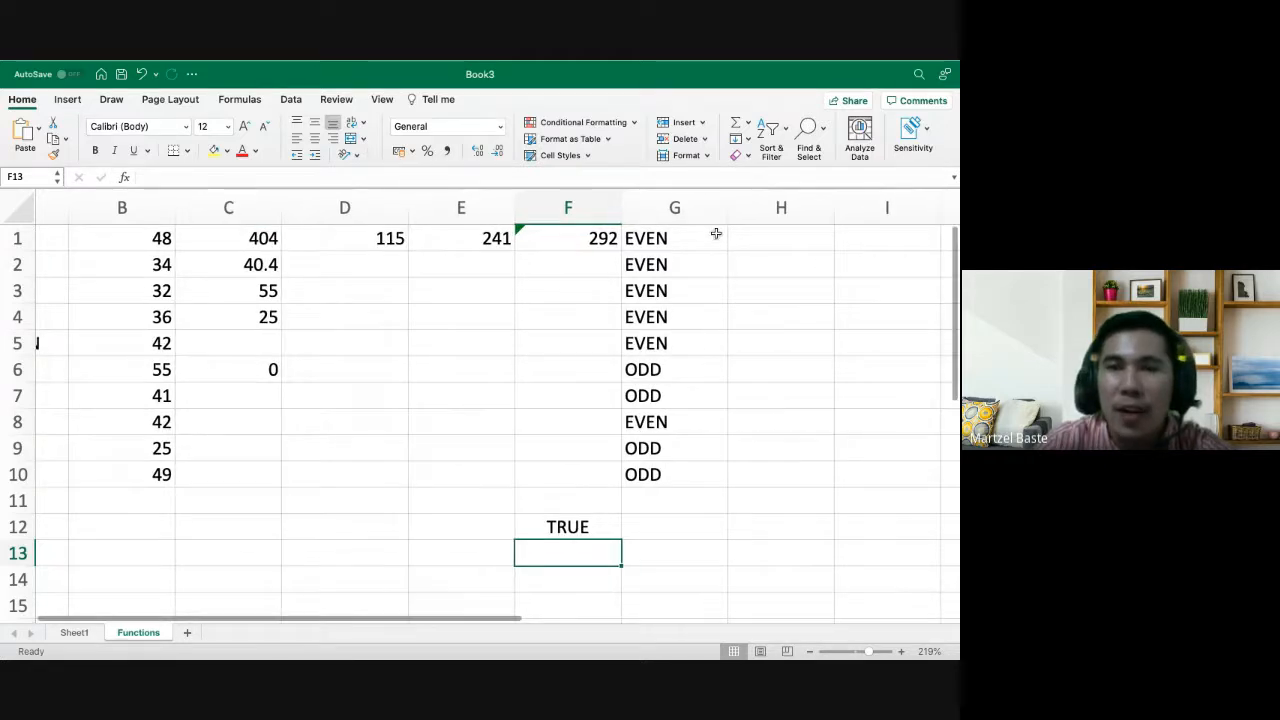
left_click(785, 240)
left_click(686, 240)
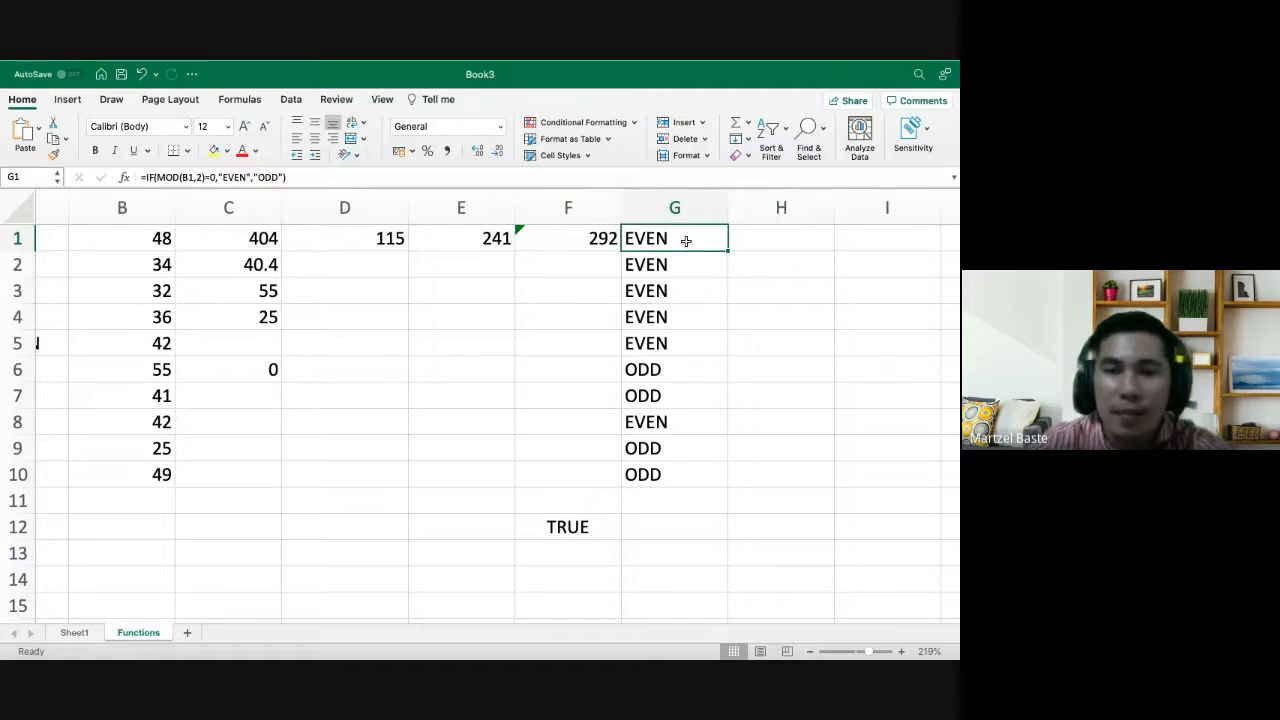
key("cmd+c")
left_click(760, 243)
key("cmd+v")
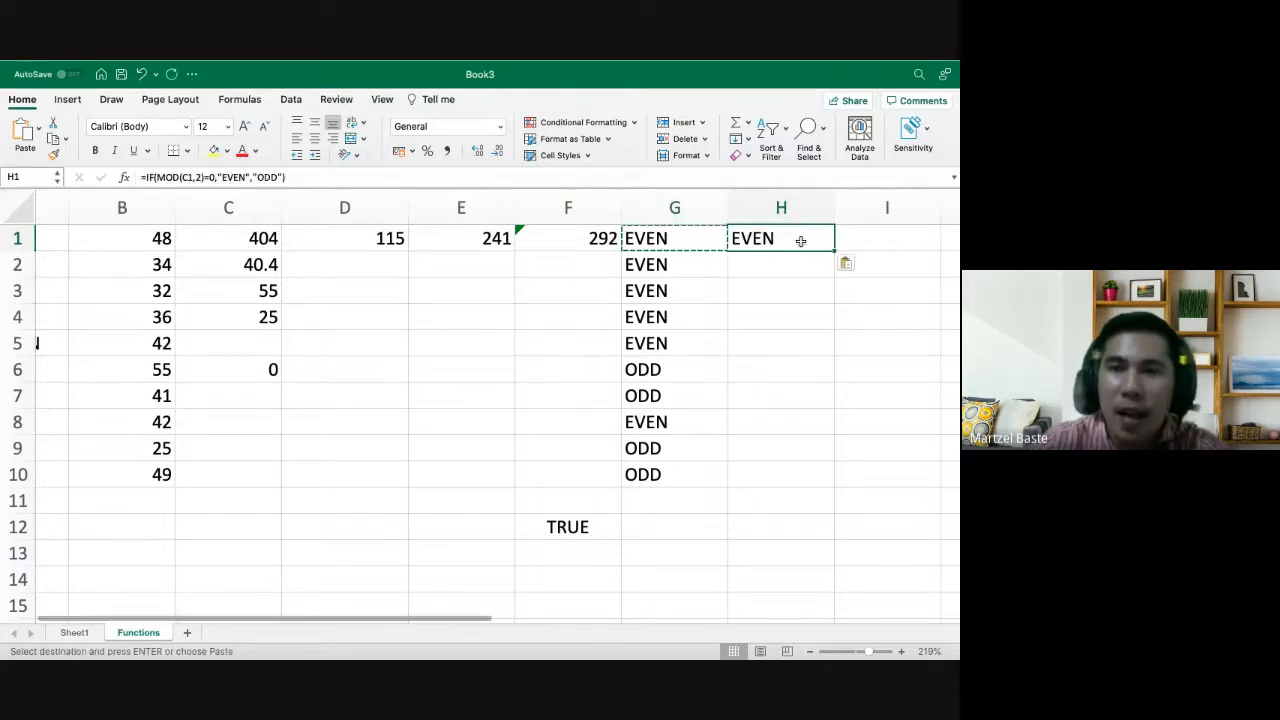
double_click(798, 244)
key("Return")
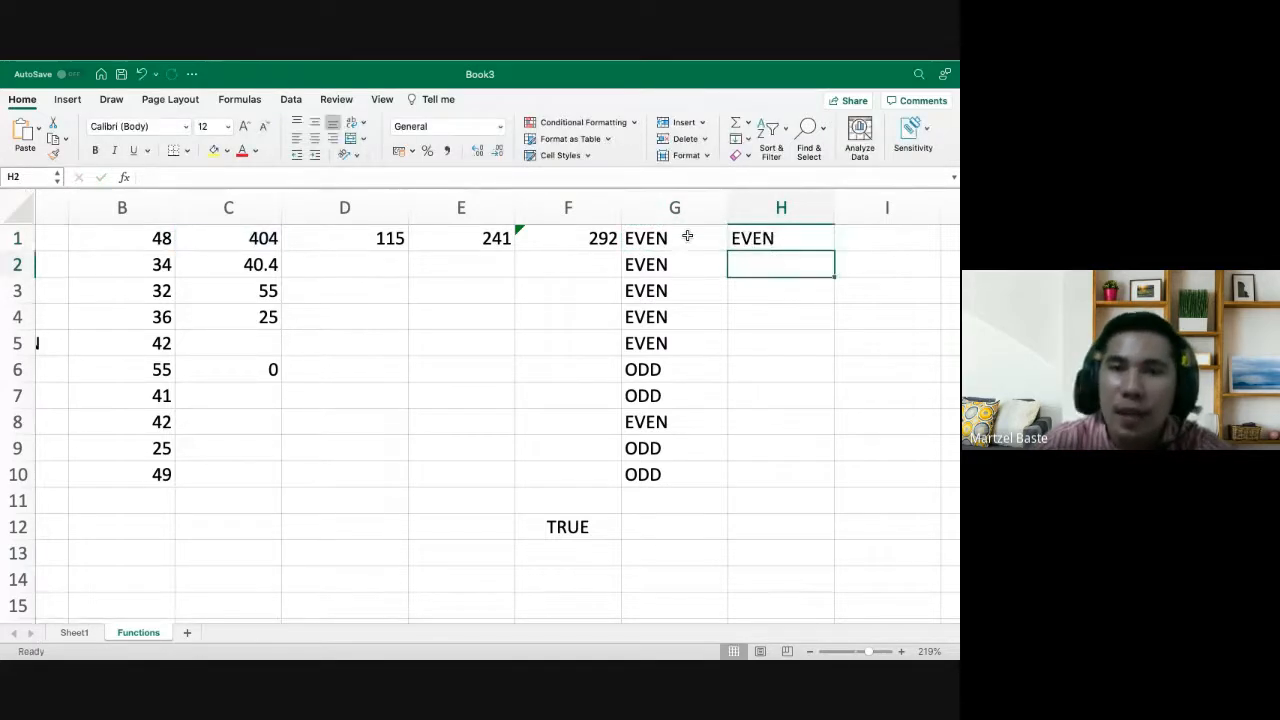
Change the formula in H1 to =IF(EVEN(B1),"EVEN","ODD")
left_click(688, 237)
double_click(762, 238)
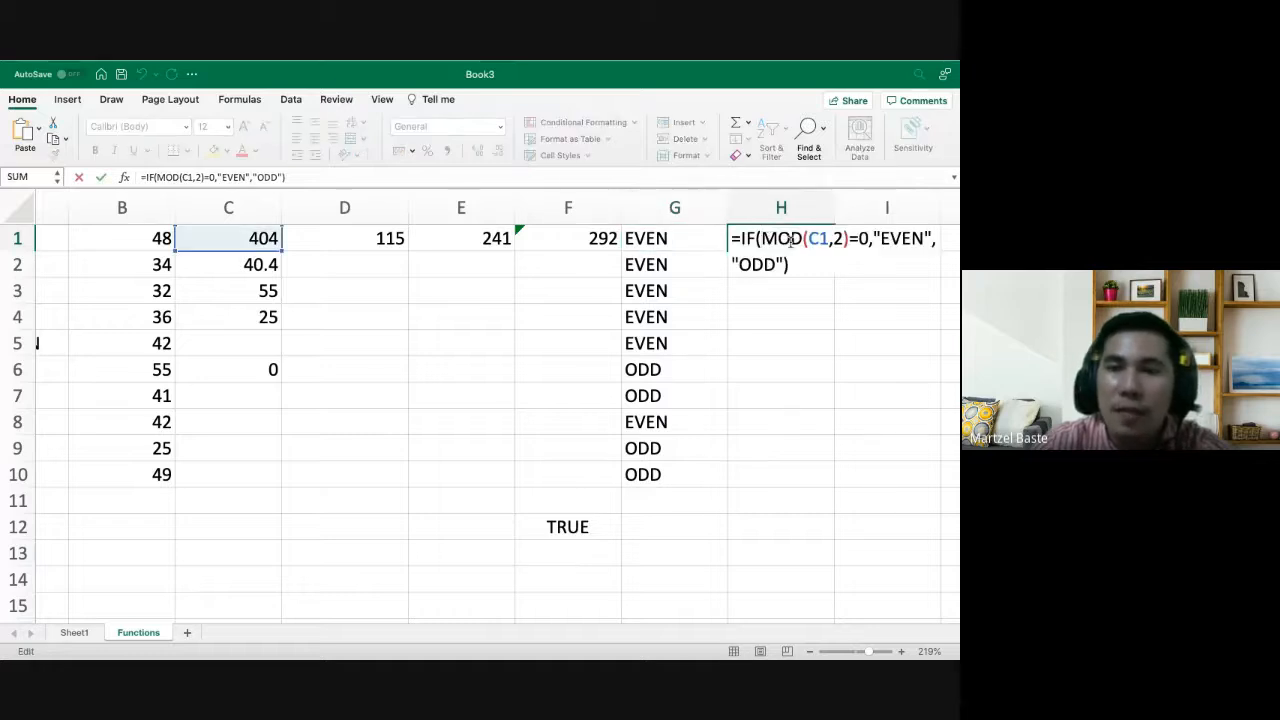
double_click(790, 240)
type("EVEN")
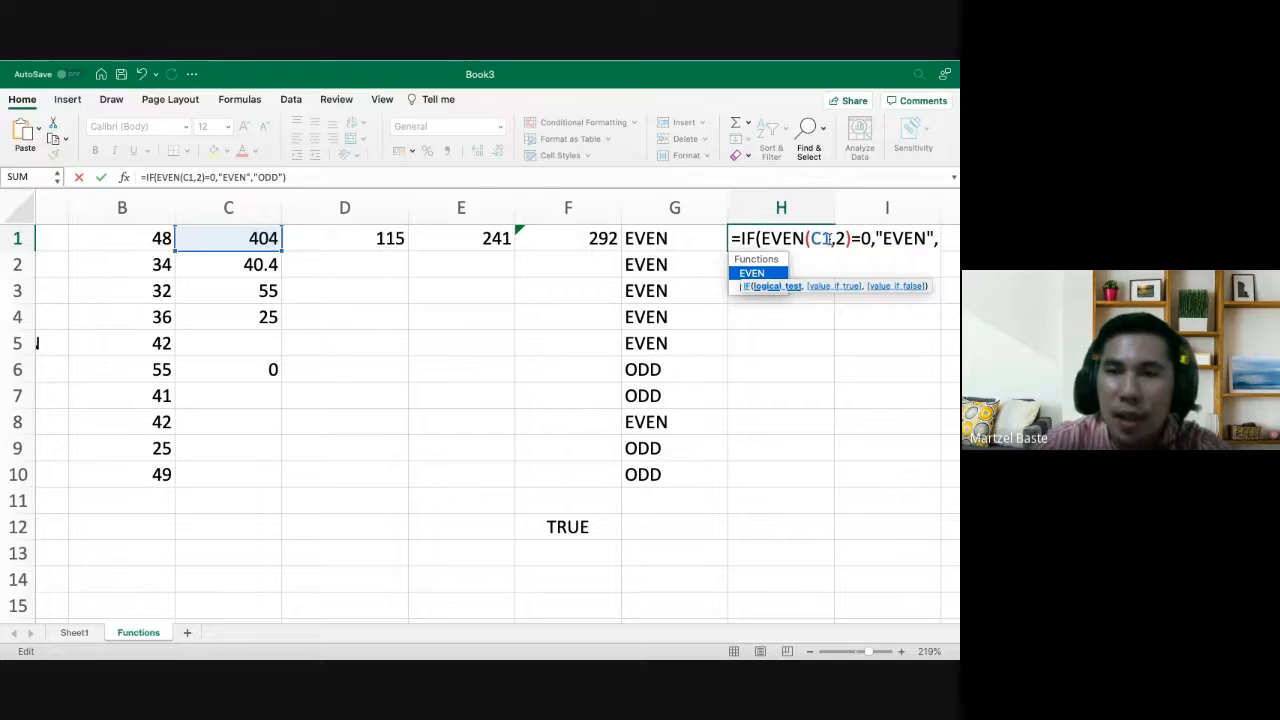
double_click(822, 238)
key("BackSpace")
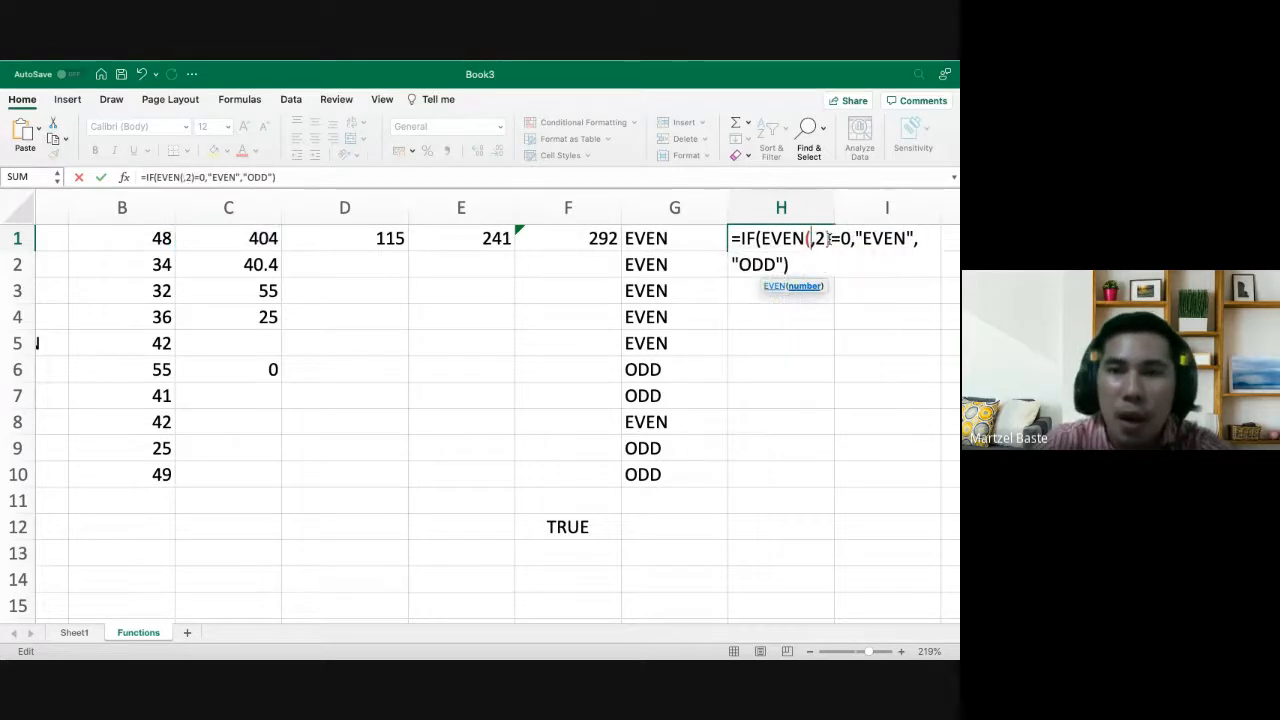
type("b1")
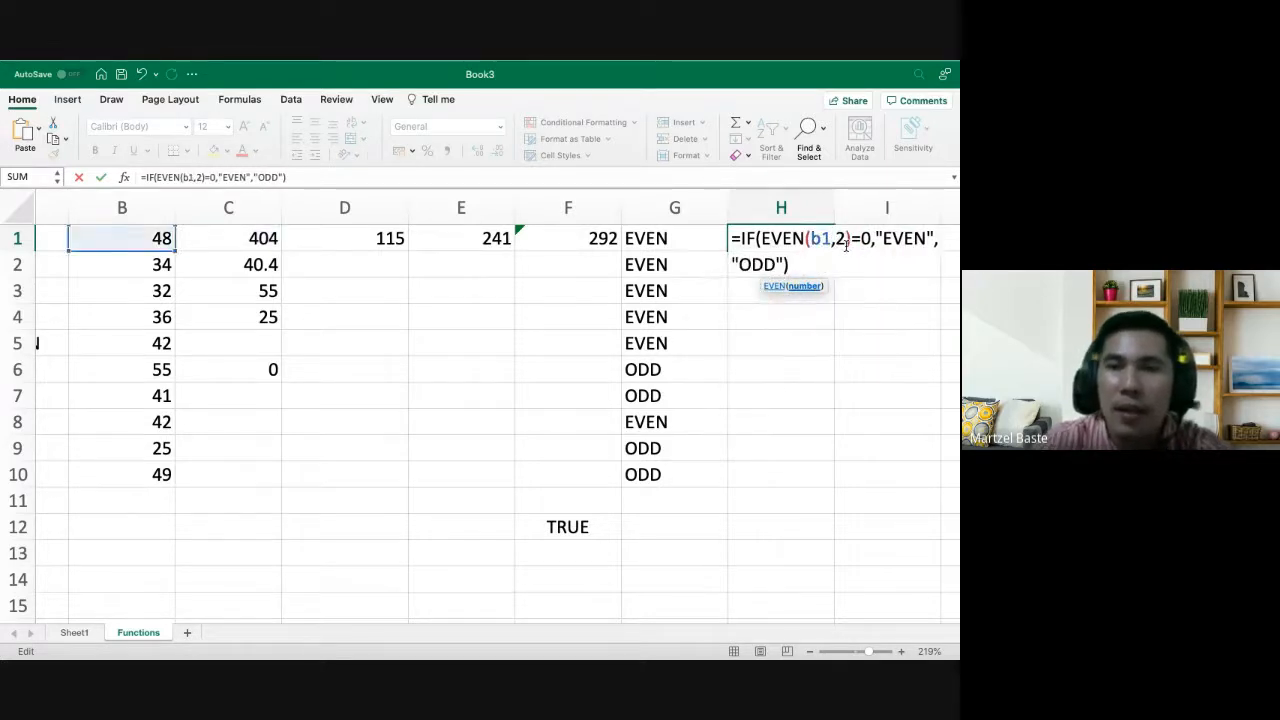
key("BackSpace")
key("BackSpace")
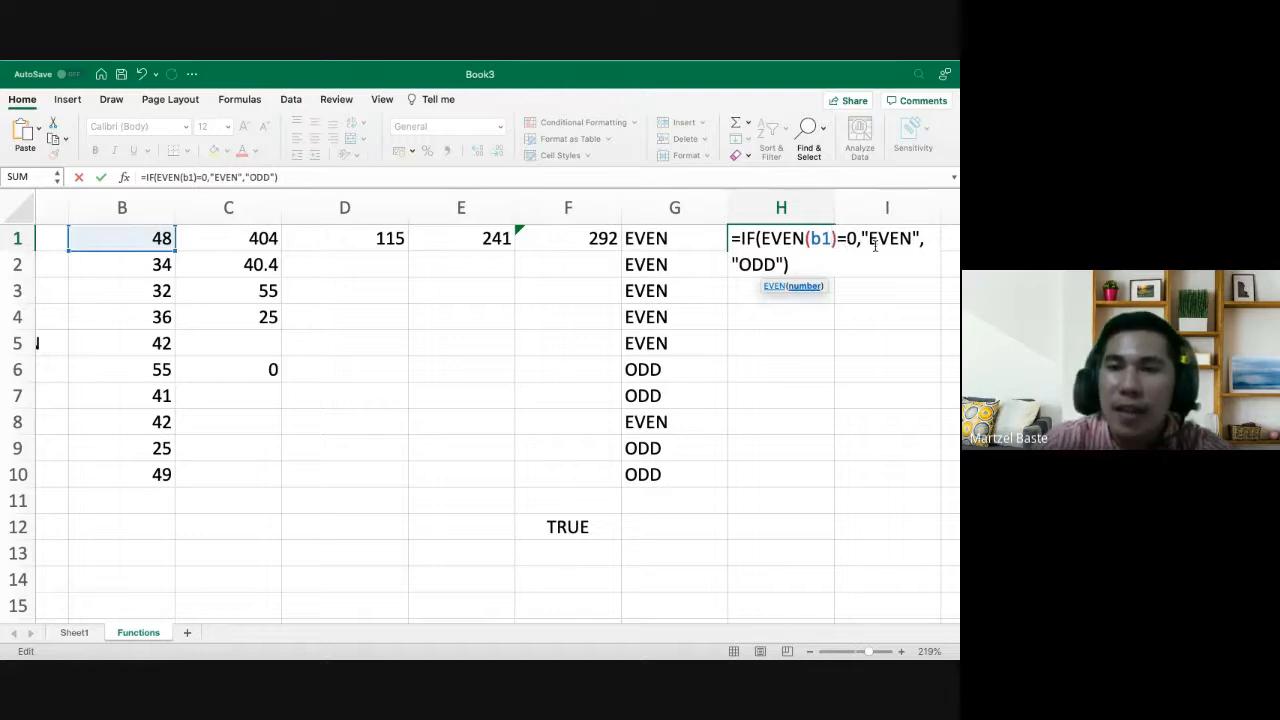
left_click(851, 238)
key("BackSpace")
key("BackSpace")
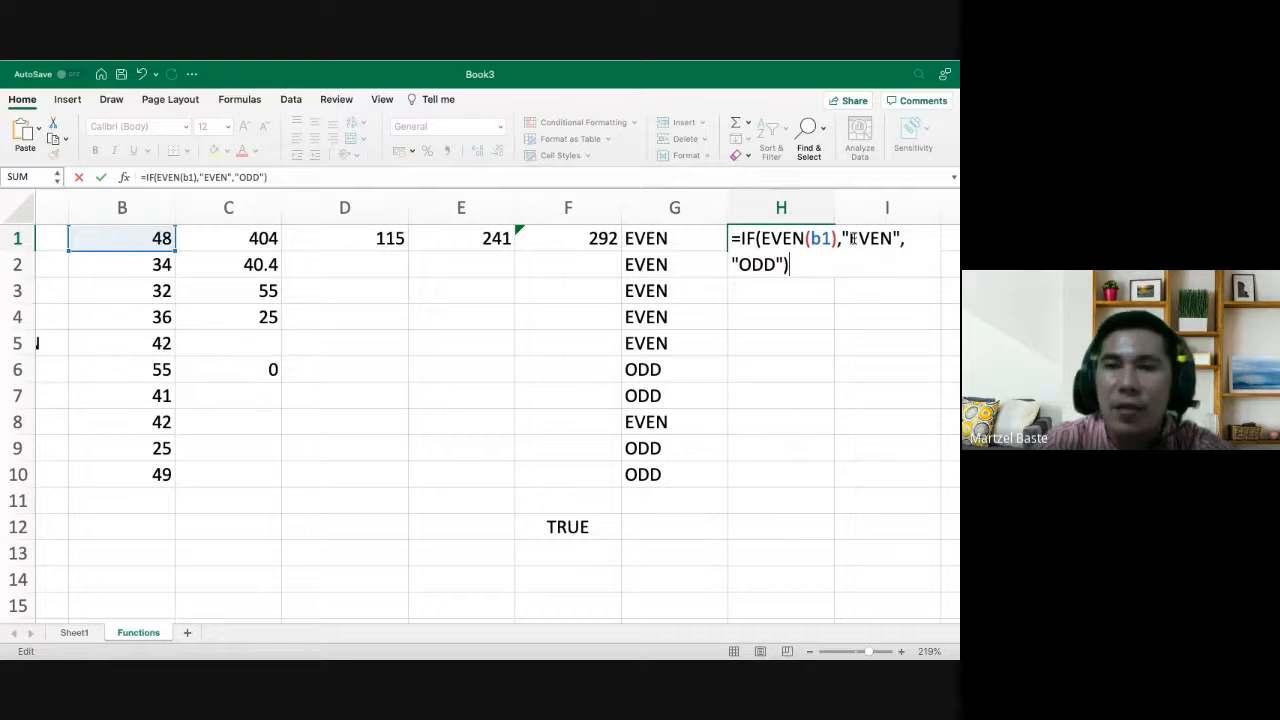
key("Return")
Fill the EVEN-based formula from H1 down to H10 and review the formula in H1
left_click(820, 240)
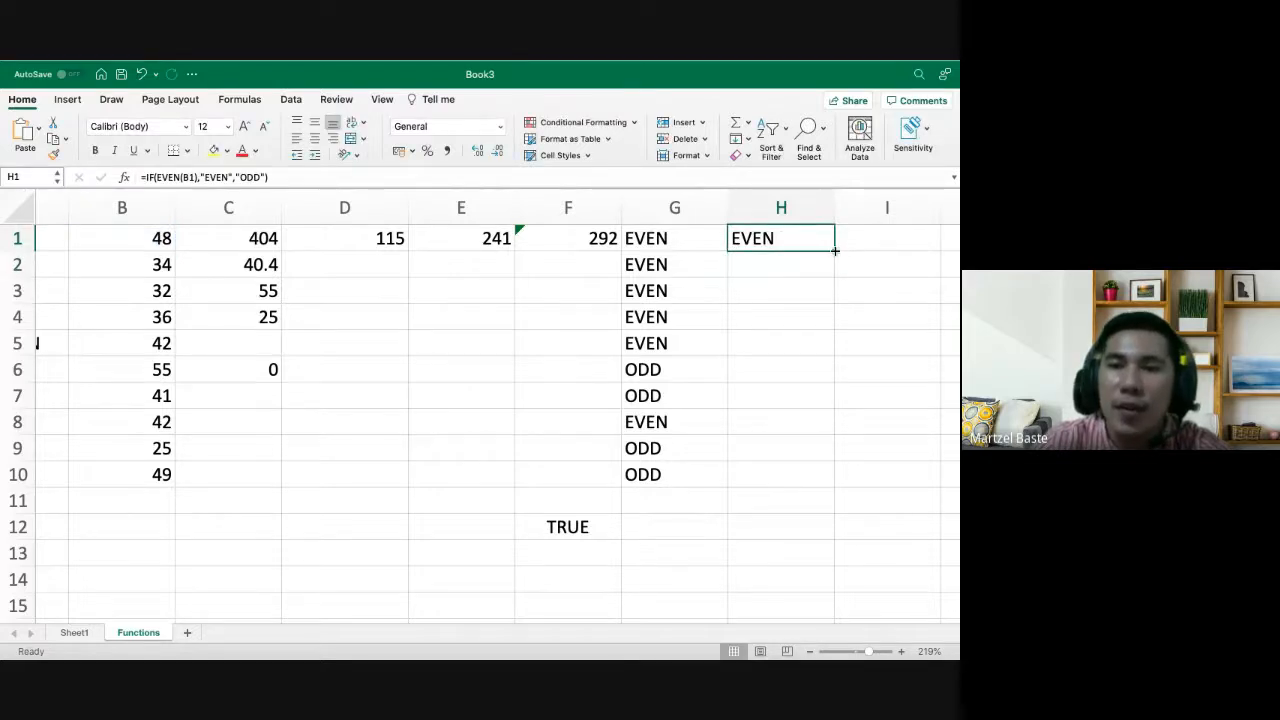
left_click_drag(835, 251, 840, 494)
left_click(786, 320)
left_click(800, 243)
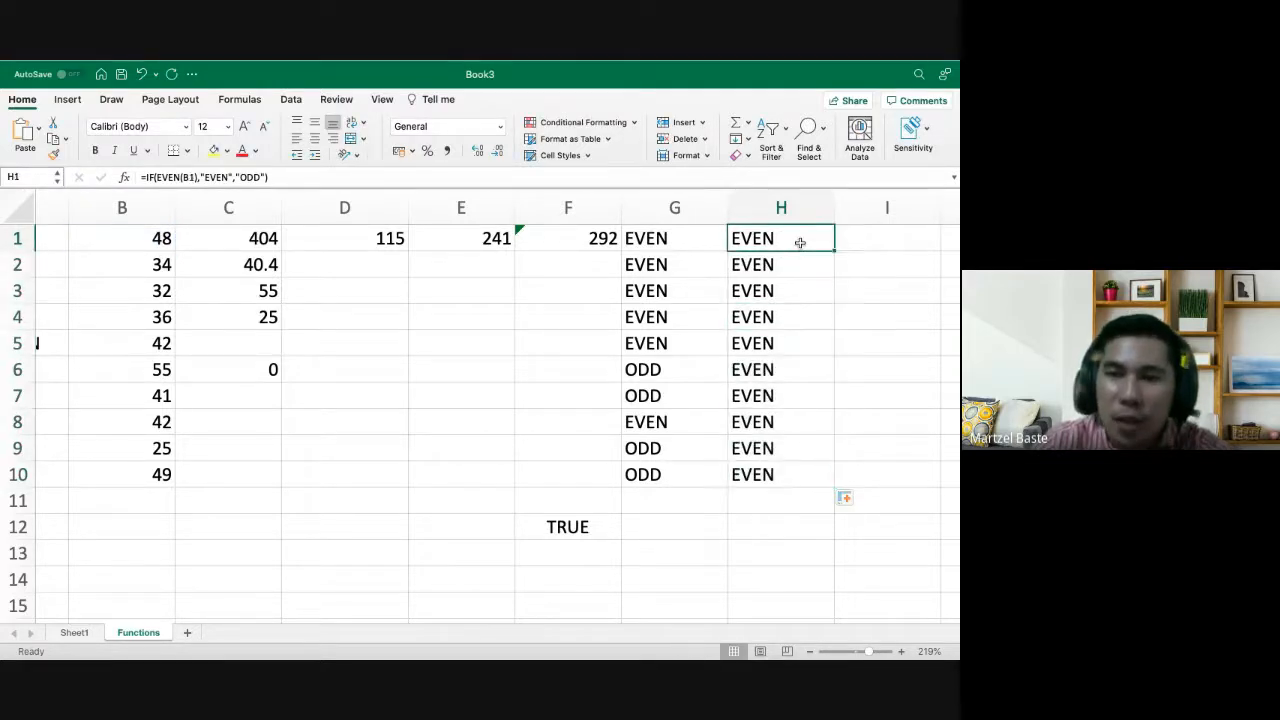
double_click(800, 243)
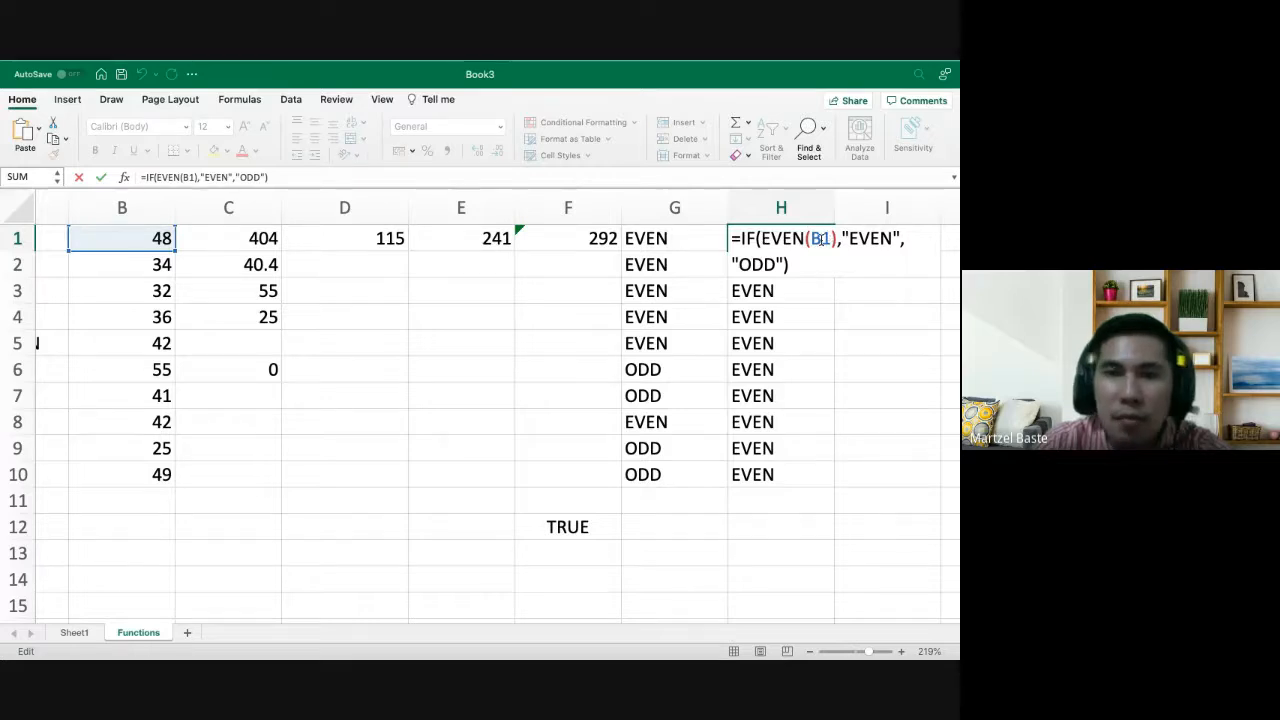
key("Return")
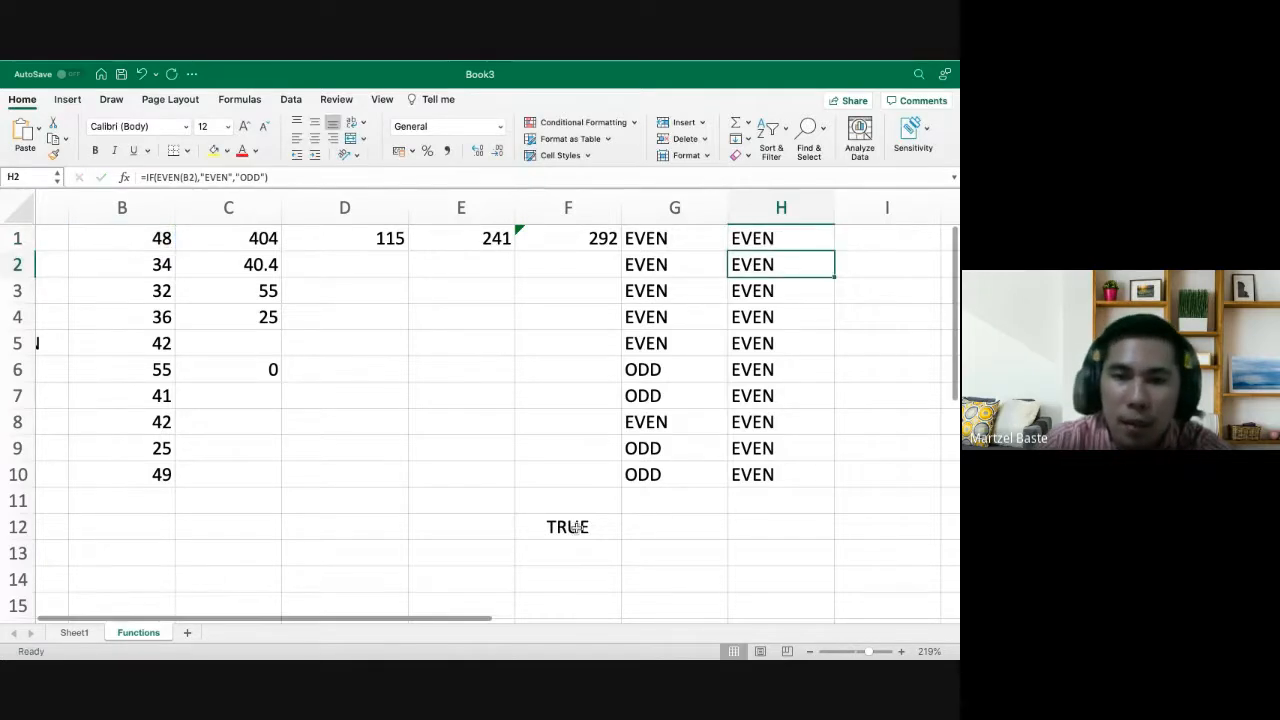
Replace EVEN with ISEVEN in H1 so the formula reads =IF(ISEVEN(B1),"EVEN","ODD")
left_click(570, 526)
left_click(788, 238)
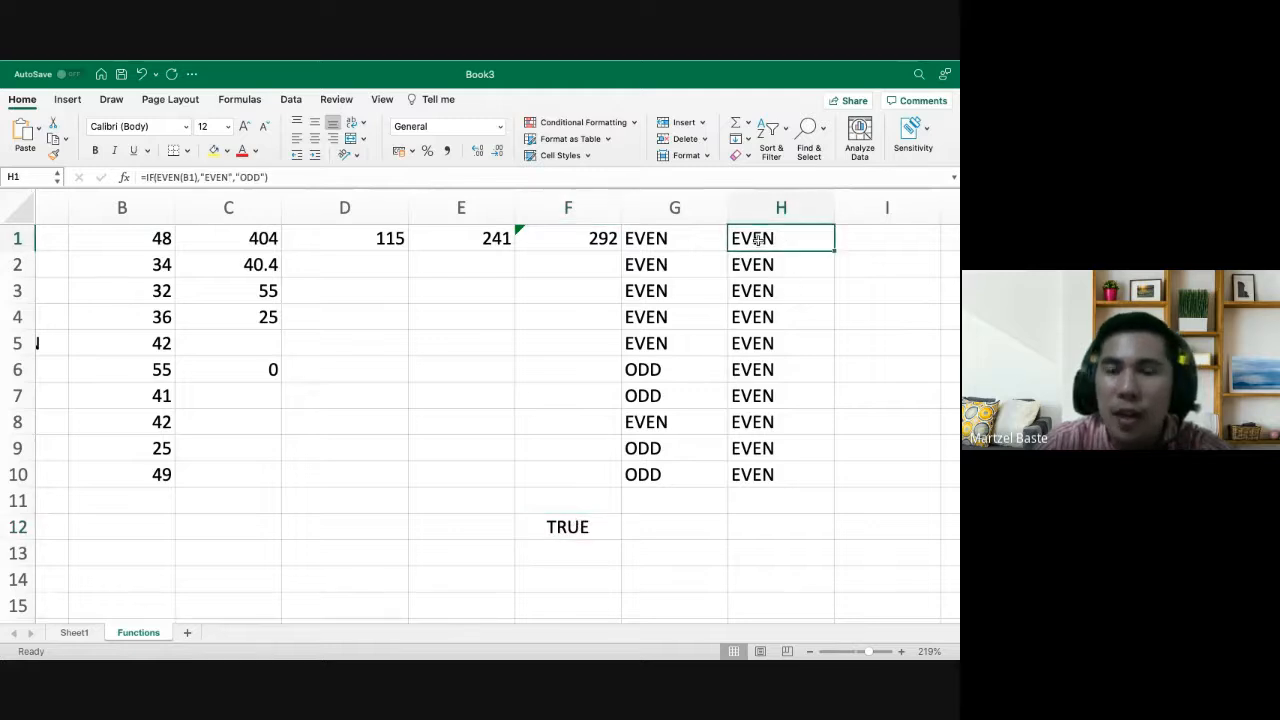
double_click(763, 238)
left_click(764, 238)
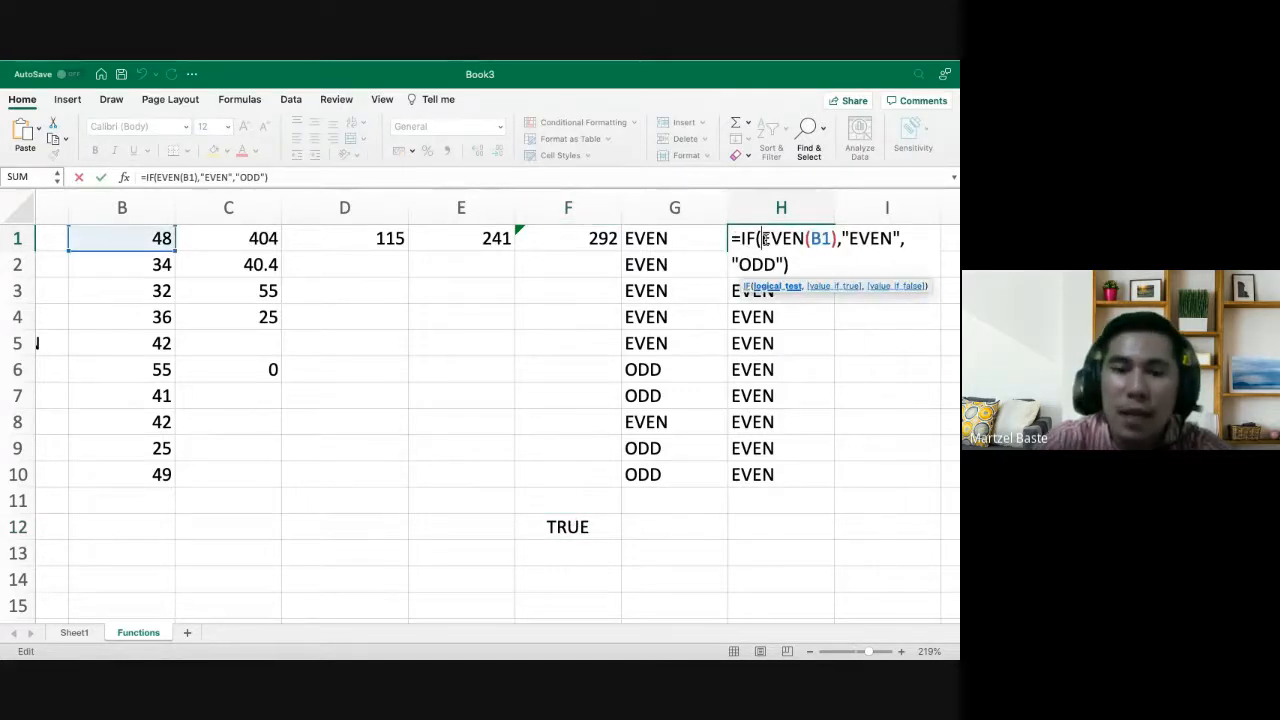
type("IS")
key("Return")
Fill the ISEVEN formula from H1 down to H10 and compare it with column G's MOD formula
left_click(816, 240)
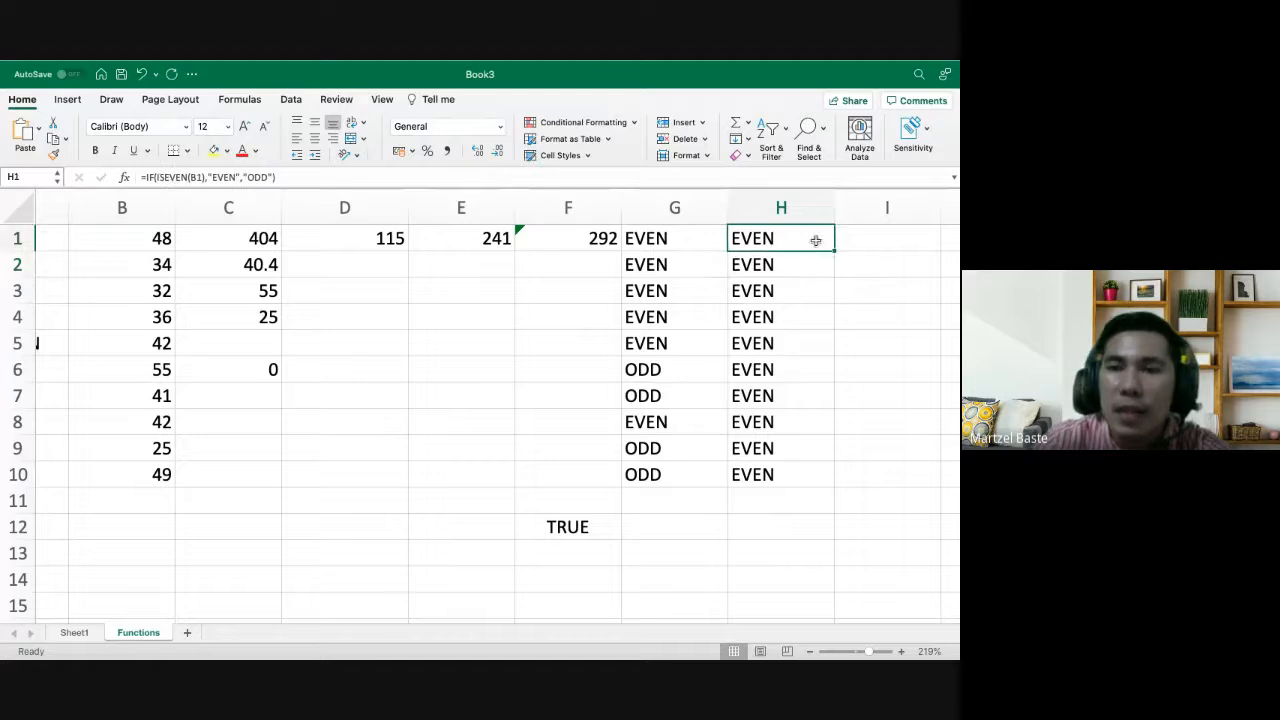
double_click(834, 250)
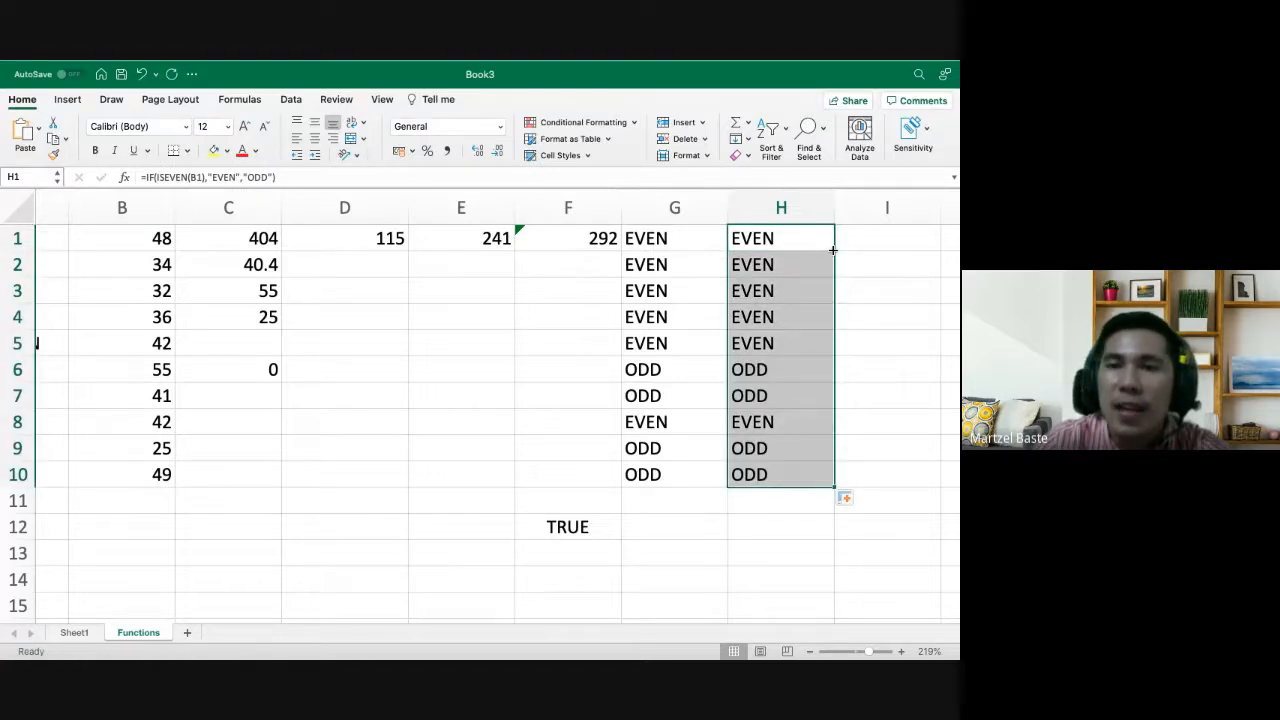
left_click(783, 419)
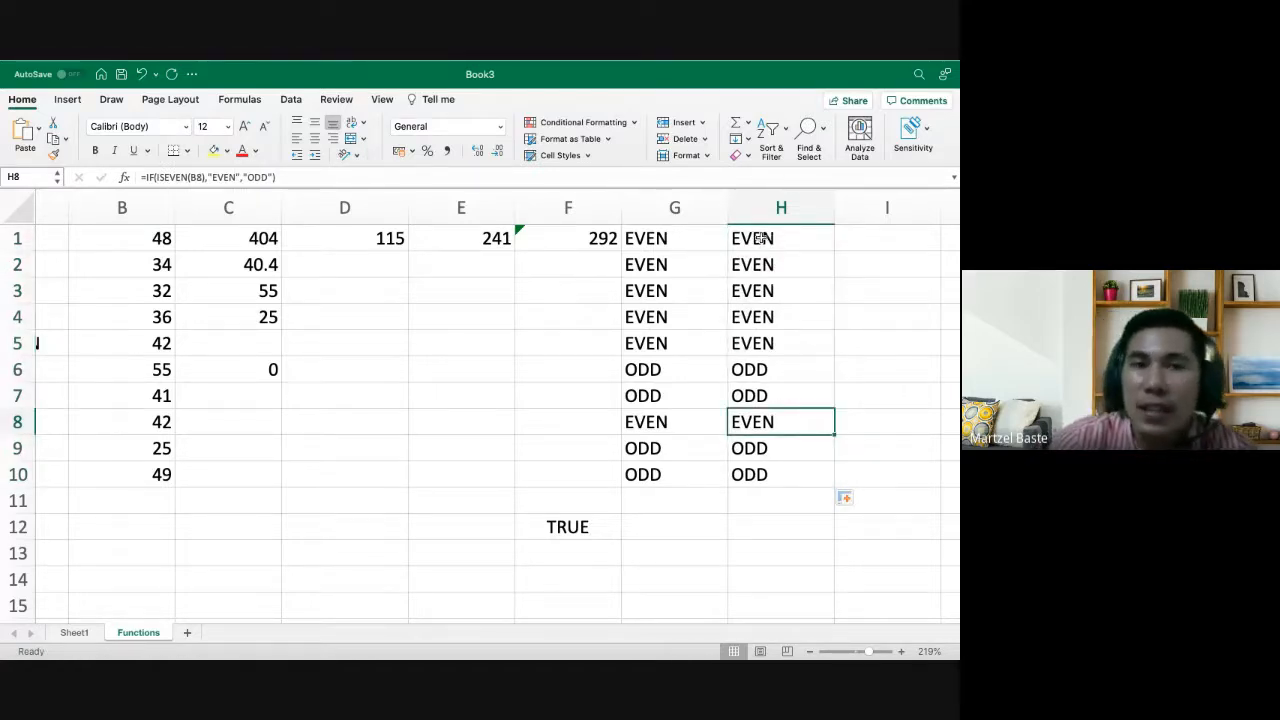
left_click(773, 367)
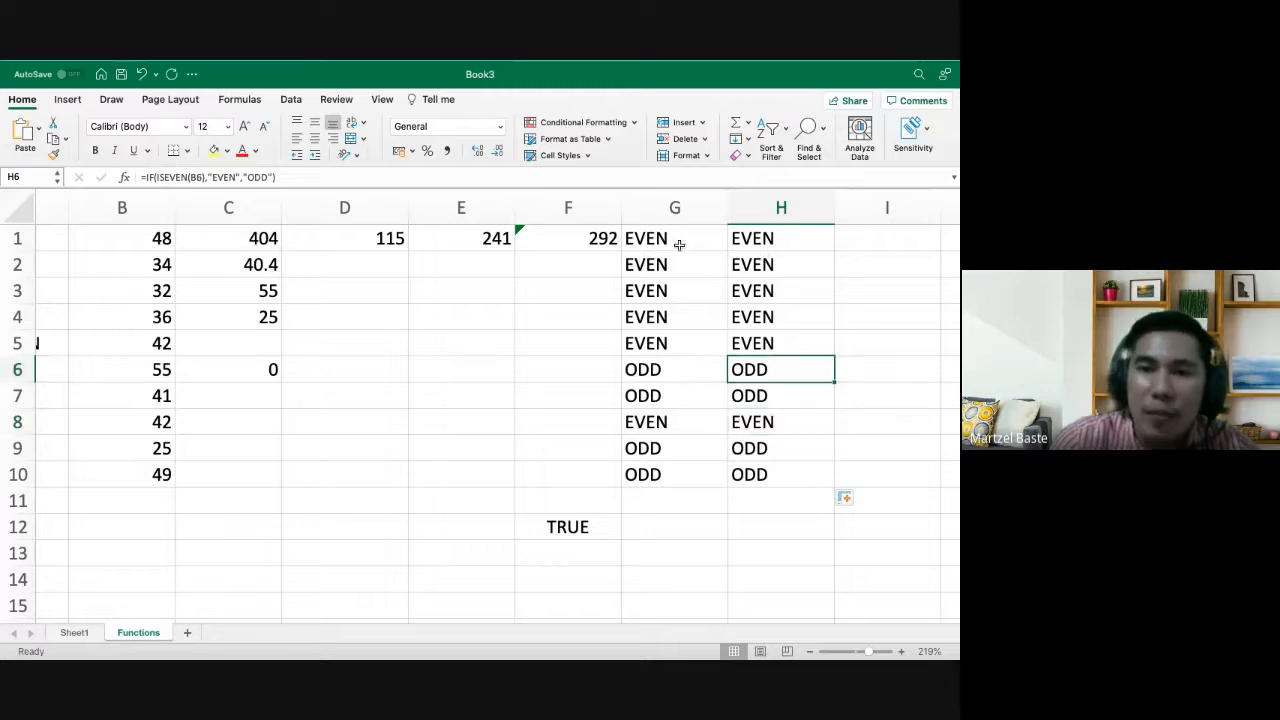
left_click(677, 240)
key("Right")
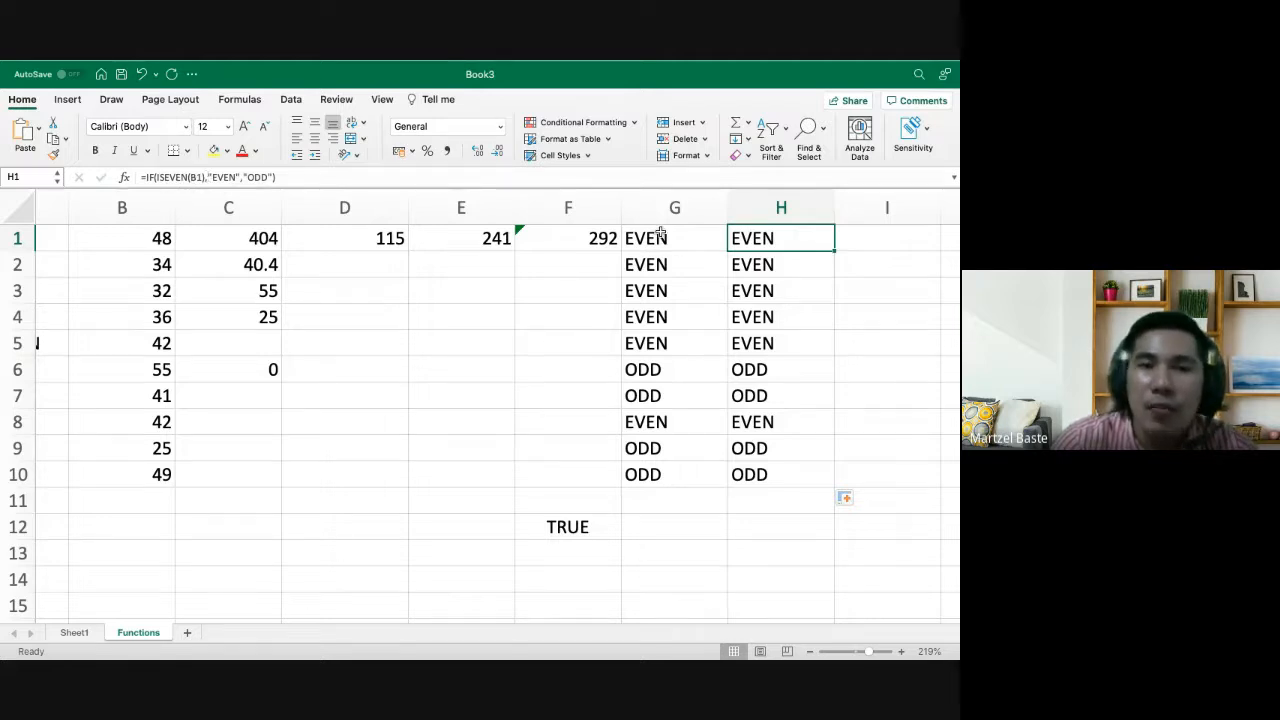
left_click(552, 557)
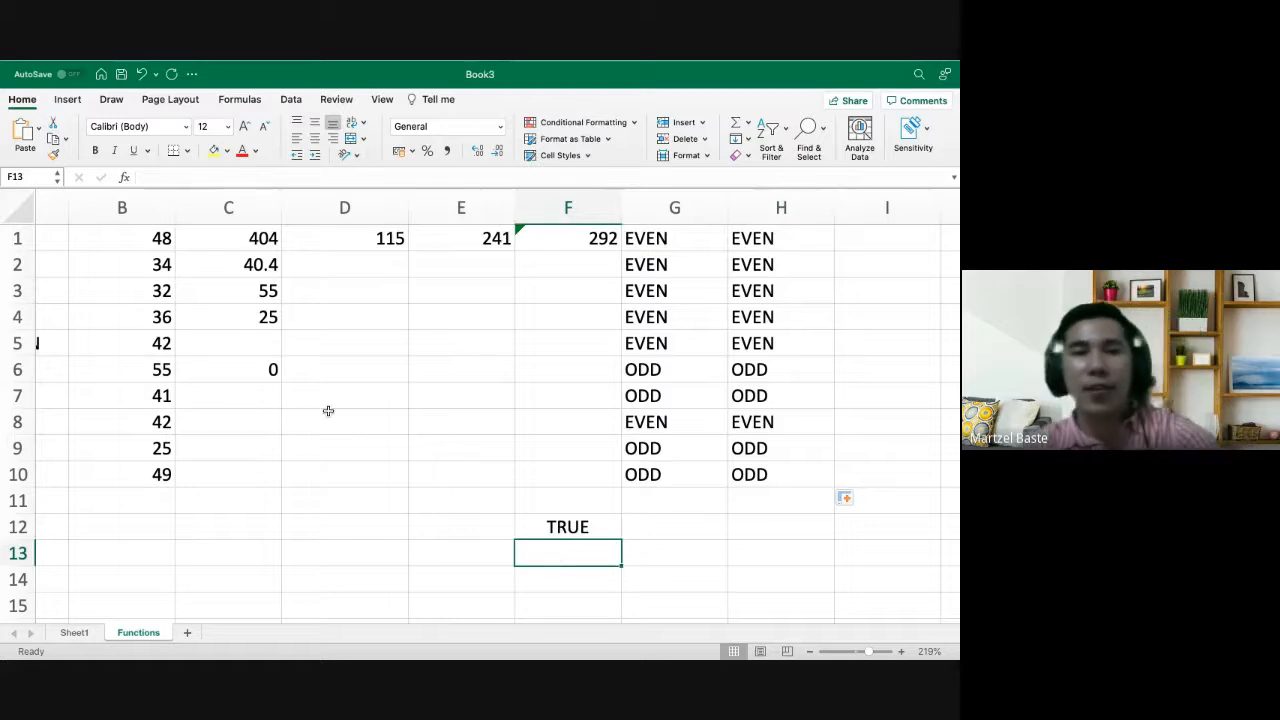
scroll(329, 409, "left", 3)
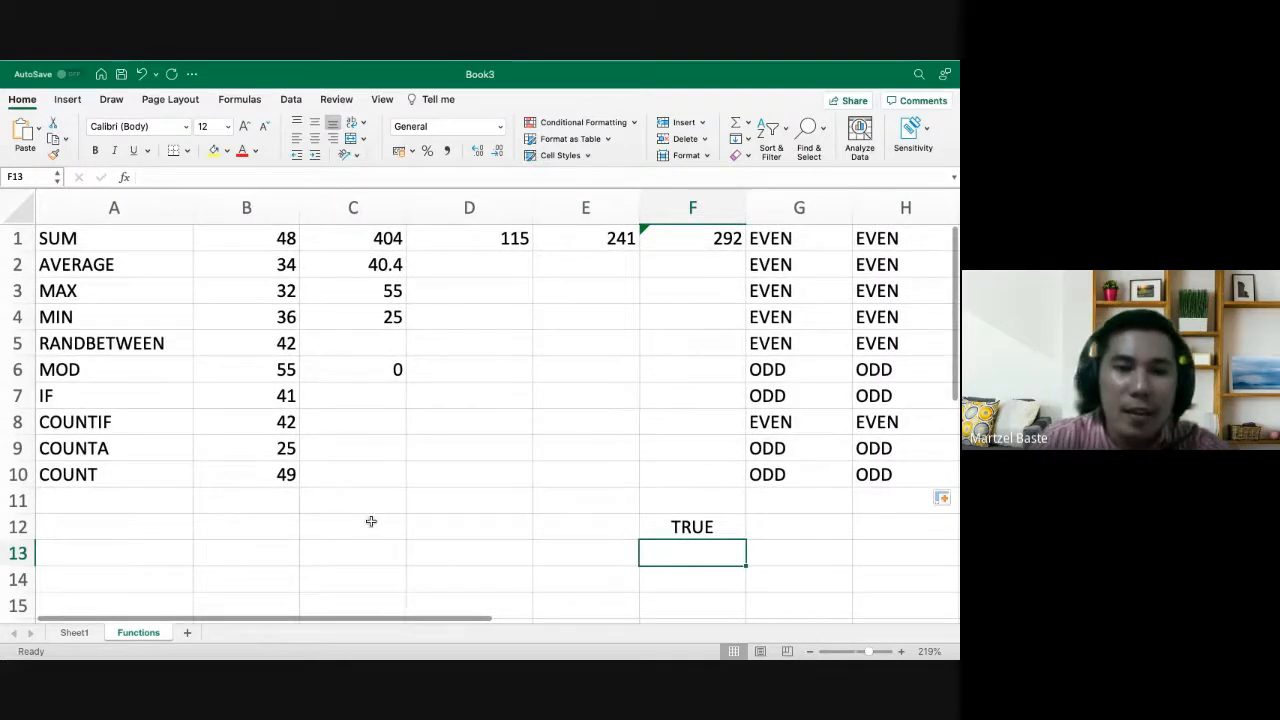
left_click(371, 521)
type("=")
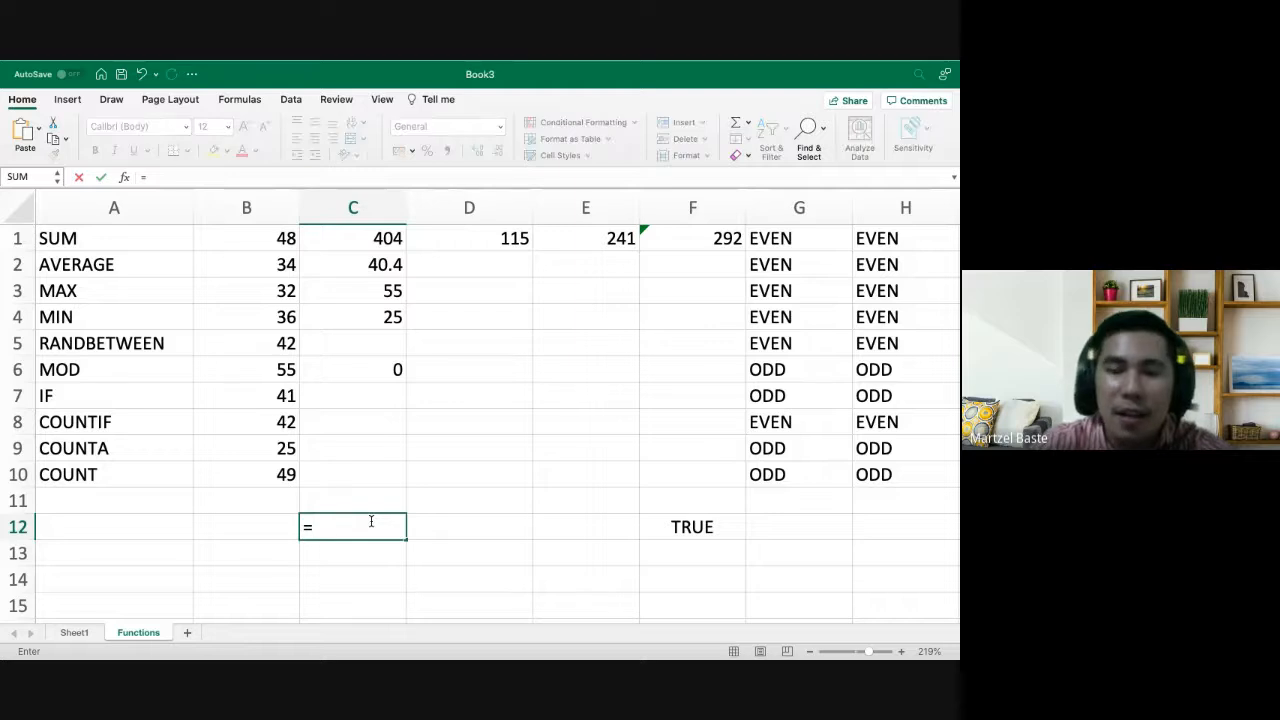
type("PRO")
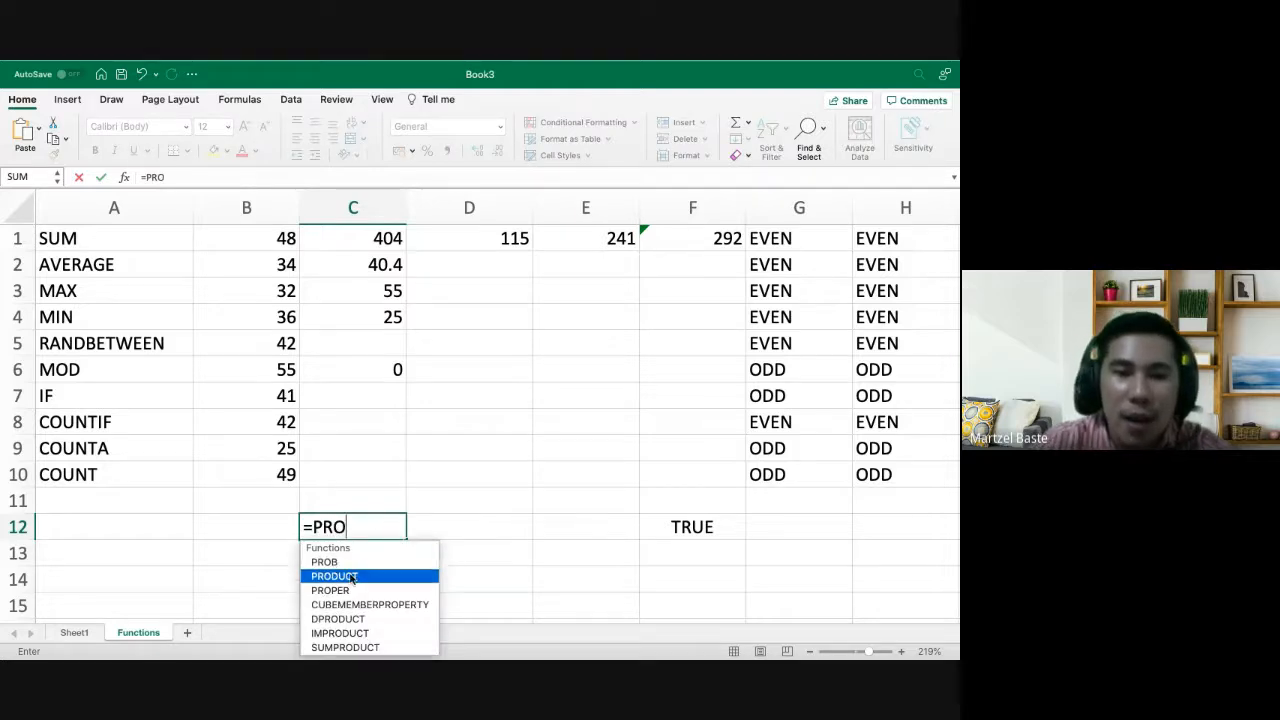
key("BackSpace")
key("BackSpace")
key("BackSpace")
type("Qu")
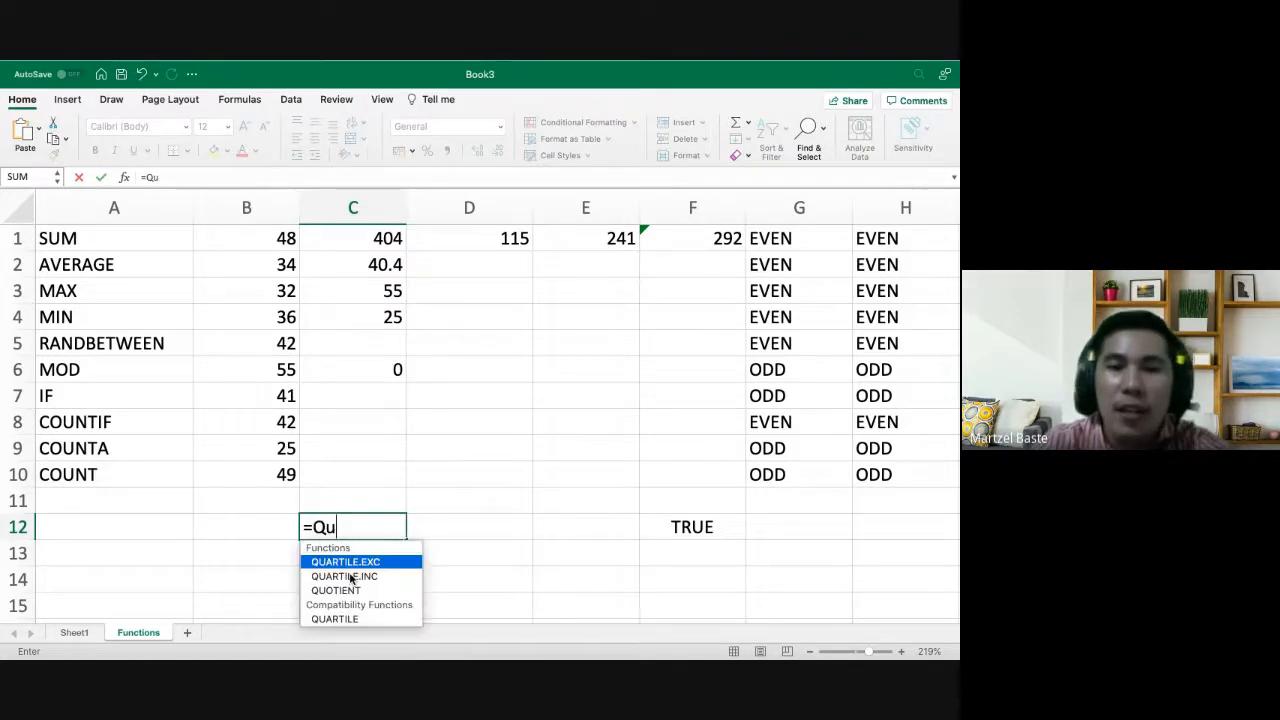
key("BackSpace")
key("BackSpace")
key("BackSpace")
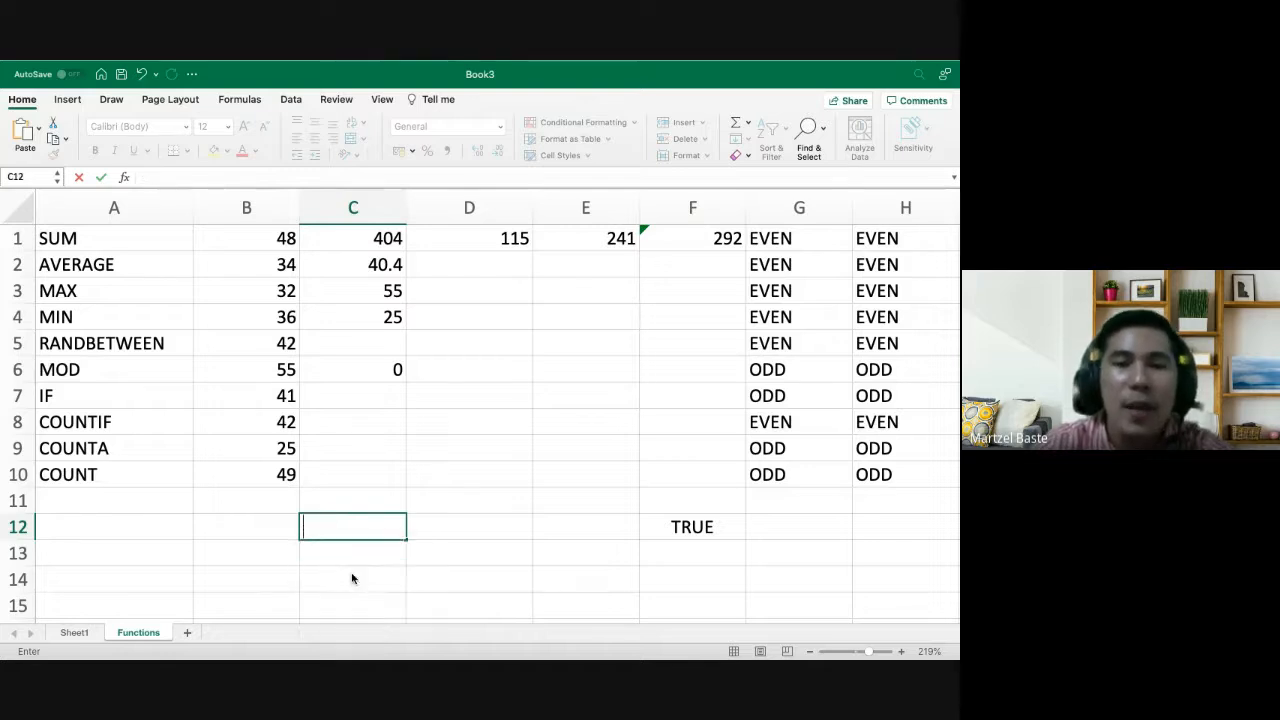
key("Return")
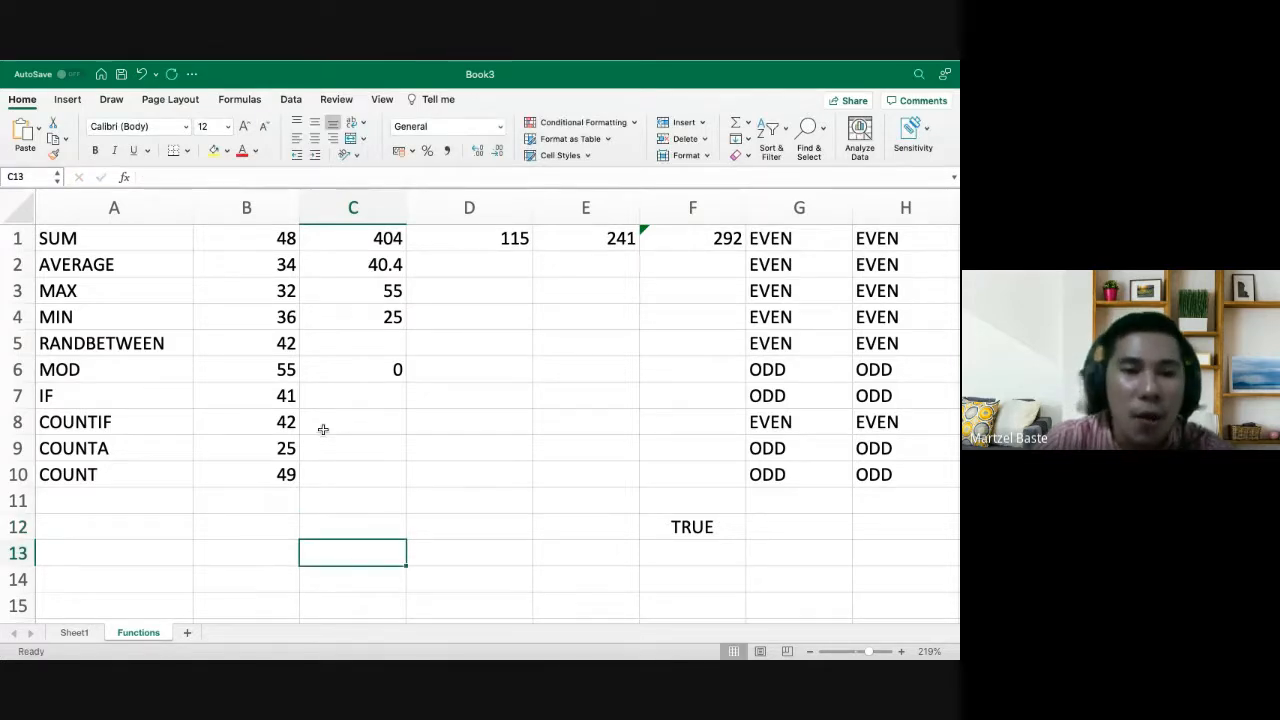
Enter =COUNT(B1:B10) in C8 to count the numbers in column B
left_click(338, 422)
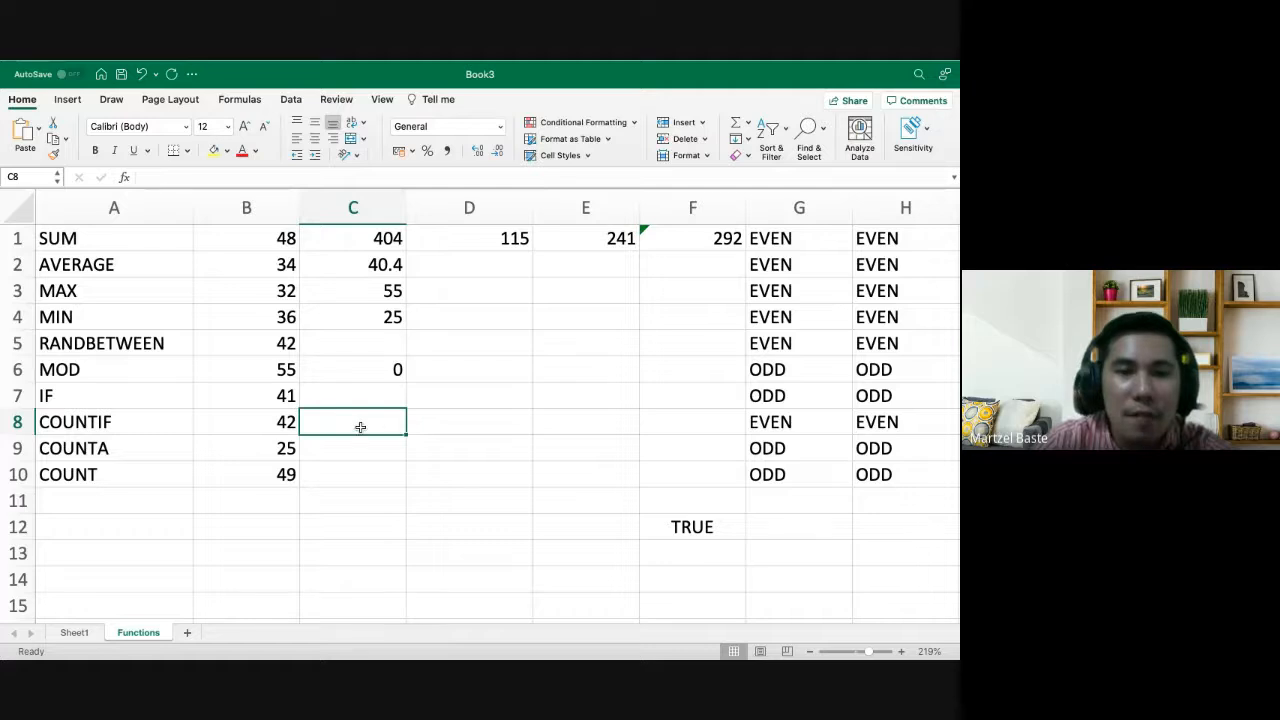
type("=C")
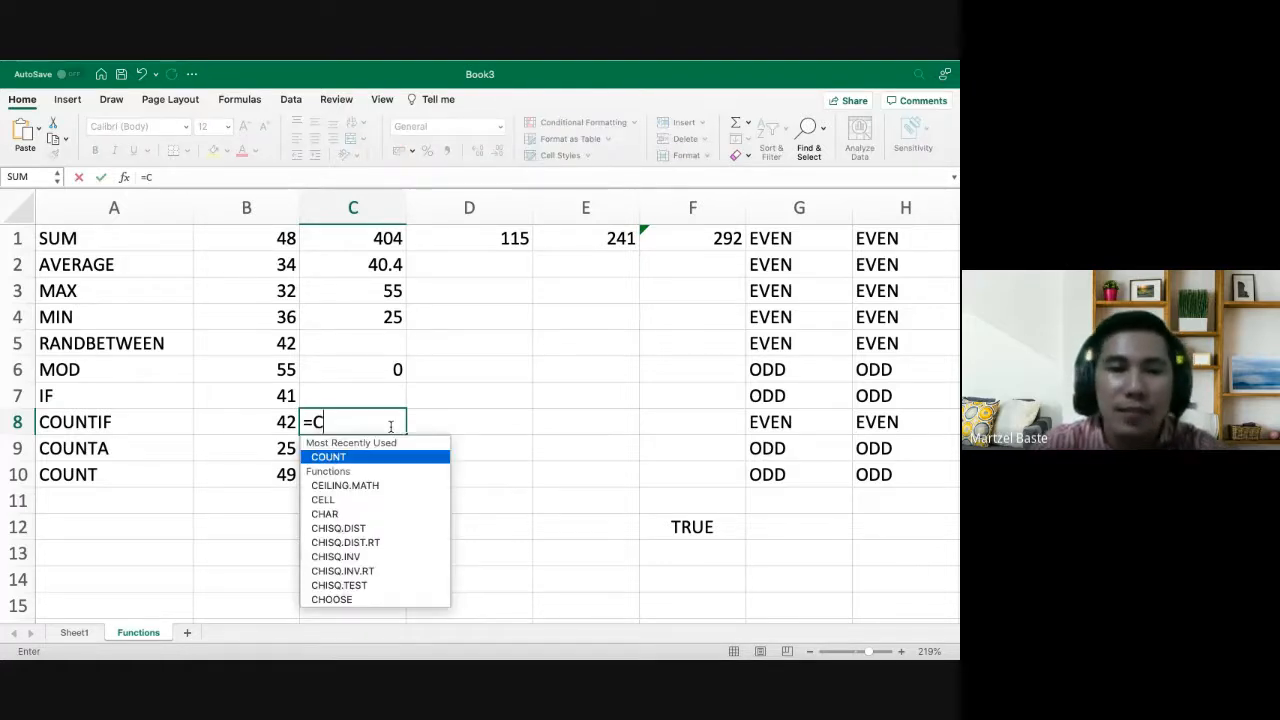
key("BackSpace")
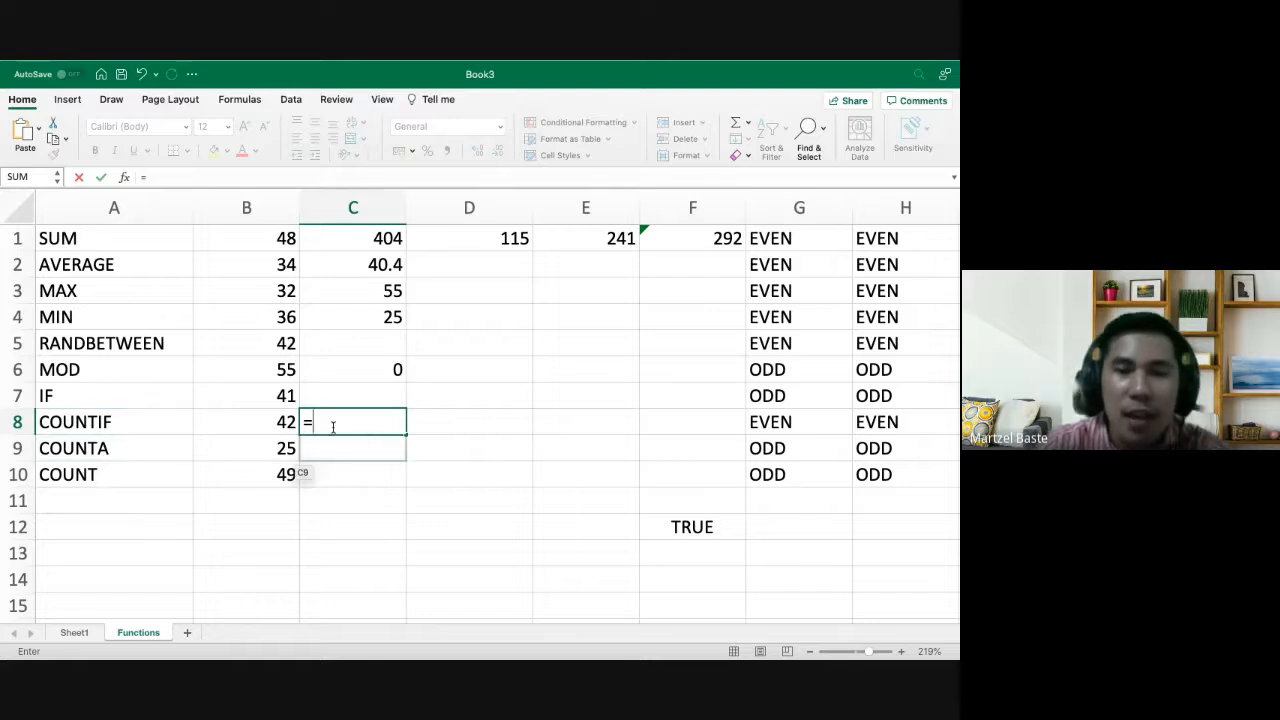
type("count")
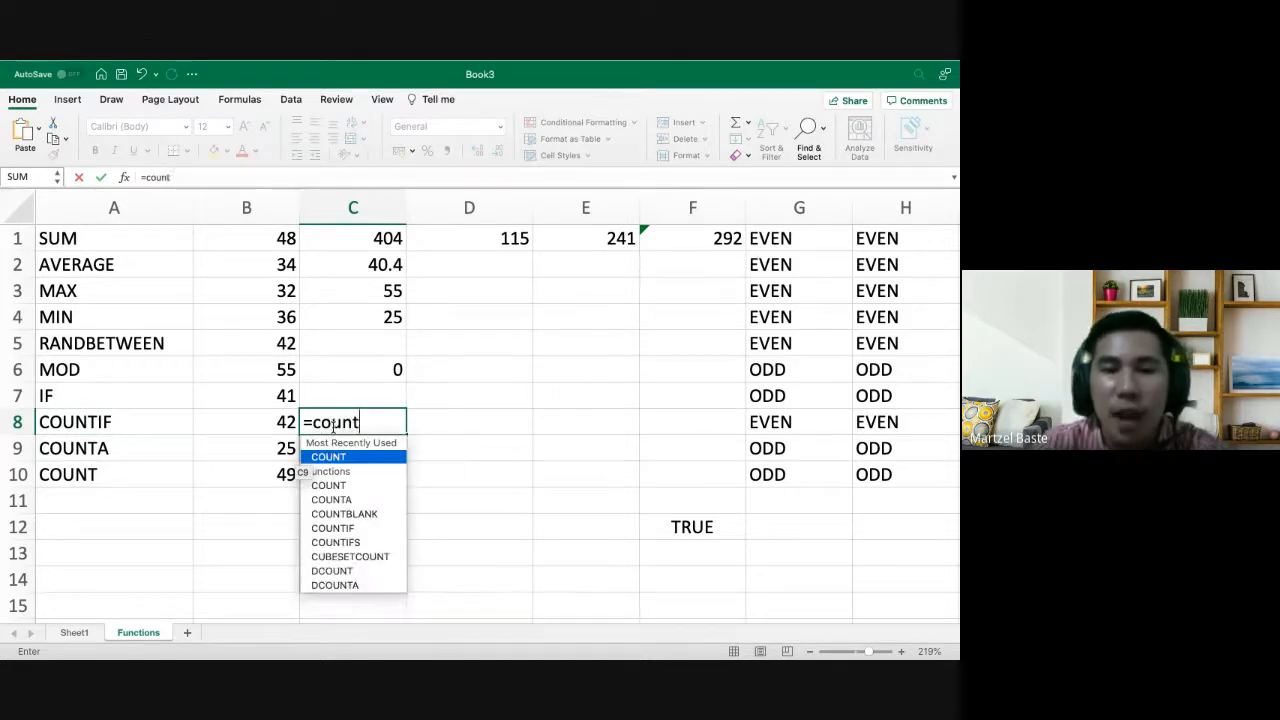
key("Down")
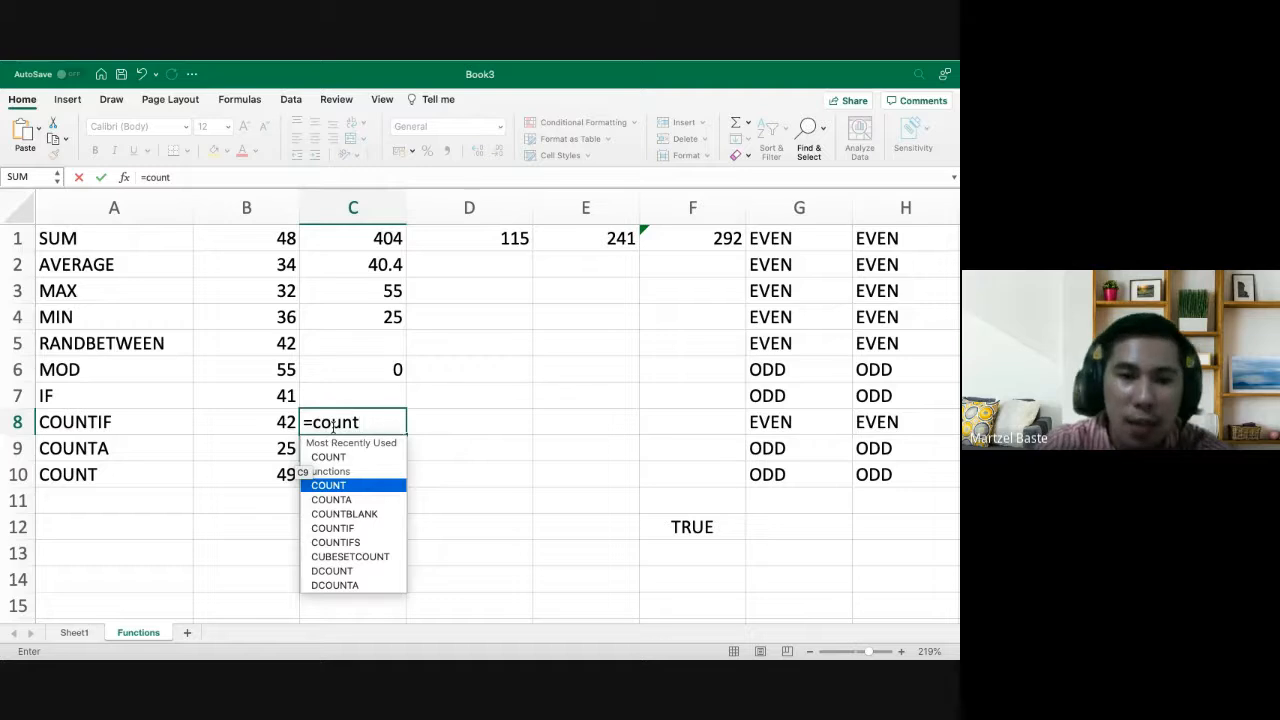
type("(")
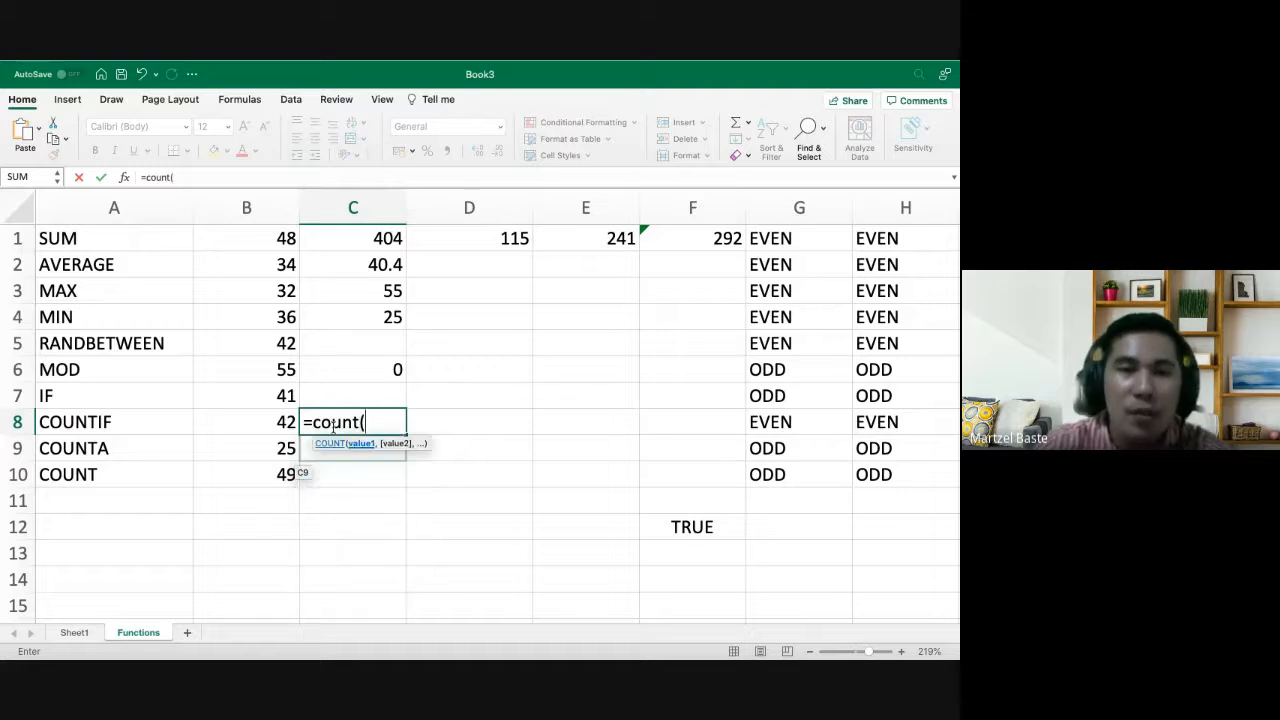
left_click(283, 238)
type(":")
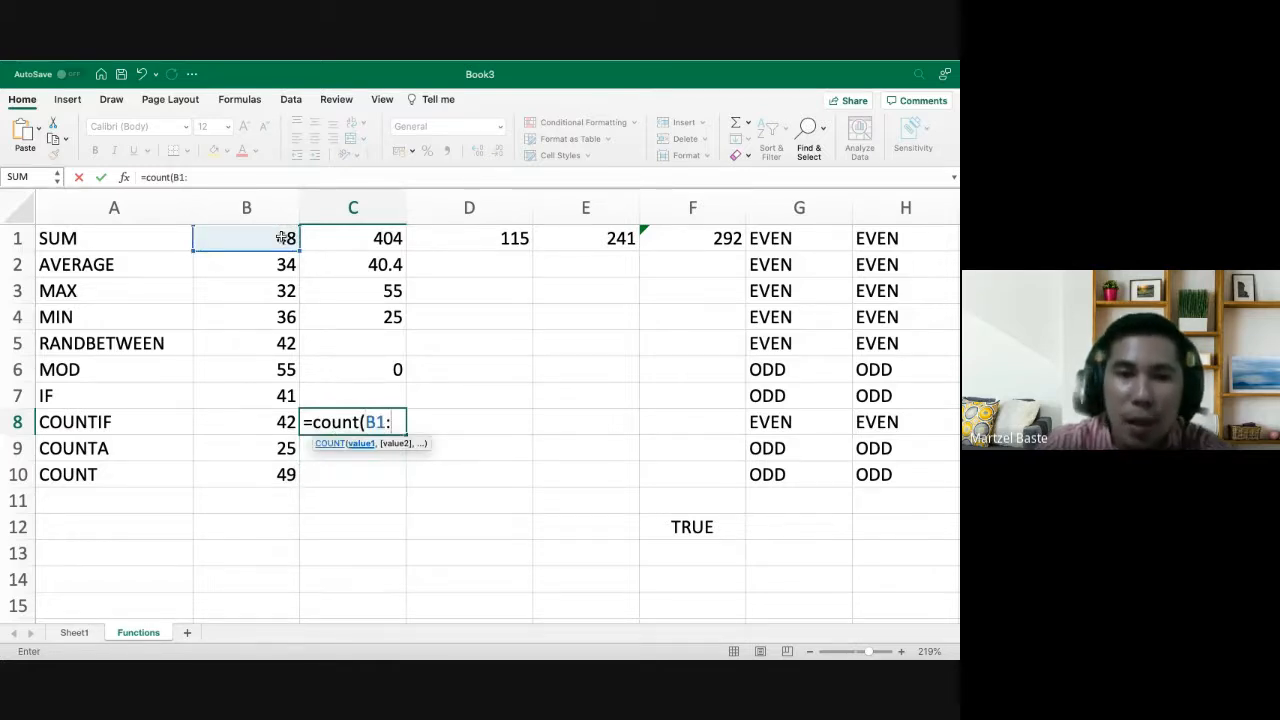
left_click(270, 477)
type(")")
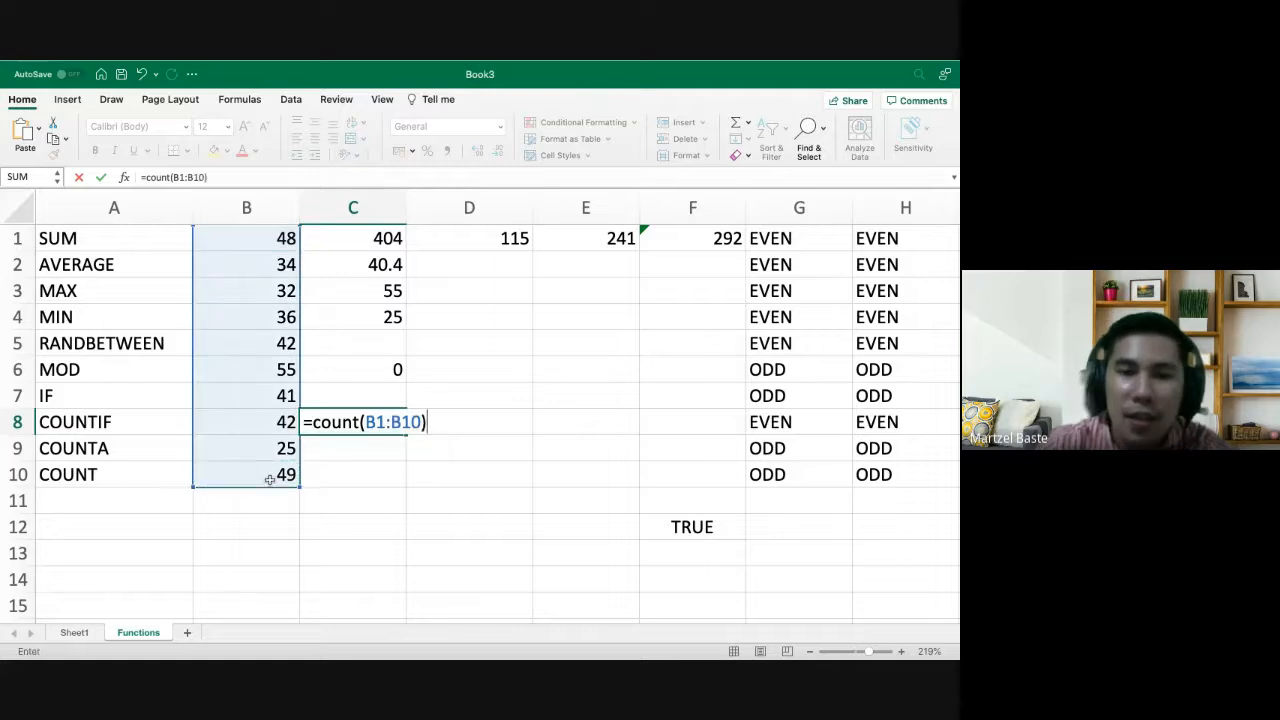
key("Return")
Copy the COUNT formula from C8 into C9 and change it to =COUNTA(B1:B10)
left_click(368, 425)
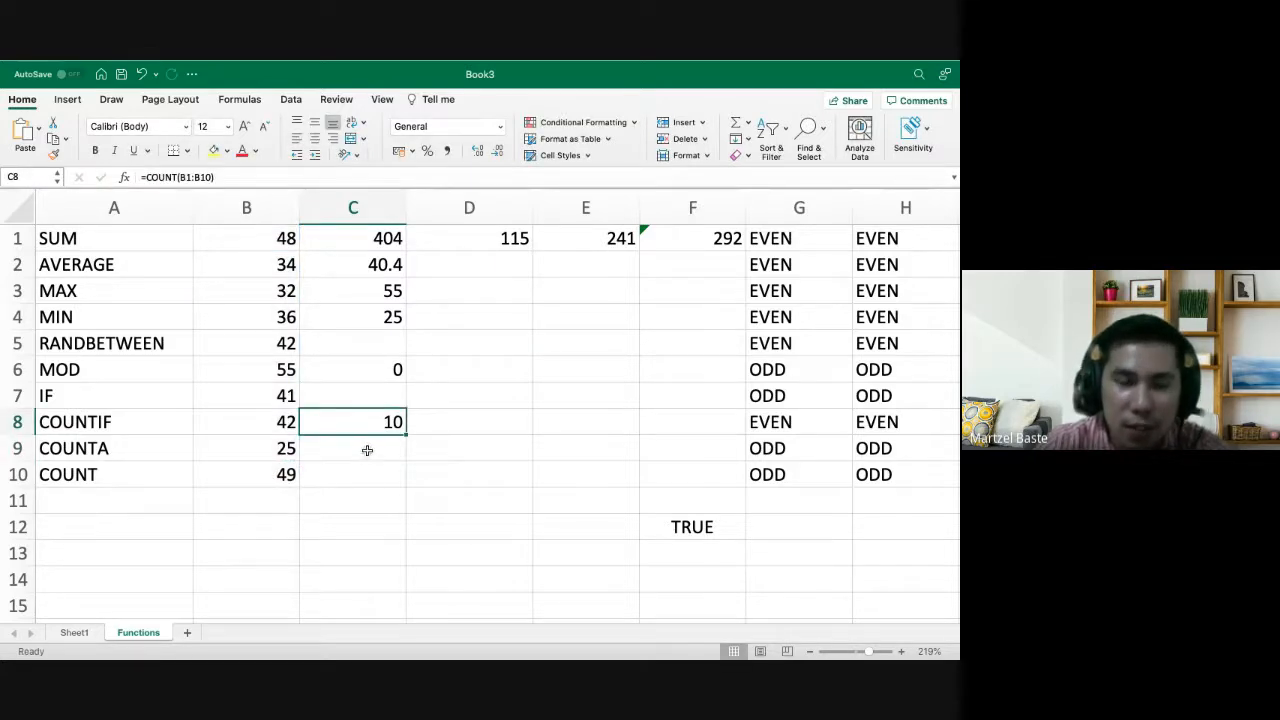
left_click(367, 450)
left_click(370, 427)
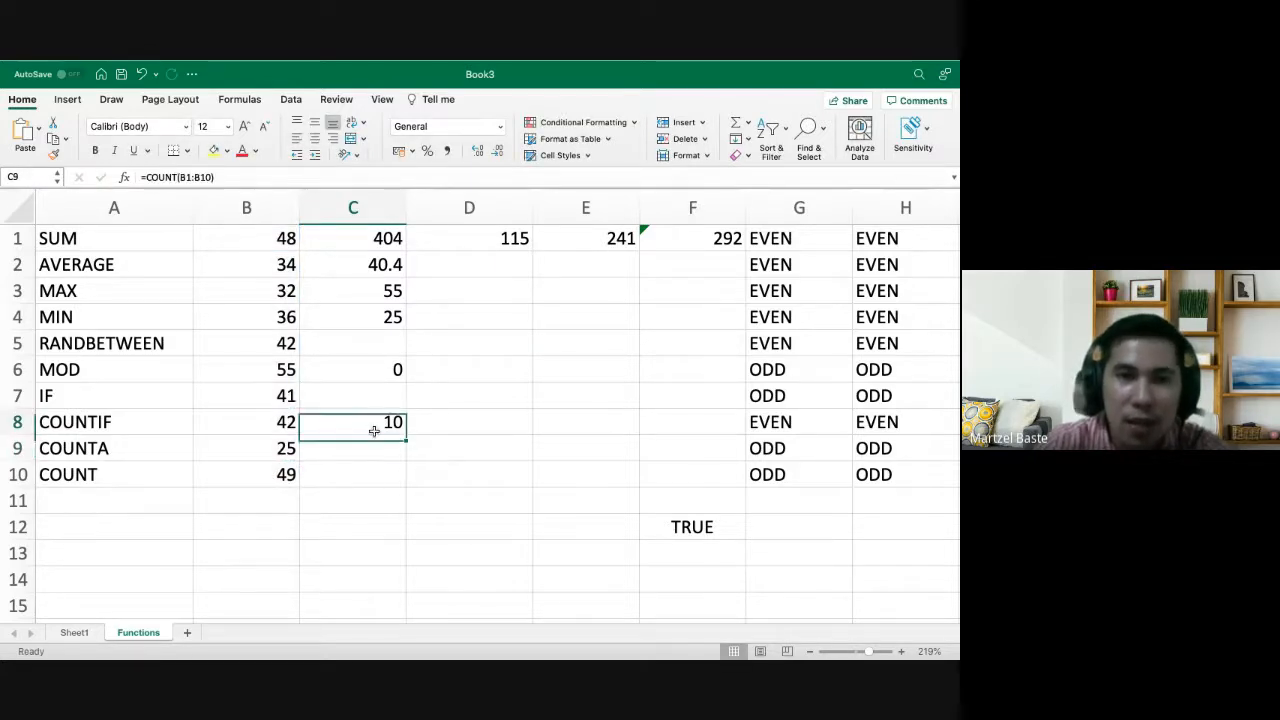
left_click(232, 181)
key("Return")
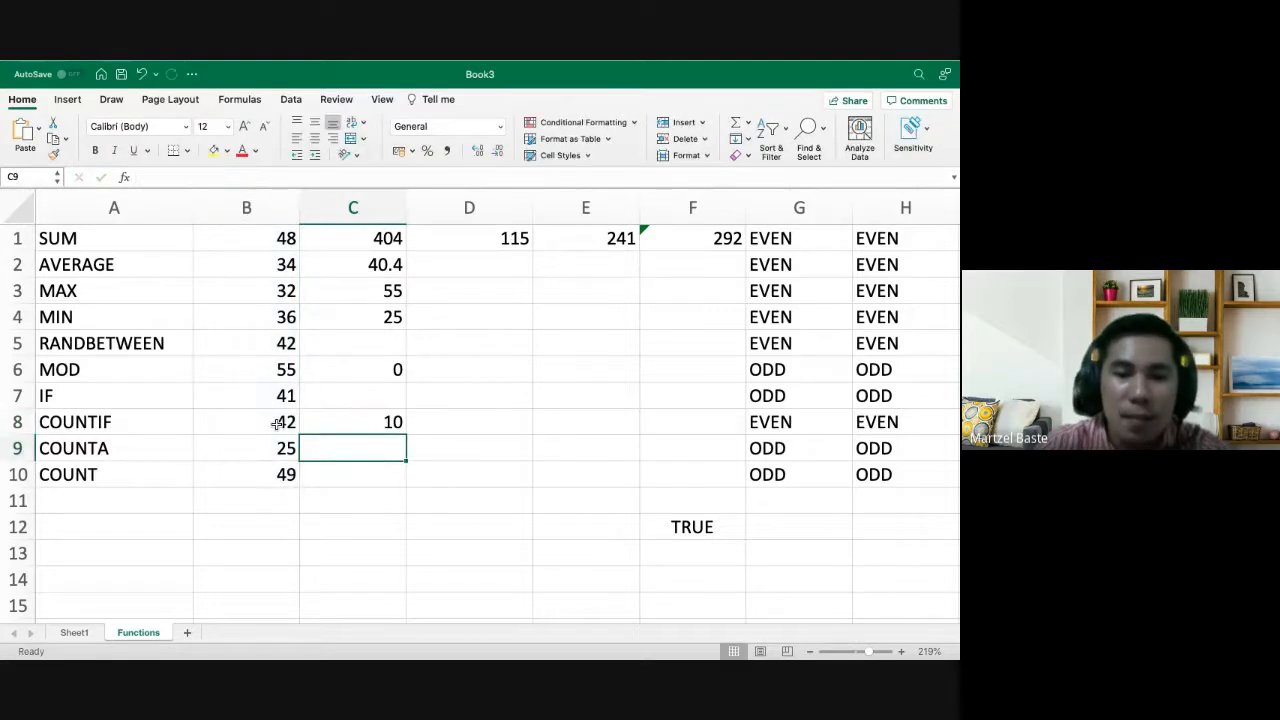
type("=COUNT(B1:B10)")
left_click(173, 177)
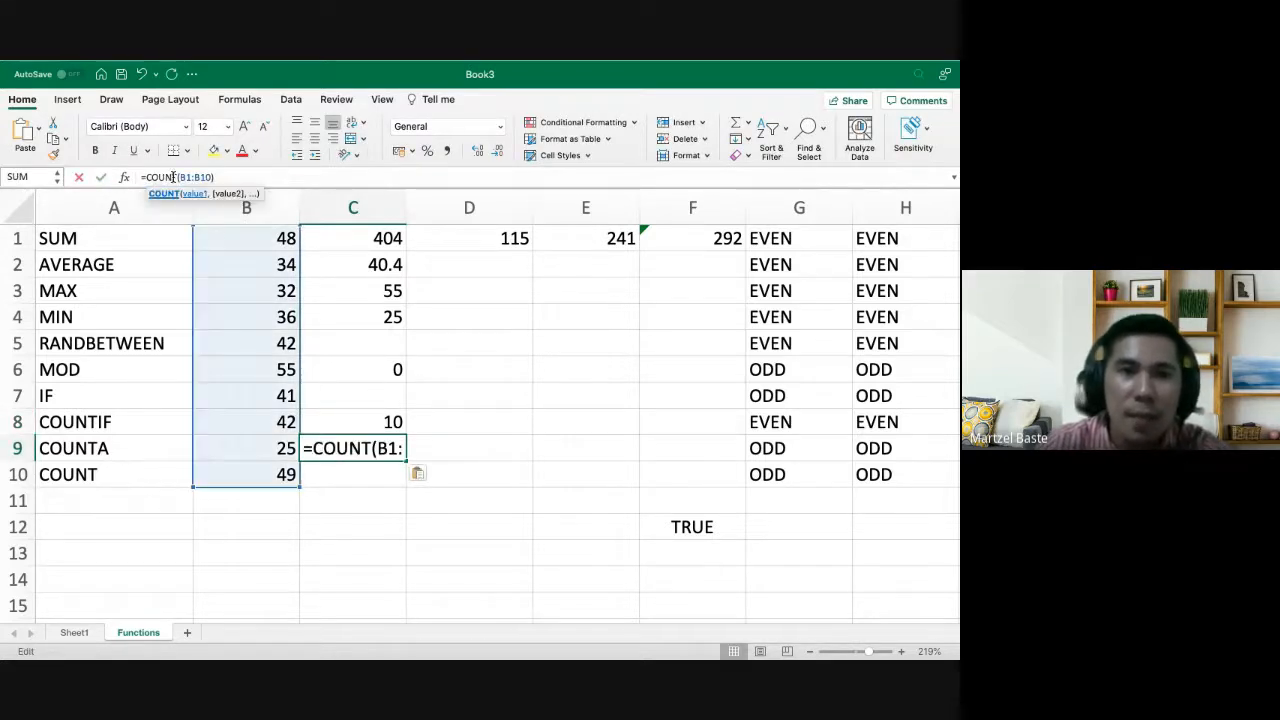
type("A")
key("Return")
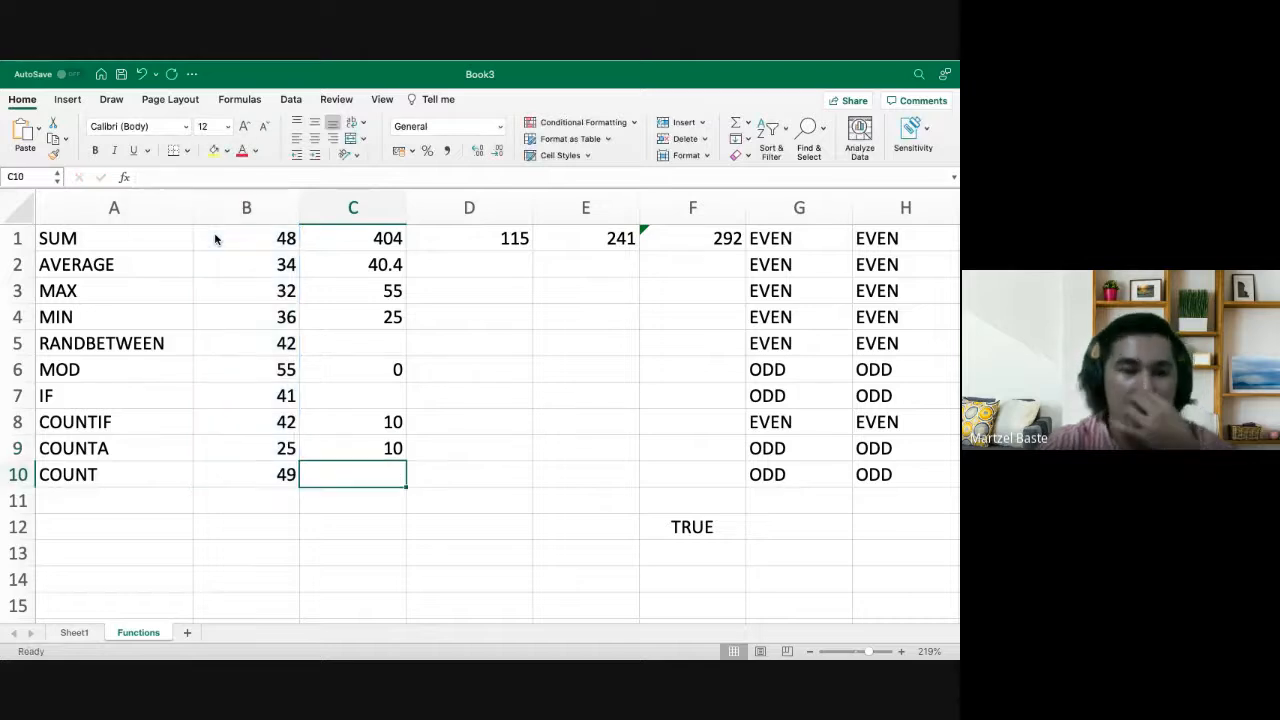
Go through the numbers in B1 to B8 and compare the row 8 label with the formula in C8
left_click(255, 237)
key("Down")
key("Down")
key("Down")
key("Down")
key("Down")
key("Down")
key("Down")
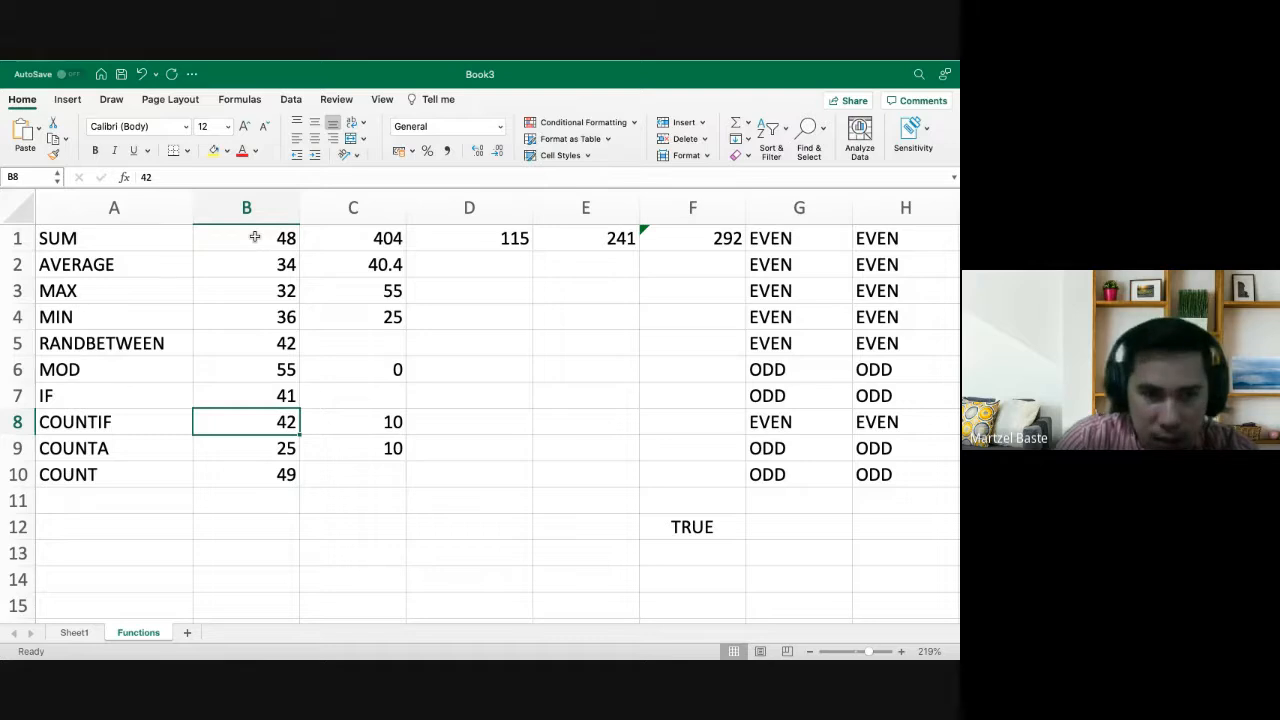
key("Left")
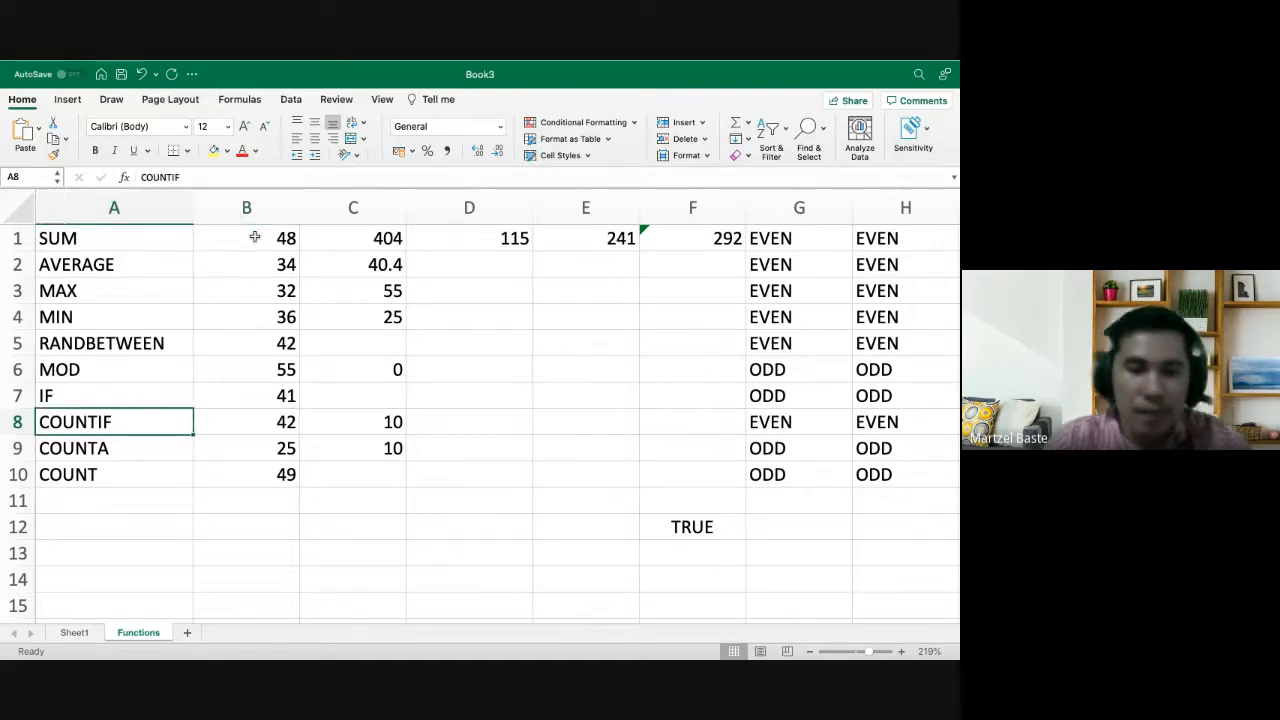
left_click(366, 418)
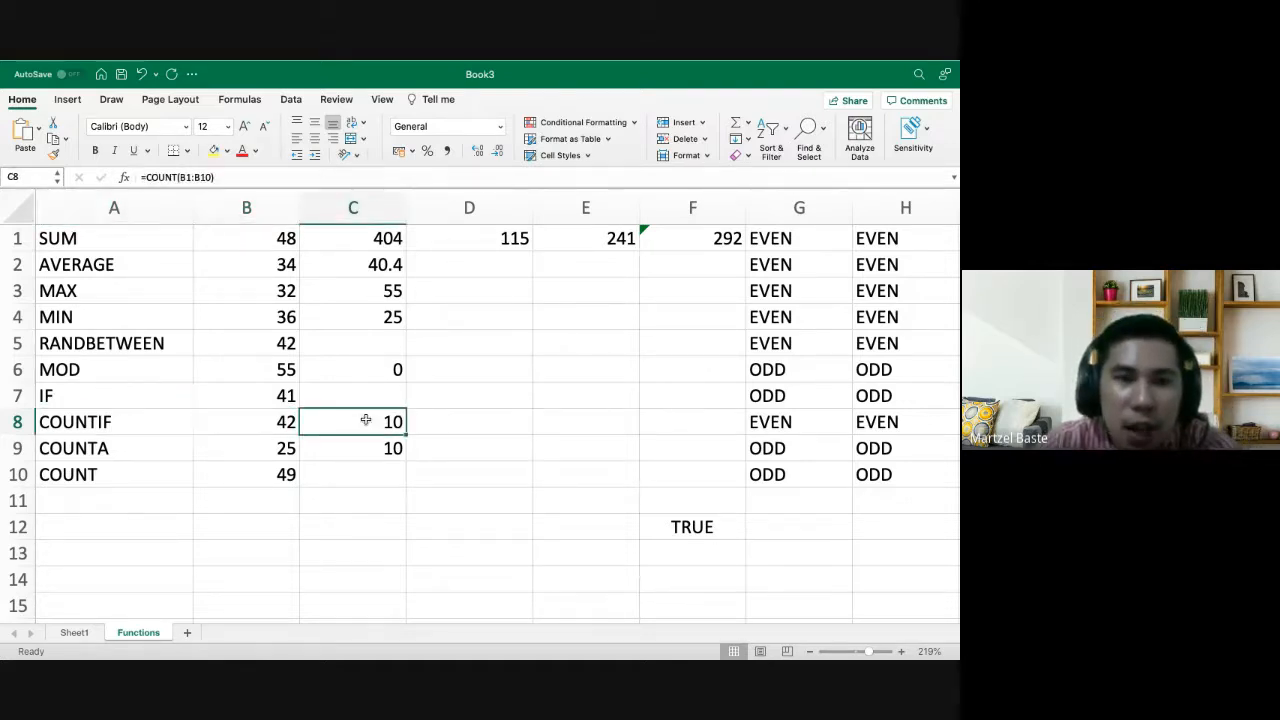
Clear the COUNTIF label from A8 and move the COUNT label from A10 into A8
left_click(137, 449)
left_click(98, 430)
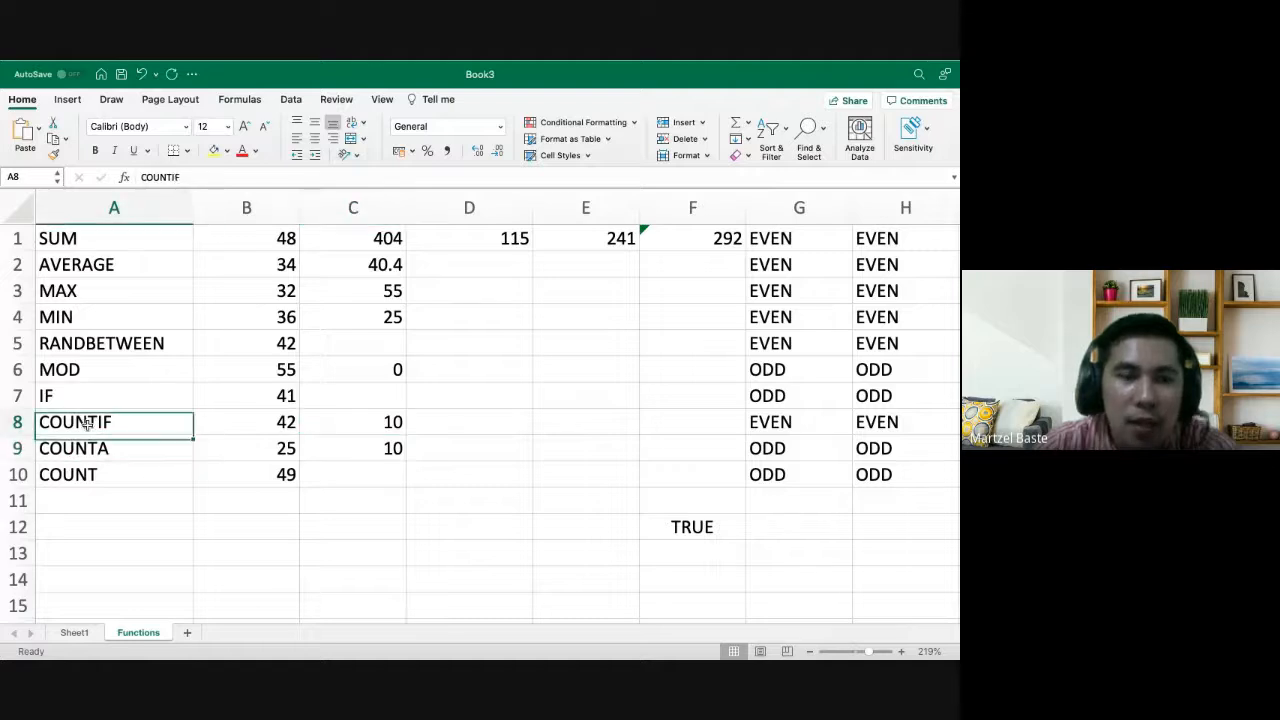
key("Delete")
key("Down")
key("shift+Down")
key("Down")
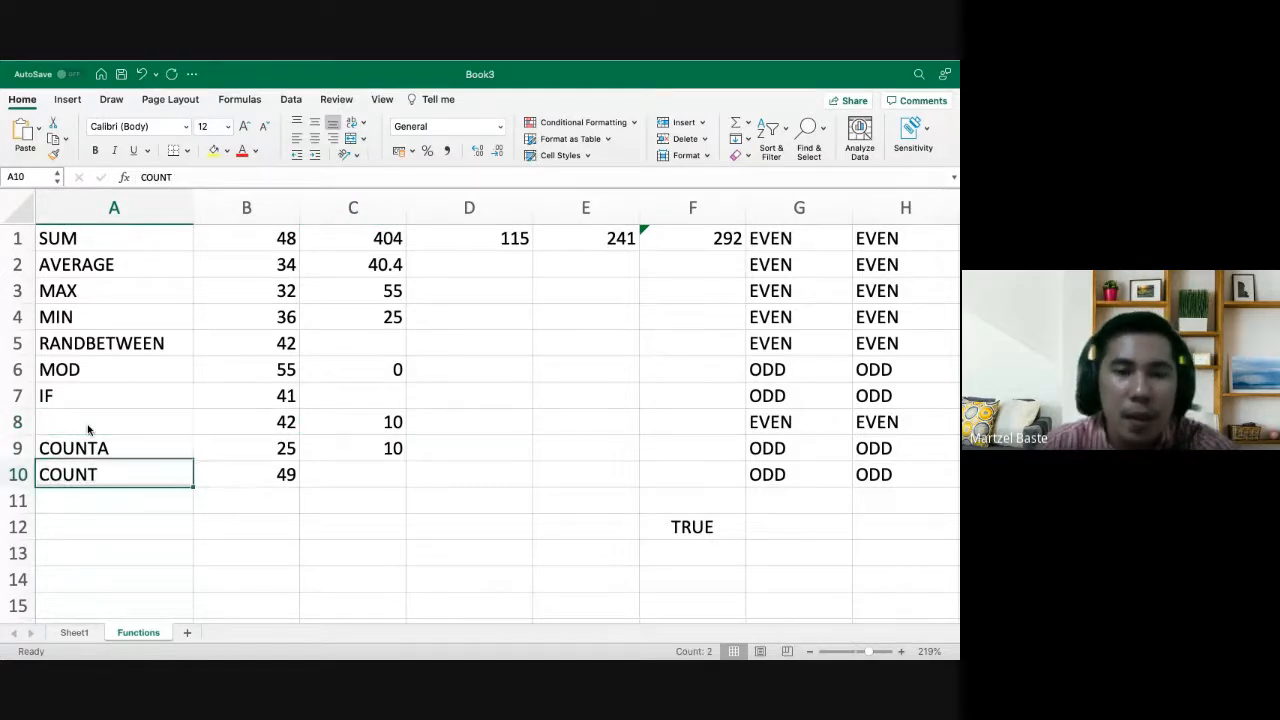
key("Up")
key("Down")
key("super+x")
key("Up")
key("Up")
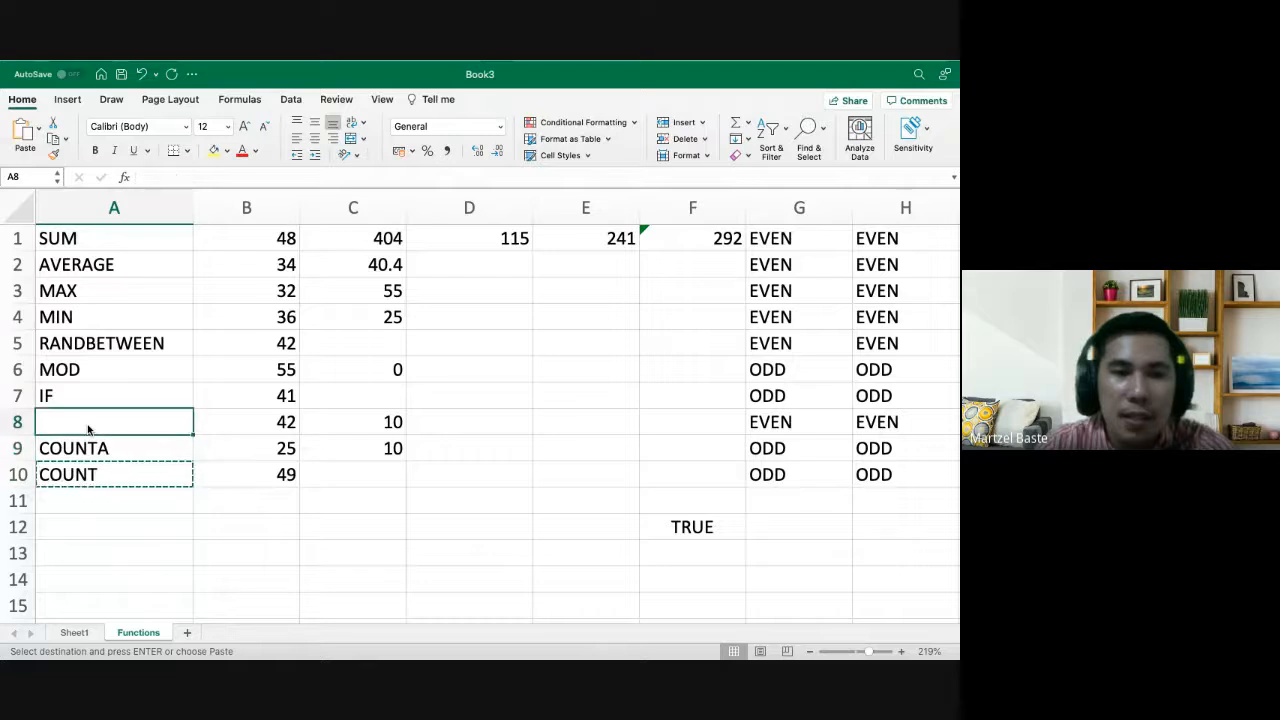
key("super+v")
Check the COUNT formula in C8 and the COUNTA formula in C9 against their labels in column A
key("Down")
key("Up")
key("Right")
key("Right")
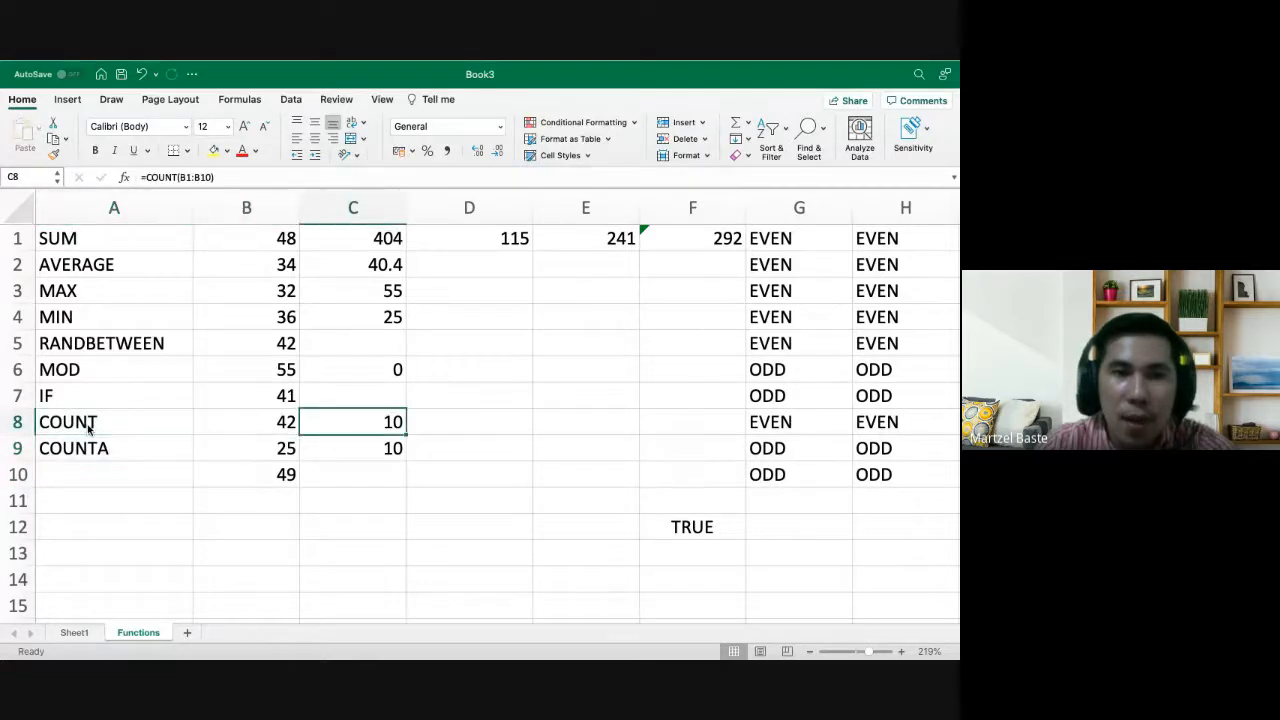
key("Down")
key("Left")
key("Left")
key("Right")
key("Right")
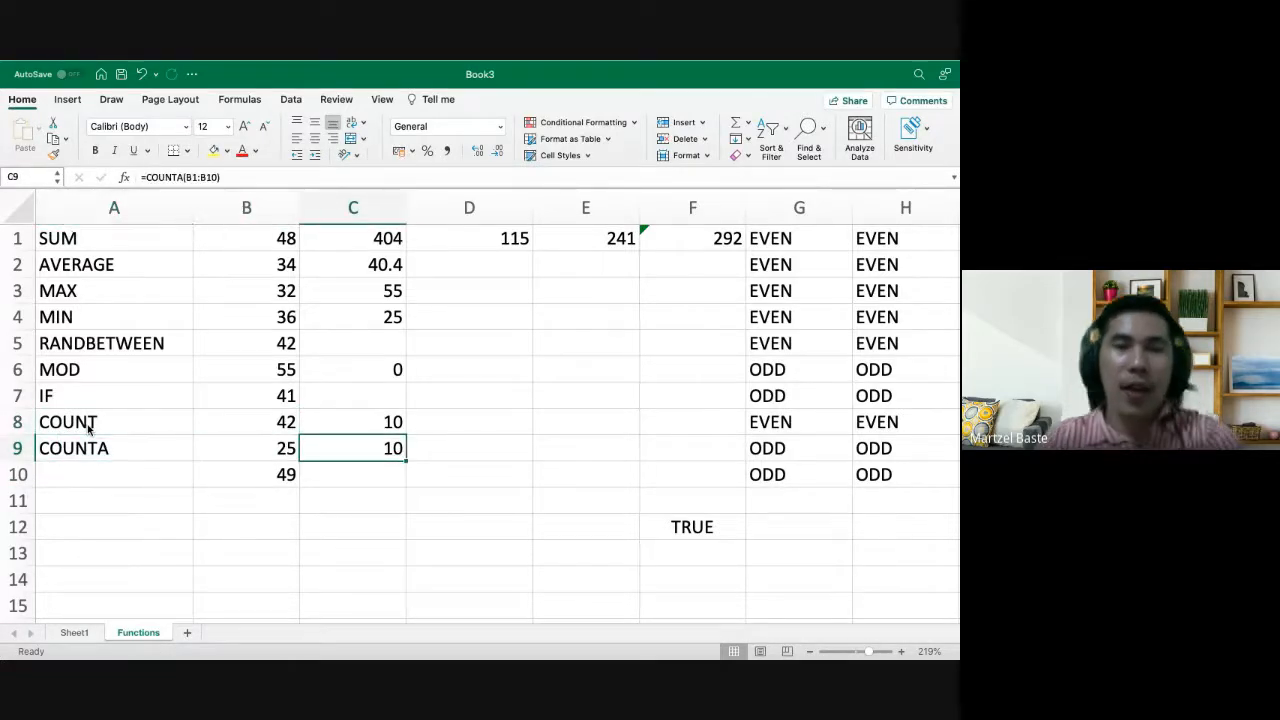
Review the numbers in B1 to B8 that the count formulas cover, along with the neighbouring column C results
left_click(274, 246)
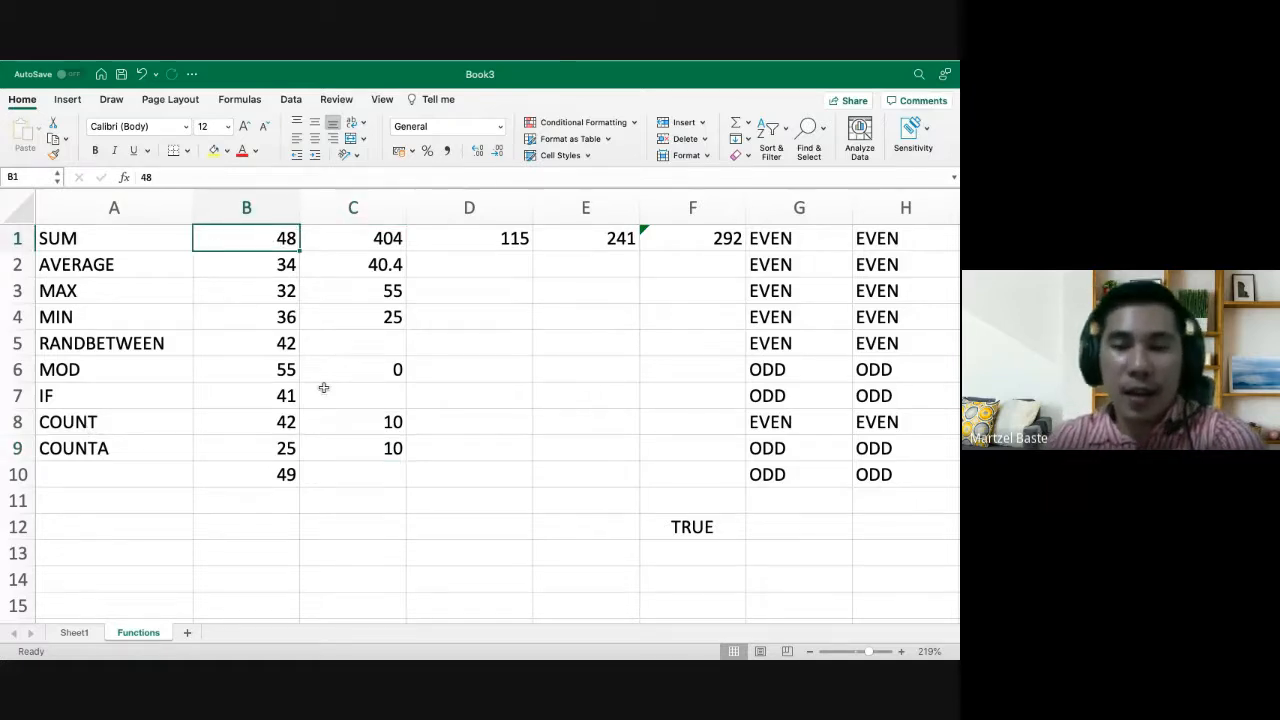
key("Down")
key("Down")
key("Down")
key("Down")
key("Down")
key("Down")
key("Down")
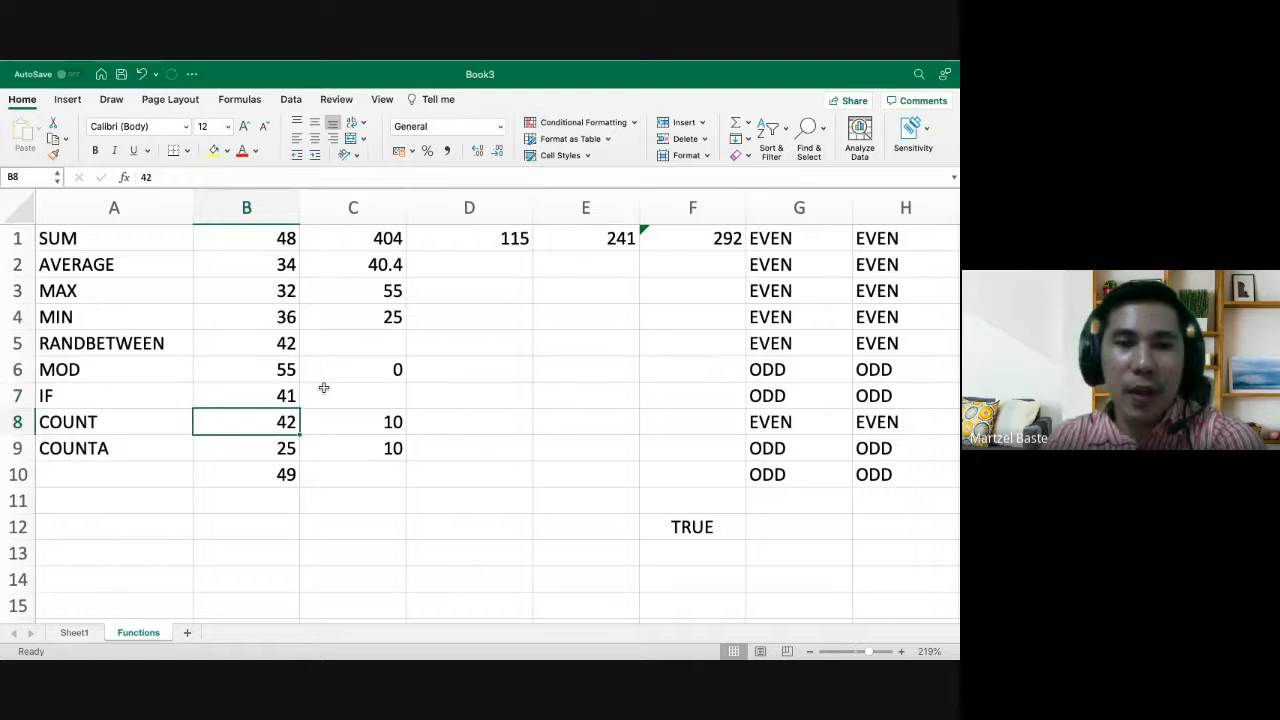
key("Right")
key("Up")
key("Up")
key("Up")
key("Up")
key("Up")
key("Left")
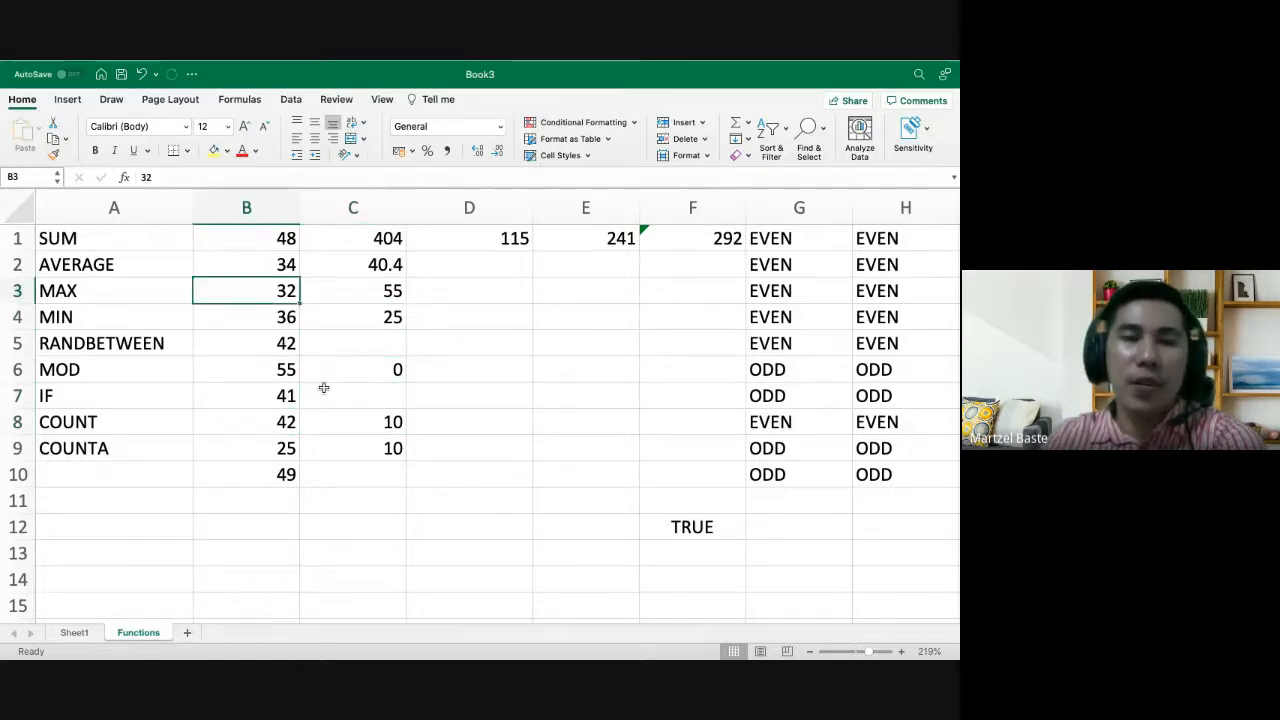
key("Up")
key("Up")
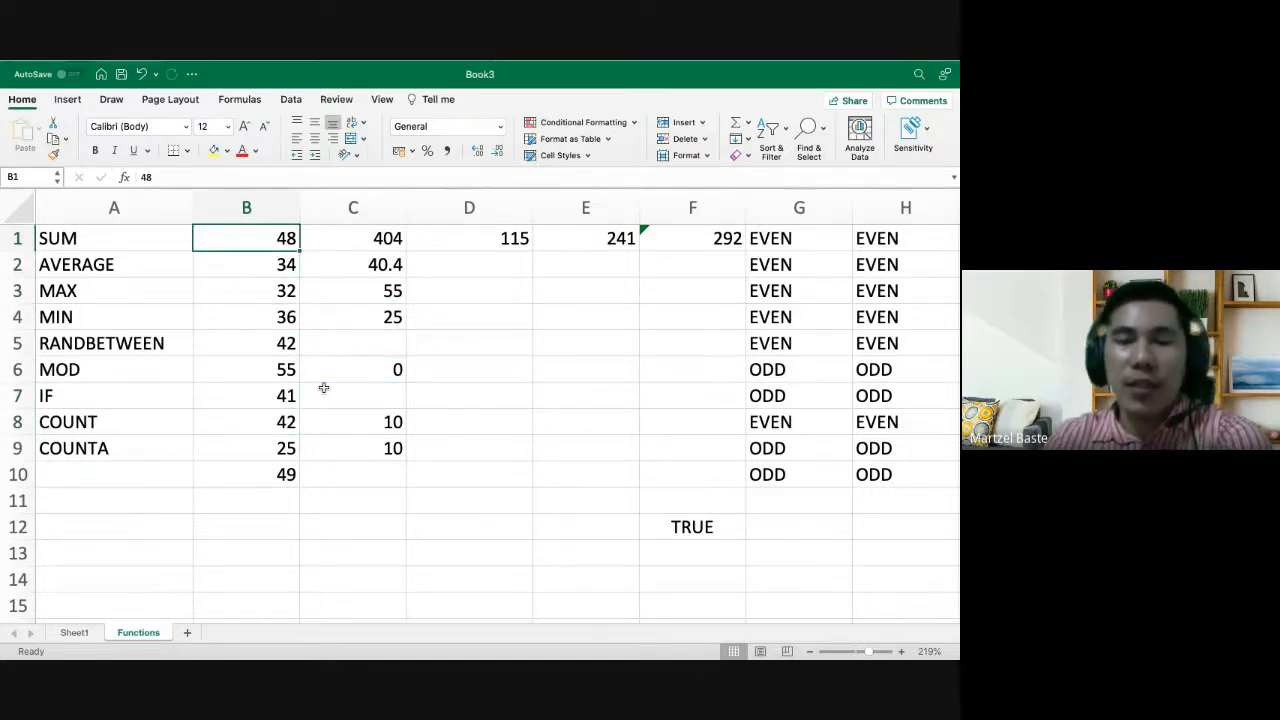
Clear the number in B2 and check how the COUNT formula in C8 responds
key("Down")
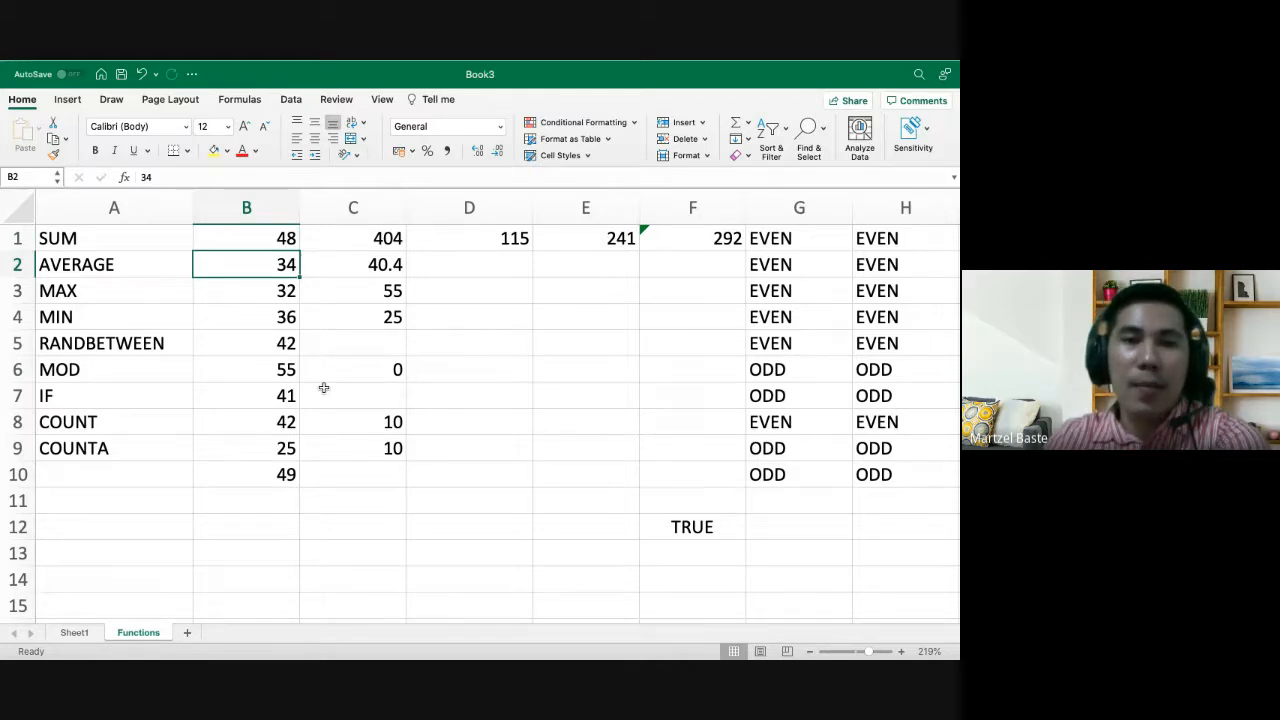
key("Delete")
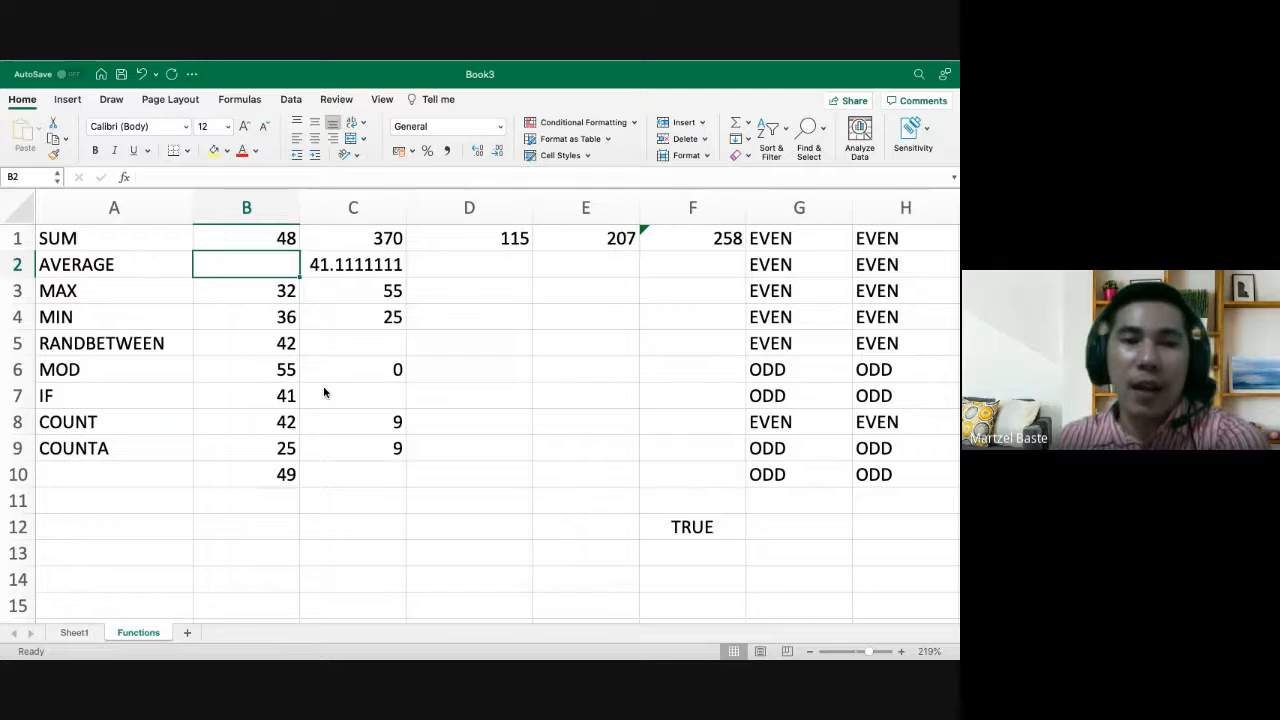
key("Down")
key("Down")
key("Down")
key("Down")
key("Down")
key("Down")
key("Right")
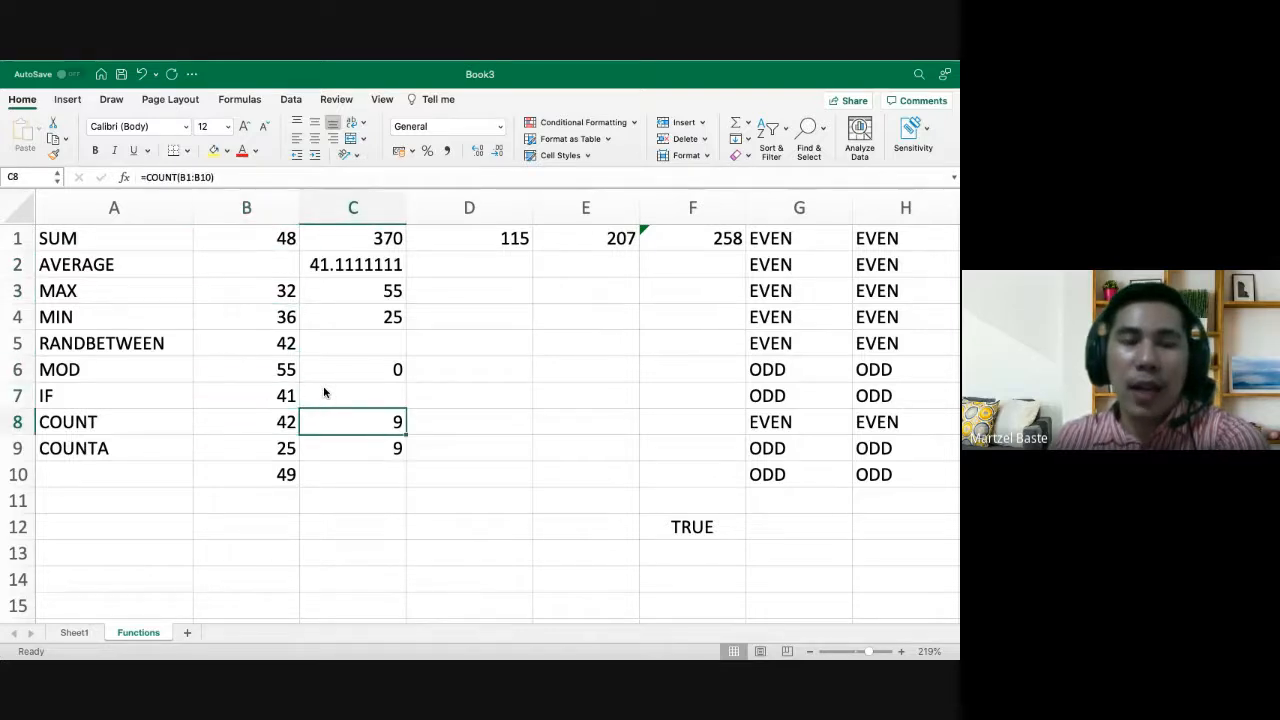
Check the COUNTA formula in C9 against the emptied cell B2 in its range
key("Down")
key("Left")
key("Right")
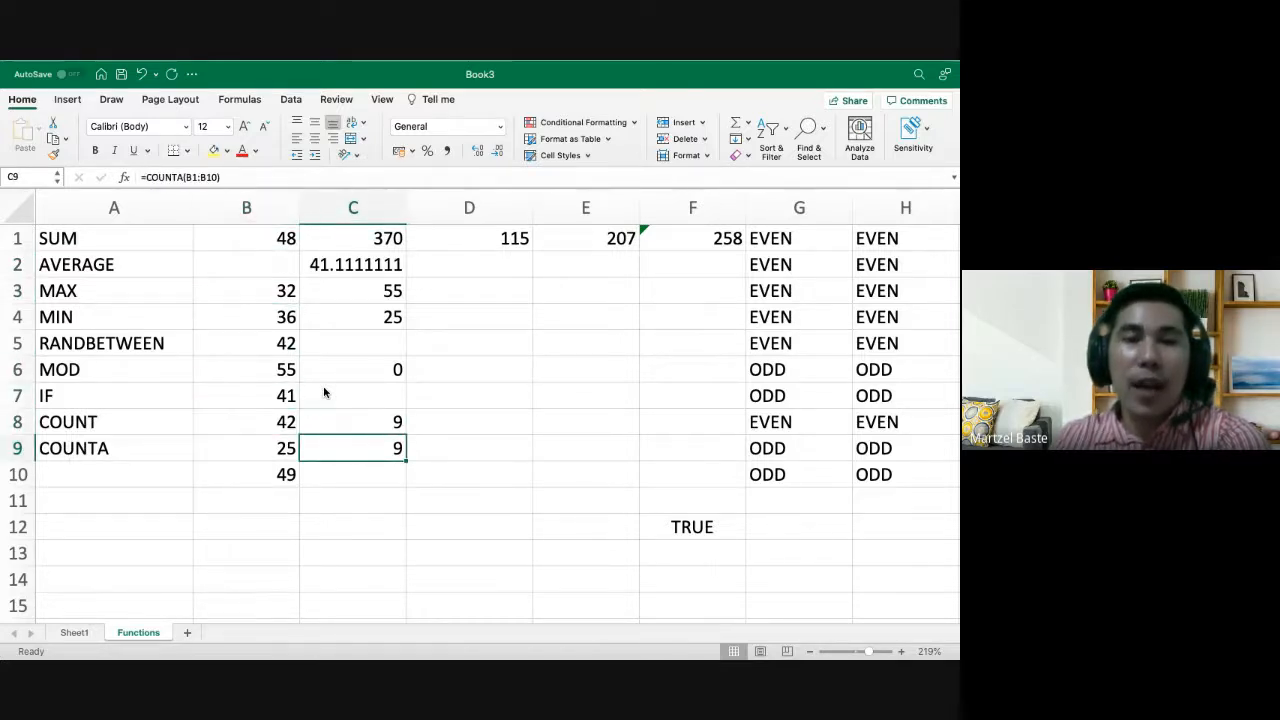
key("Up")
key("Up")
key("Up")
key("Up")
key("Up")
key("Up")
key("Up")
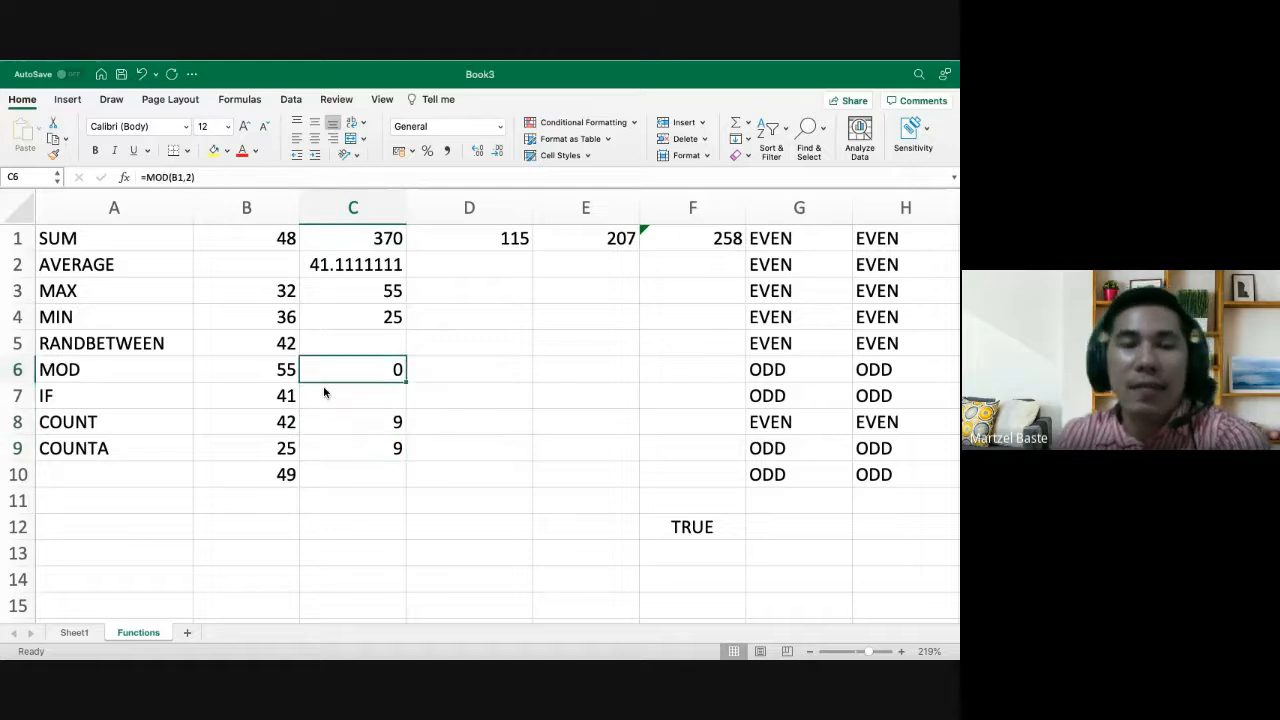
key("Left")
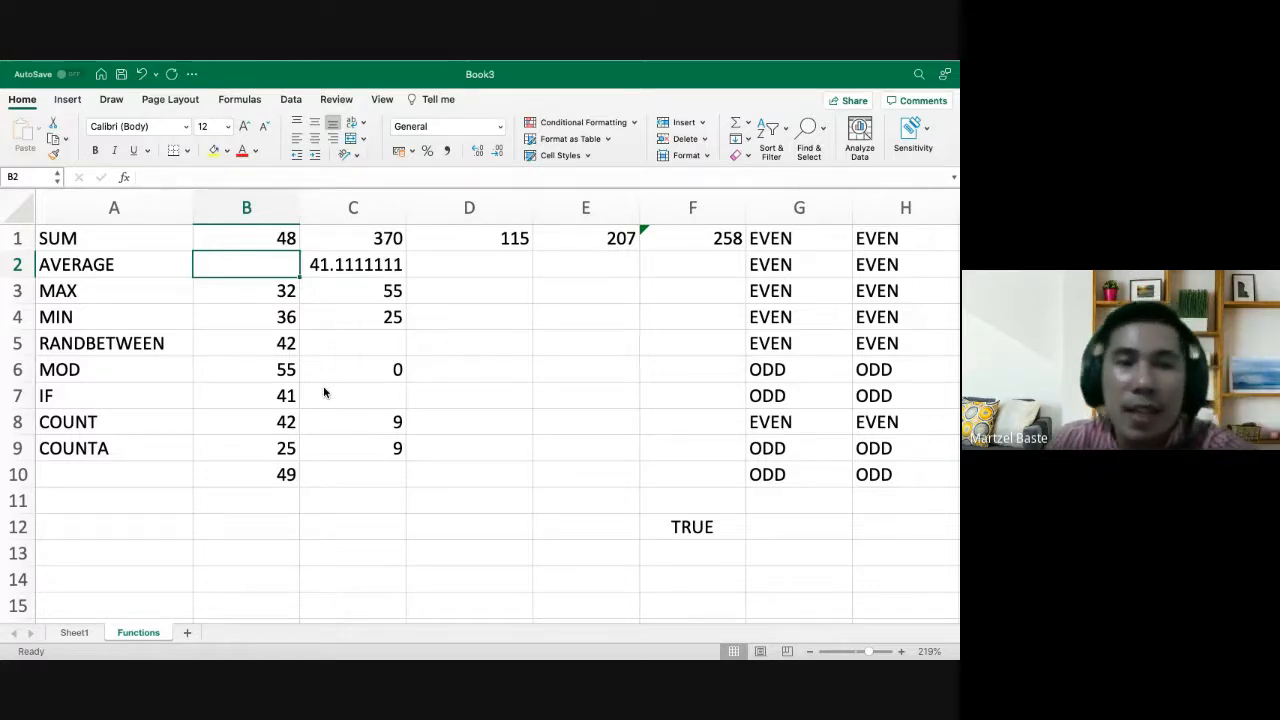
Review the remaining numbers in column B alongside the COUNT and COUNTA results in rows 8 and 9
key("Down")
key("Down")
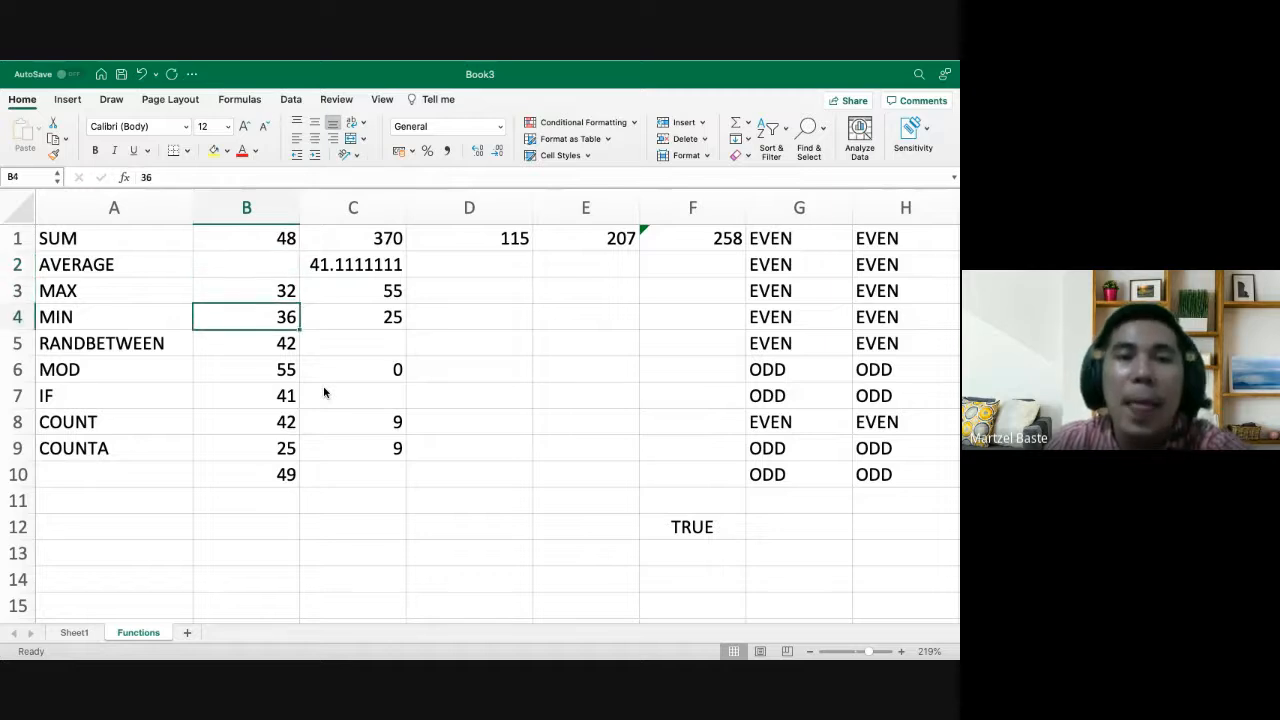
key("Up")
key("Up")
key("Down")
key("Down")
key("Down")
key("Down")
key("Down")
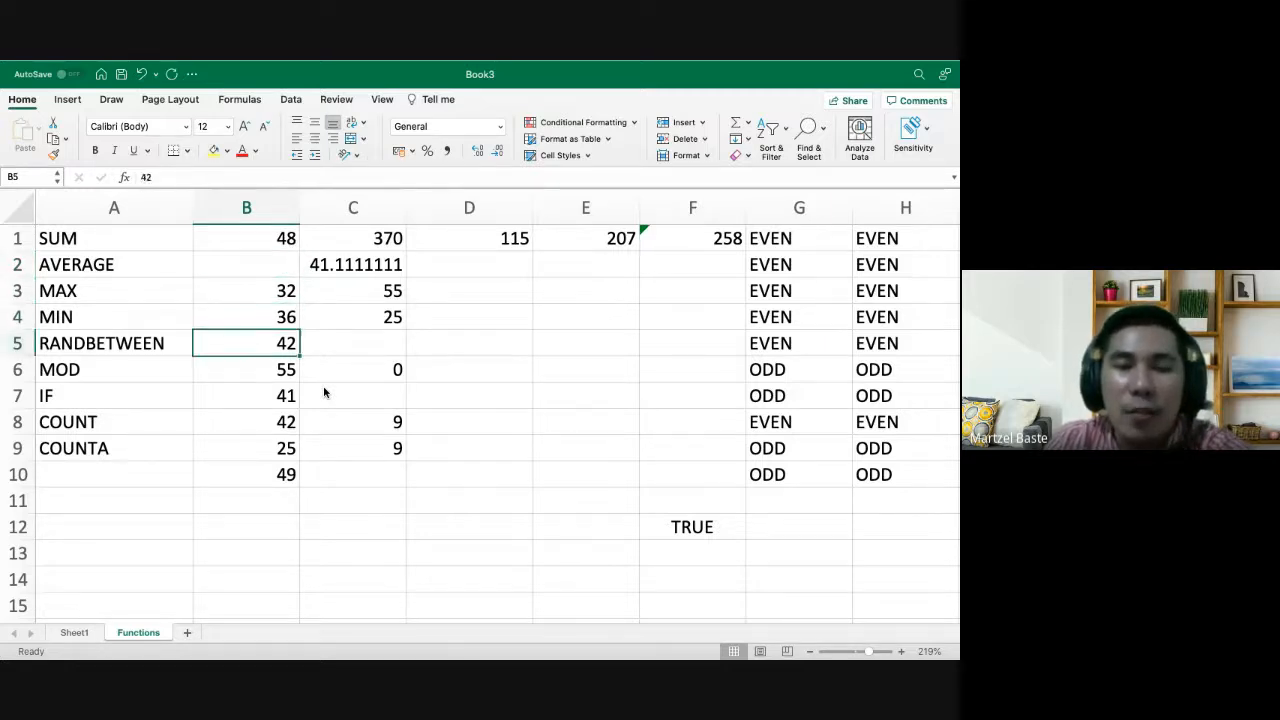
key("Right")
key("Down")
key("Left")
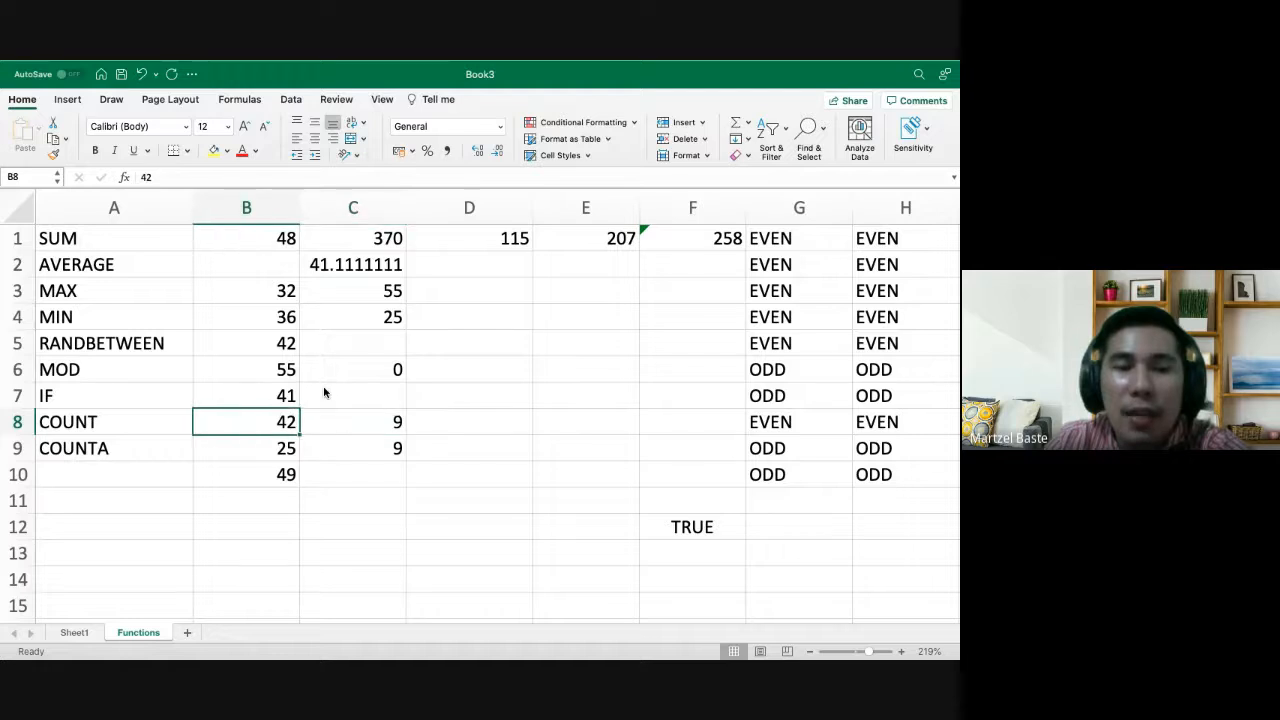
key("Right")
key("Right")
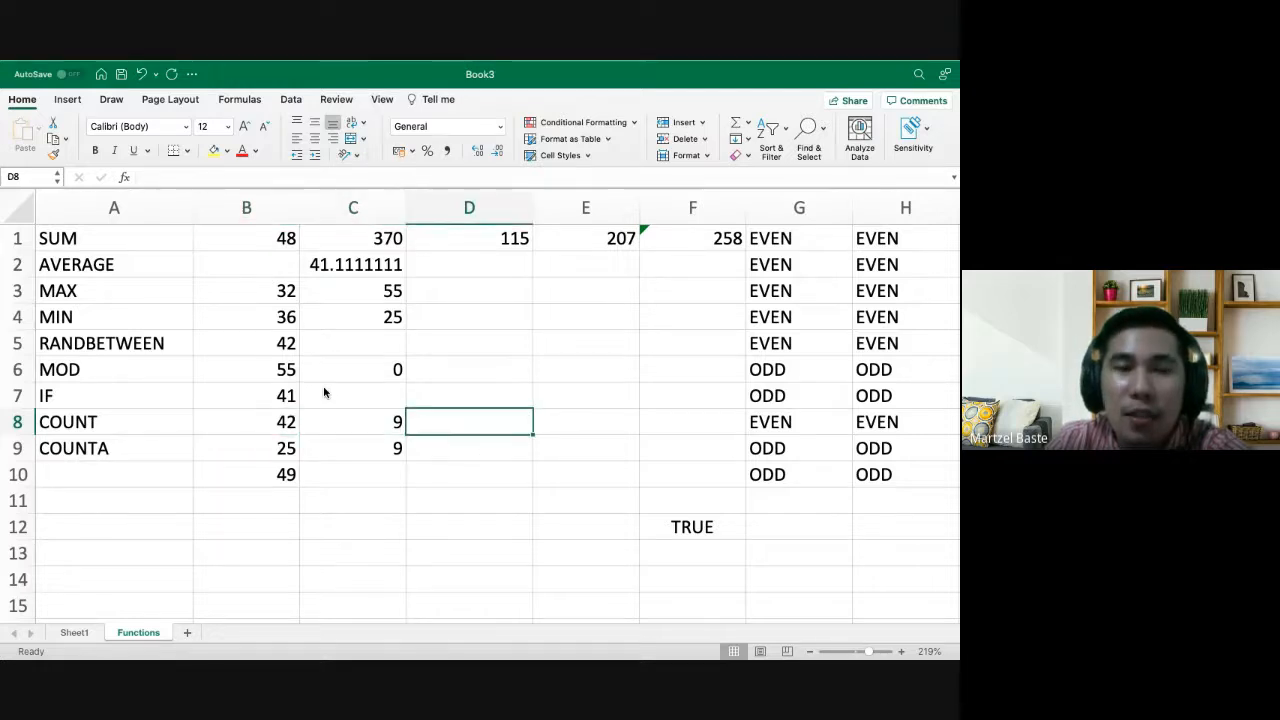
key("Down")
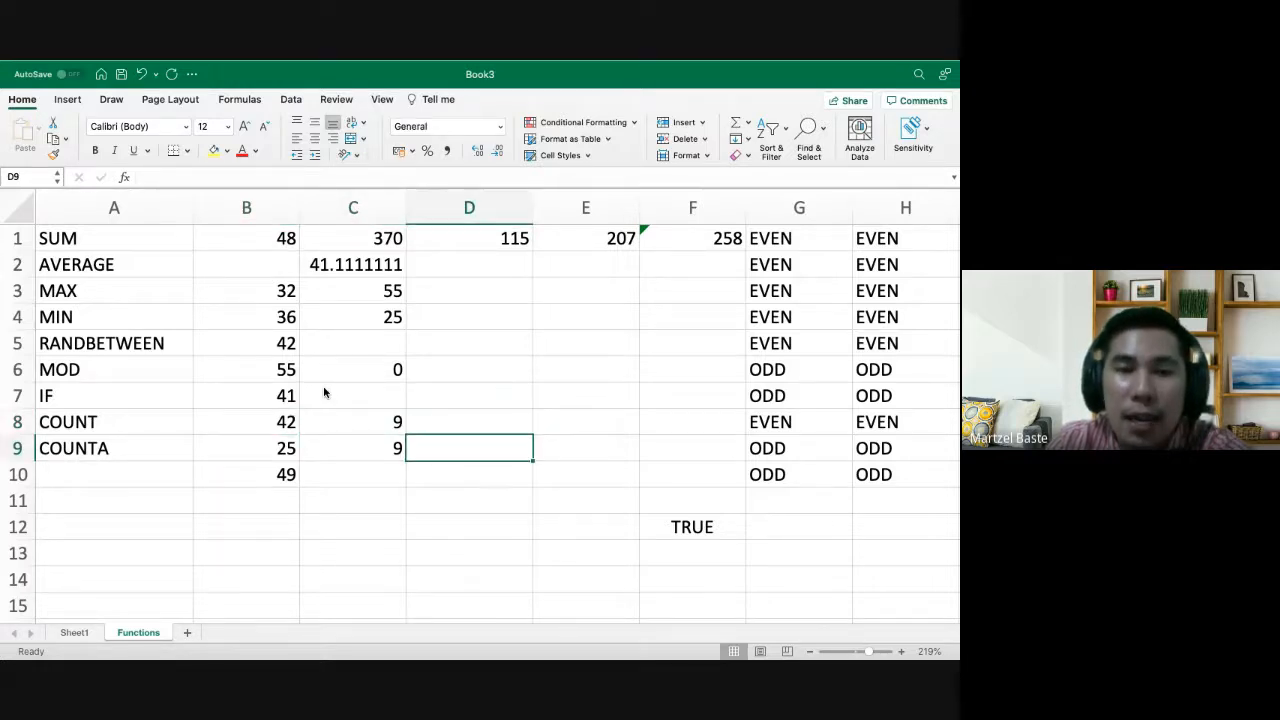
Replace the number in B4 with the text "a"
key("Up")
key("Left")
key("Left")
key("Up")
key("Up")
key("Up")
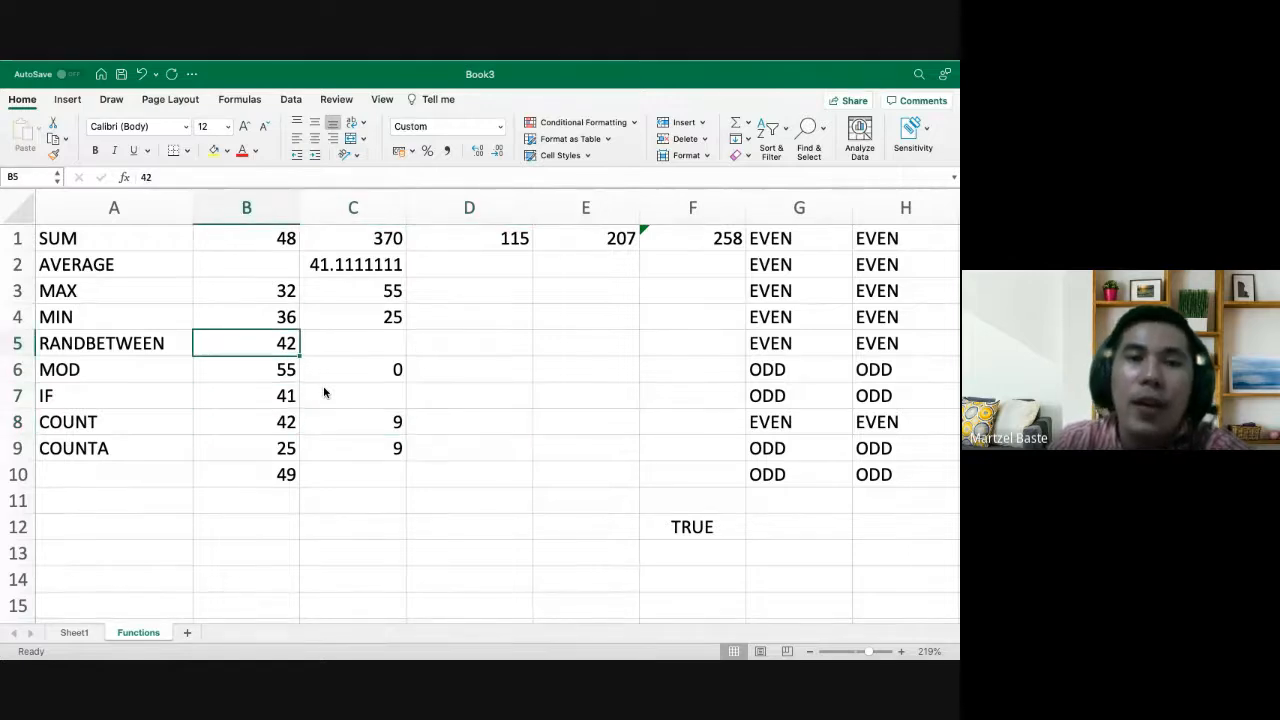
key("Up")
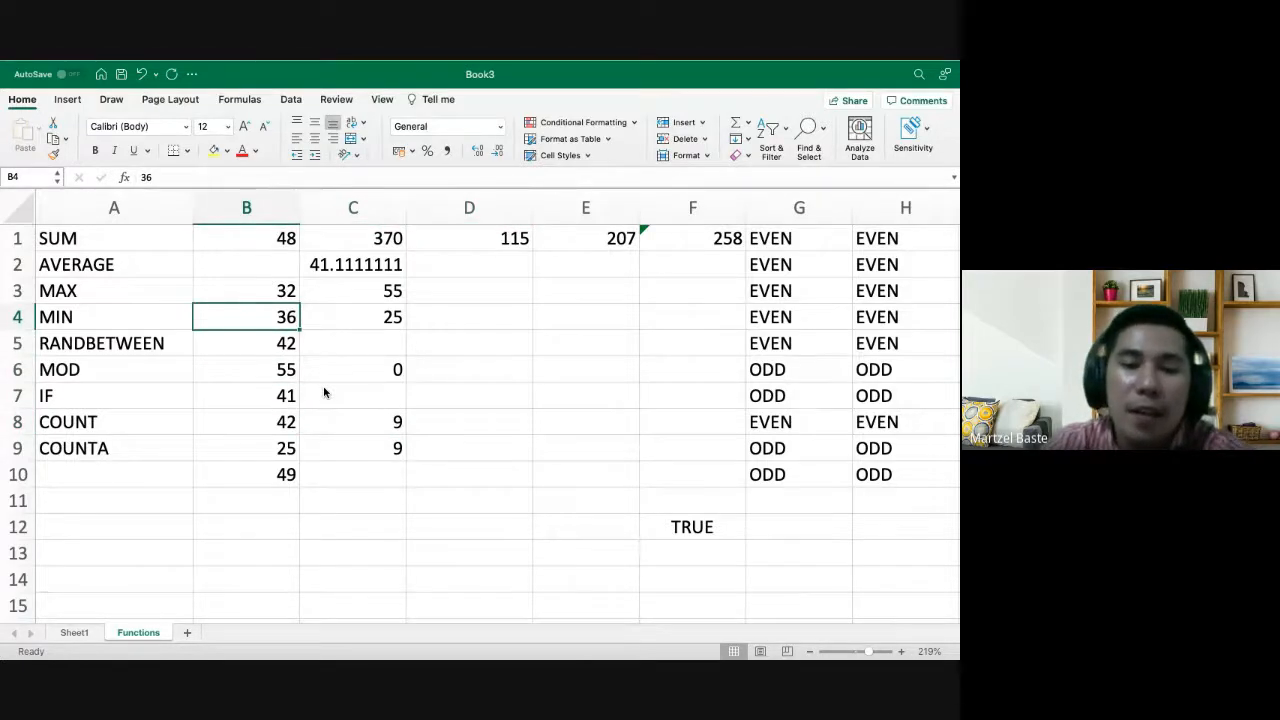
type("a")
key("Return")
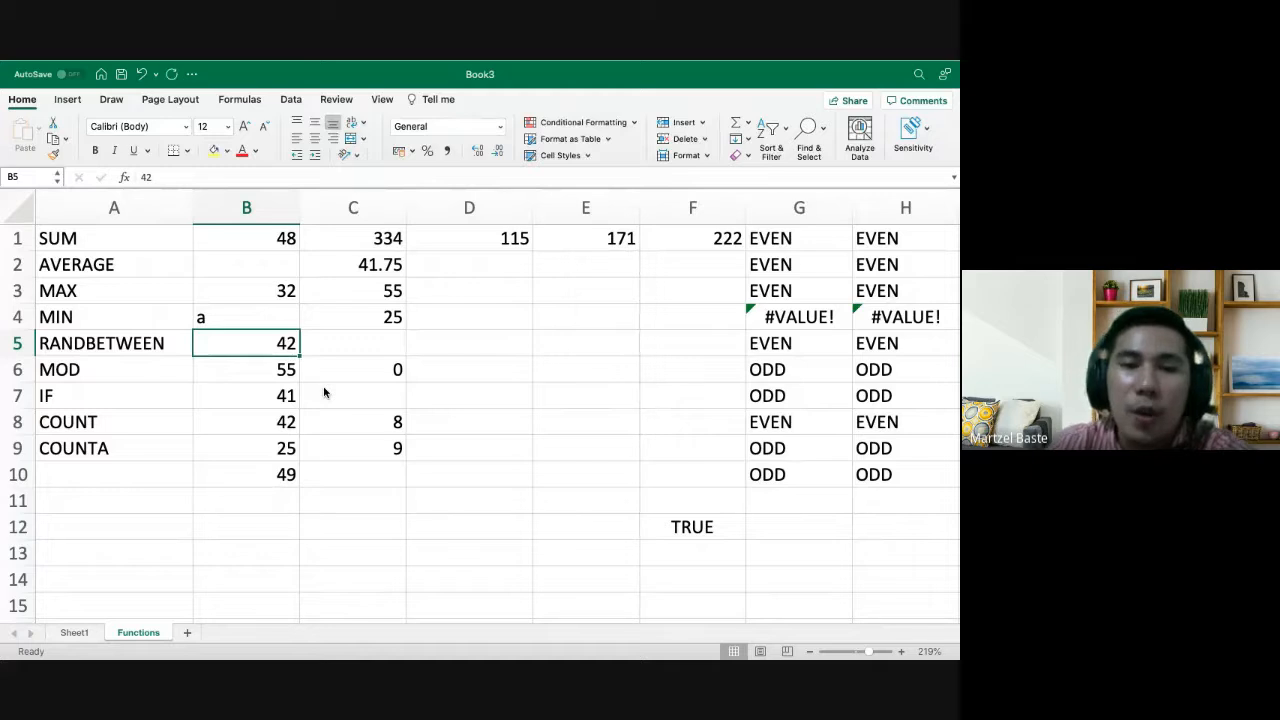
Check how the COUNT formula in C8 responds to the text in B4
key("Up")
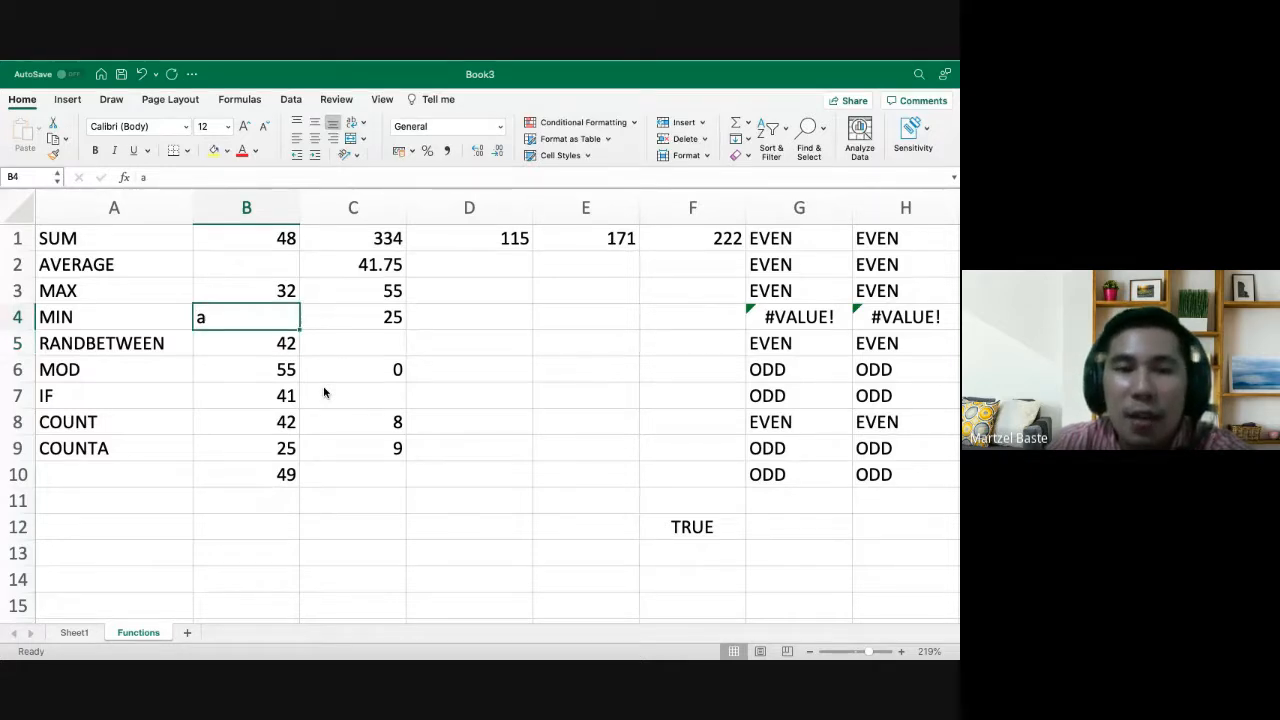
key("Down")
key("Down")
key("Down")
key("Down")
key("Right")
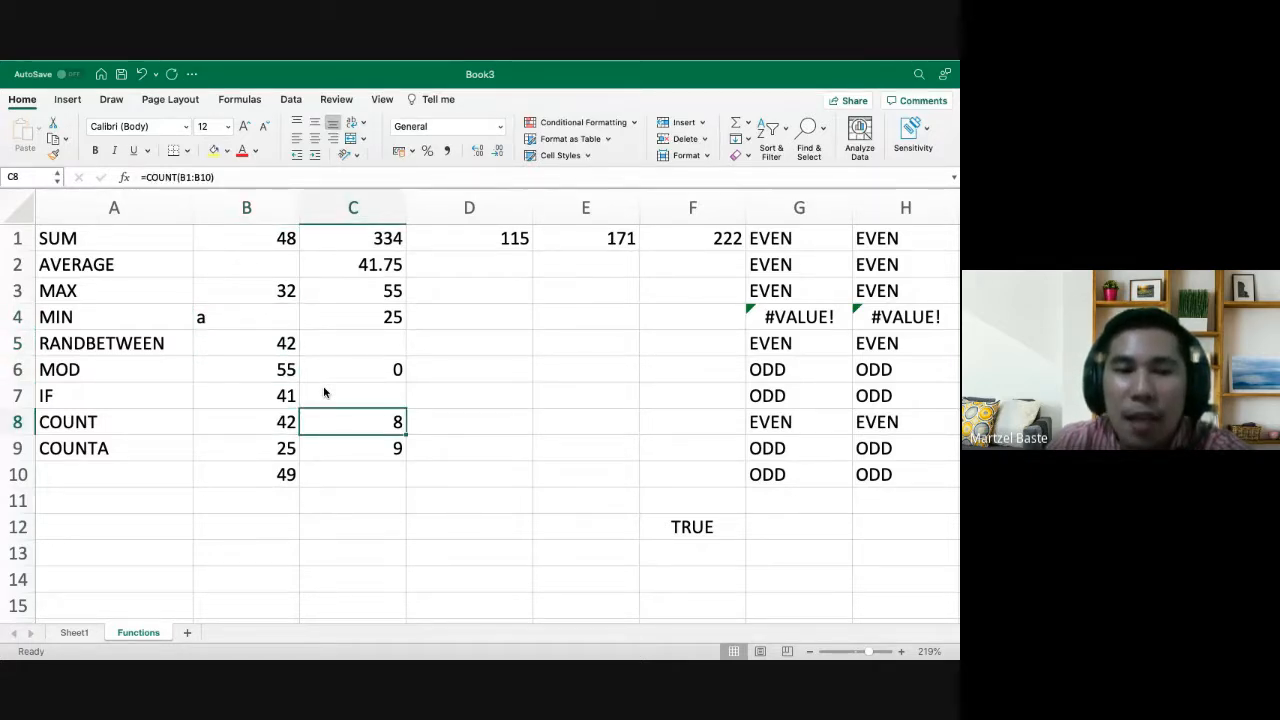
key("Up")
key("Up")
key("Up")
key("Up")
key("Left")
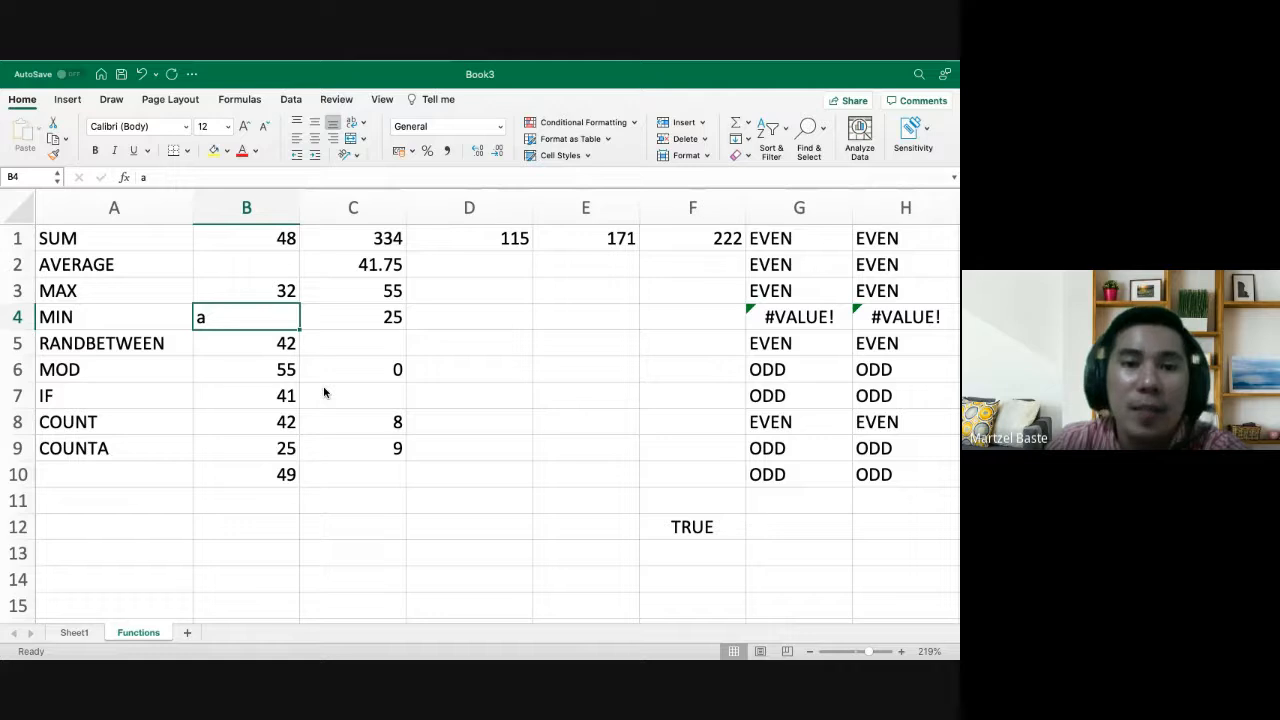
Check how the COUNTA formula in C9 treats the text in B4
key("Down")
key("Down")
key("Down")
key("Down")
key("Down")
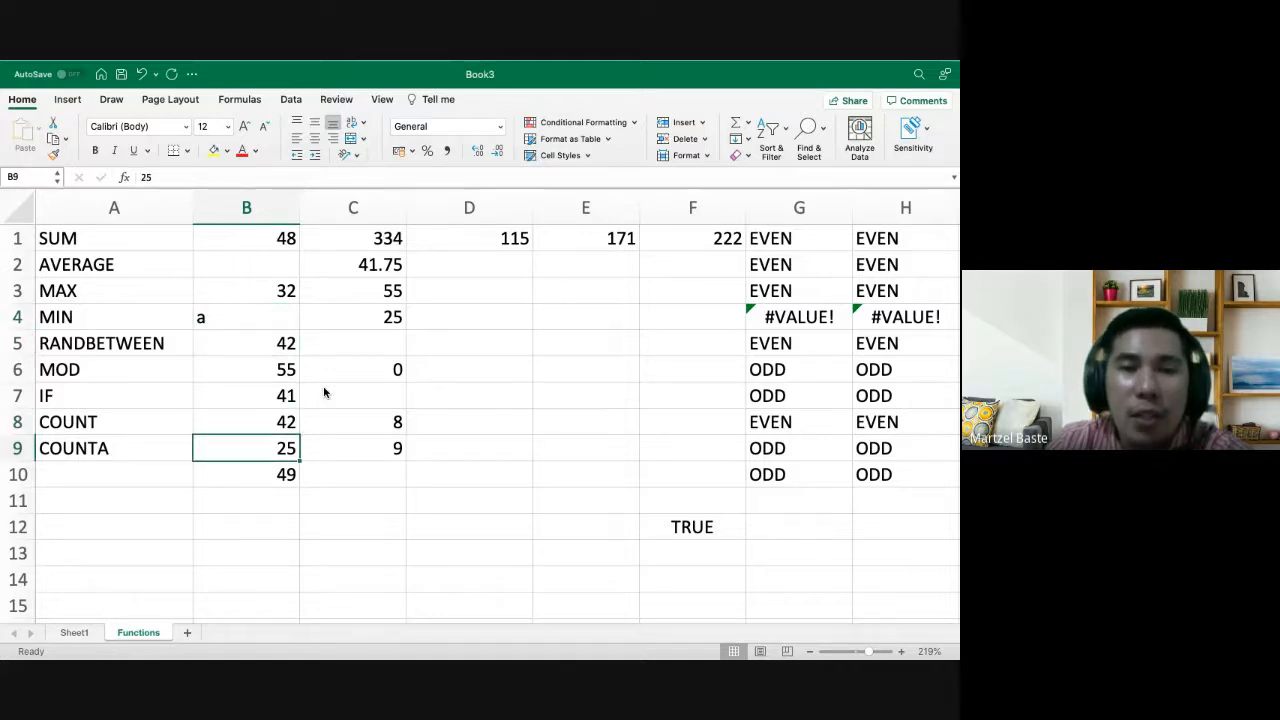
key("Right")
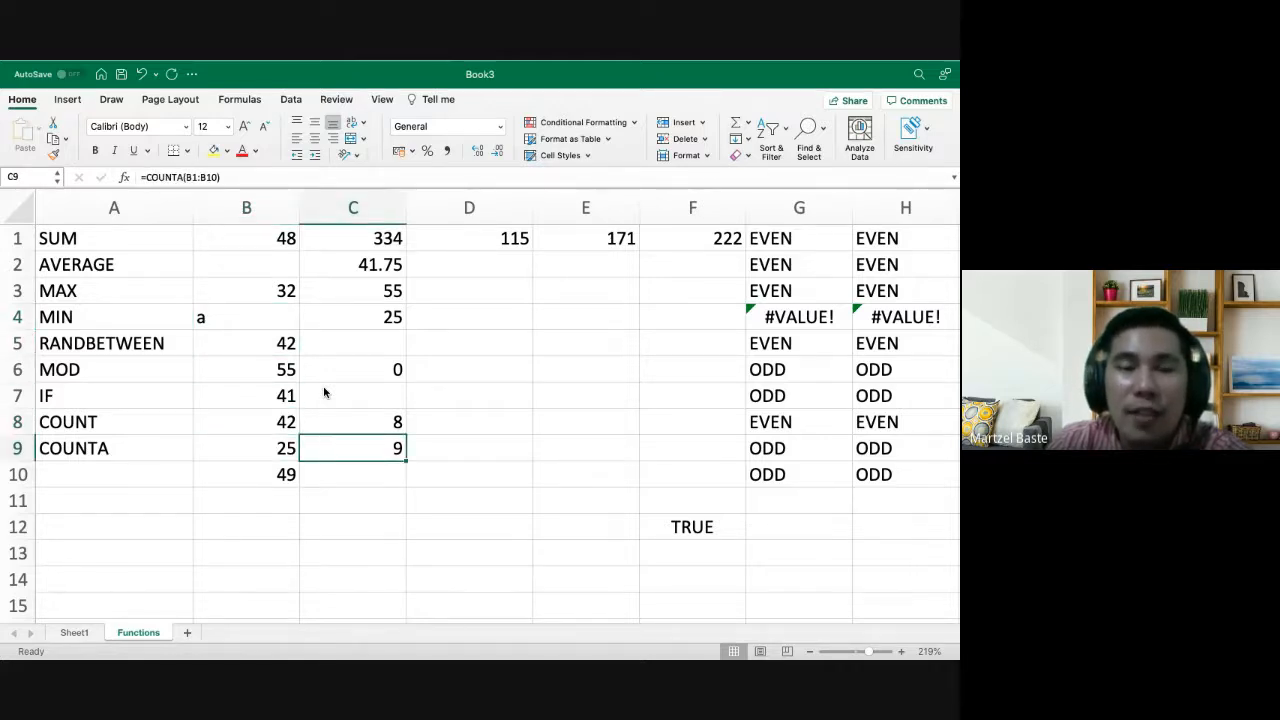
key("Left")
key("Up")
key("Up")
key("Up")
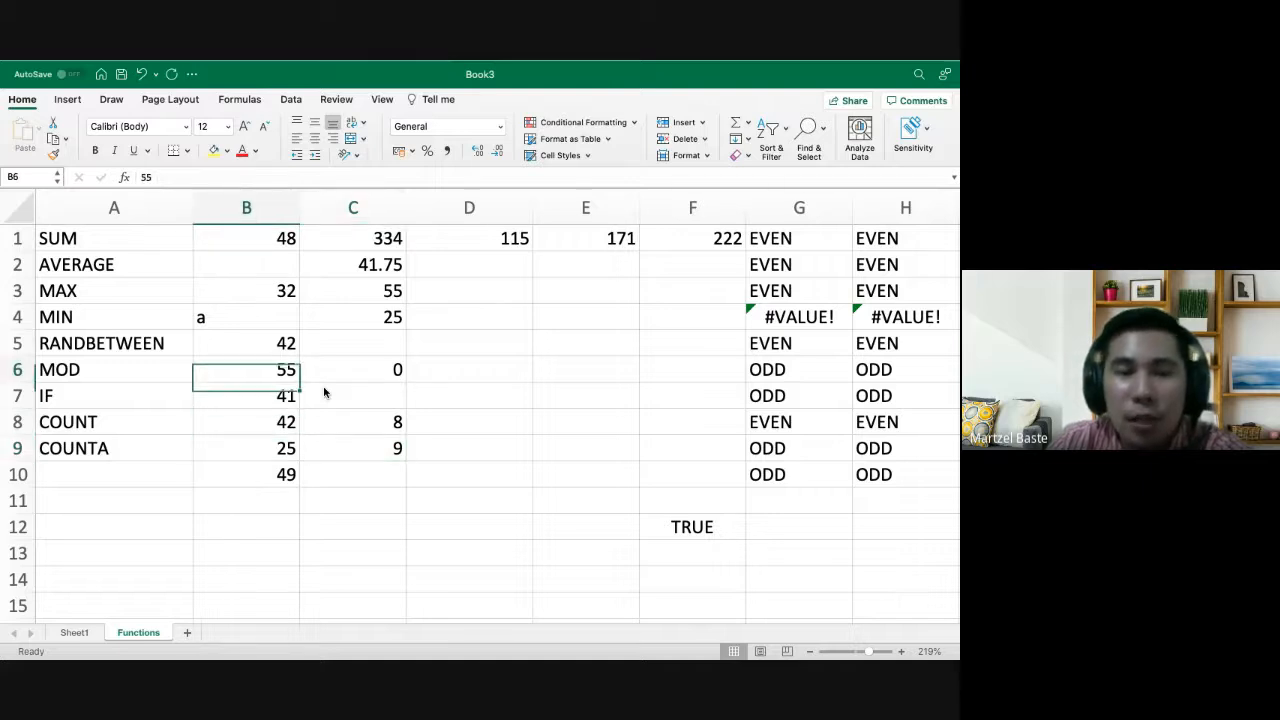
key("Up")
key("Up")
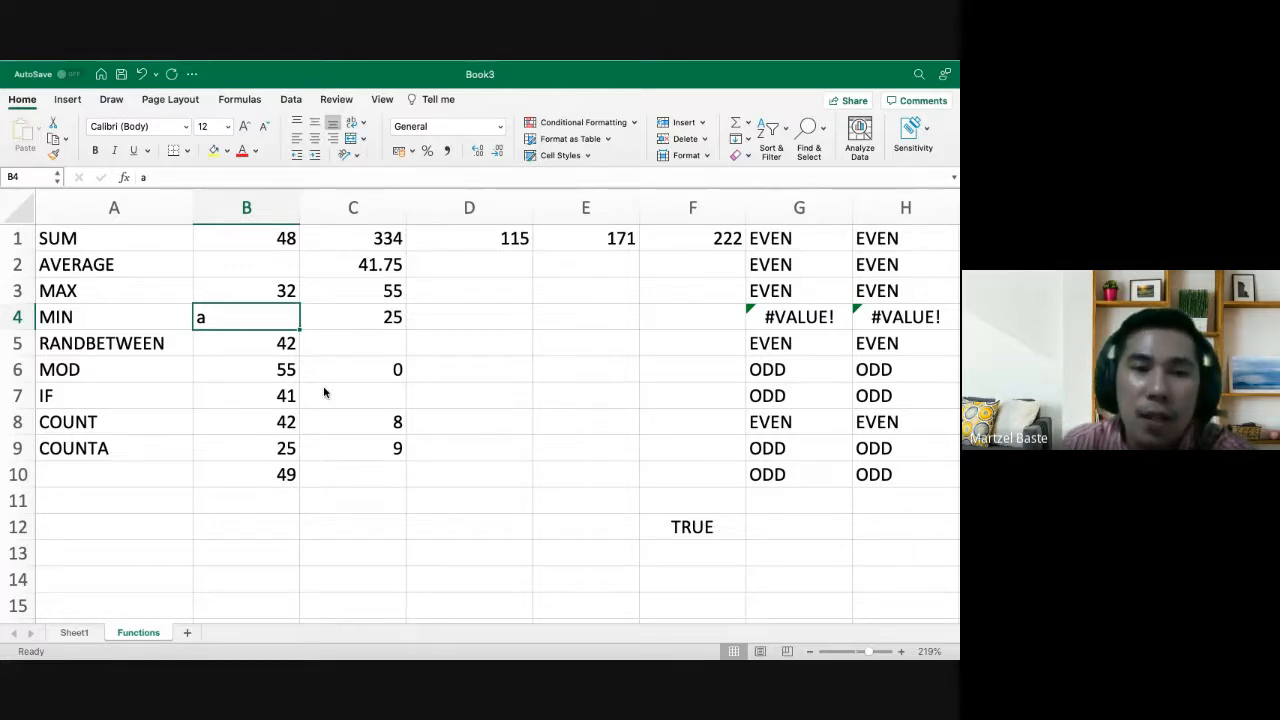
Replace the number in B7 with the text "b"
key("Down")
key("Down")
key("Down")
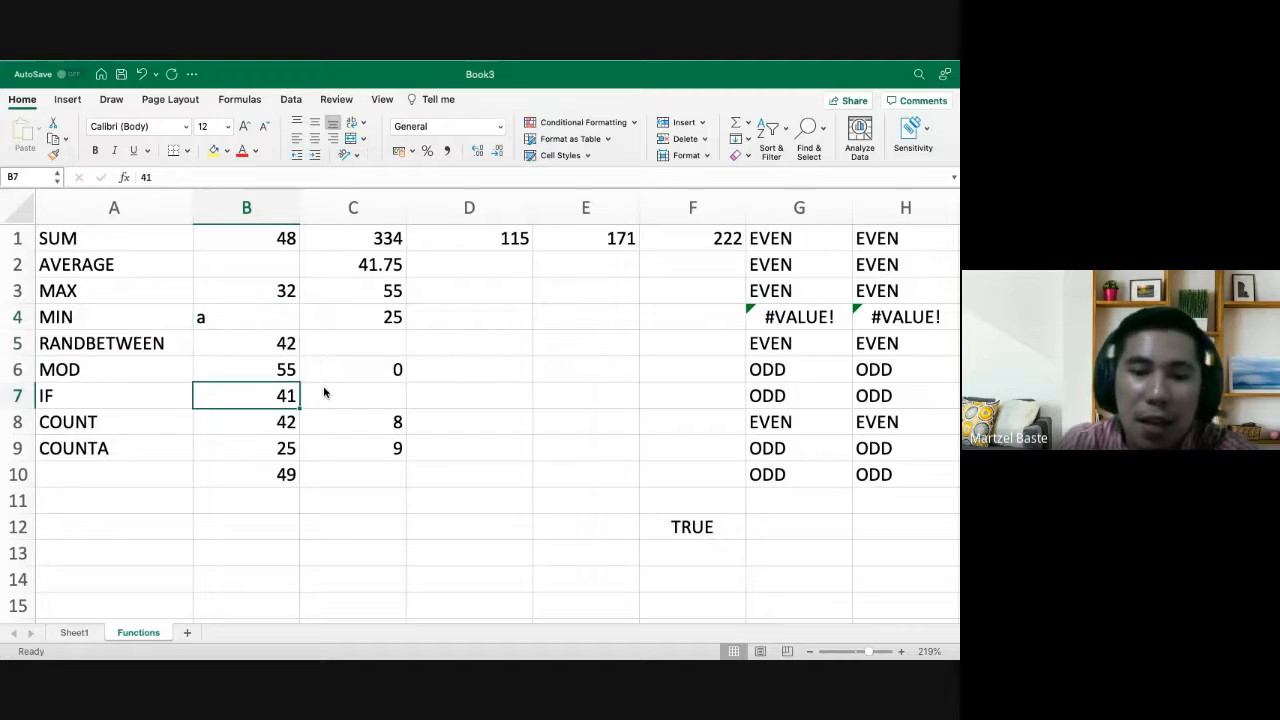
type("b")
key("Return")
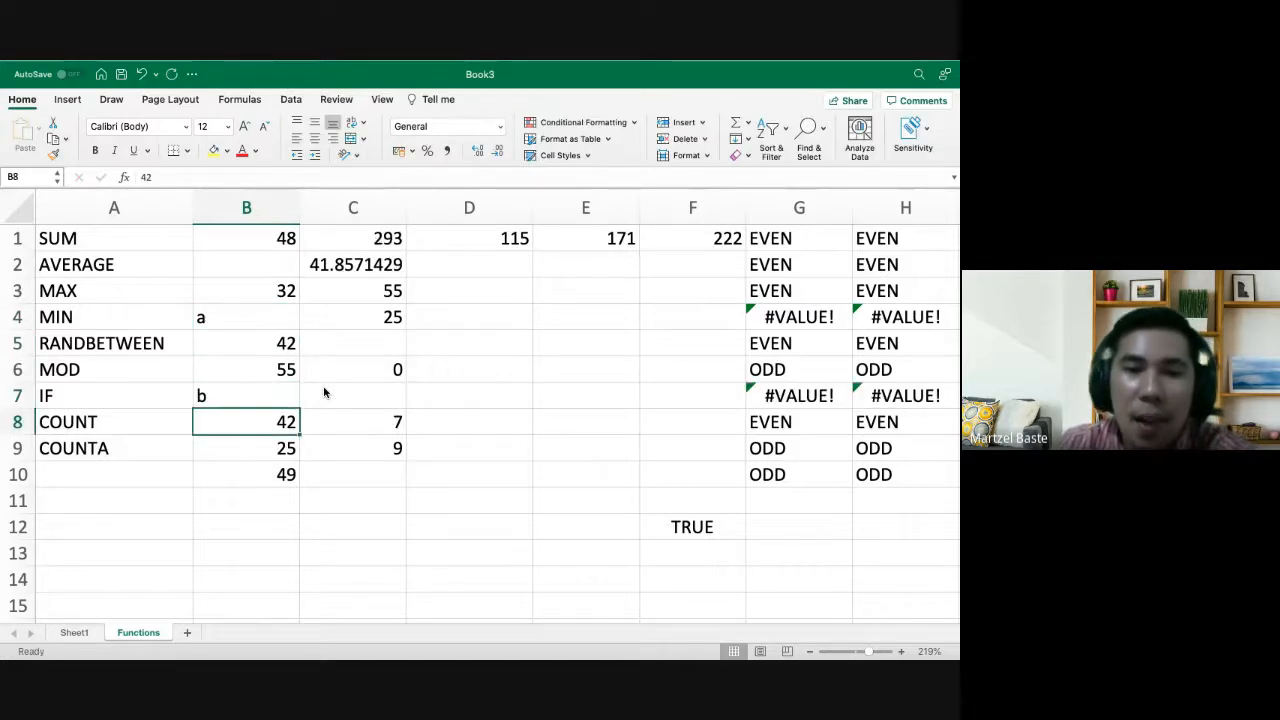
Compare the COUNT formula in C8 with the COUNTA formula in C9 after the text entry in B7
left_click(391, 432)
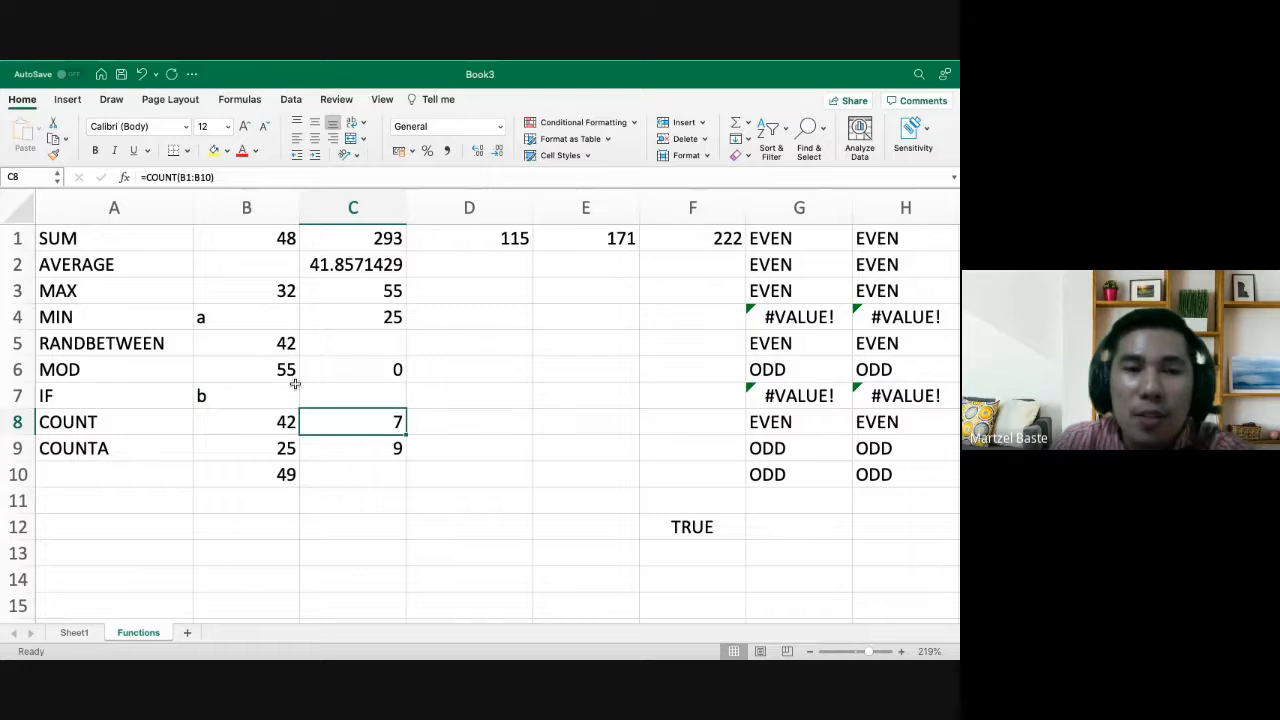
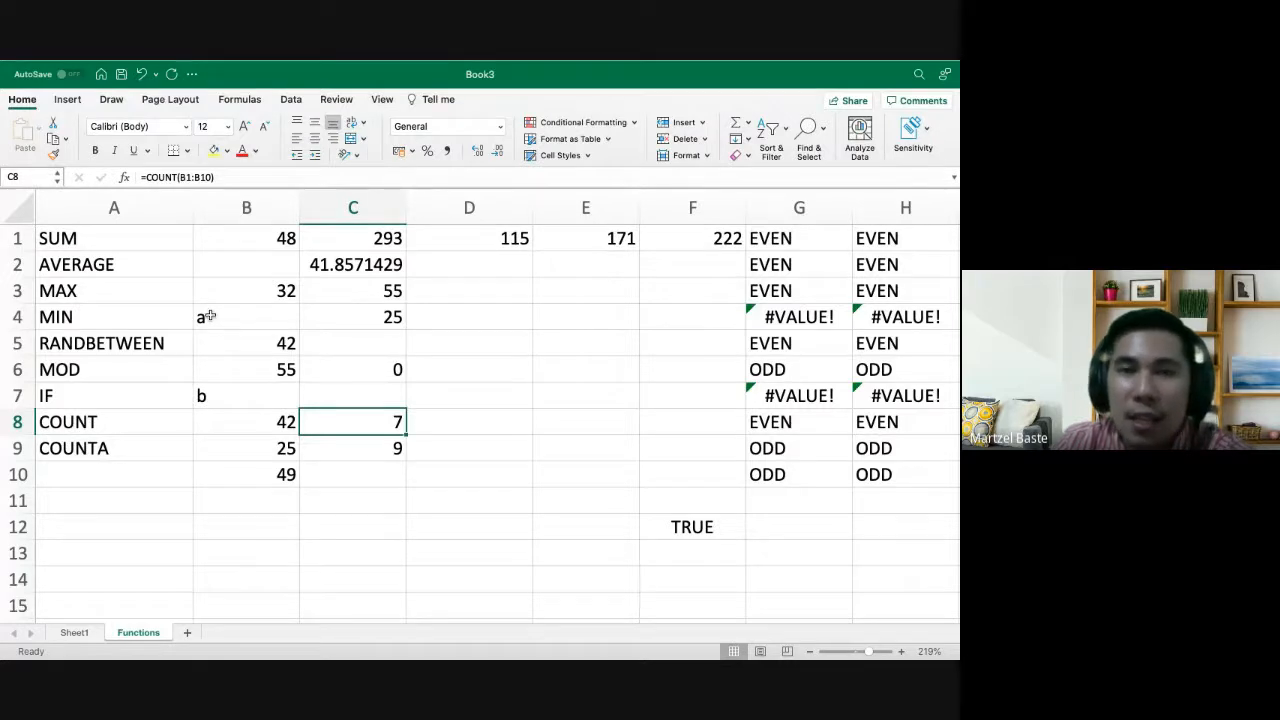
left_click(379, 460)
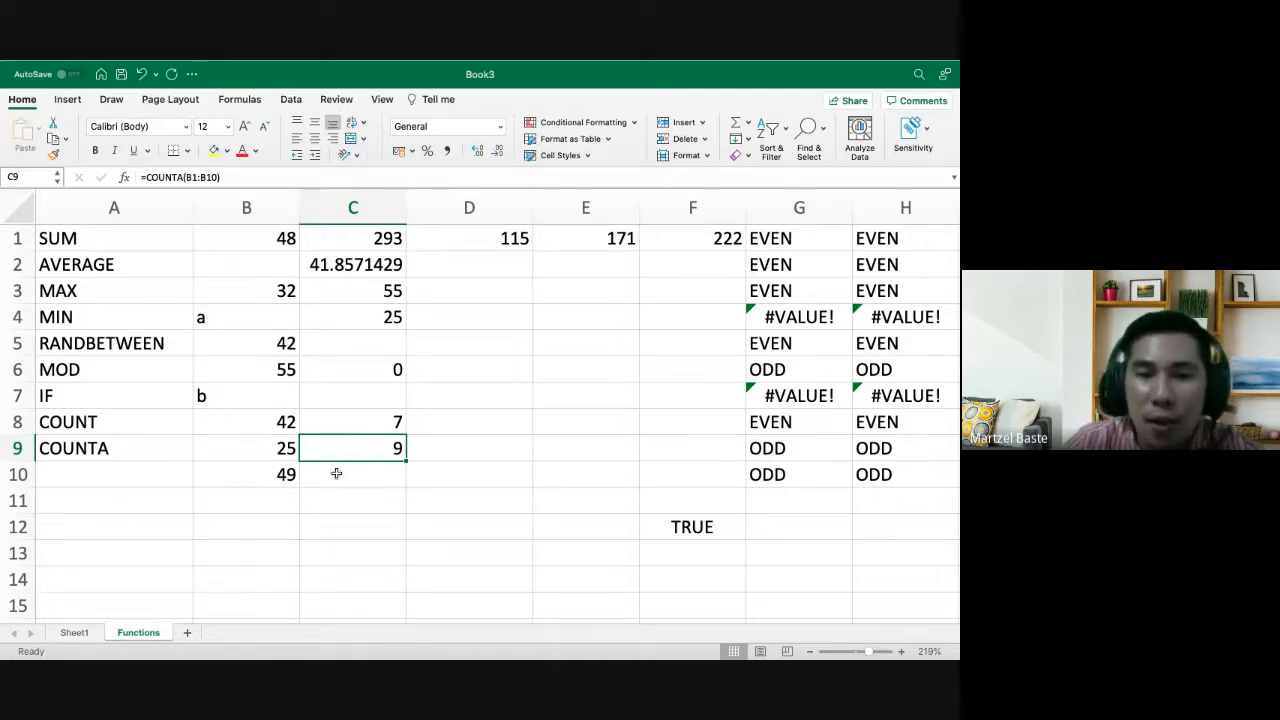
left_click(336, 473)
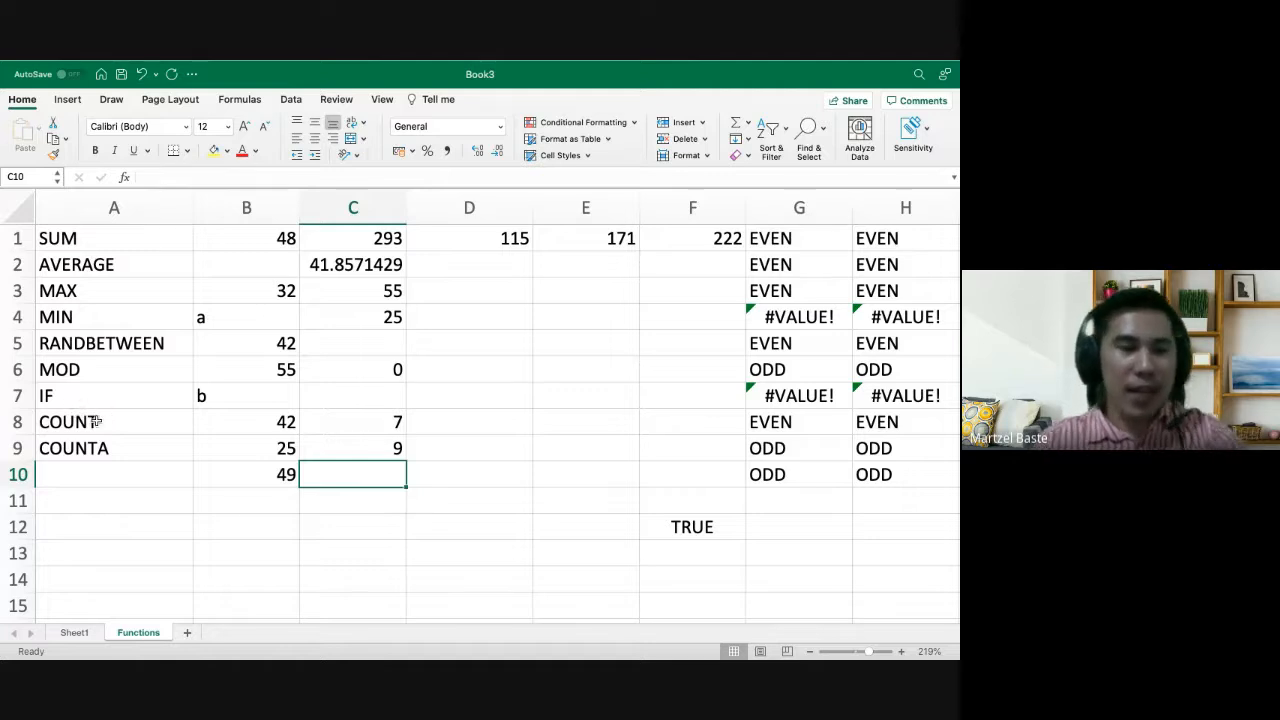
left_click(57, 400)
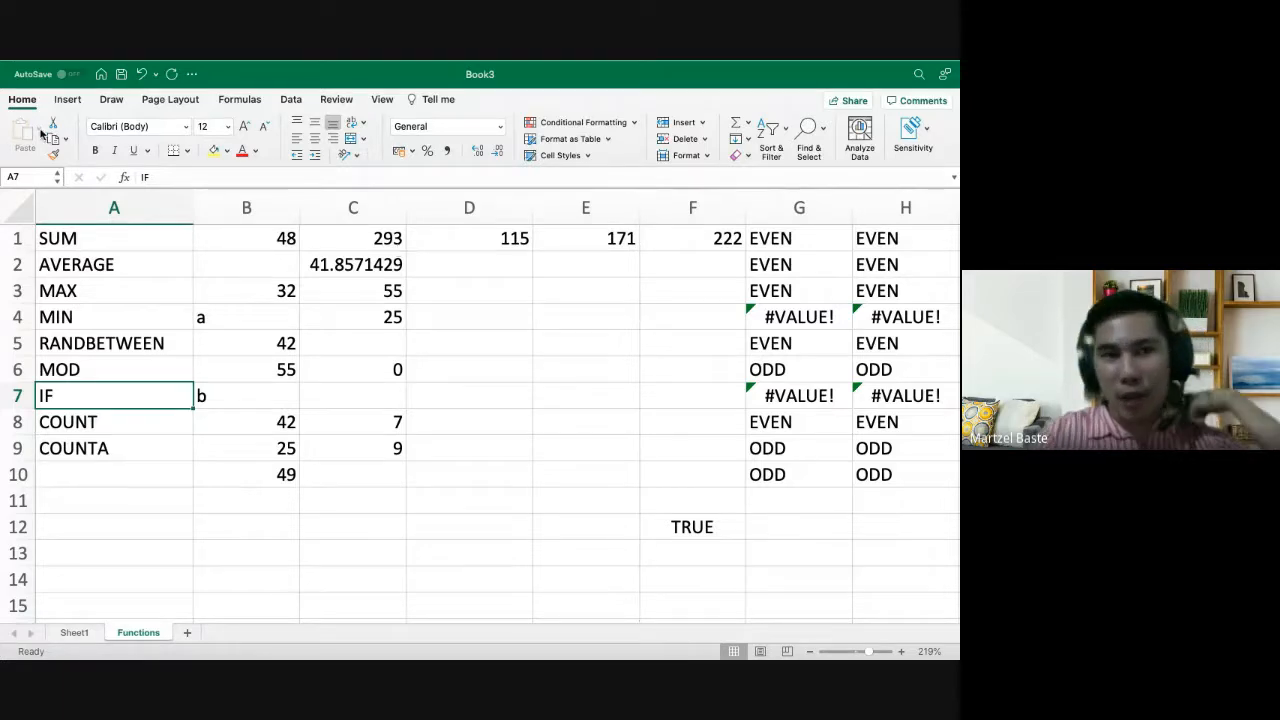
mouse_move(40, 61)
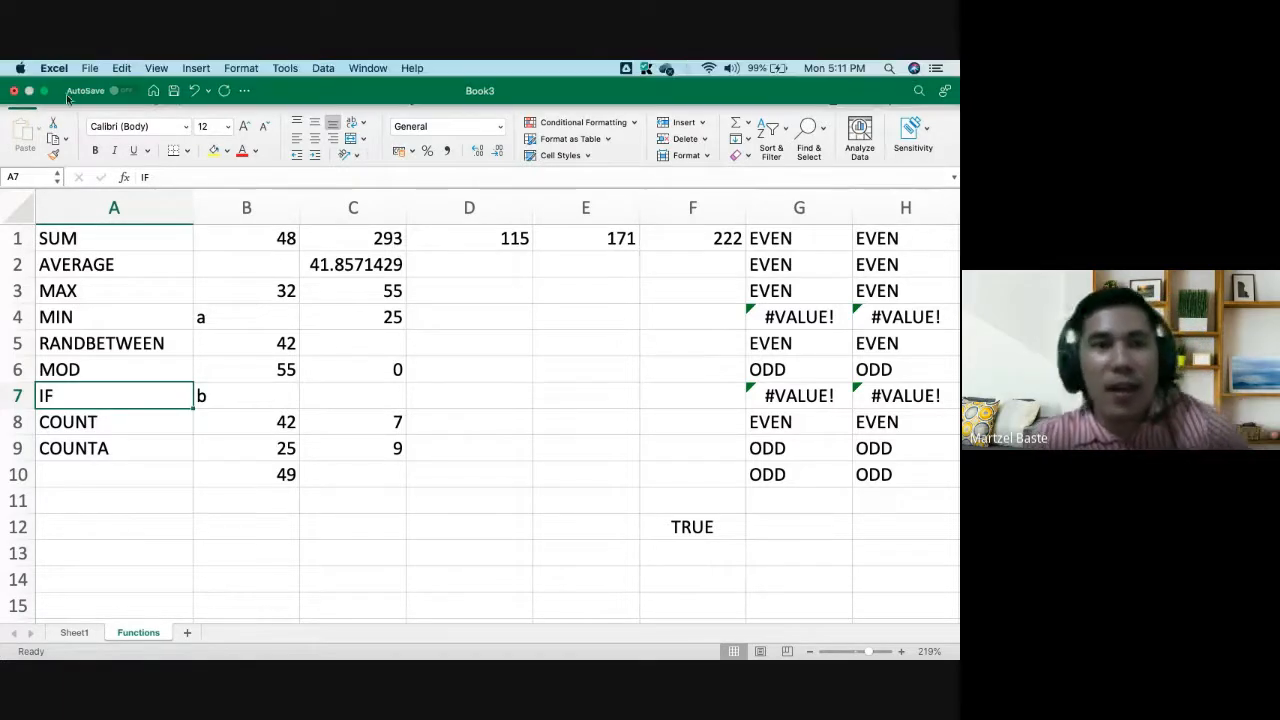
left_click(14, 91)
left_click(440, 165)
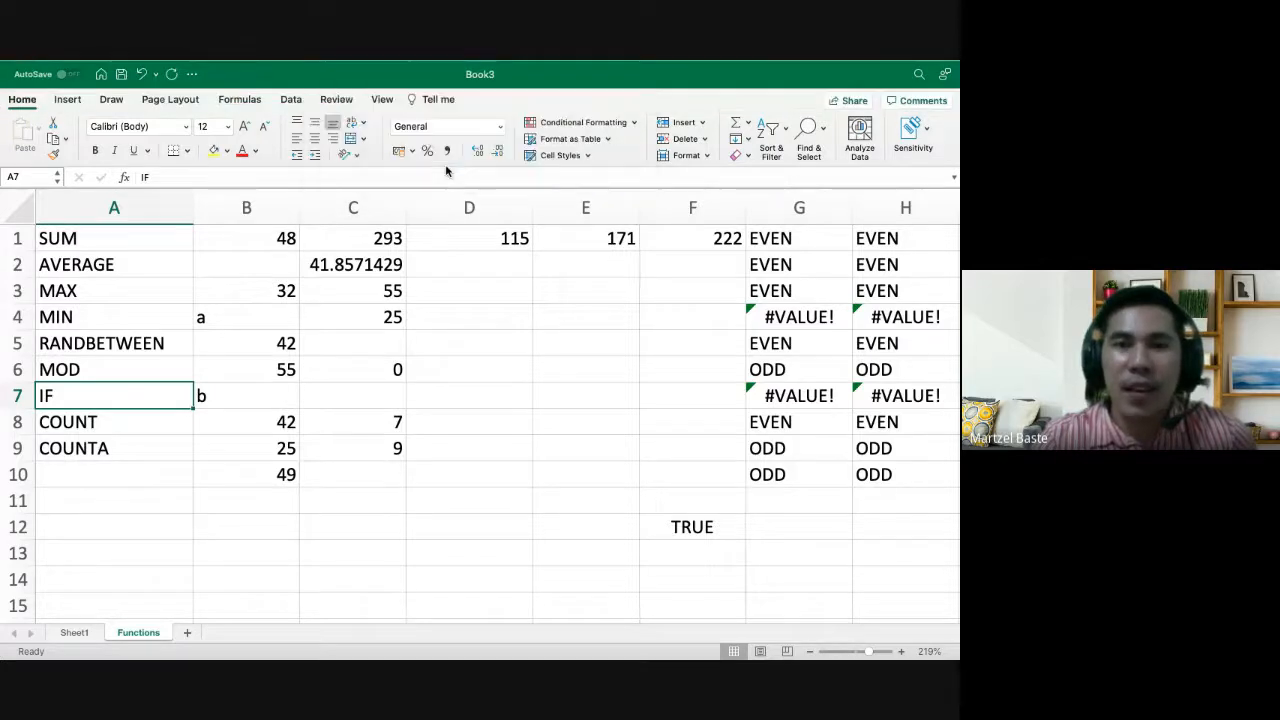
Switch to Finder, open a full-screen window and show the Downloads folder
key("ctrl+Right")
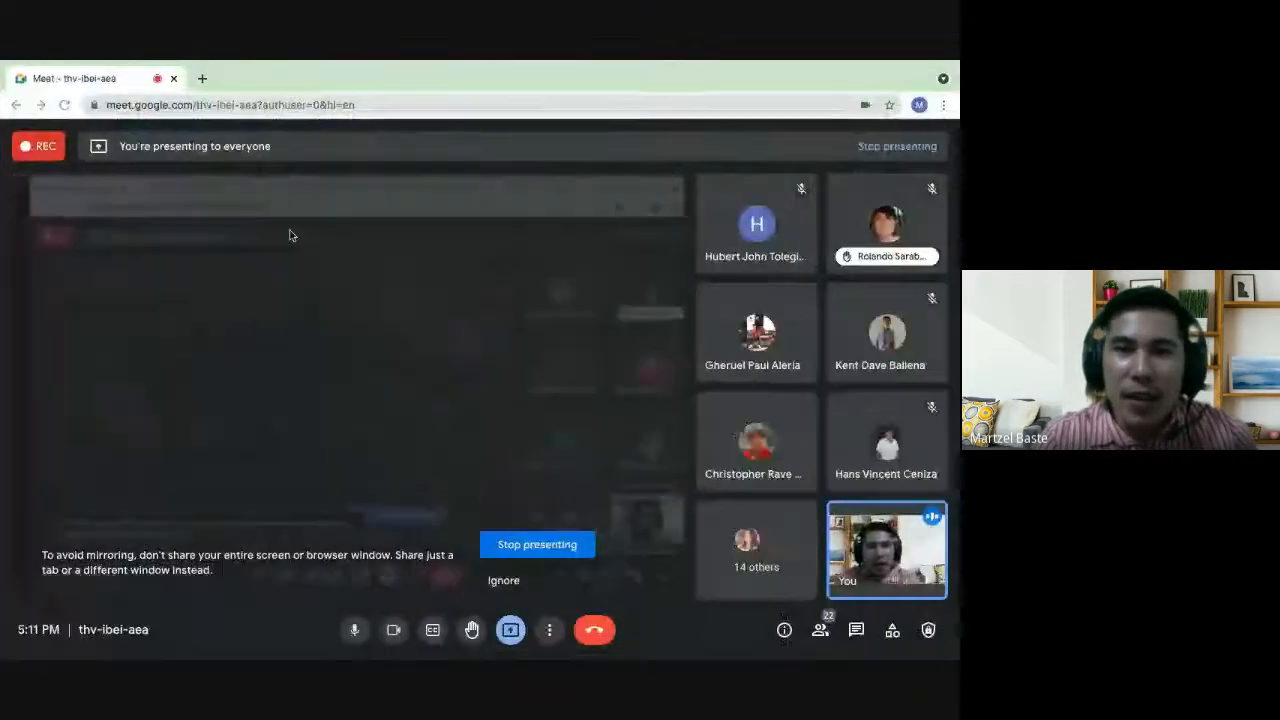
key("ctrl+Left")
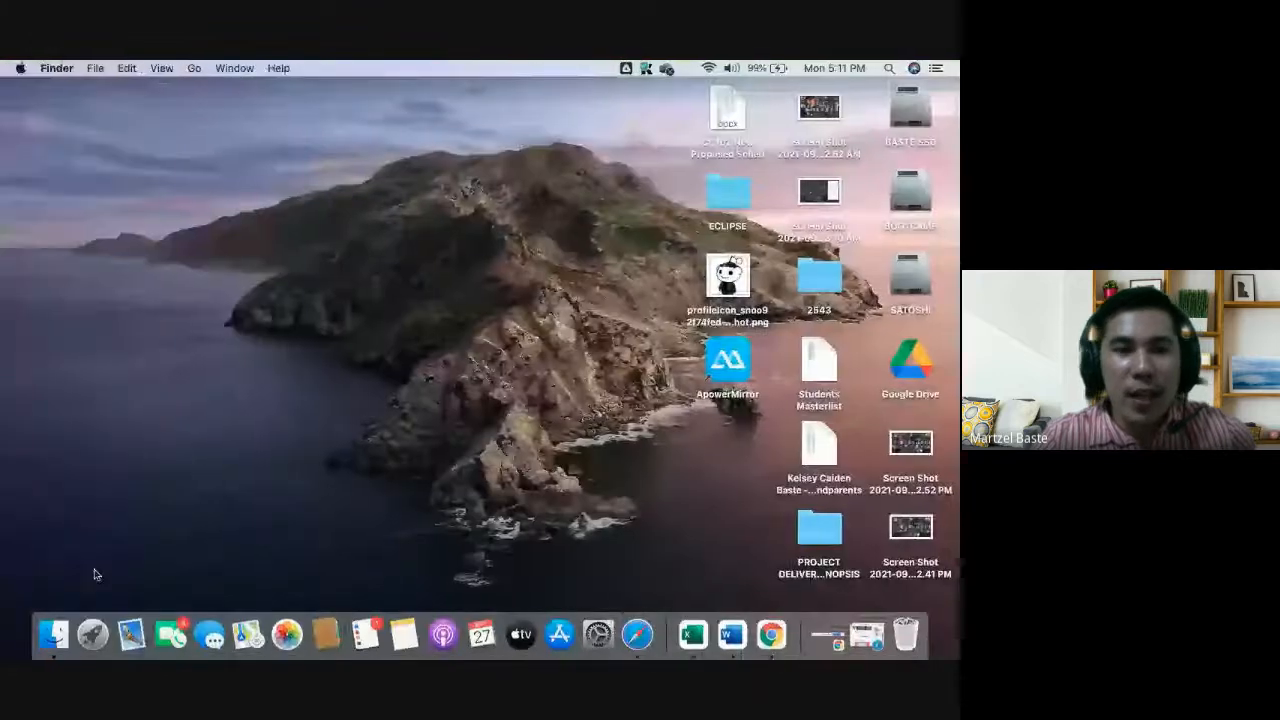
left_click(54, 634)
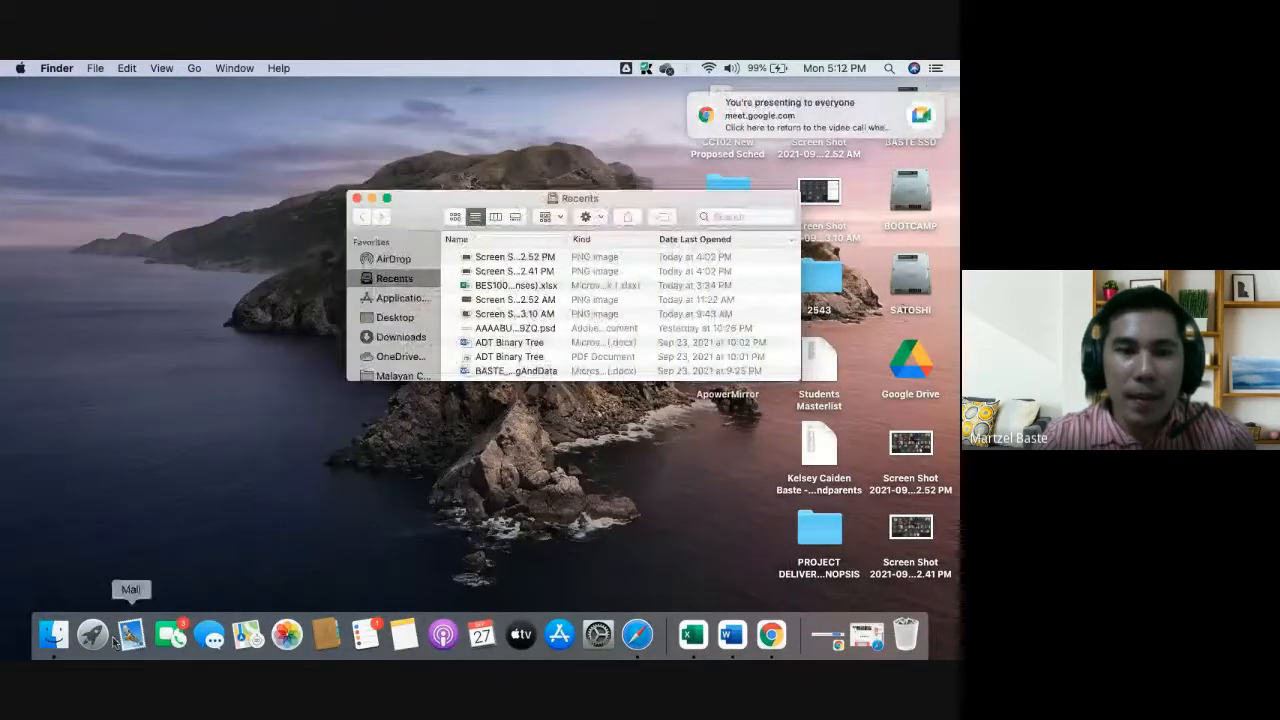
left_click(386, 198)
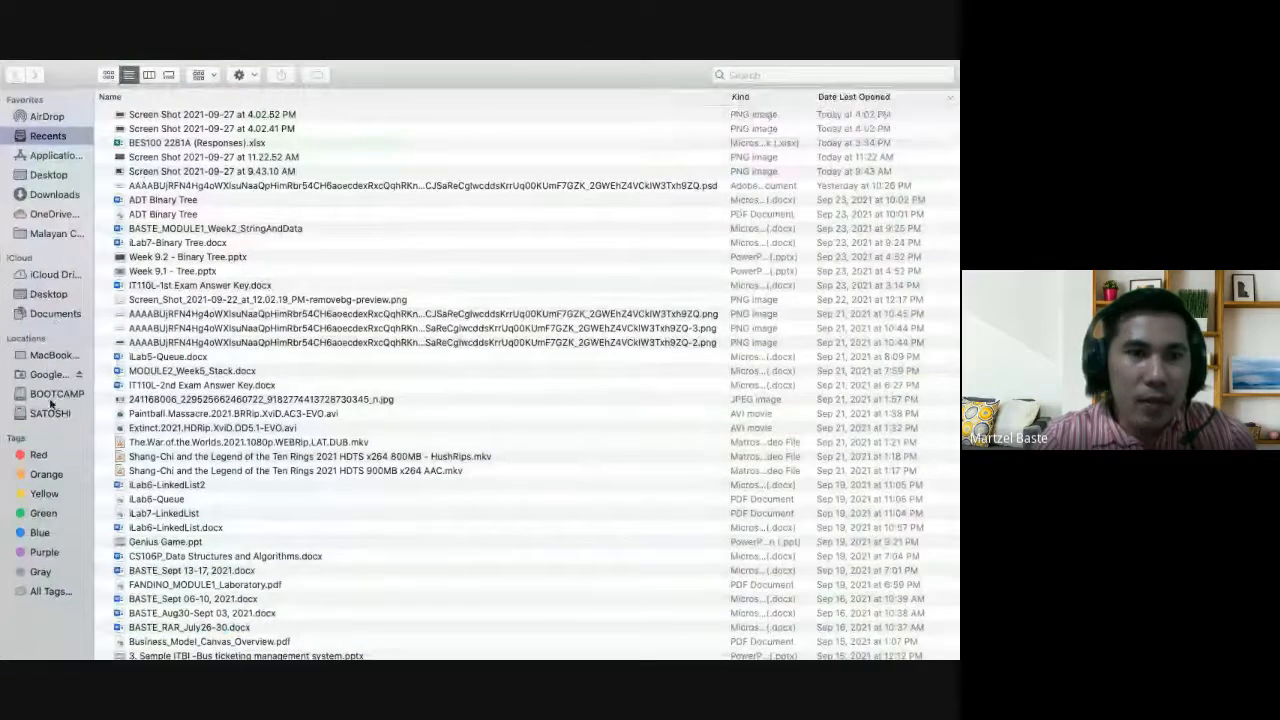
left_click(52, 195)
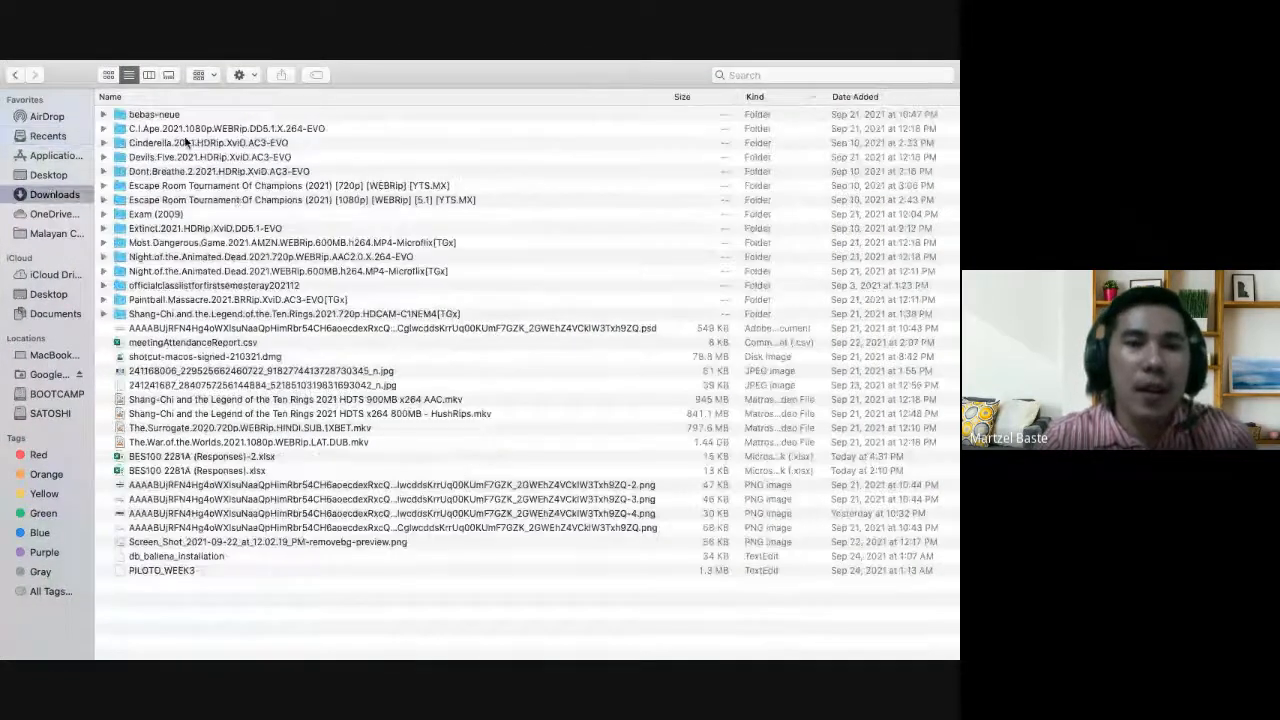
Open BES100 2281A (Responses)-2.xlsx from Downloads in Excel, make its window full screen and select cell C8
left_click(190, 457)
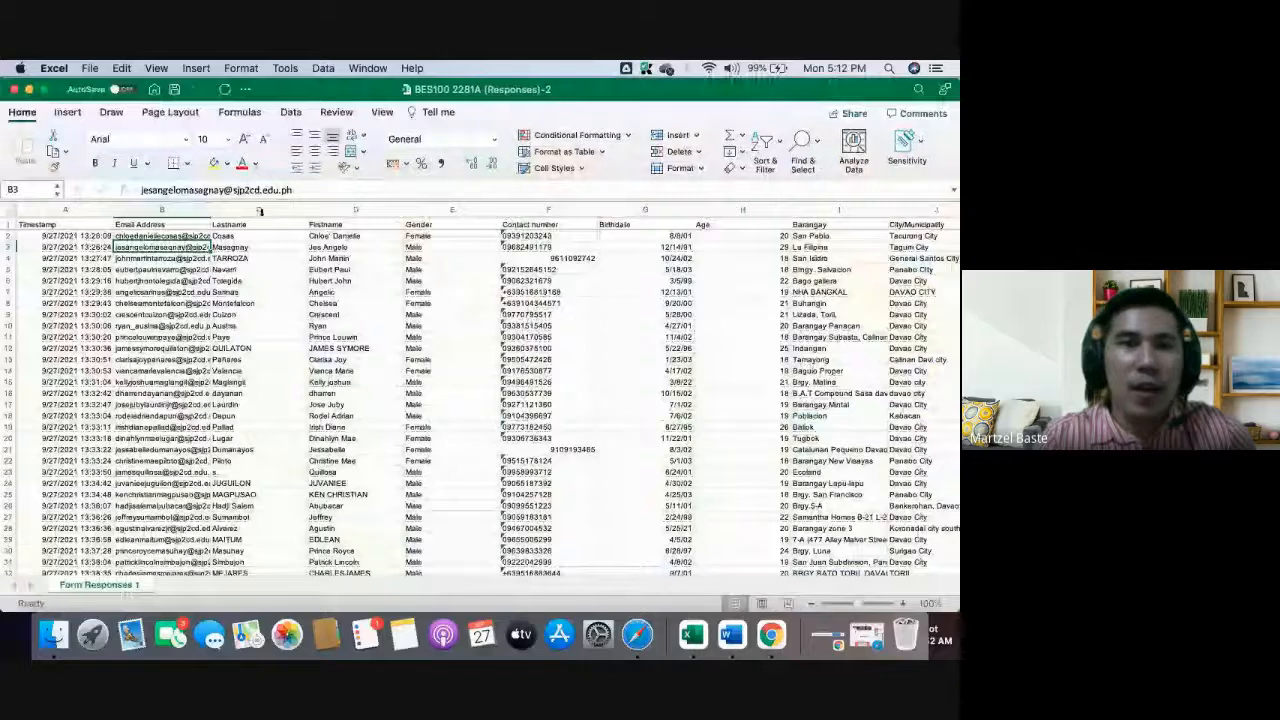
left_click(44, 89)
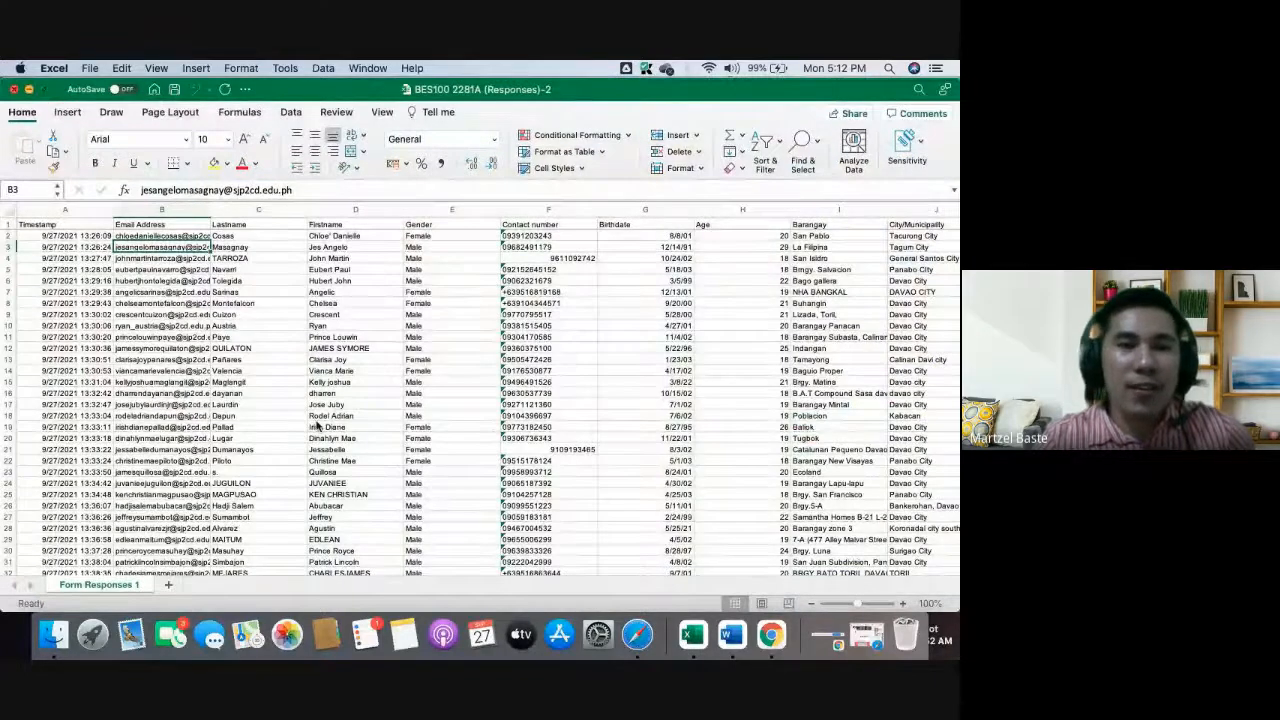
left_click(270, 286)
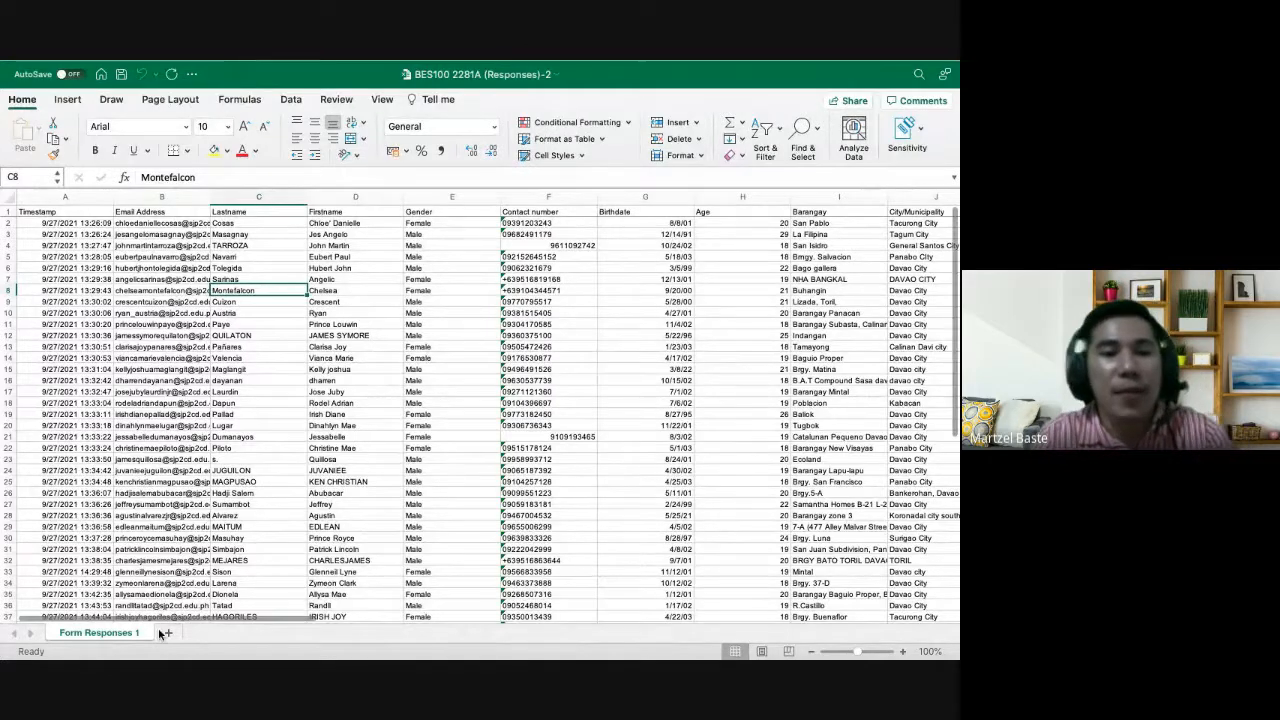
Insert a blank column between Age and Barangay and make it narrower
scroll(190, 436, "down", 3)
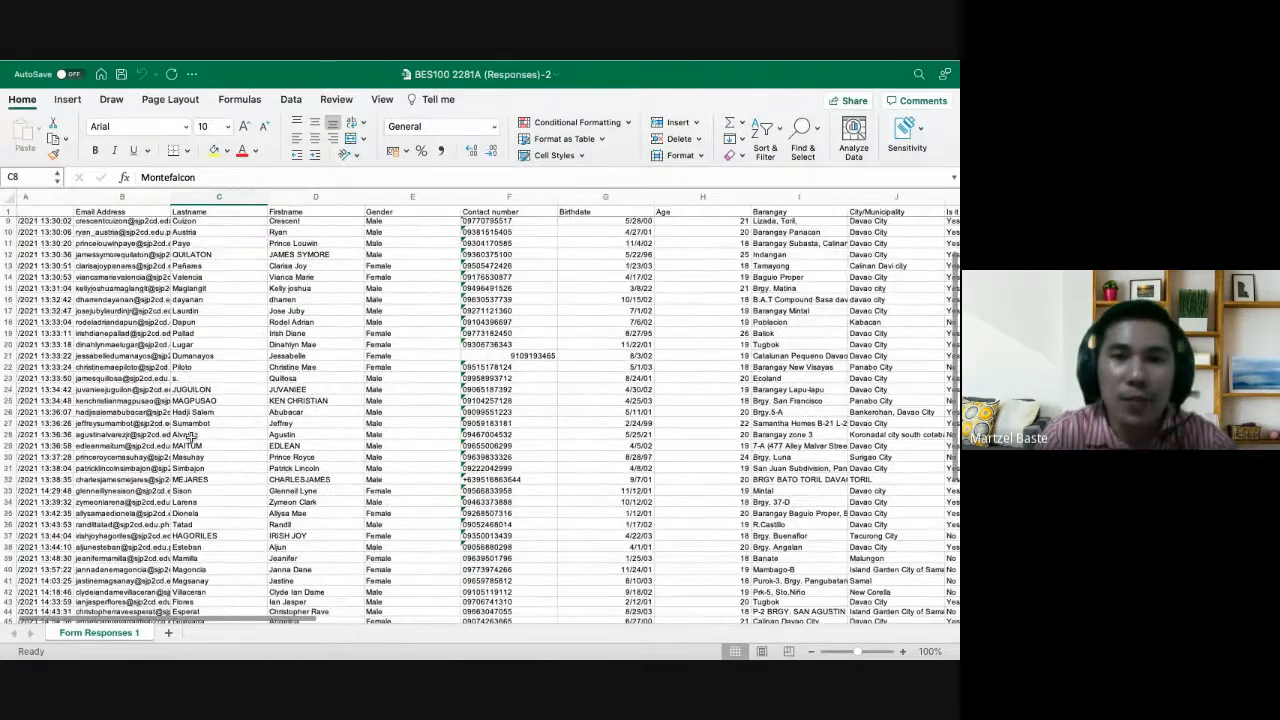
scroll(190, 436, "up", 3)
scroll(190, 436, "right", 6)
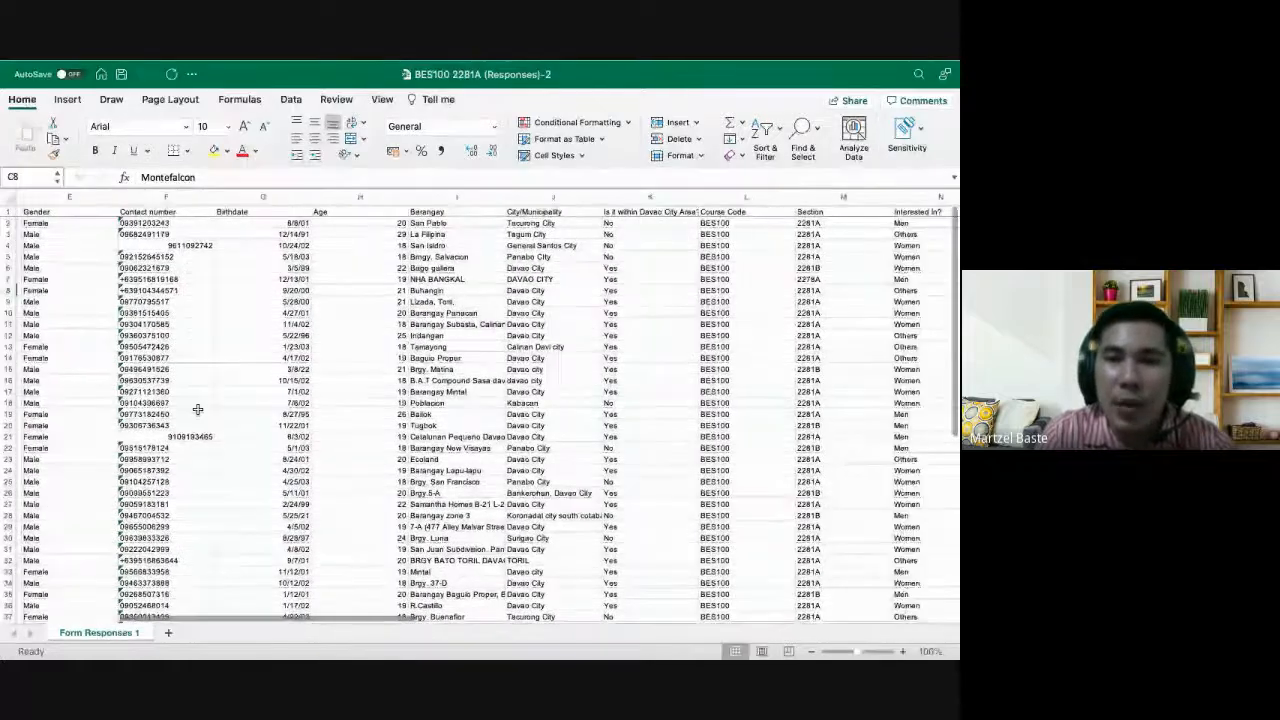
scroll(368, 356, "left", 3)
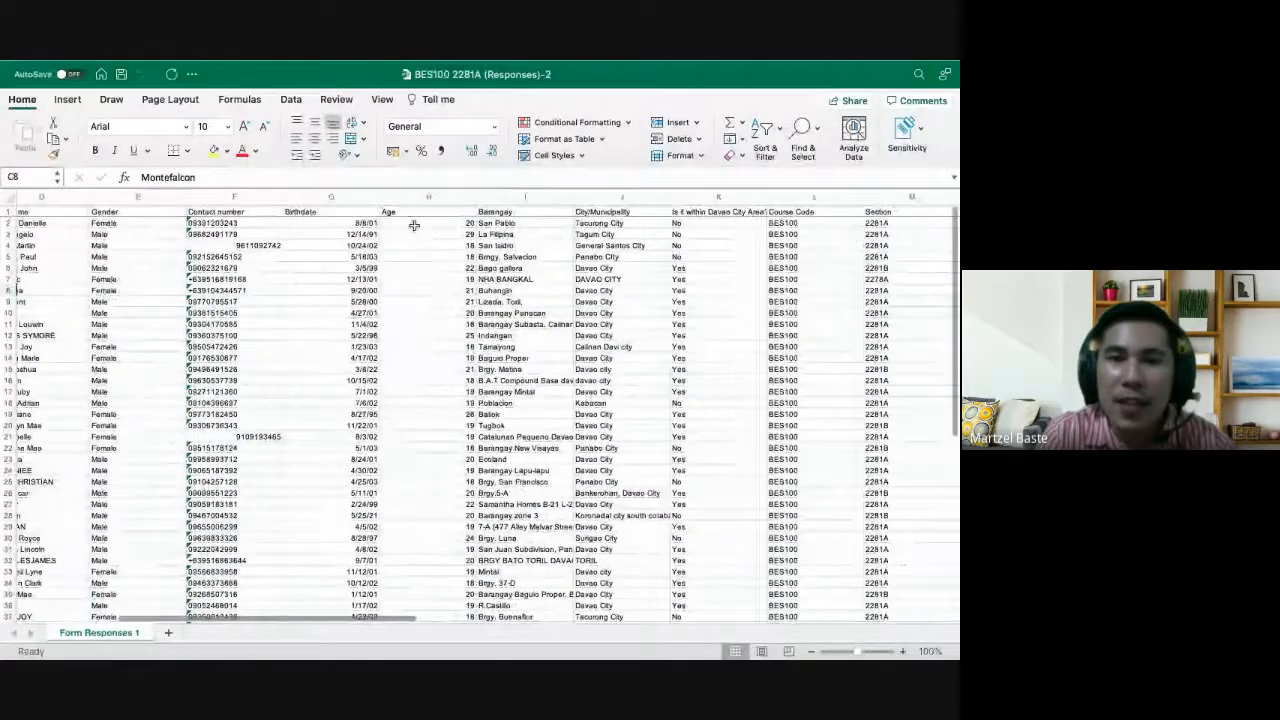
left_click(413, 225)
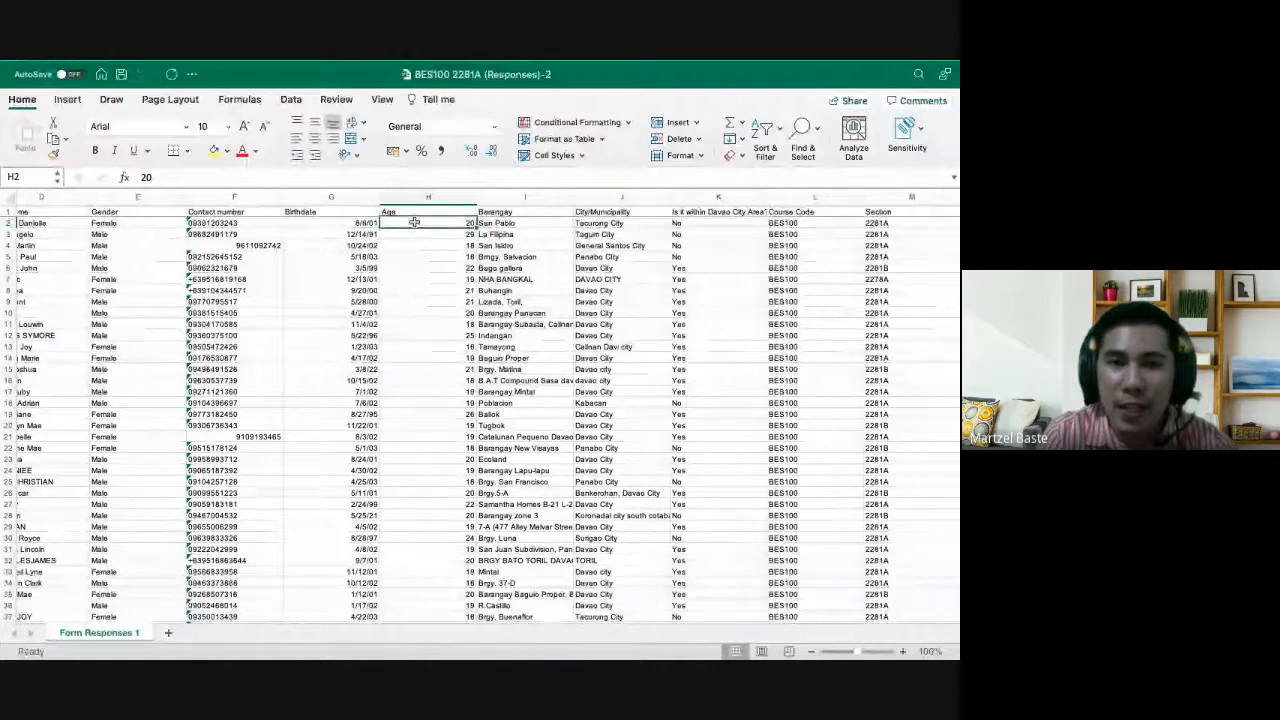
left_click(525, 197)
right_click(527, 198)
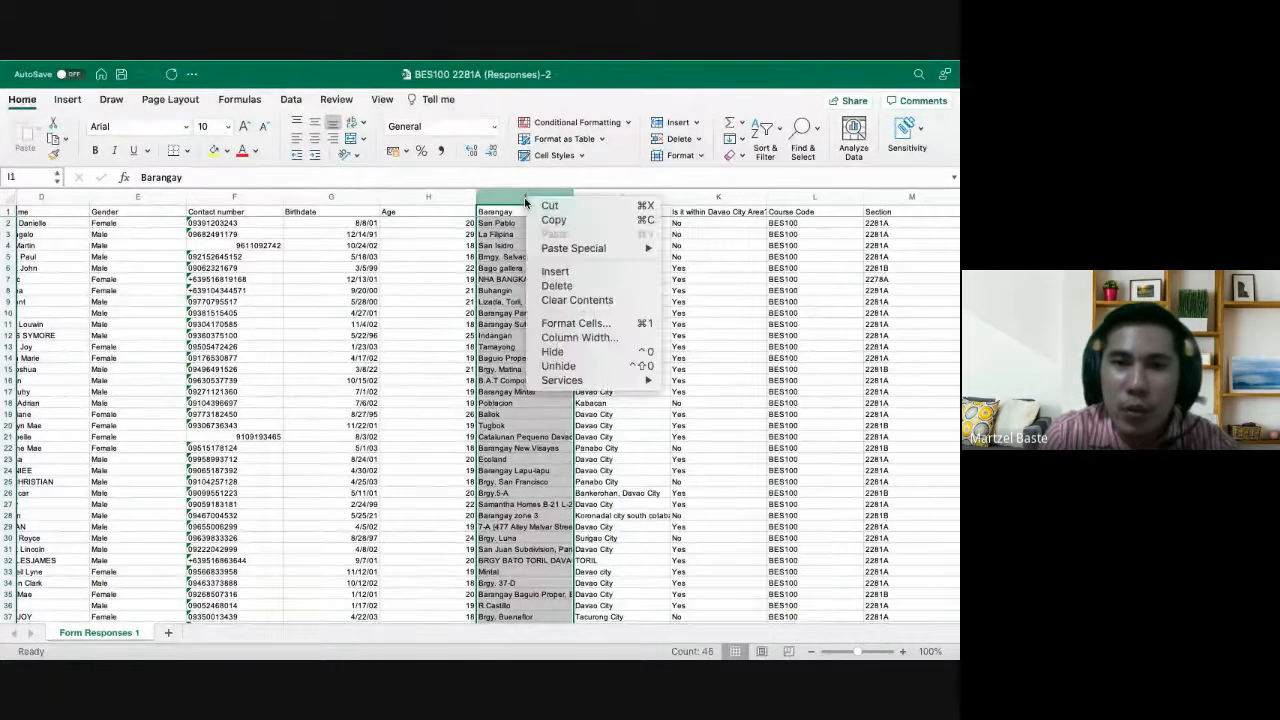
left_click(555, 272)
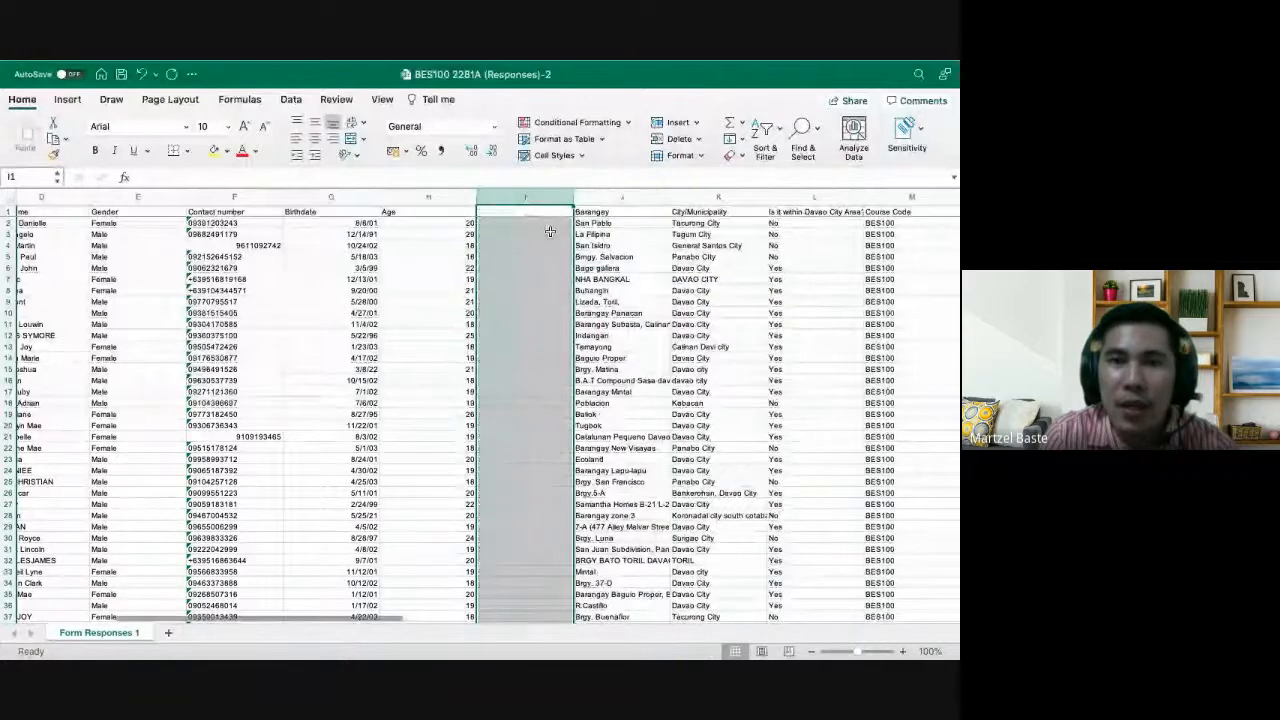
left_click_drag(573, 198, 530, 198)
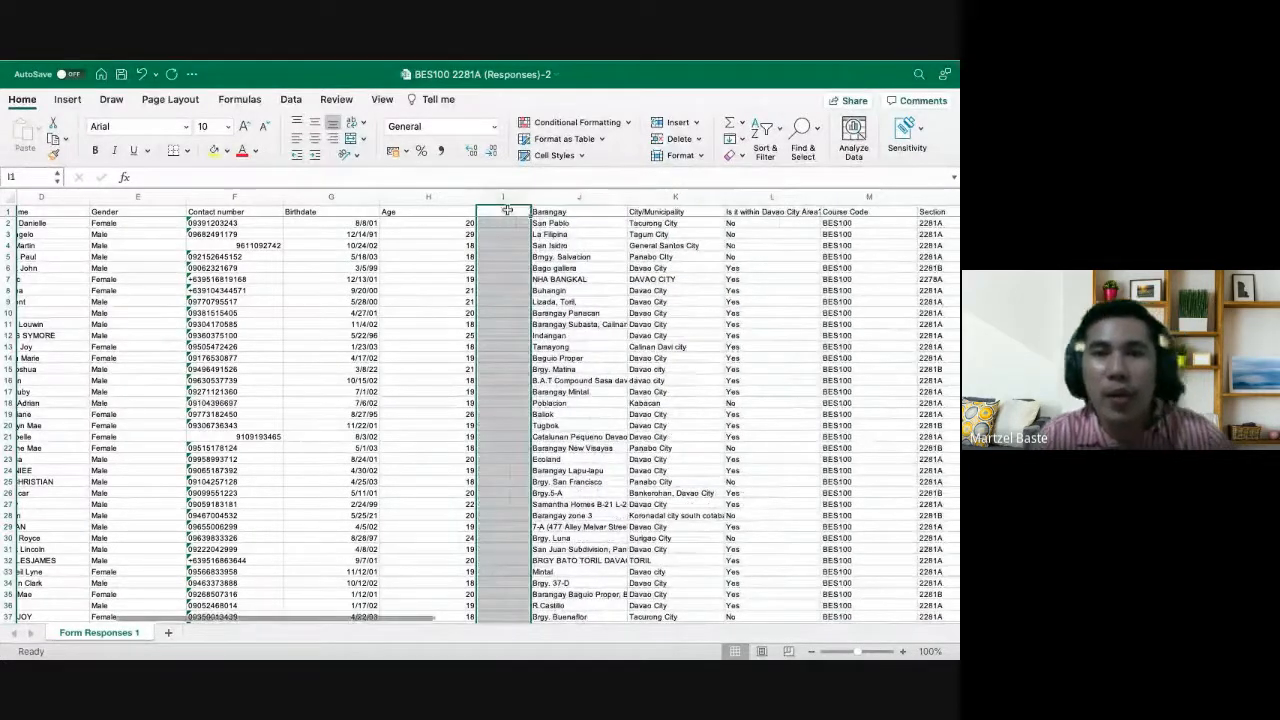
Enter the header REMARKS in cell I1 of the new column
left_click(503, 211)
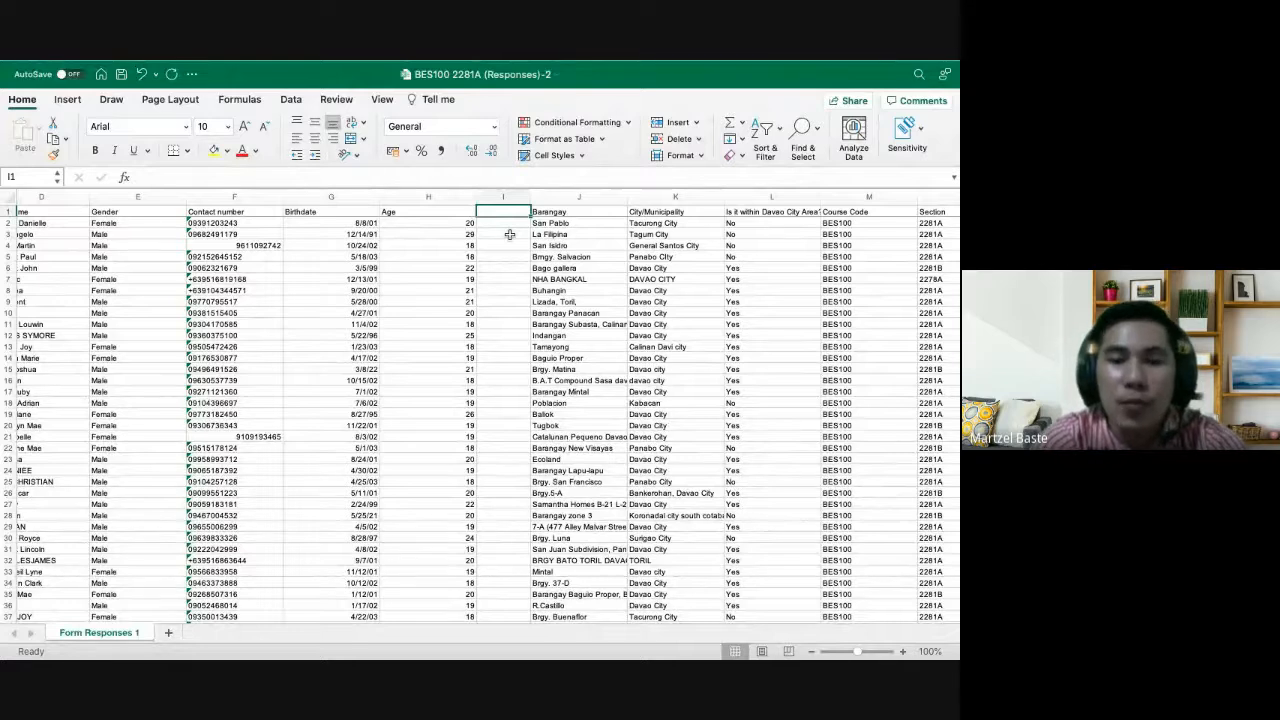
type("RE")
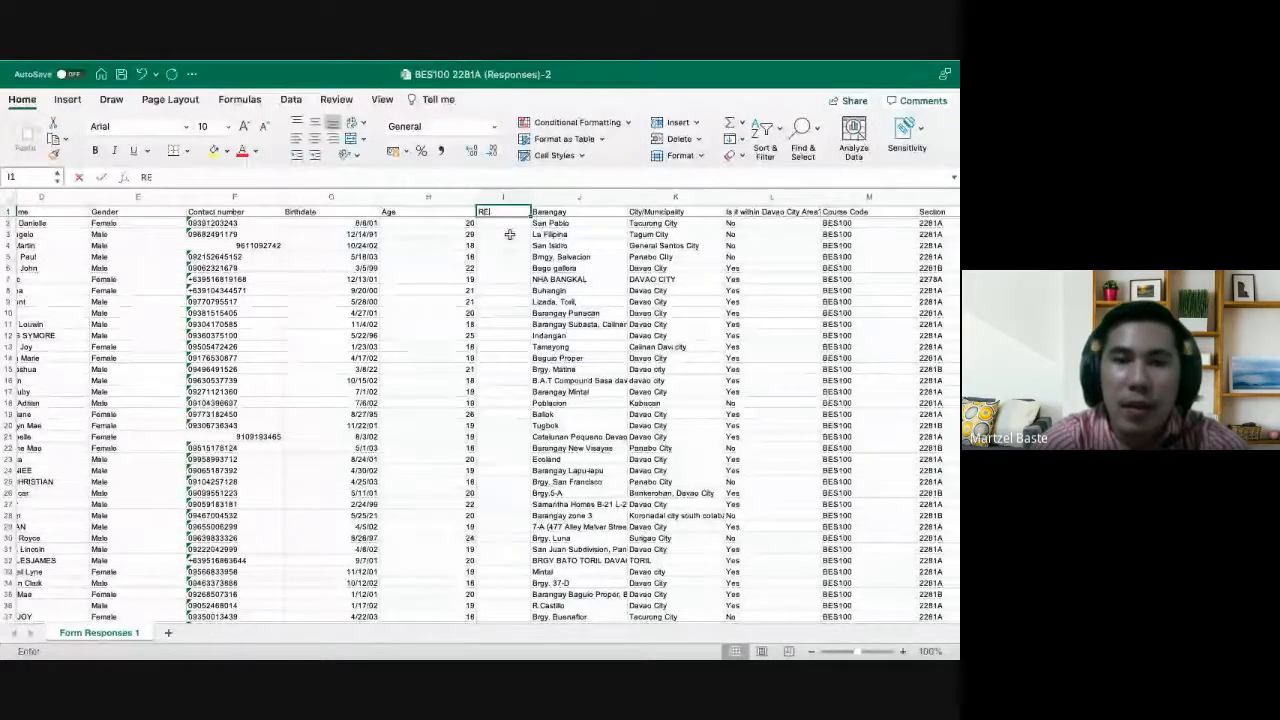
type("MARKS")
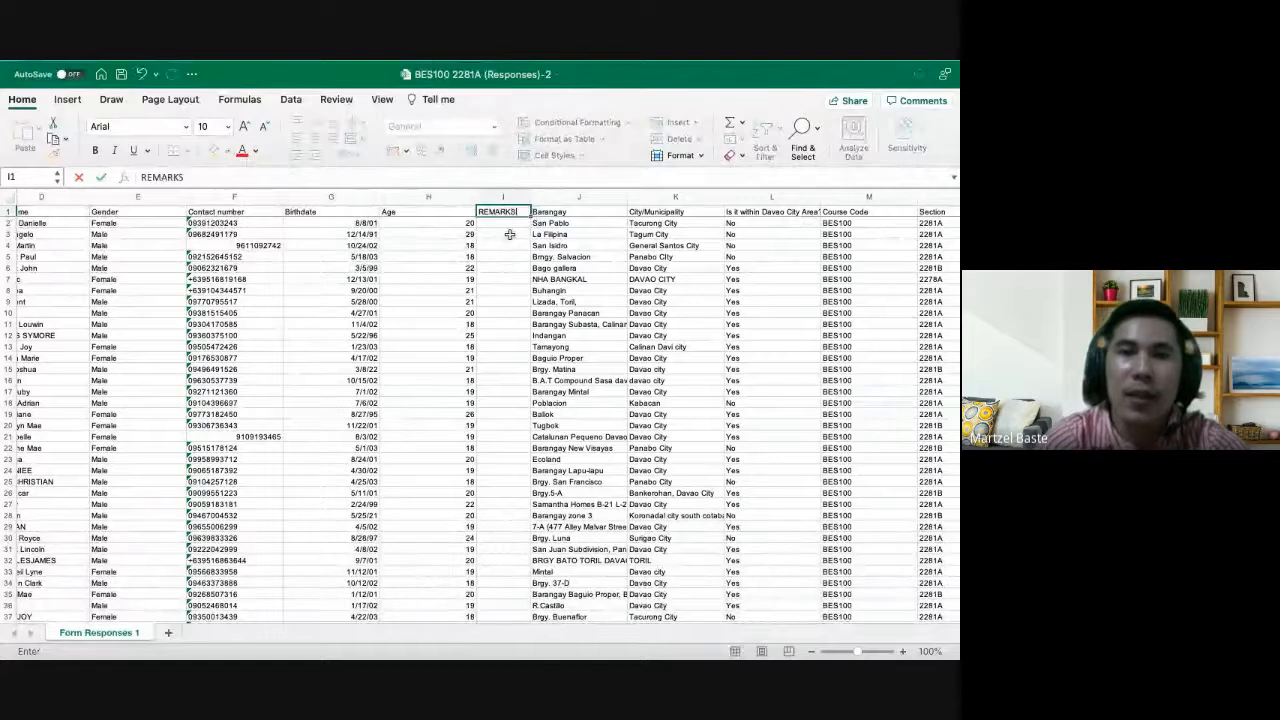
key("Return")
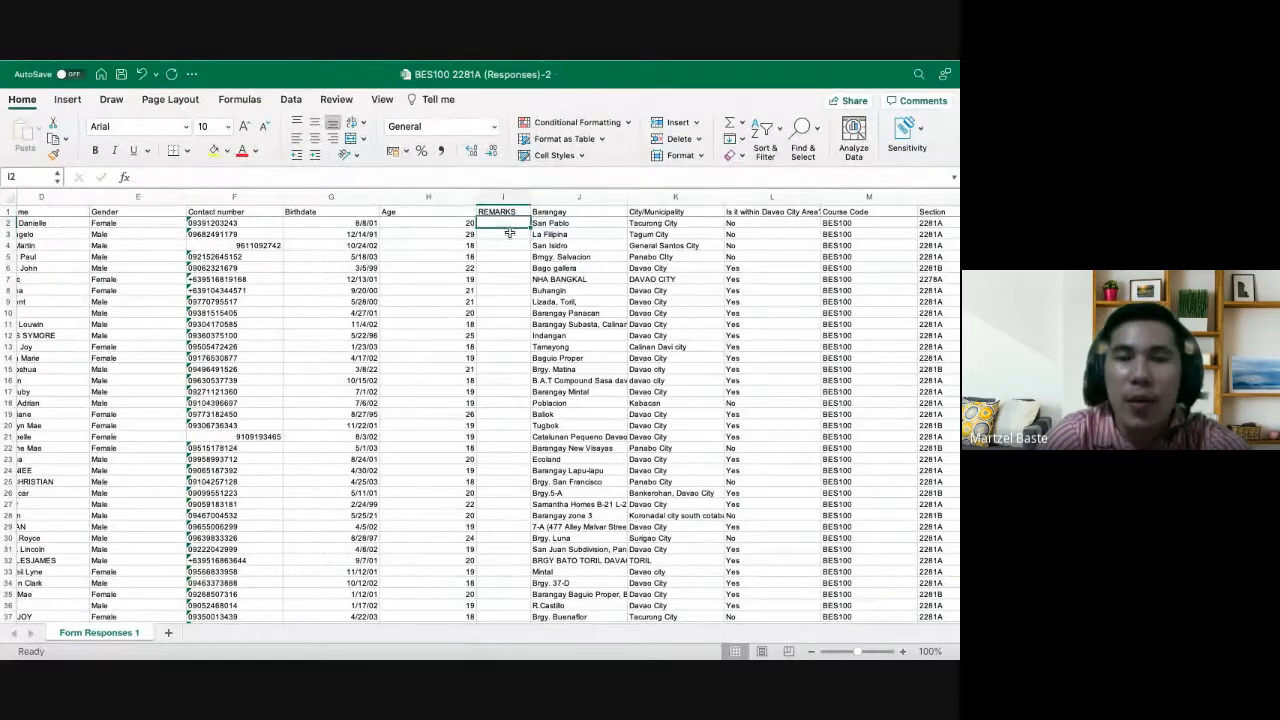
Select the Lastname column and start a custom sort with the selection expanded to the surrounding data
scroll(523, 224, "up", 1)
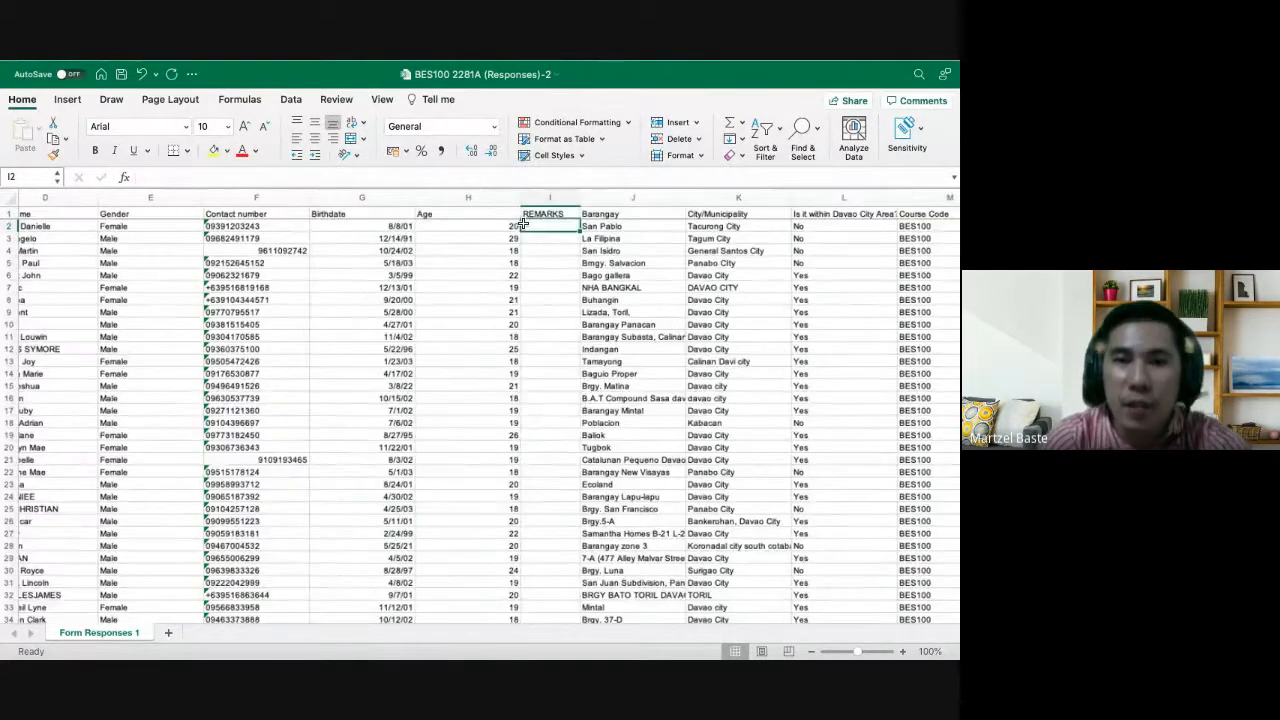
scroll(523, 224, "up", 4)
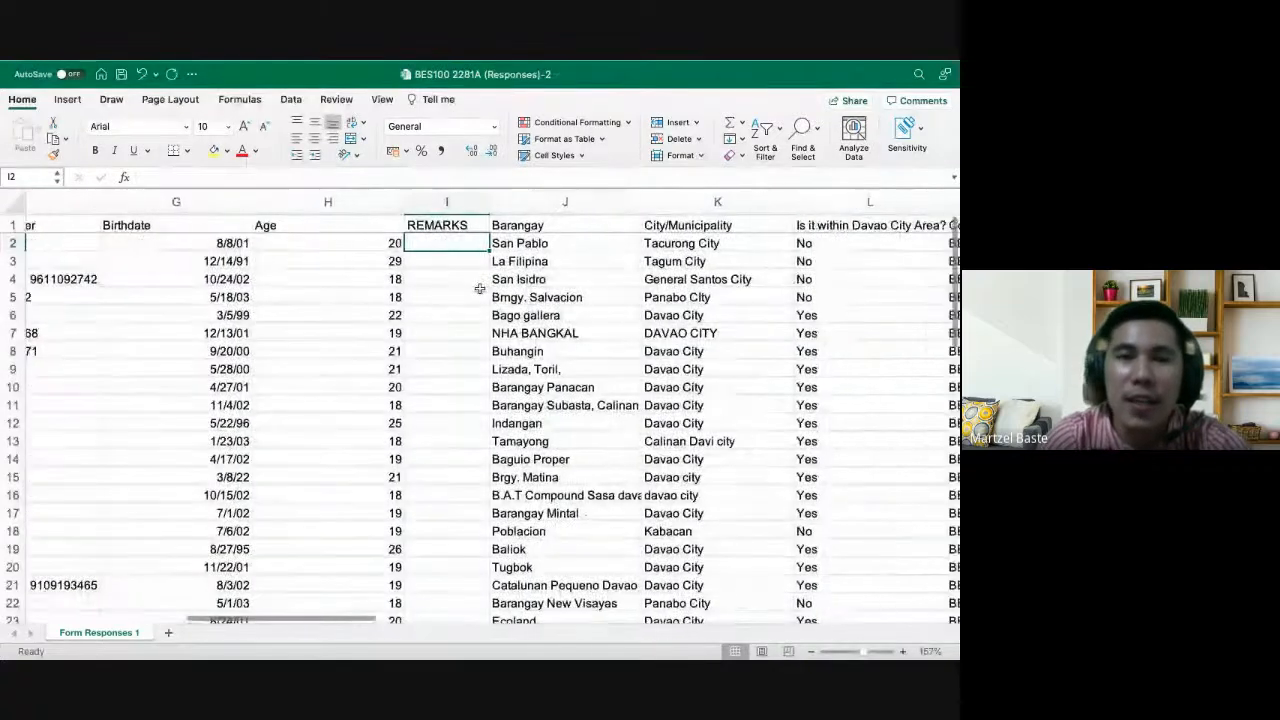
scroll(480, 289, "up", 3)
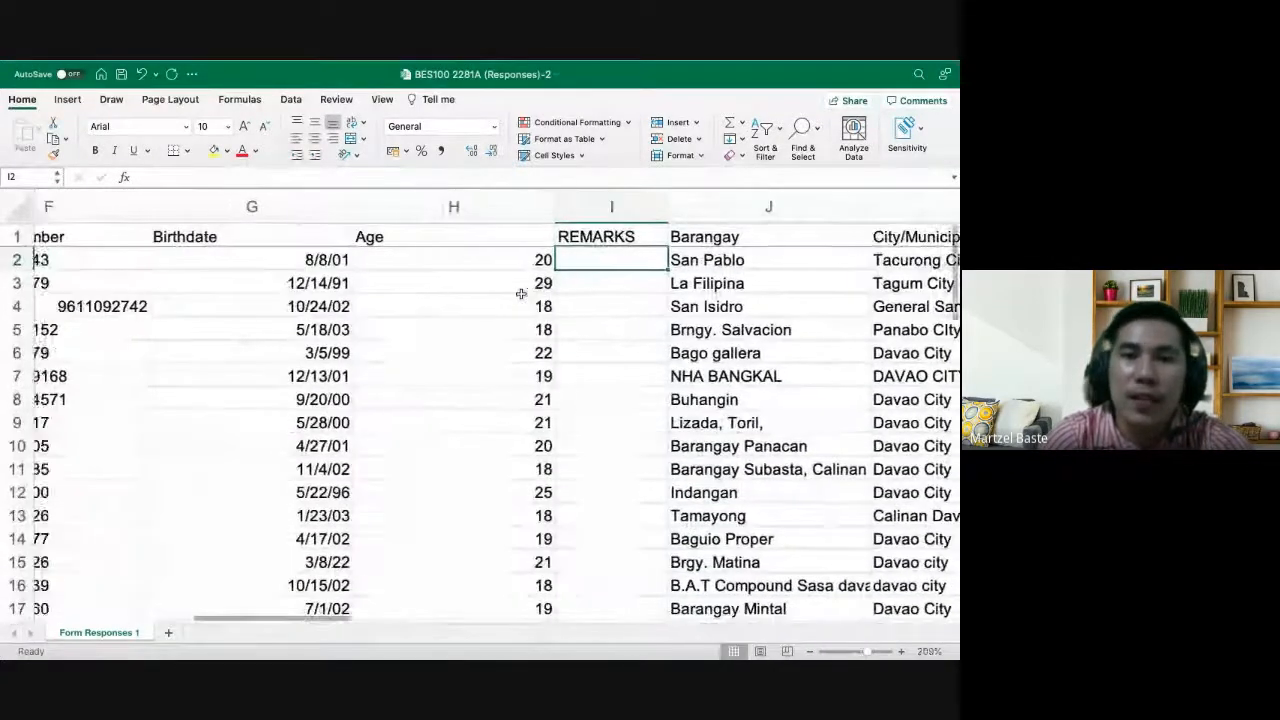
scroll(521, 294, "right", 1)
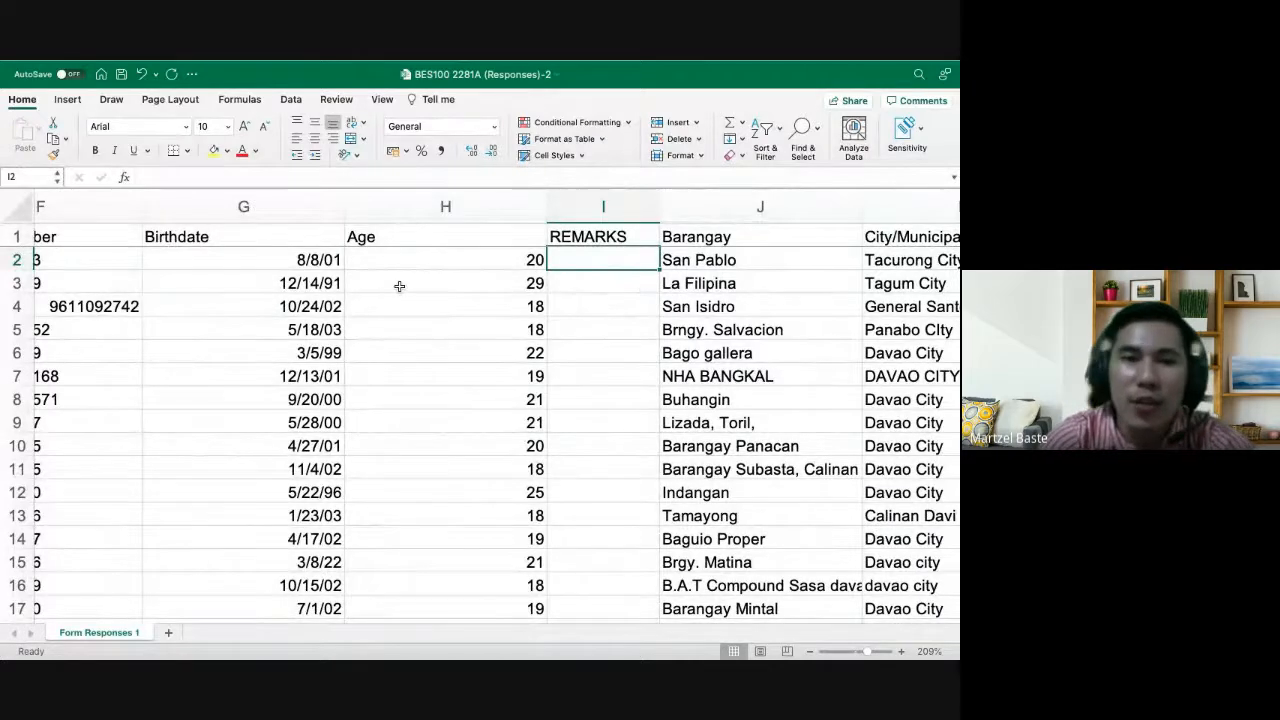
scroll(399, 286, "left", 10)
scroll(399, 286, "down", 4)
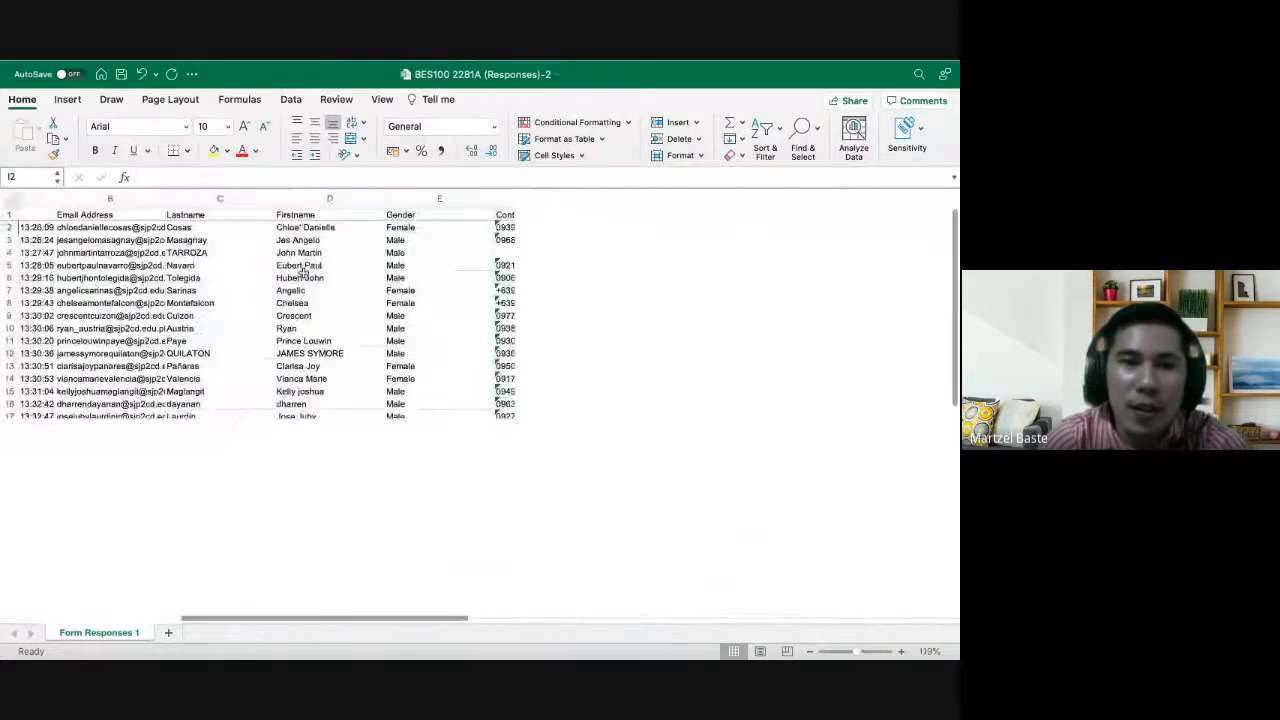
scroll(303, 273, "left", 6)
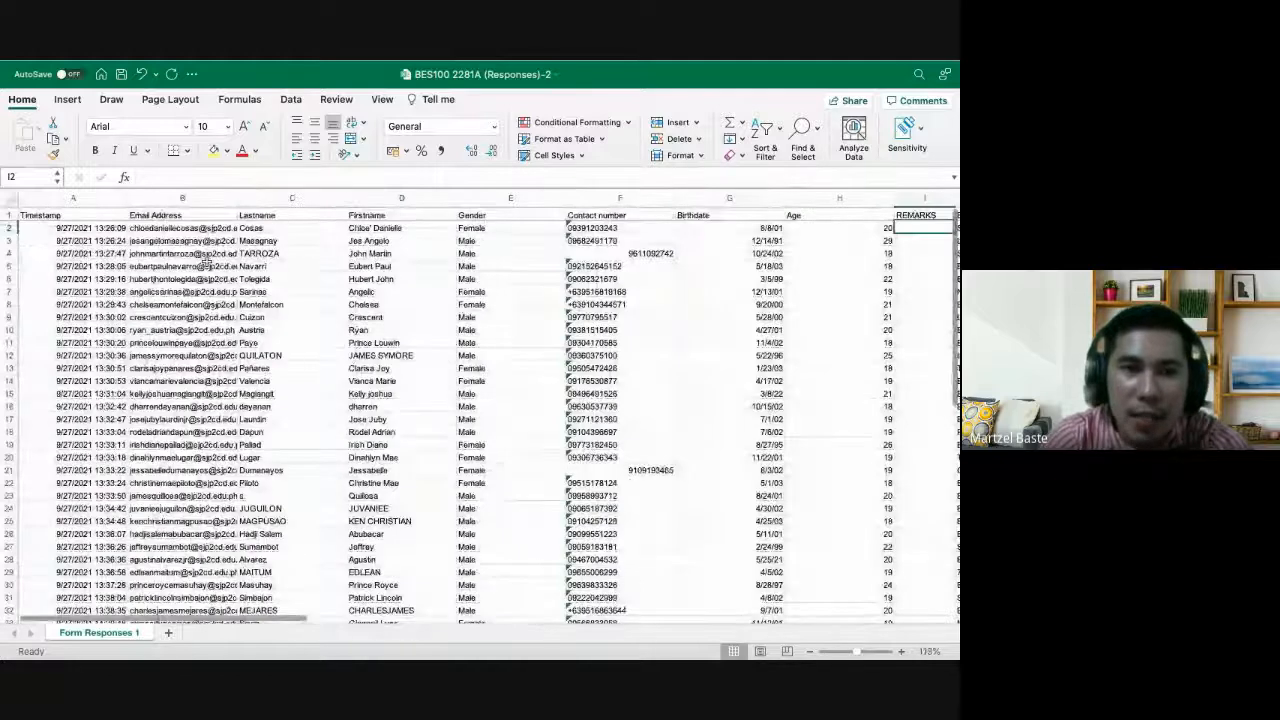
left_click(292, 198)
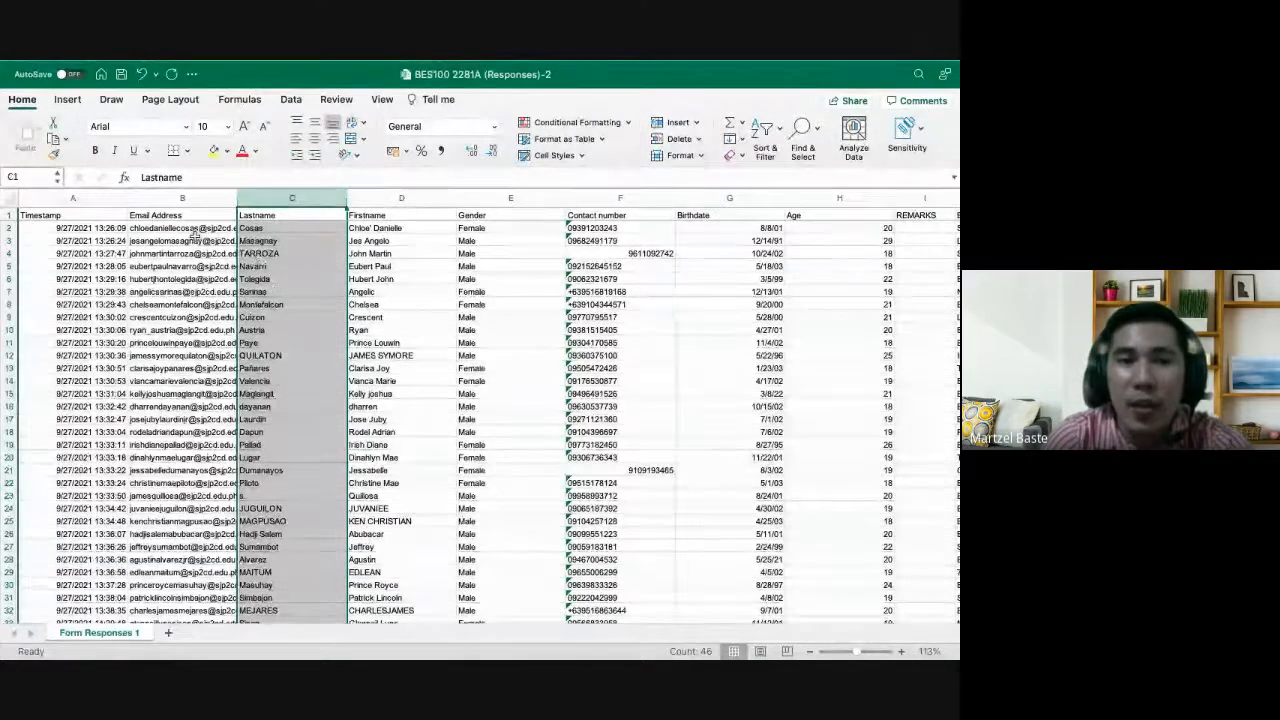
left_click(780, 133)
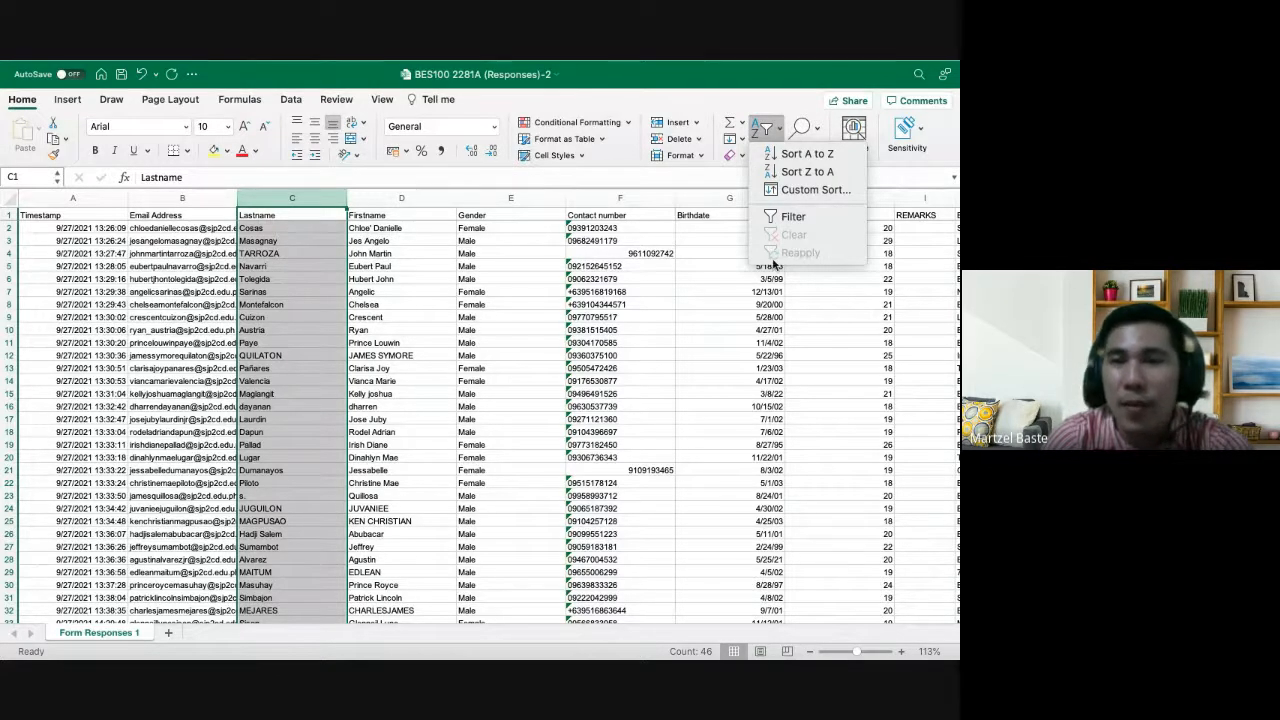
left_click(808, 190)
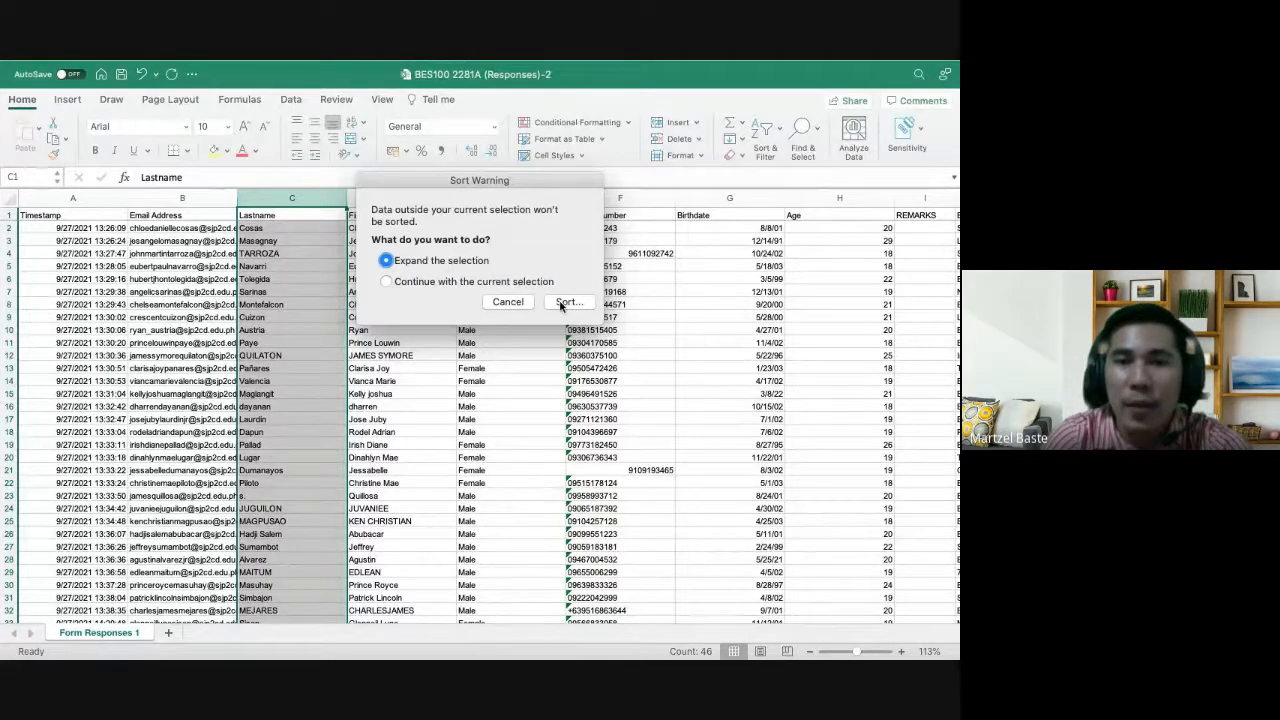
left_click(563, 303)
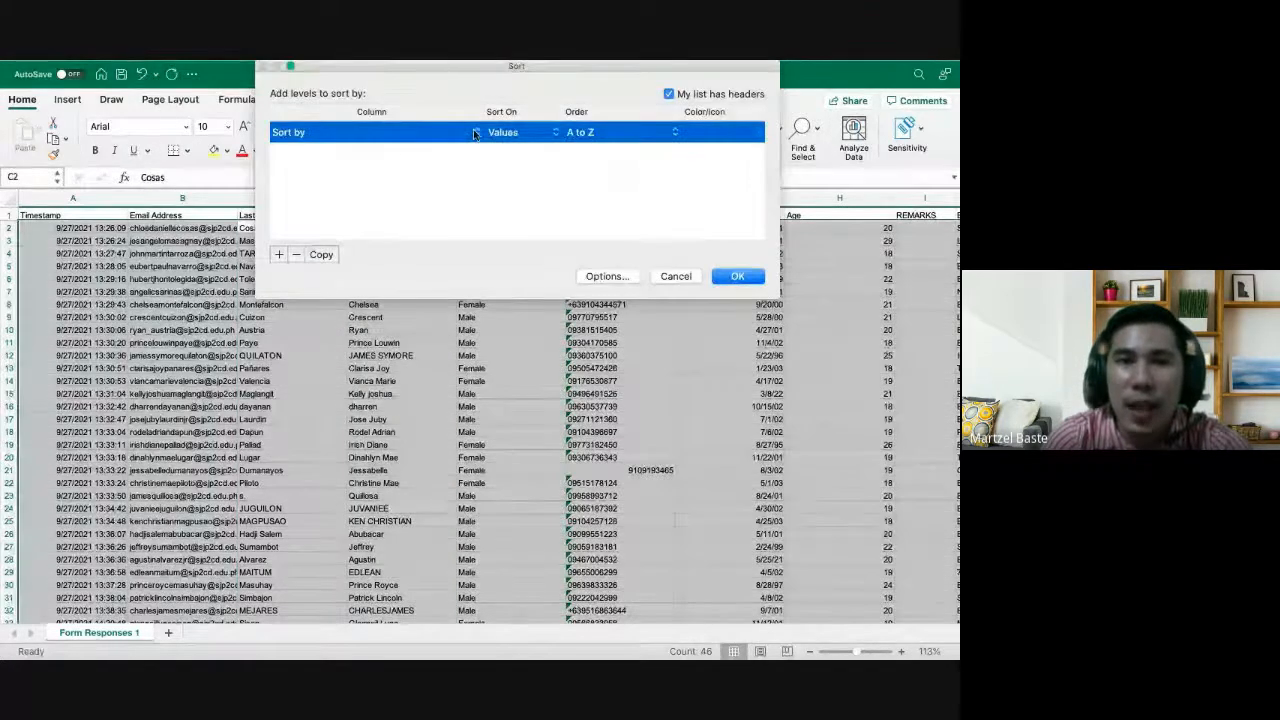
Sort the responses by Lastname values in A to Z order
left_click(475, 133)
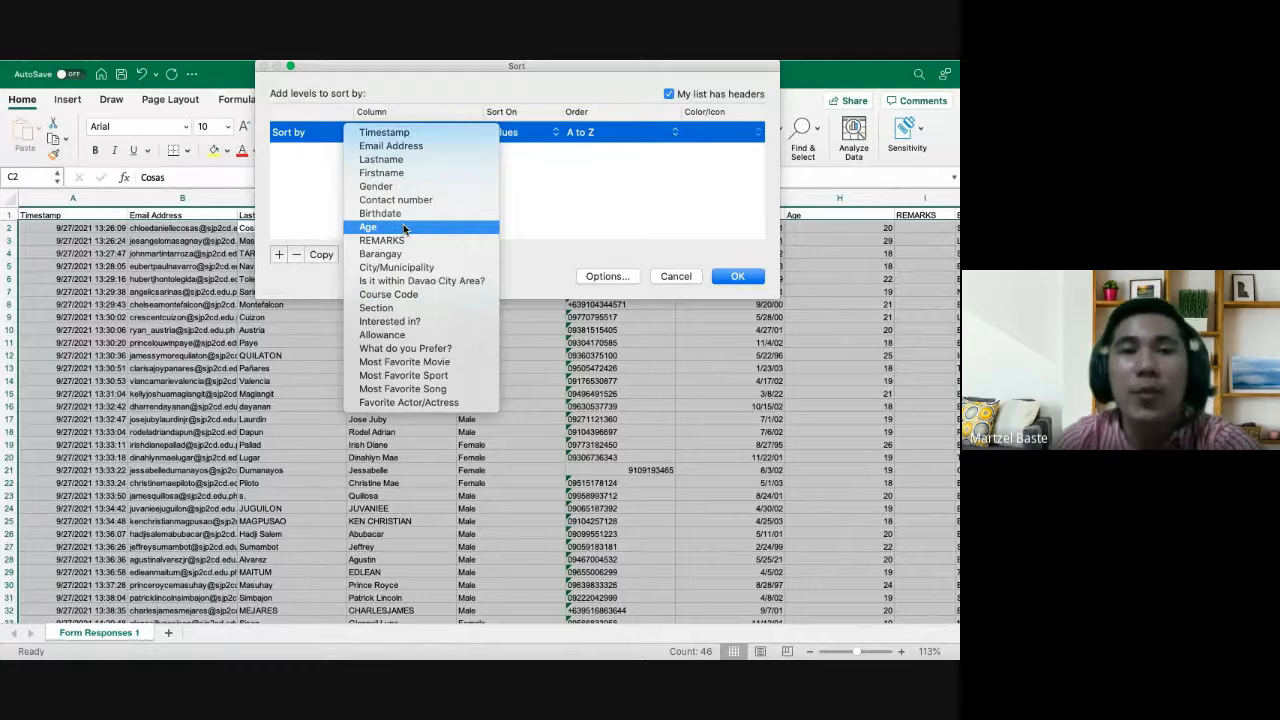
left_click(391, 160)
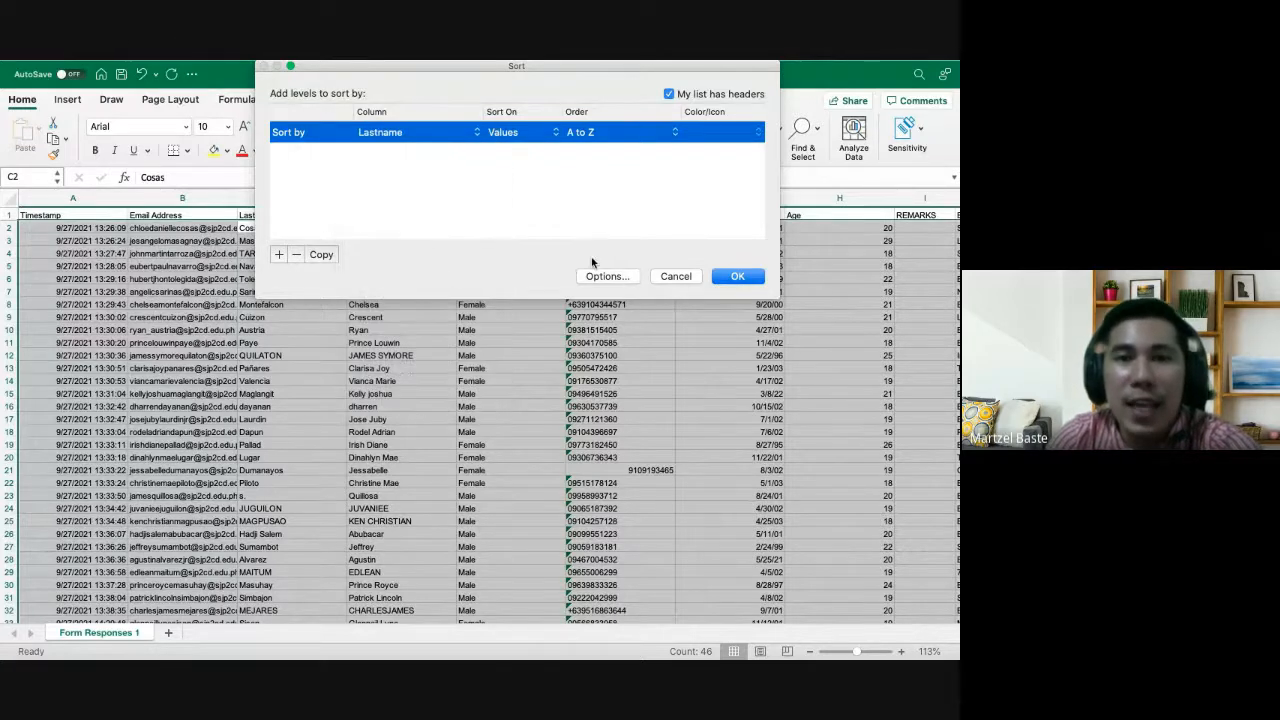
left_click(724, 274)
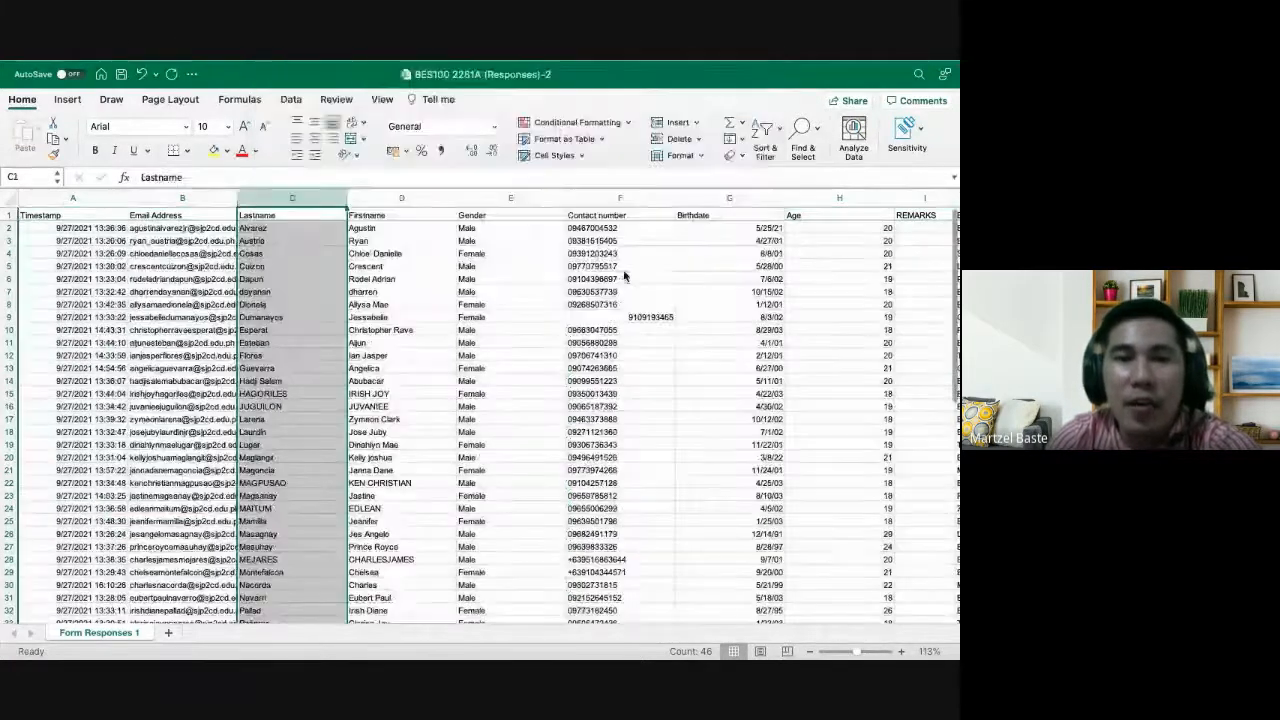
Check the alphabetical order of the first few entries in the Lastname column
left_click(297, 266)
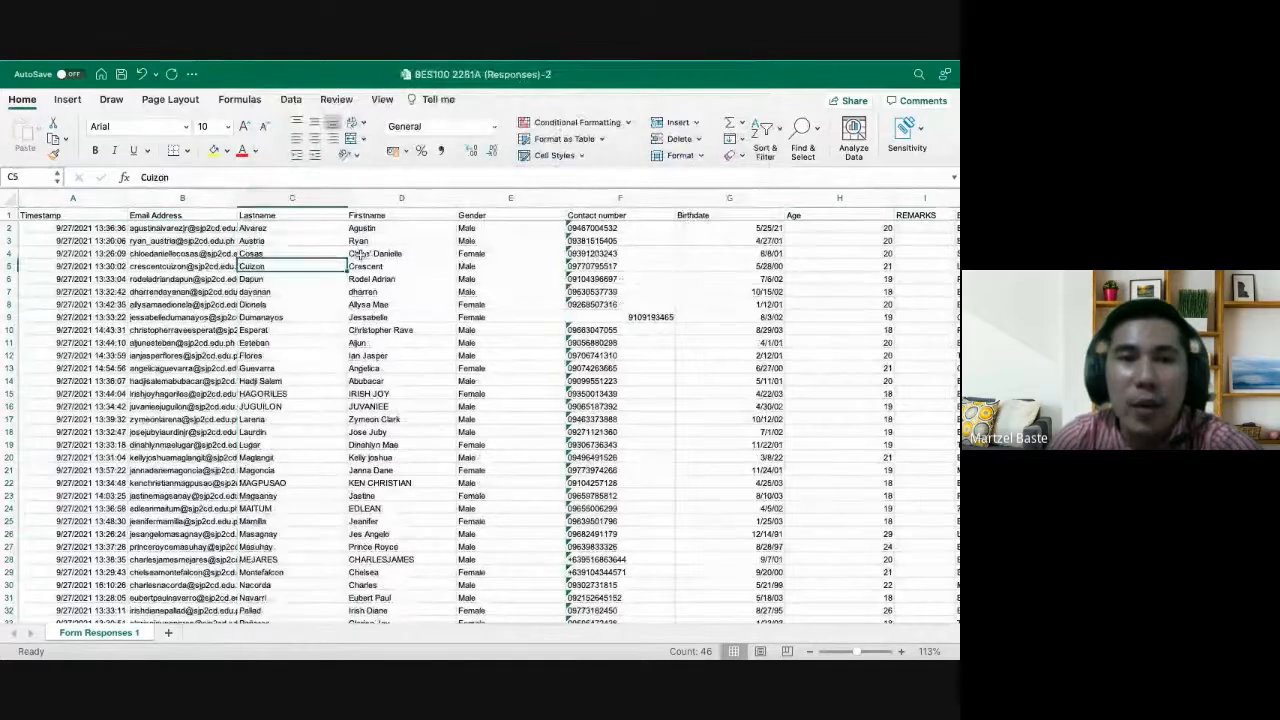
left_click(288, 229)
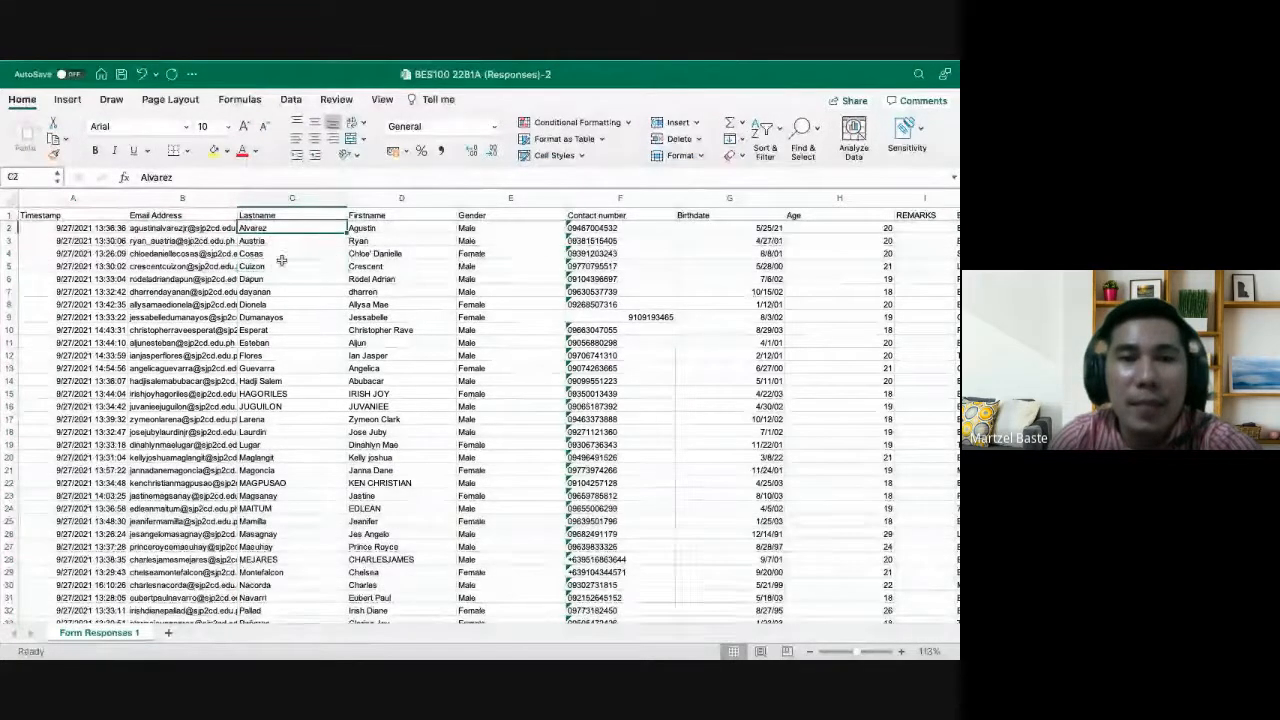
left_click(278, 267)
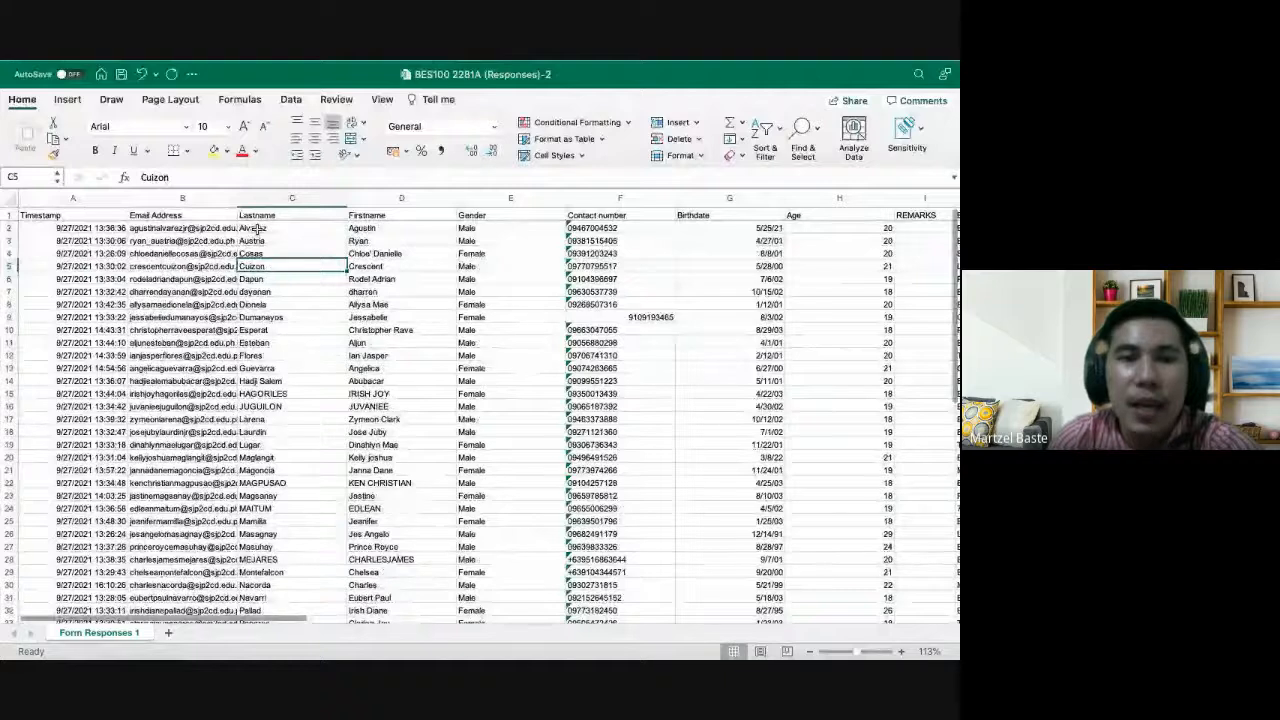
left_click(265, 228)
Narrow the Age column so REMARKS sits close to its values, and select cell I2
scroll(322, 255, "right", 5)
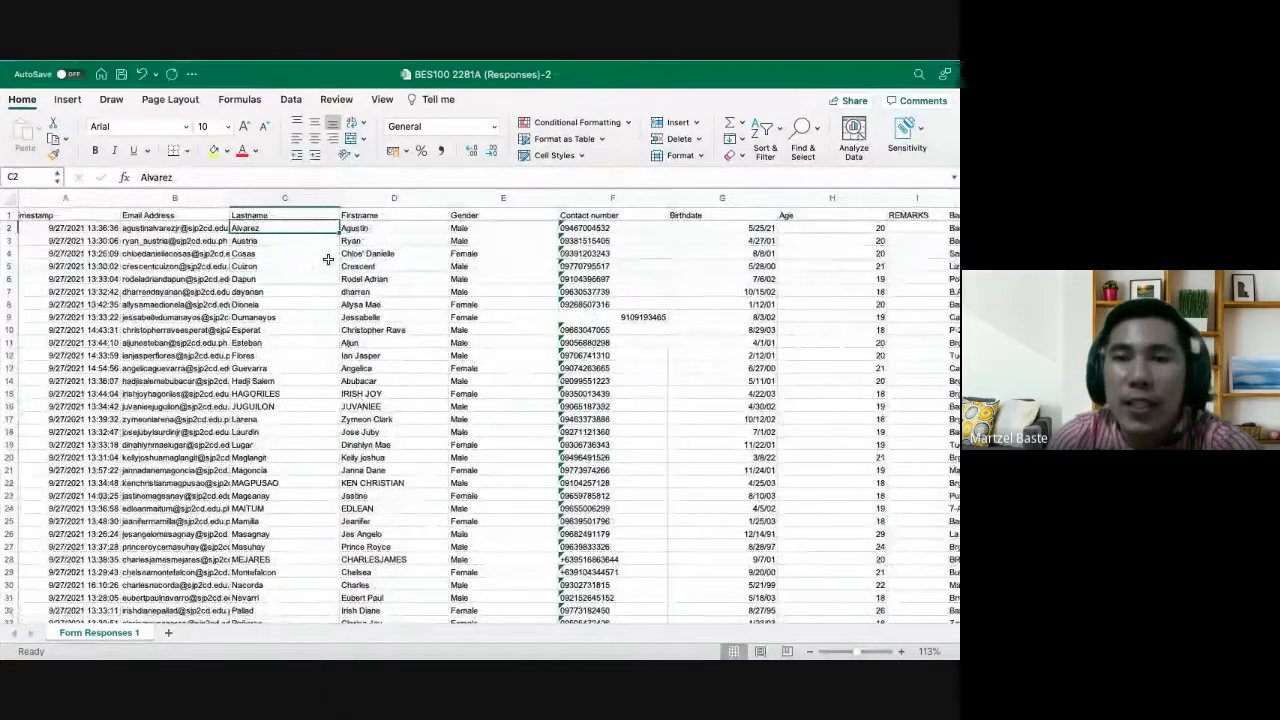
scroll(328, 259, "right", 3)
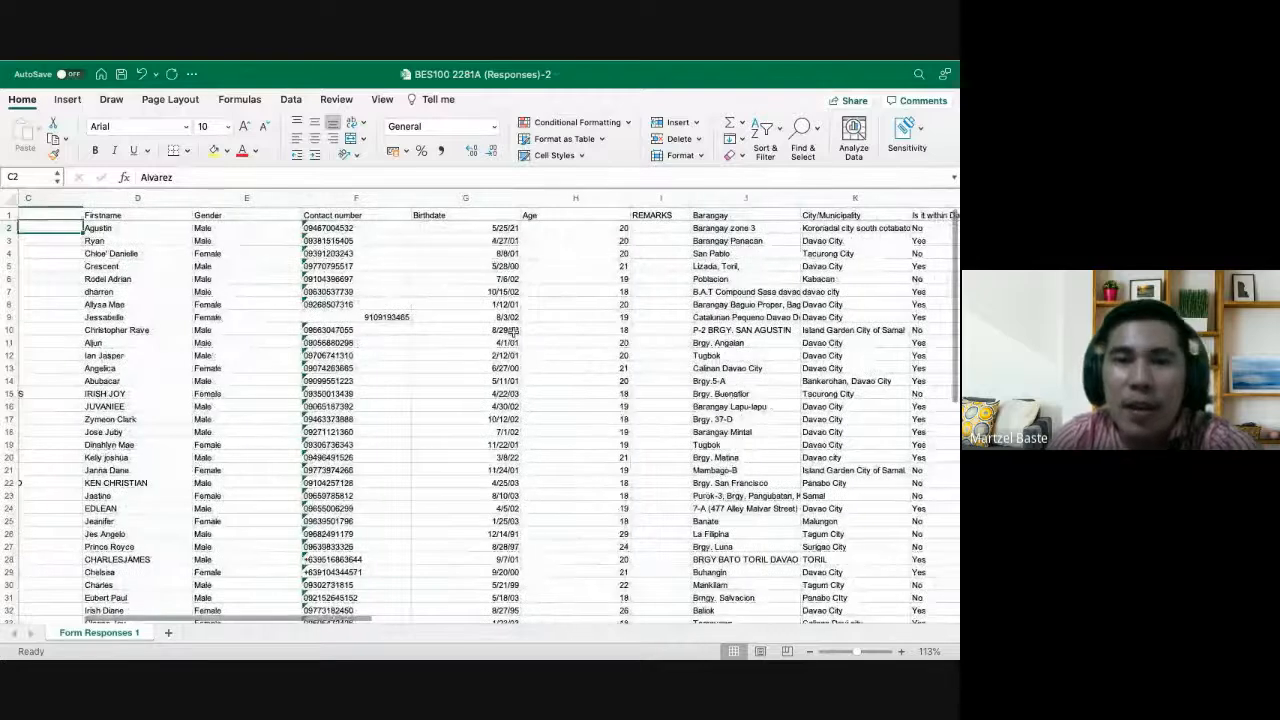
scroll(400, 290, "right", 2)
scroll(527, 328, "up", 5)
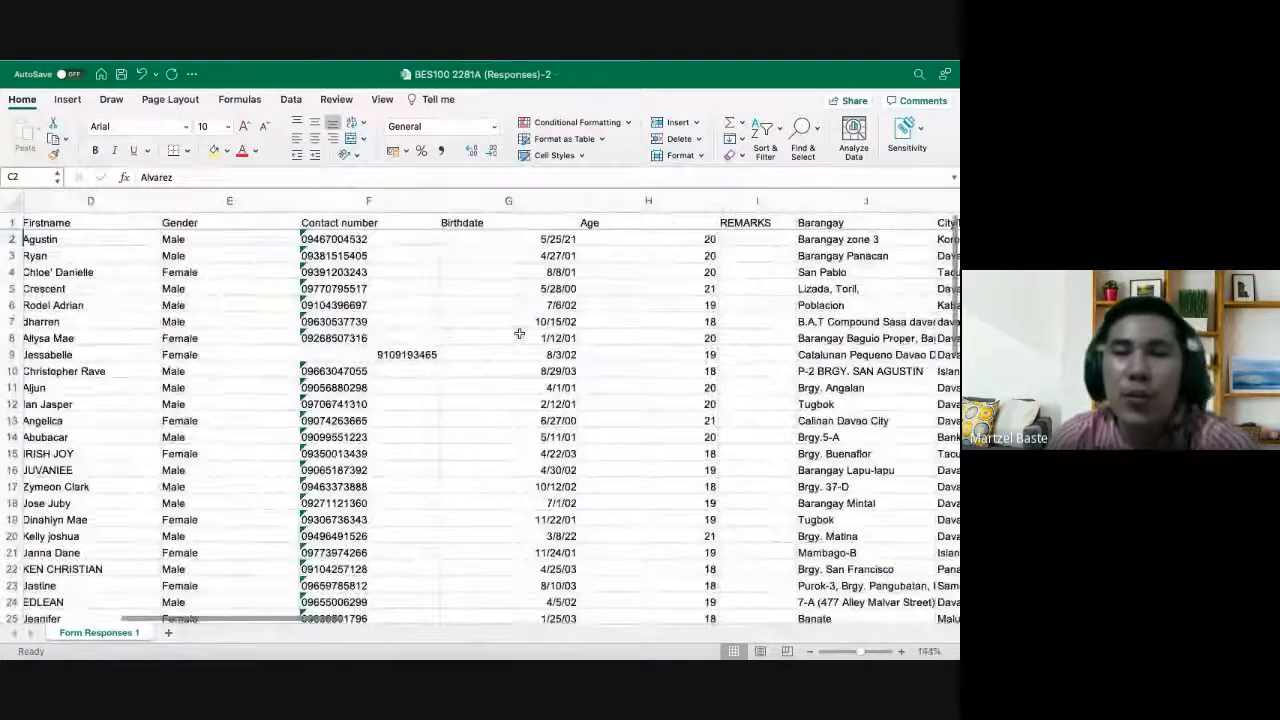
scroll(662, 239, "right", 3)
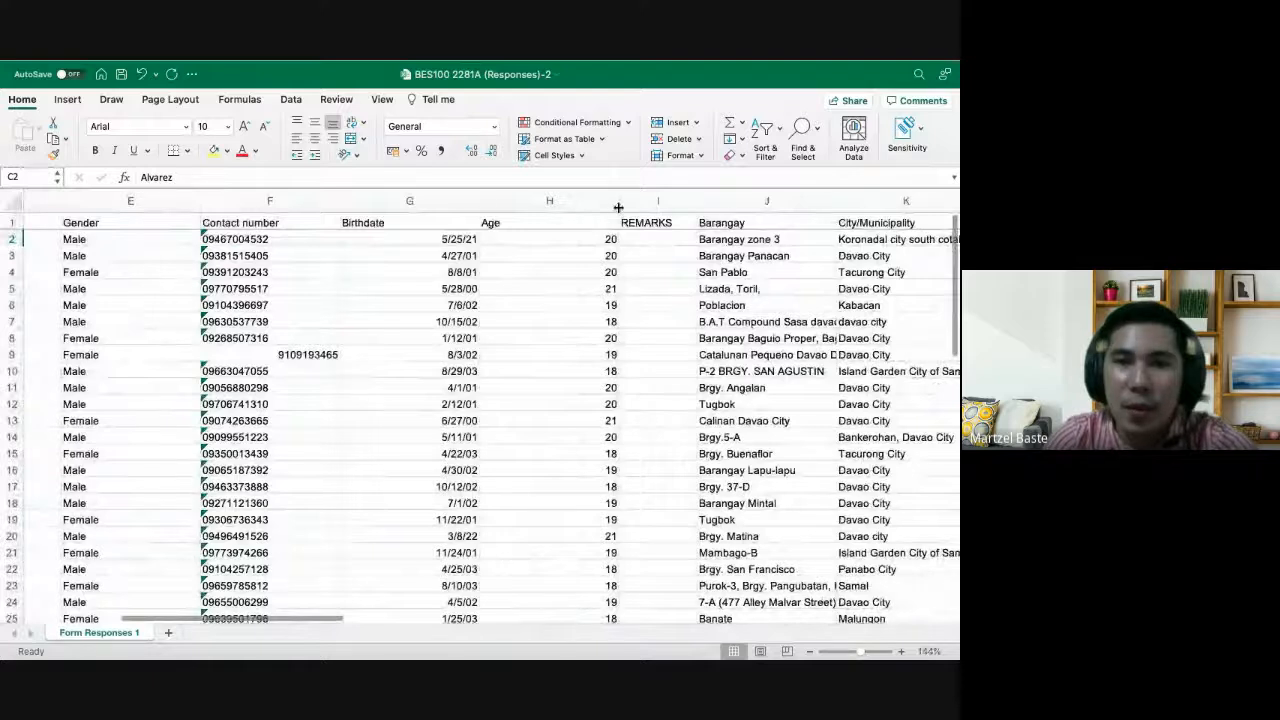
left_click_drag(612, 203, 532, 211)
left_click(566, 239)
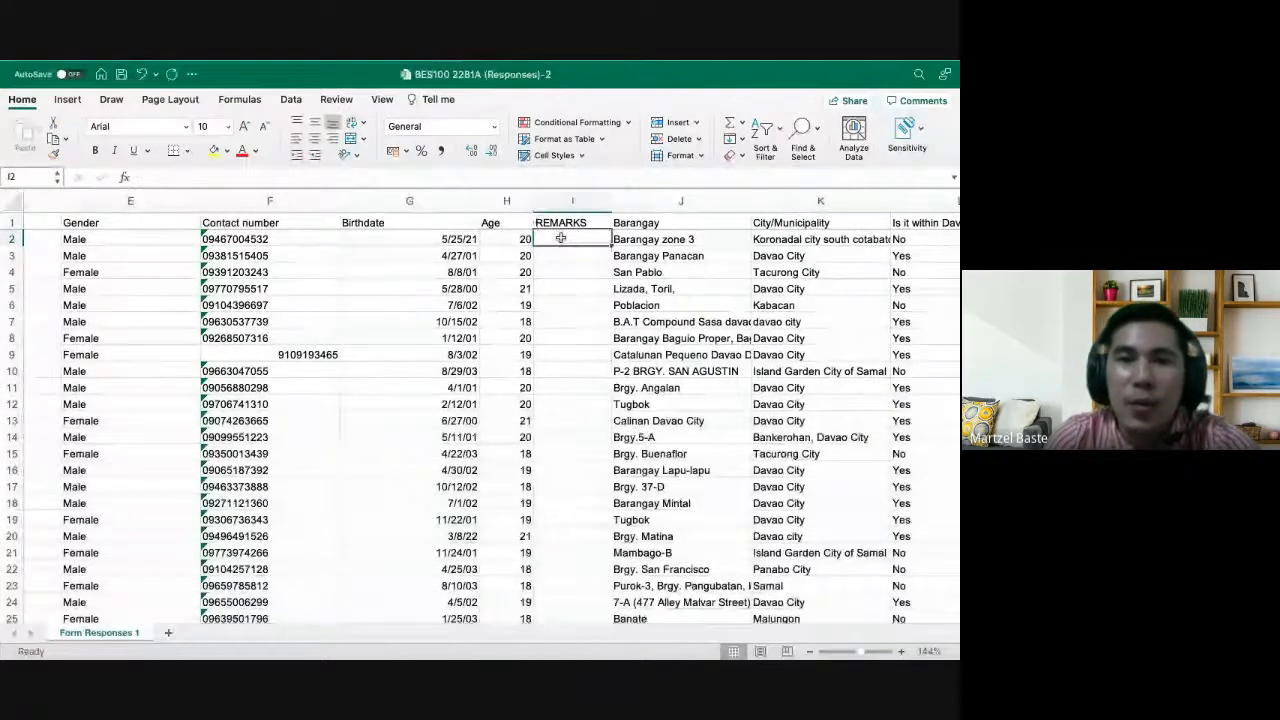
Look through the Age column down to the last response row
scroll(518, 270, "down", 3)
scroll(520, 290, "up", 3)
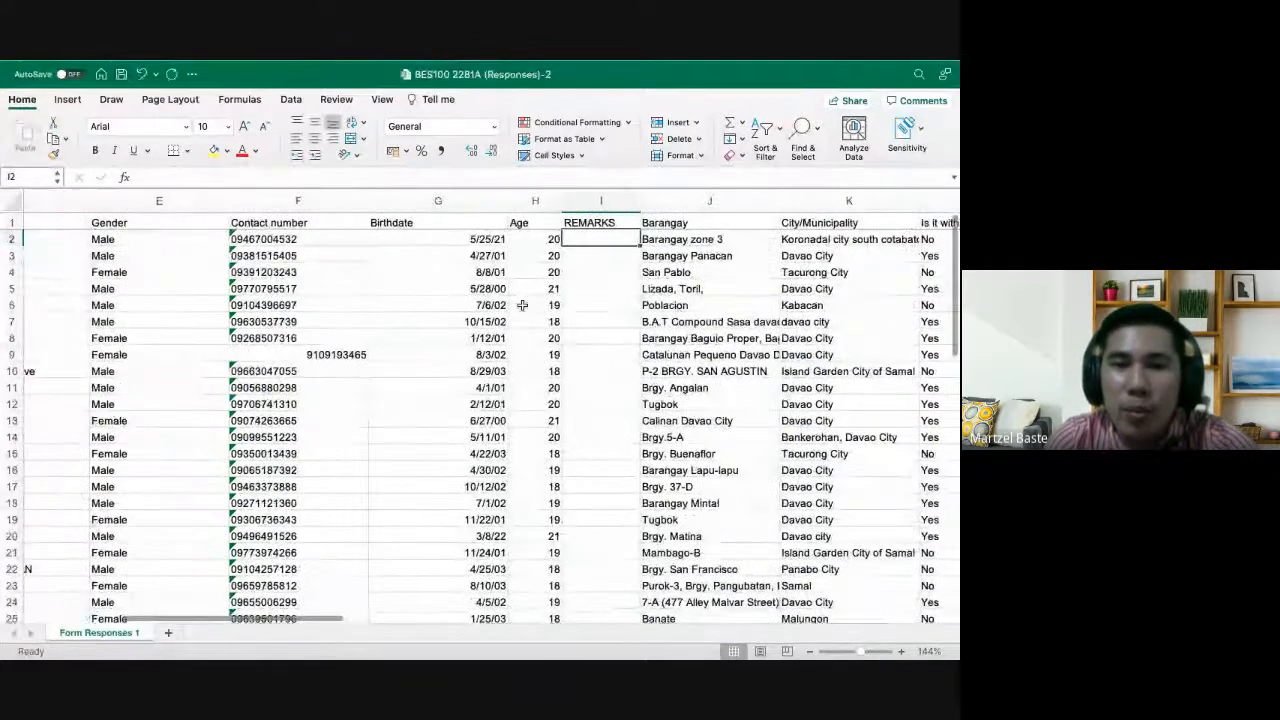
scroll(523, 327, "down", 4)
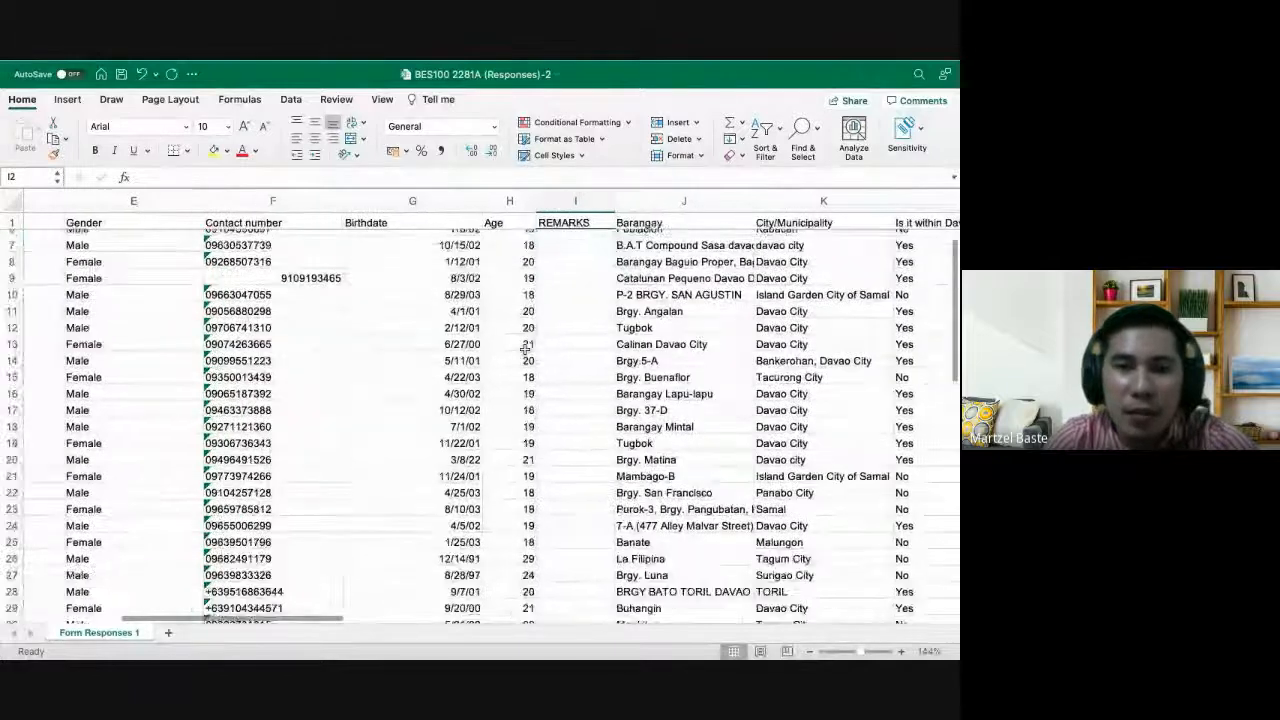
scroll(524, 349, "down", 7)
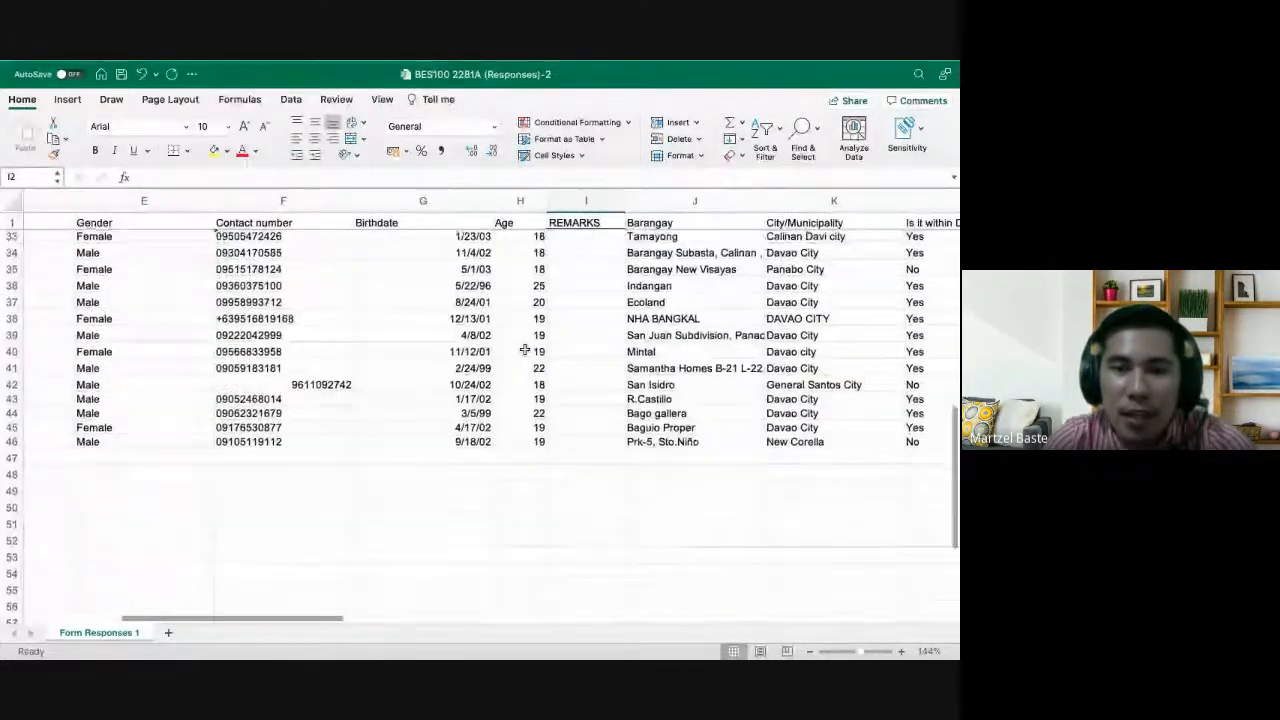
Delete the REMARKS column beside Age
scroll(524, 349, "up", 9)
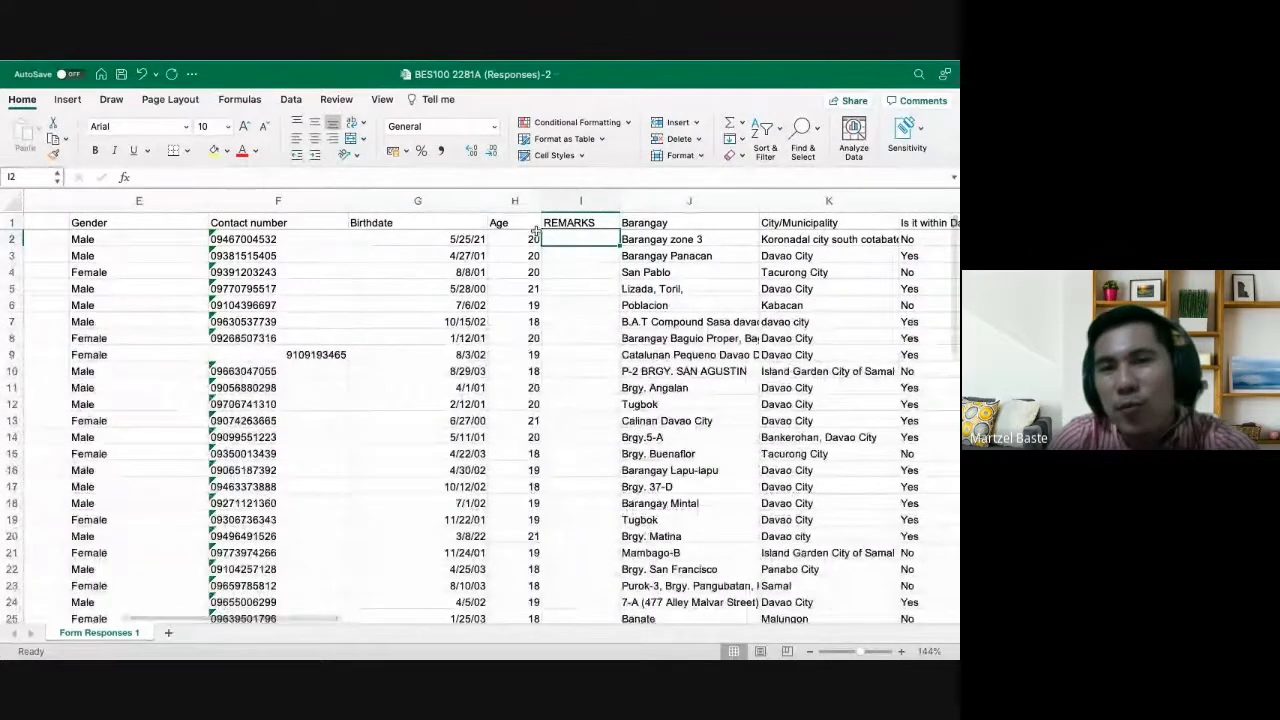
left_click(575, 203)
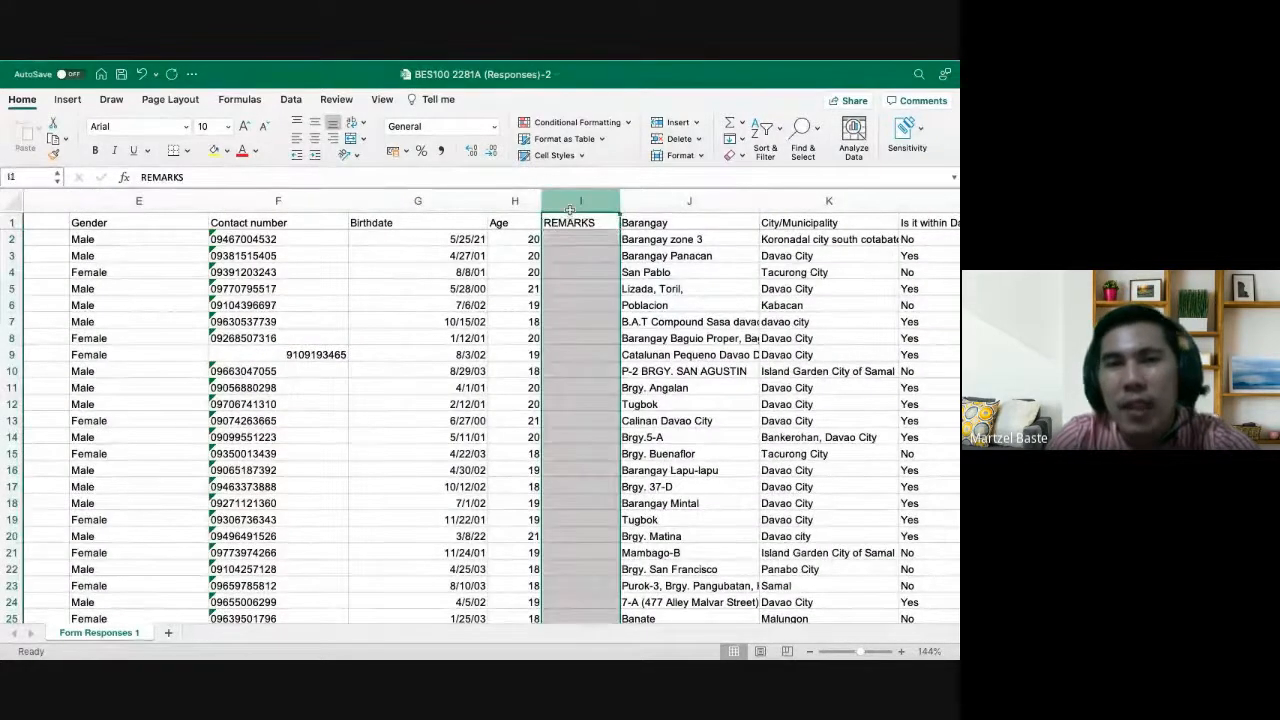
right_click(573, 208)
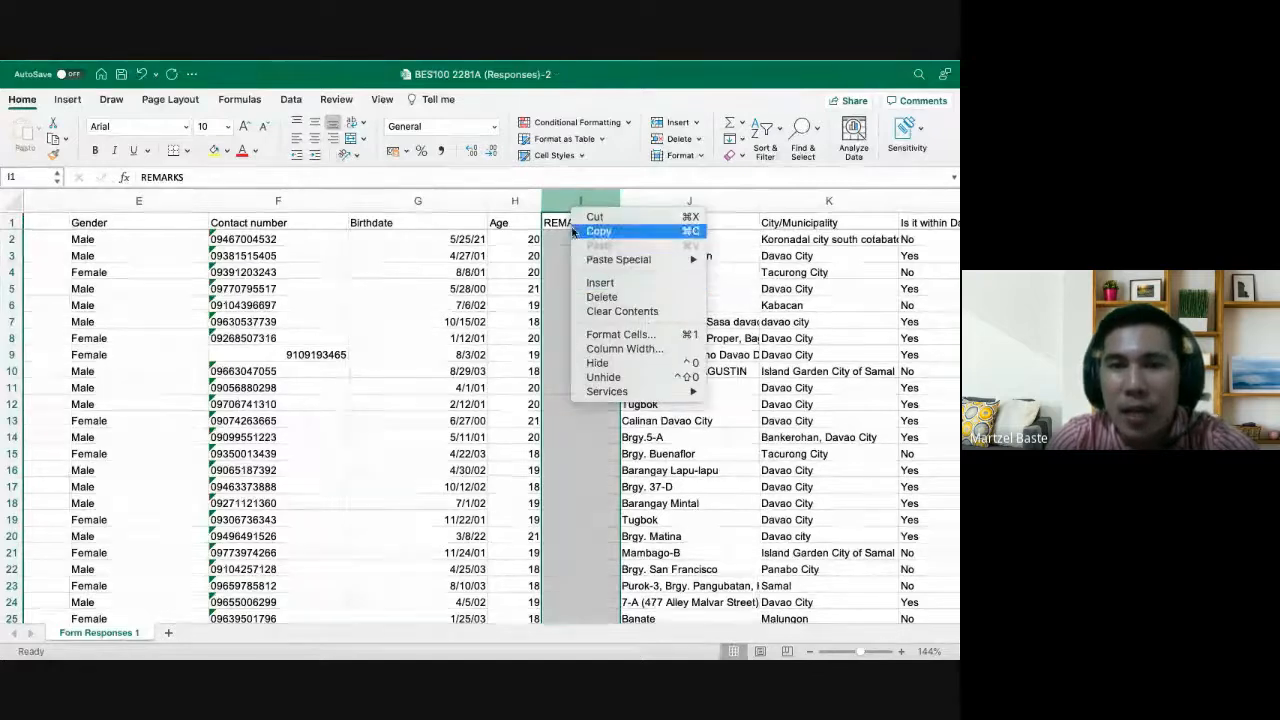
left_click(616, 300)
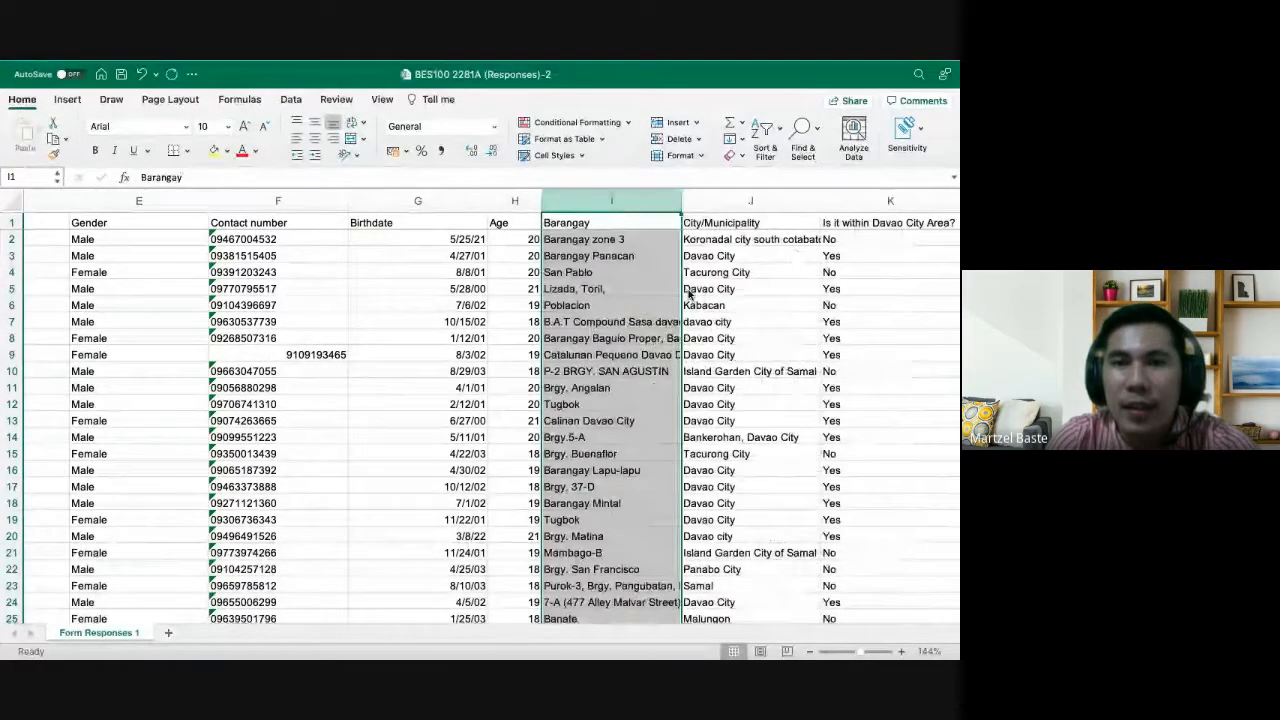
Add the heading AVERAGE GRADE in U1, the first empty column after Favorite Actor/Actress
scroll(688, 294, "right", 3)
scroll(688, 294, "right", 10)
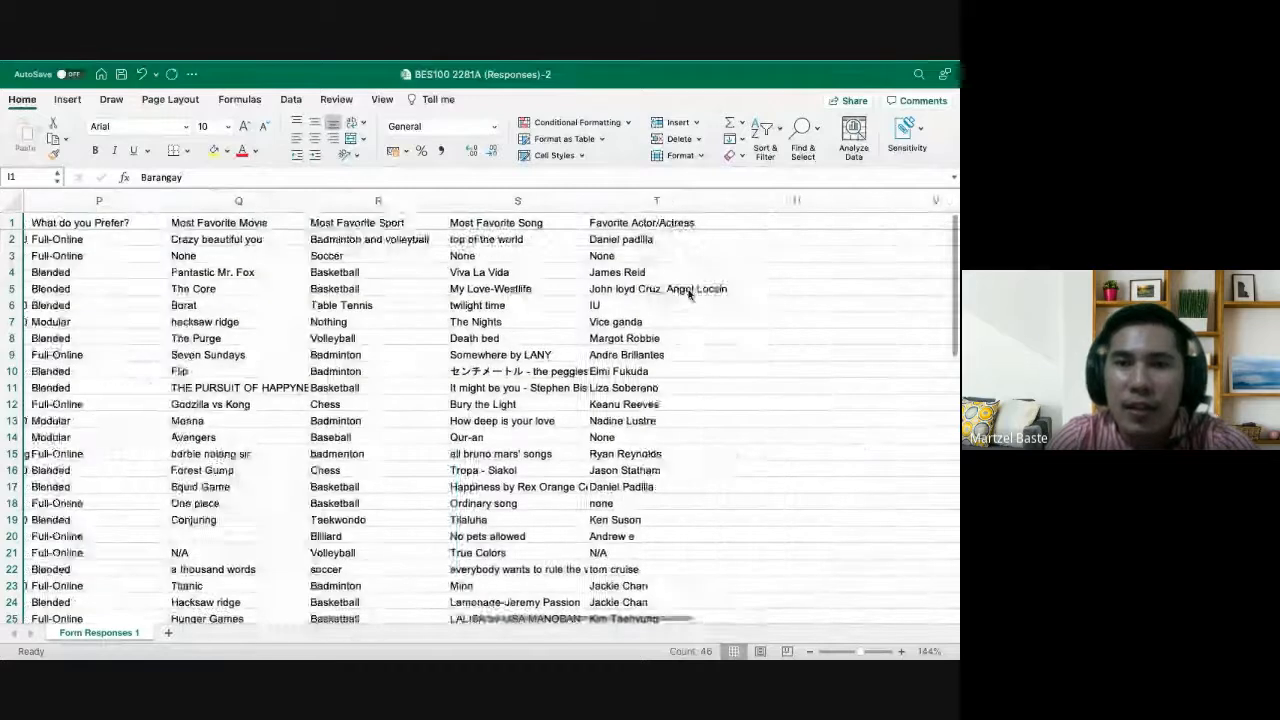
left_click(334, 221)
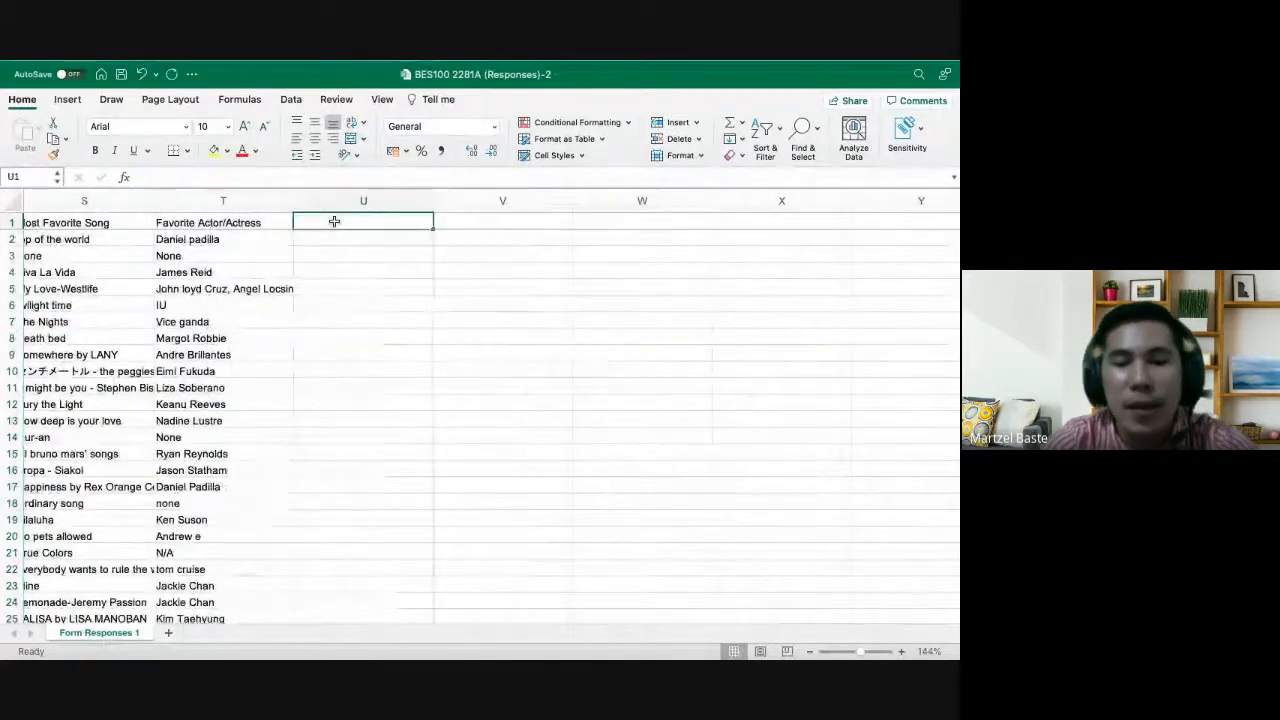
type("AG")
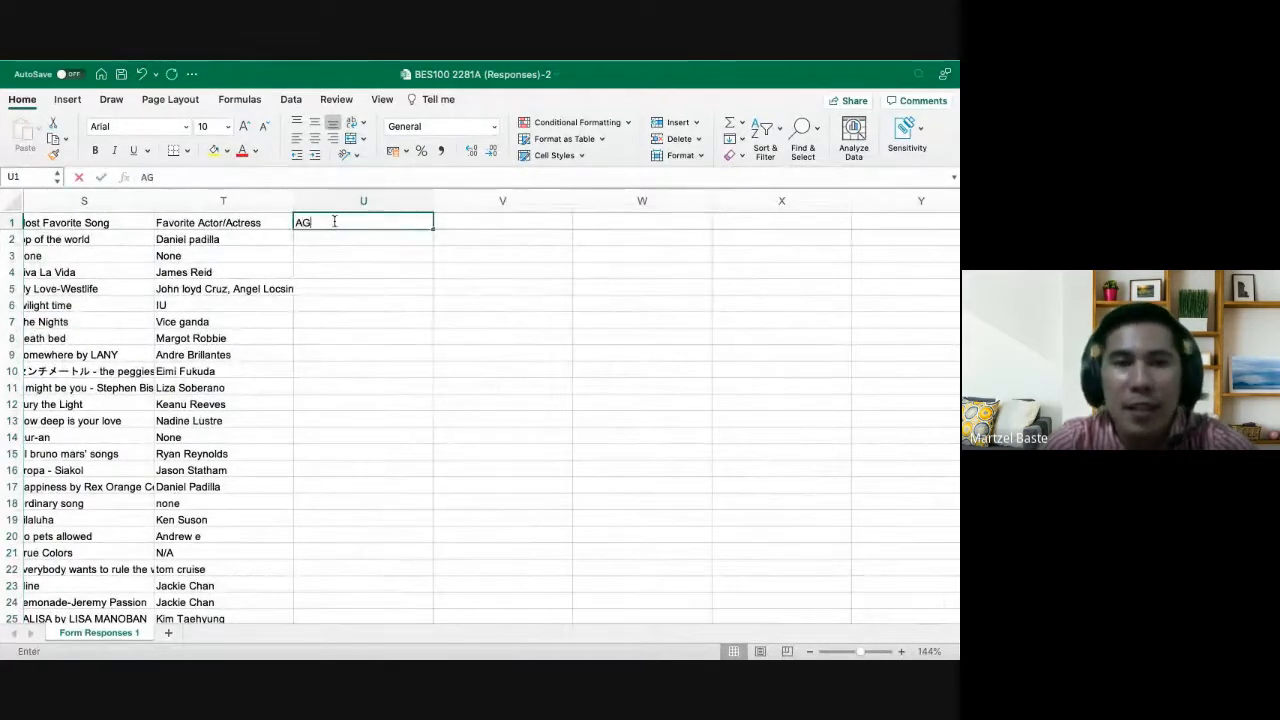
key("BackSpace")
type("EVER")
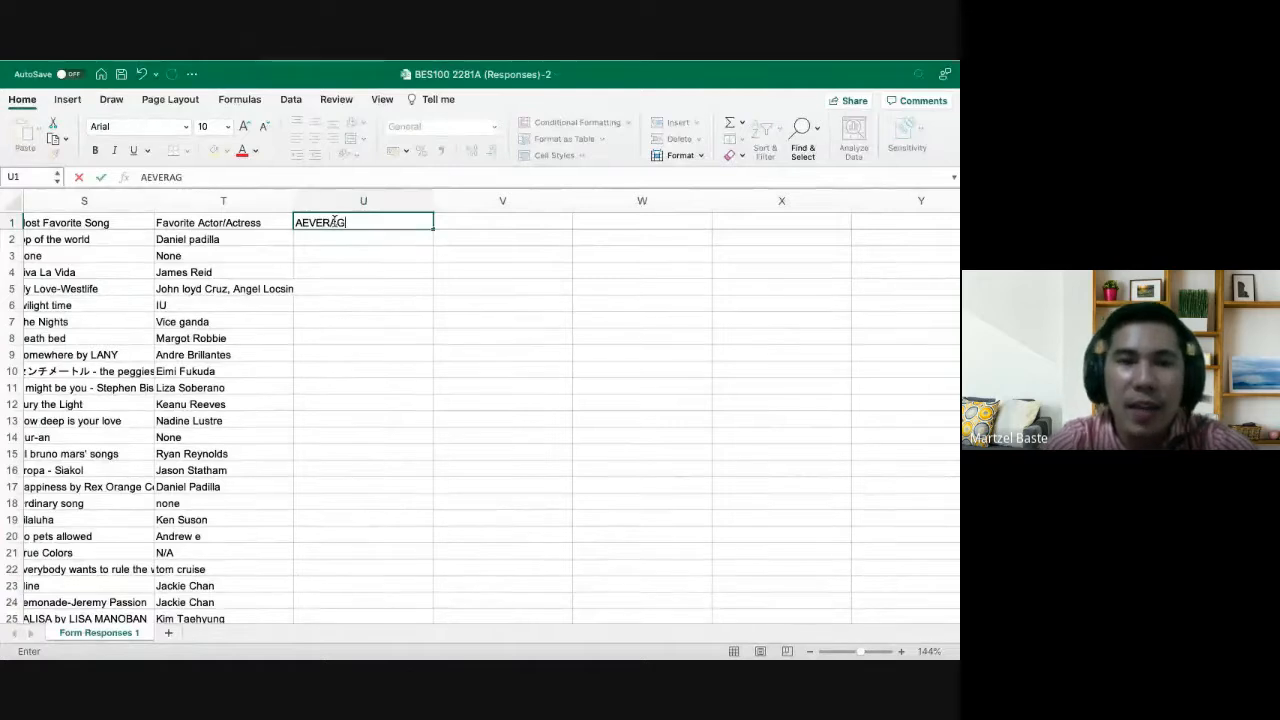
type("AG")
key("BackSpace")
key("BackSpace")
key("BackSpace")
key("BackSpace")
type("RA")
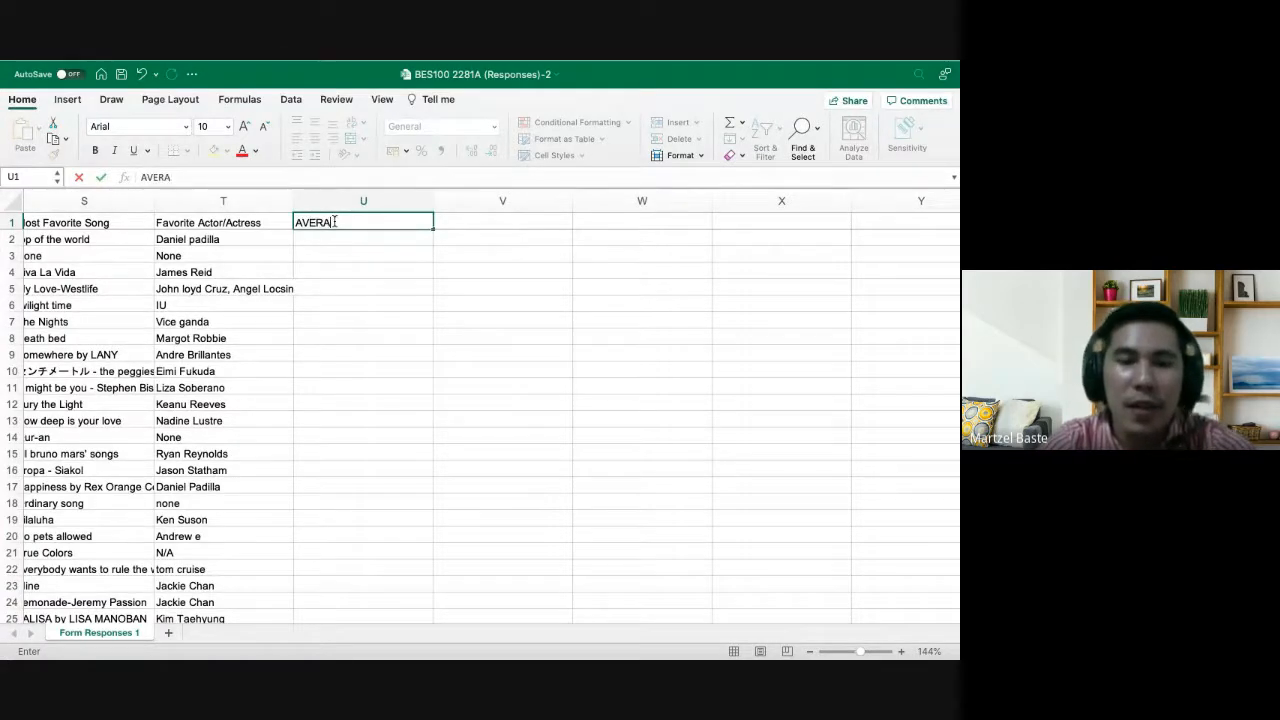
type("GE GRADE")
key("Return")
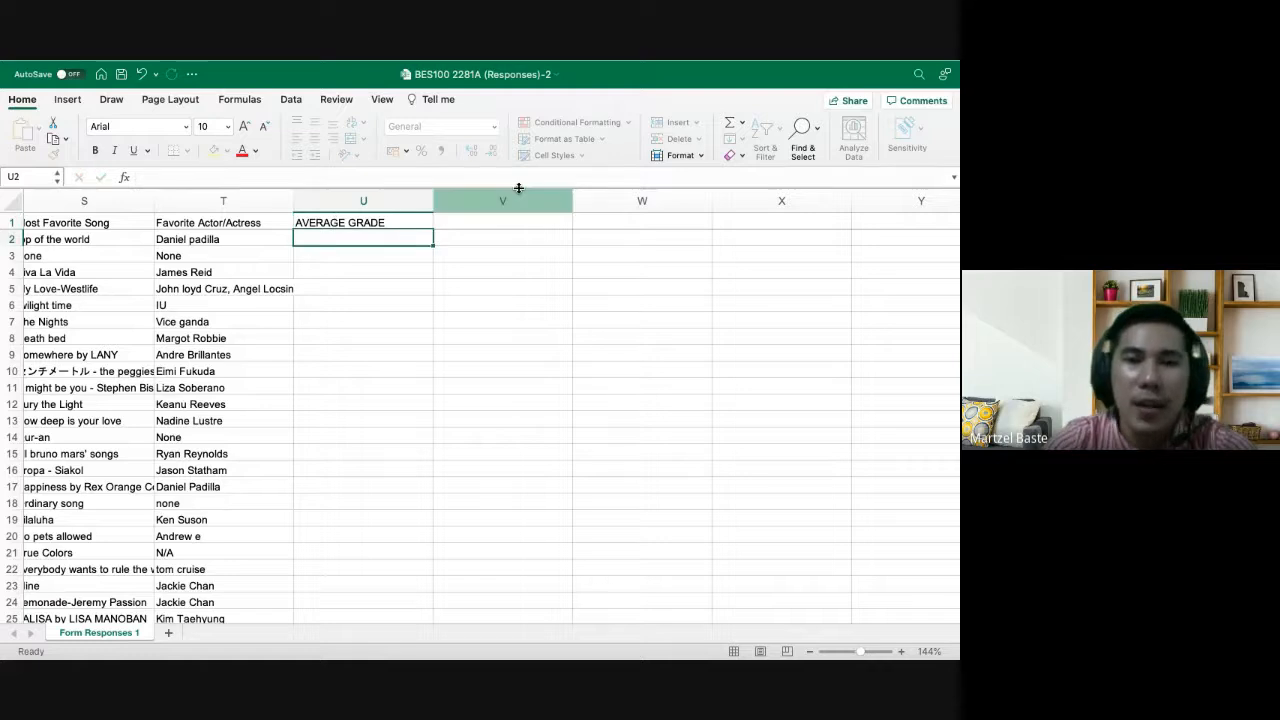
Enter =RANDBETWEEN(75,100) in V2 to generate a random grade
left_click(497, 218)
left_click(484, 241)
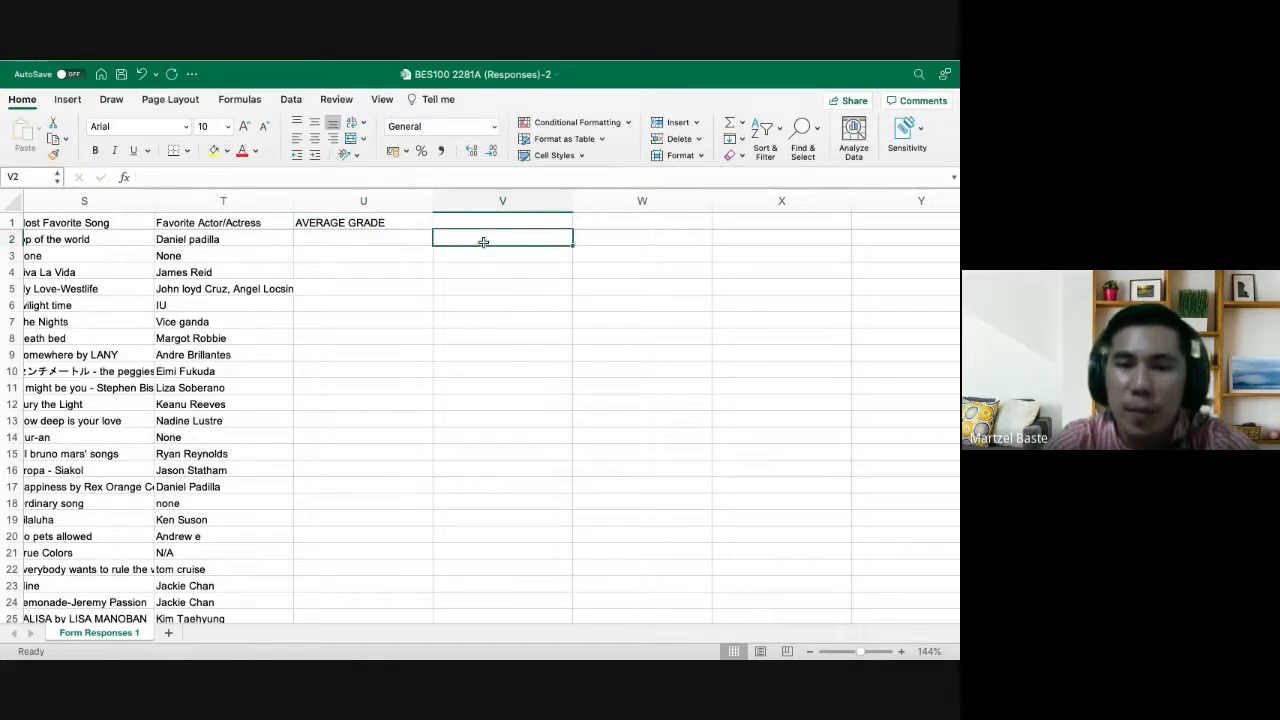
type("=rand")
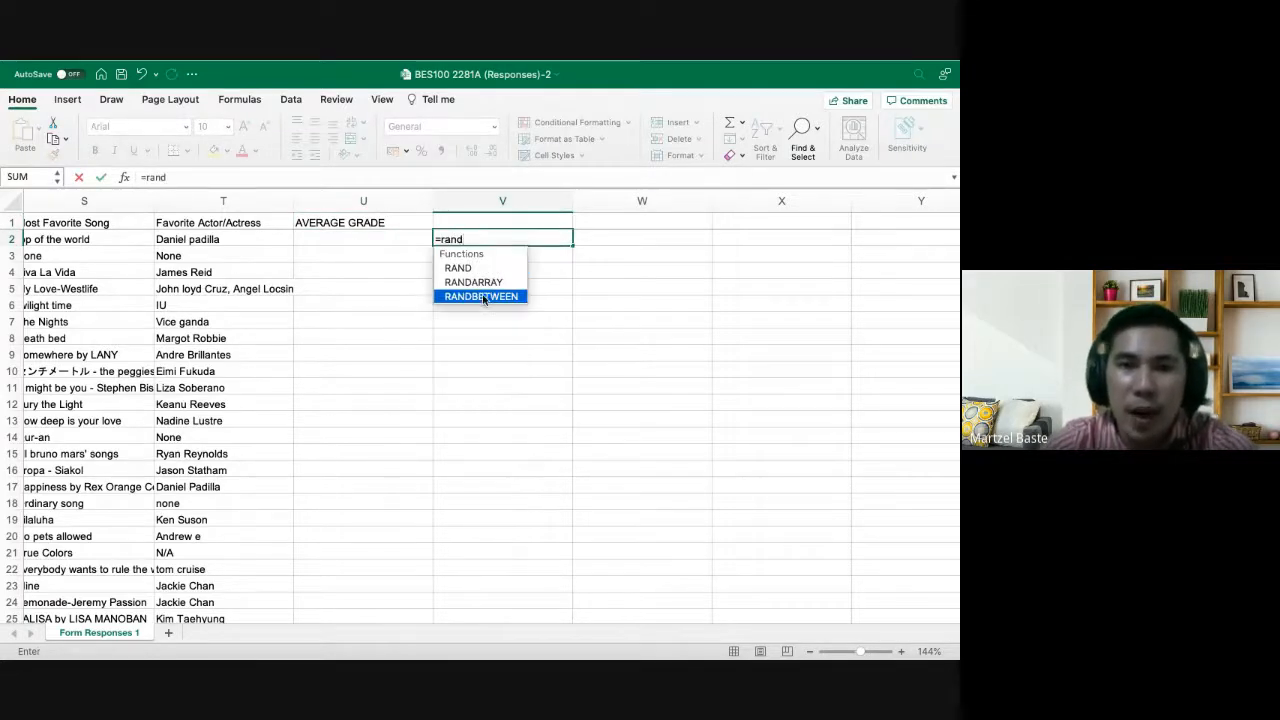
double_click(483, 297)
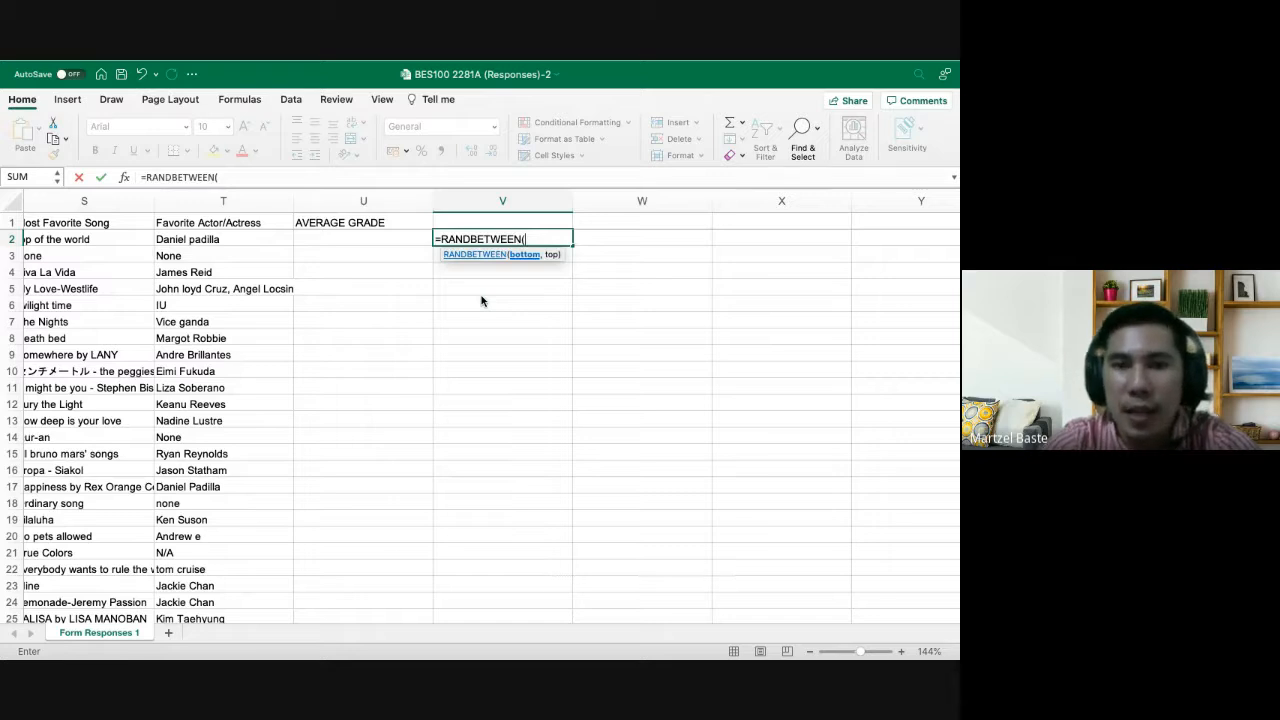
type("7")
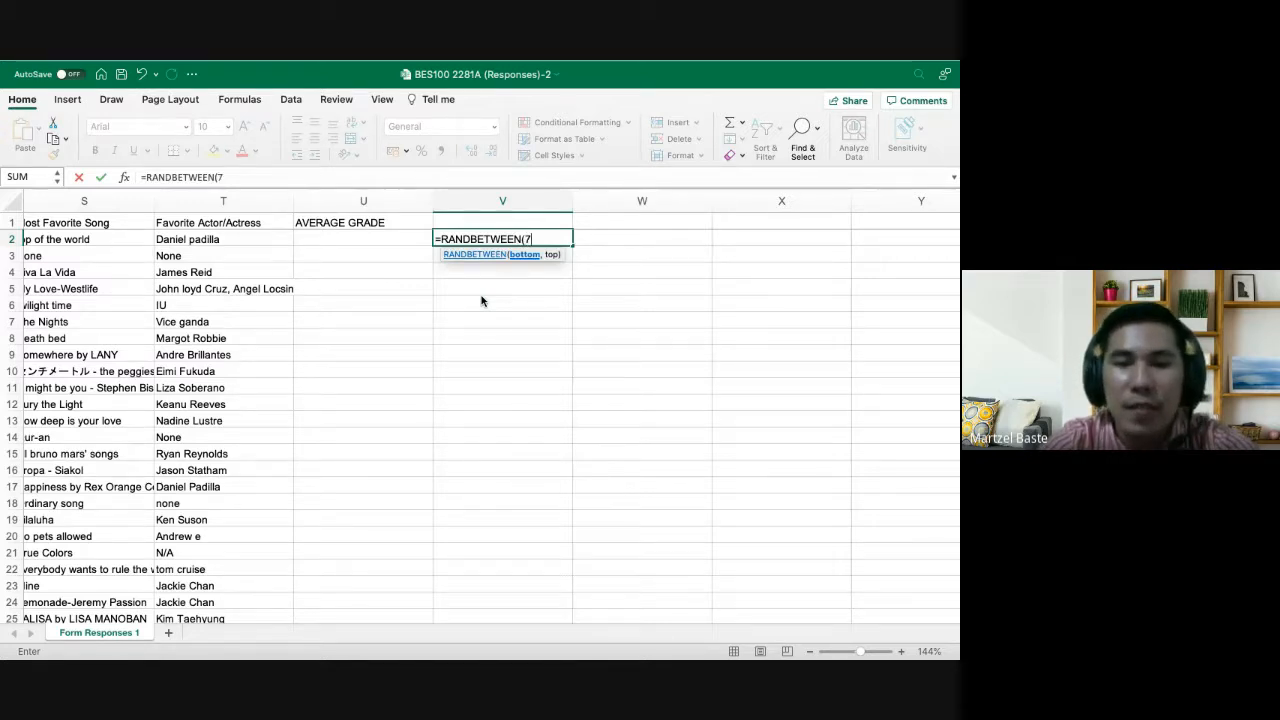
type("5,")
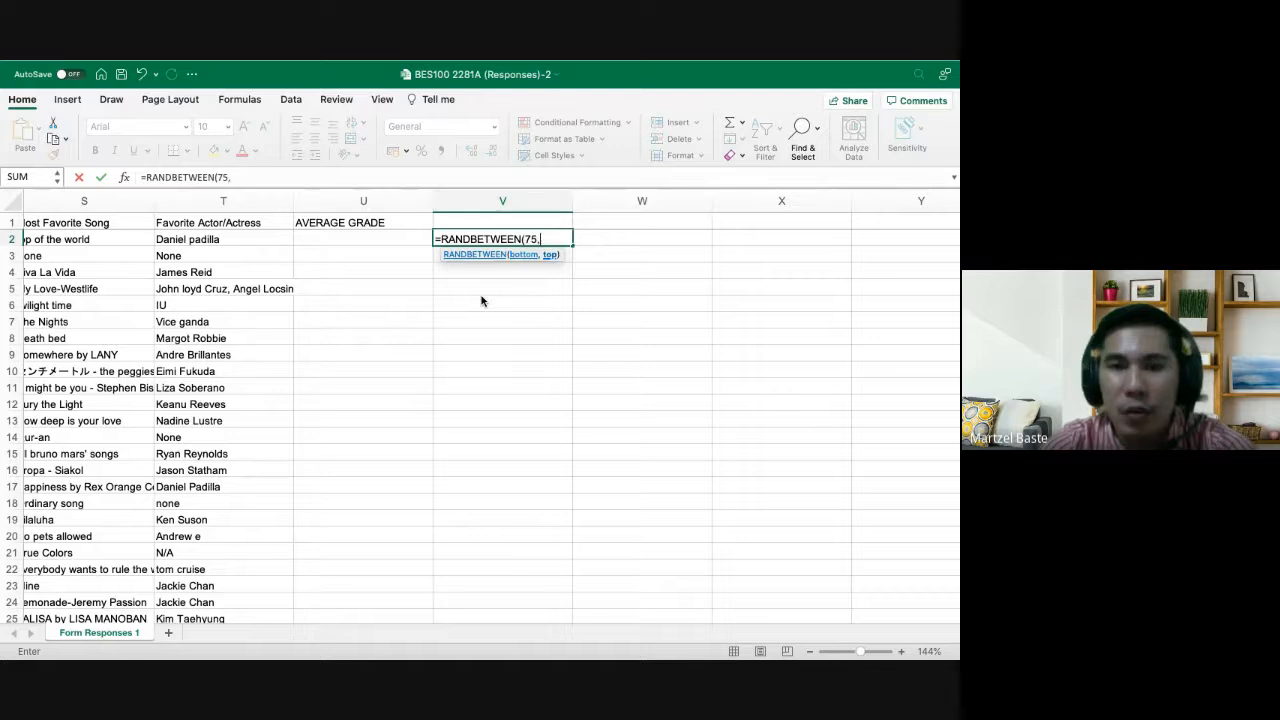
type("100)")
key("Return")
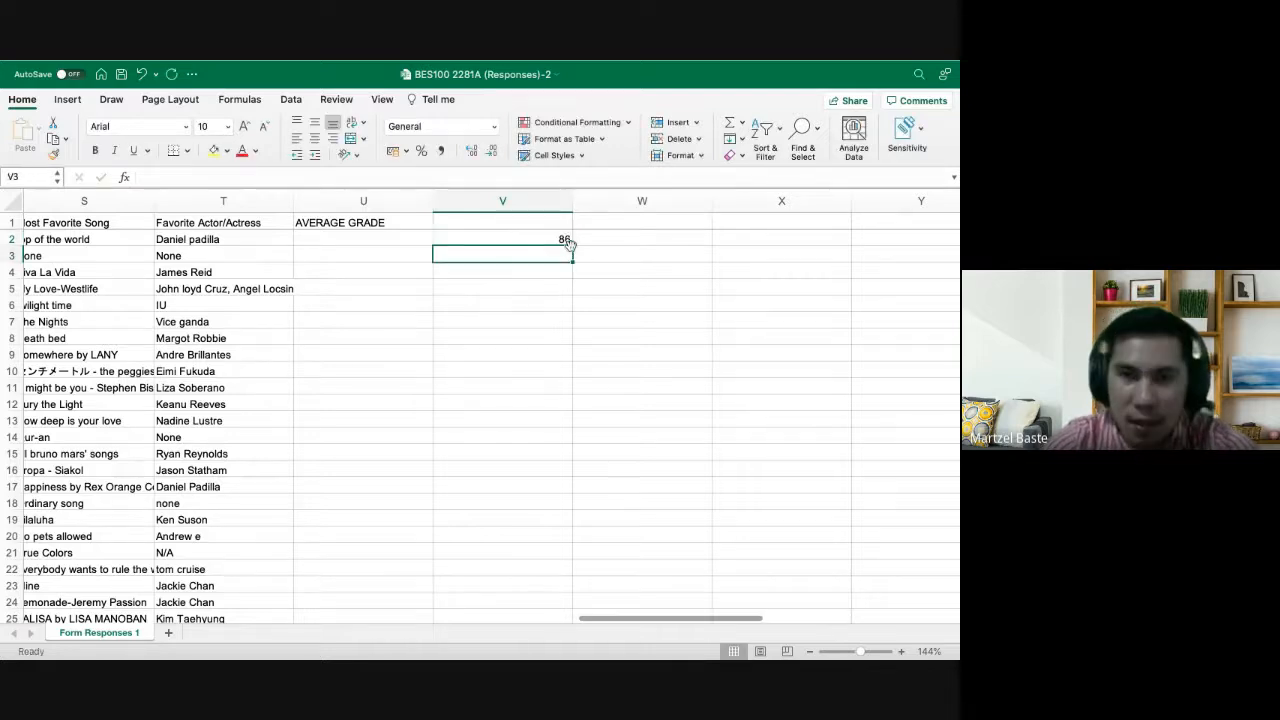
Fill the RANDBETWEEN formula from V2 down to the last response in row 46
left_click(565, 240)
double_click(572, 245)
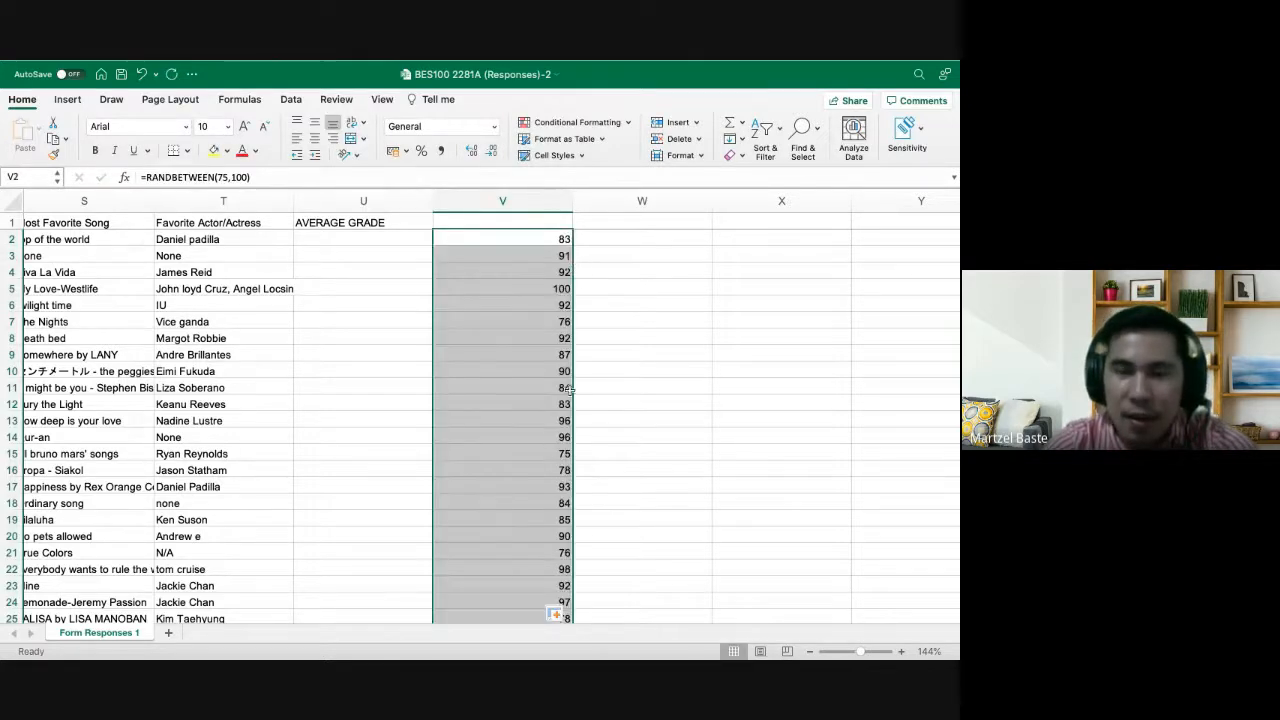
scroll(569, 390, "down", 6)
scroll(569, 390, "down", 3)
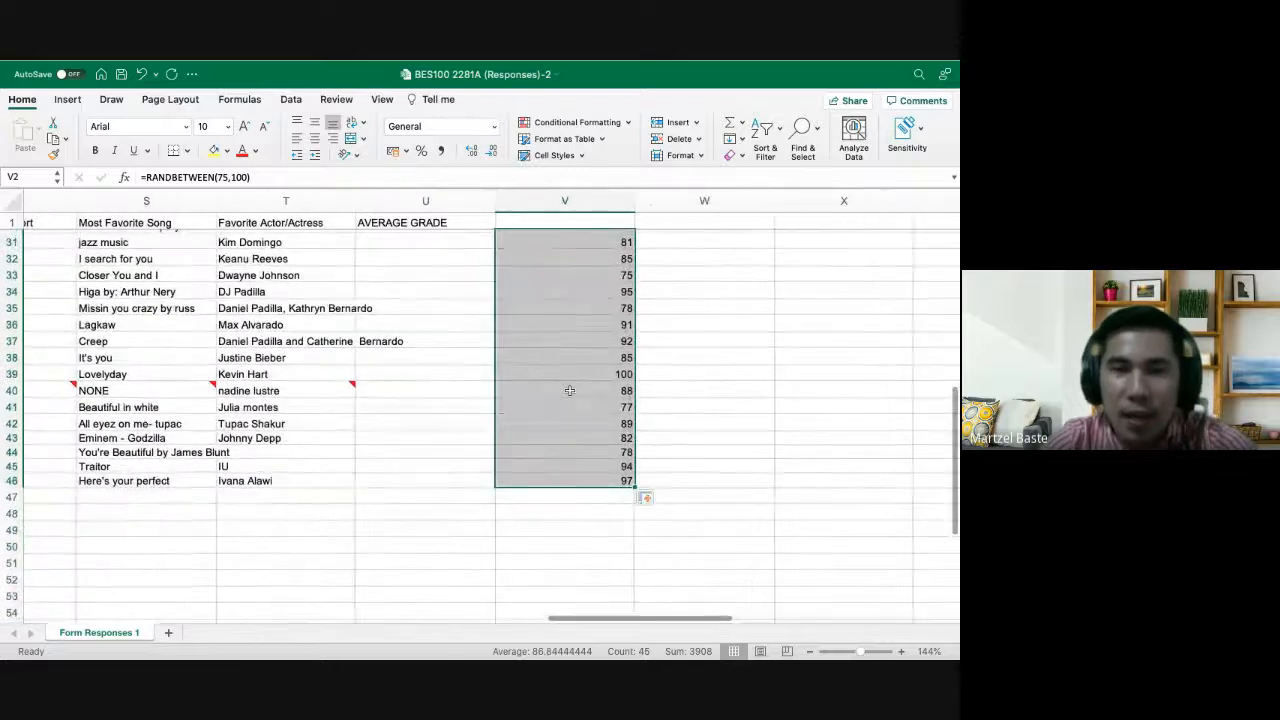
Copy the random grades from column V into the AVERAGE GRADE column starting at U2, pasted as values only
key("ctrl+c")
scroll(569, 390, "up", 10)
scroll(569, 390, "left", 1)
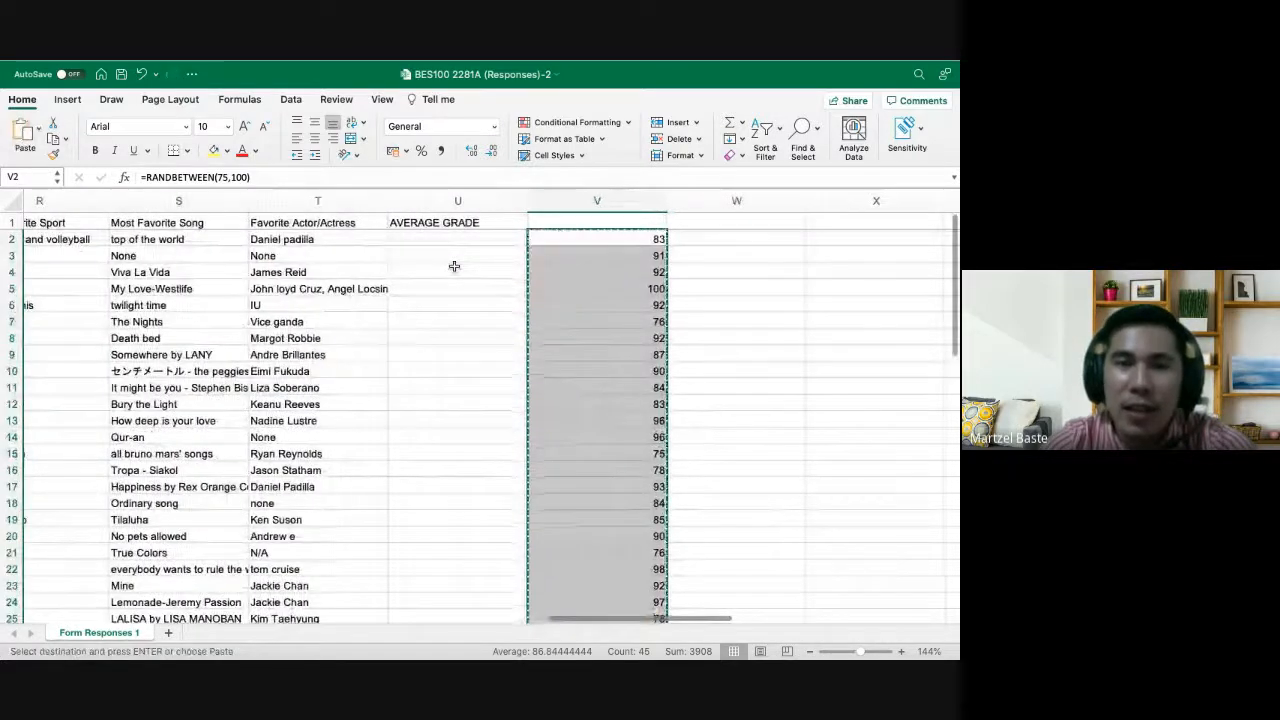
left_click(436, 240)
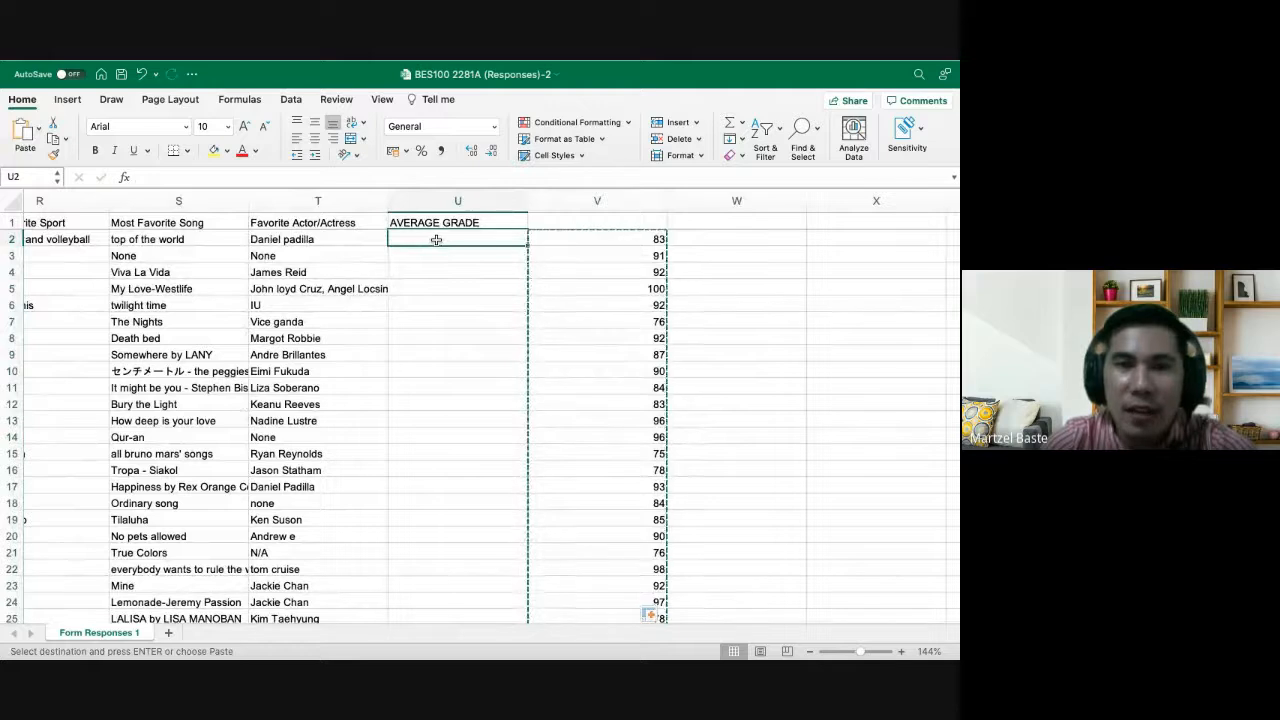
key("ctrl+v")
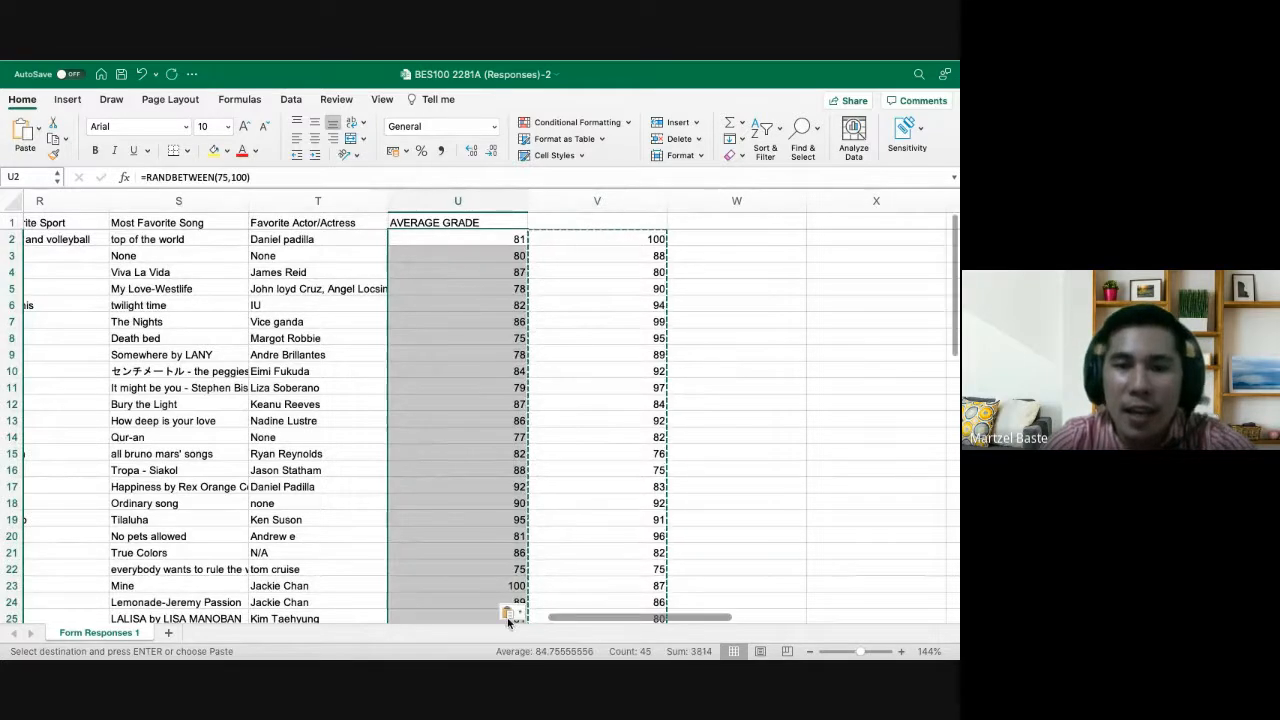
left_click(517, 613)
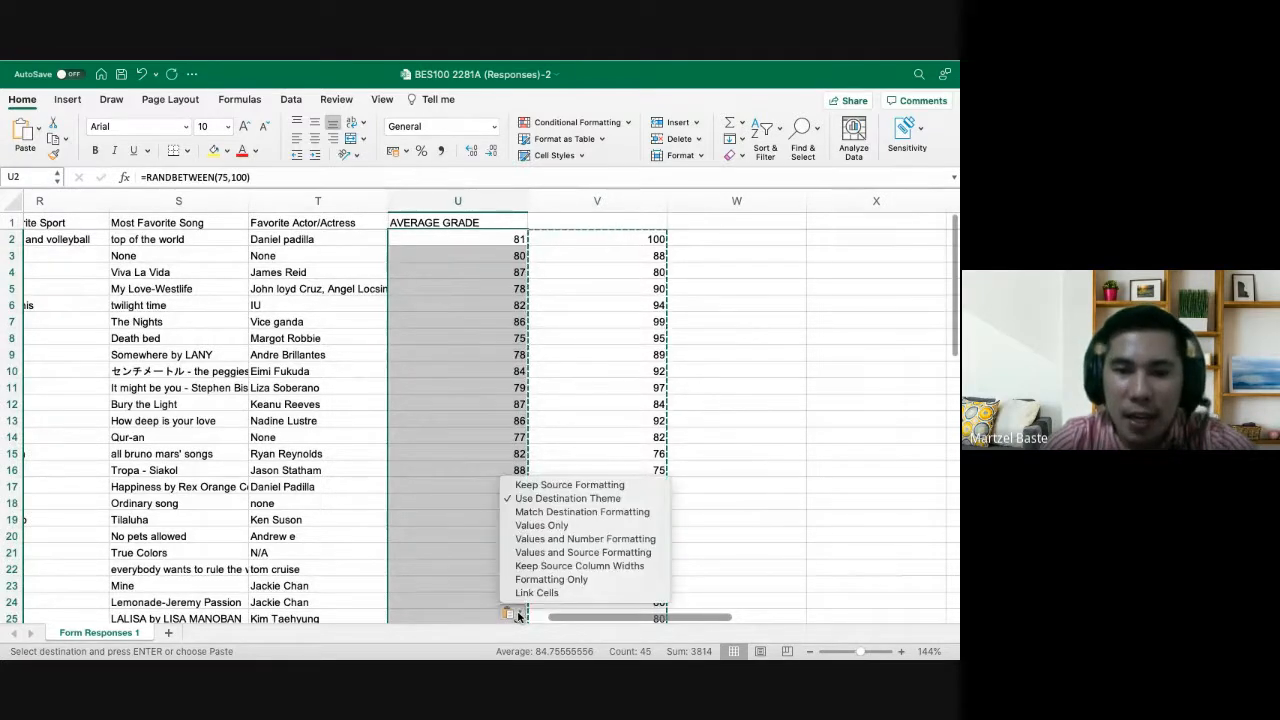
left_click(539, 526)
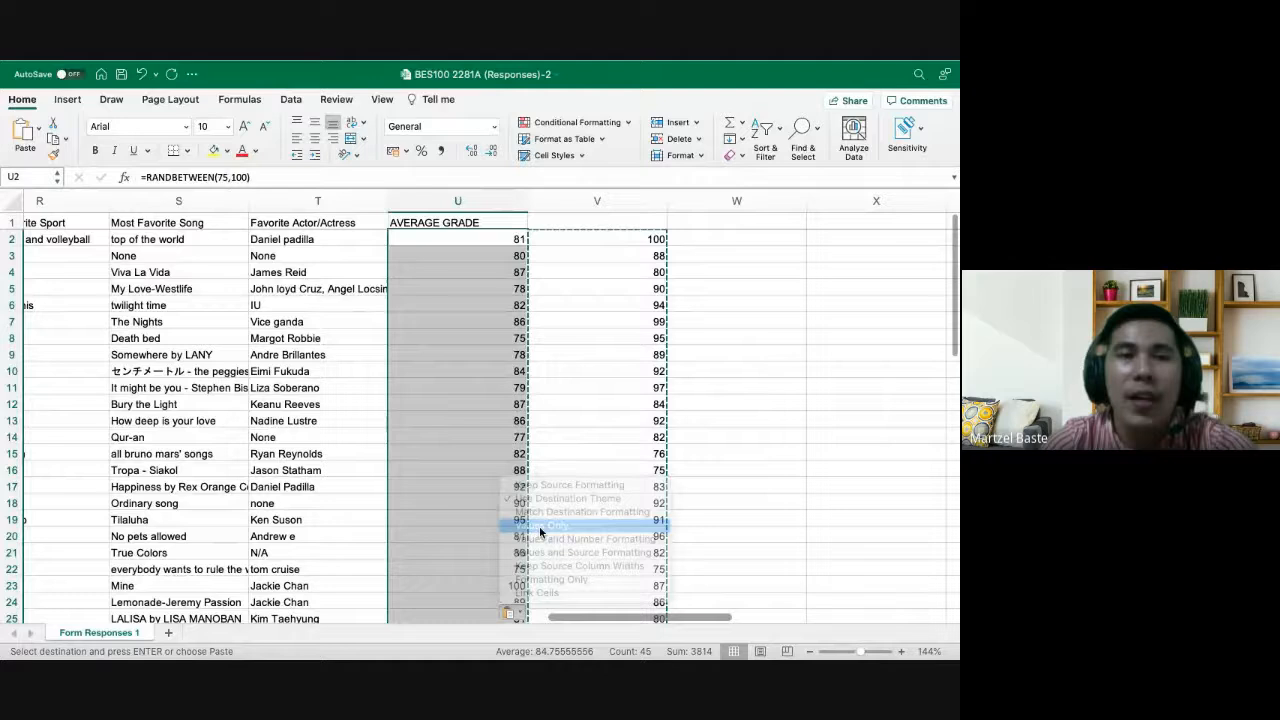
Clear the helper RANDBETWEEN formulas from column V
left_click(603, 240)
left_click(598, 201)
key("Delete")
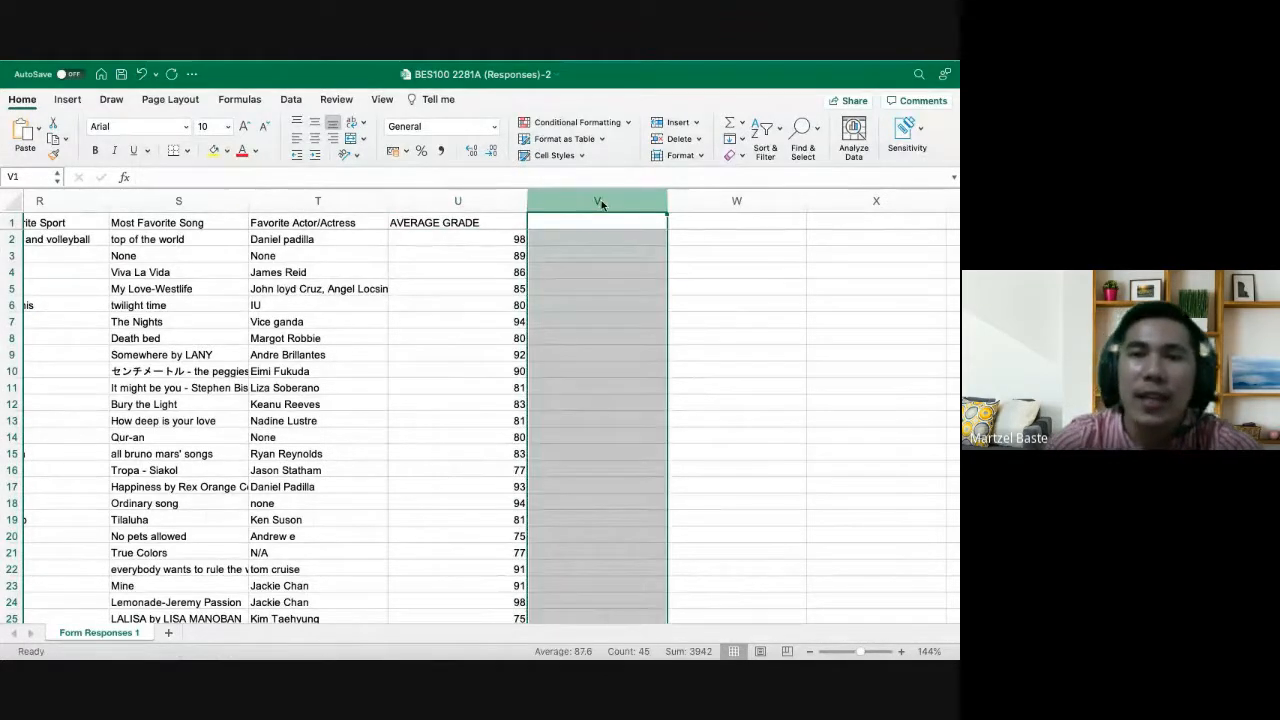
Narrow the AVERAGE GRADE column and look through its grades down to the last response row
left_click(515, 305)
left_click_drag(527, 201, 462, 201)
scroll(437, 242, "down", 10)
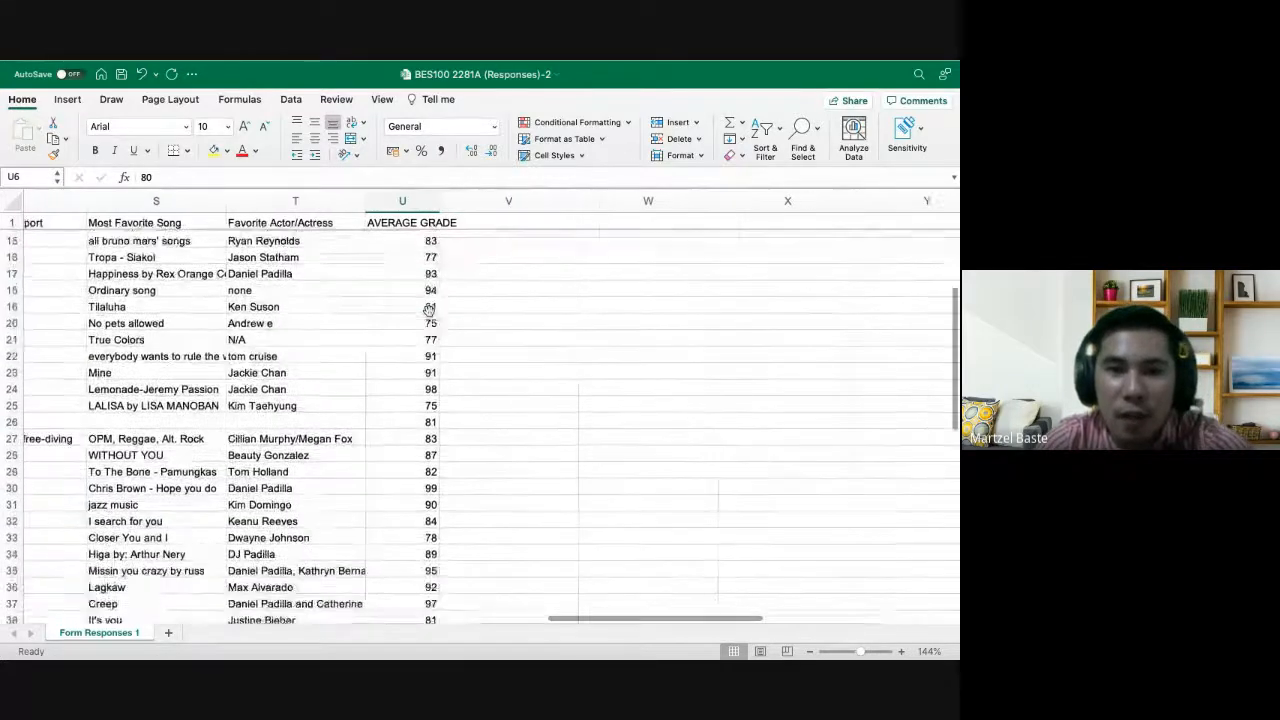
scroll(428, 311, "down", 4)
scroll(428, 311, "up", 8)
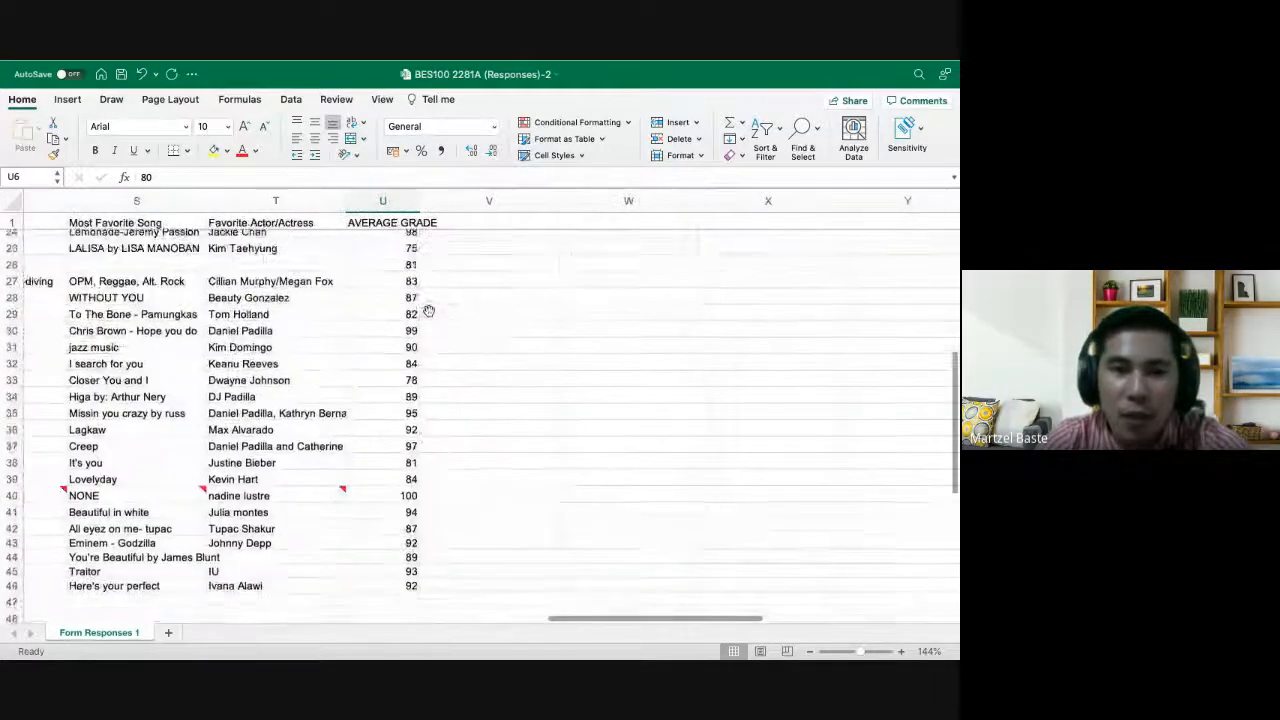
scroll(428, 311, "up", 5)
scroll(428, 311, "right", 1)
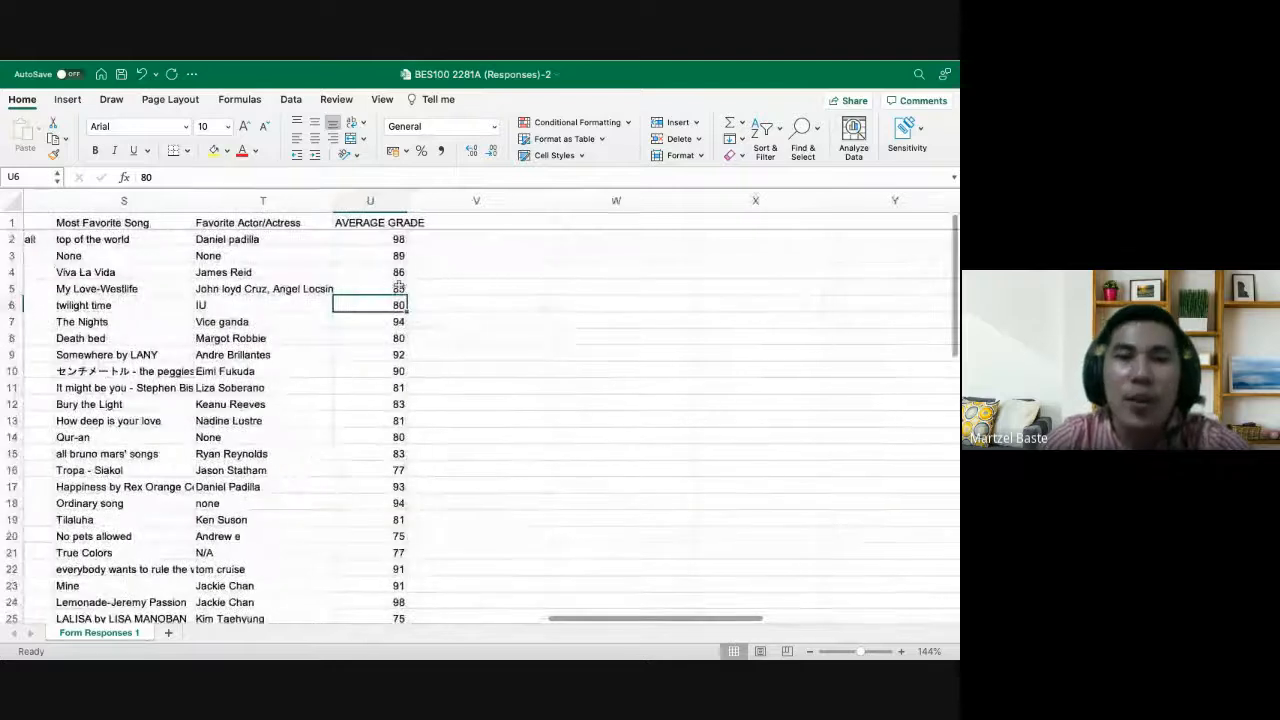
Widen the AVERAGE GRADE column to fit its heading and add the heading REMARKS in V1
left_click(453, 222)
left_click_drag(407, 200, 426, 200)
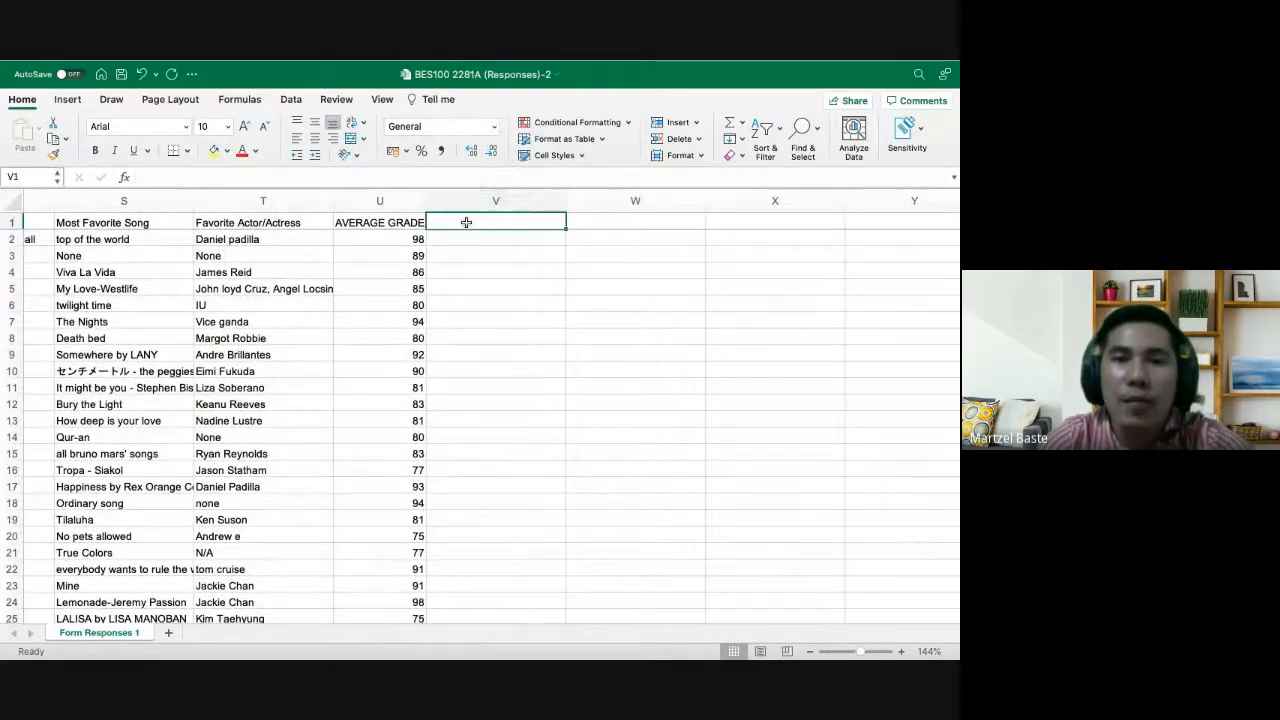
type("REMA")
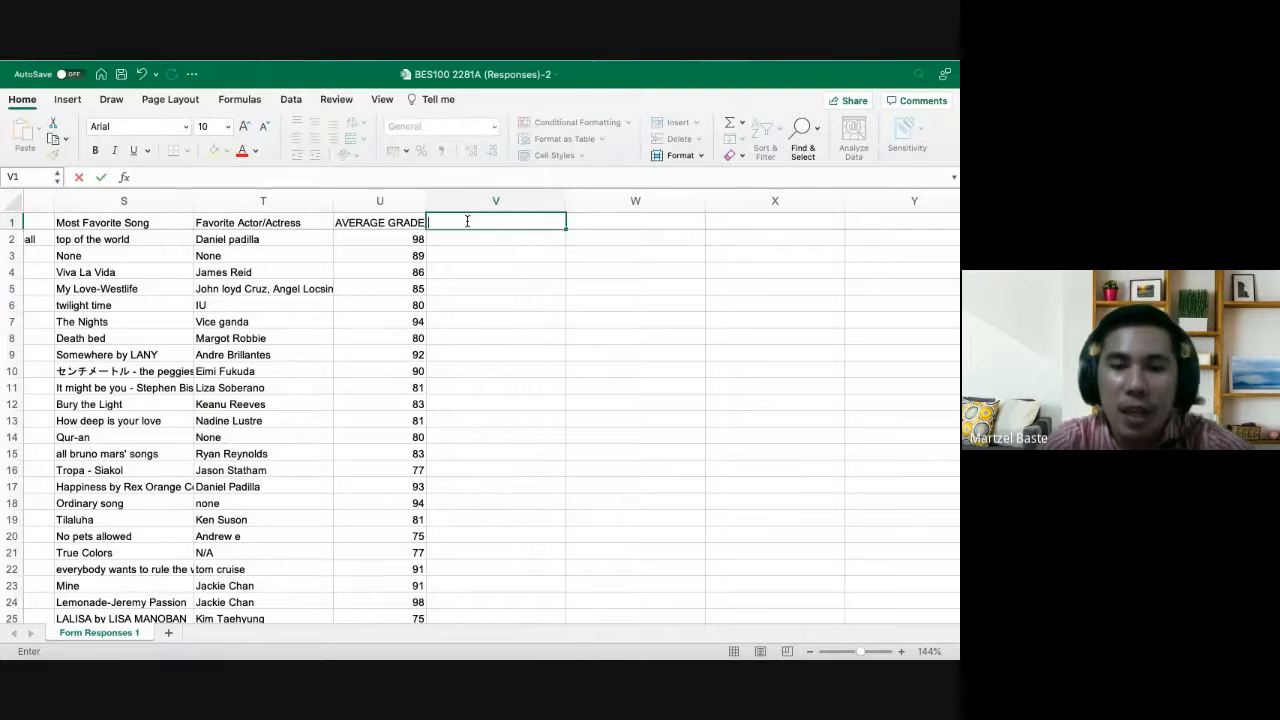
type("RKS")
key("Return")
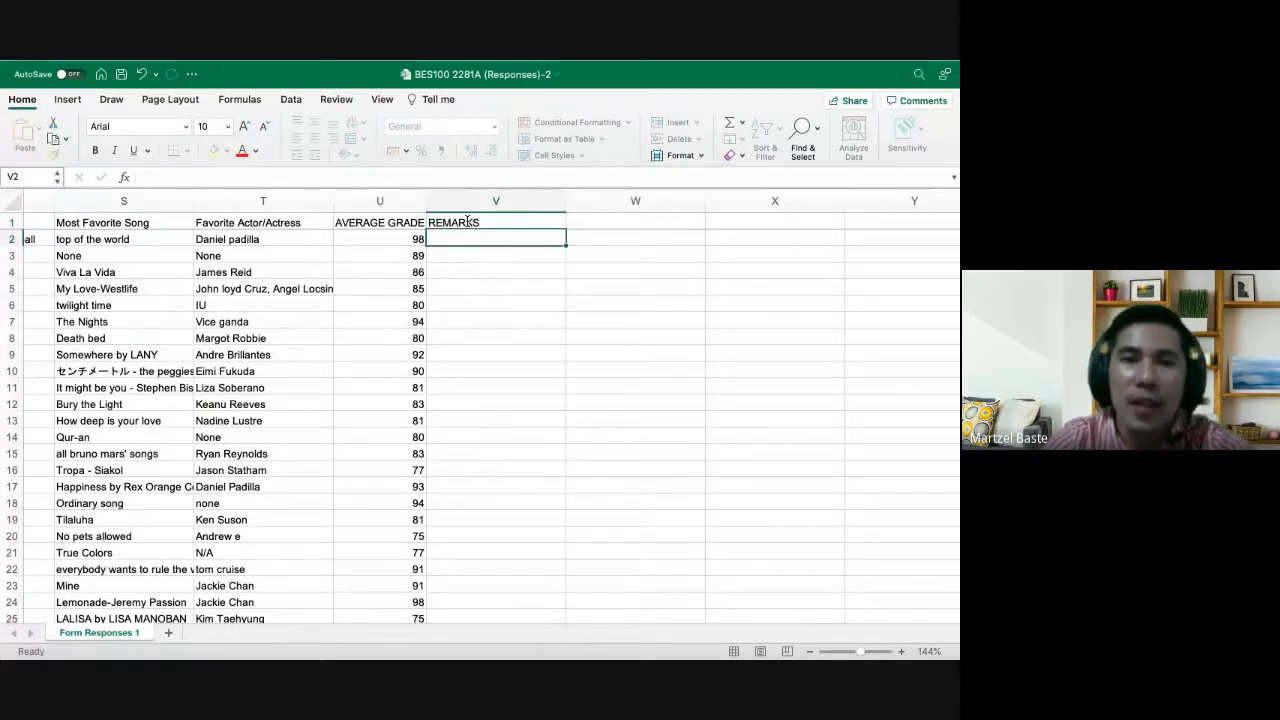
Write an IF formula in V2 that gives "FAILED" when U2<75 and "PASSED" otherwise
type("=if")
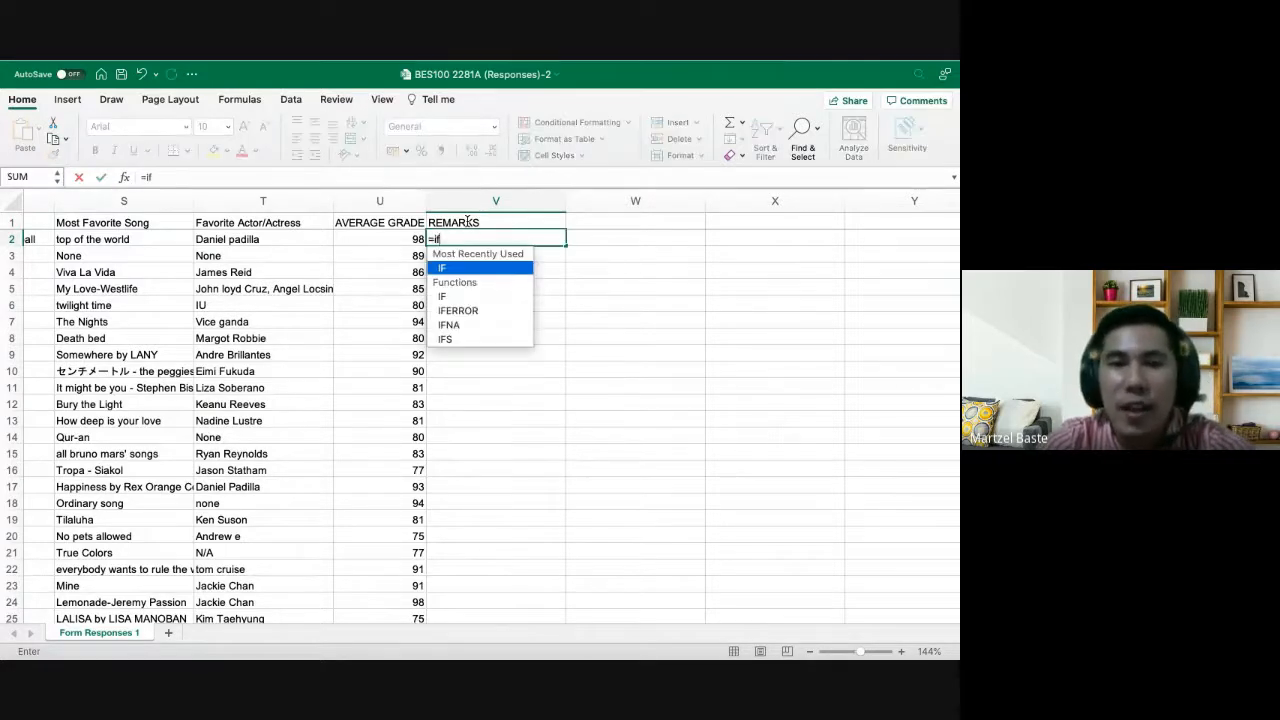
type("(")
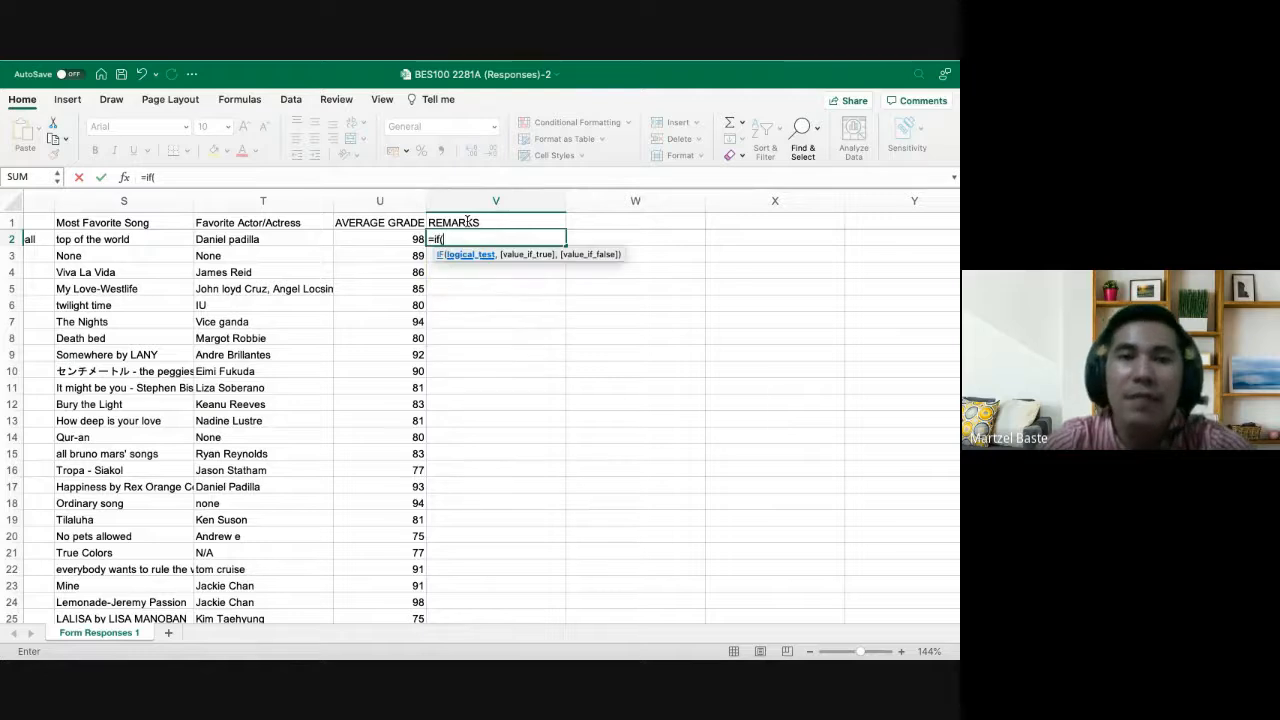
left_click(414, 242)
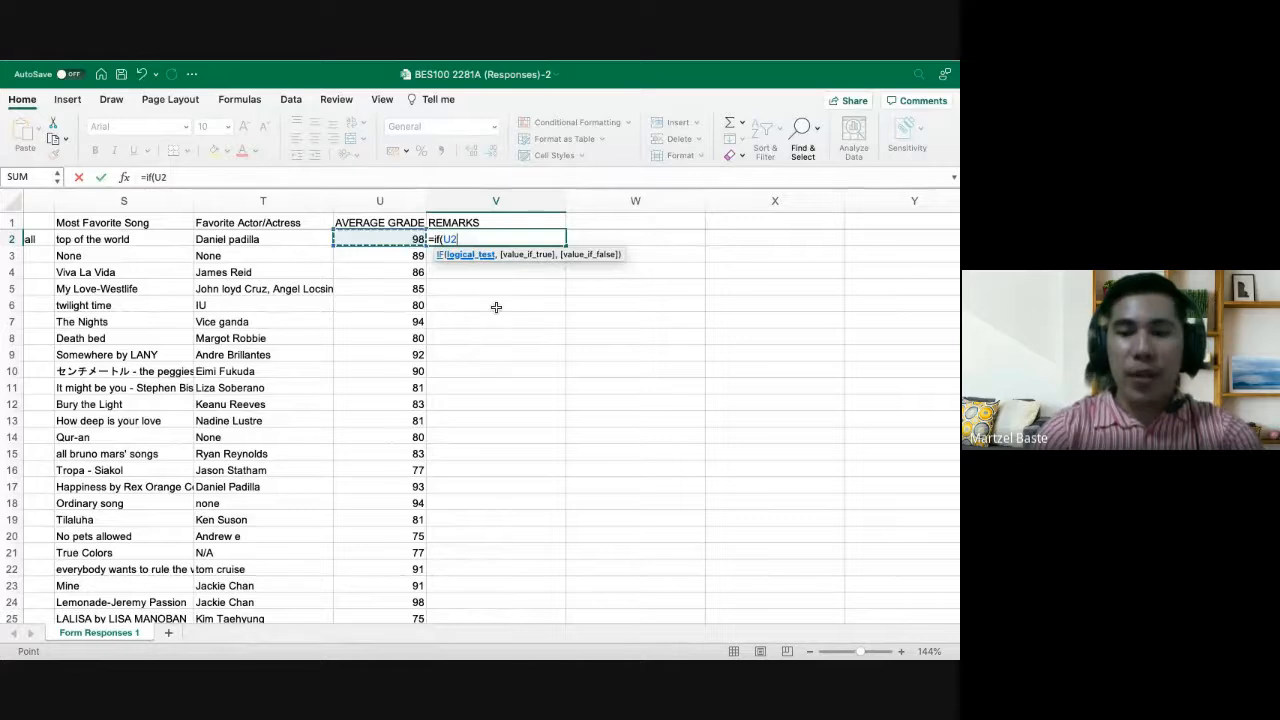
type("<")
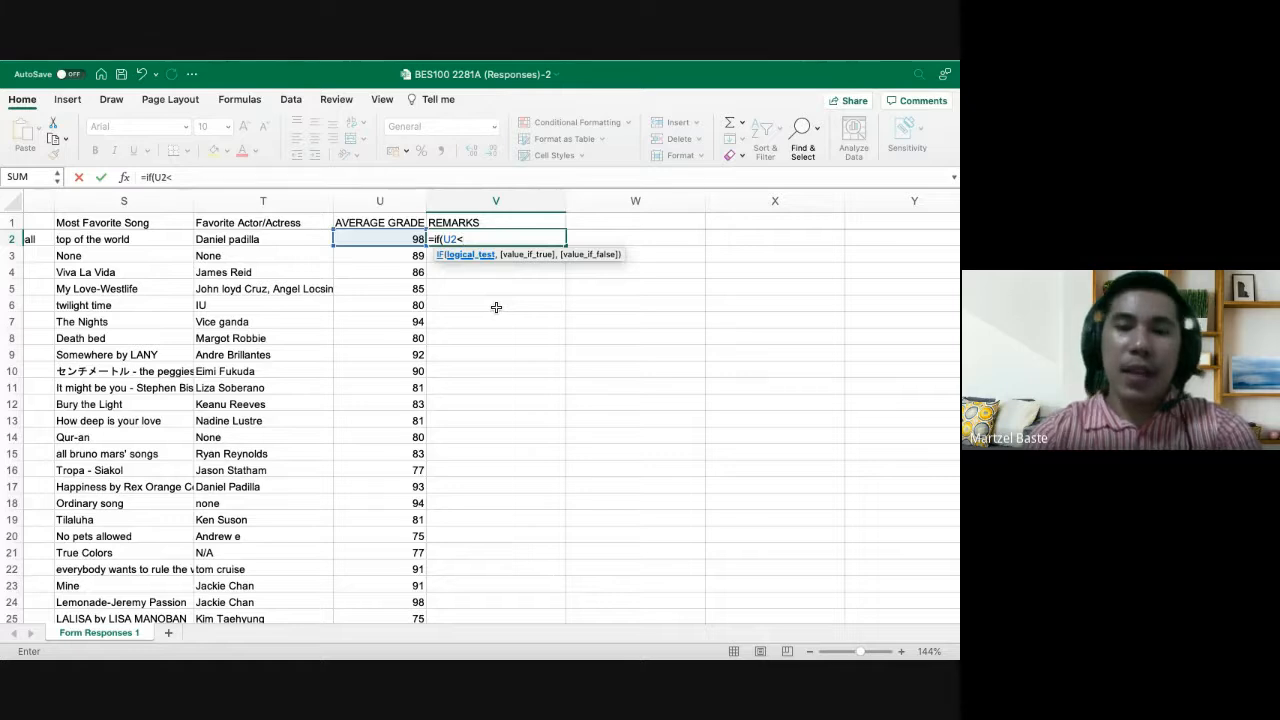
type("75,")
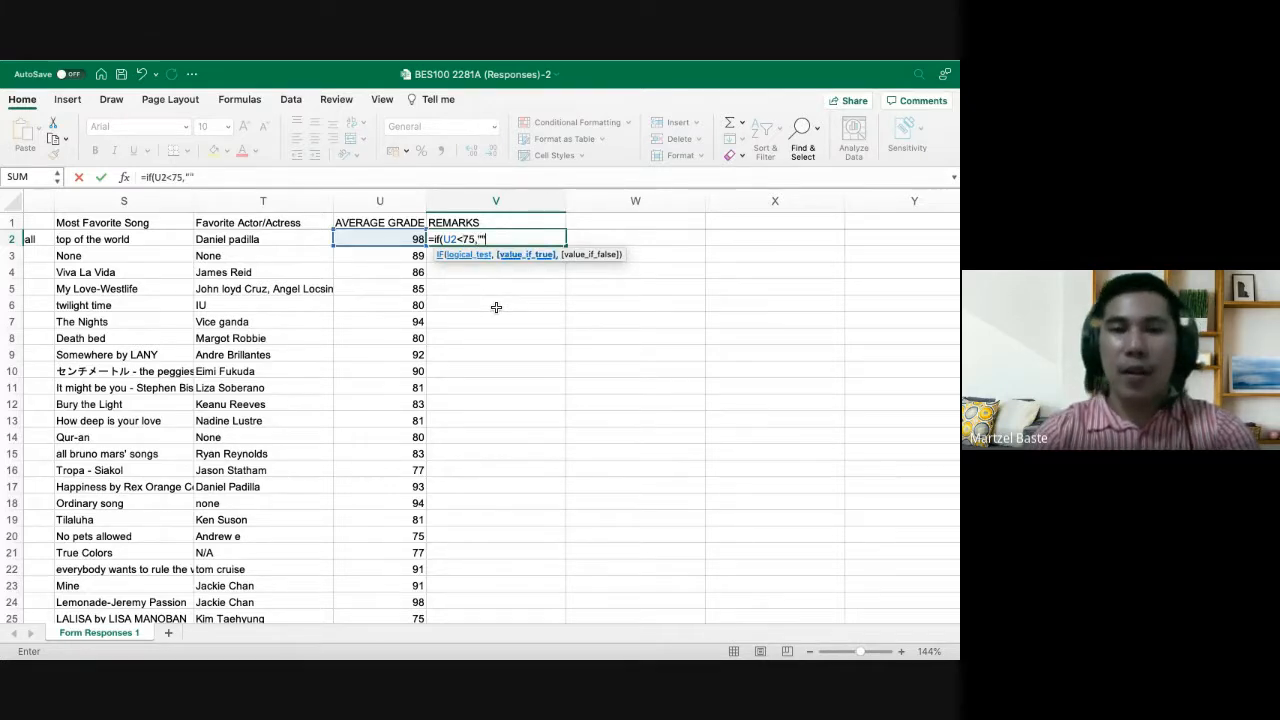
type("\"FAILED")
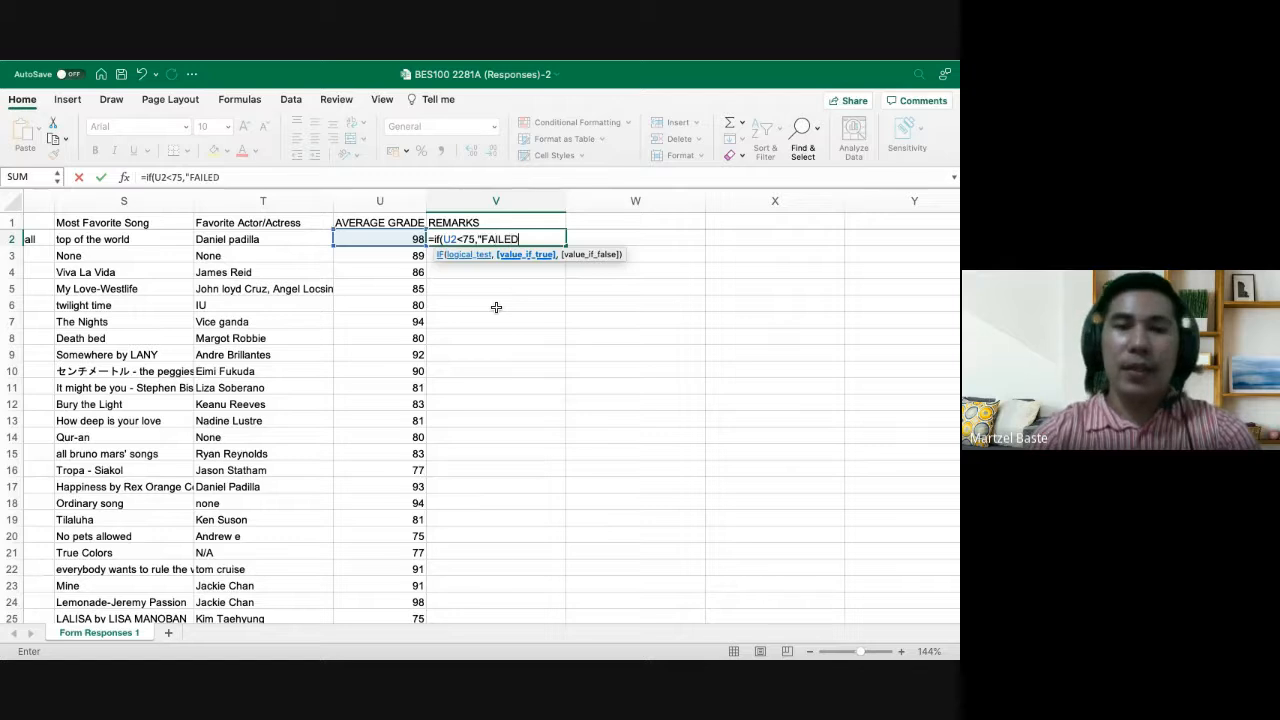
type("\",")
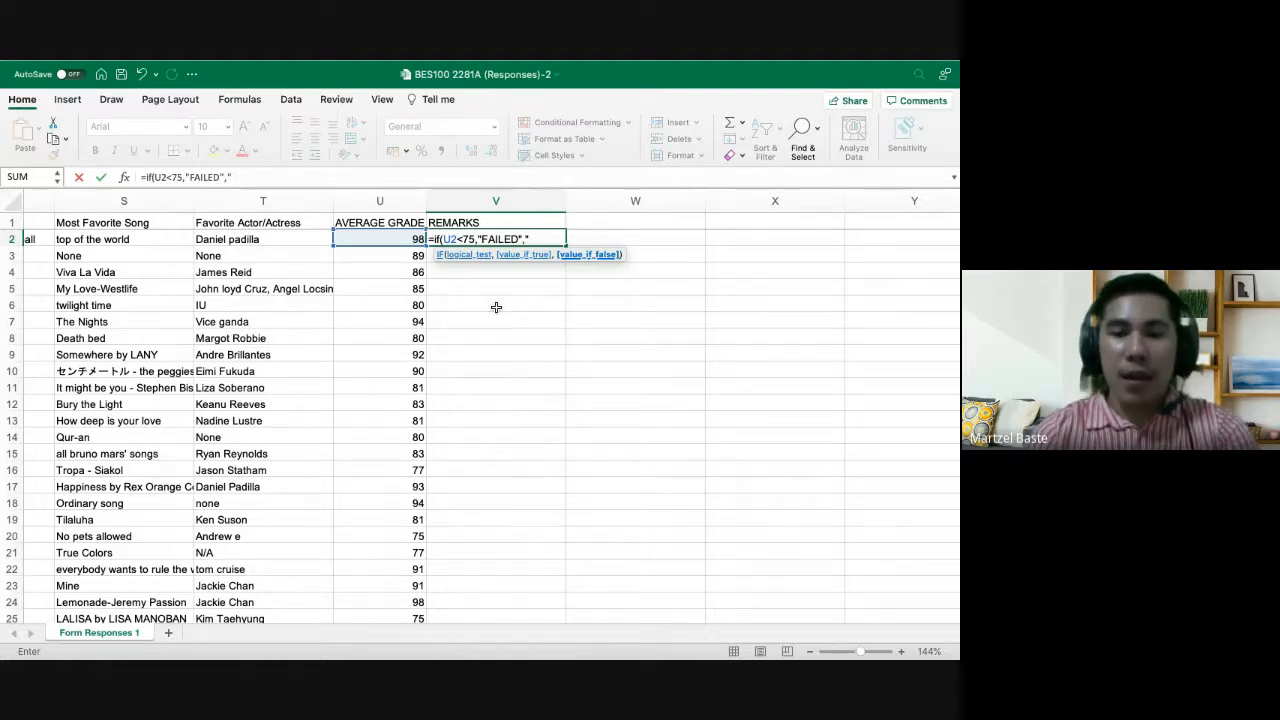
type("\"PASE")
key("BackSpace")
type("SED")
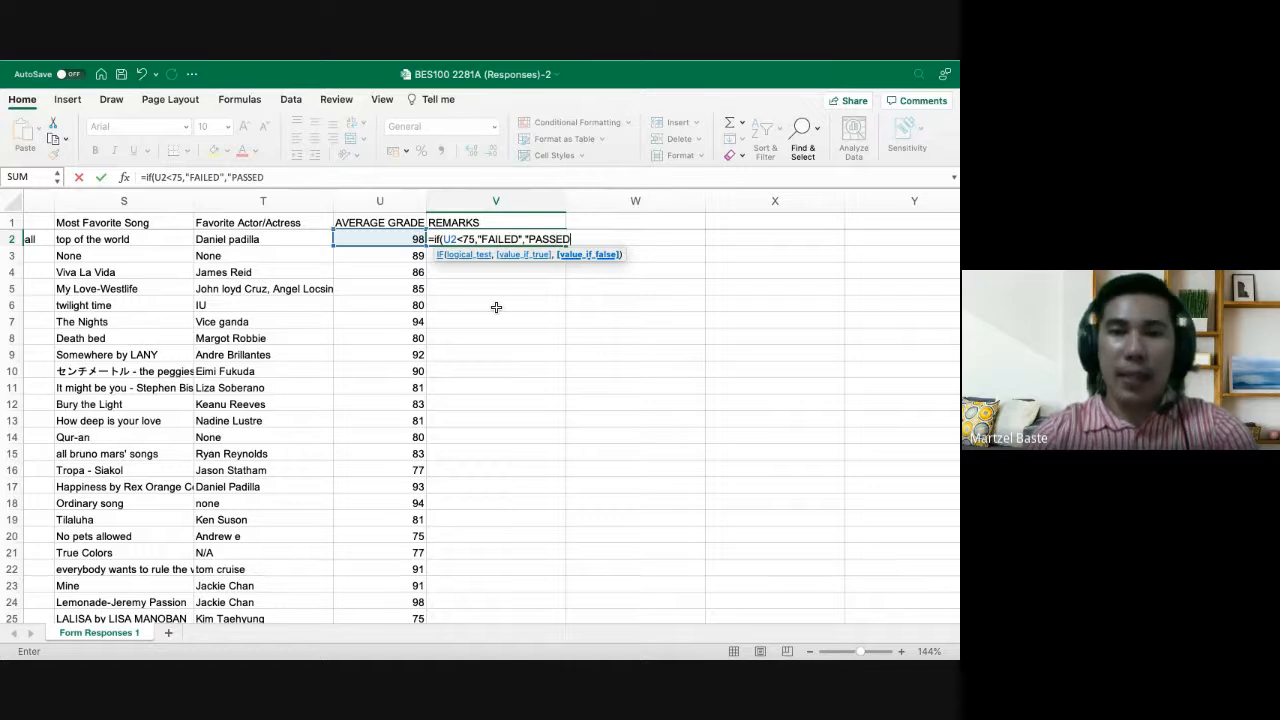
Complete V2's formula as =IF(U2<75,"FAILED","PASSED") and fill it down the REMARKS column to row 46
type("\")")
key("Return")
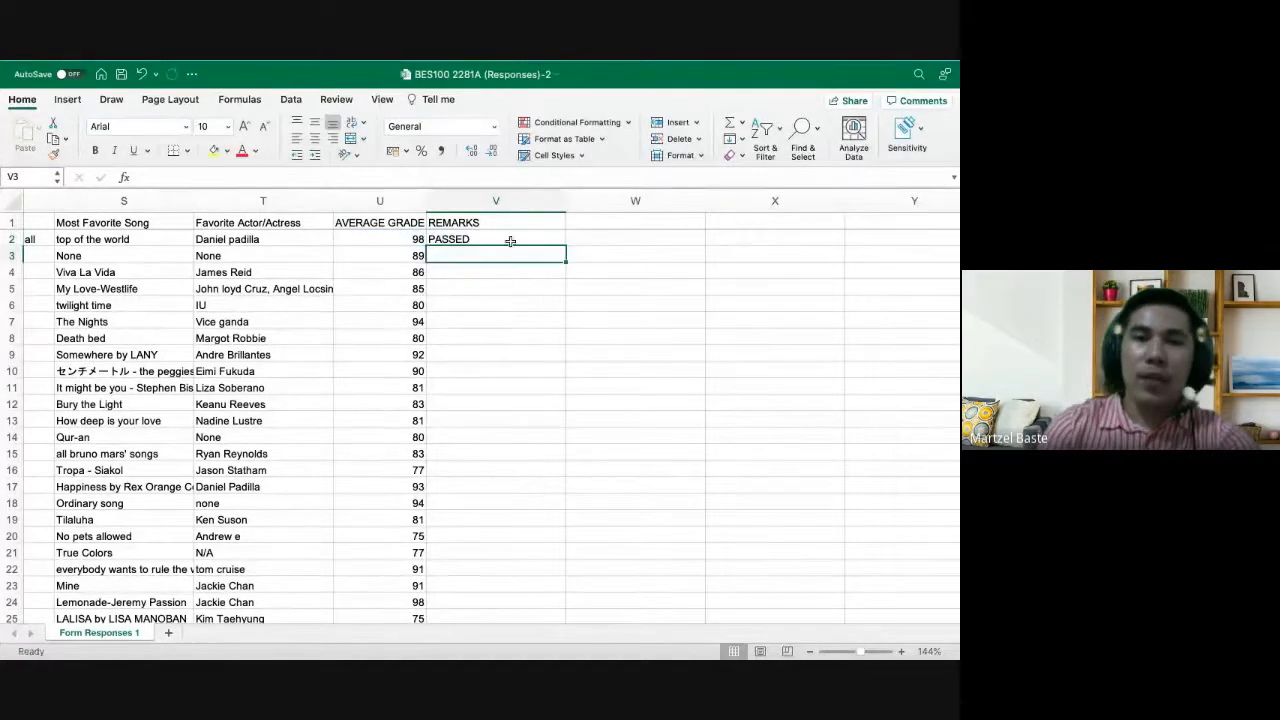
left_click(507, 238)
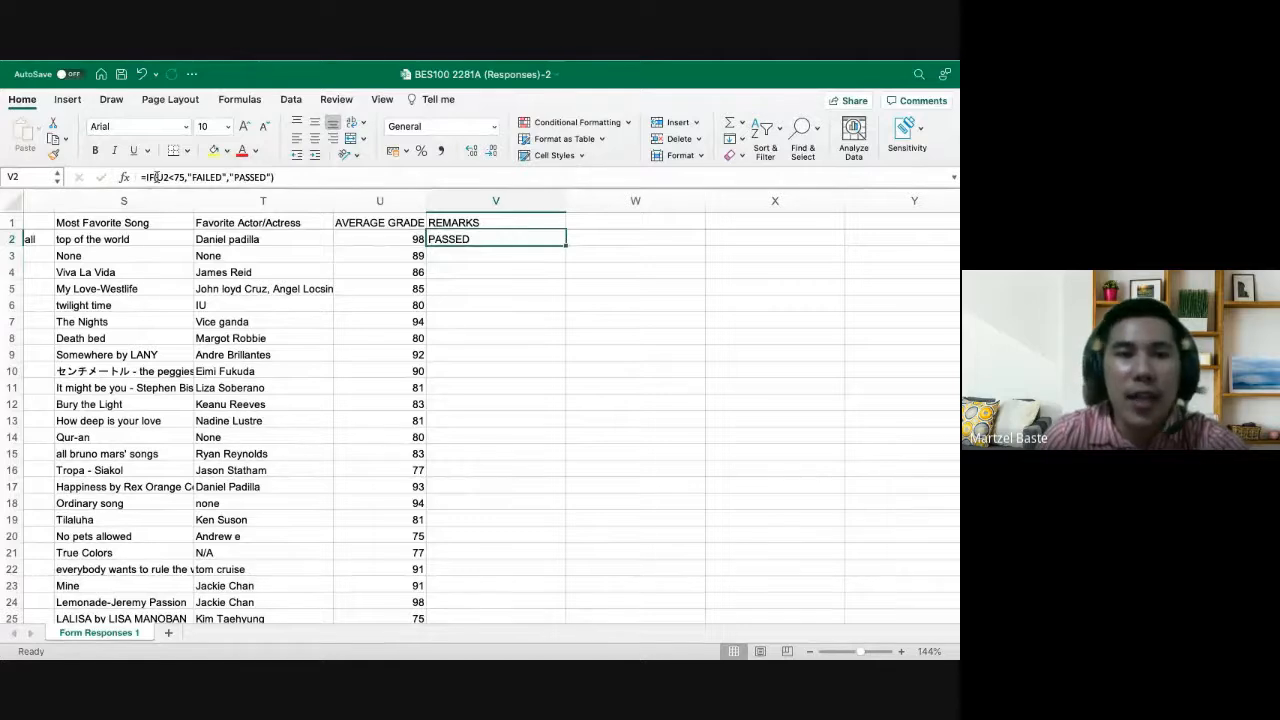
double_click(565, 245)
scroll(528, 400, "down", 8)
scroll(528, 400, "left", 1)
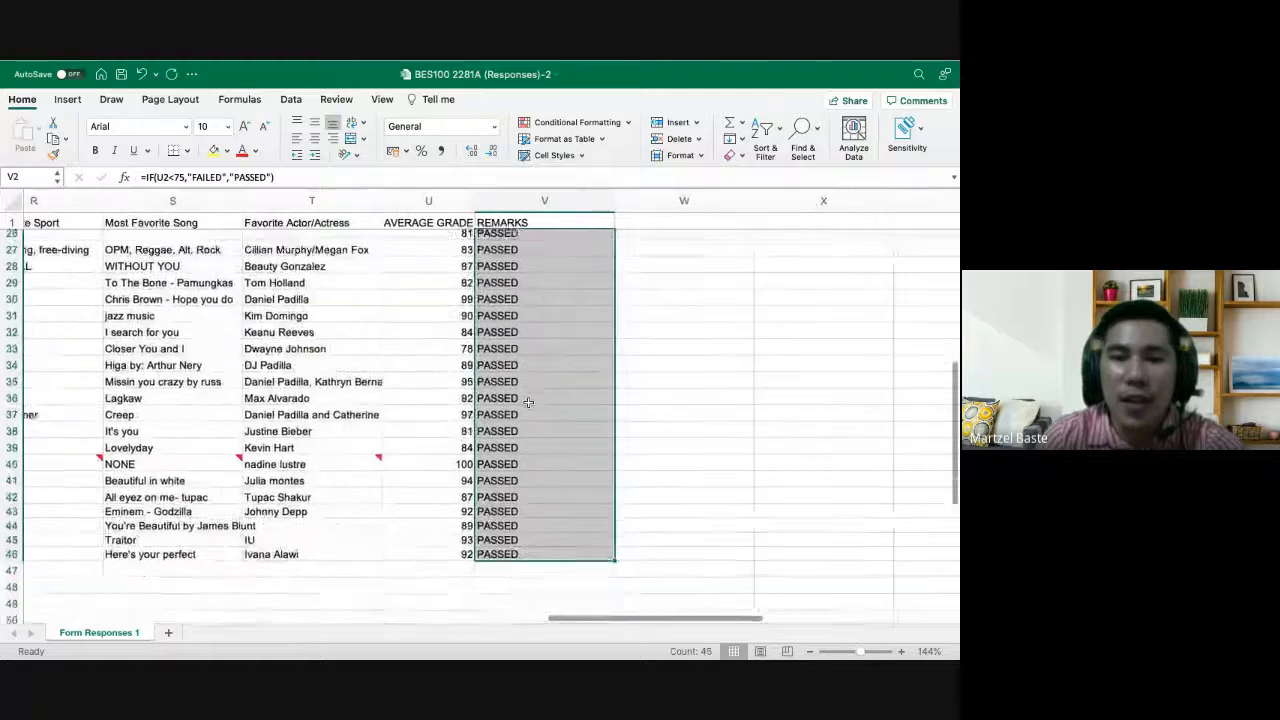
scroll(528, 401, "up", 5)
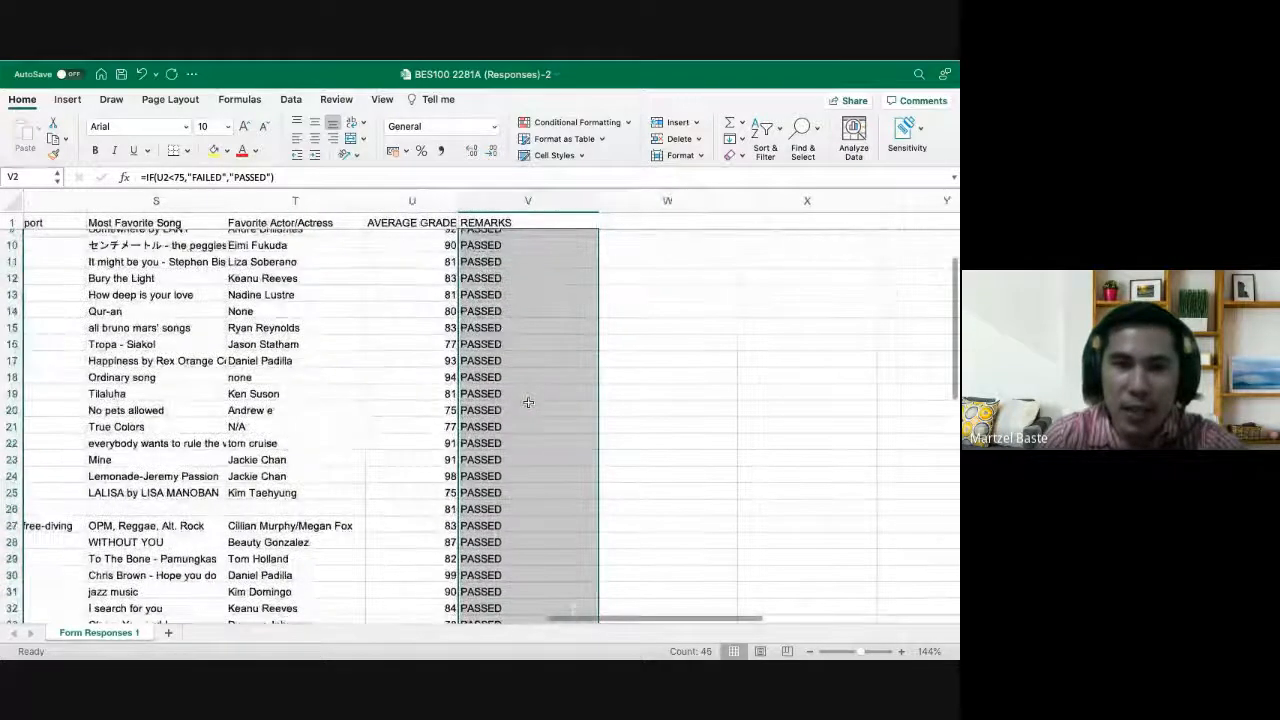
scroll(528, 401, "up", 3)
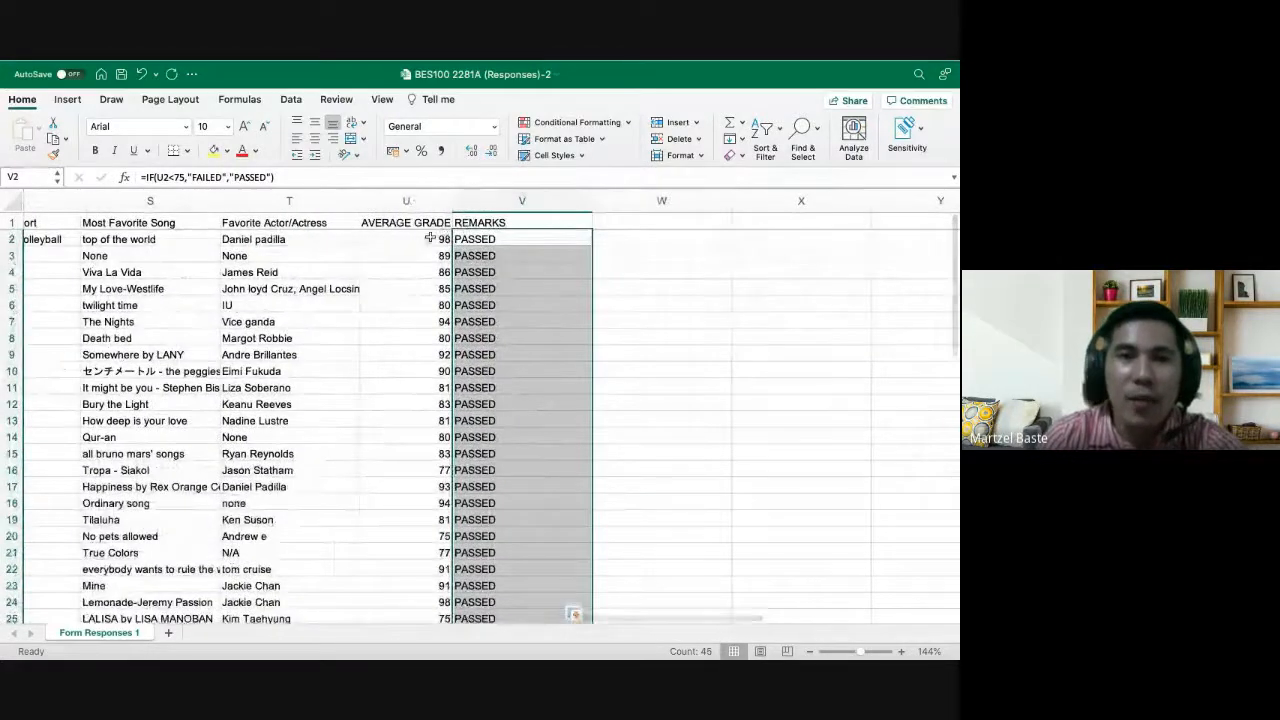
Change the average grades in U8 to 70 and U10 to 56
left_click(430, 239)
key("Down")
key("Down")
key("Down")
key("Down")
key("Down")
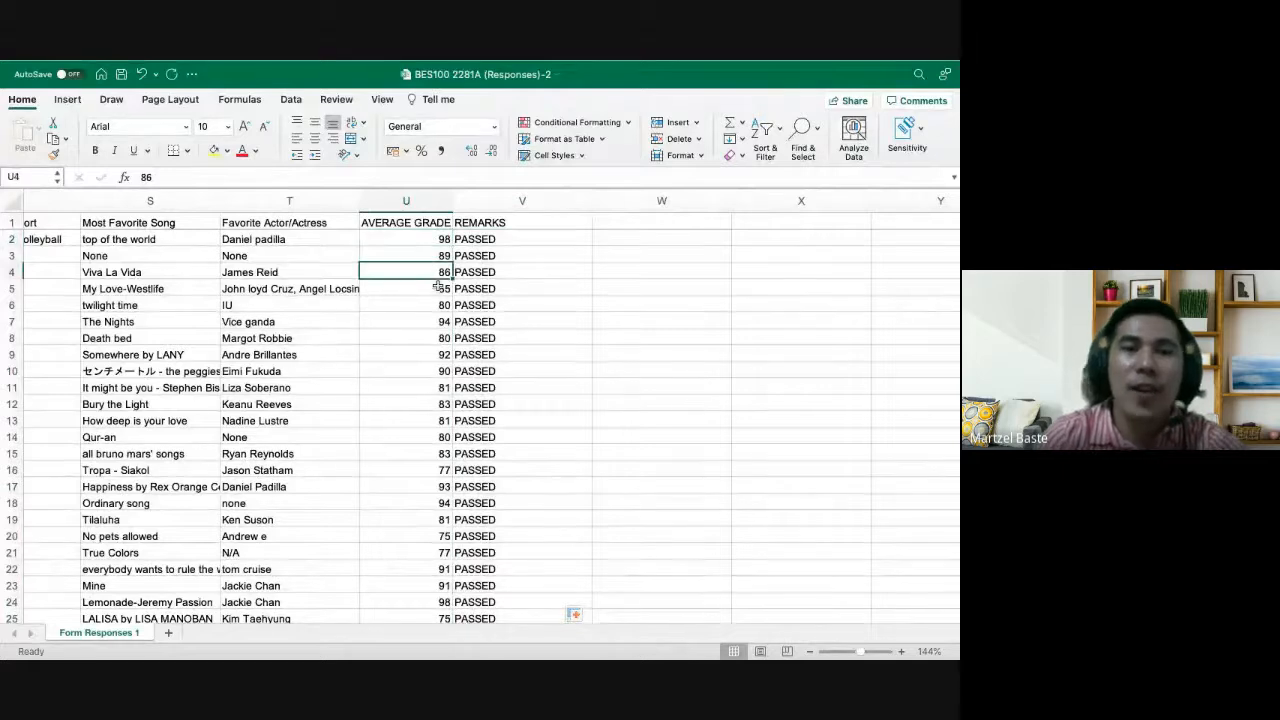
key("Down")
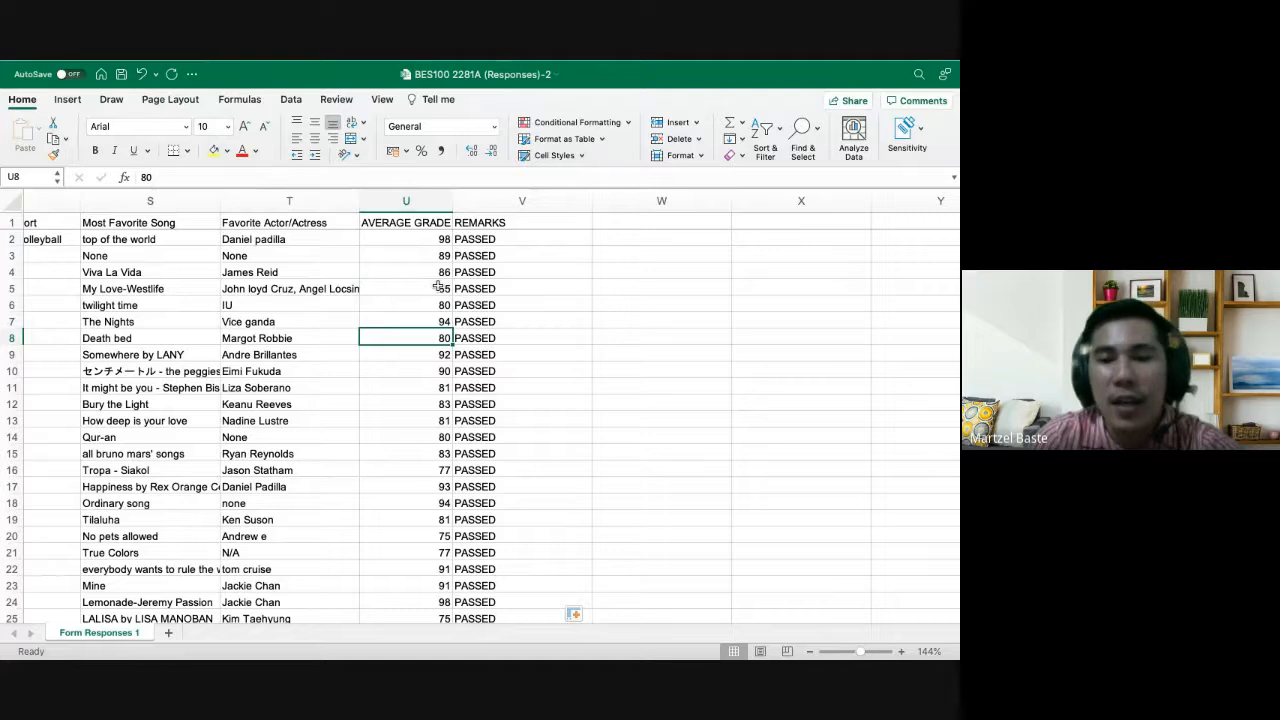
type("70")
key("Return")
key("Down")
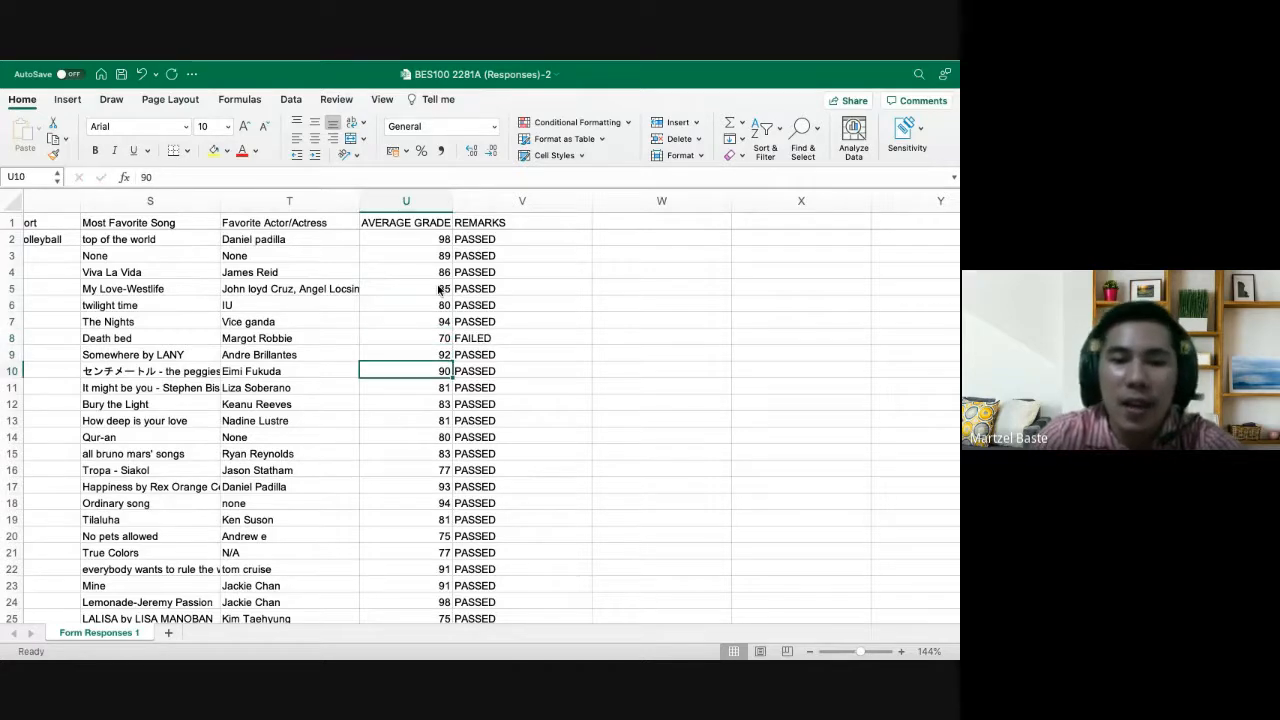
type("56")
key("Return")
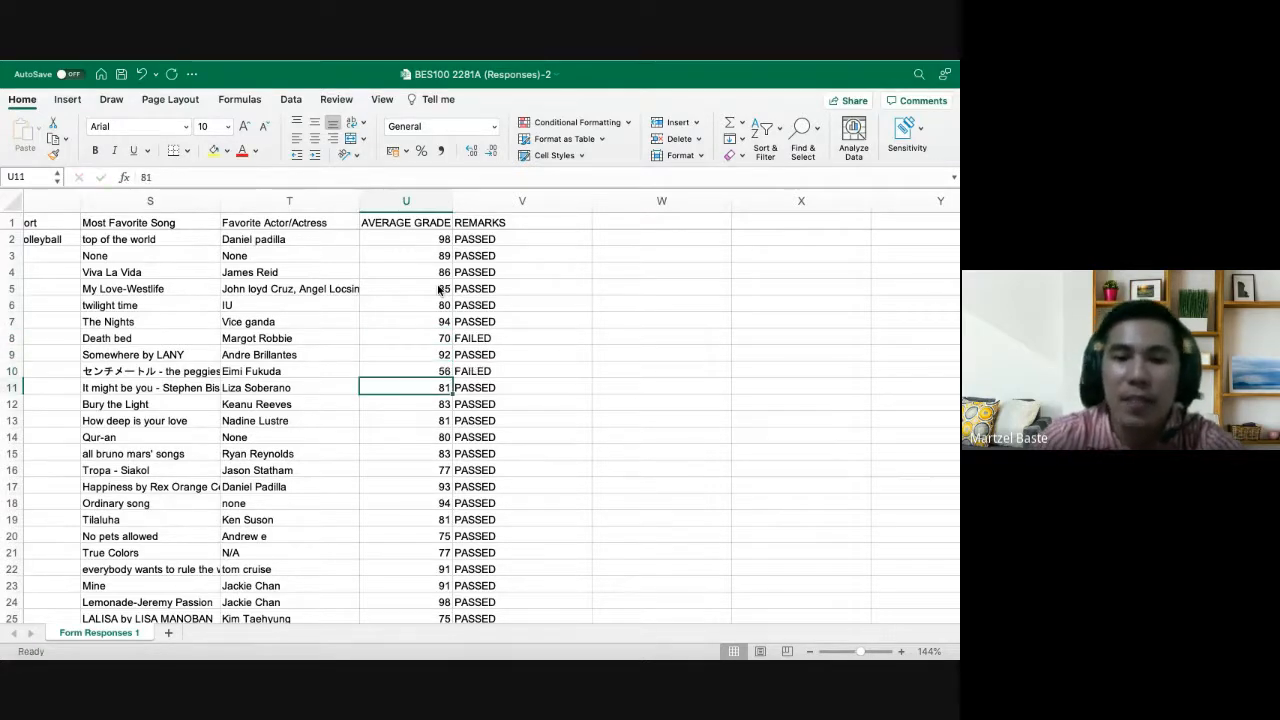
Change the average grades in U11 to 73, U12 to 50 and U13 to 67
type("89")
key("BackSpace")
key("BackSpace")
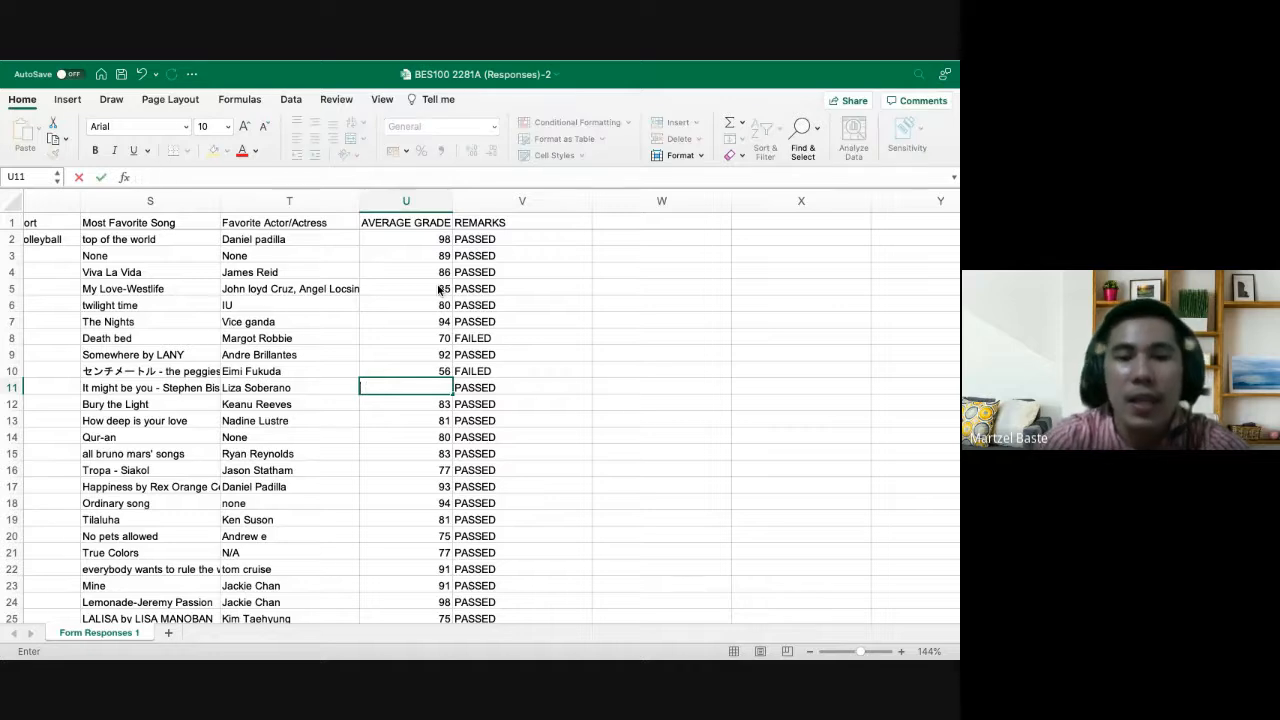
type("73")
key("Return")
type("5")
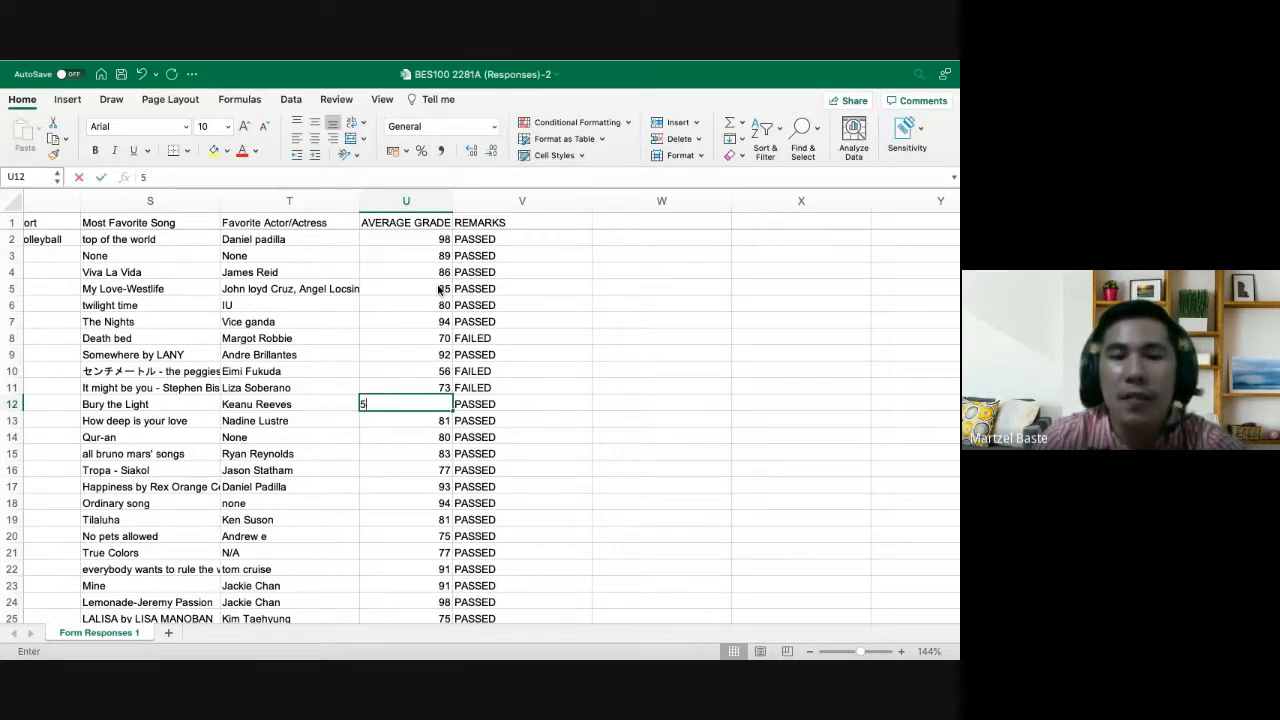
type("0")
key("Return")
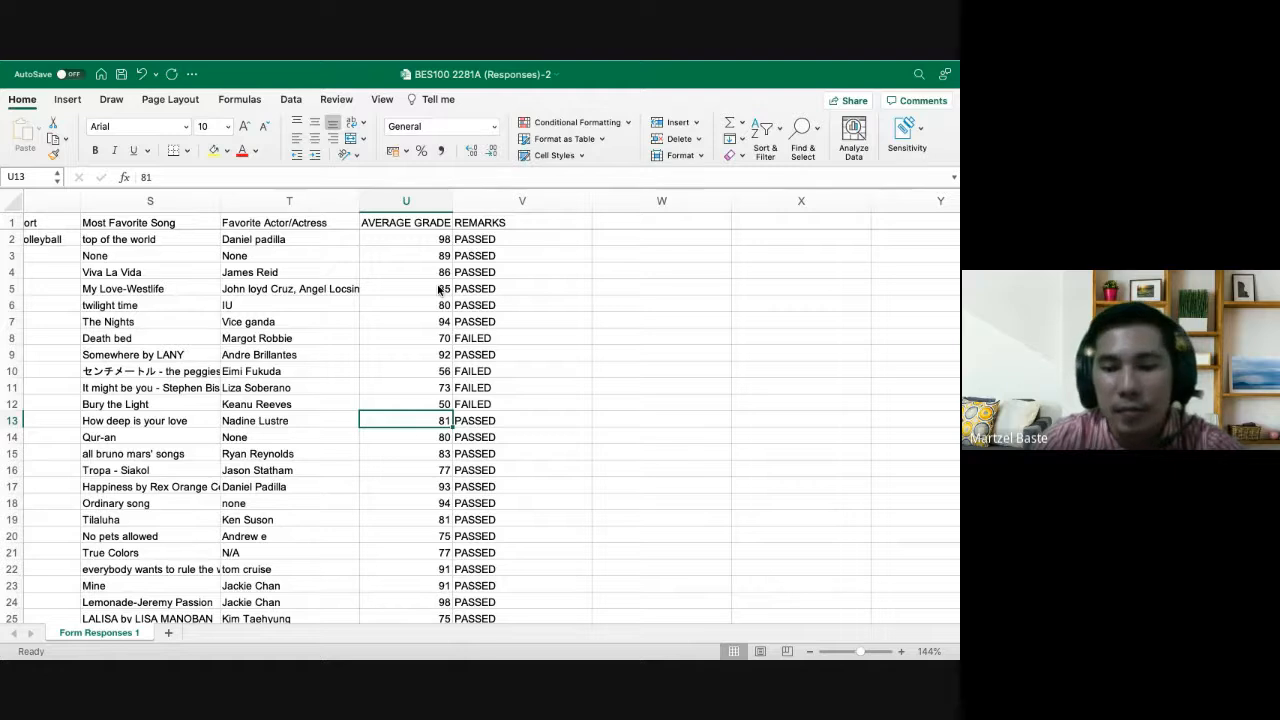
type("67")
key("Return")
Change the average grades in U20 to 68 and U22 to 55, and review the remarks and V2's formula
key("Down")
key("Down")
key("Down")
key("Down")
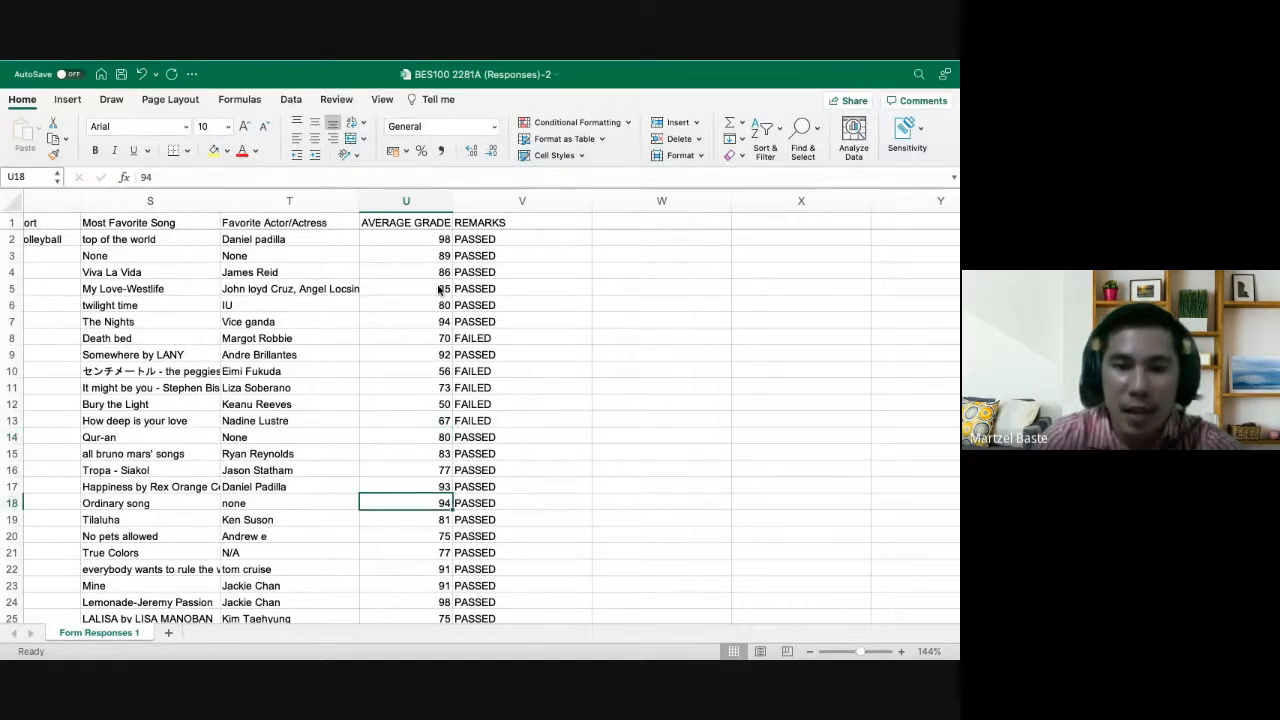
key("Down")
key("Down")
type("67")
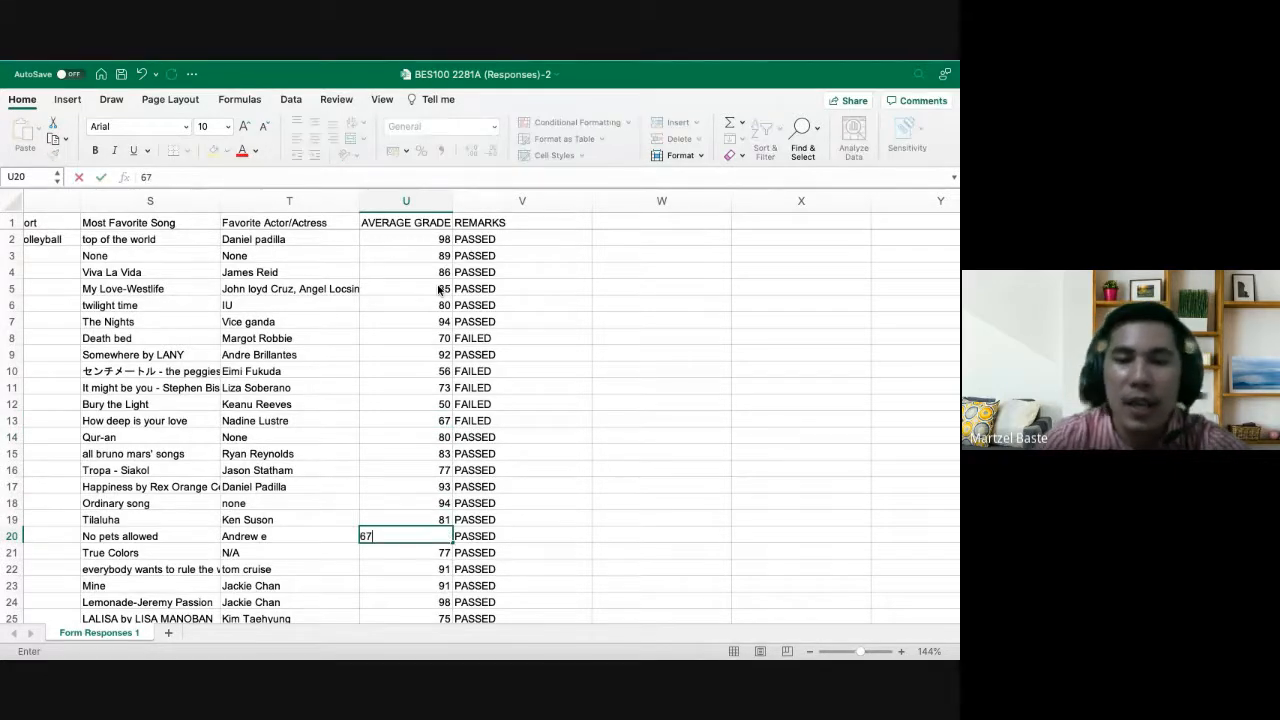
key("Return")
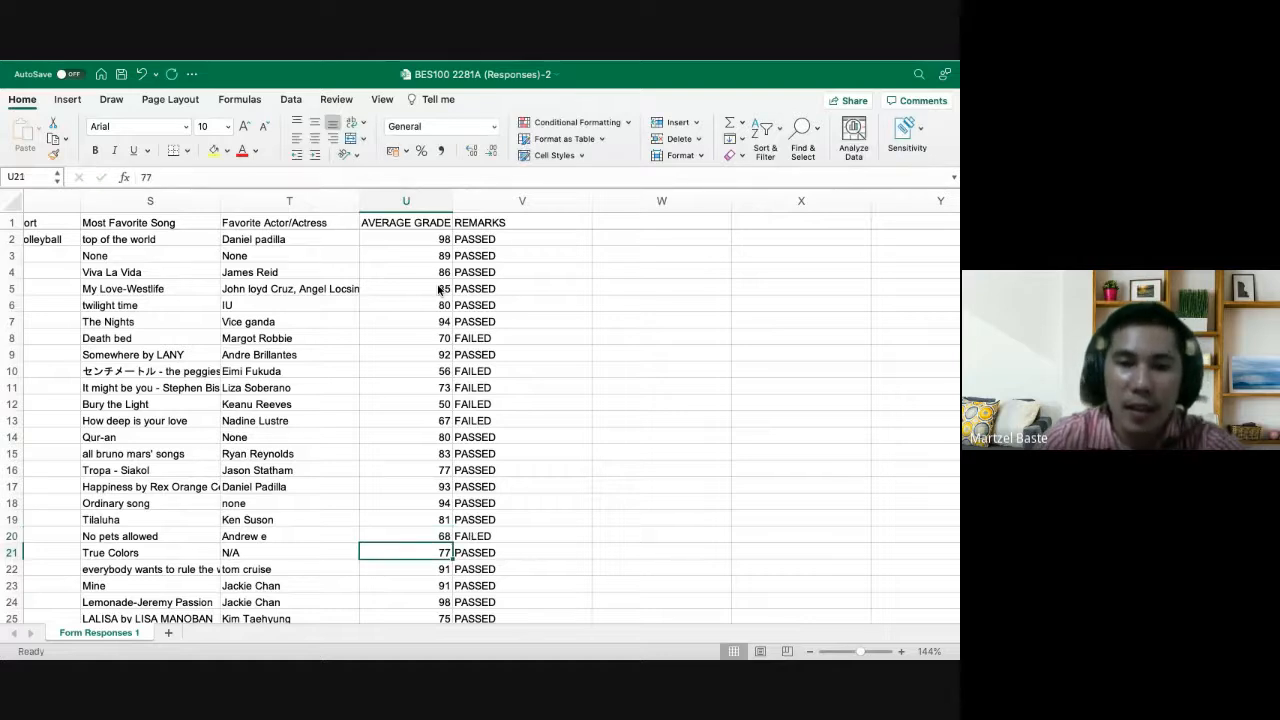
key("Down")
type("55")
key("Return")
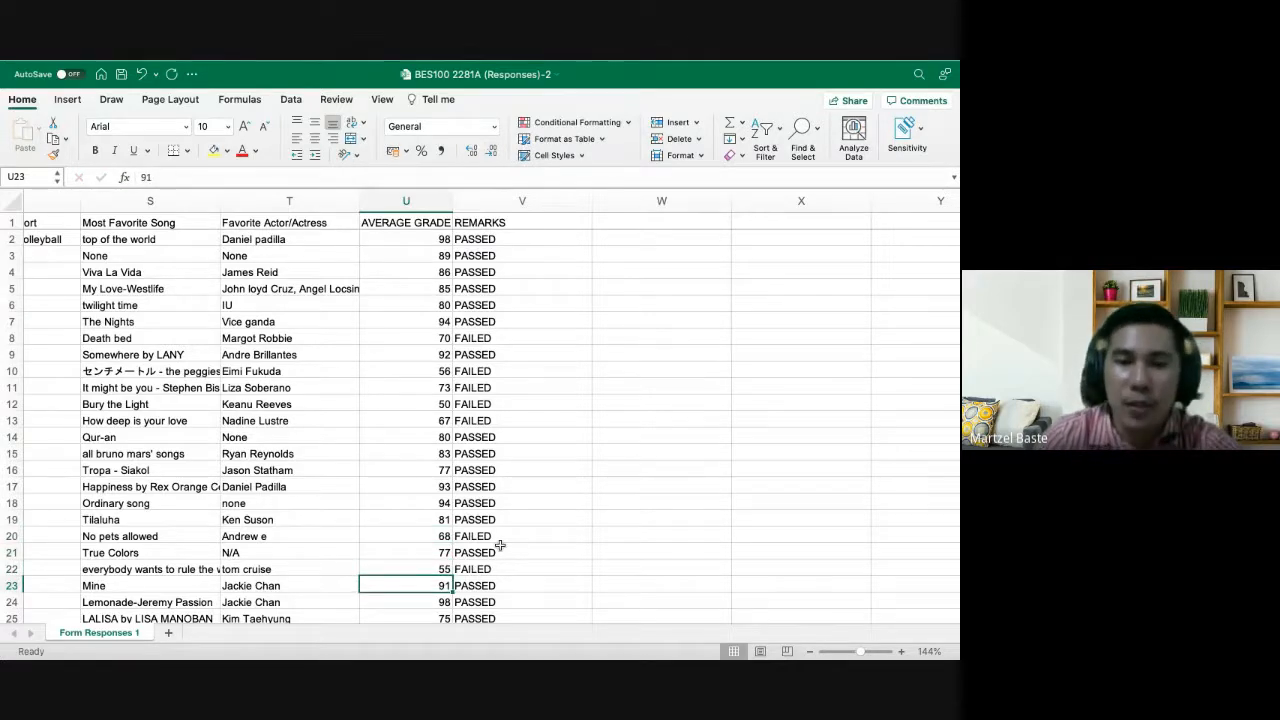
scroll(500, 540, "down", 3)
scroll(500, 545, "down", 7)
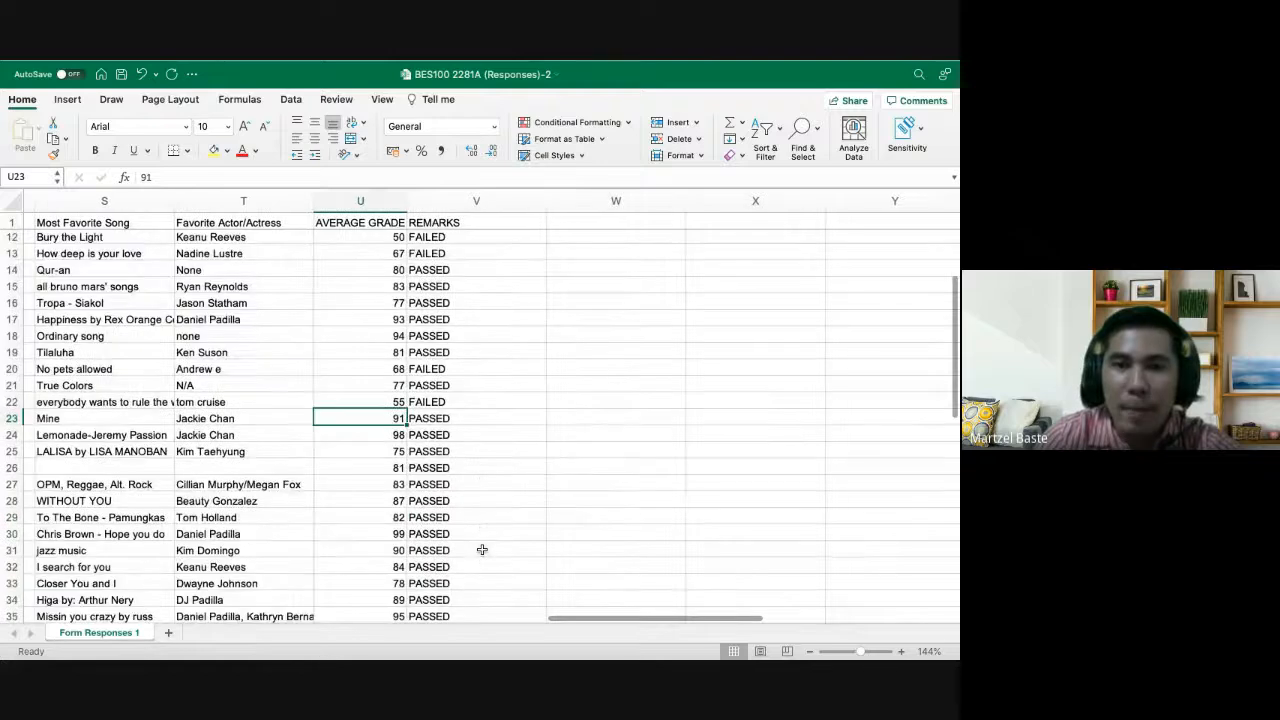
scroll(480, 549, "up", 10)
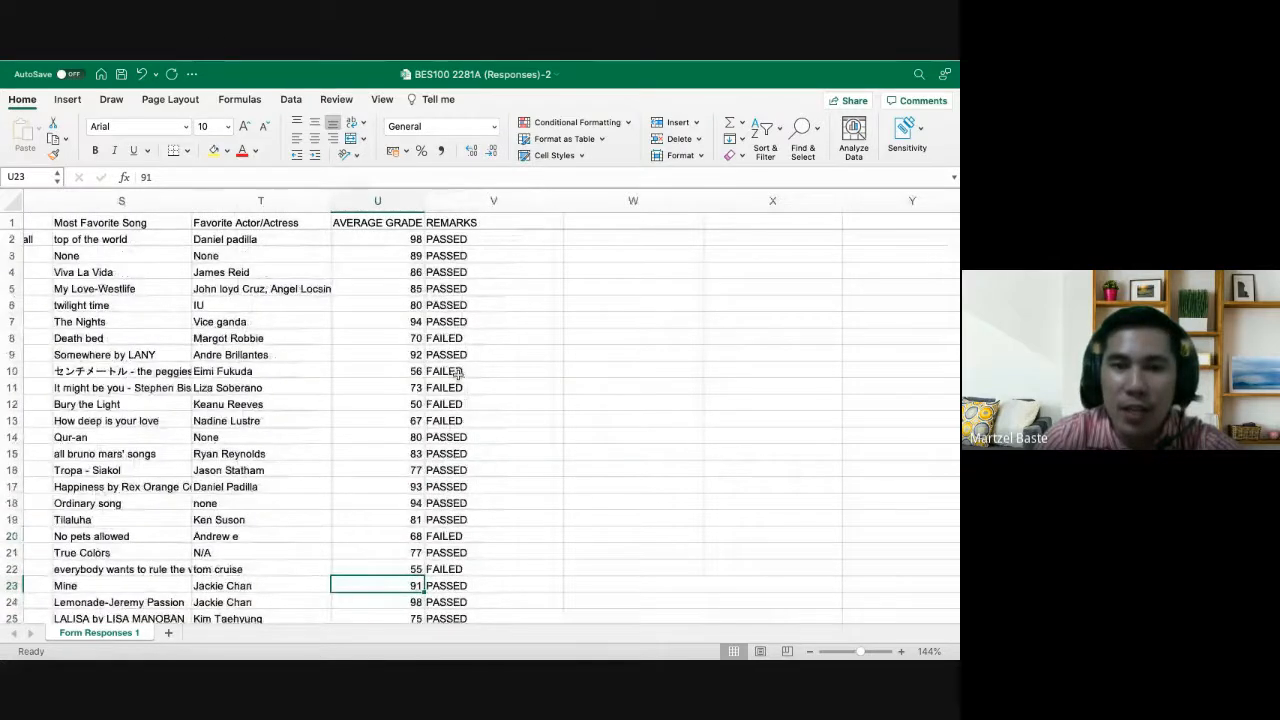
left_click(446, 240)
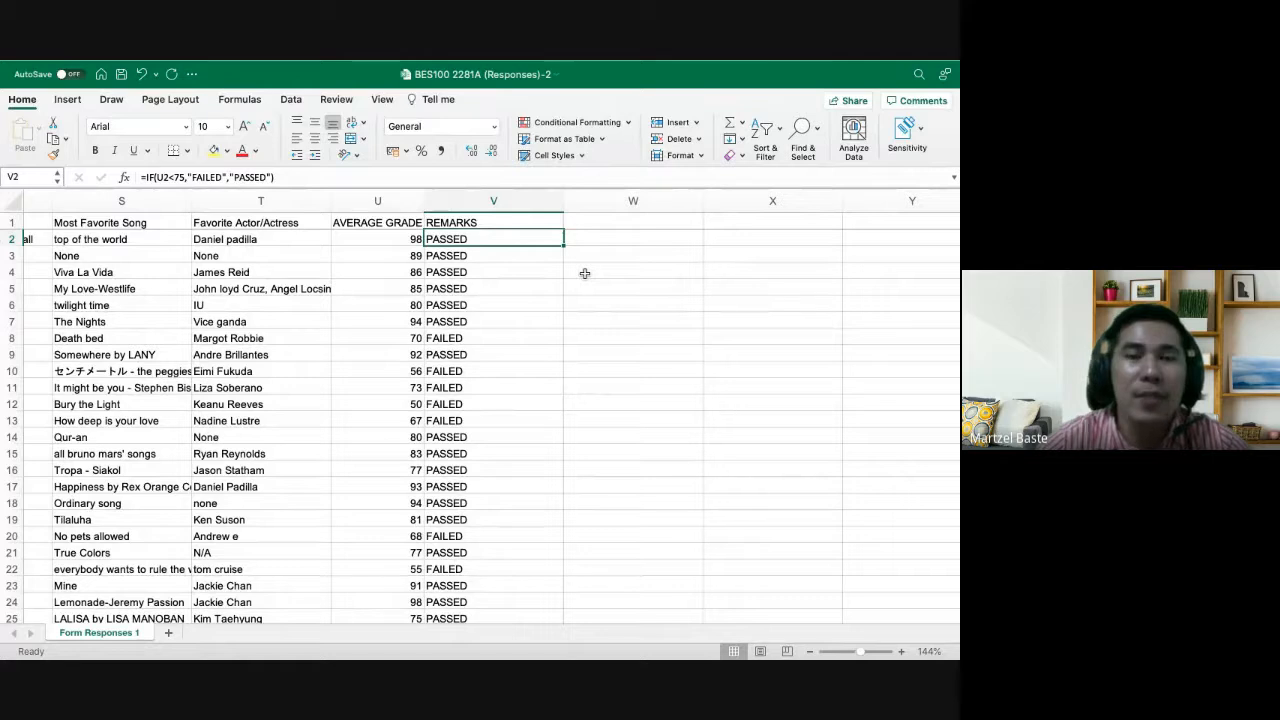
Enter the header REMARKS in W1 and narrow column V
left_click(594, 222)
type("REMAKRS")
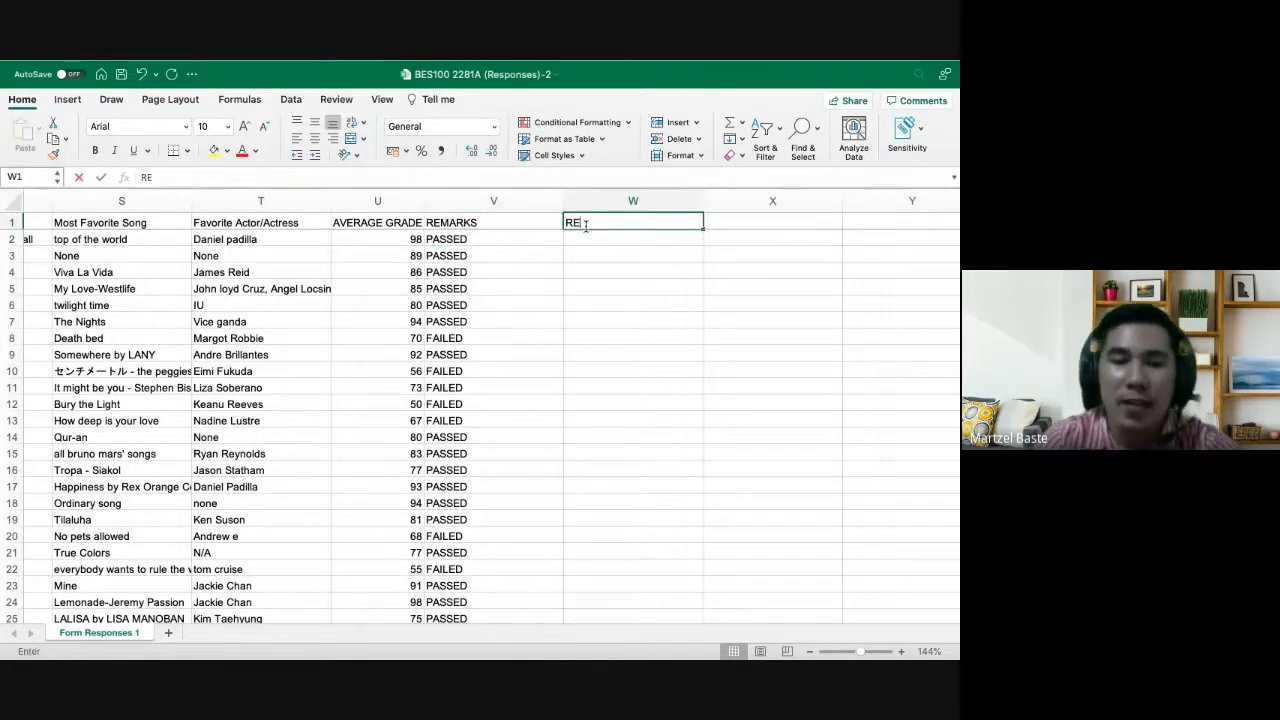
key("BackSpace")
key("BackSpace")
key("BackSpace")
key("BackSpace")
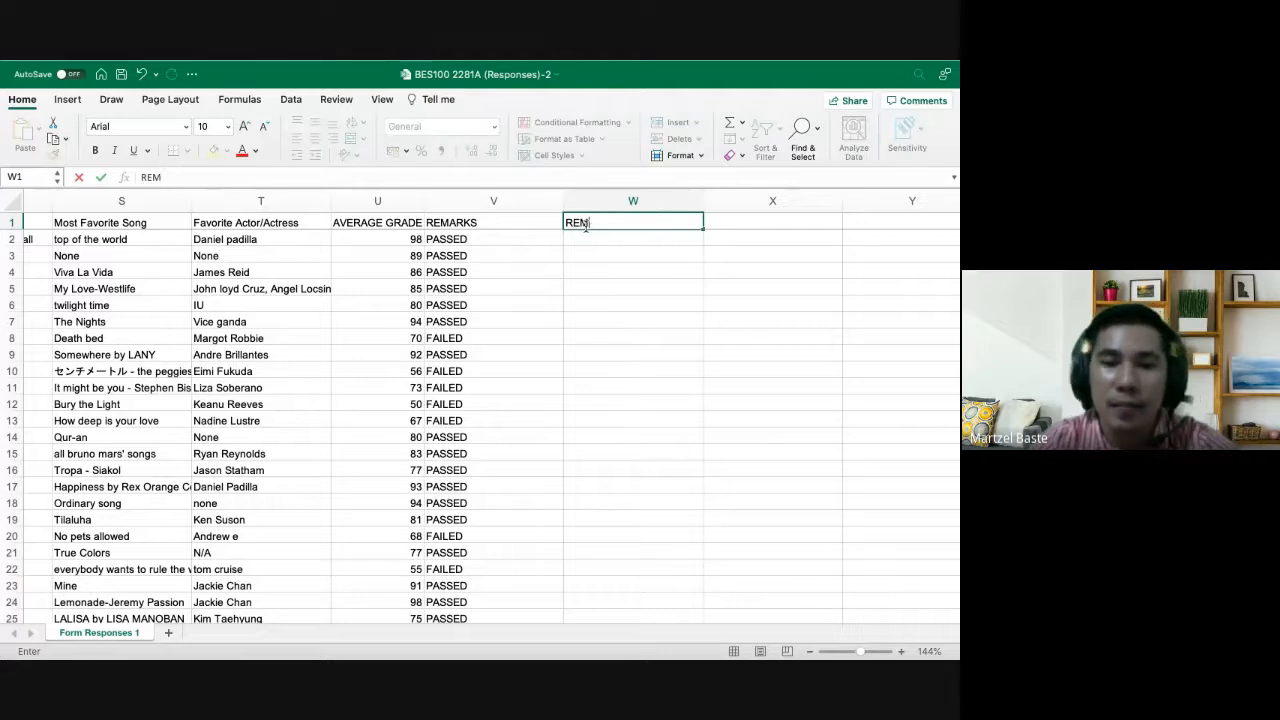
type("ARKS")
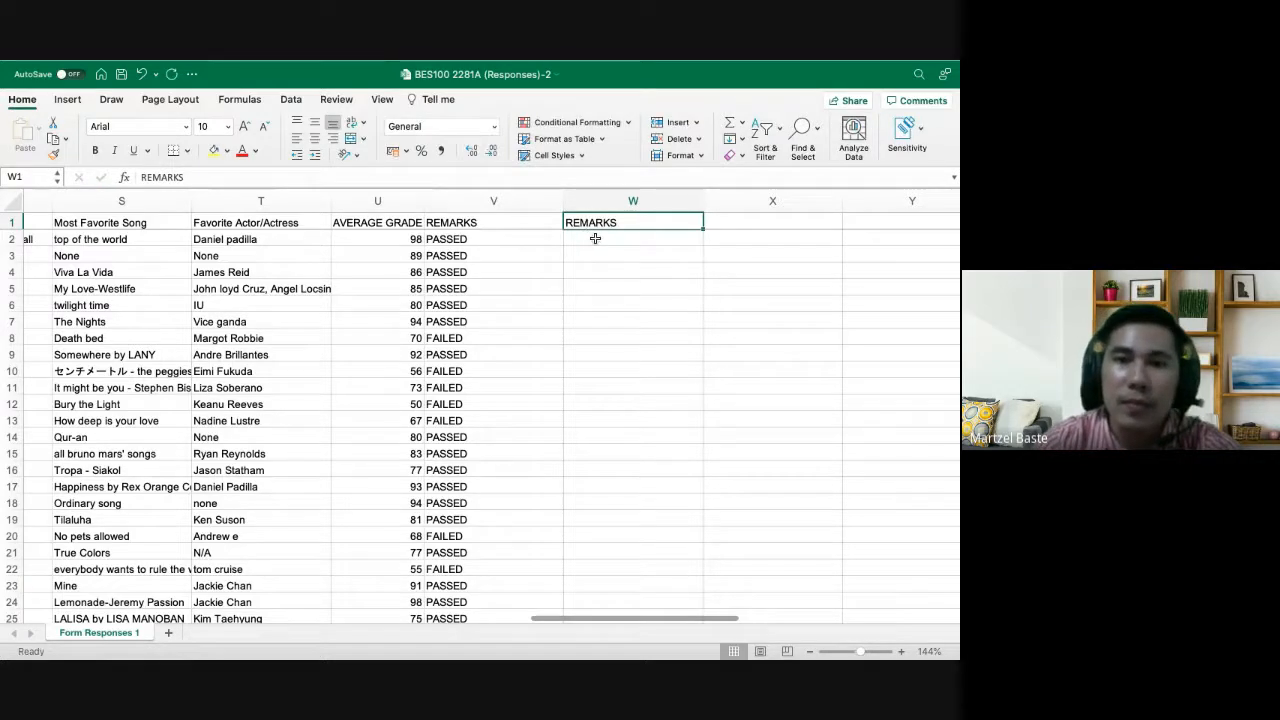
left_click(594, 237)
left_click_drag(563, 201, 502, 205)
Begin an IF formula in W2 that tests U2<=0 and returns "INVALID" when true
type("=")
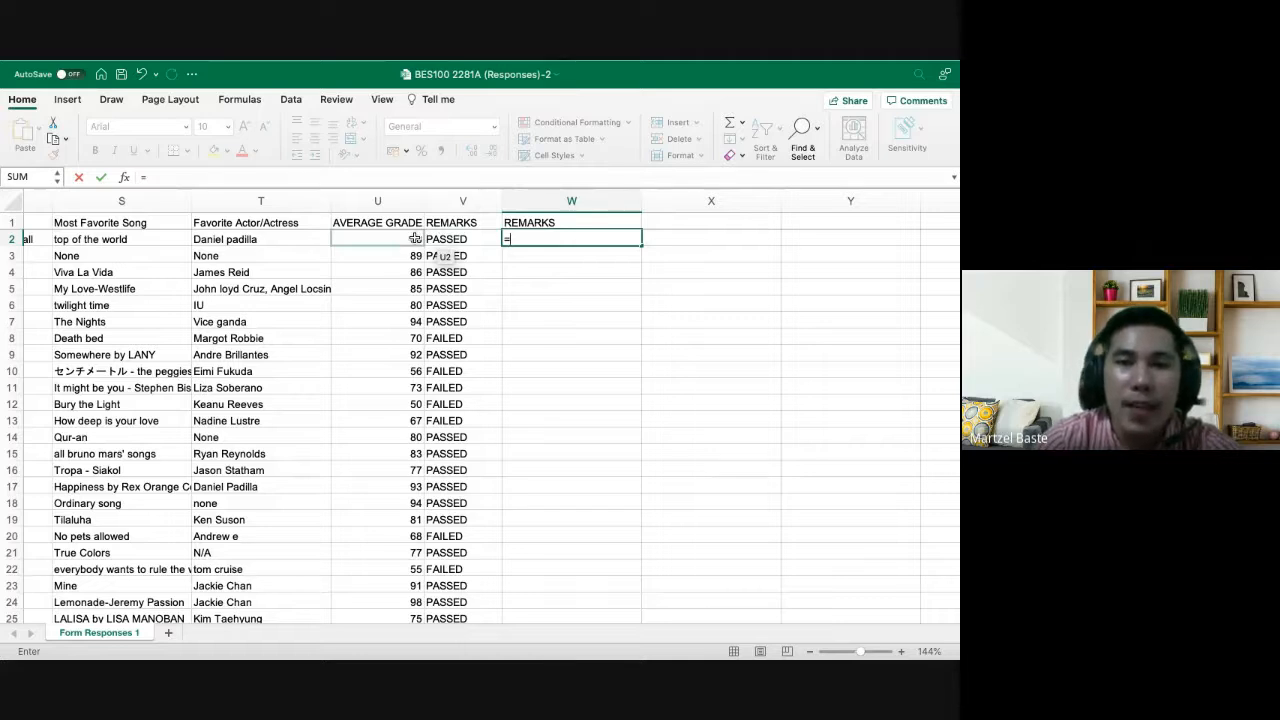
left_click(415, 238)
key("BackSpace")
key("BackSpace")
type("if(")
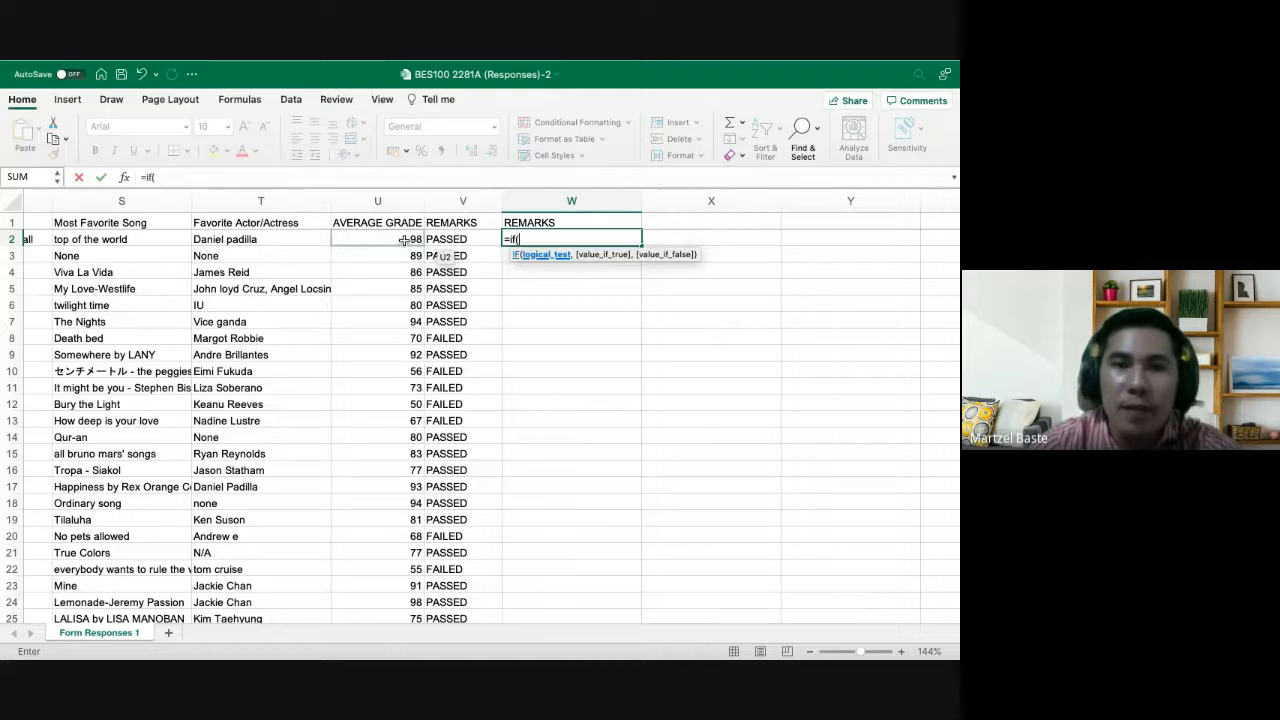
left_click(412, 240)
type("<")
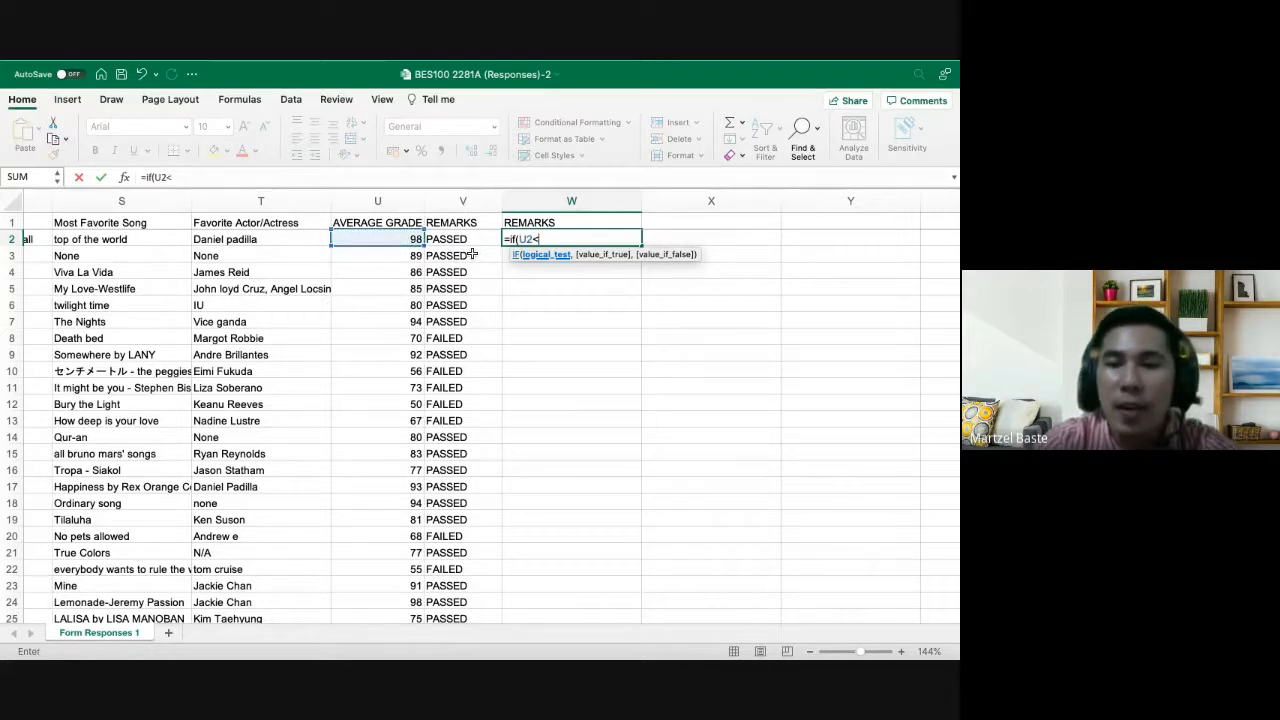
type("=0,")
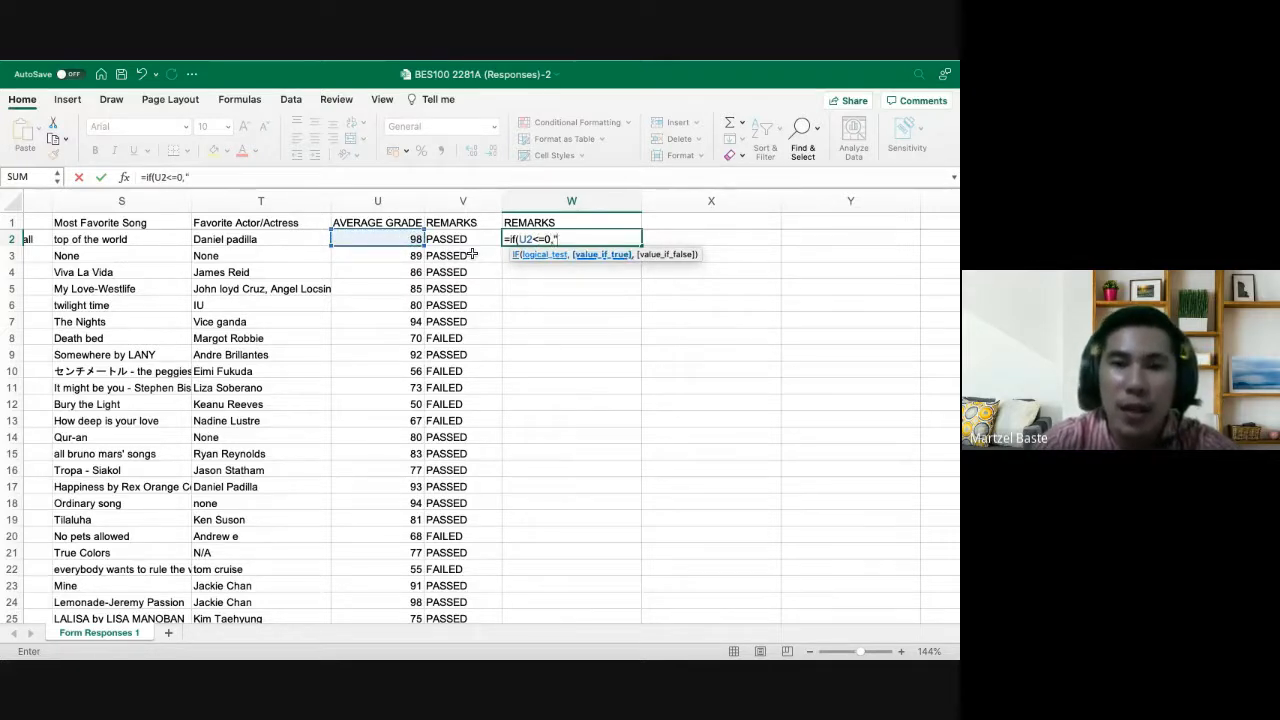
type("\"F")
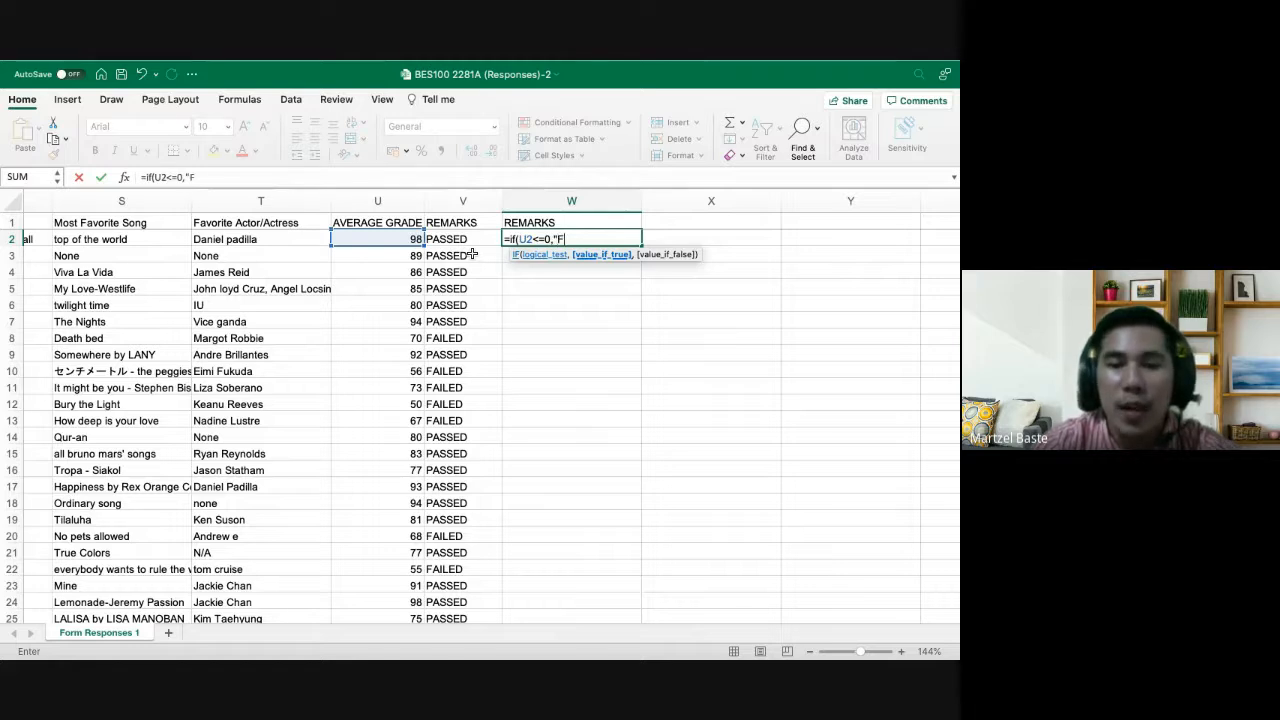
key("BackSpace")
type("INVAL")
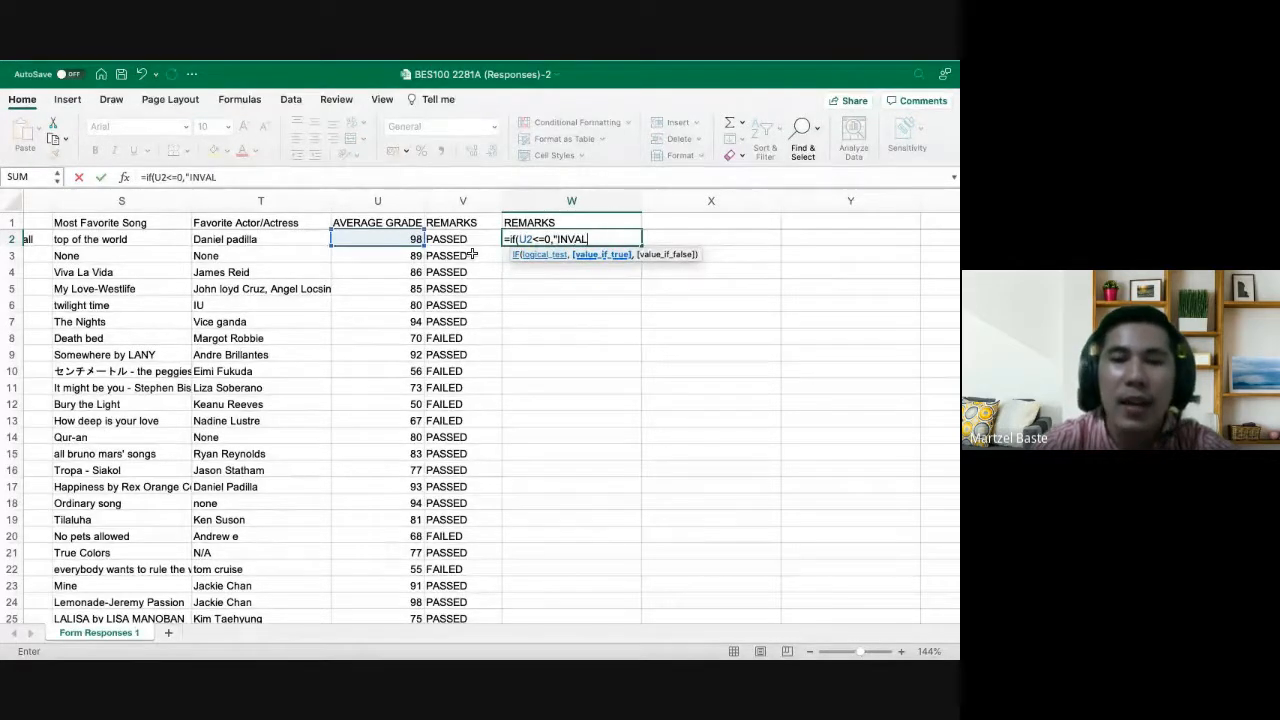
type("ID\"")
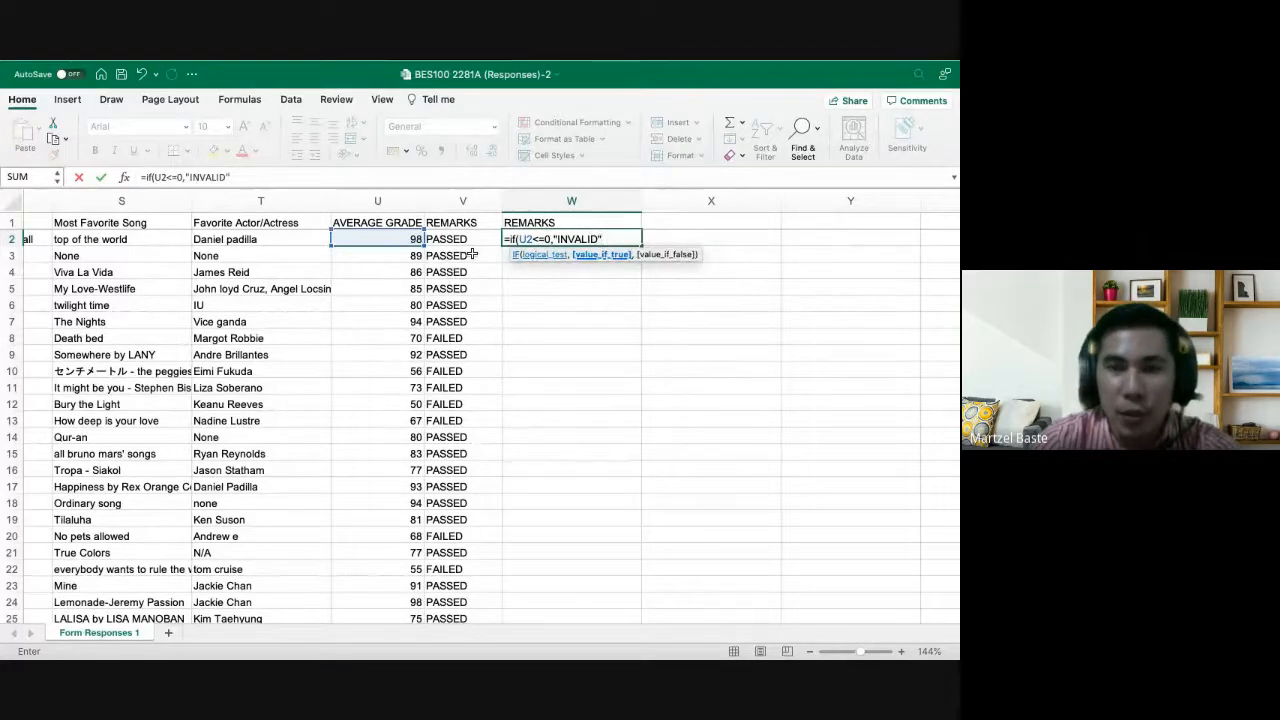
Change the logical test in W2's formula to U2<0
left_click(542, 239)
key("BackSpace")
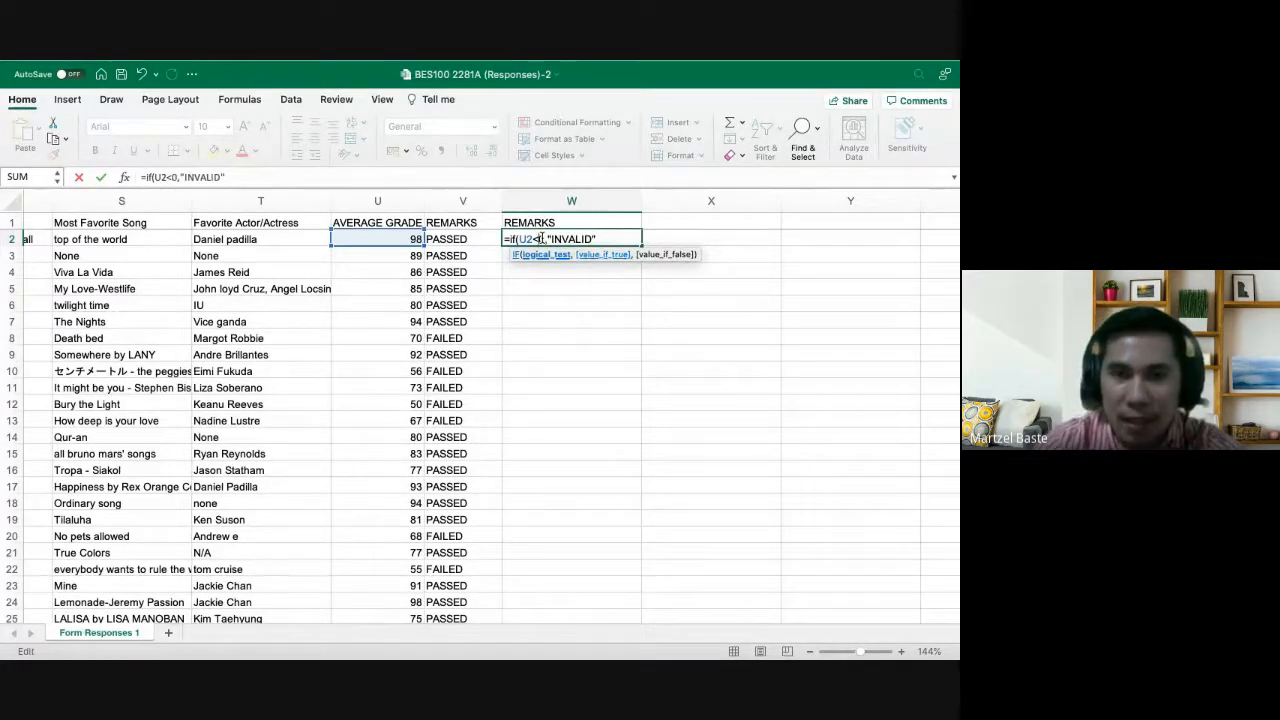
left_click(600, 238)
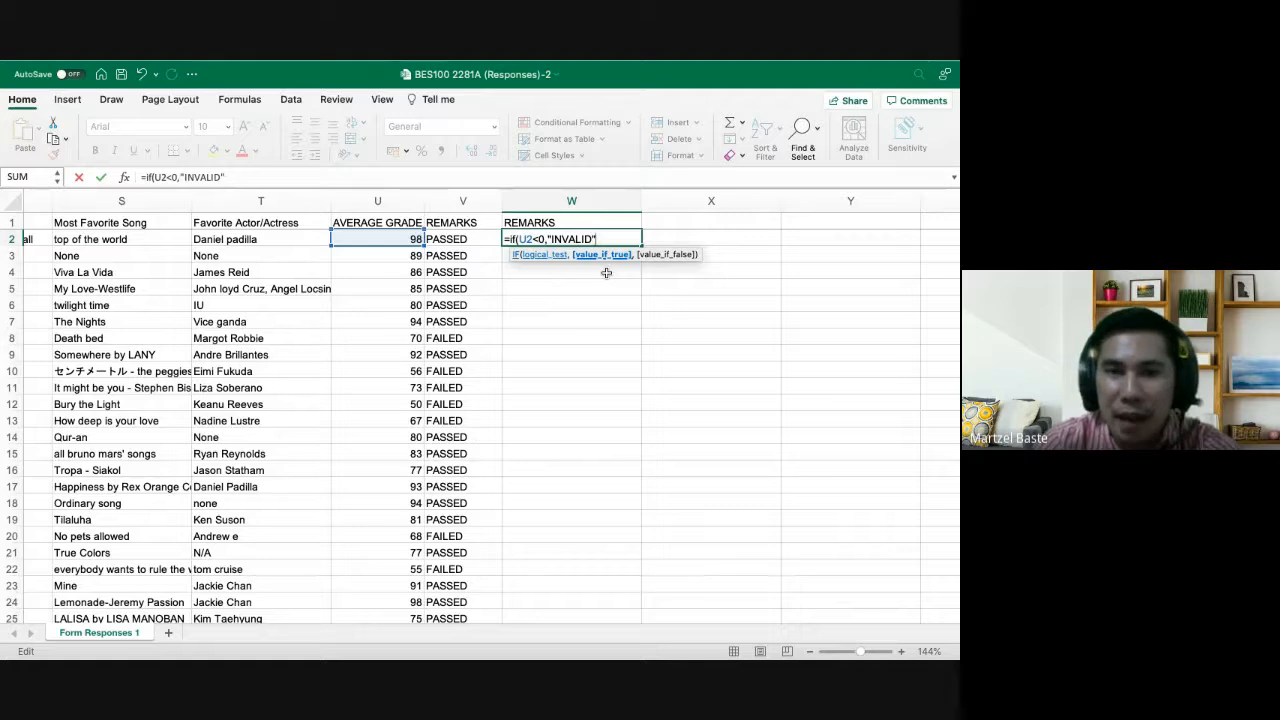
Add a nested IF as the false value in W2's formula, testing U2<=20 and returning "DROPPED" when true
type(",")
type(" I")
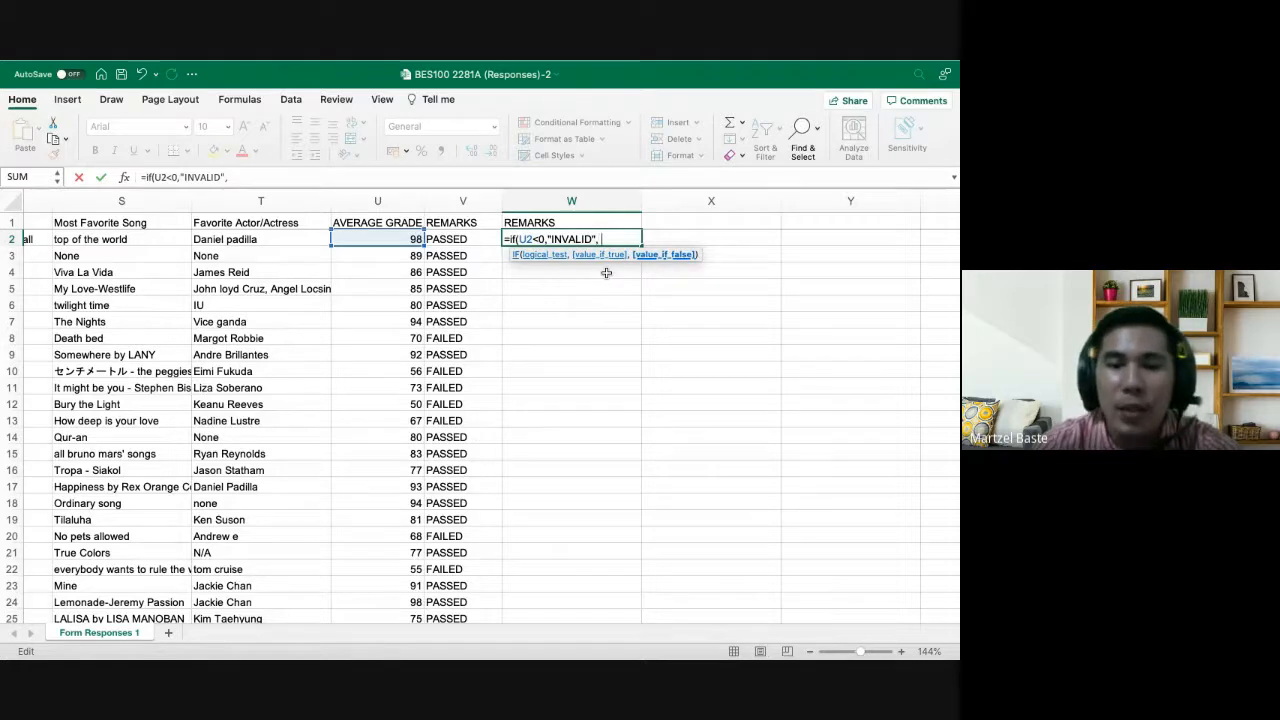
type("F")
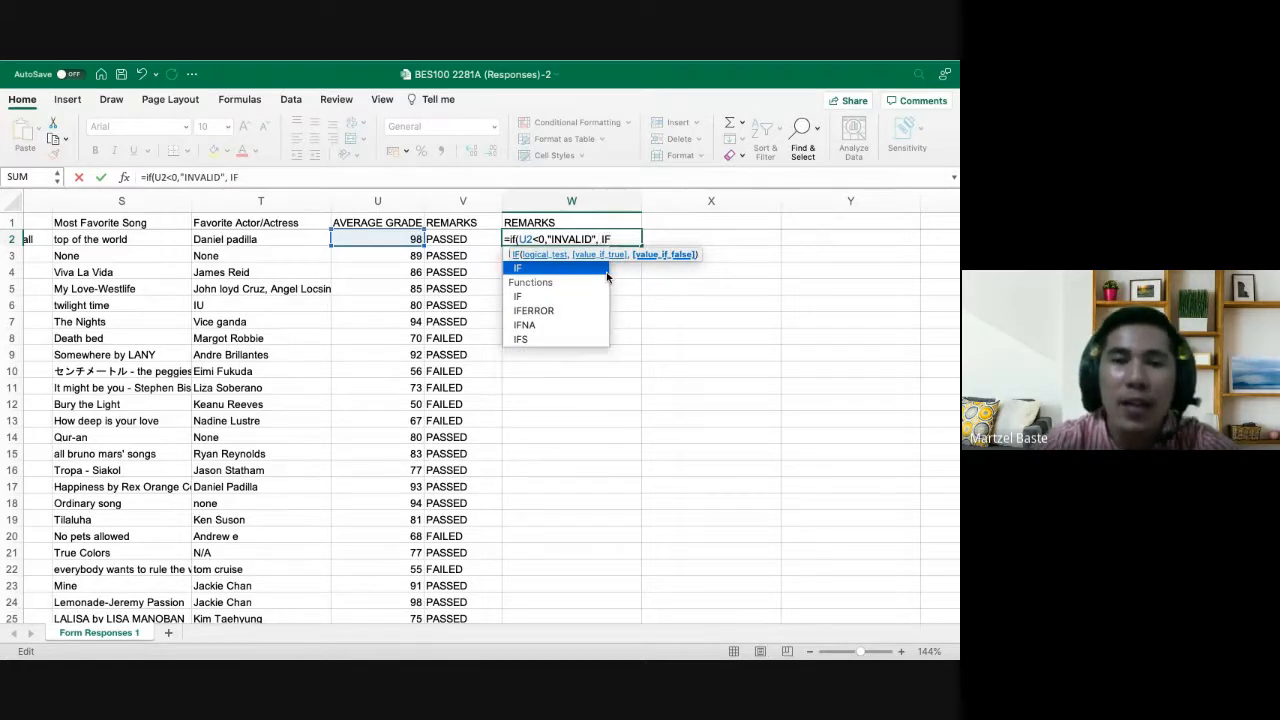
type("(a")
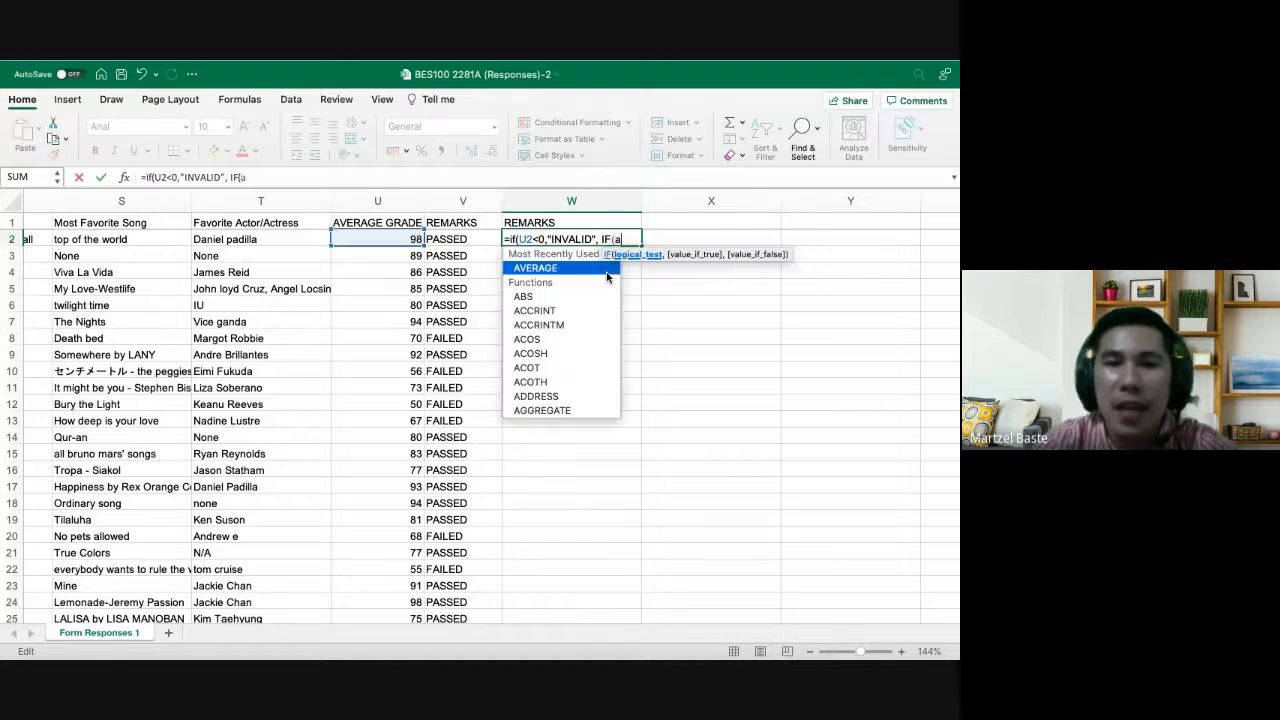
key("BackSpace")
type("u")
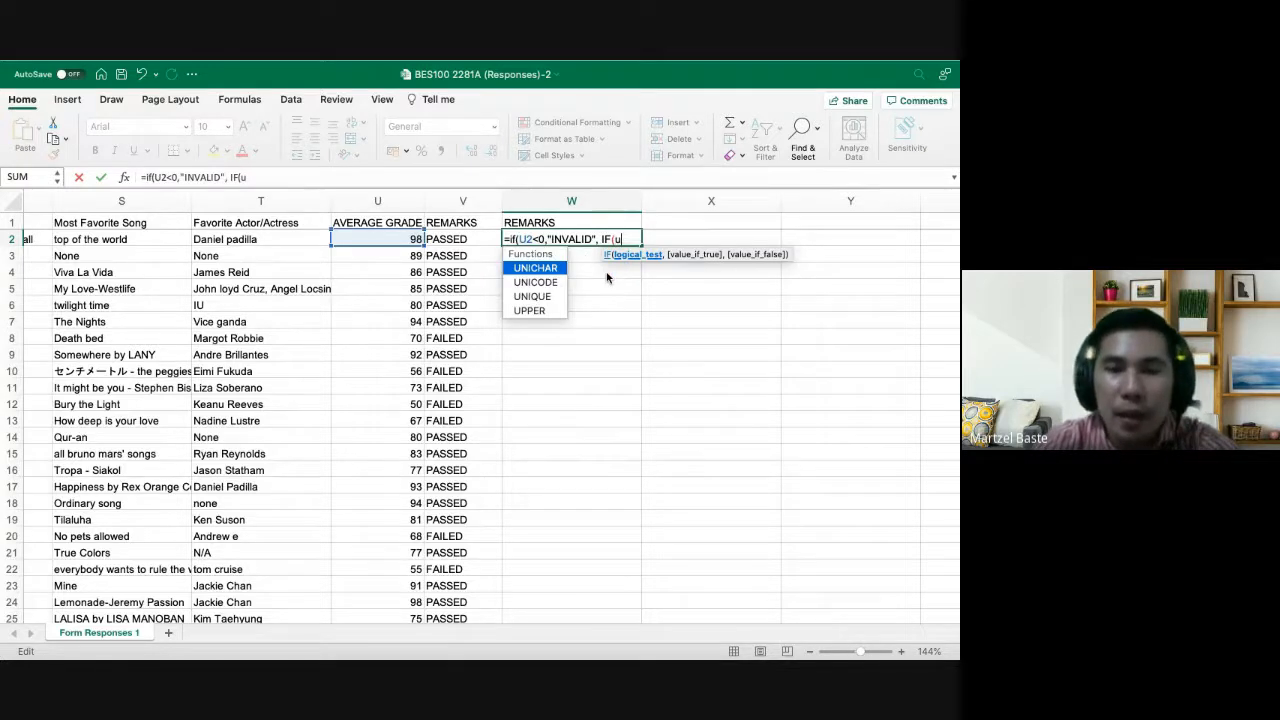
type("2")
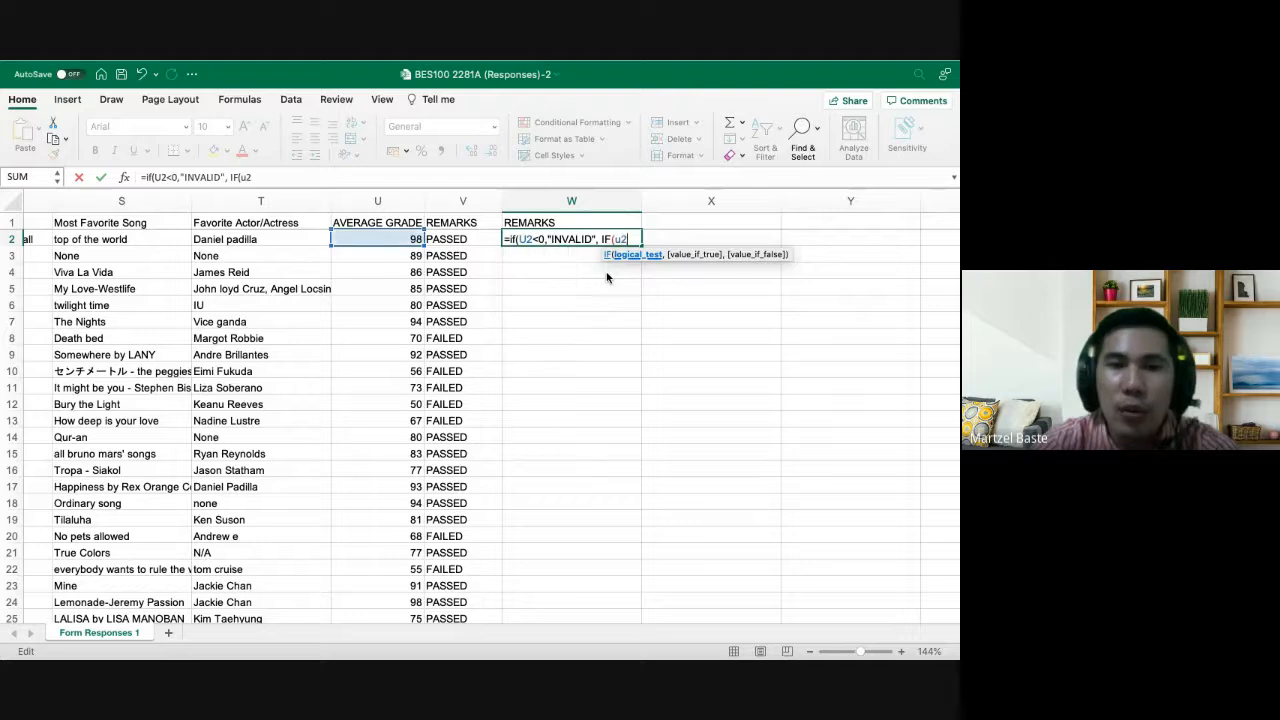
type("<")
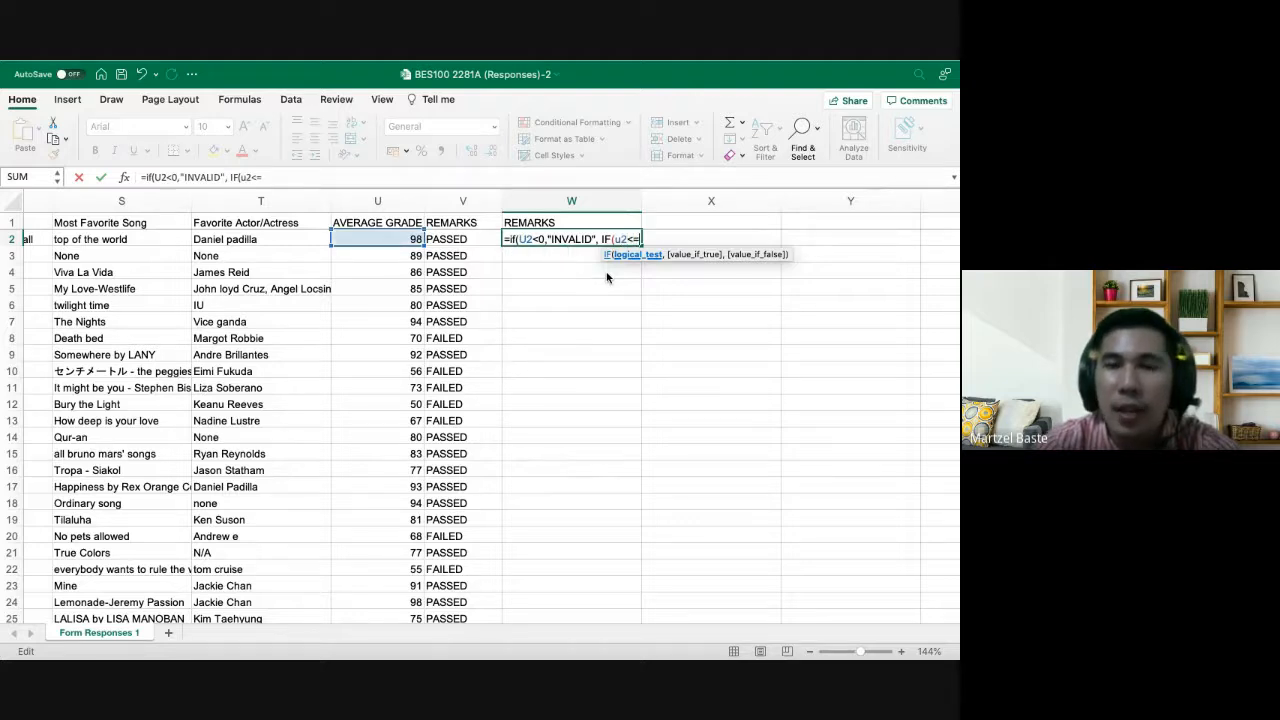
type("=20")
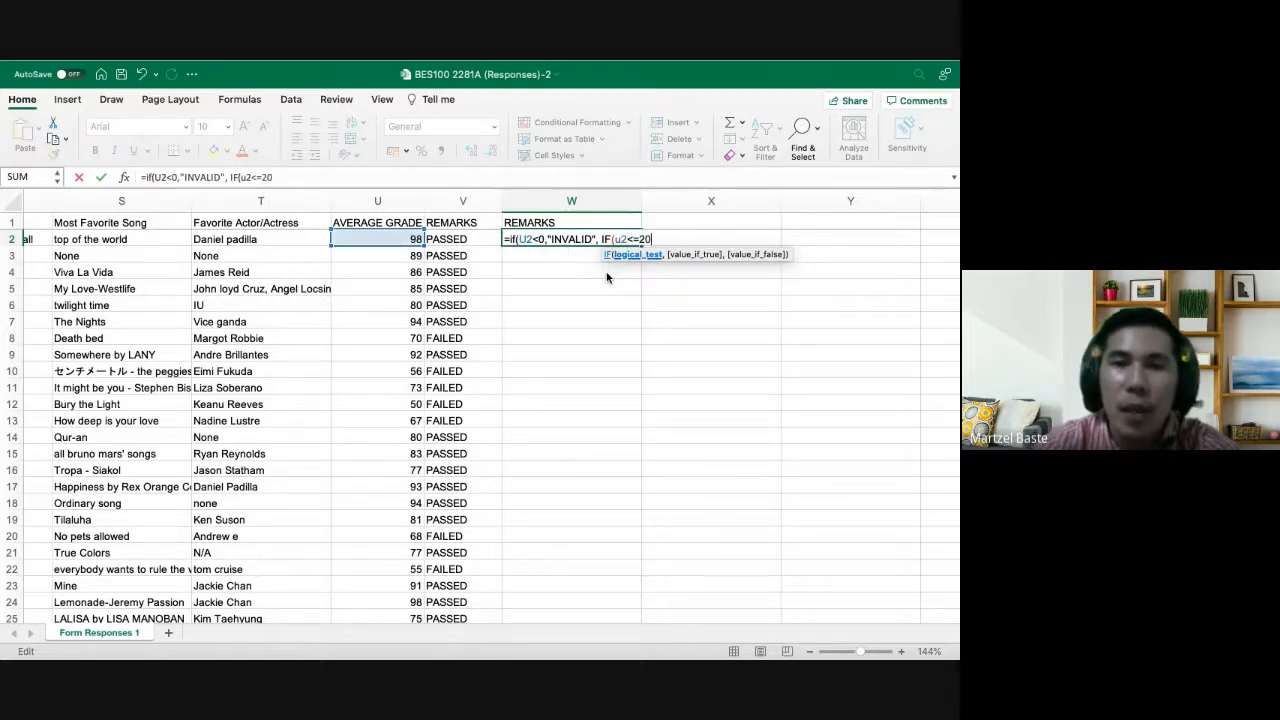
type(",\"DROPPED")
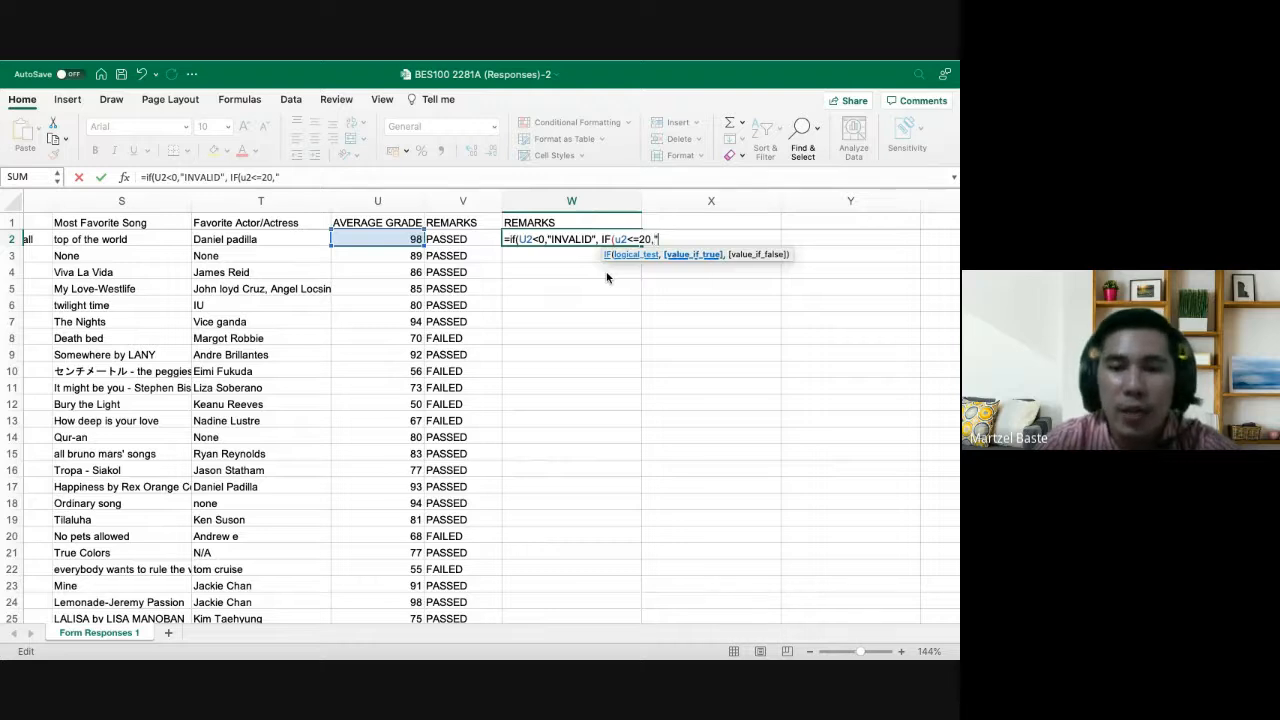
type("\"")
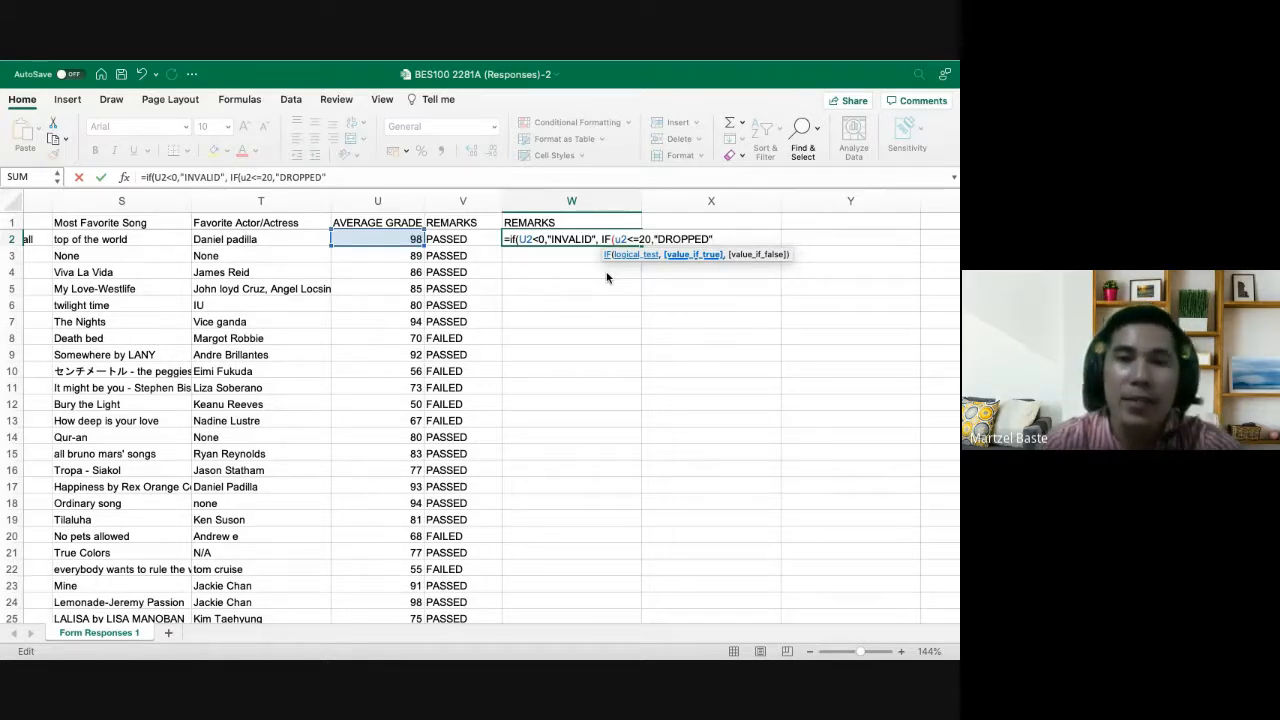
Nest a third IF in W2's formula that tests U2<=74 and returns "FAILED" when true
type(",IF(")
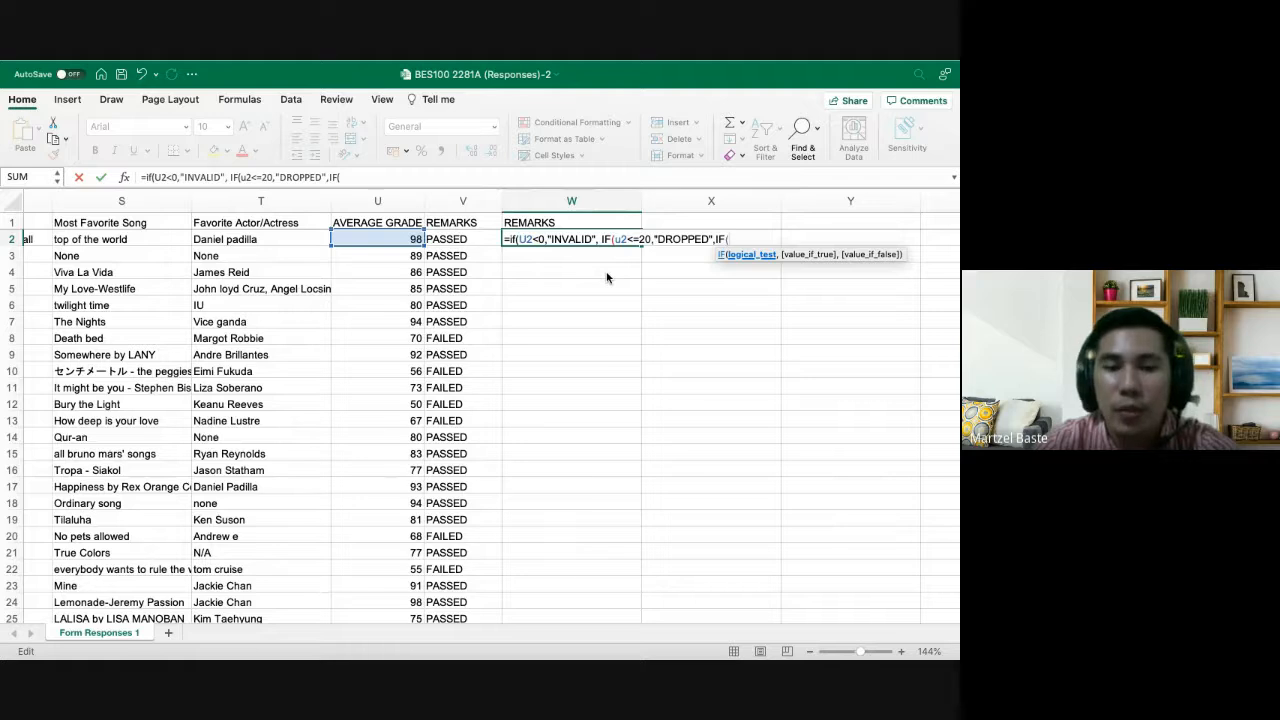
type("u2")
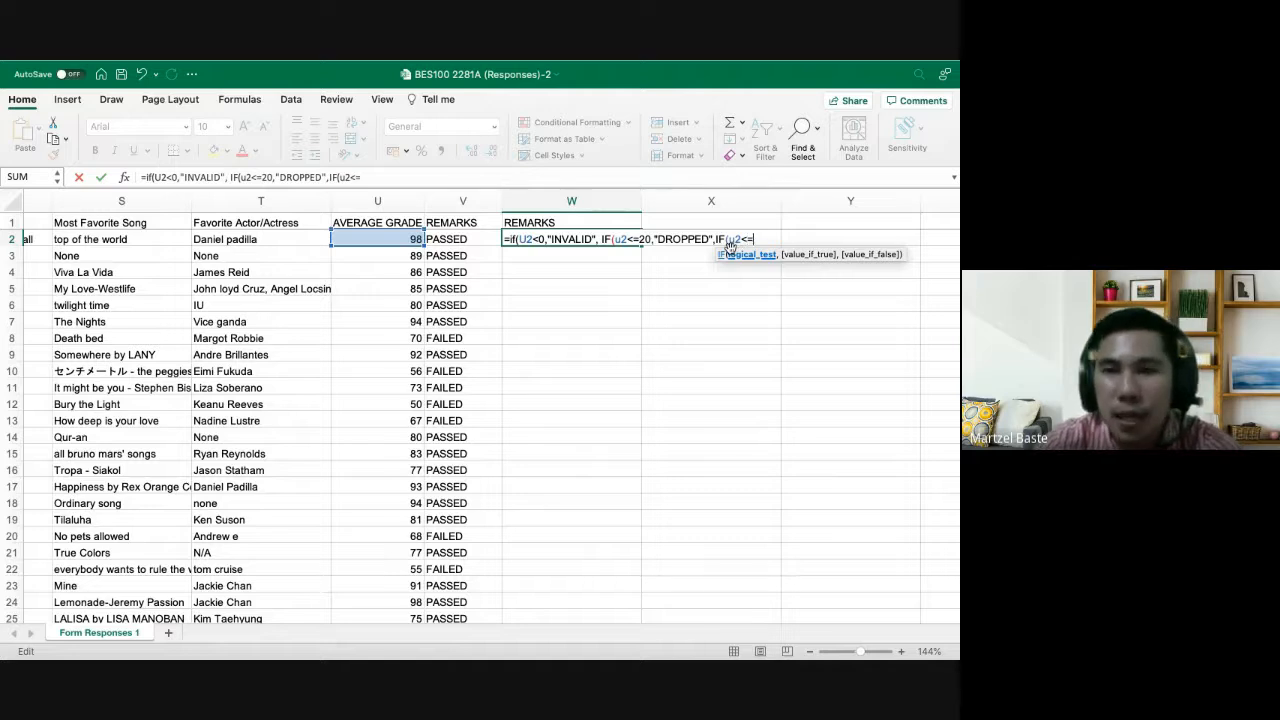
type("<=")
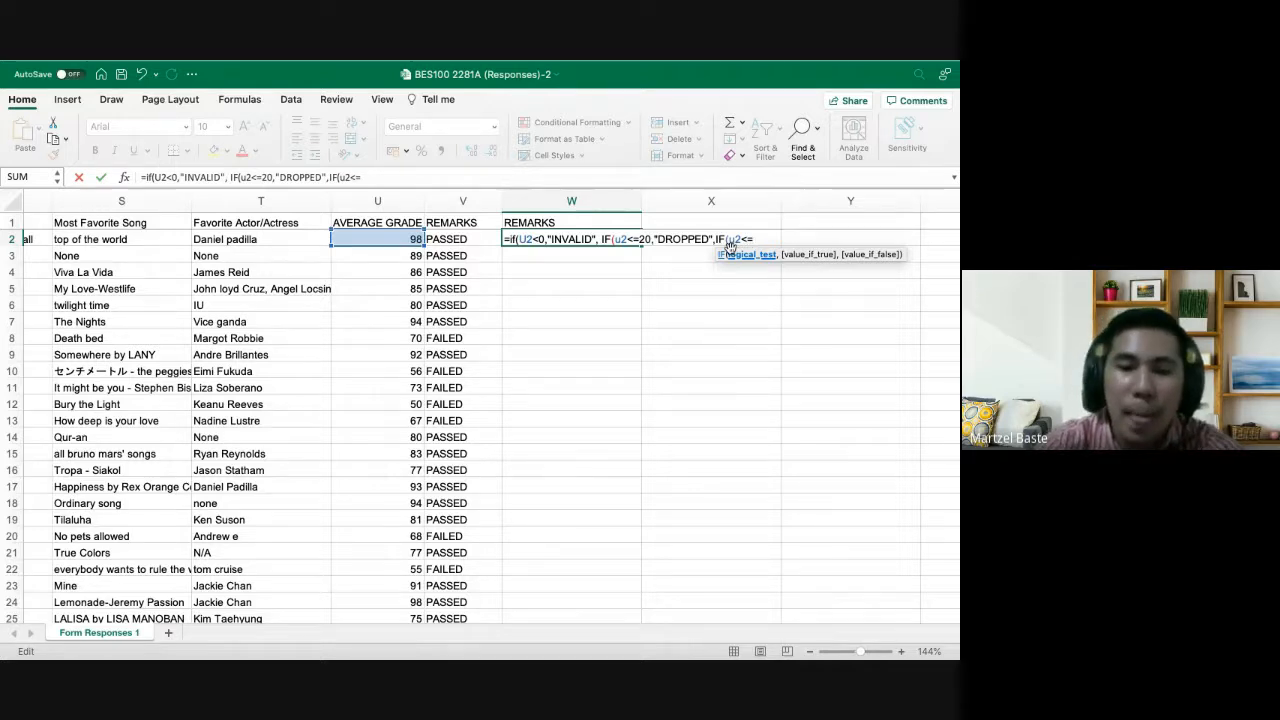
type("74,")
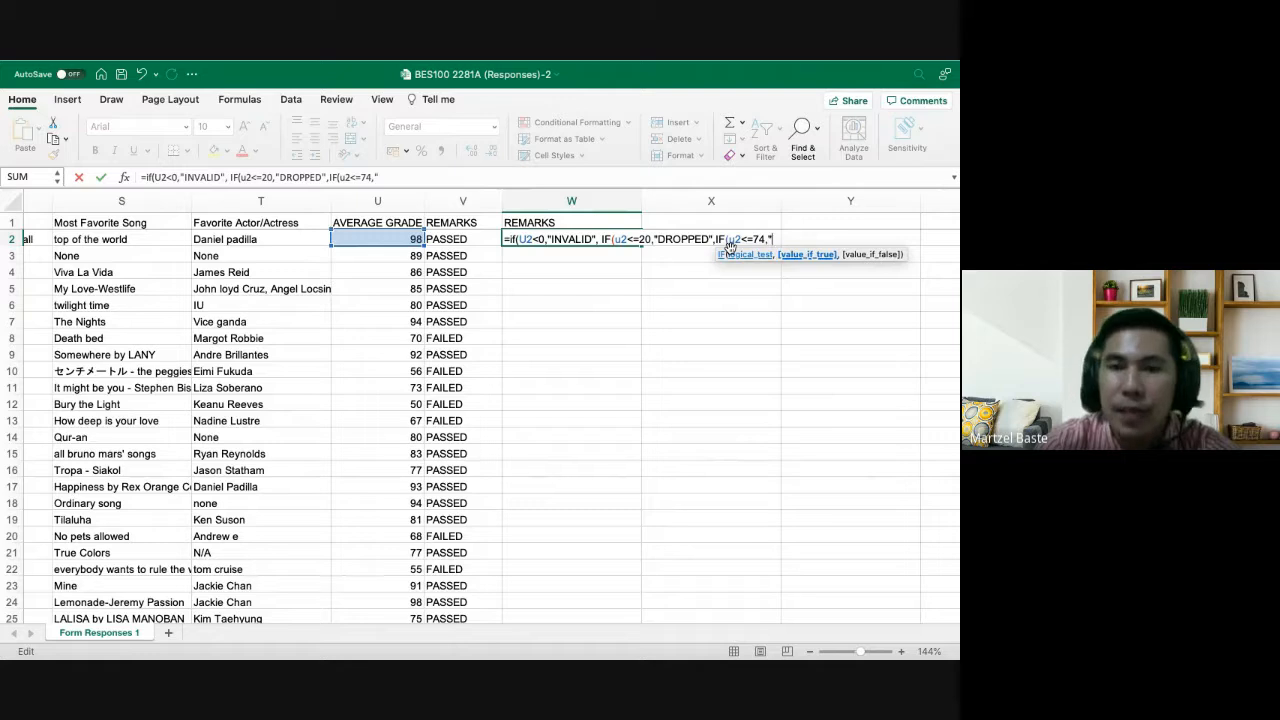
type("\"FAILED")
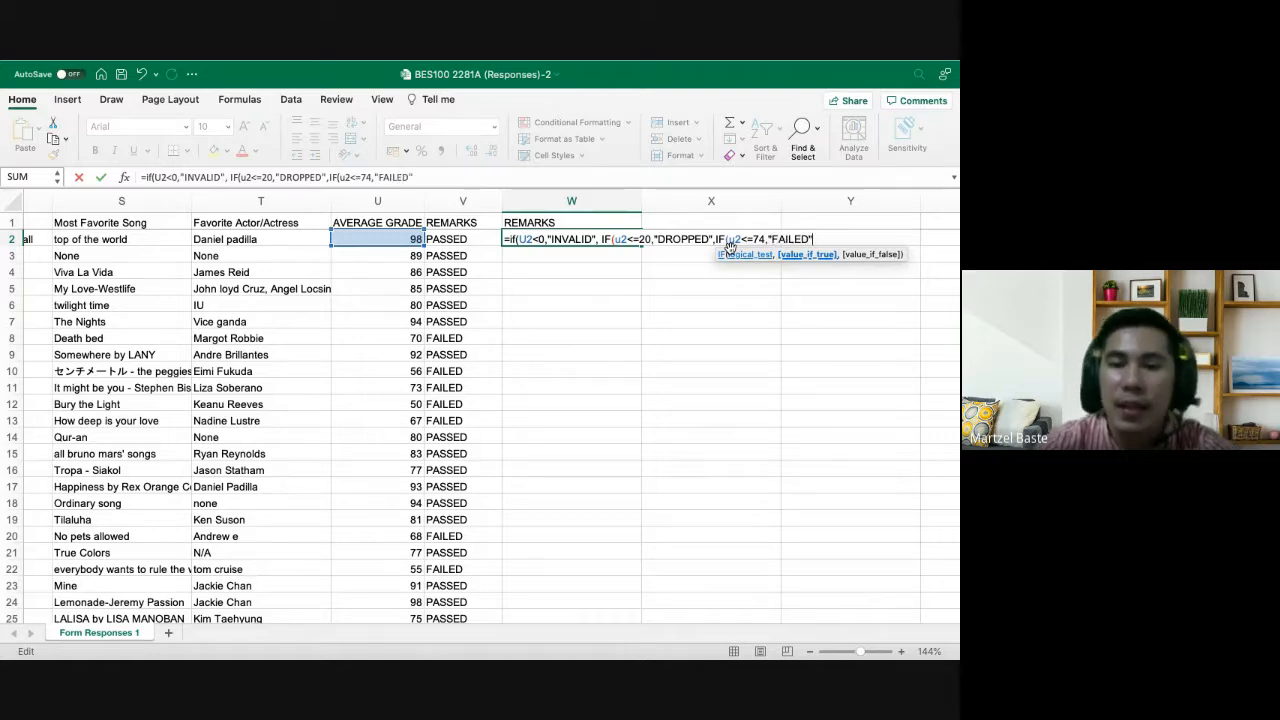
type("\",")
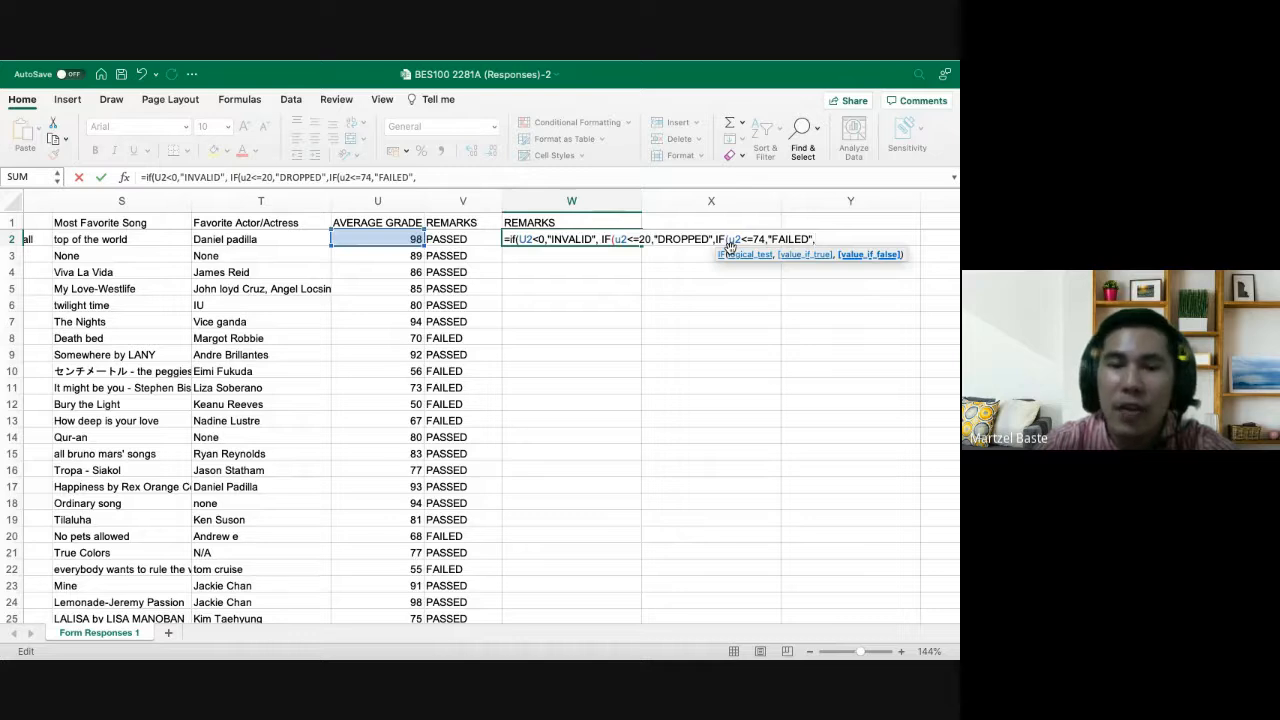
Nest a fourth IF in W2's formula that tests U2<=100 and returns "PASSED" when true
type("IF(")
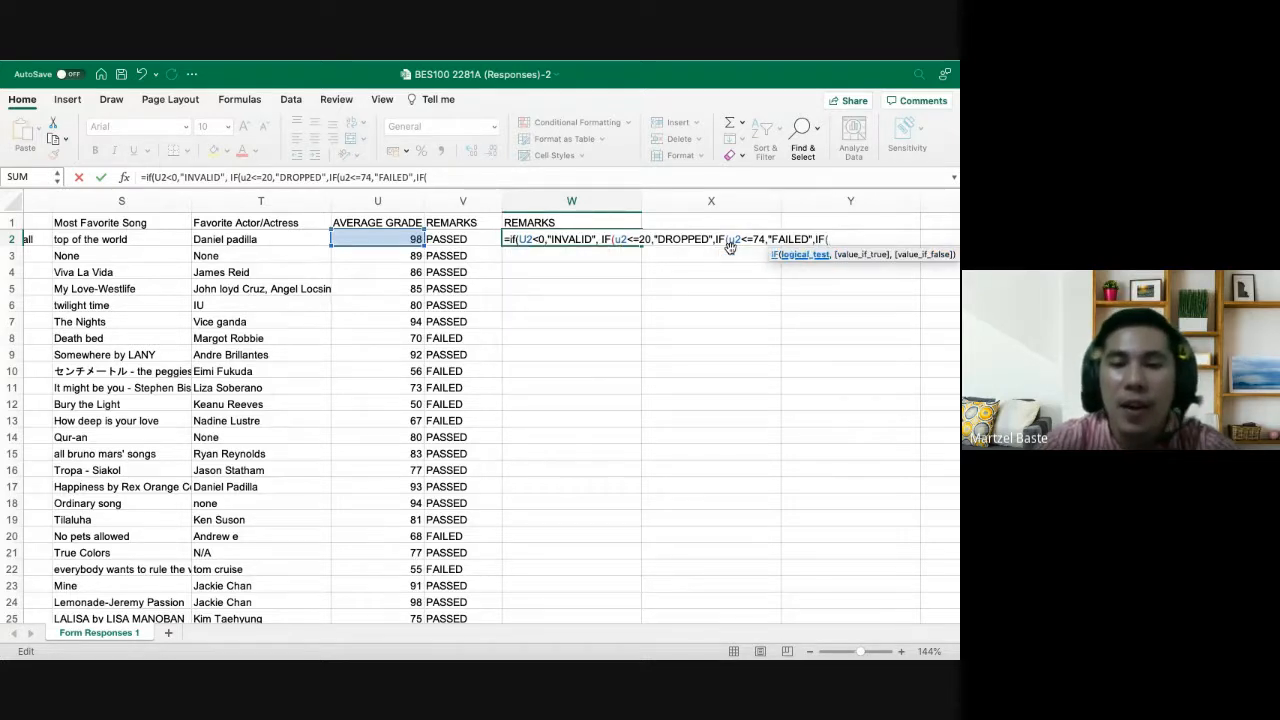
type("u2<=")
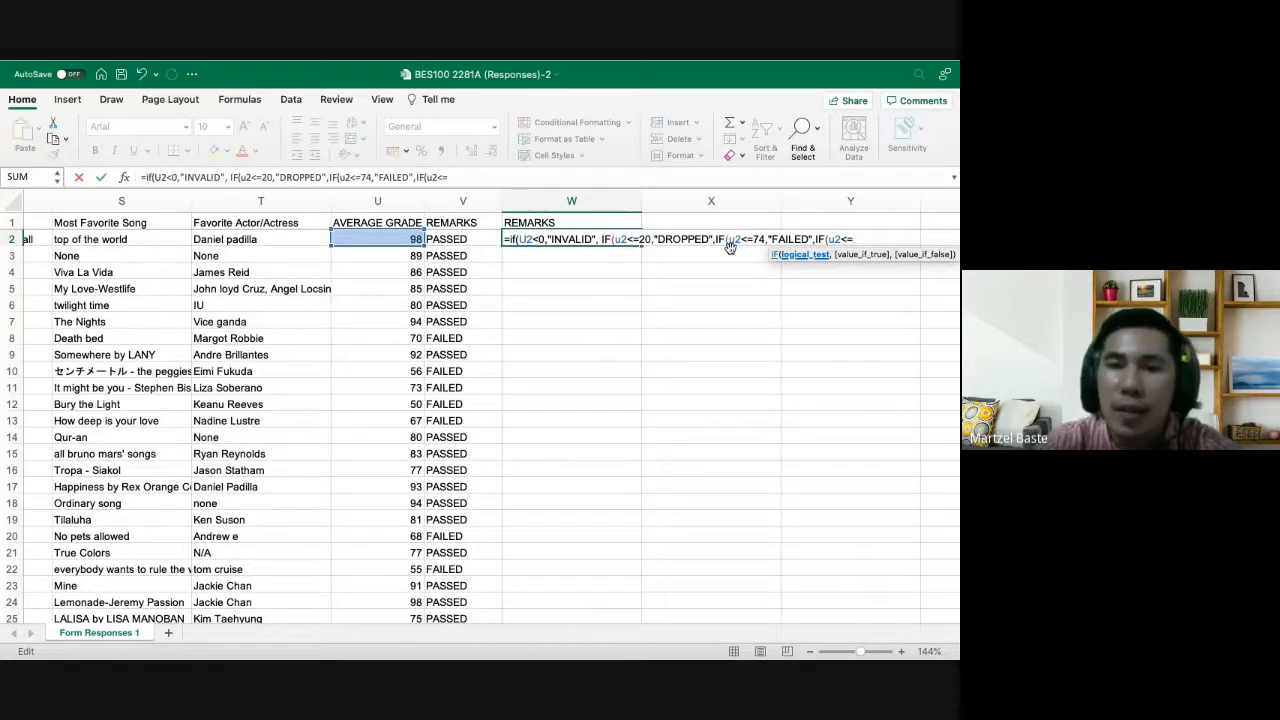
type("100,")
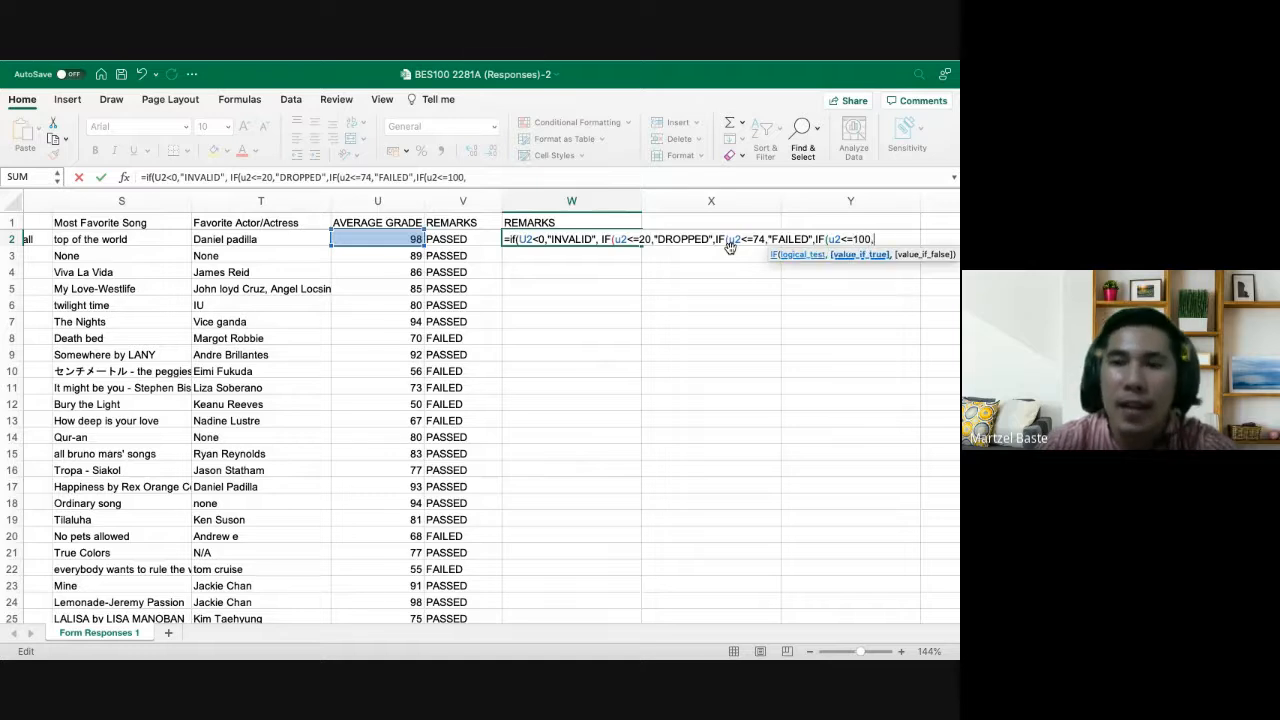
type("\"PASSED\"")
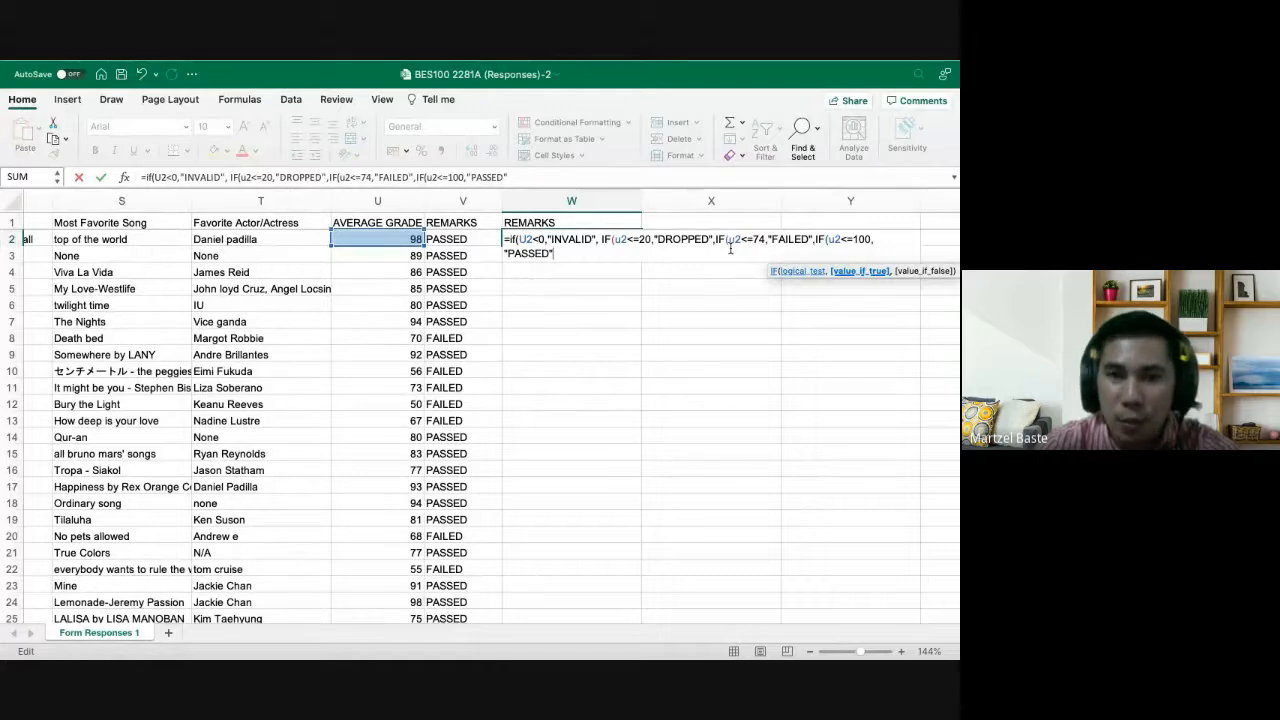
Add "OUT OF RANGE" as the final false value, close all four IFs with parentheses and enter W2's formula
type(",")
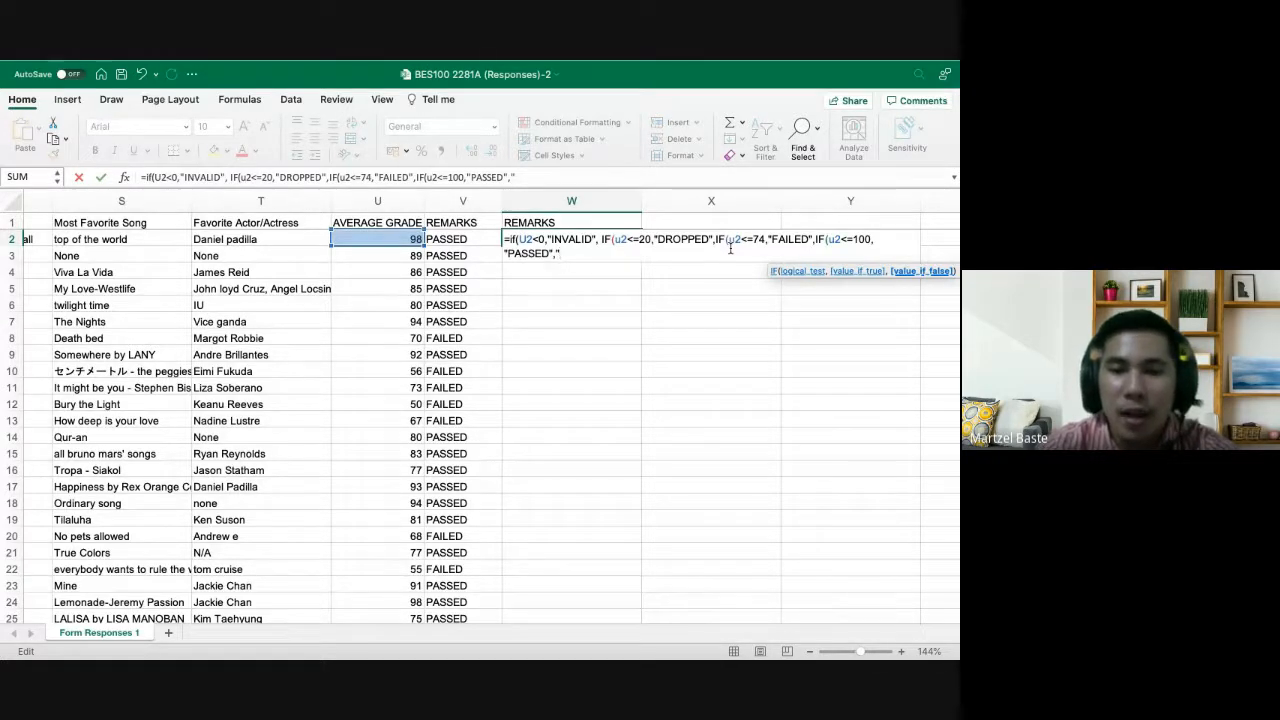
type("OUT")
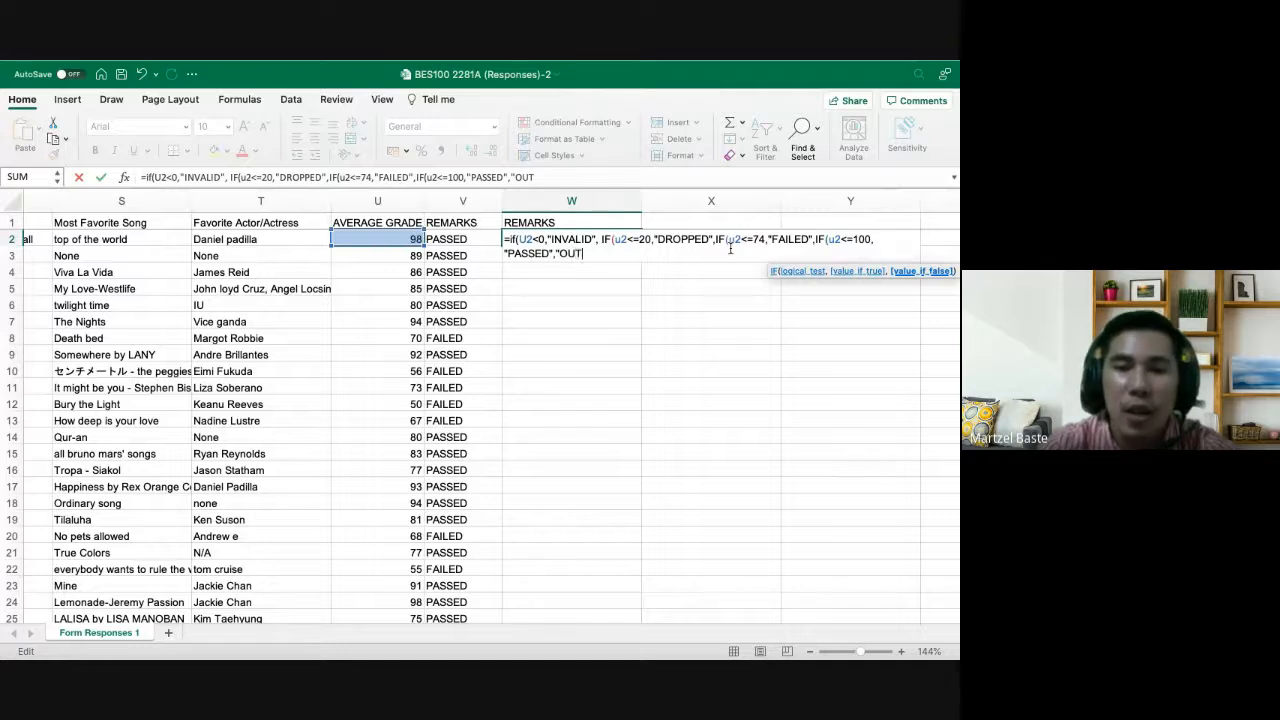
type(" OF RANG")
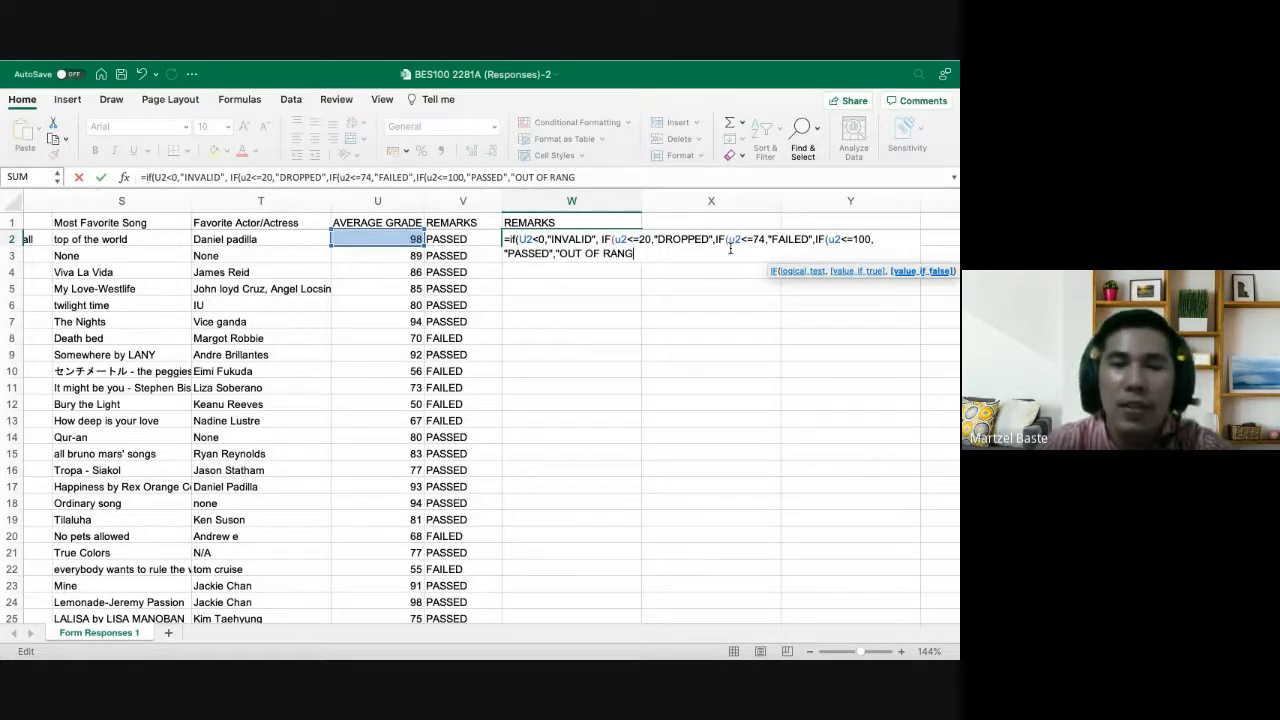
type("E\")")
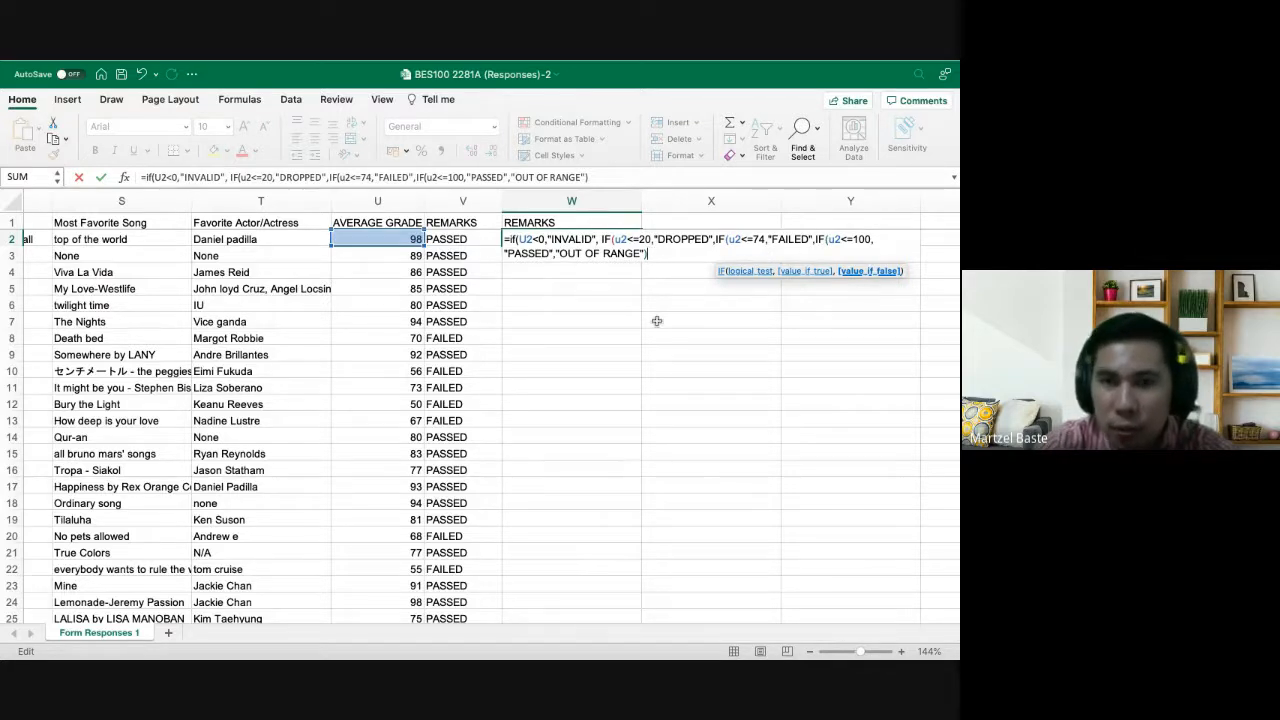
type("))")
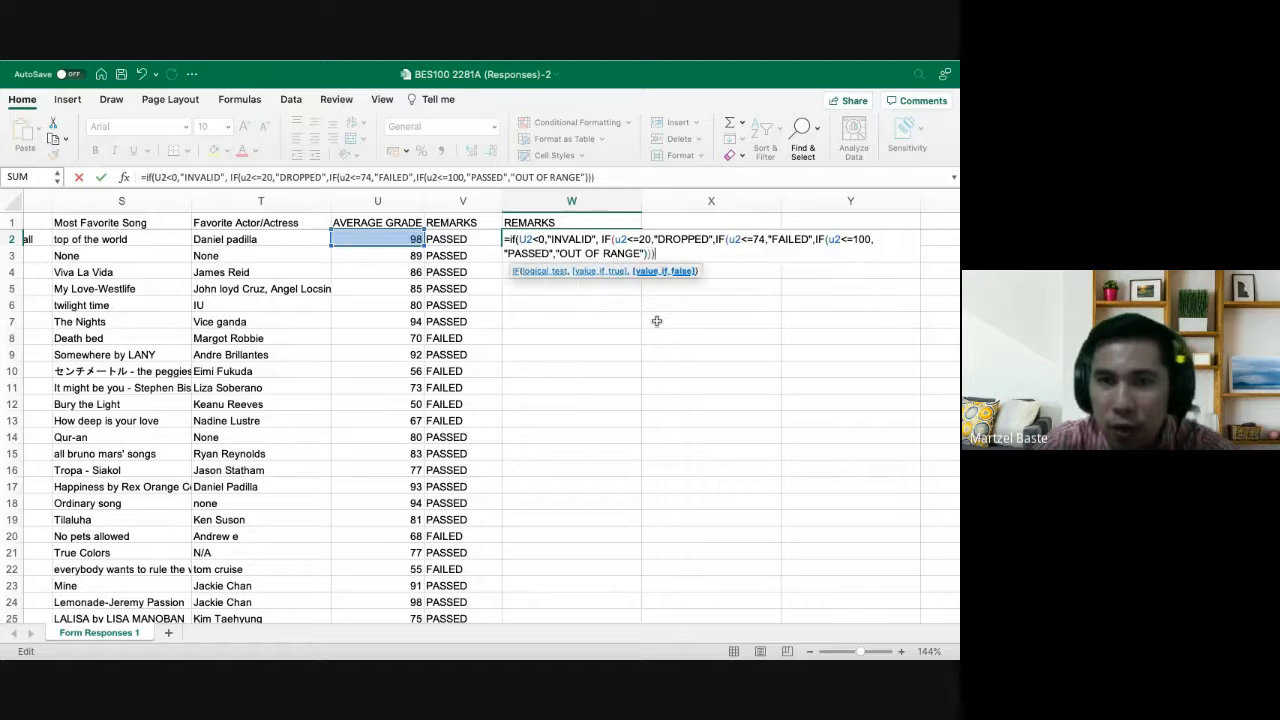
type(")")
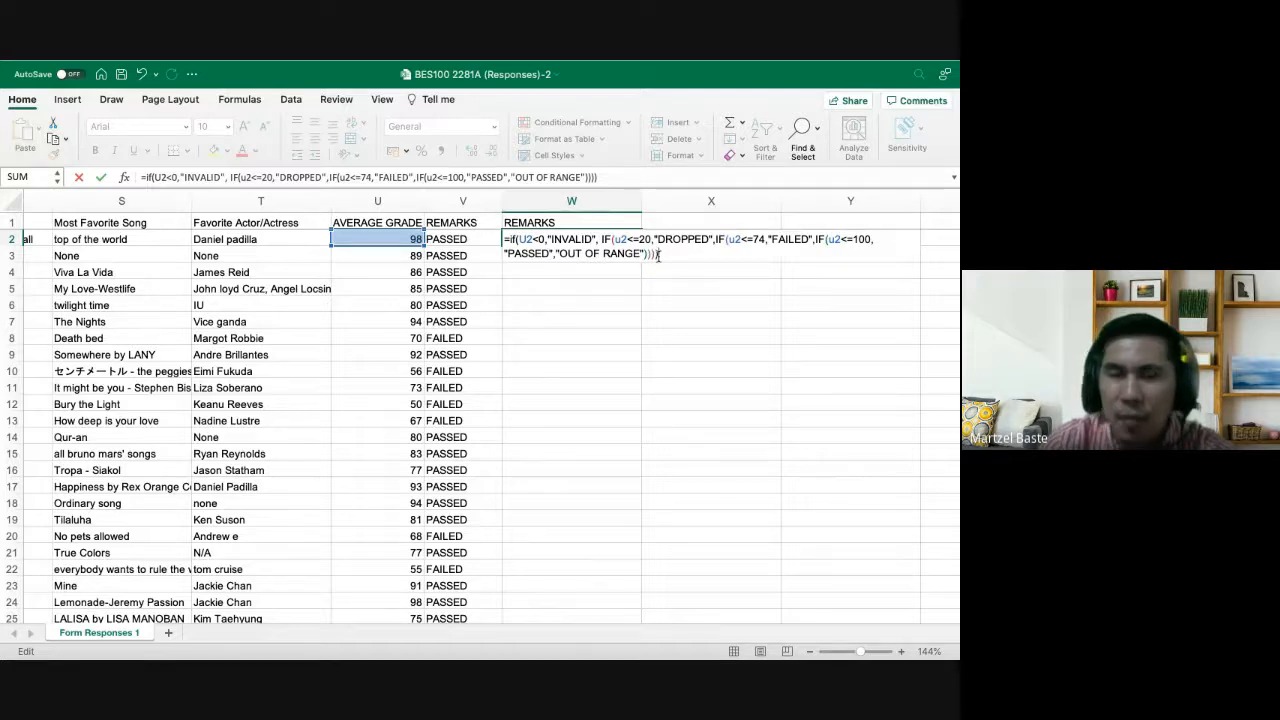
key("Return")
Open W2's nested IF formula in the cell, enlarged and with column W widened, to review its conditions and closing parentheses
left_click(558, 243)
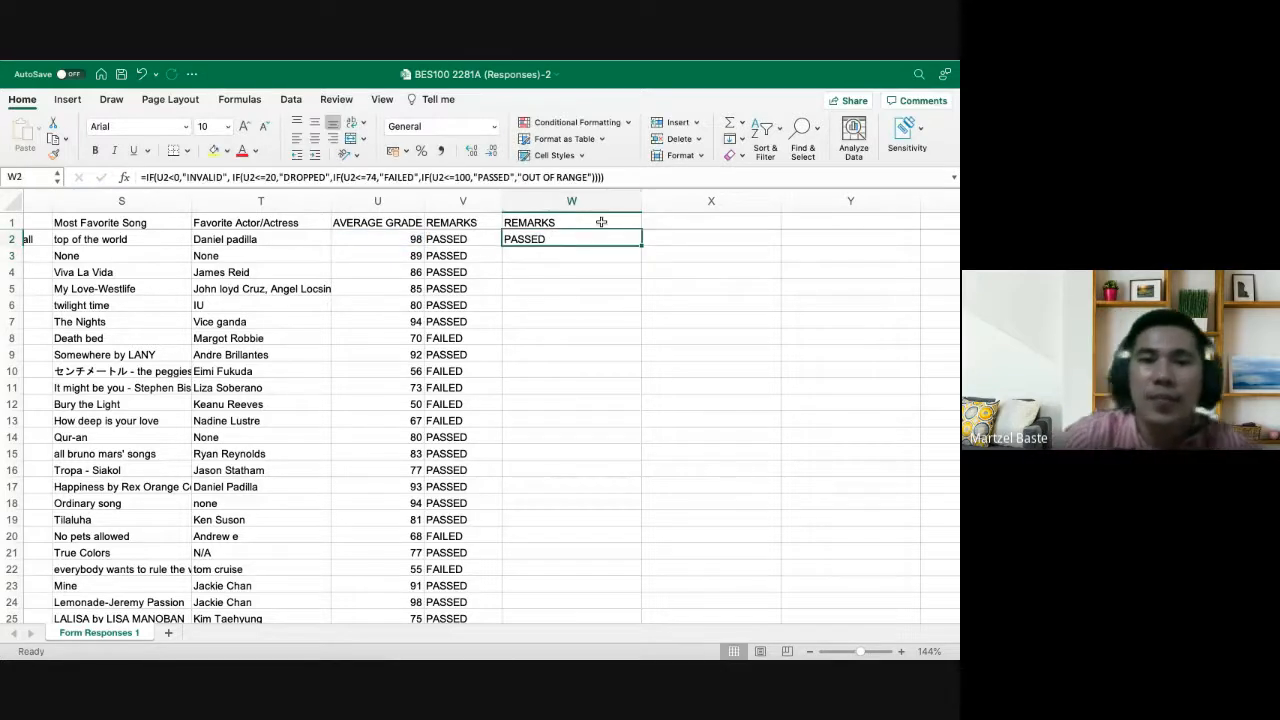
double_click(549, 240)
scroll(569, 262, "up", 2)
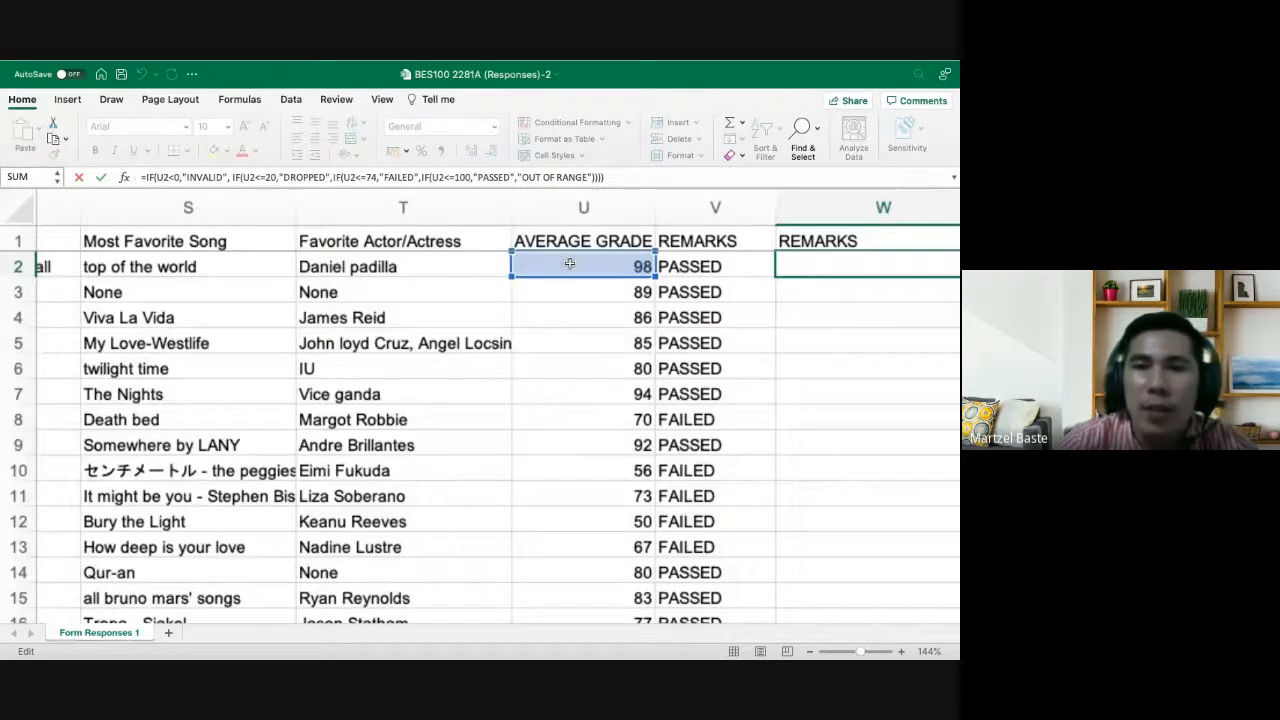
scroll(569, 263, "up", 3)
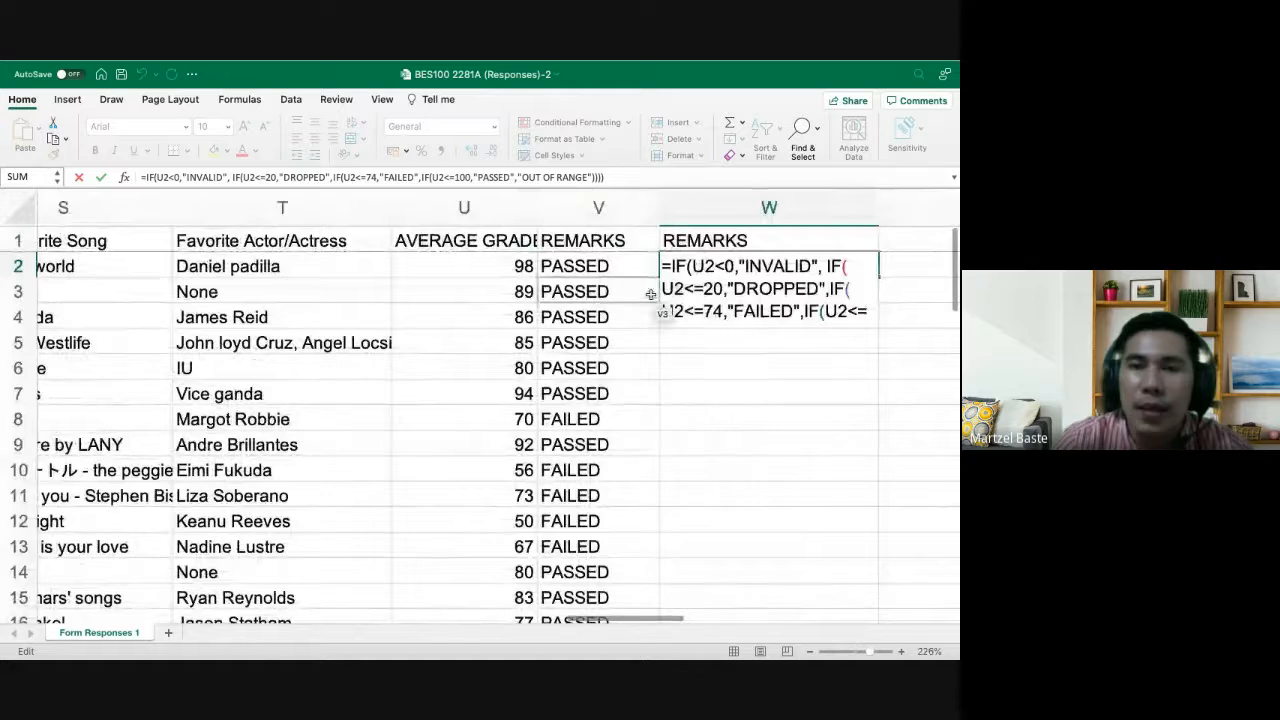
scroll(650, 294, "right", 3)
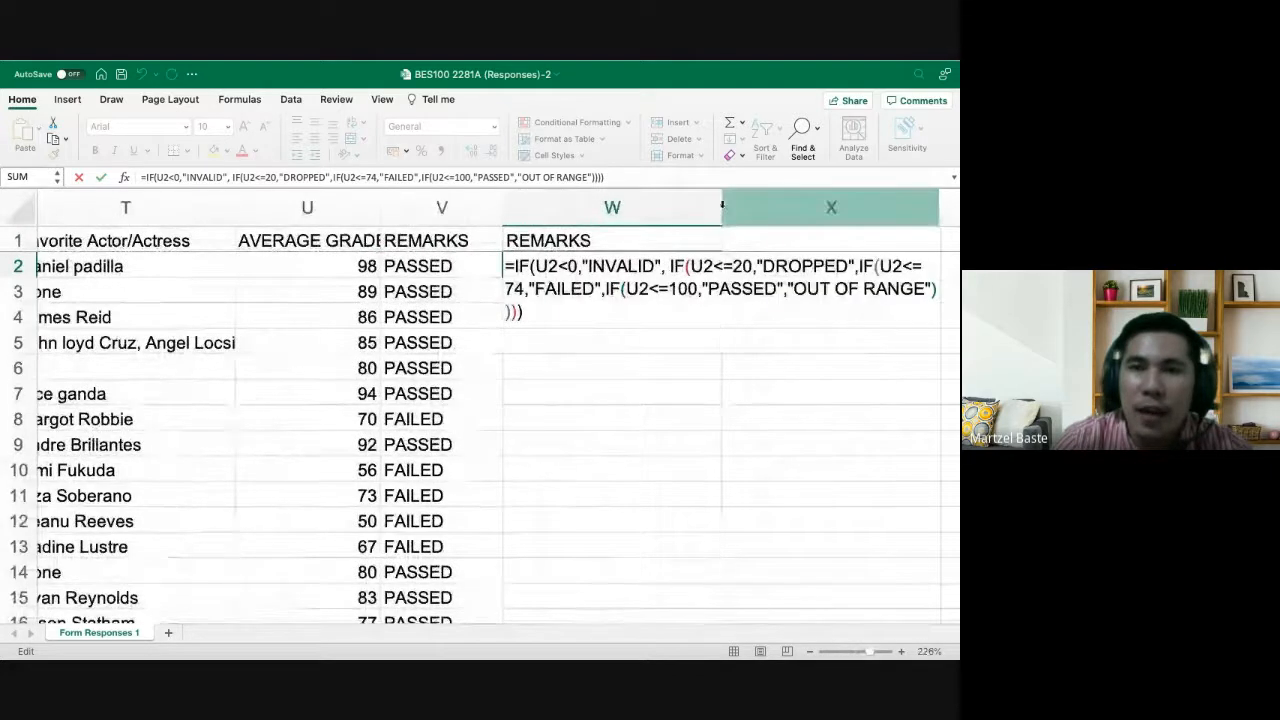
left_click_drag(714, 238, 871, 229)
key("Down")
left_click_drag(722, 214, 871, 230)
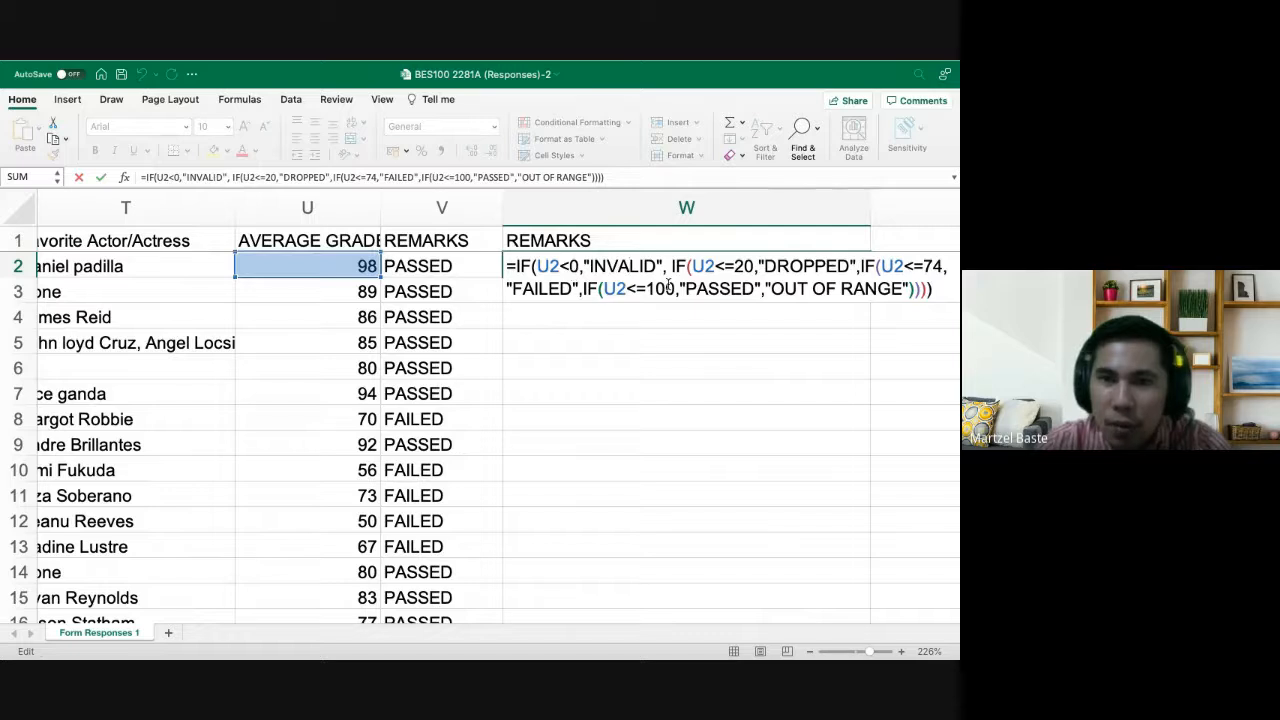
key("Return")
left_click(803, 261)
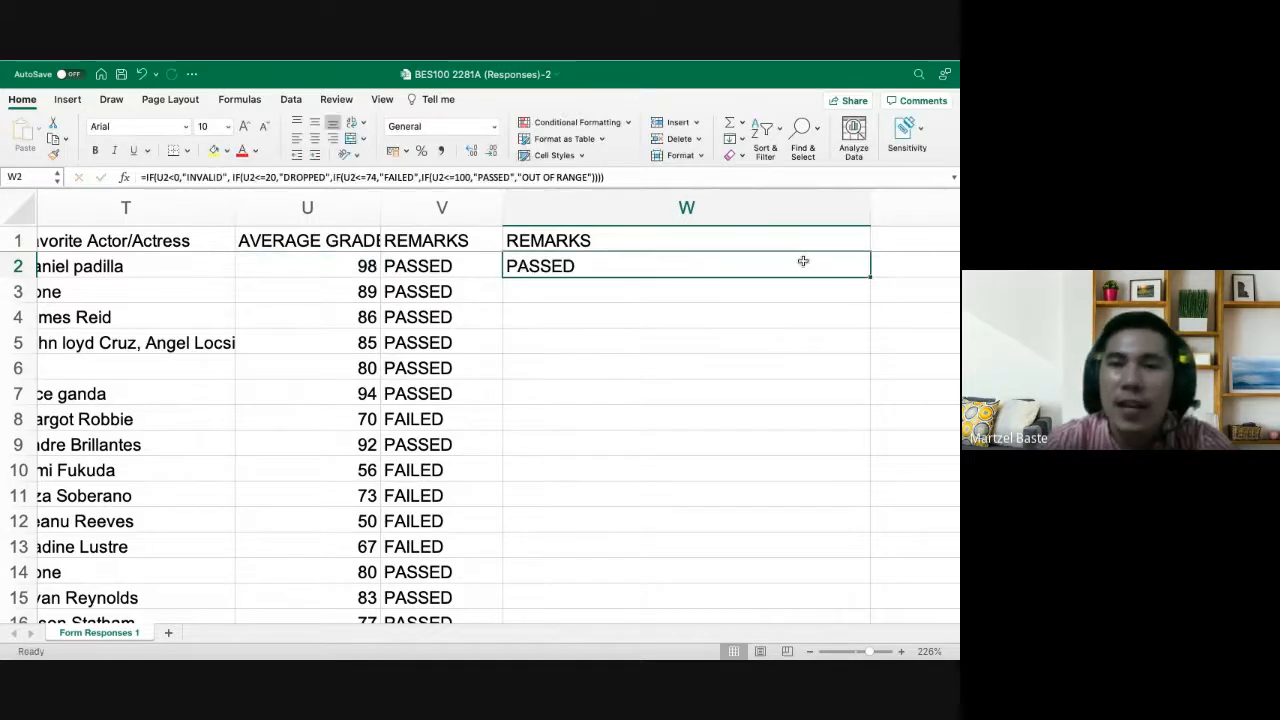
Narrow column W to fit its contents, fill W2's nested IF formula down to W46 and check the resulting remarks
left_click_drag(869, 206, 632, 206)
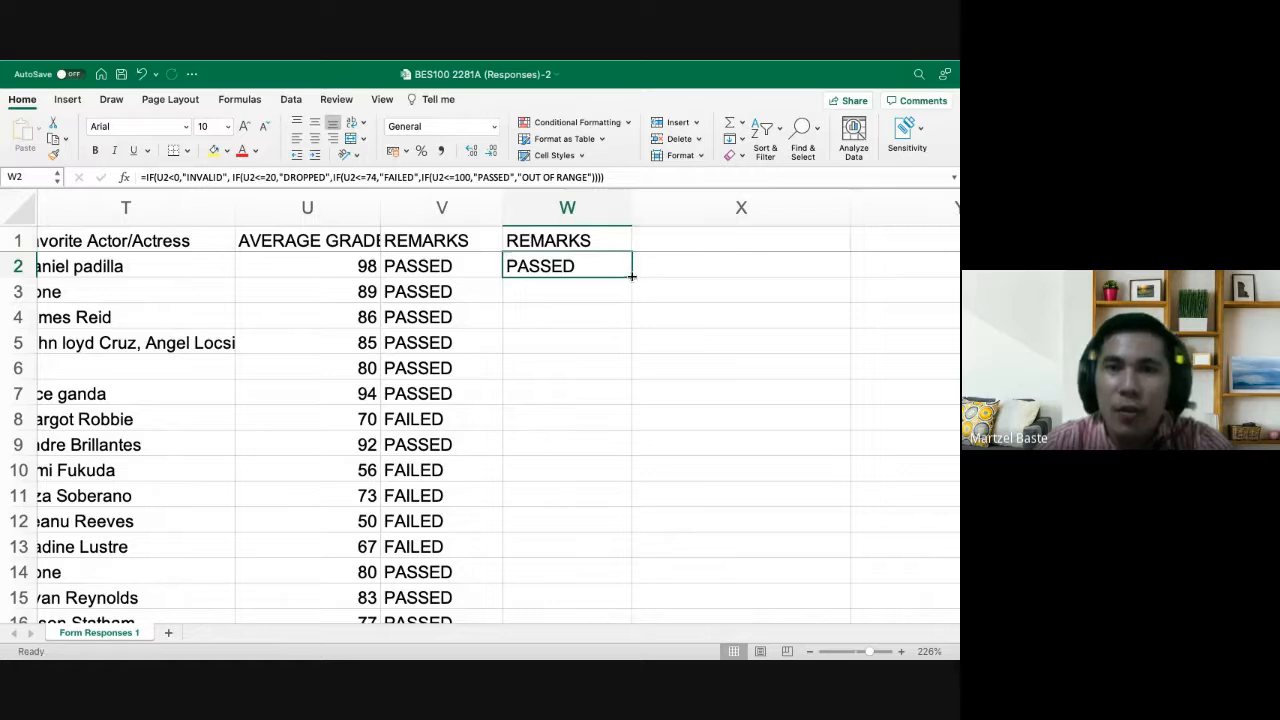
double_click(631, 276)
scroll(600, 350, "down", 2)
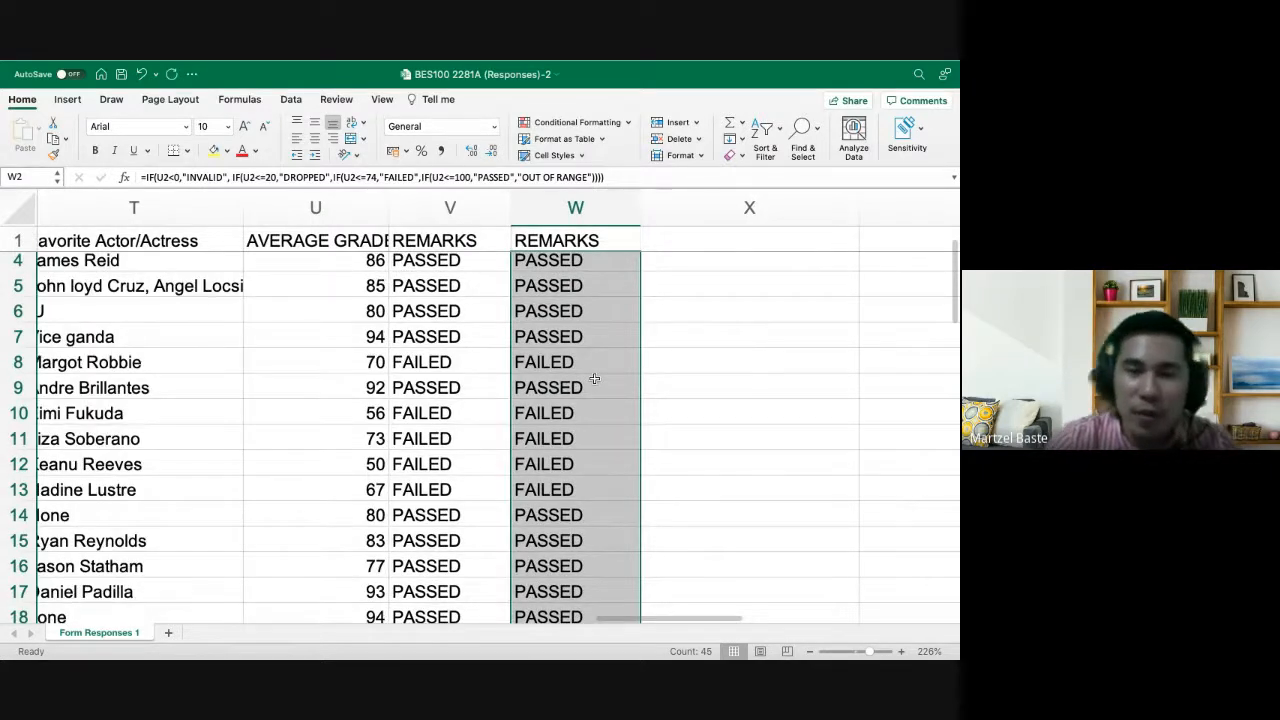
scroll(594, 378, "down", 5)
scroll(594, 375, "down", 4)
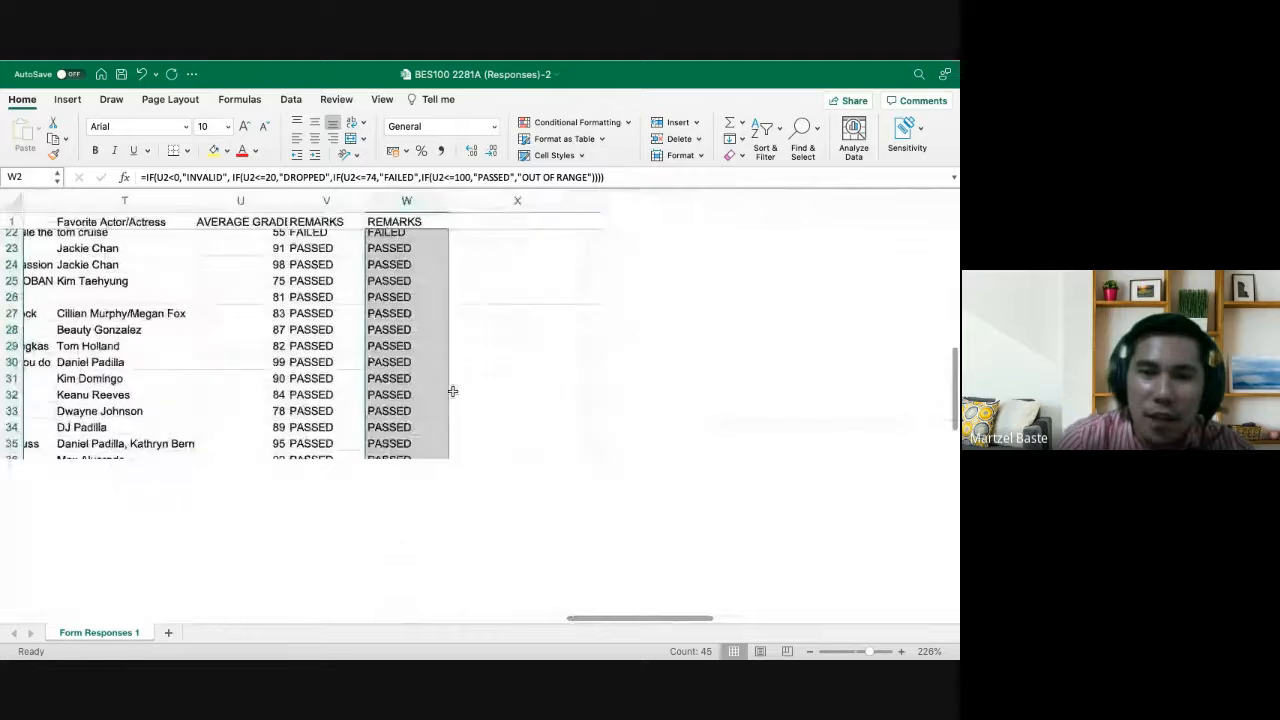
scroll(465, 415, "down", 6)
scroll(478, 437, "up", 7)
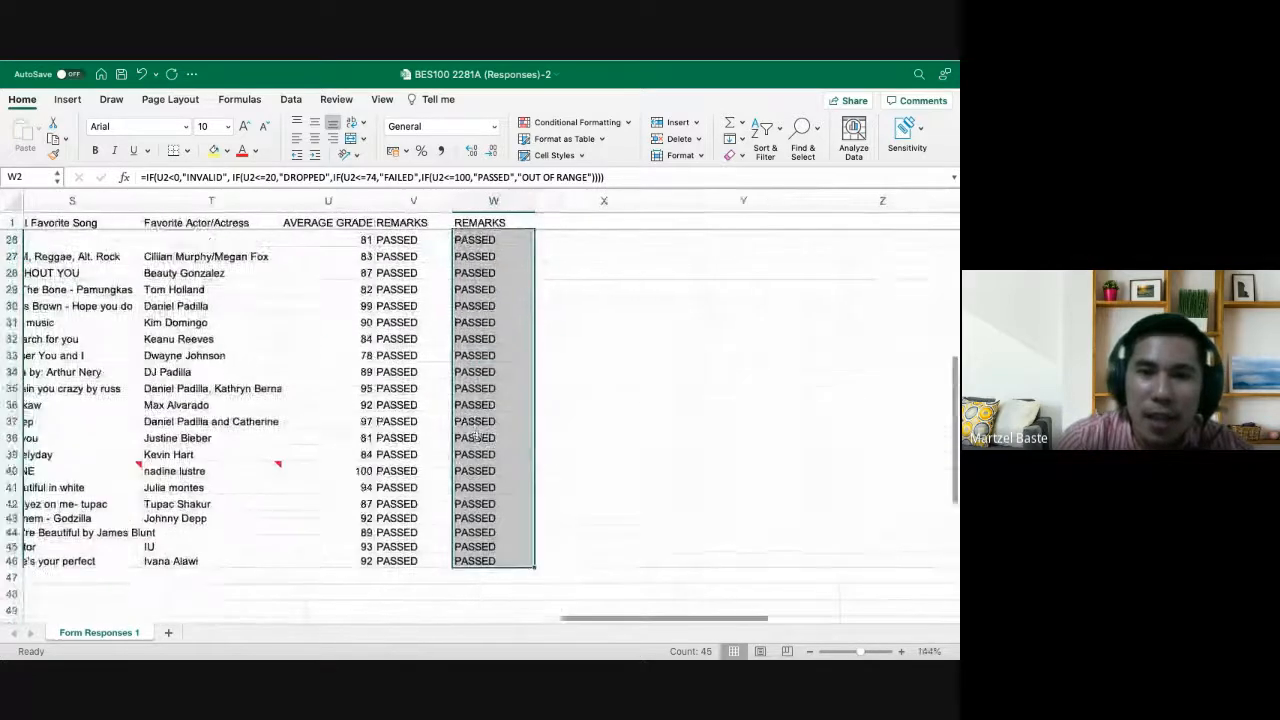
Replace the average grade in U29 with -89 to test the nested IF remark for a negative grade
scroll(478, 437, "up", 1)
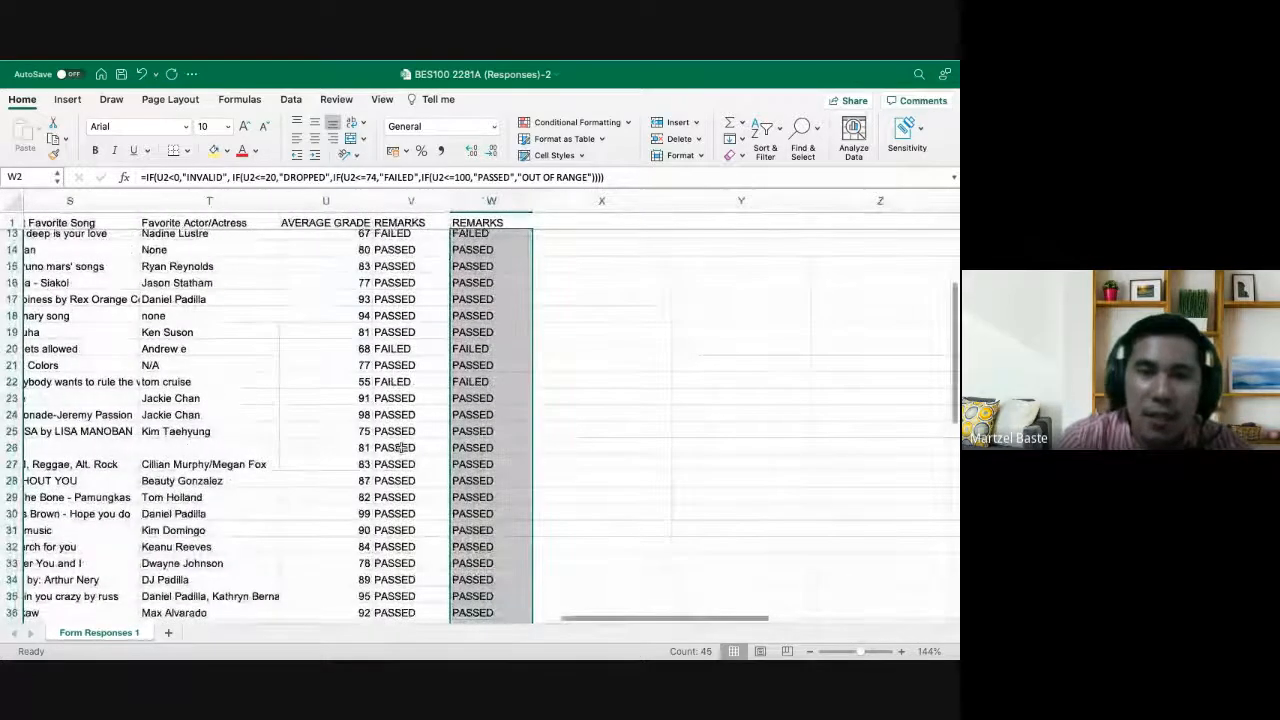
left_click(360, 500)
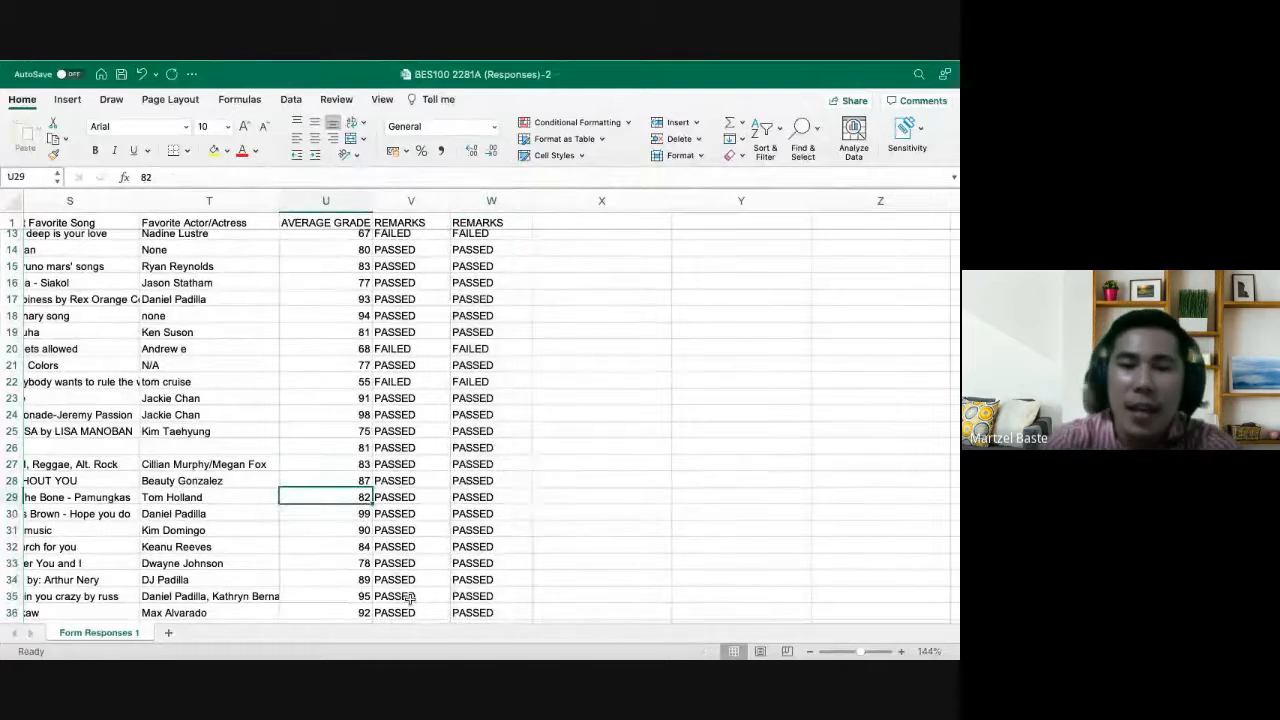
key("BackSpace")
type("-89")
key("Return")
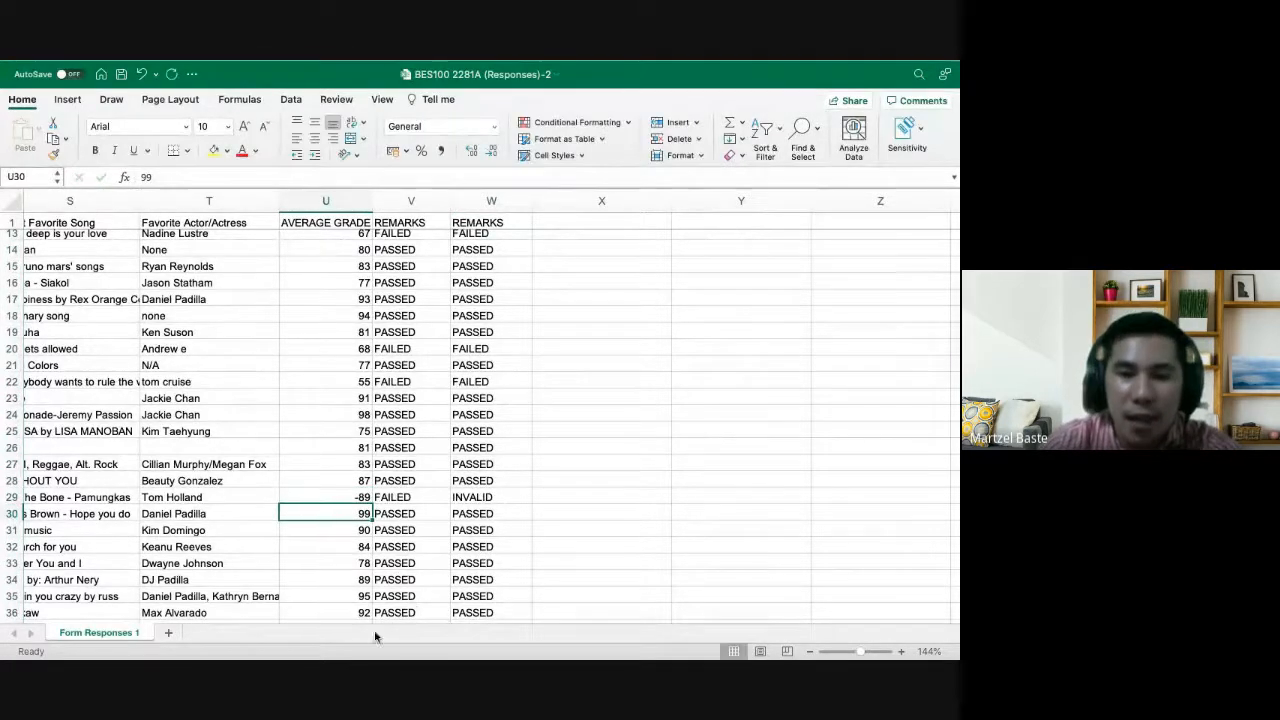
Replace the average grade in U32 with 150 to test the remark for a grade above 100
left_click(357, 547)
type("1")
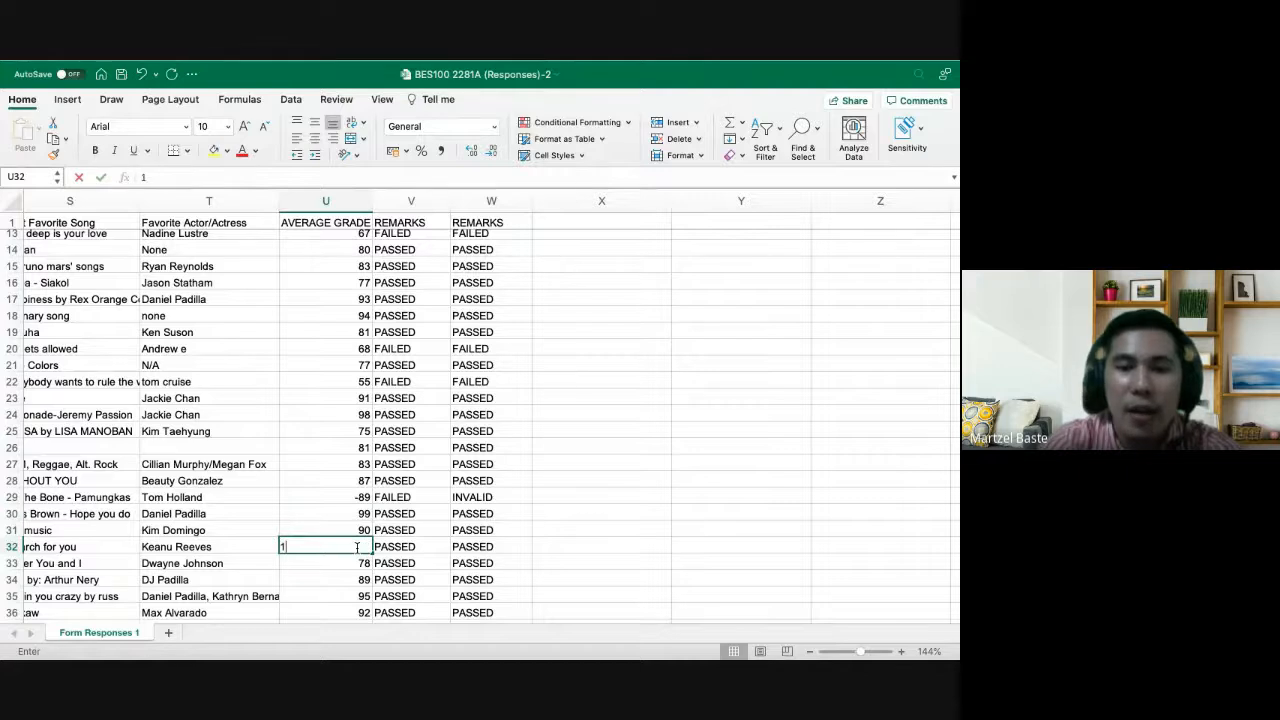
type("50")
key("Return")
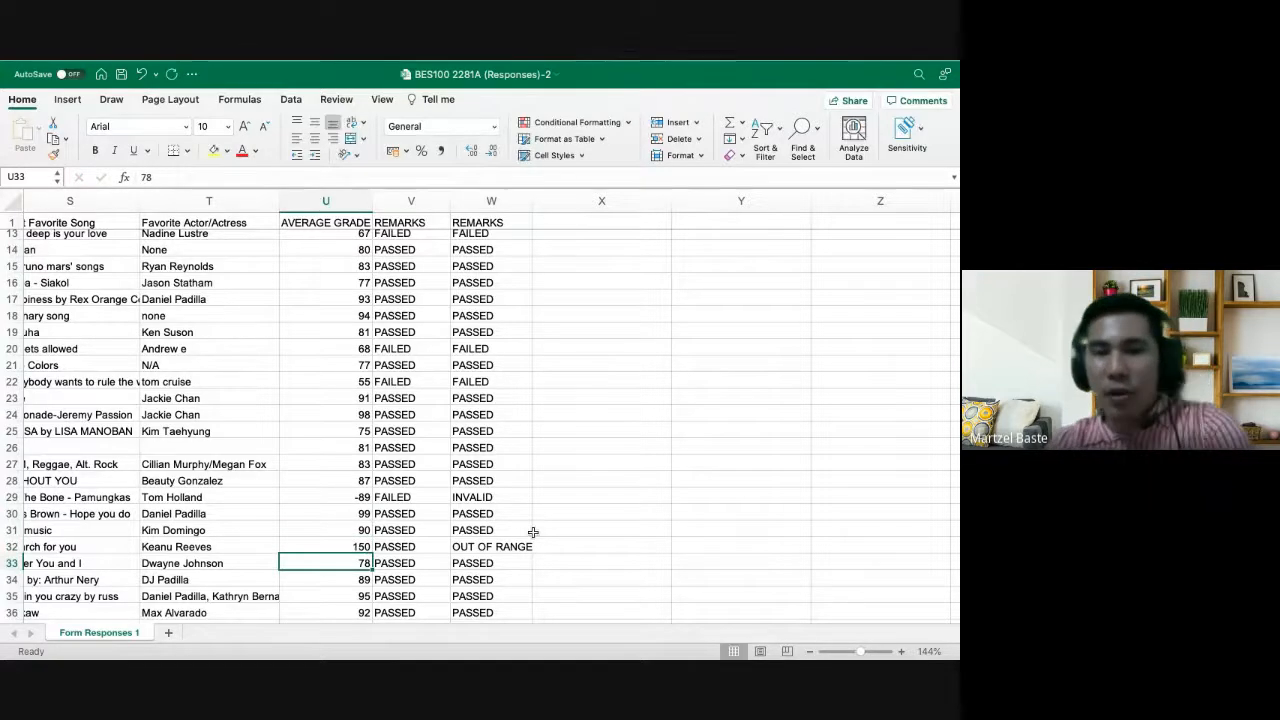
Apply conditional formatting to W2:W46 that highlights cells containing the text "FAILED" with Light Red Fill with Dark Red Text
scroll(527, 320, "up", 4)
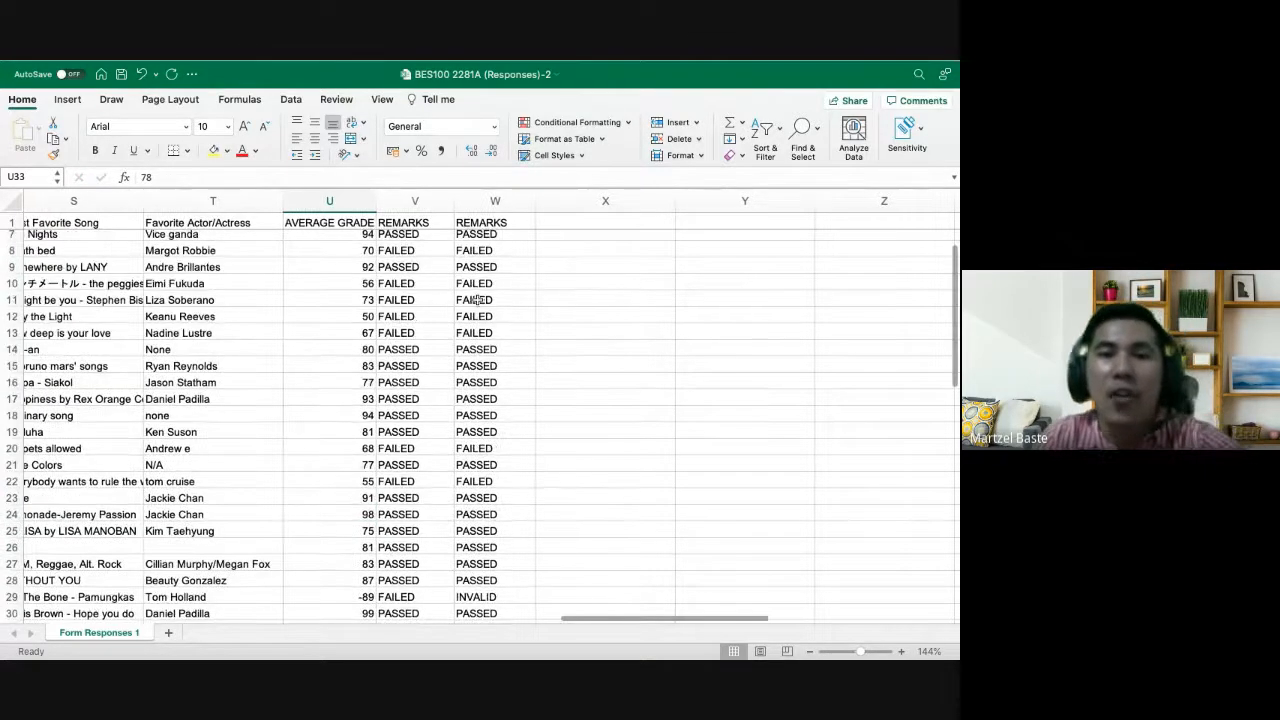
scroll(477, 297, "down", 5)
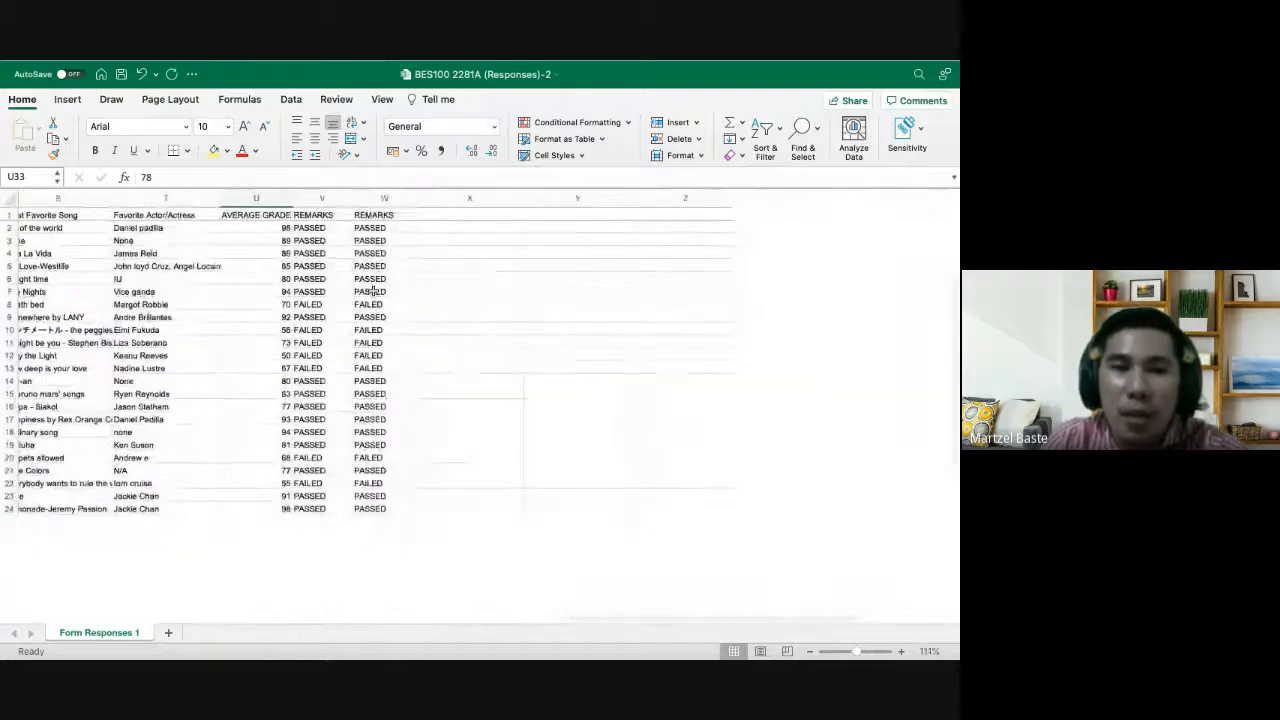
left_click(393, 226)
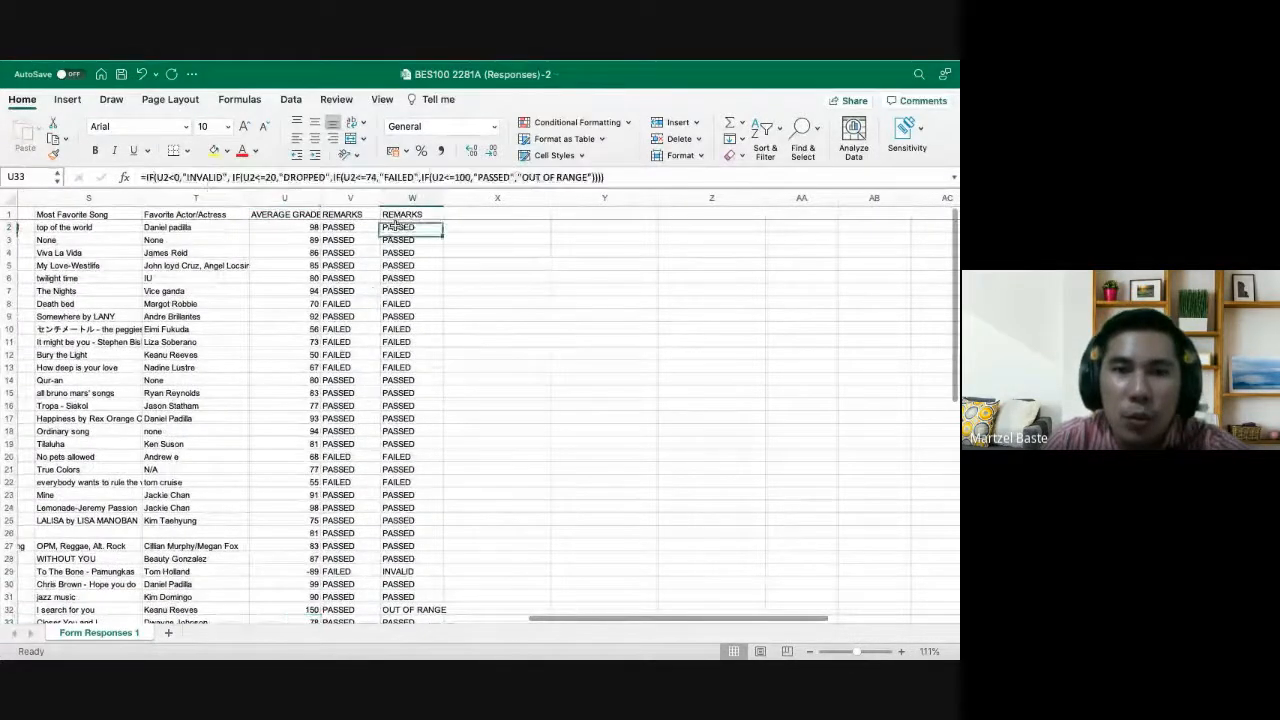
left_click_drag(393, 226, 404, 604)
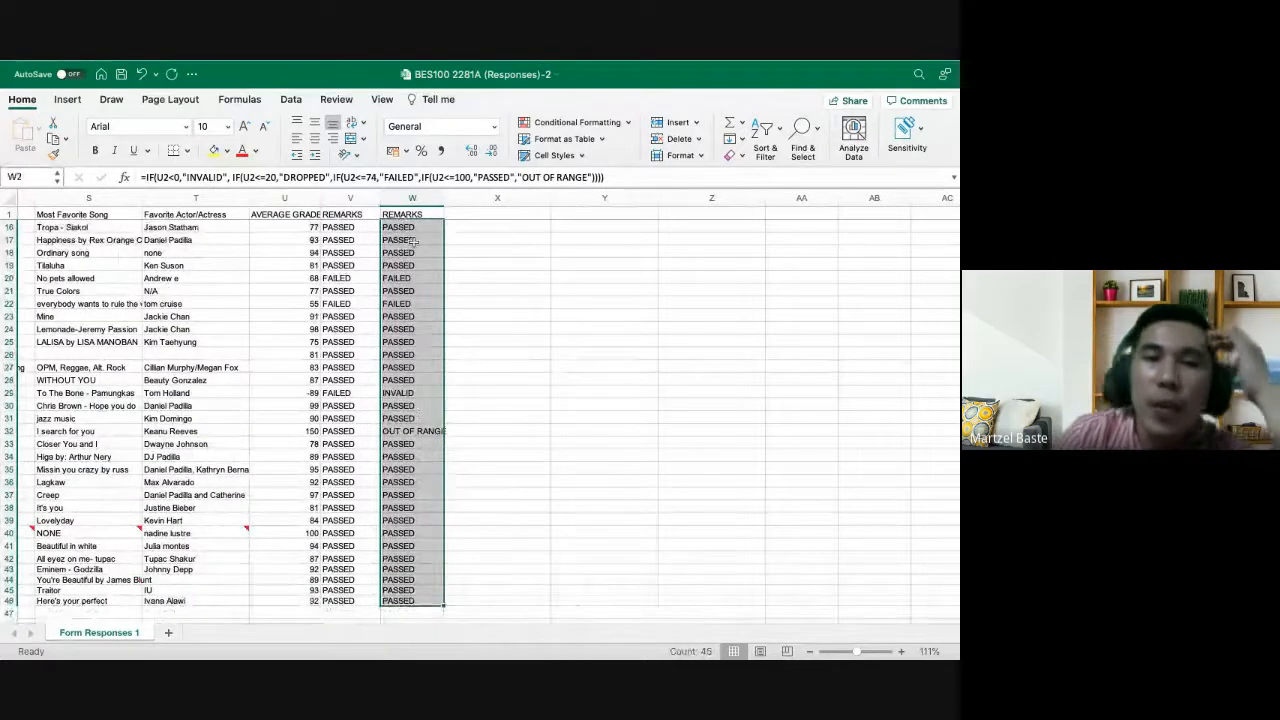
scroll(412, 242, "up", 5)
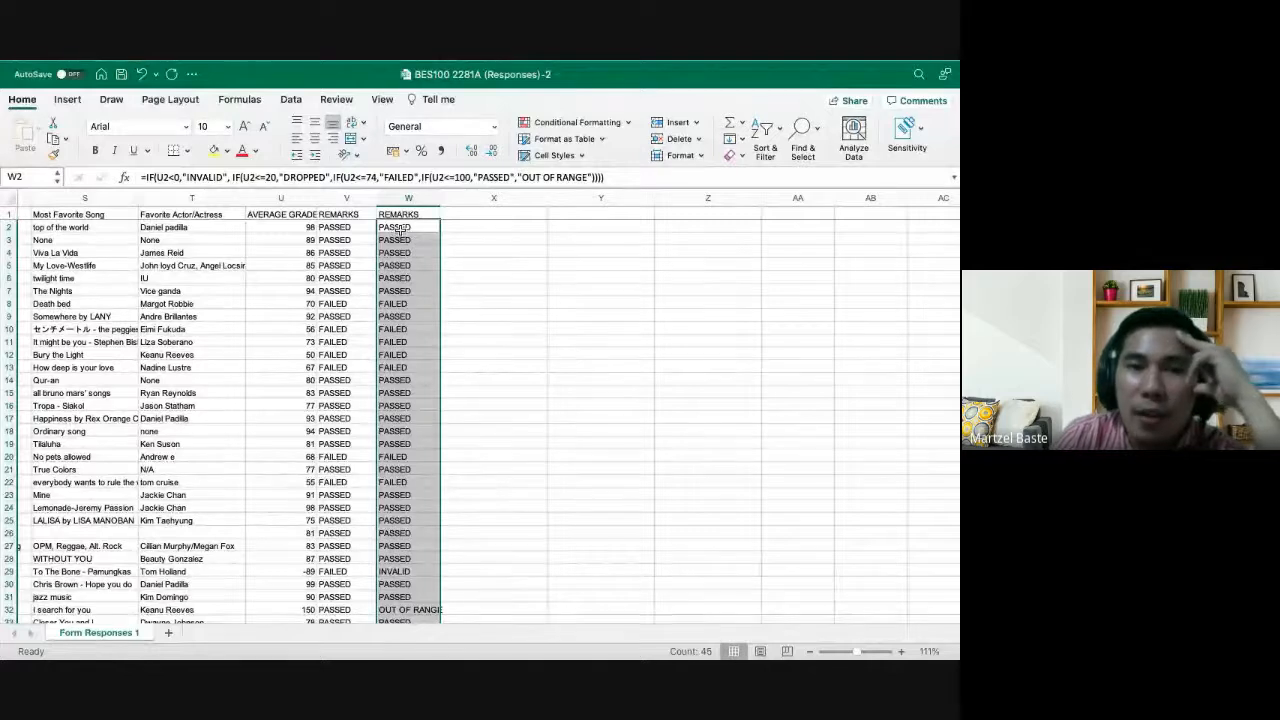
scroll(404, 230, "up", 3)
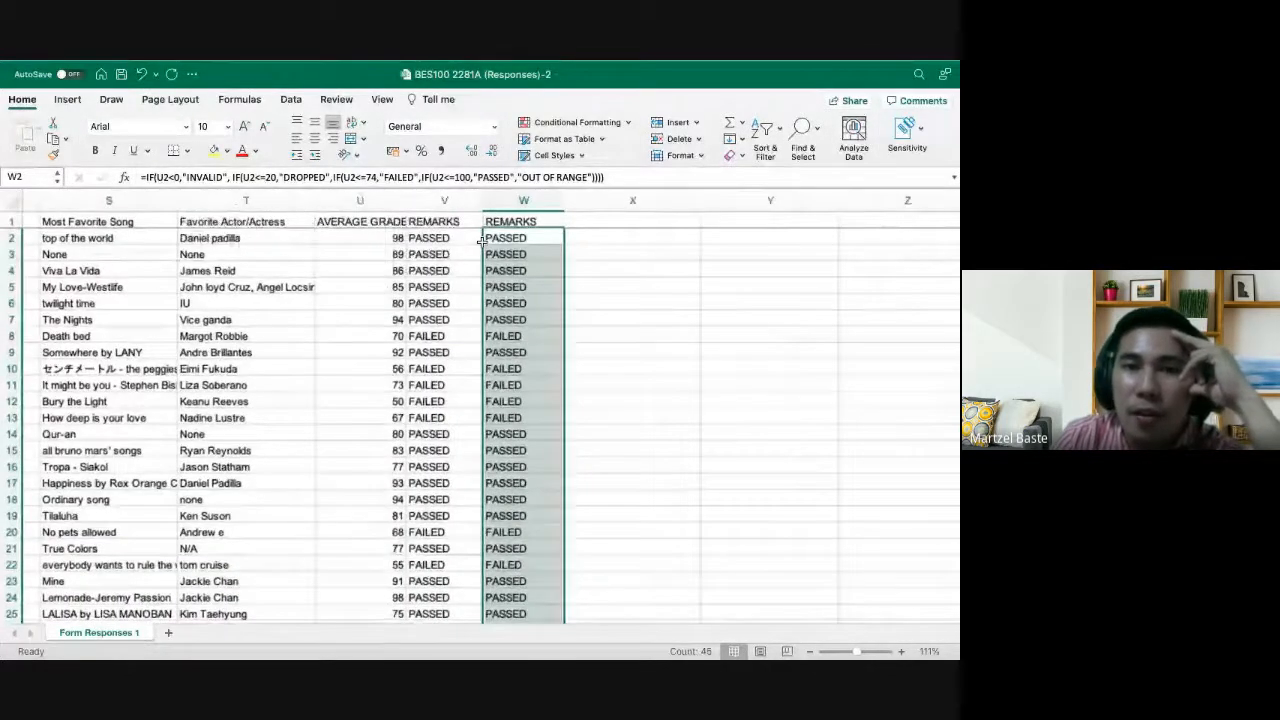
scroll(481, 236, "left", 2)
left_click(626, 124)
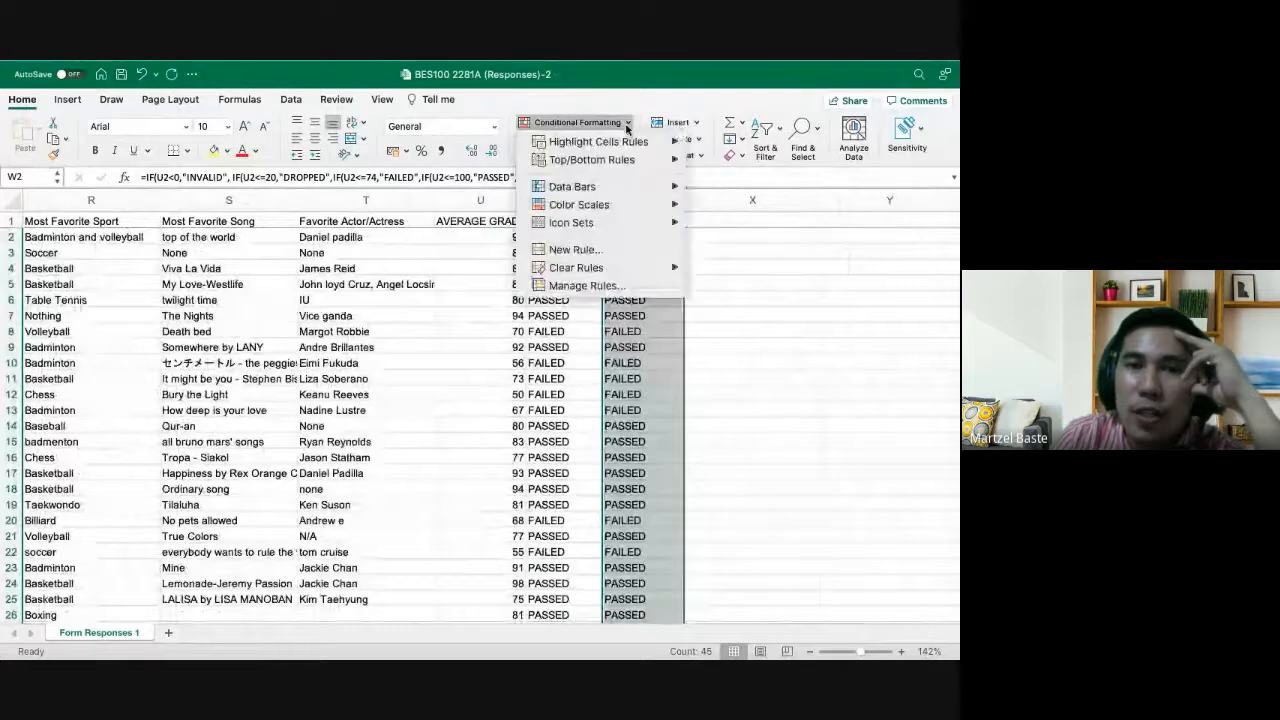
mouse_move(618, 144)
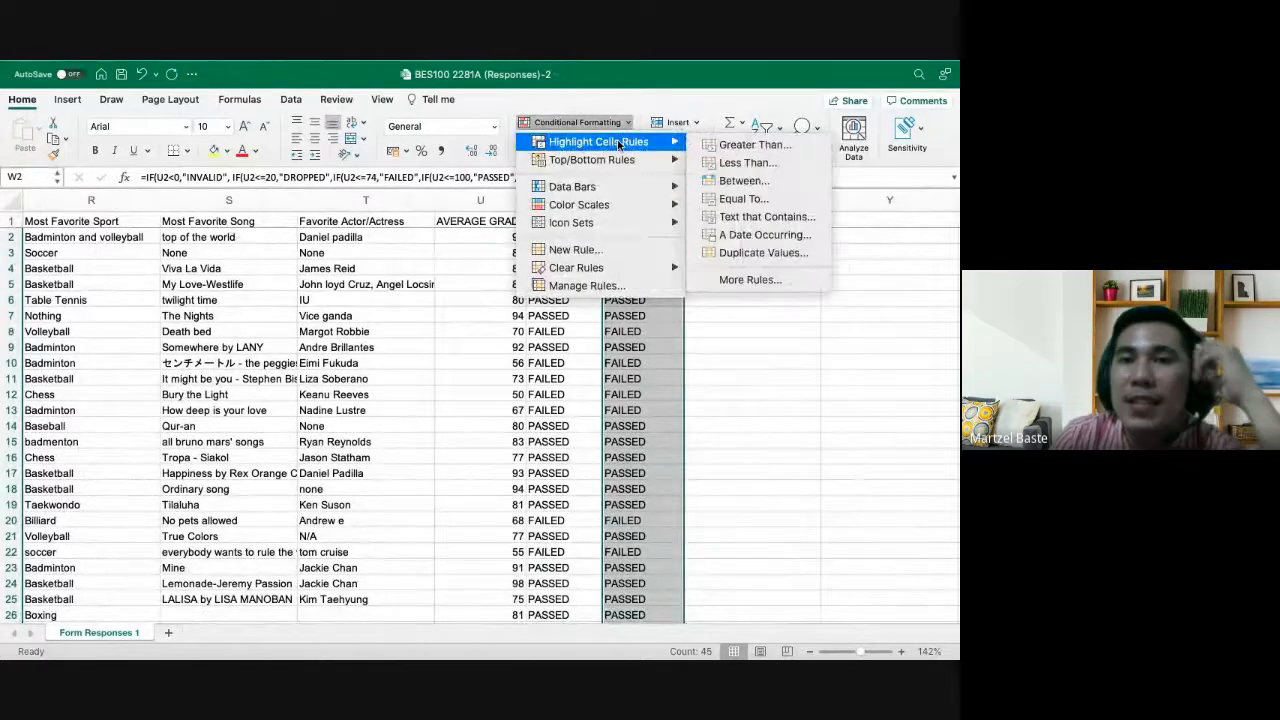
left_click(740, 218)
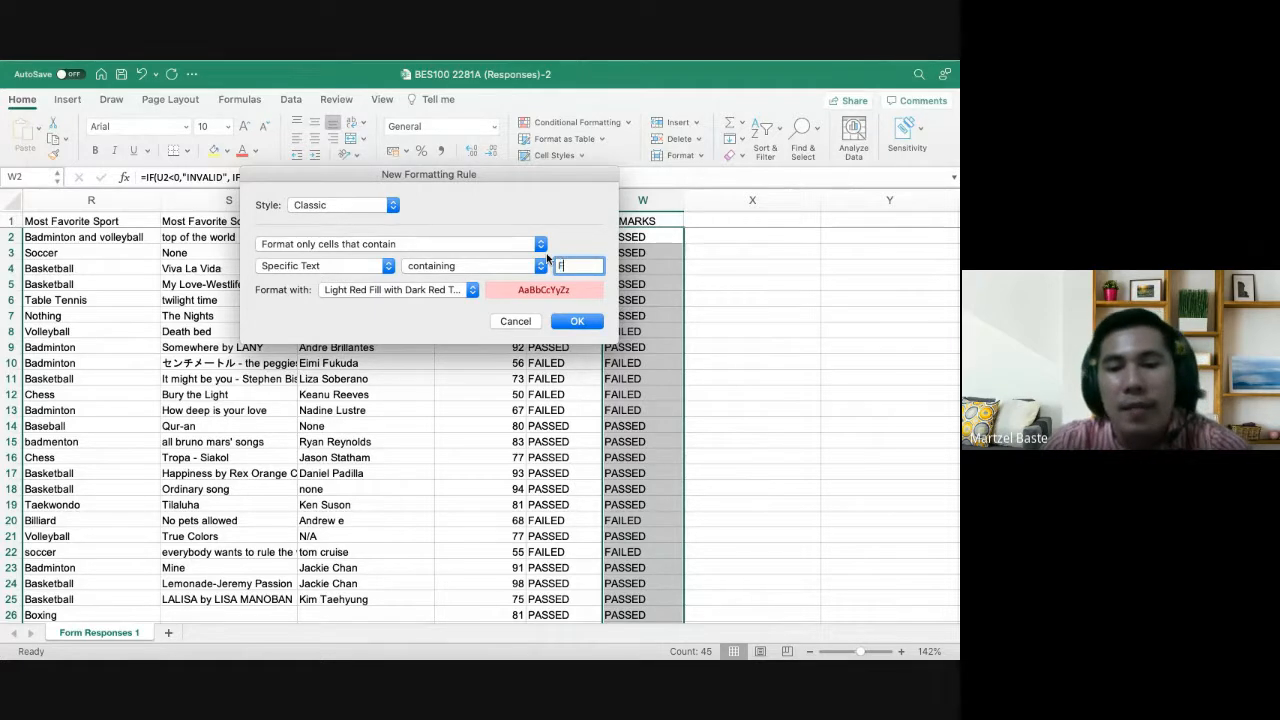
type("FAILED")
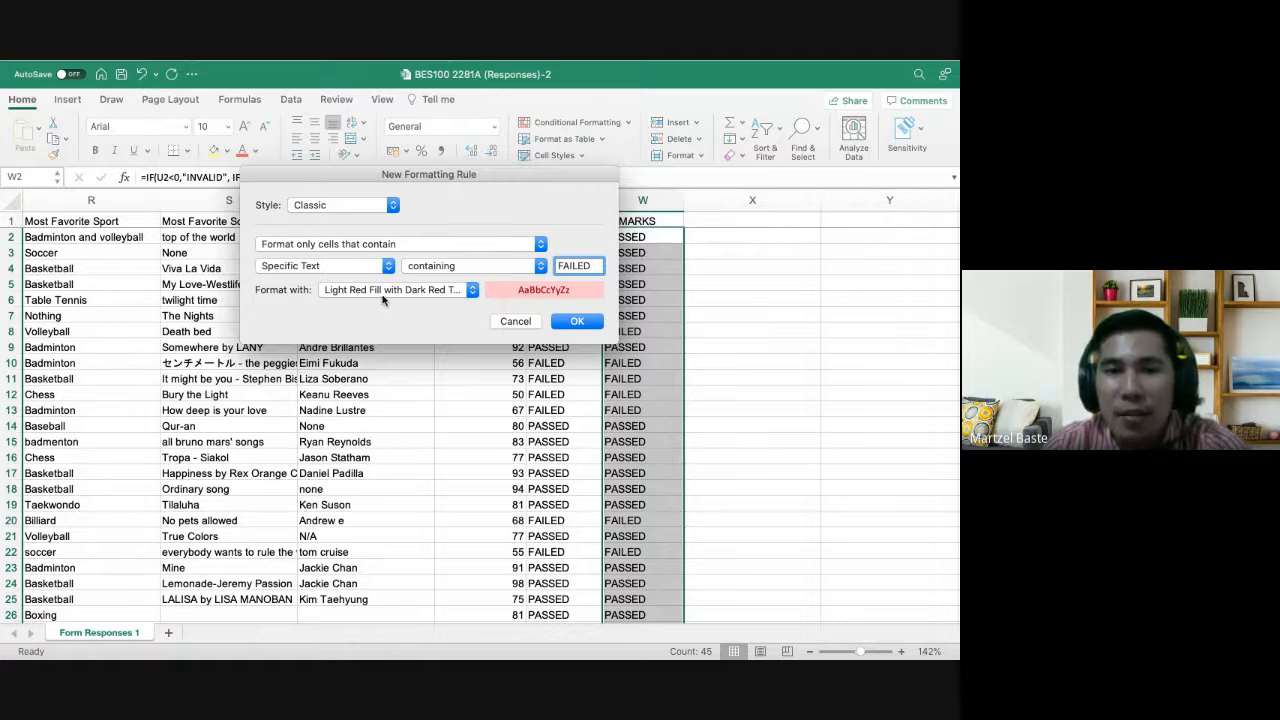
left_click(574, 321)
Start a second conditional formatting rule on W2:W46 for cells containing the text "PASSED"
scroll(665, 367, "down", 3)
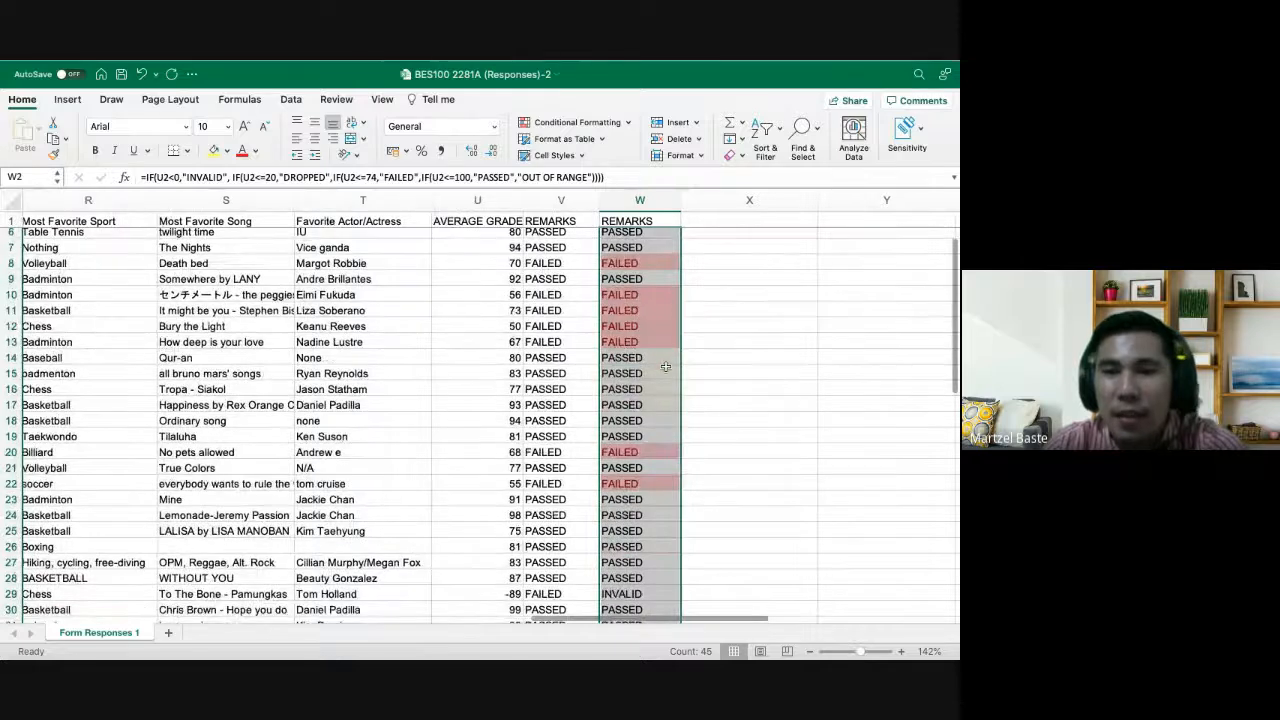
scroll(665, 367, "down", 3)
scroll(665, 367, "right", 1)
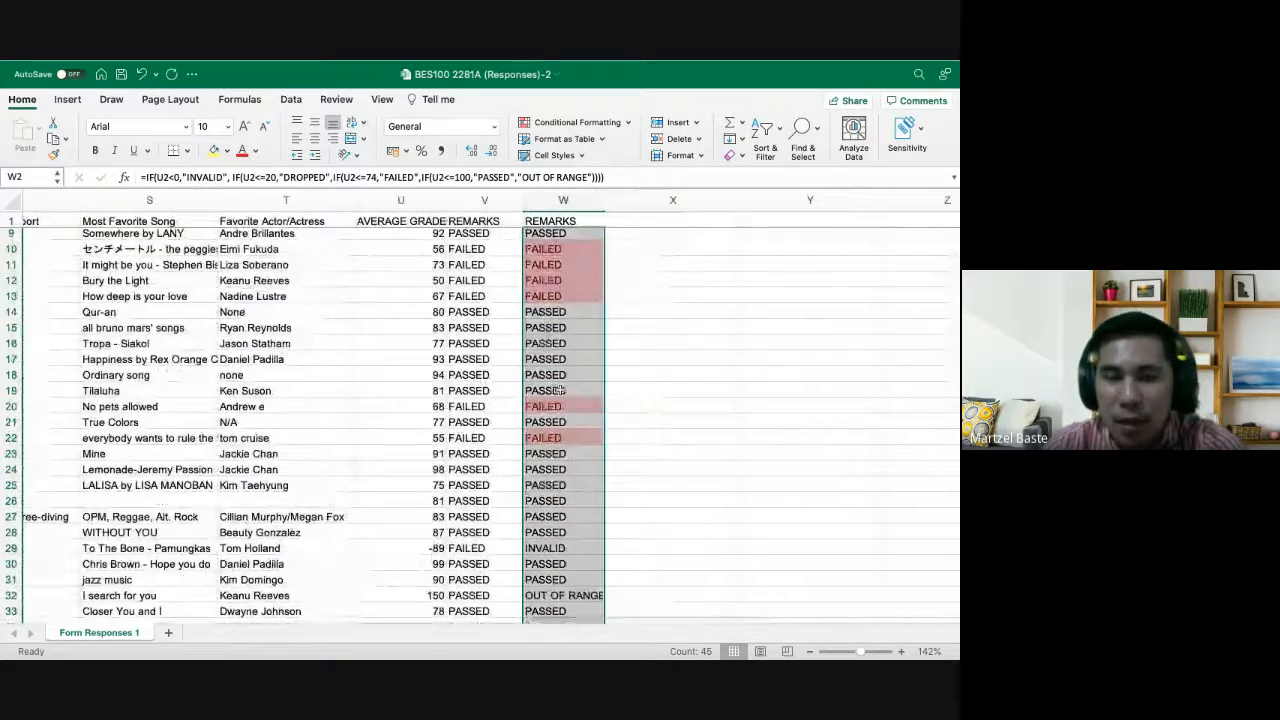
scroll(560, 390, "left", 1)
scroll(560, 390, "down", 2)
scroll(560, 390, "up", 4)
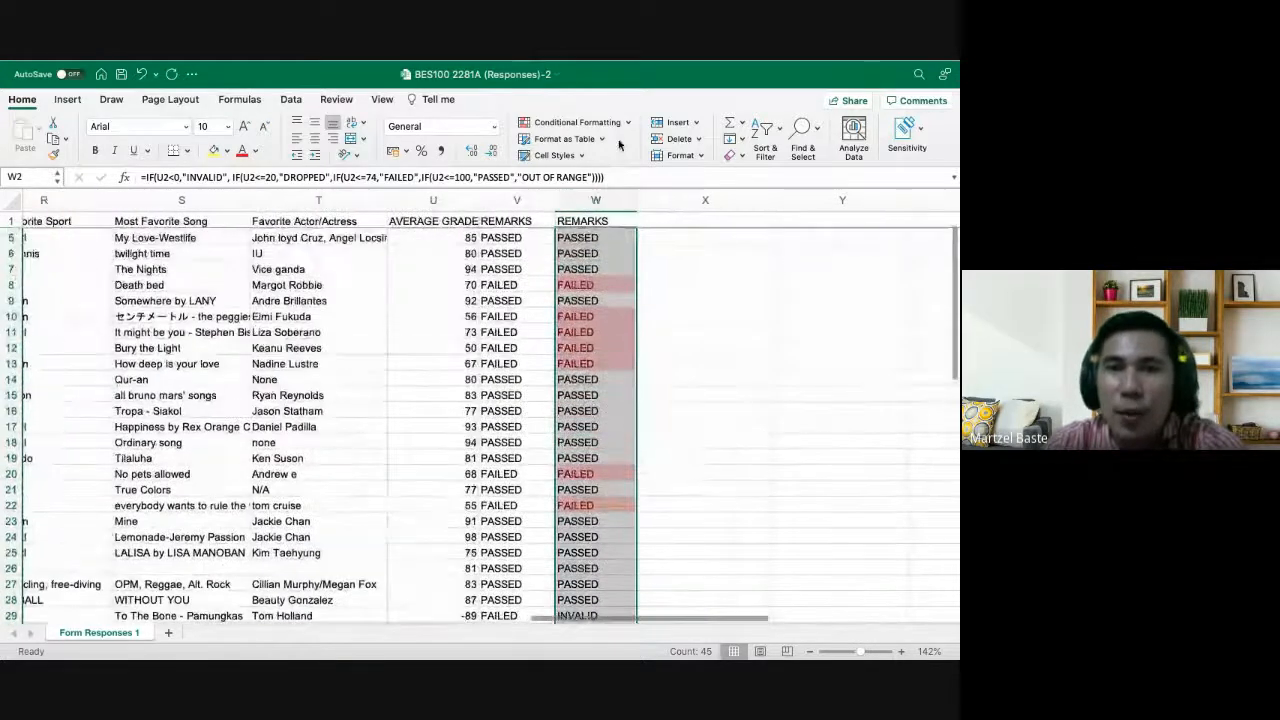
left_click(577, 122)
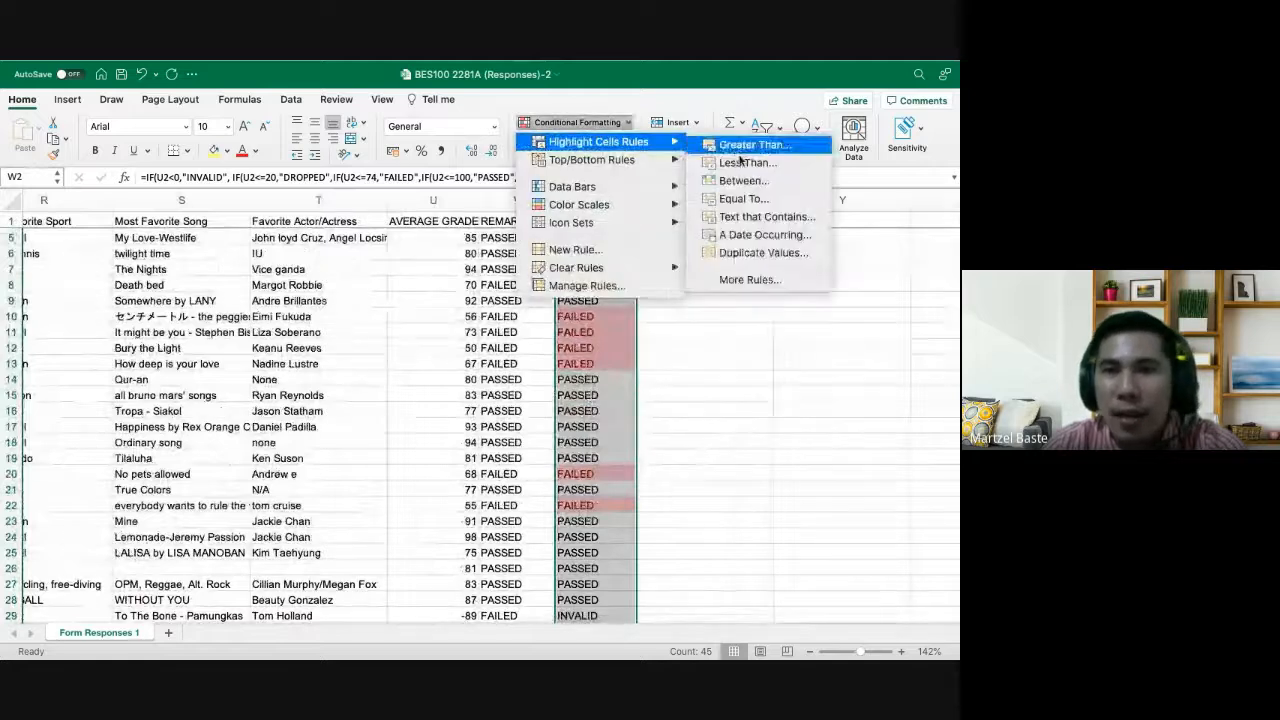
key("Escape")
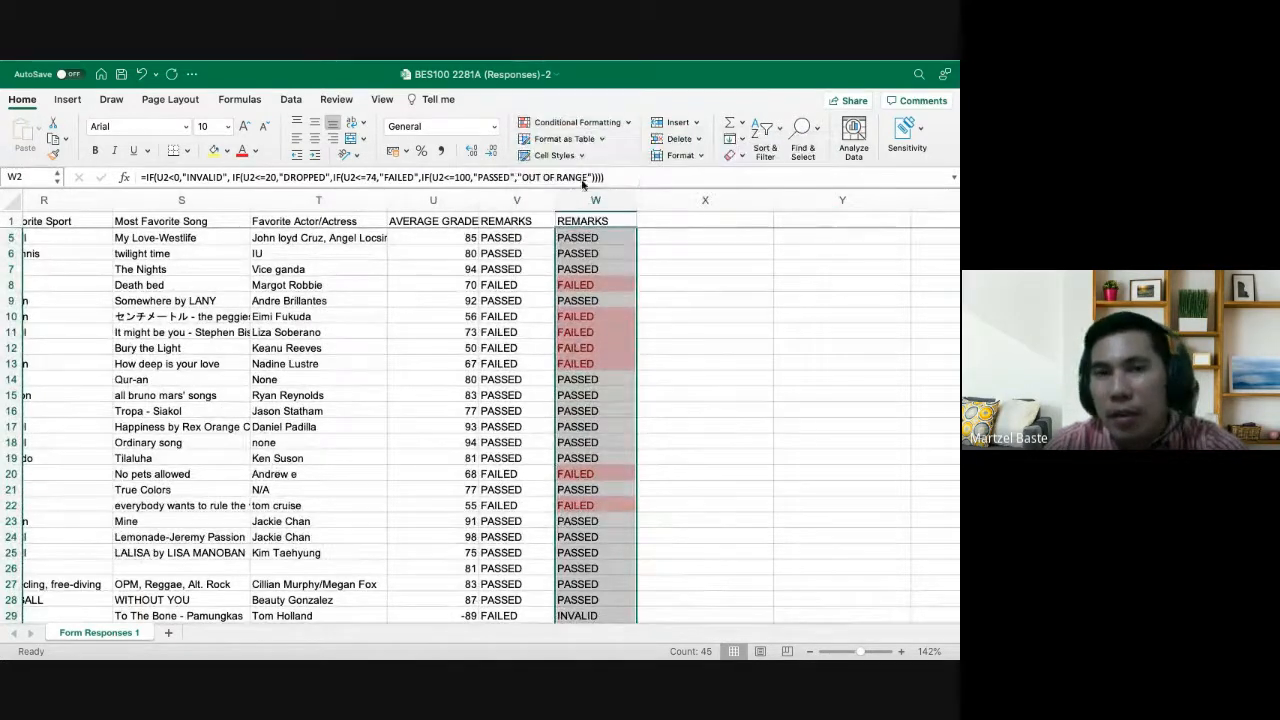
type("PASS")
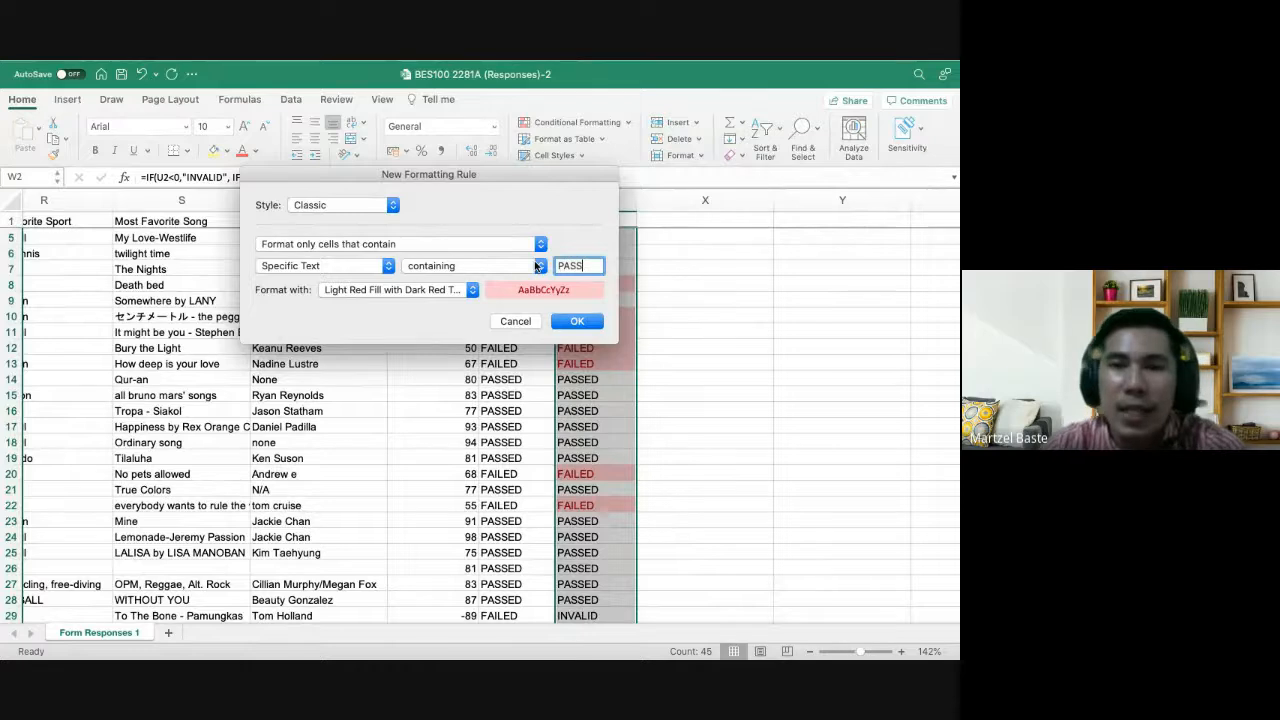
type("ED")
Choose a custom format for the PASSED rule and give it a light blue background fill
left_click(472, 290)
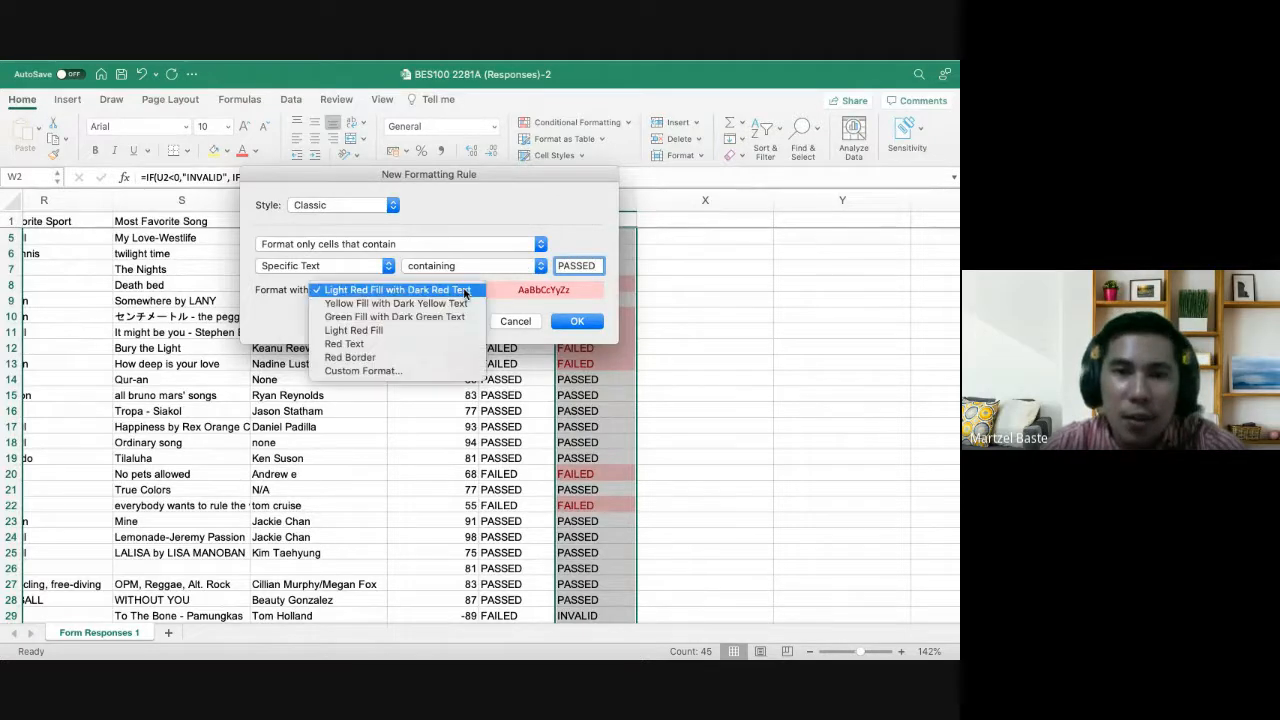
left_click(362, 371)
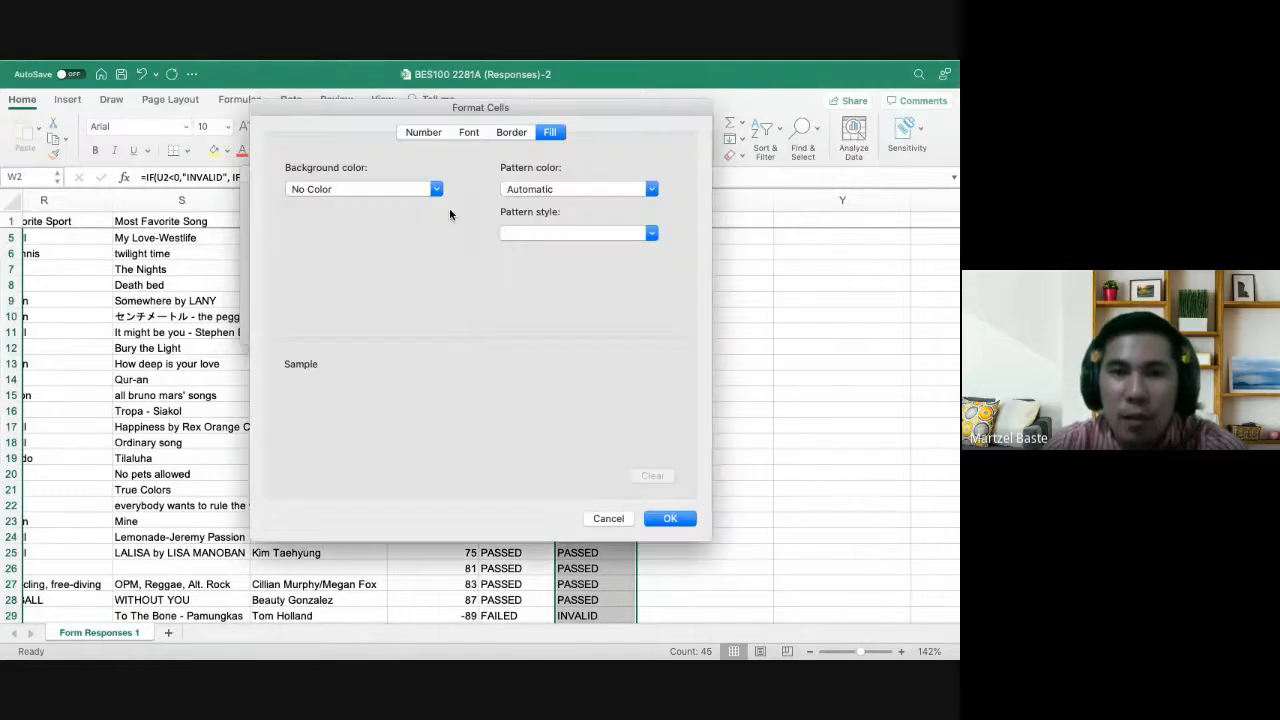
left_click(360, 189)
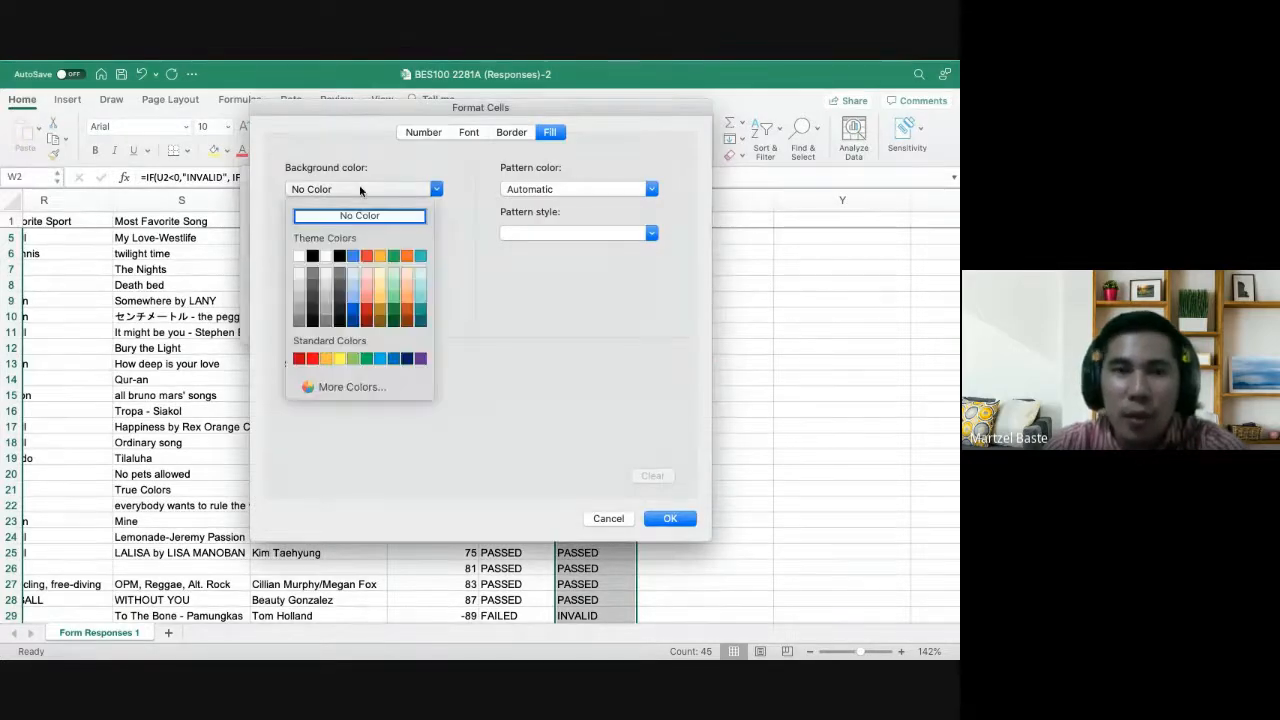
left_click(352, 297)
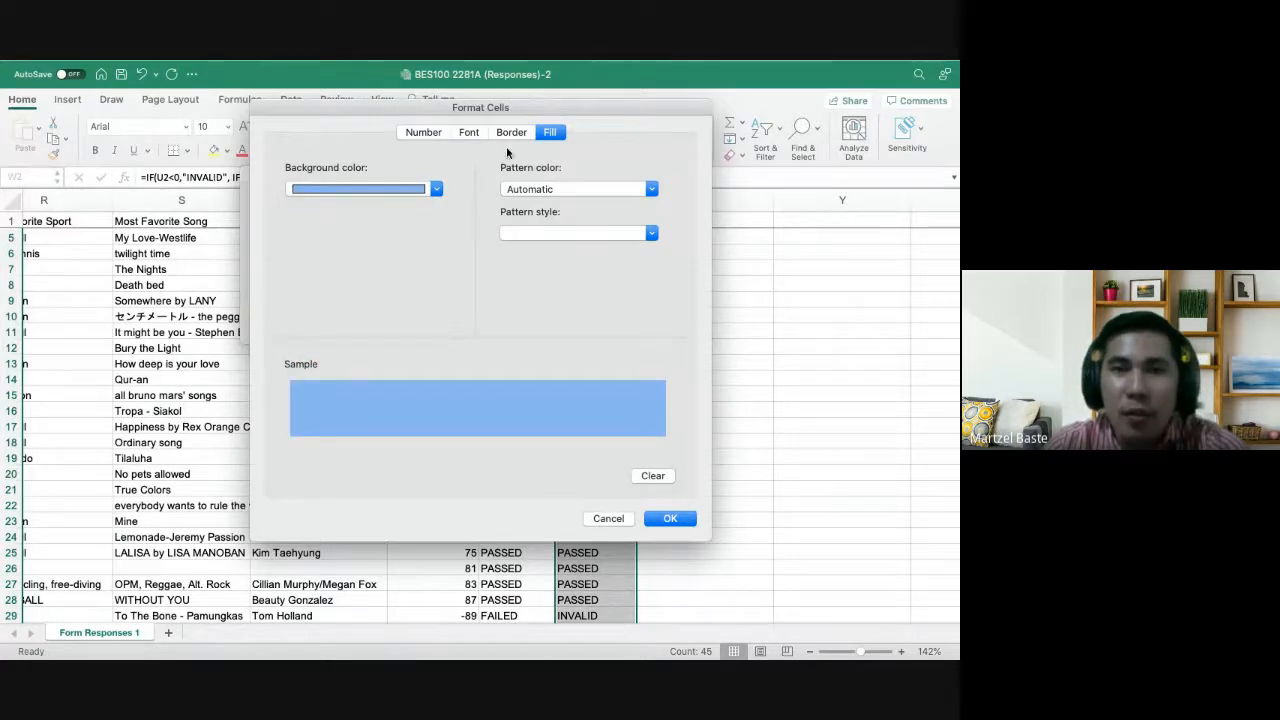
left_click(426, 132)
left_click(467, 134)
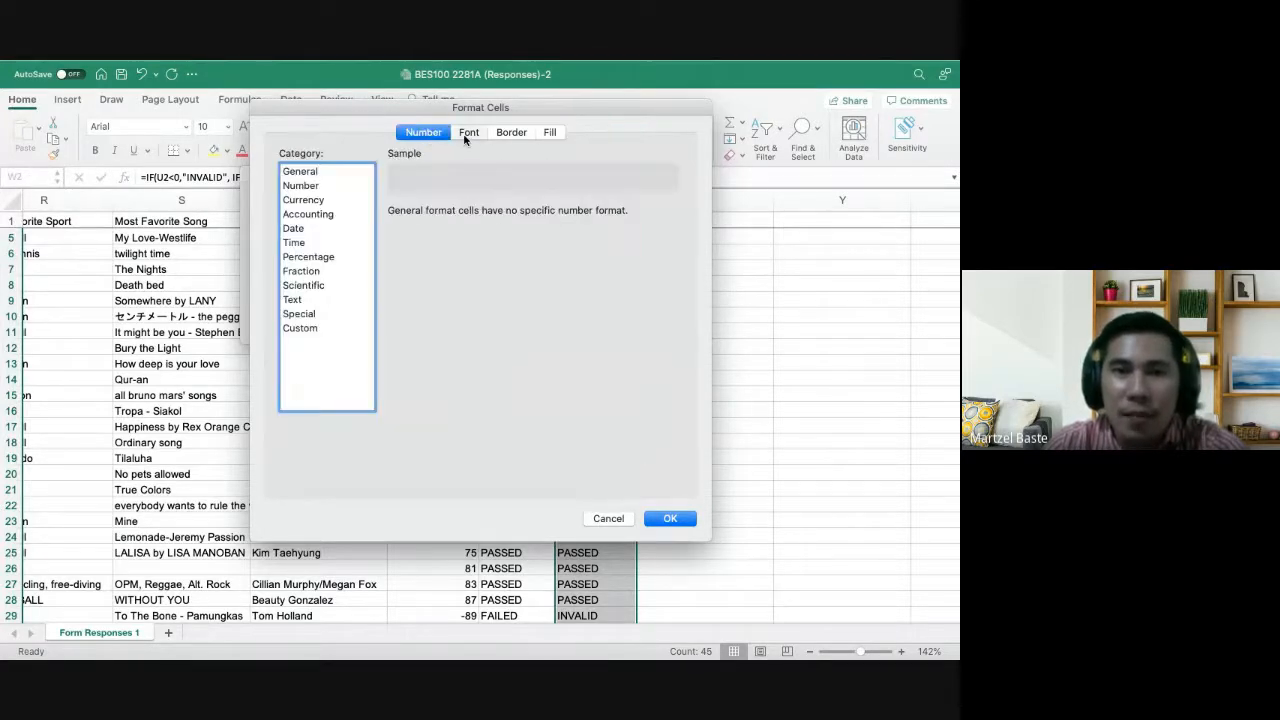
left_click(505, 136)
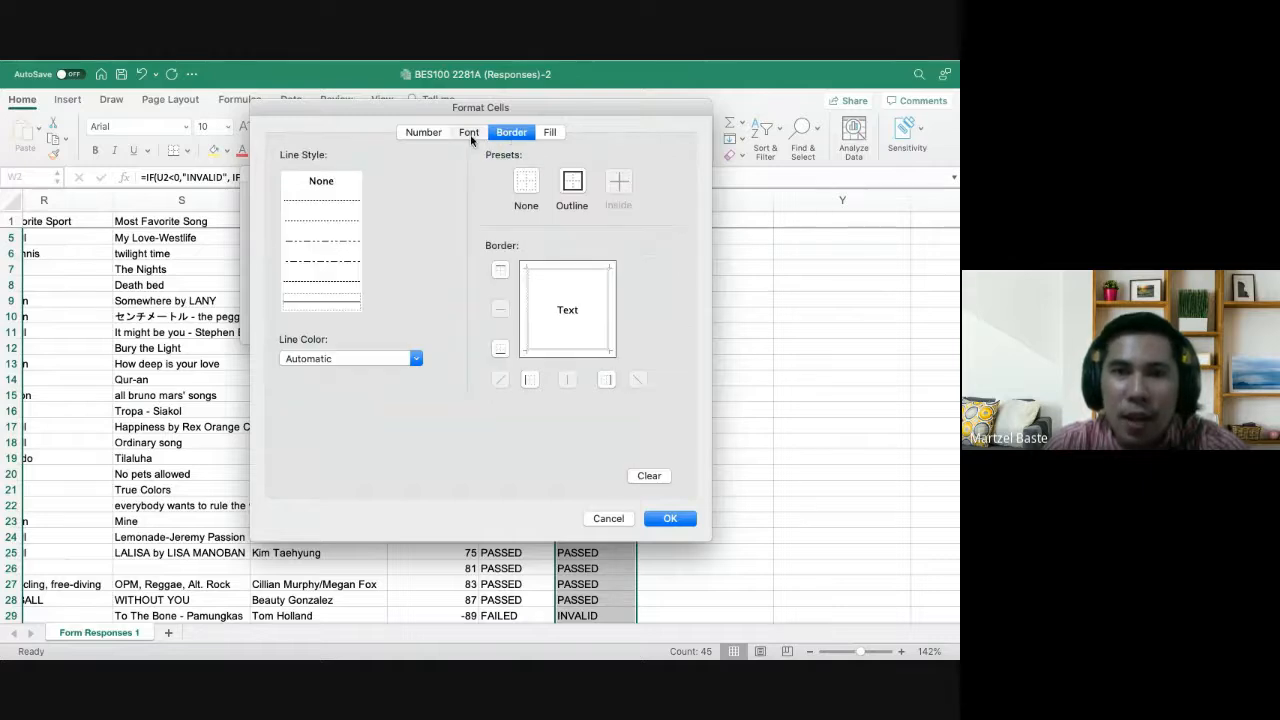
left_click(469, 133)
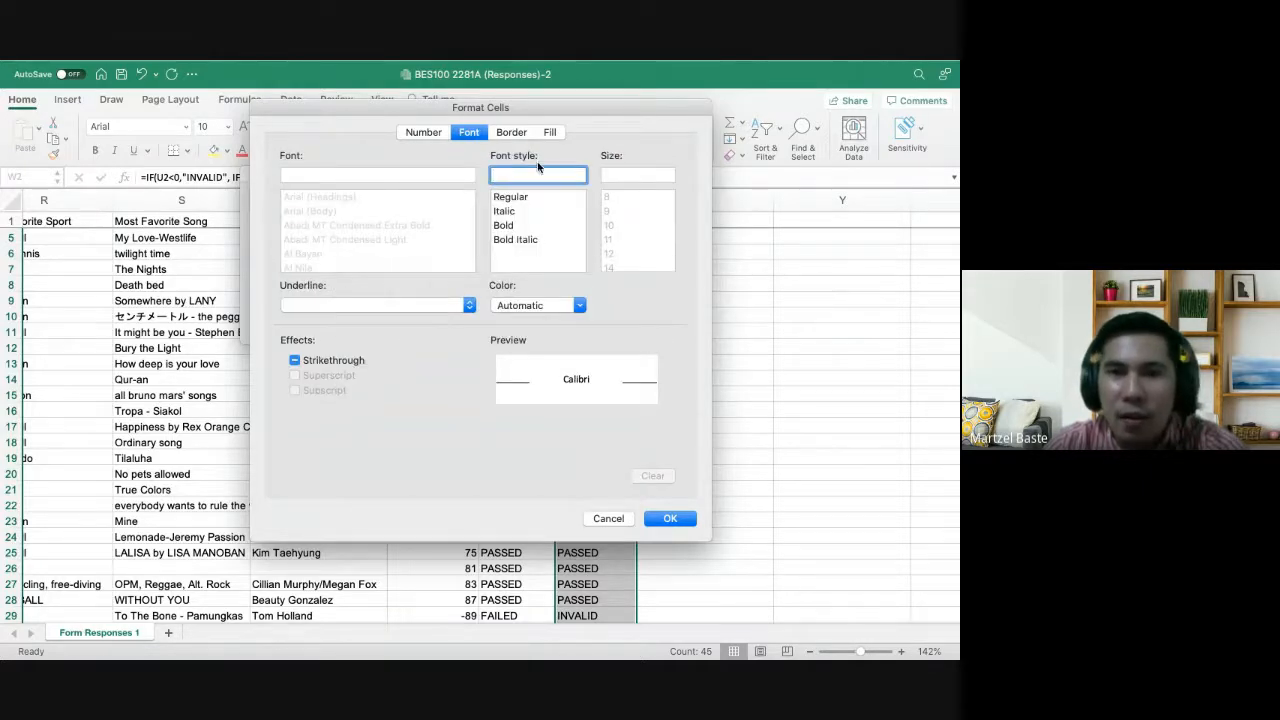
left_click(511, 132)
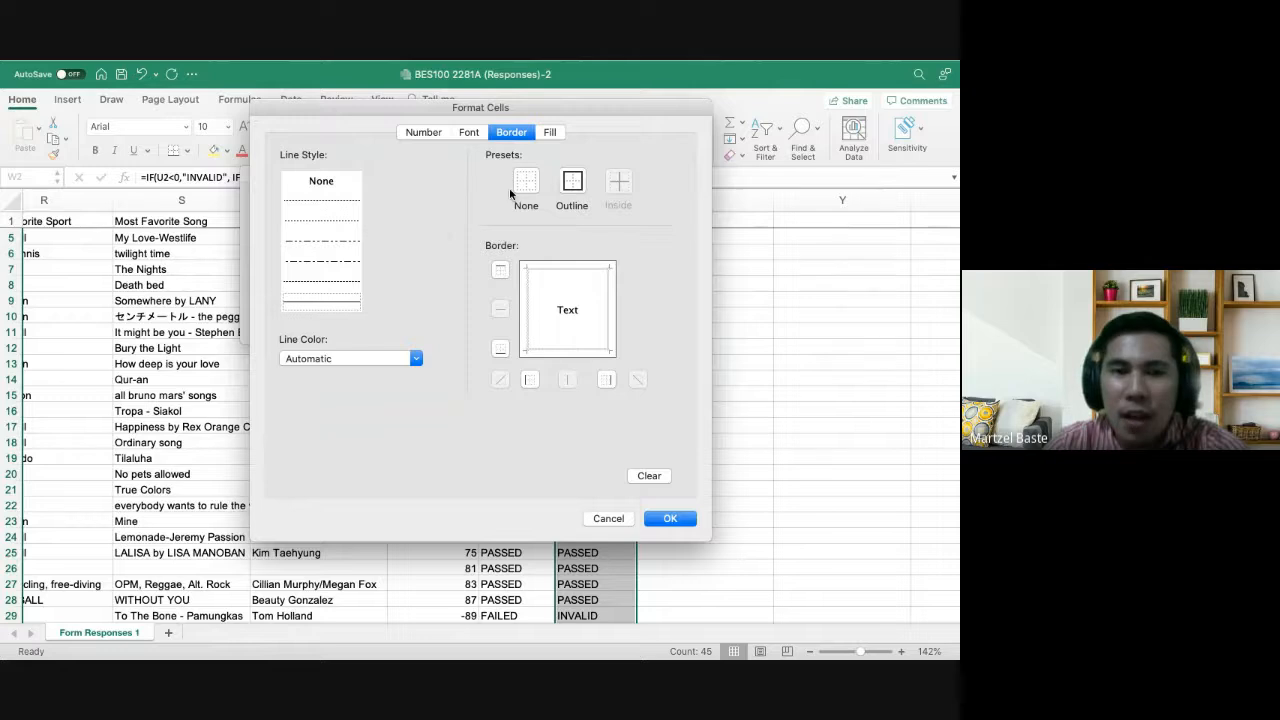
left_click(551, 132)
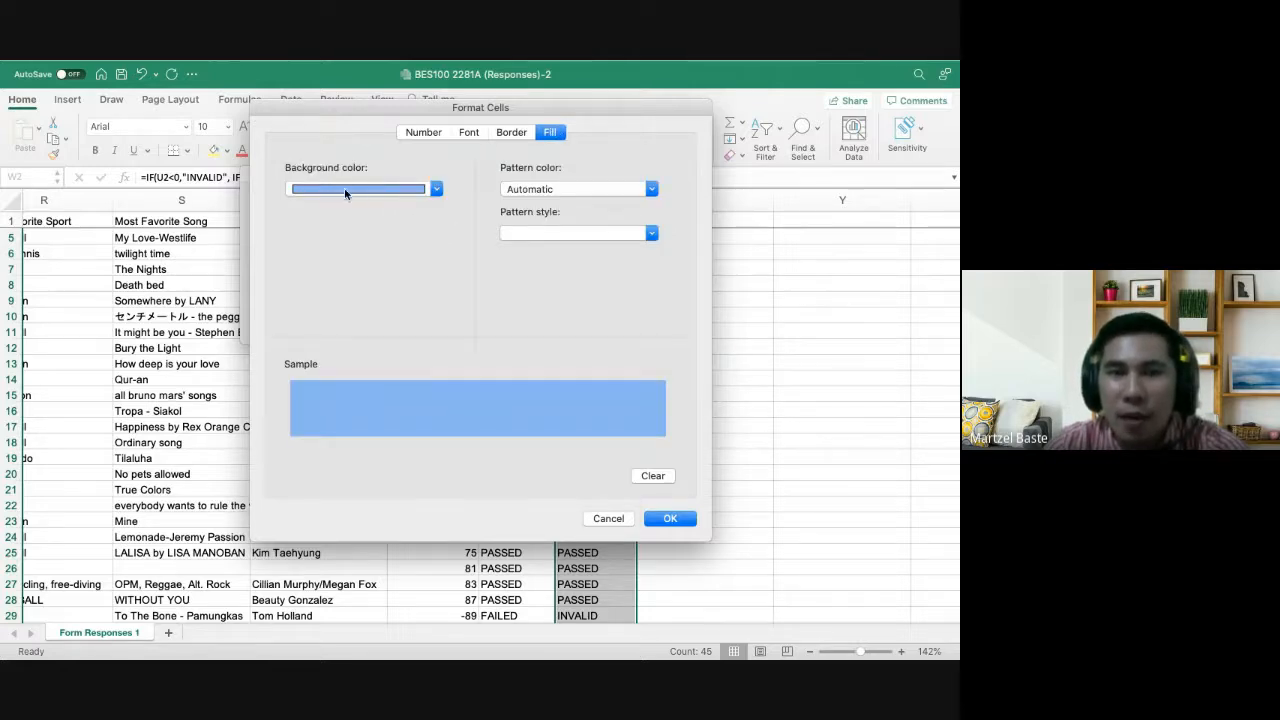
Set the PASSED rule's font style to Bold and apply the custom format and rule to the remarks
left_click(425, 132)
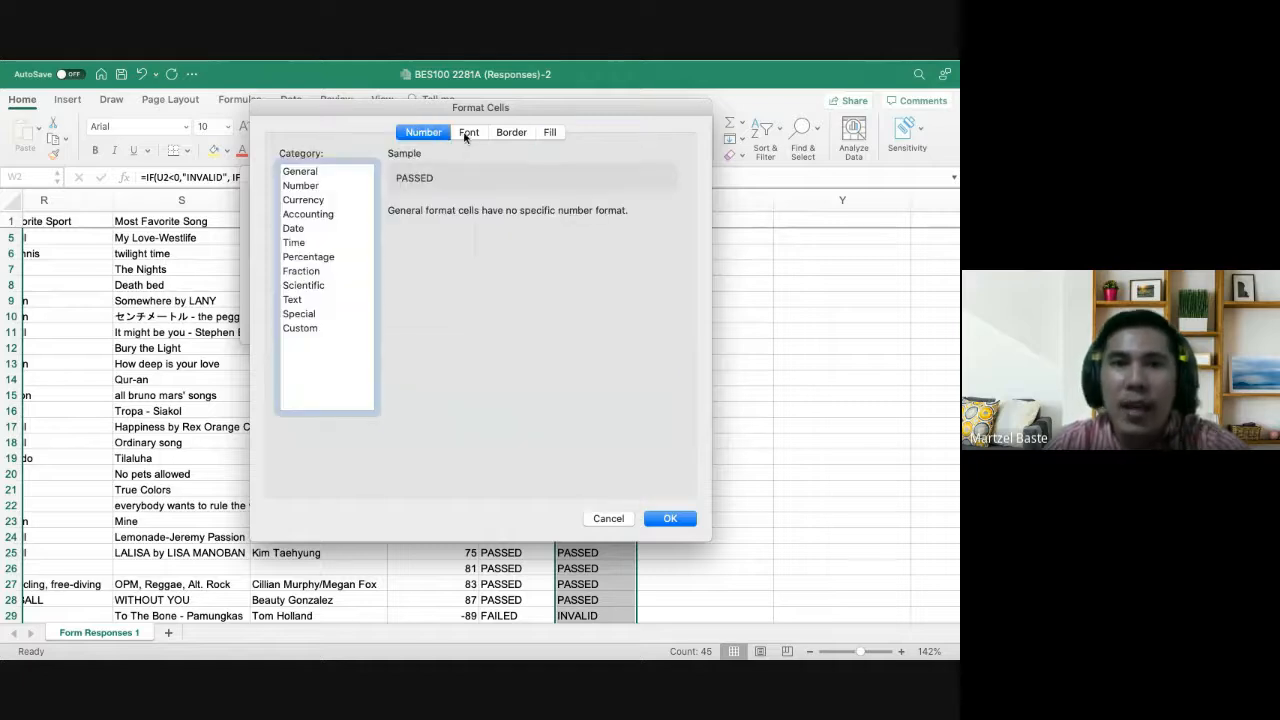
left_click(469, 132)
left_click(554, 307)
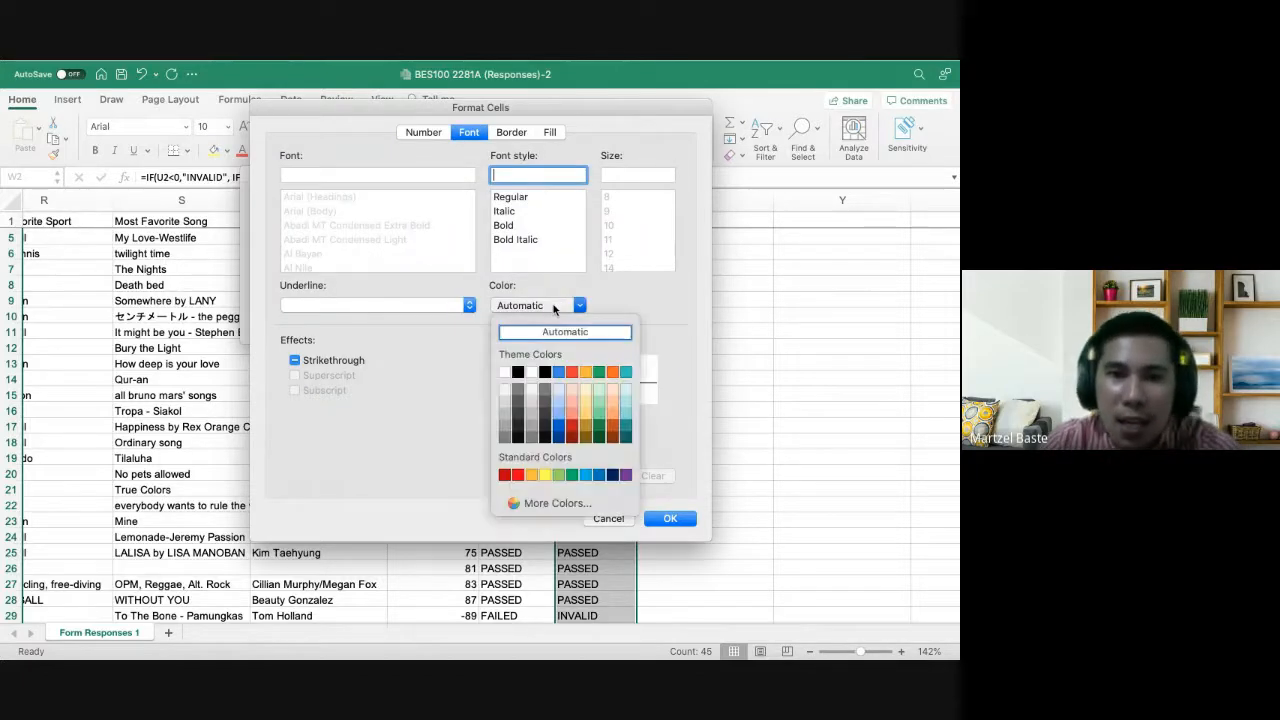
left_click(512, 228)
left_click(511, 226)
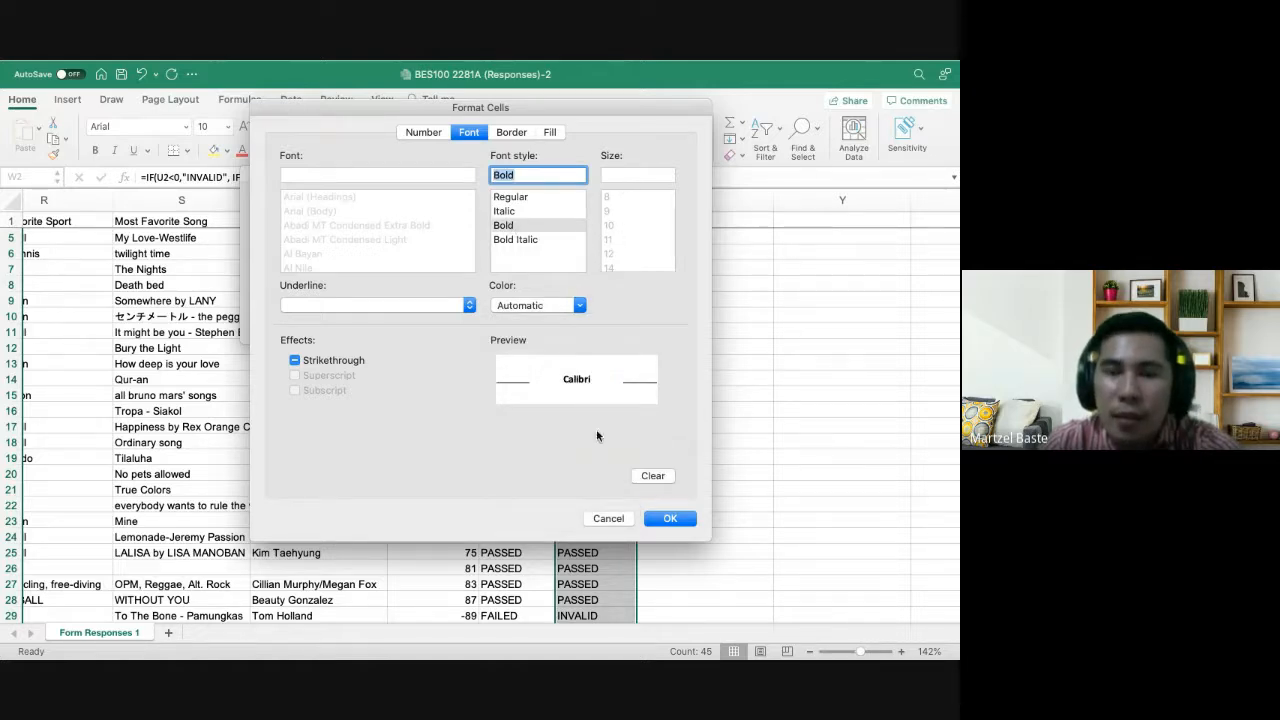
left_click(653, 517)
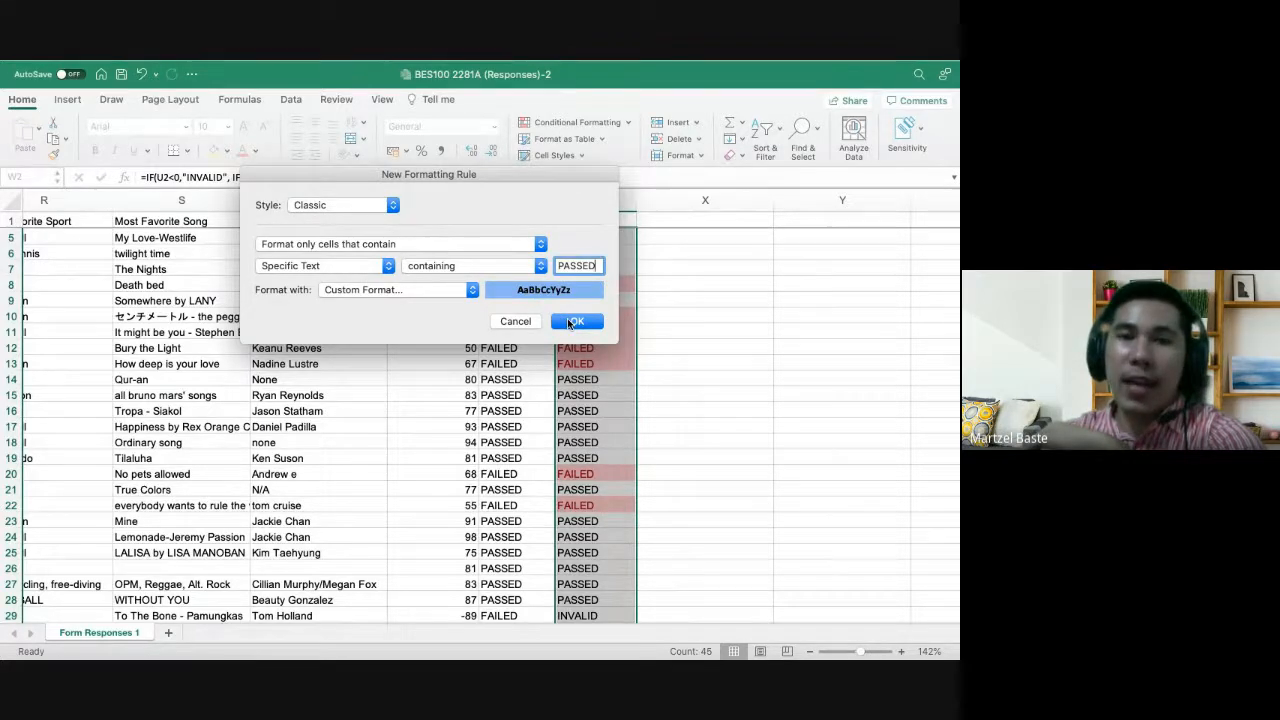
left_click(574, 321)
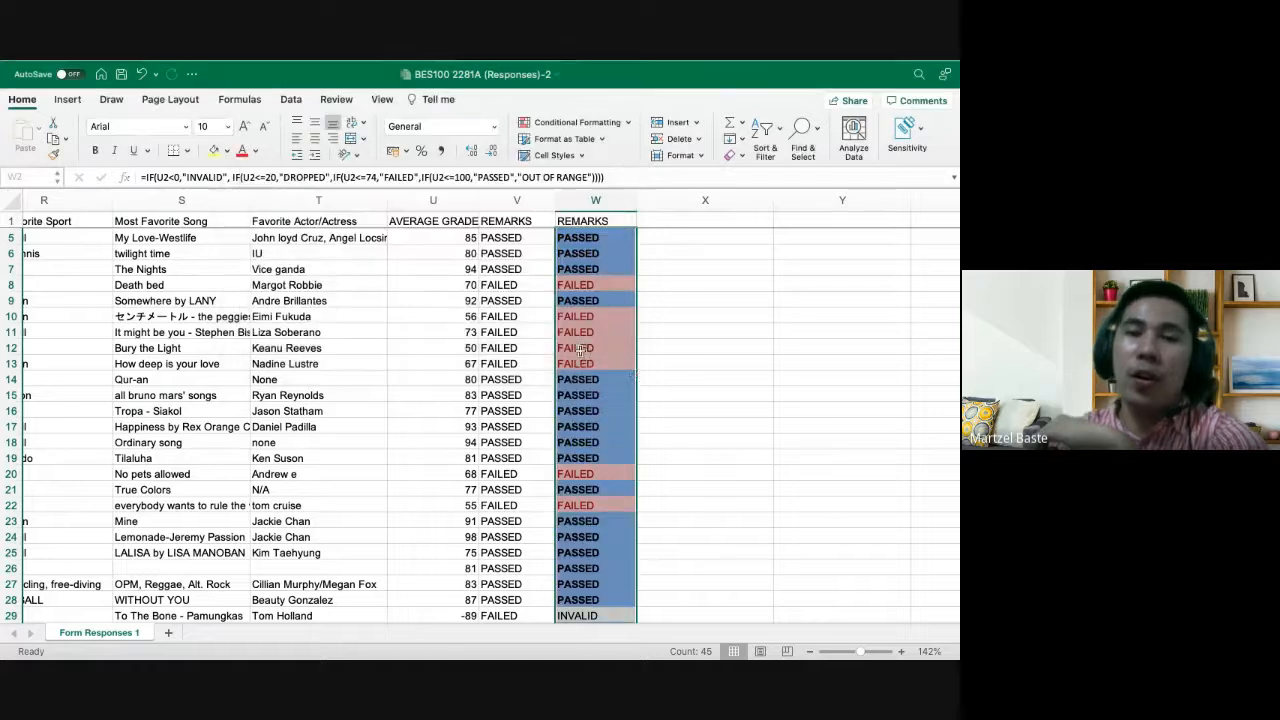
Add a conditional formatting rule to W2:W46 that highlights cells containing "INVALID" with Yellow Fill with Dark Yellow Text
scroll(642, 374, "down", 5)
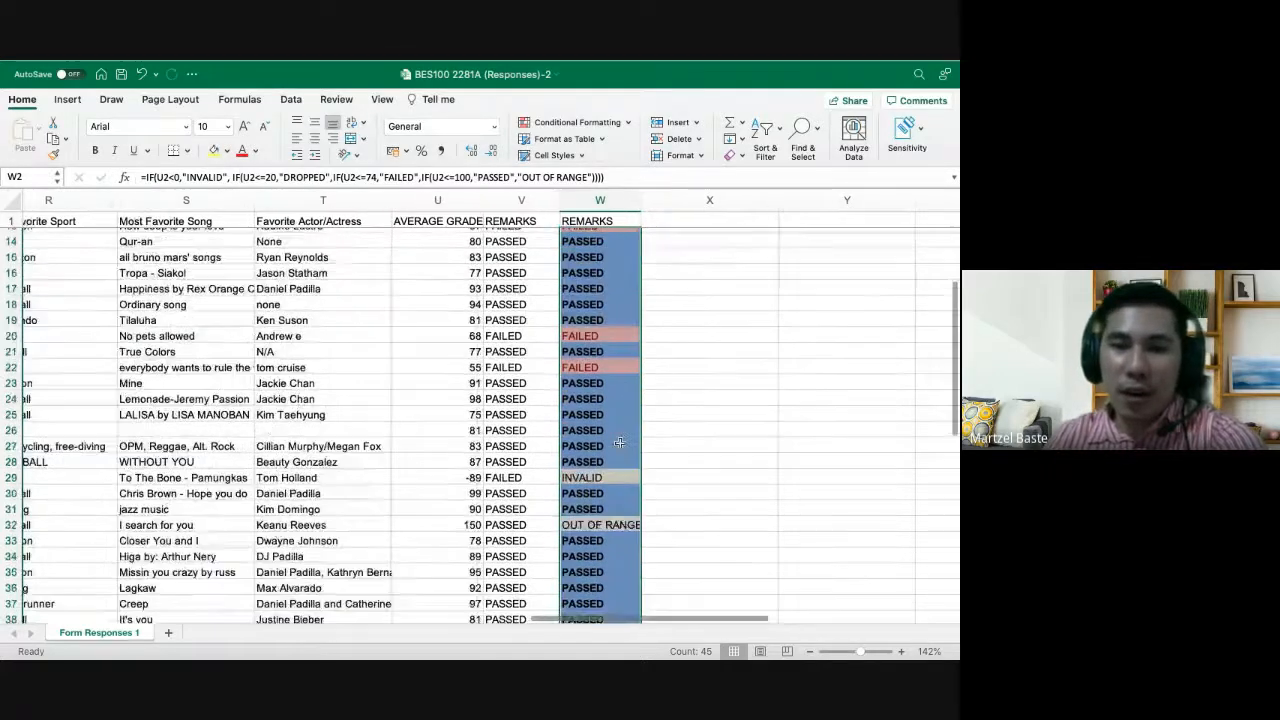
scroll(598, 432, "down", 3)
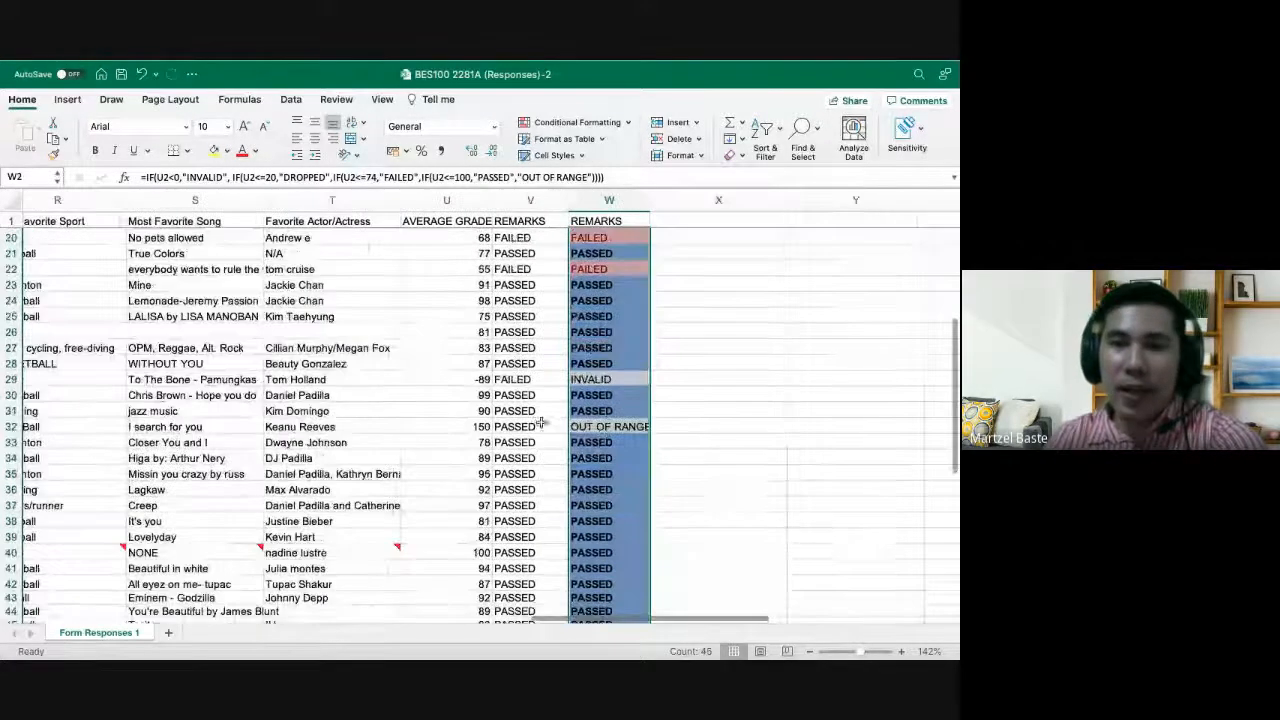
left_click(628, 124)
mouse_move(650, 141)
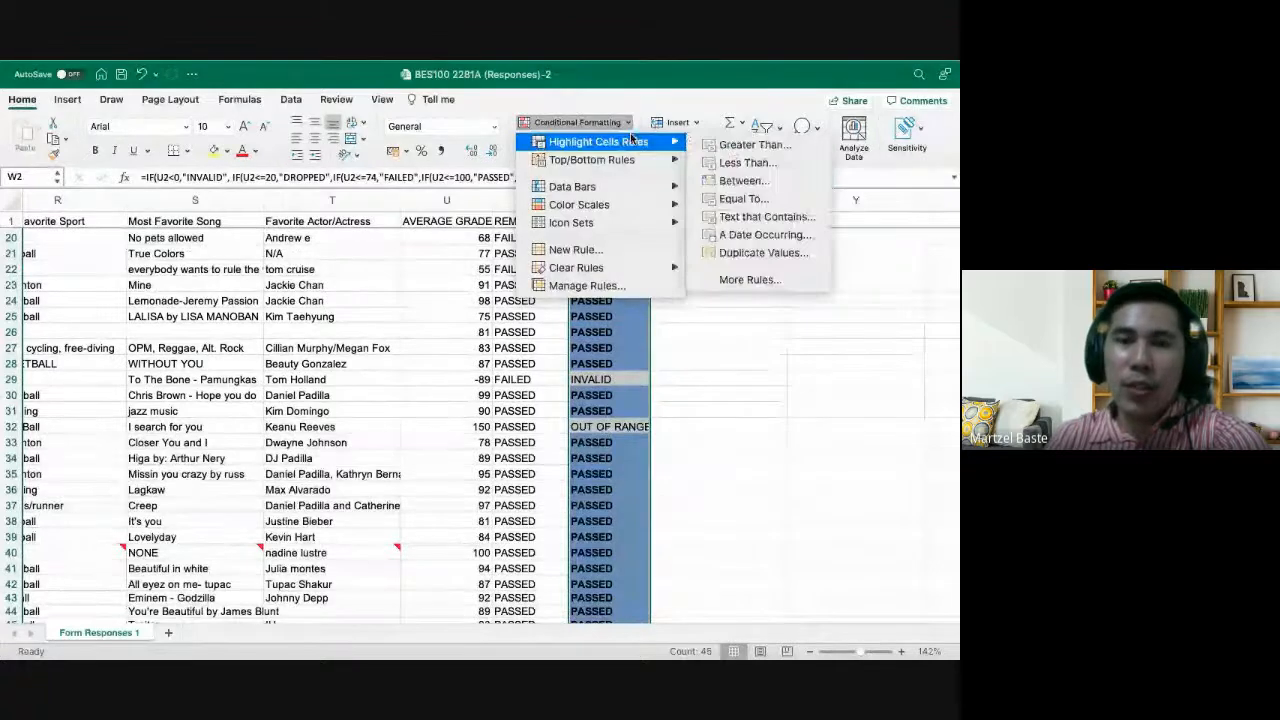
left_click(767, 218)
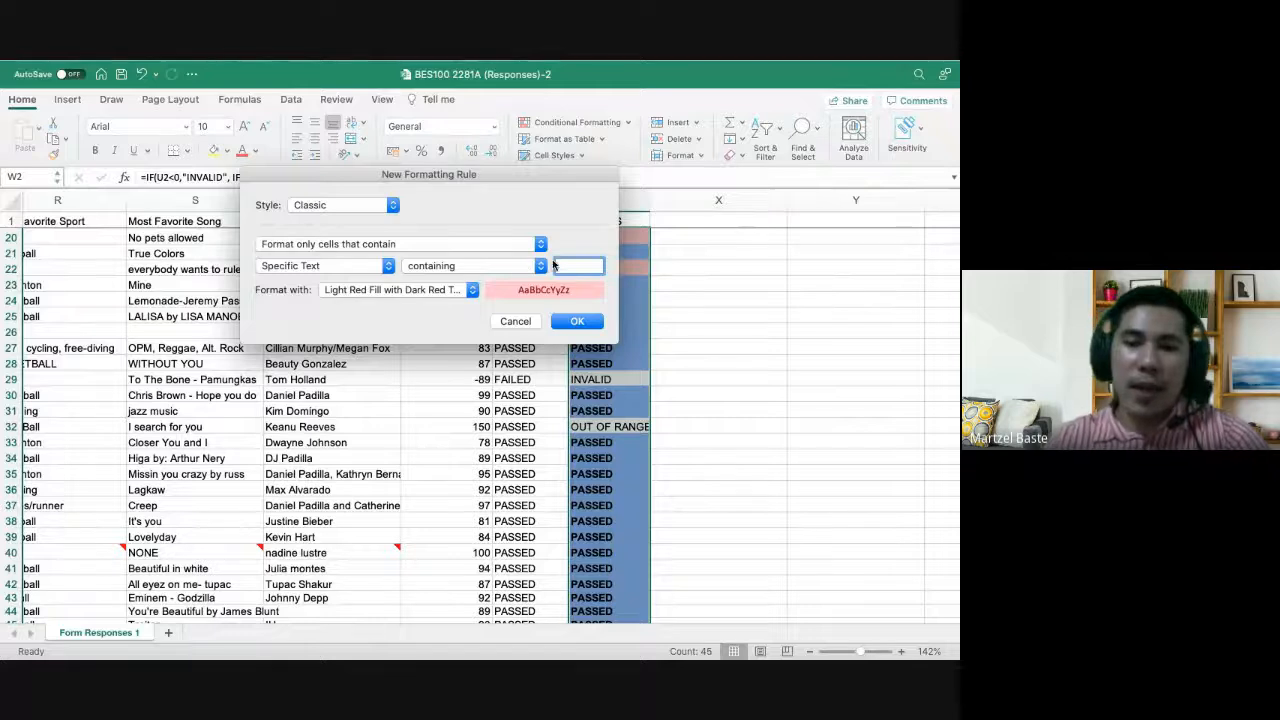
type("INVALID")
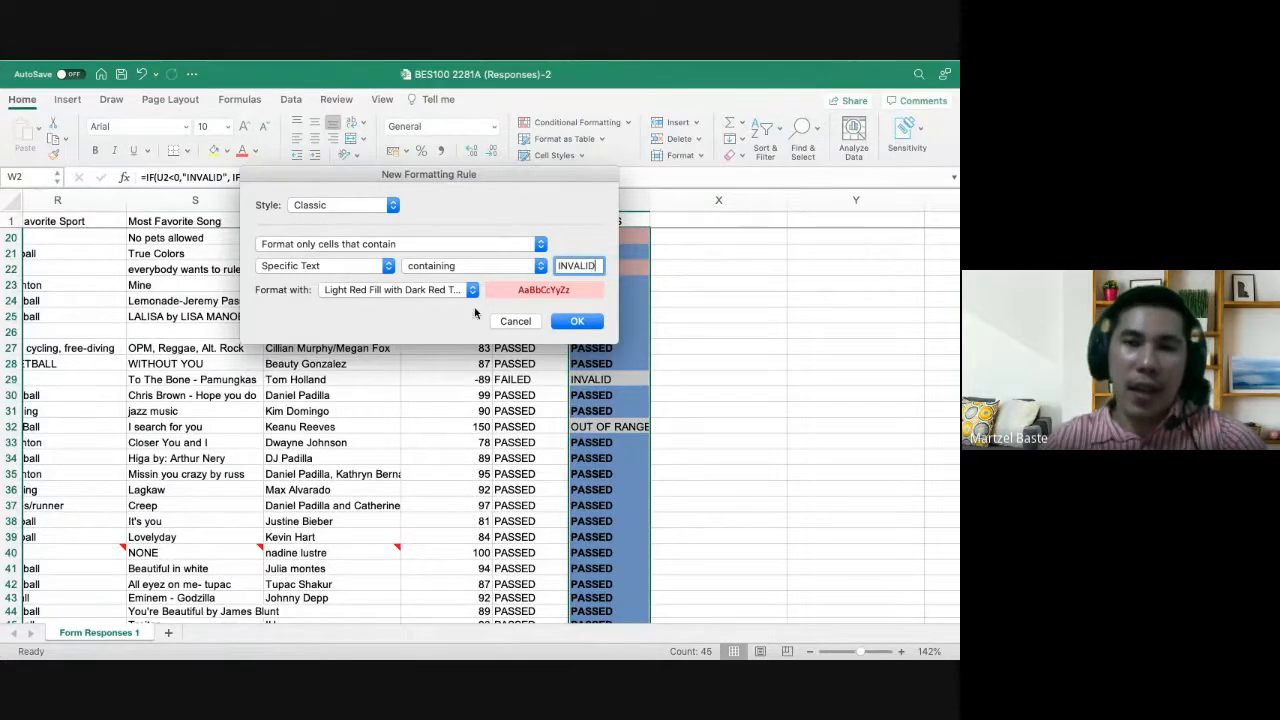
left_click(467, 292)
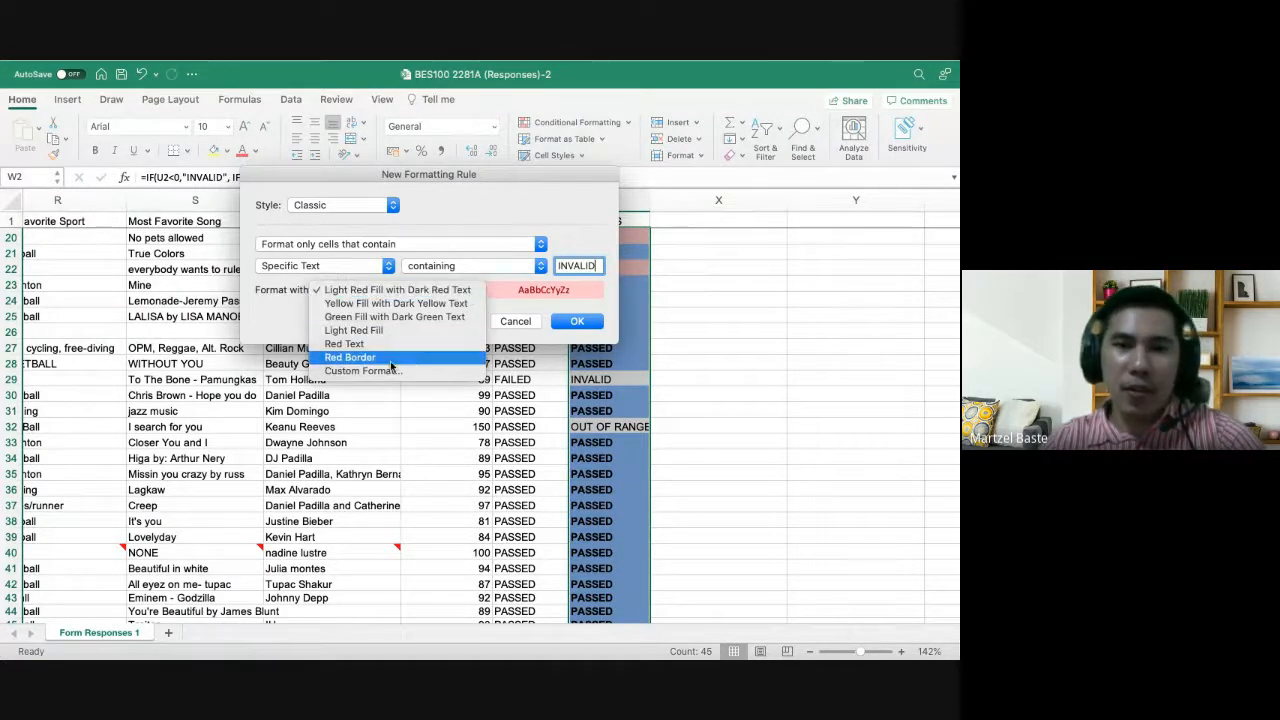
left_click(396, 303)
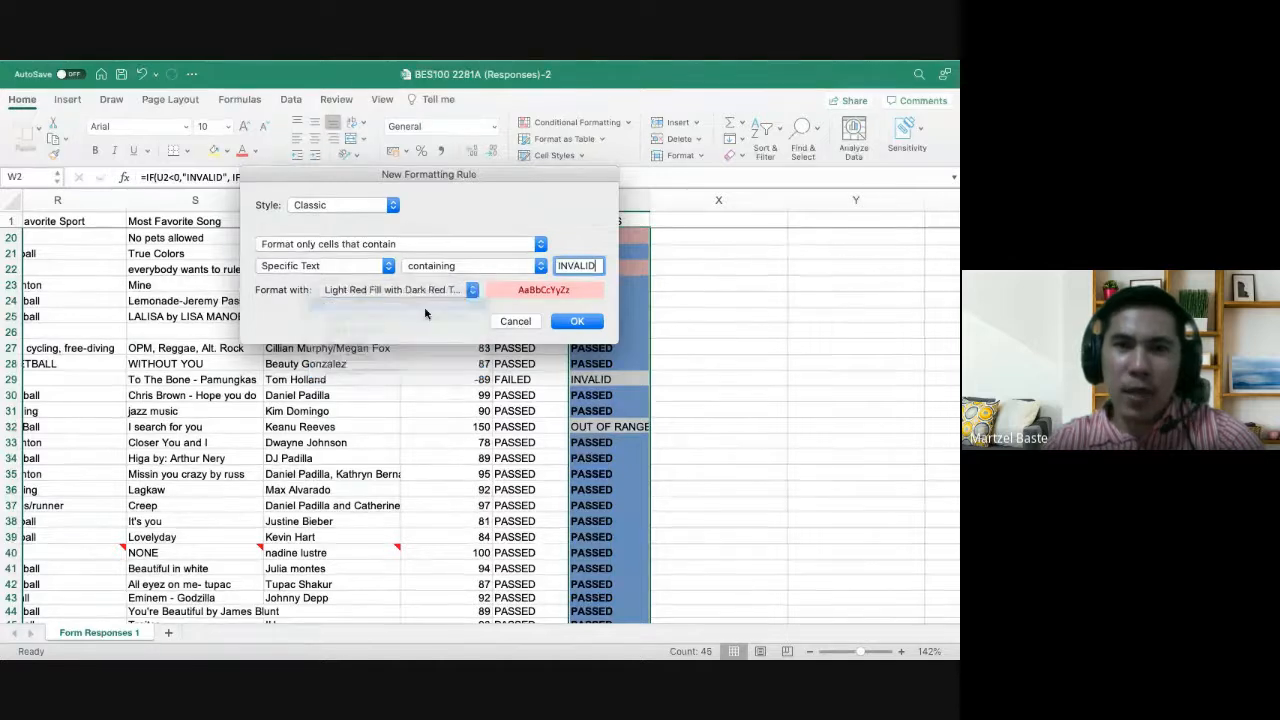
left_click(577, 321)
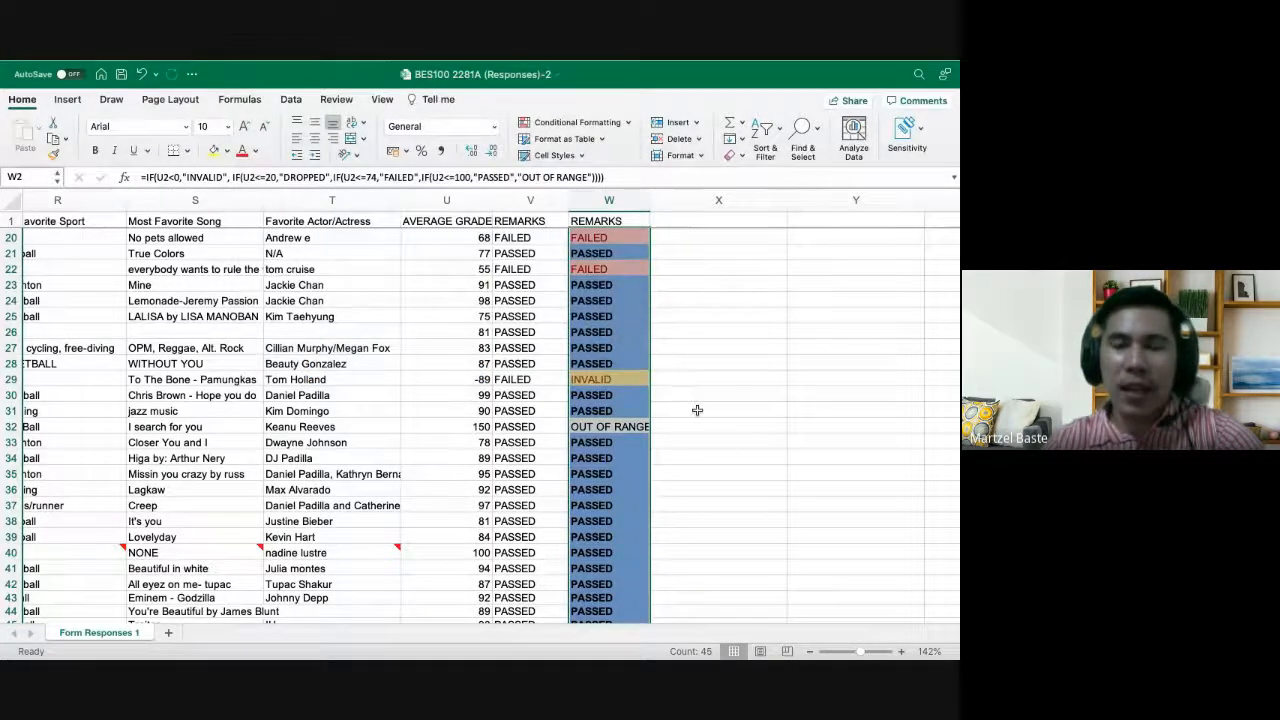
scroll(707, 410, "down", 3)
left_click(616, 346)
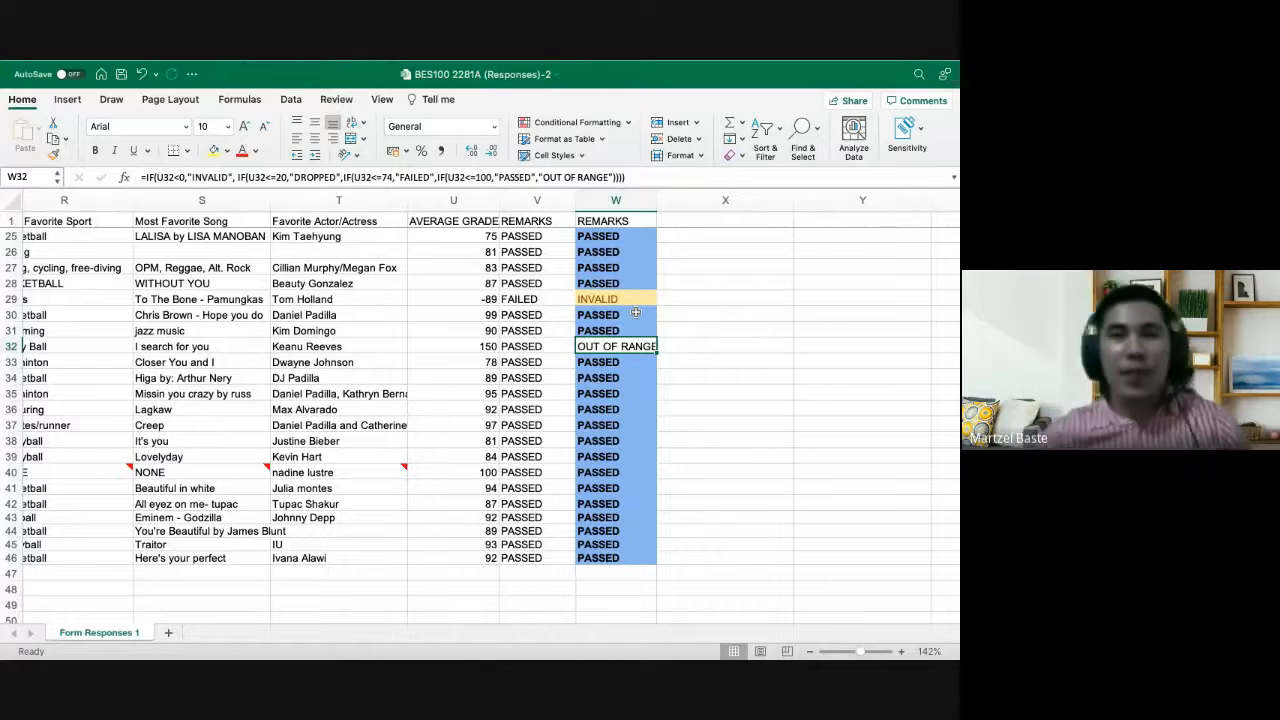
Start a conditional formatting rule on the average grades in U2:U46 for cell values between 75 and 100
scroll(475, 243, "up", 5)
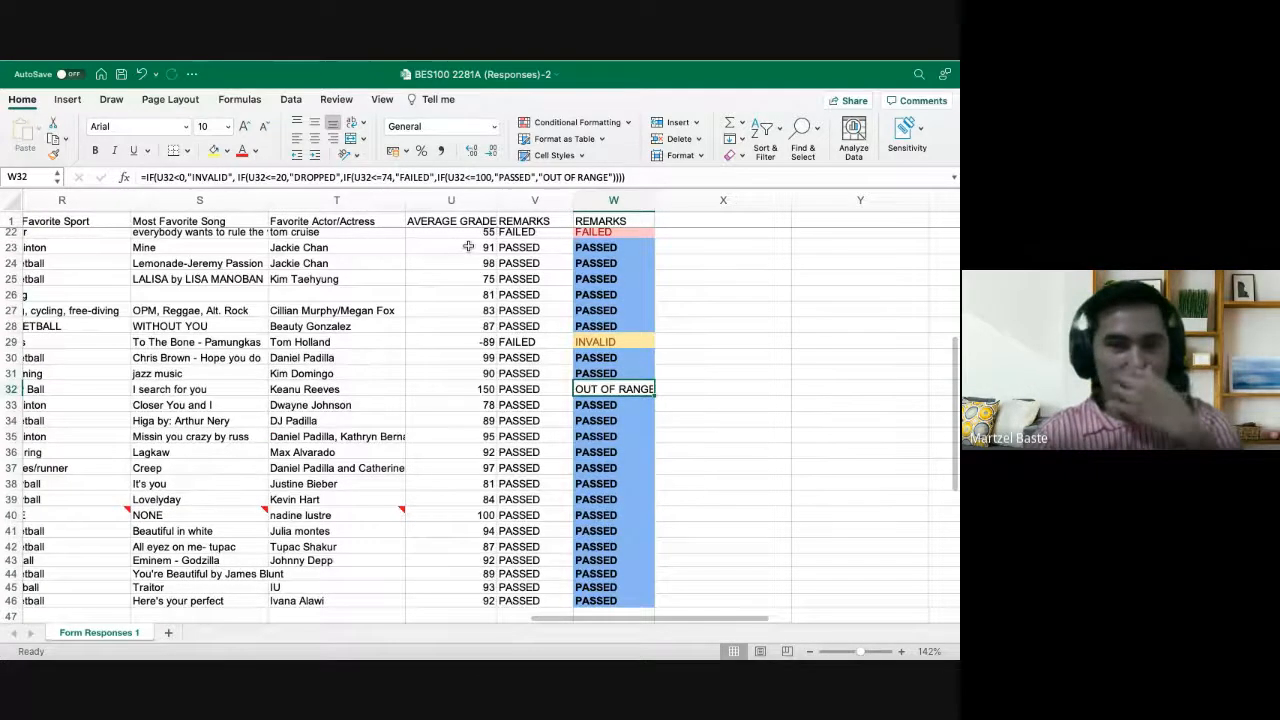
scroll(462, 246, "up", 5)
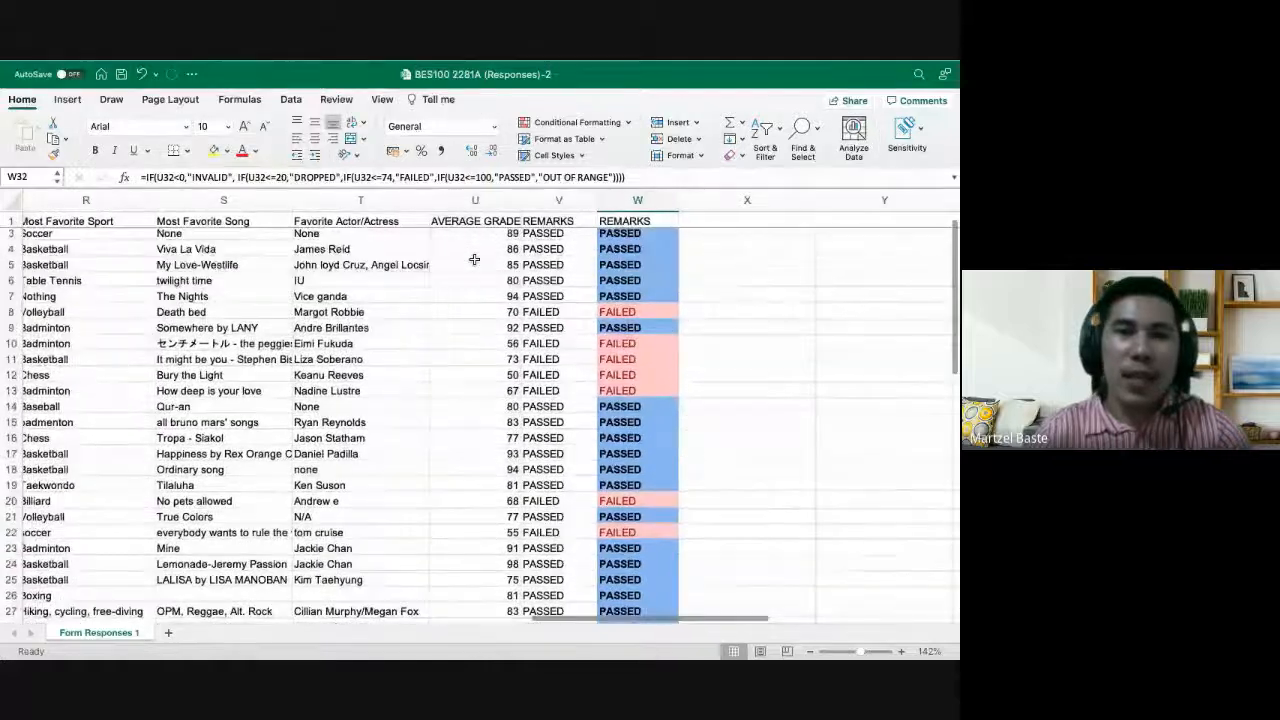
scroll(480, 240, "left", 1)
left_click(489, 237)
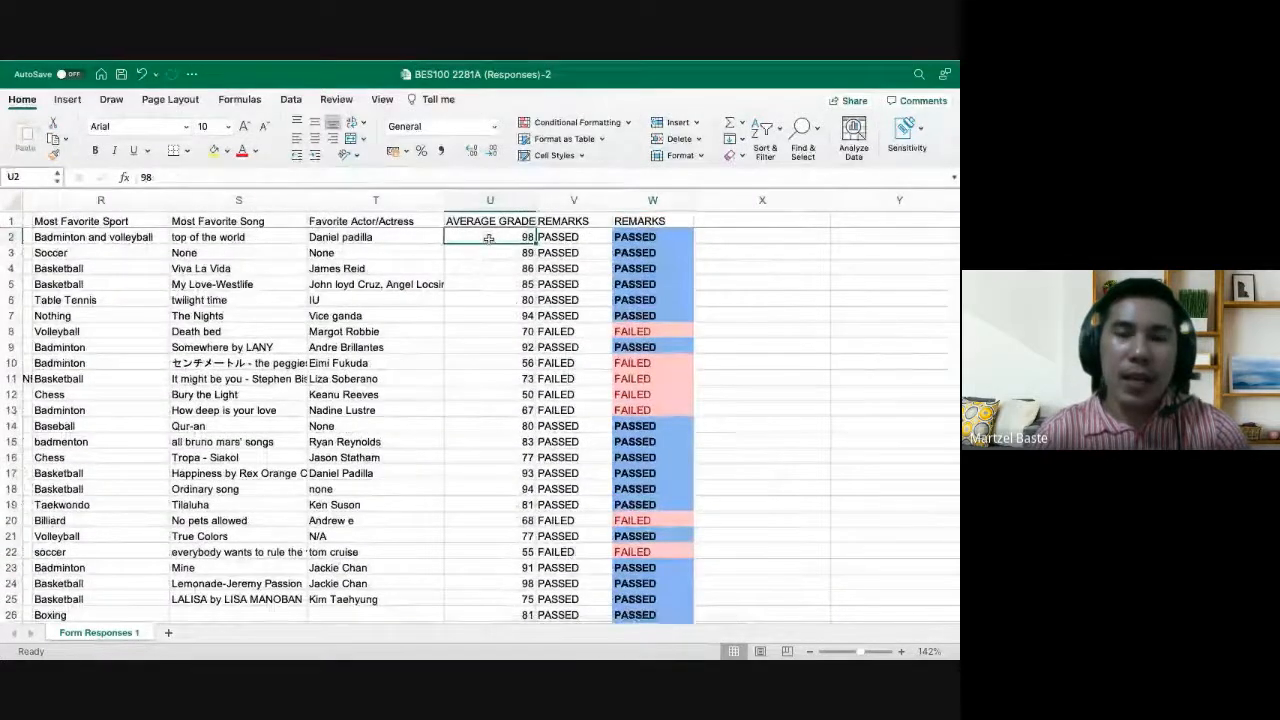
left_click_drag(487, 237, 510, 578)
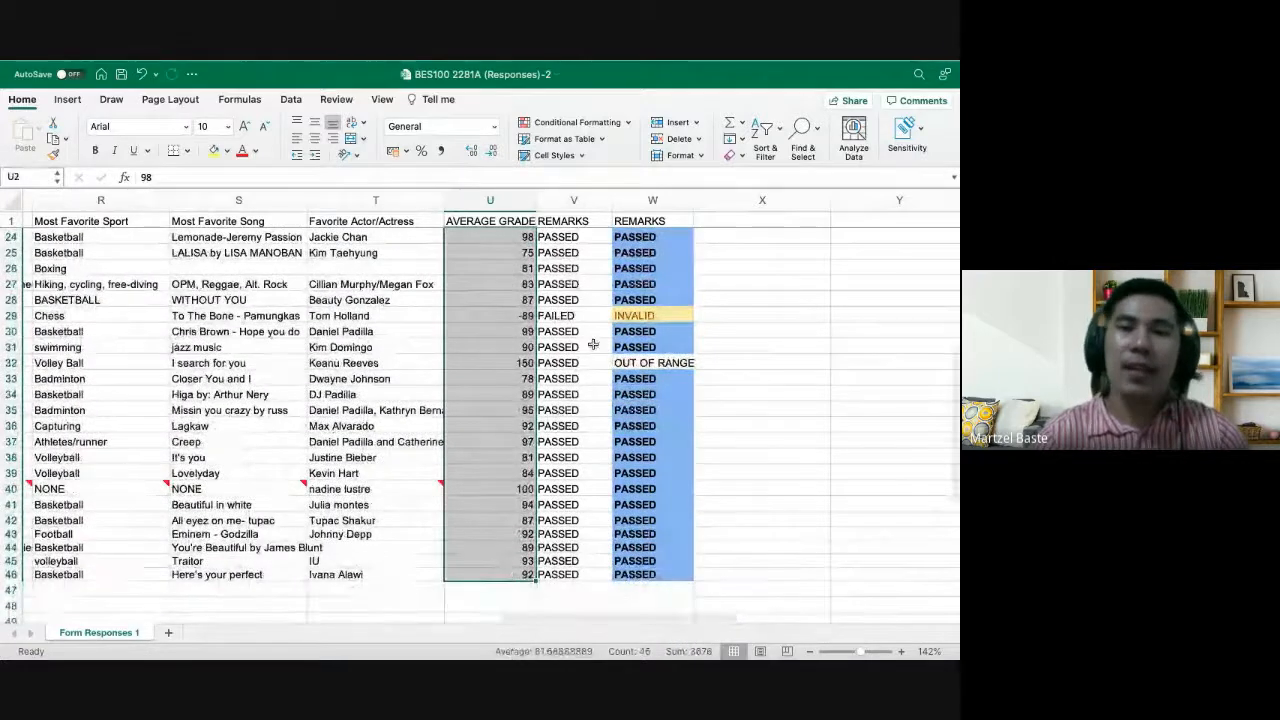
left_click(626, 122)
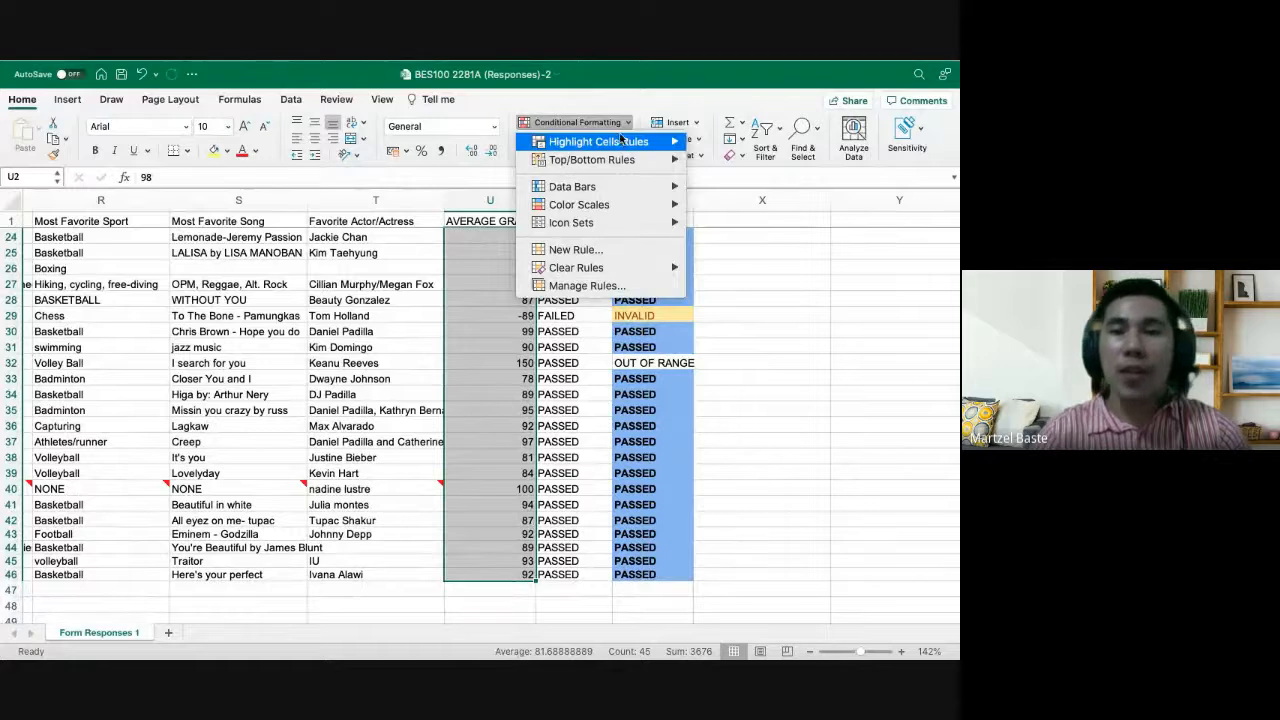
mouse_move(619, 140)
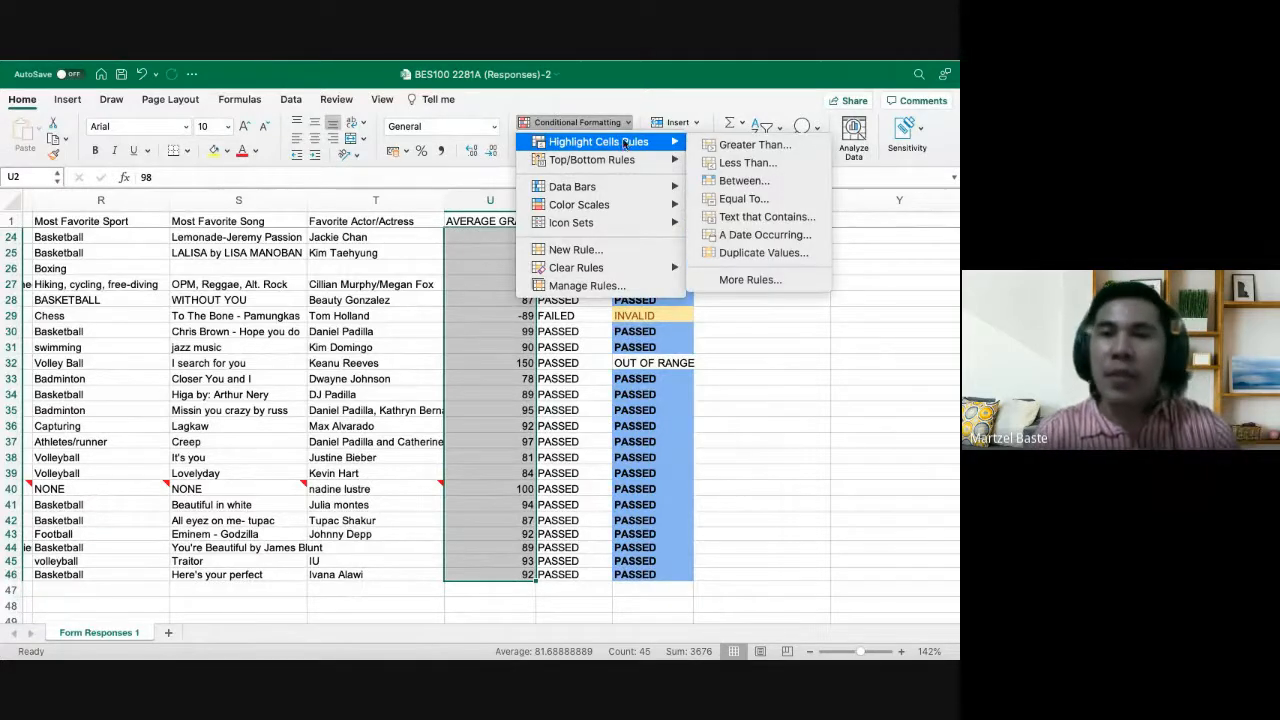
left_click(744, 181)
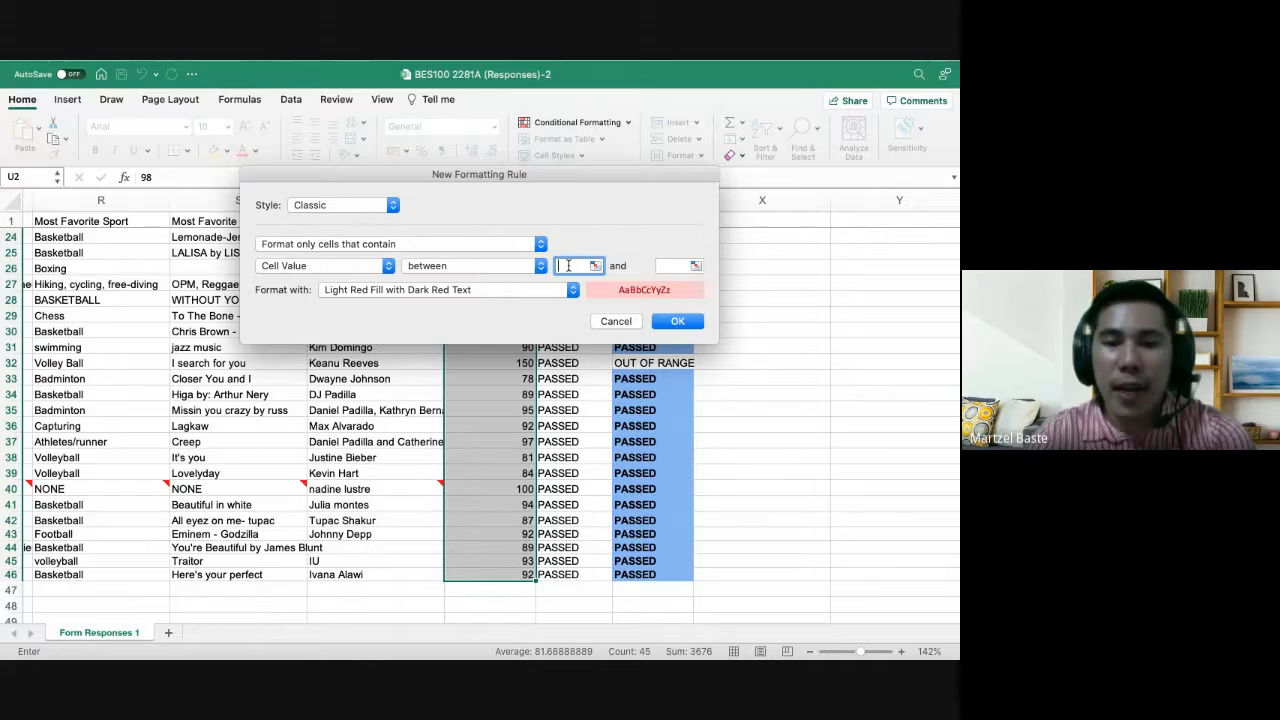
type("7")
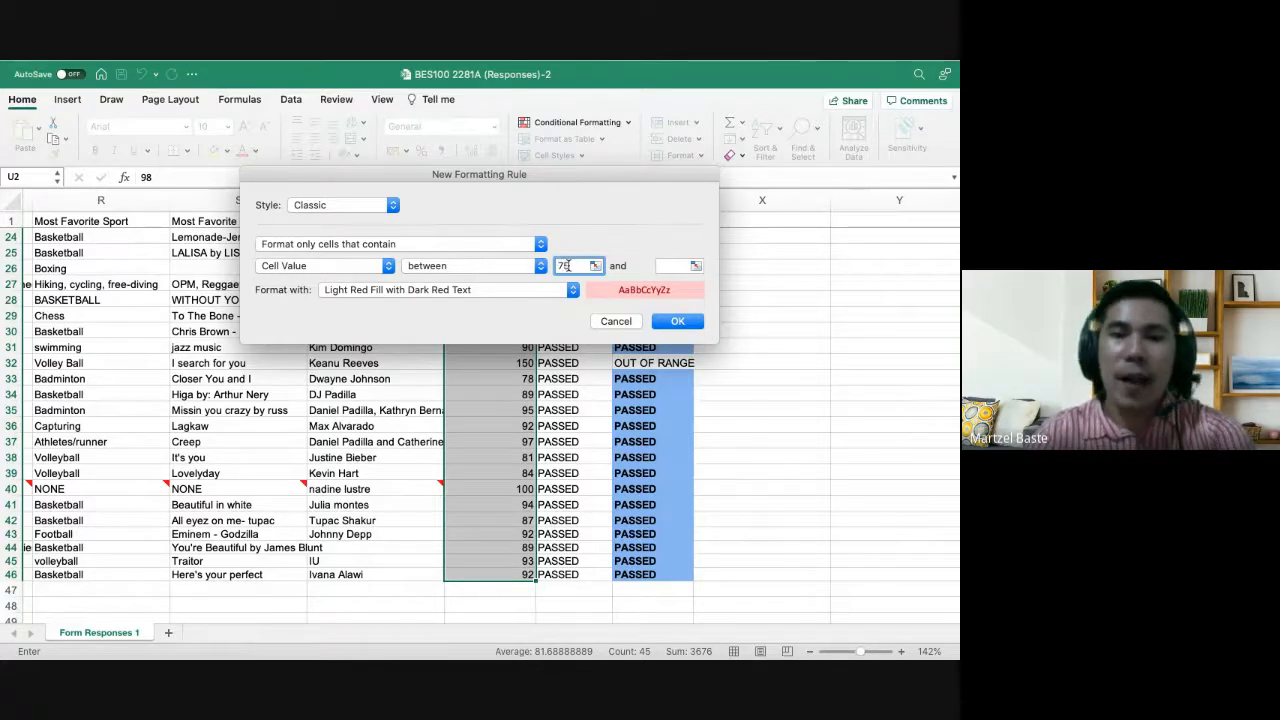
type("5")
left_click(684, 264)
type("100")
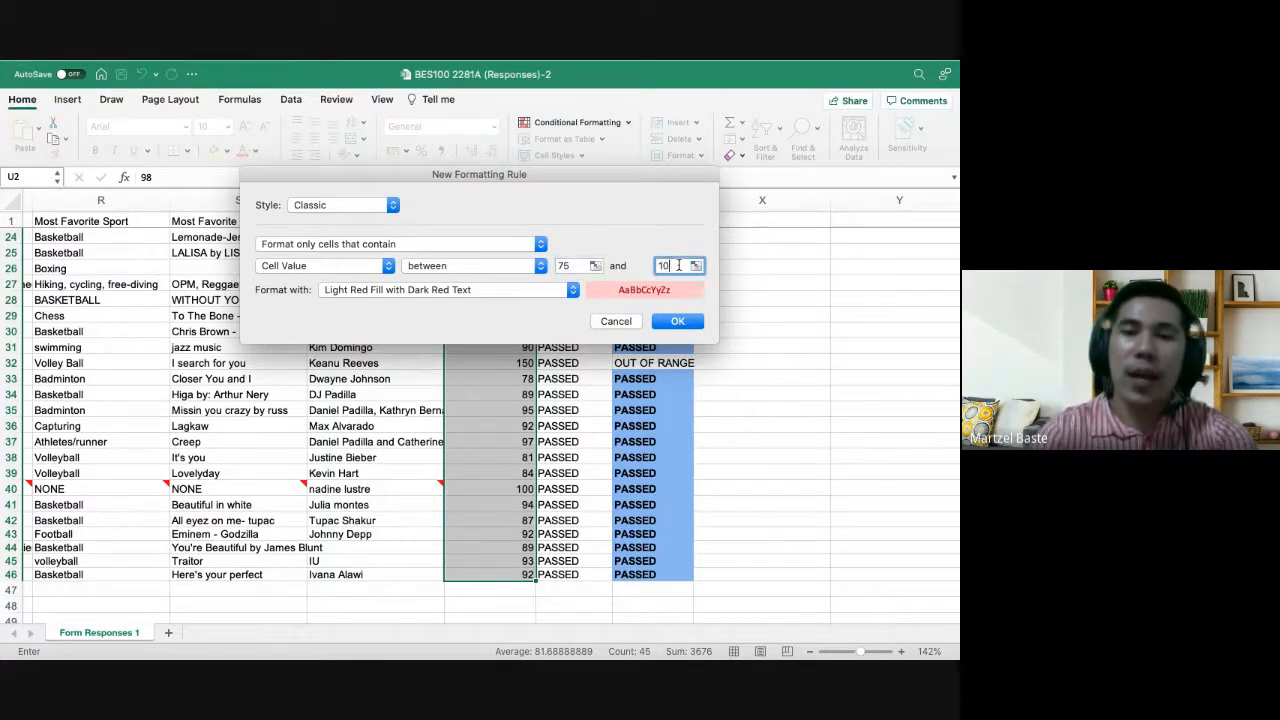
Give the 75 to 100 grade rule Green Fill with Dark Green Text and apply it
left_click(572, 290)
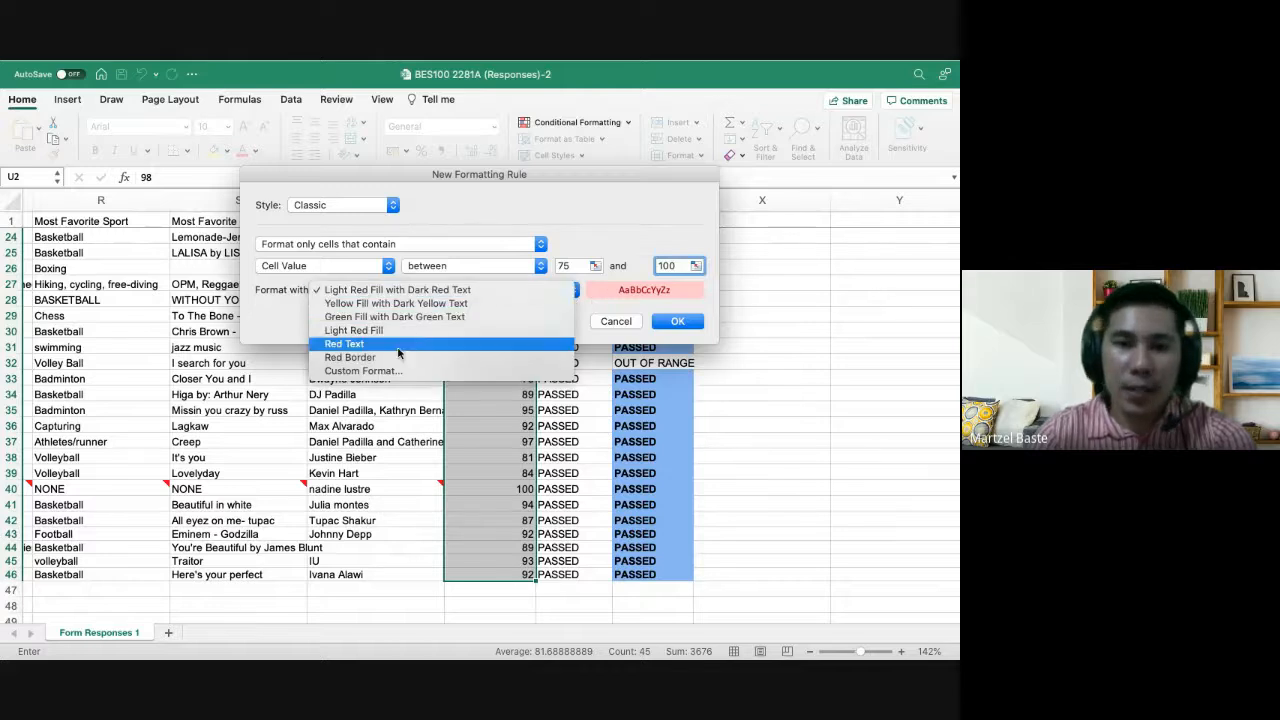
left_click(384, 317)
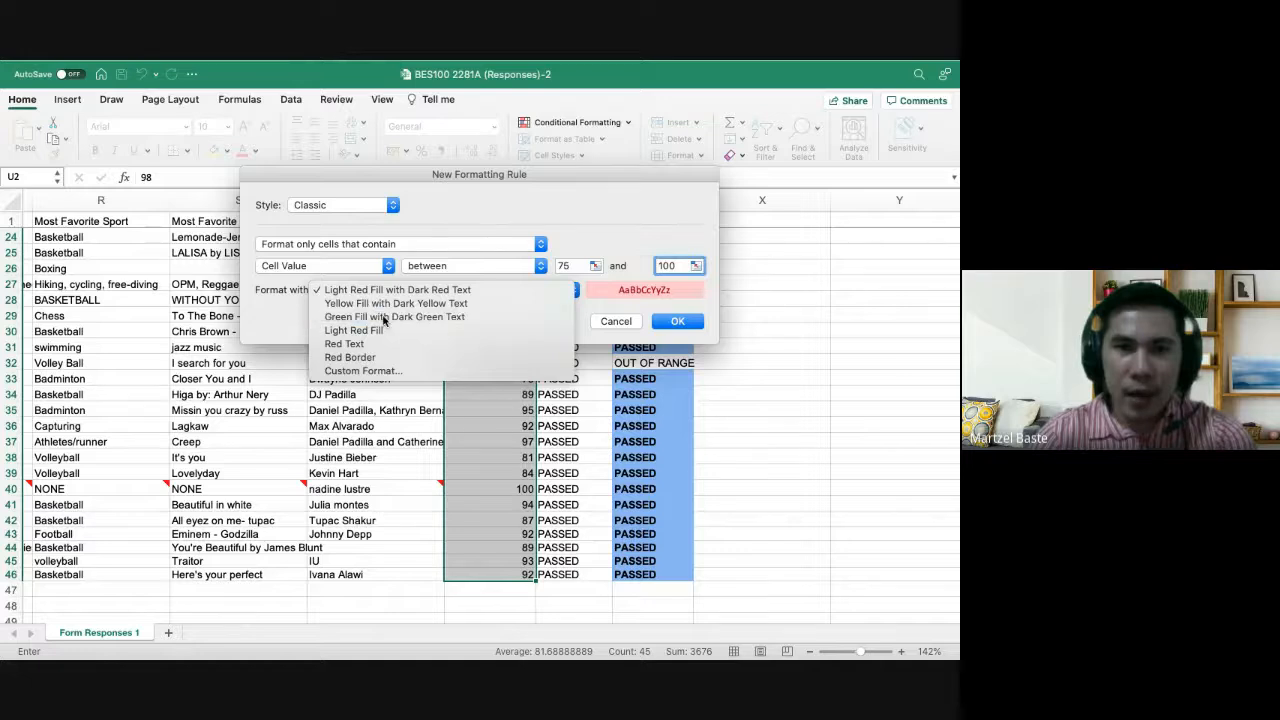
left_click(673, 321)
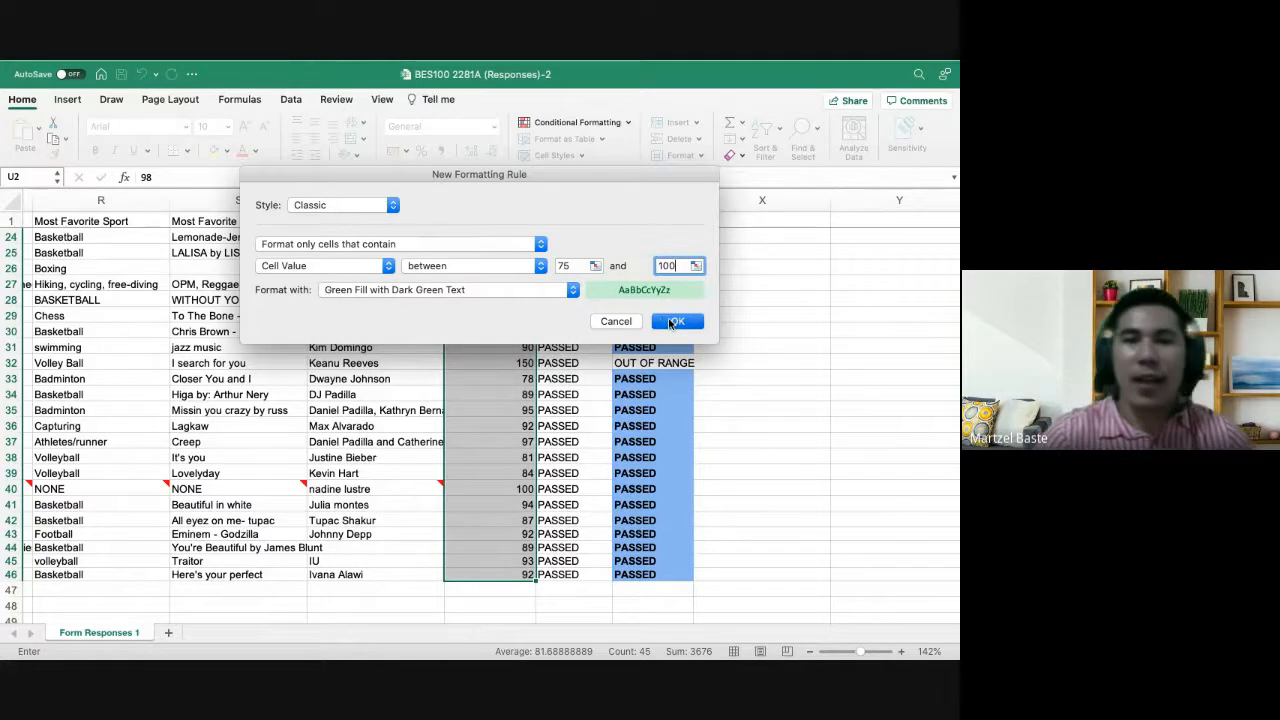
left_click(494, 333)
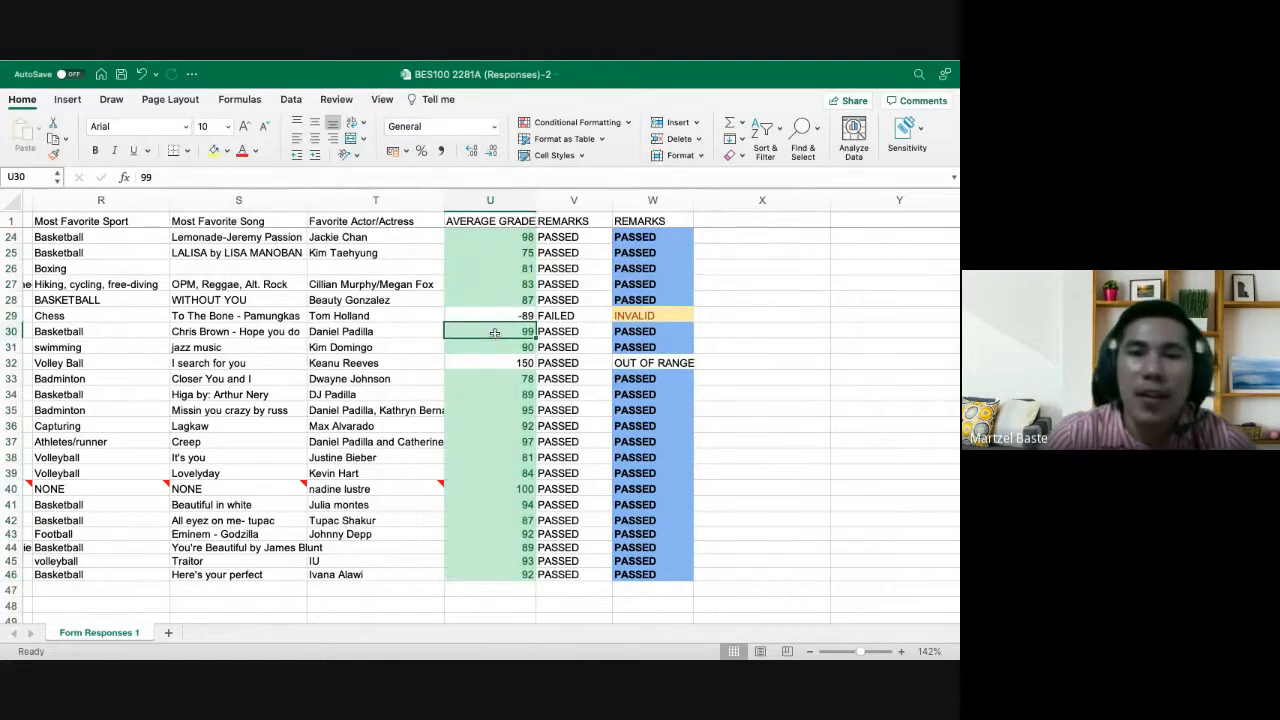
scroll(500, 345, "up", 6)
scroll(504, 358, "up", 2)
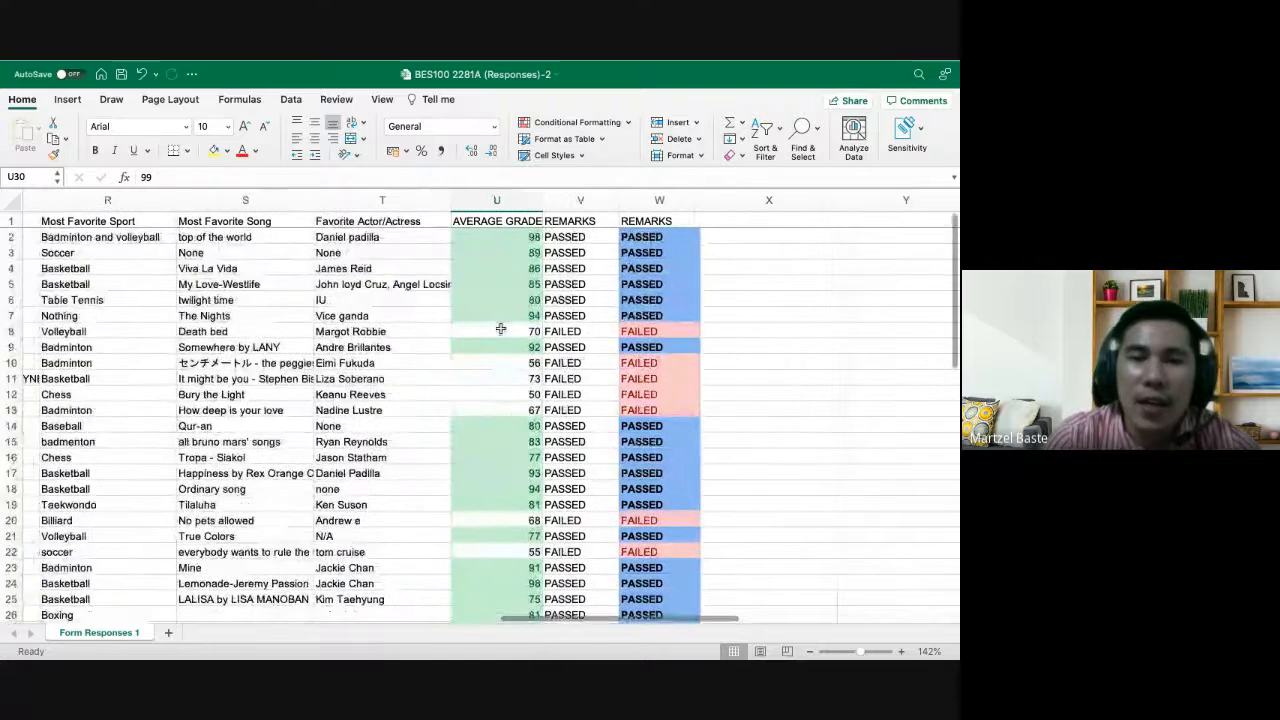
Set the average grade in U6 to 78 to test the highlighting rules
left_click(495, 315)
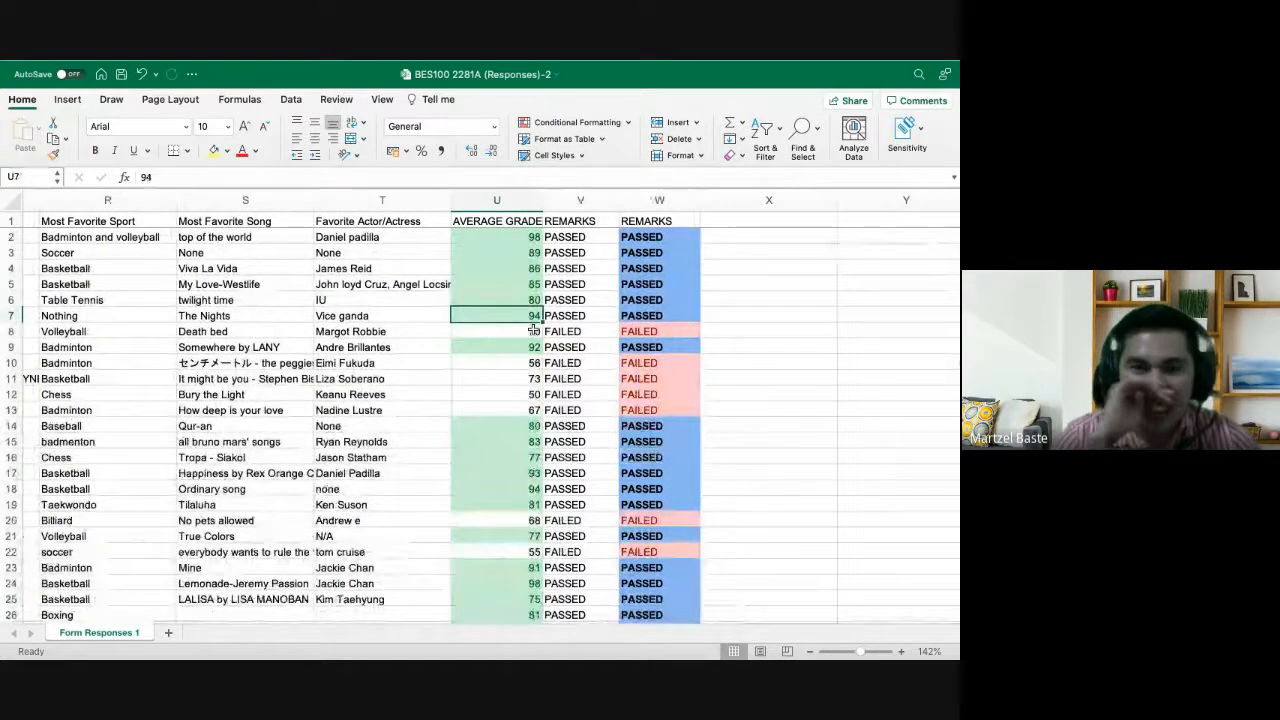
key("Up")
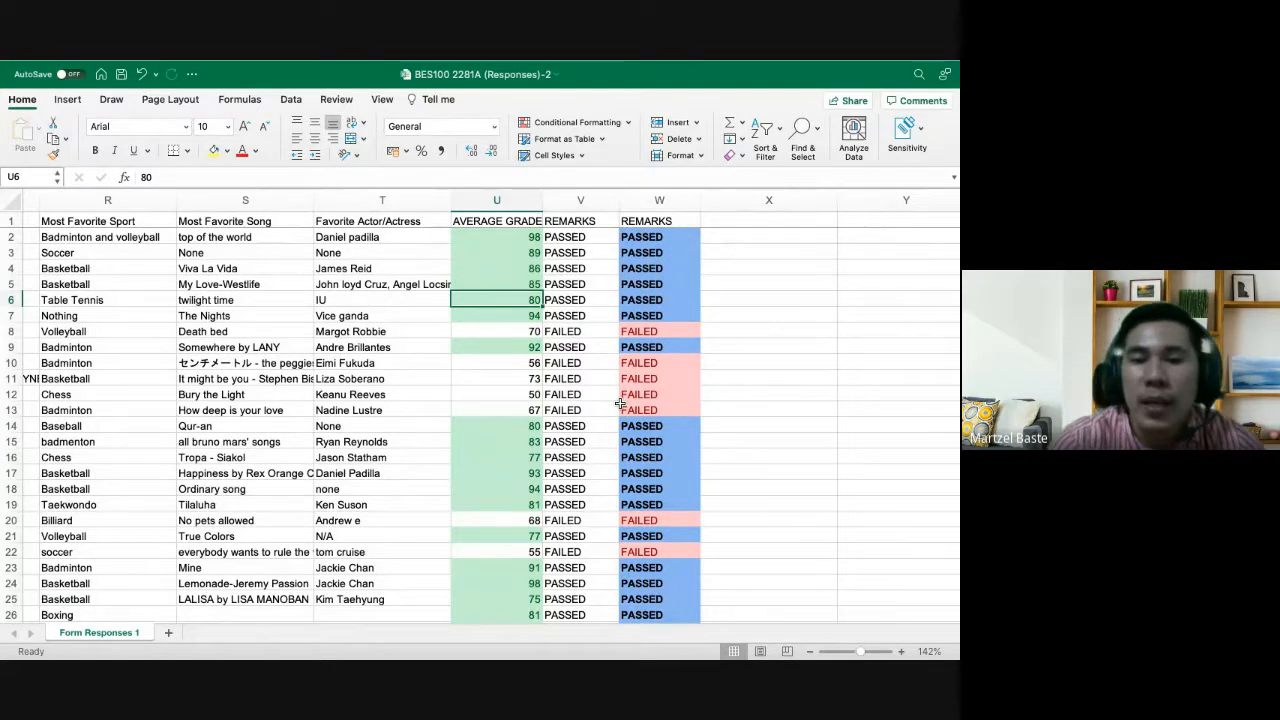
type("78")
key("Return")
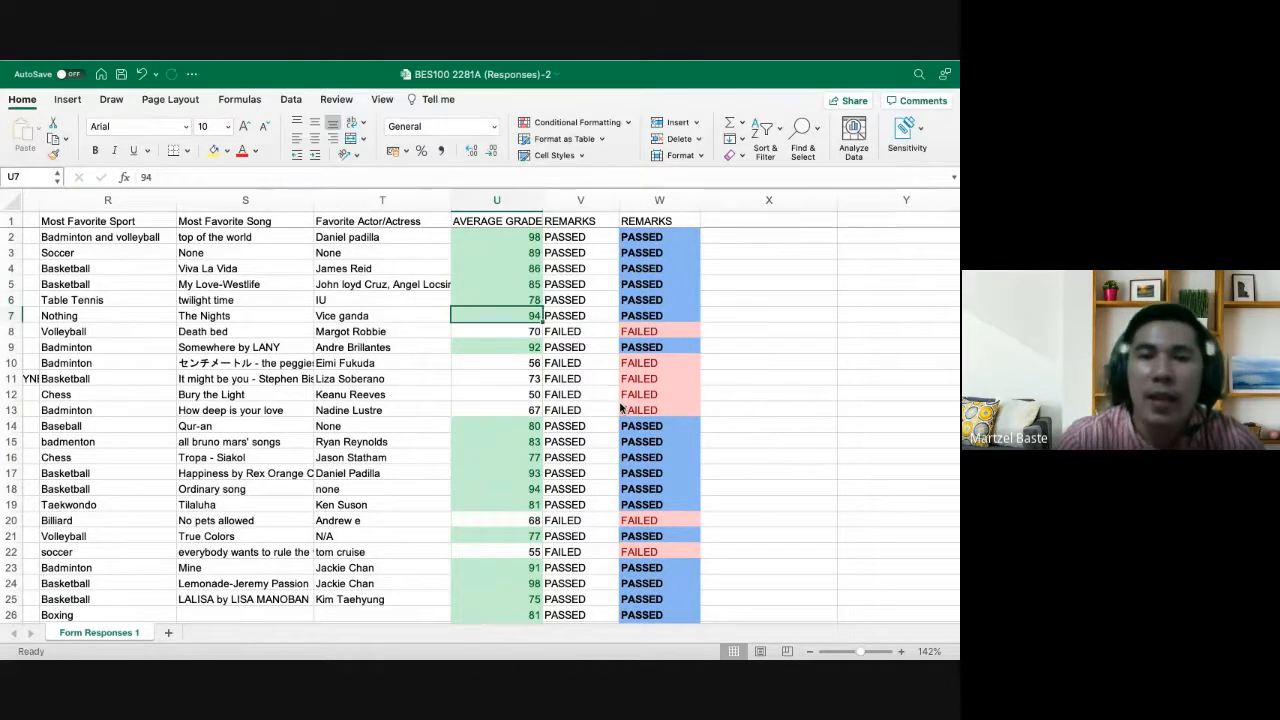
Set the average grade in U6 to 73 to test a failing grade
key("Up")
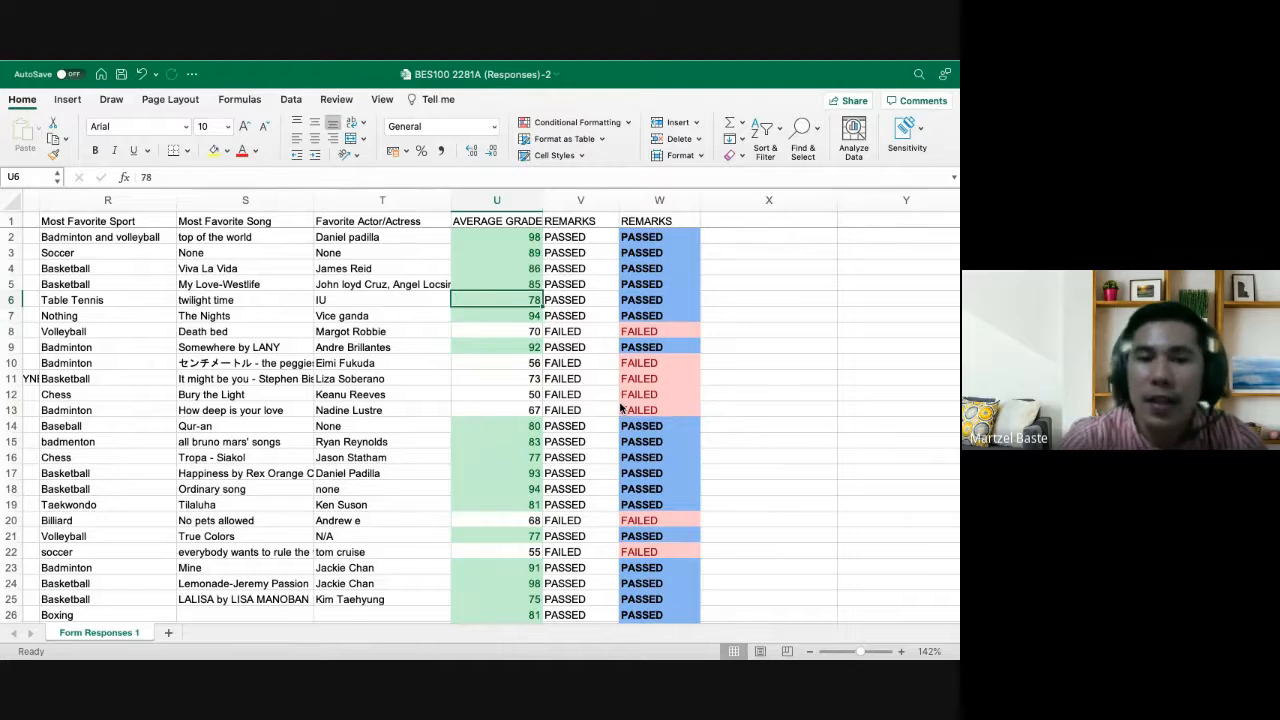
type("73")
key("Return")
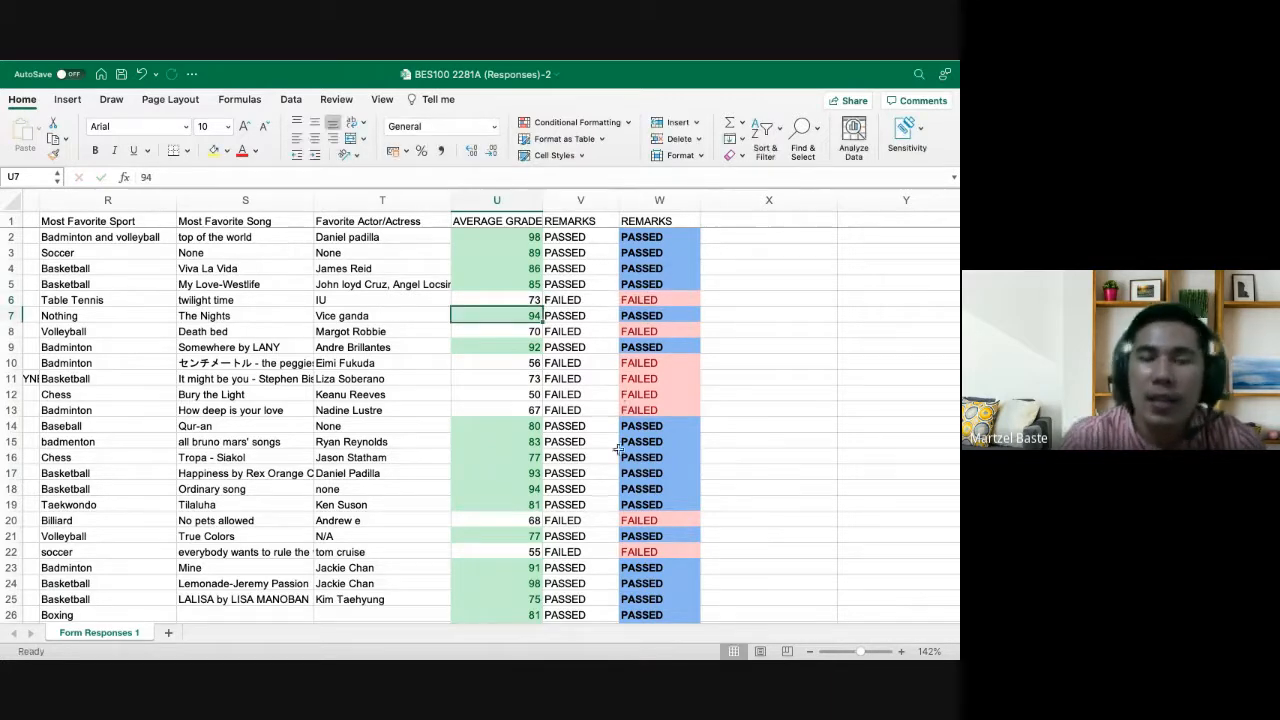
left_click(525, 301)
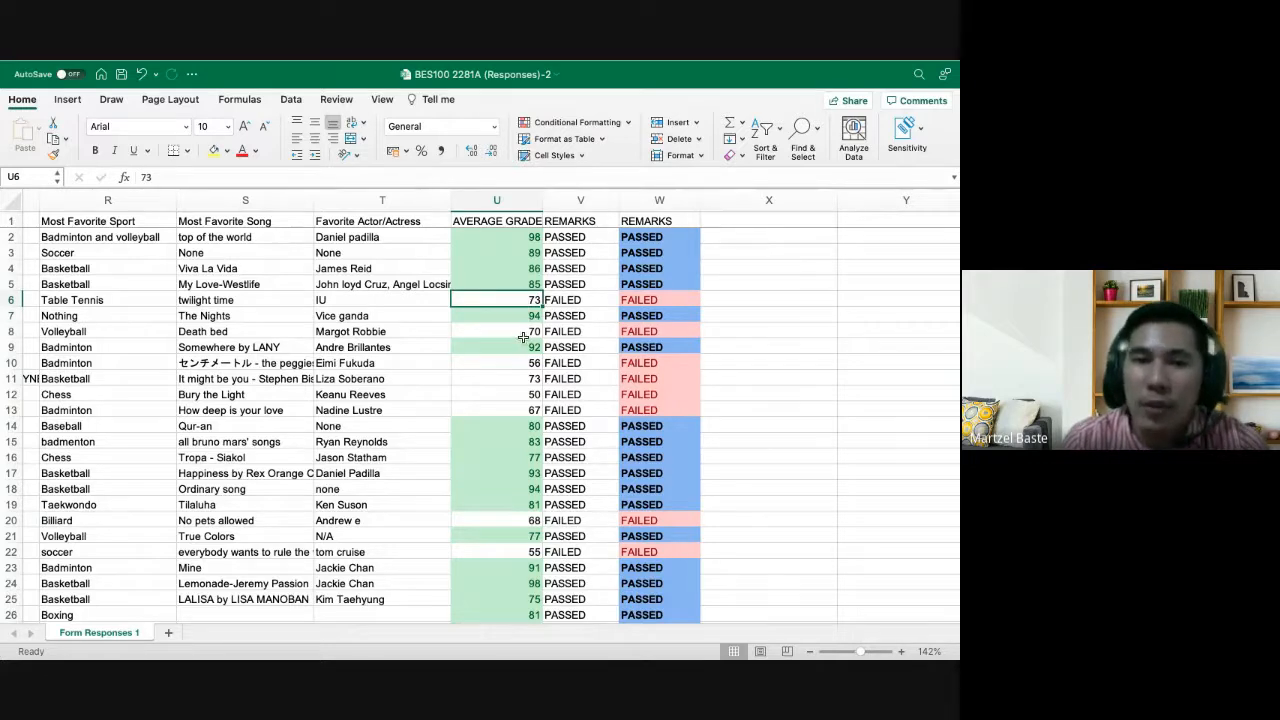
Set the average grade in U11 to 76 to test a passing grade
left_click(511, 384)
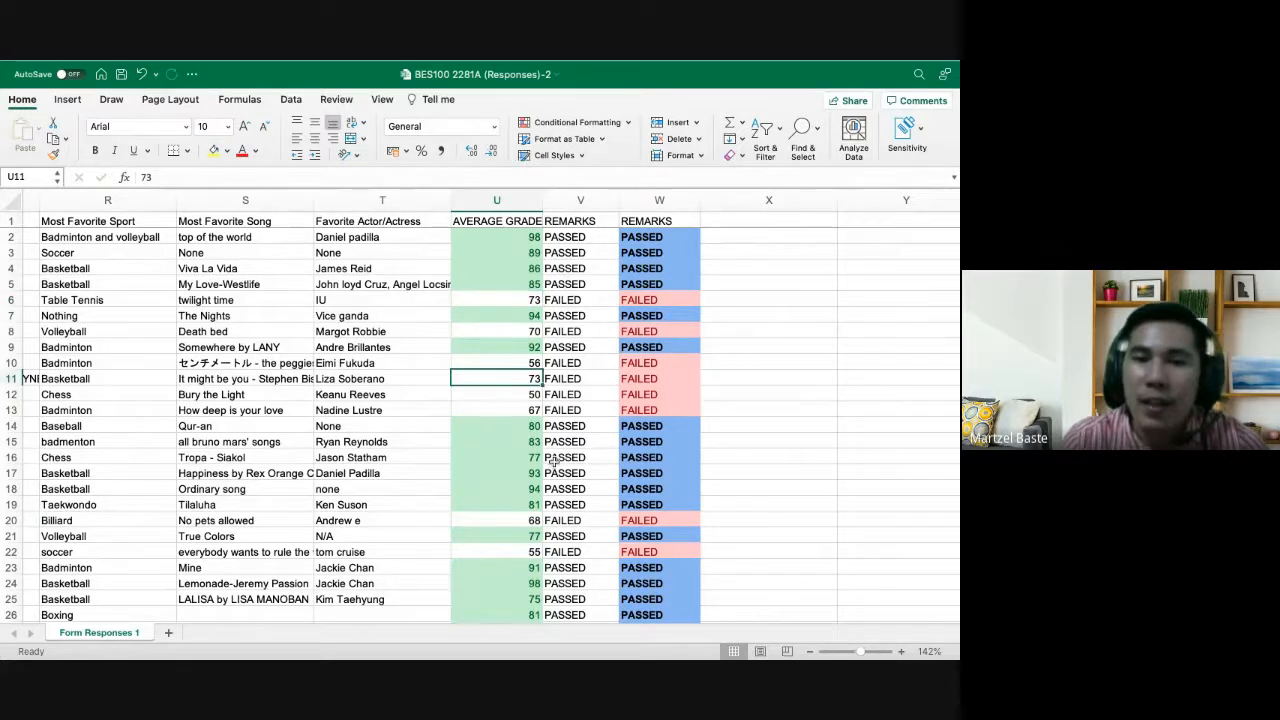
type("76")
key("Return")
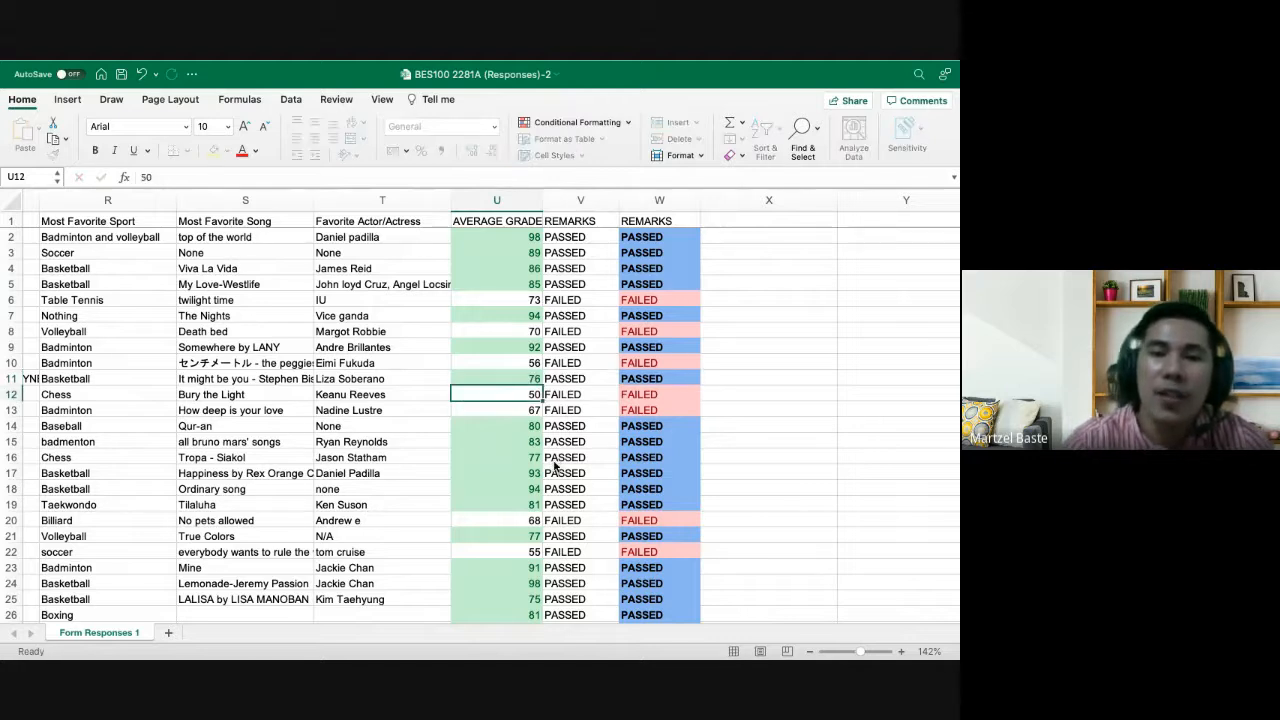
left_click_drag(511, 403, 512, 412)
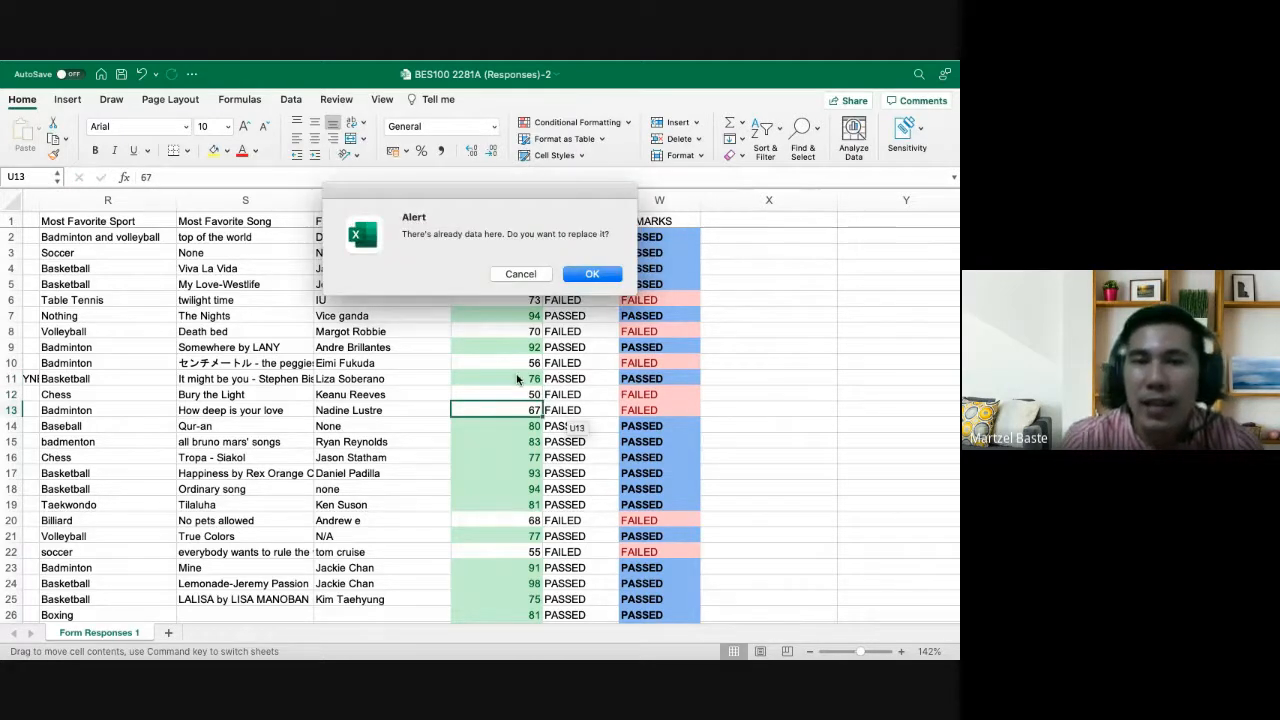
left_click(519, 275)
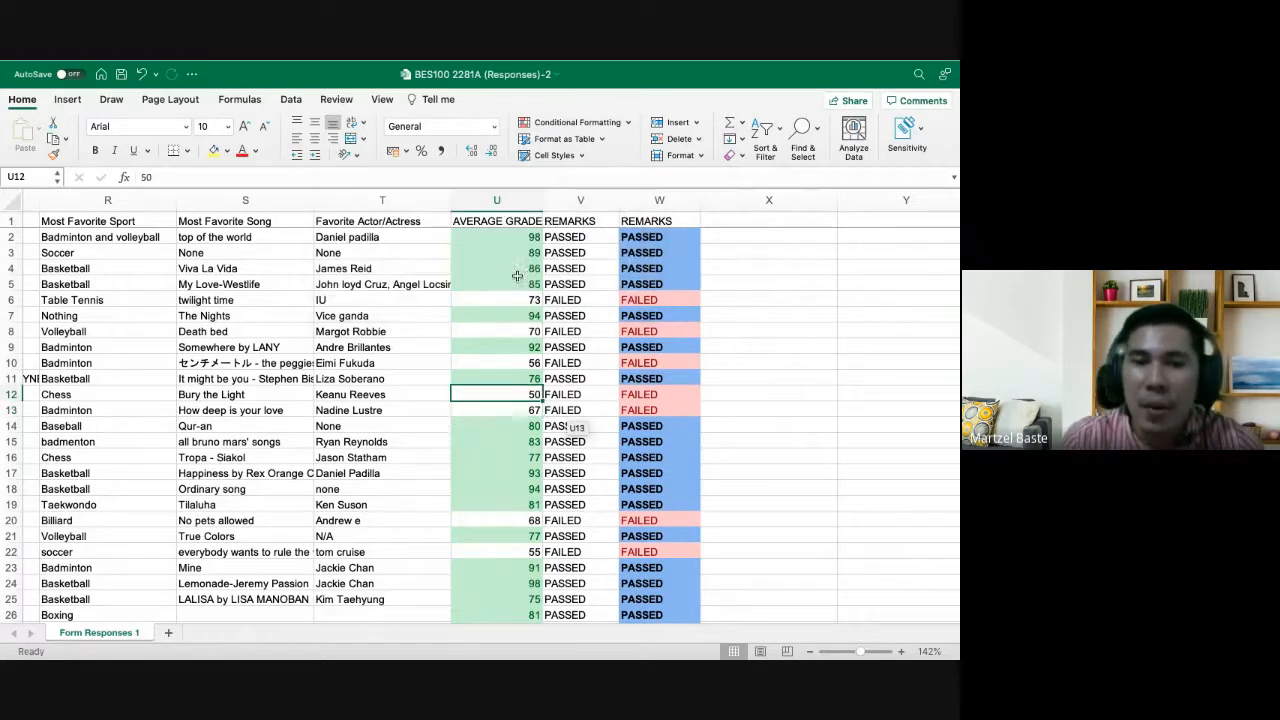
left_click(524, 378)
scroll(607, 383, "down", 9)
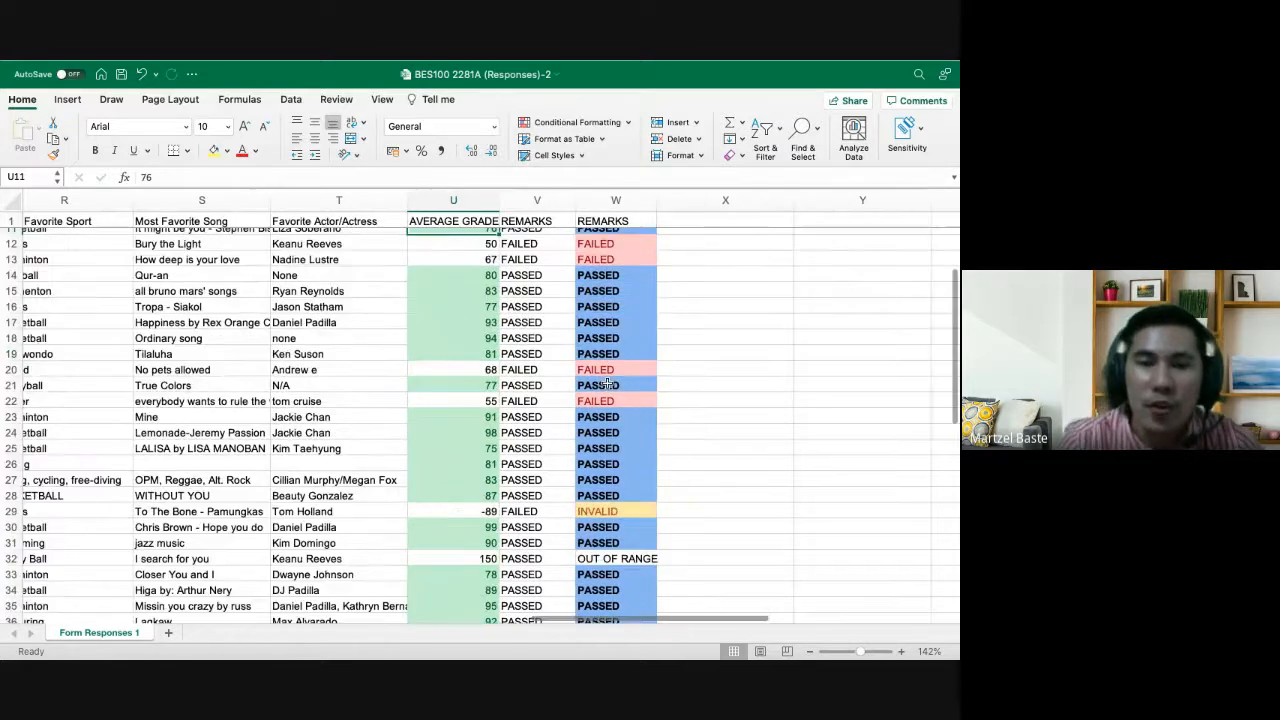
scroll(607, 383, "up", 9)
scroll(607, 383, "right", 2)
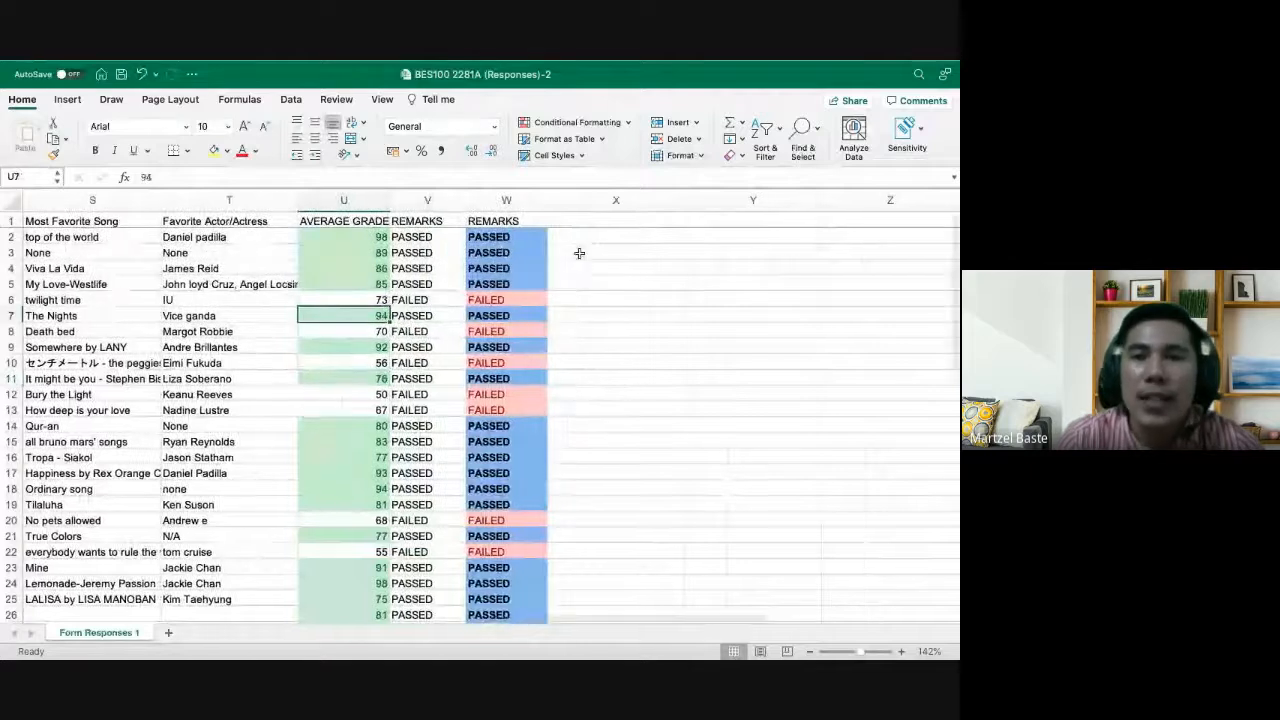
Open data validation for the average grades in U2:U46
left_click(585, 252)
left_click(408, 266)
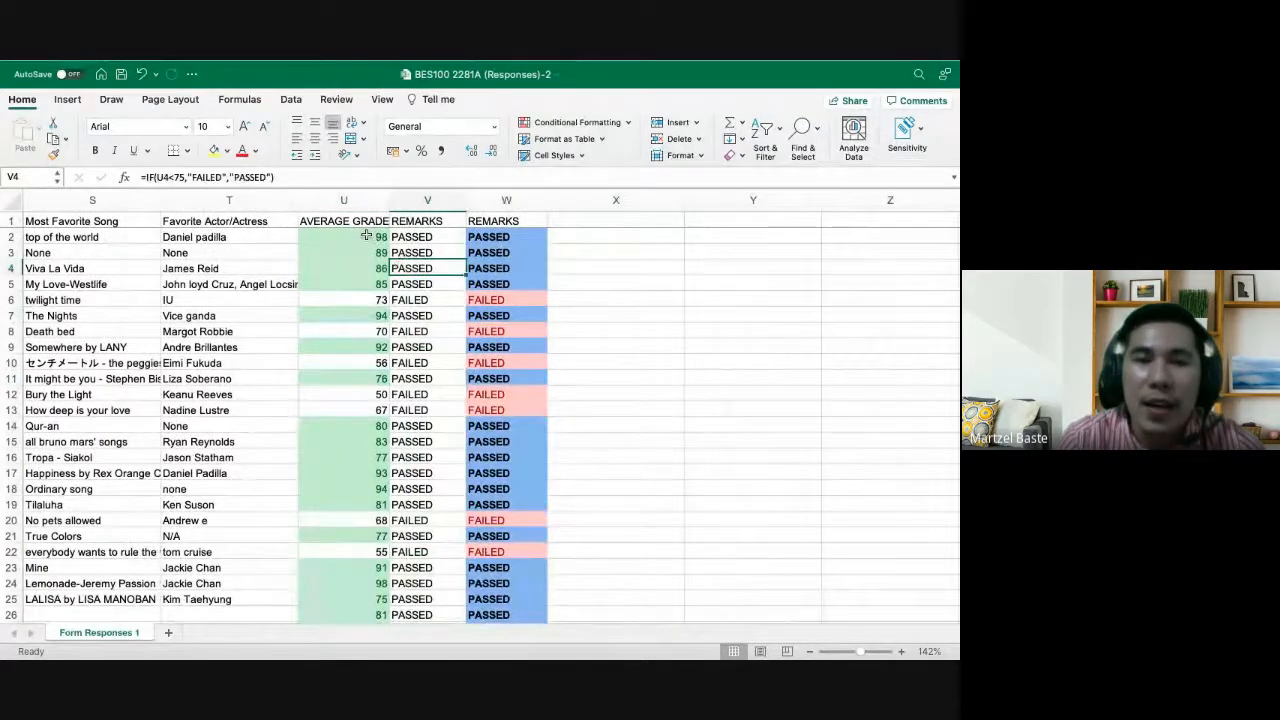
left_click(366, 236)
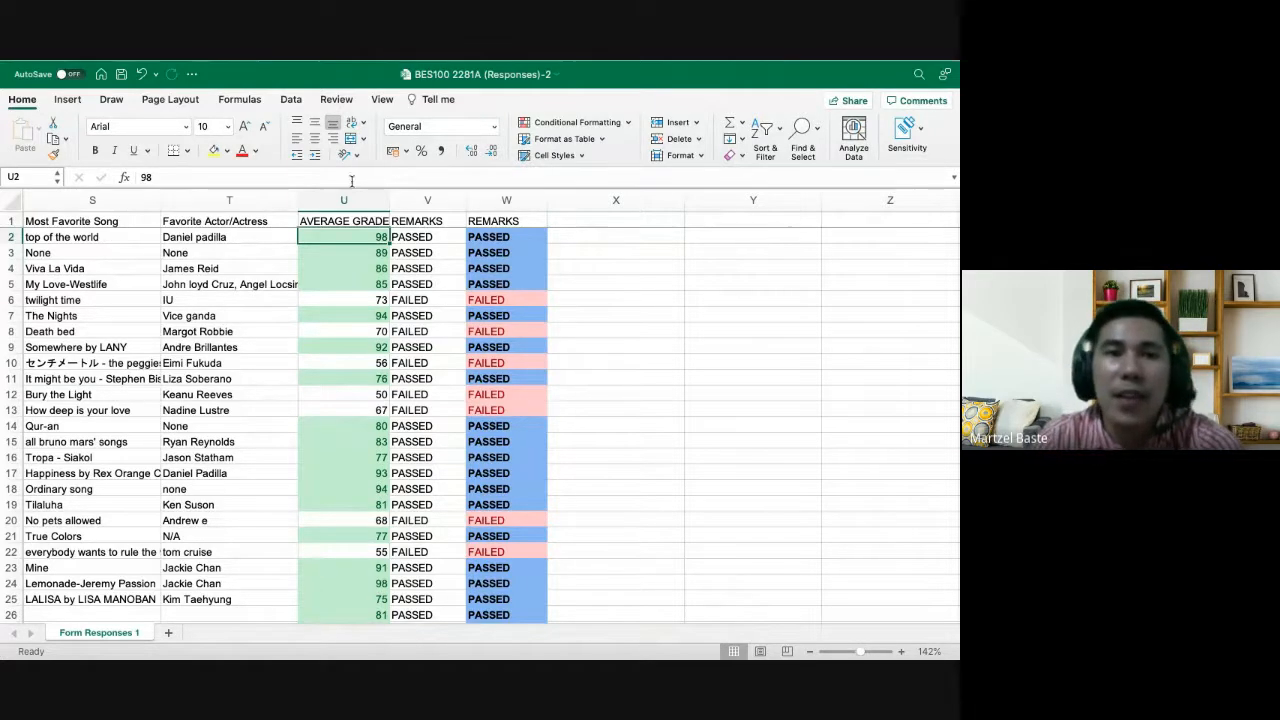
left_click(290, 100)
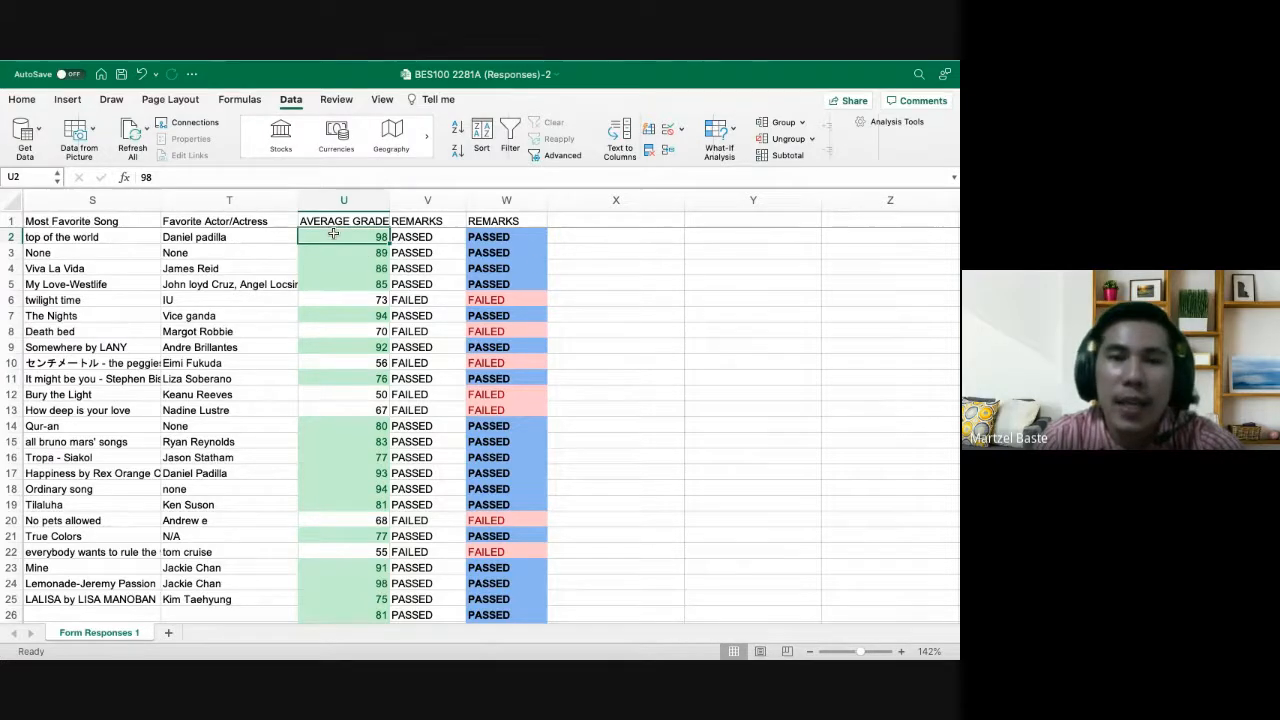
left_click_drag(340, 237, 360, 591)
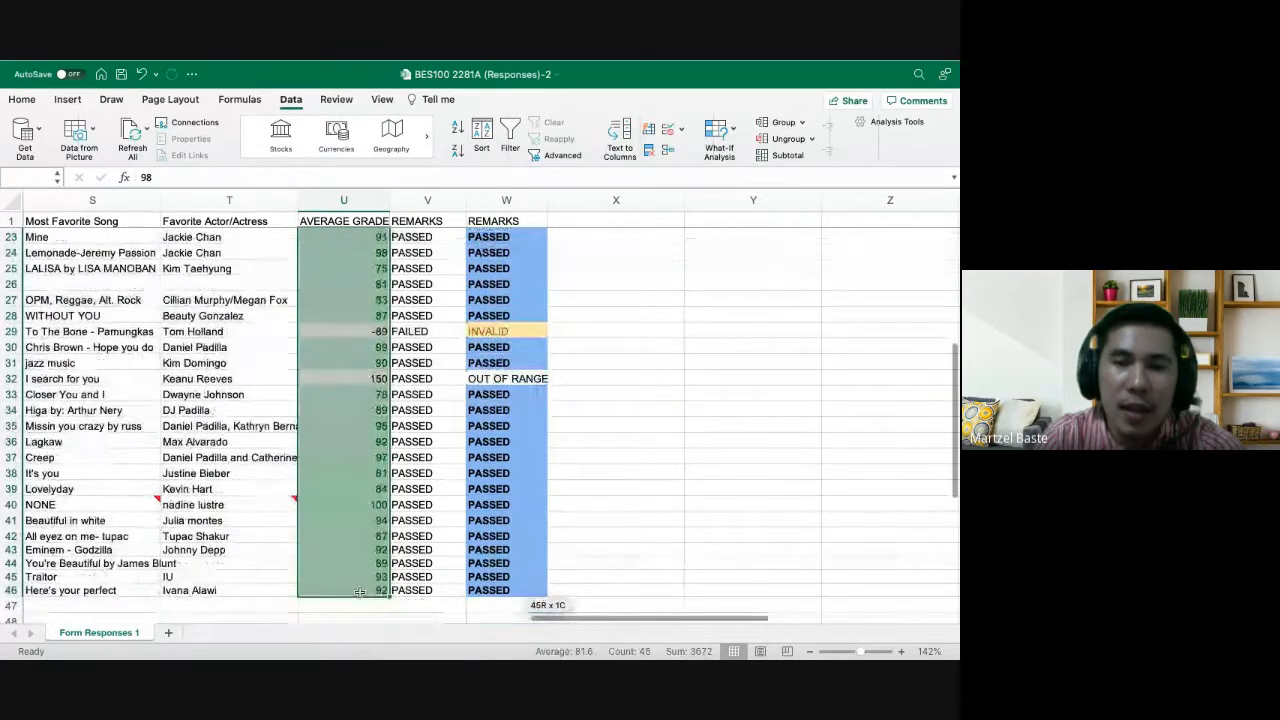
left_click(684, 131)
left_click(692, 150)
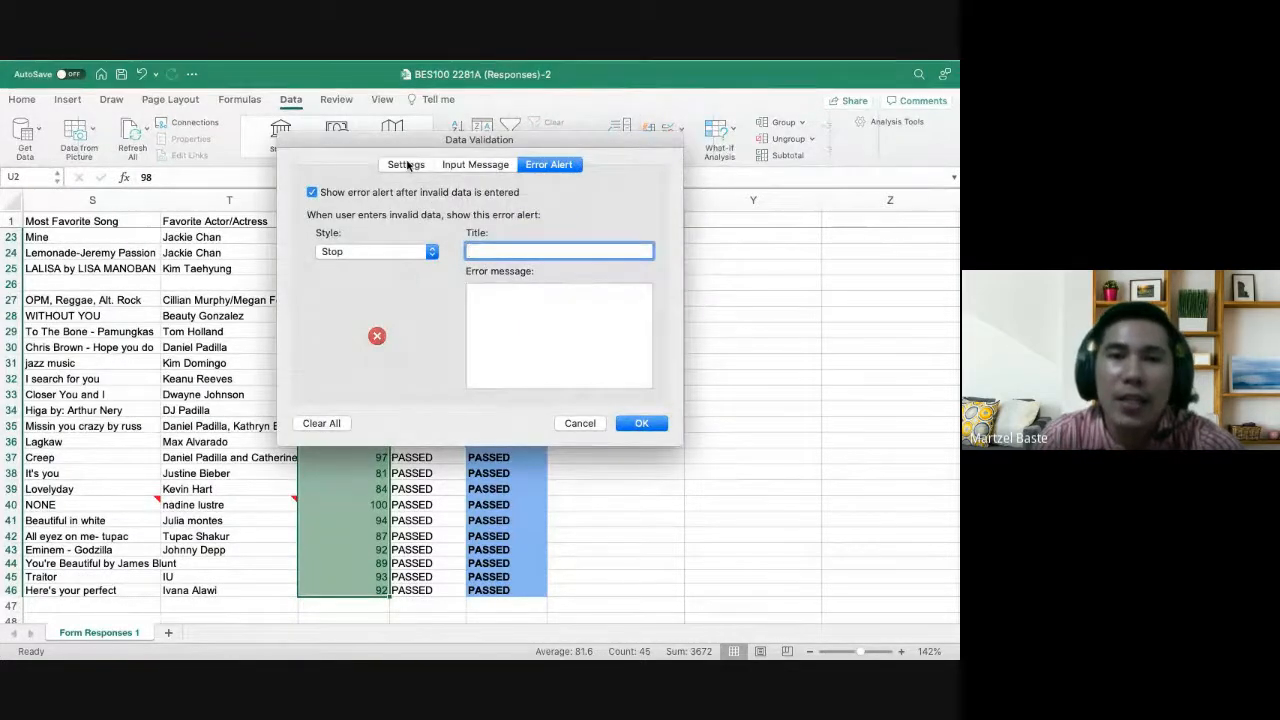
Restrict the average grades to decimal values between a minimum of 0 and a maximum of 100
left_click(407, 165)
left_click(368, 234)
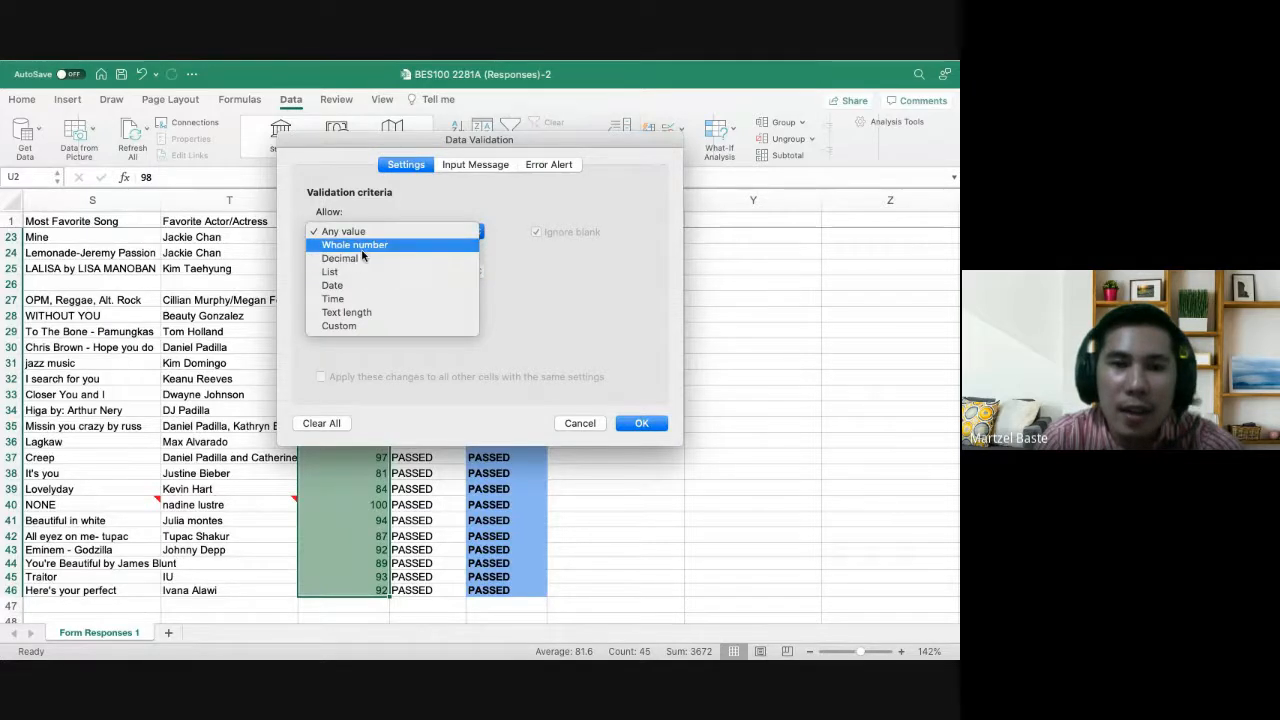
left_click(355, 259)
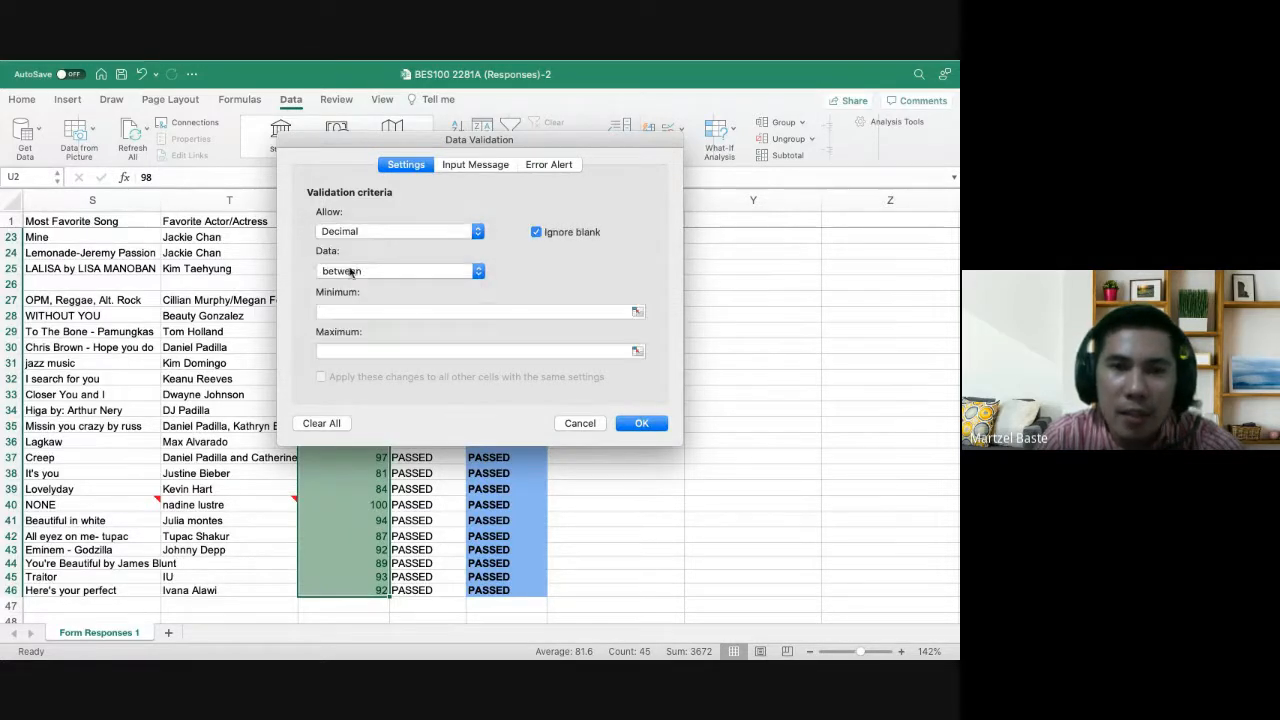
left_click(367, 309)
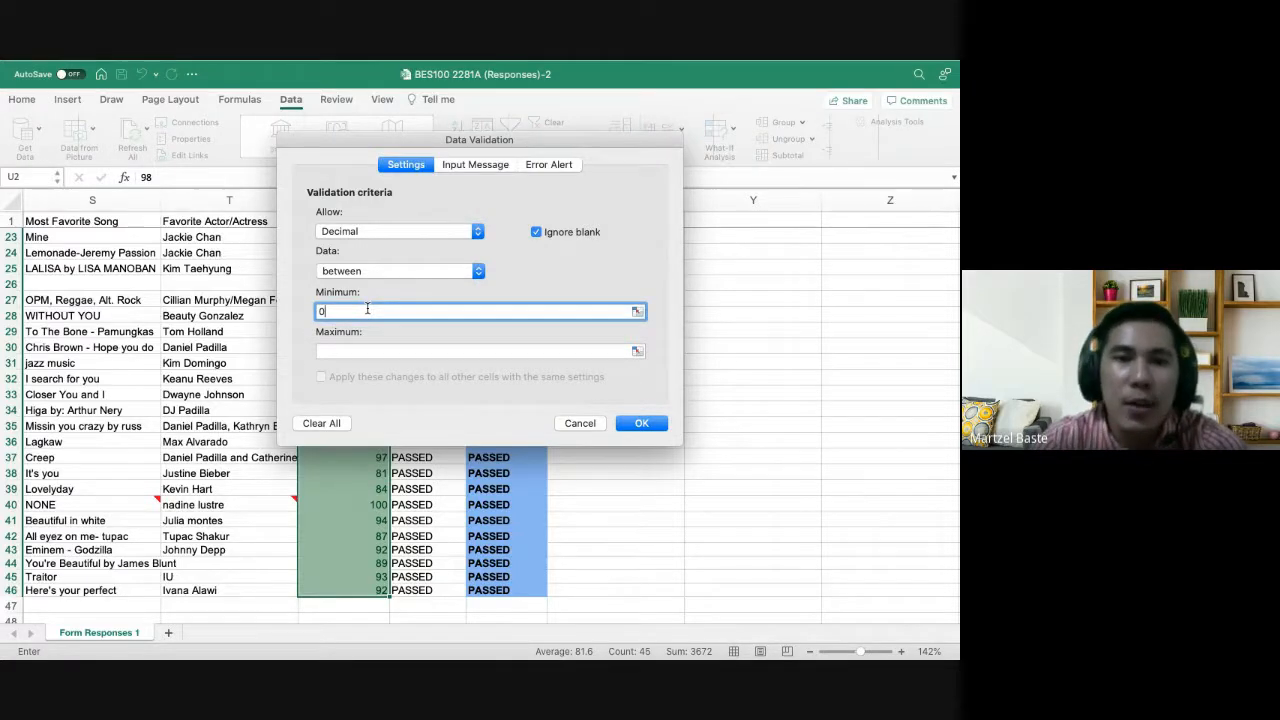
left_click(351, 350)
type("100")
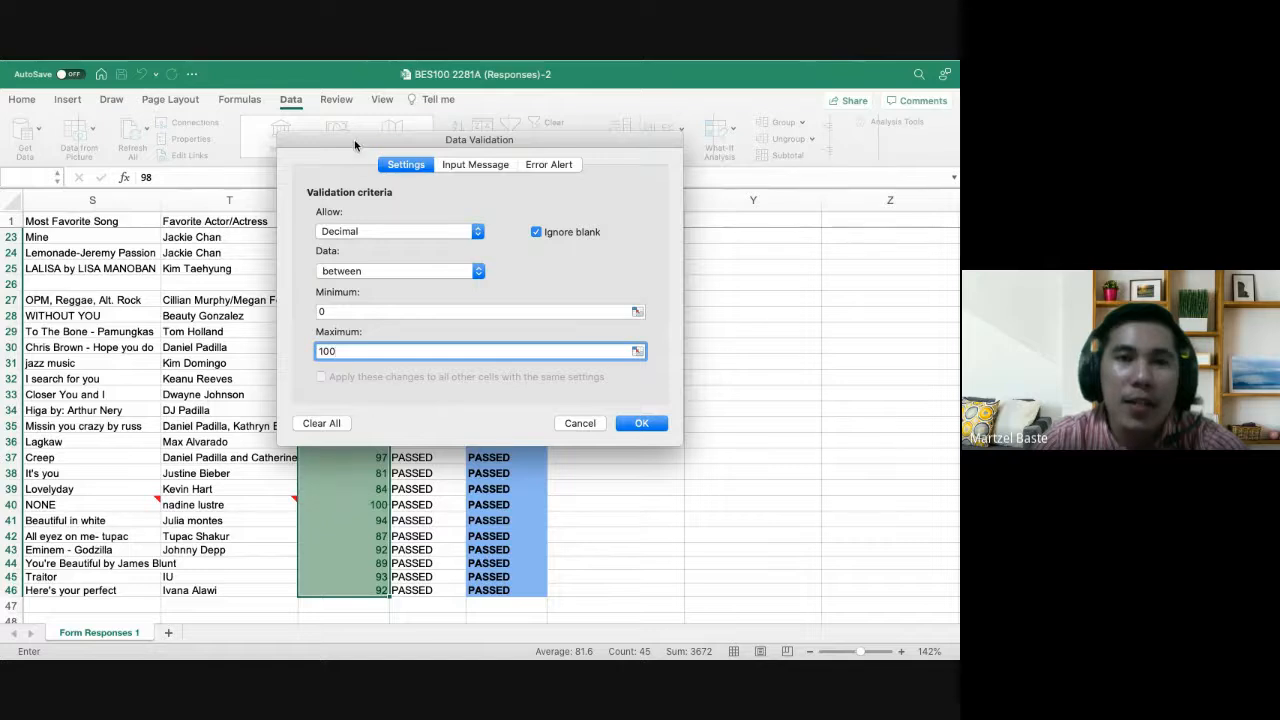
left_click_drag(354, 145, 572, 150)
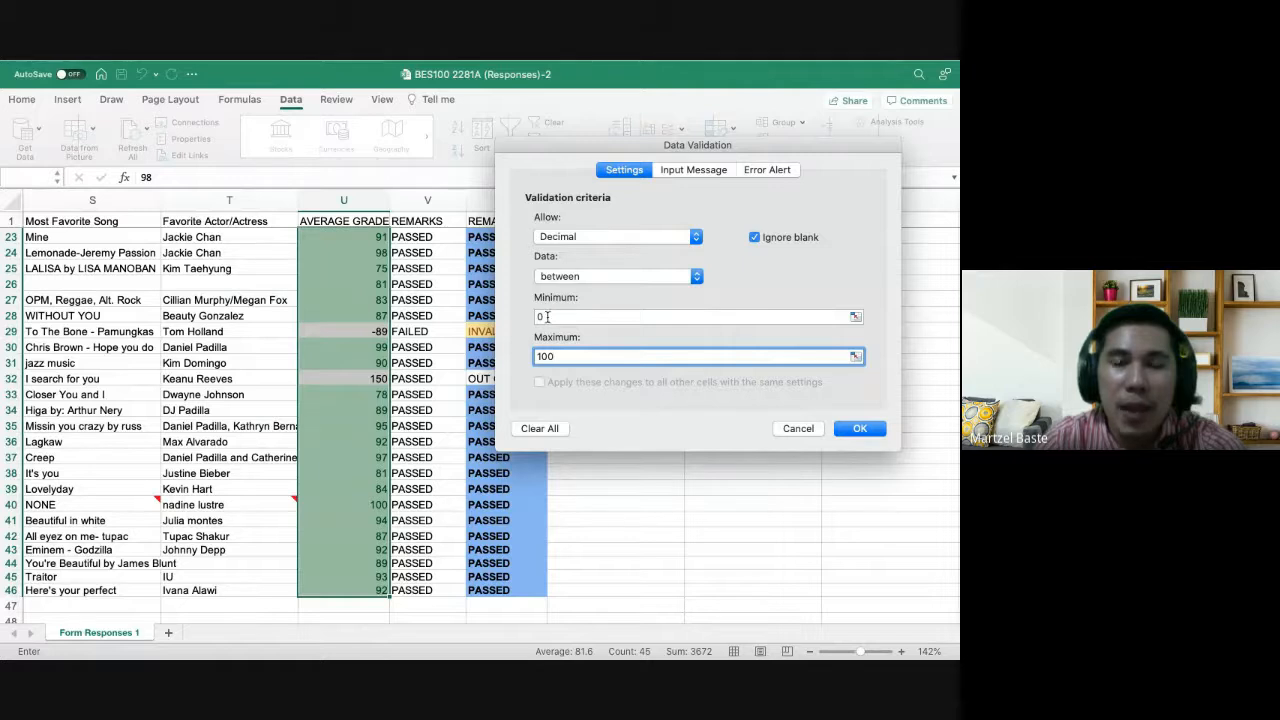
Add a validation input message titled "Grade Value" with the text "Enter Grade (0 to 100)"
left_click(684, 170)
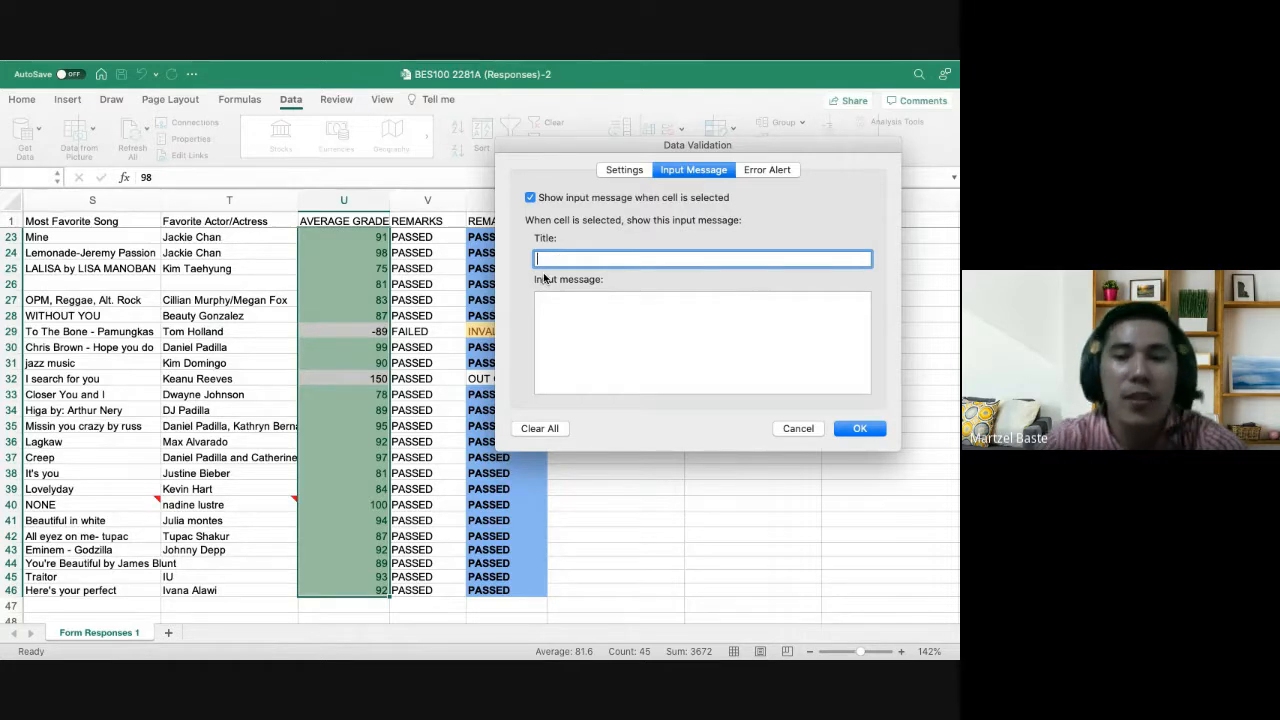
type("E")
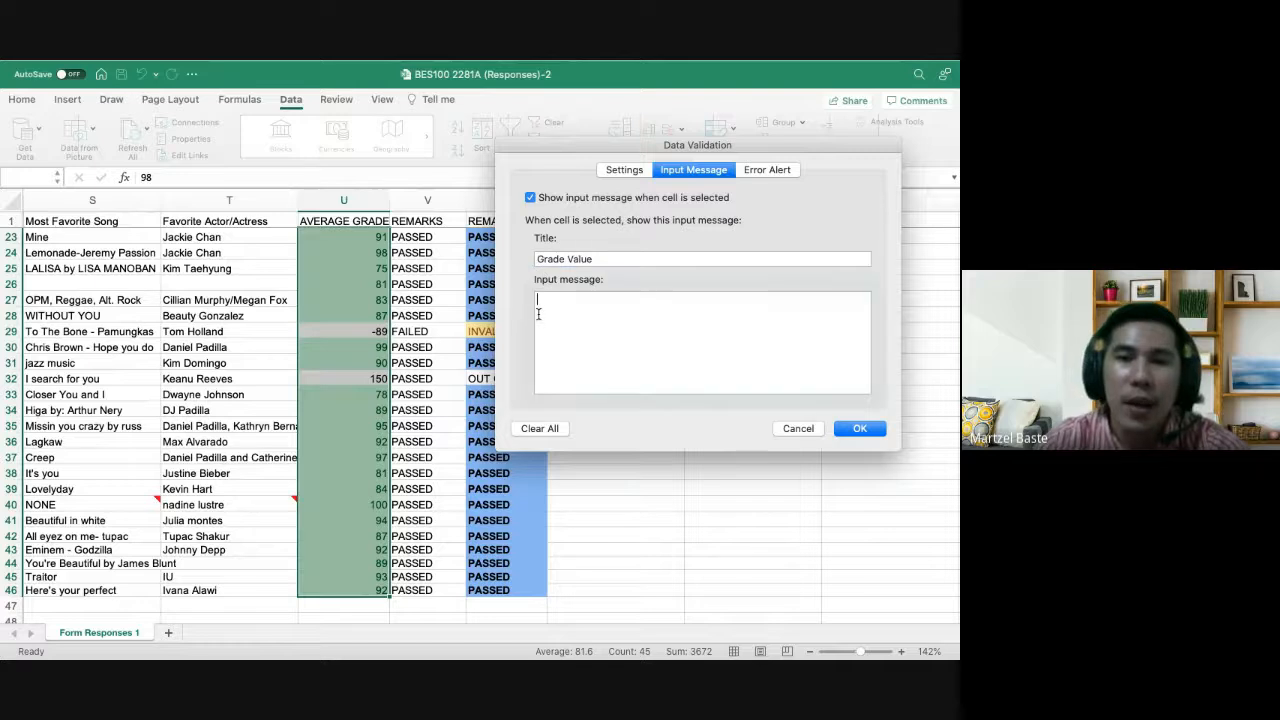
left_click(538, 314)
type("Enter Grade (0 to 100")
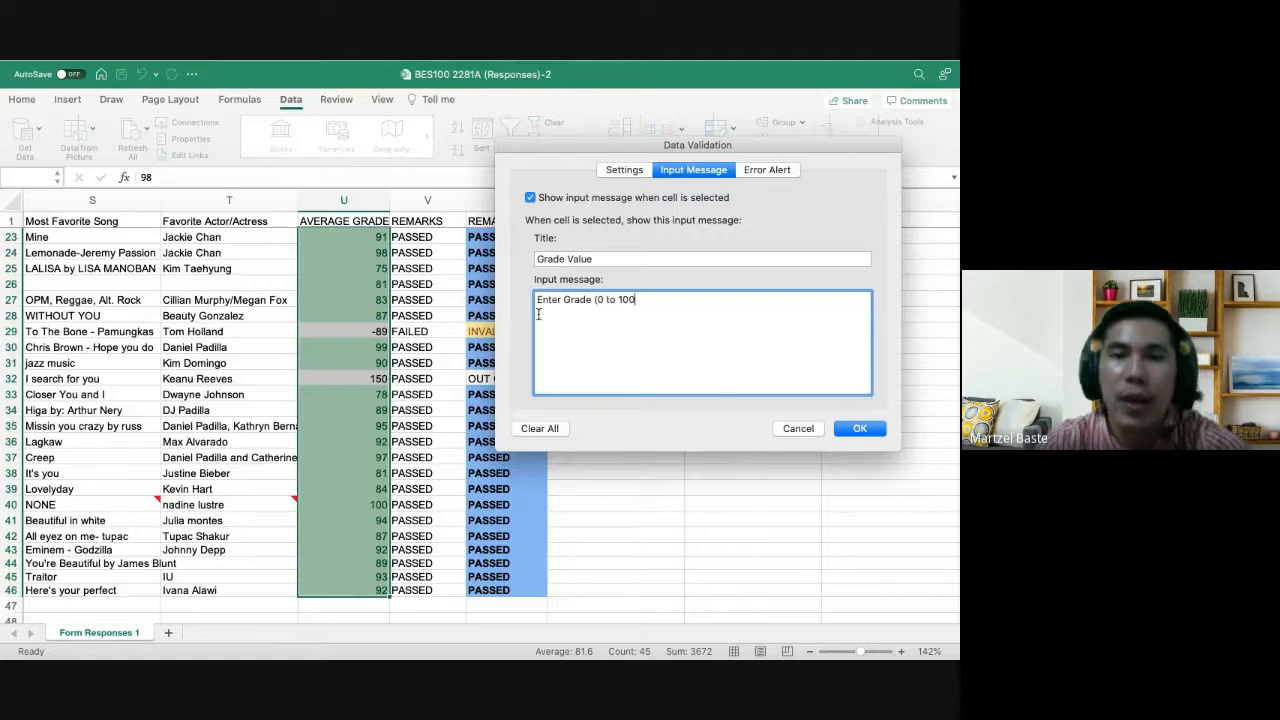
Set the validation error alert to the Warning style with the title "Warning Alert"
left_click(771, 175)
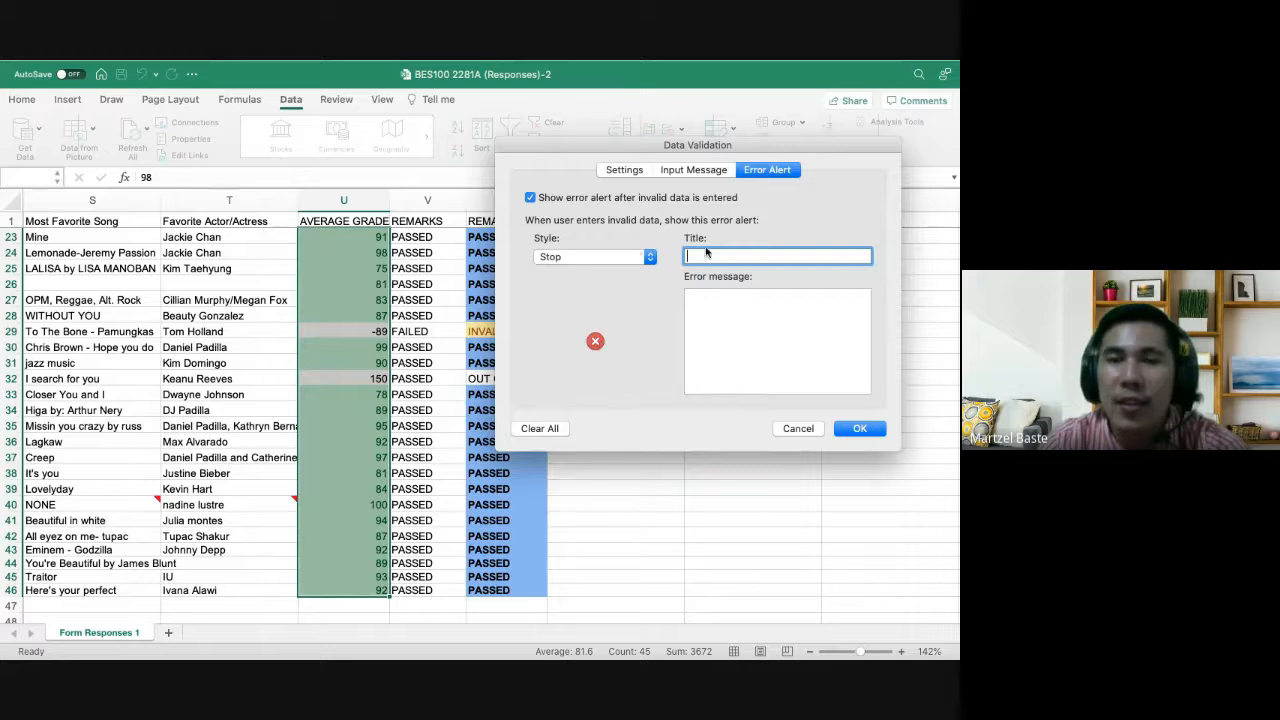
left_click(630, 258)
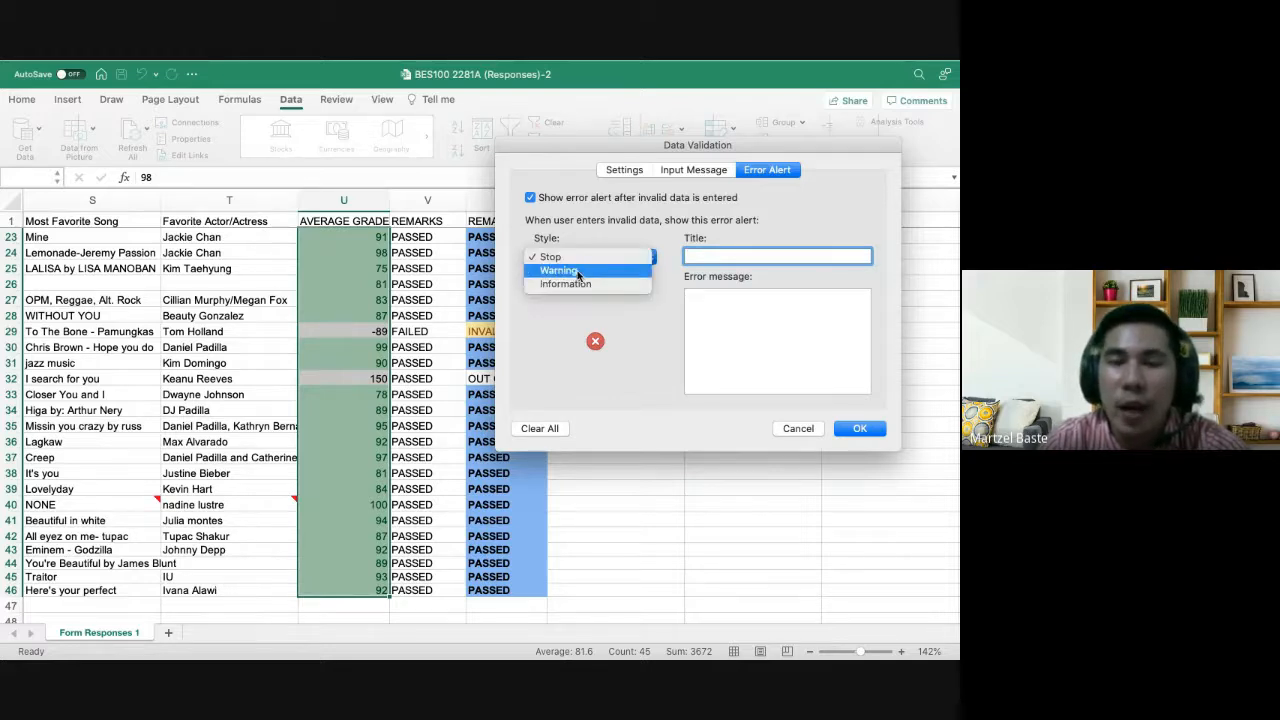
left_click(578, 271)
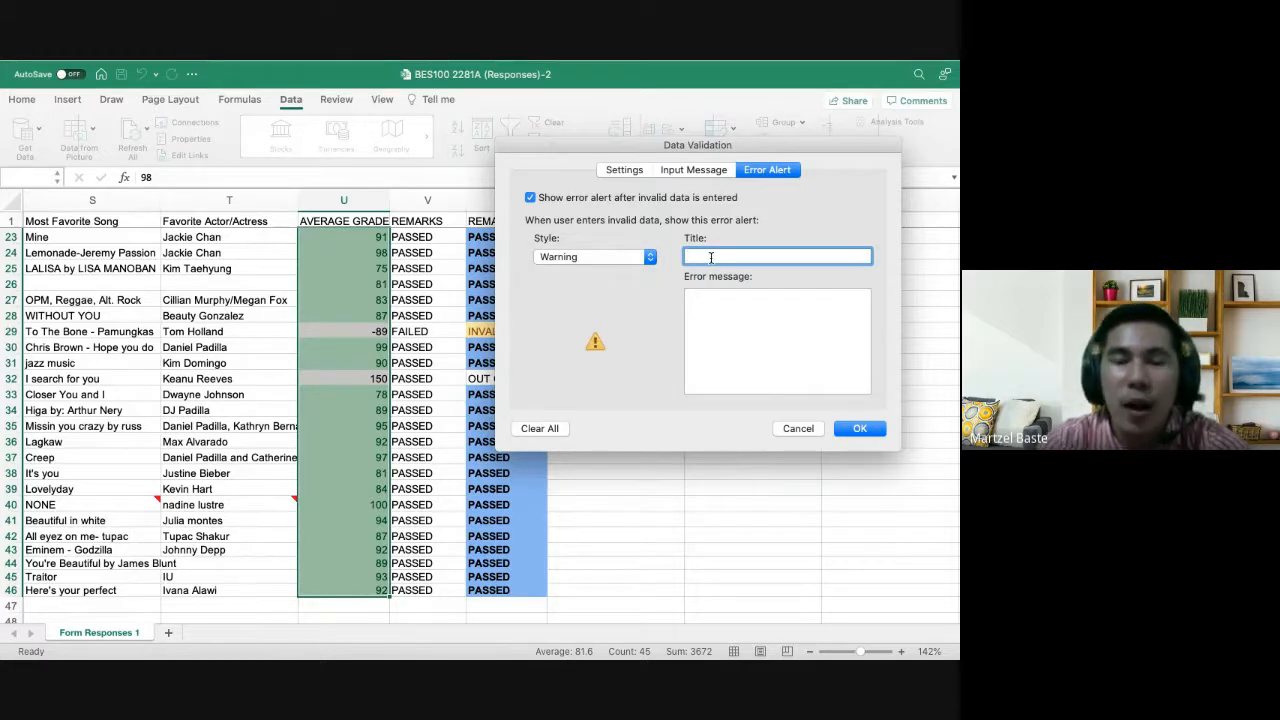
type("Warning Alert")
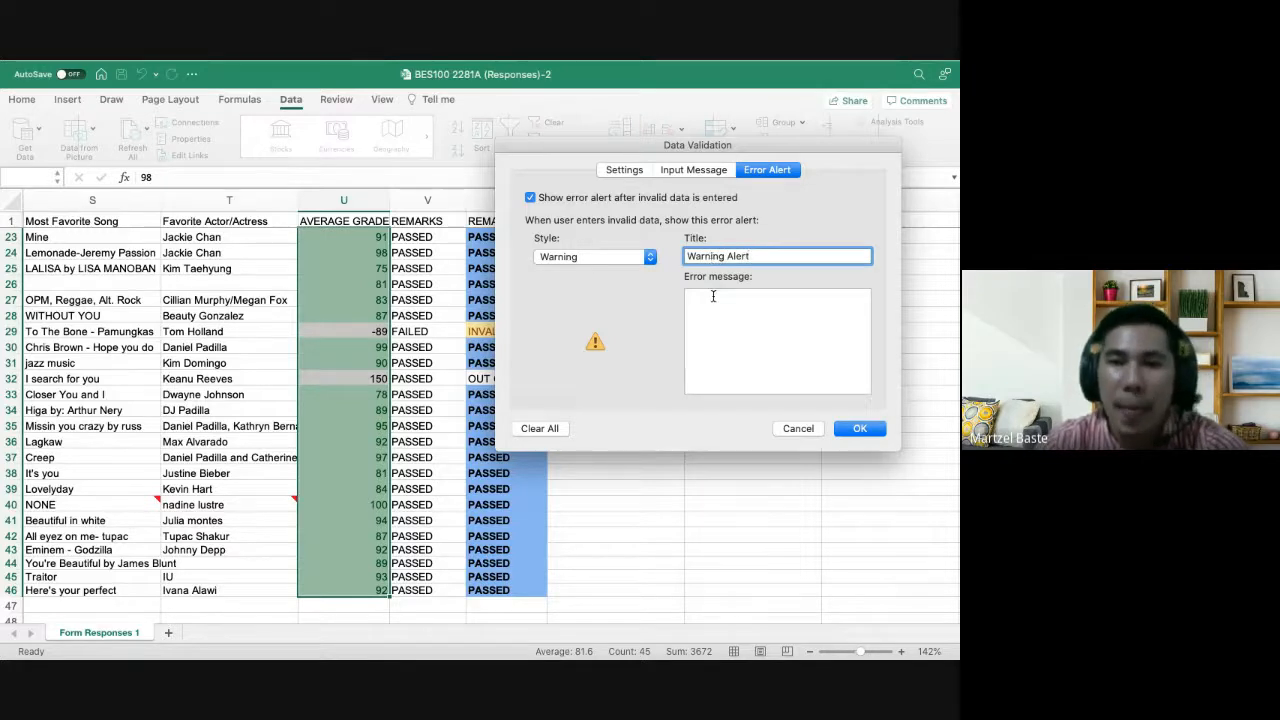
Enter the error message "Value must be 0 to 100" and apply the validation to the grades
left_click(713, 296)
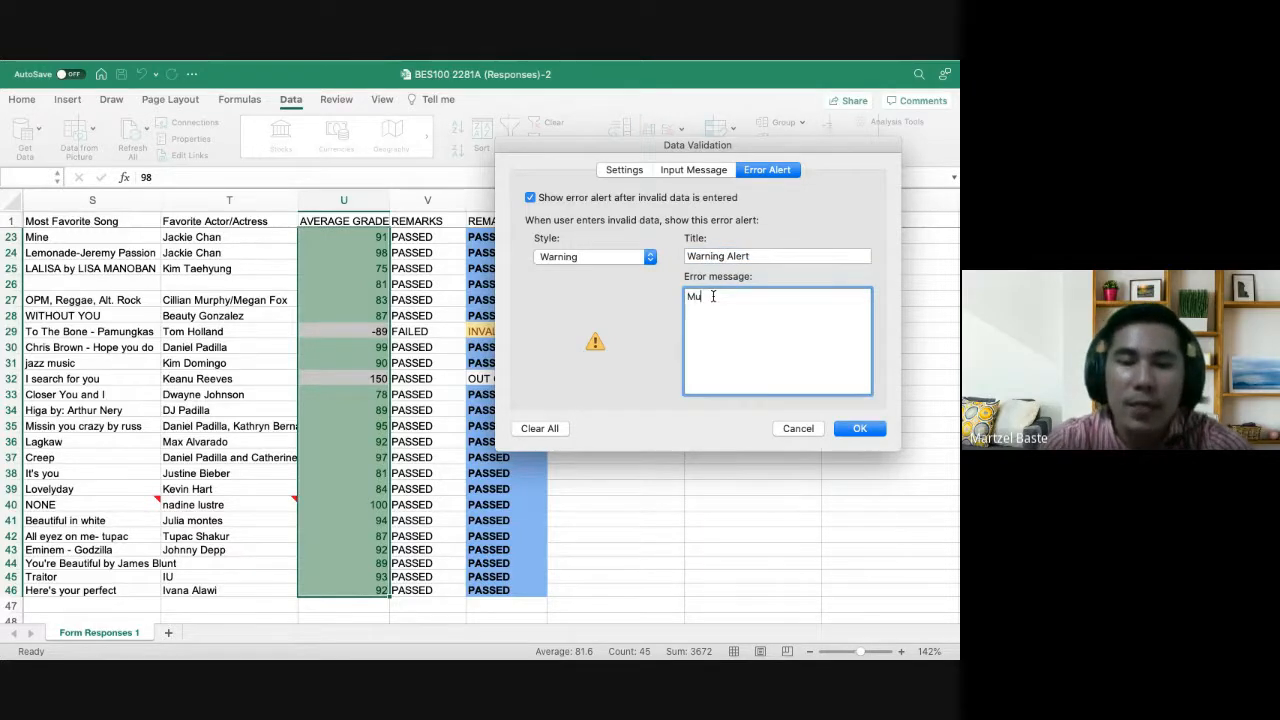
type("Must be 0 t")
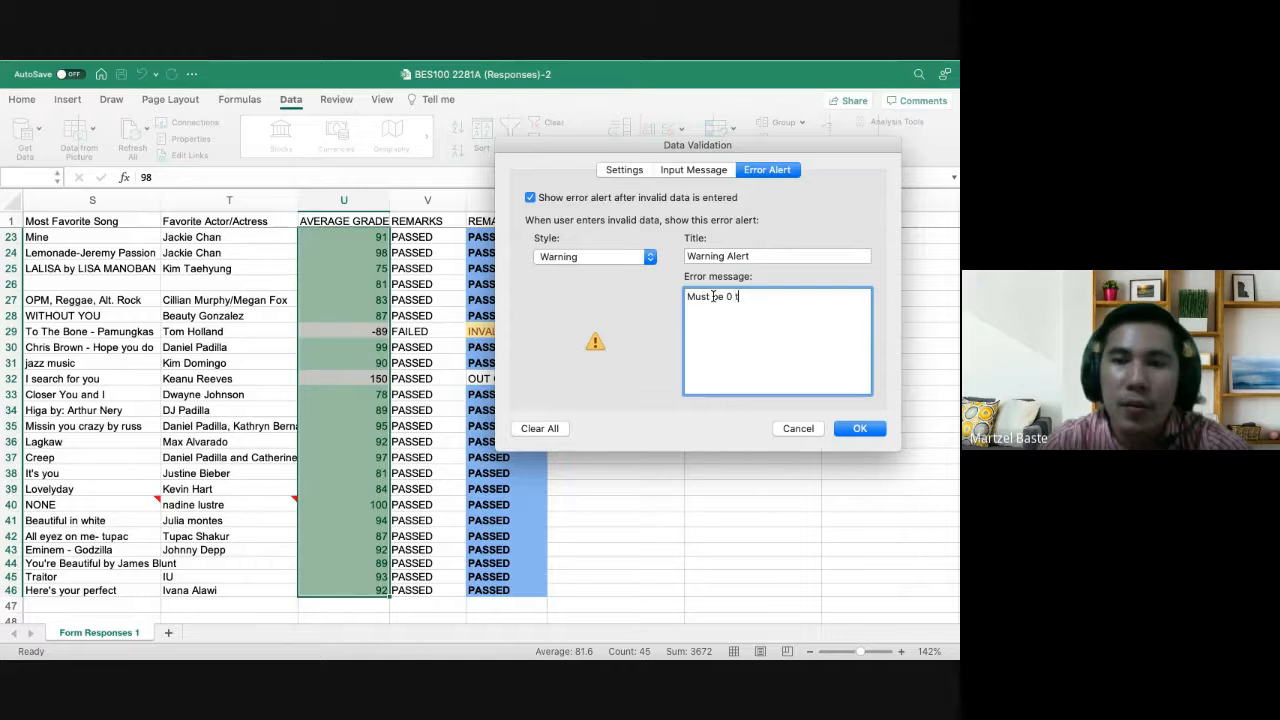
type("o 100")
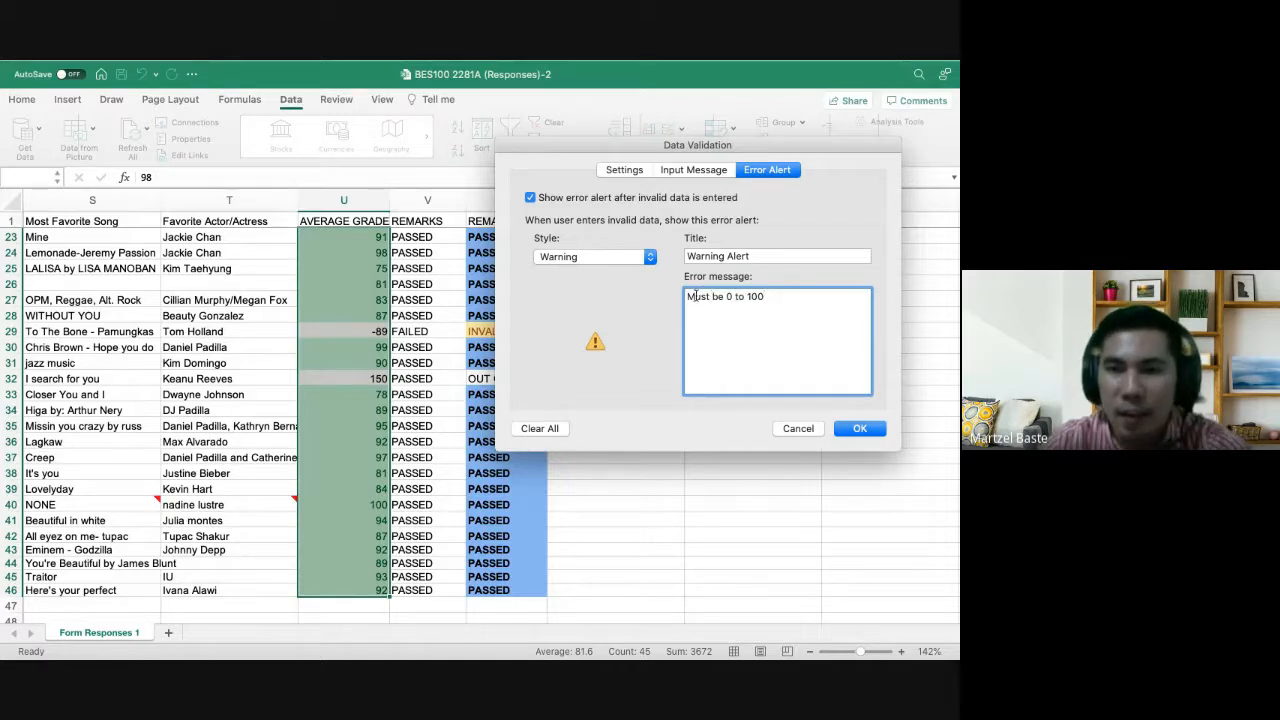
left_click(687, 296)
type("Value")
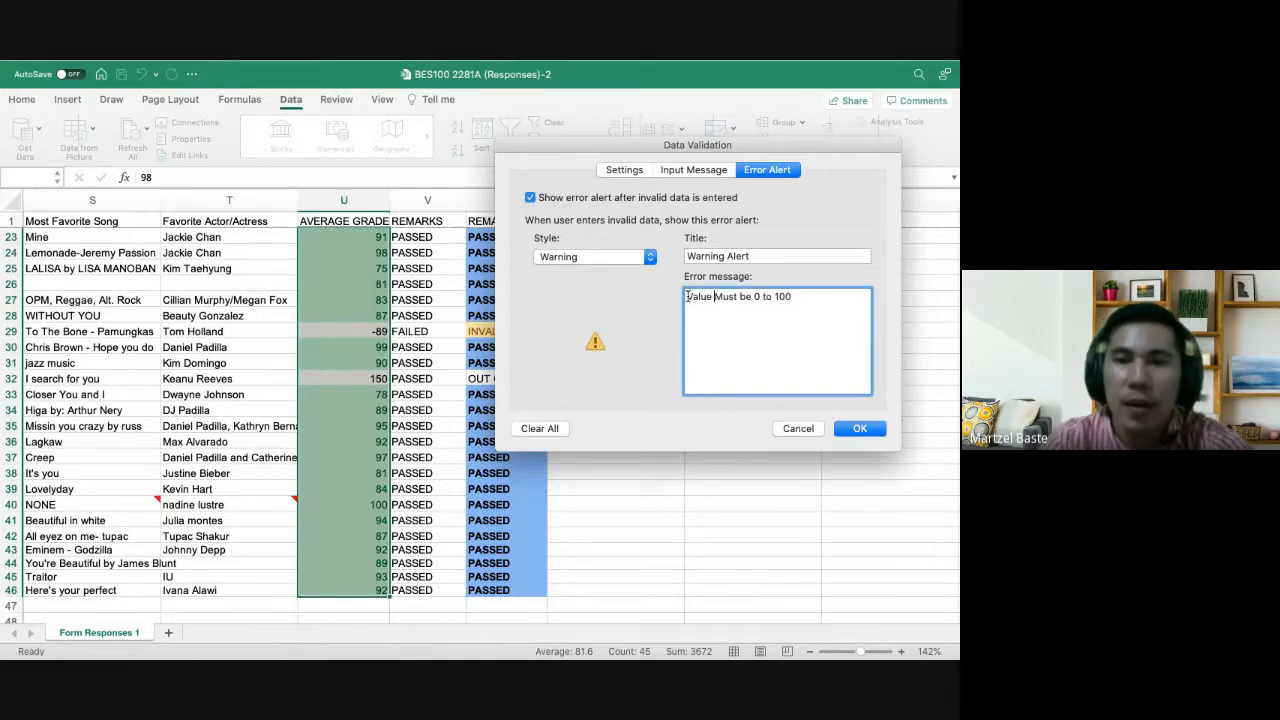
key("Delete")
type("m")
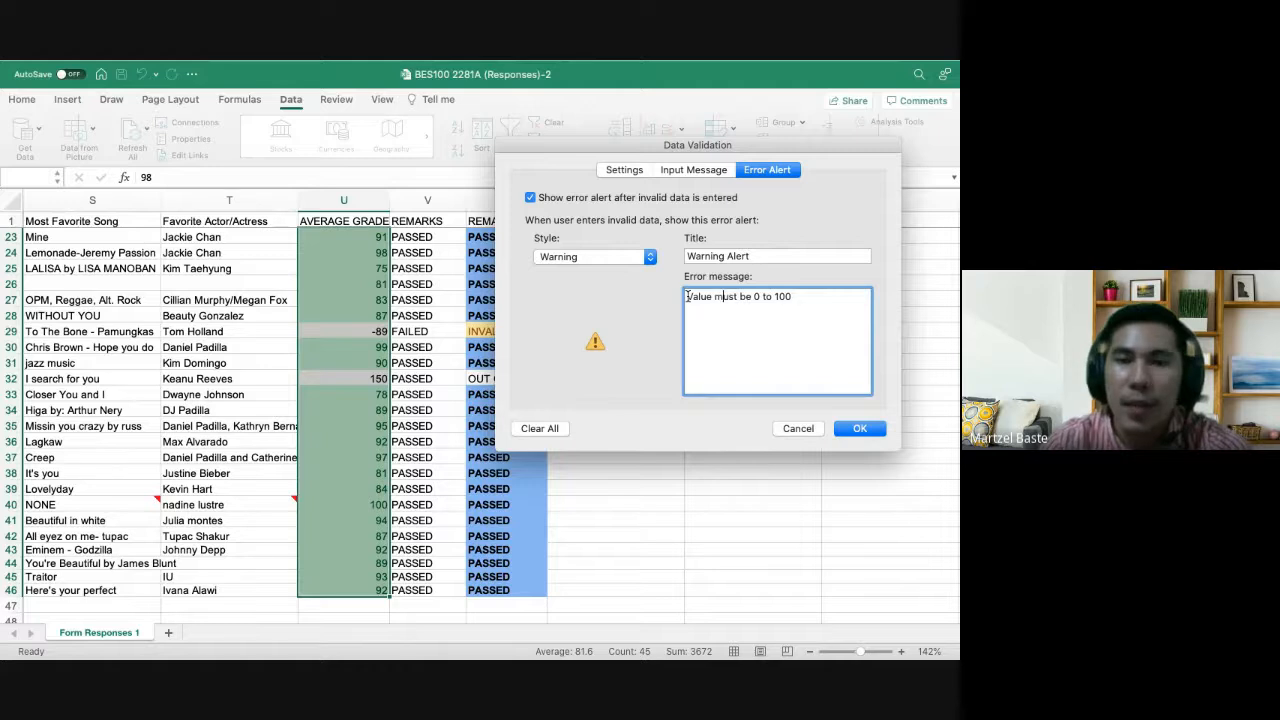
left_click(862, 430)
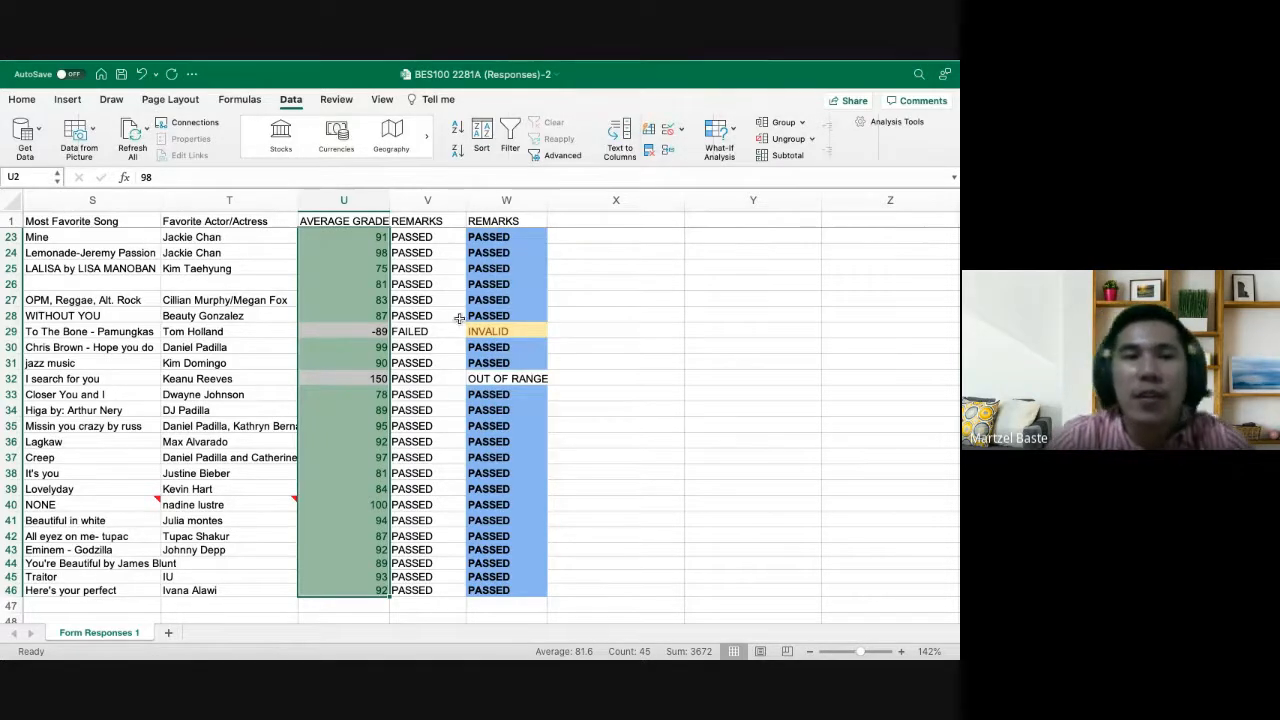
Try entering the negative grade -78 in U2 and decline to continue at the validation warning
scroll(337, 295, "up", 7)
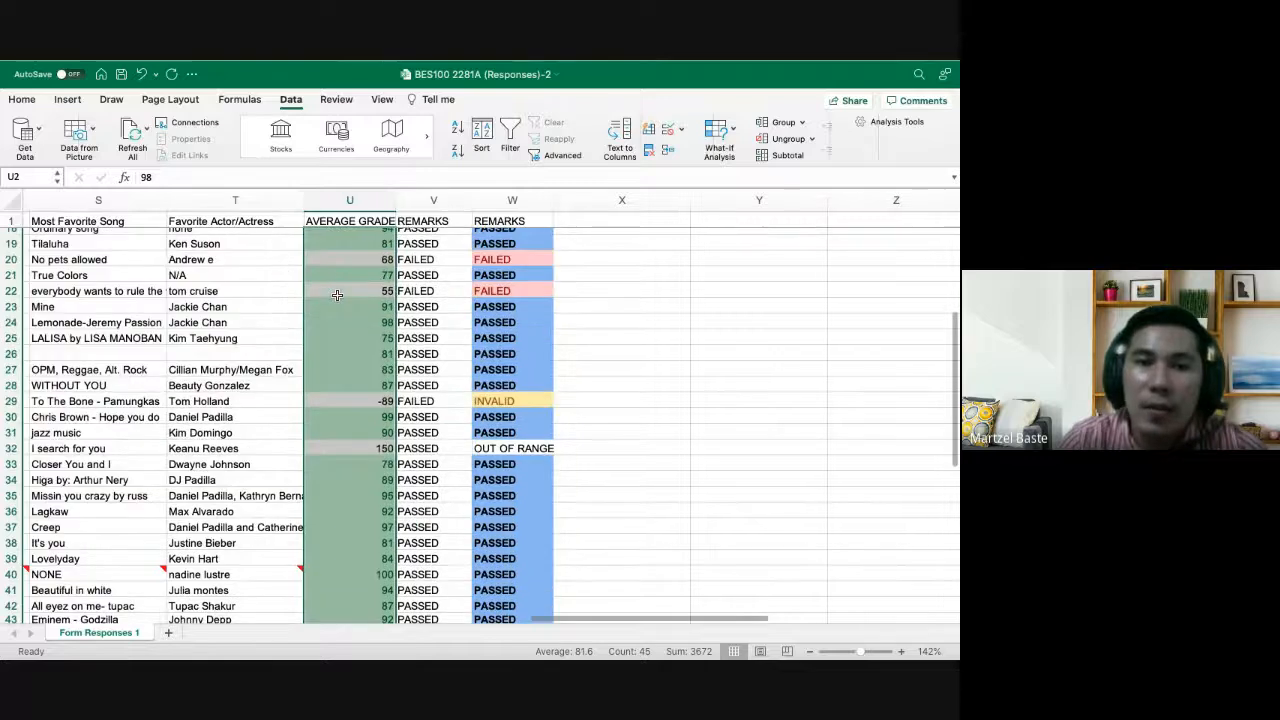
scroll(337, 295, "up", 1)
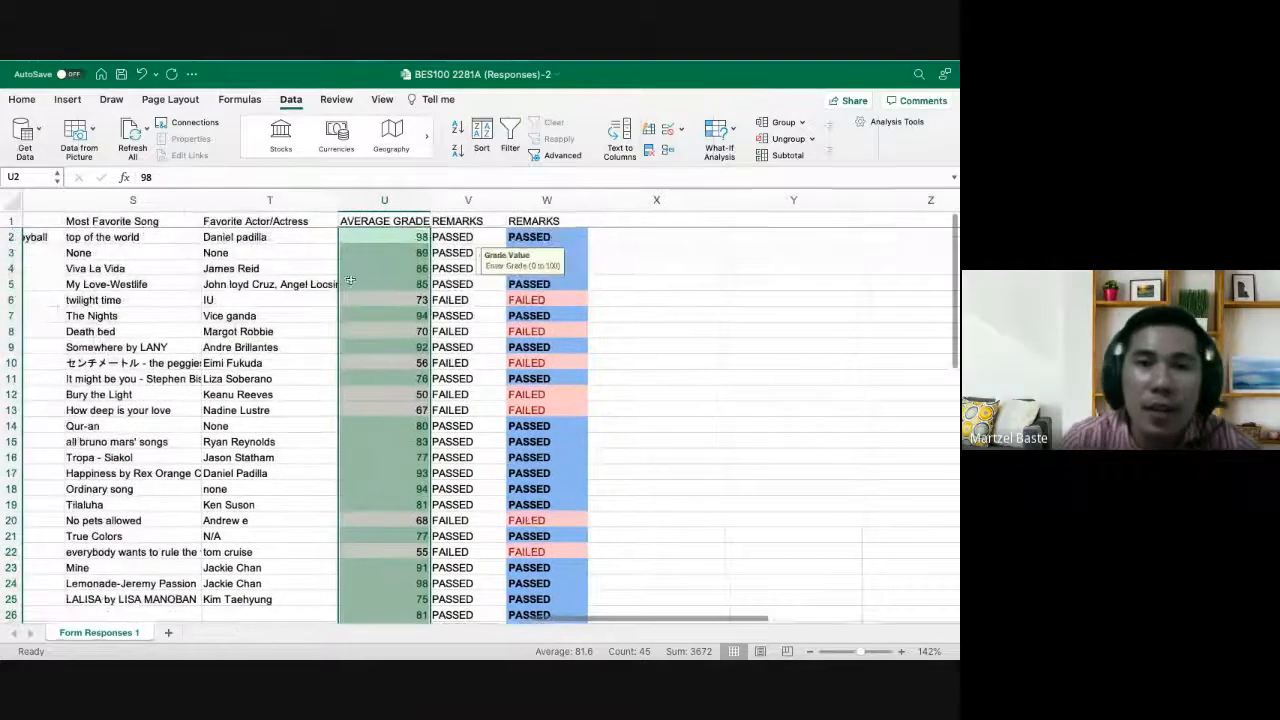
left_click(382, 268)
left_click(390, 243)
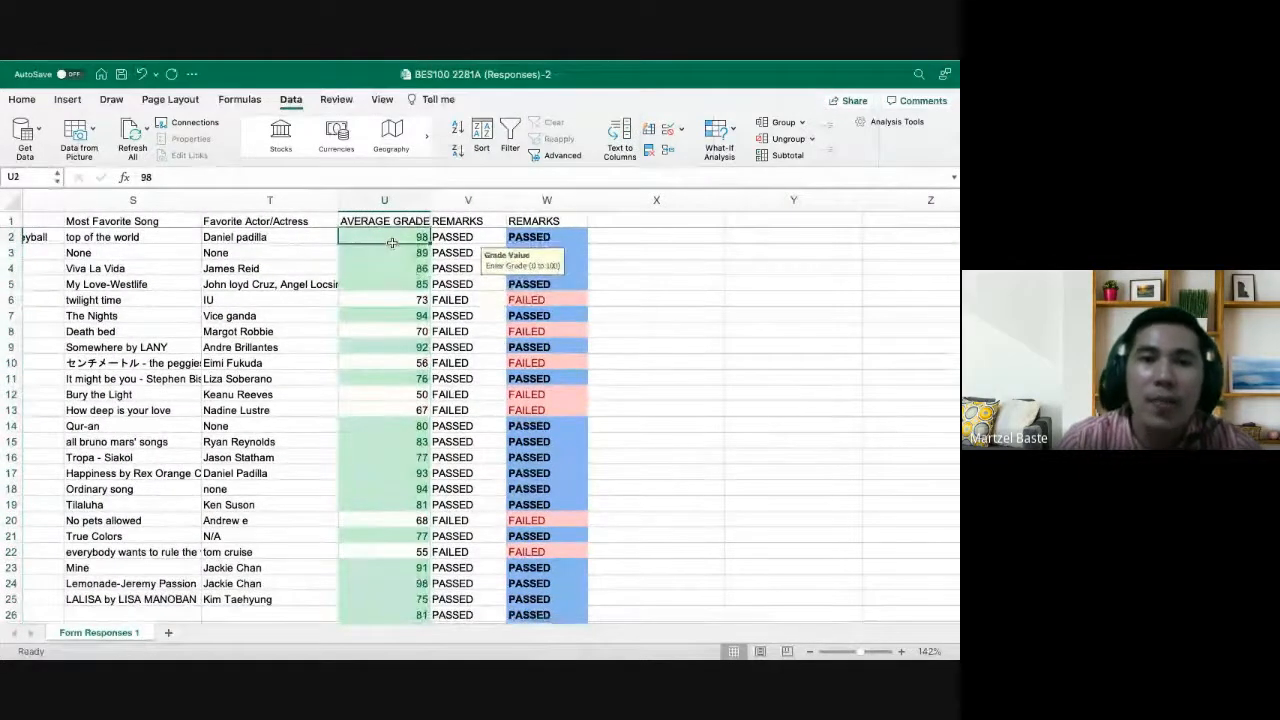
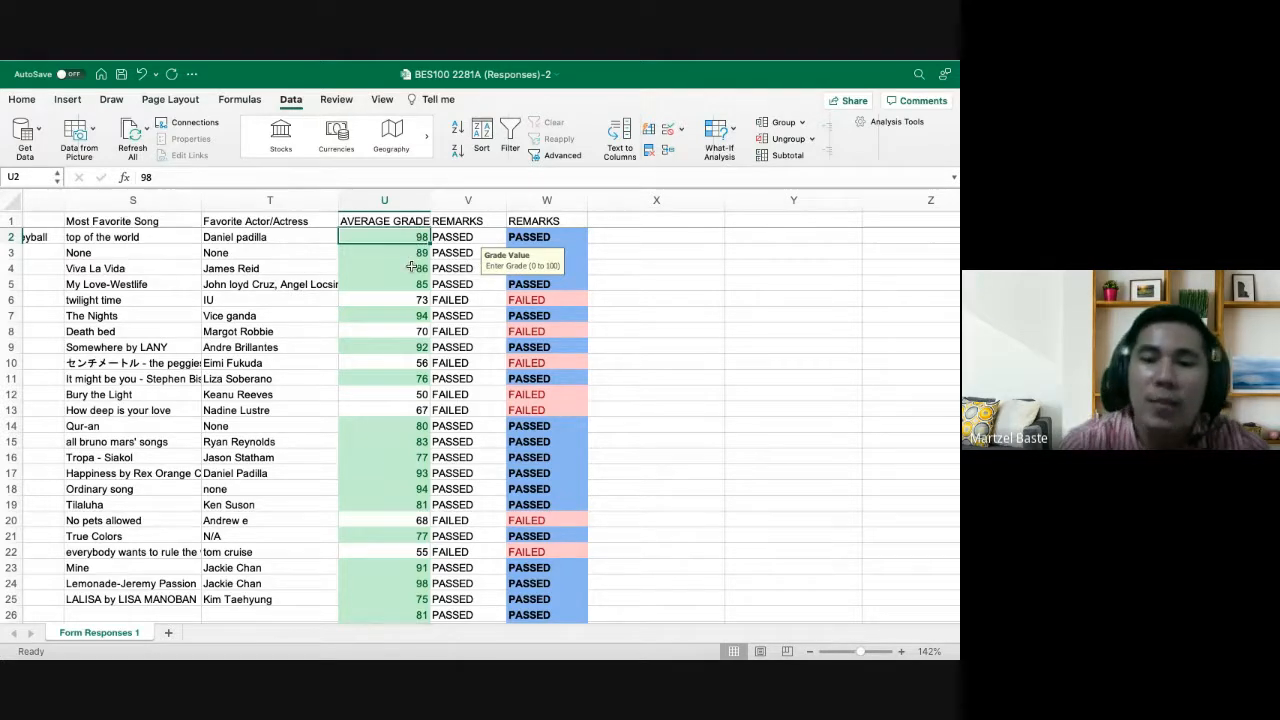
type("-78")
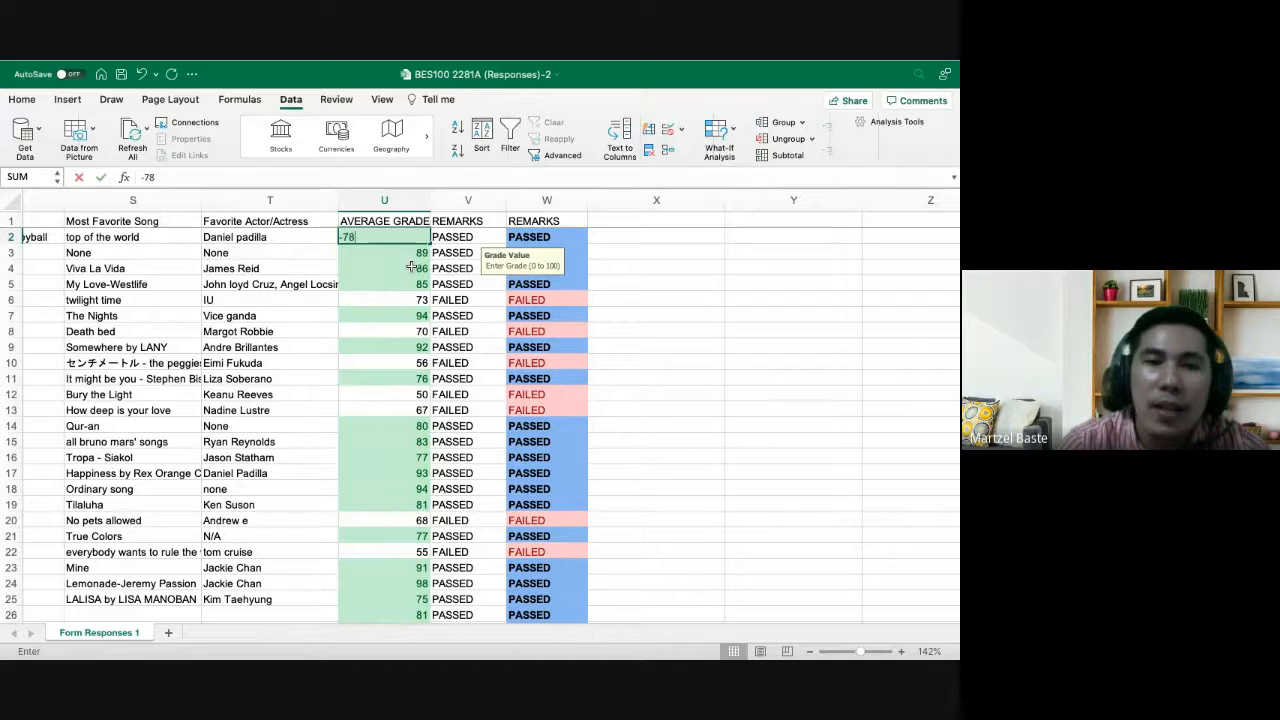
key("Return")
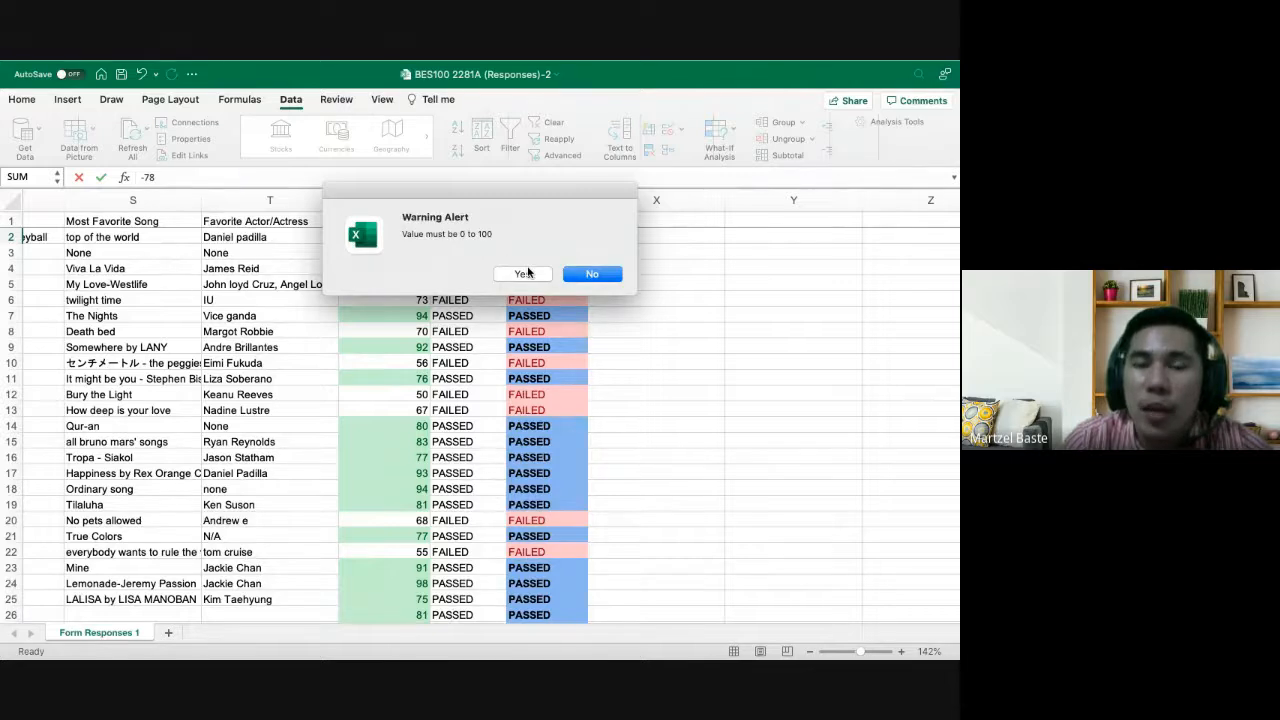
left_click(578, 274)
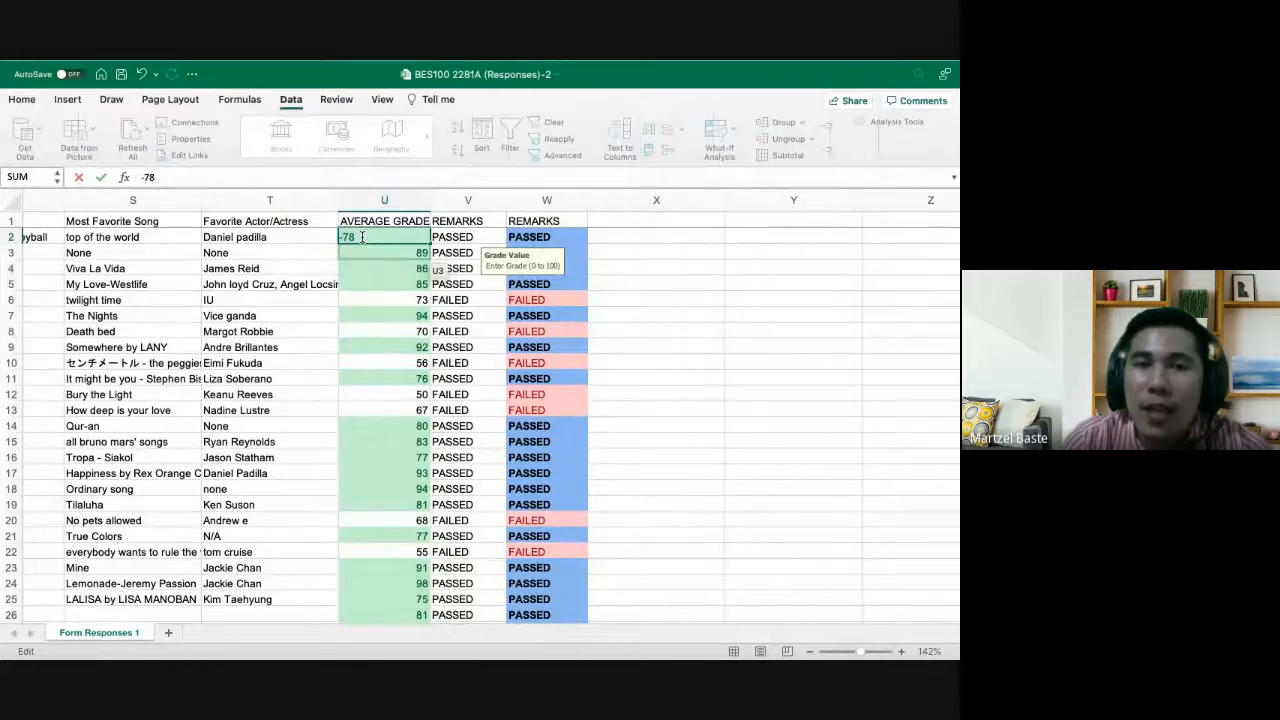
Submit -78 in U2 again and accept the value despite the validation warning
key("Return")
left_click(520, 274)
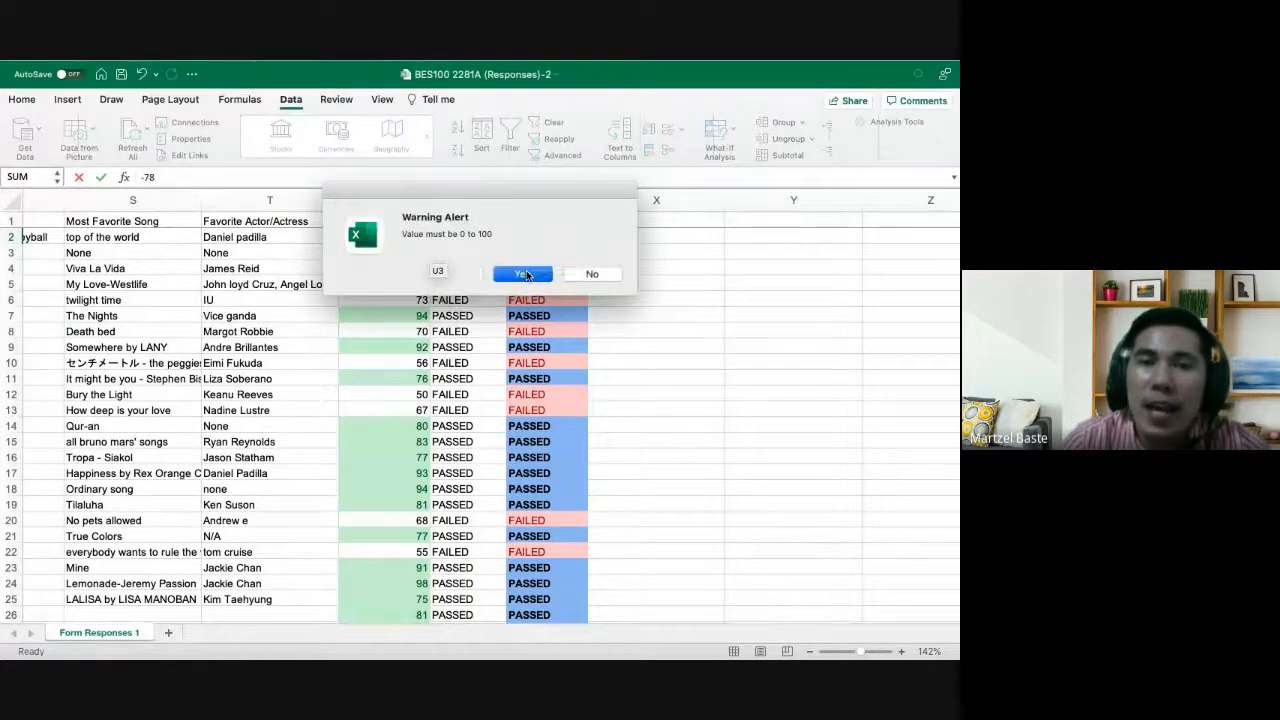
key("Up")
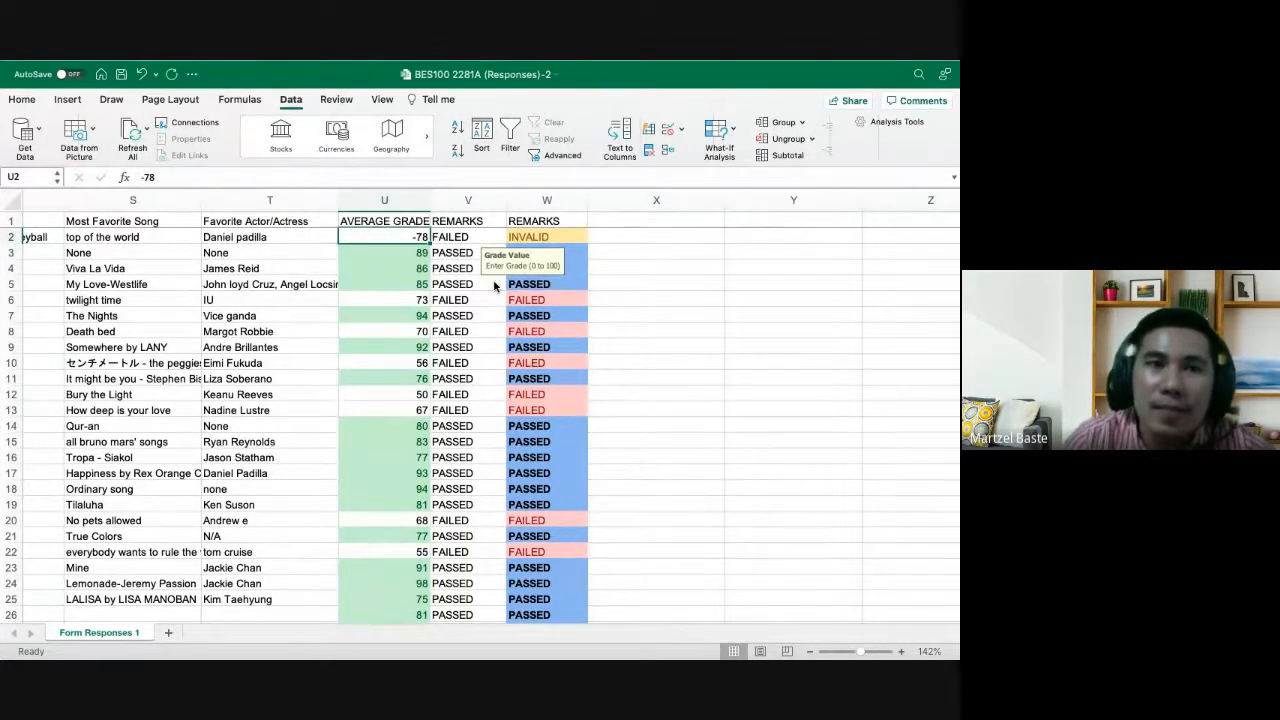
key("Down")
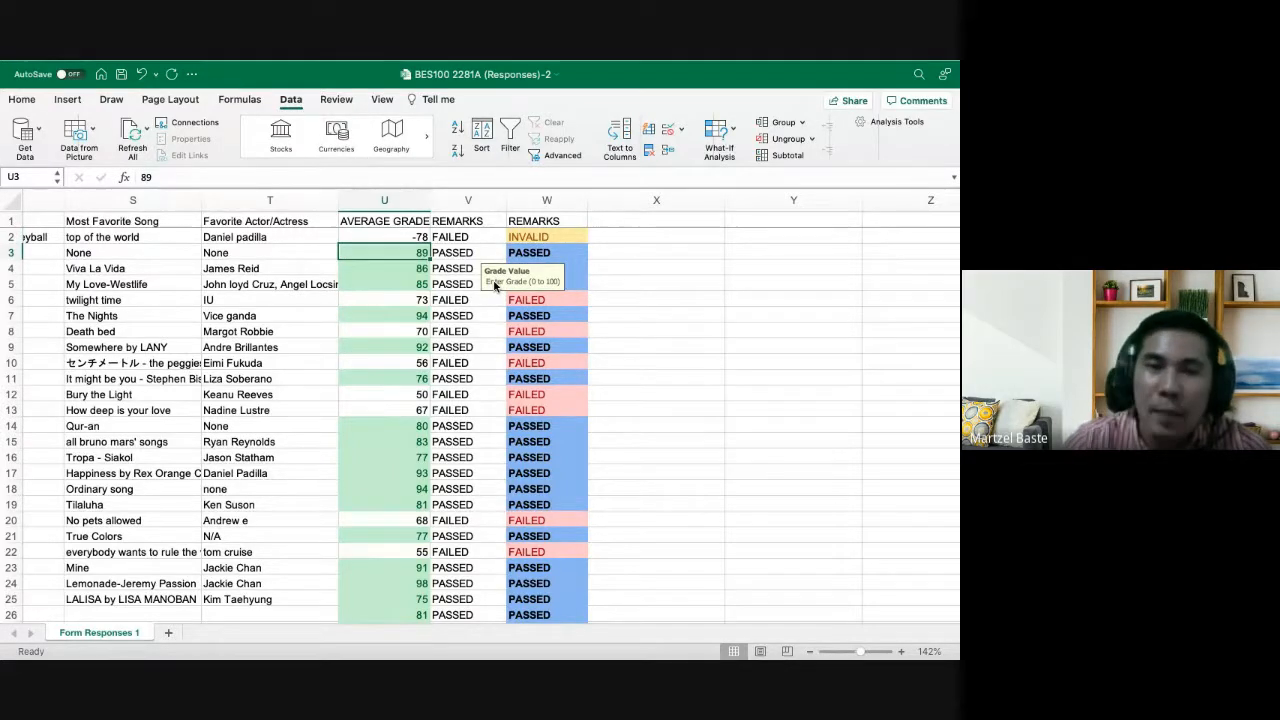
Enter the out-of-range grade 120 in U4 and accept it despite the validation warning
left_click(420, 270)
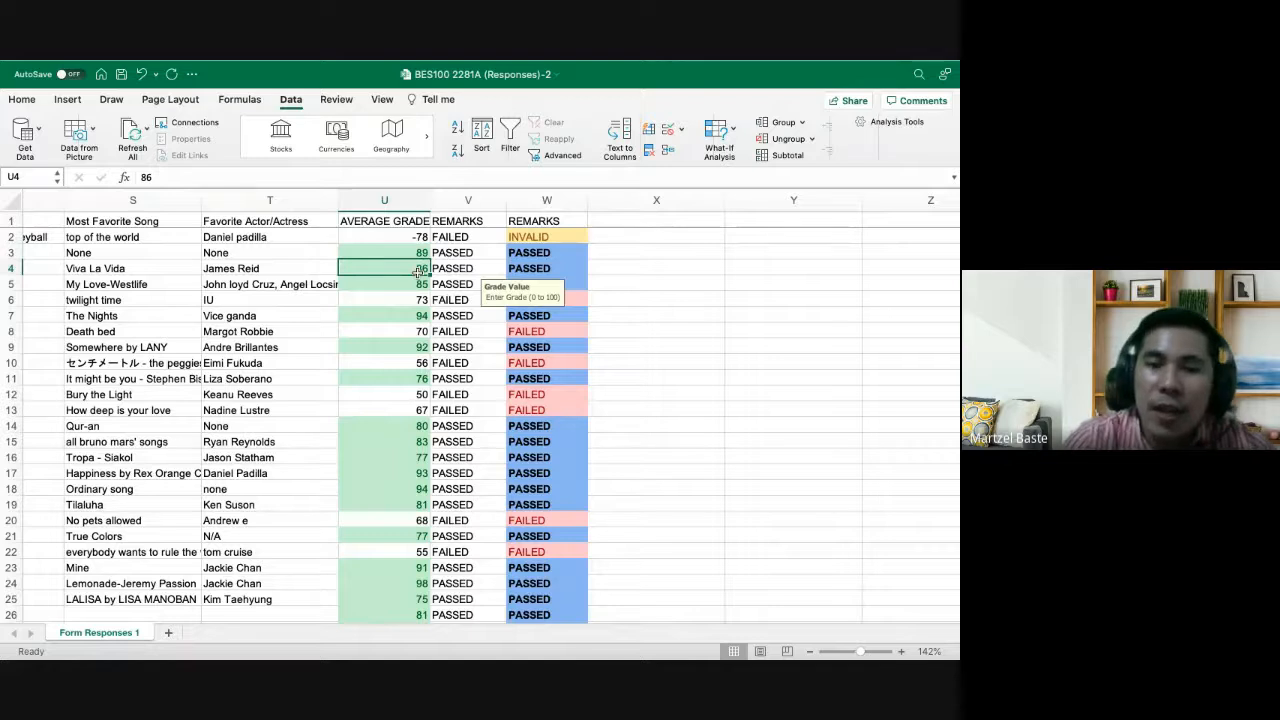
type("120")
key("Return")
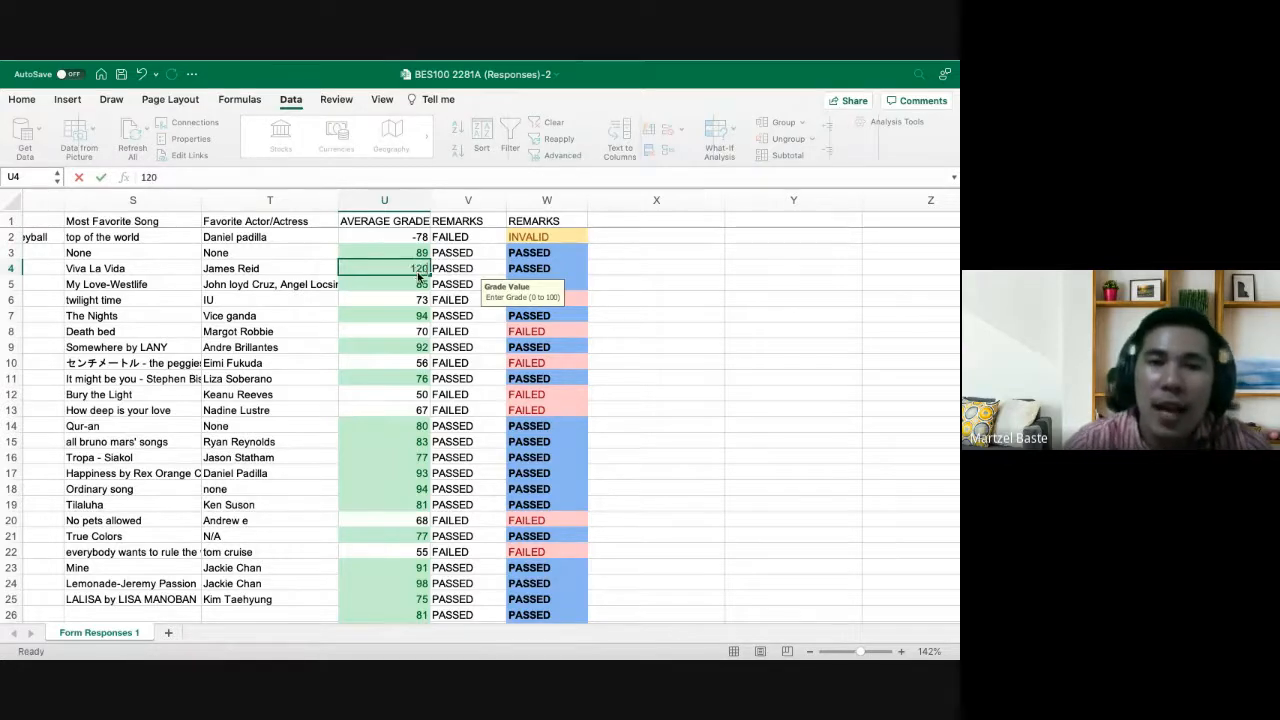
left_click(522, 274)
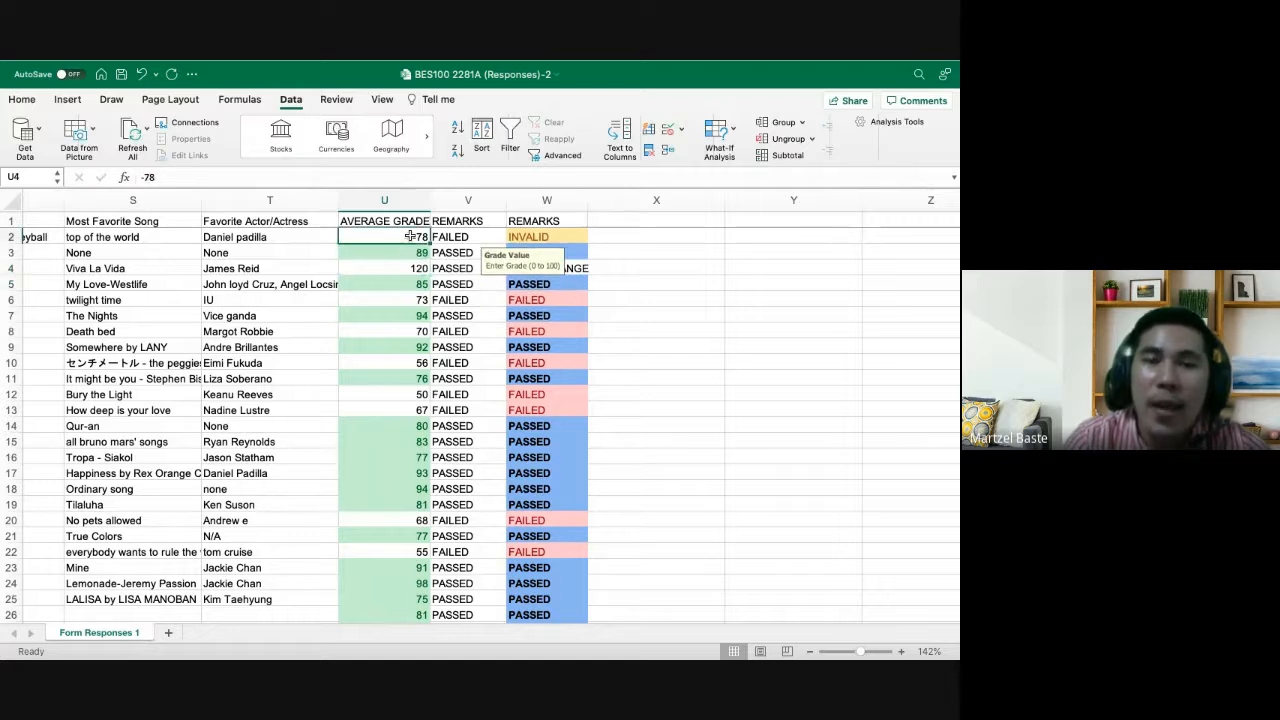
Change the data validation error alert style to Stop for the average grades in U2:U46
left_click_drag(410, 236, 405, 590)
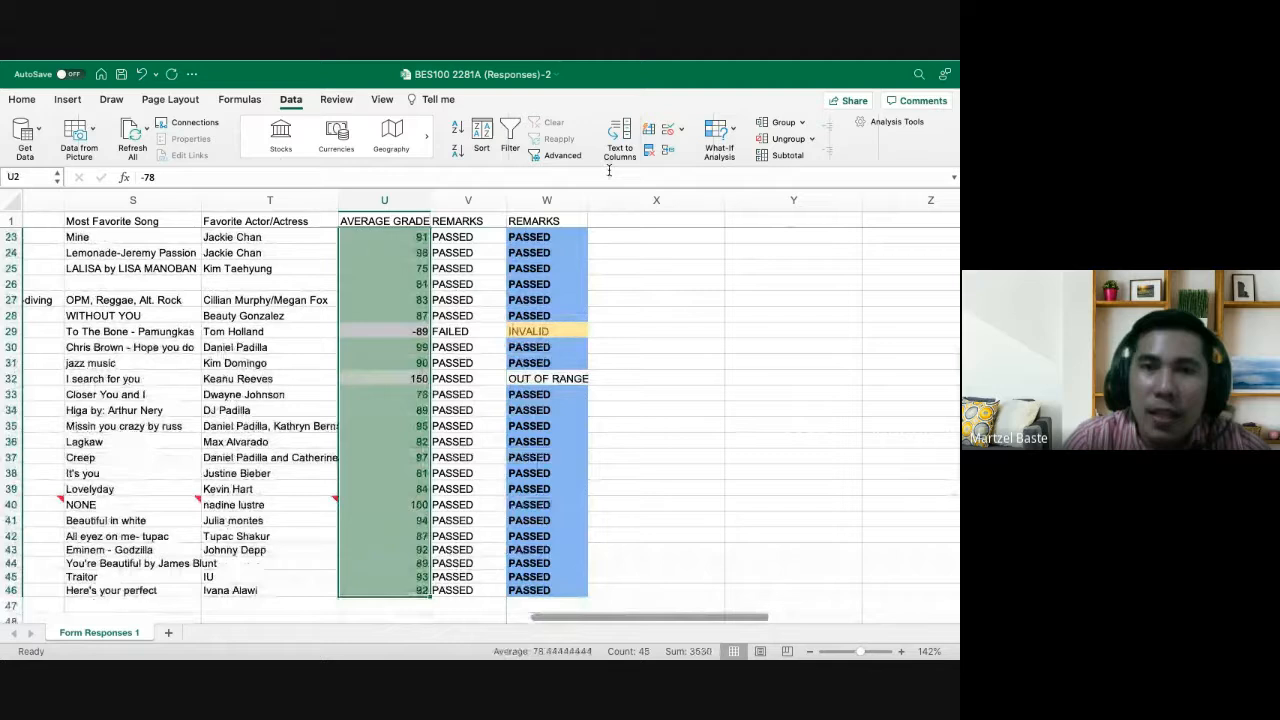
left_click(681, 129)
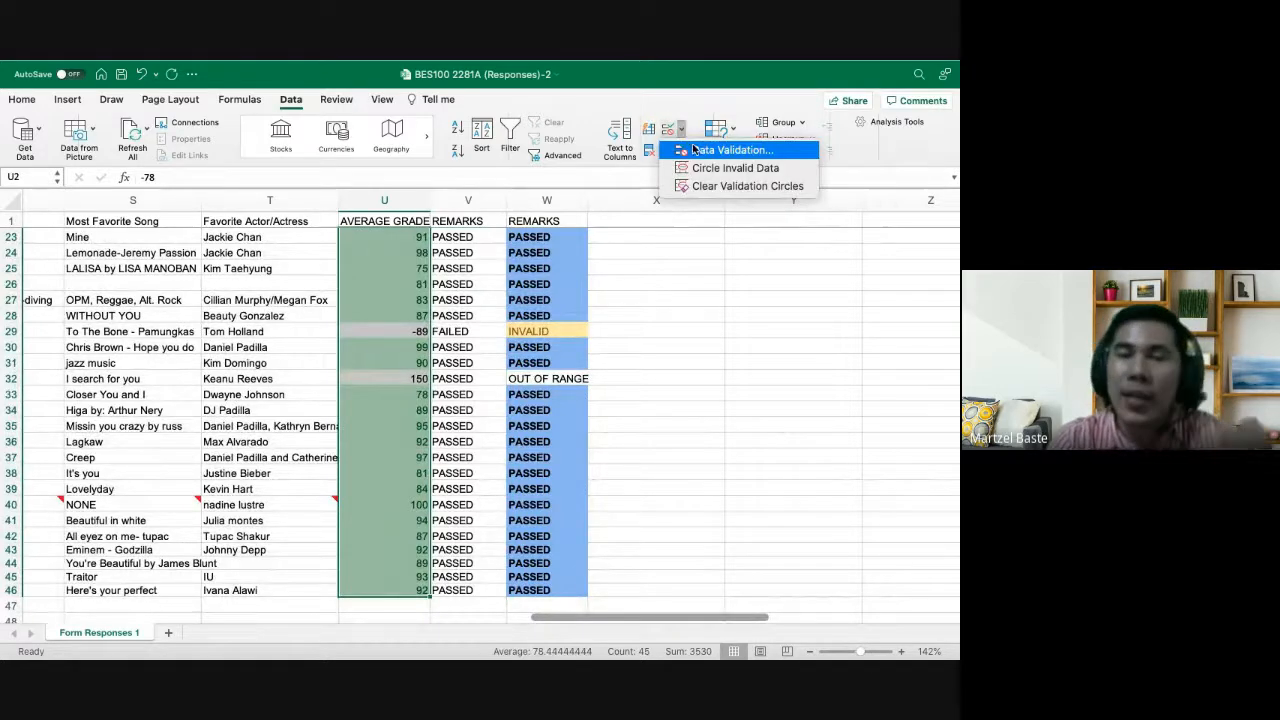
left_click(695, 150)
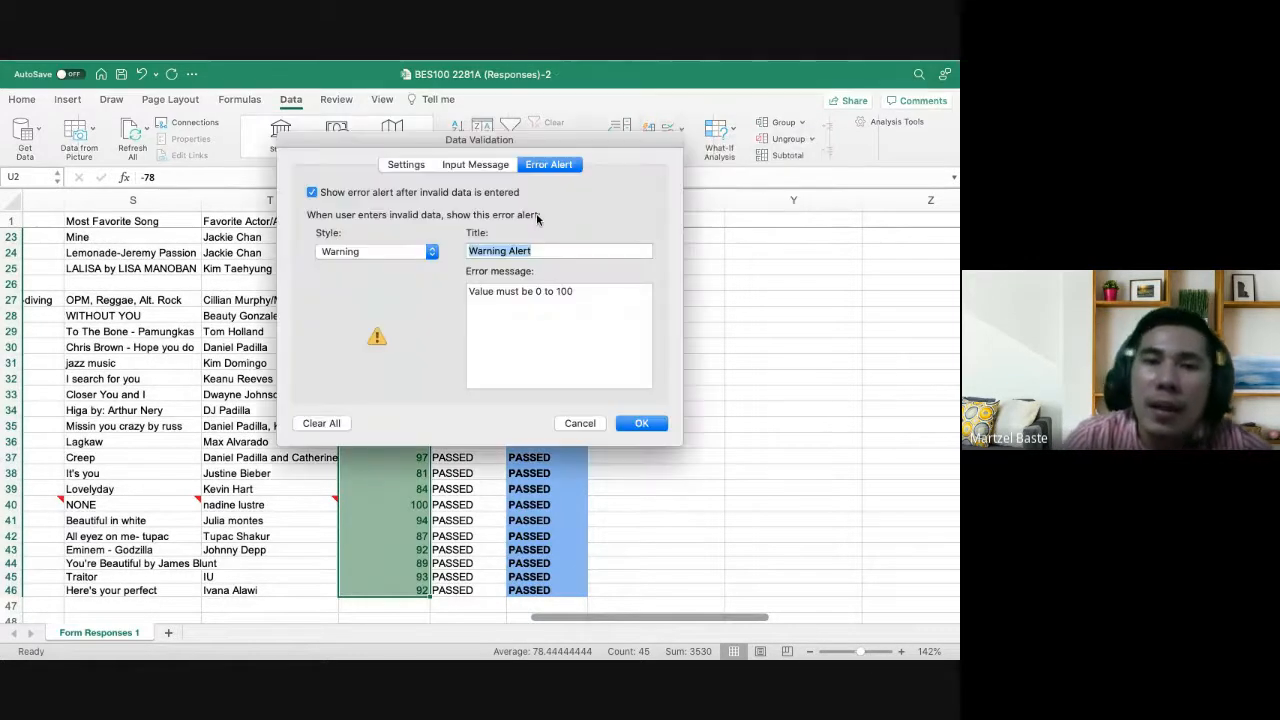
left_click(392, 252)
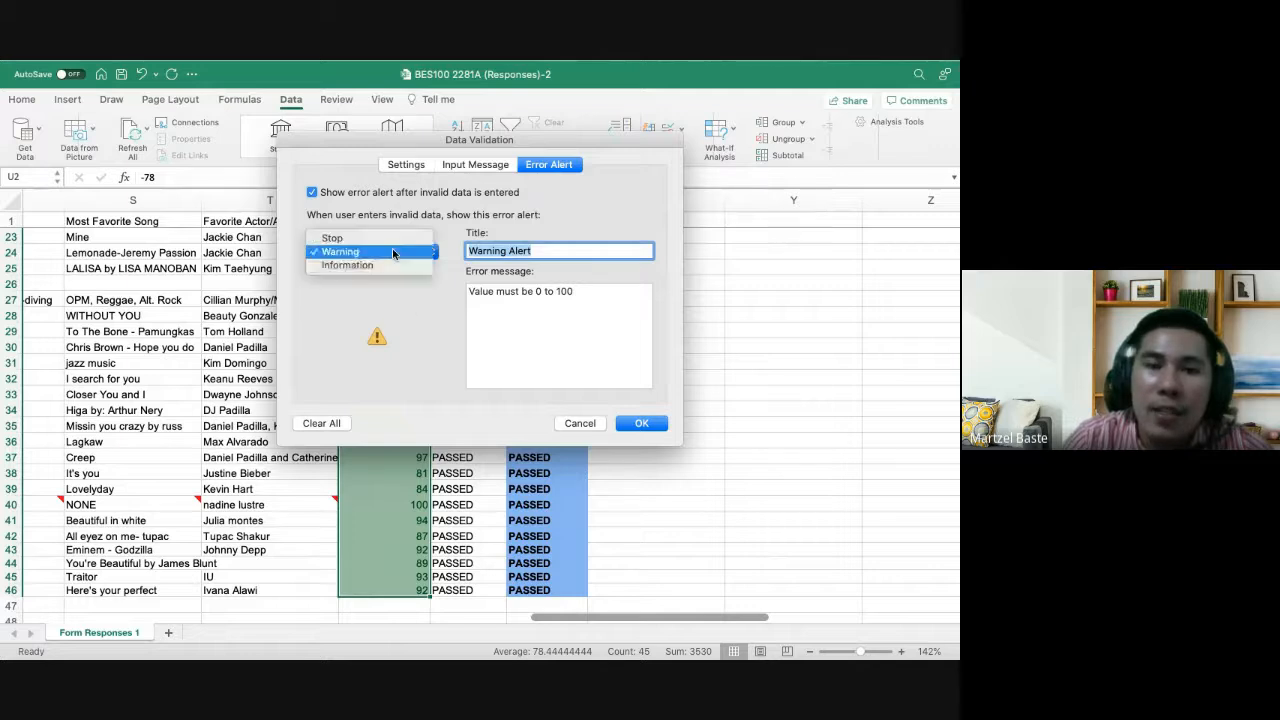
left_click(366, 243)
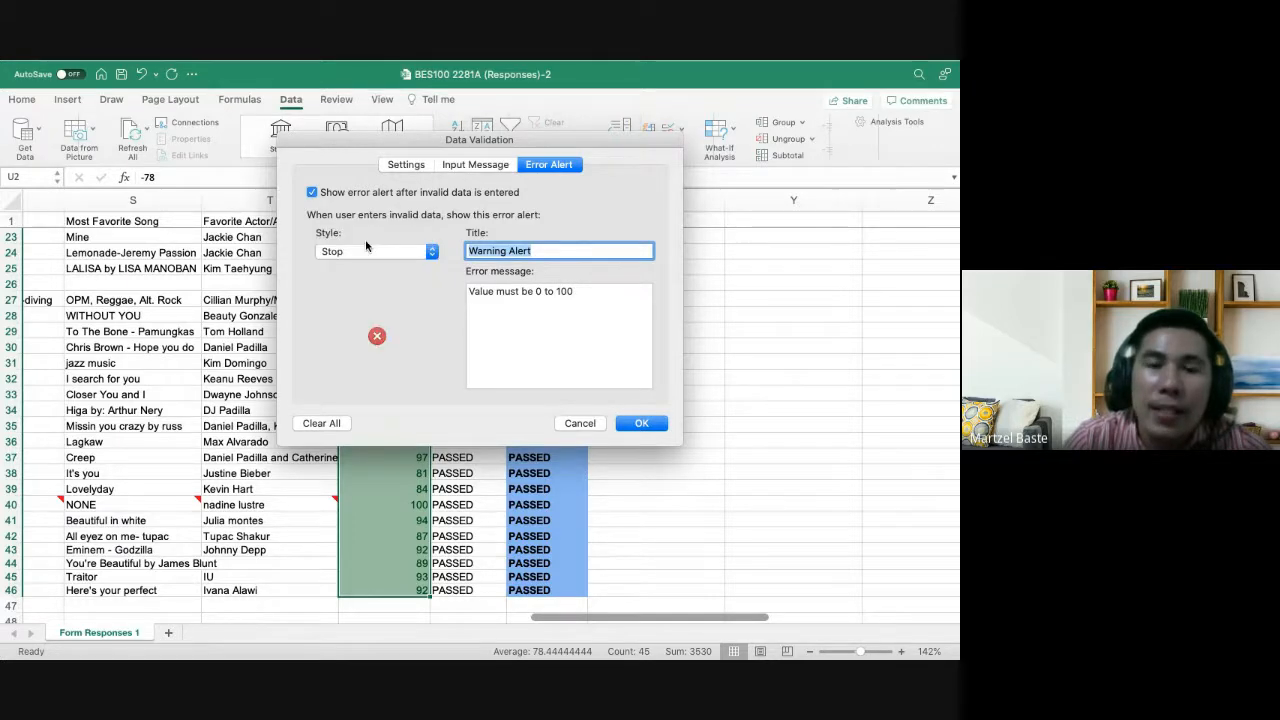
left_click(641, 423)
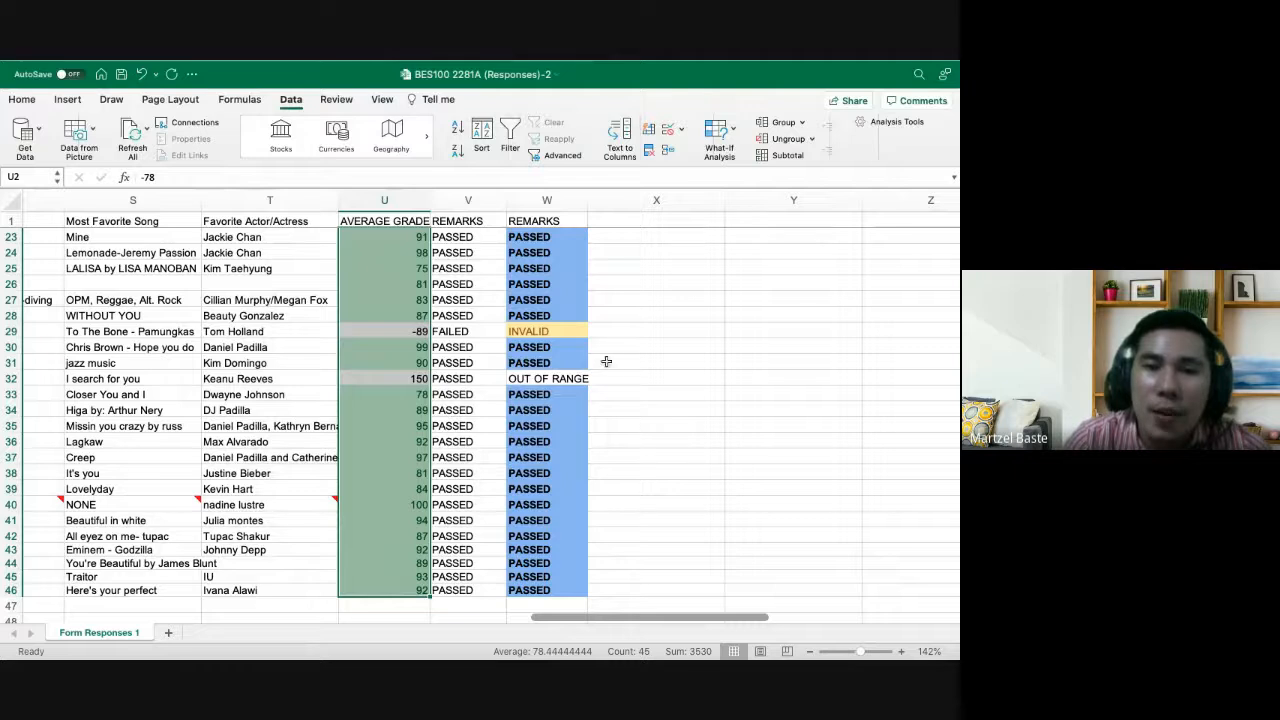
Test the Stop alert by entering the negative grade -65 in U2 and choosing to retry
scroll(430, 323, "up", 8)
left_click(408, 237)
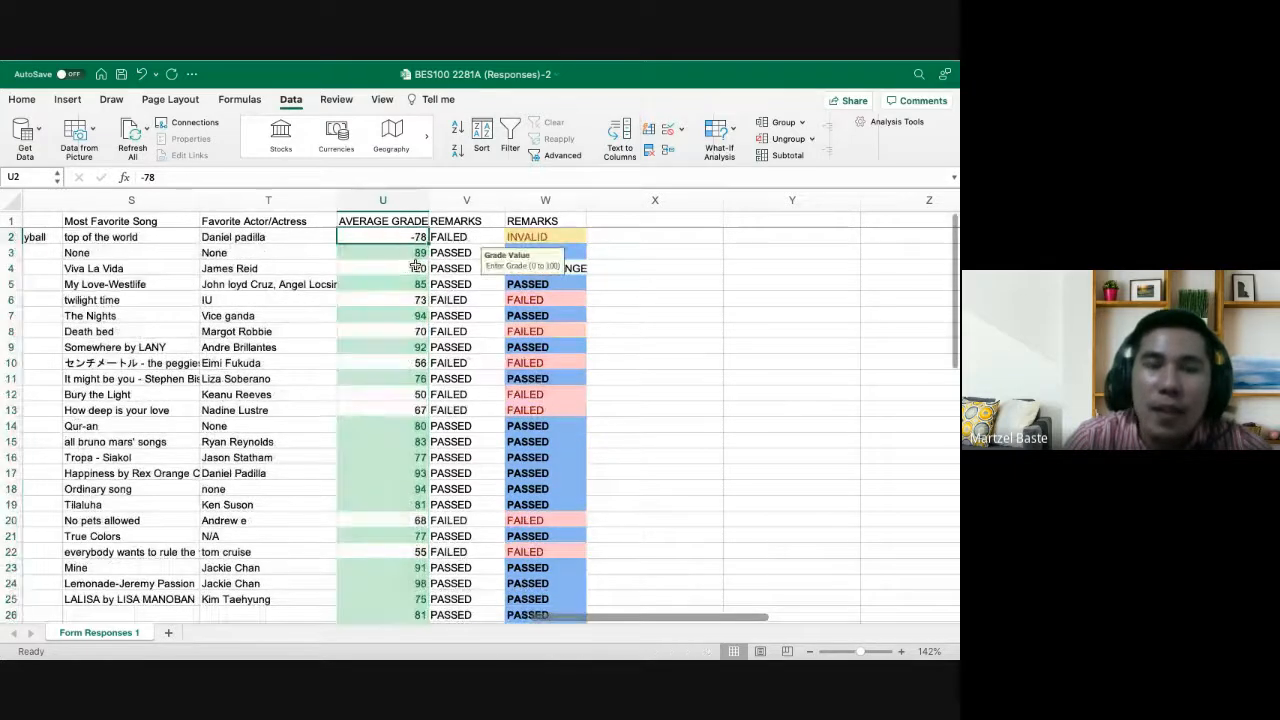
type("-")
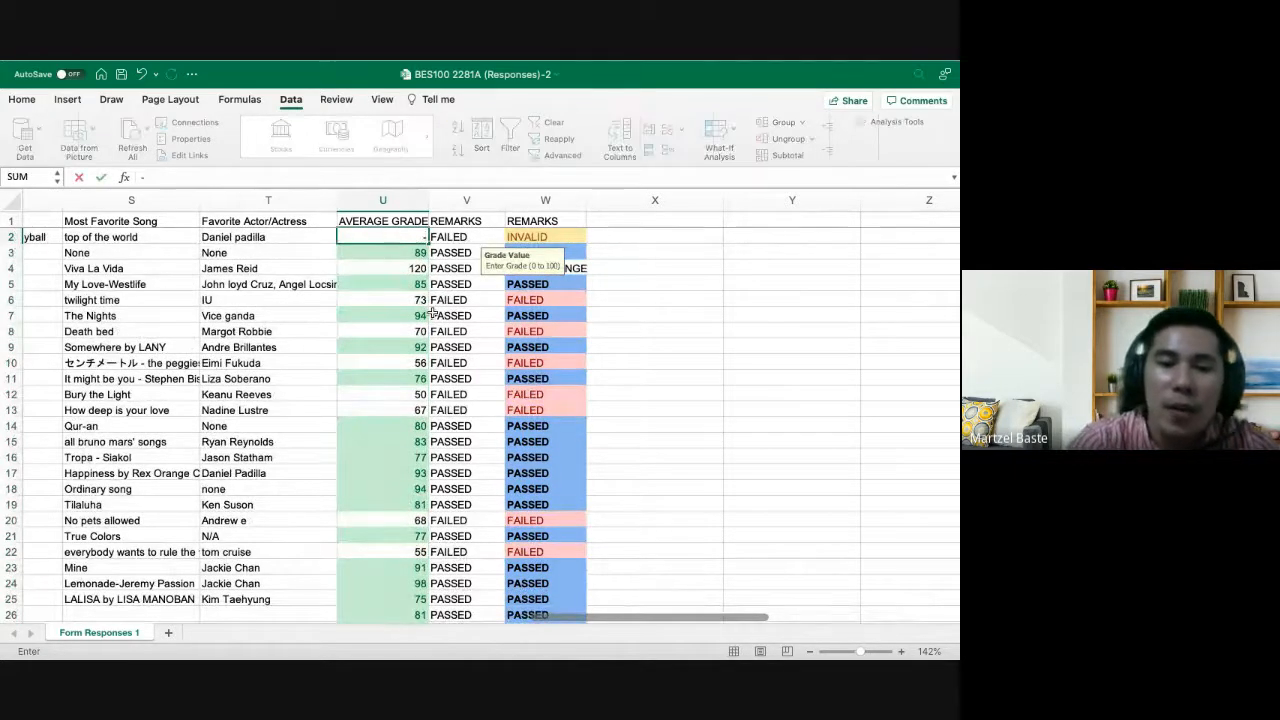
type("65")
key("Return")
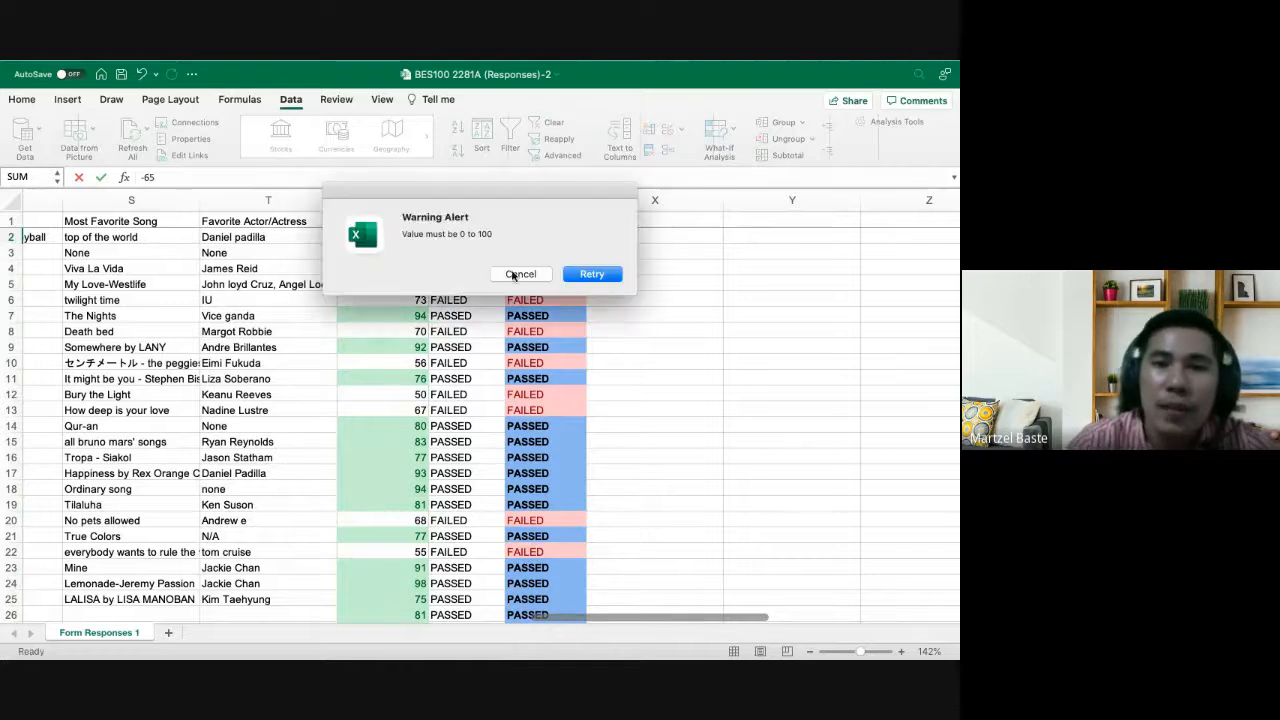
left_click(591, 274)
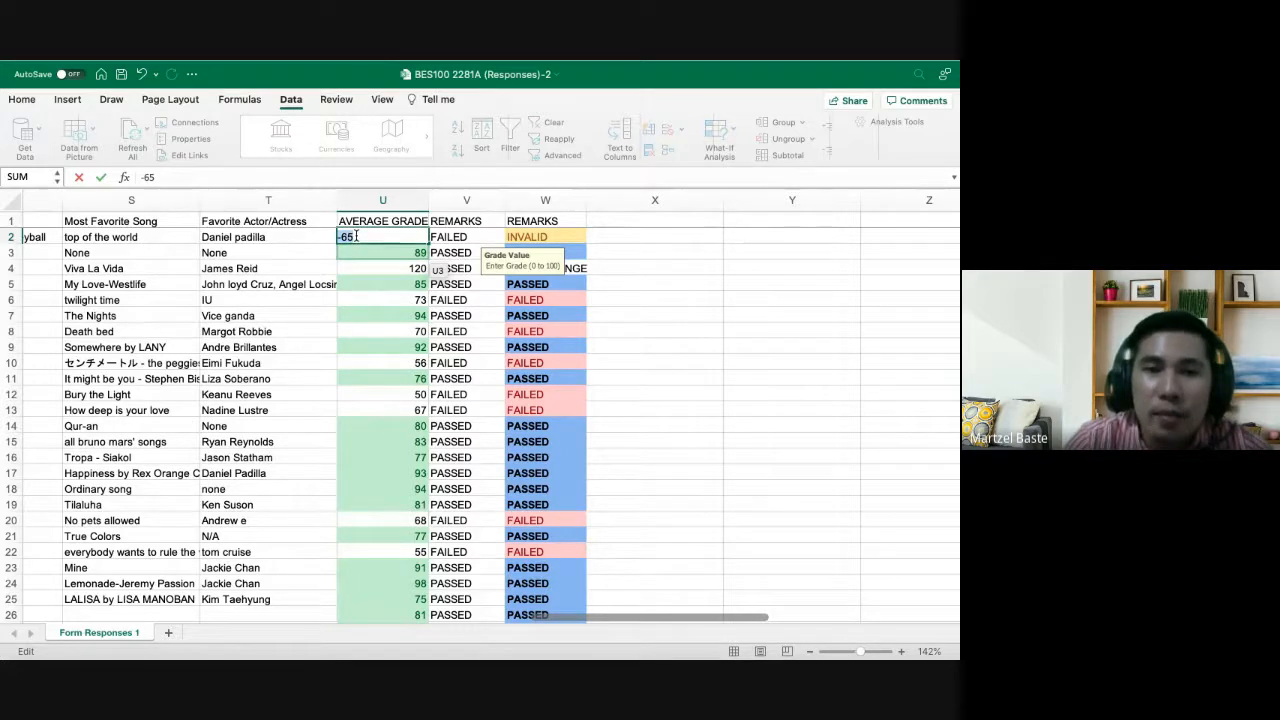
Resubmit -65 in U2 several times against the Stop alert, then cancel the entry
left_click(369, 259)
key("Return")
key("Return")
key("Return")
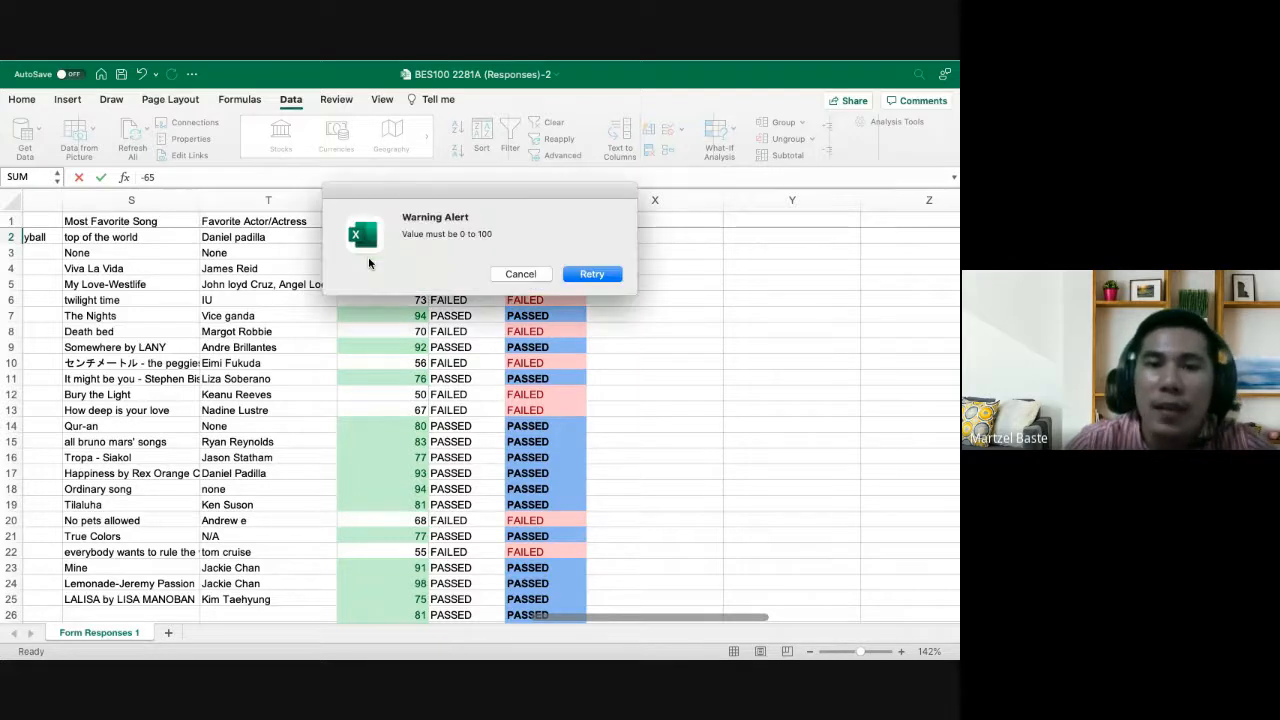
key("Return")
key("Return")
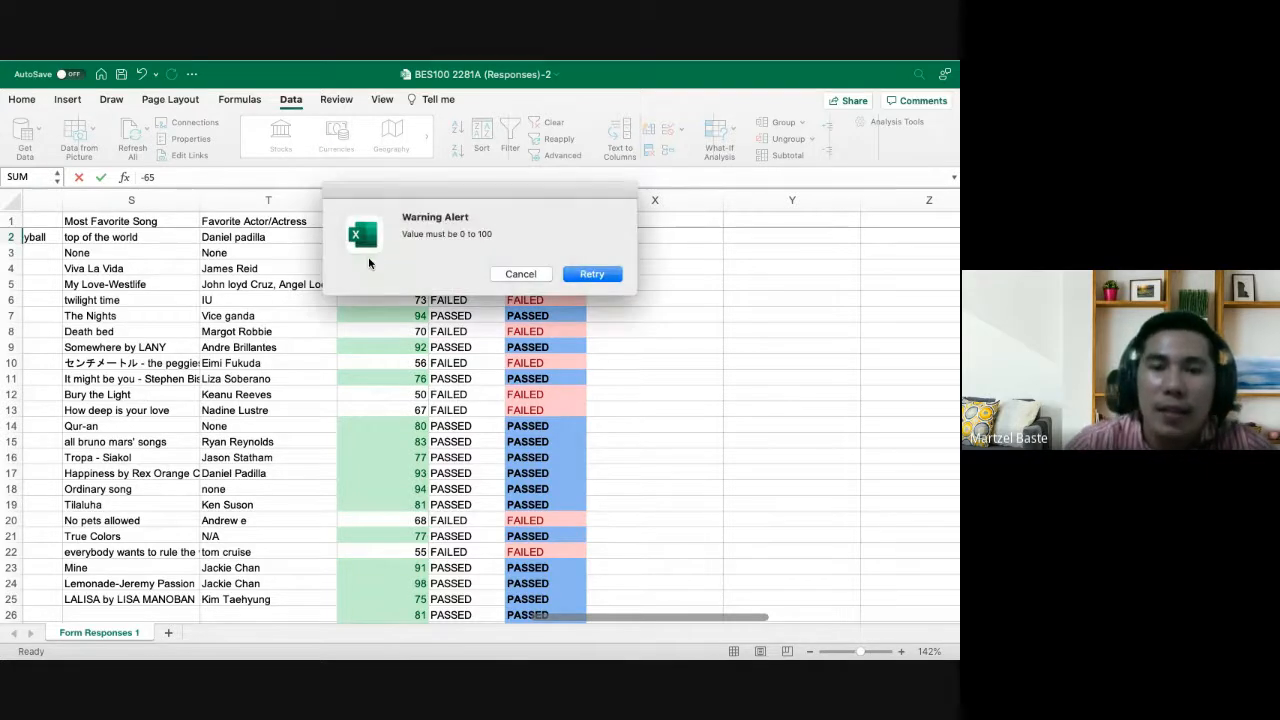
left_click(506, 274)
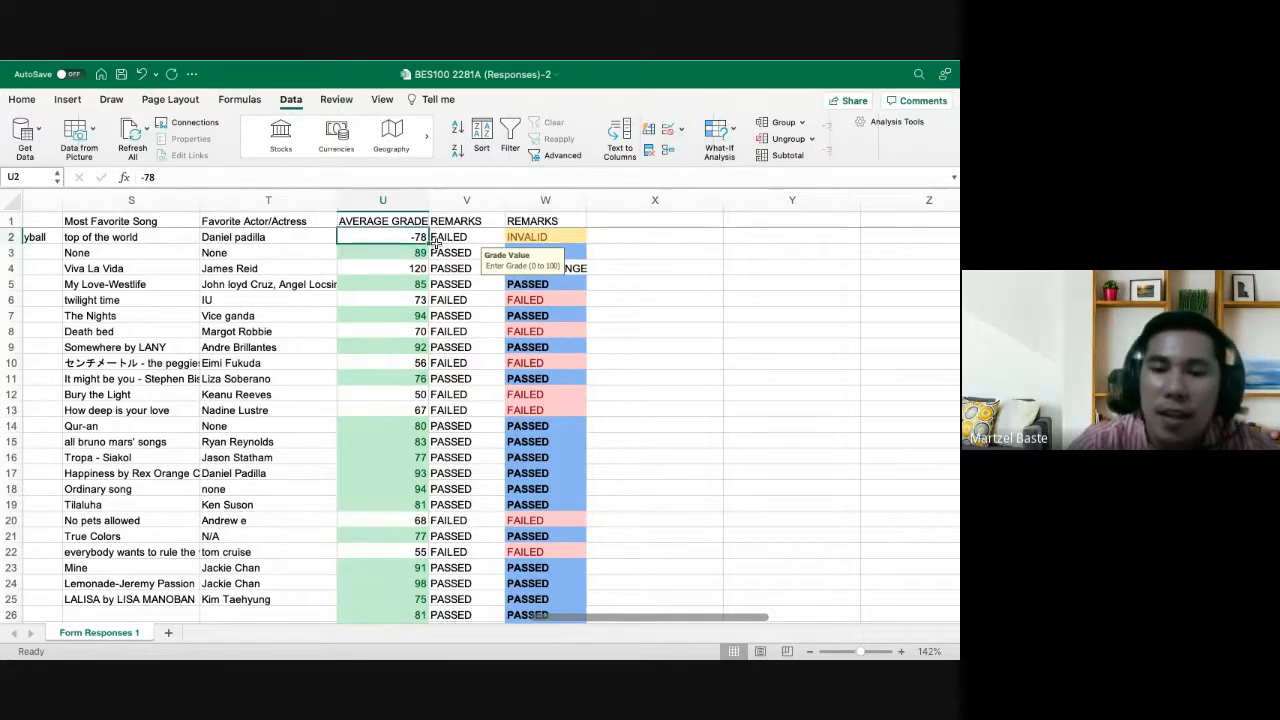
Replace the invalid test grades with 78 in U2 and 90 in U4
type("-")
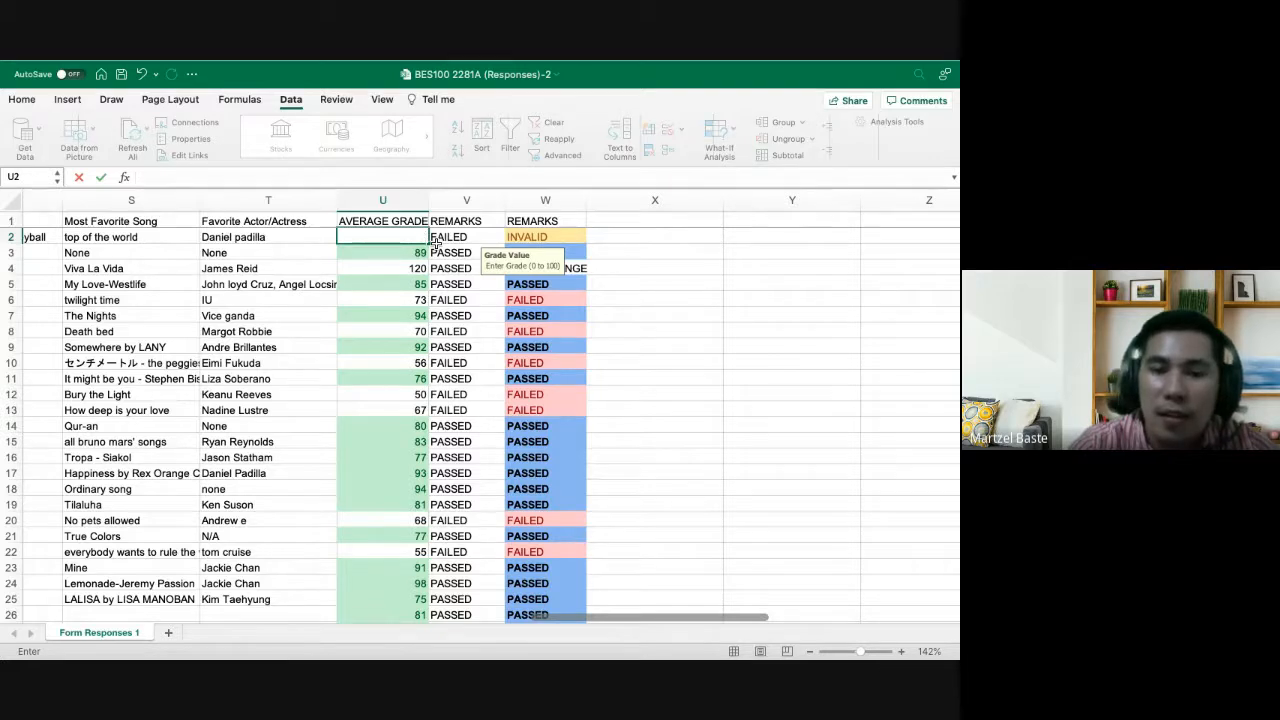
key("Return")
key("Down")
key("Down")
key("Down")
key("Down")
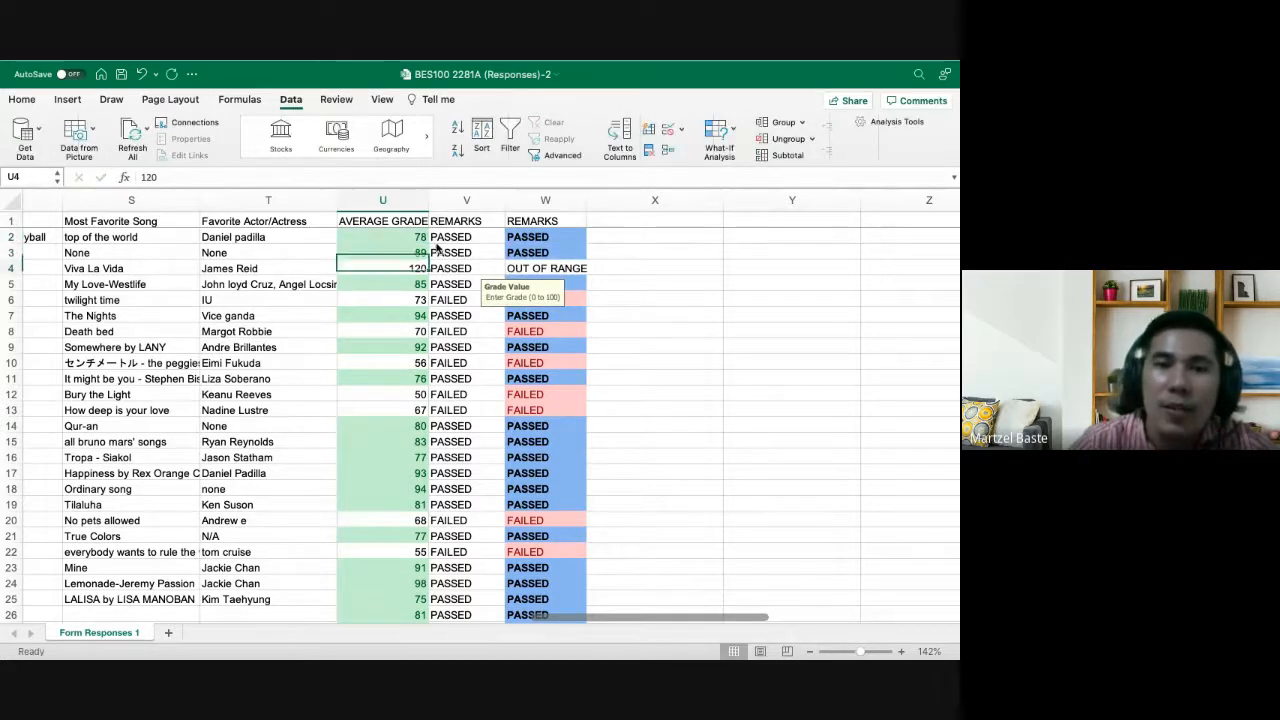
key("Down")
key("Down")
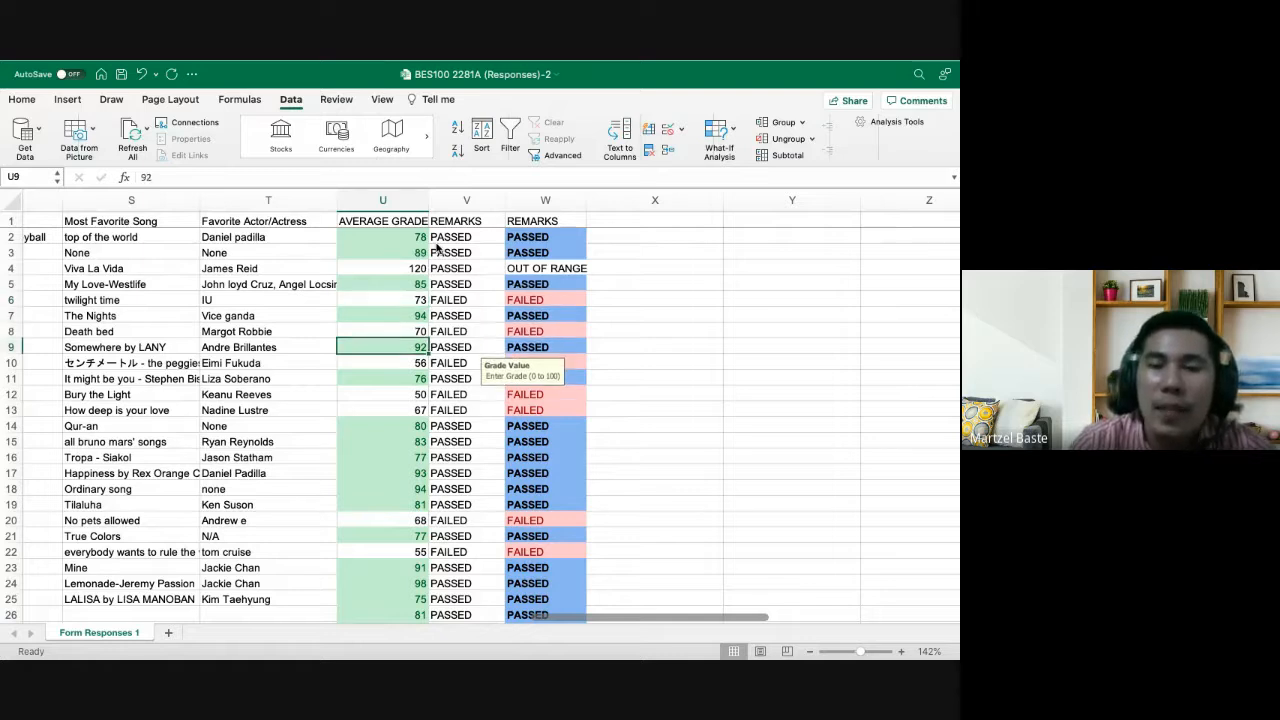
key("Down")
key("Down")
key("Down")
key("Down")
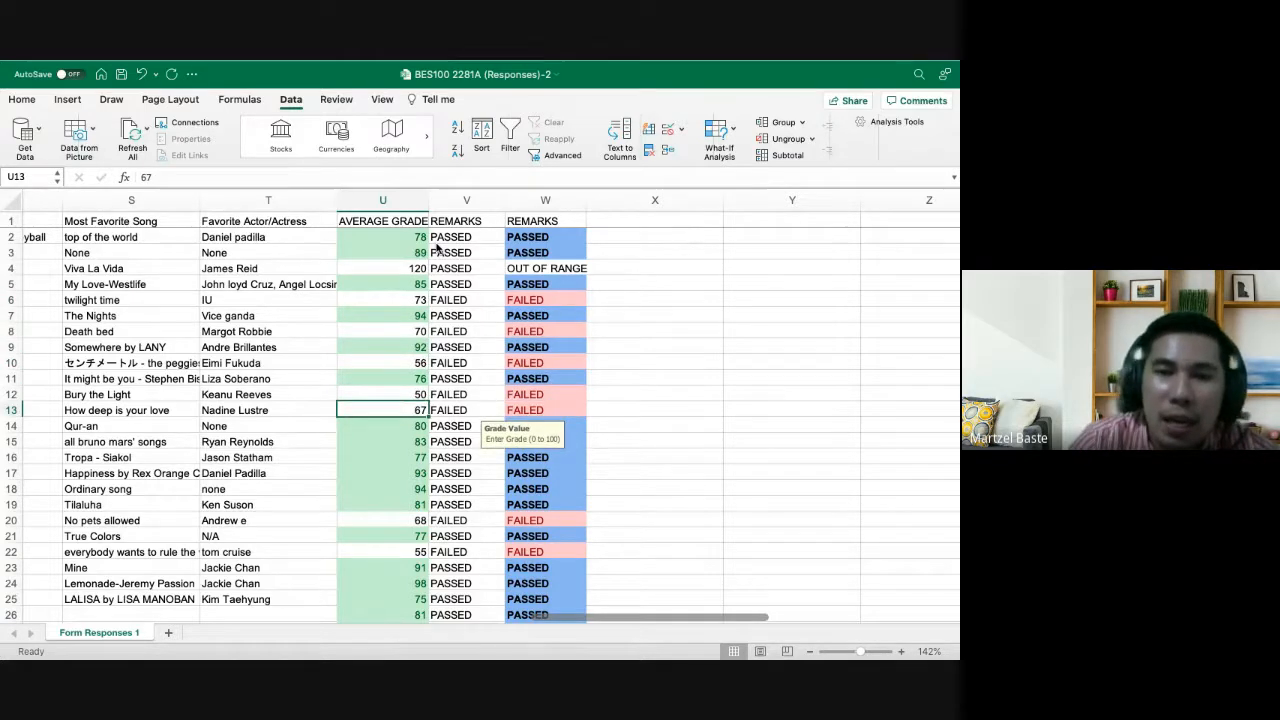
key("Down")
key("Up")
key("Up")
key("Up")
key("Up")
key("Up")
key("Up")
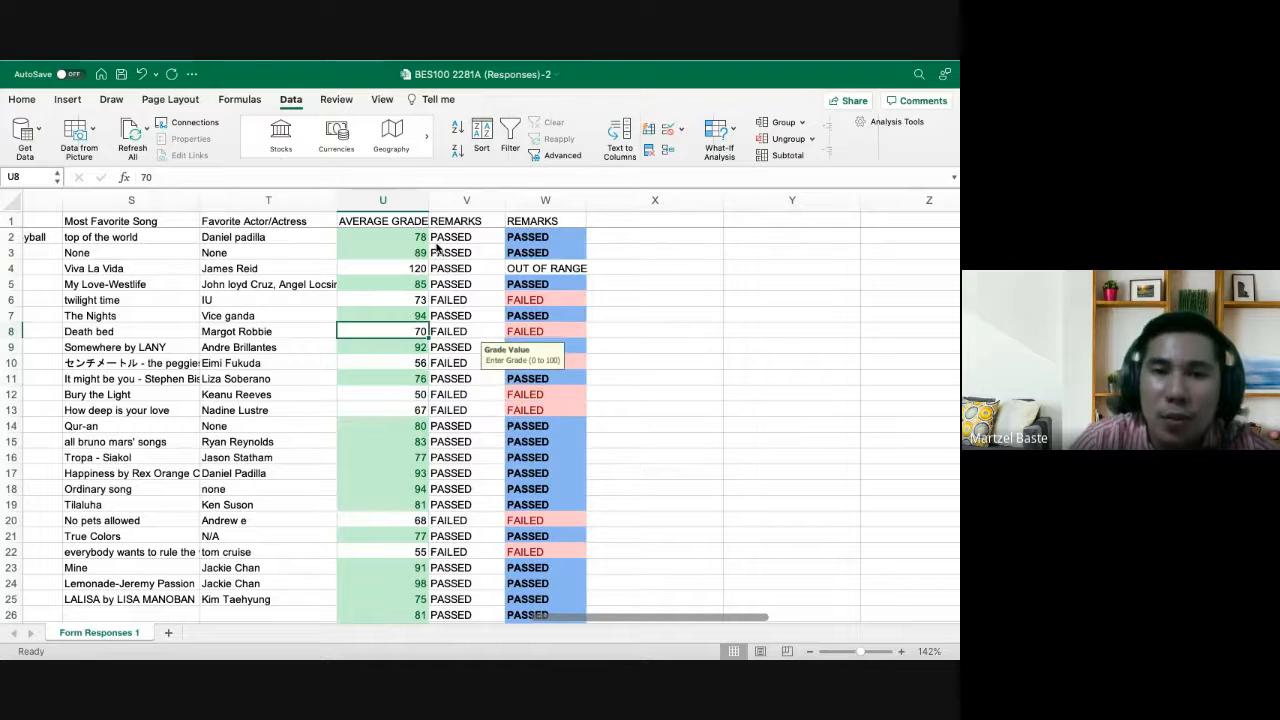
key("Up")
key("Up")
key("Up")
key("Up")
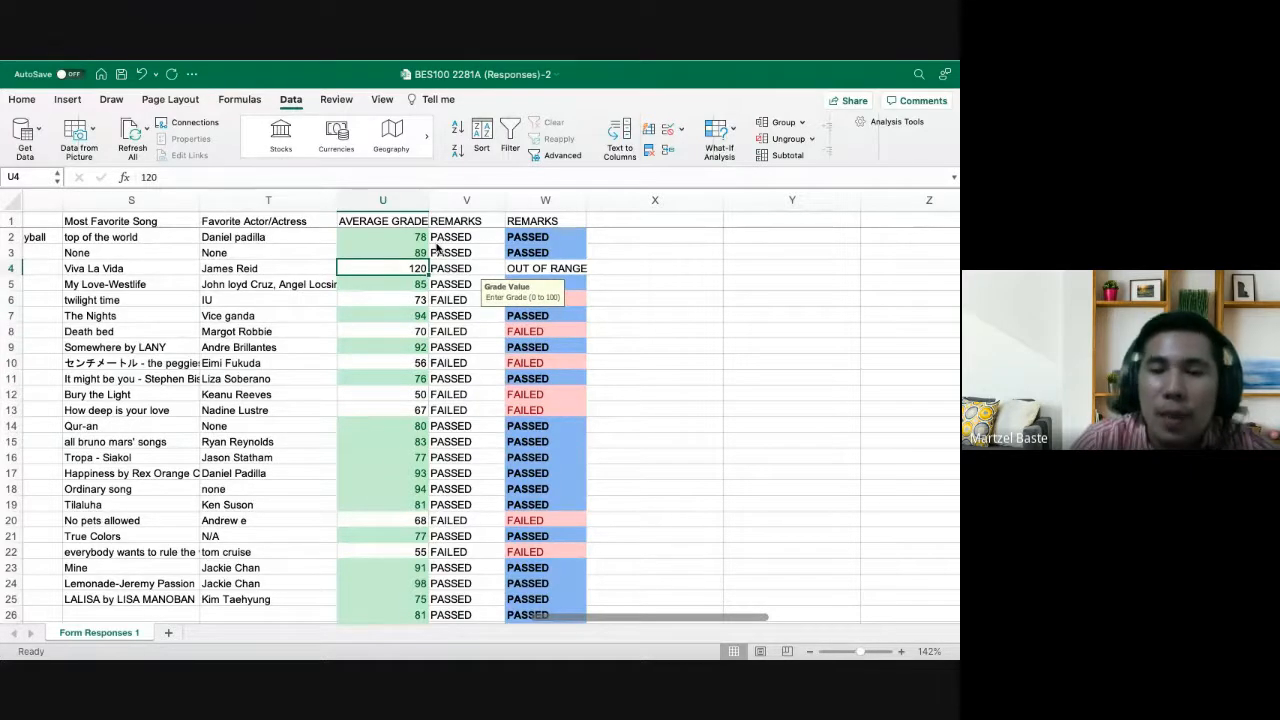
type("90")
key("Return")
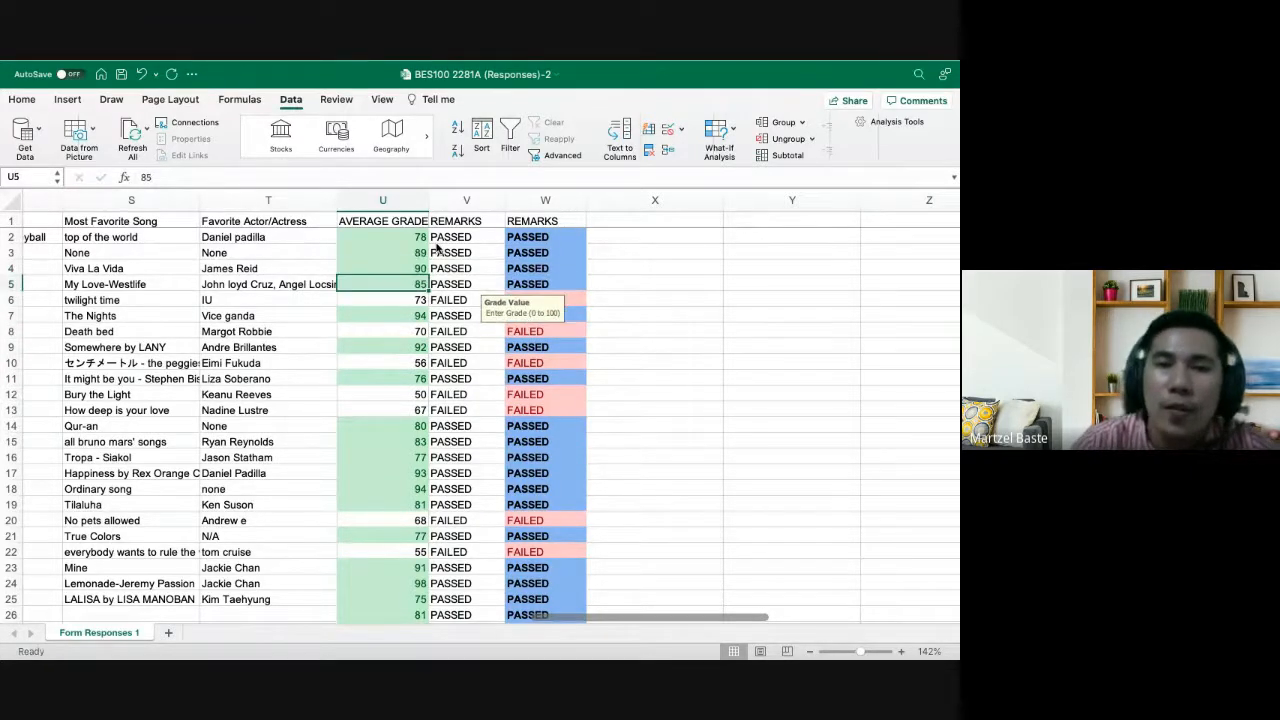
Review the average grades in U2:U46 and their remarks for values outside the allowed range
left_click(632, 287)
left_click(389, 270)
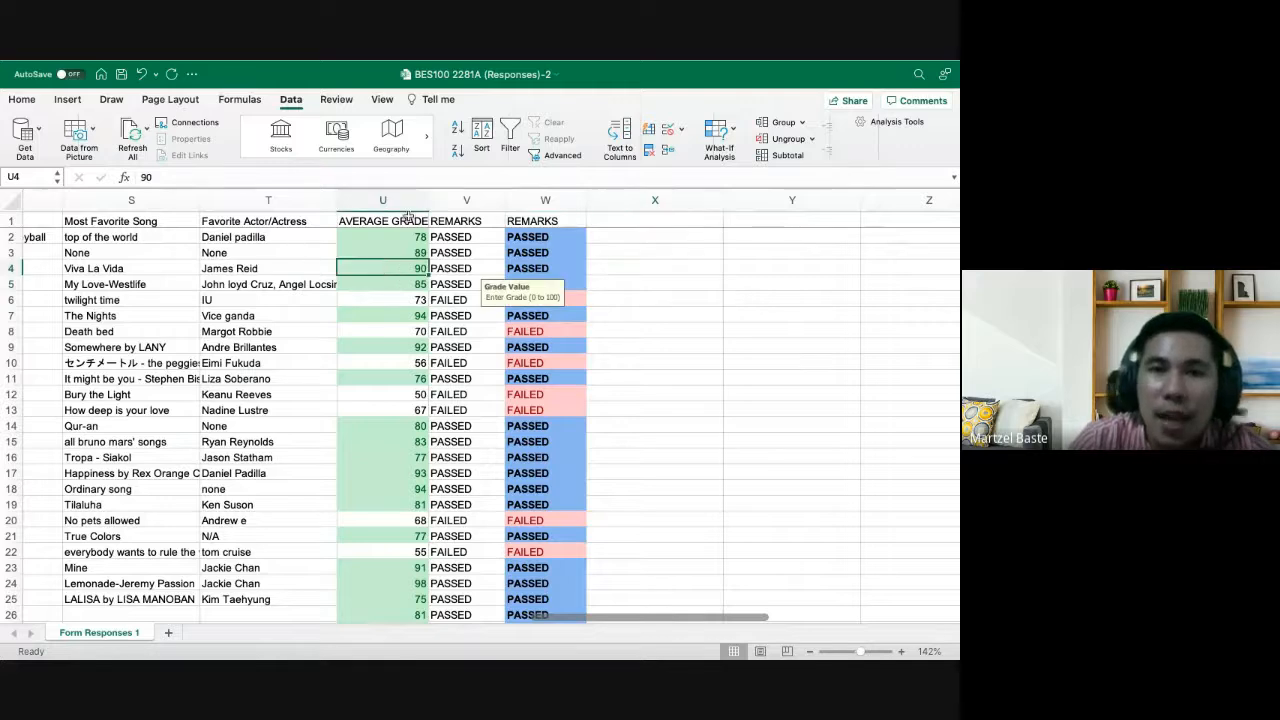
left_click(393, 240)
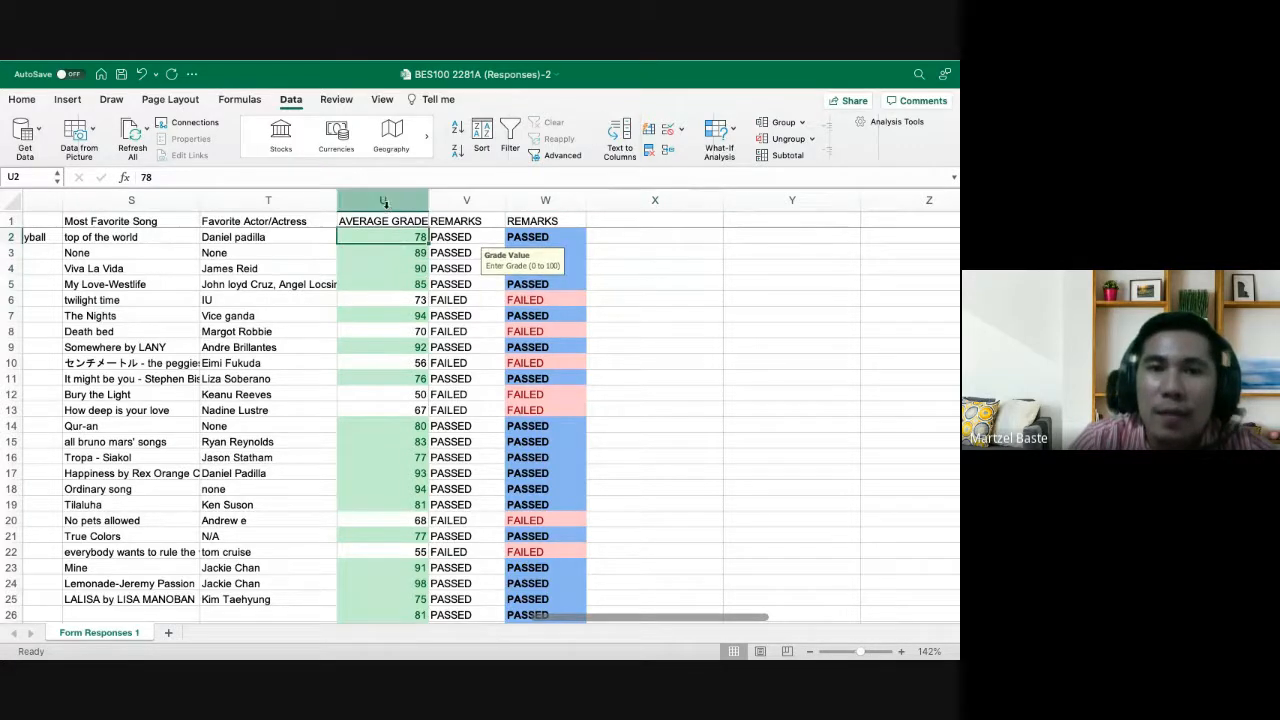
left_click_drag(378, 237, 410, 592)
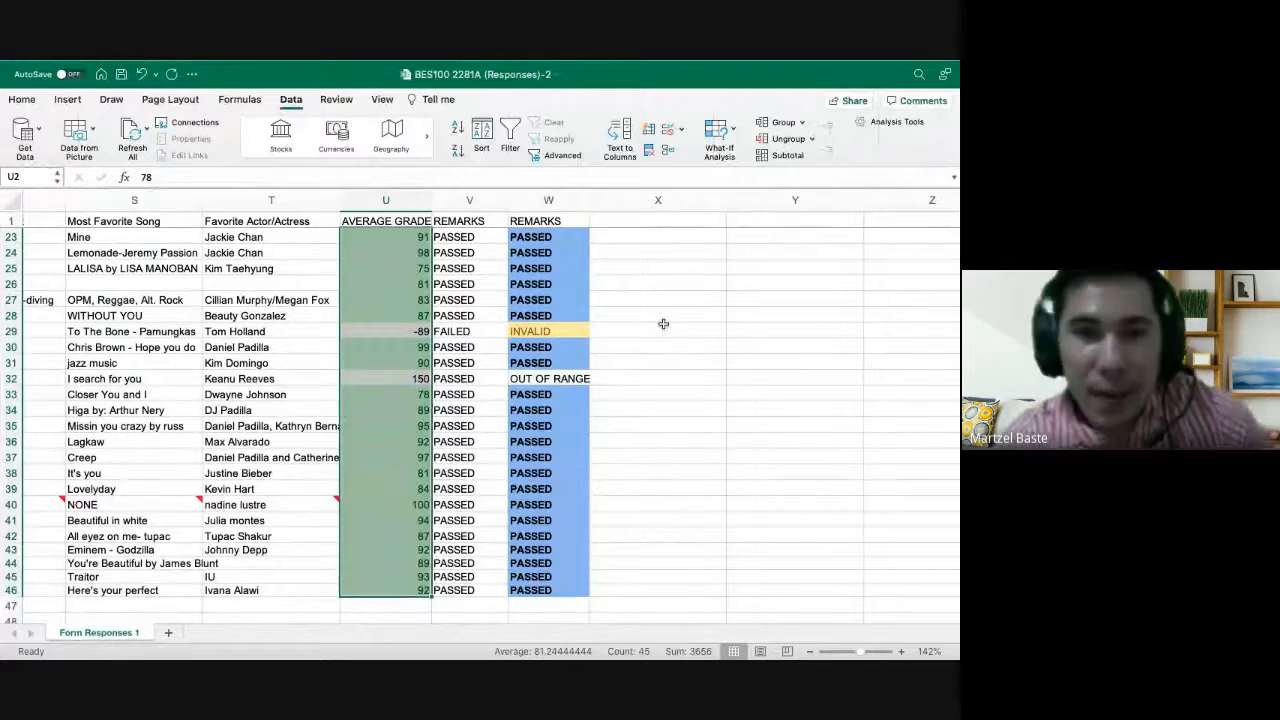
left_click(655, 314)
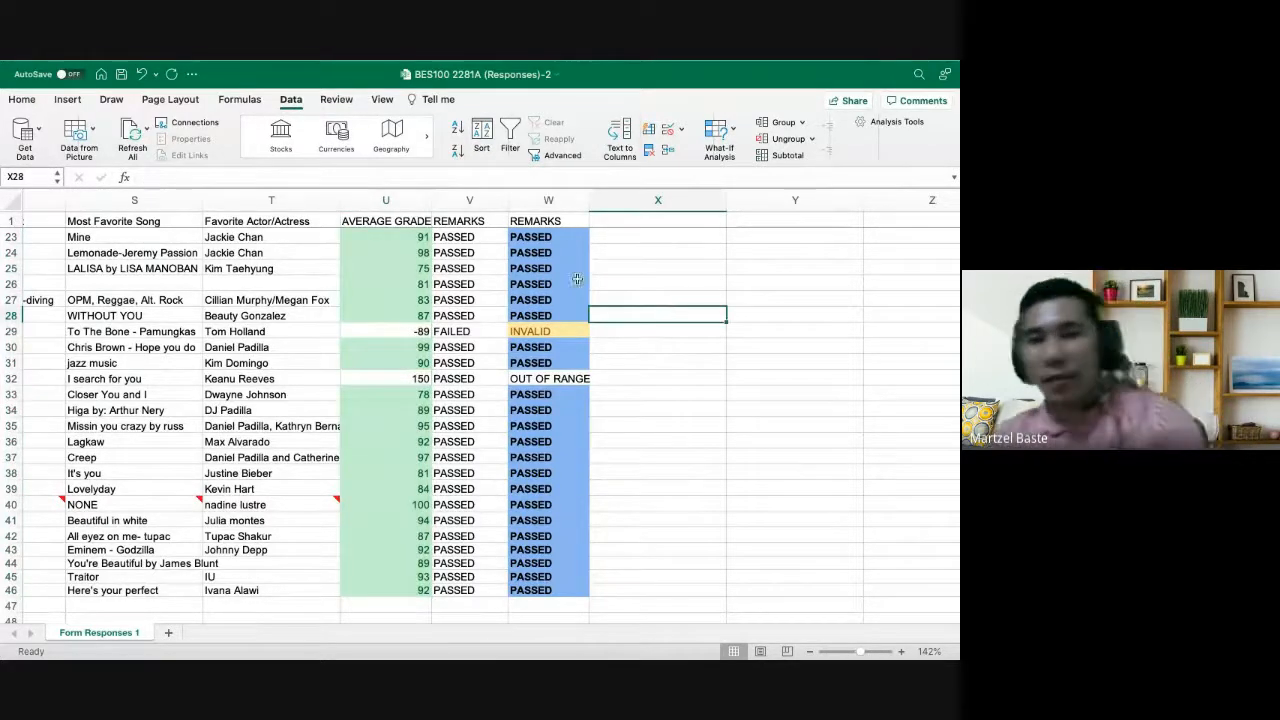
scroll(585, 290, "up", 2)
scroll(585, 290, "right", 2)
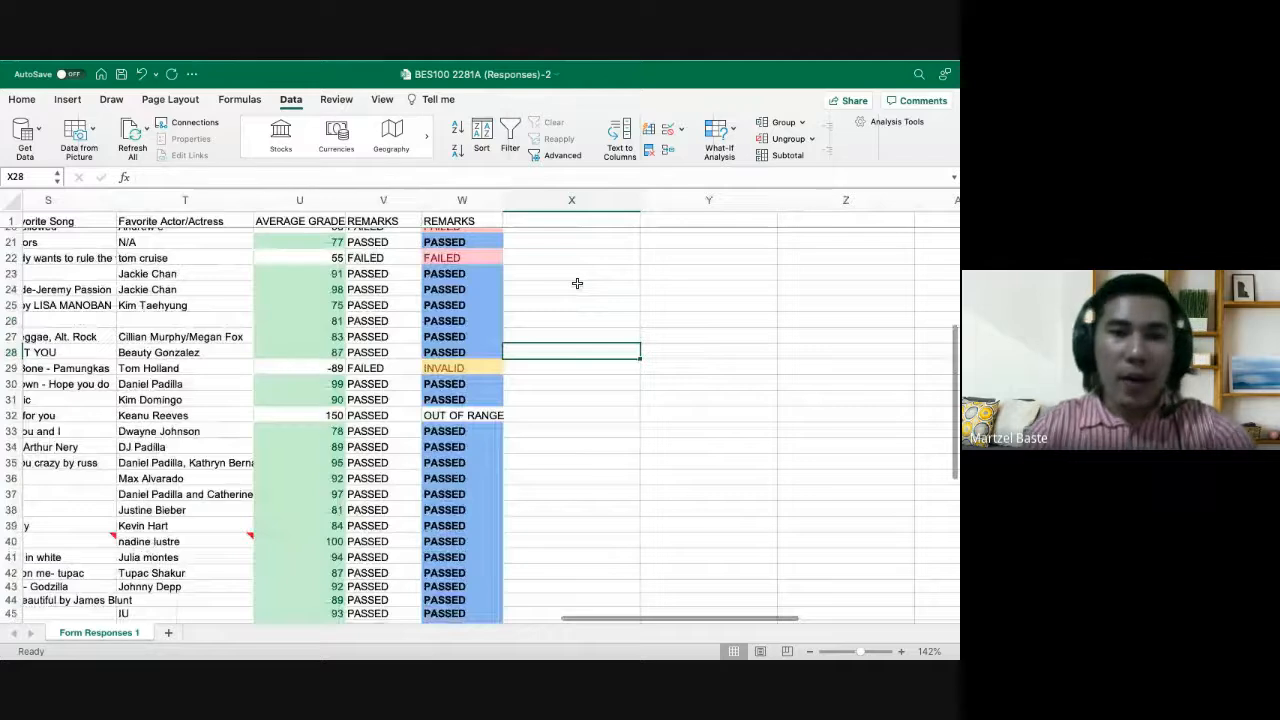
scroll(577, 283, "up", 10)
scroll(577, 283, "left", 5)
scroll(577, 283, "right", 5)
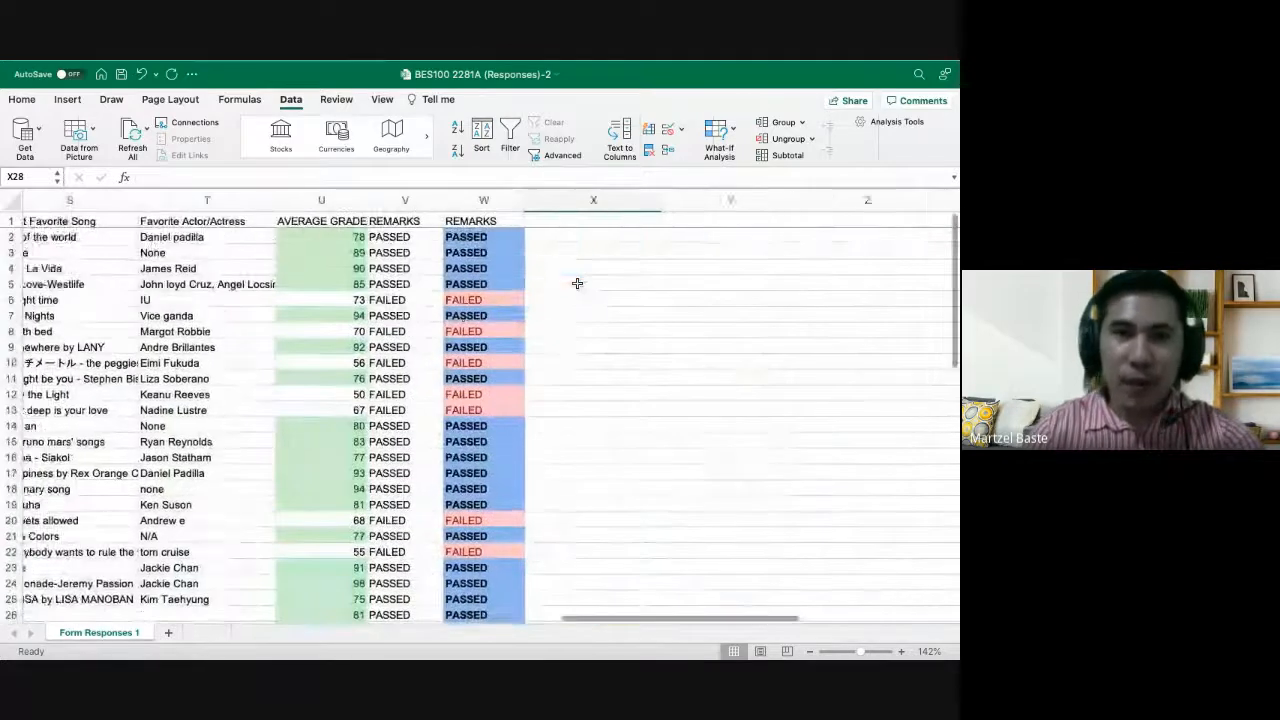
scroll(577, 283, "right", 2)
Narrow column X slightly and enter the labels MALE in X2 and FEMALE in X3
left_click(542, 236)
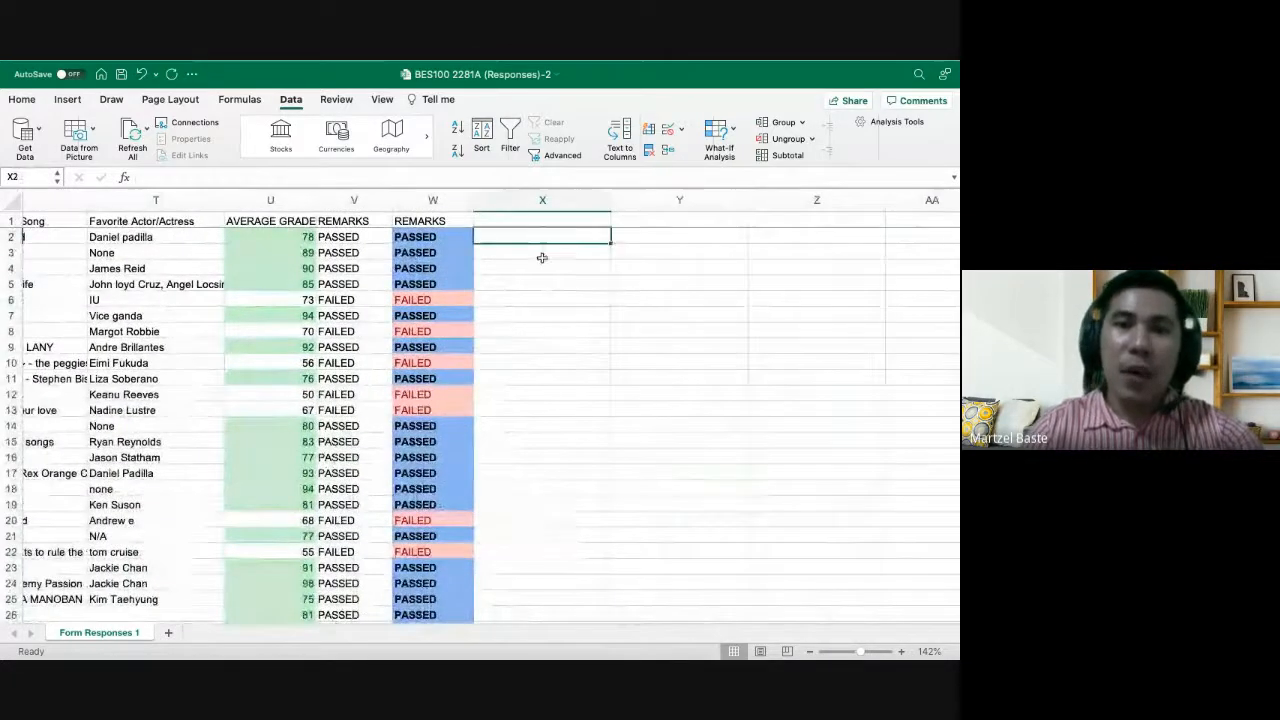
scroll(542, 258, "right", 2)
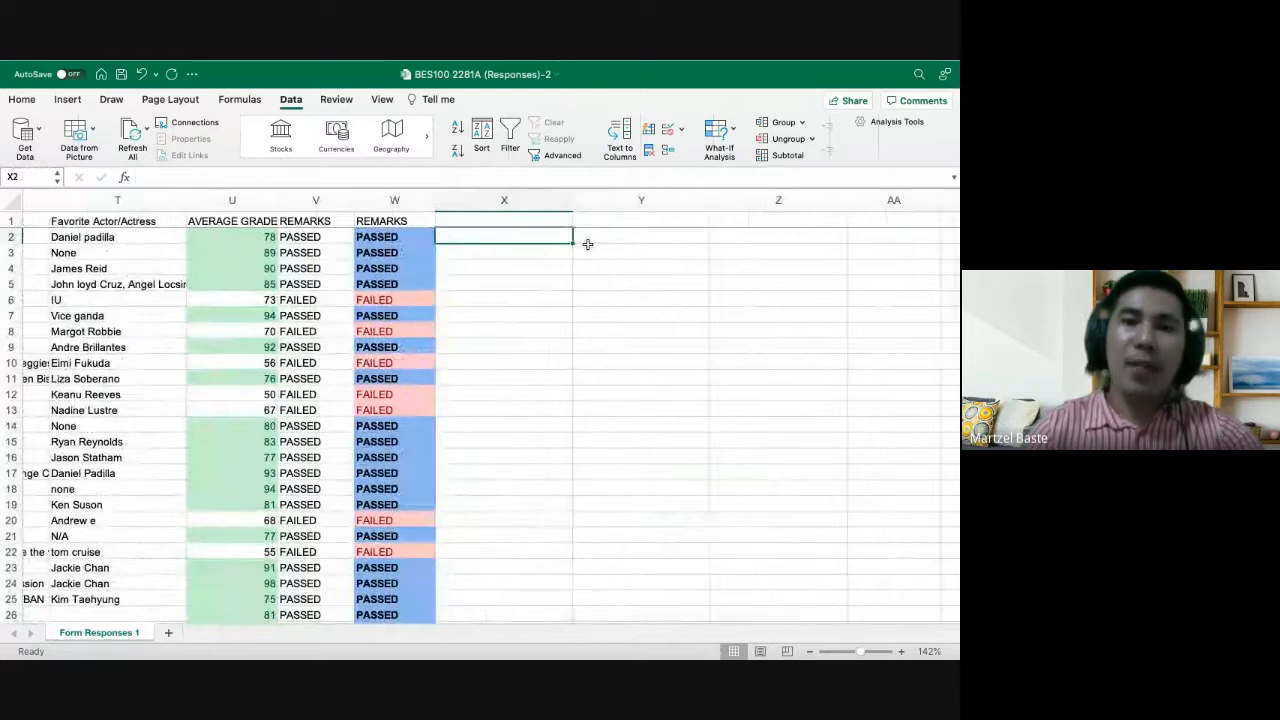
left_click_drag(573, 200, 554, 200)
key("Right")
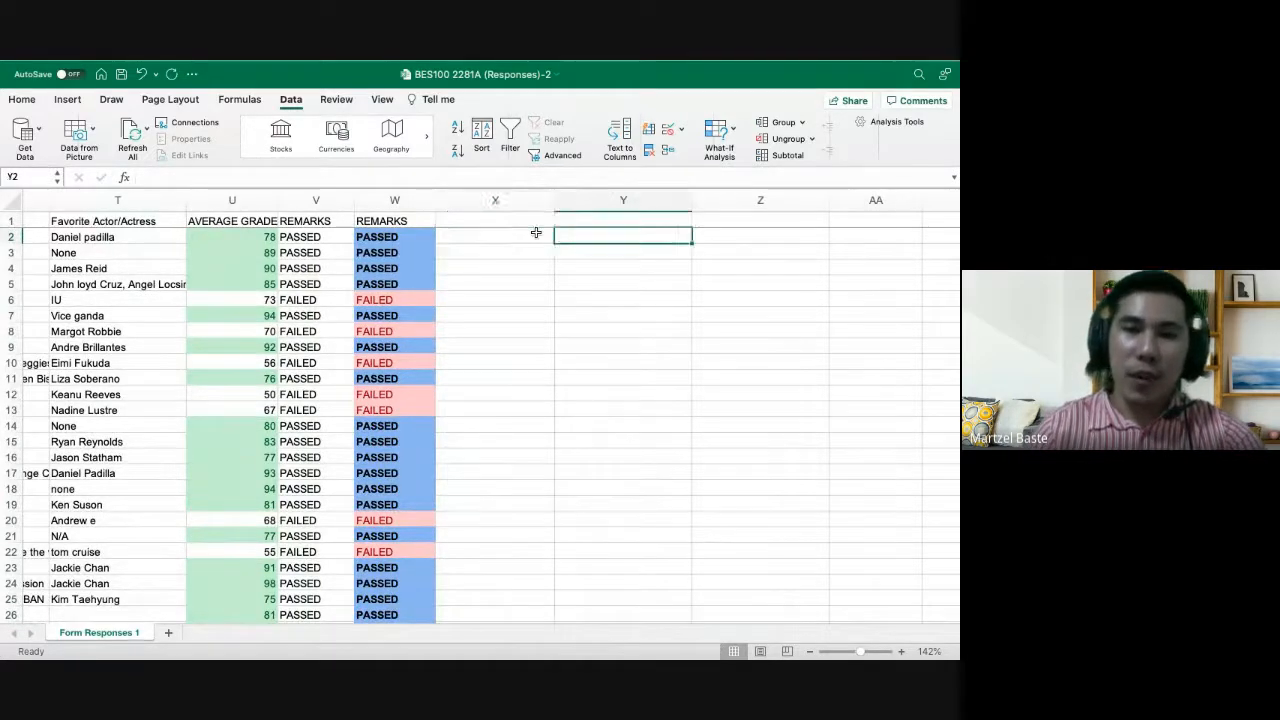
left_click(536, 233)
type("MALE")
key("Return")
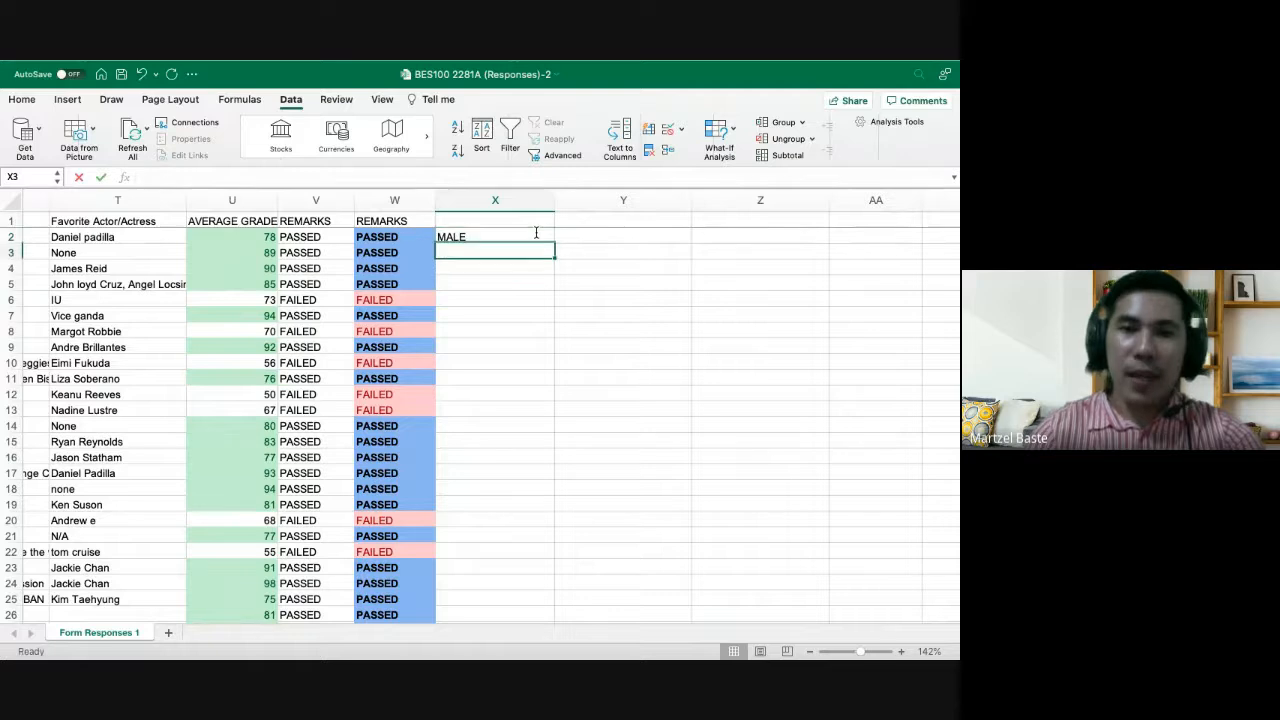
type("FEMALE")
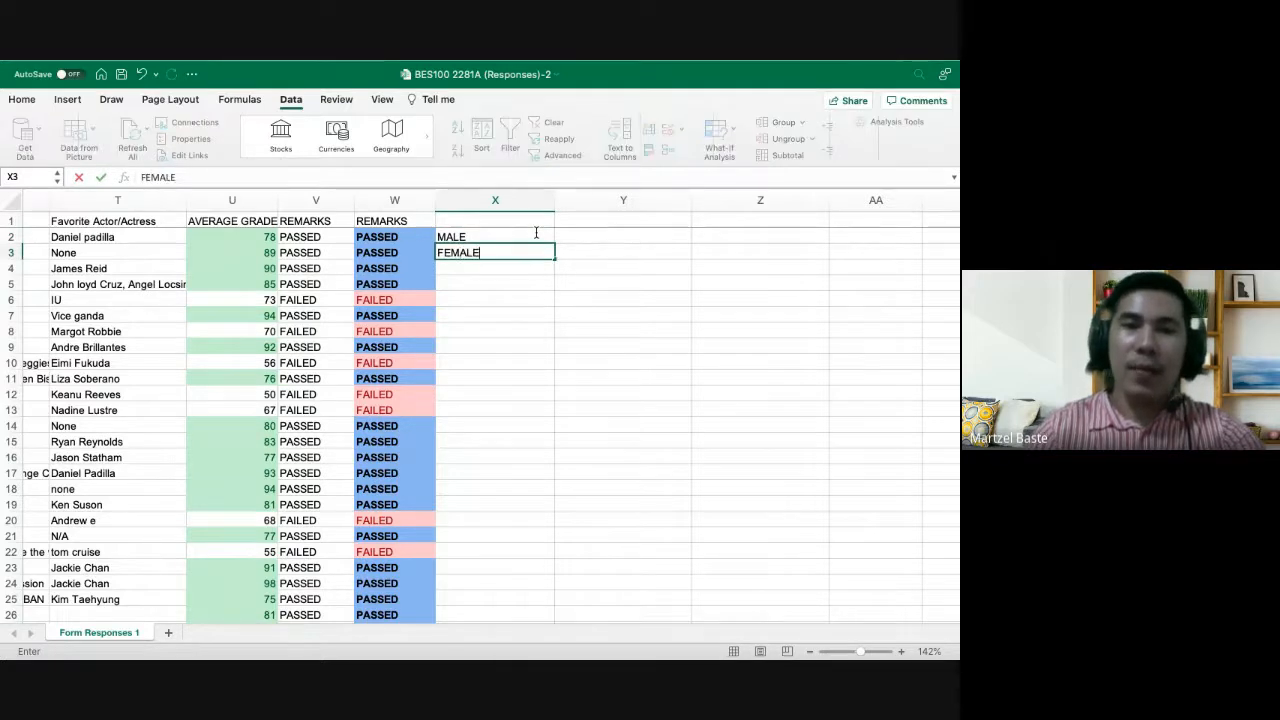
key("Right")
Start a COUNTIF formula in Y2 beside the MALE label, using the Gender cells E2:E46 as its range
key("Up")
type("=")
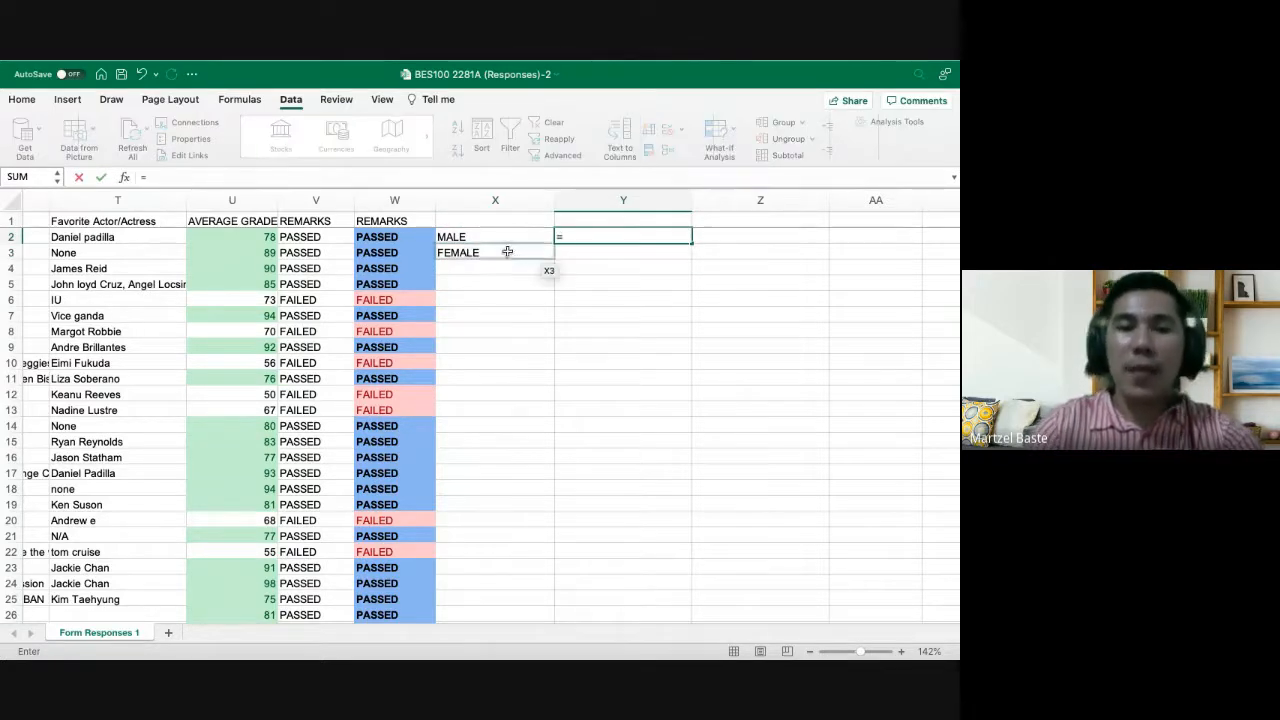
type("coun")
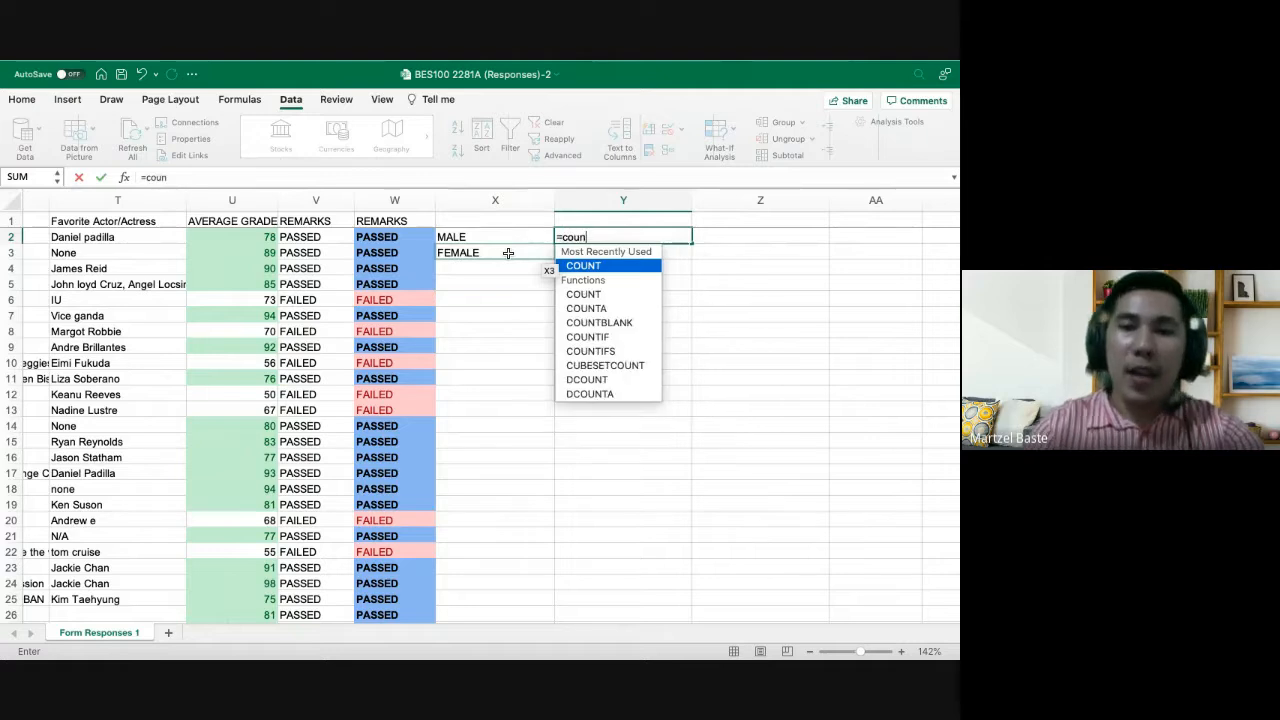
double_click(593, 343)
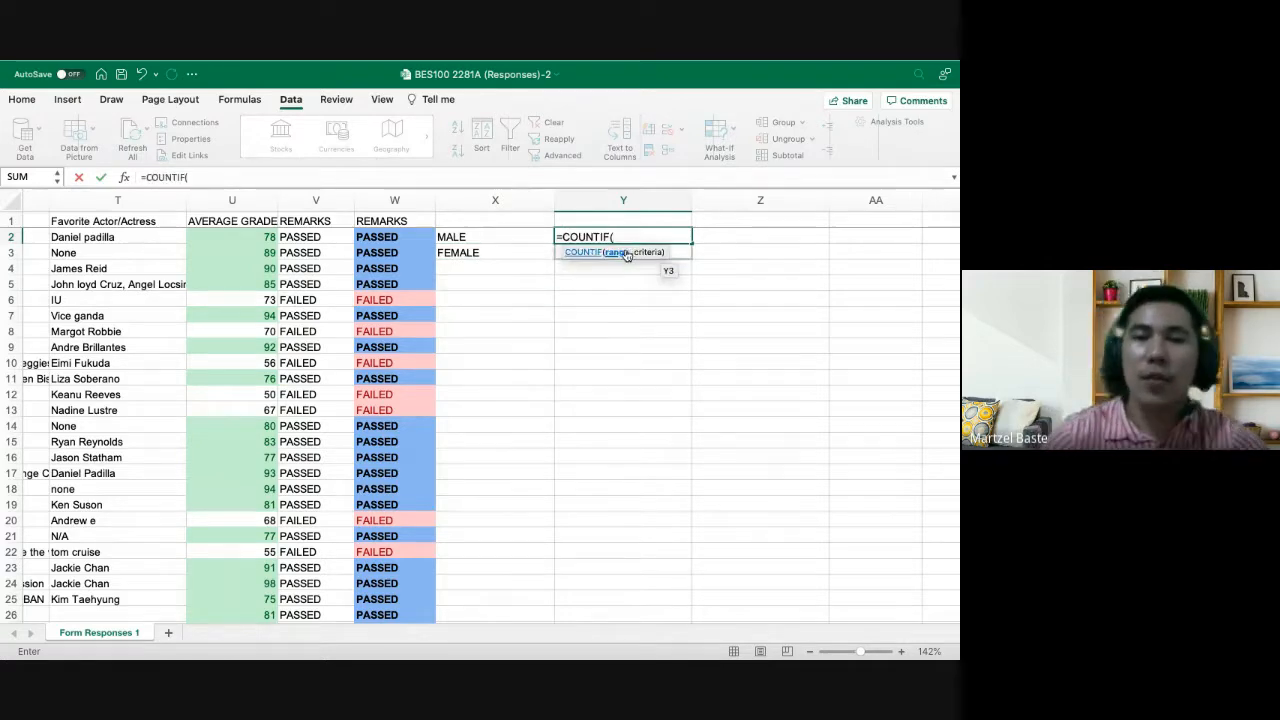
scroll(259, 269, "left", 1)
scroll(259, 269, "left", 5)
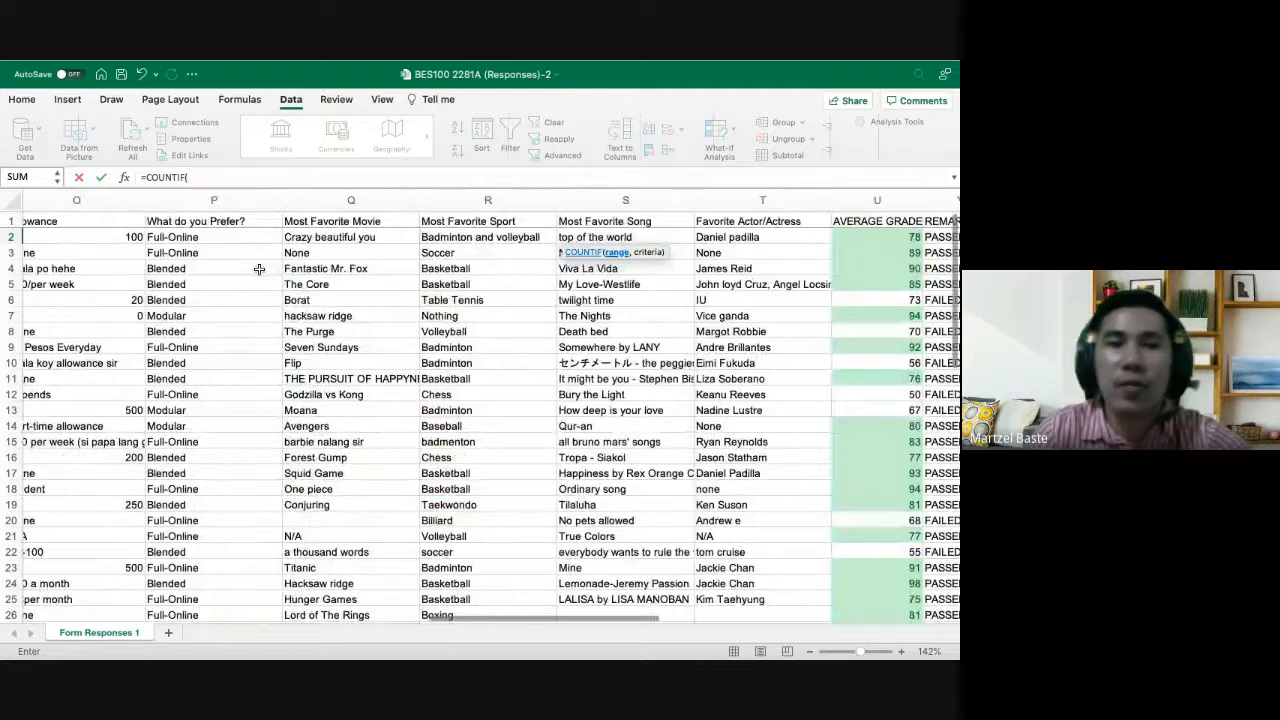
scroll(259, 269, "left", 6)
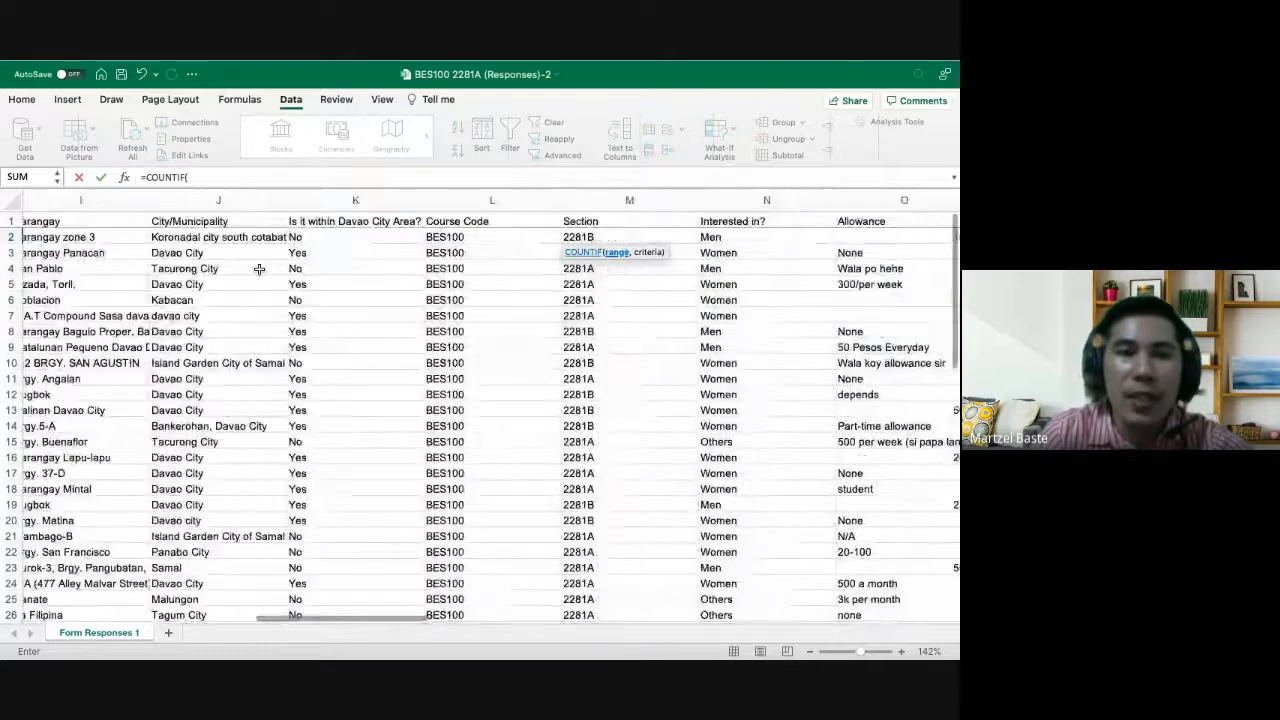
scroll(259, 269, "left", 5)
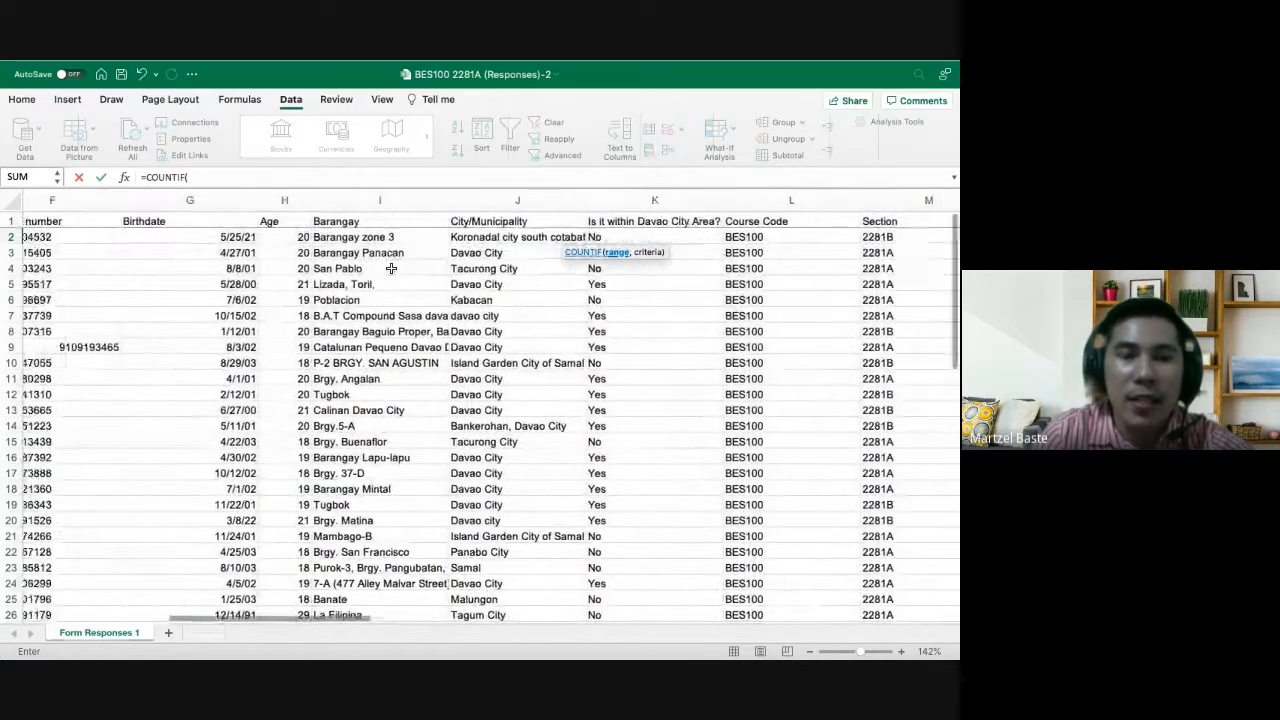
scroll(391, 268, "left", 5)
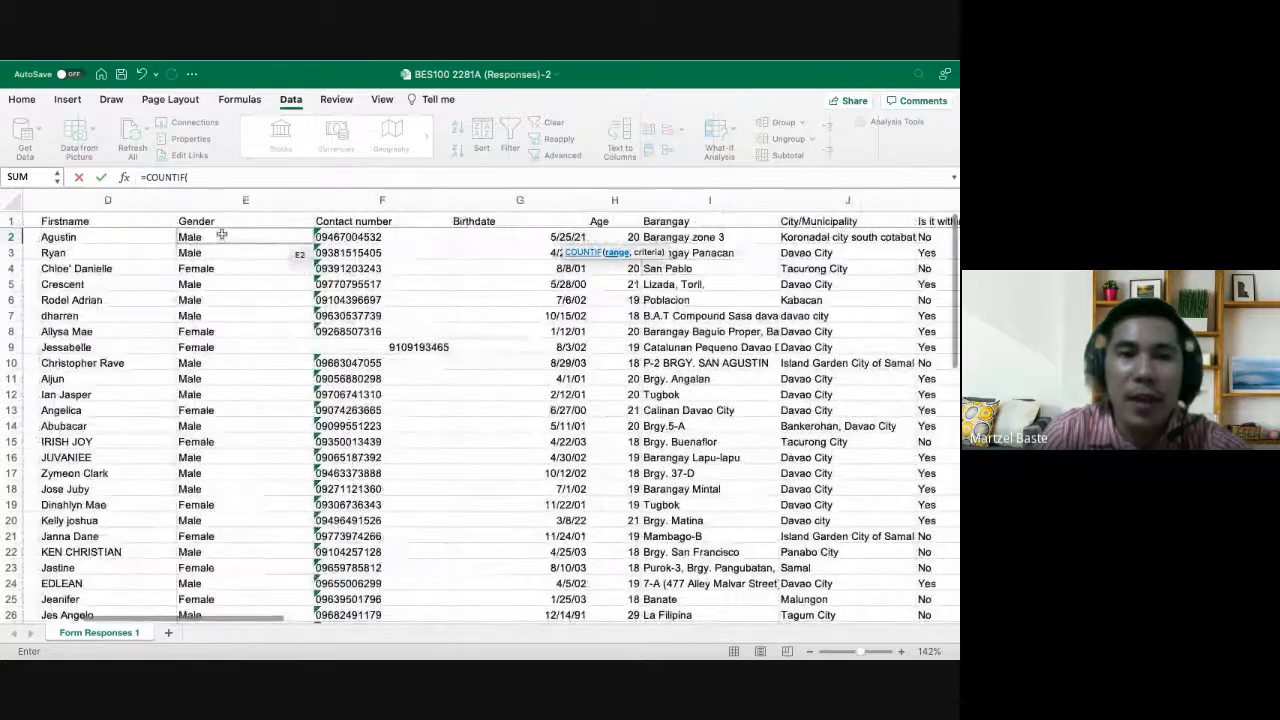
left_click(222, 236)
type(":")
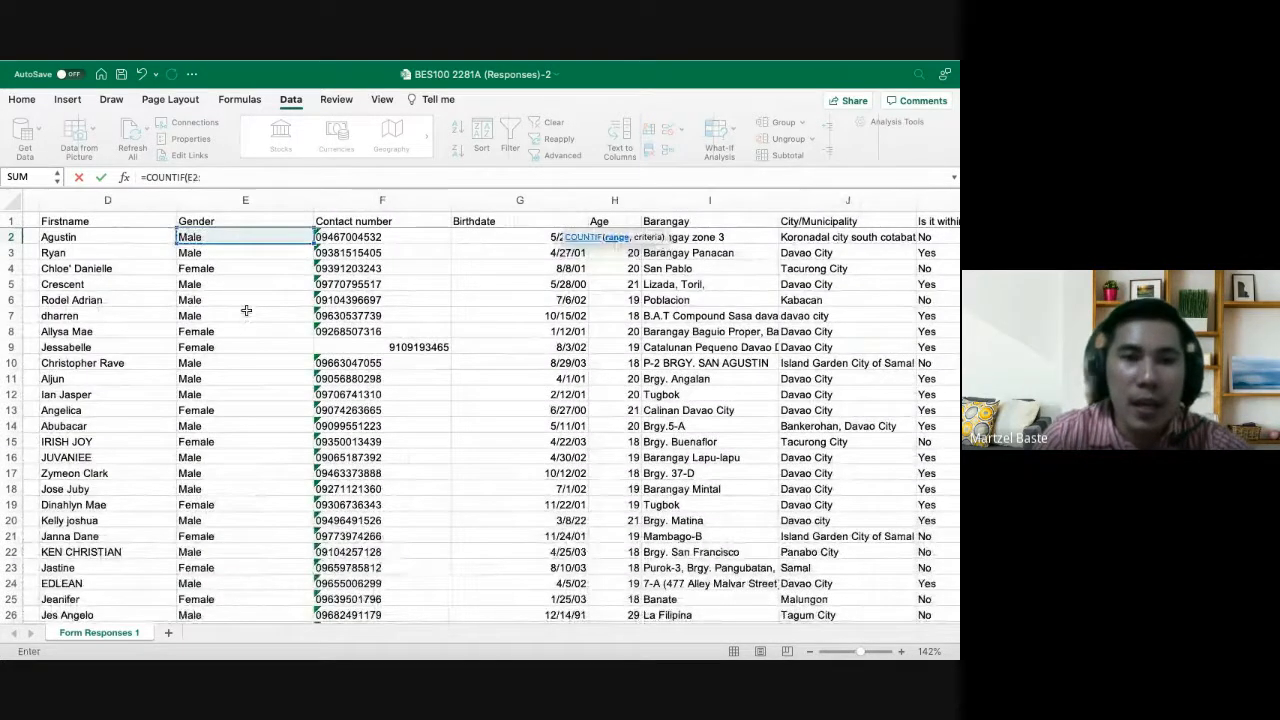
scroll(246, 311, "down", 11)
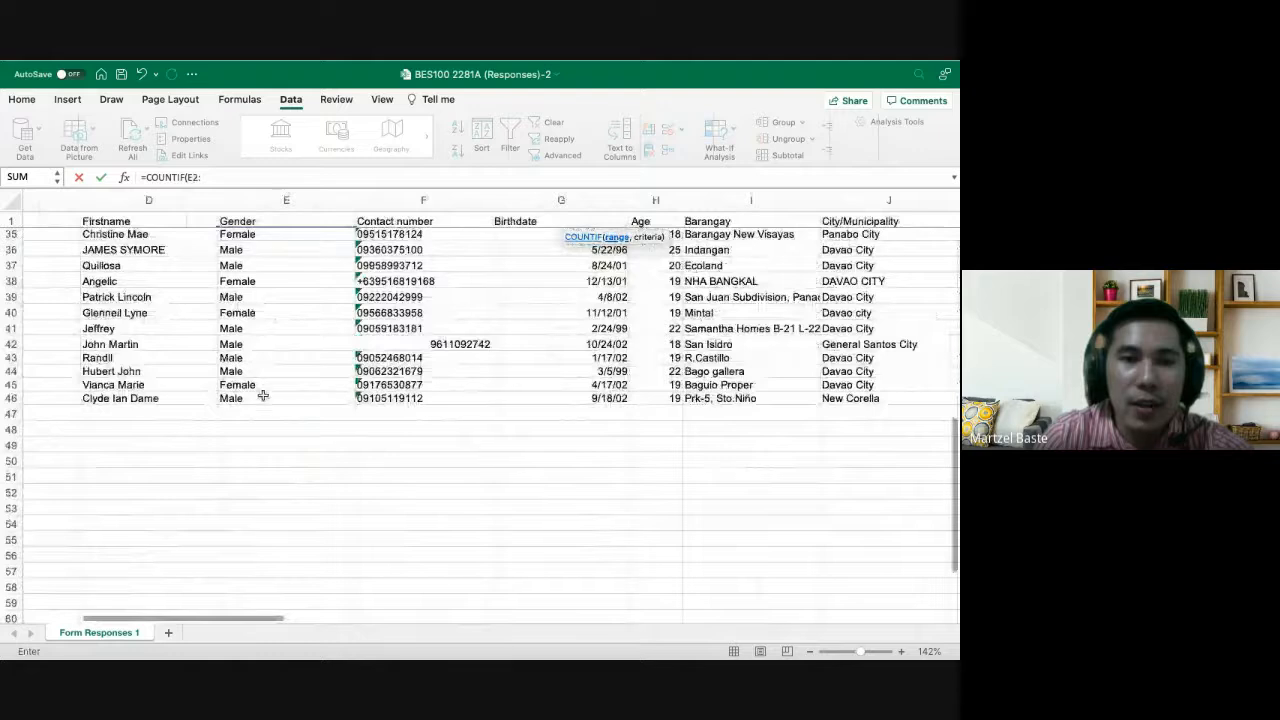
left_click(262, 396)
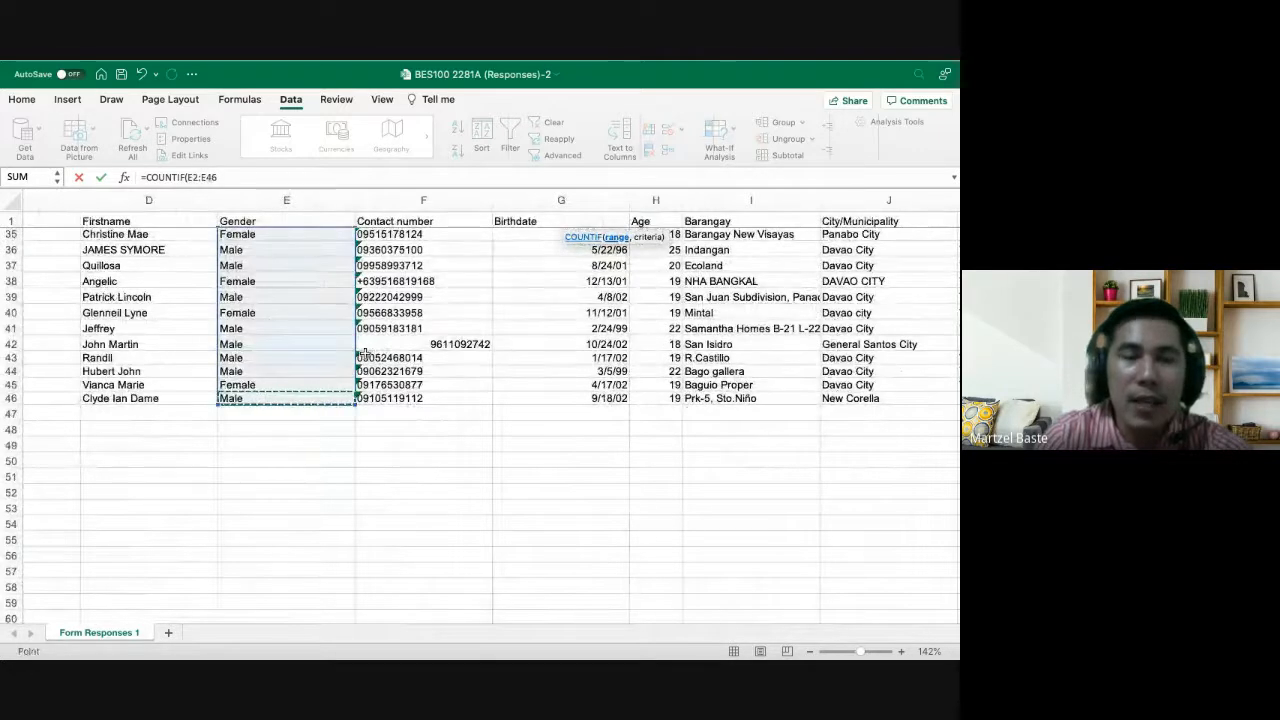
Complete the Y2 COUNTIF formula with the criterion "MALE", and narrow column Y
scroll(366, 354, "right", 15)
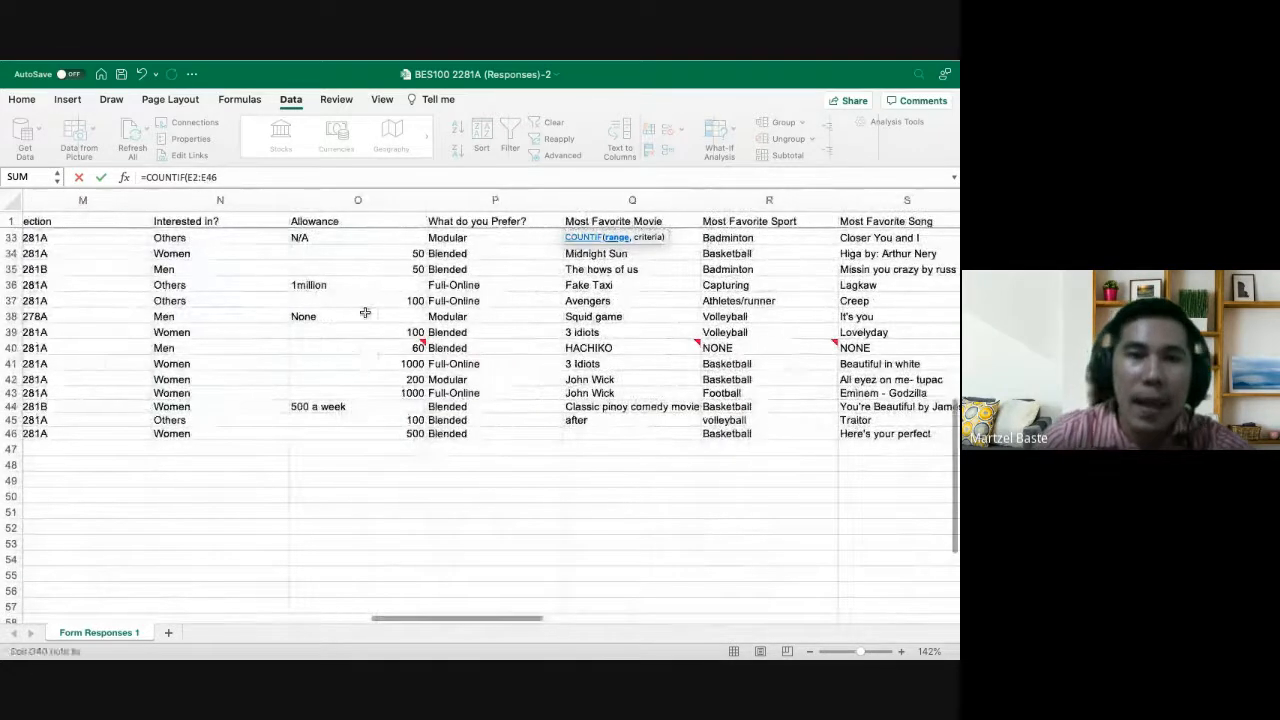
left_click(236, 178)
type(",")
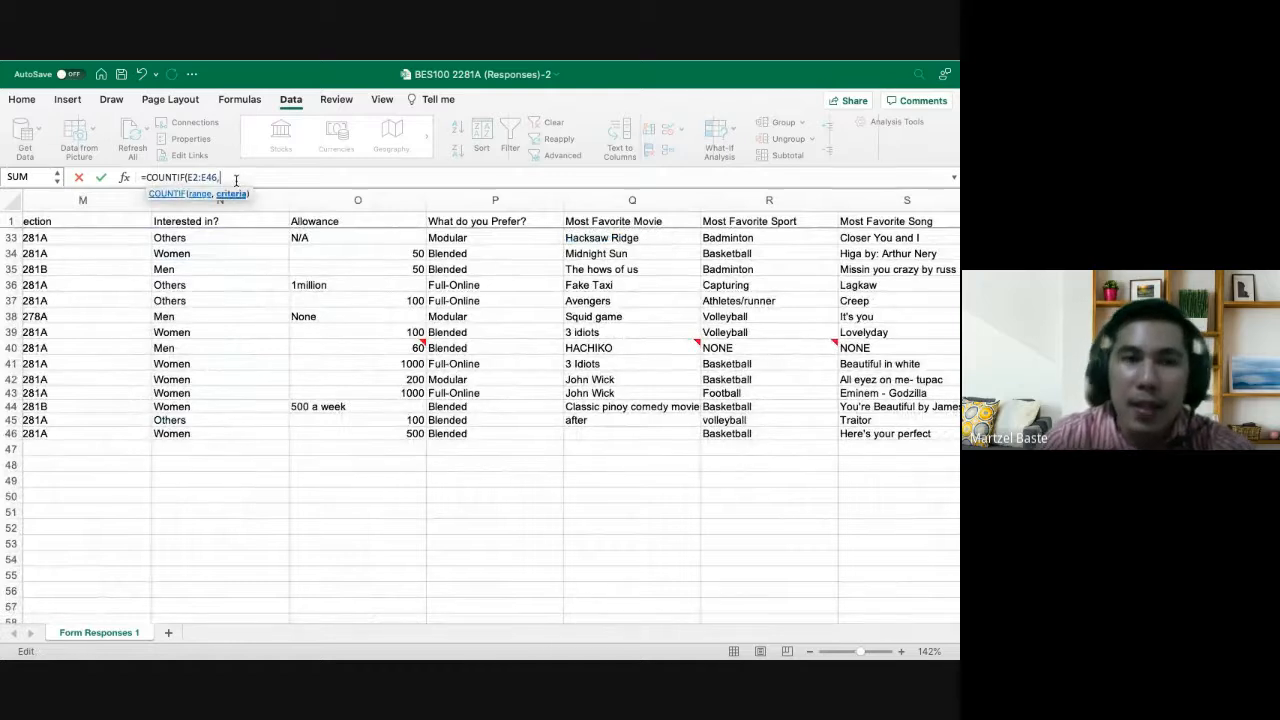
type("\"MALE")
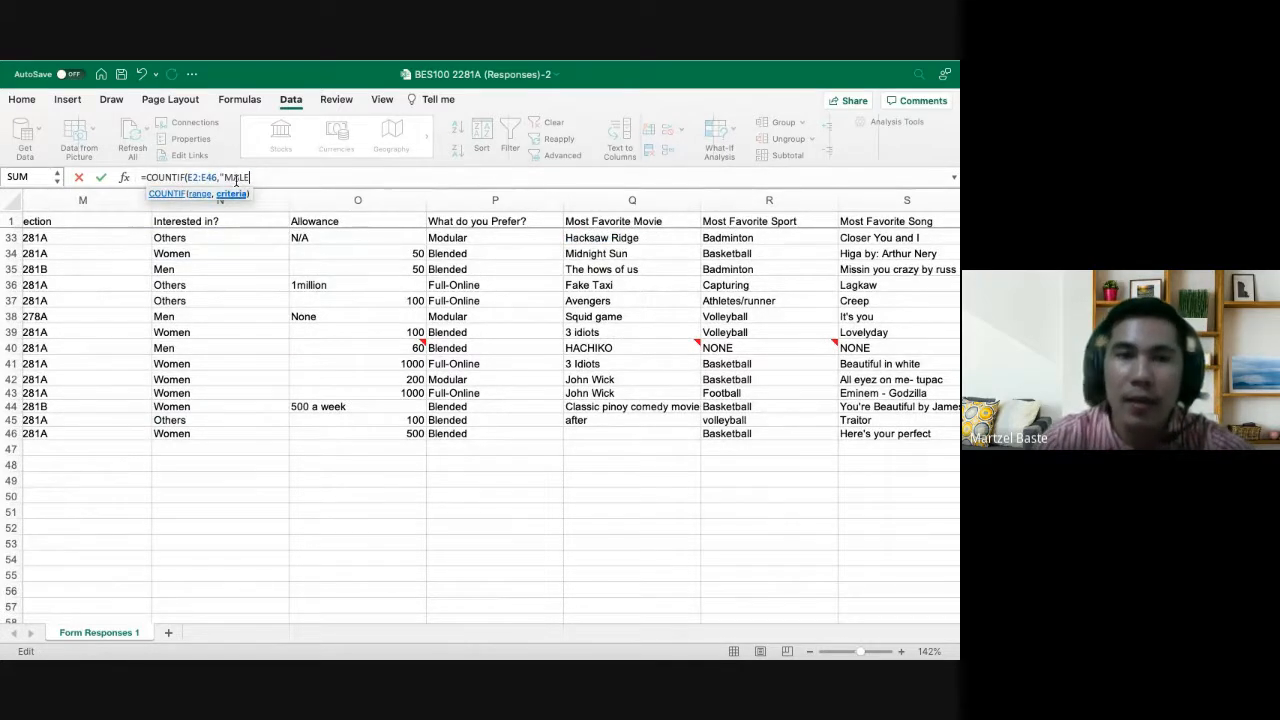
type("\")")
key("Return")
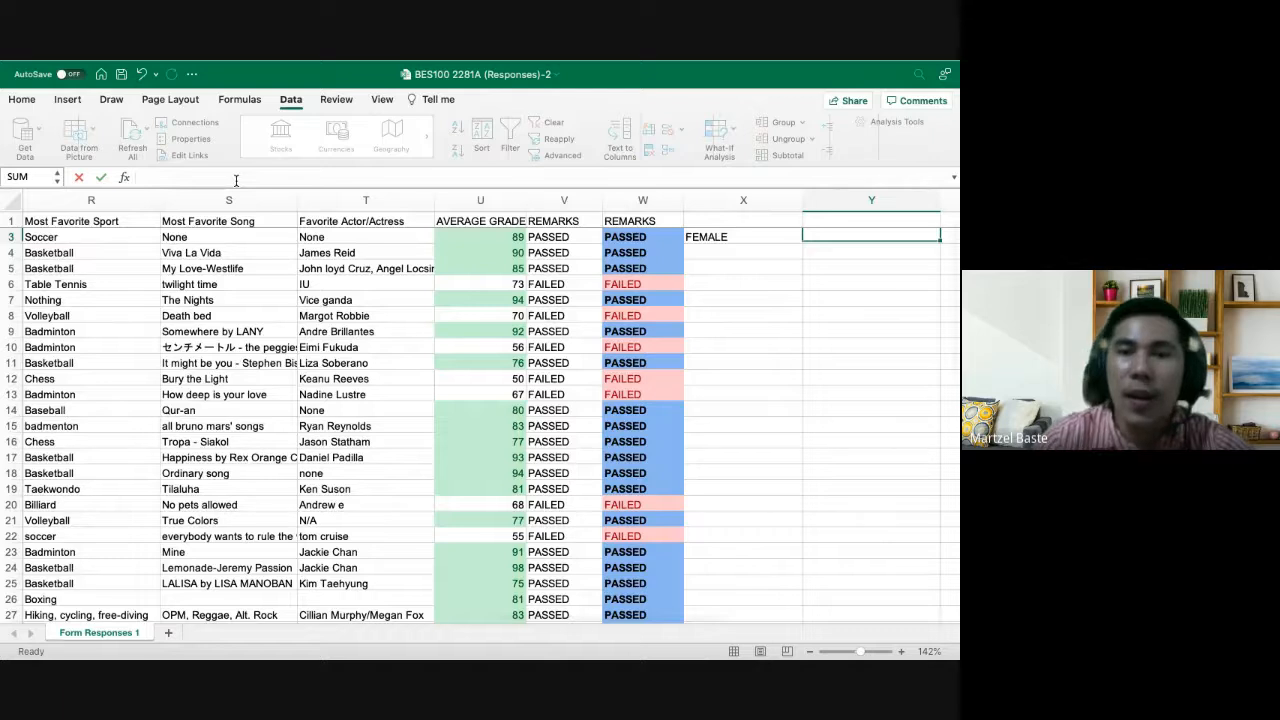
scroll(600, 260, "right", 3)
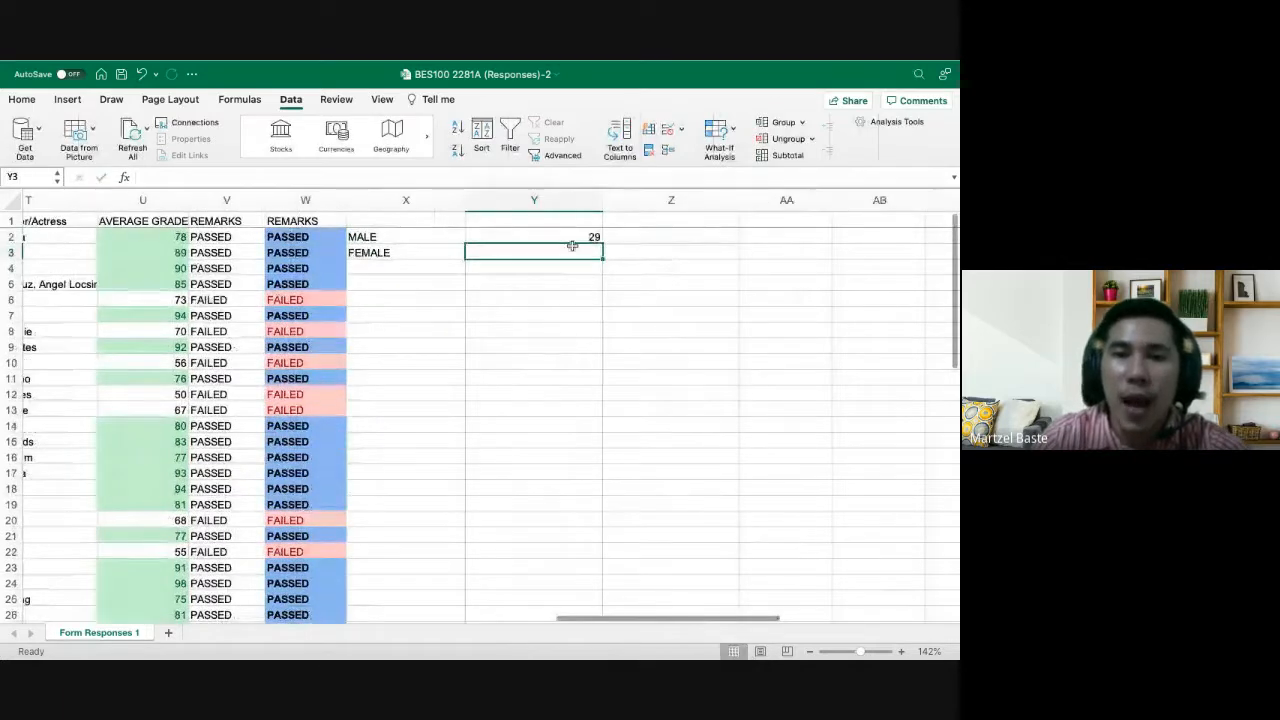
left_click_drag(602, 200, 512, 201)
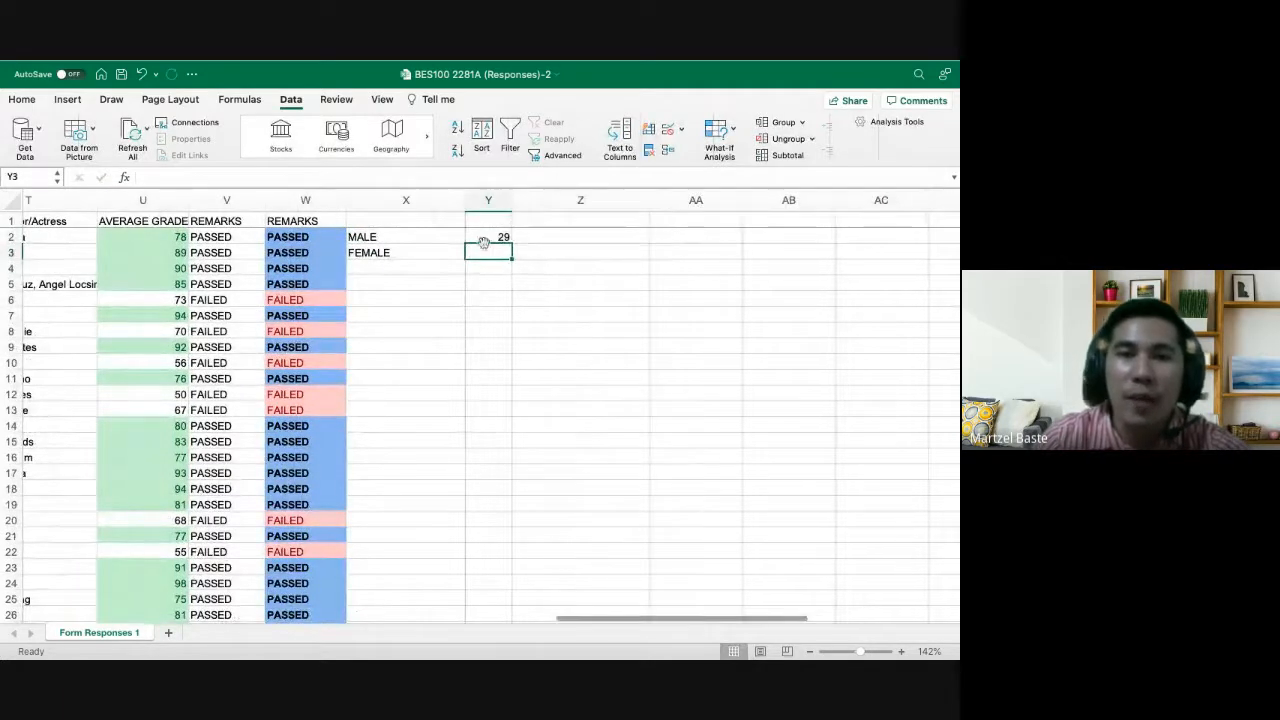
Copy the Y2 formula text into Y3 and change its criterion to "FEMALE", giving =COUNTIF(E2:E46,"FEMALE")
left_click(484, 240)
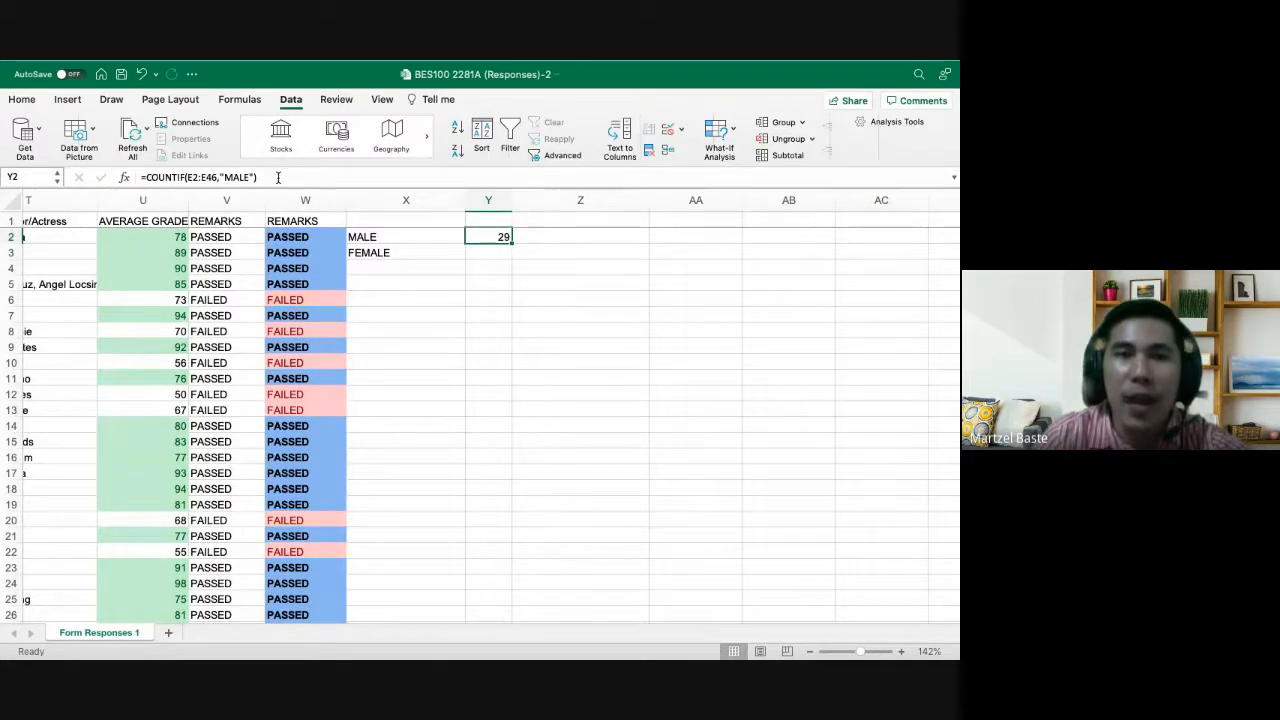
left_click_drag(277, 177, 140, 178)
key("ctrl+c")
key("Return")
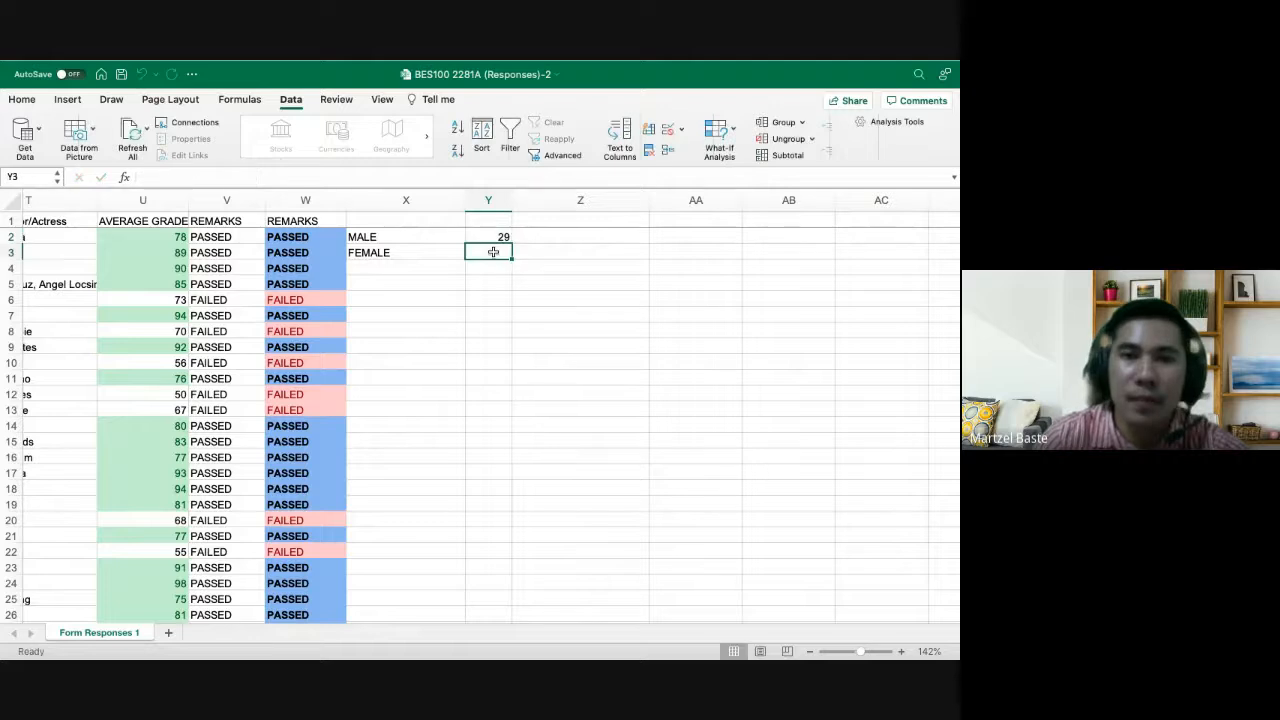
key("ctrl+v")
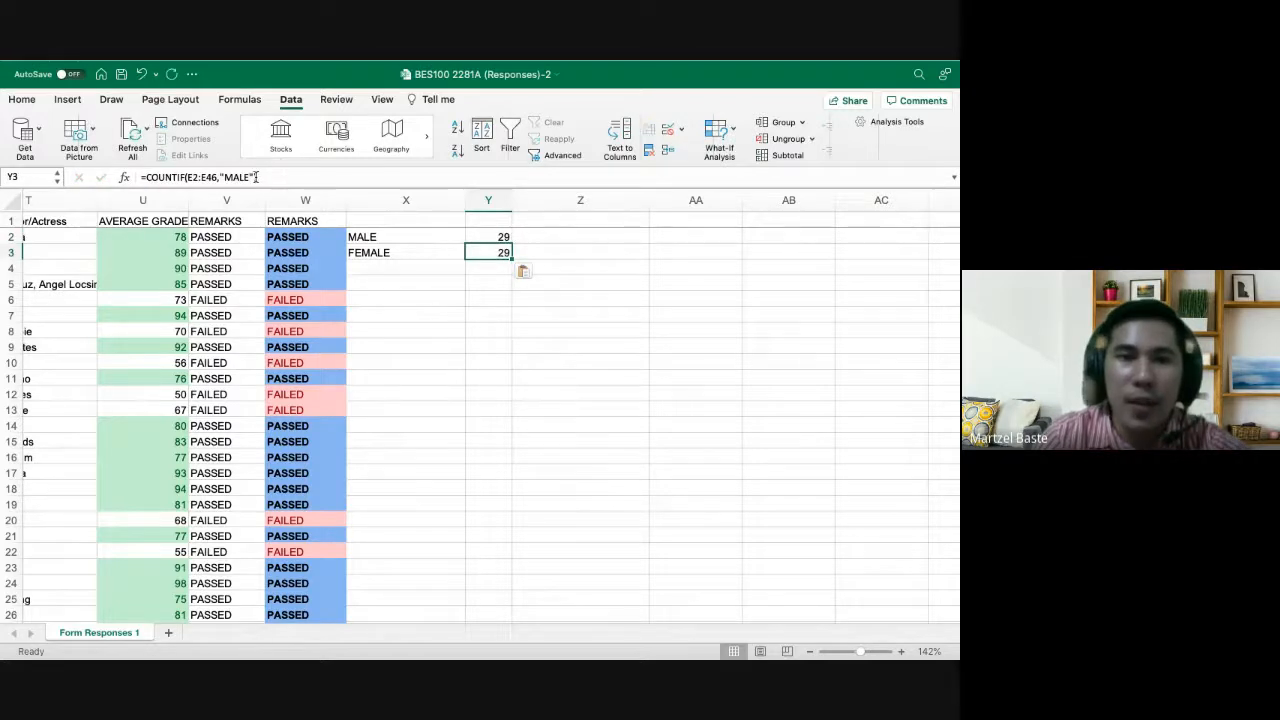
left_click(223, 177)
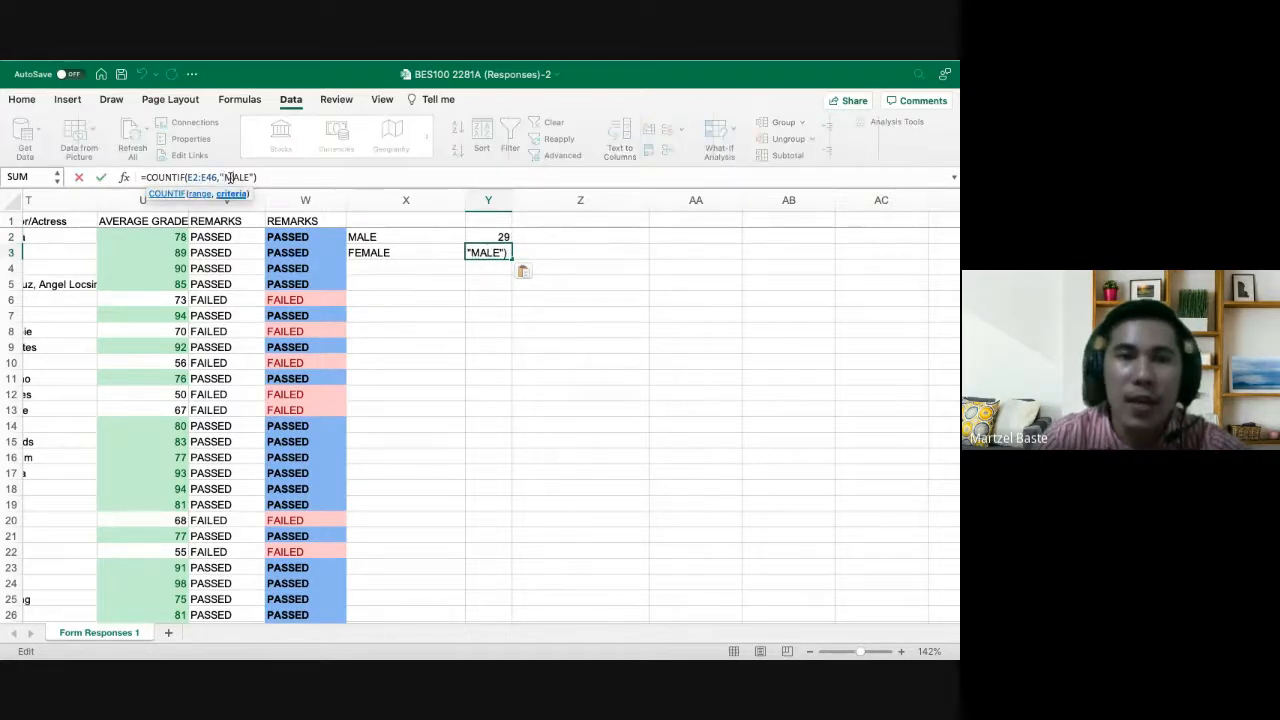
key("BackSpace")
type("FEM")
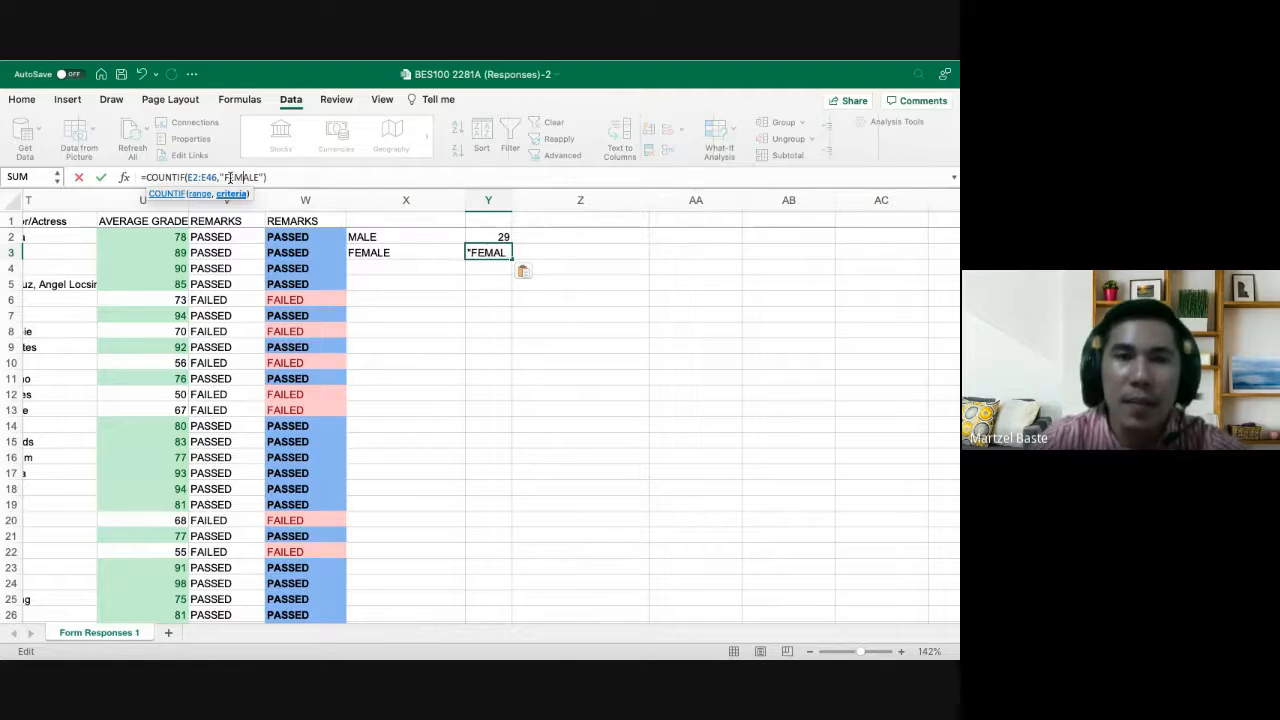
key("Return")
Compare the COUNTIF formulas and counts in Y2 and Y3 for the two genders
left_click(483, 238)
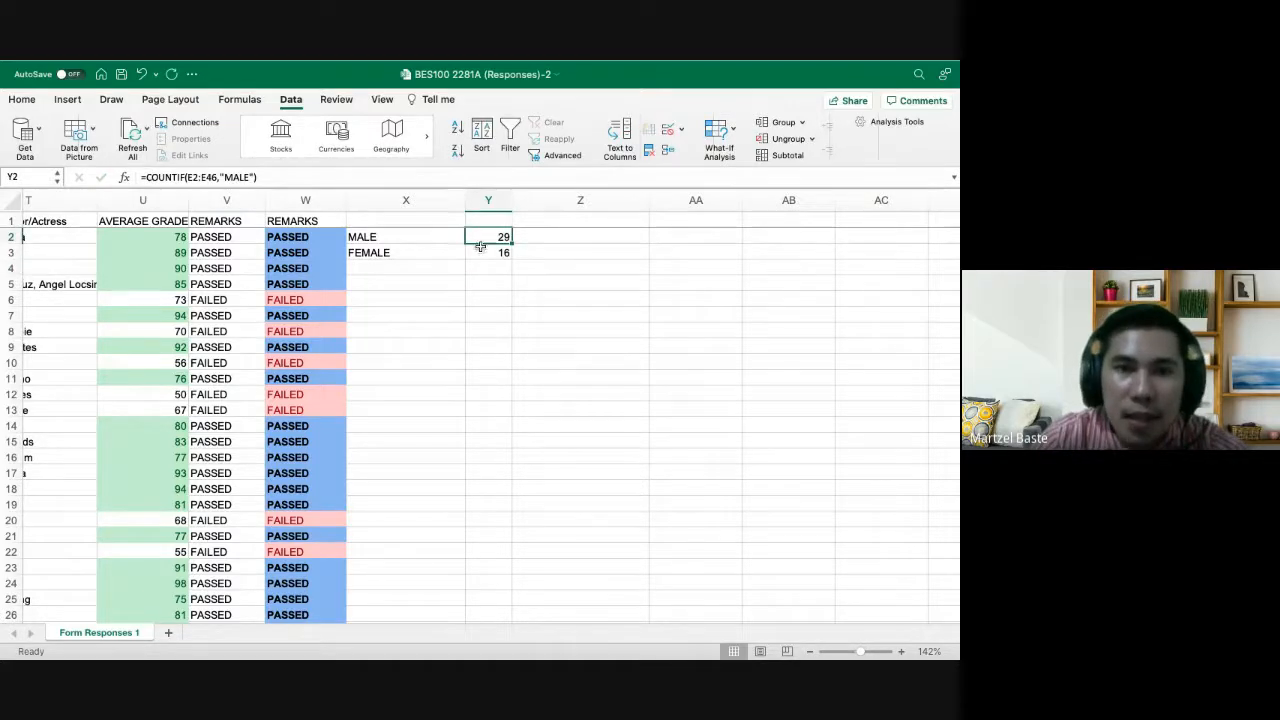
left_click(478, 253)
left_click(480, 239)
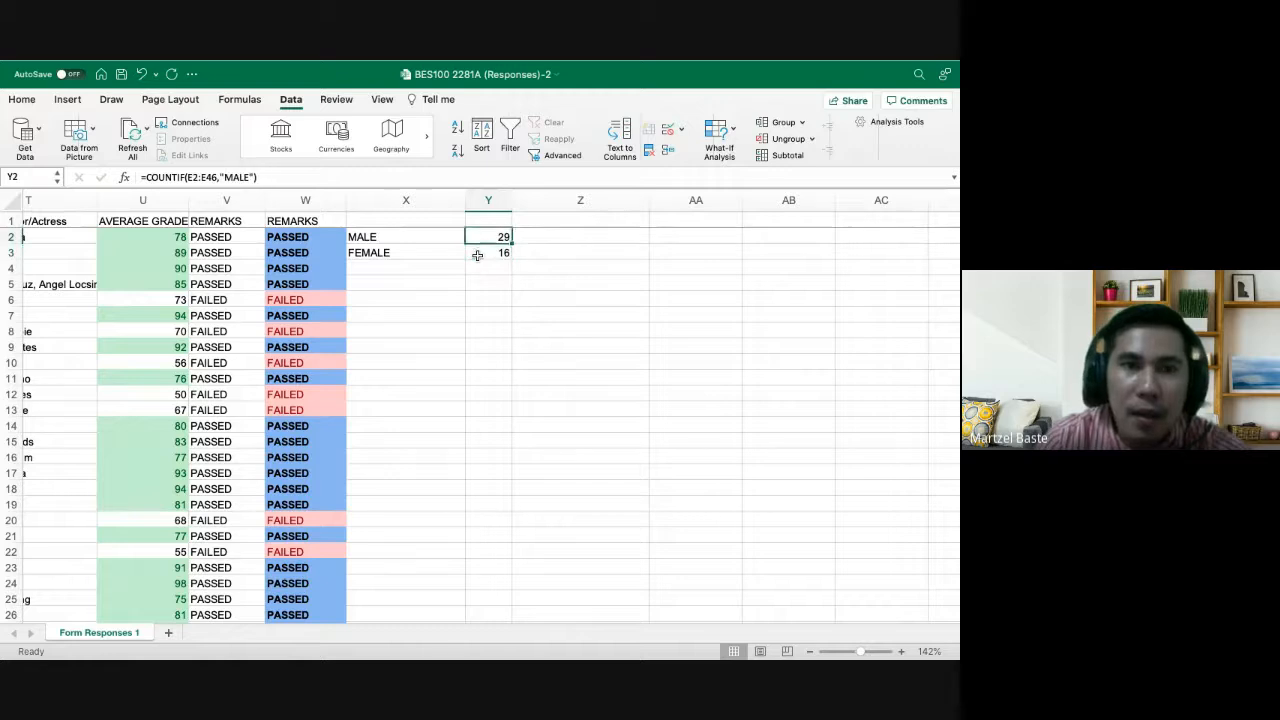
left_click(477, 254)
left_click(480, 239)
left_click(477, 254)
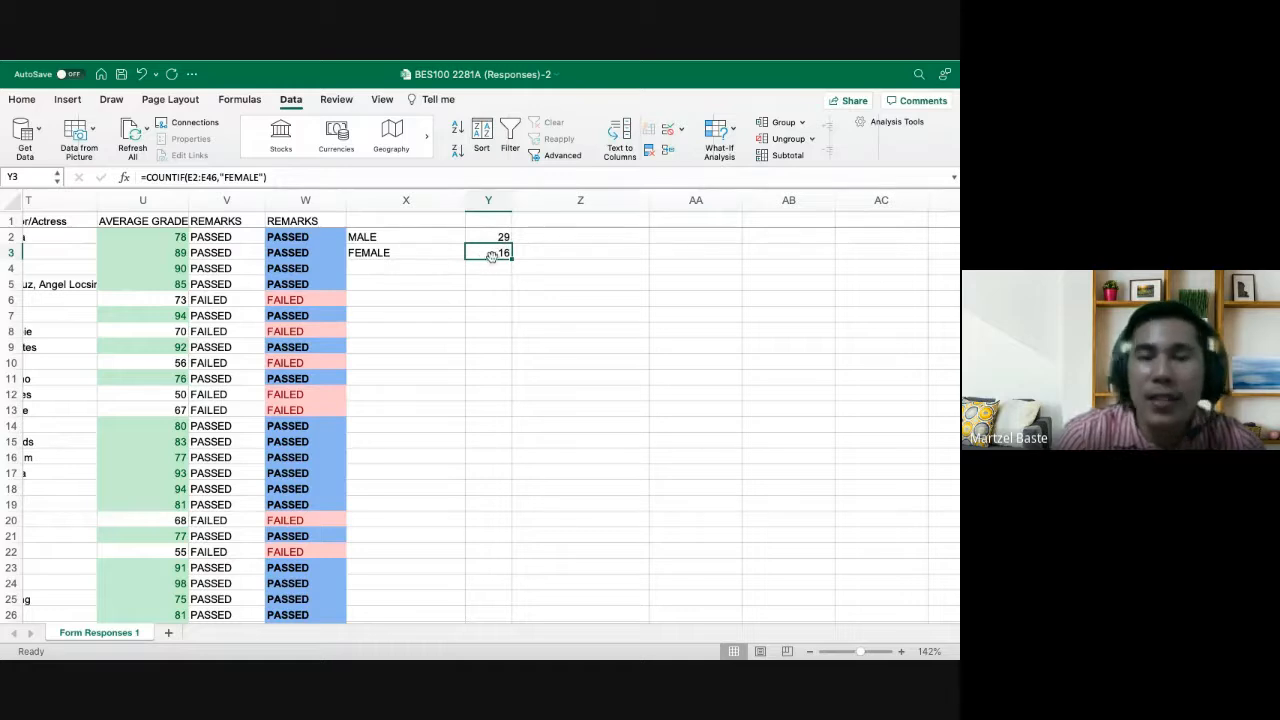
left_click(489, 268)
Apply all borders to the gender count table in X2:Y3
left_click_drag(384, 239, 495, 253)
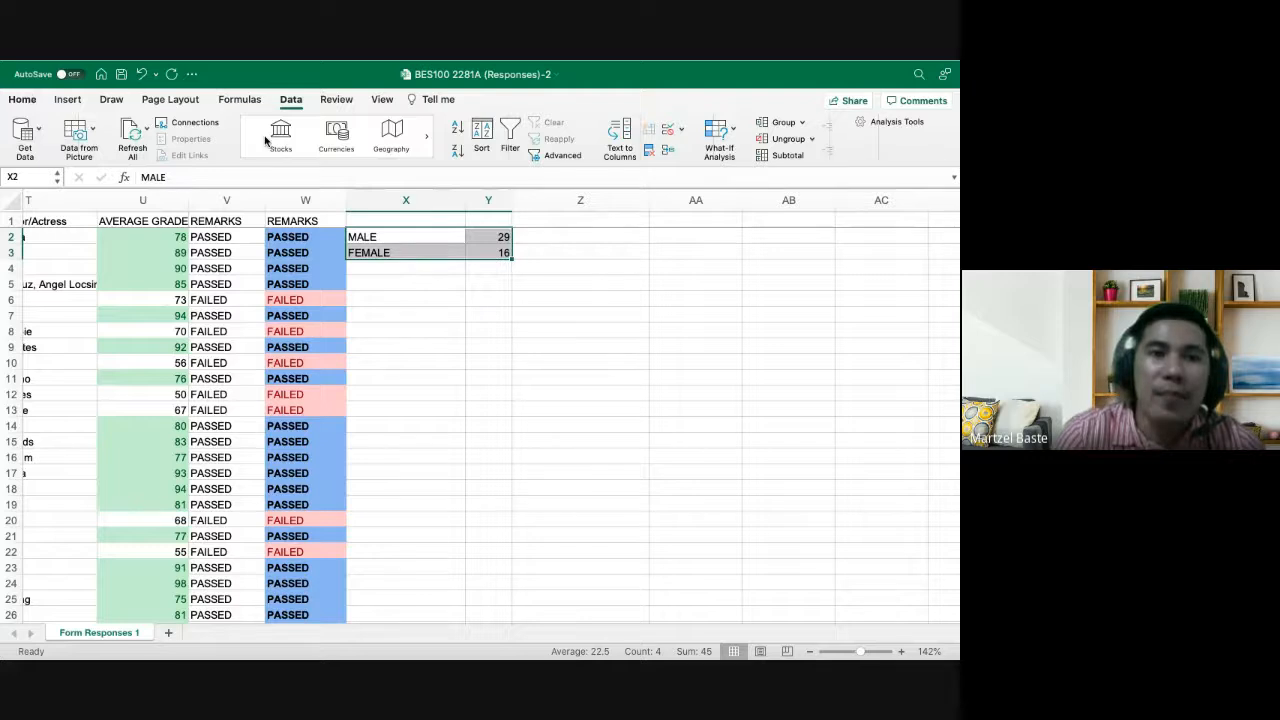
left_click(31, 100)
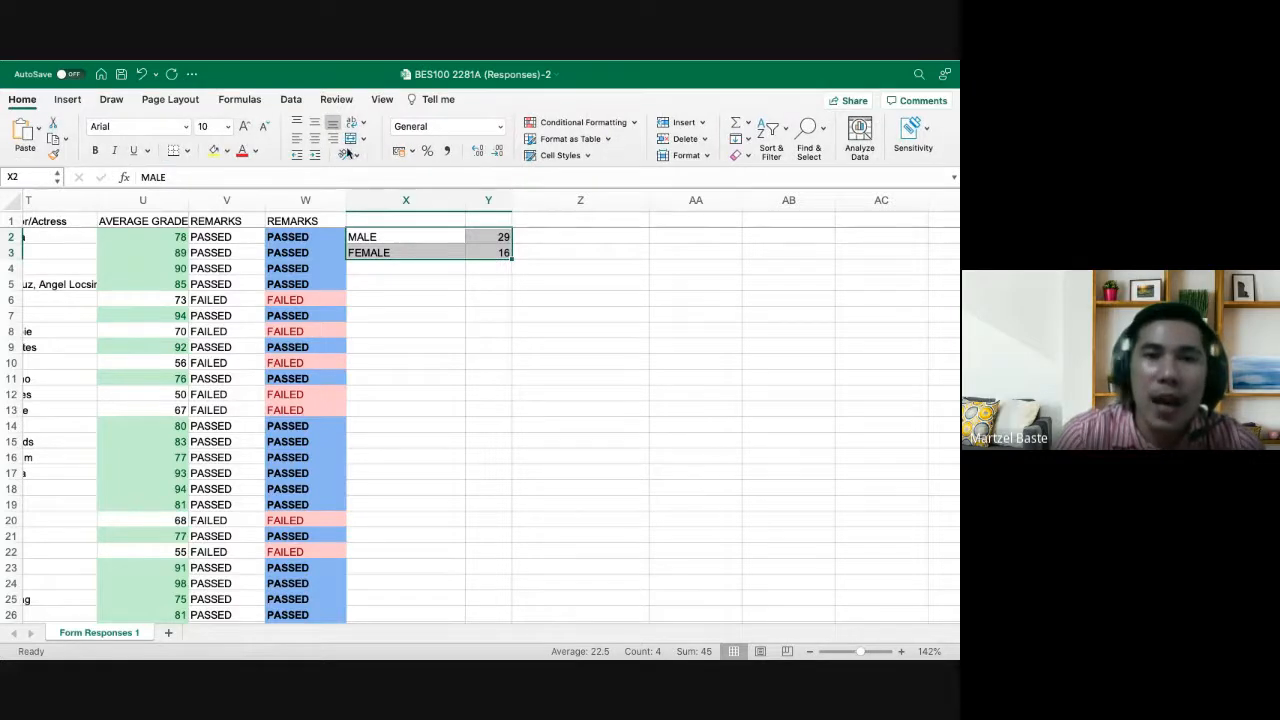
left_click(187, 151)
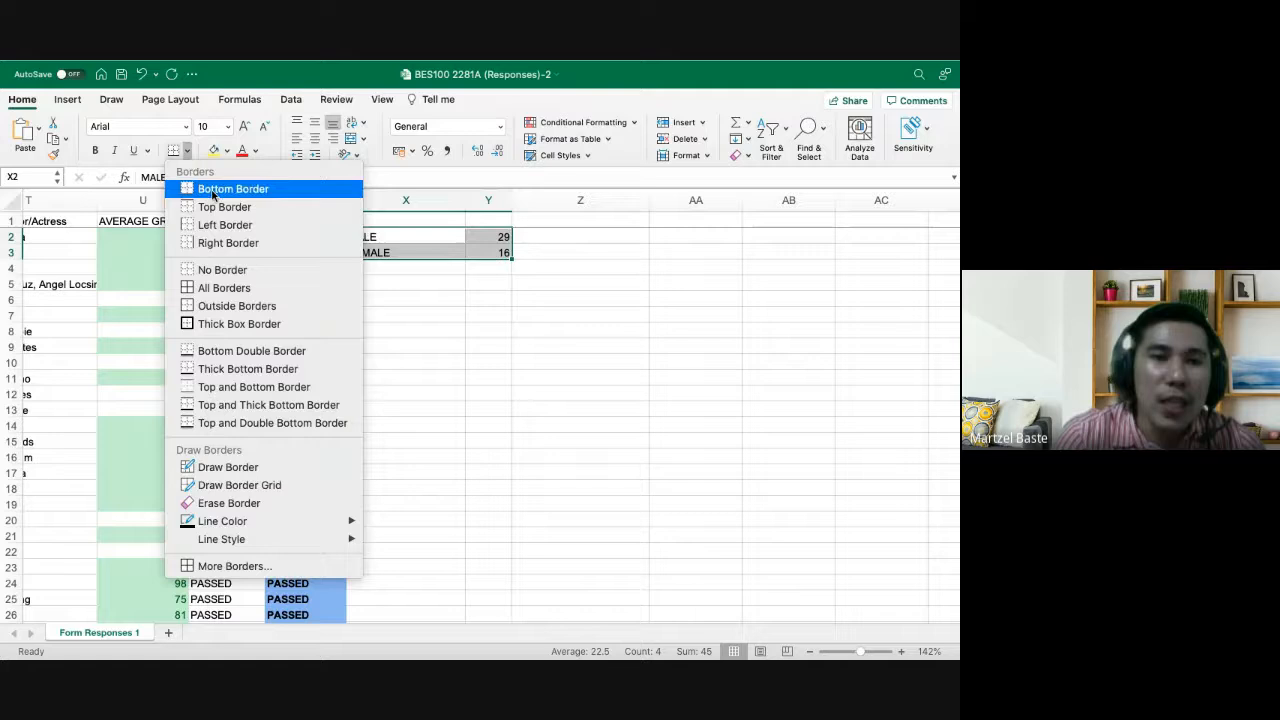
left_click(226, 288)
left_click(500, 284)
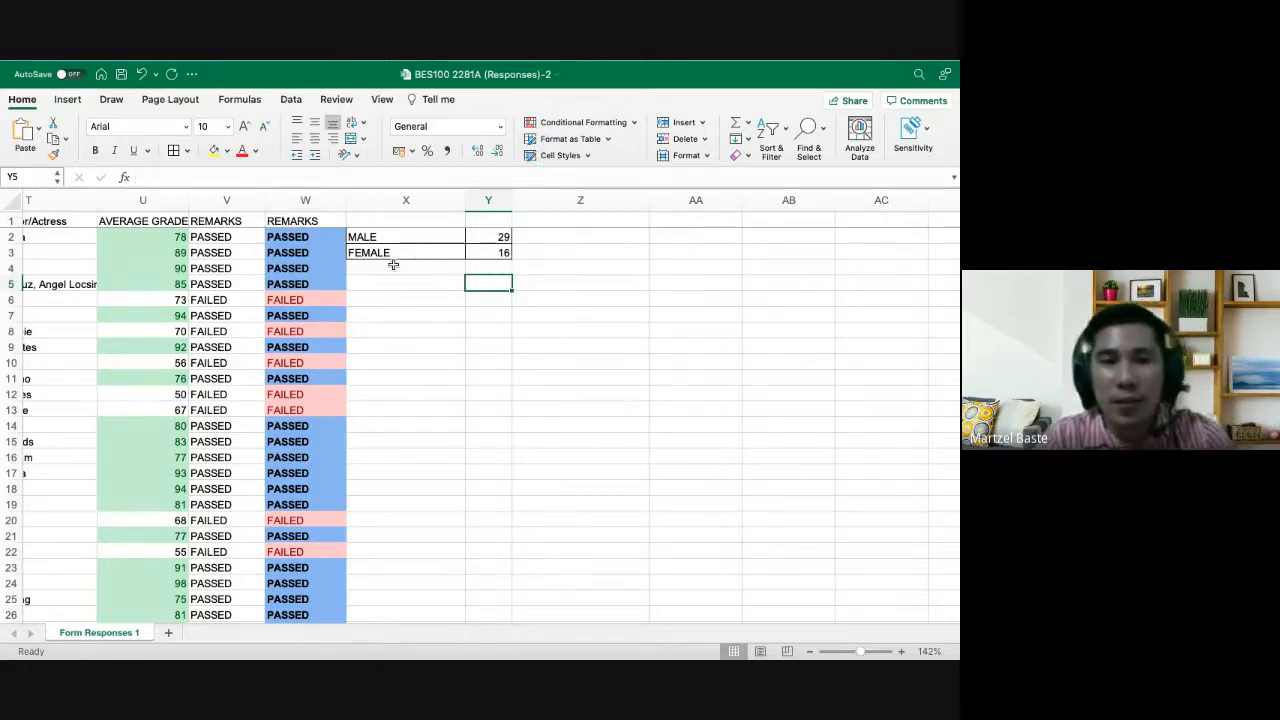
left_click(397, 273)
left_click(416, 309)
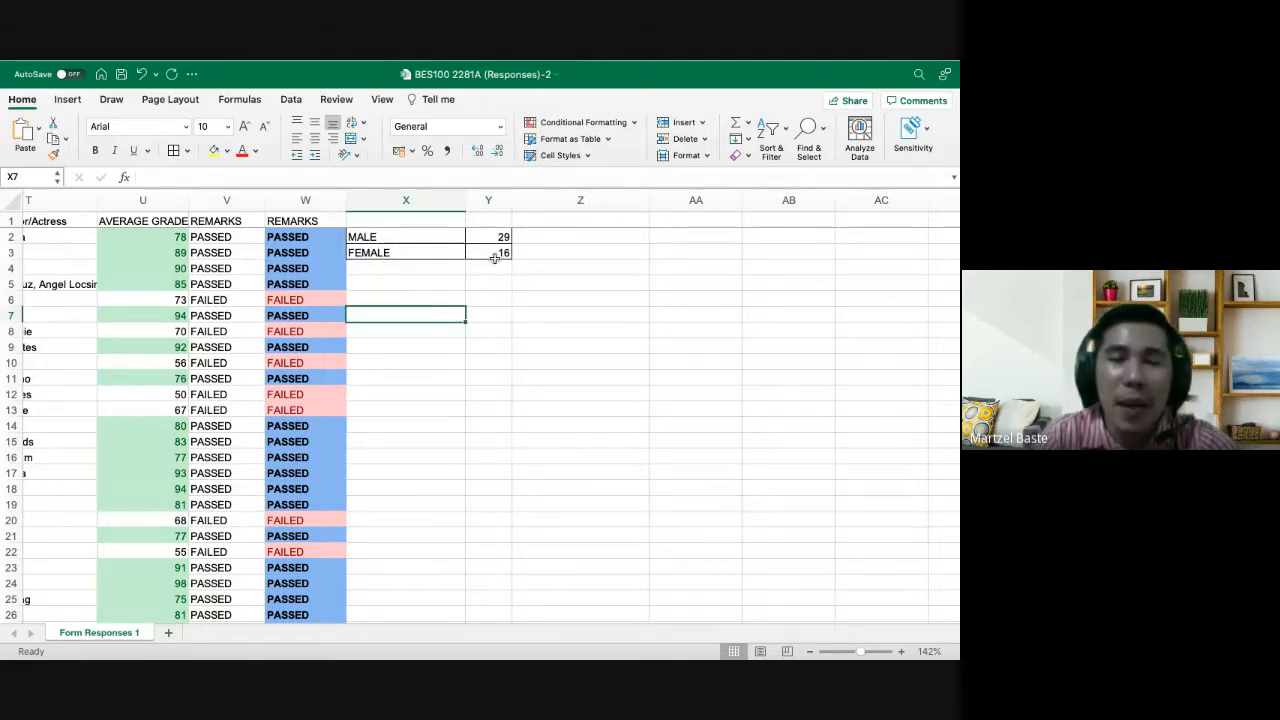
left_click(417, 282)
left_click(499, 265)
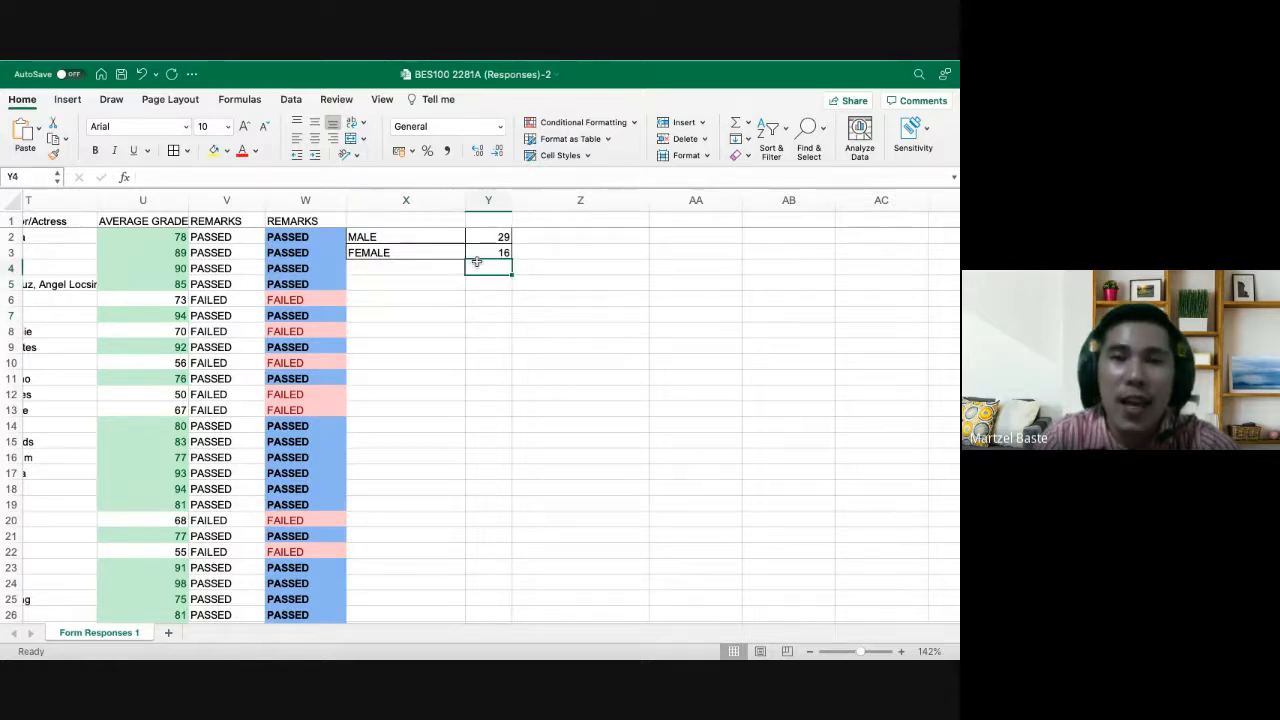
Review the response columns between City/Municipality and Average Grade for another field to summarize
left_click(500, 252)
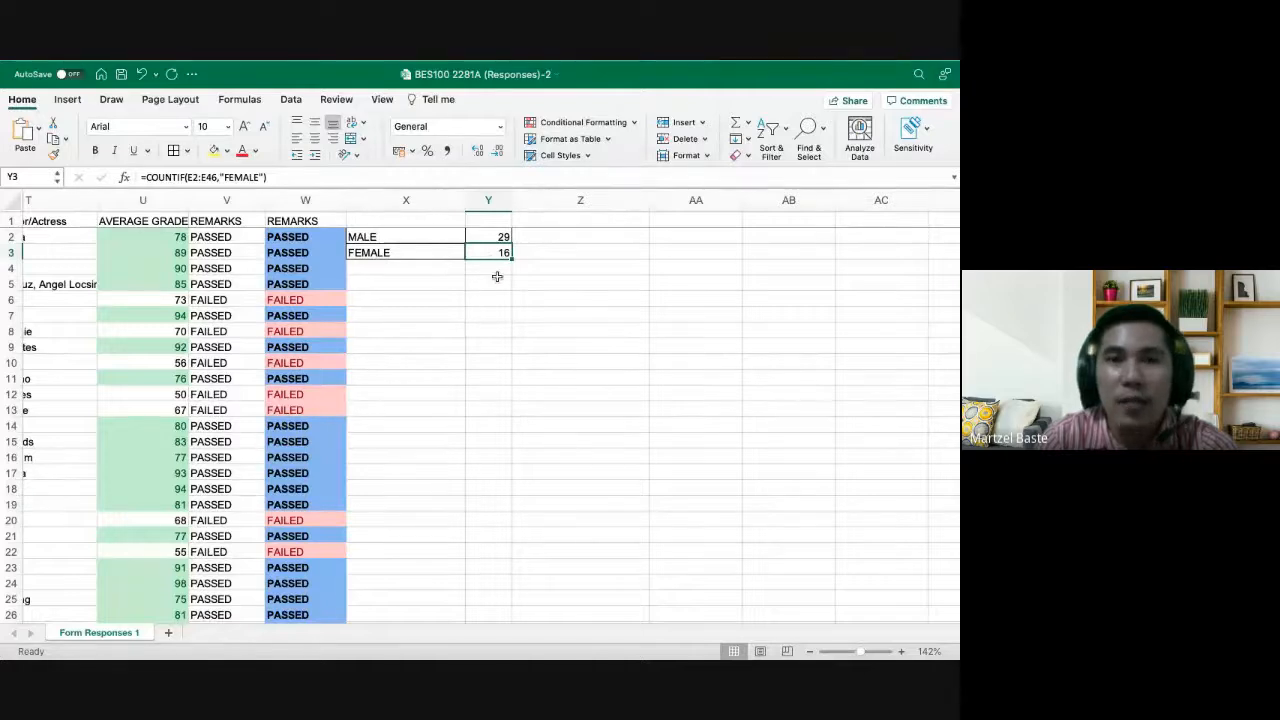
scroll(391, 301, "left", 3)
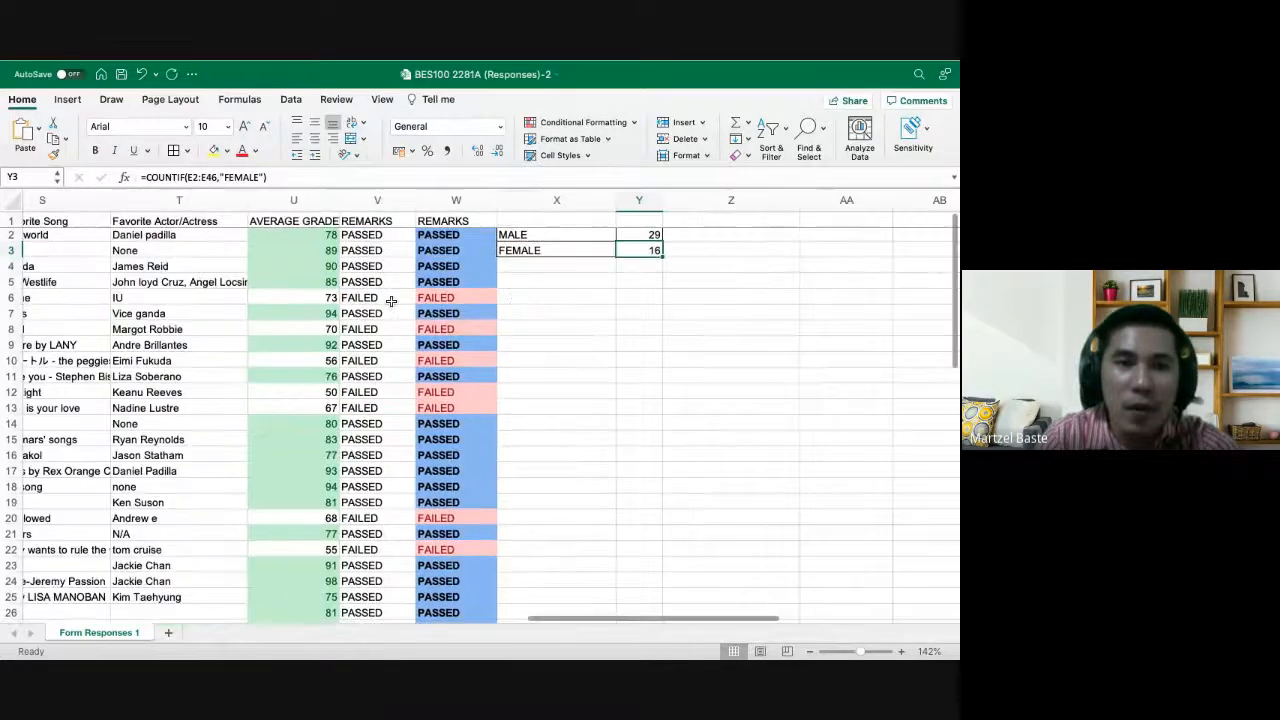
scroll(391, 301, "left", 8)
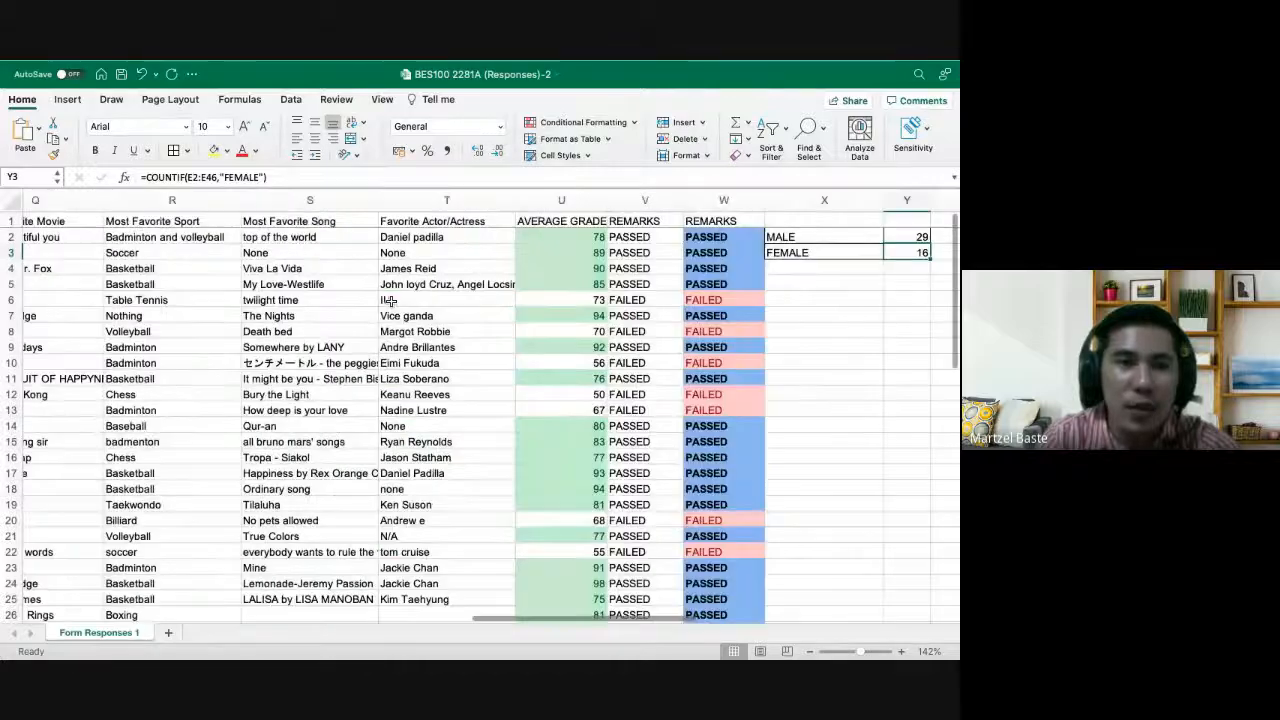
scroll(391, 301, "left", 20)
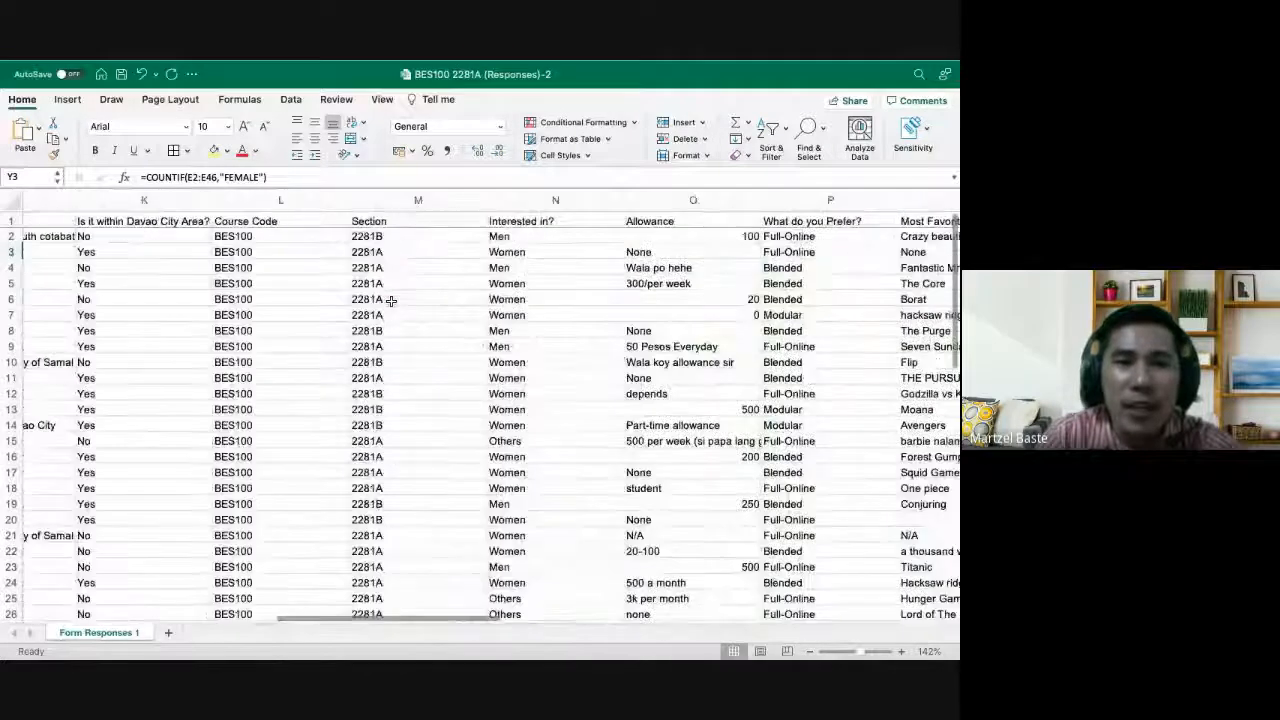
scroll(391, 301, "right", 9)
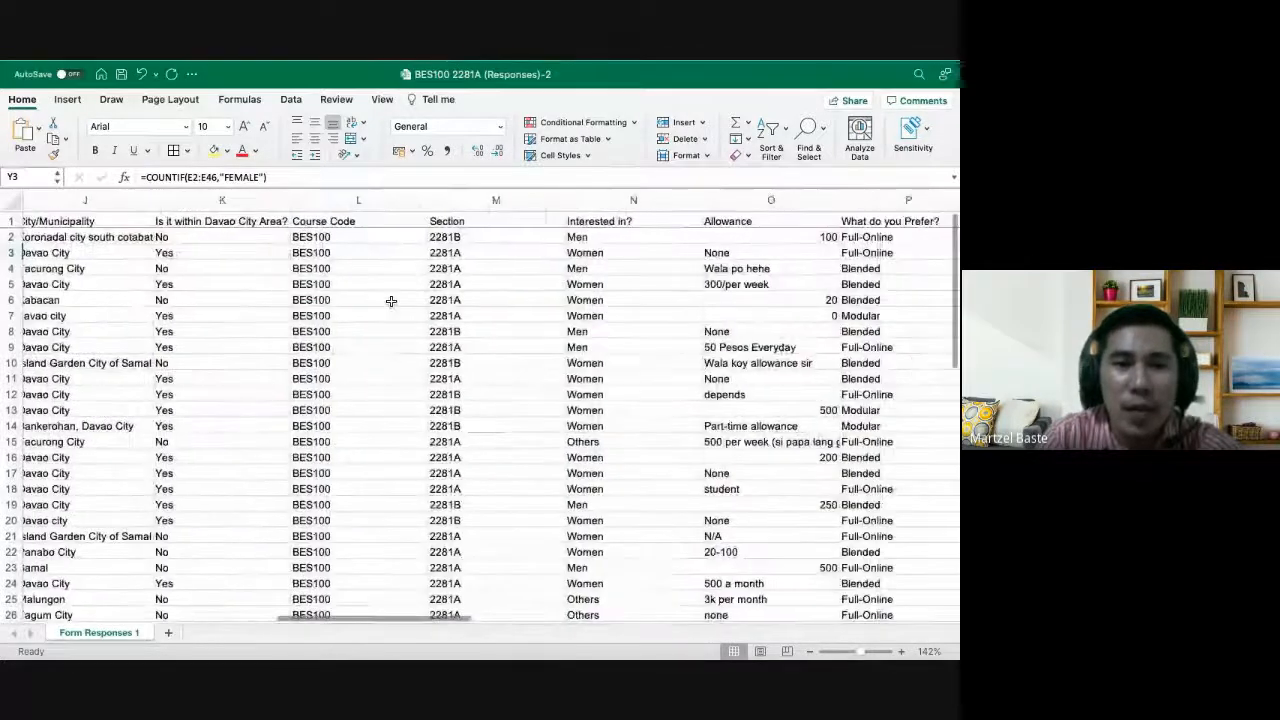
scroll(391, 301, "right", 5)
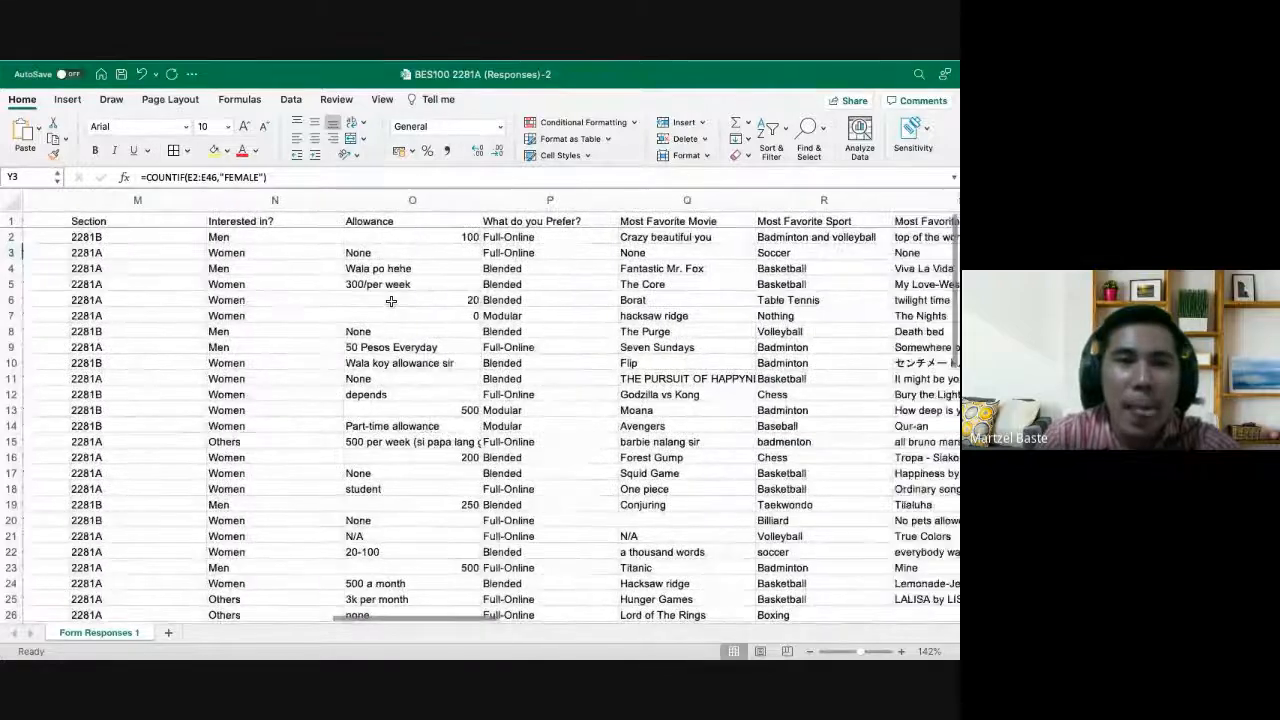
scroll(130, 305, "down", 5)
scroll(130, 305, "left", 1)
scroll(145, 298, "up", 5)
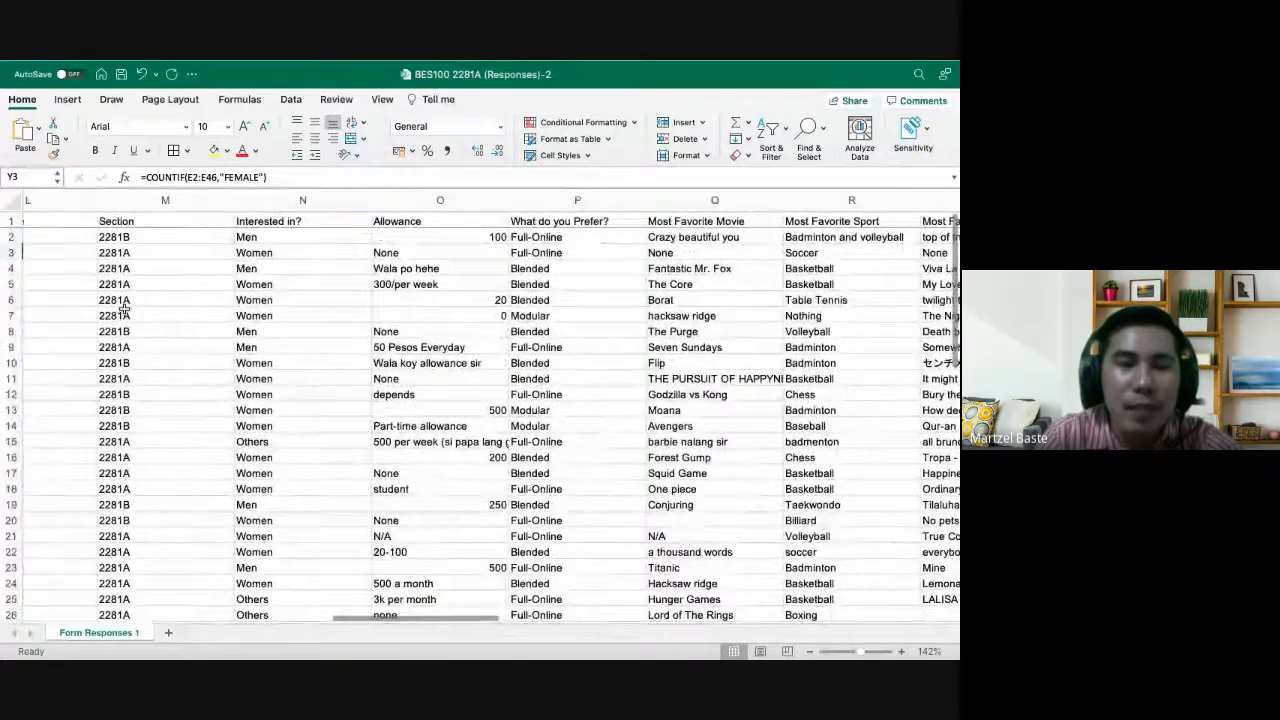
scroll(154, 291, "right", 1)
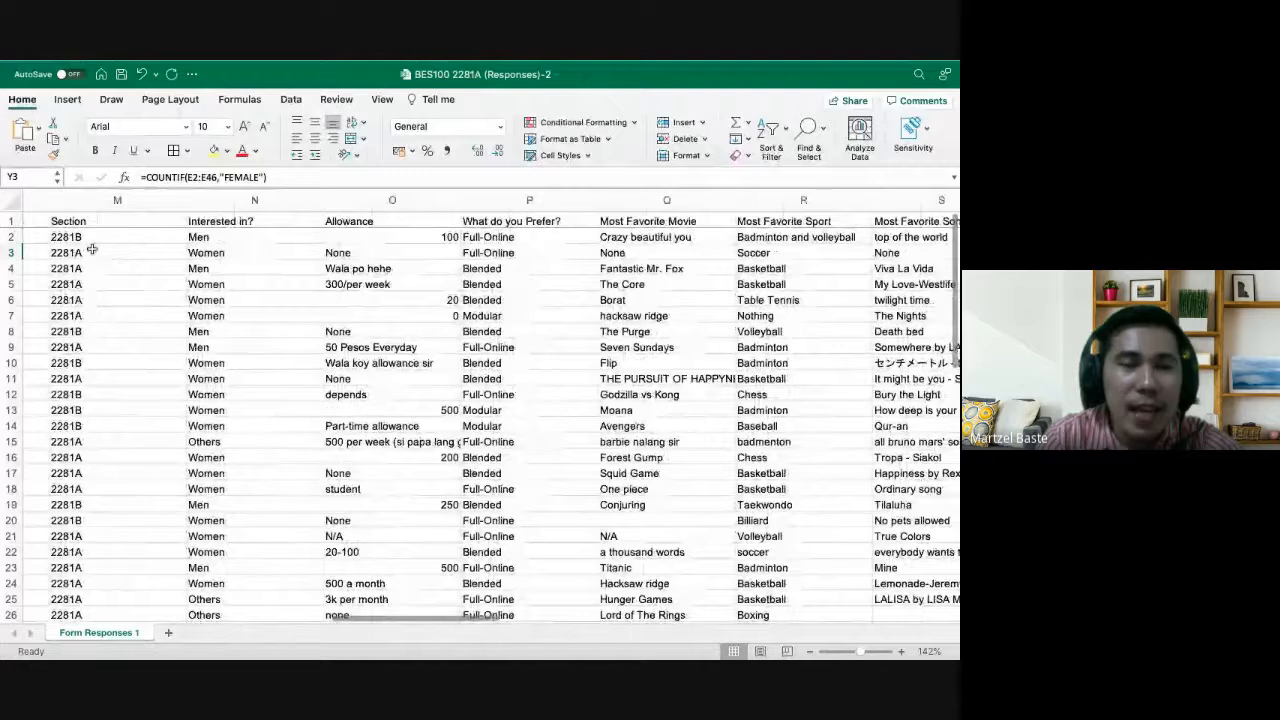
scroll(95, 253, "left", 5)
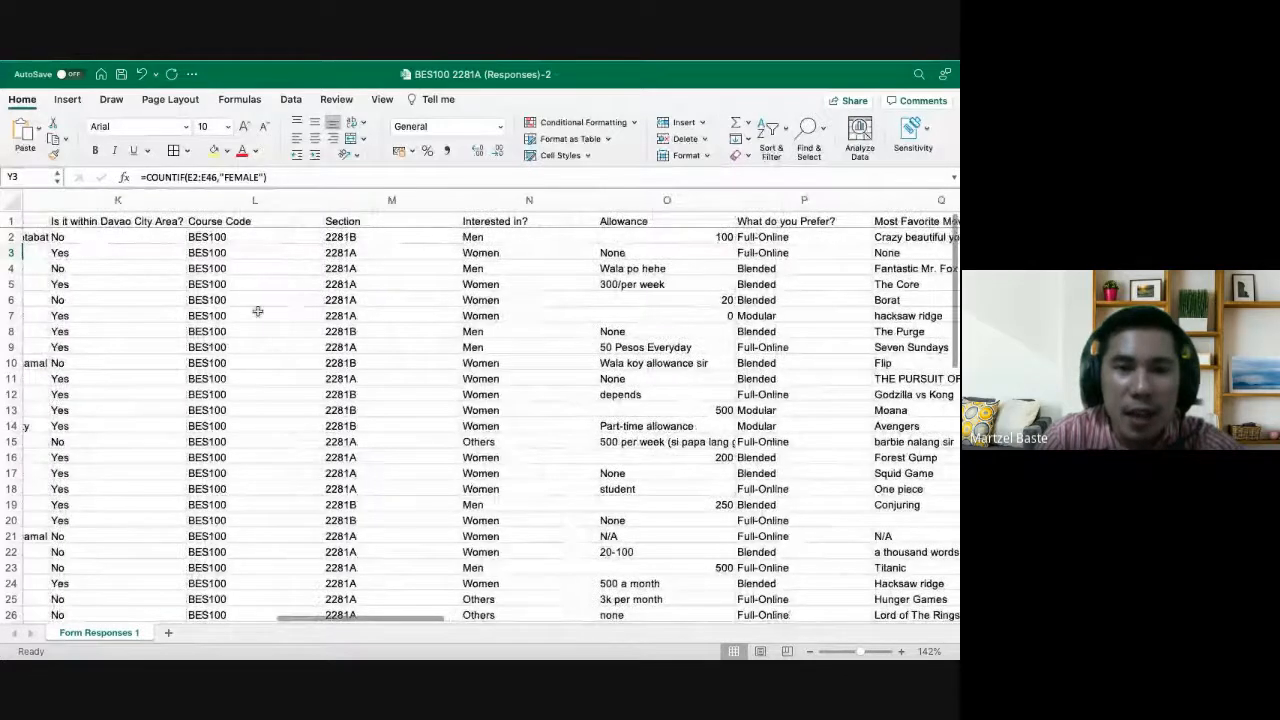
scroll(257, 311, "right", 5)
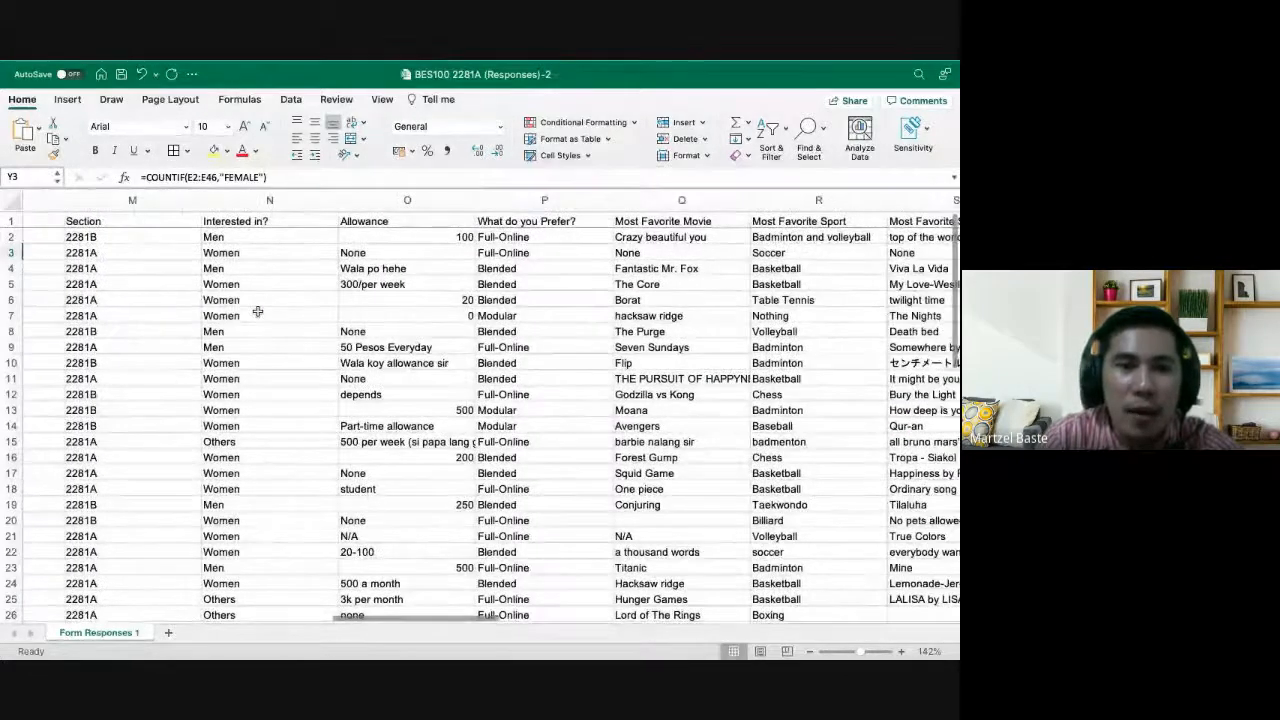
scroll(257, 311, "right", 15)
scroll(257, 311, "left", 5)
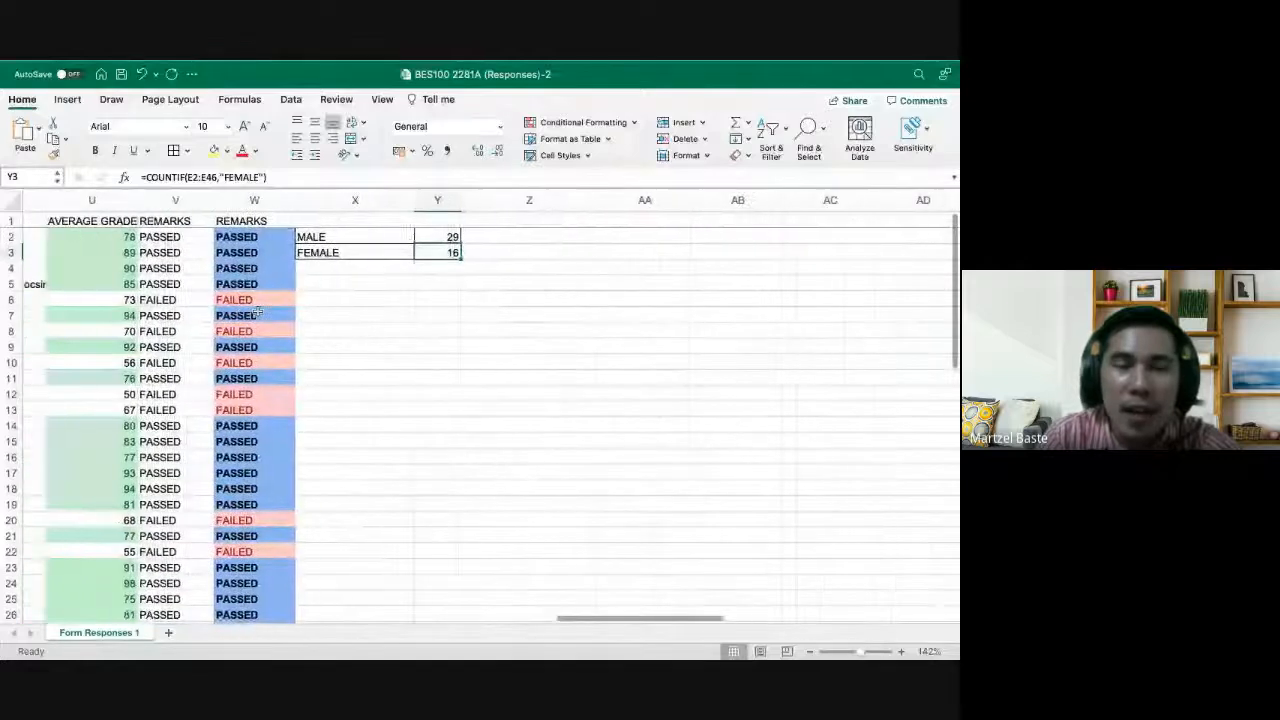
Start a data validation rule for cell X7 that allows List entries
left_click(362, 284)
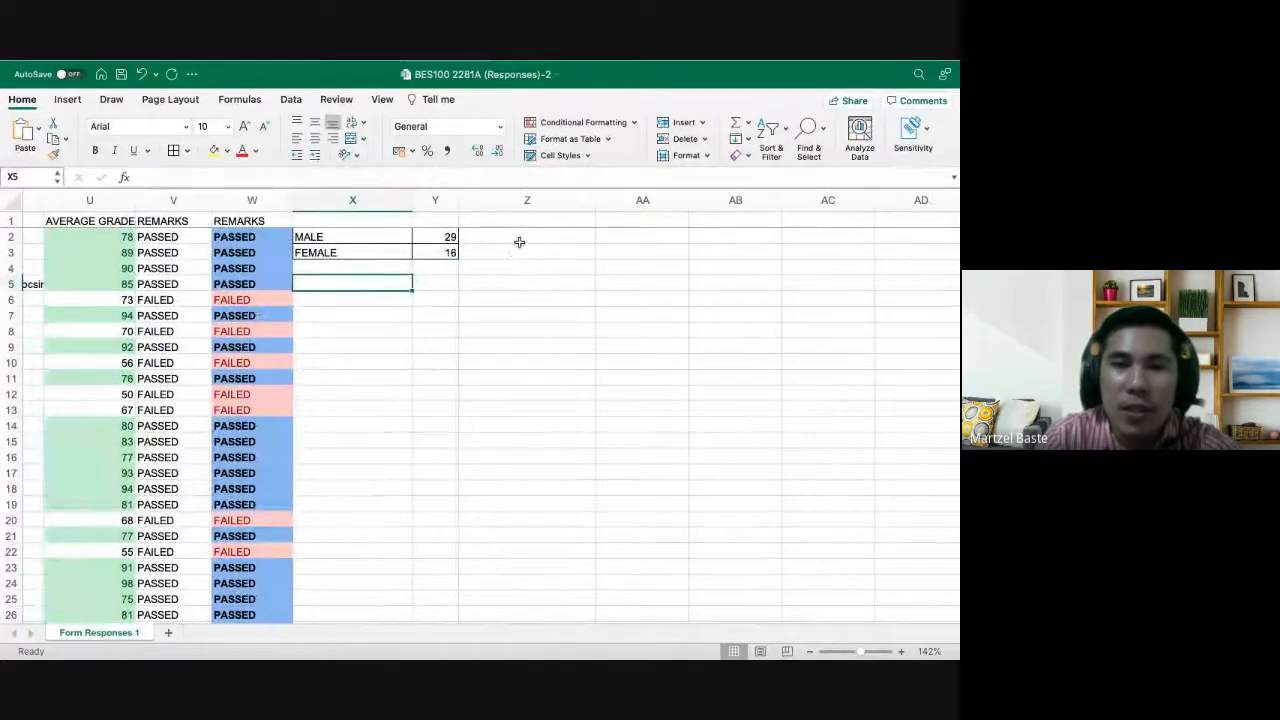
left_click(356, 312)
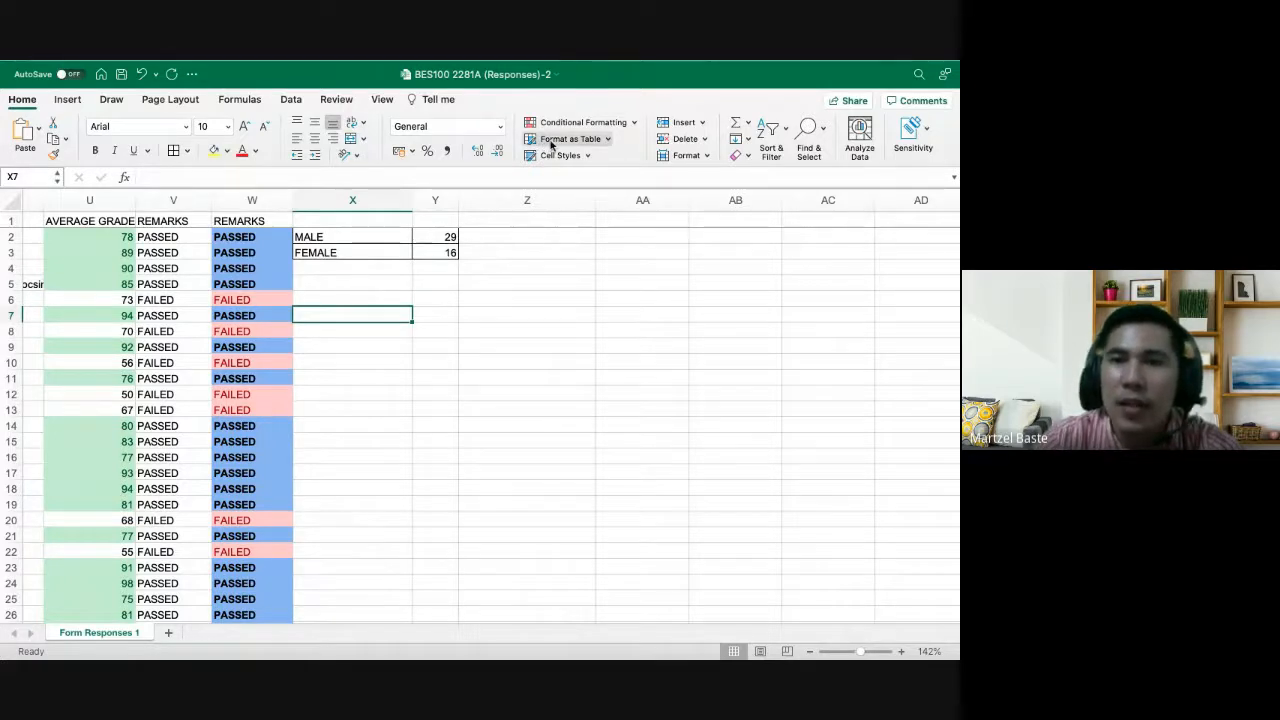
left_click(289, 101)
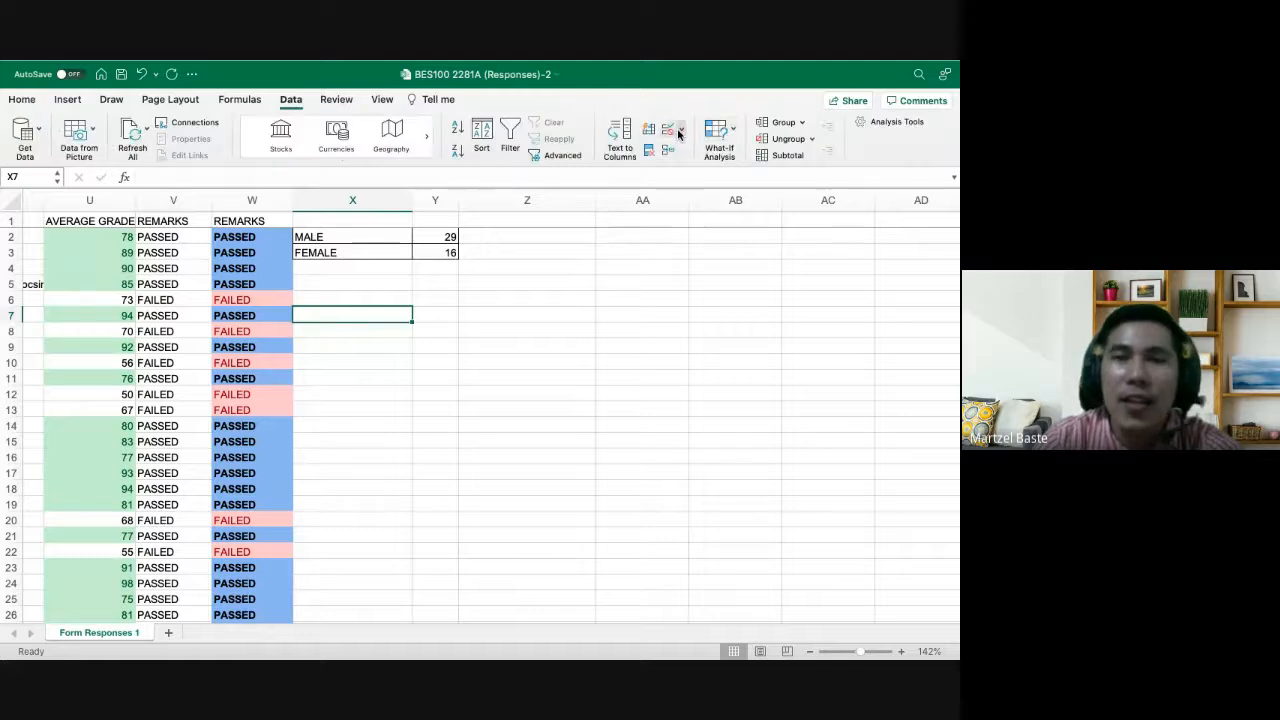
left_click(680, 131)
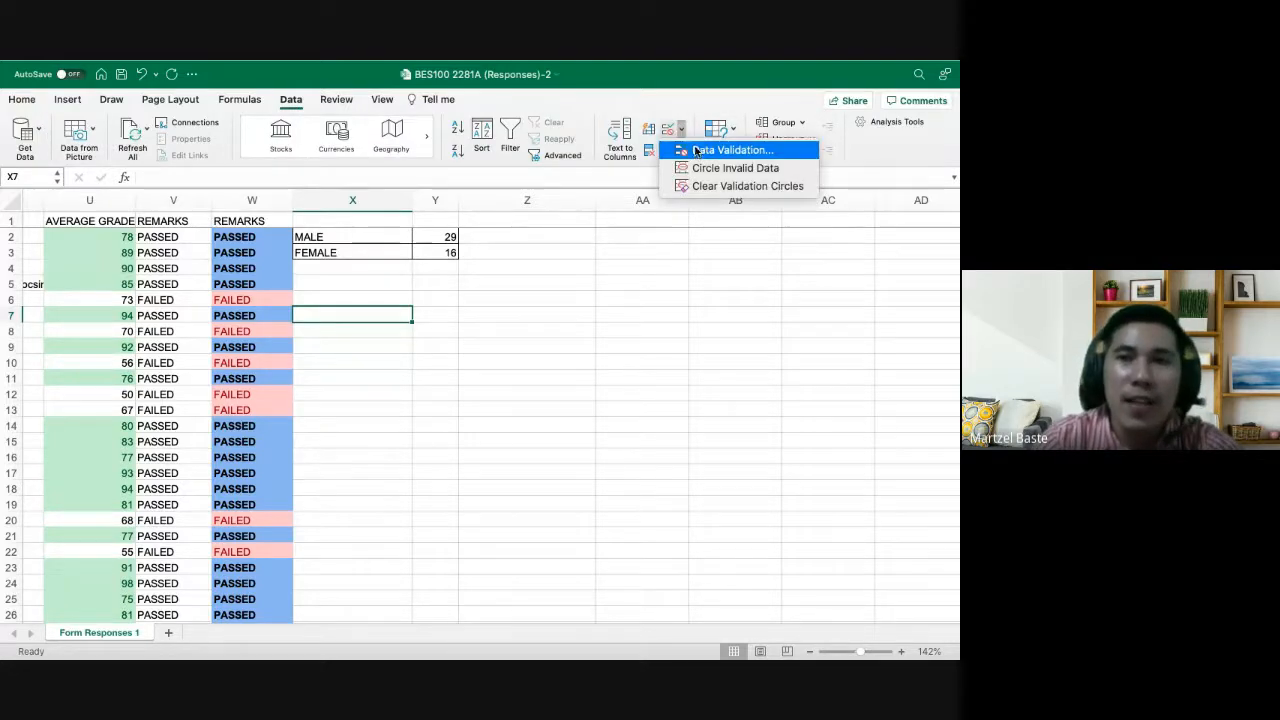
left_click(697, 150)
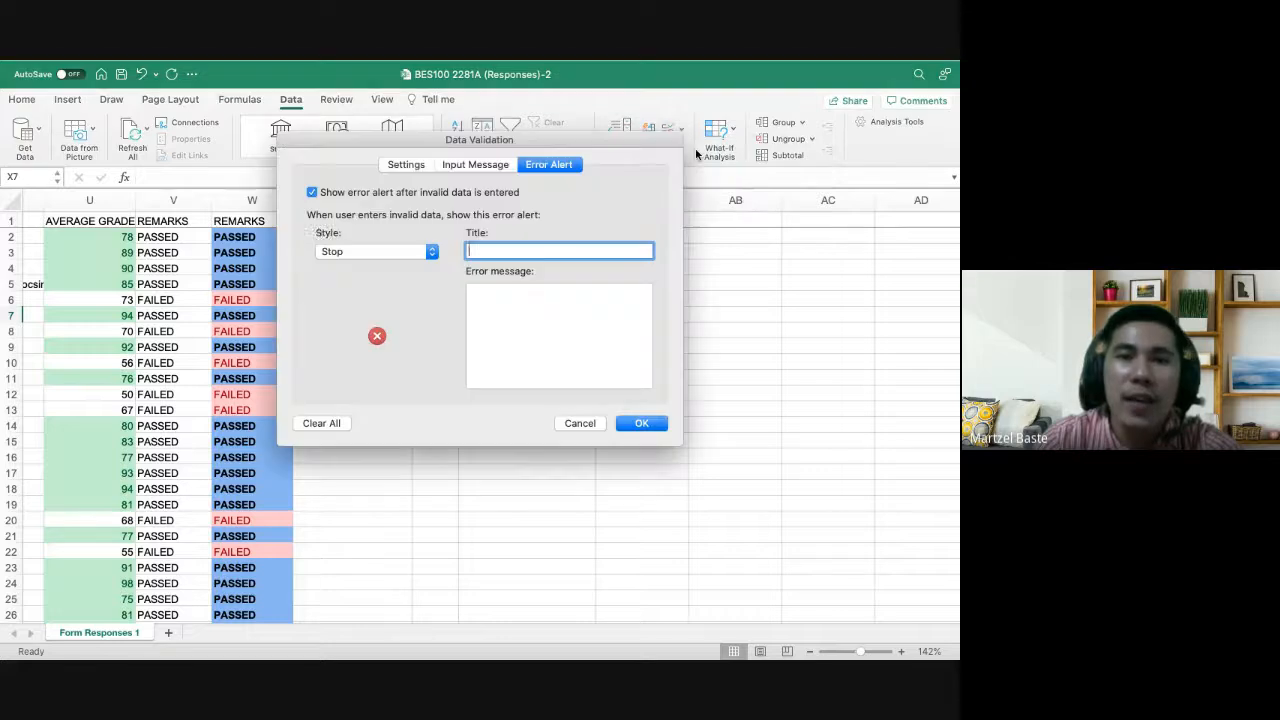
left_click(405, 165)
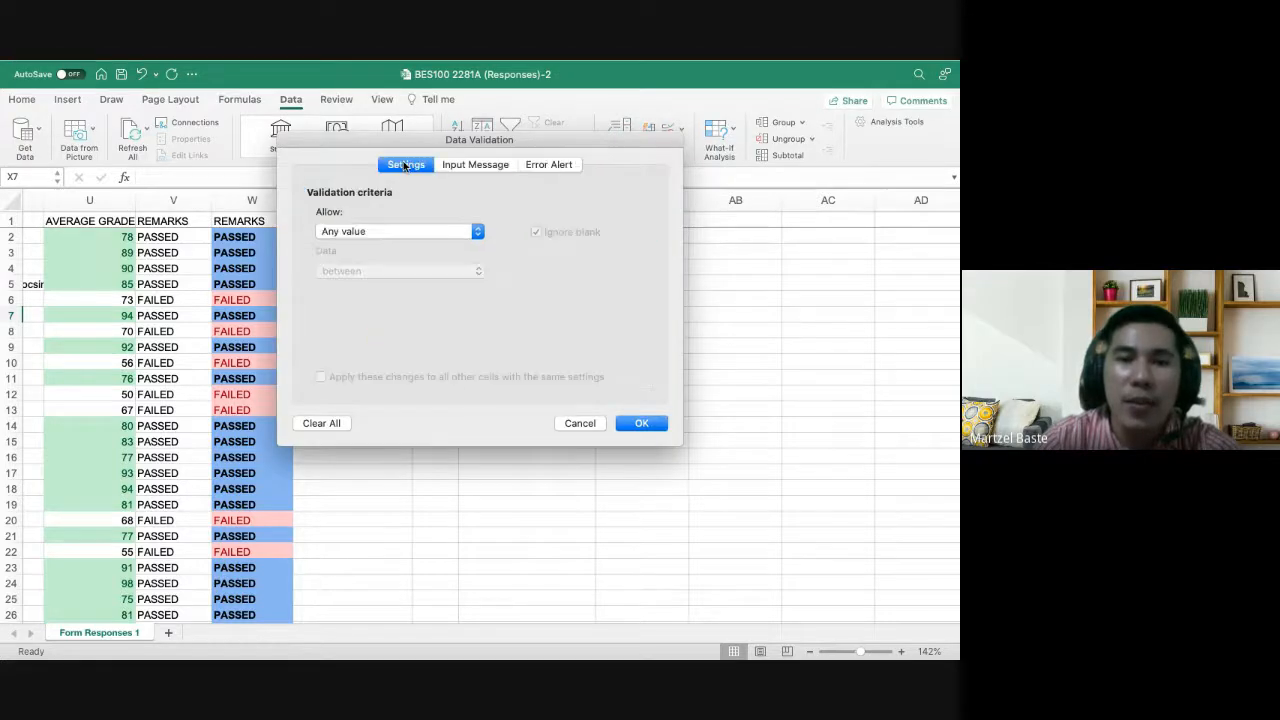
left_click(364, 229)
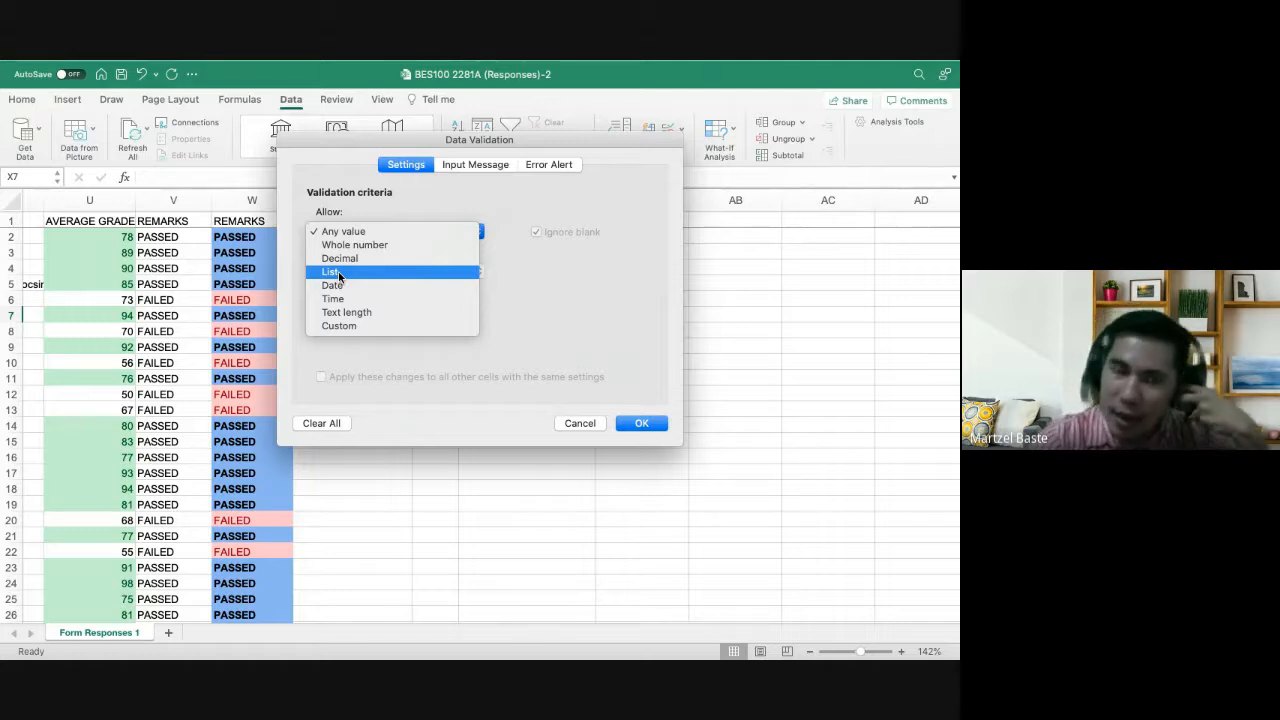
left_click(339, 274)
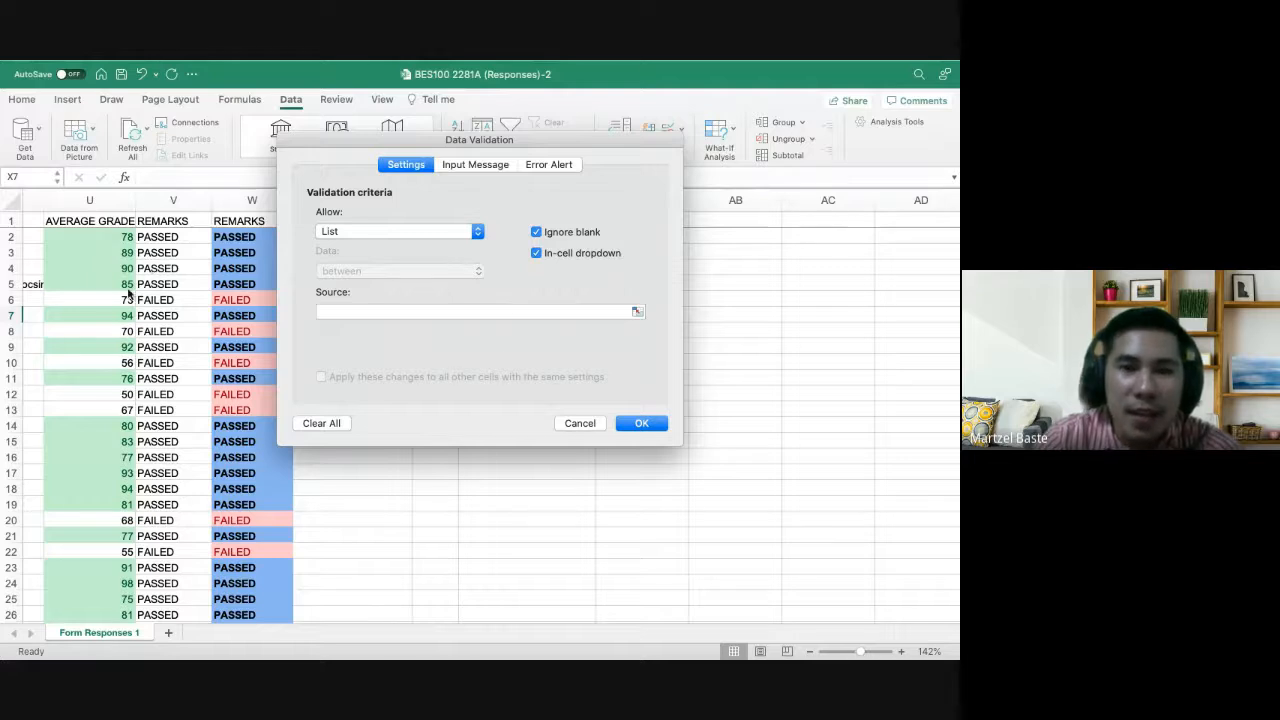
Set the list source to =$M$2:$M$3 from the Section column and apply the validation to X7
left_click(637, 310)
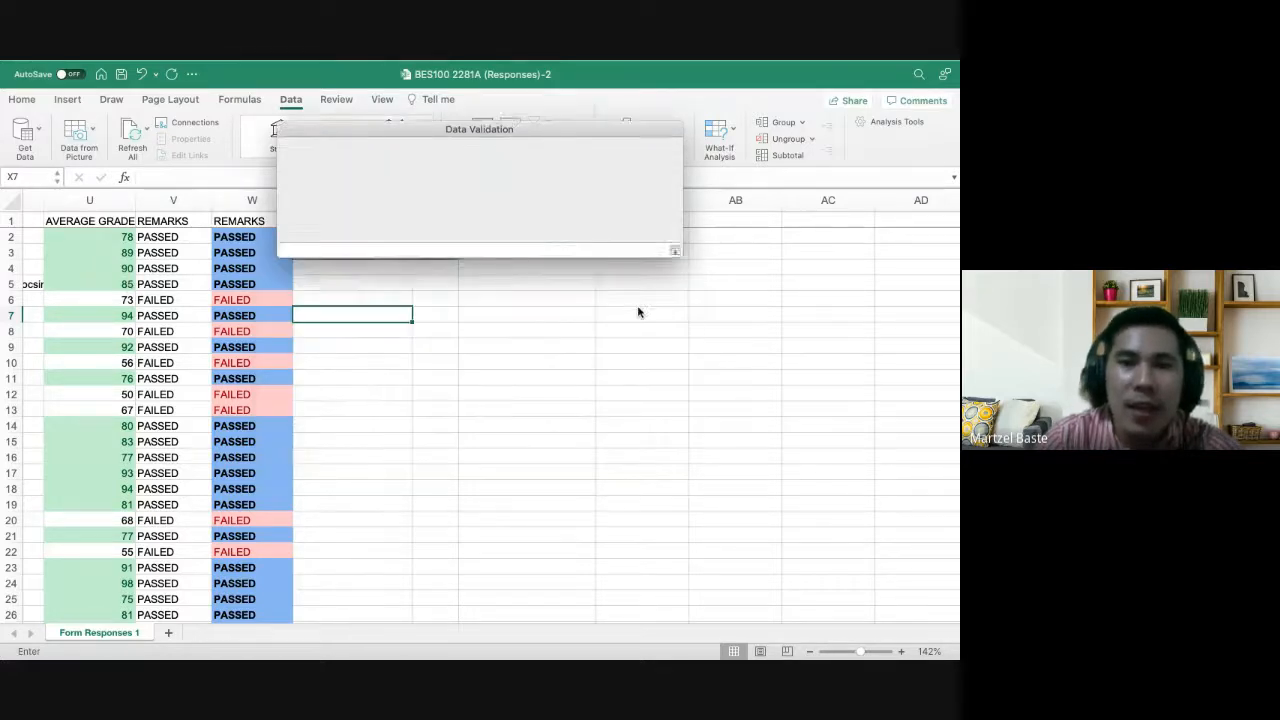
scroll(204, 279, "left", 3)
scroll(204, 279, "left", 5)
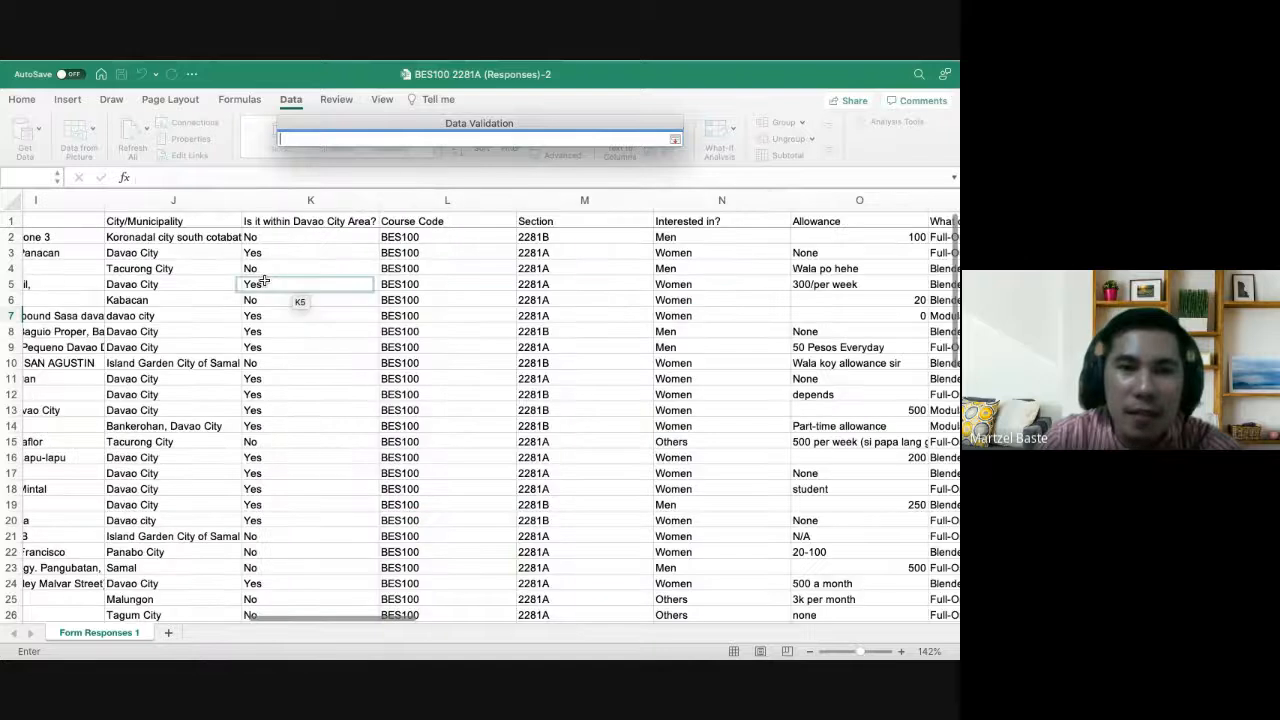
left_click_drag(533, 234, 533, 253)
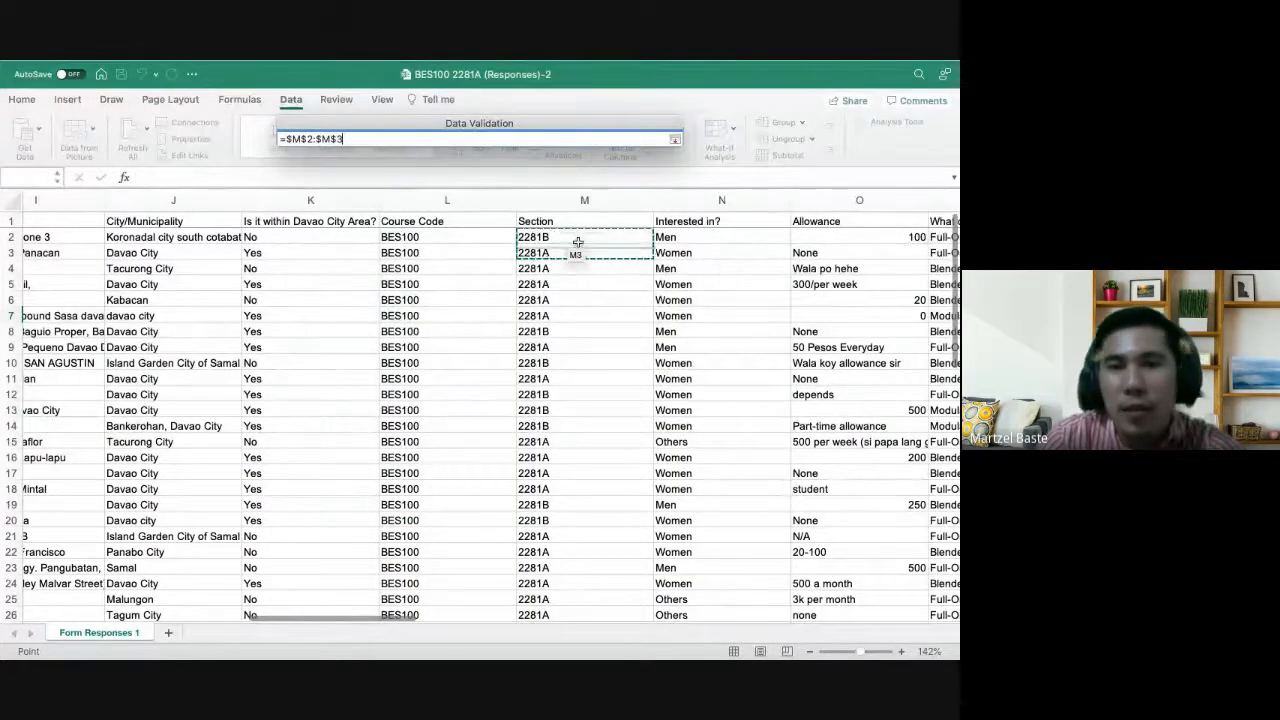
key("Return")
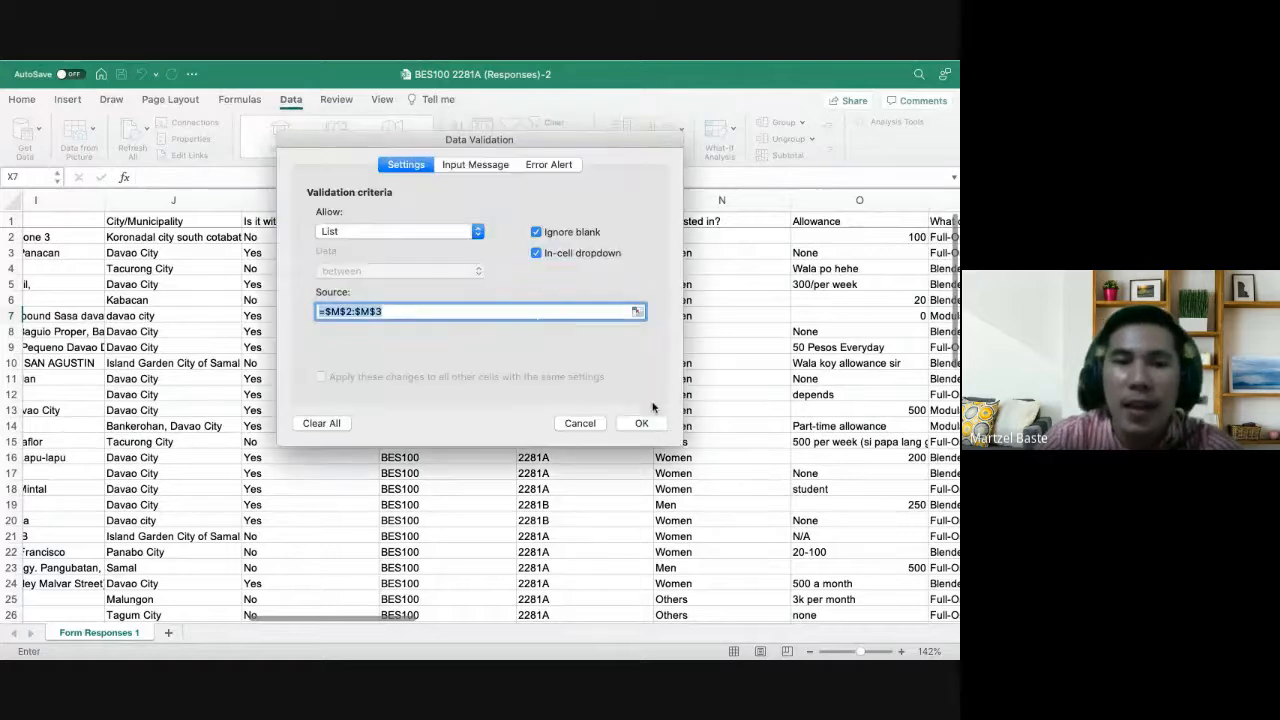
left_click(643, 423)
key("ctrl+Right")
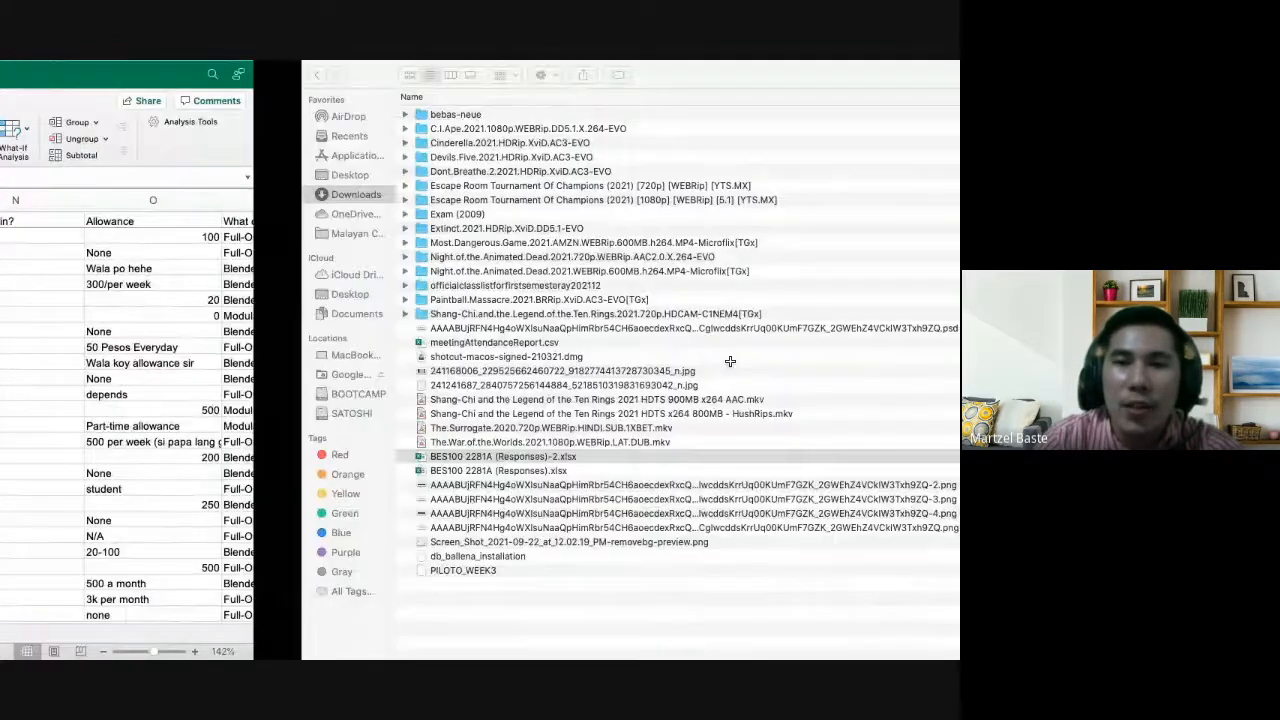
key("ctrl+Left")
Check the section choices offered by the dropdown list in X7
scroll(666, 309, "right", 15)
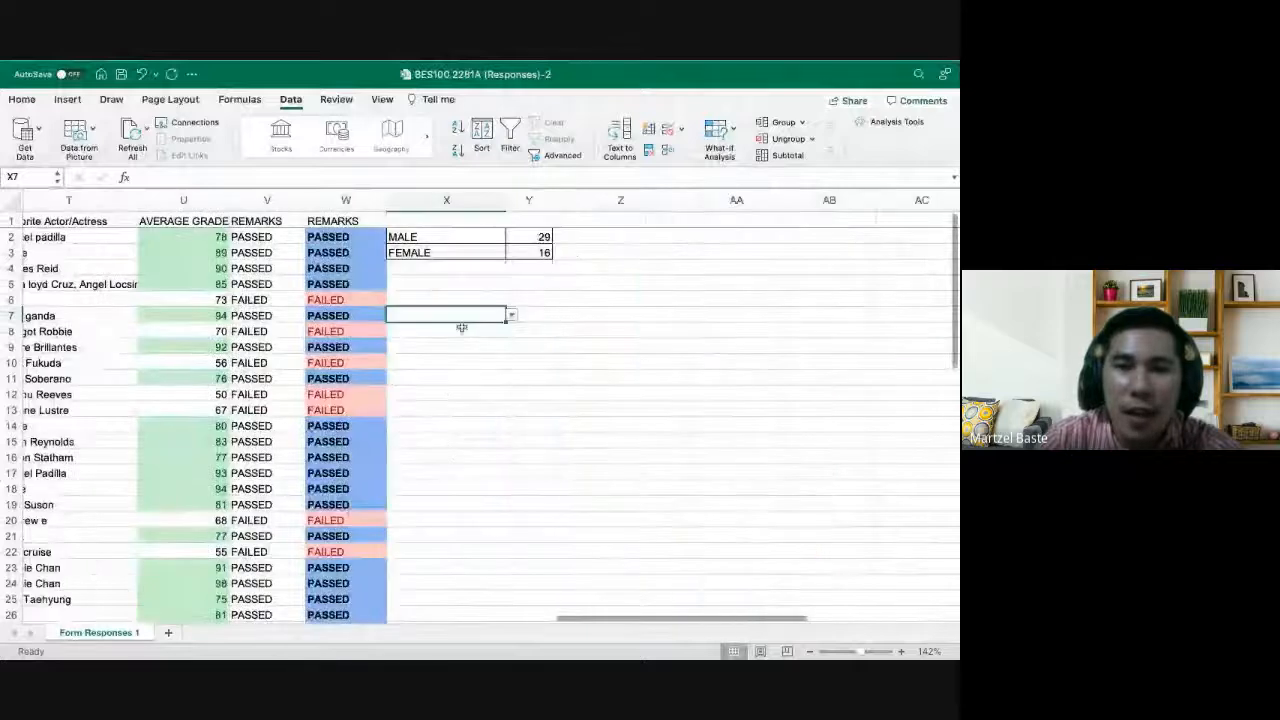
left_click(511, 316)
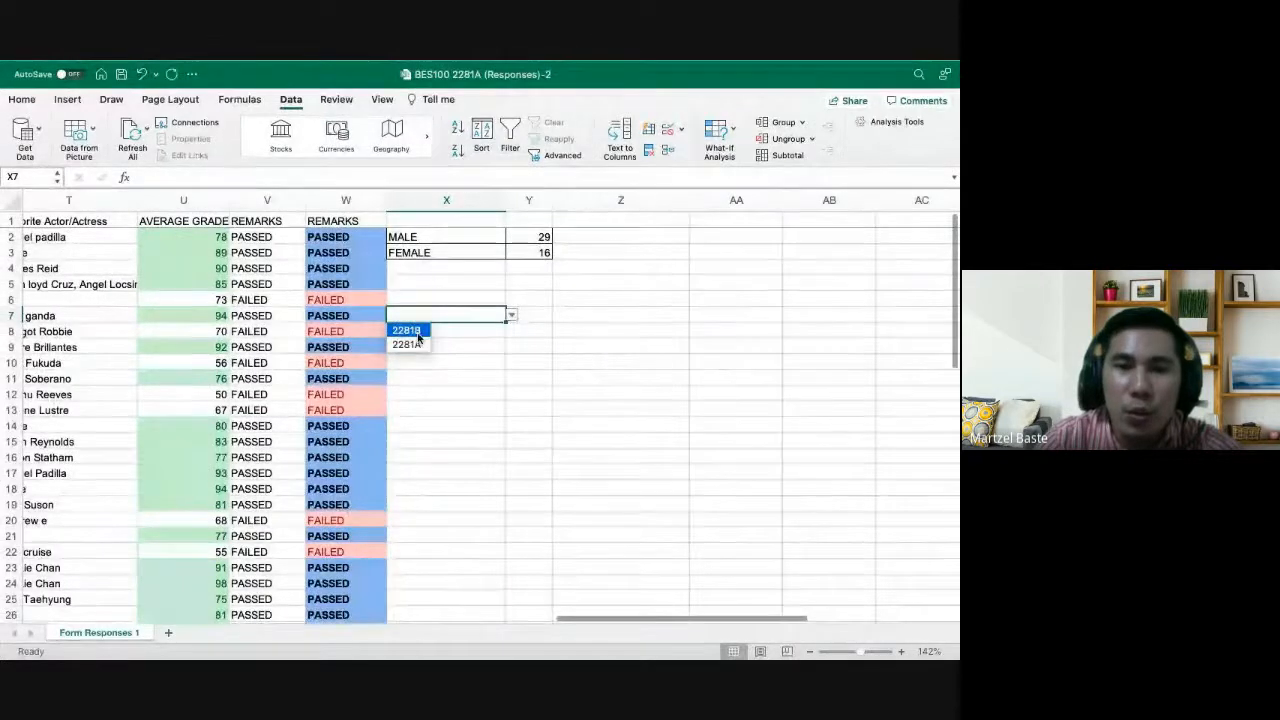
left_click(548, 316)
Begin a COUNTIF formula in cell Y7, beside the section dropdown
left_click(535, 318)
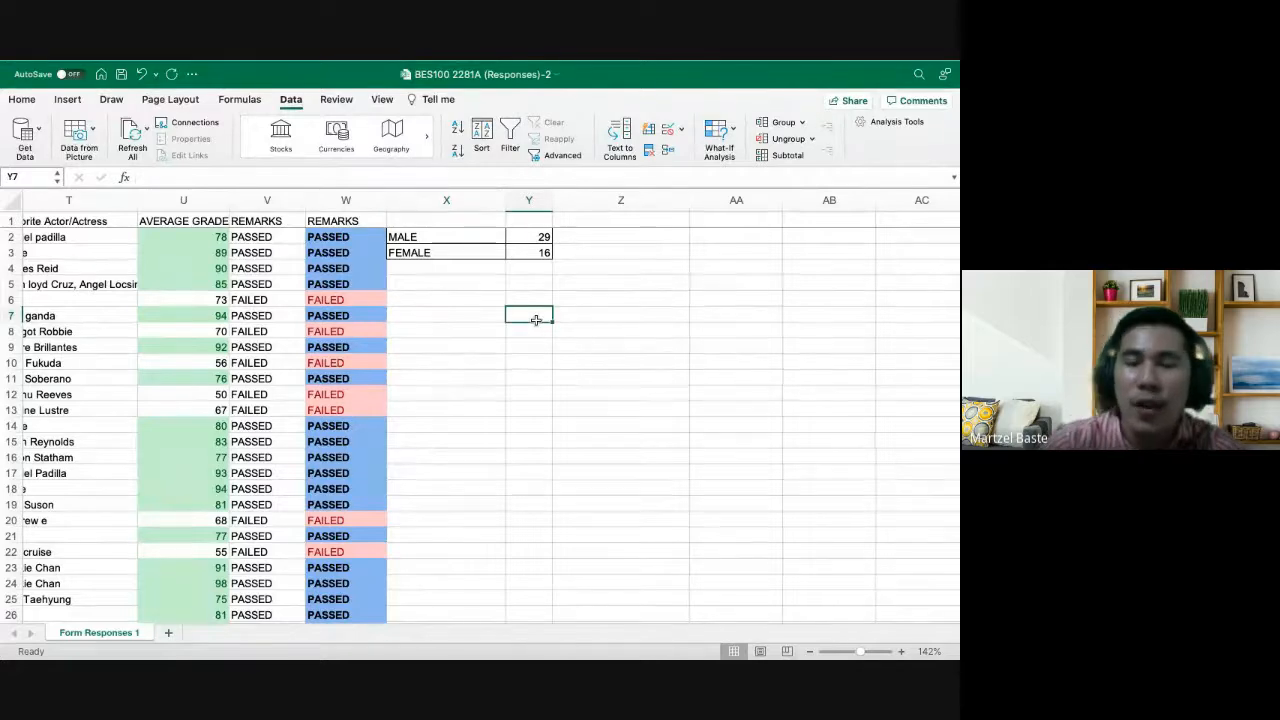
type("=")
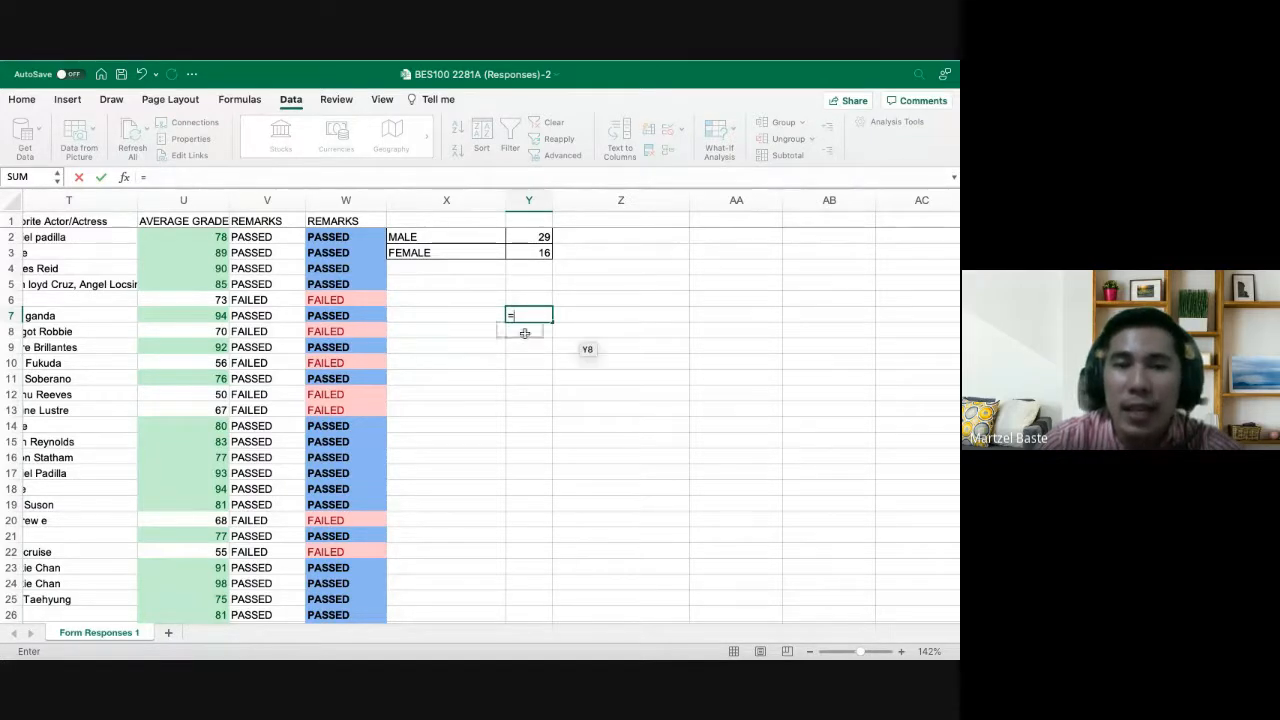
type("count")
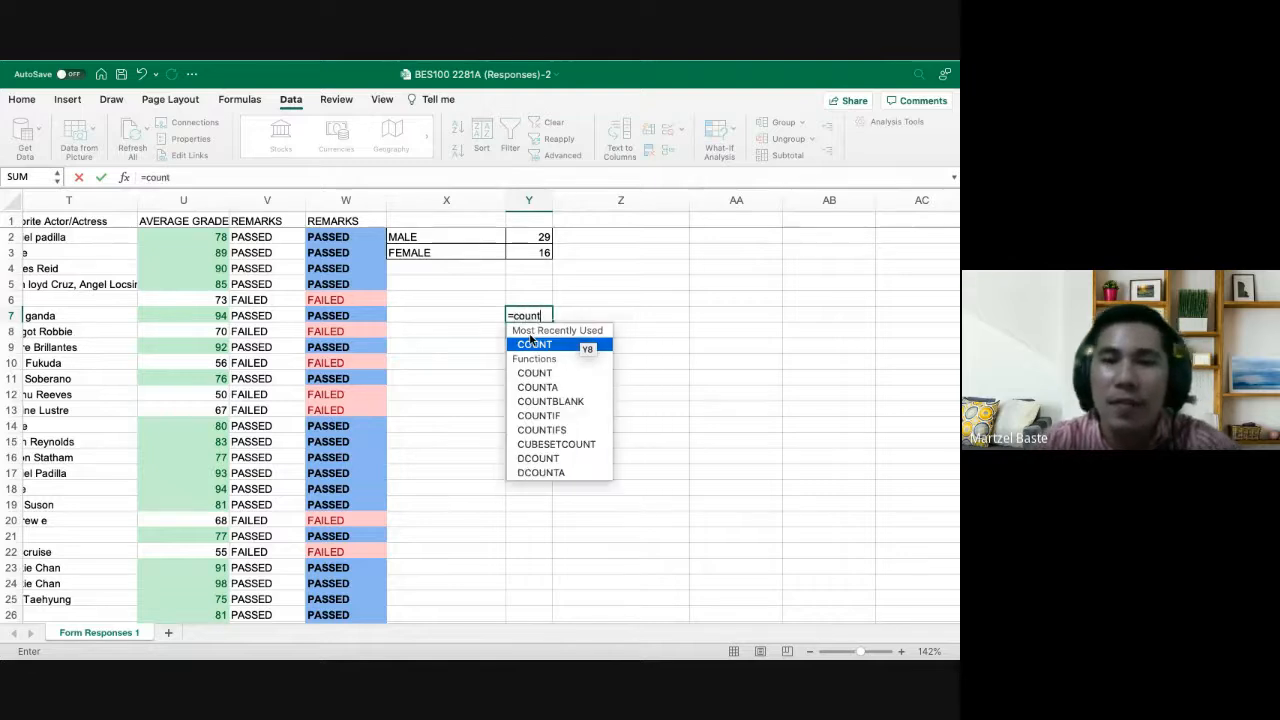
key("Down")
key("Down")
key("Down")
key("Down")
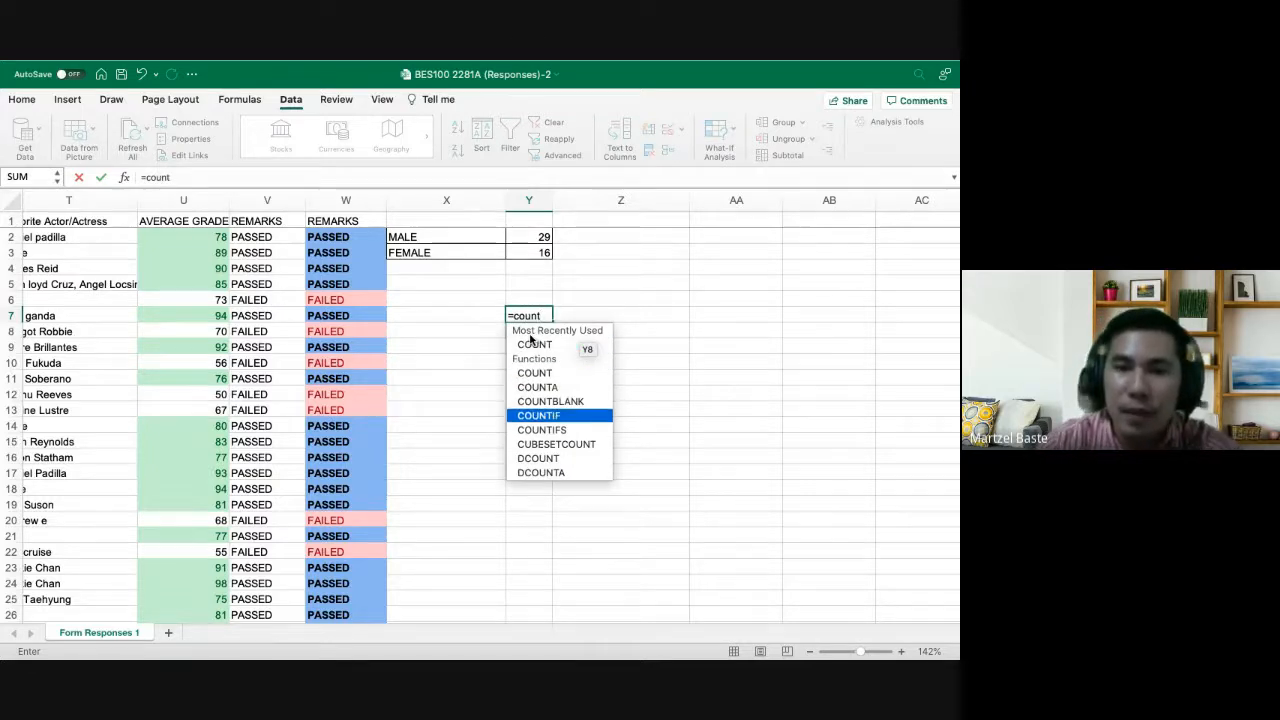
type("if")
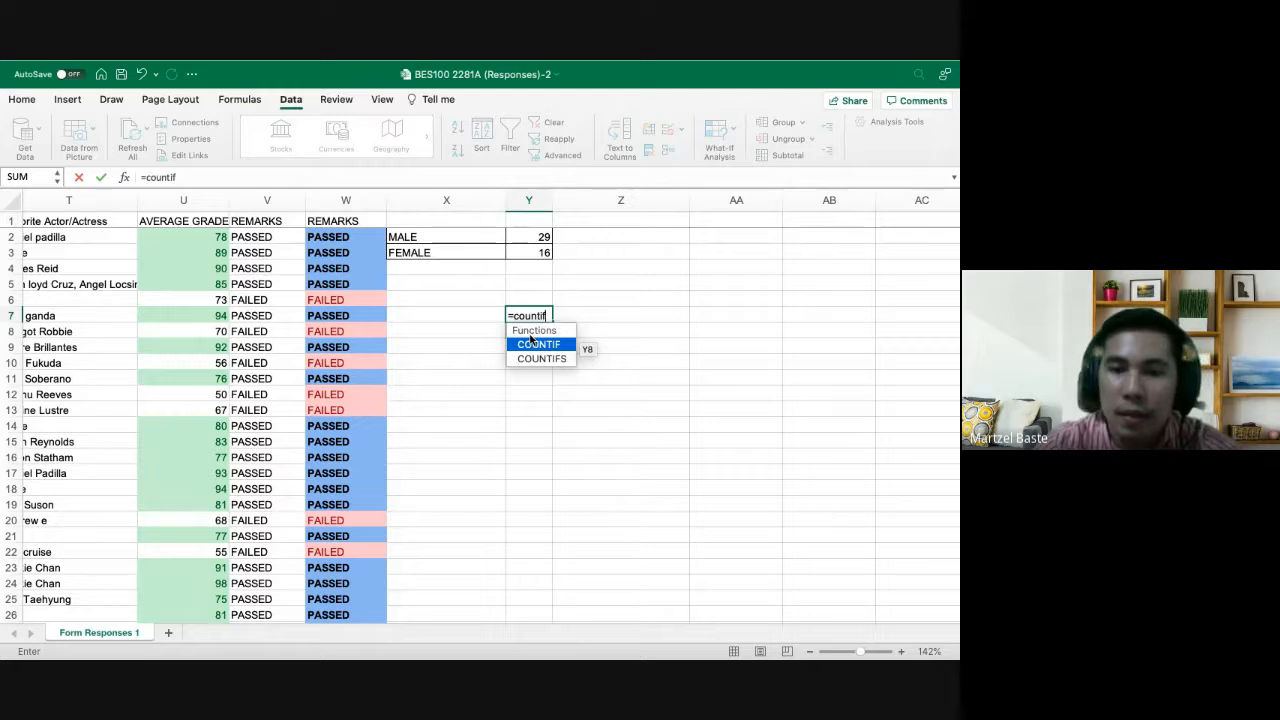
type("(")
left_click(482, 314)
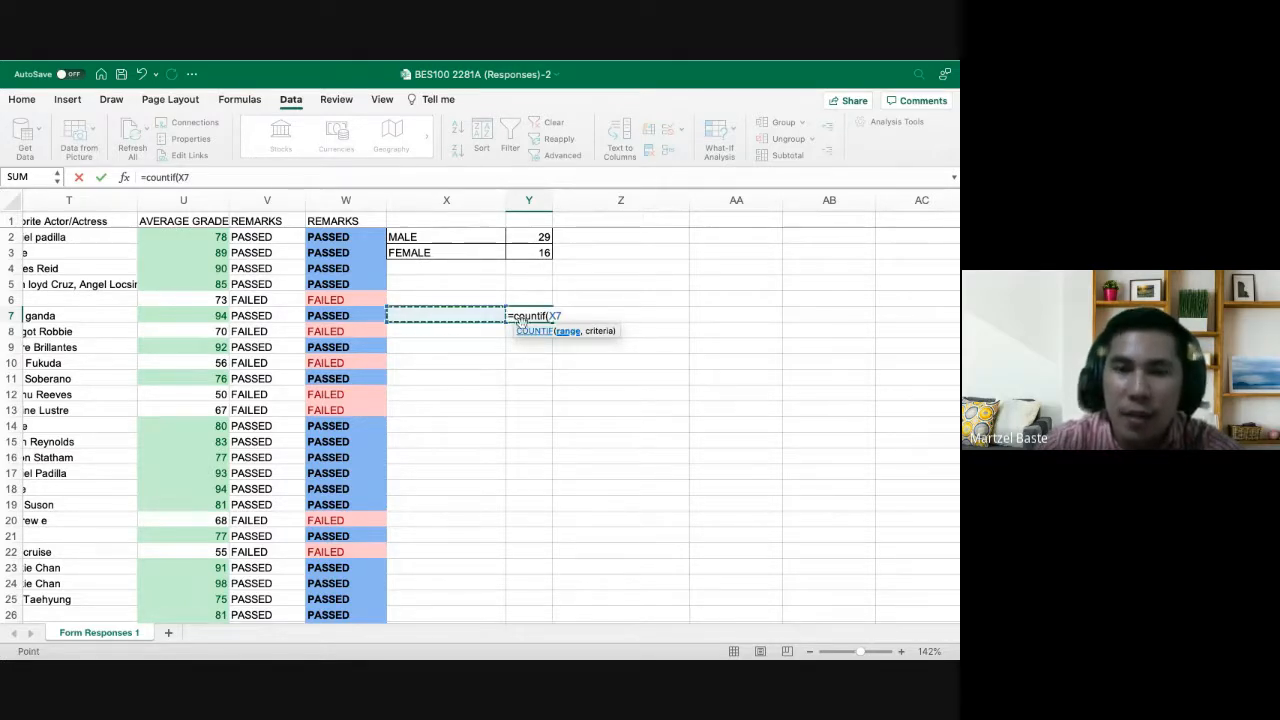
key("BackSpace")
key("BackSpace")
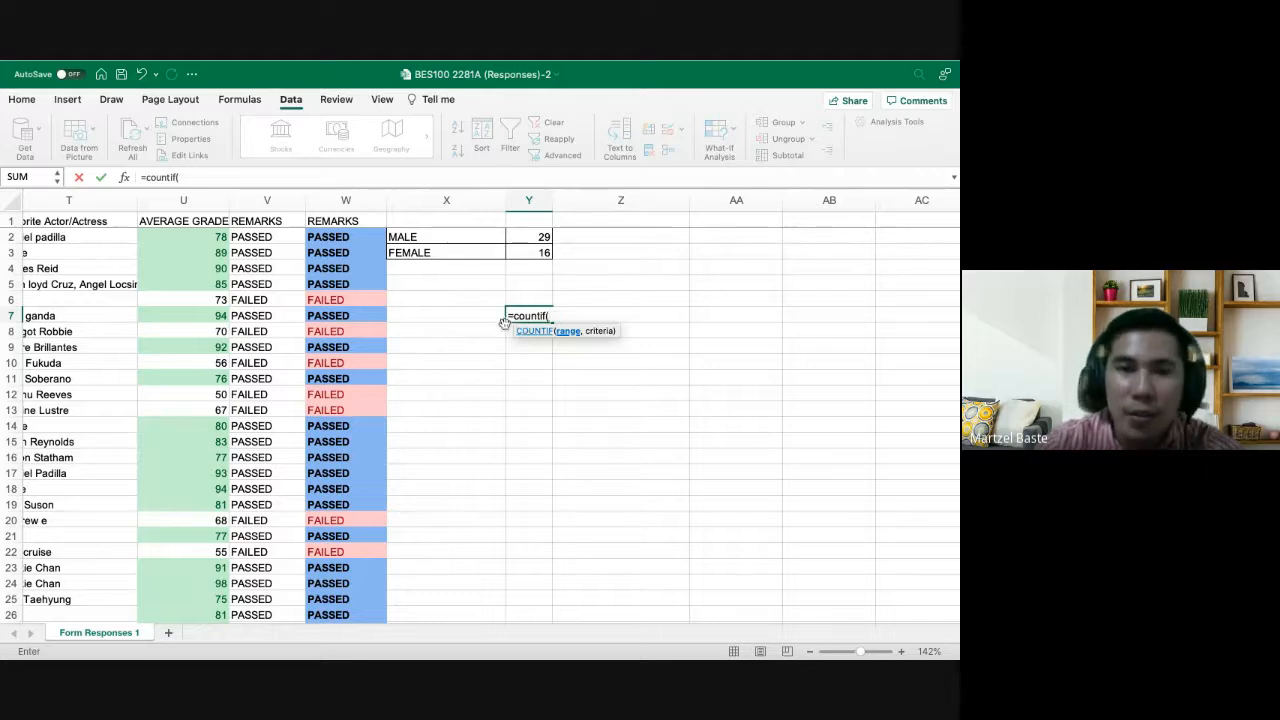
Set the range of the COUNTIF formula in Y7 to M2:M46 from the Section column
scroll(243, 313, "left", 10)
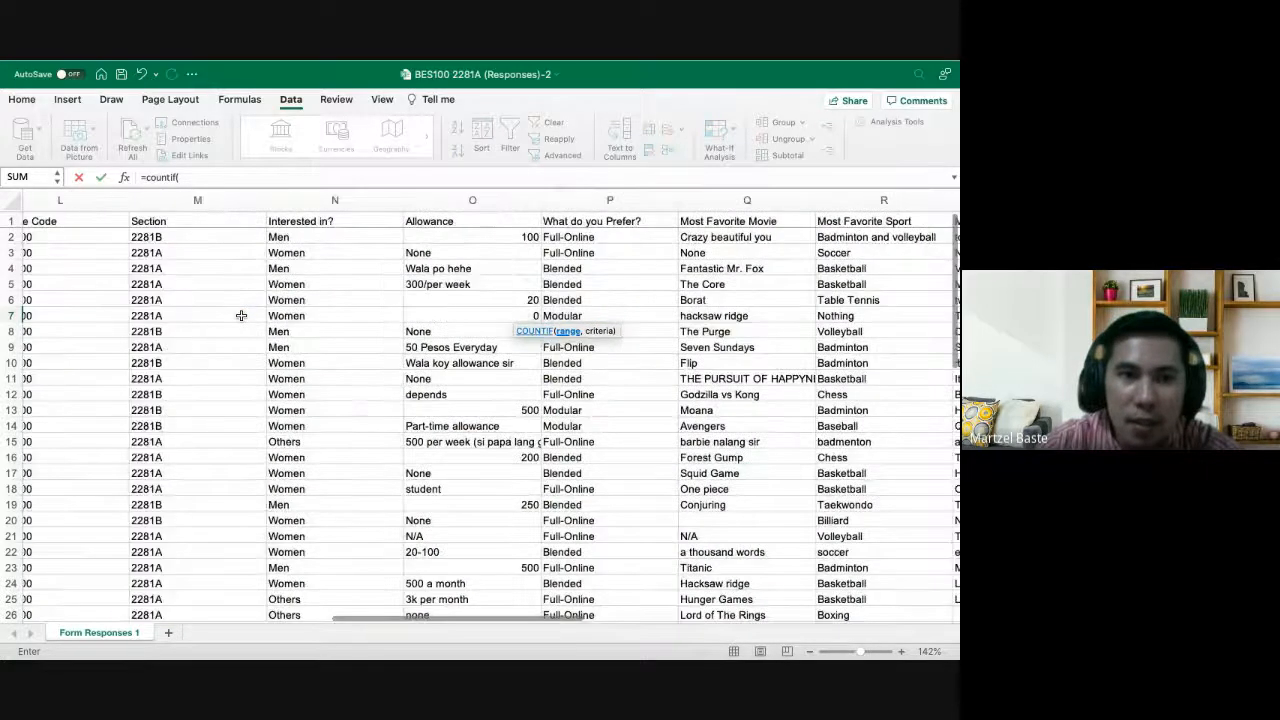
scroll(241, 315, "left", 3)
left_click(341, 236)
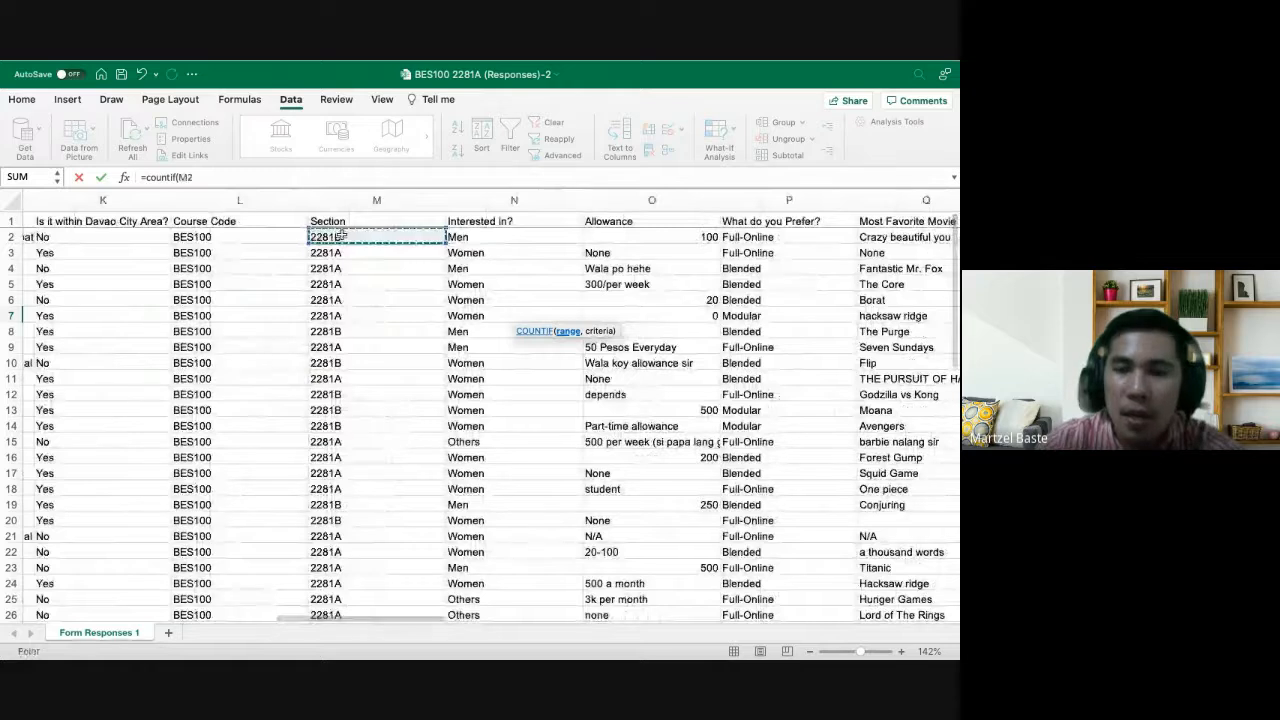
type(":")
scroll(380, 300, "down", 10)
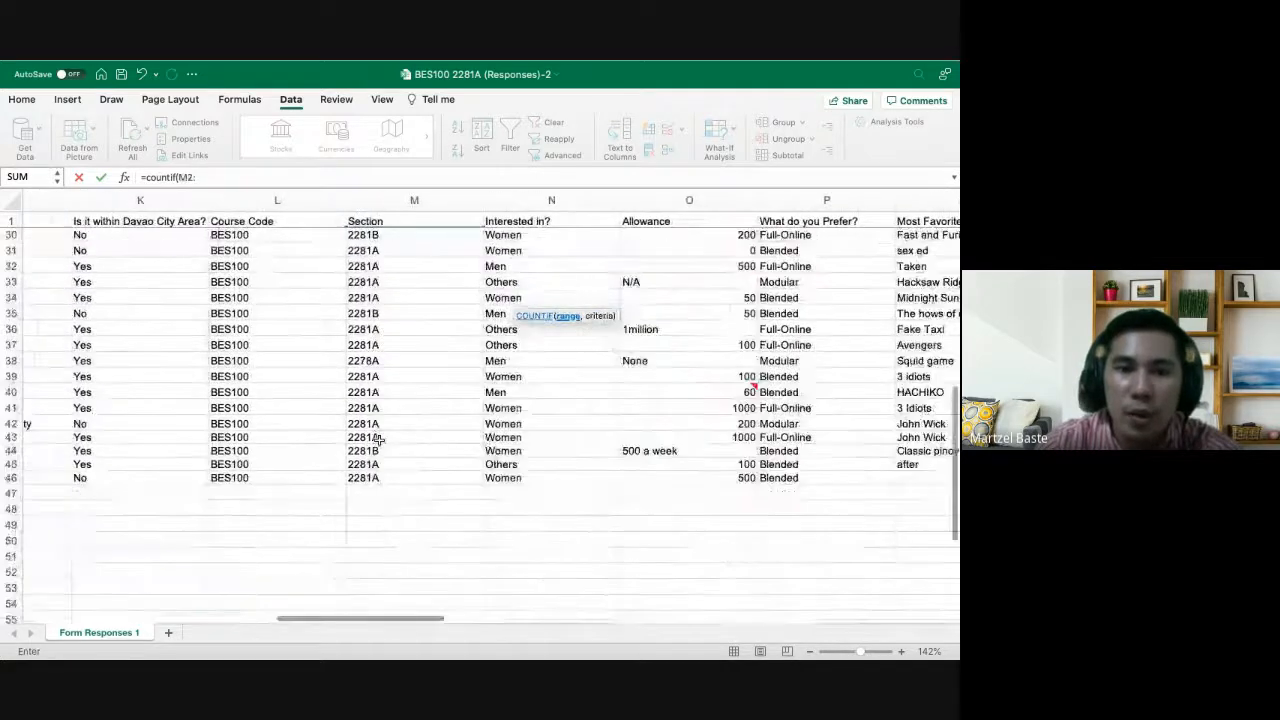
scroll(380, 440, "down", 1)
left_click(391, 425)
type(")")
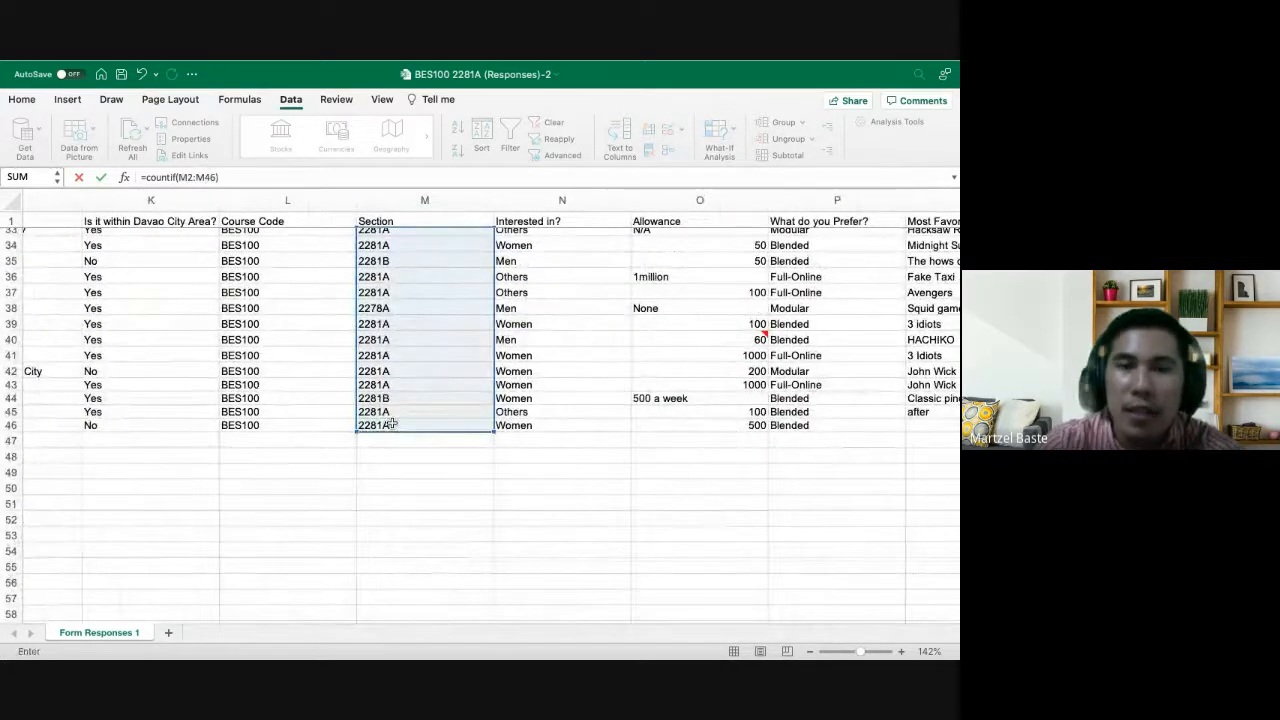
key("Return")
left_click(590, 274)
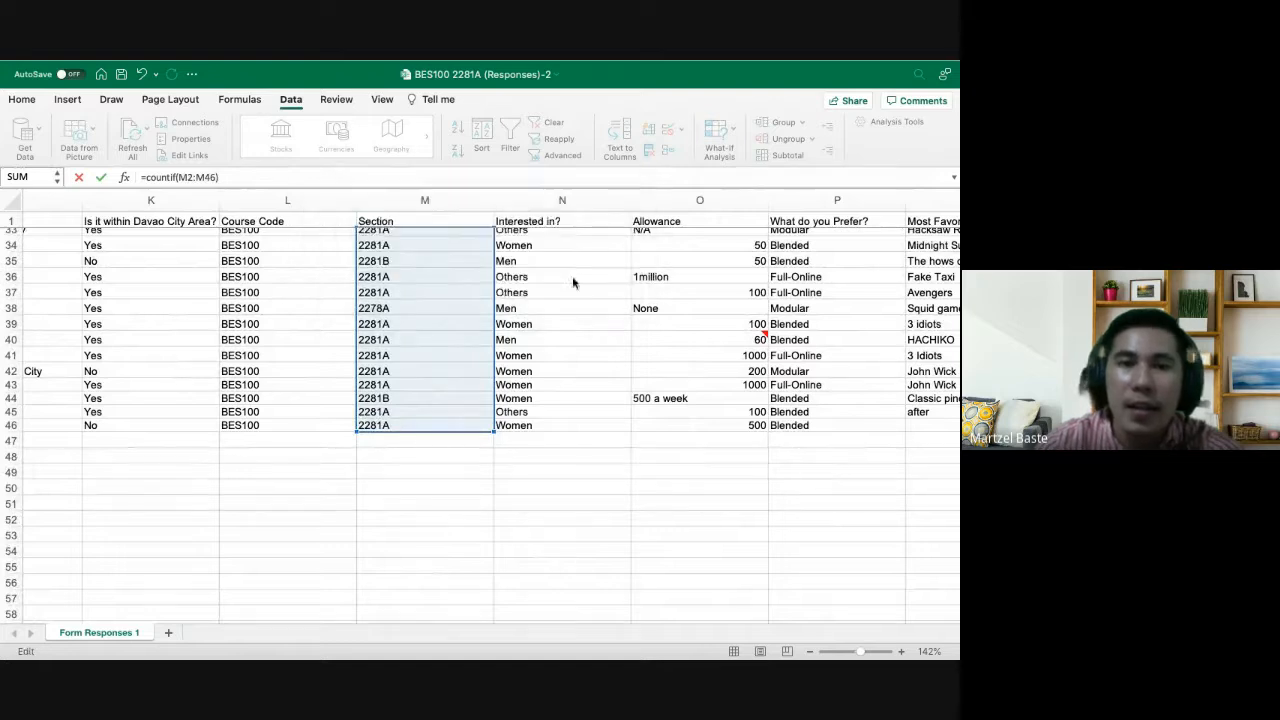
Use cell X7 as the COUNTIF criterion and complete the formula =COUNTIF(M2:M46,X7) in Y7
type(",")
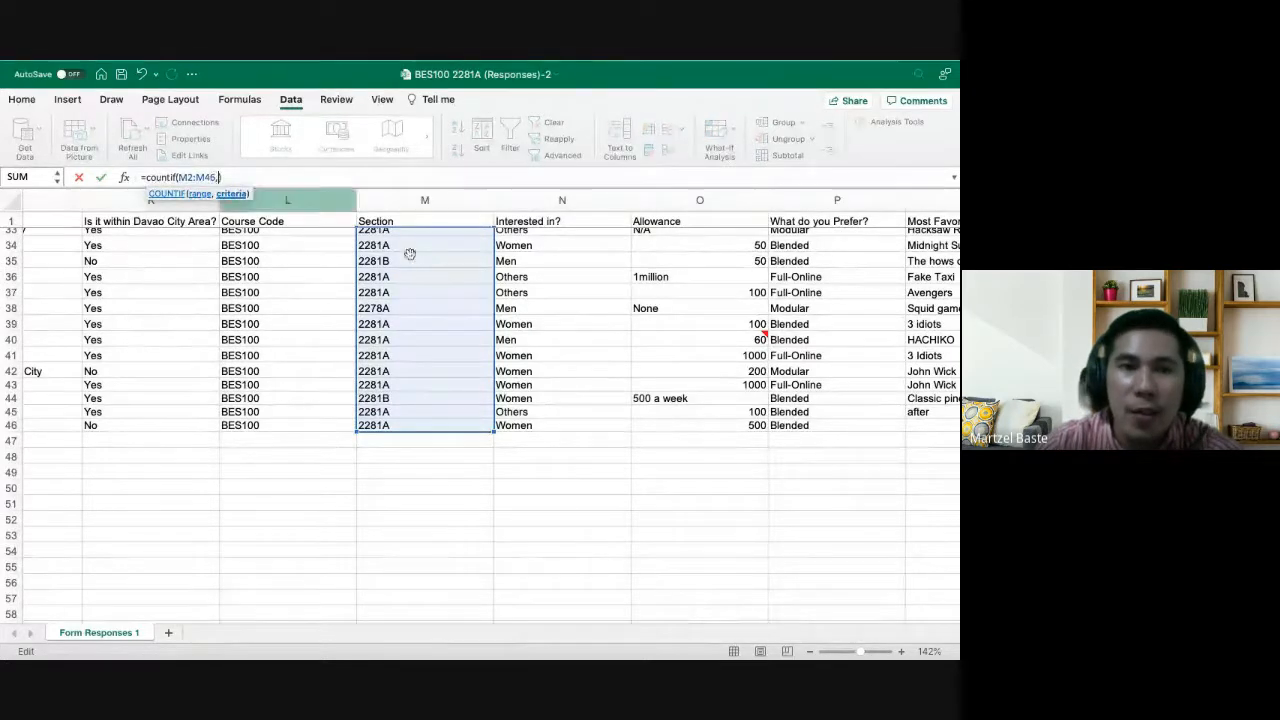
scroll(587, 301, "right", 10)
scroll(587, 301, "up", 3)
scroll(587, 301, "up", 10)
scroll(587, 301, "right", 5)
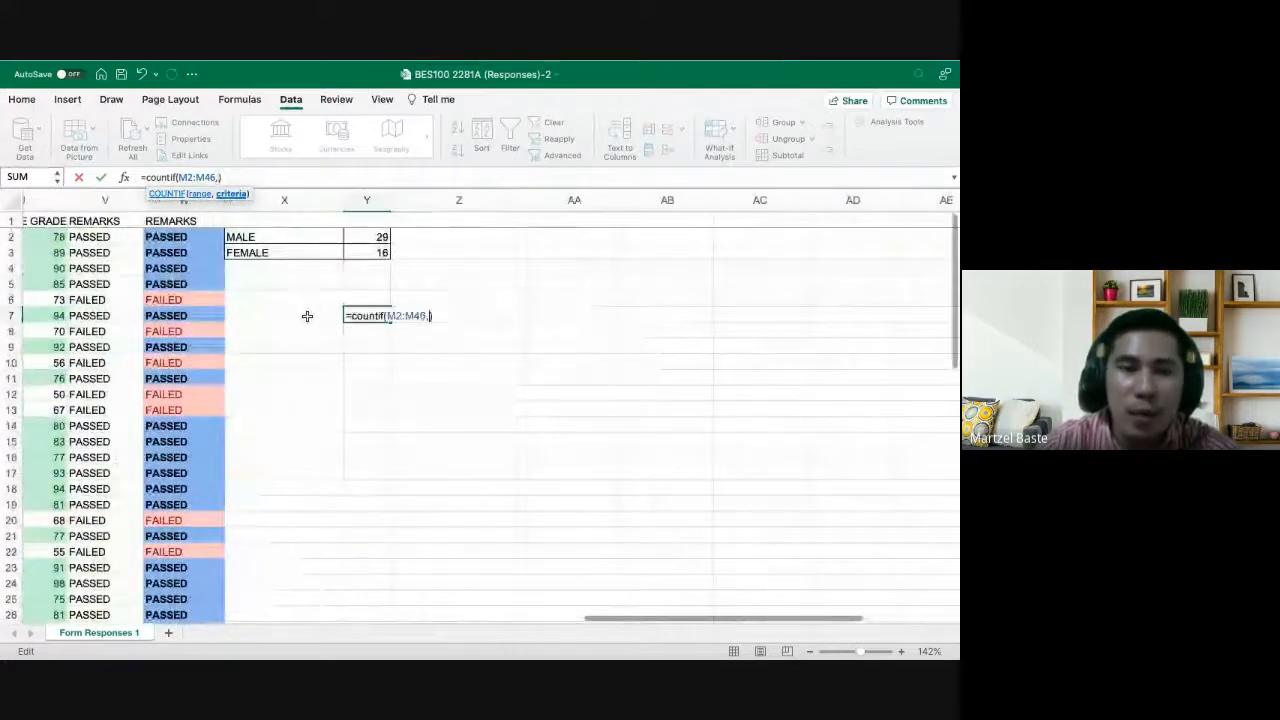
left_click(304, 315)
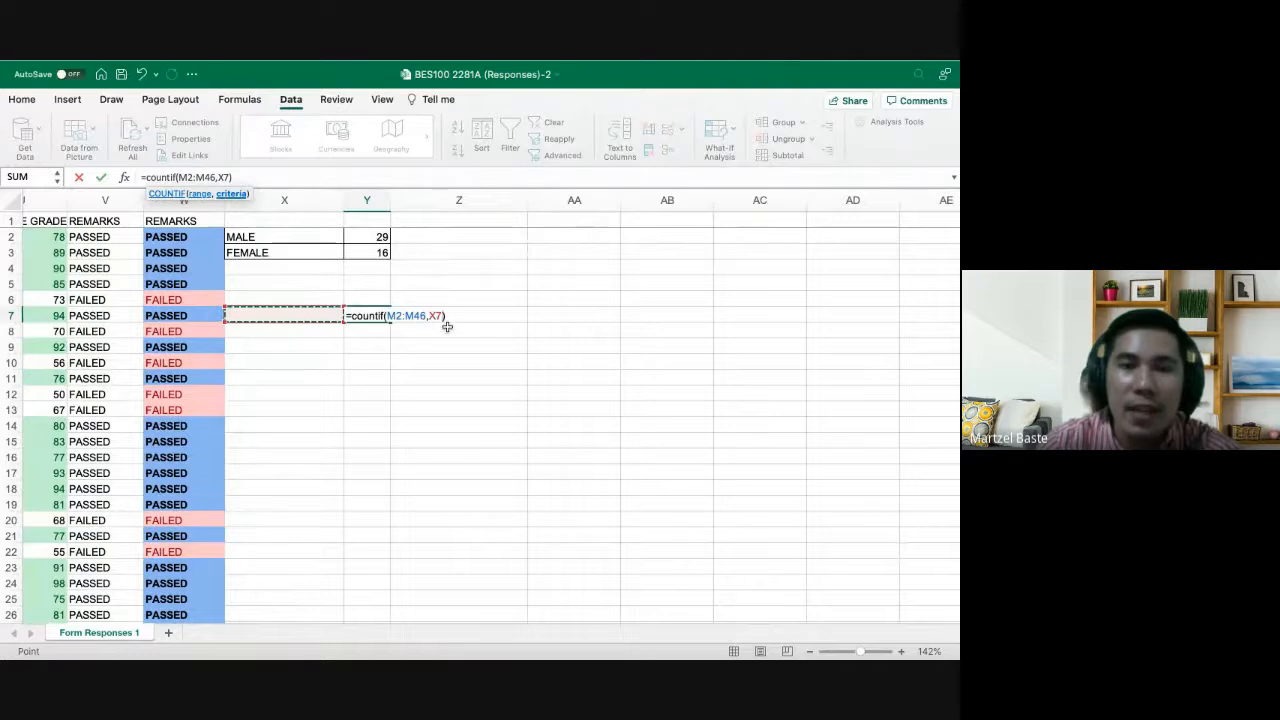
key("Return")
Try the section dropdown in X7 by choosing 2281A, followed by 2281B
left_click(309, 314)
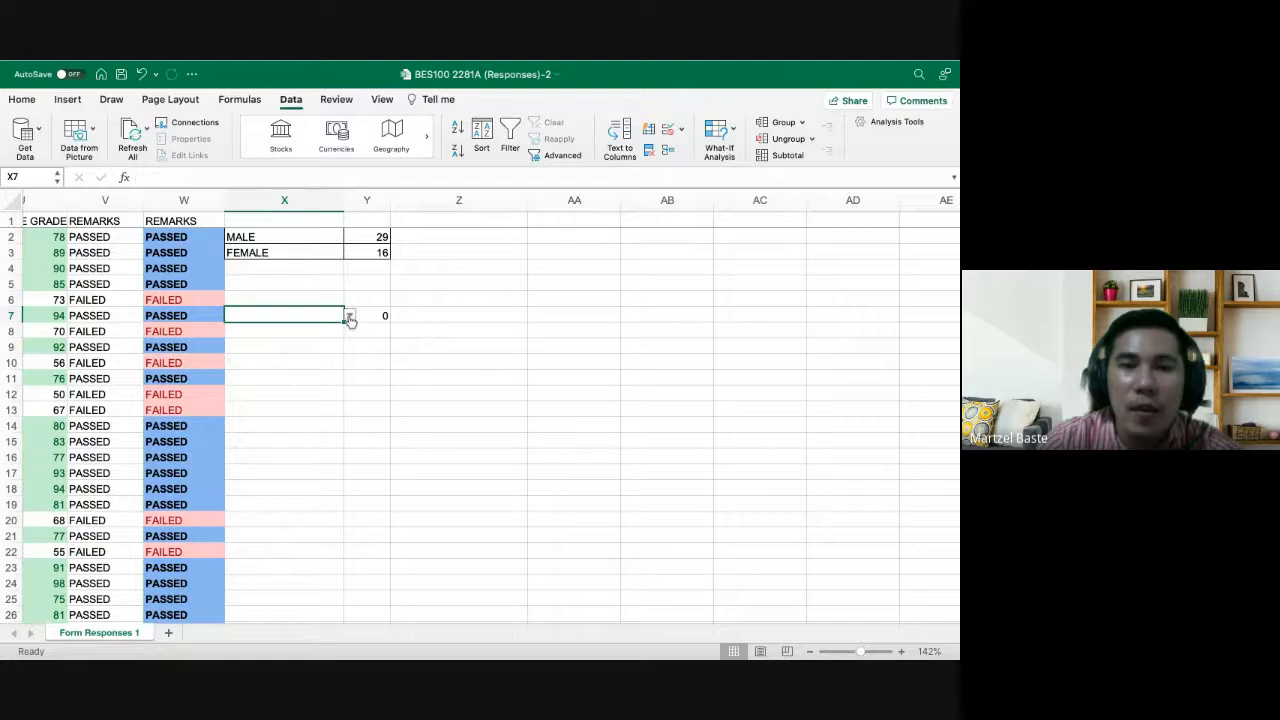
left_click(349, 316)
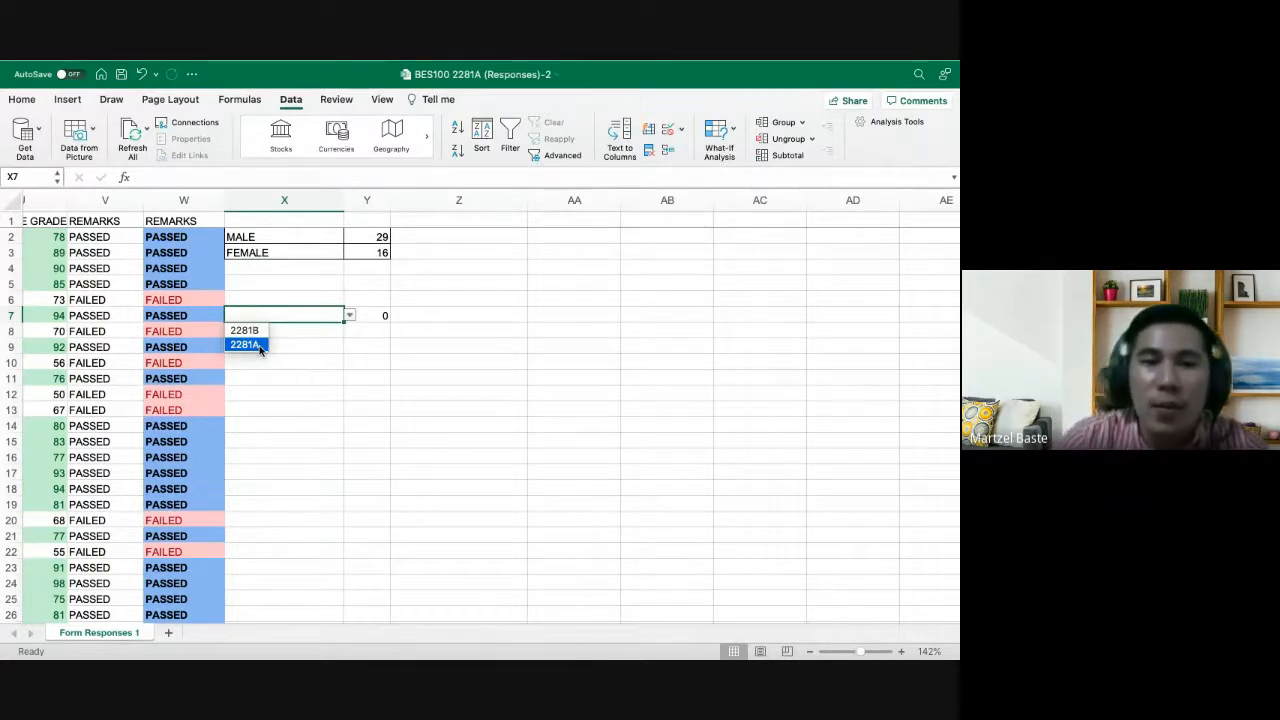
left_click(250, 344)
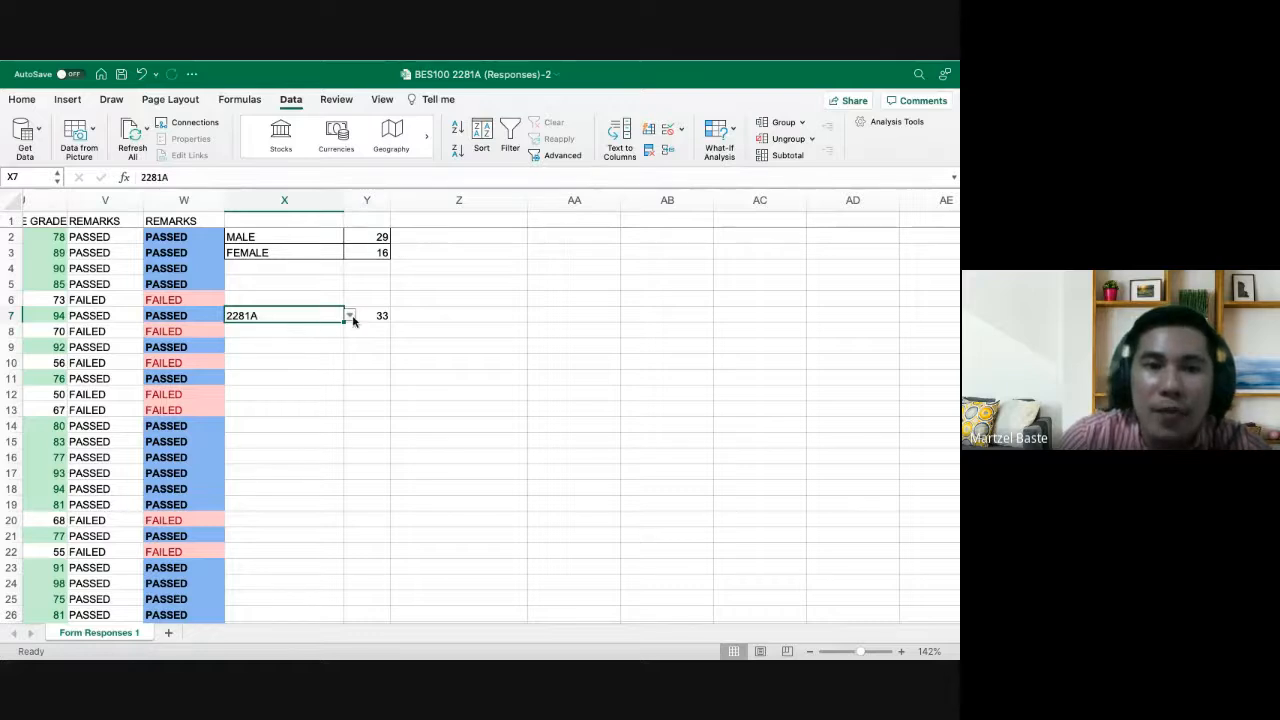
left_click(351, 317)
left_click(250, 330)
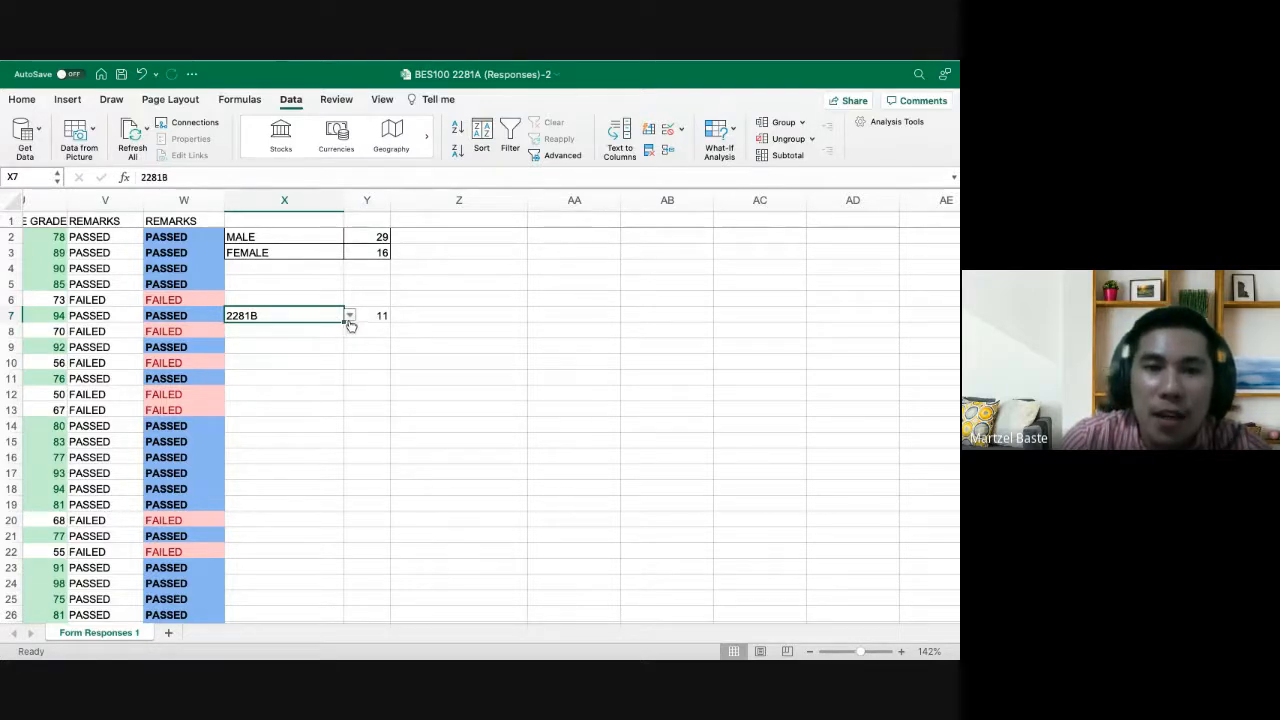
Switch the section in X7 repeatedly between 2281A and 2281B to compare the counts, ending on 2281B
left_click(350, 320)
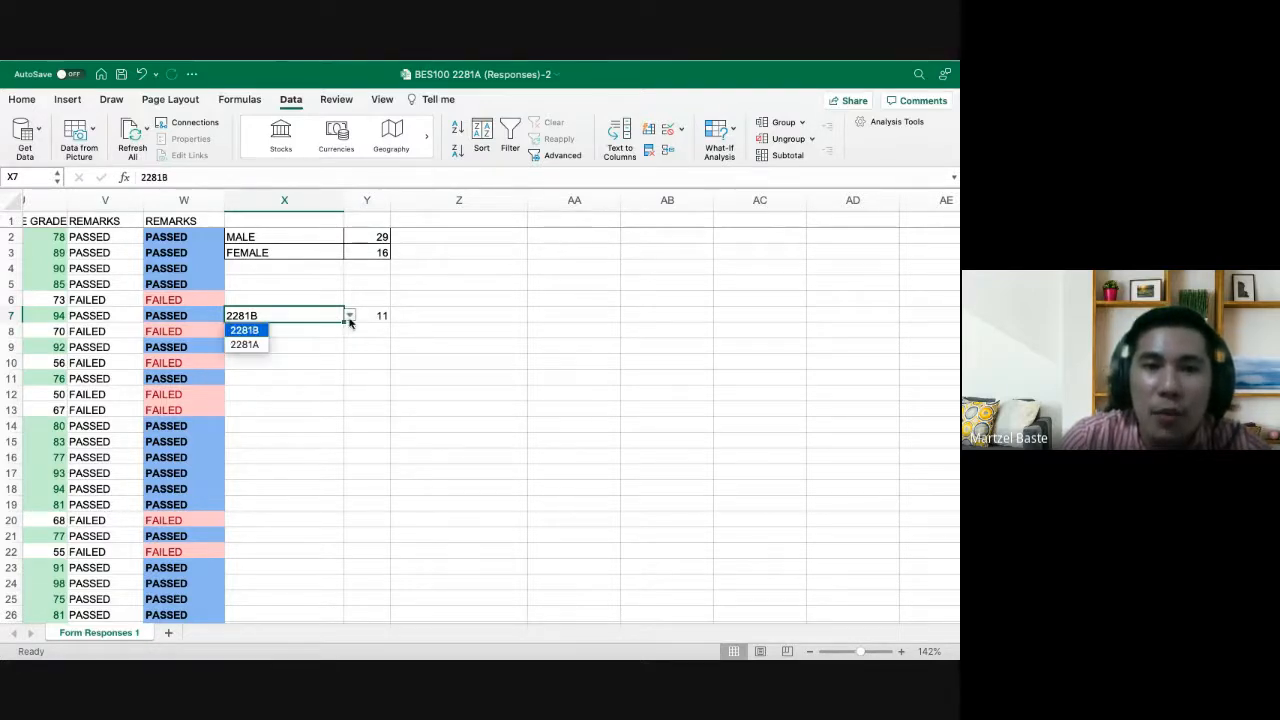
left_click(246, 345)
left_click(349, 318)
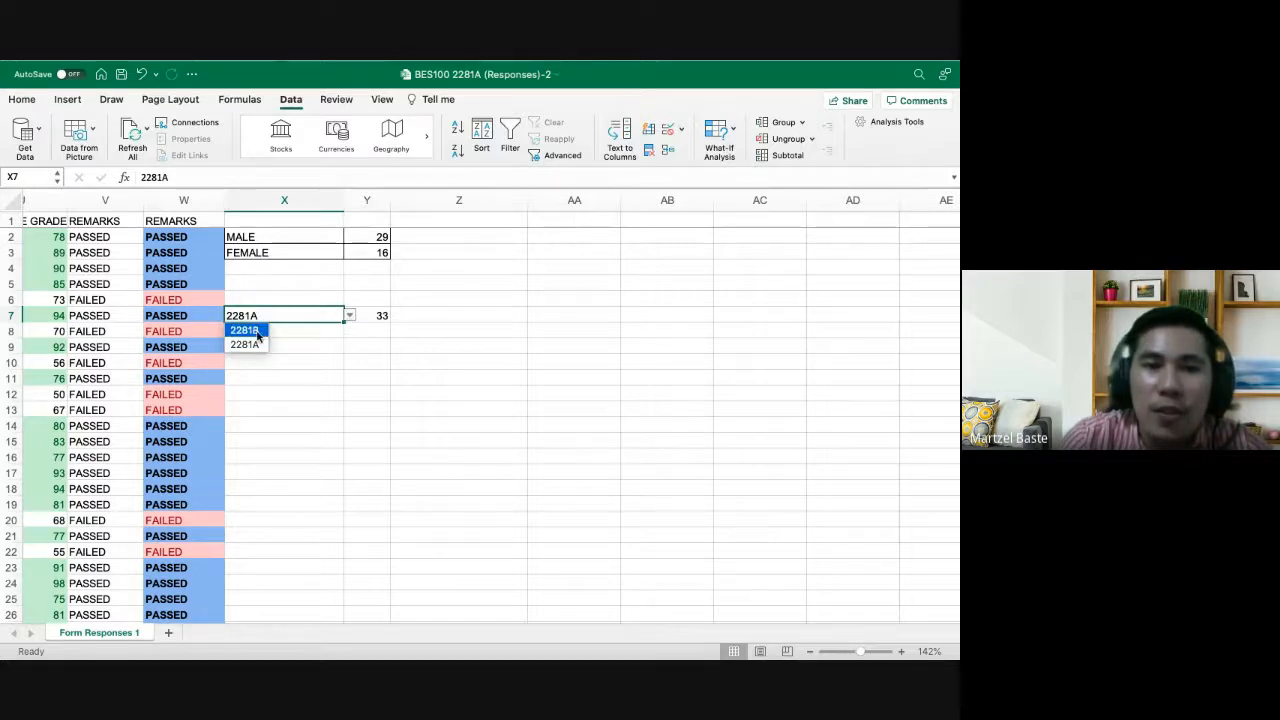
left_click(248, 328)
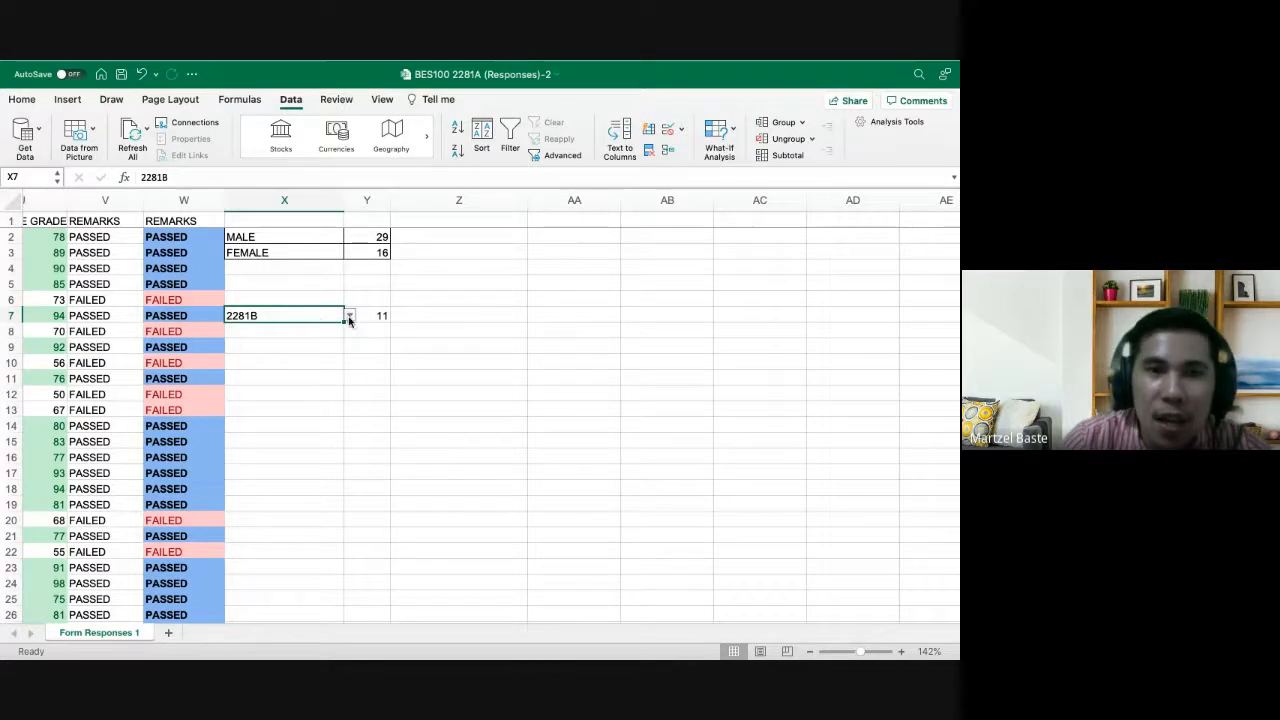
left_click(349, 318)
left_click(250, 329)
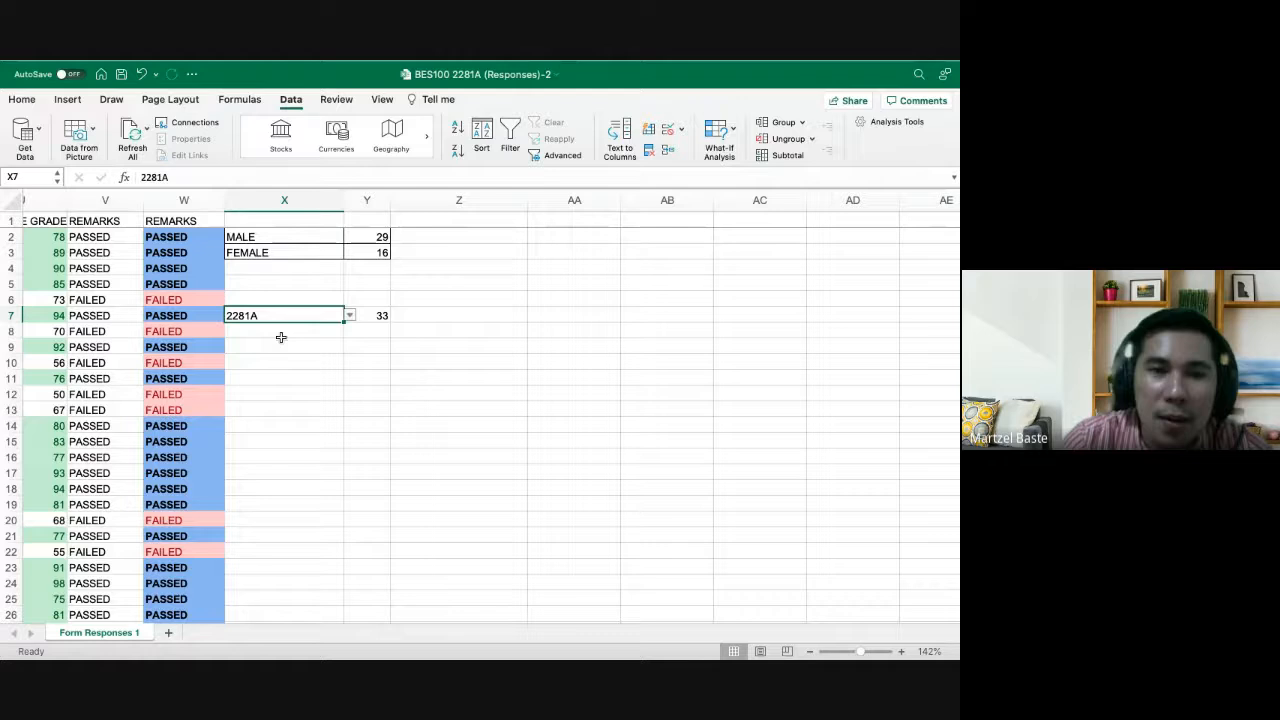
left_click(350, 316)
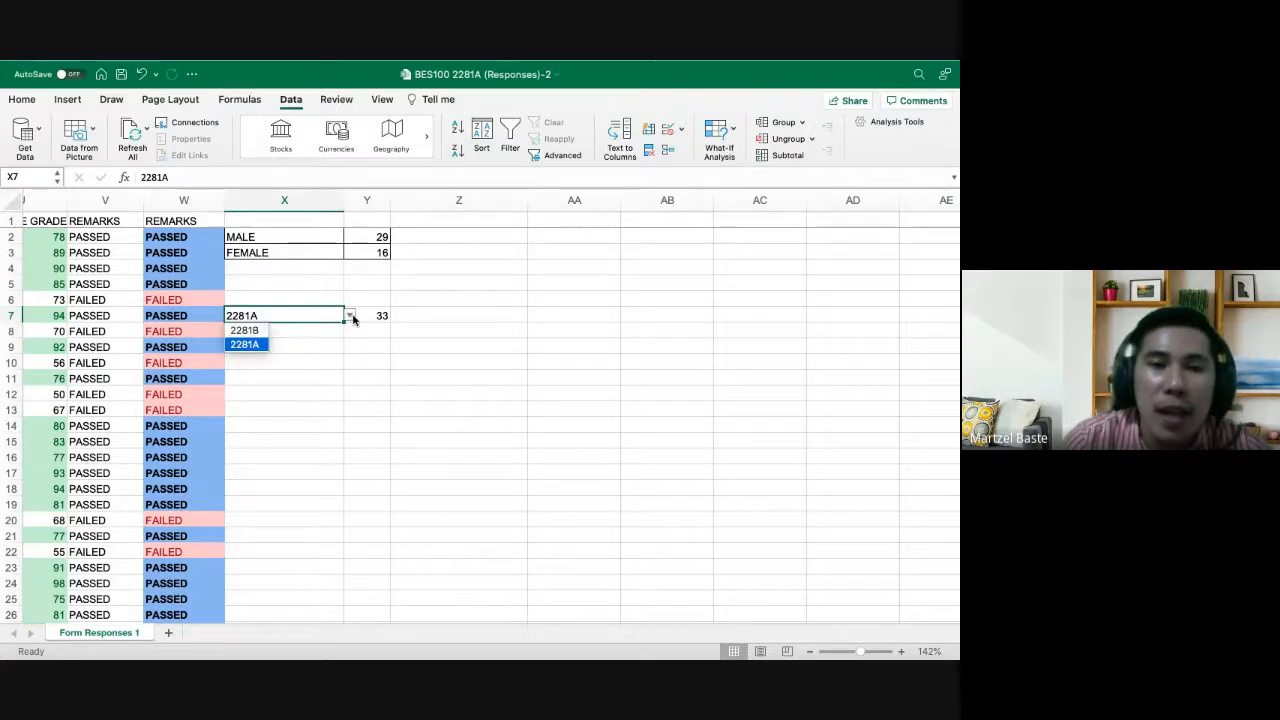
left_click(247, 330)
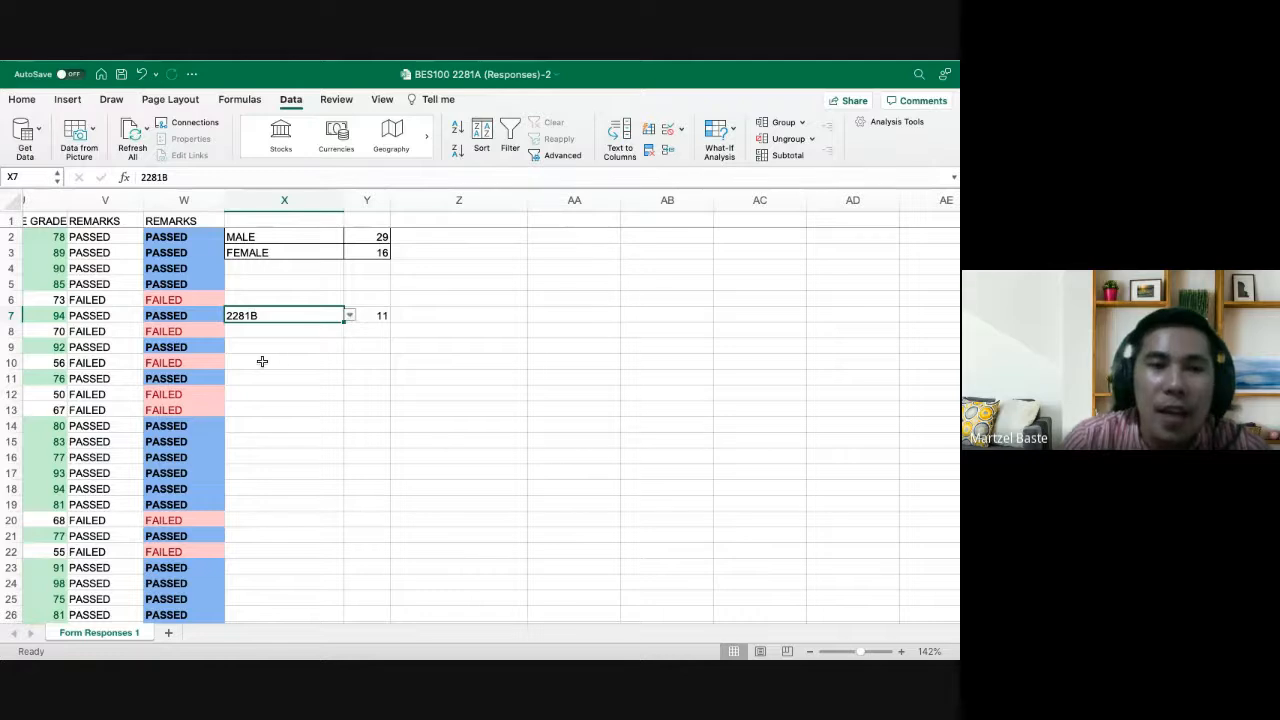
scroll(262, 361, "left", 2)
scroll(262, 361, "down", 3)
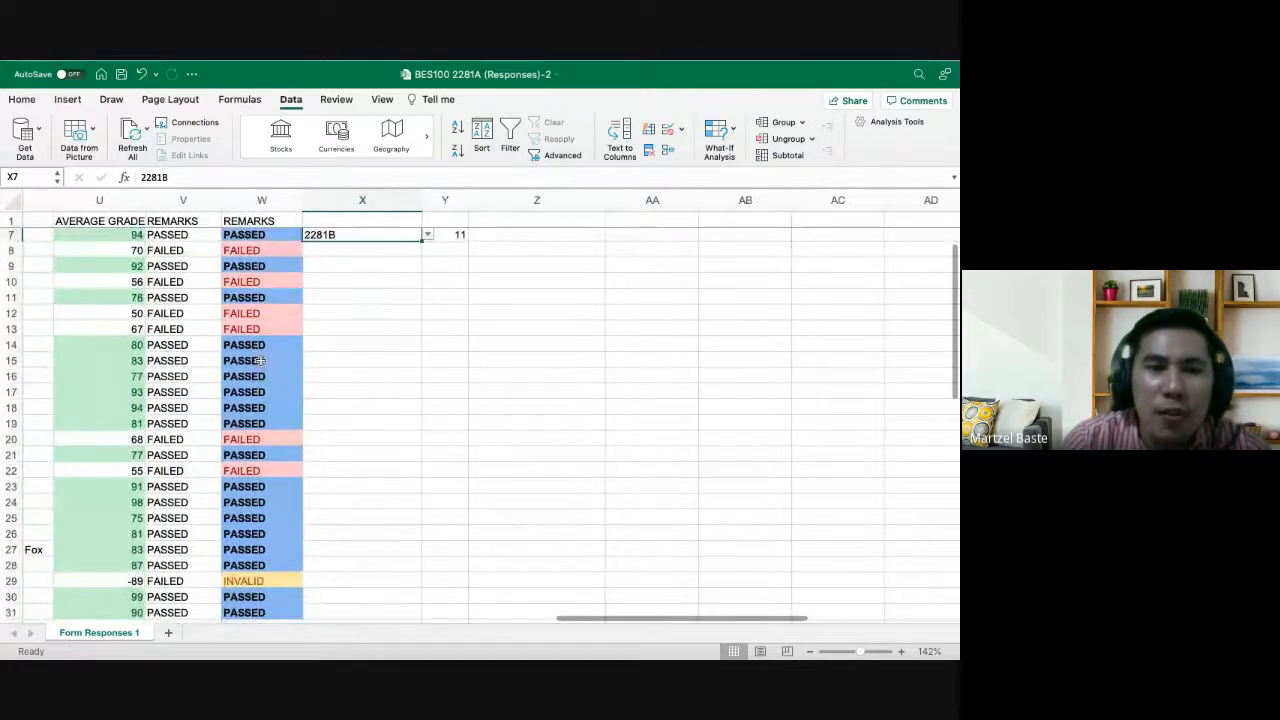
scroll(170, 340, "up", 2)
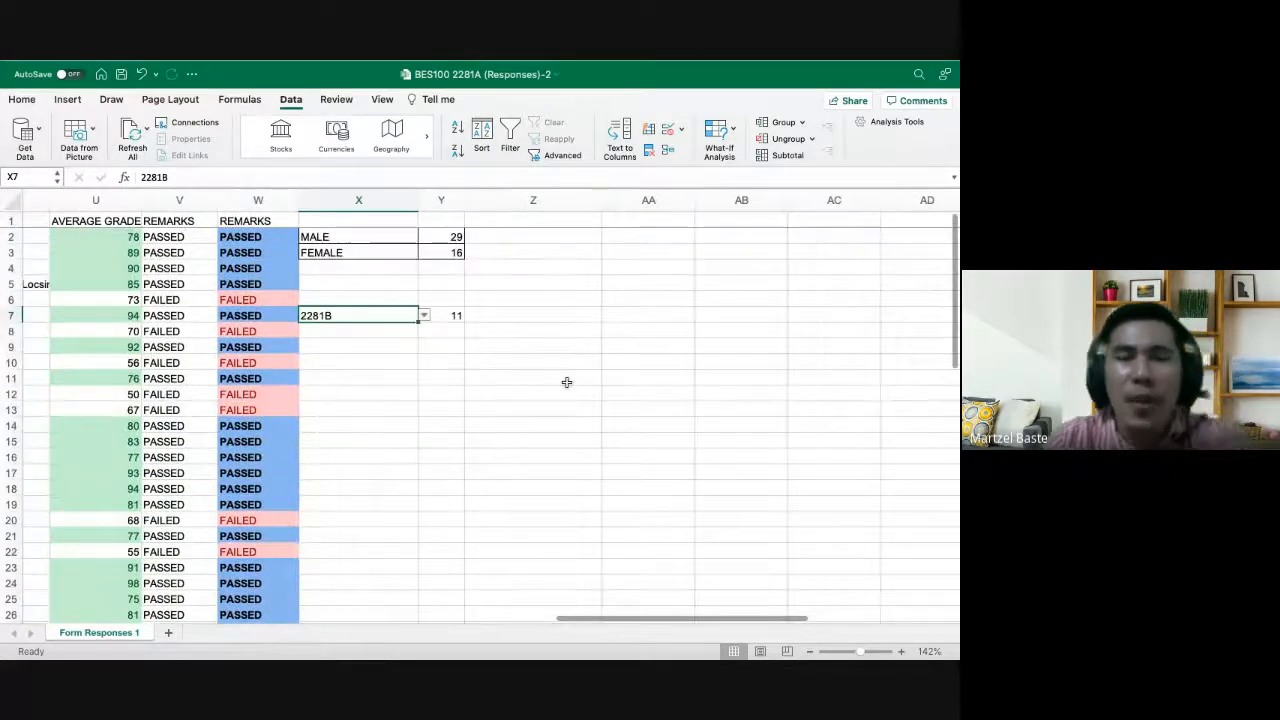
scroll(526, 314, "down", 1)
scroll(510, 305, "up", 1)
scroll(500, 298, "right", 1)
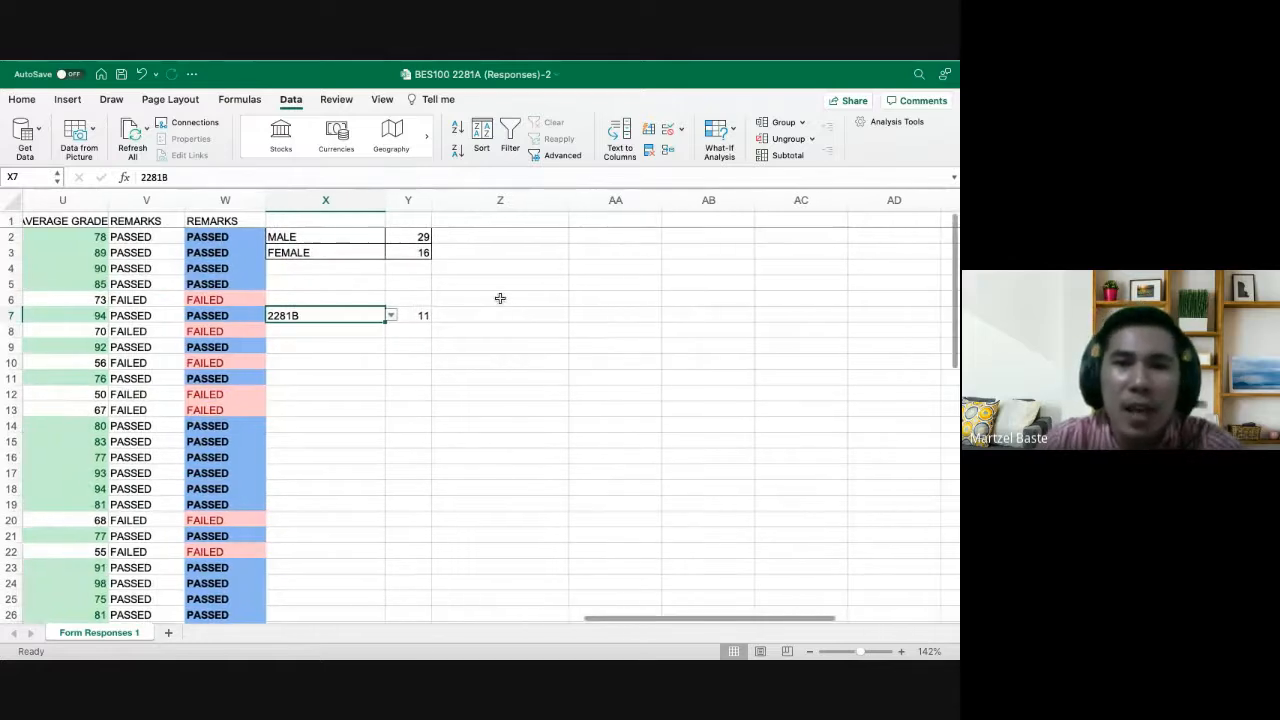
Enter the remark labels PASSED, FAILED and DROPPED in cells AA2 to AA4
left_click(480, 235)
key("Right")
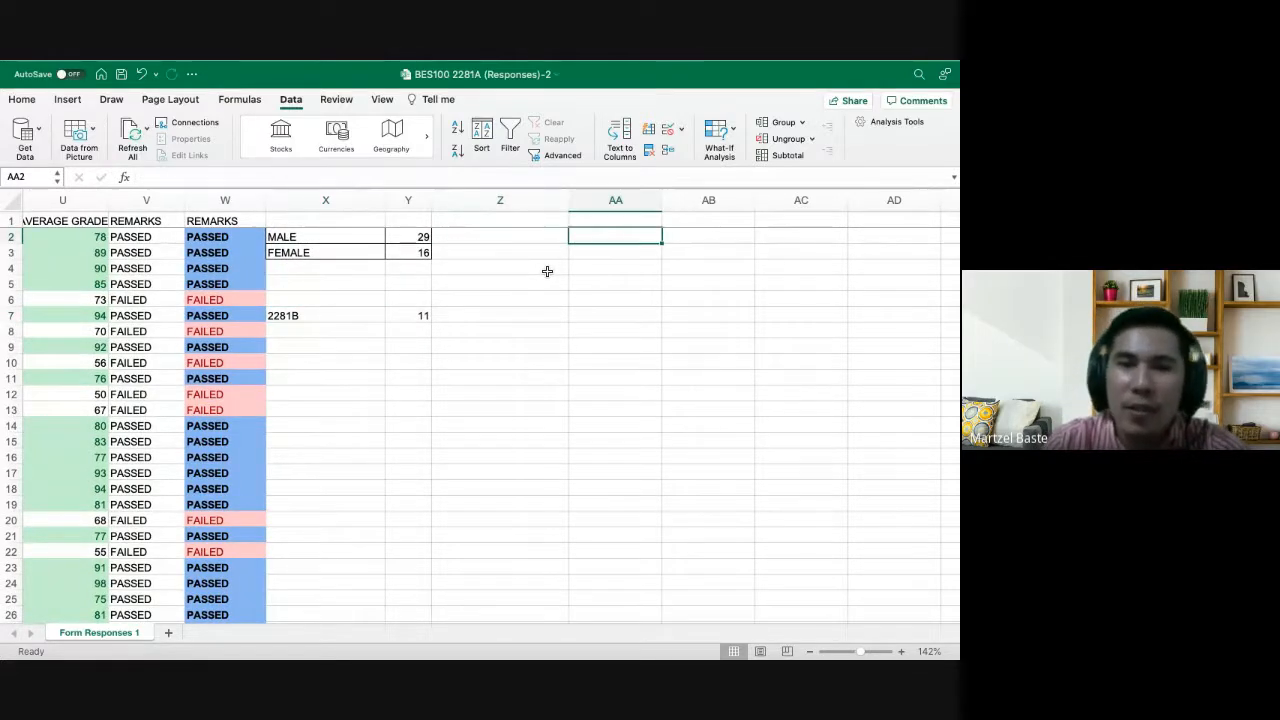
type("PAS")
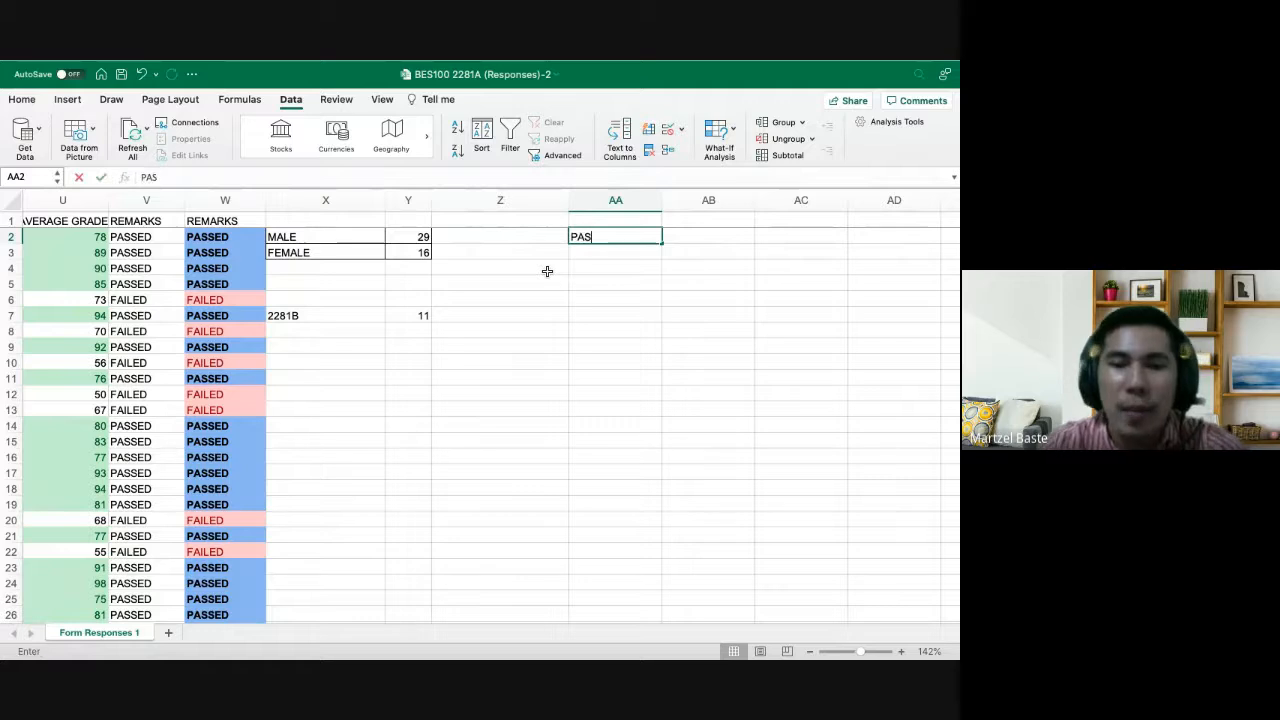
type("SED")
key("Return")
type("FAILED")
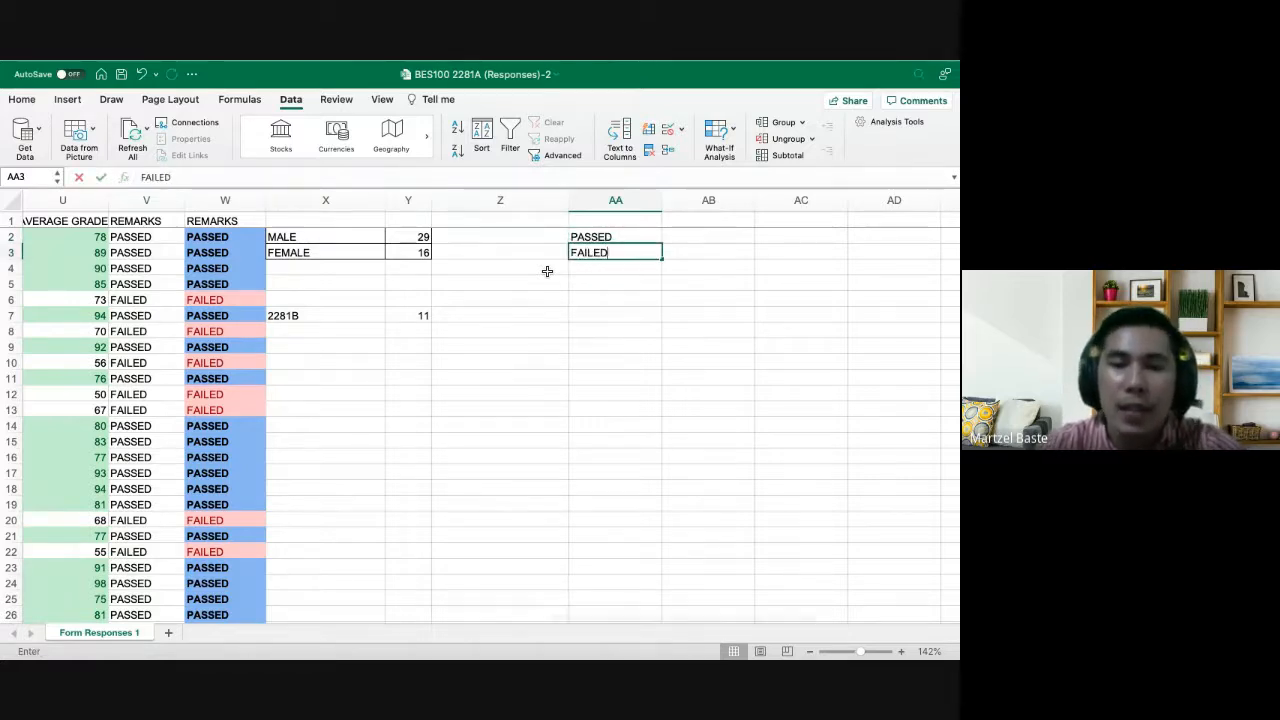
key("Return")
type("DROPPED")
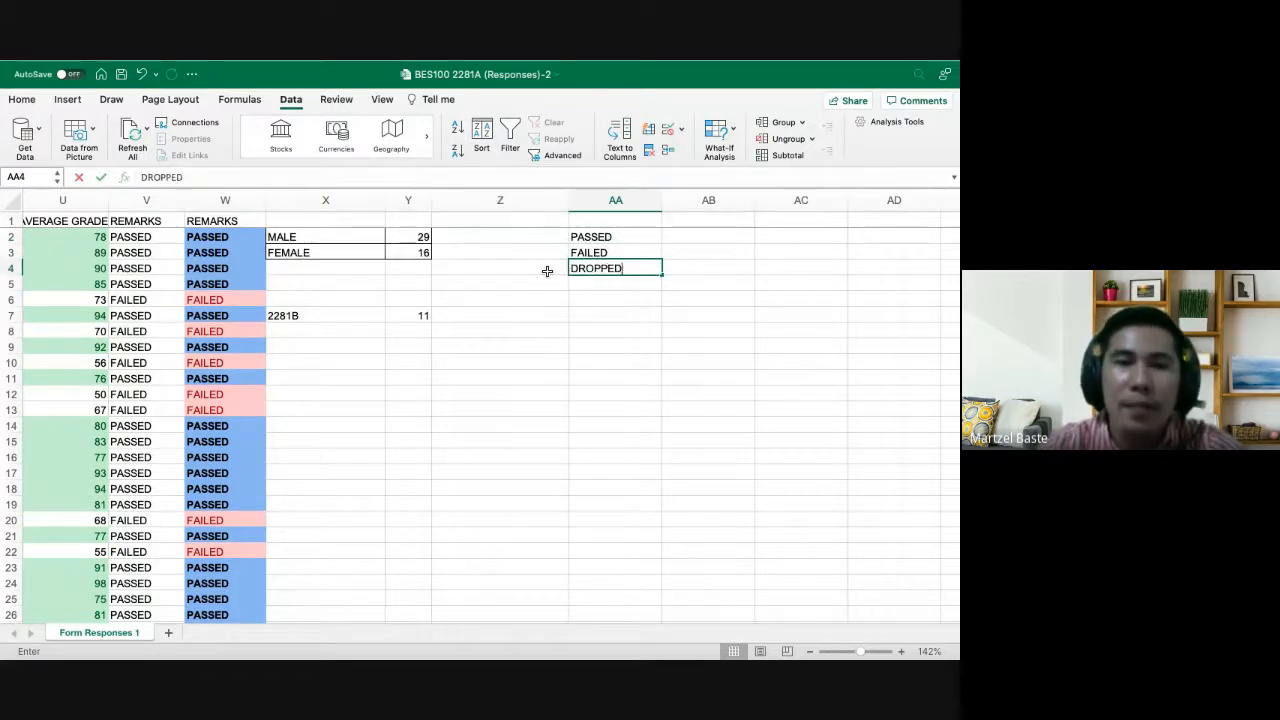
key("Return")
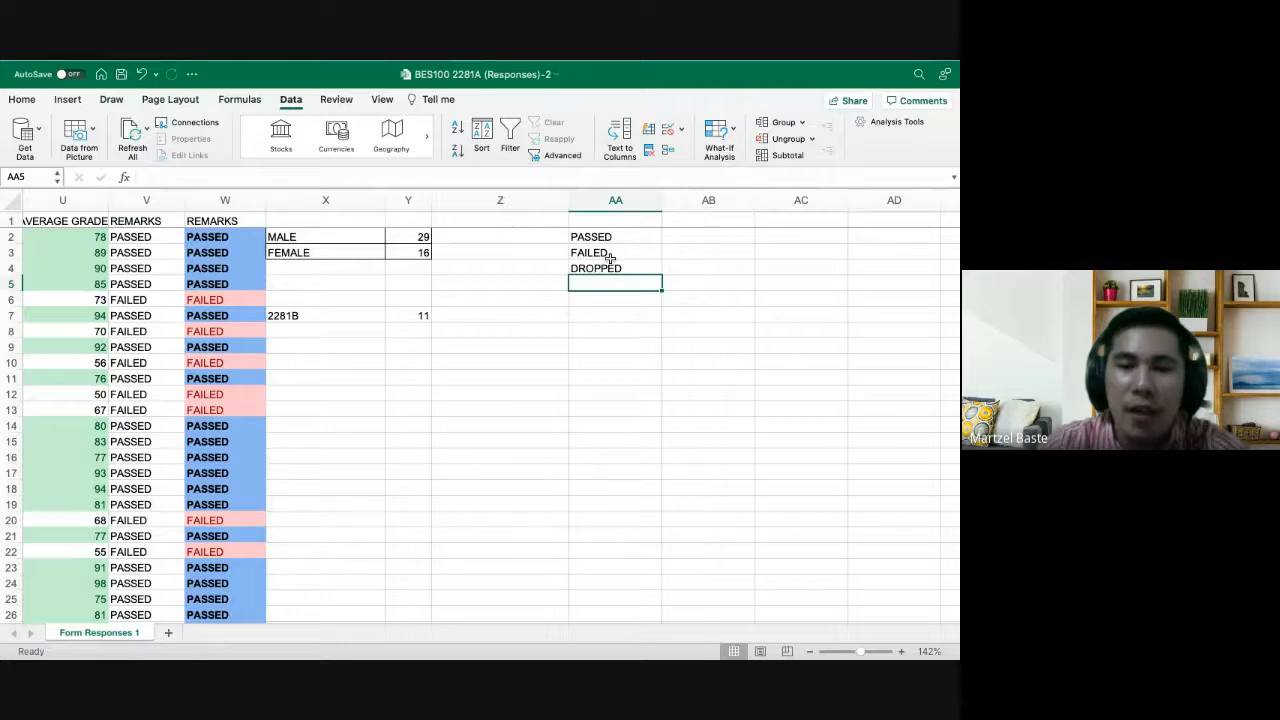
Add the remark labels OUT OF RANGE in AA5 and INVALID in AA6
type("OUT OF")
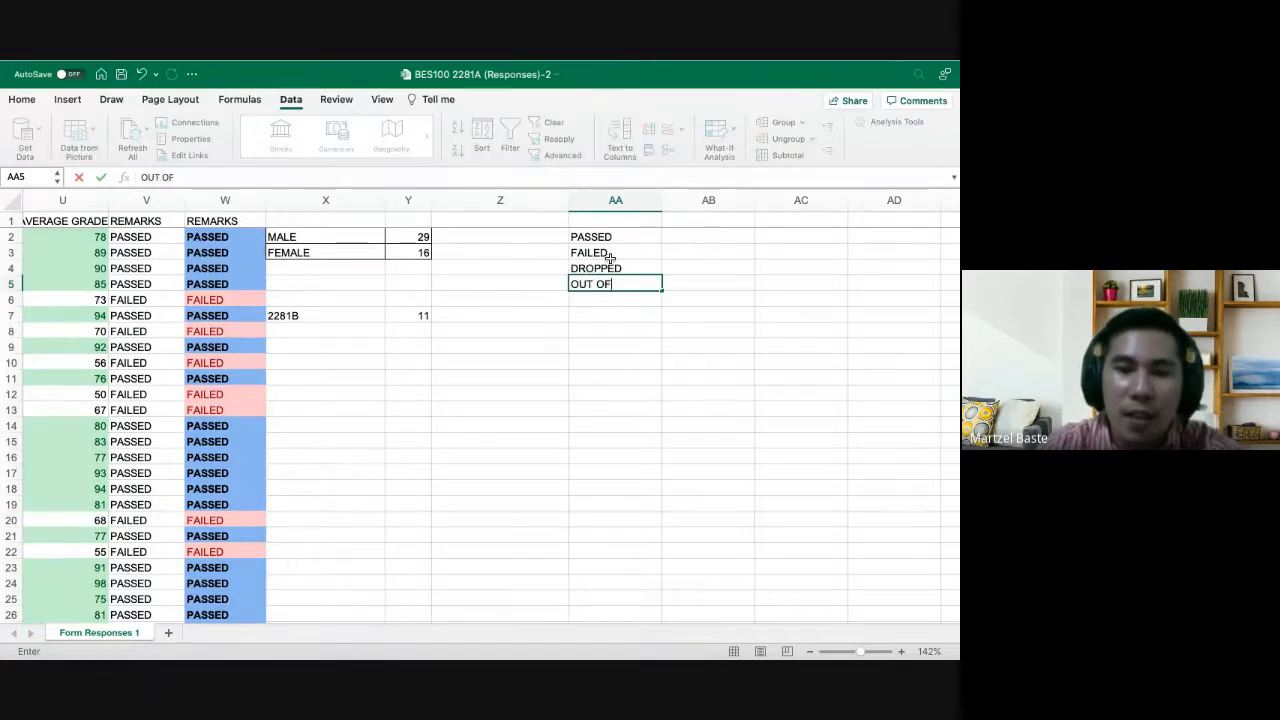
type(" RANGE")
key("Return")
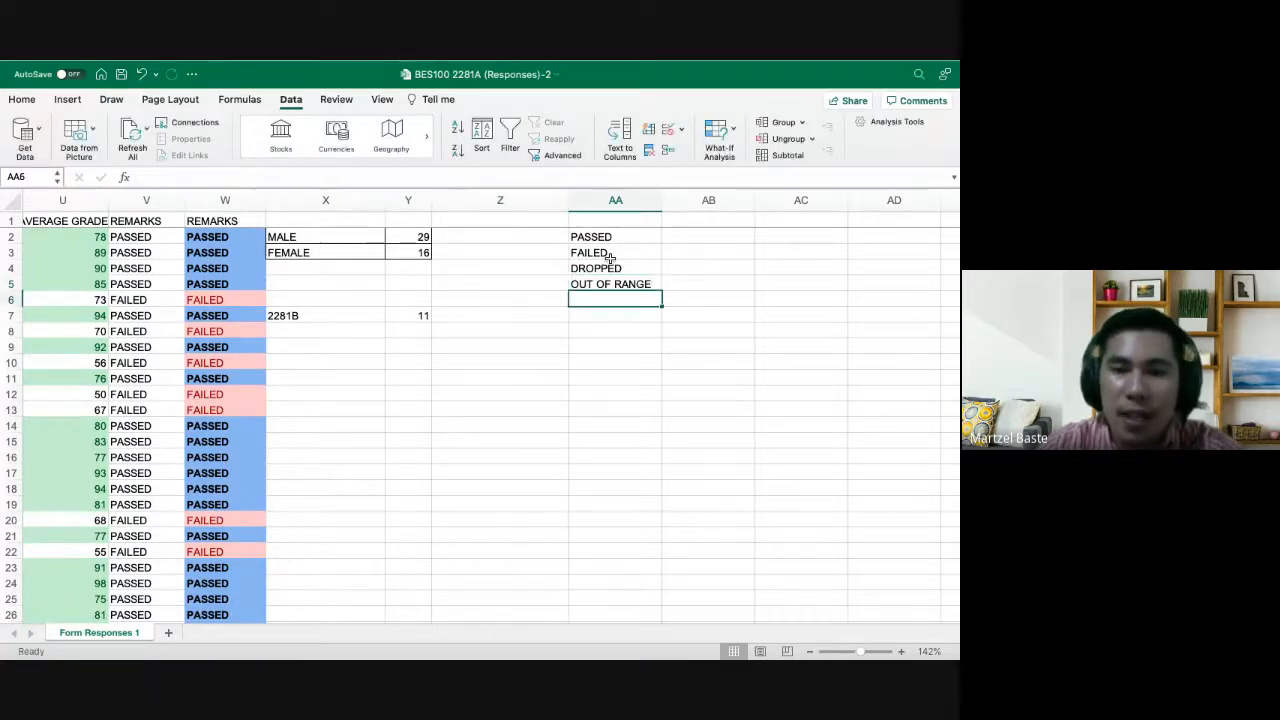
type("INVALID")
left_click(708, 277)
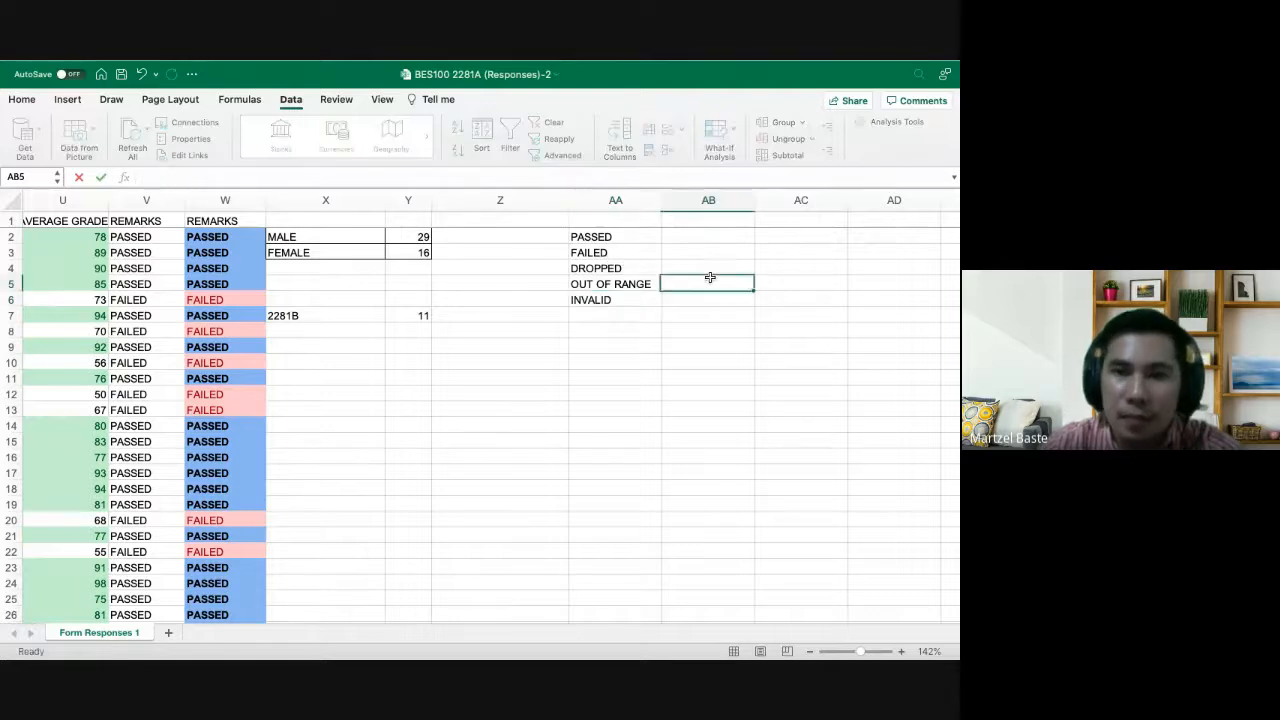
Enter =COUNTIF(W2:W46,AA2) in cell AB2 to count the PASSED remarks
scroll(682, 249, "right", 3)
left_click(517, 236)
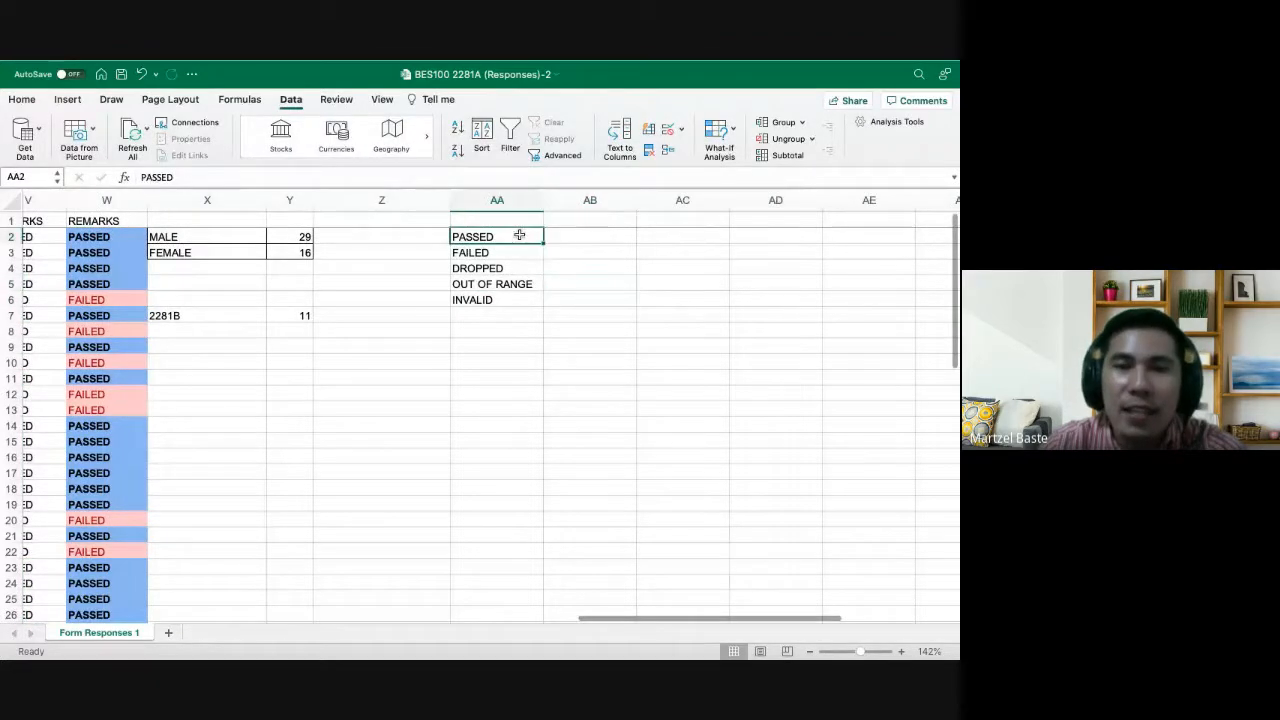
left_click(564, 238)
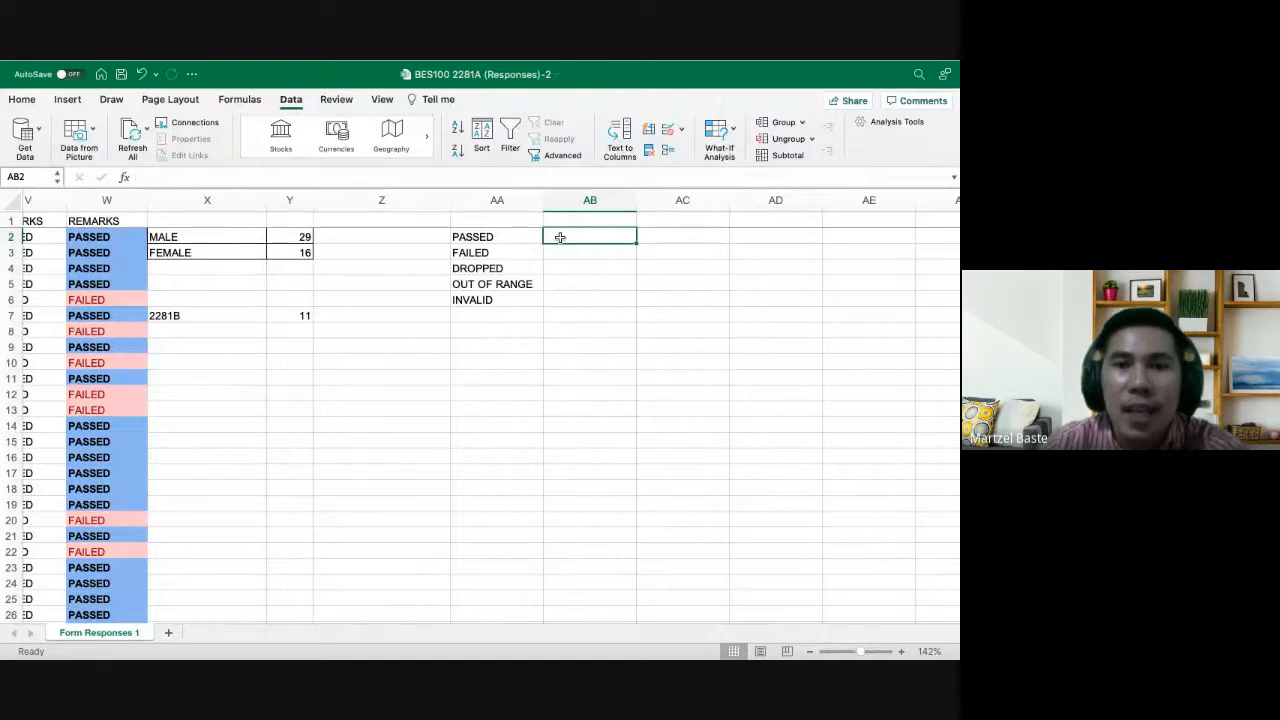
type("=")
scroll(377, 297, "left", 3)
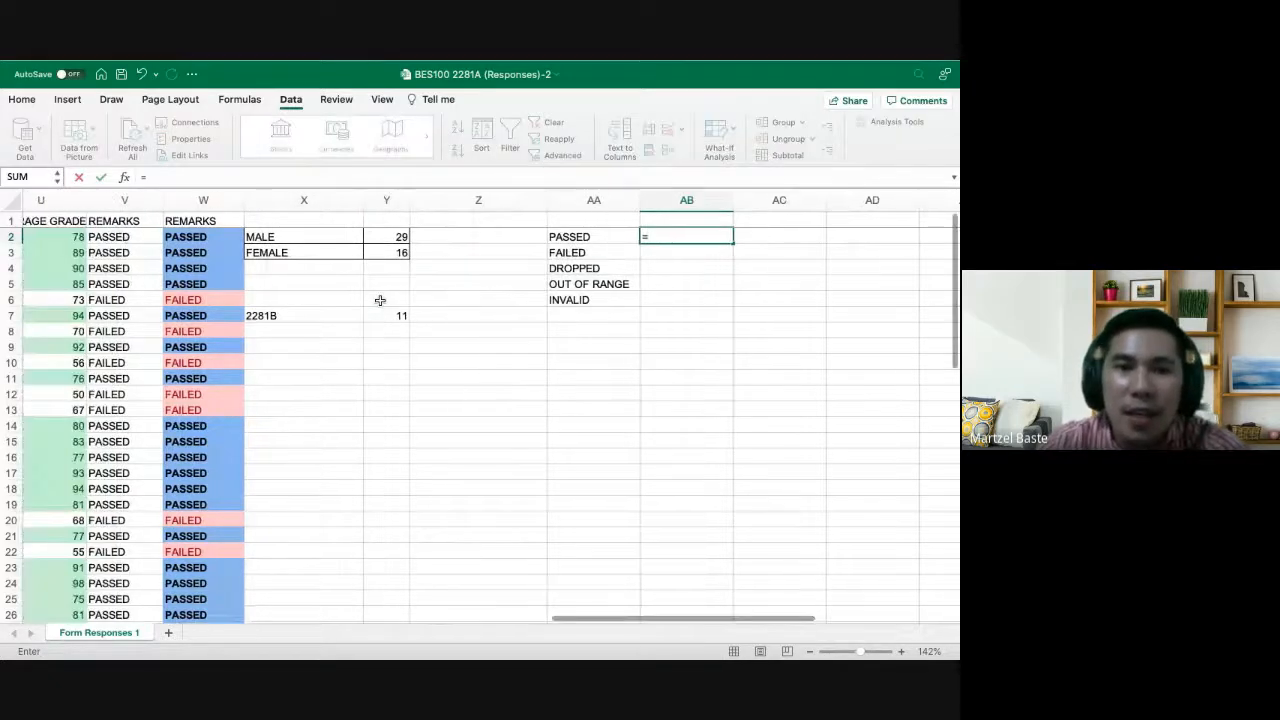
left_click(207, 237)
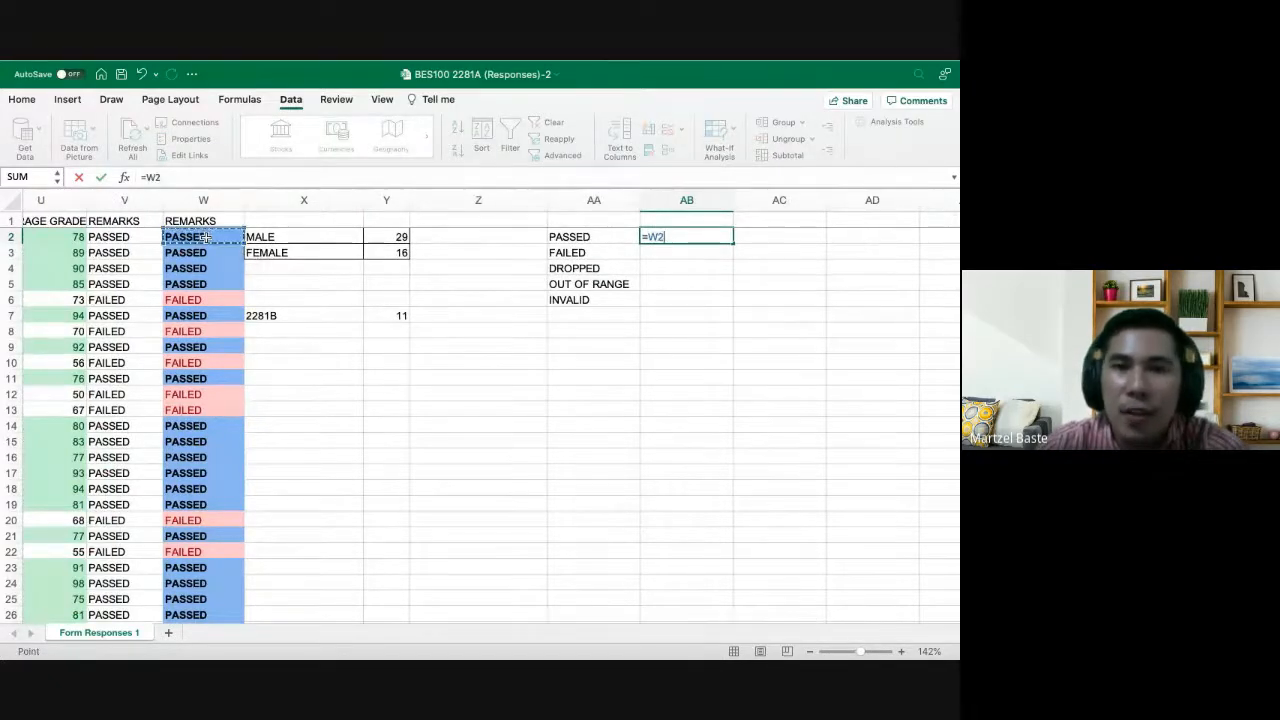
key("BackSpace")
key("BackSpace")
type("count")
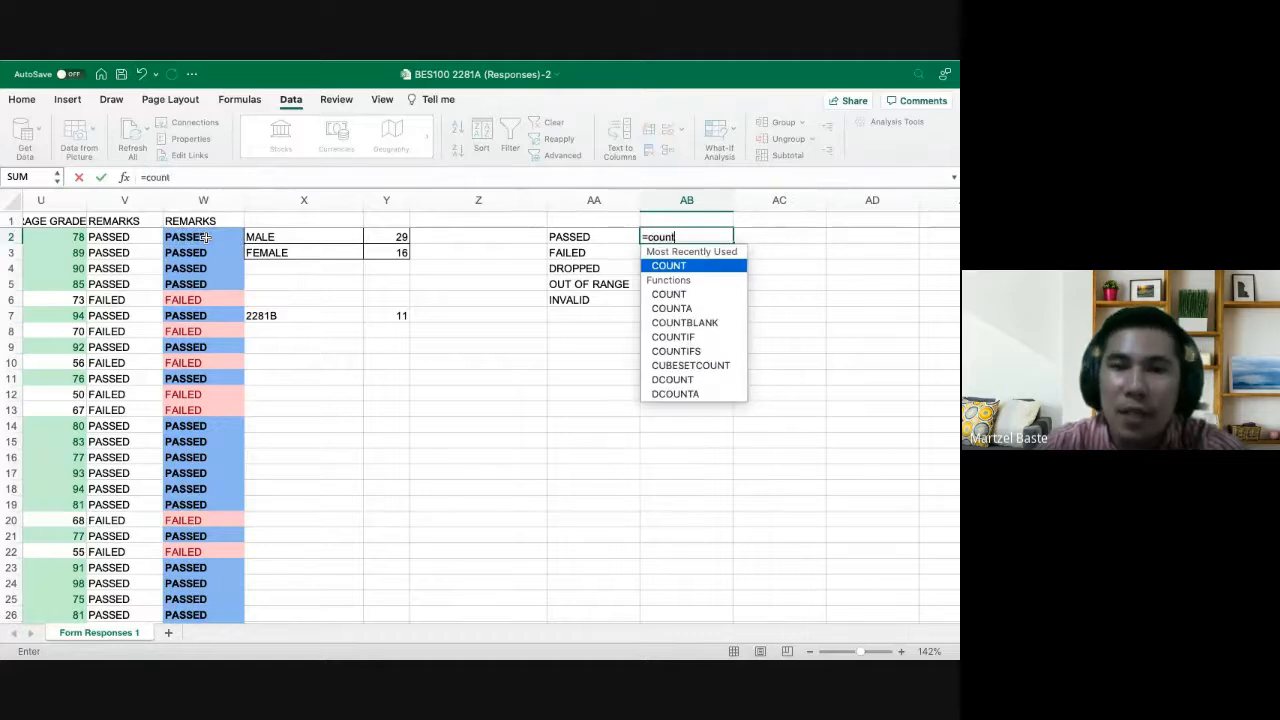
type("if(")
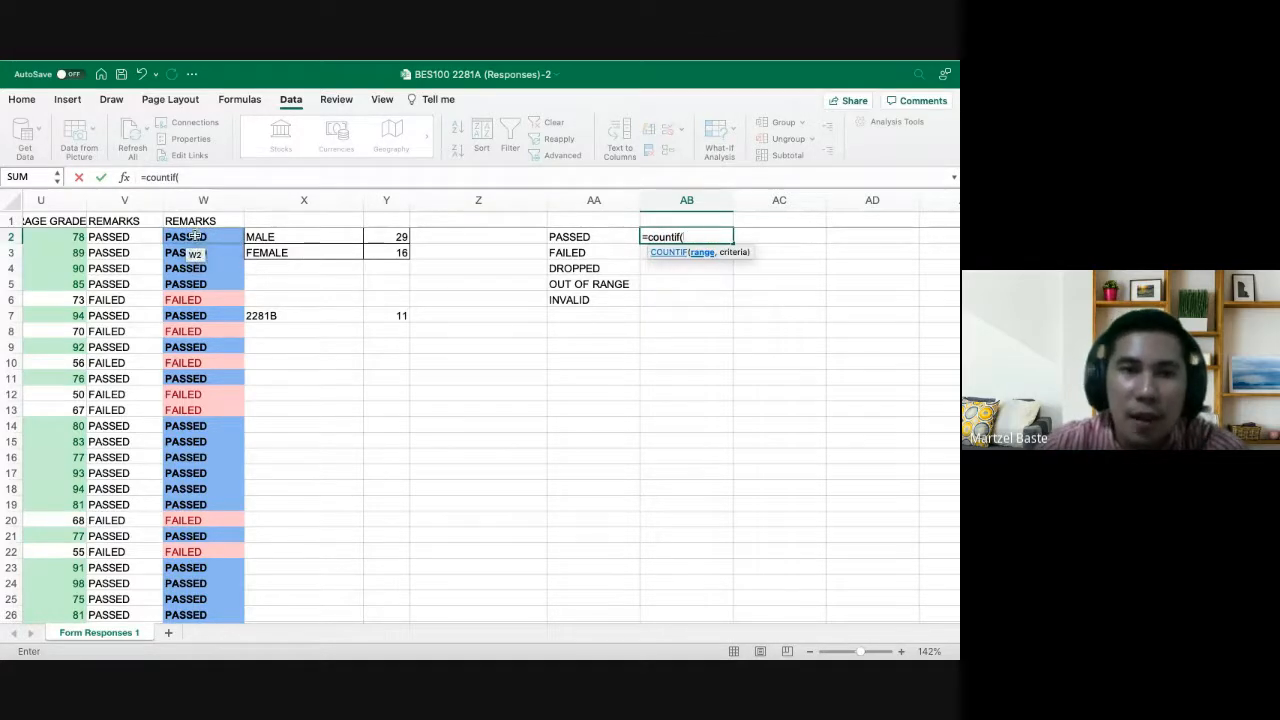
left_click(193, 236)
type(":")
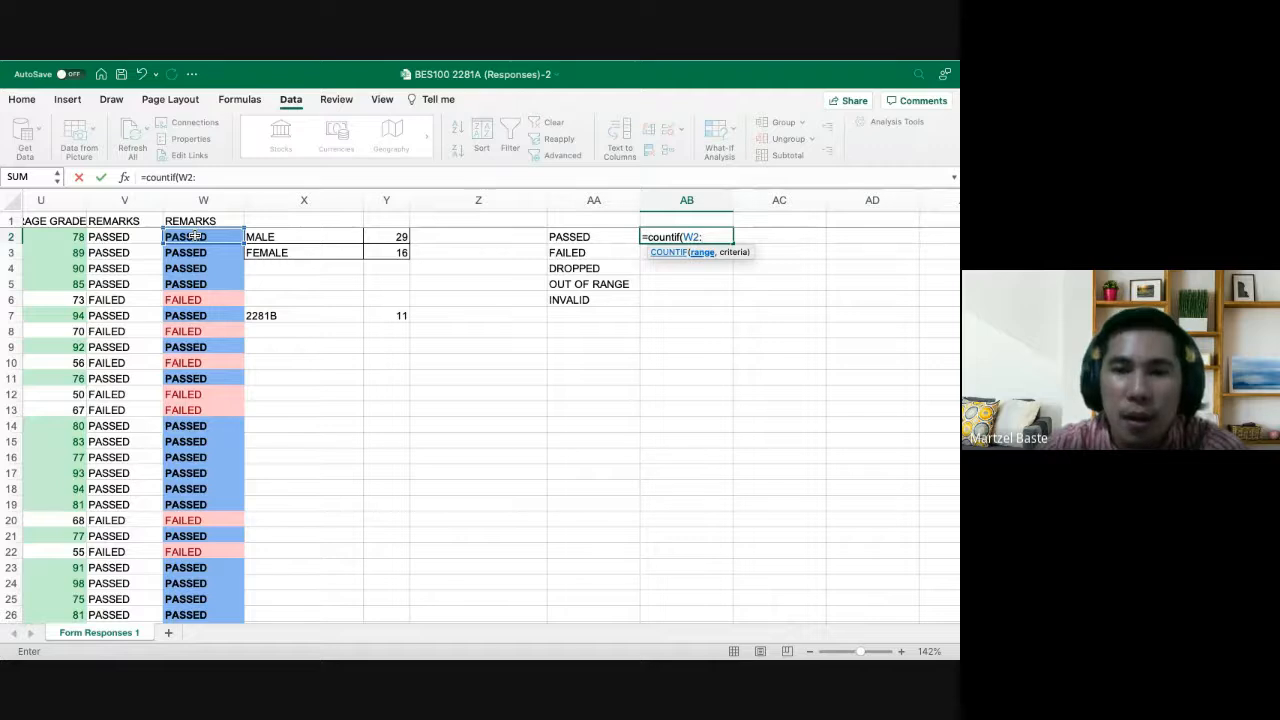
type("w46,")
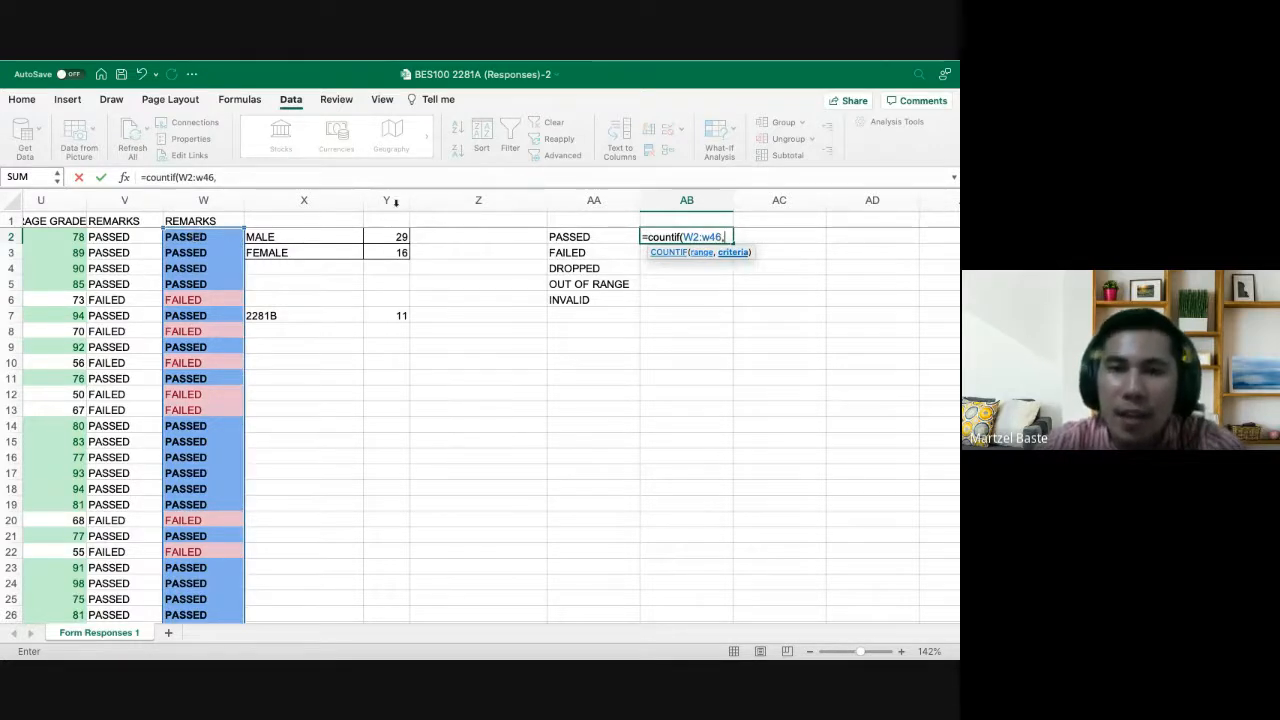
left_click(569, 236)
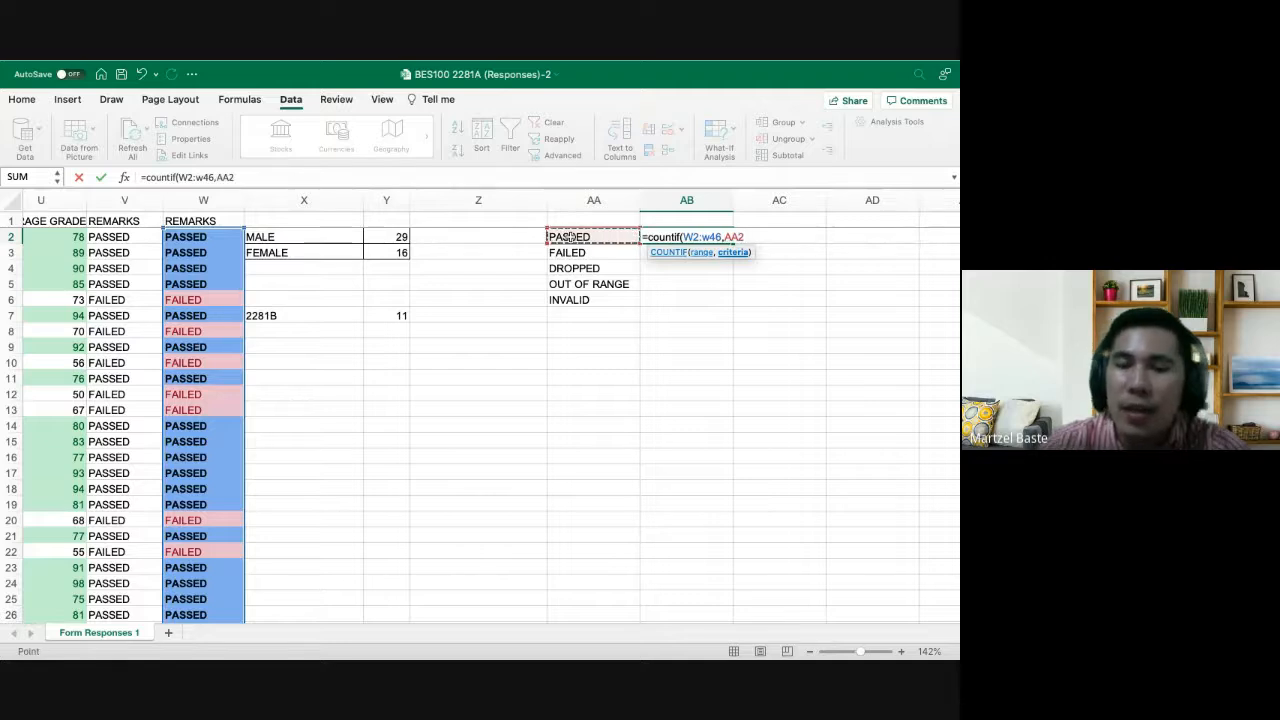
type(")")
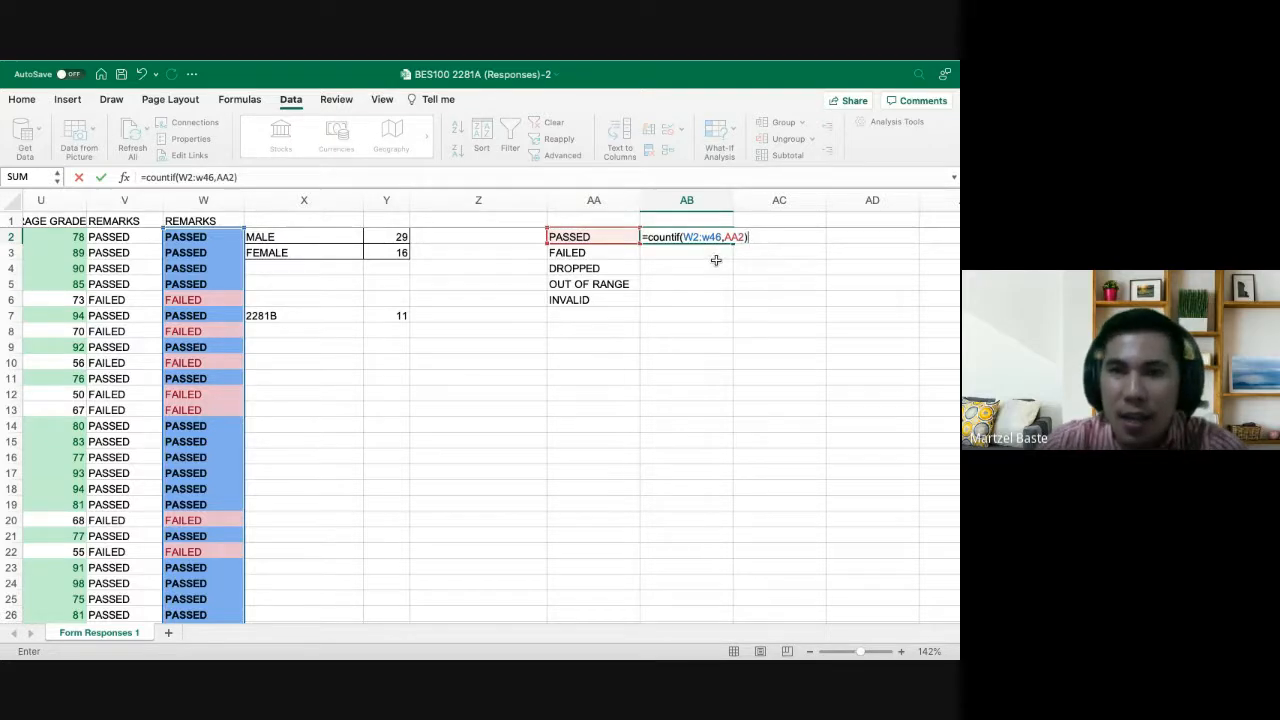
key("Return")
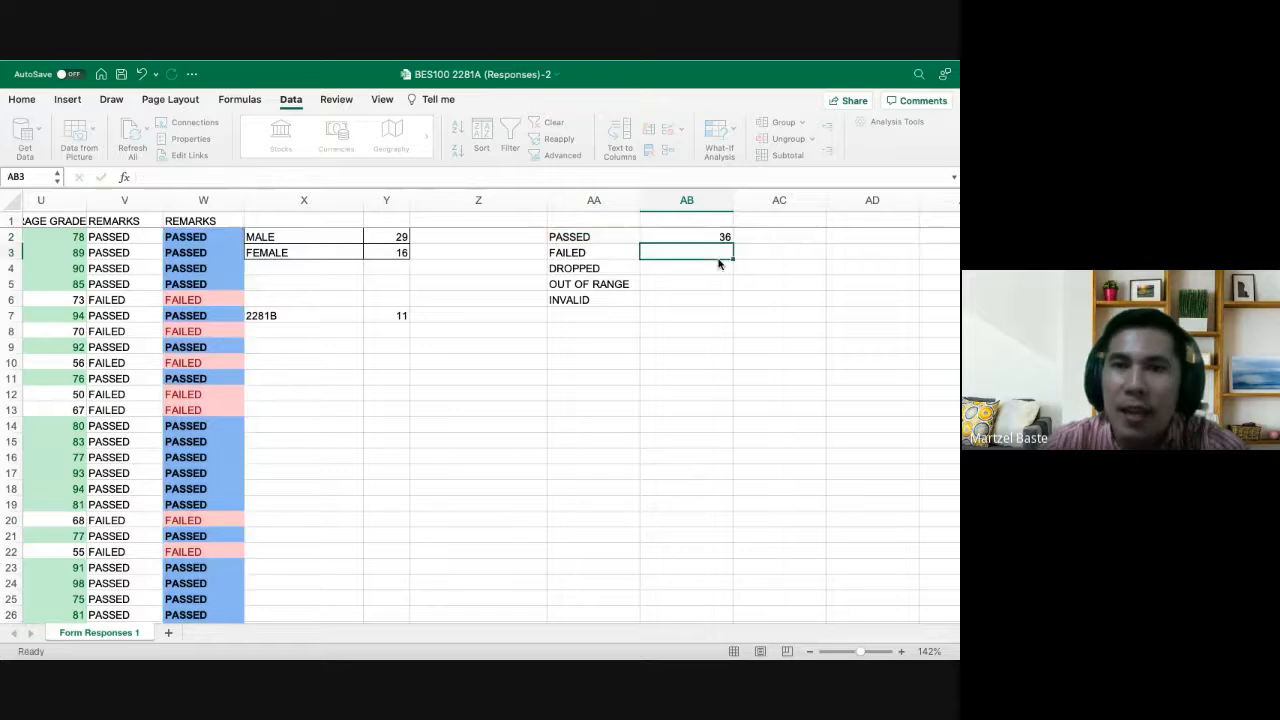
Fill the COUNTIF formula from AB2 down to AB6, undoing the accidental shift of the filled cells
left_click(705, 240)
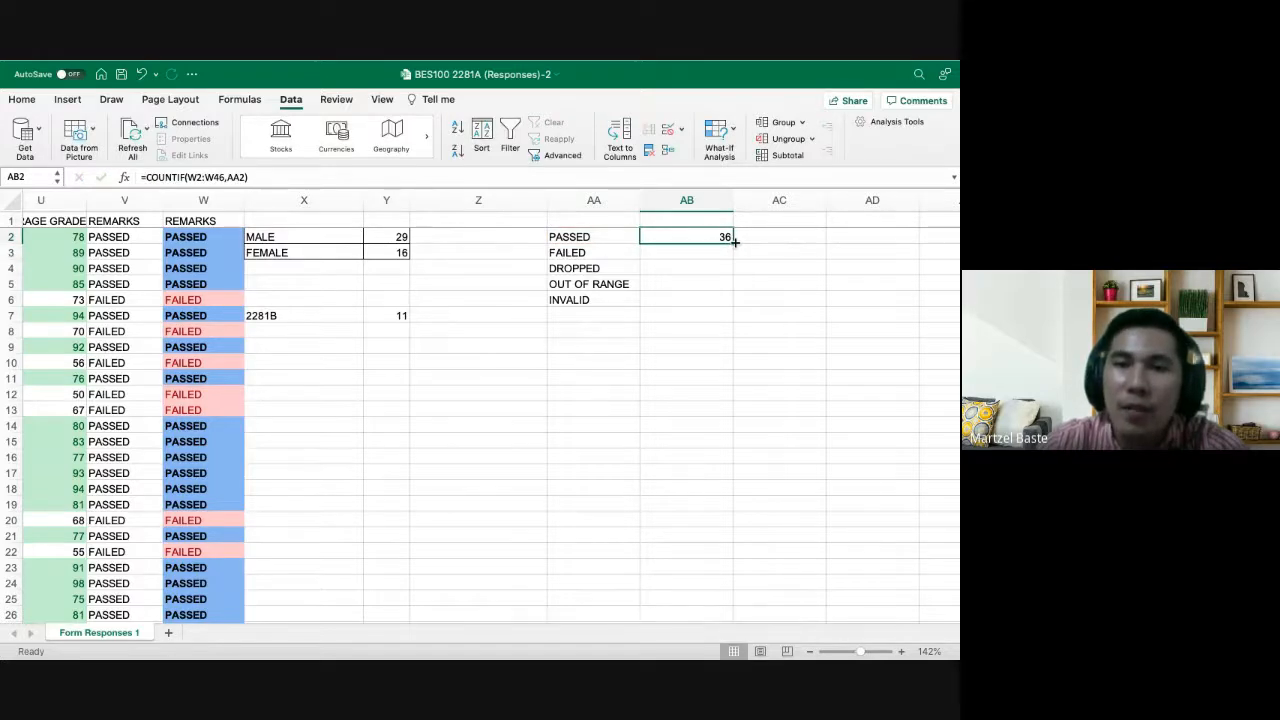
double_click(735, 243)
left_click_drag(704, 307, 704, 312)
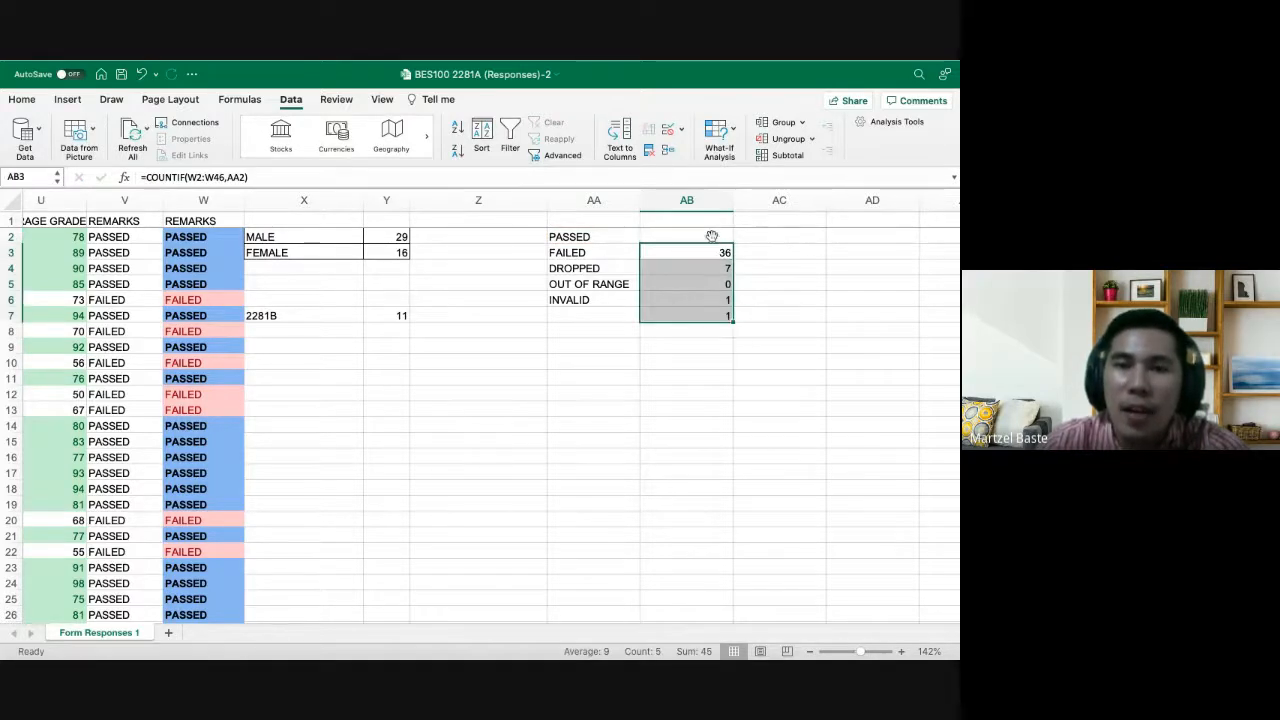
key("super+z")
Narrow the empty column Z to bring the remark counts closer to the gender counts
scroll(687, 254, "up", 4)
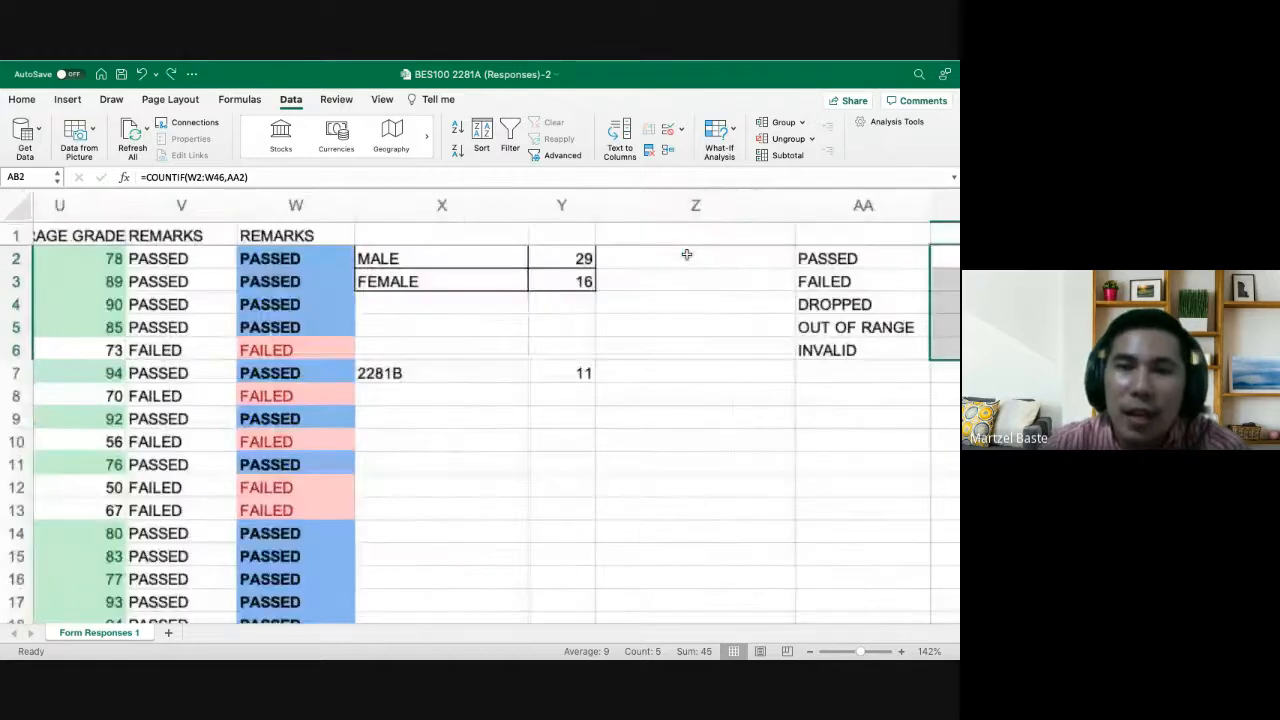
scroll(573, 343, "right", 3)
left_click_drag(645, 203, 490, 204)
left_click(605, 392)
Go through the COUNTIF formulas in AB2 to AB6 to examine how their ranges shift from row to row
left_click(698, 282)
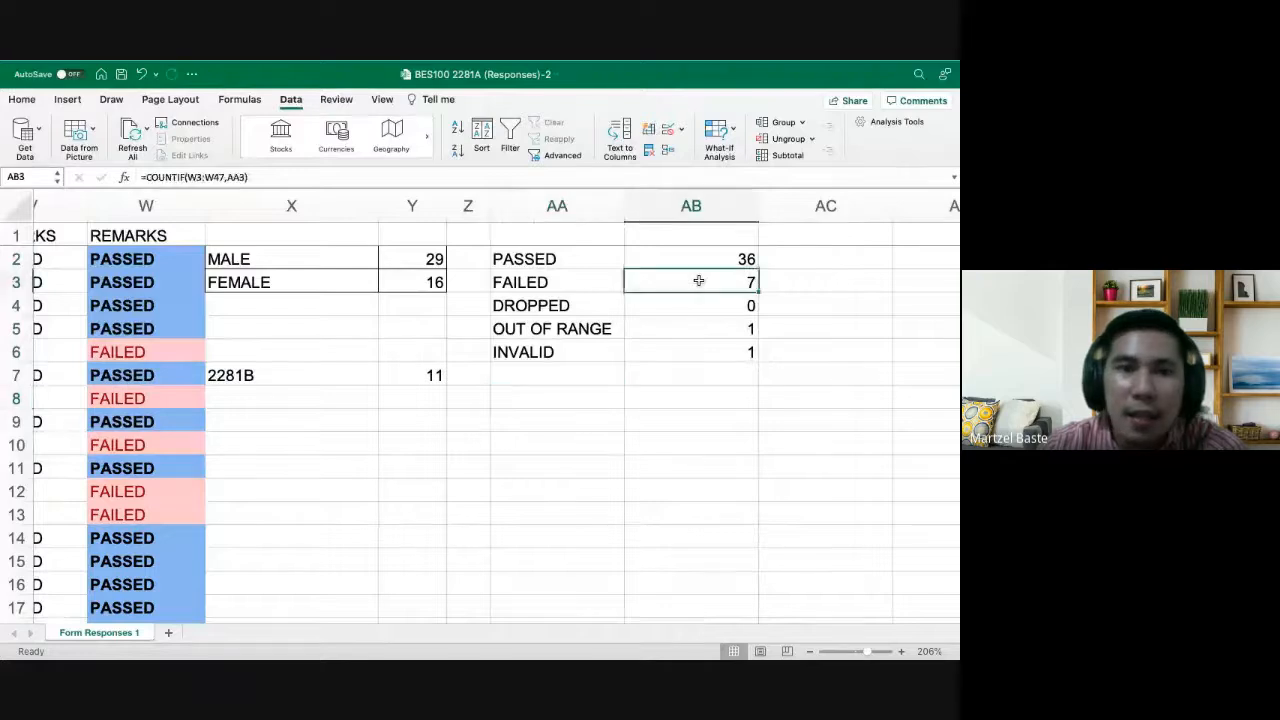
left_click(741, 258)
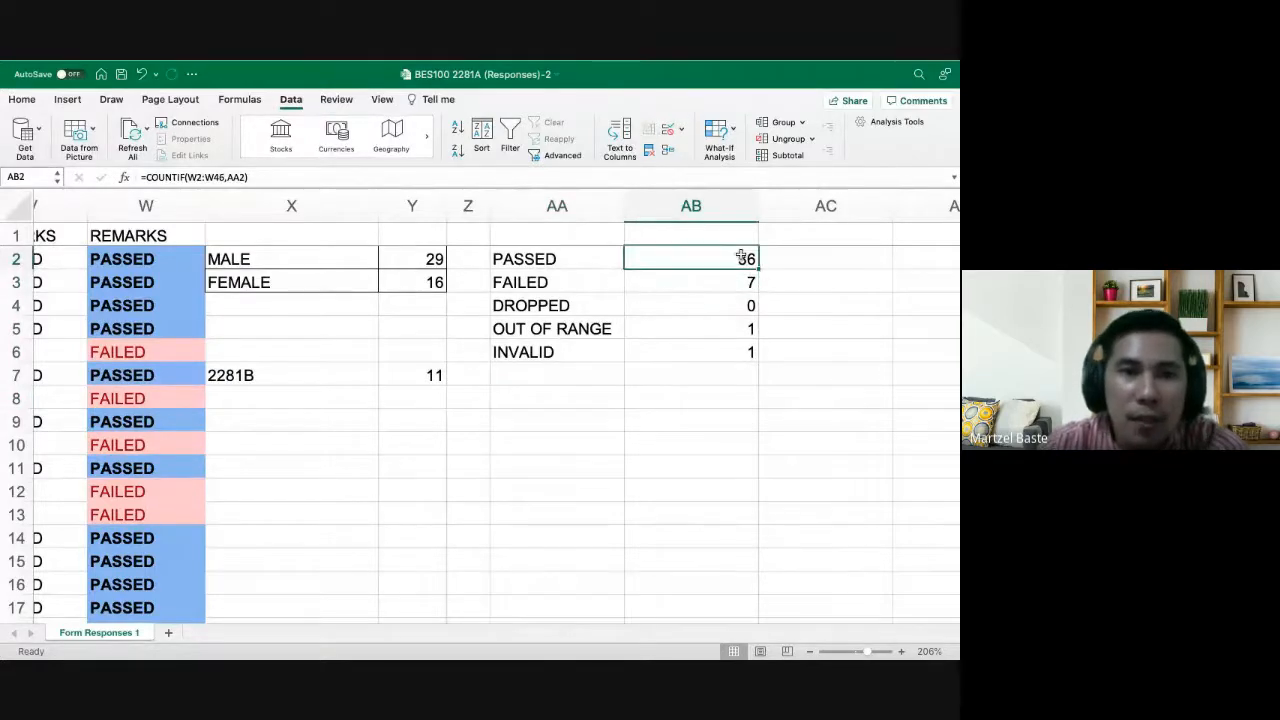
key("Down")
key("Down")
key("Down")
key("Down")
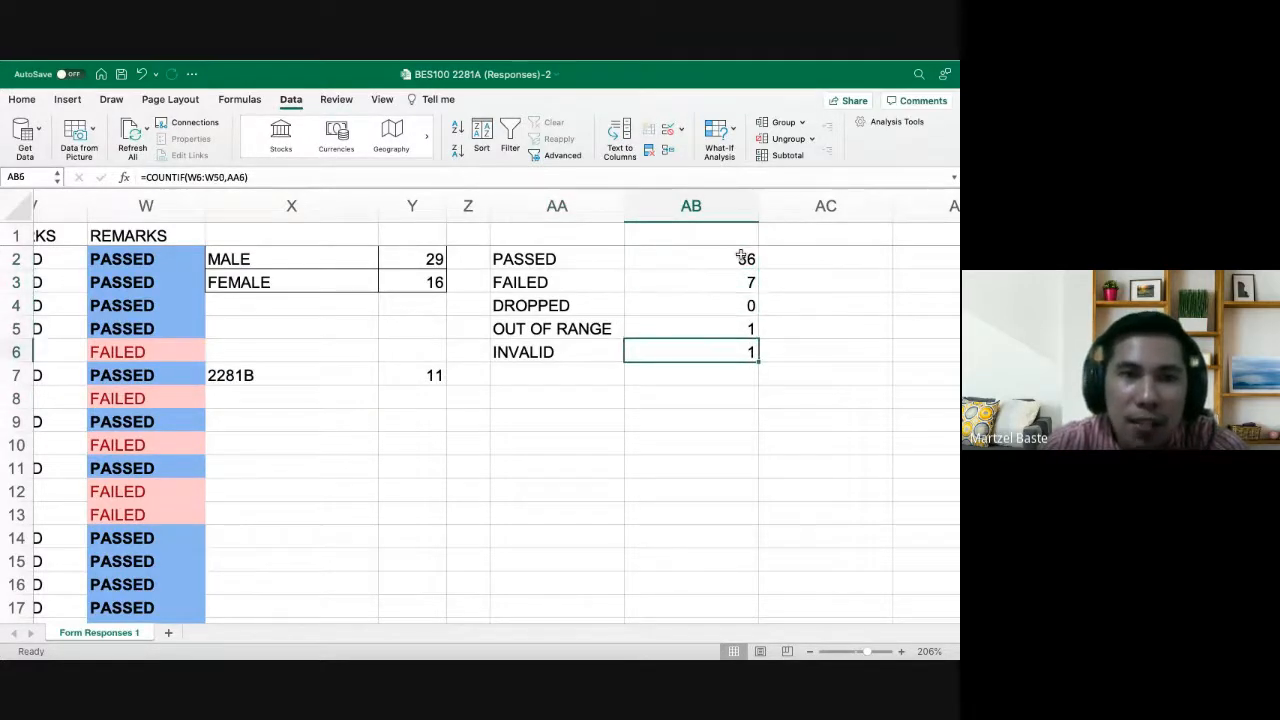
key("Down")
key("Up")
key("Up")
key("Up")
key("Up")
key("Up")
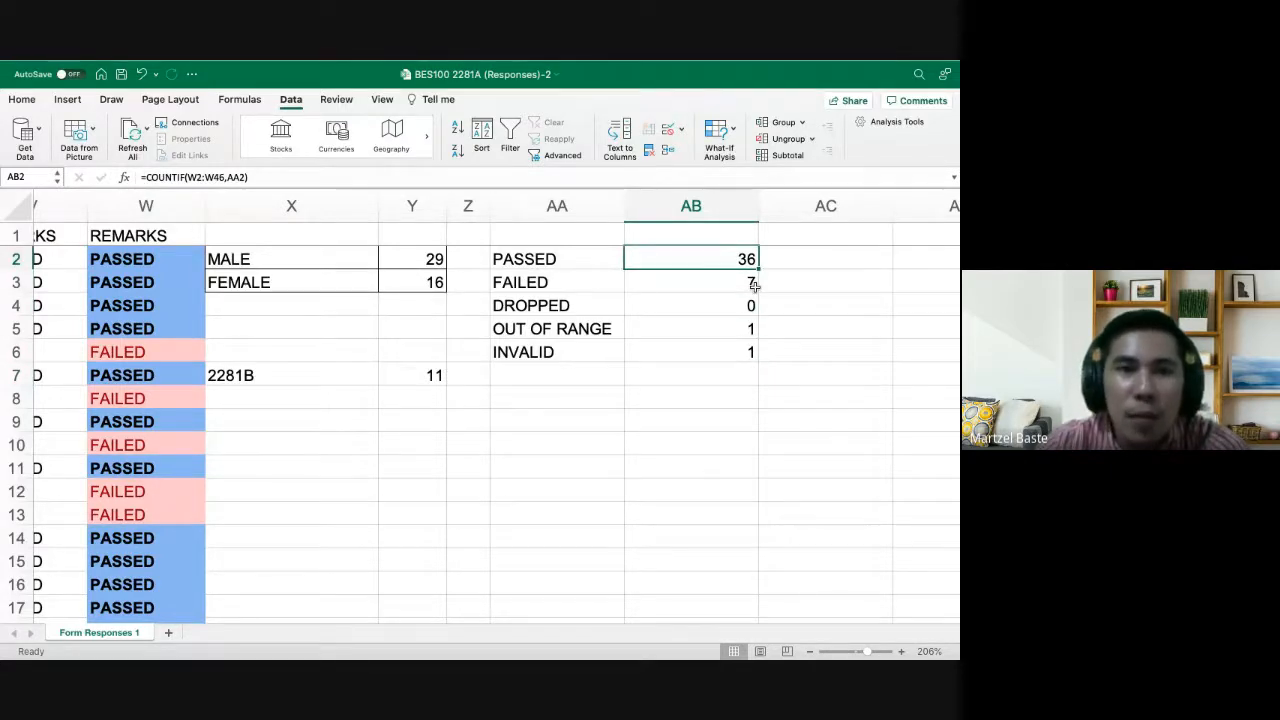
key("Down")
key("Down")
key("Down")
key("Down")
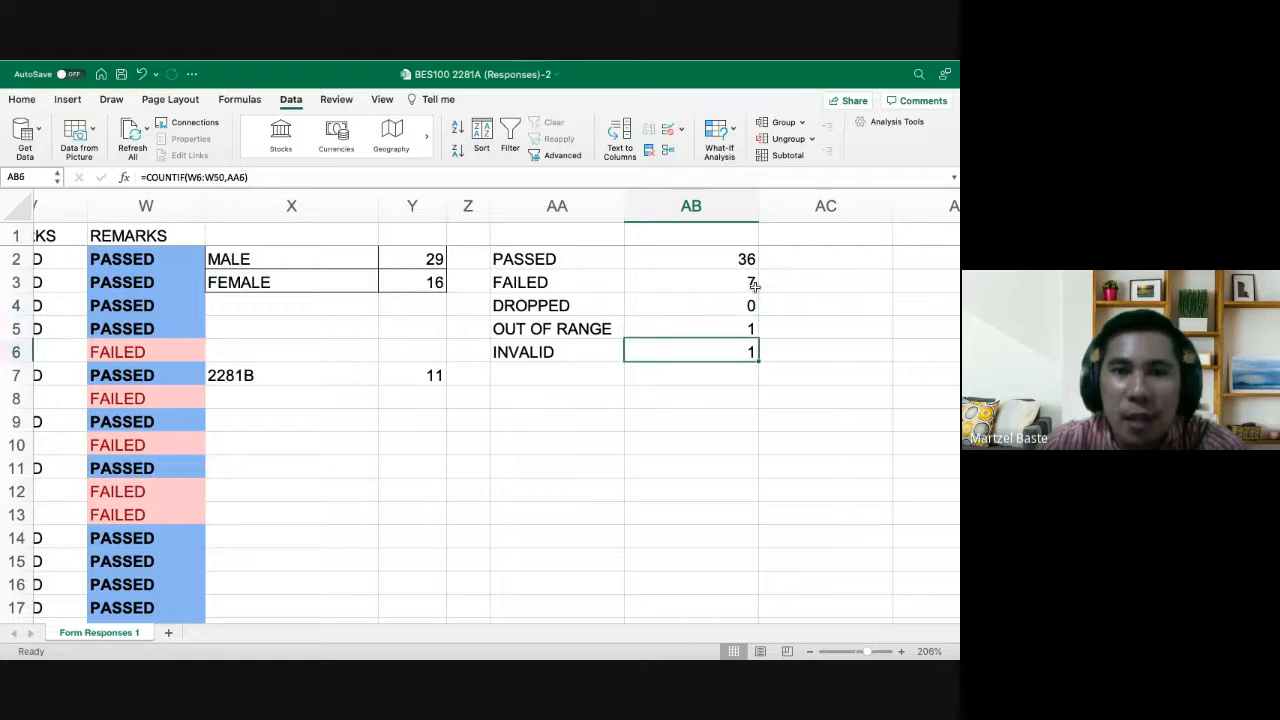
key("Down")
key("Up")
key("Up")
key("Up")
key("Up")
key("Up")
key("Down")
key("Down")
key("Down")
key("Down")
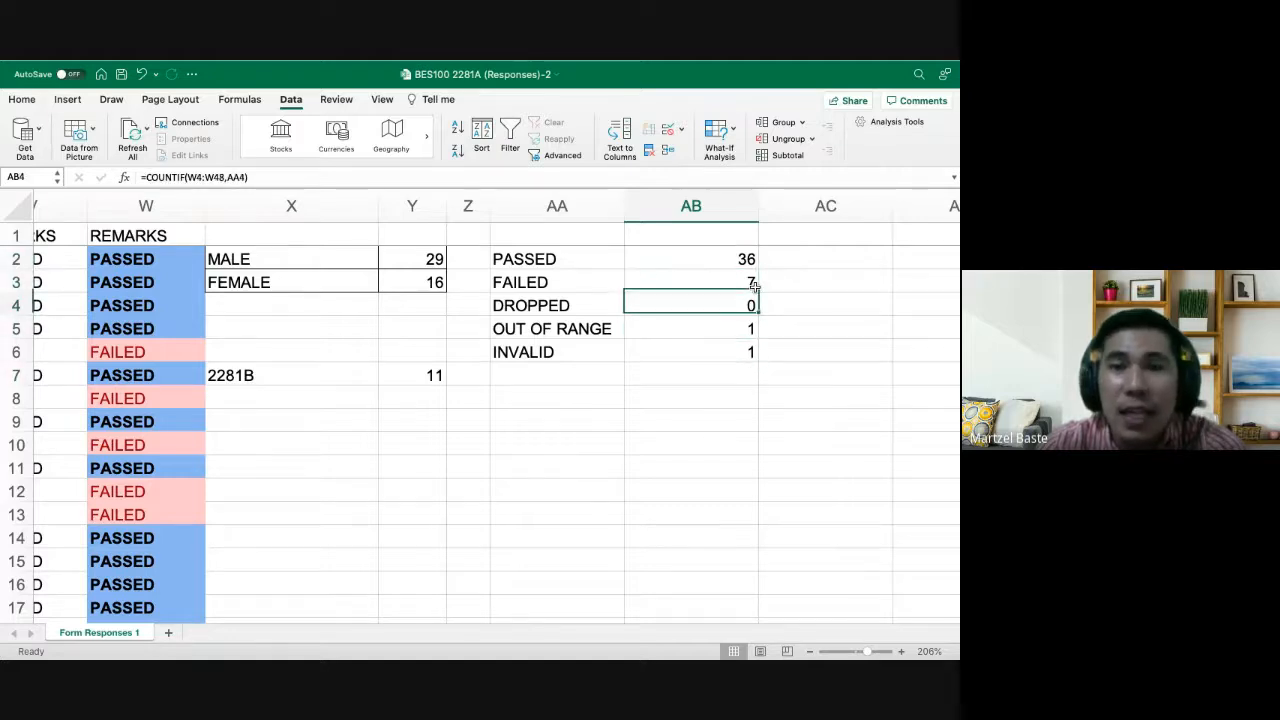
key("Up")
key("Up")
key("Up")
key("Up")
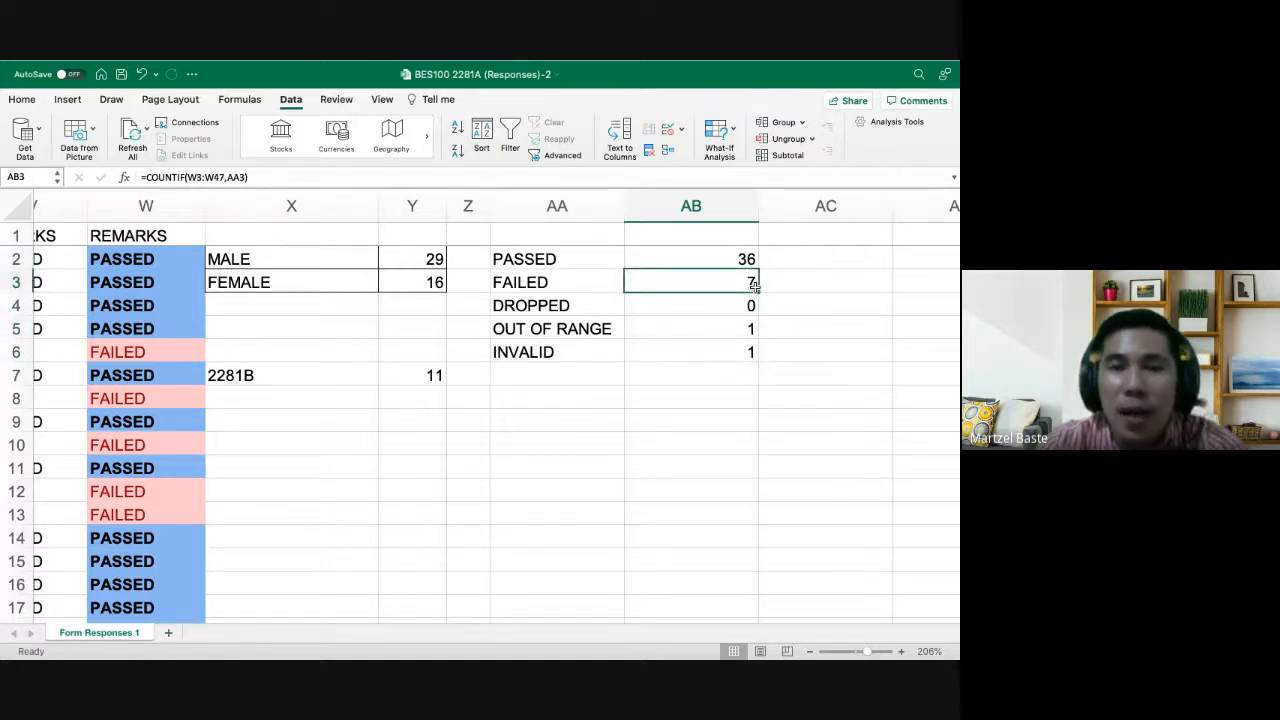
Widen column AA slightly and lock the rows in AB2's formula, making it =COUNTIF(W$2:W$46,AA2)
left_click_drag(627, 201, 635, 200)
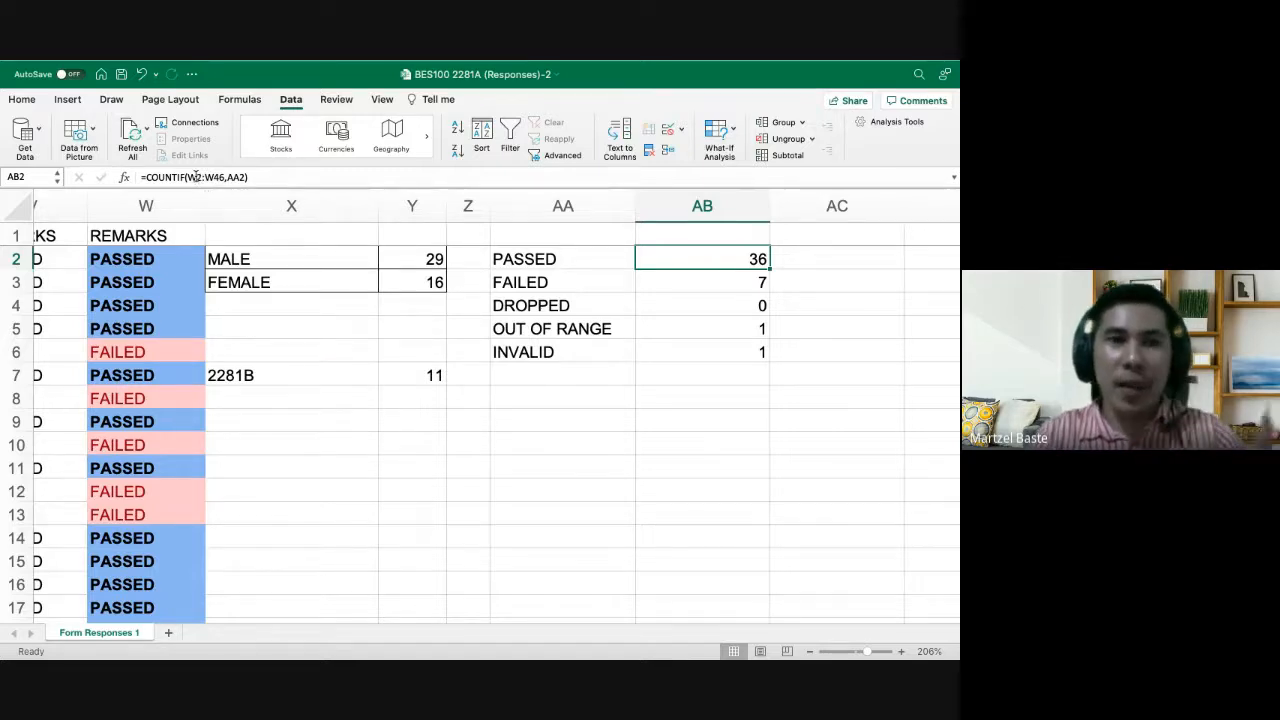
left_click(196, 177)
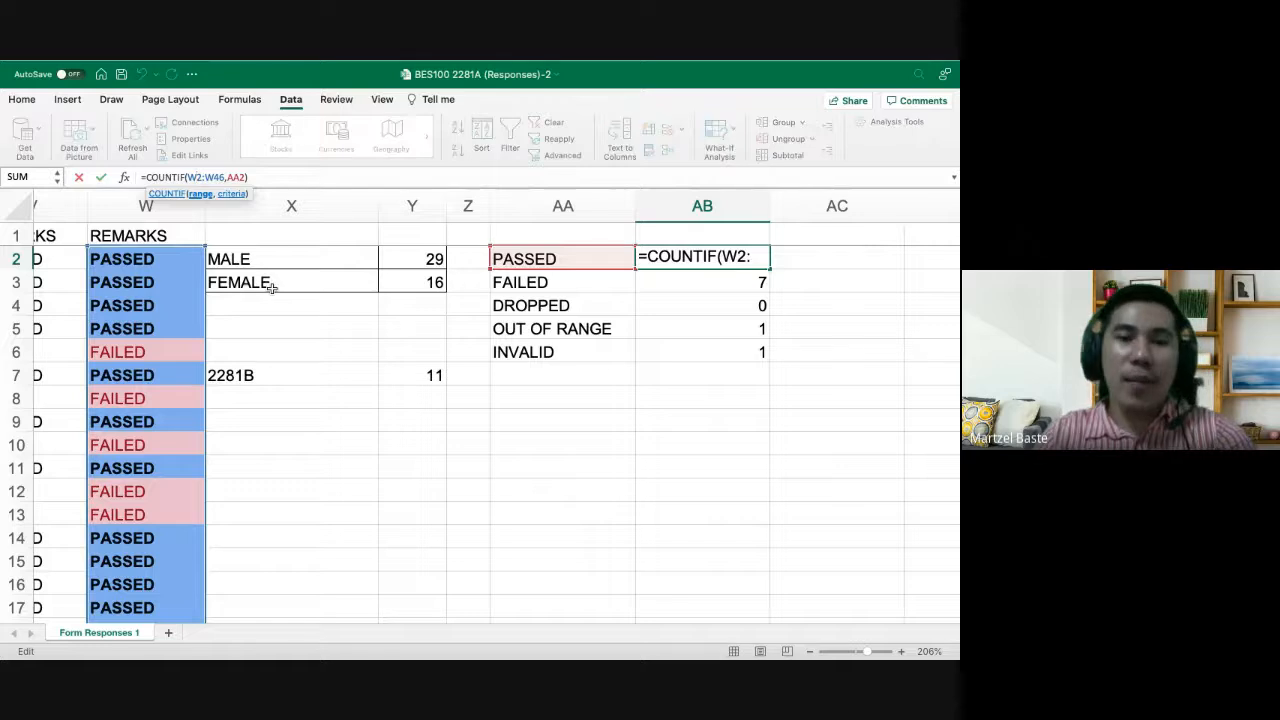
type("$")
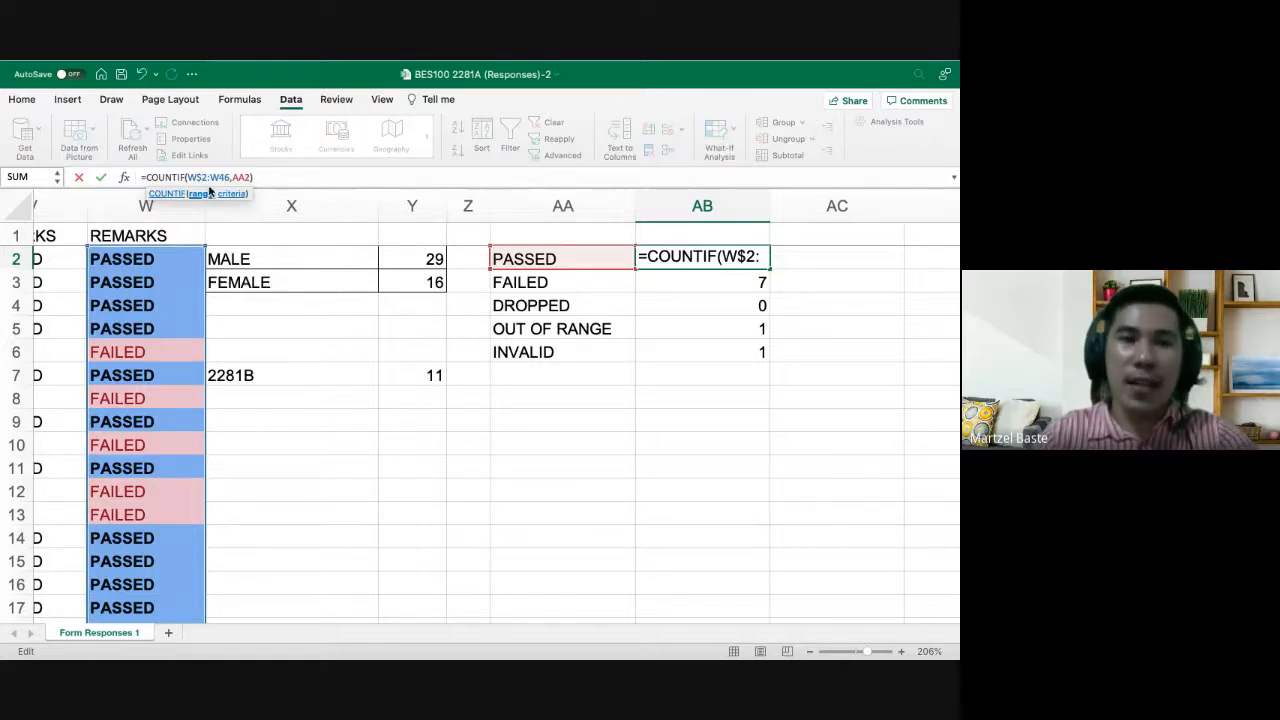
left_click(221, 177)
type("$")
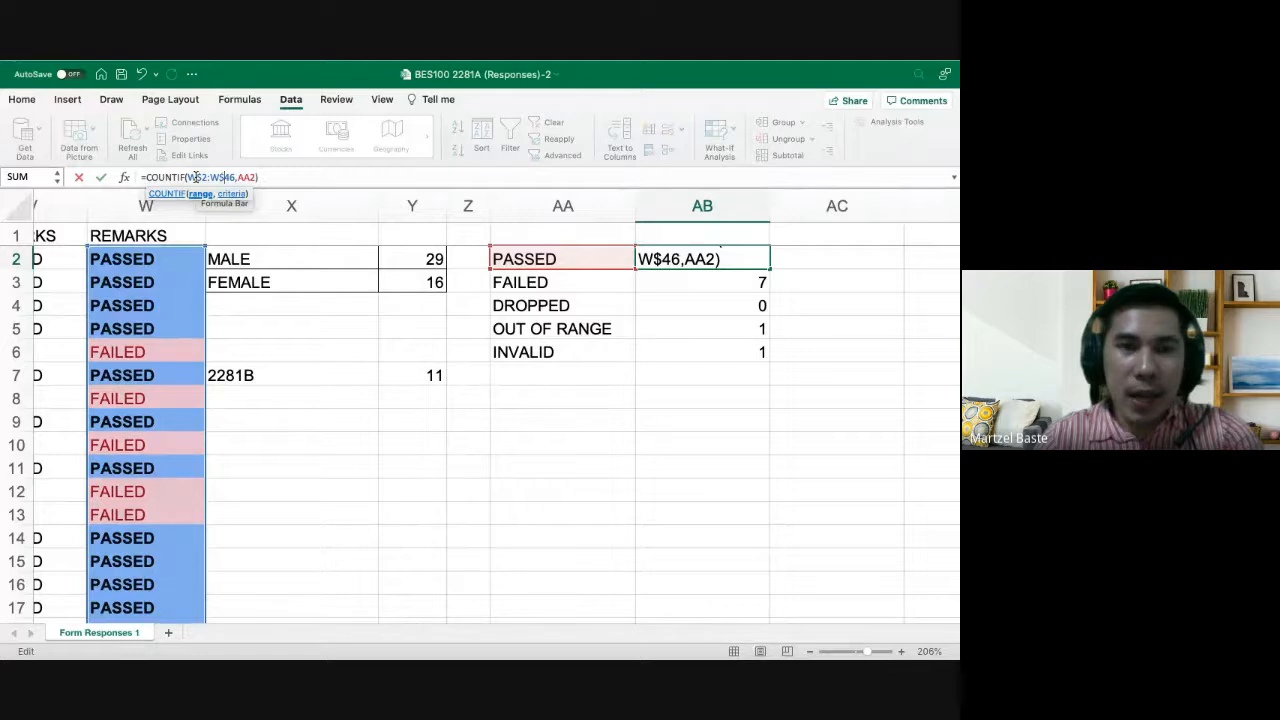
key("Return")
Fill the row-locked COUNTIF formula from AB2 down to AB6
left_click(751, 266)
left_click_drag(757, 269, 763, 273)
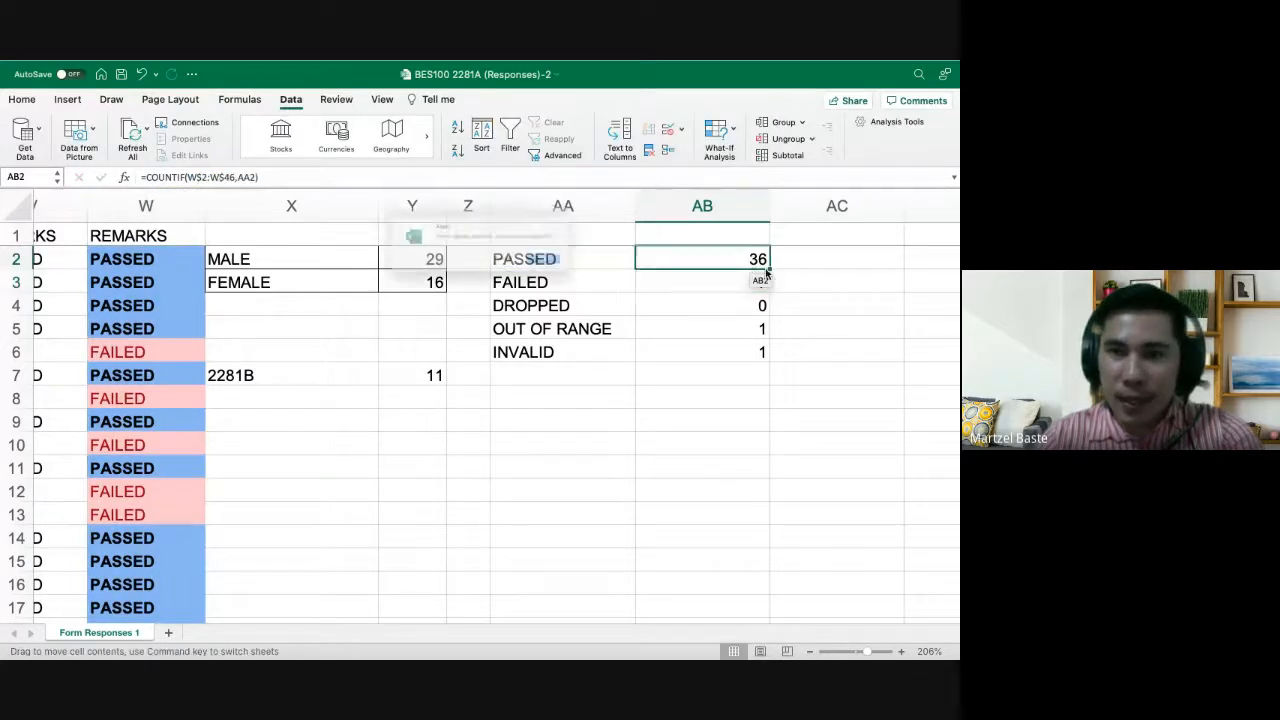
left_click(535, 281)
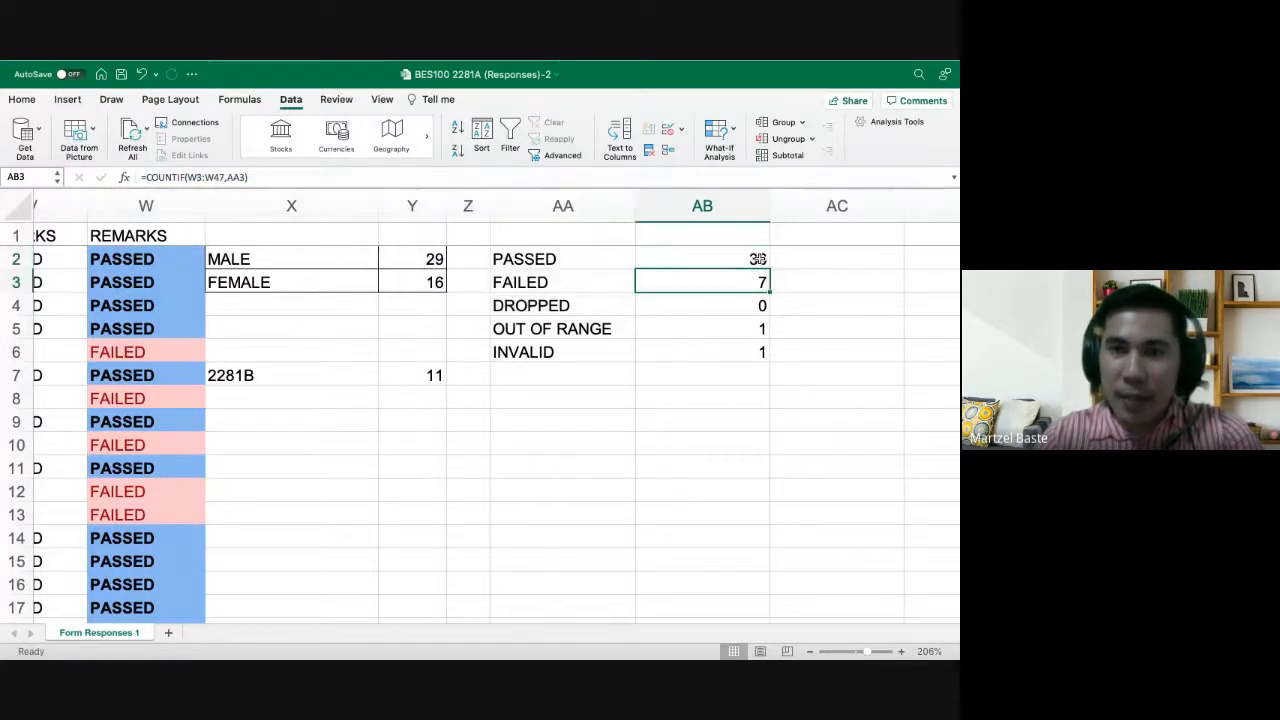
left_click(759, 260)
left_click_drag(769, 269, 763, 357)
Compare the formulas in AB2 and AB3 to check how the locked range and the criteria reference behave
left_click(752, 261)
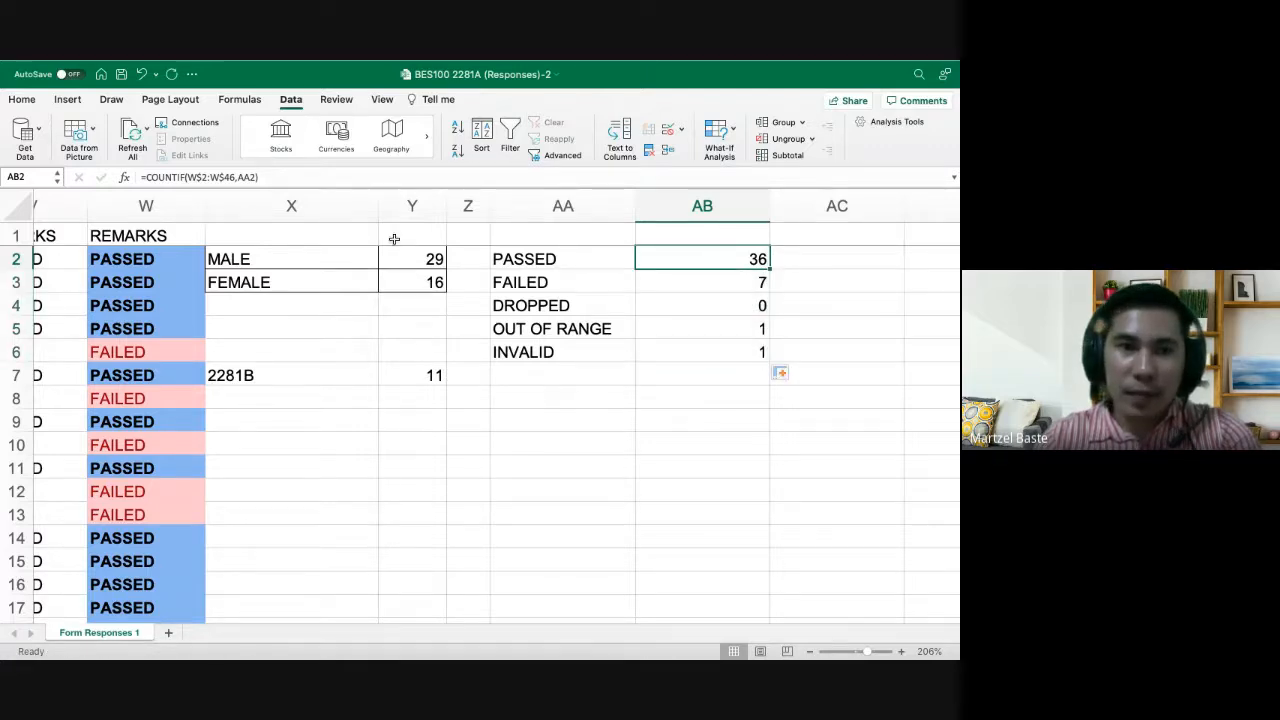
key("Down")
key("Down")
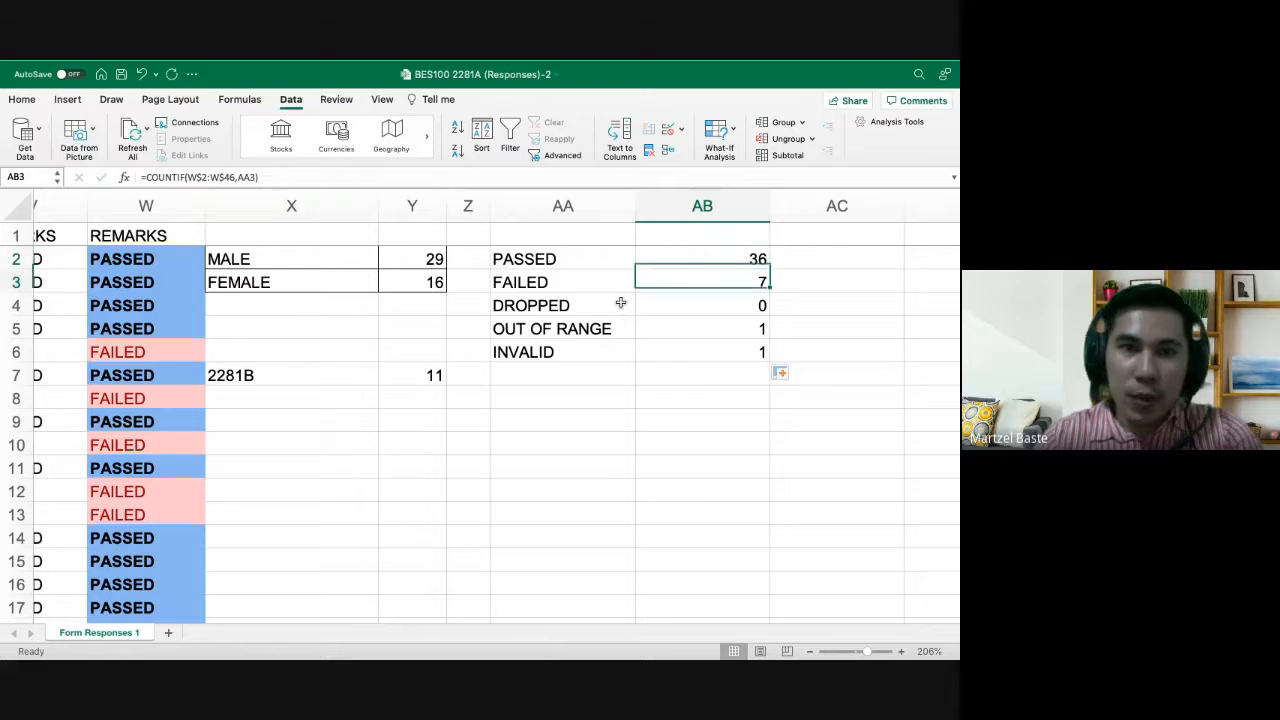
key("Up")
key("Up")
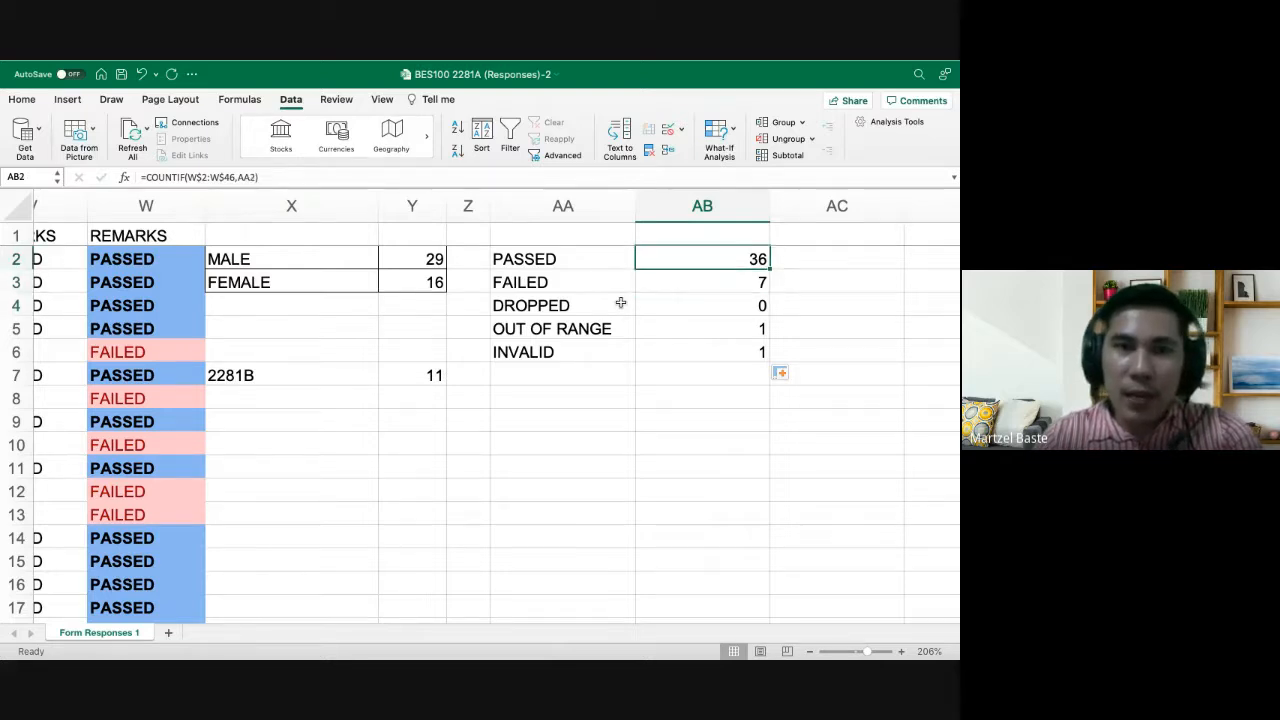
key("Down")
key("Up")
key("Down")
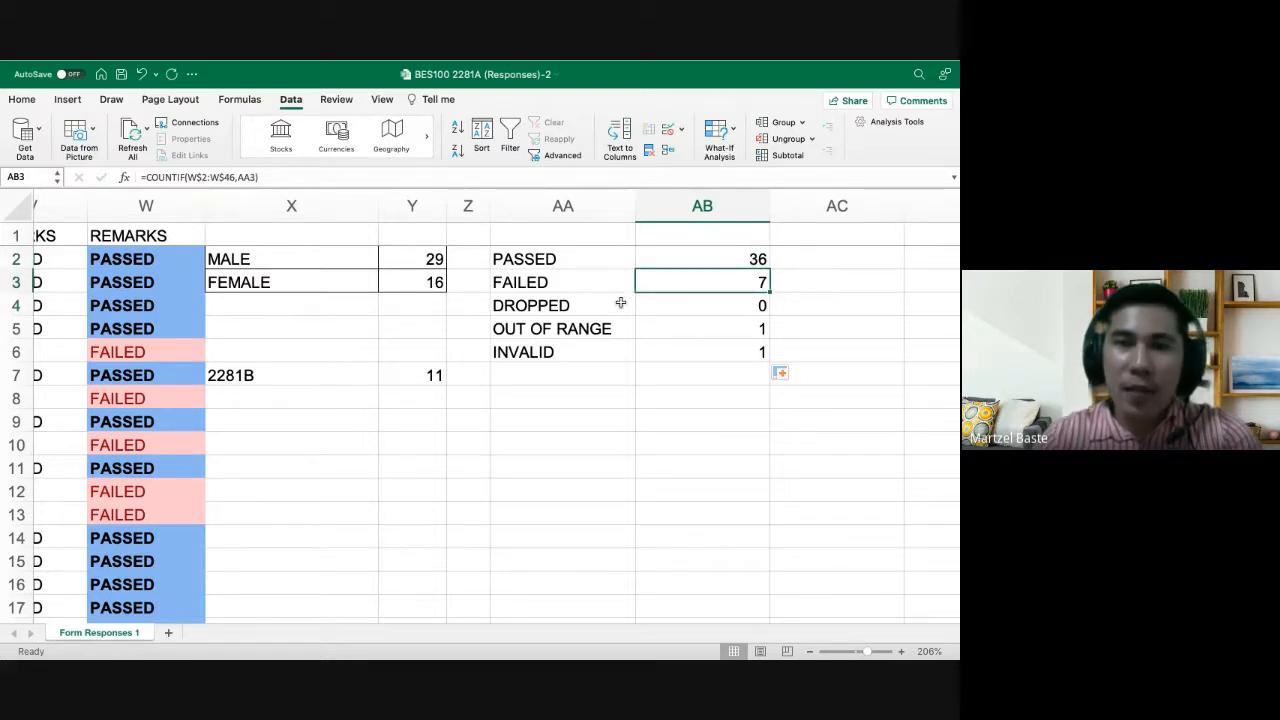
key("Up")
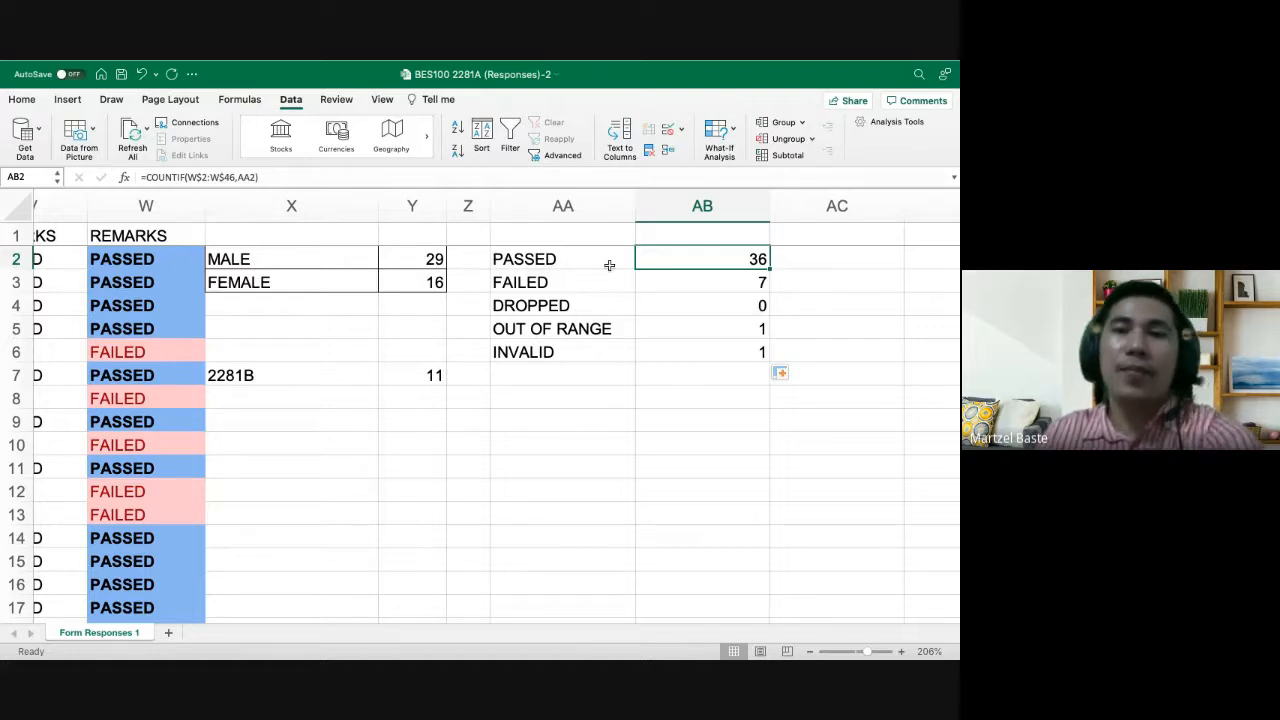
Open AB2's formula for editing and inspect the range it references down the REMARKS column W
double_click(686, 255)
scroll(140, 360, "down", 5)
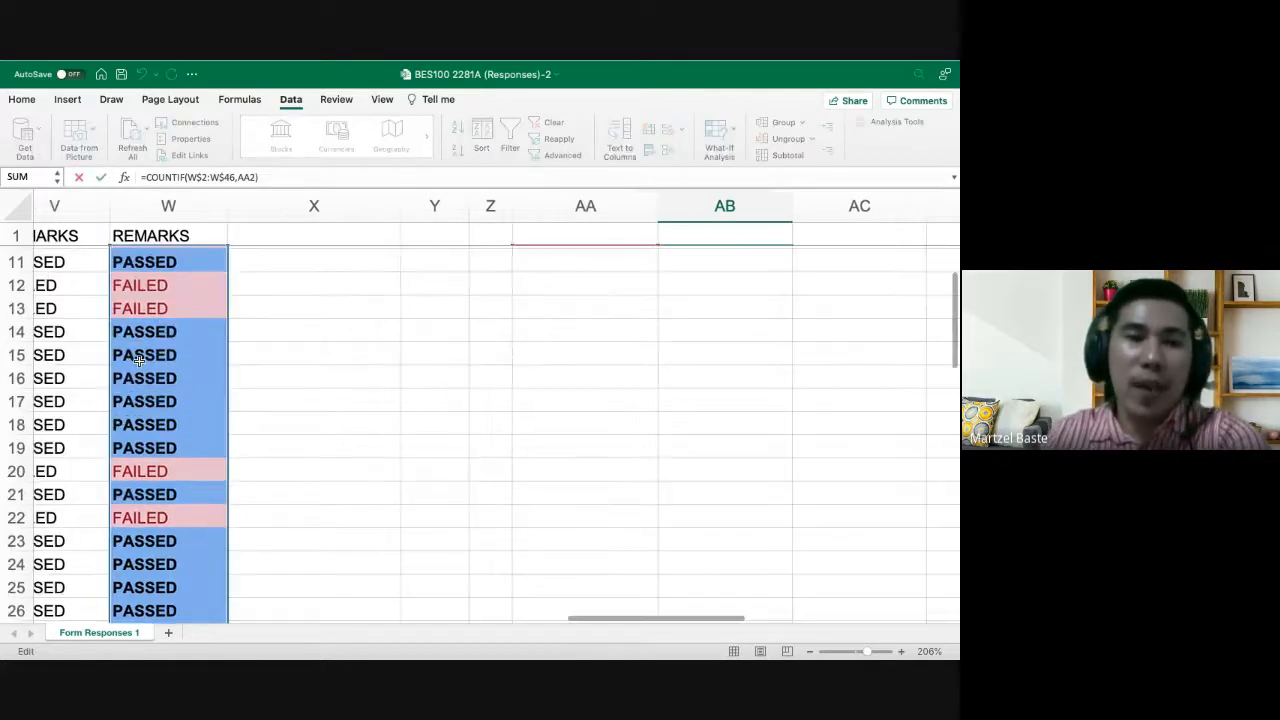
scroll(140, 360, "down", 12)
scroll(171, 418, "up", 15)
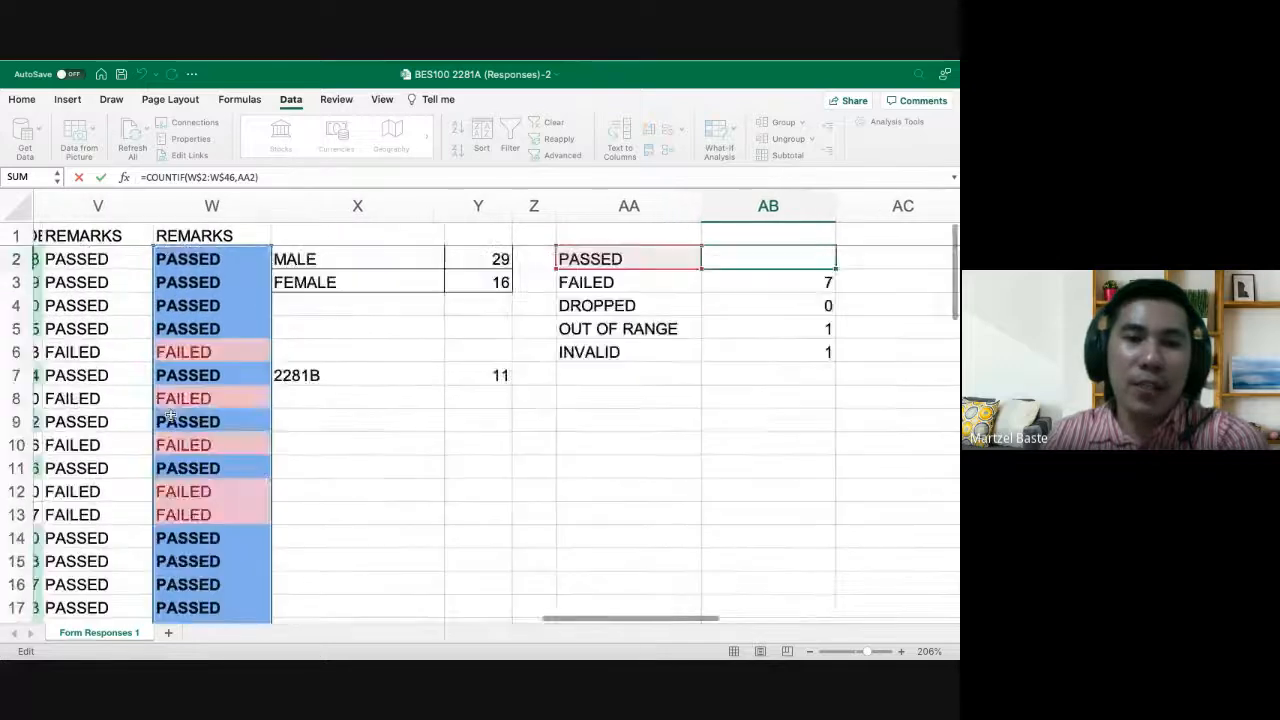
scroll(171, 418, "right", 1)
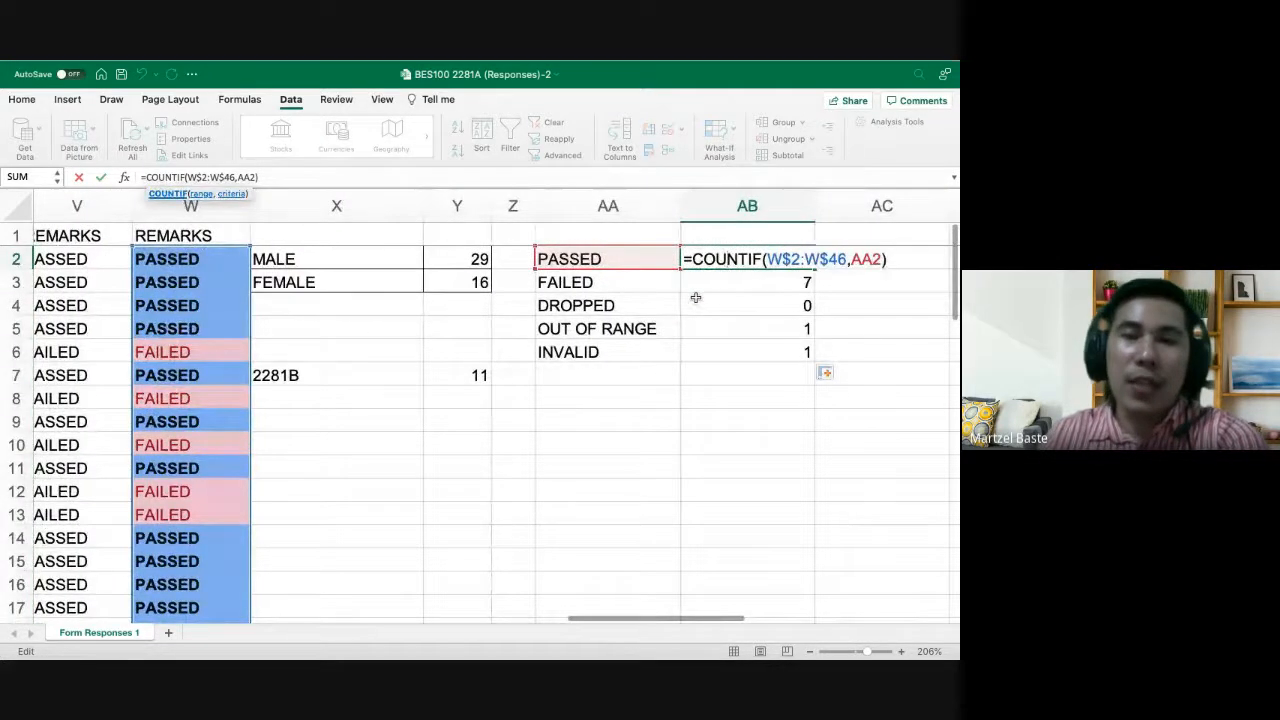
Close AB2's formula and examine which range and criteria cell the COUNTIF formula in AB3 references
key("Return")
double_click(737, 283)
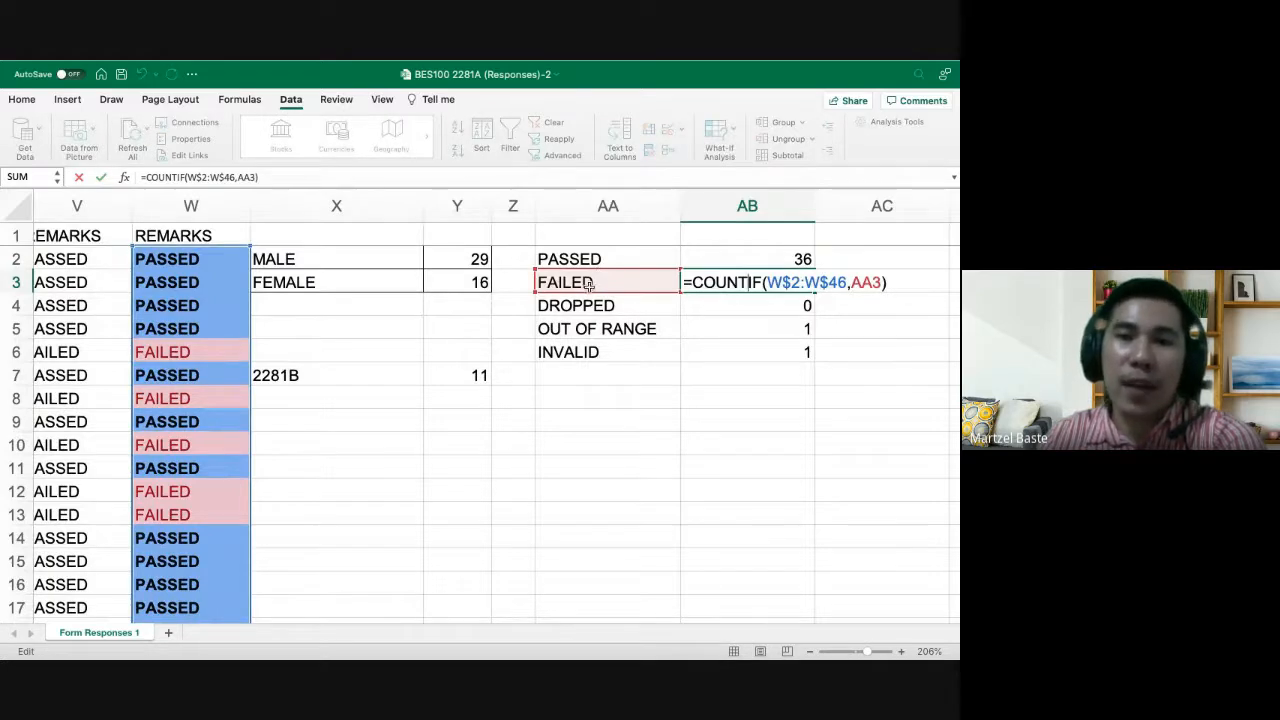
key("Return")
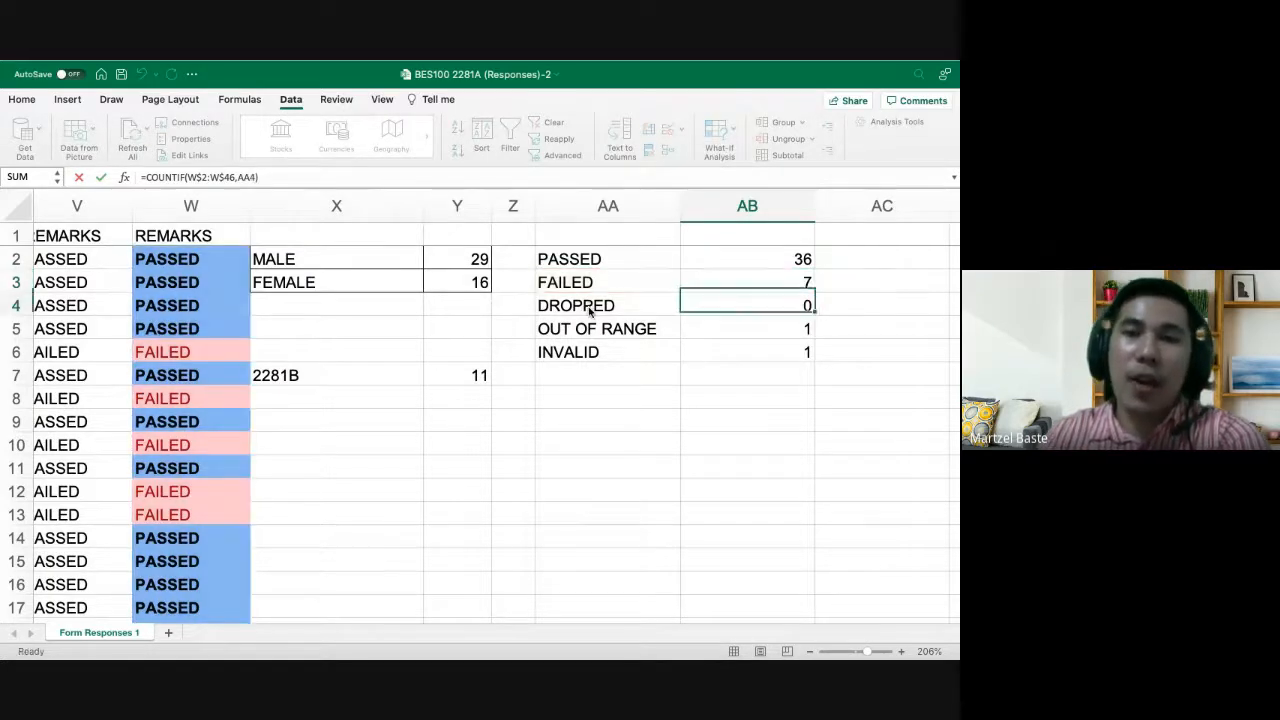
Copy AB2's formula text and paste it into AC2 as =COUNTIF(W$2:W$46,AA2)
left_click(795, 260)
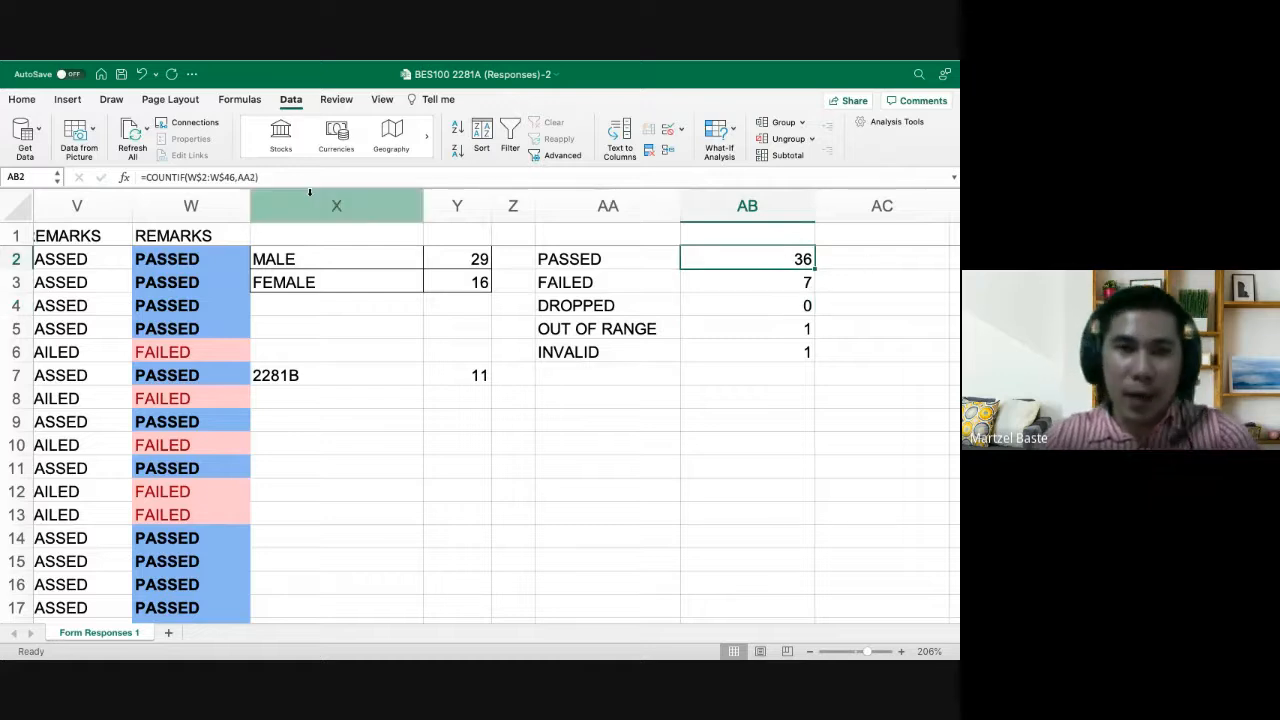
left_click(272, 177)
key("Return")
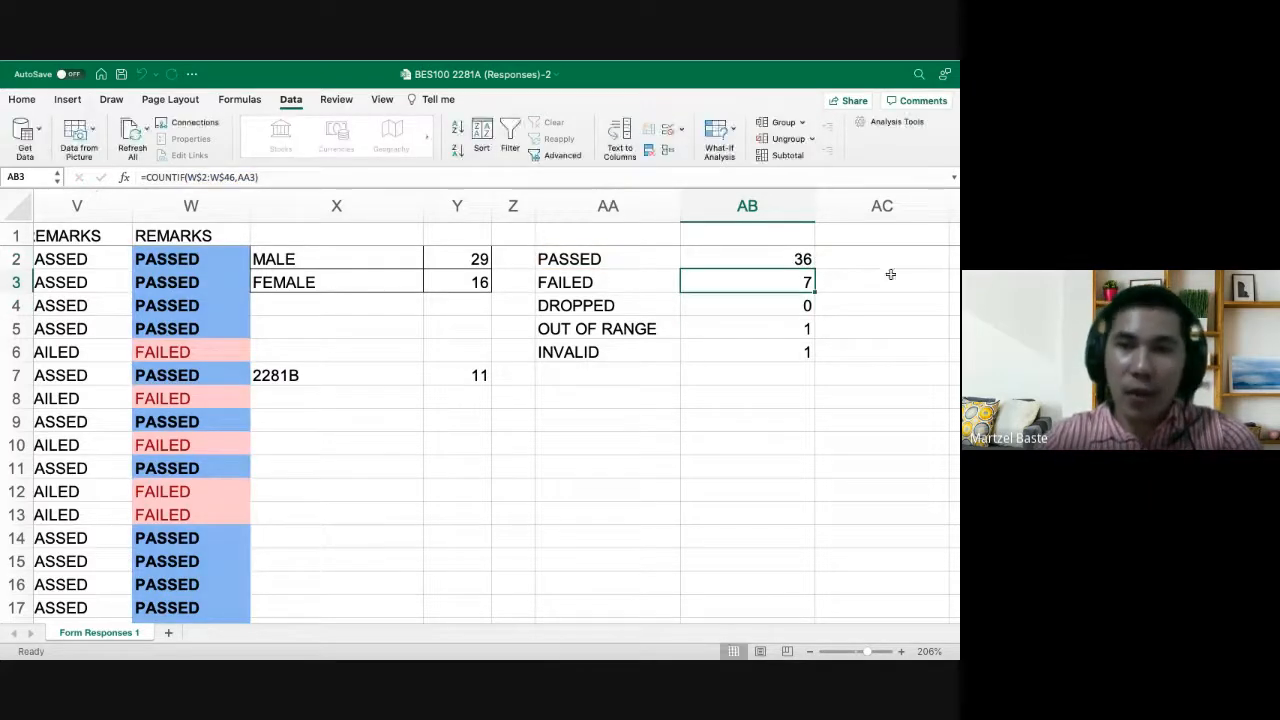
left_click(866, 259)
type("36")
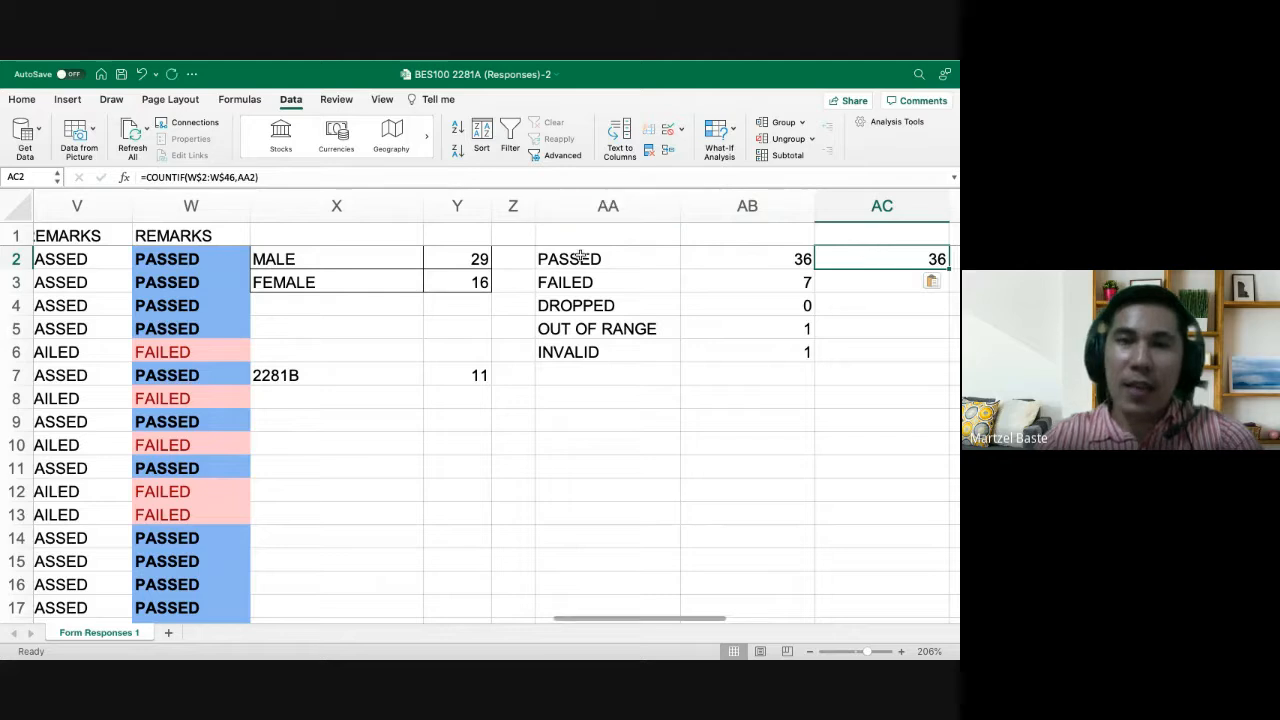
Remove the row locks from the range in AC2's formula, making it =COUNTIF(W2:W46,AA2)
left_click(197, 177)
key("Right")
key("Right")
key("Right")
key("Right")
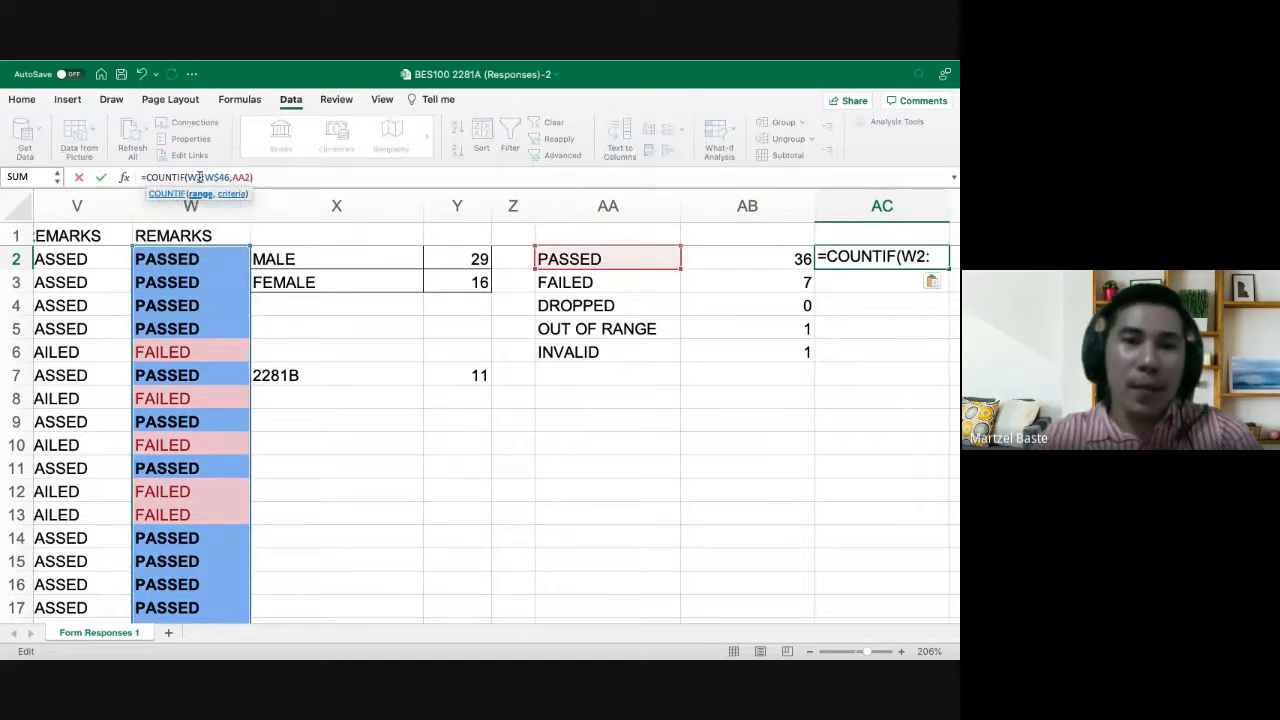
key("Return")
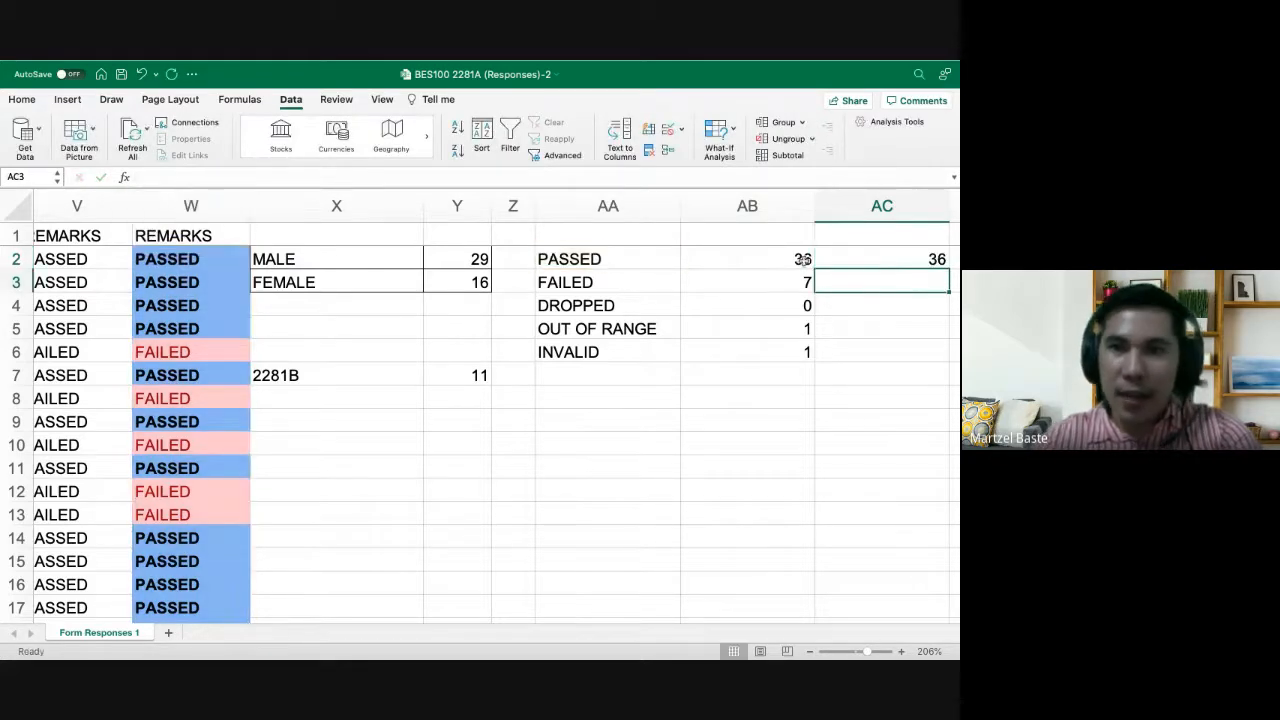
Fill the unlocked COUNTIF formula from AC2 down to AC6 and select AC6 to check its shifted range
left_click(924, 259)
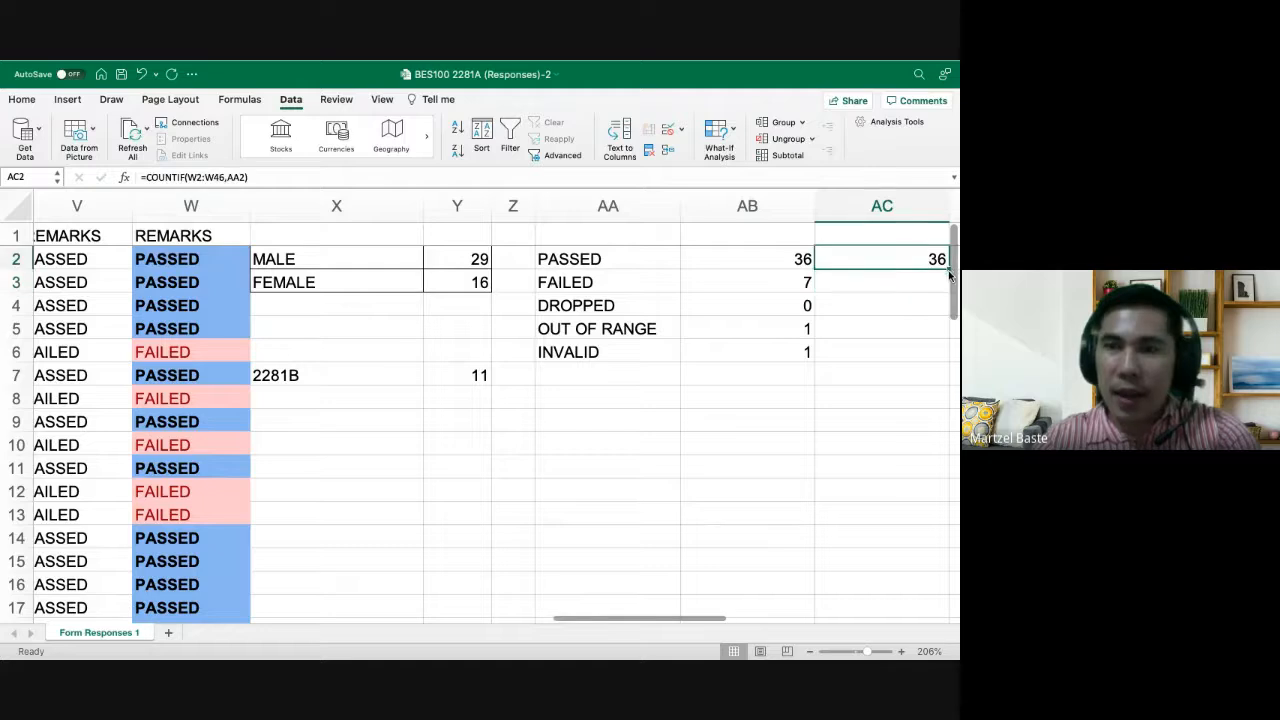
scroll(886, 297, "right", 2)
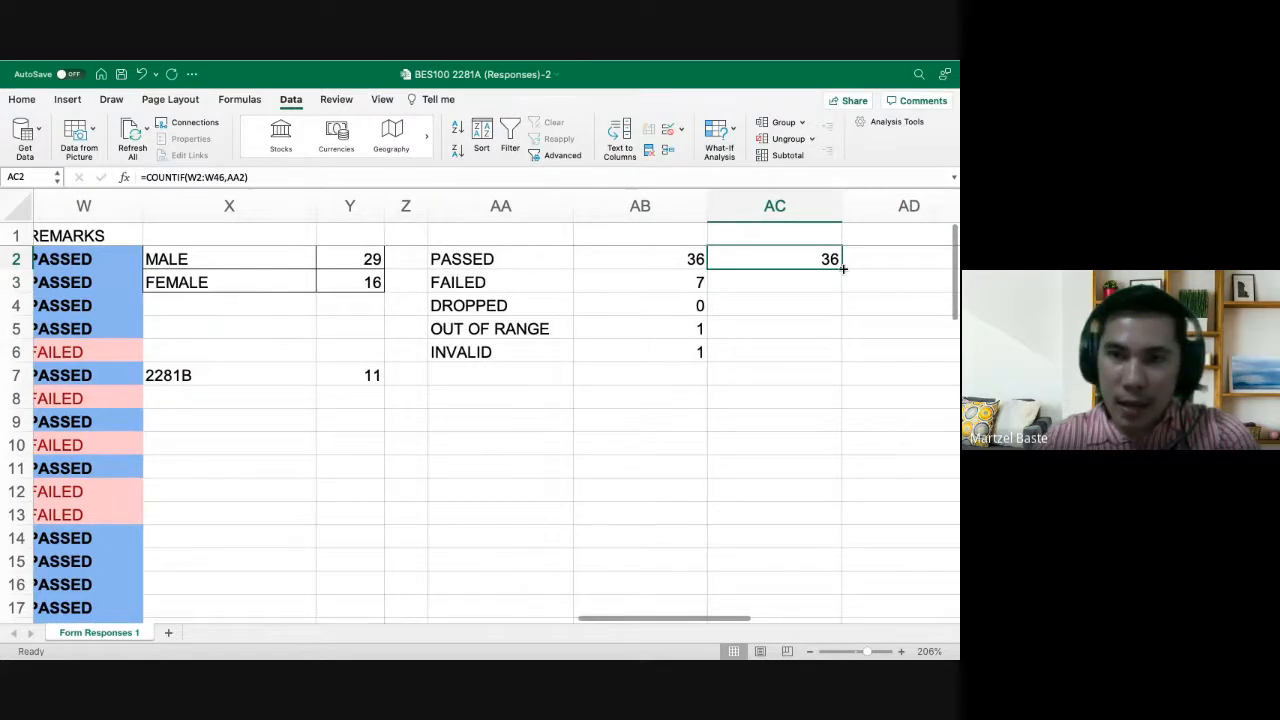
left_click_drag(843, 268, 838, 360)
left_click(712, 355)
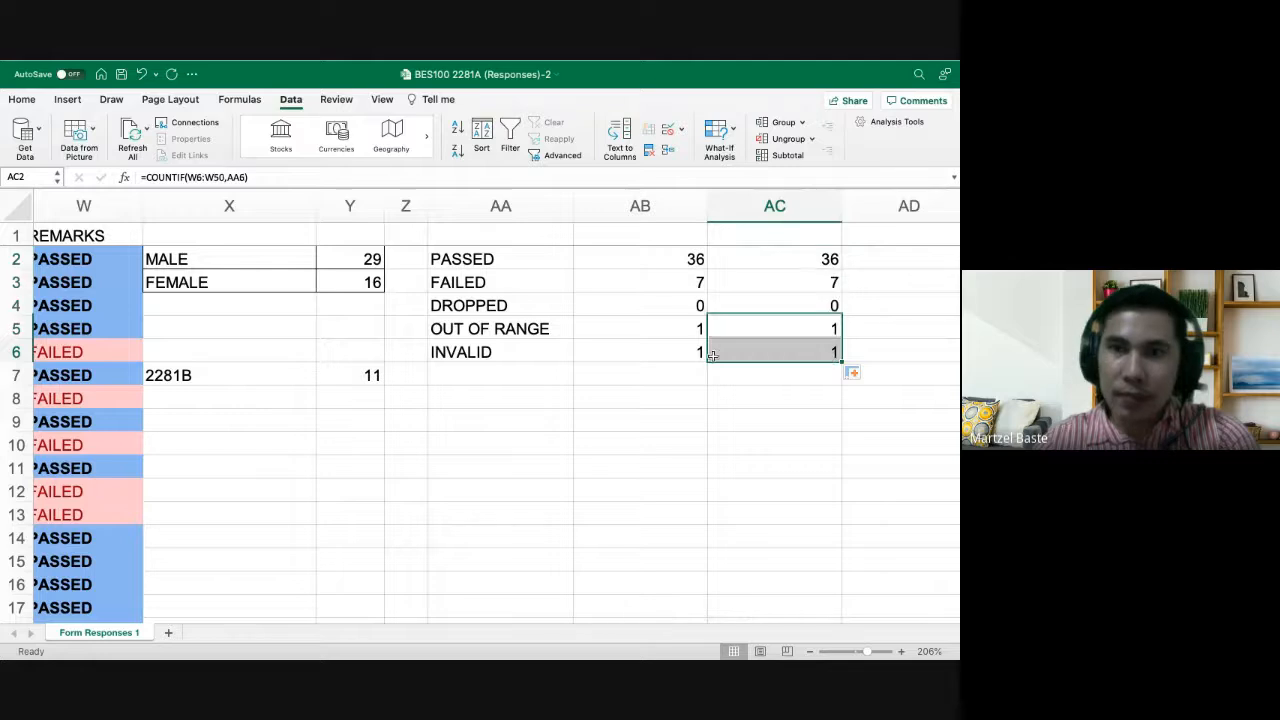
Select the average grade in cell U7
scroll(100, 365, "left", 2)
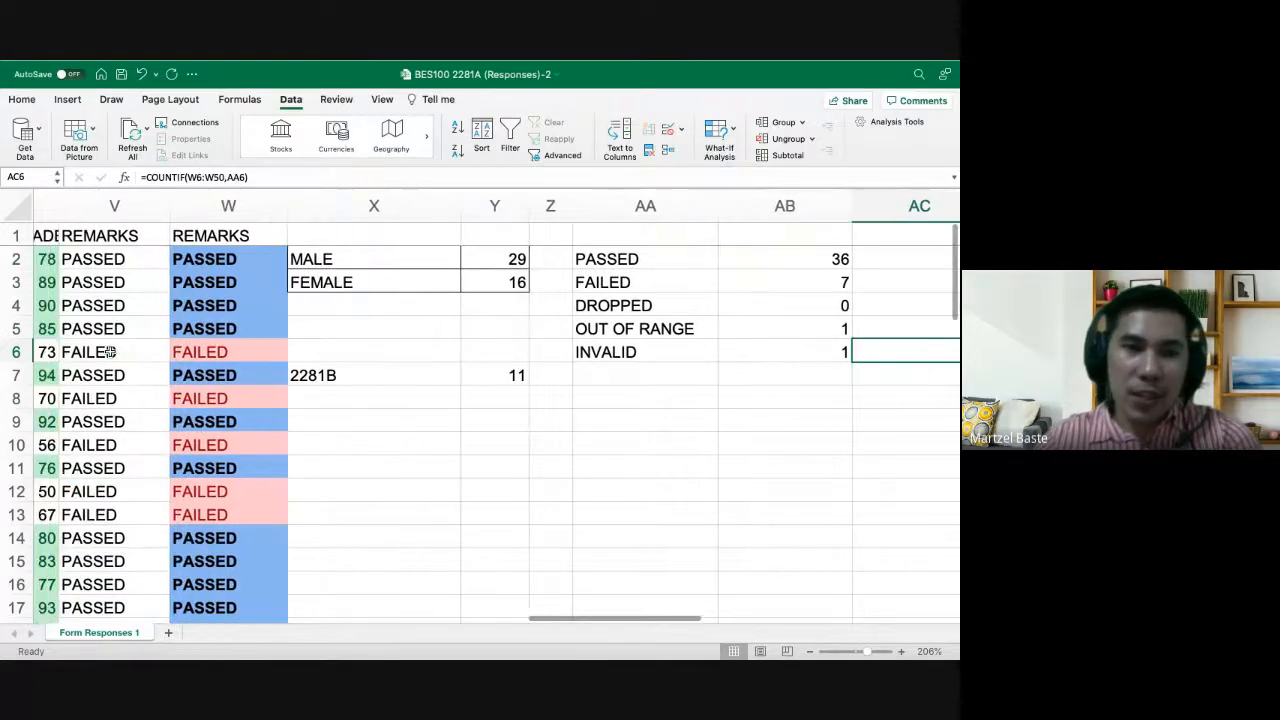
left_click(44, 375)
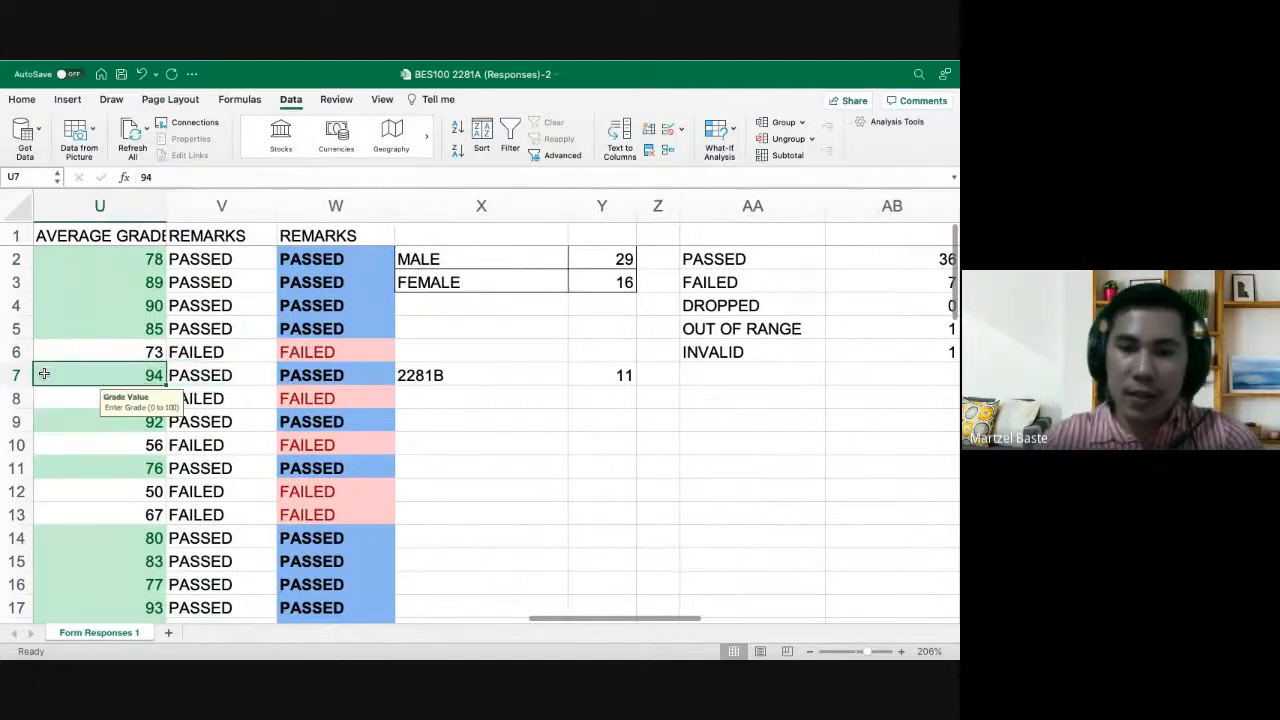
Set the average grade in U7 to 0
type("0")
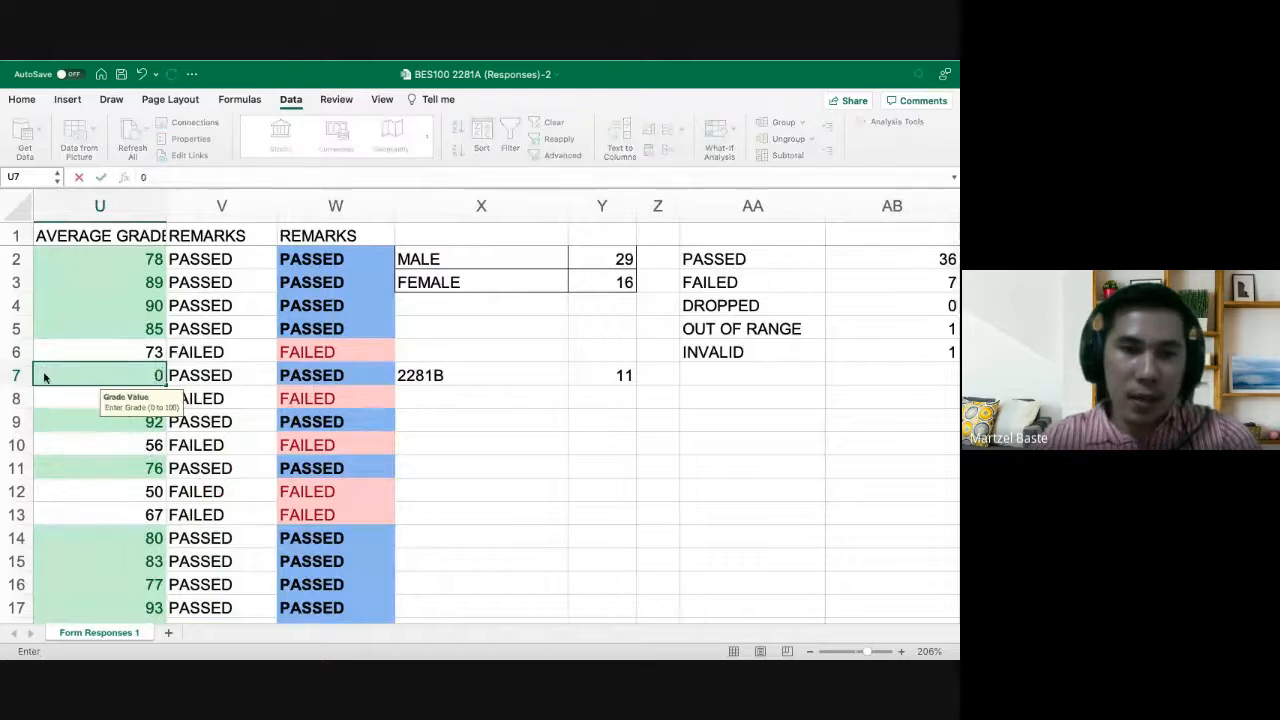
key("Return")
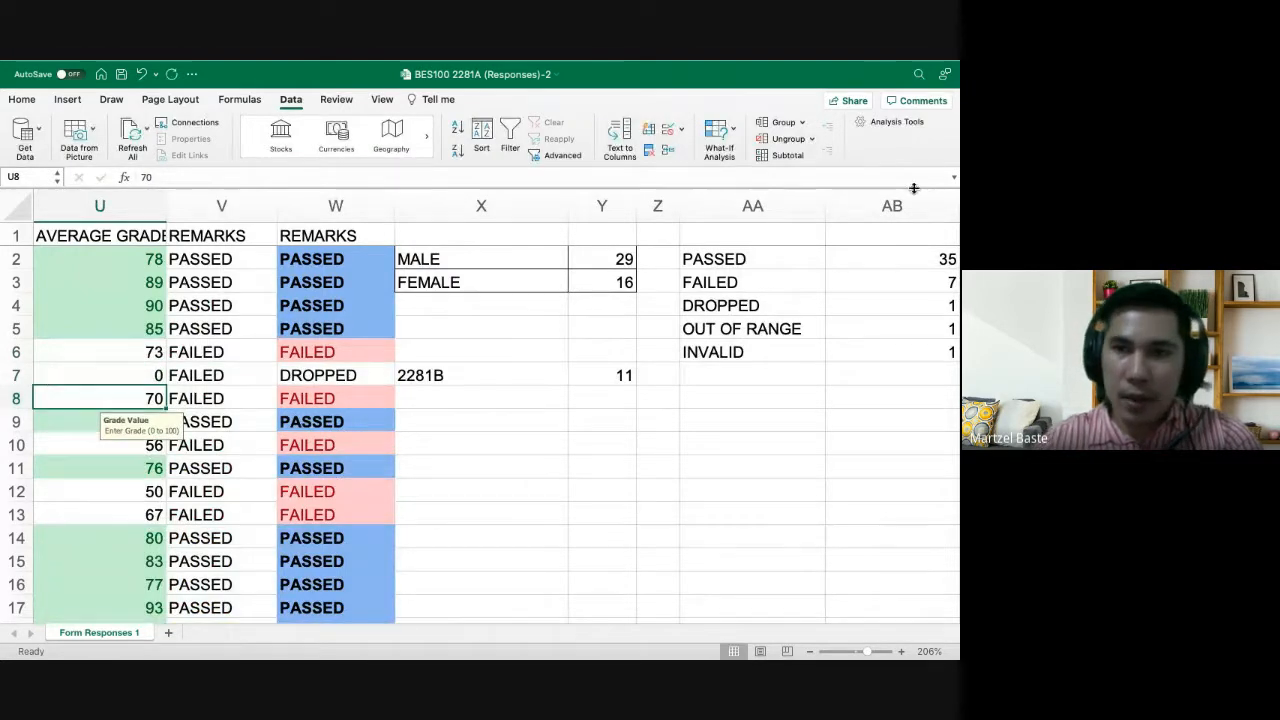
Narrow columns X, AB and AC so the grades and both status count columns fit in view together
scroll(840, 292, "right", 4)
left_click_drag(383, 215, 296, 213)
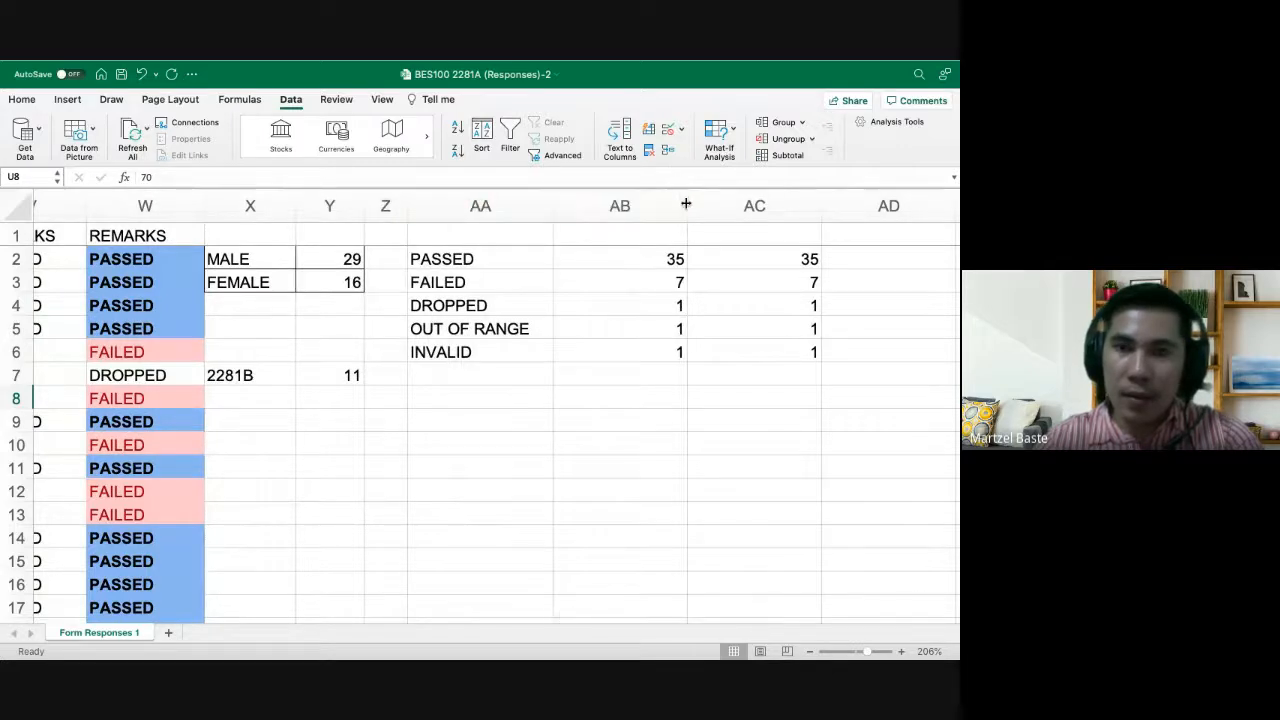
left_click_drag(686, 204, 620, 205)
left_click_drag(751, 217, 661, 217)
scroll(424, 324, "left", 2)
scroll(424, 324, "left", 1)
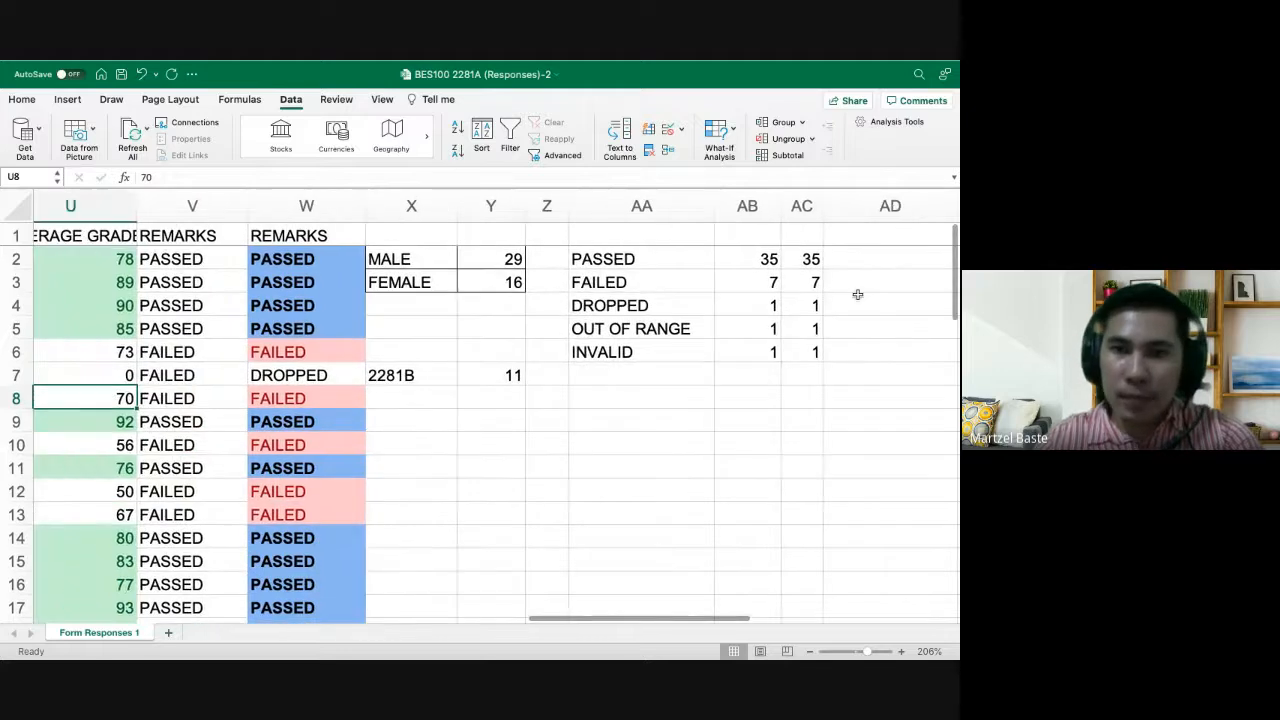
Change the average grade in U9 to 23
left_click(802, 282)
scroll(130, 441, "down", 2)
scroll(109, 434, "left", 1)
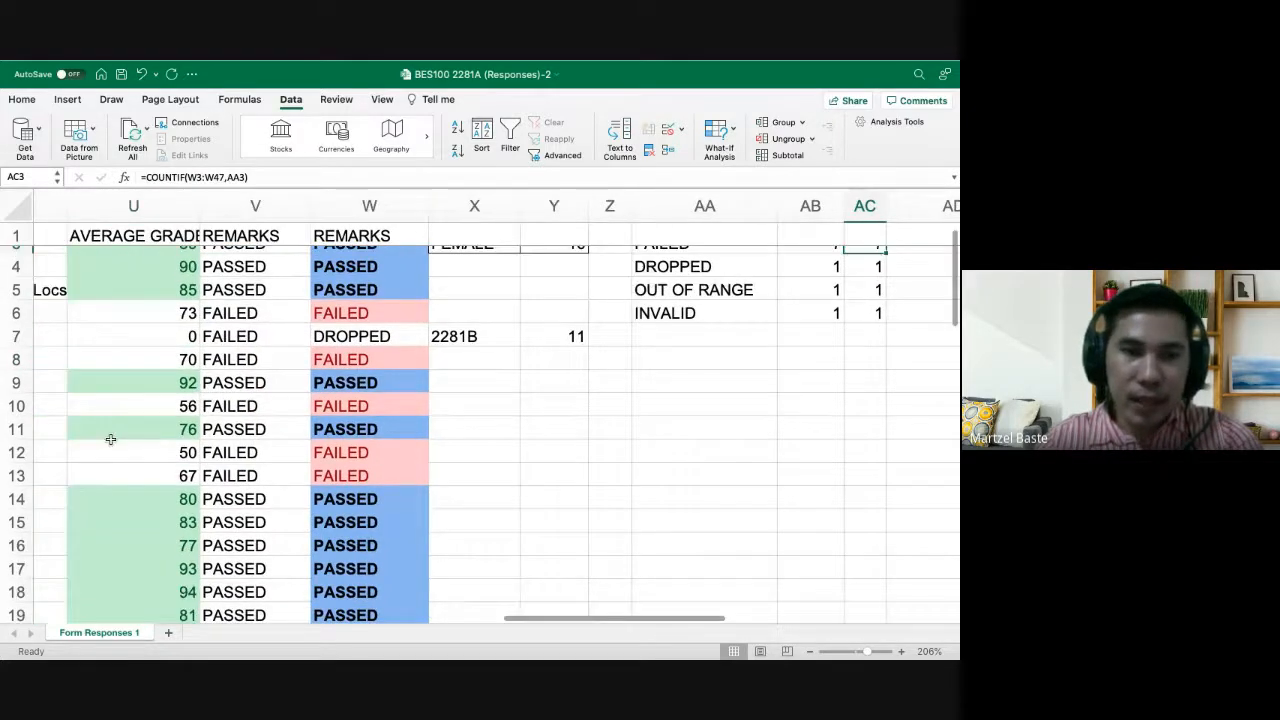
scroll(169, 411, "up", 2)
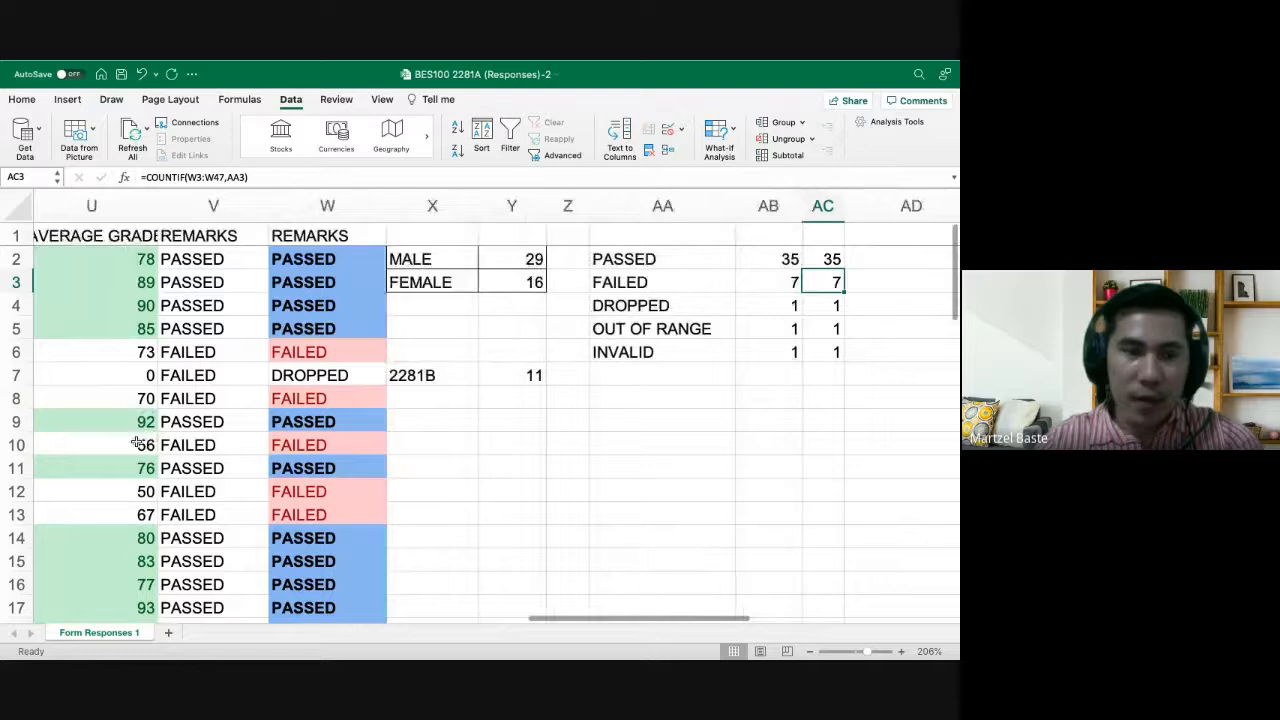
left_click(137, 443)
left_click(145, 420)
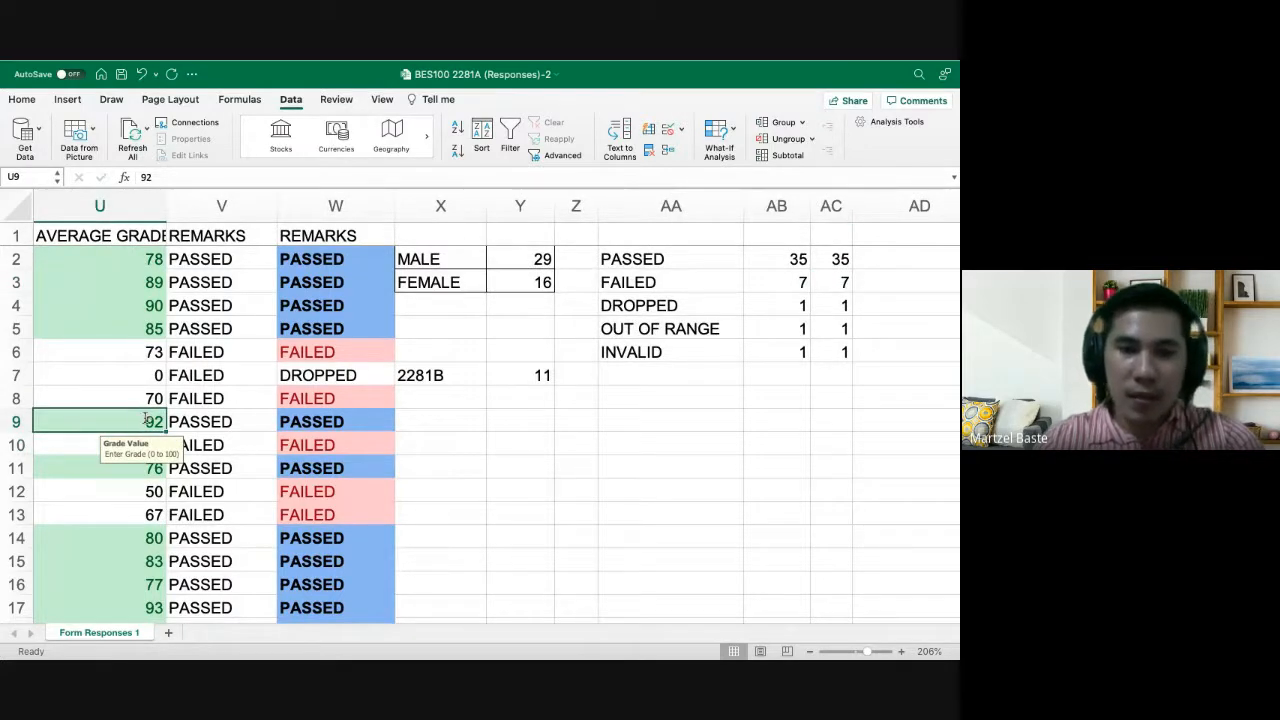
type("23")
key("Return")
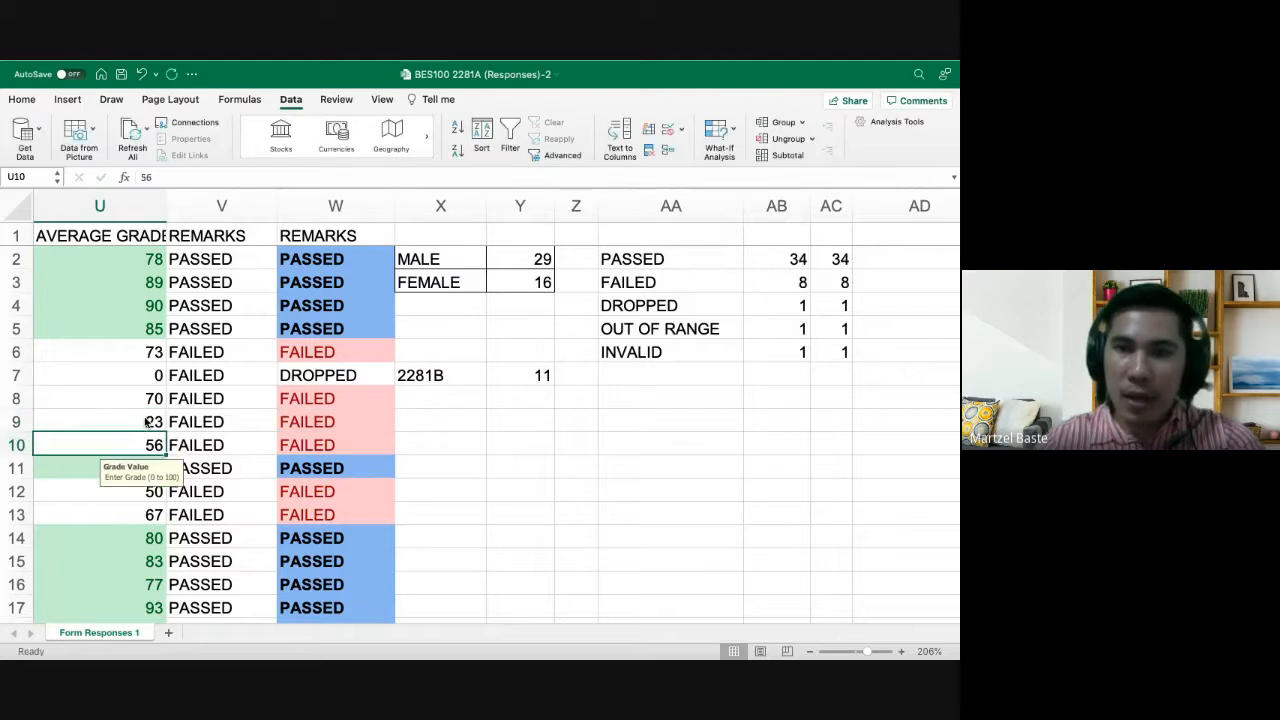
Compare the COUNTIF formulas for the FAILED count in AB3 and AC3
key("Down")
key("Down")
key("Down")
key("Down")
key("Down")
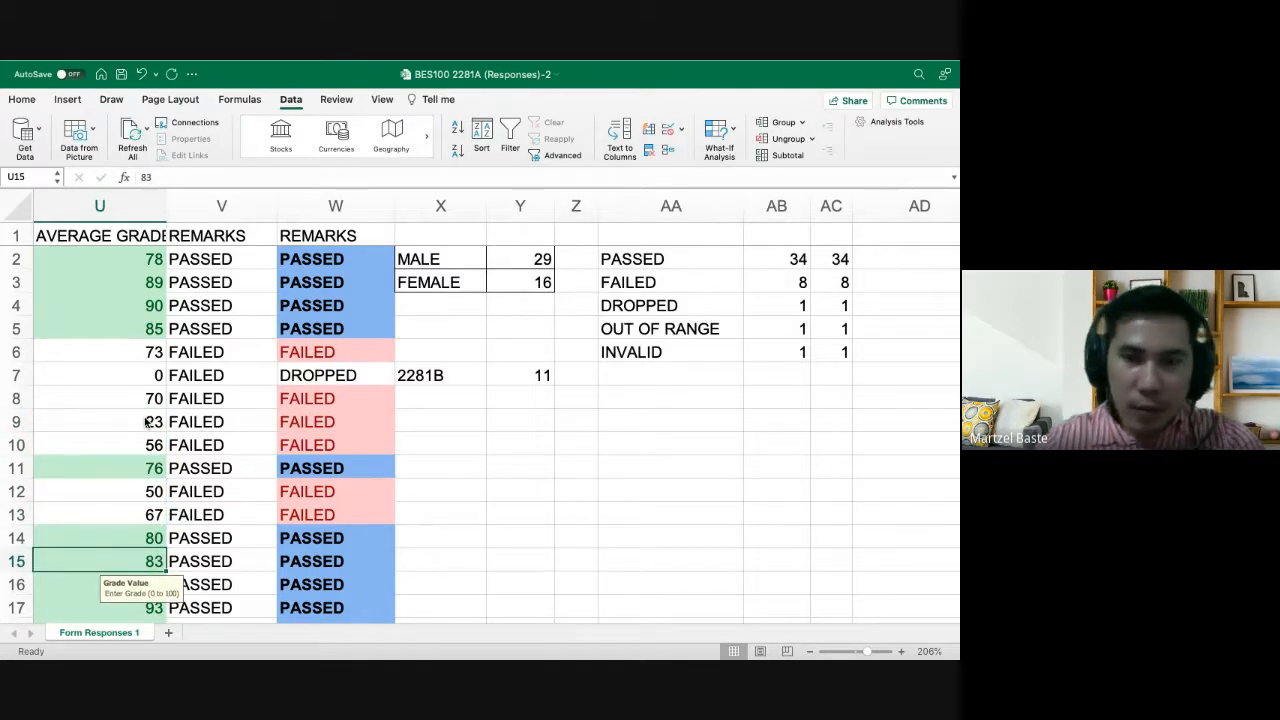
left_click(795, 289)
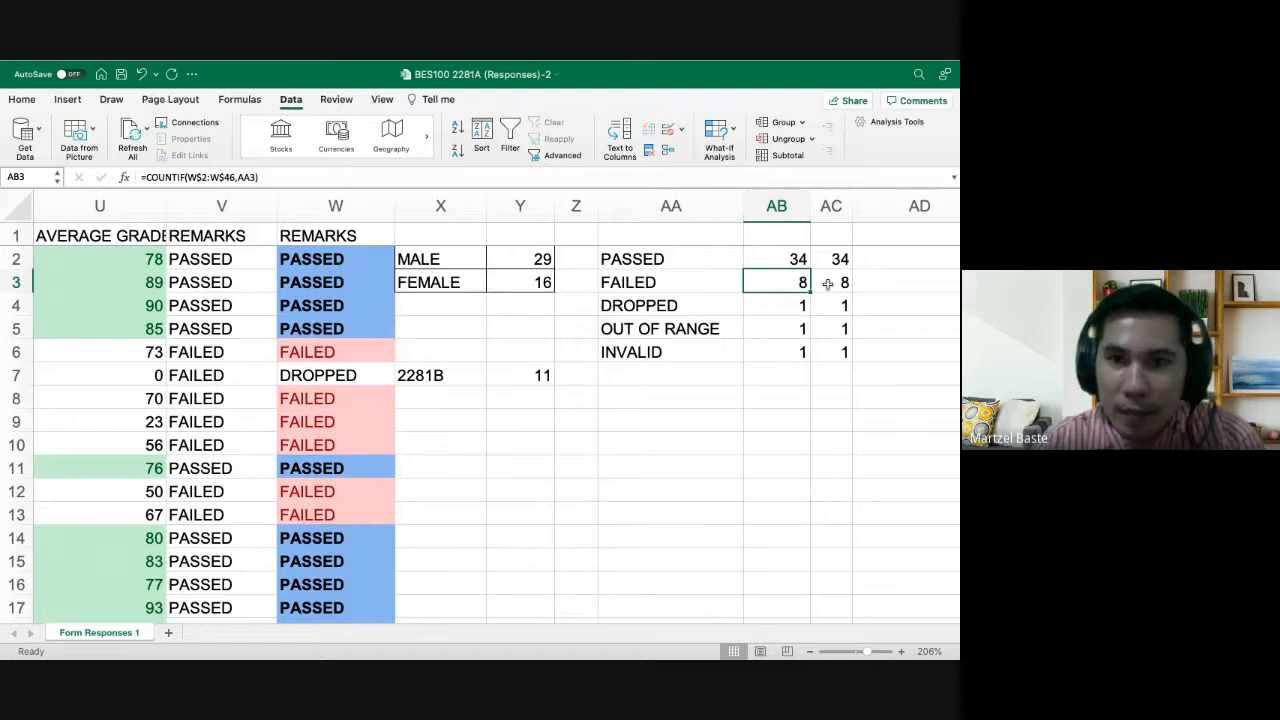
left_click(828, 284)
key("Left")
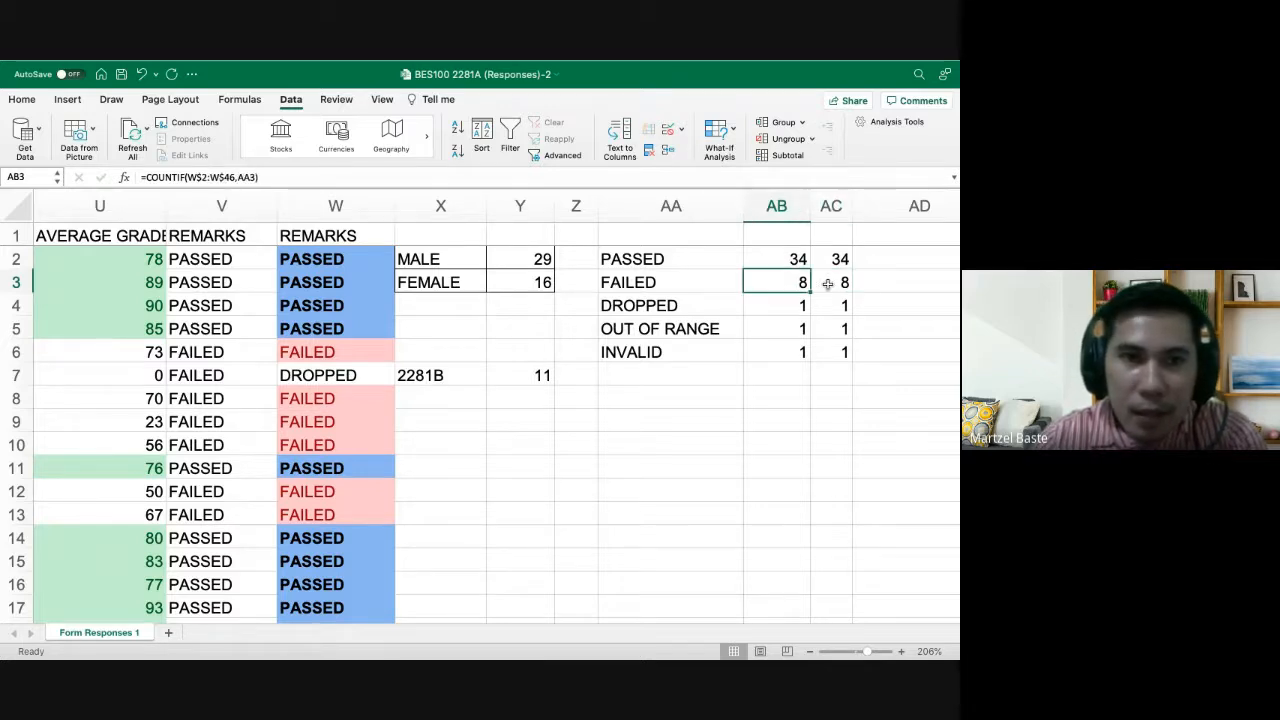
key("Right")
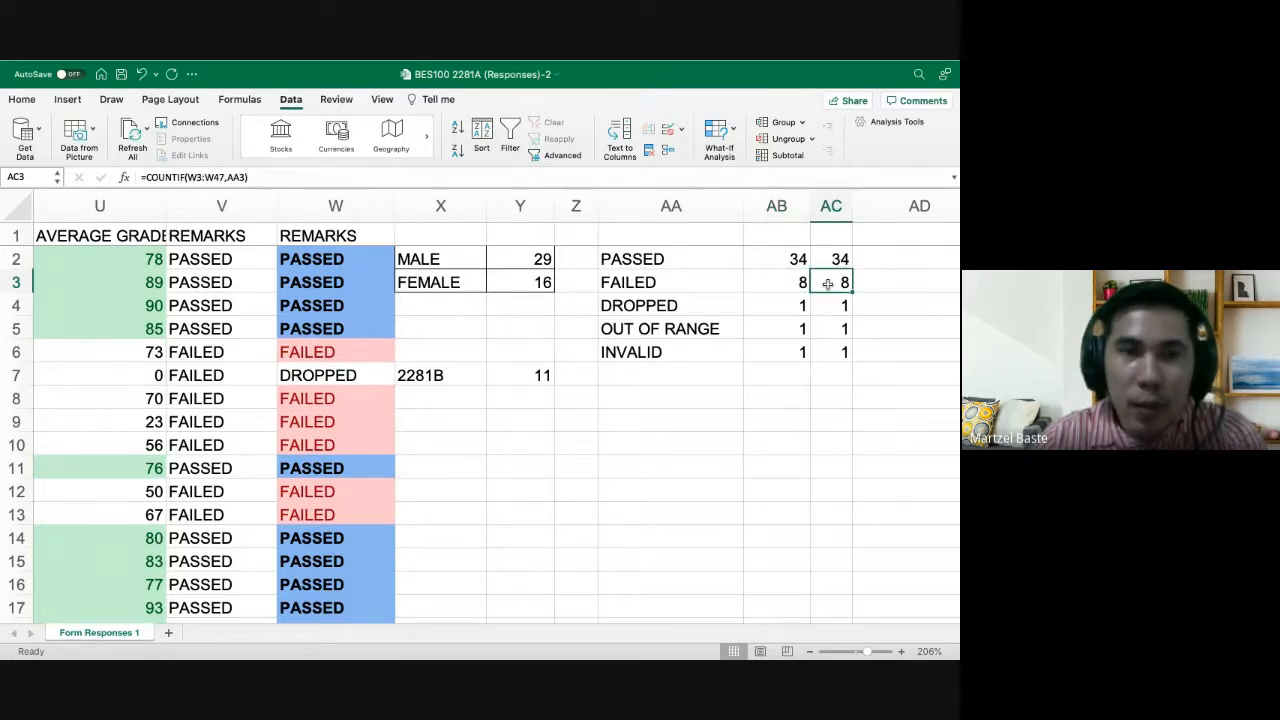
Change the average grade in U2 to 20
left_click(86, 262)
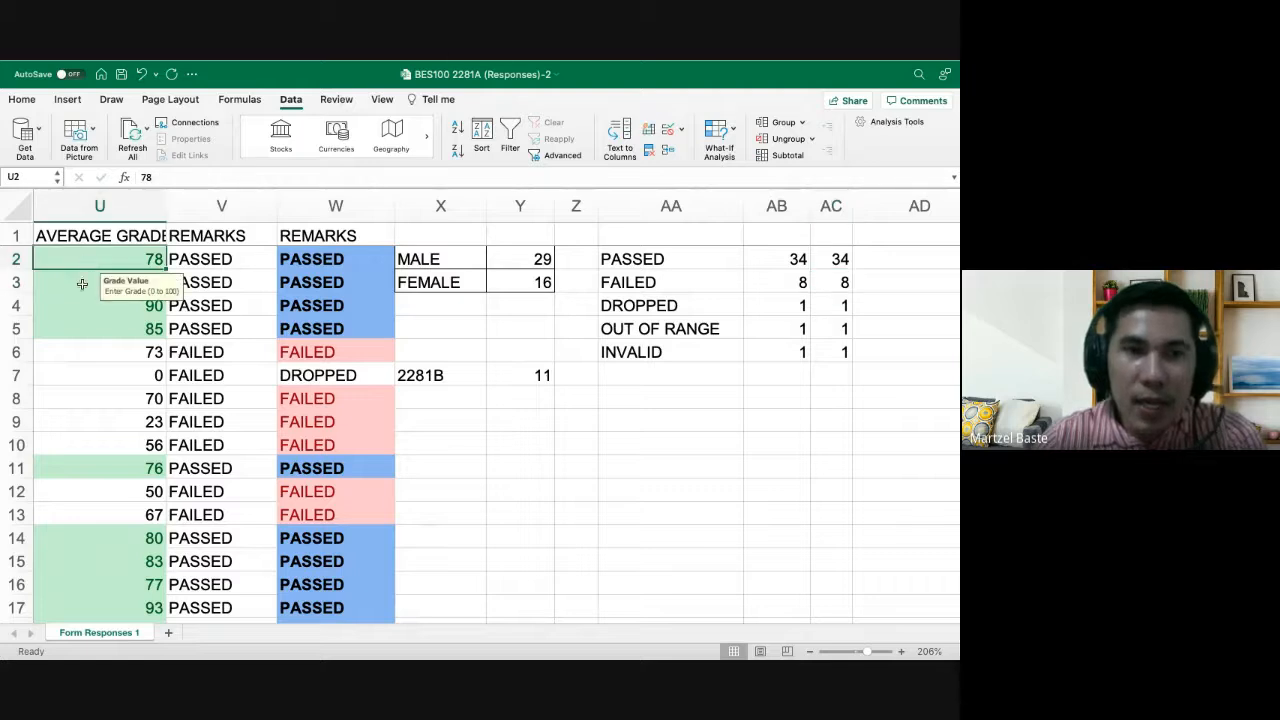
left_click(82, 284)
left_click(94, 263)
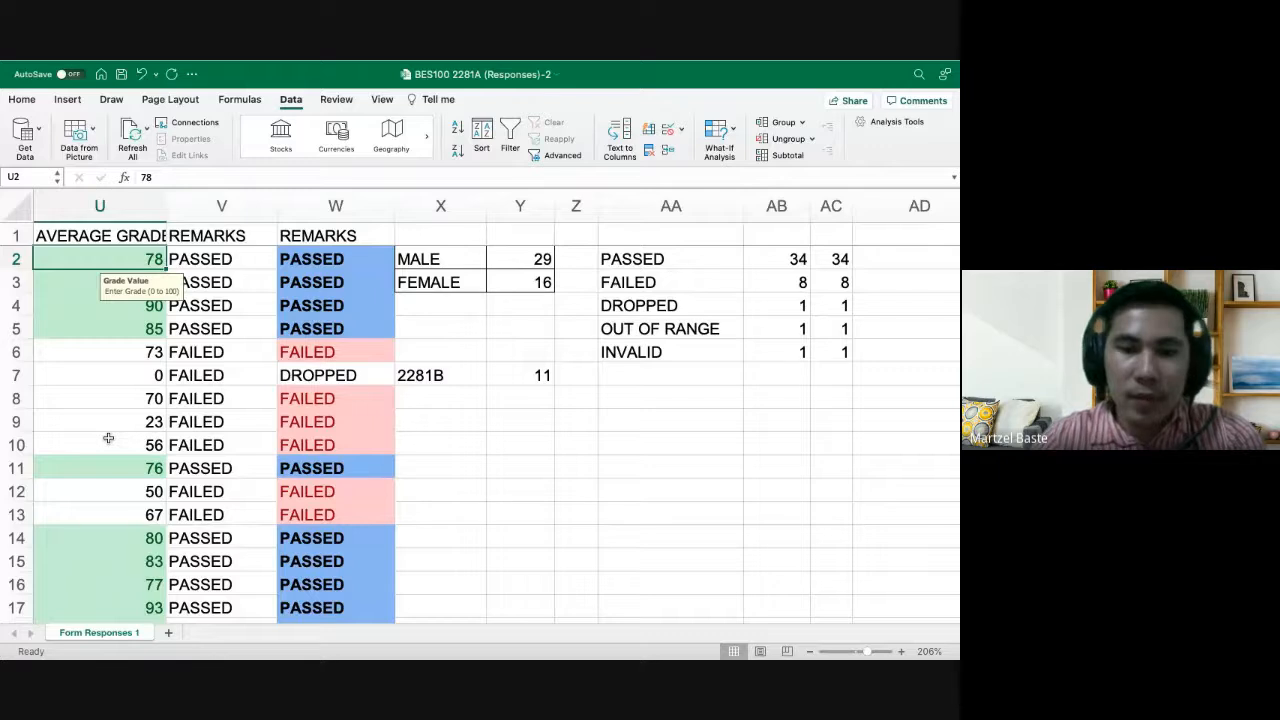
type("20")
key("Return")
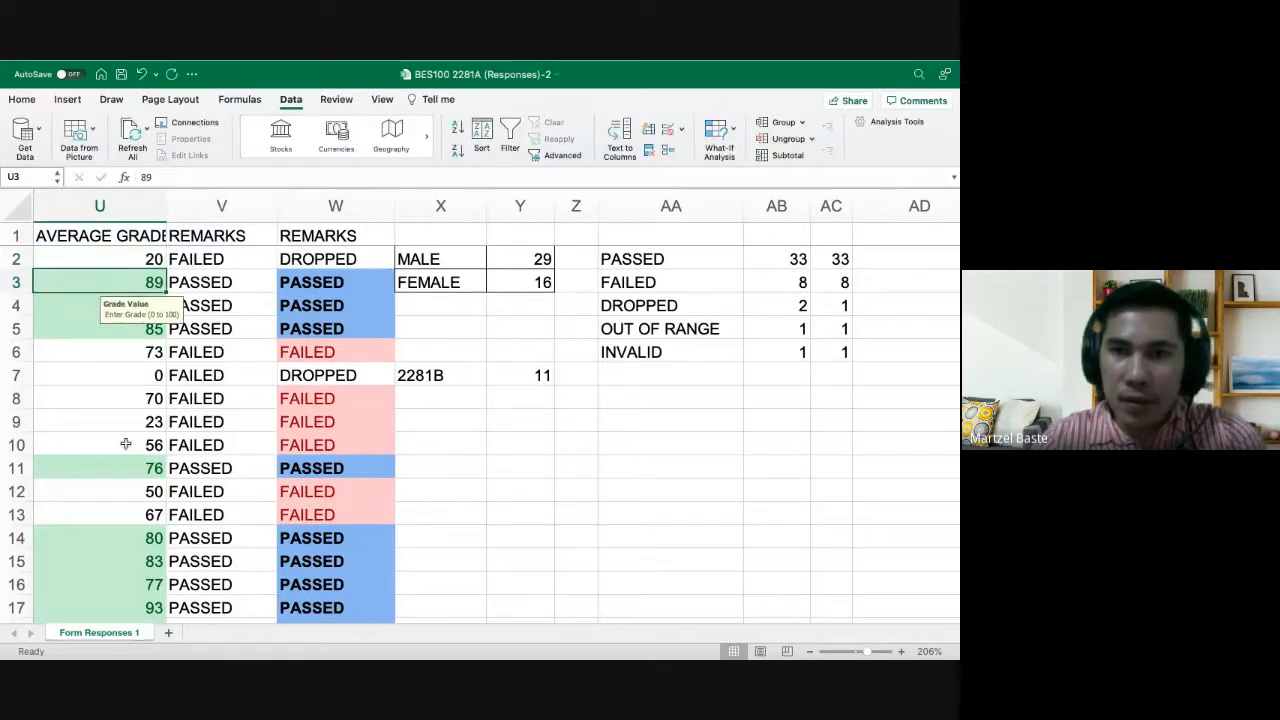
Examine the COUNTIF formulas in column AB for the status counts, including the cell ranges referenced by AB2
left_click(830, 398)
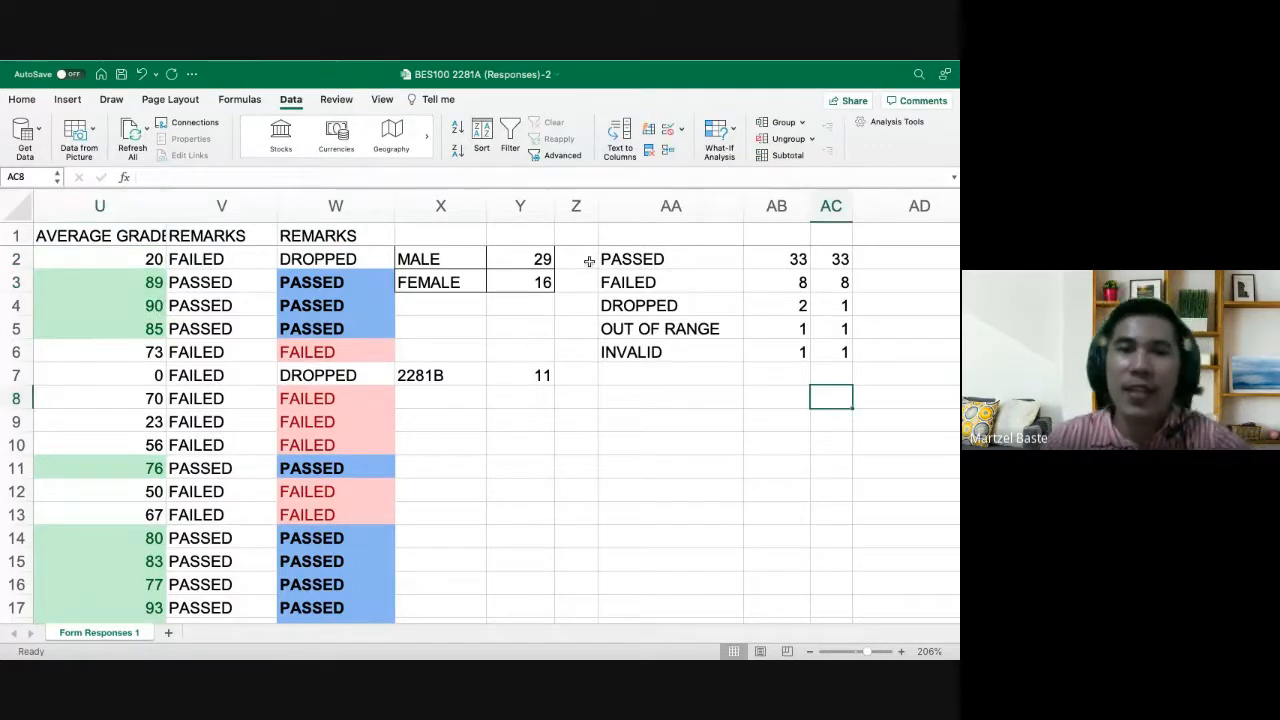
left_click(800, 305)
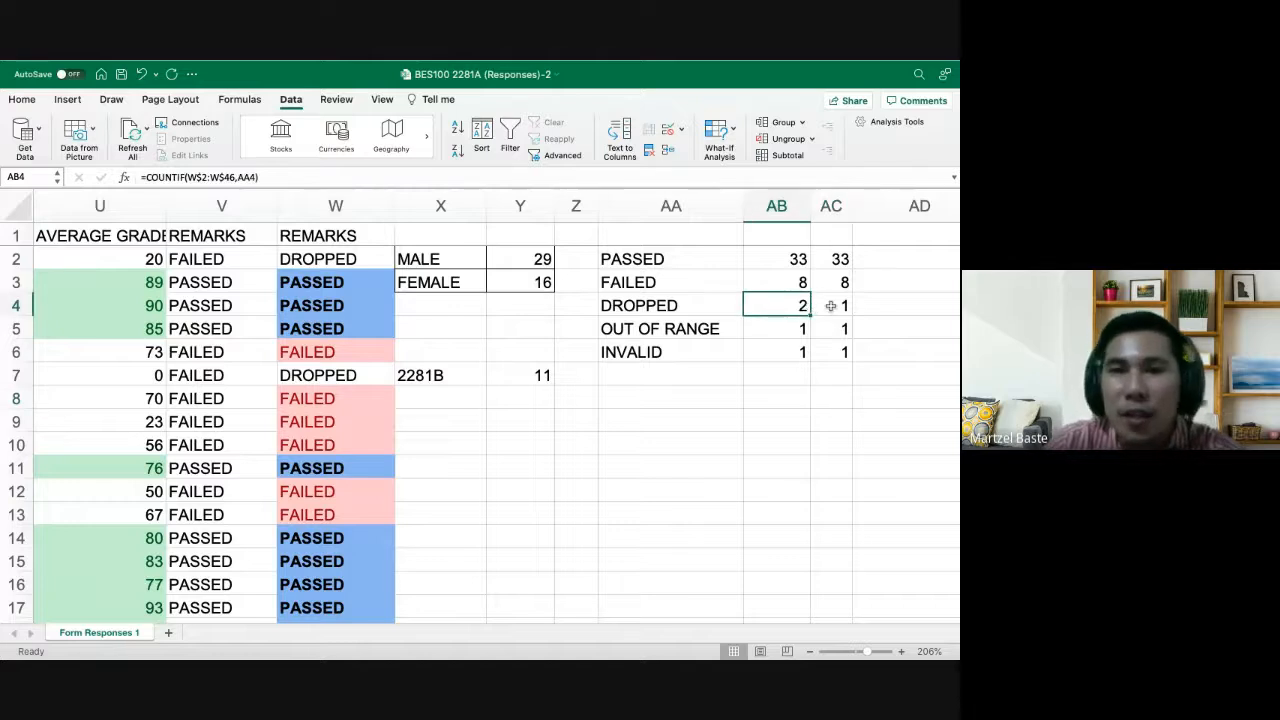
left_click(840, 263)
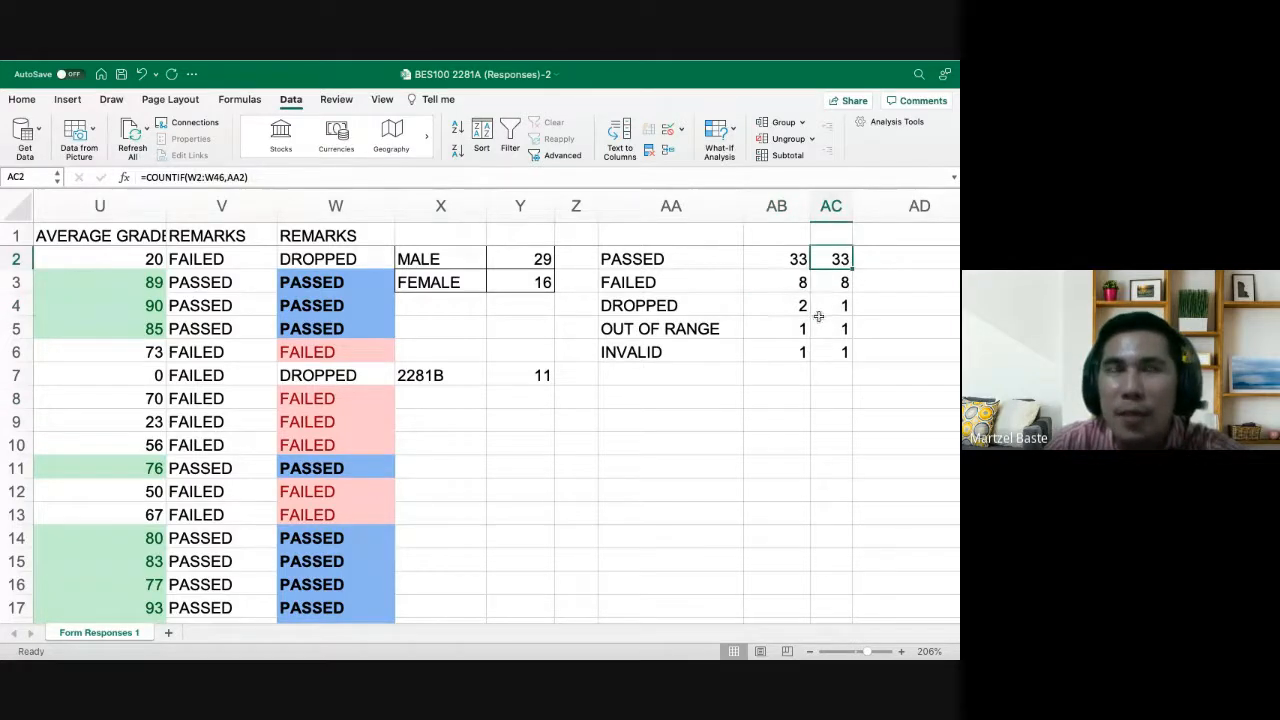
scroll(777, 291, "left", 1)
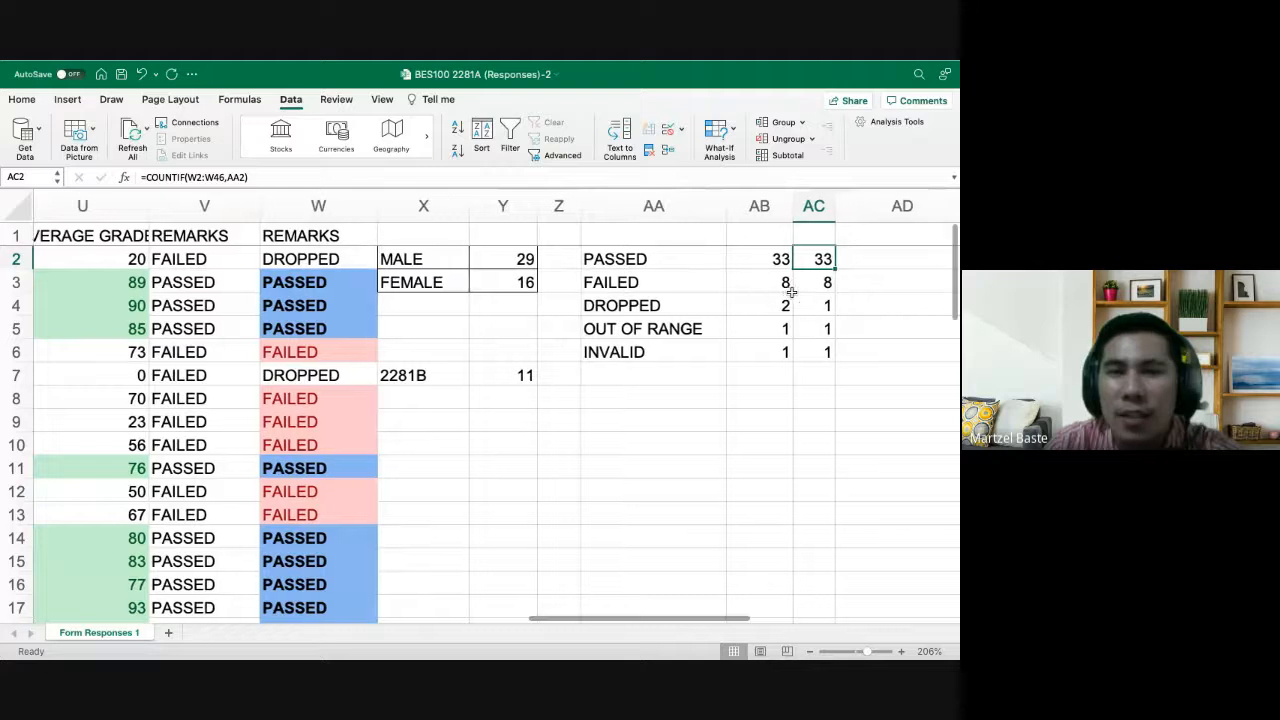
scroll(791, 292, "left", 1)
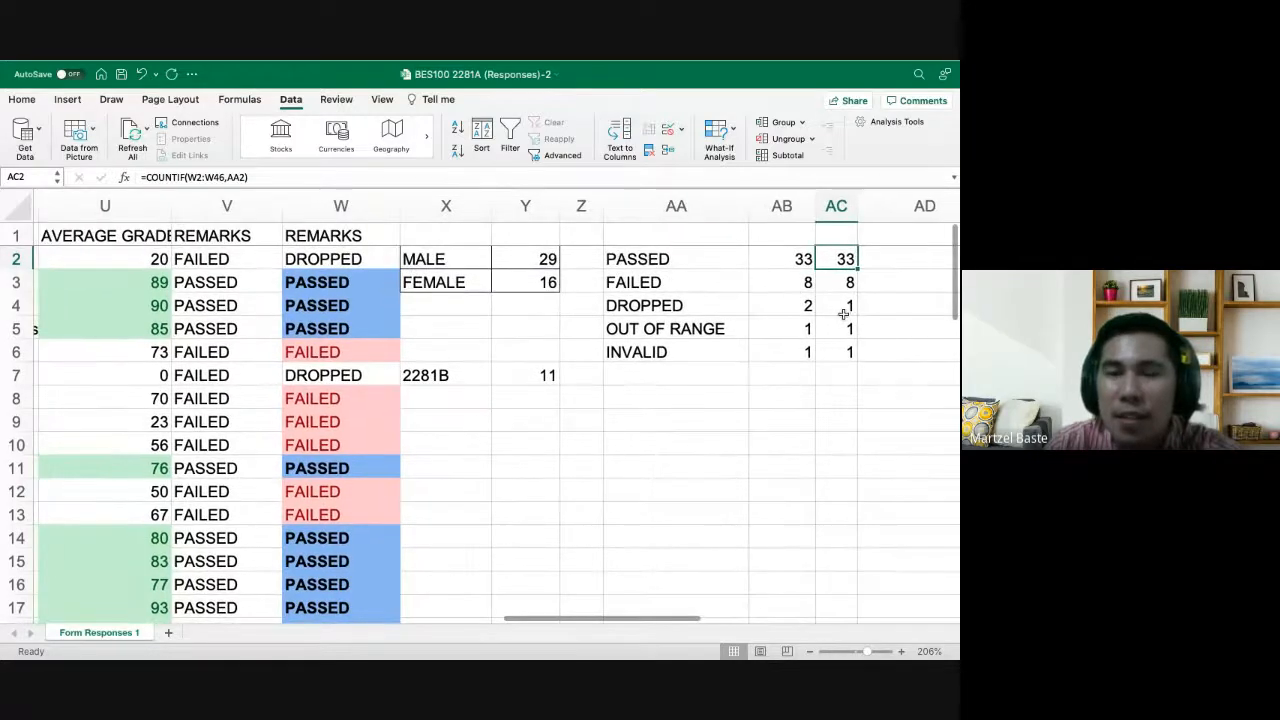
left_click(802, 259)
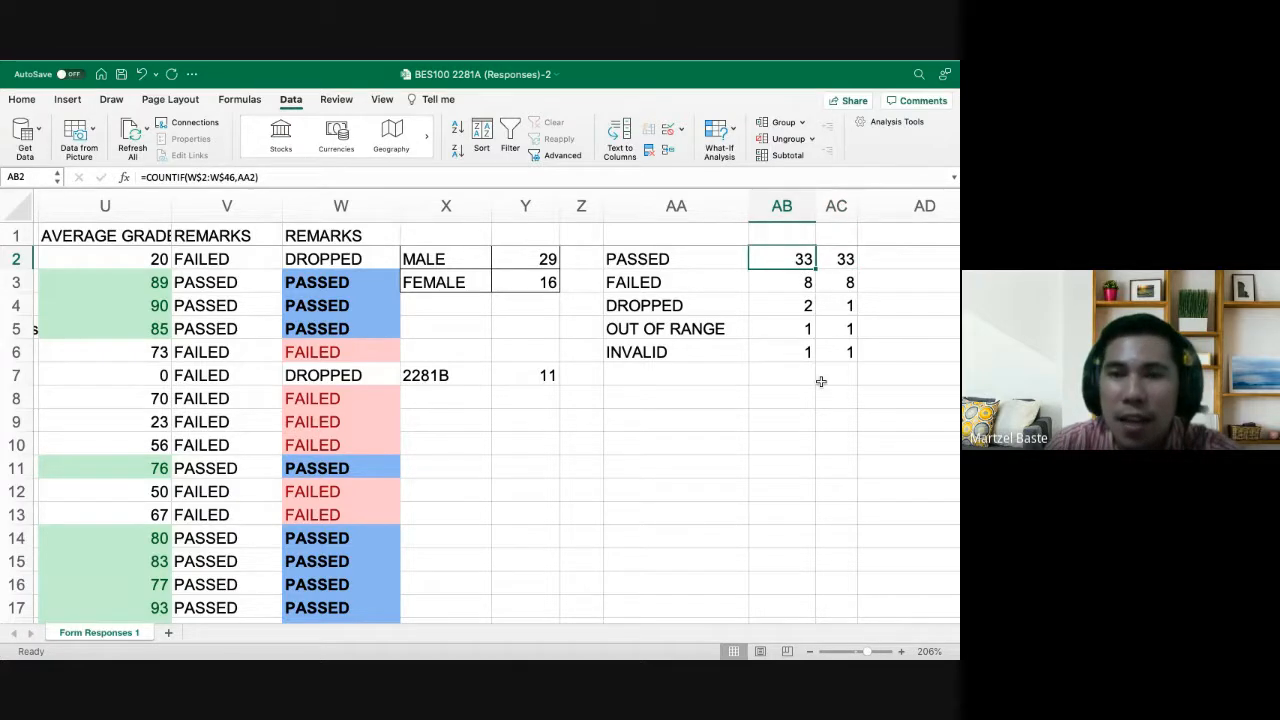
key("Down")
key("Down")
double_click(800, 259)
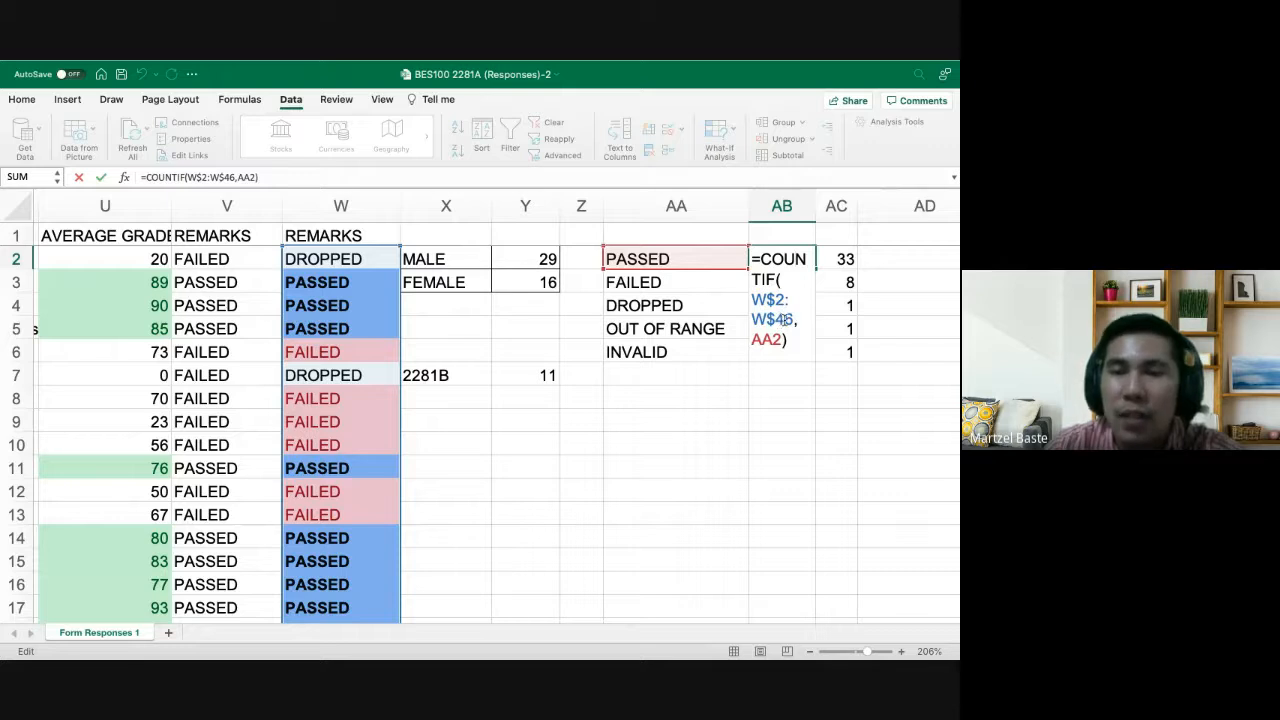
key("Return")
Examine how the COUNTIF range shifts row by row from AC2 down to AC5
left_click(840, 259)
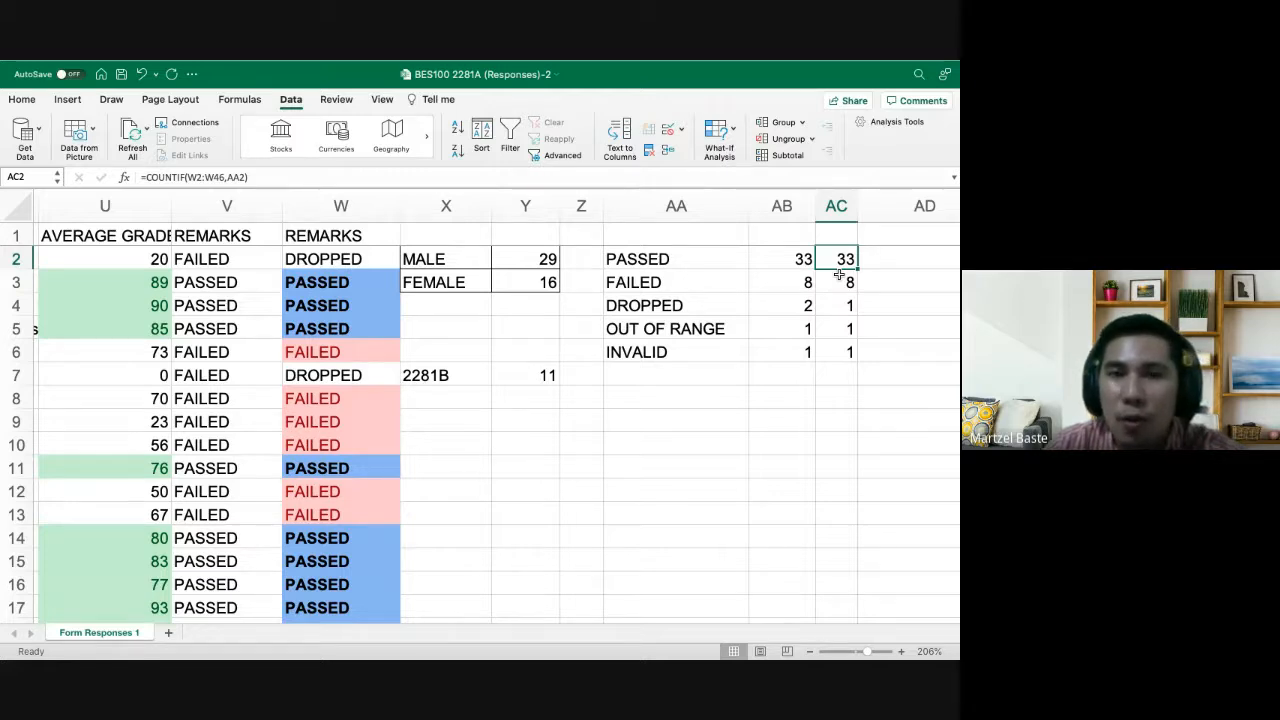
left_click(840, 276)
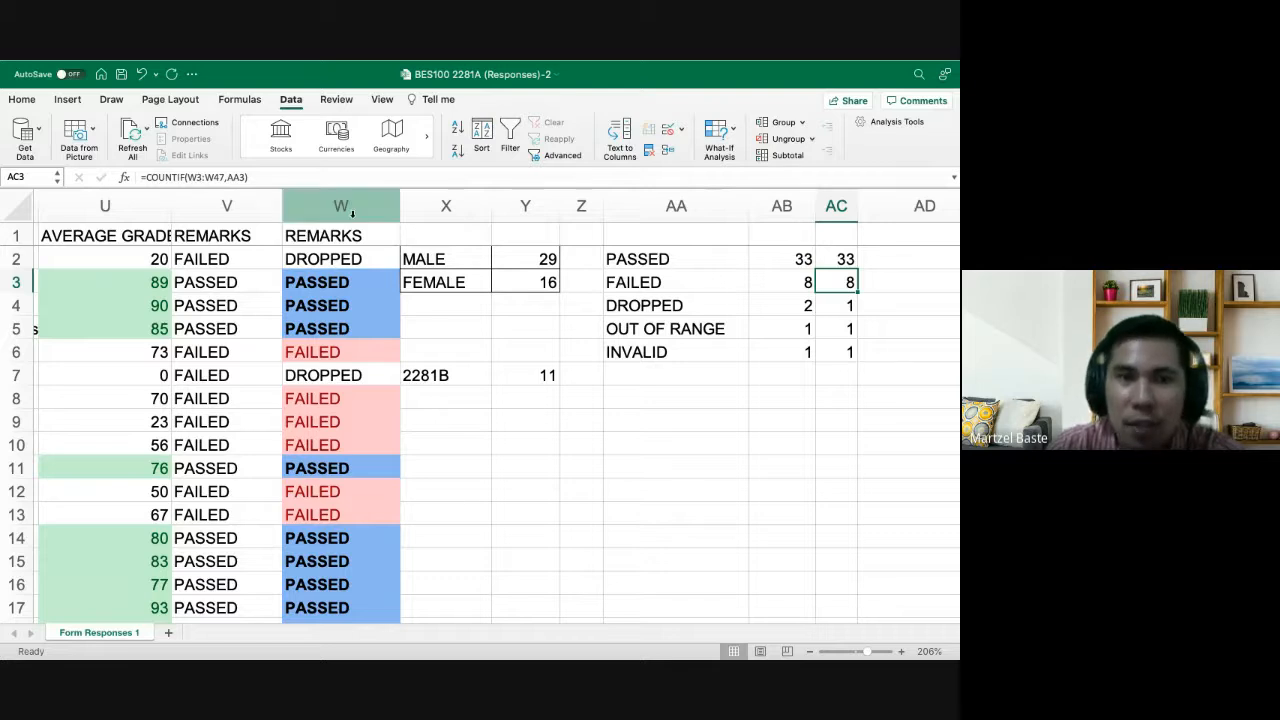
key("Down")
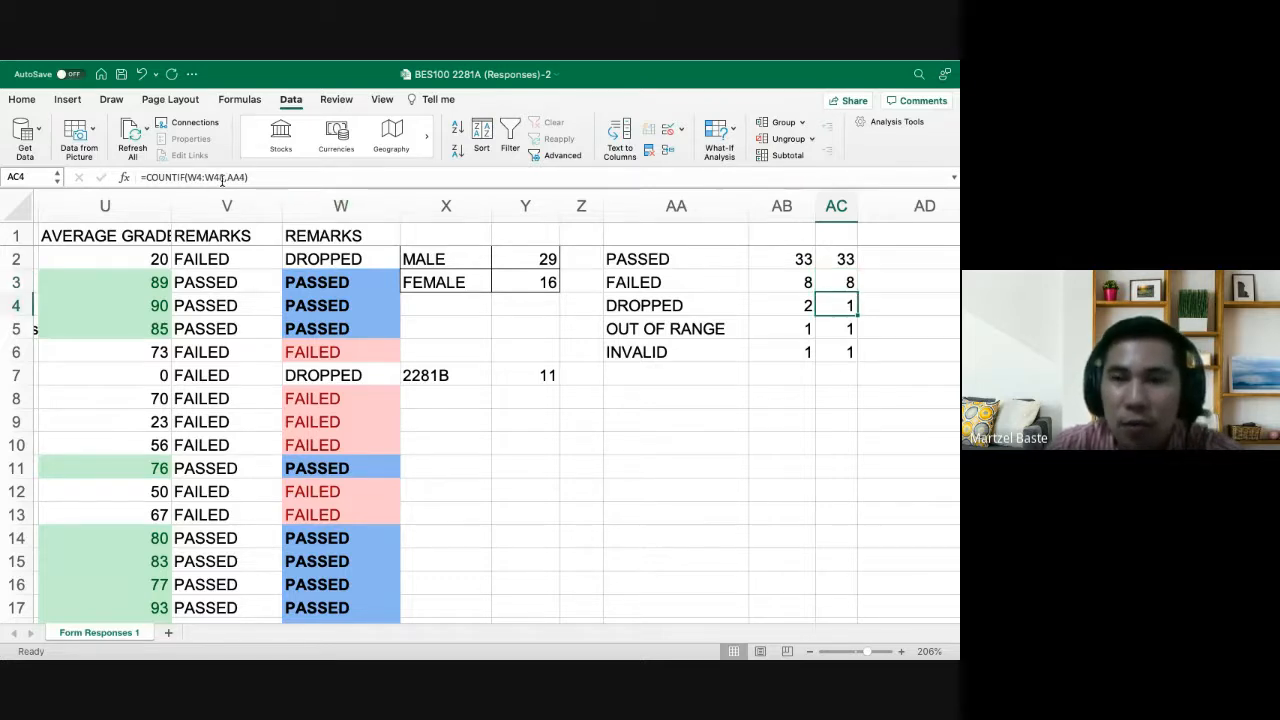
key("Down")
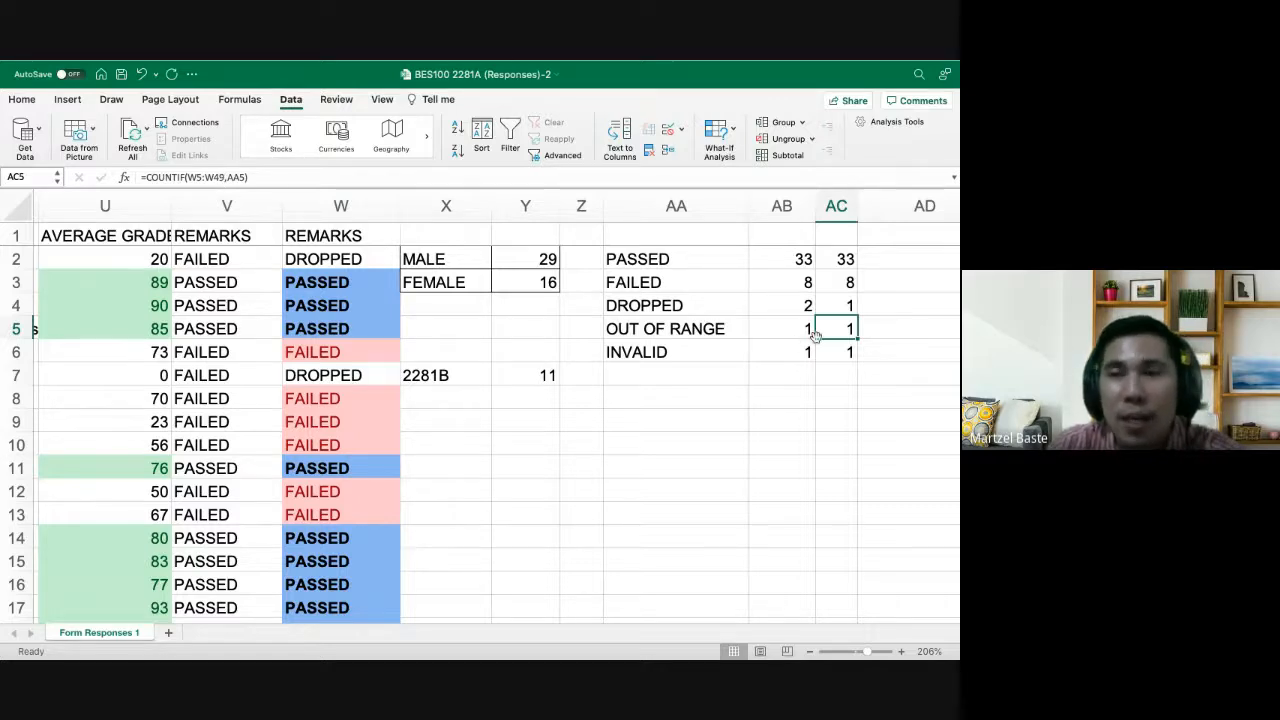
left_click(845, 262)
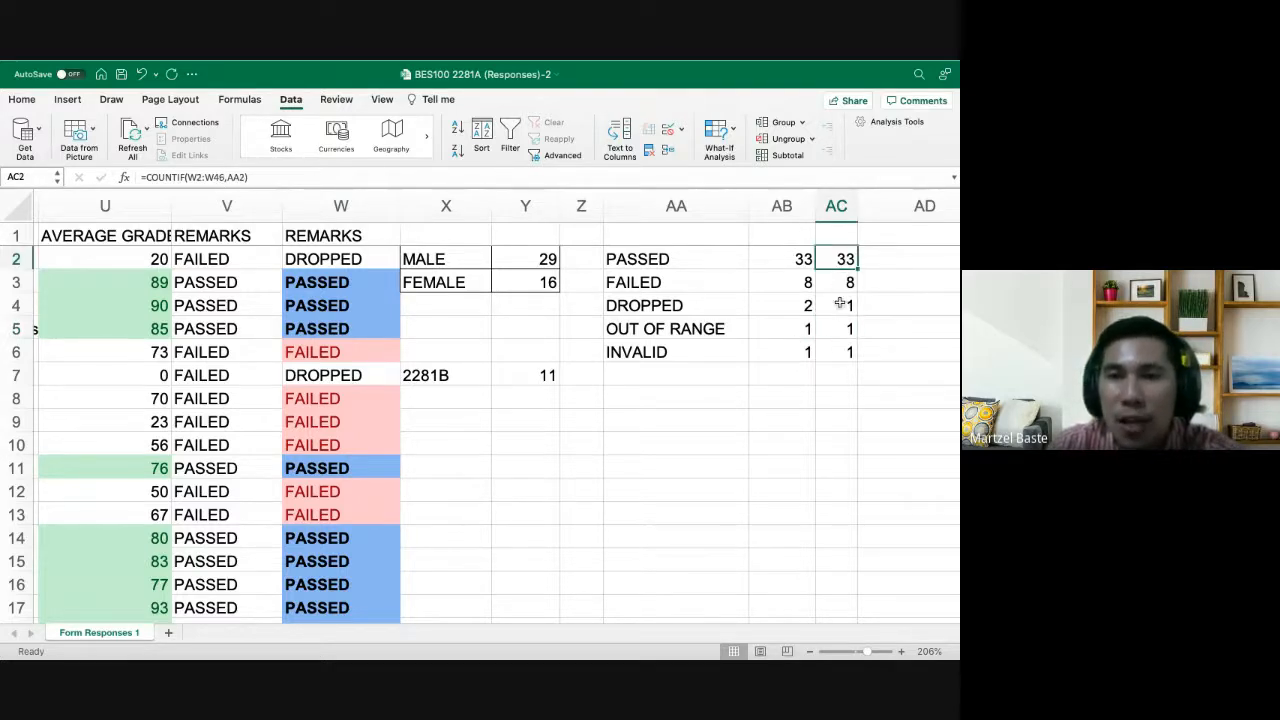
left_click(835, 306)
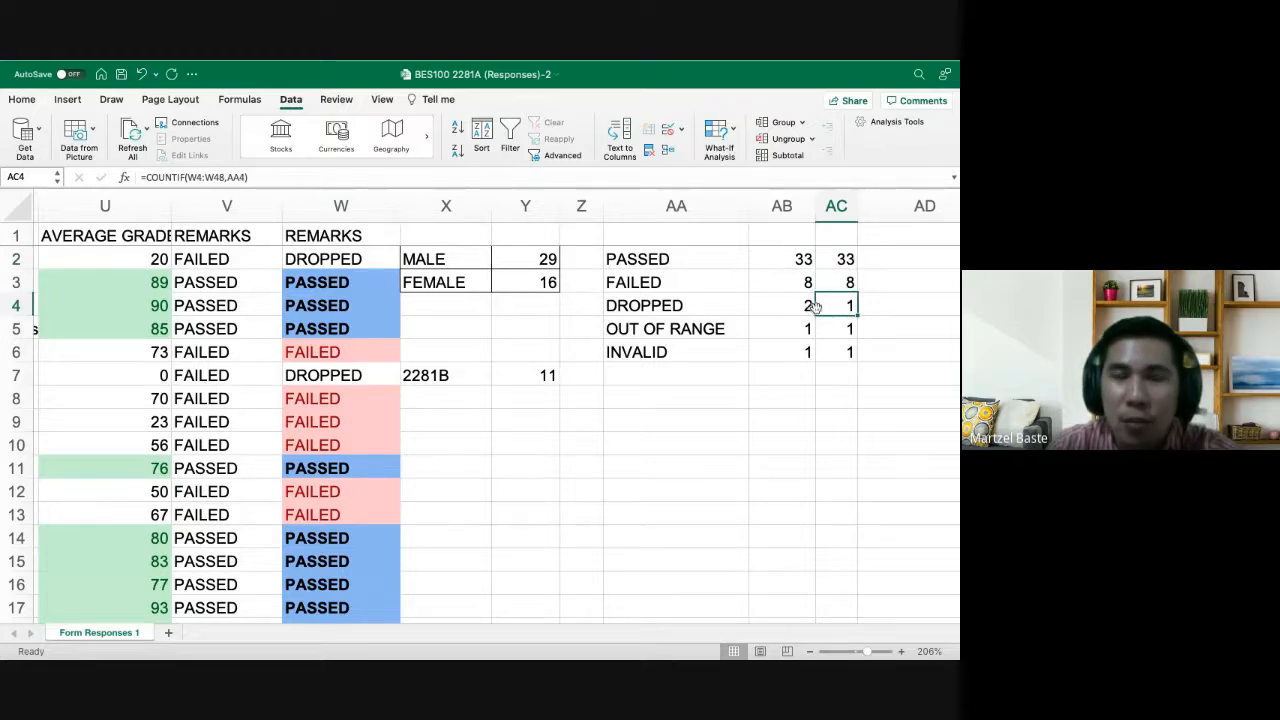
Clear the duplicate status counts in AC2:AC6
left_click_drag(846, 259, 832, 354)
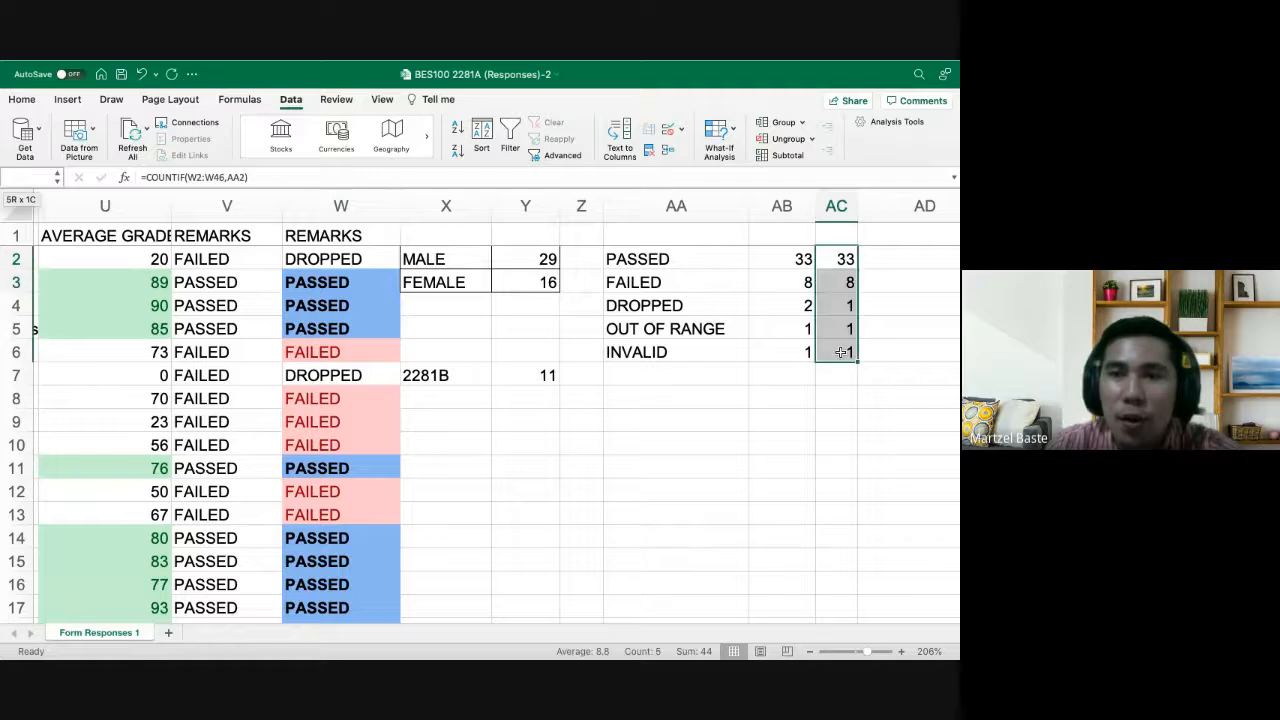
key("Delete")
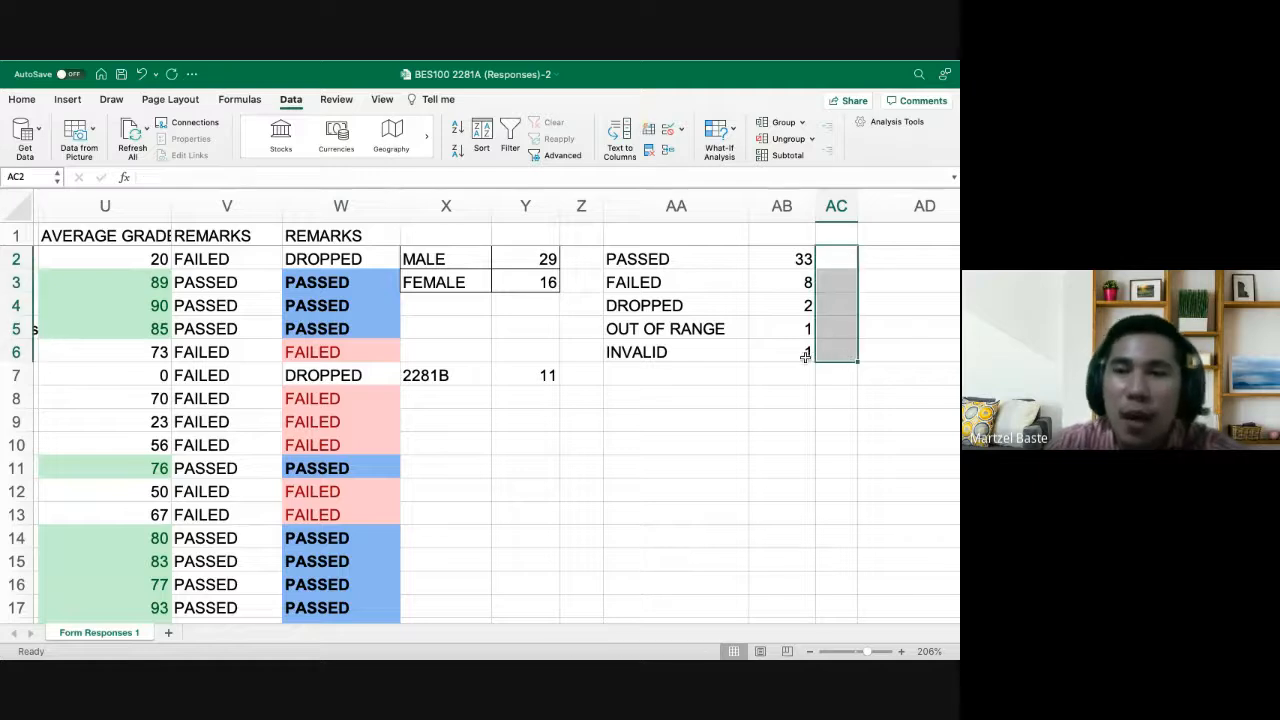
Try filling the PASSED count formula from AB2 across into AC2
left_click(812, 260)
left_click_drag(820, 267, 792, 261)
left_click(807, 260)
left_click(821, 284)
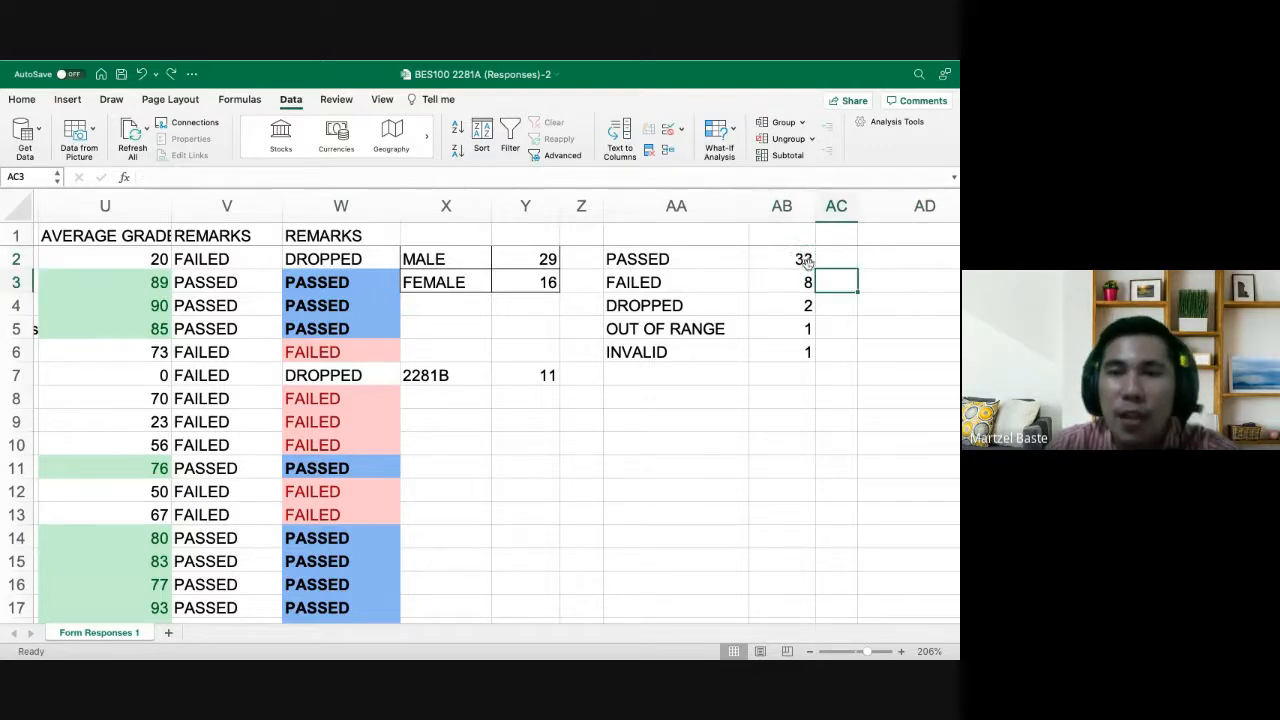
left_click(812, 262)
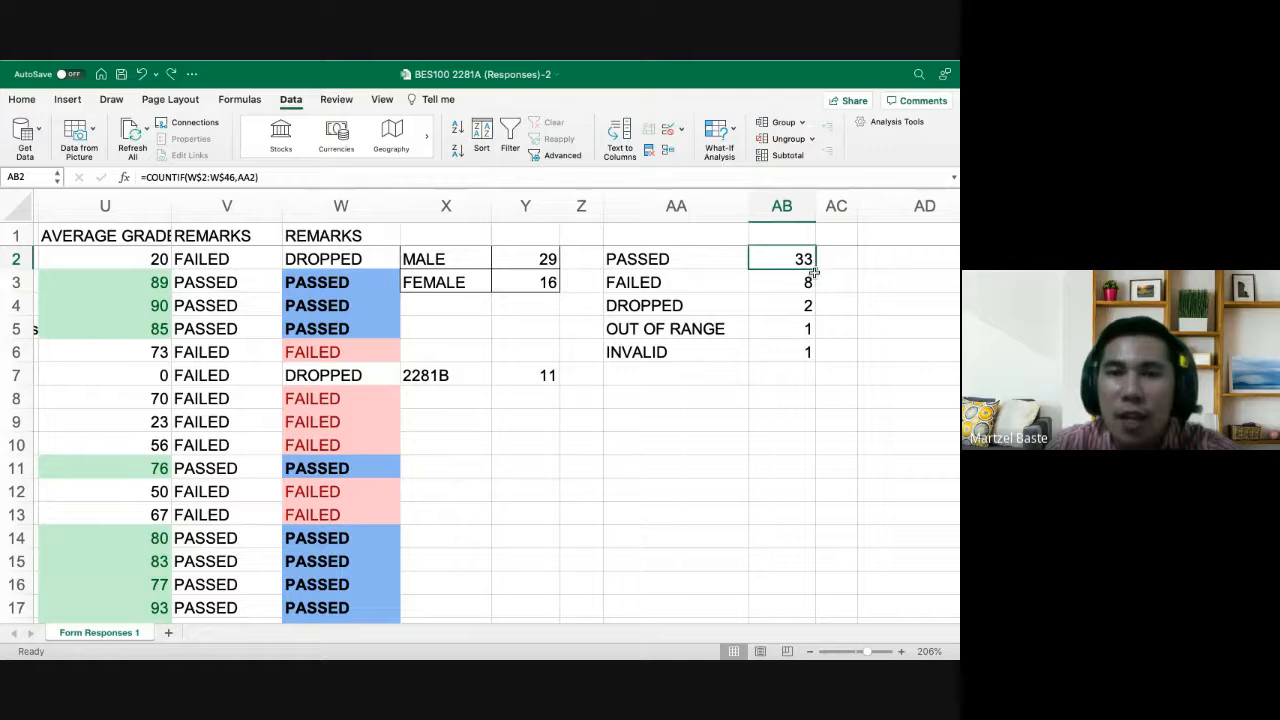
left_click_drag(814, 273, 860, 271)
left_click(807, 262)
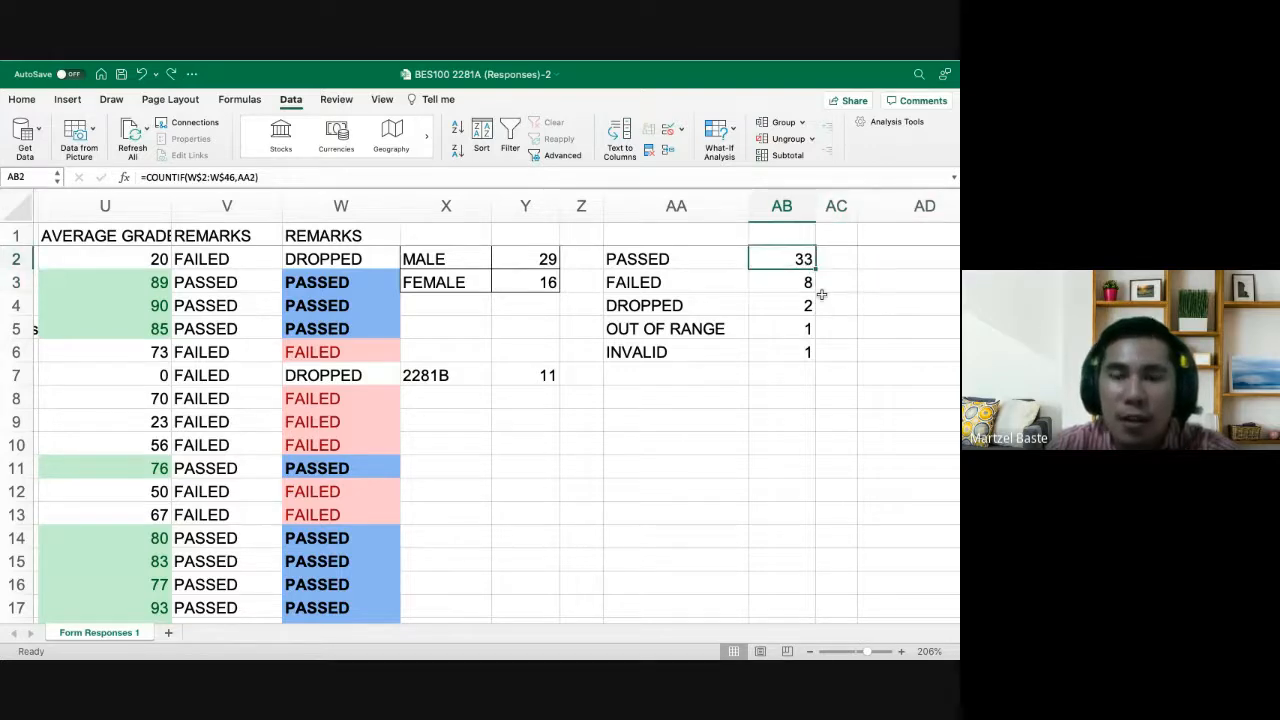
Fill the PASSED count formula from AB2 across to AD2 and inspect the copied formula in AC2
scroll(822, 295, "right", 2)
scroll(821, 295, "right", 1)
left_click_drag(686, 268, 863, 277)
left_click(714, 259)
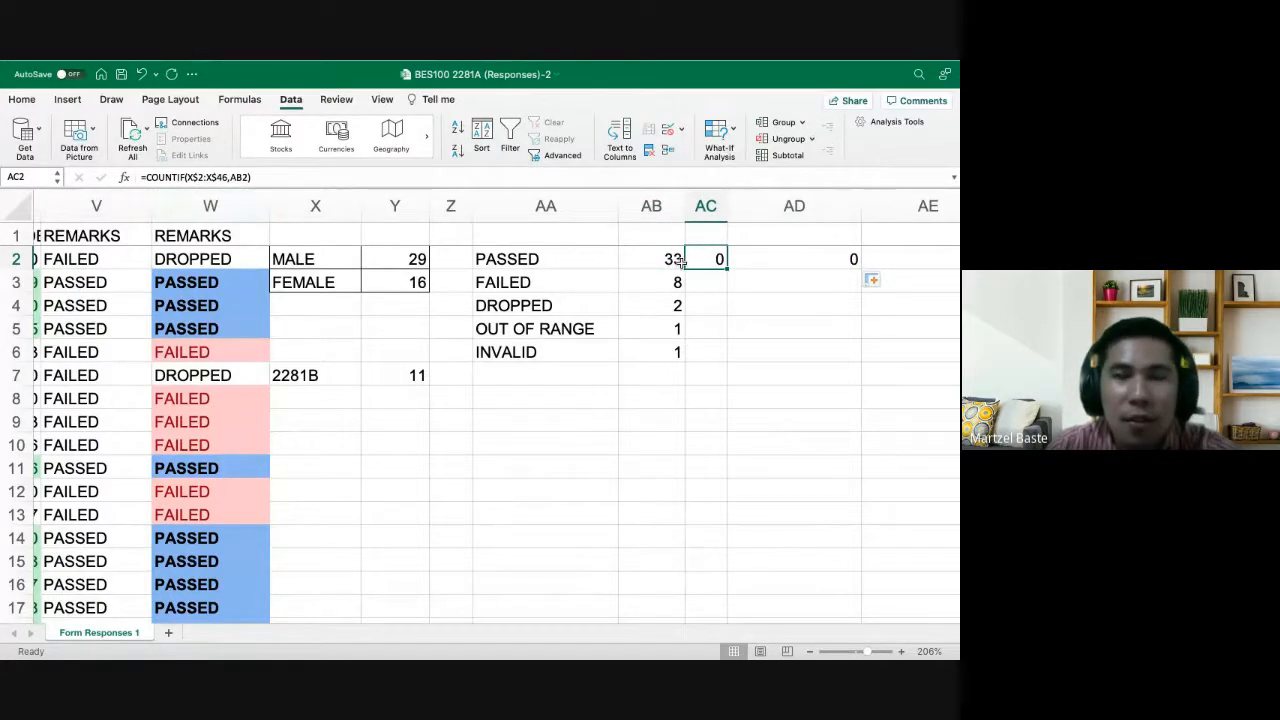
Undo the fill across AC2:AD2 and the clearing of AC2:AC6
key("super+z")
key("super+z")
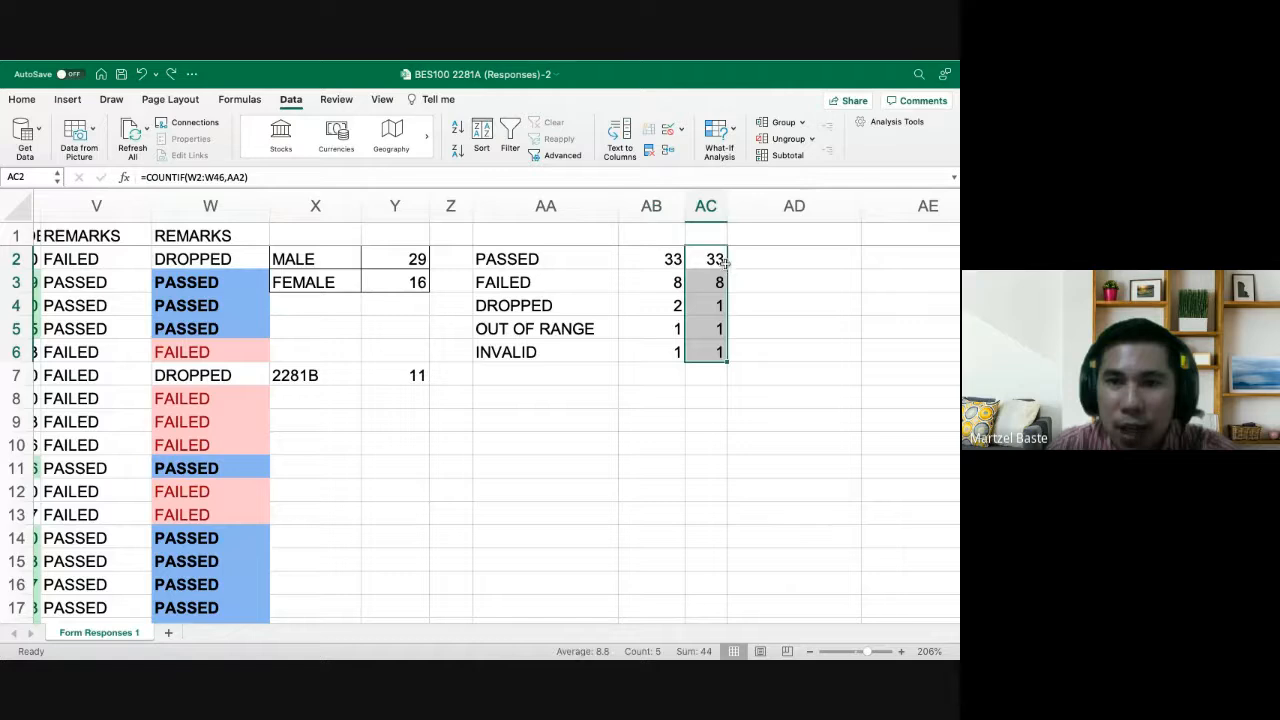
Fill the PASSED count formula from AC2 across to AE2
left_click(724, 262)
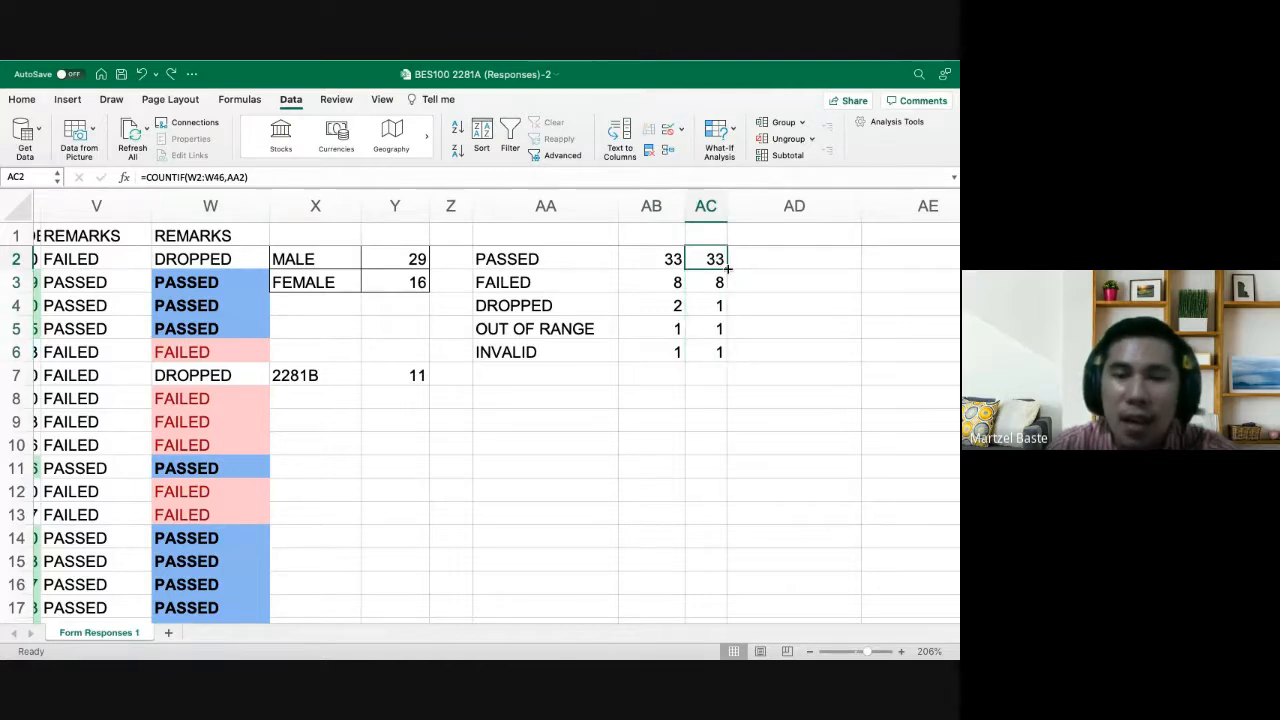
left_click_drag(728, 268, 935, 258)
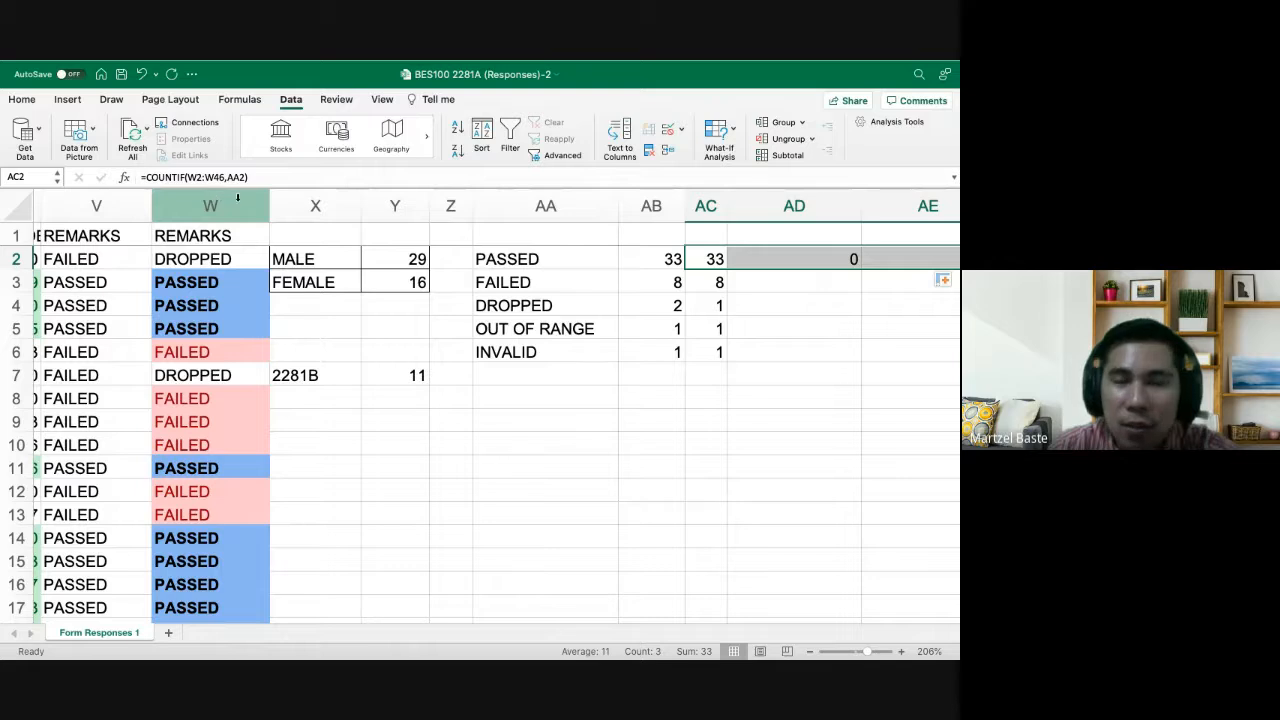
scroll(714, 340, "right", 3)
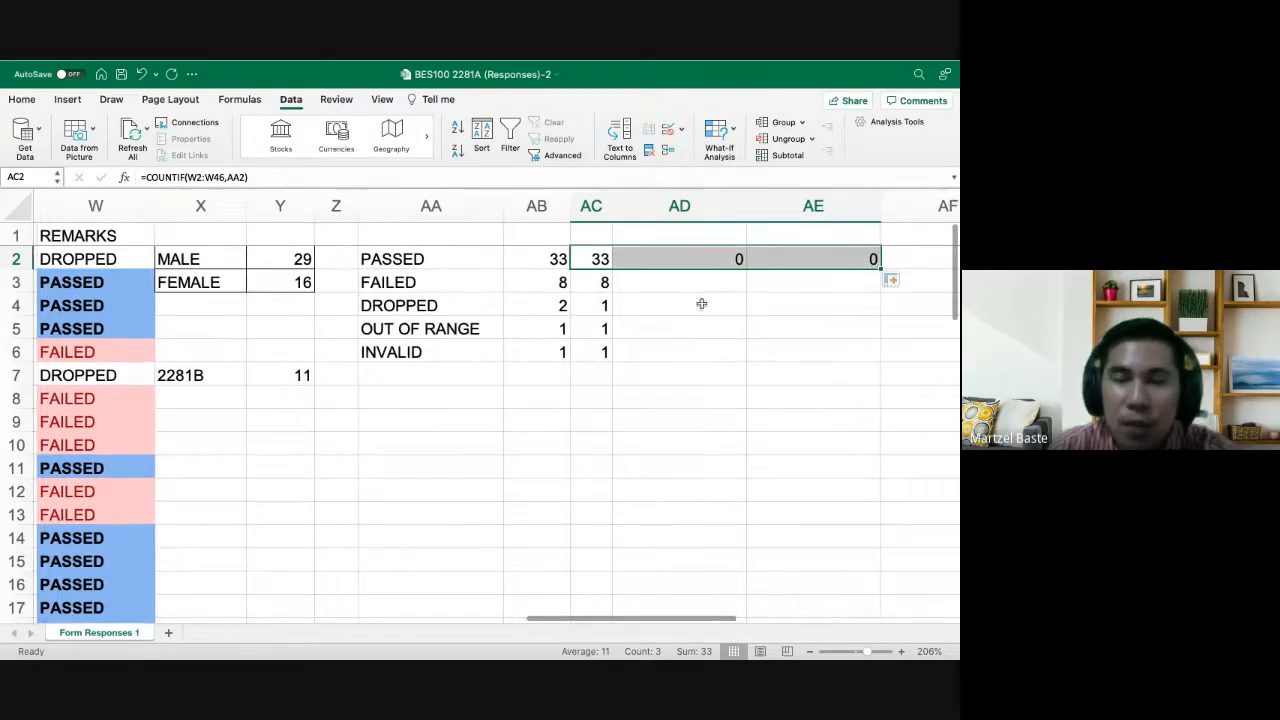
Inspect how the range and criteria references shift in the copied COUNTIF formulas in AD2 and AE2
left_click(699, 260)
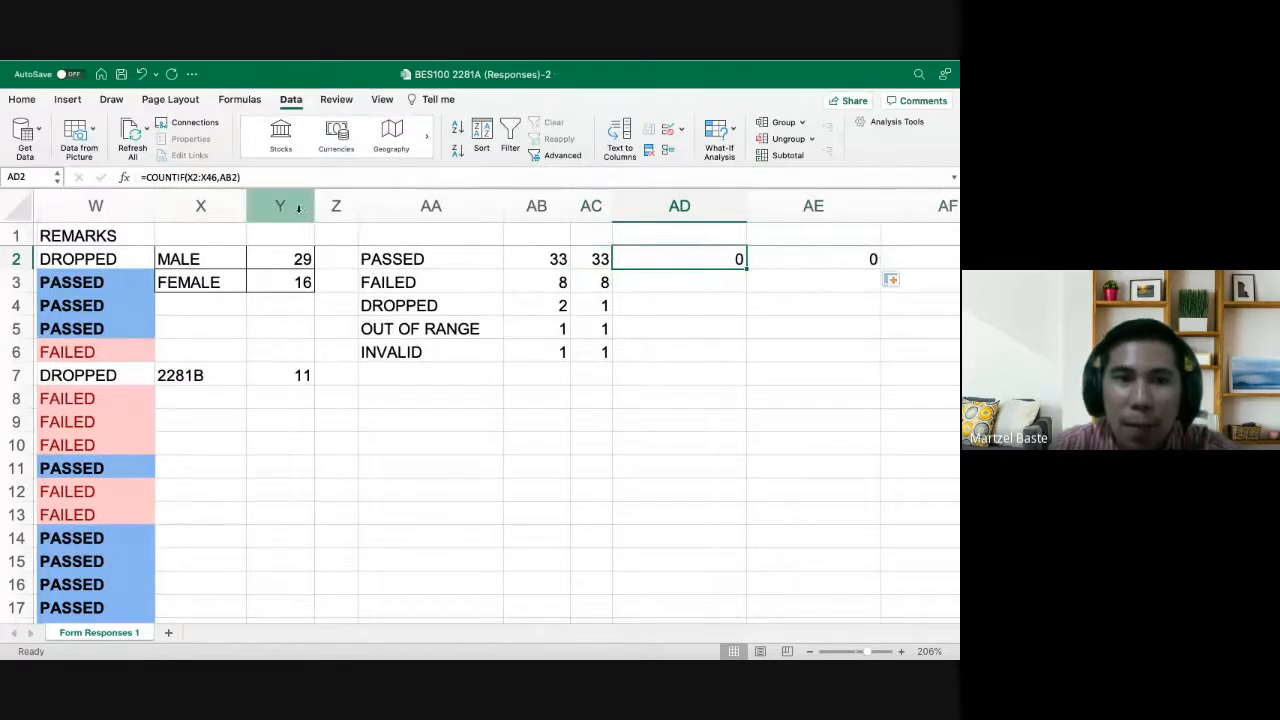
left_click(599, 259)
left_click(693, 257)
double_click(675, 262)
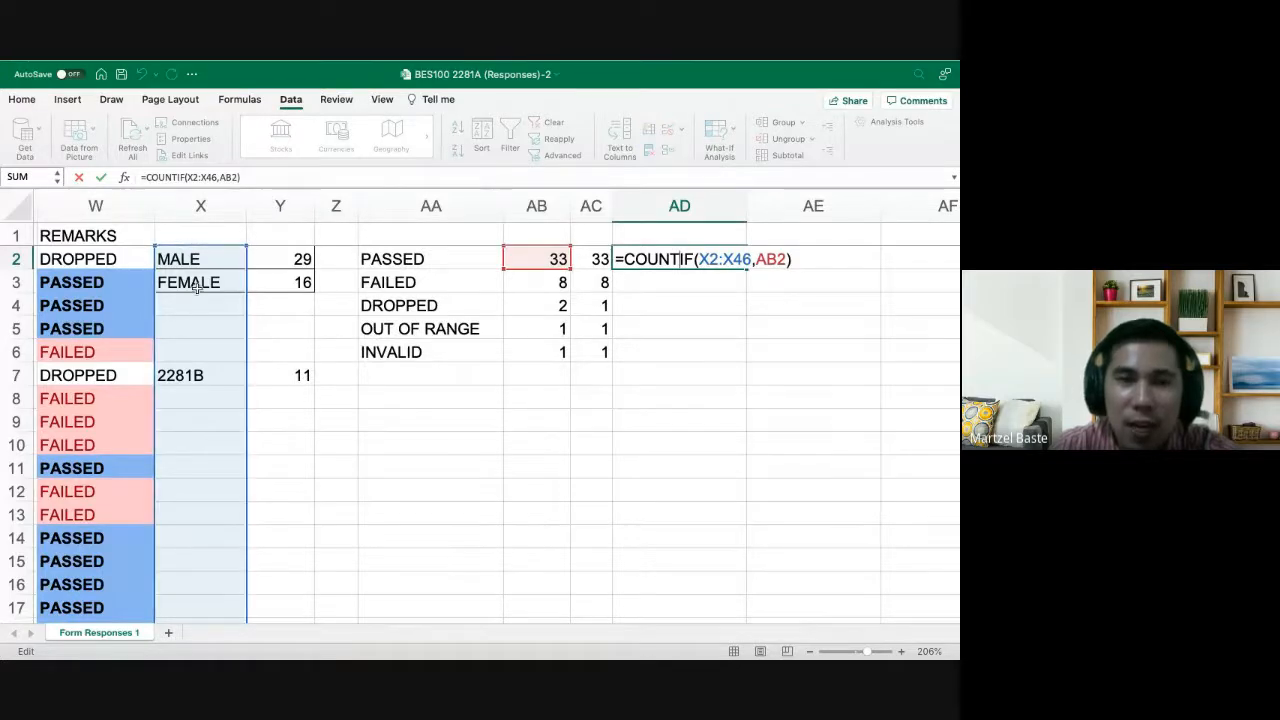
key("Return")
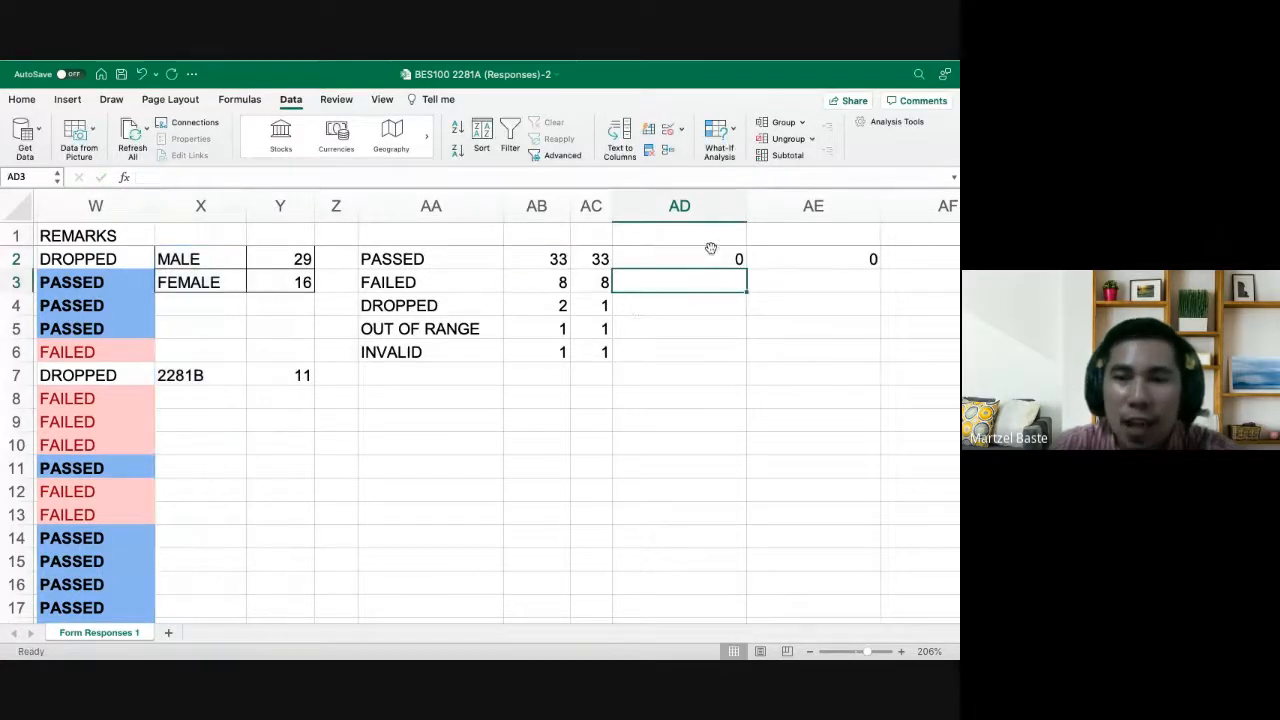
left_click(803, 264)
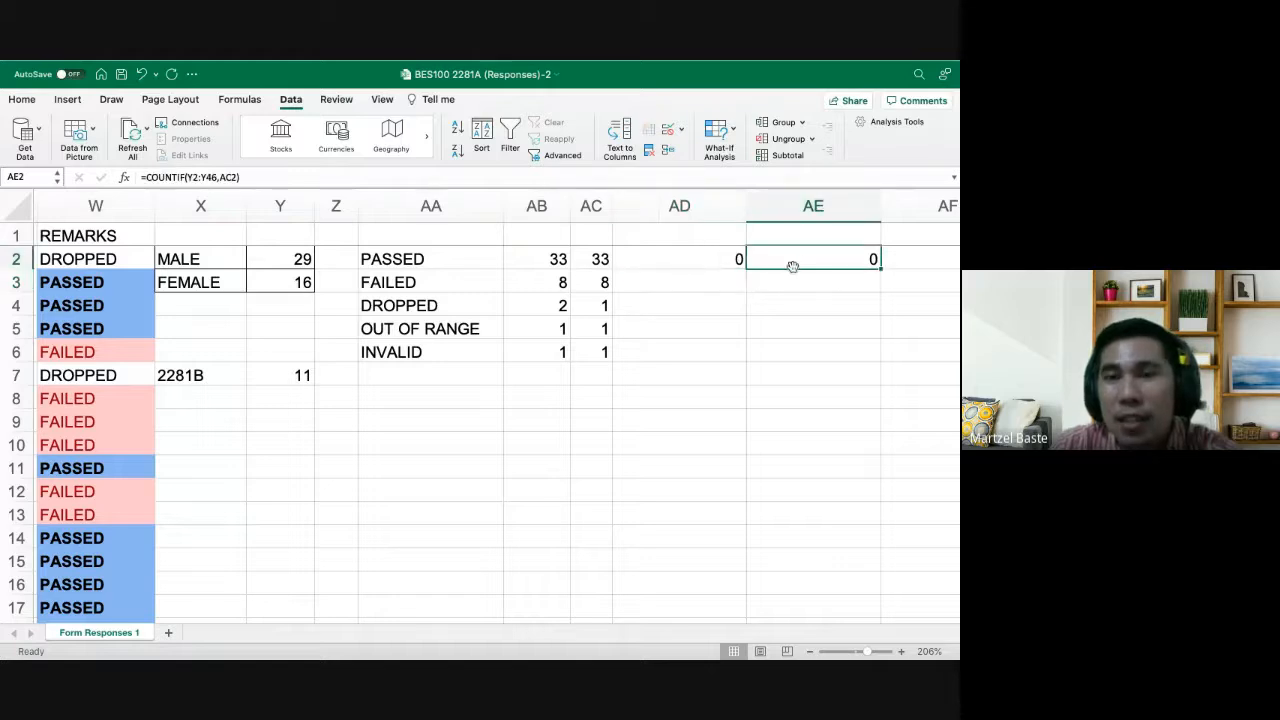
double_click(840, 259)
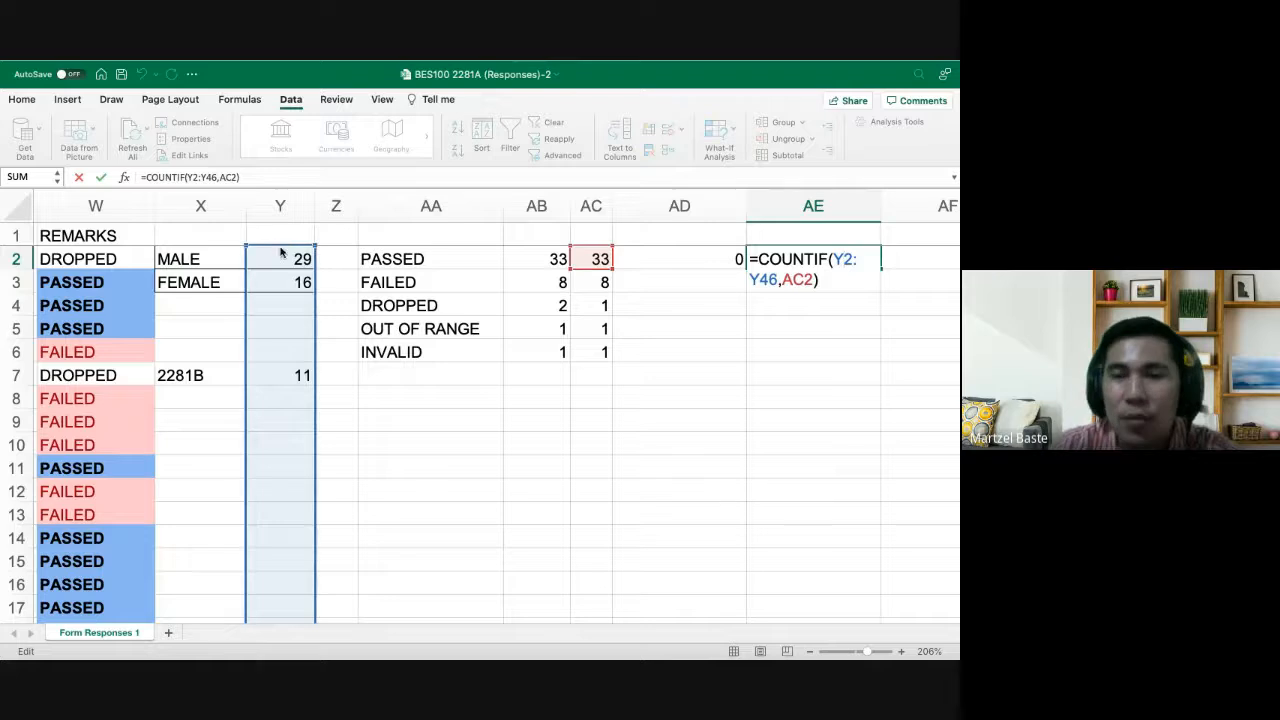
key("Return")
Make the range in AB2's PASSED count fully absolute, as =COUNTIF($W$2:$W$46,AA2)
left_click(553, 260)
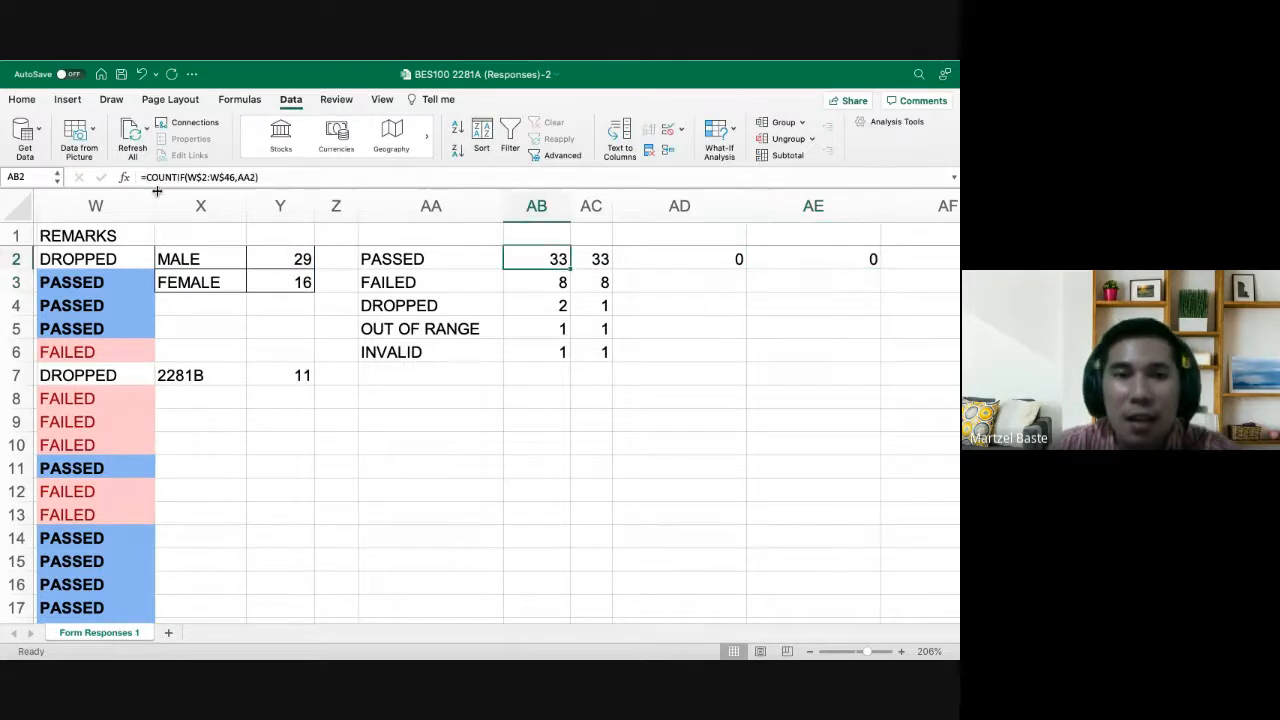
left_click(203, 177)
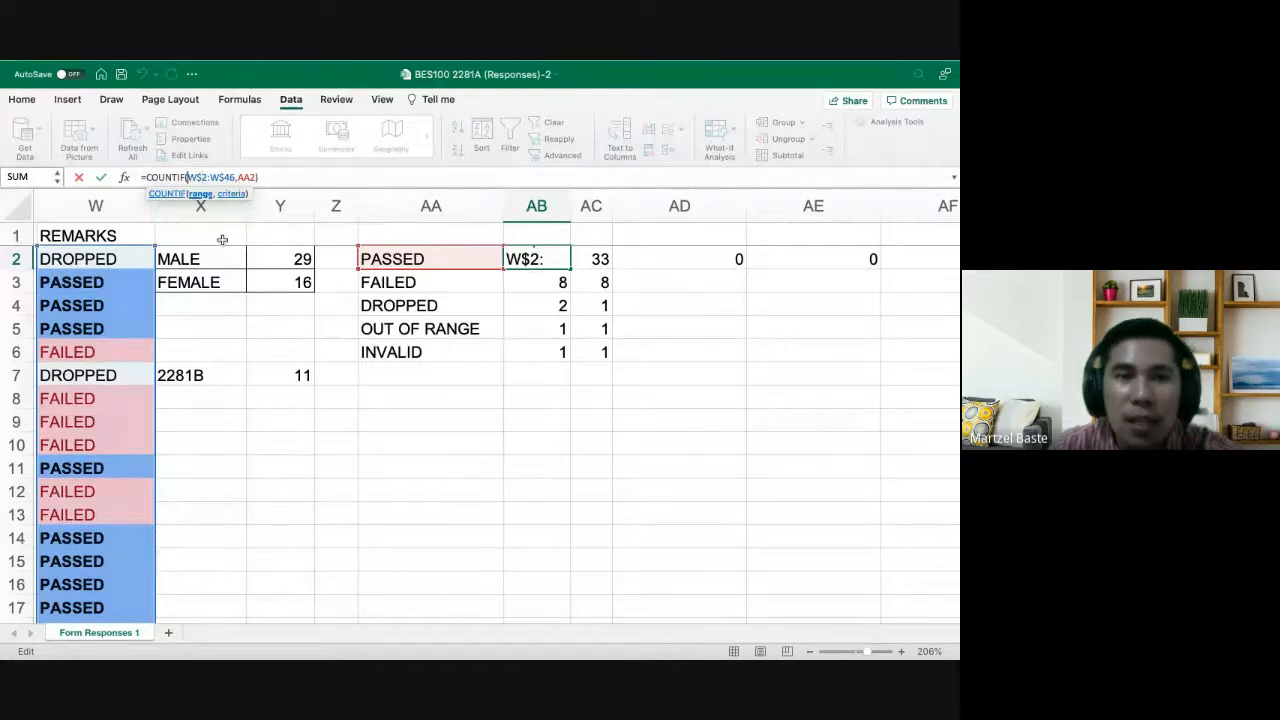
type("$")
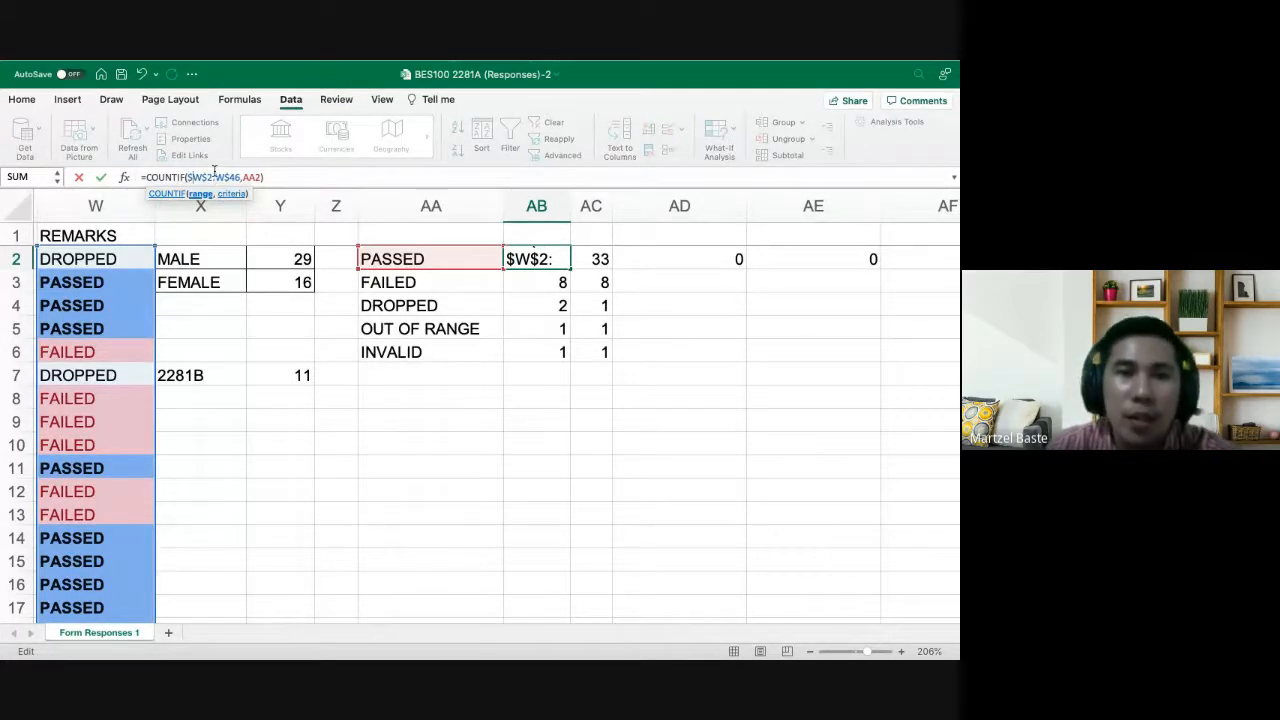
left_click(215, 177)
type("$")
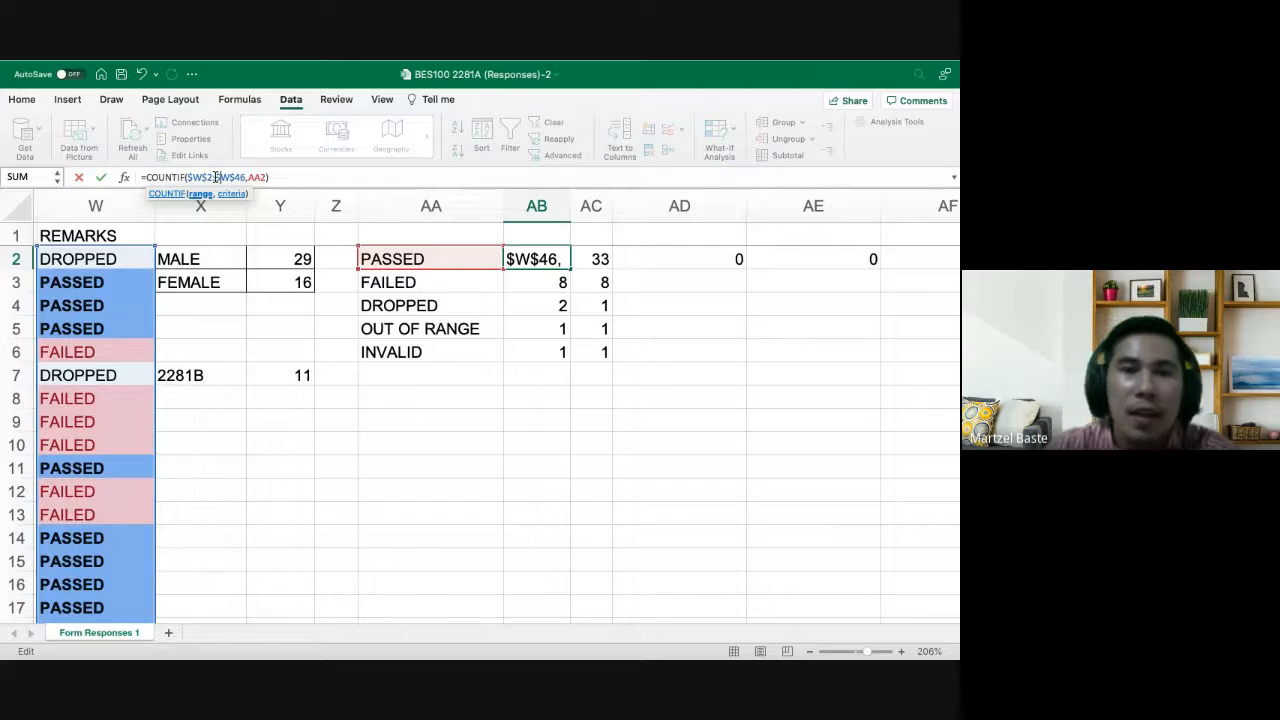
key("Return")
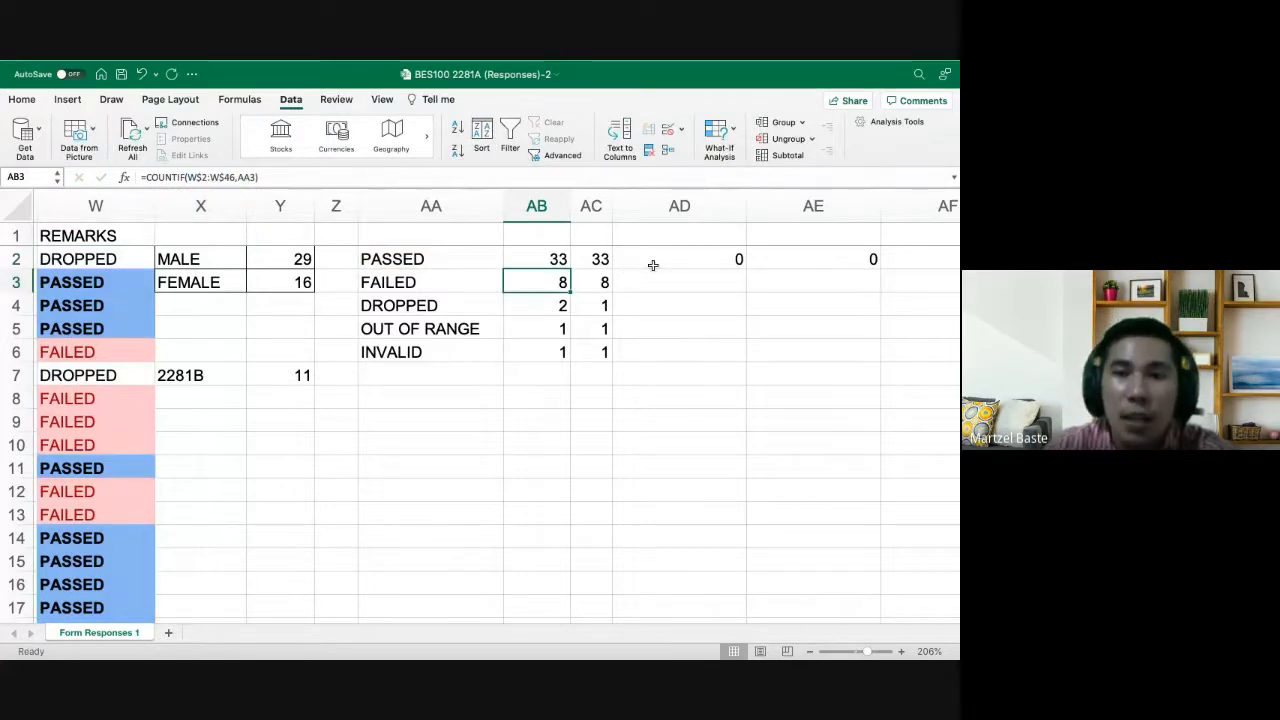
Fill the fully absolute PASSED count formula from AB2 across to AE2 and inspect the copied references in AC2
left_click(653, 264)
left_click(562, 260)
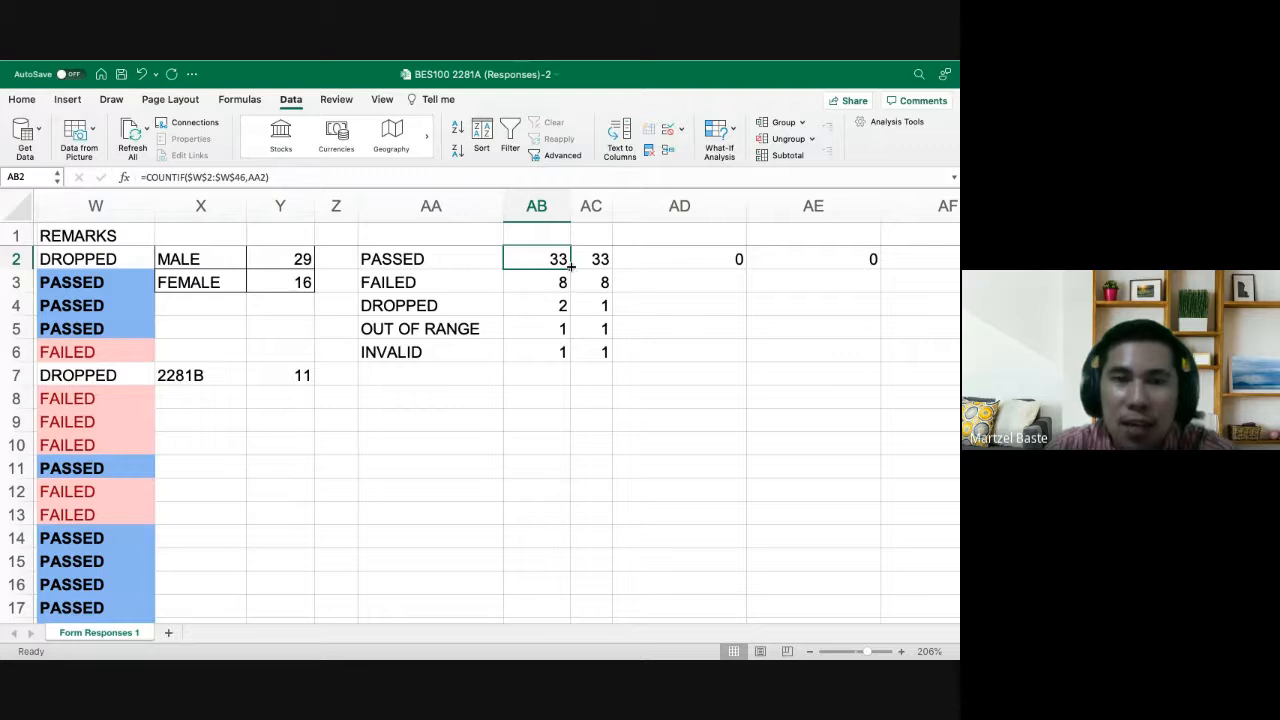
left_click_drag(571, 262, 845, 258)
left_click(660, 262)
left_click(591, 259)
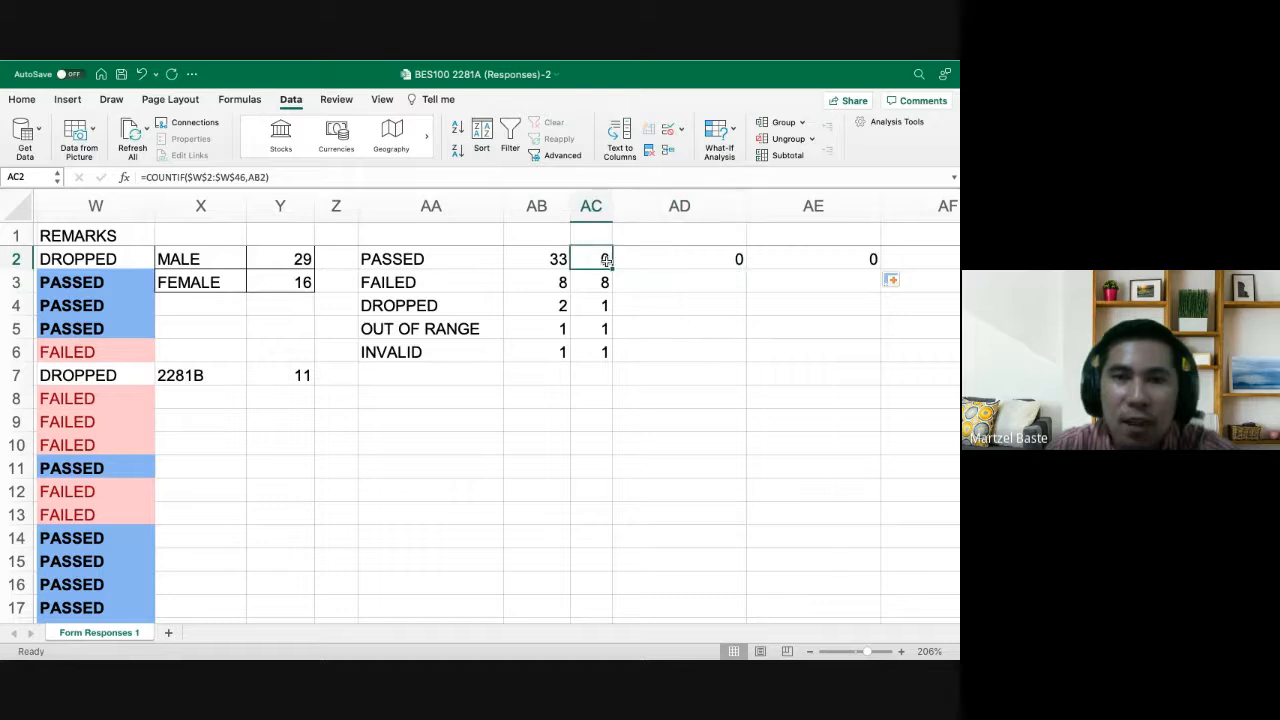
double_click(591, 259)
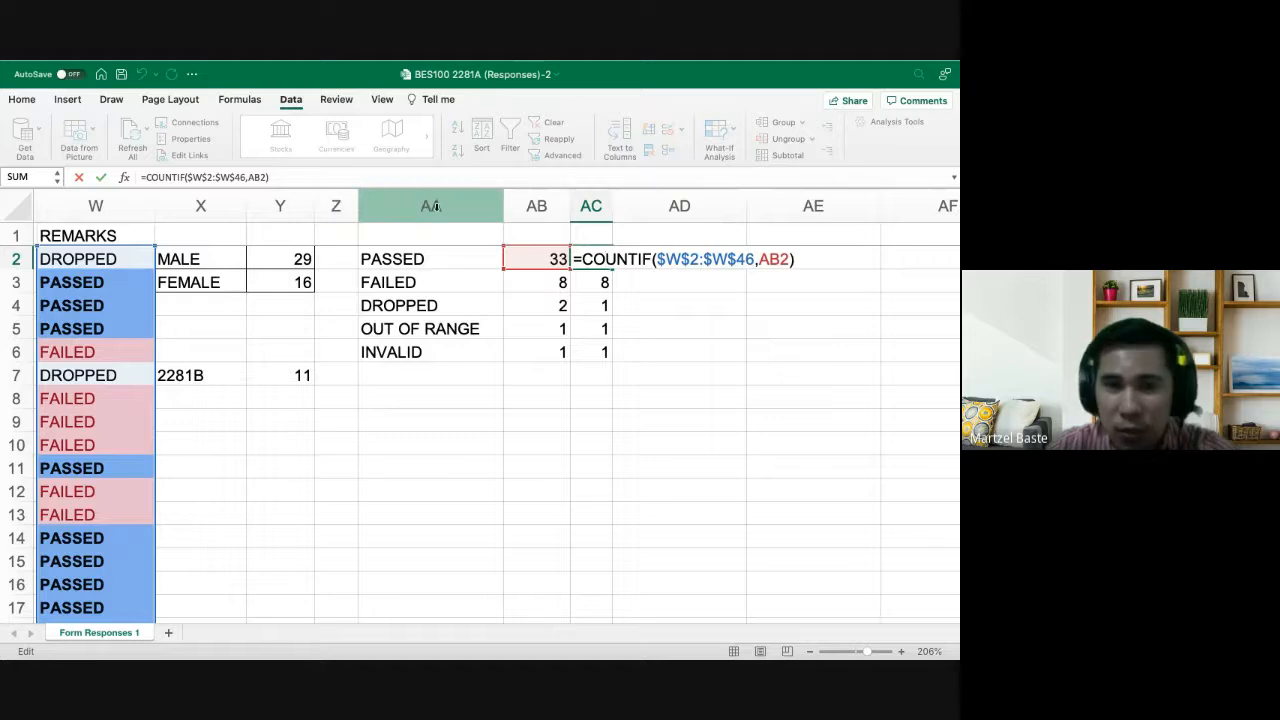
key("Return")
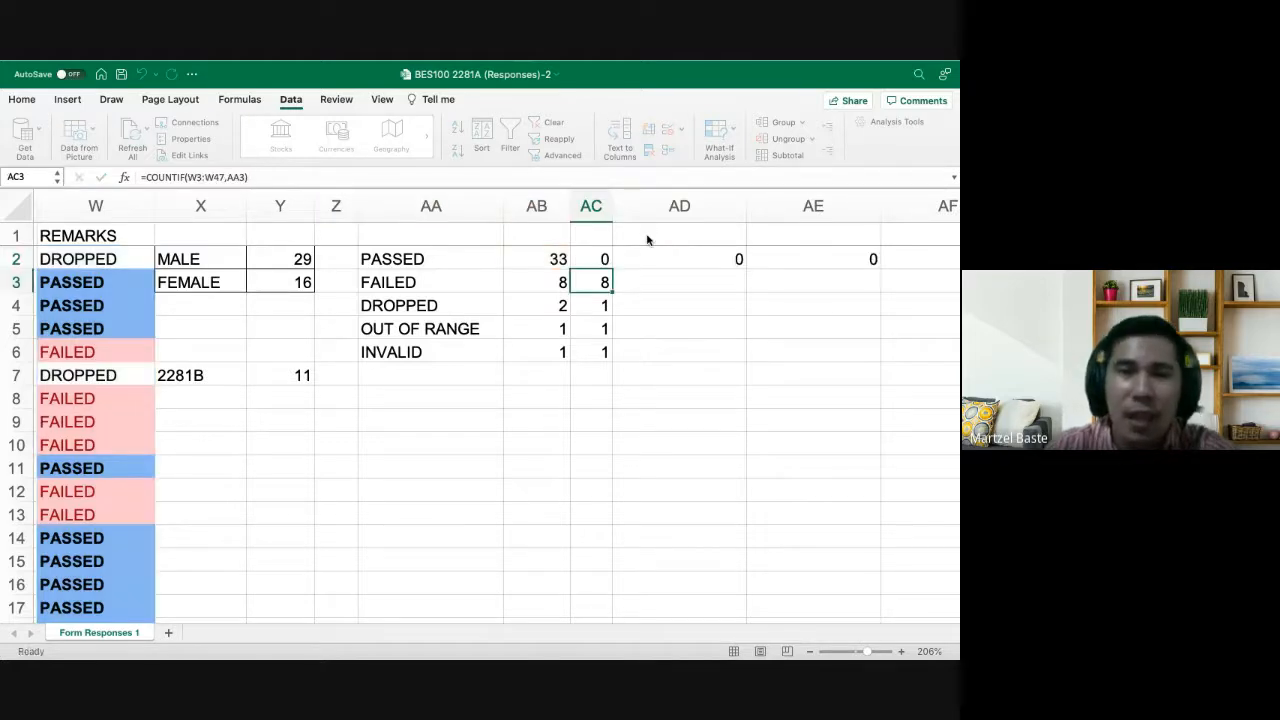
Undo the fill across AC2:AE2 and the absolute column references added in AB2
left_click(607, 266)
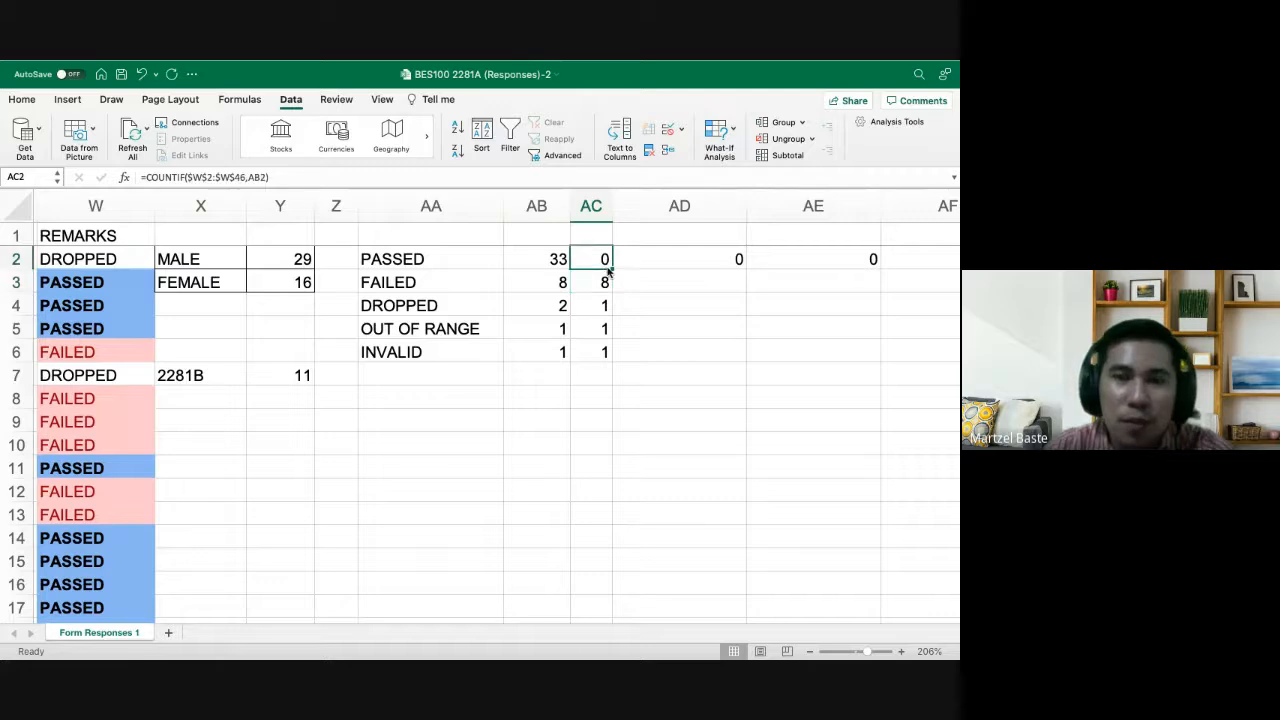
key("super+z")
left_click(595, 259)
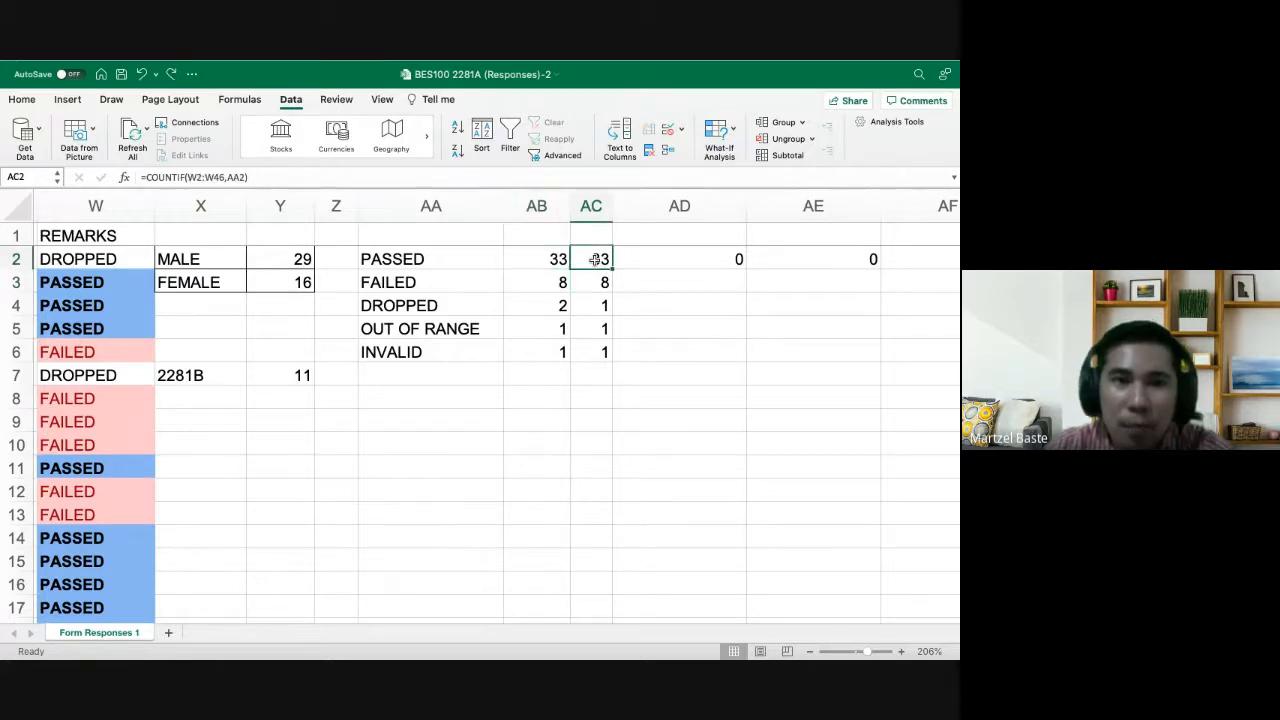
Compare the COUNTIF formulas in AB2, AC2 and AD2
key("Left")
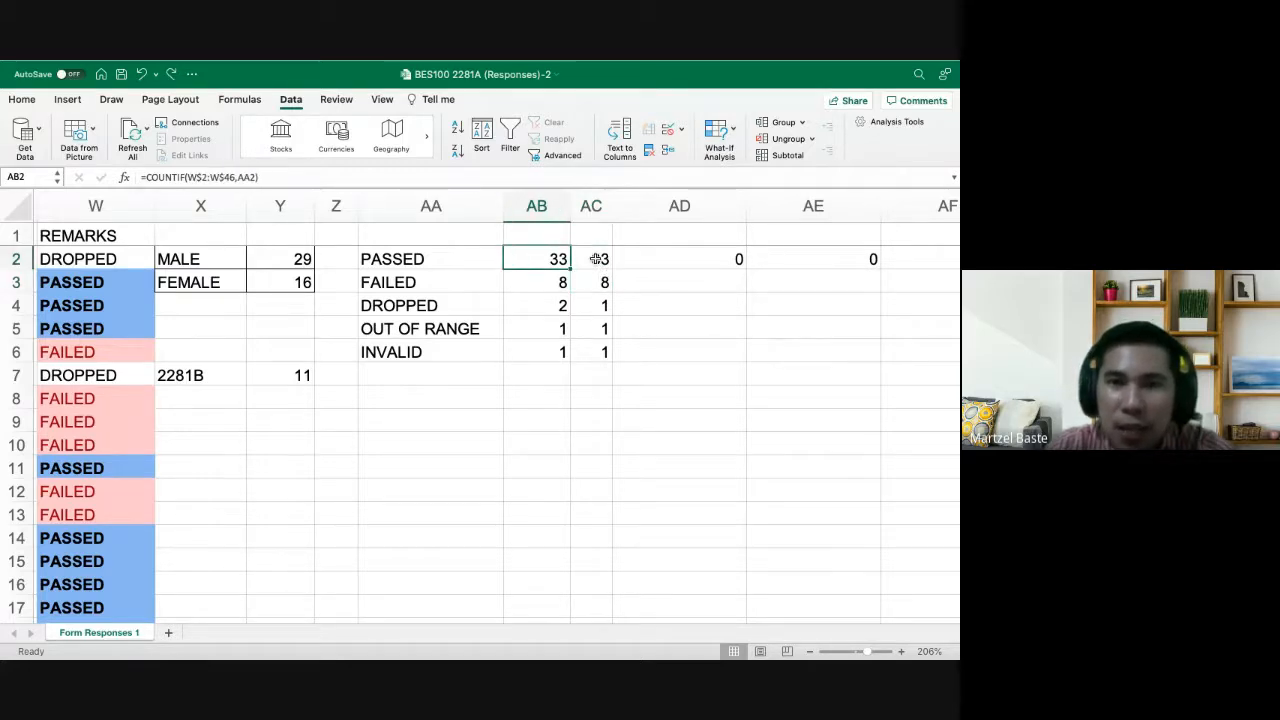
left_click(596, 259)
left_click(648, 261)
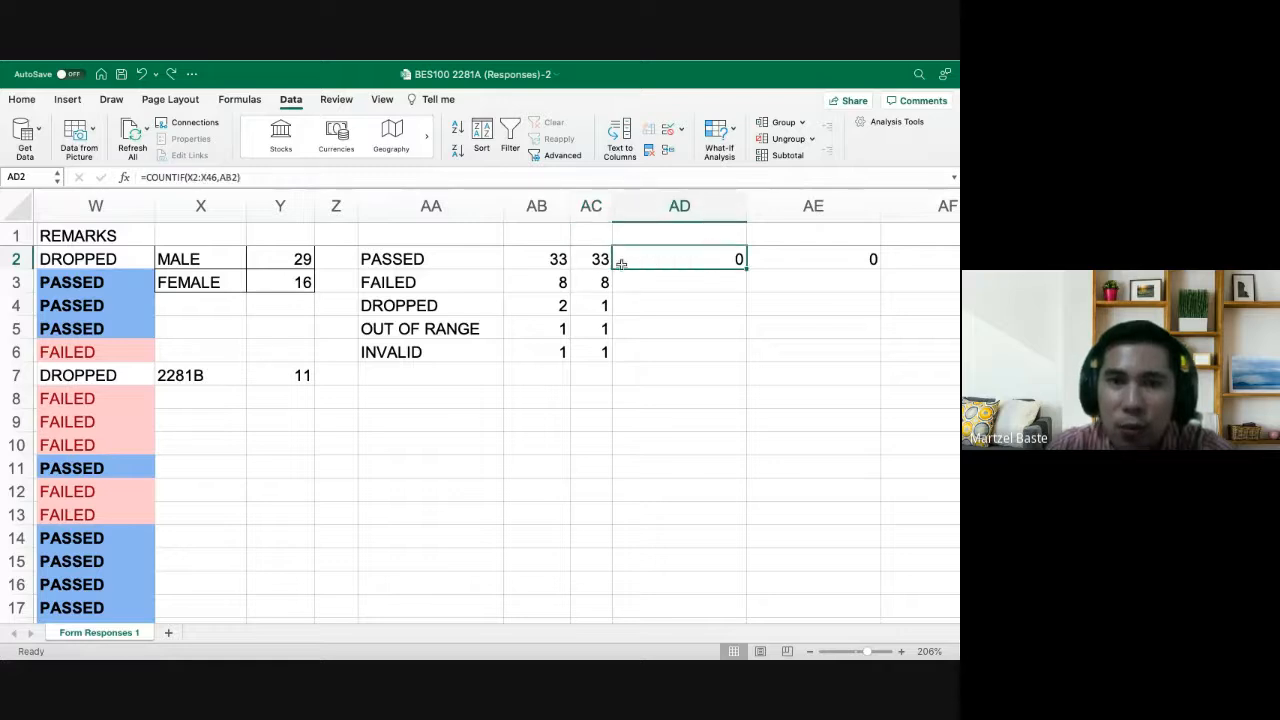
left_click(606, 262)
key("Right")
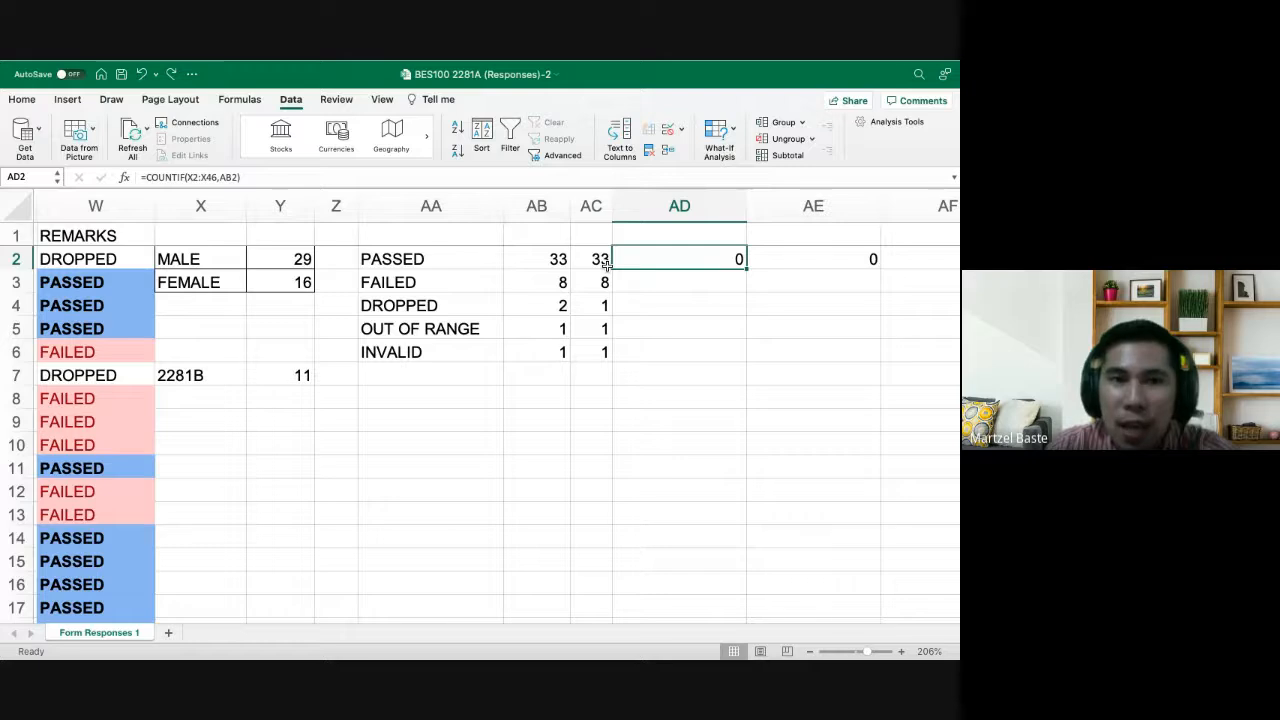
Lock only the column of the counted range in AC2, making the formula =COUNTIF($W2:$W46,AA2)
left_click(606, 262)
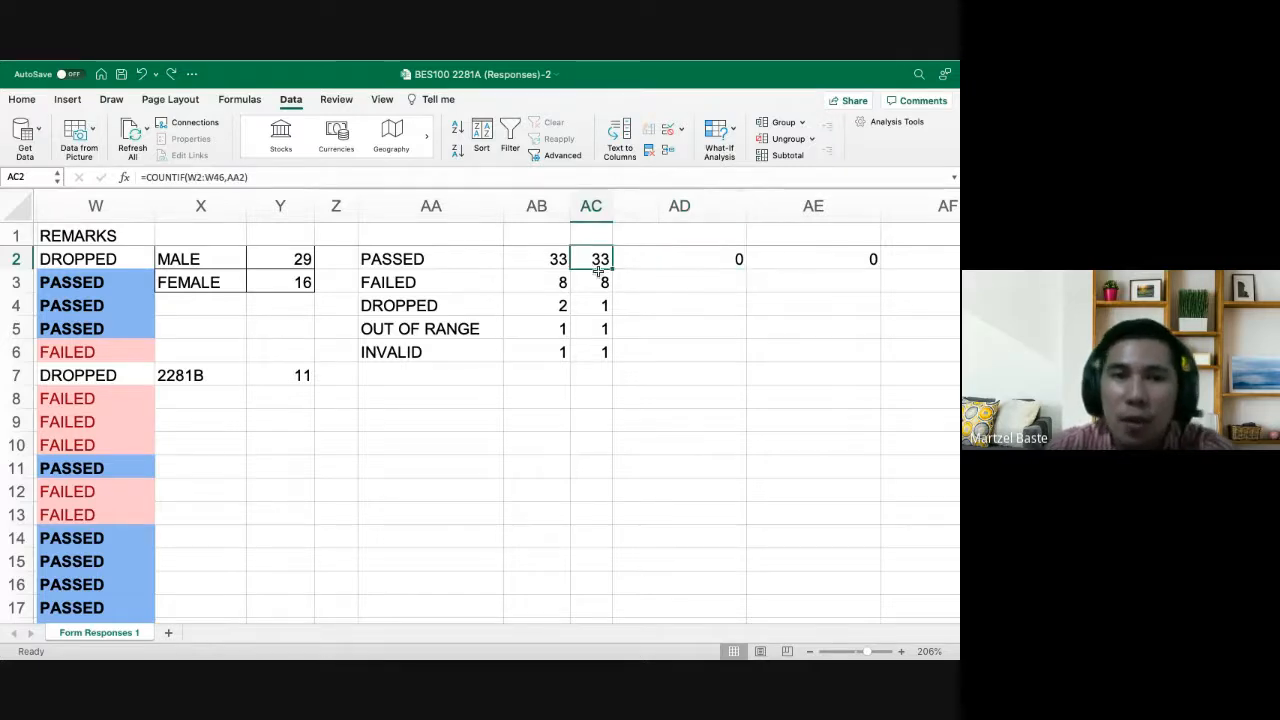
left_click(190, 176)
type("$")
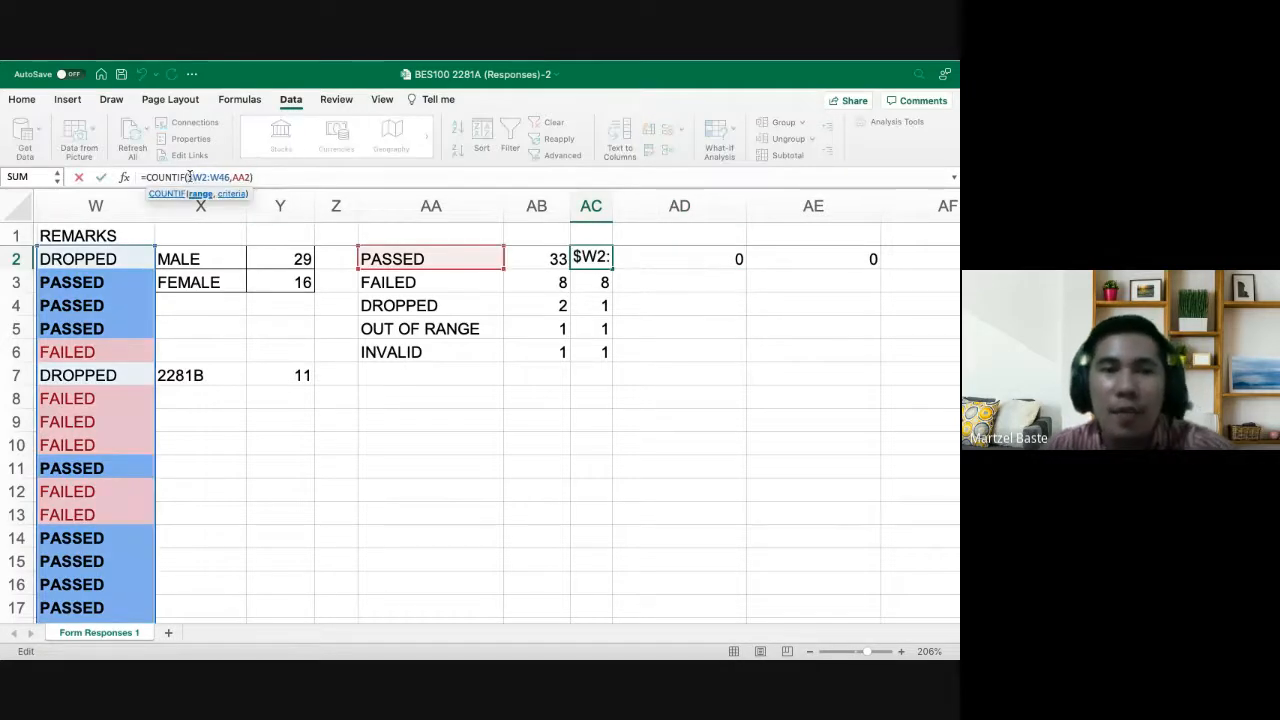
key("Right")
key("Right")
key("Right")
type("#")
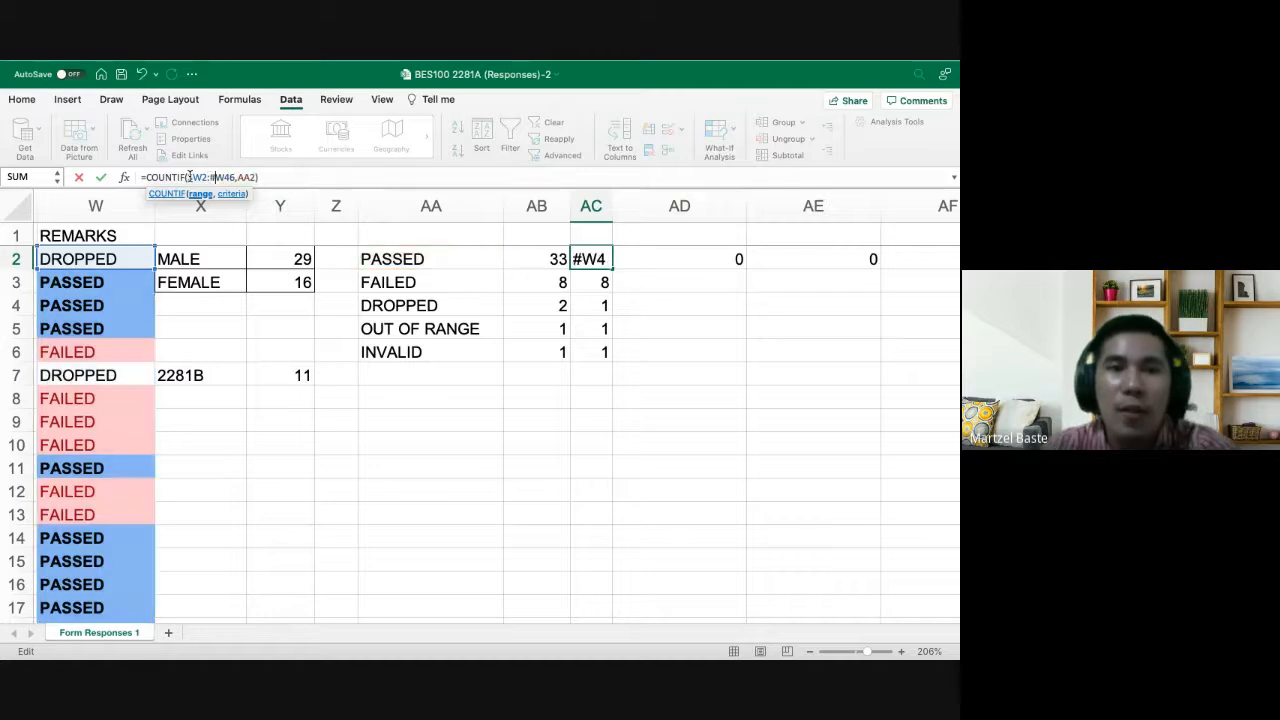
key("BackSpace")
type("$")
key("Return")
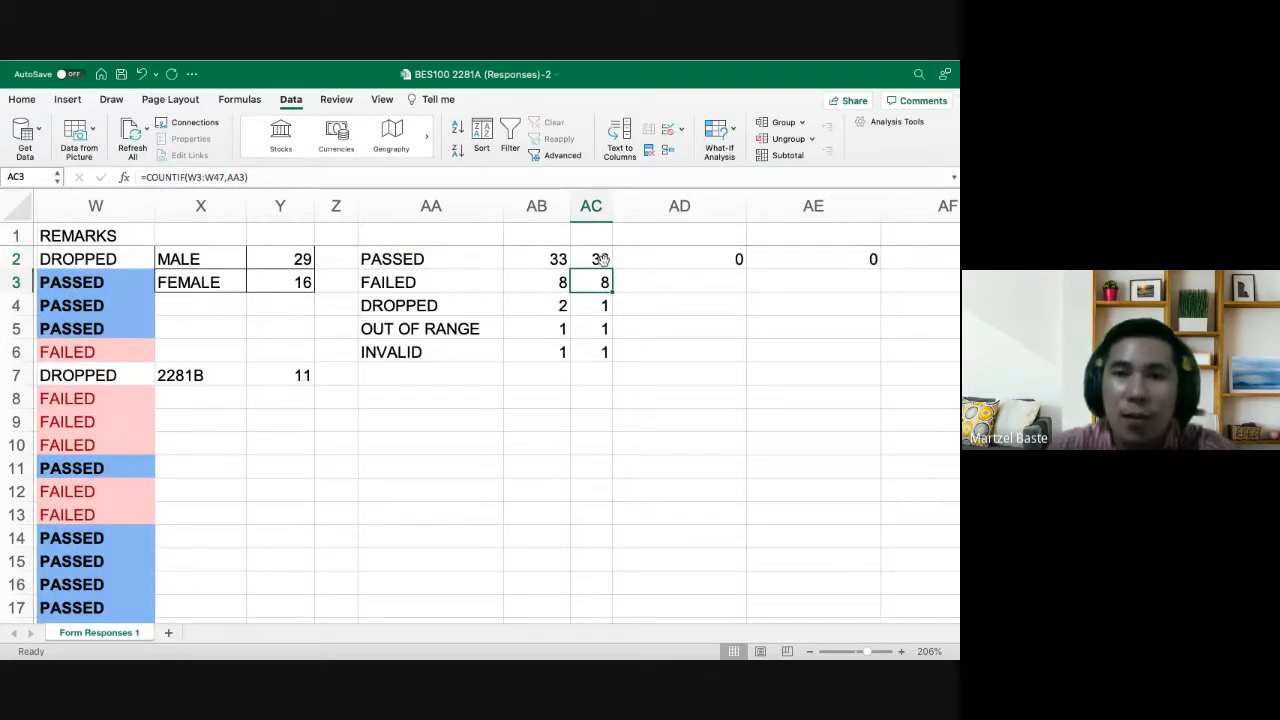
Fill the column-locked PASSED count formula from AC2 across to AE2 and inspect the copied formulas in AD2 and AE2
left_click(603, 259)
left_click_drag(610, 262, 875, 262)
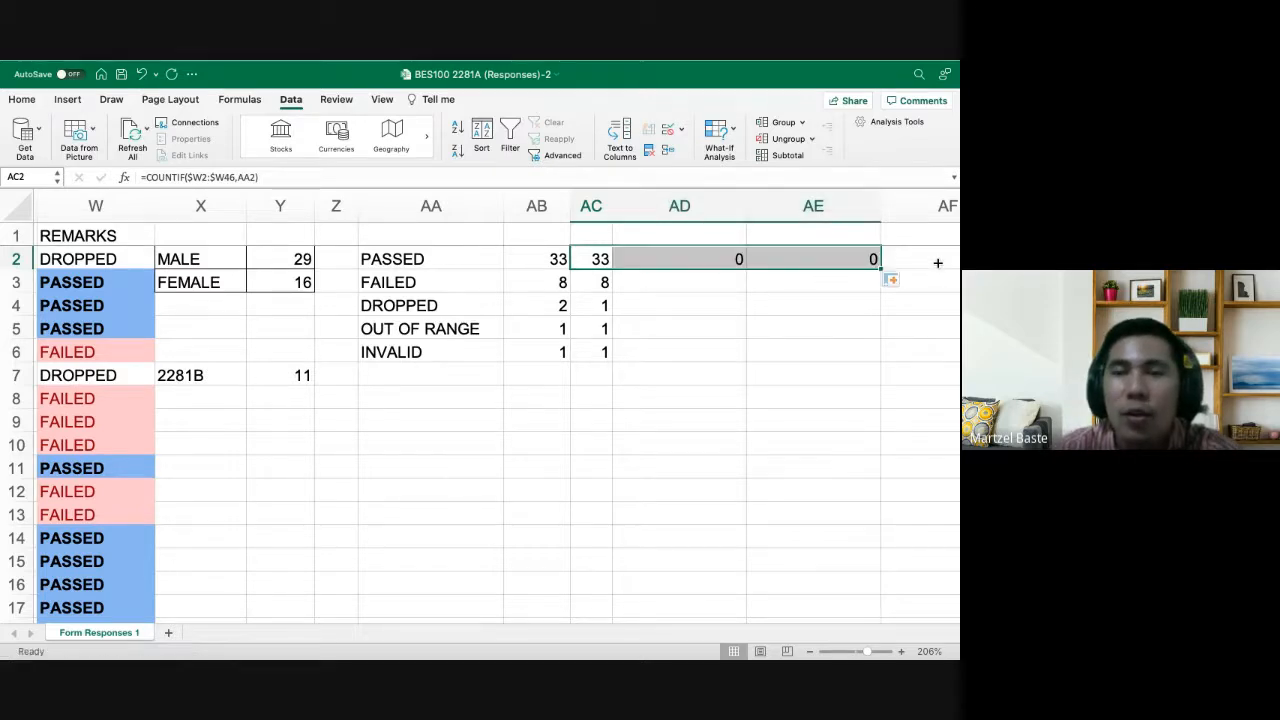
left_click(654, 252)
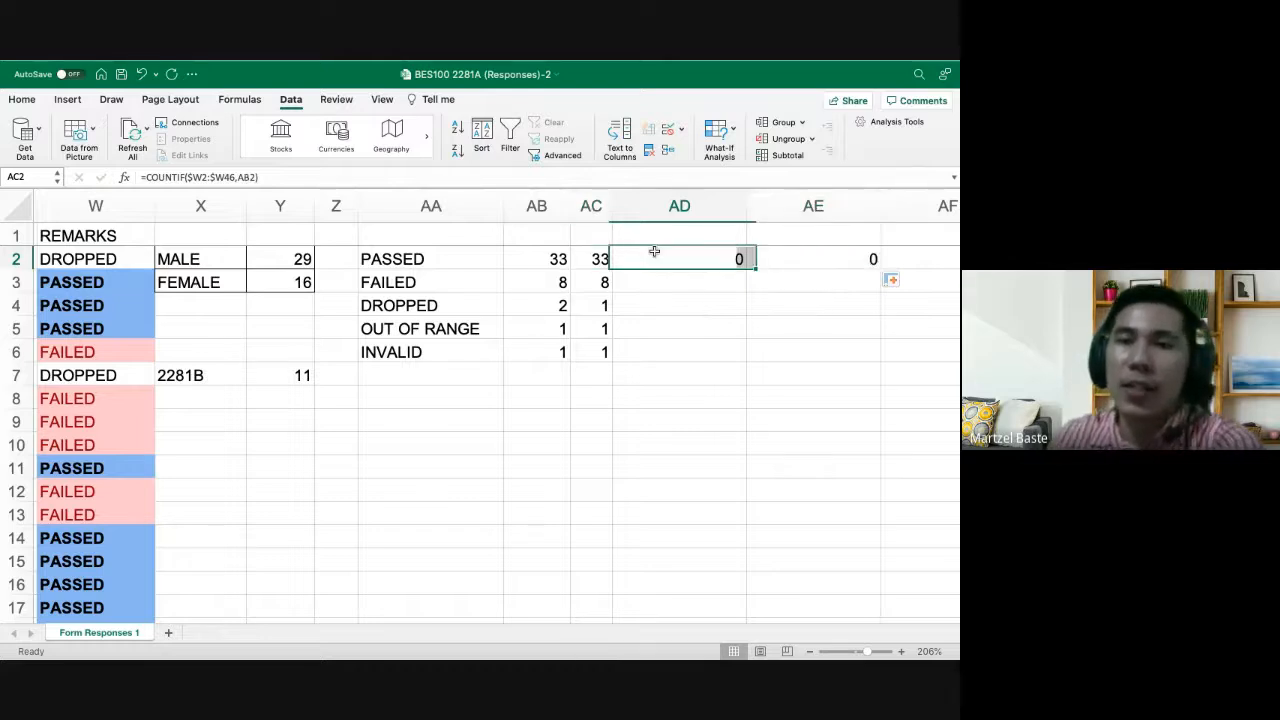
key("Left")
key("Right")
key("Right")
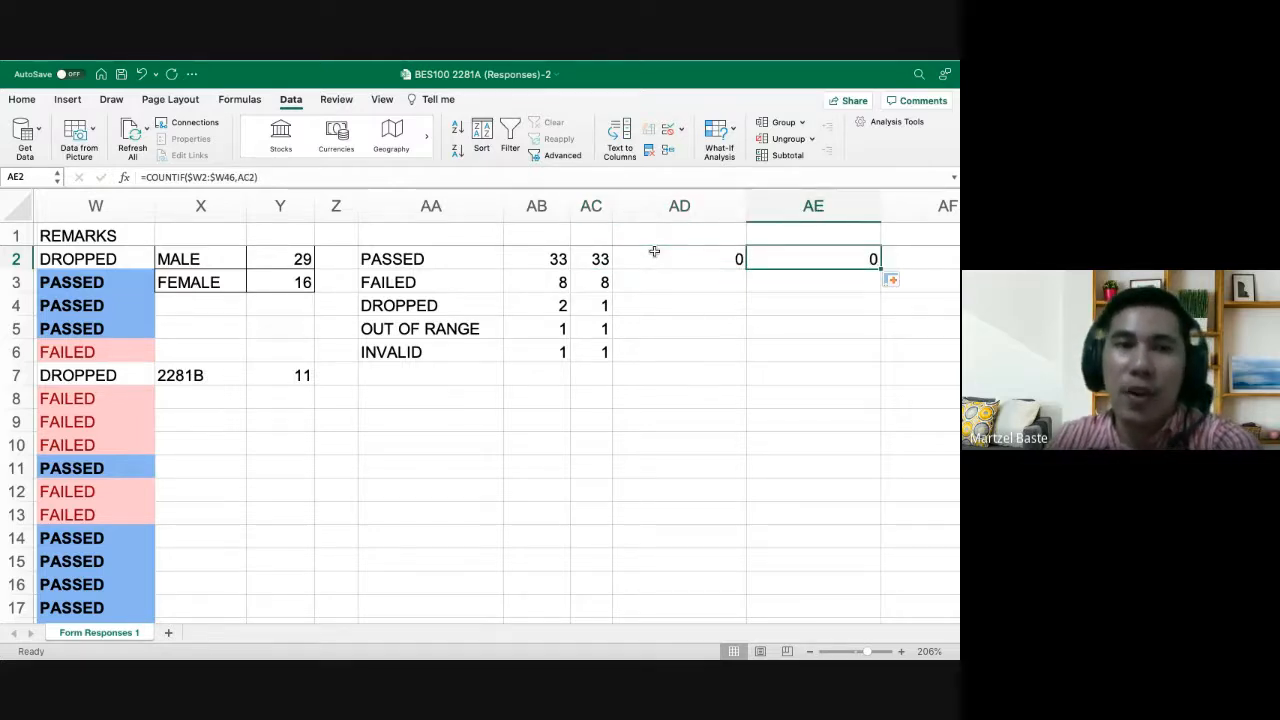
key("Left")
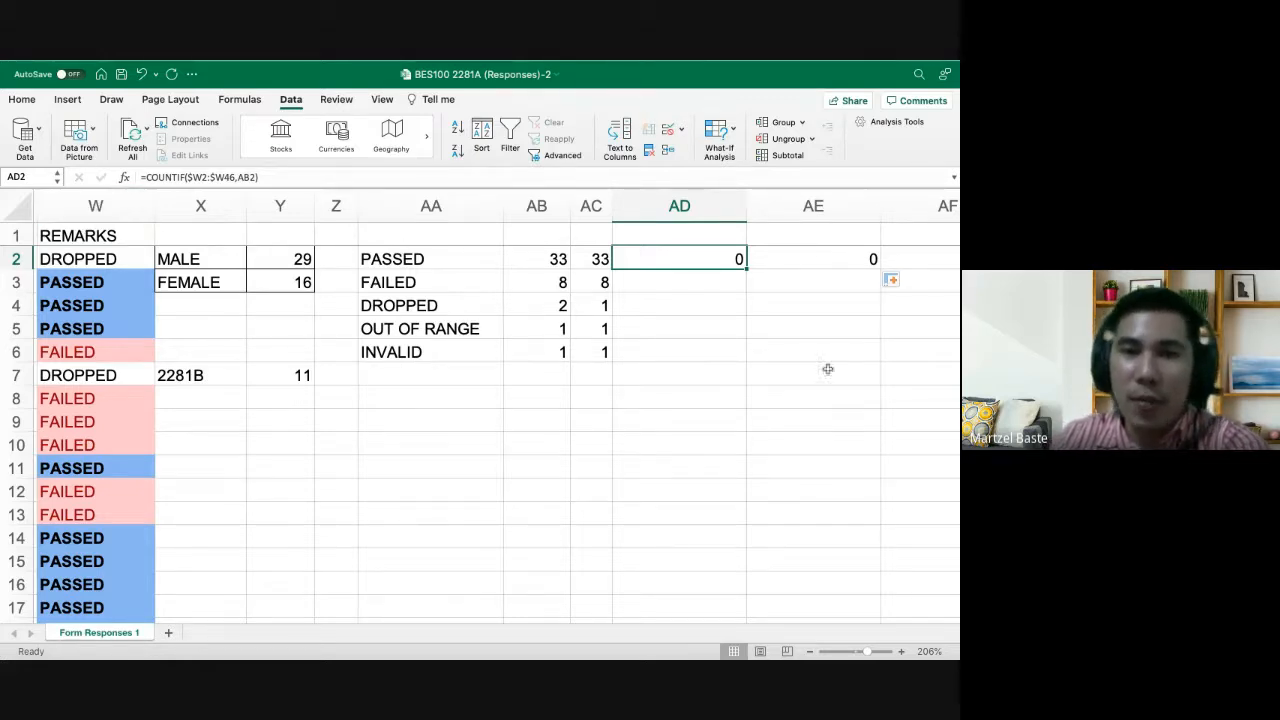
Examine the PASSED label in AA2 and the answers in the "What do you Prefer?" column of the survey responses
left_click(480, 411)
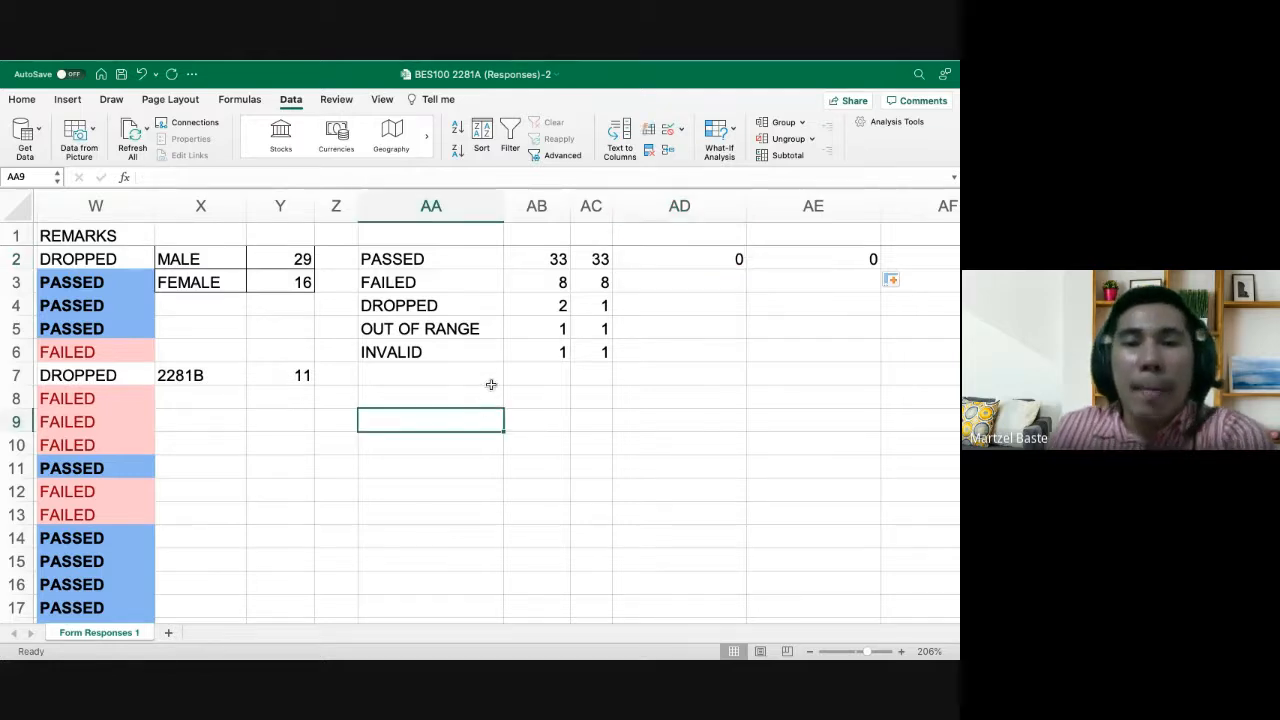
left_click(395, 253)
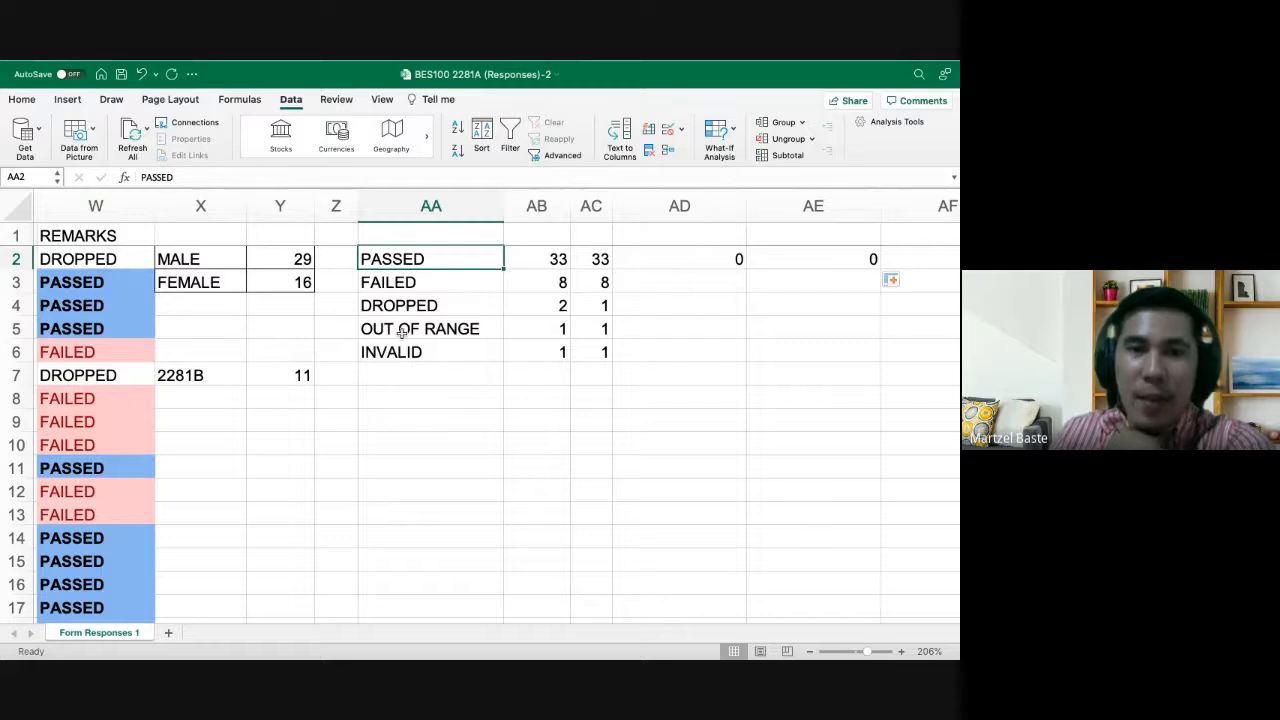
scroll(348, 352, "left", 10)
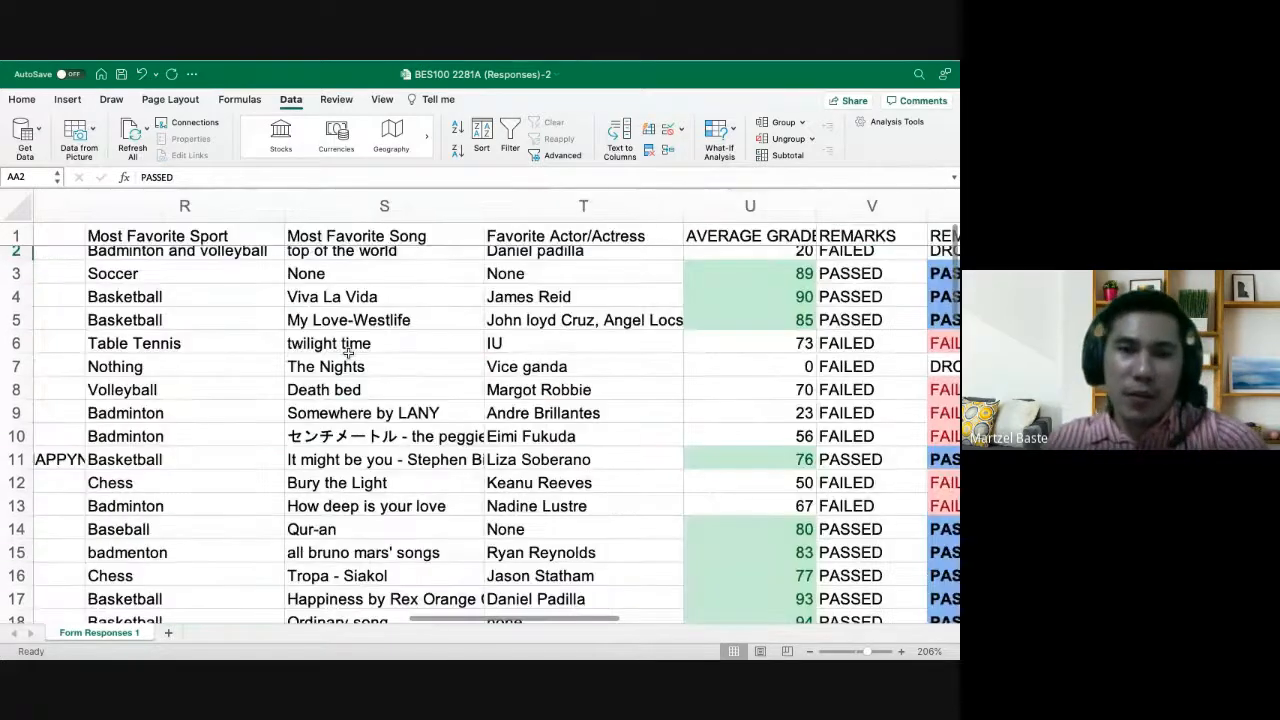
scroll(348, 352, "left", 5)
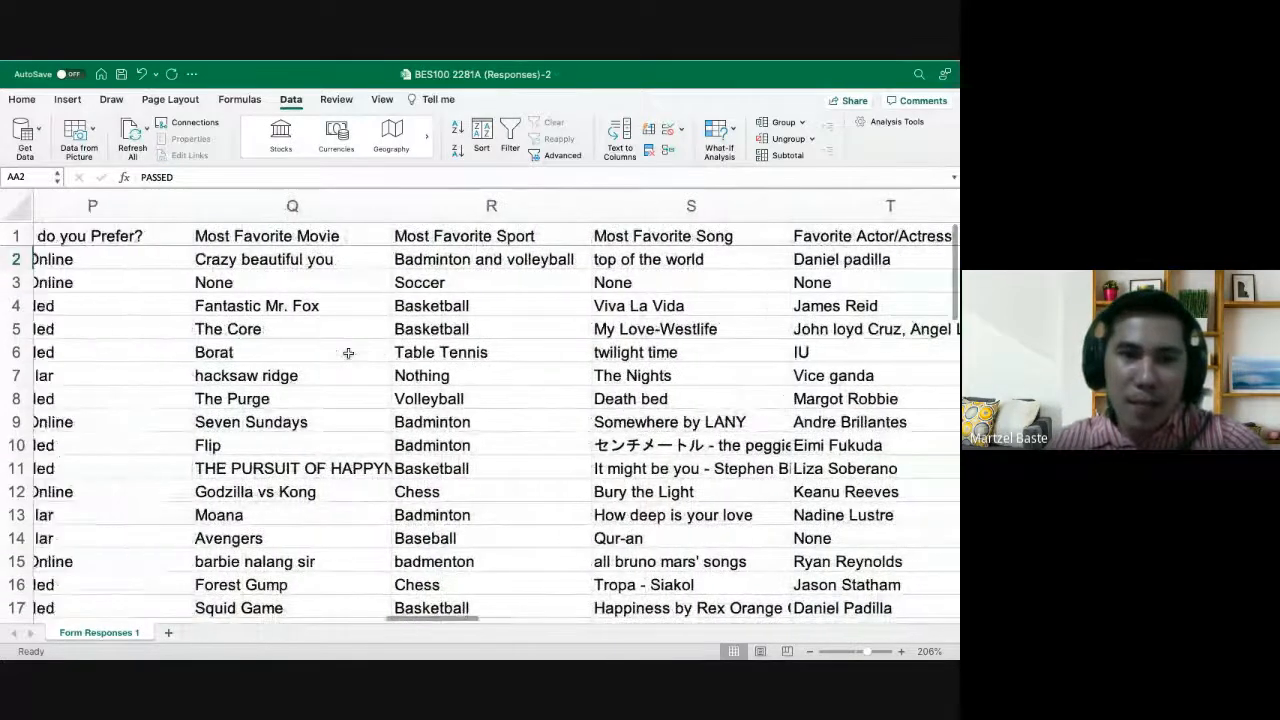
scroll(348, 352, "left", 5)
scroll(348, 352, "down", 2)
scroll(348, 352, "up", 2)
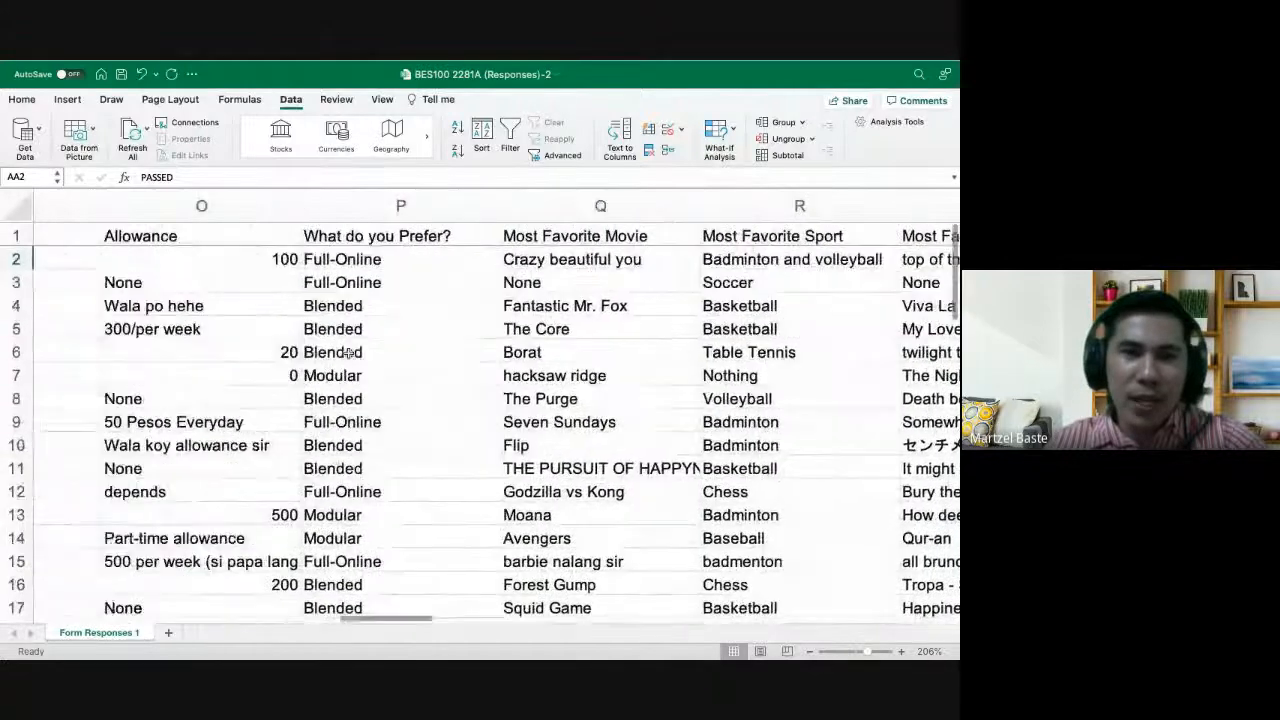
scroll(324, 354, "left", 5)
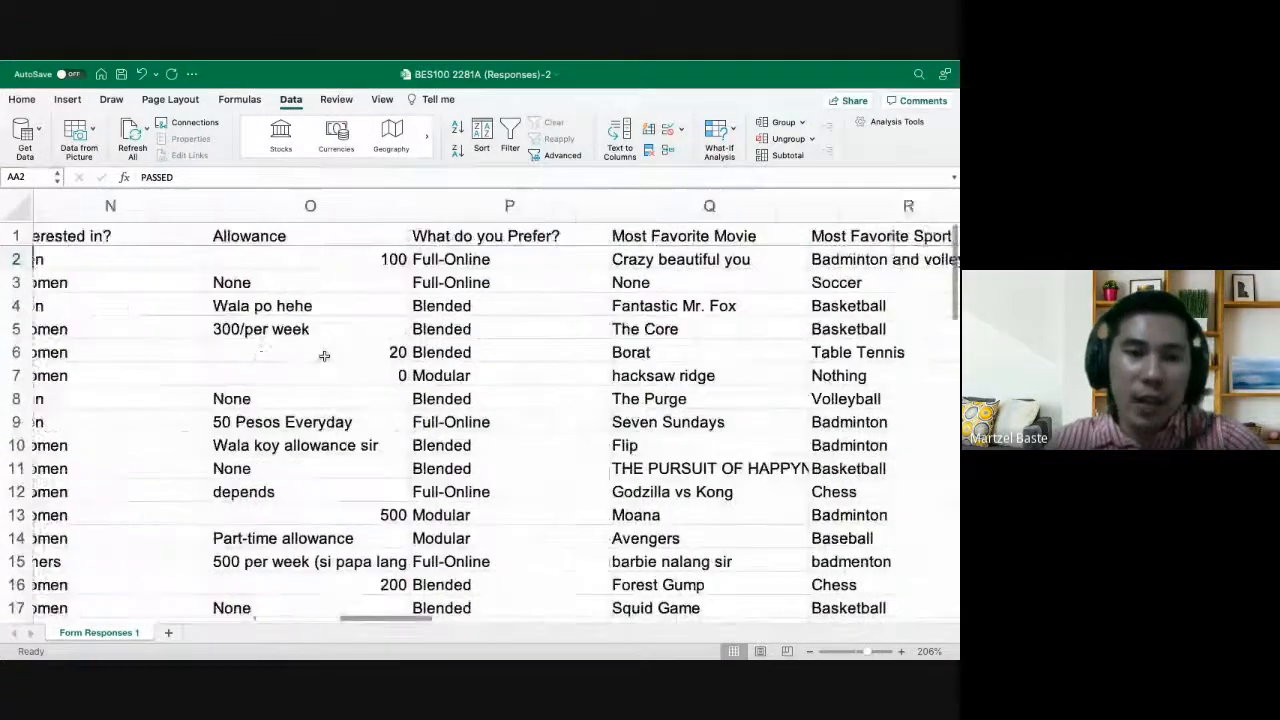
scroll(324, 355, "right", 3)
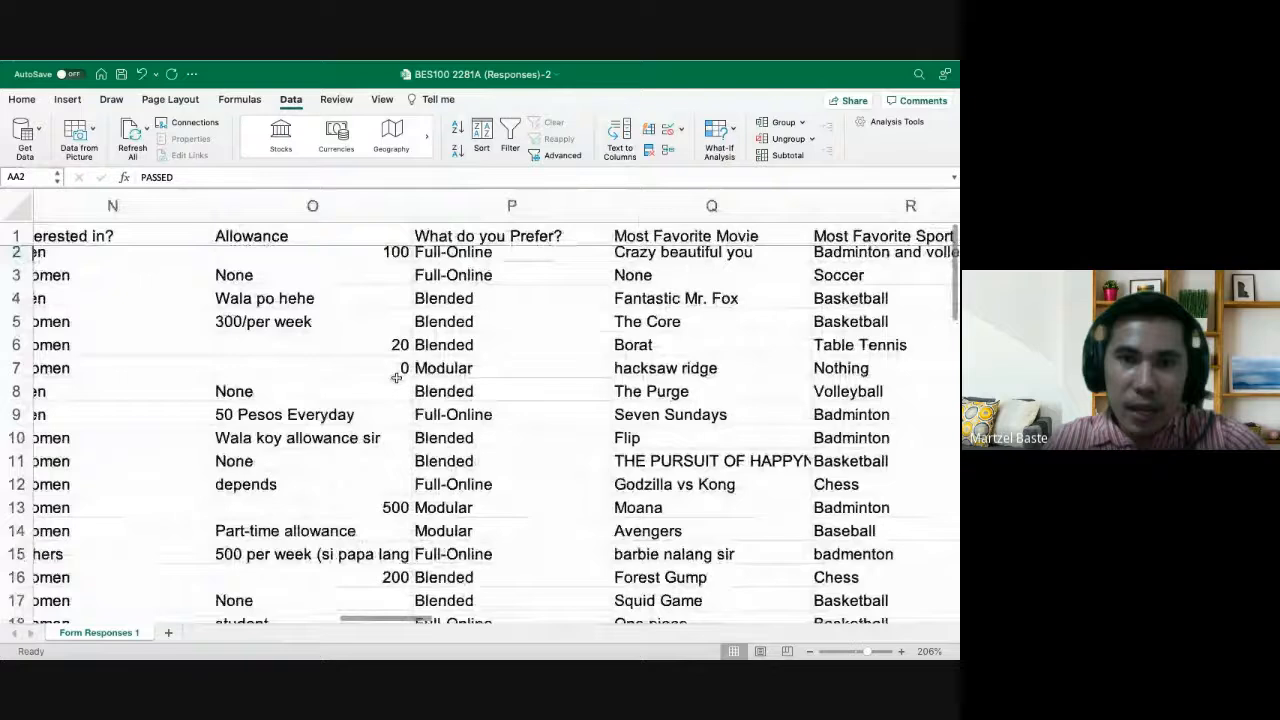
left_click_drag(470, 259, 470, 570)
scroll(469, 387, "up", 5)
scroll(469, 387, "up", 5)
left_click(470, 283)
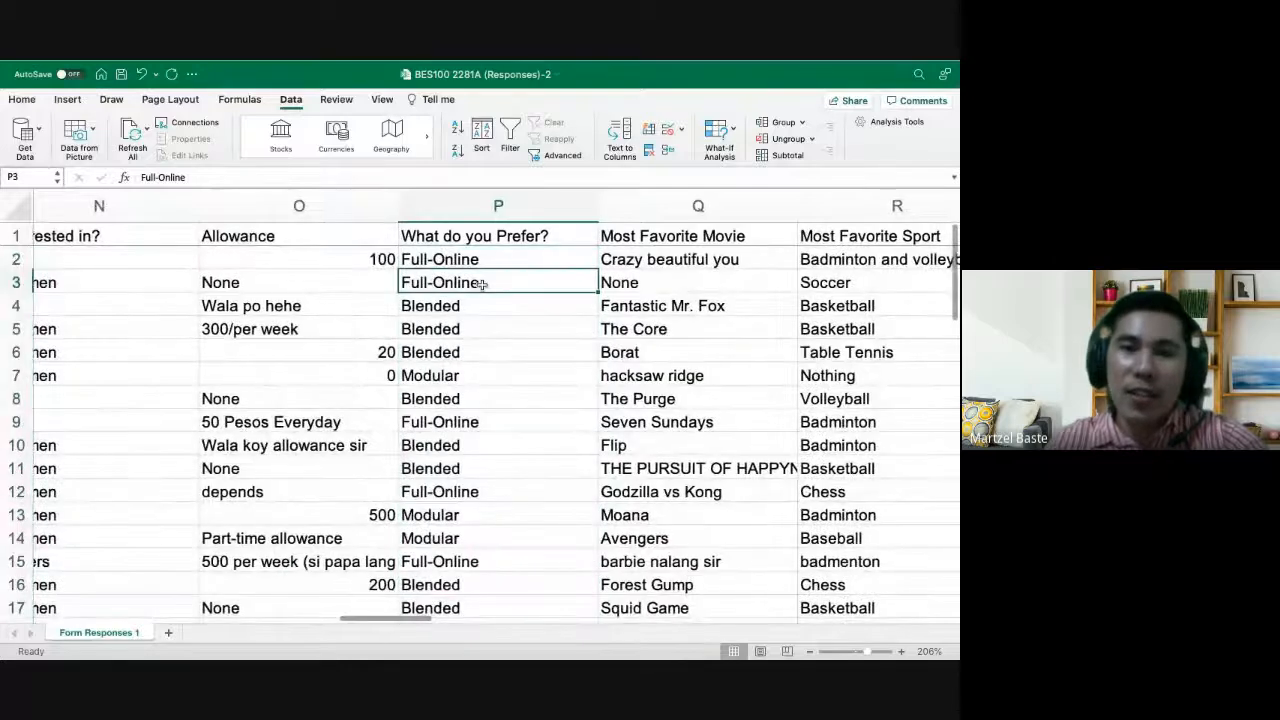
Look through the survey columns between Course Code and the grade remarks for another field to count
scroll(382, 307, "right", 2)
scroll(382, 307, "right", 5)
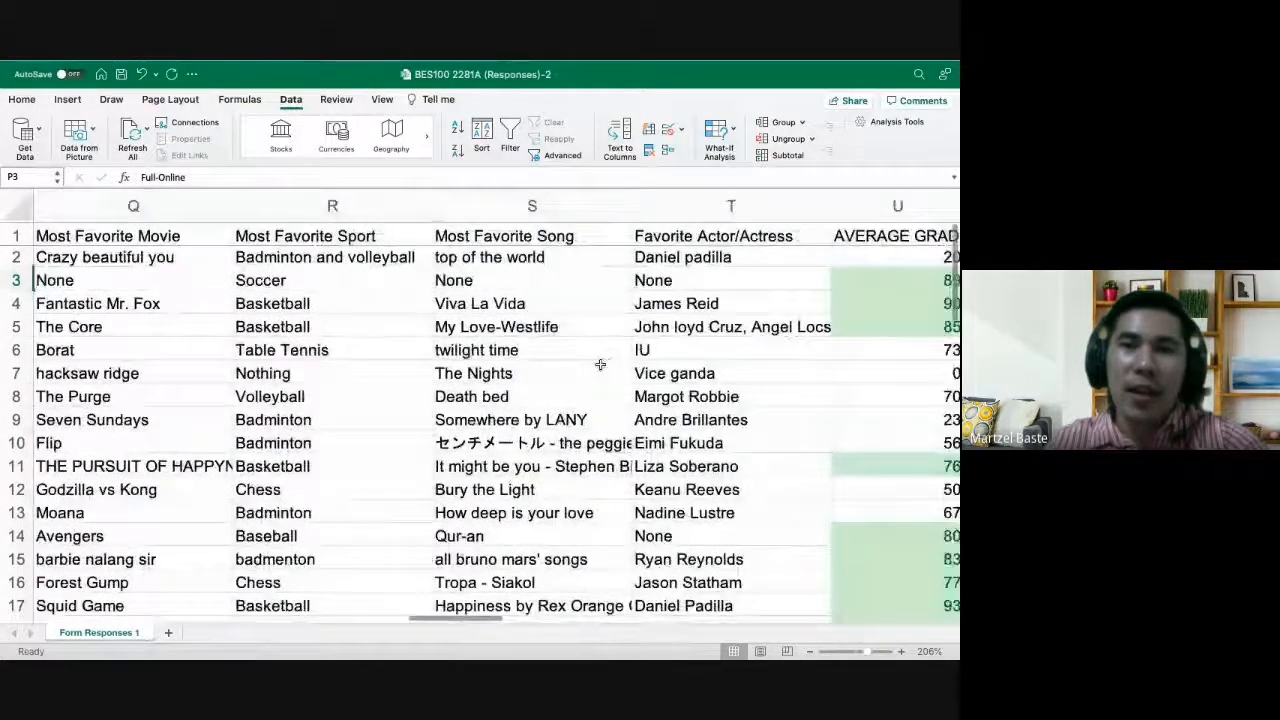
scroll(385, 355, "right", 2)
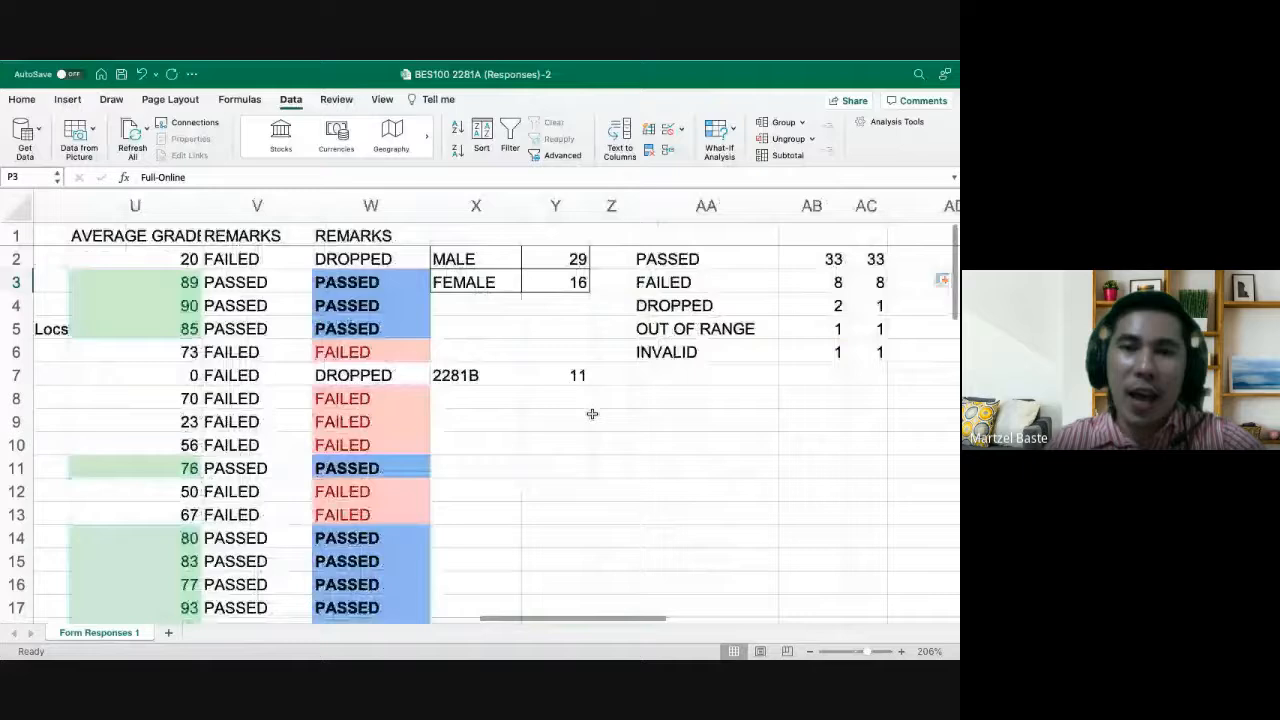
left_click(686, 398)
left_click(664, 424)
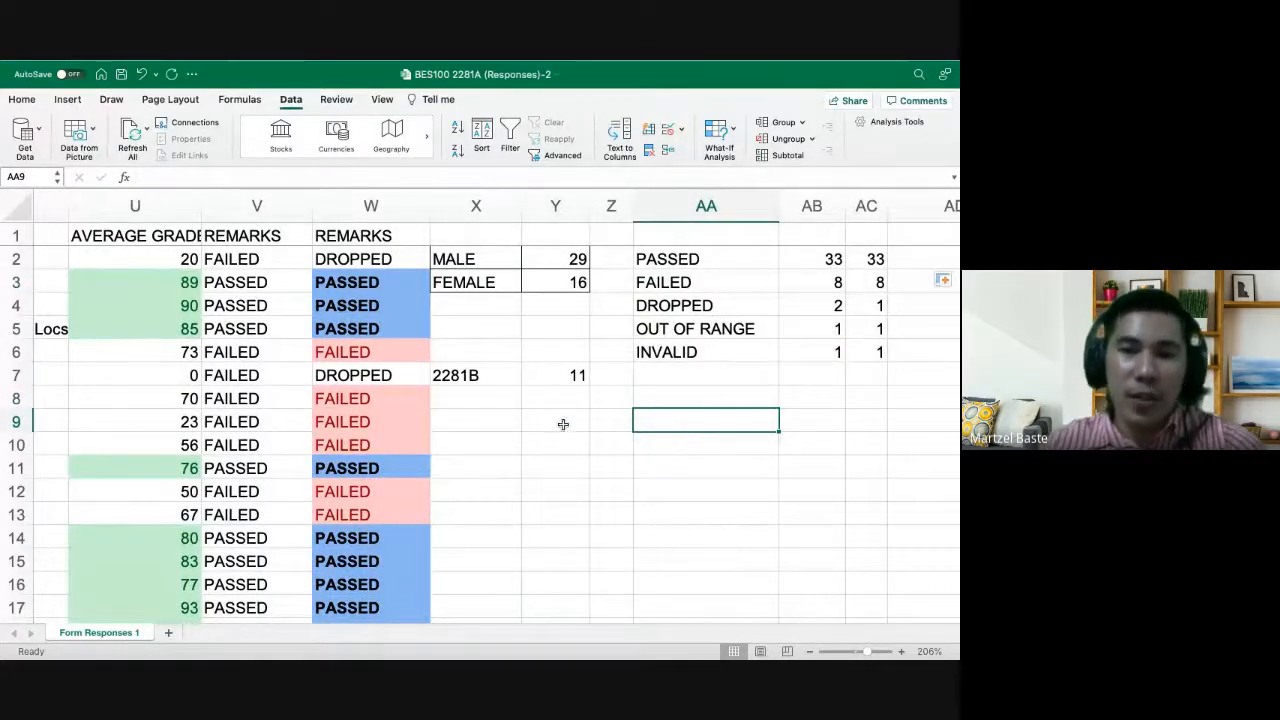
scroll(405, 409, "left", 1)
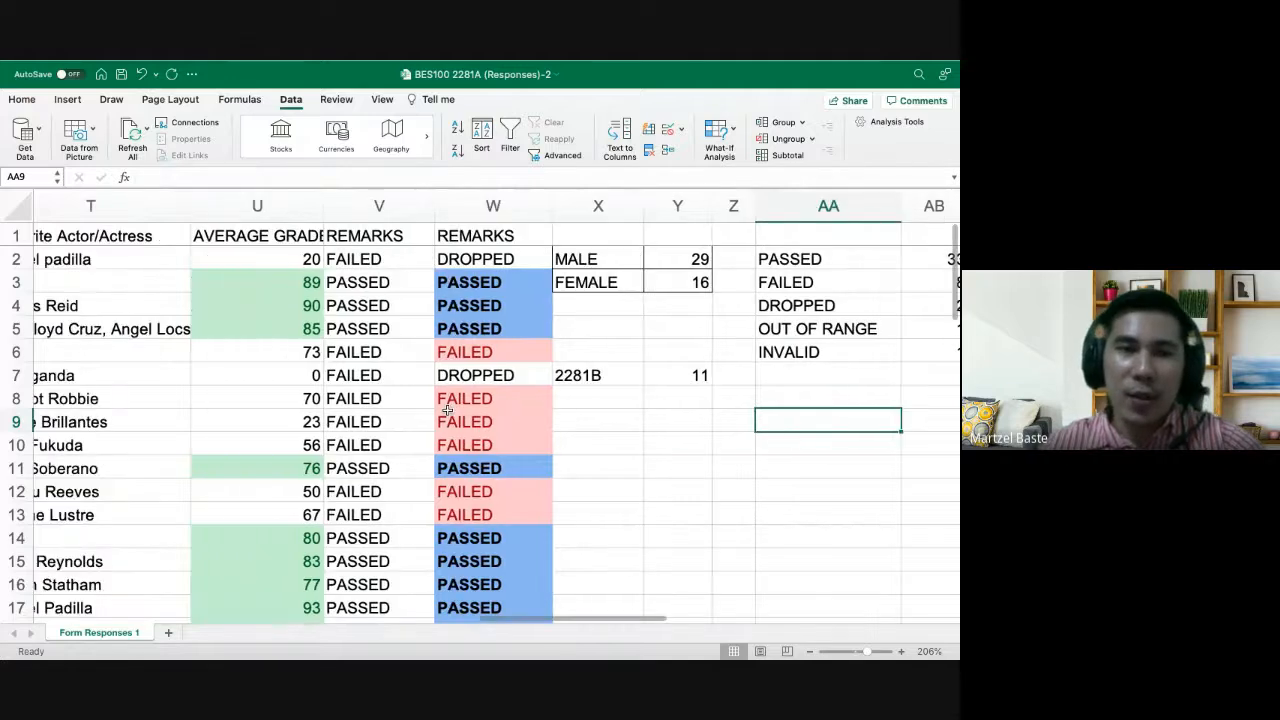
scroll(447, 410, "left", 15)
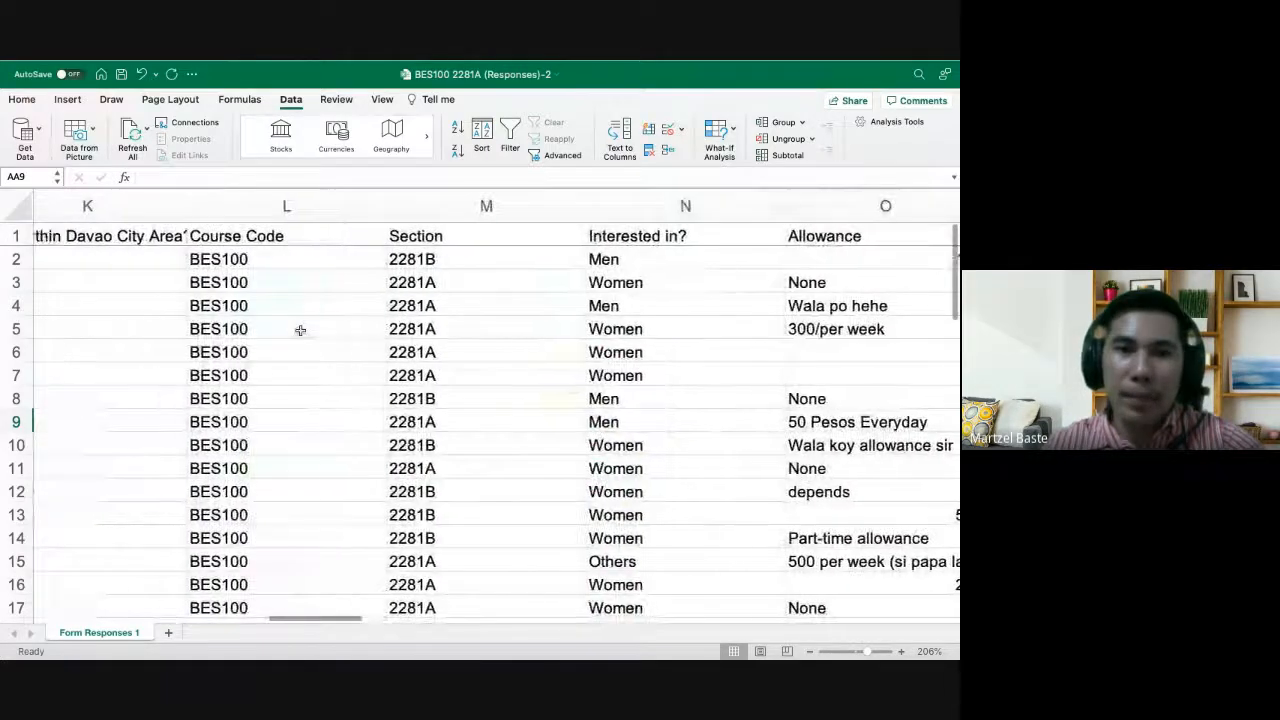
scroll(298, 329, "left", 4)
scroll(430, 325, "right", 5)
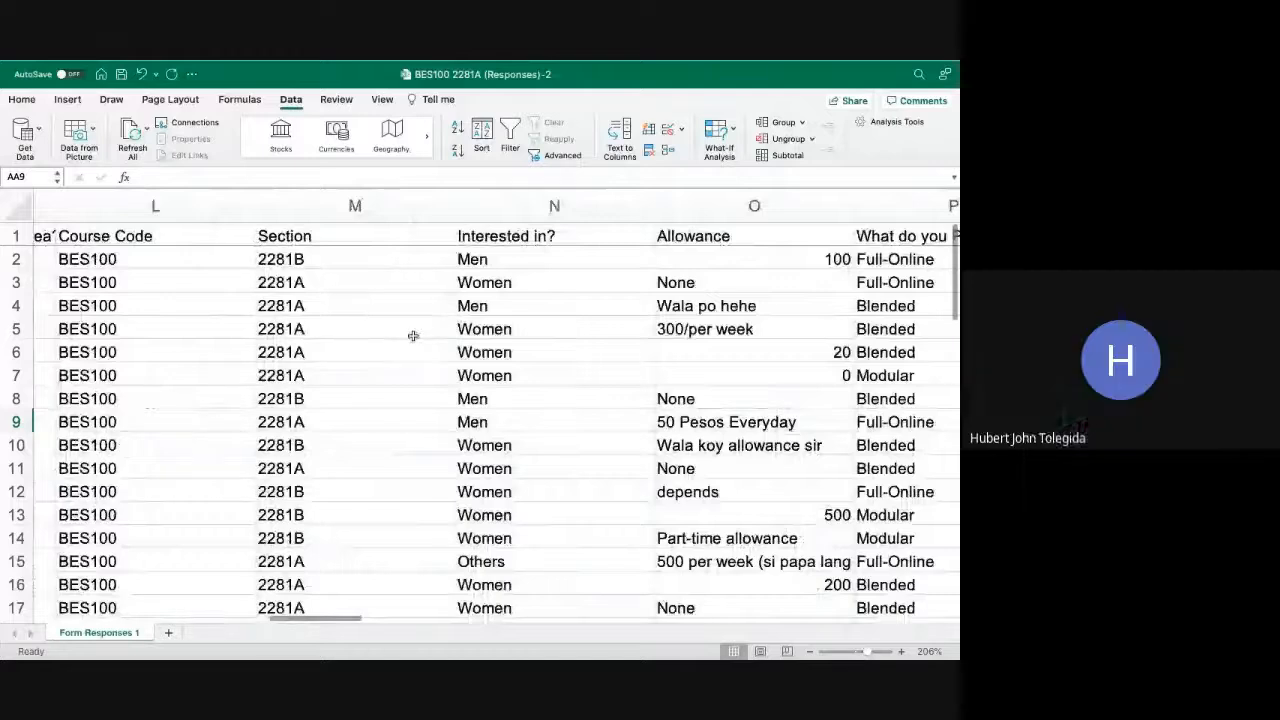
scroll(413, 336, "right", 5)
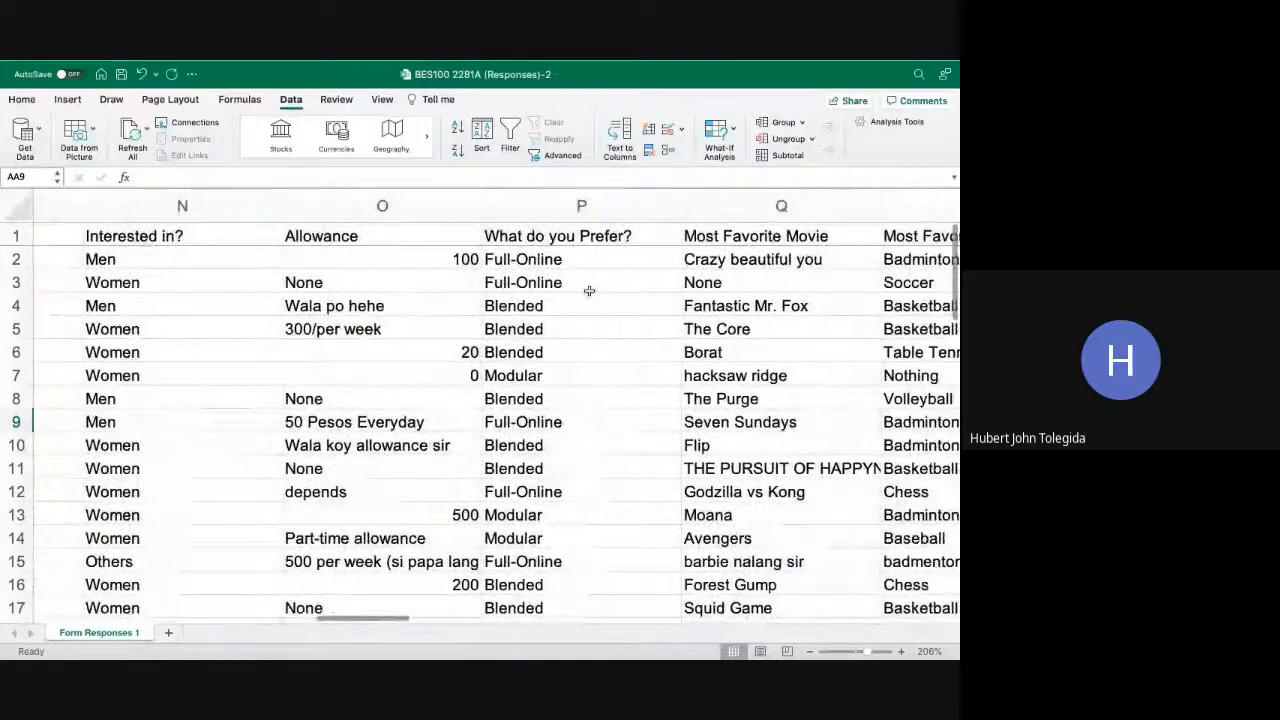
scroll(589, 290, "right", 10)
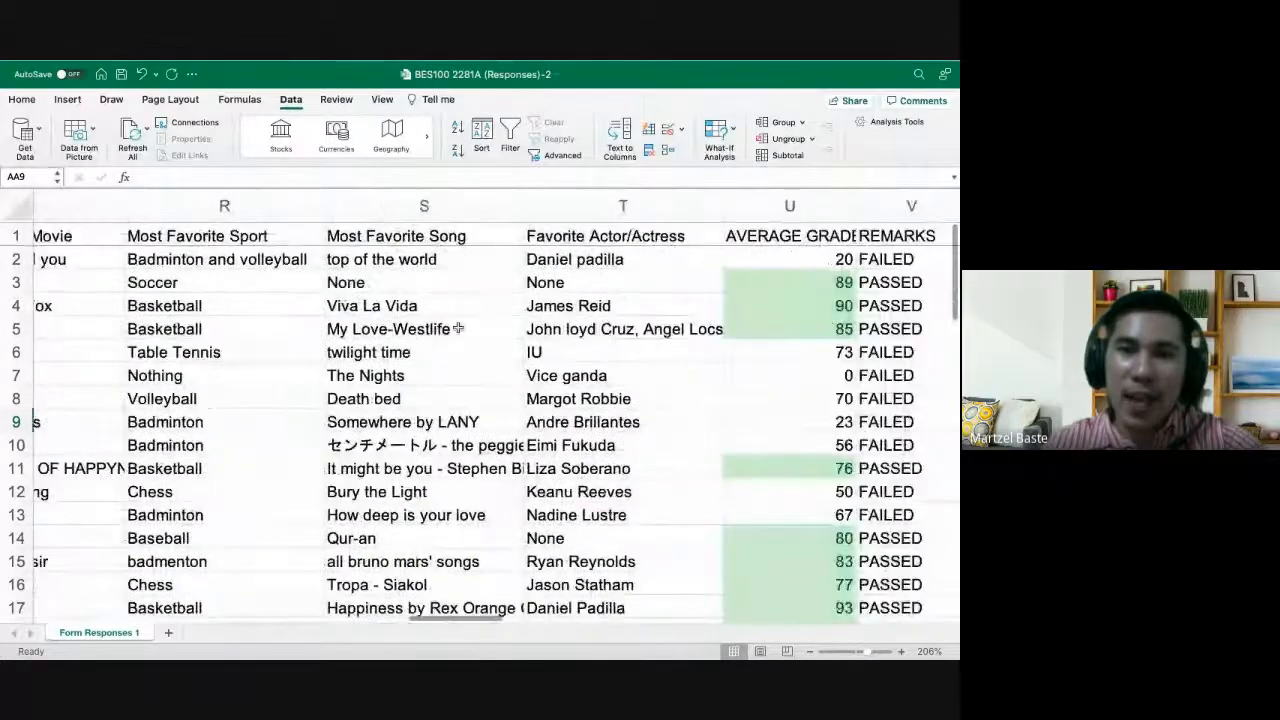
scroll(458, 328, "right", 4)
scroll(400, 325, "left", 10)
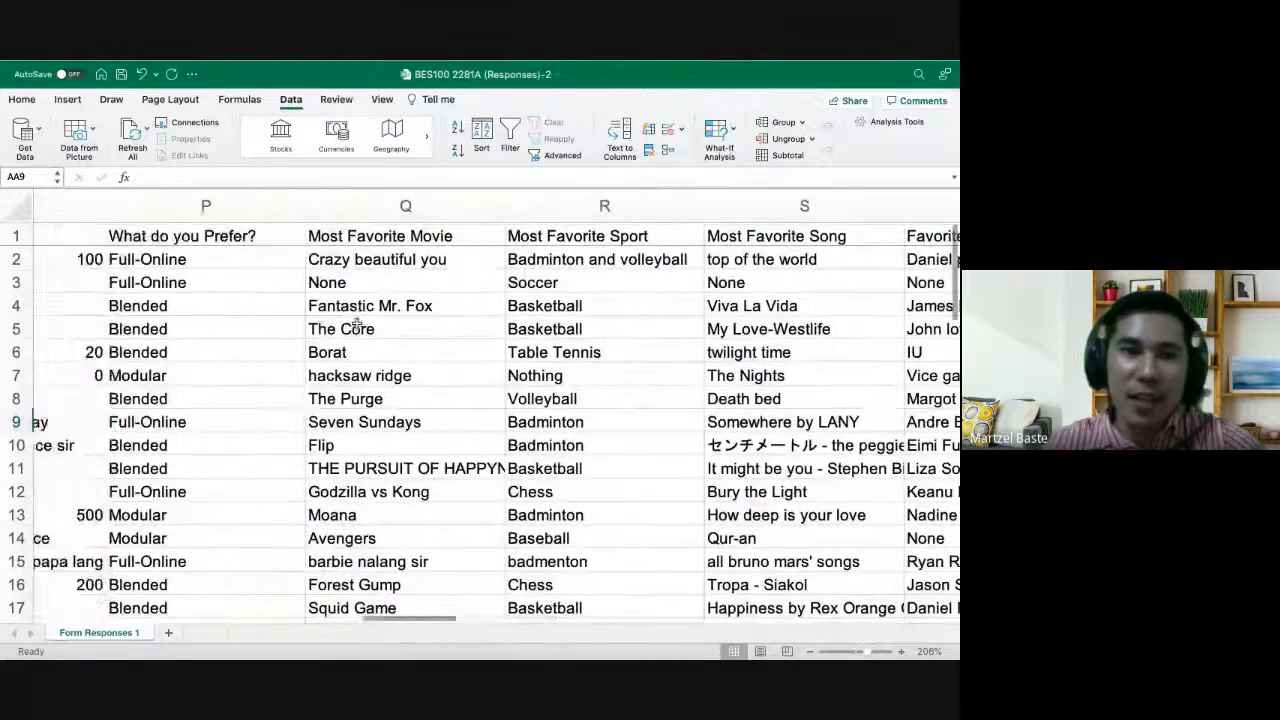
scroll(357, 323, "left", 5)
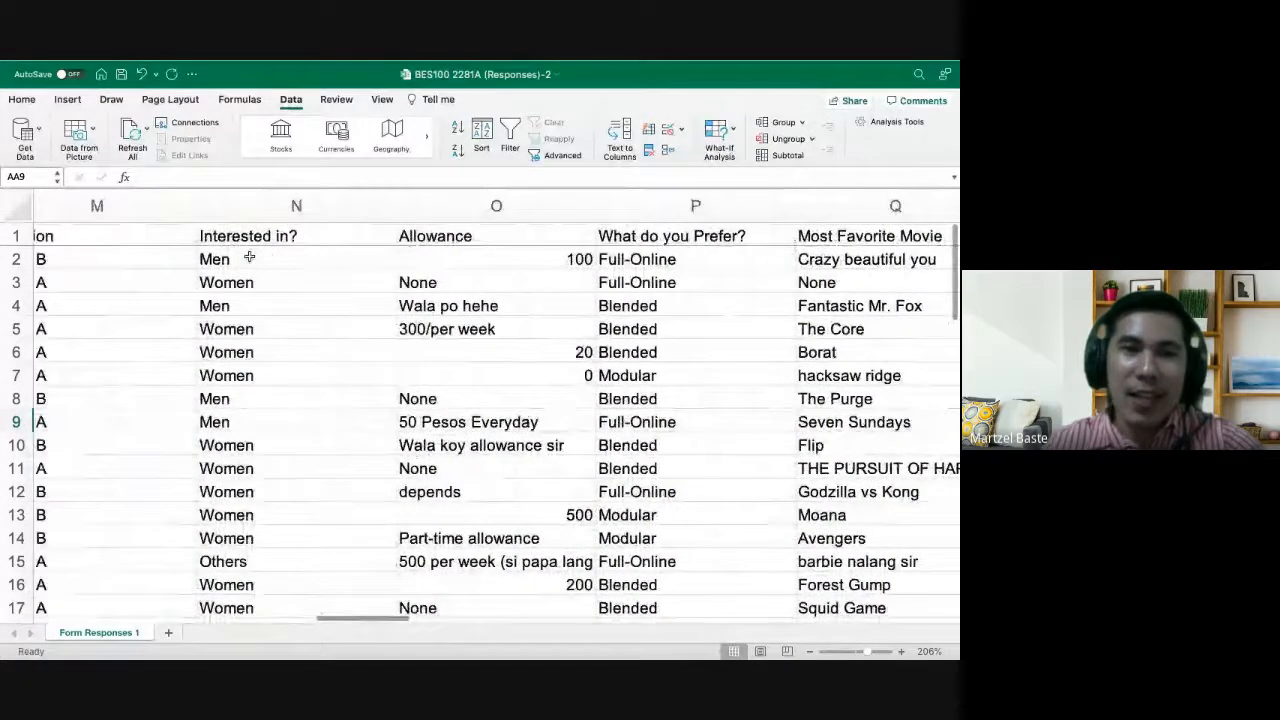
Examine the Men, Women and Others answers in the "Interested in?" column N
left_click(249, 258)
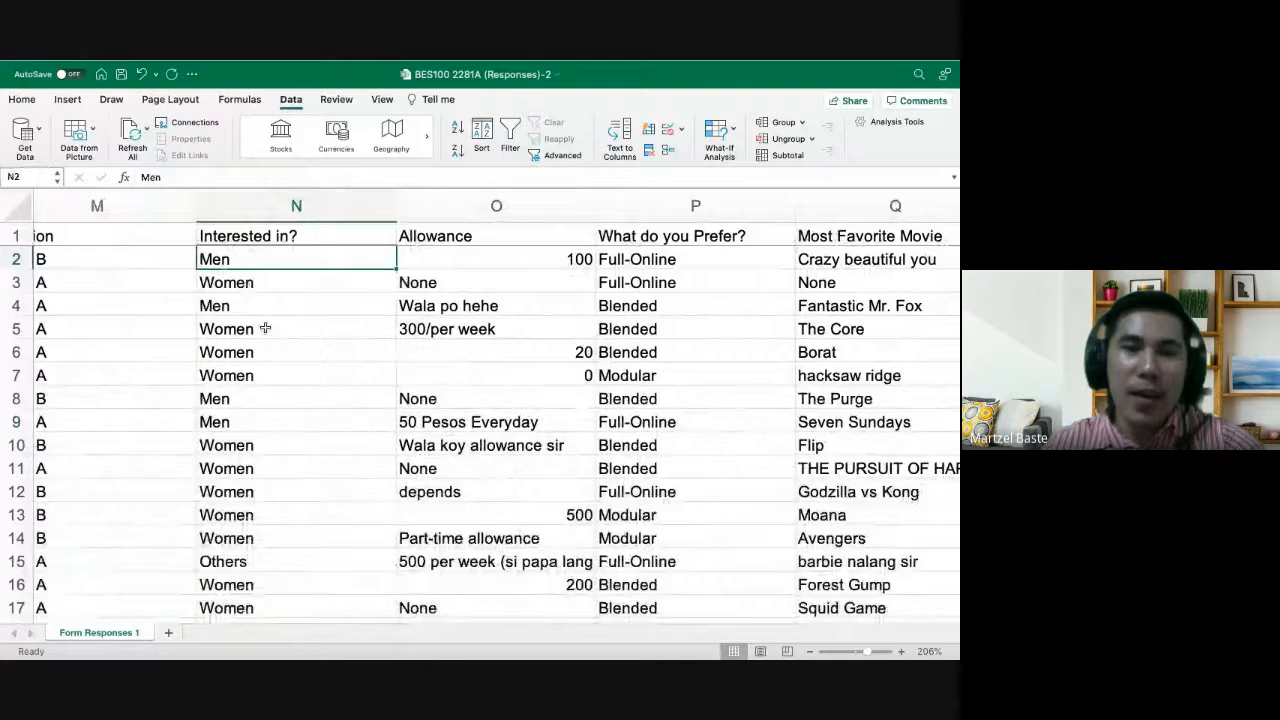
scroll(266, 400, "down", 5)
scroll(274, 401, "up", 5)
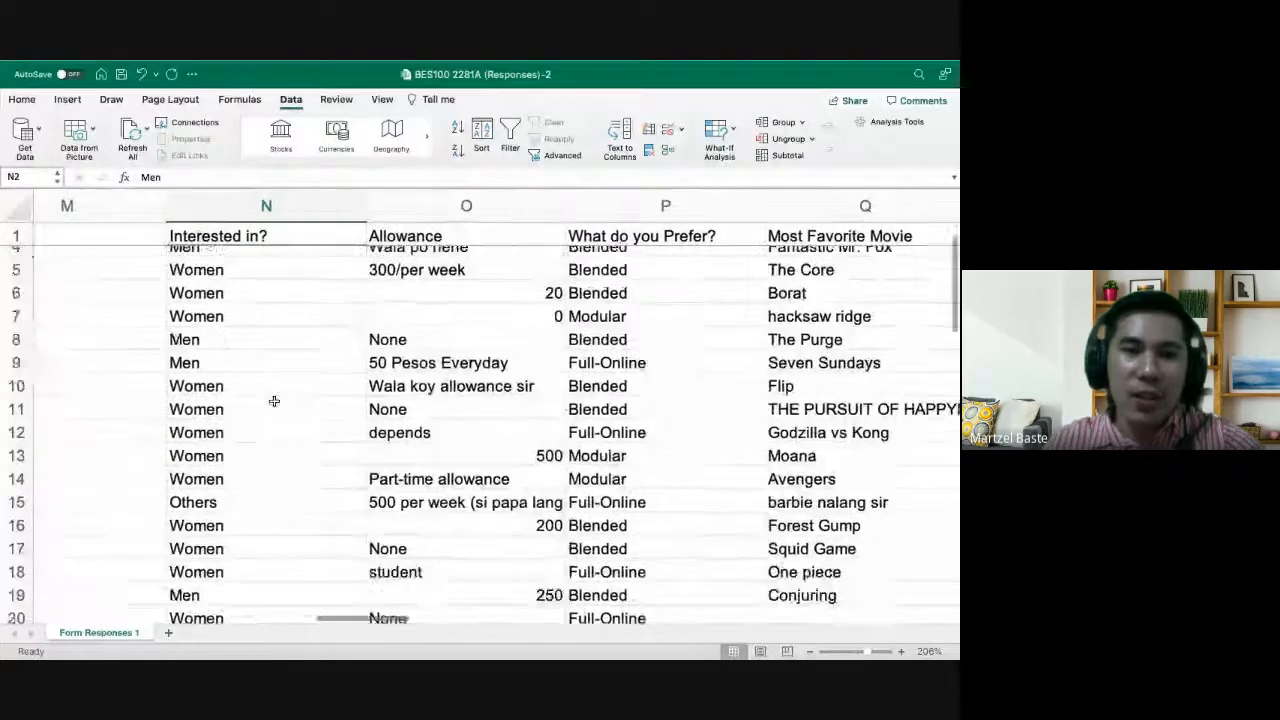
scroll(274, 401, "up", 2)
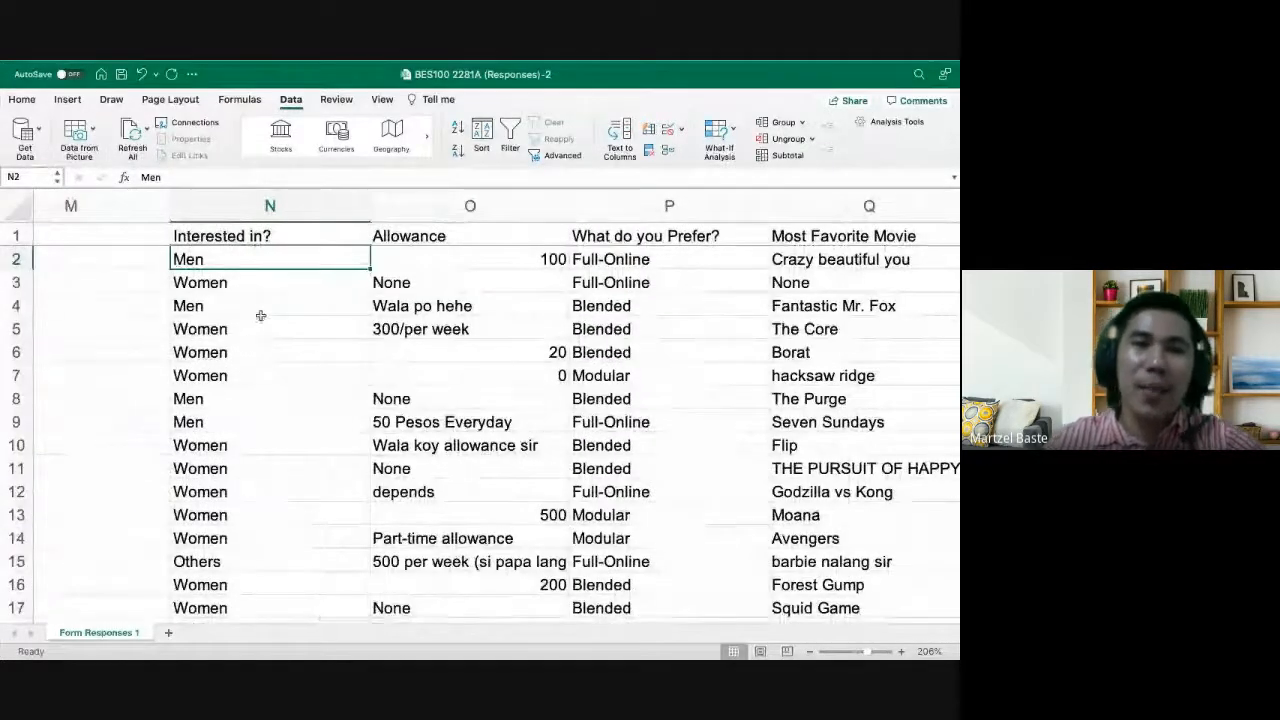
scroll(277, 320, "right", 3)
scroll(277, 320, "left", 1)
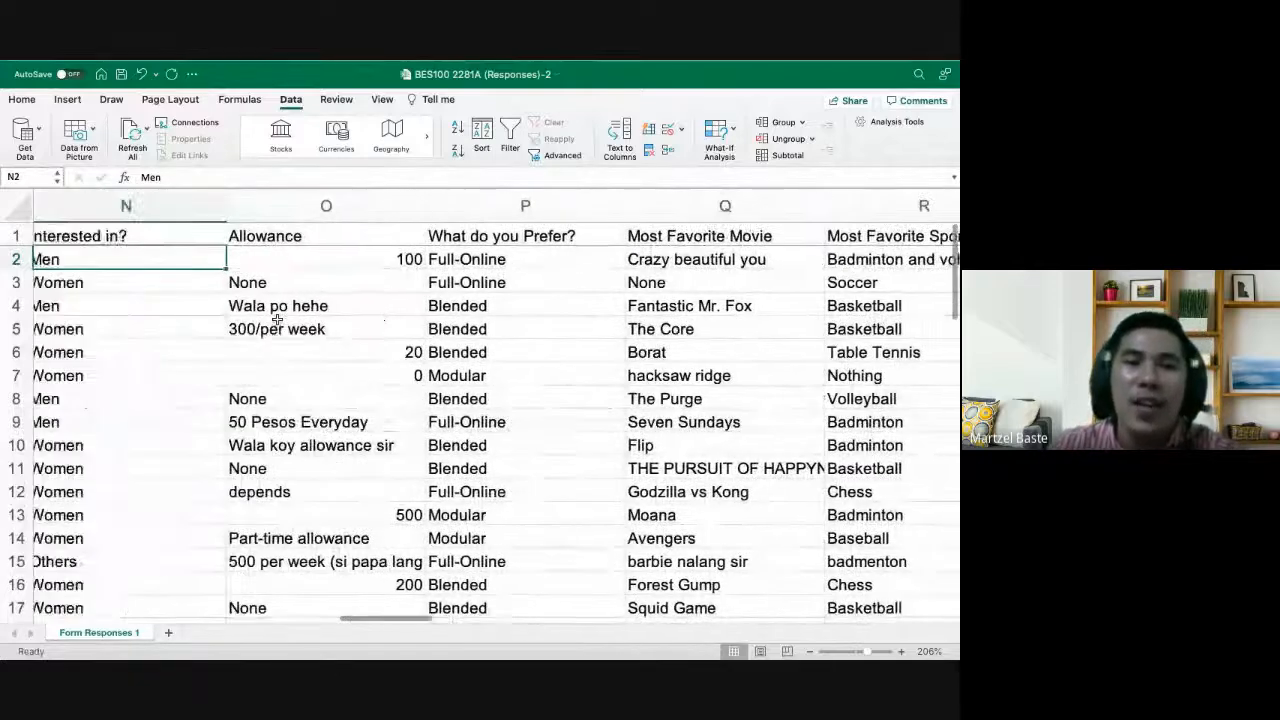
scroll(277, 320, "left", 2)
key("ctrl+Right")
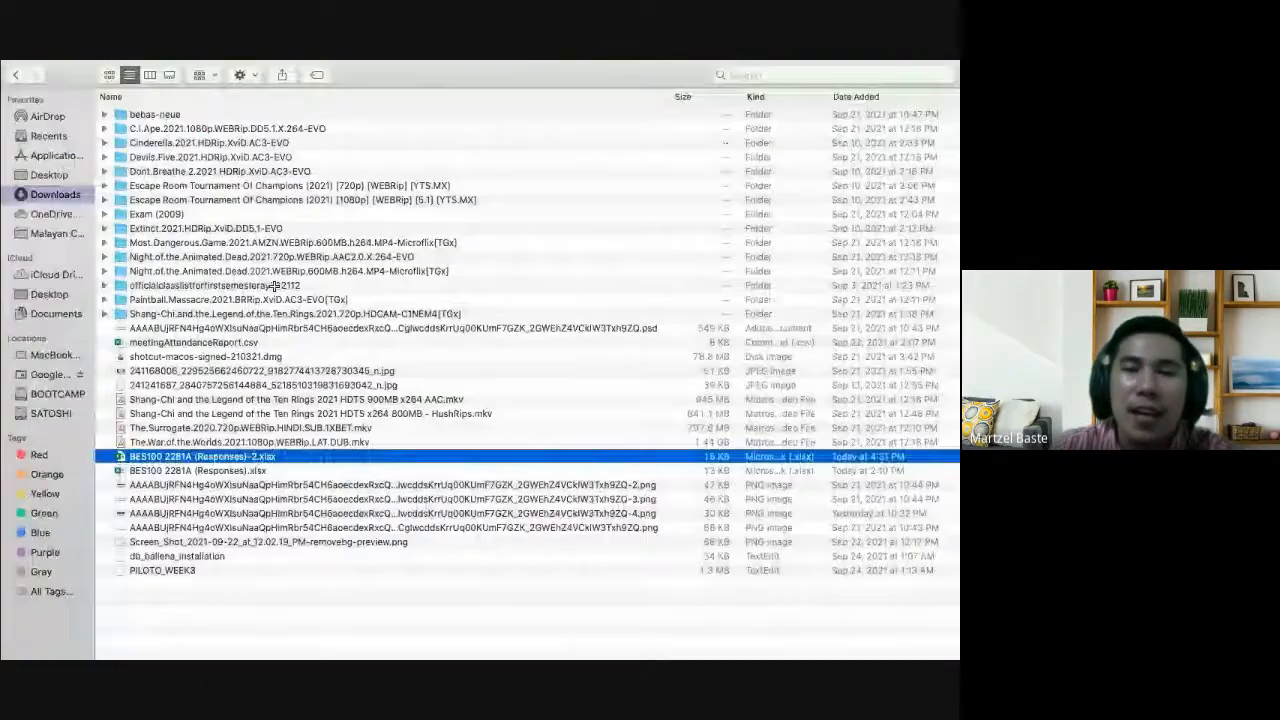
key("ctrl+Left")
Count the men answers of the "Interested in?" column in AA9 with the formula =COUNTIF(N2:N46,"MEN")
scroll(679, 403, "right", 6)
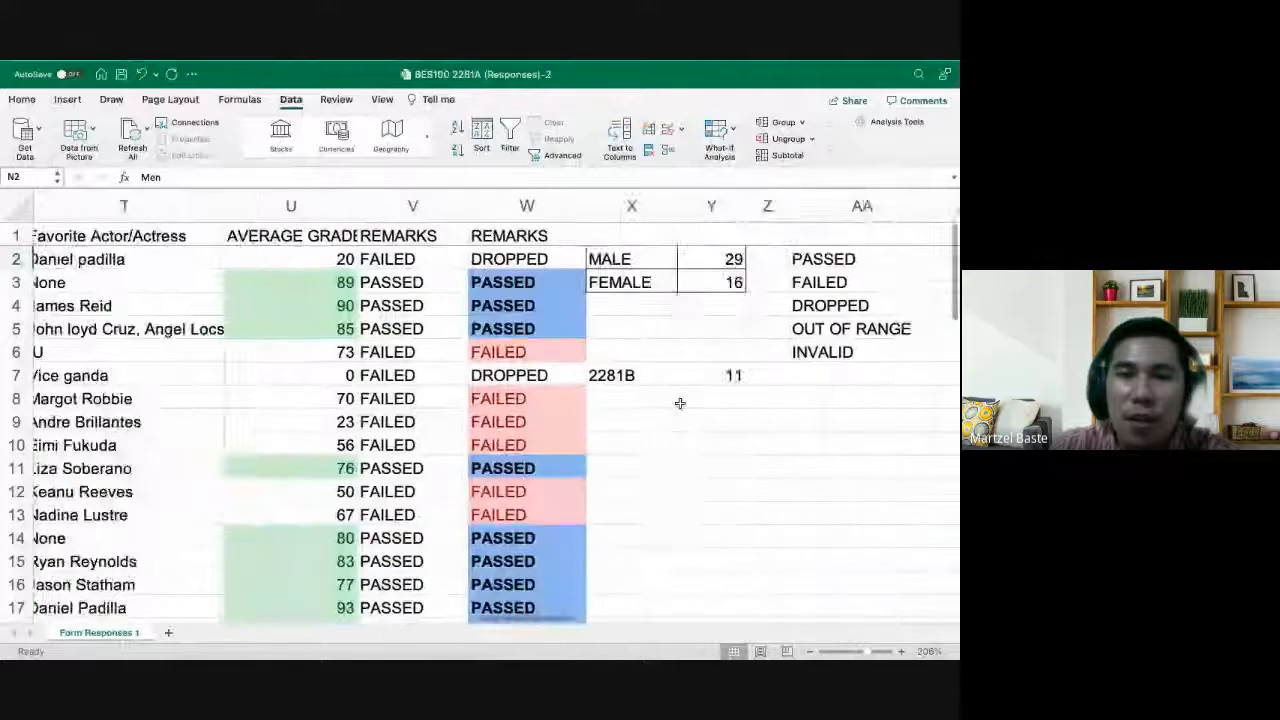
scroll(679, 403, "right", 3)
left_click(549, 410)
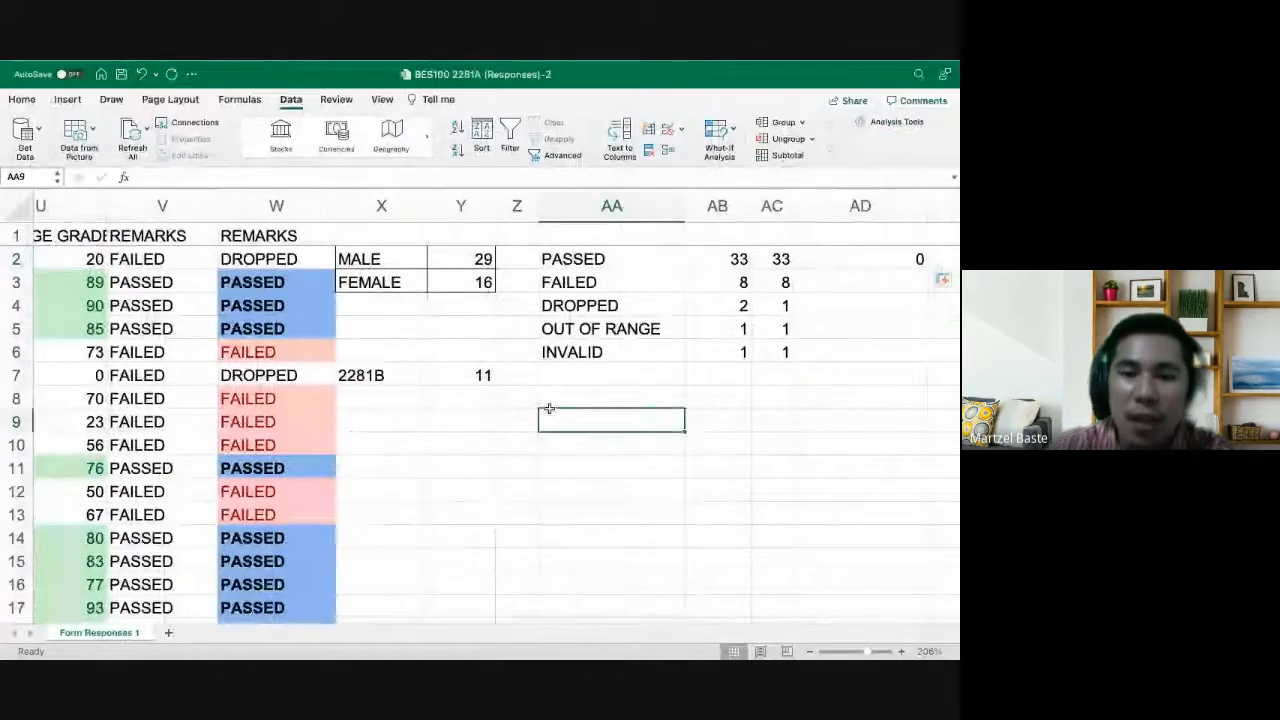
type("=COU")
key("BackSpace")
key("BackSpace")
key("BackSpace")
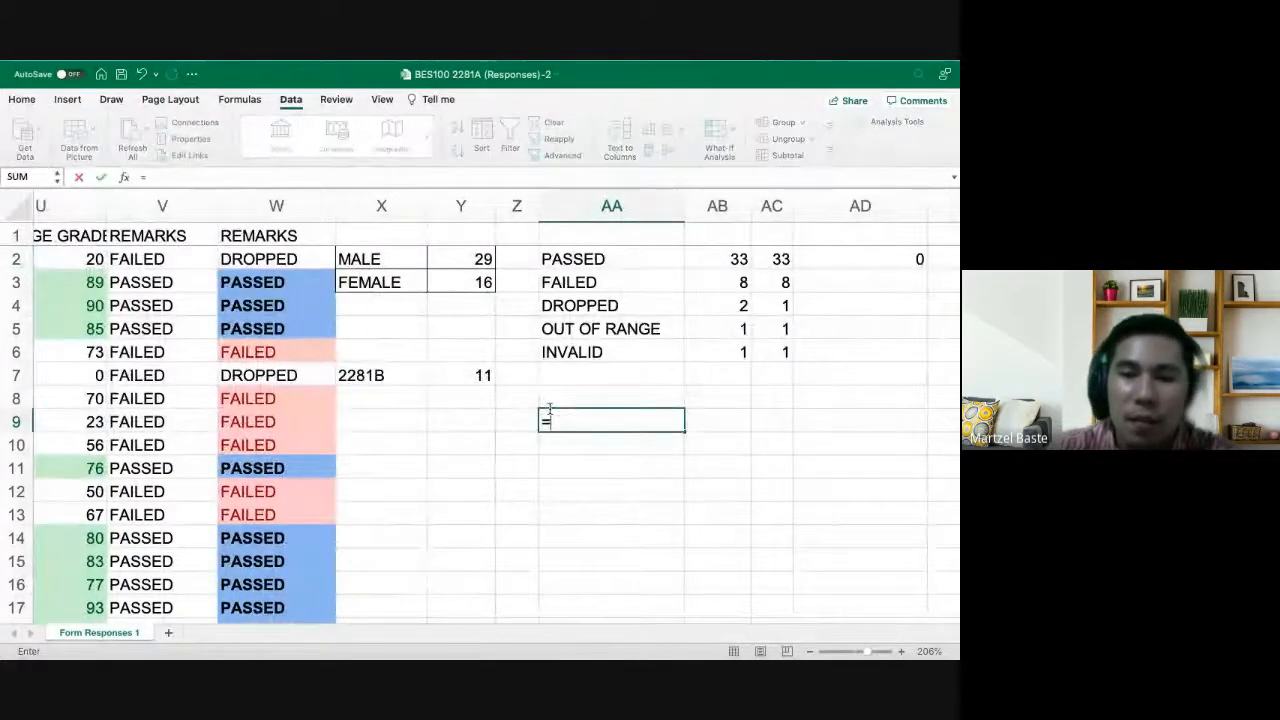
type("COUNTif(")
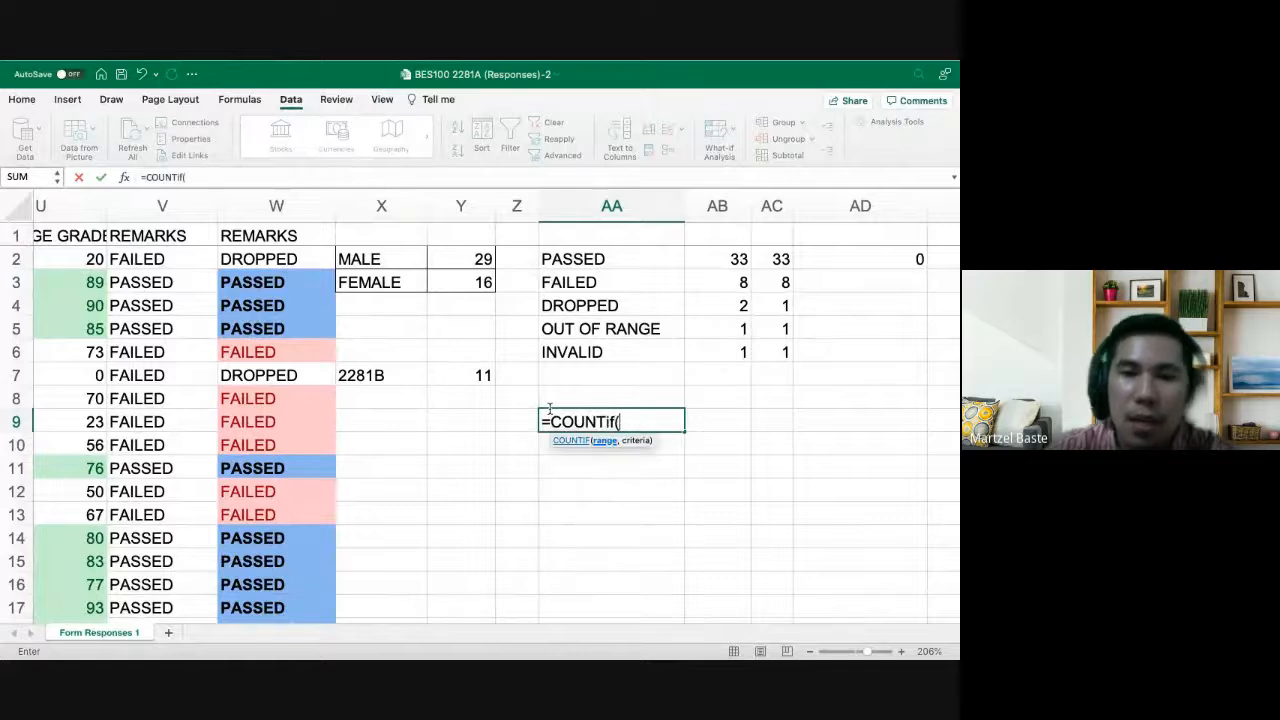
type("N")
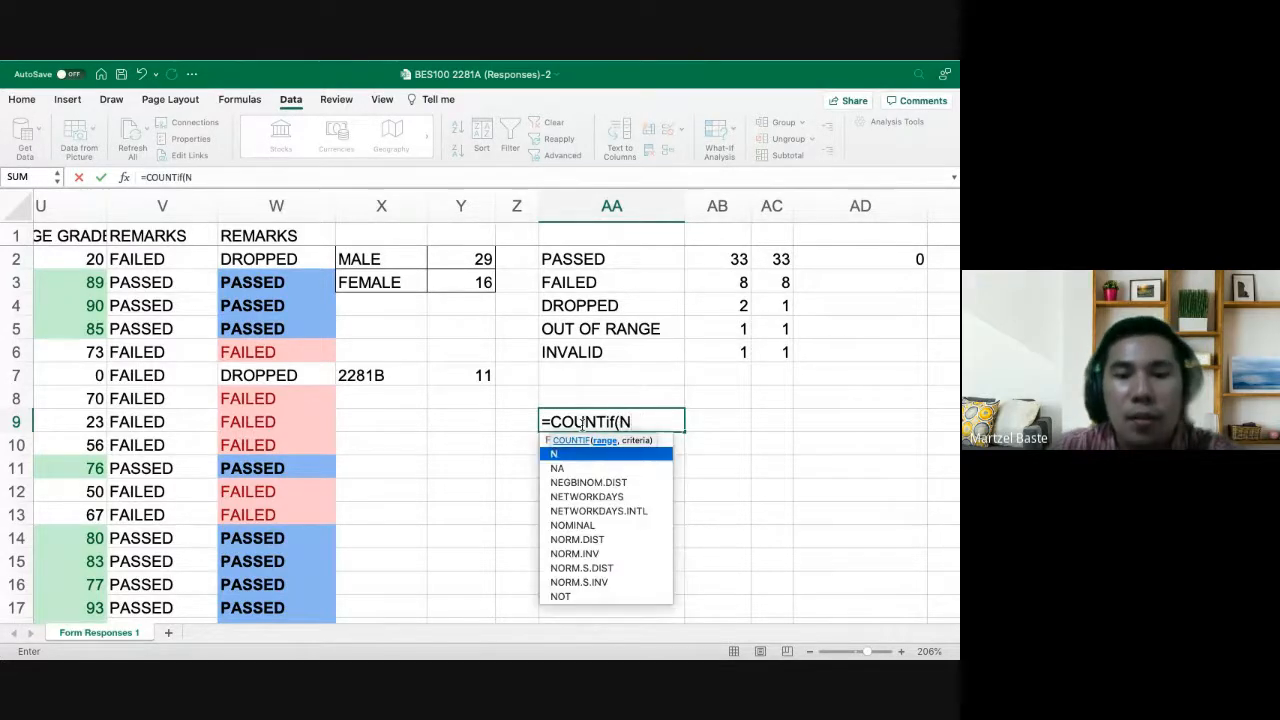
type("2")
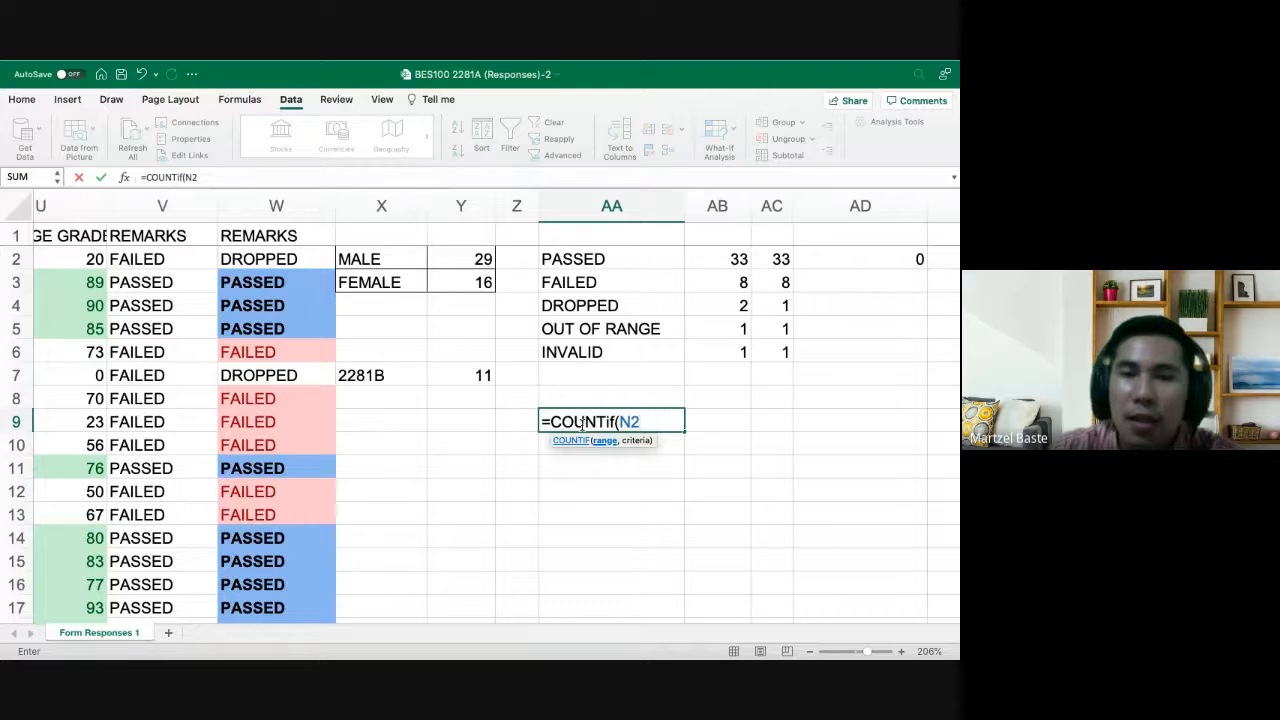
type(":n46")
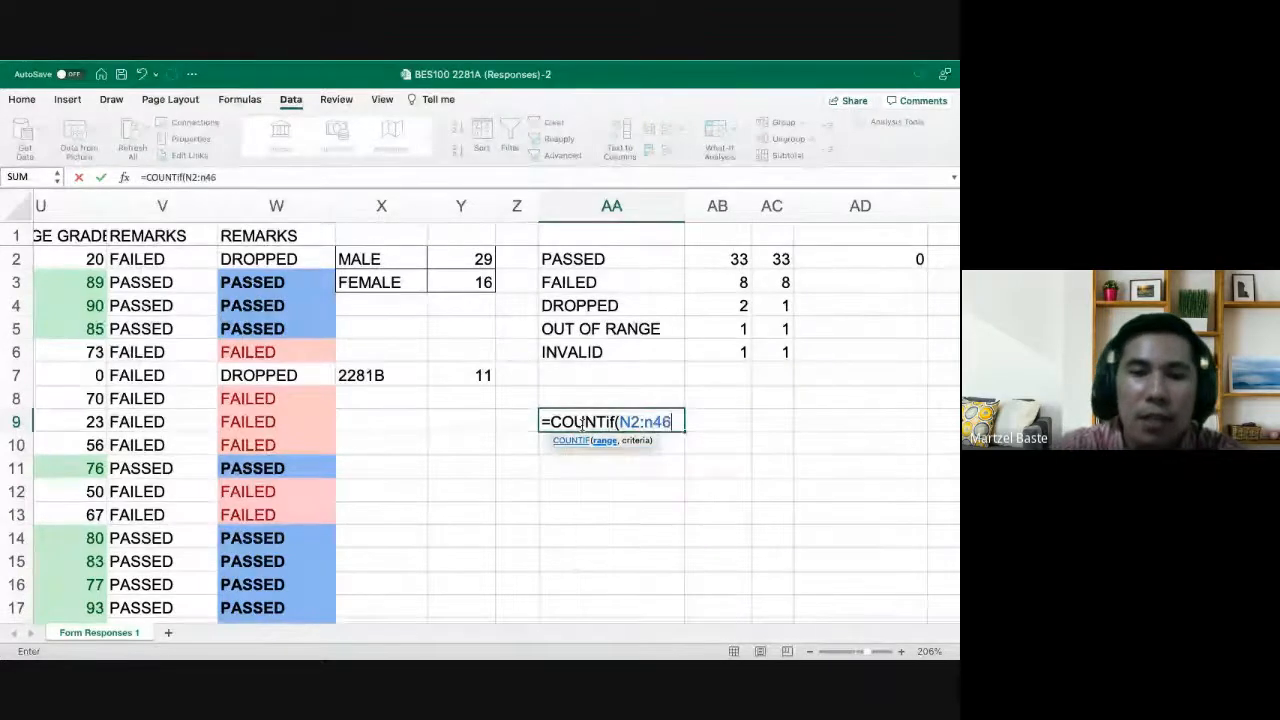
type(",\"")
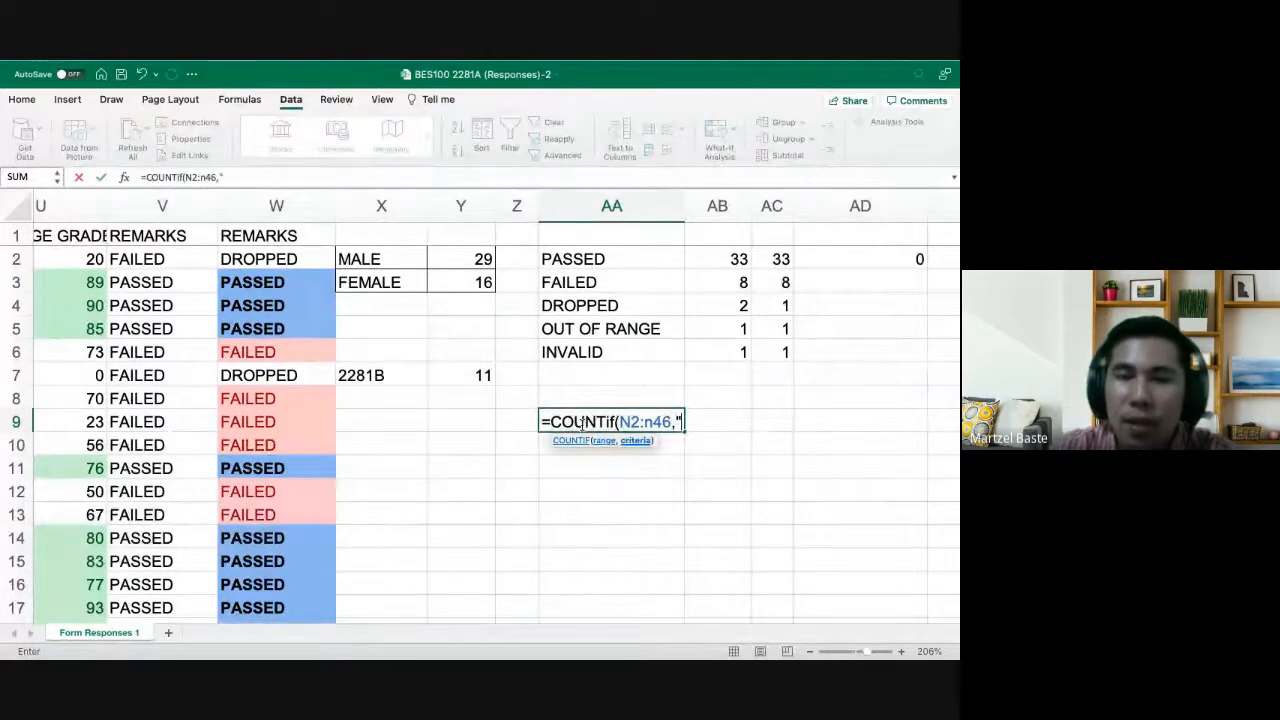
type("MEN")
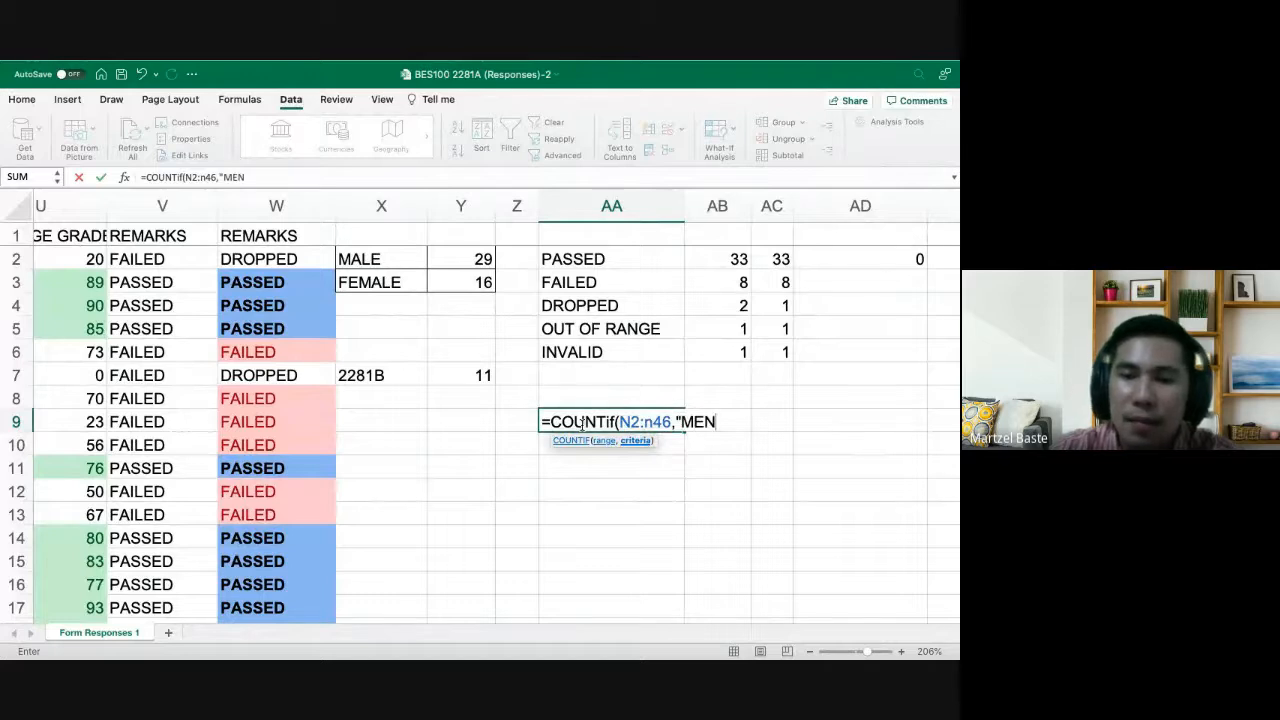
type("\")")
key("Return")
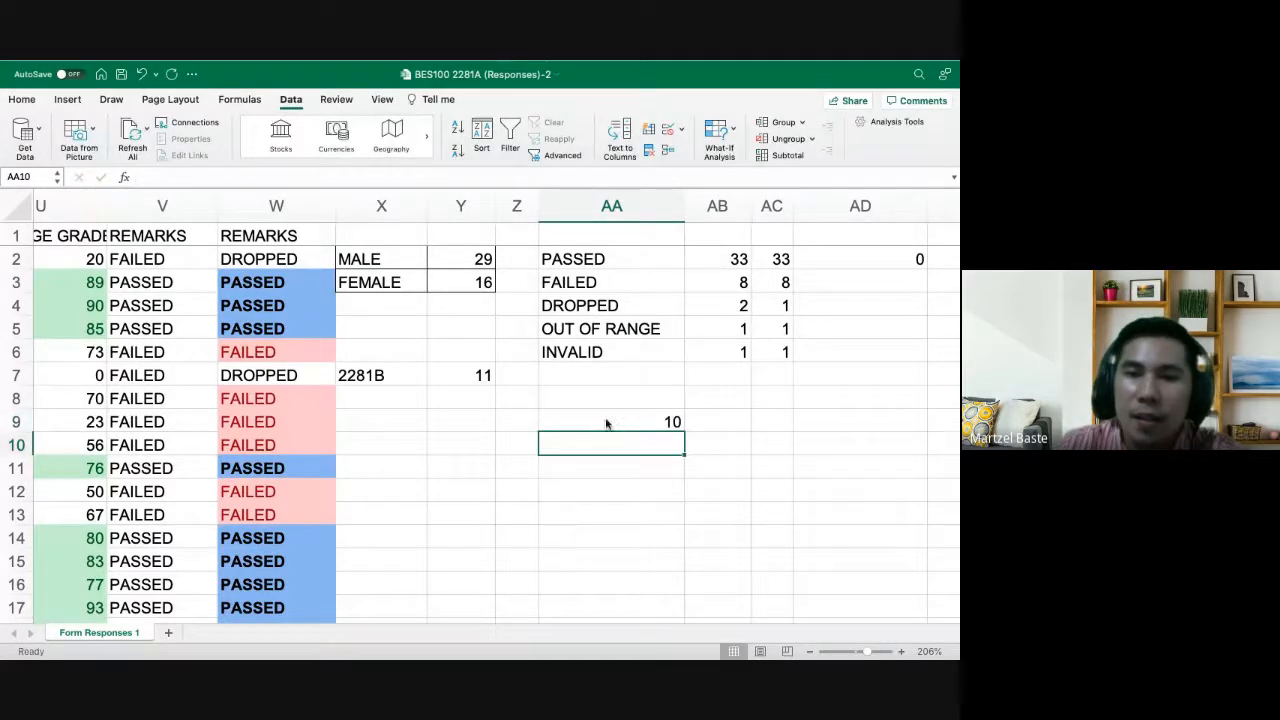
Check the count formula in AA9 and label it MEN in the adjacent cell Z9
left_click(573, 423)
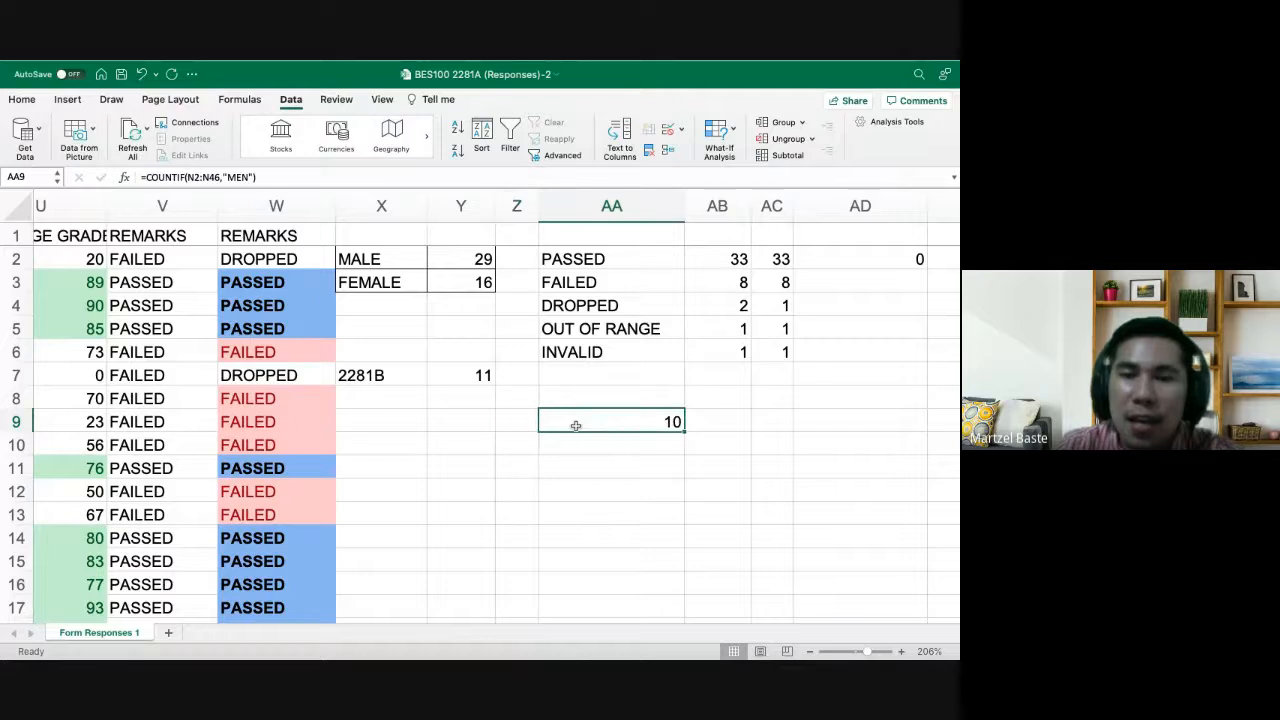
left_click(520, 422)
type("MEN")
key("Return")
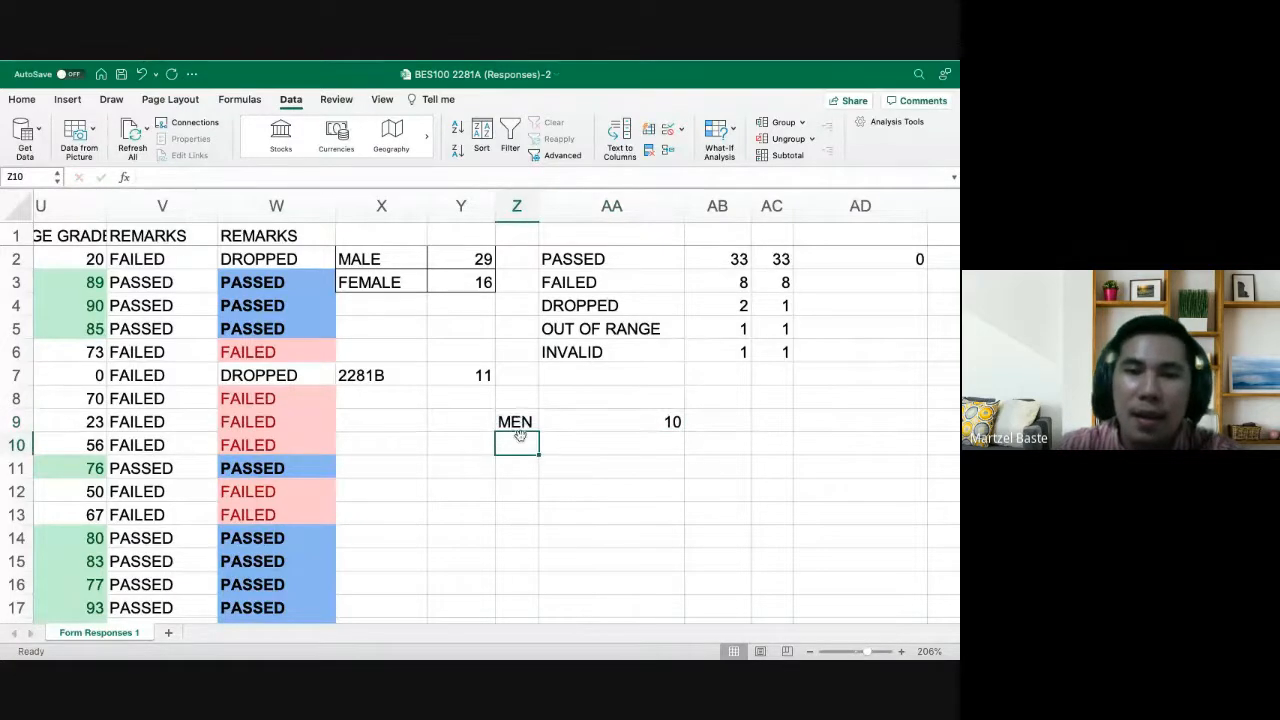
Label Z10 WOMEN and Z11 OTHERS below the MEN label, and widen column Z to fit the labels
type("WOMEN")
key("Return")
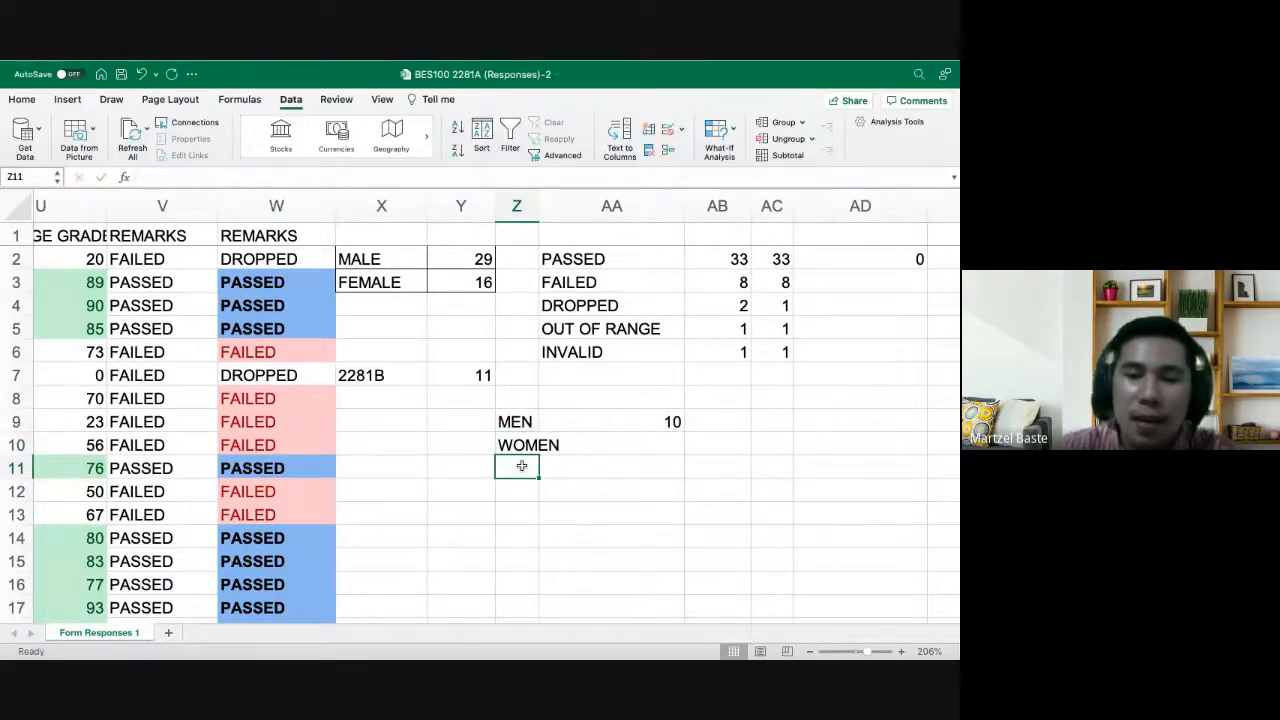
type("OTHERS")
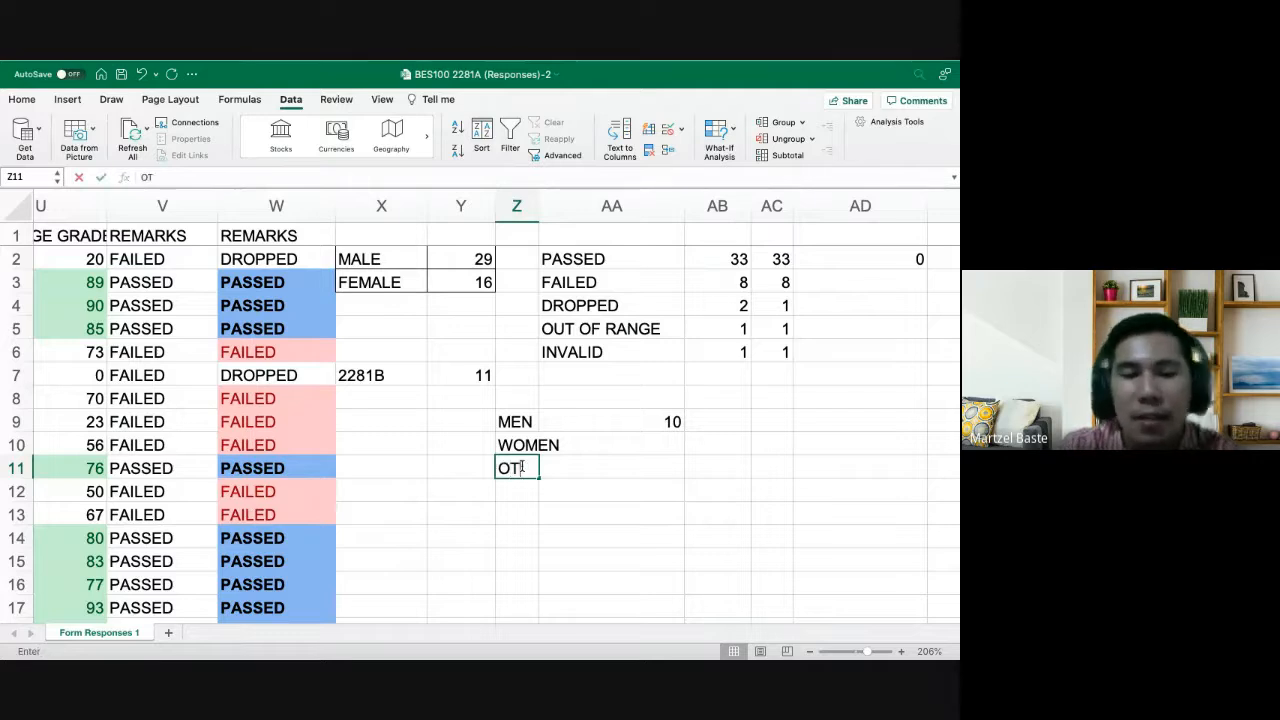
key("Return")
left_click_drag(542, 199, 578, 200)
Replace the "MEN" criterion in AA9 with a reference to its label, giving =COUNTIF(N2:N46,Z9)
left_click(691, 426)
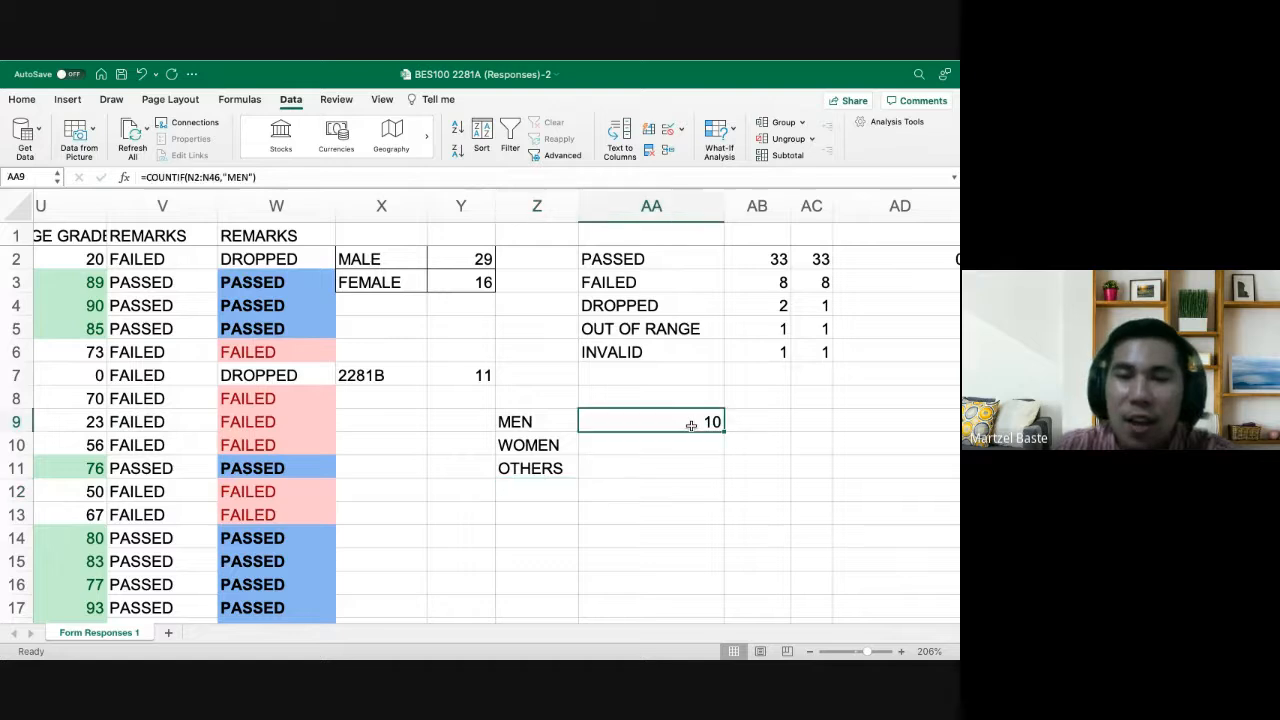
double_click(660, 415)
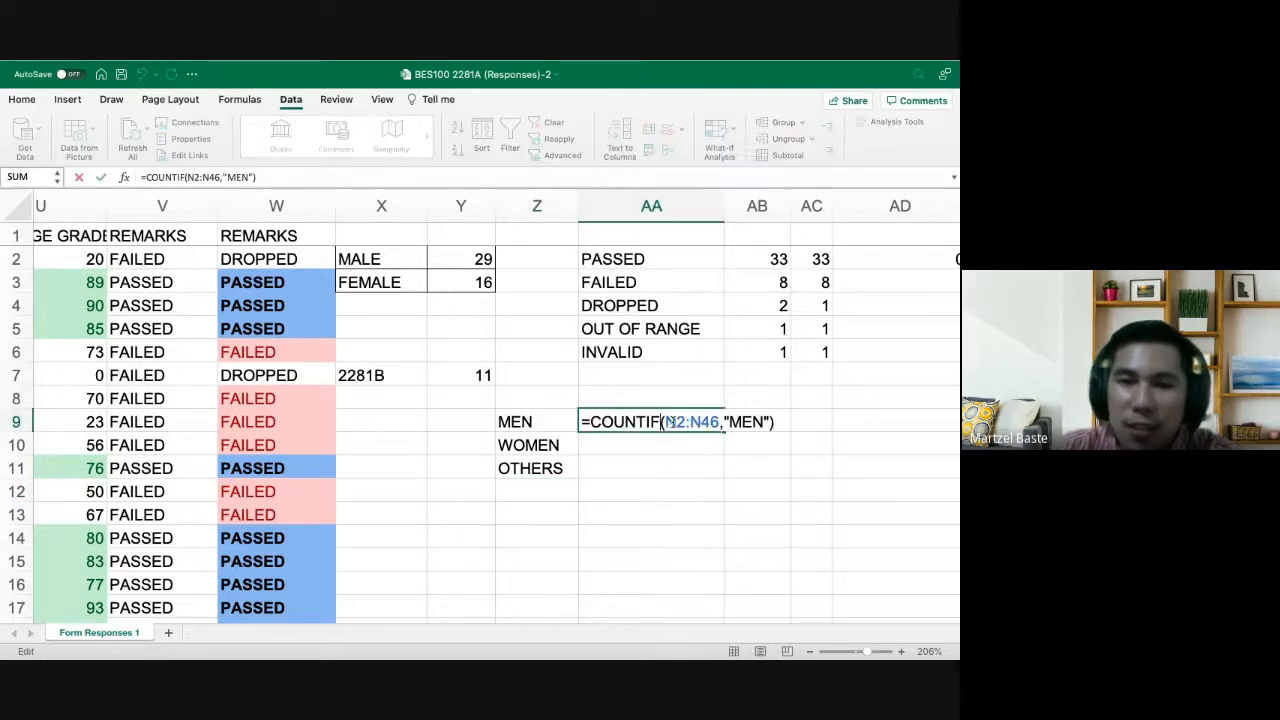
key("BackSpace")
key("BackSpace")
key("BackSpace")
key("BackSpace")
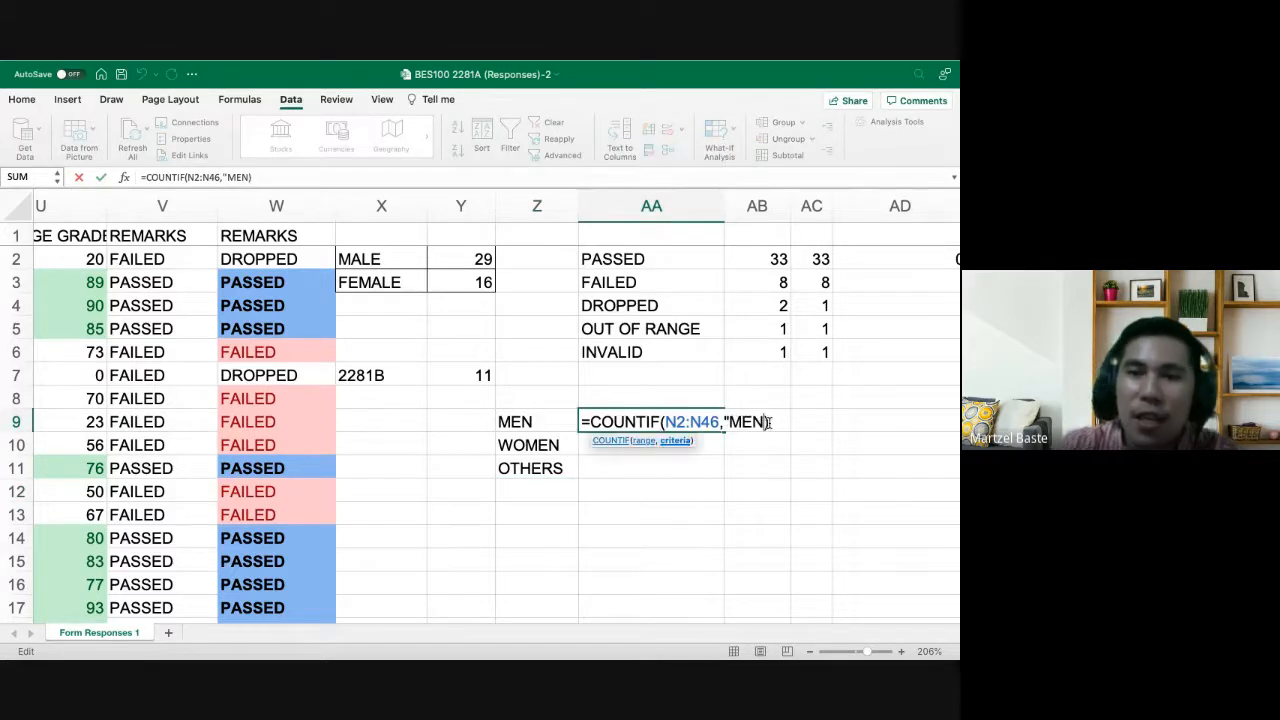
left_click(528, 422)
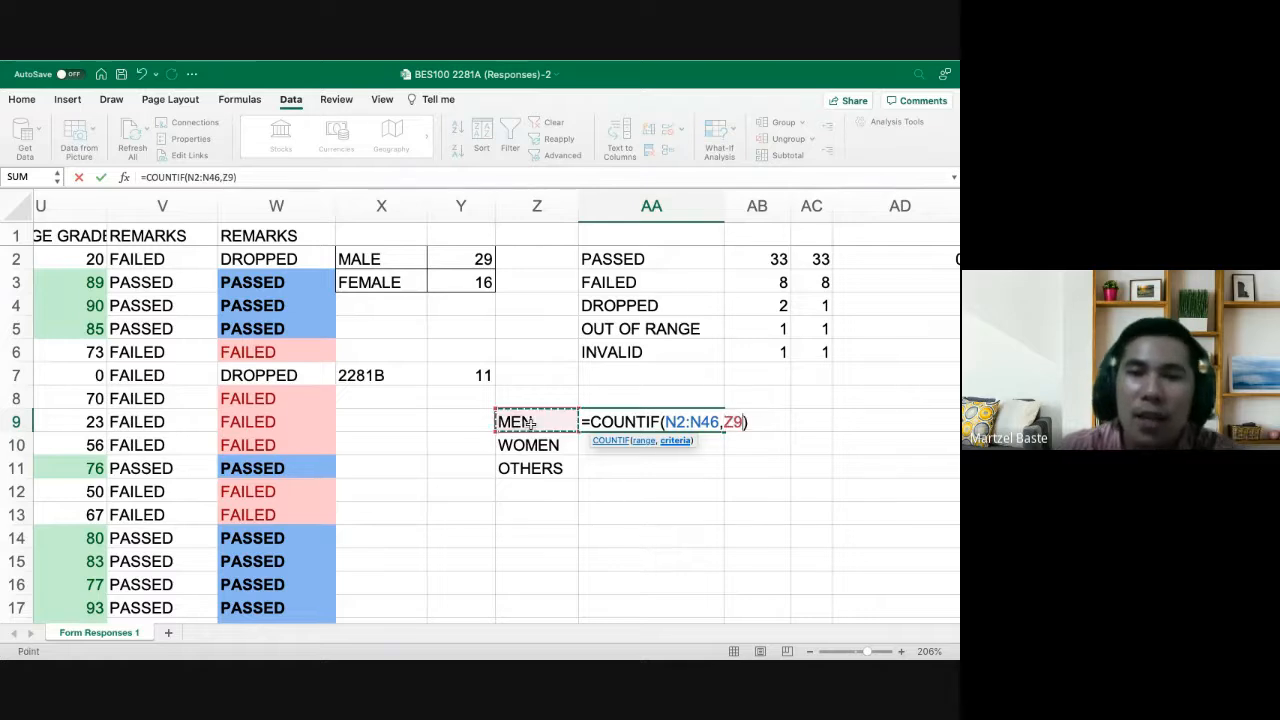
key("Return")
Fill the AA9 count formula with its relative range down to AA11 and check the formula in AA9
left_click(690, 422)
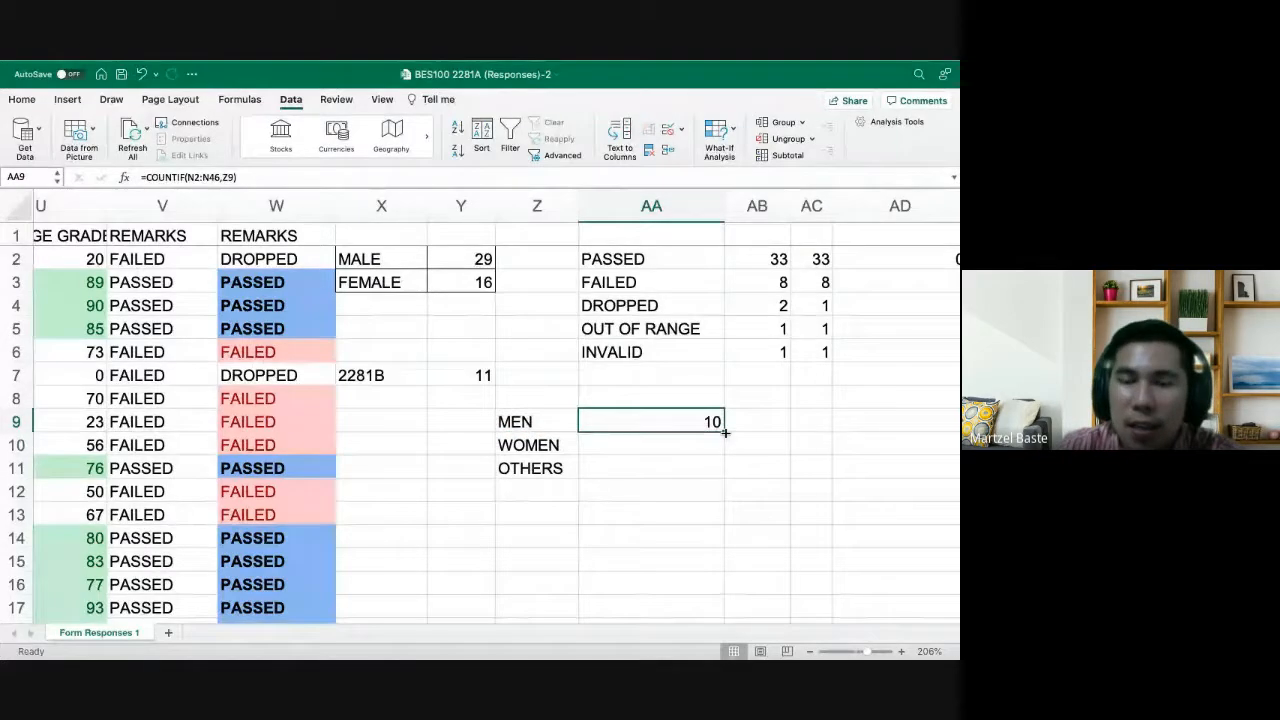
left_click_drag(724, 433, 720, 472)
left_click(702, 420)
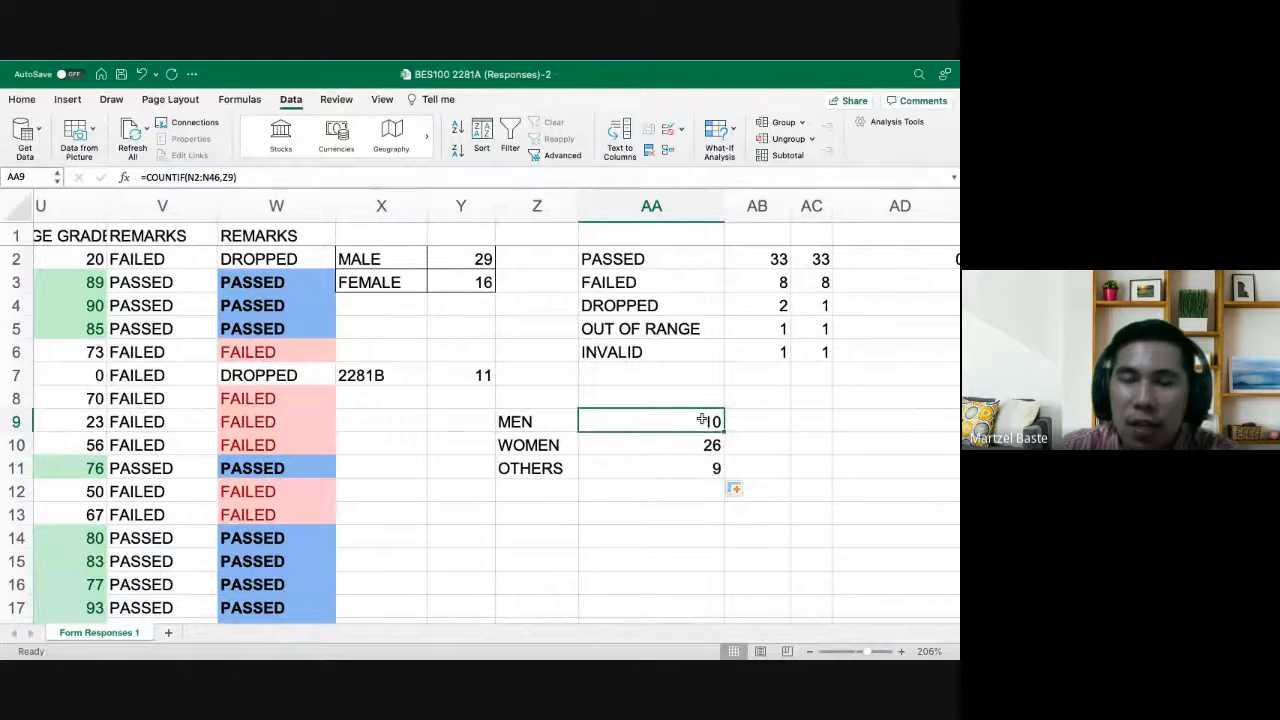
double_click(702, 420)
key("Return")
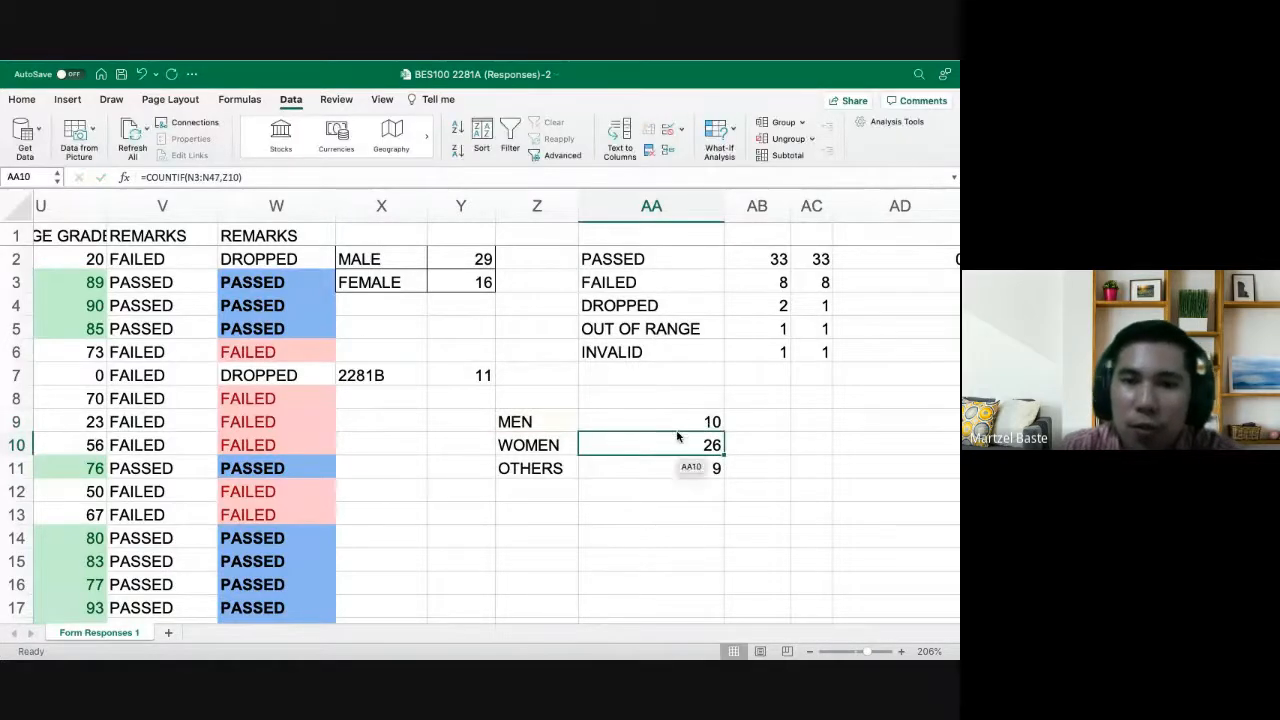
Examine the WOMEN count formula in AA10 and correct its range to N2:N46
double_click(678, 434)
double_click(667, 446)
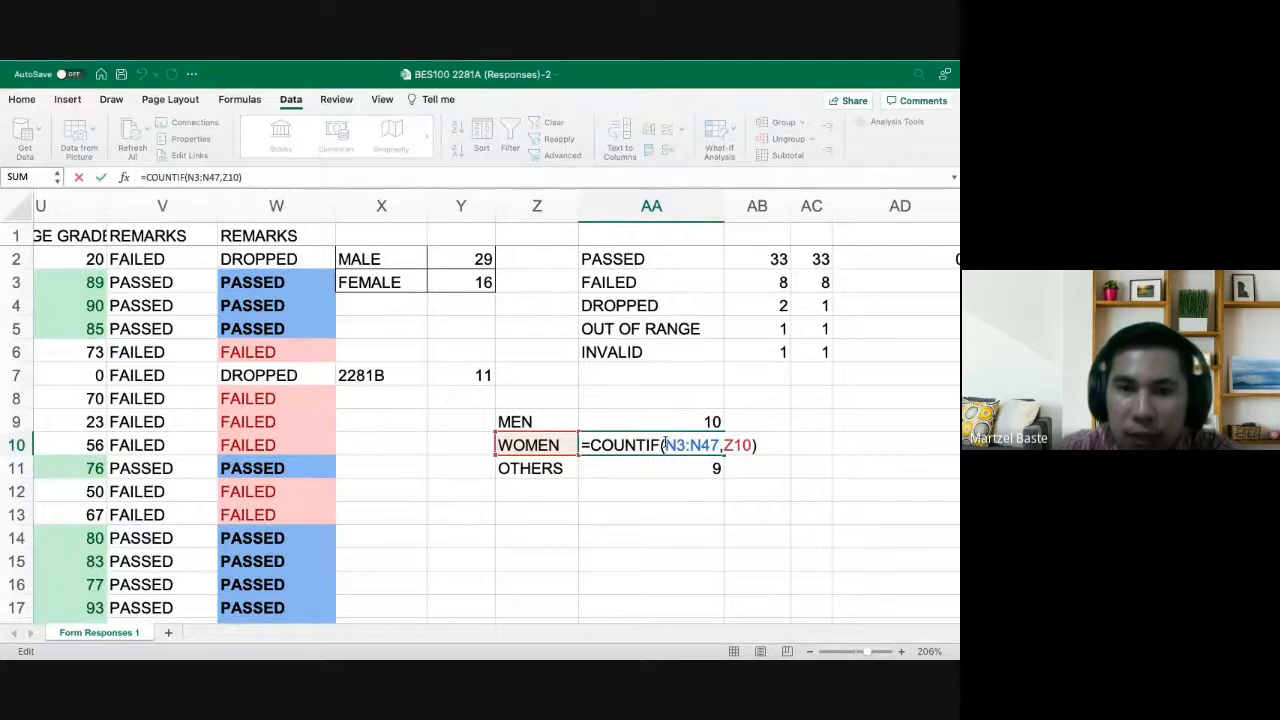
left_click(678, 444)
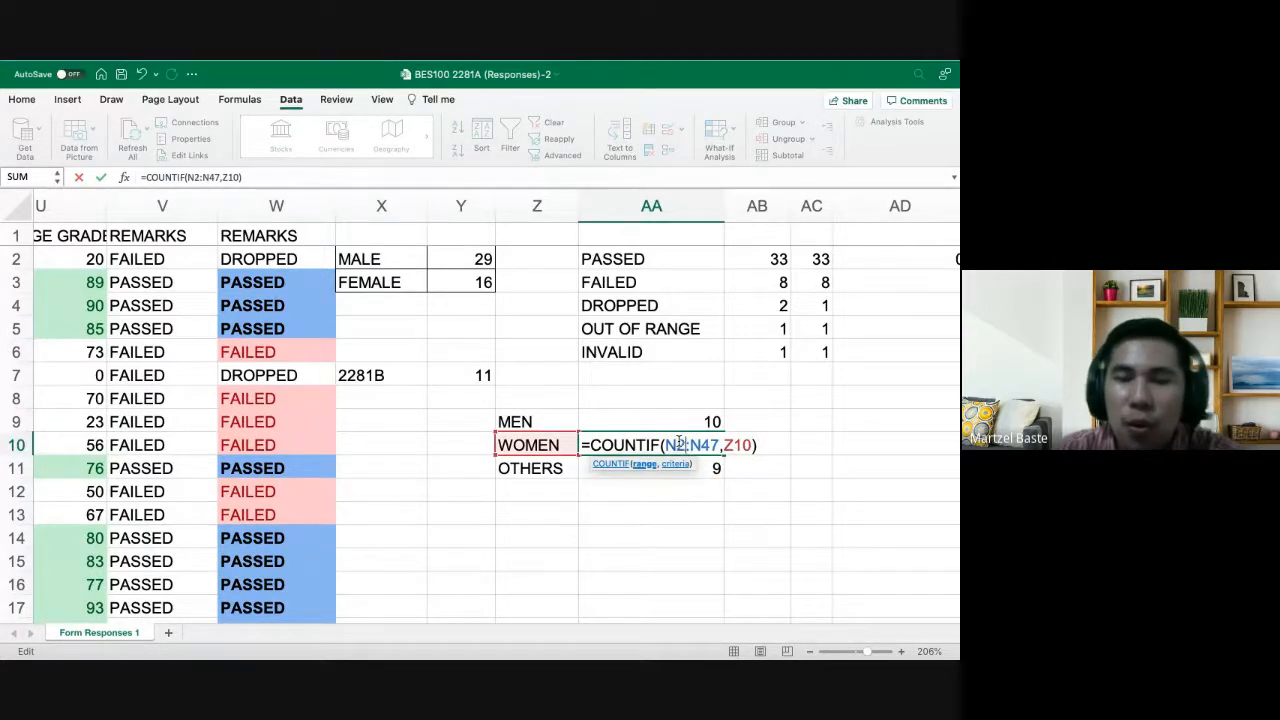
key("Return")
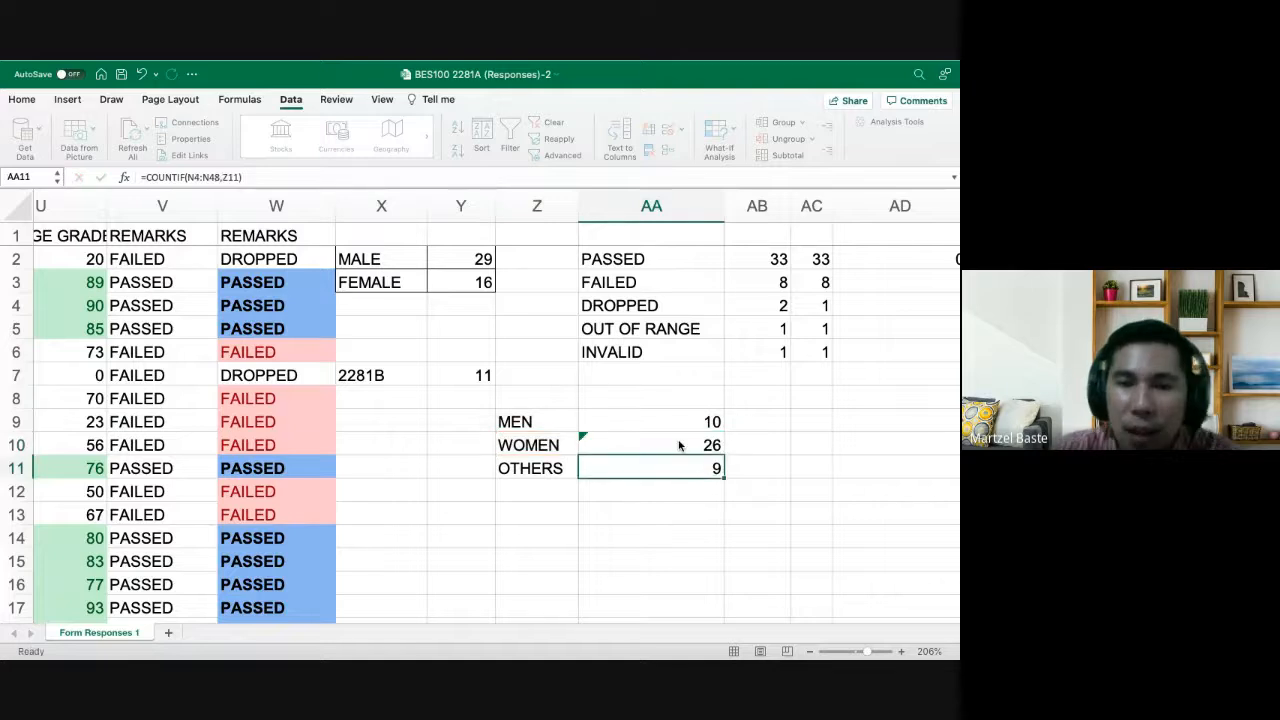
Lock the range rows in the MEN count in AA9, giving =COUNTIF(N$2:N$46,Z9)
left_click(677, 418)
left_click(197, 177)
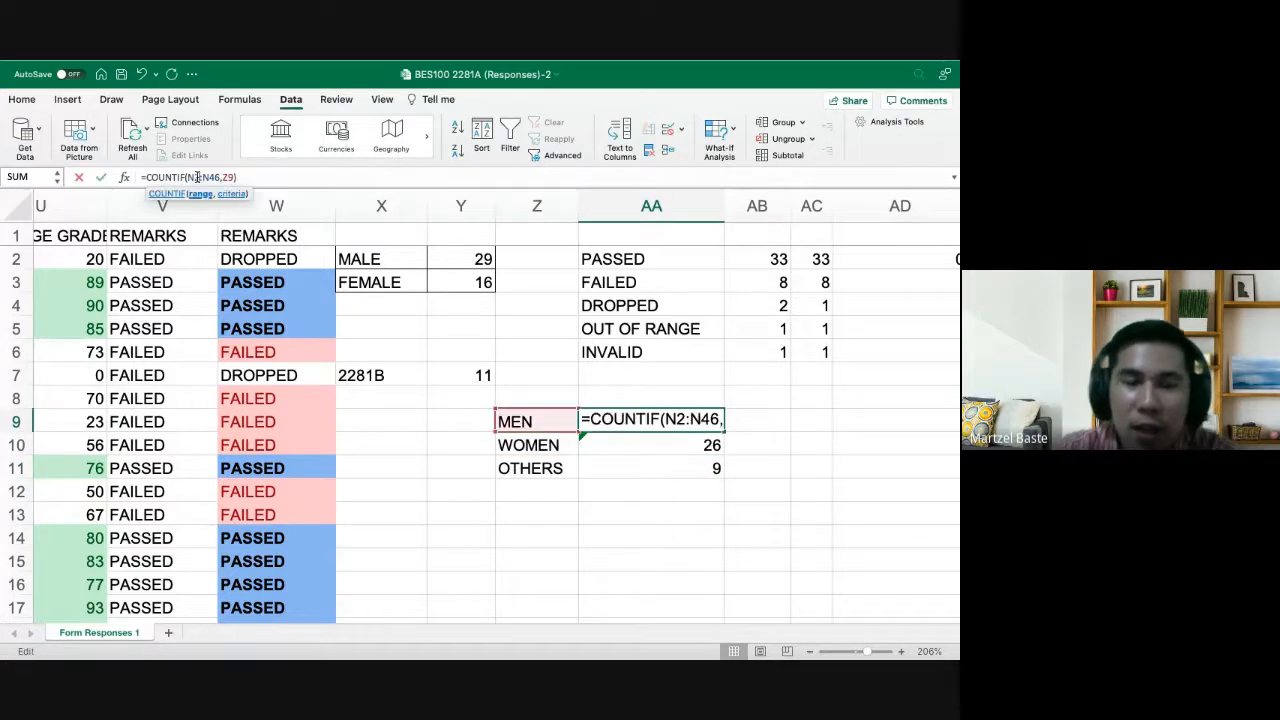
type("$")
key("Right")
key("Right")
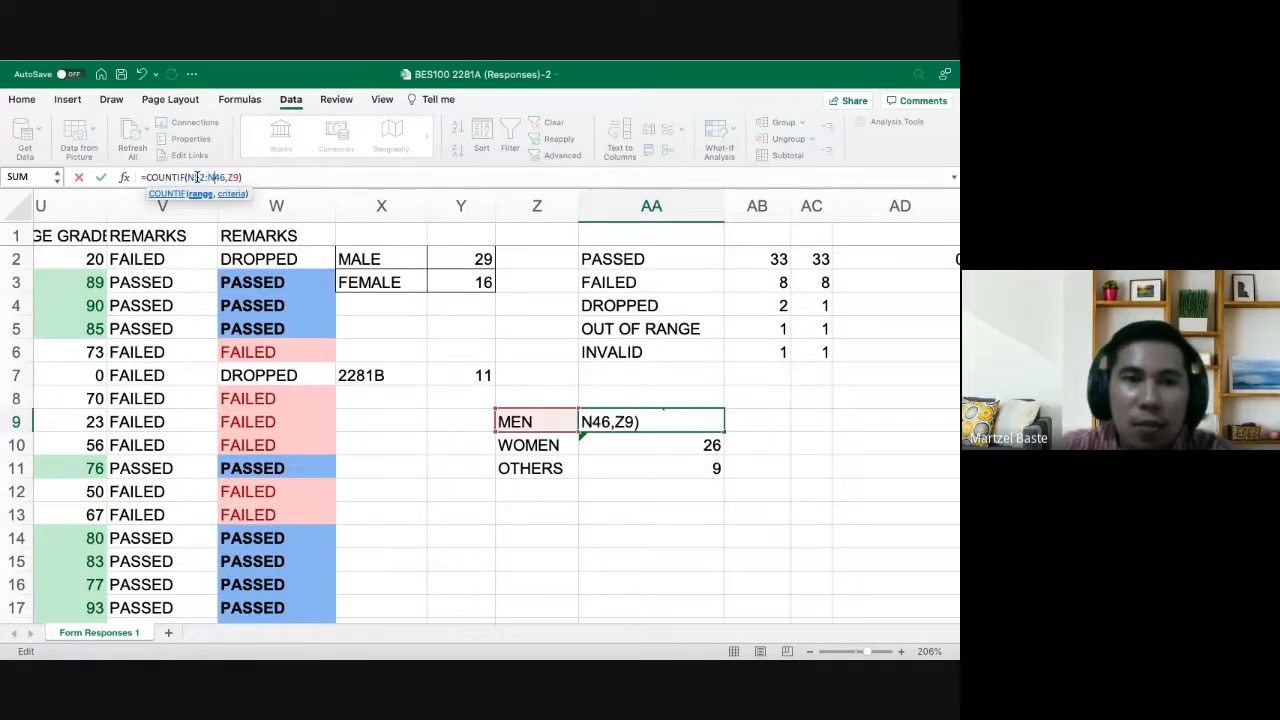
type("$")
key("Return")
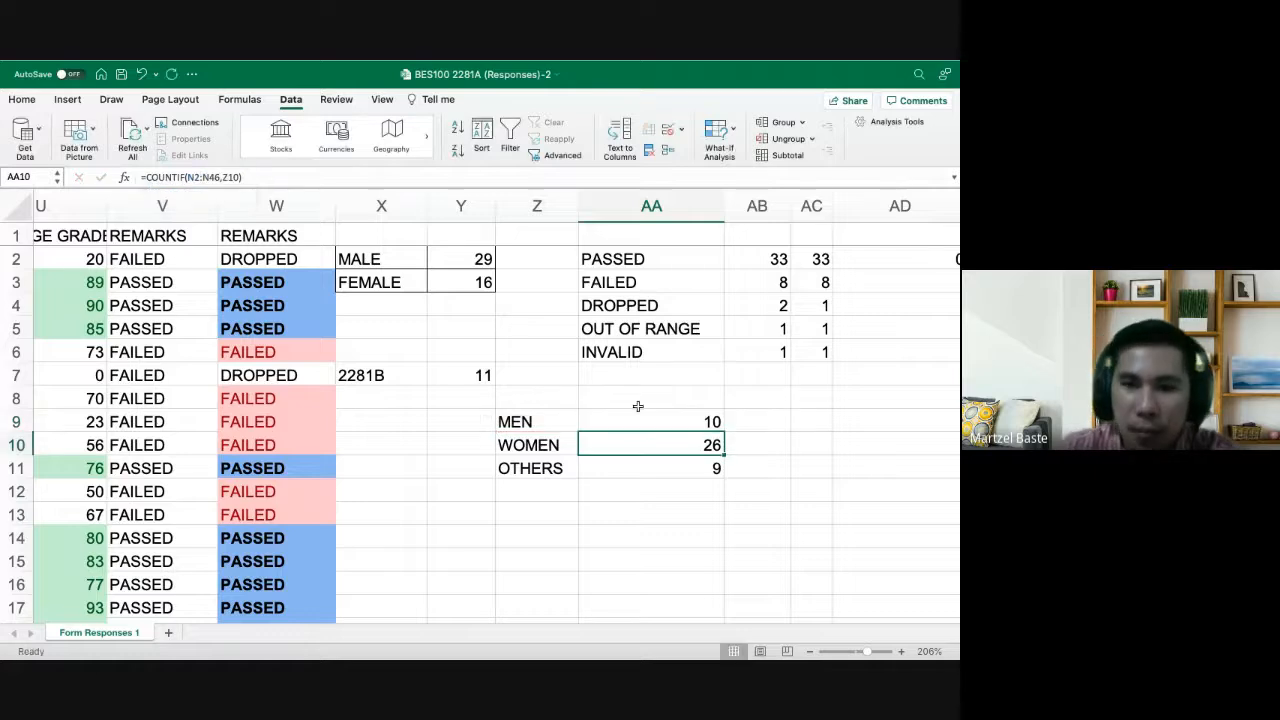
Fill the AA9 formula with the locked rows down to AA11 and check the resulting formula in AA10
left_click(677, 420)
left_click_drag(725, 432, 722, 470)
left_click(698, 442)
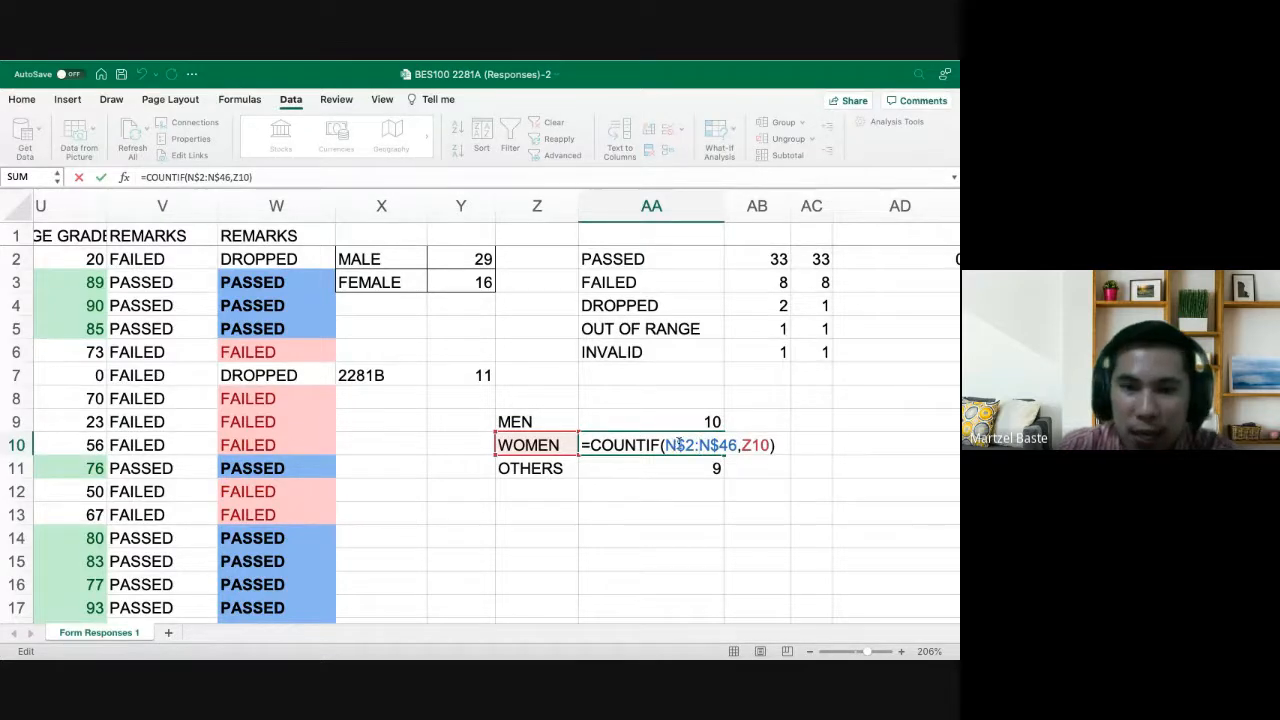
key("Return")
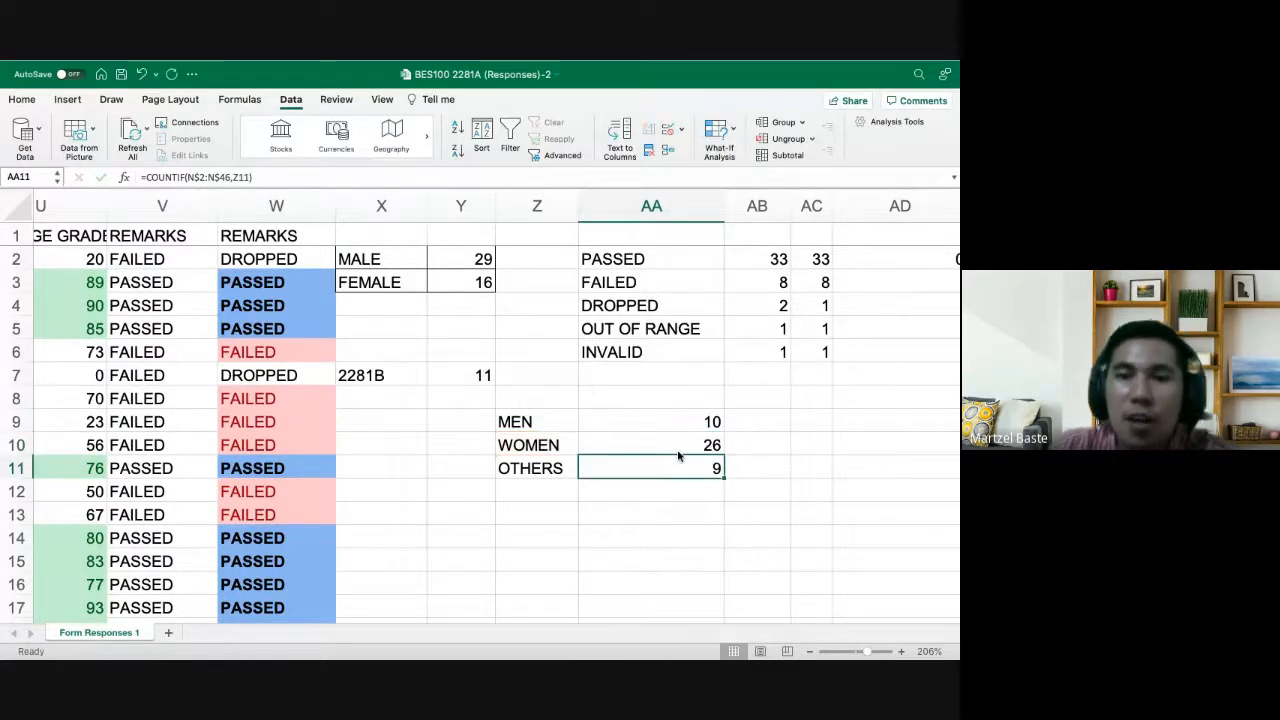
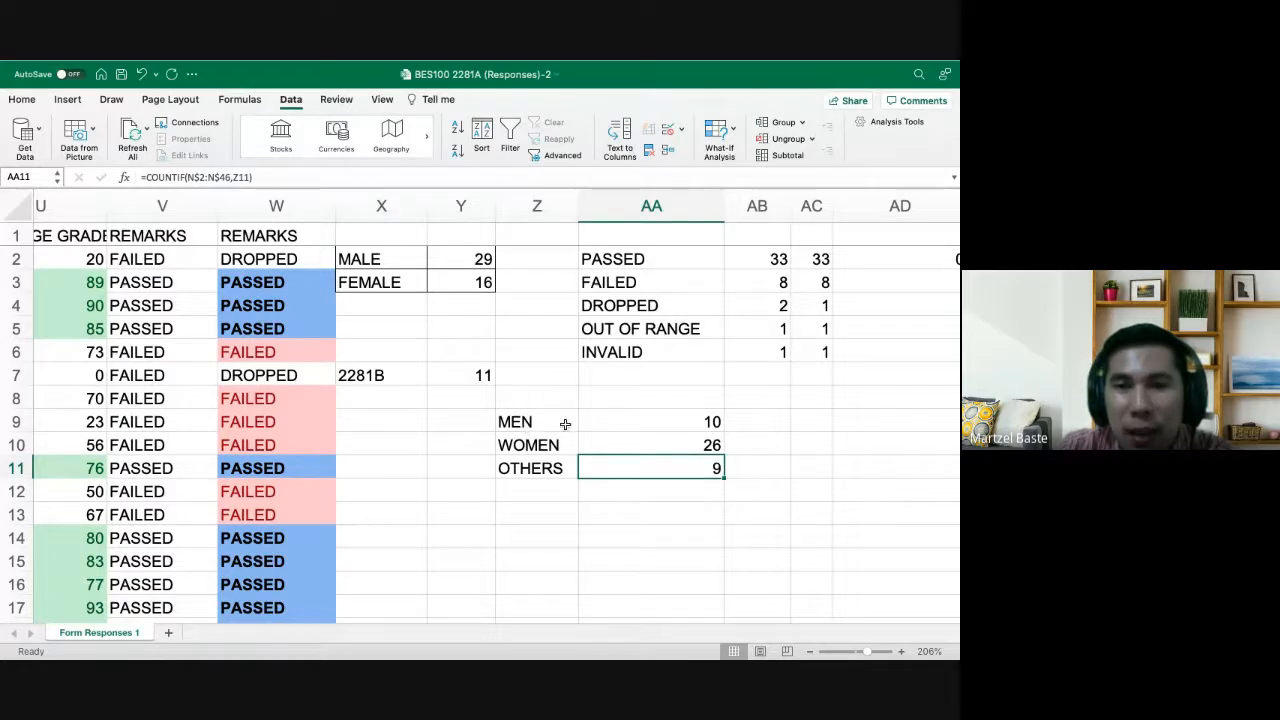
Compare the MEN, WOMEN and OTHERS labels and COUNTIF formulas with the MALE and FEMALE count table
left_click(531, 446)
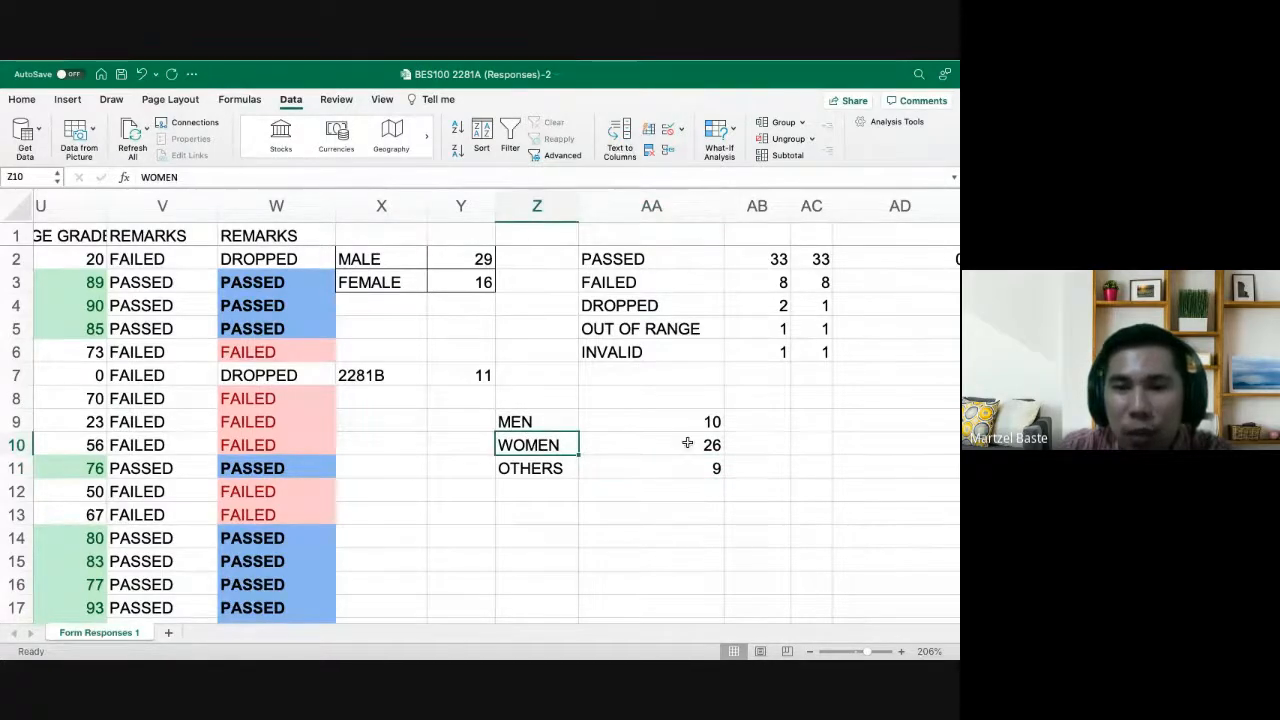
left_click(380, 261)
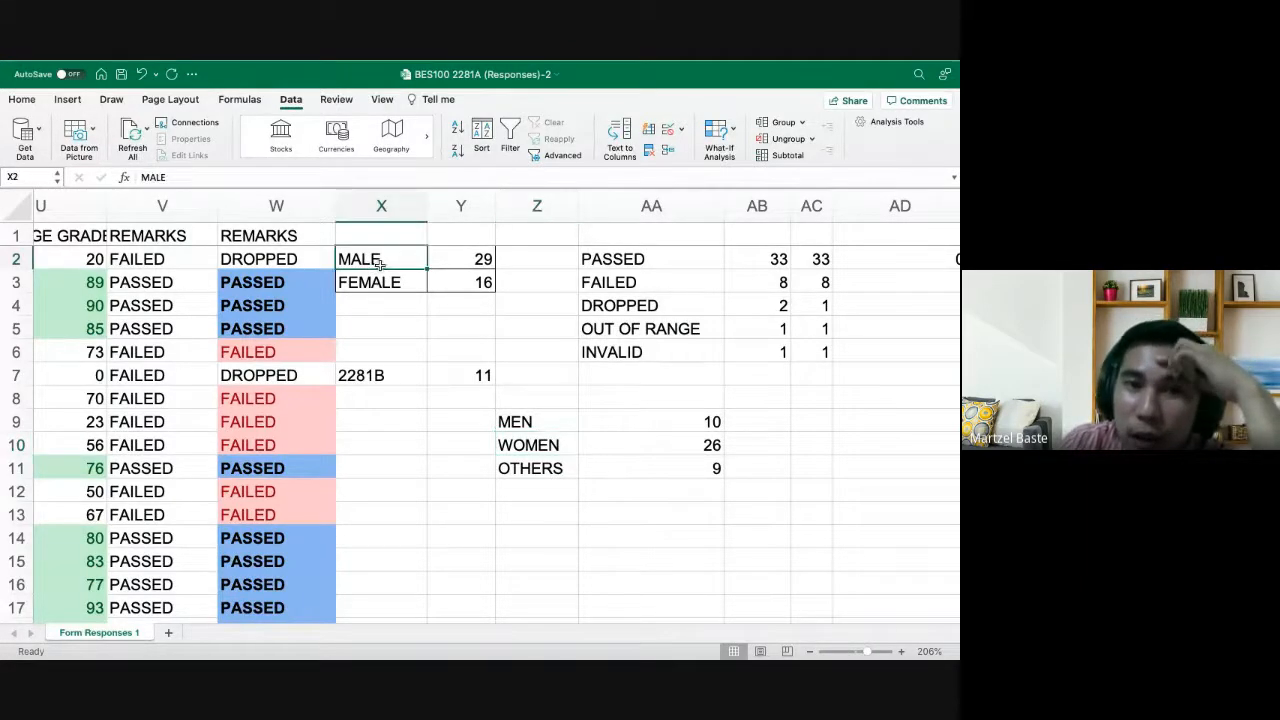
left_click(458, 264)
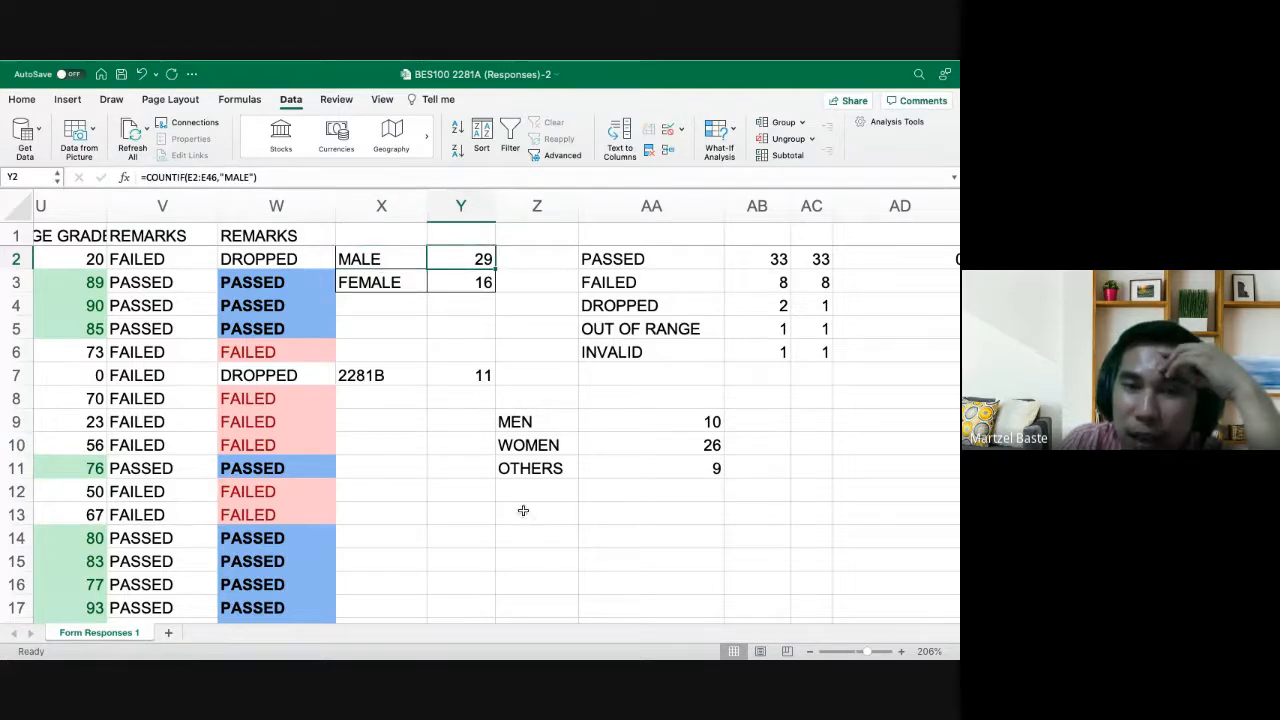
left_click(668, 446)
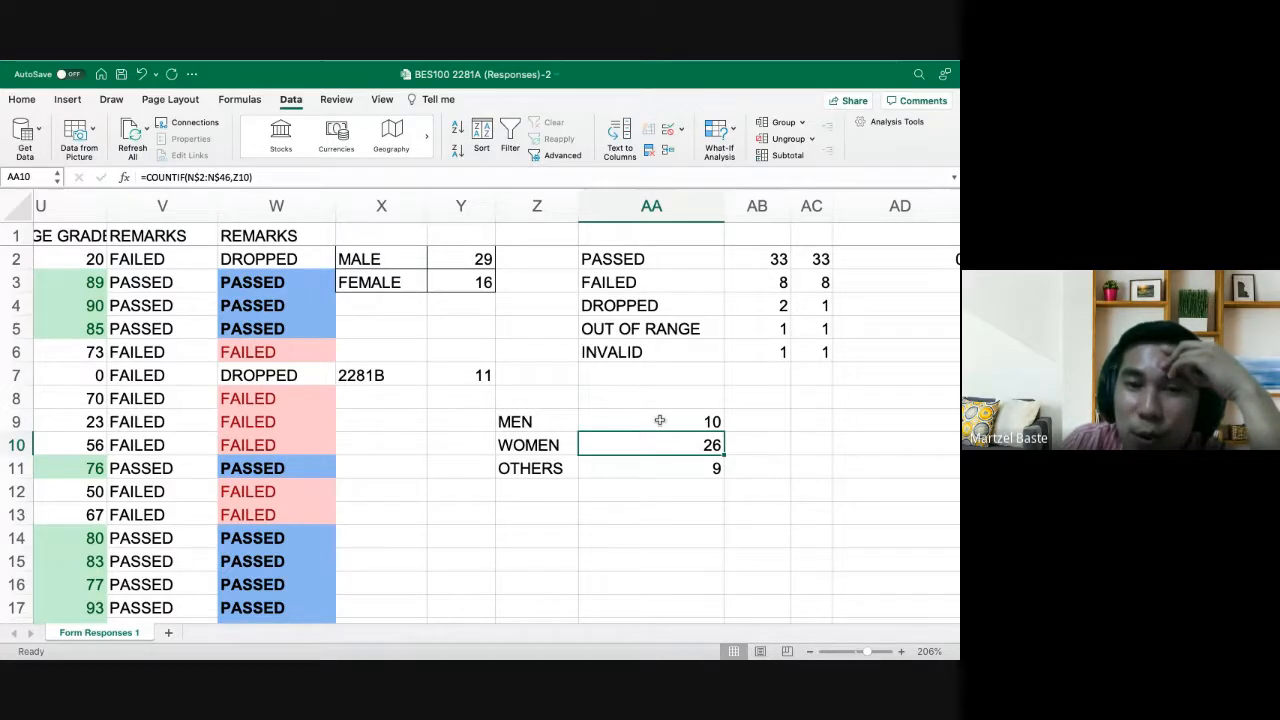
left_click(660, 421)
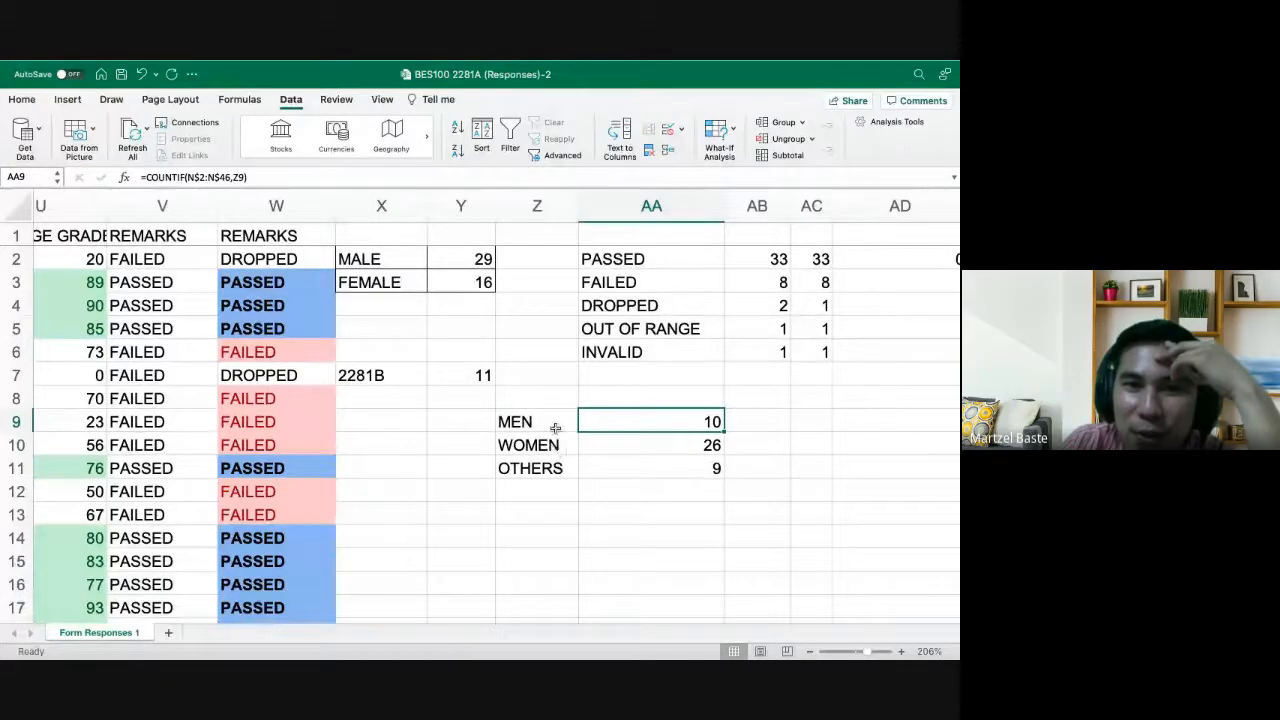
left_click(375, 284)
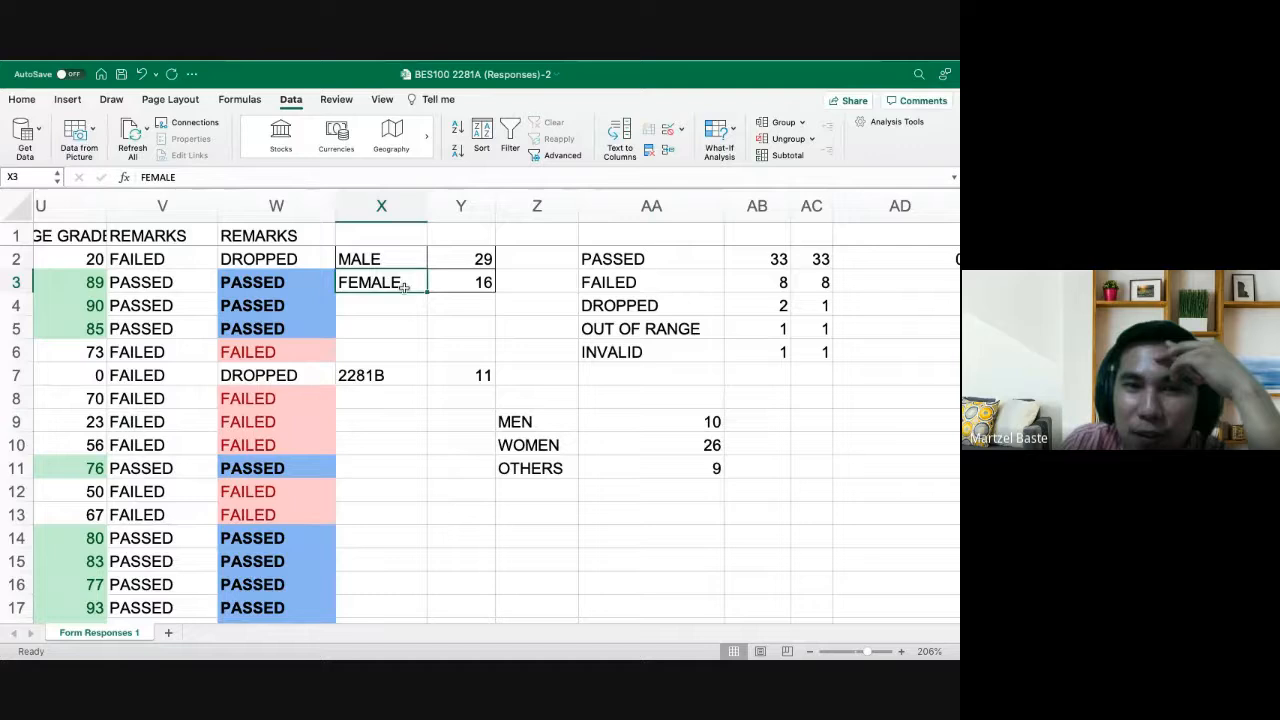
left_click(533, 445)
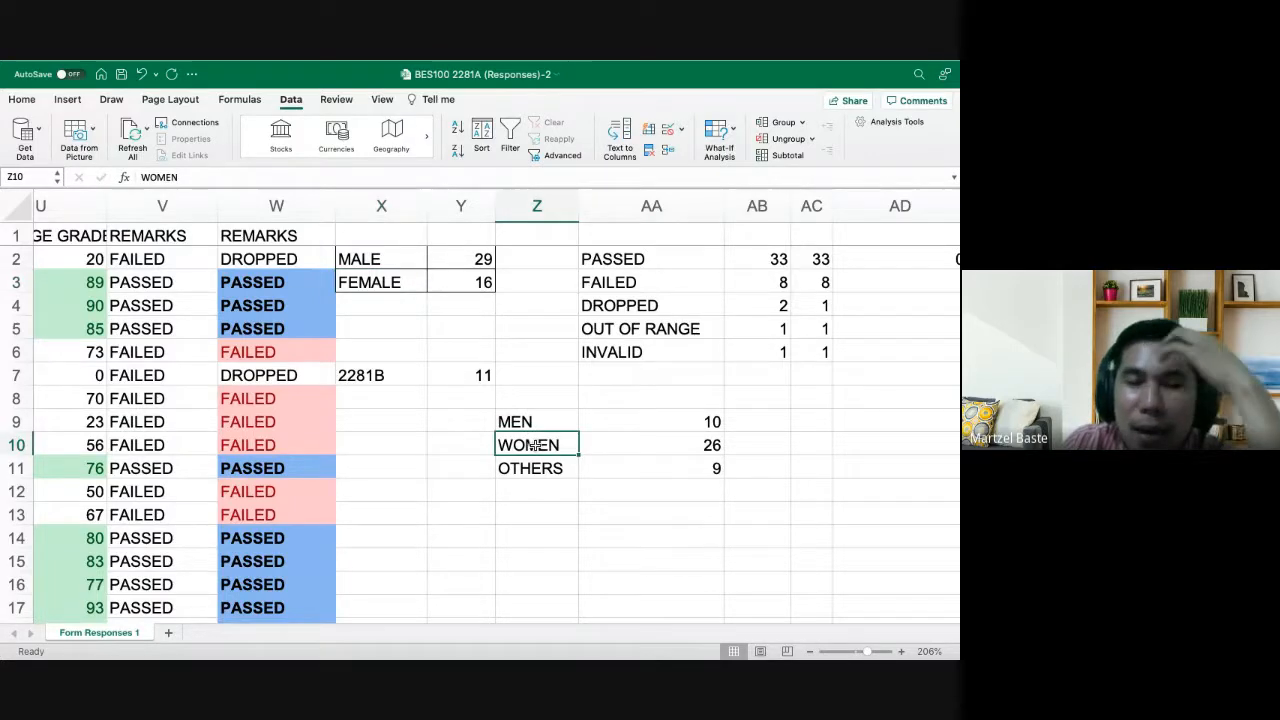
left_click(533, 424)
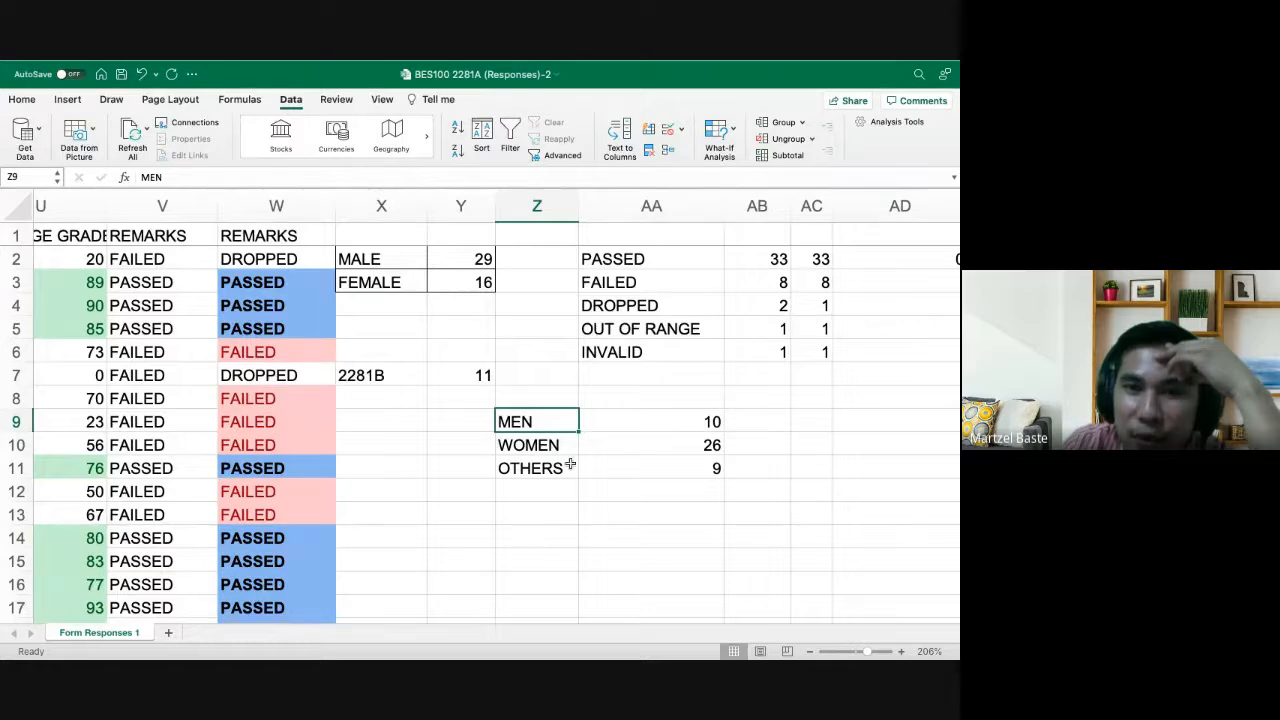
left_click(638, 468)
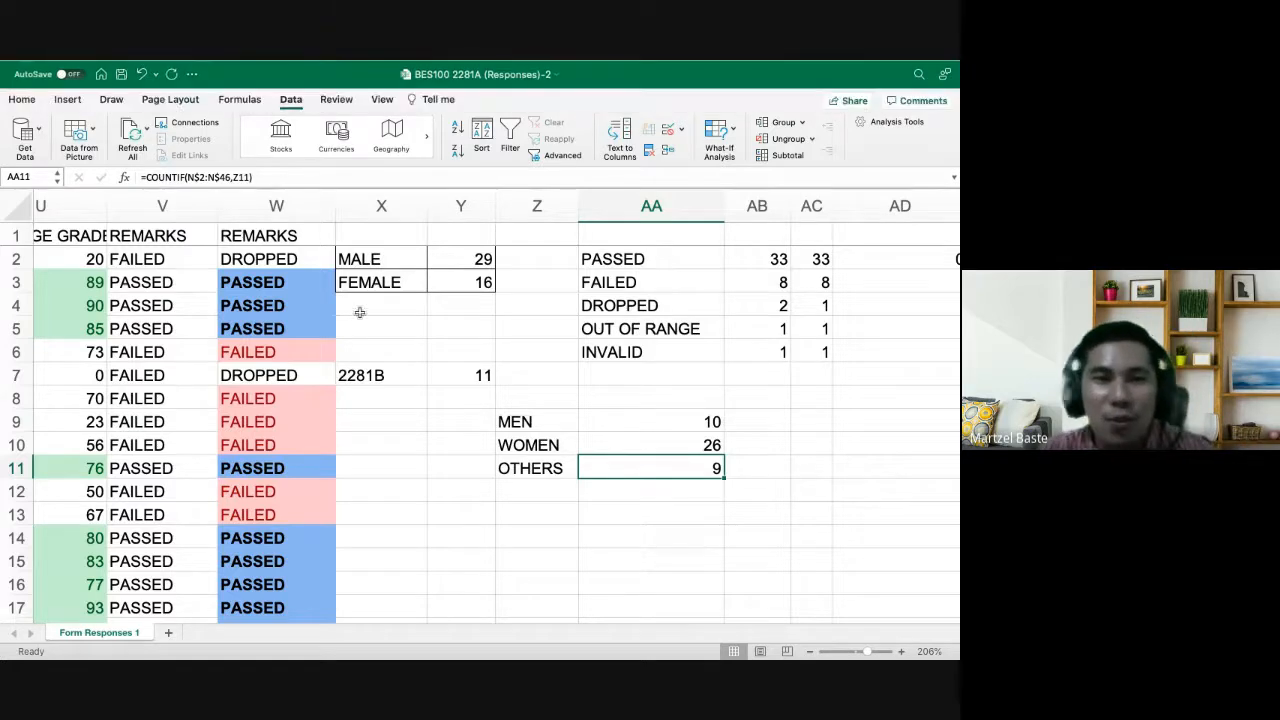
Insert a 3-D Clustered Column chart from the MALE and FEMALE count table in X2:Y3
scroll(414, 388, "down", 4)
scroll(414, 389, "up", 4)
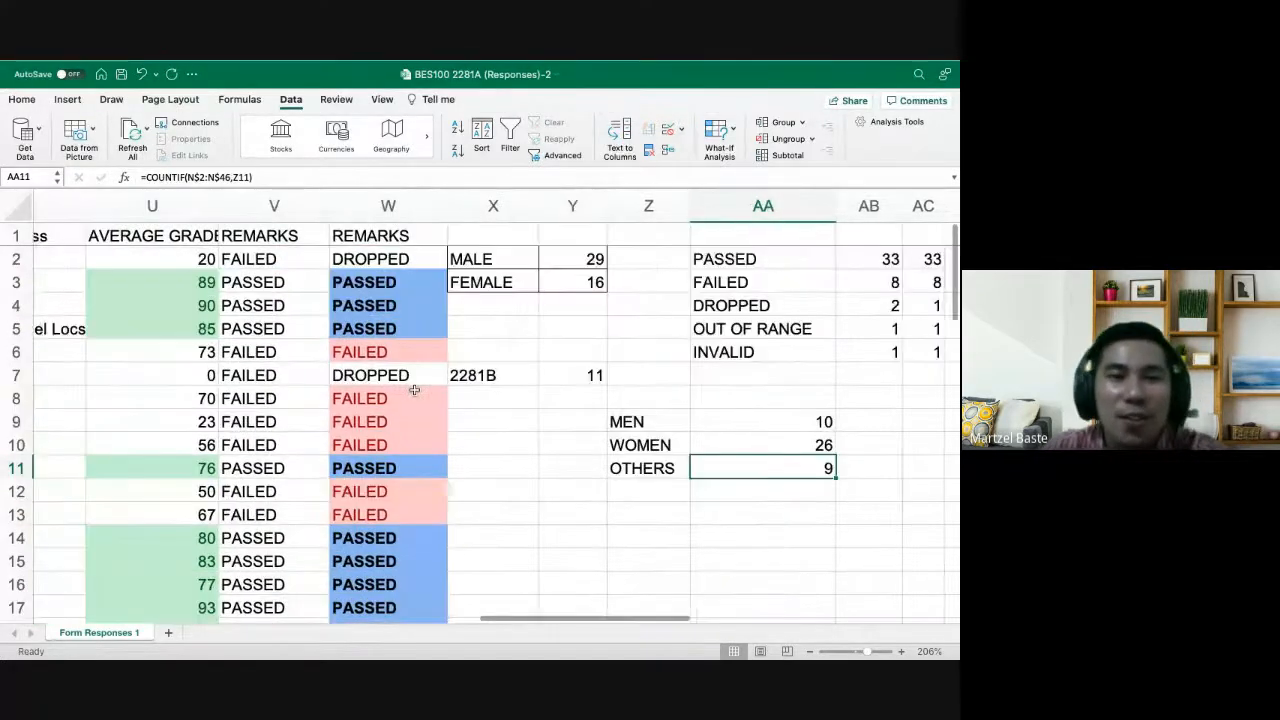
scroll(414, 389, "left", 3)
scroll(414, 389, "right", 2)
scroll(343, 340, "right", 2)
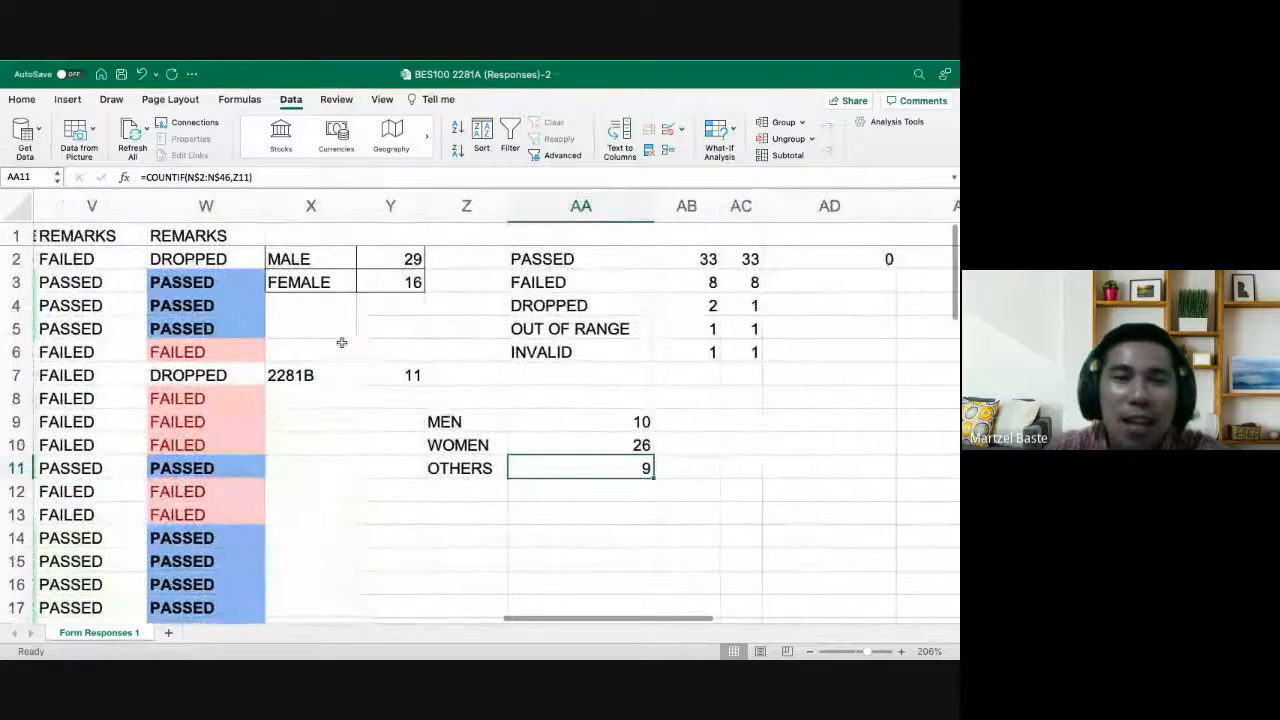
left_click(280, 255)
left_click_drag(355, 277, 395, 282)
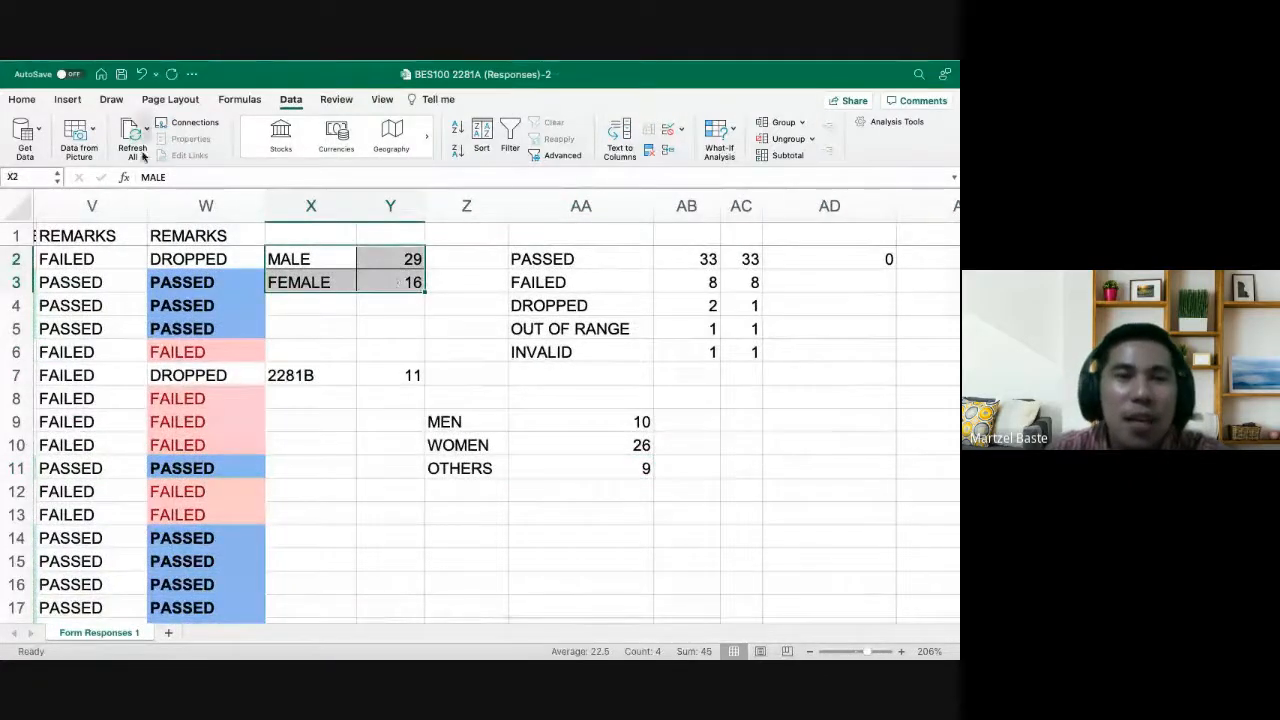
left_click(68, 100)
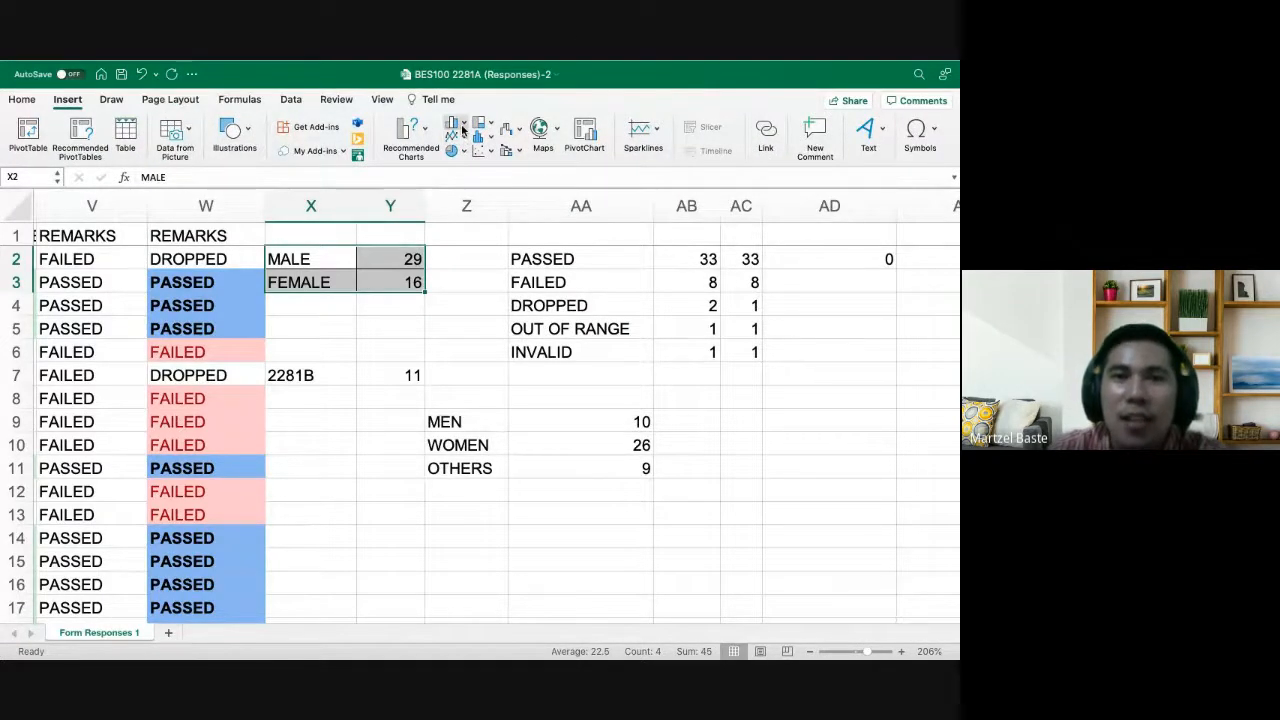
left_click(461, 125)
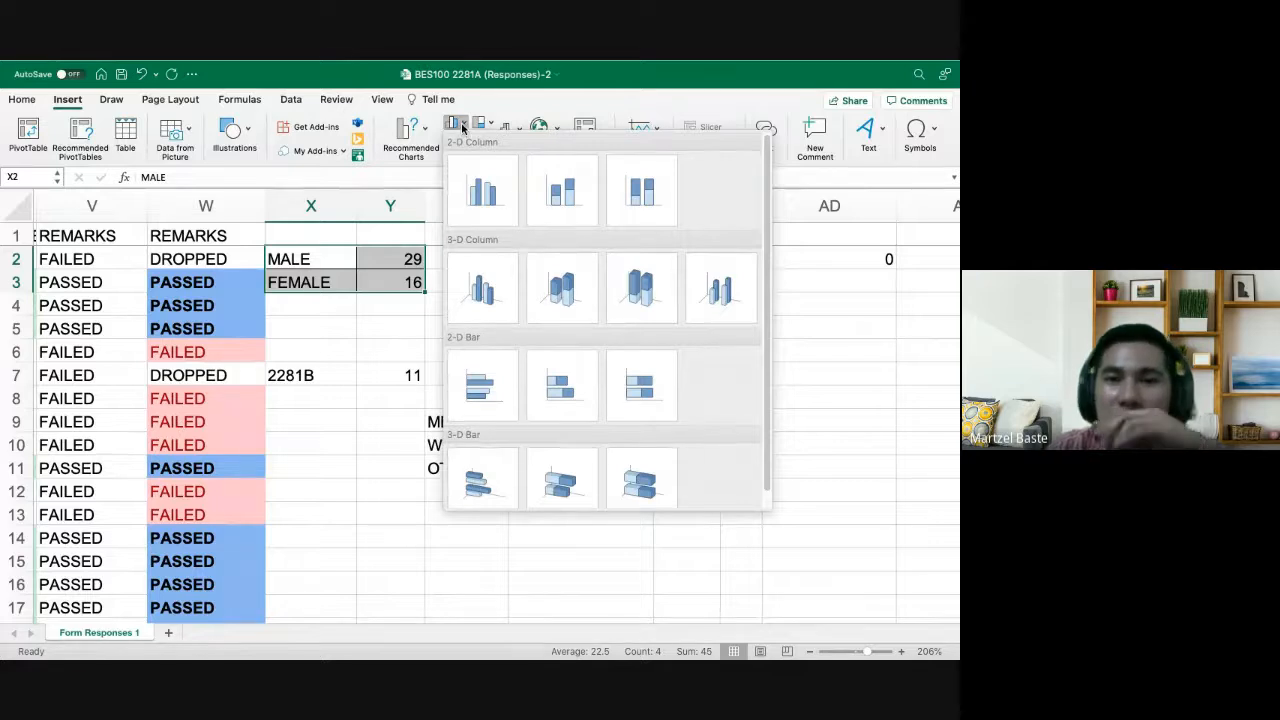
left_click(464, 125)
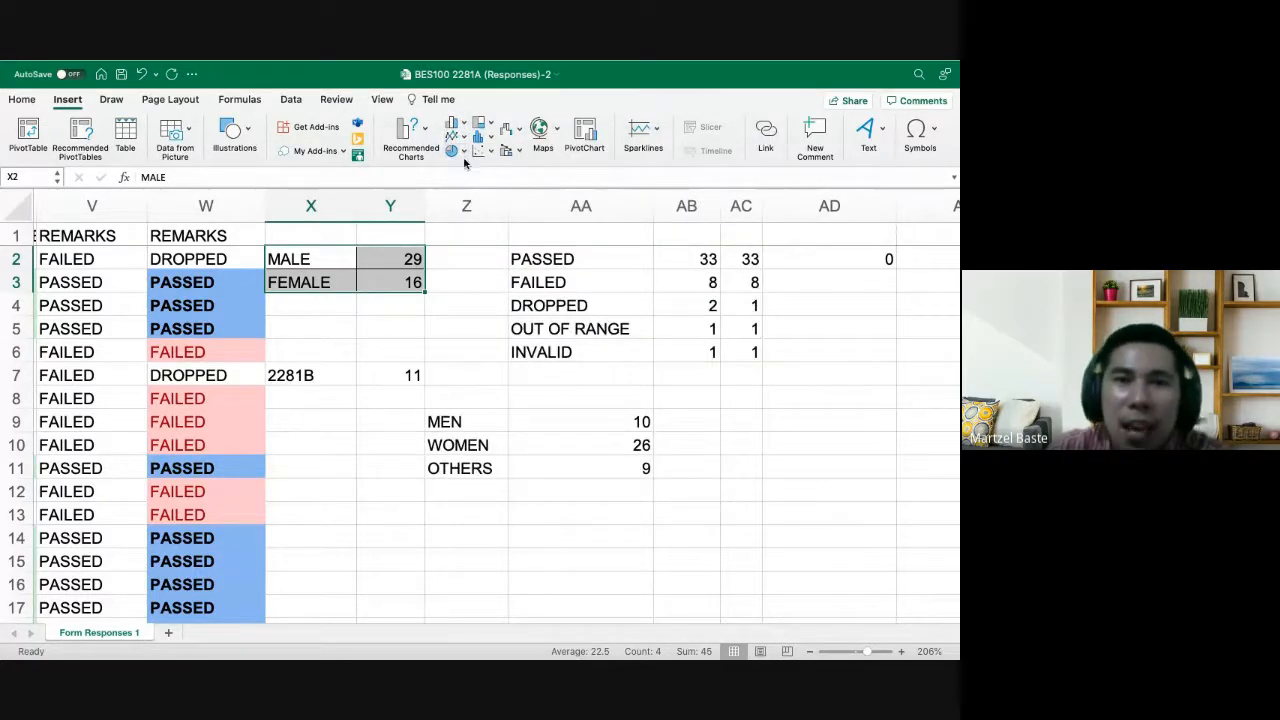
left_click(428, 138)
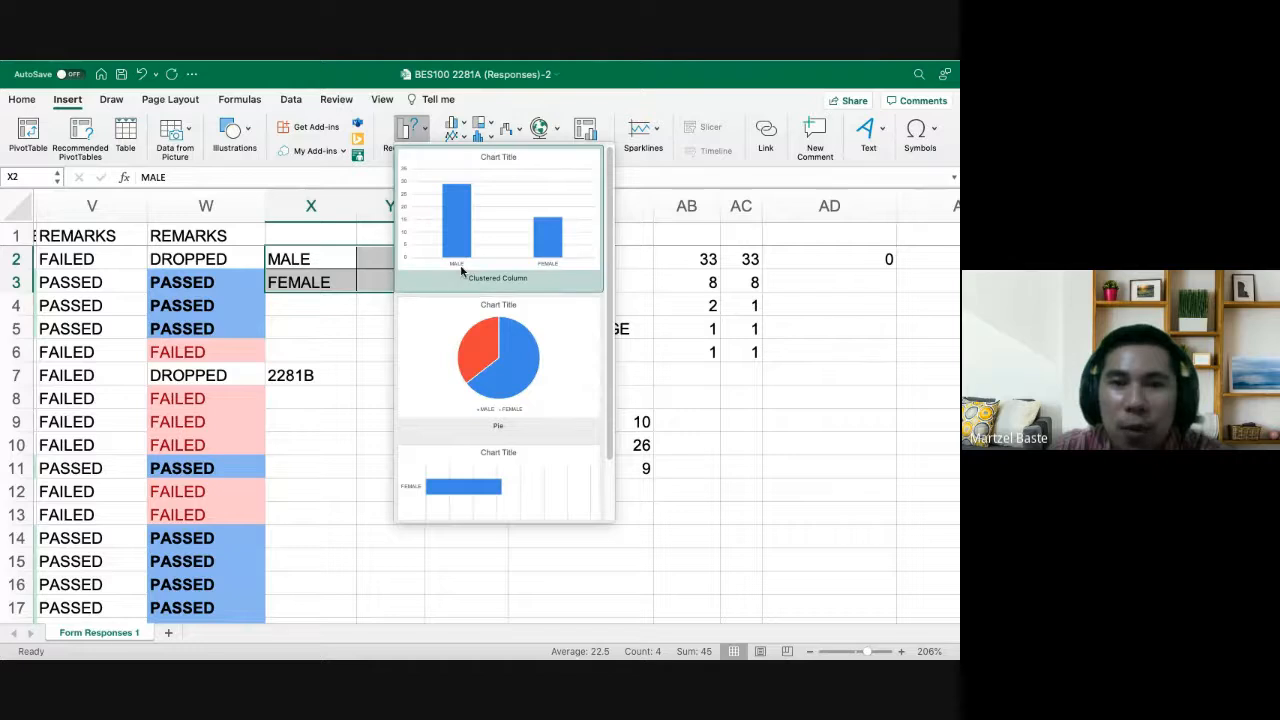
scroll(460, 271, "down", 2)
left_click(464, 125)
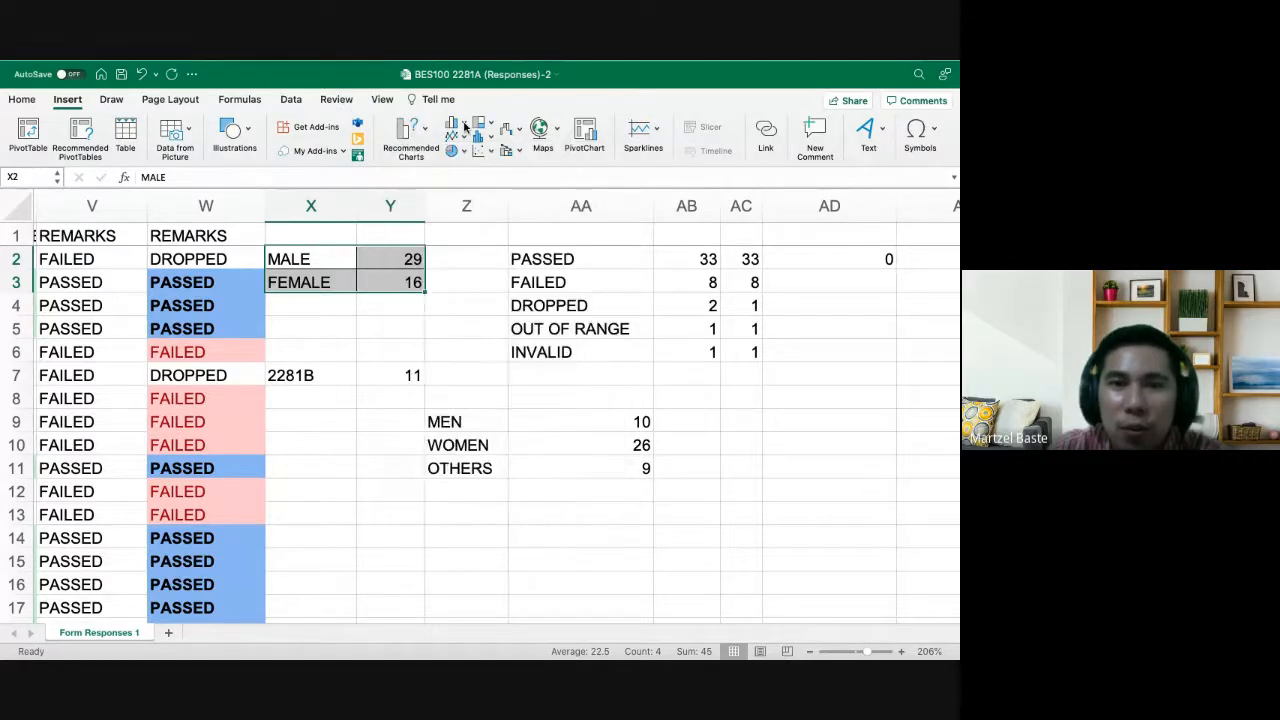
left_click(464, 126)
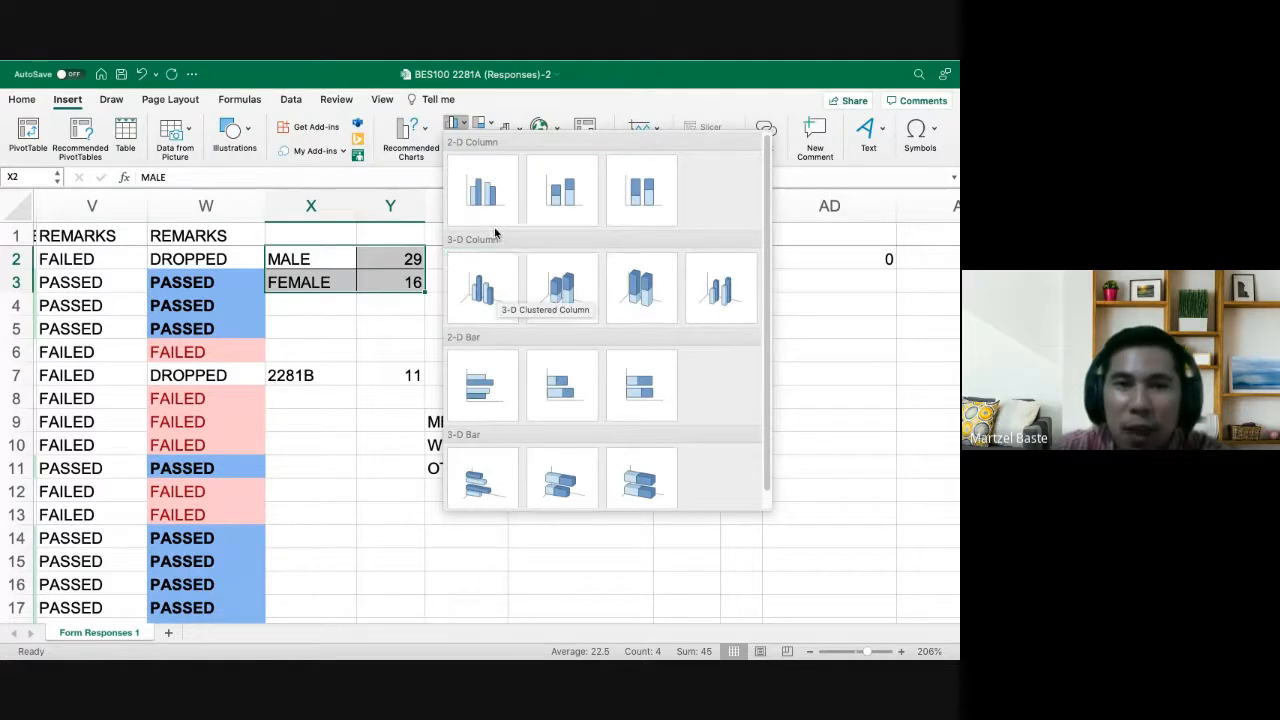
left_click(492, 272)
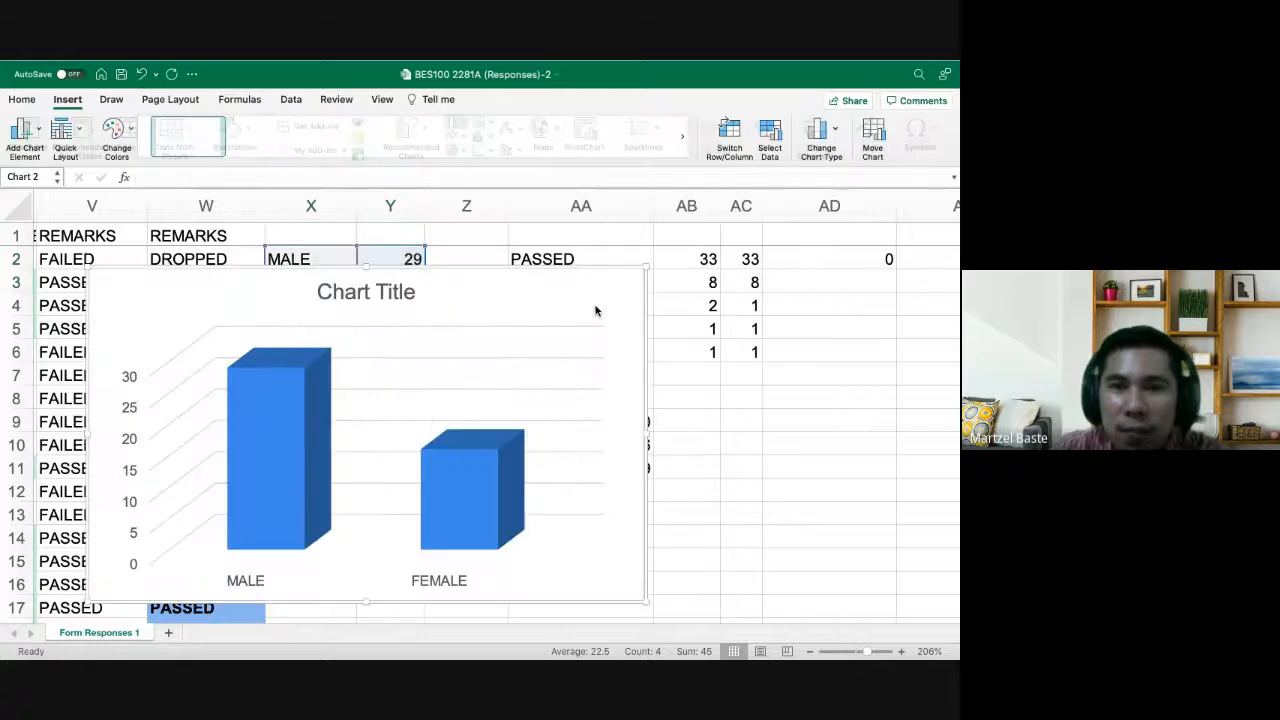
Shrink the gender chart and place it beside the MEN, WOMEN and OTHERS counts, starting around row 7
left_click_drag(88, 262, 263, 363)
left_click_drag(391, 369, 779, 370)
scroll(589, 399, "right", 3)
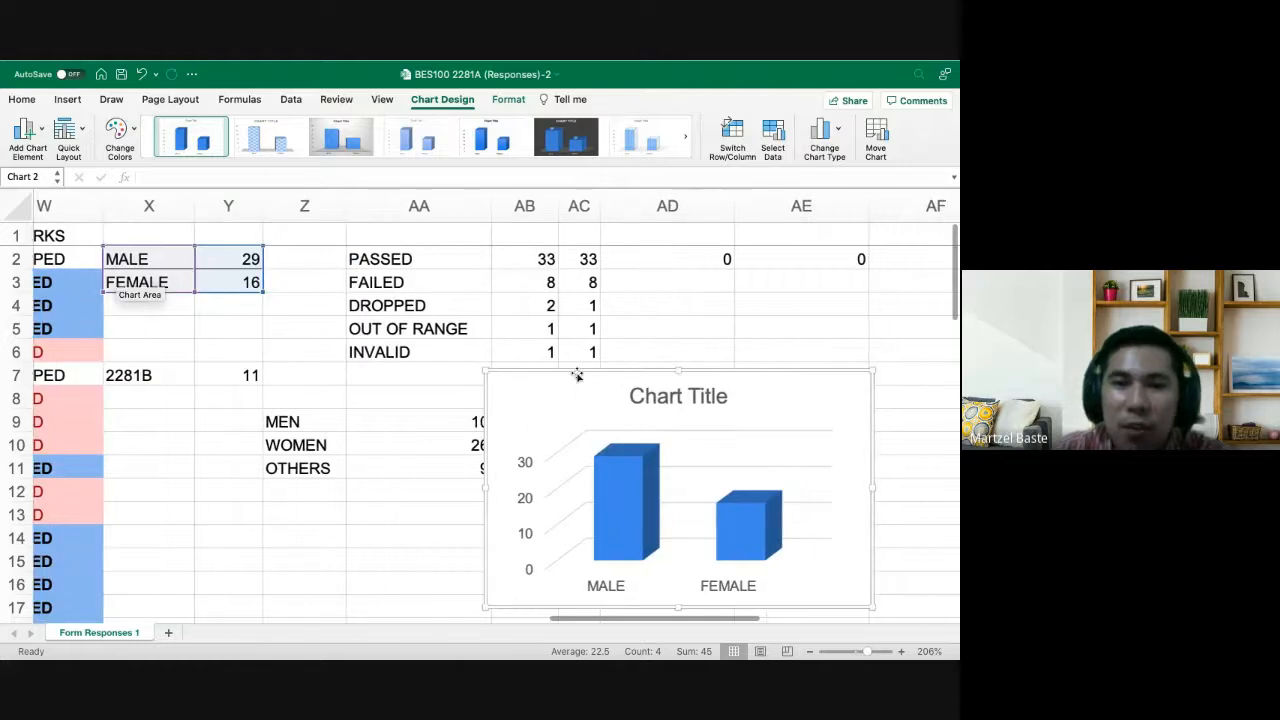
left_click_drag(577, 374, 651, 375)
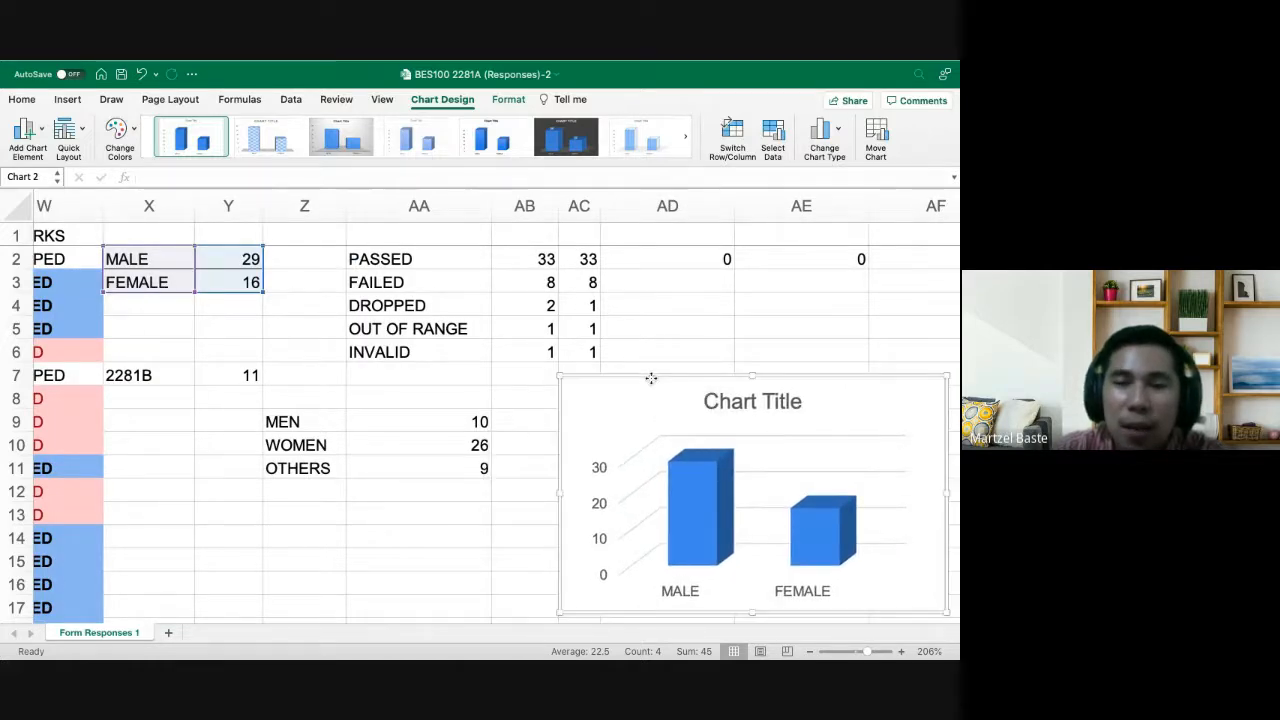
scroll(666, 423, "down", 1)
scroll(669, 424, "up", 1)
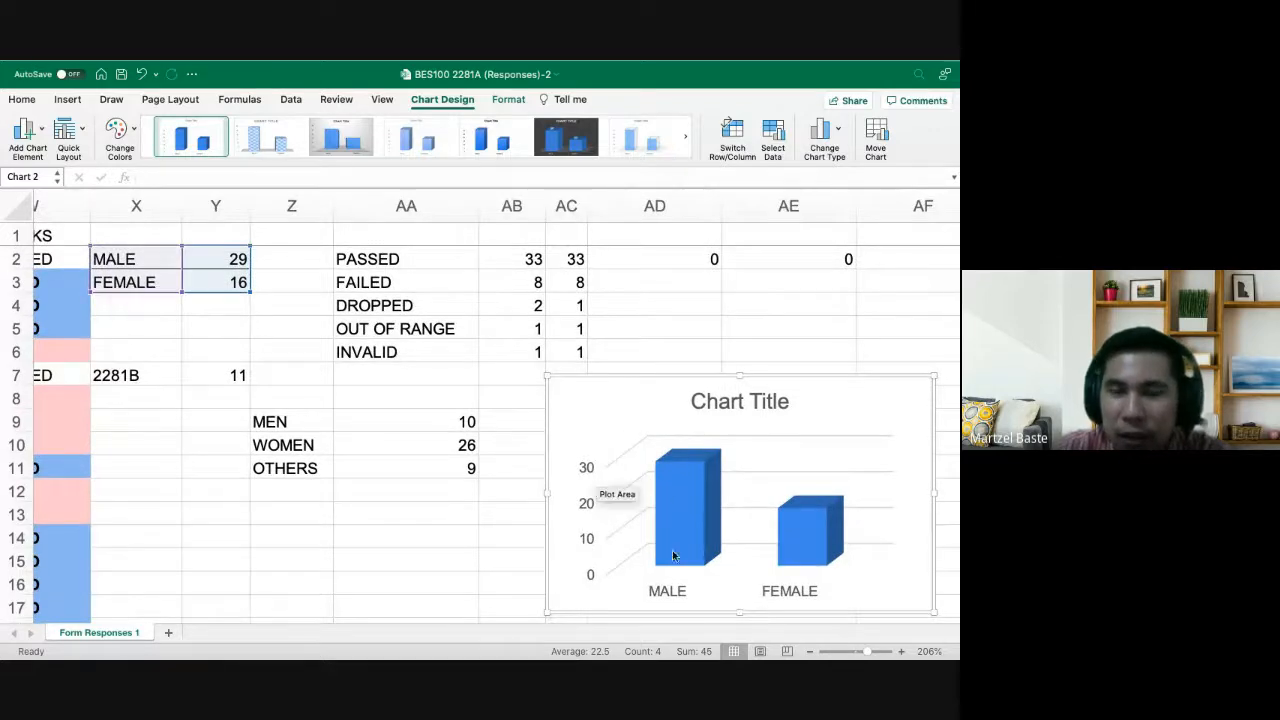
Change the chart title to GENDER and close the title formatting options
scroll(674, 449, "down", 2)
scroll(640, 442, "right", 2)
scroll(606, 437, "up", 1)
scroll(594, 434, "down", 1)
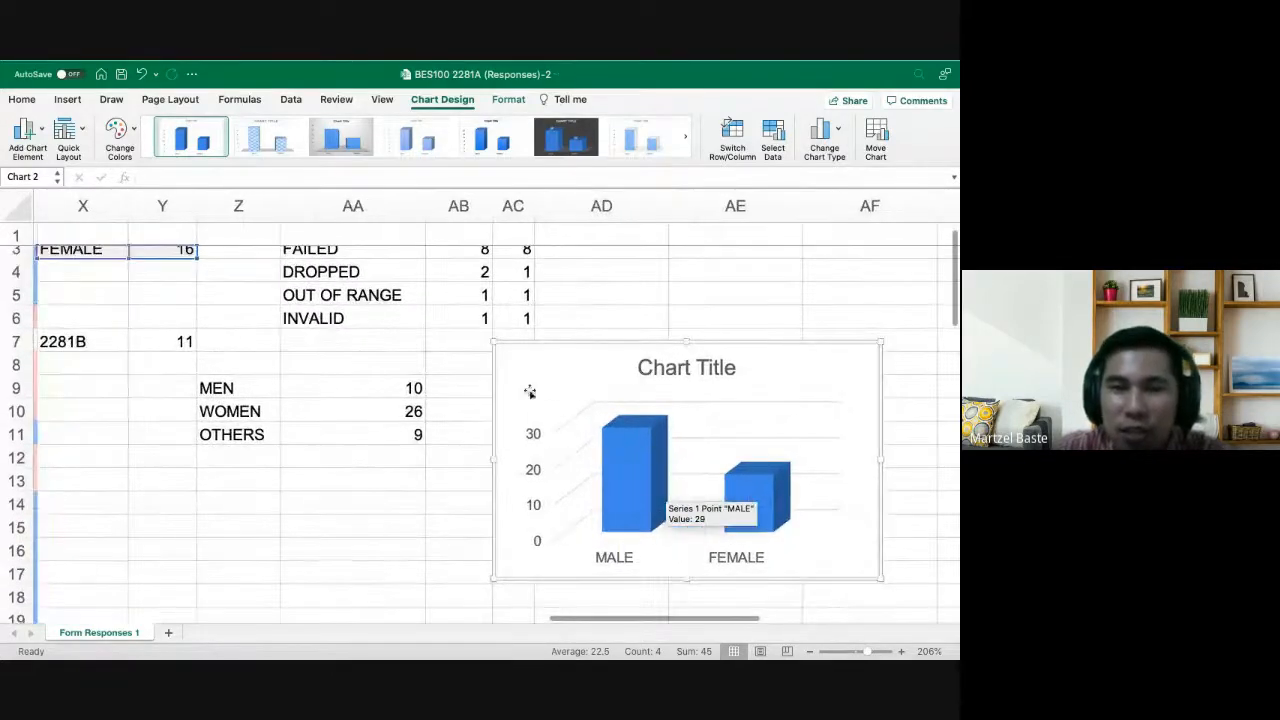
double_click(656, 368)
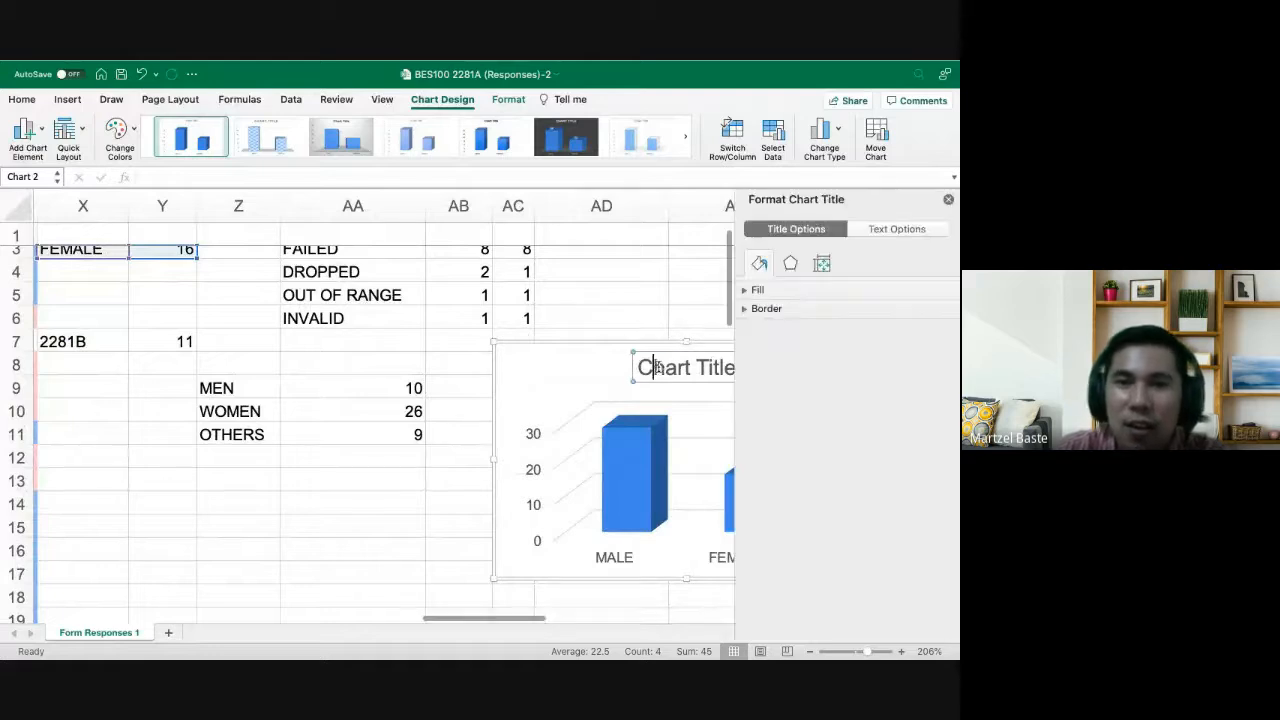
double_click(657, 368)
triple_click(658, 369)
type("GEN")
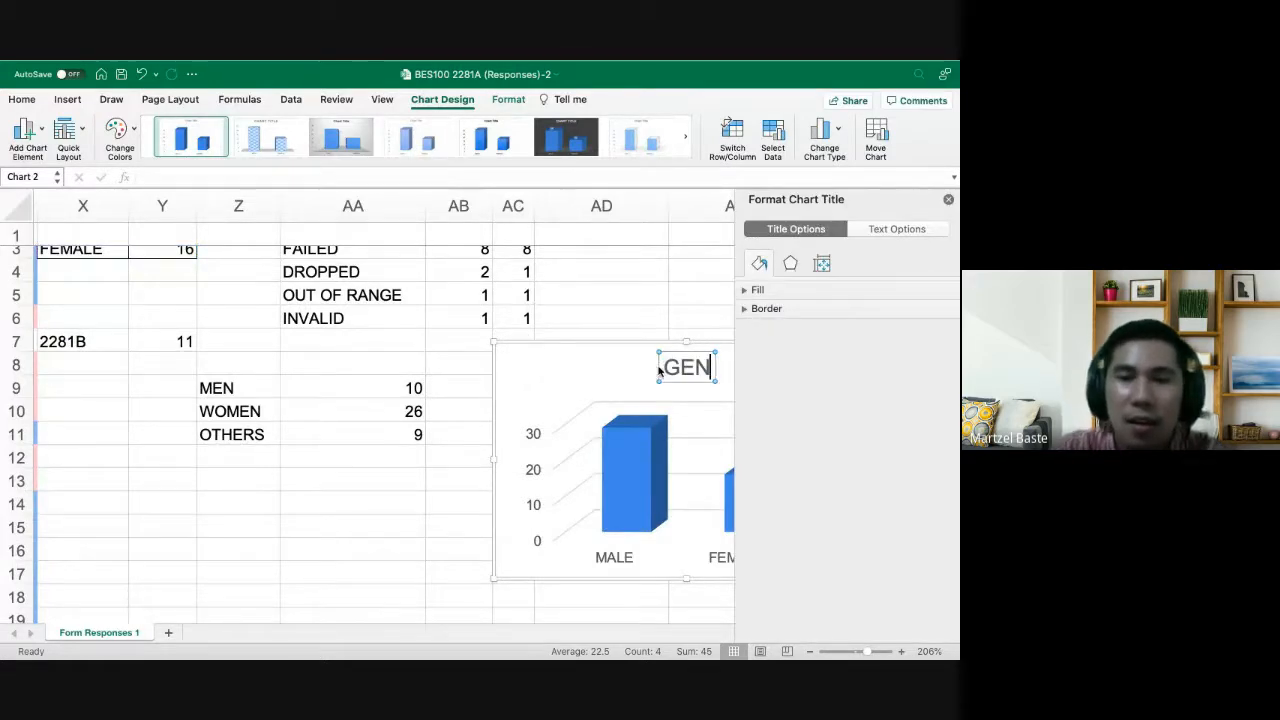
type("DER")
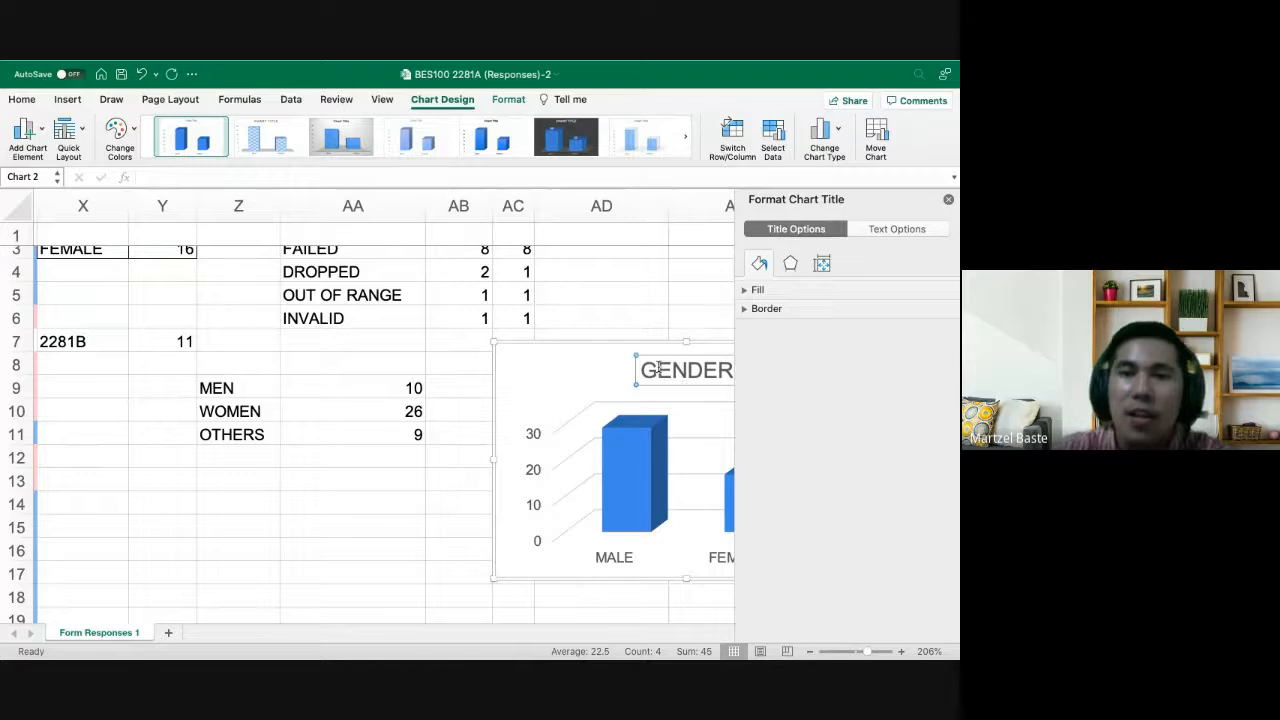
left_click(948, 200)
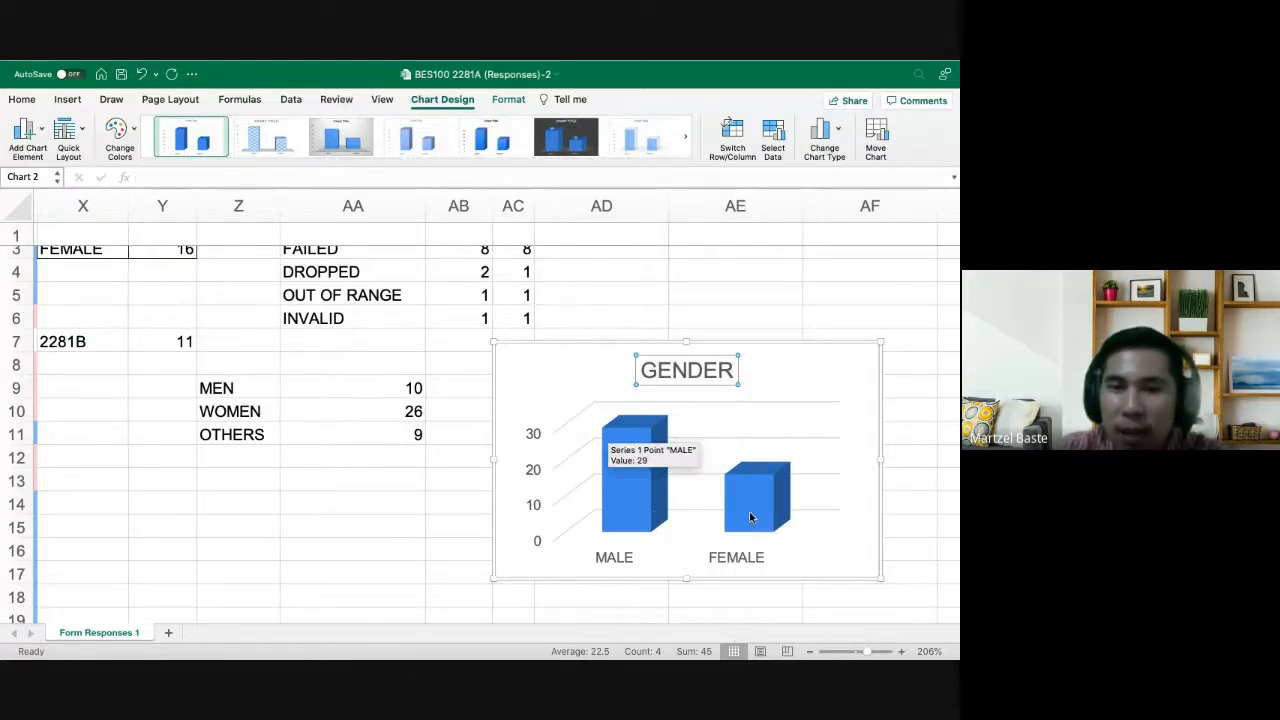
Apply the dark-background chart style with data labels to the GENDER chart and shrink the chart slightly
scroll(749, 515, "up", 2)
scroll(749, 515, "left", 1)
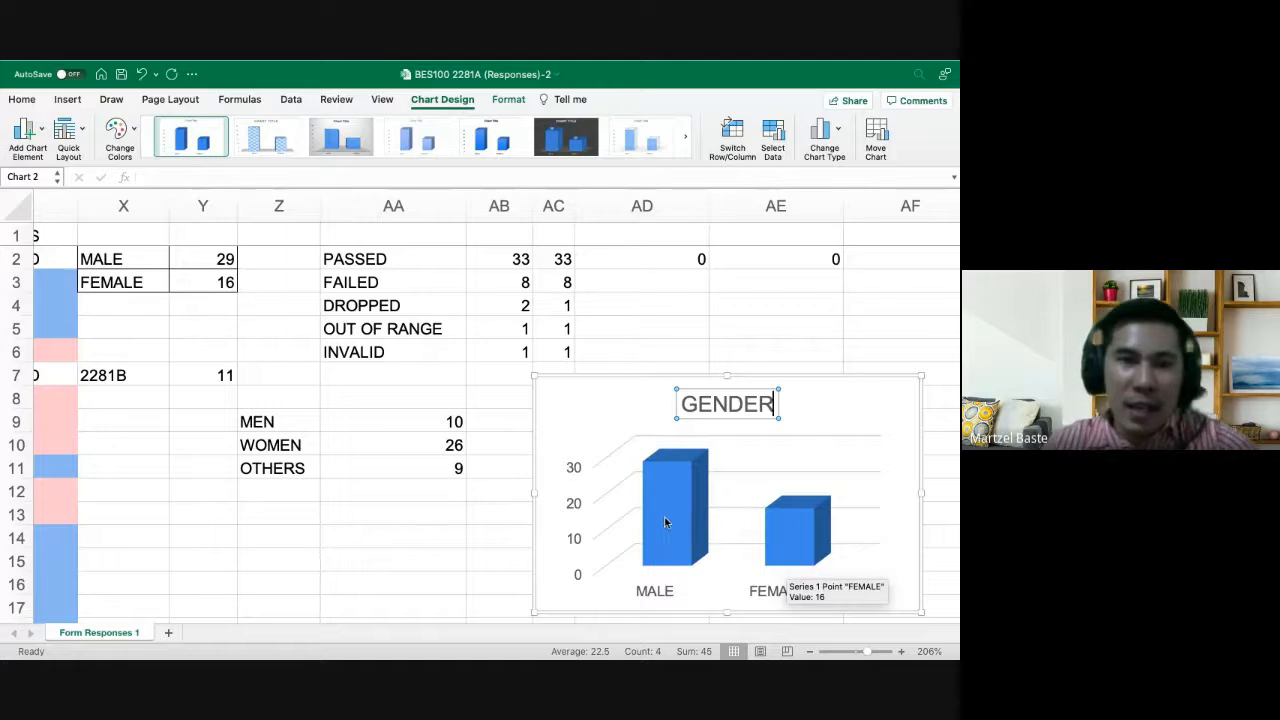
left_click(377, 503)
left_click(623, 380)
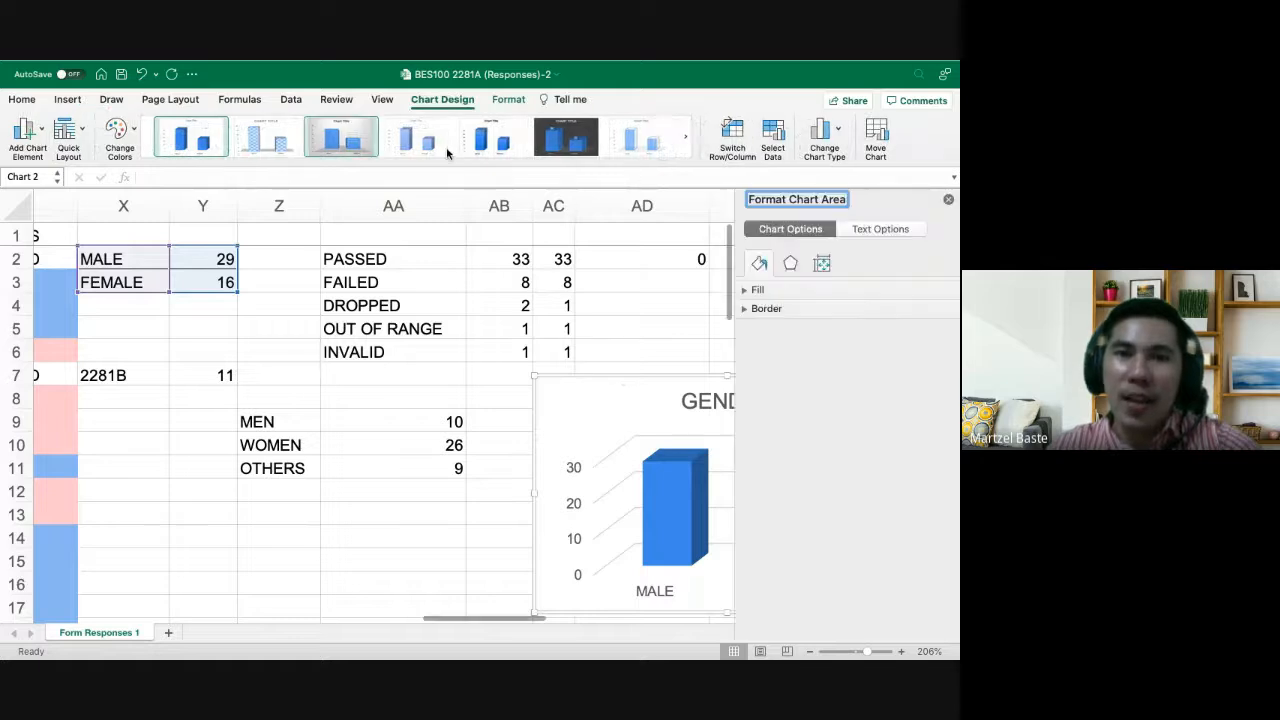
left_click(265, 137)
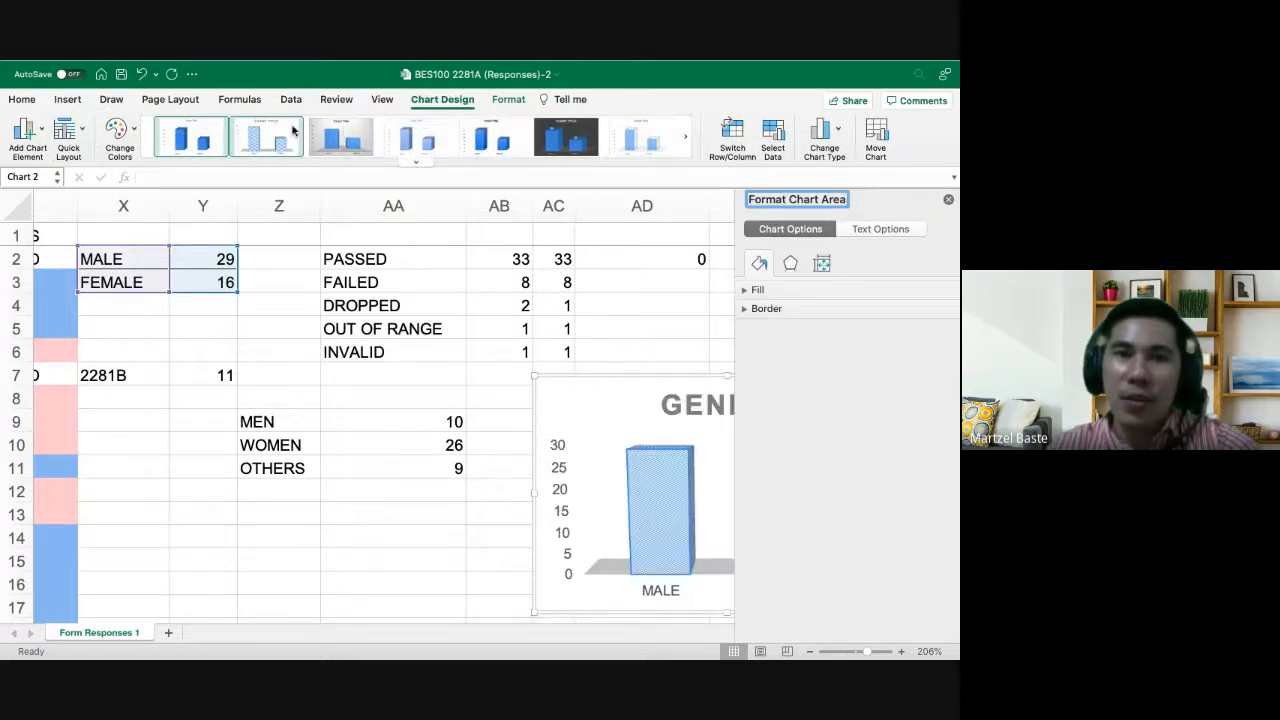
left_click(566, 140)
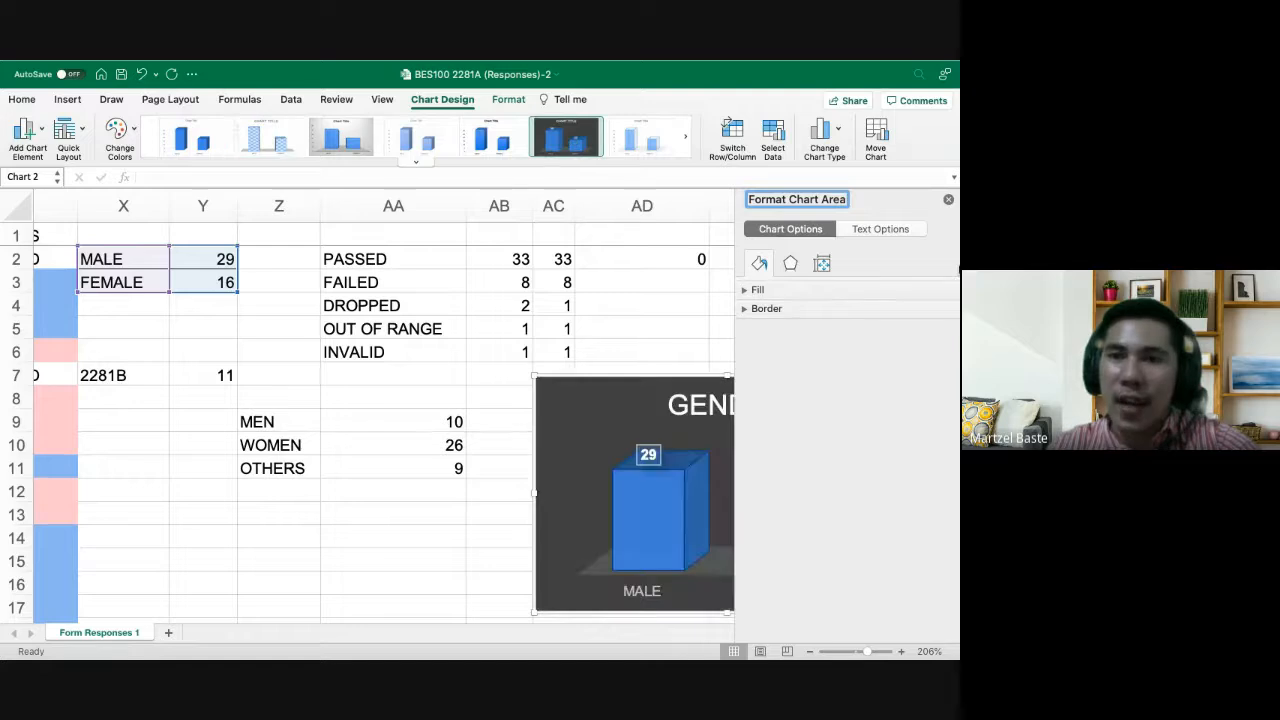
left_click(948, 201)
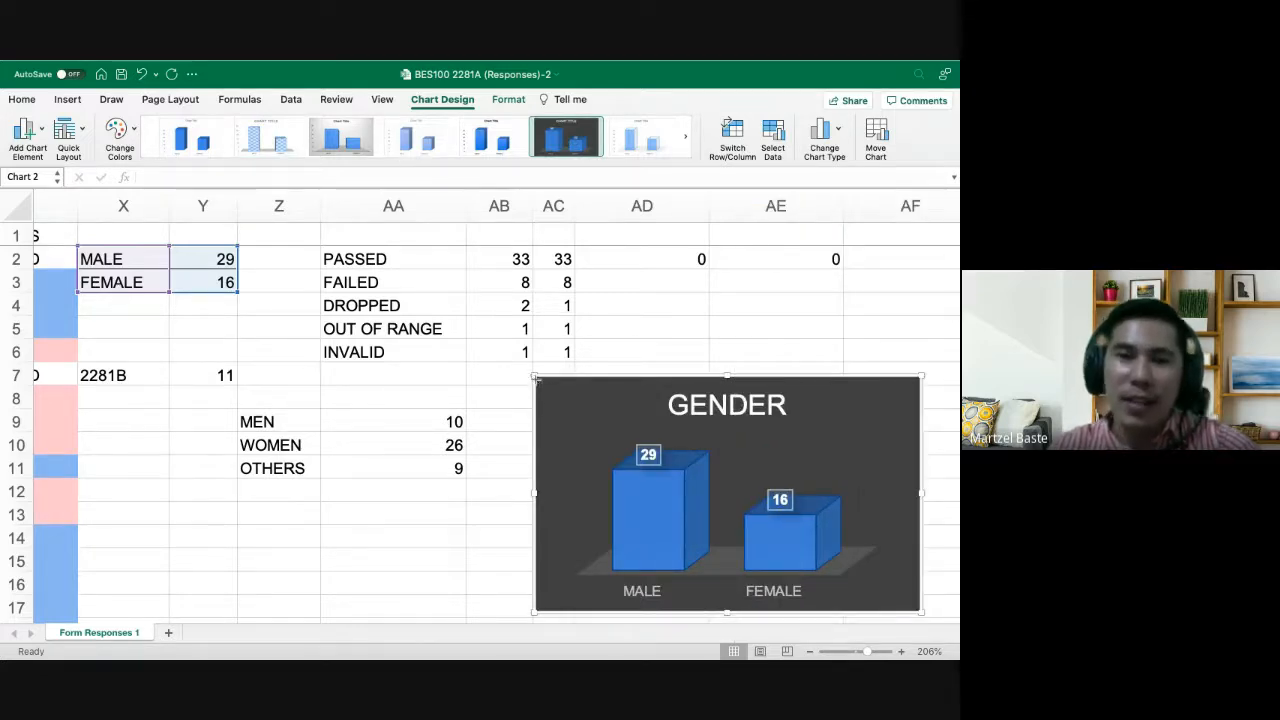
left_click_drag(535, 377, 550, 388)
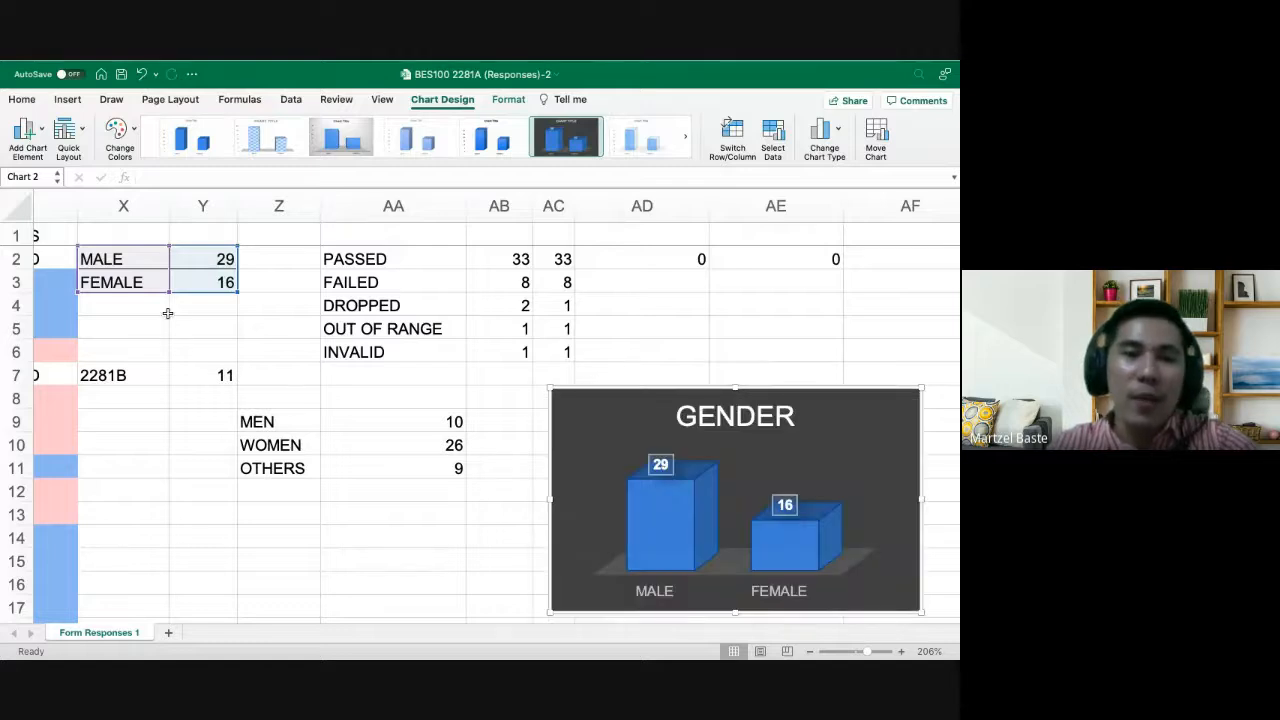
Add a new worksheet to the workbook and return to the Form Responses 1 sheet
scroll(182, 477, "left", 2)
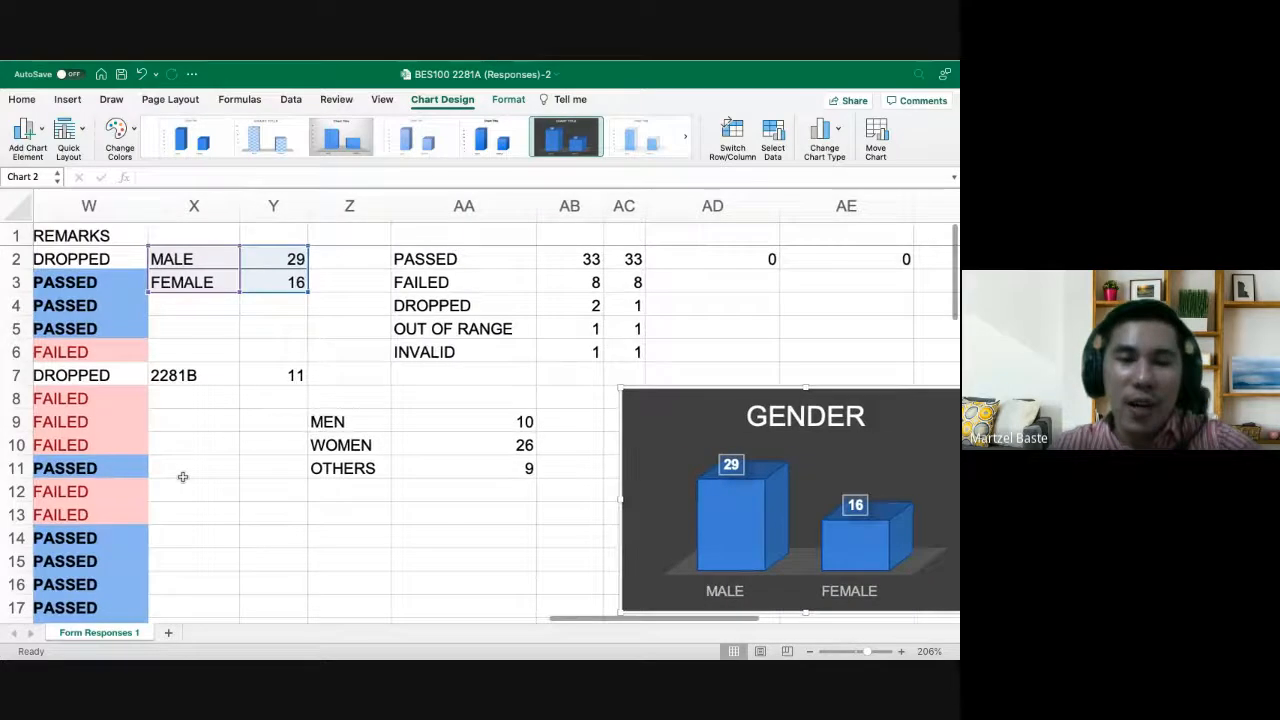
left_click(168, 634)
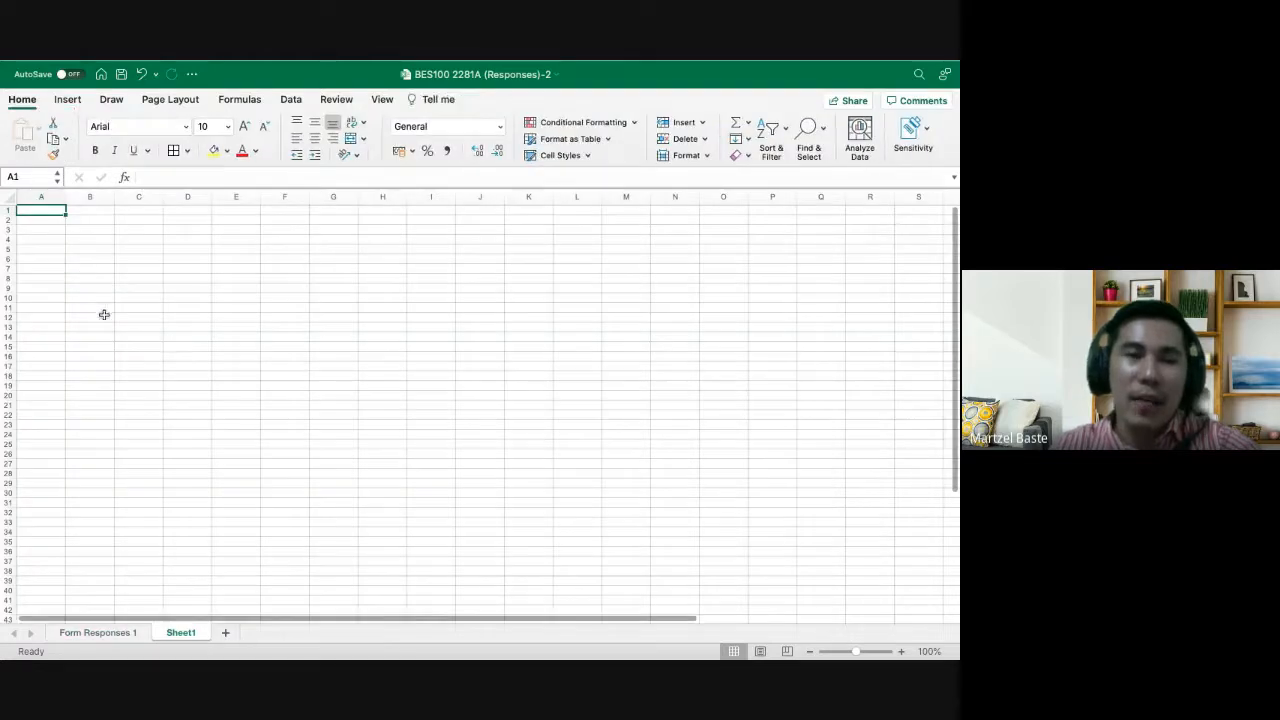
left_click(95, 632)
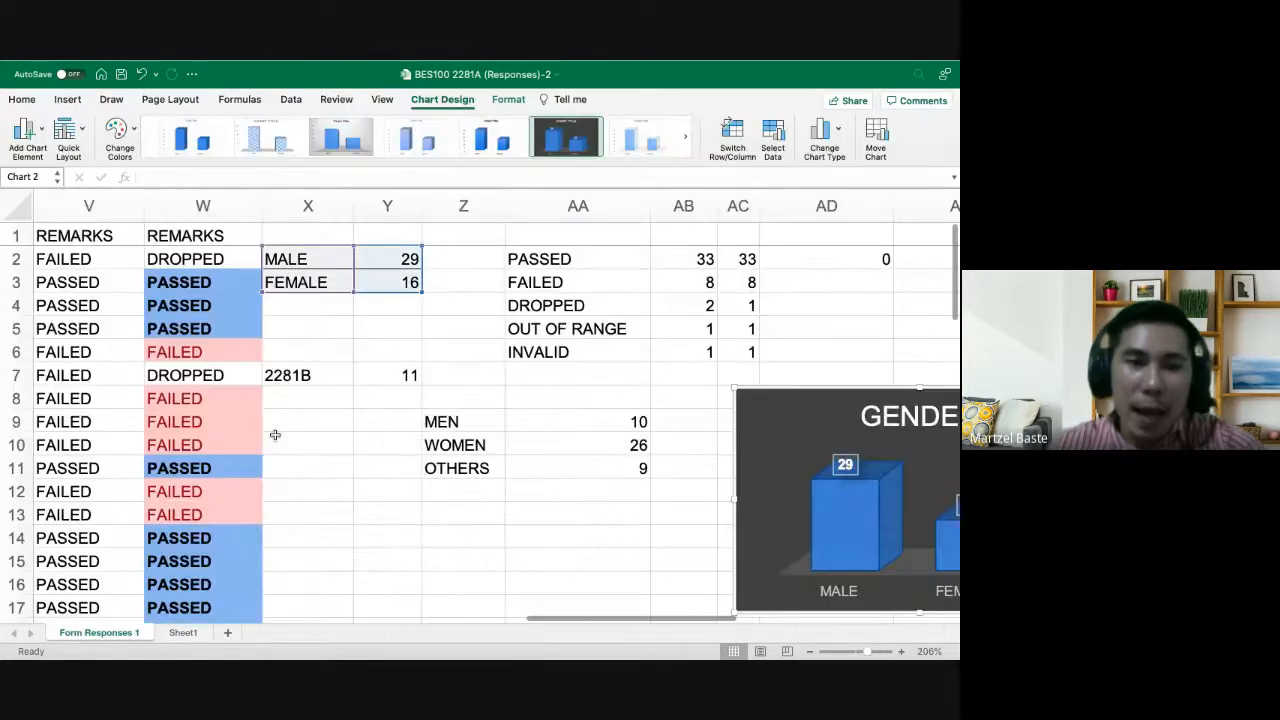
Examine the survey answer columns for further questions to count, including "Is it within Davao City Area" in column K
scroll(275, 435, "left", 10)
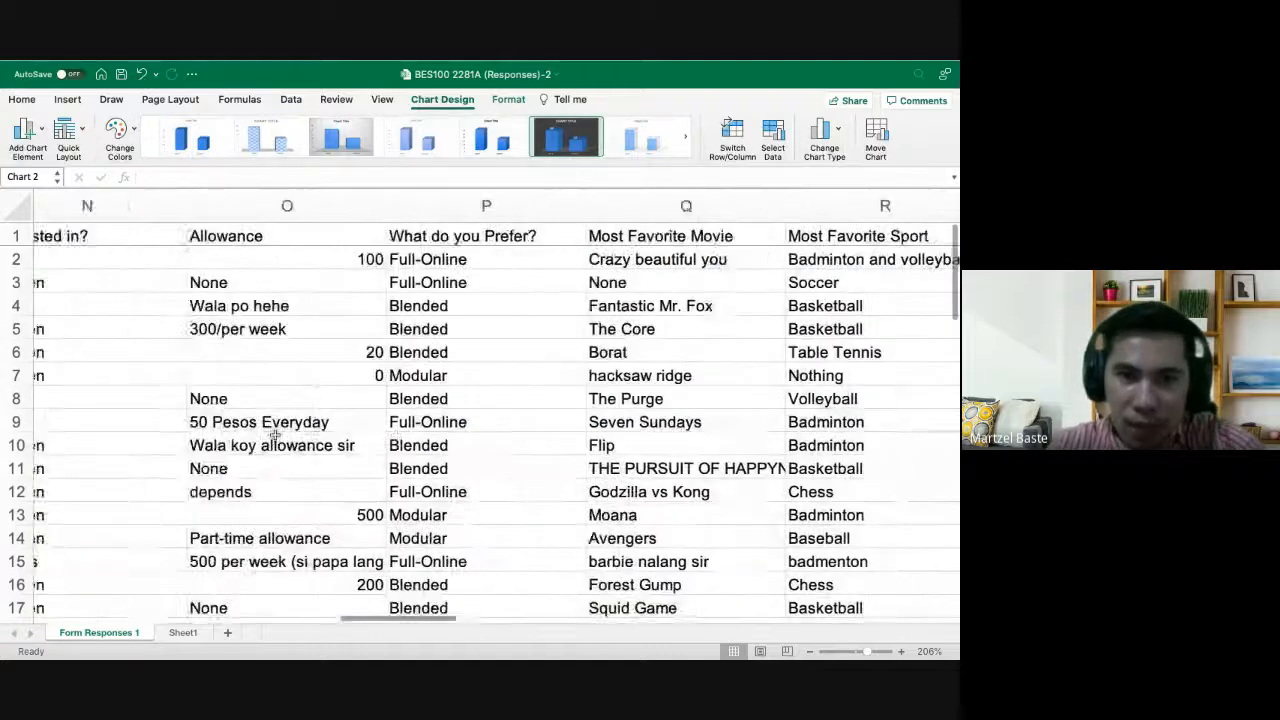
scroll(257, 423, "right", 4)
scroll(210, 443, "right", 3)
scroll(200, 406, "left", 4)
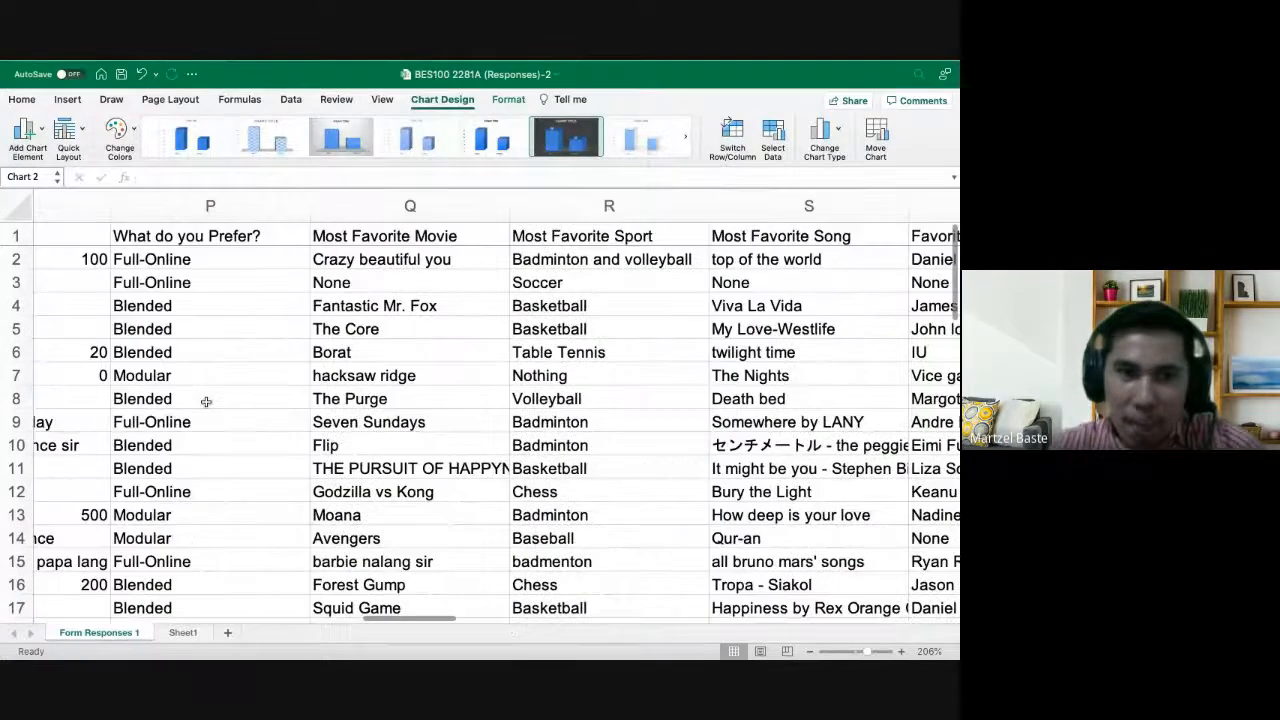
scroll(206, 400, "down", 3)
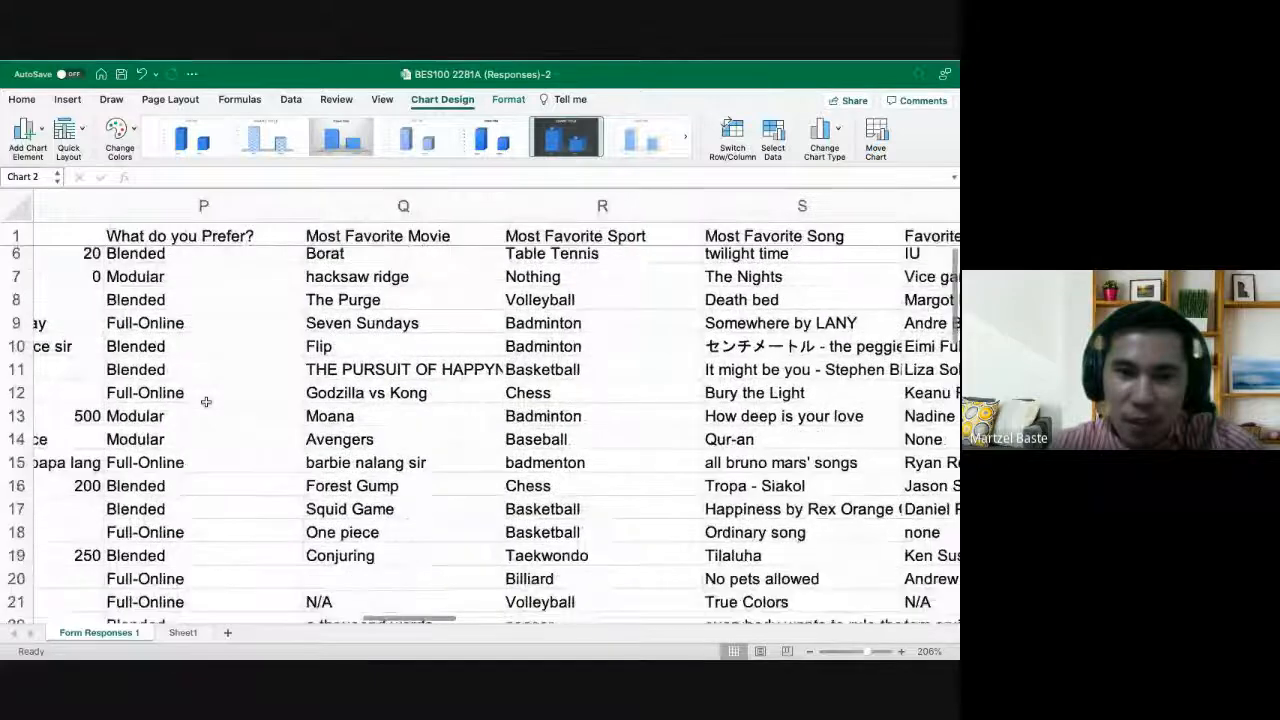
scroll(372, 452, "down", 1)
scroll(371, 449, "right", 5)
scroll(420, 449, "up", 2)
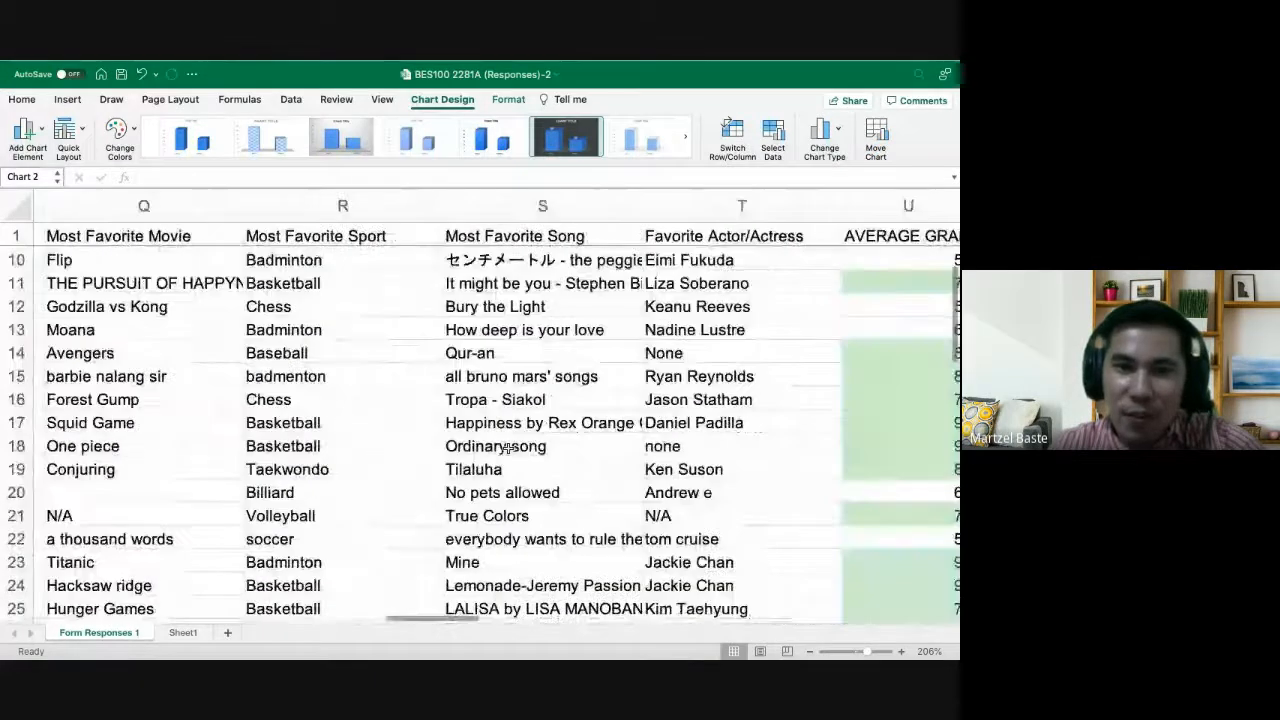
scroll(508, 448, "up", 3)
scroll(508, 448, "right", 1)
scroll(508, 448, "left", 5)
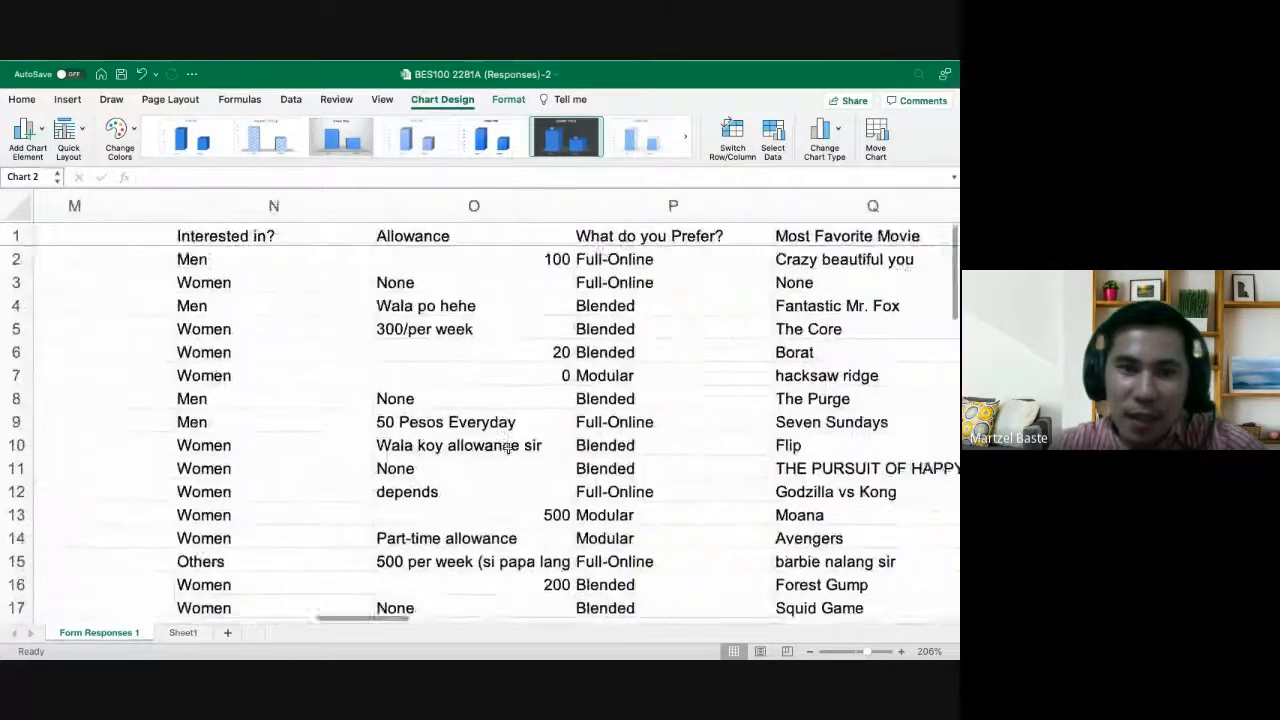
scroll(508, 448, "left", 4)
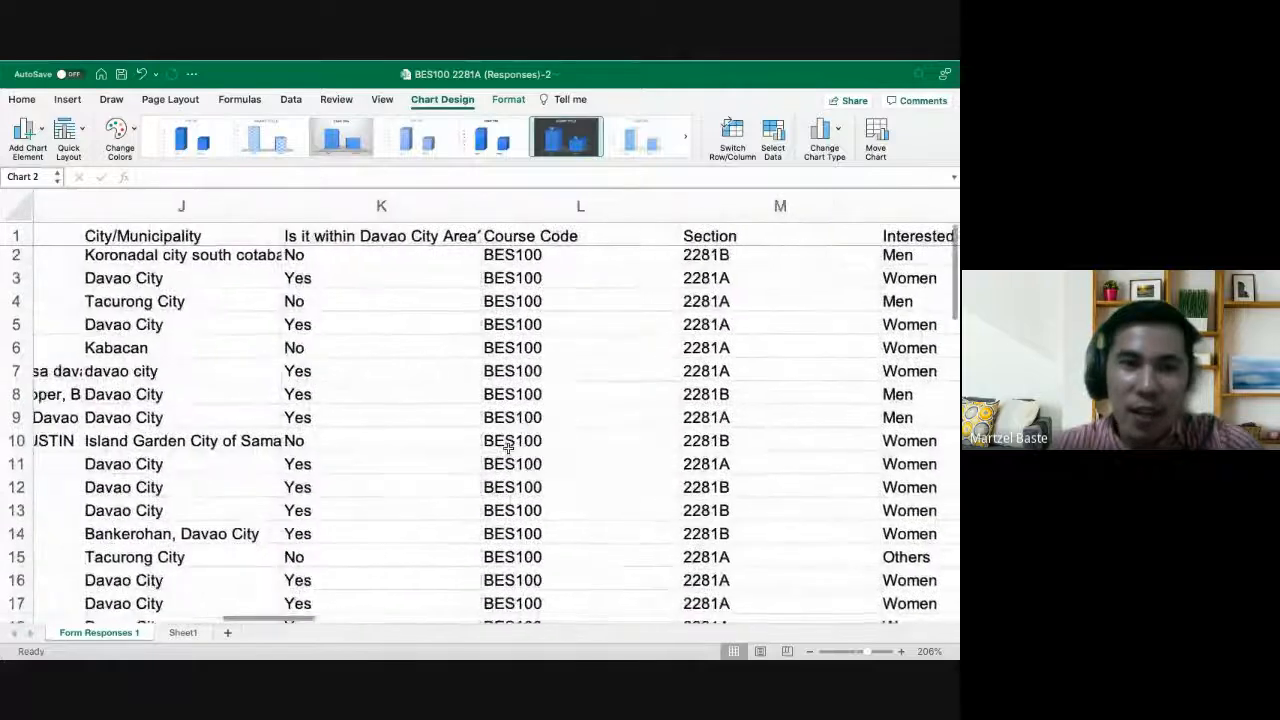
scroll(396, 330, "left", 1)
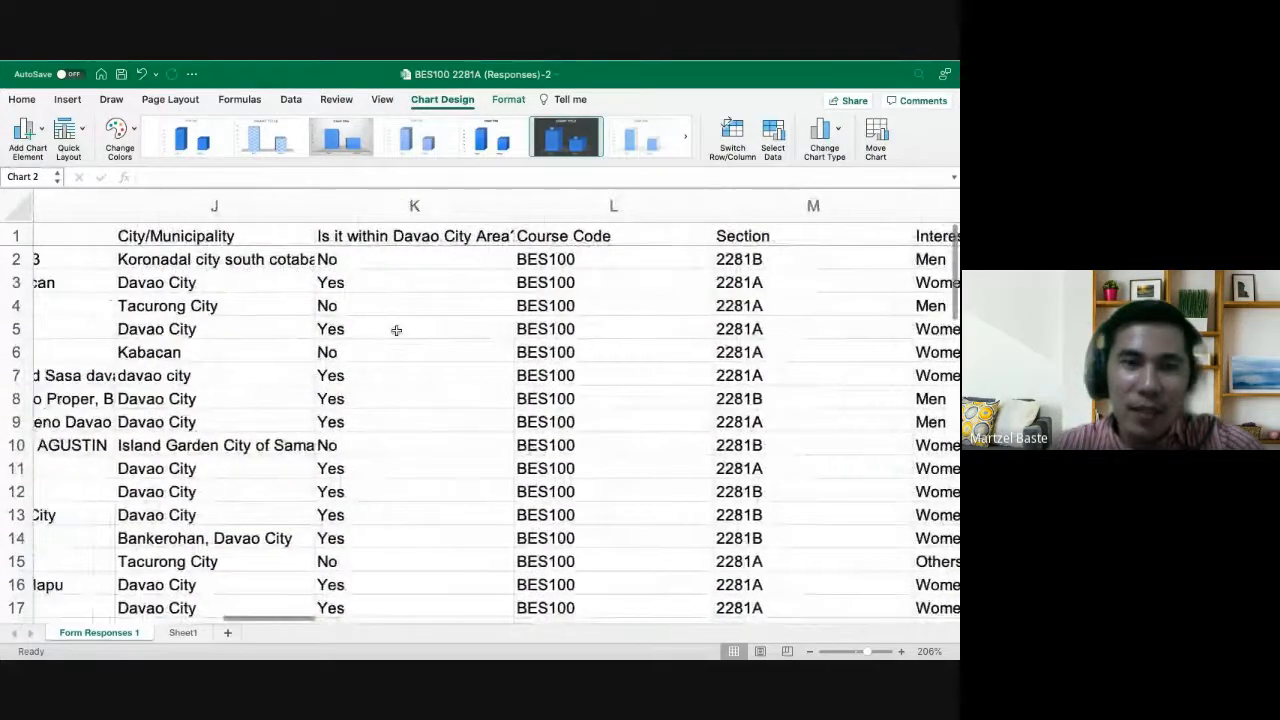
left_click(363, 256)
scroll(355, 345, "down", 2)
scroll(355, 345, "up", 2)
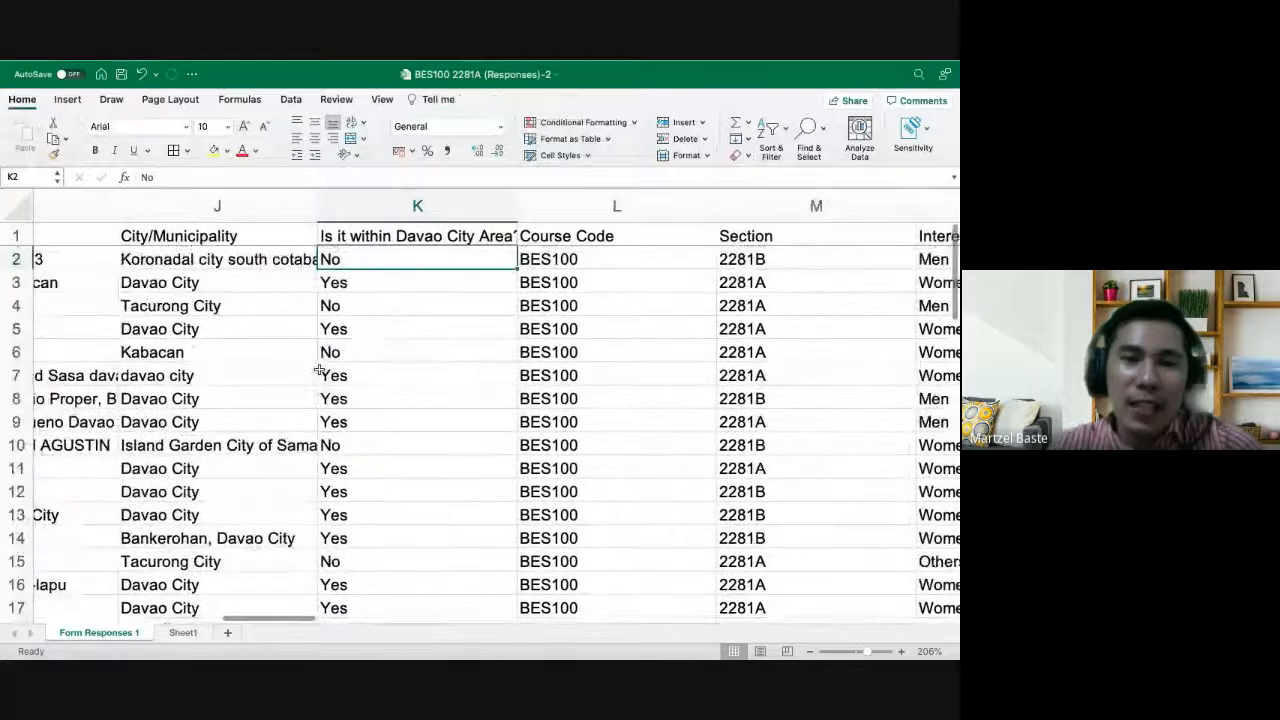
Rename the empty Sheet1 worksheet to DATA EXTRACTION
left_click(184, 633)
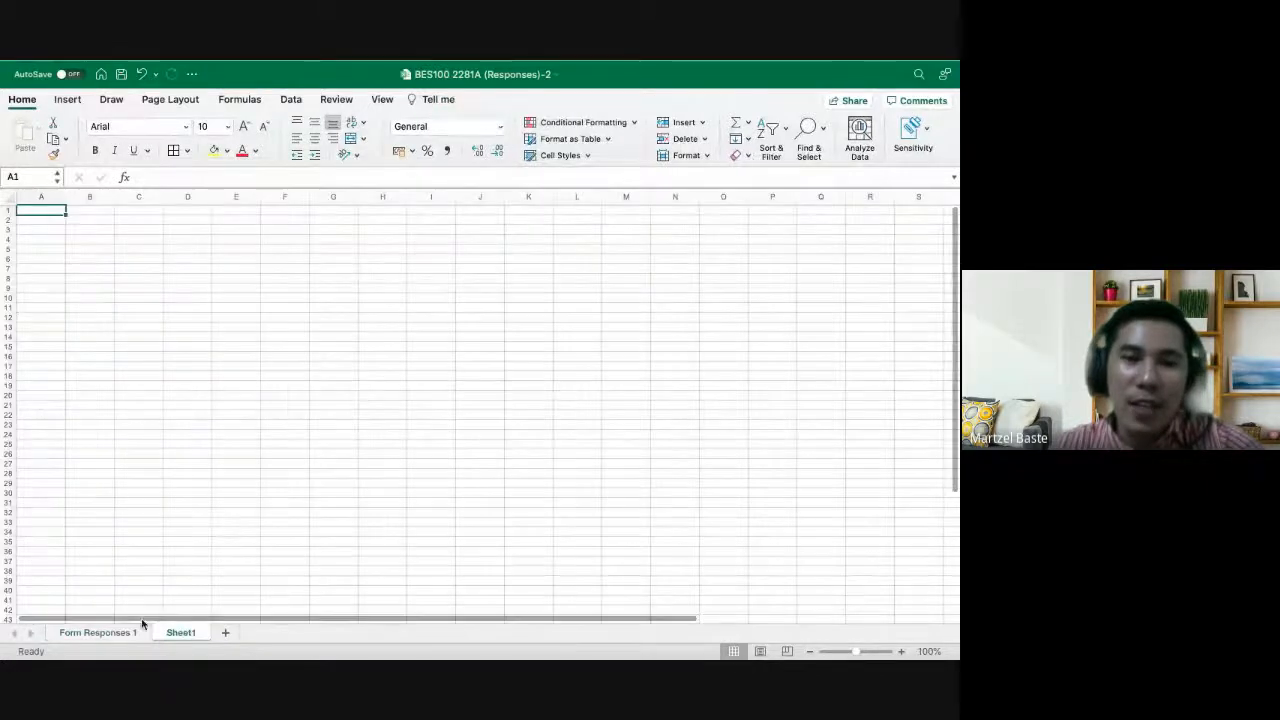
left_click(105, 632)
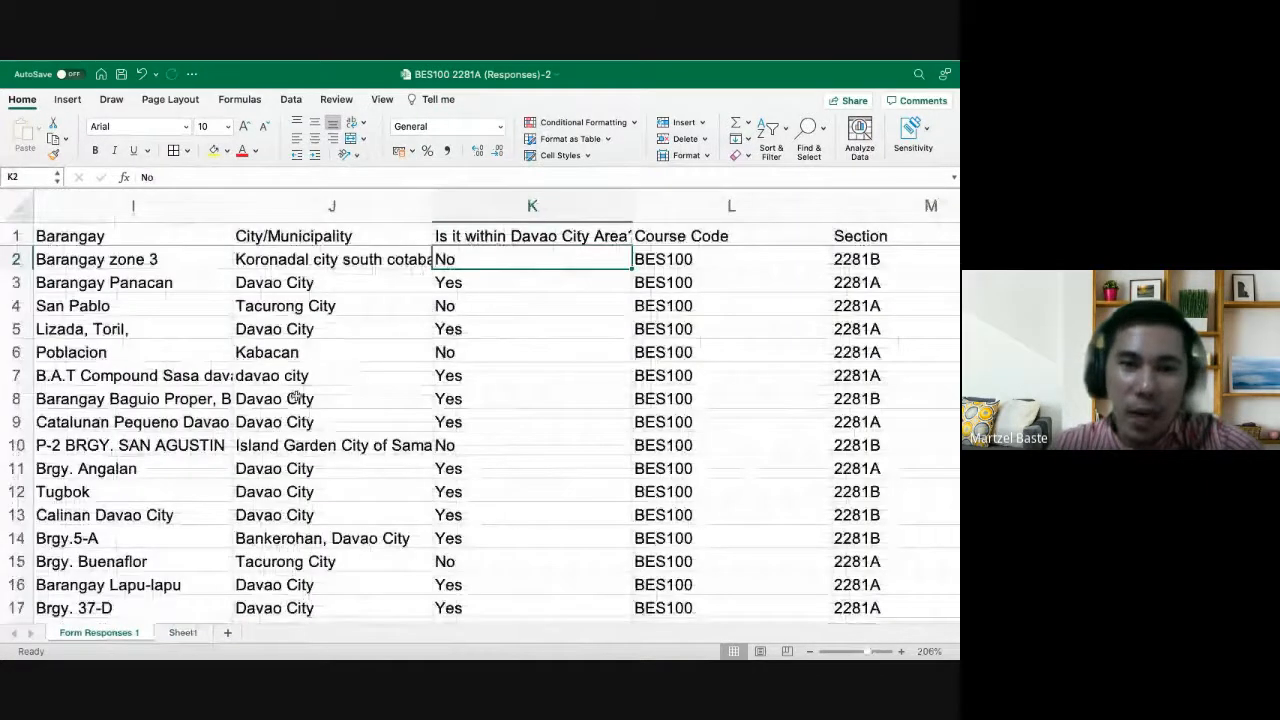
left_click(176, 634)
scroll(86, 220, "up", 5)
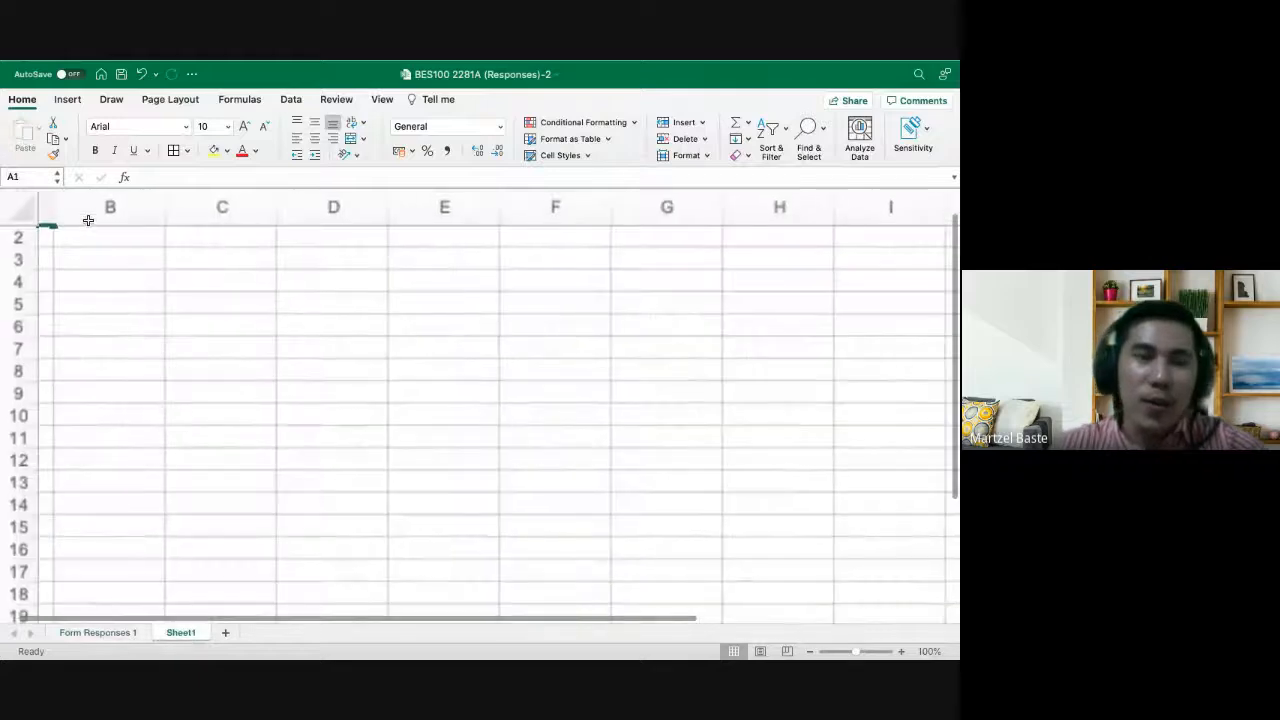
scroll(88, 220, "up", 5)
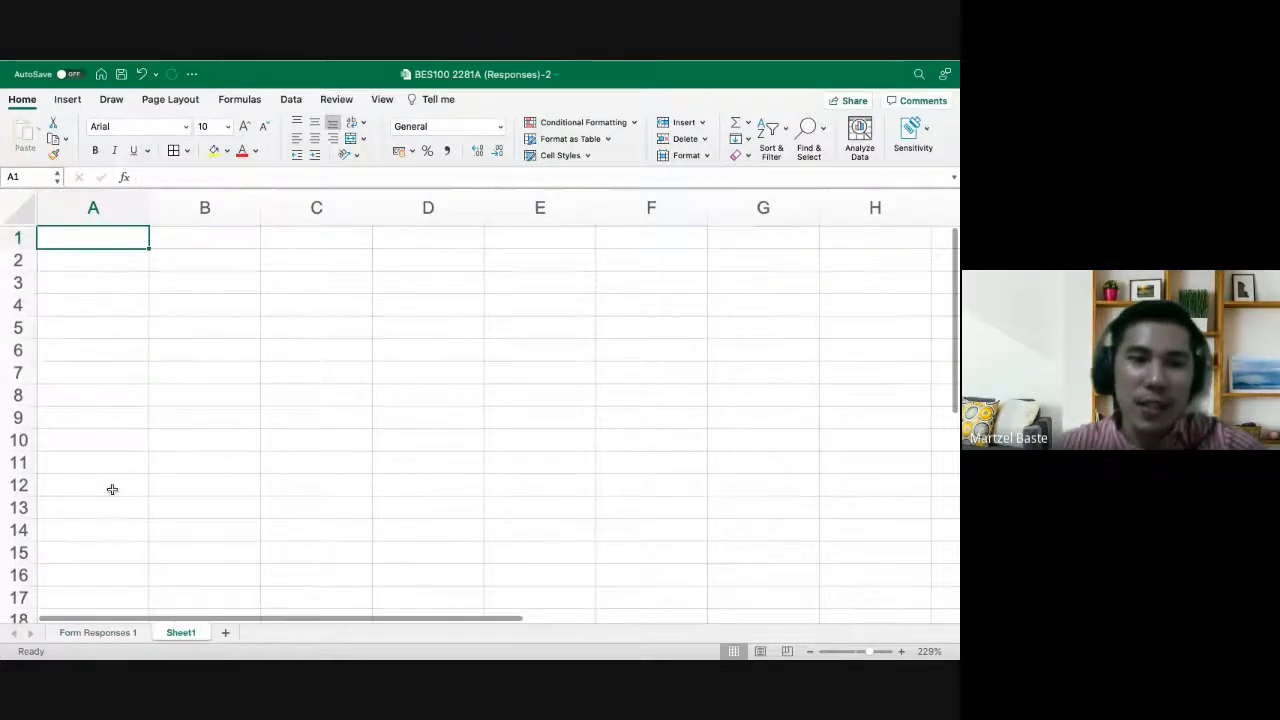
double_click(182, 634)
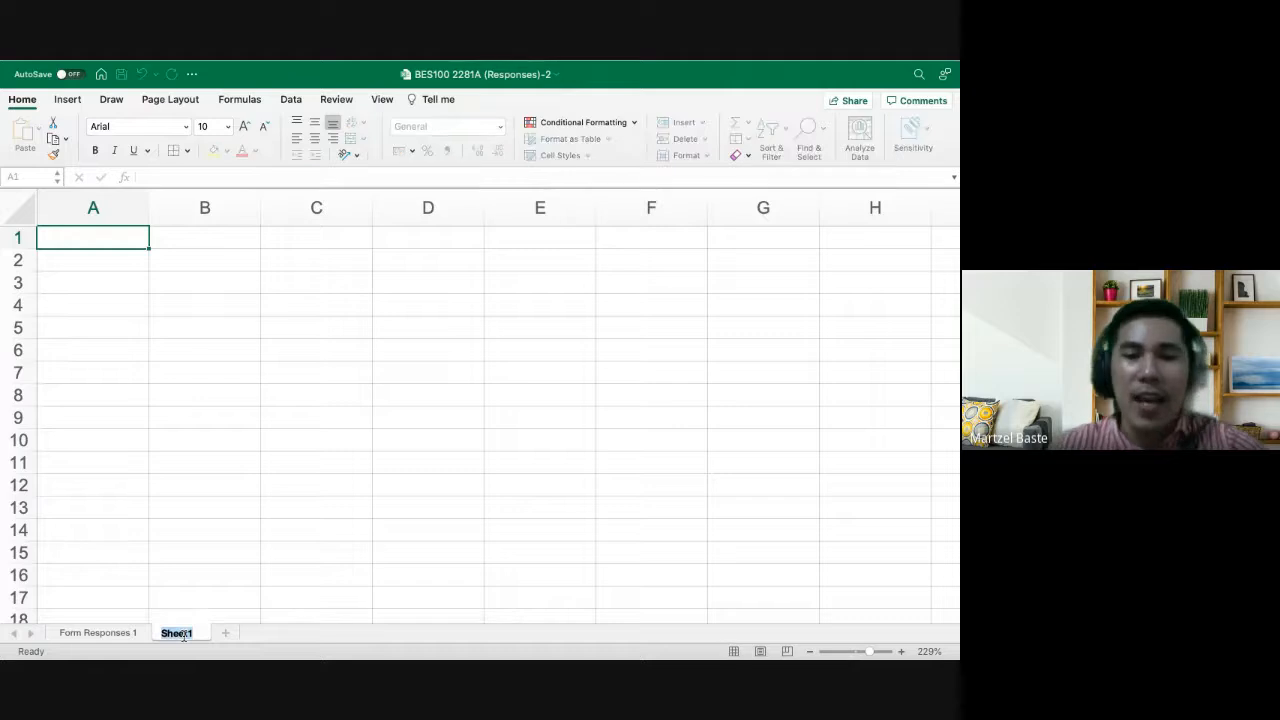
type("DAT")
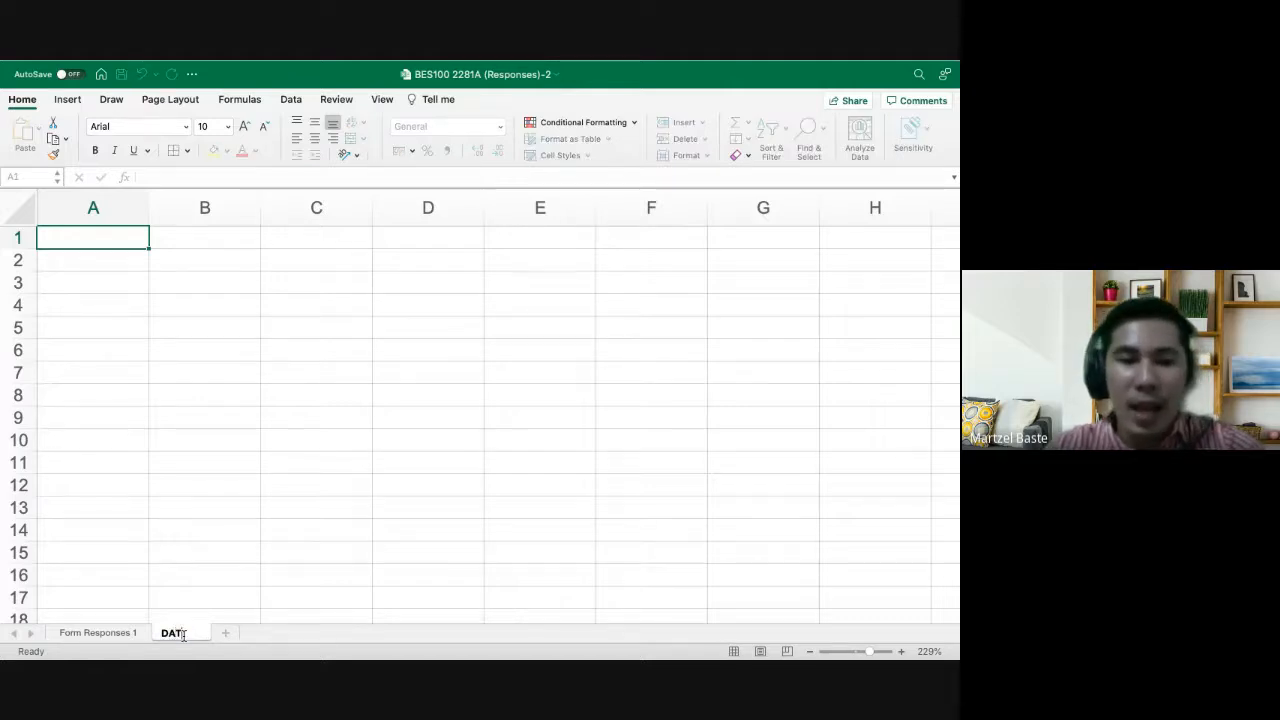
type("A EXTRACT")
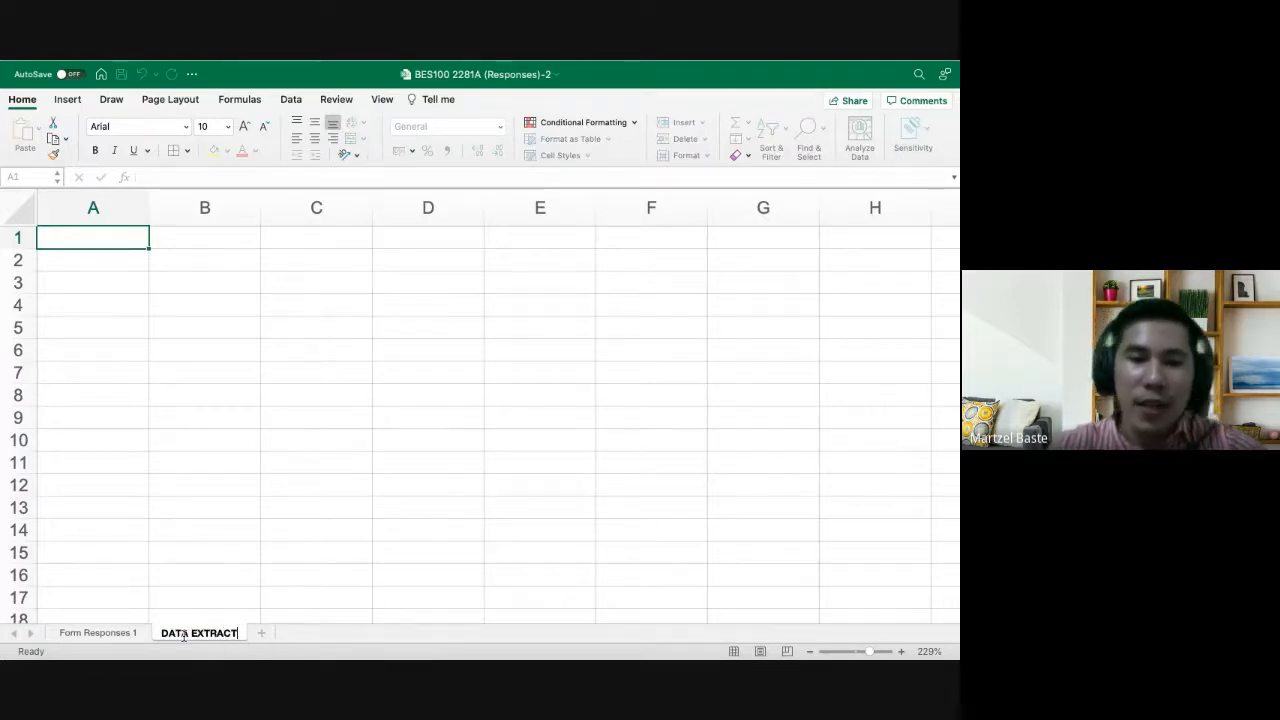
type("ION")
key("Return")
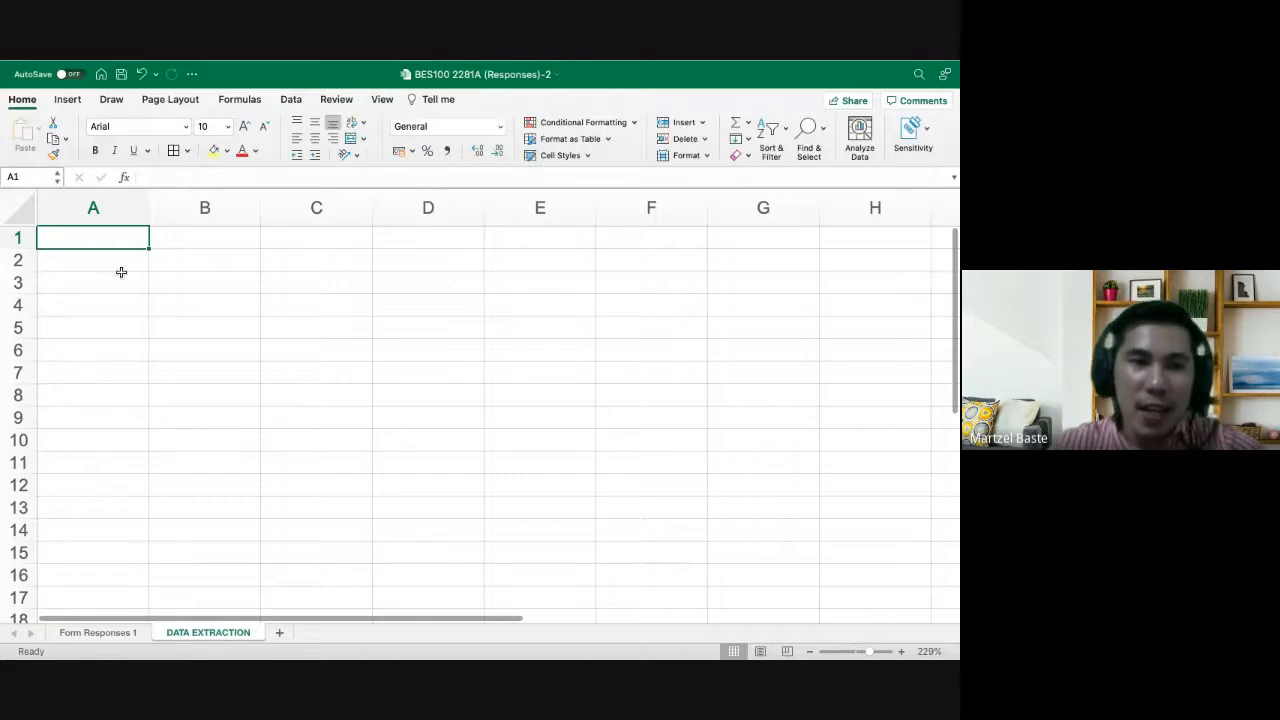
Merge and center cells A1:B1 on the DATA EXTRACTION sheet
left_click_drag(114, 238, 201, 238)
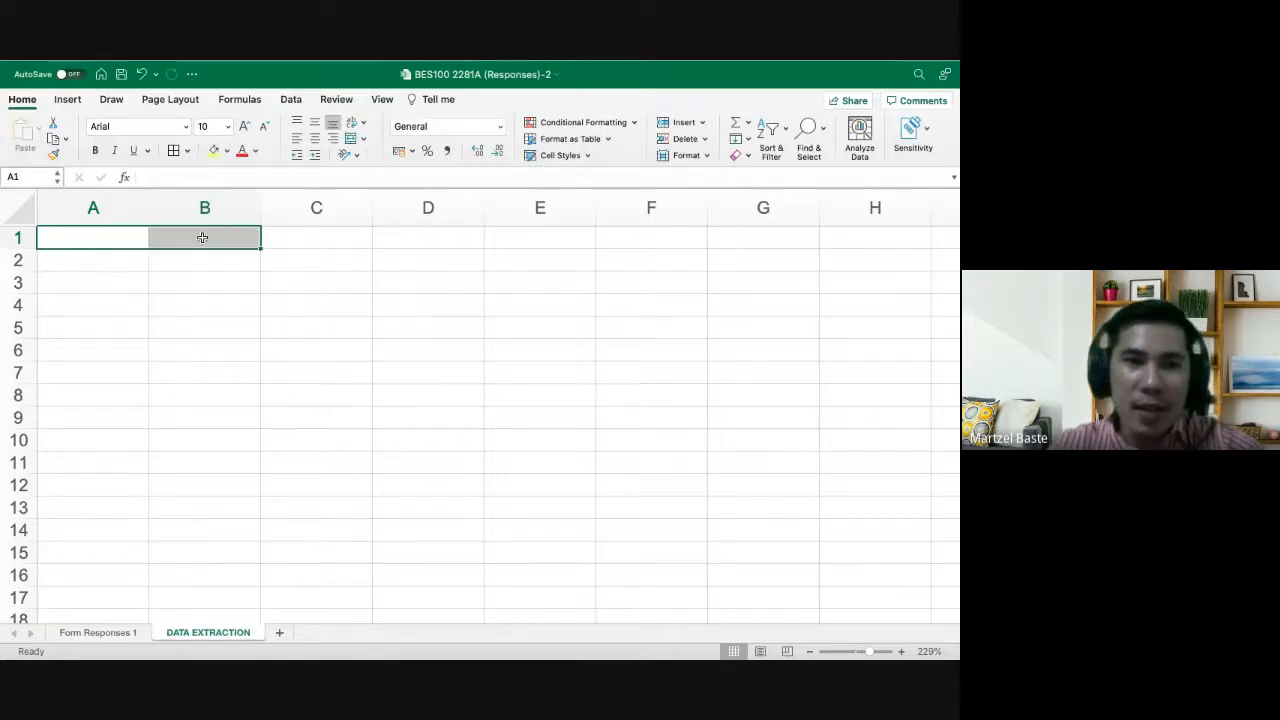
left_click(186, 150)
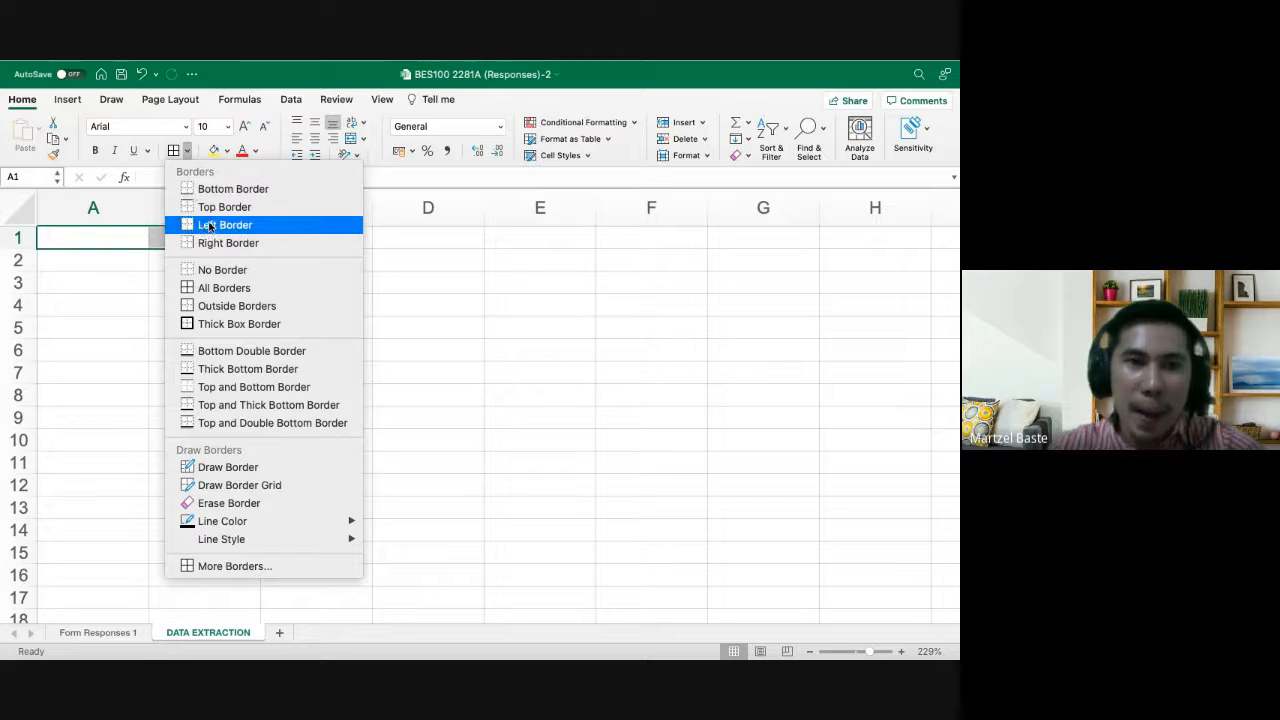
left_click(393, 183)
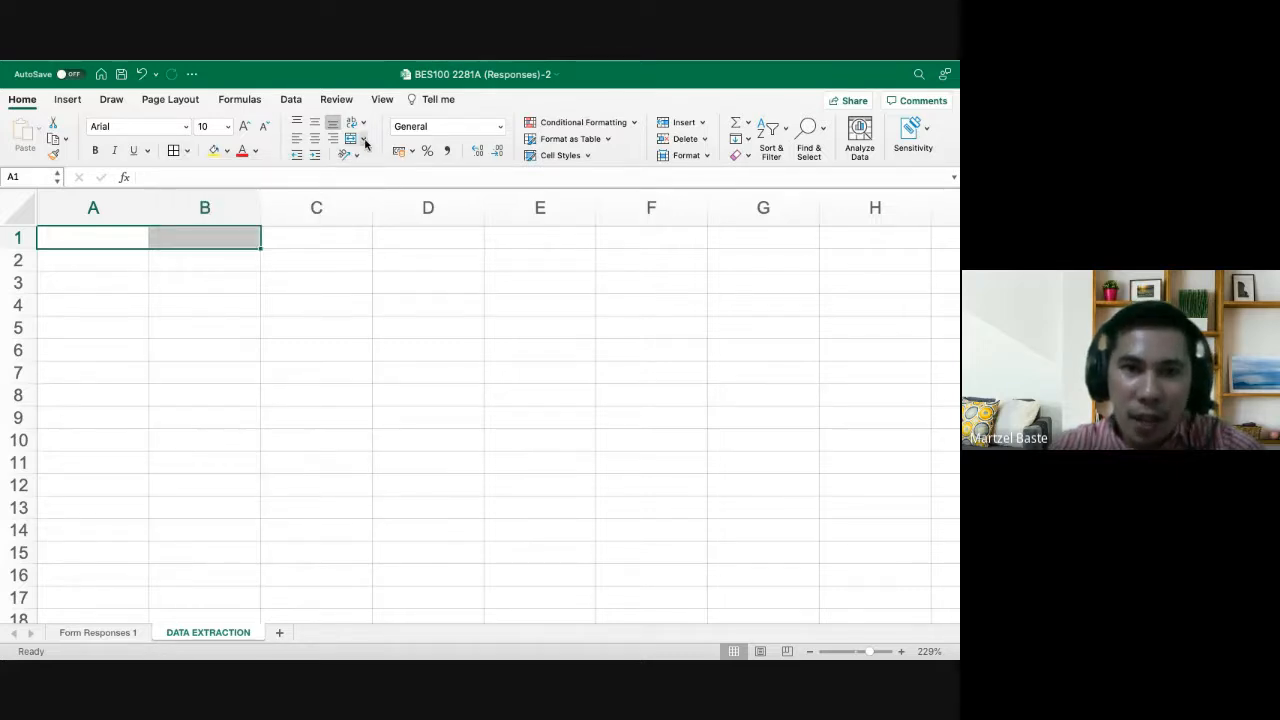
left_click(364, 139)
left_click(369, 157)
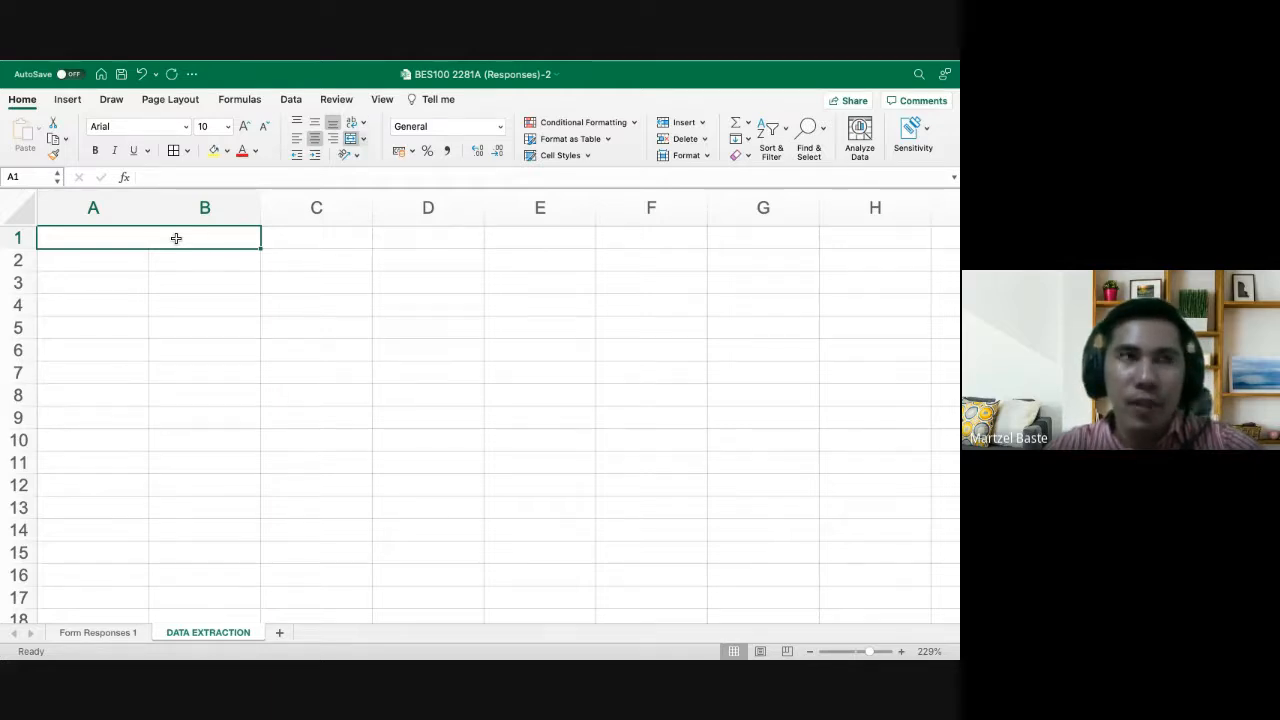
Enter the heading WITHIN DAVAO? in the merged cell A1 and the labels YES in A2 and NO in A3
key("BackSpace")
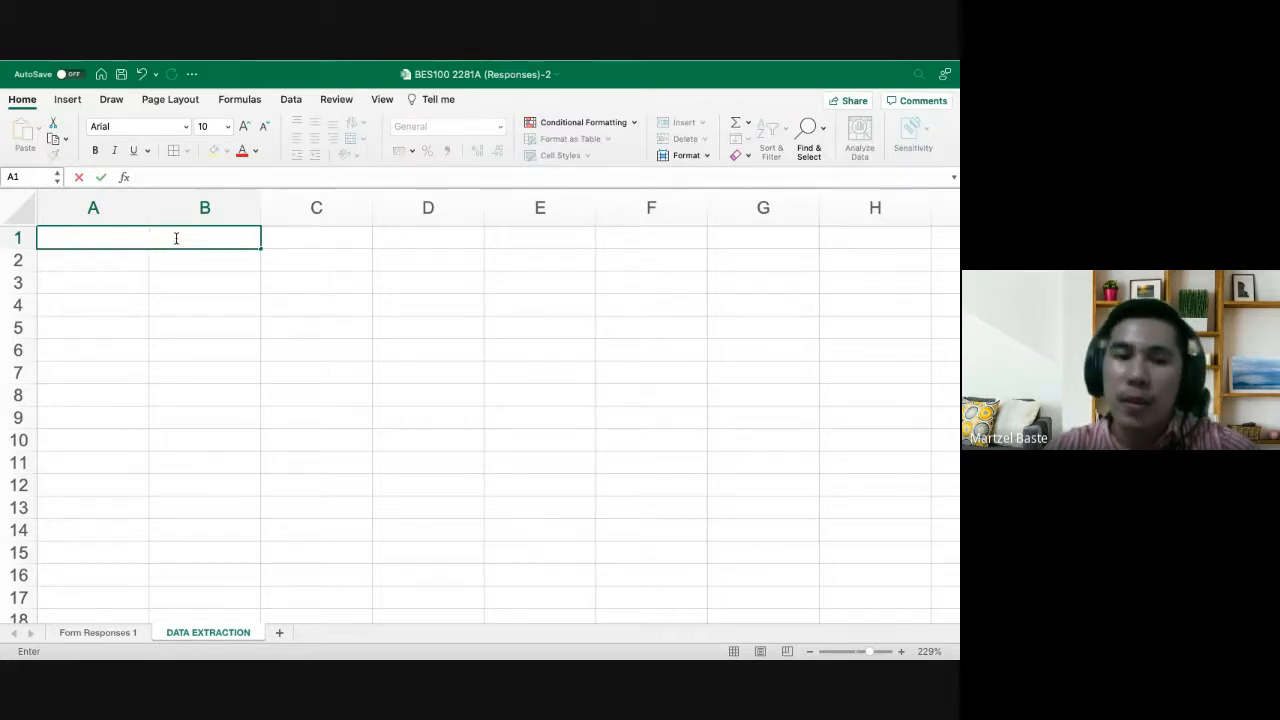
type("WITHIN")
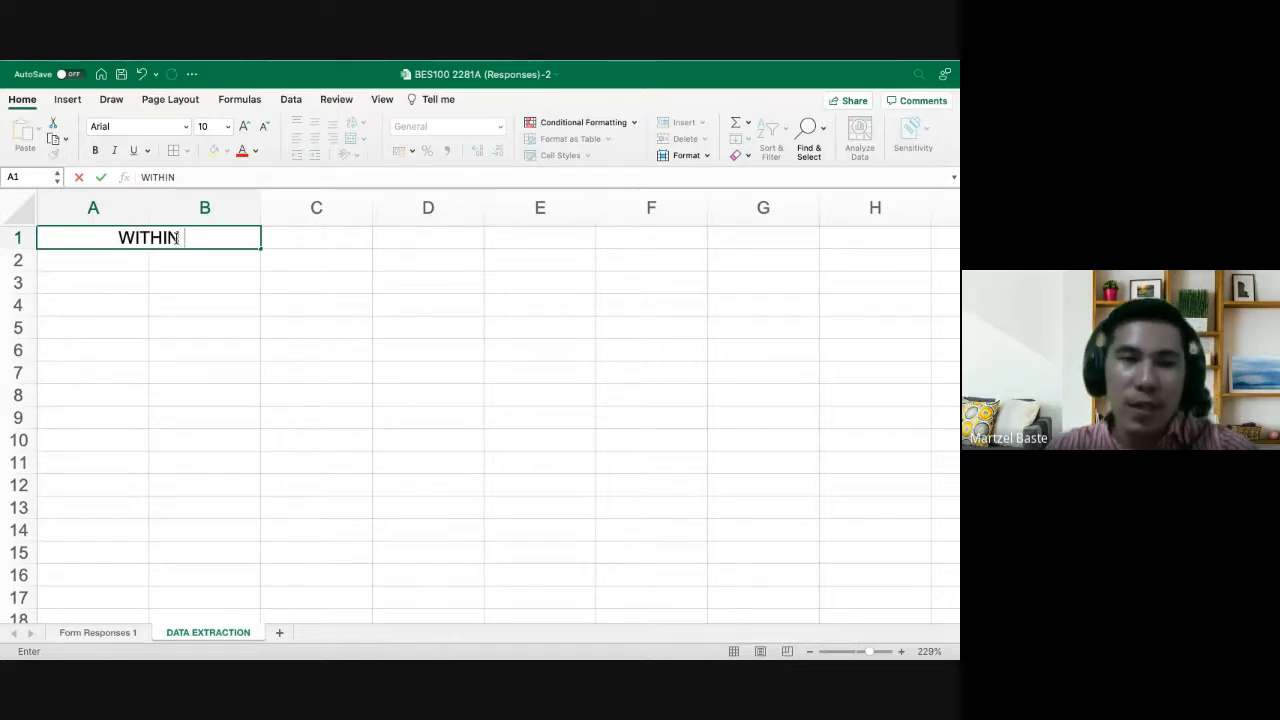
type(" DAVAO?")
key("Return")
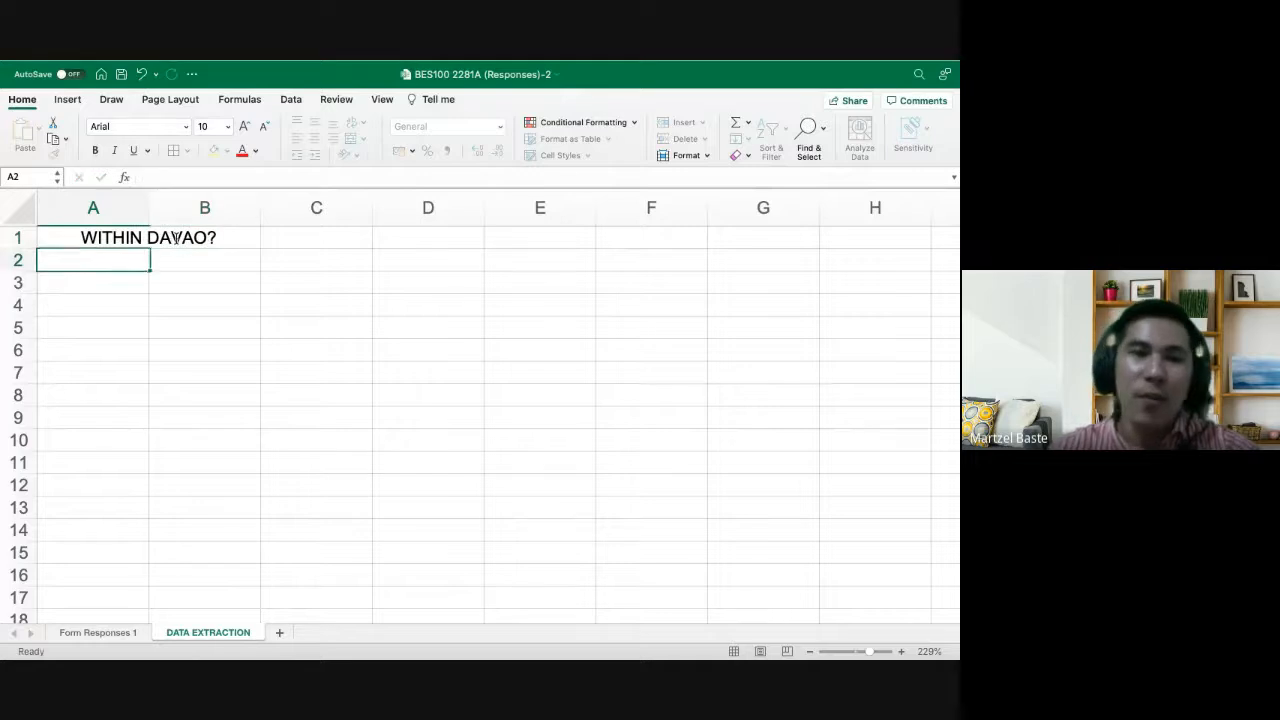
type("T")
key("BackSpace")
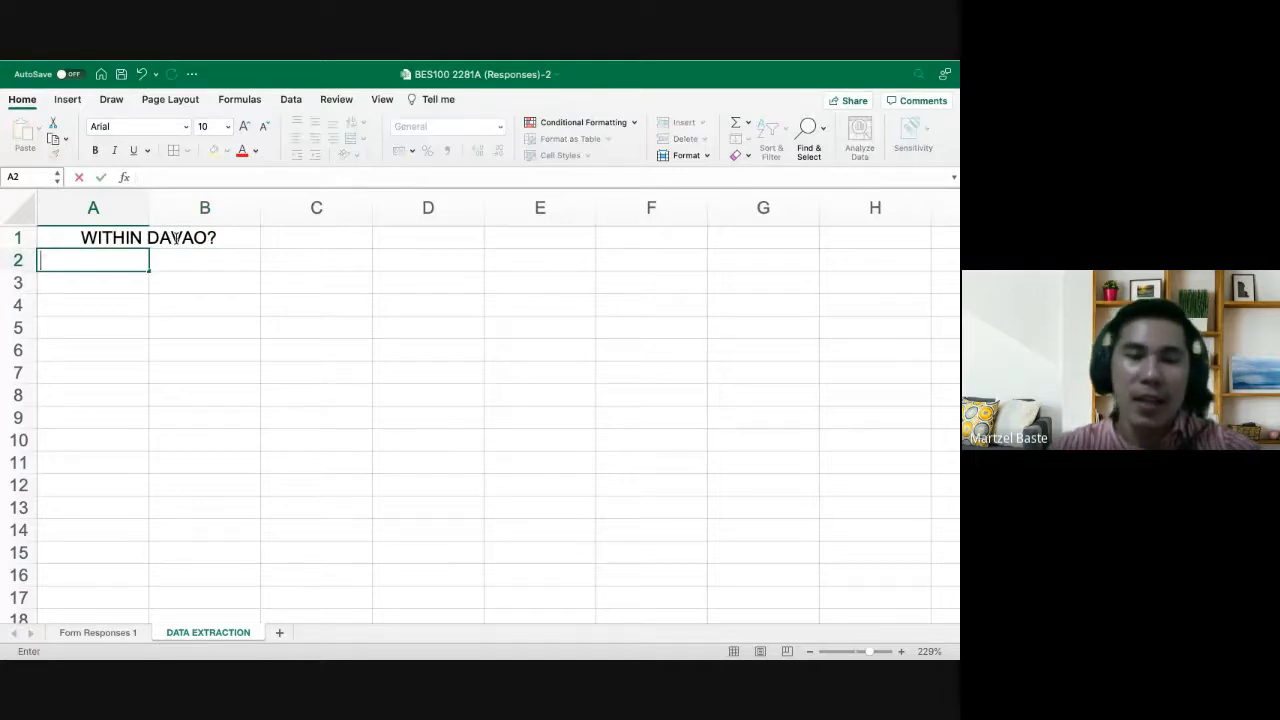
type("YES")
key("Return")
type("NO")
key("Return")
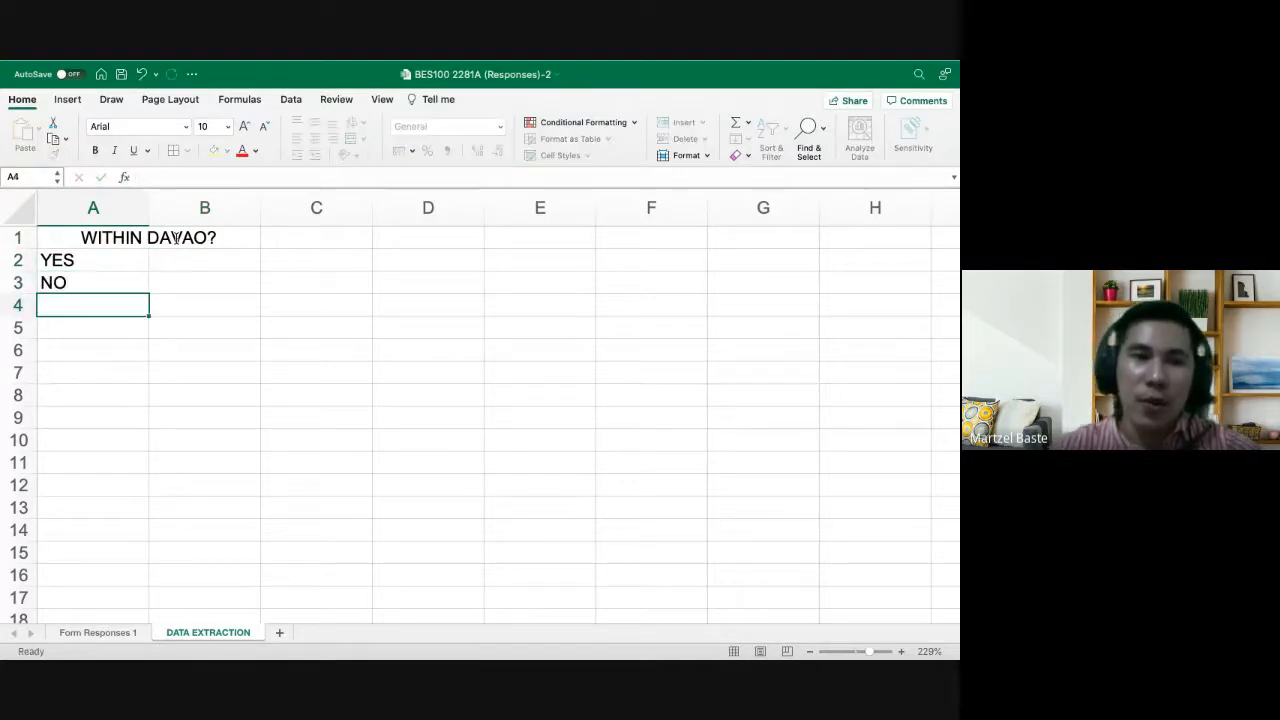
In B2, enter a COUNTIF formula over cells K2 to K46 of Form Responses 1 with the criterion "YES"
key("Up")
key("Up")
key("Right")
type("=cou")
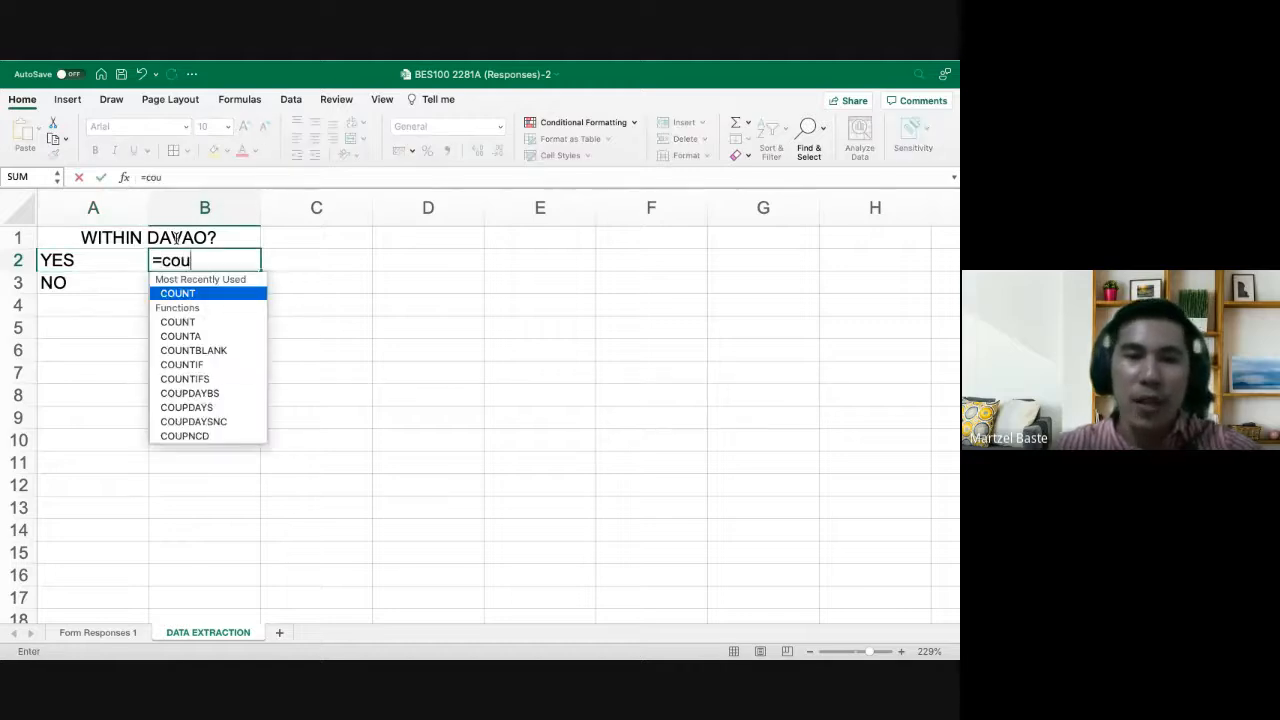
type("n")
double_click(206, 364)
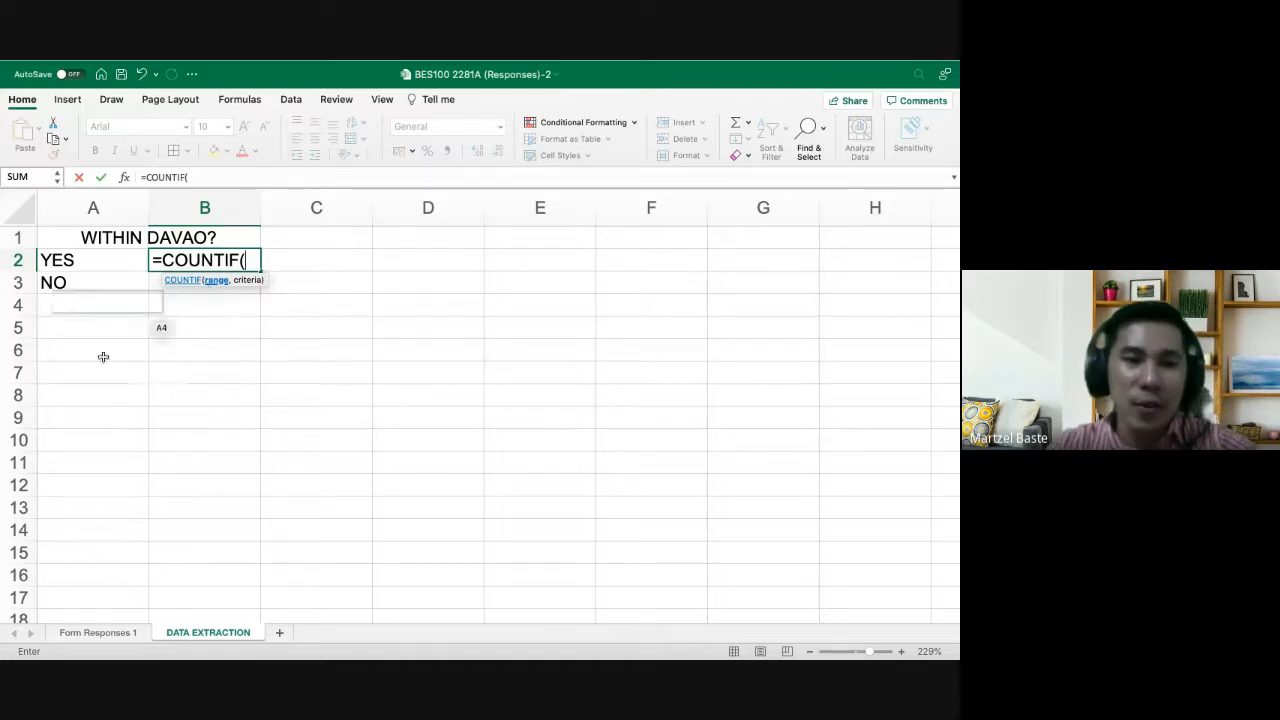
left_click(98, 632)
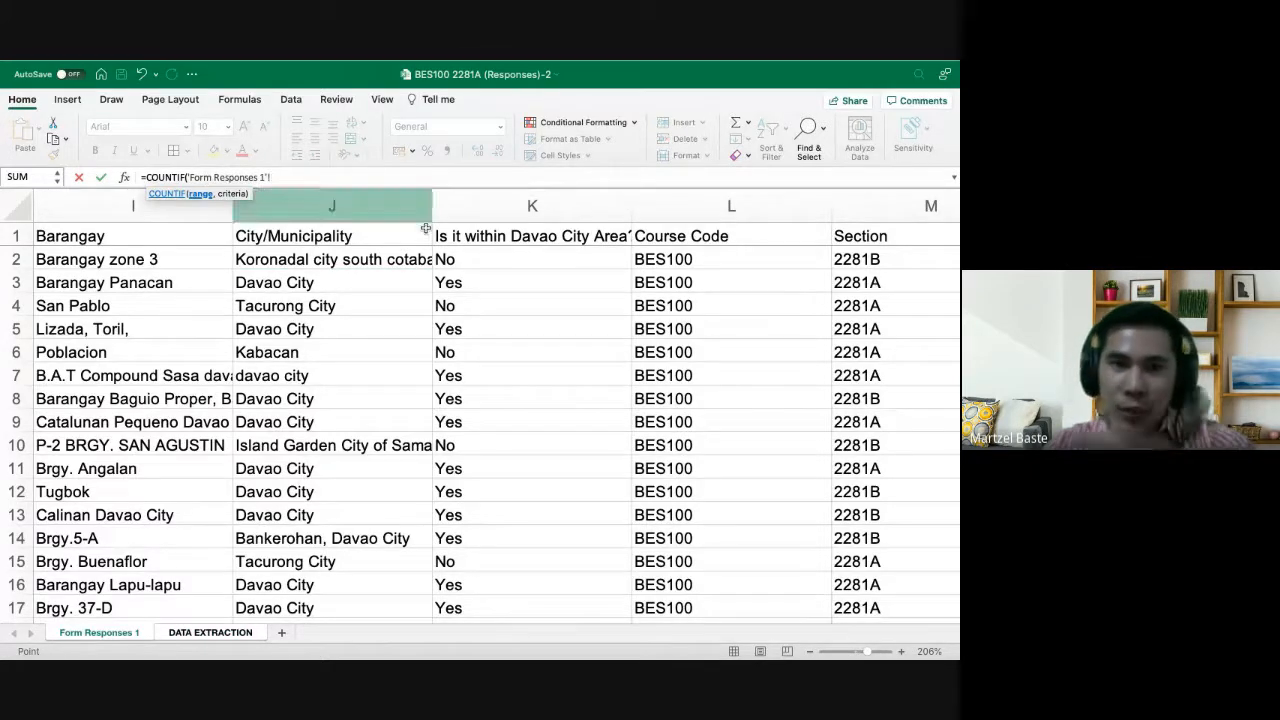
left_click(497, 261)
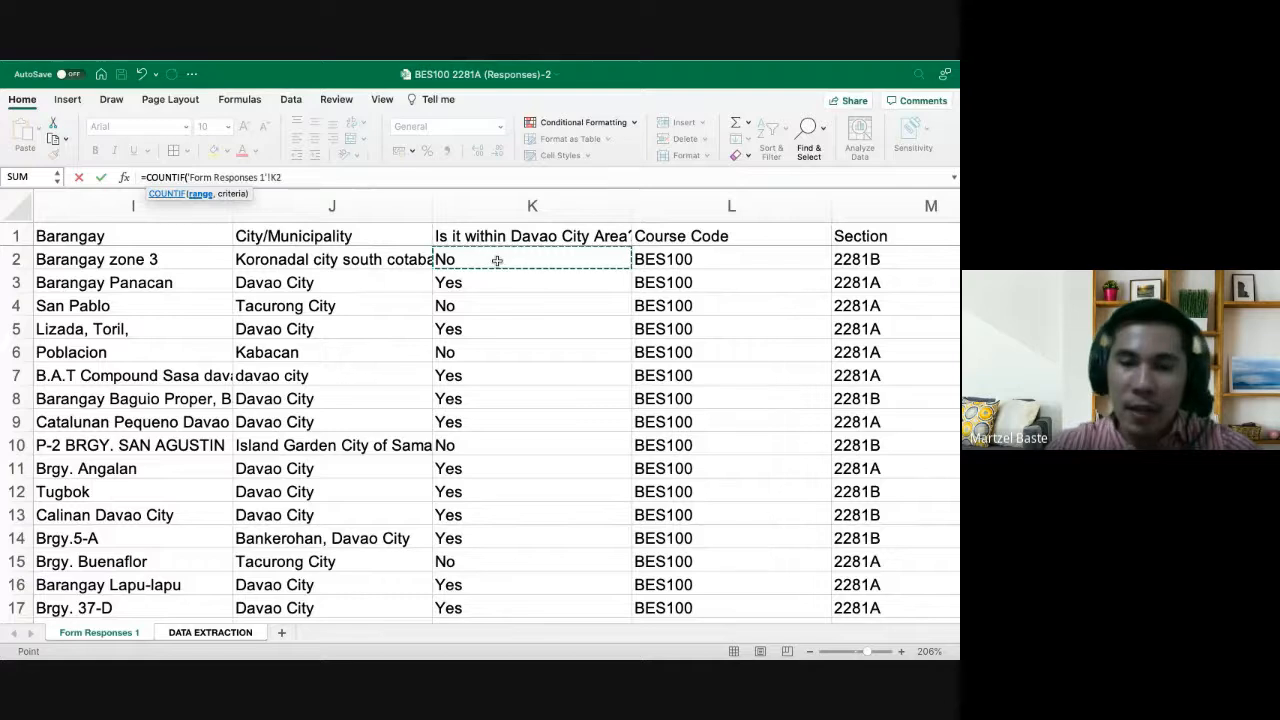
type(":")
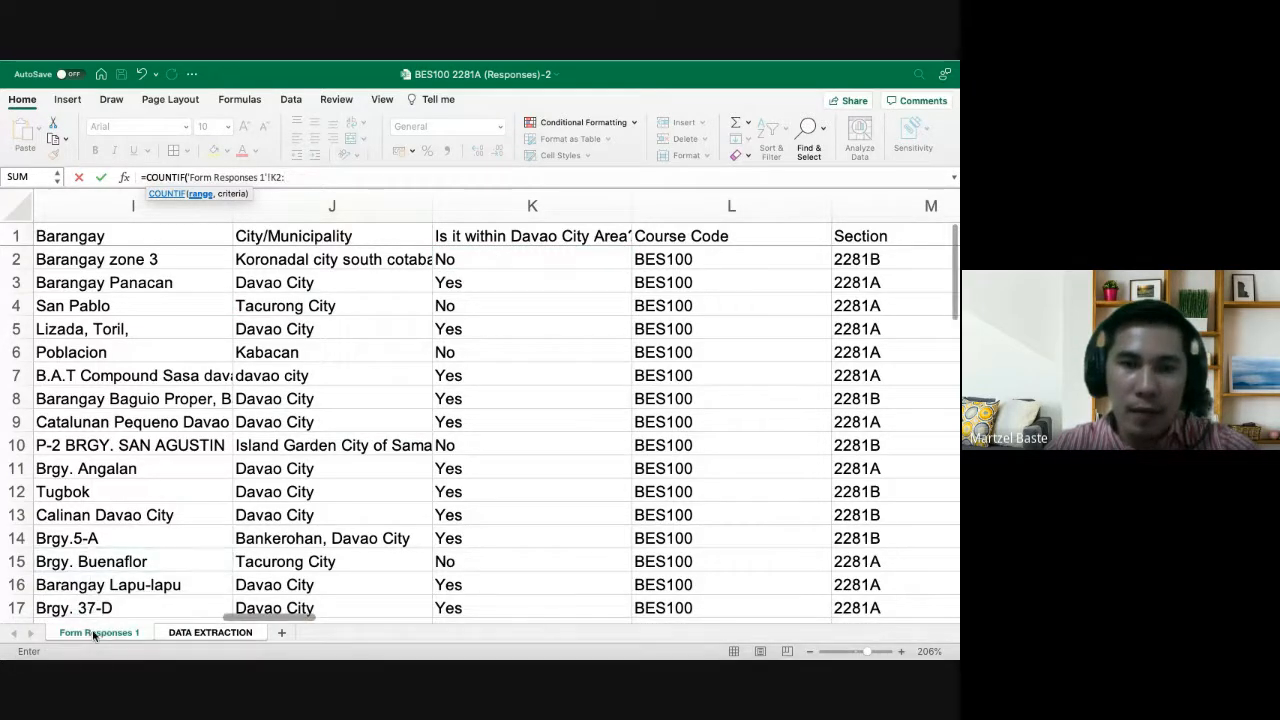
scroll(465, 485, "down", 10)
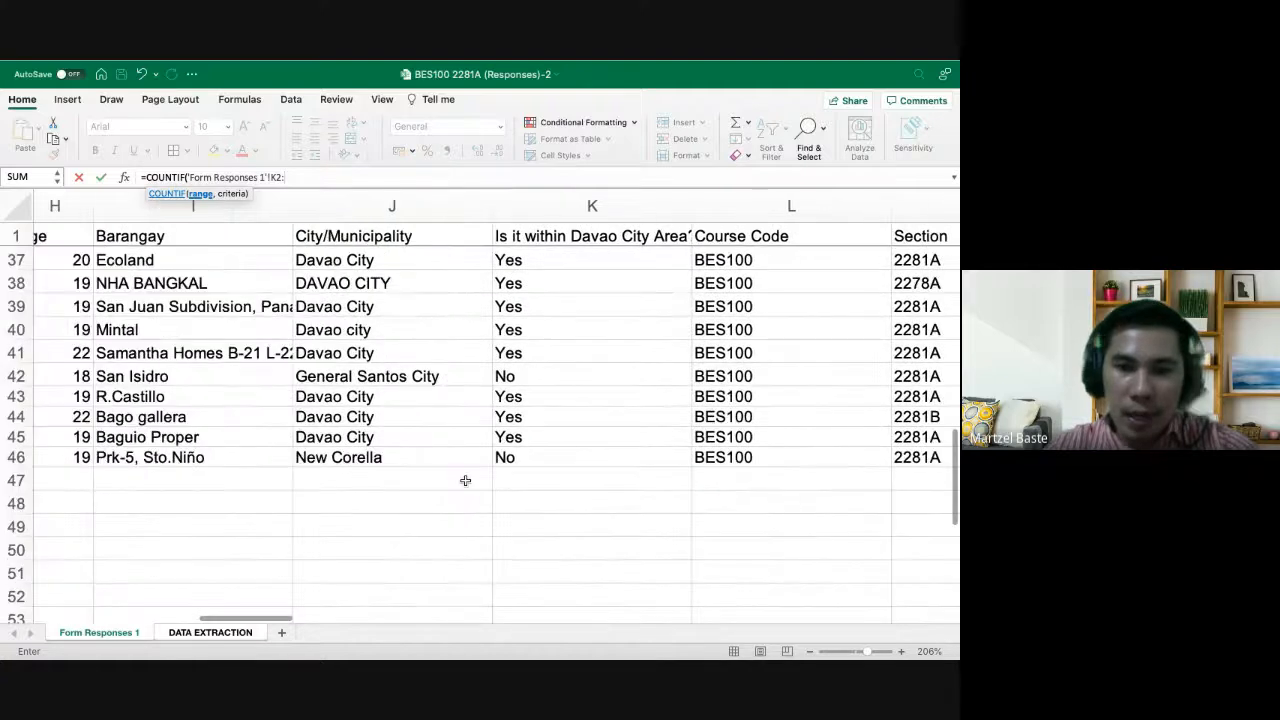
scroll(465, 481, "down", 3)
left_click(549, 337)
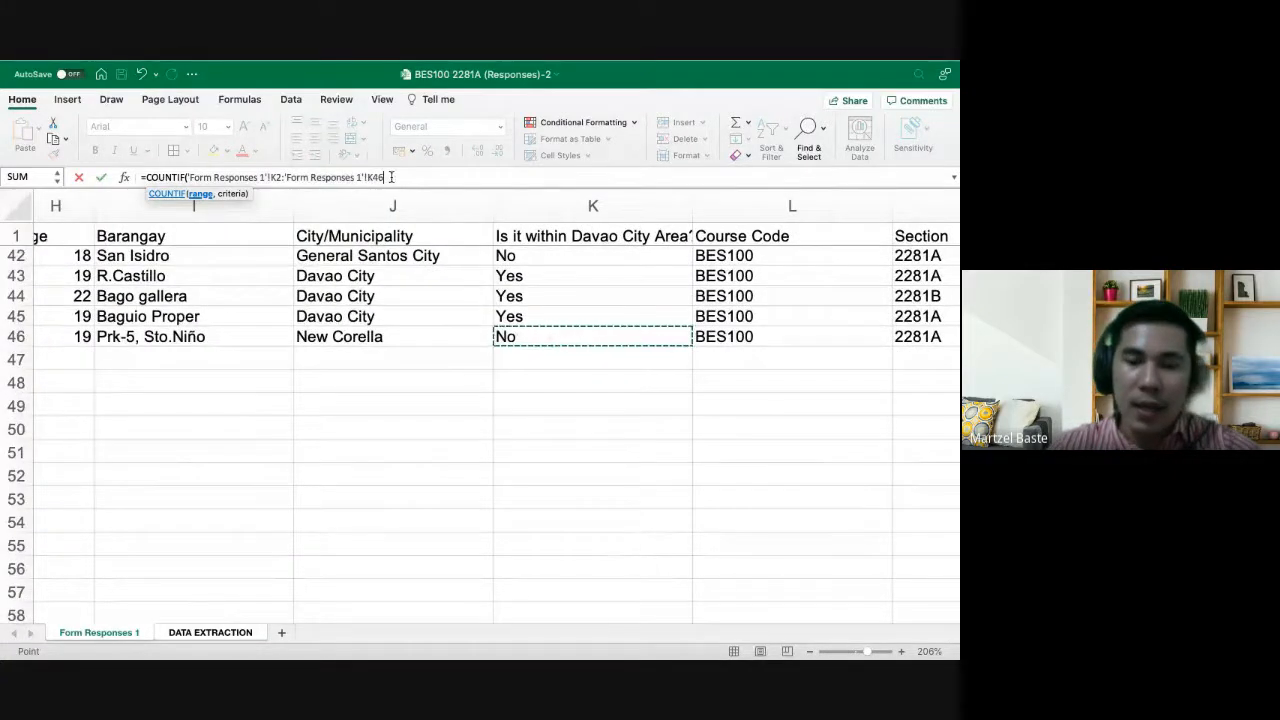
type(",\"YES")
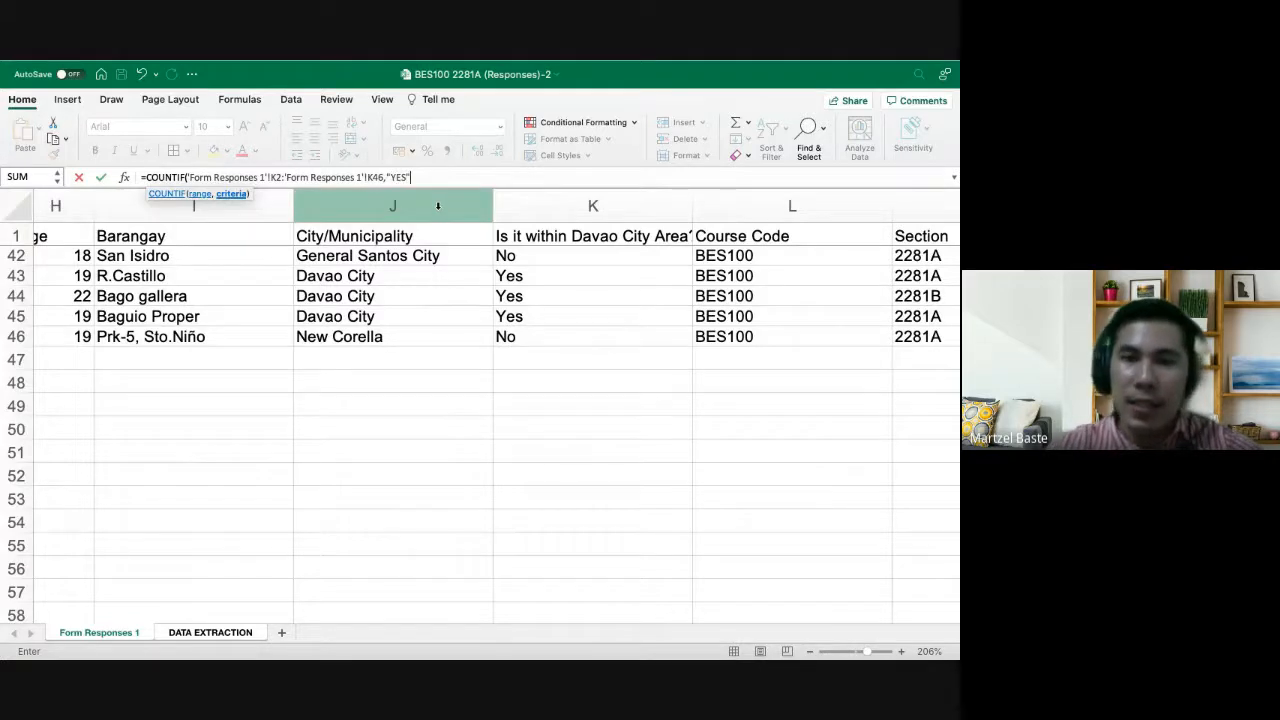
key("Return")
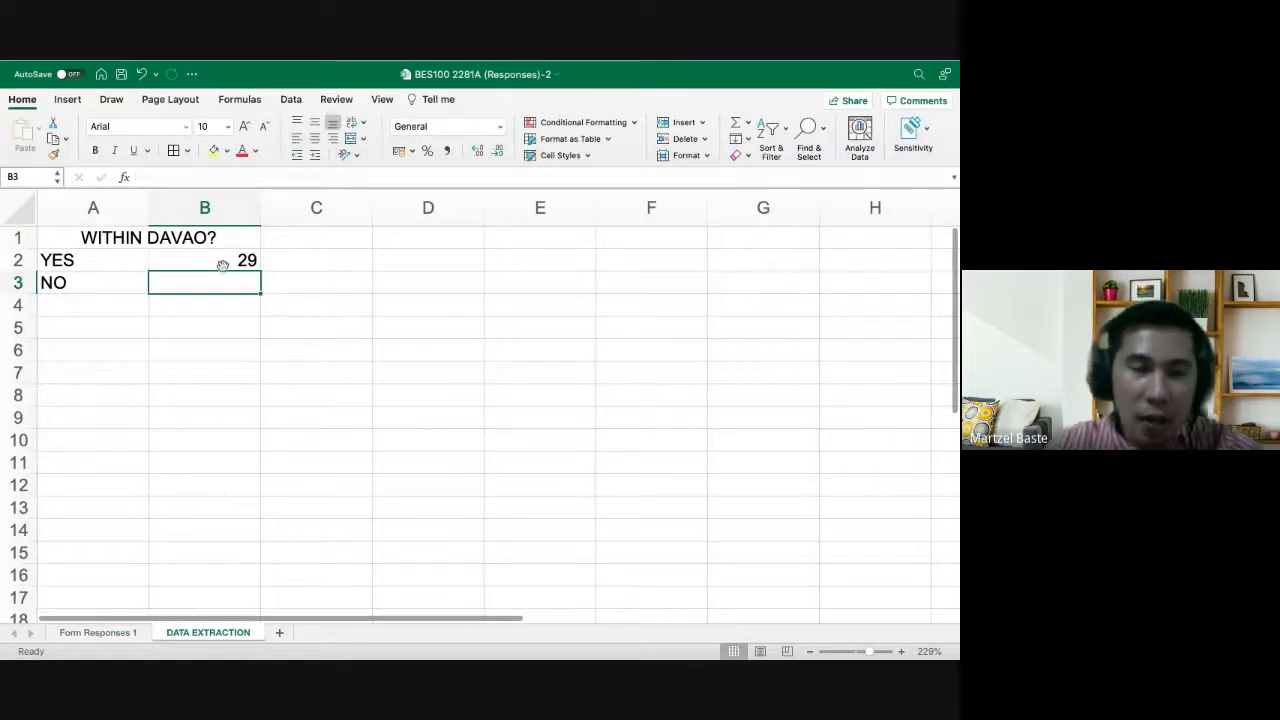
Replace the "YES" text criterion in B2's COUNTIF formula with a reference to cell A2
left_click(222, 262)
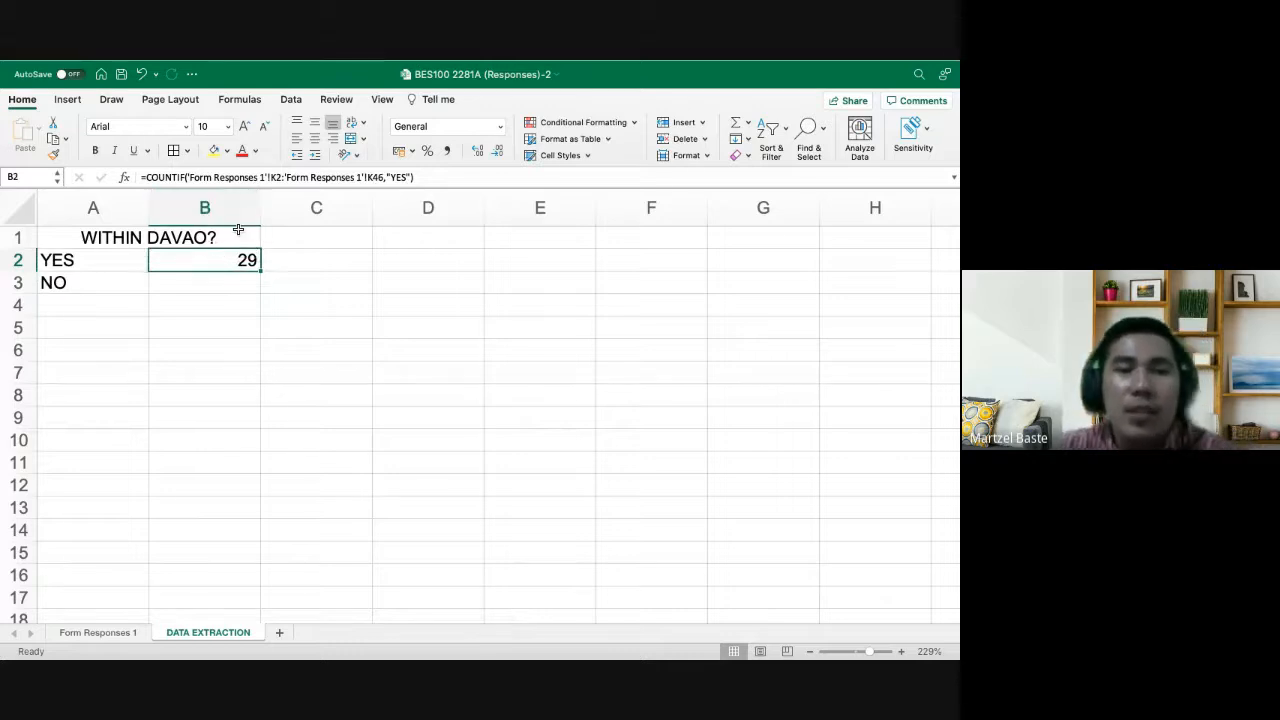
double_click(210, 262)
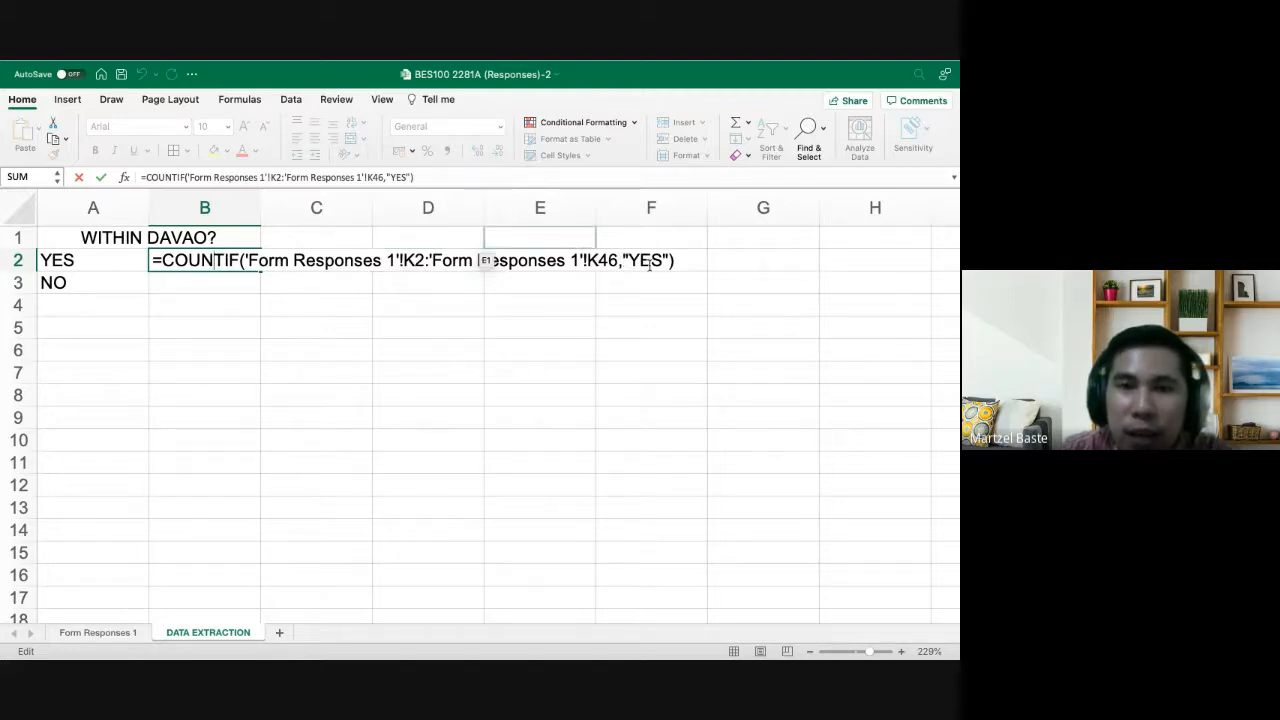
key("BackSpace")
key("BackSpace")
key("BackSpace")
key("BackSpace")
key("BackSpace")
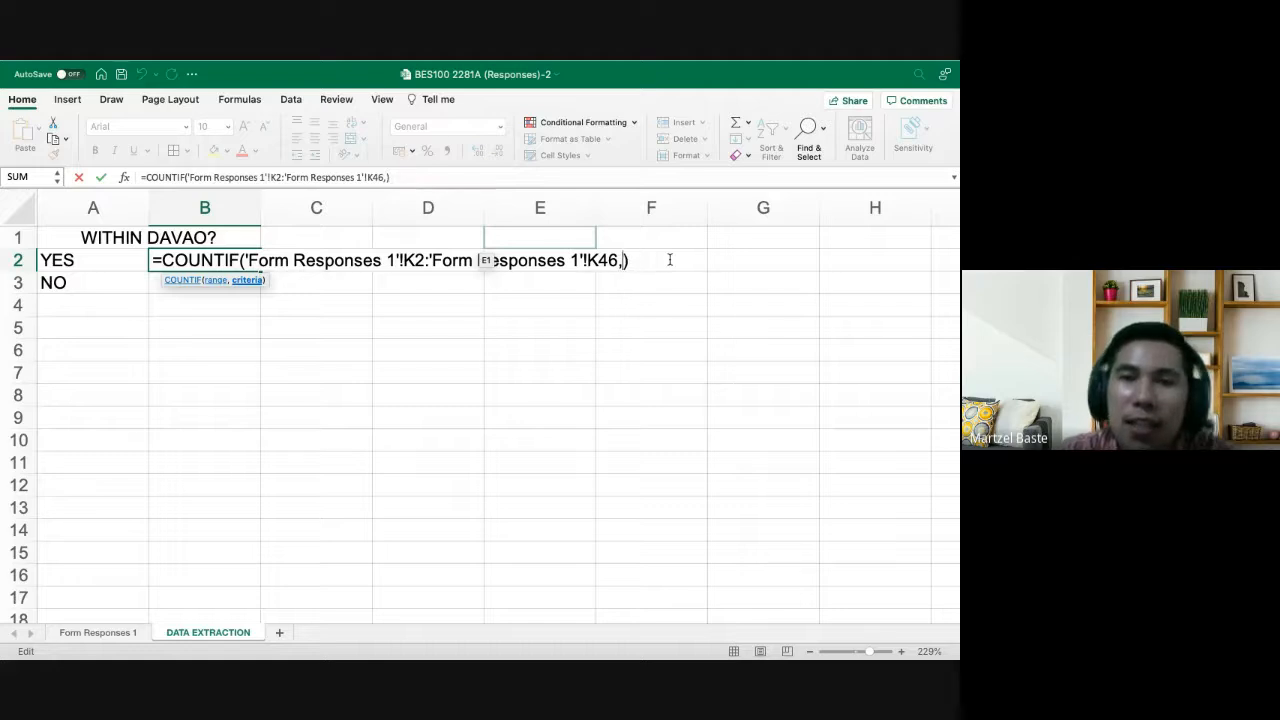
left_click(91, 264)
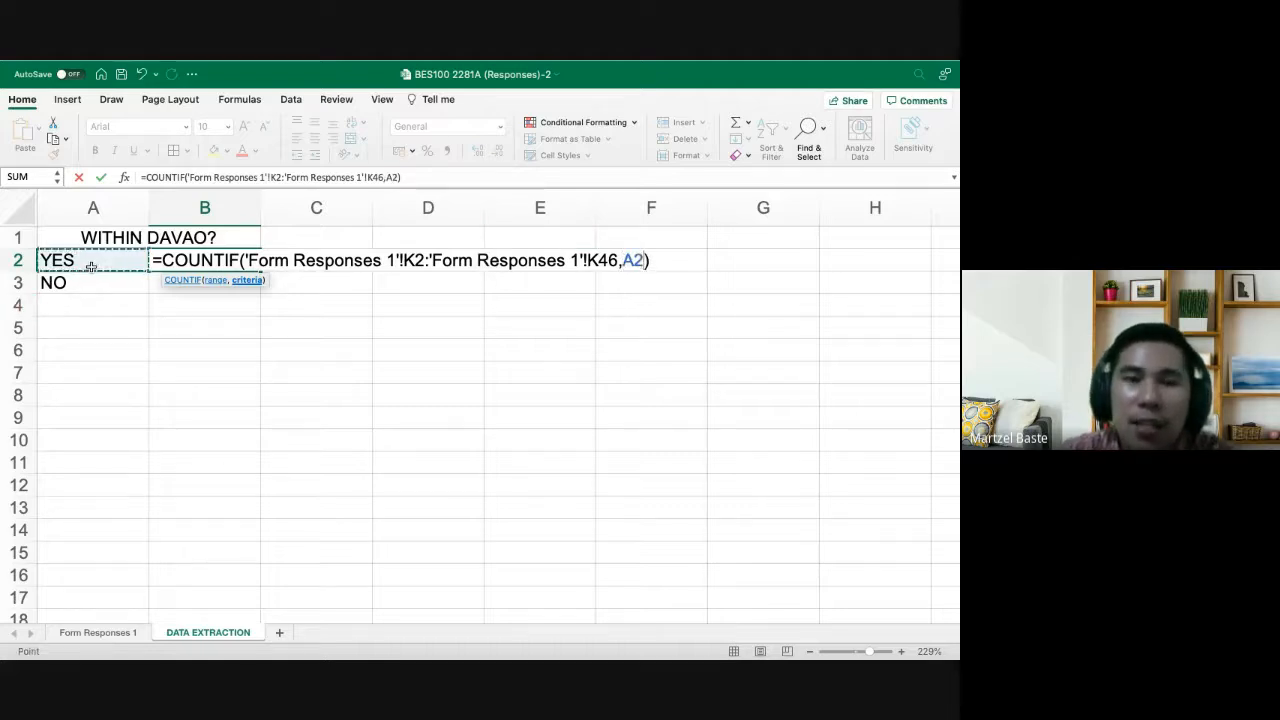
key("Return")
Lock the range rows in B2's COUNTIF formula as K$2 and K$46, keeping A2 as the criterion
left_click(166, 256)
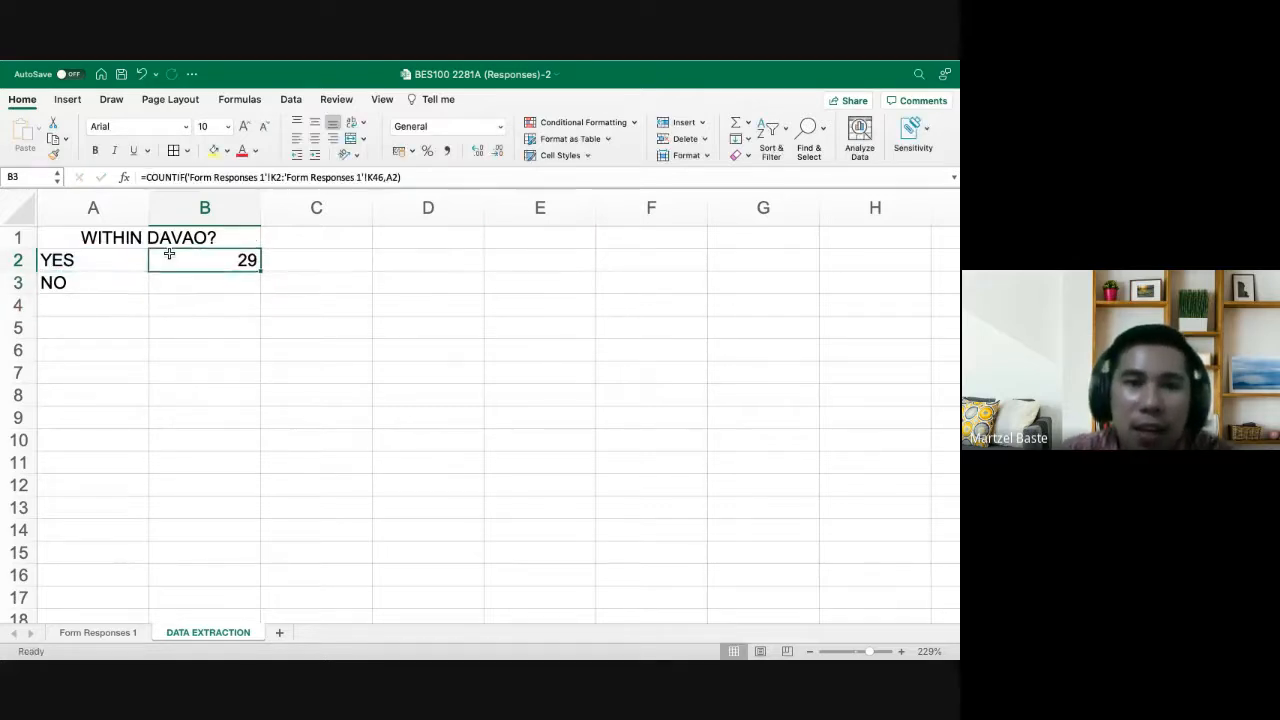
left_click_drag(263, 276, 262, 303)
left_click(246, 263)
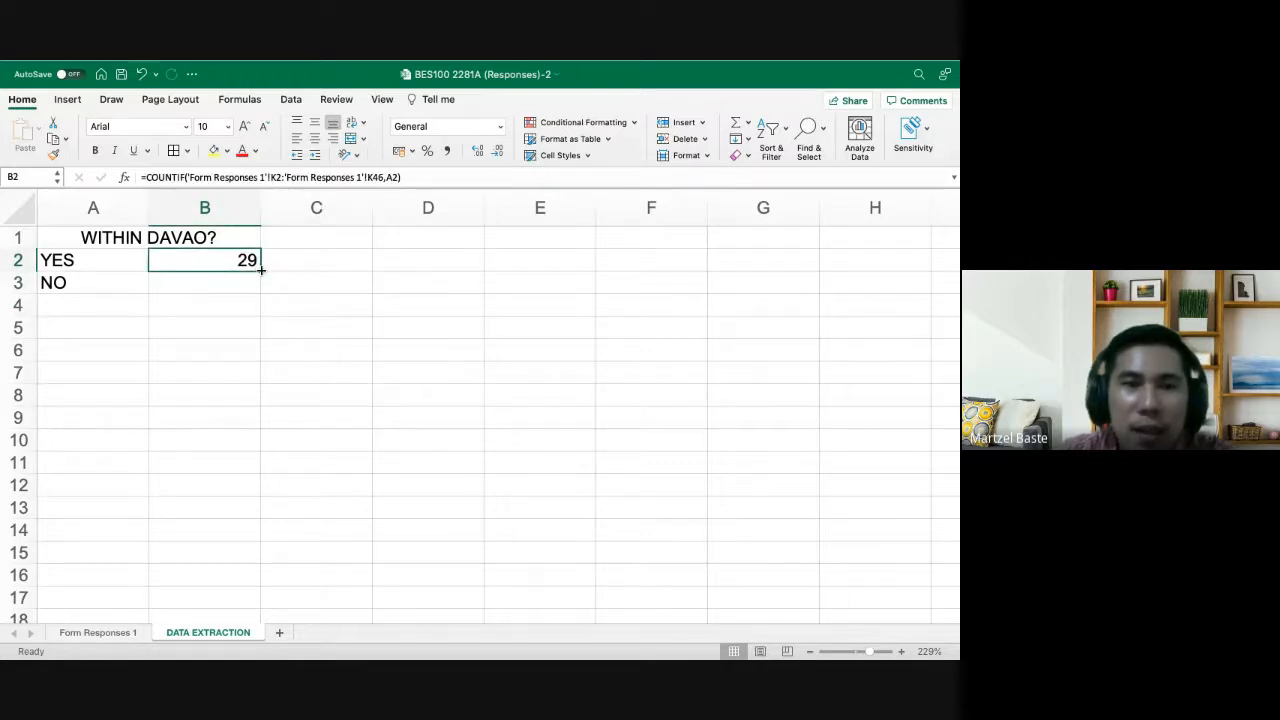
left_click(274, 177)
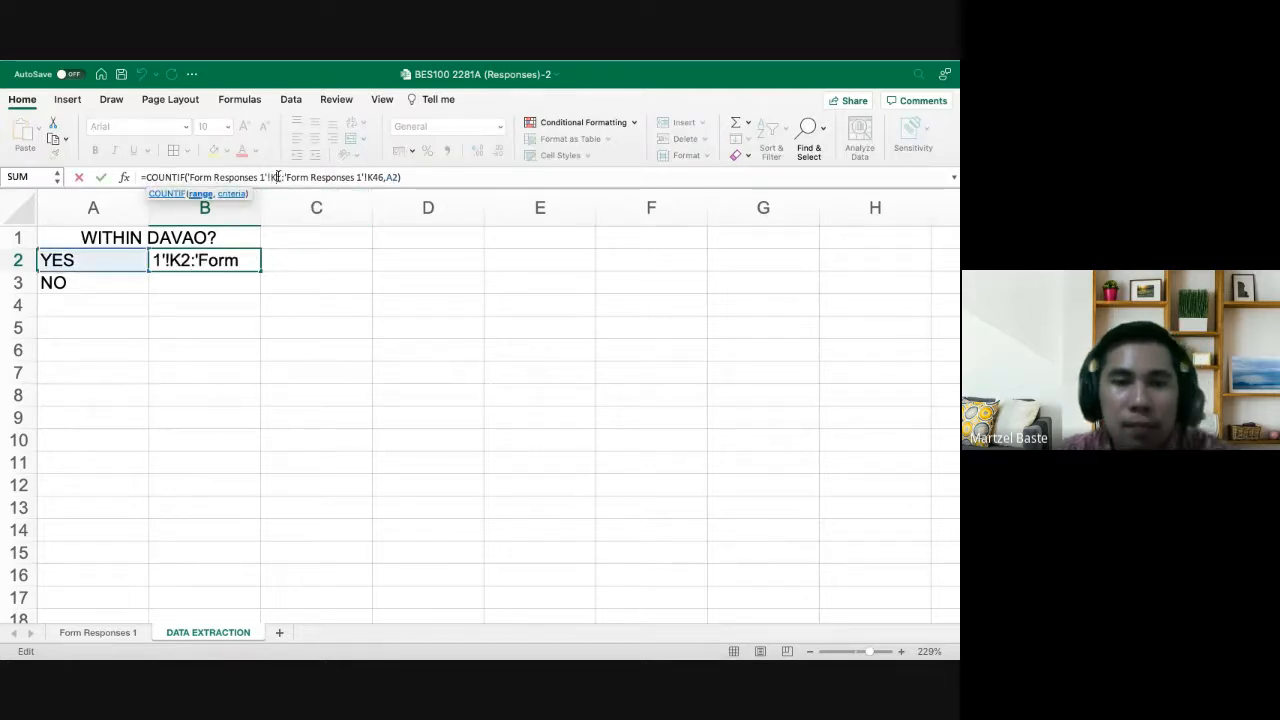
type("$")
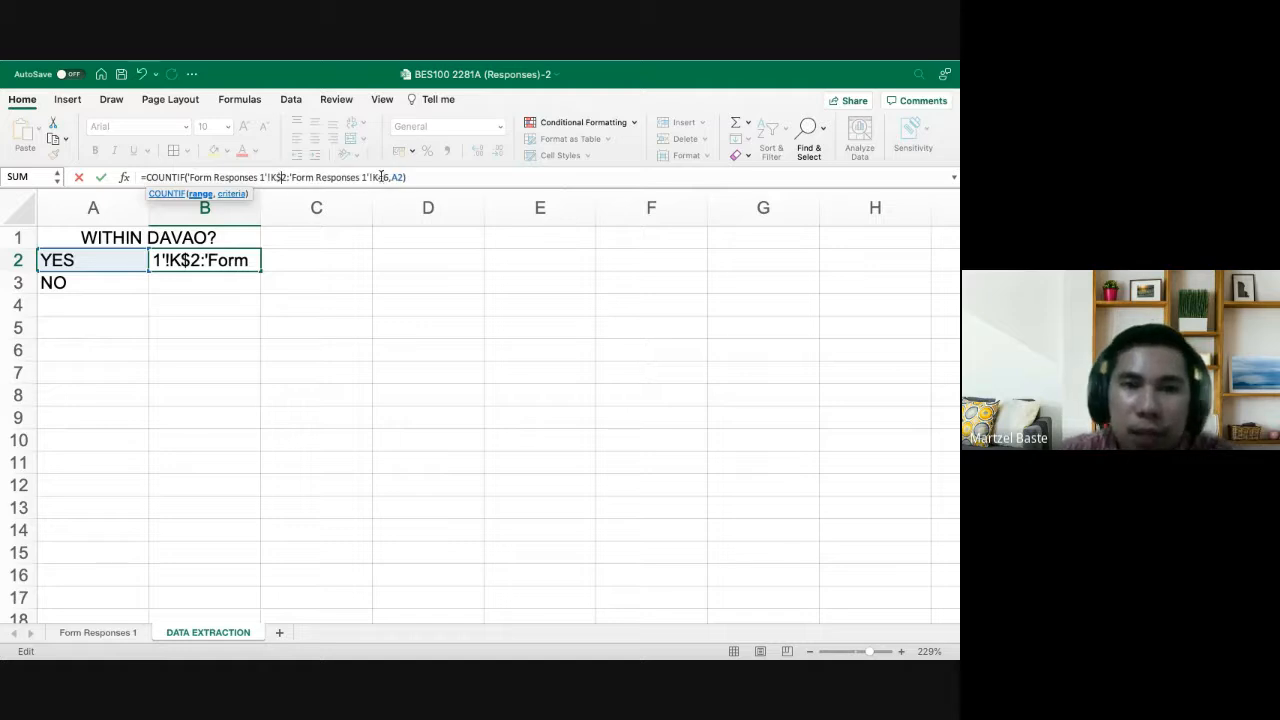
left_click(382, 177)
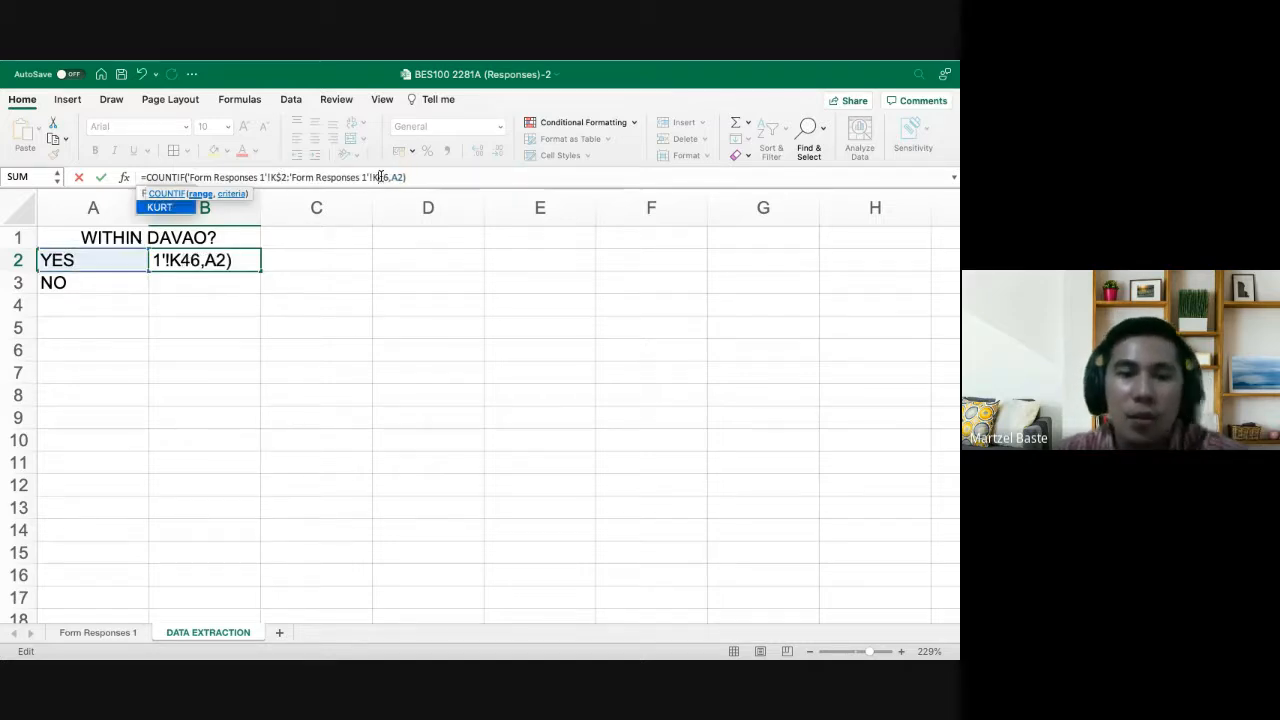
type("$")
key("Return")
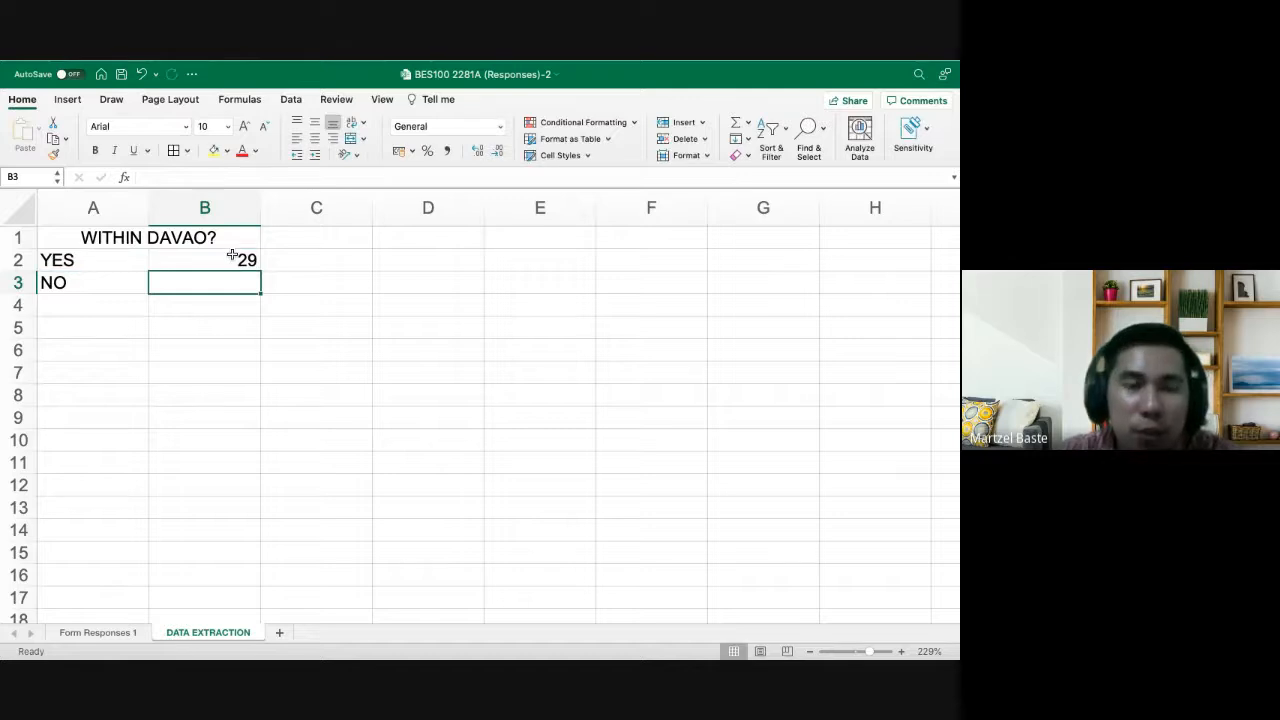
Fill B2's COUNTIF formula down to B3 and check the copied formula's references
left_click(232, 255)
left_click_drag(256, 270, 257, 291)
left_click(226, 285)
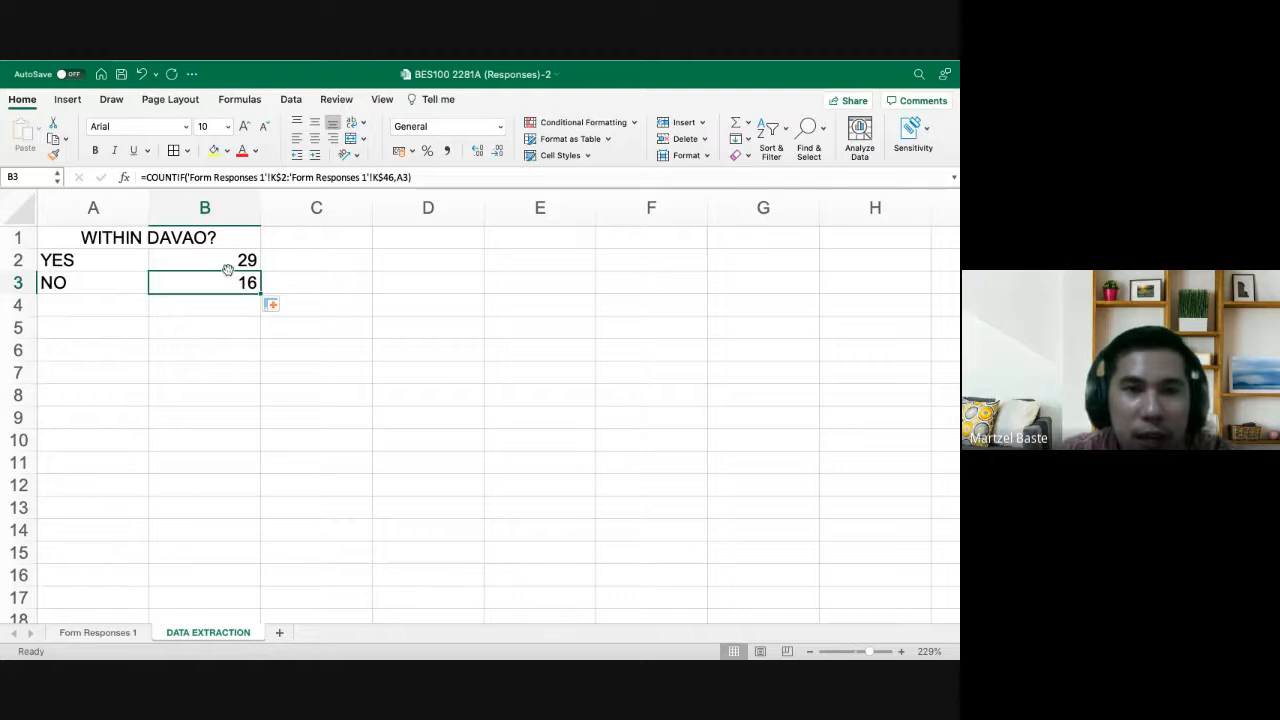
double_click(235, 282)
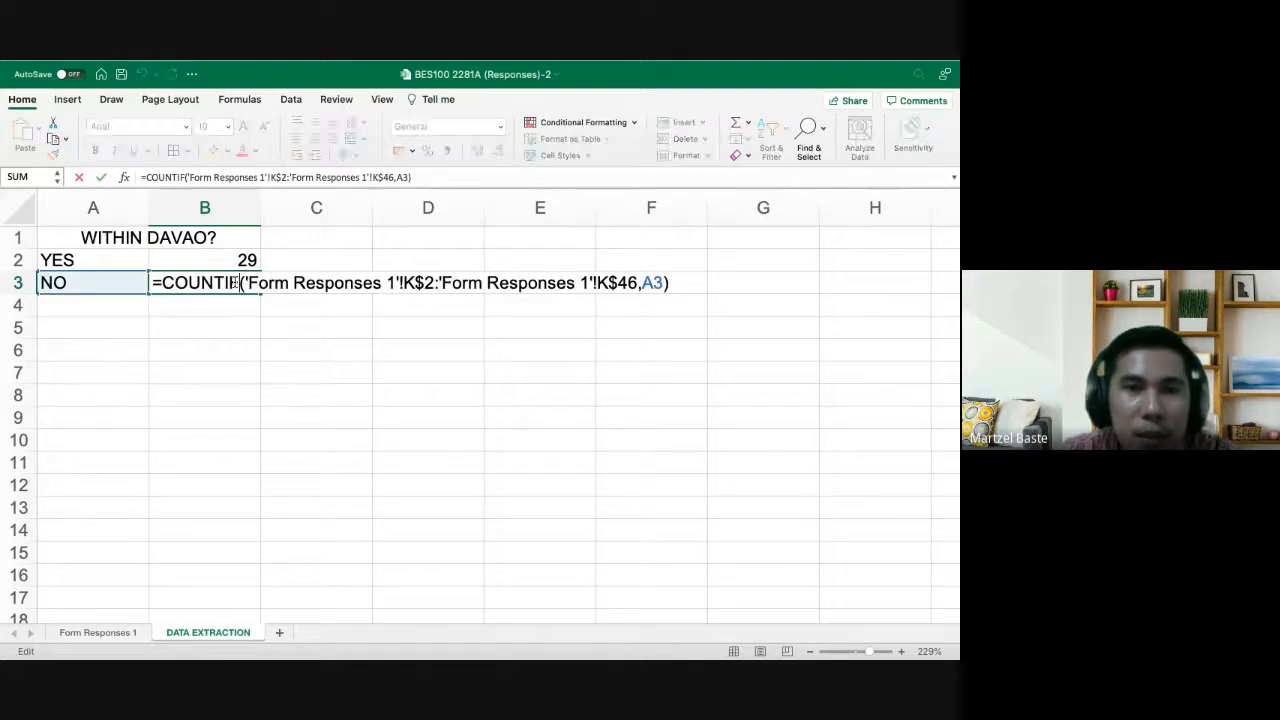
key("Return")
left_click(245, 260)
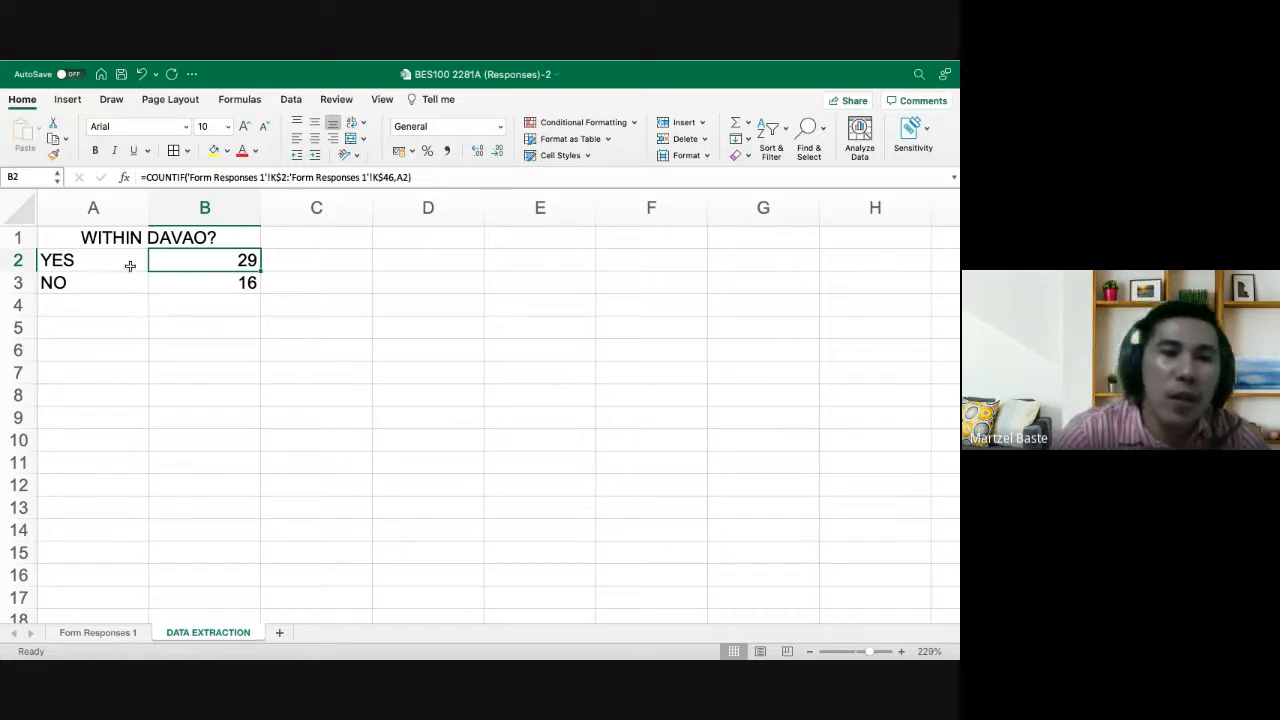
Insert a 2-D pie chart from A1:B3 and shrink it so it sits clear of the table
left_click_drag(93, 237, 183, 277)
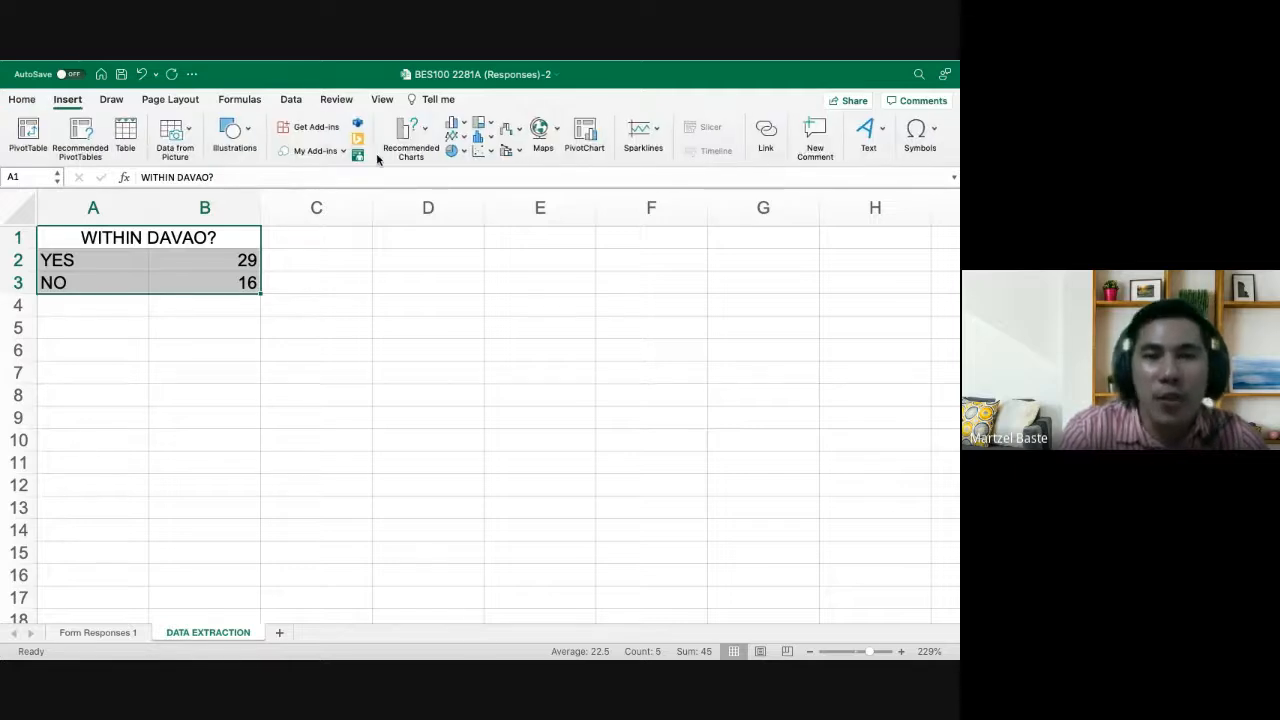
left_click(462, 152)
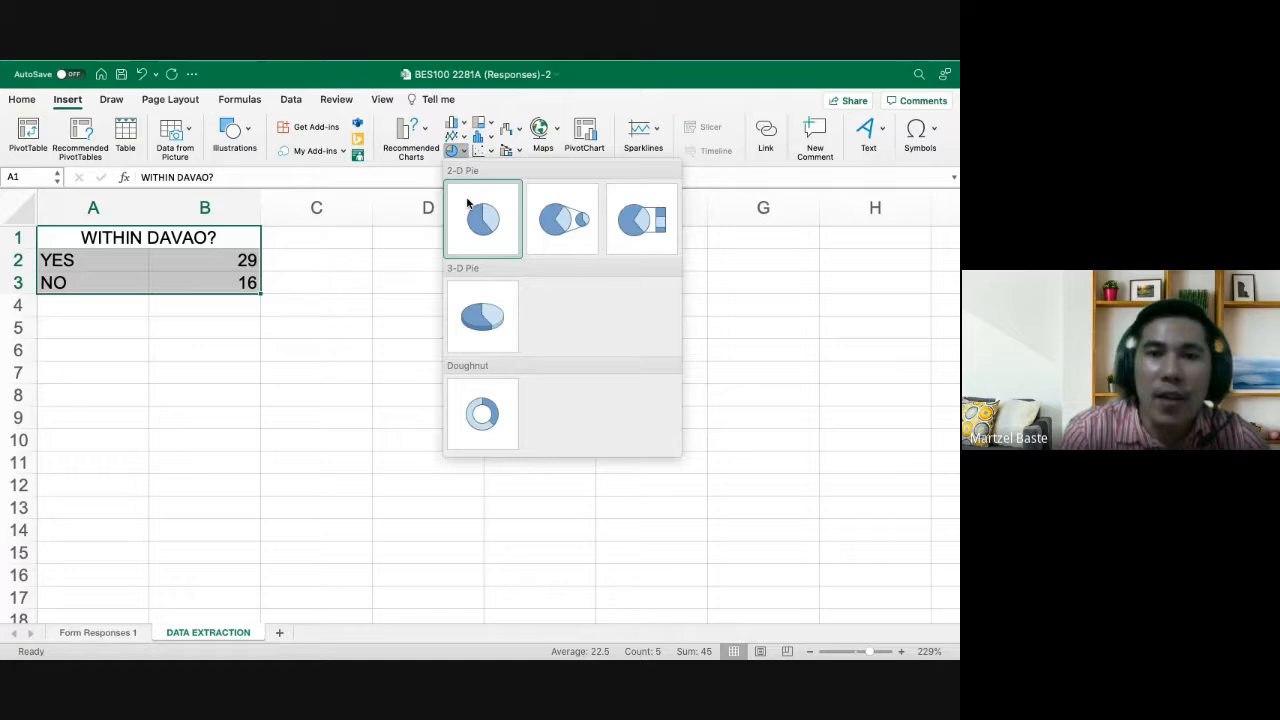
left_click(476, 250)
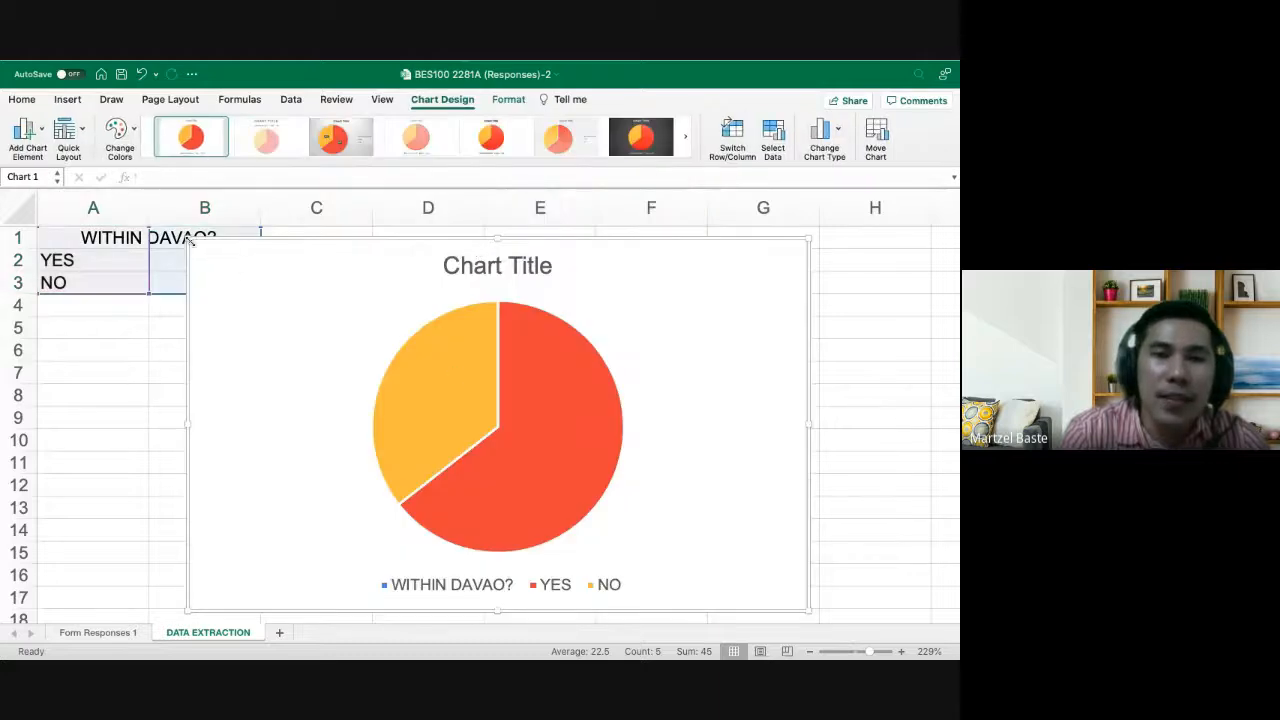
left_click_drag(189, 241, 364, 255)
Apply the grey gradient chart style with percentage labels and a side legend to the pie chart
left_click(492, 545)
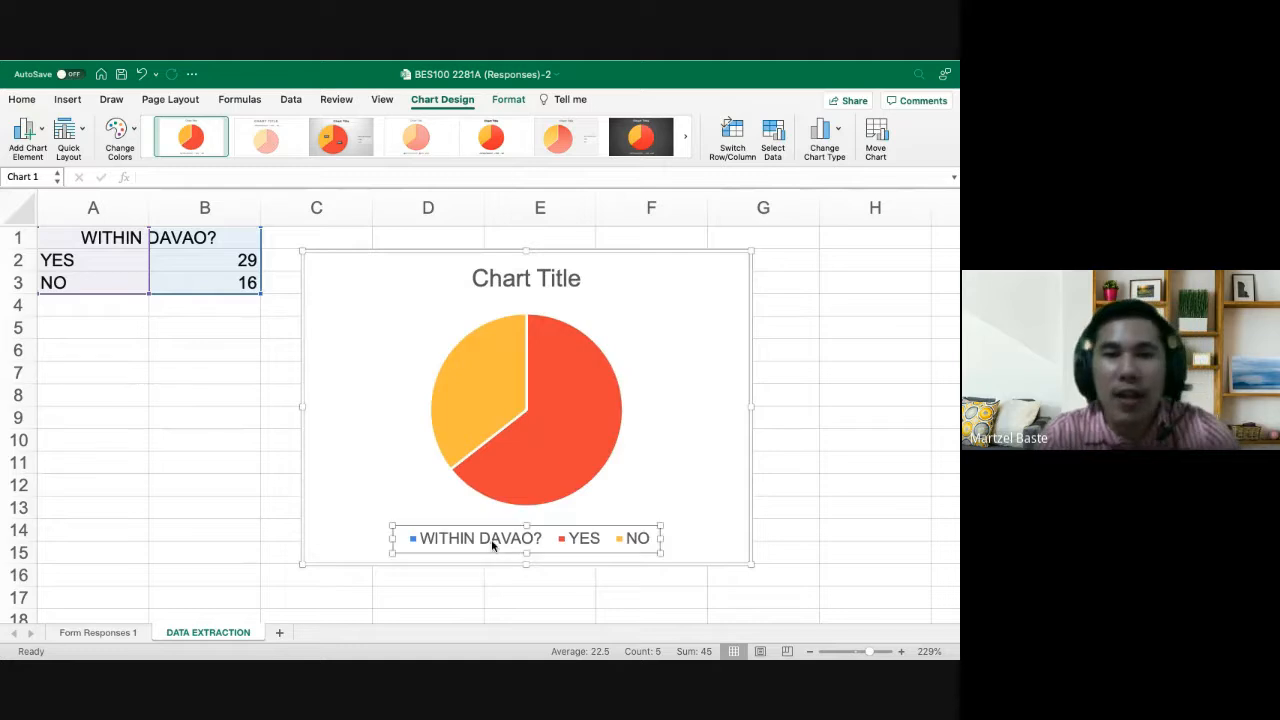
double_click(487, 541)
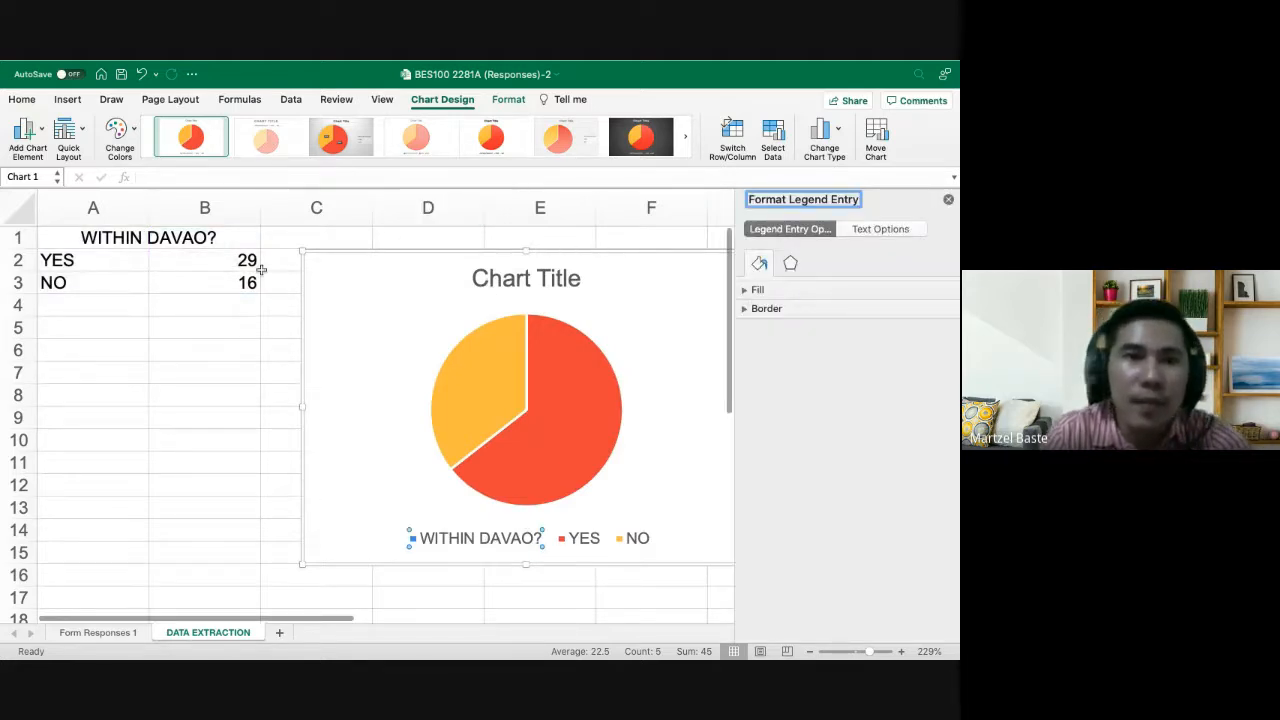
left_click(362, 151)
left_click(484, 285)
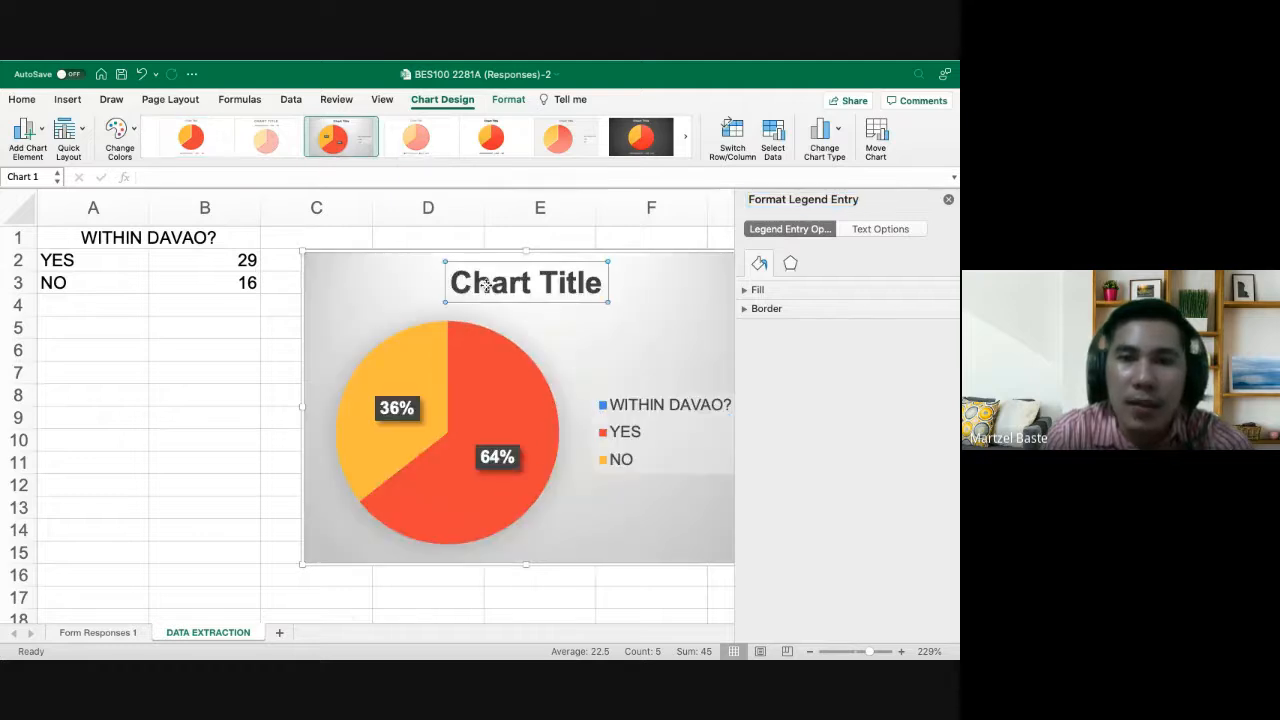
left_click(669, 409)
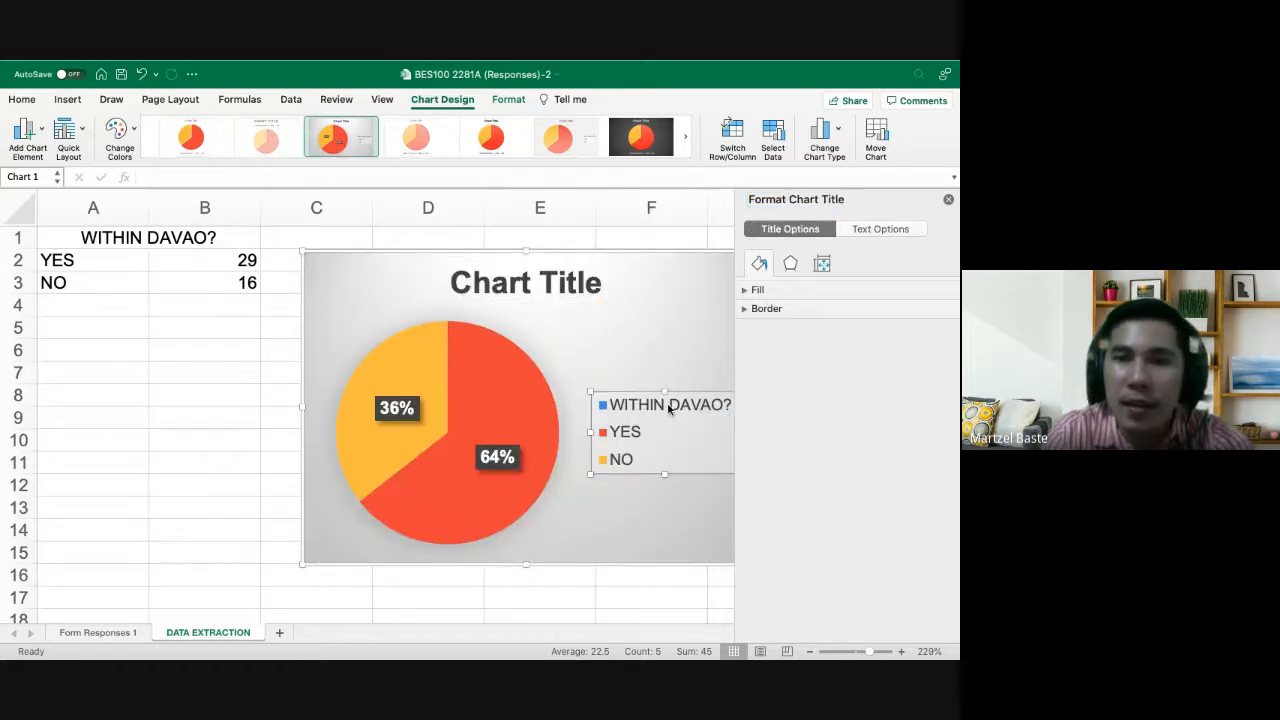
left_click(684, 405)
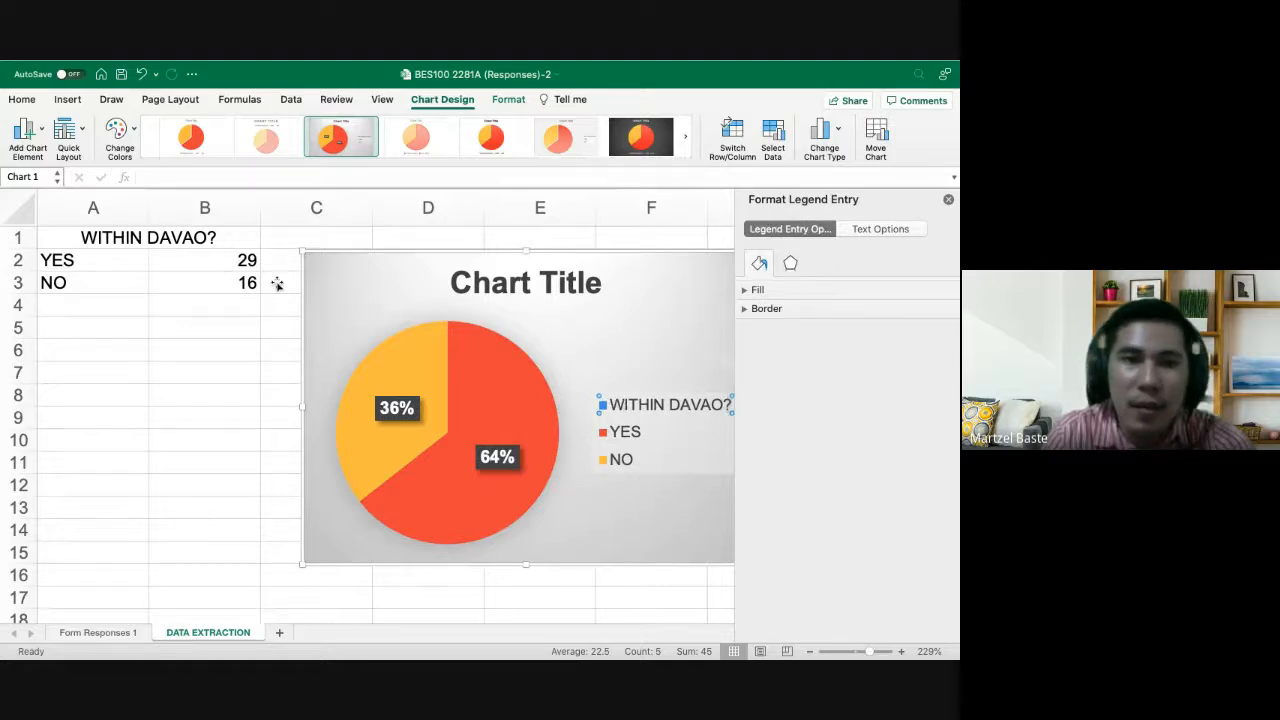
left_click(200, 268)
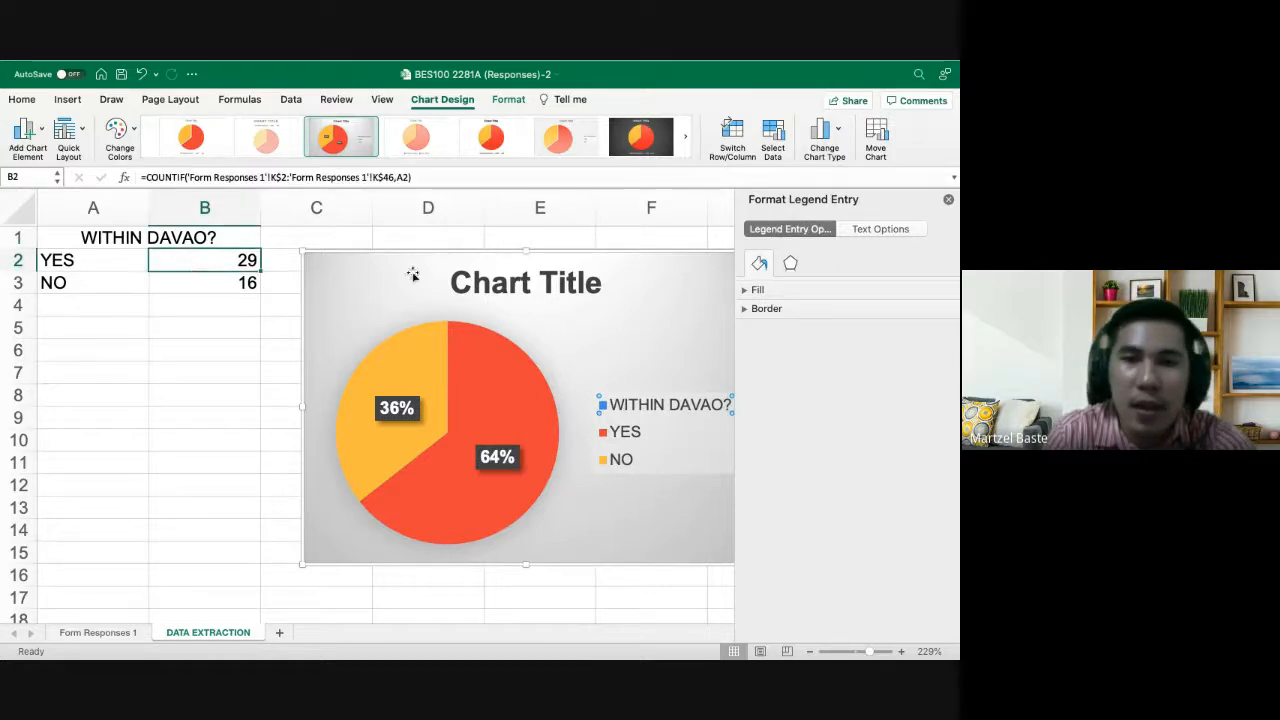
Change the pie chart's title to "Within Davao City?" and close the chart formatting pane
left_click(492, 280)
double_click(464, 278)
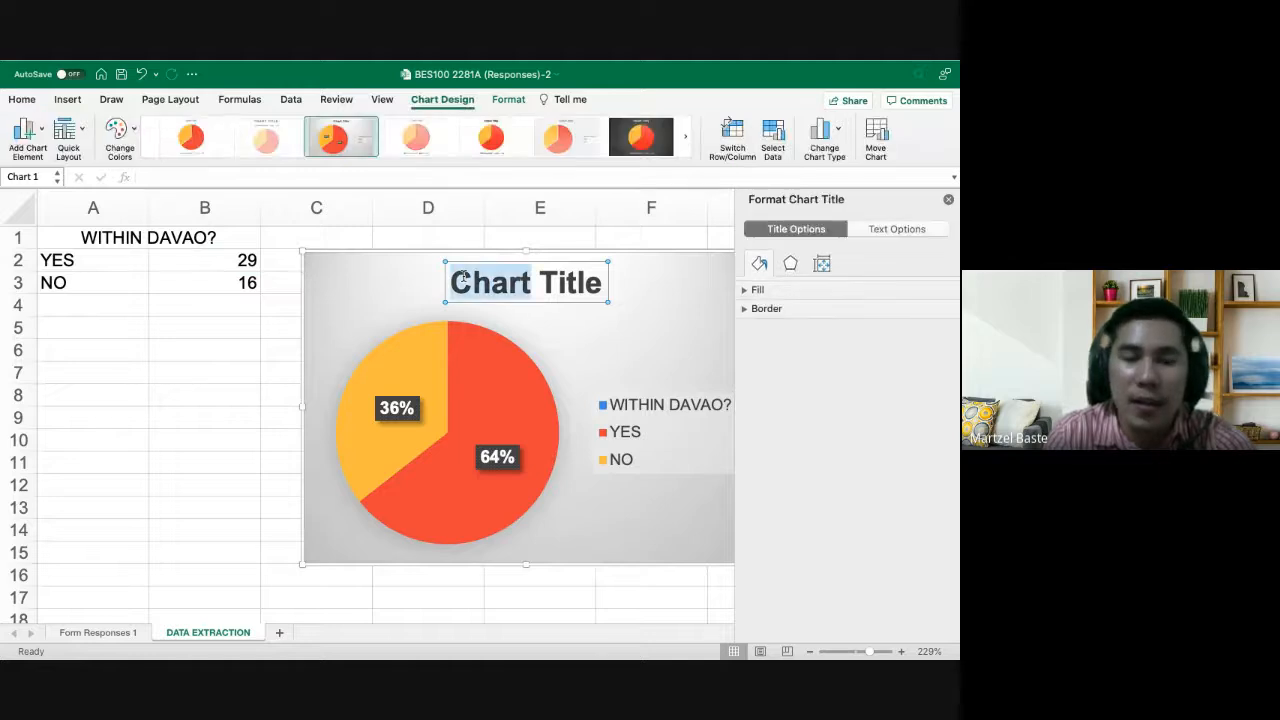
triple_click(464, 280)
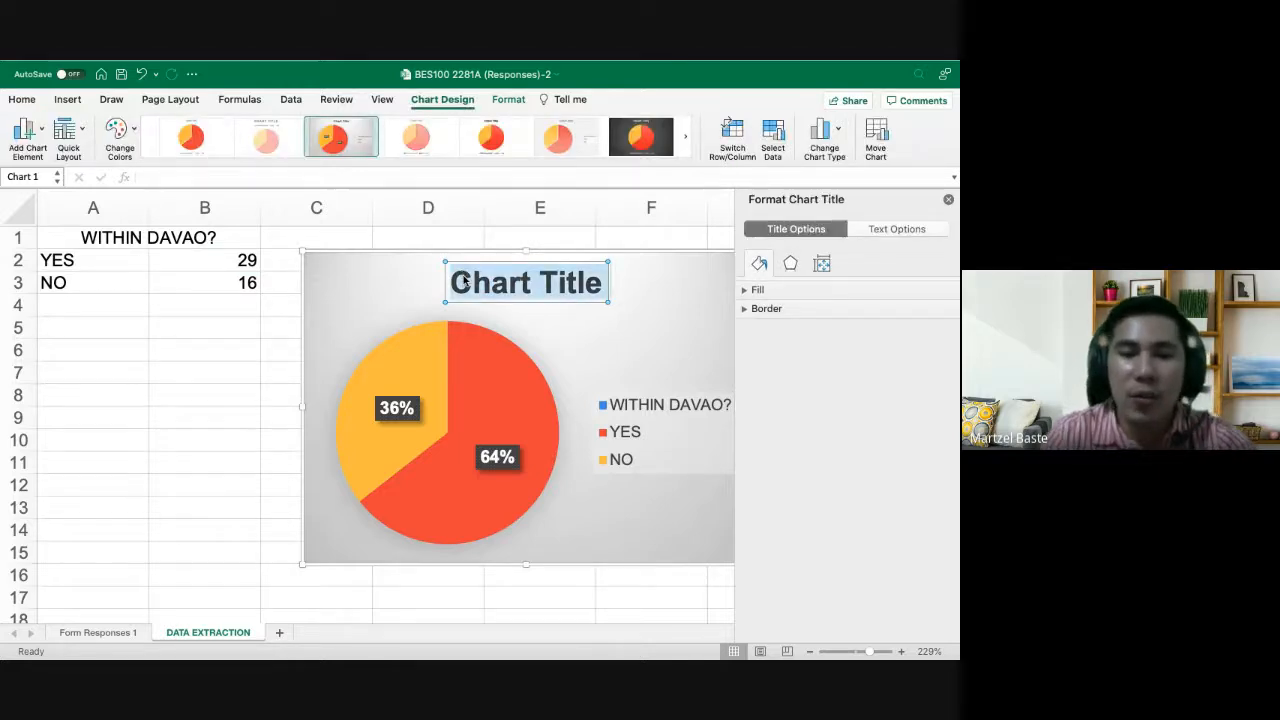
type("Within Davao Ci")
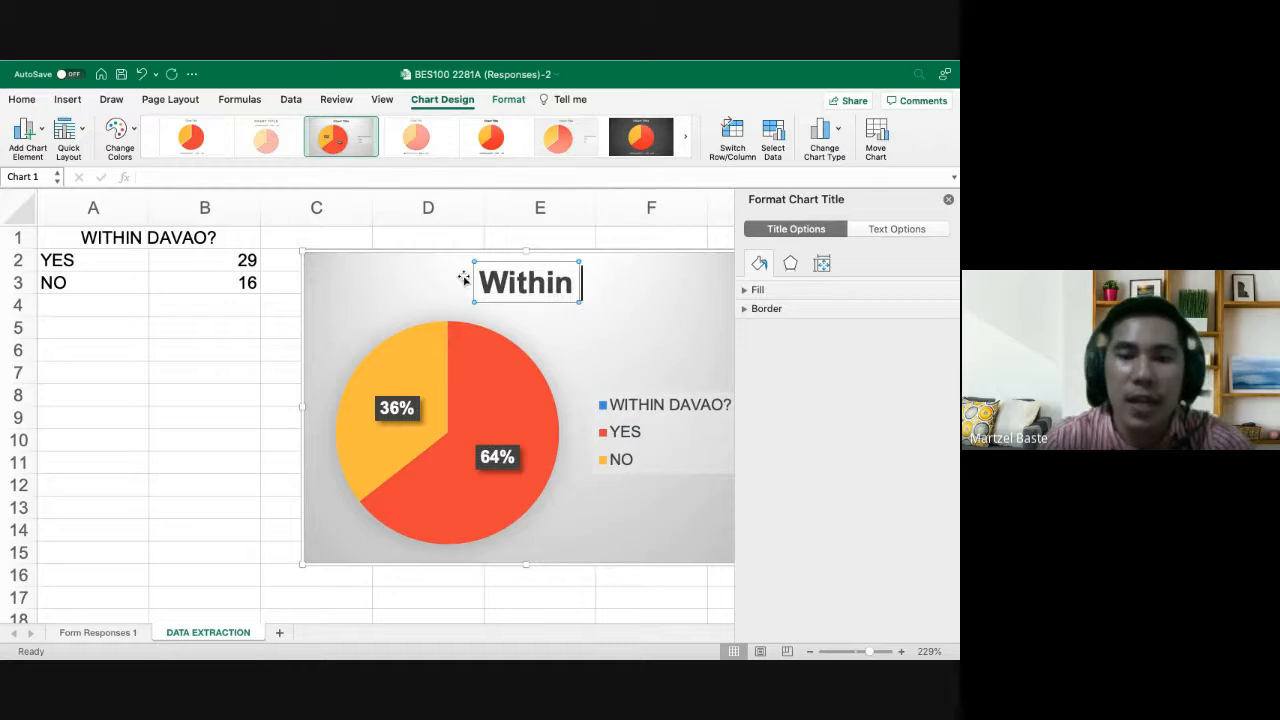
type("ty?")
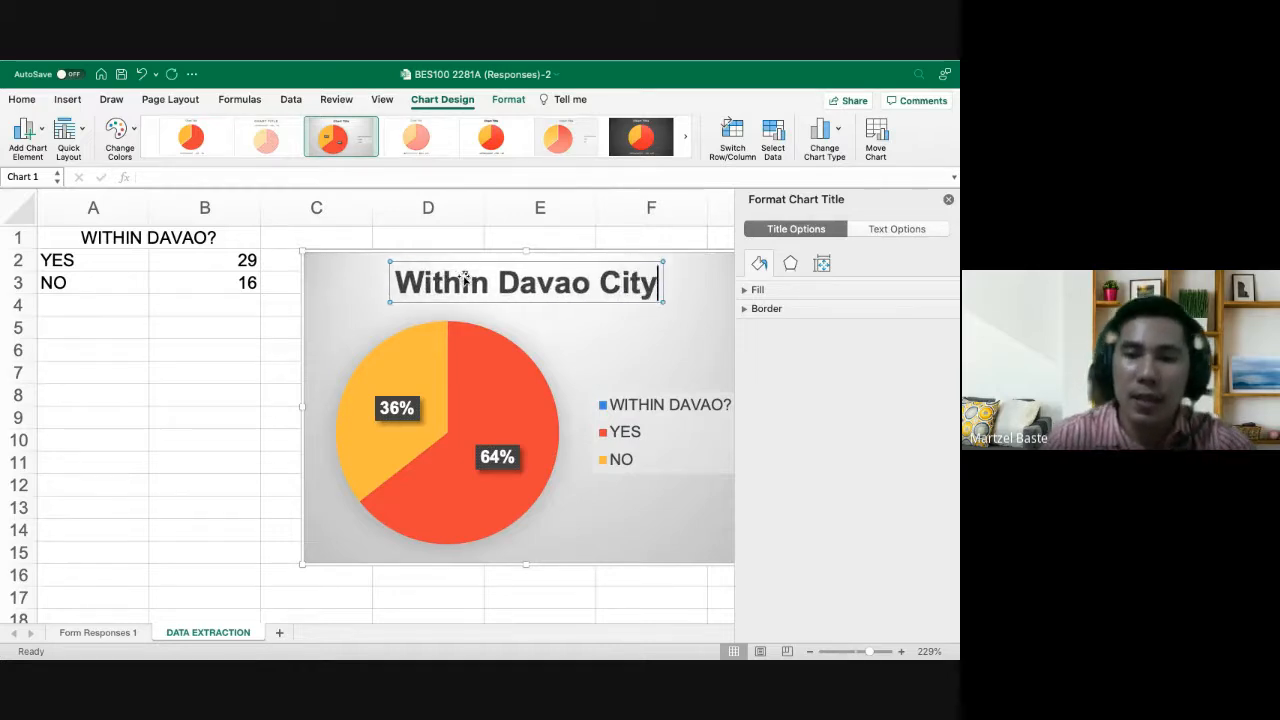
left_click(239, 370)
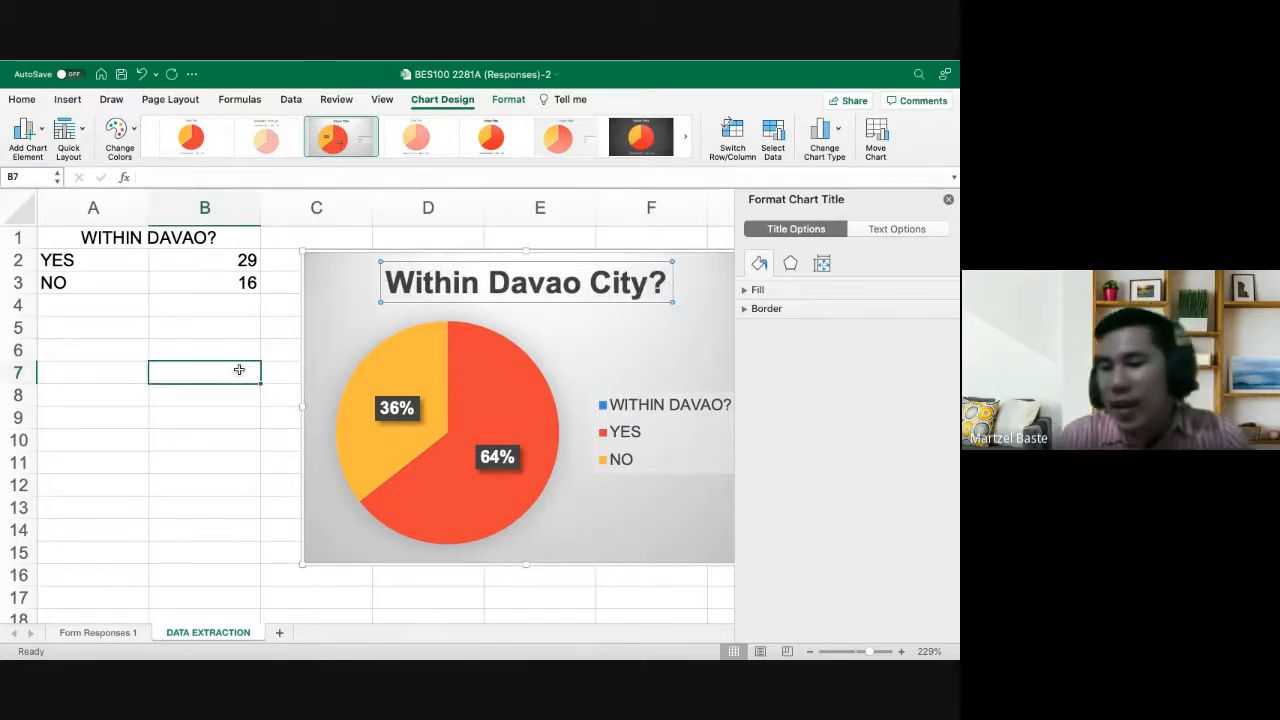
left_click(949, 203)
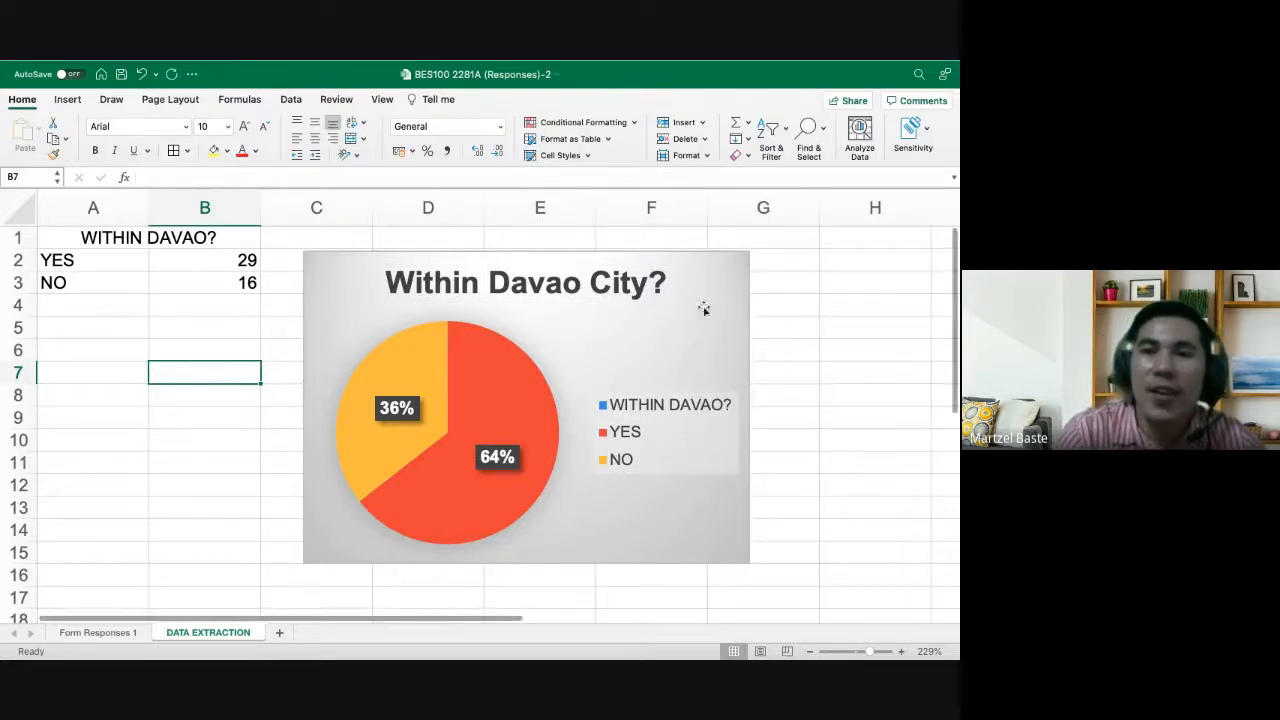
left_click(830, 336)
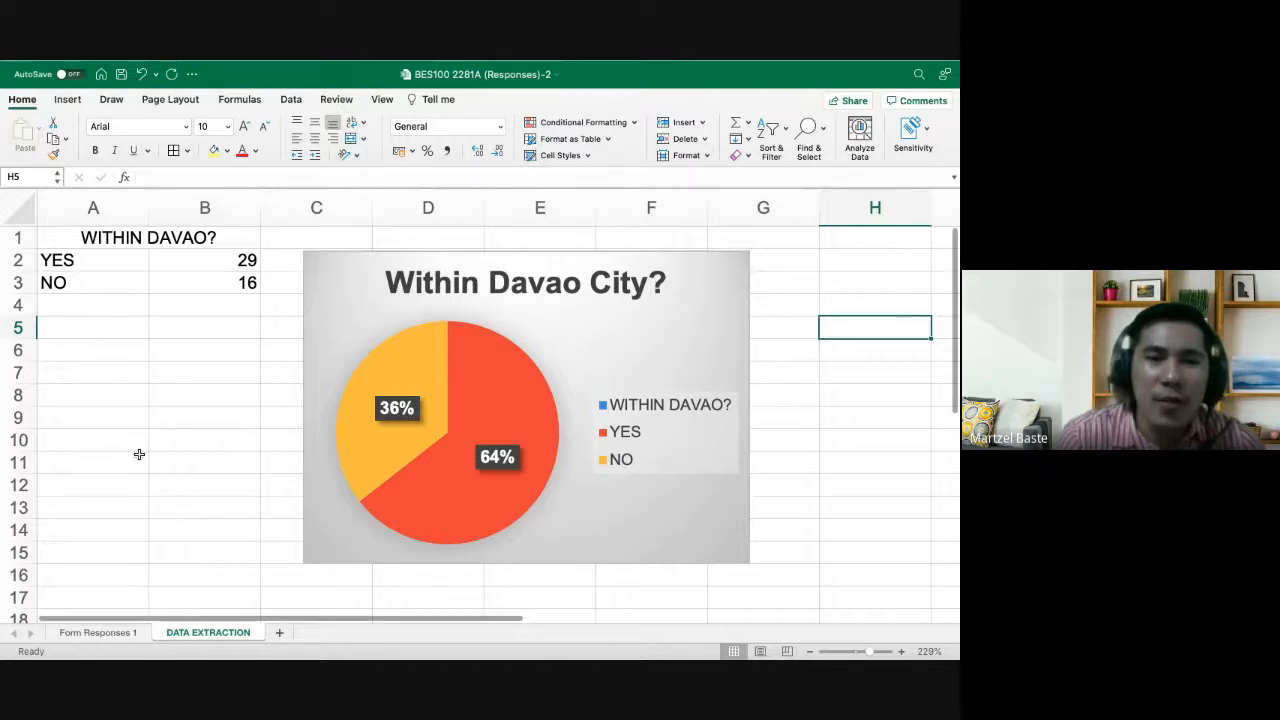
Examine the question columns and answers on Form Responses 1, including Interested in?, Allowance and What do you Prefer?
left_click(100, 461)
left_click(112, 634)
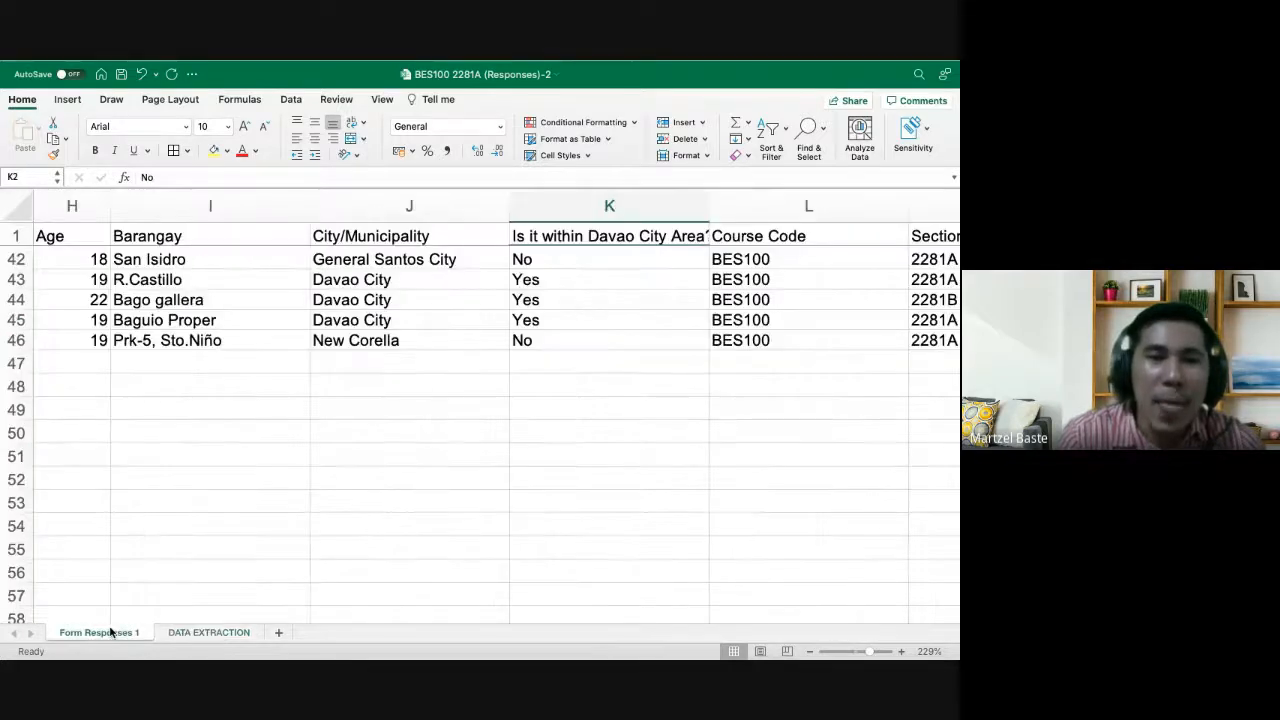
left_click(231, 632)
left_click(122, 634)
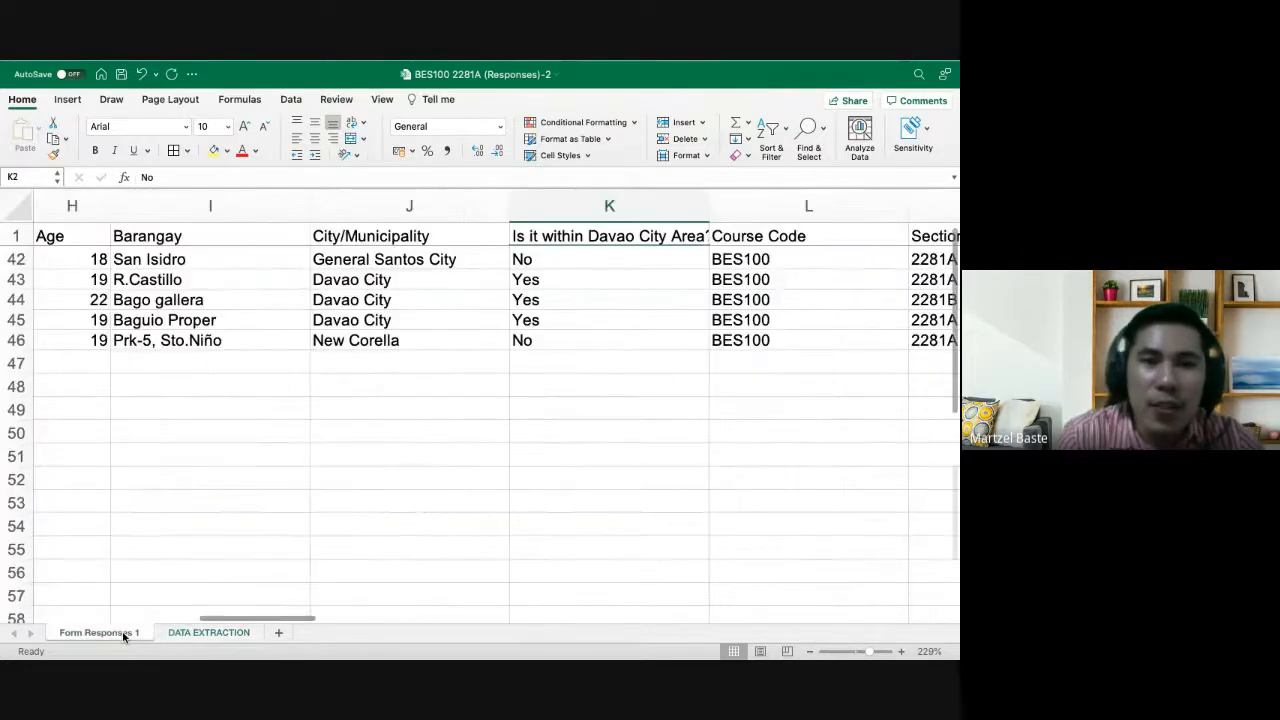
scroll(413, 306, "up", 8)
scroll(413, 306, "up", 5)
scroll(413, 306, "right", 10)
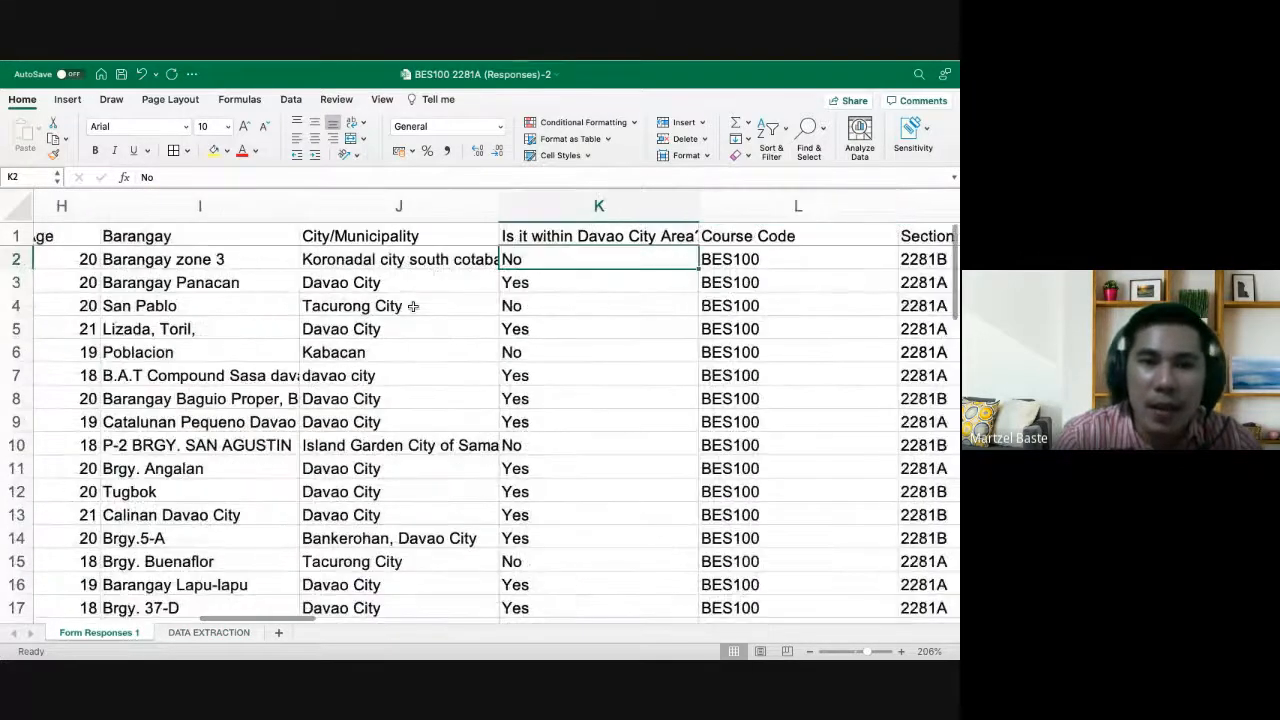
scroll(413, 306, "right", 10)
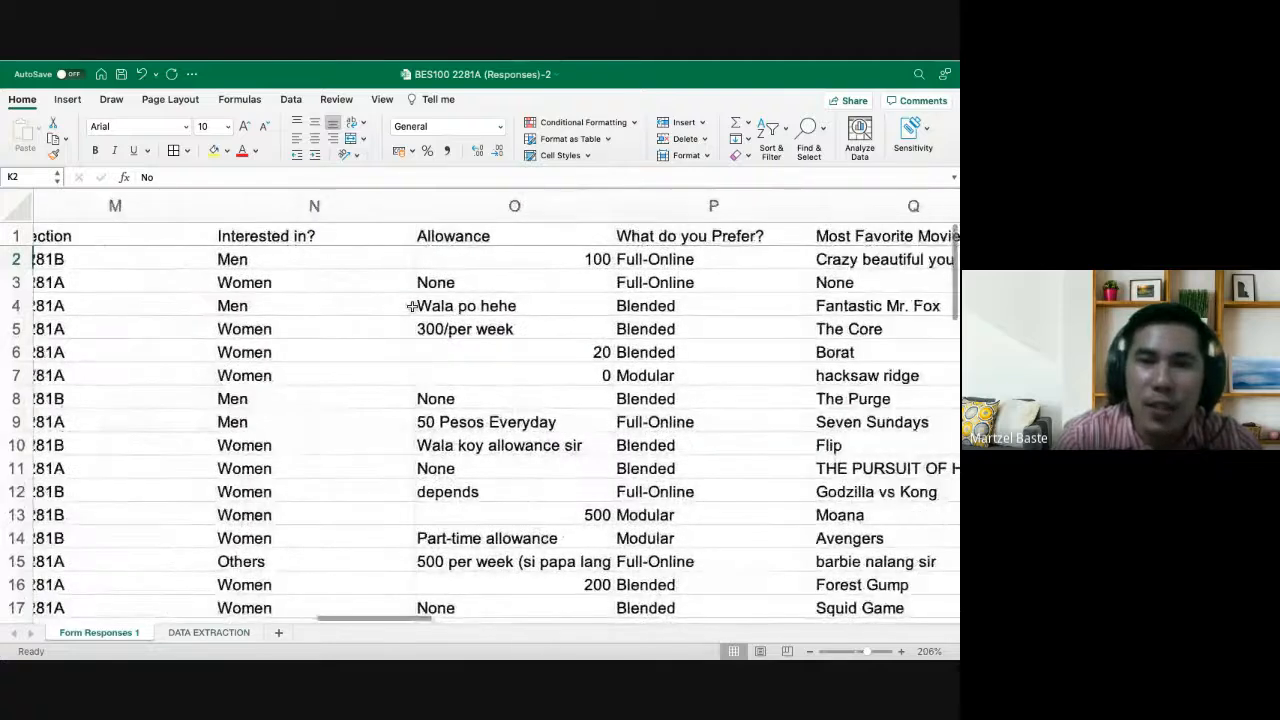
scroll(412, 306, "right", 5)
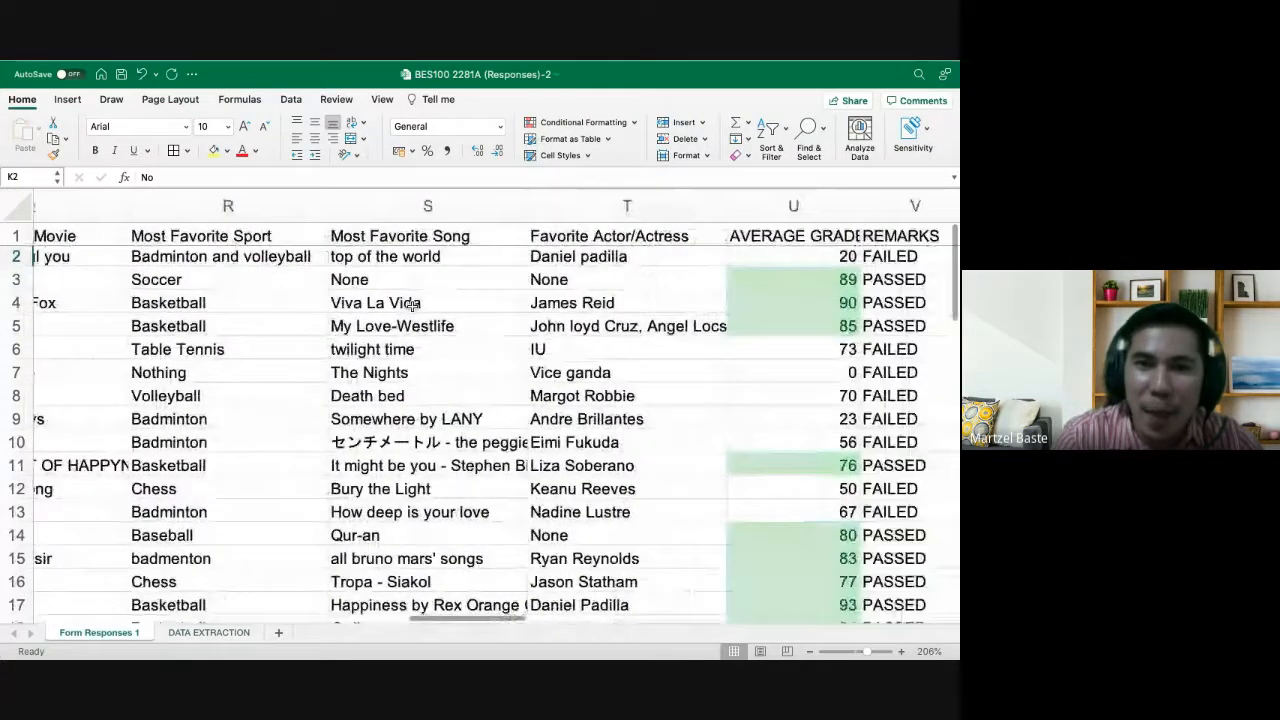
scroll(370, 320, "left", 3)
scroll(377, 329, "left", 10)
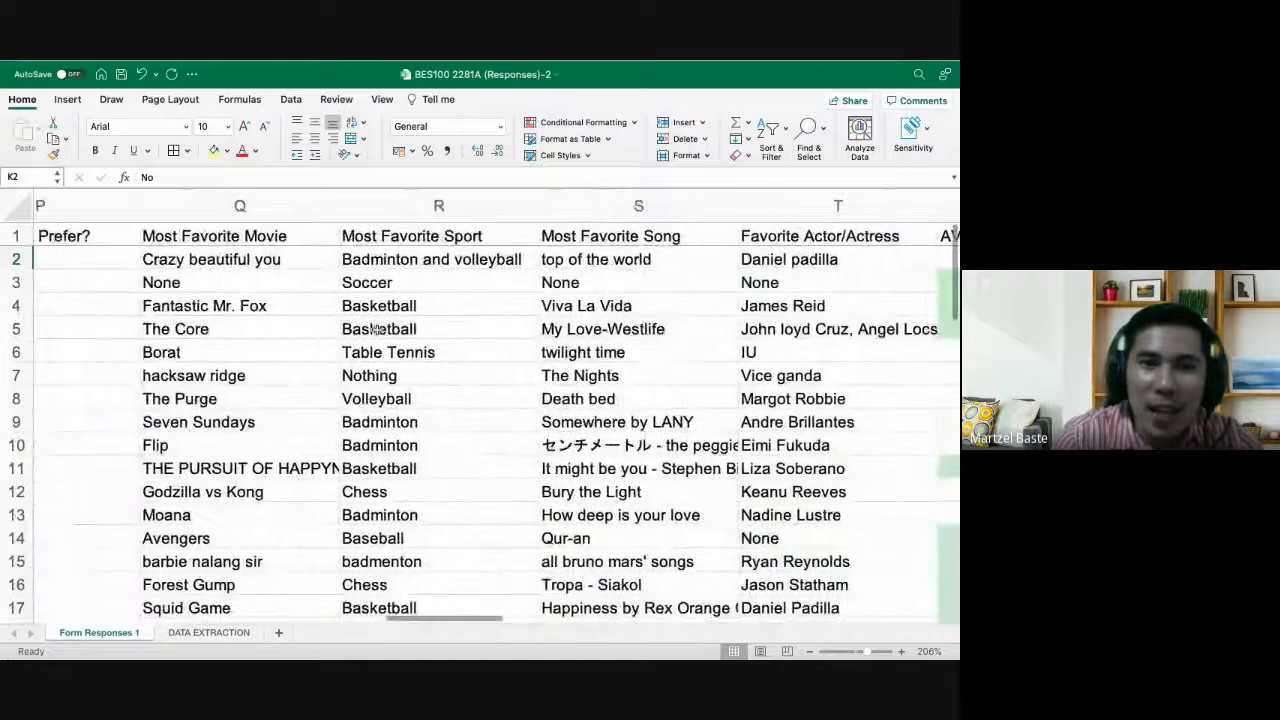
scroll(377, 329, "left", 1)
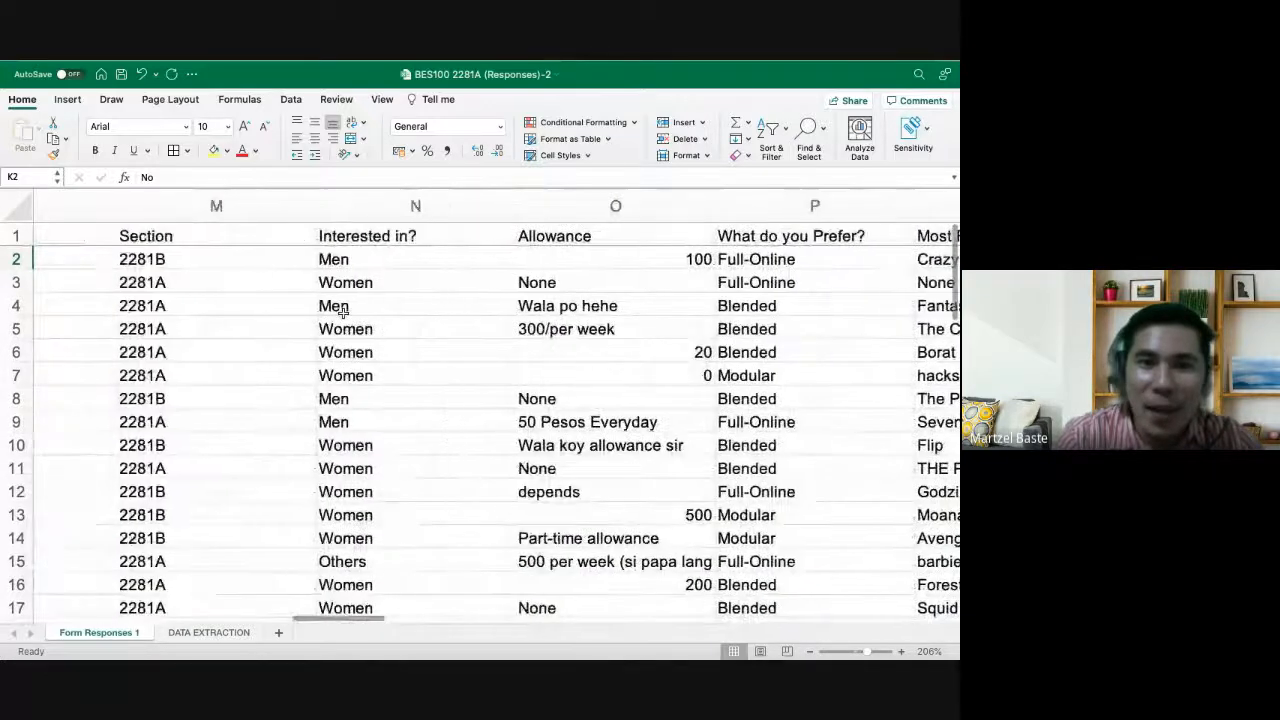
scroll(343, 312, "right", 3)
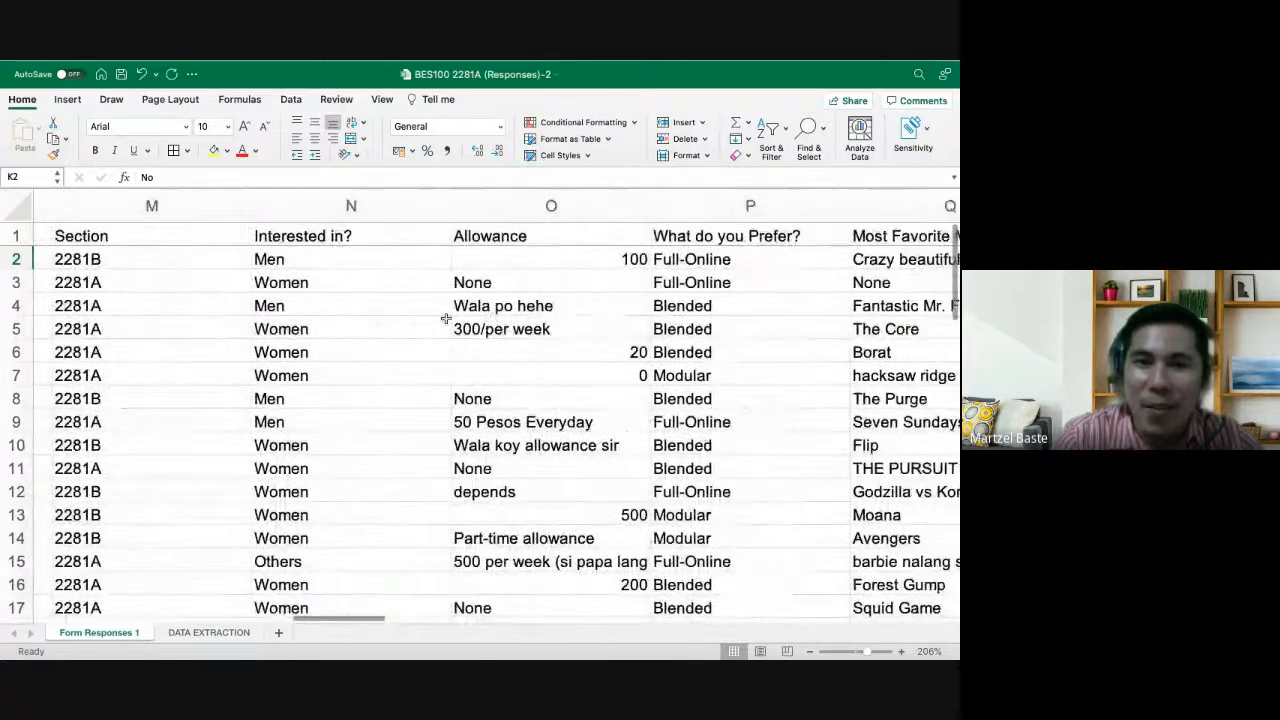
scroll(460, 312, "down", 5)
scroll(491, 317, "down", 15)
scroll(491, 317, "right", 3)
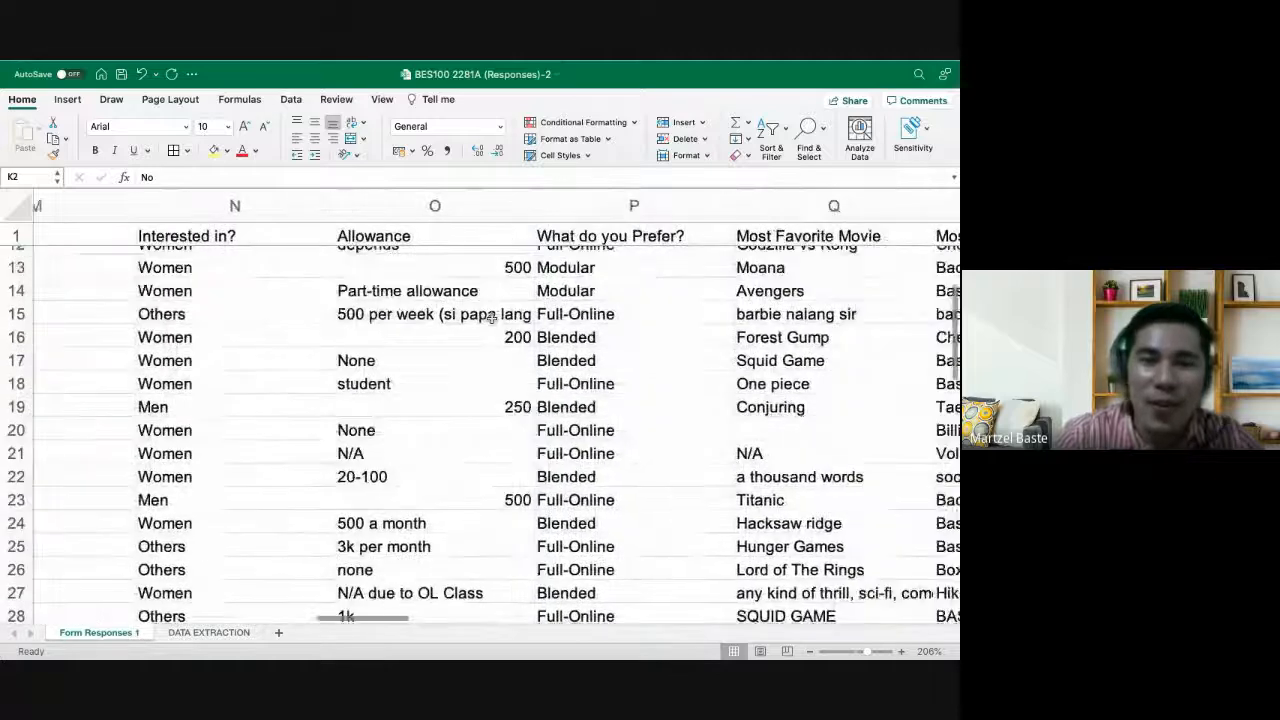
scroll(491, 318, "down", 20)
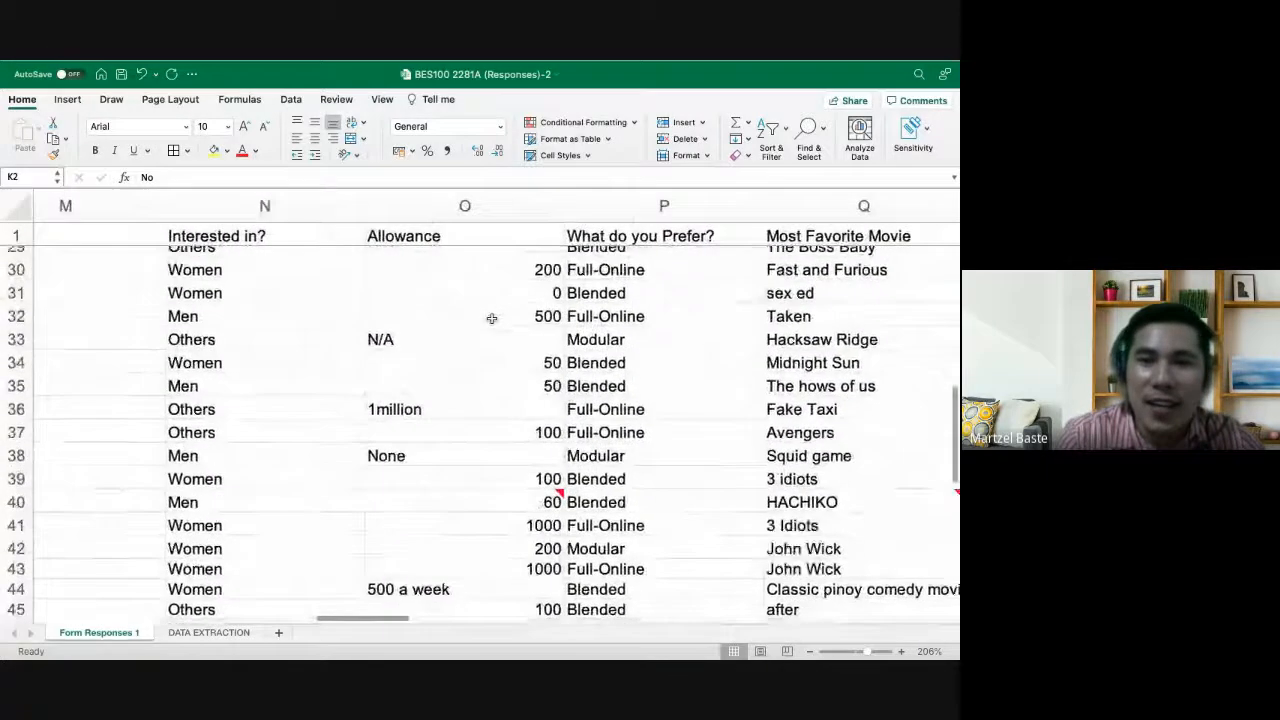
Examine the remaining question columns on Form Responses 1, from the Davao City area answers across to the grade and remarks columns
scroll(491, 318, "left", 2)
scroll(491, 318, "up", 20)
scroll(491, 318, "up", 9)
scroll(491, 318, "left", 15)
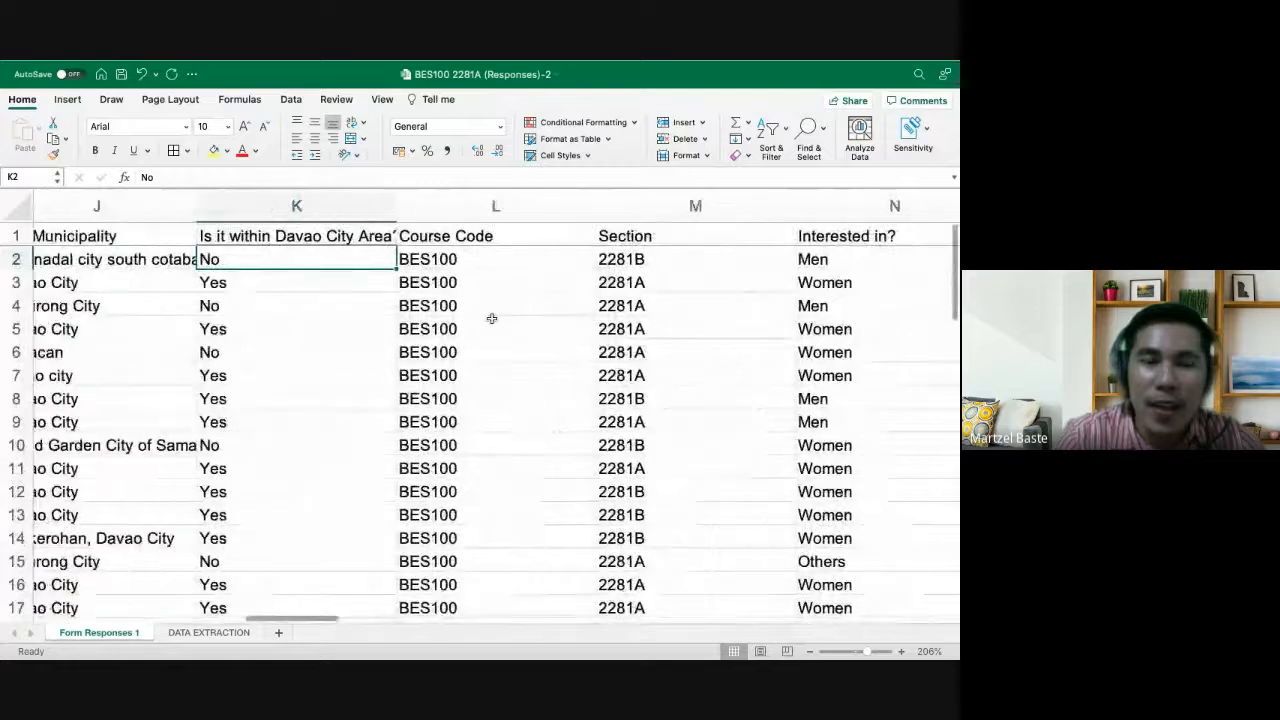
scroll(491, 318, "right", 20)
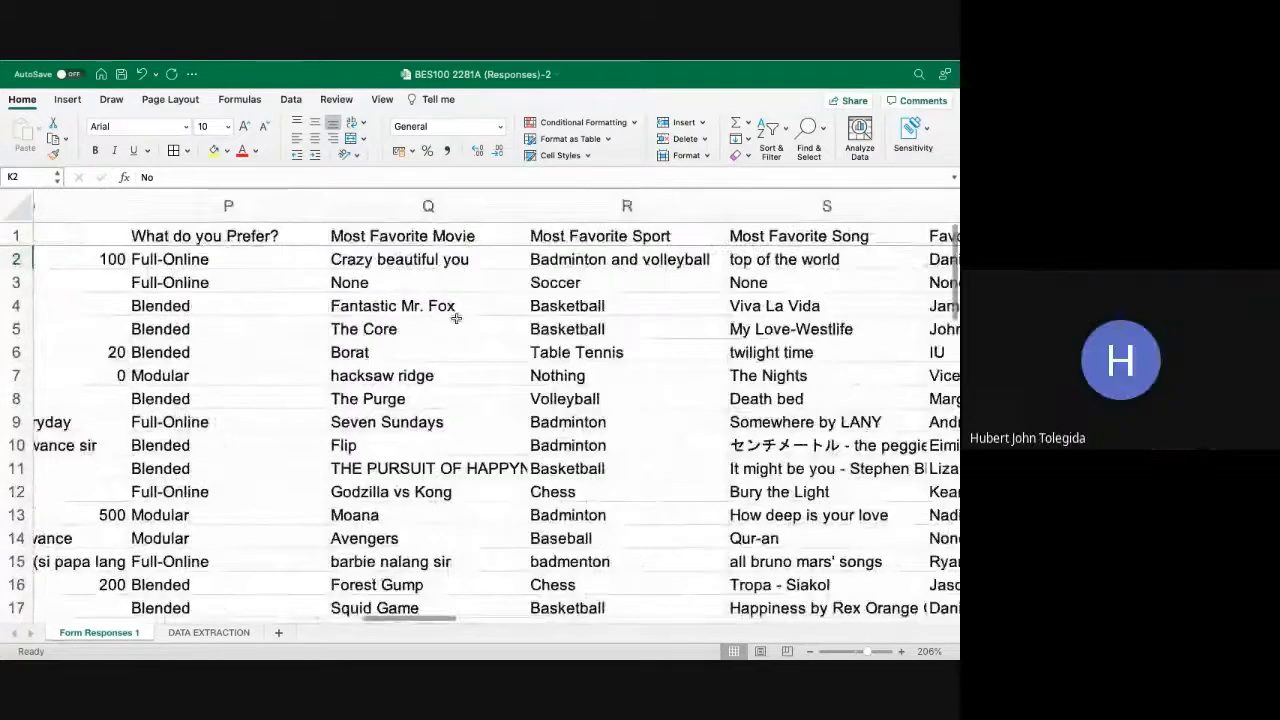
scroll(266, 326, "right", 12)
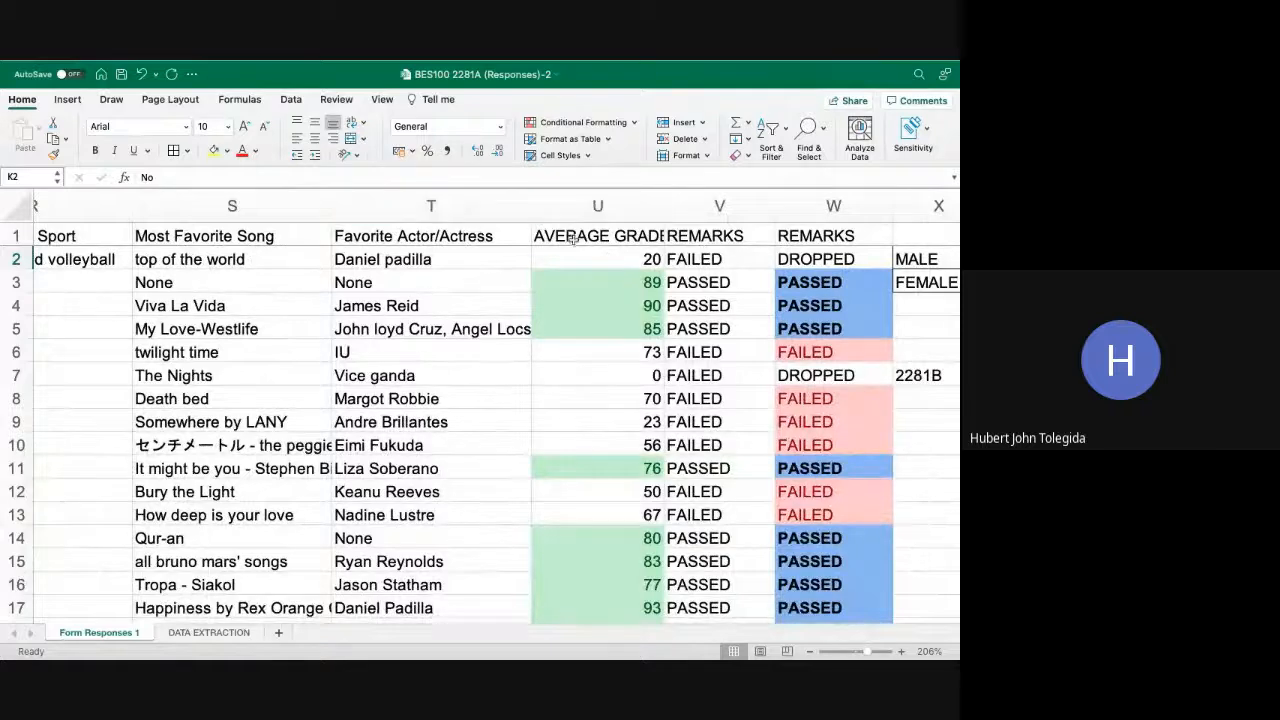
scroll(575, 258, "left", 10)
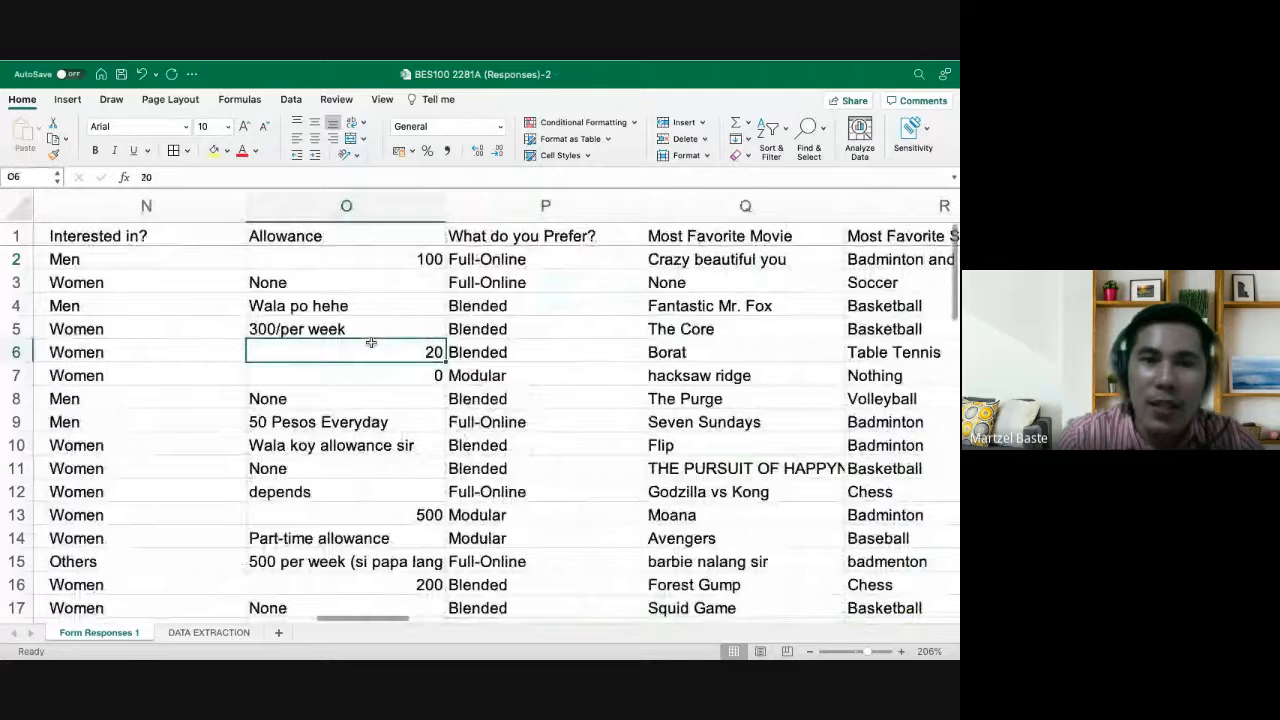
Apply the comma number style with two decimal places to the first Allowance value in O2
left_click(385, 254)
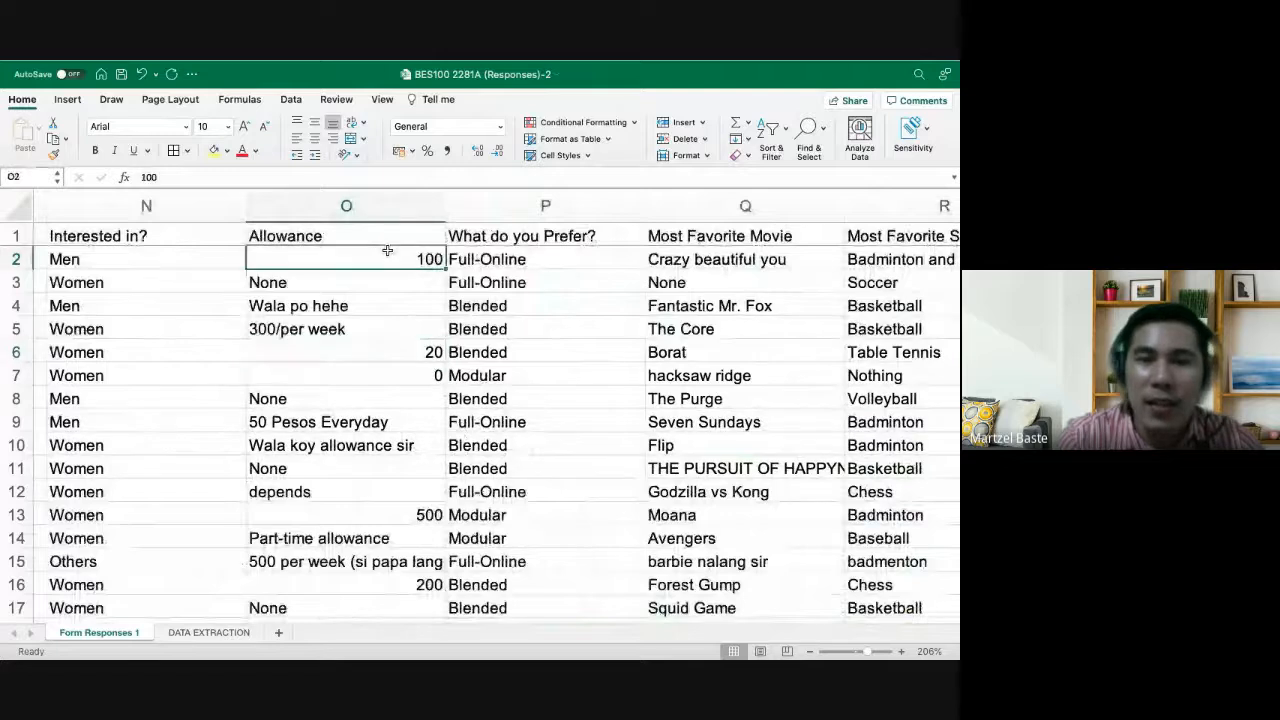
left_click(445, 151)
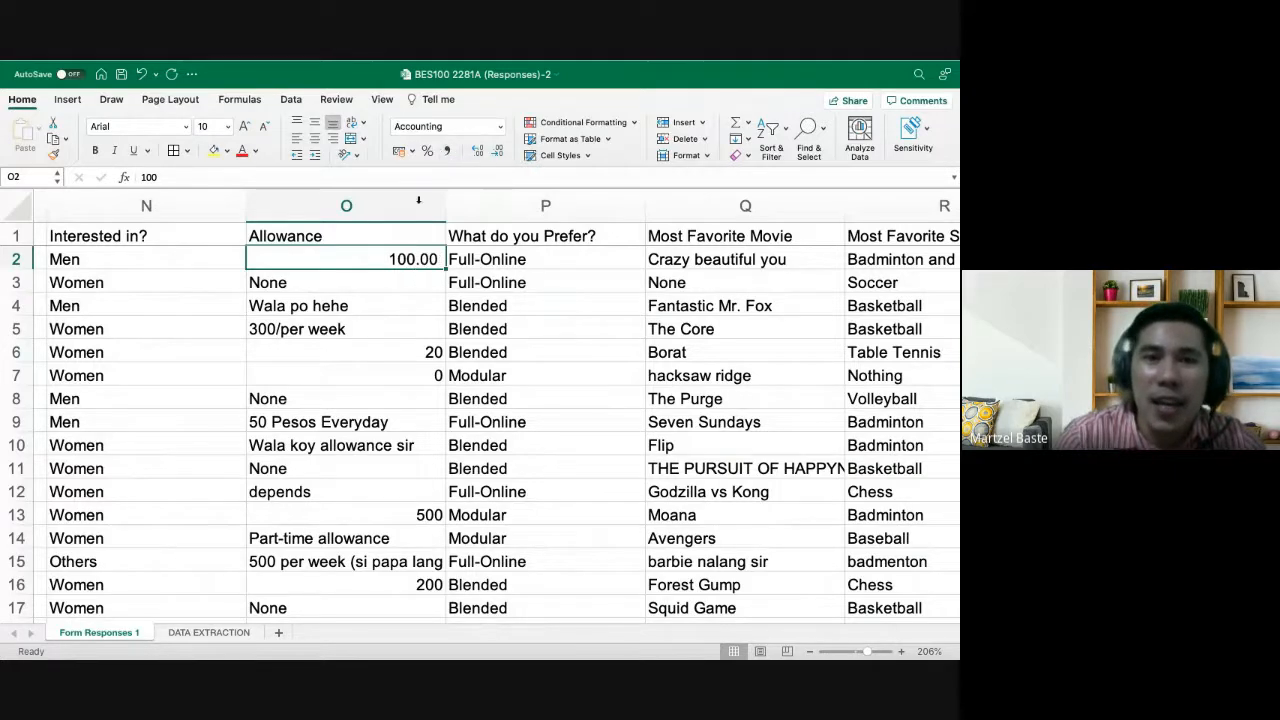
left_click(476, 152)
left_click(498, 152)
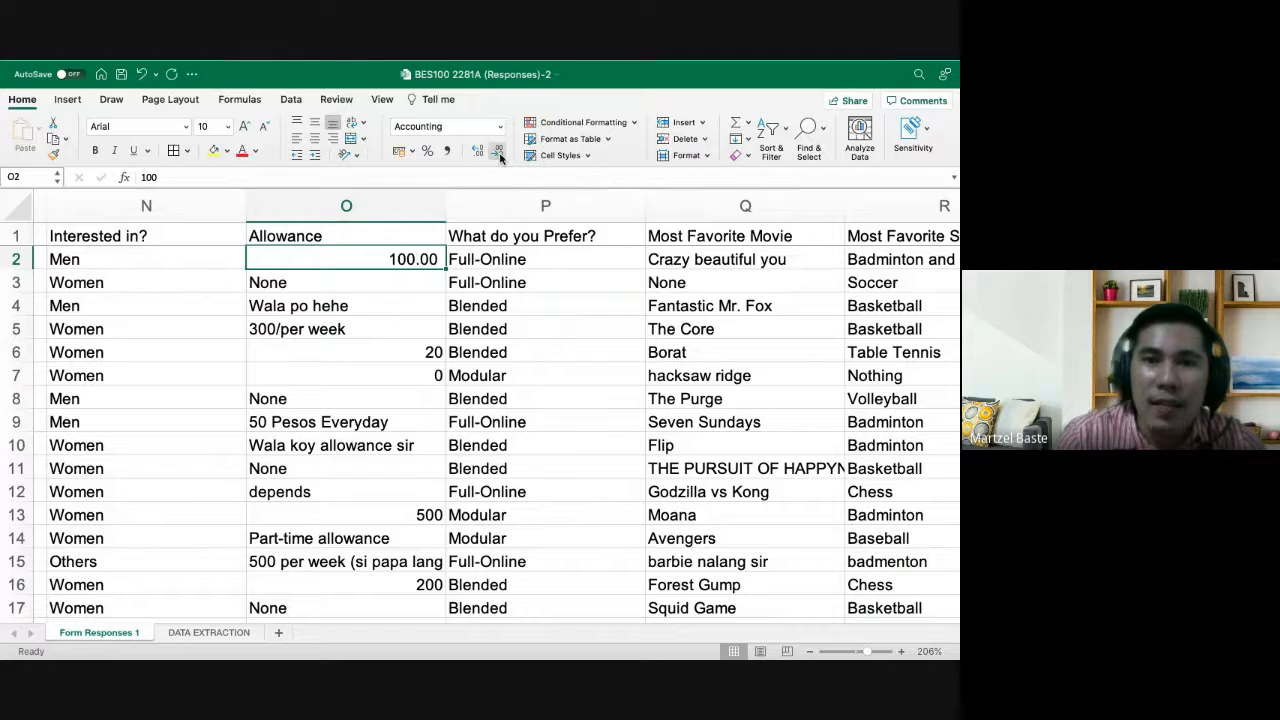
left_click(477, 152)
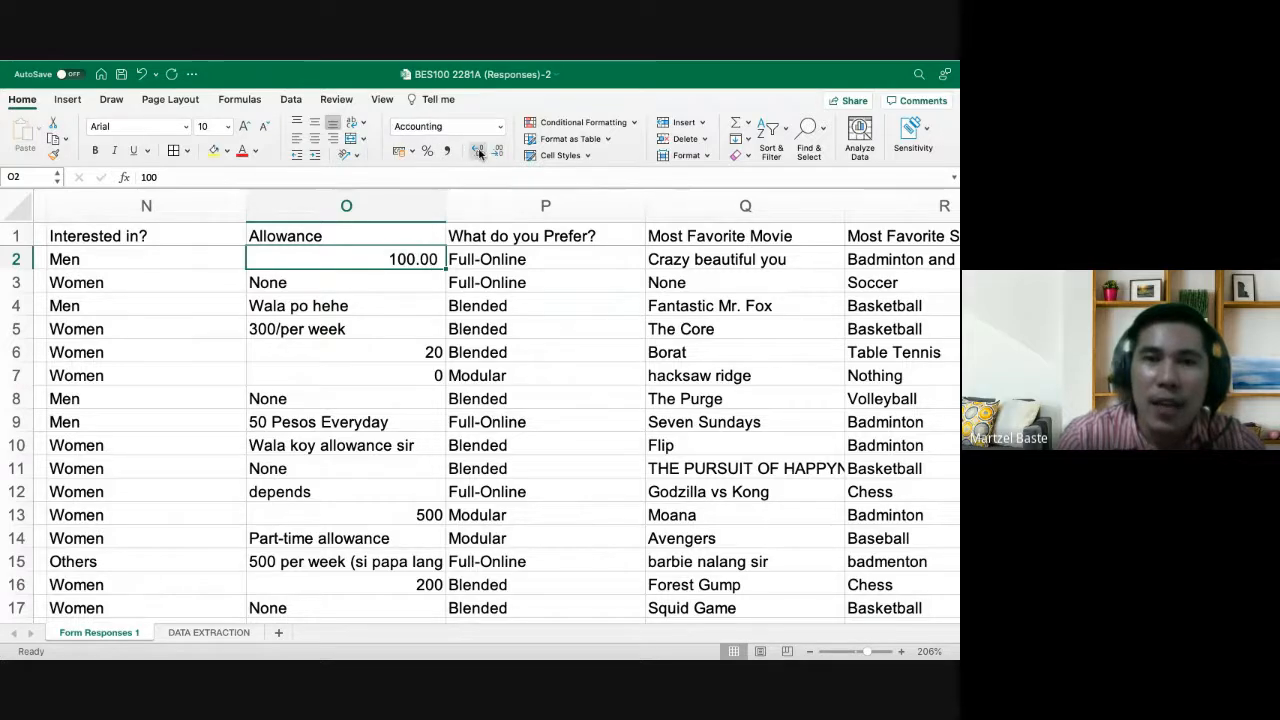
left_click(498, 152)
left_click(498, 152)
left_click(476, 152)
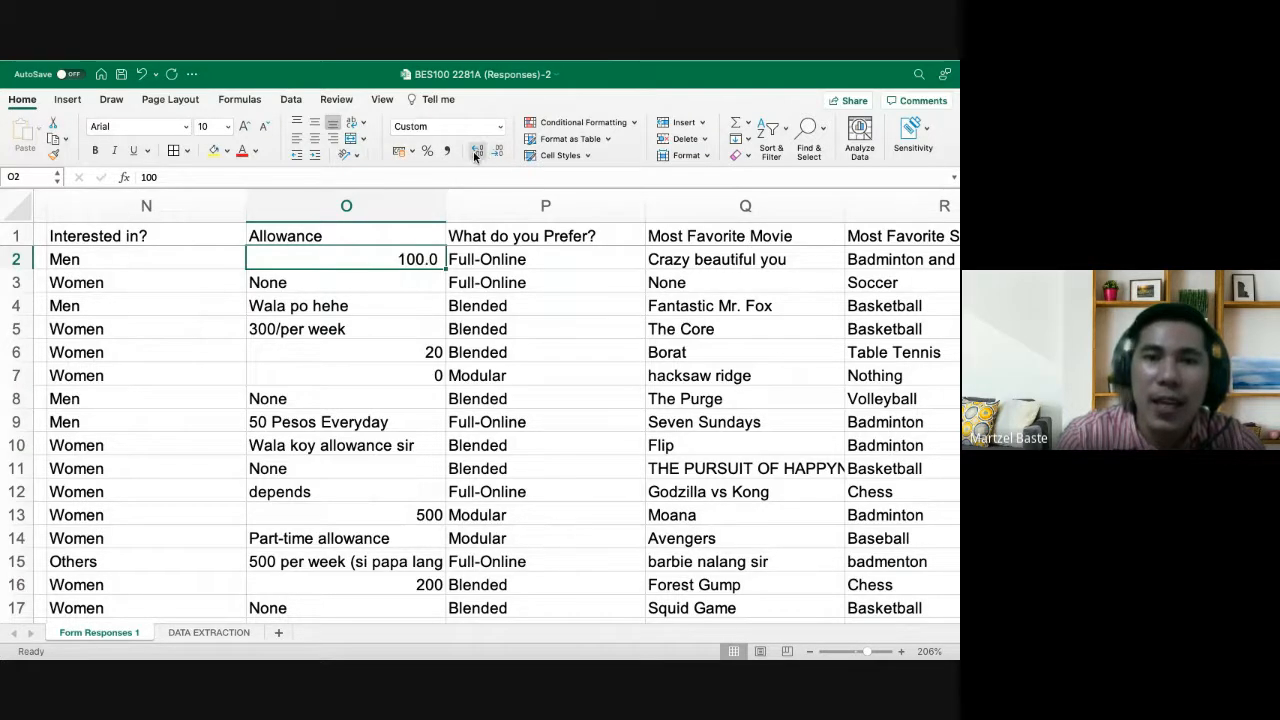
left_click(476, 152)
left_click(476, 152)
left_click(478, 152)
left_click(494, 152)
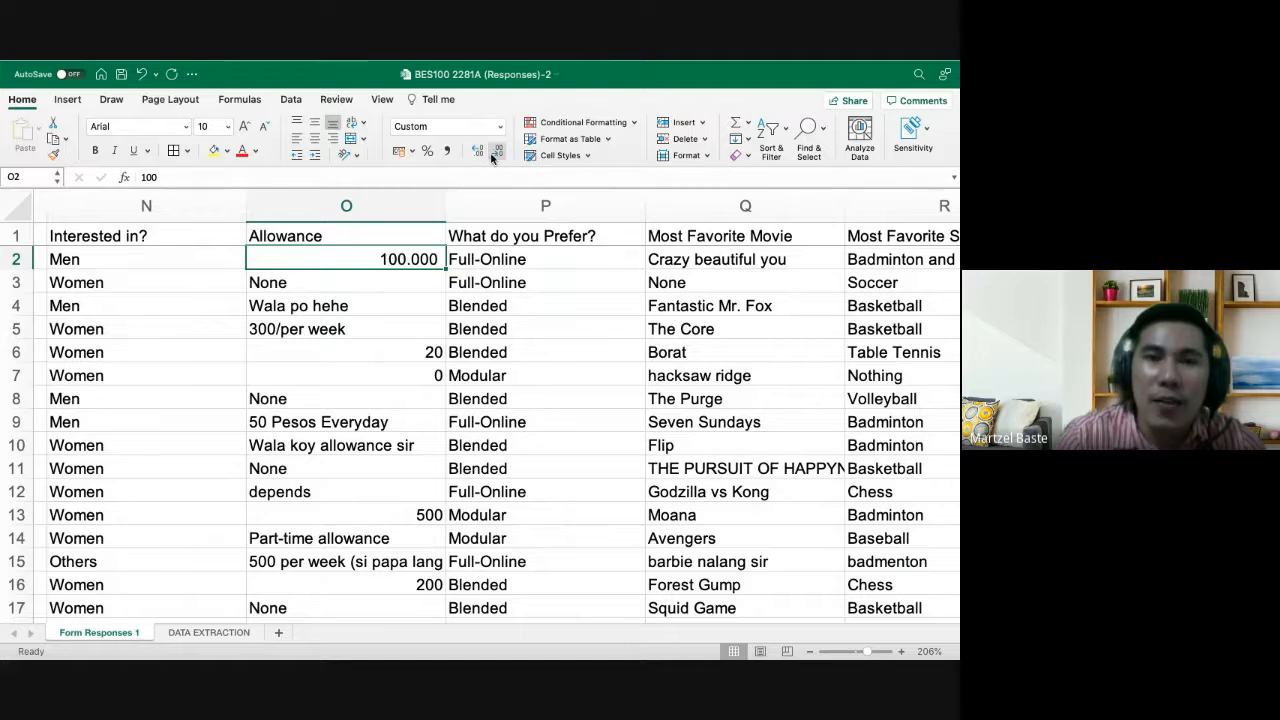
left_click(496, 152)
left_click(496, 152)
left_click(475, 152)
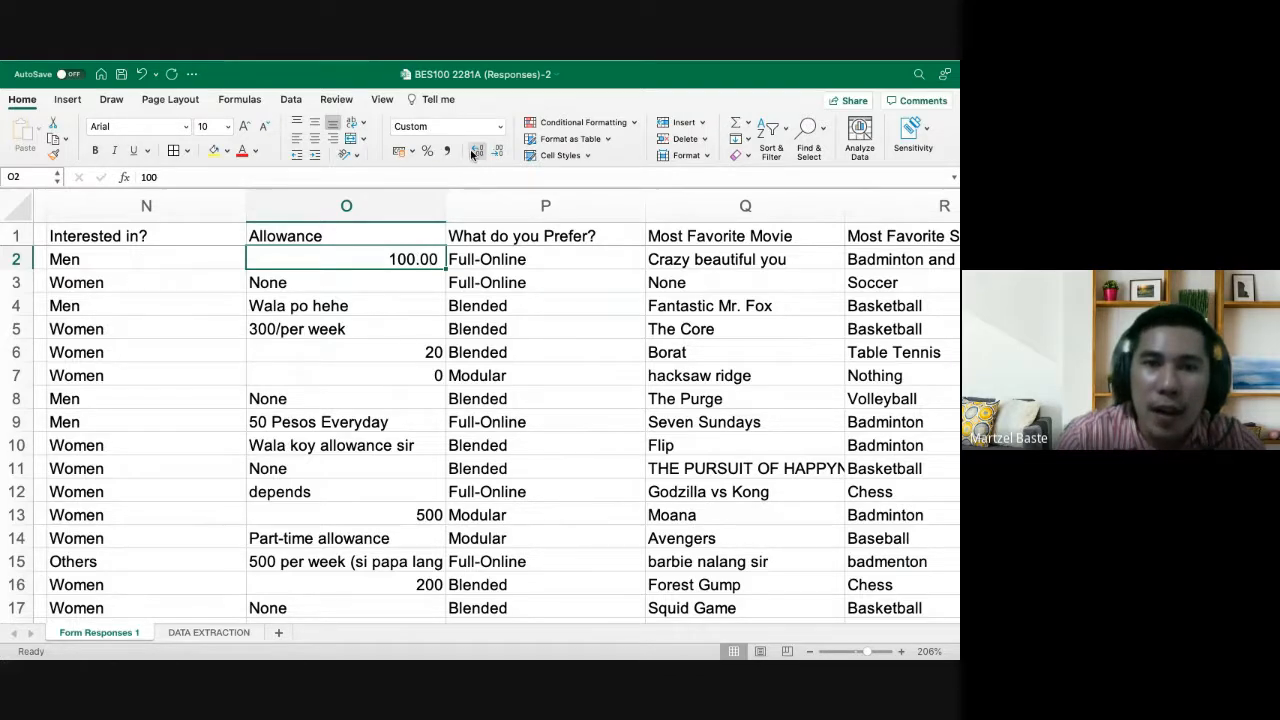
Format the Allowance value in O6 as Currency
left_click(500, 128)
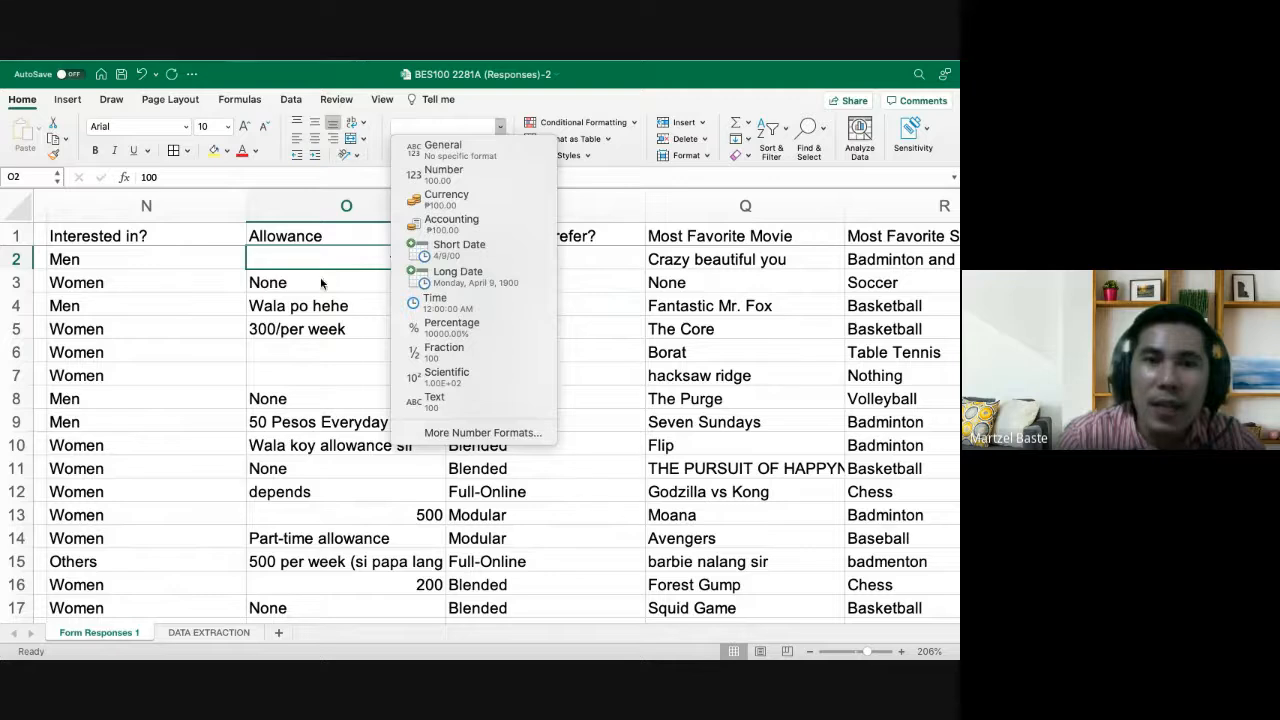
left_click(322, 284)
left_click(391, 352)
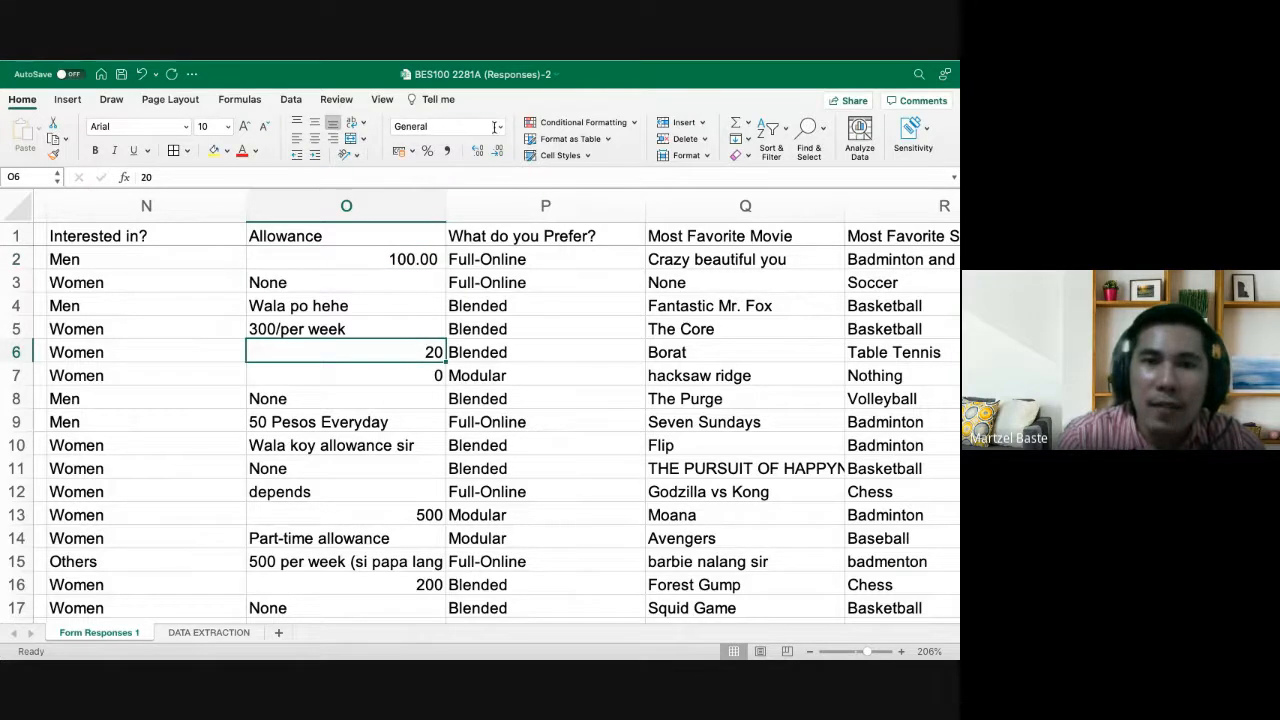
left_click(500, 128)
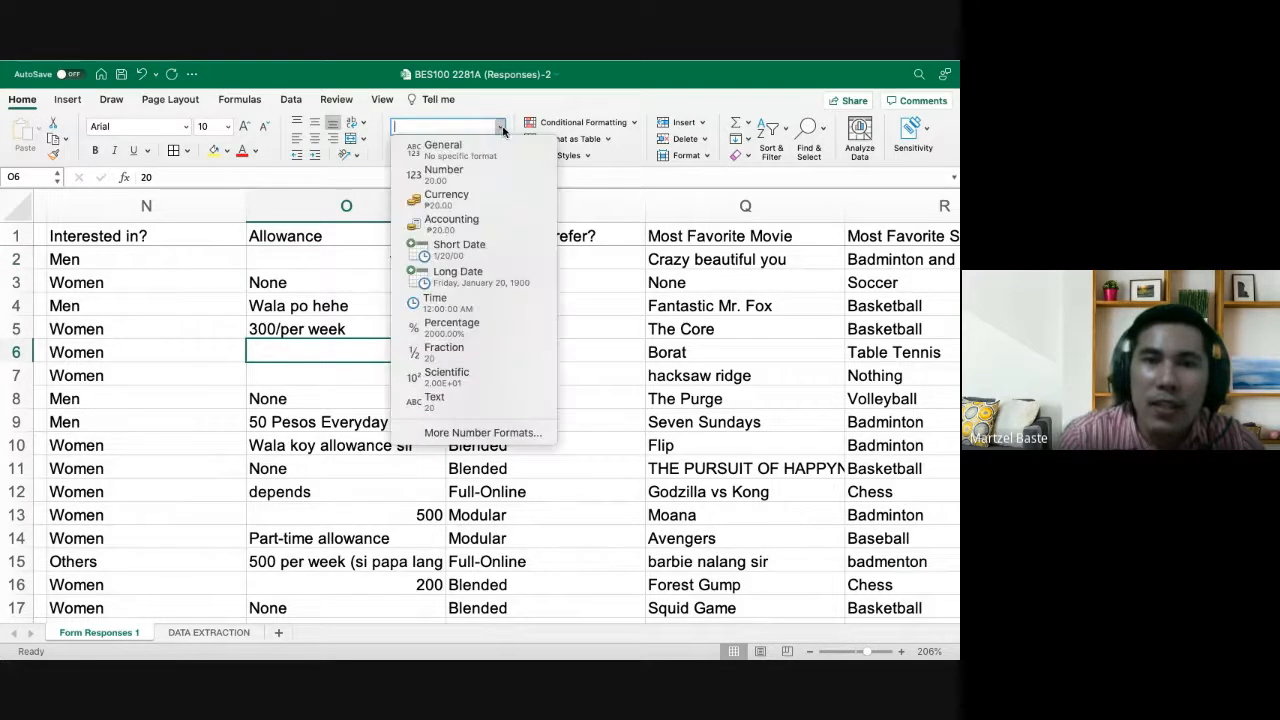
left_click(453, 204)
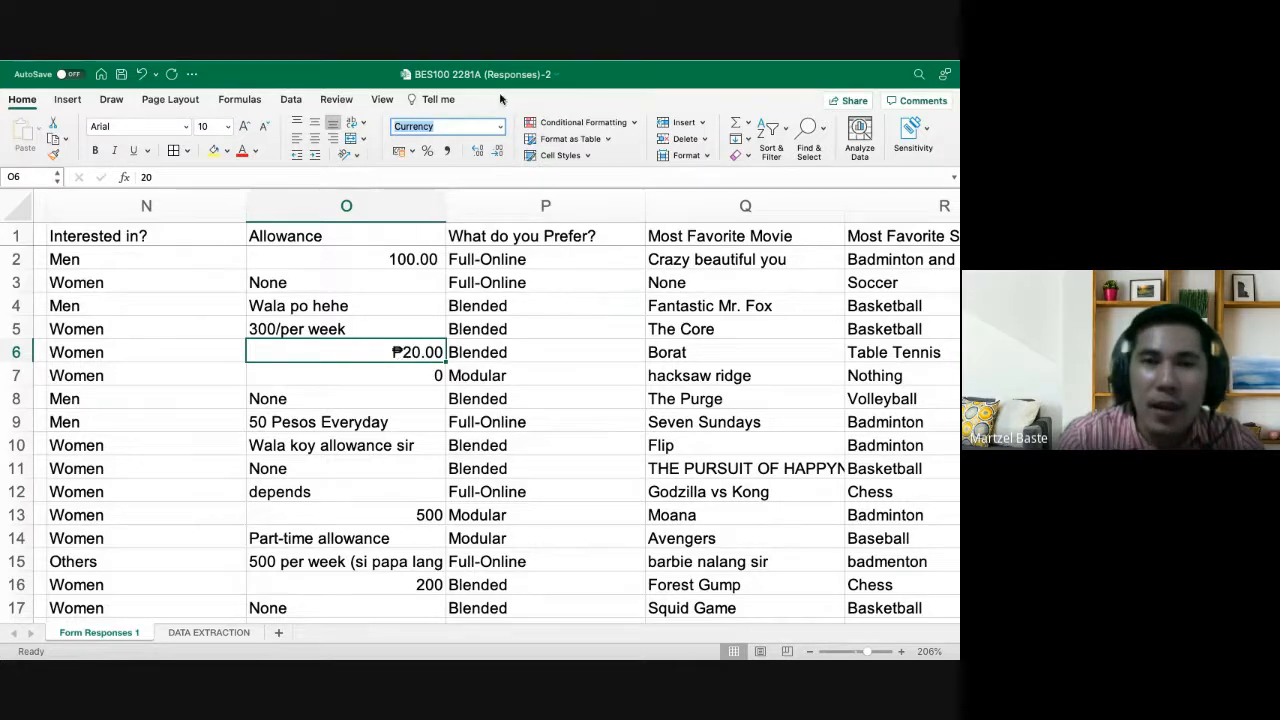
Review the currency symbols and other number formats available for O6, keeping the ₱ symbol with two decimal places
left_click(500, 126)
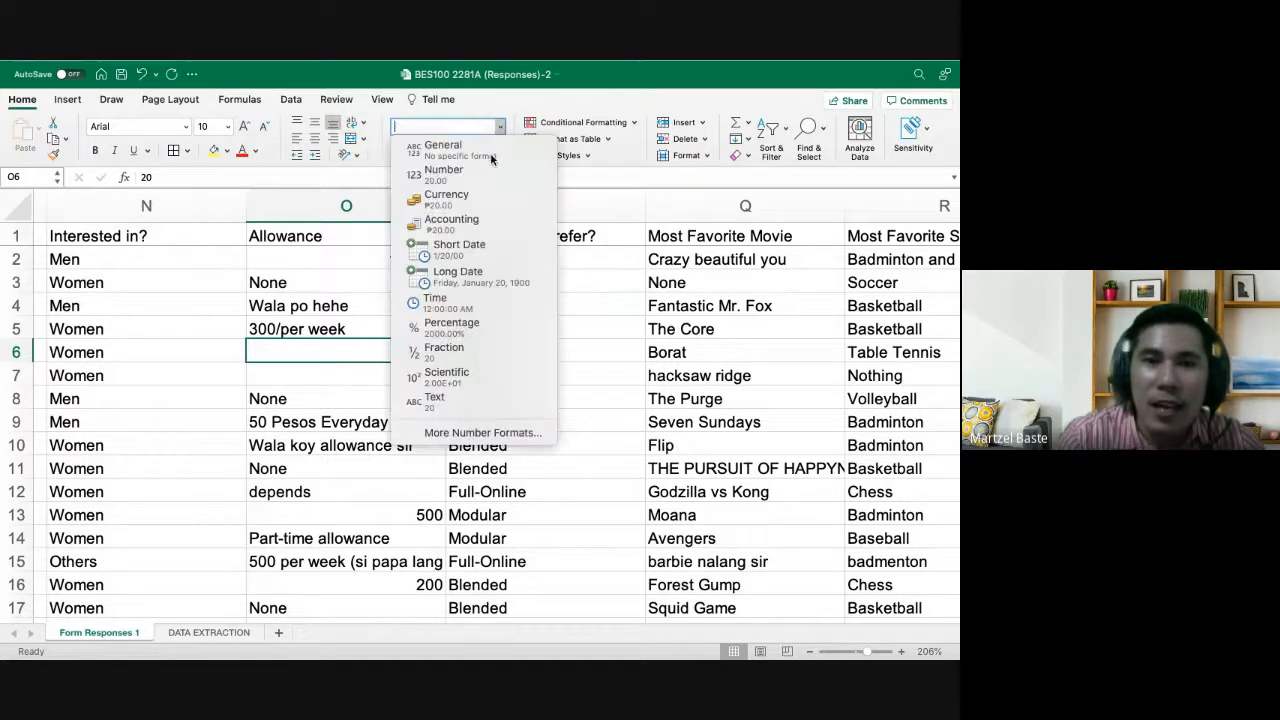
left_click(435, 433)
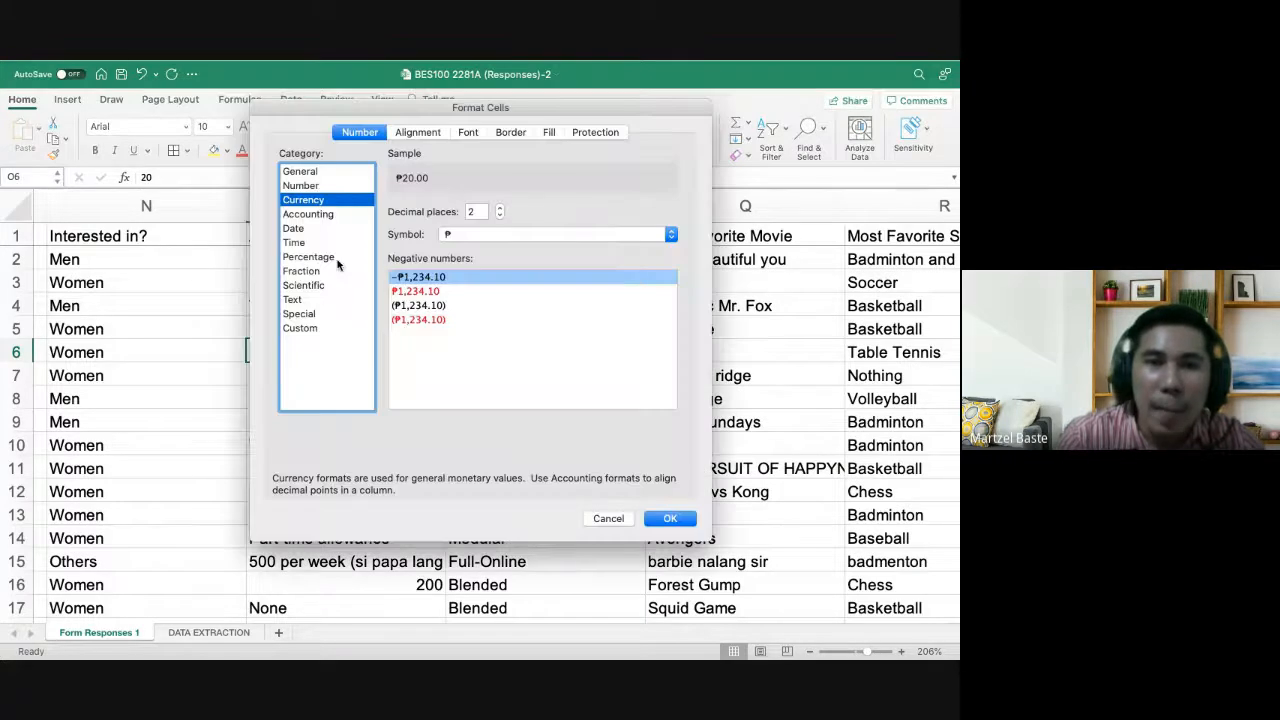
left_click(455, 236)
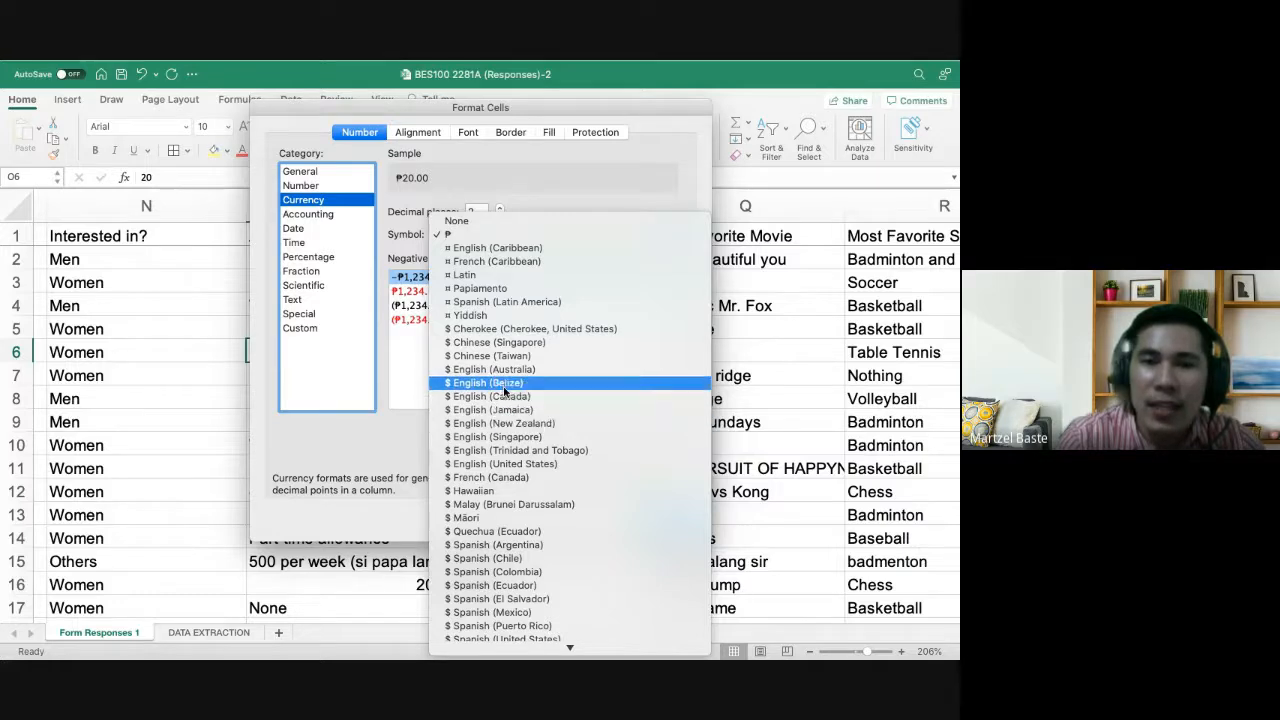
left_click(397, 425)
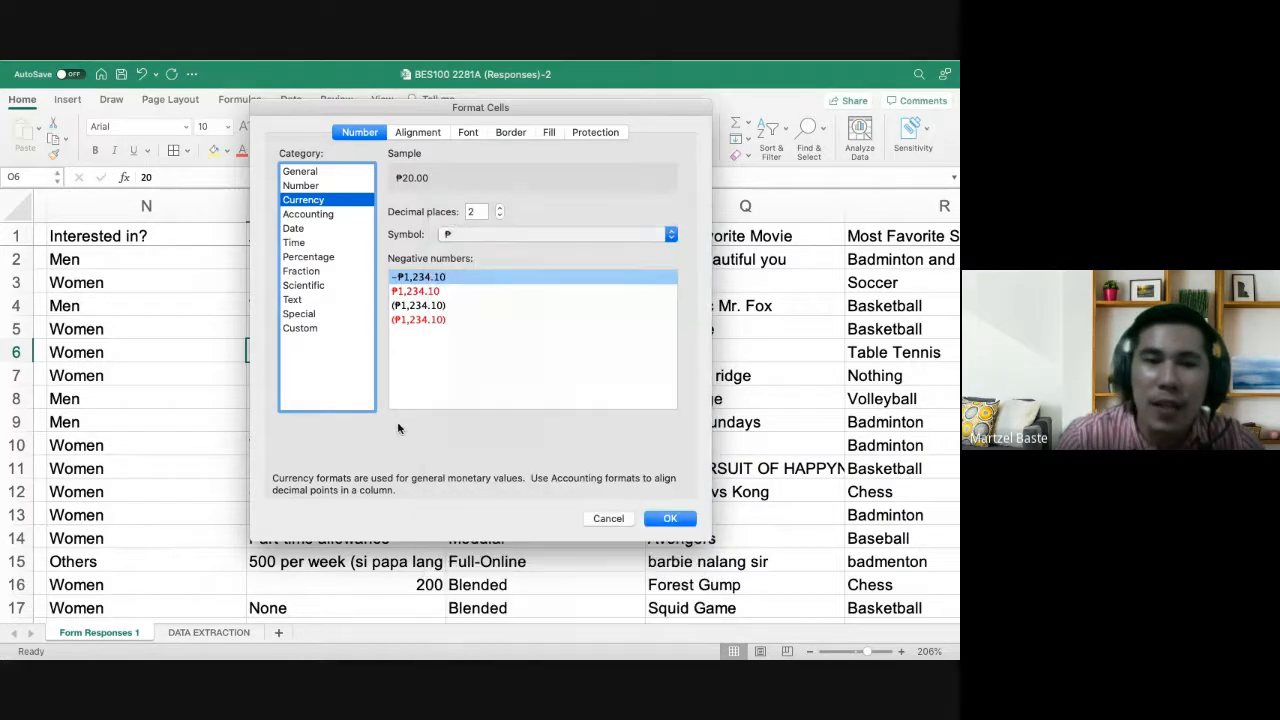
left_click(463, 236)
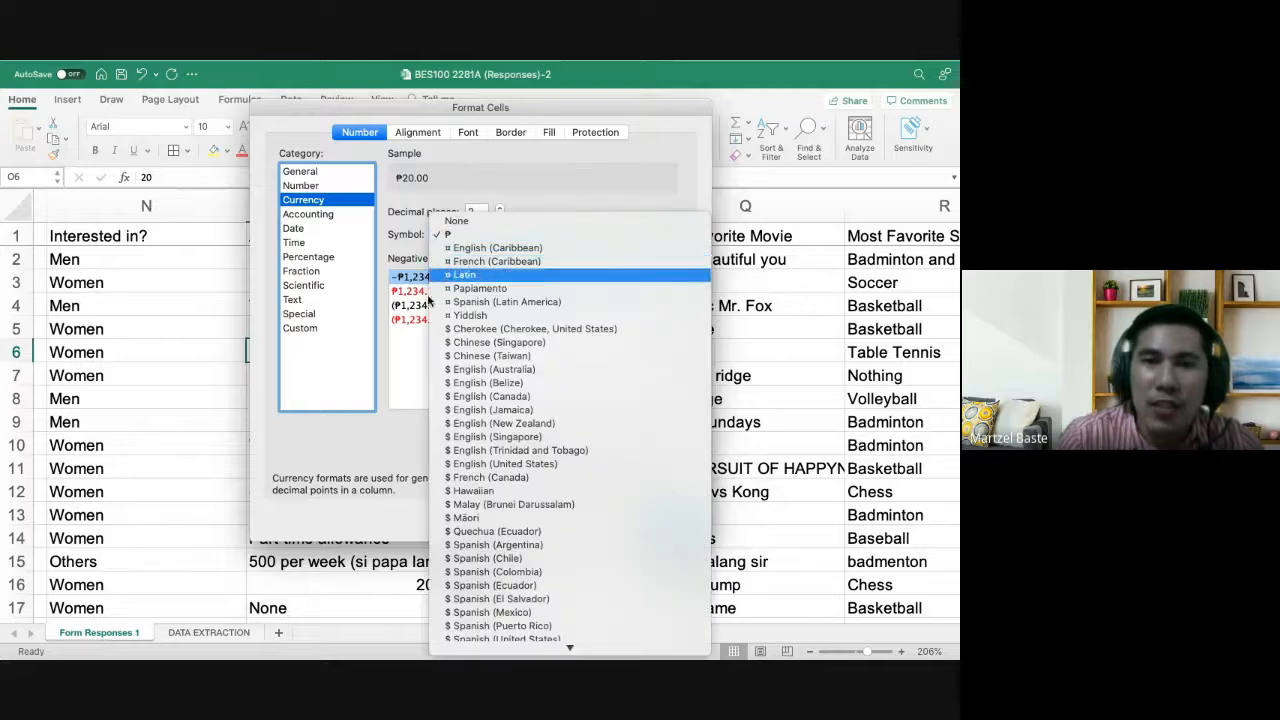
left_click(511, 184)
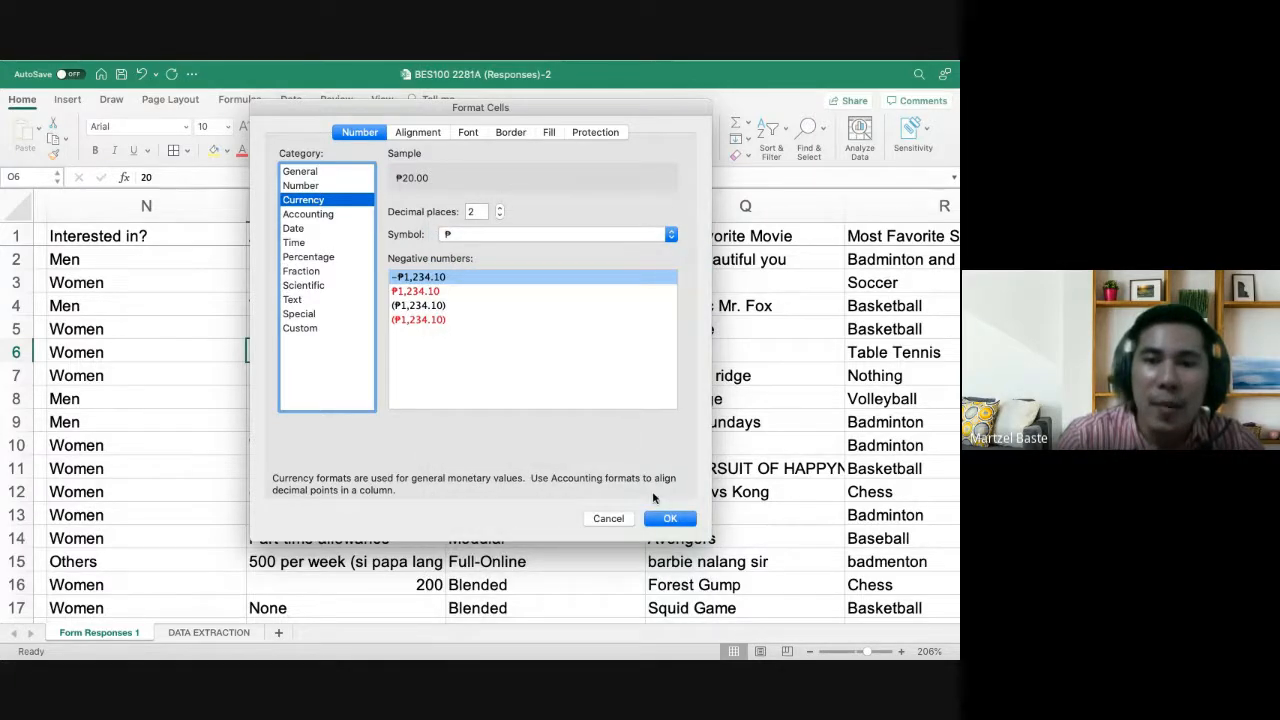
left_click(670, 518)
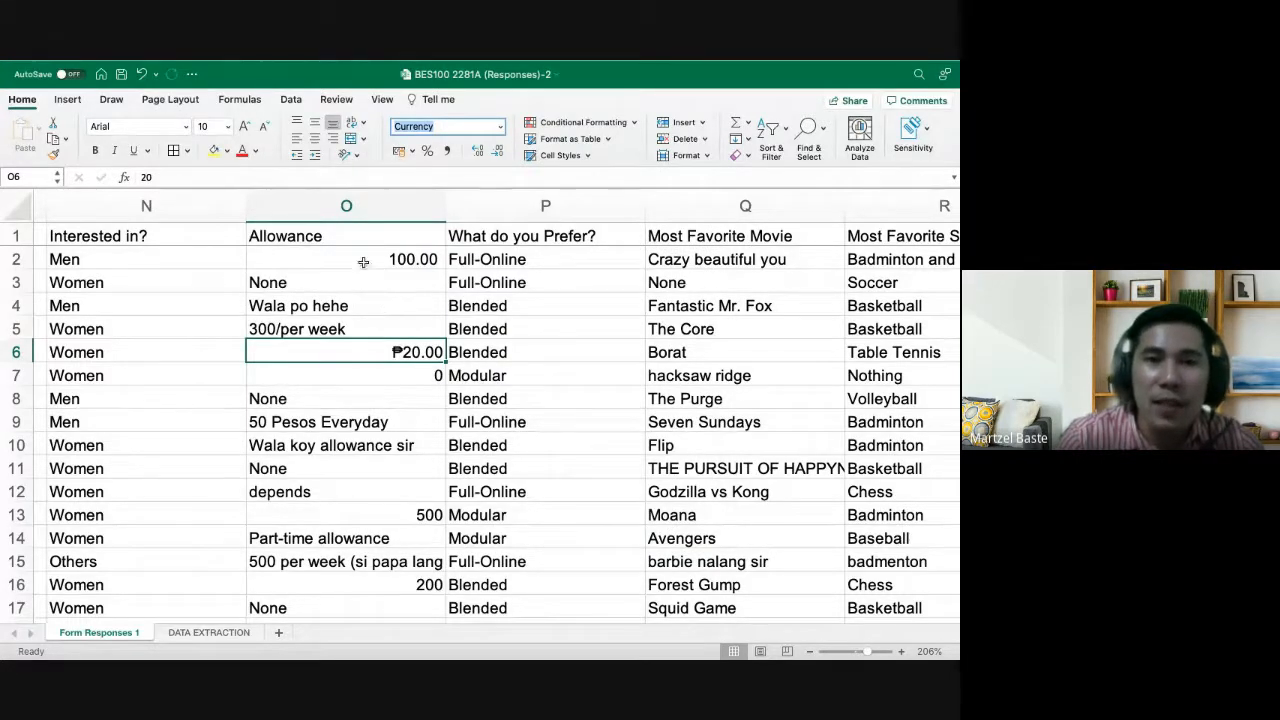
left_click(500, 126)
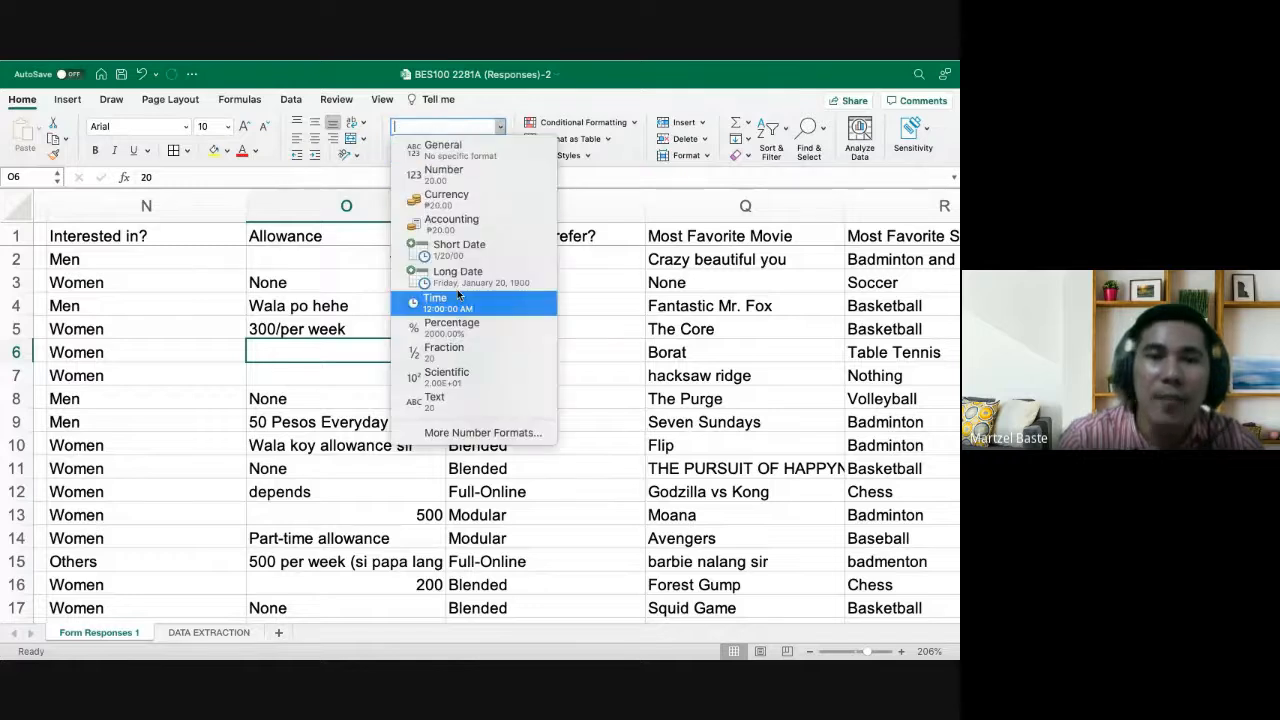
left_click(590, 338)
left_click(626, 288)
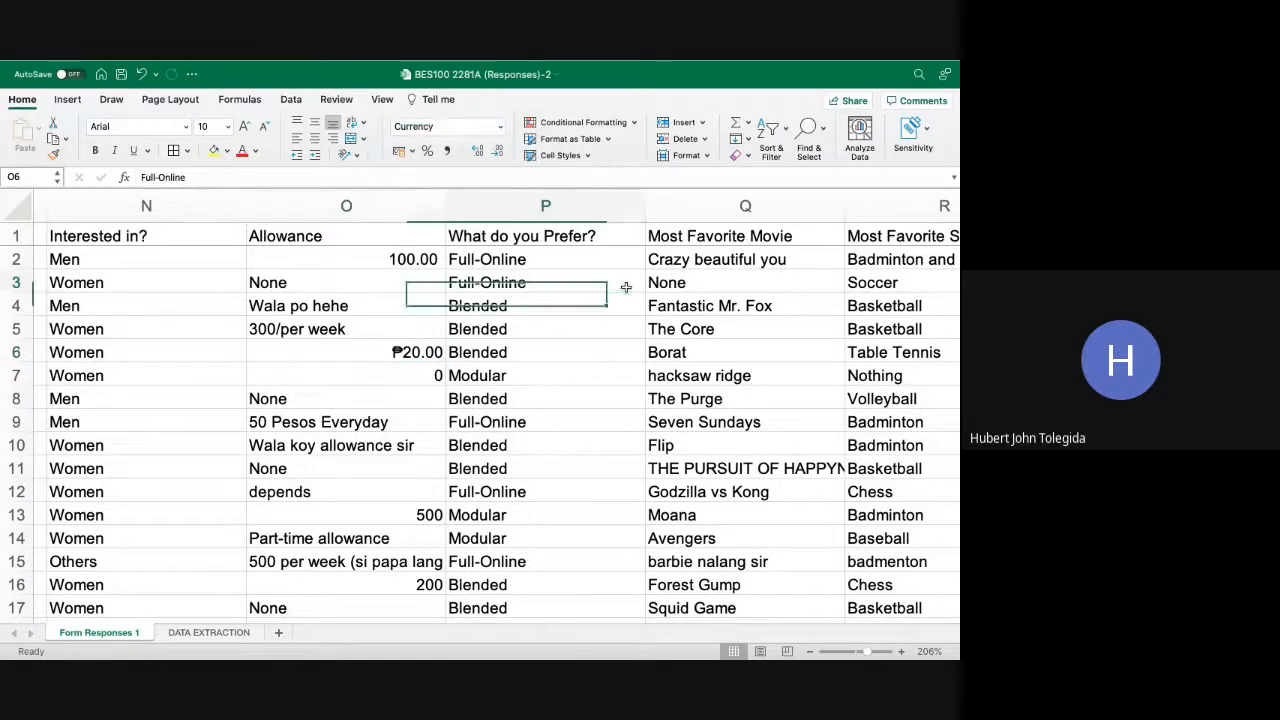
Create a PivotTable on a new worksheet from the IF-formula REMARKS column, range W1:W46
scroll(626, 288, "right", 8)
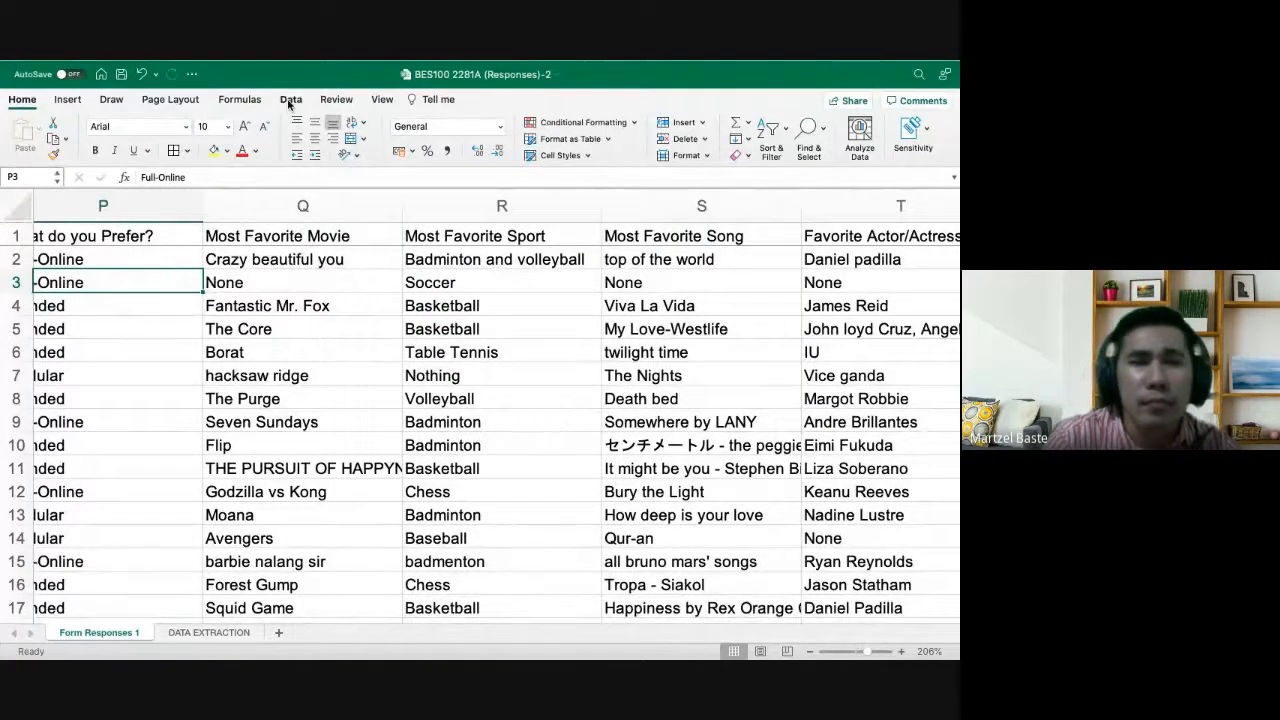
scroll(254, 345, "right", 2)
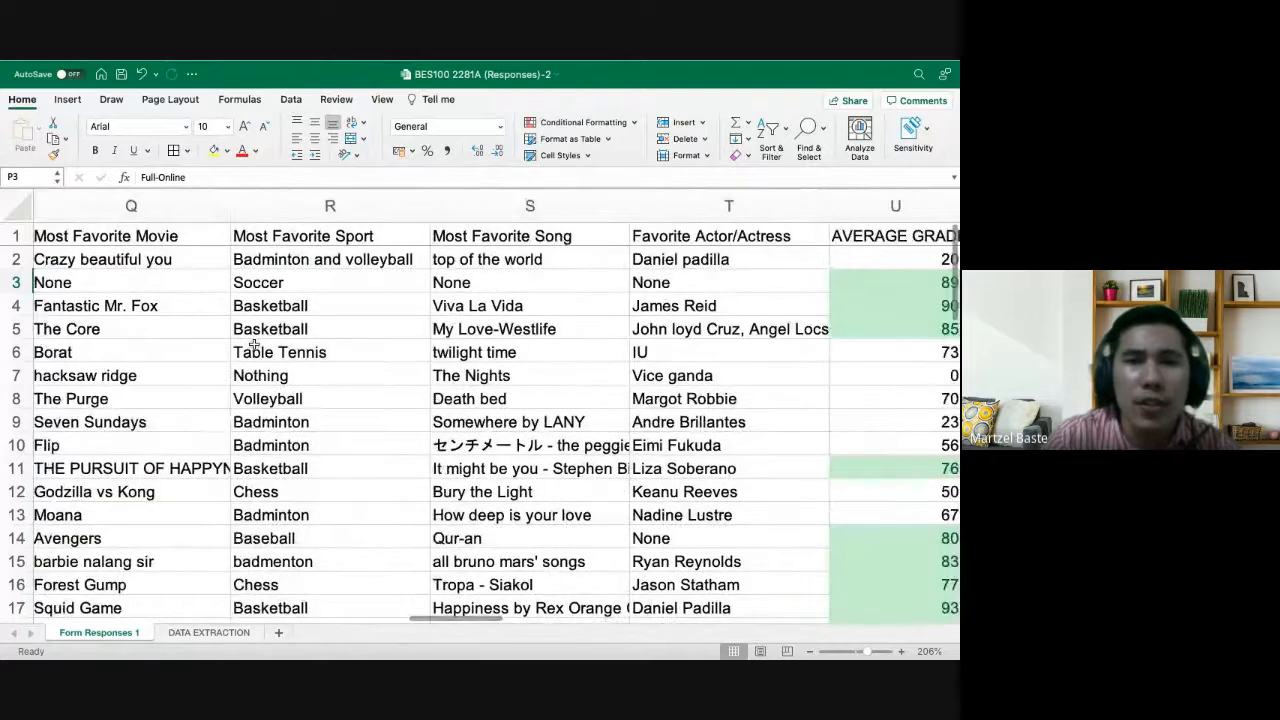
scroll(254, 345, "right", 3)
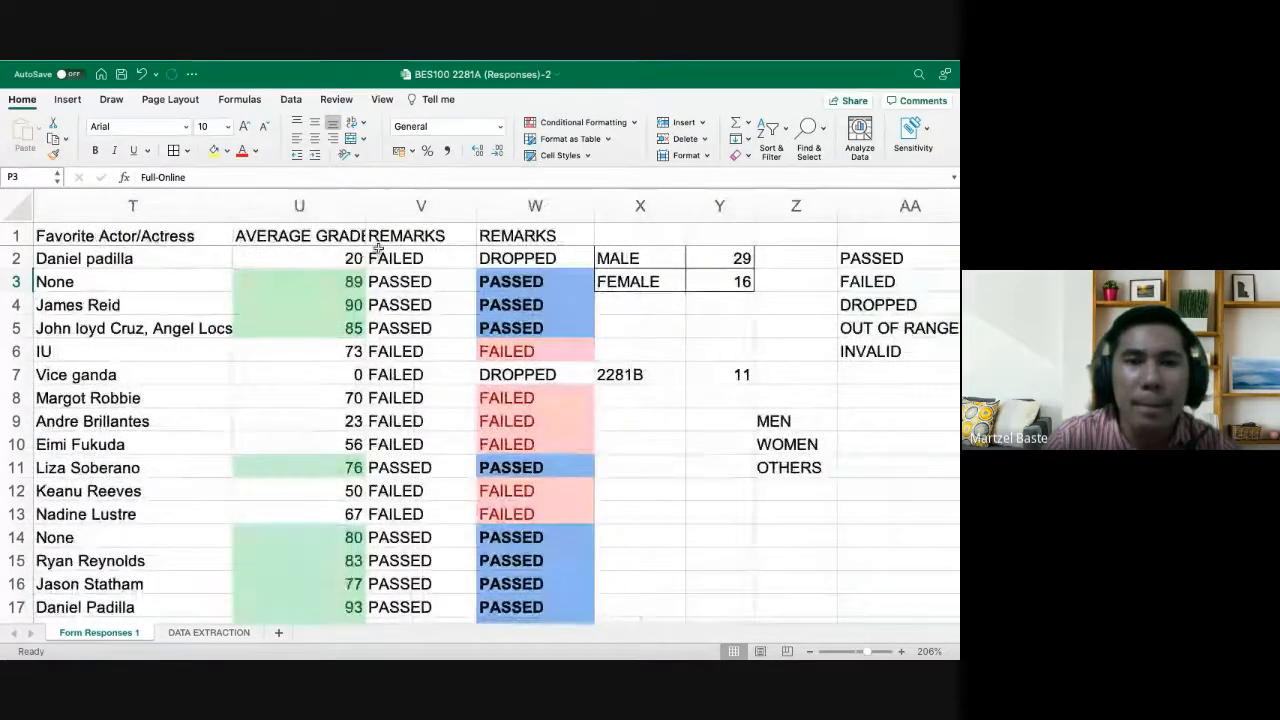
left_click_drag(505, 260, 571, 548)
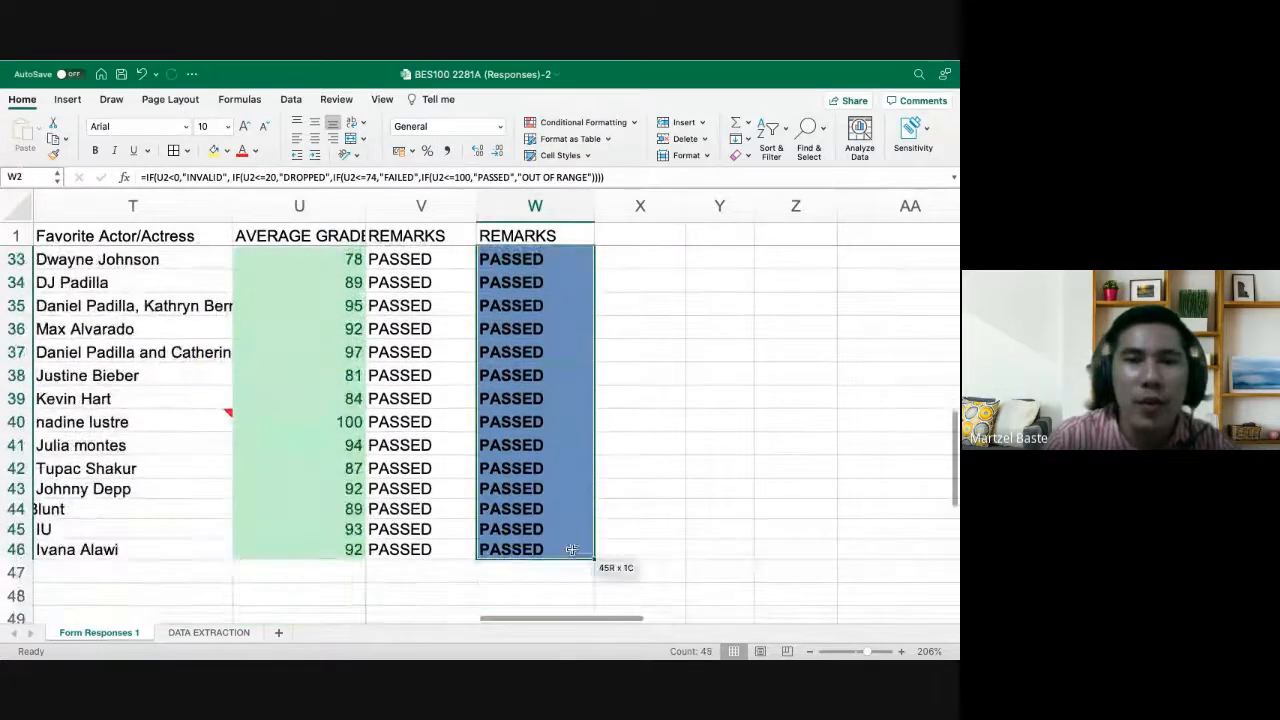
left_click(70, 102)
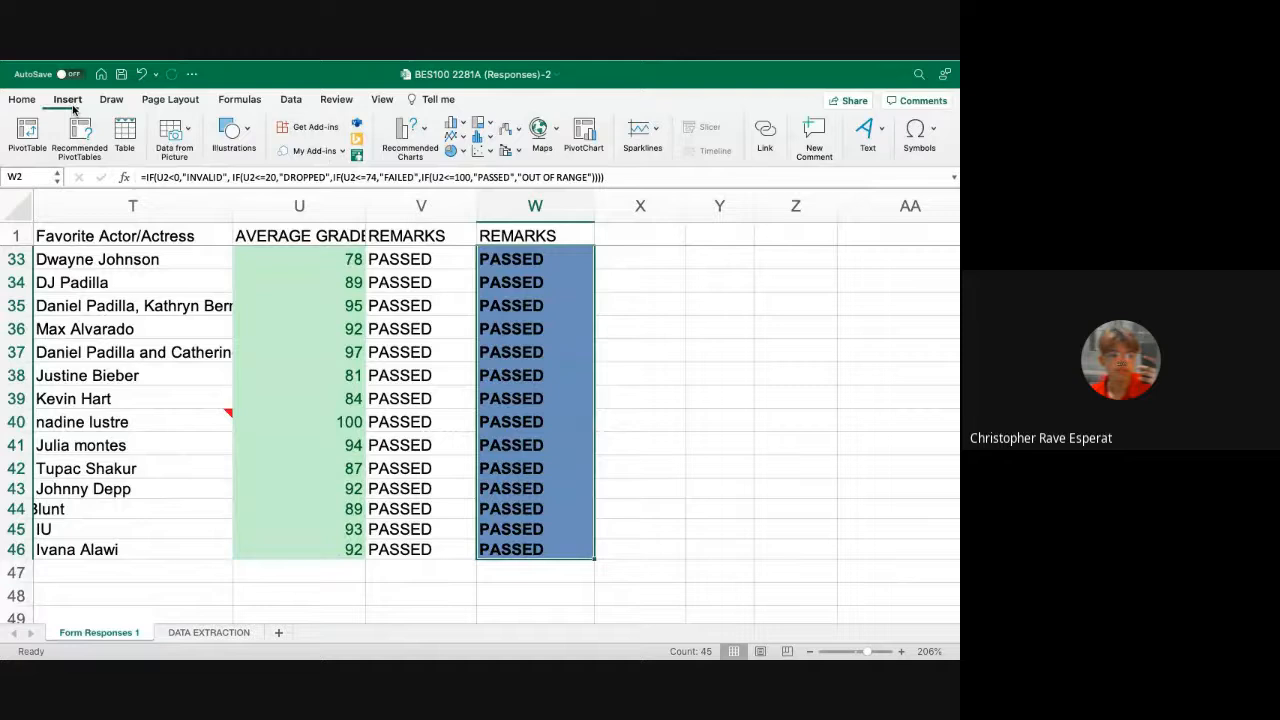
left_click(29, 135)
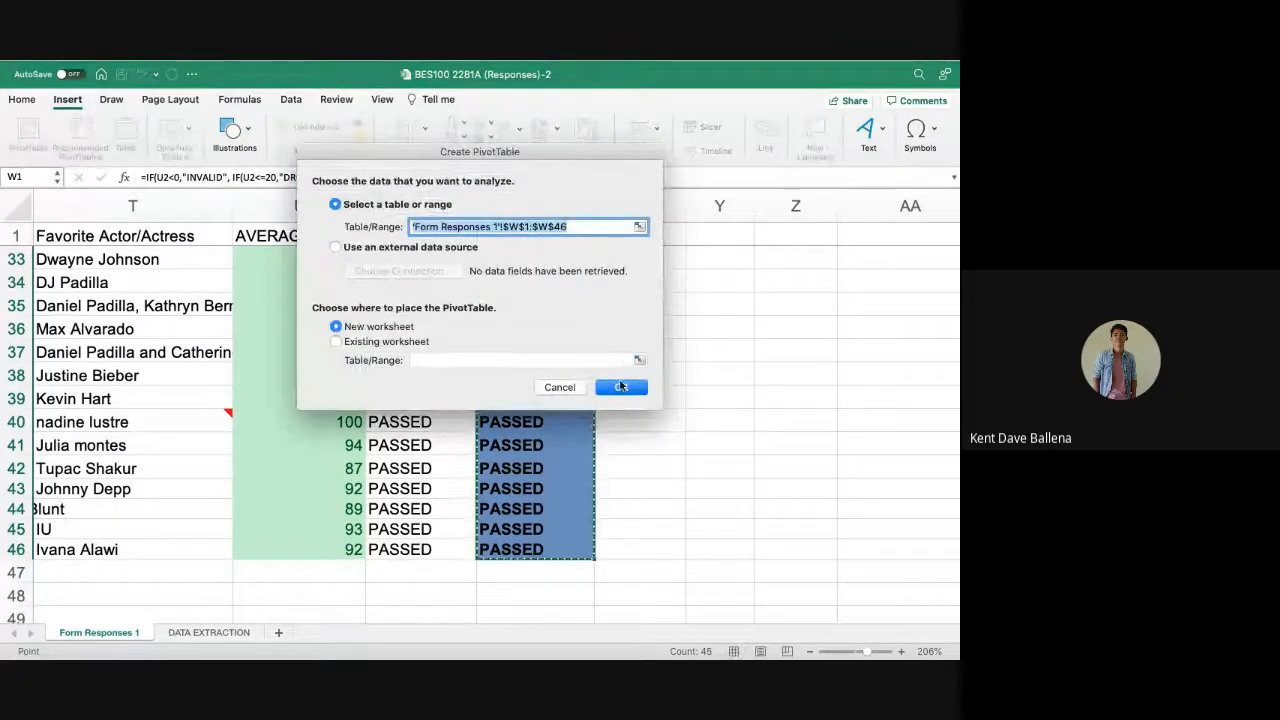
left_click(621, 388)
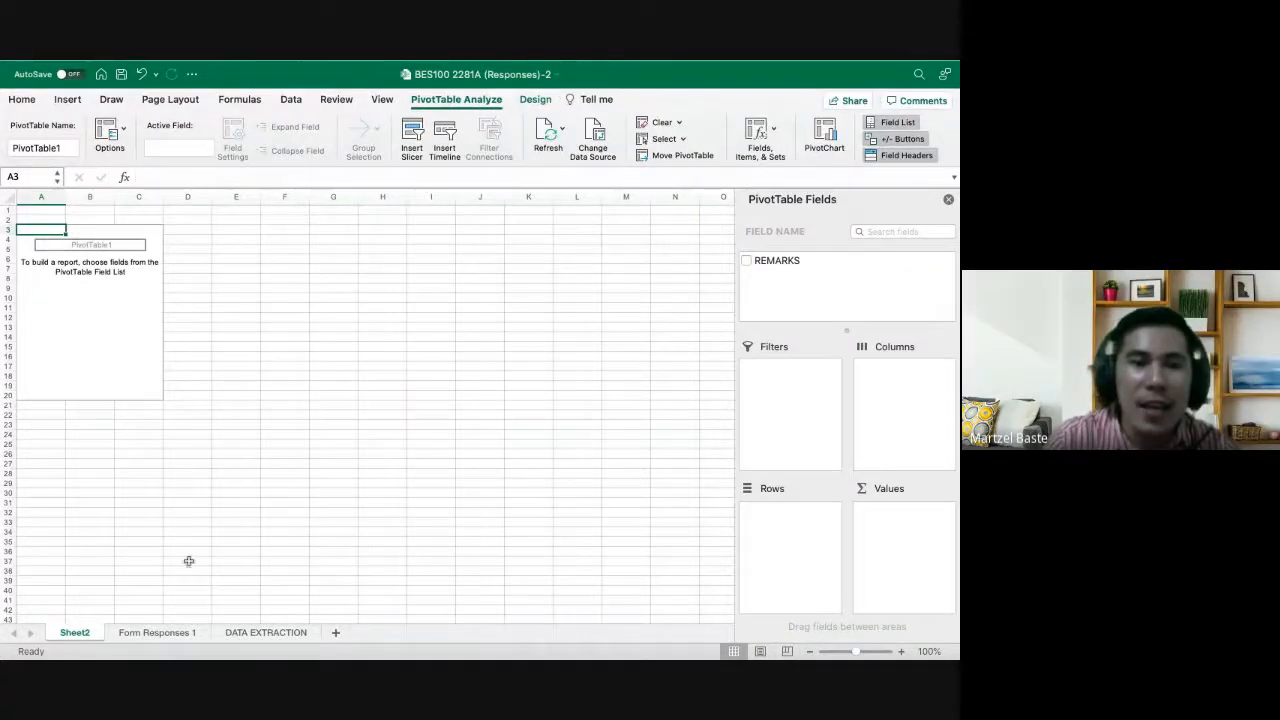
Add the REMARKS field to the PivotTable's values as a count
left_click(120, 316)
left_click(746, 262)
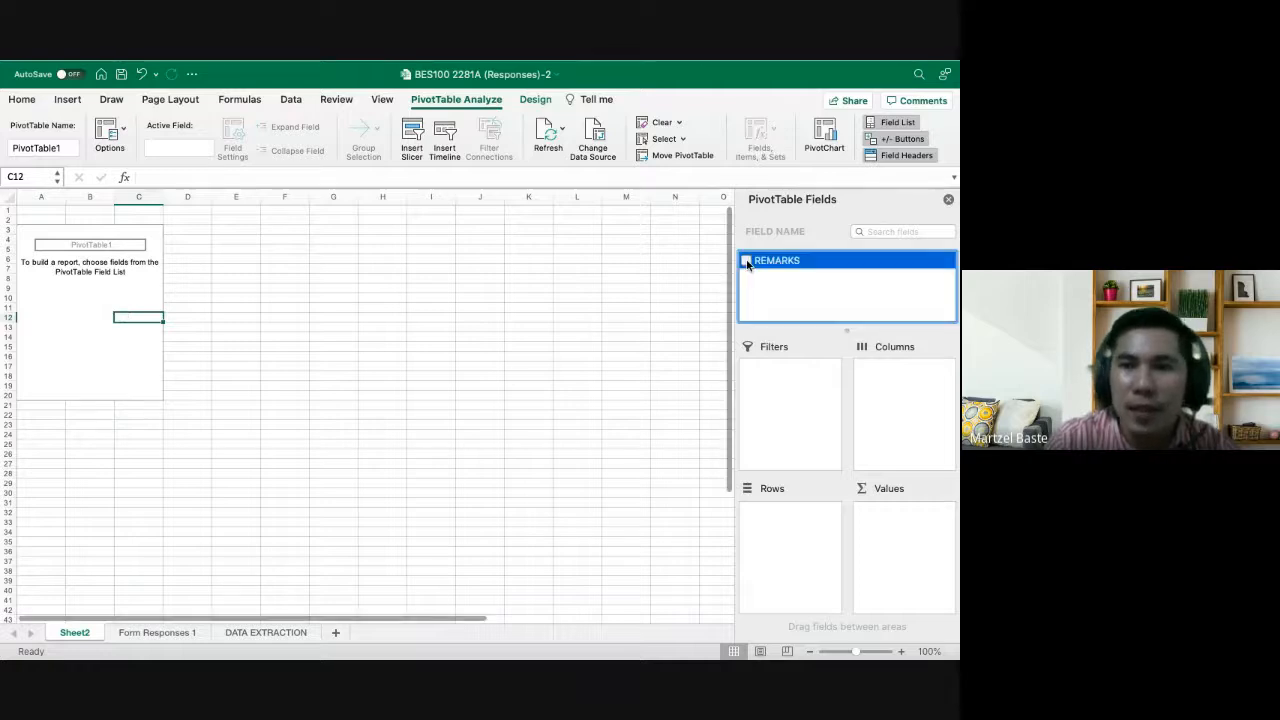
left_click(747, 262)
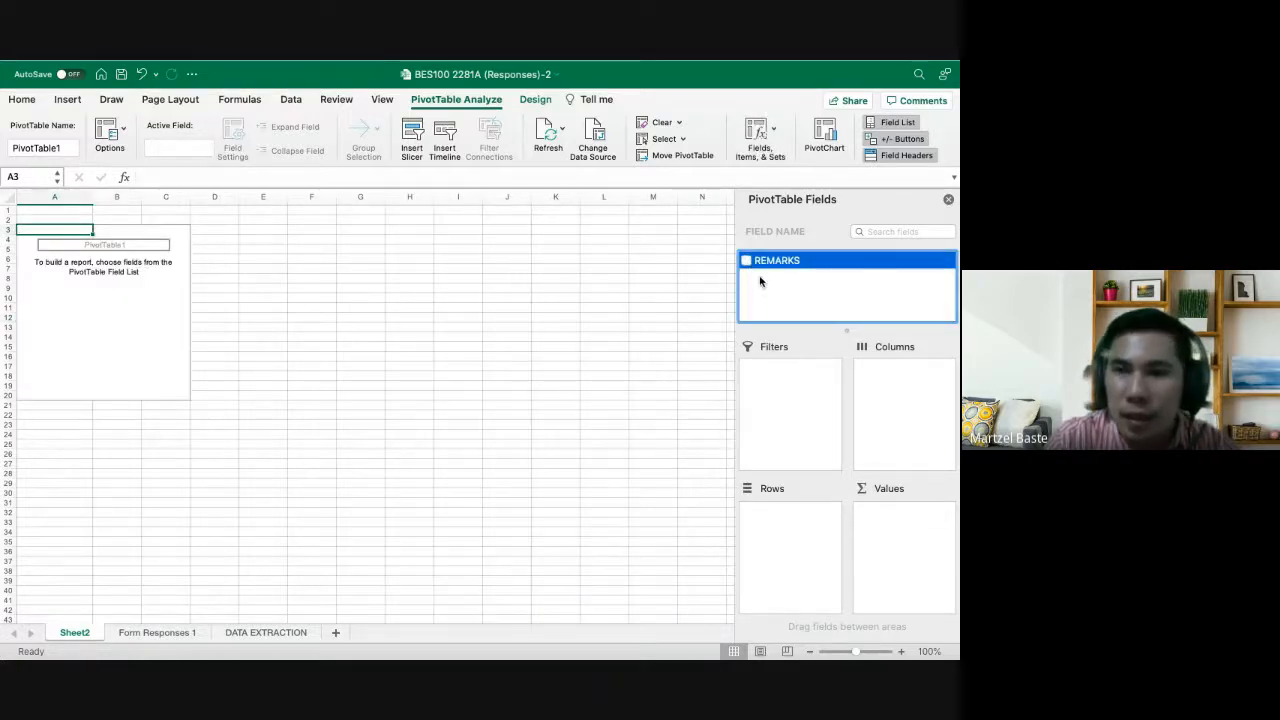
left_click(746, 261)
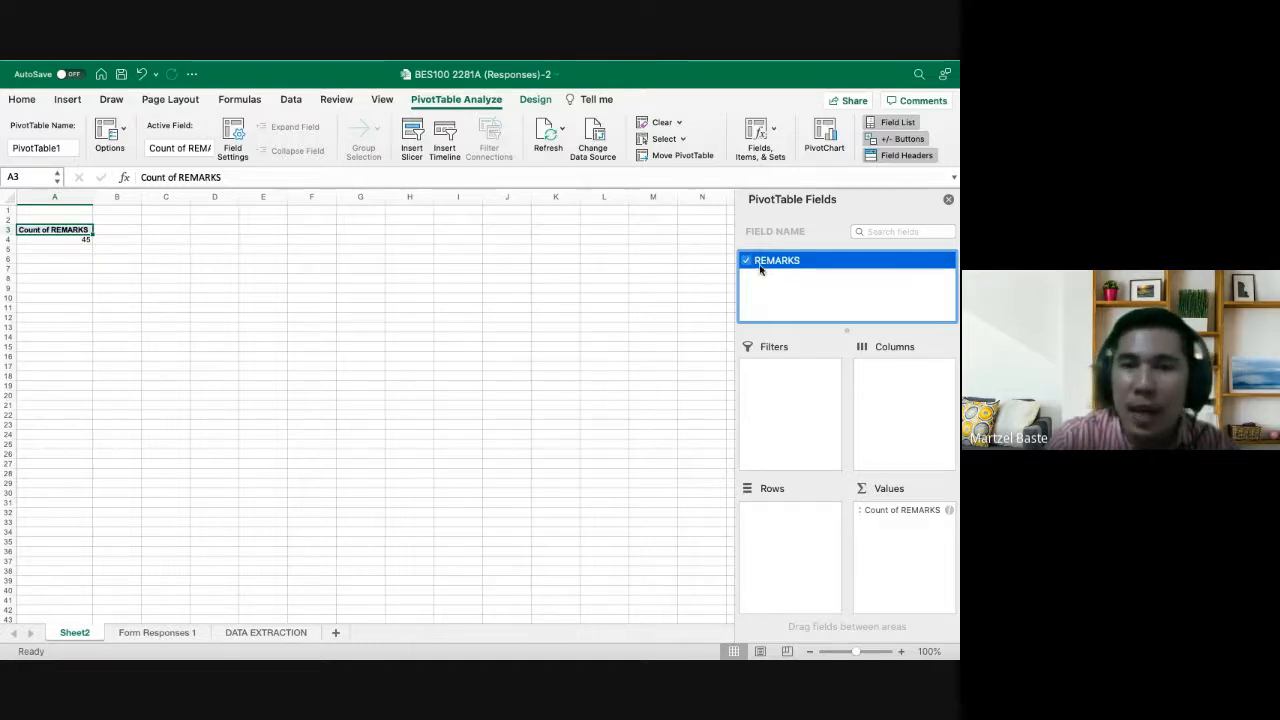
left_click(772, 364)
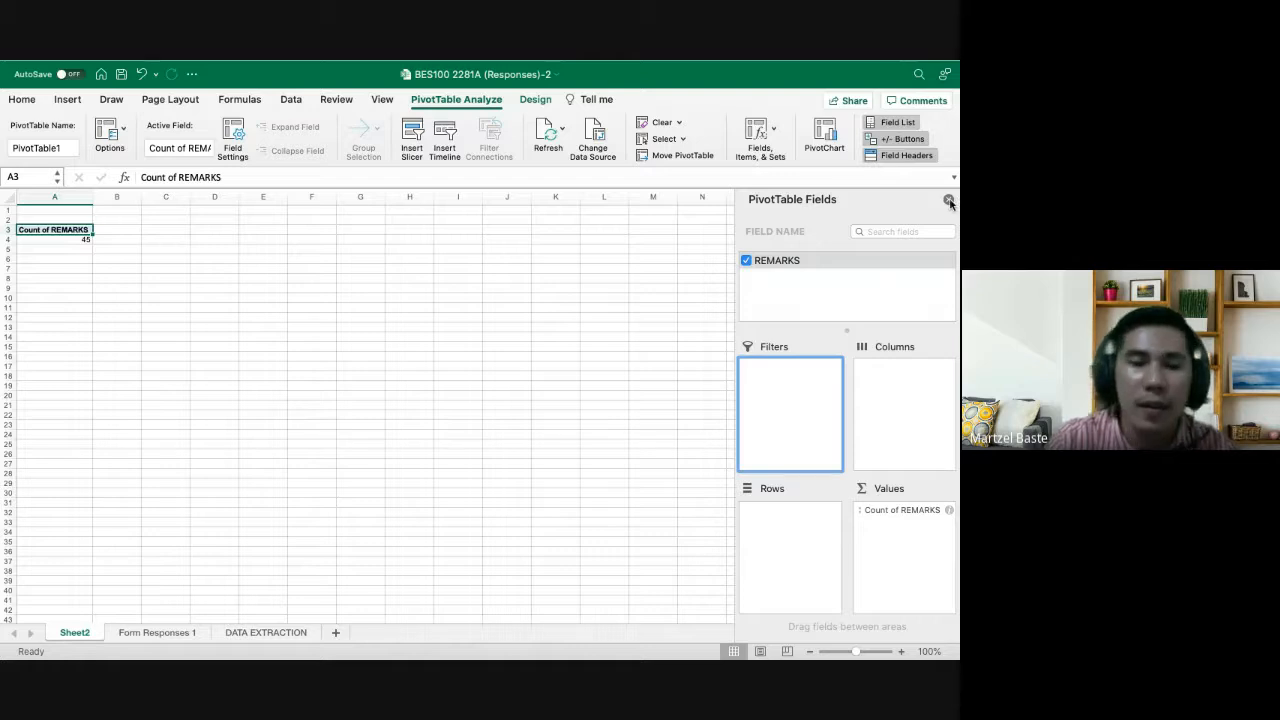
Delete the Sheet2 worksheet that holds the REMARKS count PivotTable
right_click(74, 632)
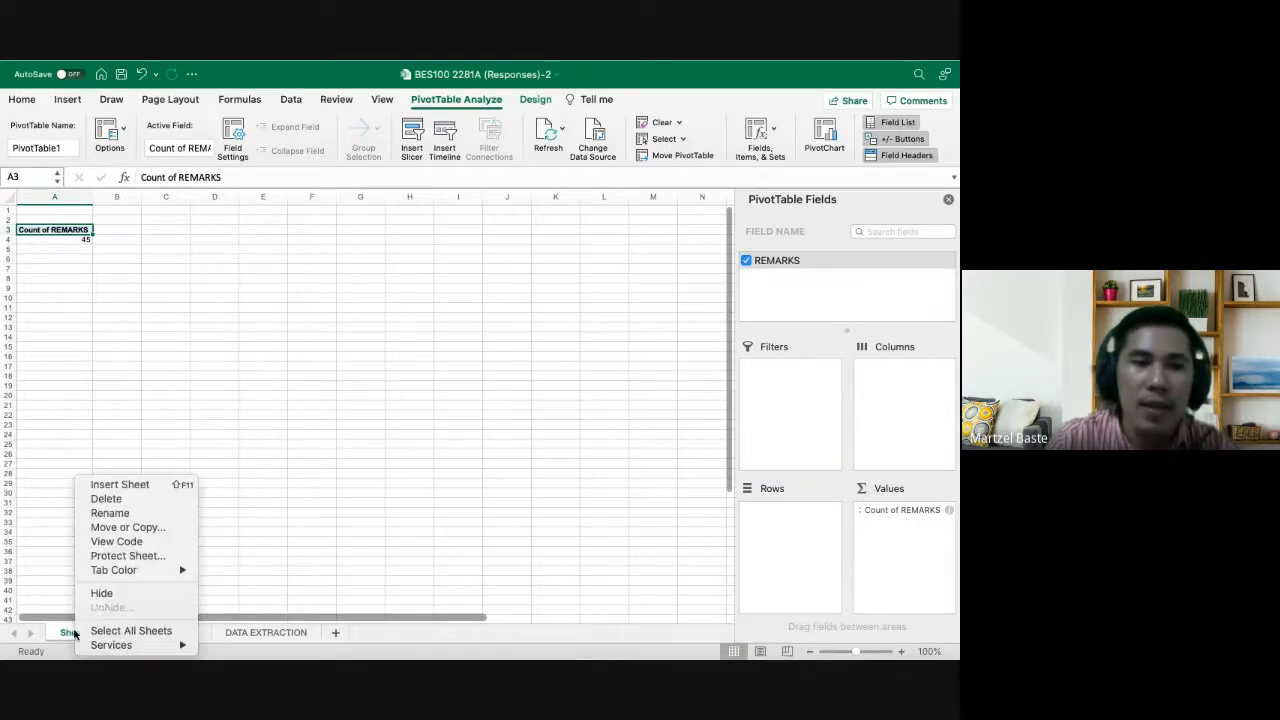
left_click(124, 498)
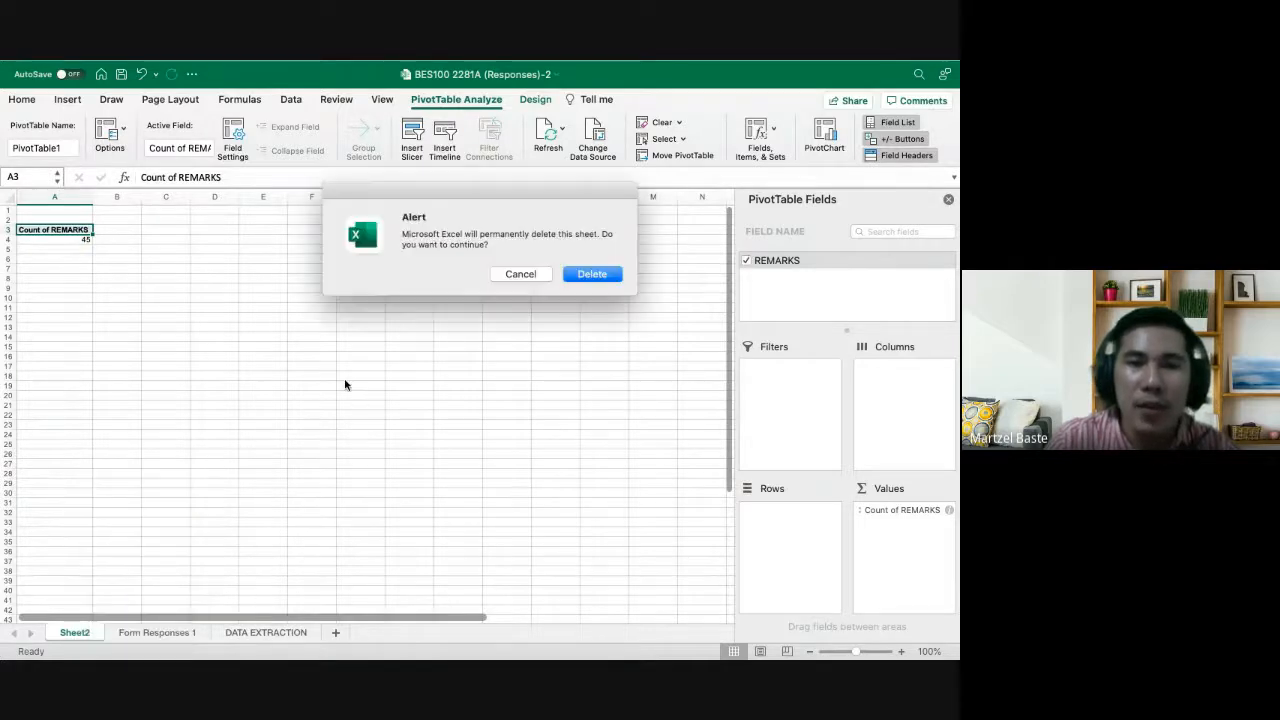
left_click(566, 274)
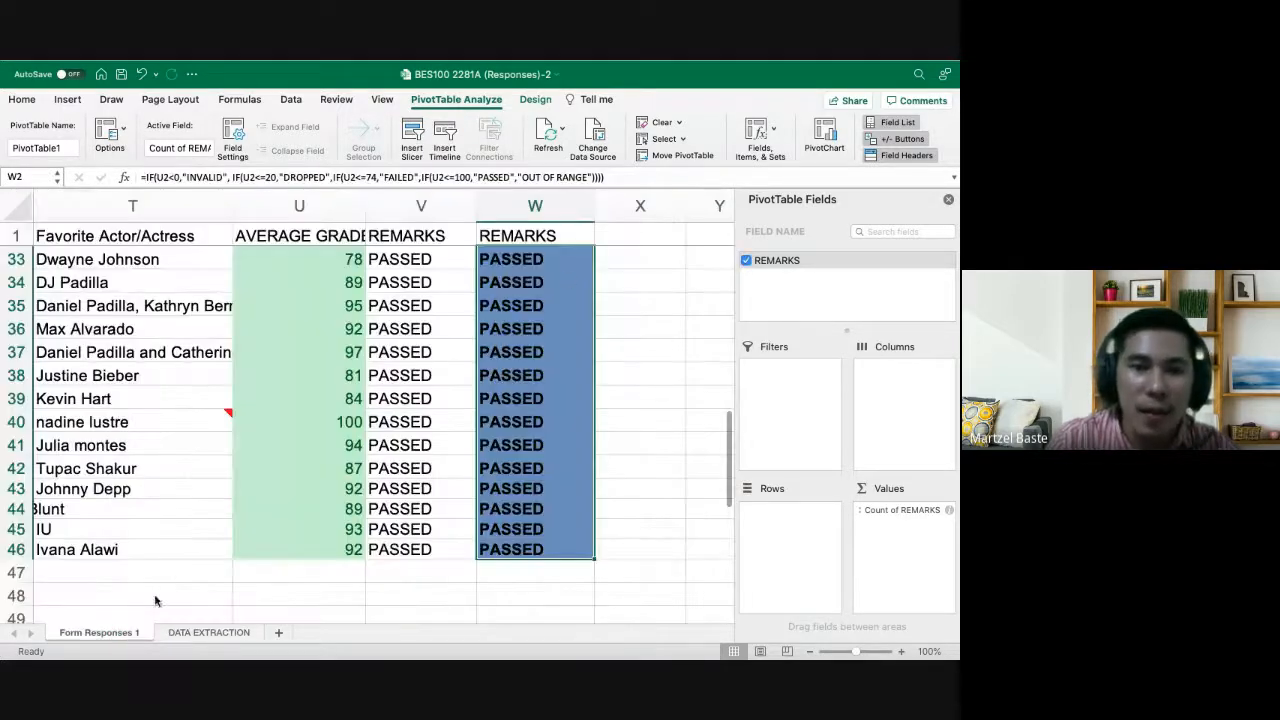
Create a PivotTable on a new worksheet from the Form Responses 1 range C1:W46, Lastname through the second REMARKS column
left_click(306, 575)
scroll(254, 506, "up", 10)
scroll(254, 506, "left", 5)
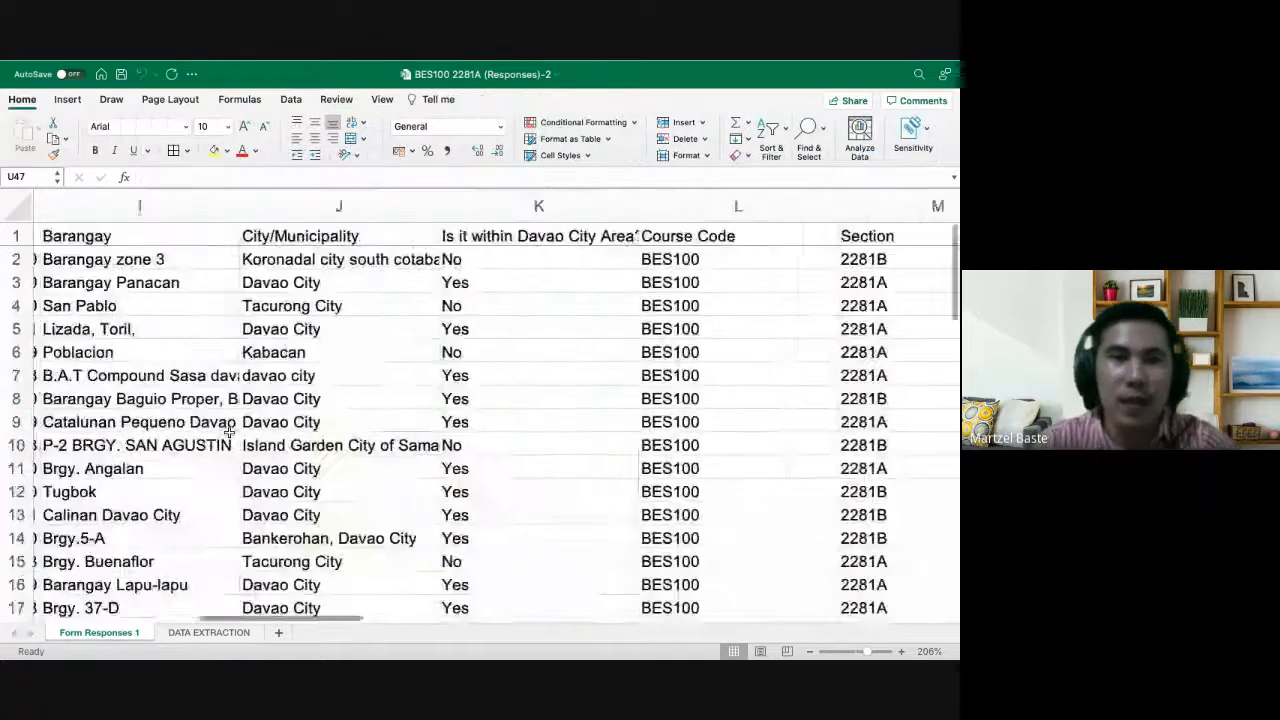
scroll(195, 300, "left", 8)
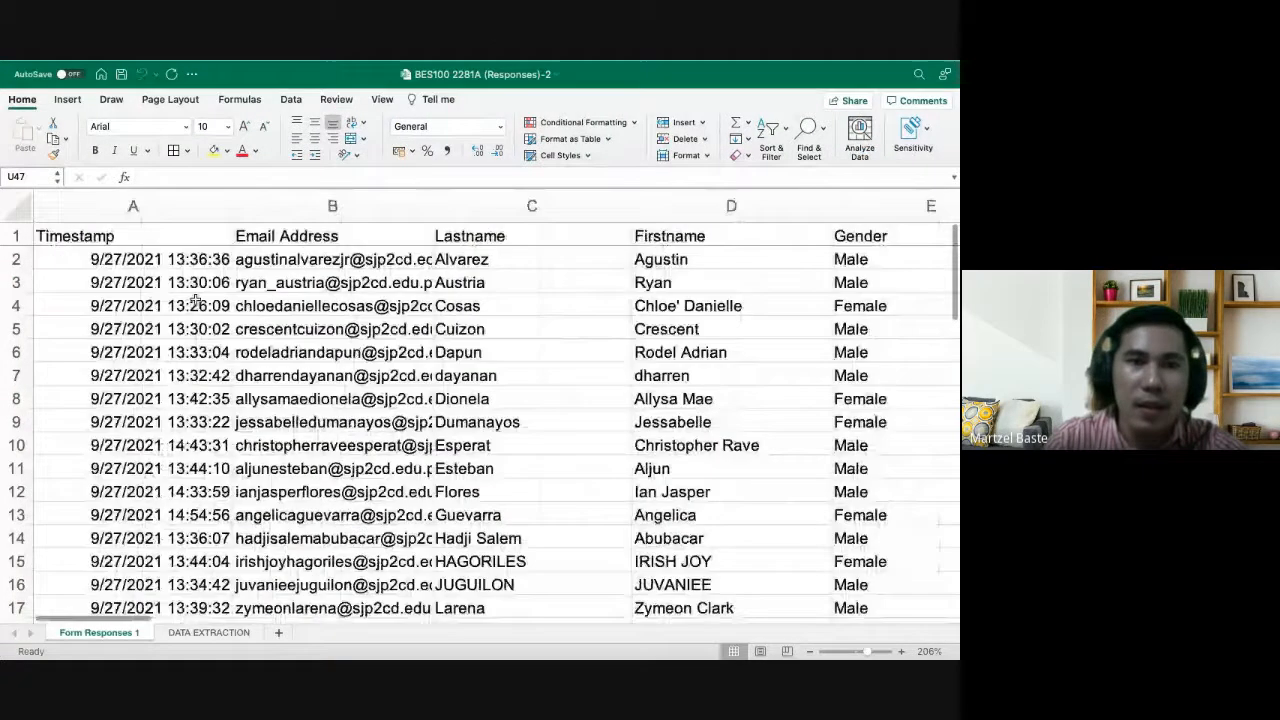
scroll(349, 251, "right", 3)
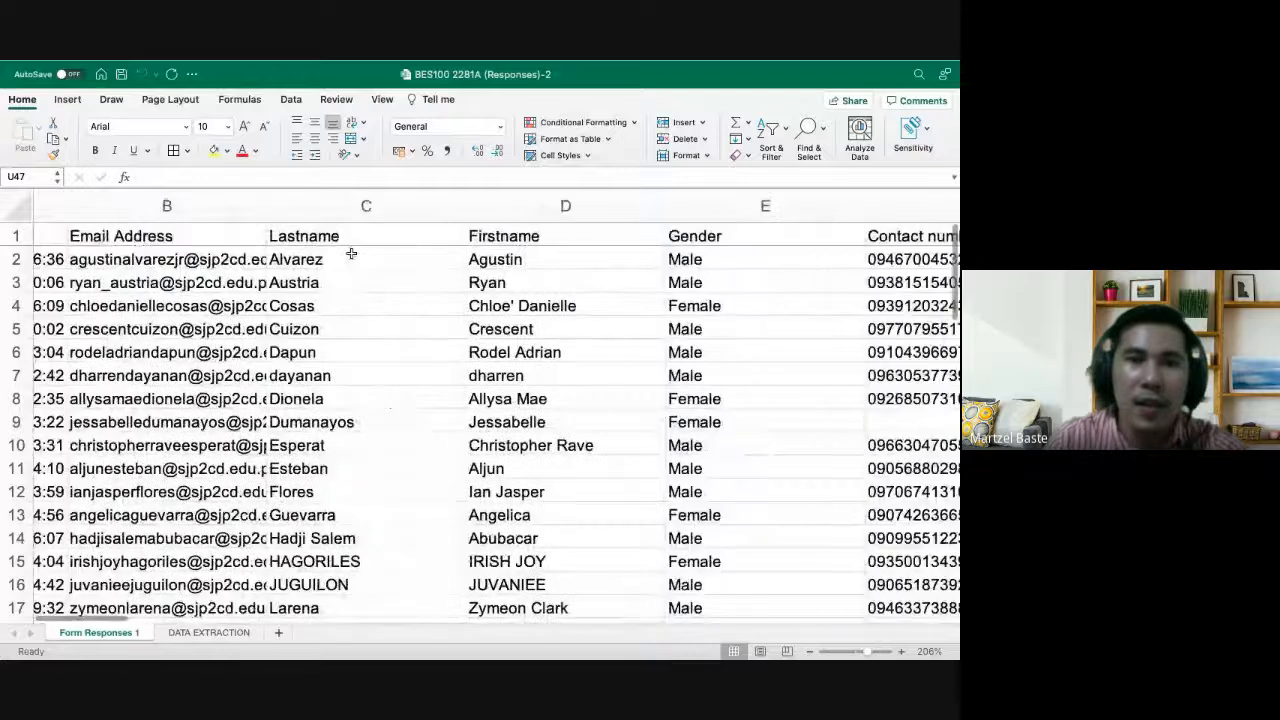
scroll(430, 251, "right", 3)
scroll(220, 251, "left", 3)
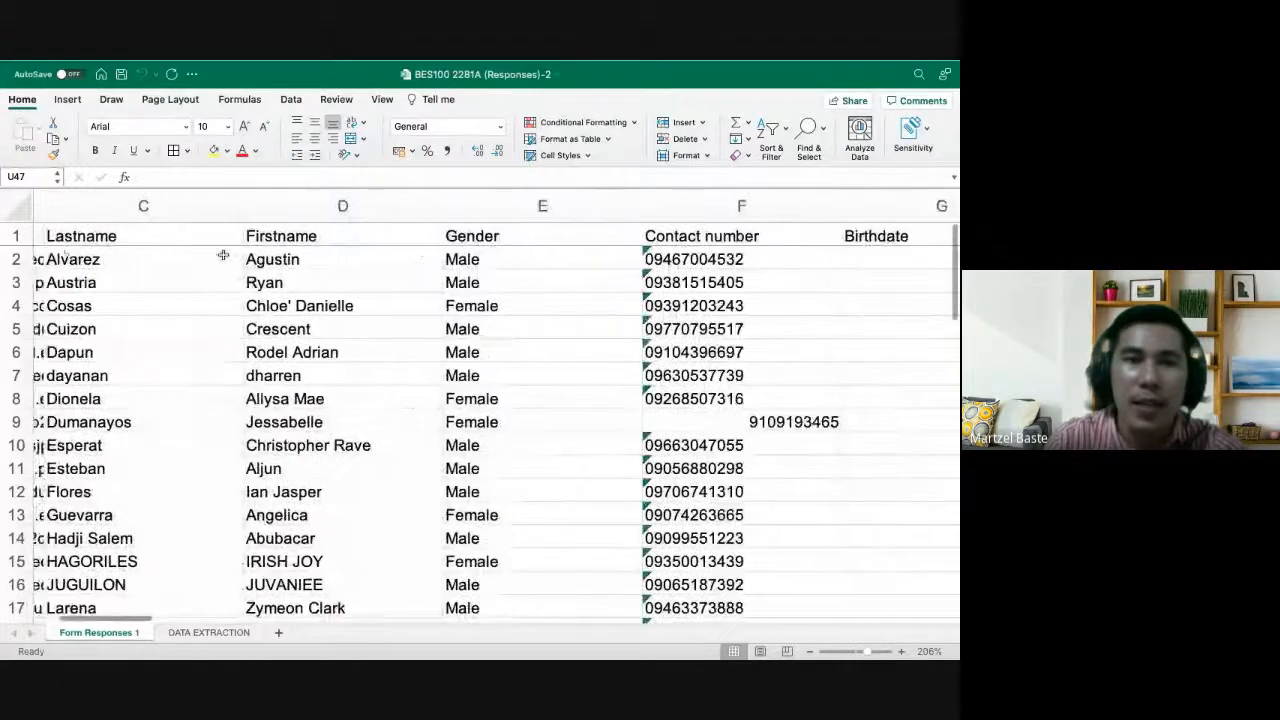
left_click_drag(290, 232, 229, 290)
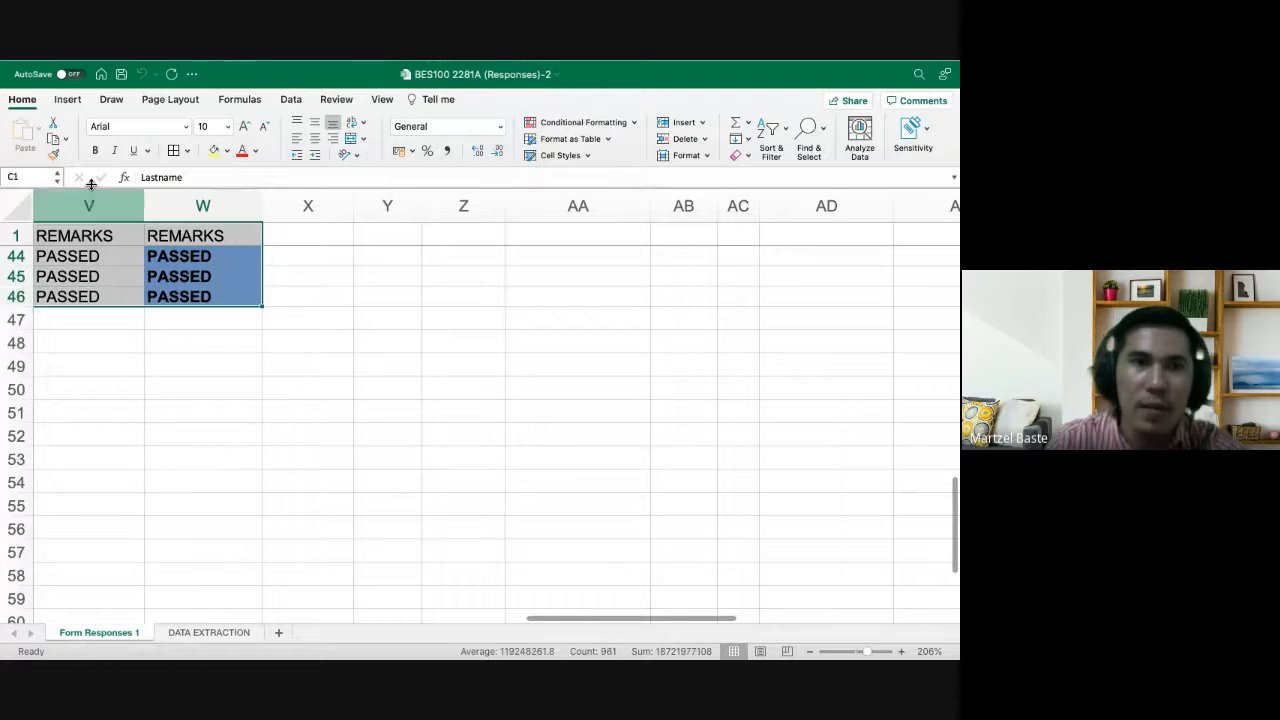
left_click(67, 100)
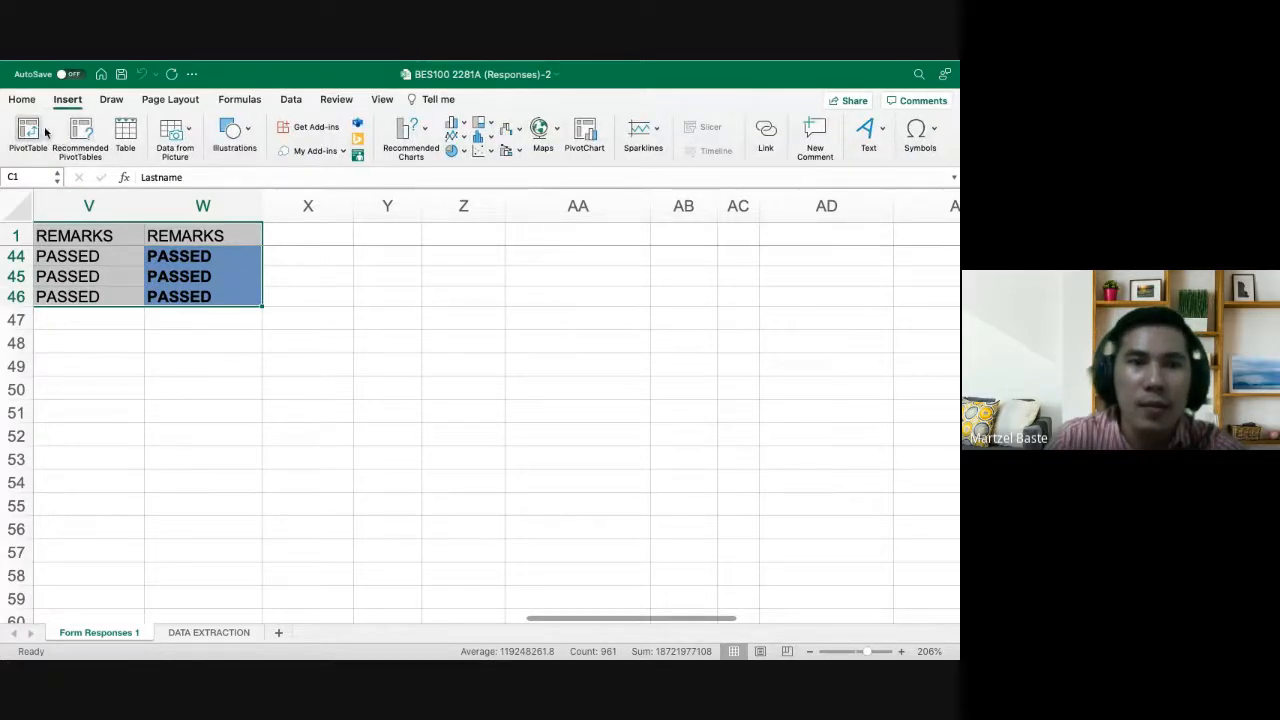
left_click(35, 132)
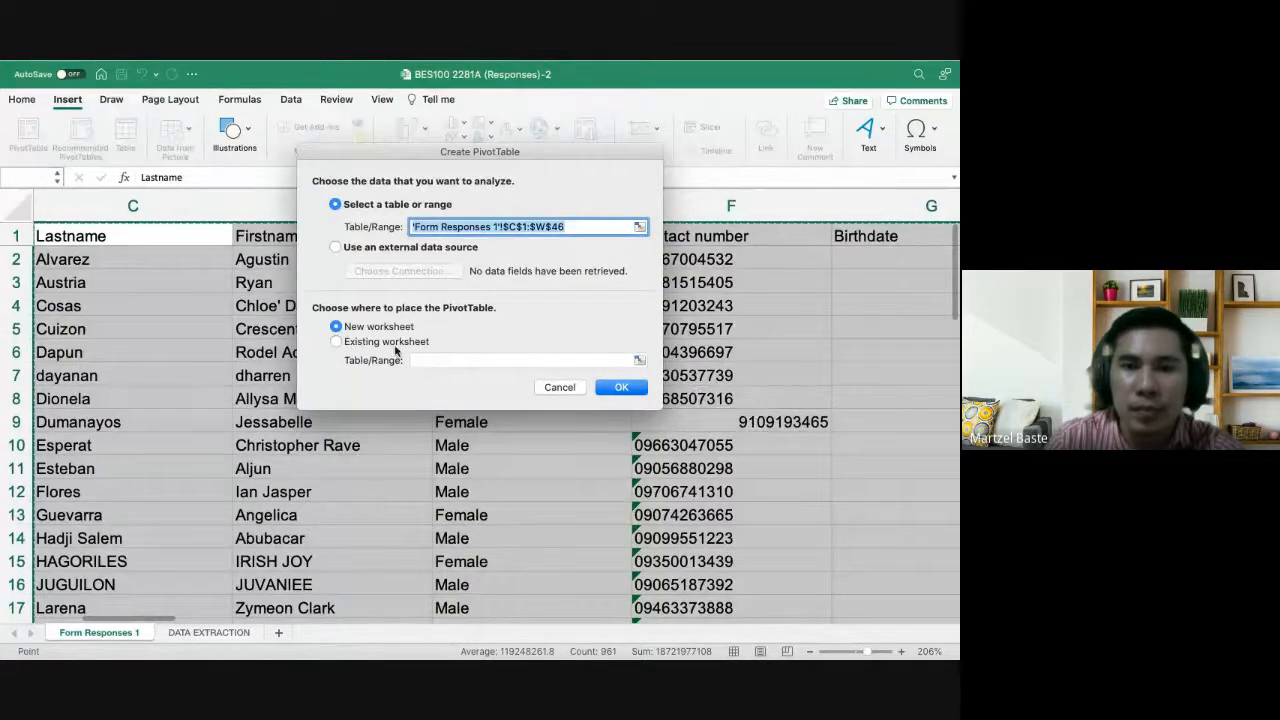
left_click(627, 389)
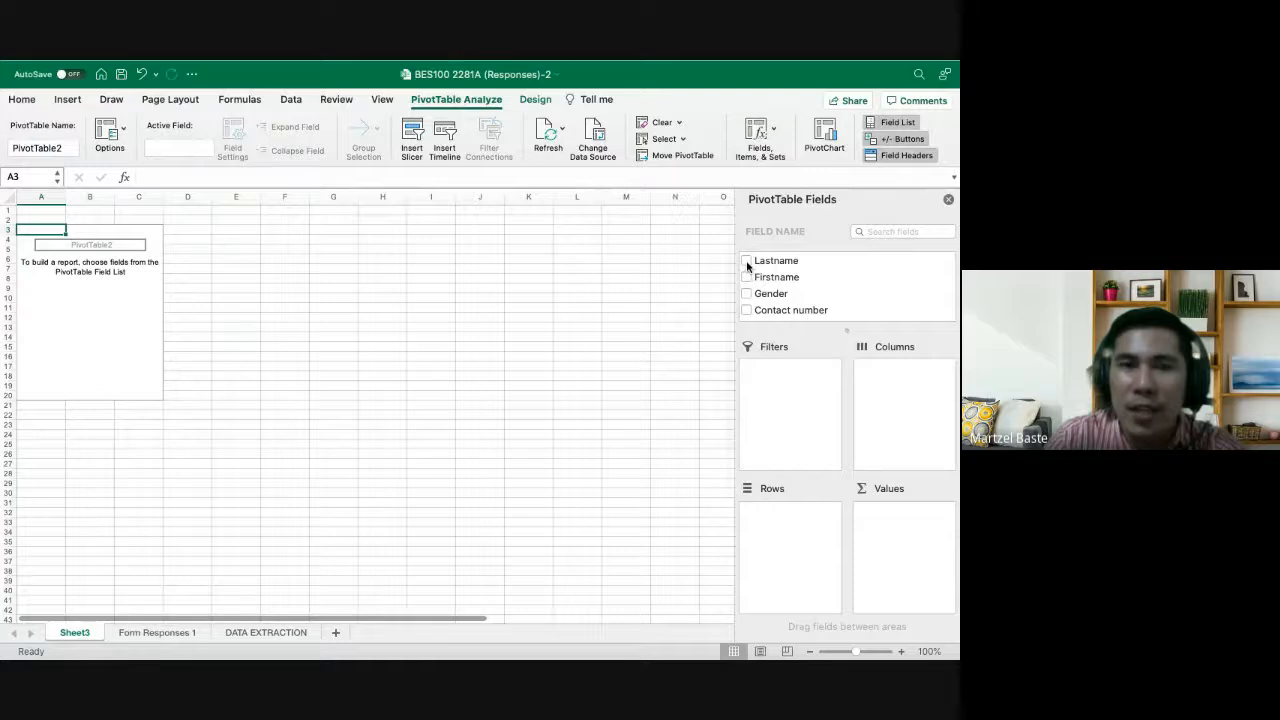
Add the Gender field to the PivotTable's values as a count and also as a report filter
scroll(749, 285, "down", 6)
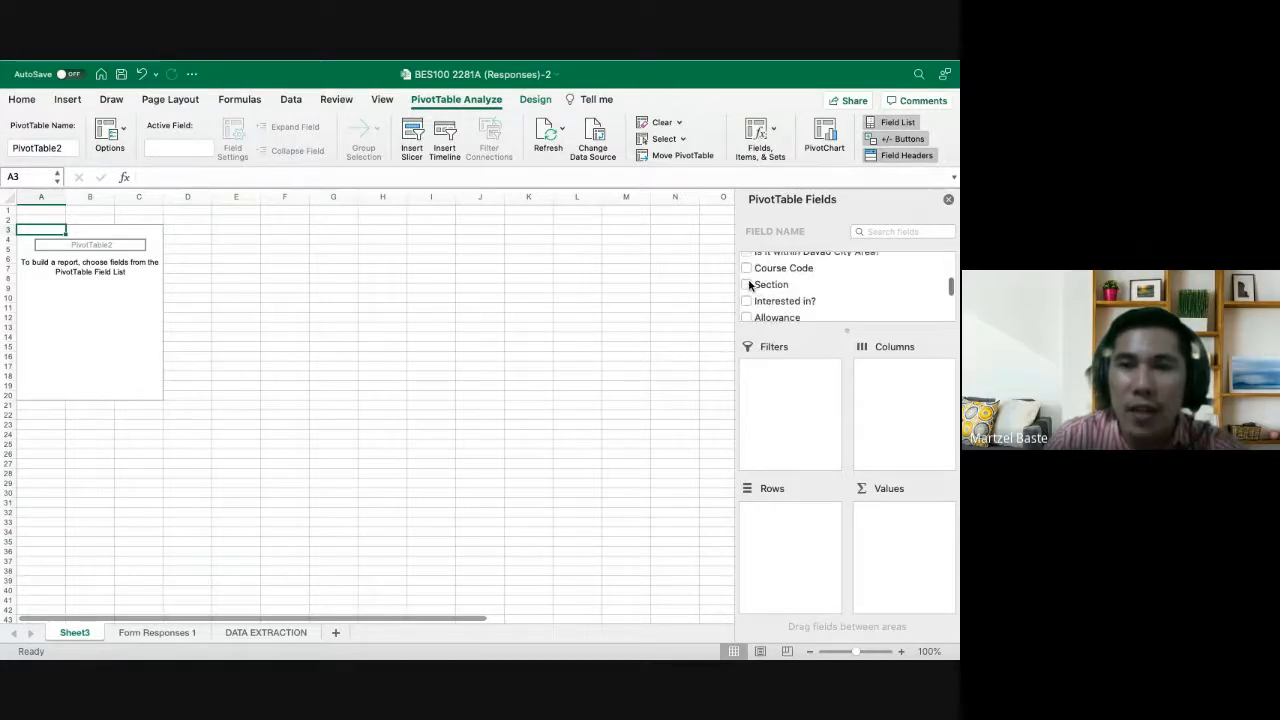
scroll(749, 285, "up", 6)
scroll(750, 285, "down", 1)
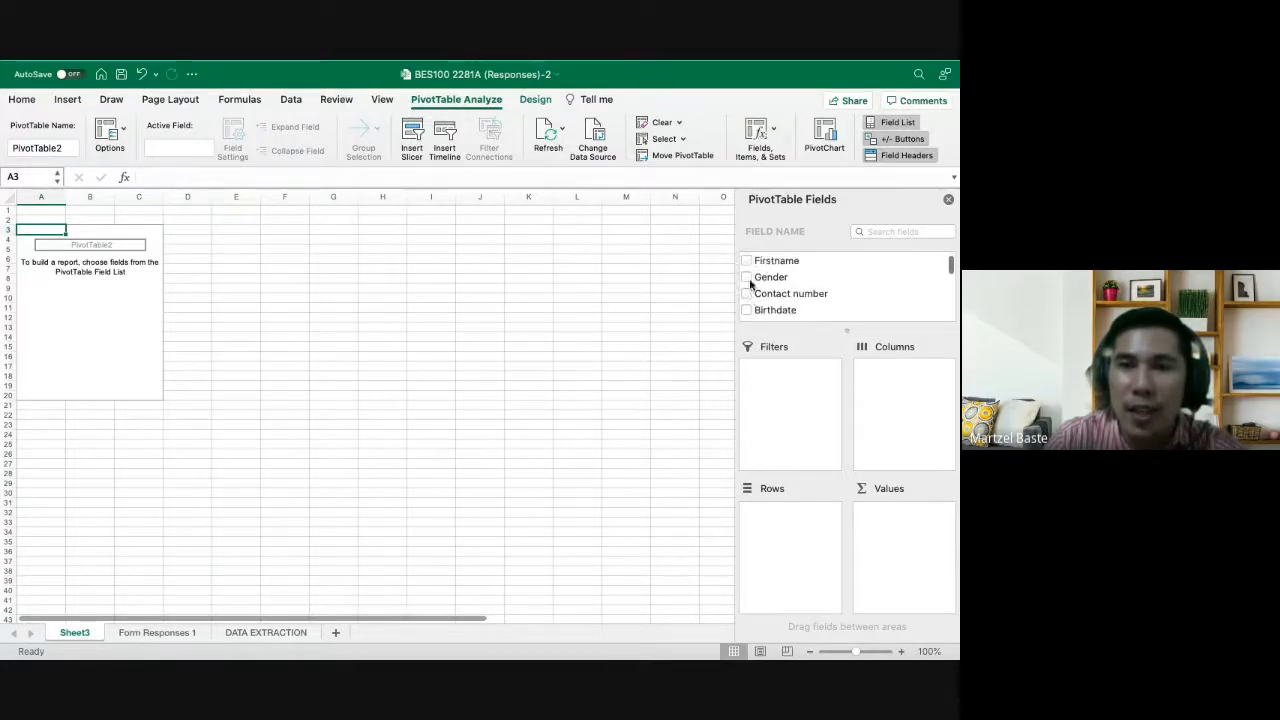
scroll(750, 286, "up", 1)
left_click(745, 289)
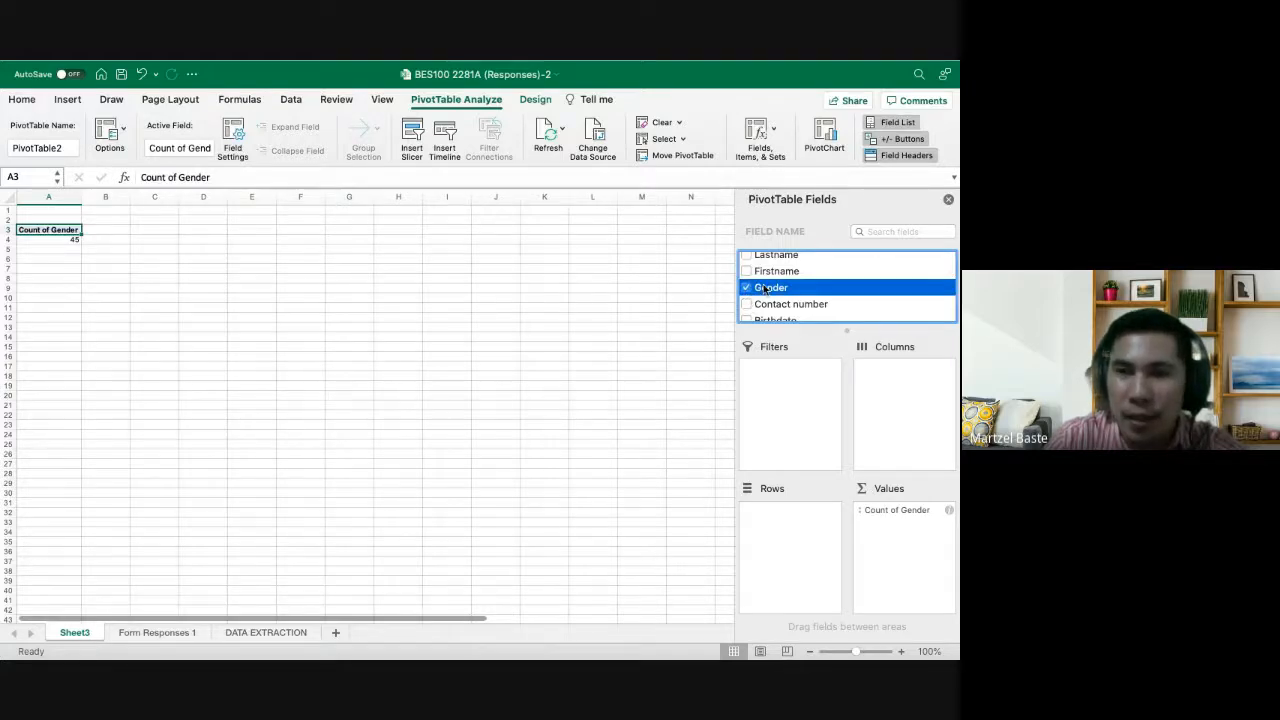
left_click_drag(765, 288, 797, 389)
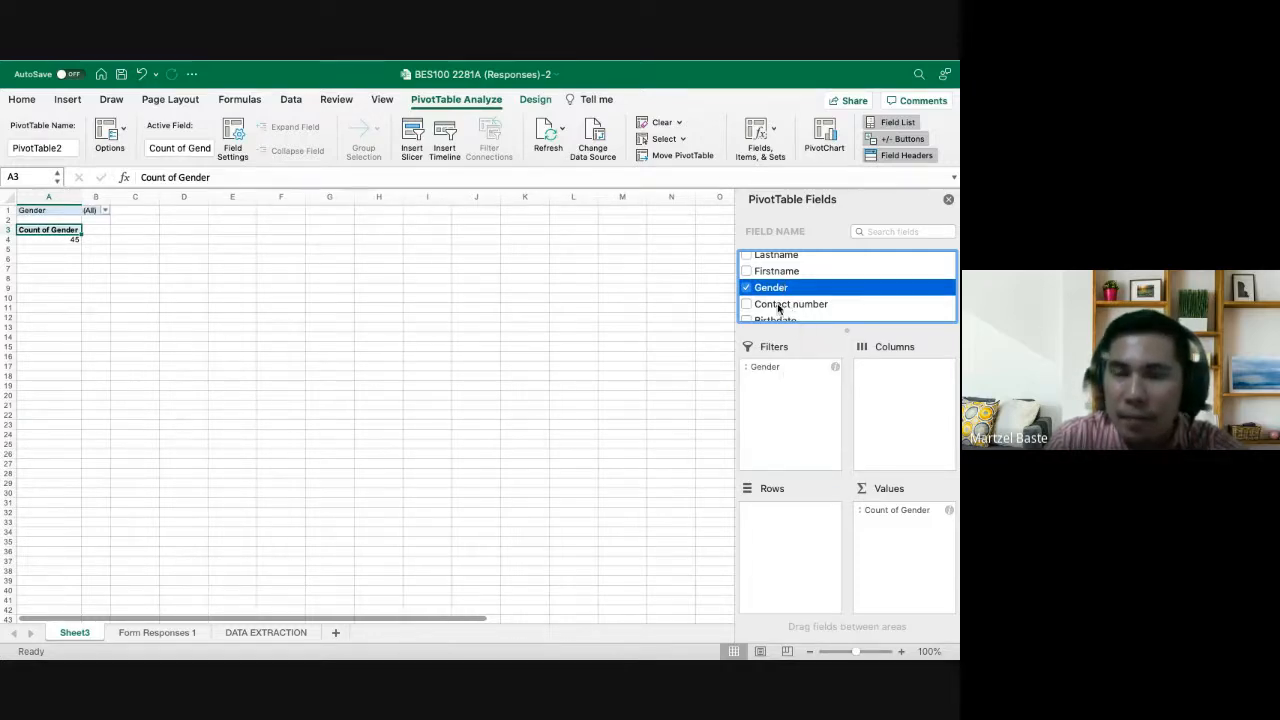
Try Lastname as the PivotTable's column field, and remove it again
scroll(784, 298, "up", 1)
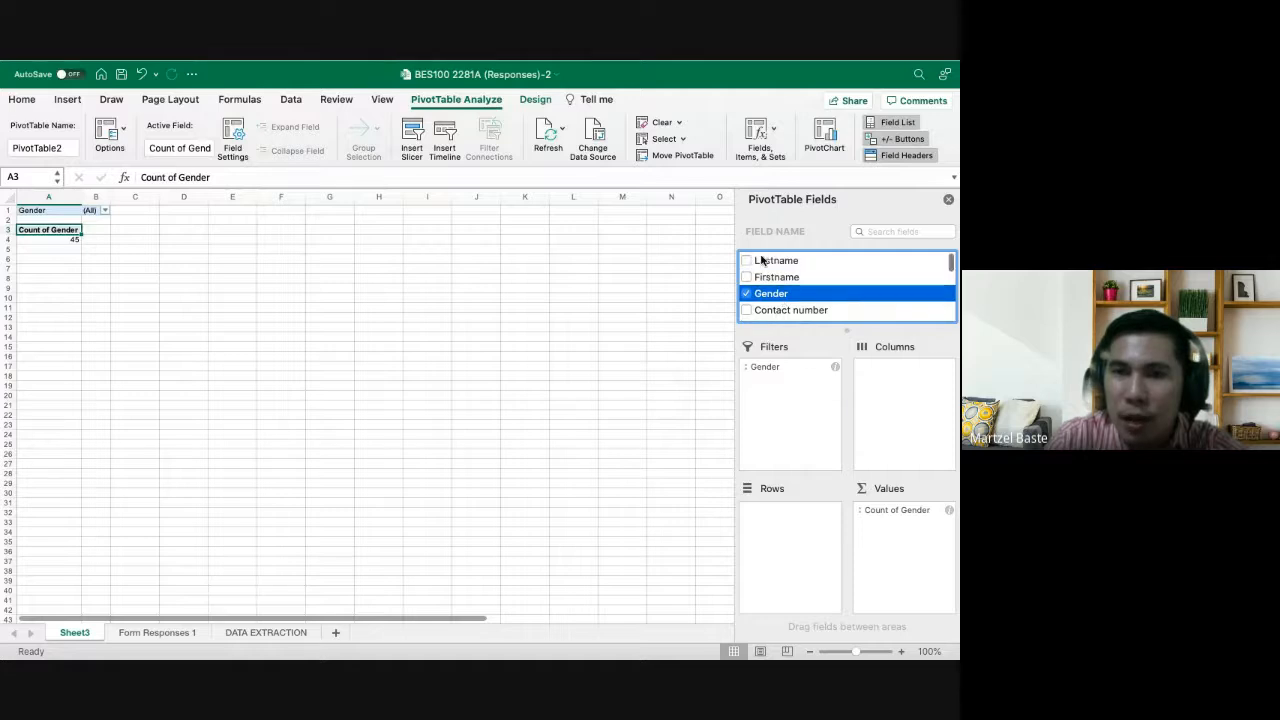
left_click_drag(761, 260, 893, 380)
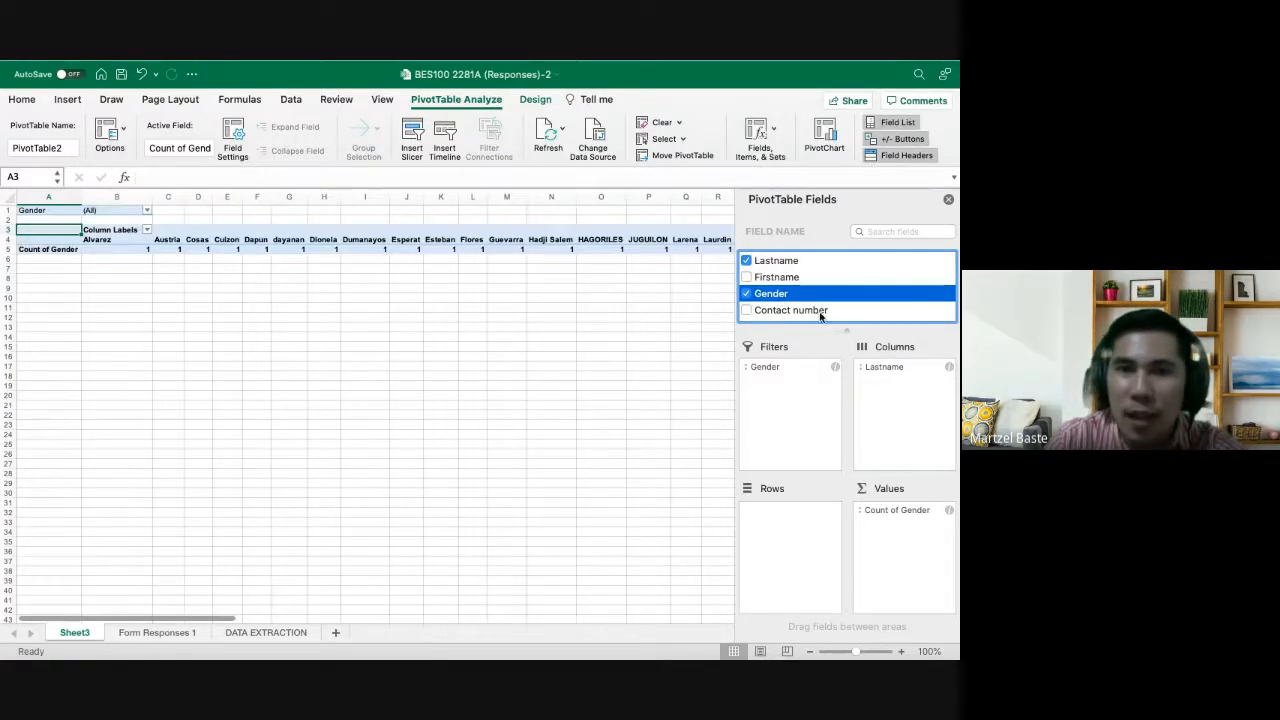
left_click(925, 370)
left_click_drag(925, 375, 851, 305)
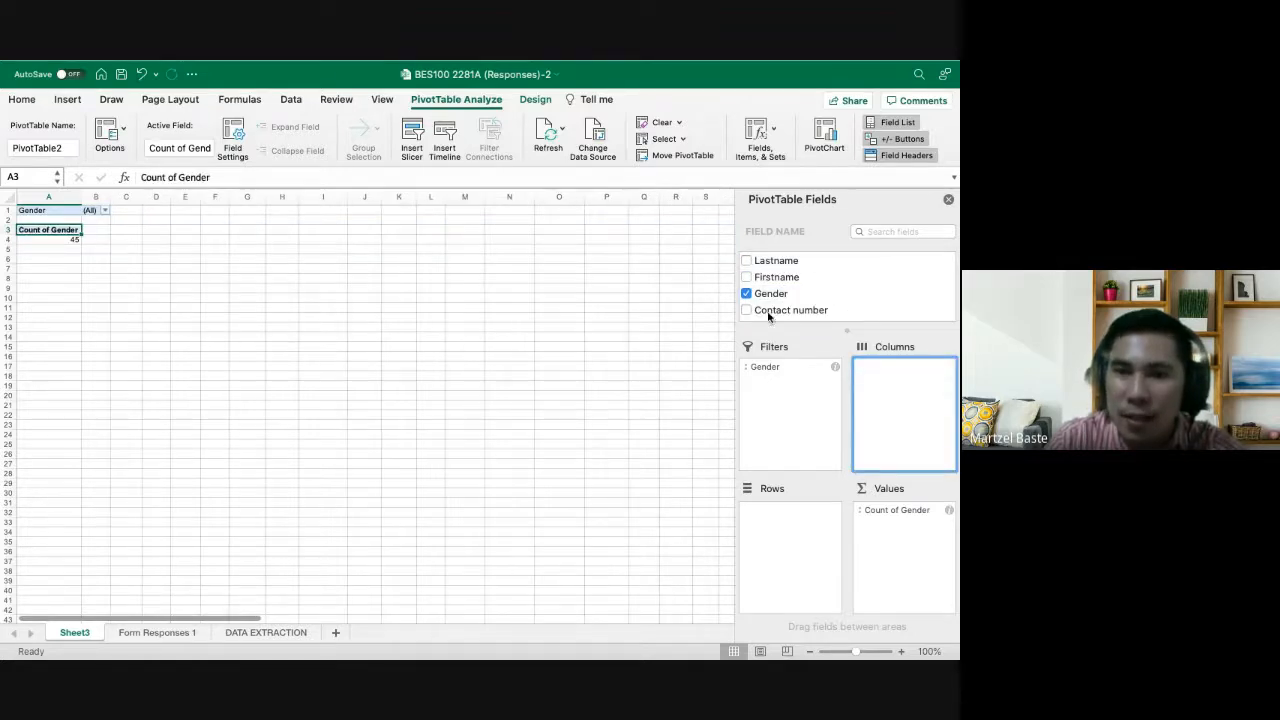
Use the Course Code field as the PivotTable's columns
scroll(768, 316, "down", 3)
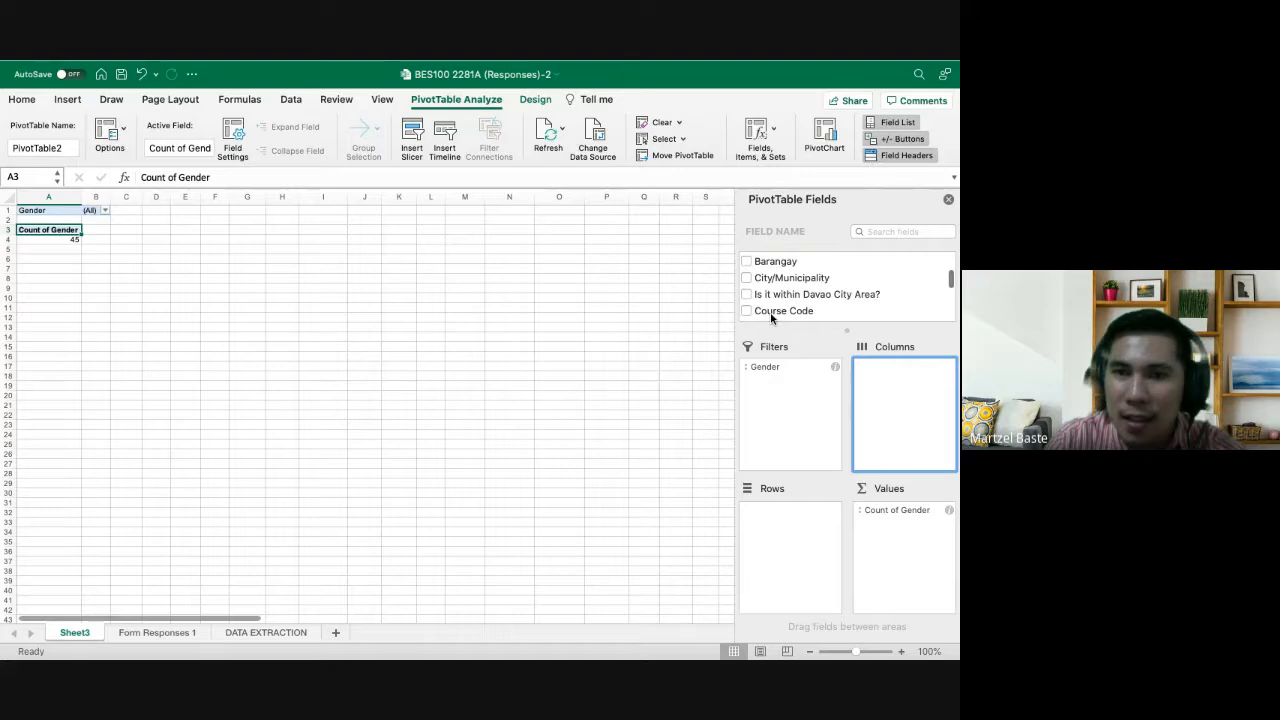
left_click(762, 262)
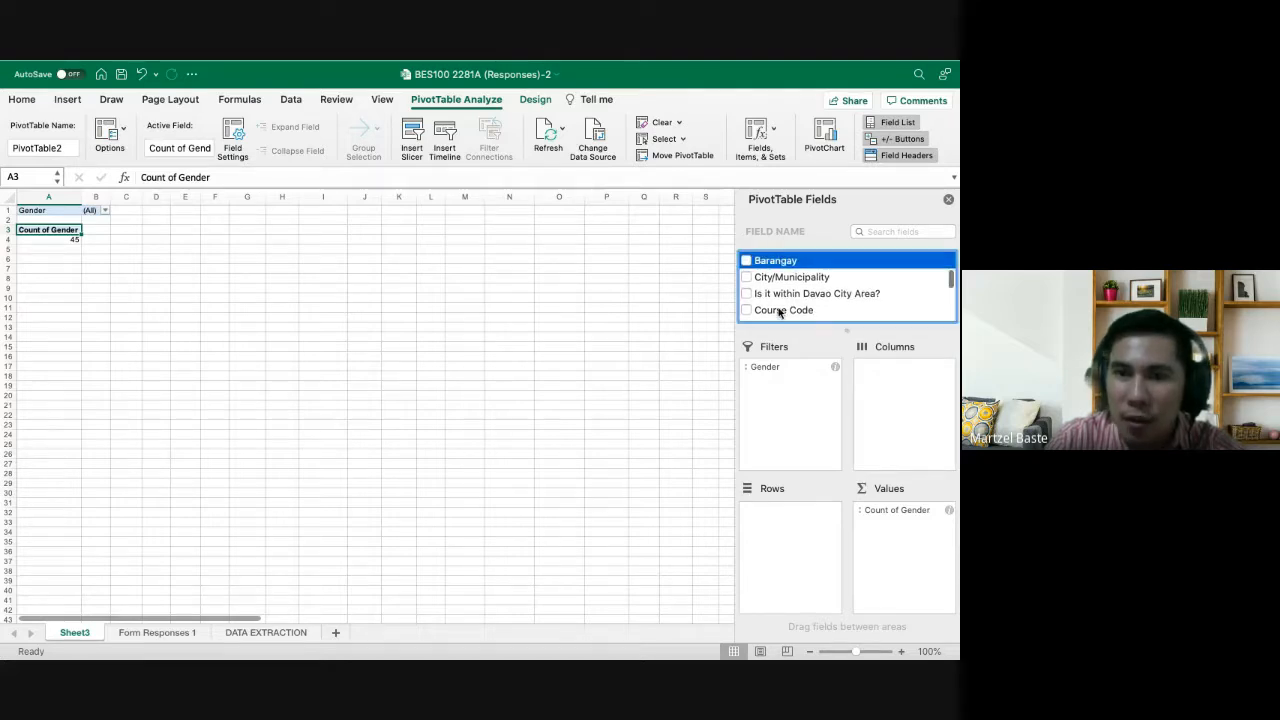
left_click_drag(777, 309, 889, 382)
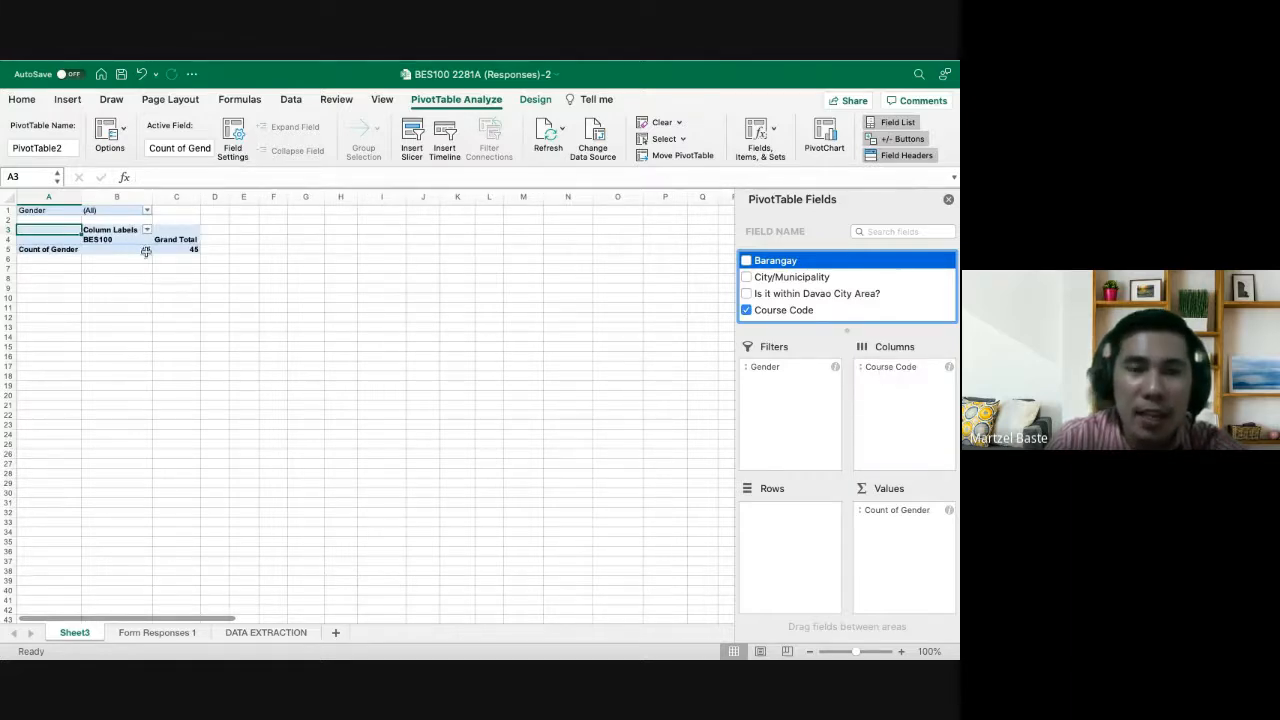
Try the PivotTable's Gender filter by excluding Female, Male and both, and restore all genders
scroll(148, 250, "up", 5)
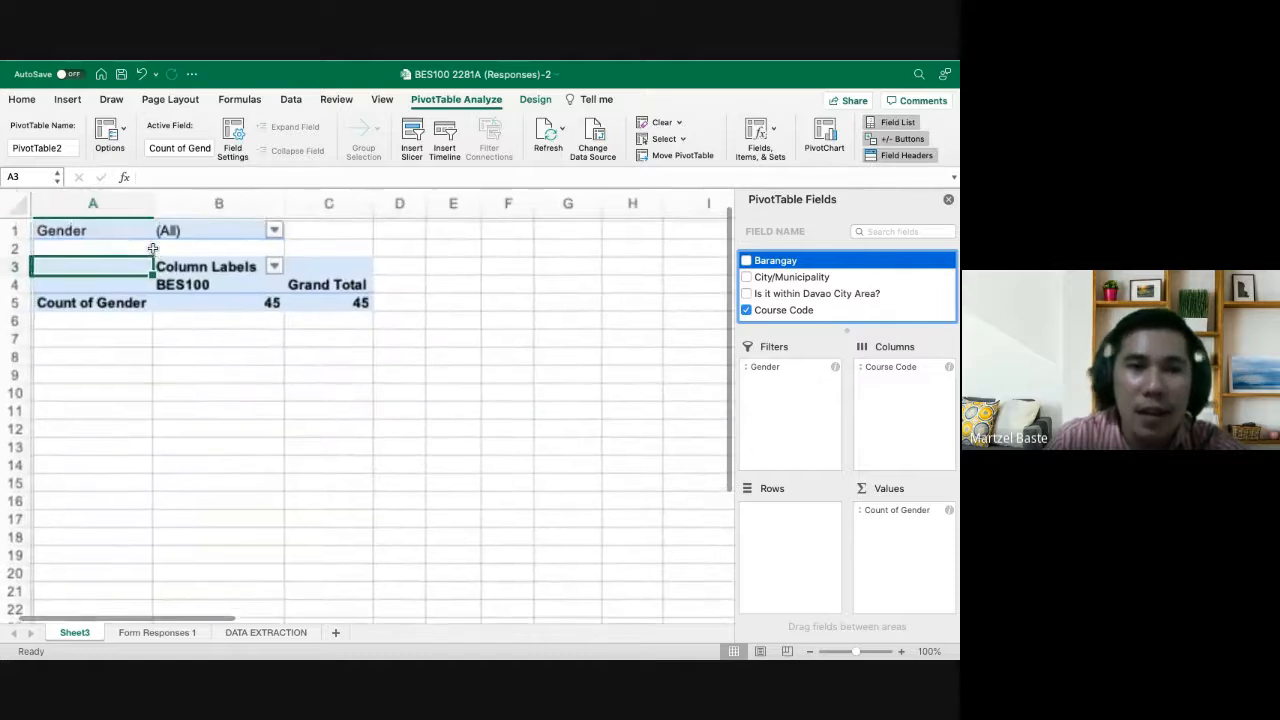
left_click(273, 231)
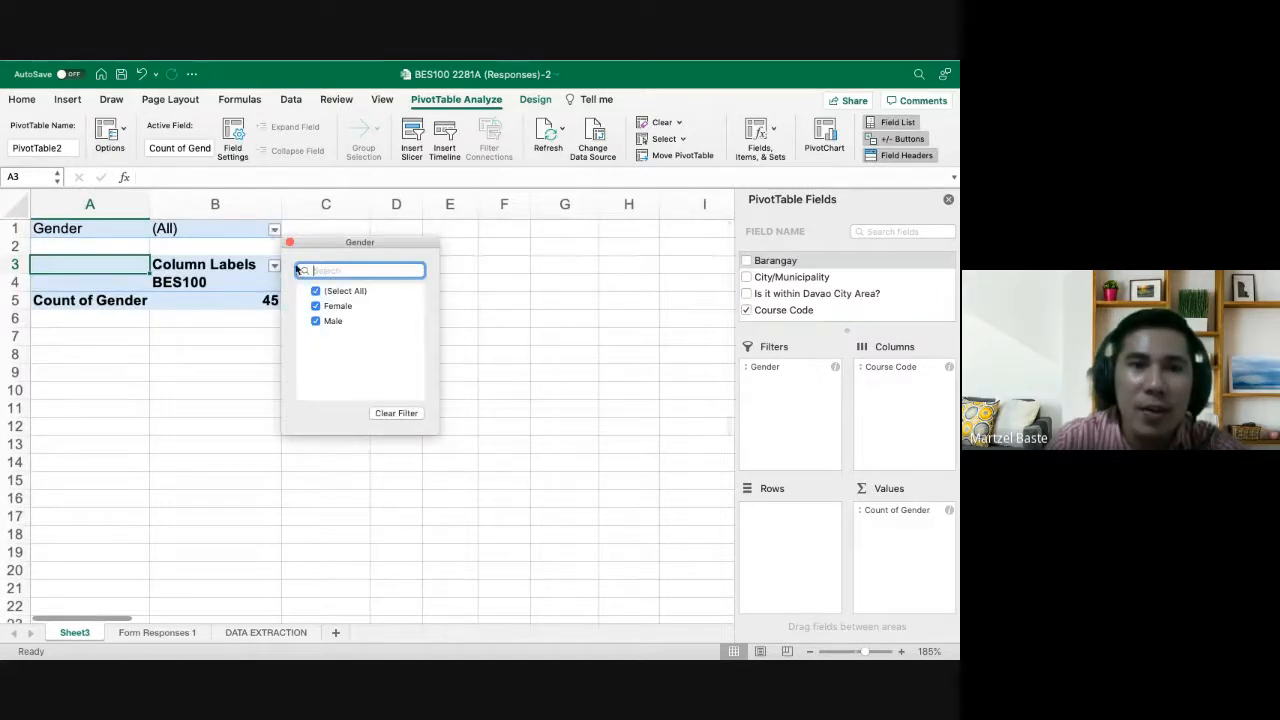
left_click(316, 306)
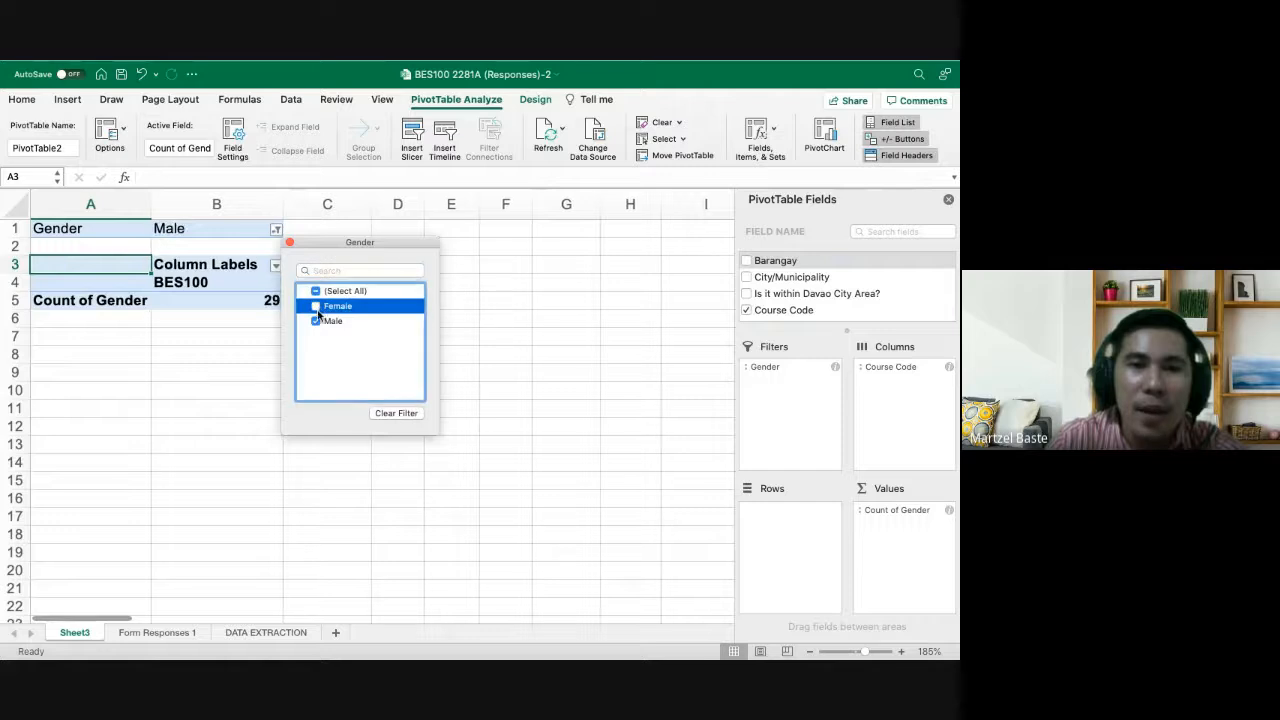
left_click(316, 308)
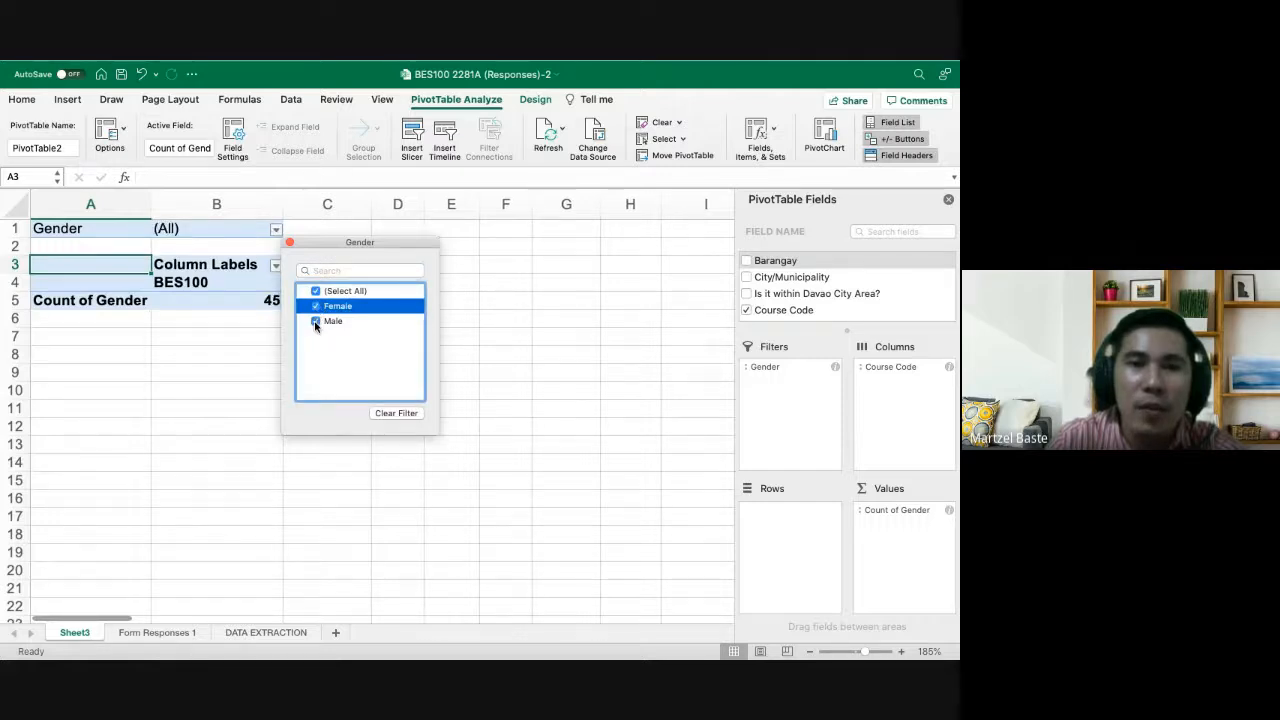
left_click(316, 322)
left_click(316, 322)
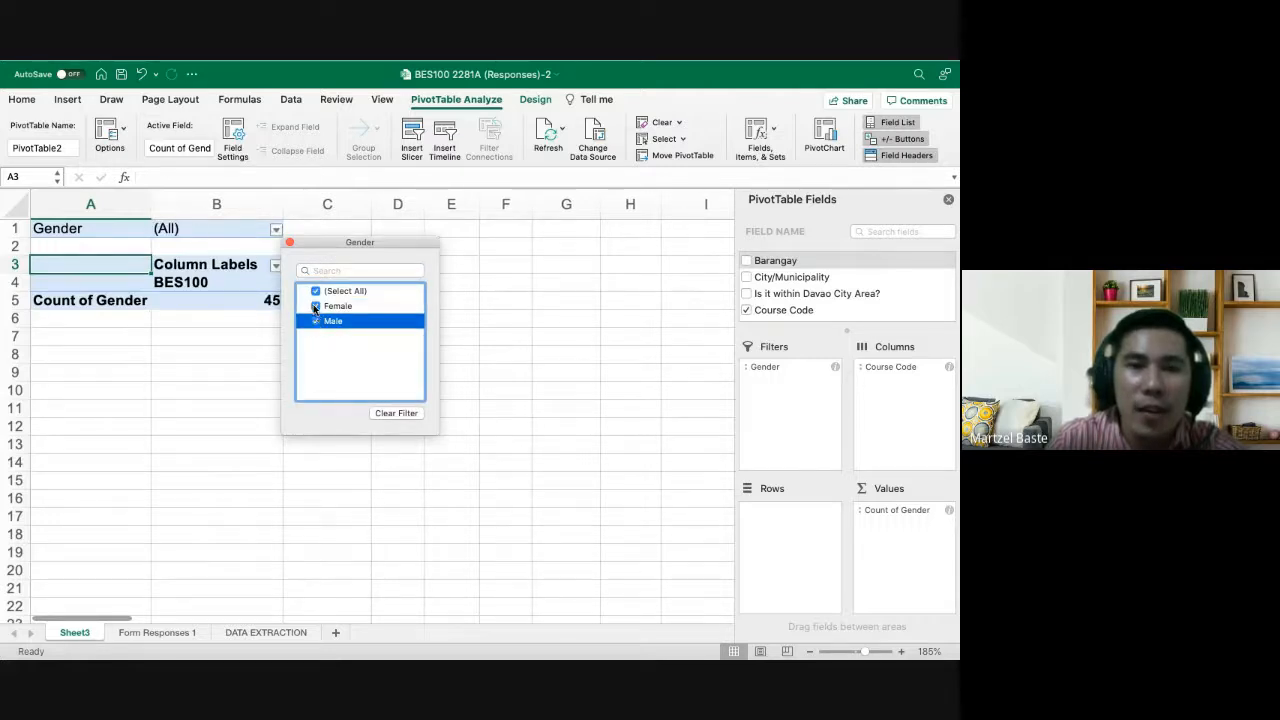
left_click(315, 308)
left_click(315, 321)
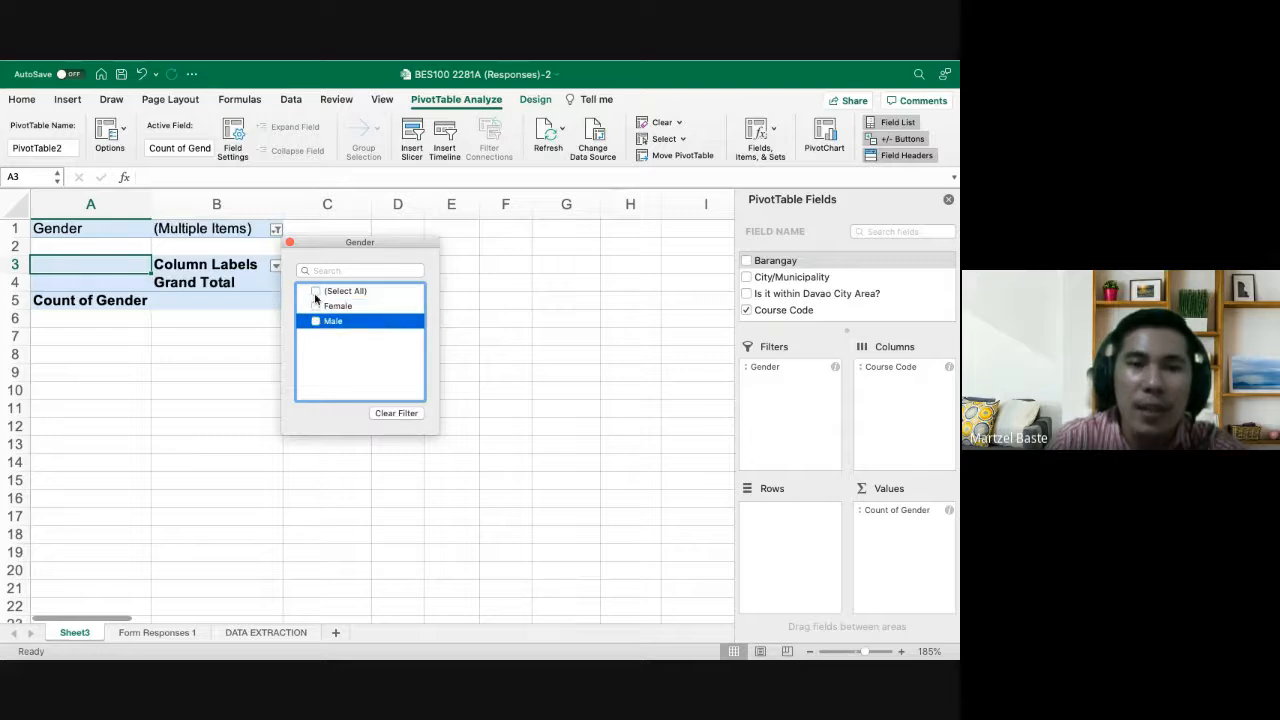
left_click(315, 292)
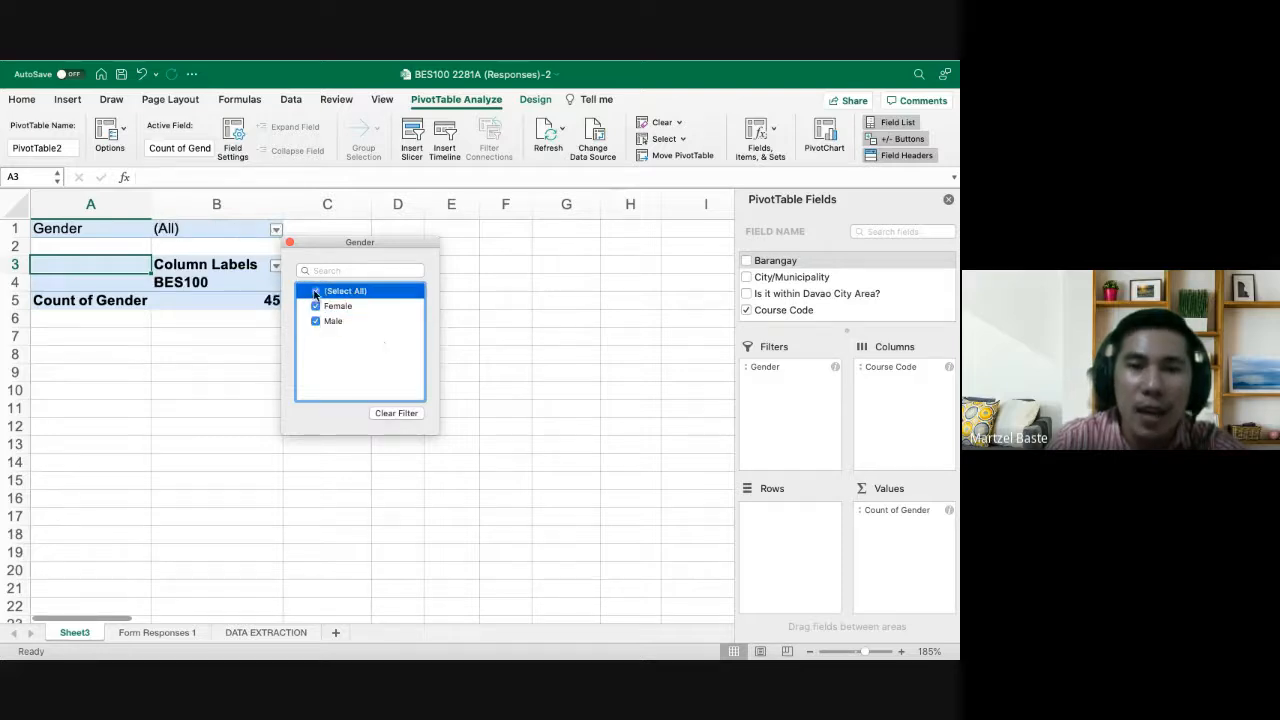
left_click(290, 243)
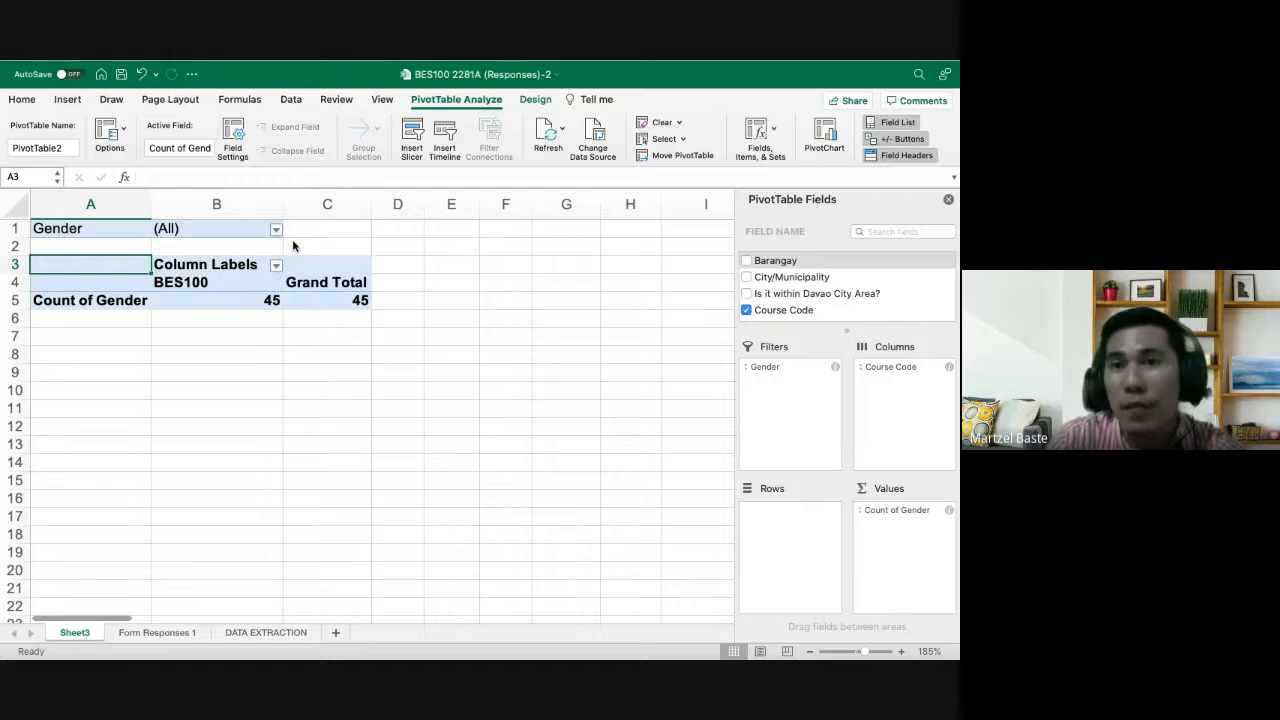
Use the Most Favorite Movie field as the PivotTable's rows
left_click(323, 317)
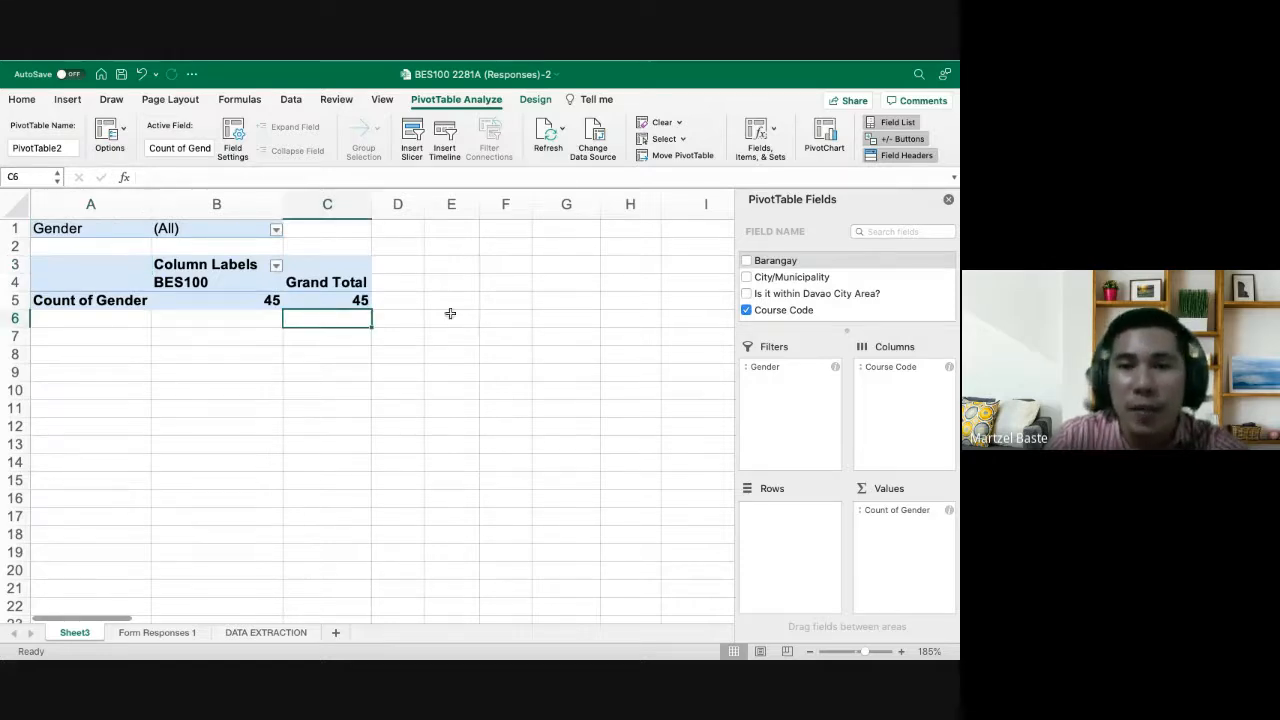
left_click(178, 264)
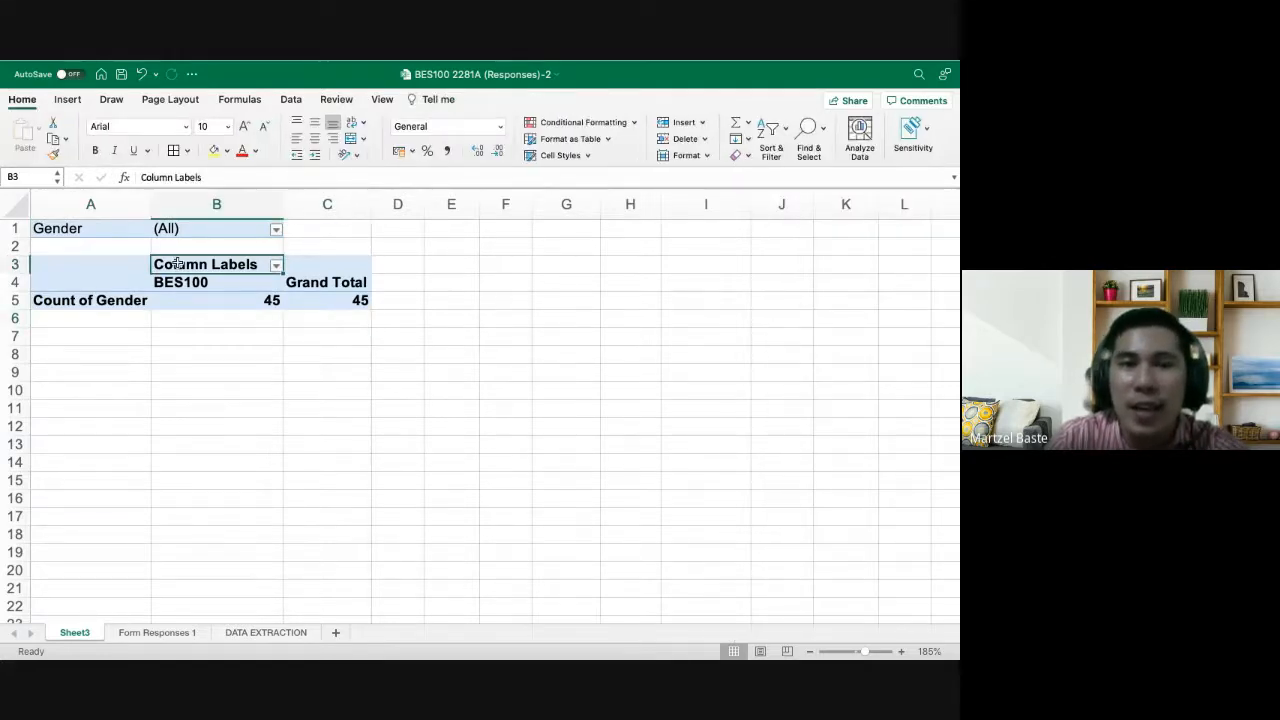
left_click(220, 226)
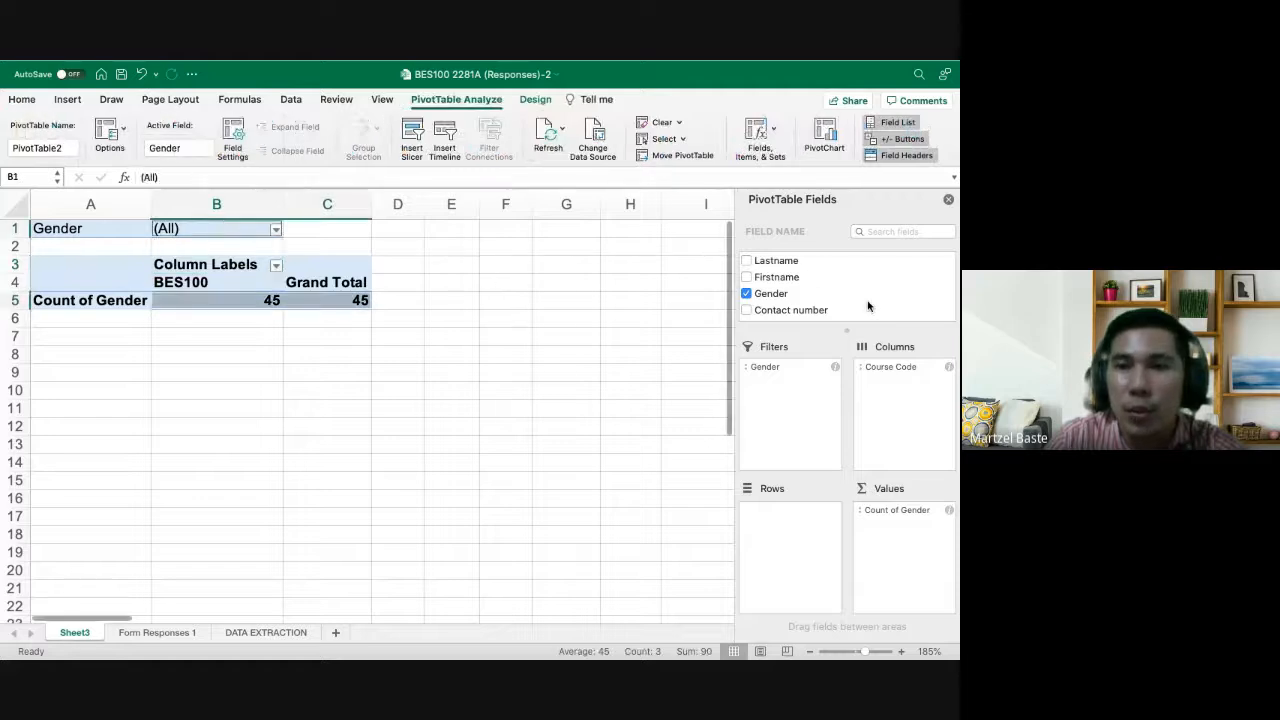
scroll(870, 303, "down", 5)
scroll(870, 303, "down", 5)
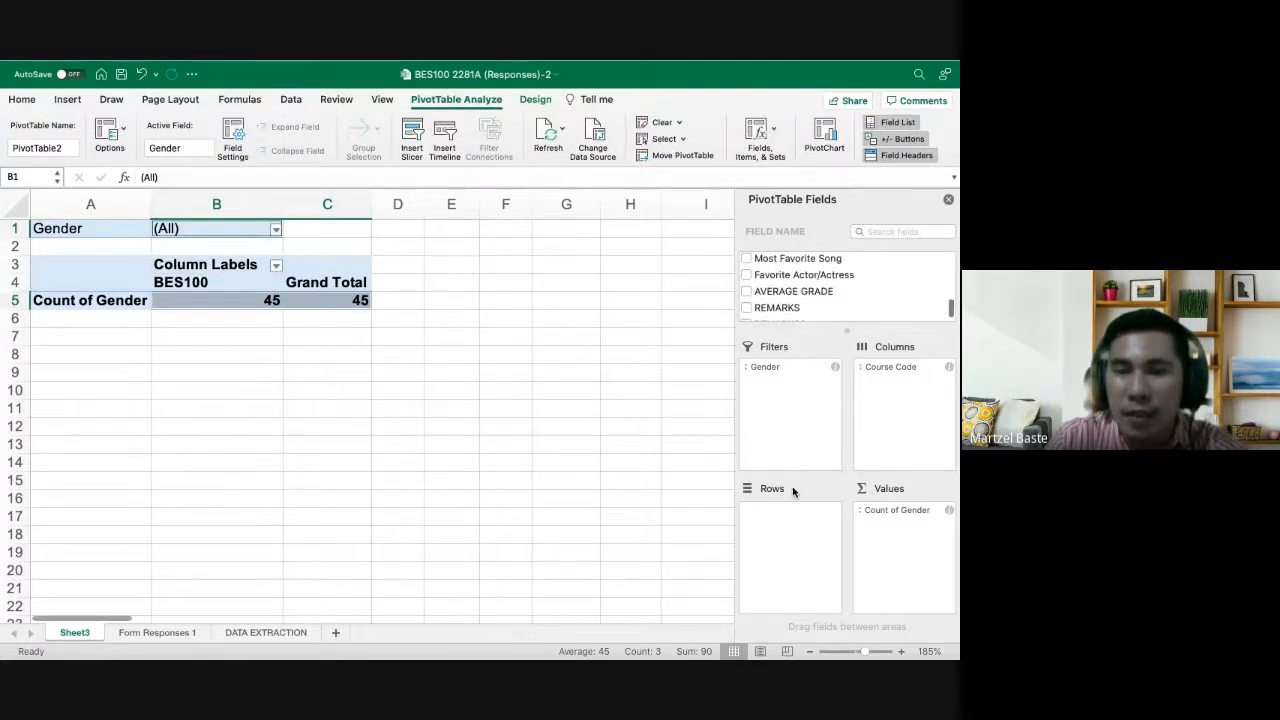
scroll(796, 306, "down", 2)
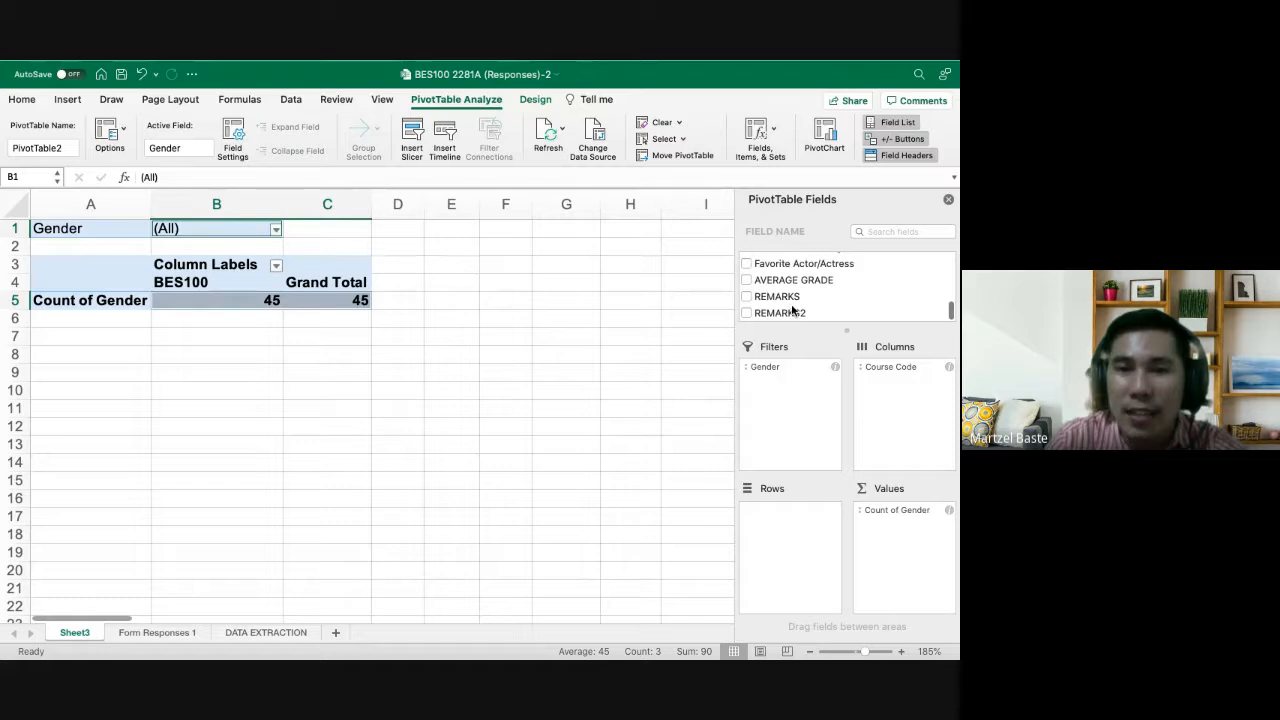
scroll(787, 296, "up", 2)
scroll(790, 296, "down", 2)
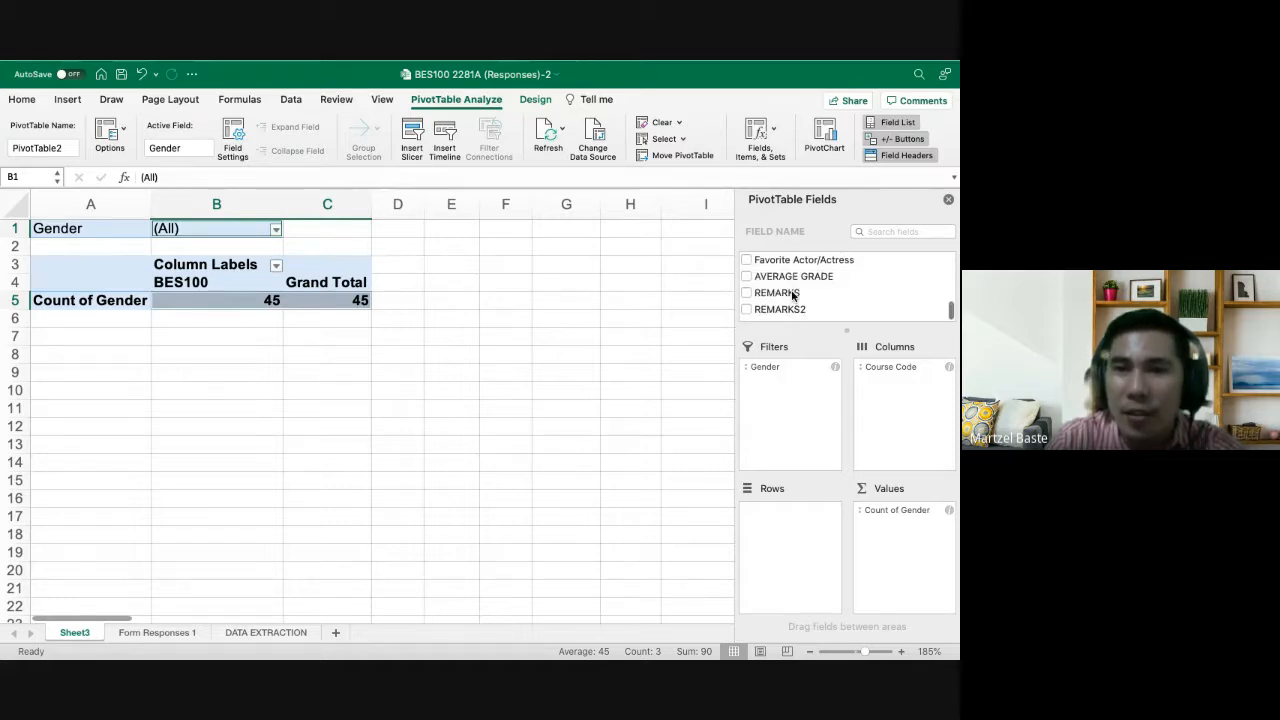
scroll(792, 296, "up", 3)
scroll(792, 295, "down", 2)
scroll(780, 295, "up", 3)
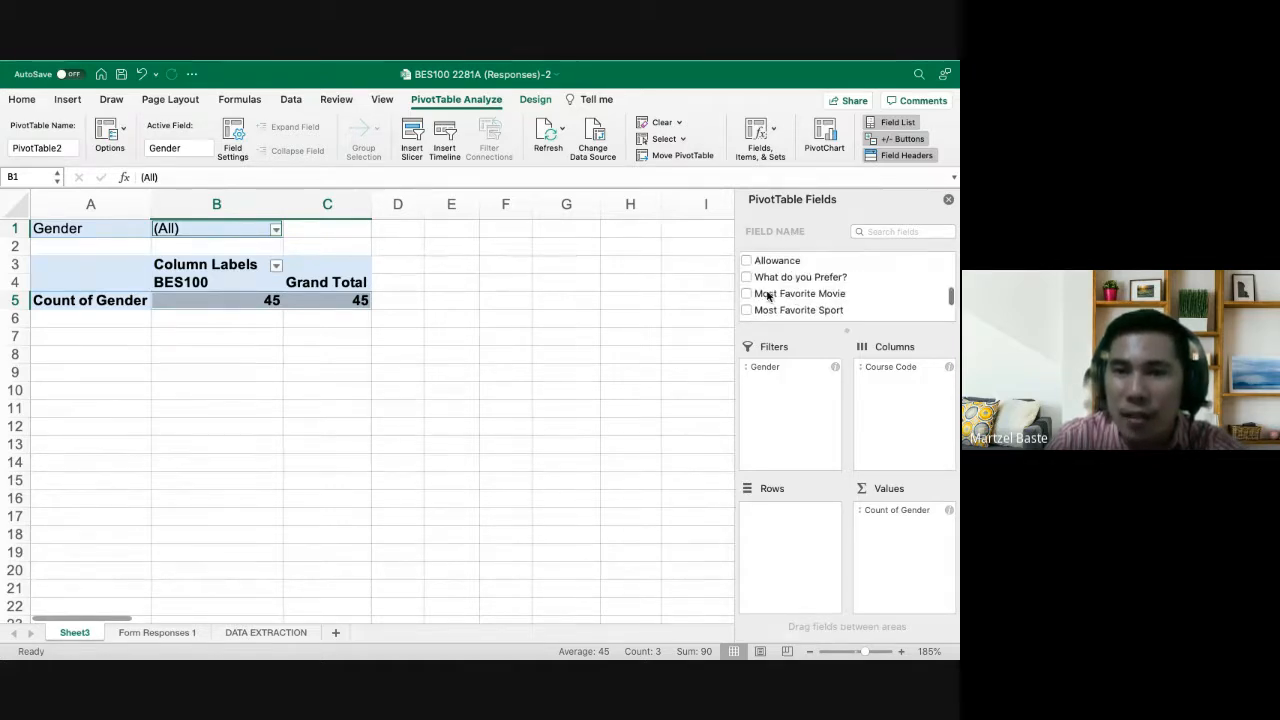
left_click_drag(776, 302, 785, 526)
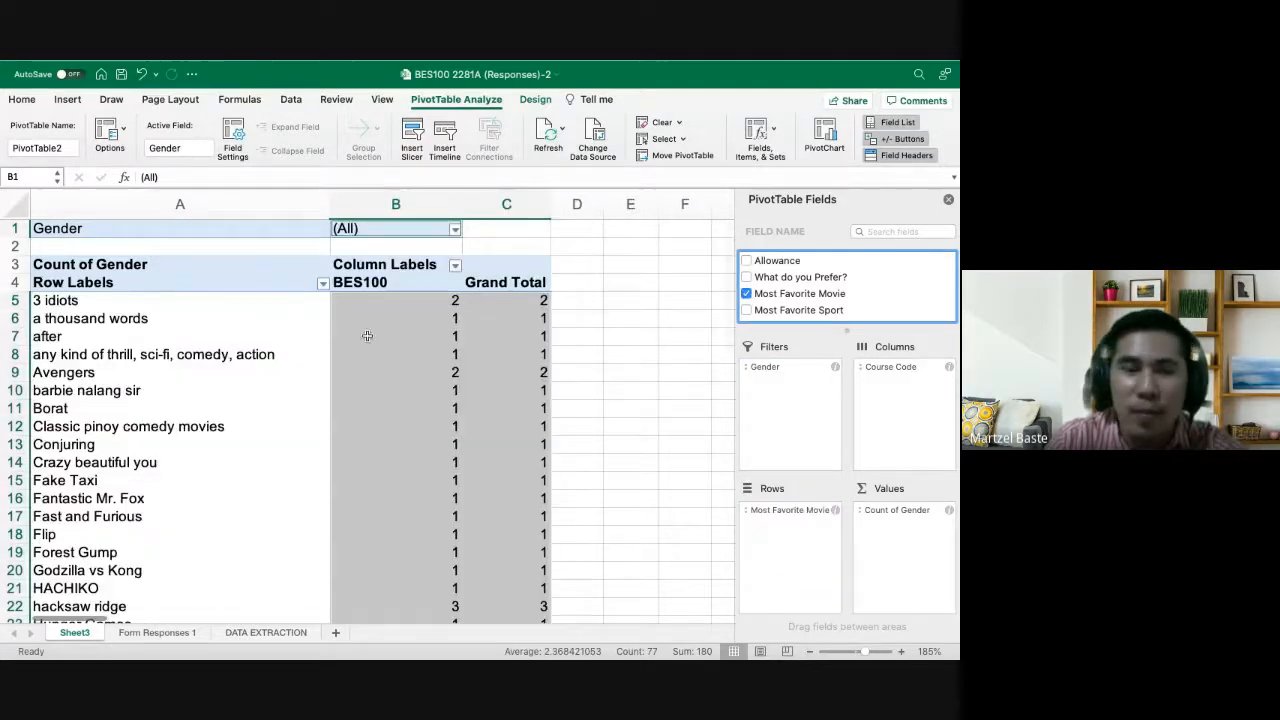
Examine the favourite movie titles in the first part of the PivotTable's row labels
scroll(345, 320, "down", 1)
scroll(340, 310, "up", 1)
scroll(345, 315, "down", 1)
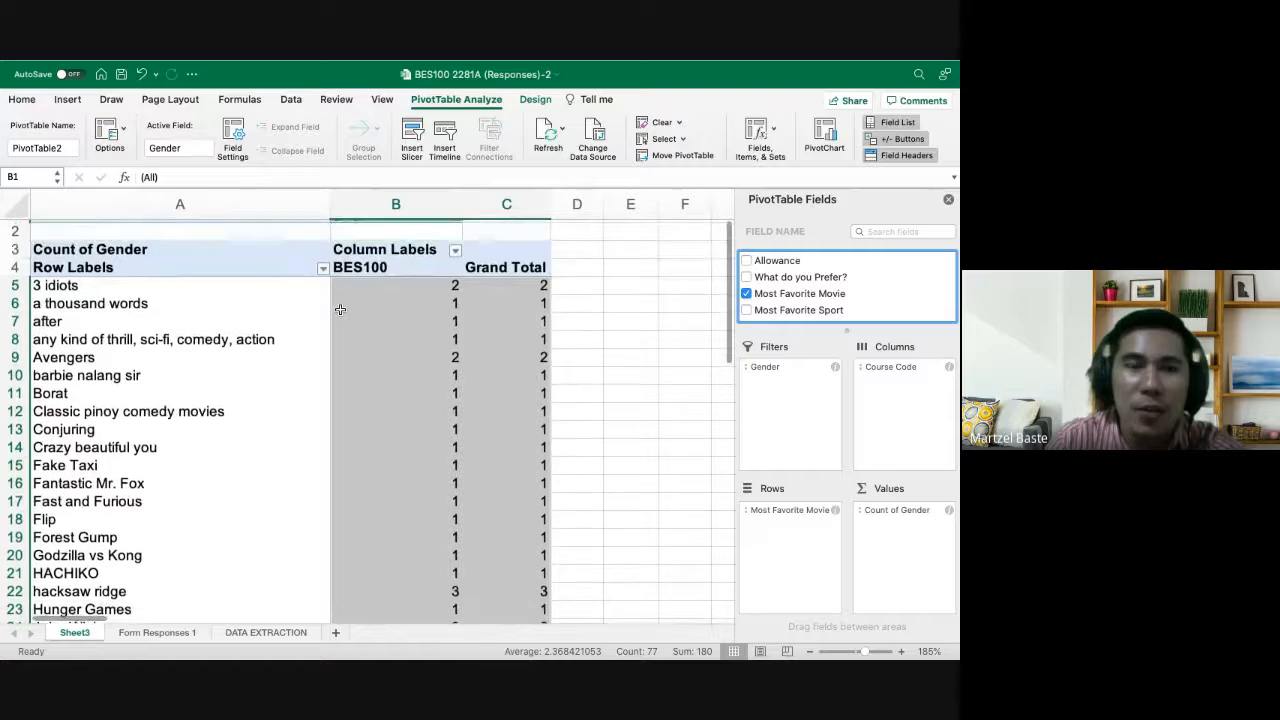
scroll(390, 322, "up", 1)
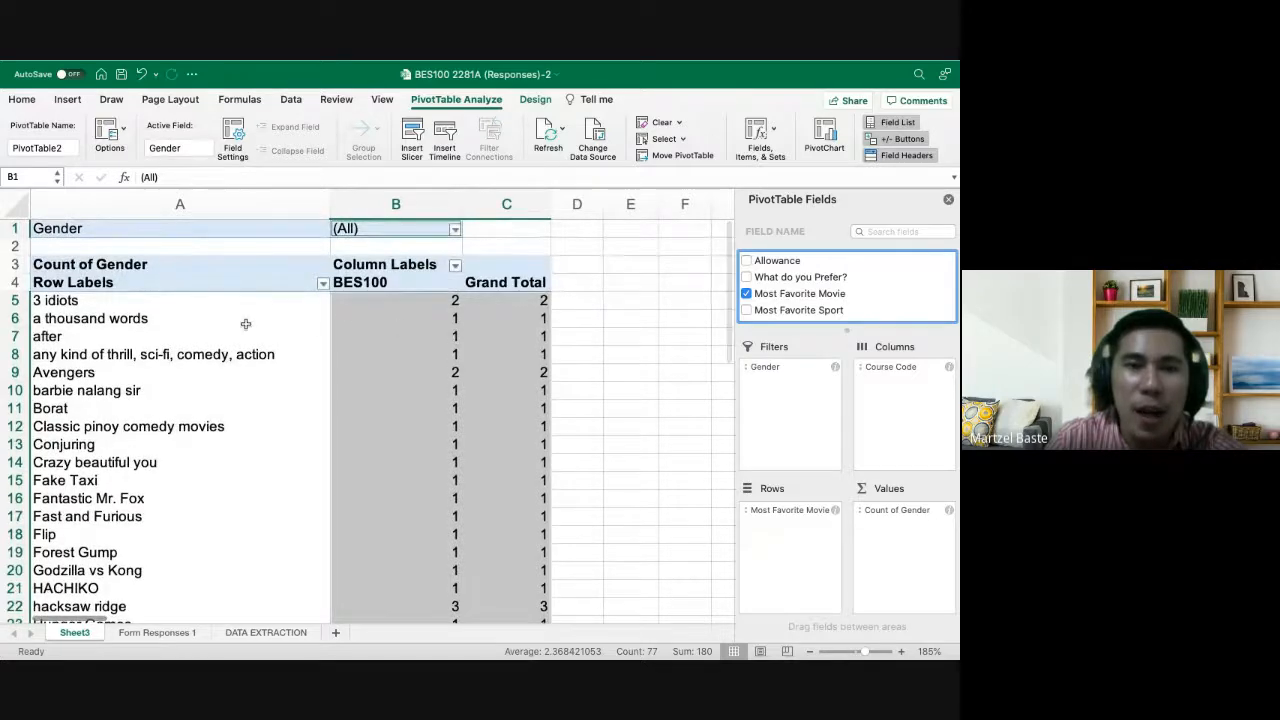
scroll(246, 325, "down", 1)
scroll(220, 320, "up", 1)
scroll(268, 354, "down", 5)
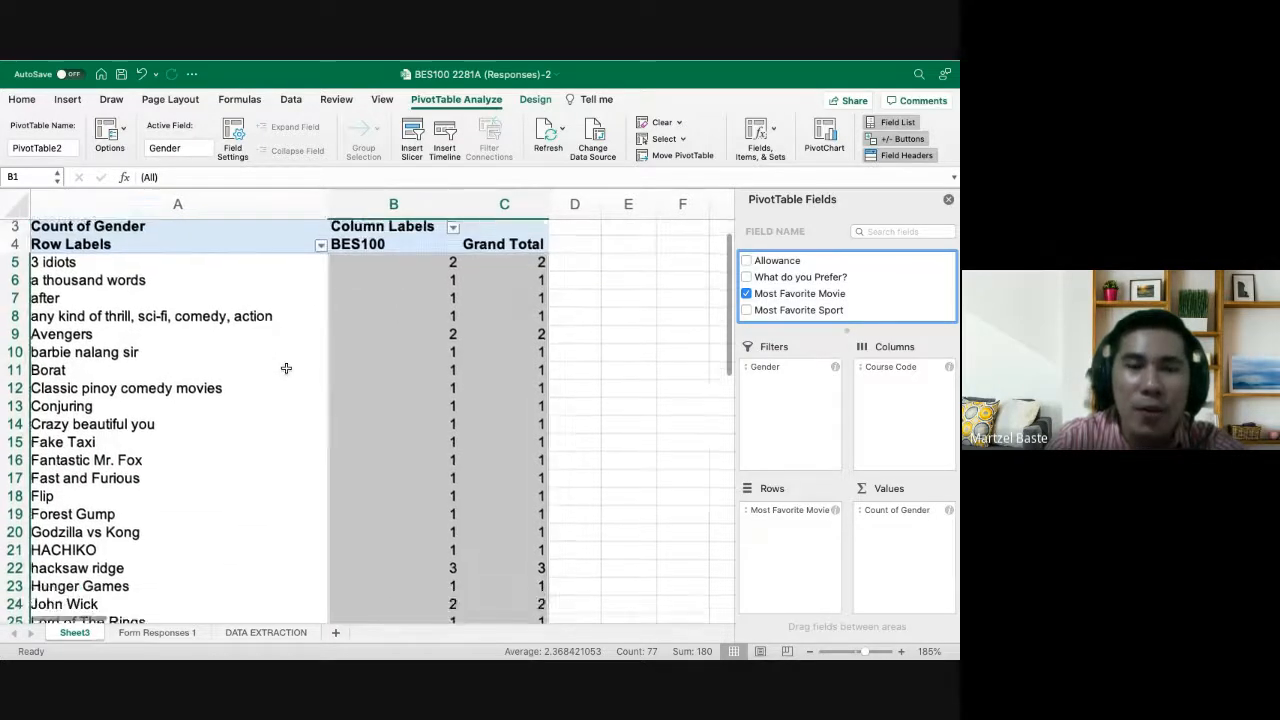
left_click(219, 312)
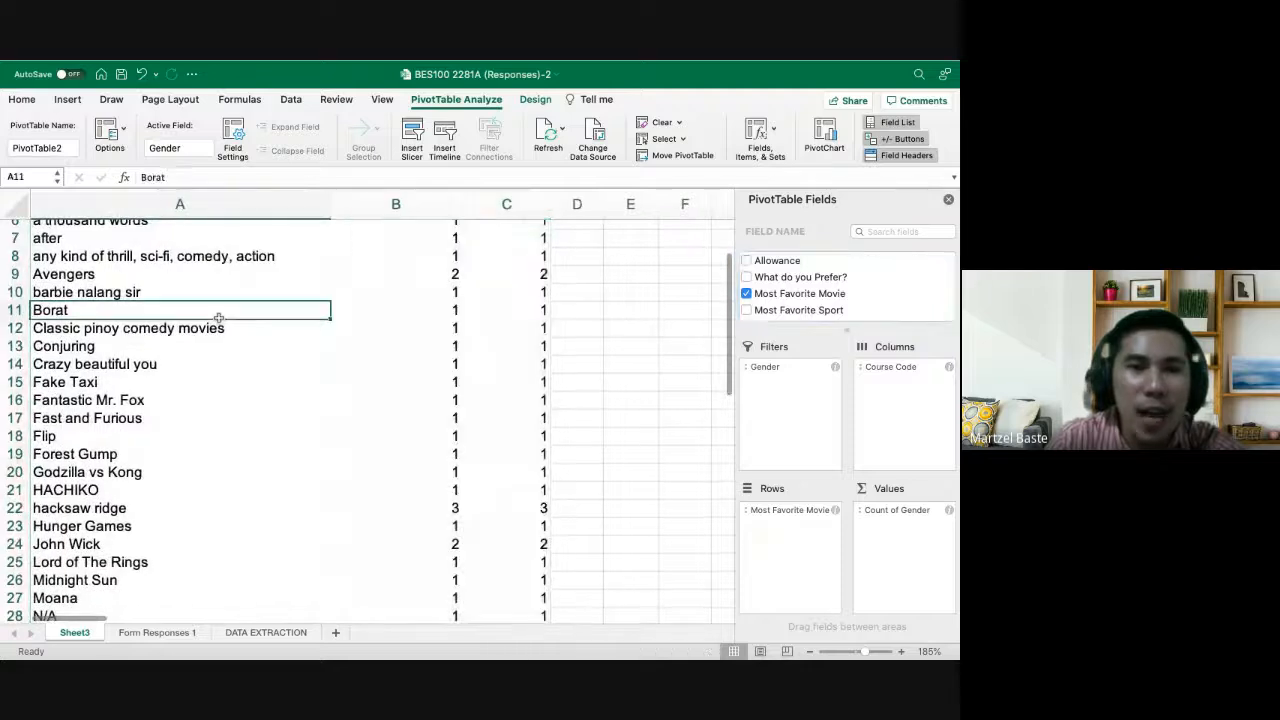
scroll(270, 335, "up", 4)
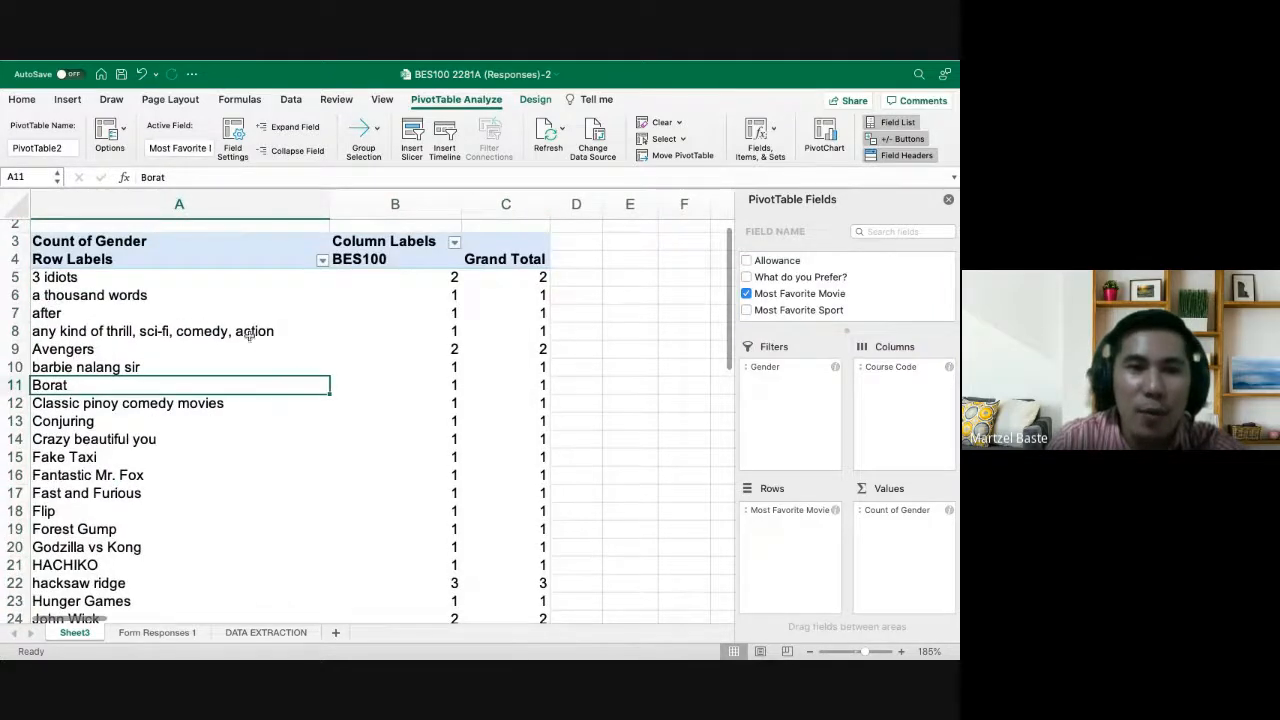
left_click(236, 349)
left_click(196, 362)
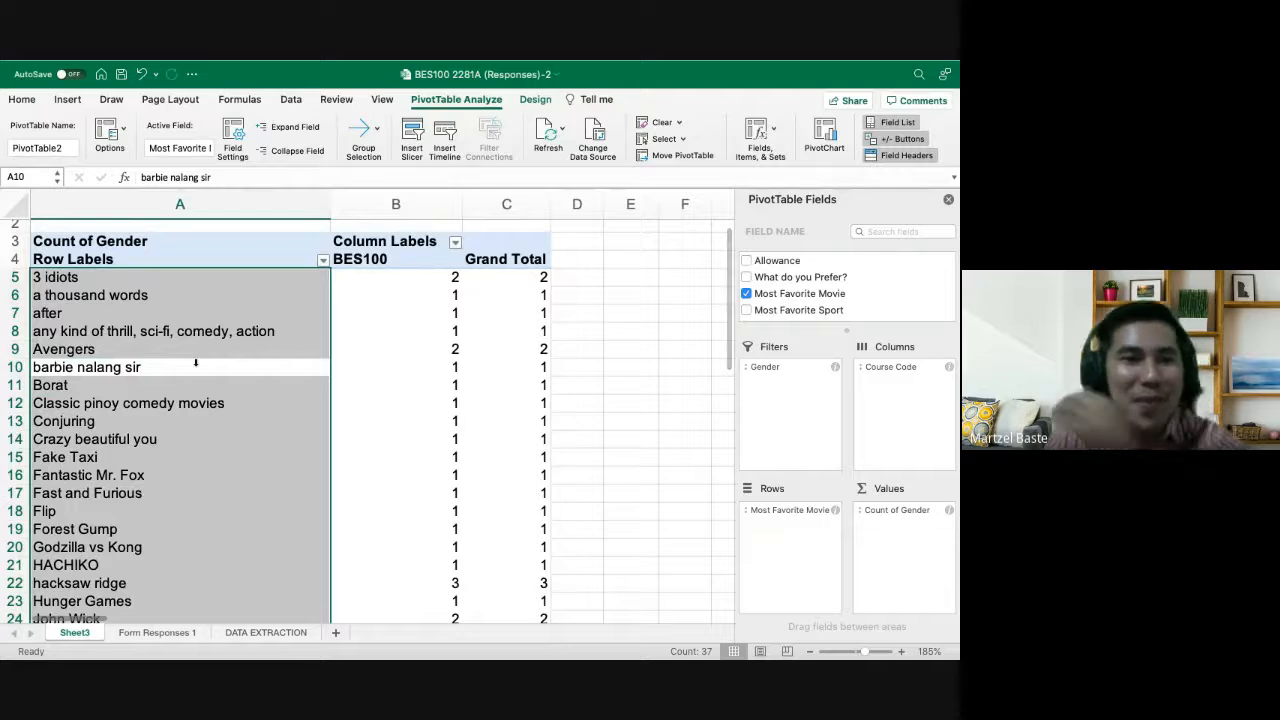
left_click(190, 352)
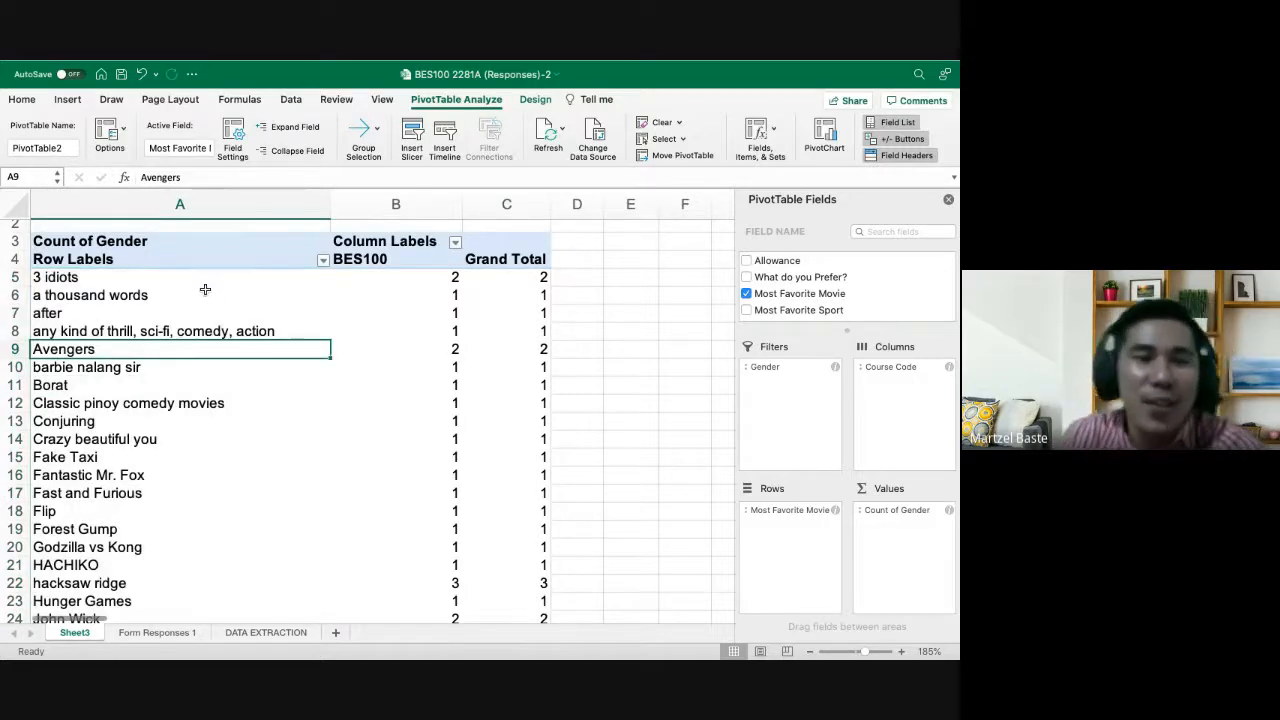
left_click(205, 289)
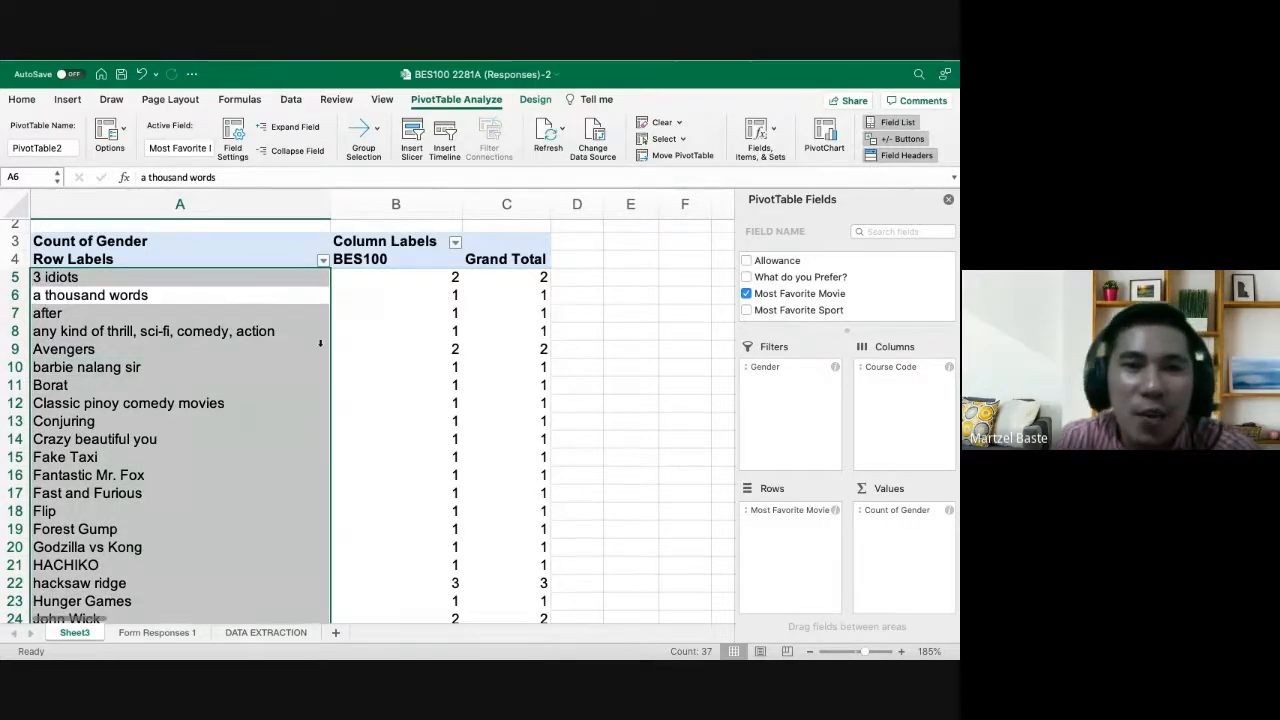
Check the counts for hacksaw ridge, John Wick and Squid Game, and read the PivotTable through to its grand total
scroll(323, 343, "down", 5)
left_click(191, 323)
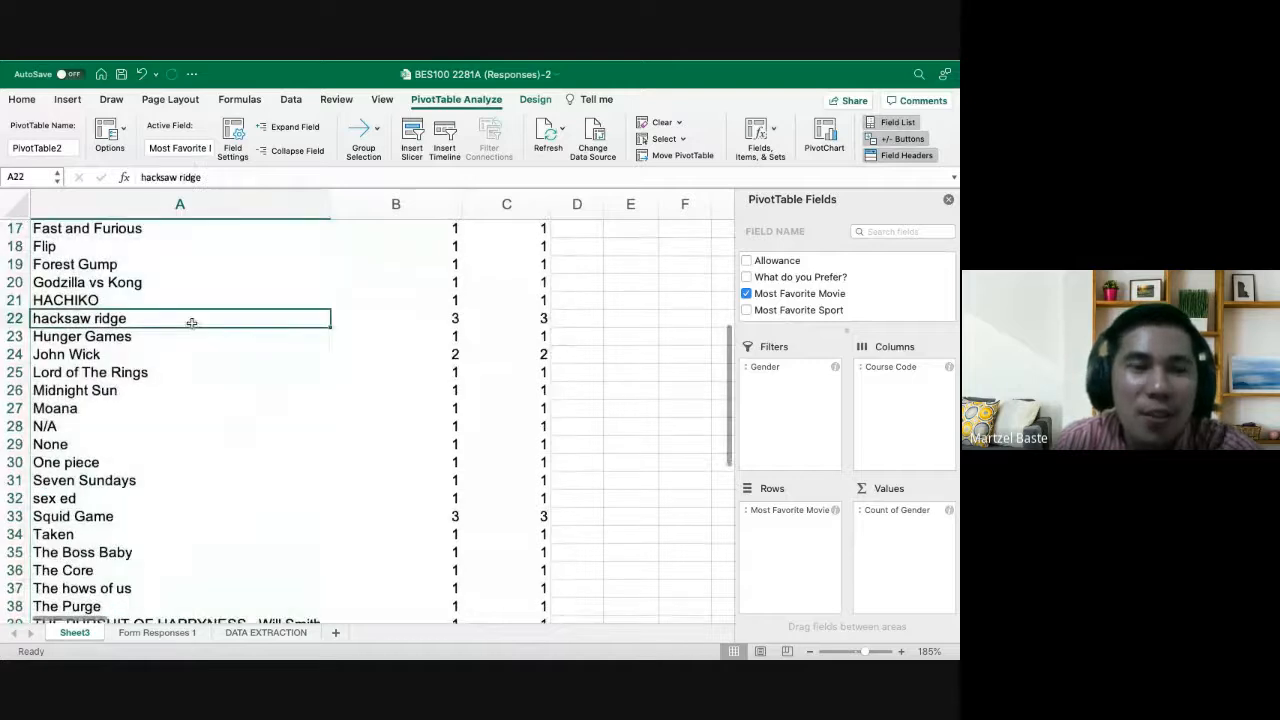
left_click(451, 319)
left_click(278, 358)
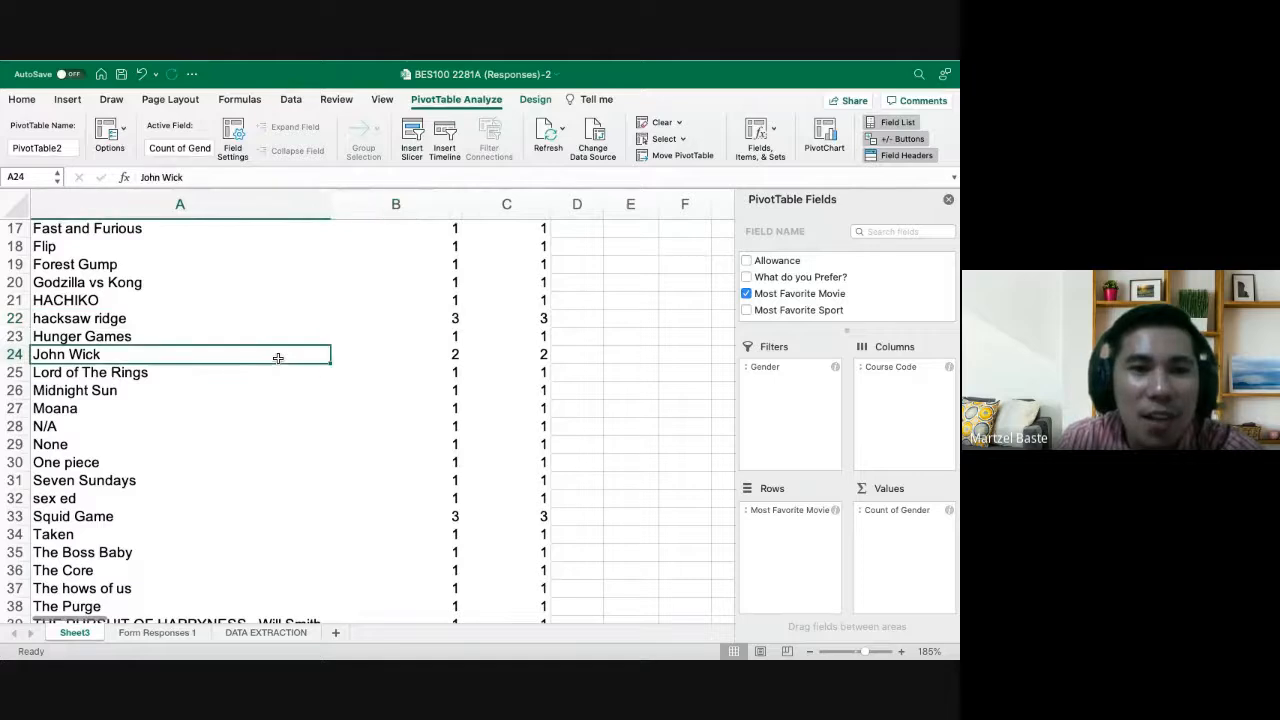
left_click(457, 356)
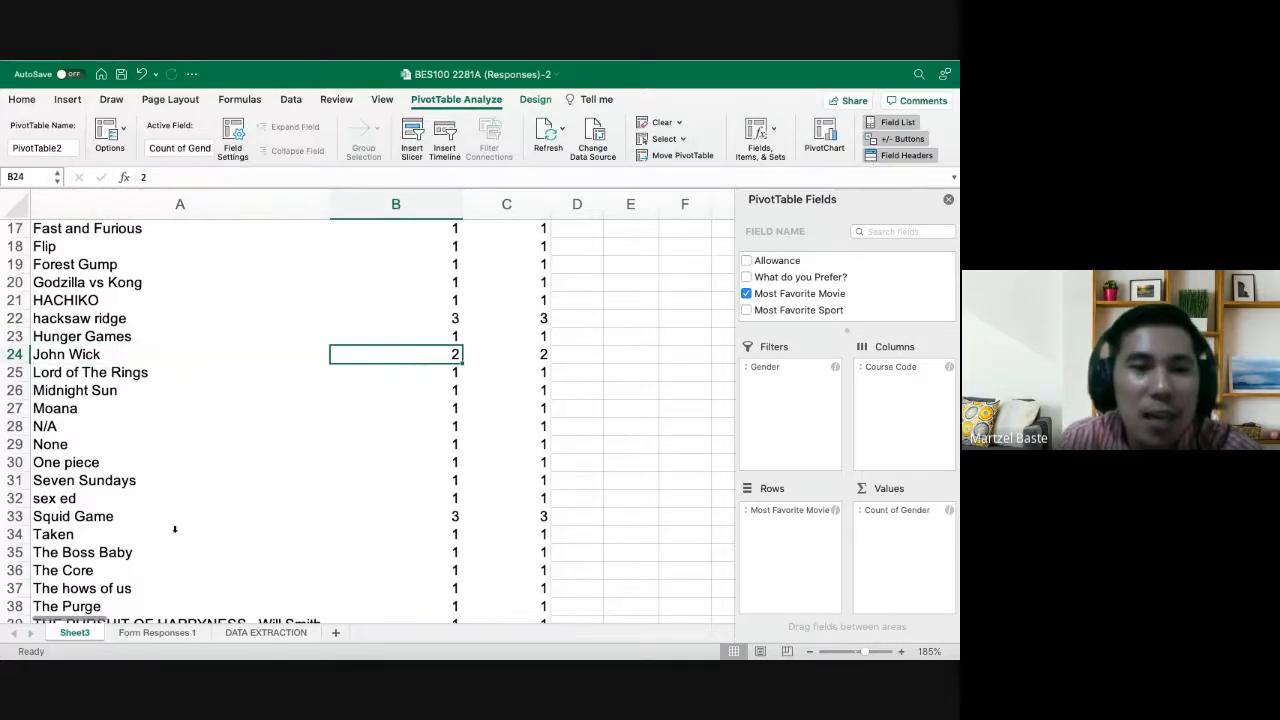
left_click(125, 516)
scroll(300, 470, "down", 3)
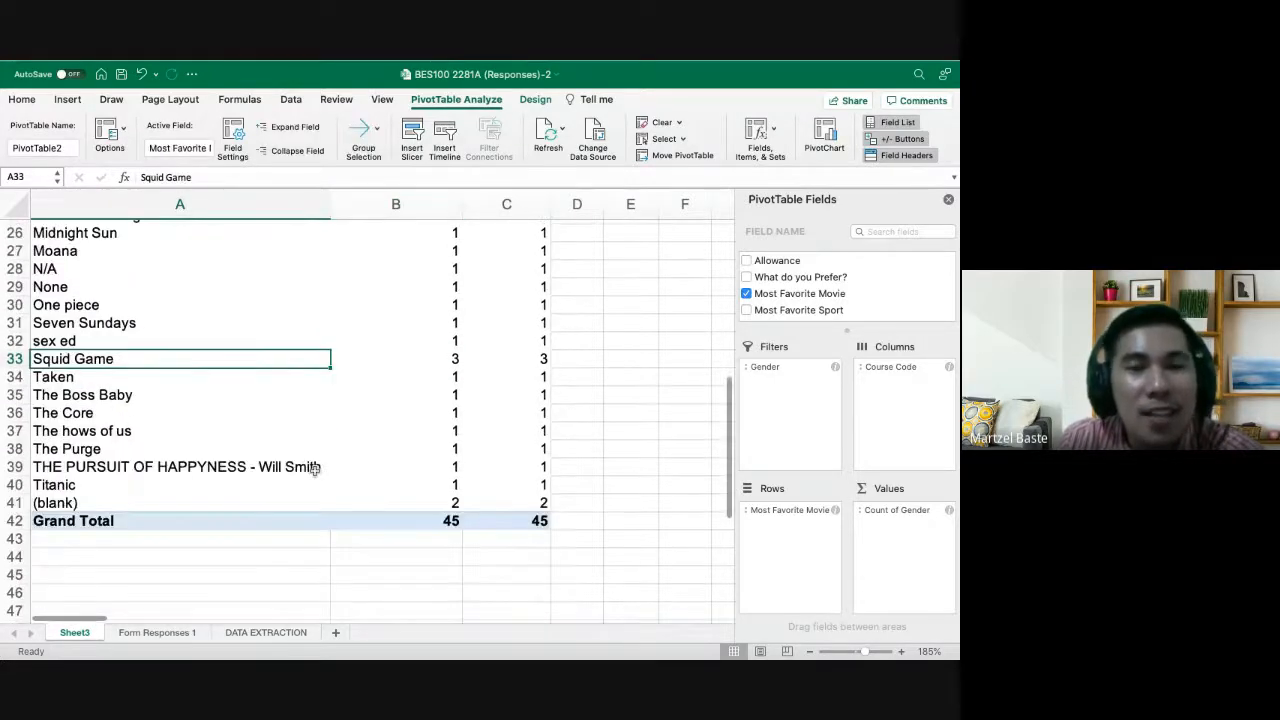
scroll(362, 364, "up", 8)
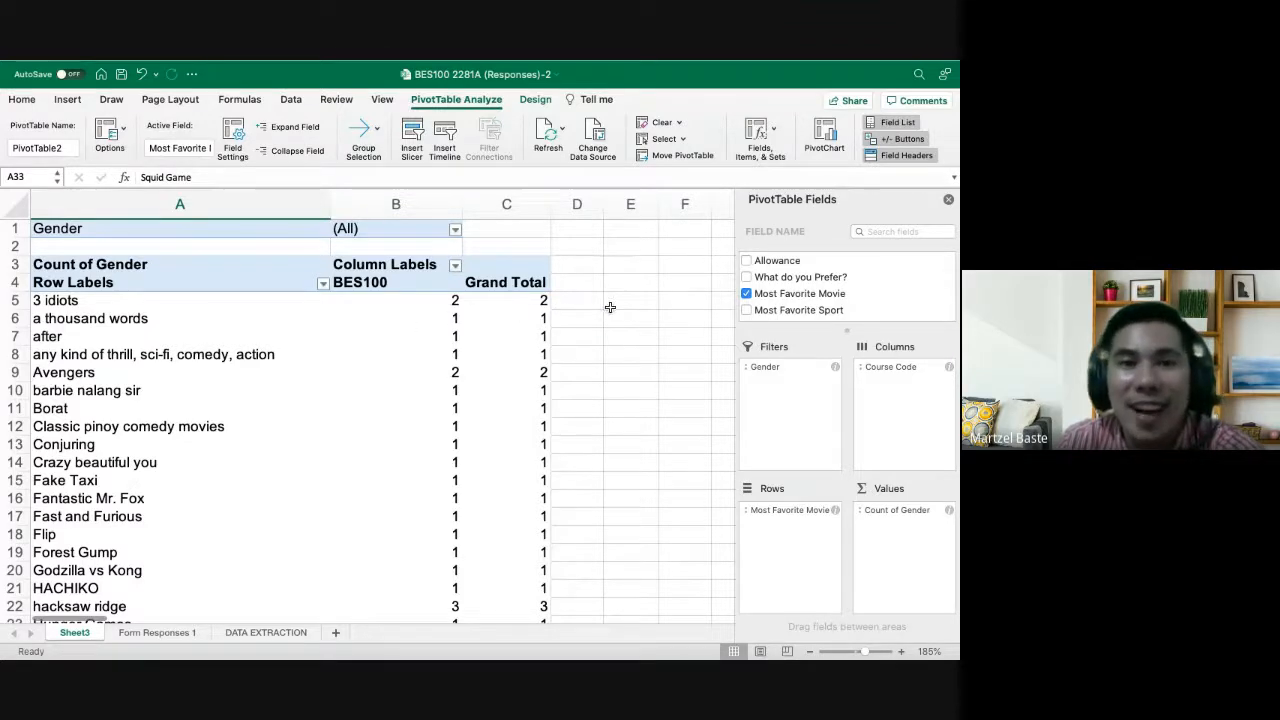
scroll(351, 414, "down", 5)
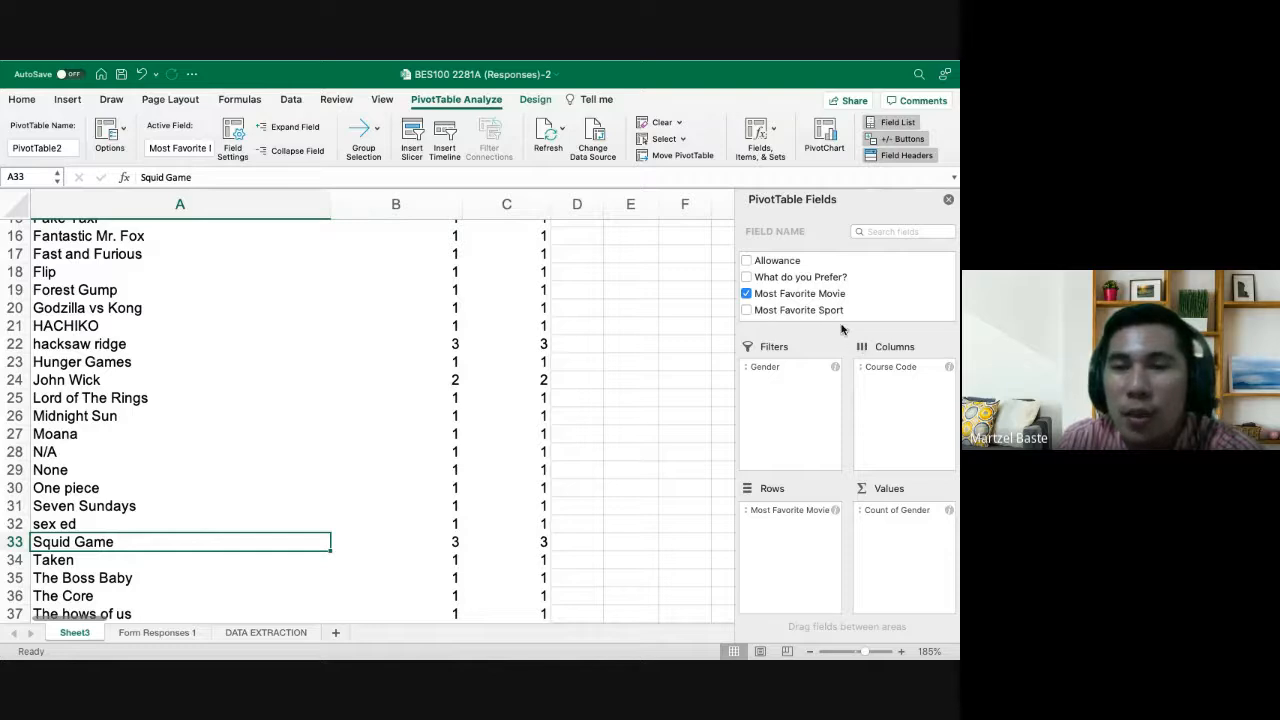
Try Most Favorite Song as a second column field under Course Code, and remove it again
scroll(820, 300, "up", 5)
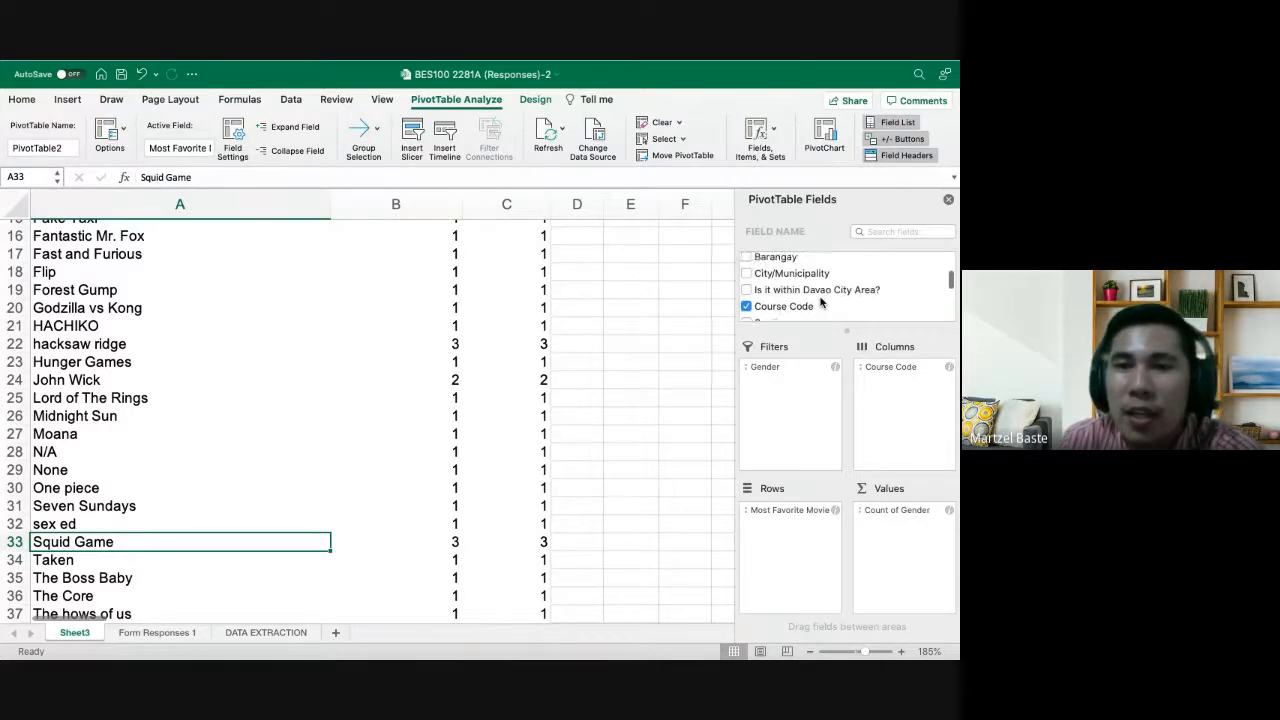
scroll(820, 302, "down", 2)
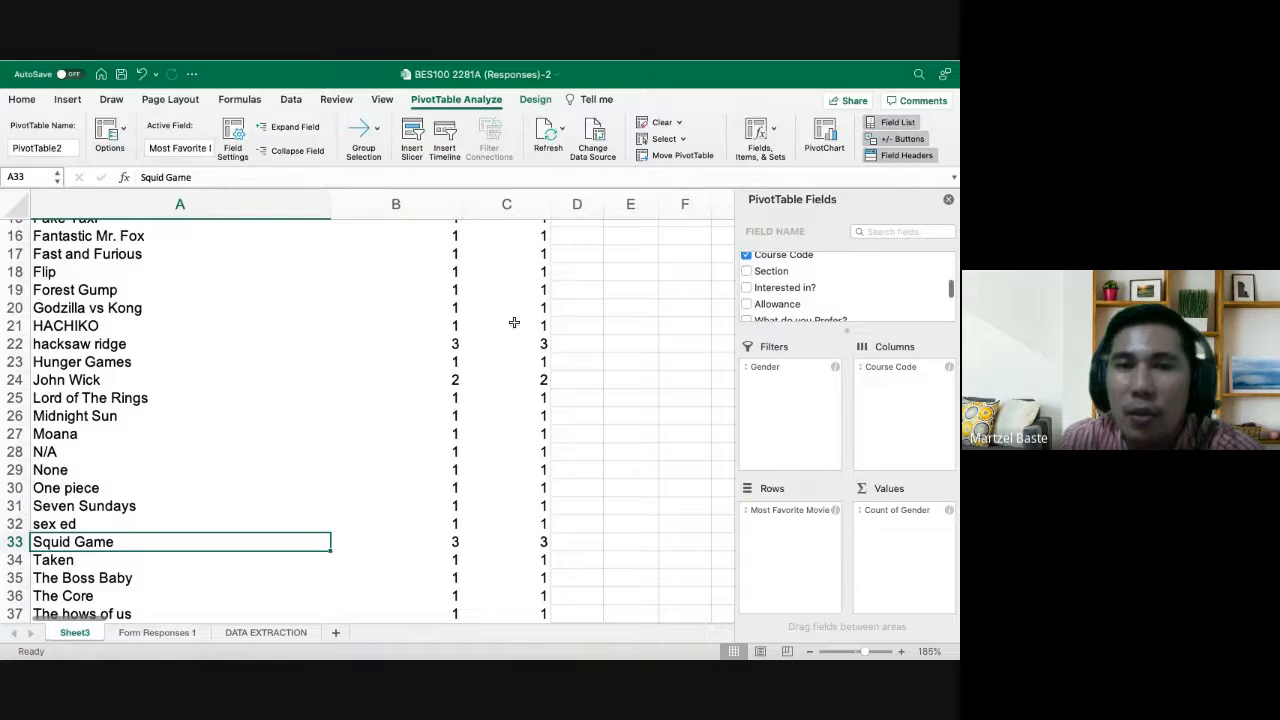
scroll(514, 320, "up", 5)
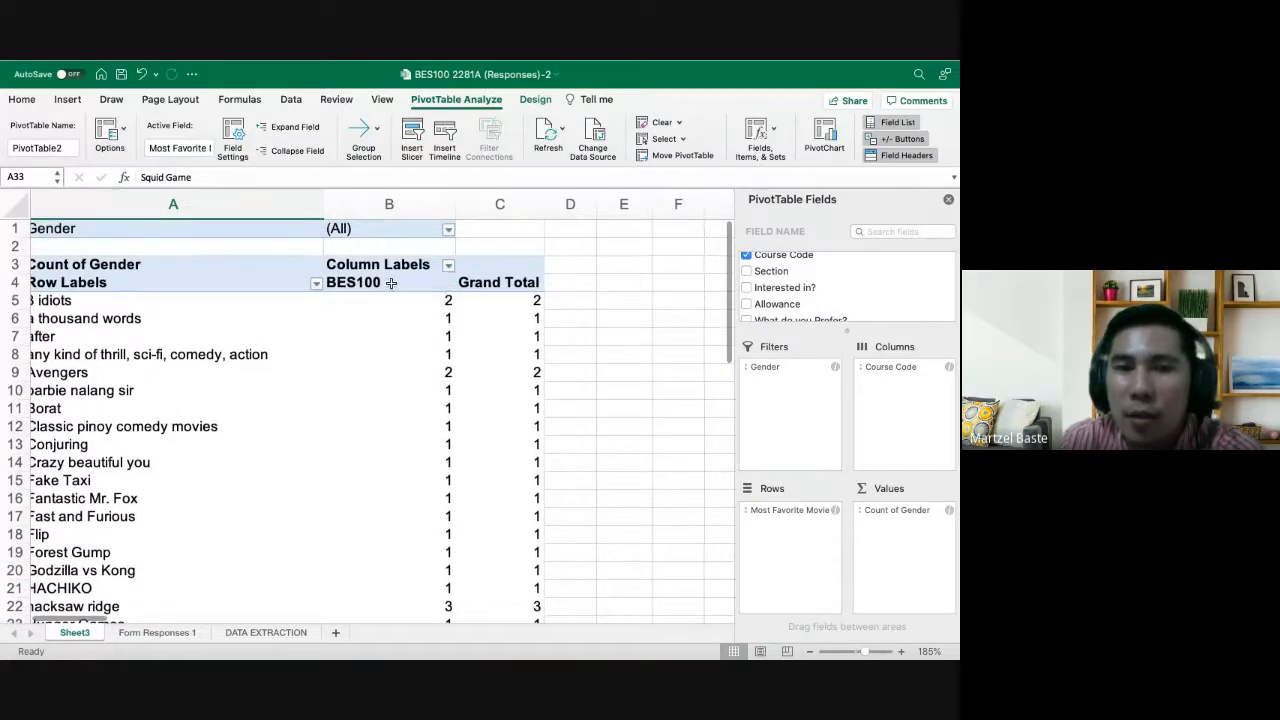
scroll(777, 300, "down", 4)
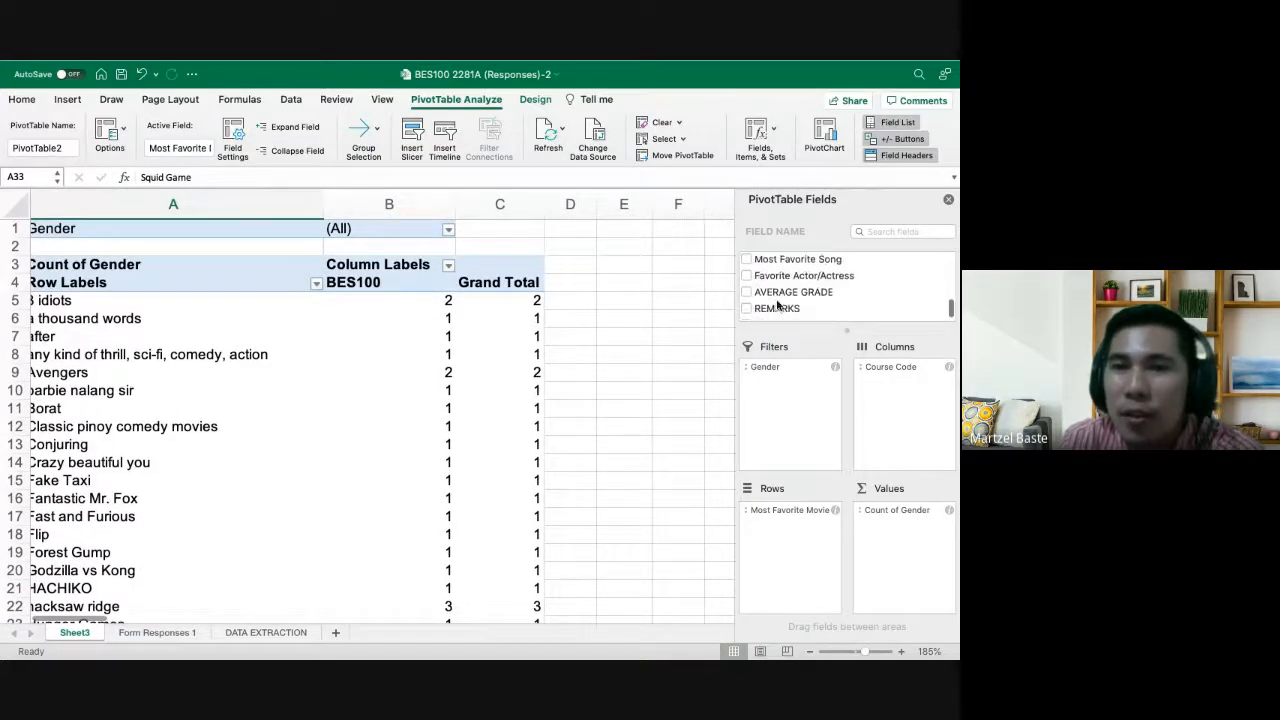
left_click_drag(770, 262, 891, 395)
scroll(572, 346, "right", 5)
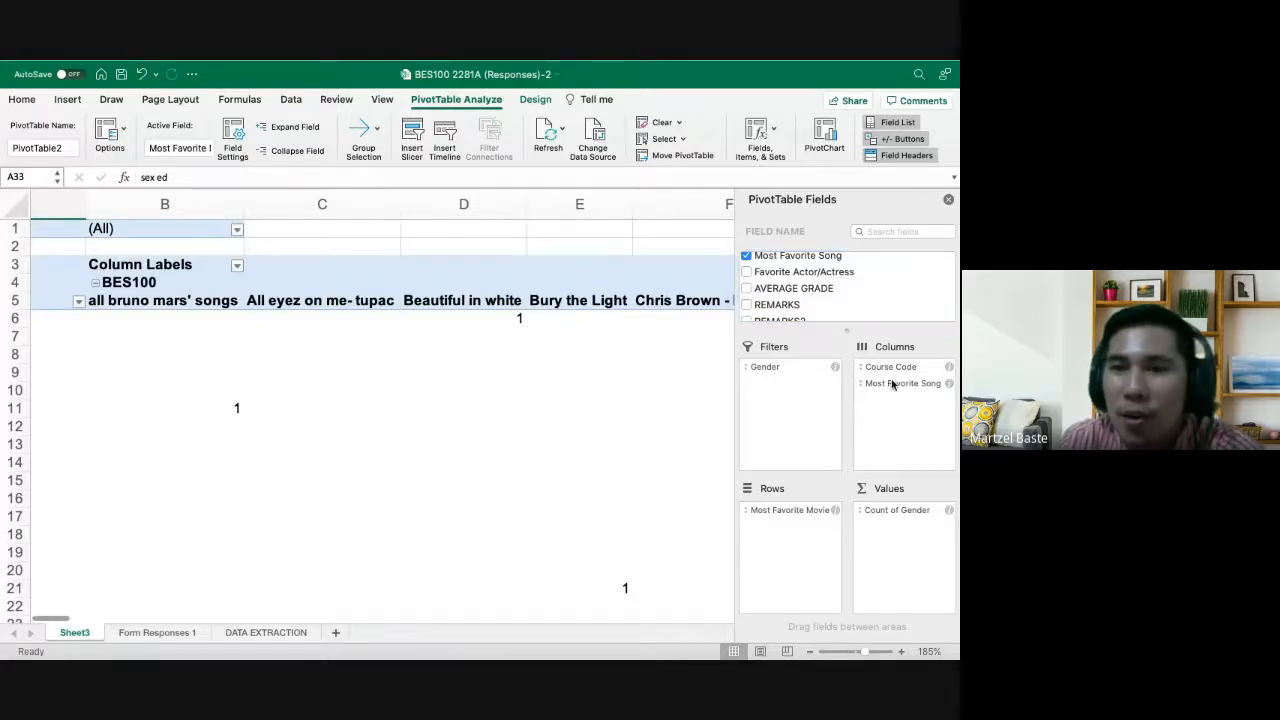
left_click_drag(893, 383, 843, 312)
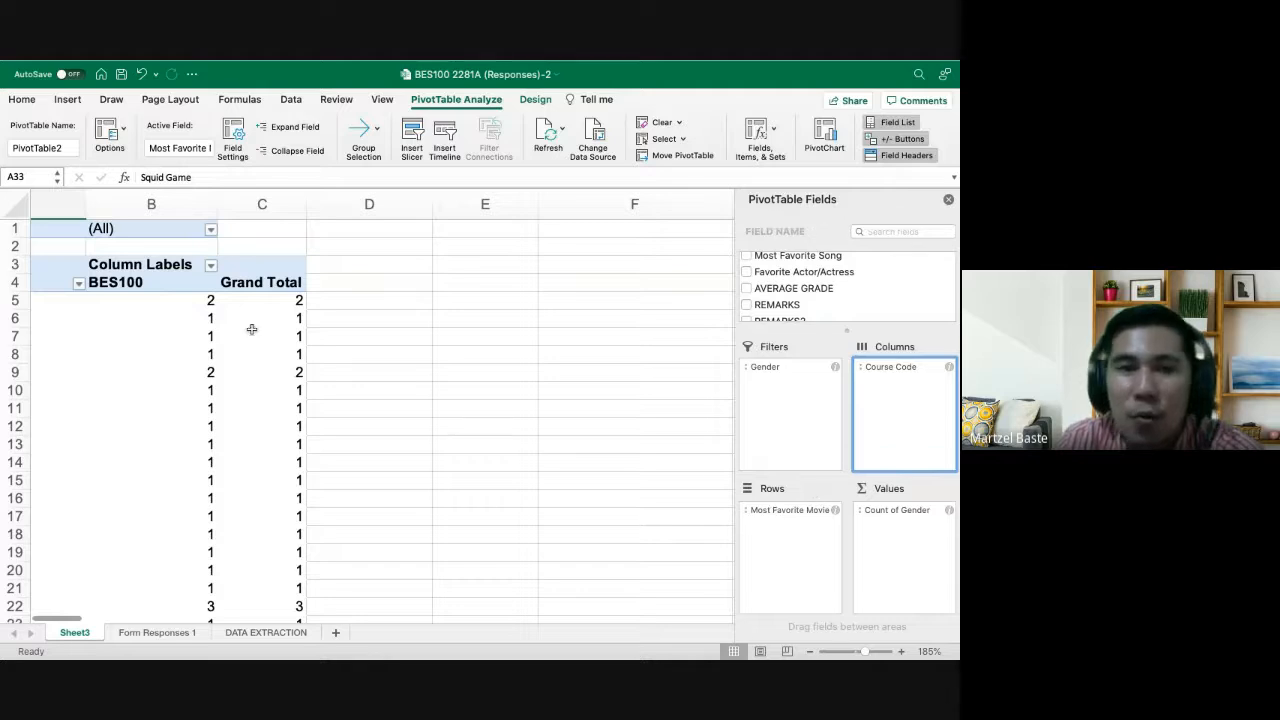
scroll(251, 329, "left", 5)
scroll(251, 329, "down", 1)
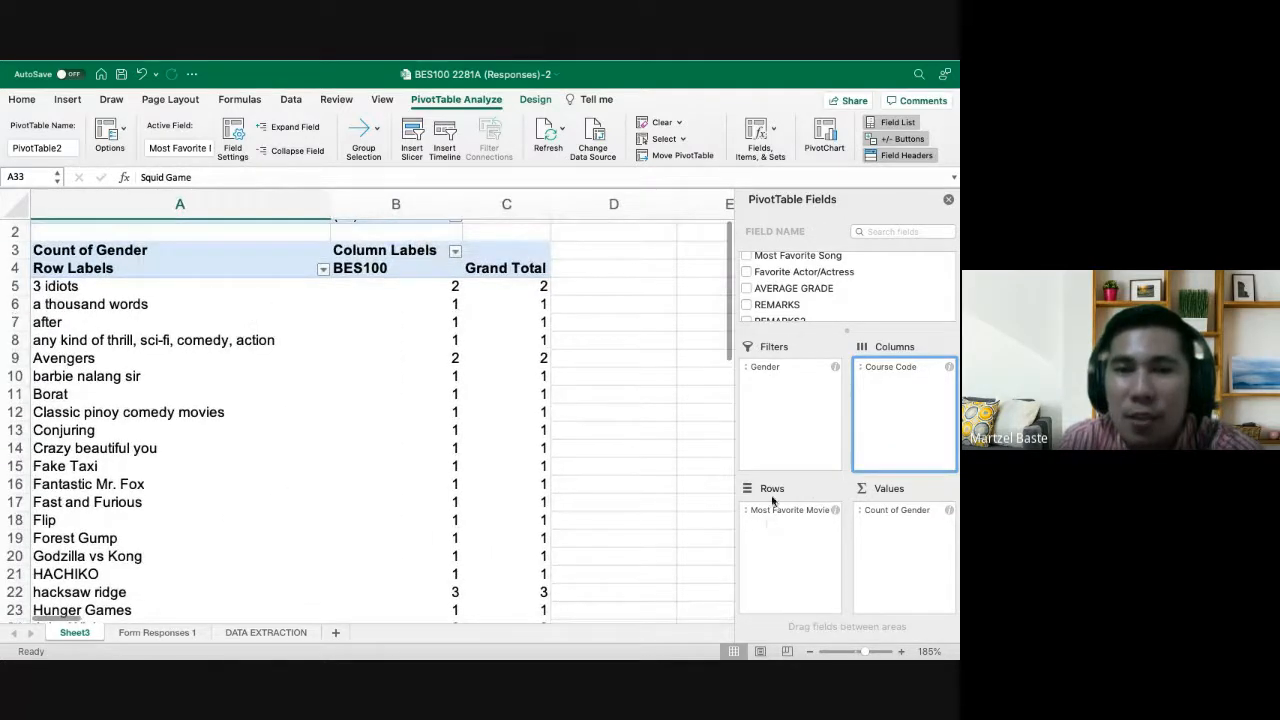
Review the Most Favorite Movie filter's item list without changing it, and look over the movie rows in the PivotTable
left_click(769, 537)
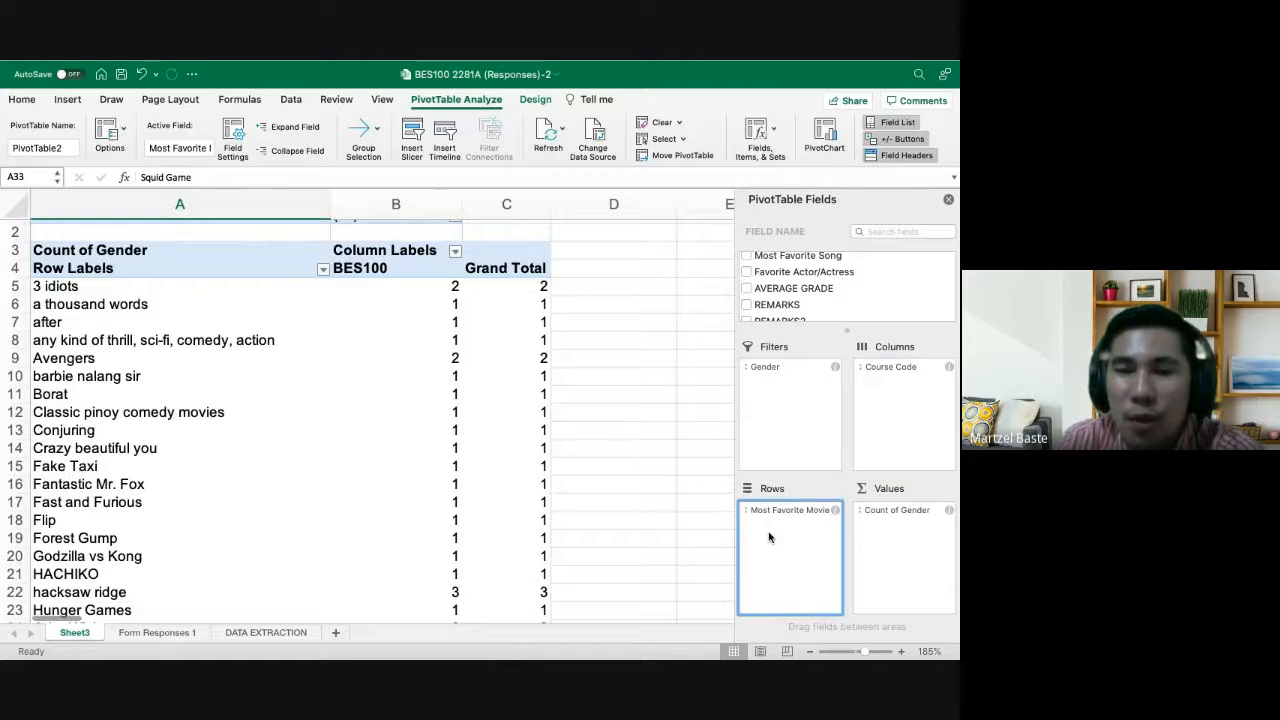
left_click(323, 270)
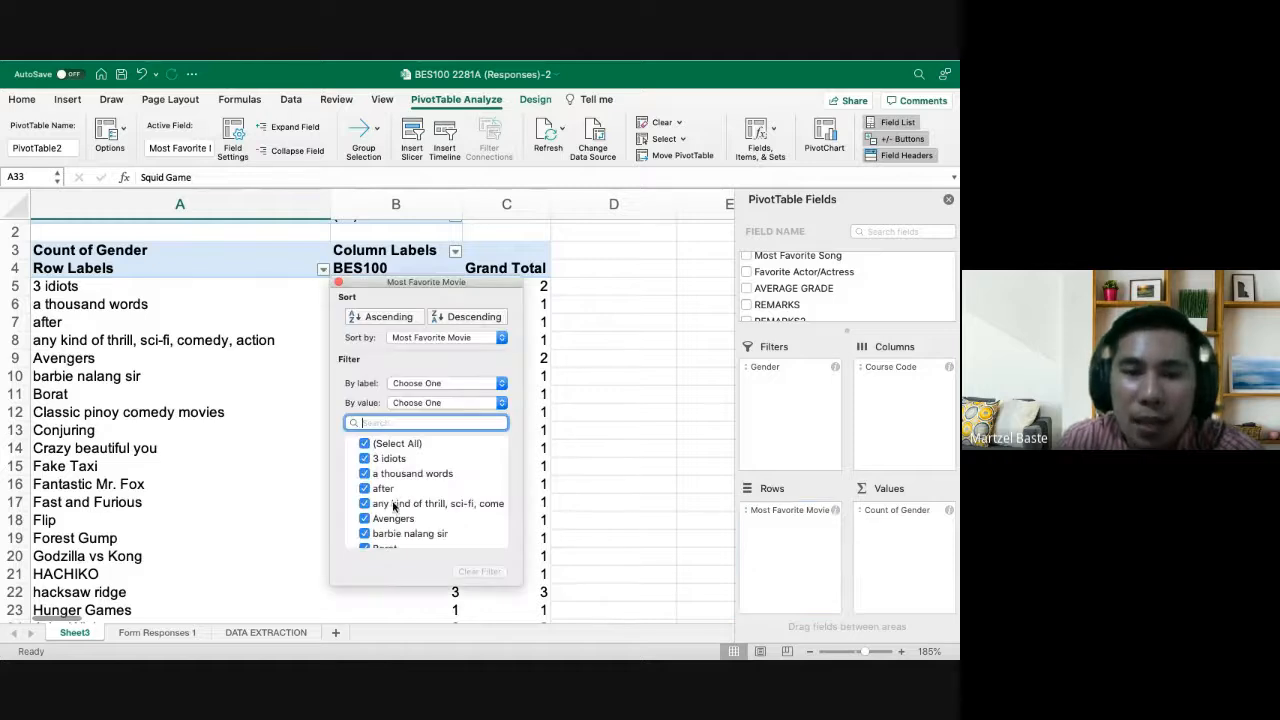
scroll(393, 507, "down", 15)
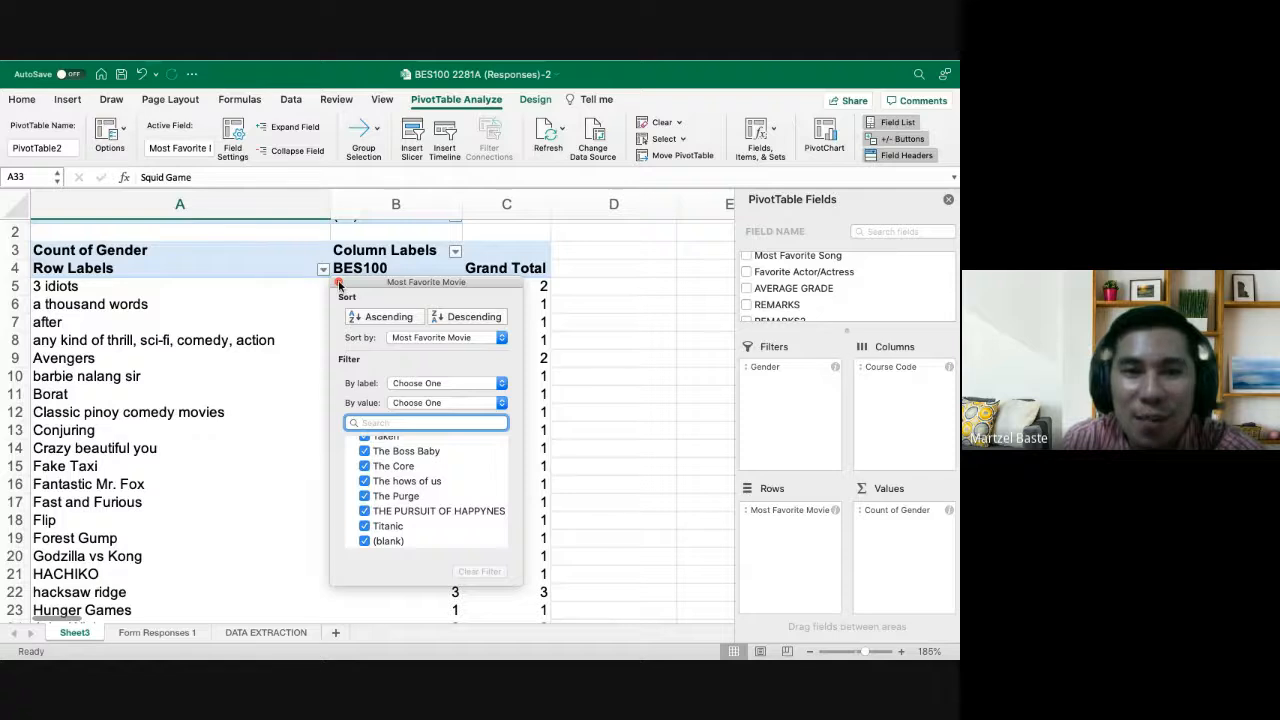
left_click(339, 284)
left_click(588, 392)
scroll(588, 392, "down", 5)
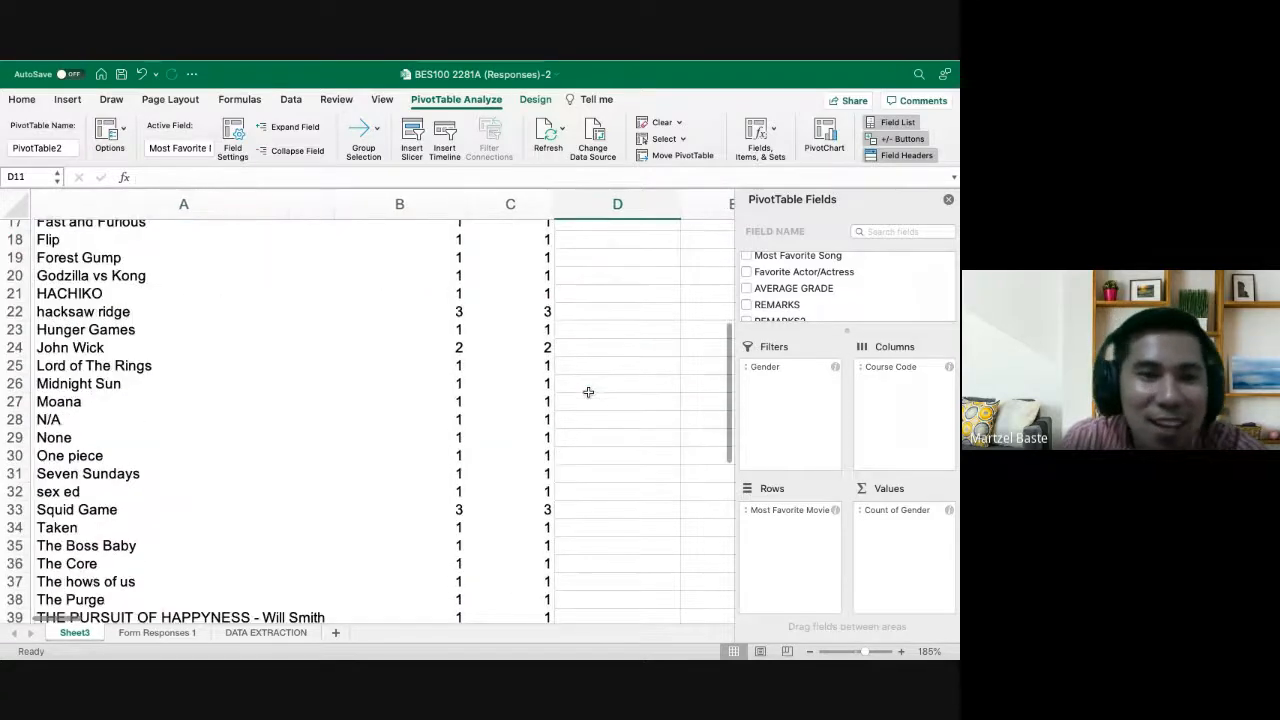
scroll(570, 390, "down", 7)
scroll(236, 378, "up", 12)
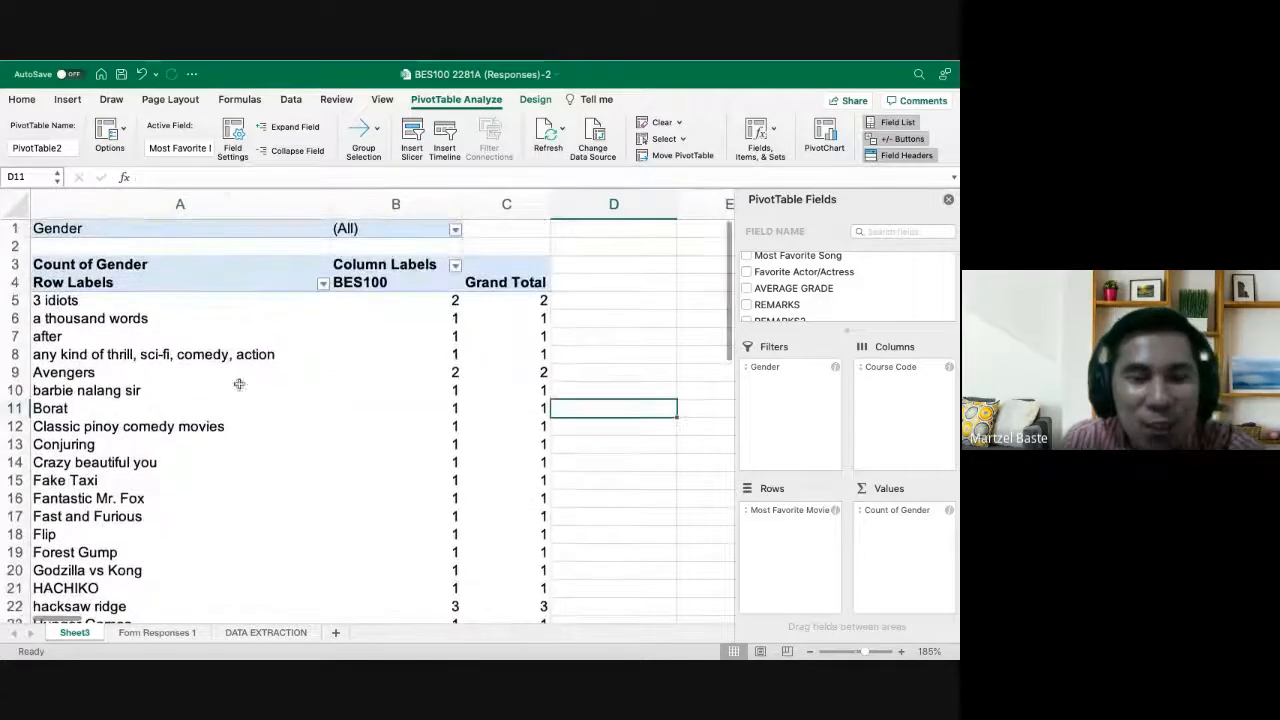
scroll(300, 306, "down", 3)
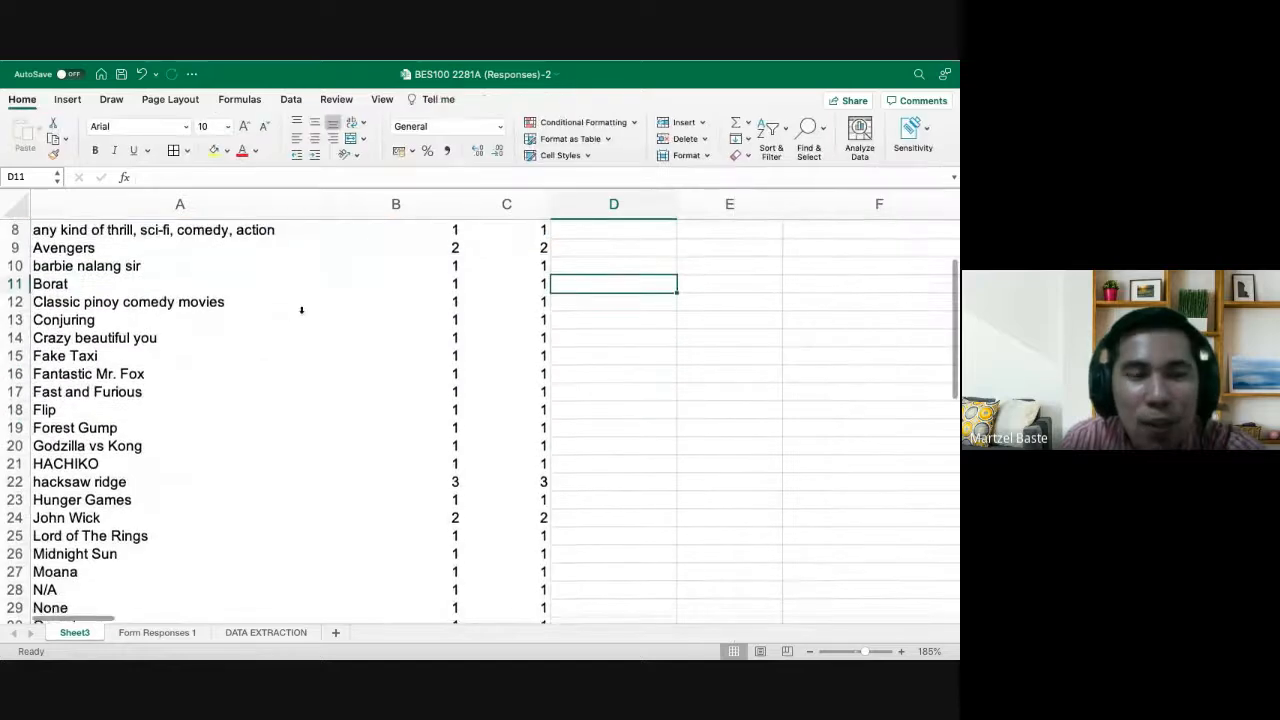
Read the movie row labels from Avengers past Forest Gump down to the PivotTable's grand total
scroll(300, 306, "up", 2)
scroll(300, 306, "down", 2)
scroll(301, 310, "down", 1)
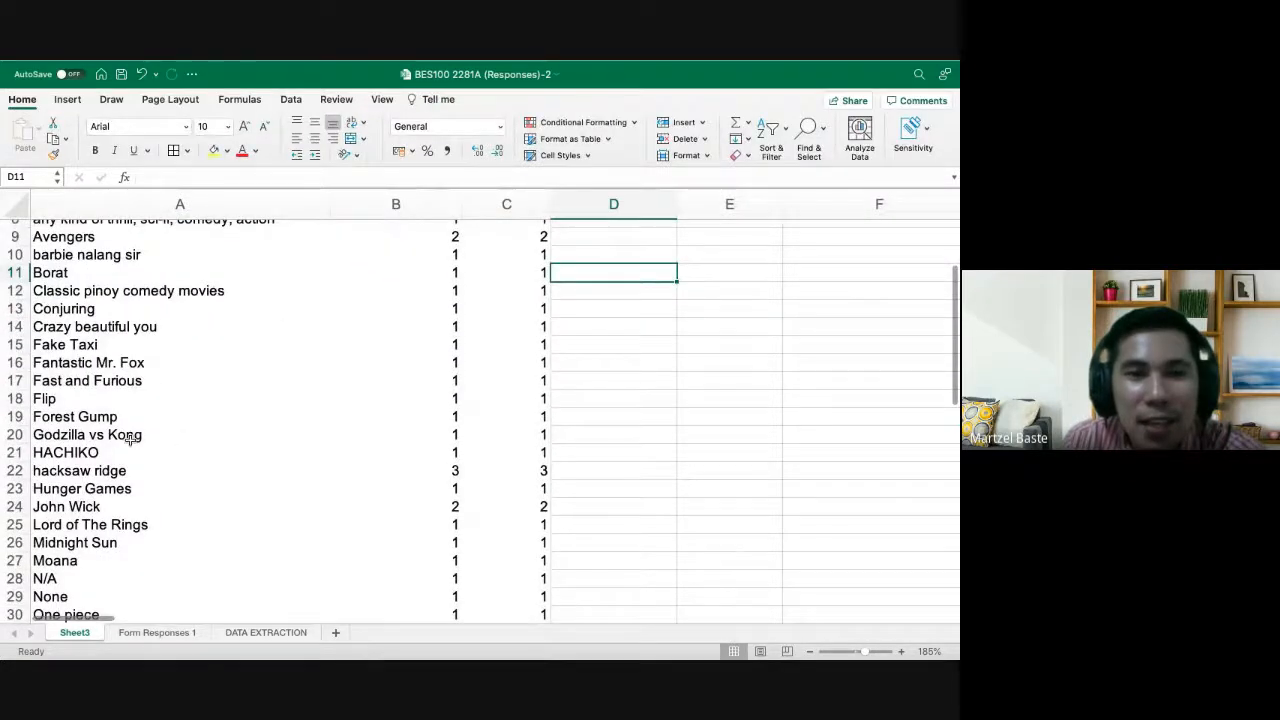
scroll(328, 448, "down", 3)
left_click(108, 360)
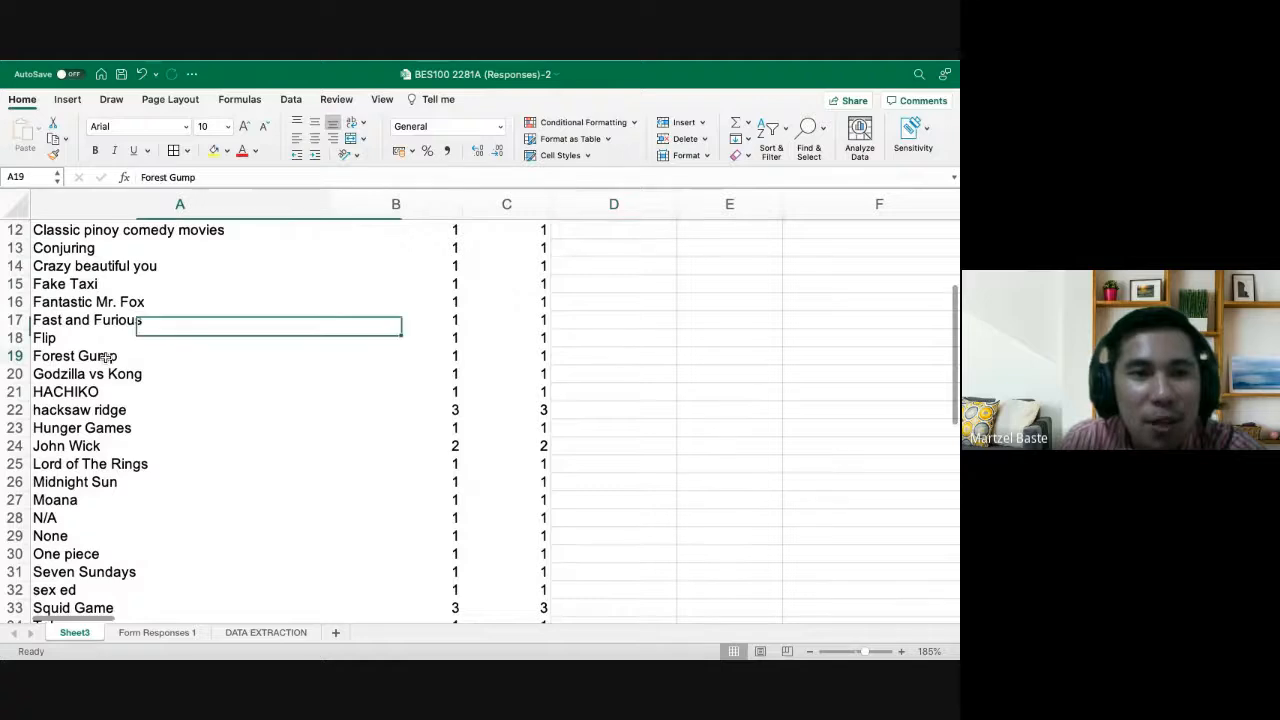
scroll(275, 431, "down", 2)
scroll(275, 431, "up", 1)
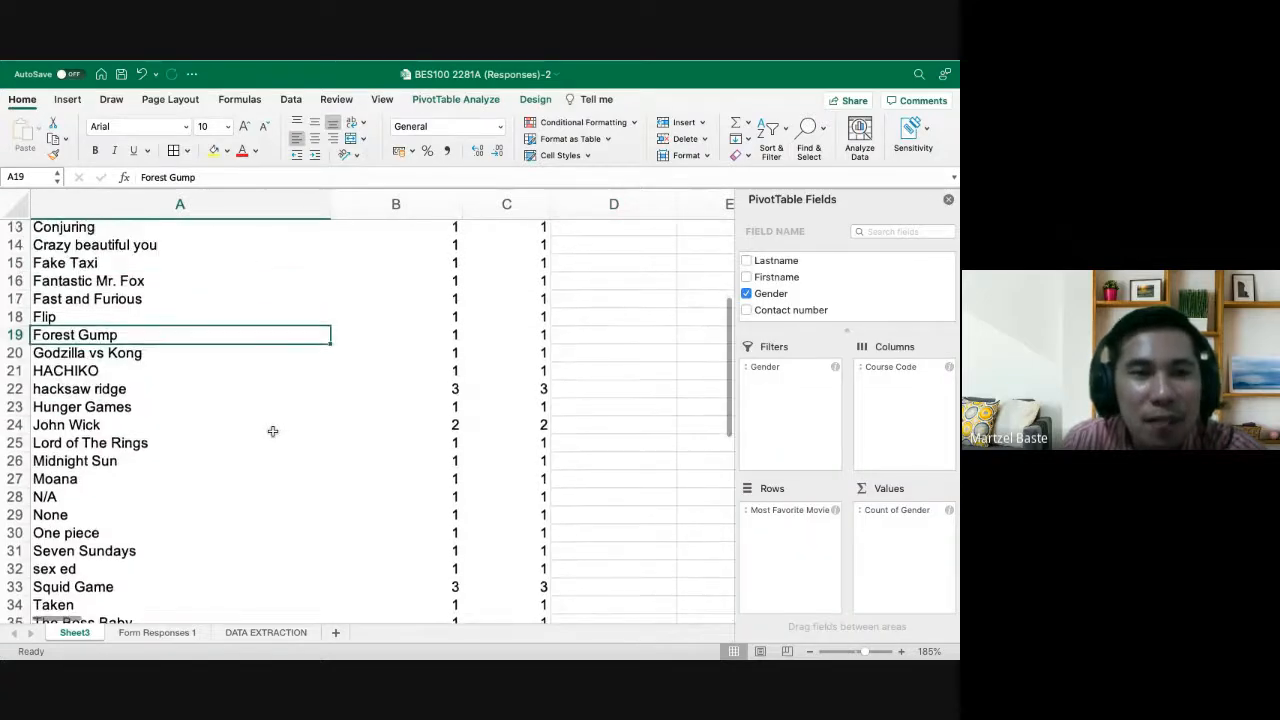
scroll(180, 417, "down", 4)
scroll(181, 418, "down", 8)
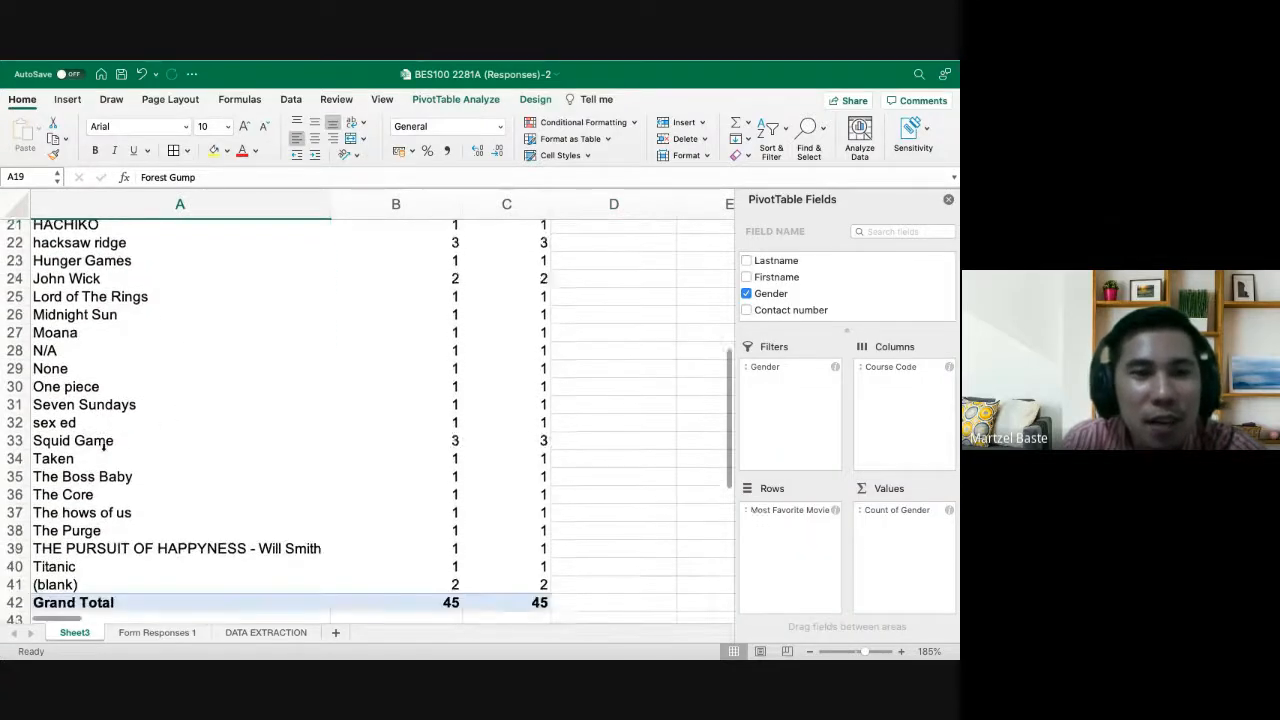
scroll(75, 412, "up", 1)
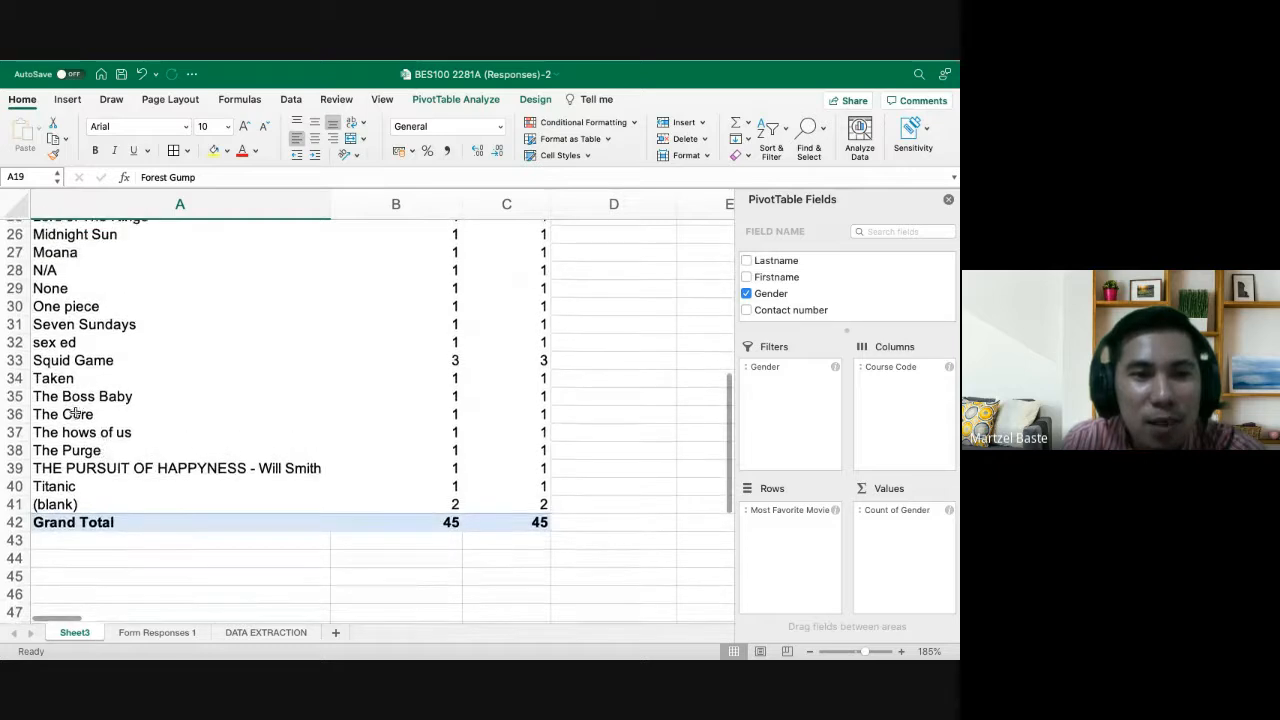
Inspect the row labels between sex ed and THE PURSUIT OF HAPPYNESS, including Squid Game and Taken
left_click(62, 339)
key("Return")
key("Return")
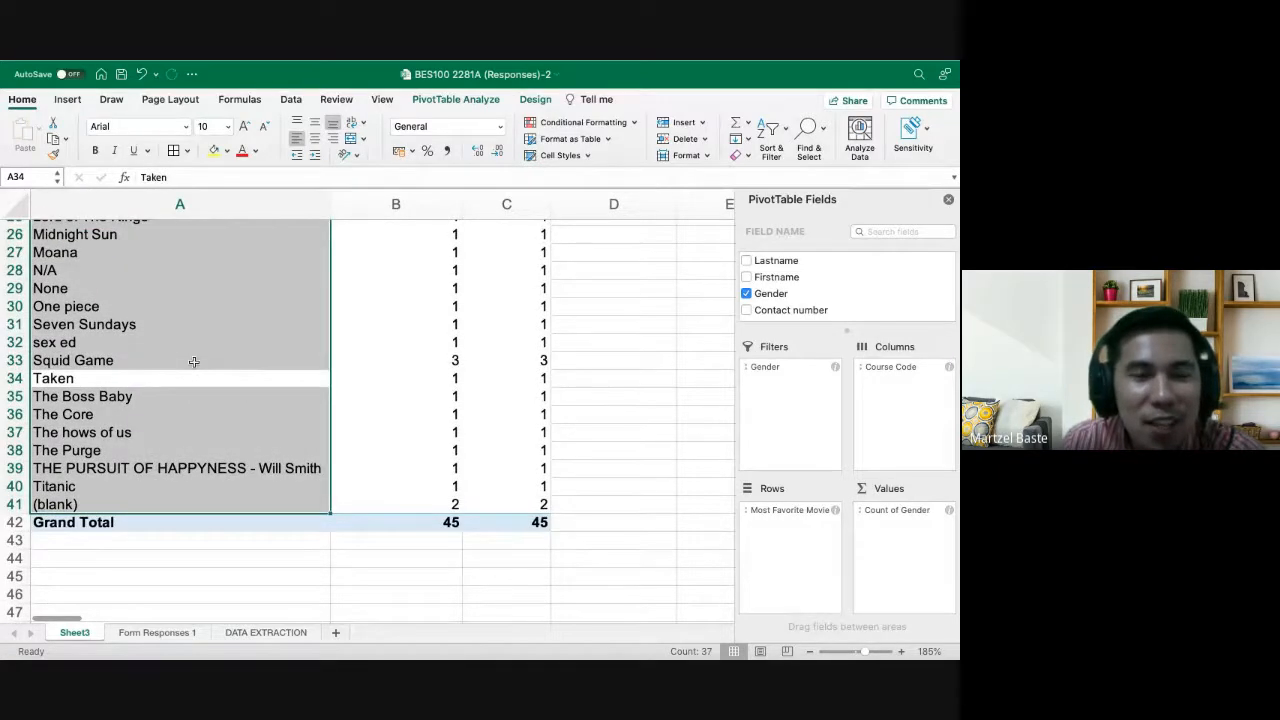
key("shift+Return")
key("shift+Return")
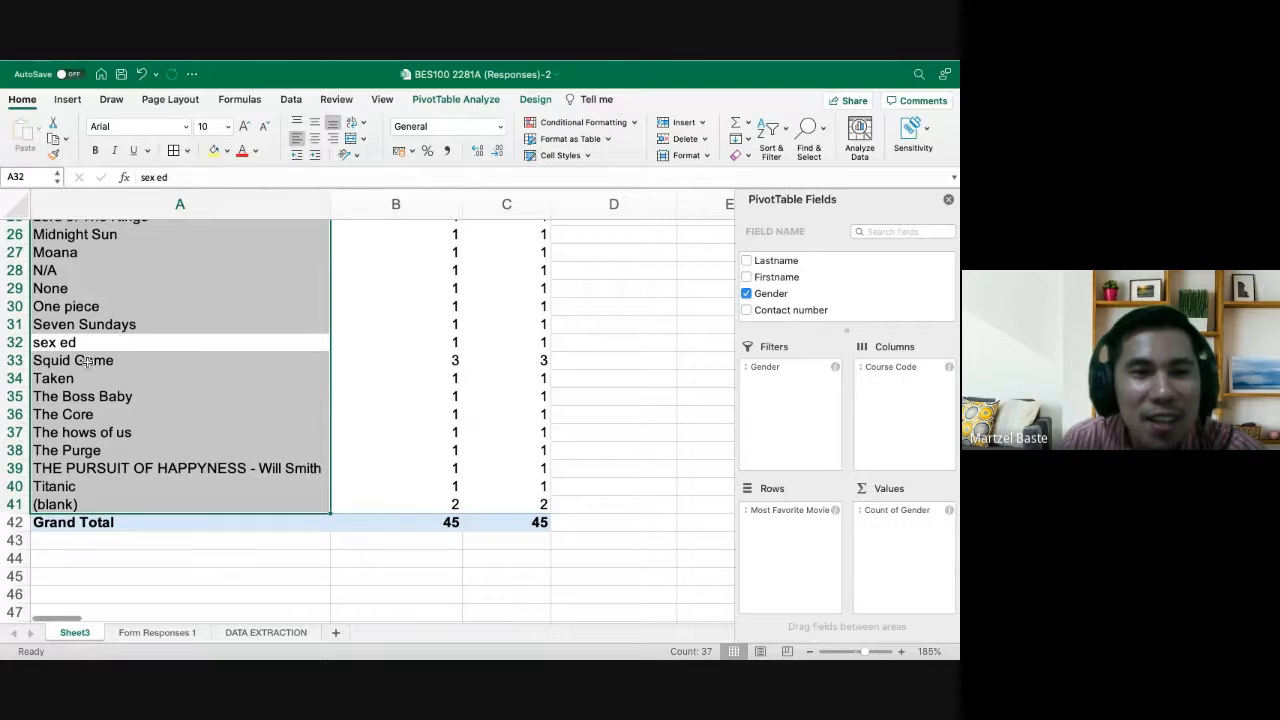
left_click(87, 362)
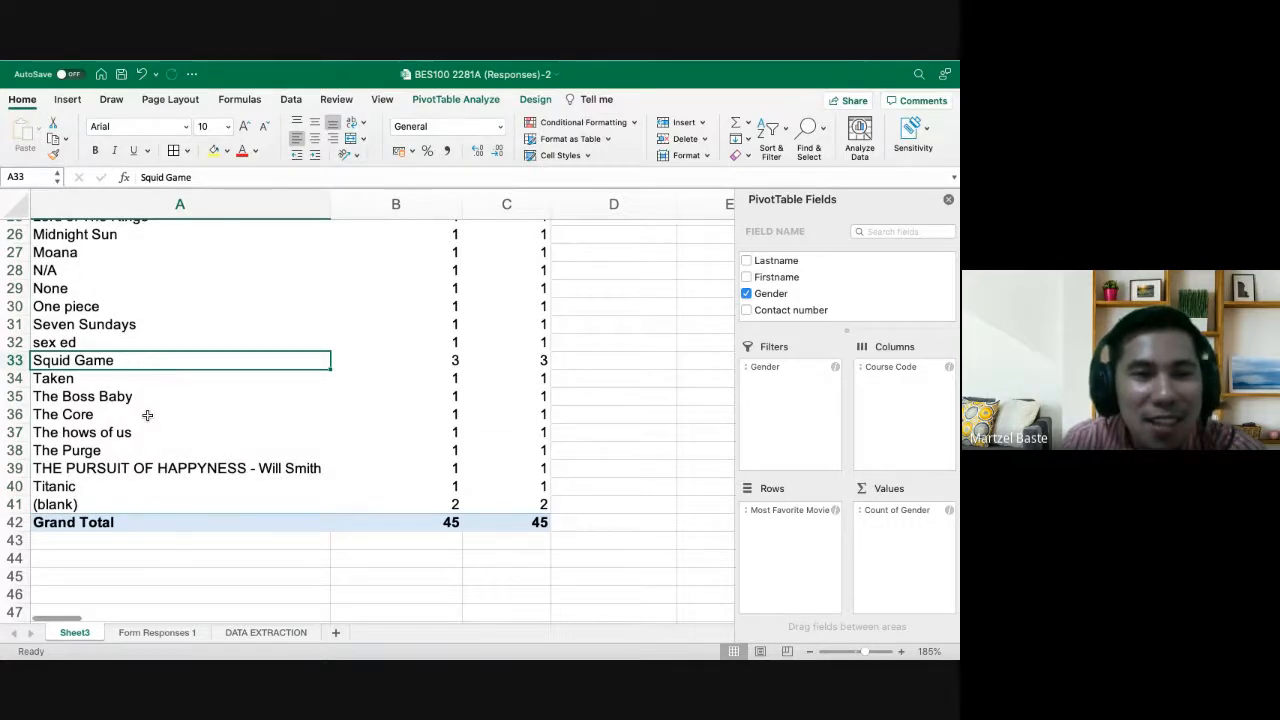
scroll(142, 452, "up", 4)
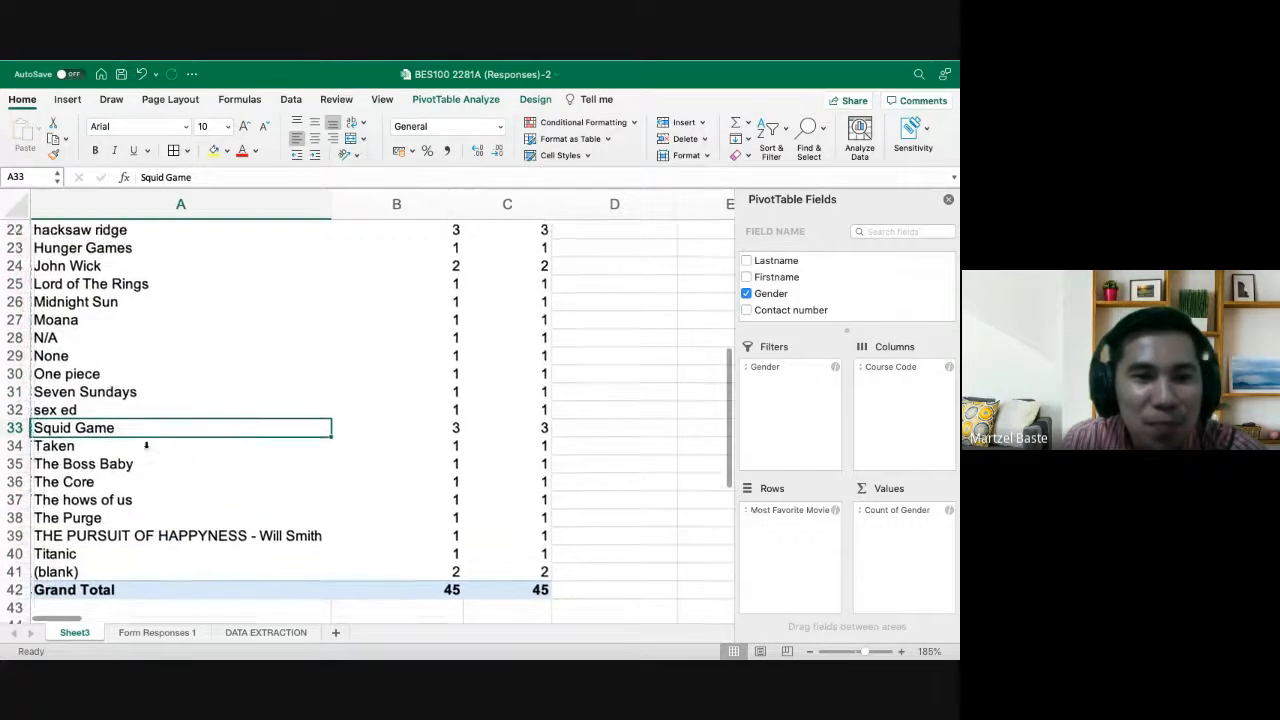
left_click(195, 544)
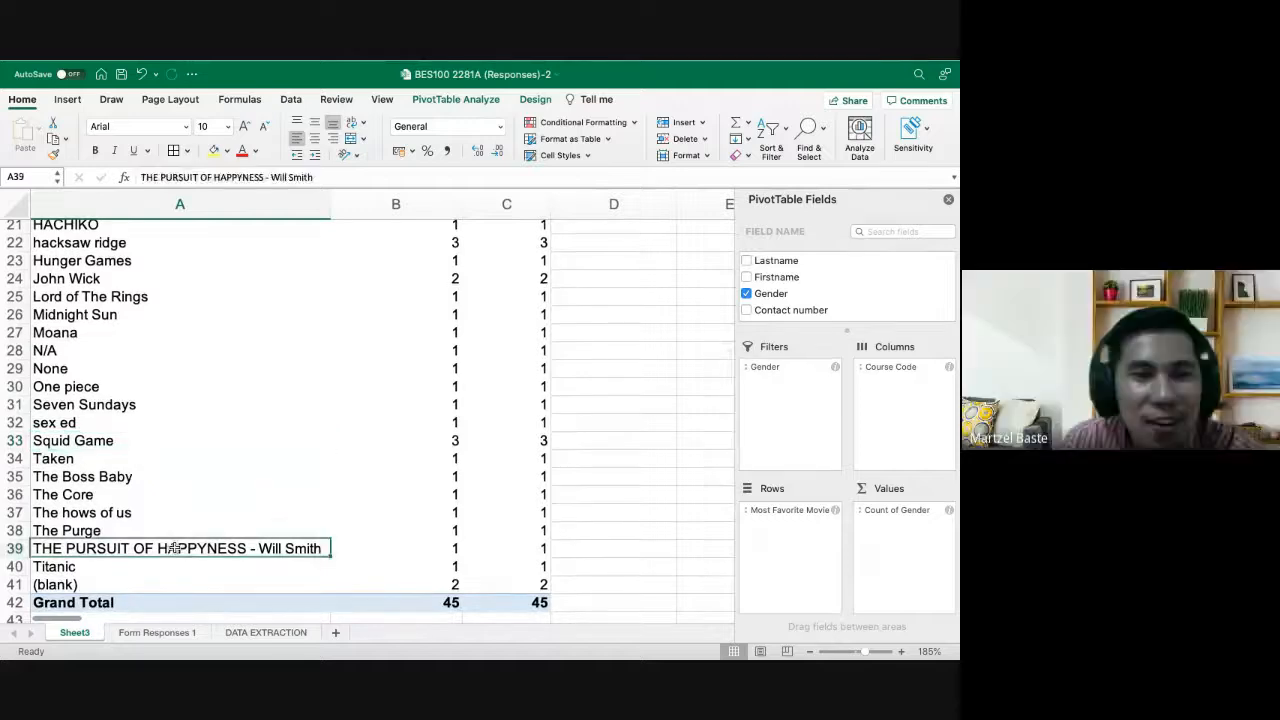
Check the BES100 counts for 3 idiots and Avengers, and inspect the barbie nalang sir row label
scroll(189, 460, "up", 6)
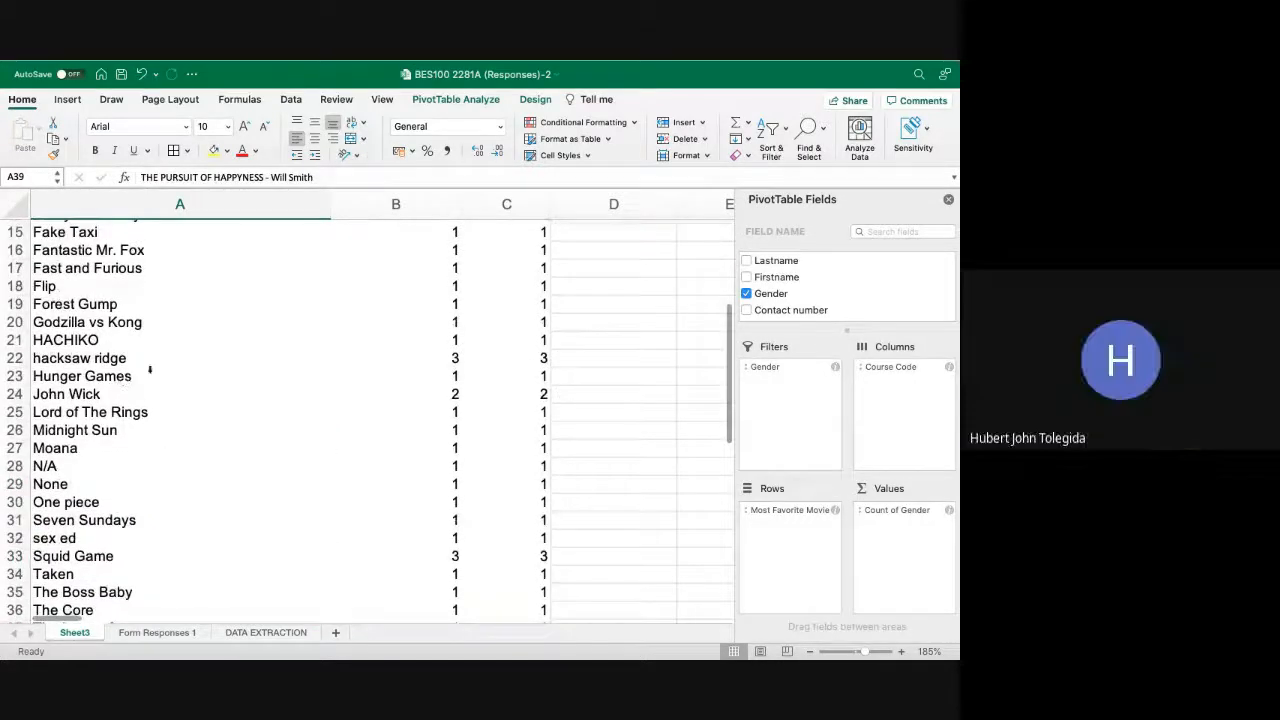
scroll(149, 370, "up", 7)
left_click(393, 300)
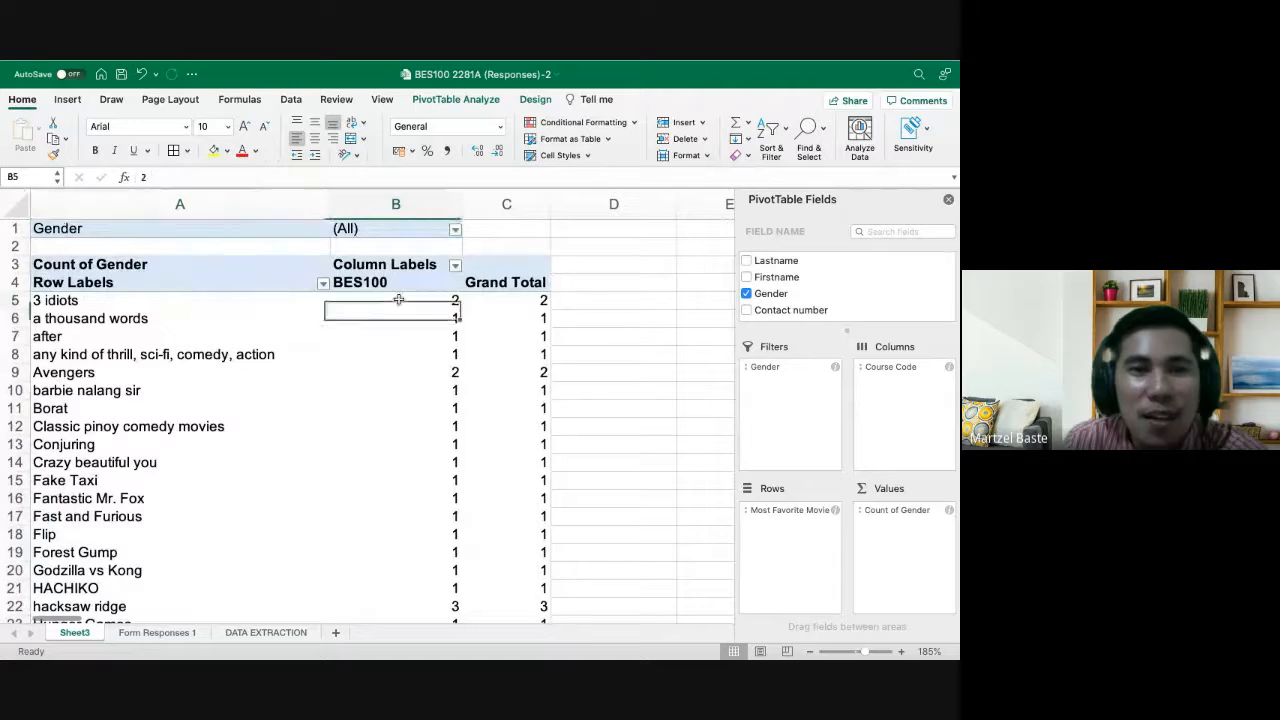
left_click(415, 372)
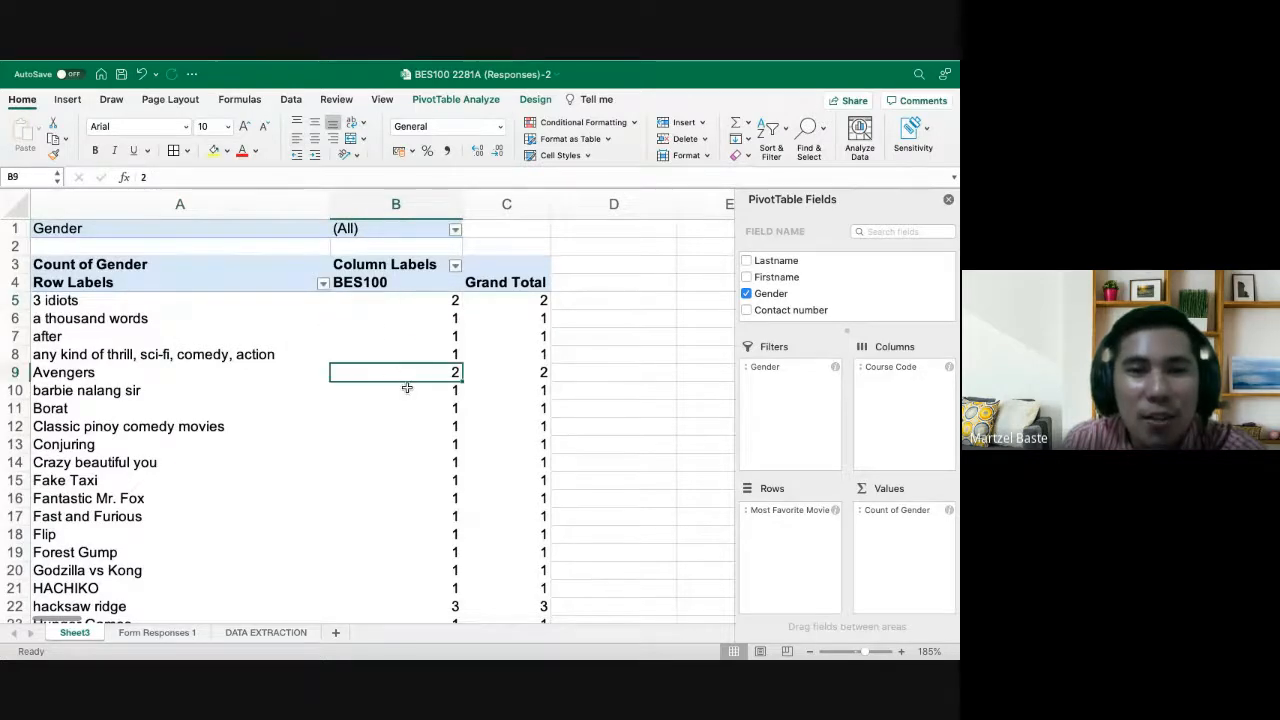
scroll(371, 391, "down", 4)
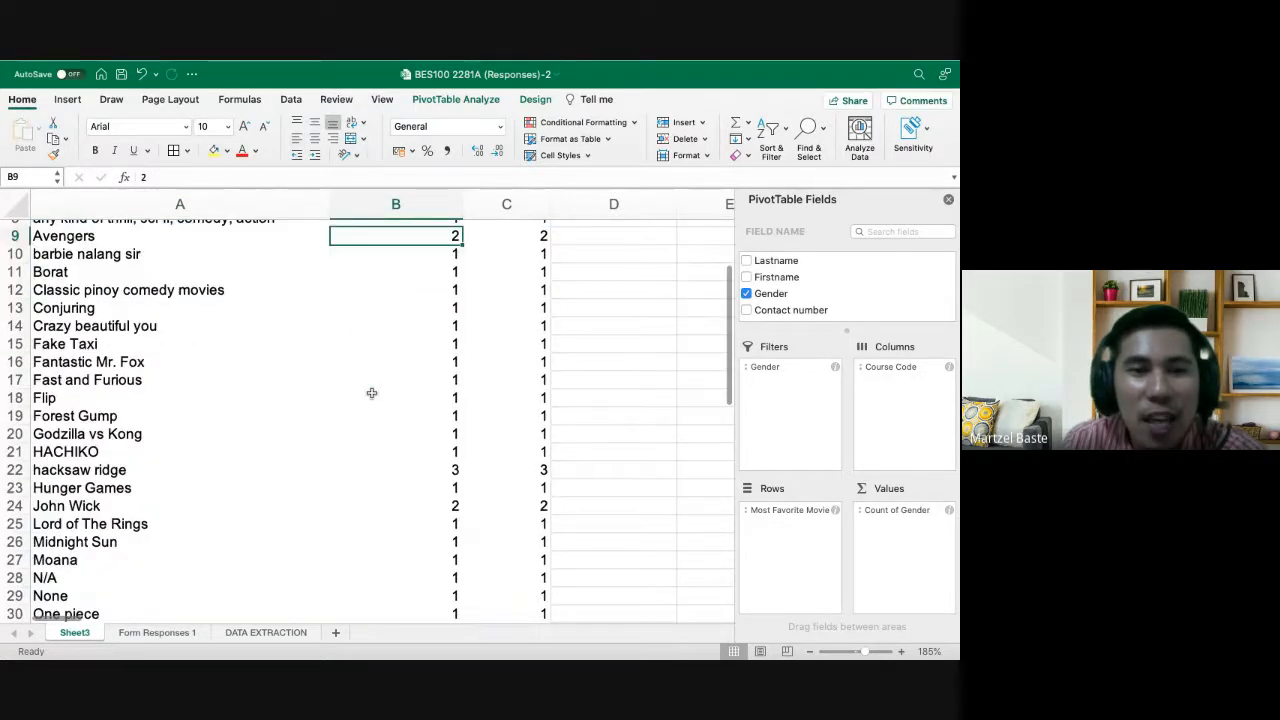
left_click(118, 250)
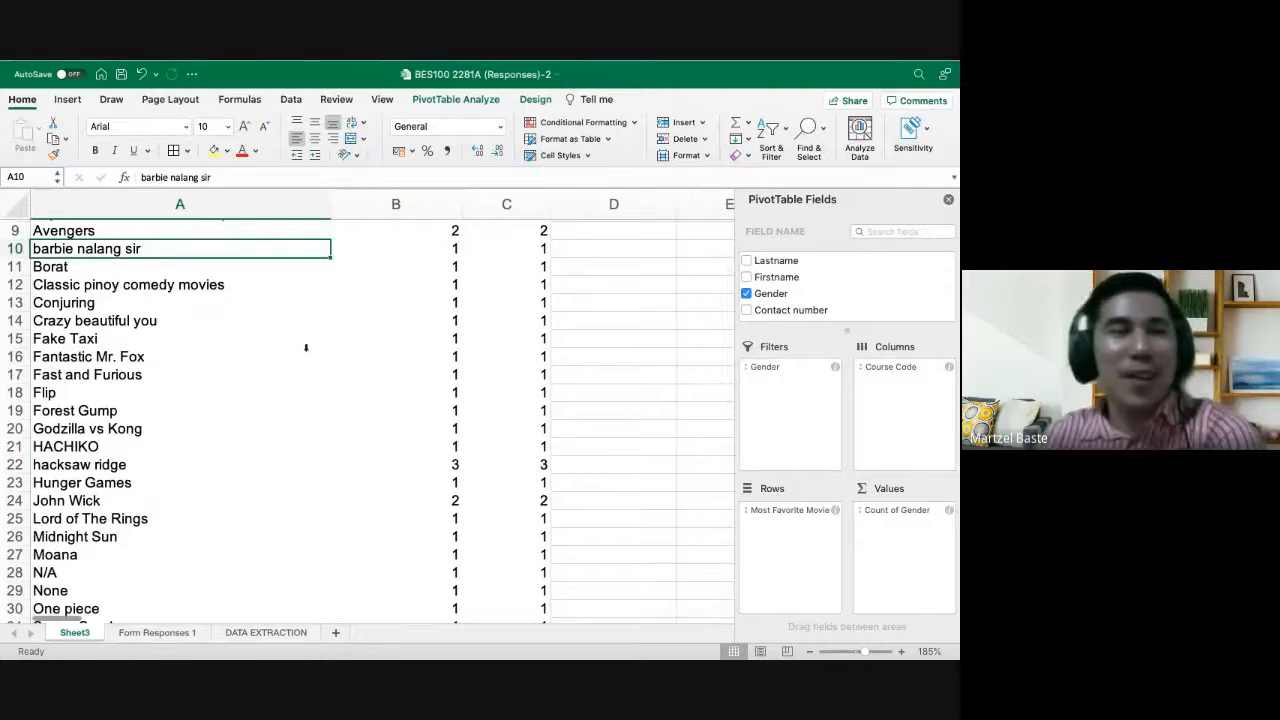